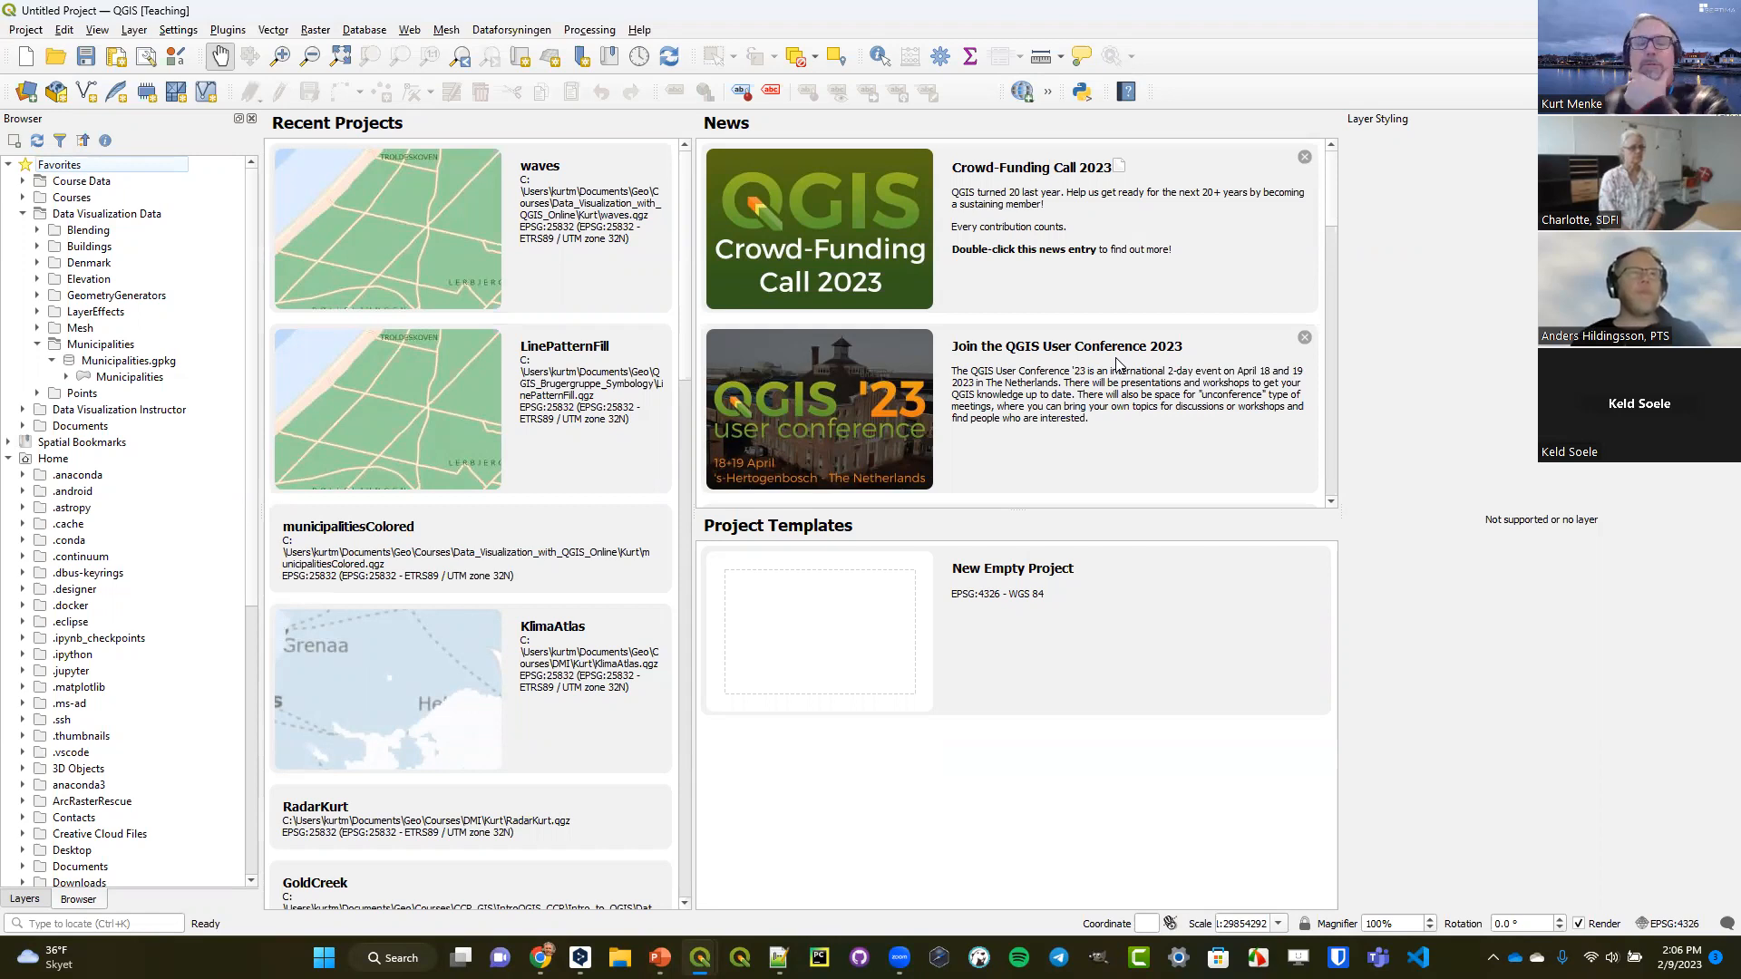
Add the Municipalities layer from Municipalities.gpkg to the project.
right_click(121, 379)
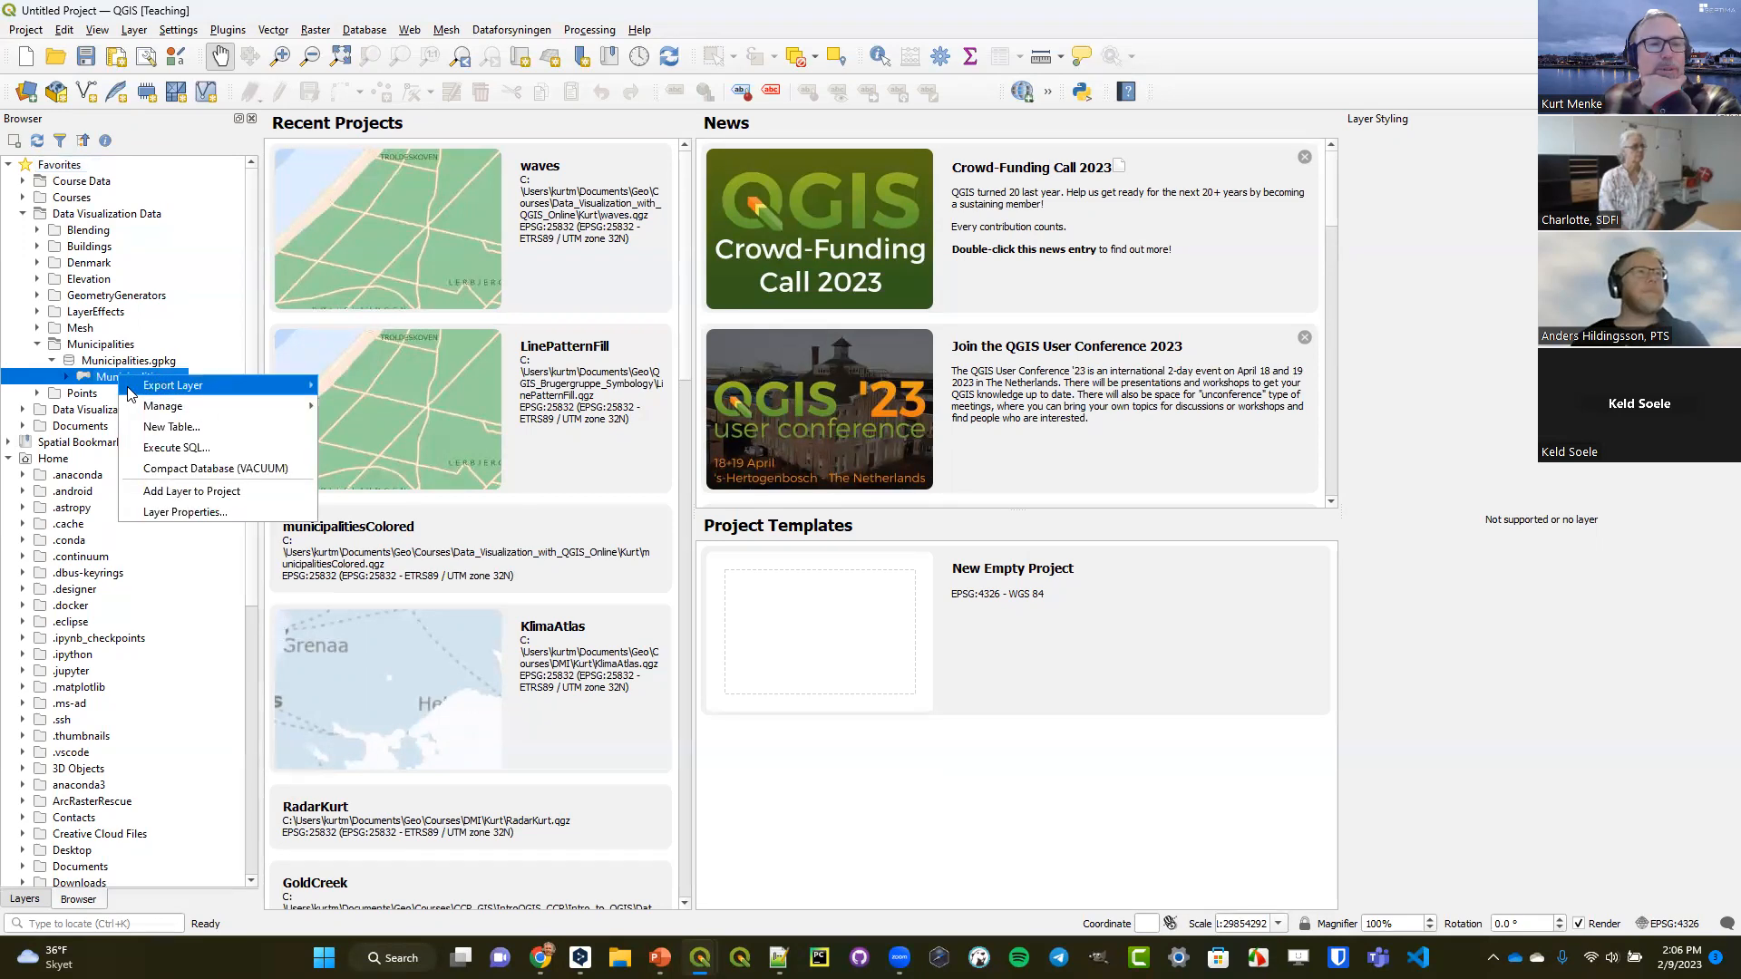
mouse_move(129, 393)
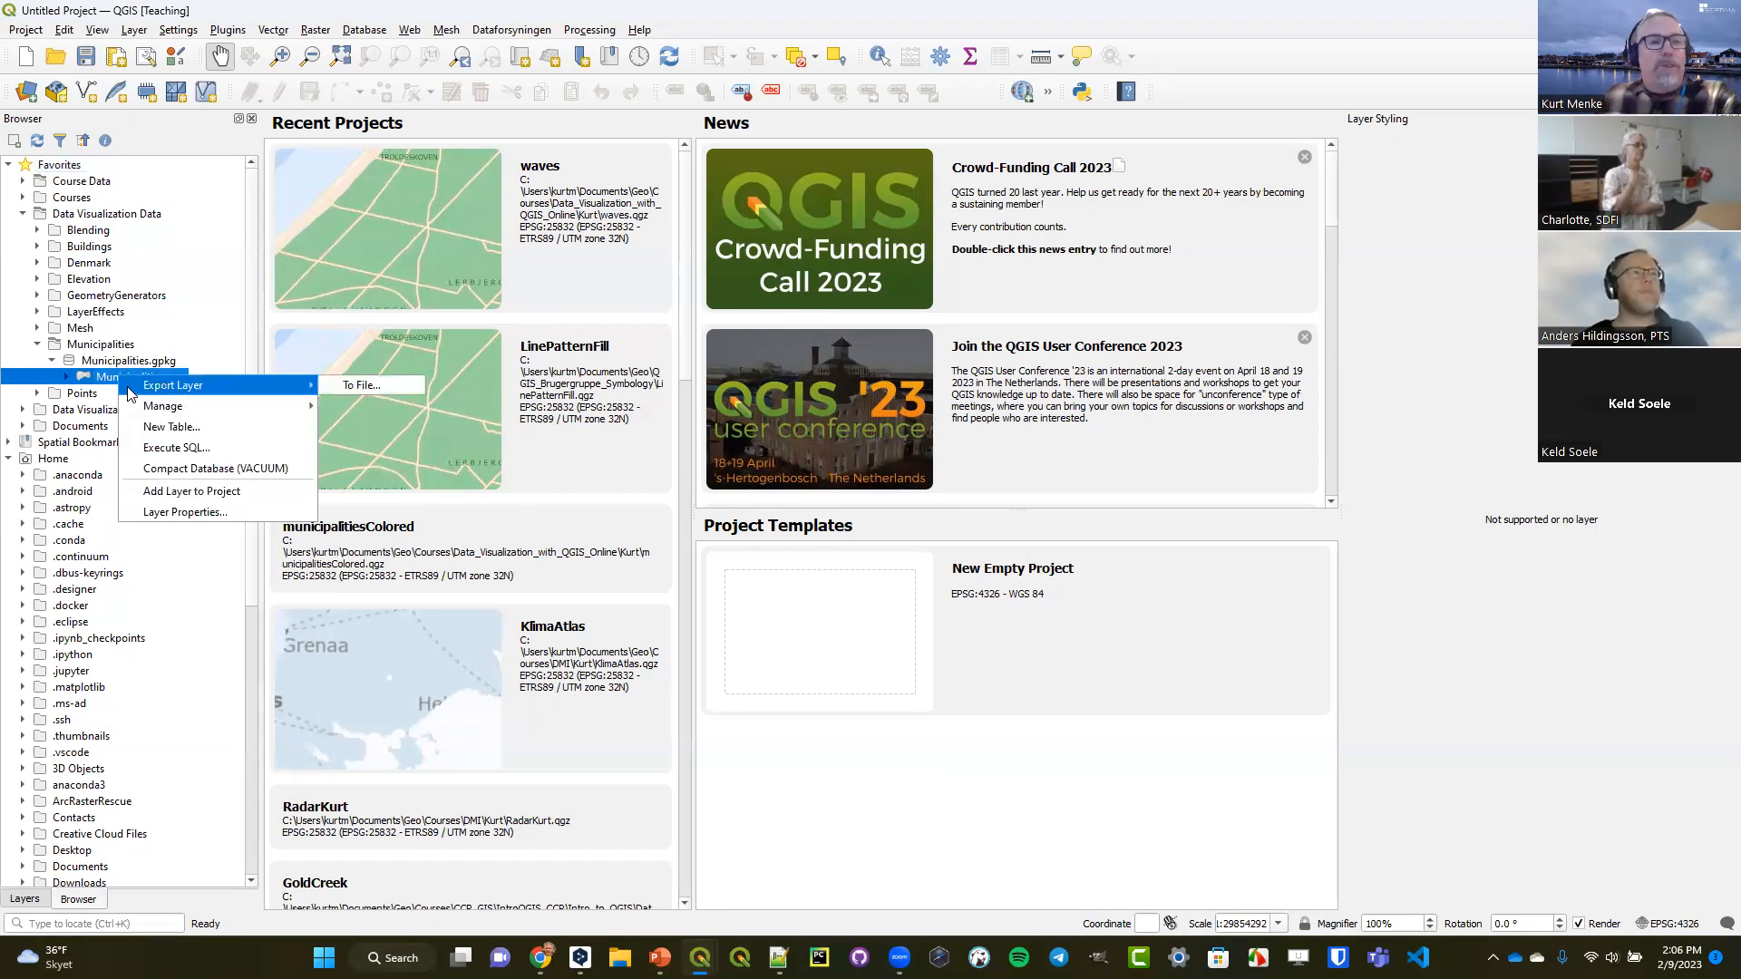
left_click(103, 349)
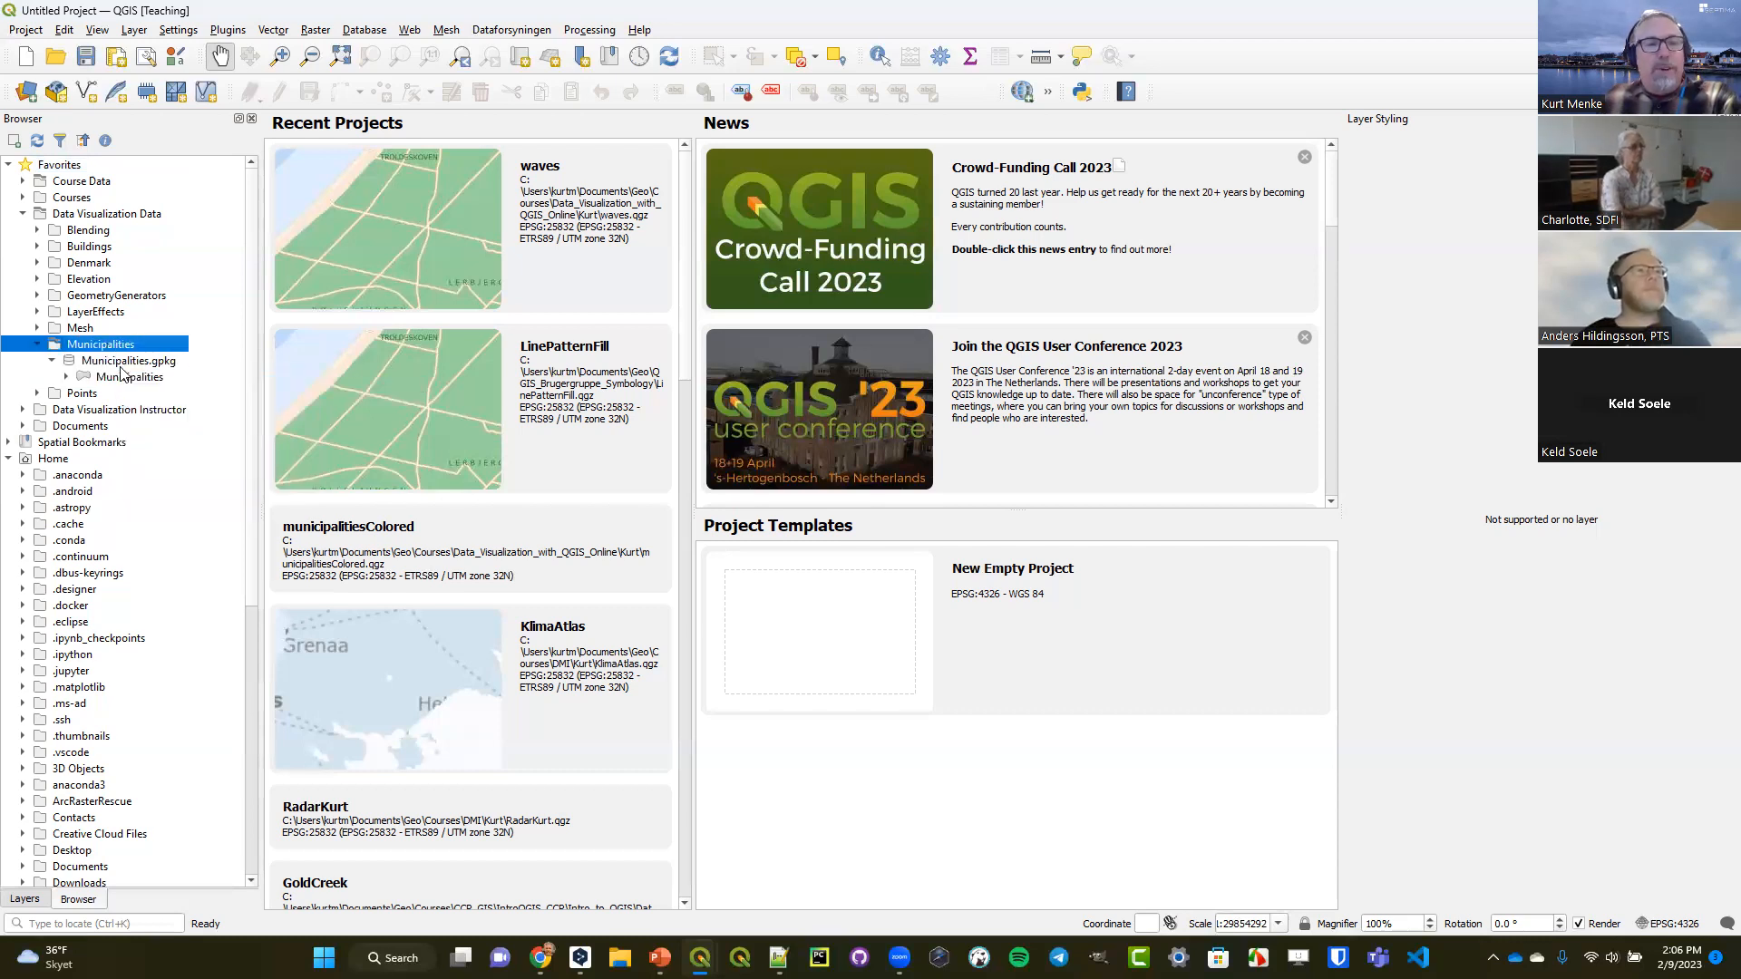
left_click(124, 364)
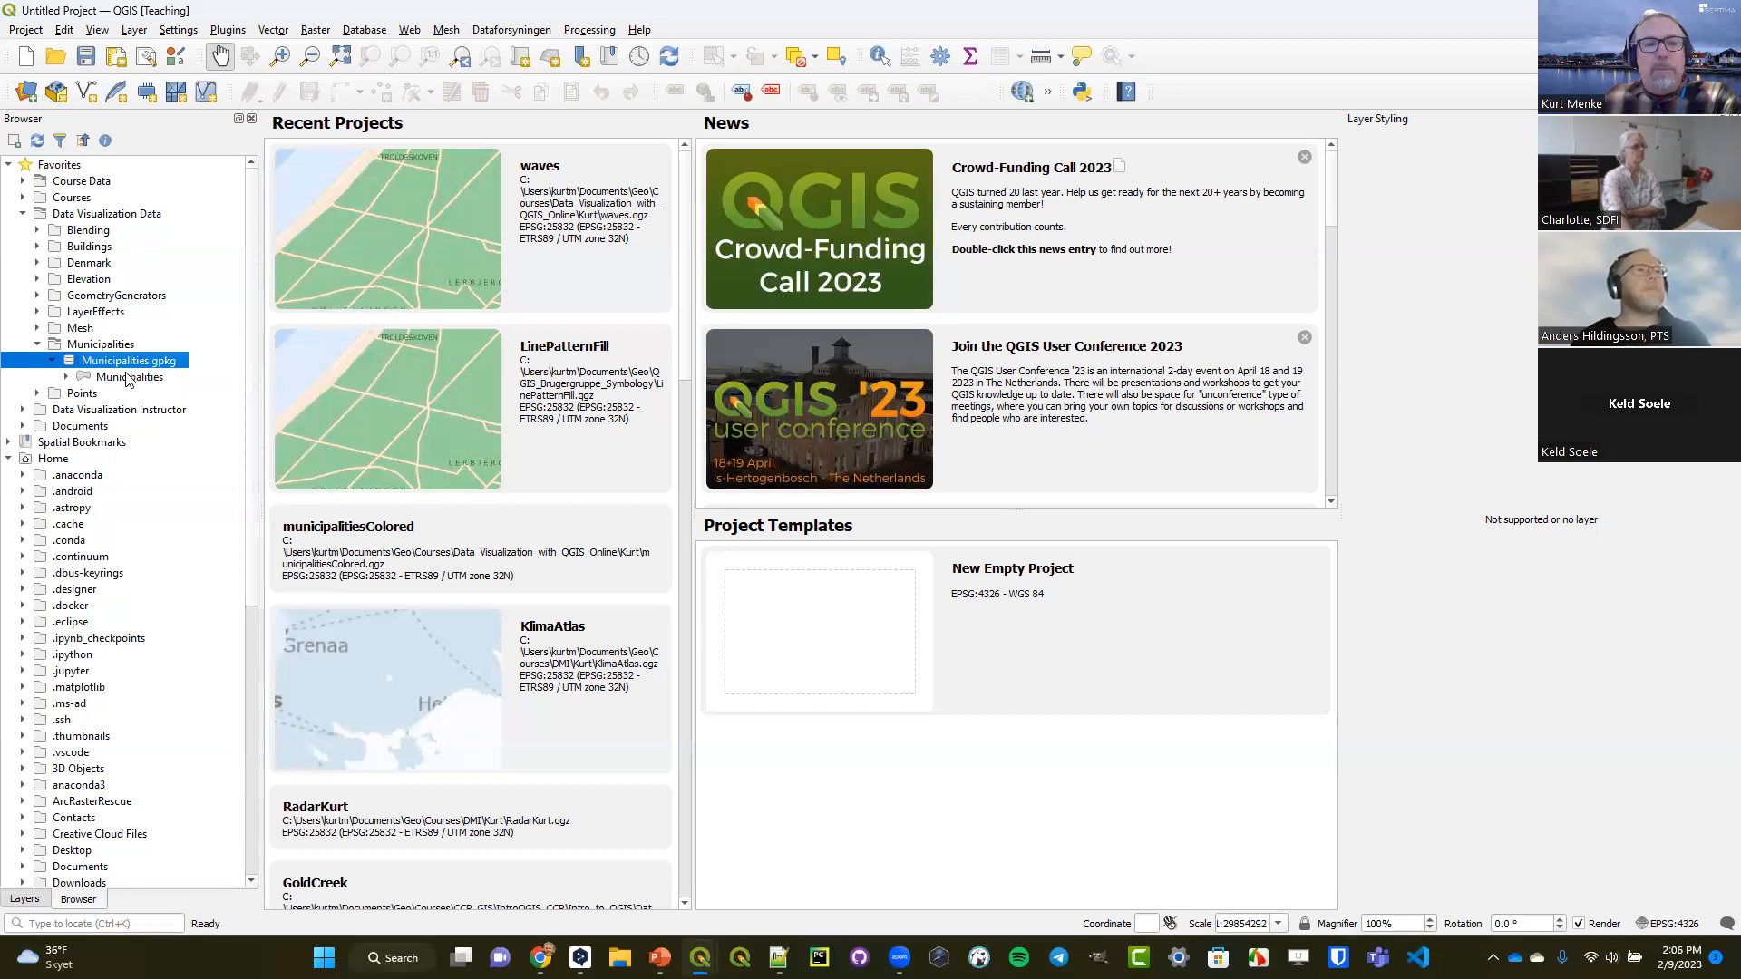
left_click(124, 379)
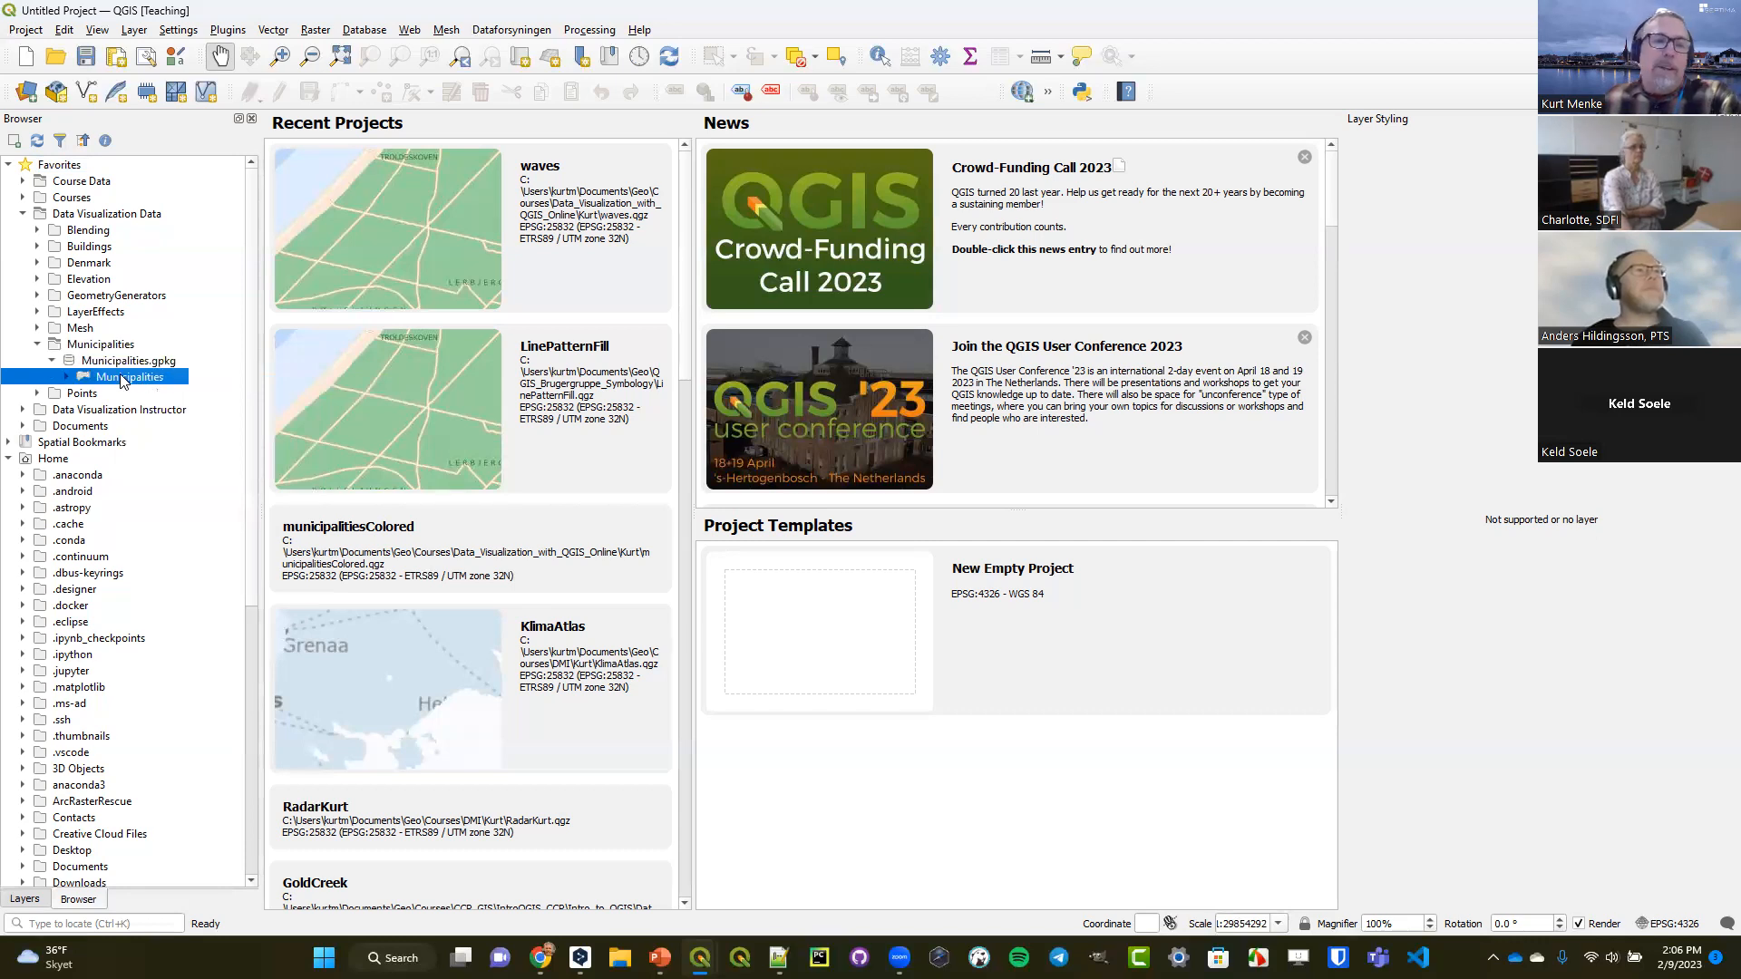
right_click(123, 379)
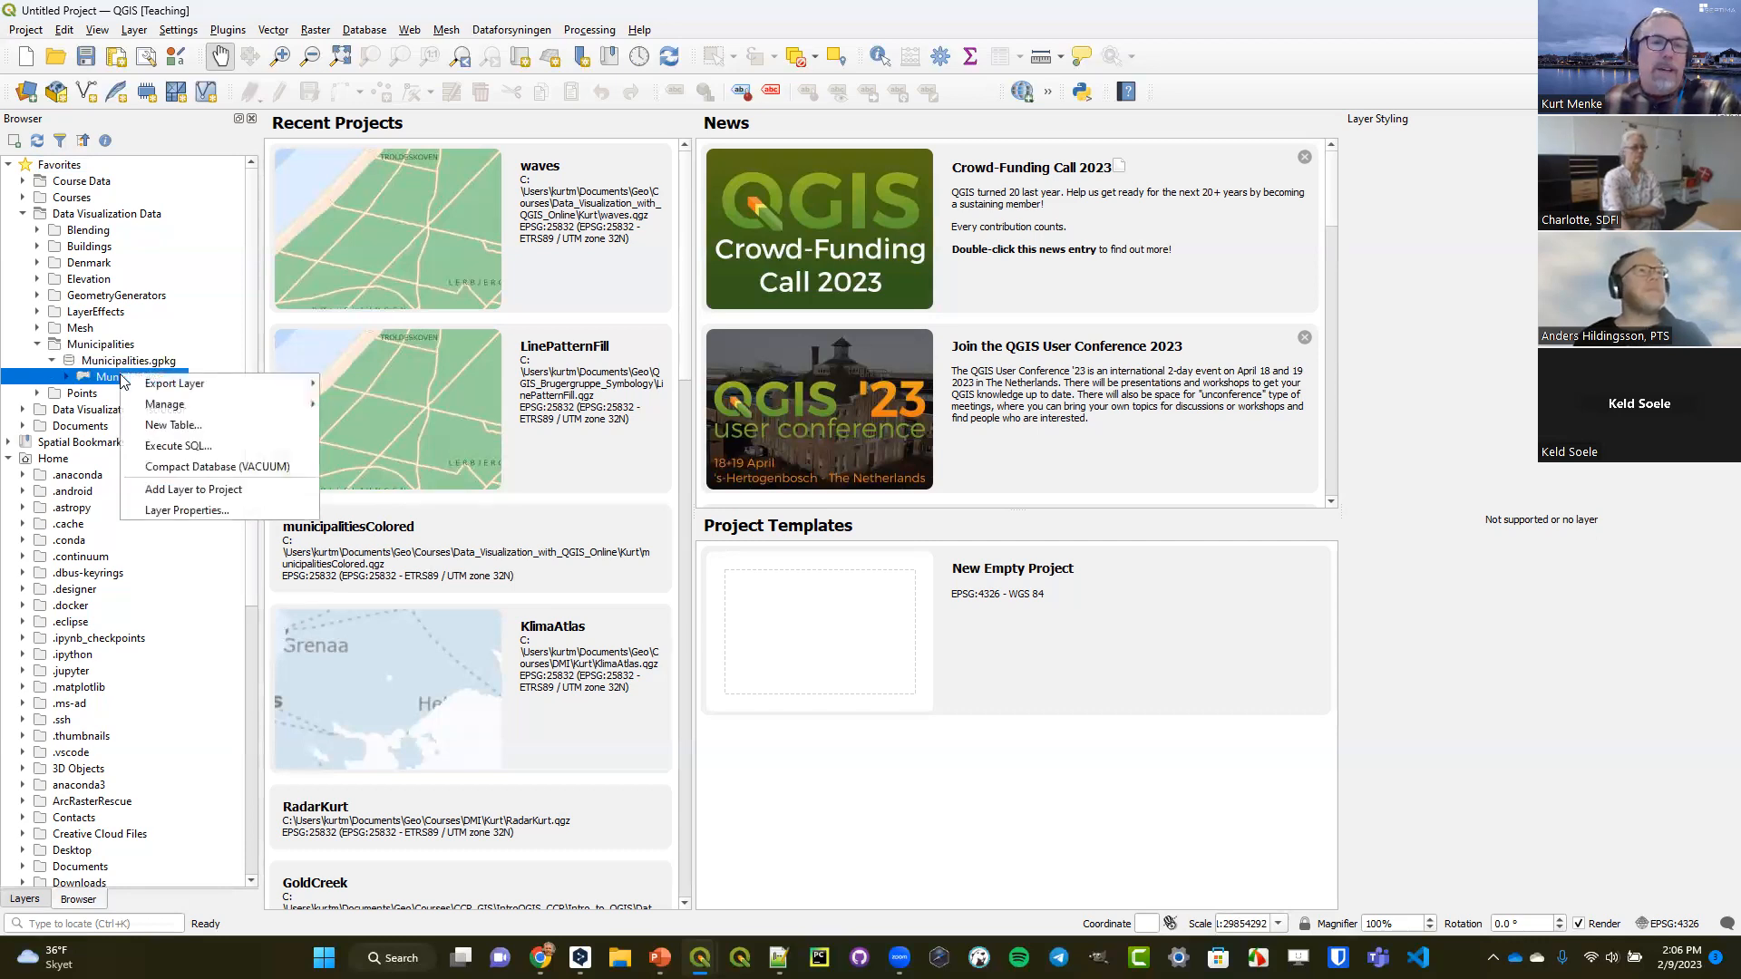
left_click(185, 489)
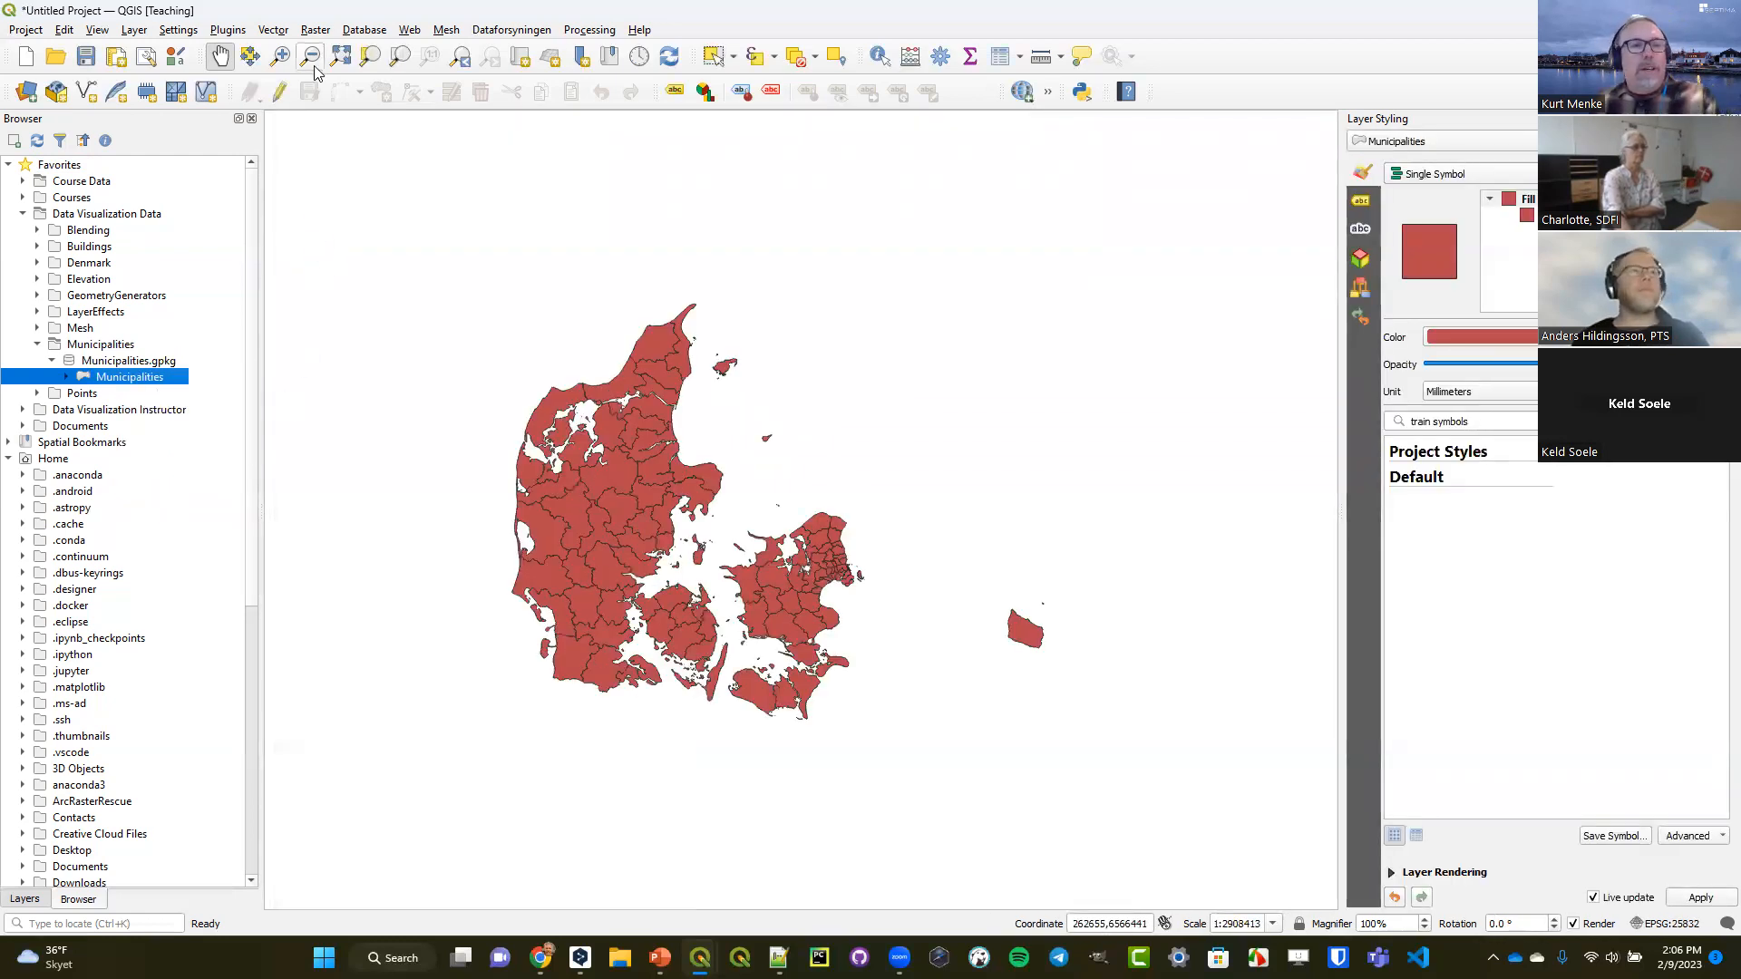
left_click(281, 56)
left_click_drag(494, 292, 1069, 724)
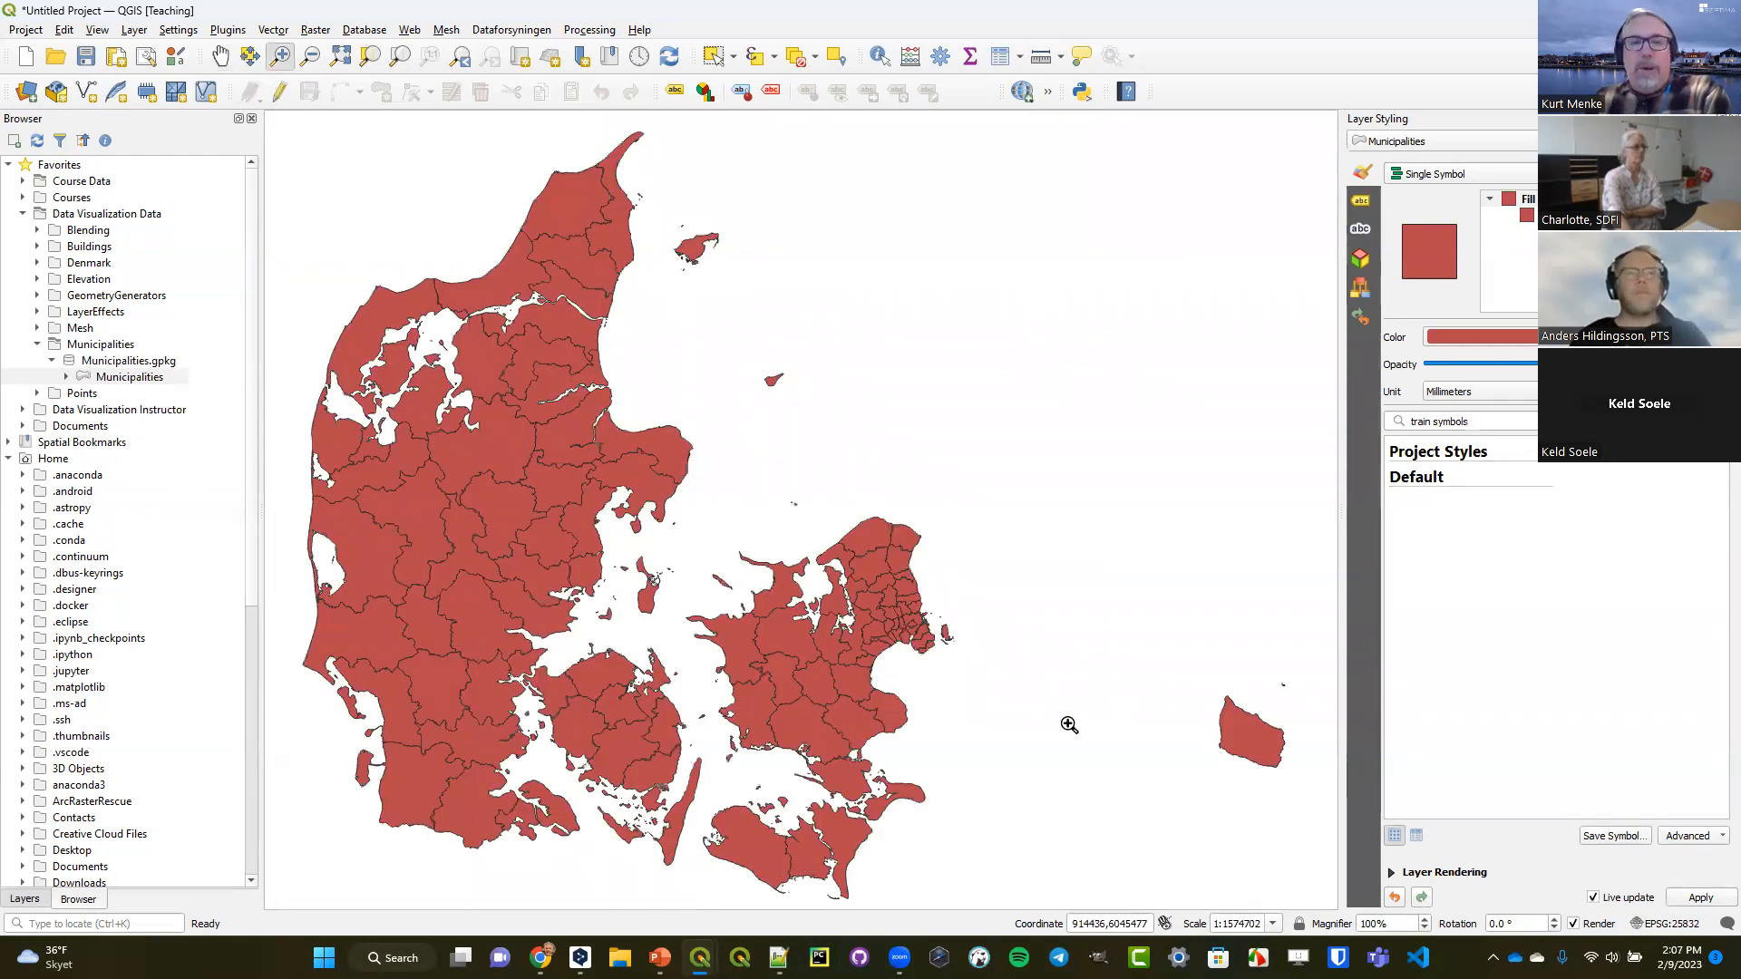
Show the feature count for the Municipalities layer in the project's layer list.
left_click(34, 899)
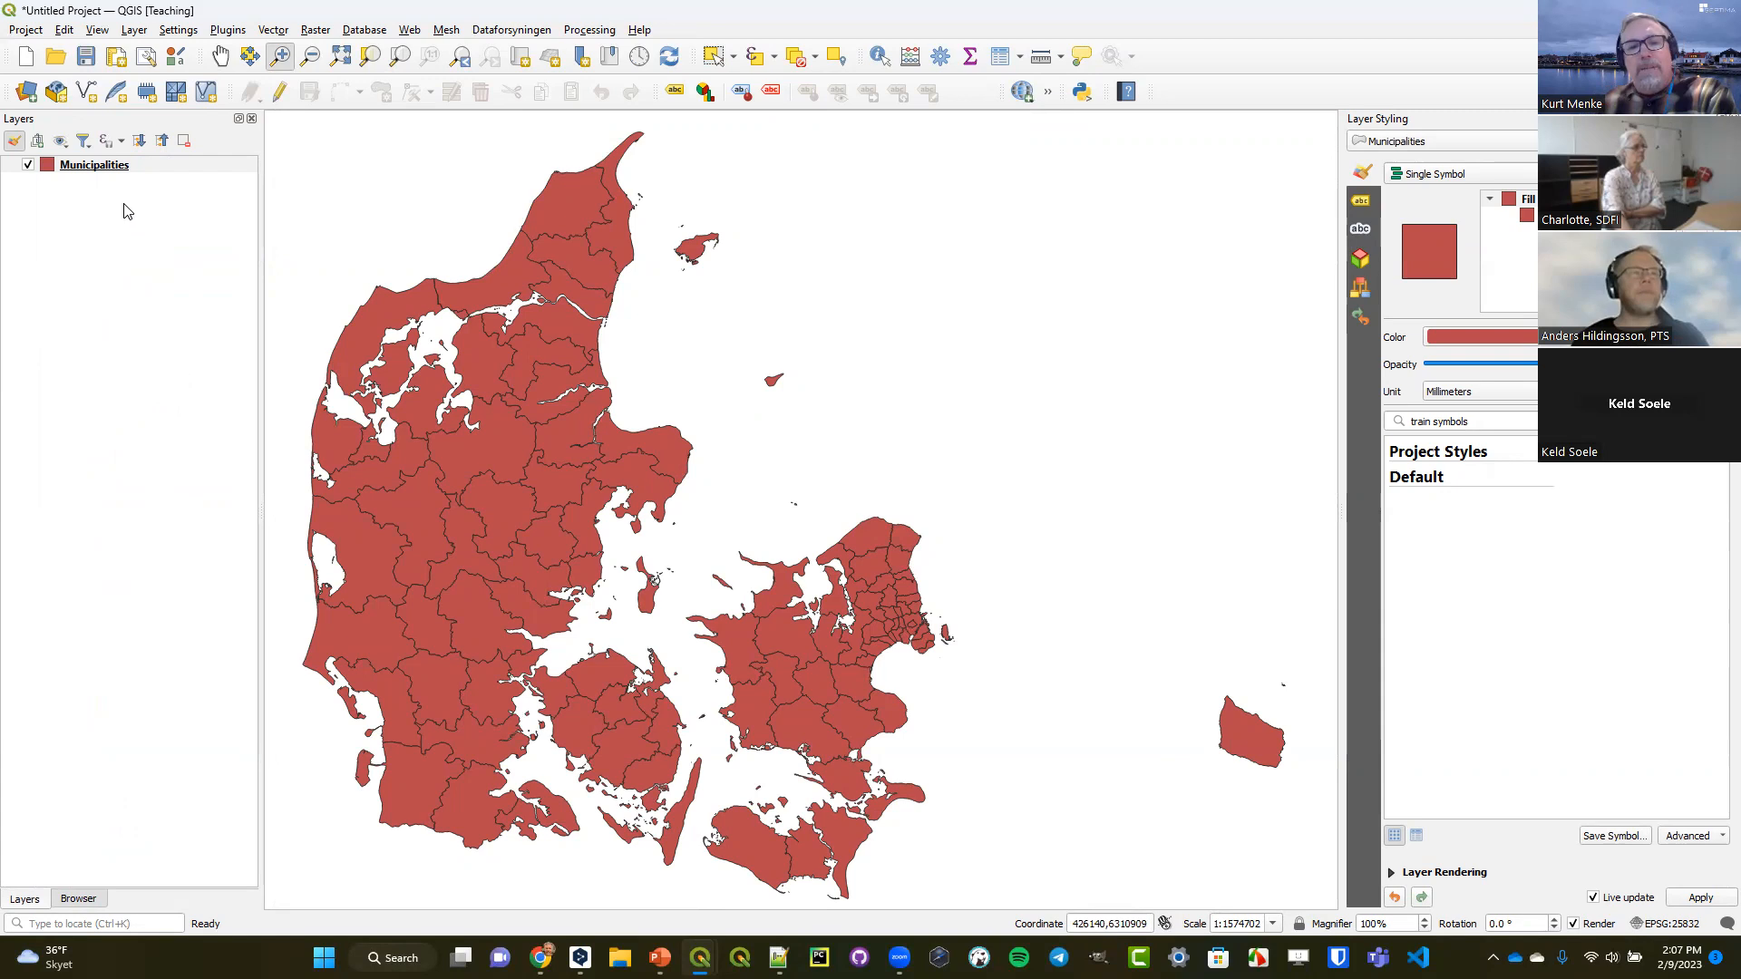
right_click(105, 165)
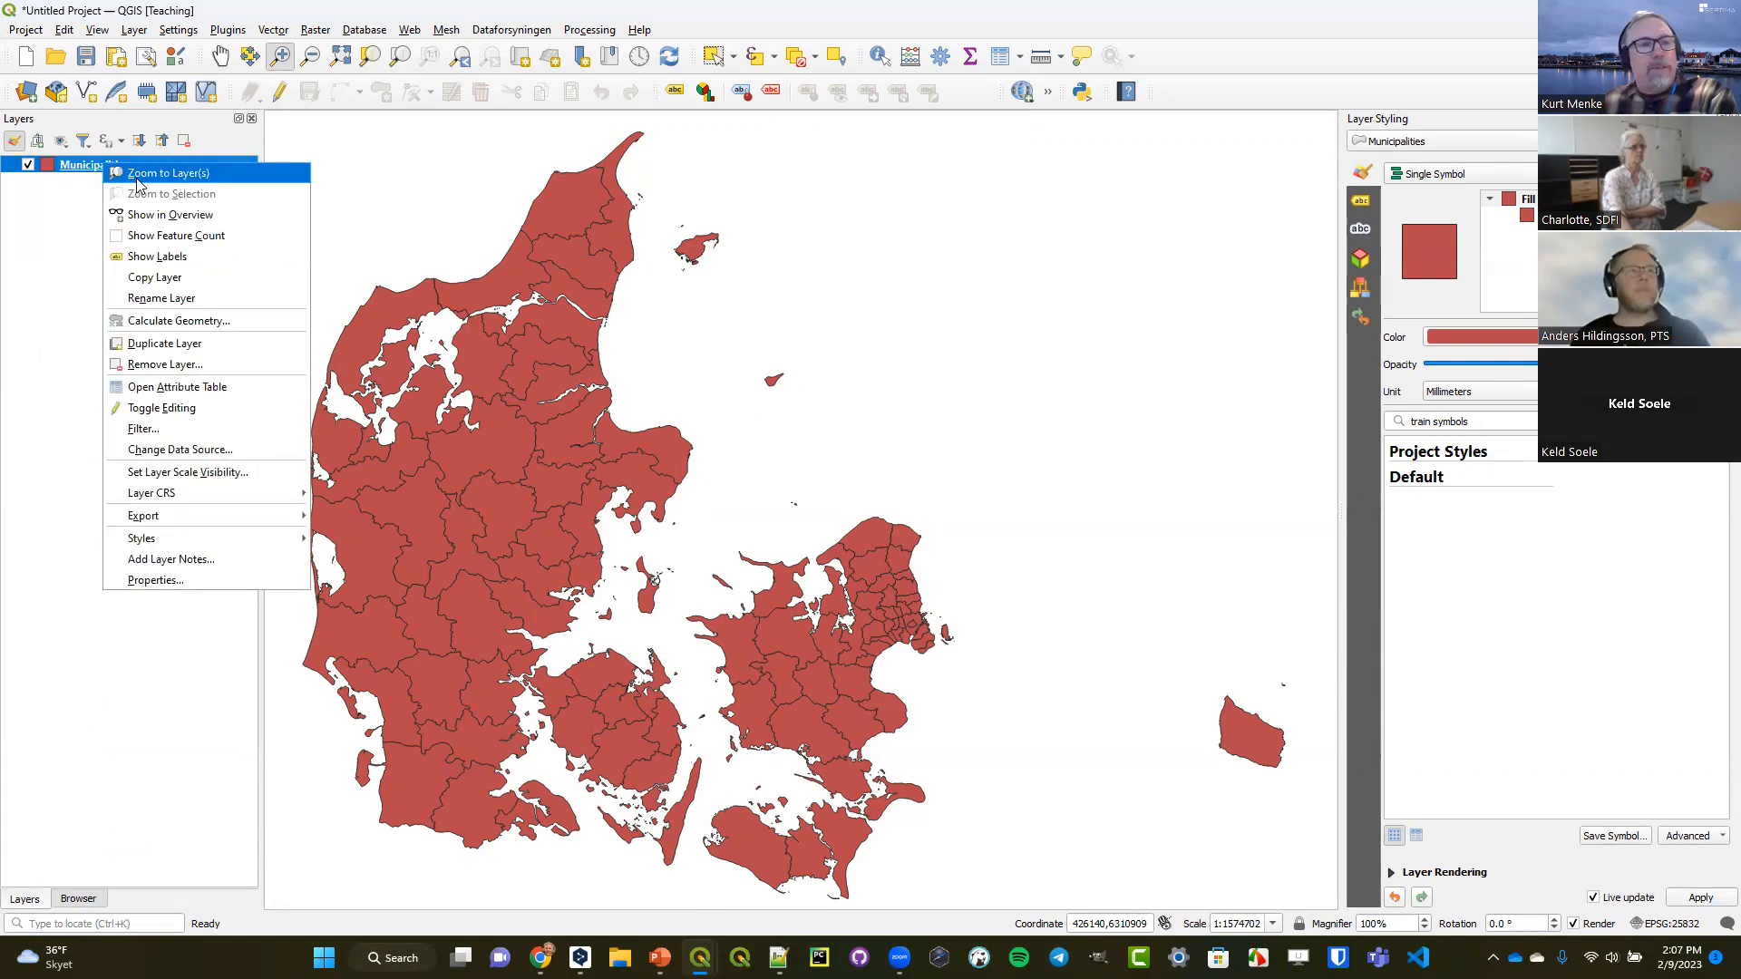
left_click(165, 235)
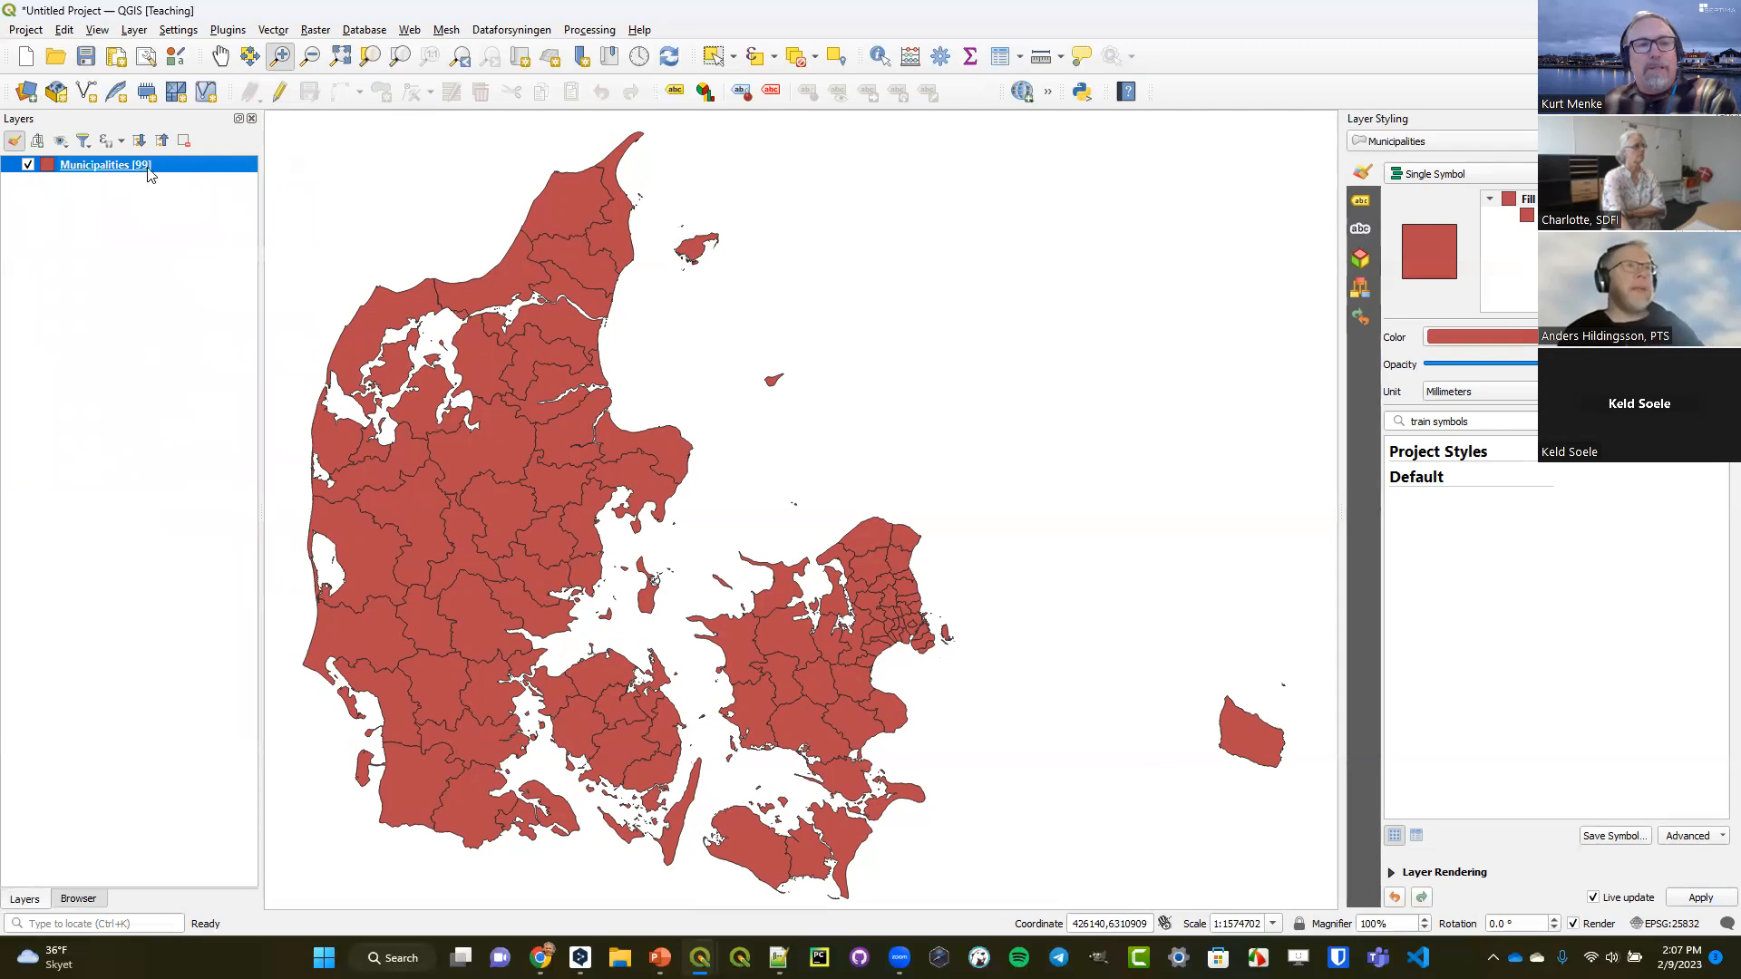
mouse_move(147, 172)
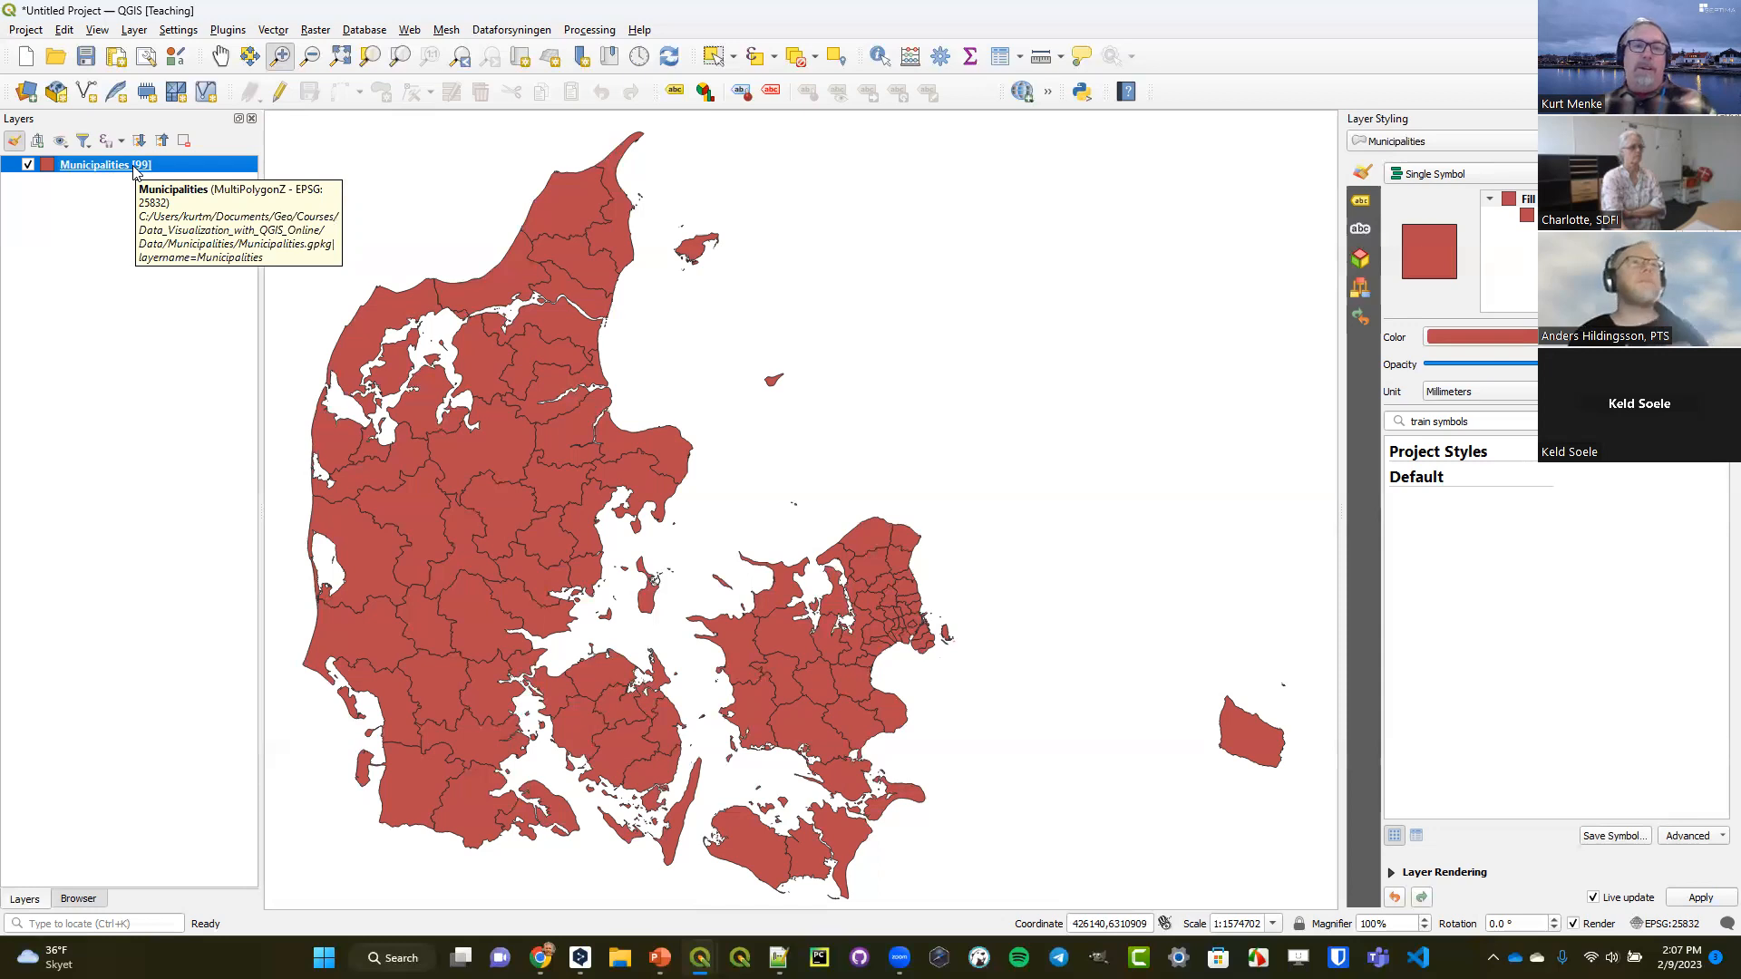
Select the municipality on the southeast coast of Funen and examine its mainland and island parts up close.
left_click(715, 55)
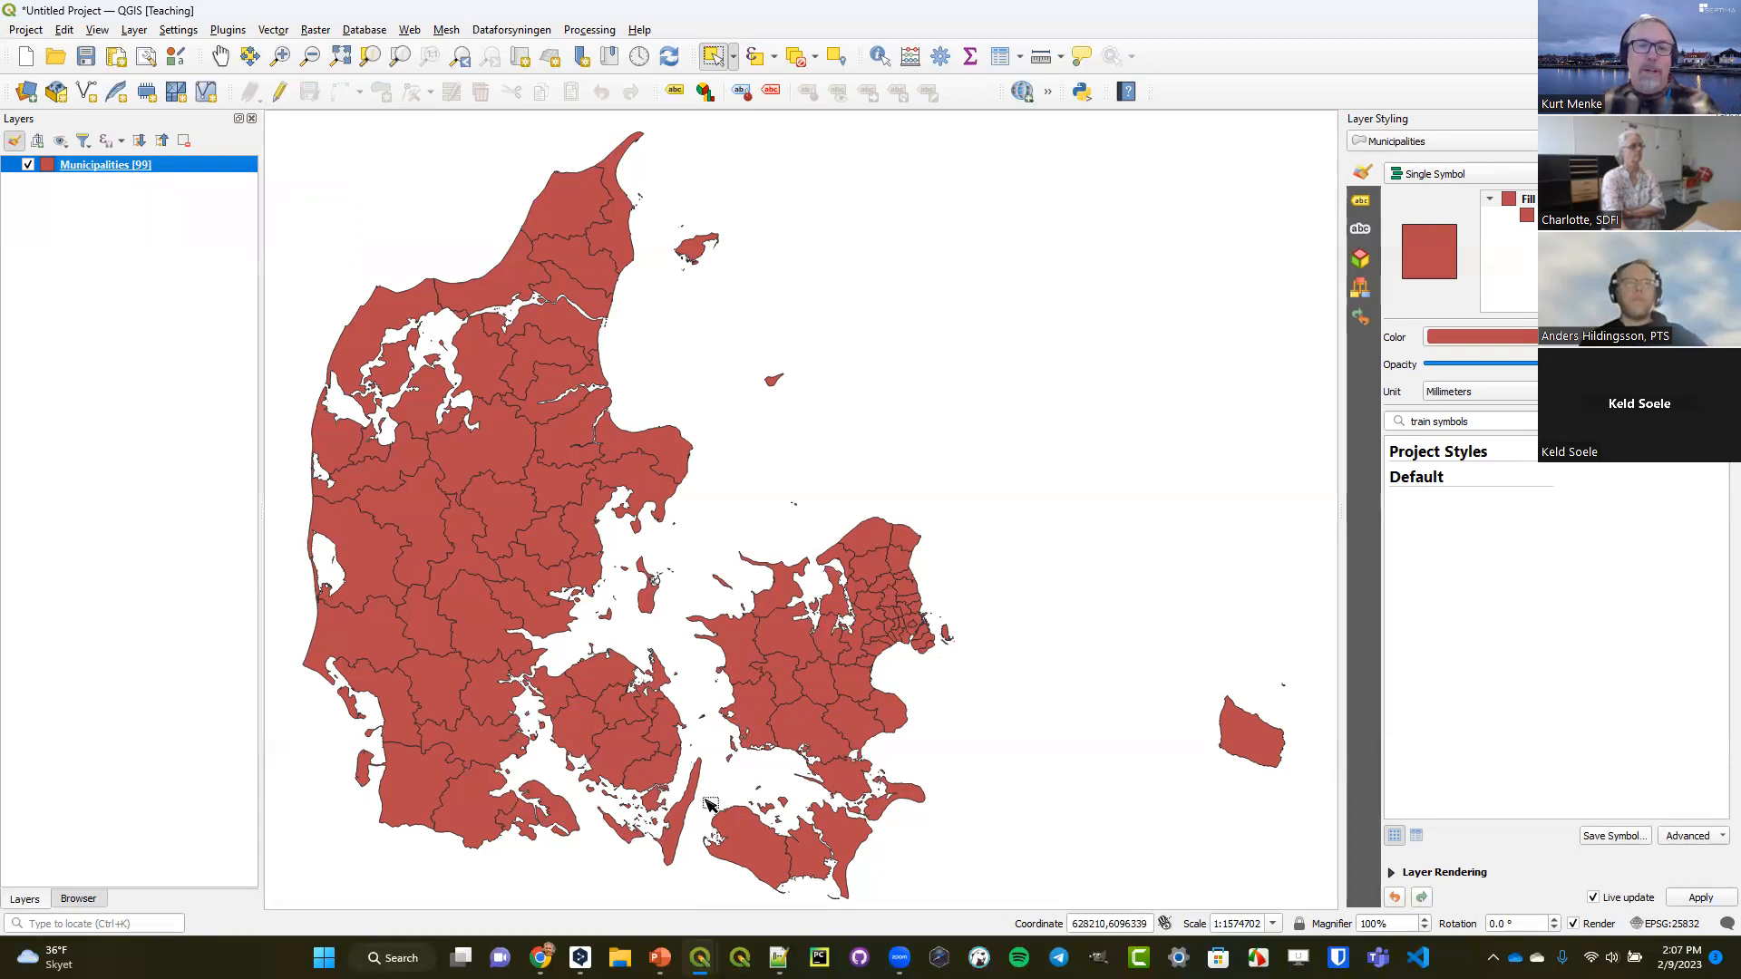
left_click(657, 777)
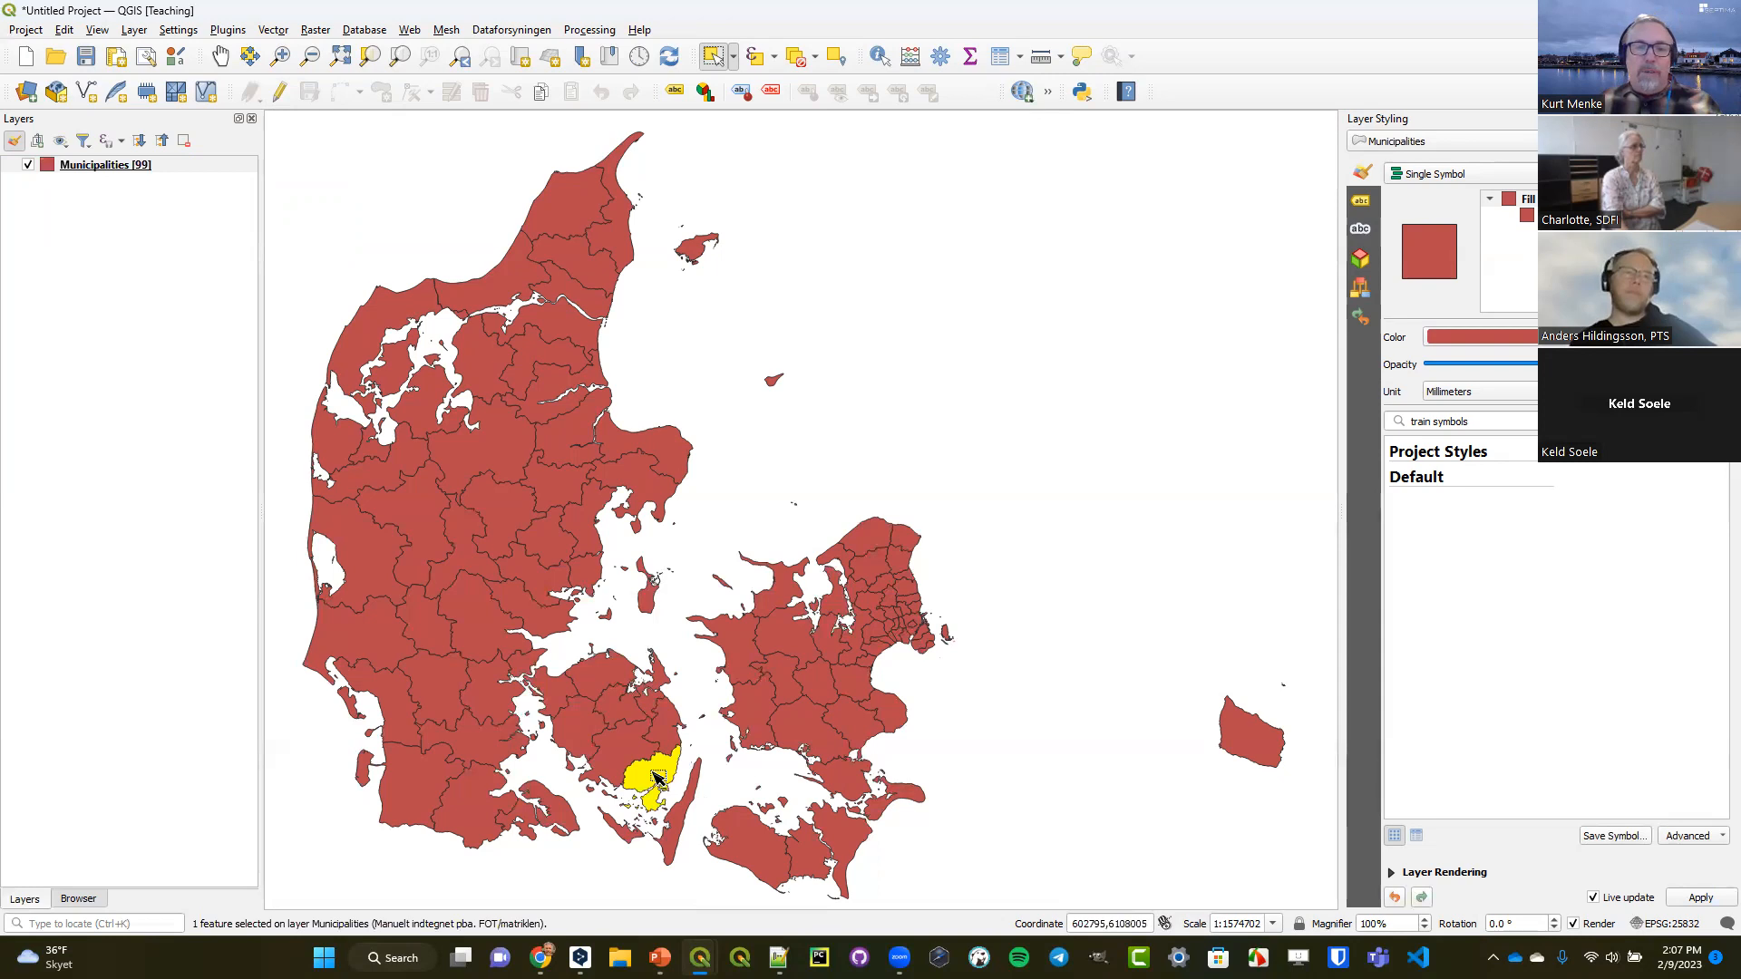
left_click(280, 56)
left_click_drag(560, 728, 741, 855)
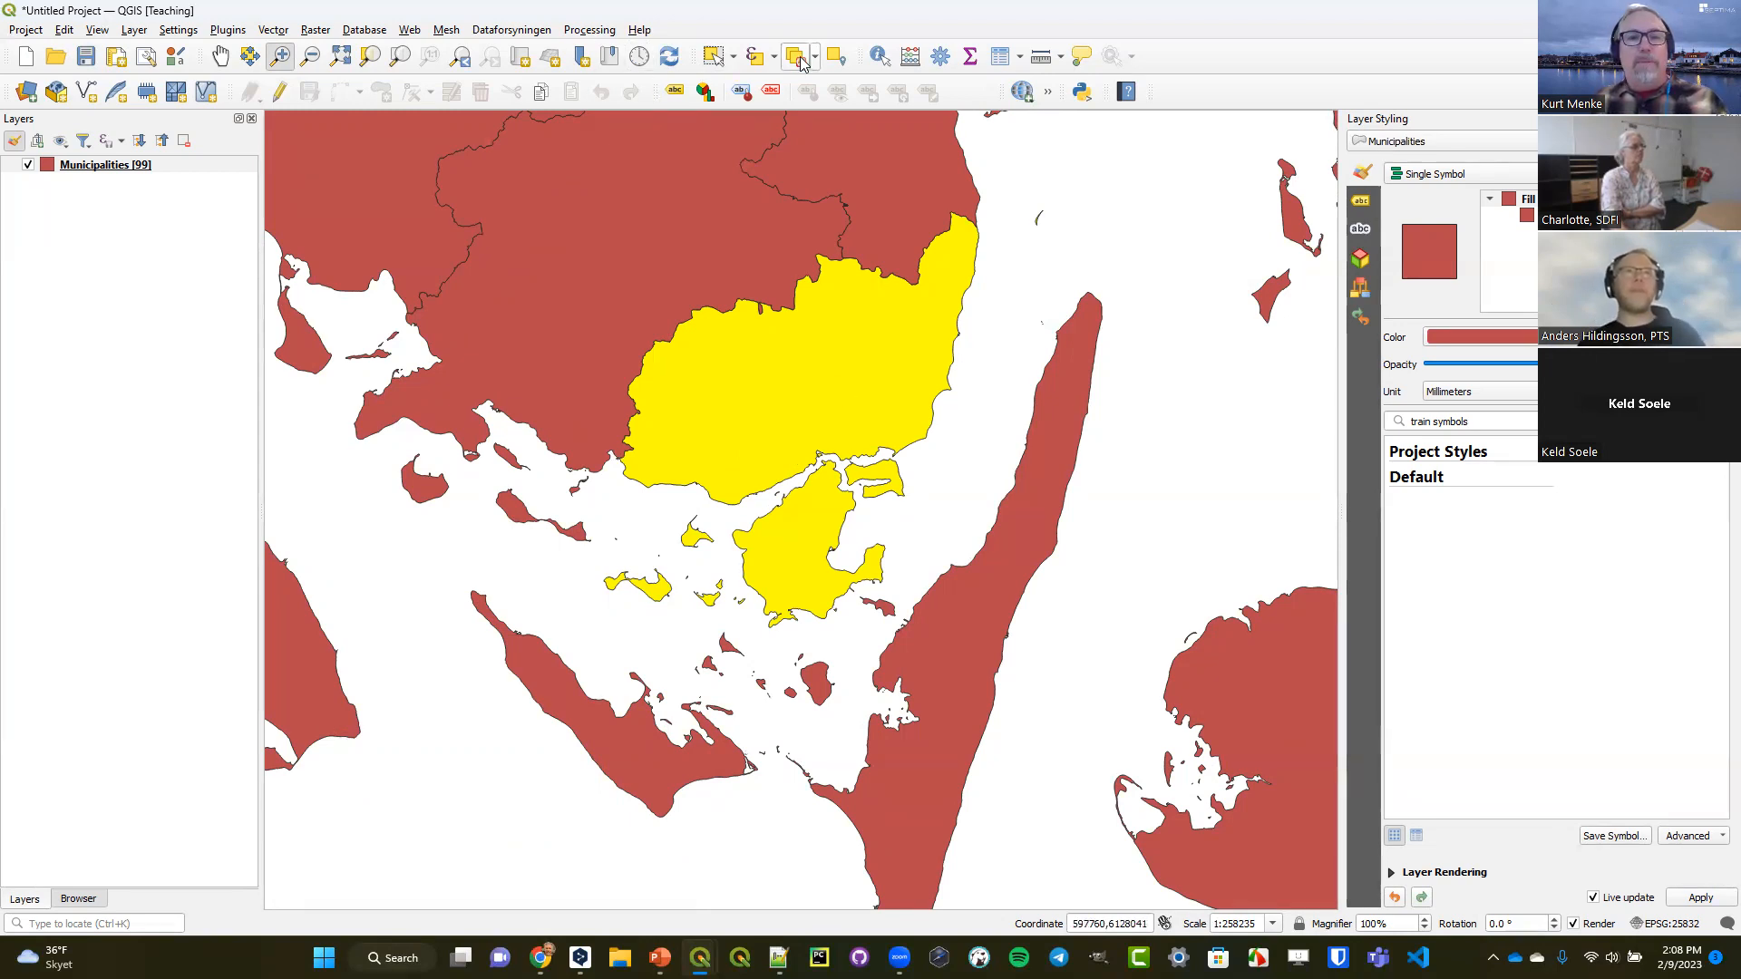
Clear the municipality selection, return to the whole-country view and turn off the layer's feature count.
left_click(799, 58)
left_click(467, 57)
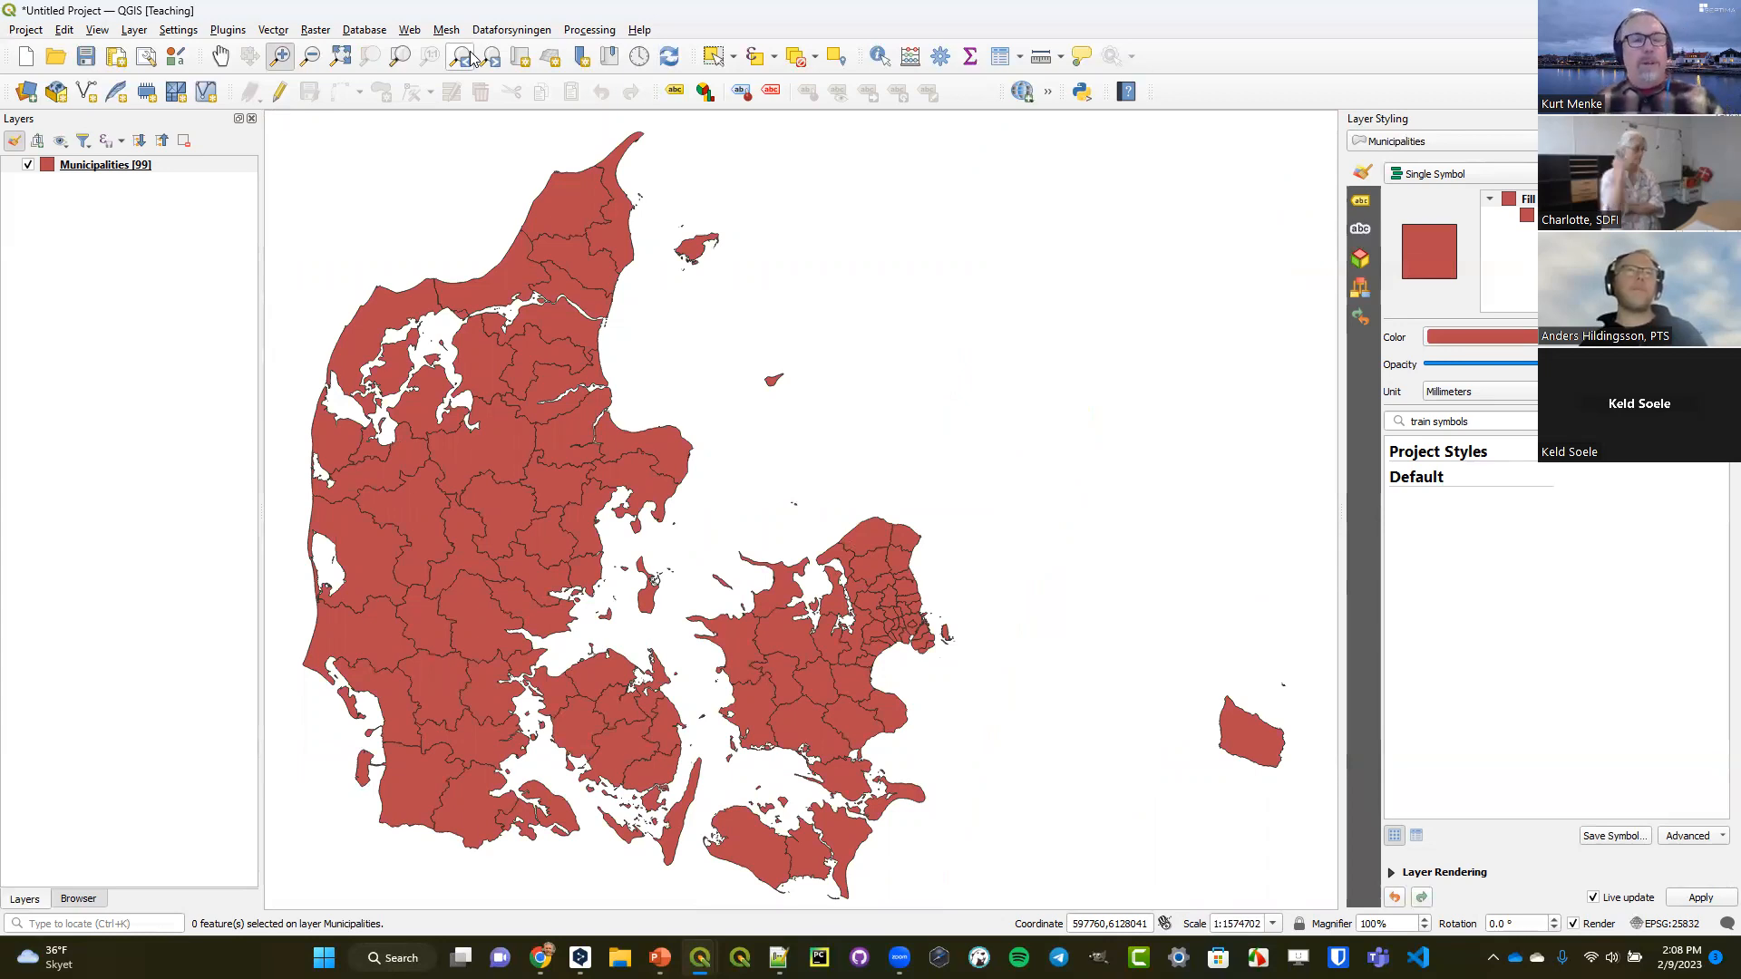
right_click(116, 164)
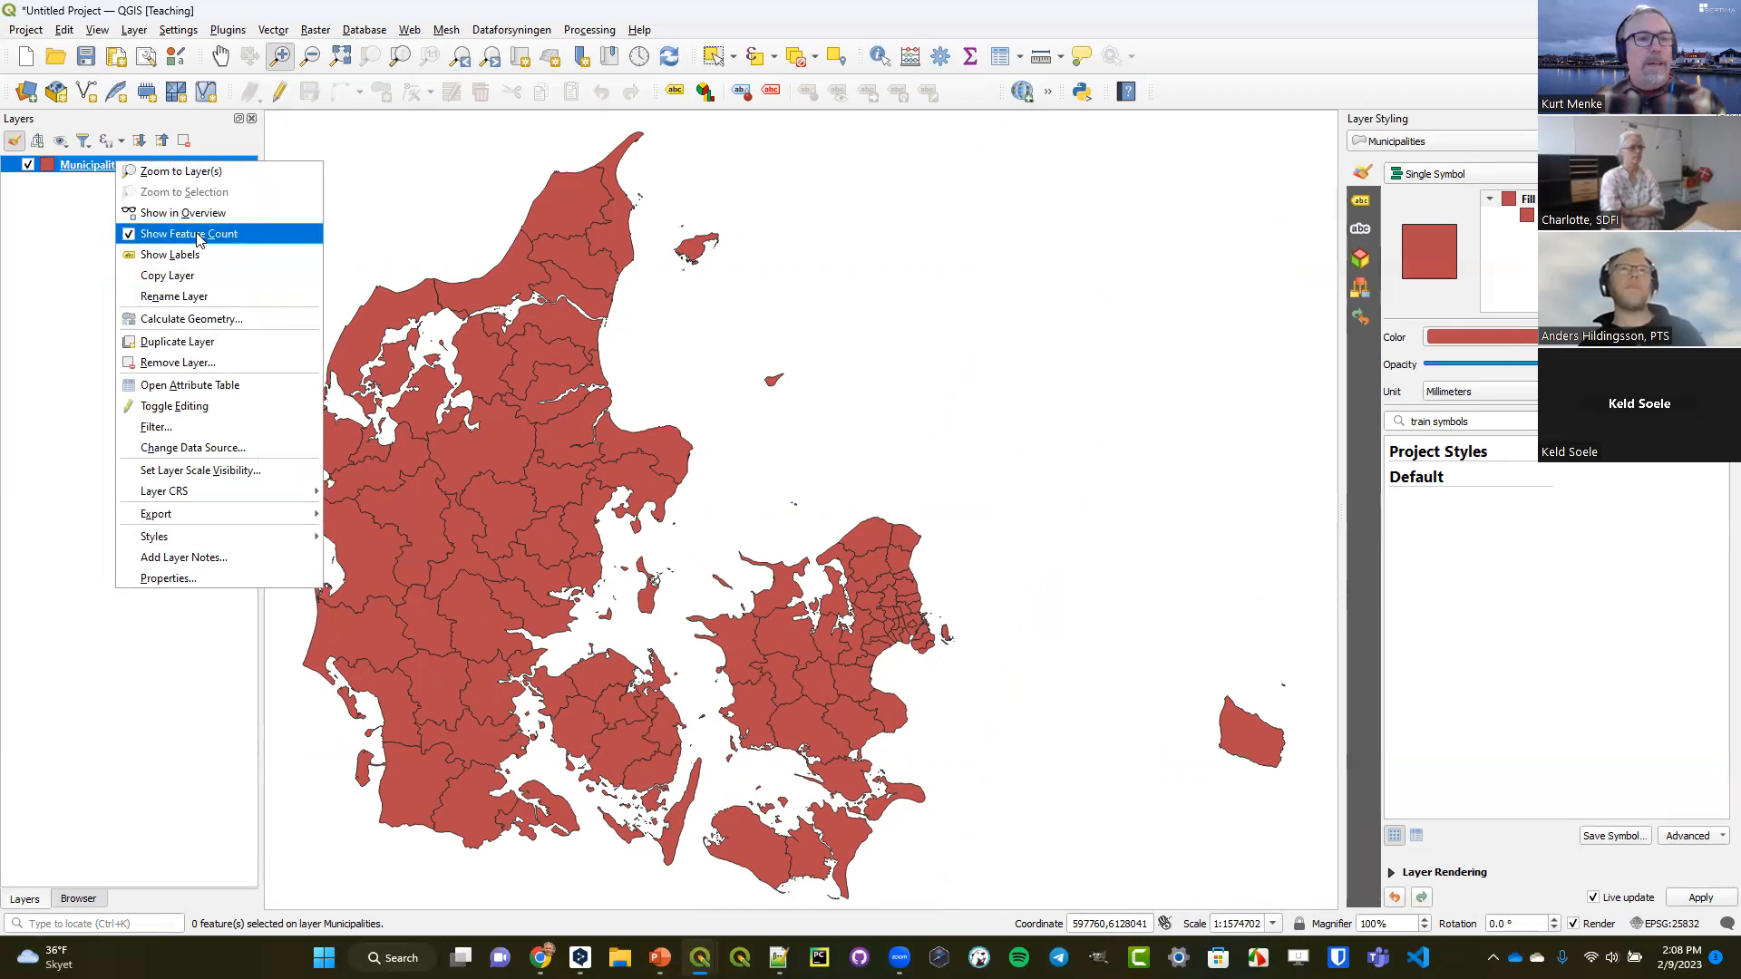
left_click(190, 233)
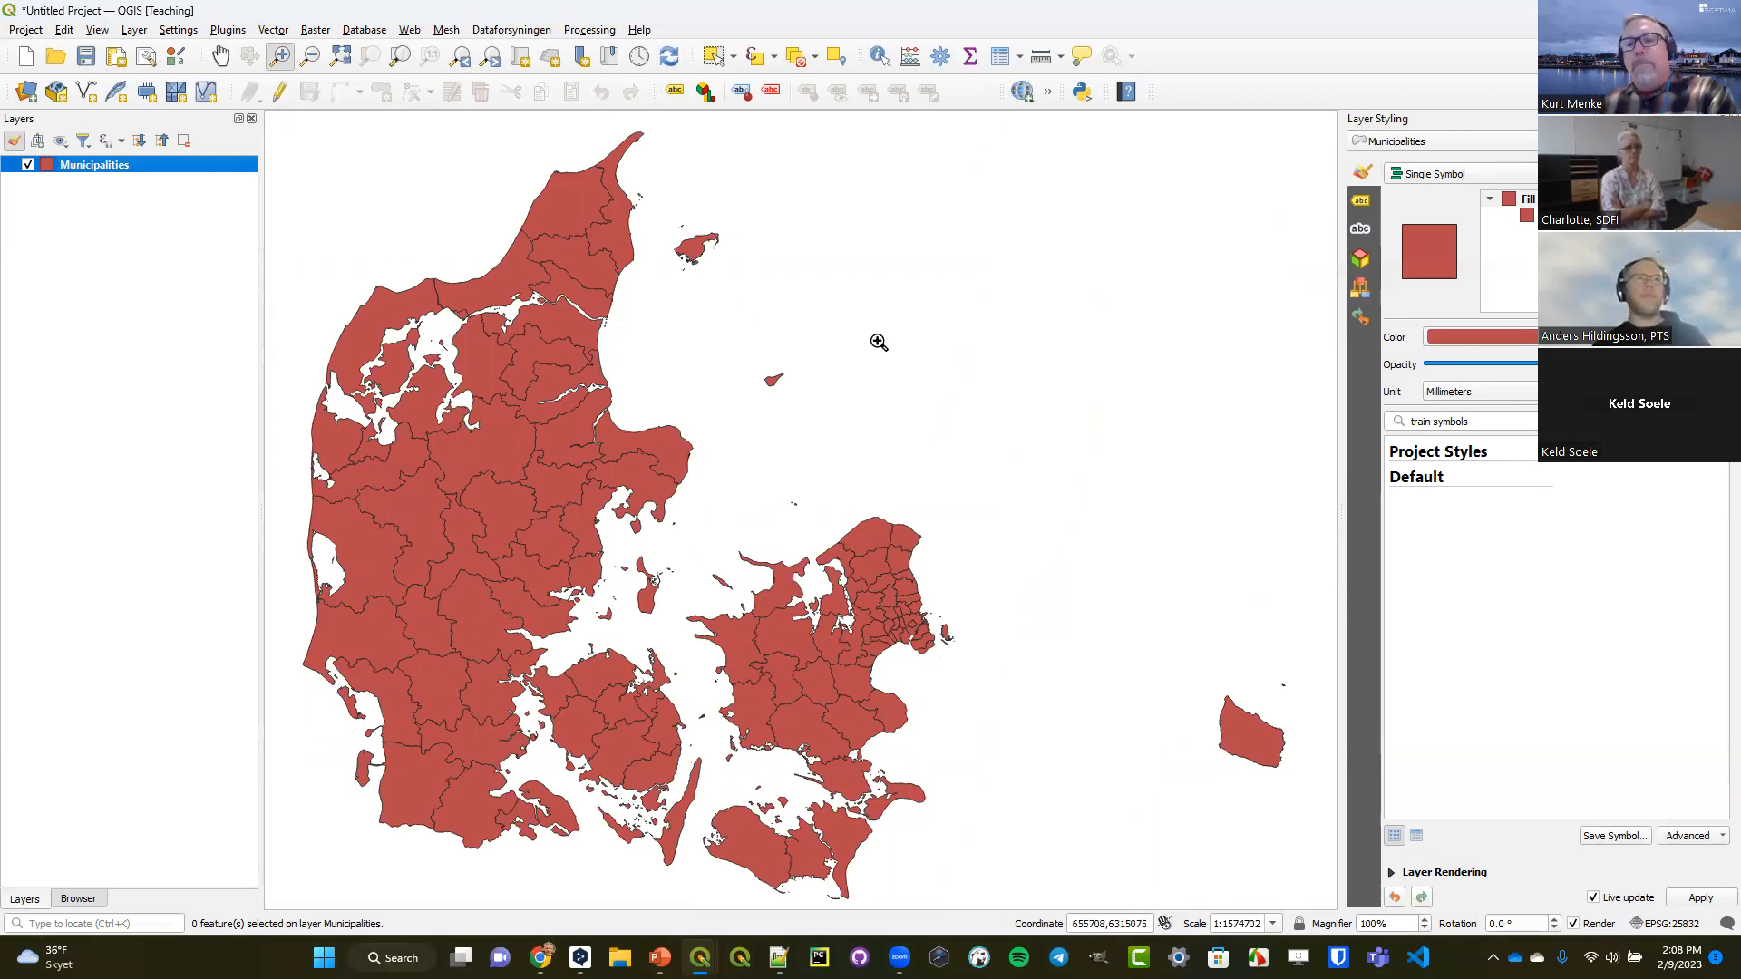
left_click(1510, 214)
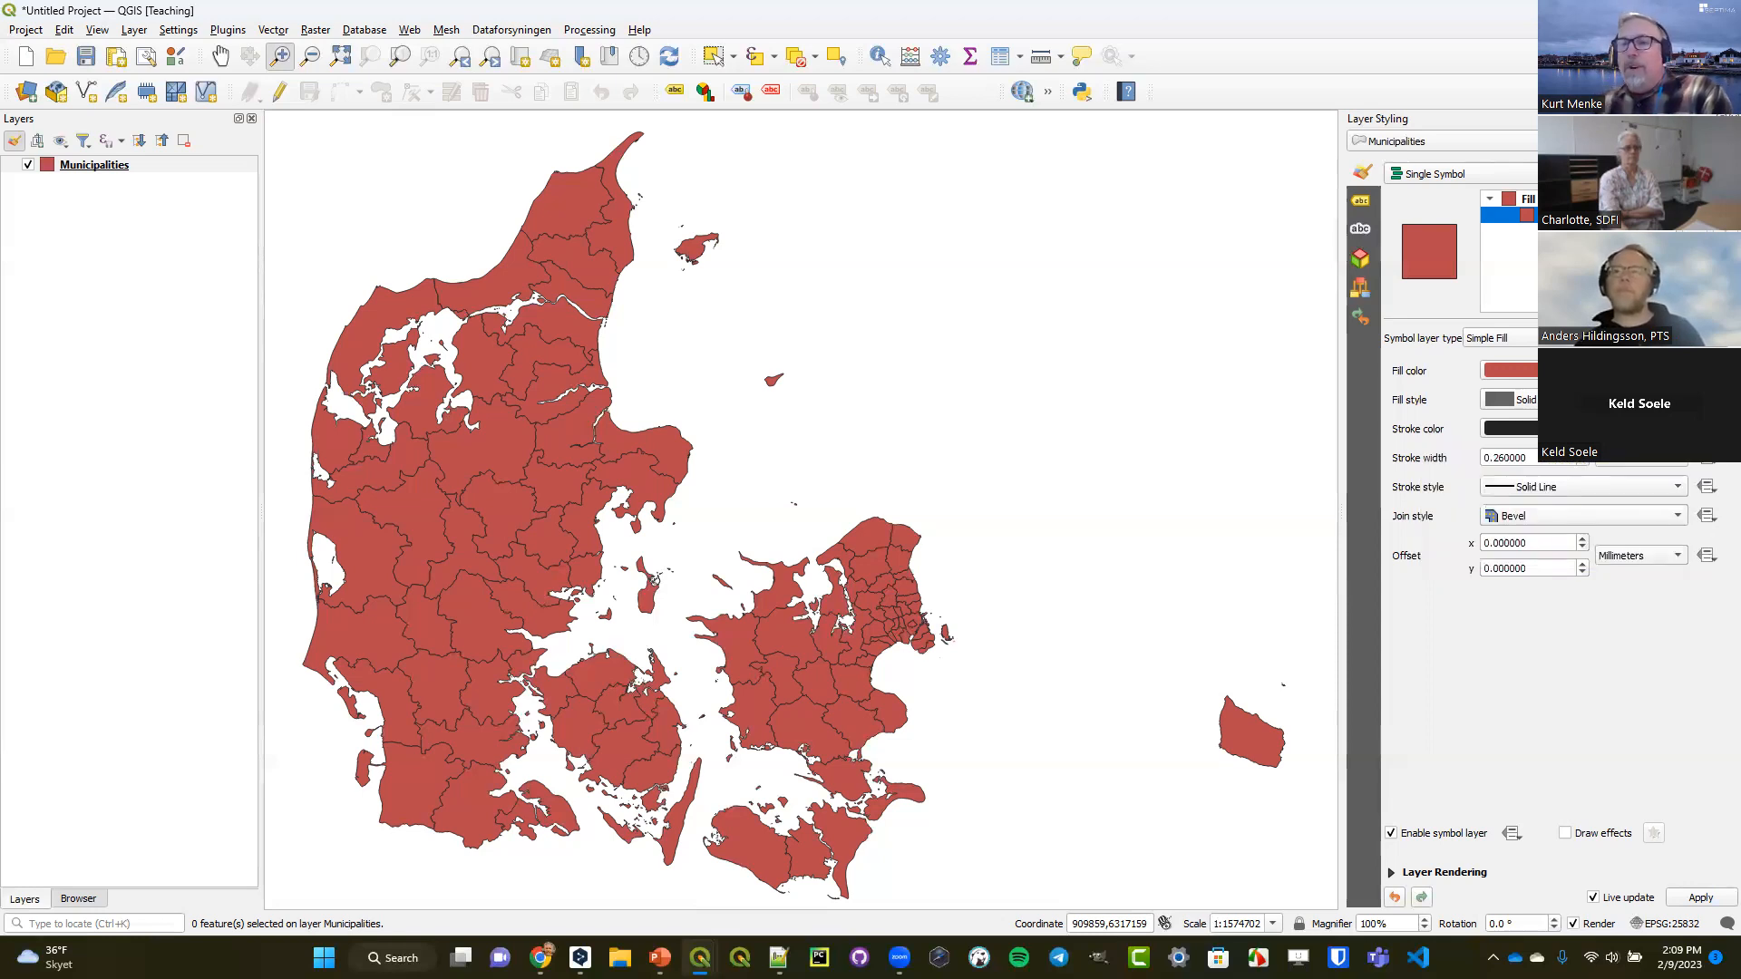
left_click(1706, 458)
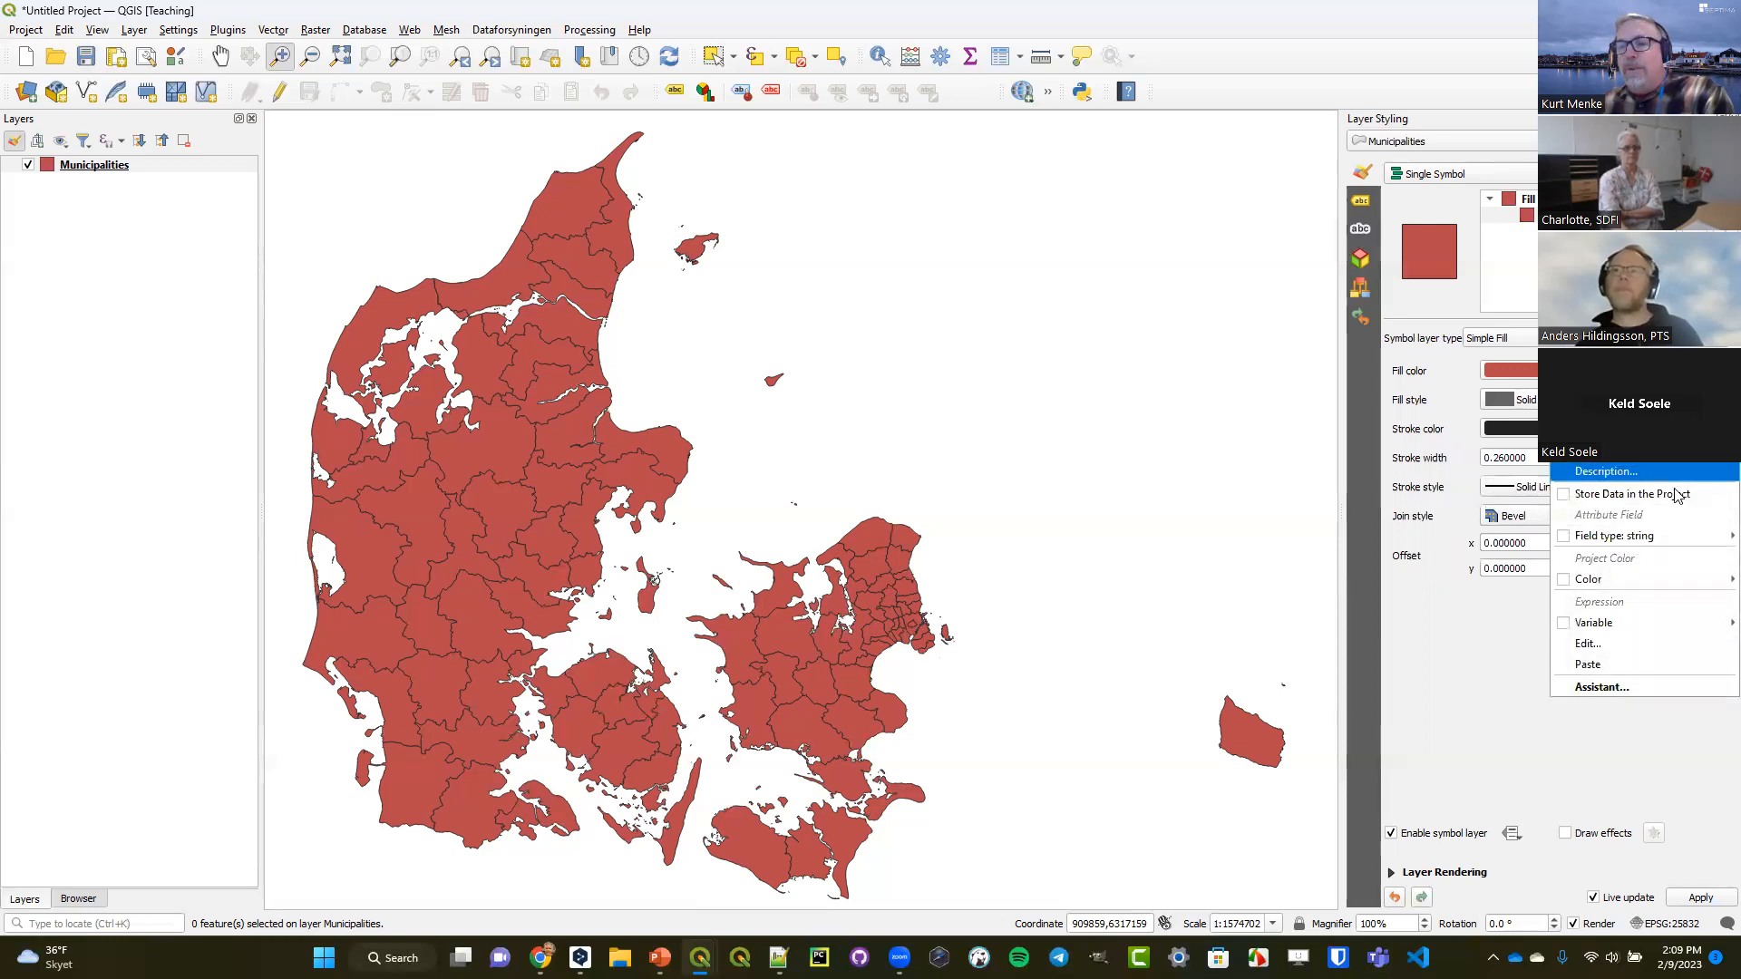
left_click(1614, 645)
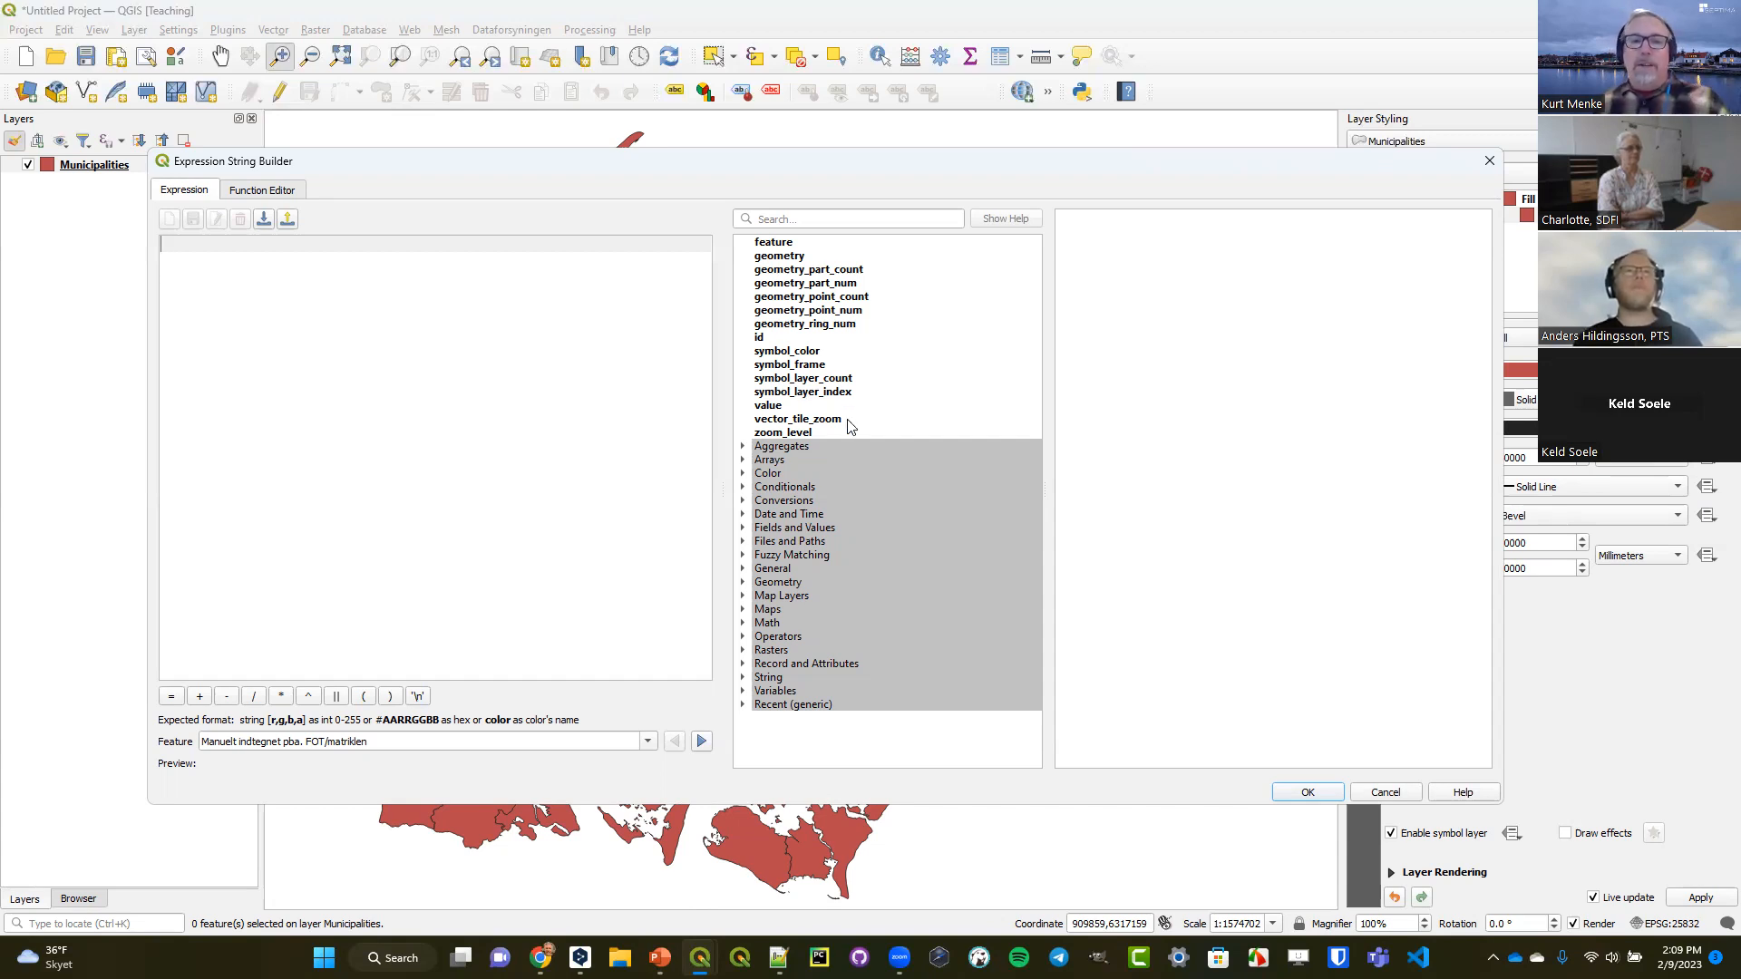
left_click_drag(927, 162, 918, 267)
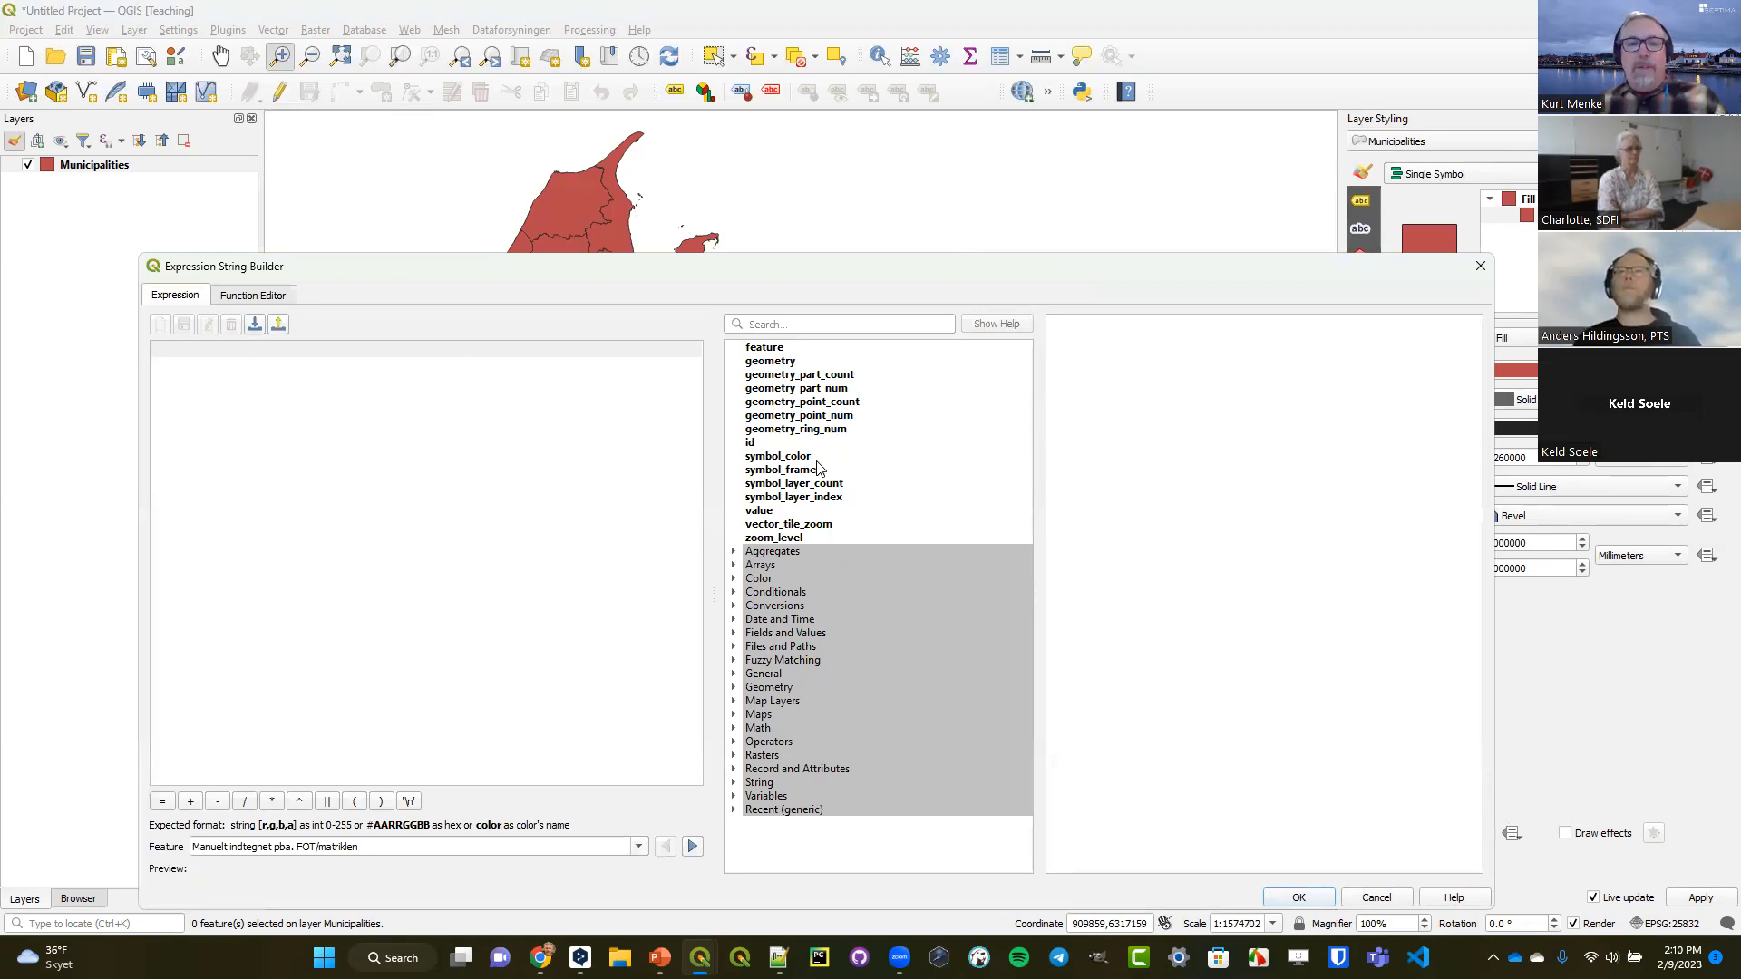
left_click(805, 458)
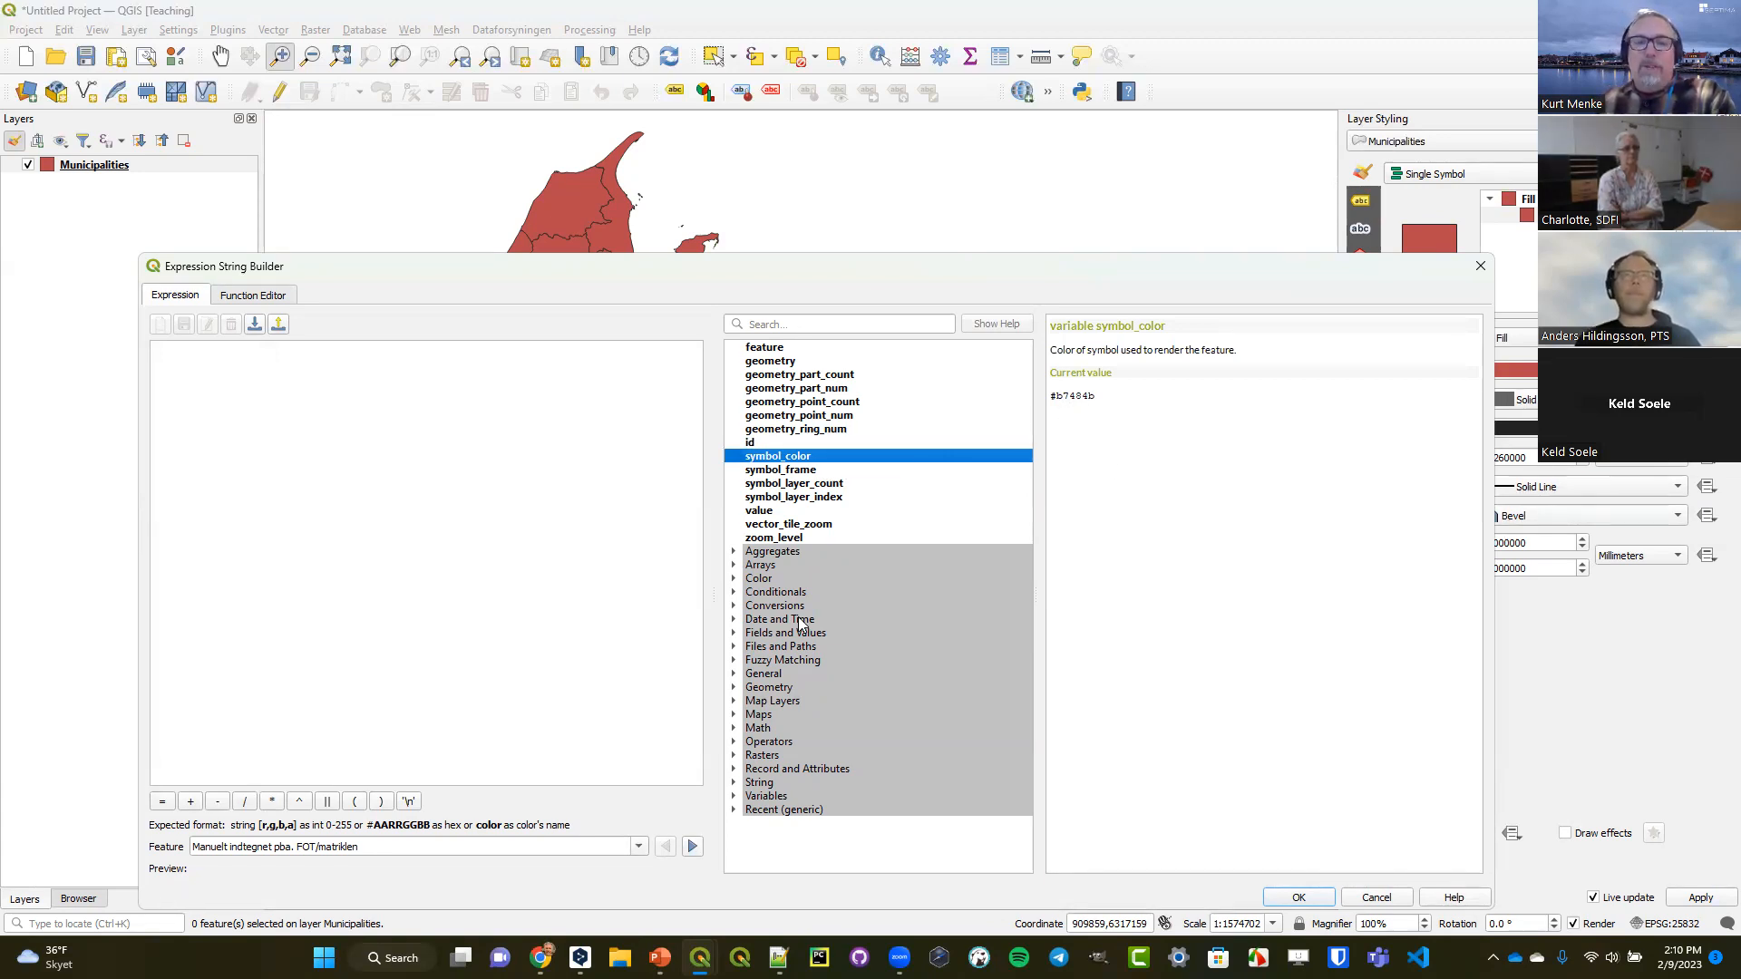
left_click(733, 579)
scroll(817, 609, "down", 1)
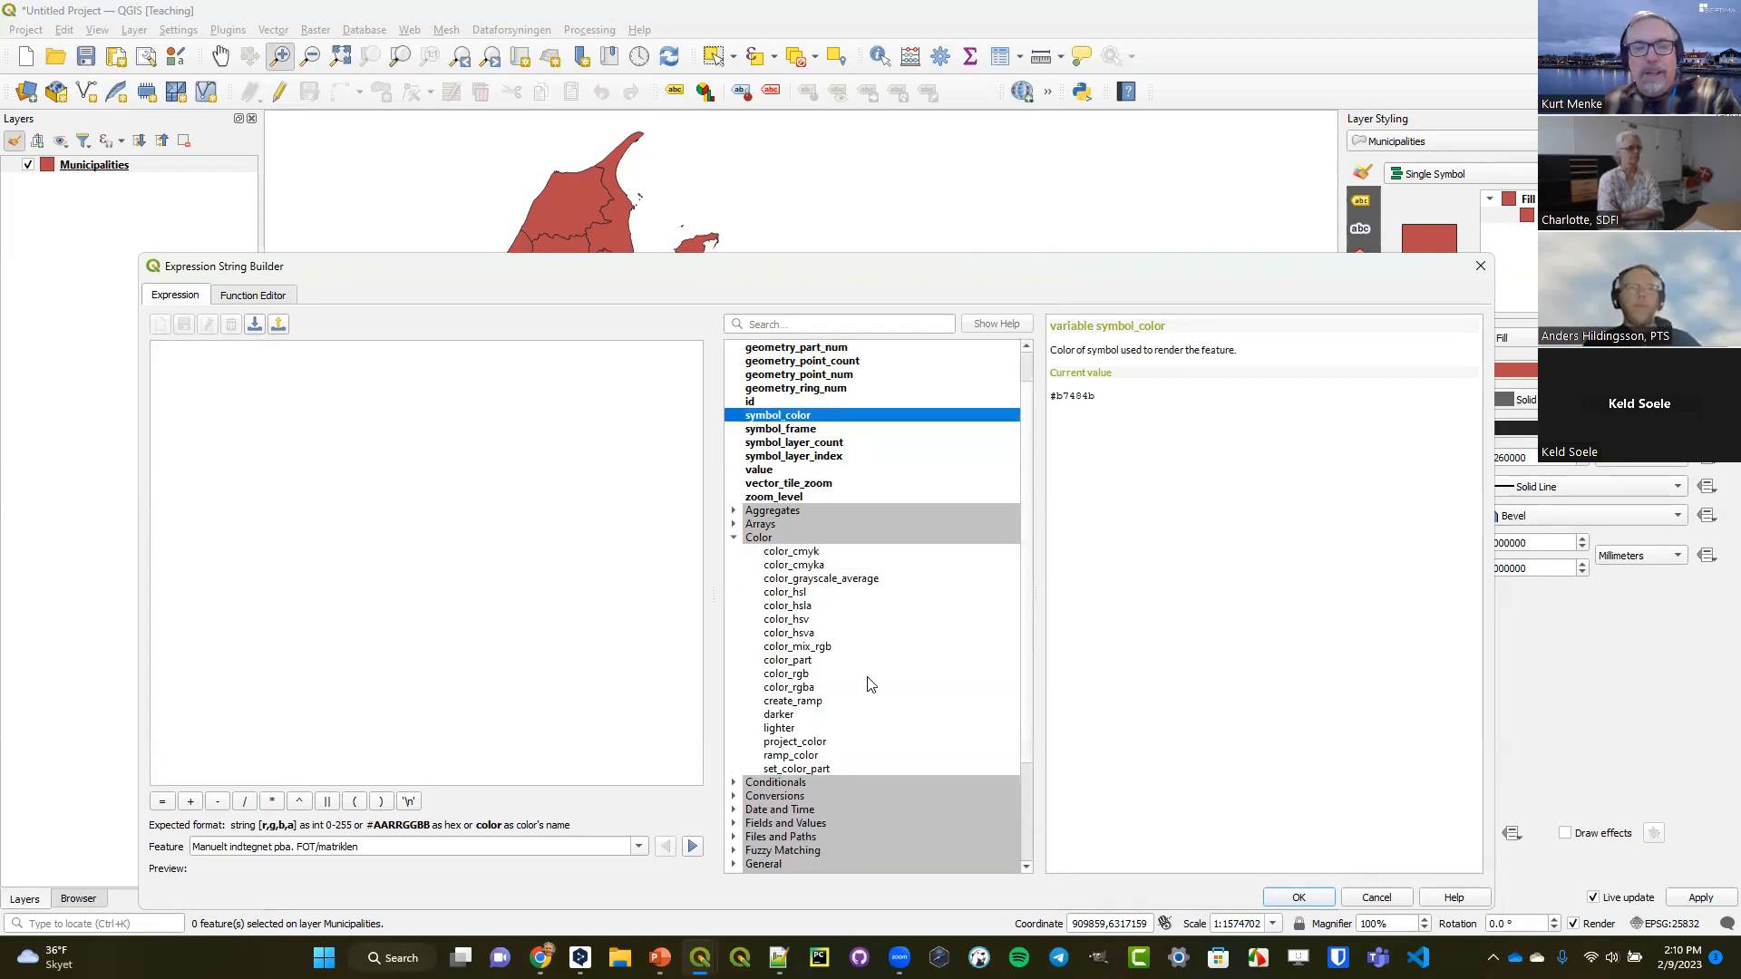
left_click(779, 716)
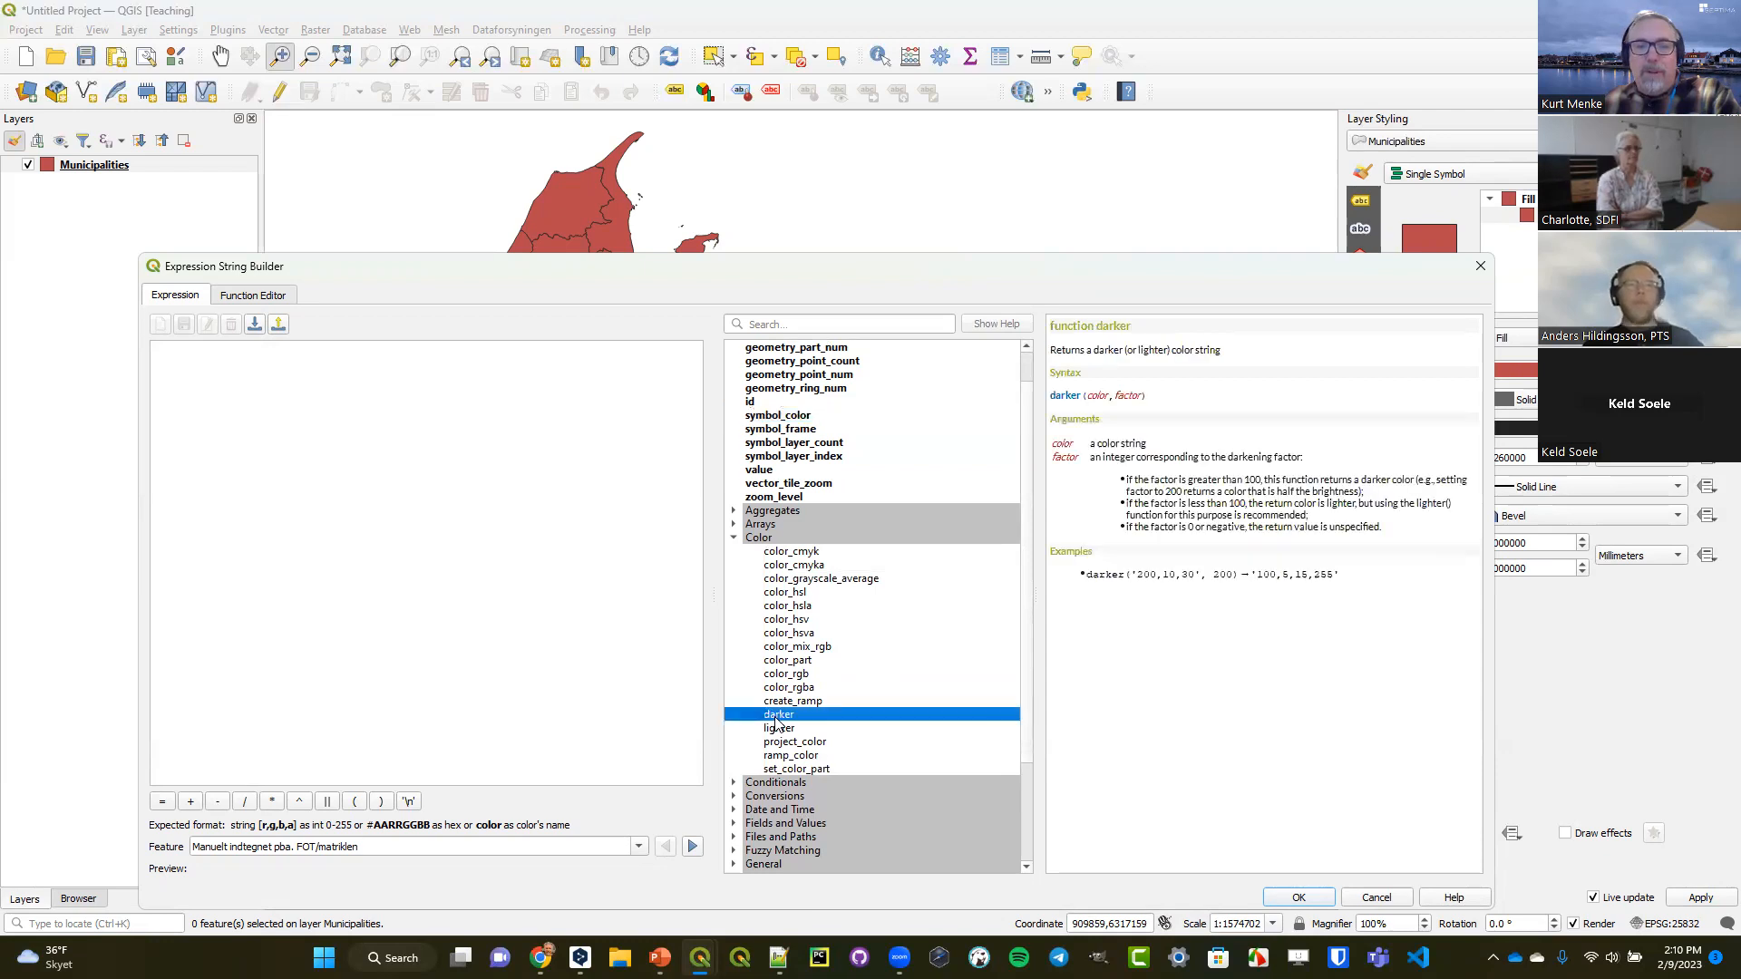
double_click(778, 715)
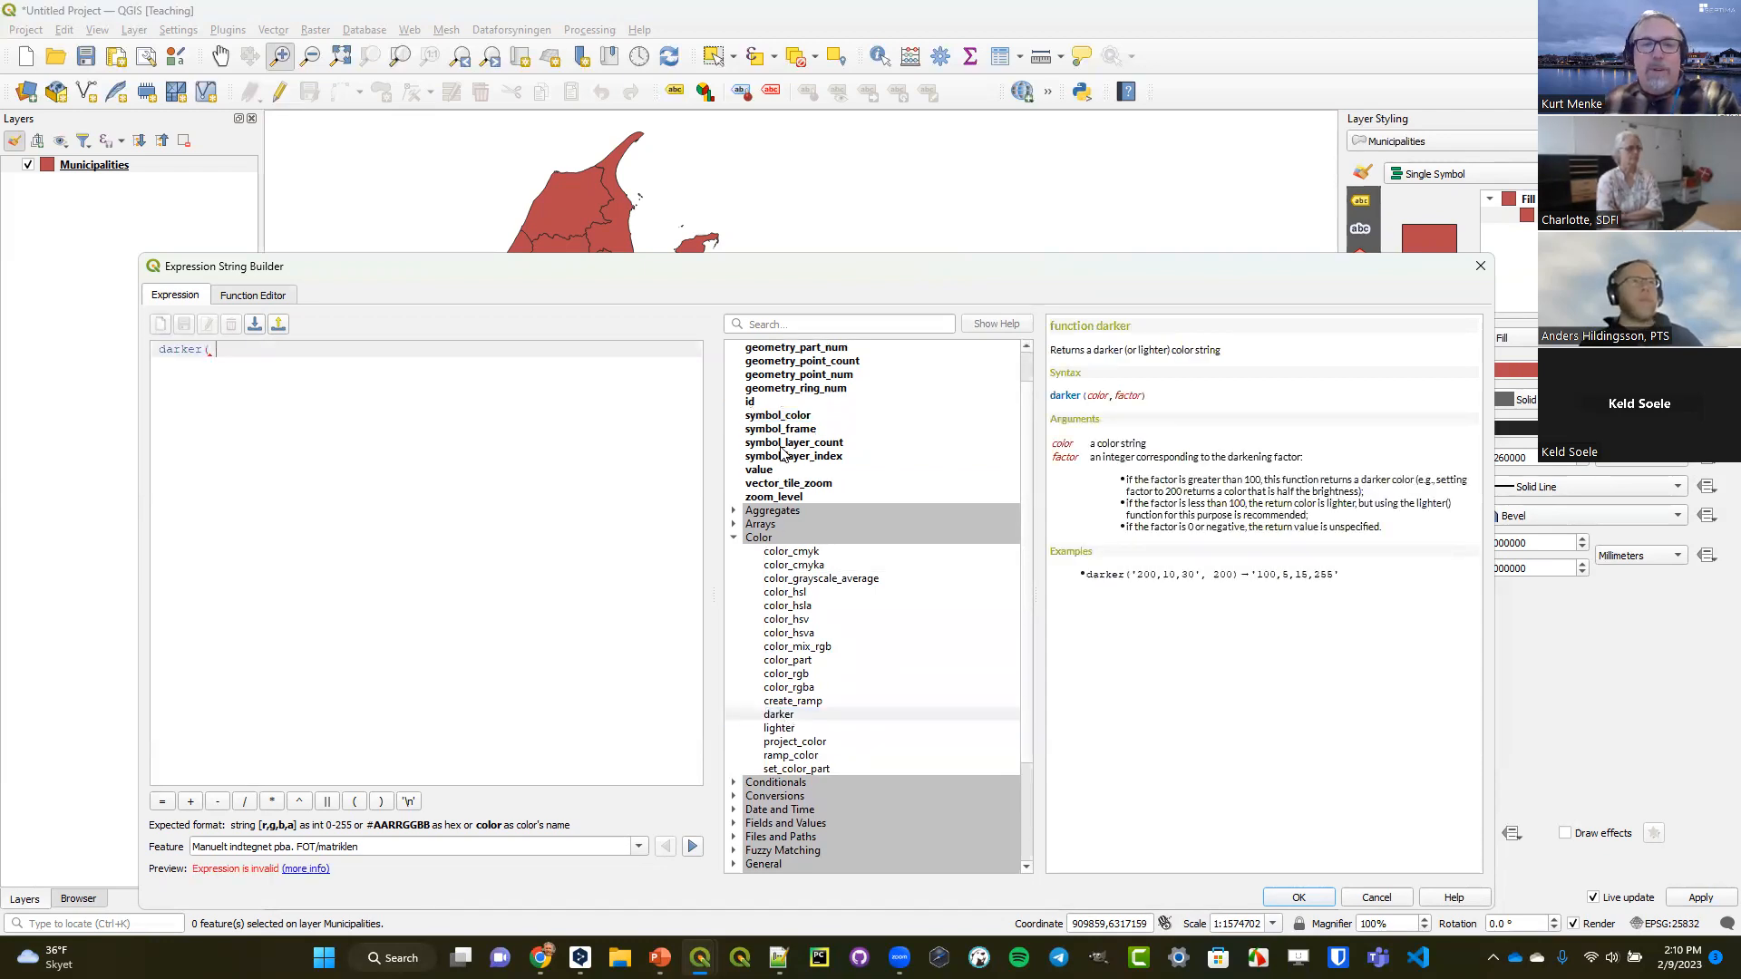
double_click(778, 415)
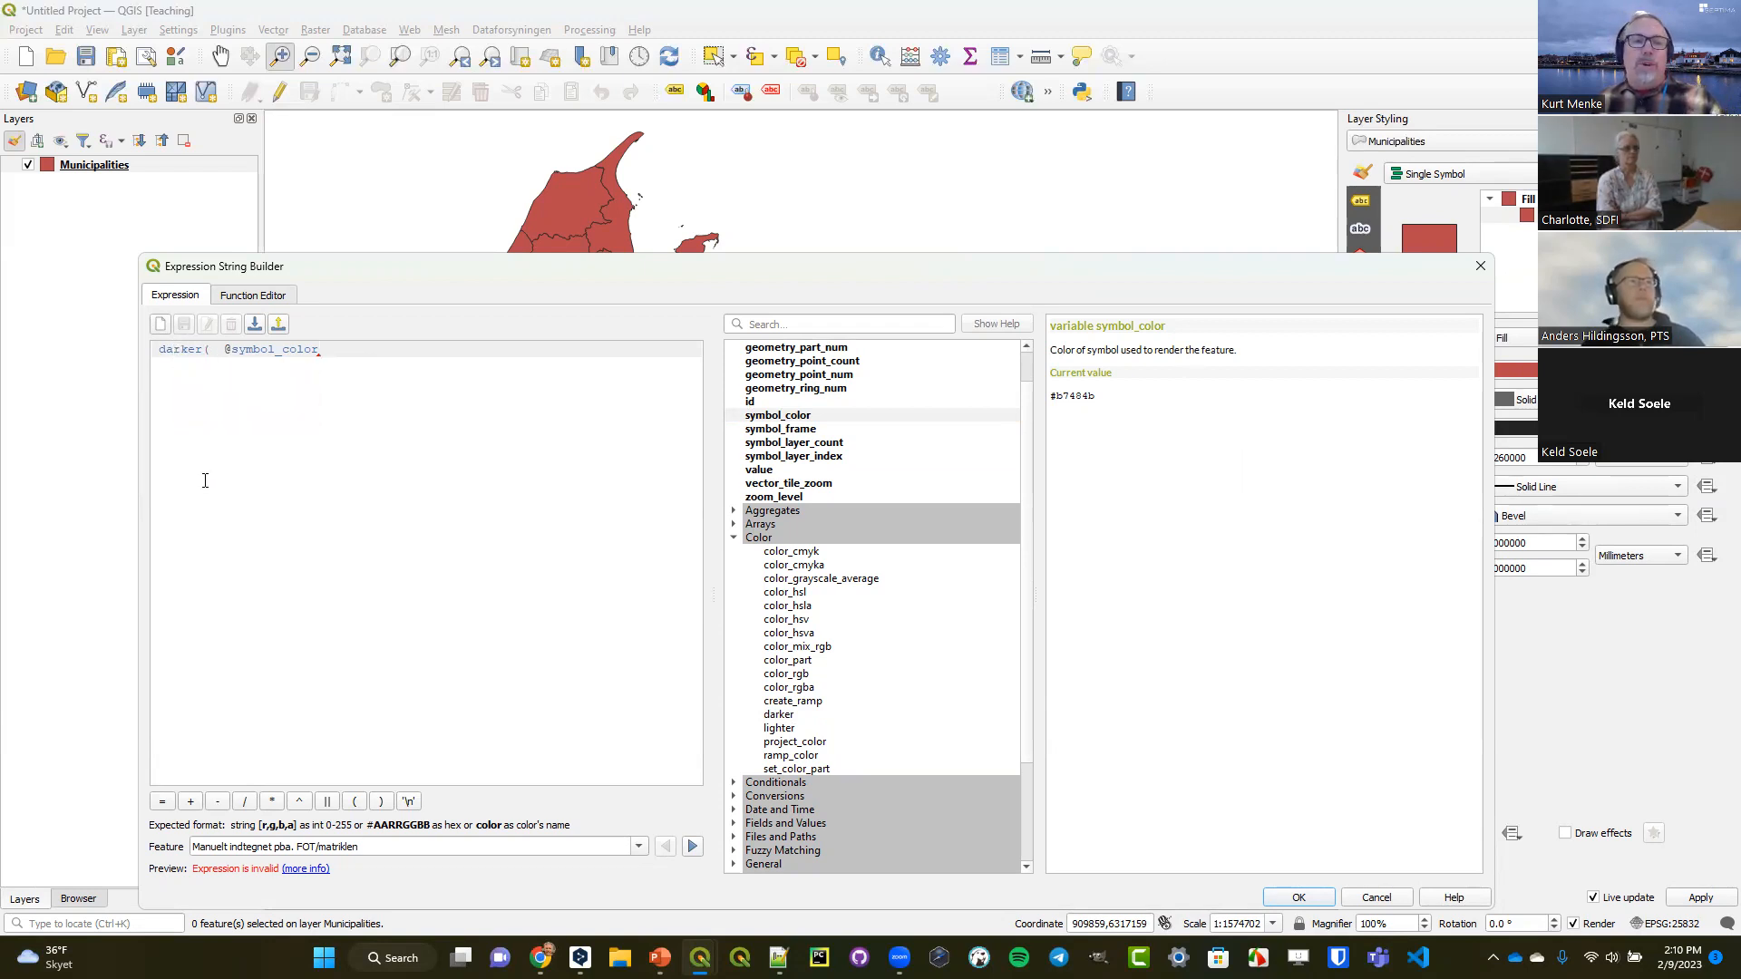
left_click(187, 353)
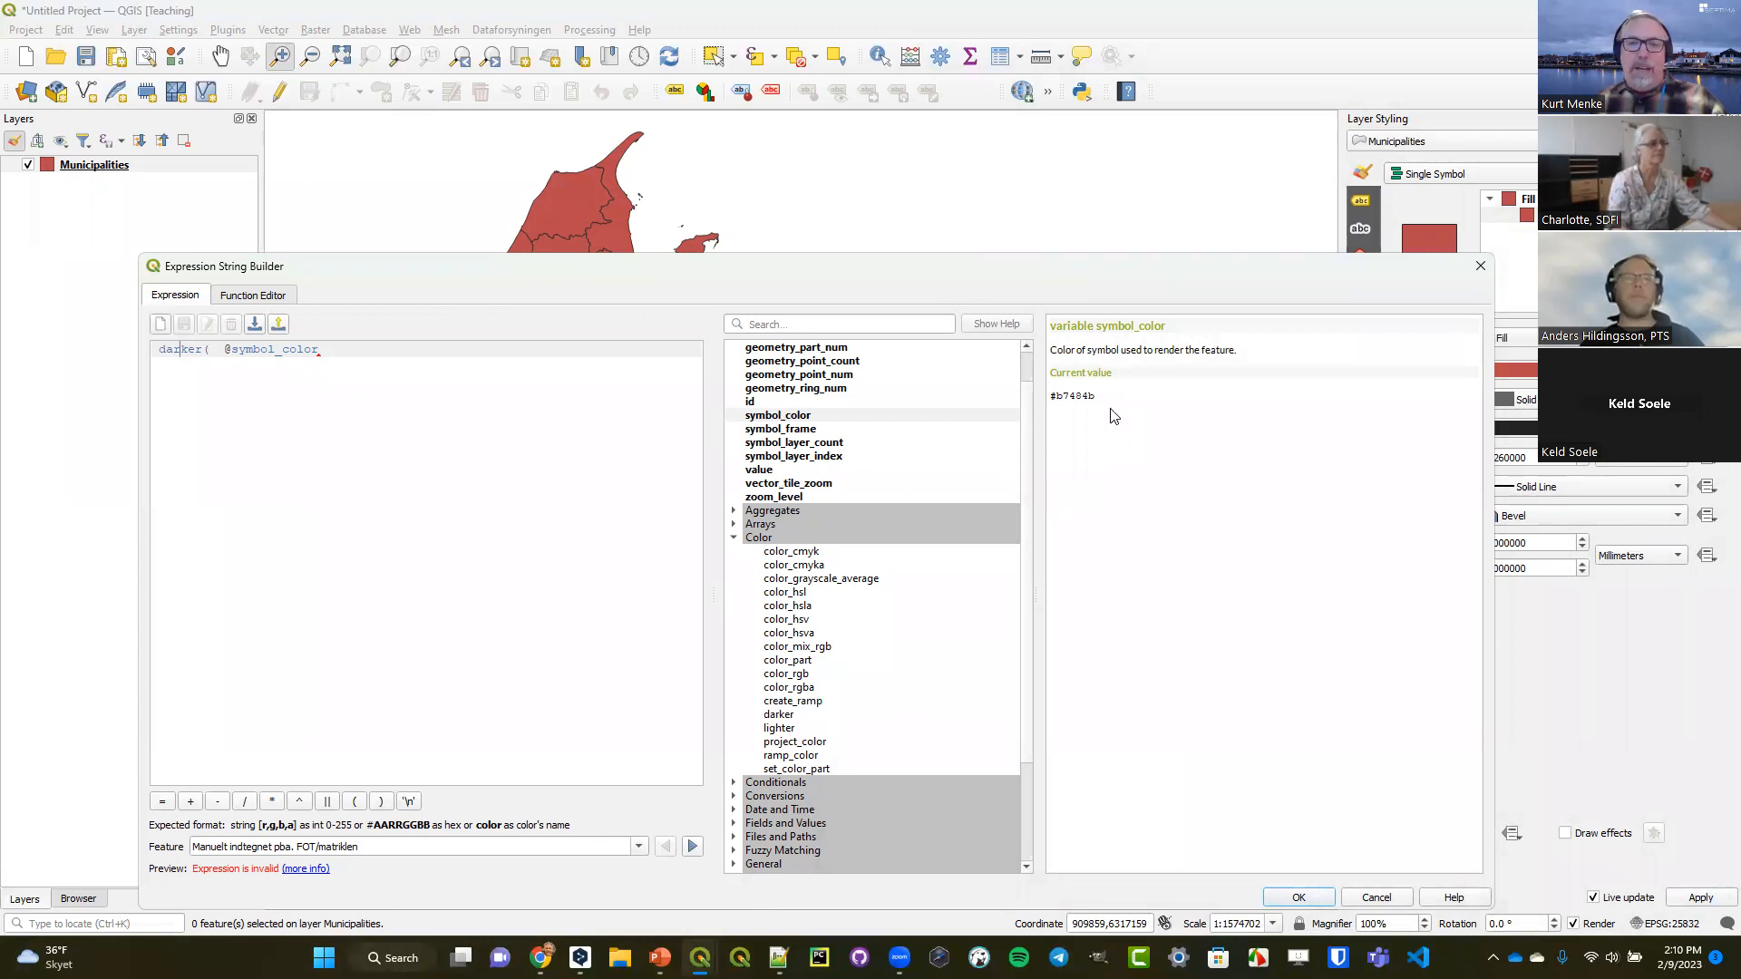
left_click(781, 714)
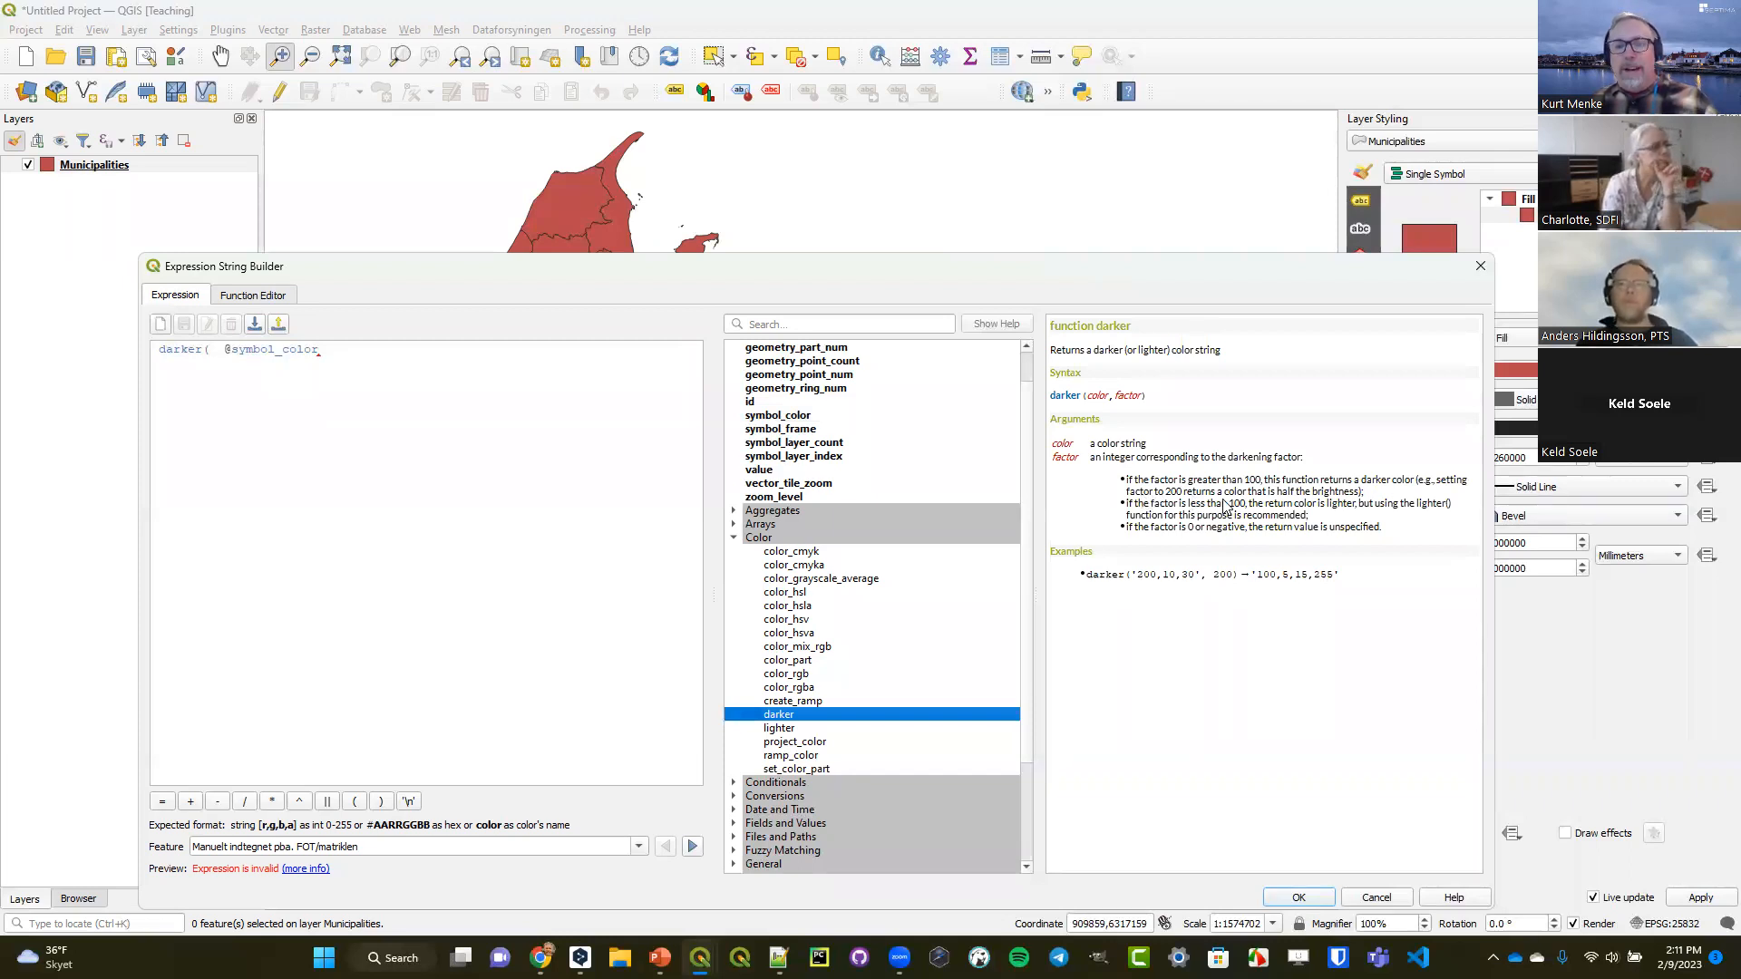
left_click(376, 372)
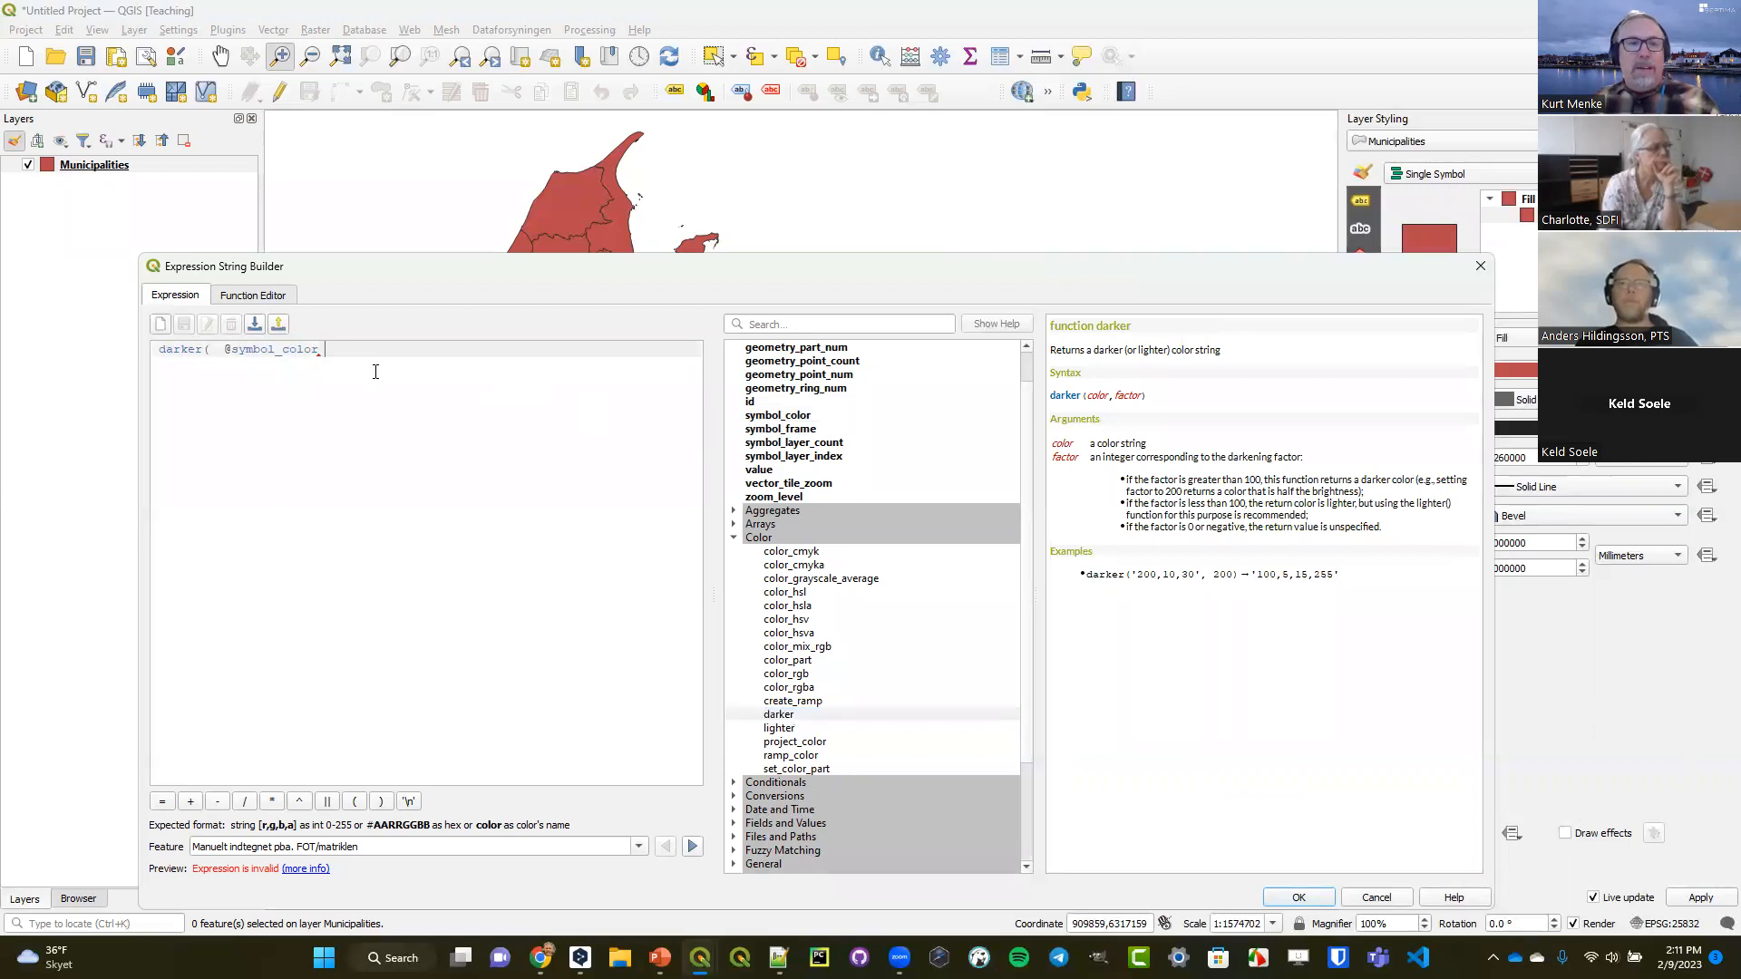
type(",")
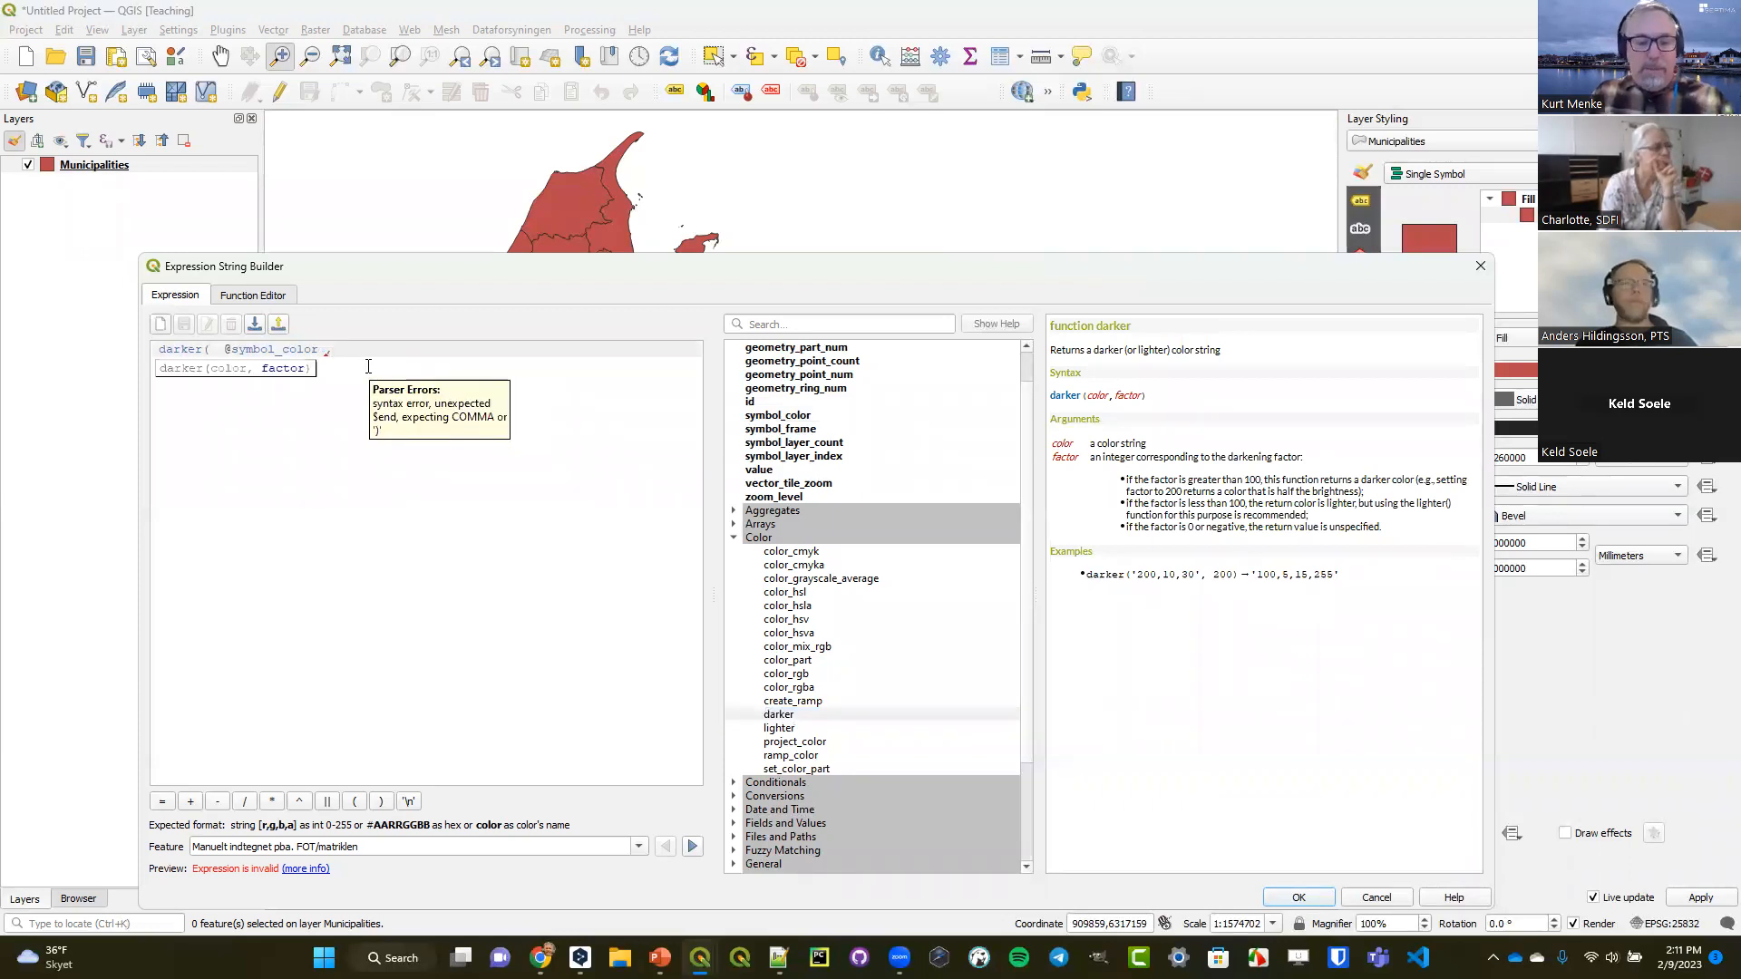
type(" 150")
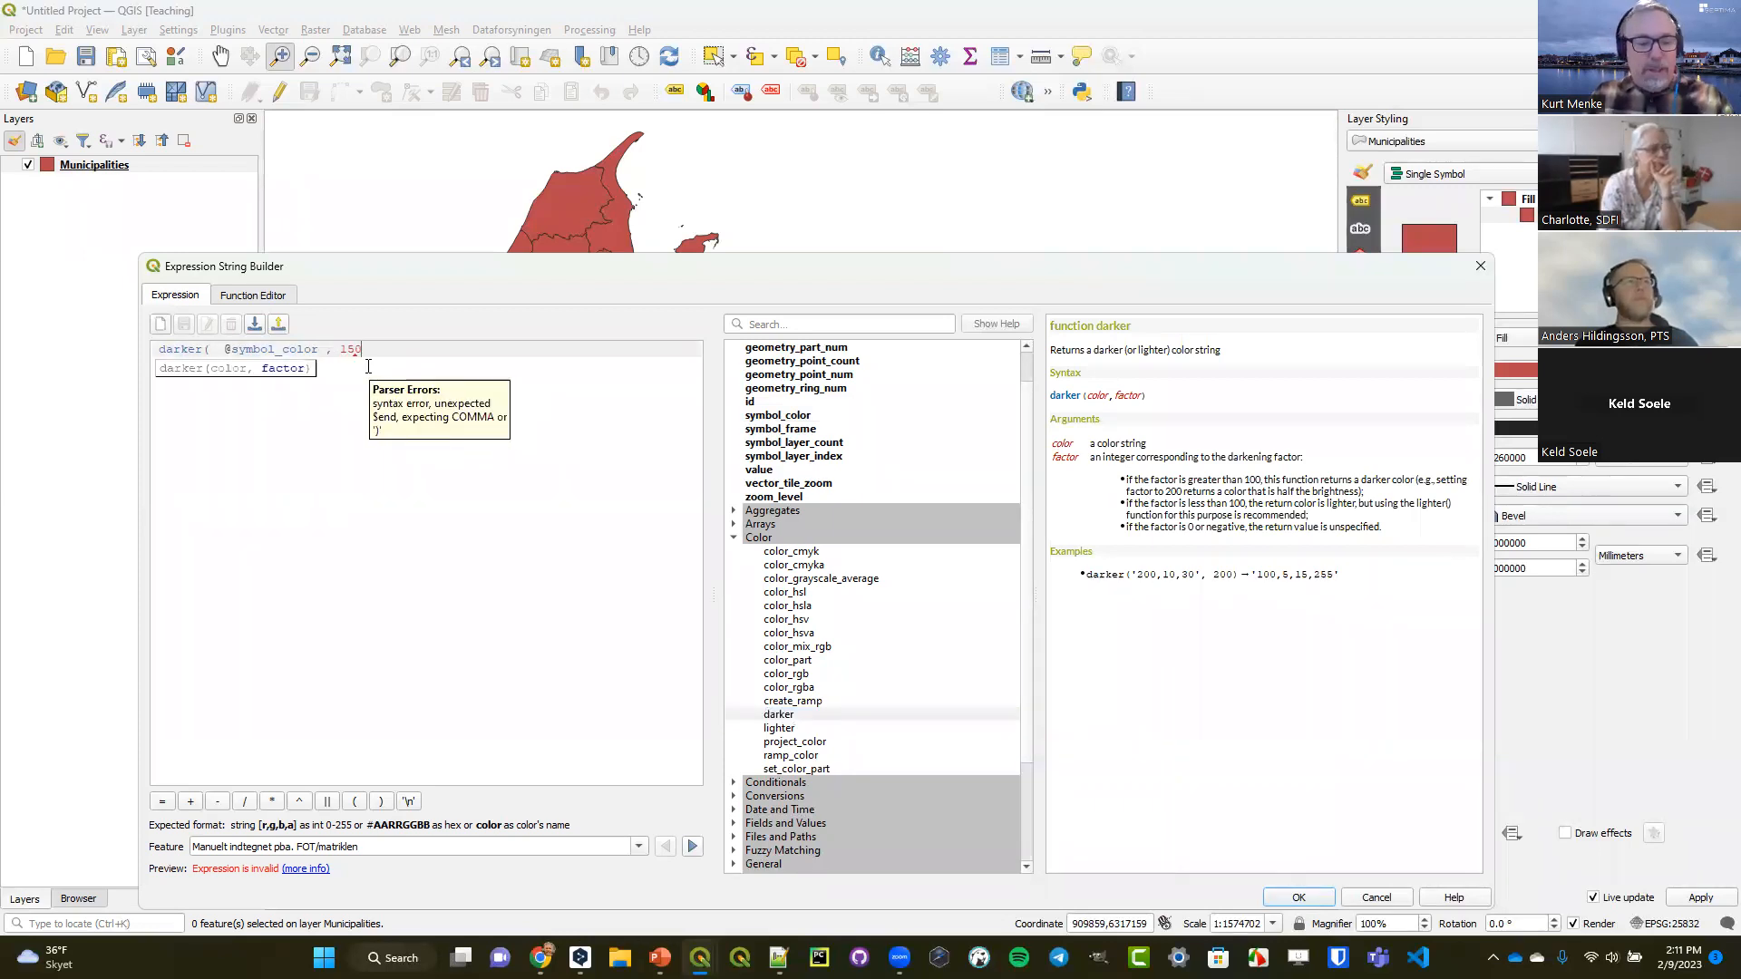
type(")")
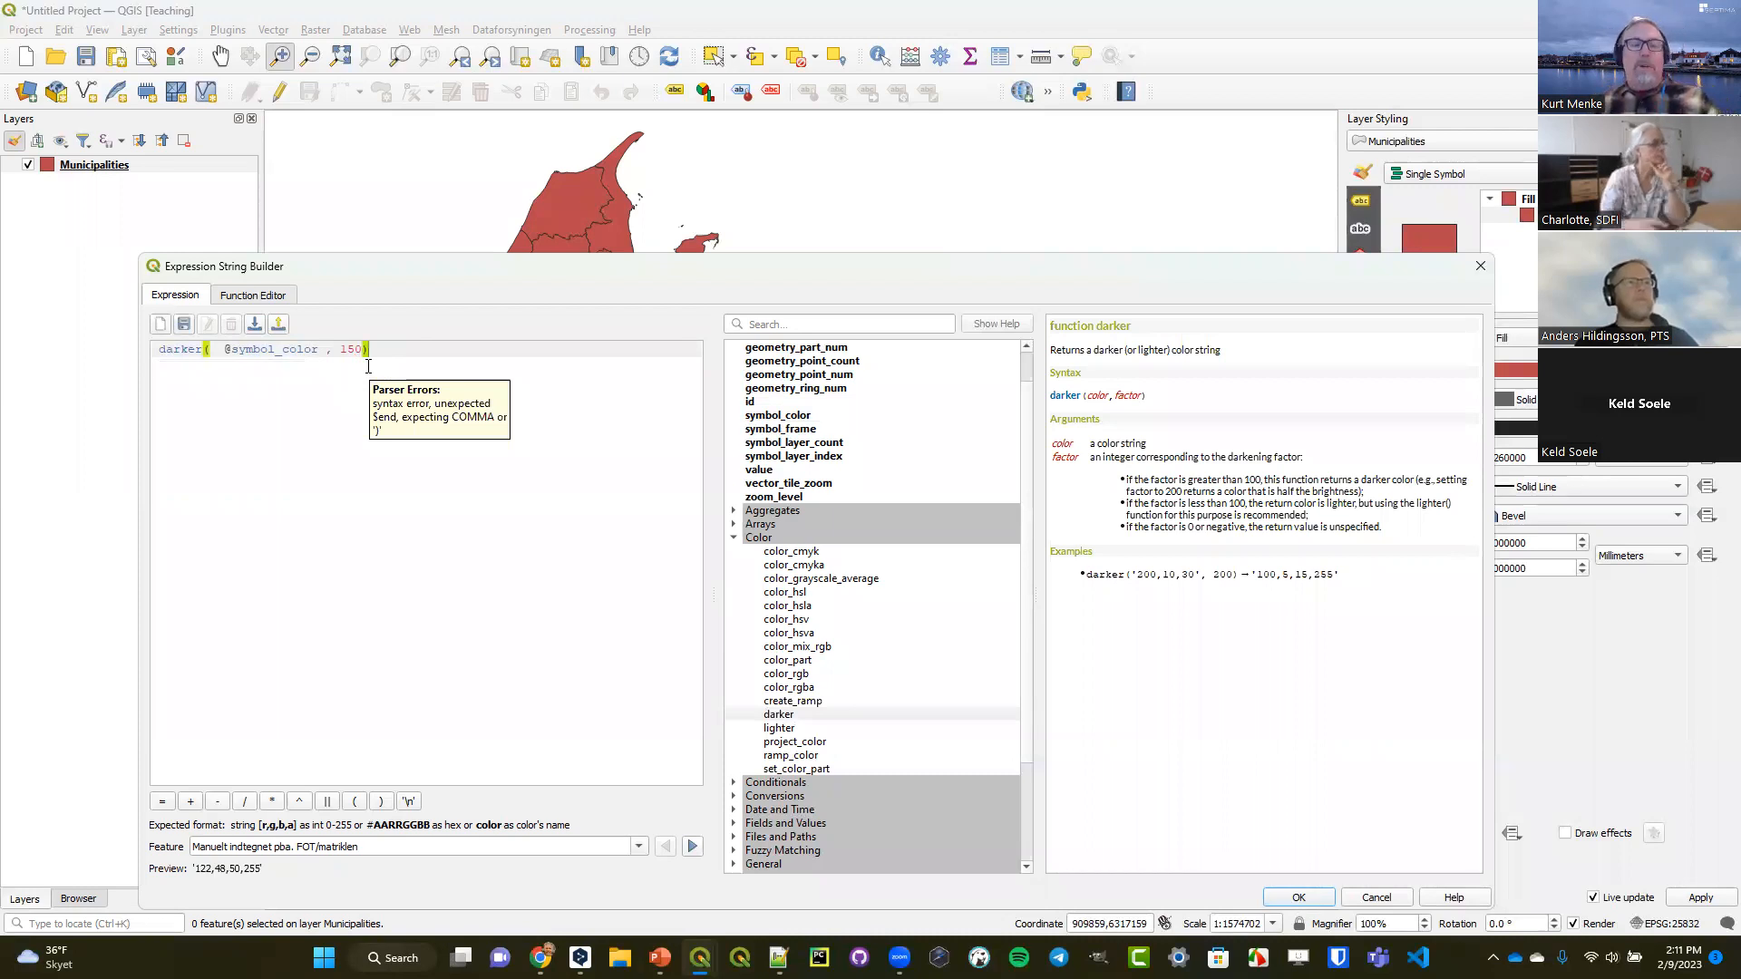
left_click_drag(272, 879, 192, 880)
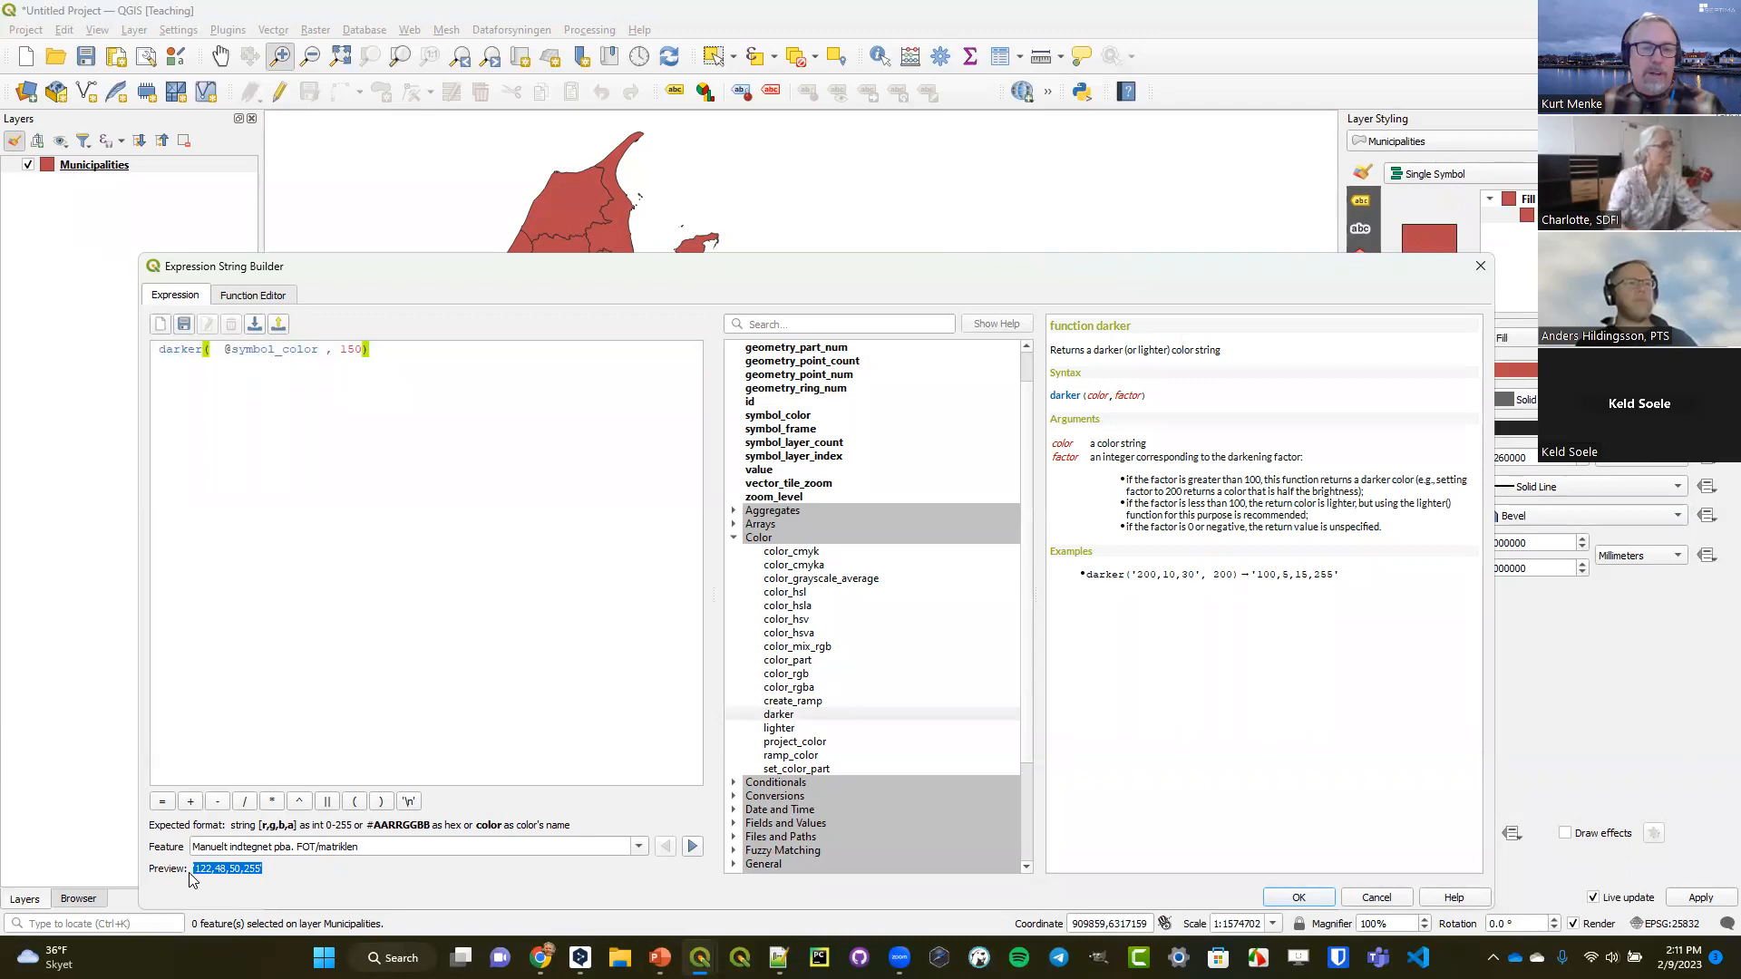
left_click(1283, 896)
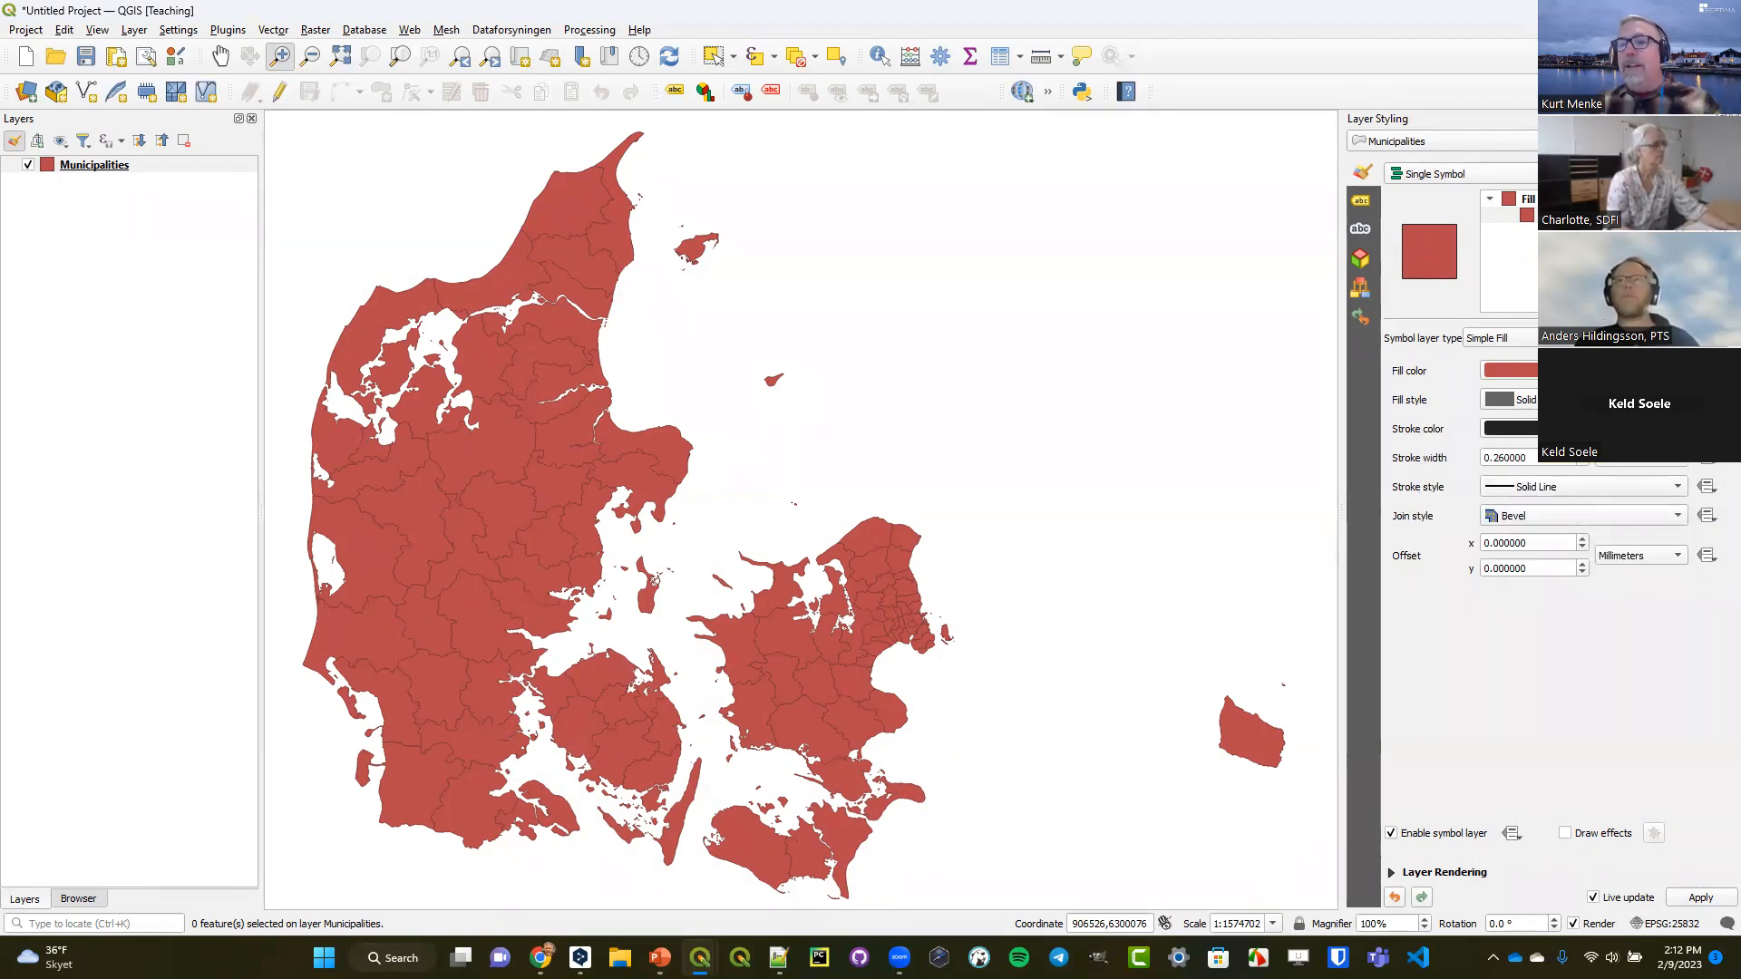
Switch the Municipalities layer to categorized symbology on the KOMNAVN field and classify all its values.
left_click(1568, 174)
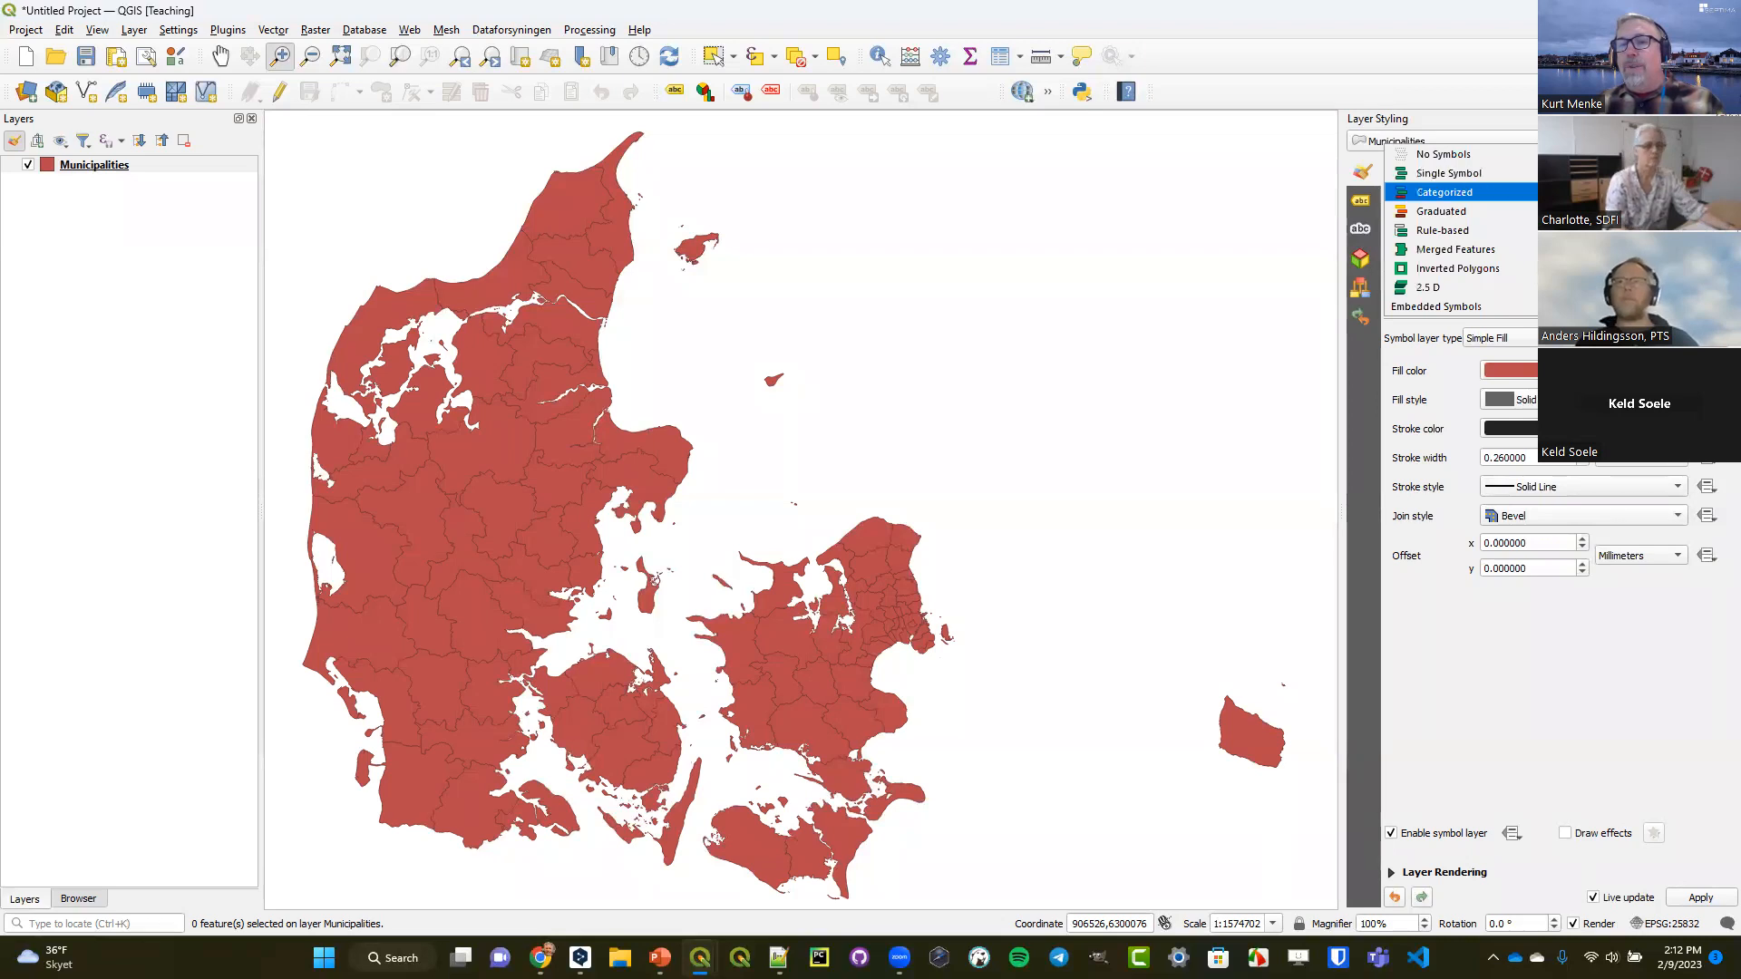
left_click(1569, 192)
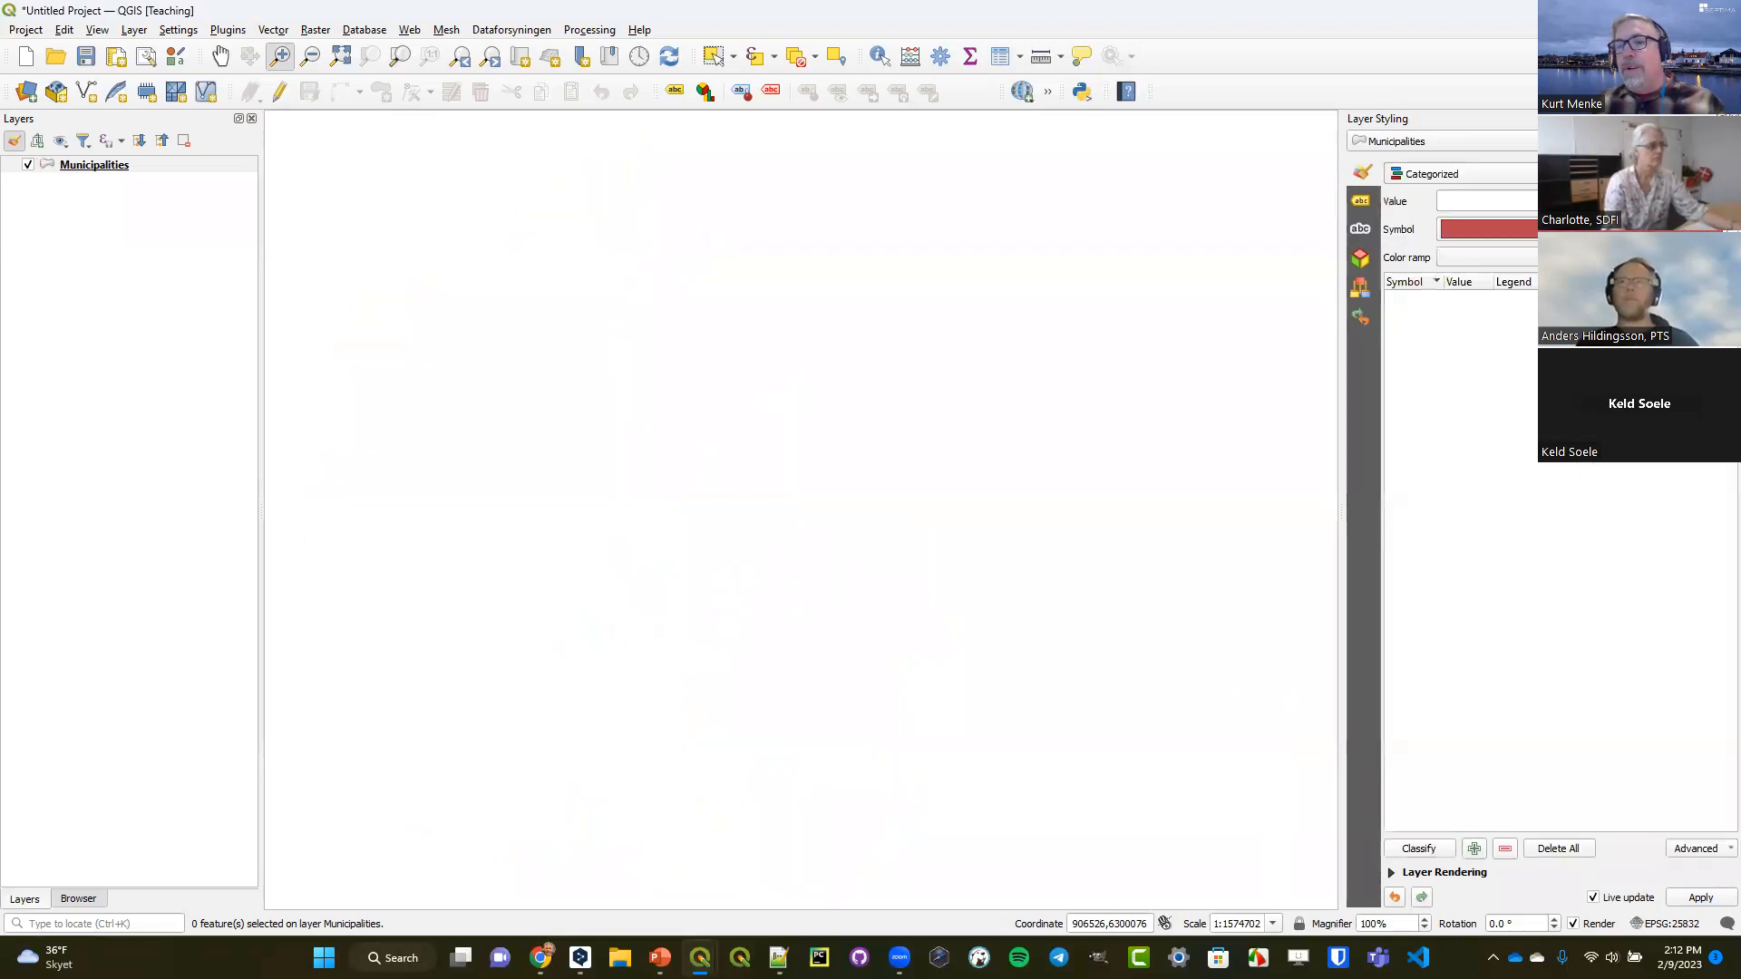
left_click(1701, 201)
scroll(1632, 287, "down", 3)
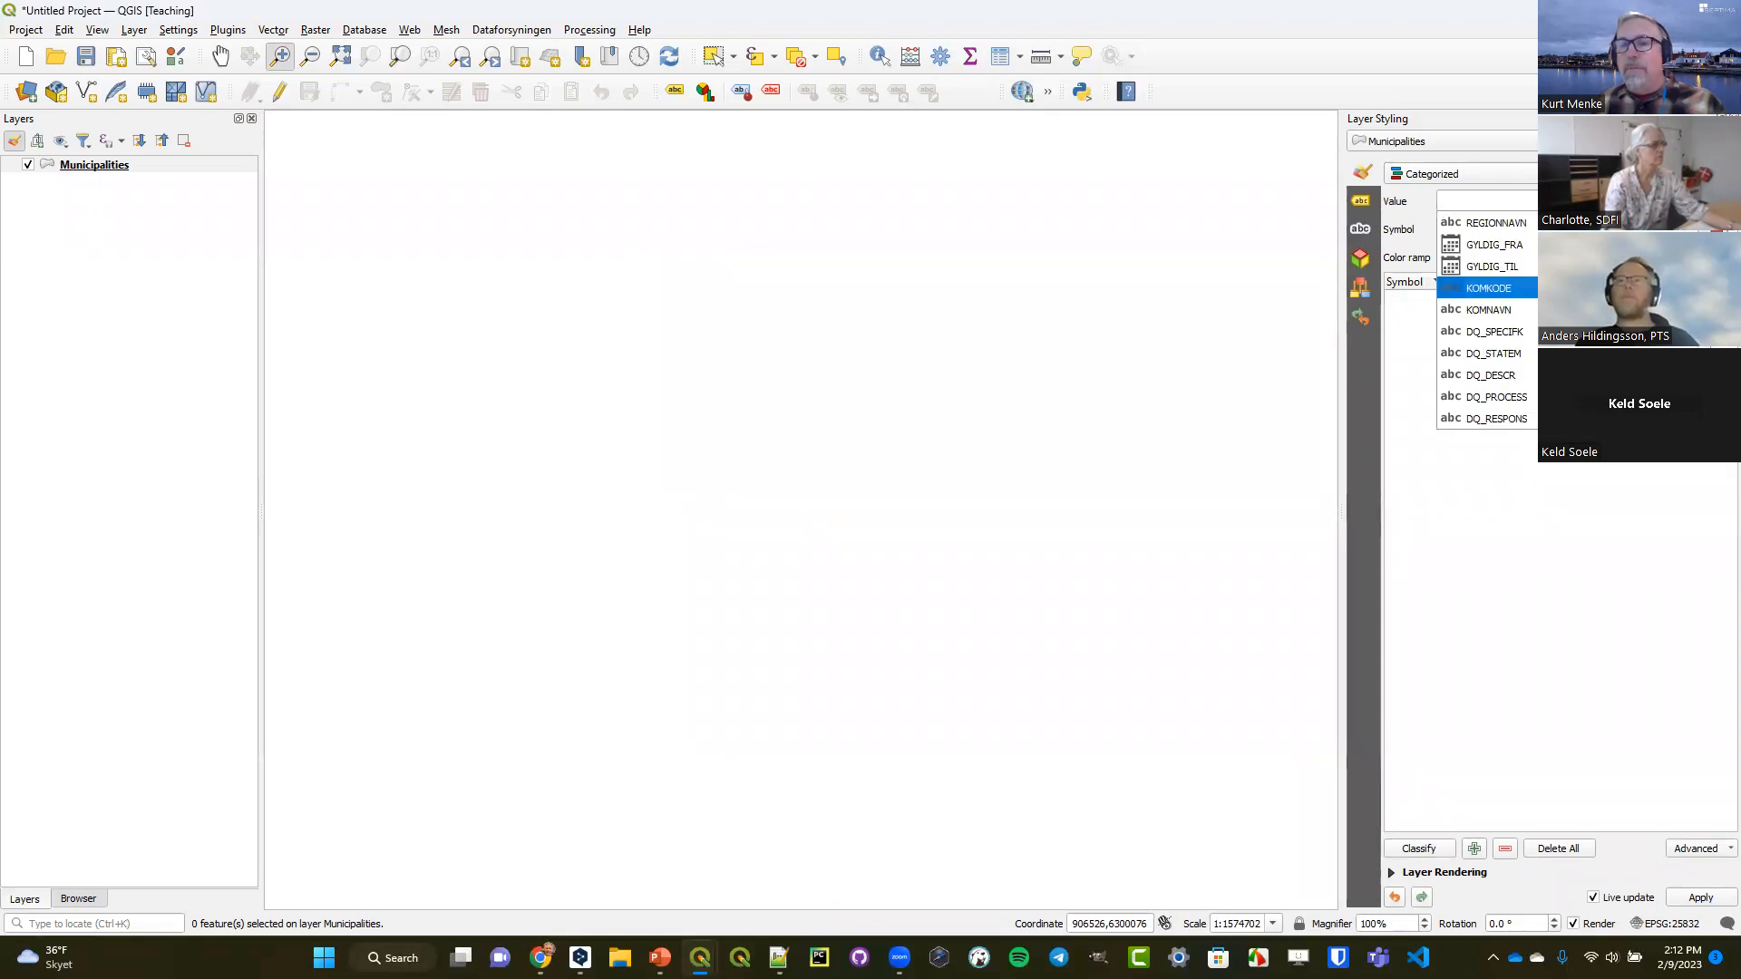
left_click(1487, 309)
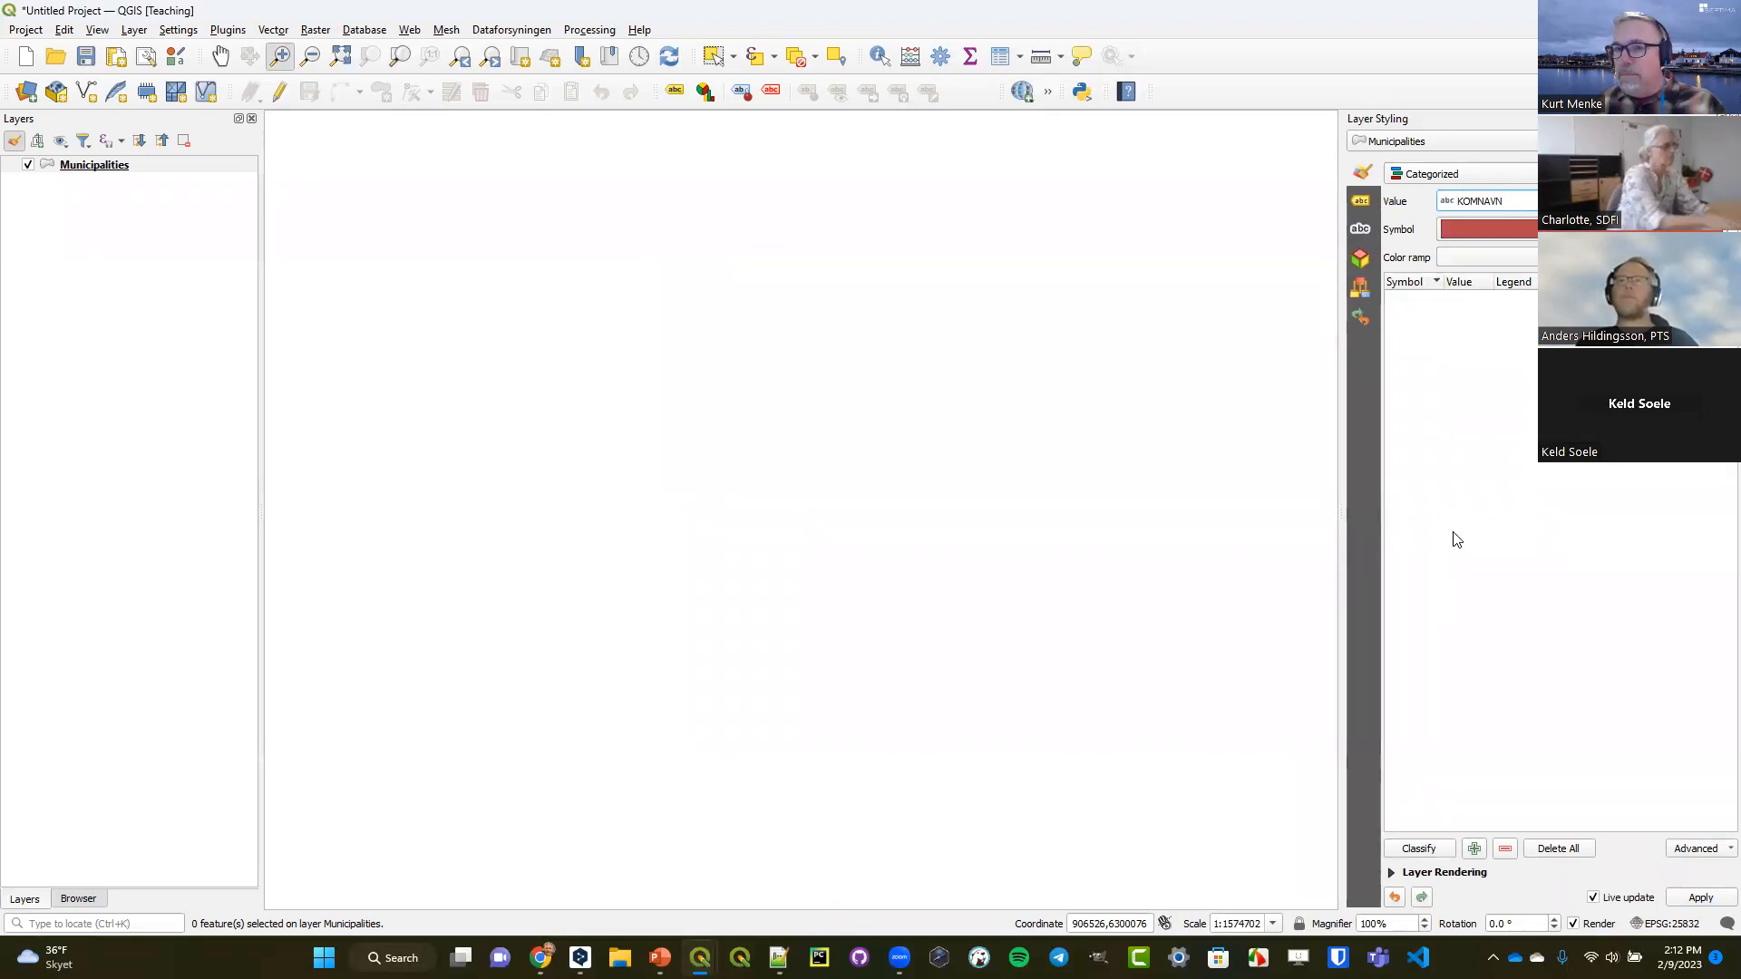
left_click(1419, 847)
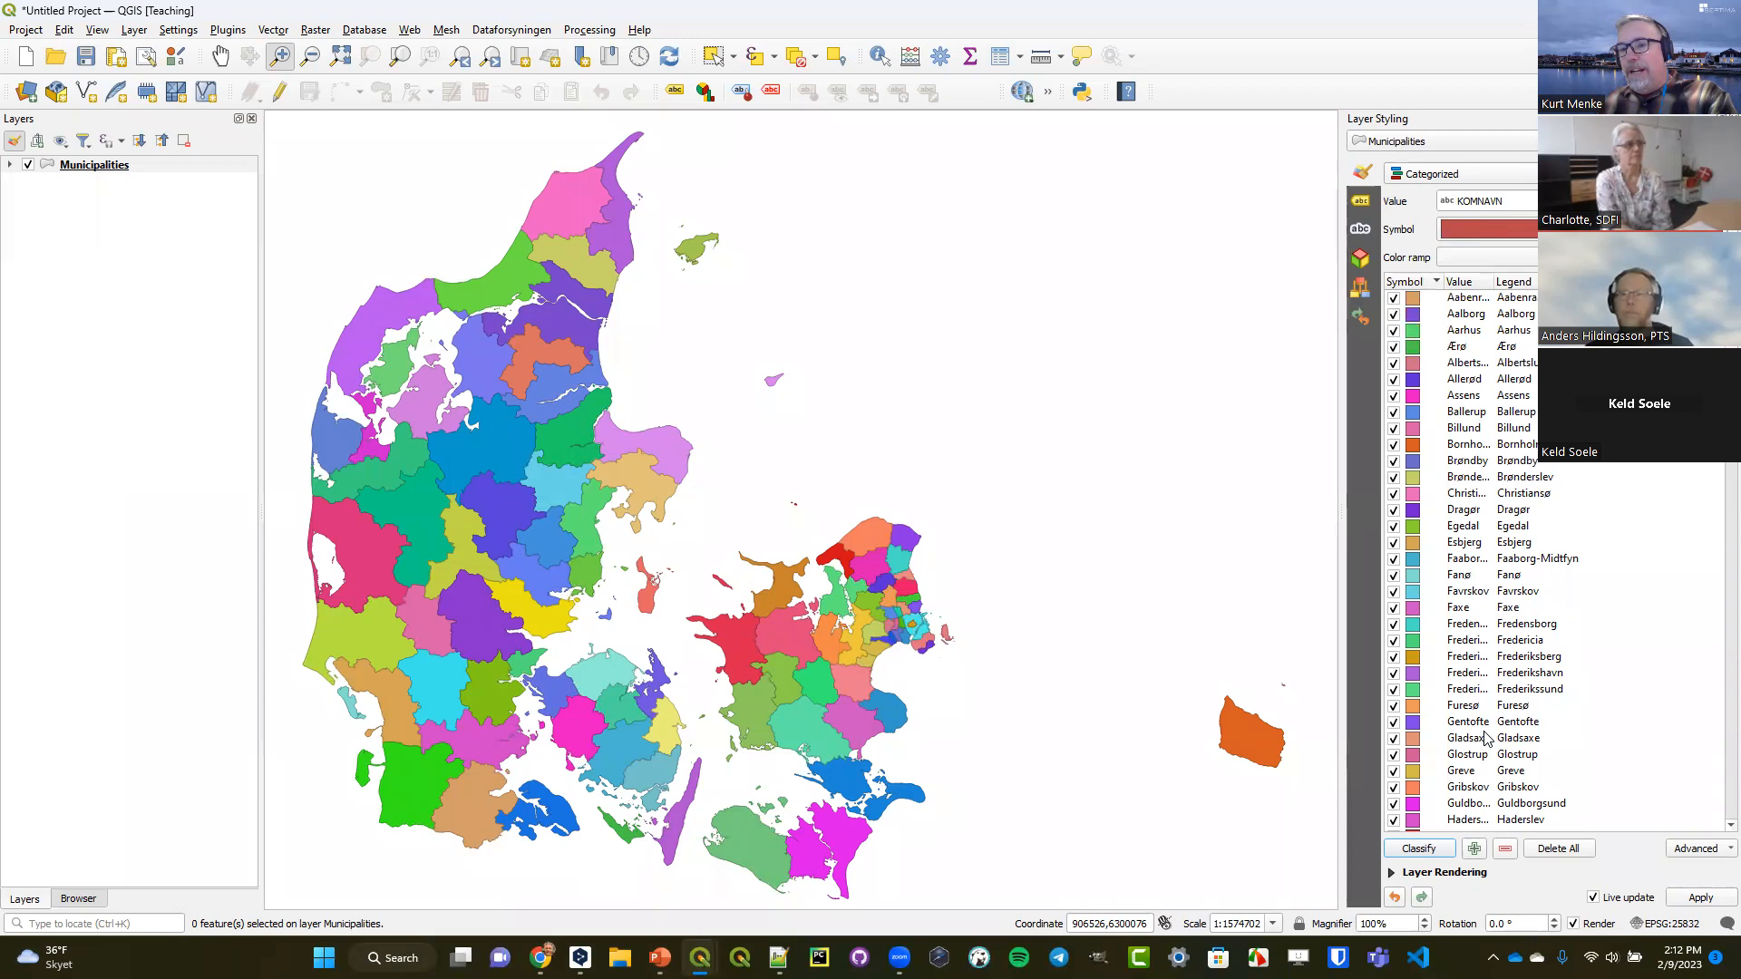
Increase the stroke width of the categories' shared simple fill symbol to 0.66 and return to the category list.
left_click(1478, 230)
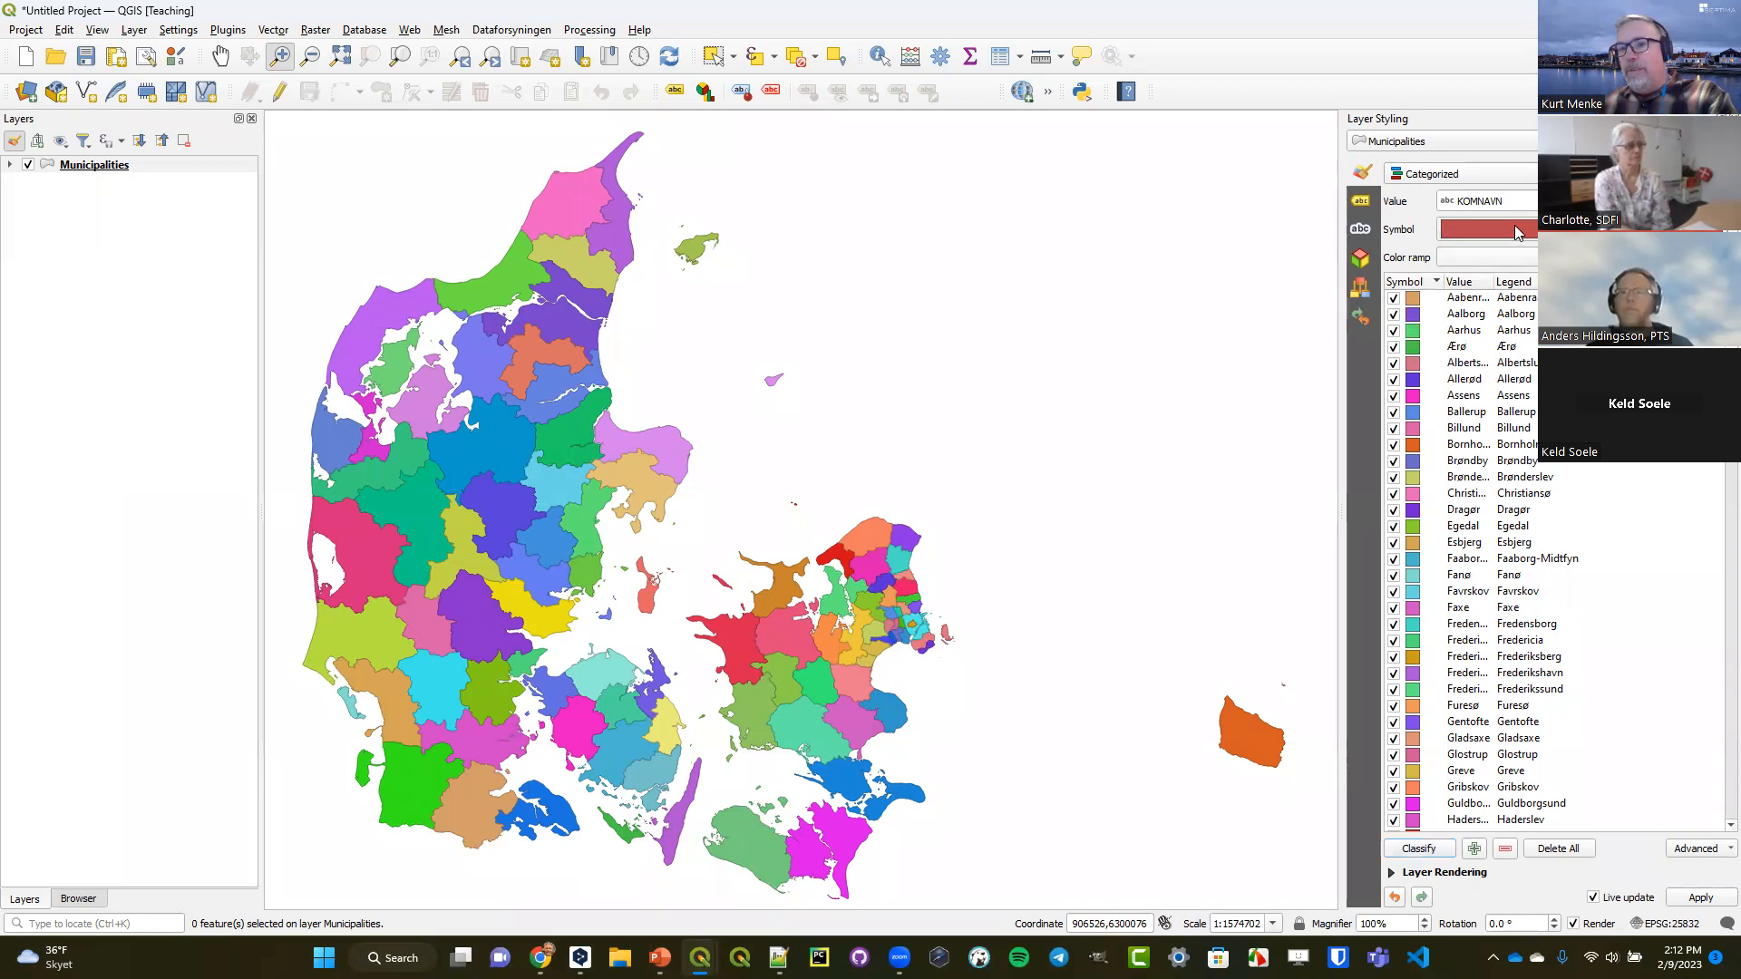
left_click(1514, 209)
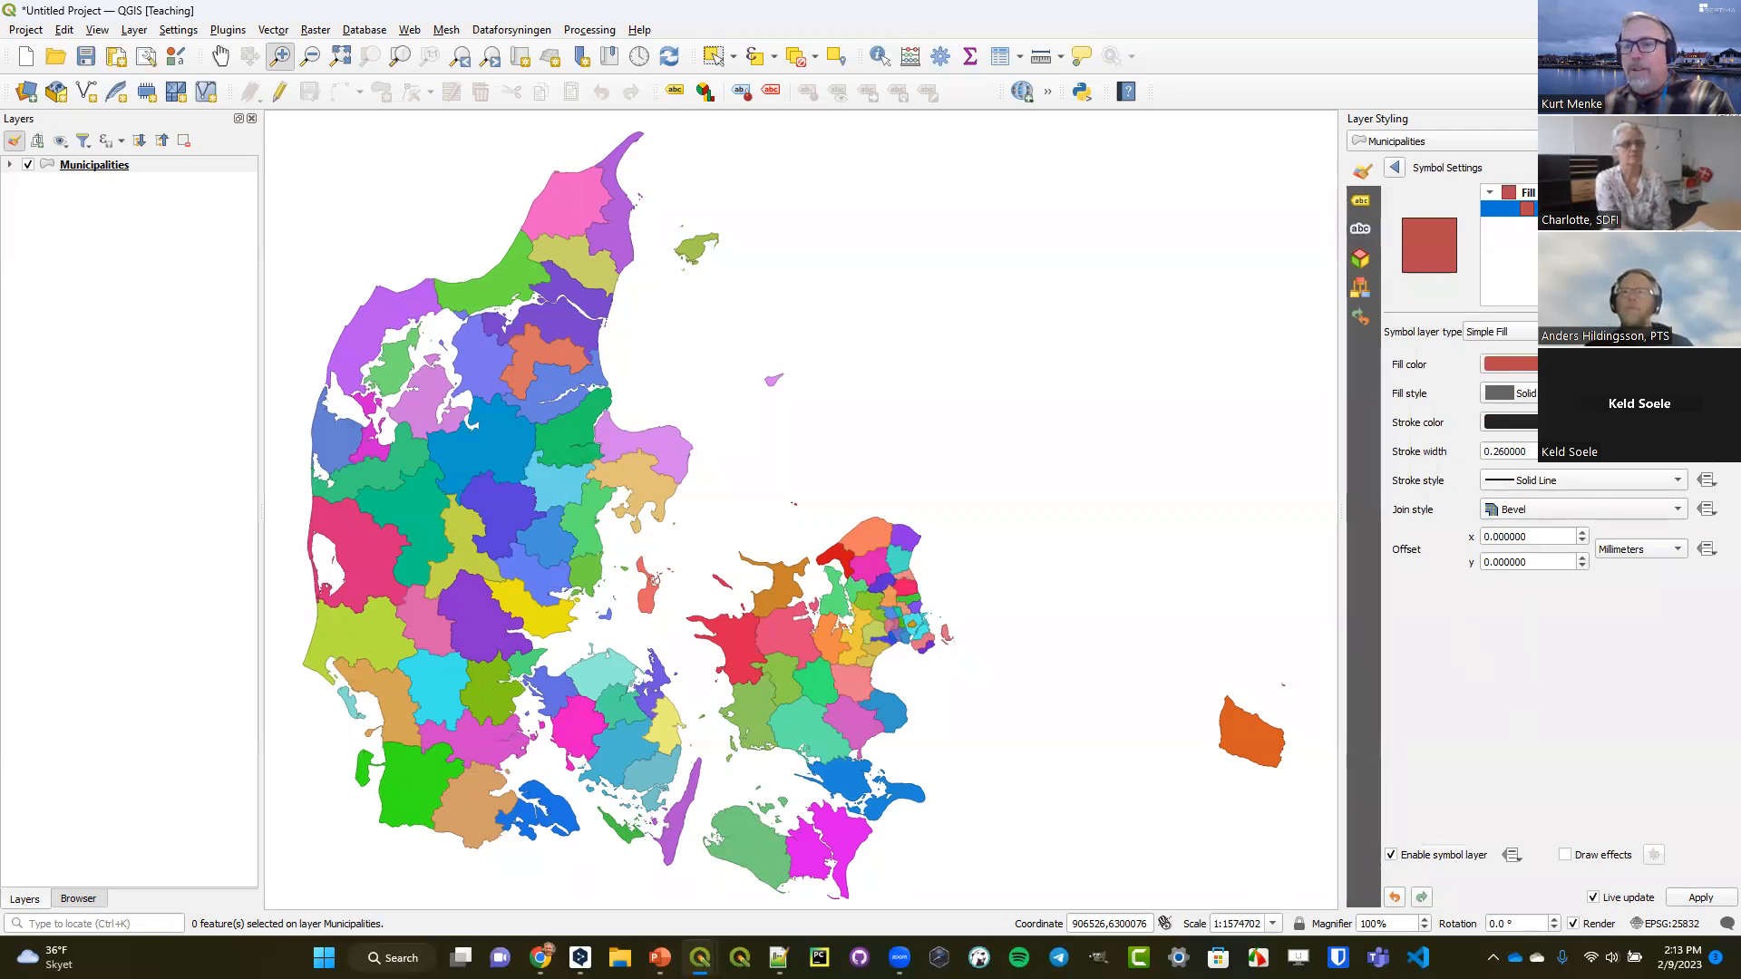
left_click(1582, 448)
left_click(1582, 448)
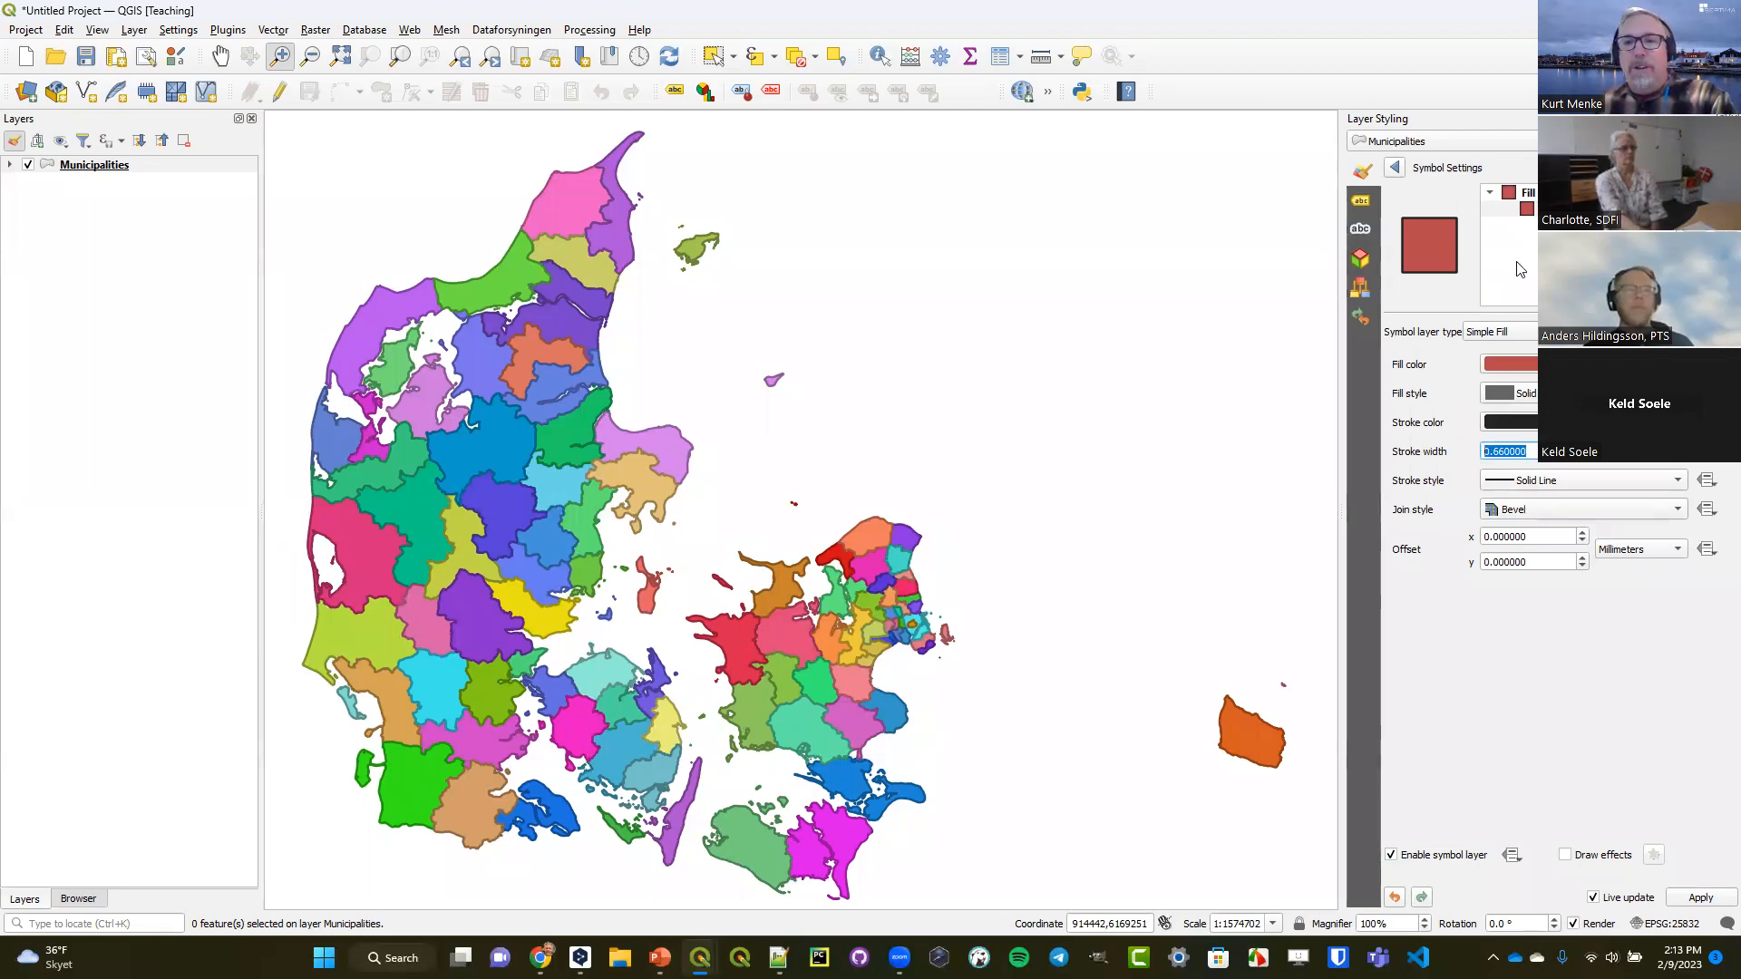
left_click(1395, 168)
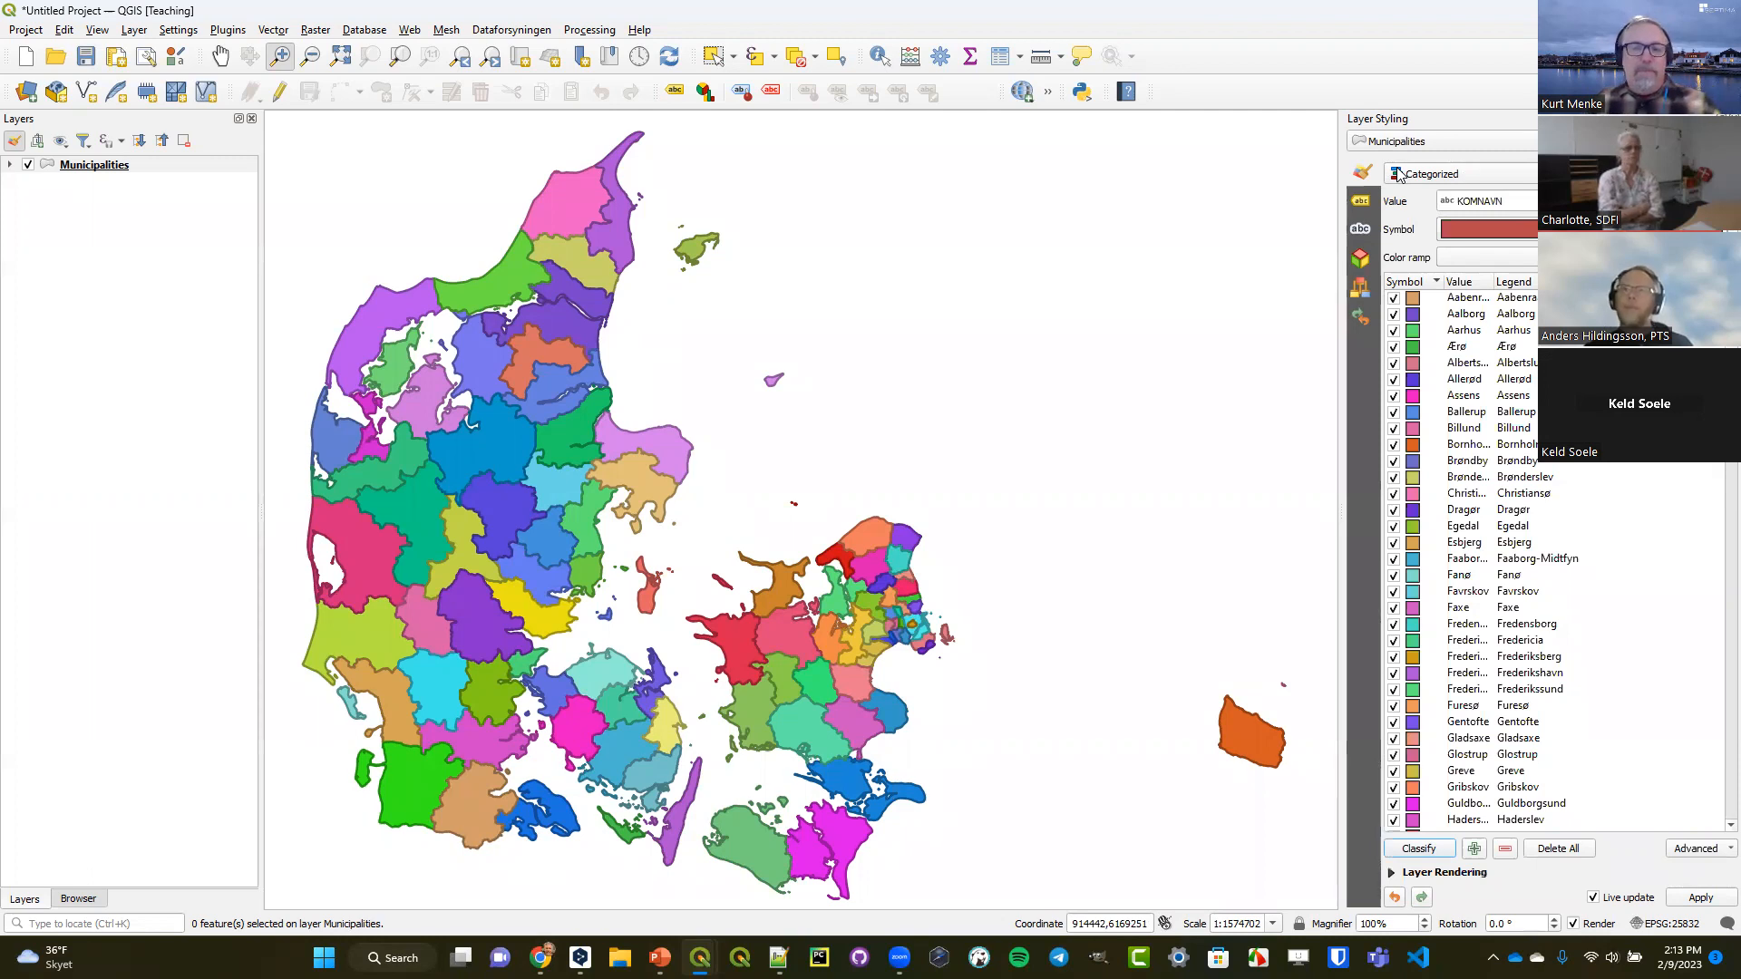
Enable single labels for the municipalities using the KOMNAVN field, with the map focused on northeastern Zealand.
left_click(1362, 202)
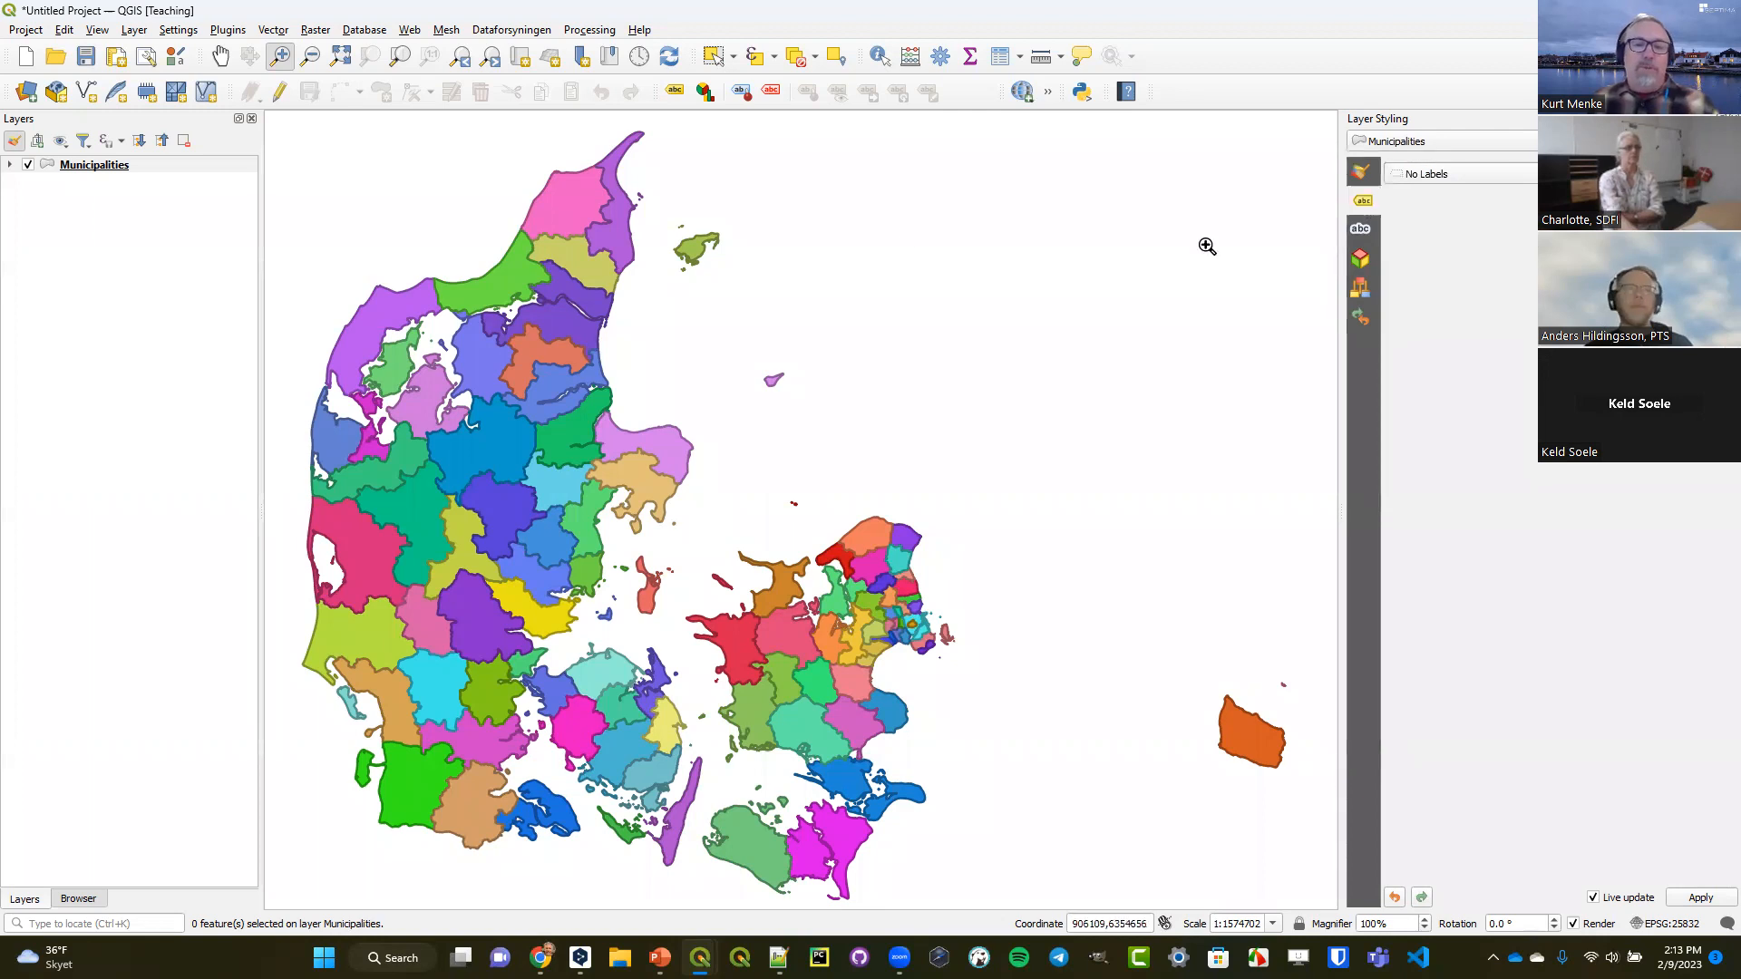
left_click_drag(812, 528, 938, 627)
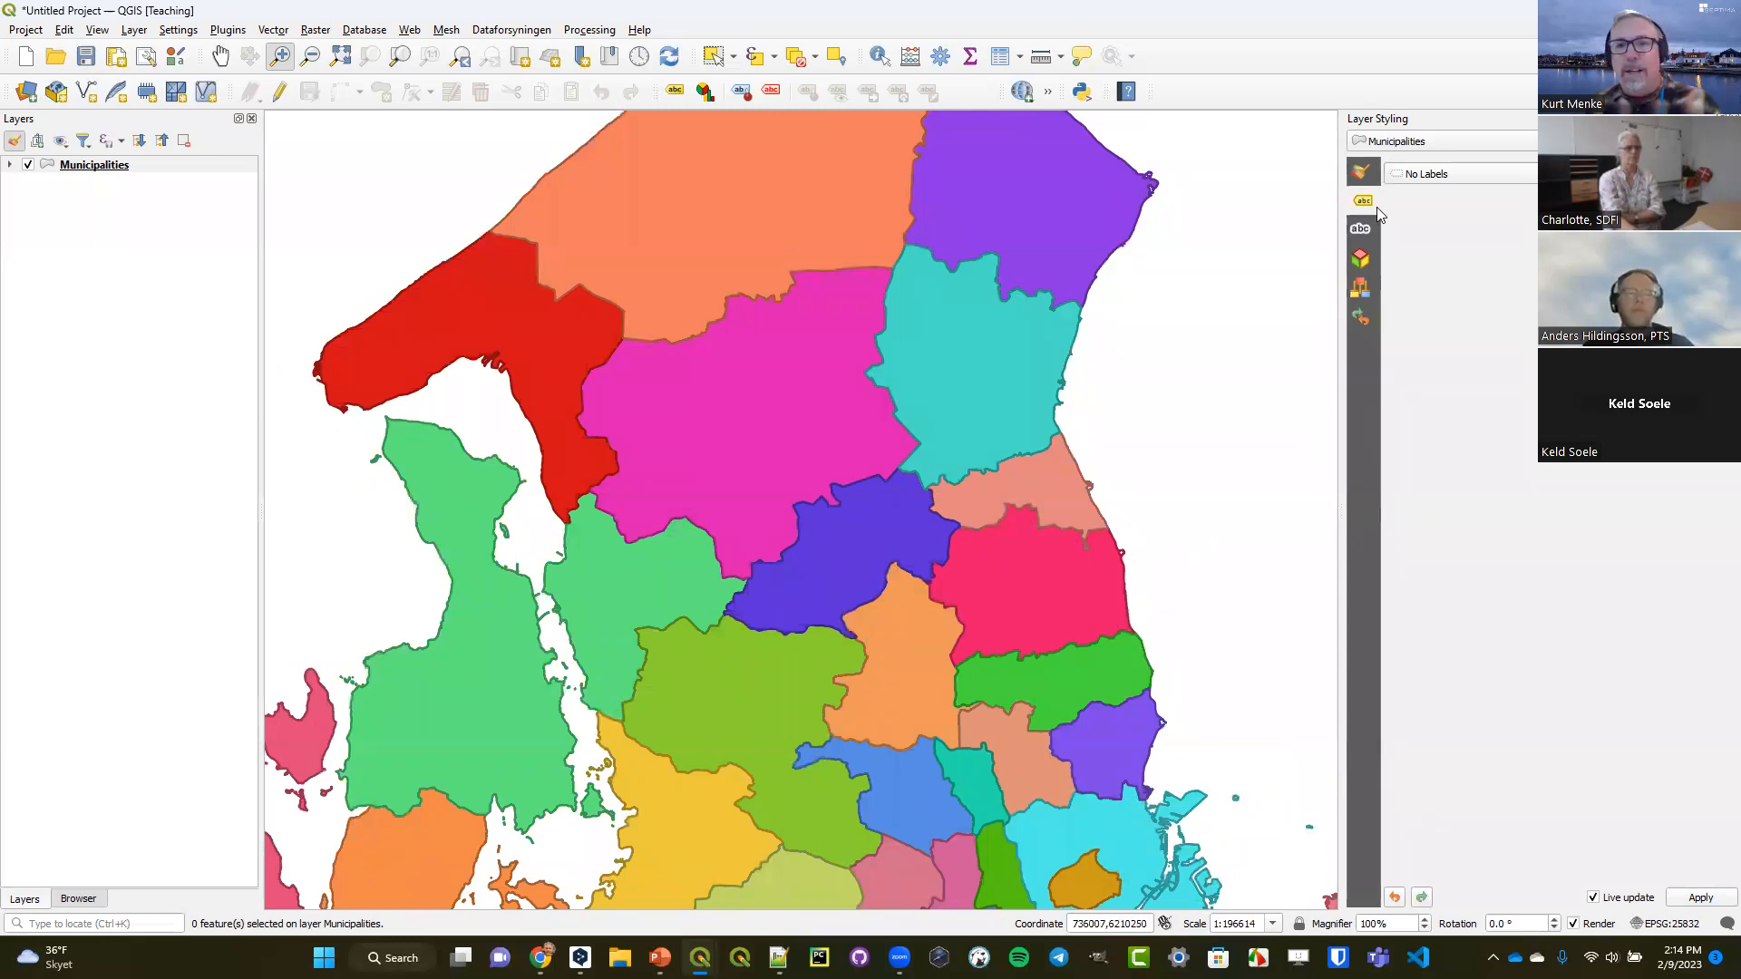
left_click(1460, 176)
left_click(1470, 191)
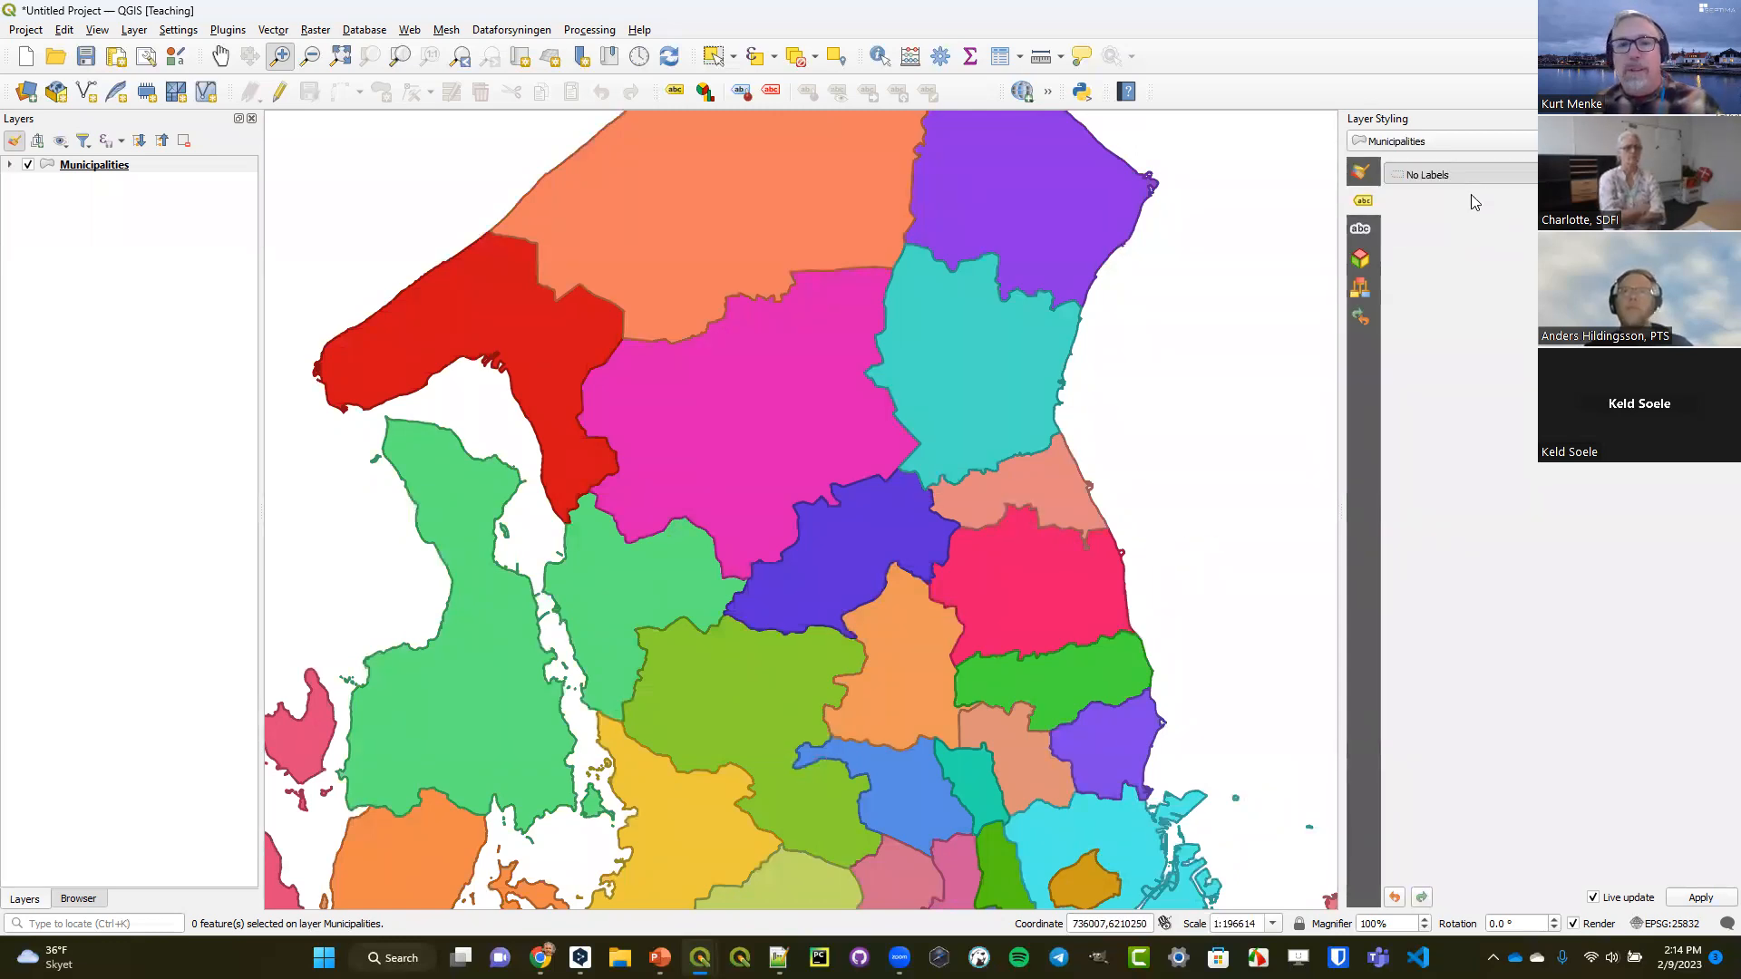
left_click(1474, 201)
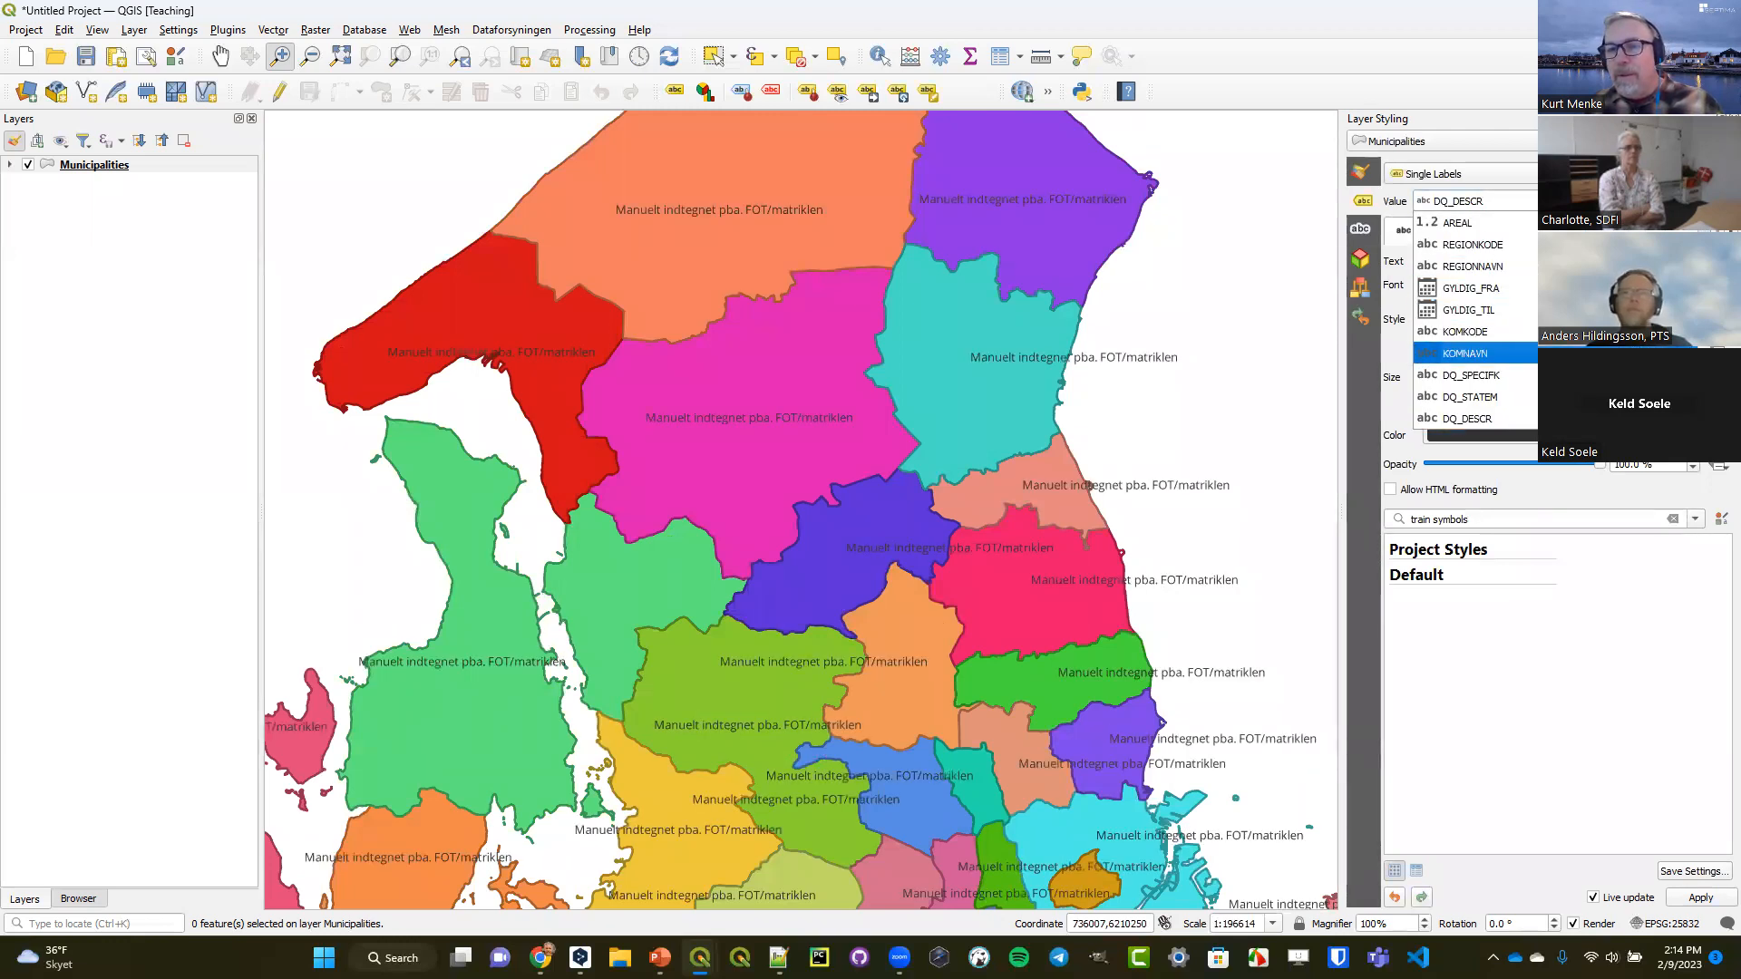
key("Return")
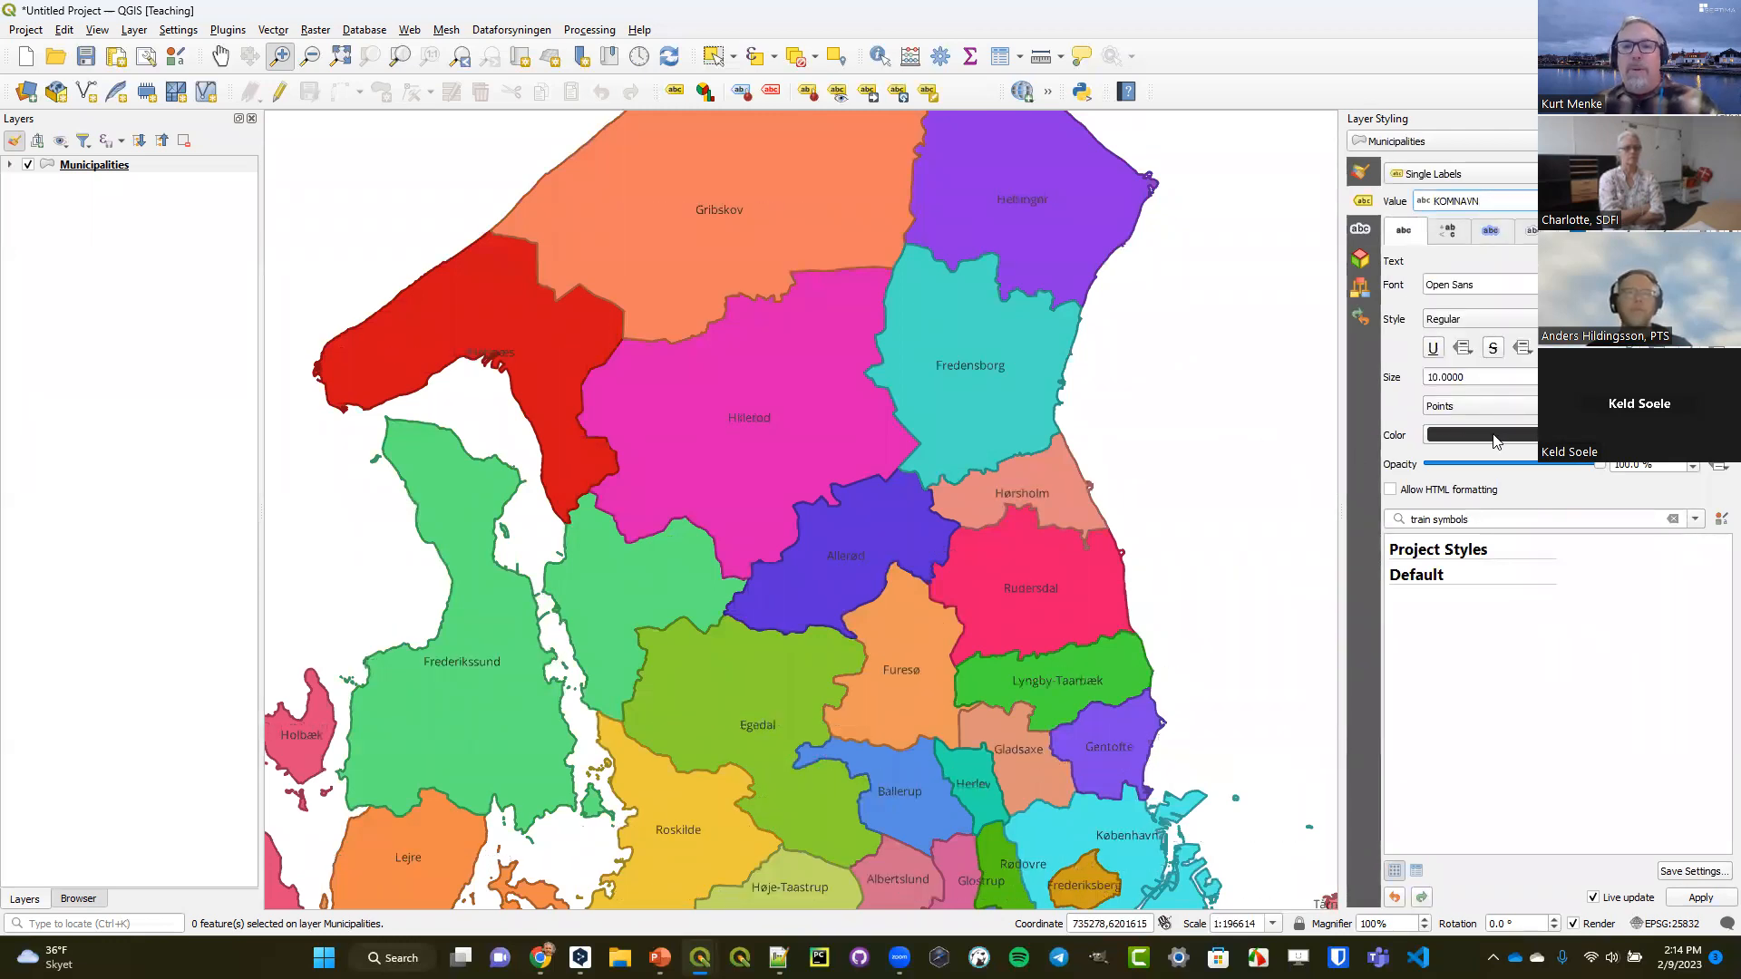
Set the municipality label text to bold style with a size of 12 points.
left_click(1479, 319)
left_click(1480, 337)
scroll(1480, 377, "up", 2)
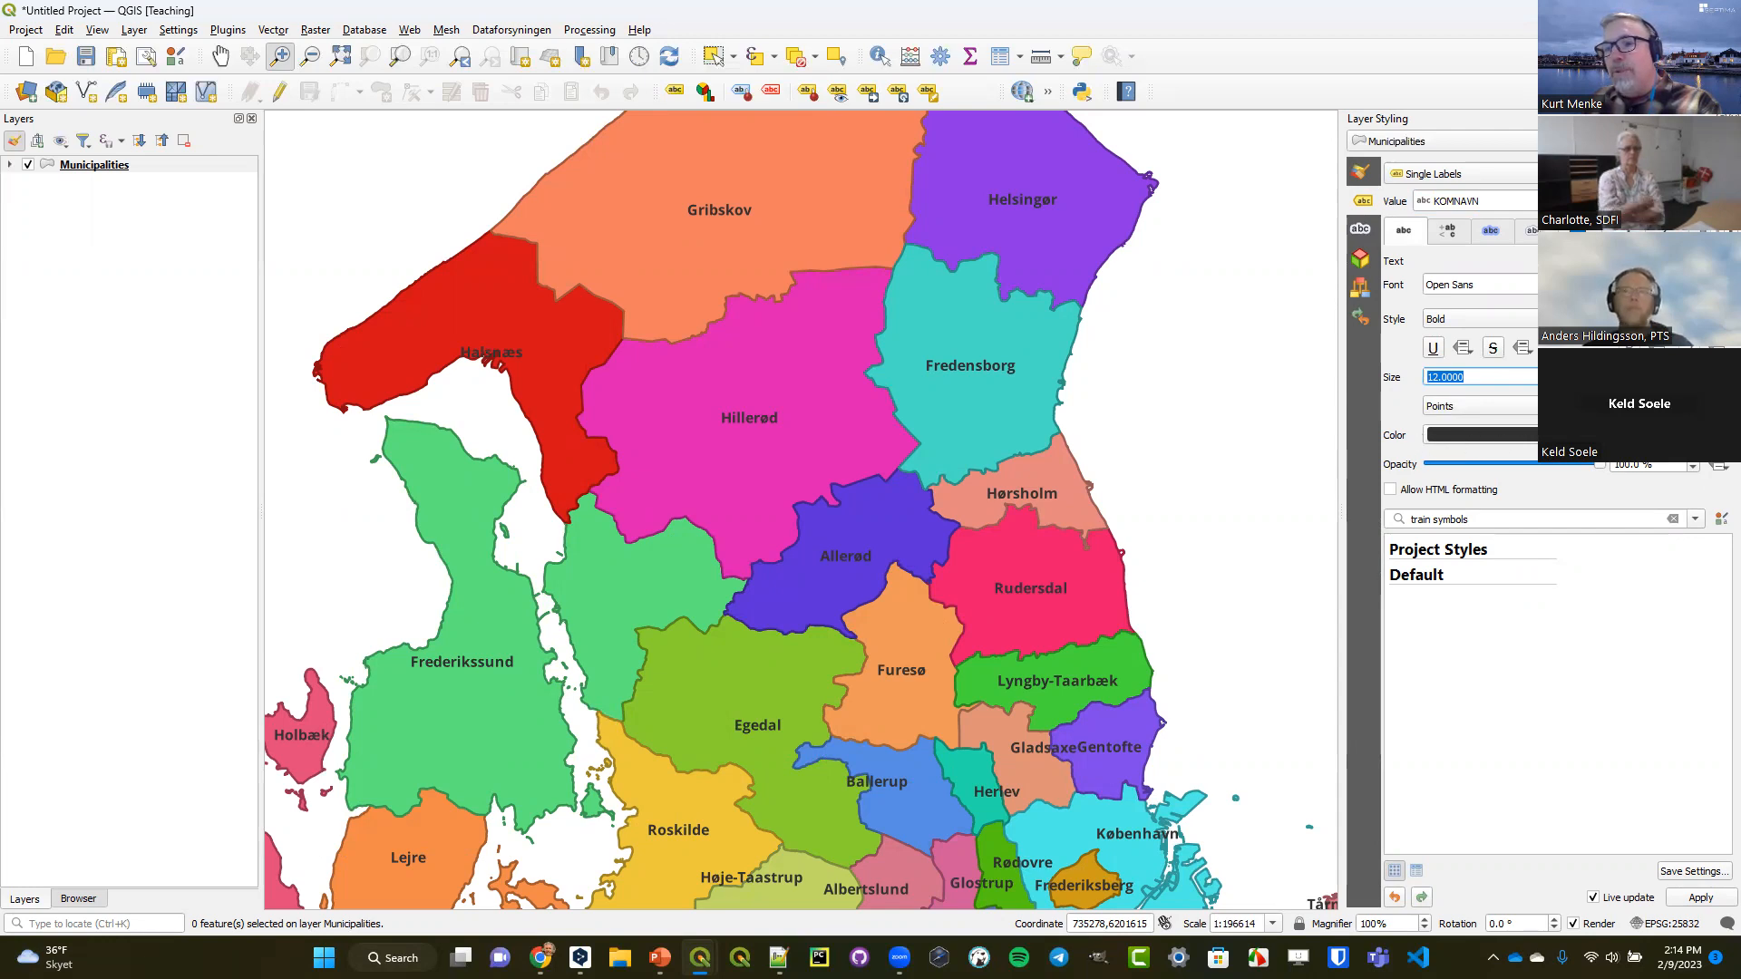
left_click(1719, 435)
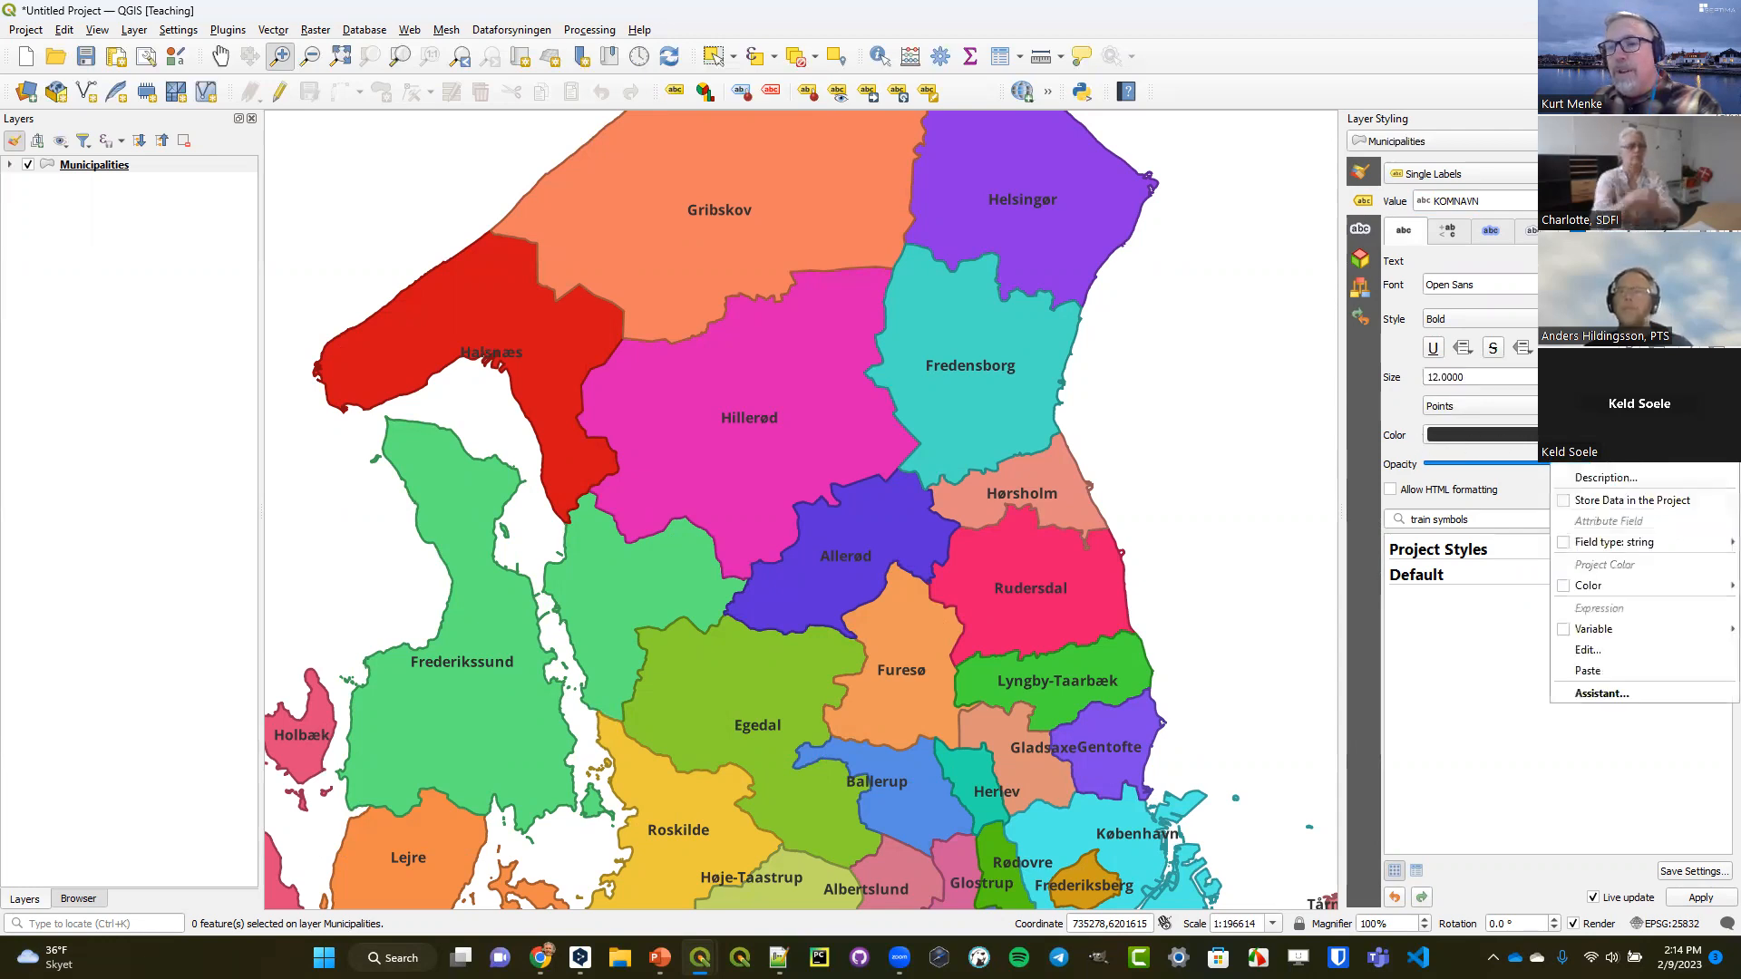
left_click(1614, 650)
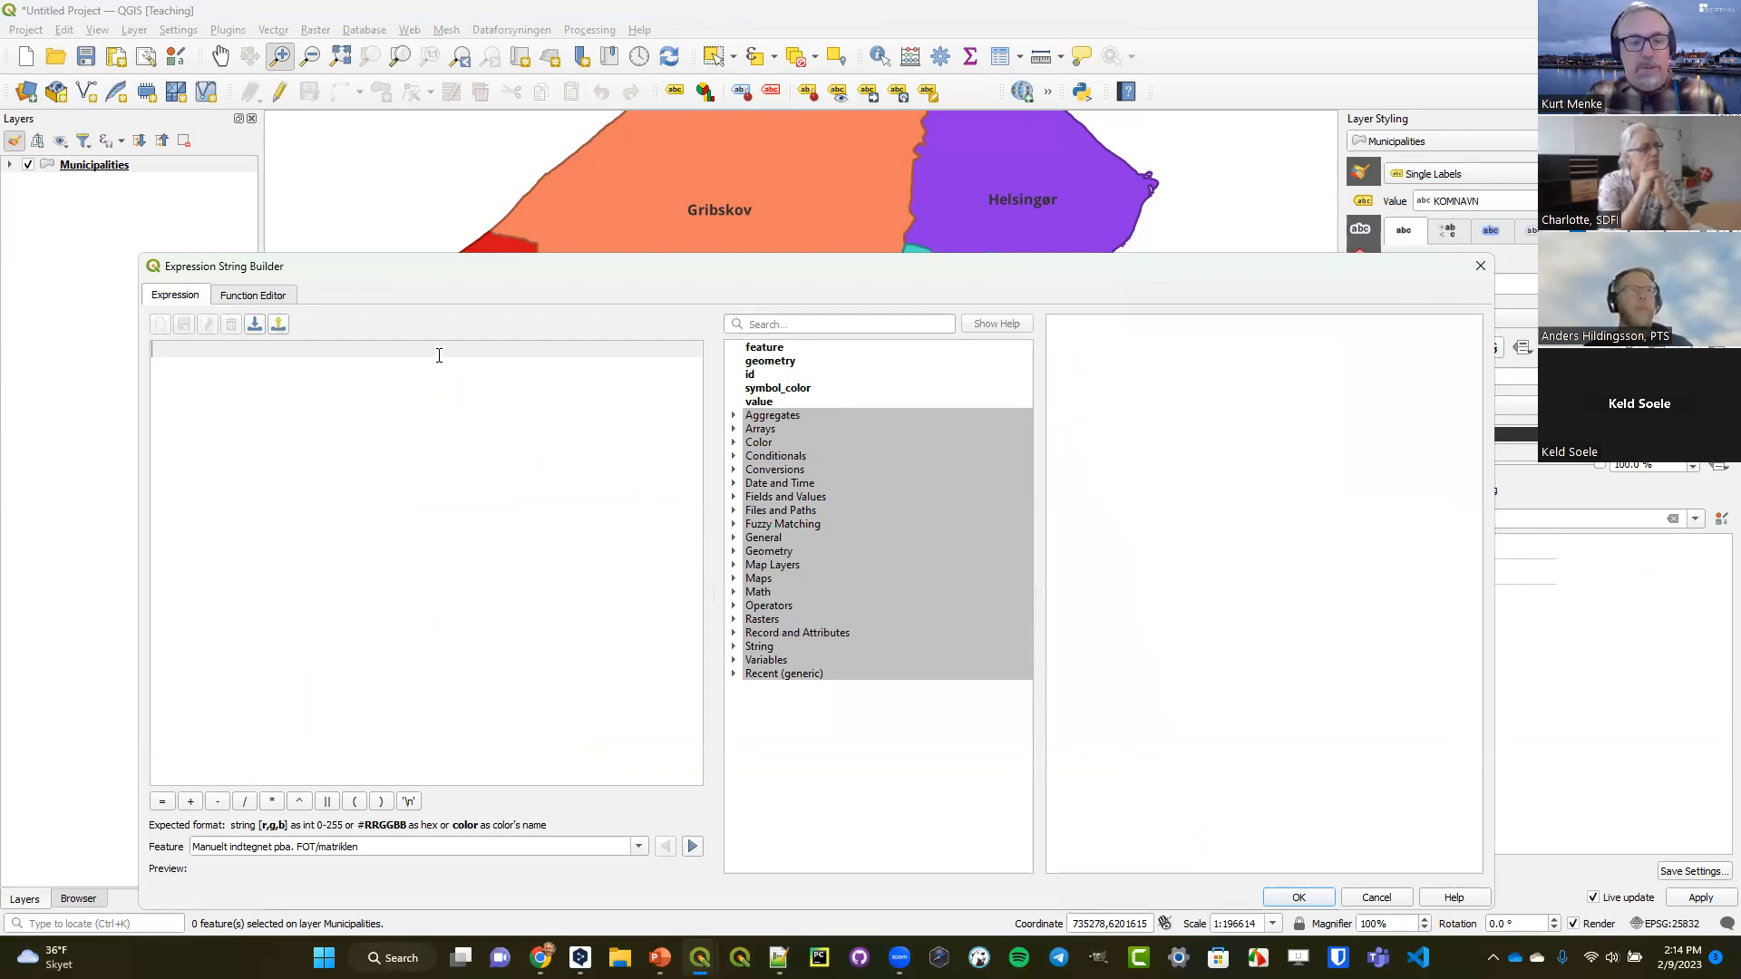
type("ligh")
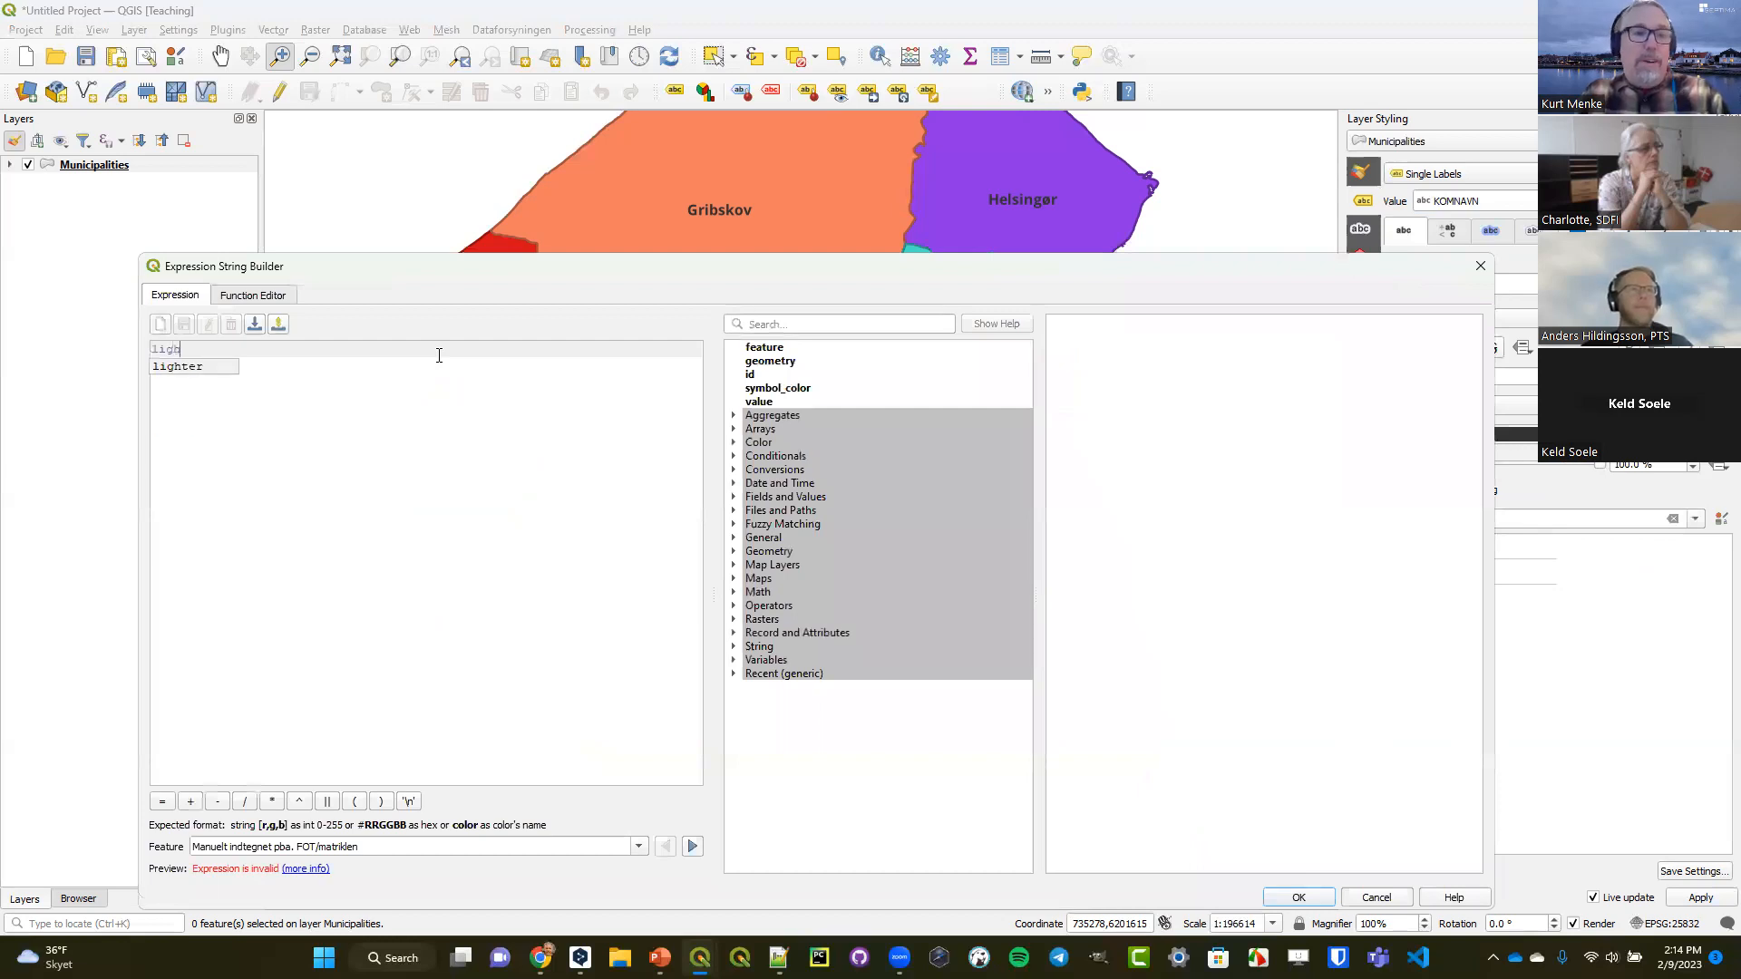
key("Return")
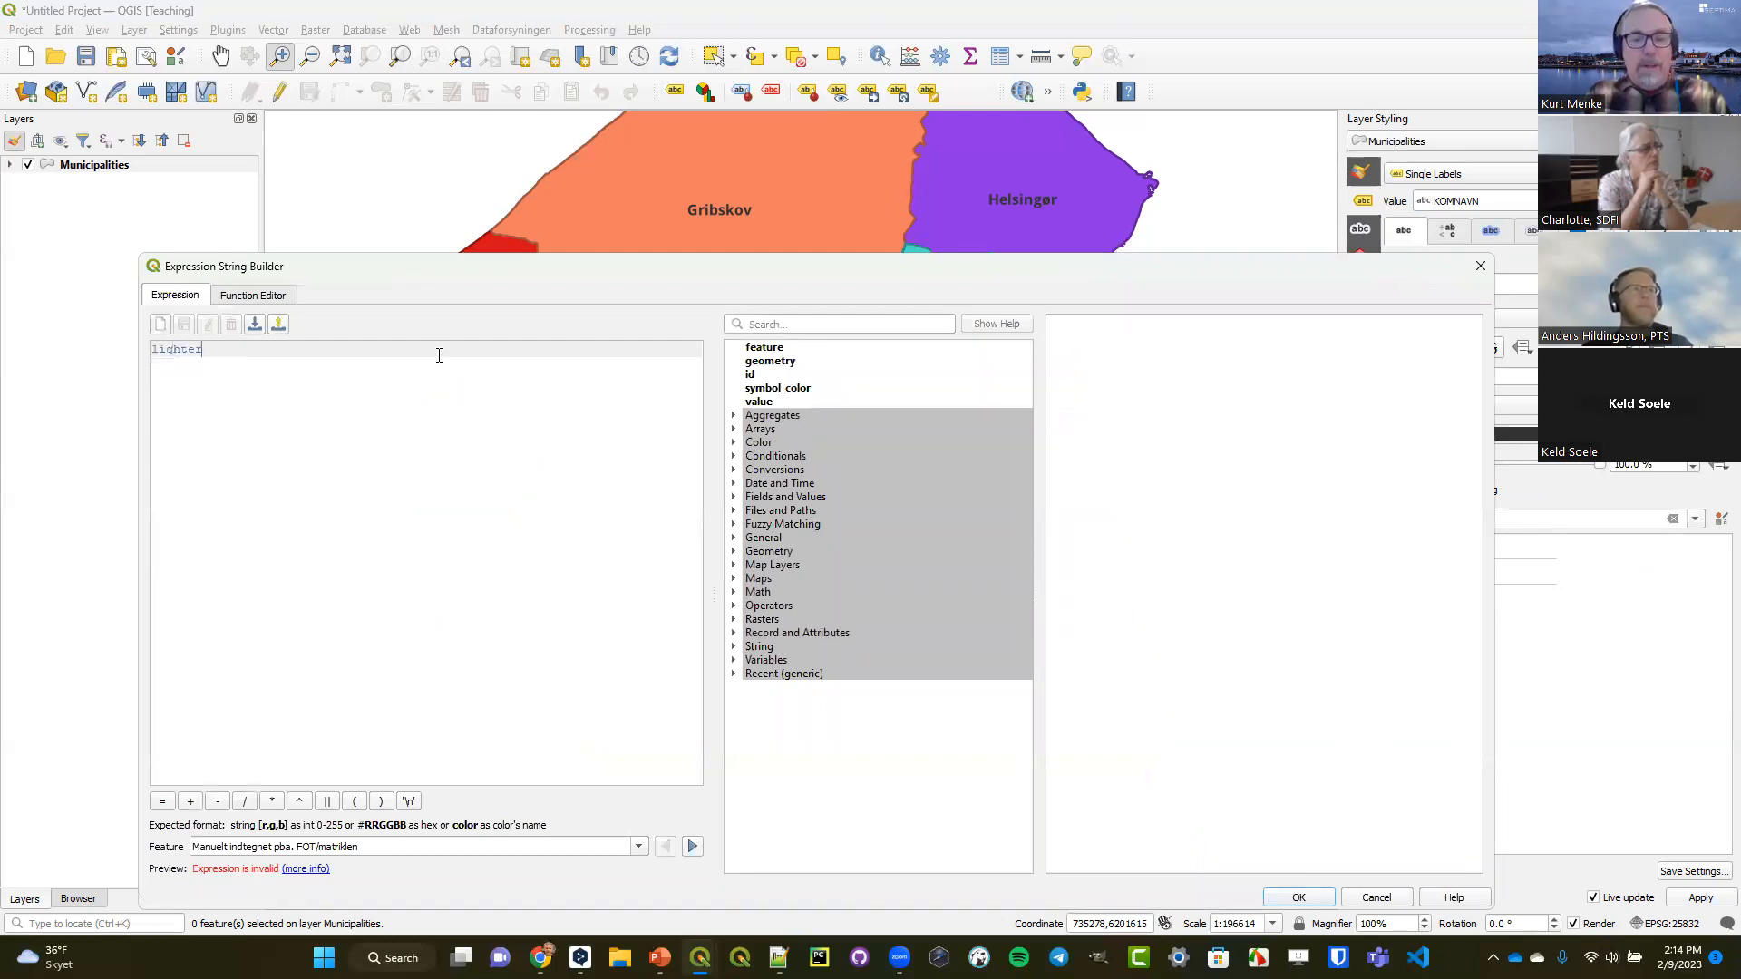
type("(")
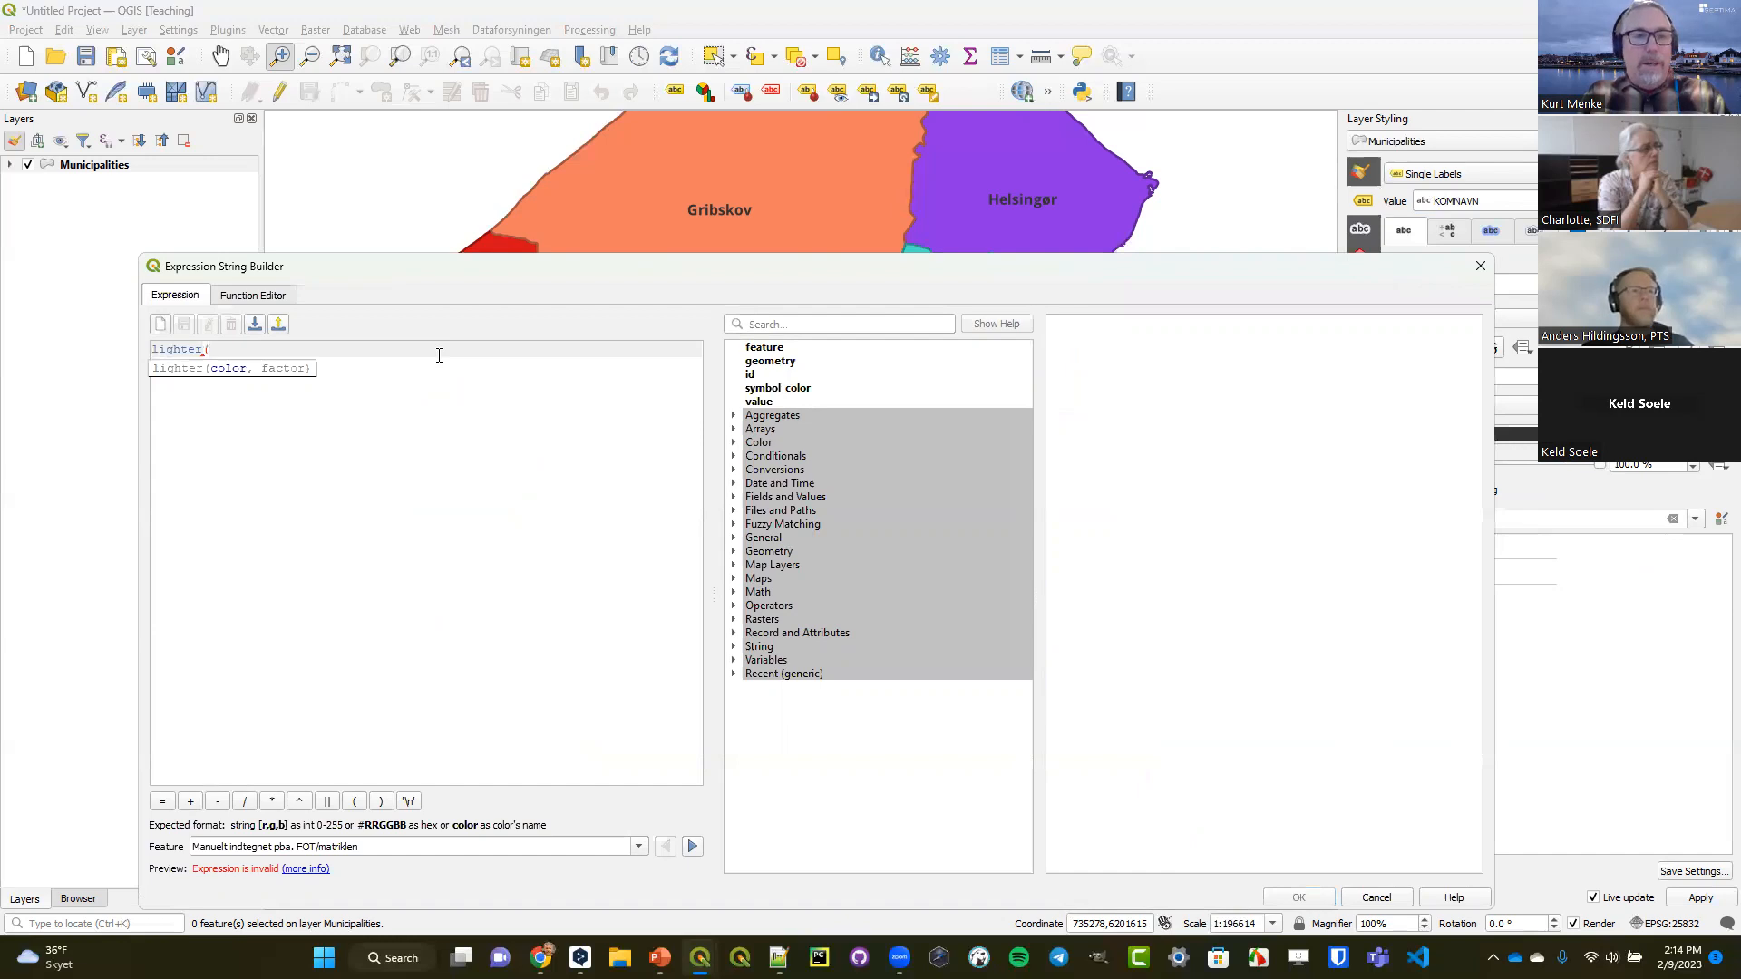
type("@")
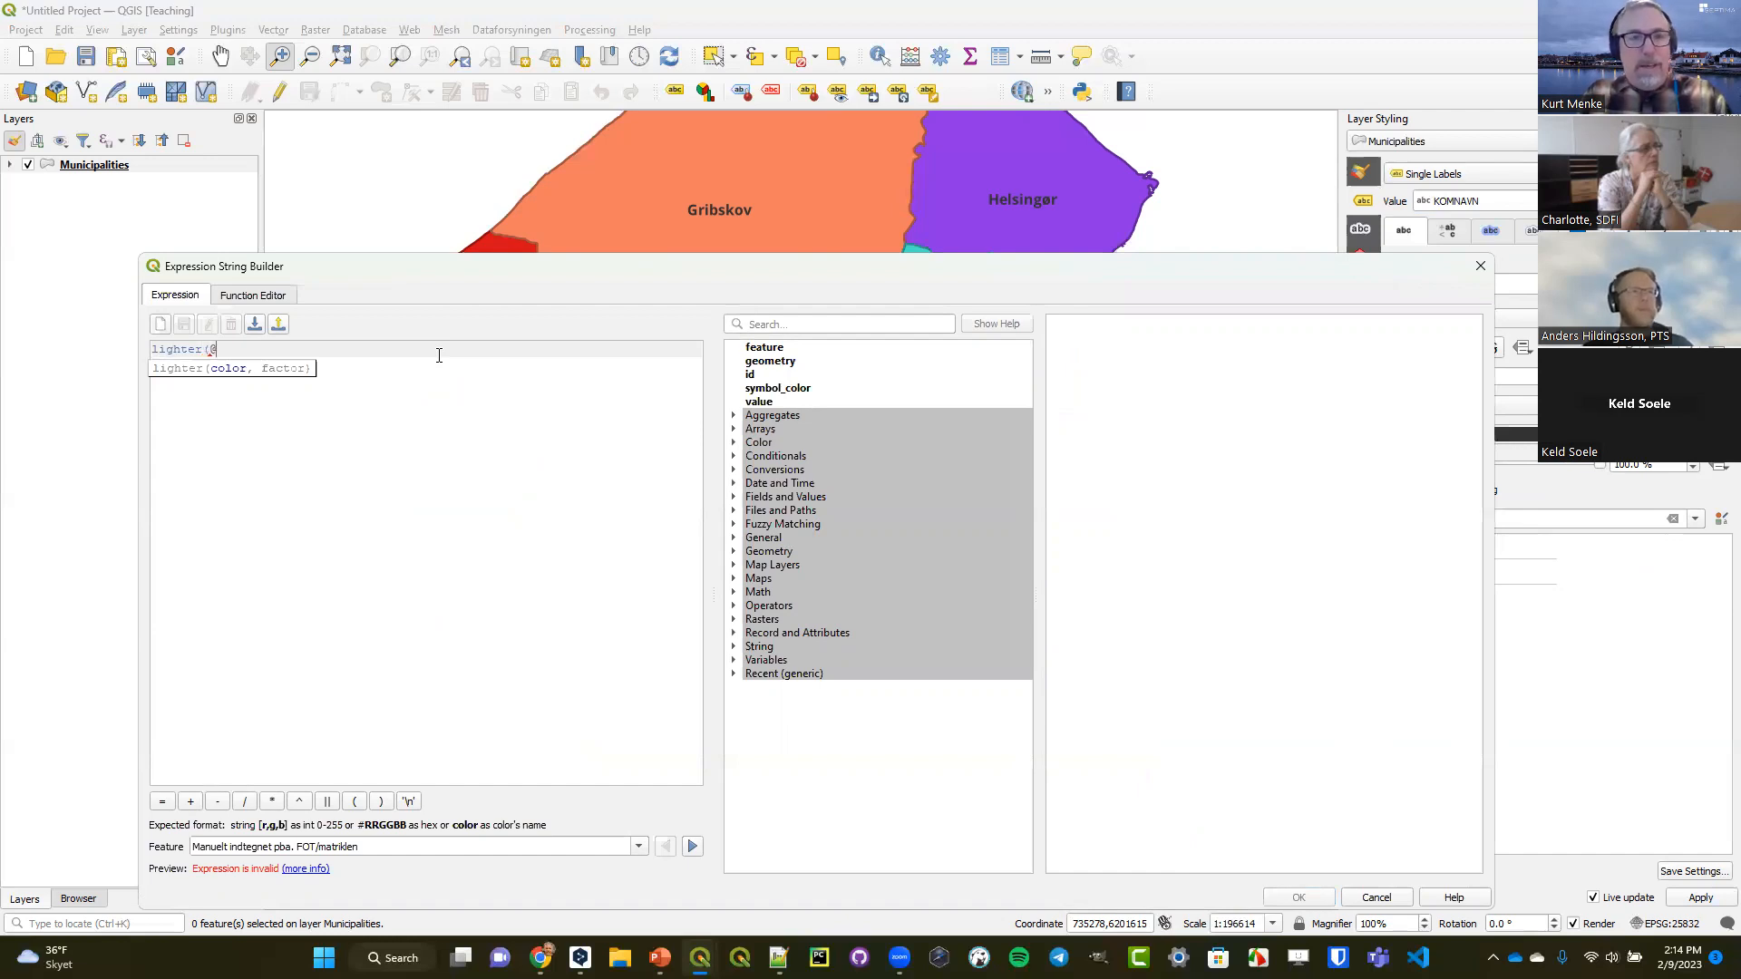
type("symbol")
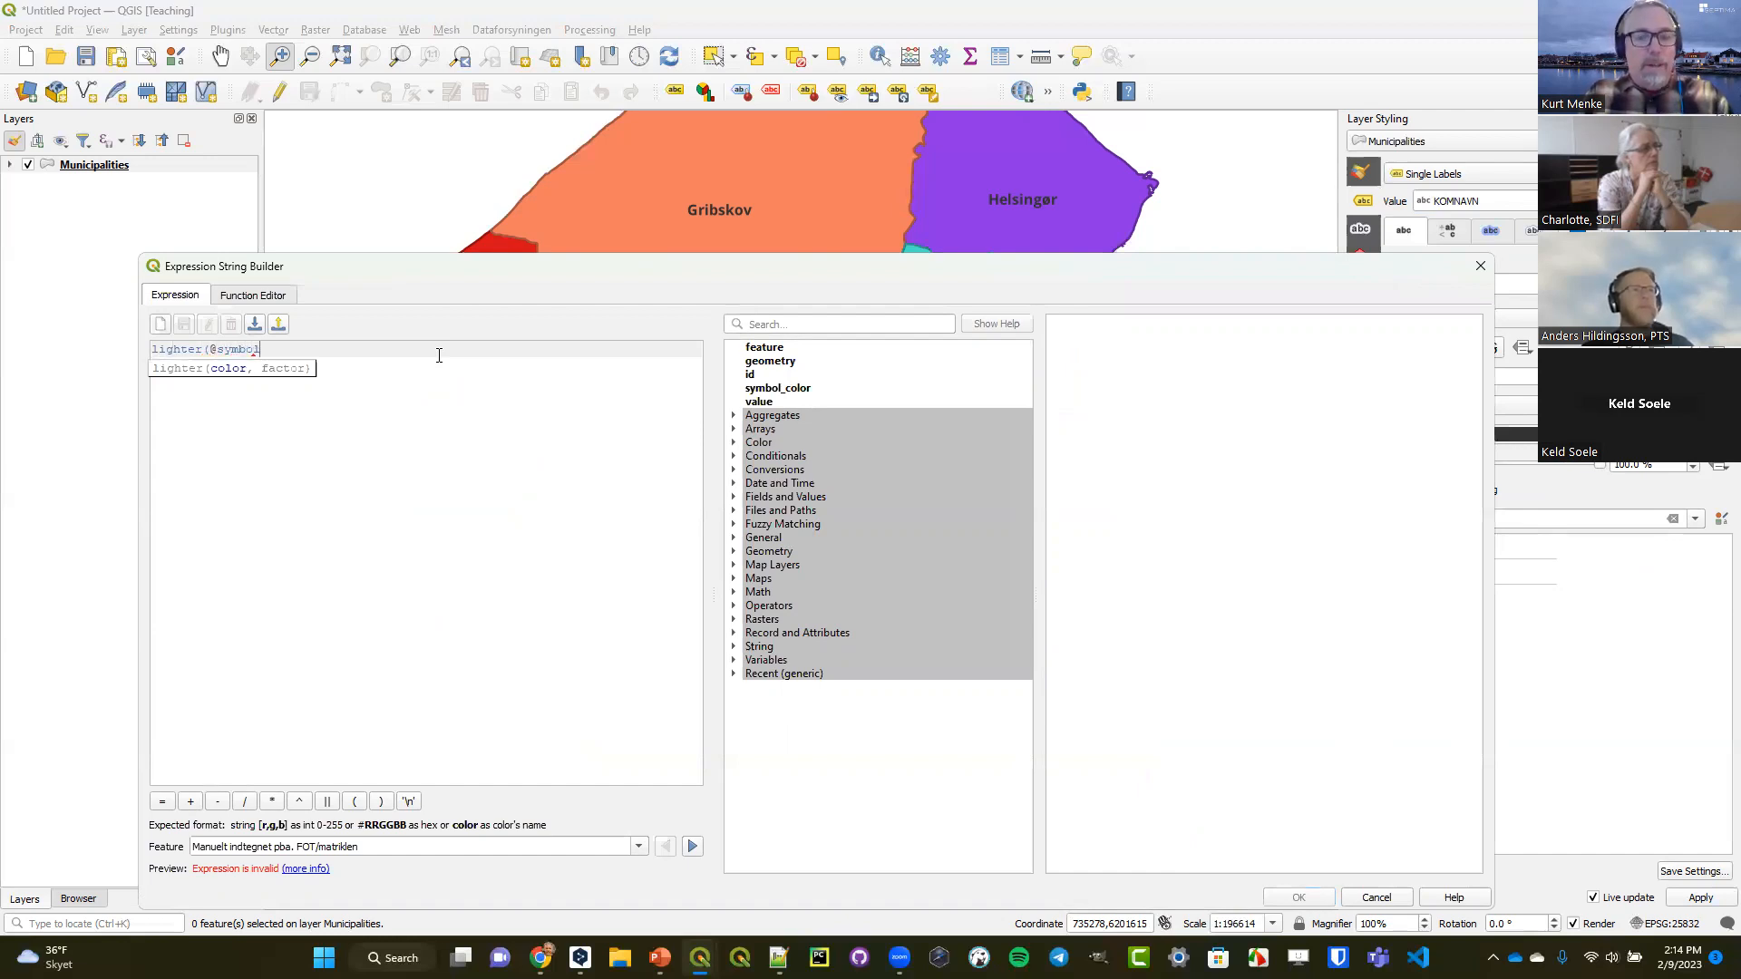
type("_color")
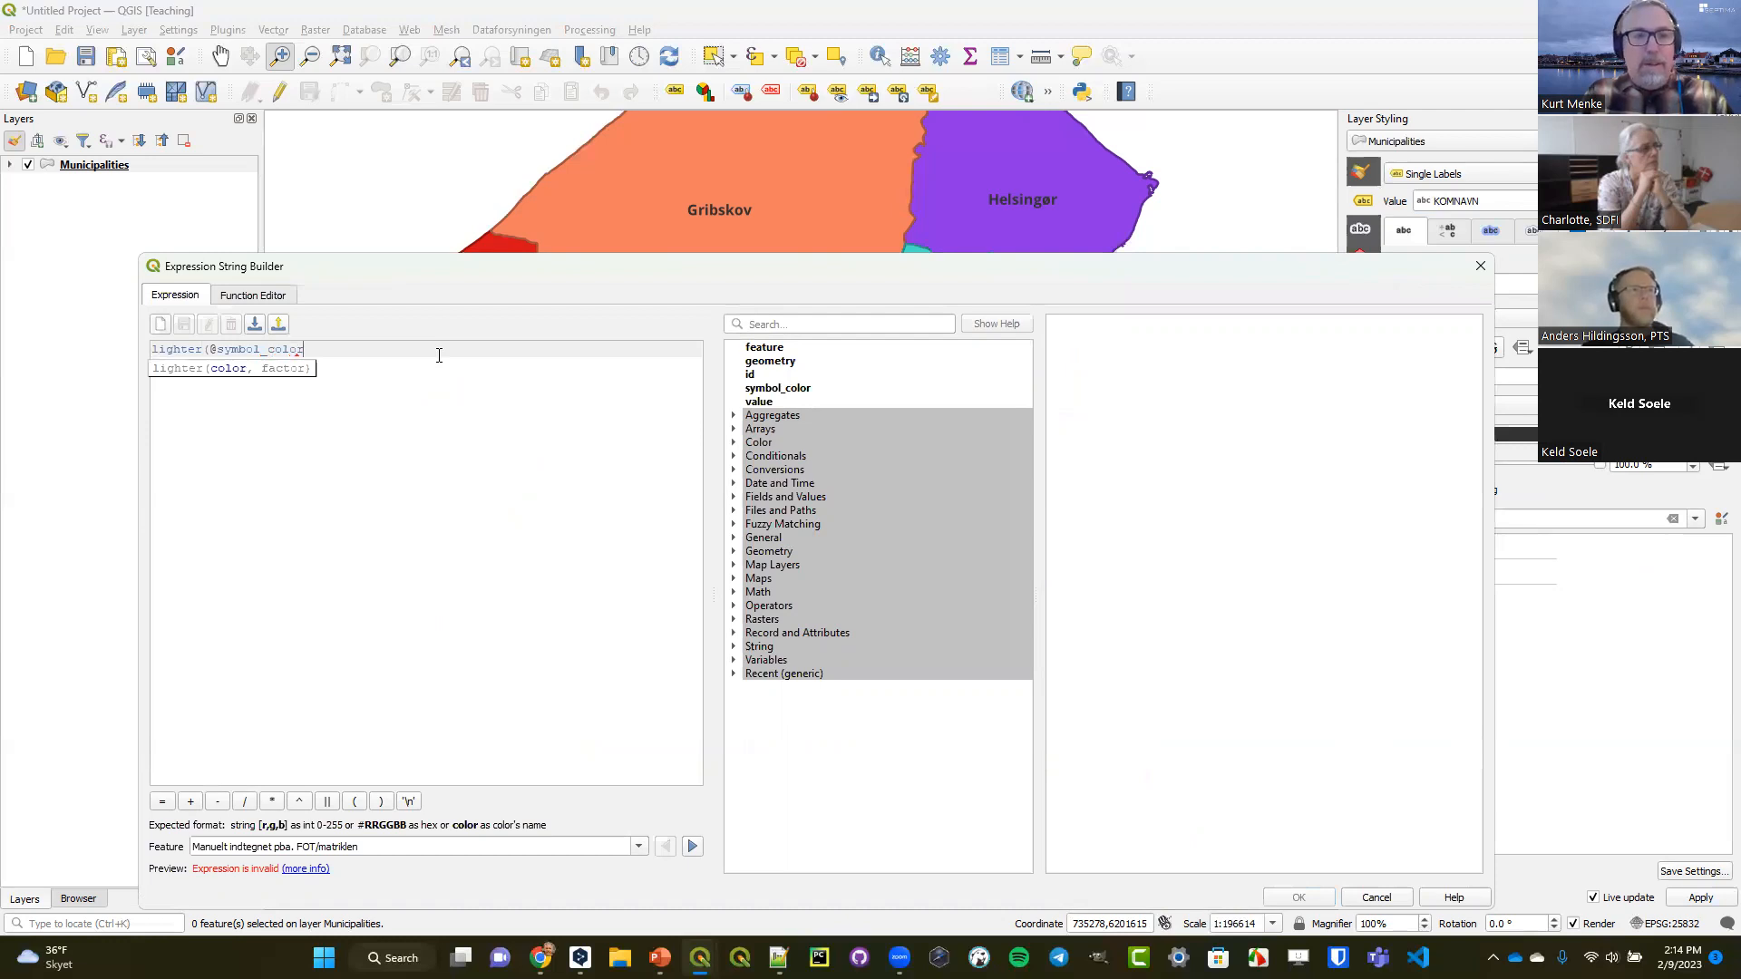
type(",")
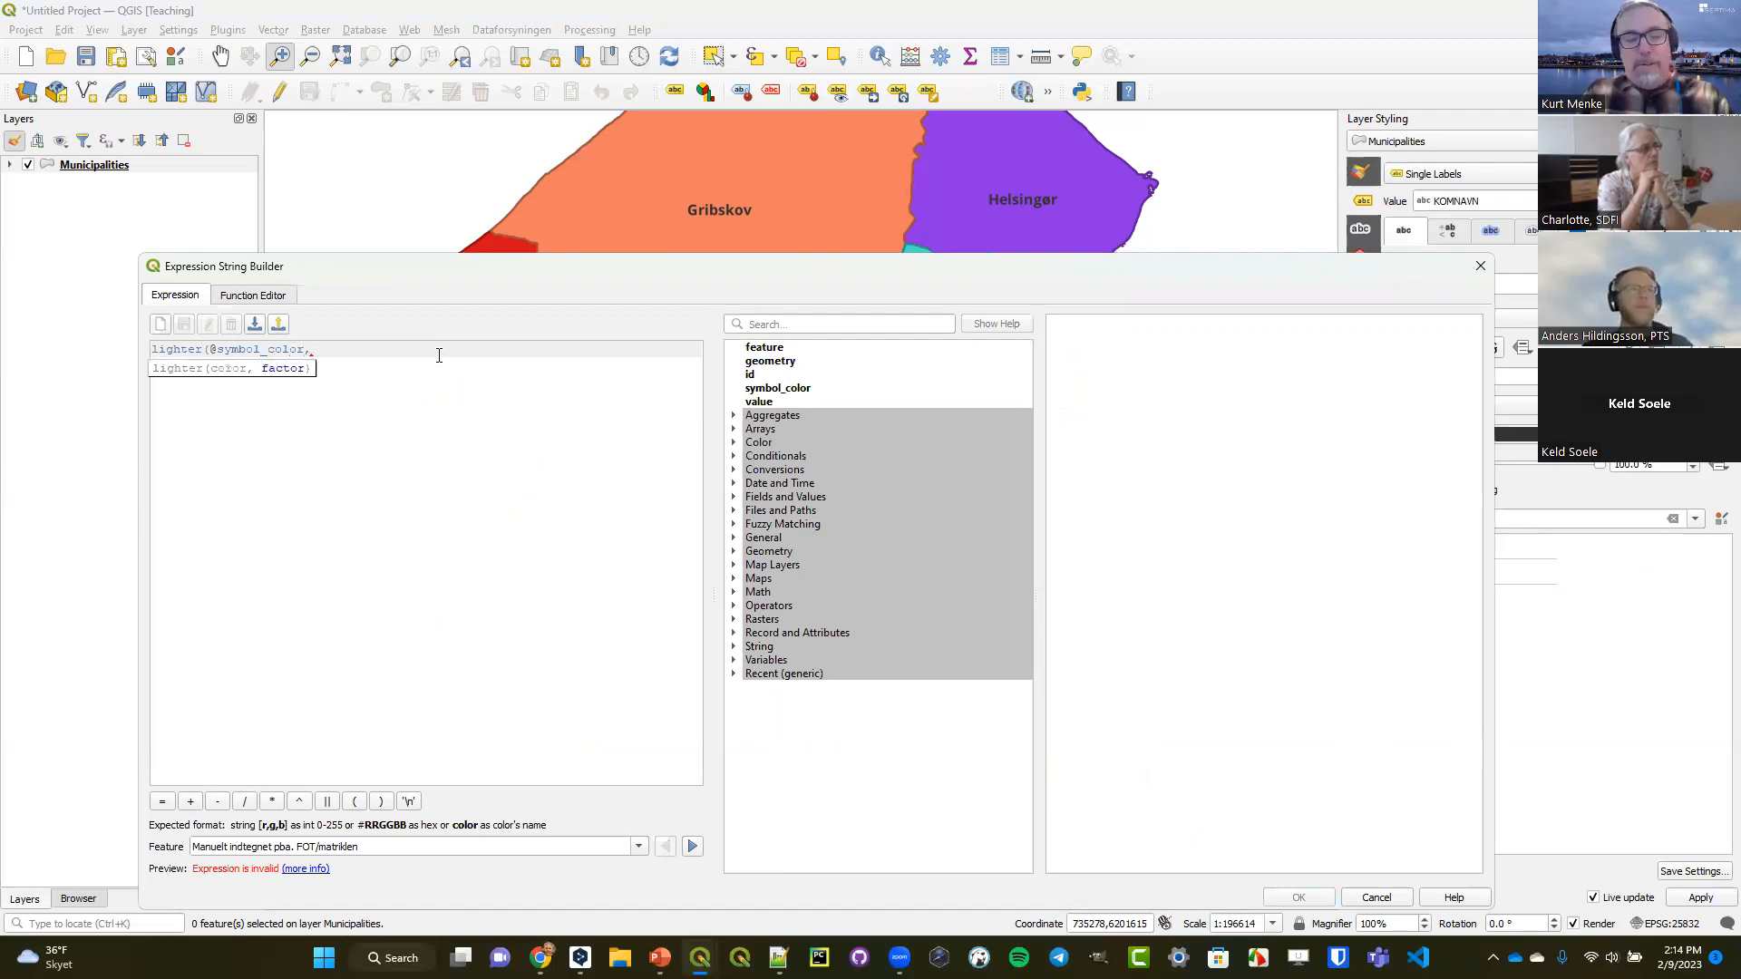
type(" 129)")
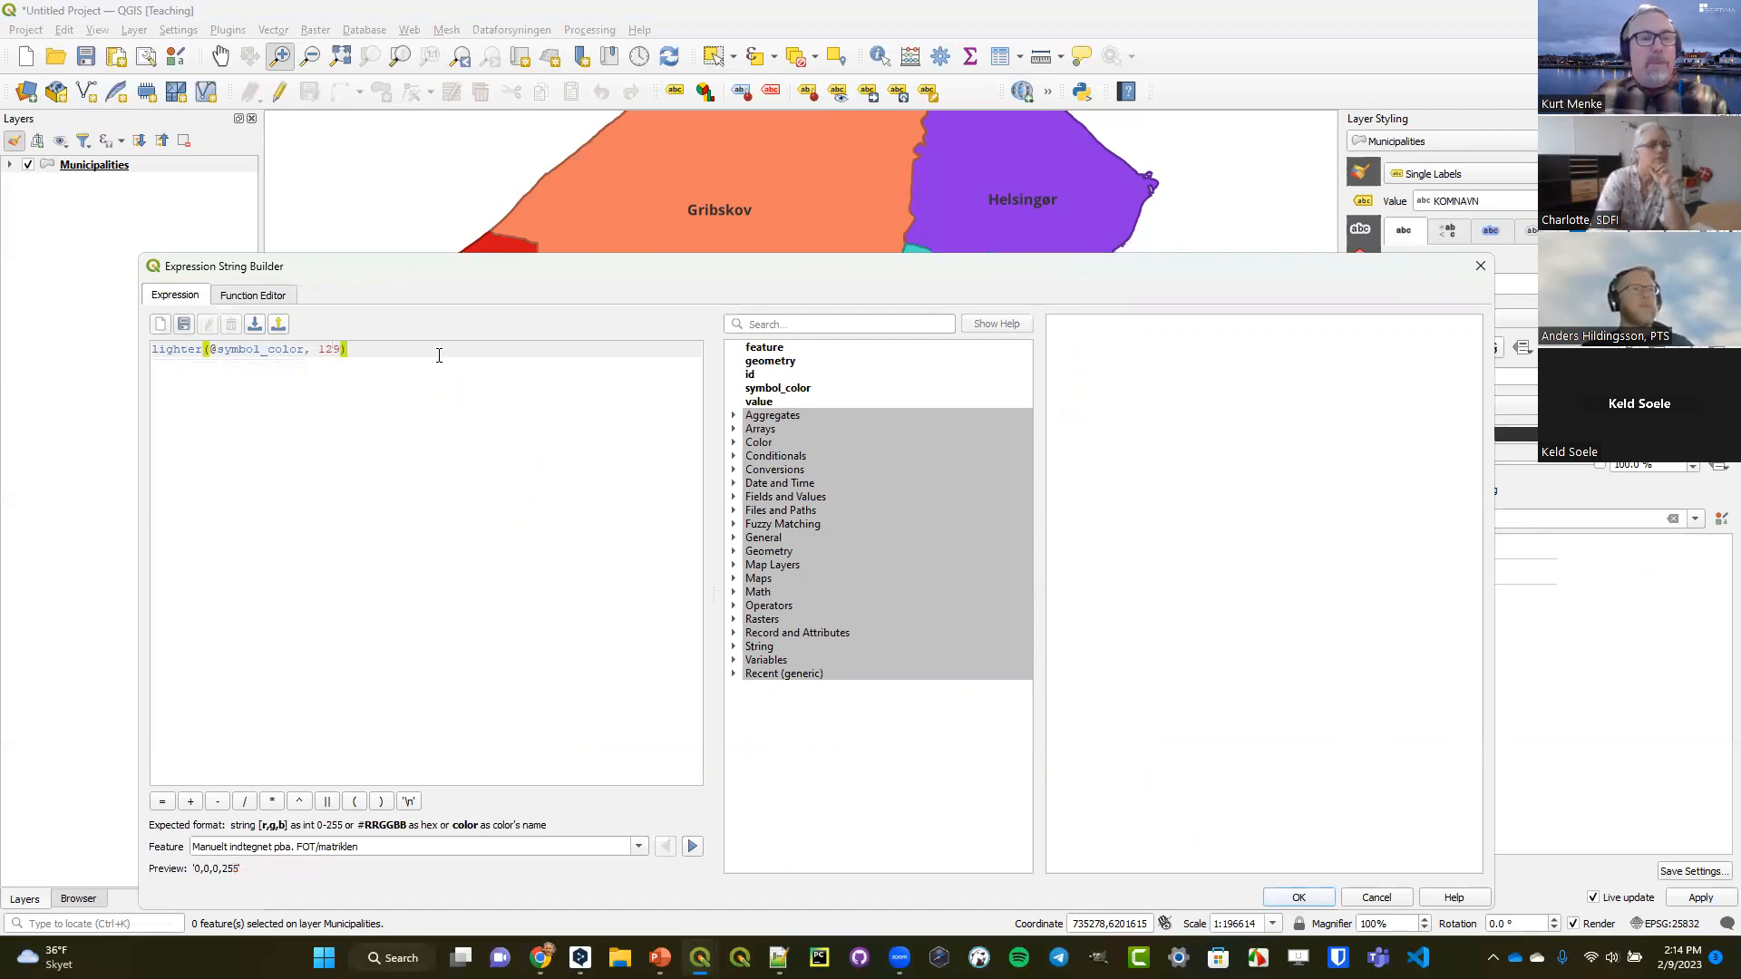
key("BackSpace")
type("0")
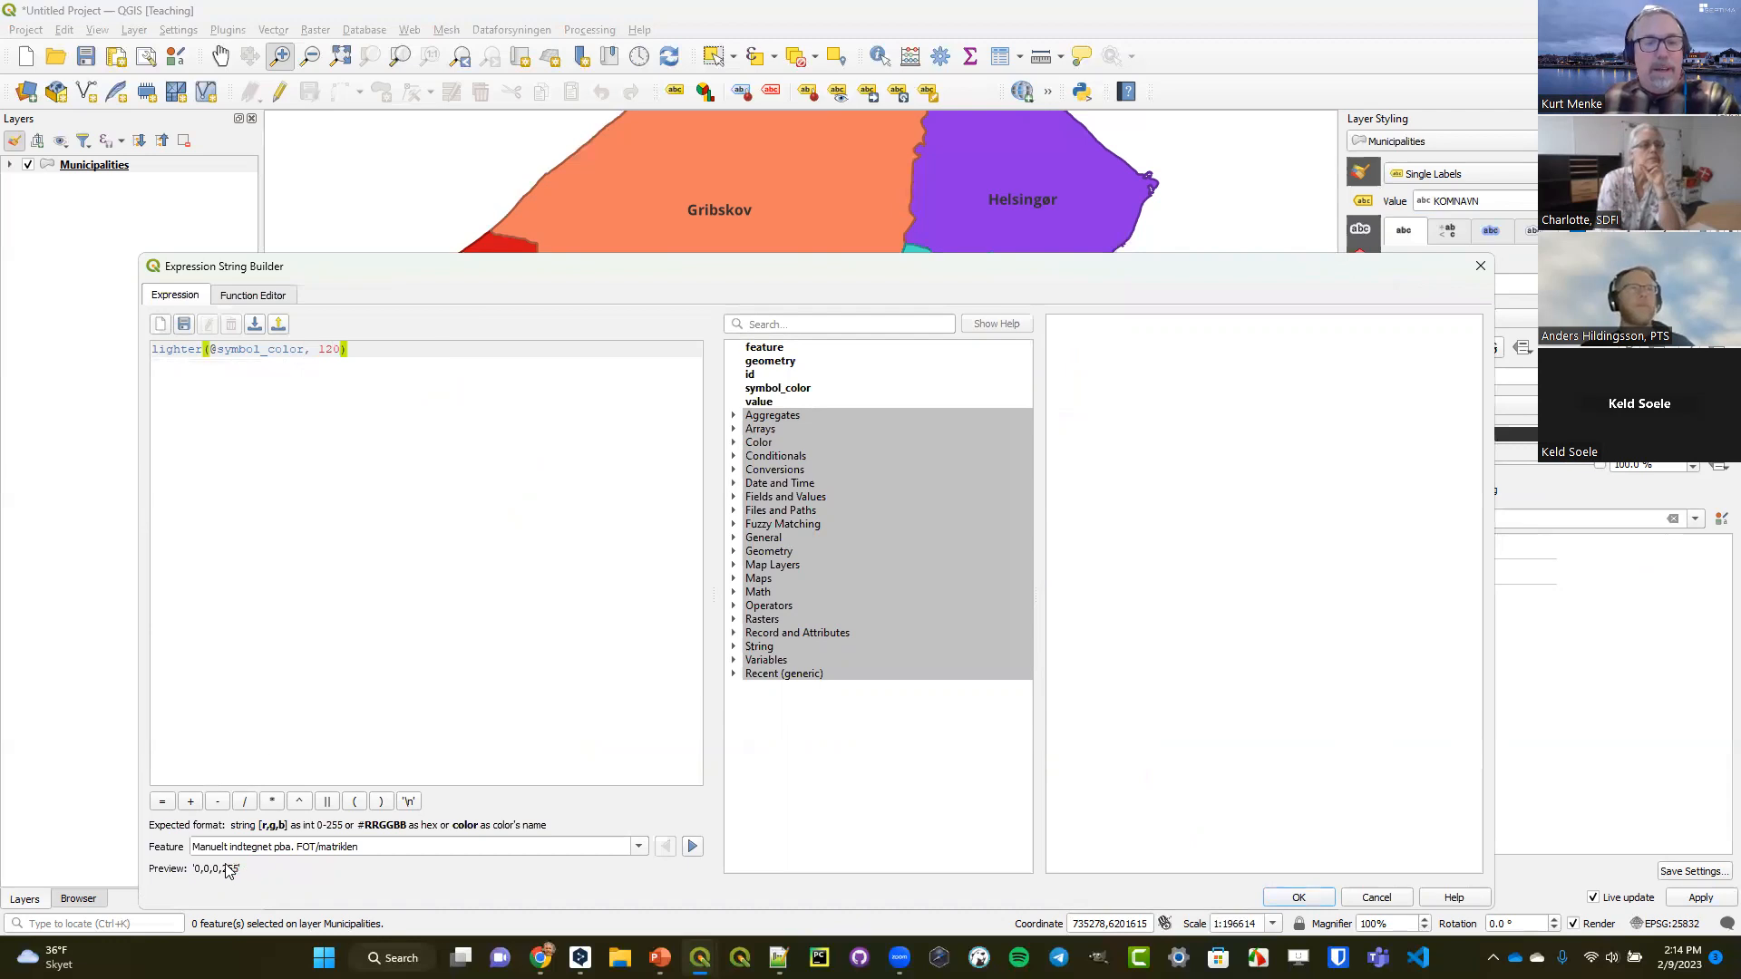
left_click(1270, 897)
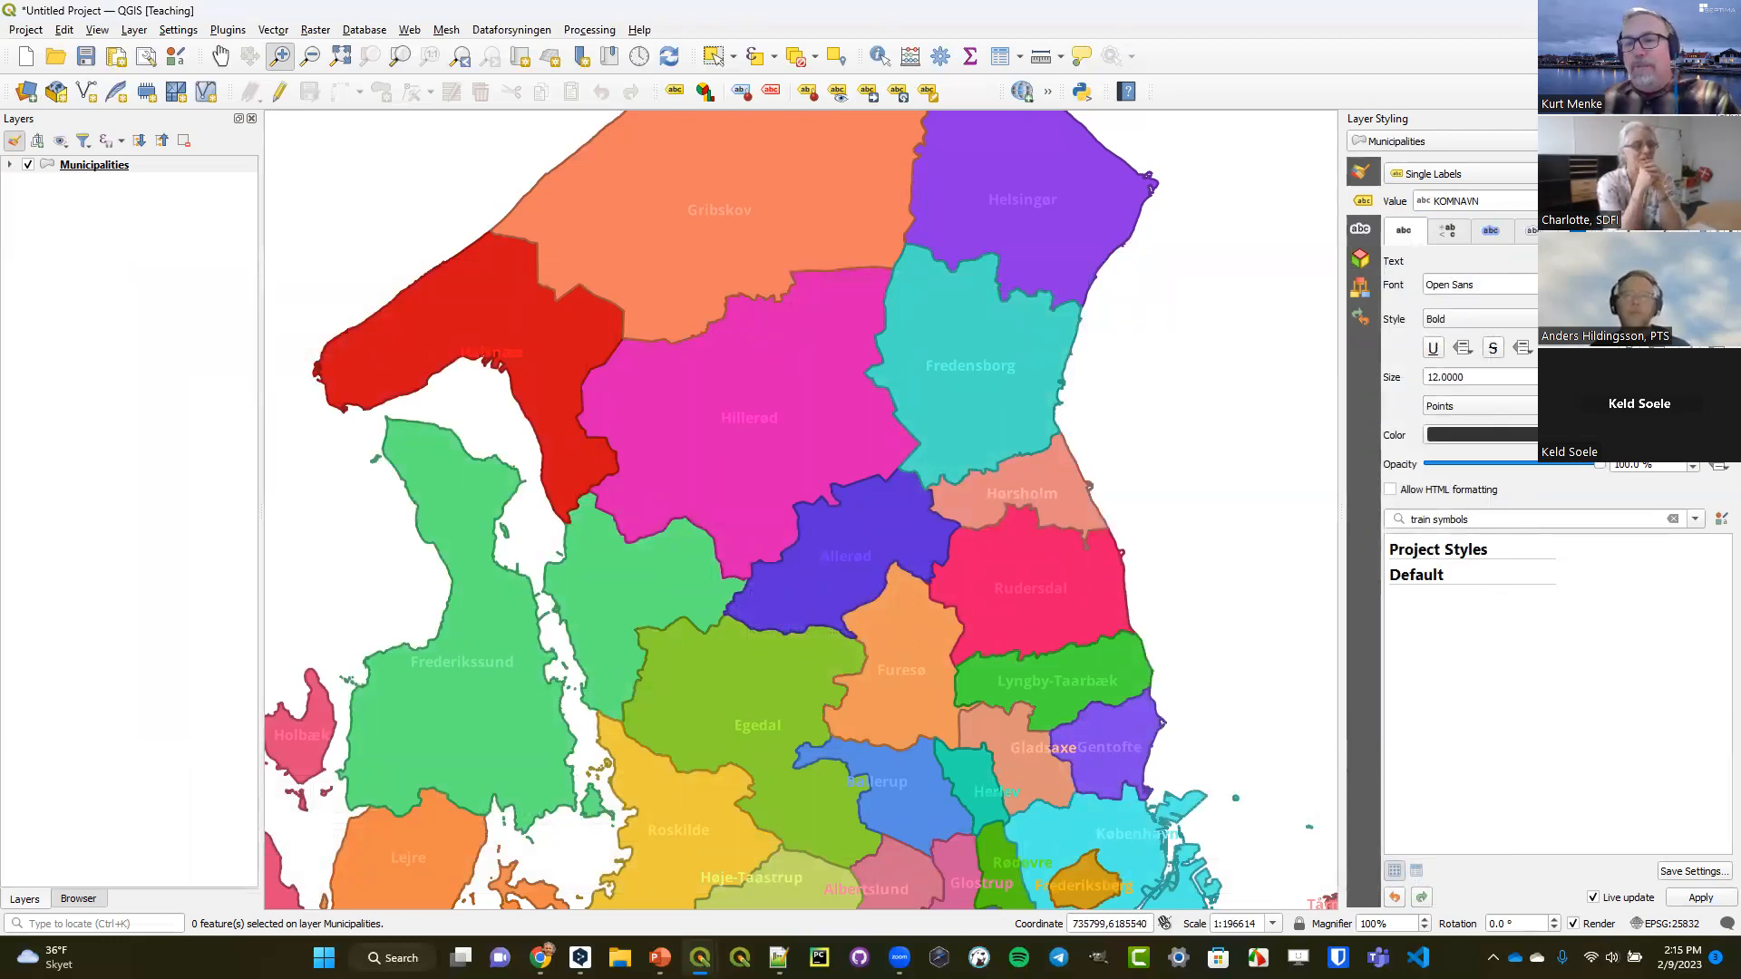
Change the factor in the label color expression to 110 and apply it.
left_click(1718, 435)
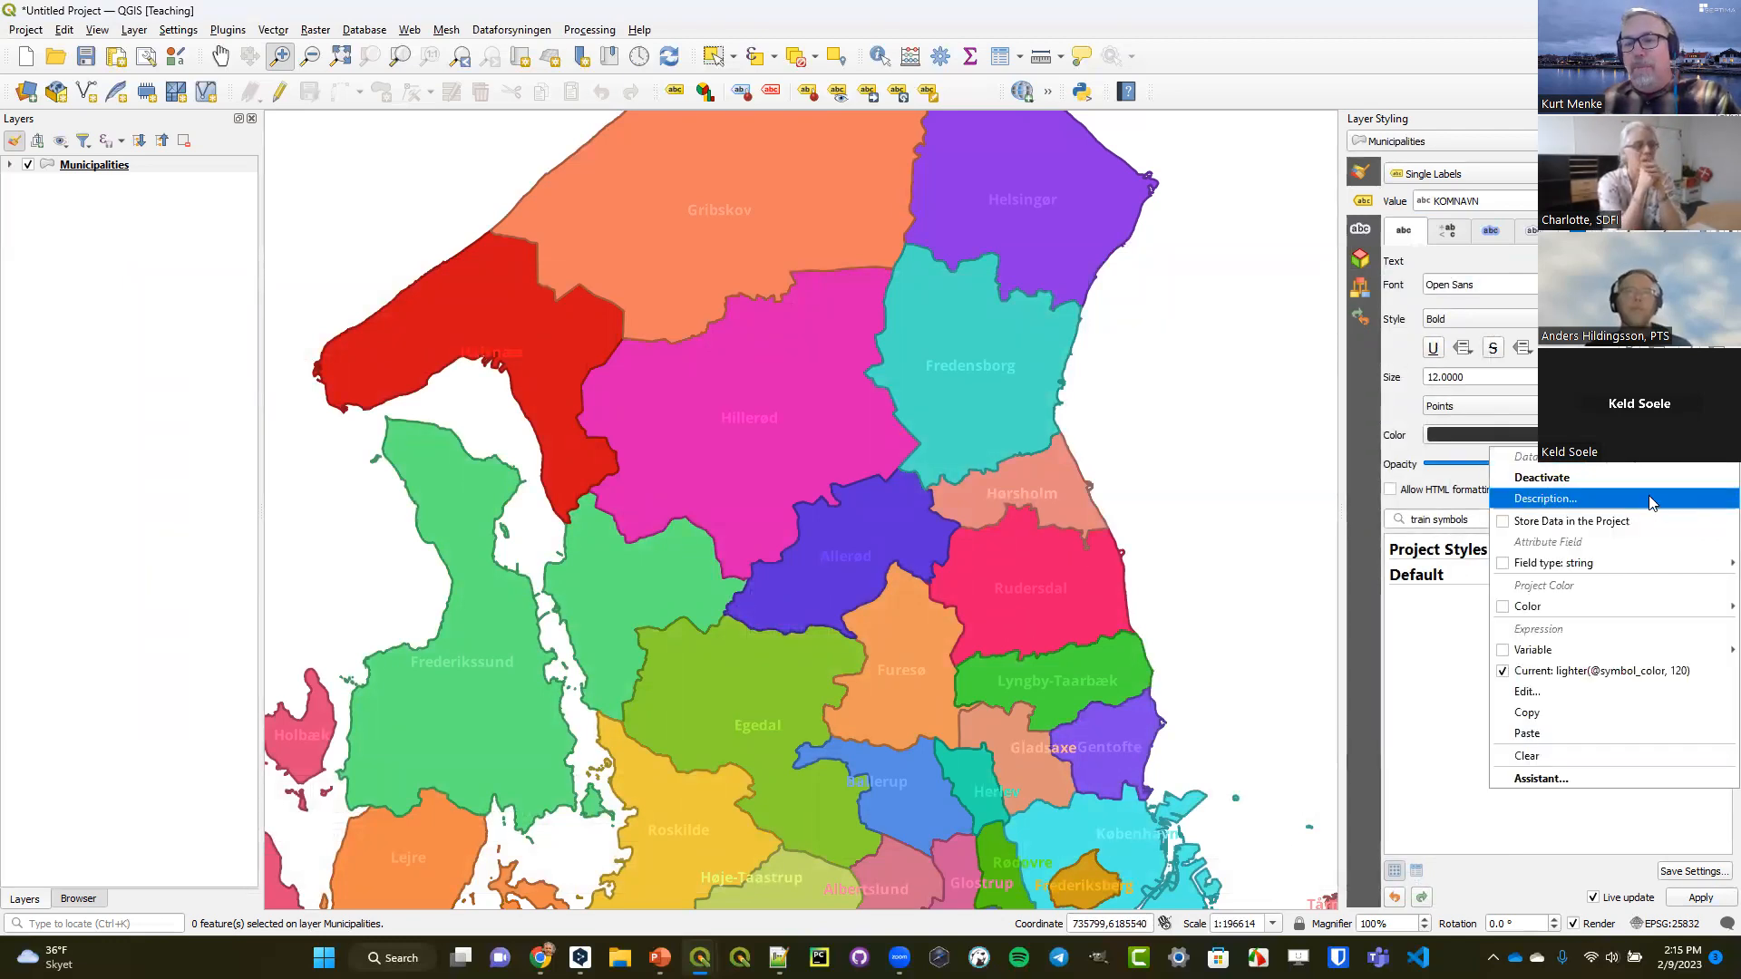
left_click(1582, 693)
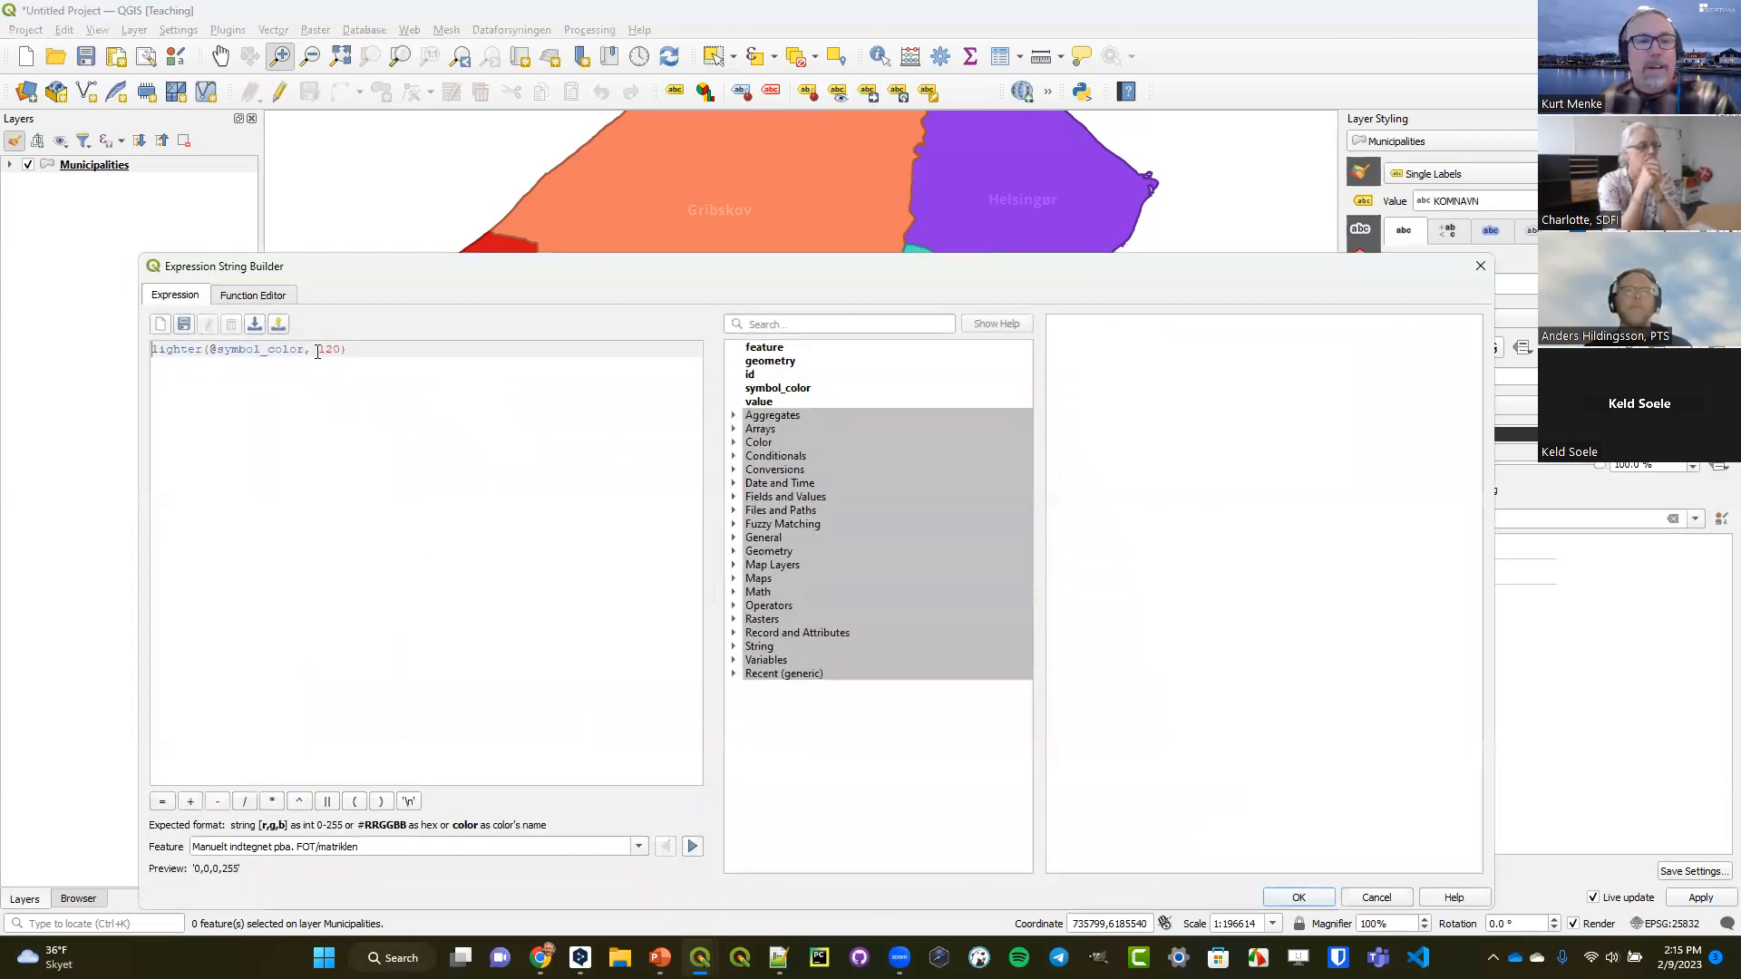
left_click_drag(325, 347, 333, 347)
type("1")
left_click(1285, 898)
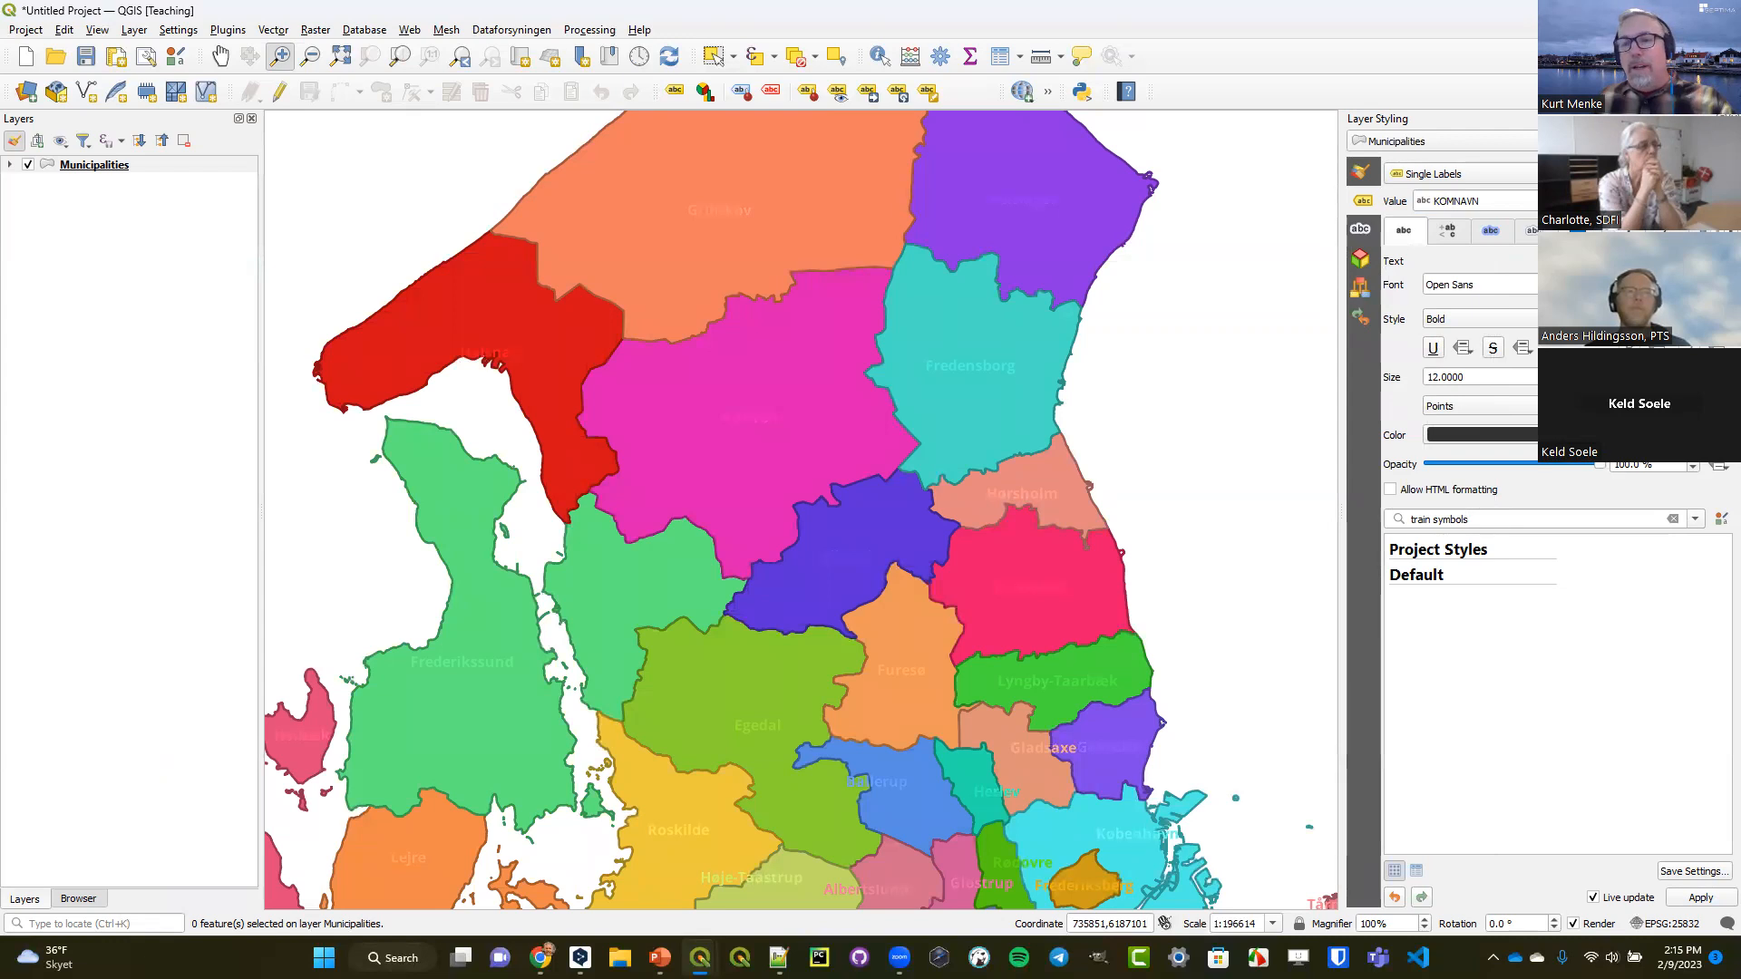
left_click(1718, 436)
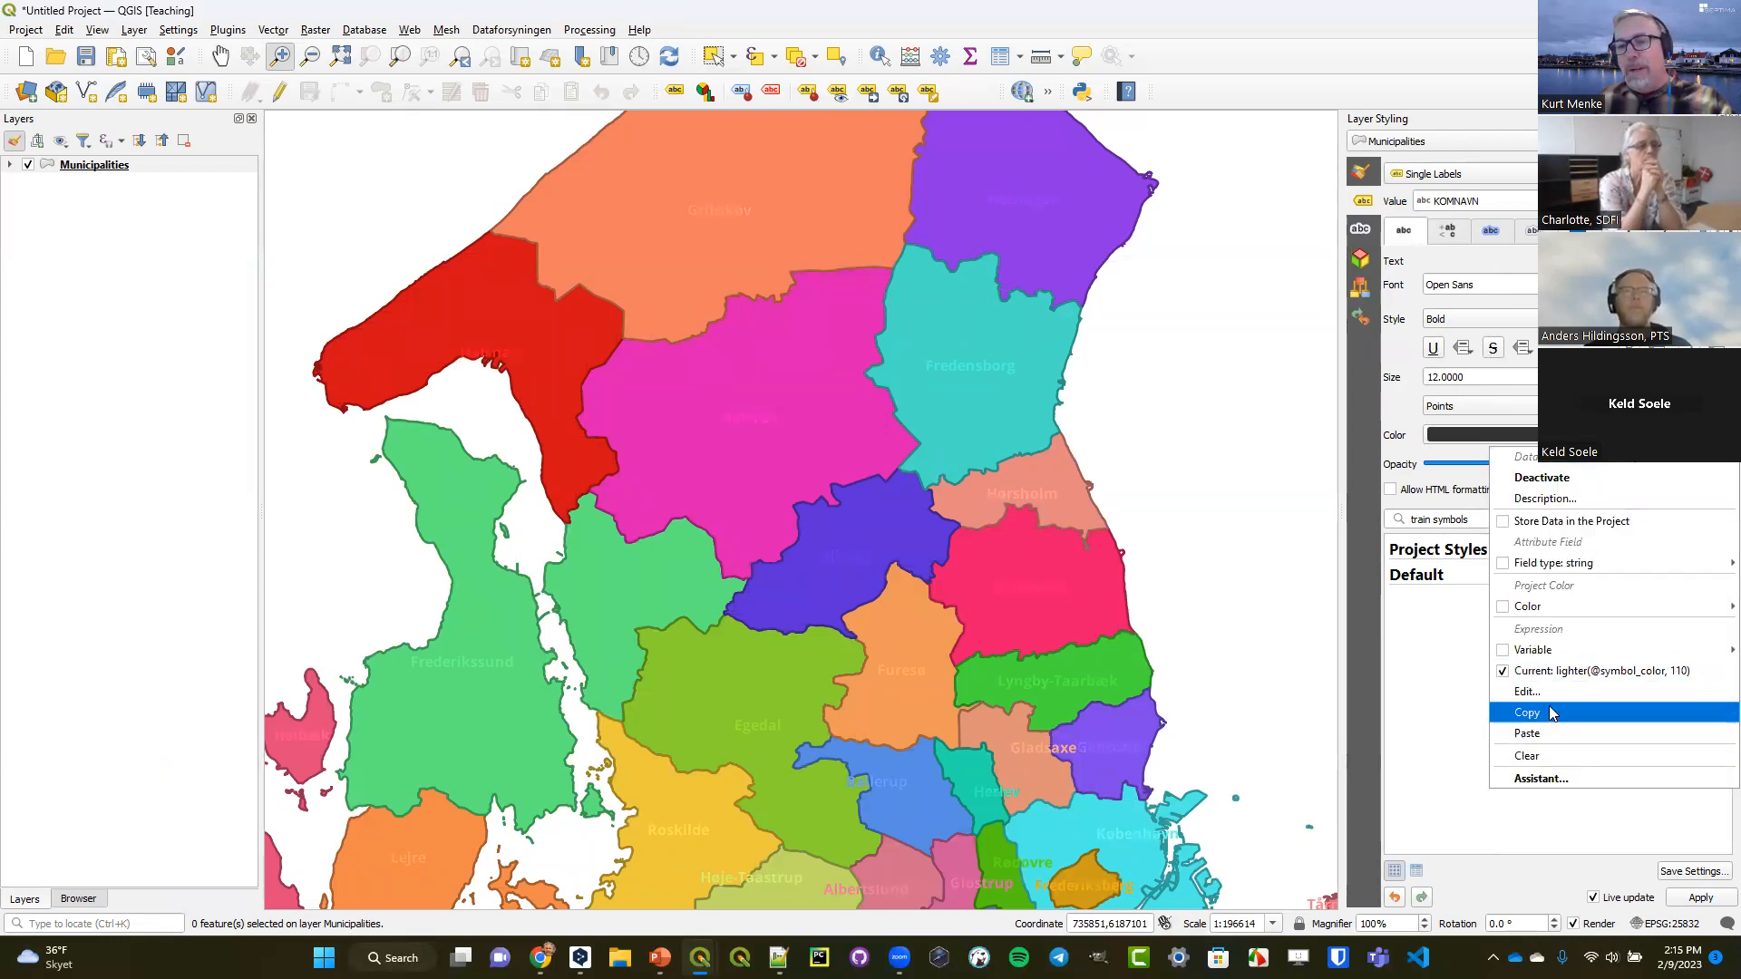
left_click(1526, 692)
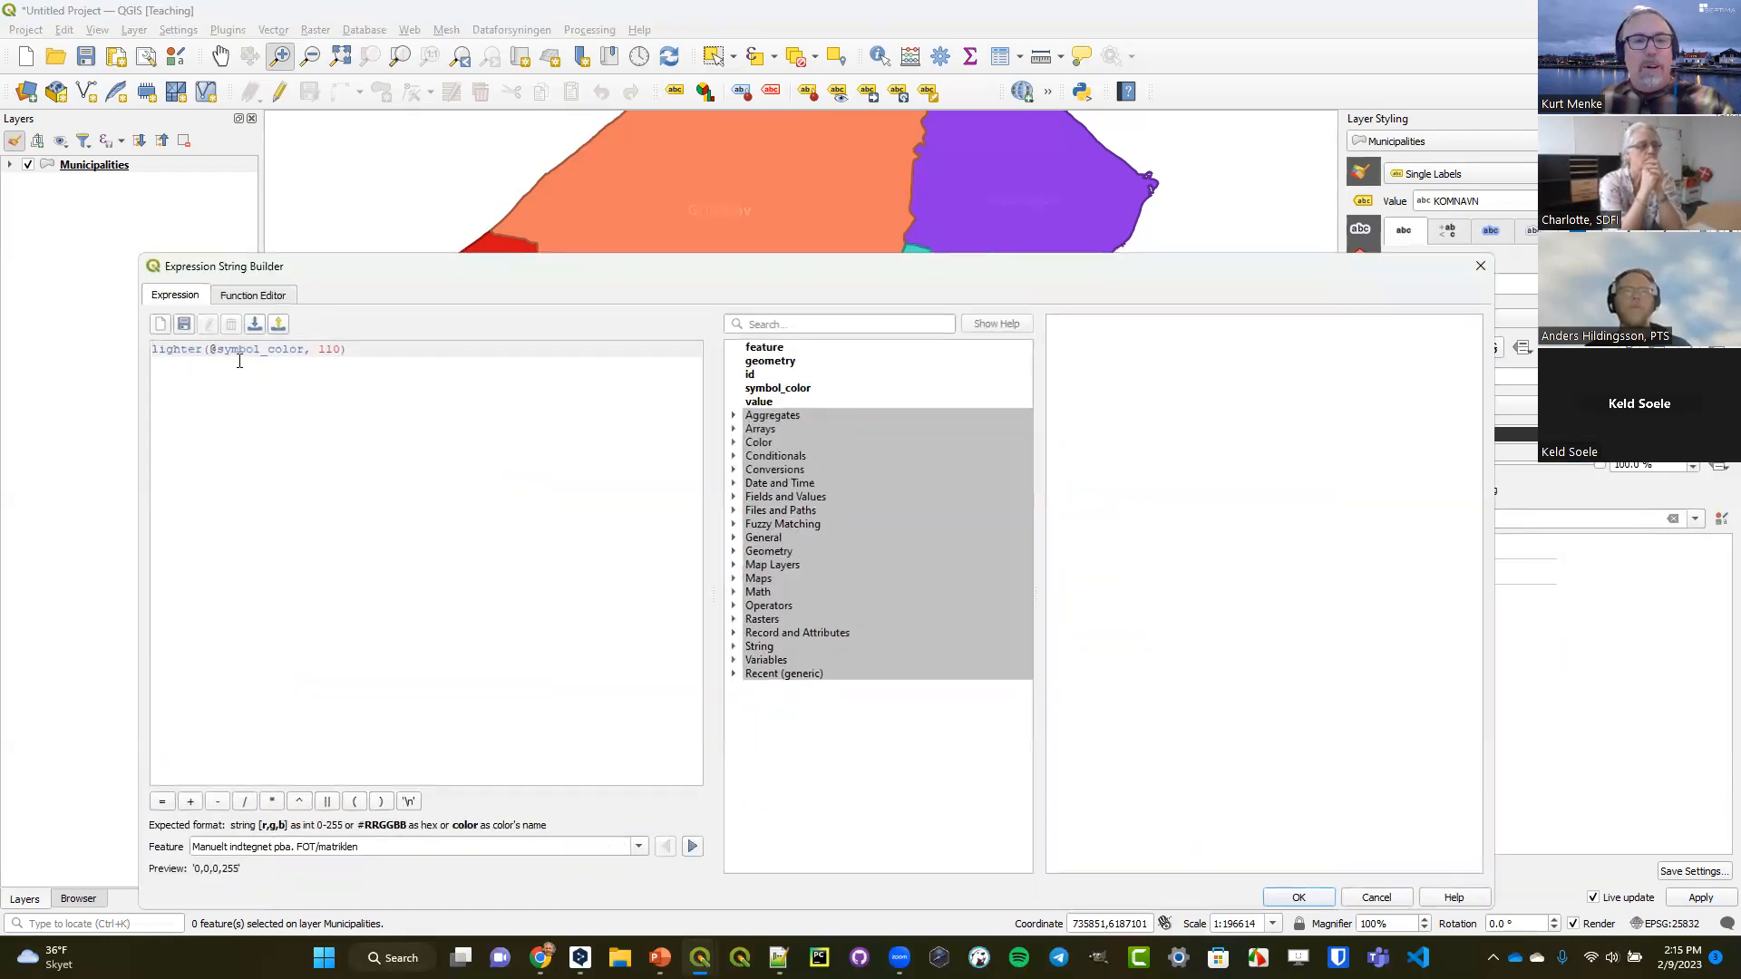
left_click(205, 349)
left_click_drag(205, 349, 154, 345)
type("darker")
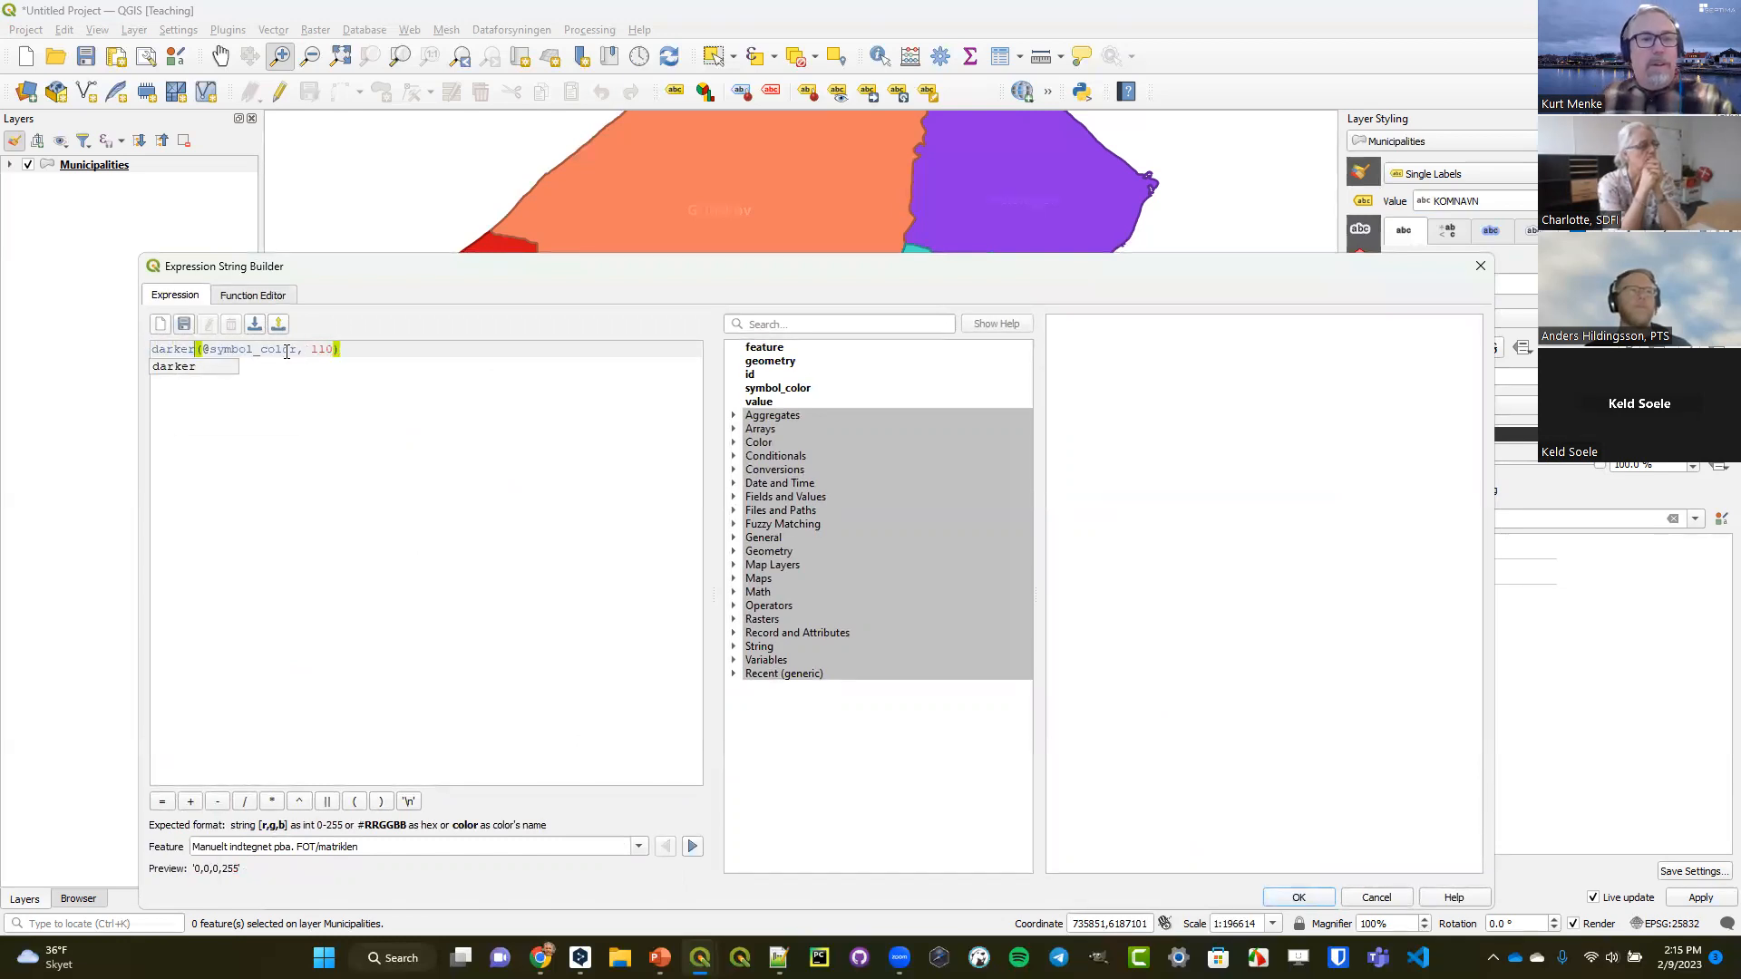
left_click_drag(316, 349, 324, 356)
type("2")
left_click(1279, 897)
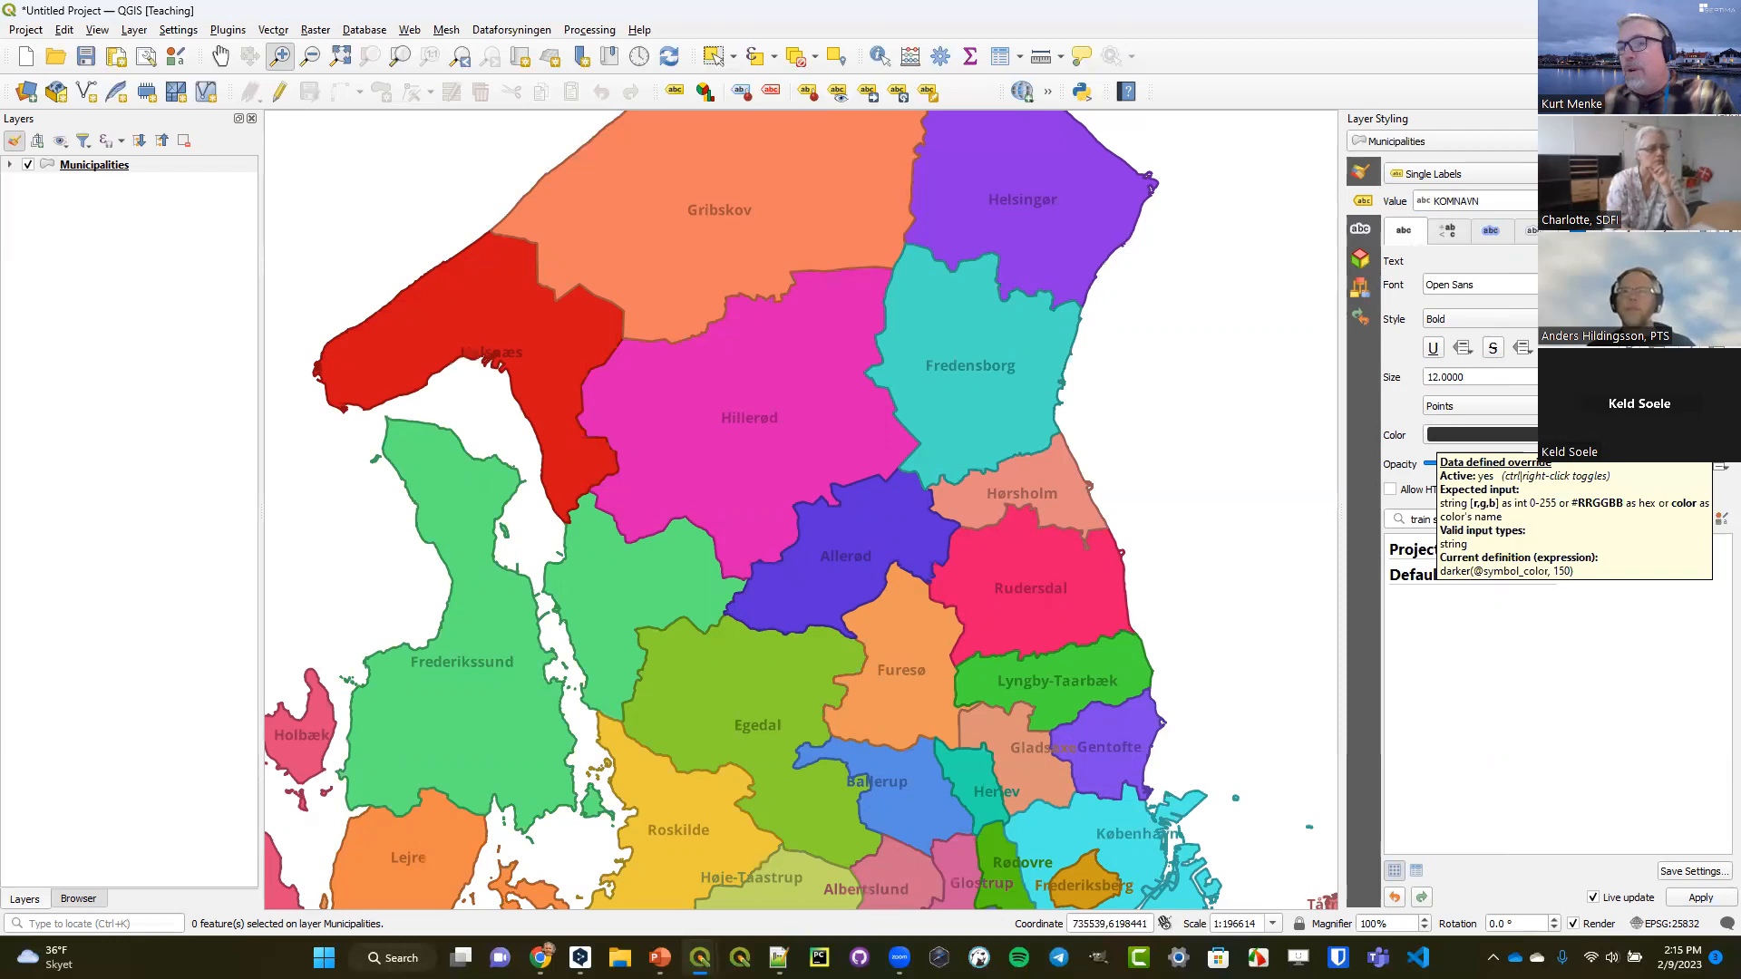
Clear the data-defined color expression from the municipality labels and turn labeling off for the layer.
left_click(1721, 436)
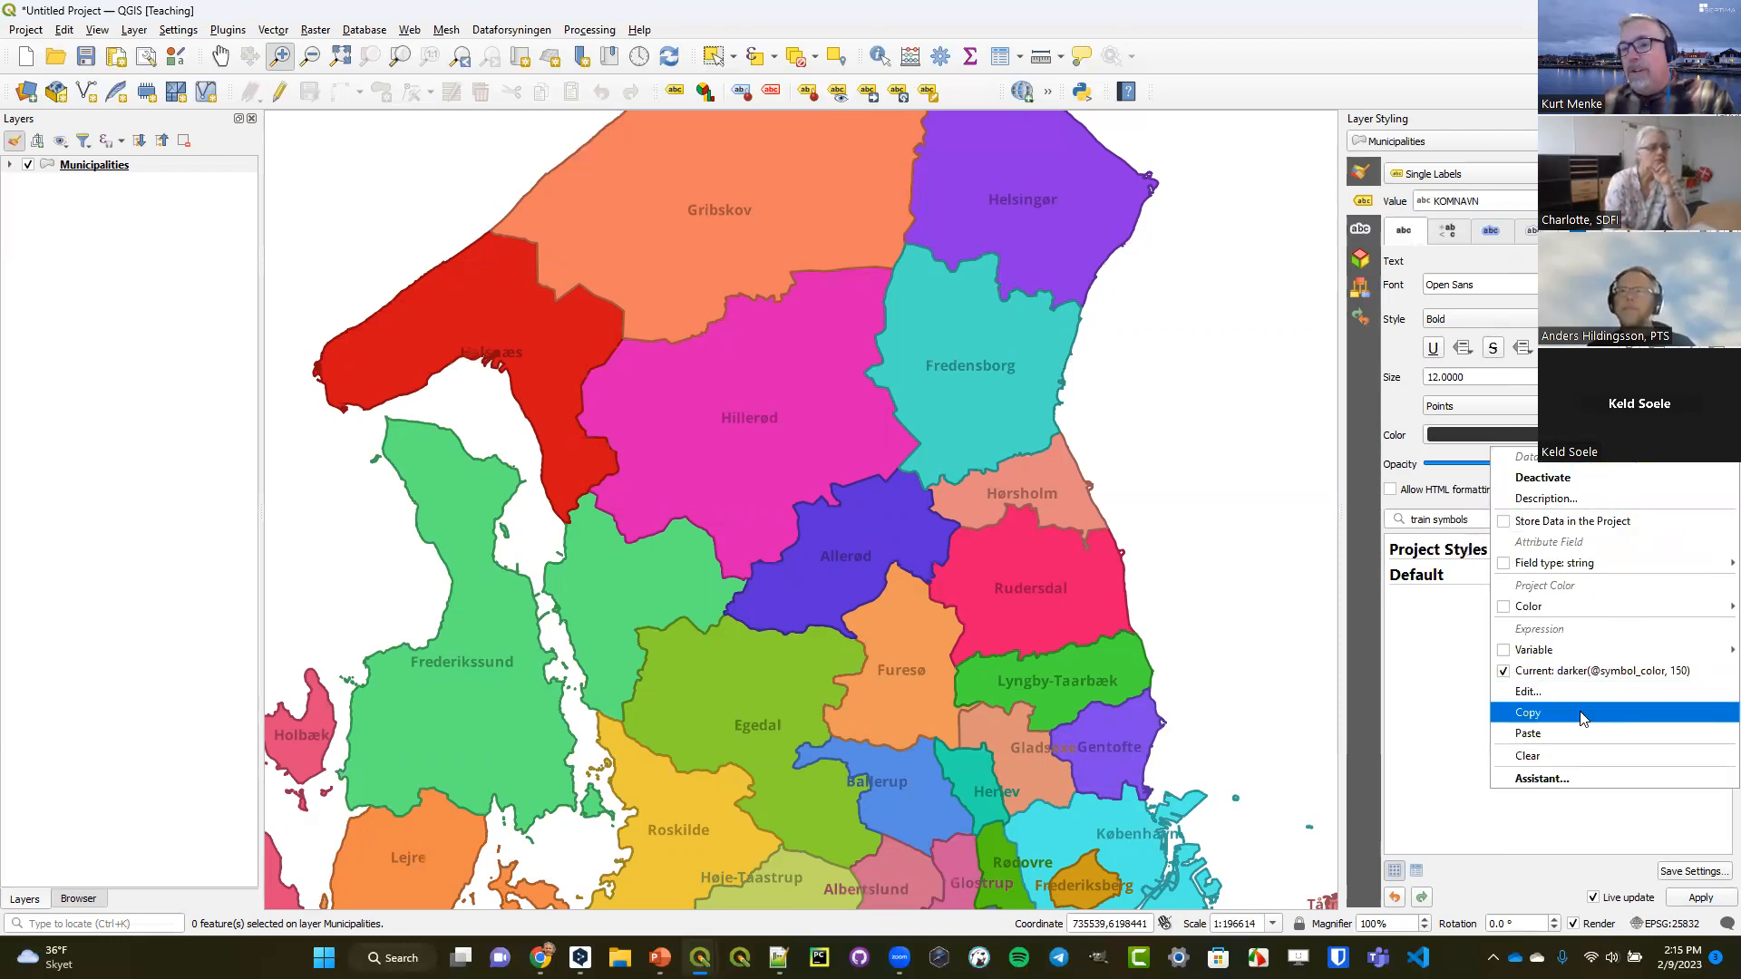
left_click(1573, 758)
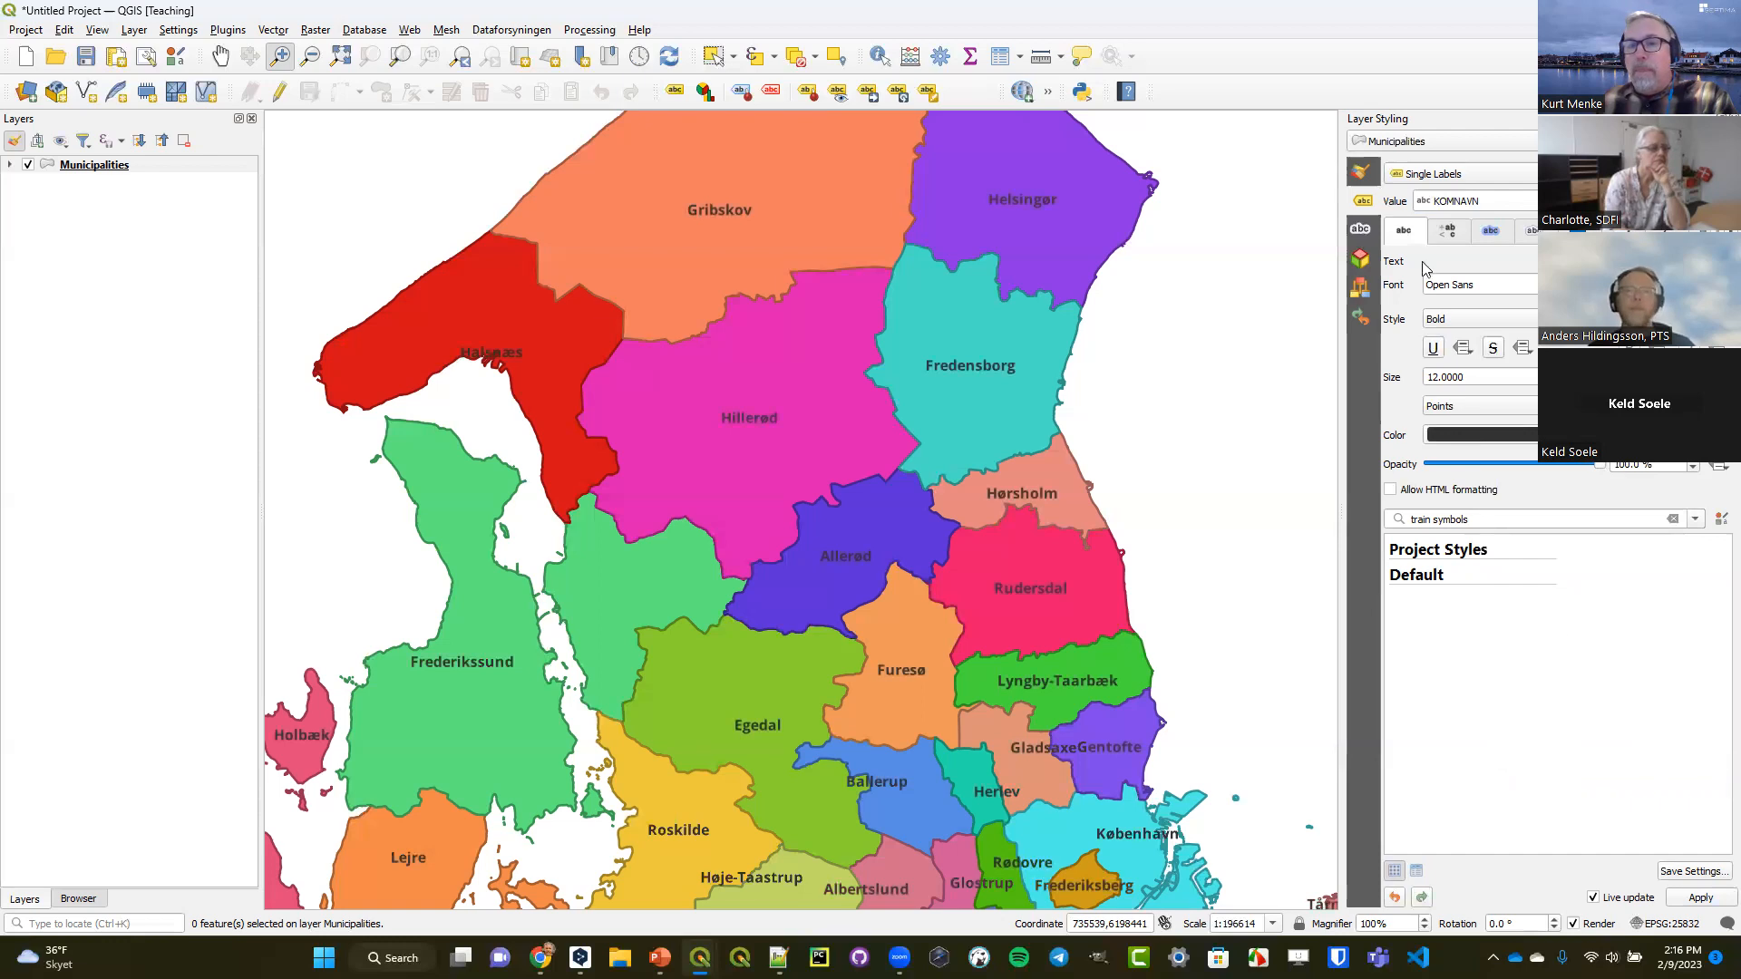
left_click(1442, 177)
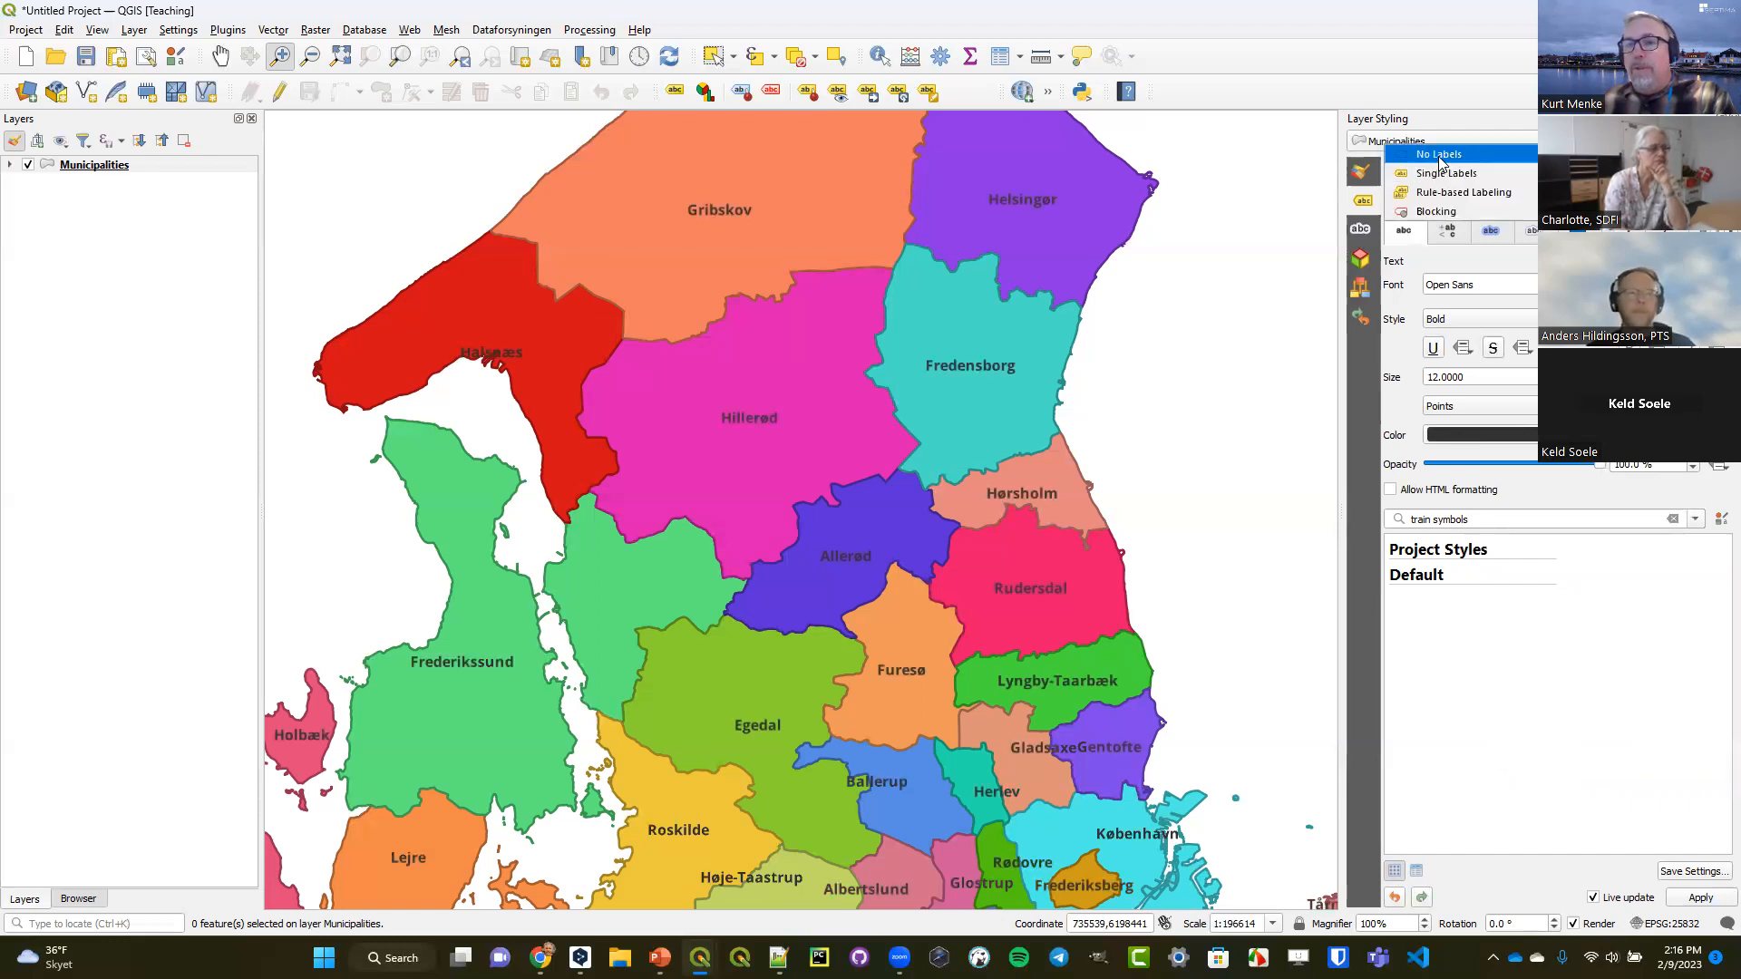
left_click(1440, 155)
left_click(1362, 171)
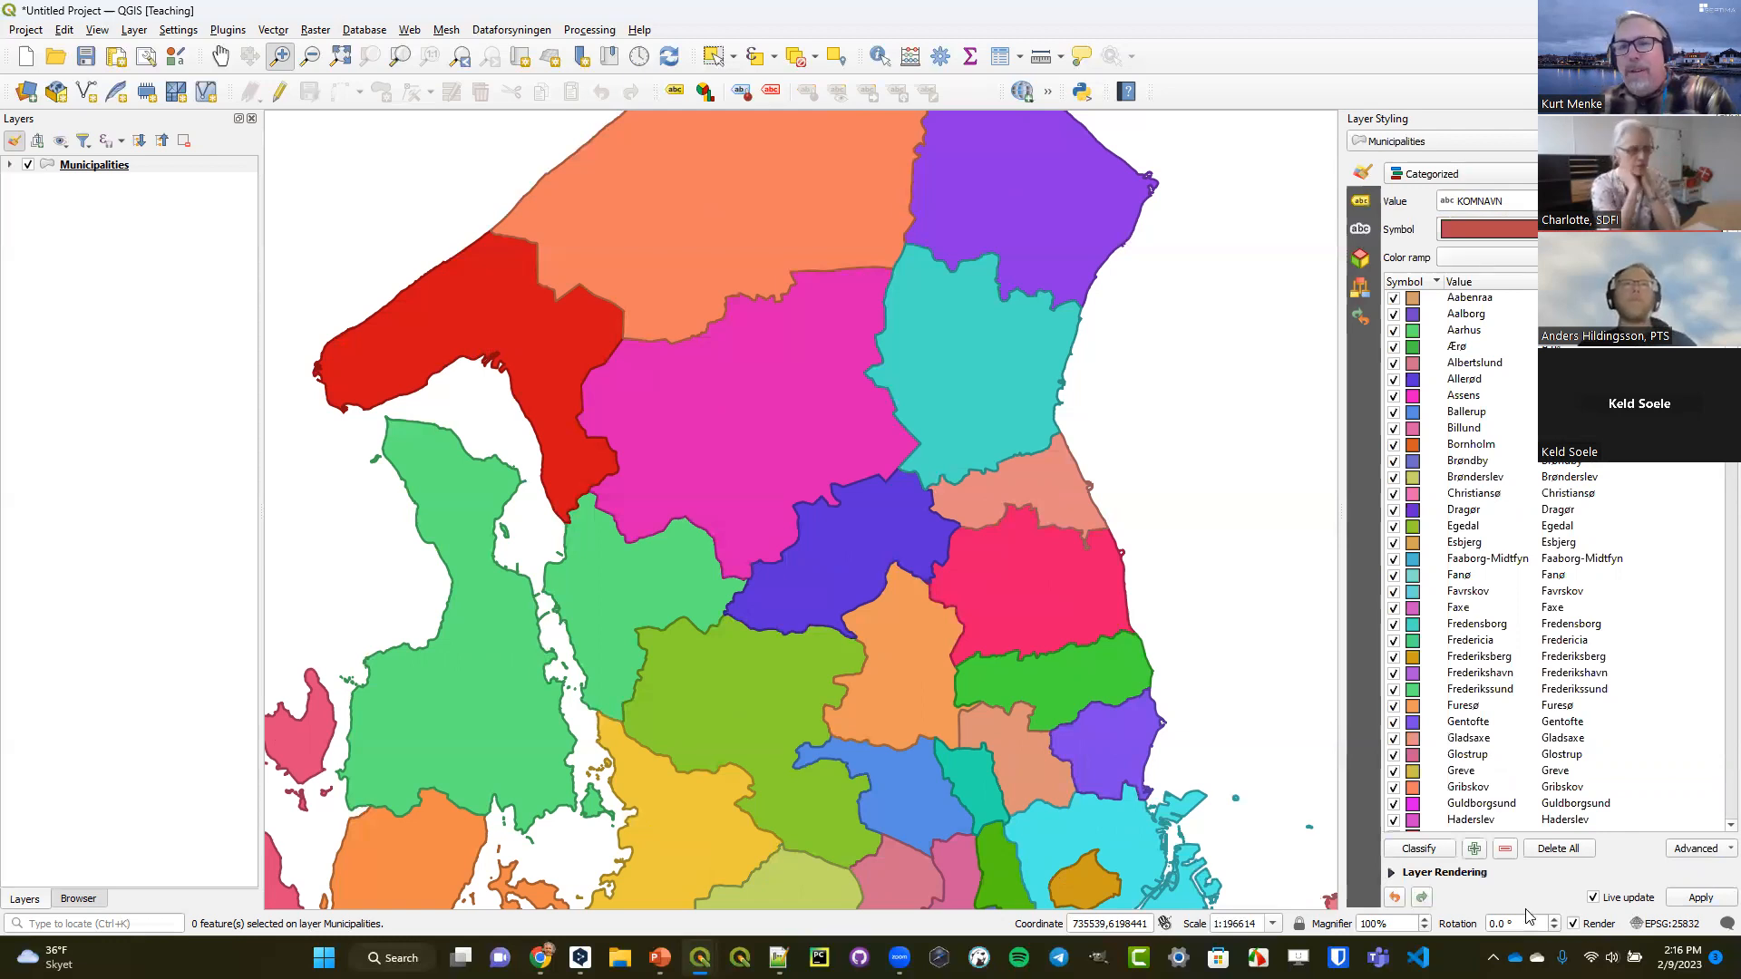
Expand the Municipalities legend and enable symbol levels for the layer's categorized symbols.
left_click(10, 165)
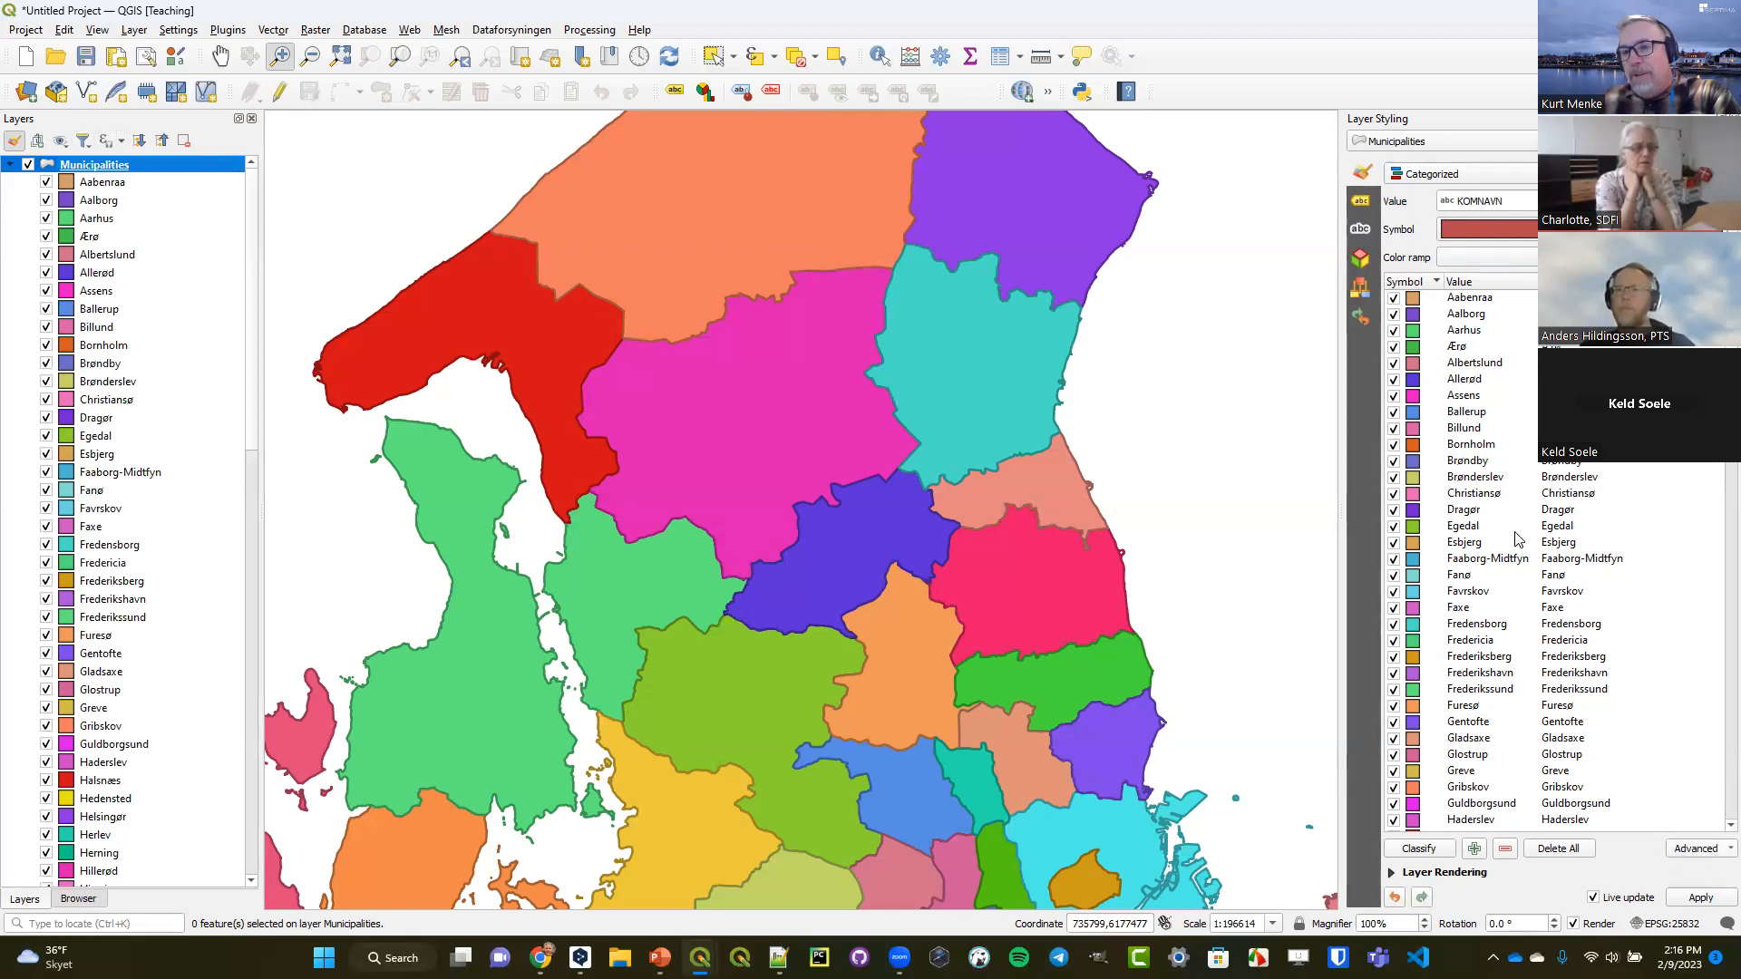
left_click(1717, 849)
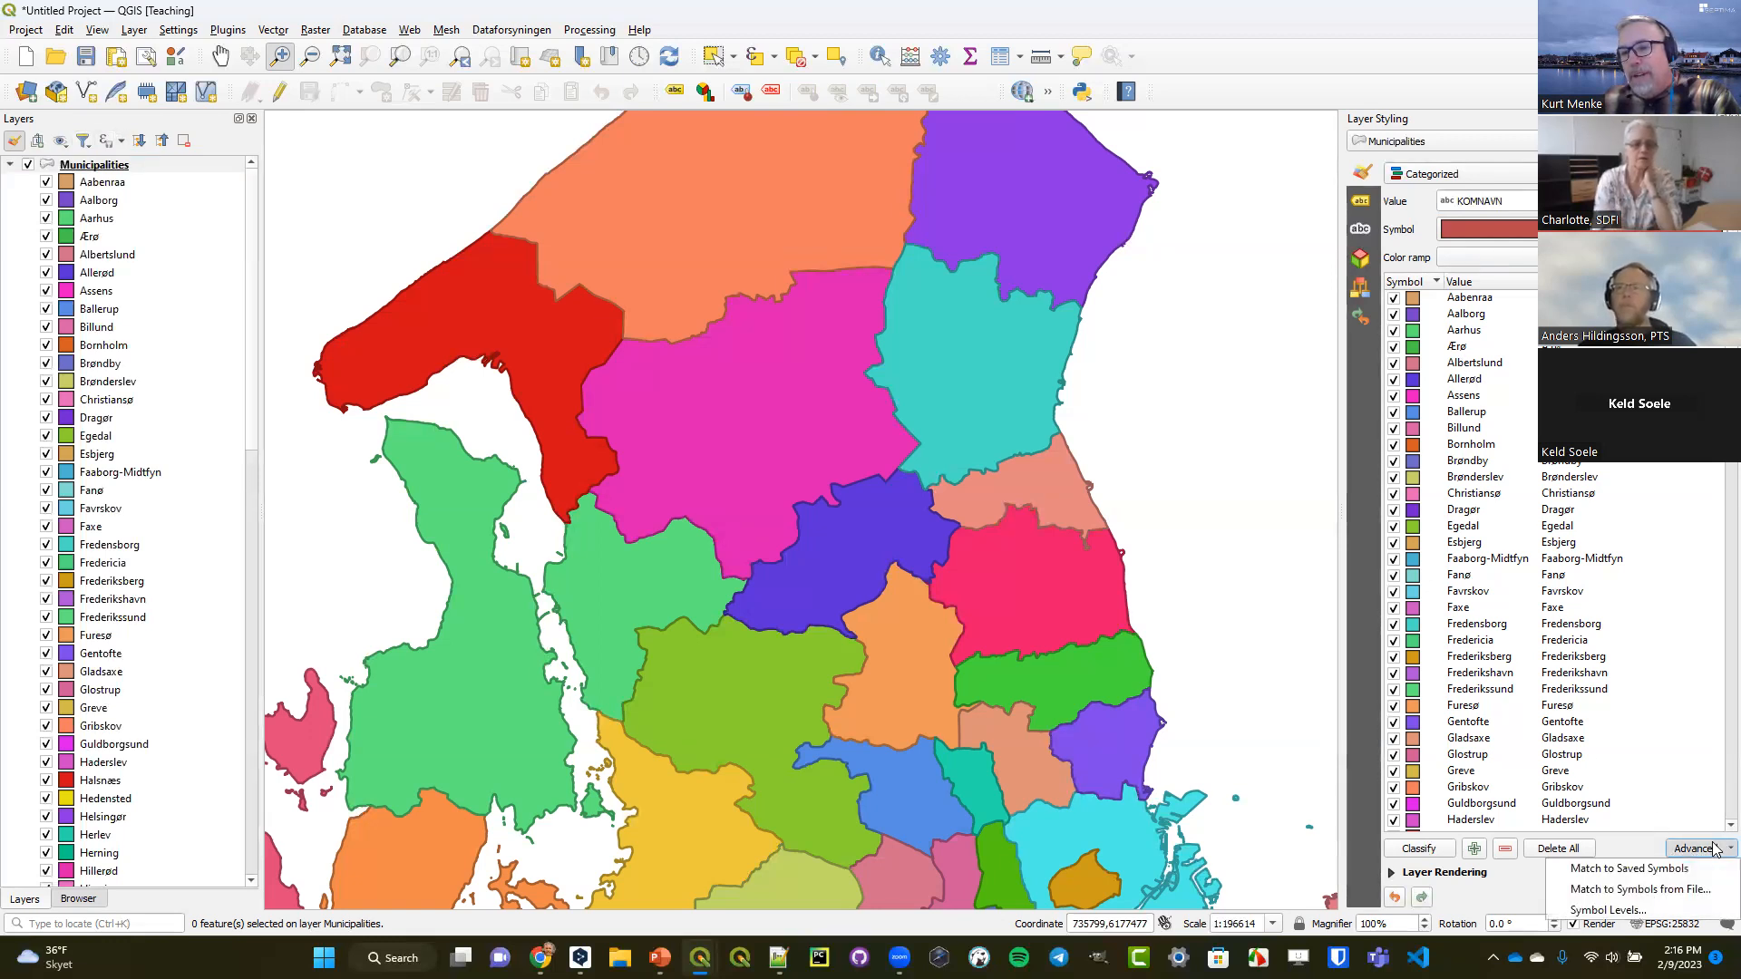
left_click(1609, 910)
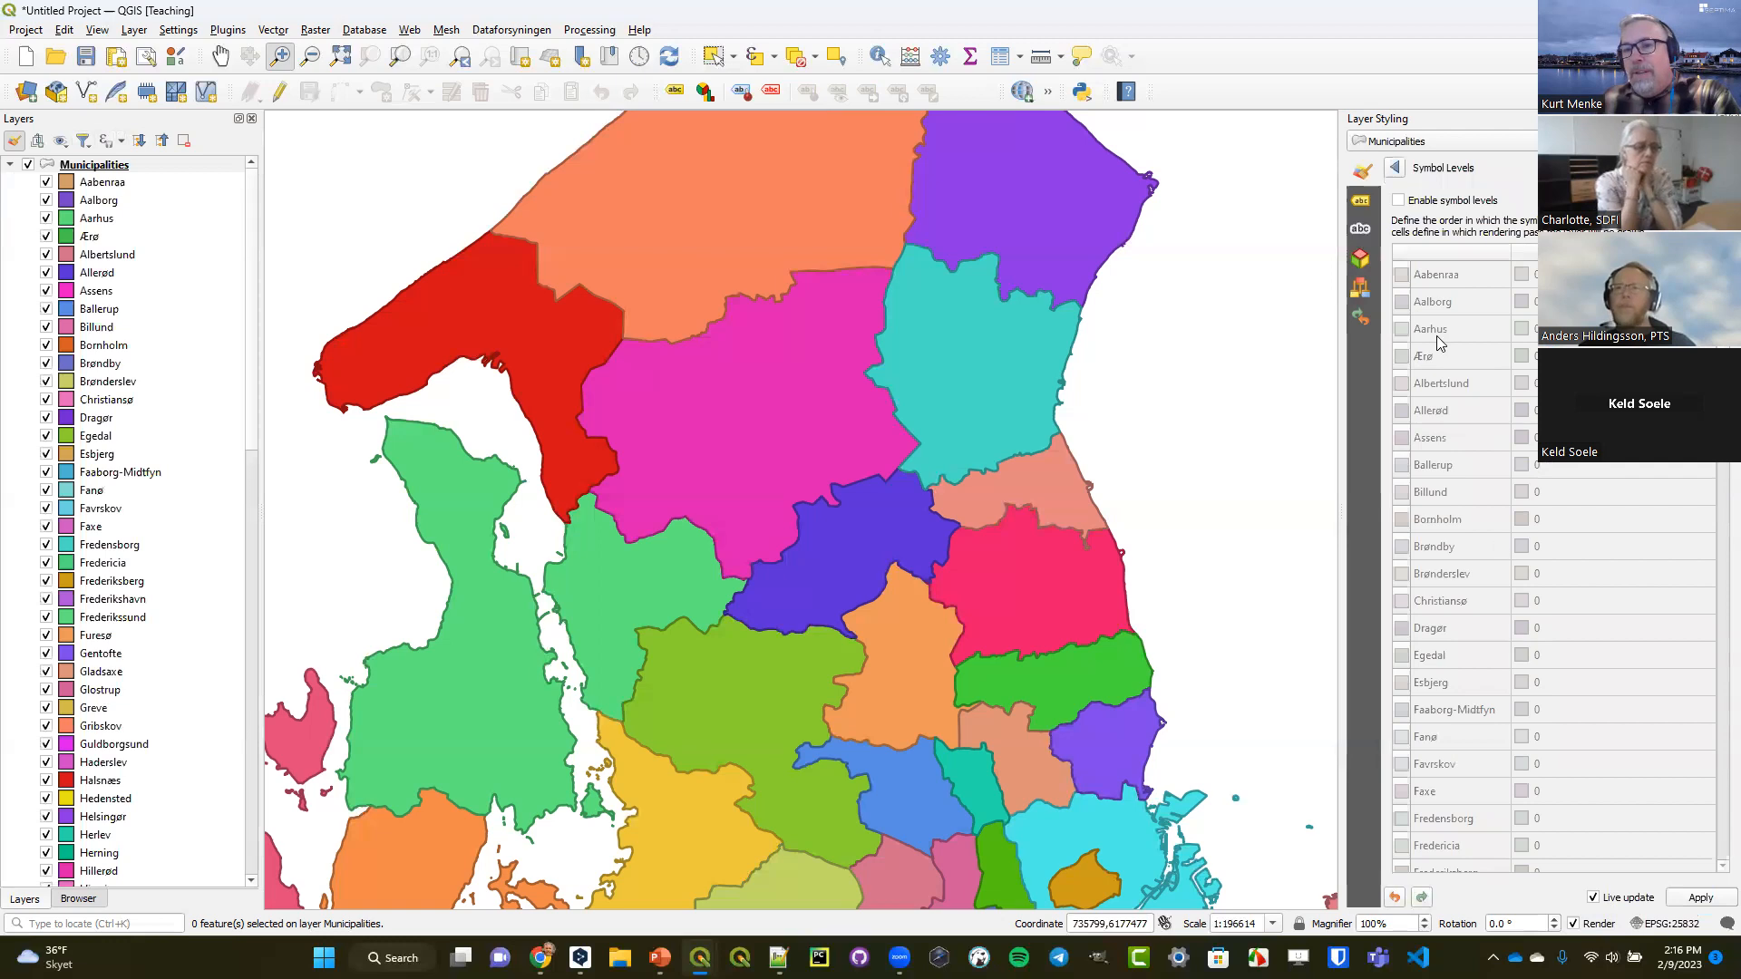
left_click(1398, 201)
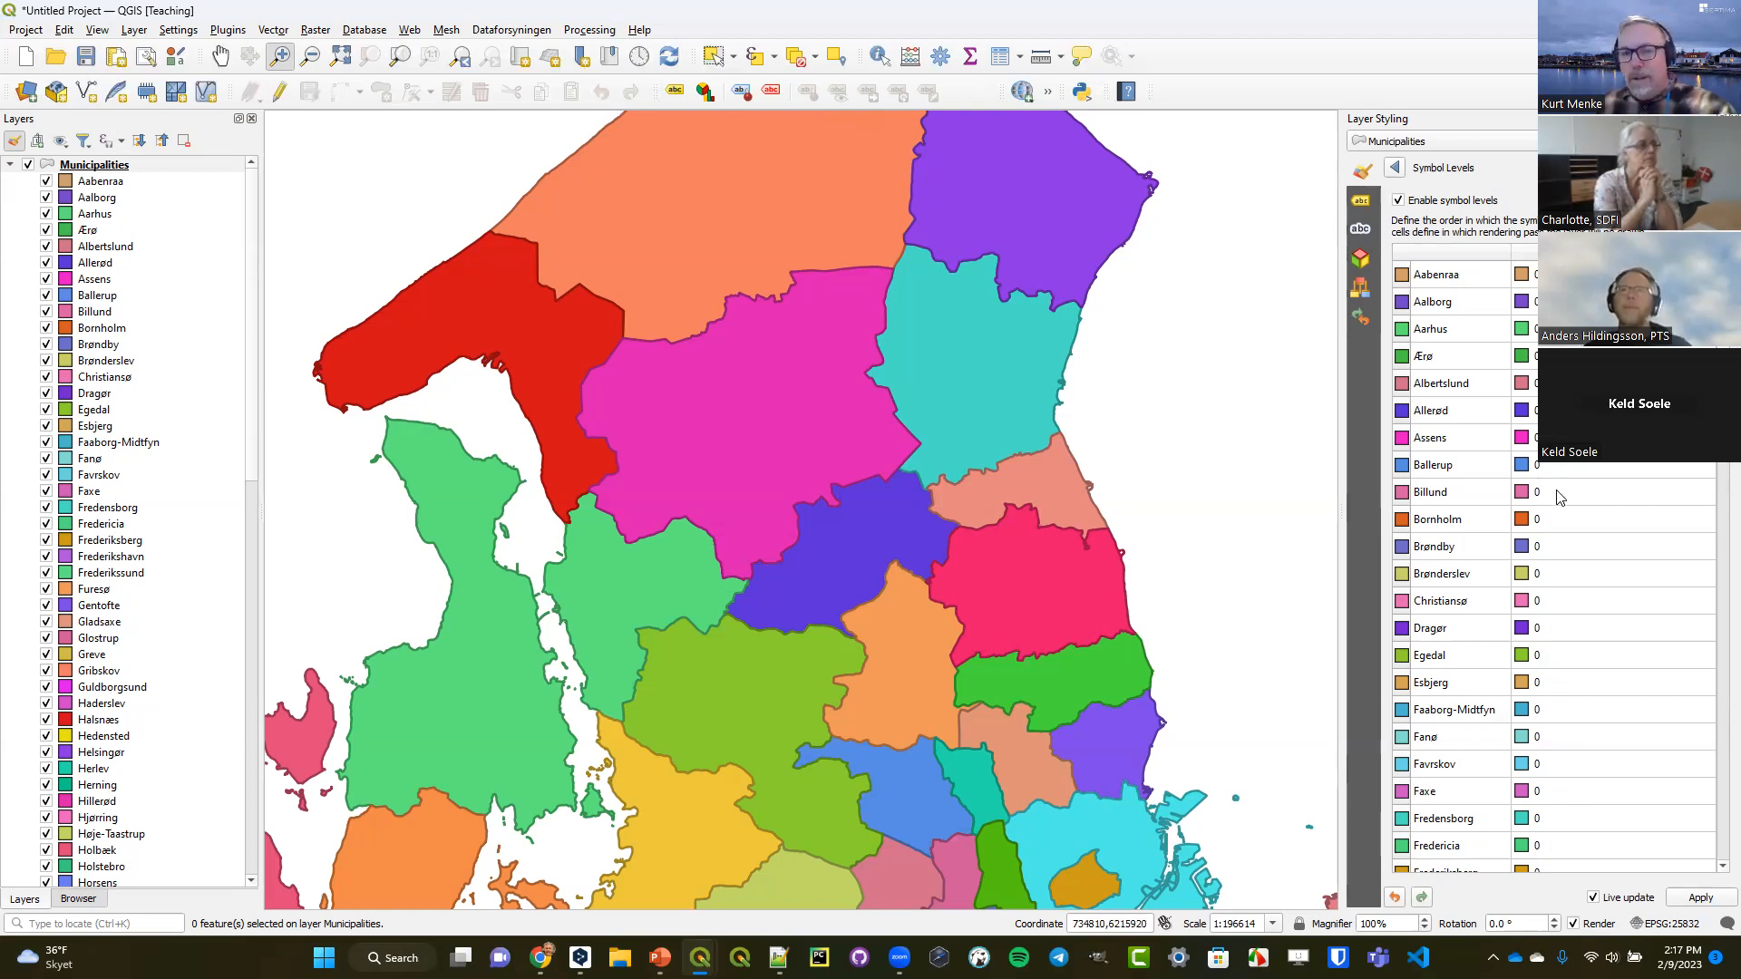
Set Hillerød's rendering pass to 98 in the symbol levels and return to the layer's symbology settings.
scroll(1548, 544, "down", 5)
scroll(1537, 676, "down", 2)
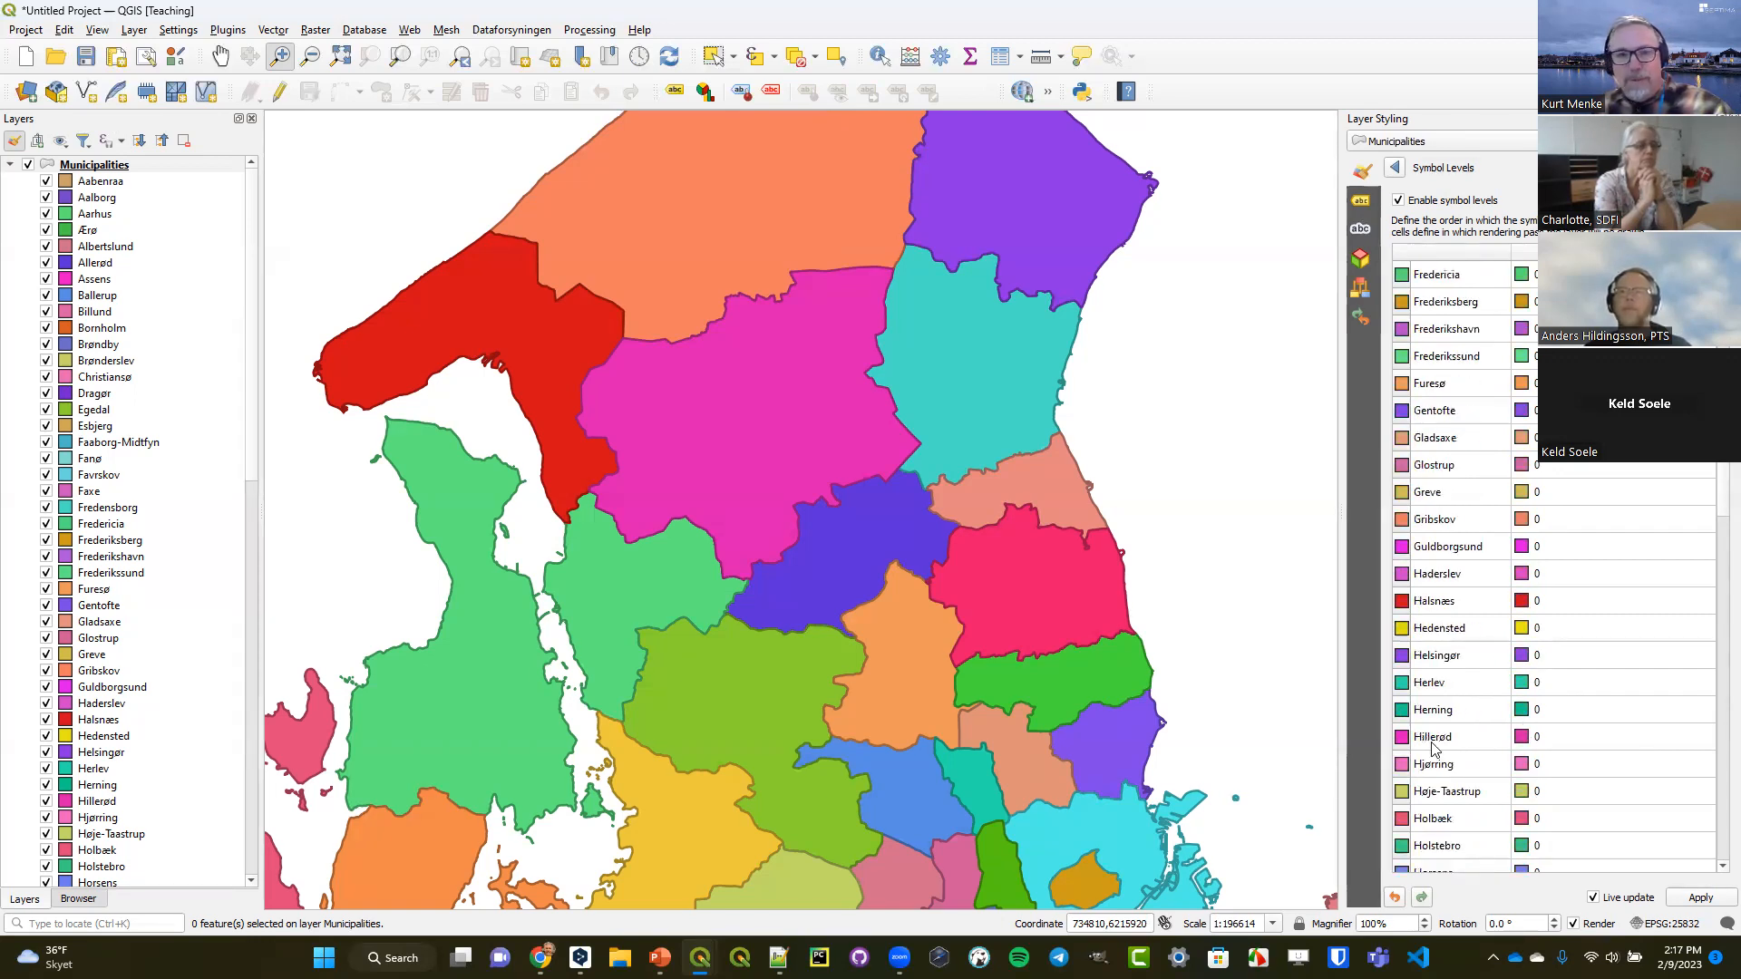
double_click(1565, 736)
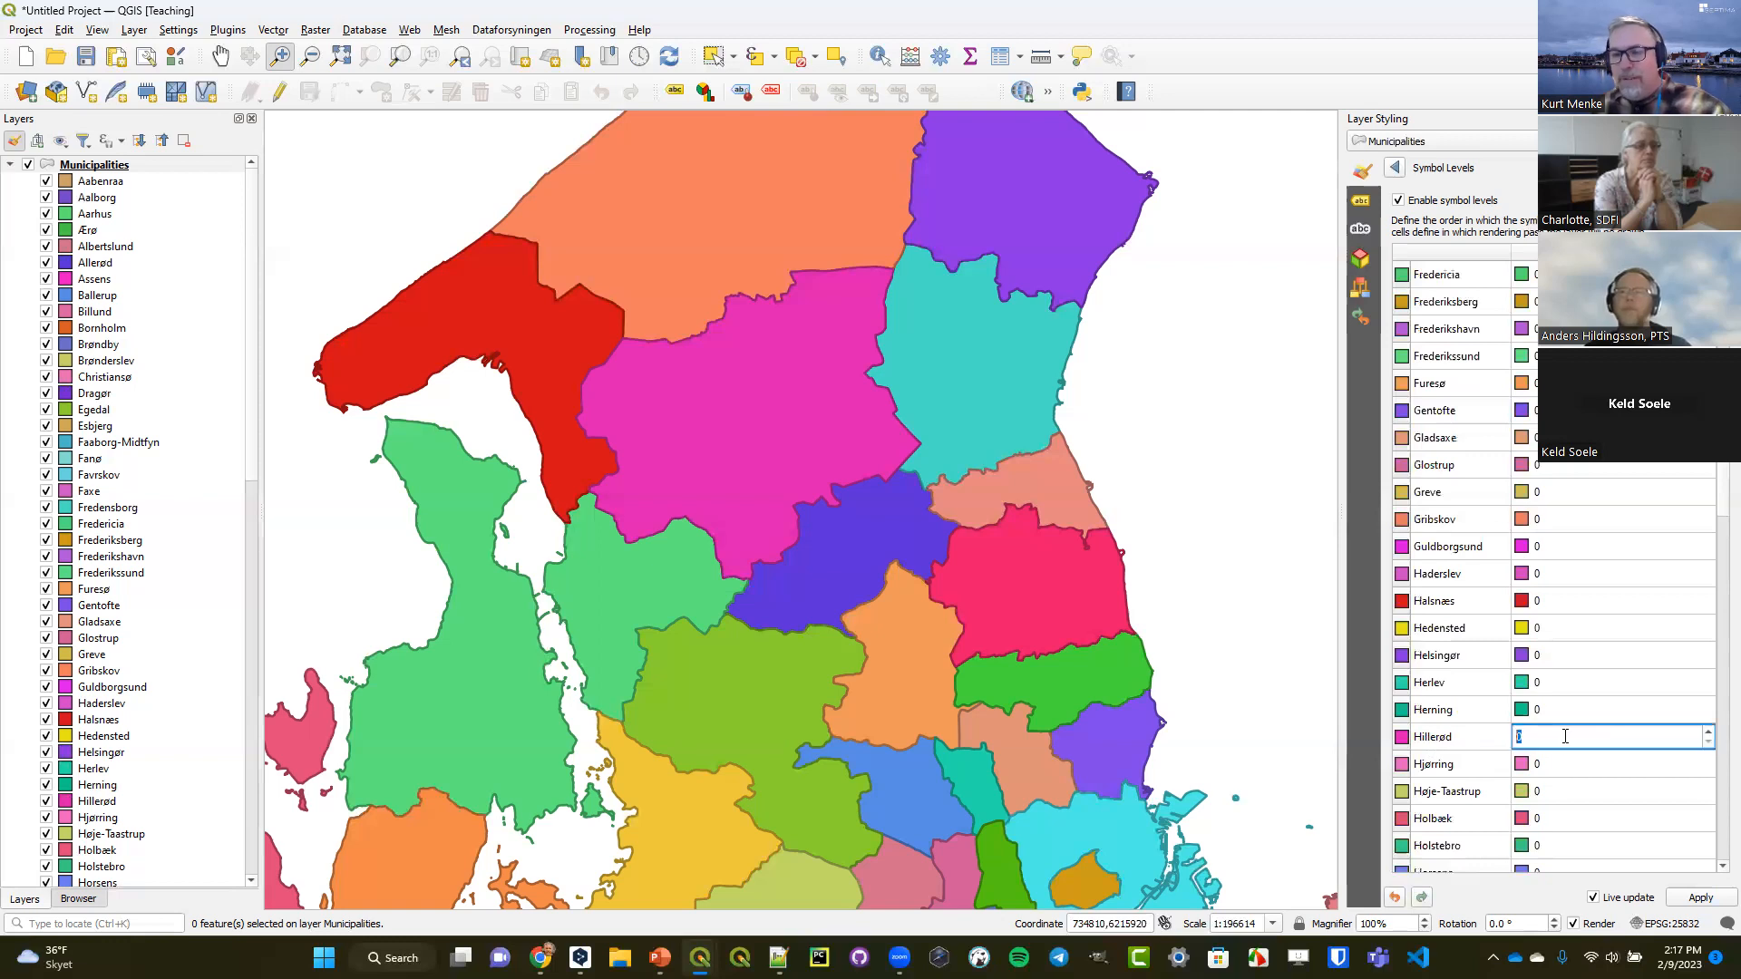
type("98")
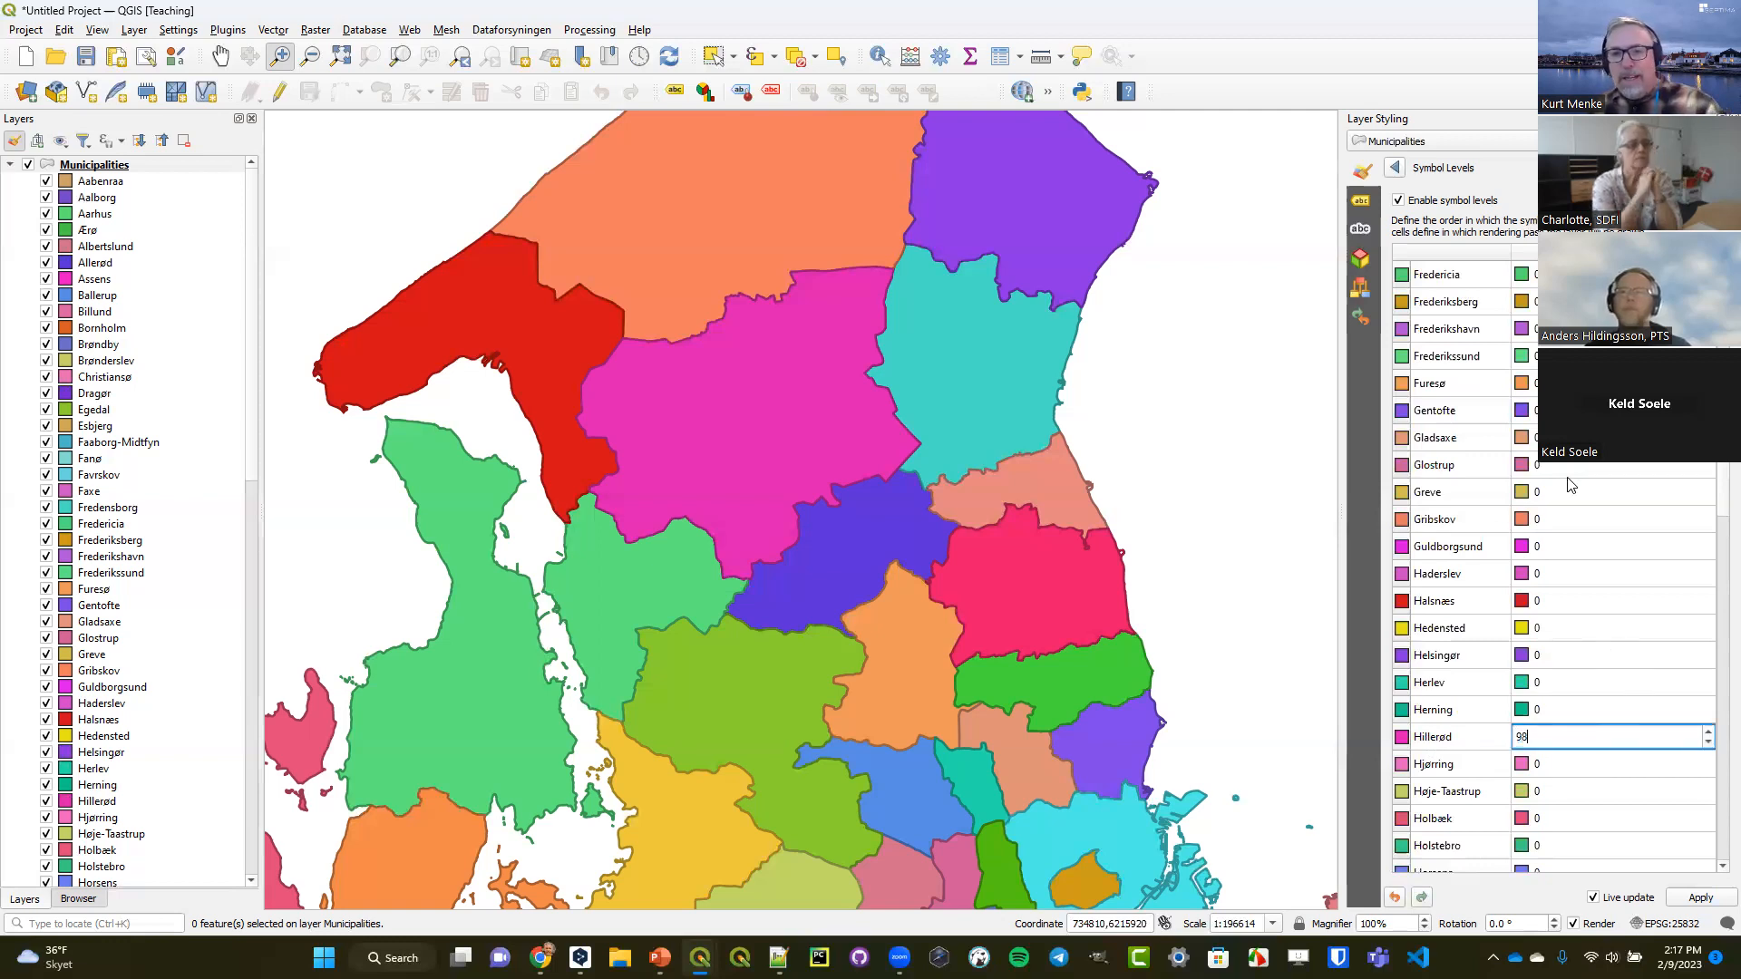
key("Return")
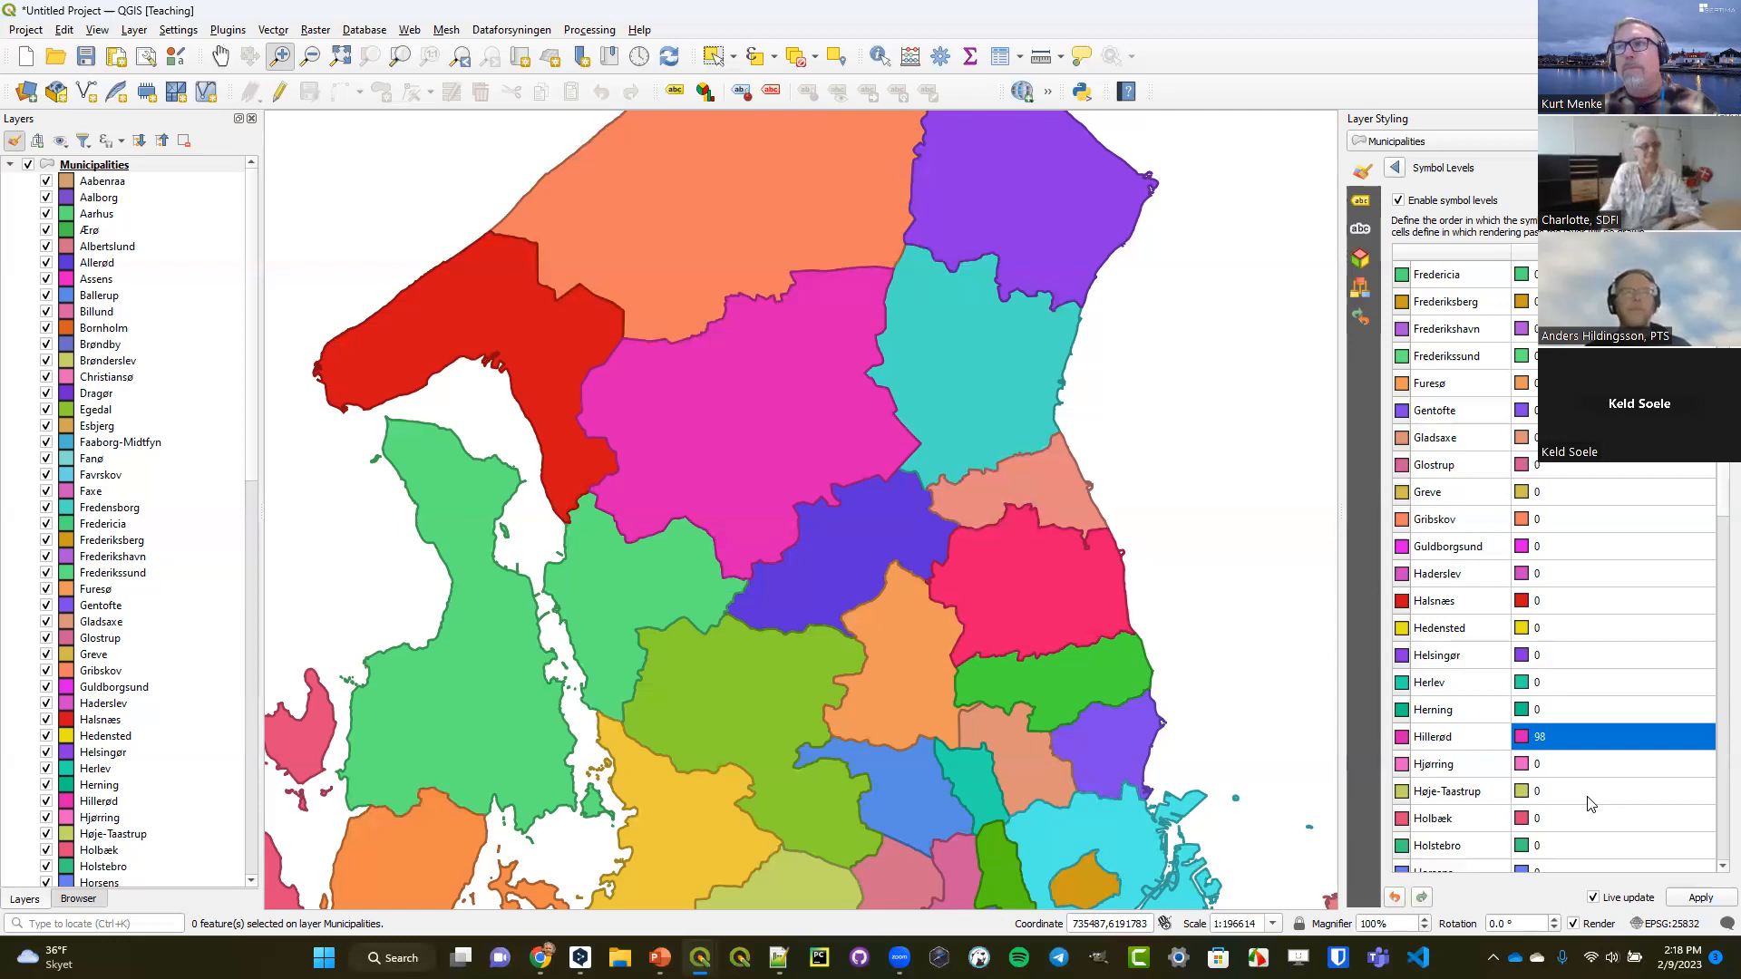
left_click(1397, 169)
left_click(1691, 848)
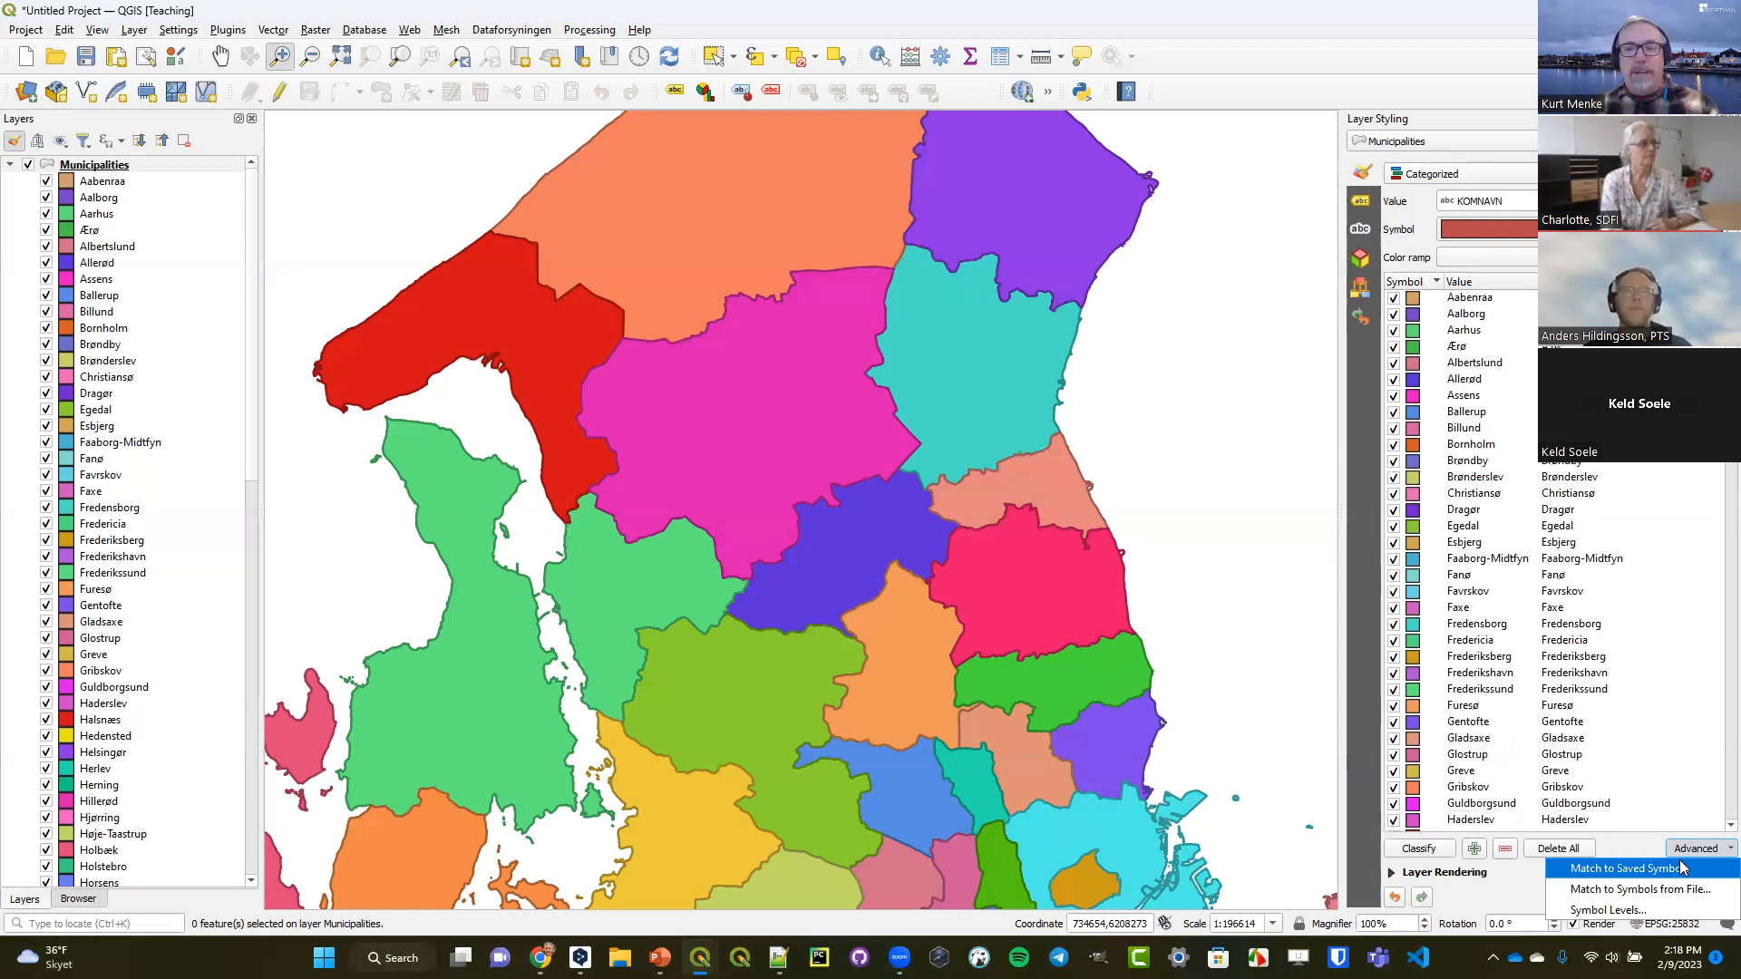
left_click(1512, 887)
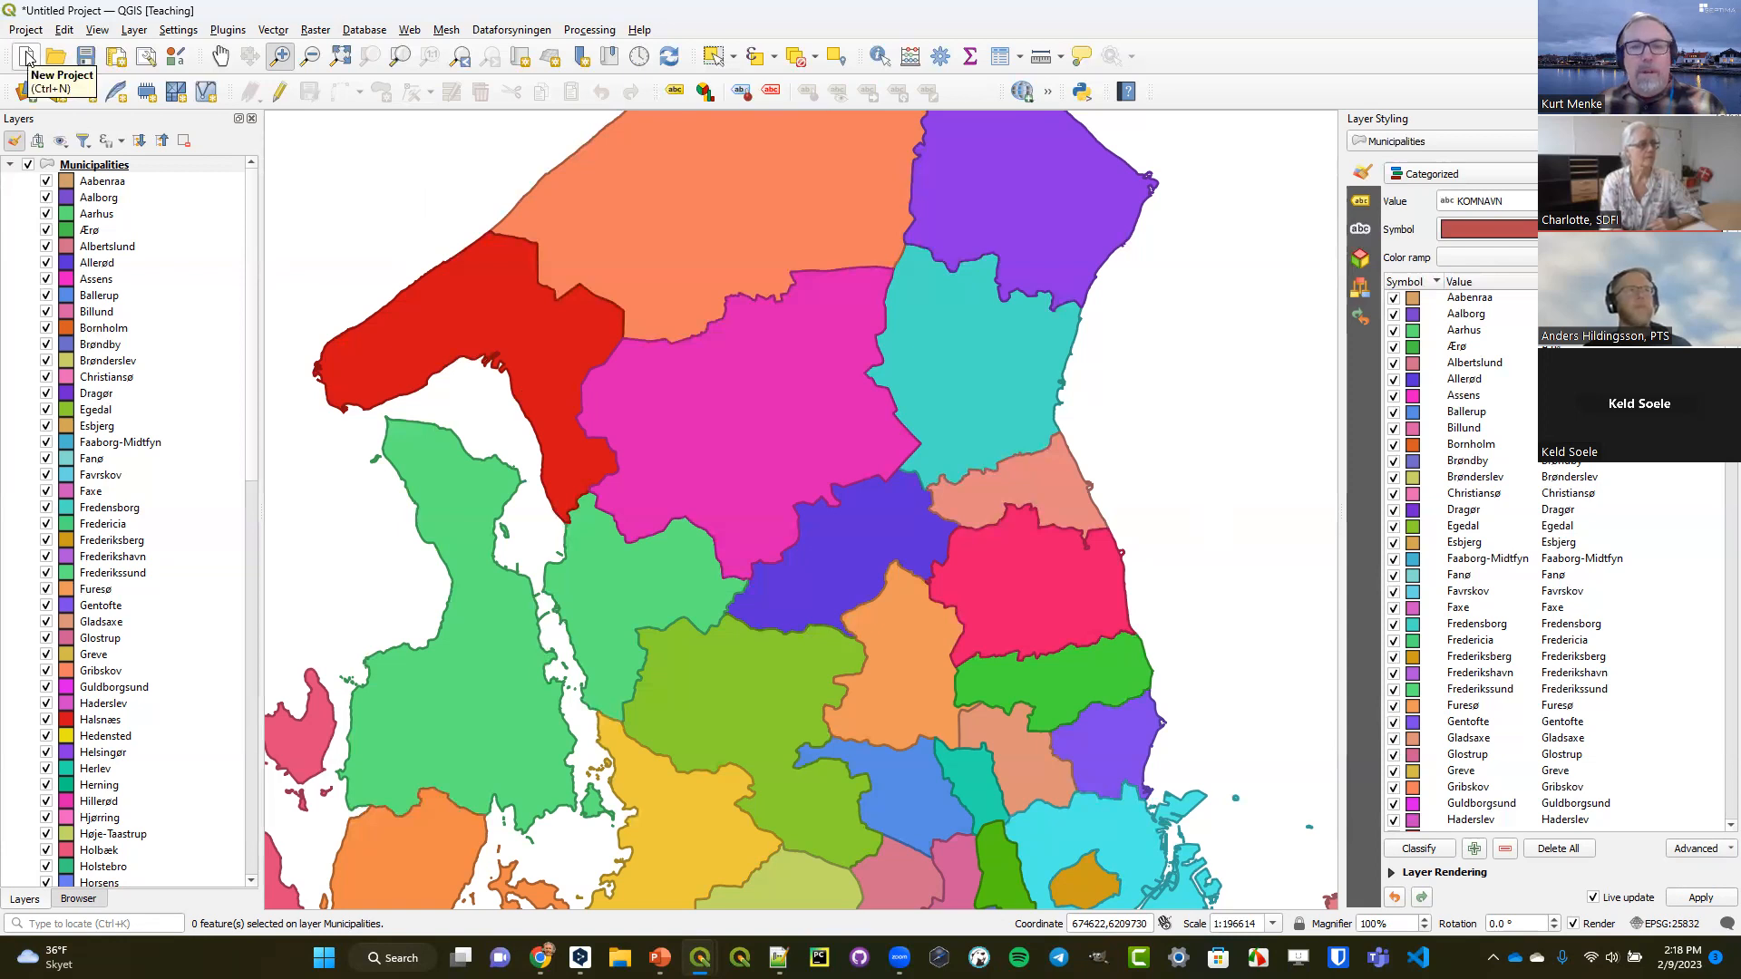
Switch the Municipalities layer from Categorized to Single Symbol rendering.
left_click(1434, 179)
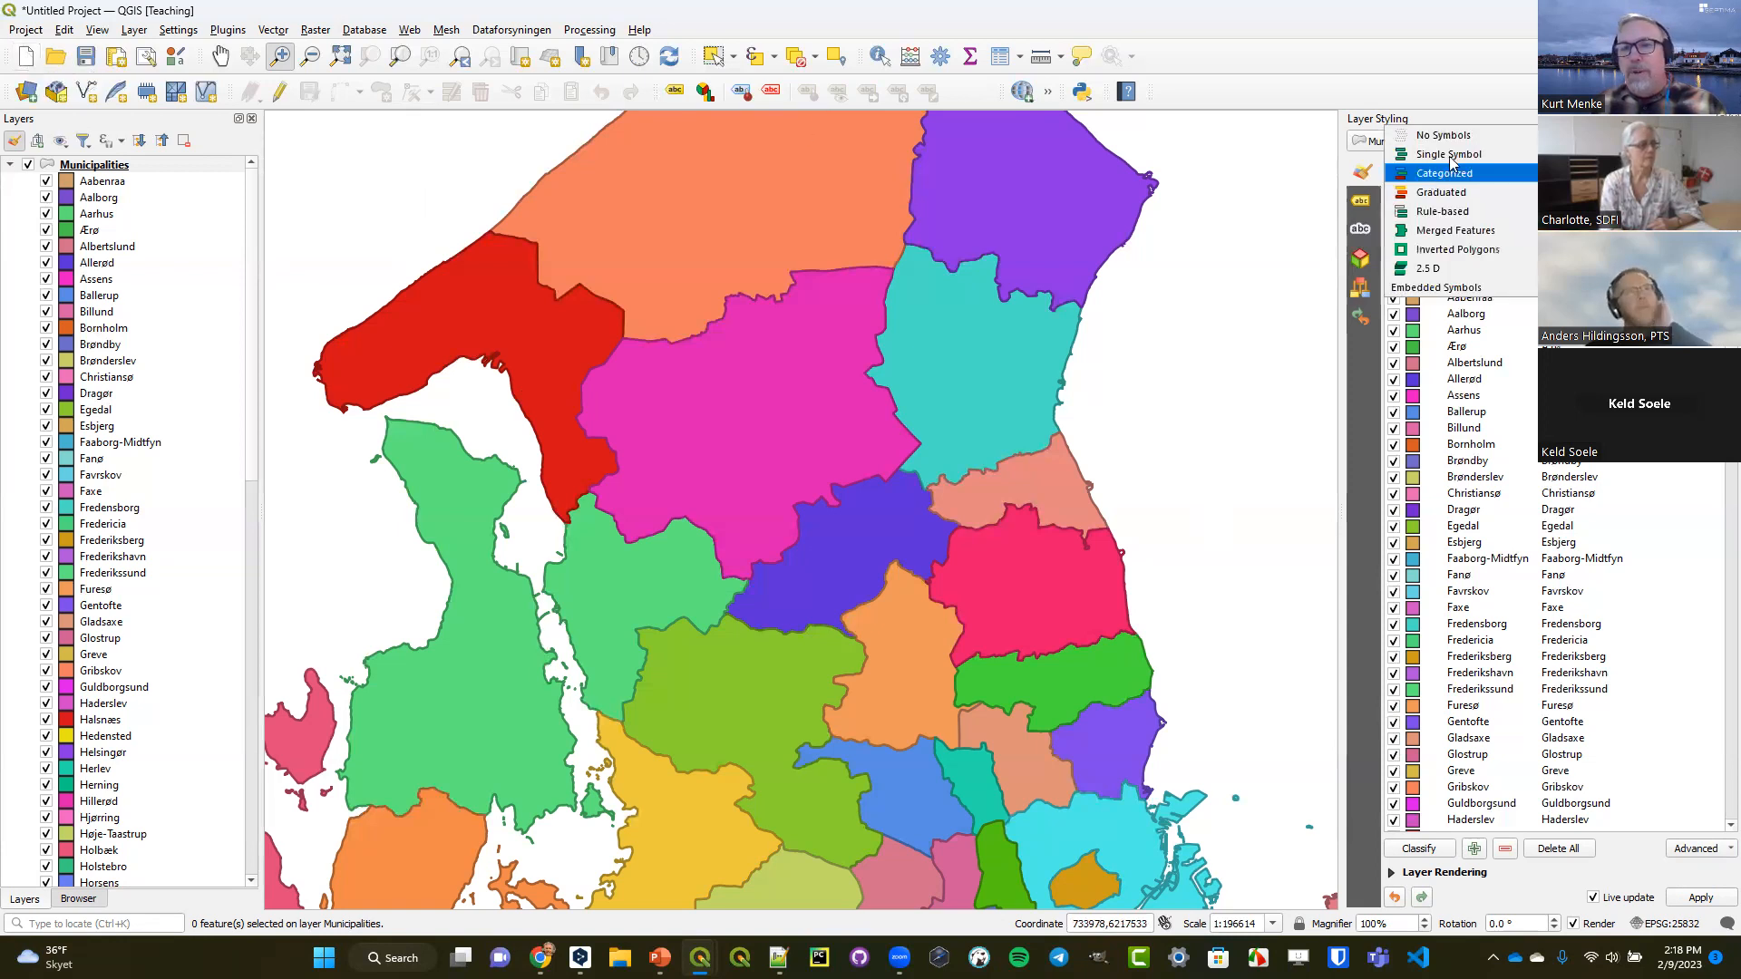
left_click(1449, 154)
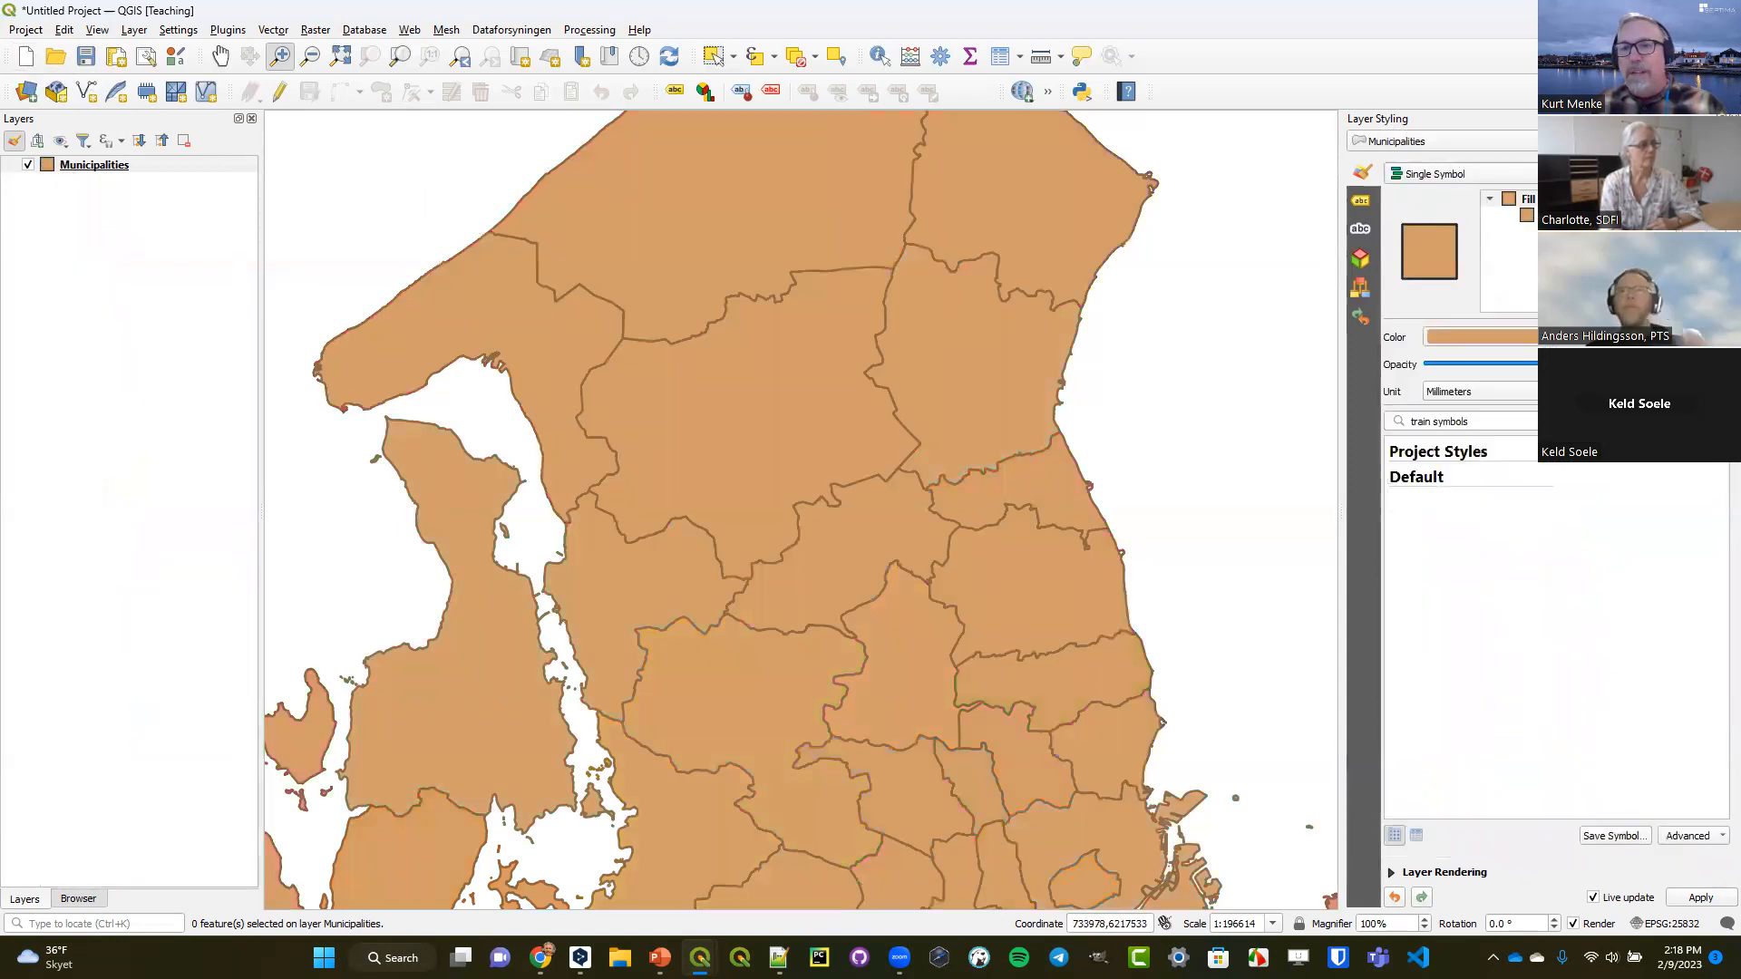
Clear the data-defined stroke color expression from the municipalities' simple fill and set its stroke width to 0.26.
left_click(1558, 215)
left_click(1716, 429)
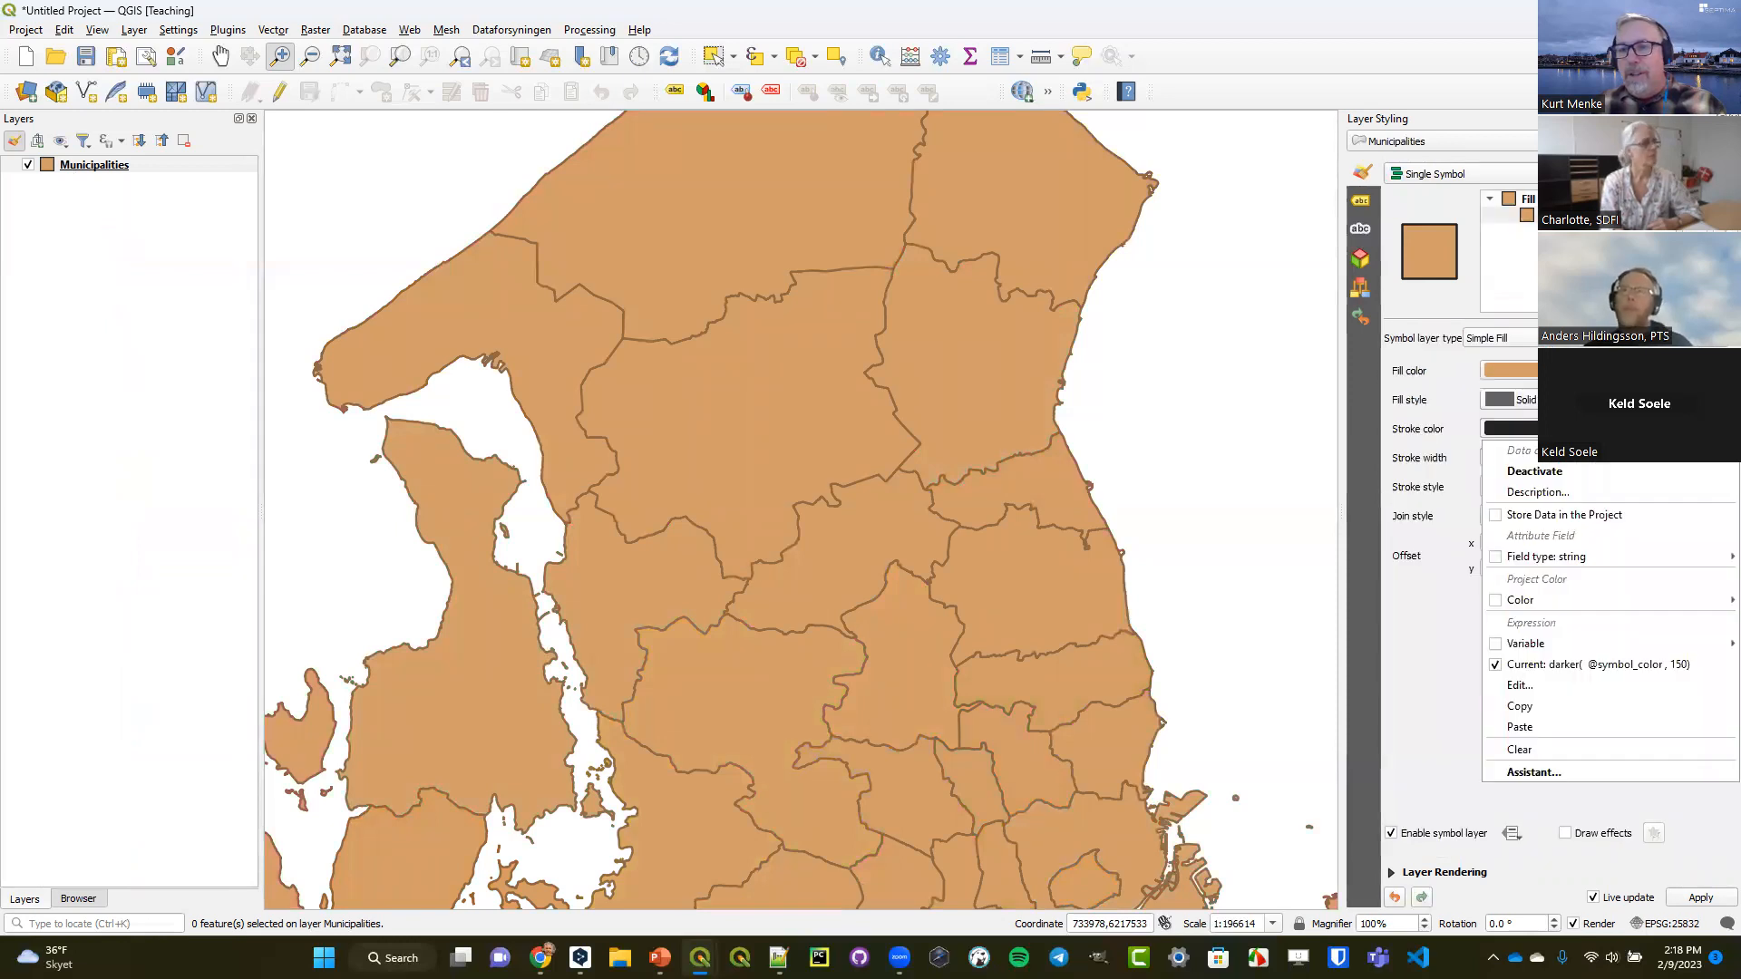
left_click(1546, 747)
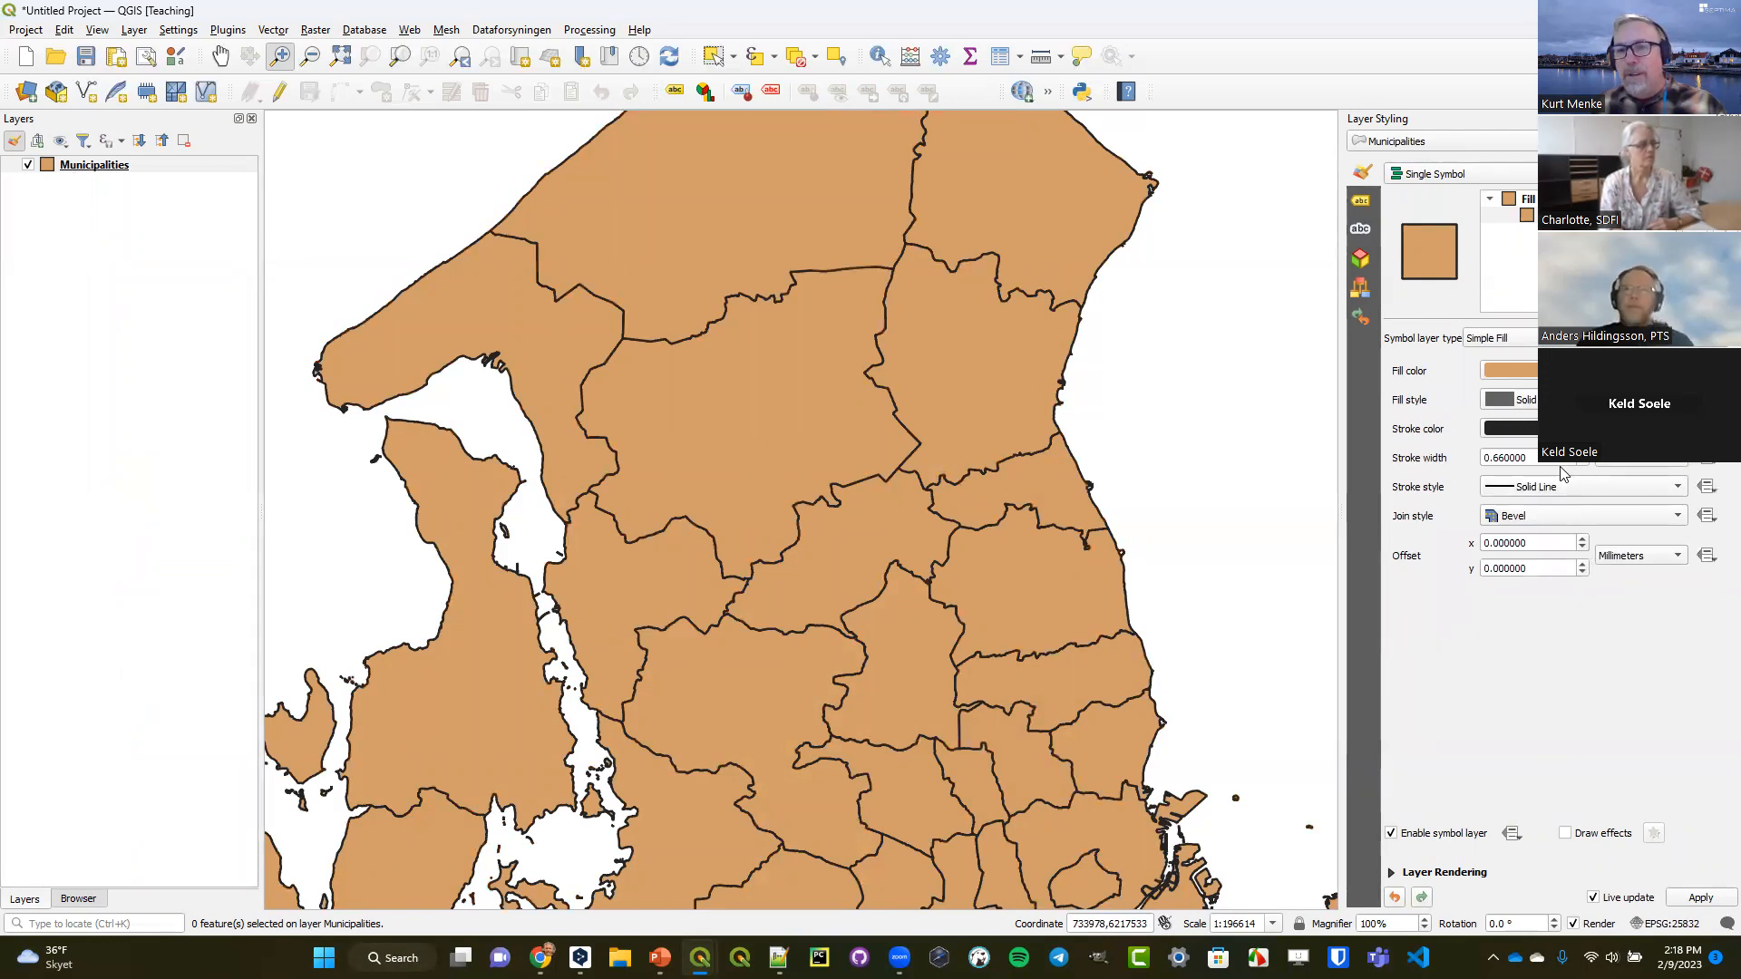
left_click(1583, 463)
left_click(1584, 464)
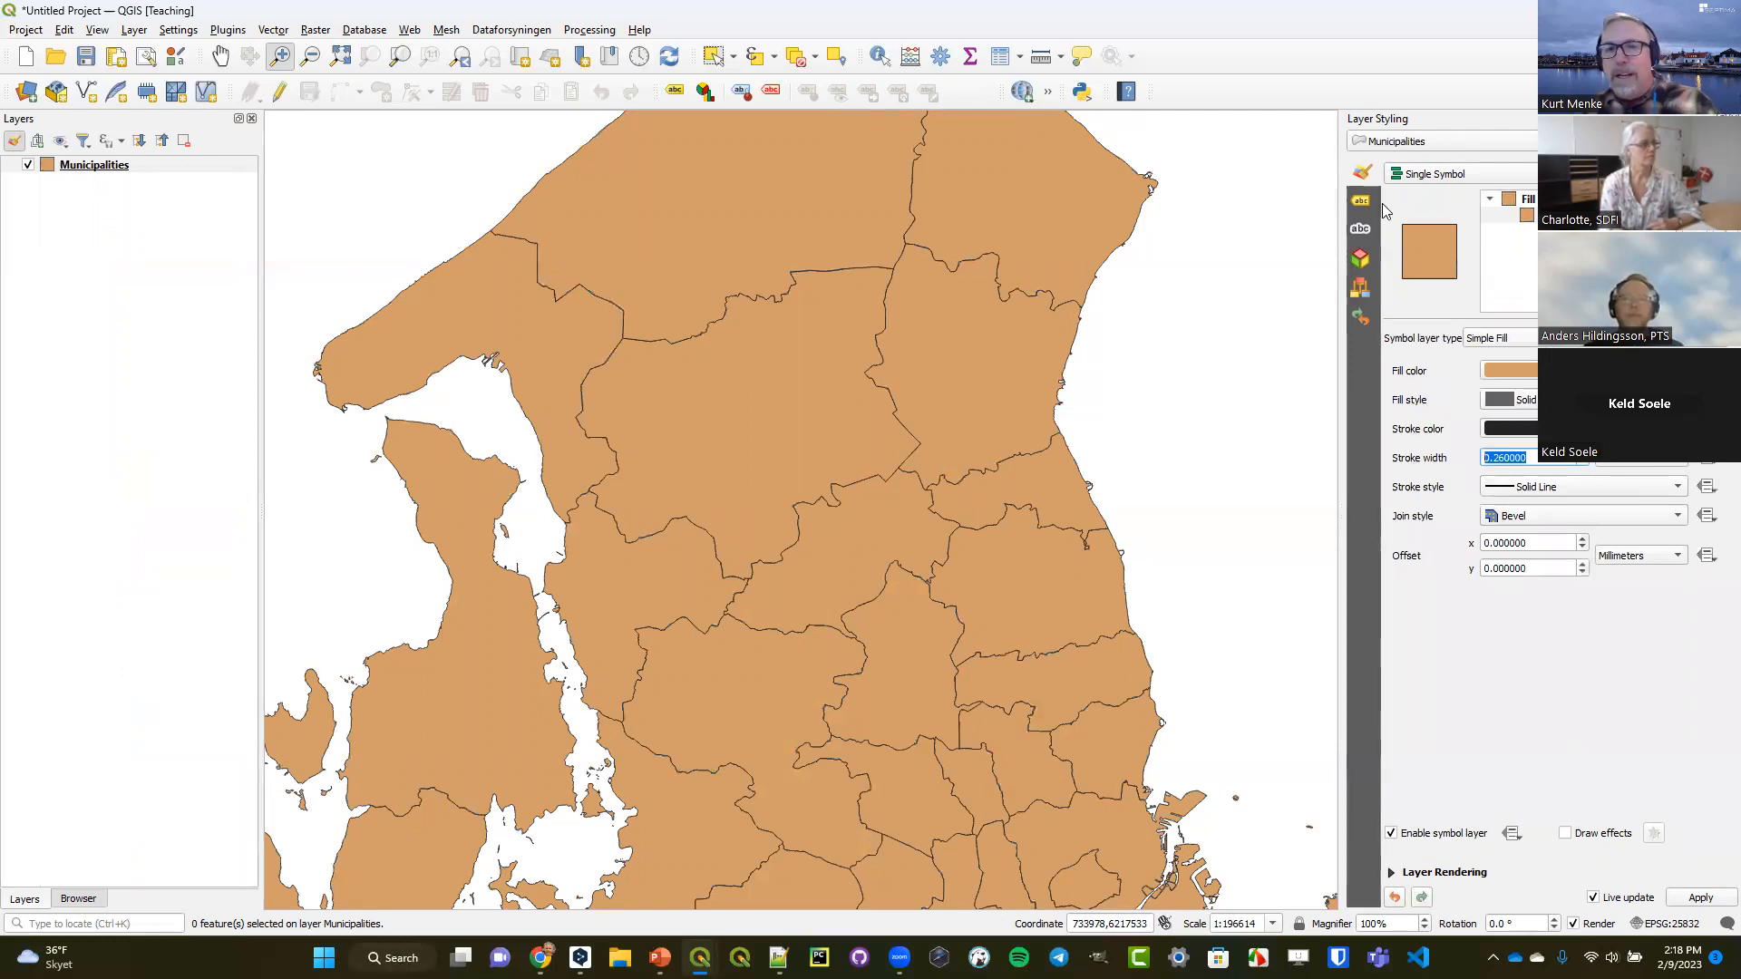
Open the Topological coloring algorithm from the Cartography processing tools and widen its parameters area.
left_click(461, 60)
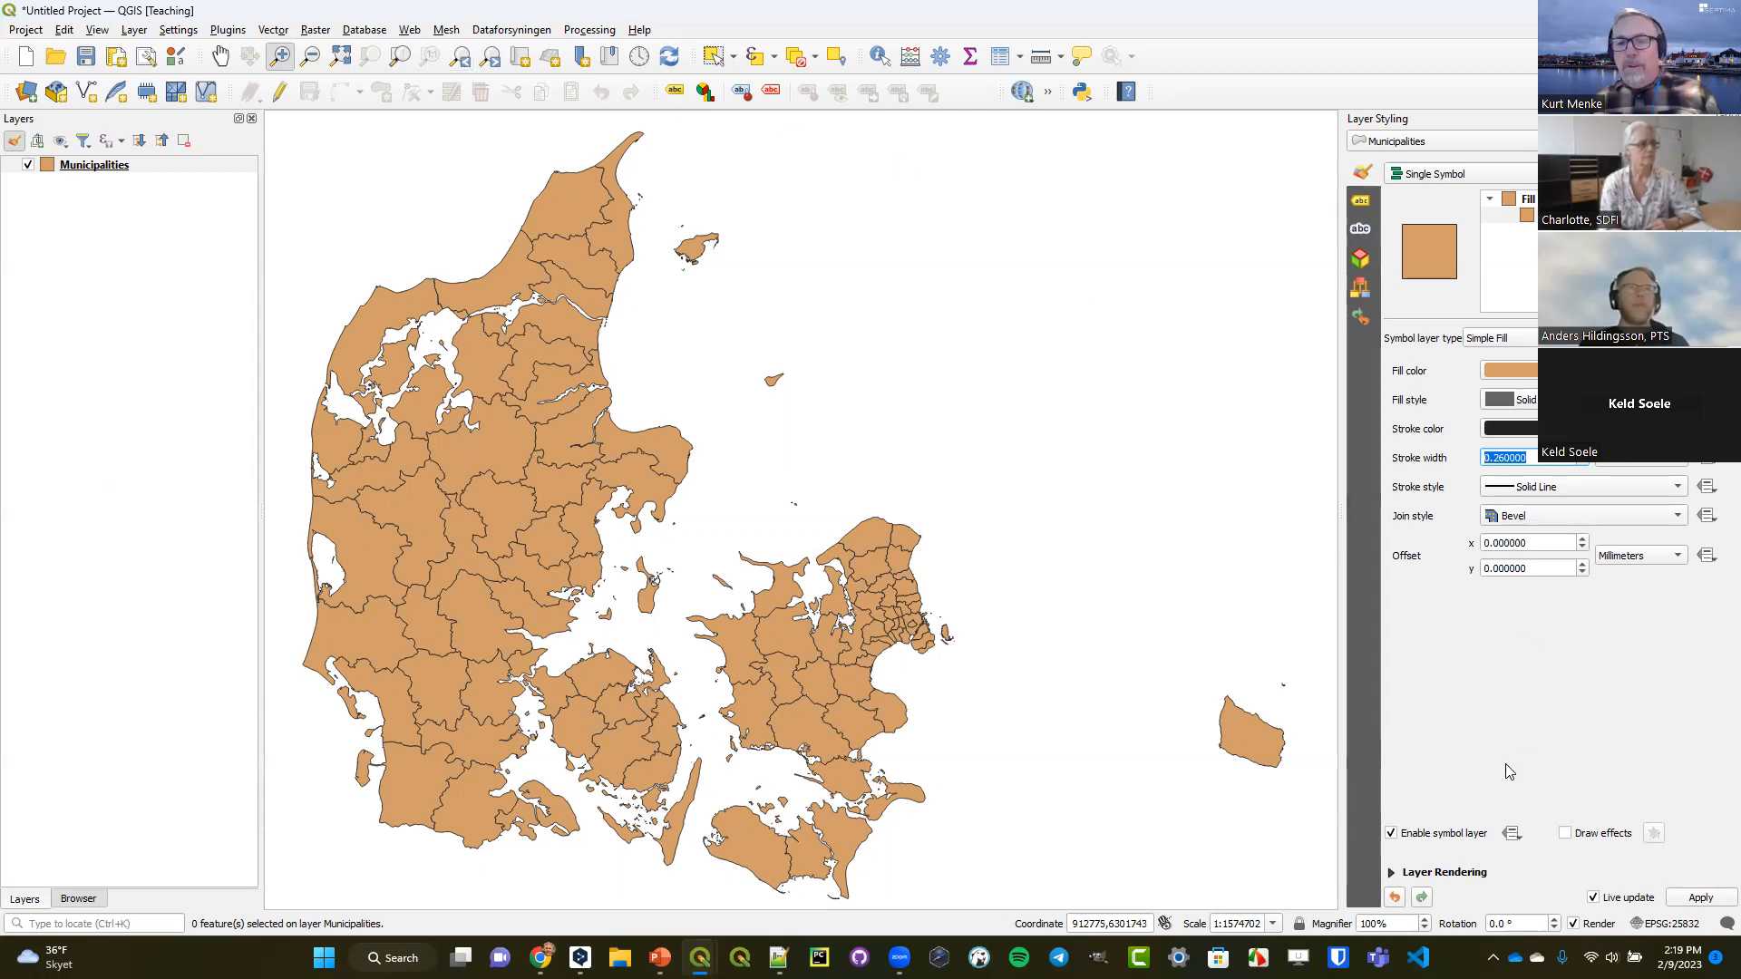
left_click(606, 33)
left_click(606, 51)
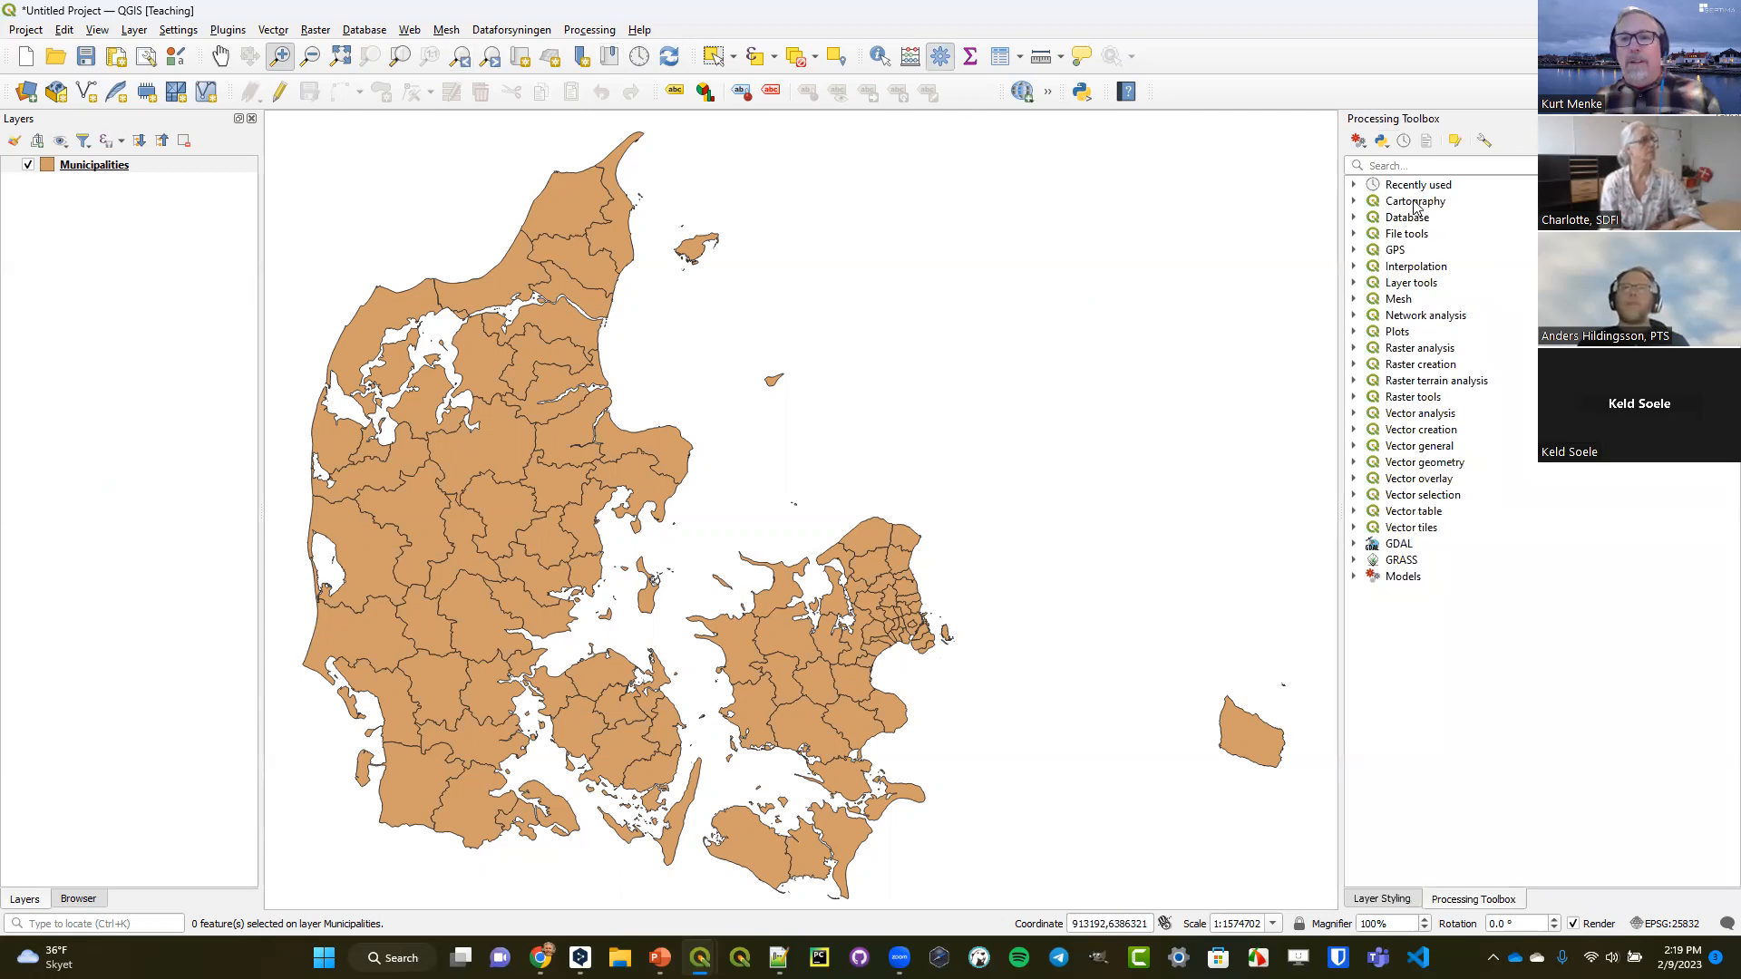
left_click(1475, 203)
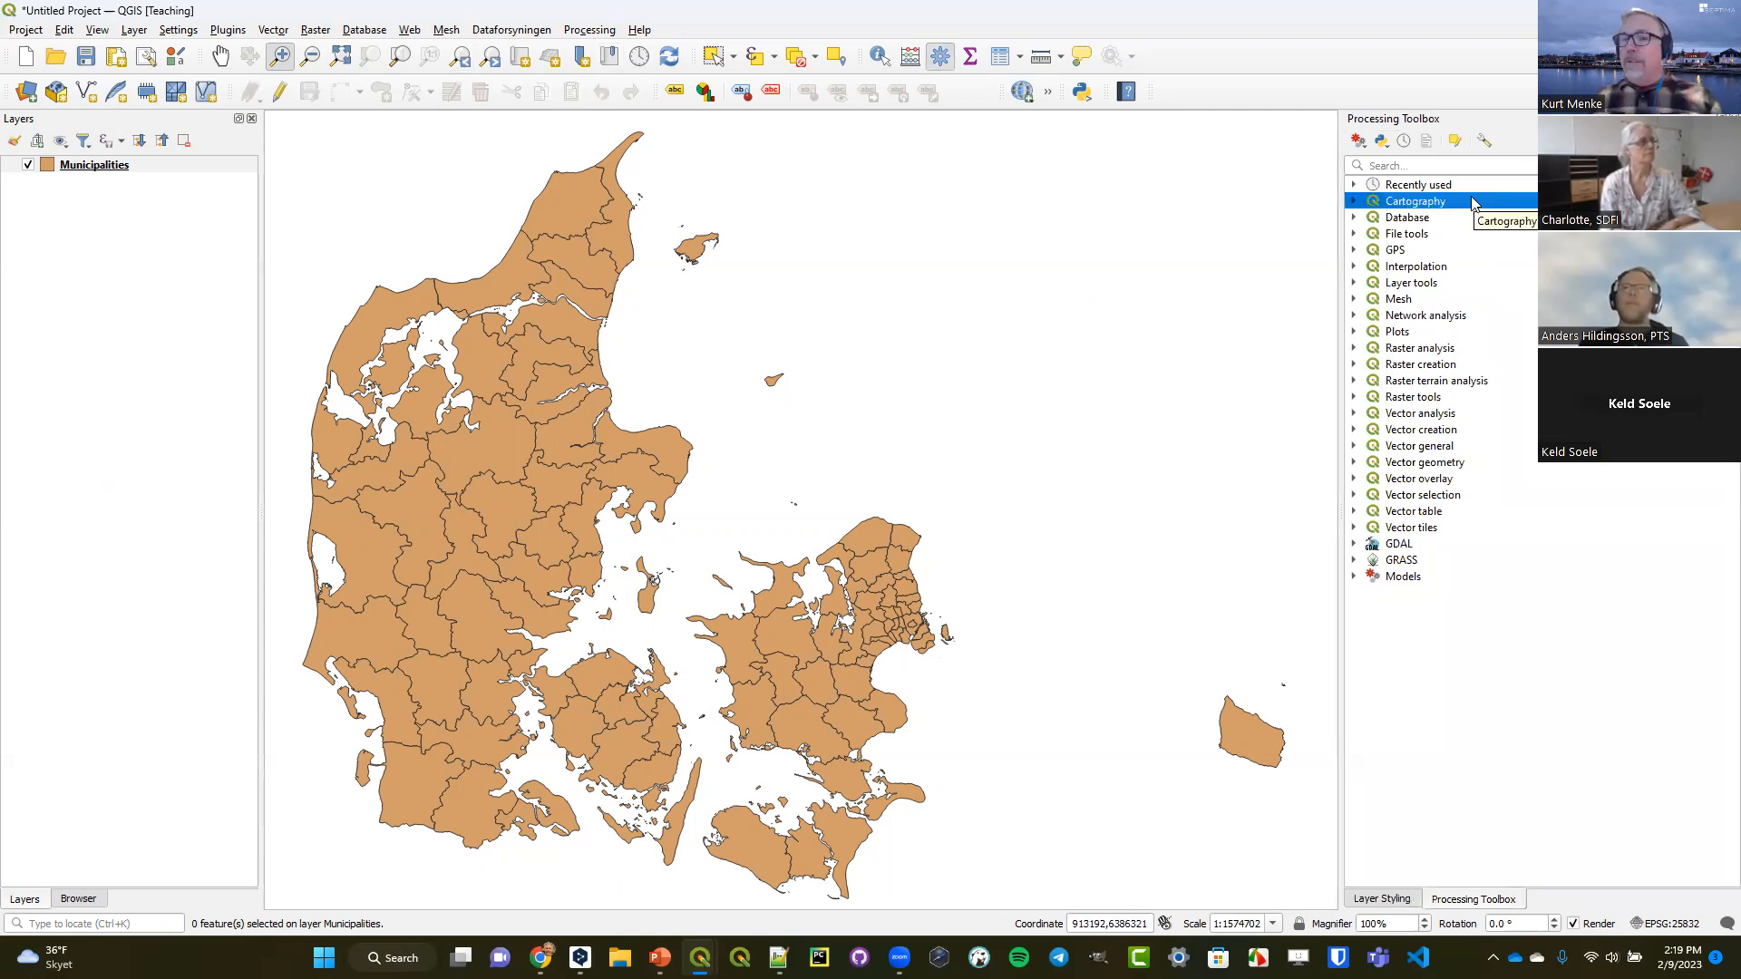
left_click(1360, 205)
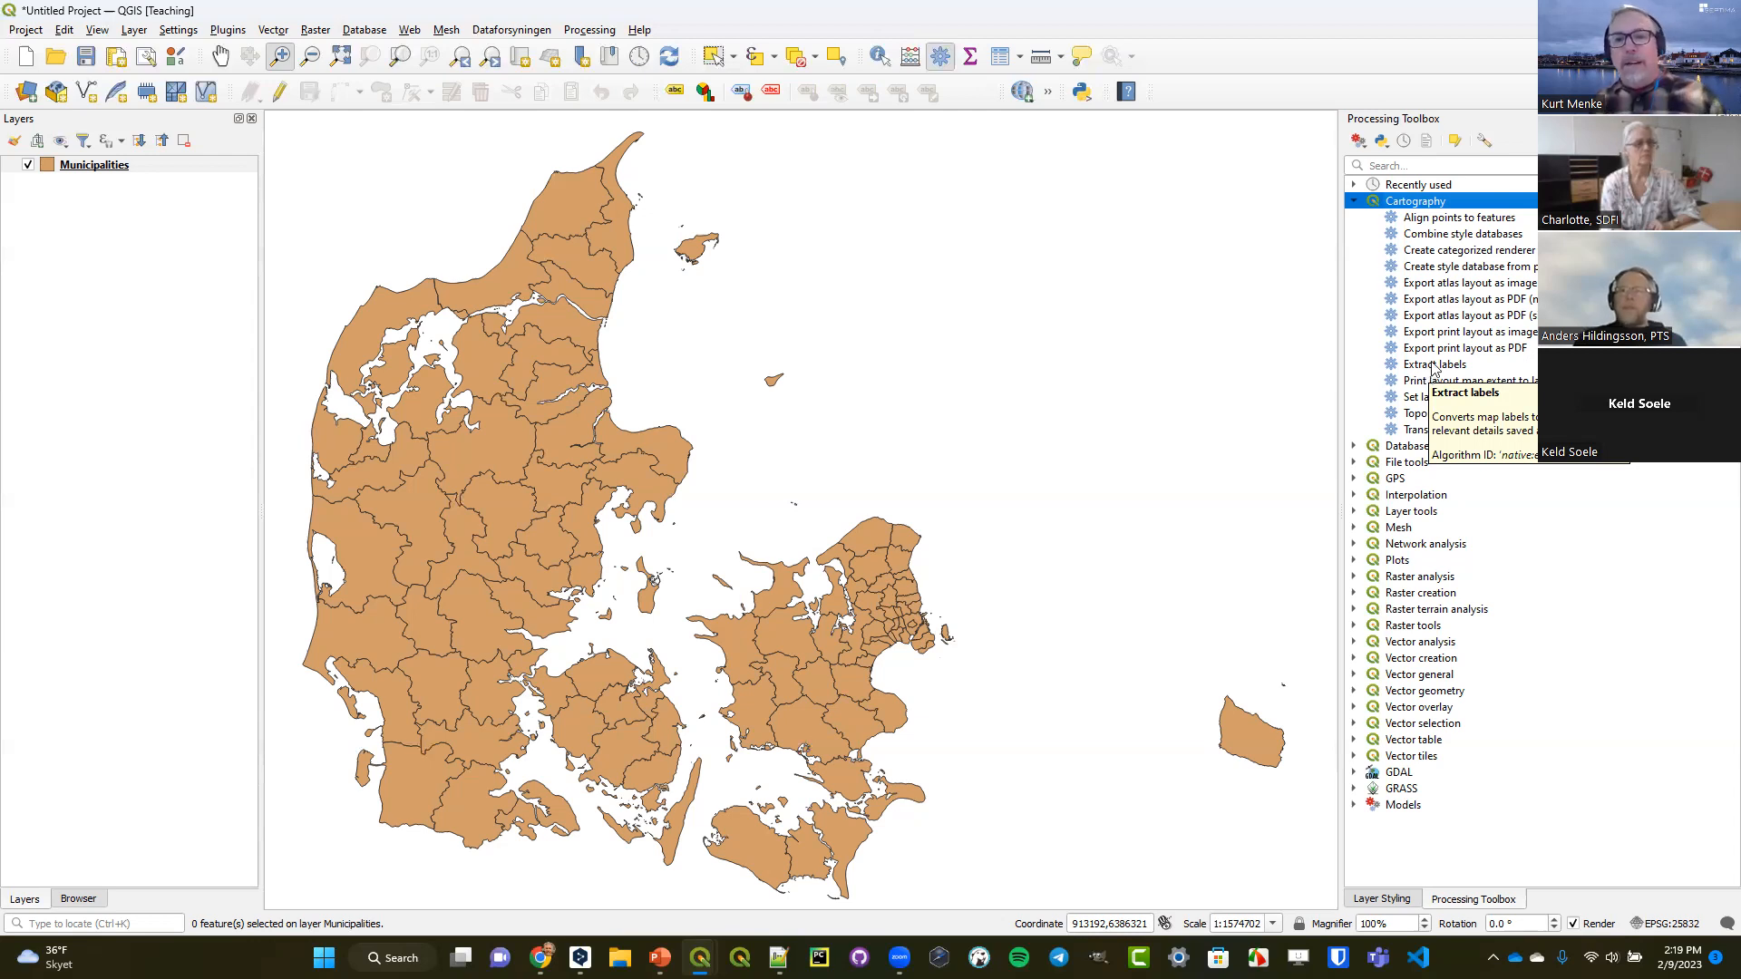
left_click(1498, 414)
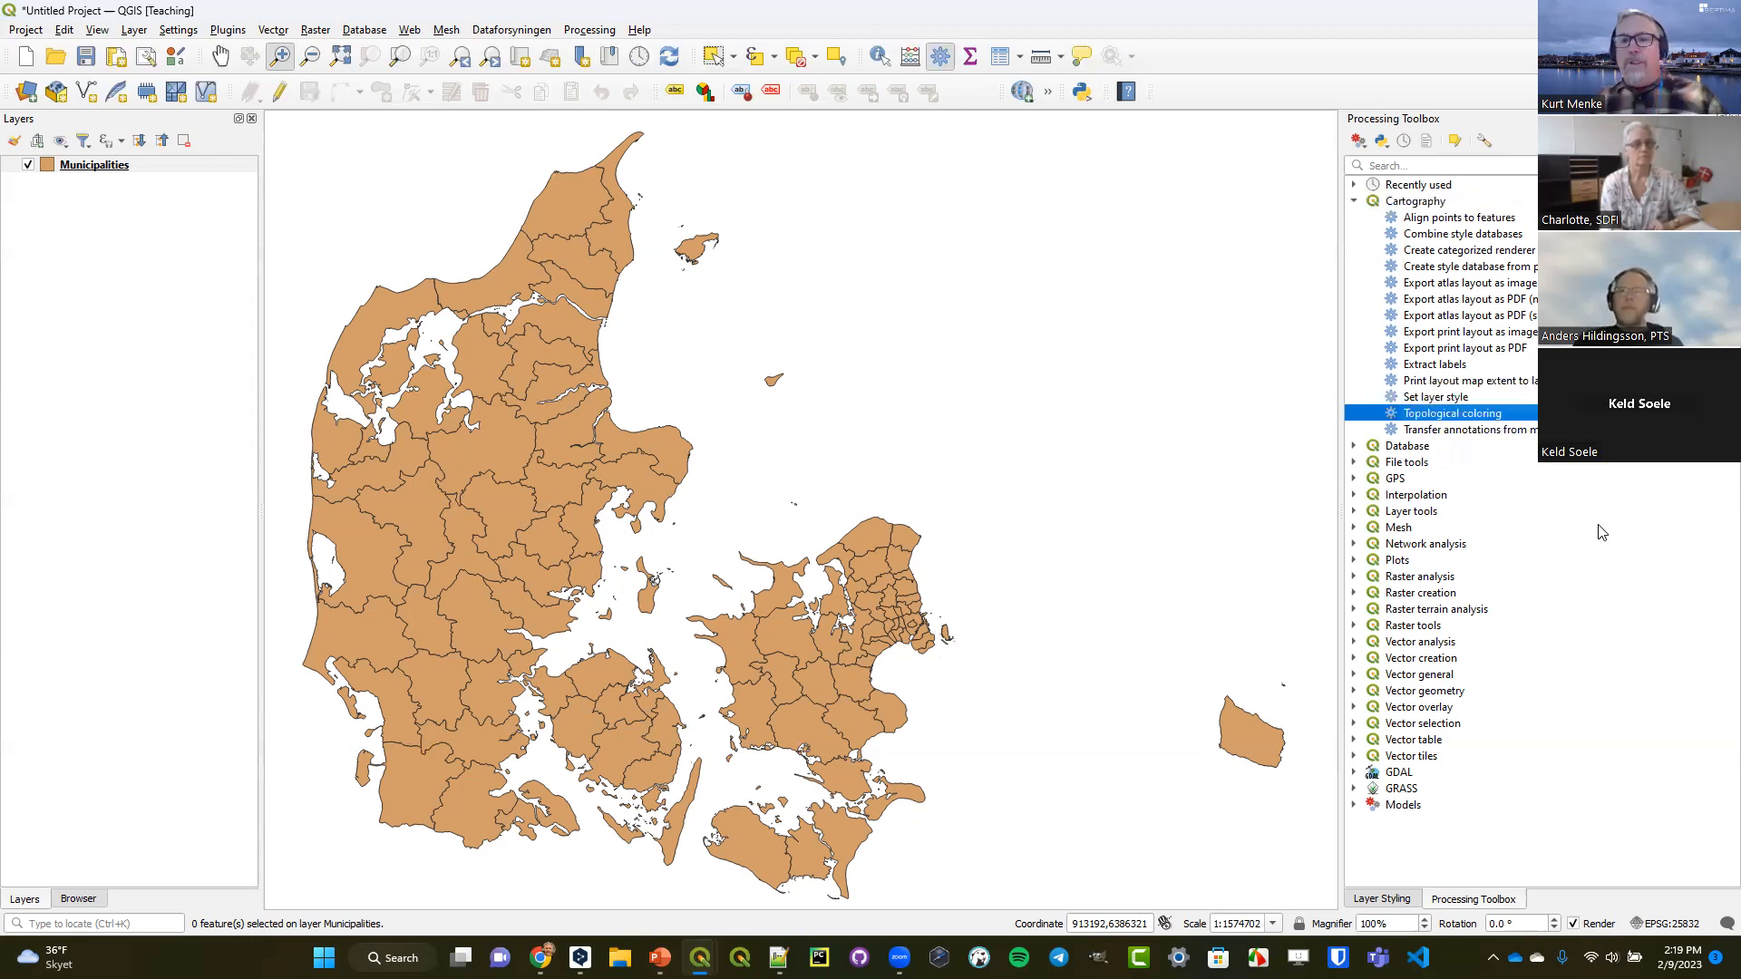
double_click(1490, 414)
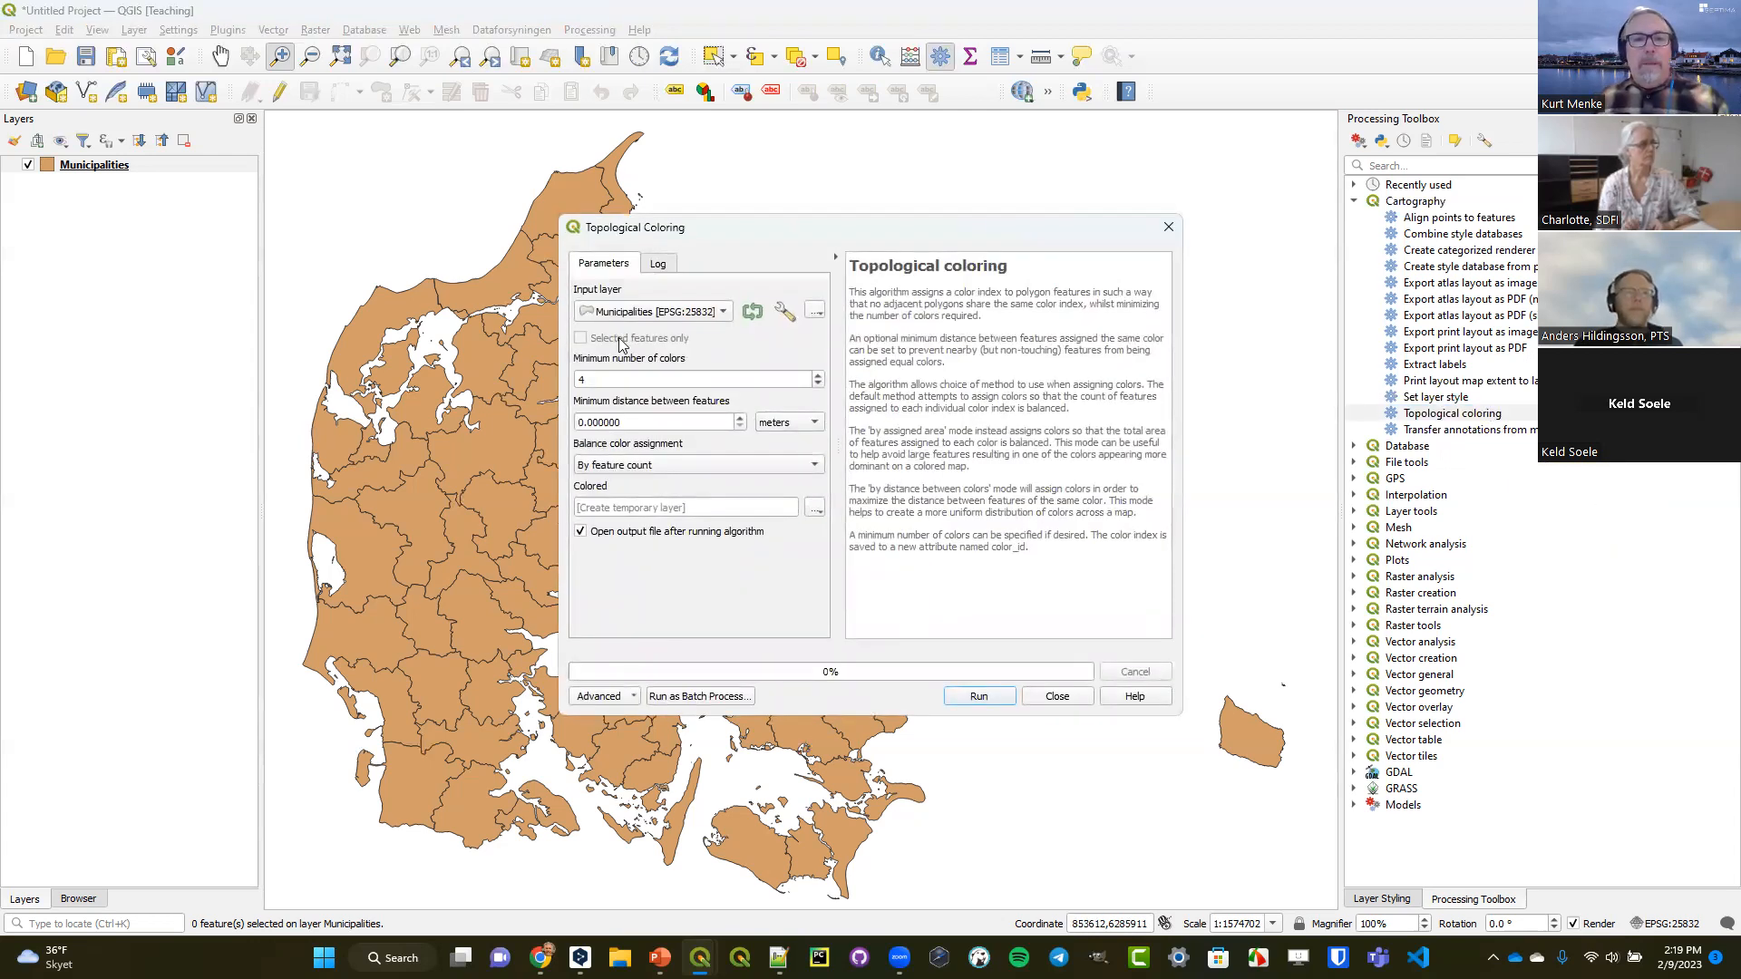
left_click_drag(551, 328, 382, 328)
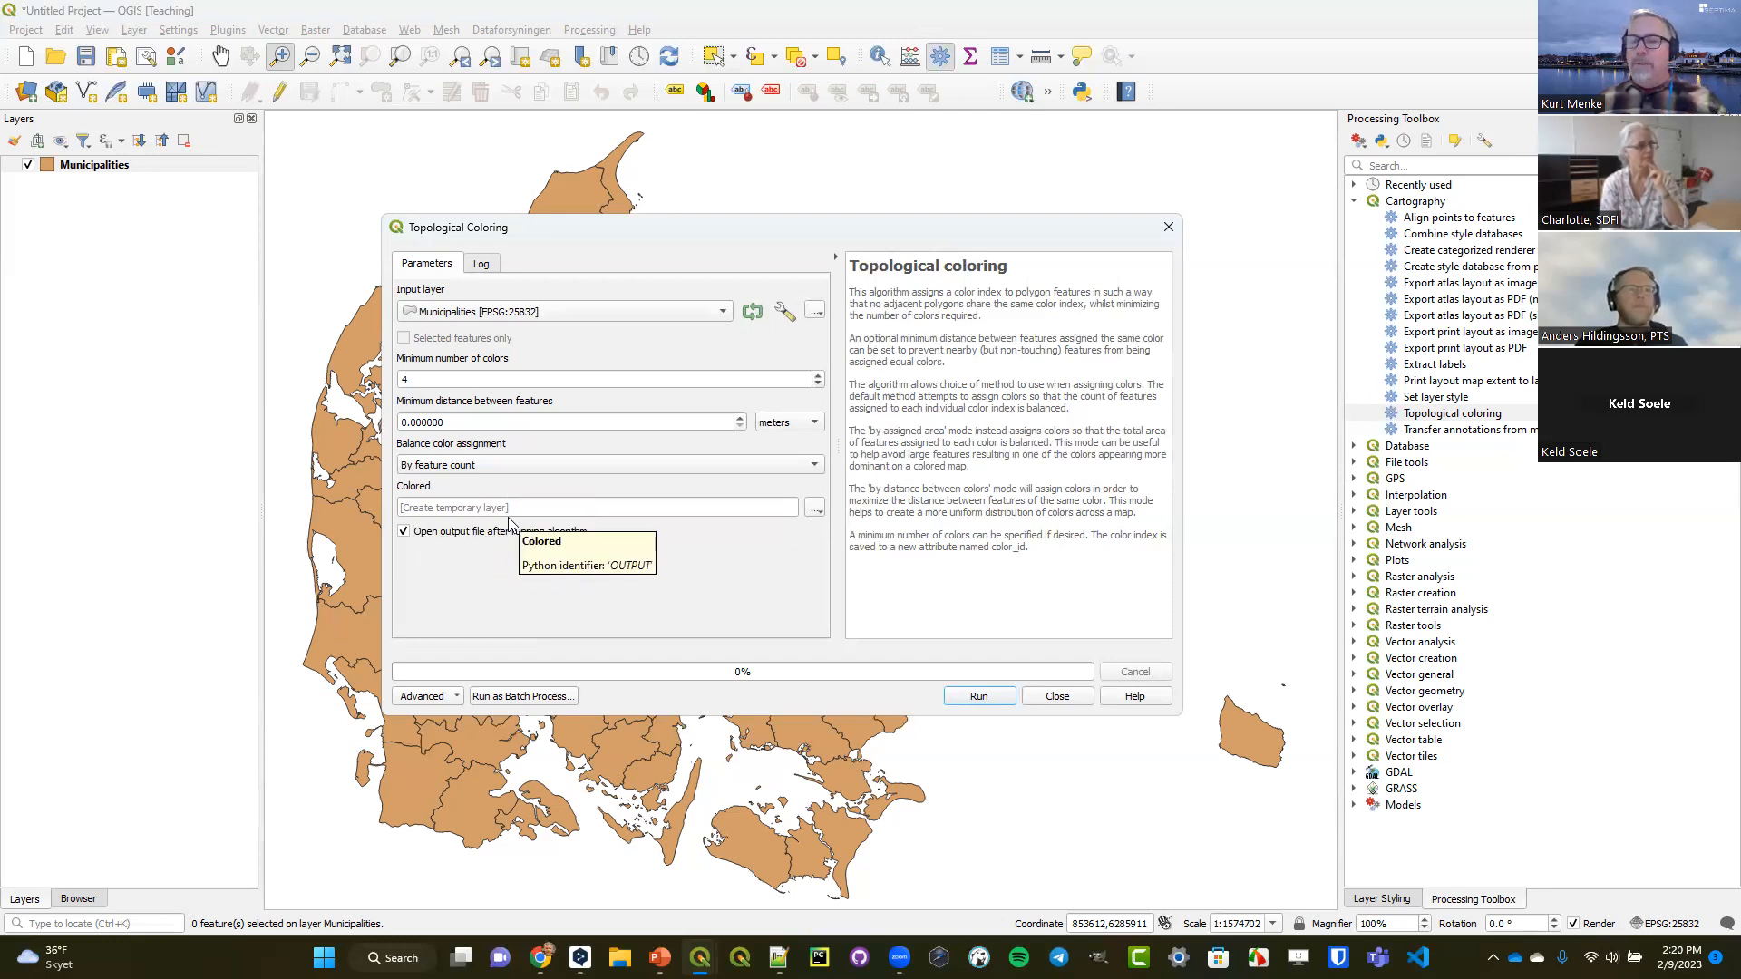
left_click(815, 509)
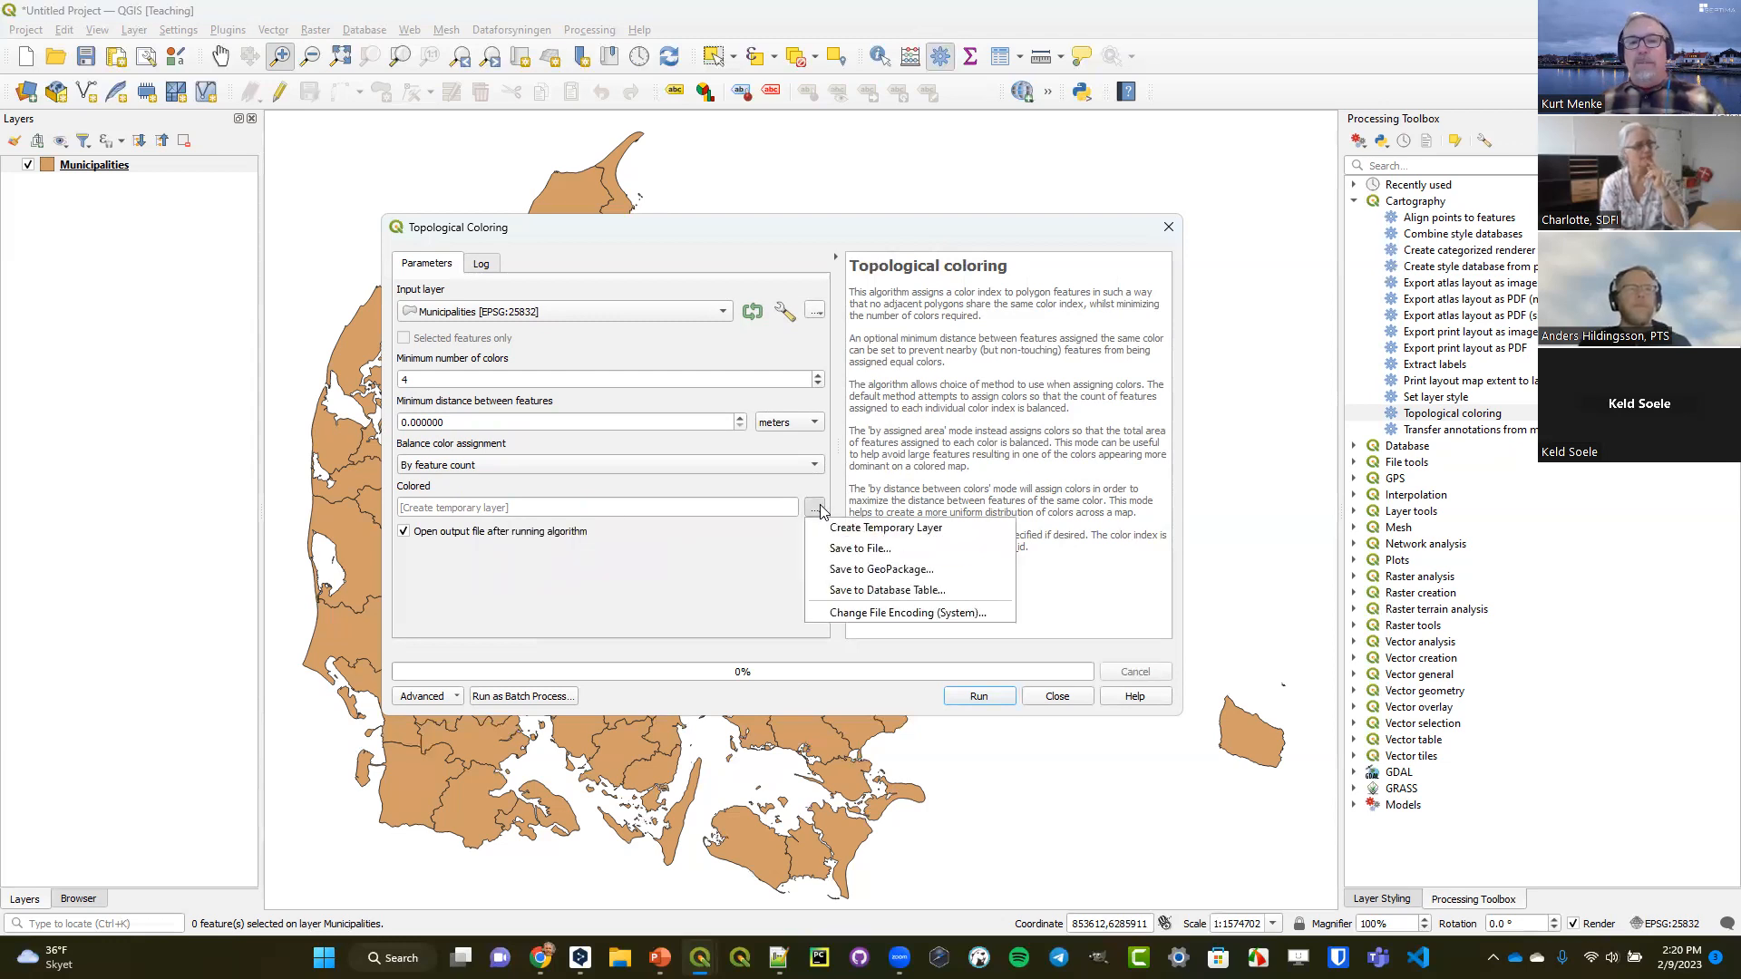
left_click(919, 571)
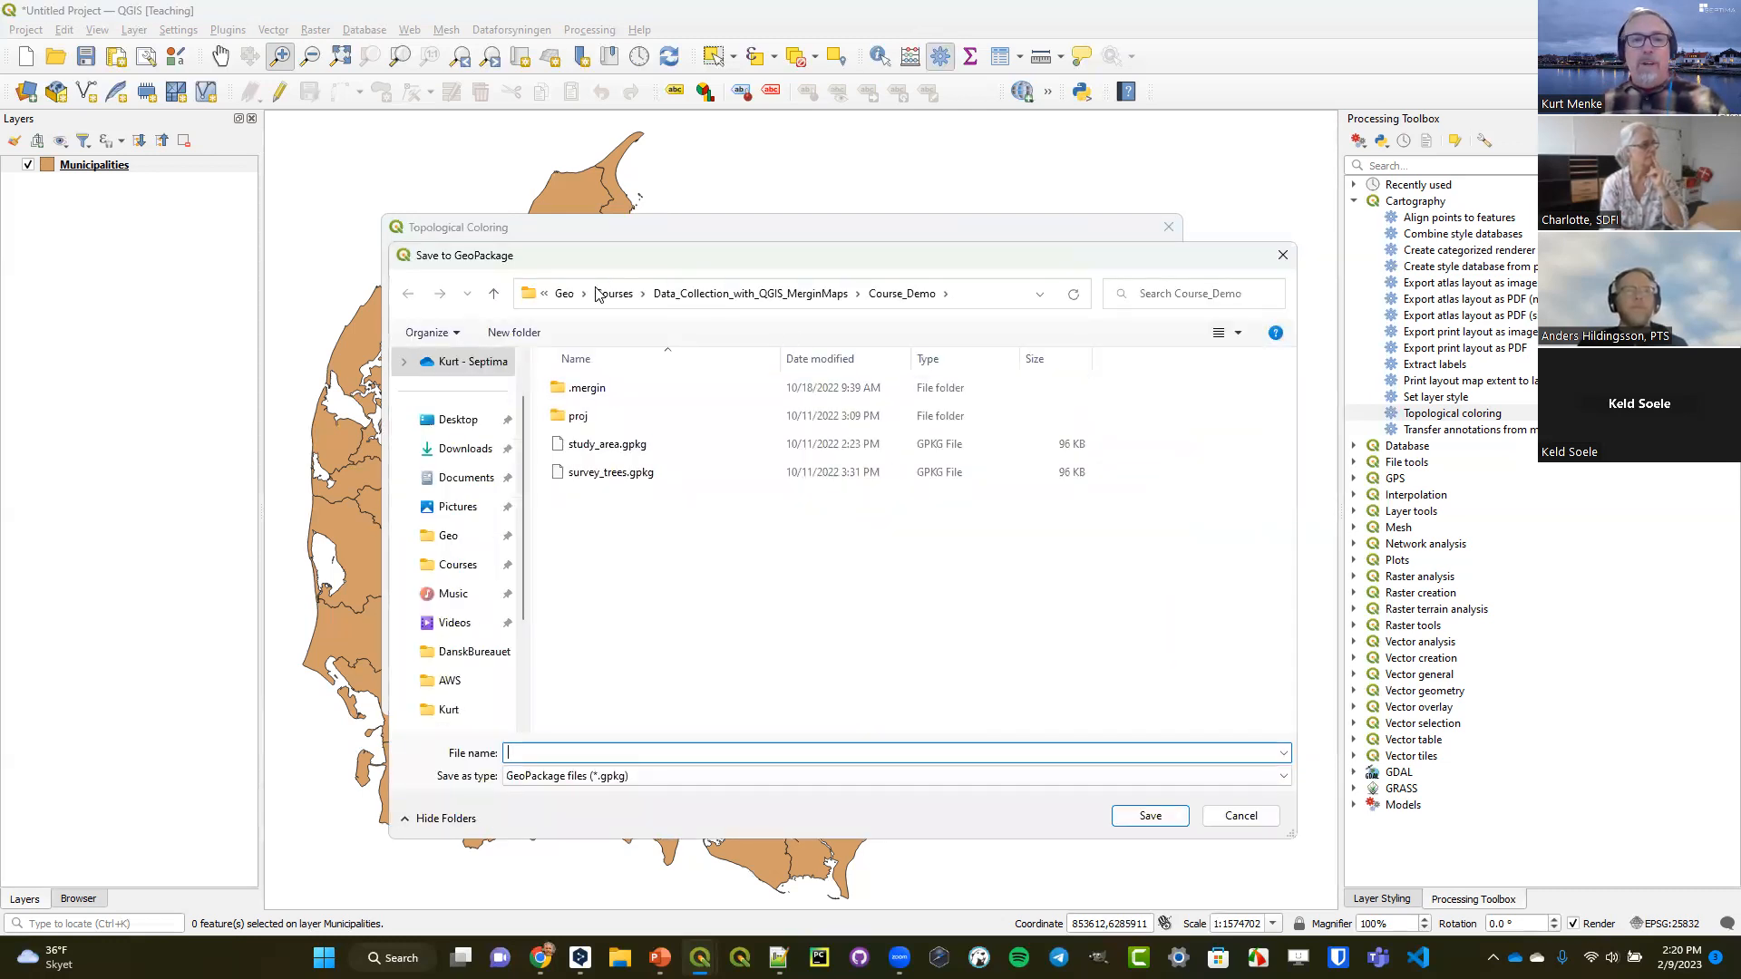
left_click(614, 293)
scroll(651, 598, "down", 2)
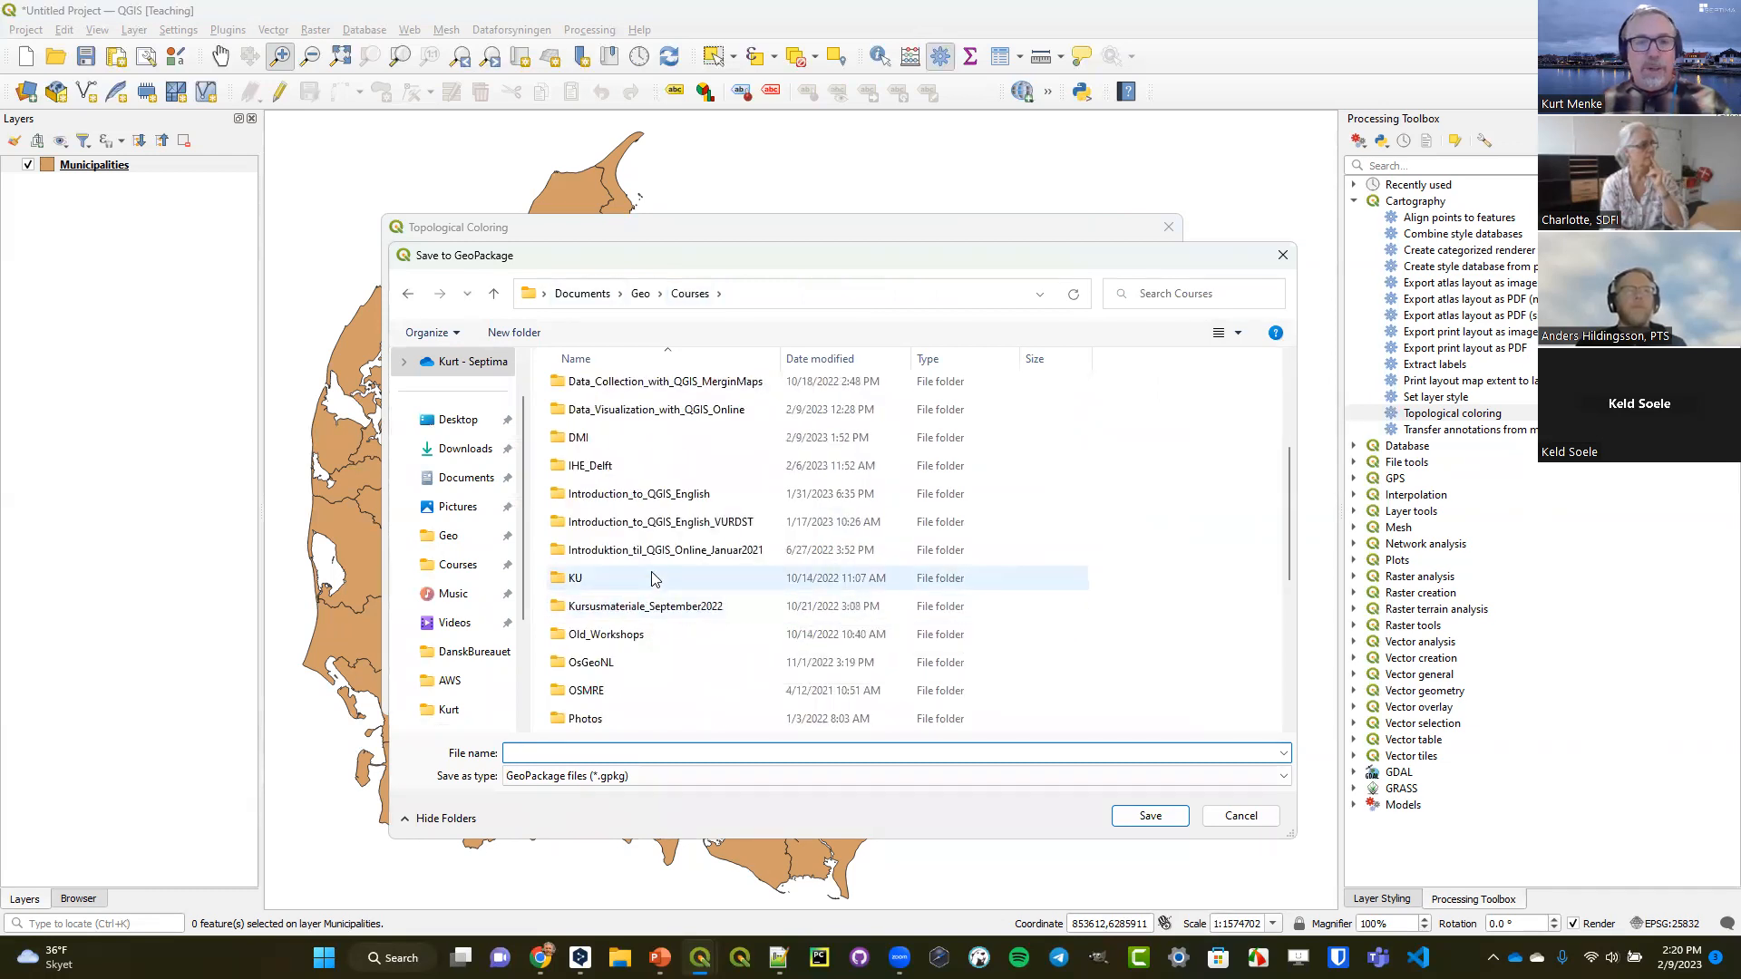
double_click(680, 413)
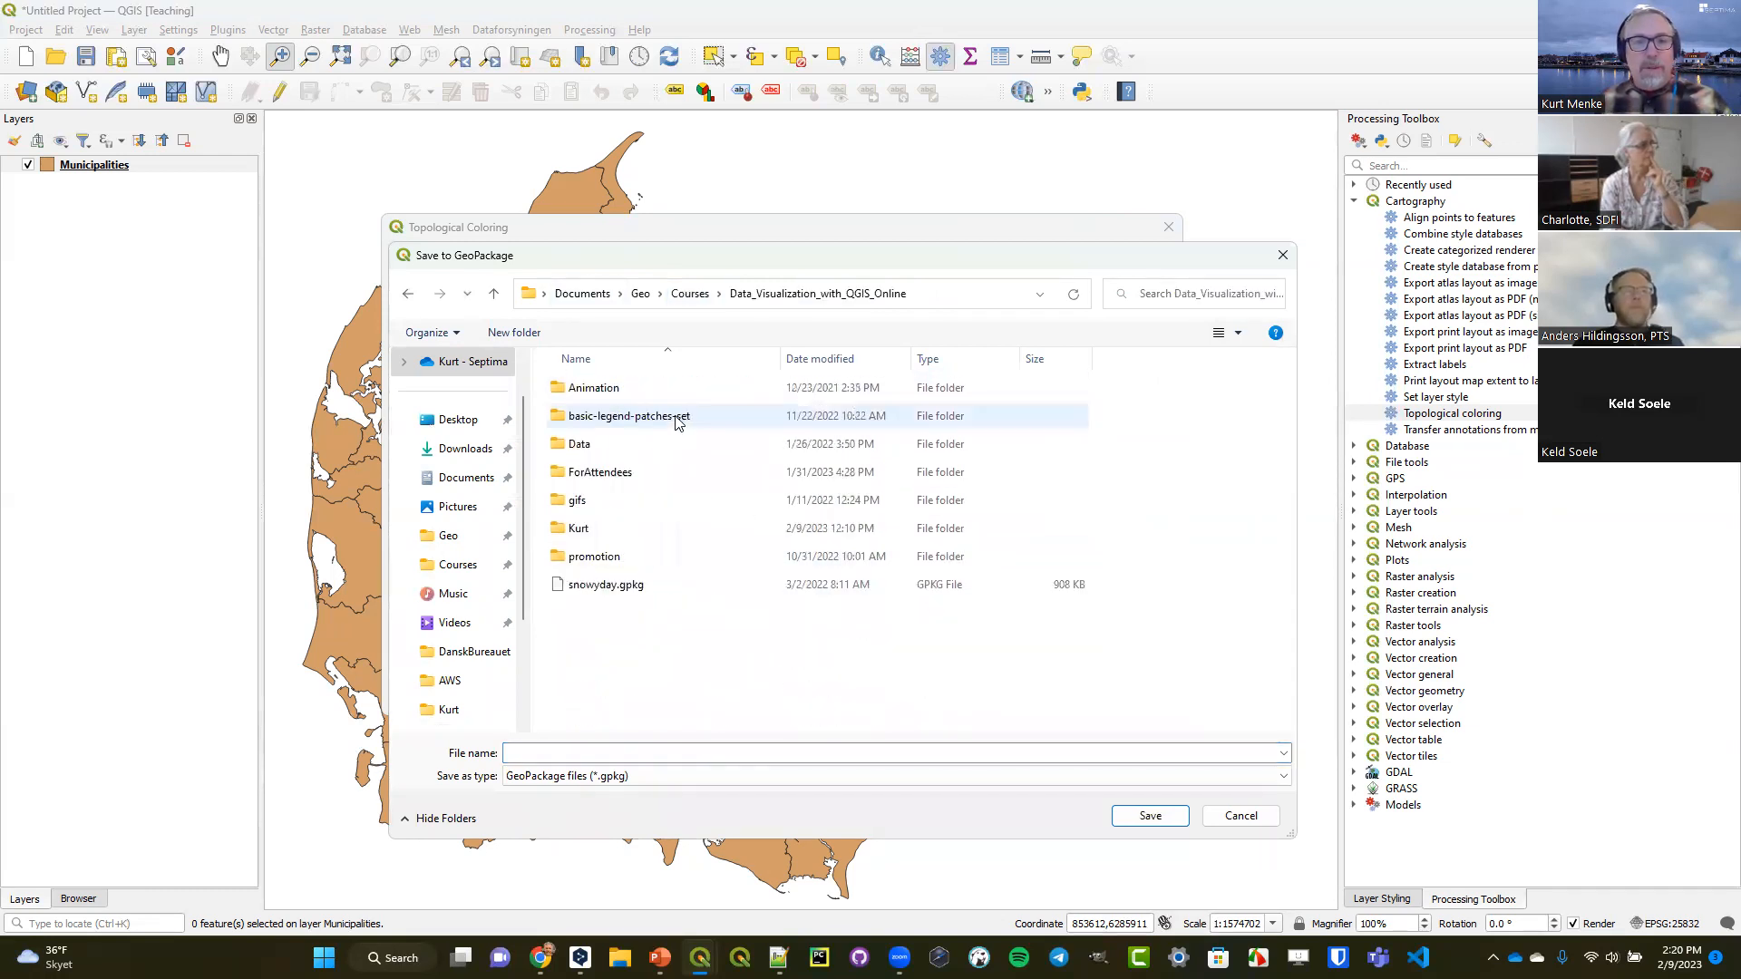
left_click(594, 444)
double_click(593, 443)
left_click(602, 585)
double_click(602, 586)
left_click(598, 390)
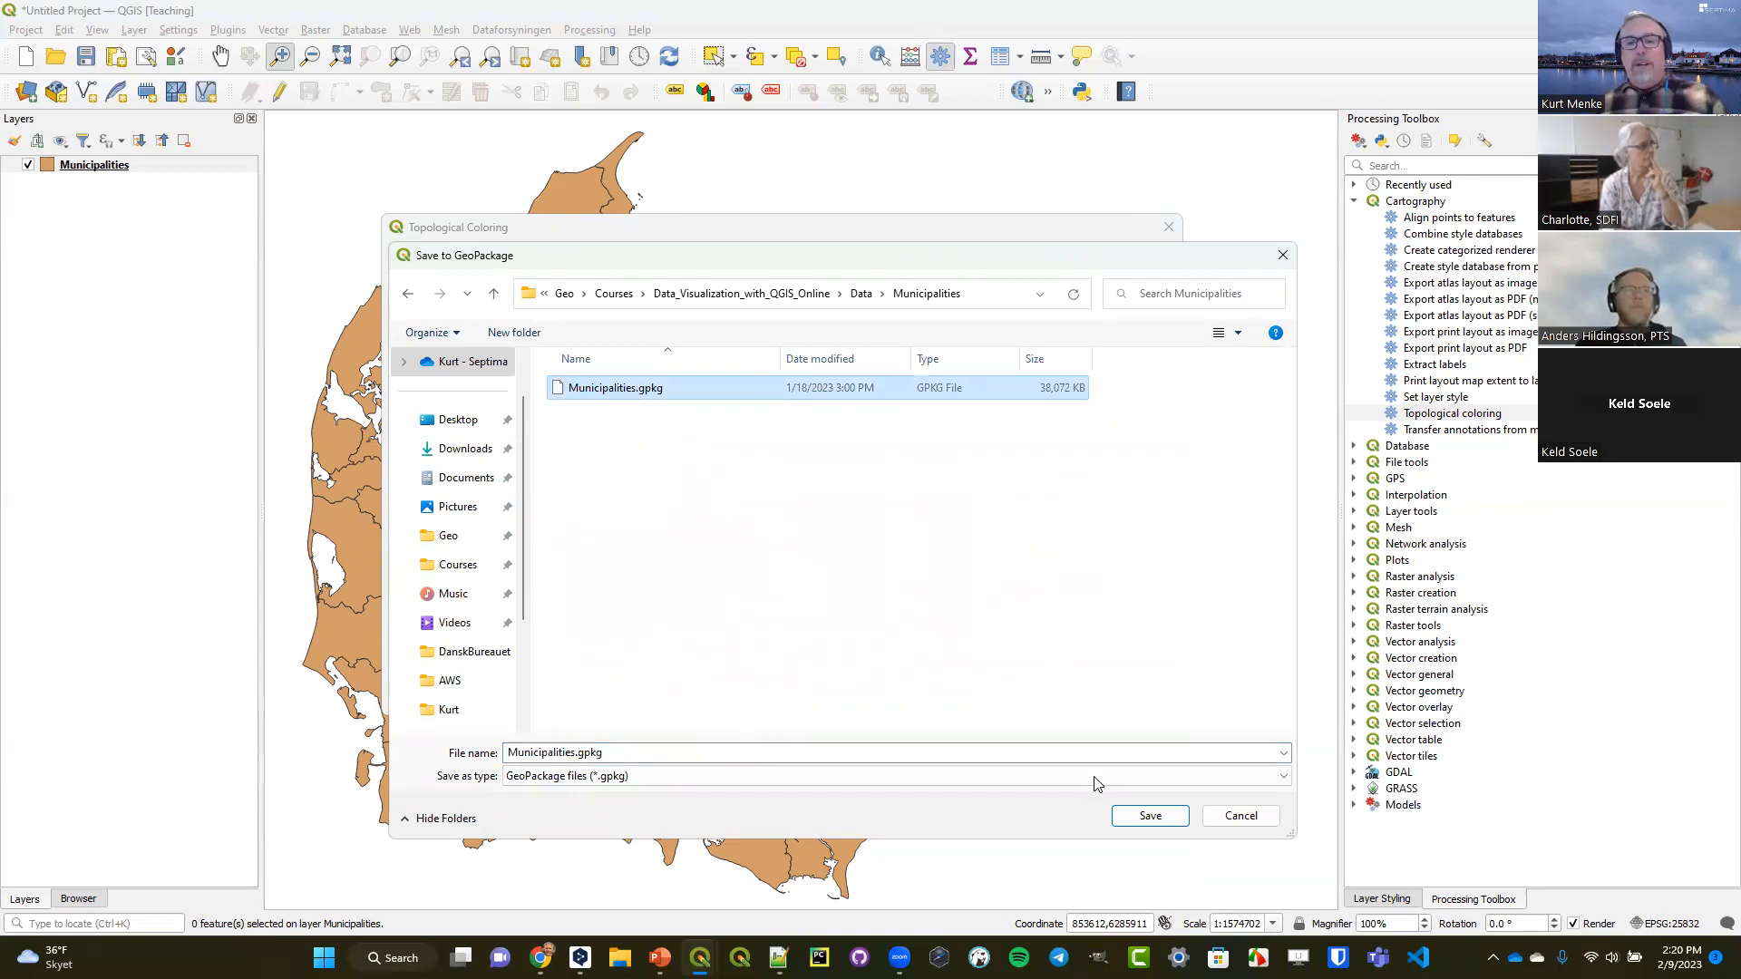
left_click(1124, 816)
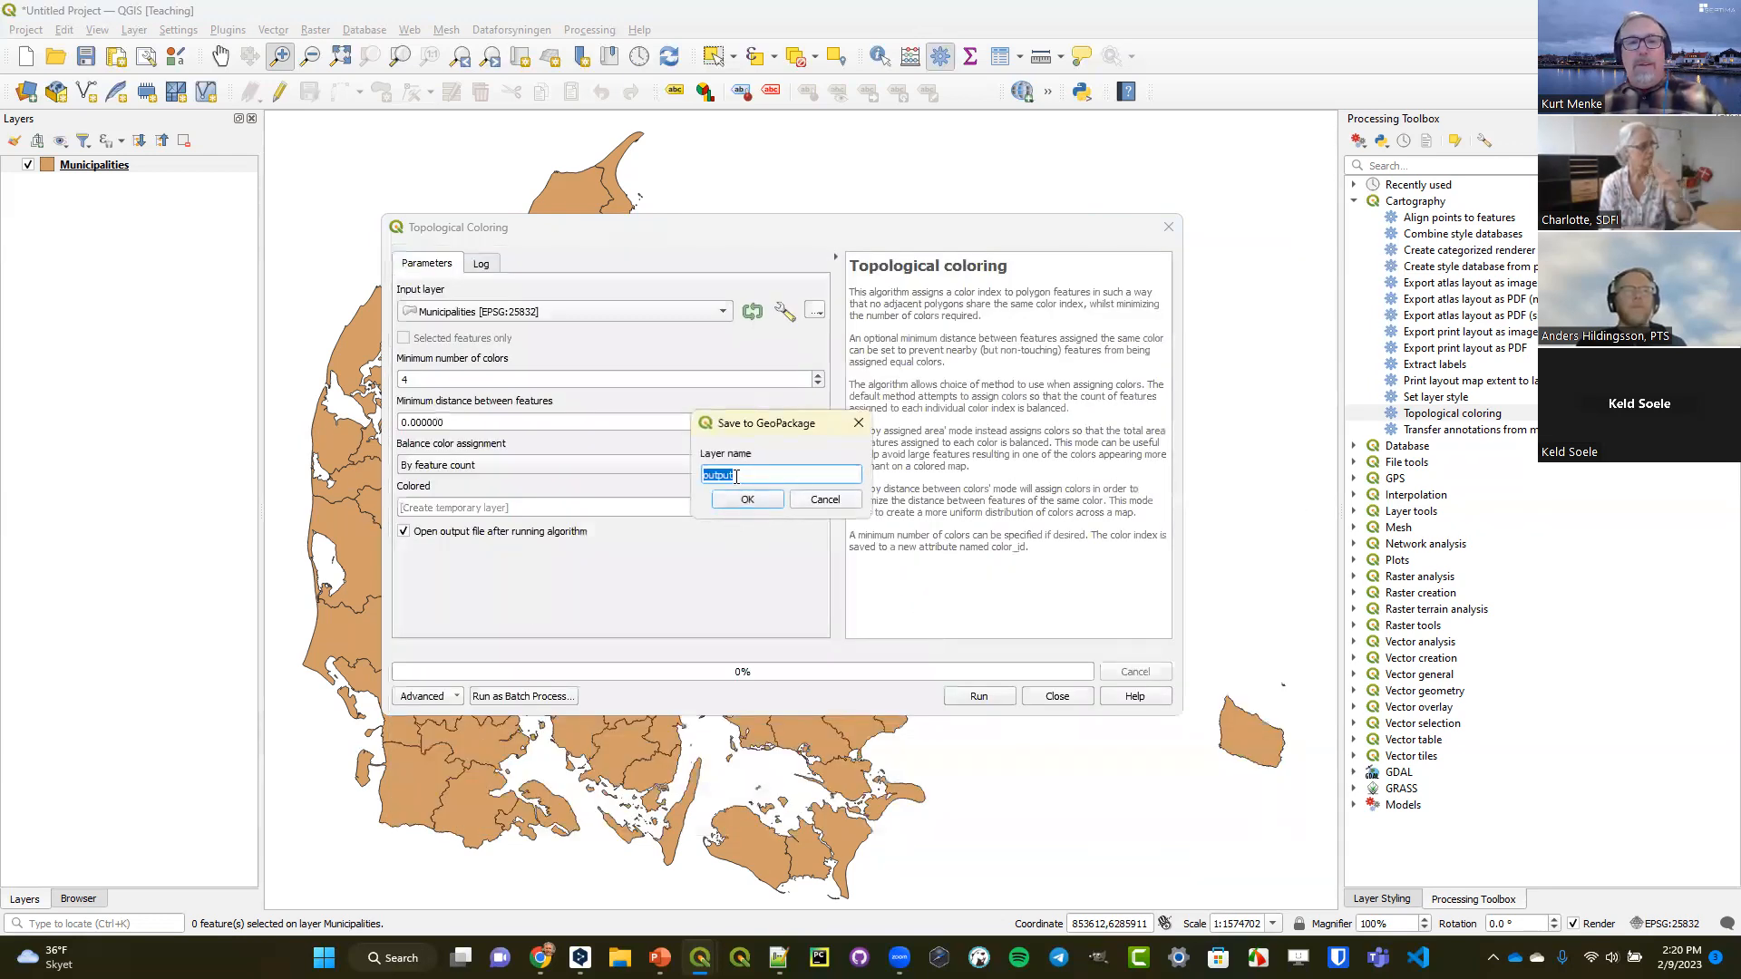
left_click(817, 501)
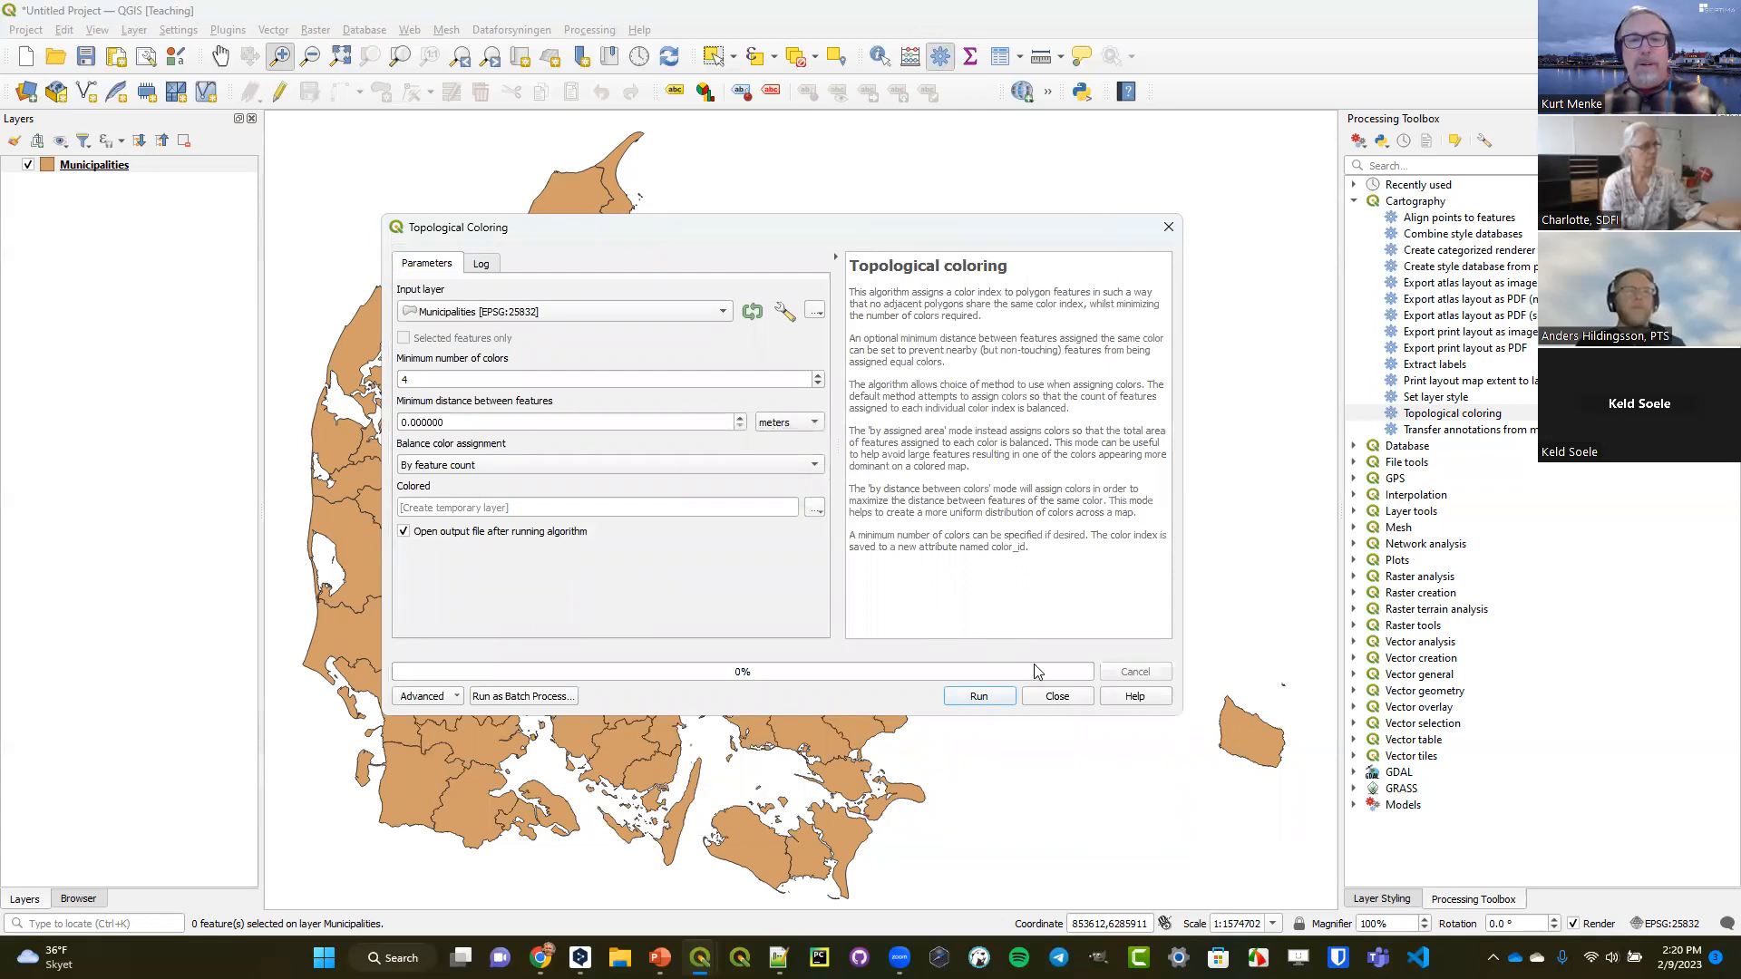
Run Topological coloring on the Municipalities layer with at least 4 colors into a temporary layer, then close the dialog.
left_click(988, 703)
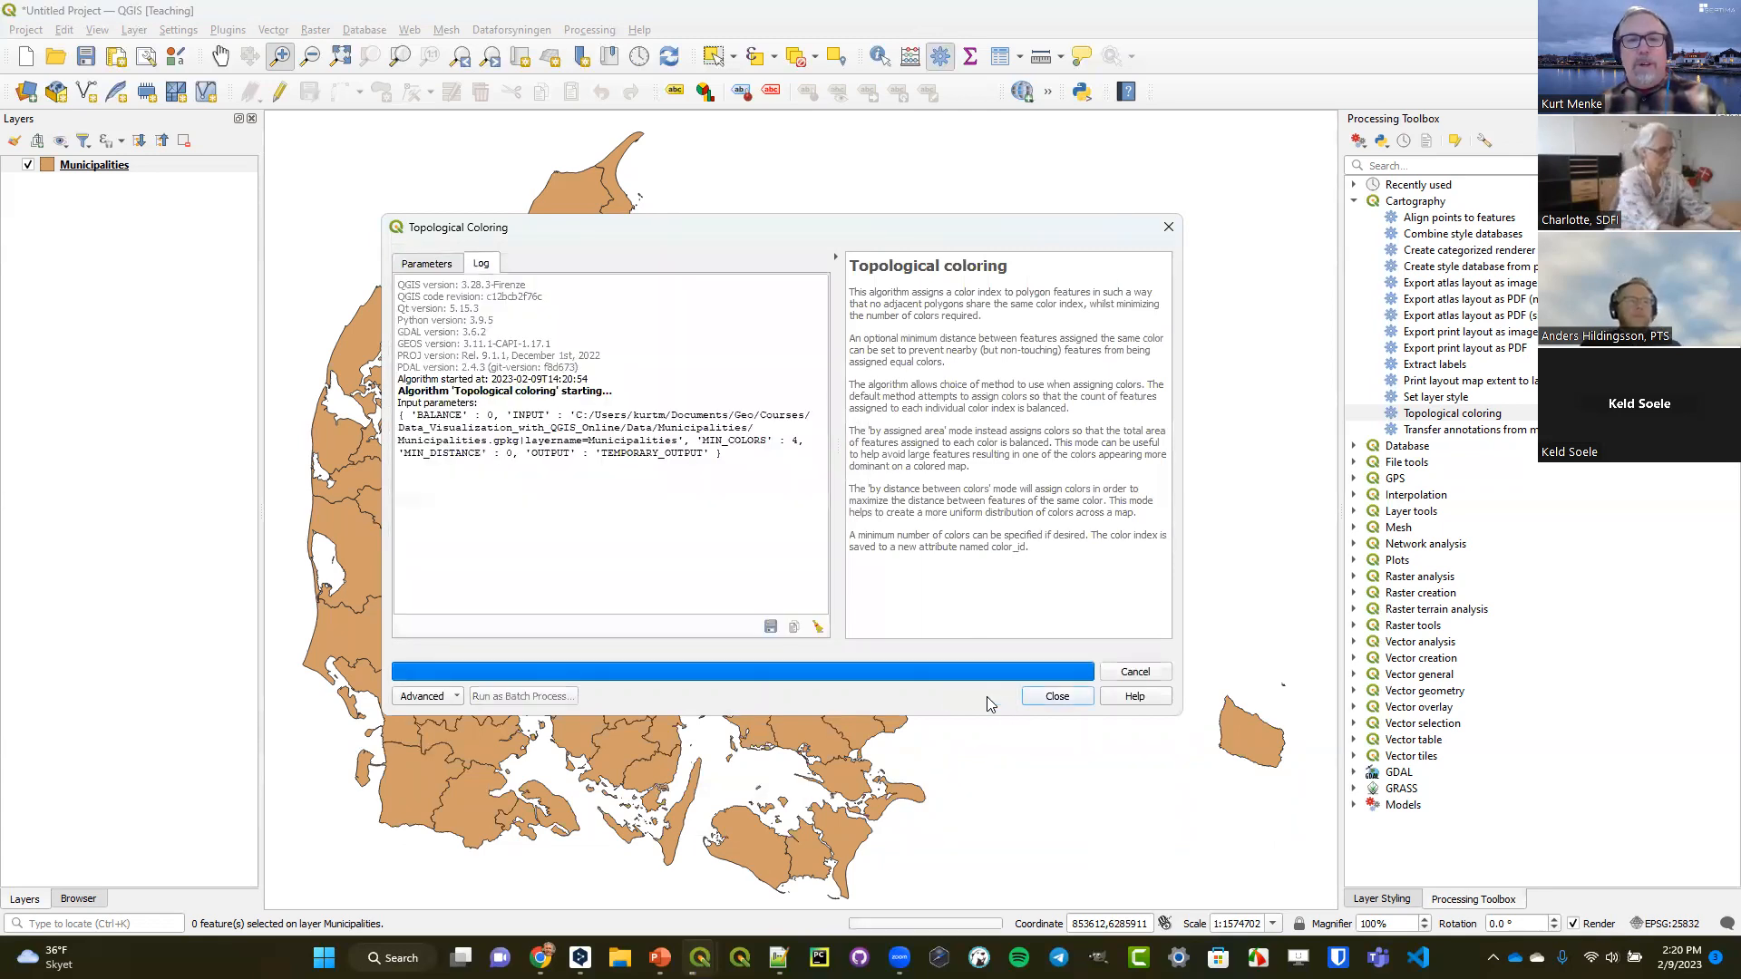
left_click(1054, 698)
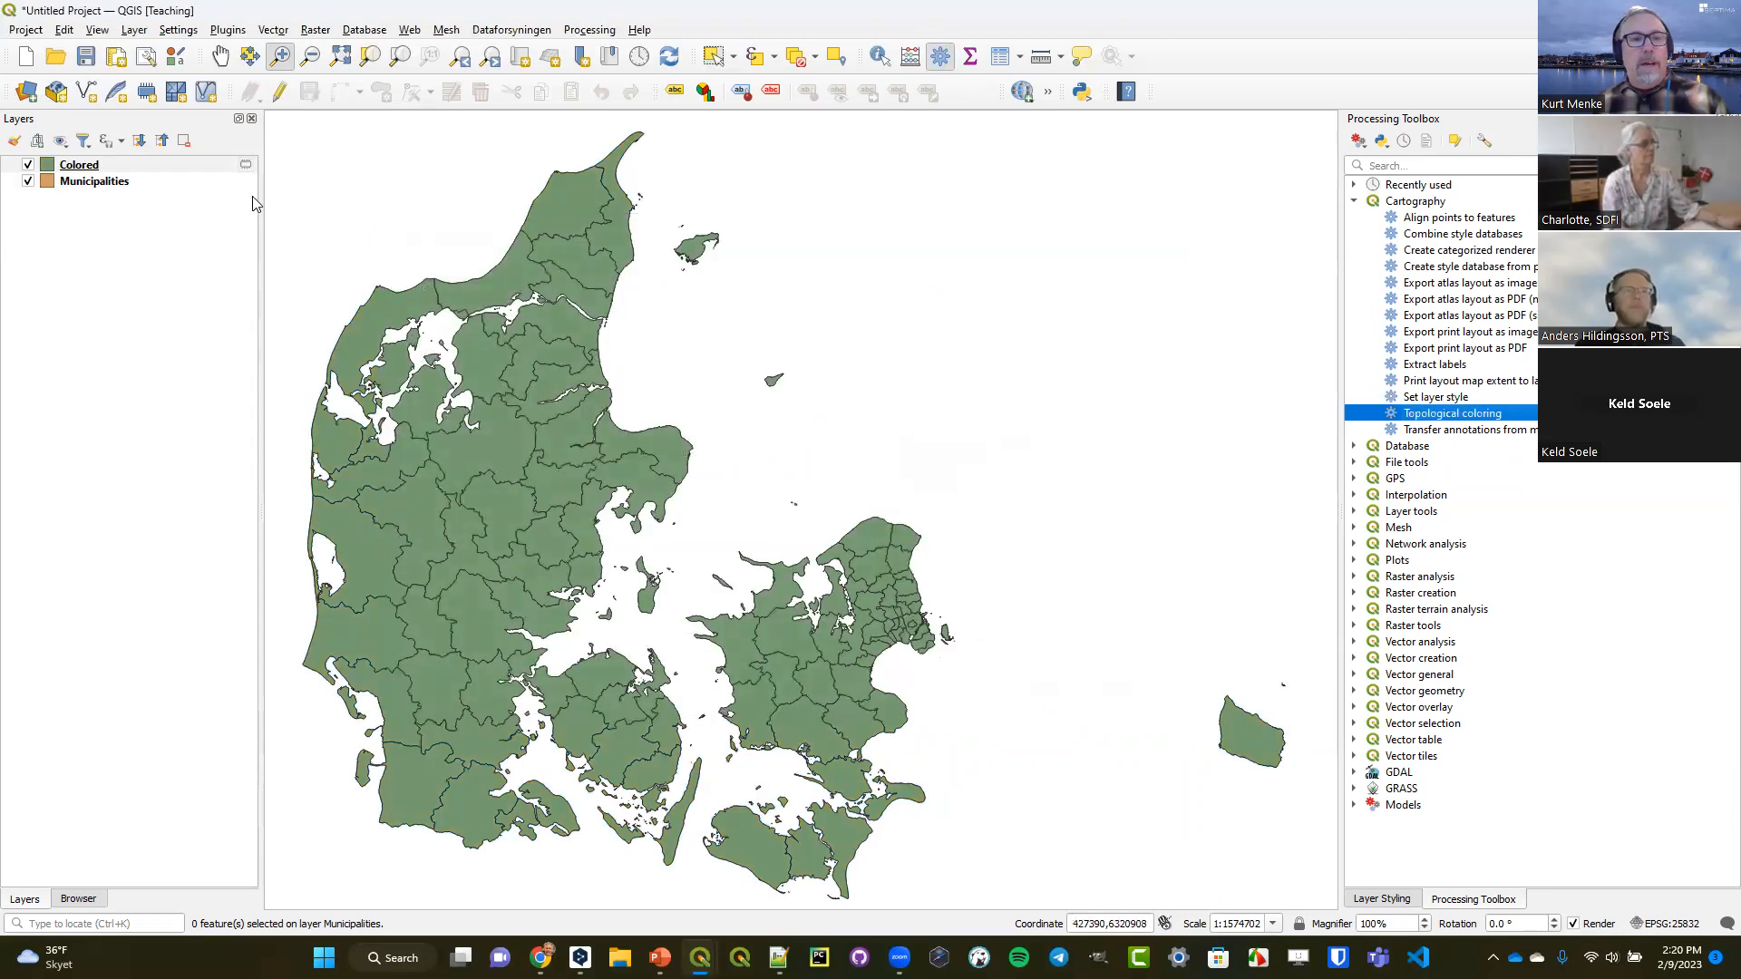
Examine the Colored layer's attribute table, sorting by color_id in ascending and descending order, and close the table.
mouse_move(245, 167)
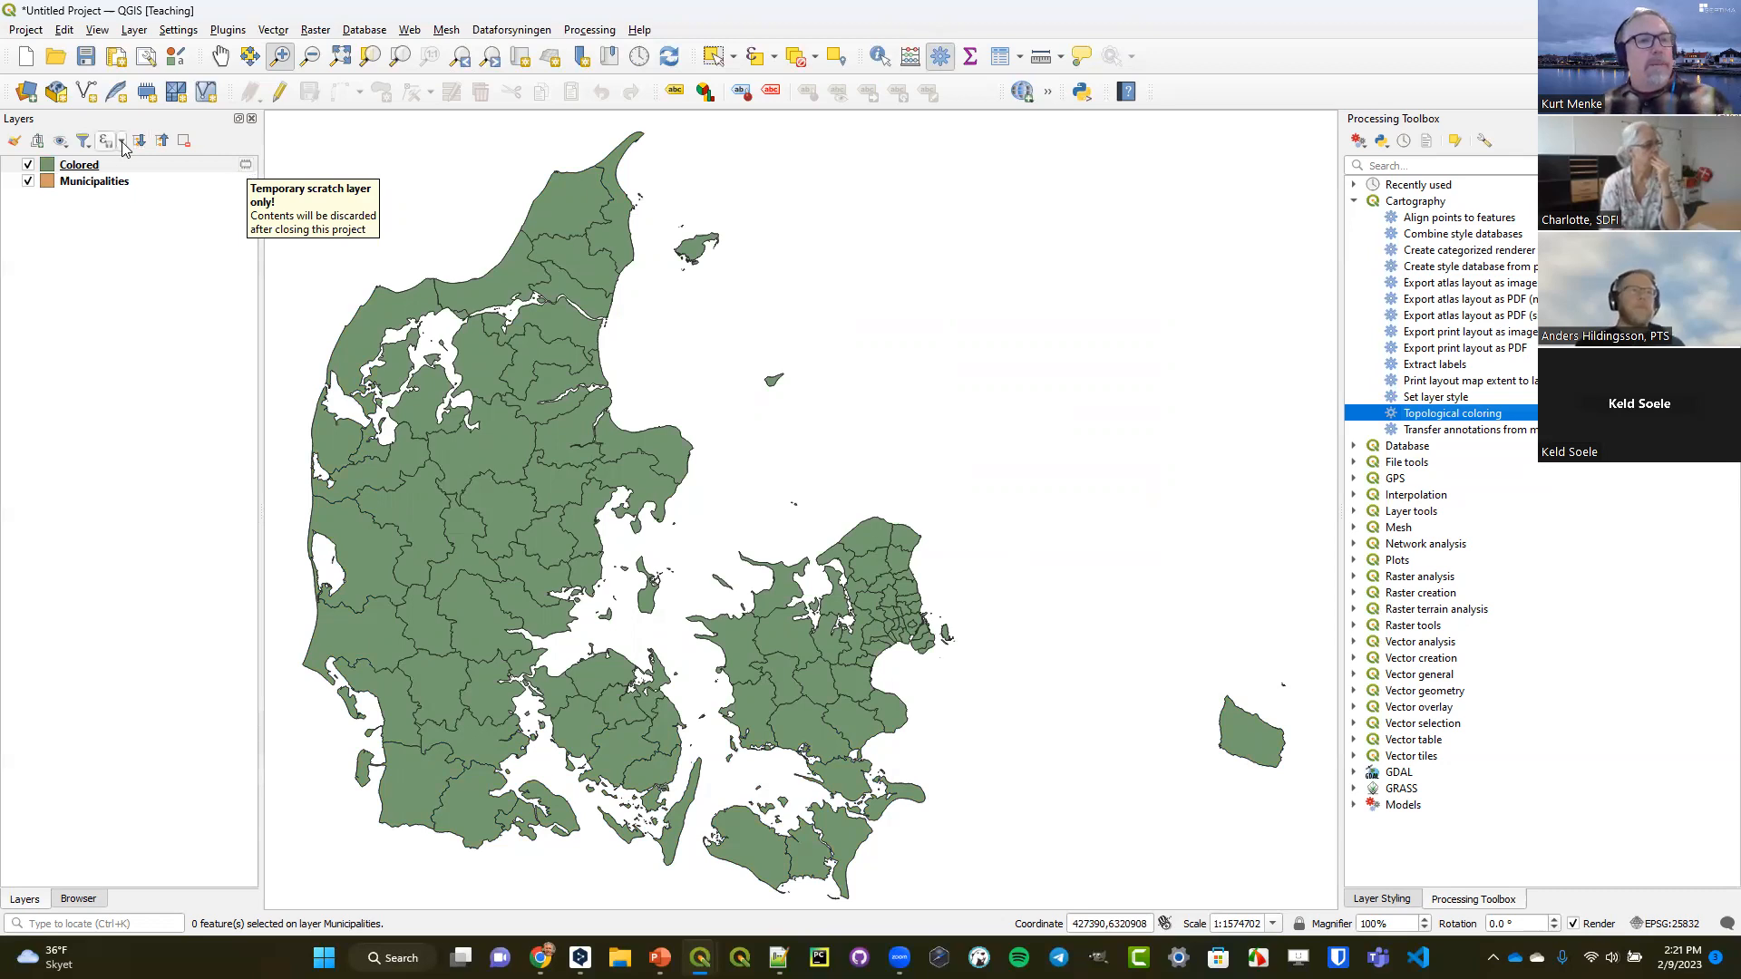
right_click(98, 169)
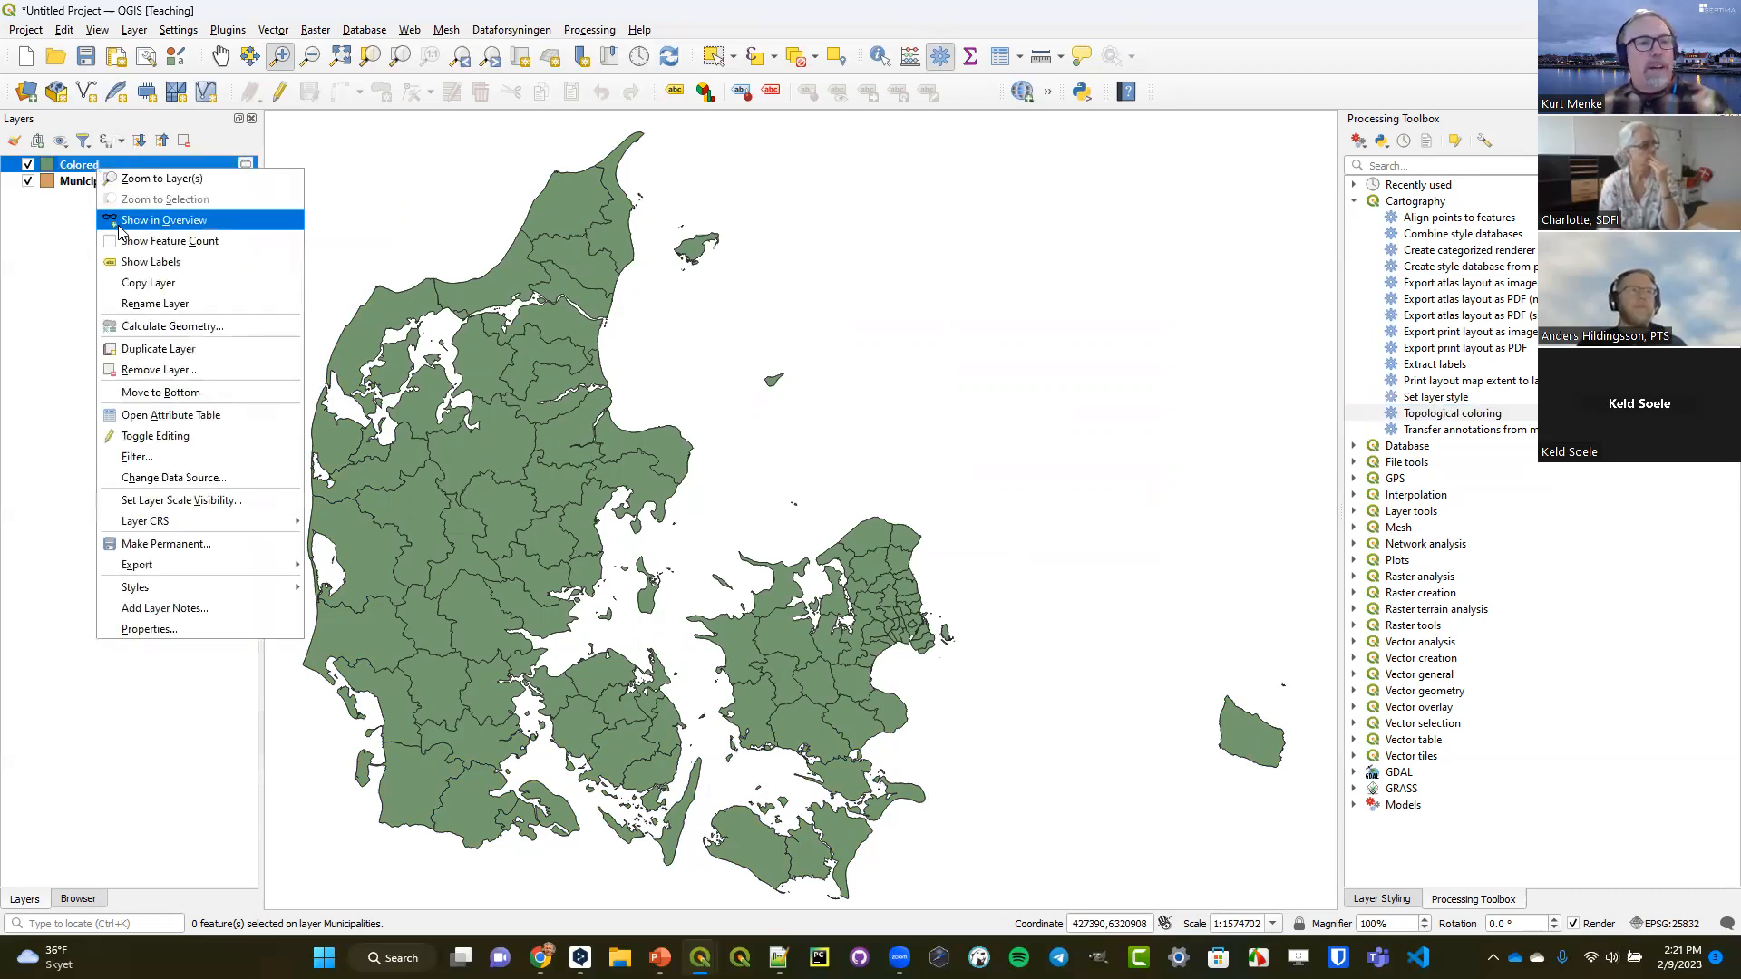
left_click(189, 422)
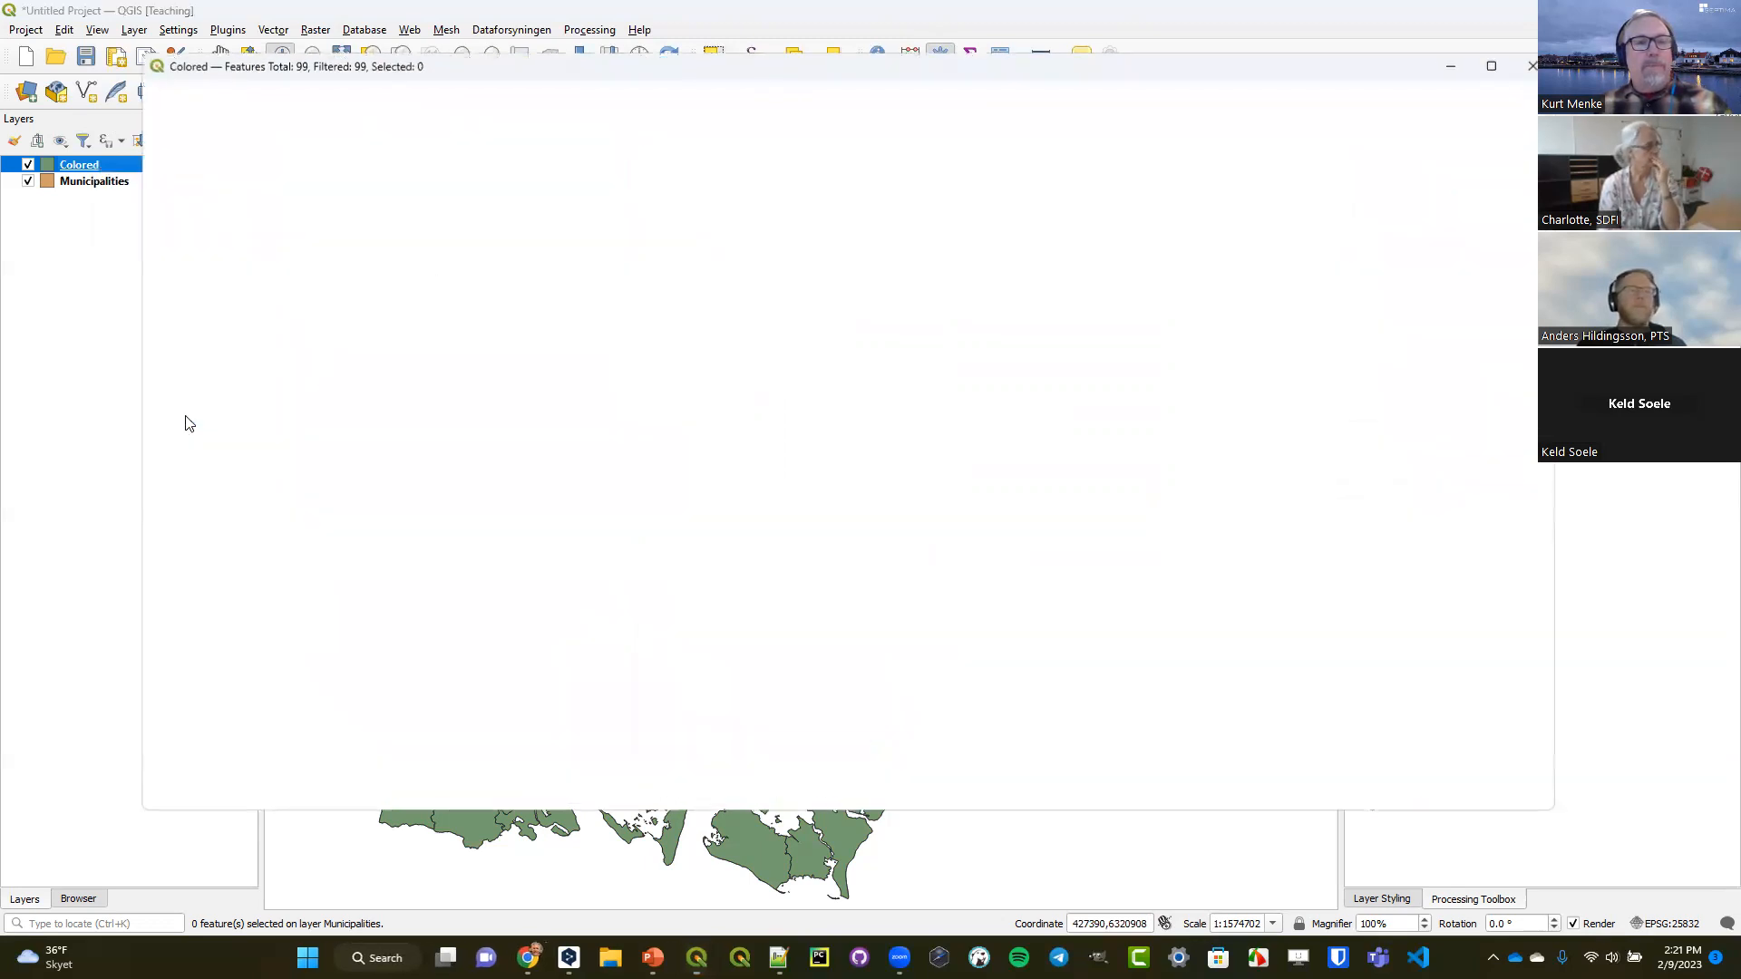
left_click_drag(339, 779, 915, 816)
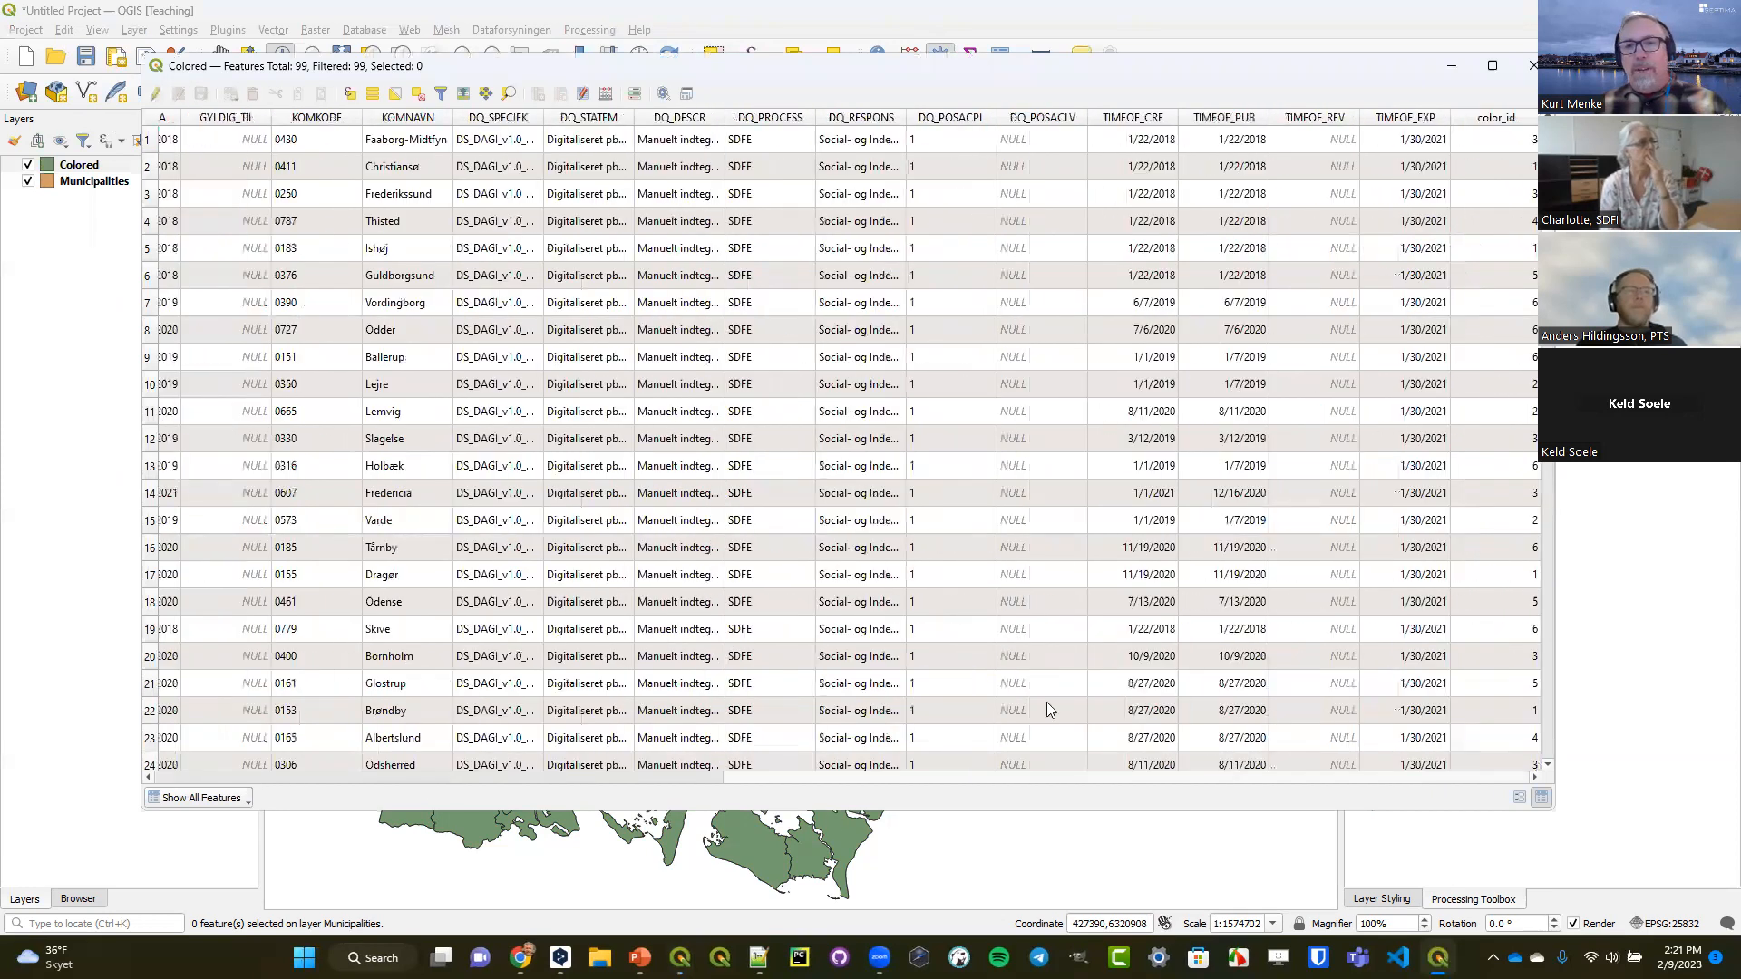
left_click(1491, 119)
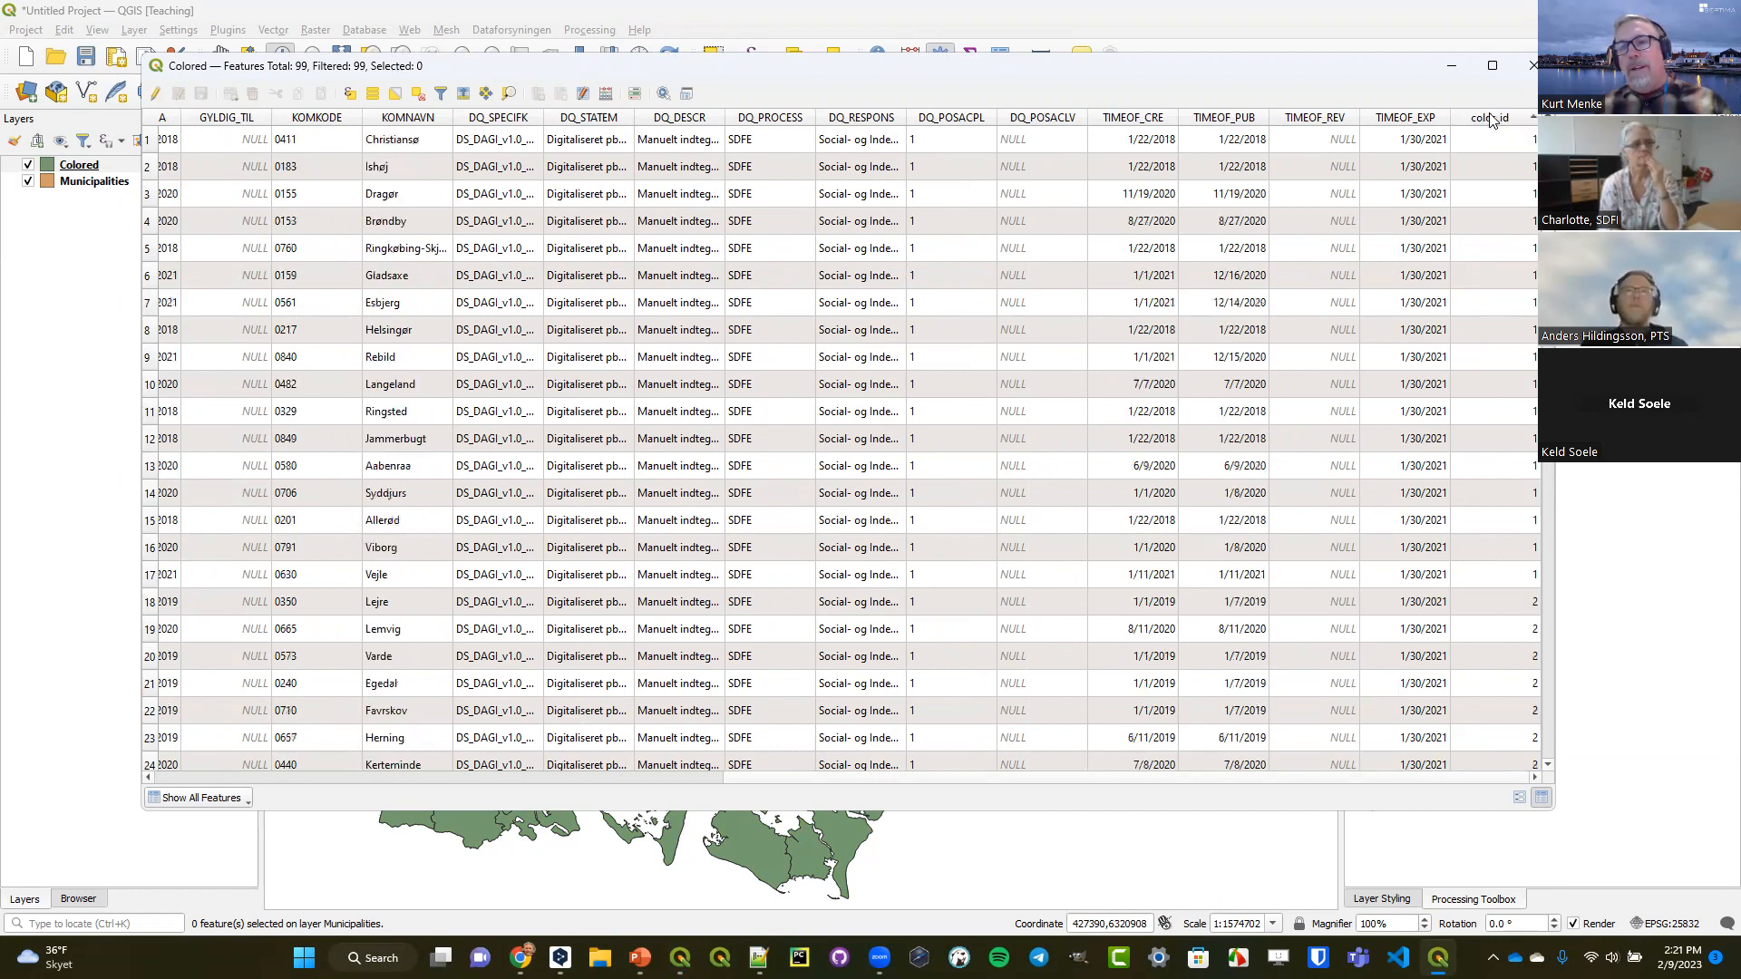
left_click(1491, 119)
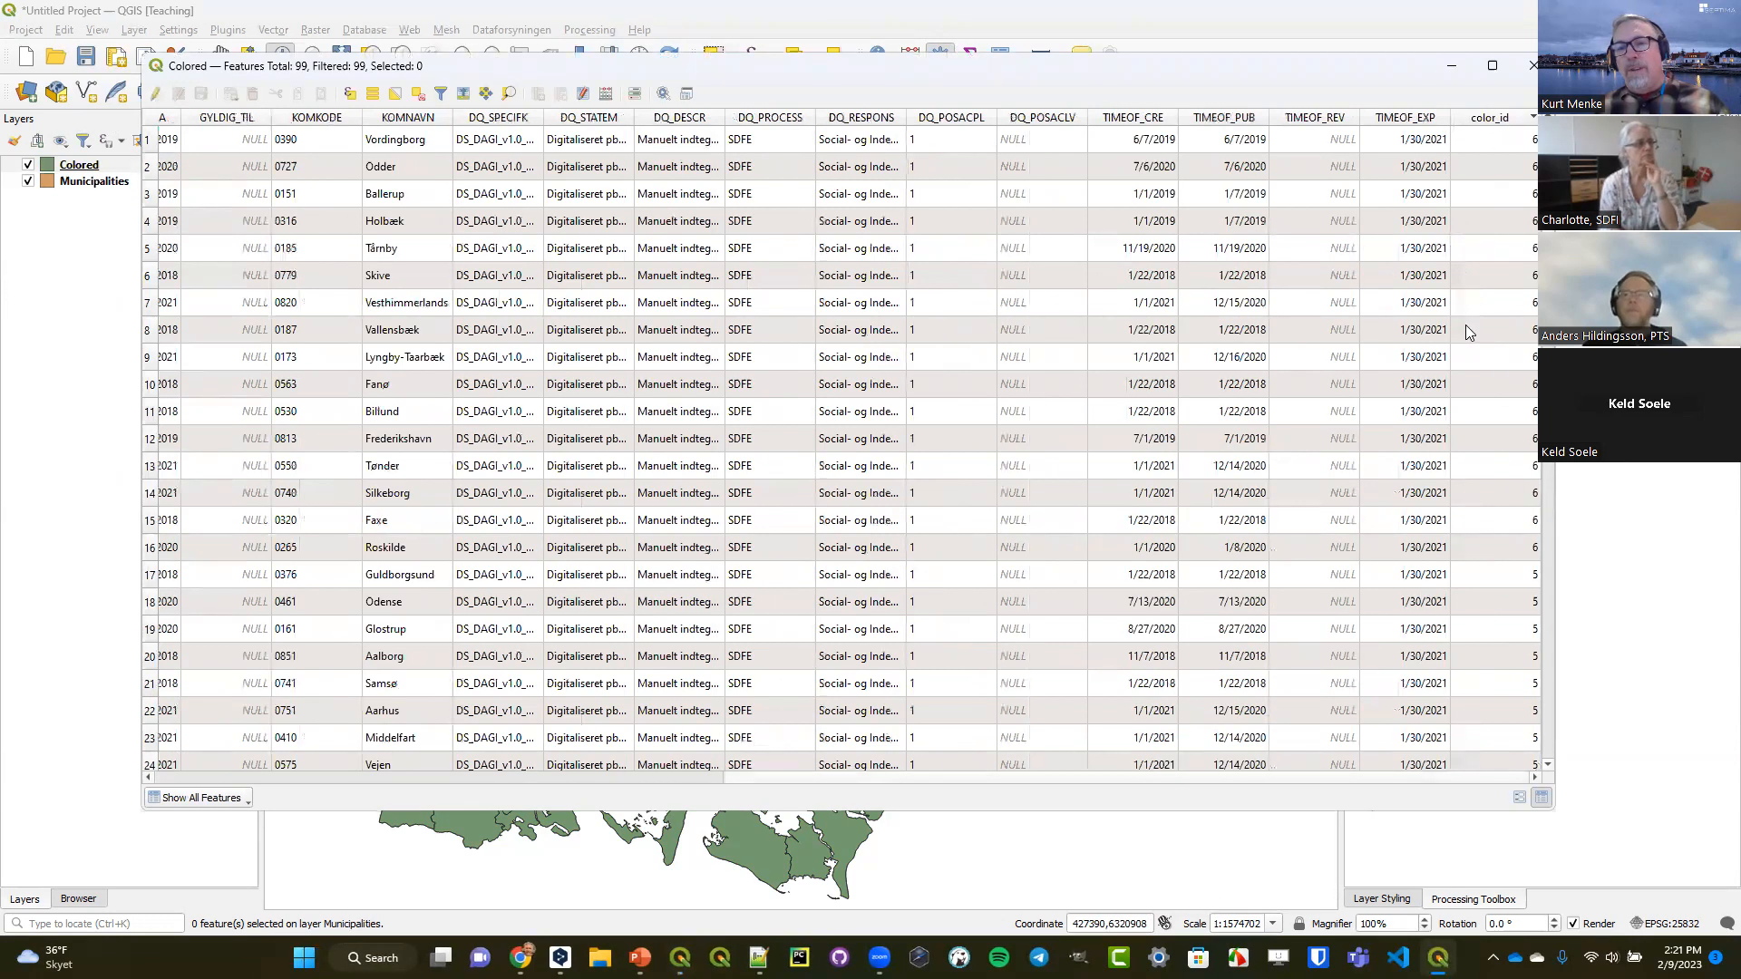
scroll(1512, 287, "down", 1)
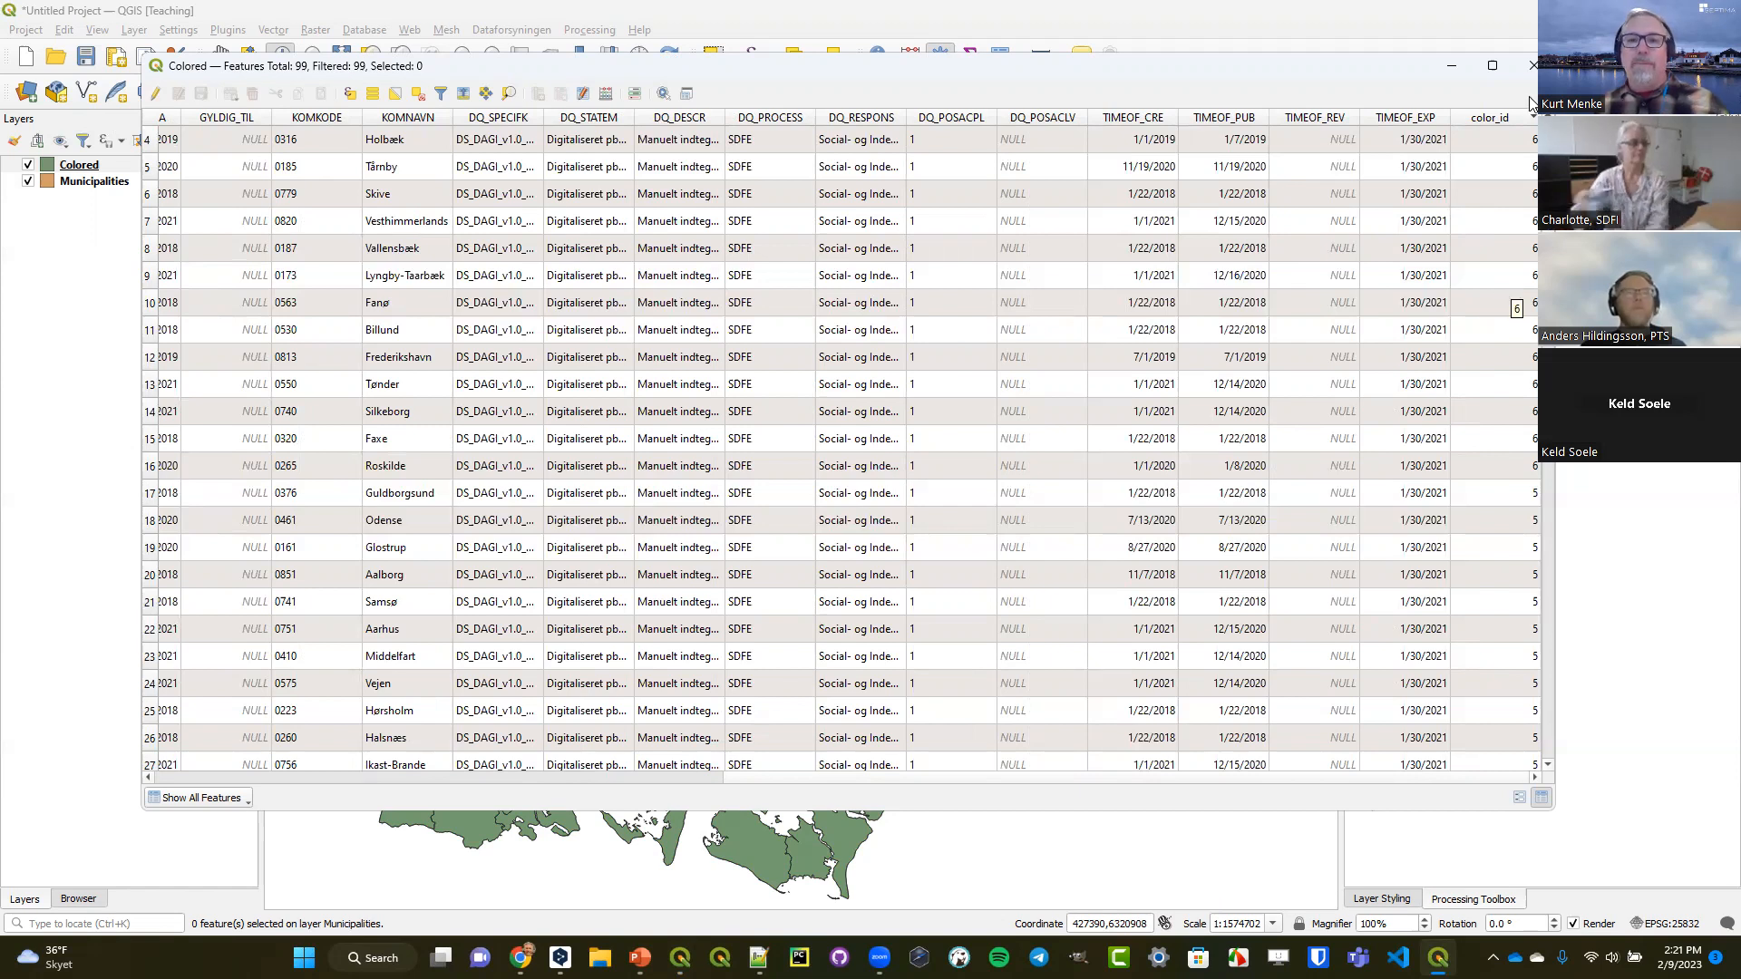
left_click(1527, 65)
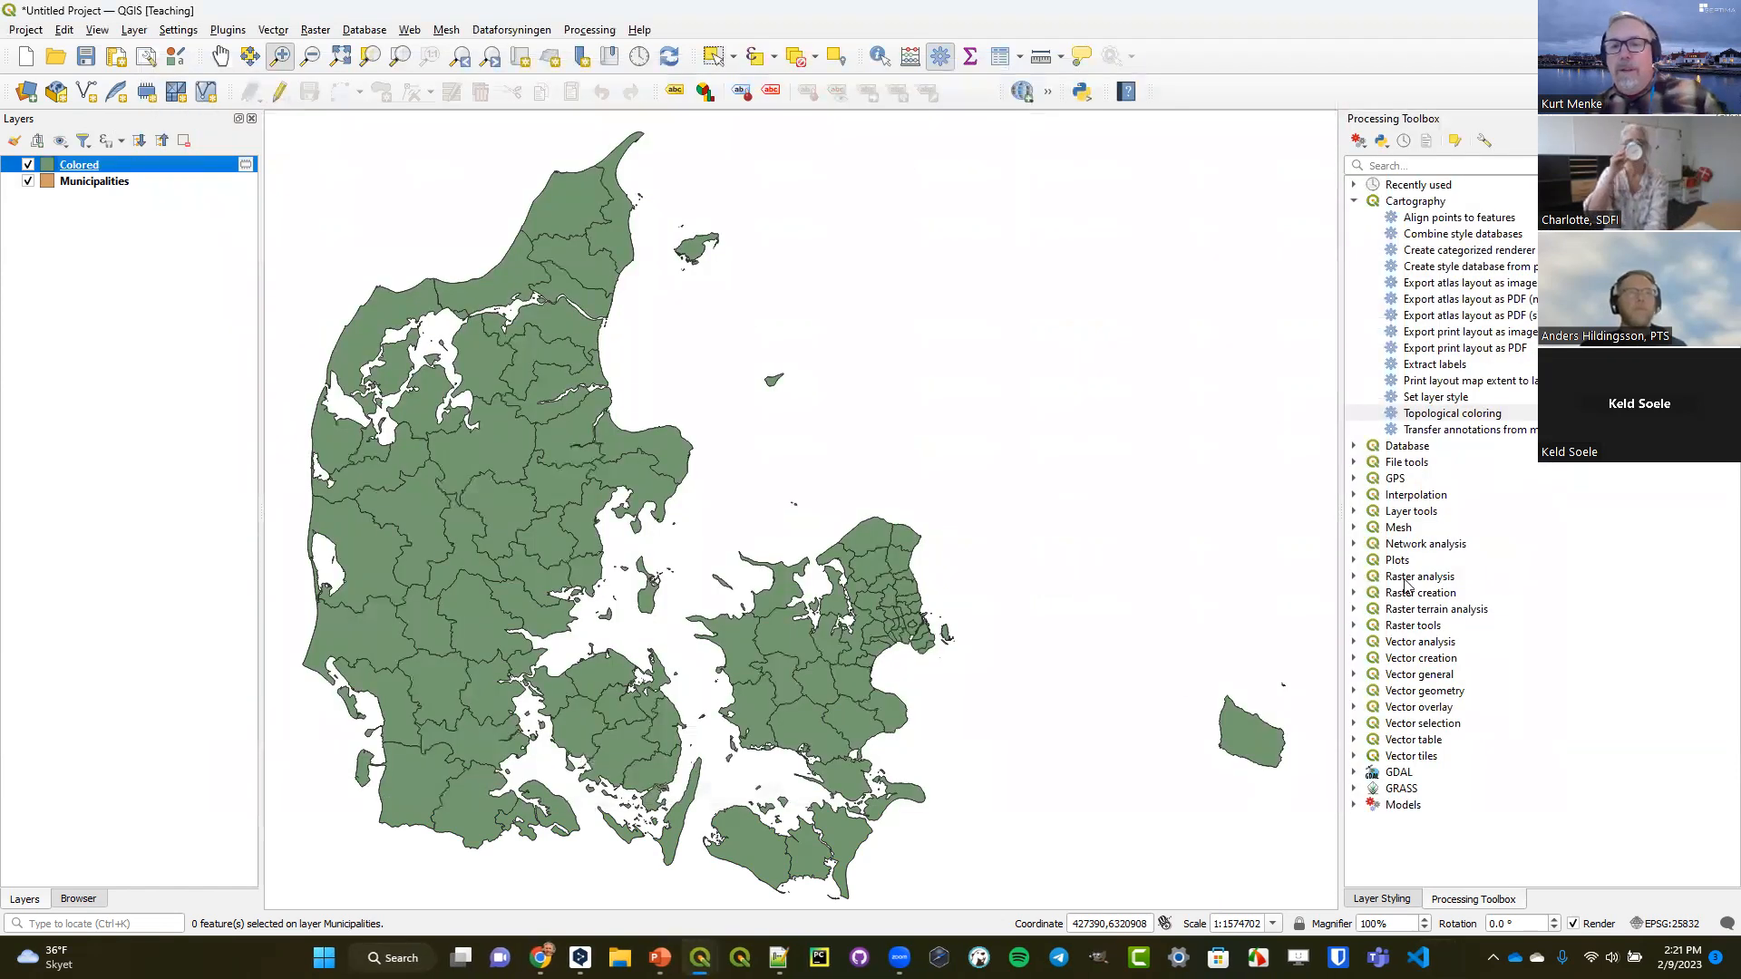
Style the Colored layer as Categorized on the color_id field and classify its values.
left_click(1381, 899)
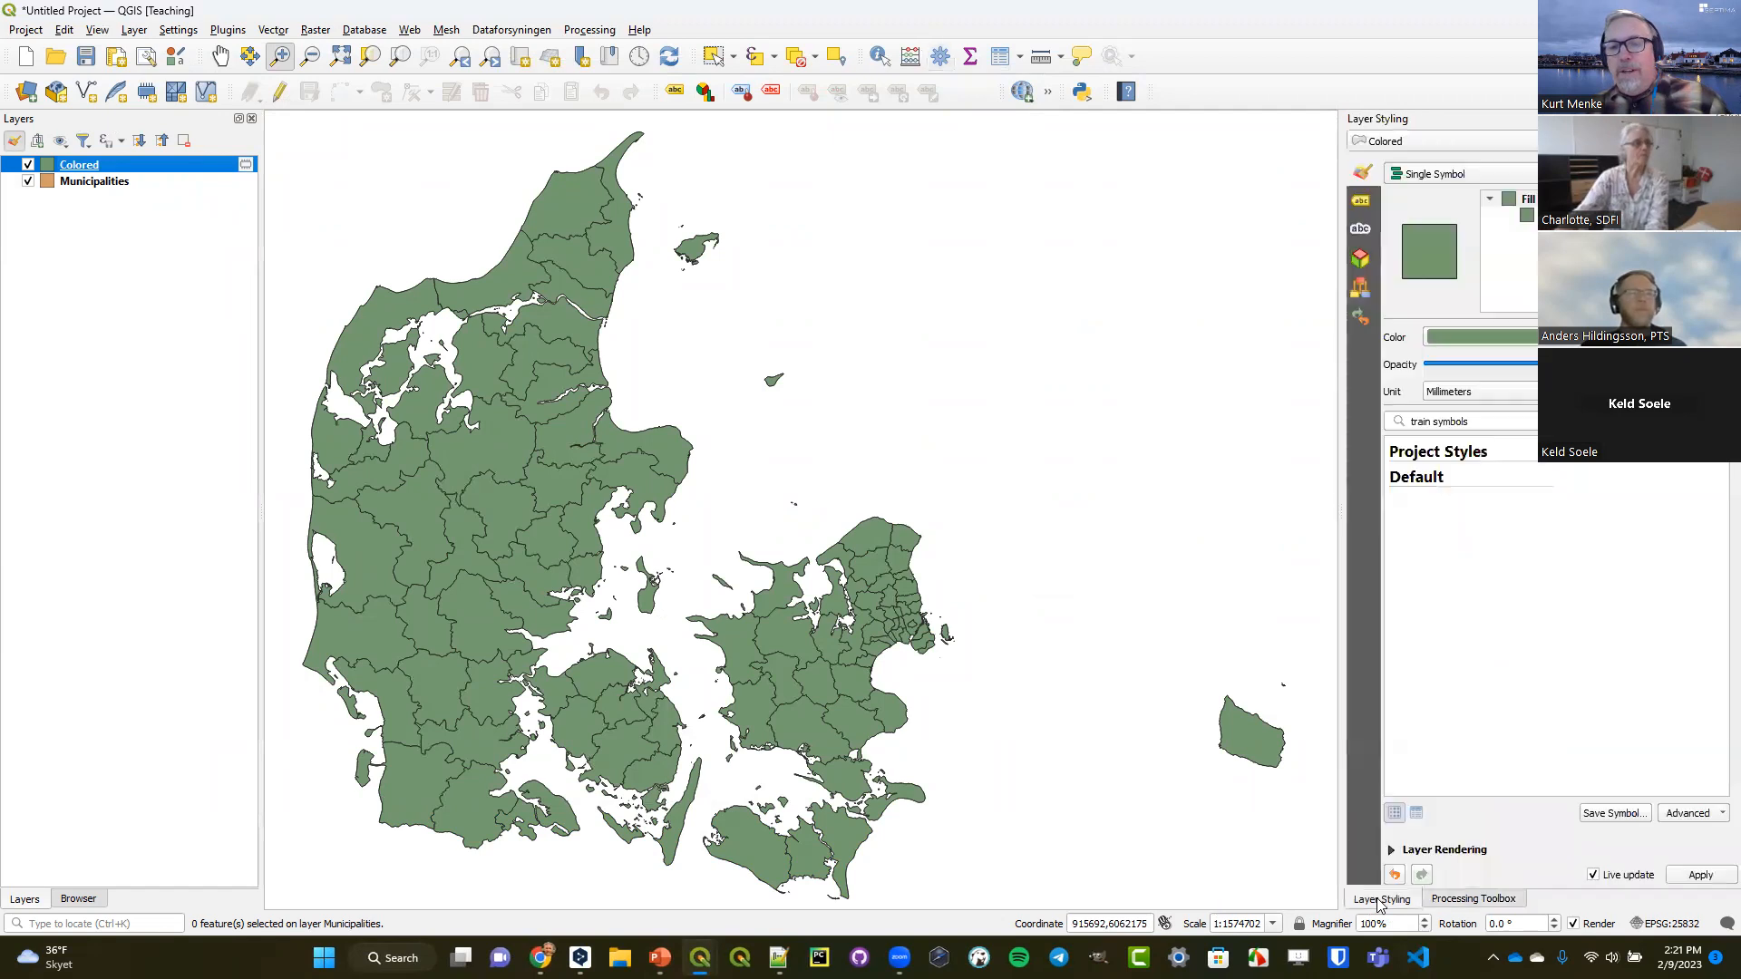
left_click(1422, 177)
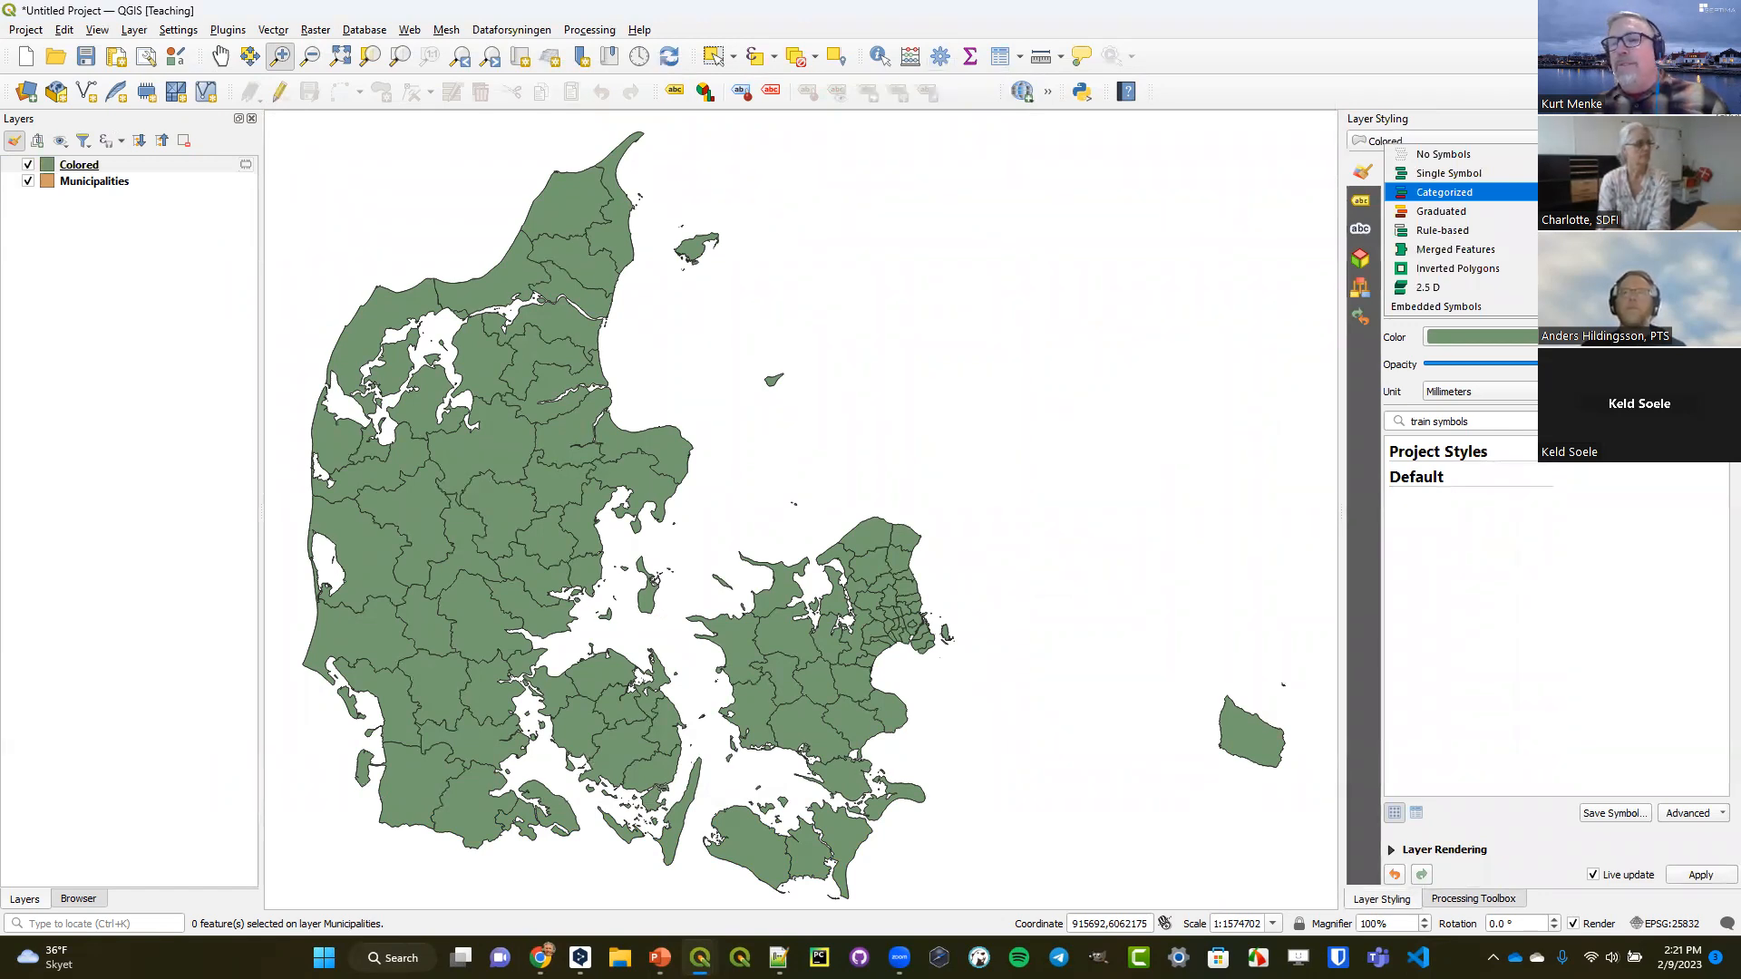
left_click(1444, 192)
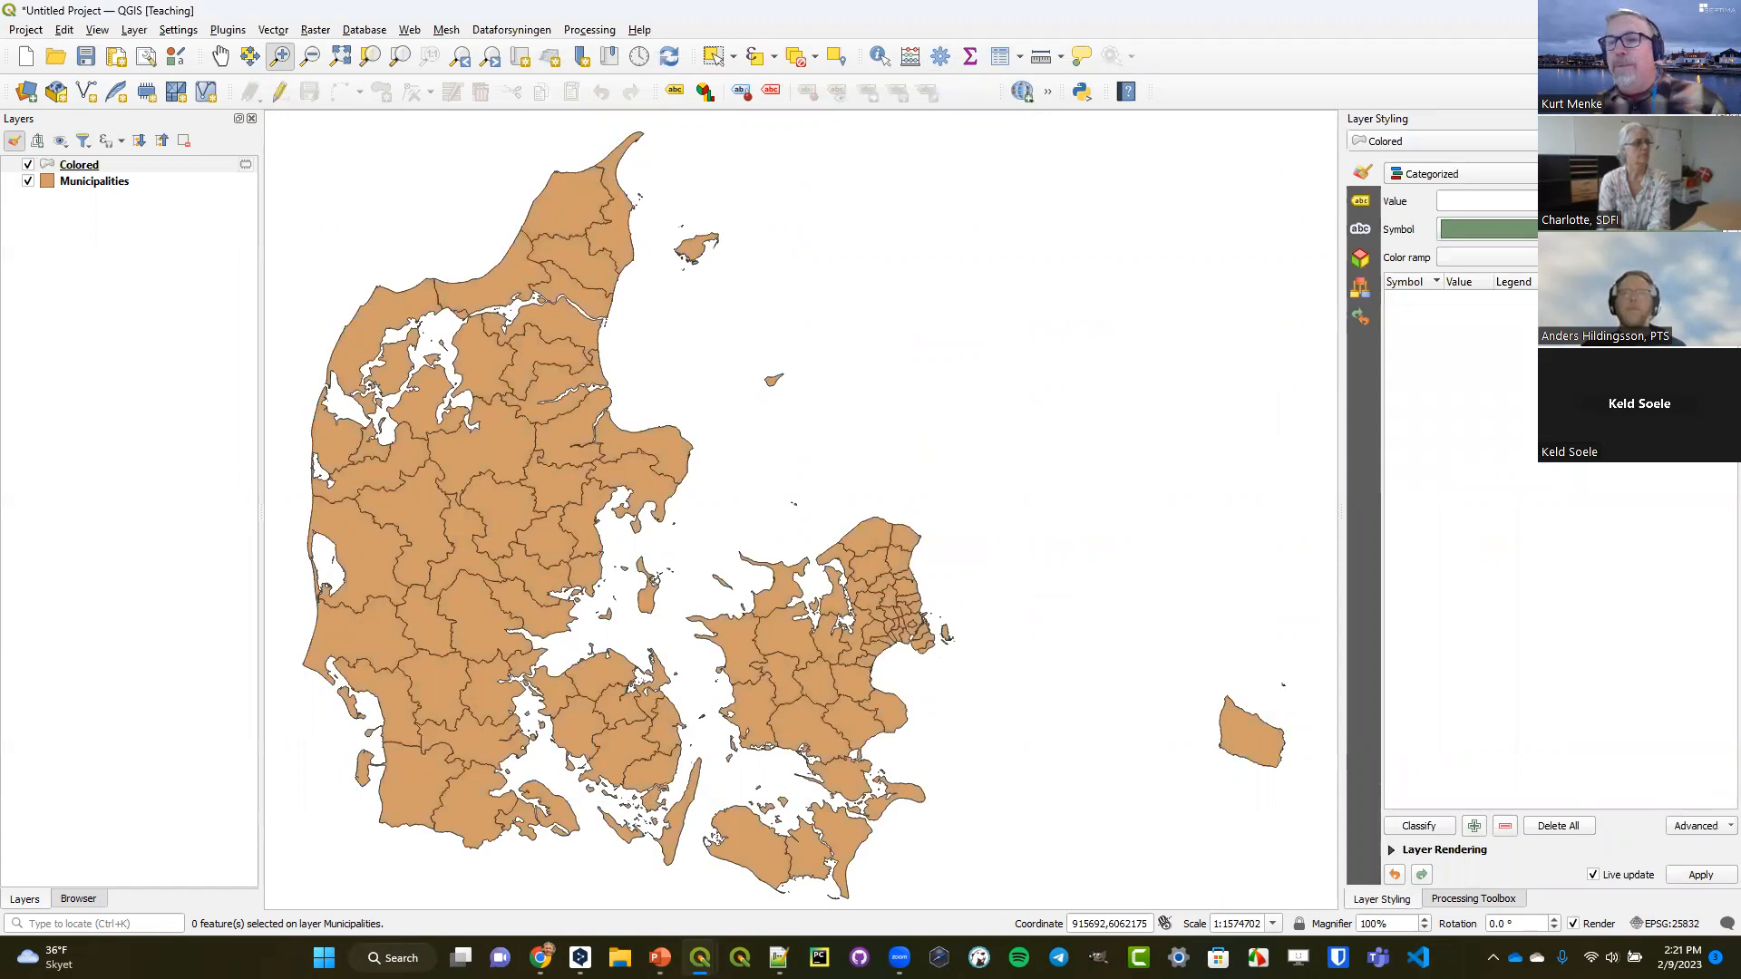
left_click(1487, 201)
scroll(1487, 290, "down", 5)
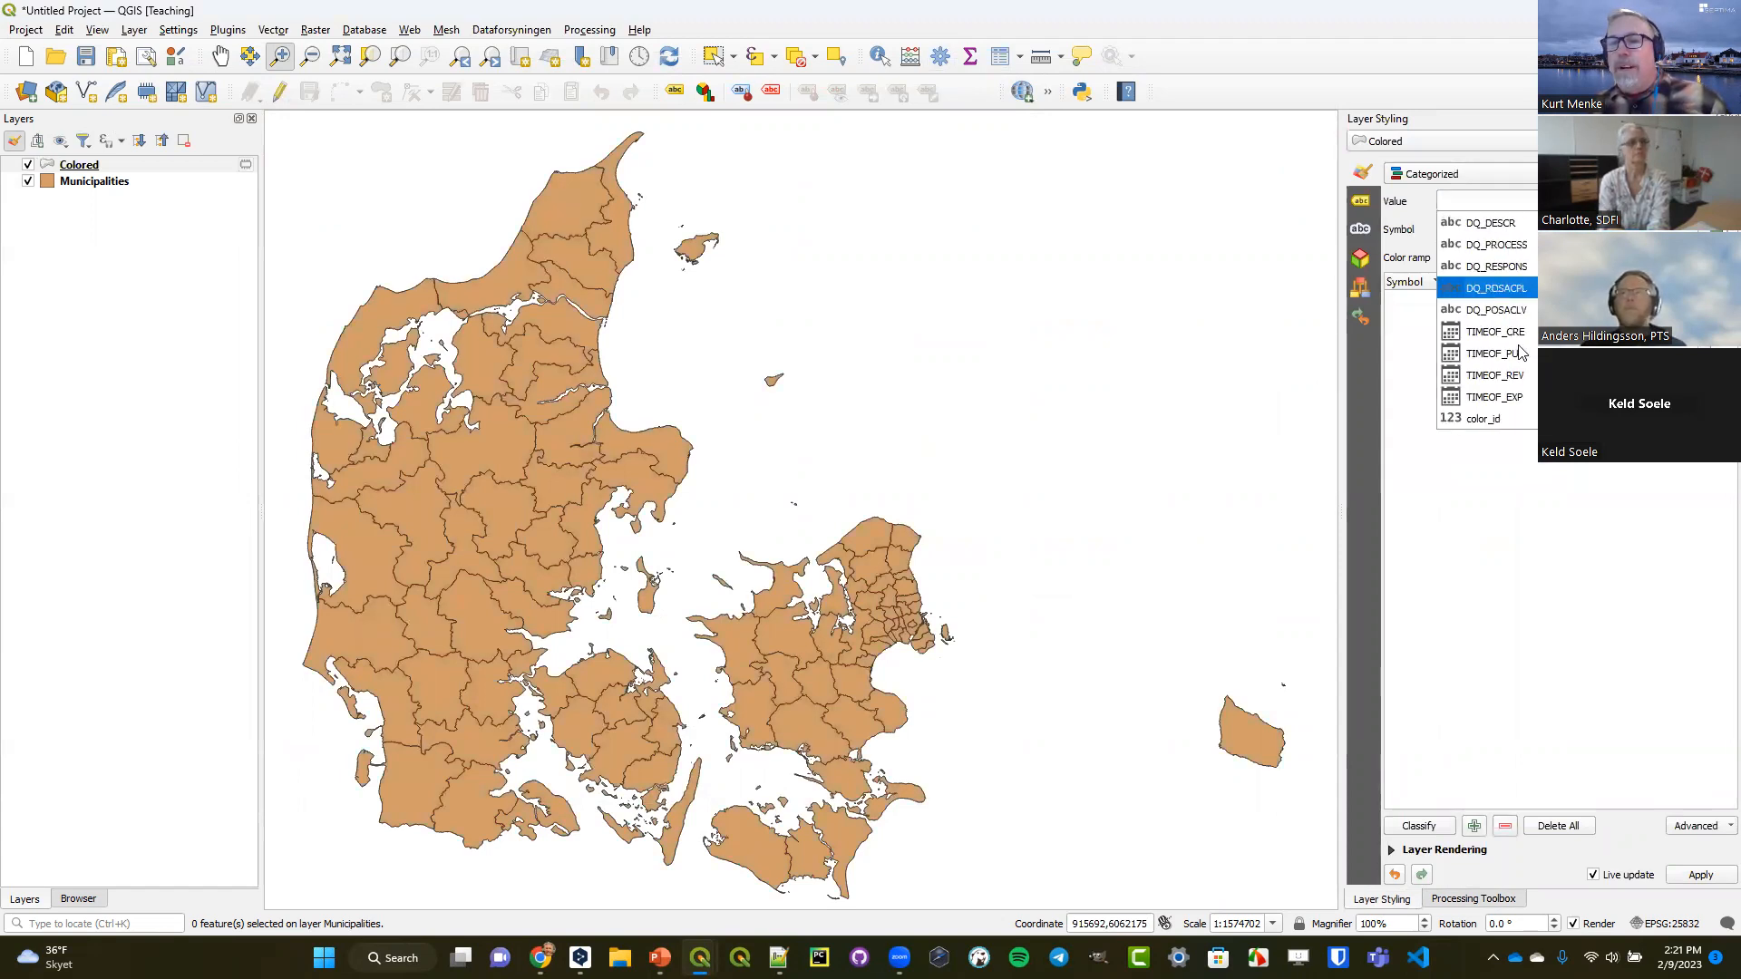
left_click(1487, 419)
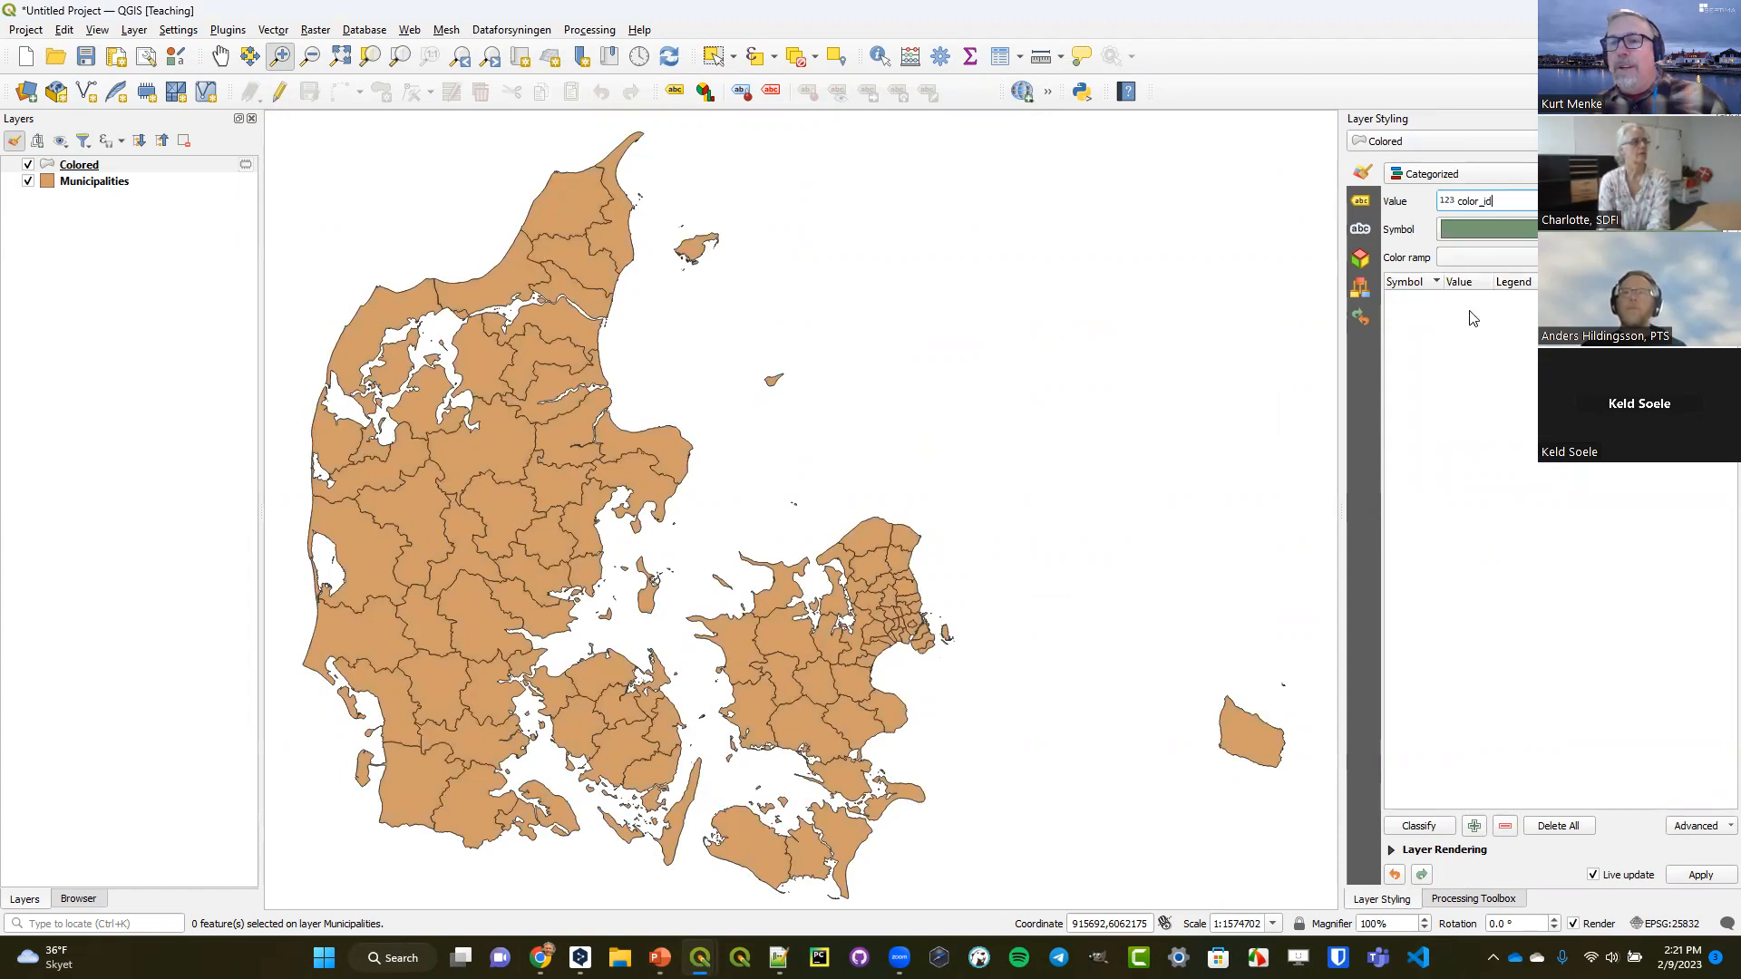
left_click(1413, 825)
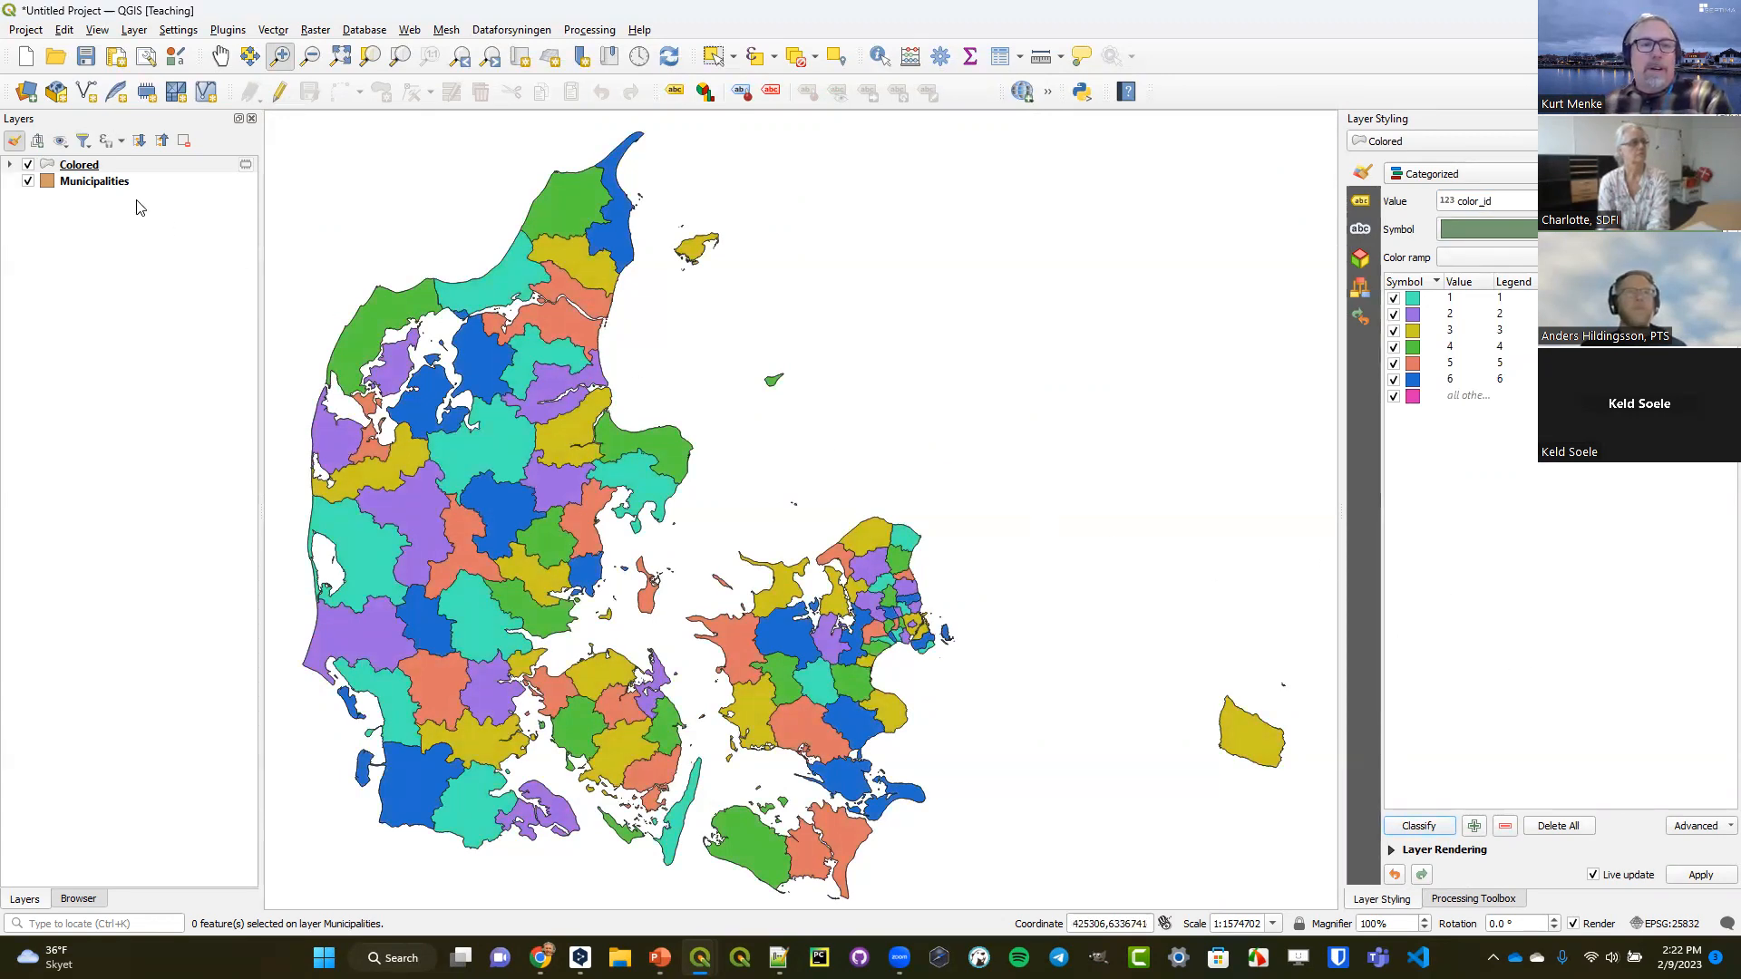
Expand the Colored layer's legend and delete its "all other values" category.
left_click(11, 166)
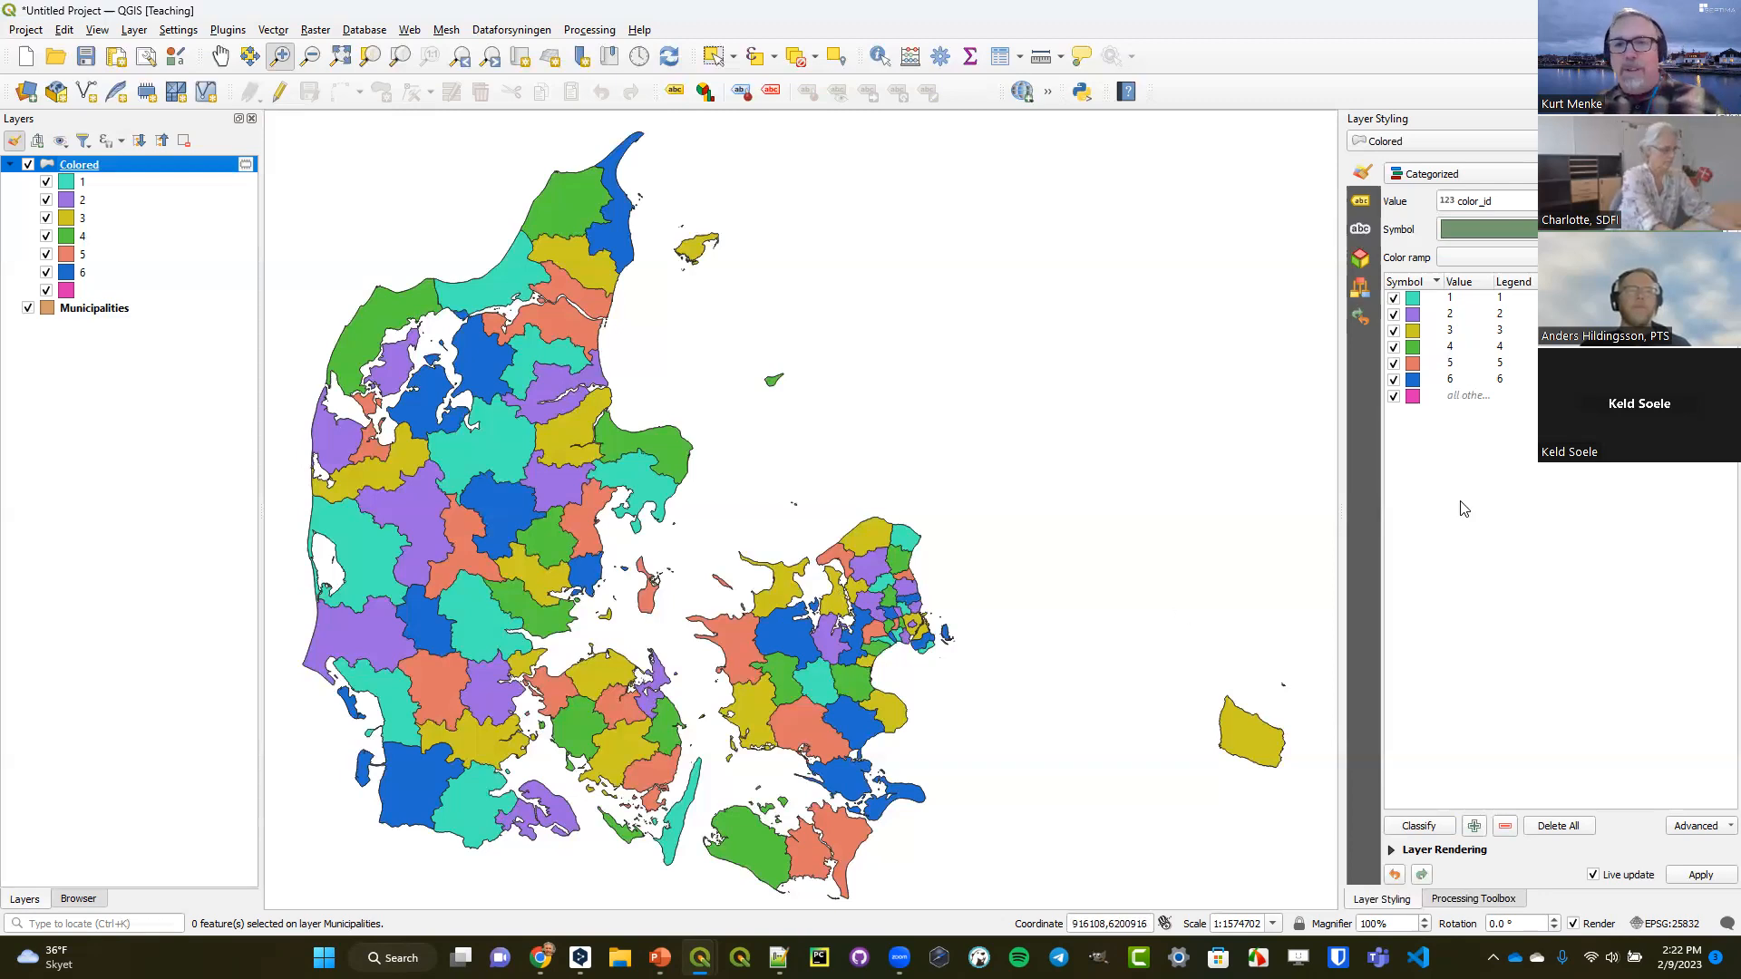
left_click(1451, 399)
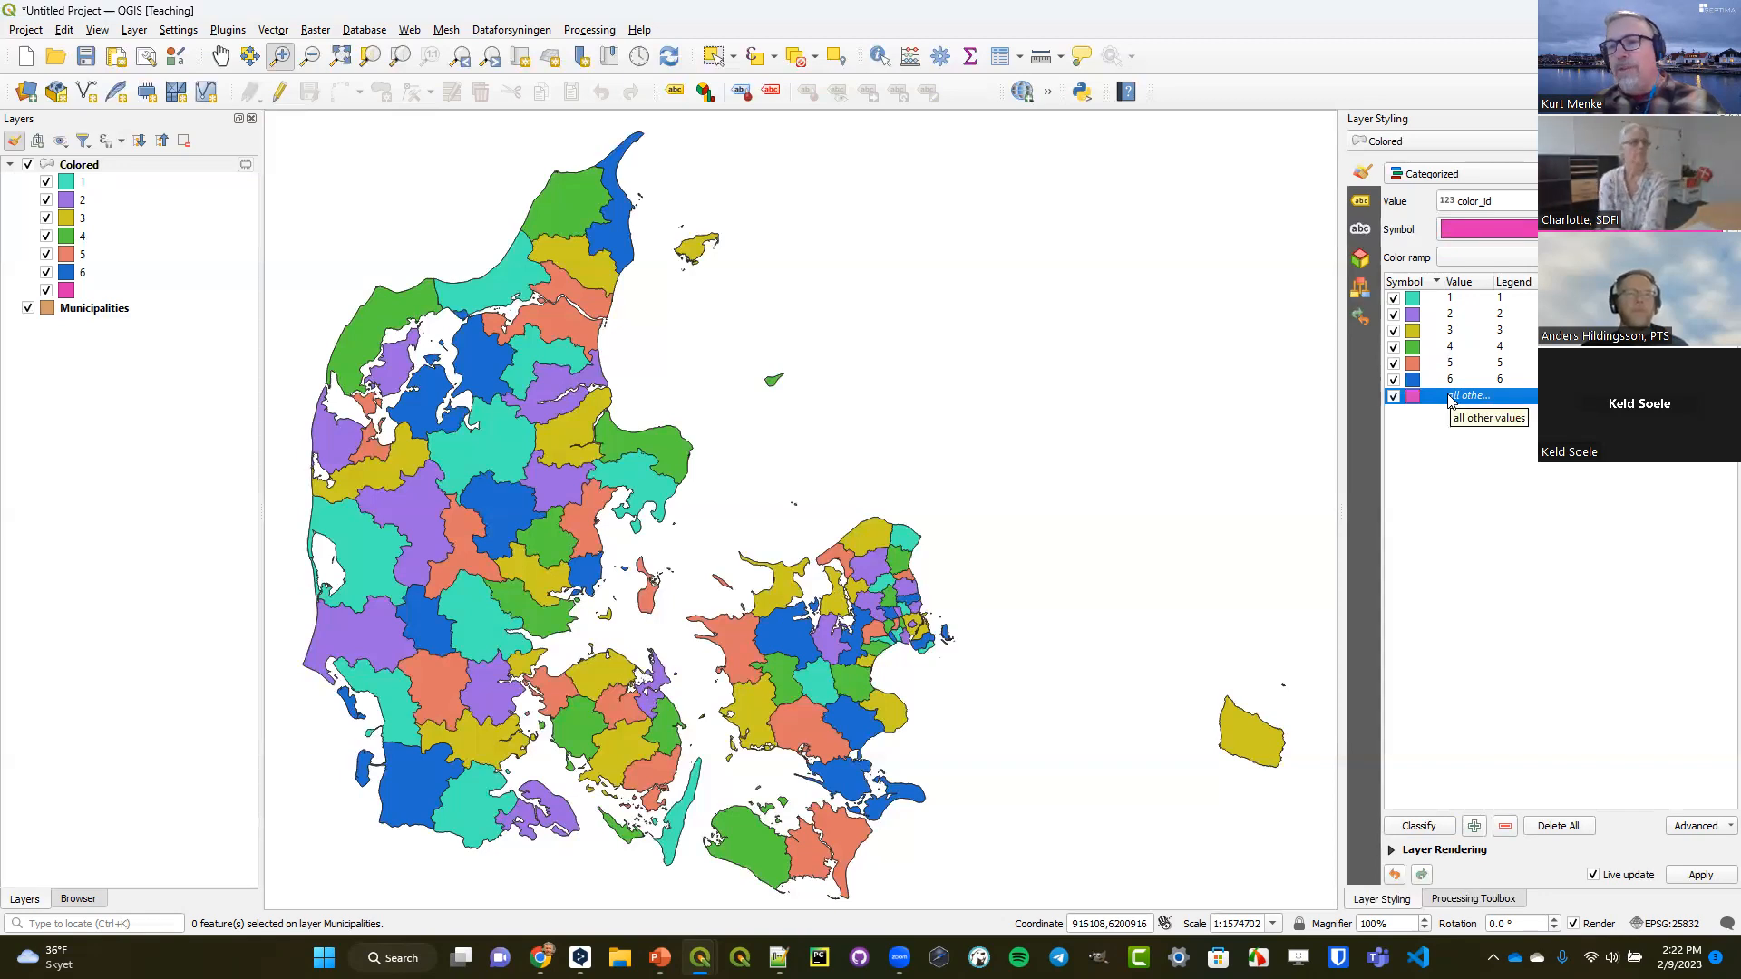
left_click(1505, 828)
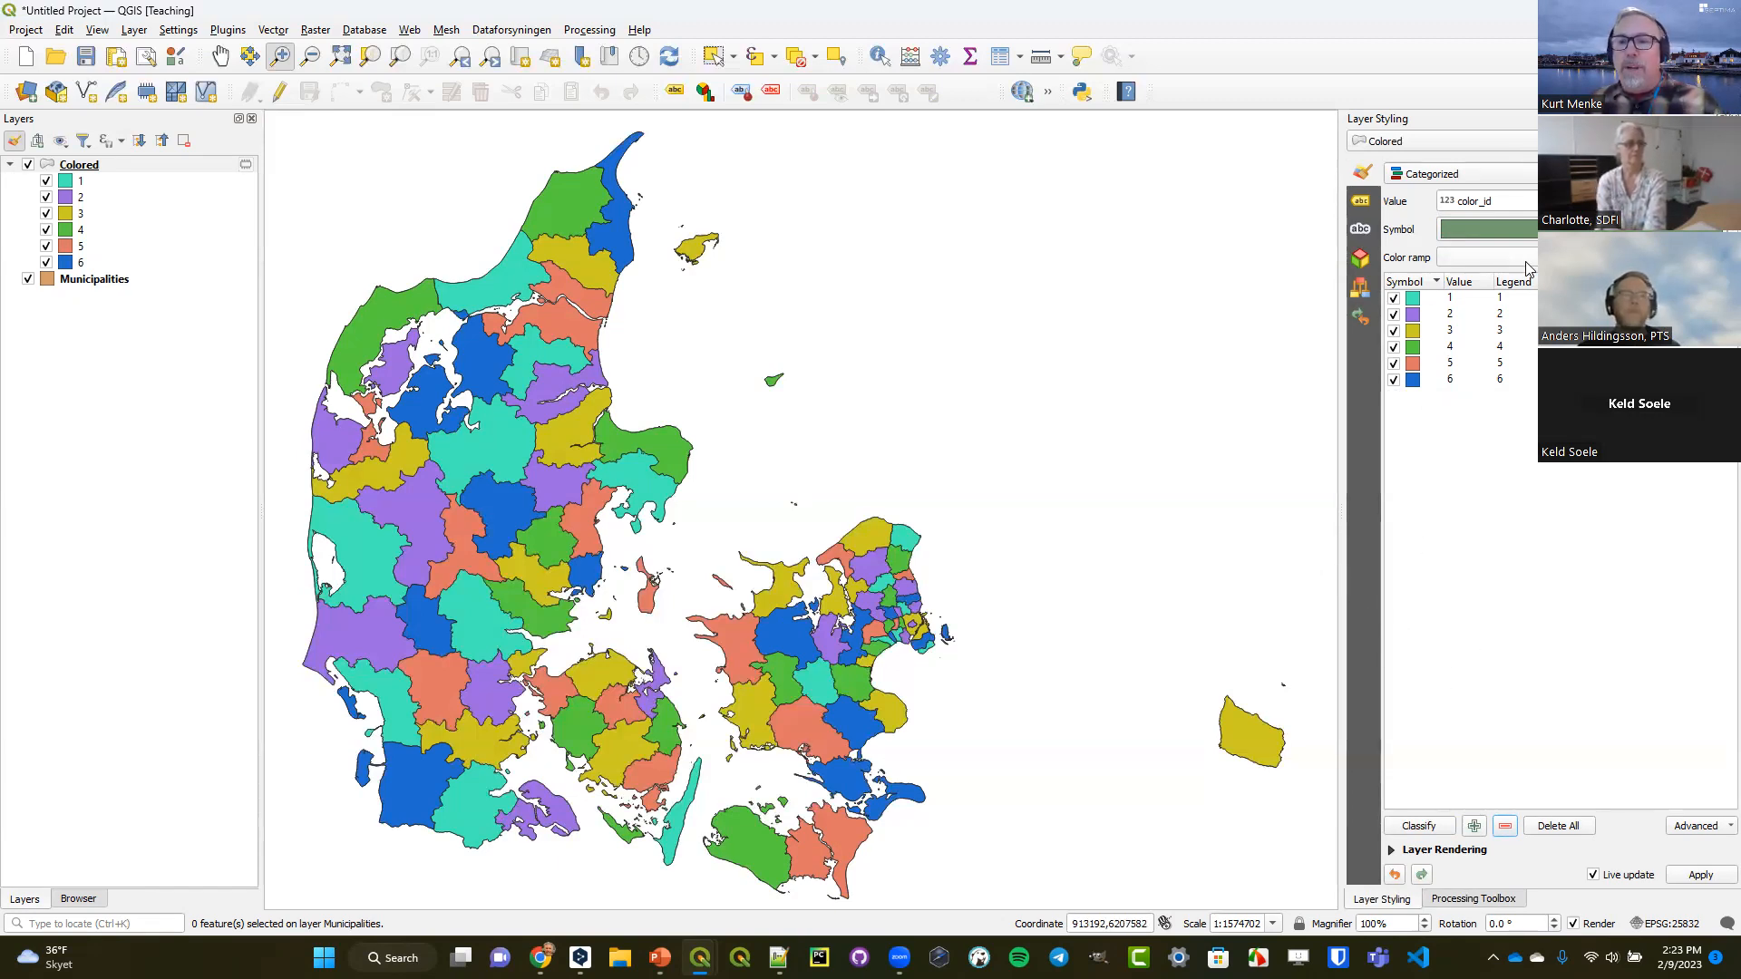
Shuffle the random colors of the Colored layer's categories three times to get a different color combination.
left_click(1729, 258)
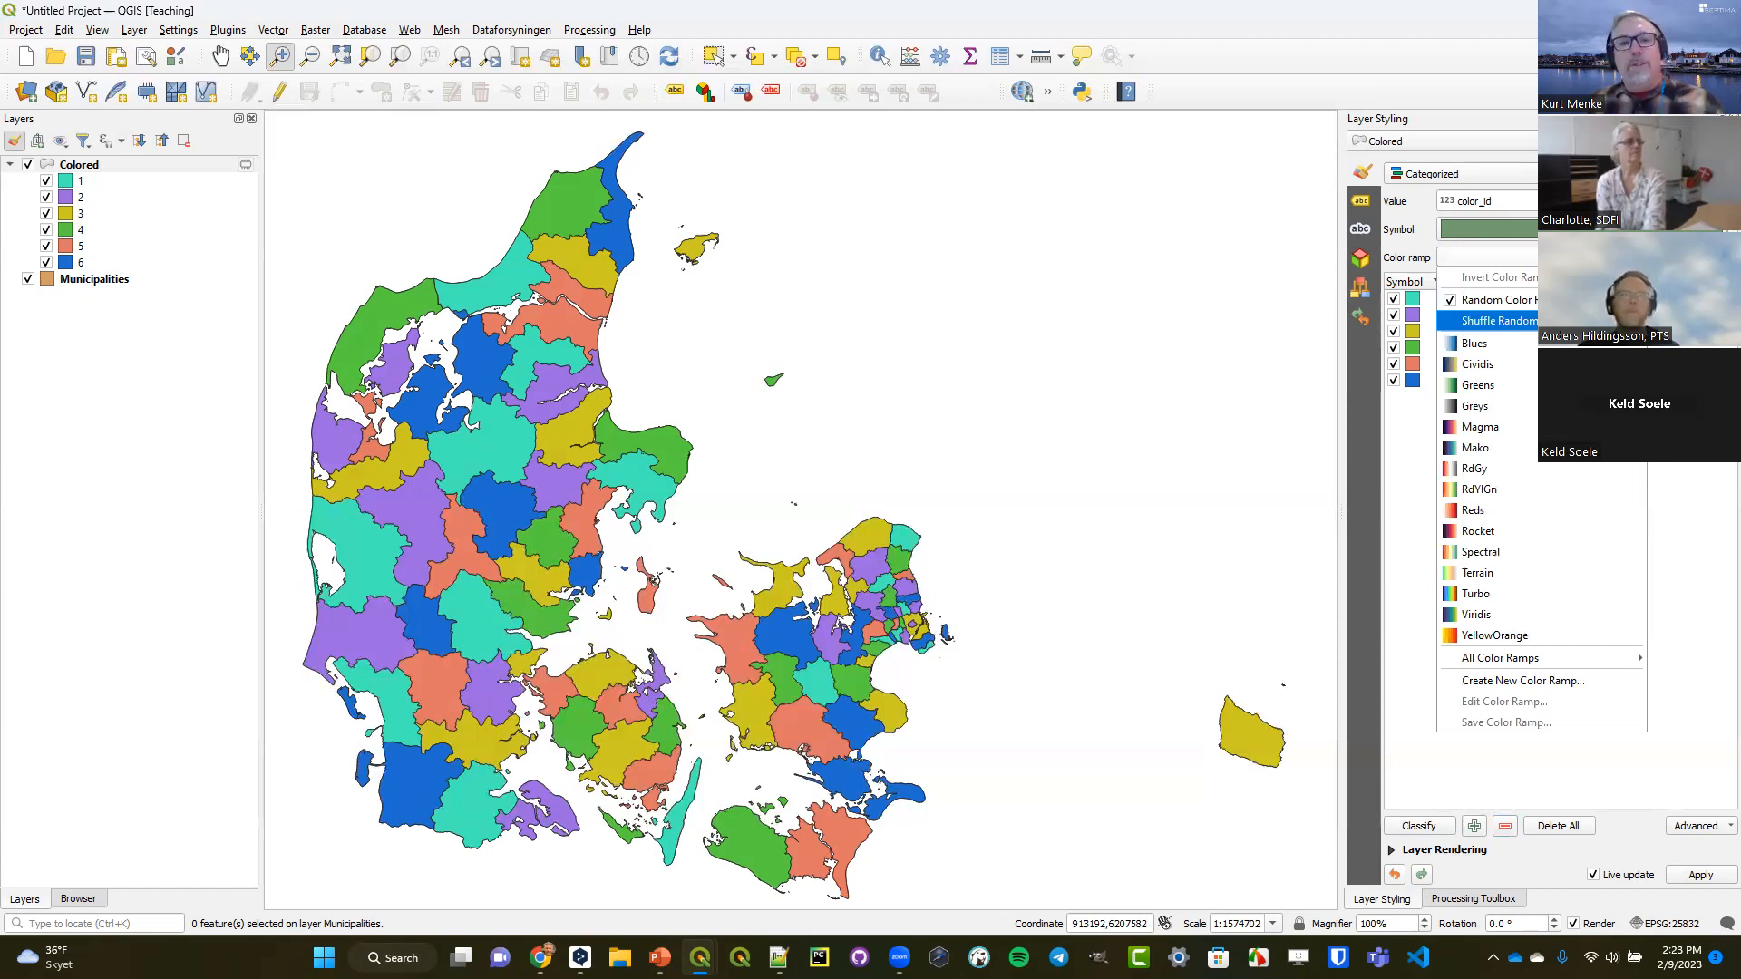
left_click(1578, 321)
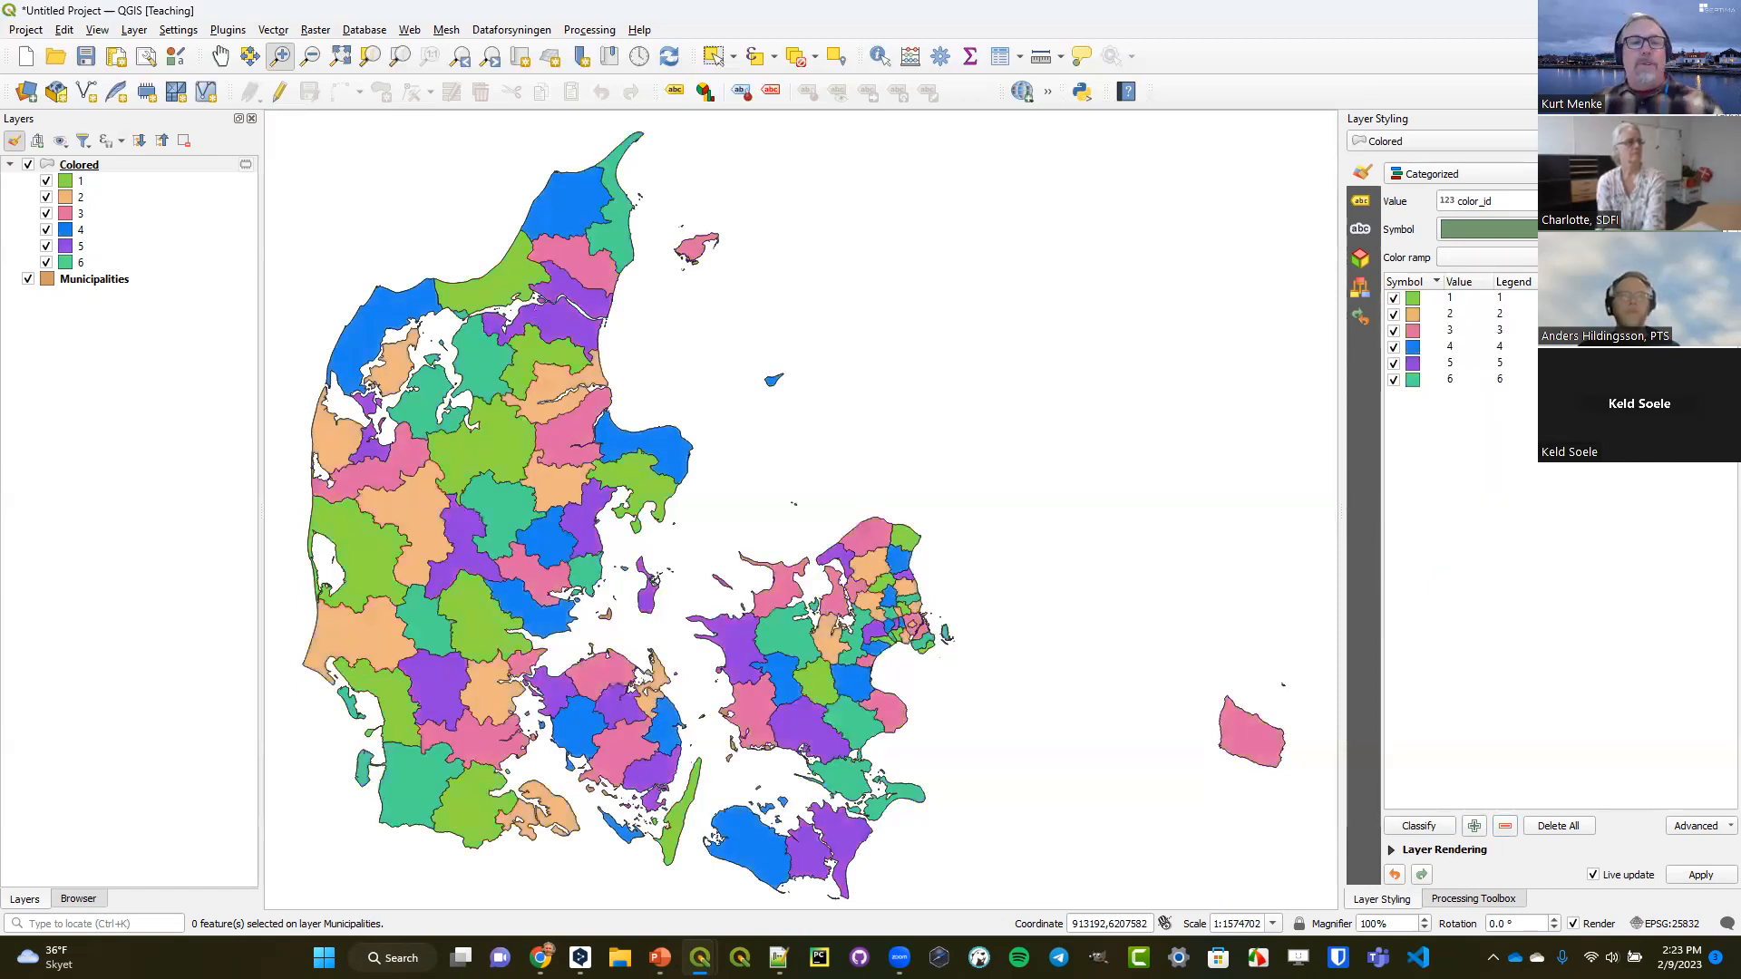
left_click(1577, 257)
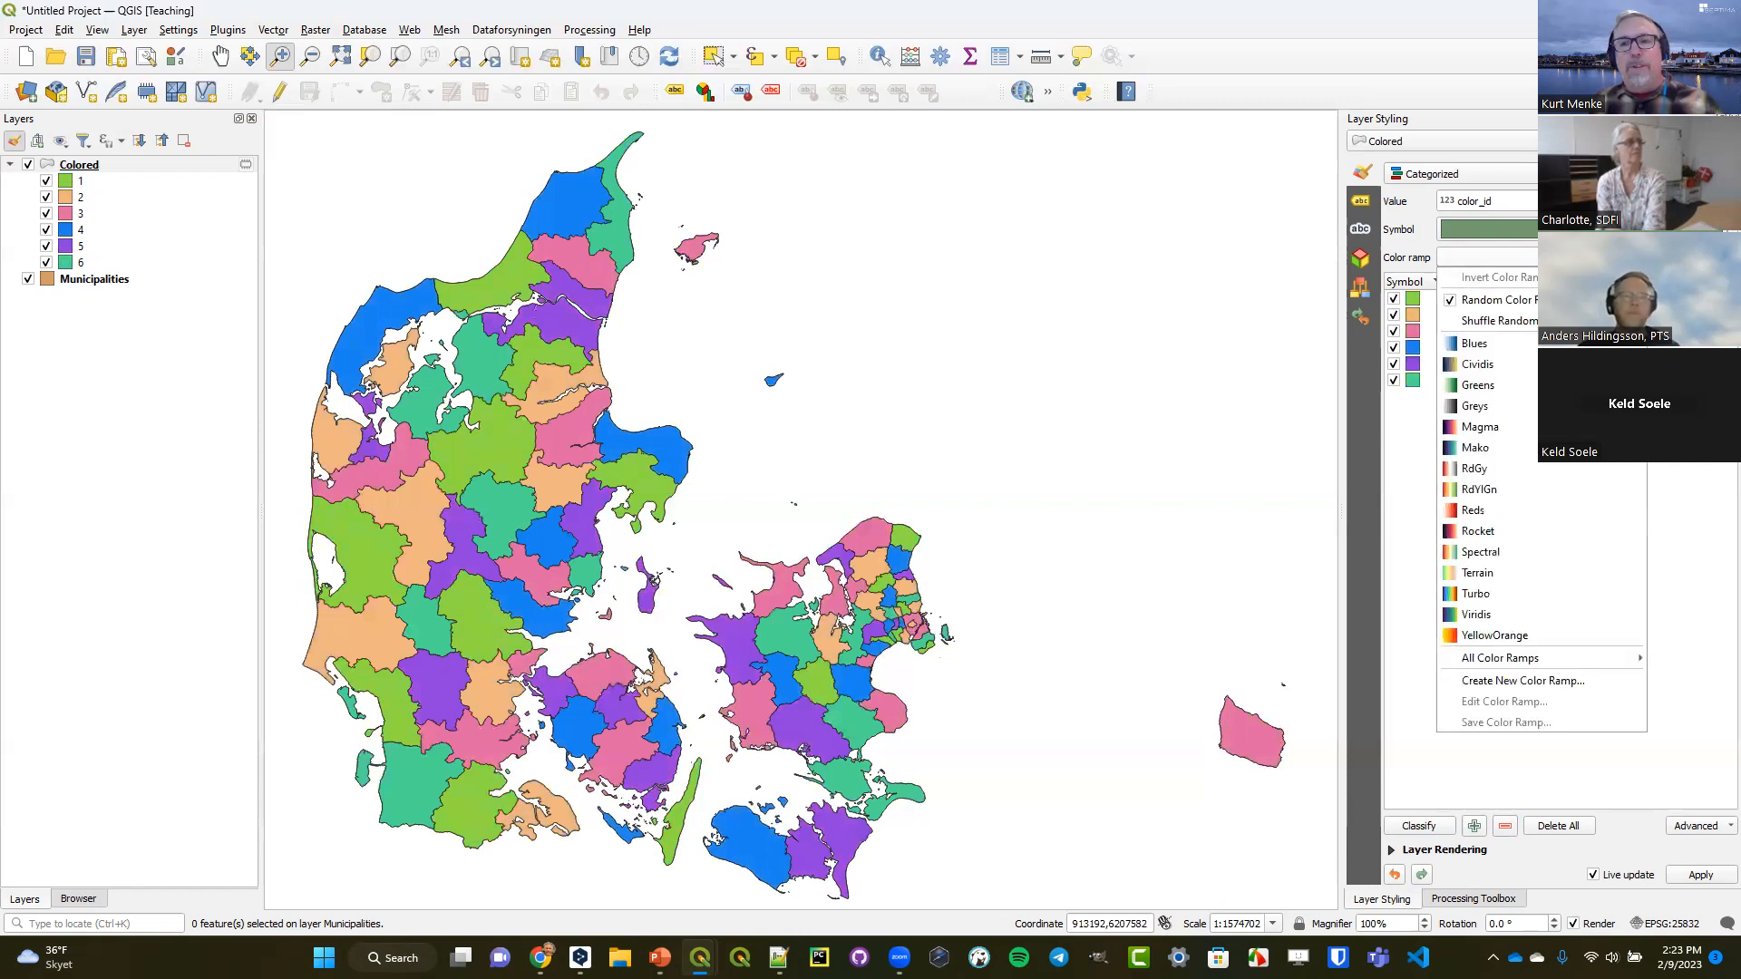
left_click(1578, 321)
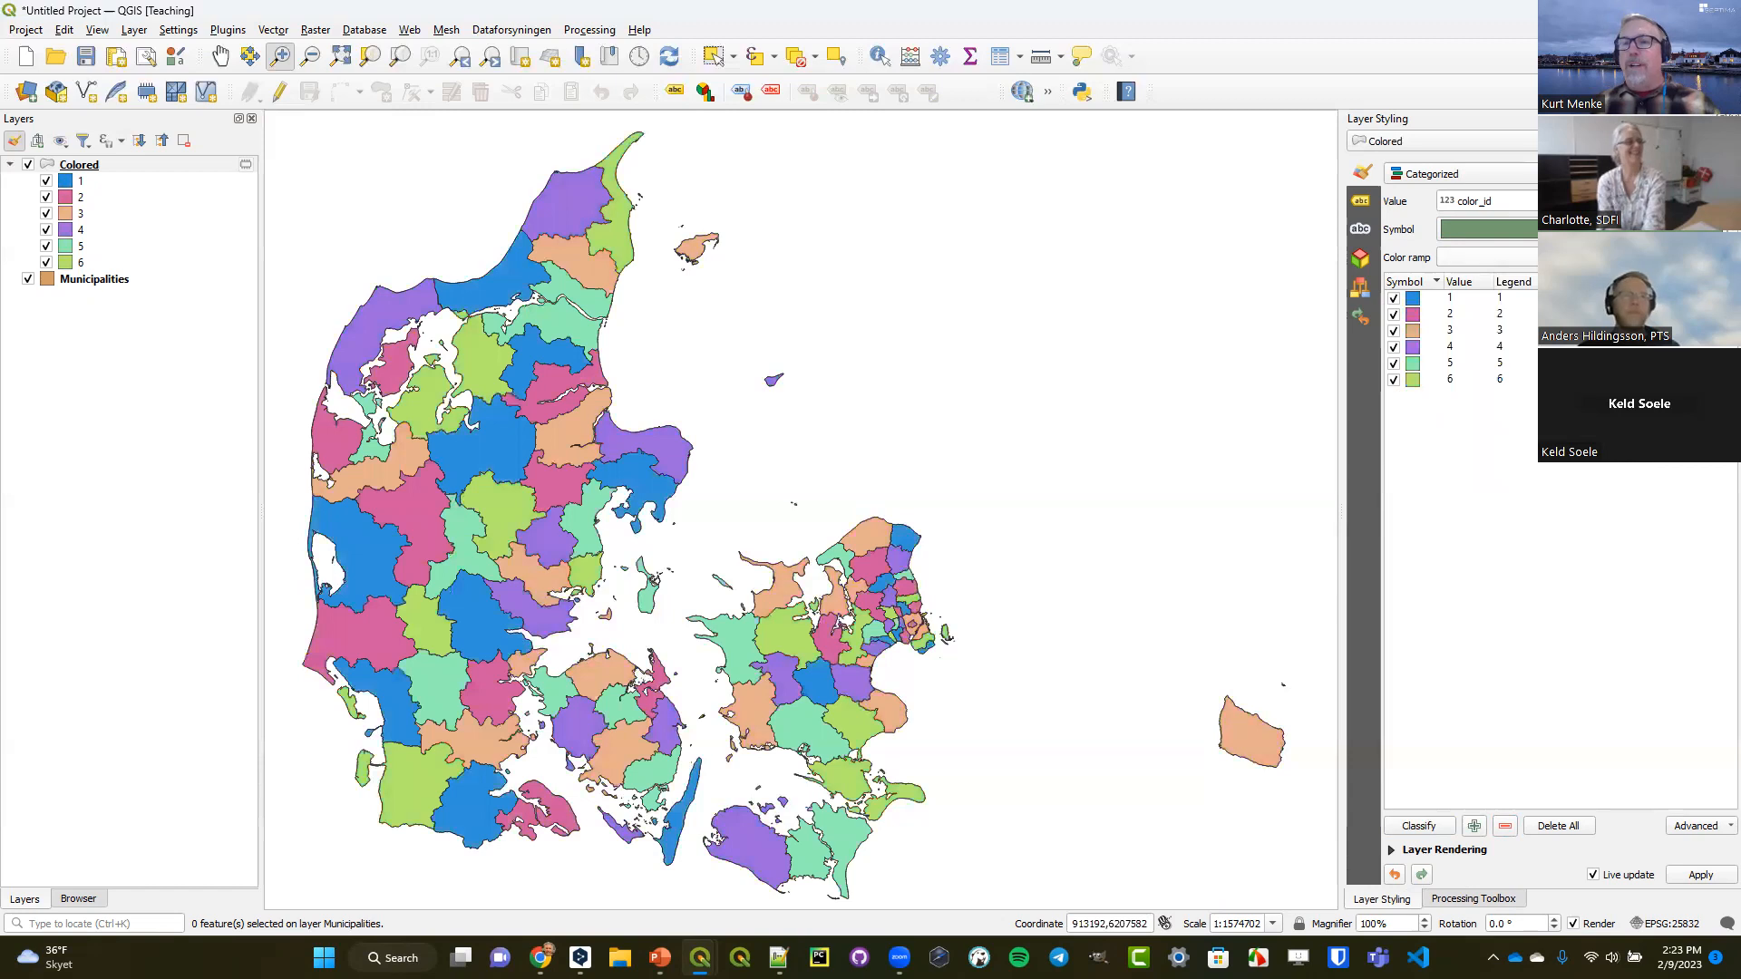
left_click(1577, 258)
left_click(1578, 321)
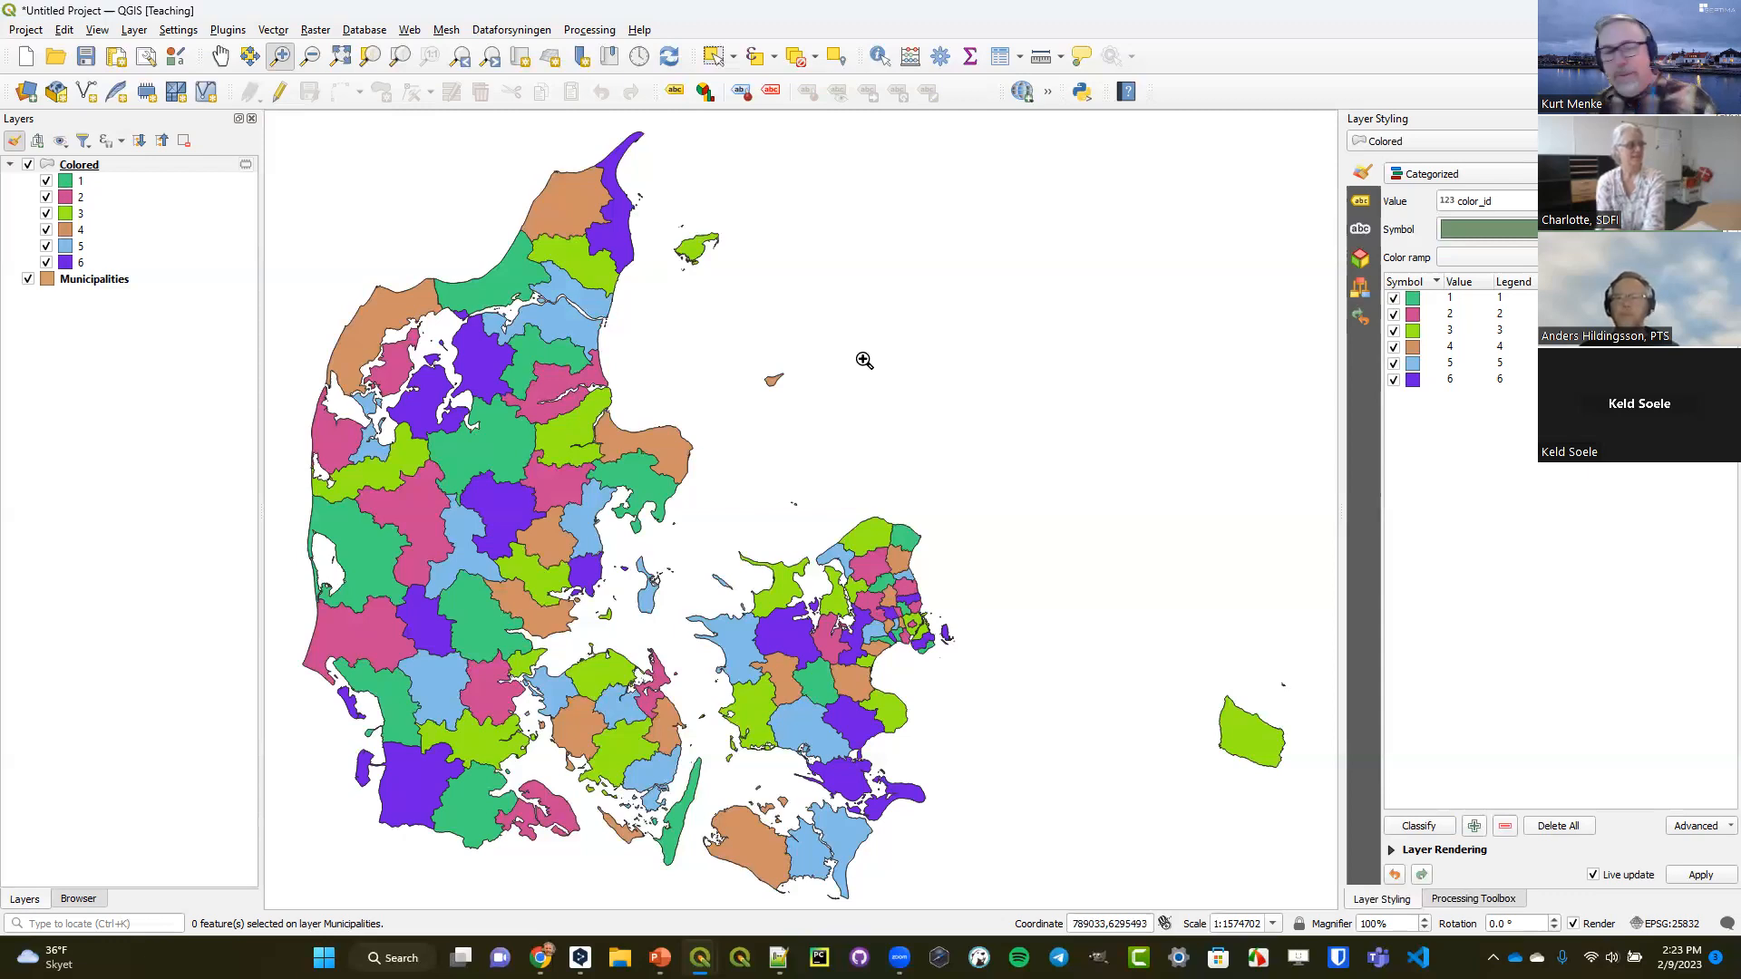
Duplicate the Colored layer and place the copy above the original in the layer order.
right_click(88, 168)
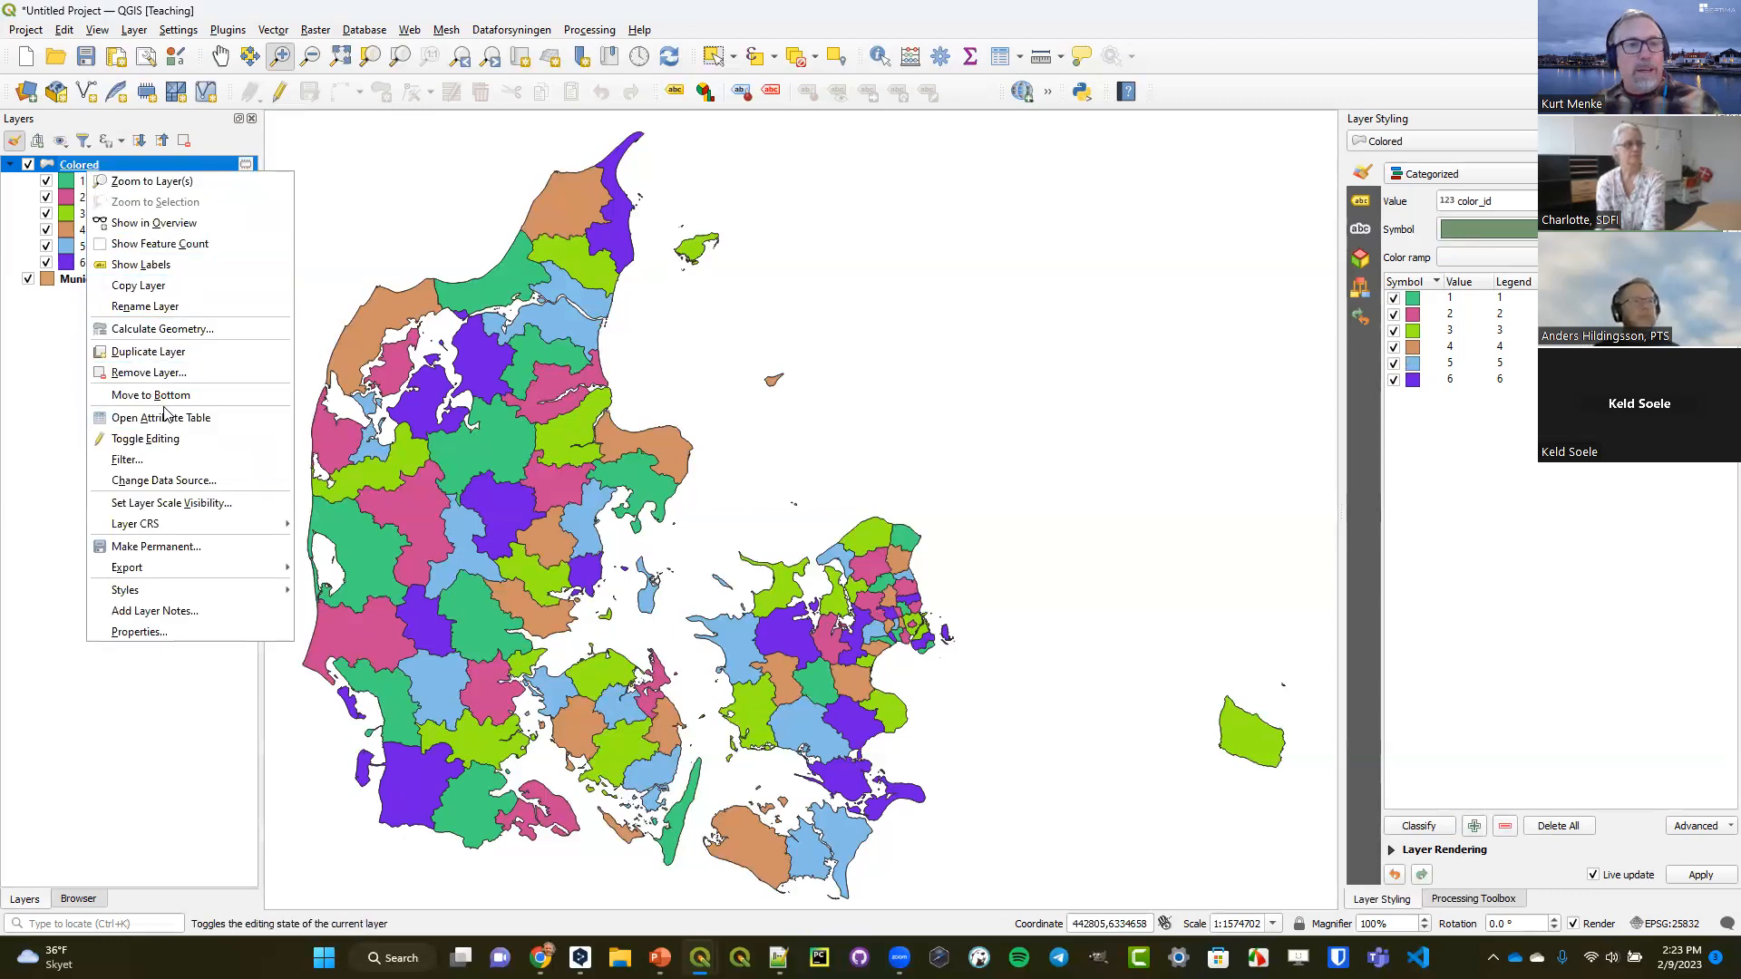
left_click(166, 358)
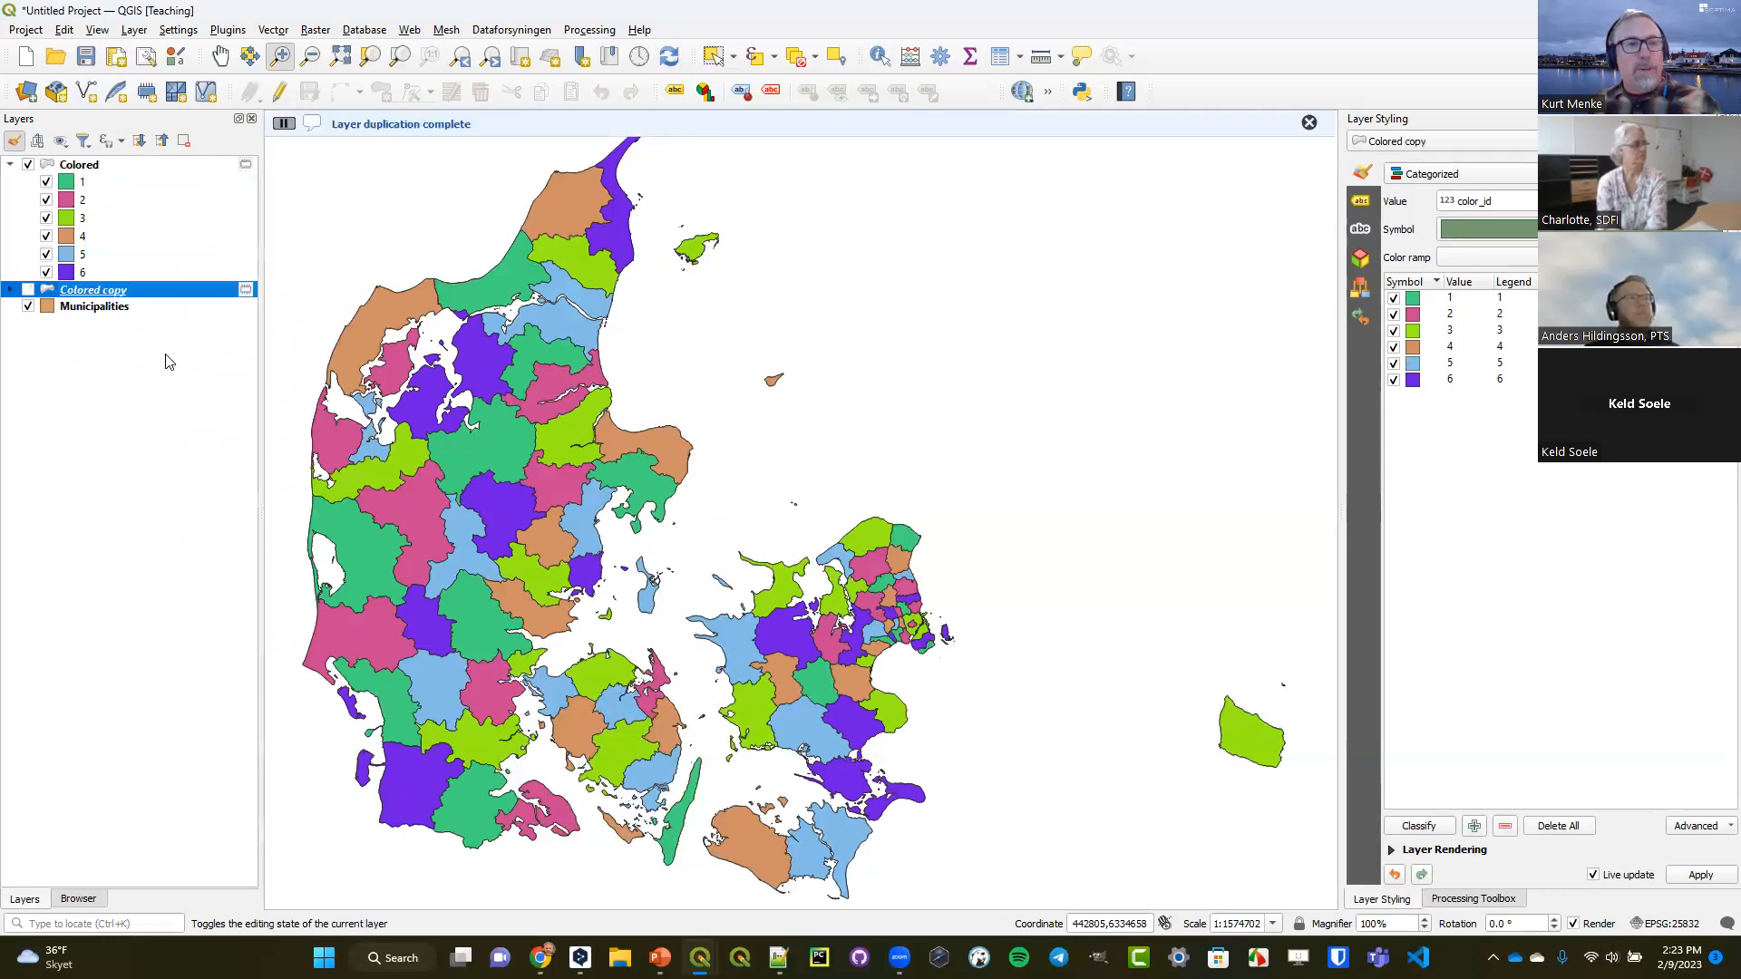
left_click_drag(111, 286, 142, 166)
Hide the Colored and Municipalities layers and show Colored copy with its legend expanded.
left_click(28, 180)
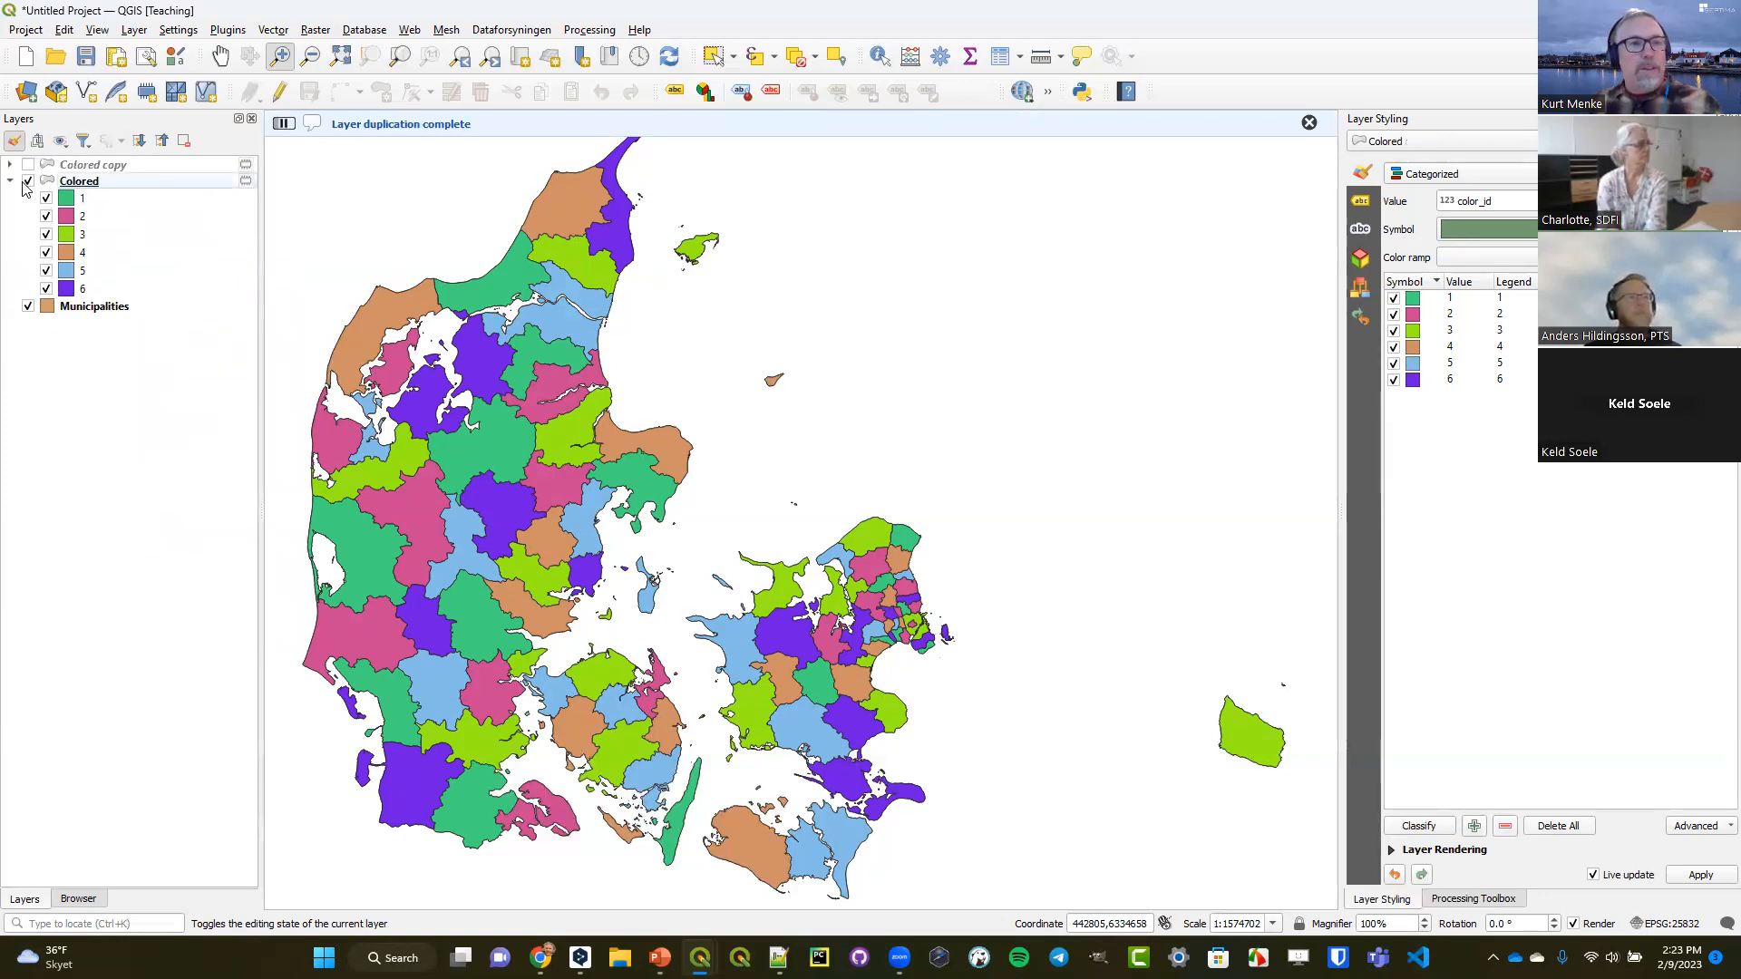
left_click(11, 164)
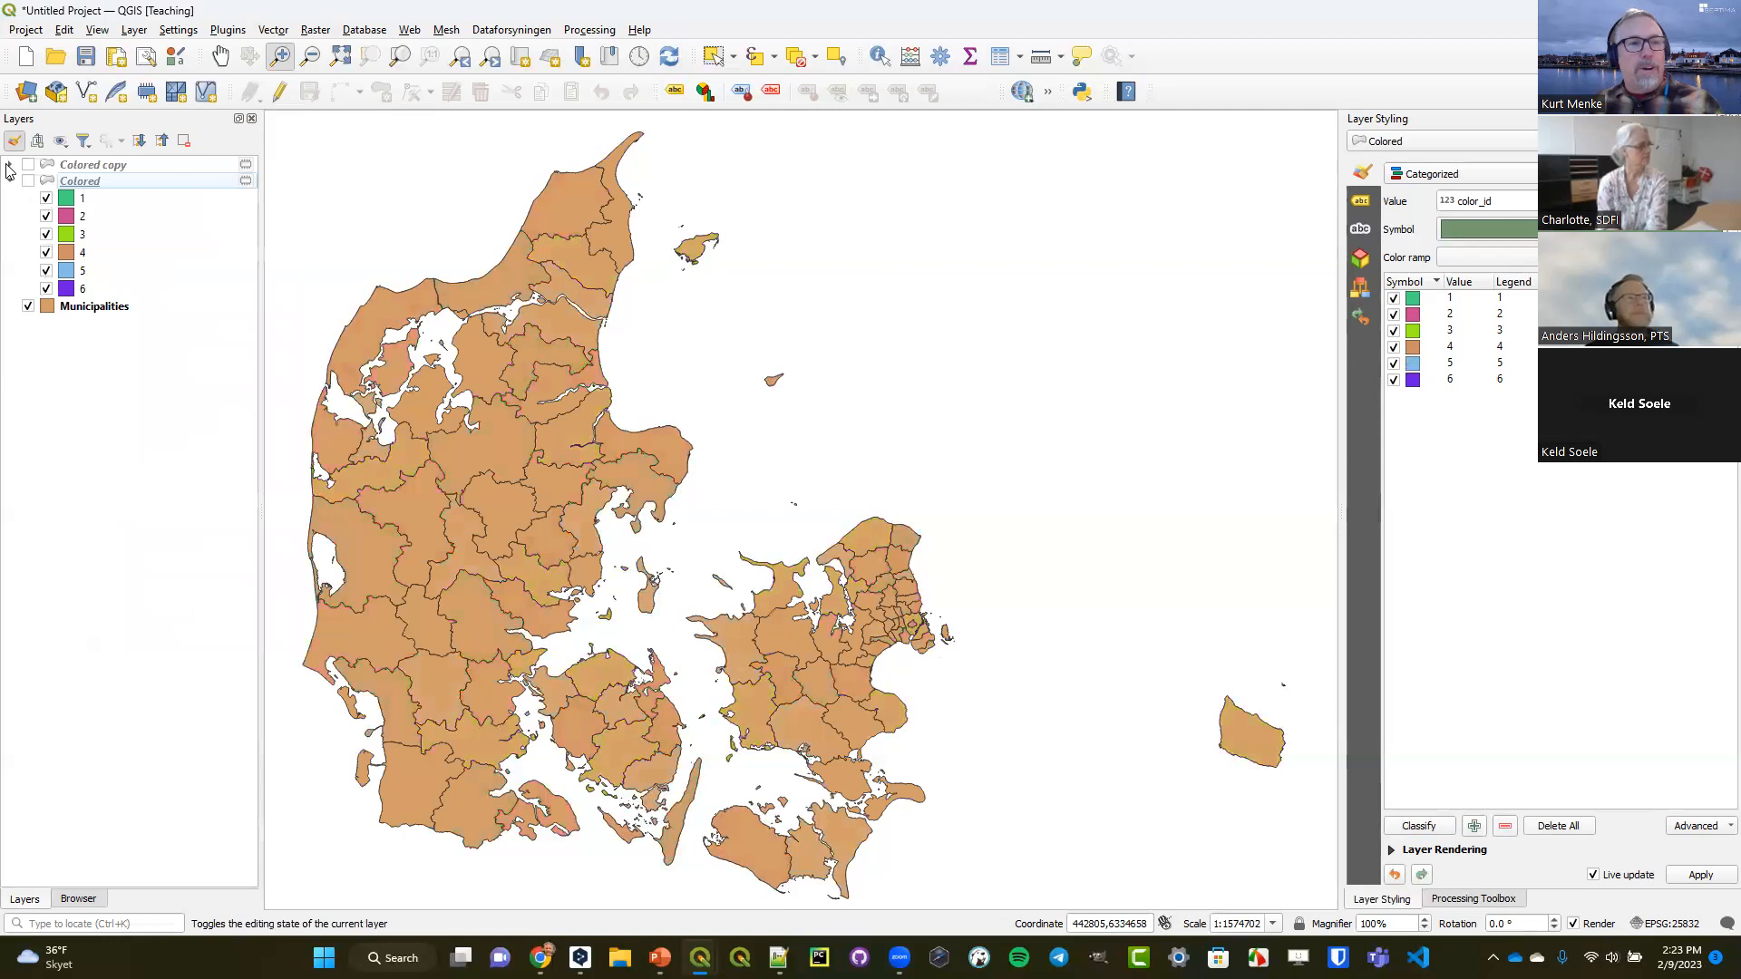
left_click(28, 165)
left_click(27, 415)
left_click(73, 288)
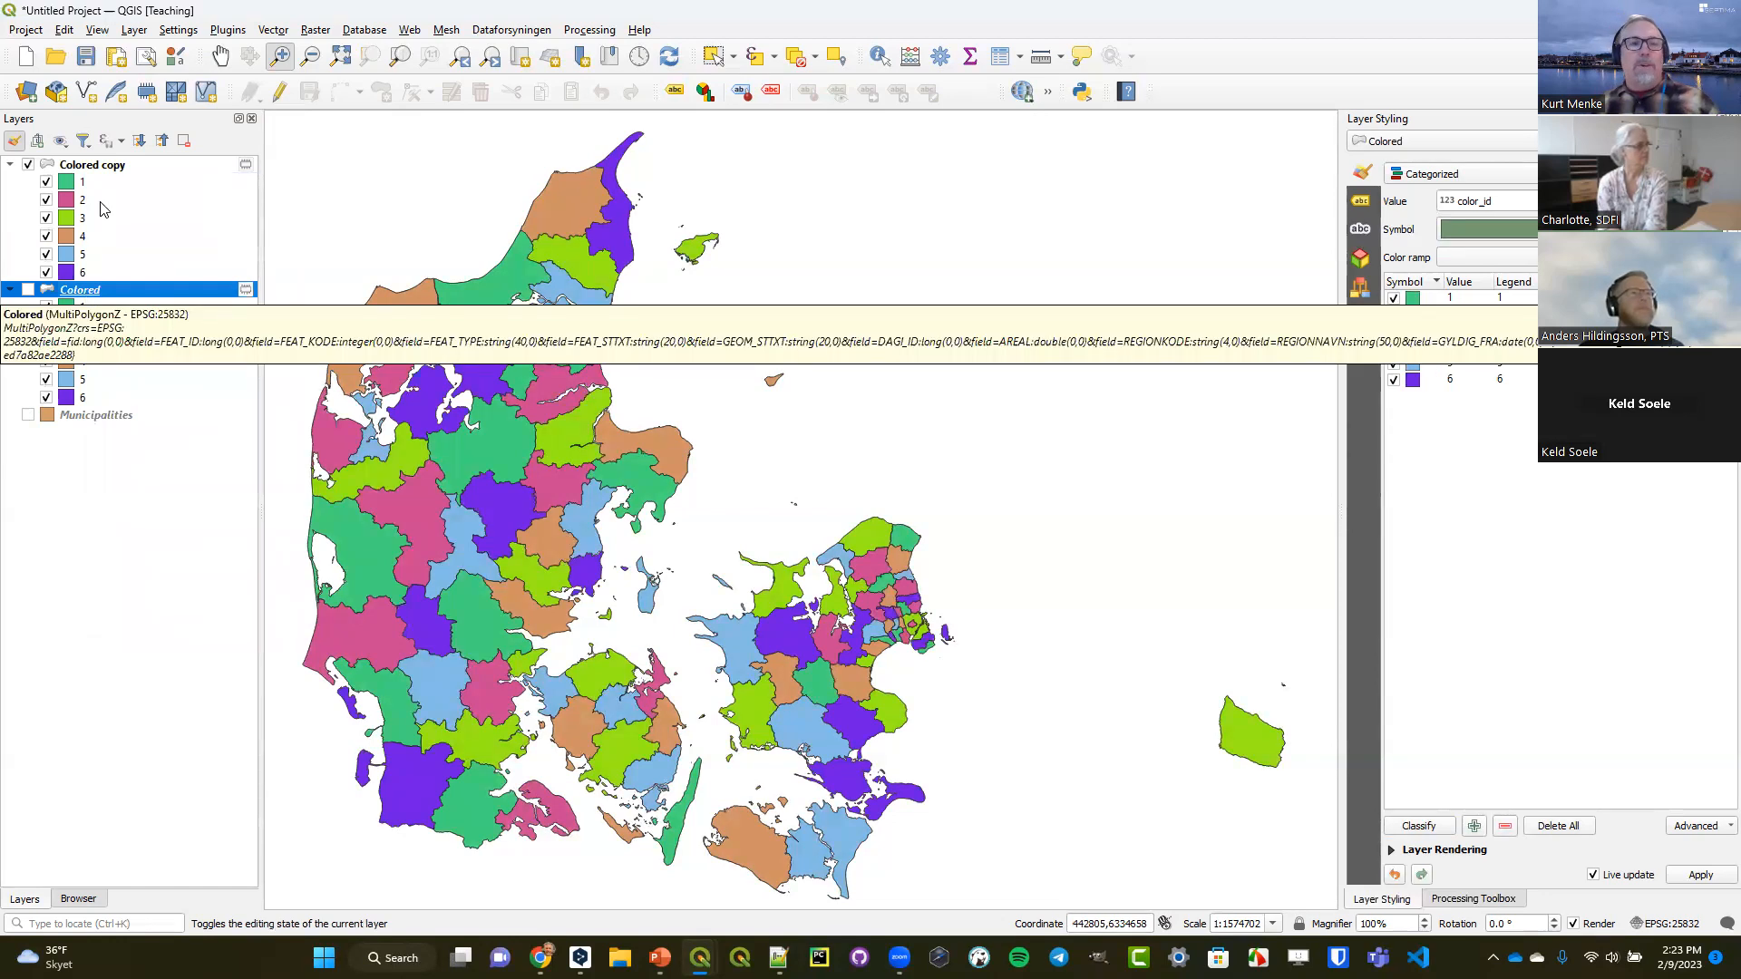
Change the symbol layer type of Colored copy's category fill from Simple Fill to Shapeburst Fill.
left_click(128, 166)
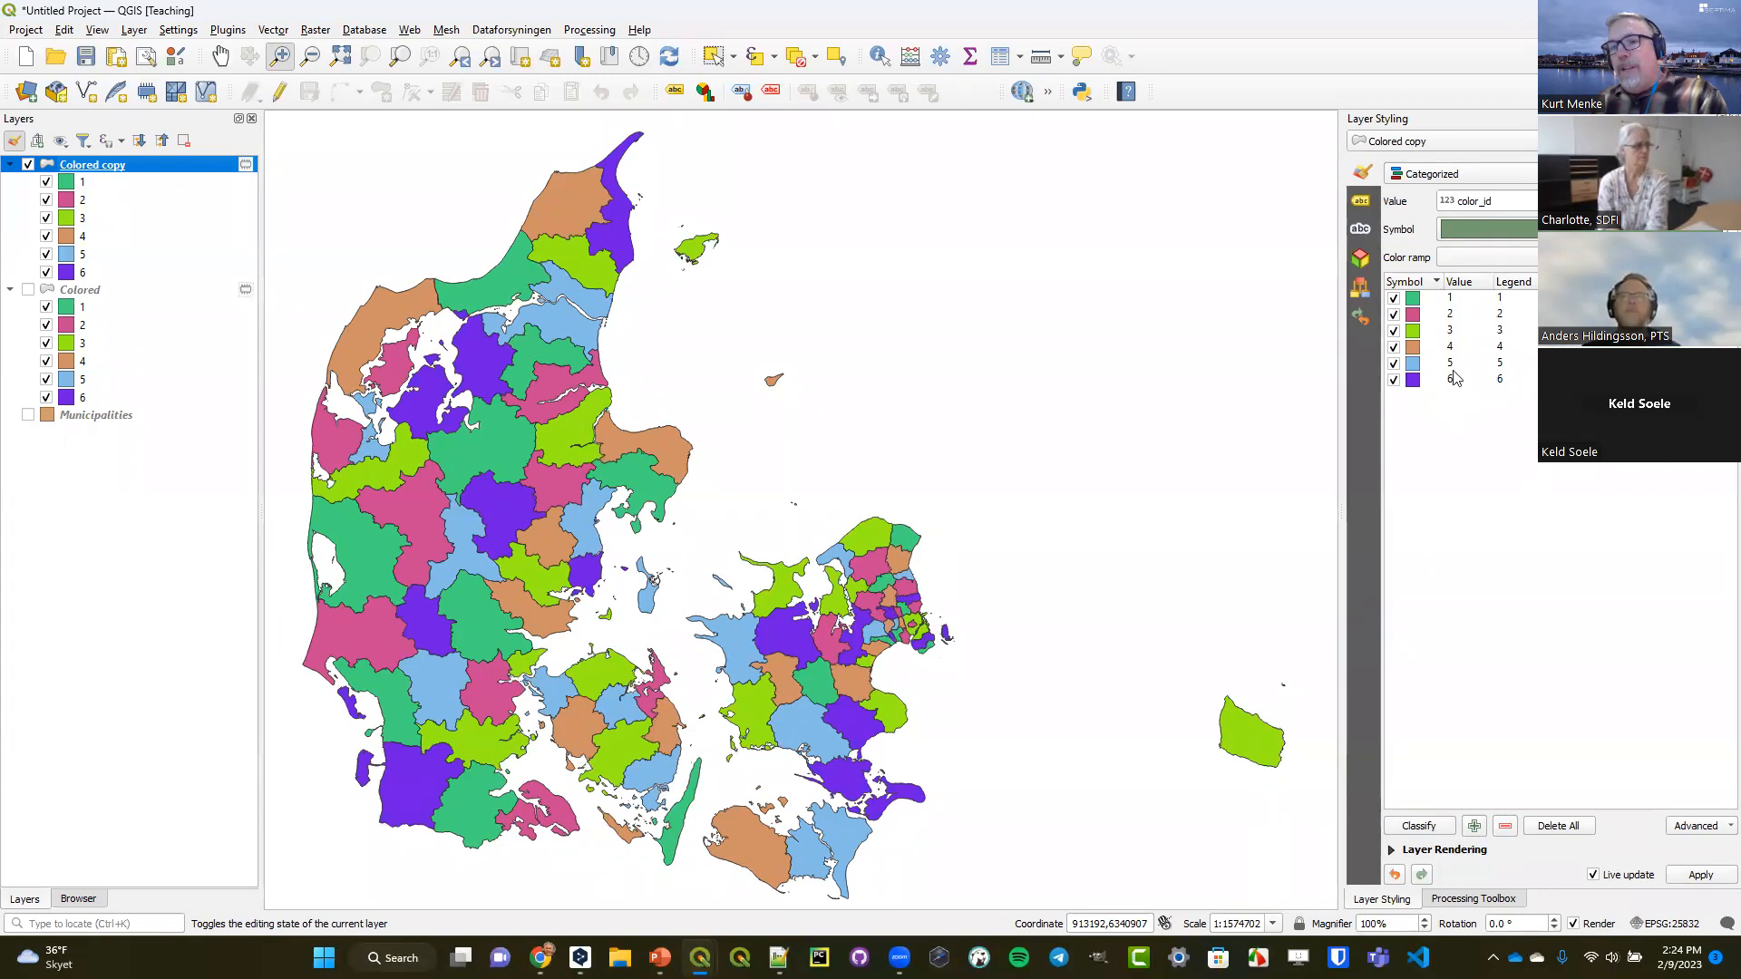
left_click(1530, 229)
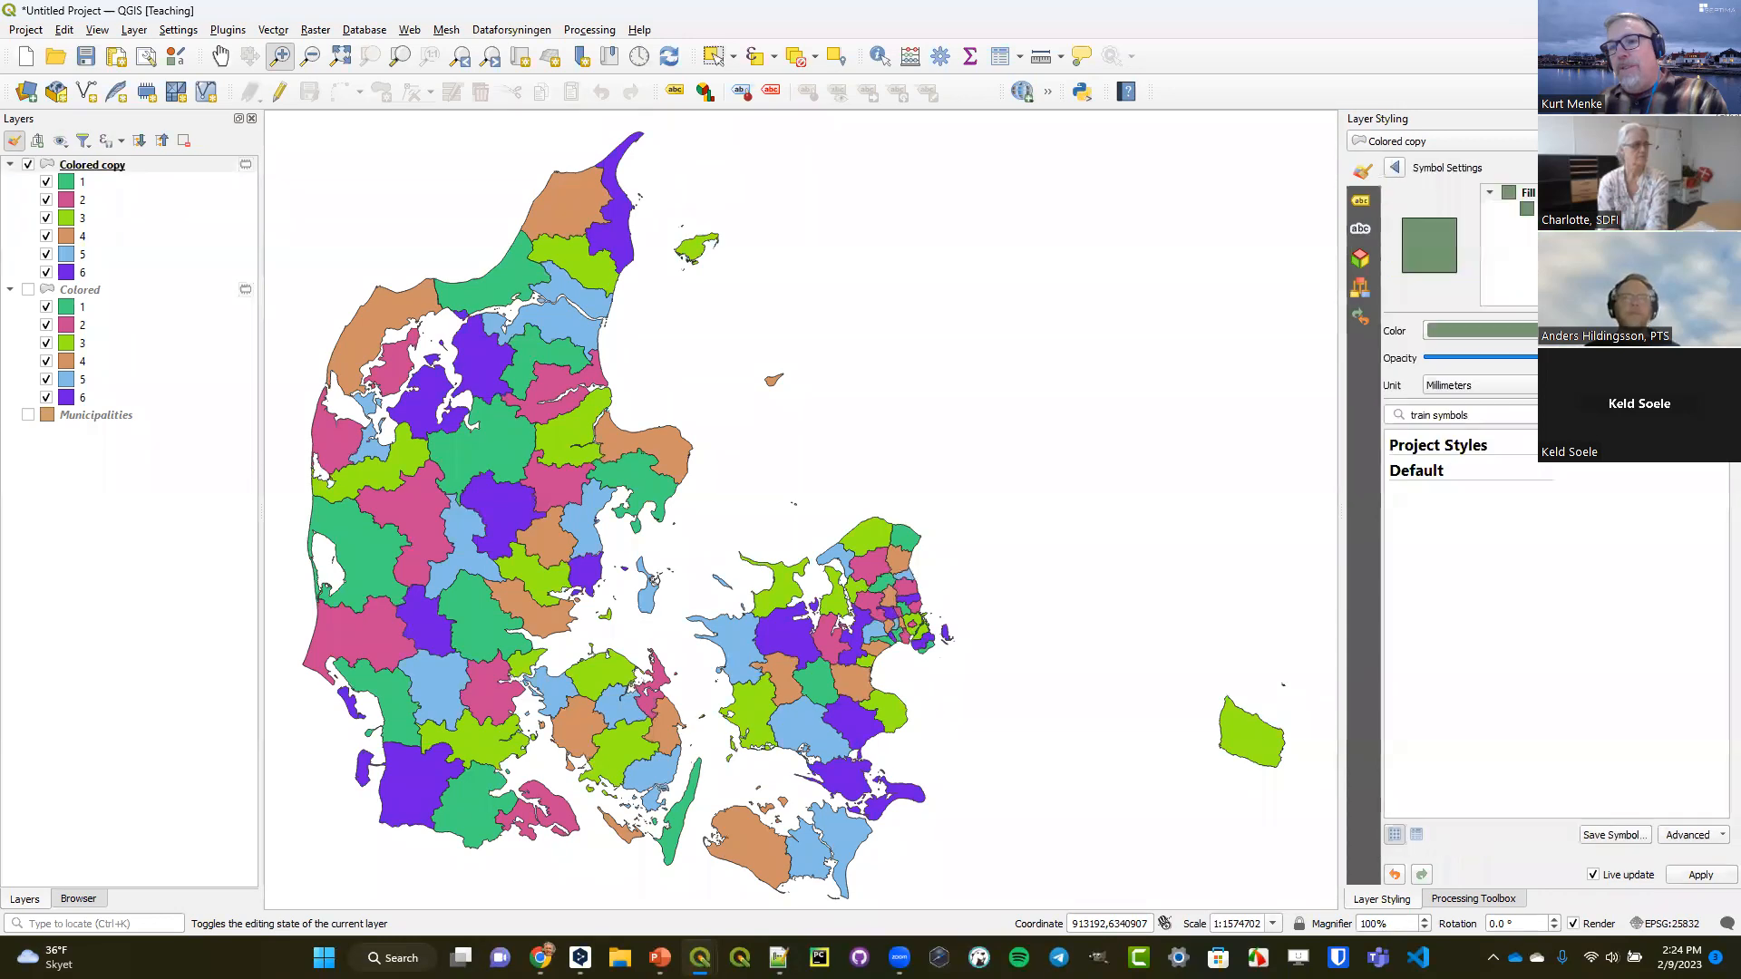
left_click(1553, 208)
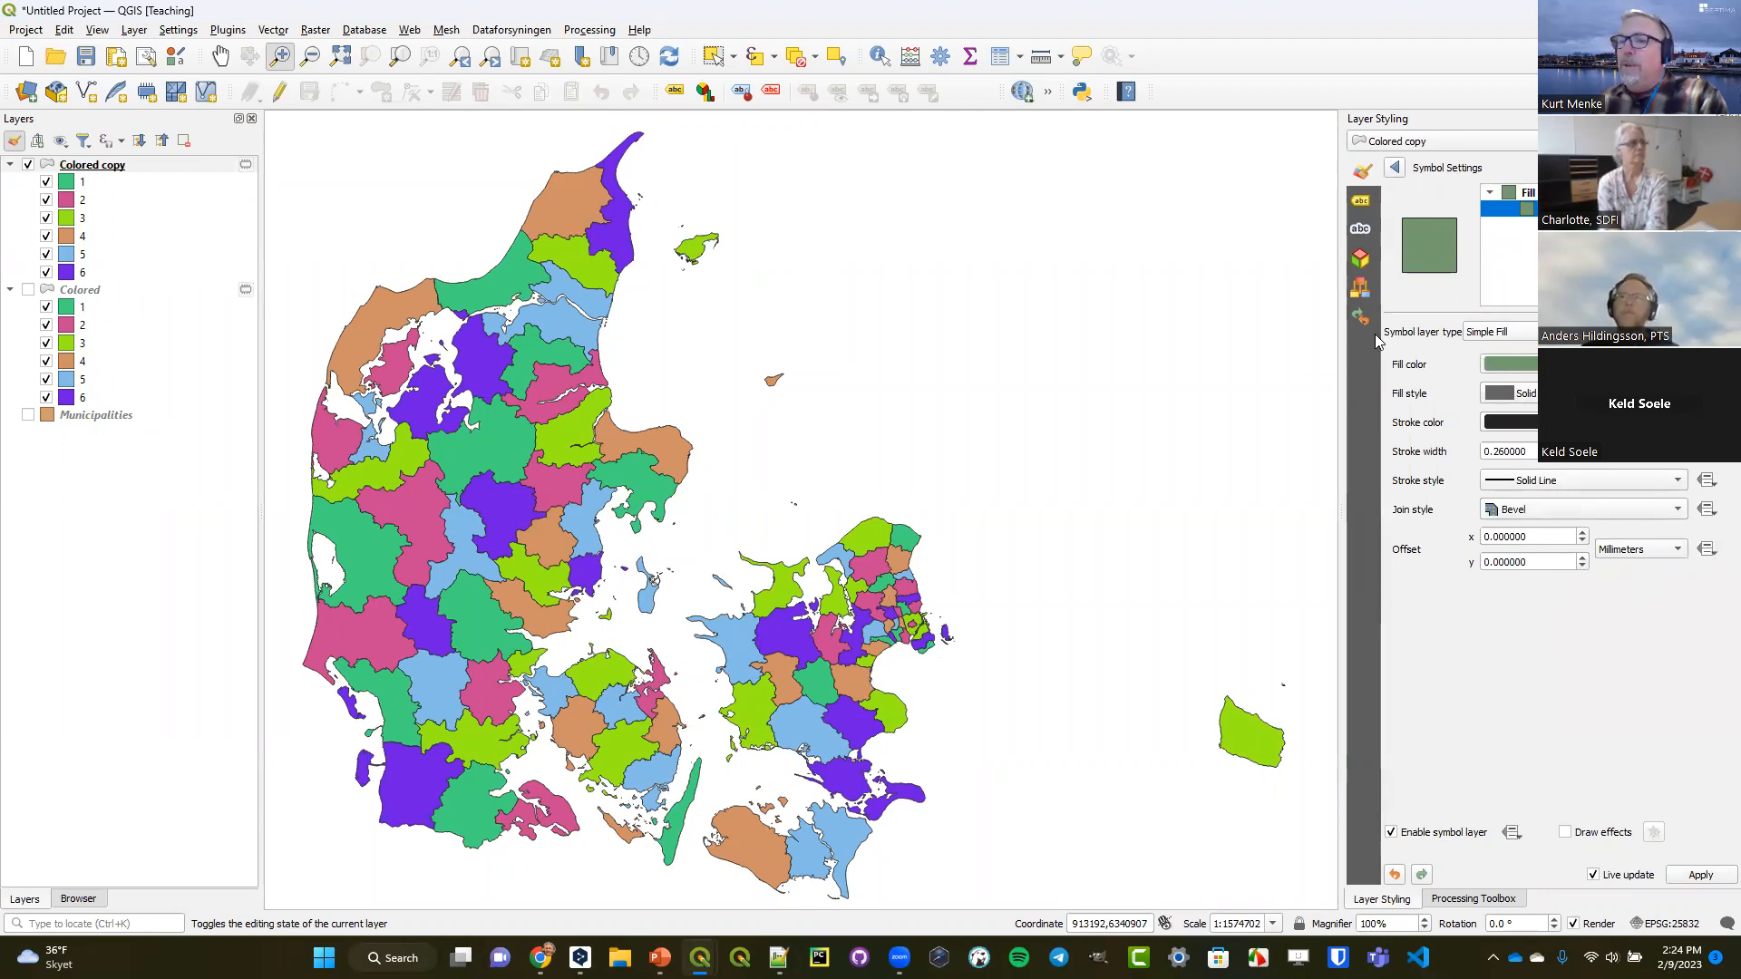
left_click(1534, 335)
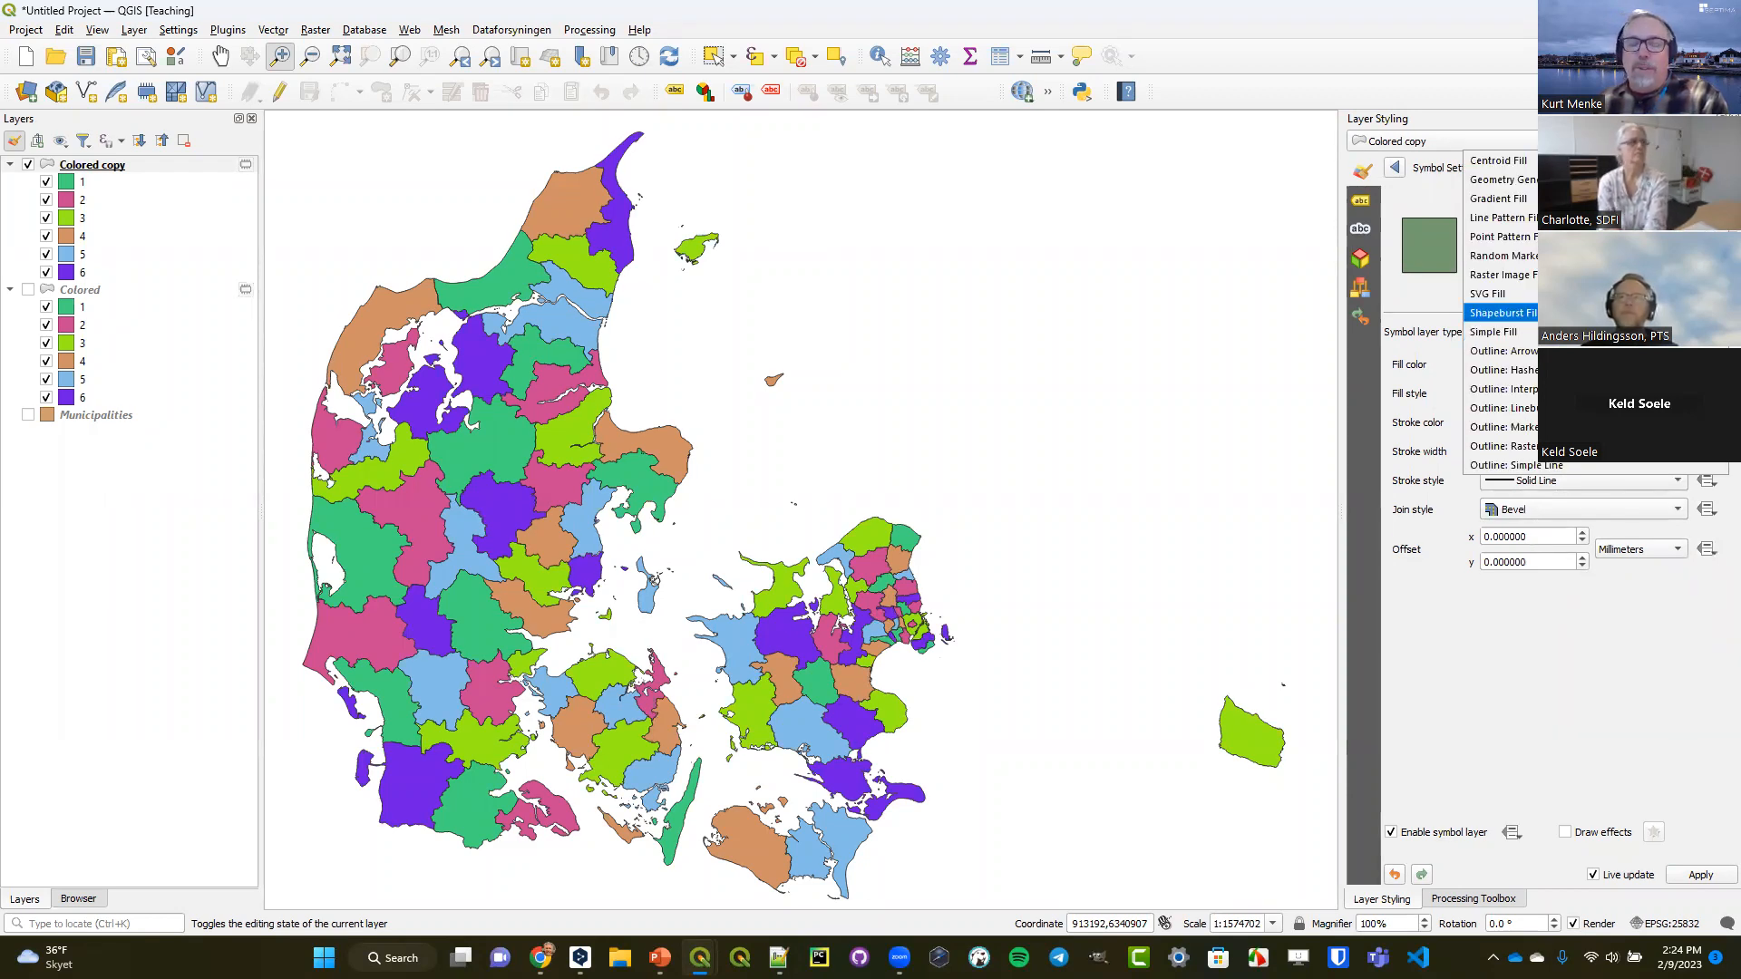
left_click(1577, 313)
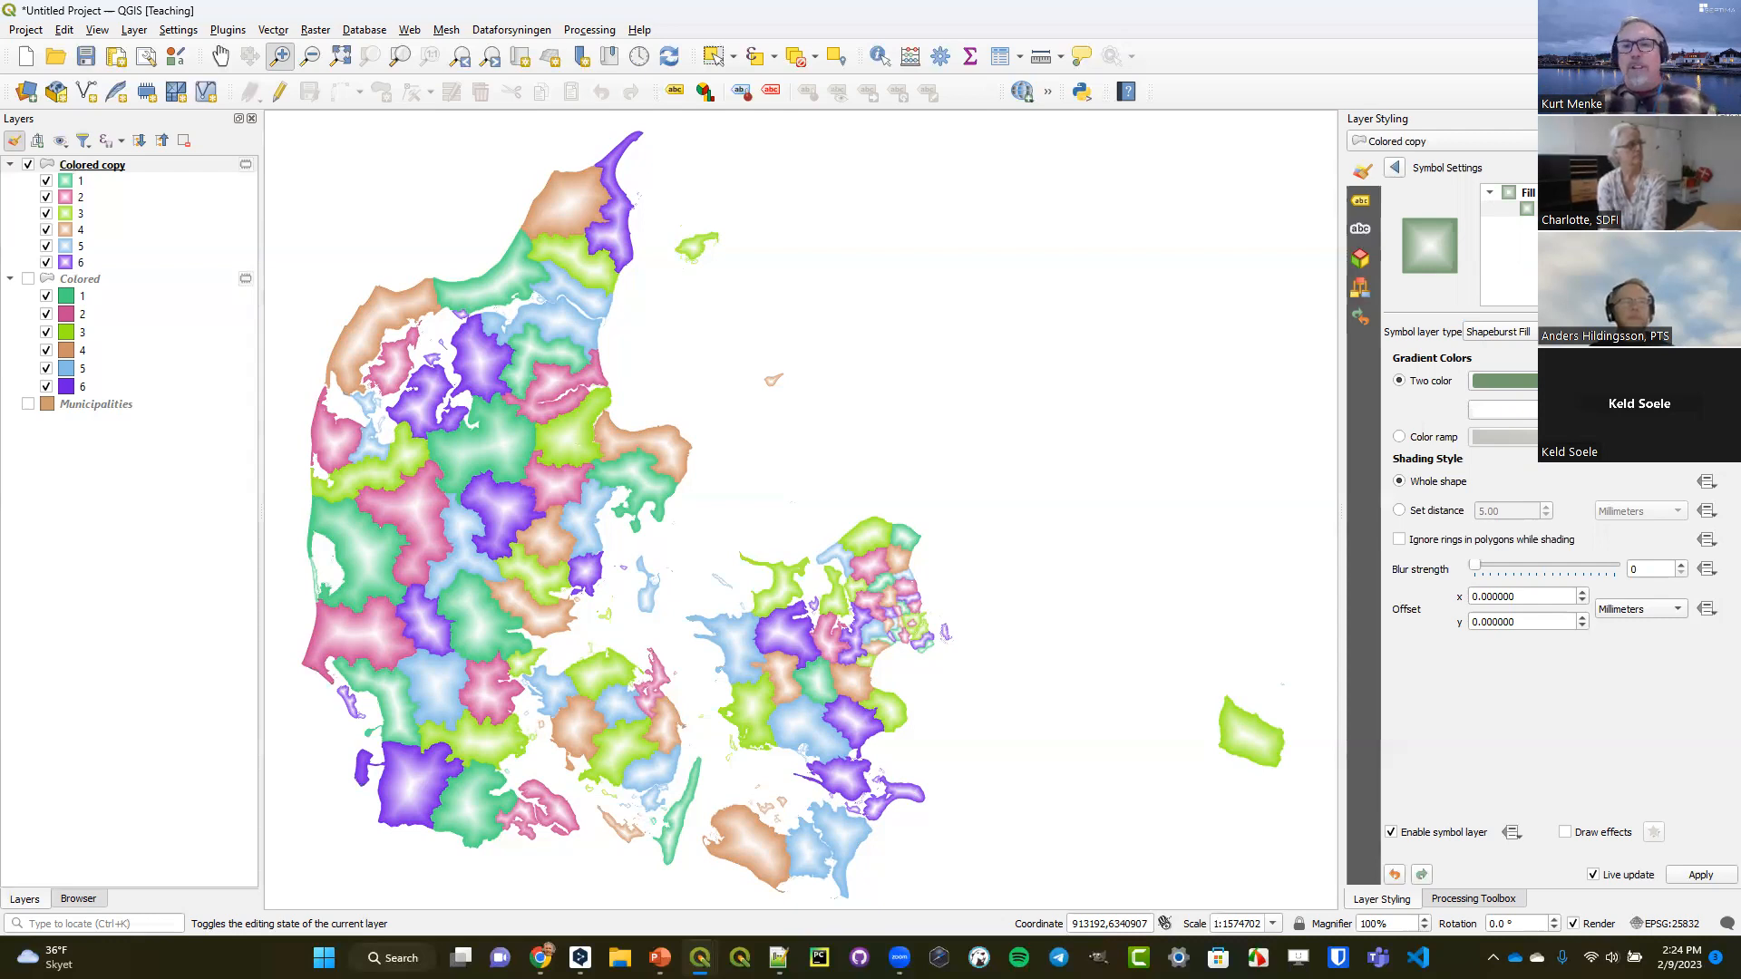
Limit the shapeburst shading to a set distance of 3.00 millimeters and increase its blur strength.
left_click(1427, 512)
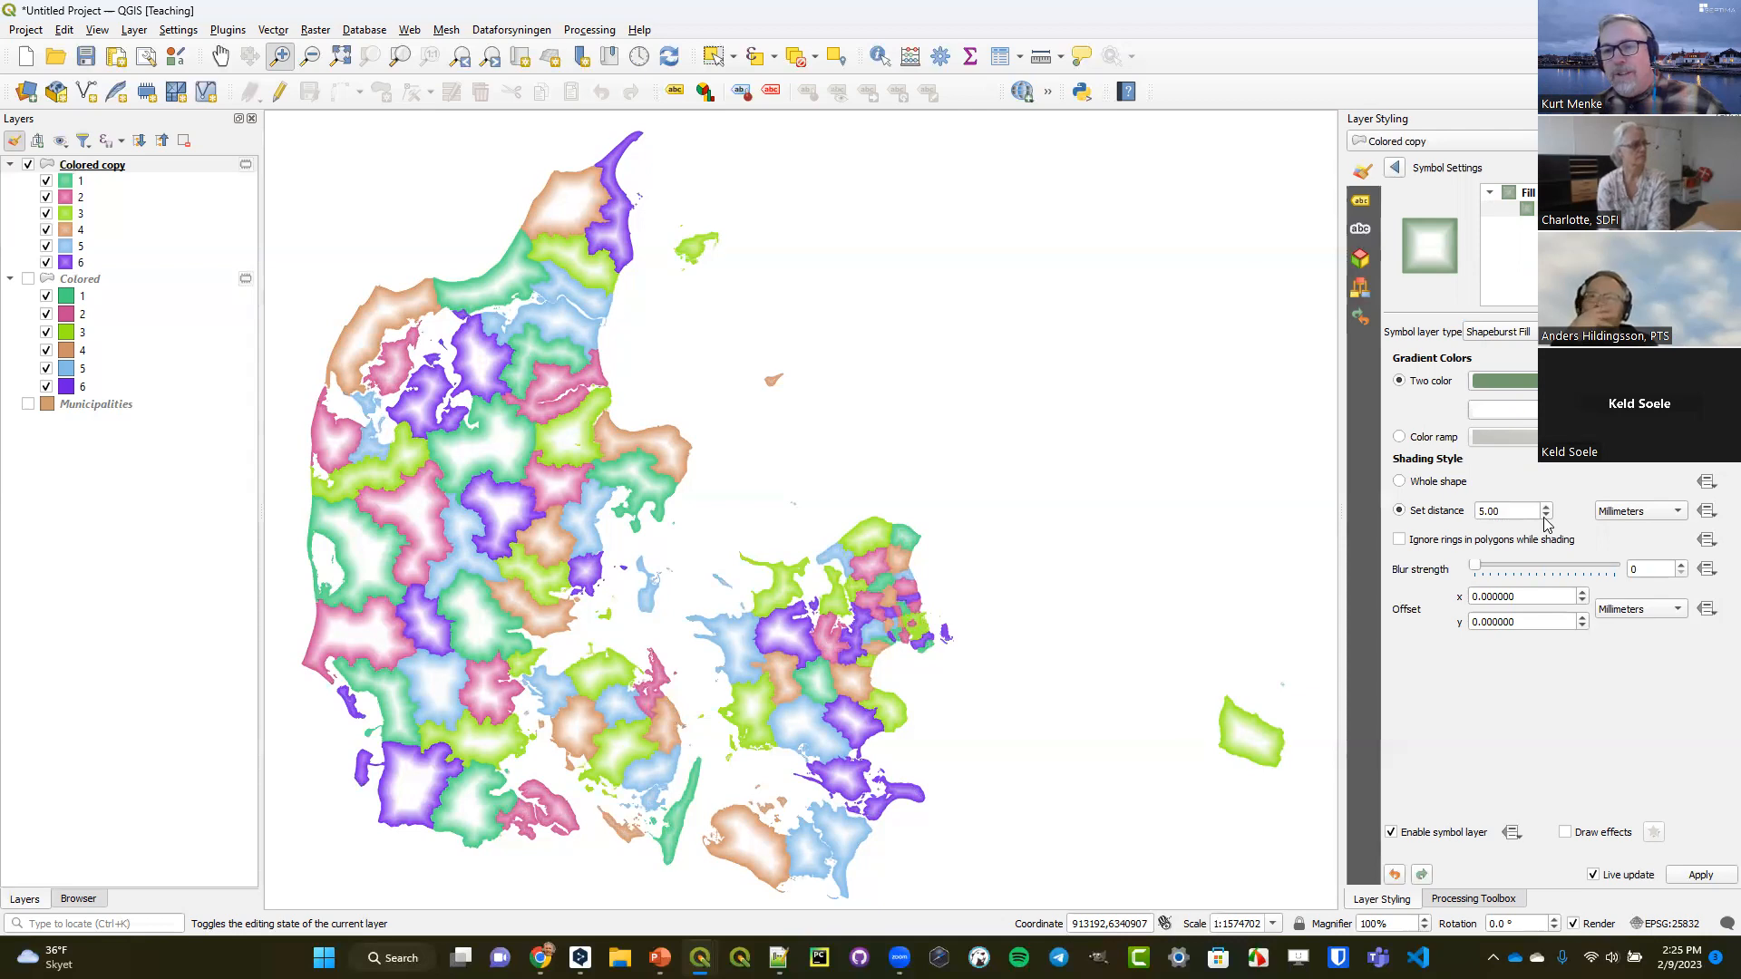
left_click(1546, 515)
left_click(1546, 515)
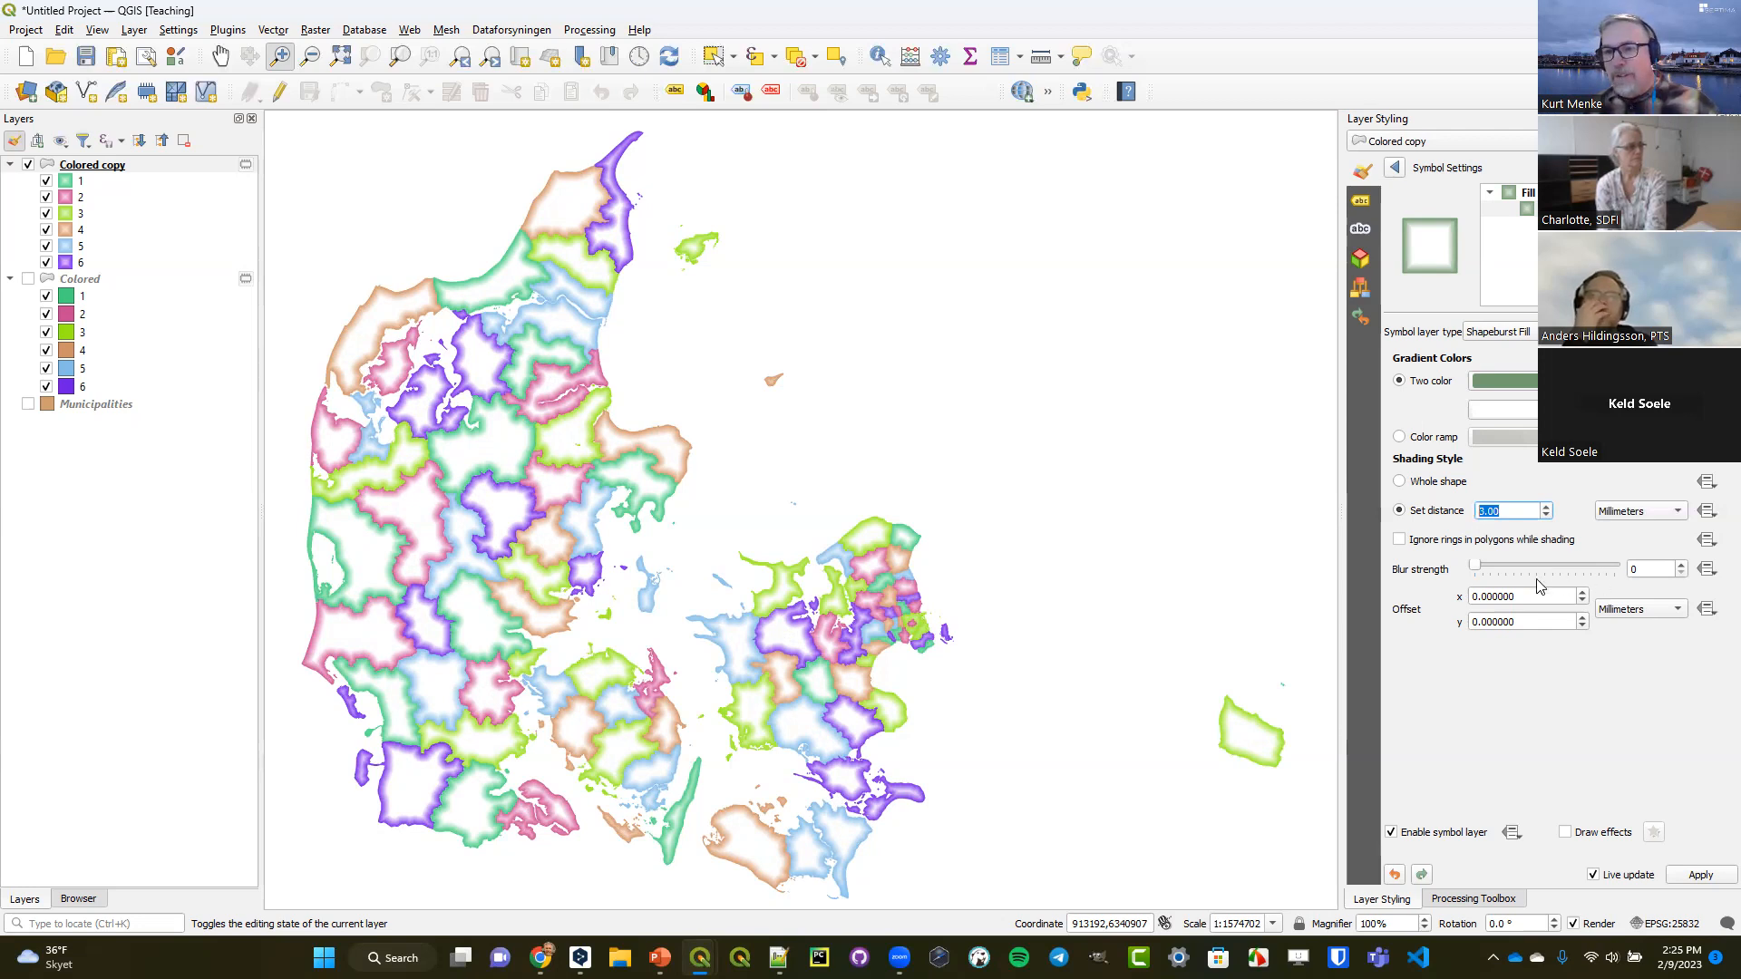
left_click(1682, 565)
left_click(1682, 565)
left_click(1681, 565)
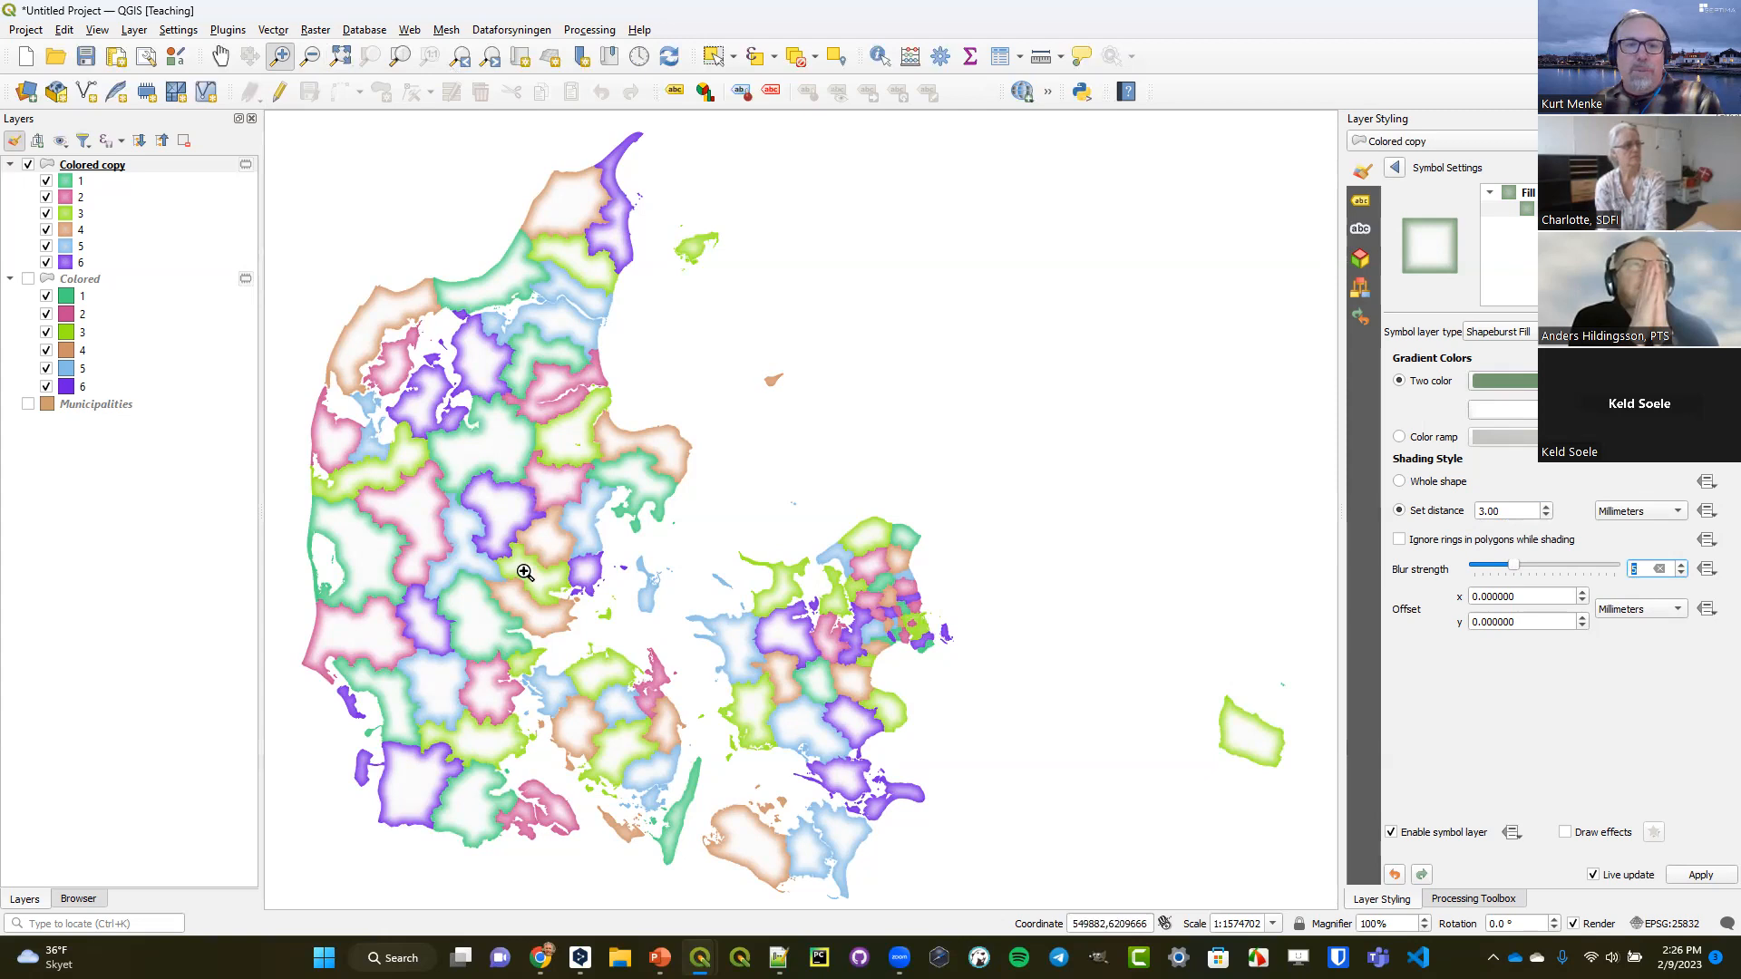
Examine the blurred shapeburst borders up close on the map and return to the category list of Colored copy.
left_click_drag(613, 545, 617, 547)
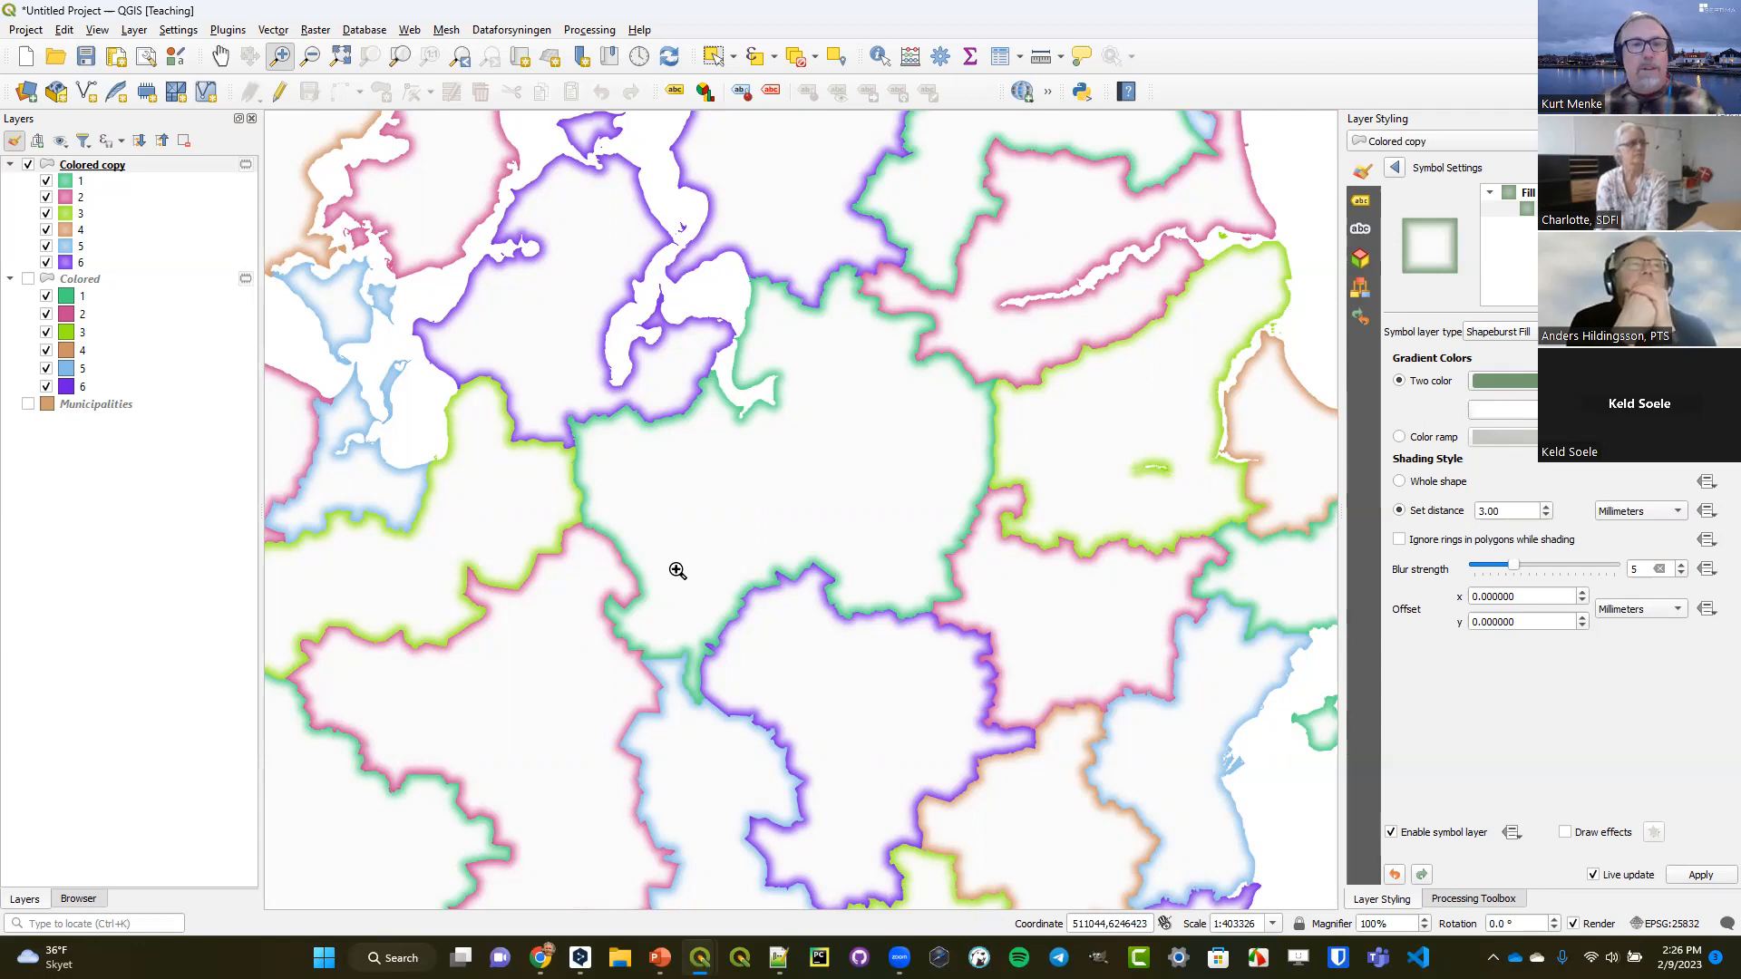
left_click(459, 58)
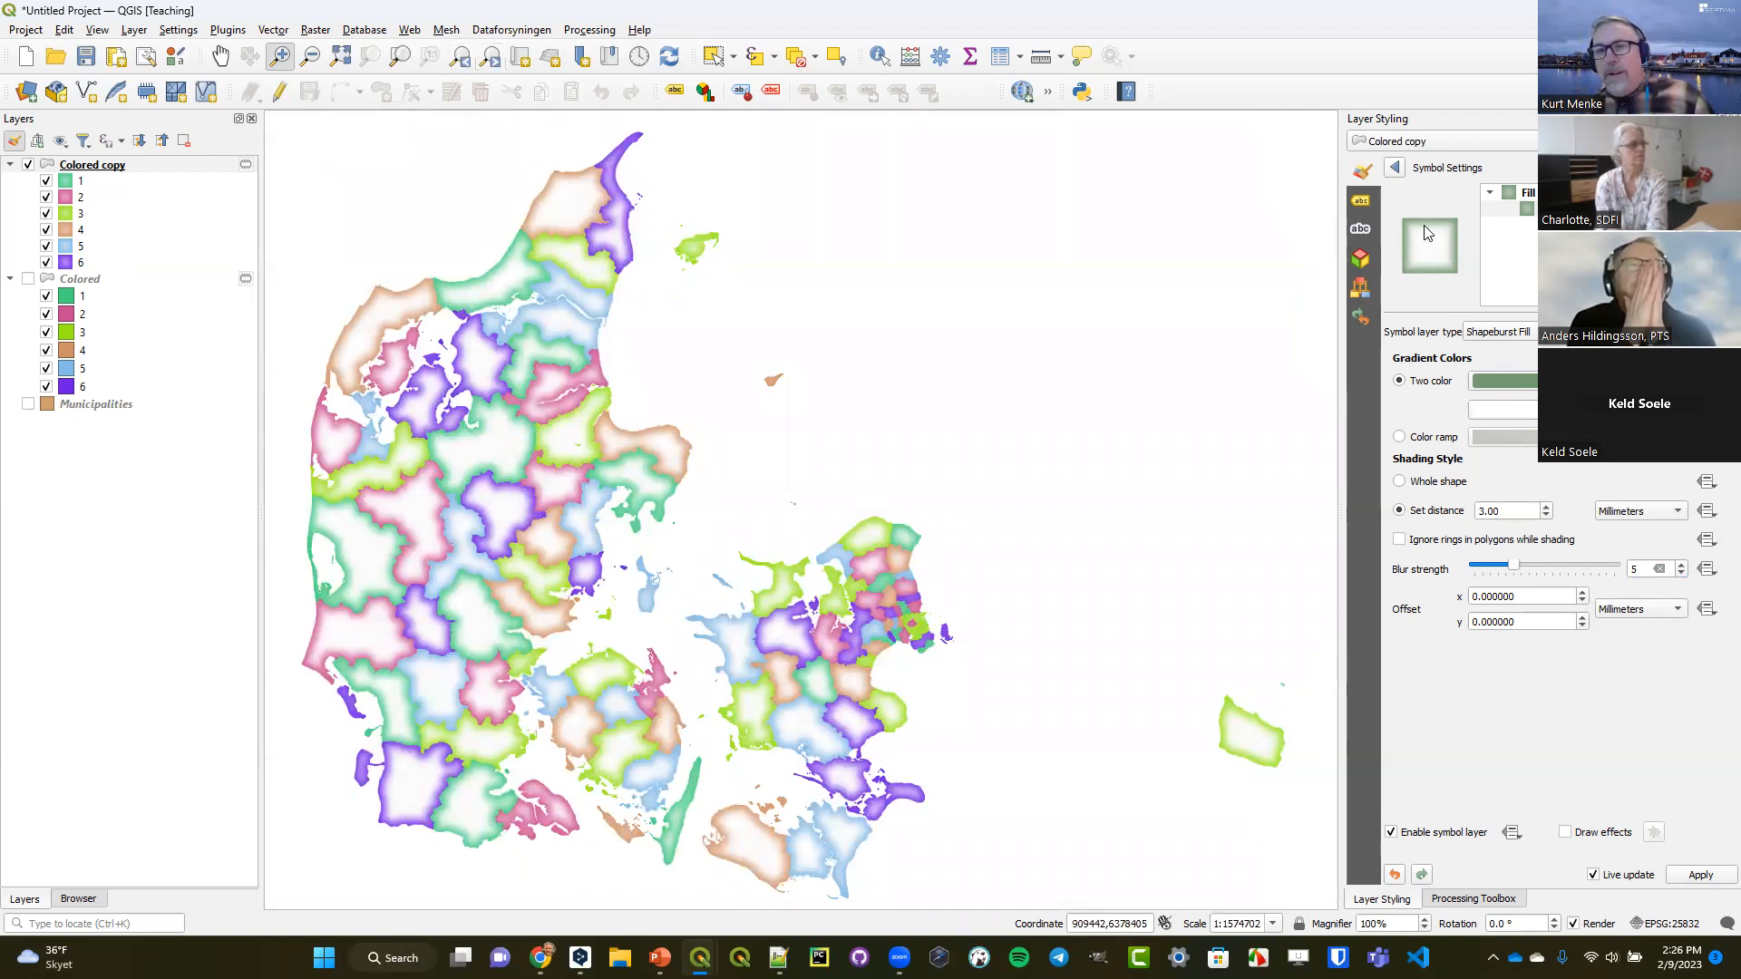
left_click(1396, 172)
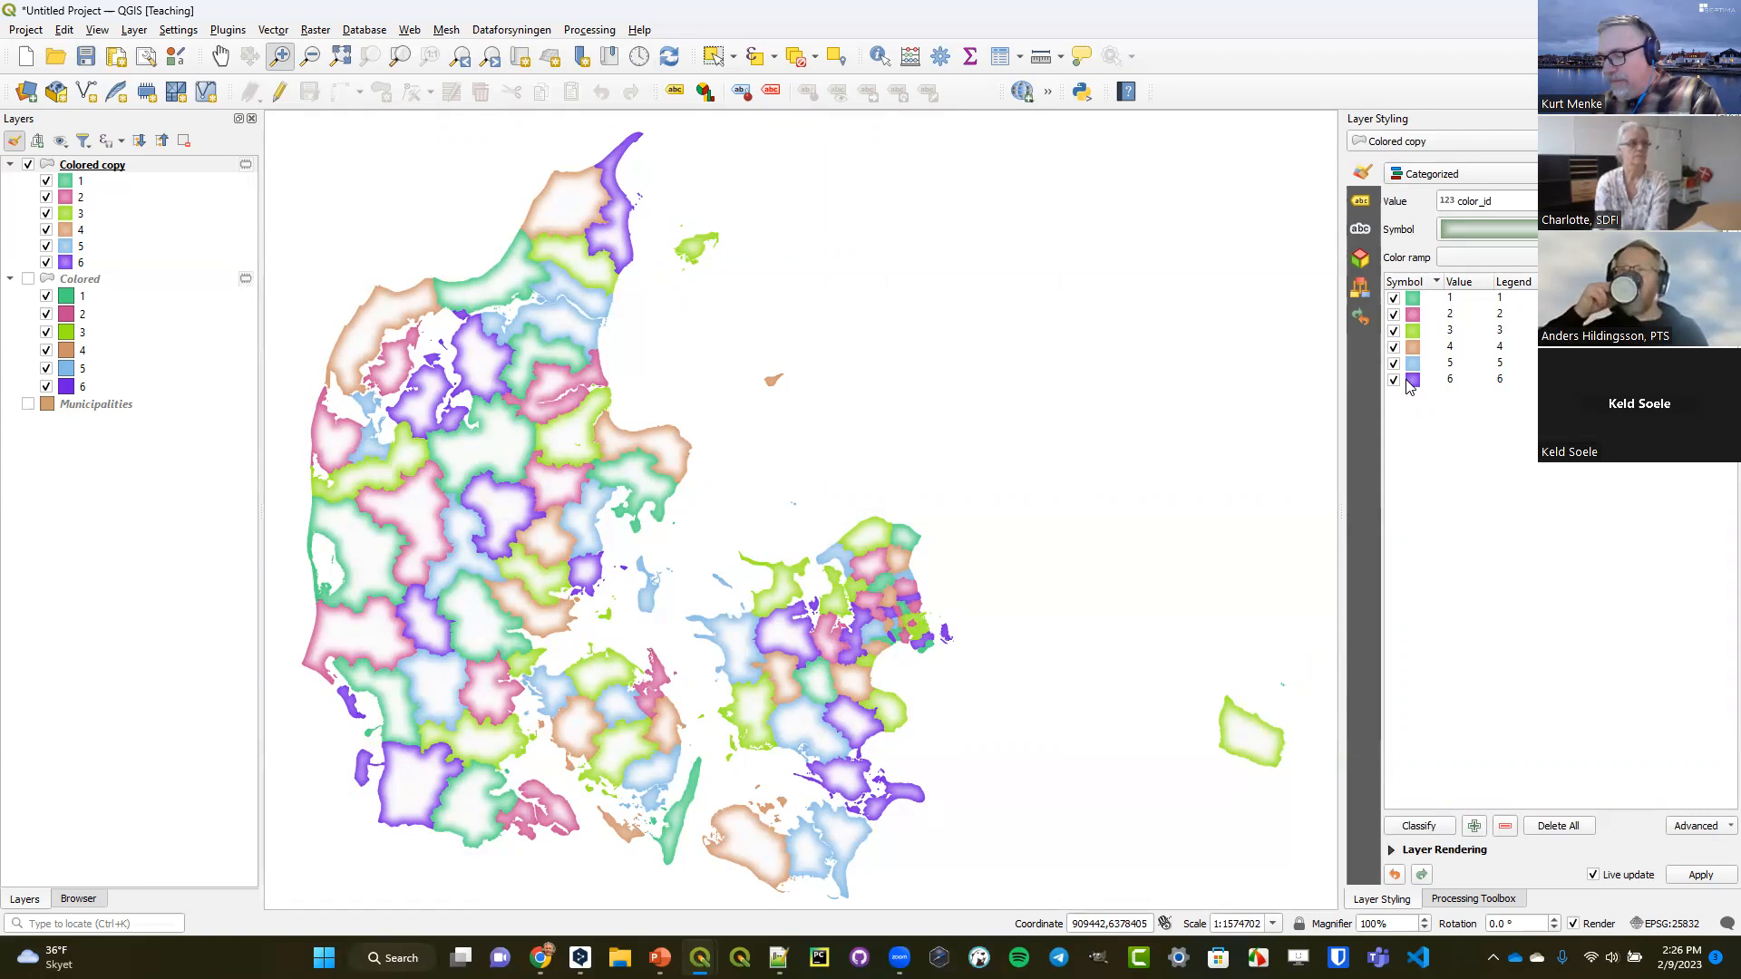
Duplicate the Colored copy layer and show the duplicate at the top of the layer order with its legend expanded.
right_click(114, 165)
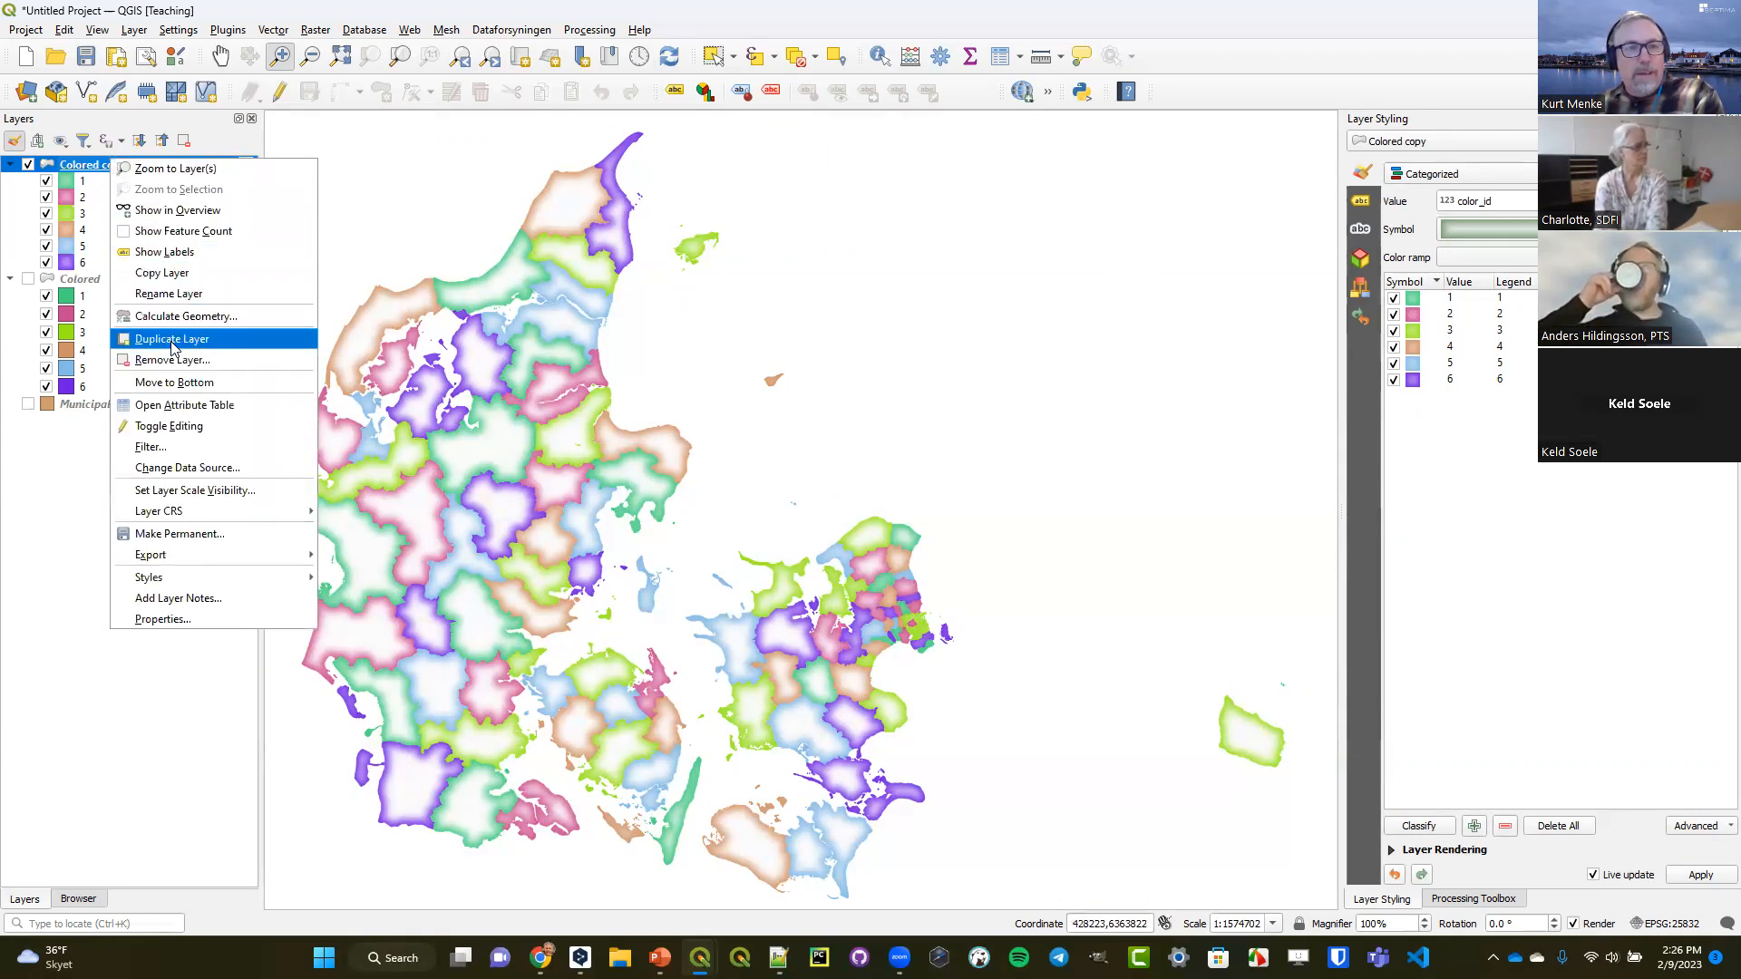
left_click(136, 338)
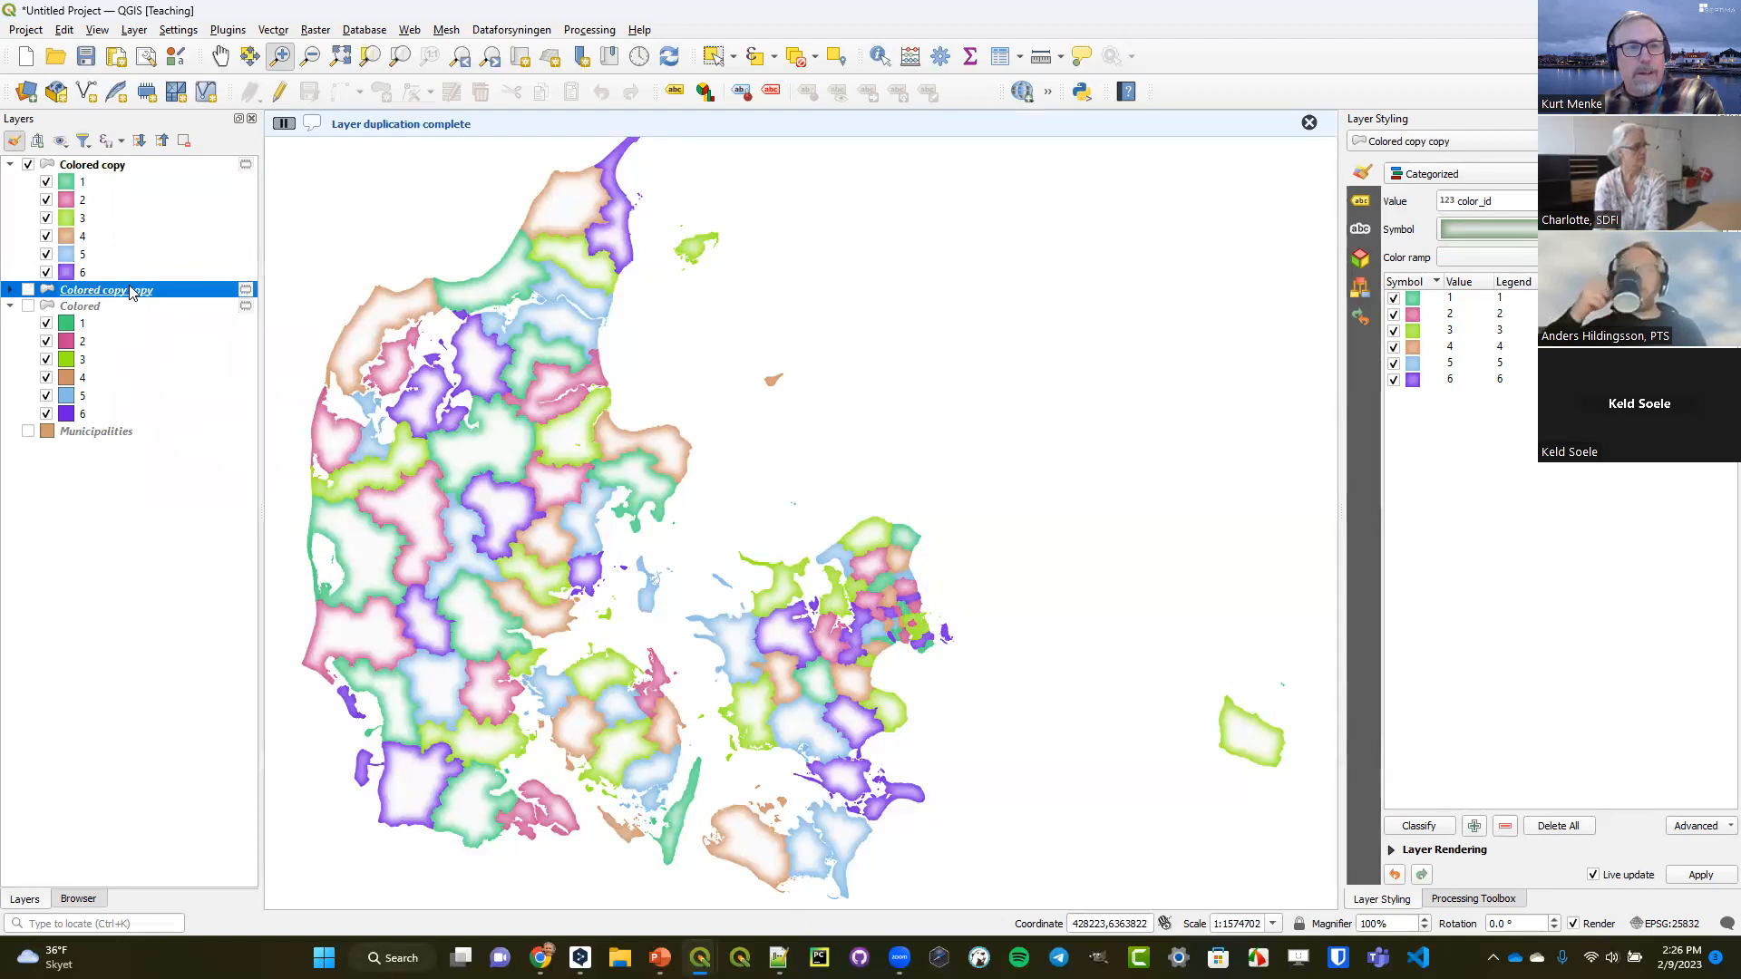
left_click_drag(167, 157, 167, 157)
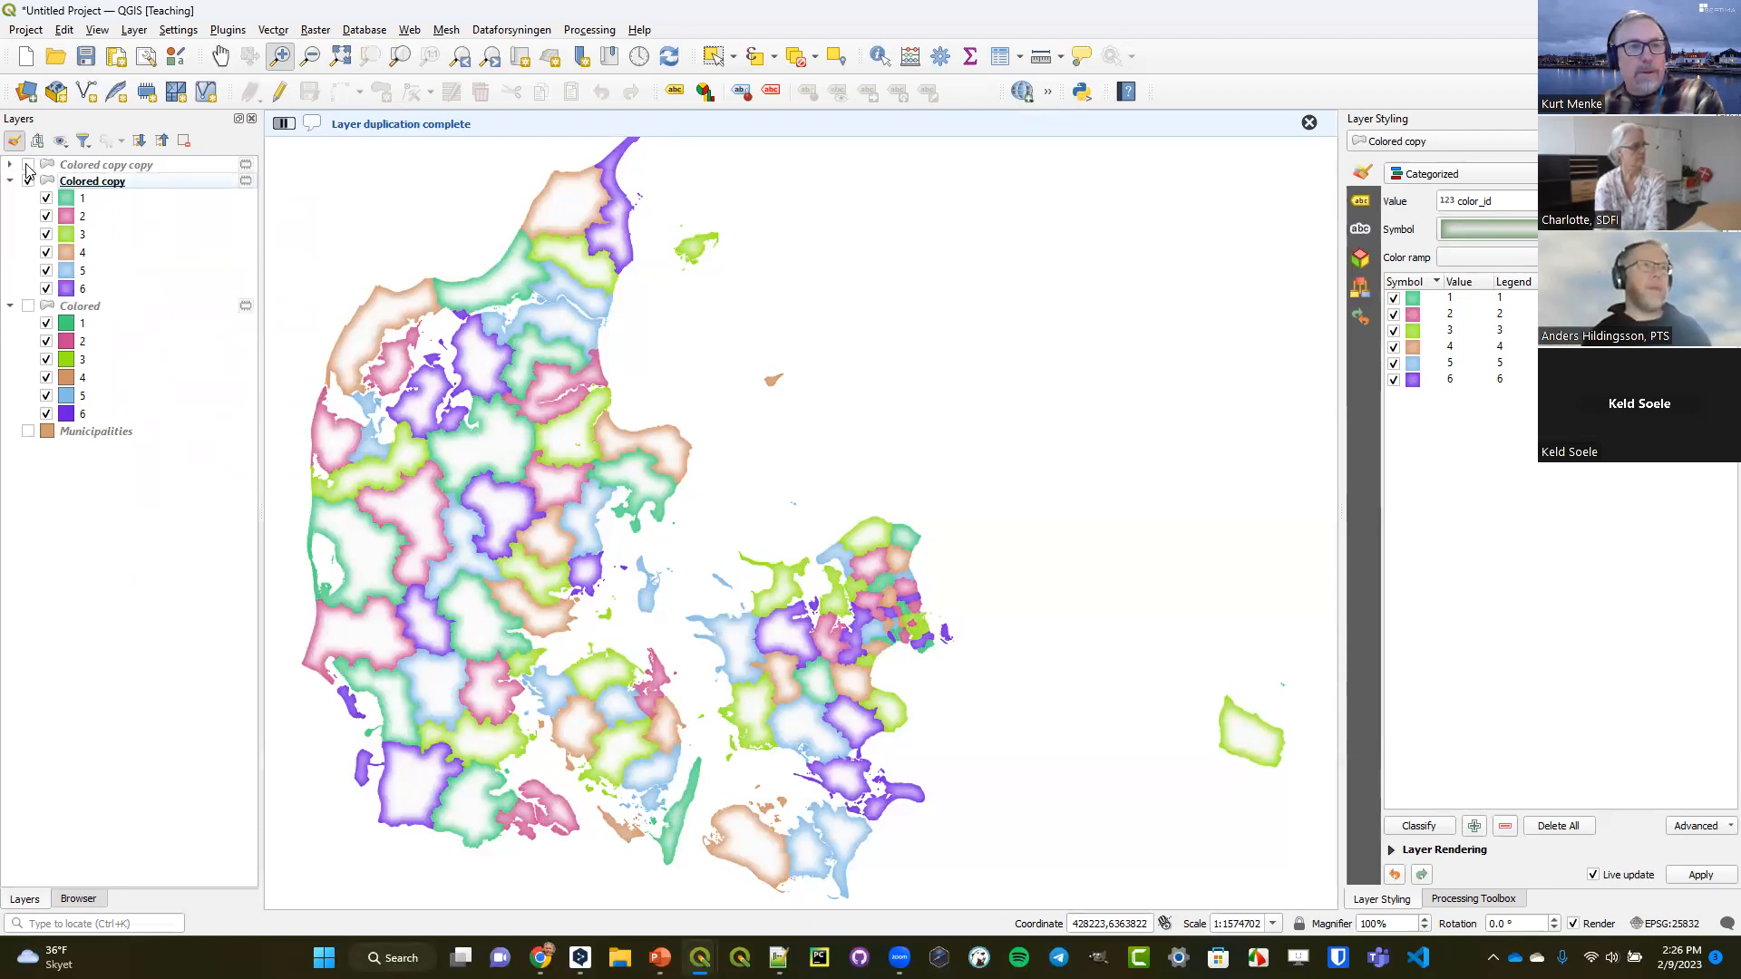
left_click(28, 165)
left_click(94, 166)
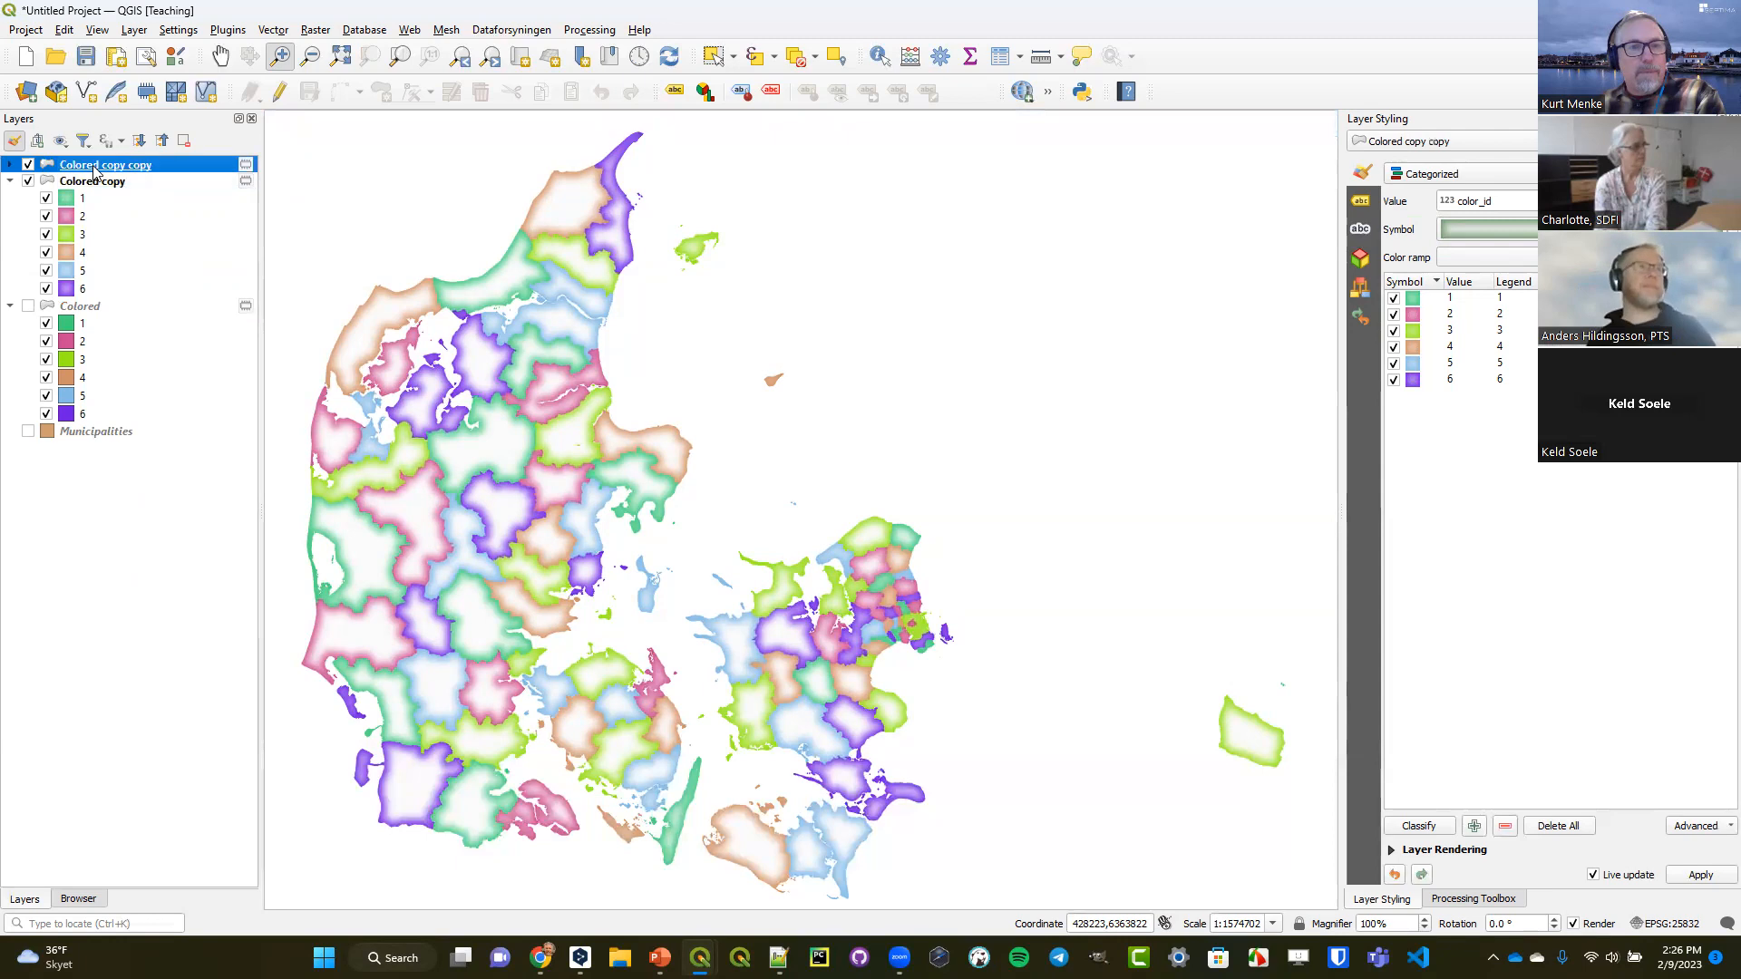
left_click(10, 165)
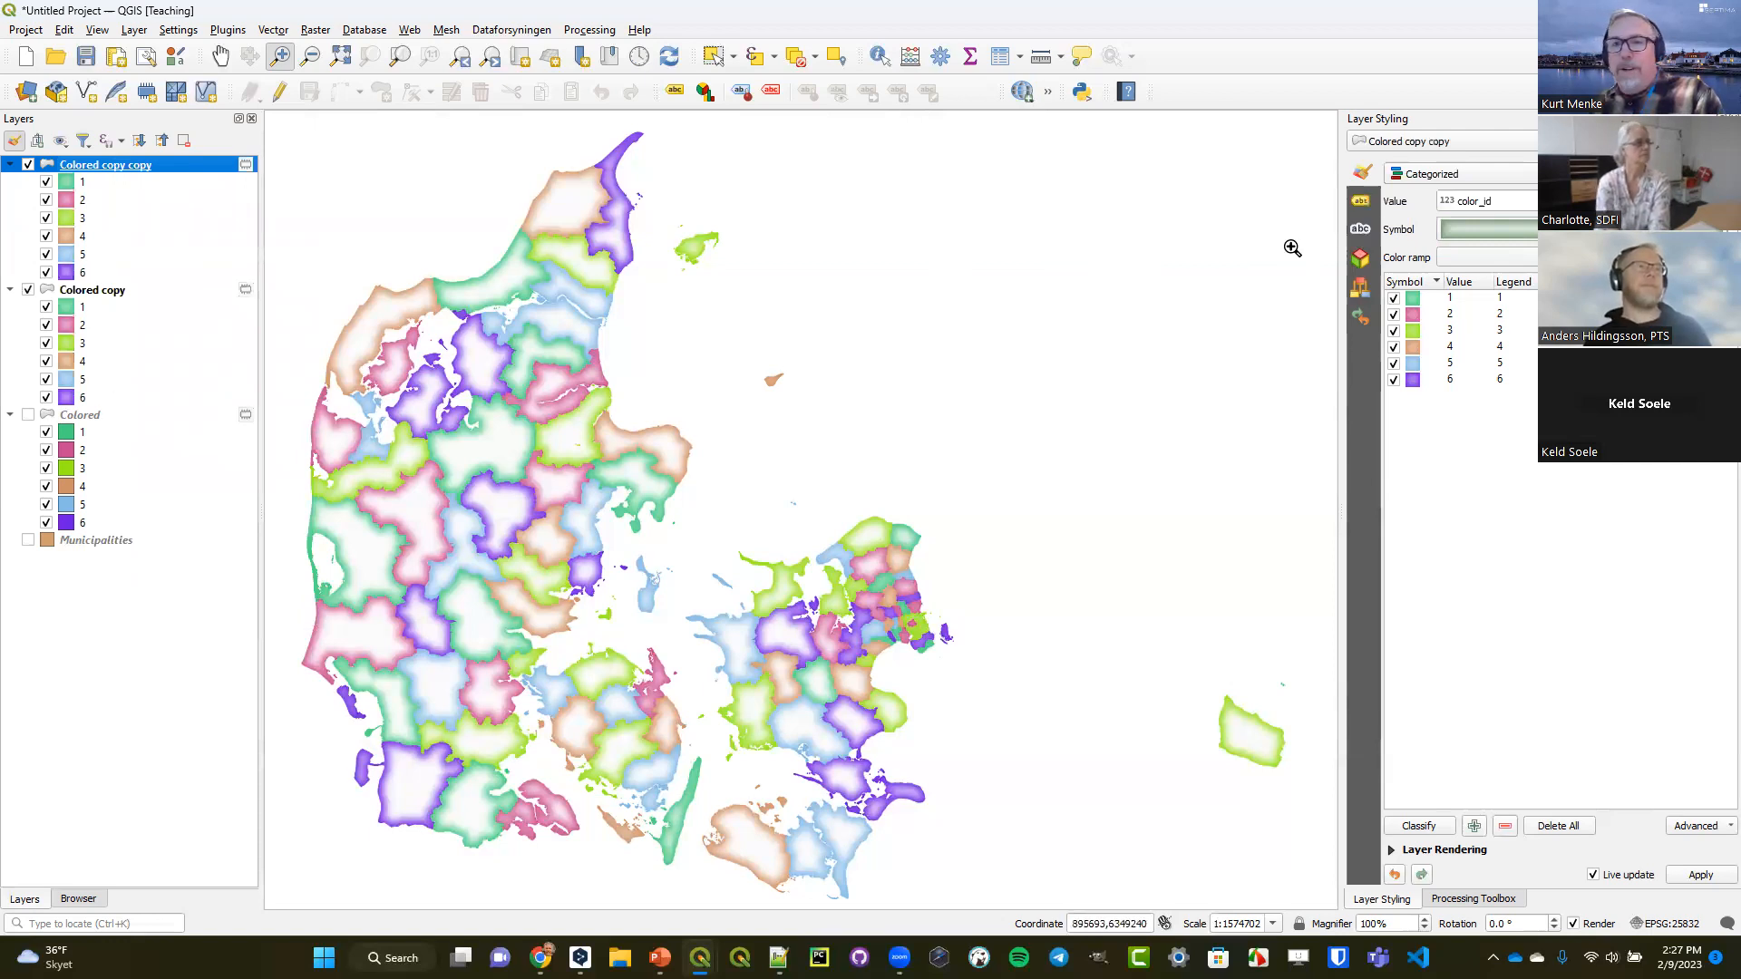
Render Colored copy copy with a Single Symbol and change its symbol layer type from Shapeburst Fill to Outline: Marker Line.
left_click(1483, 178)
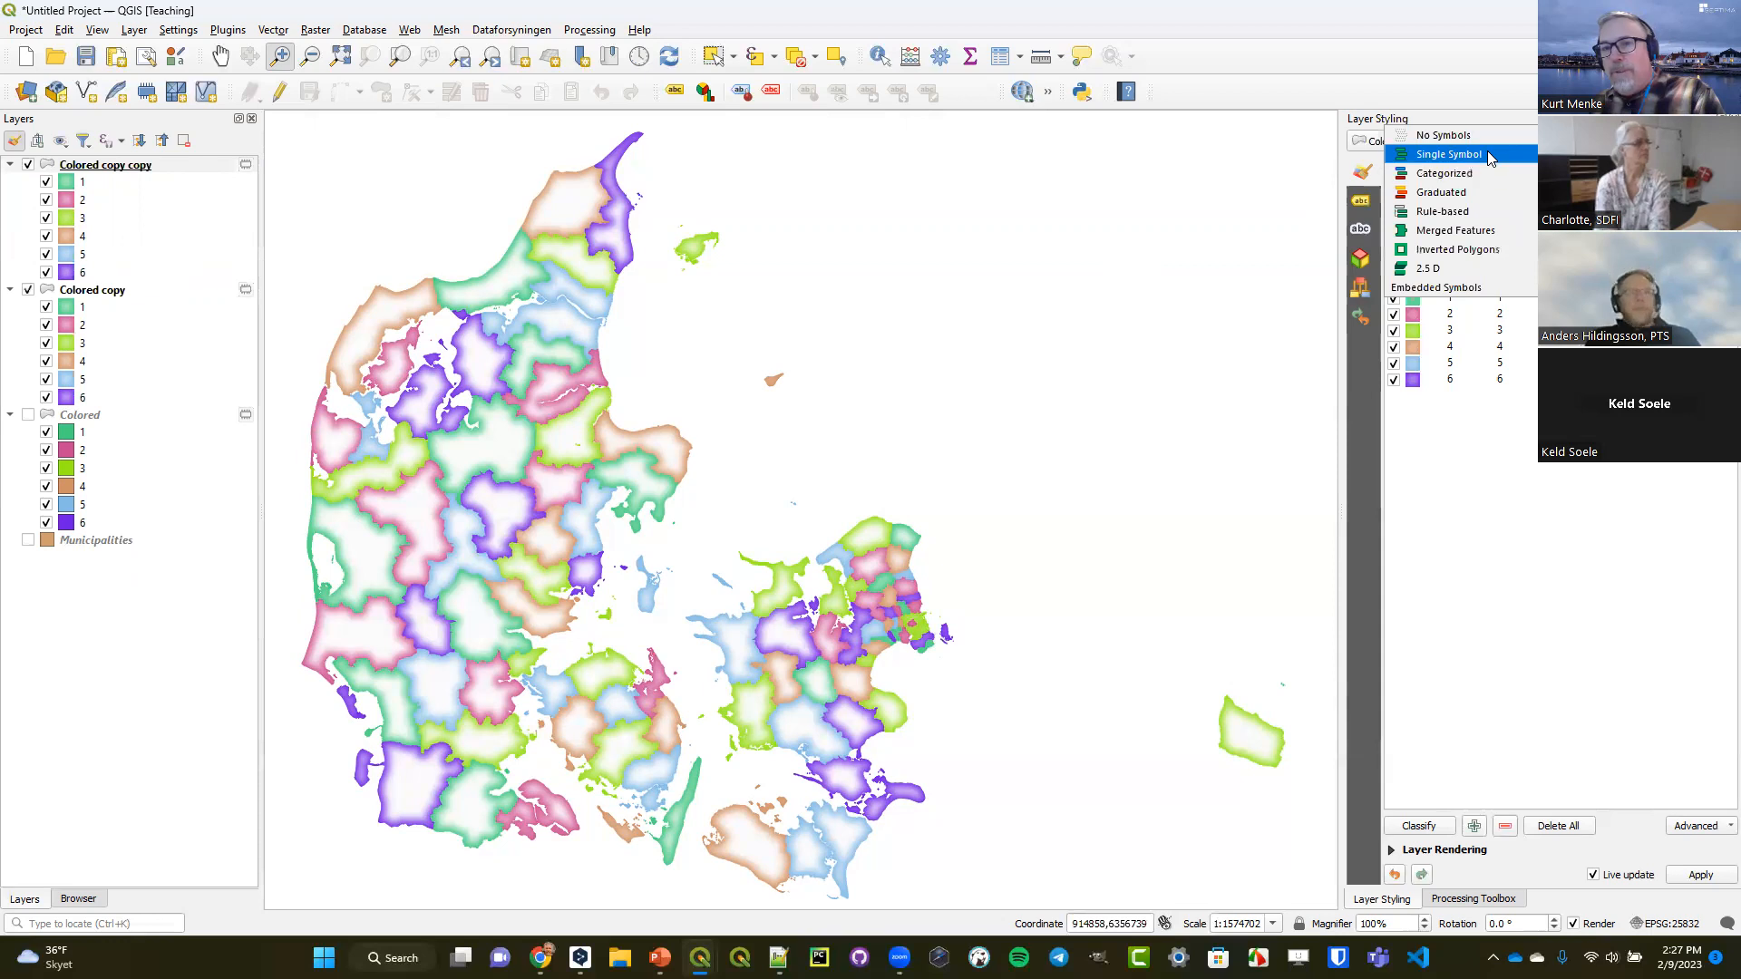
left_click(1488, 154)
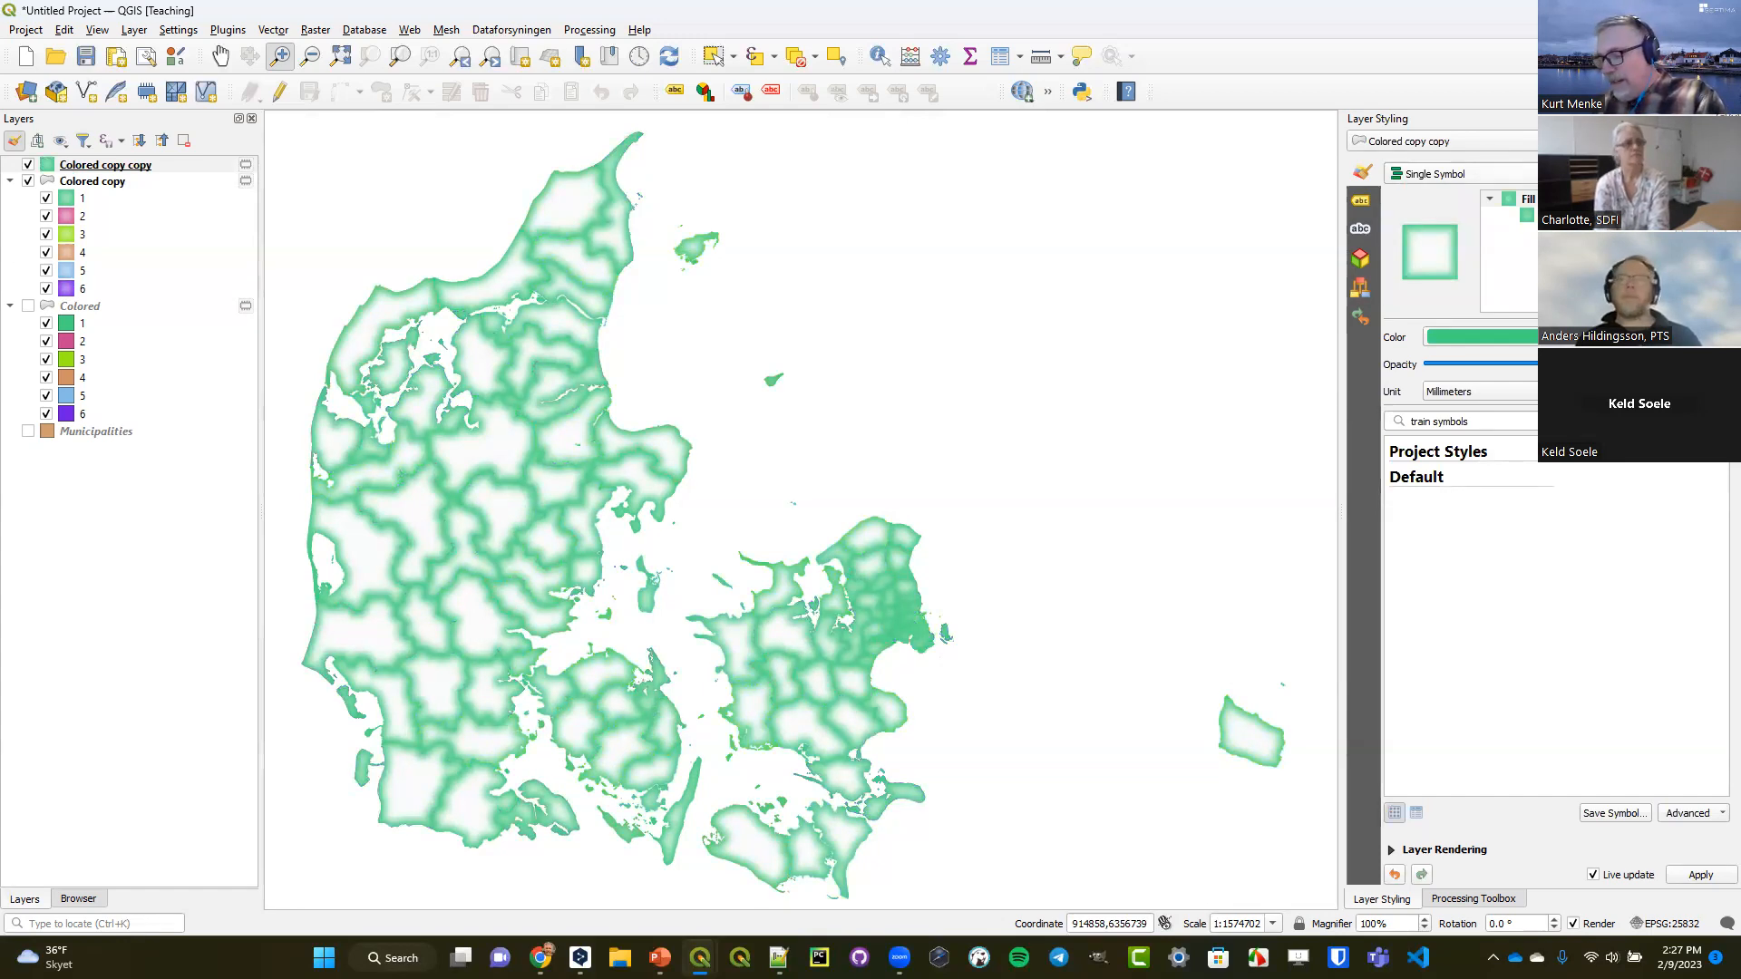
left_click(1527, 216)
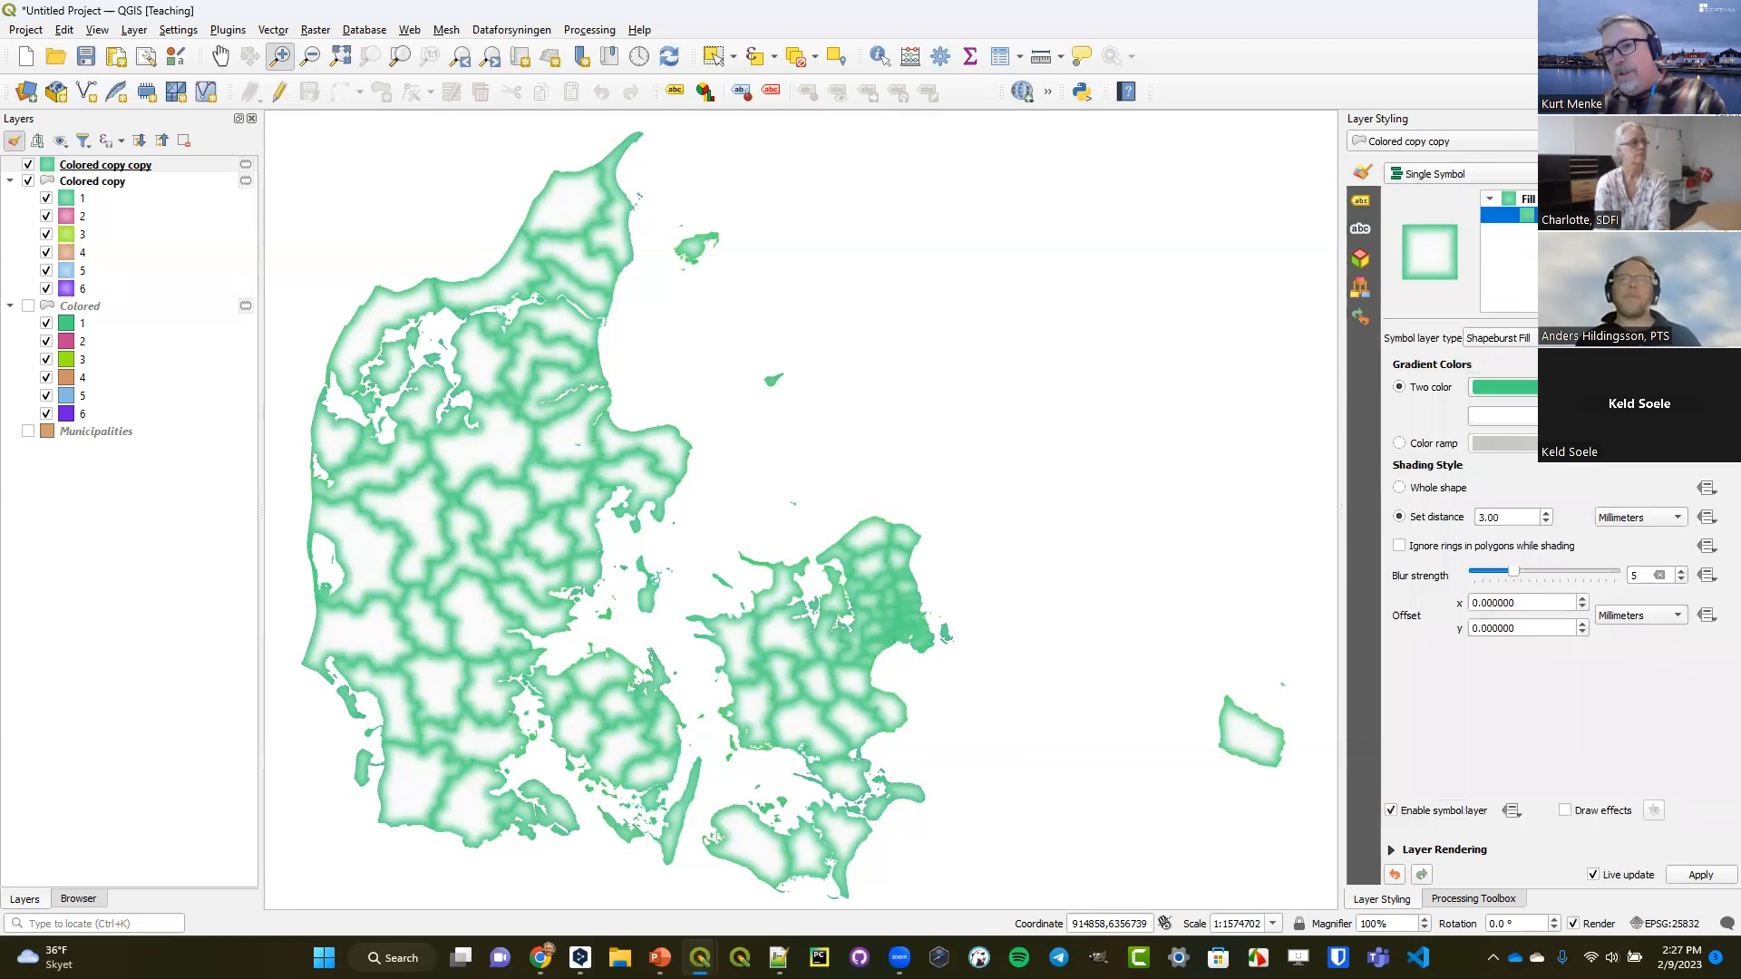
left_click(1530, 340)
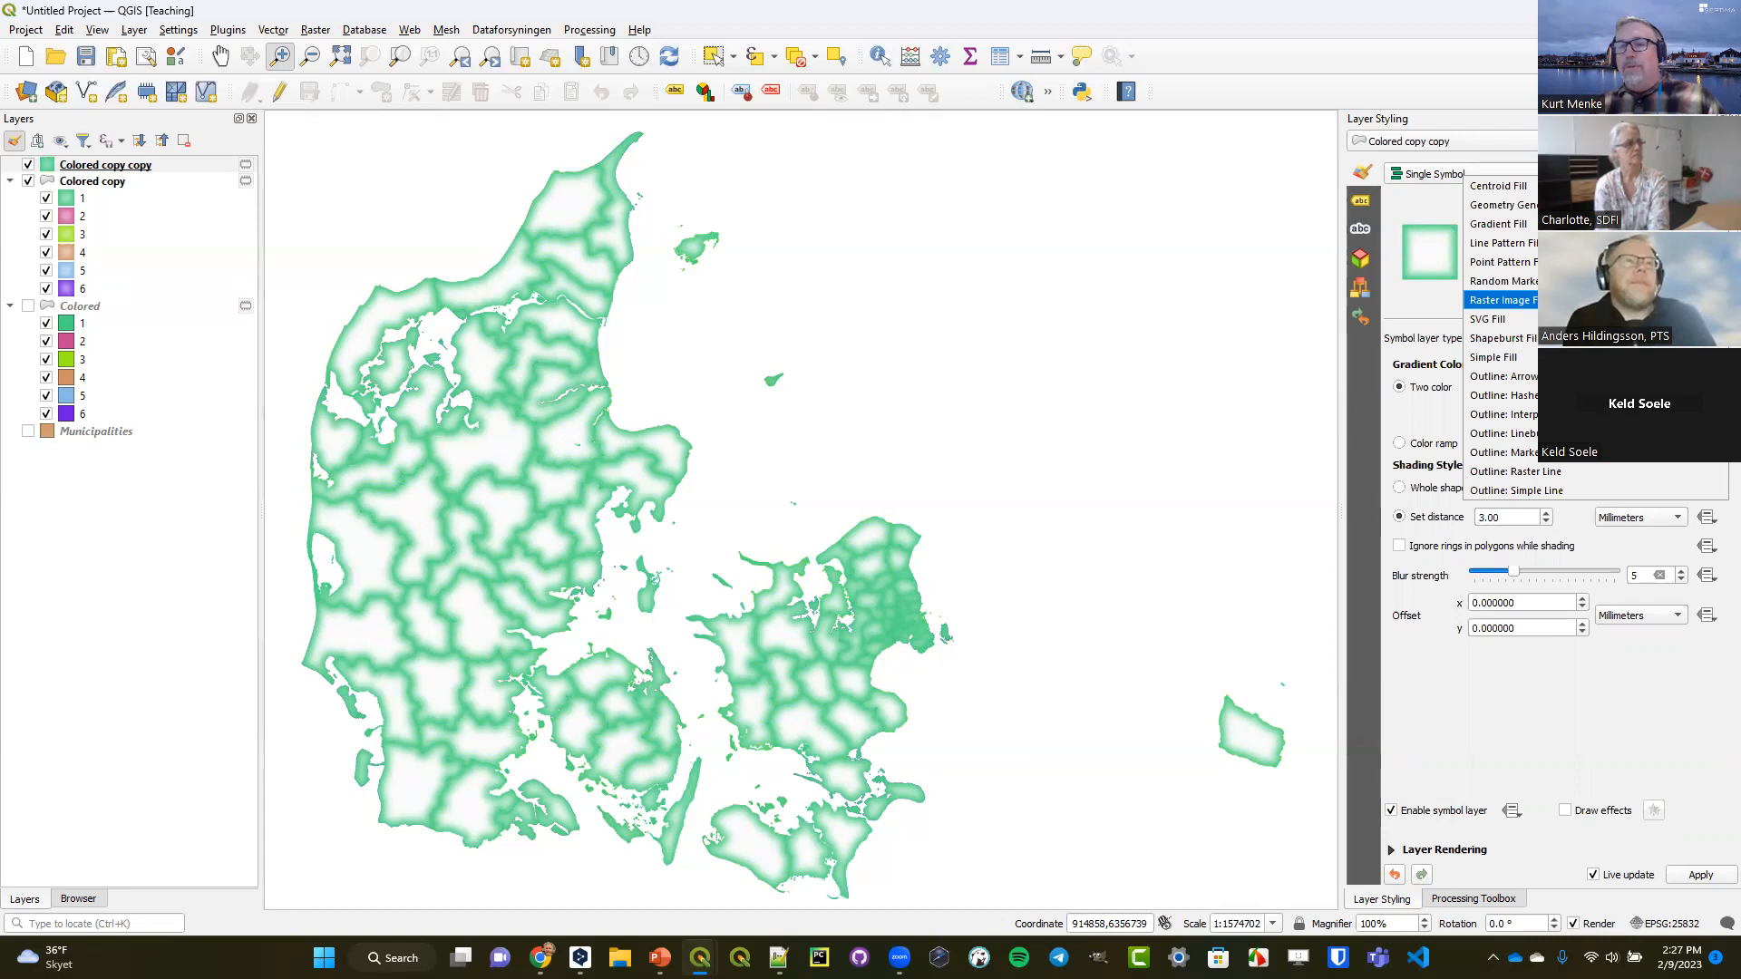
key("Up")
key("Up")
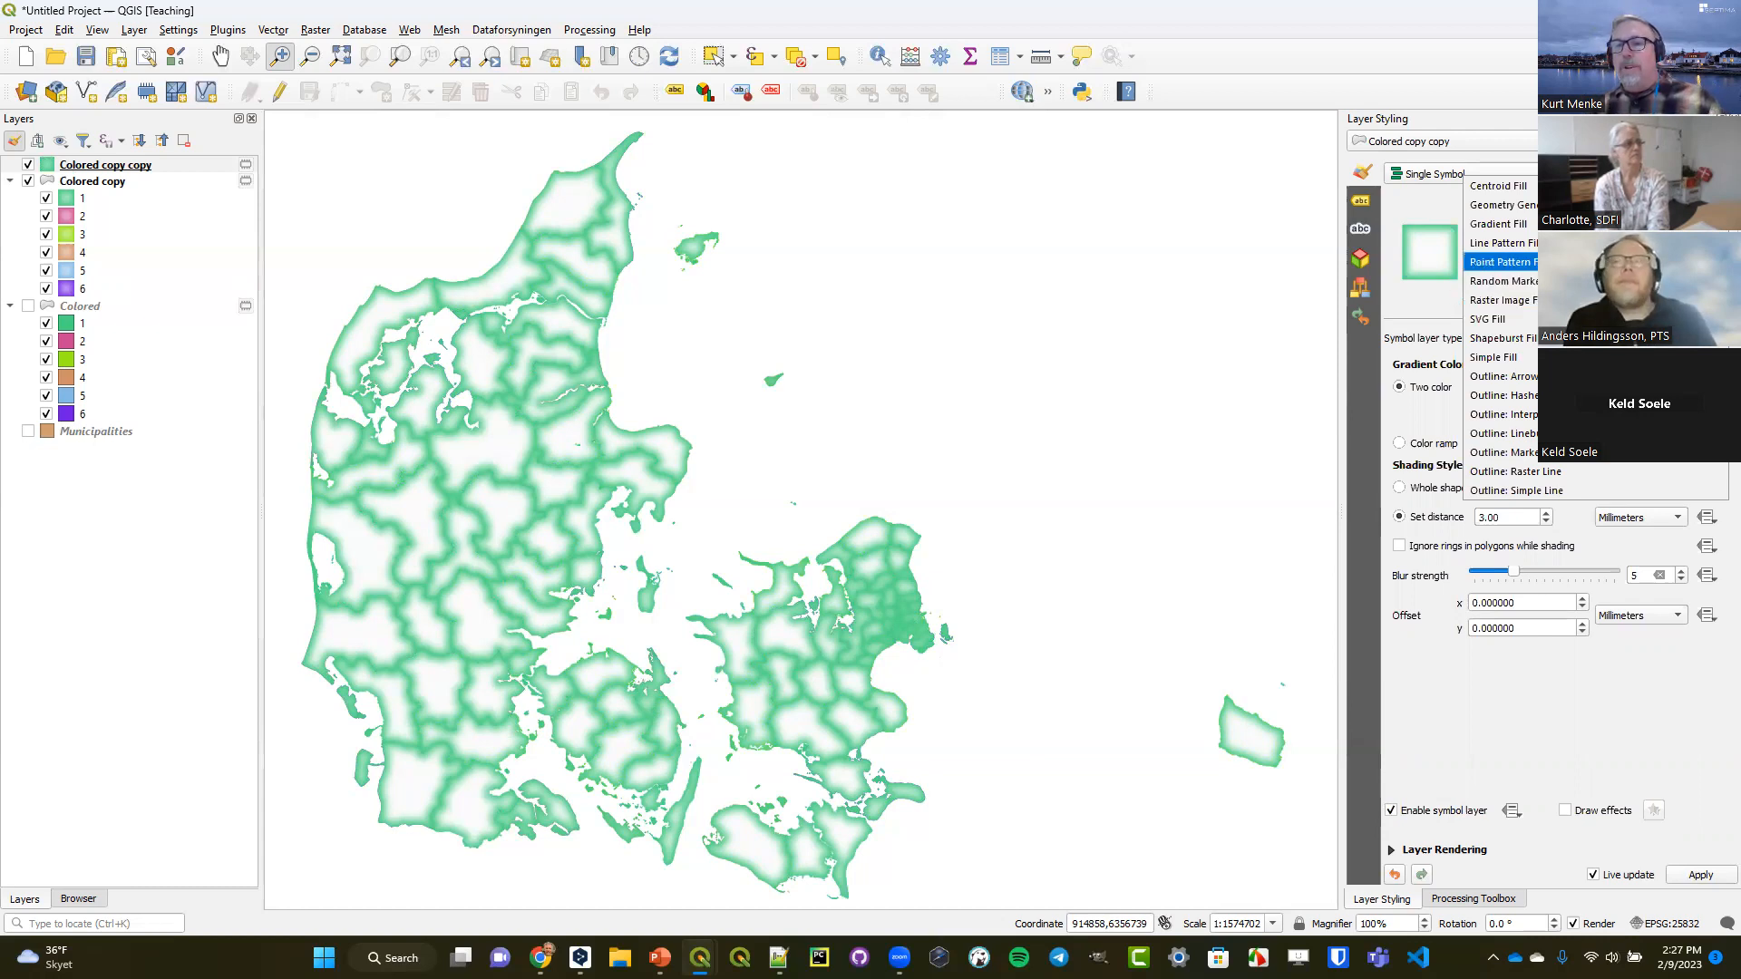
key("Up")
key("Down")
key("Down")
key("Down")
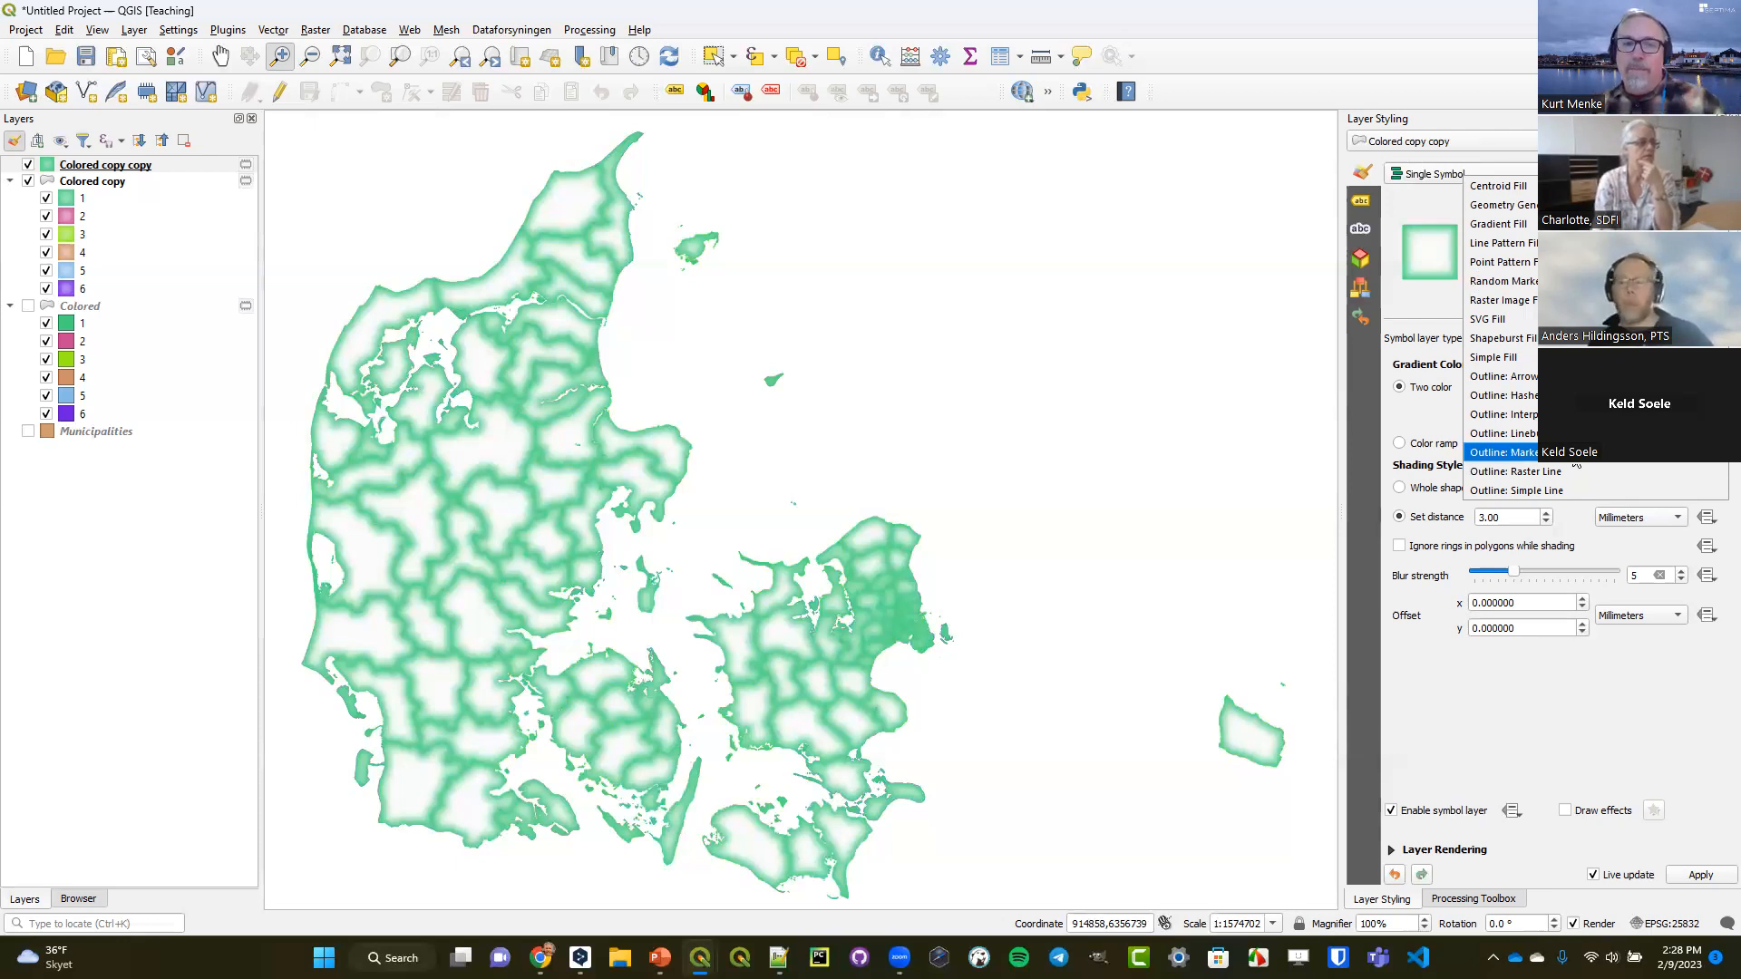
left_click(1575, 458)
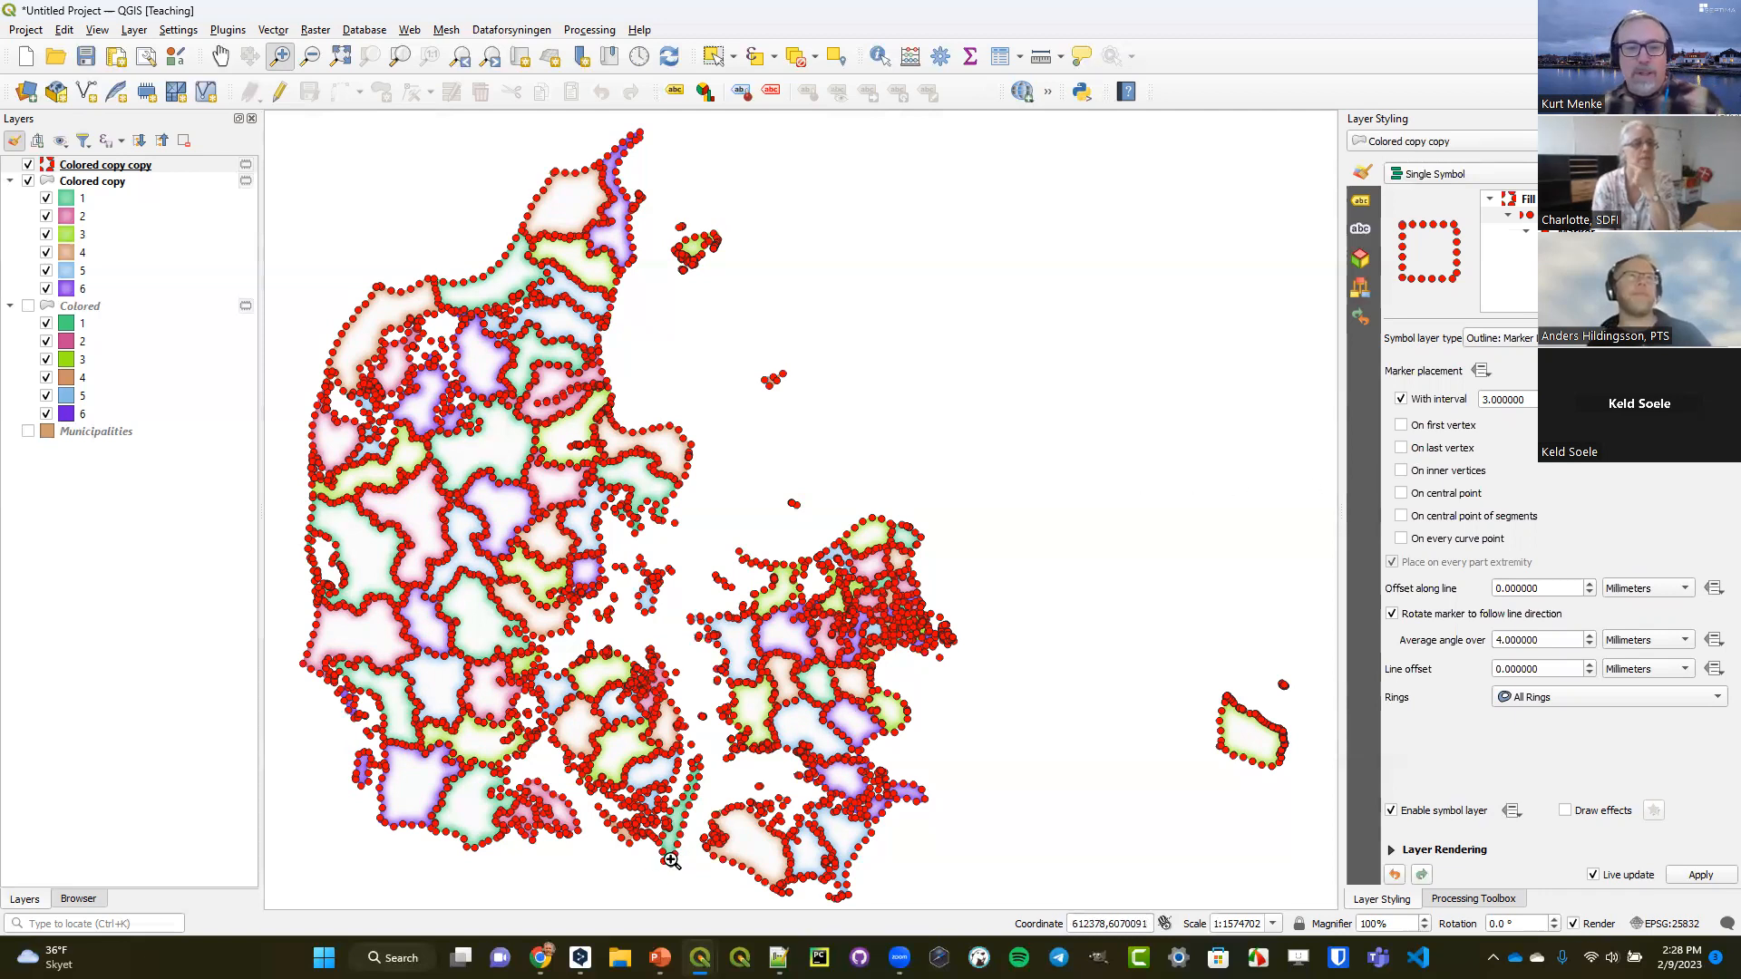
Switch to the DataVisualizationwithQGIS_supporting_materials.pptx presentation in PowerPoint and look through the slides following Things You'll Learn.
mouse_move(660, 957)
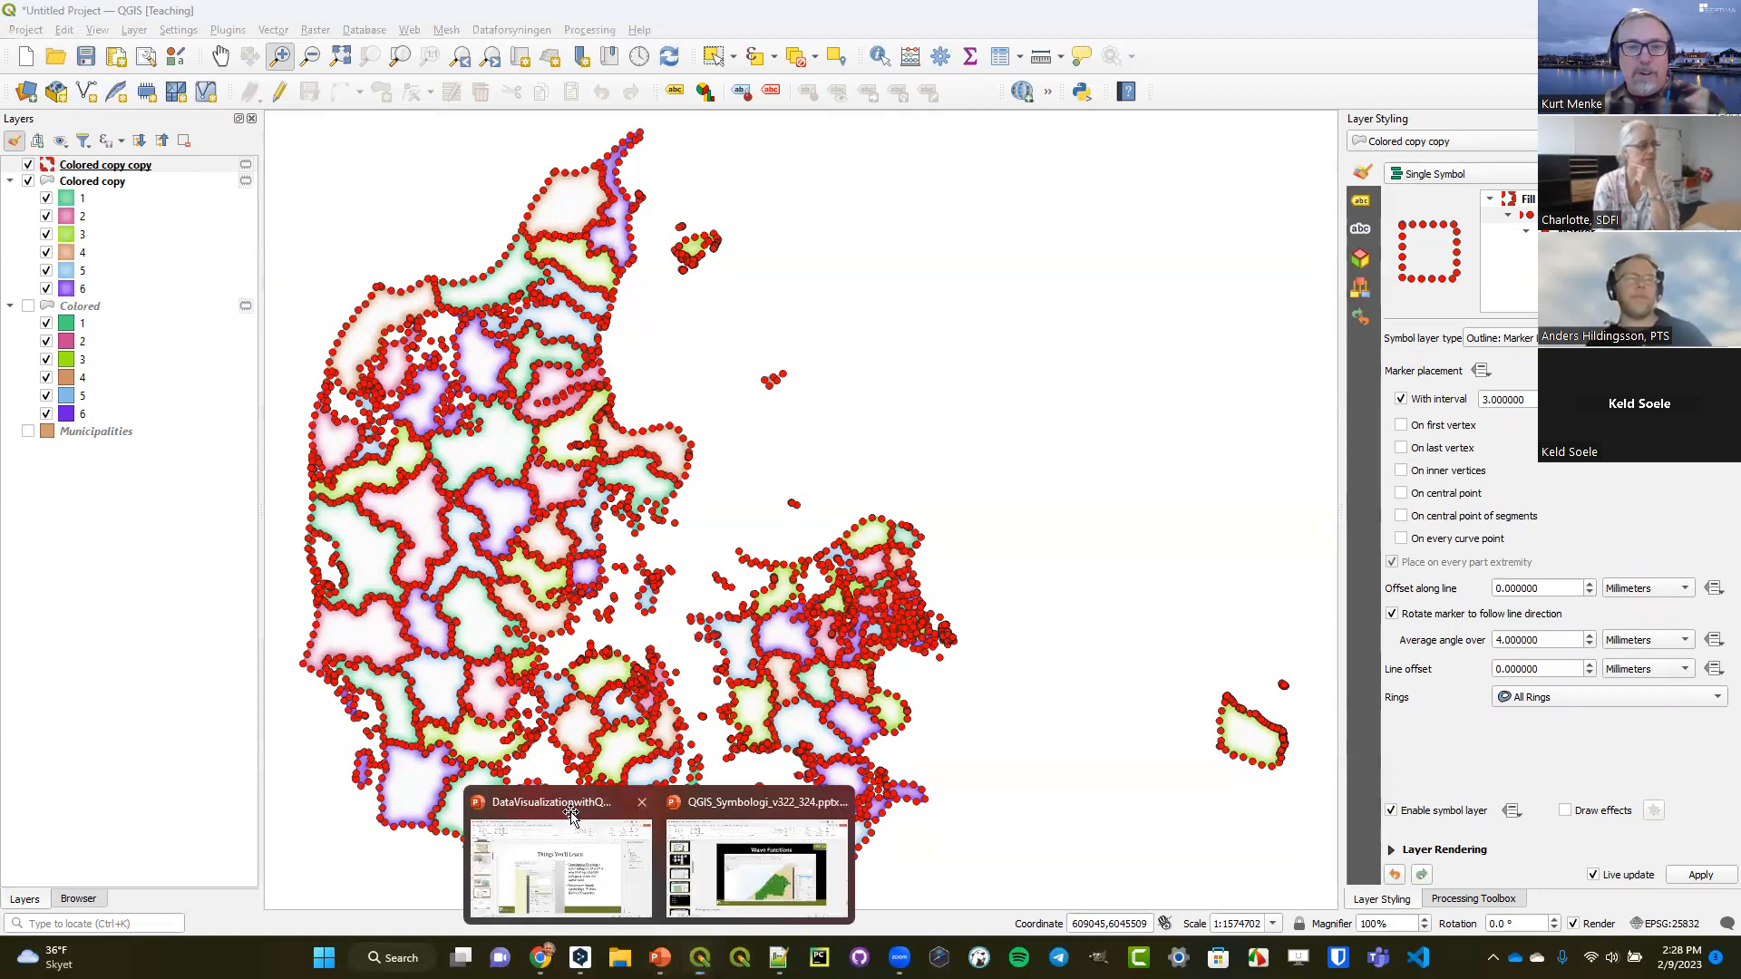
left_click(557, 866)
scroll(114, 660, "down", 3)
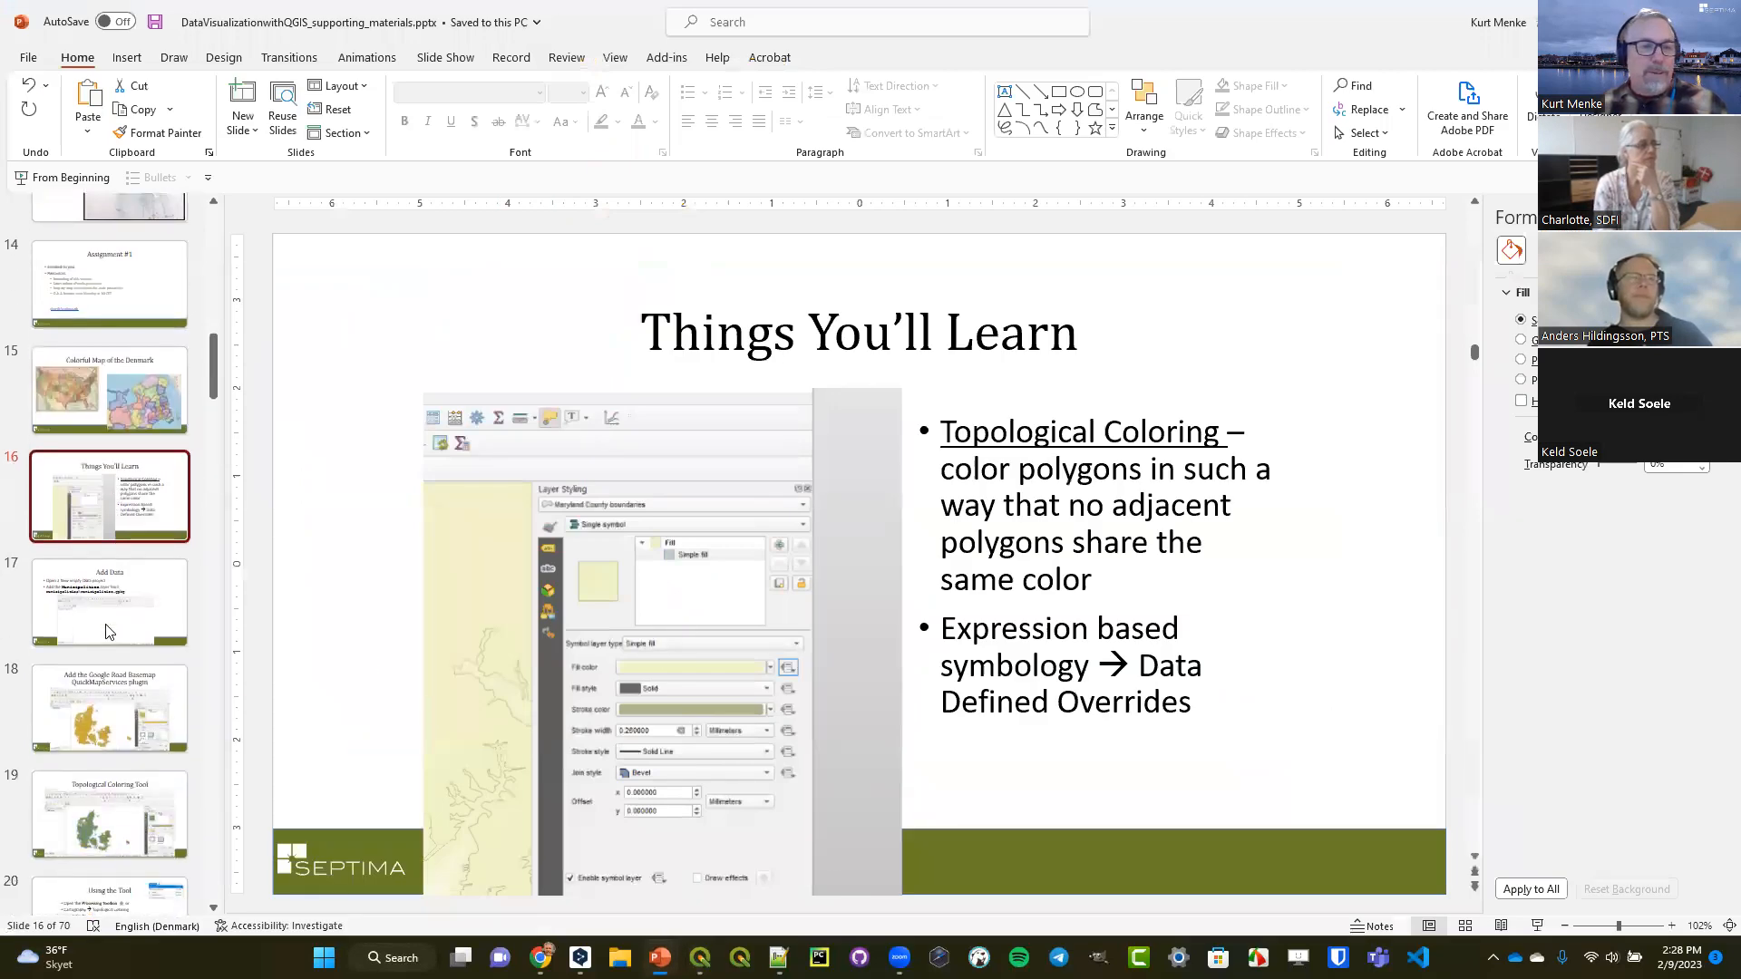
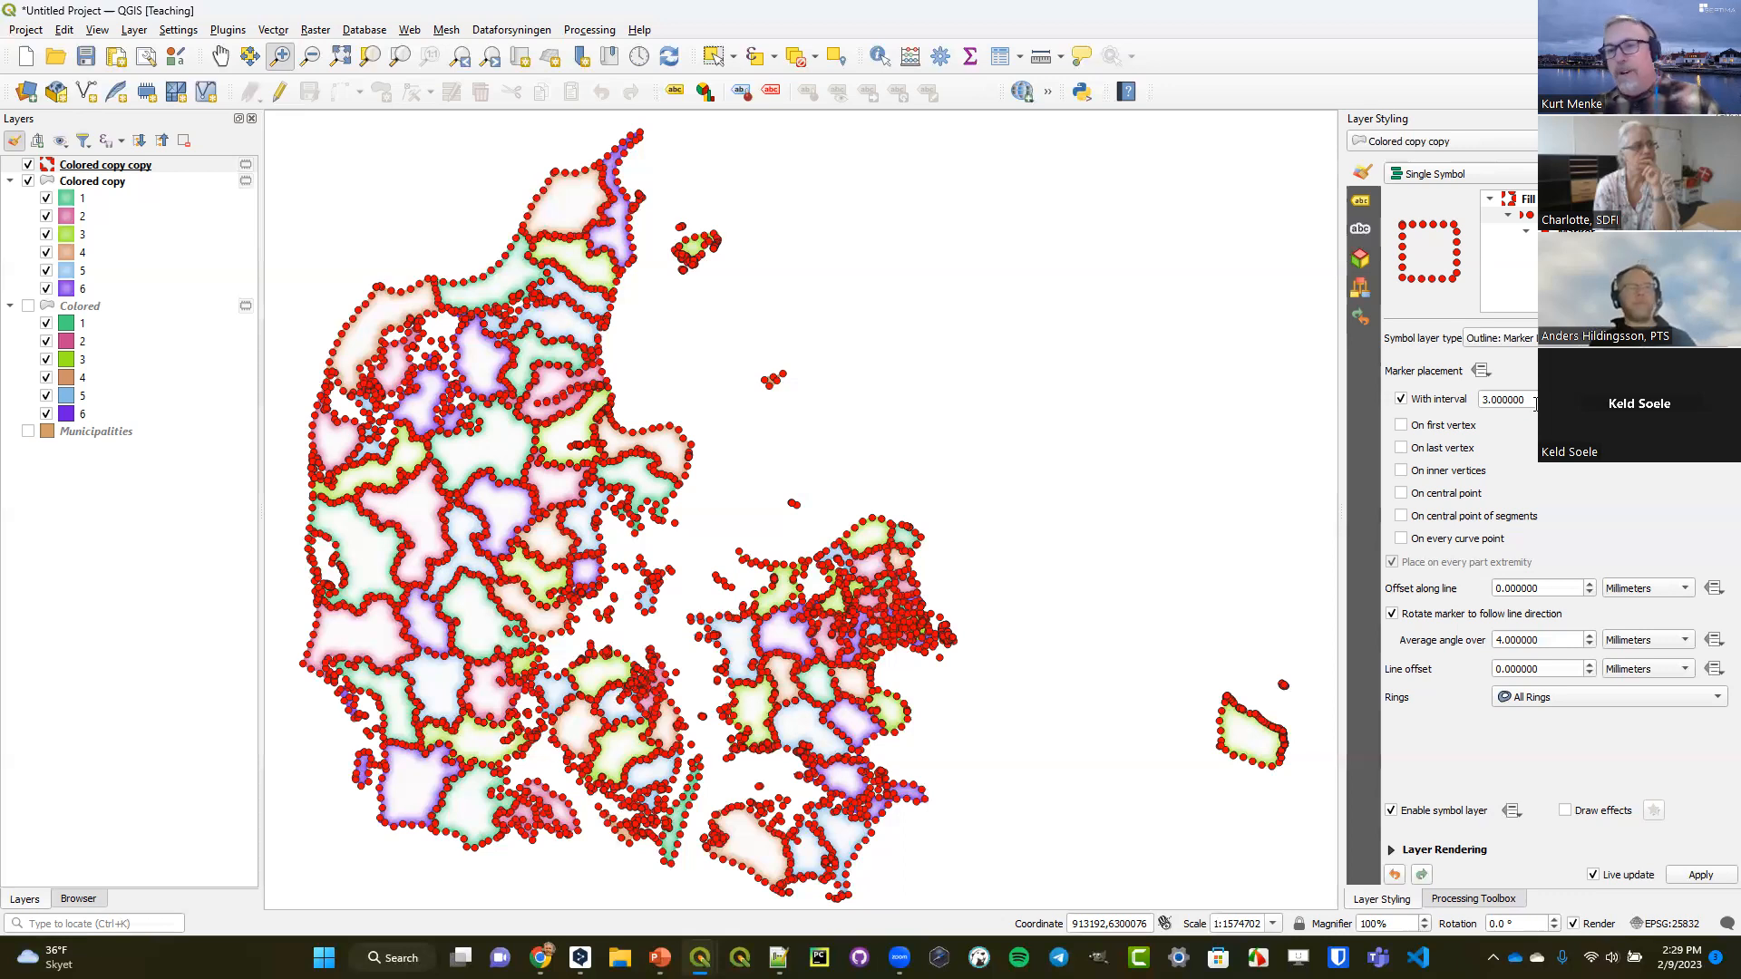
Set the marker line interval of Colored copy copy to 0.1 and the size of its simple marker to 0.15.
left_click_drag(1532, 400, 1448, 402)
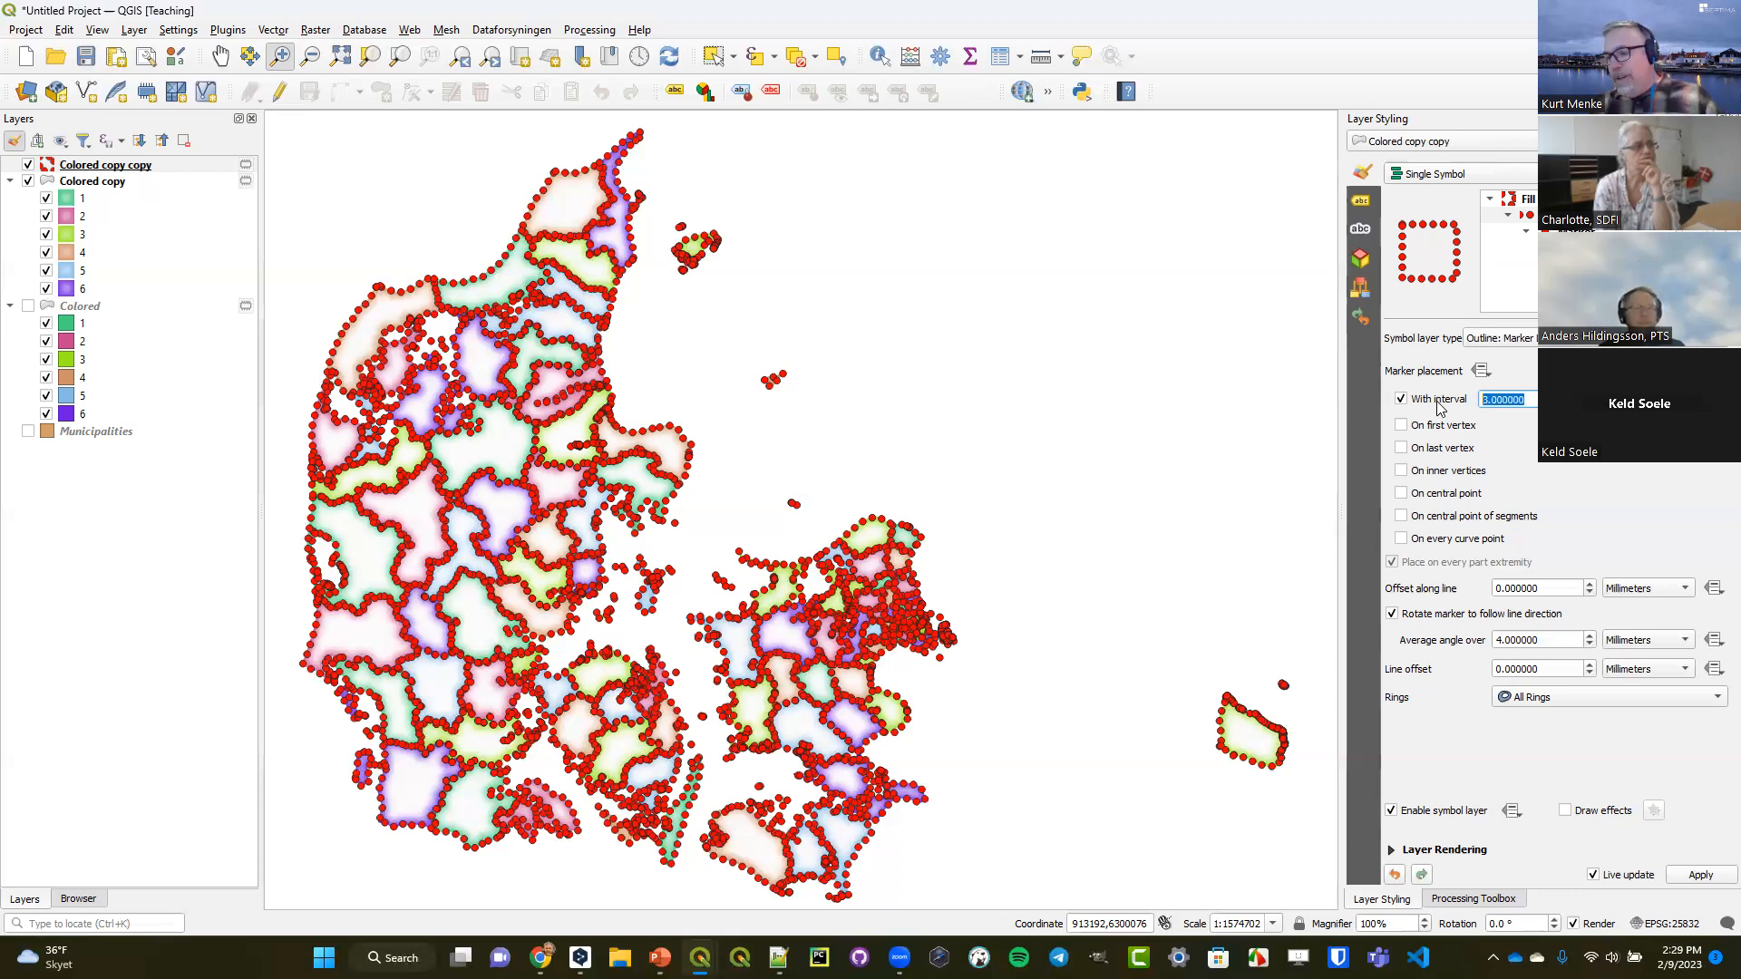
type("0.1")
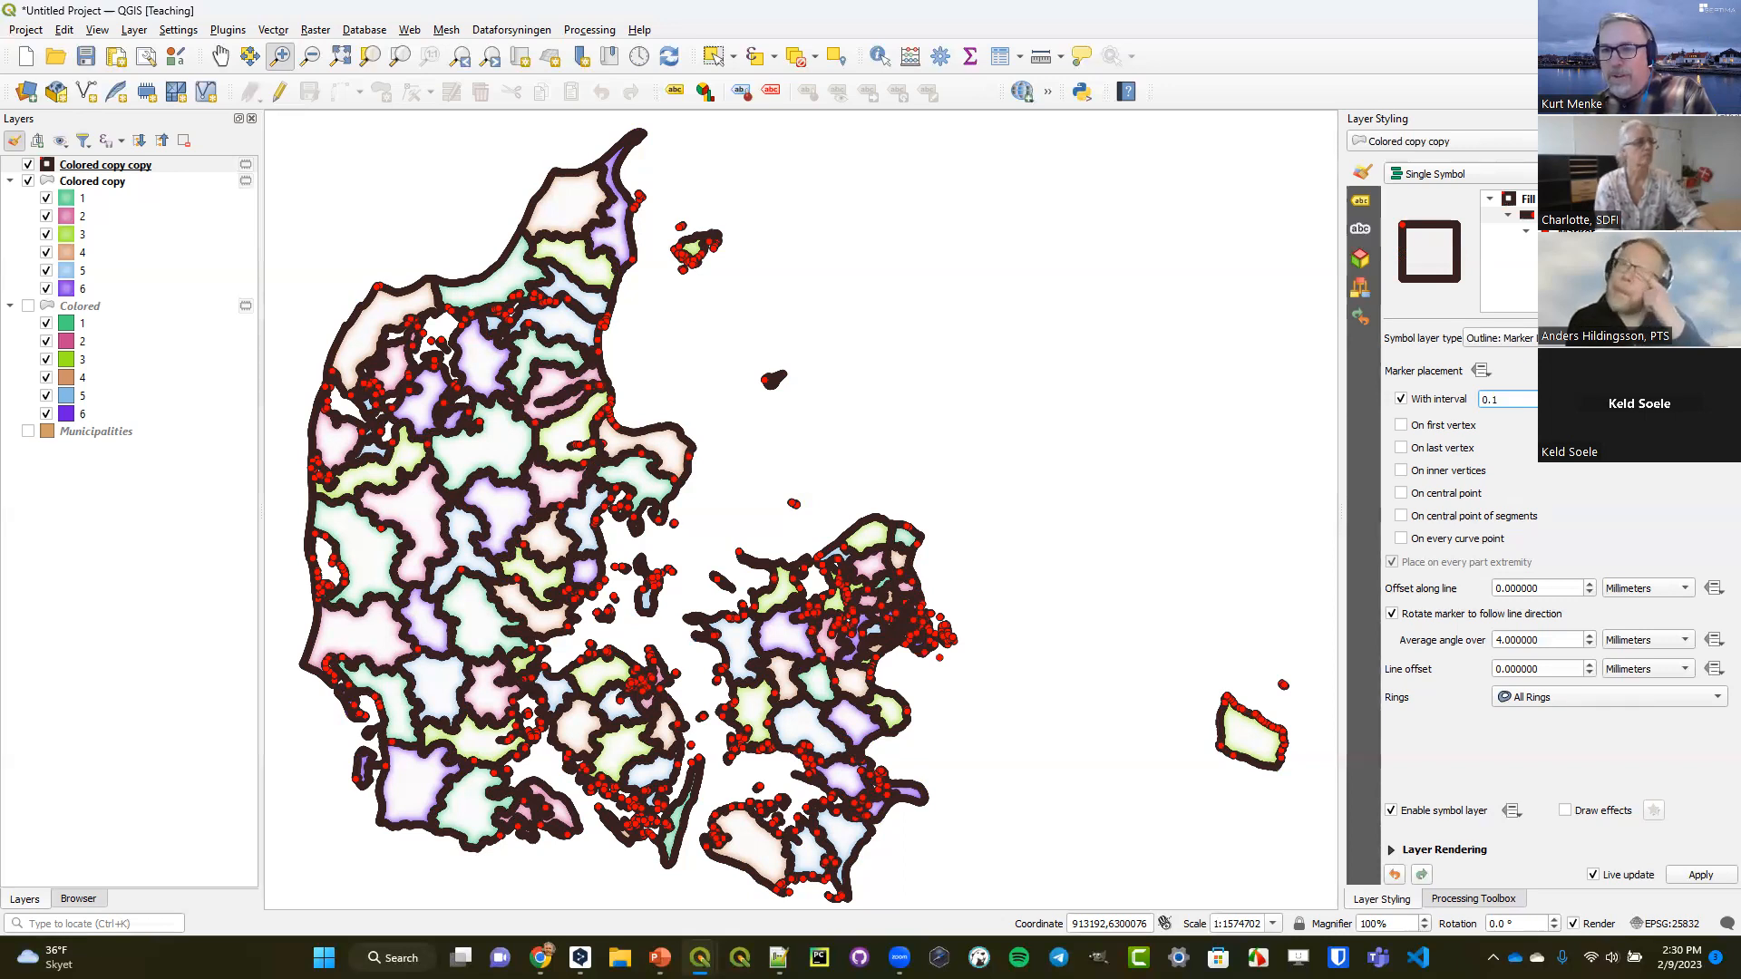
left_click(1576, 247)
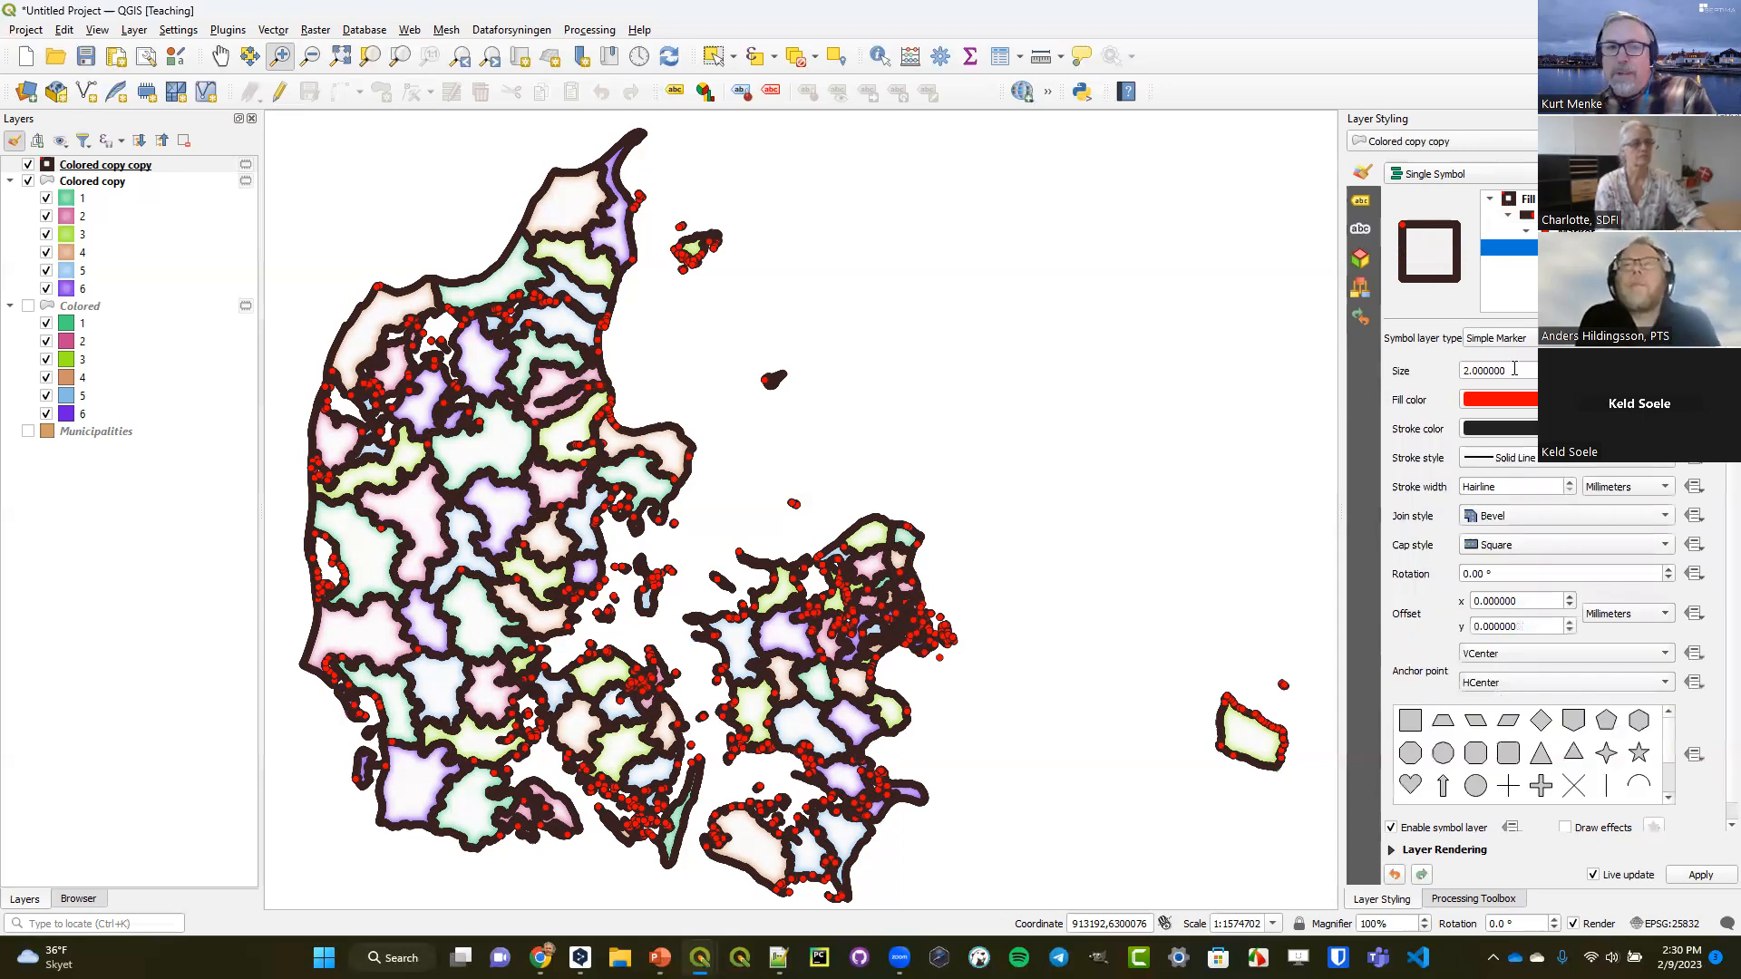
left_click_drag(1512, 369, 1440, 368)
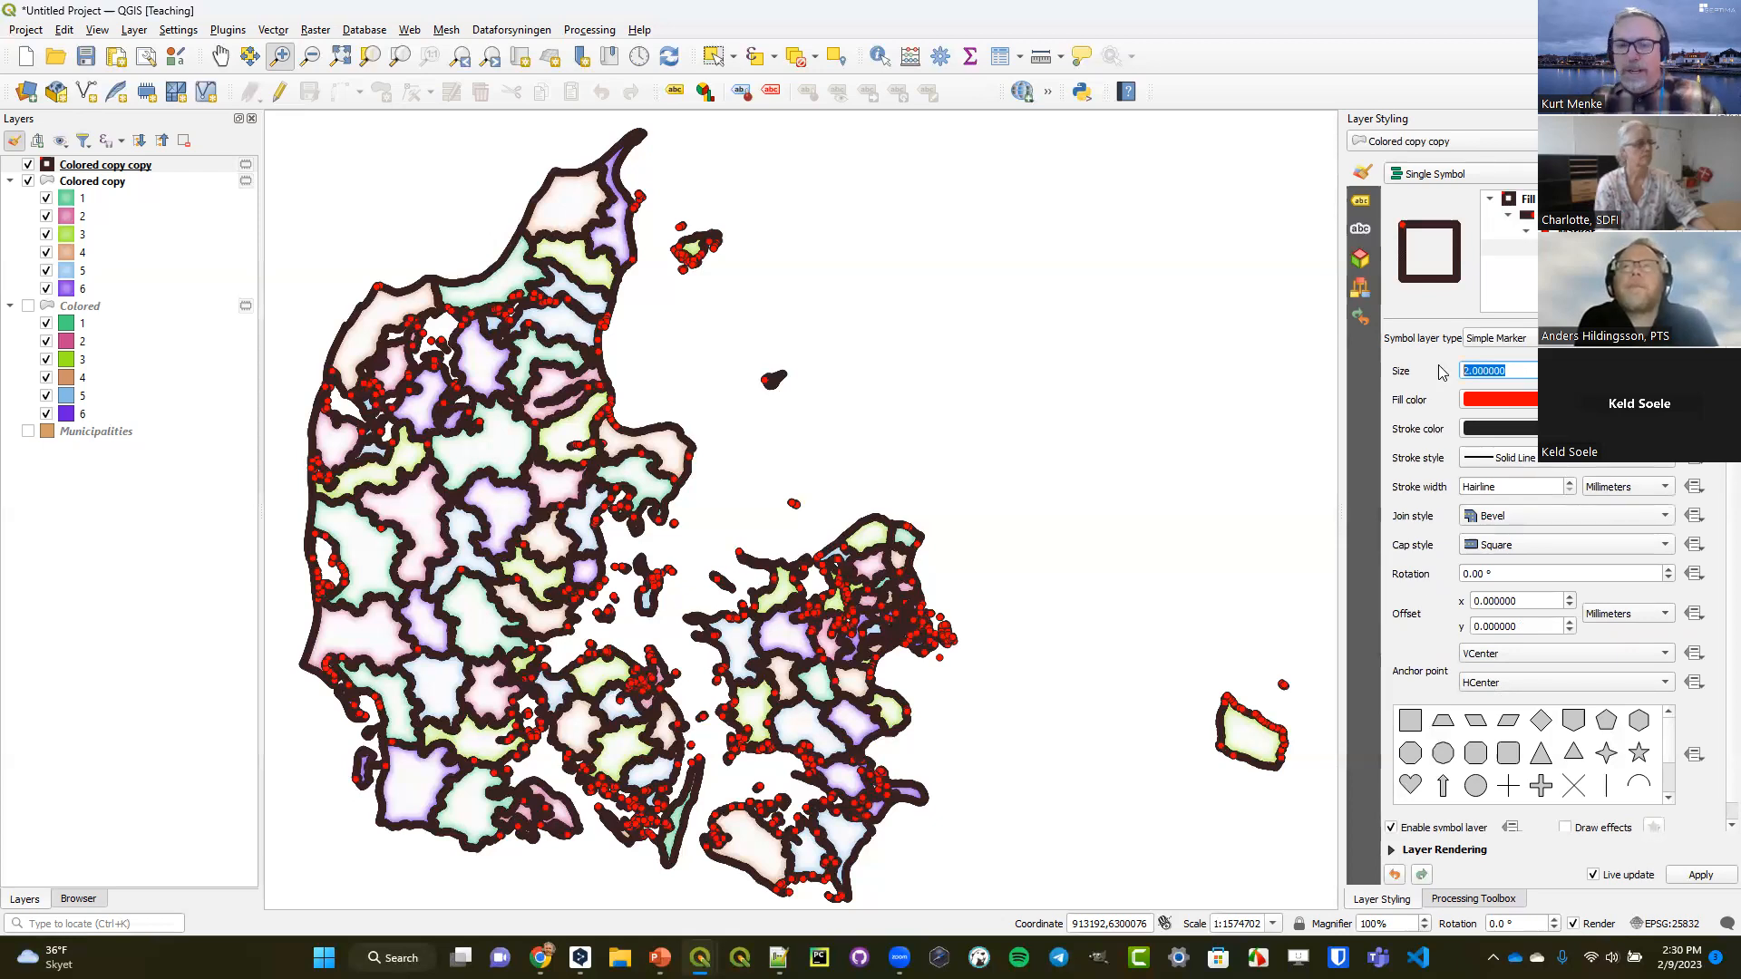
type("0.15")
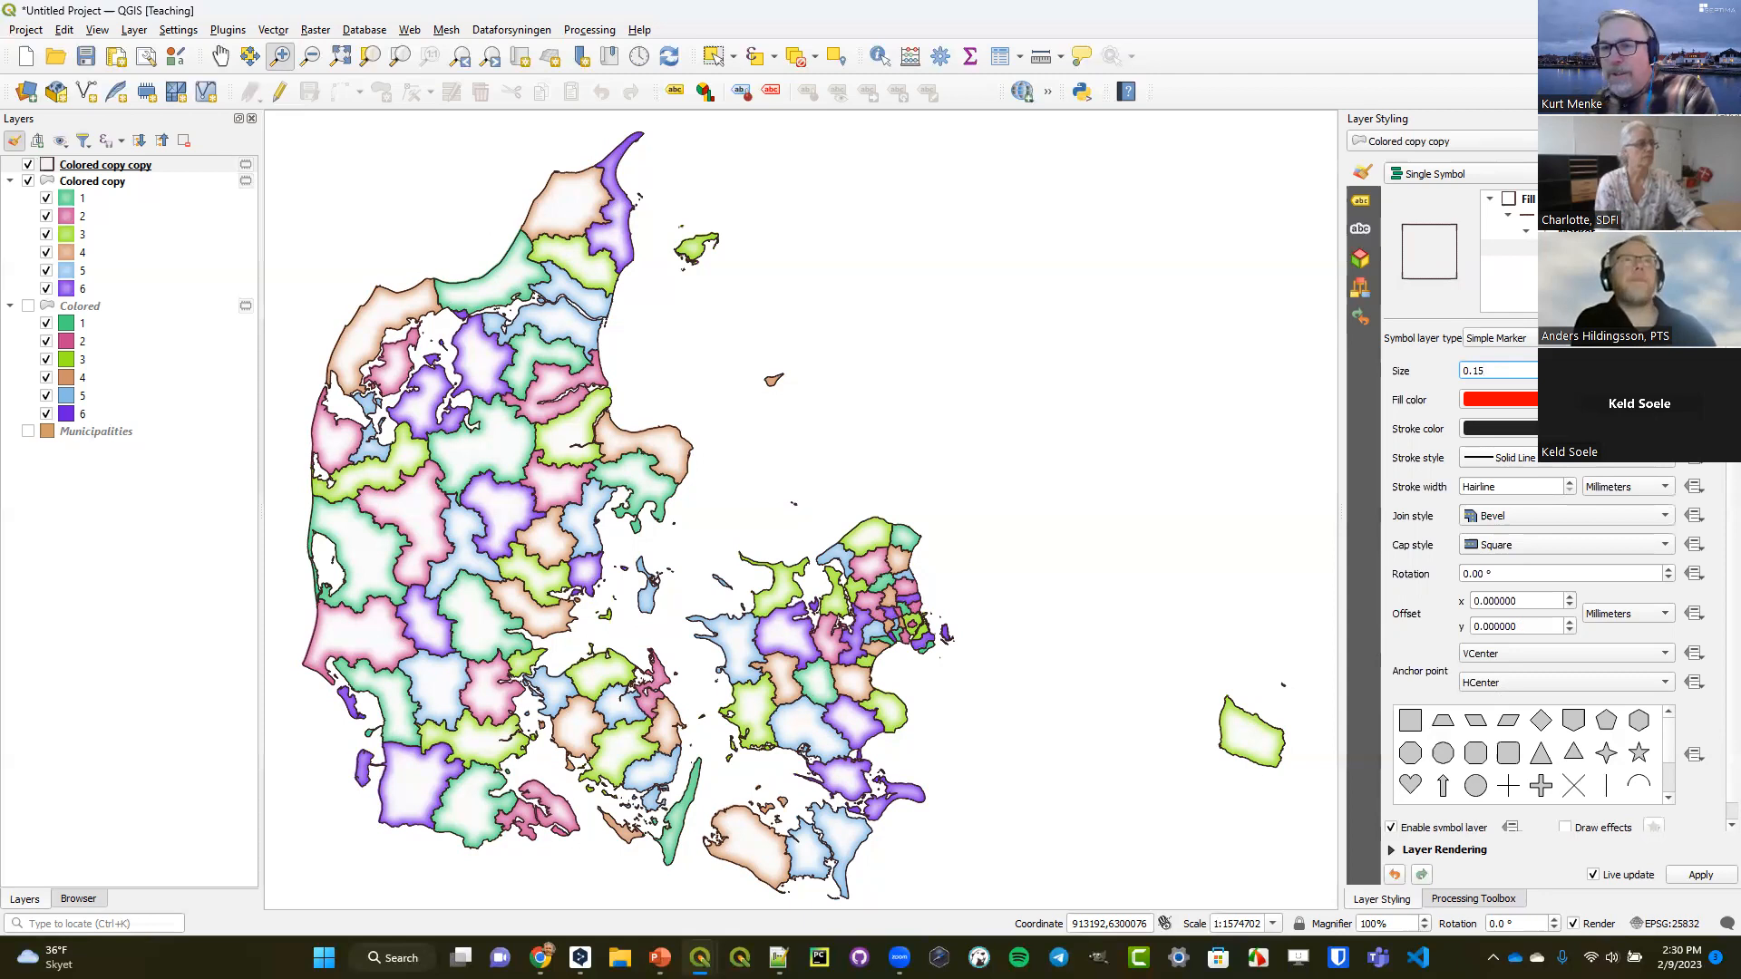
Change the simple marker's fill color to dark gray with red, green and blue all at 90.
left_click(1530, 400)
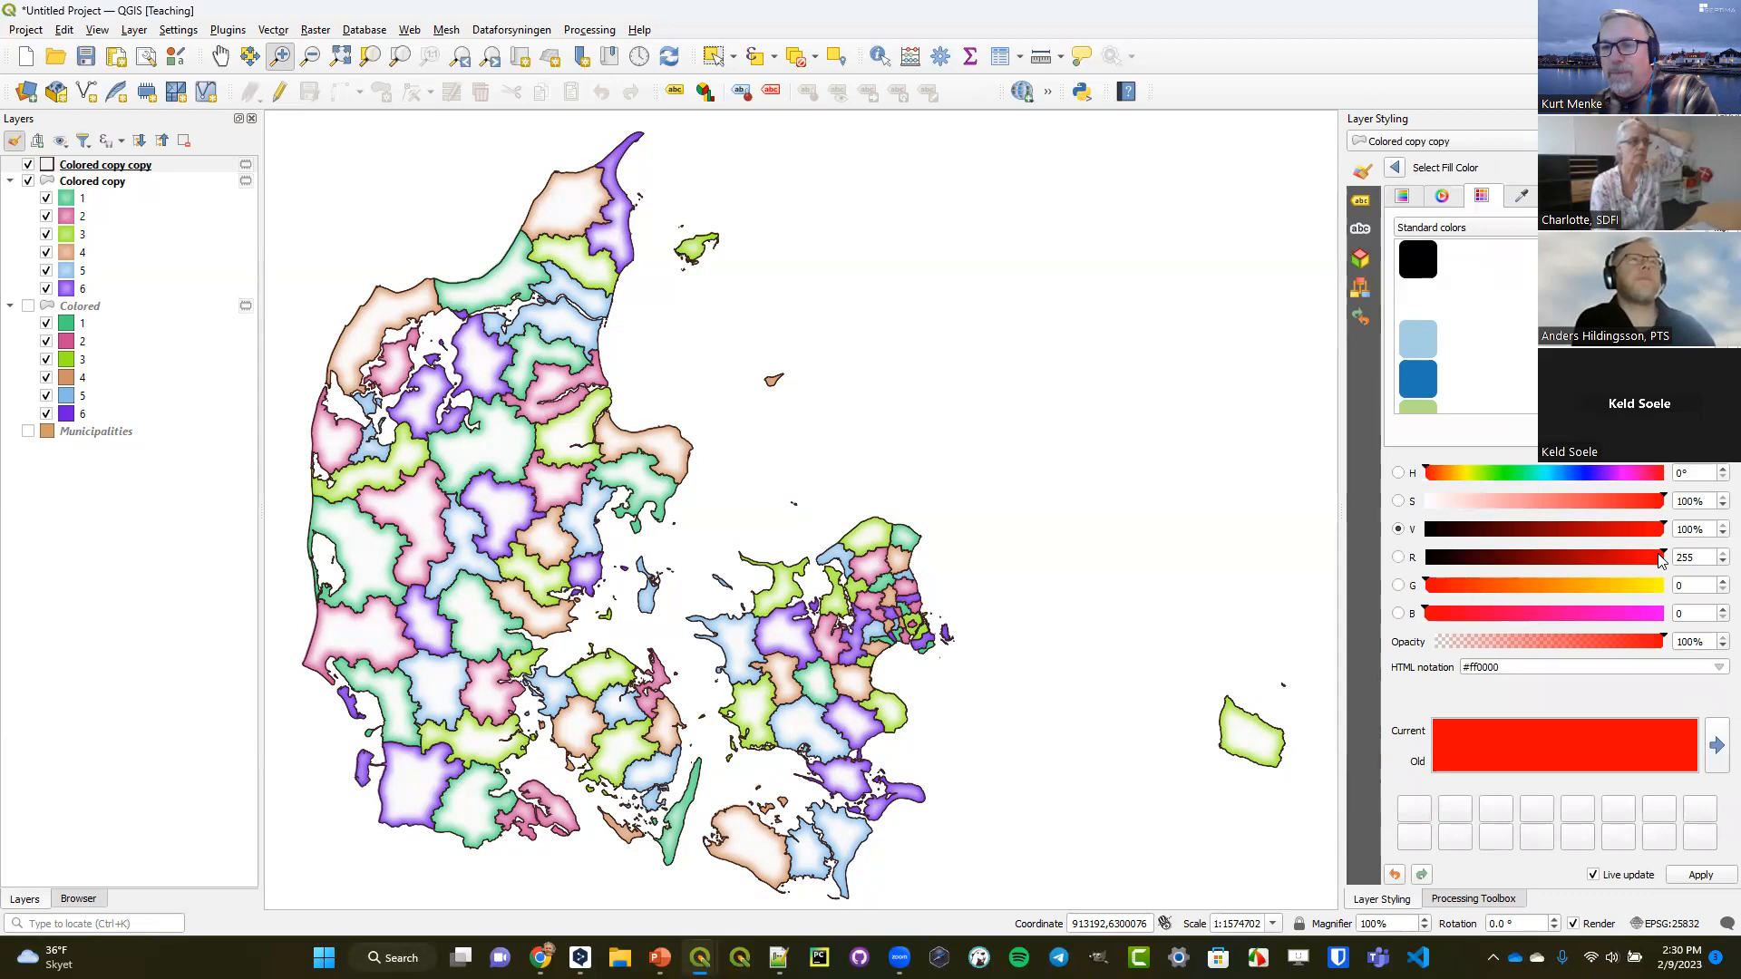
left_click_drag(1697, 559, 1648, 554)
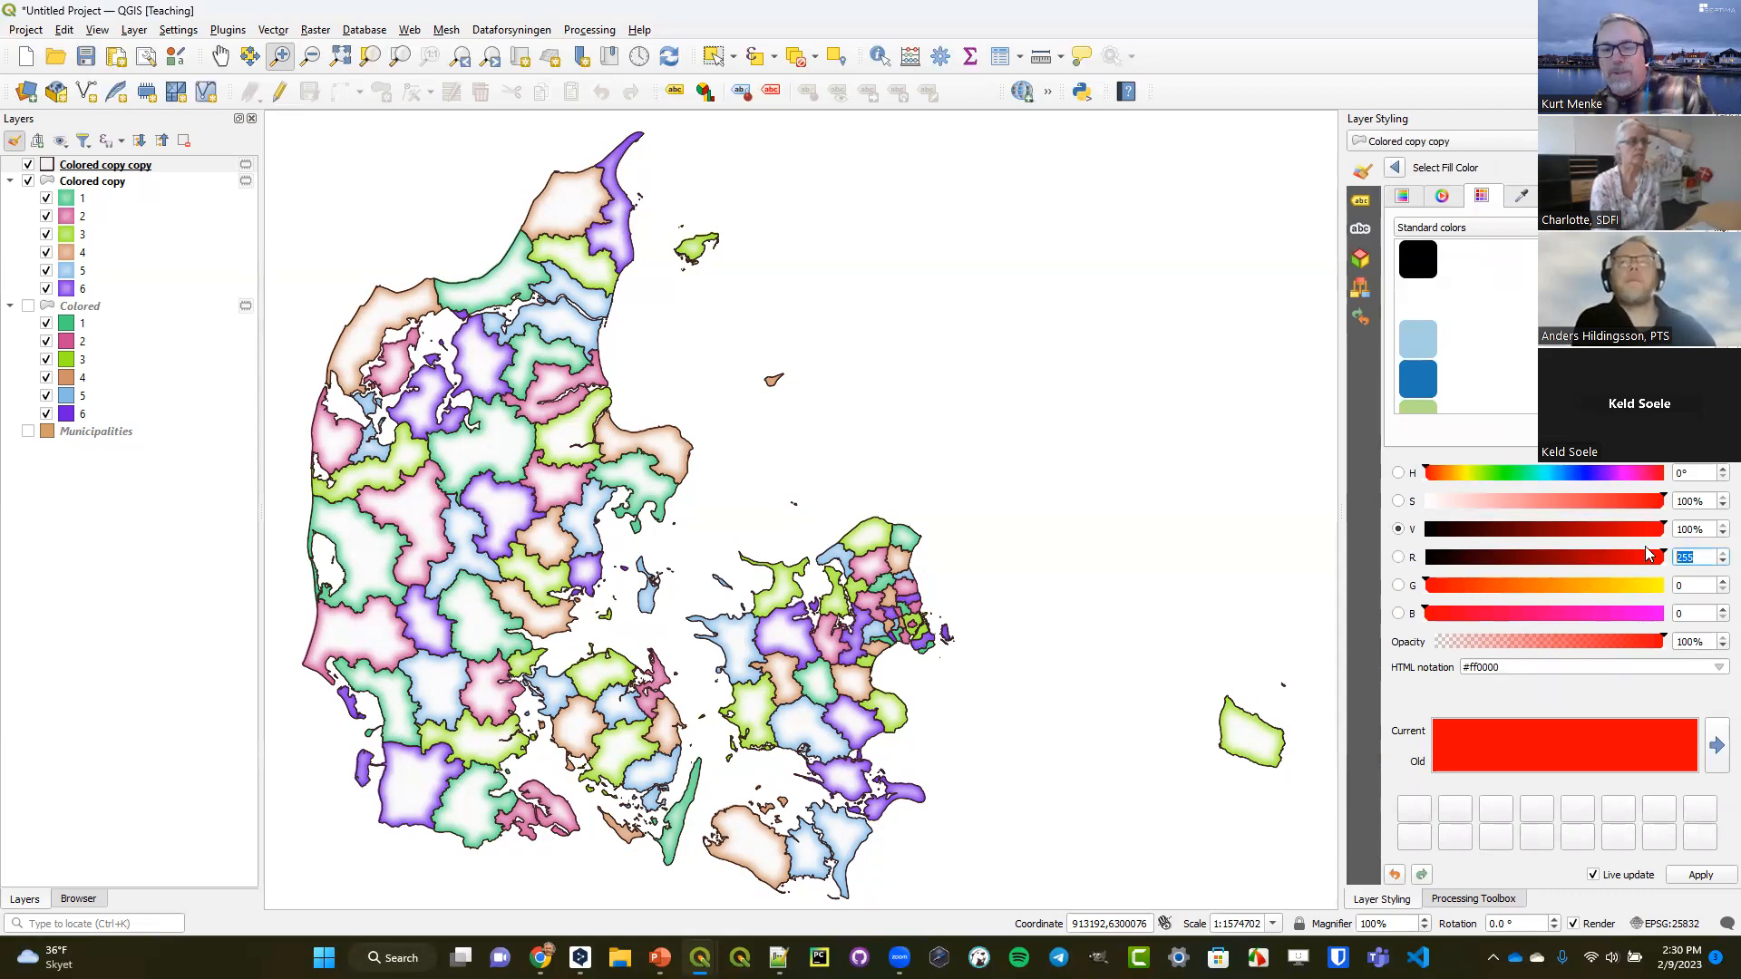
type("90")
key("Tab")
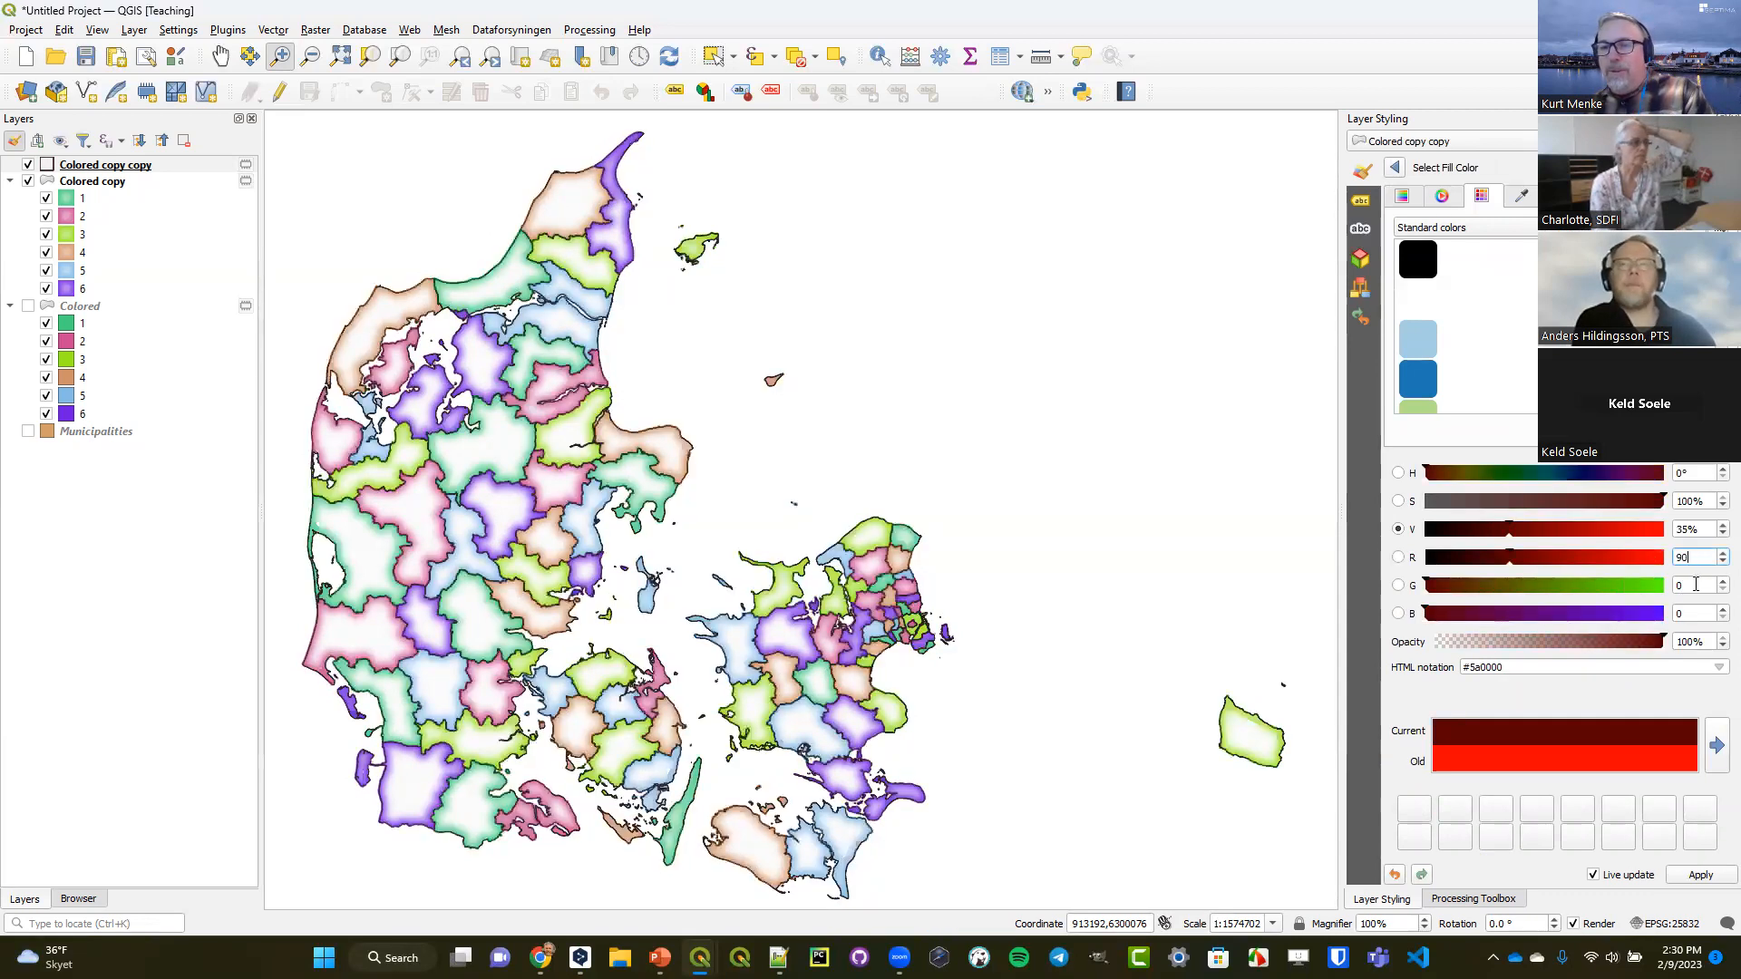
type("90")
key("Tab")
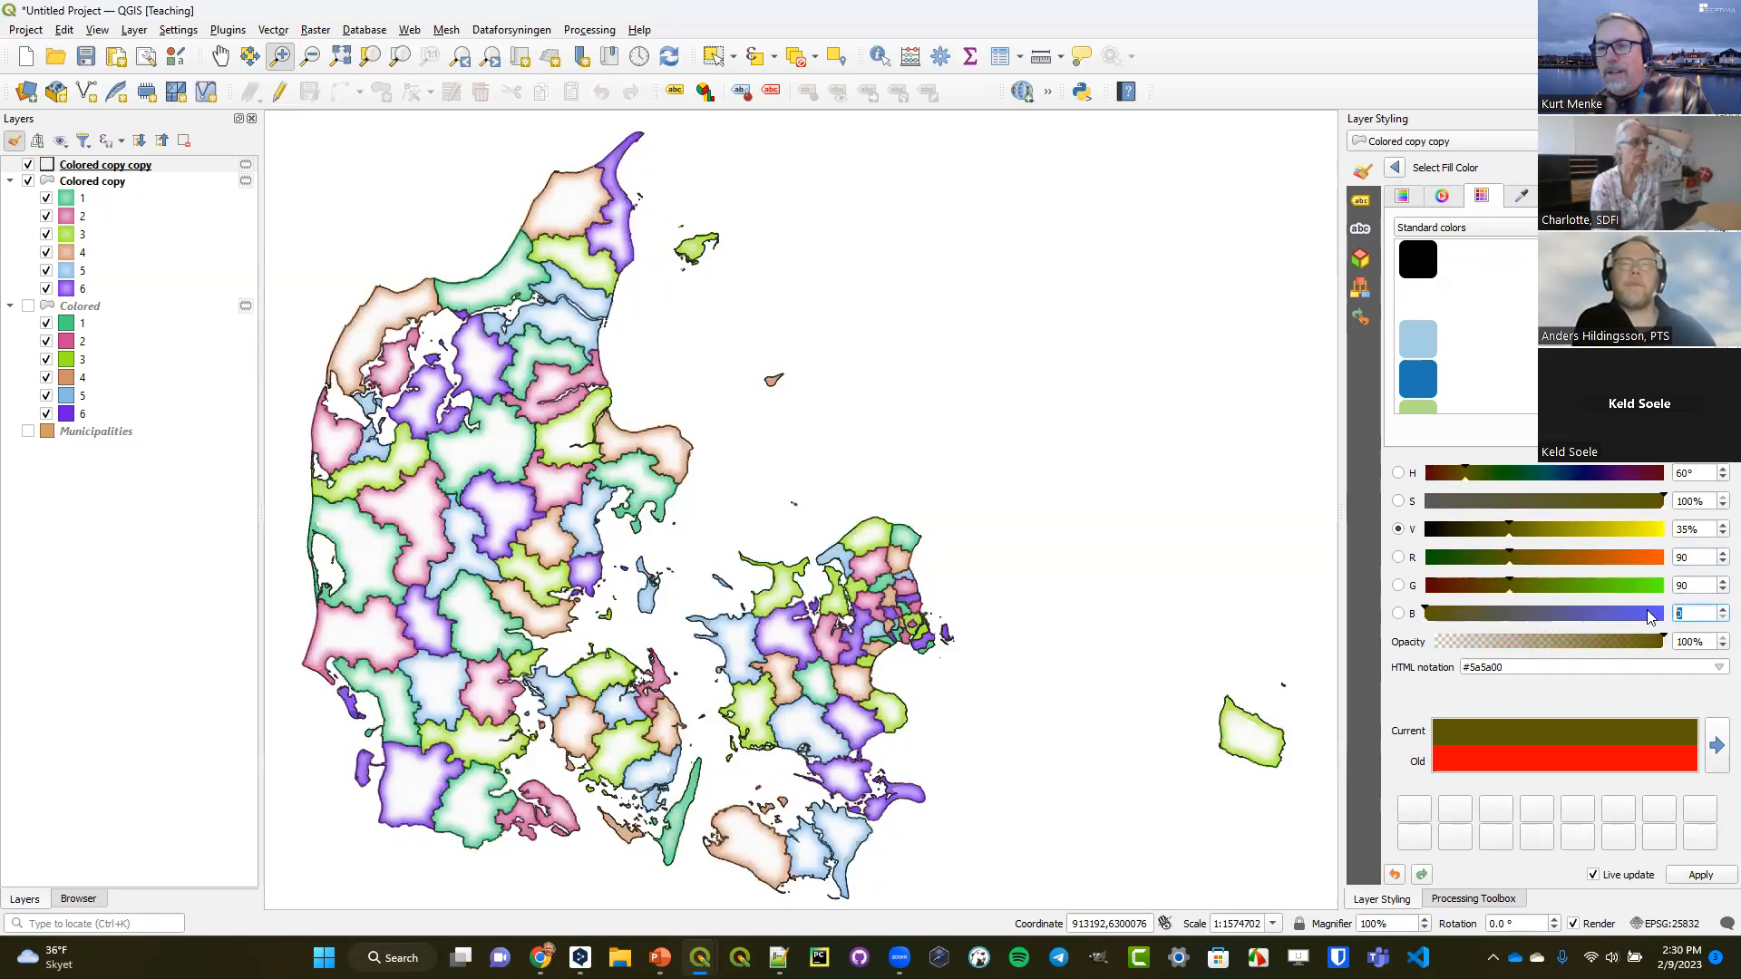
type("90")
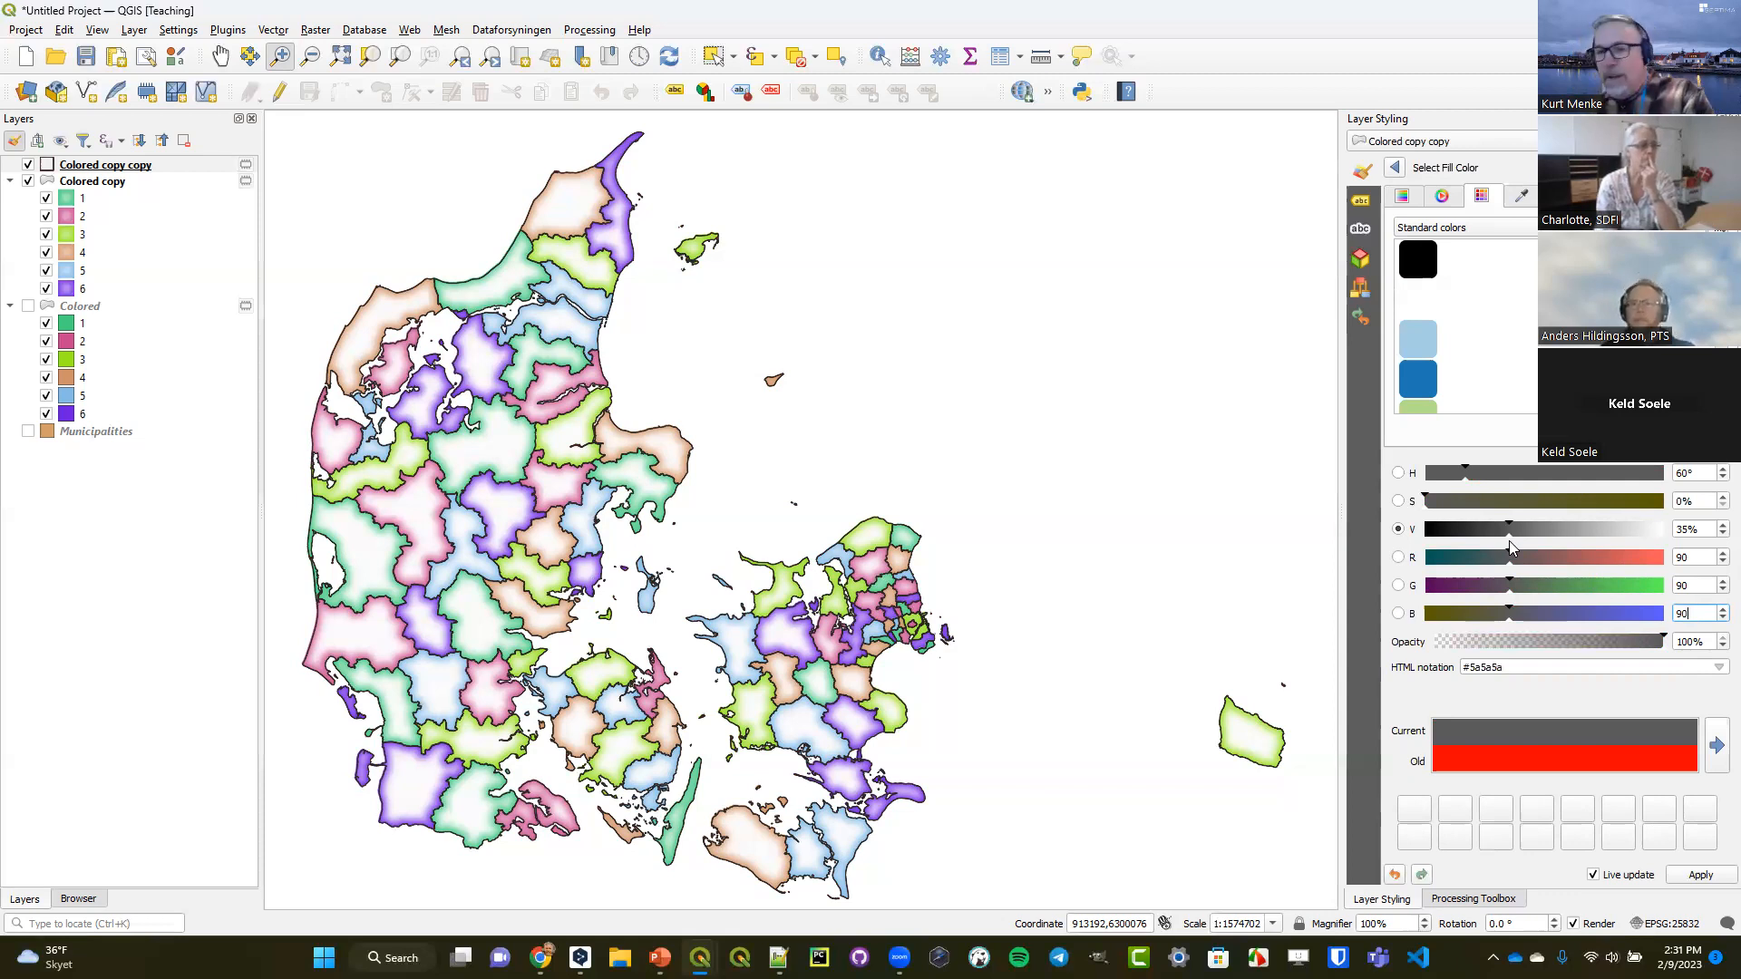
left_click(1396, 168)
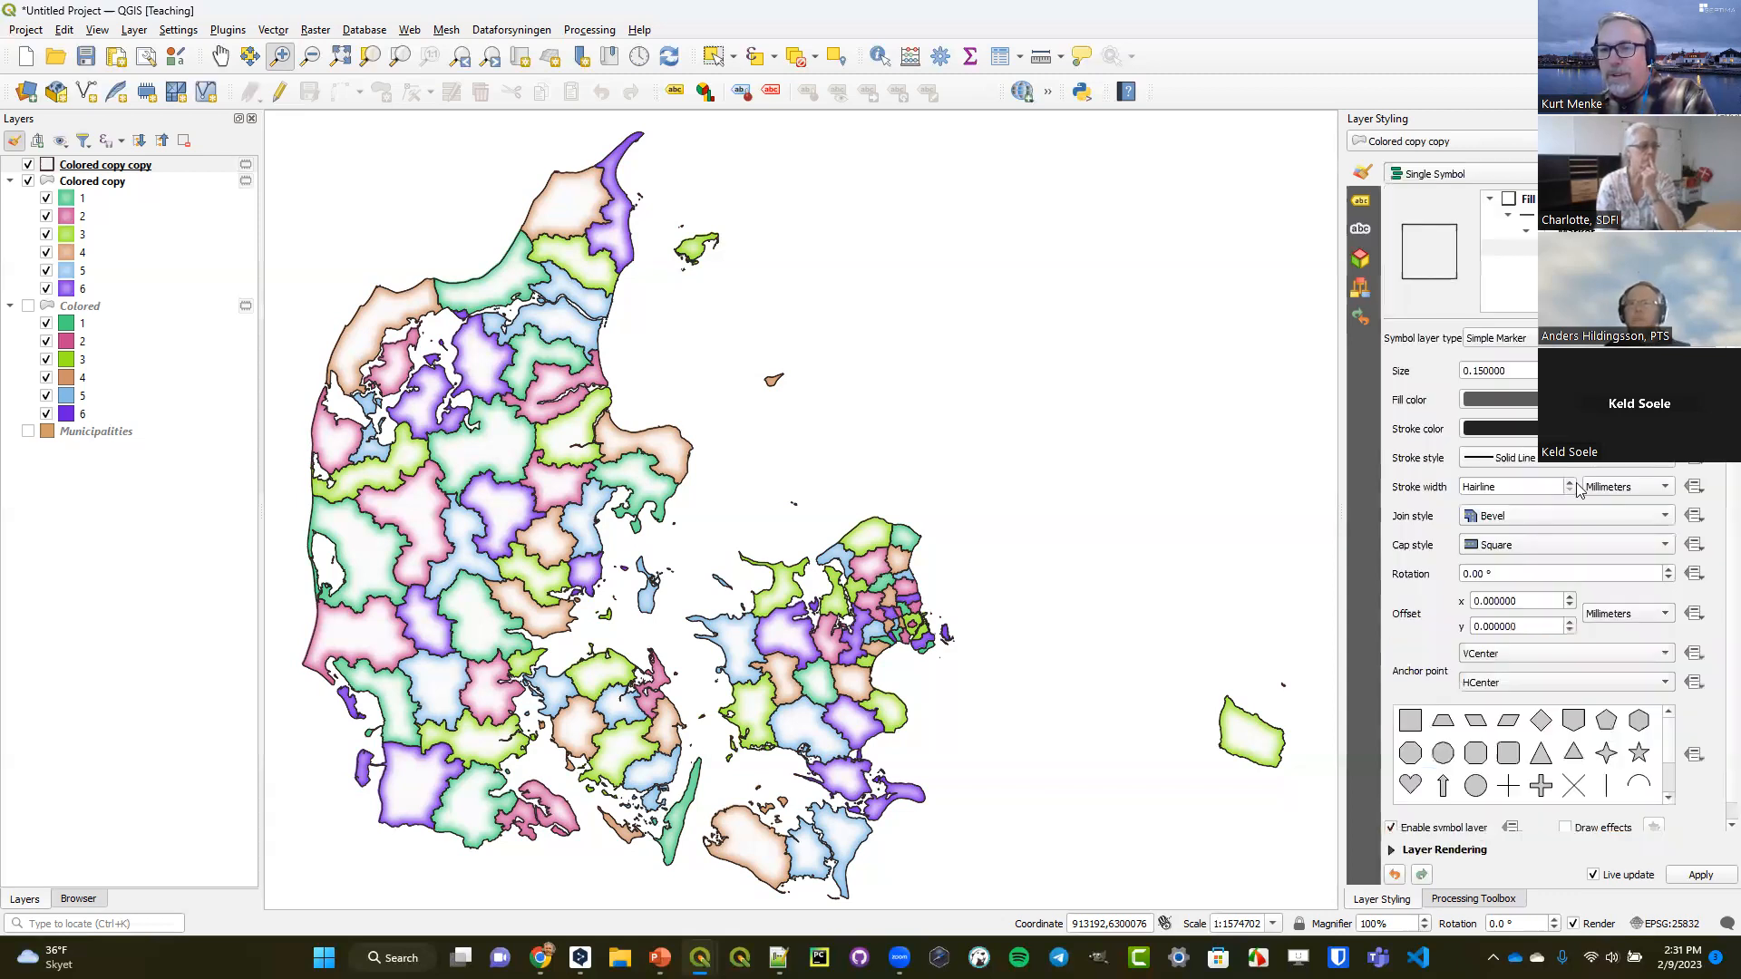
Match the simple marker's stroke color to the dark gray fill by picking it from the screen, and set the stroke width to 0.2 mm.
left_click(1666, 428)
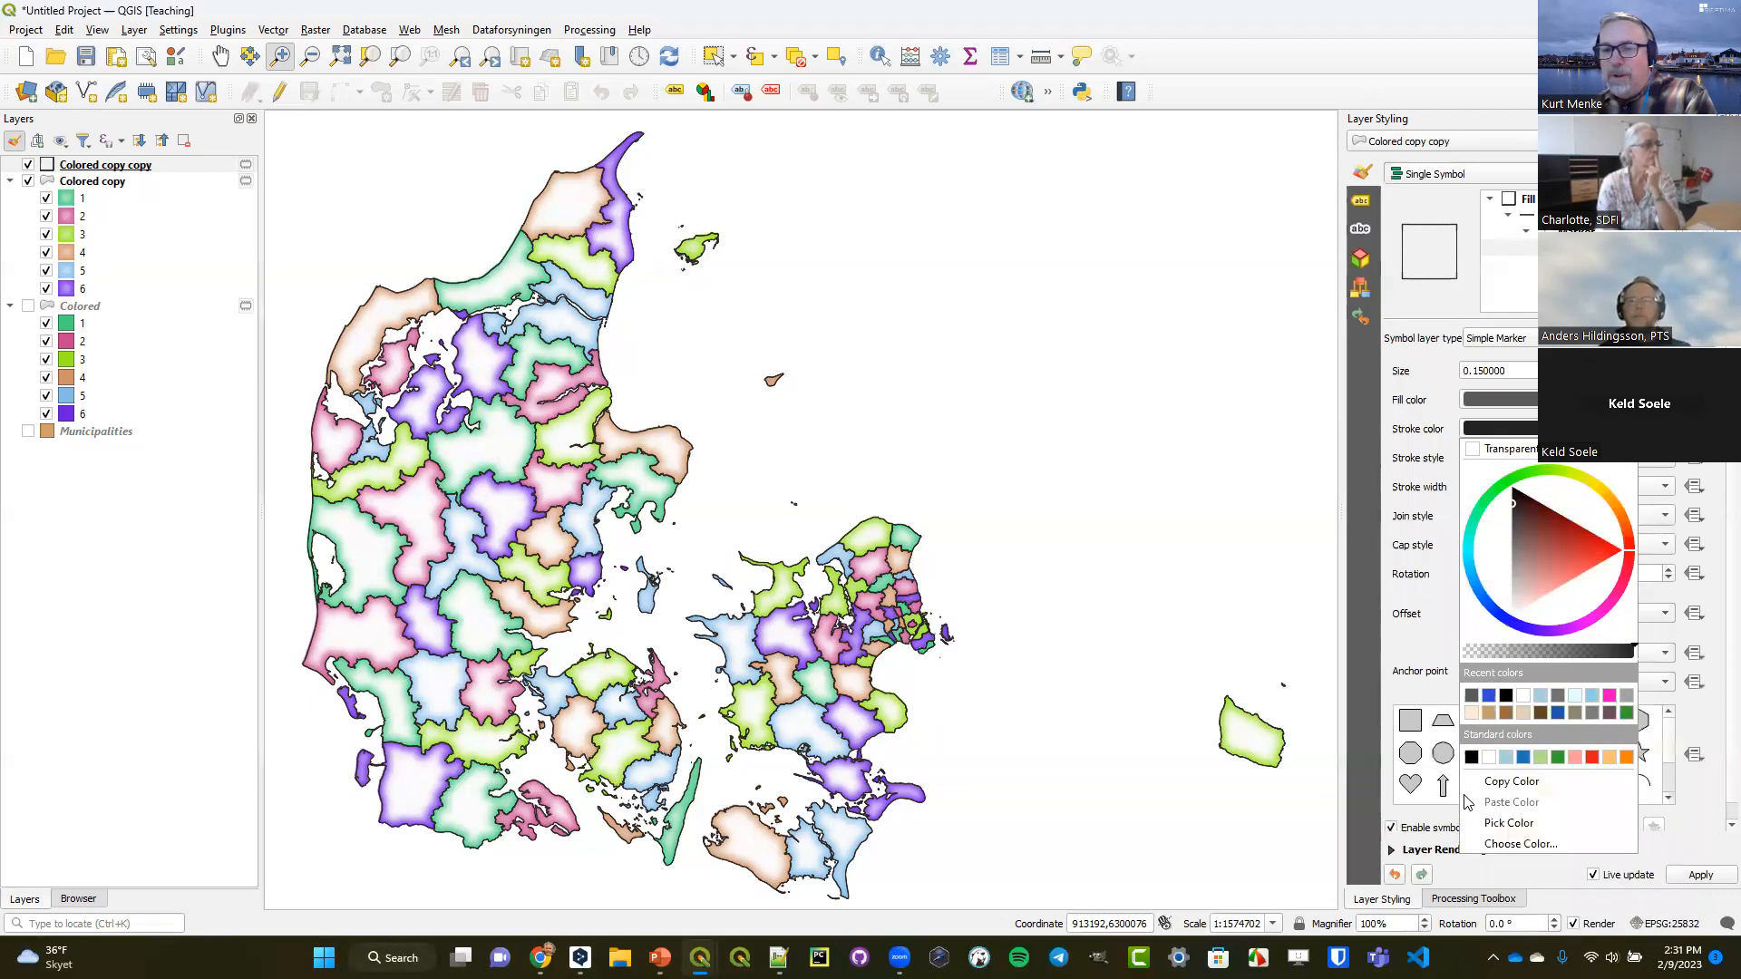
left_click(1496, 825)
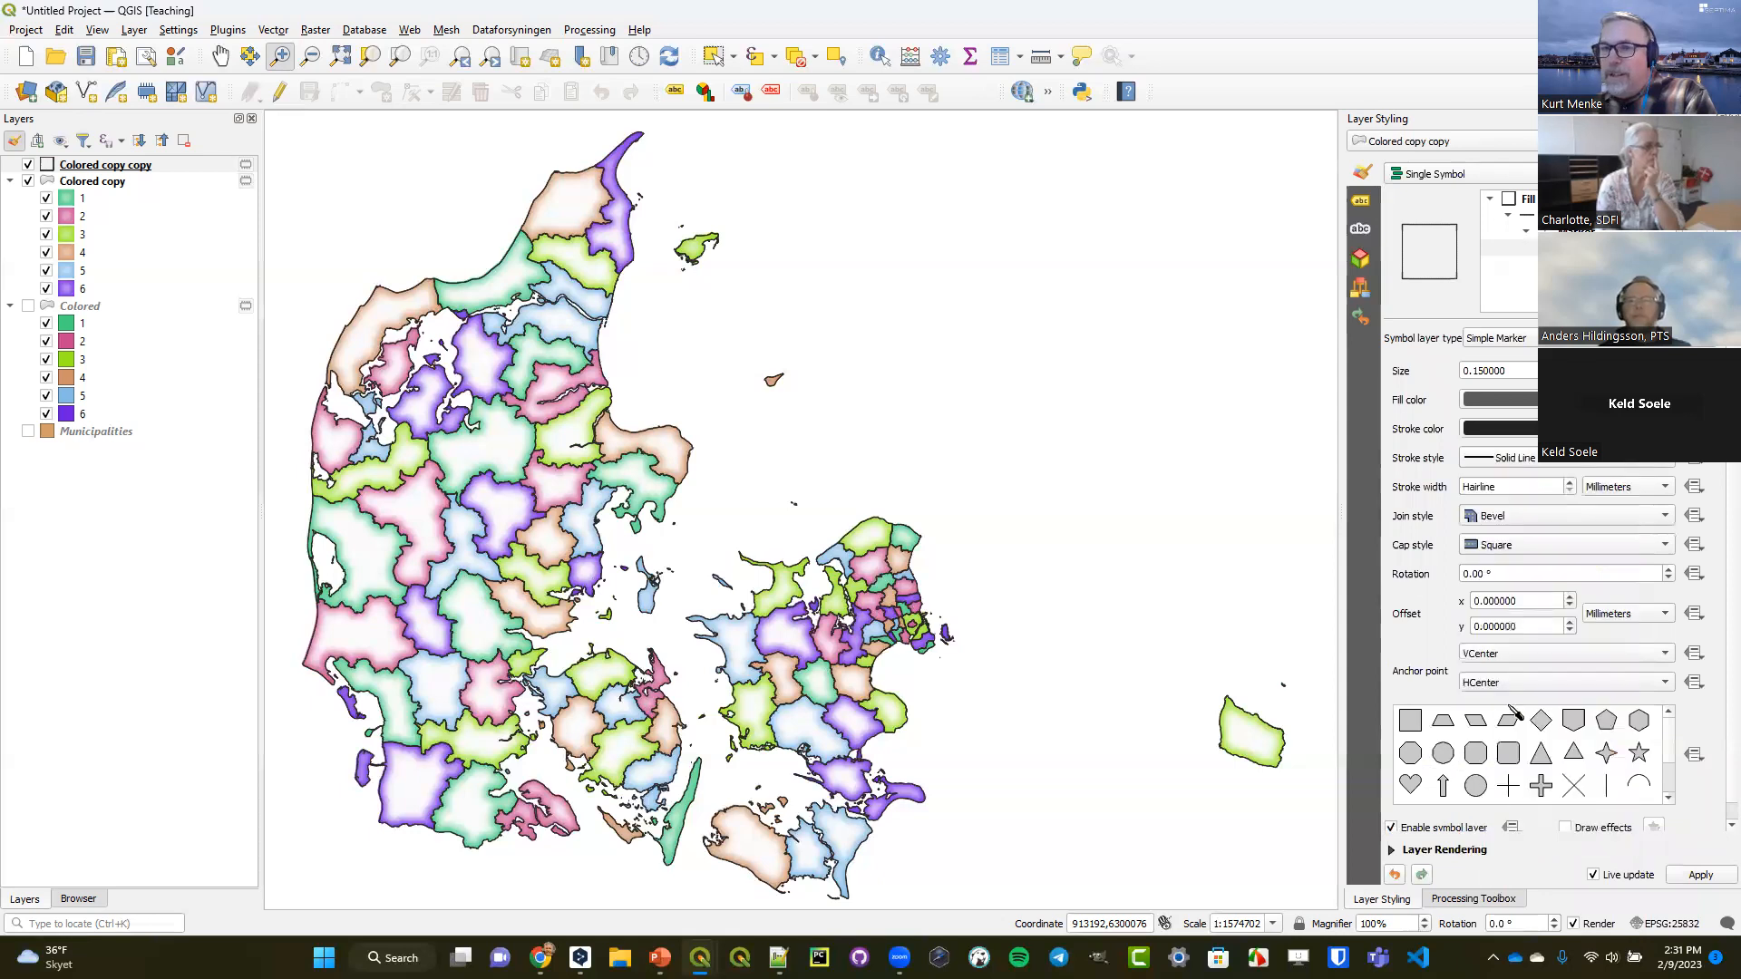
left_click(1499, 401)
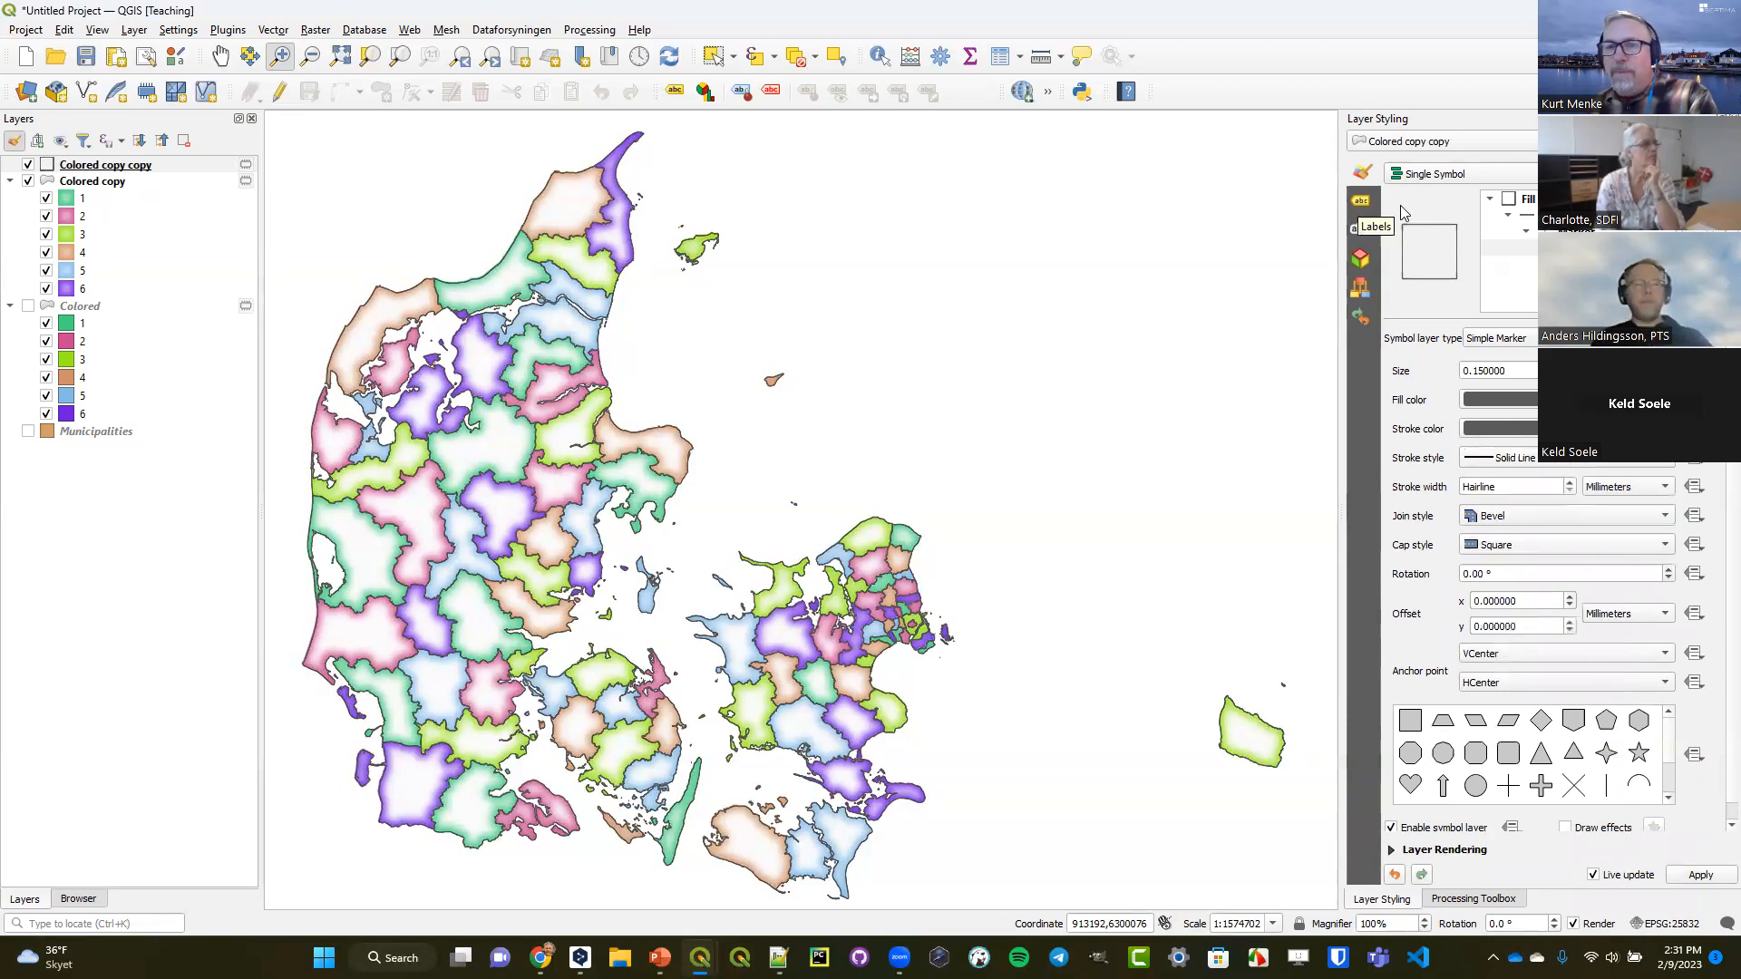
left_click(1569, 481)
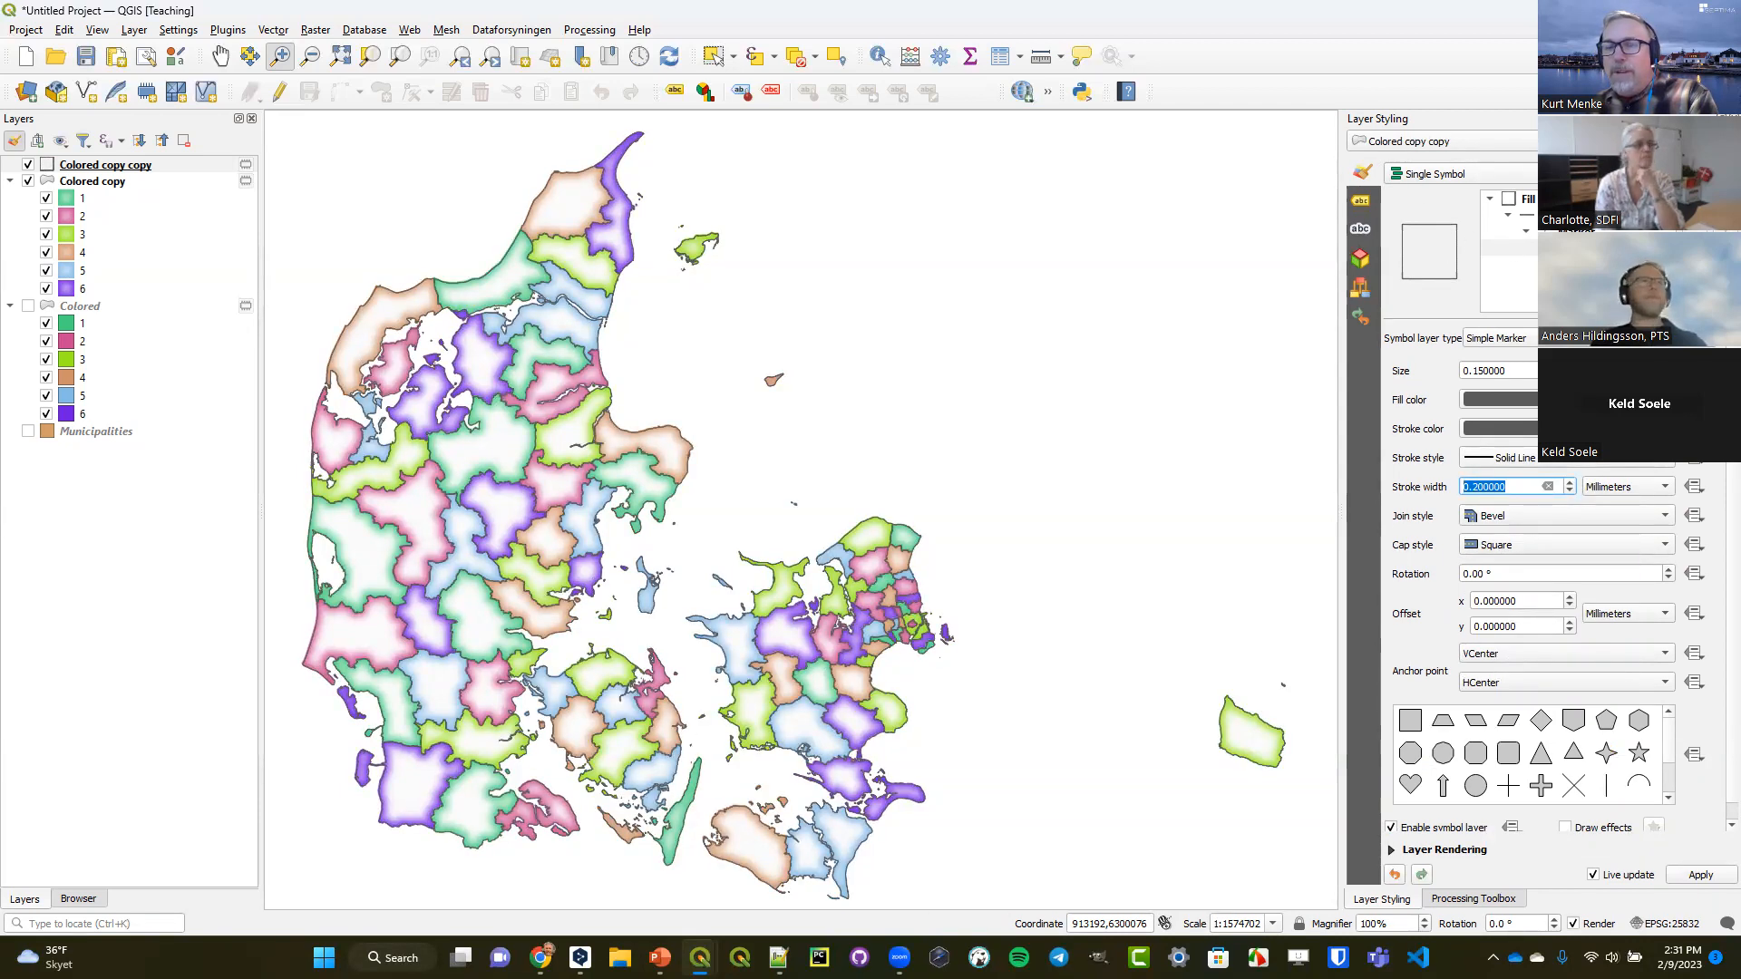
left_click(1552, 215)
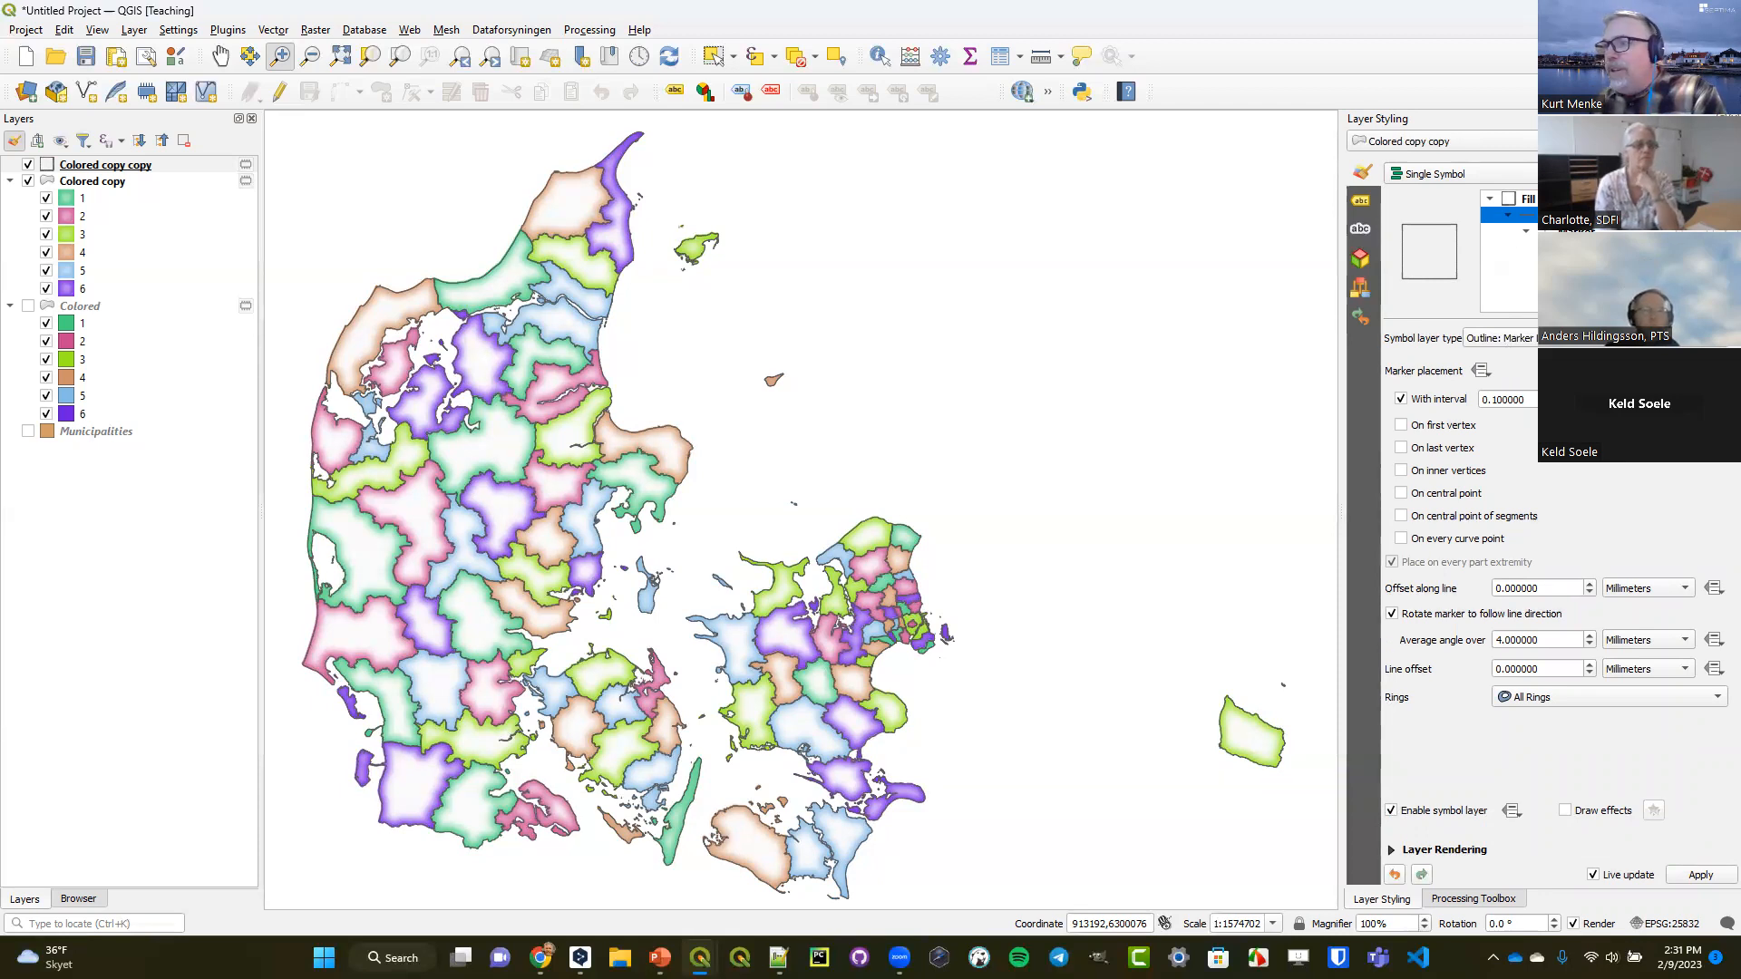
key("alt+Tab")
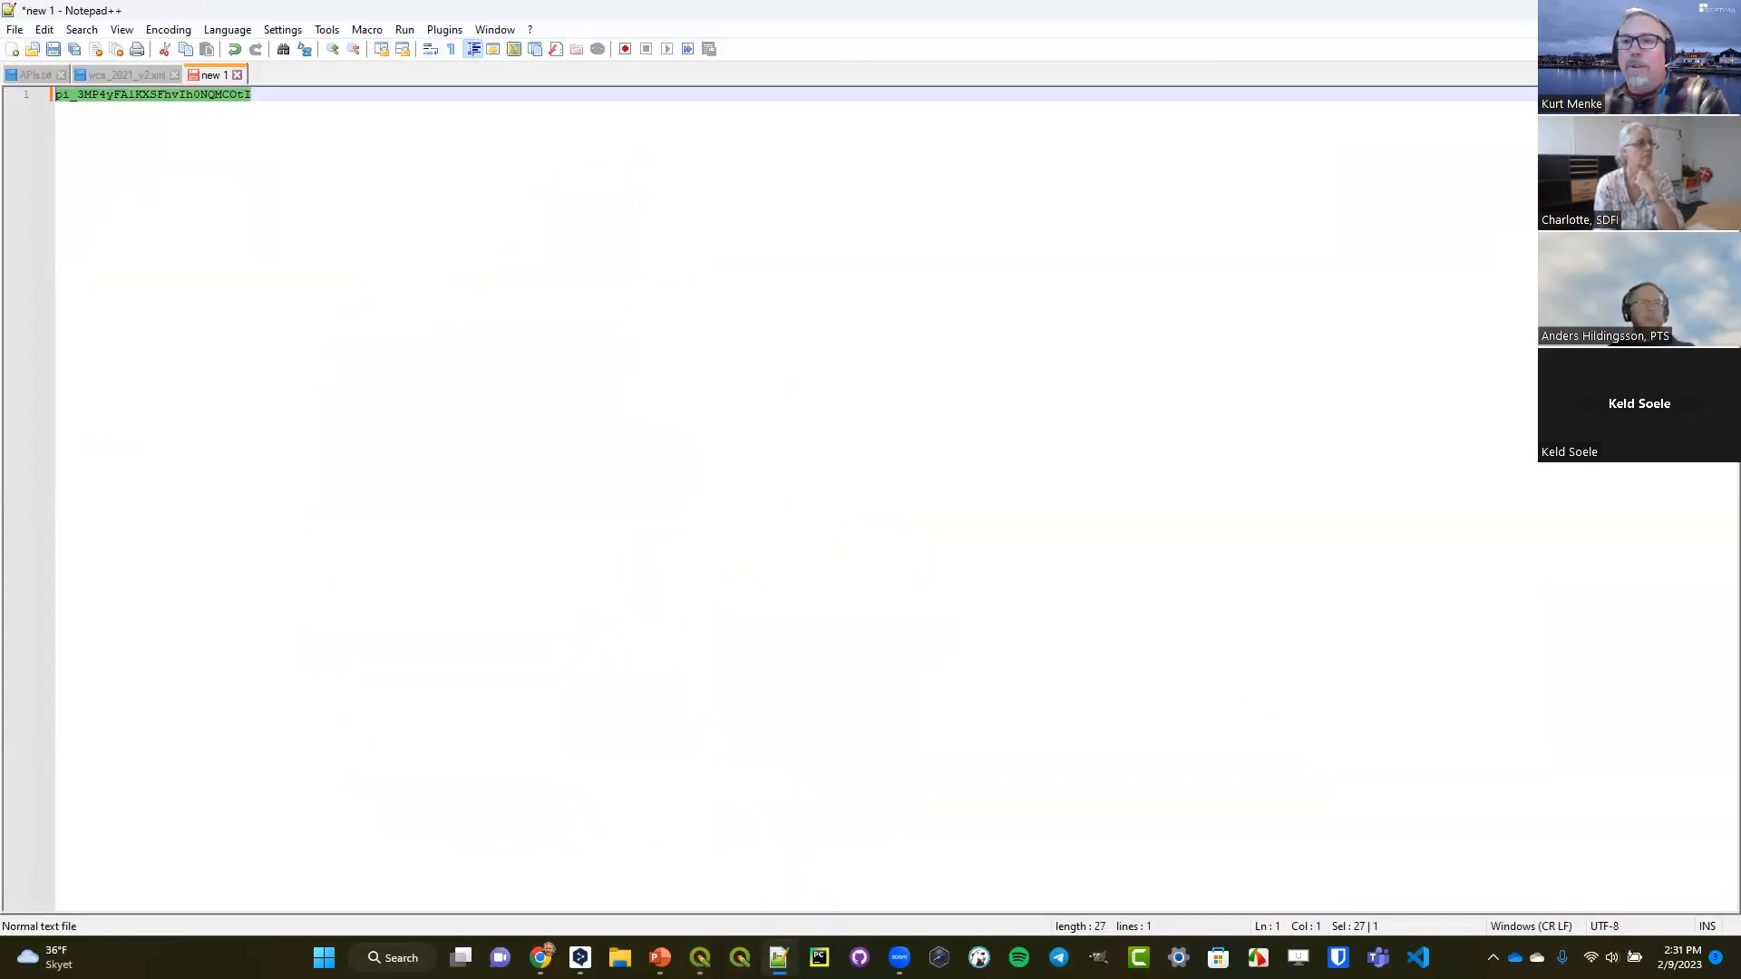
key("alt+Tab")
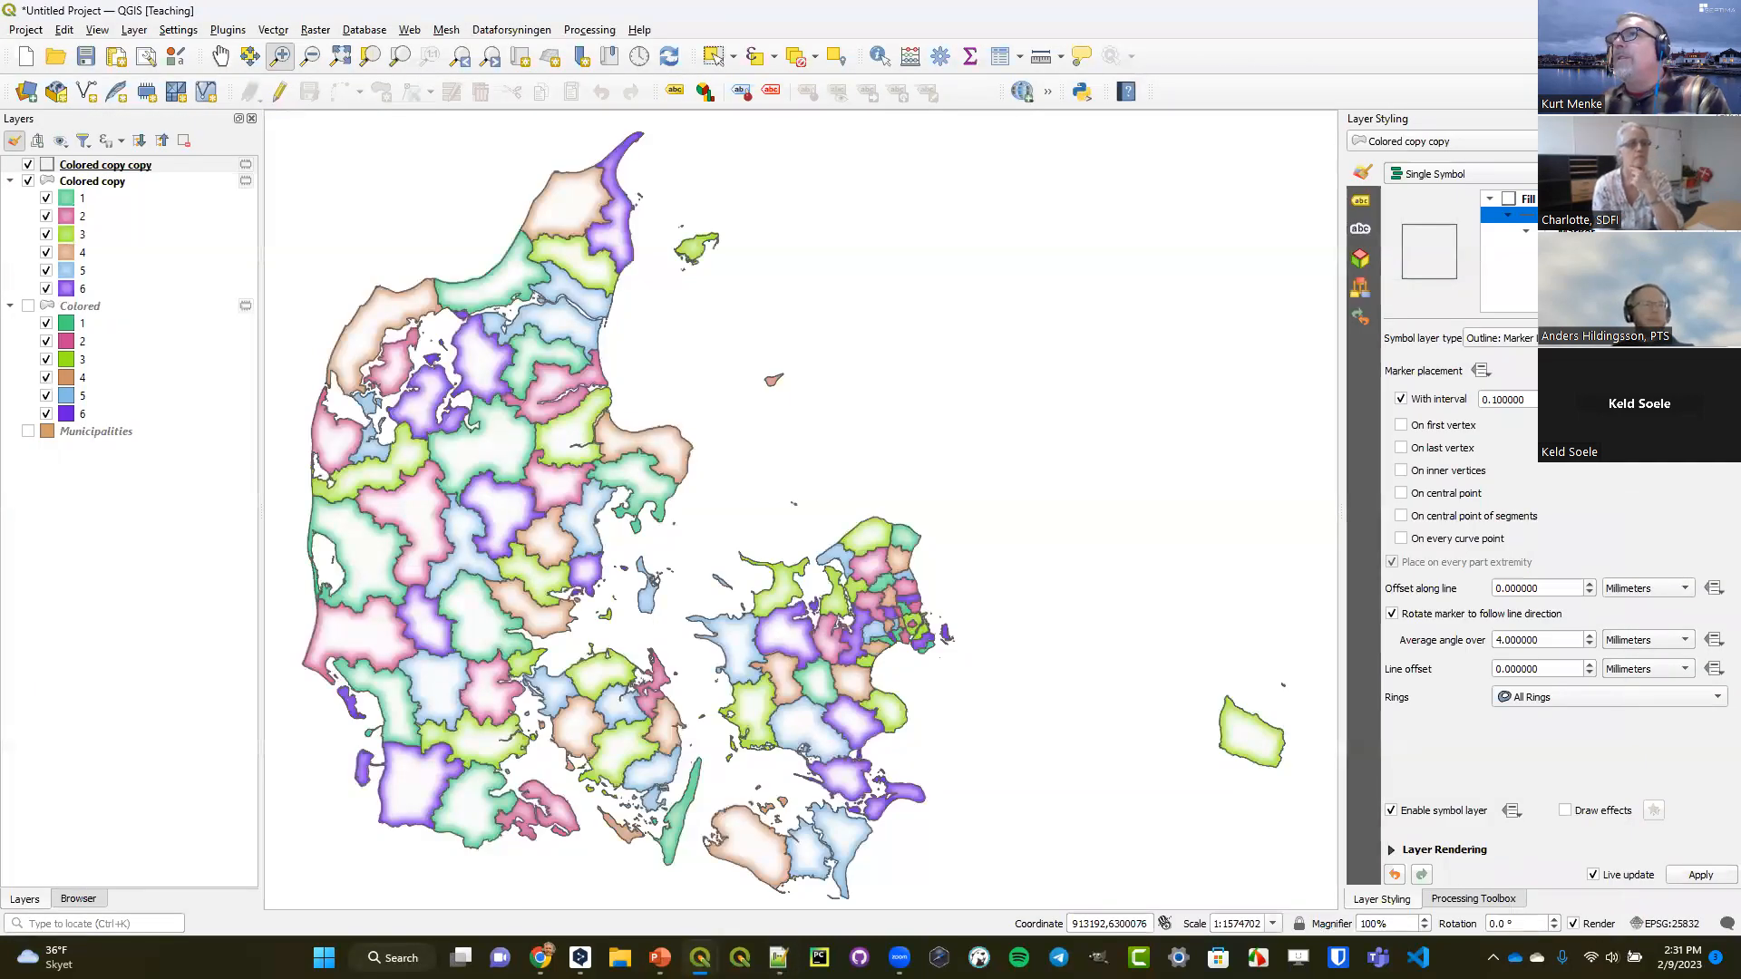
key("alt+Tab")
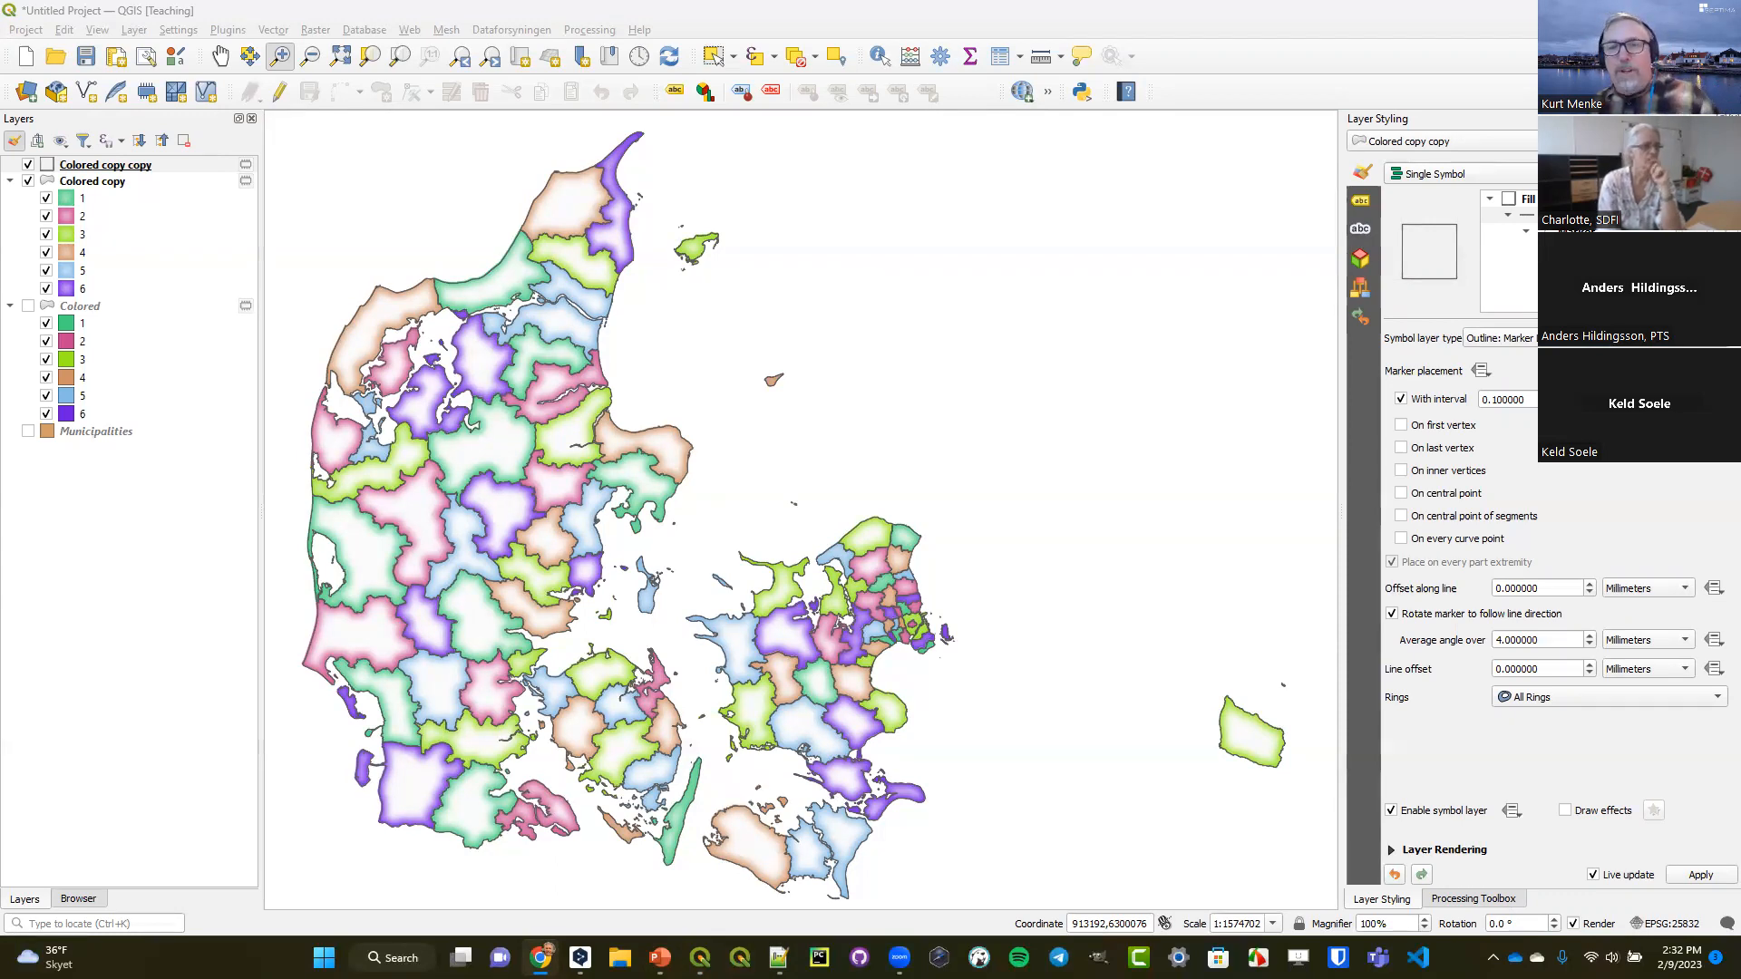
left_click(1248, 8)
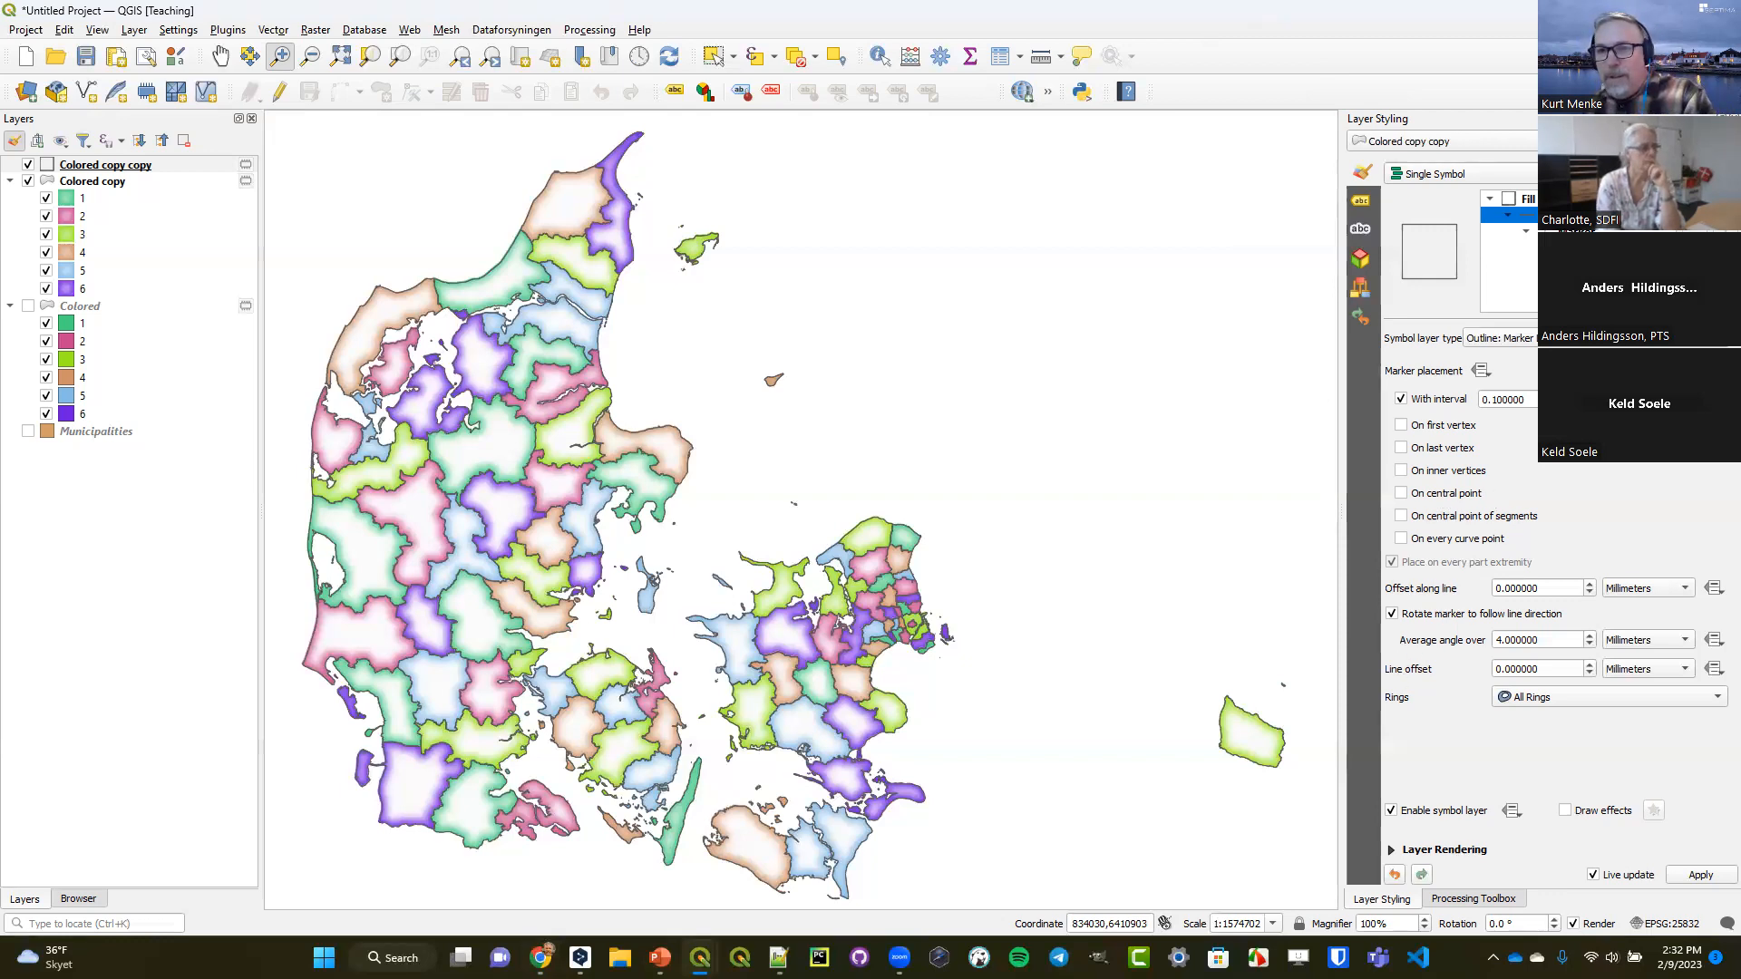
Override the simple marker's offset with the data-defined expression concat('0,',3*randf(0,1) ^ 3).
left_click(1510, 247)
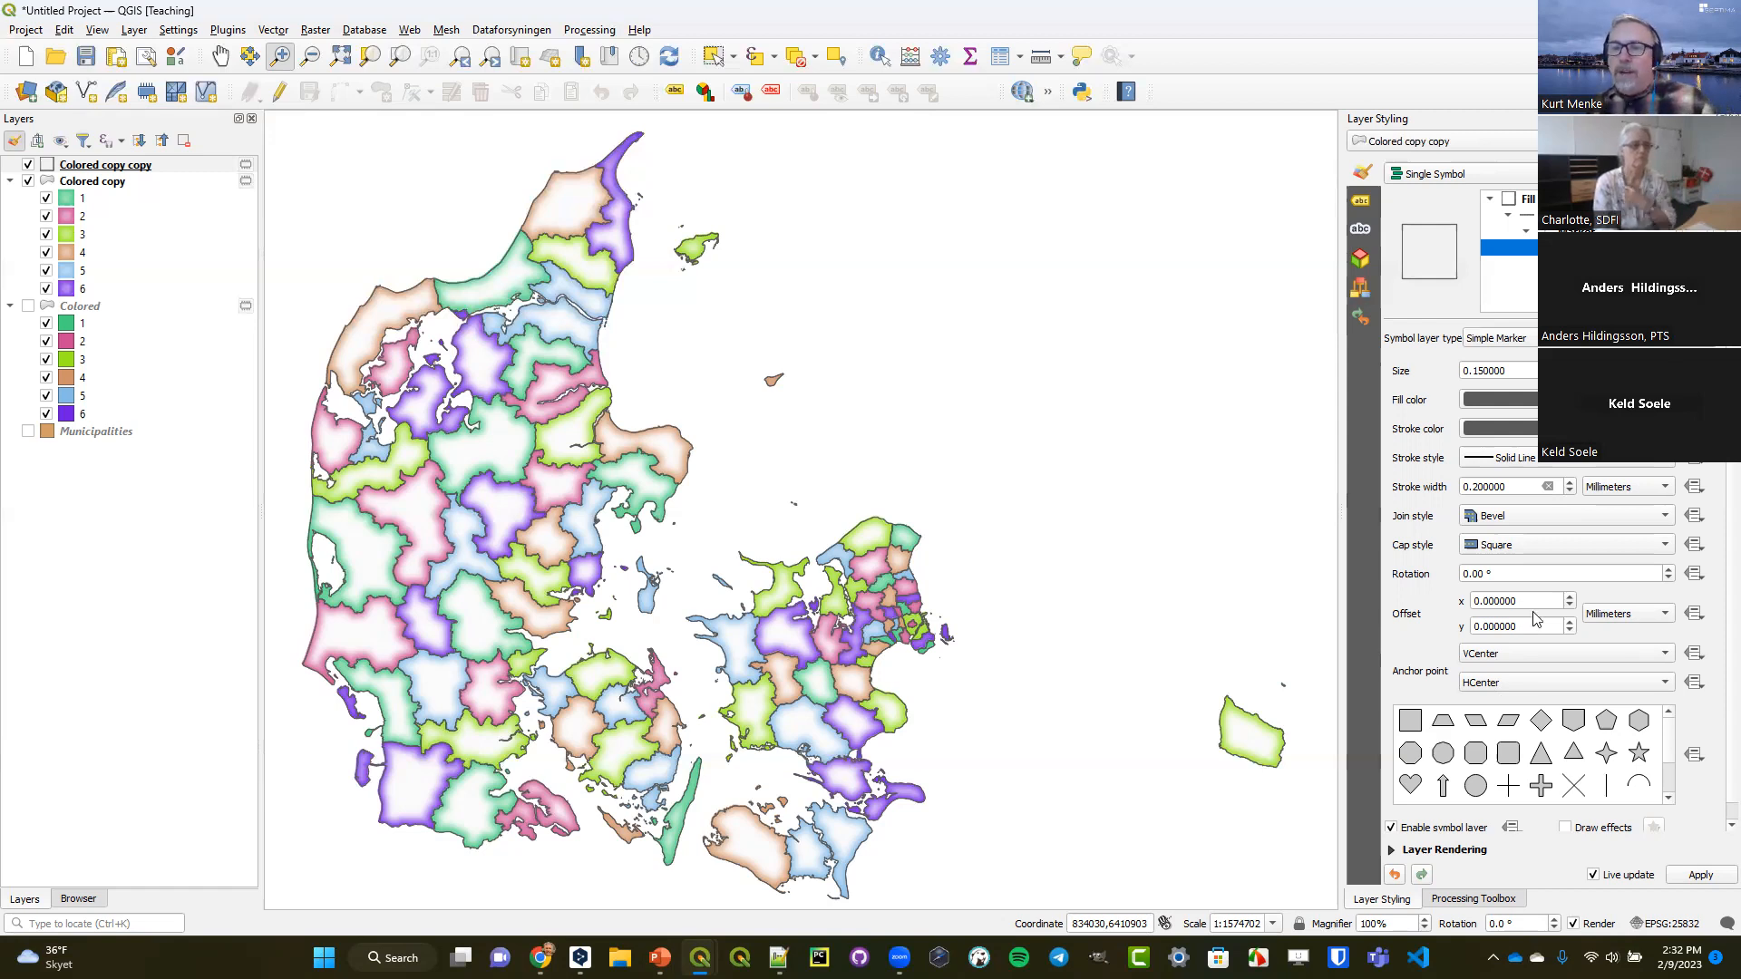
left_click(1694, 613)
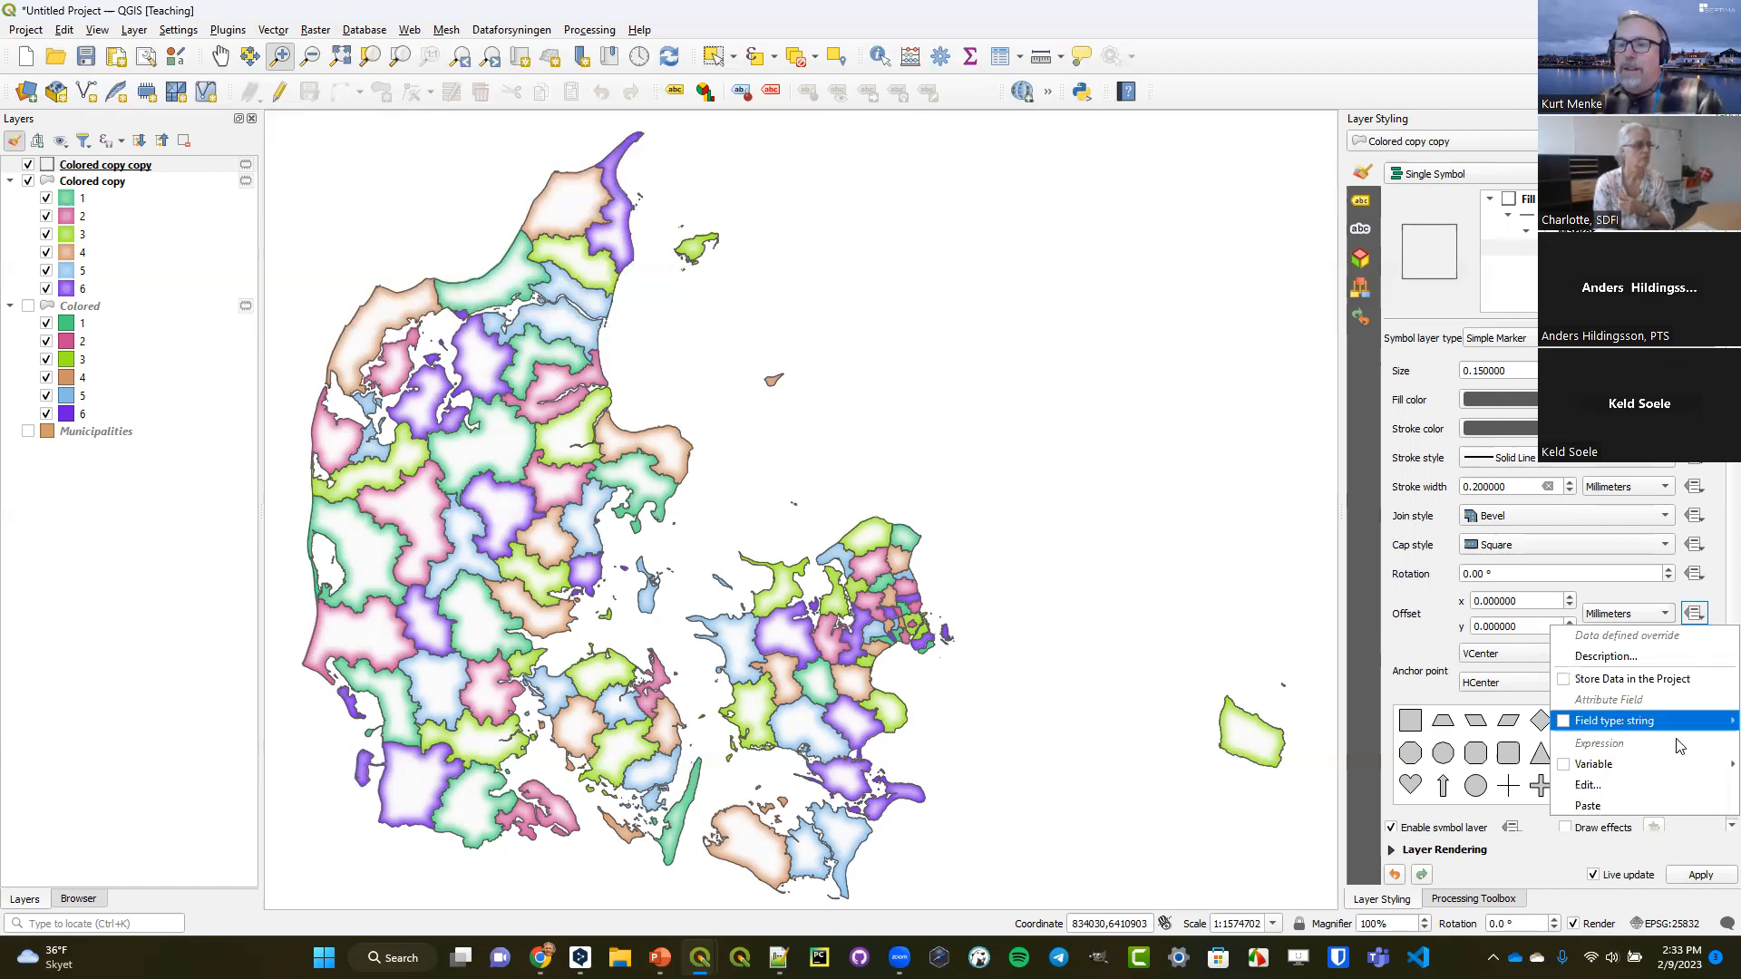
left_click(1656, 795)
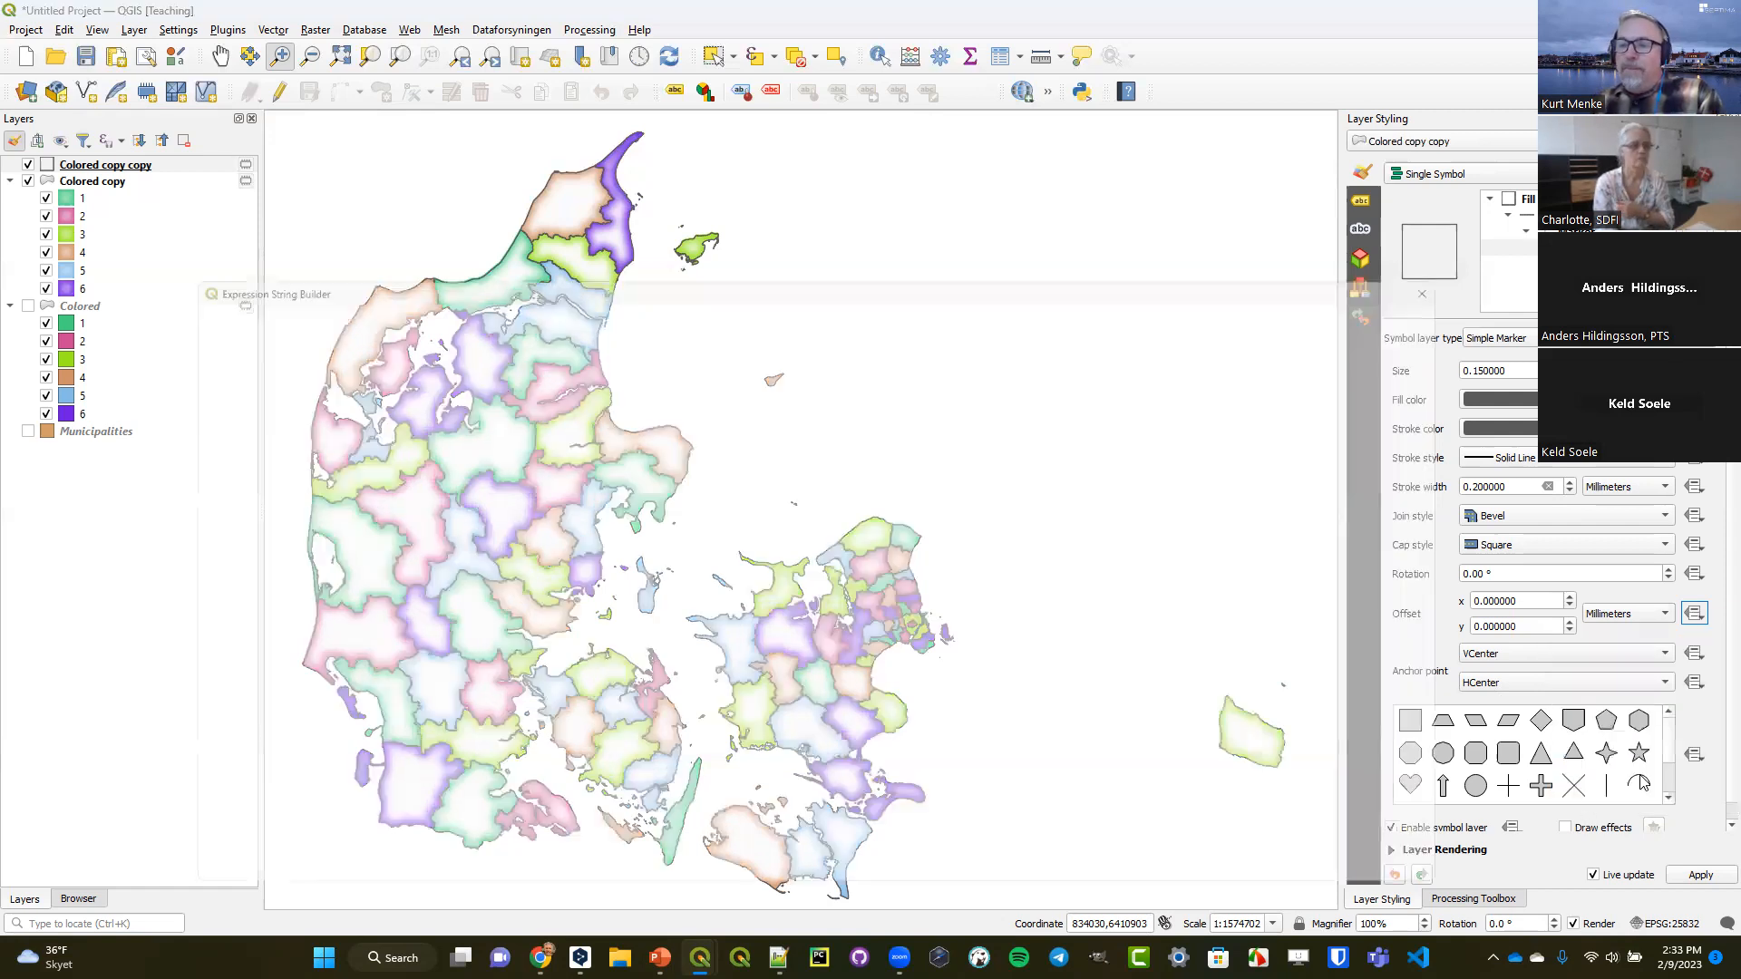
type("concat('0,',3*randf(0,1) ^ 3)")
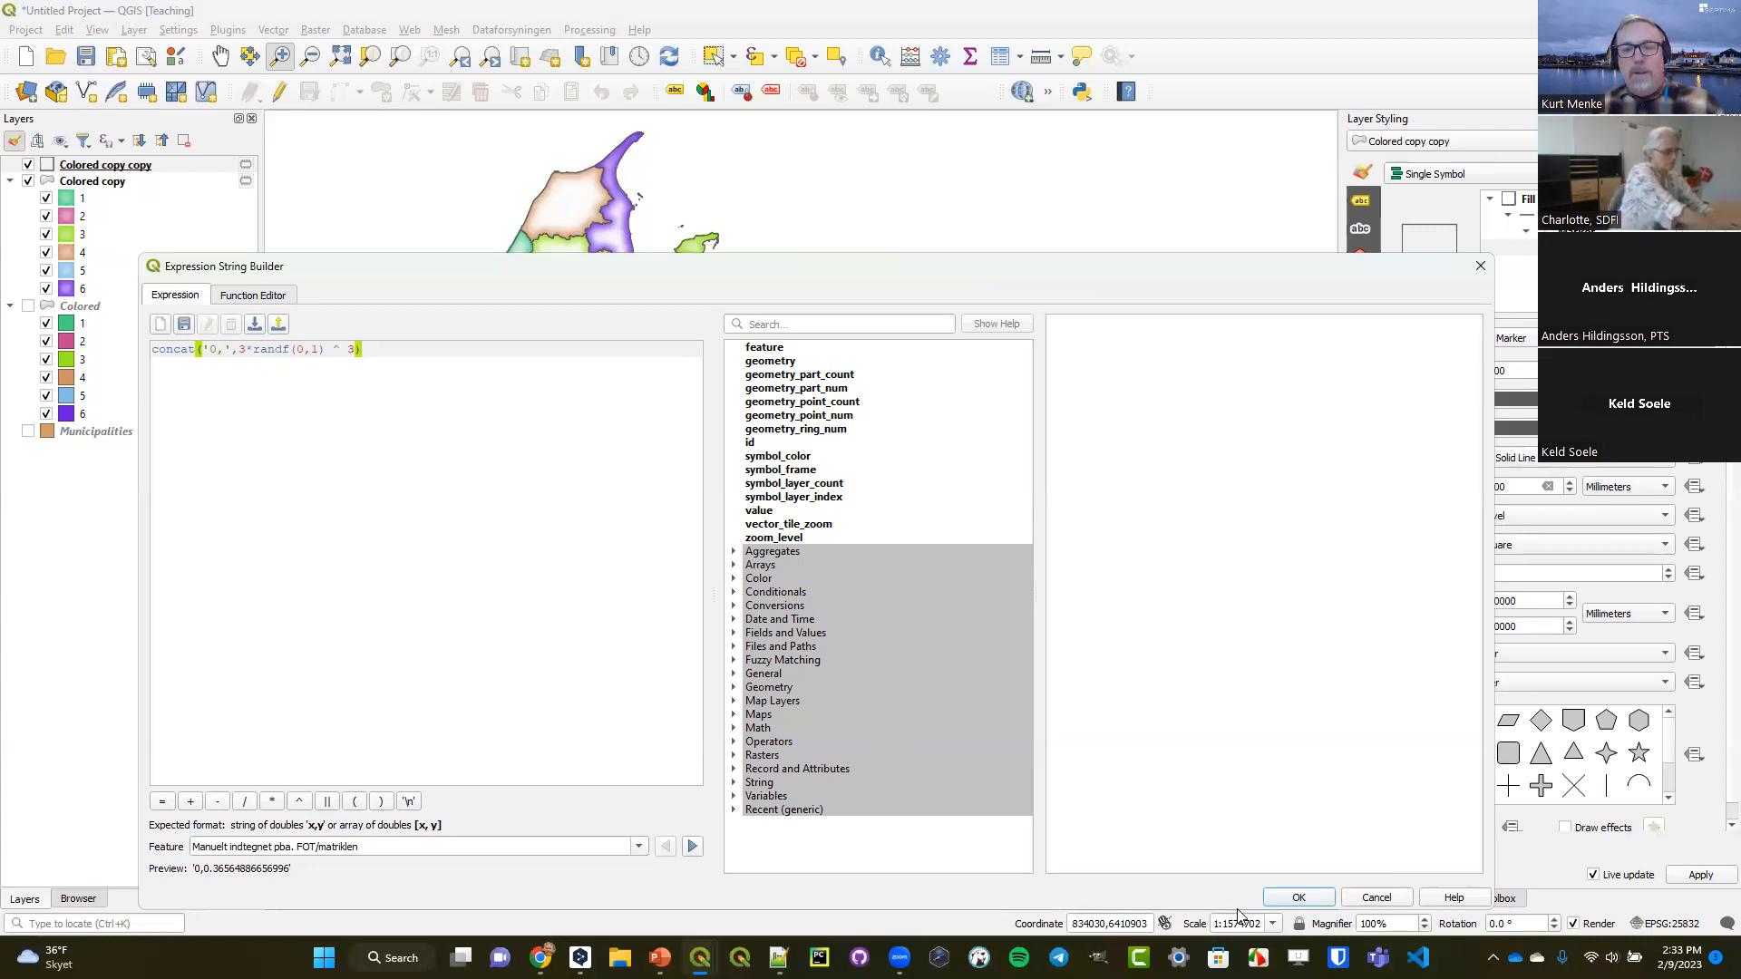
left_click(1297, 897)
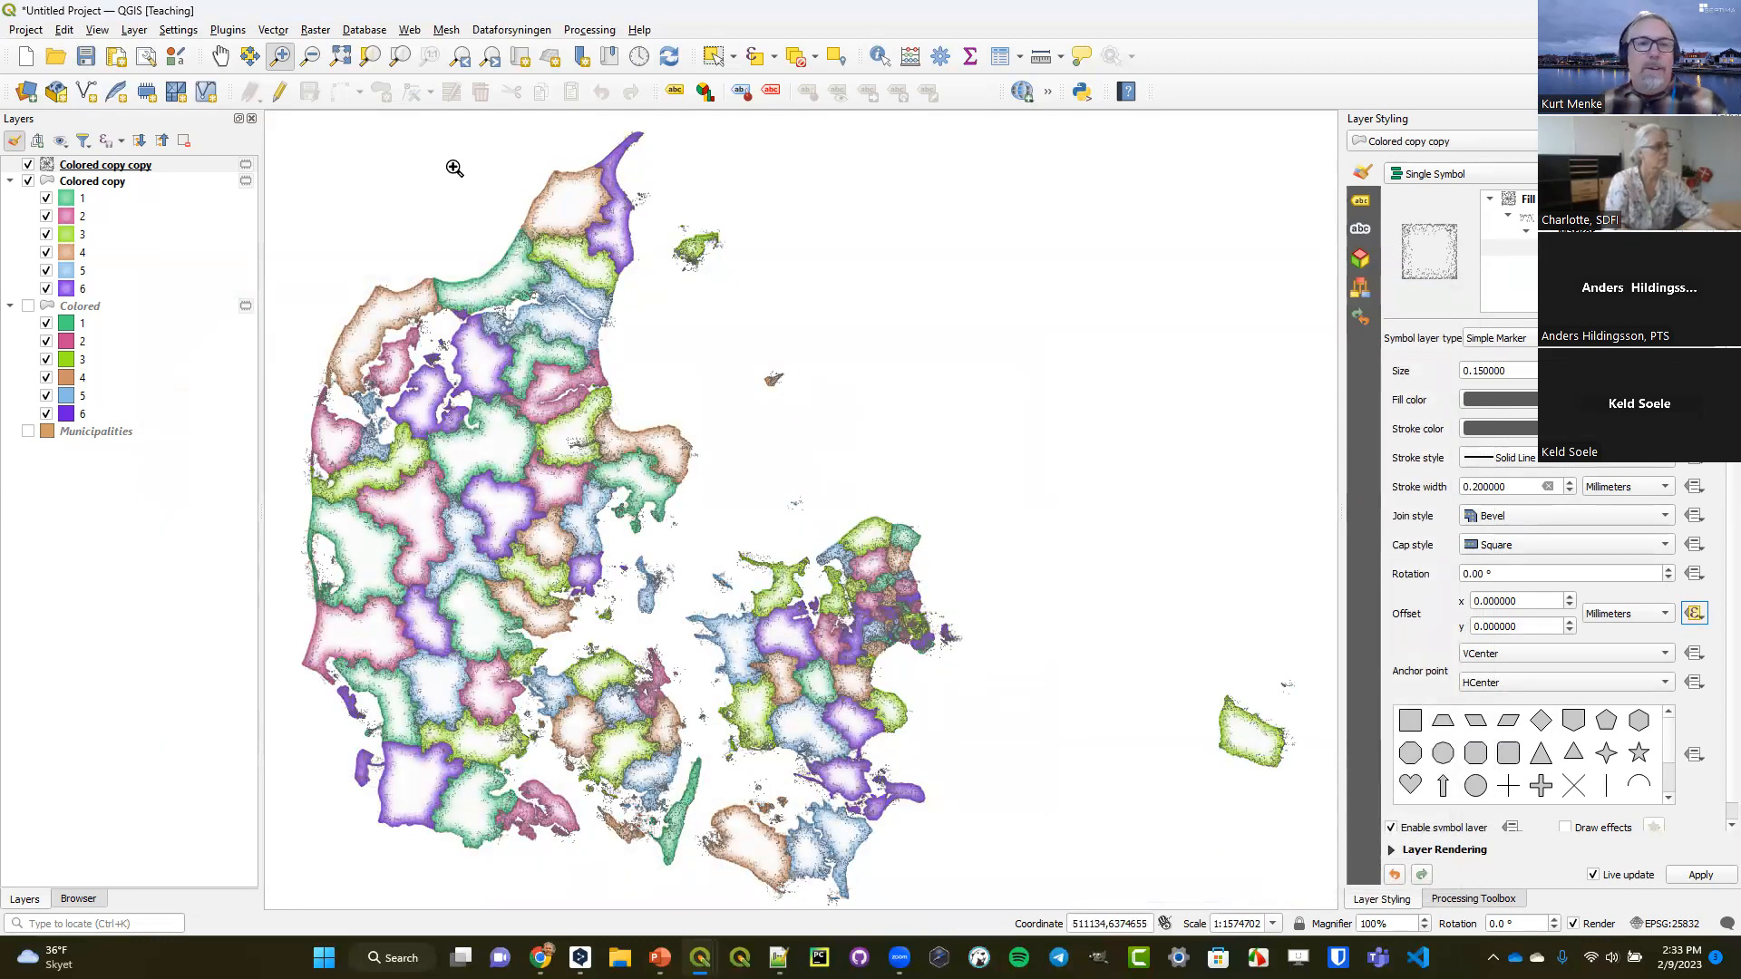
Examine the dotted borders up close, check the shapeburst set distance of Colored copy, and reselect Colored copy copy.
left_click_drag(839, 567, 908, 629)
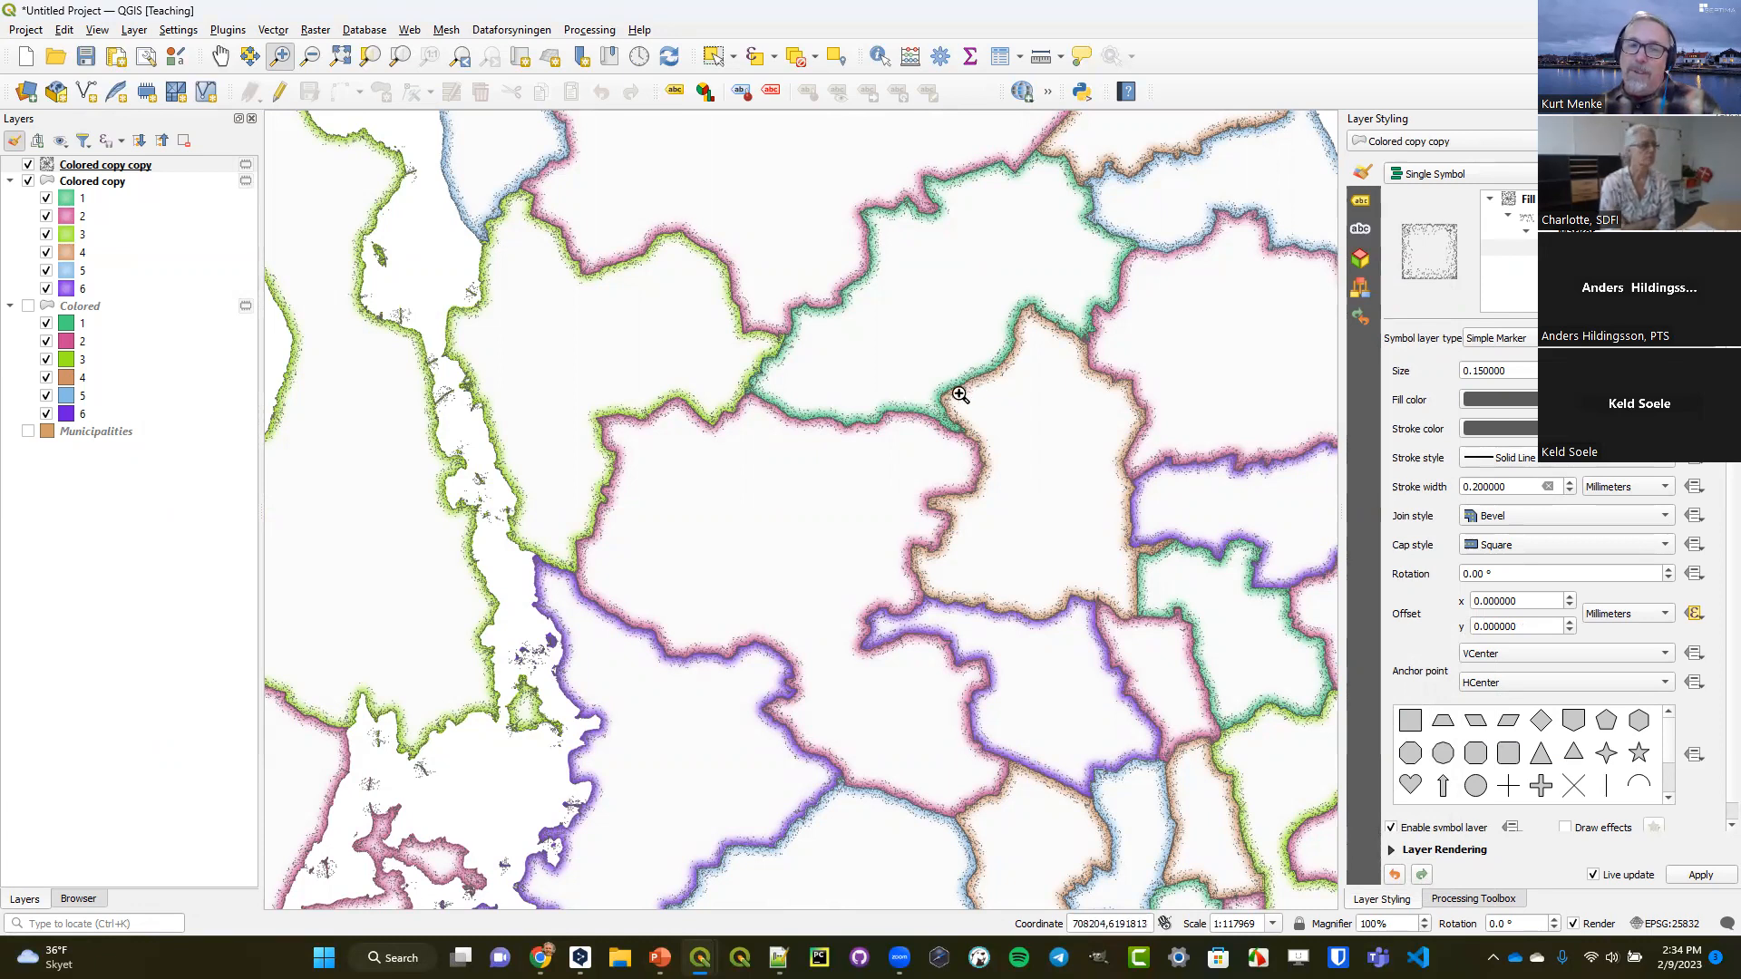
left_click(124, 184)
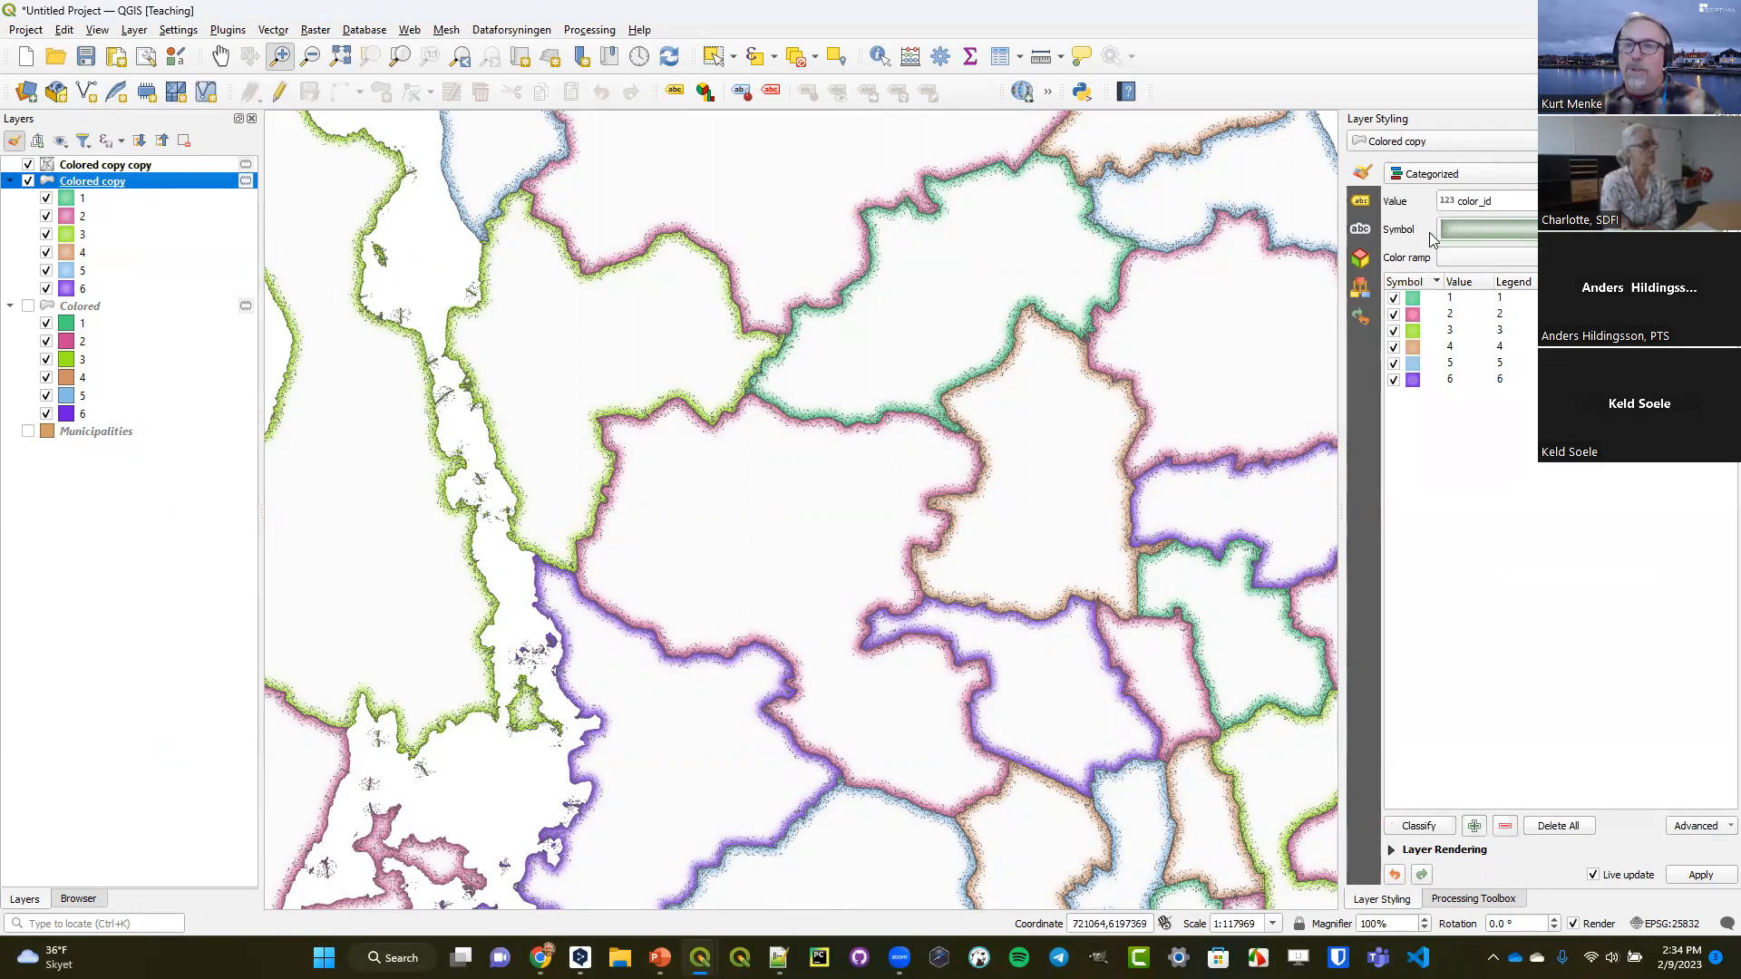
left_click(1490, 238)
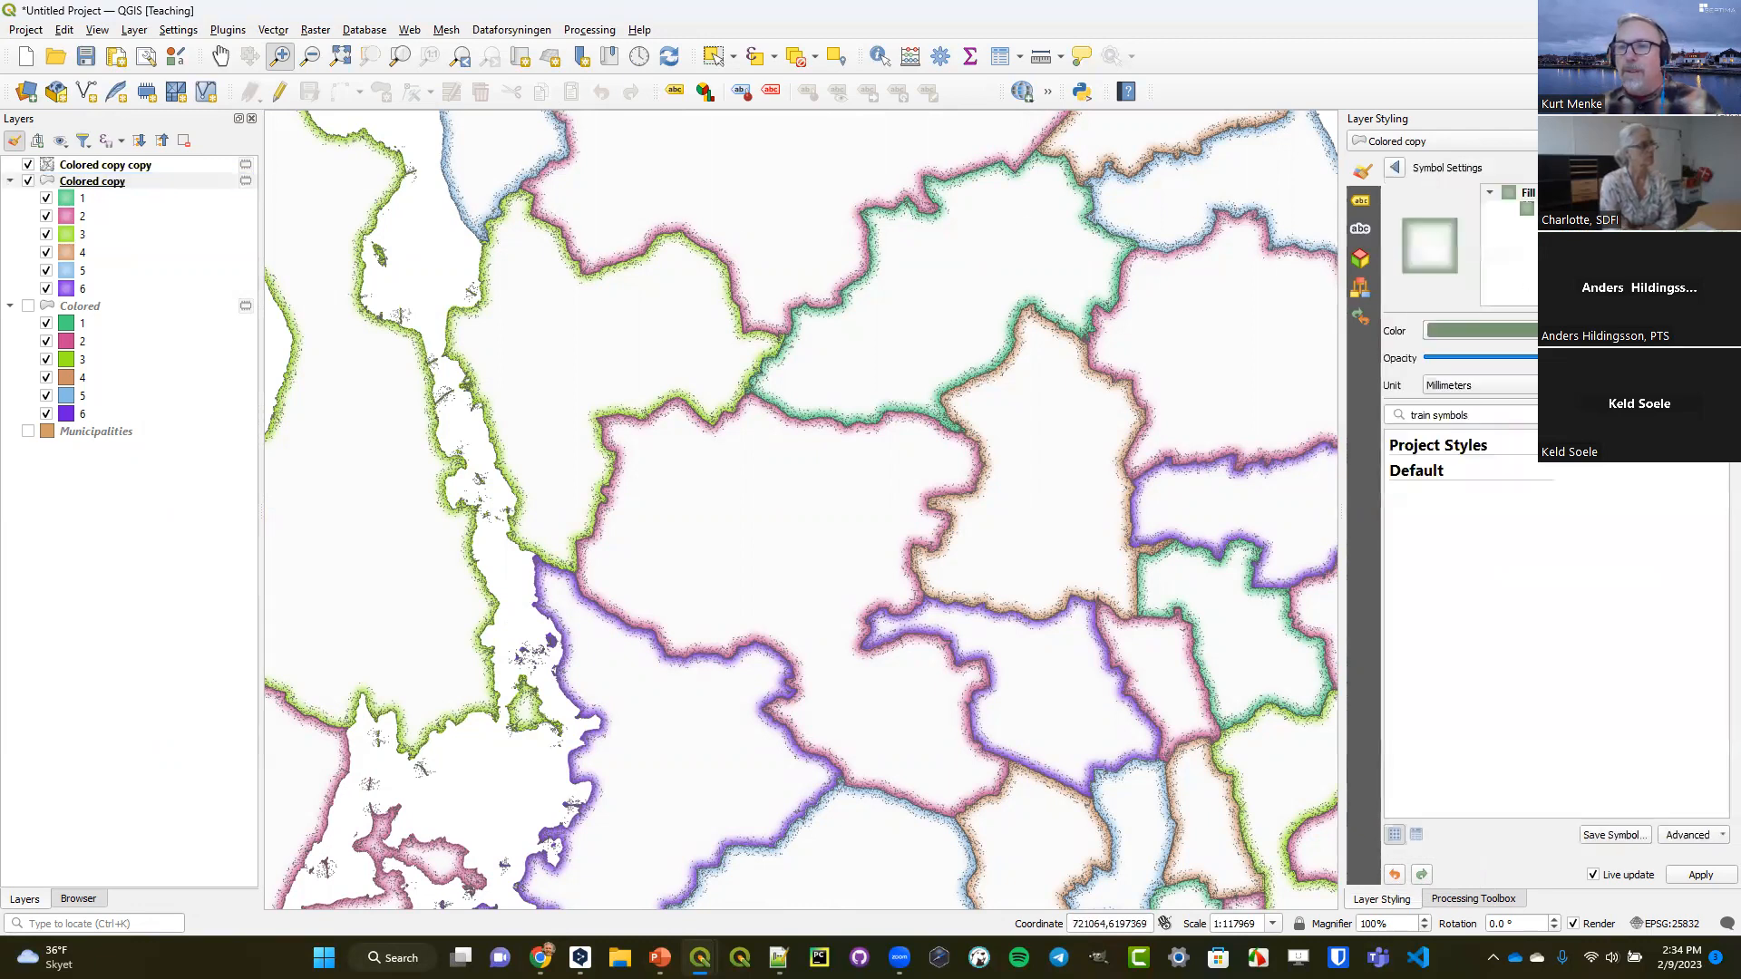
left_click(1510, 209)
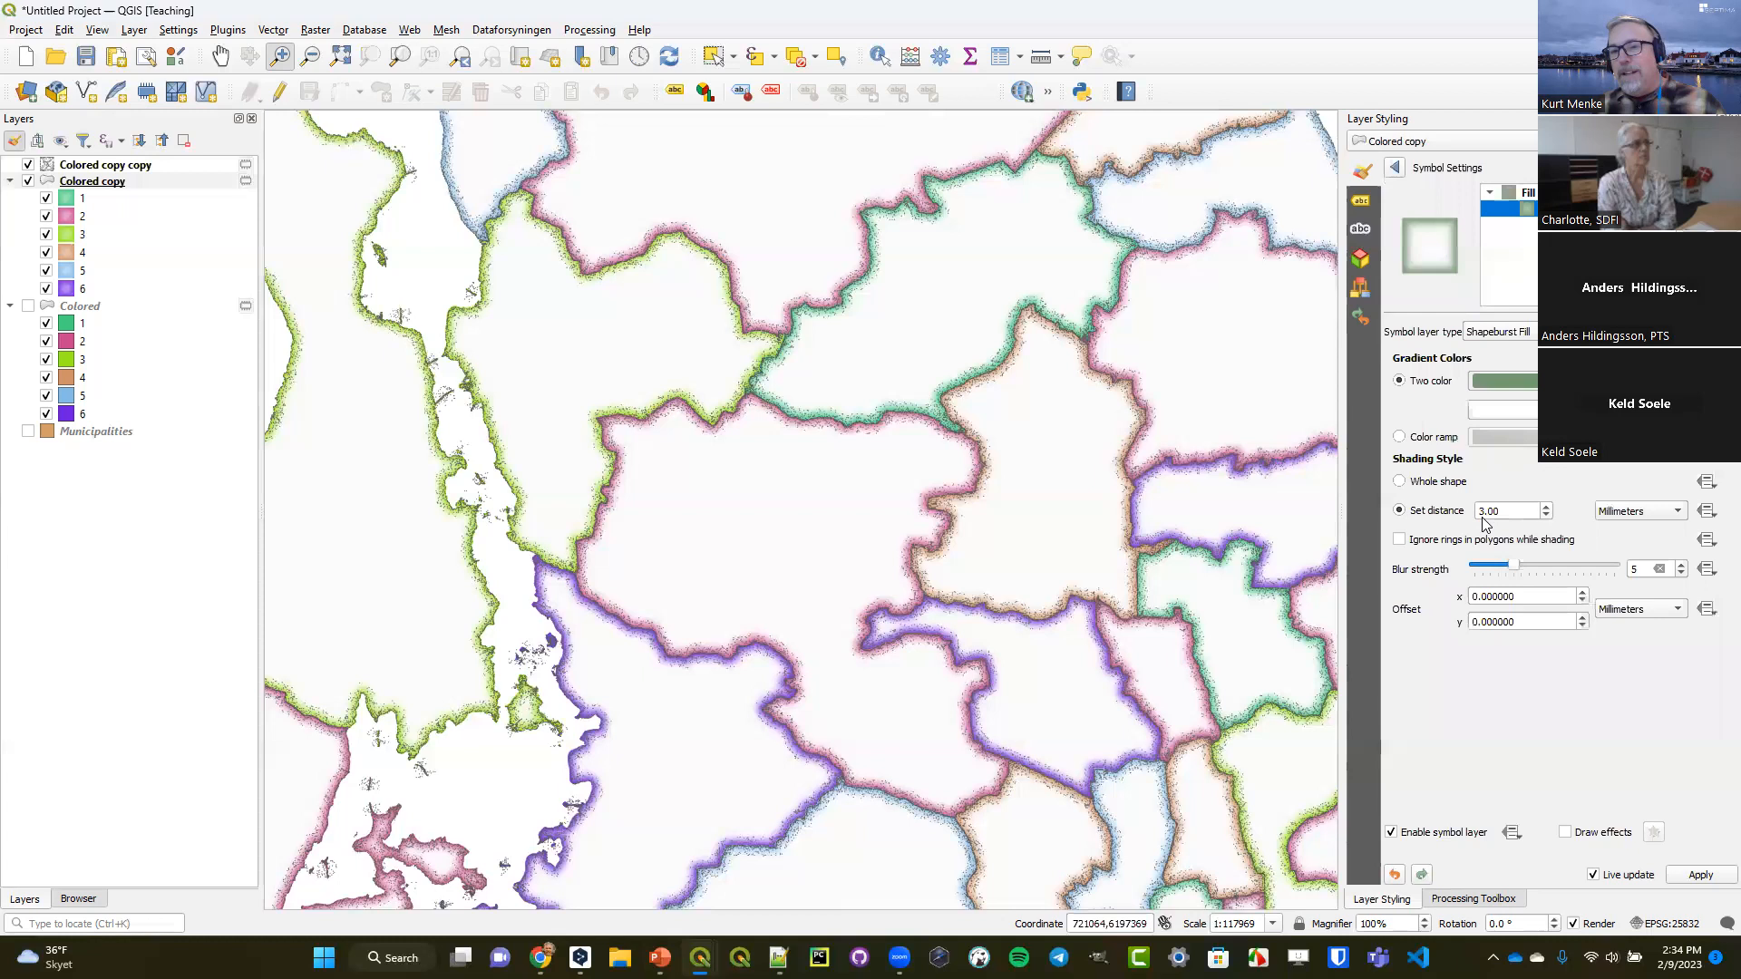
left_click_drag(1503, 515, 1459, 509)
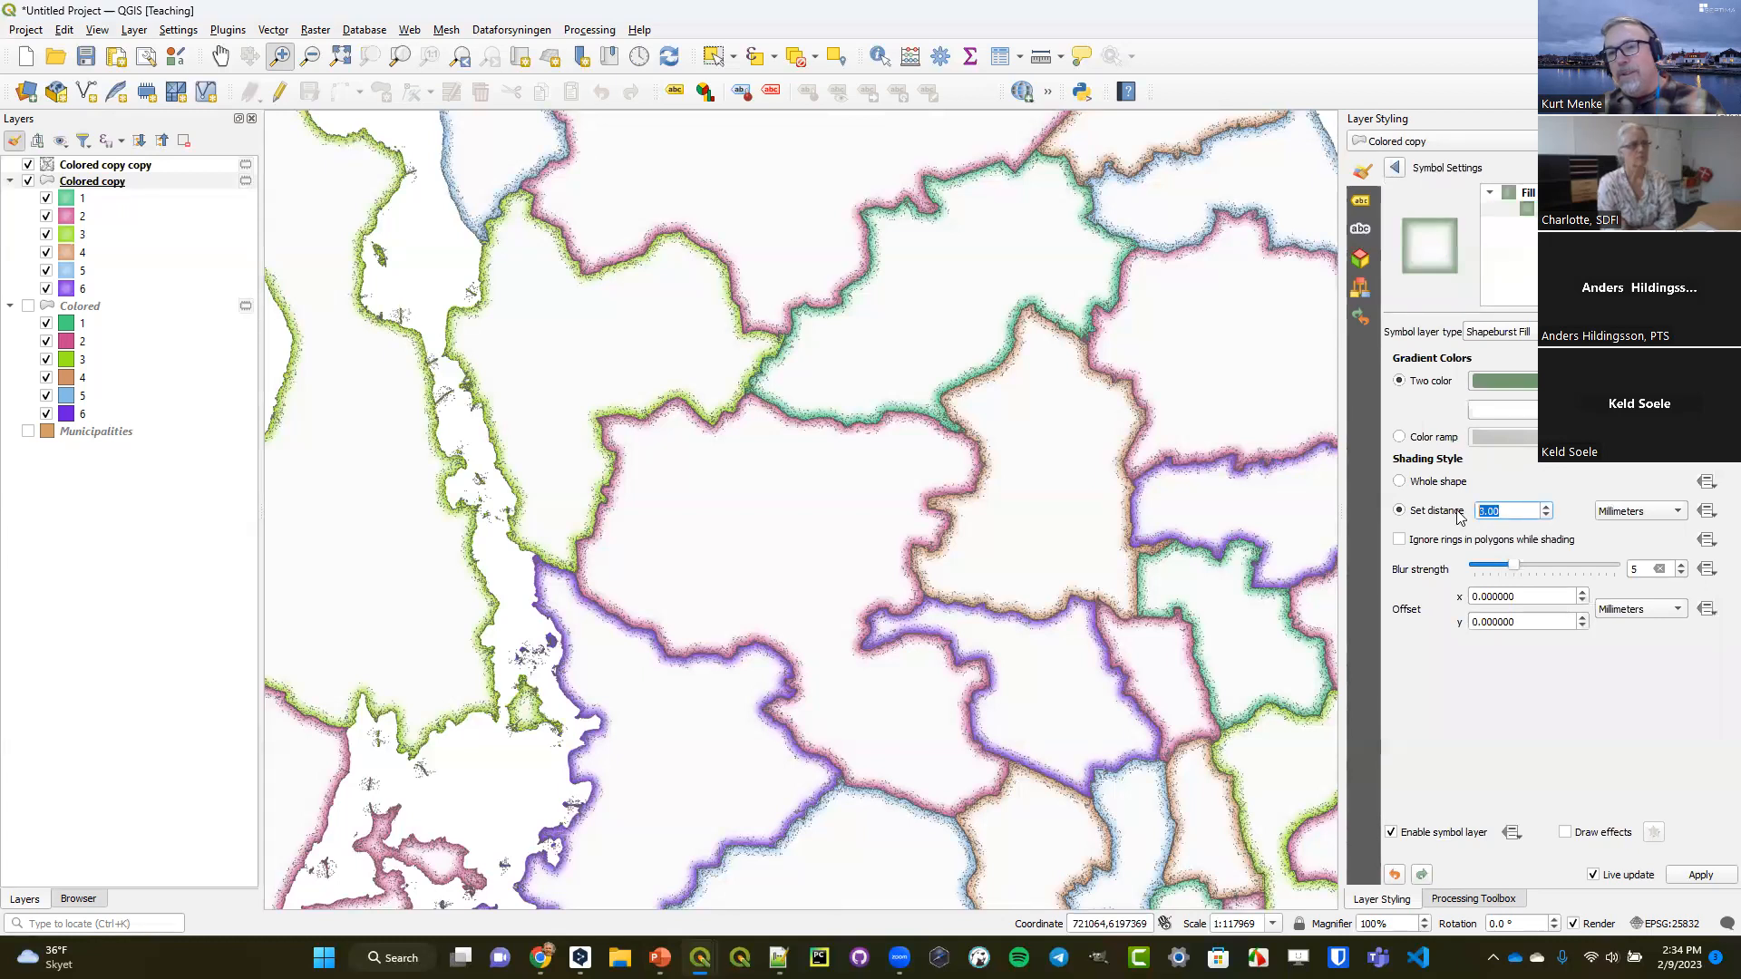
left_click(1395, 168)
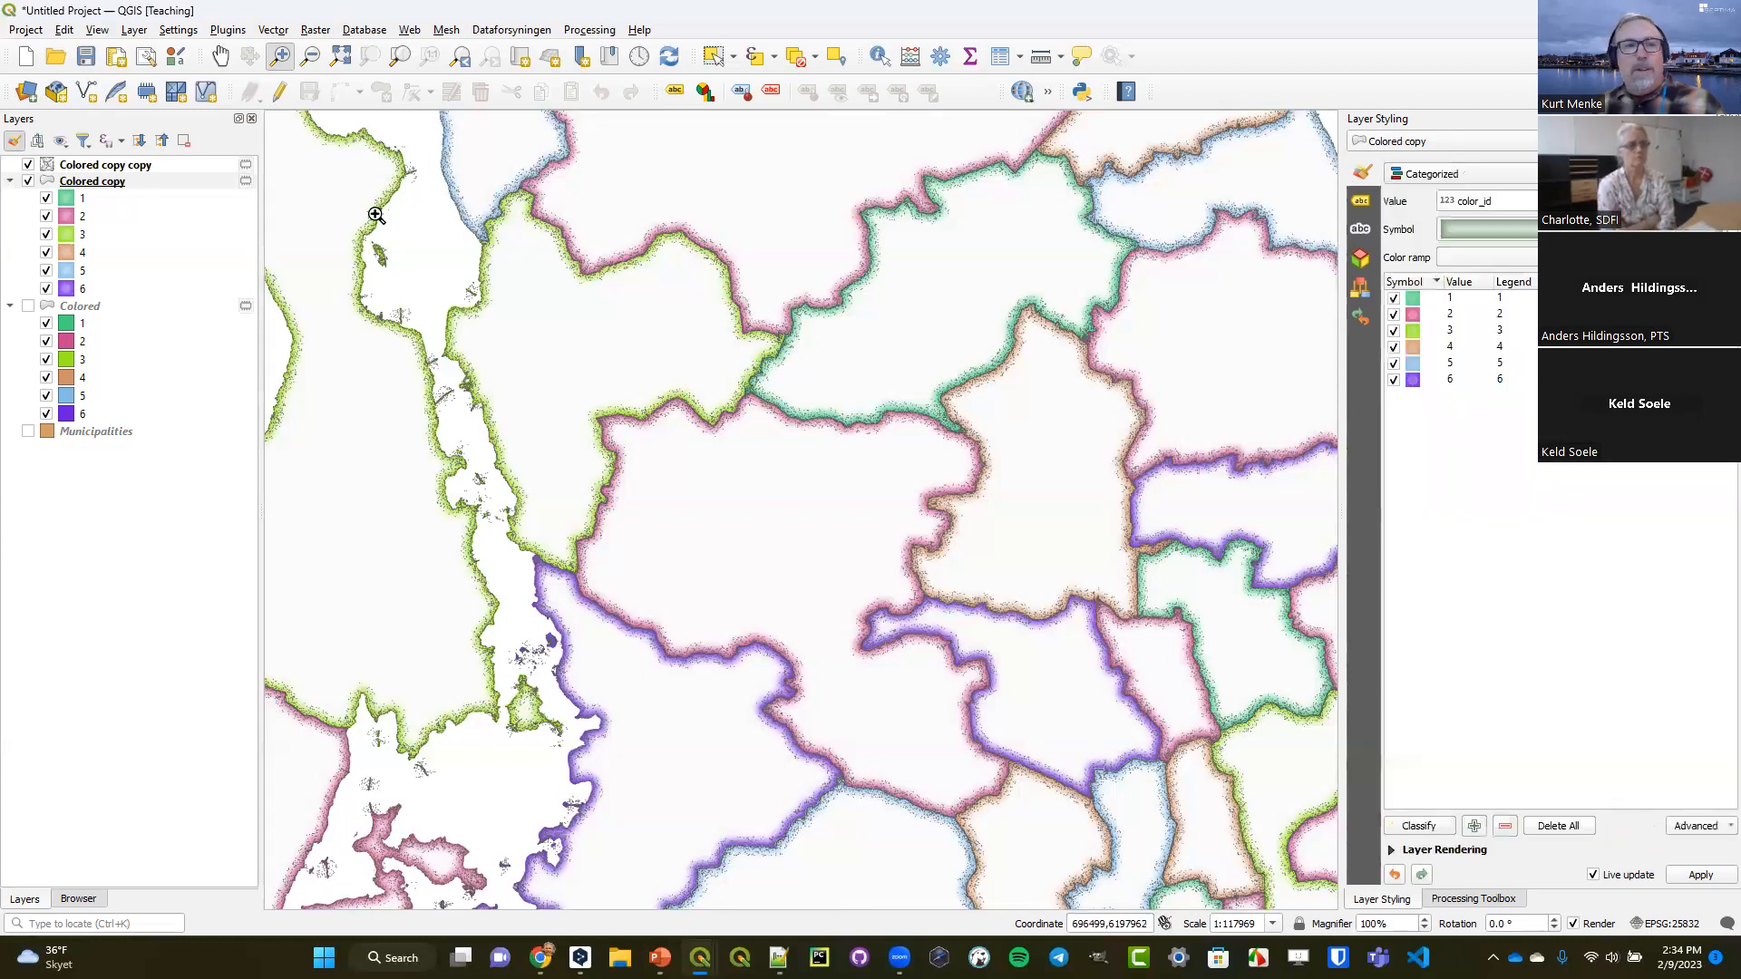
left_click(90, 167)
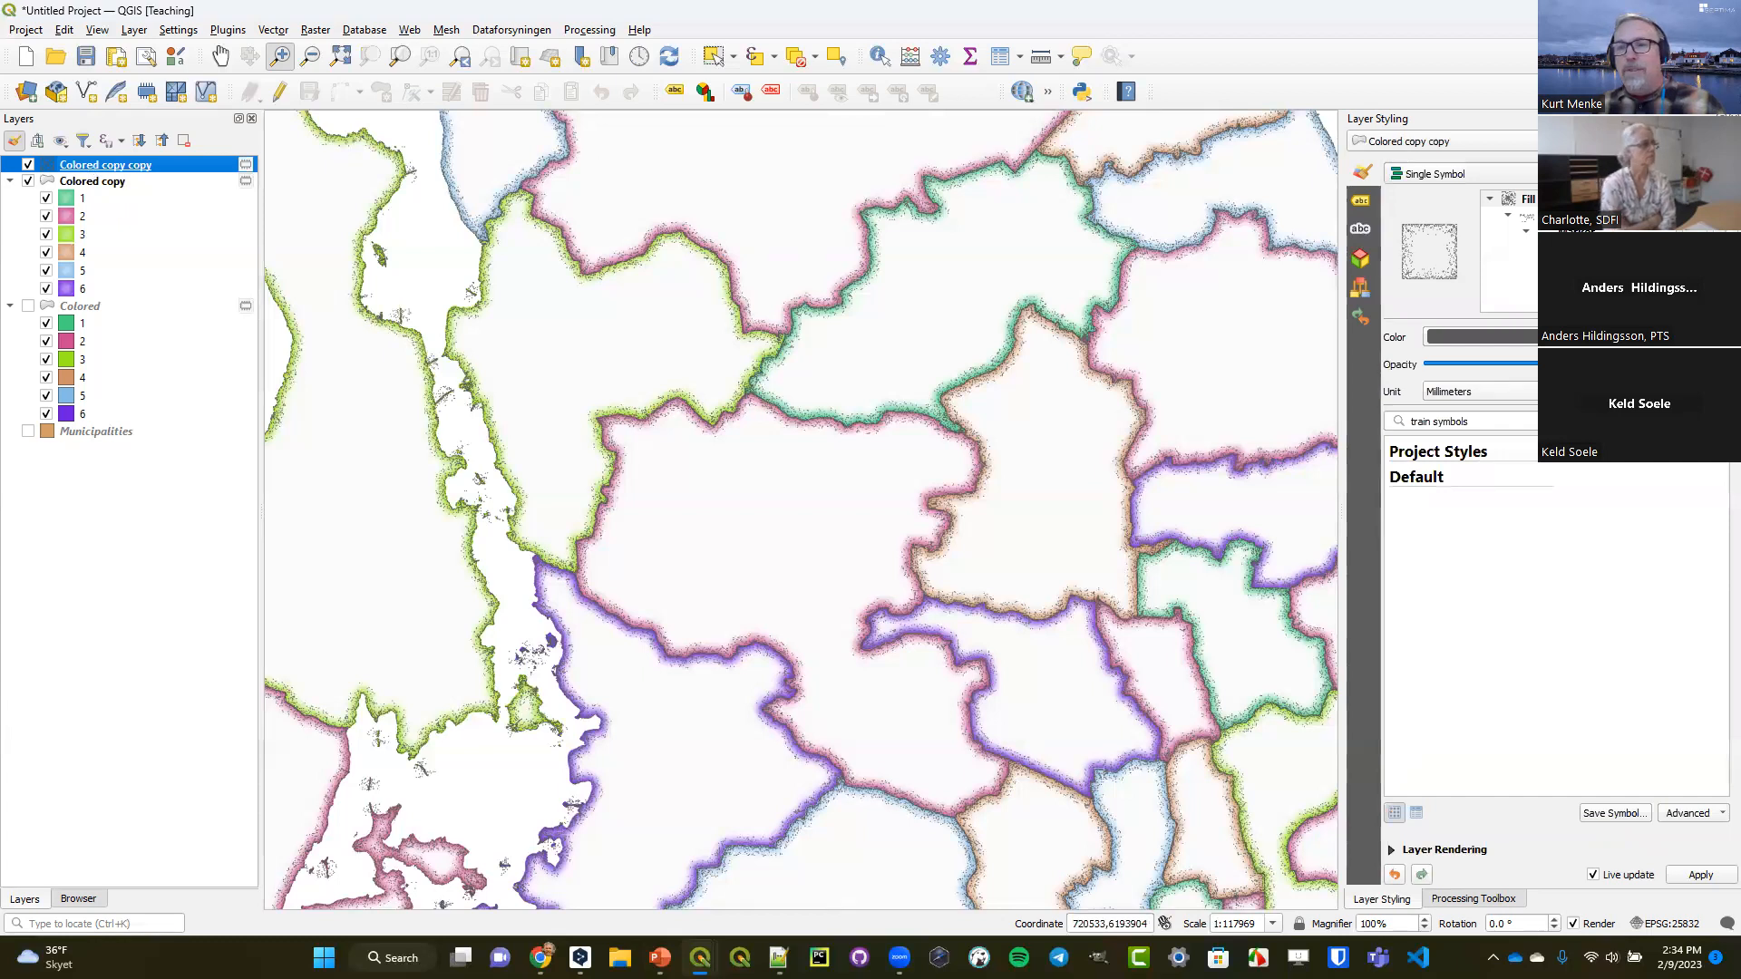
Switch to the DataVisualizationwithQGIS_supporting_materials.pptx presentation in PowerPoint and bring up the slide The Offset Expression.
mouse_move(659, 957)
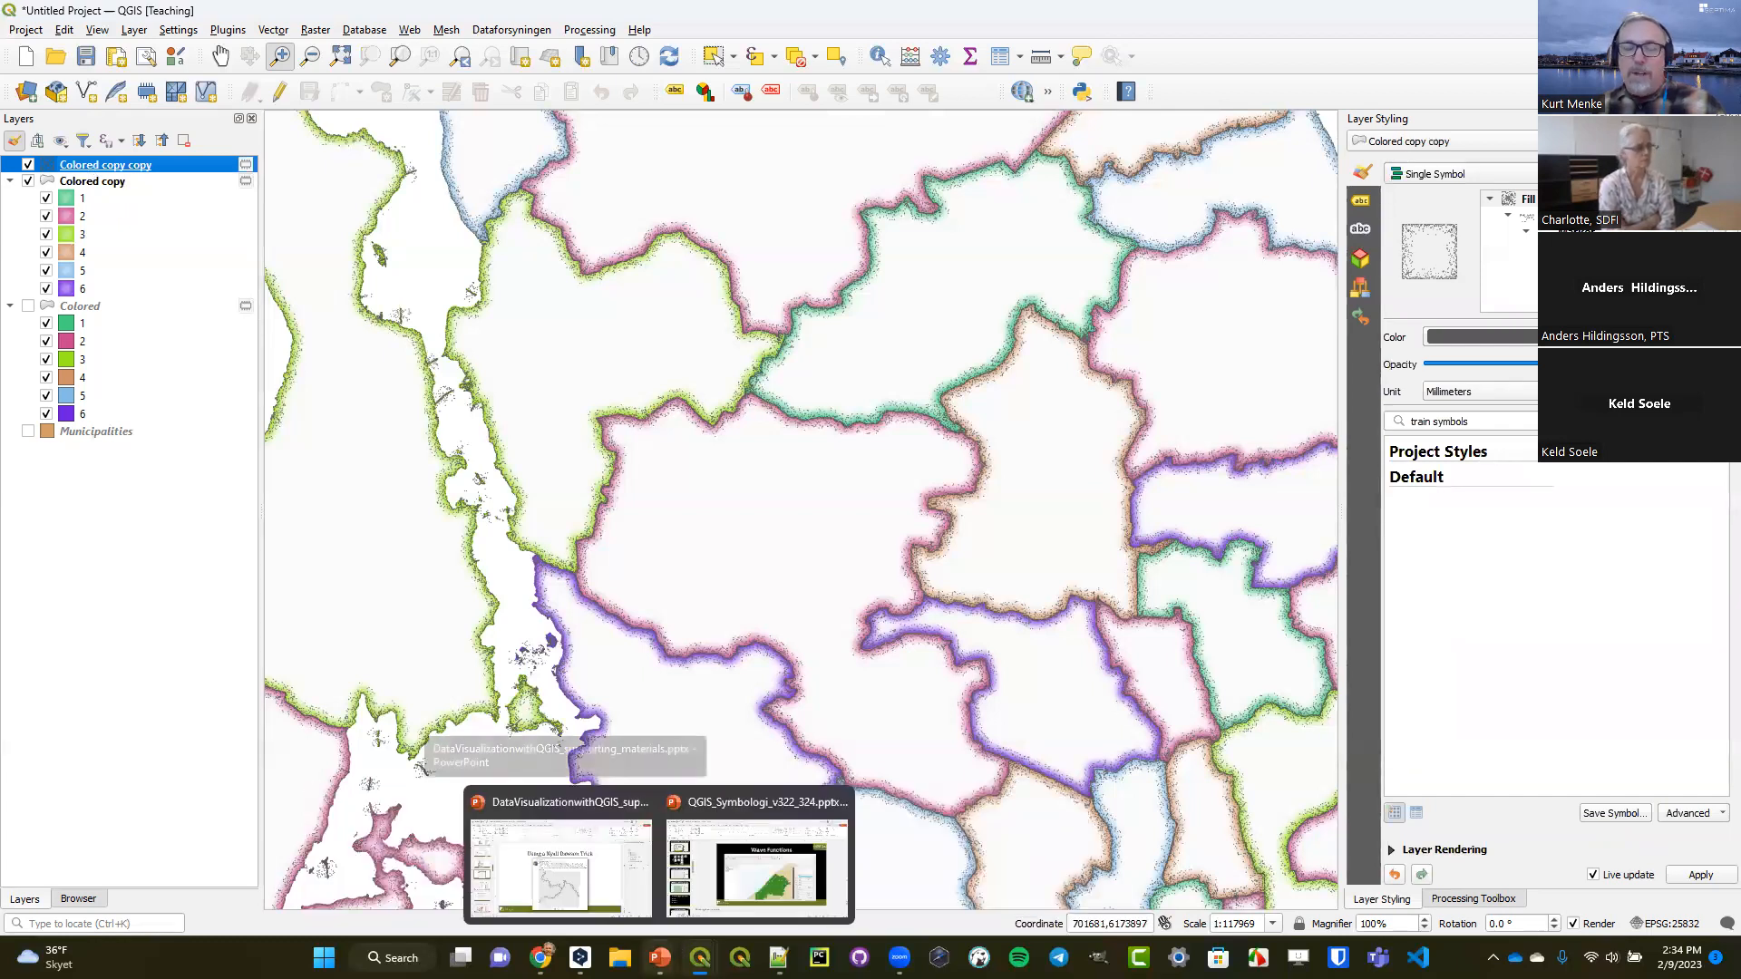
left_click(559, 866)
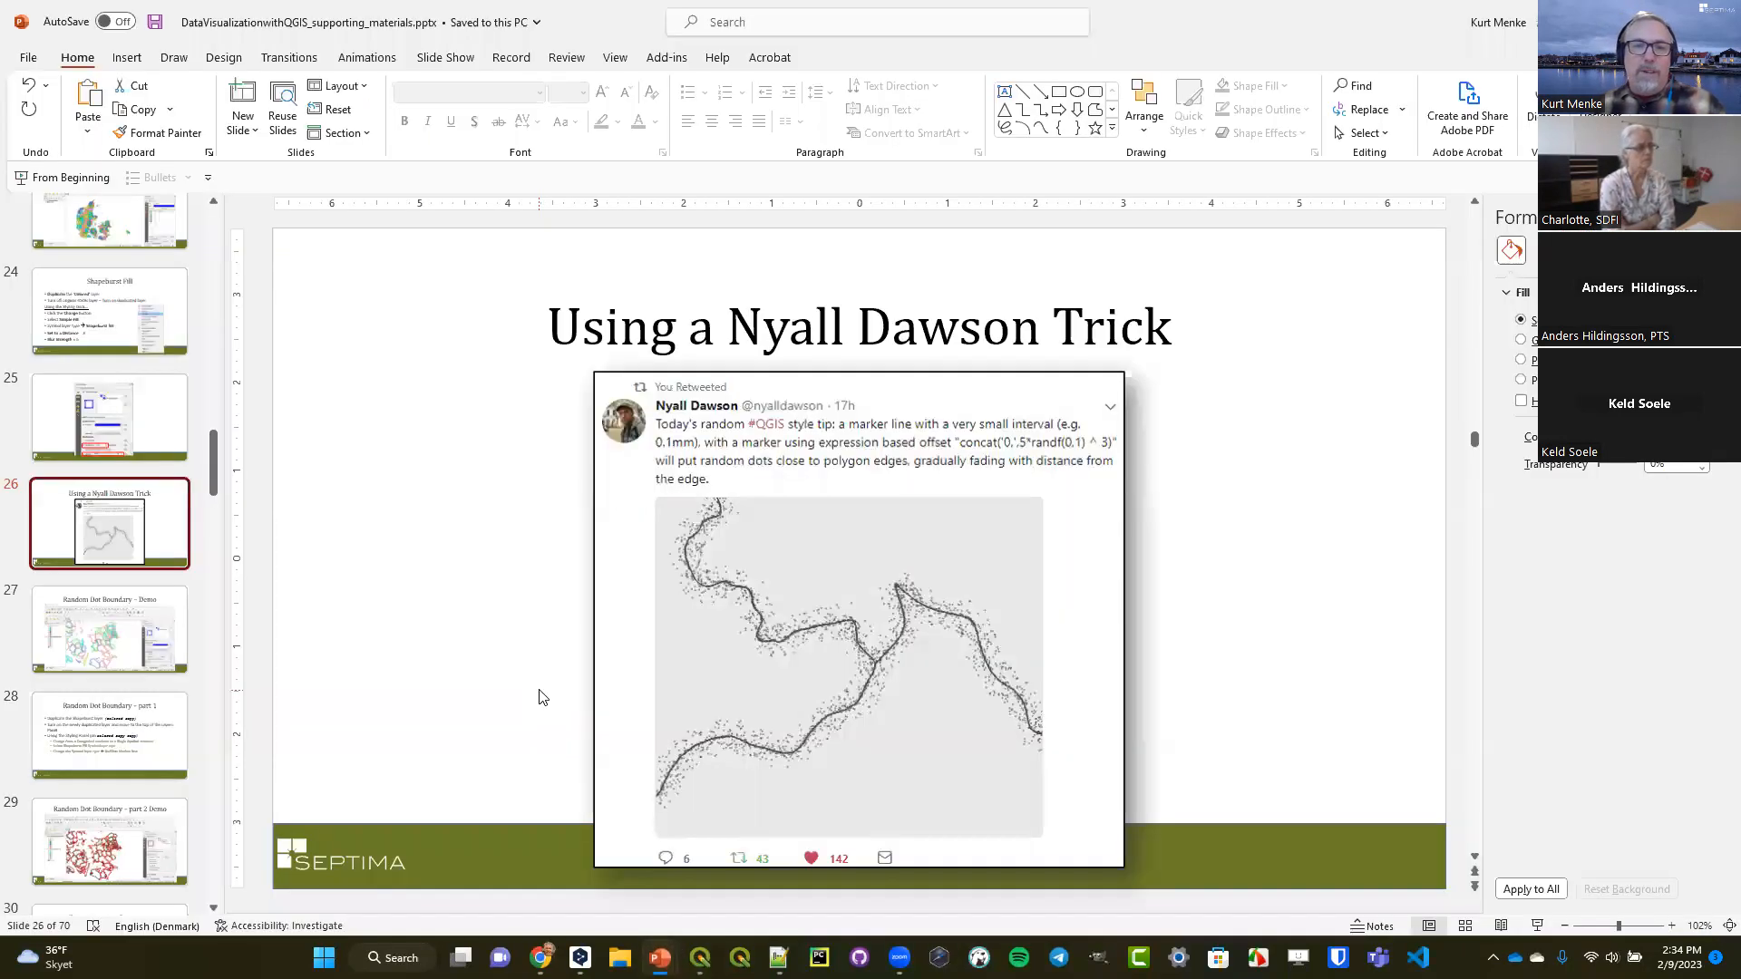
scroll(120, 641, "down", 3)
scroll(120, 641, "down", 3)
left_click(115, 651)
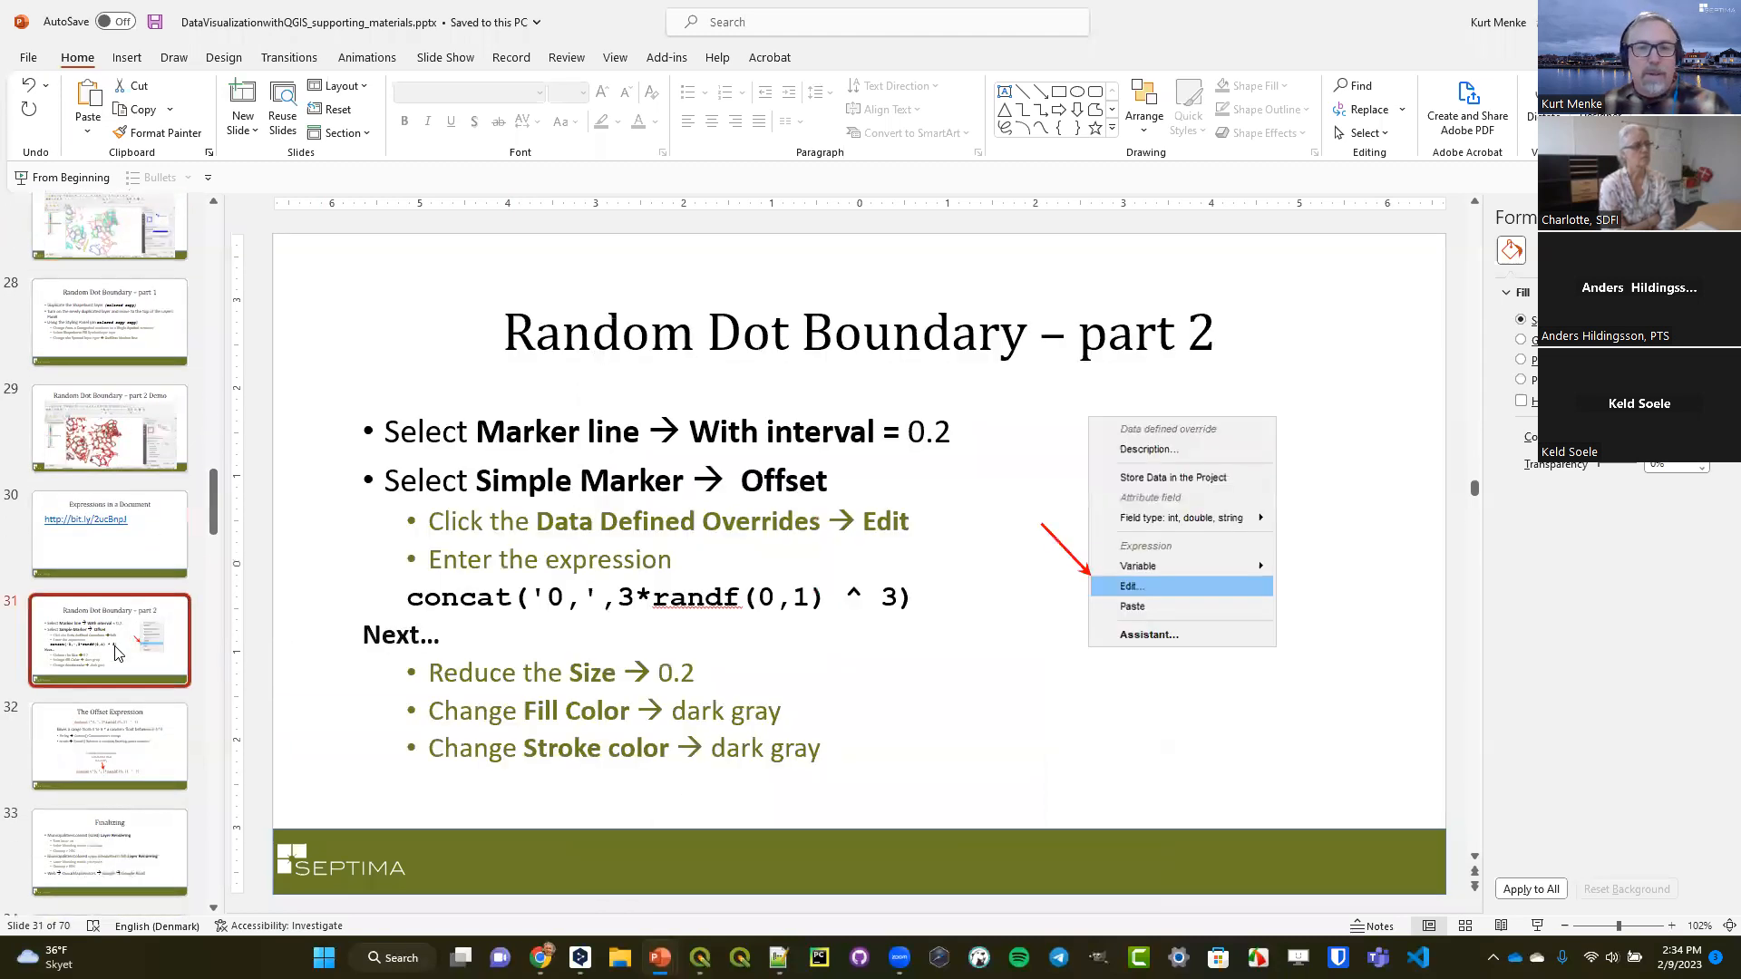
scroll(113, 652, "down", 2)
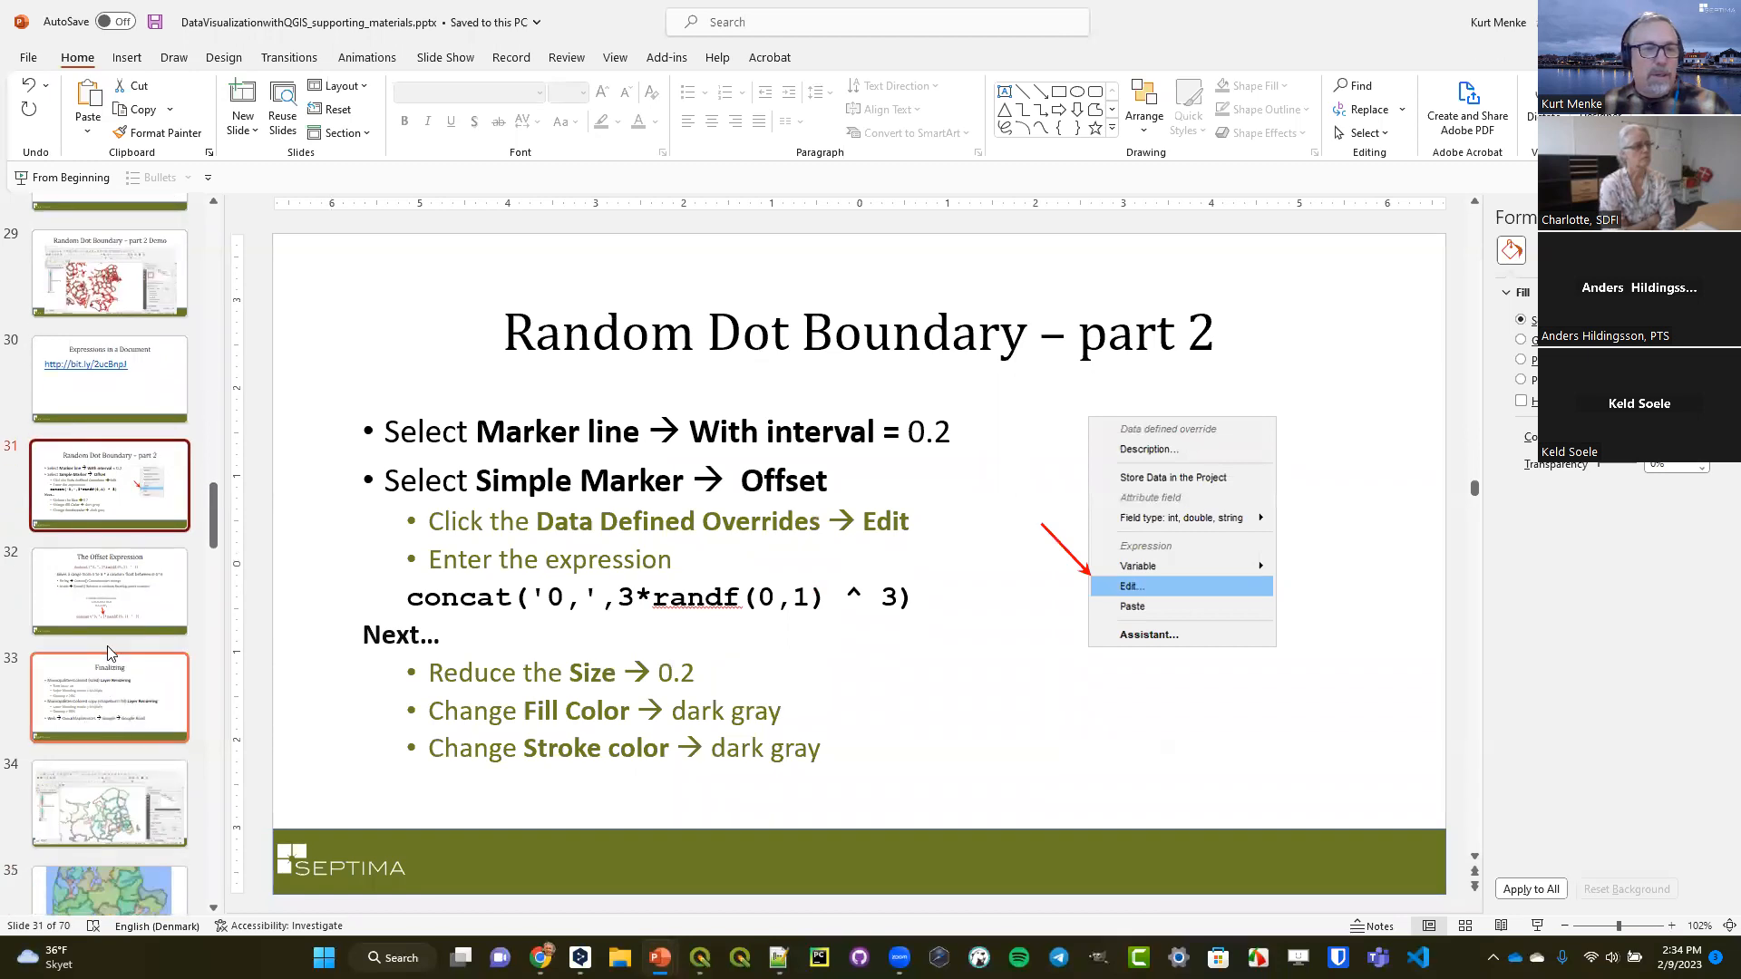
left_click(113, 608)
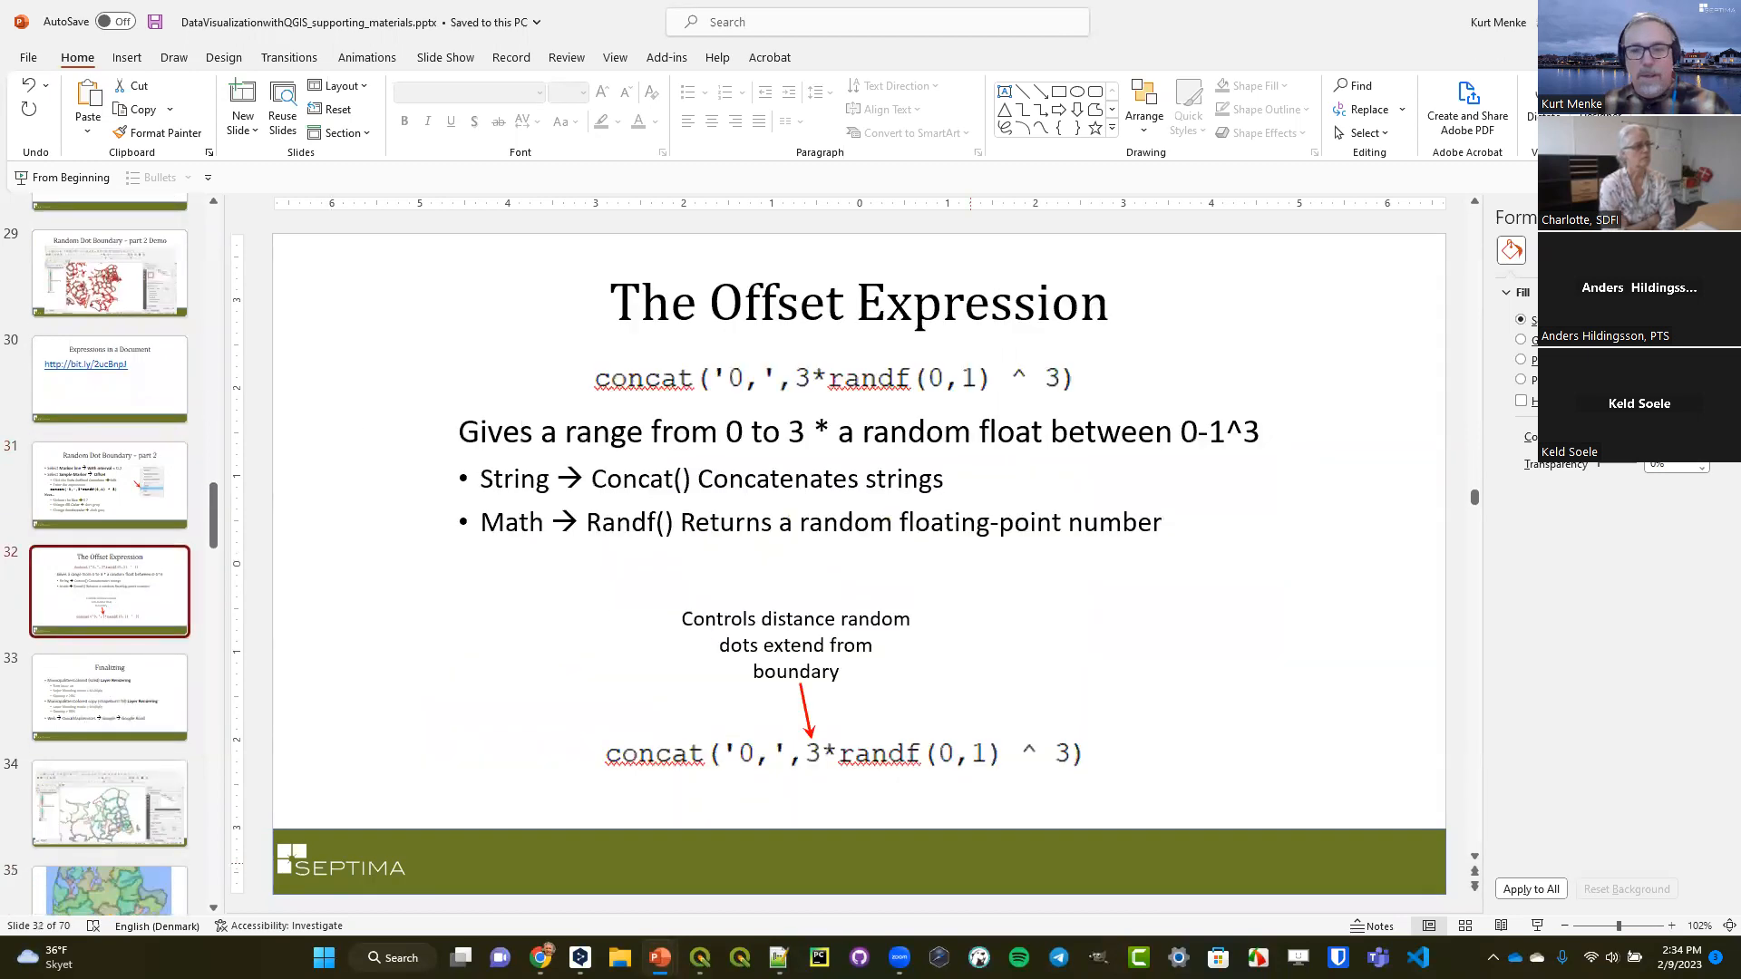
Present The Offset Expression as a slide show and swap presenter view for the full-screen slide.
left_click(1538, 926)
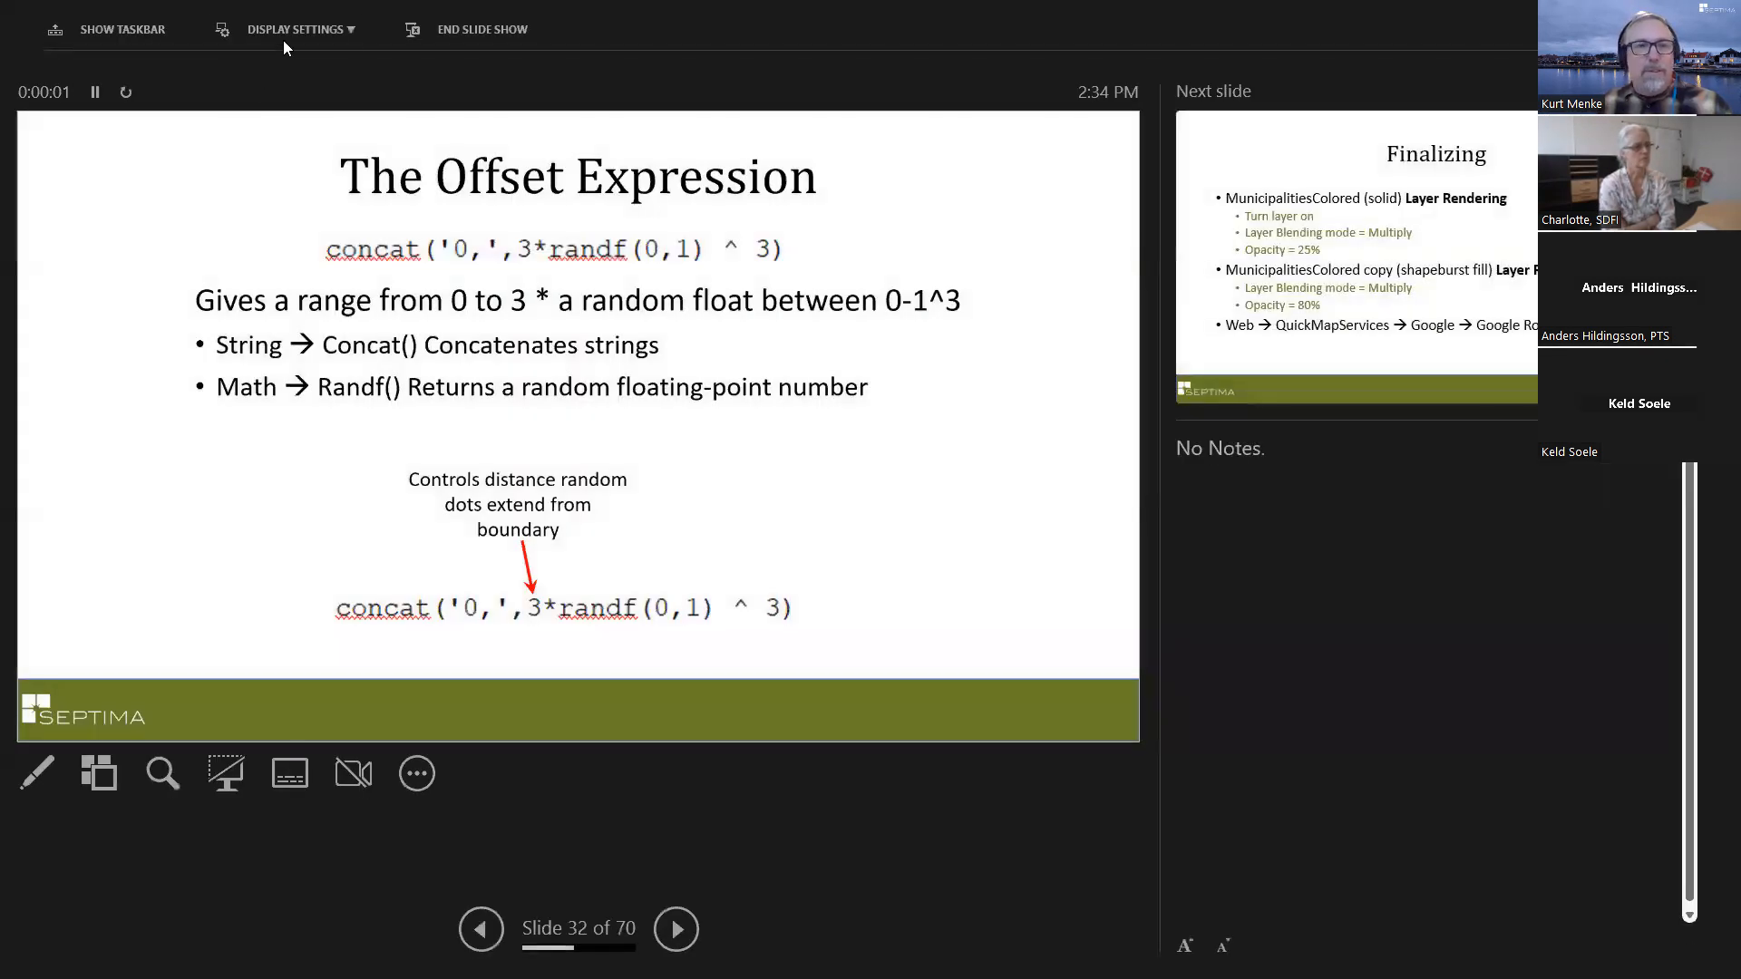
left_click(270, 36)
left_click(270, 69)
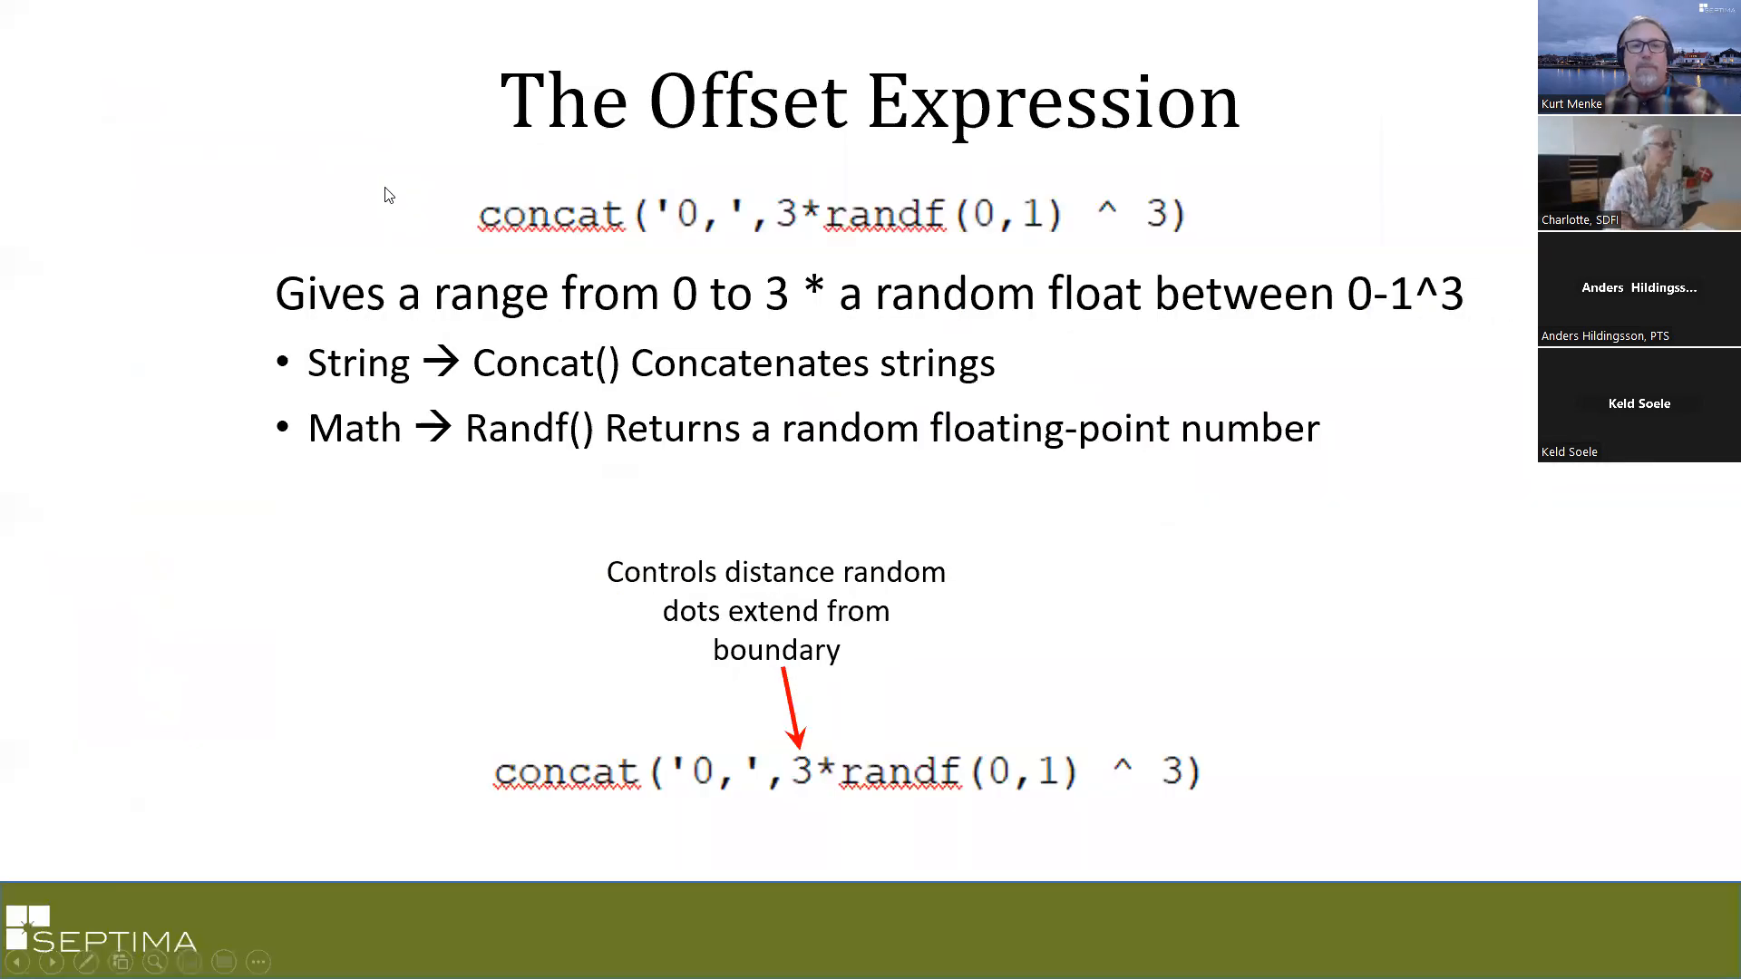
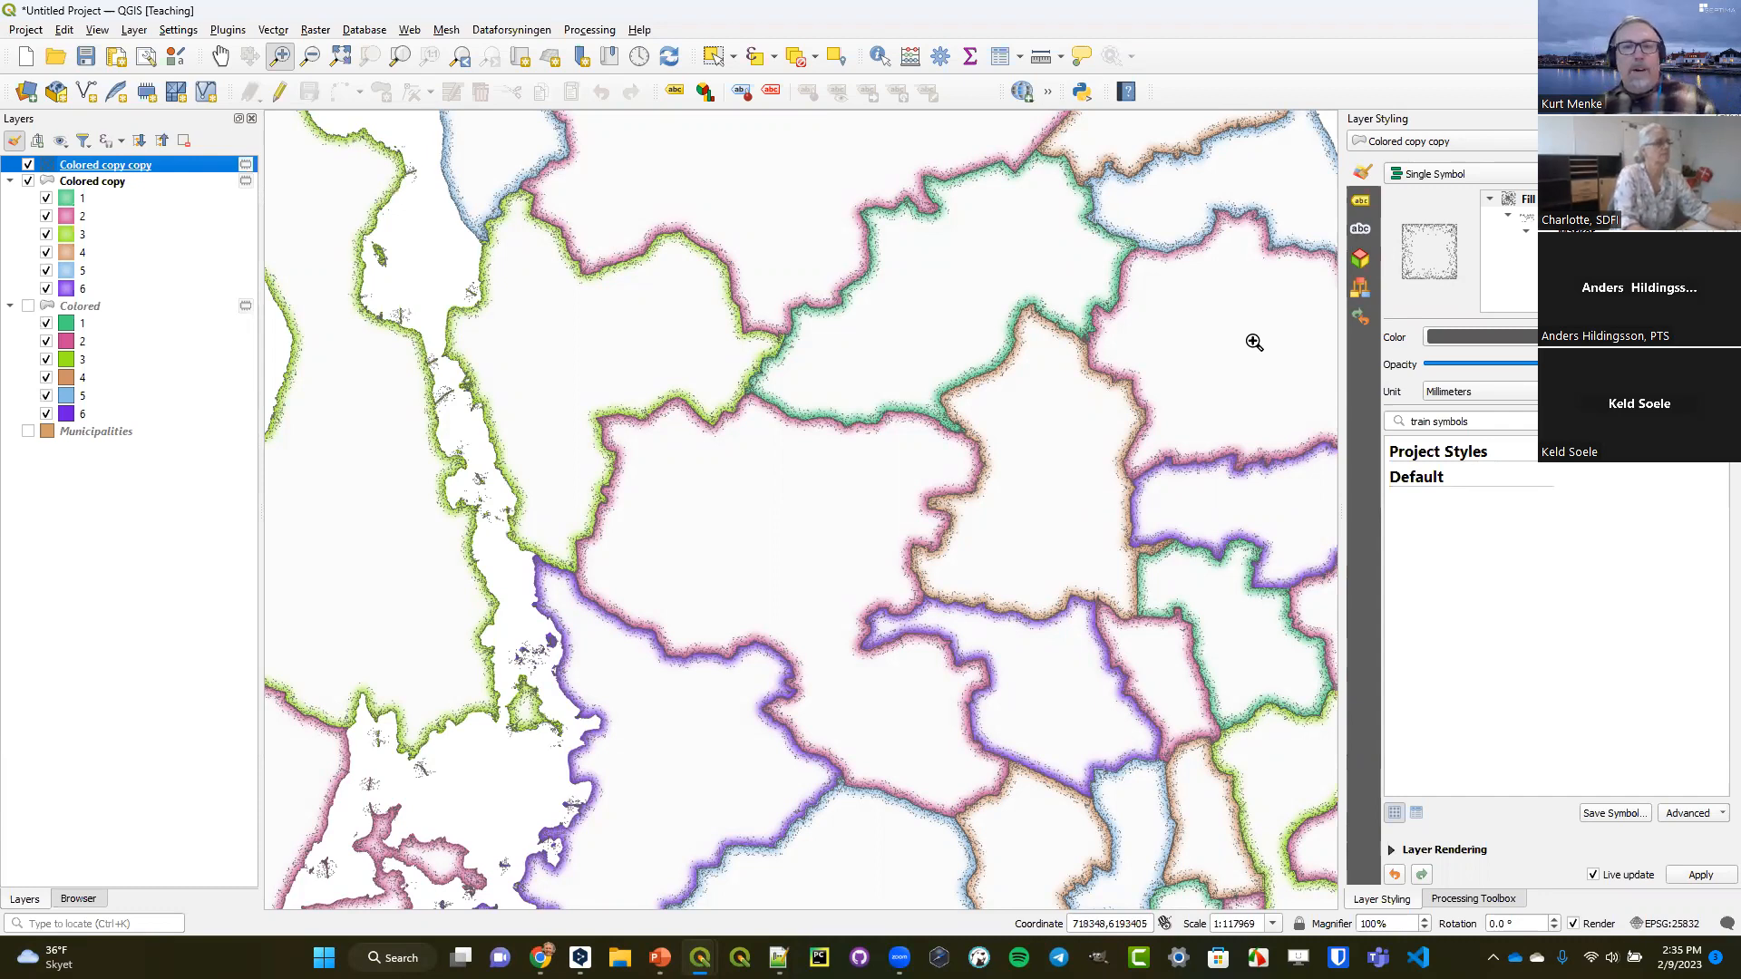
Show the Colored layer, and give Colored copy a layer opacity of 24.9% and the Multiply layer blending mode.
left_click(28, 307)
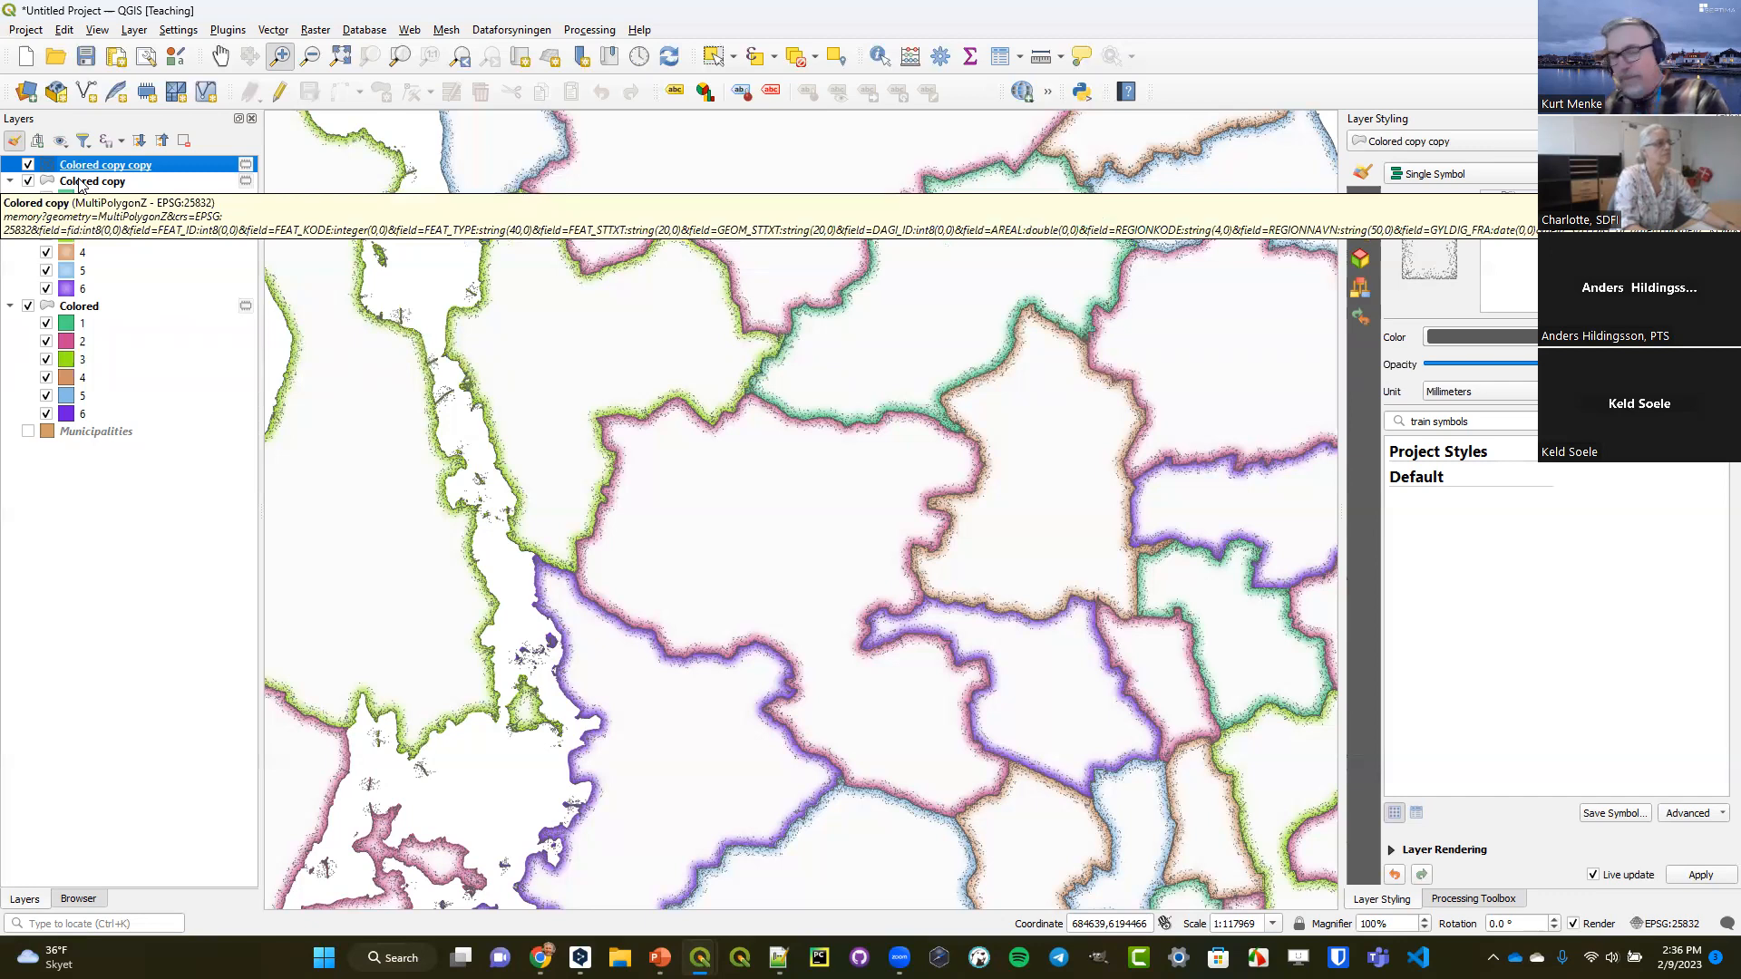
left_click(81, 313)
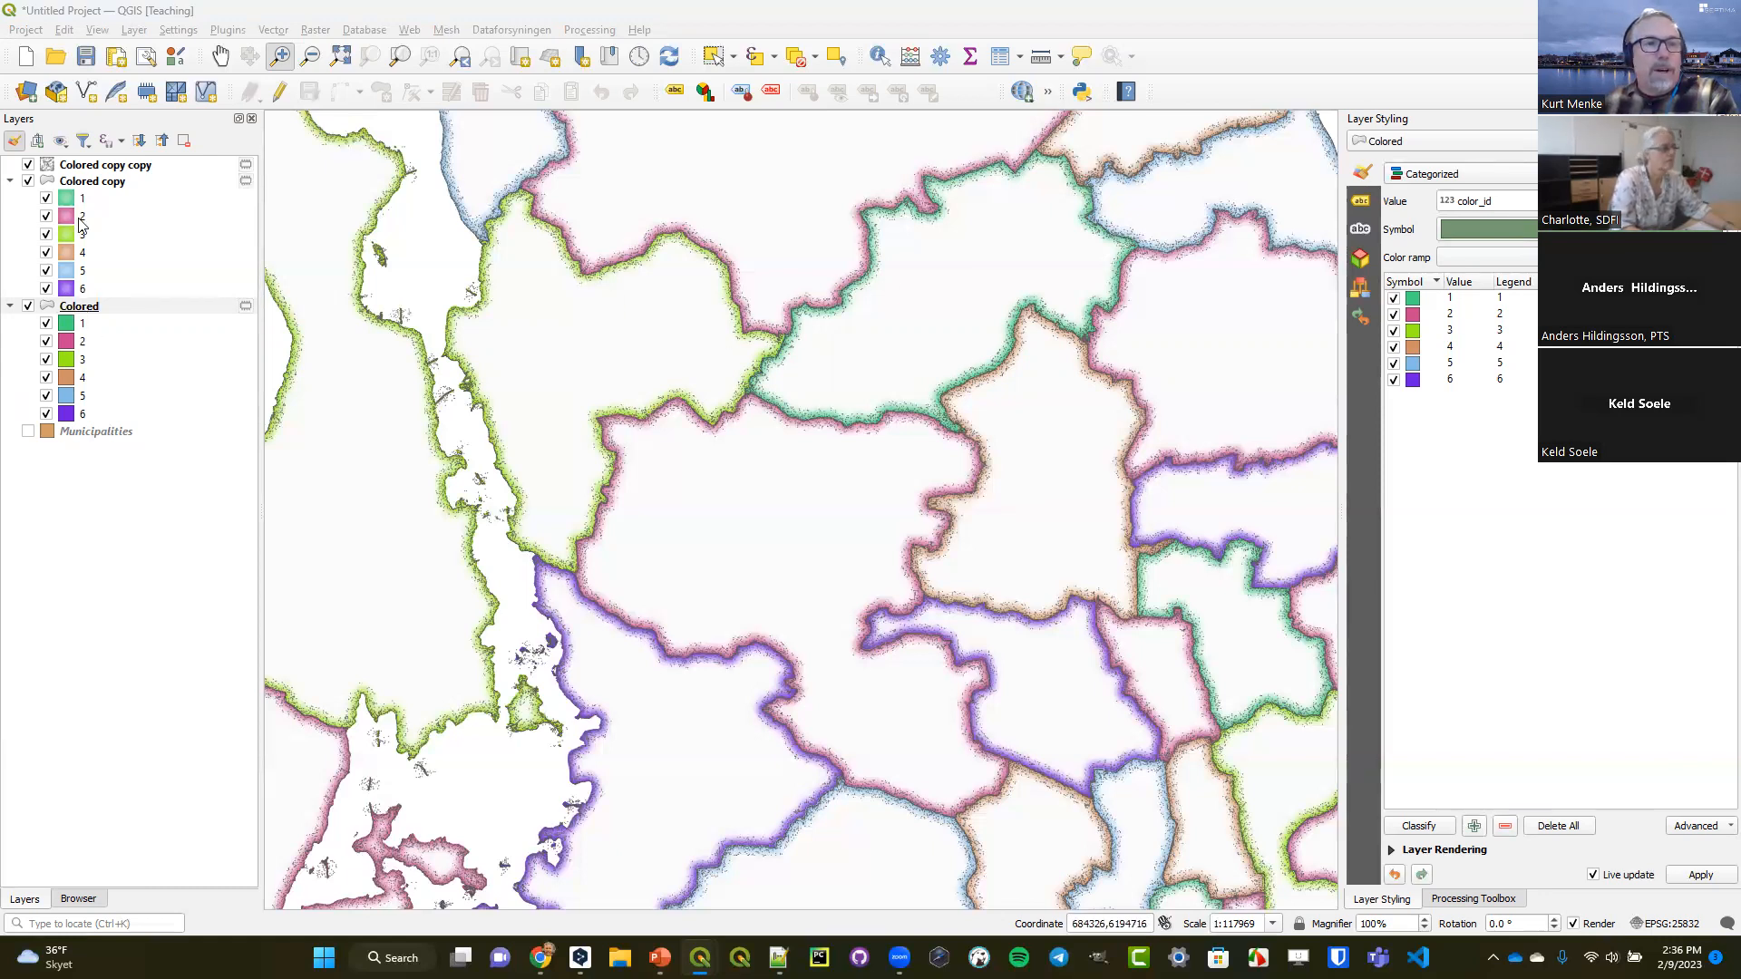
left_click(96, 183)
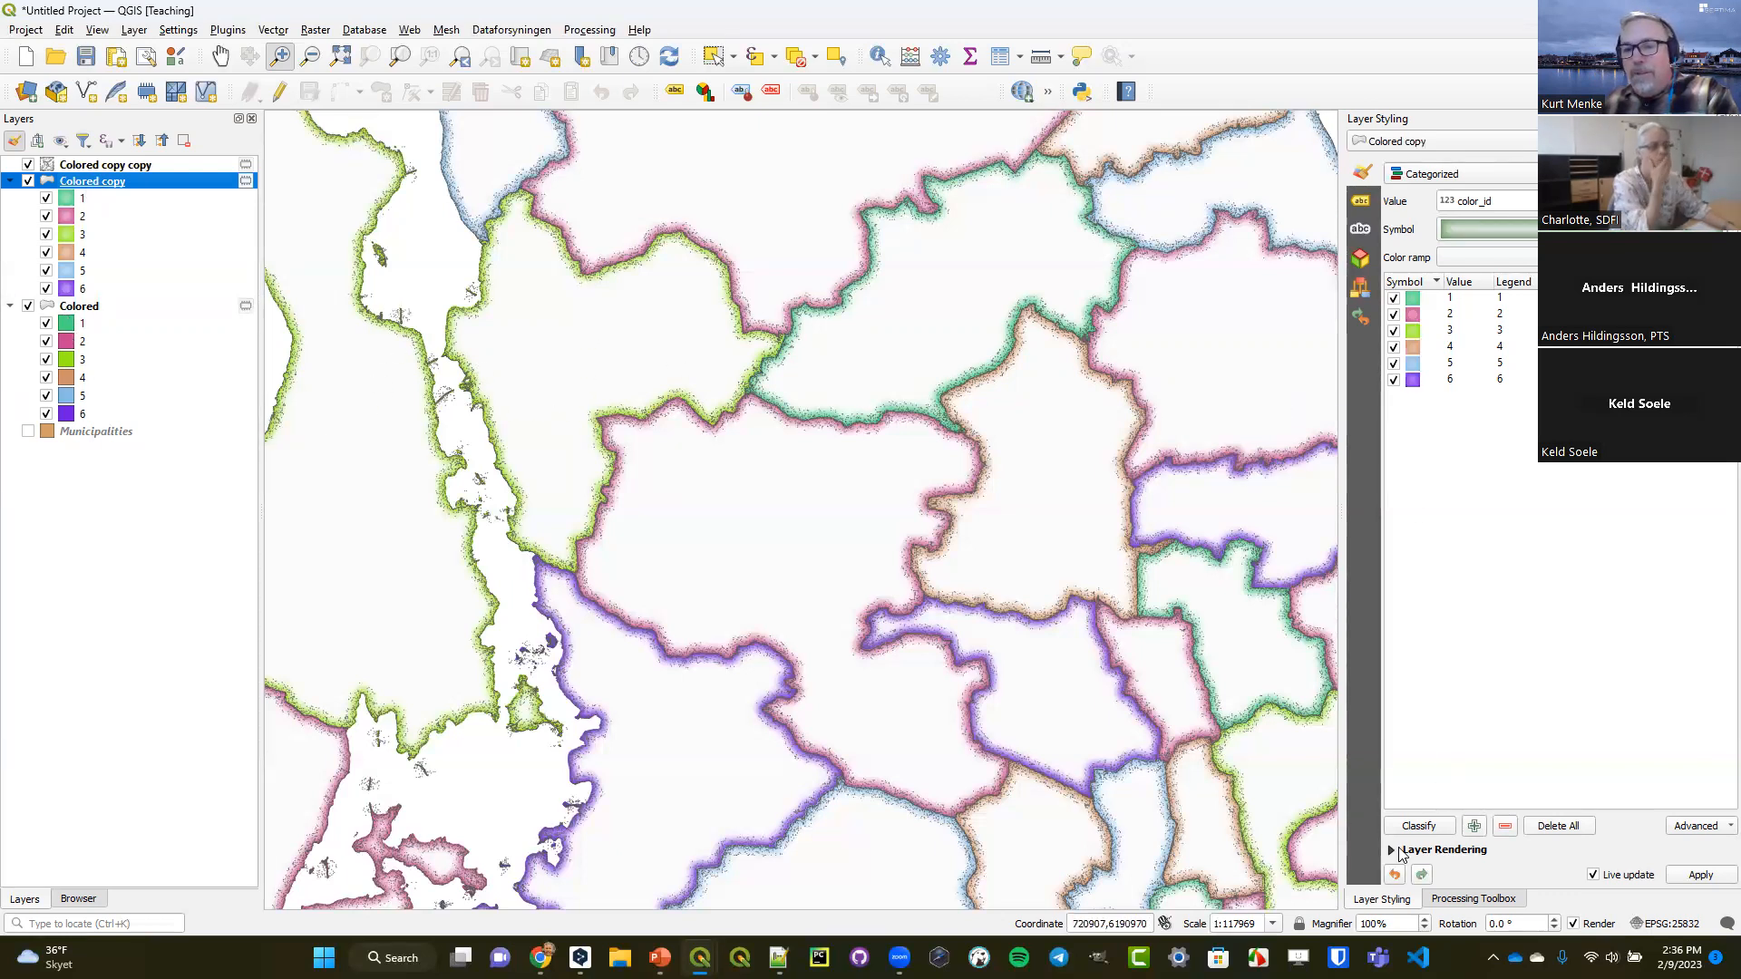
left_click(1389, 850)
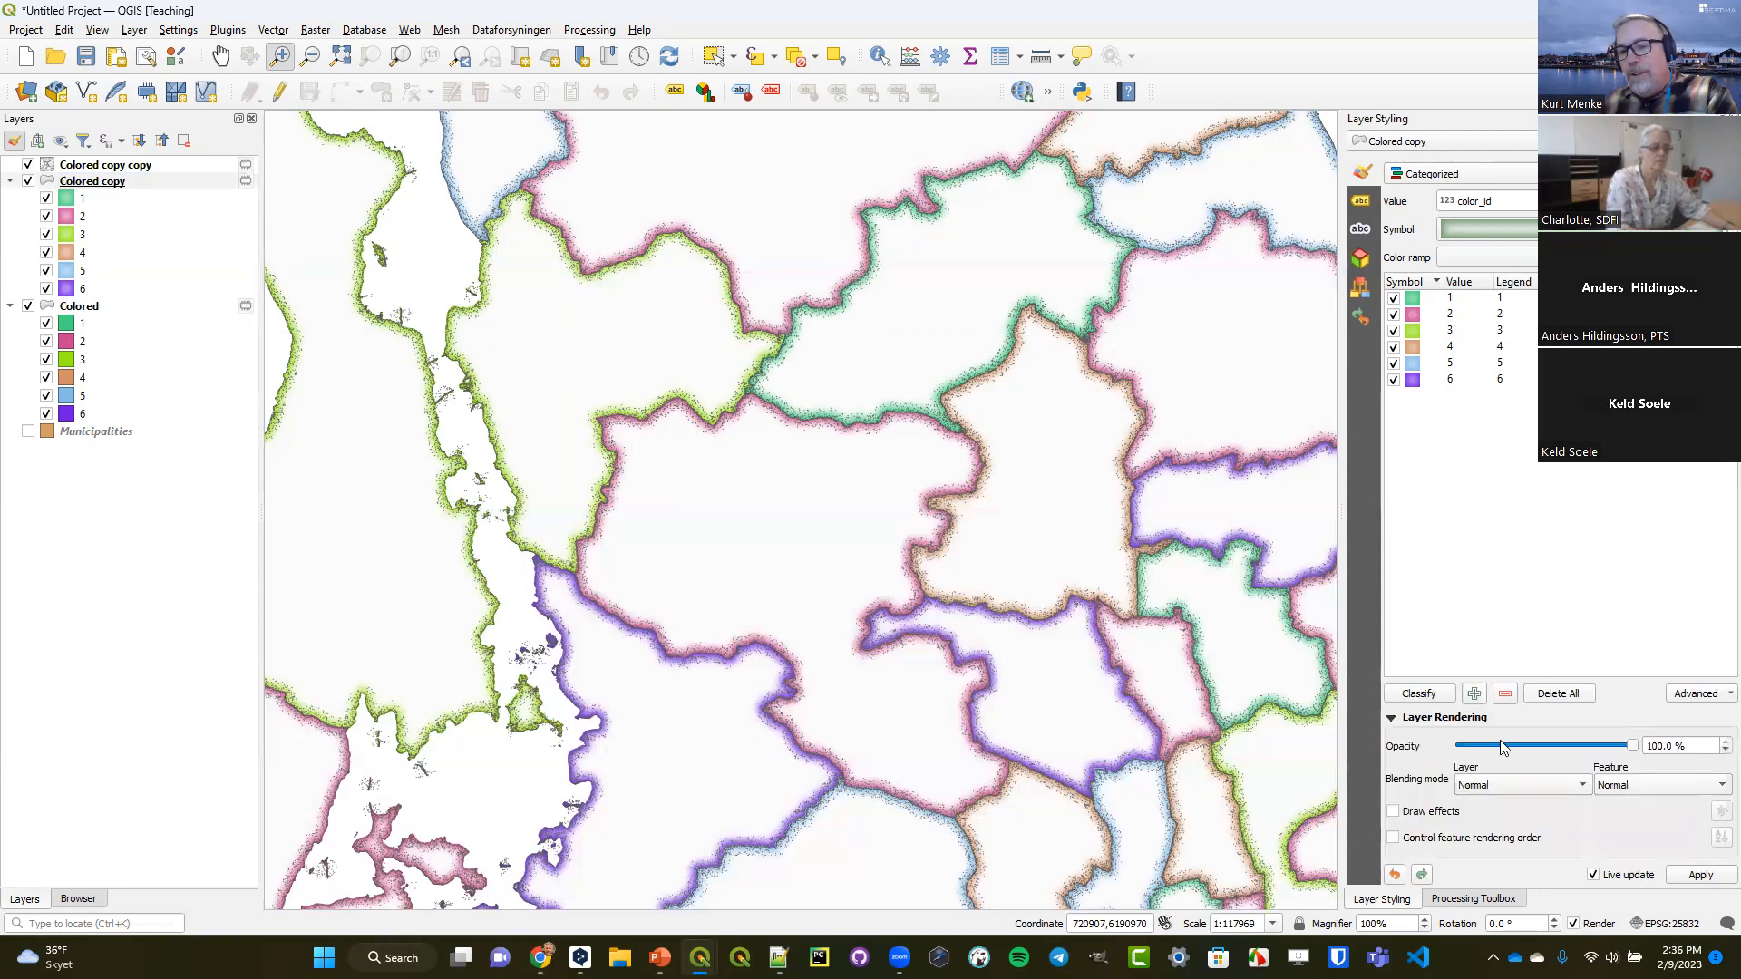
left_click_drag(1629, 748, 1507, 759)
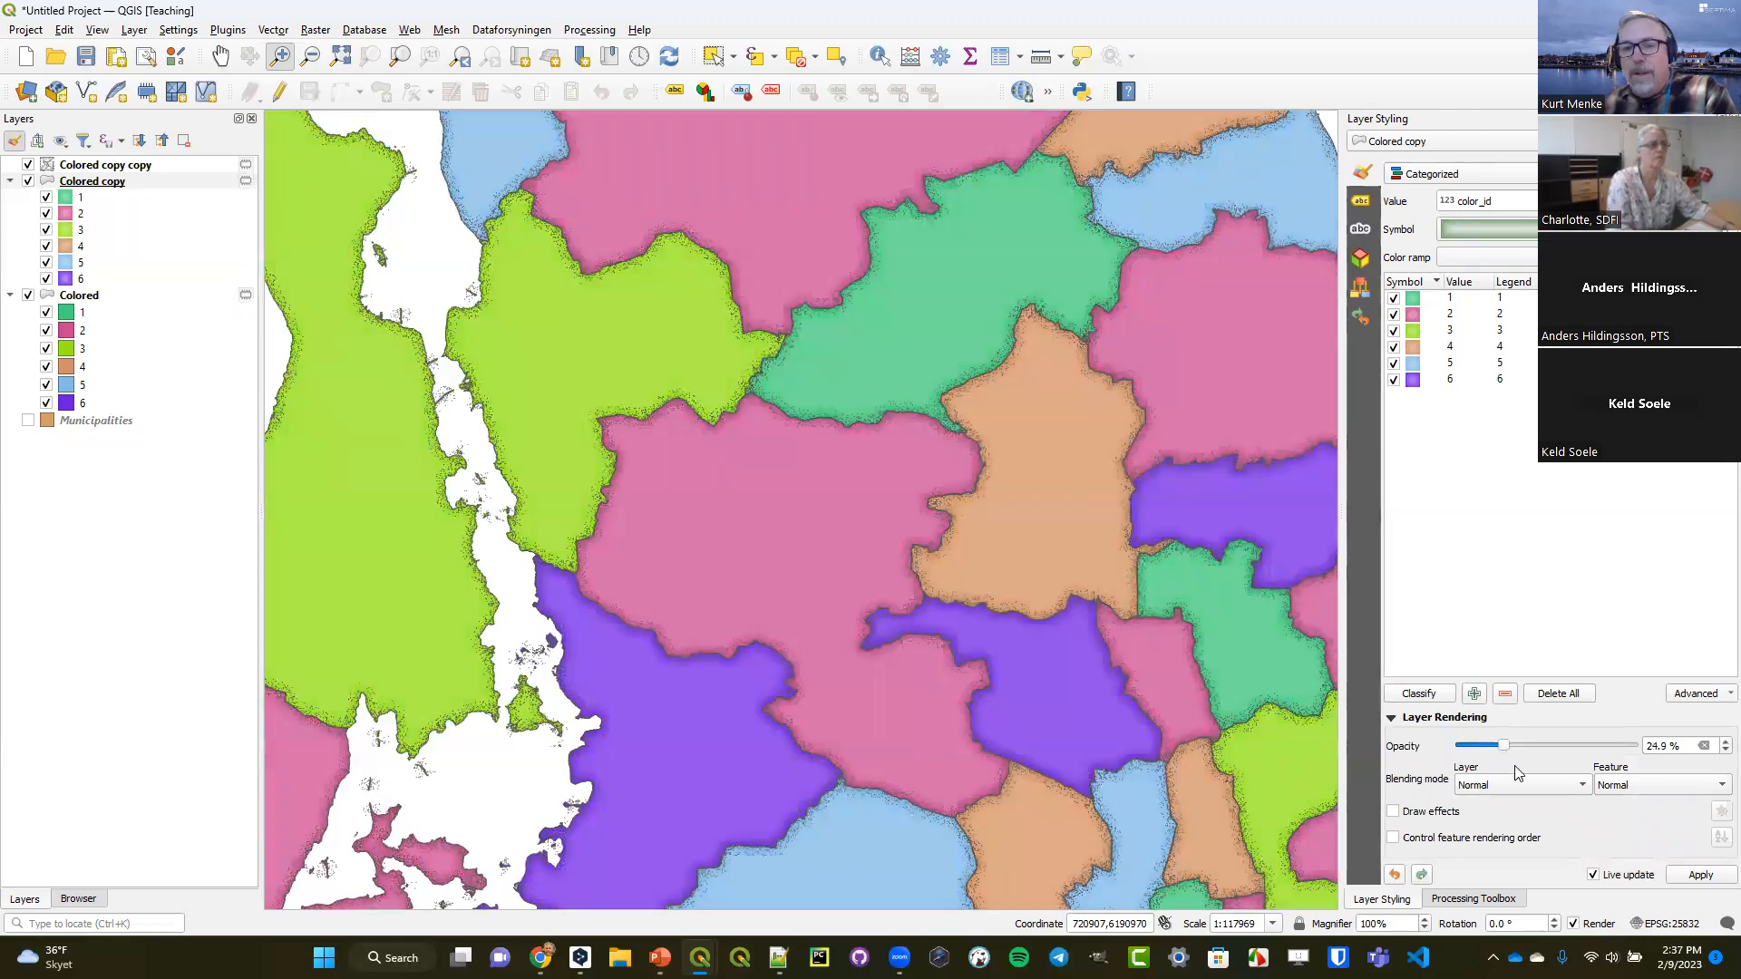
left_click(1536, 791)
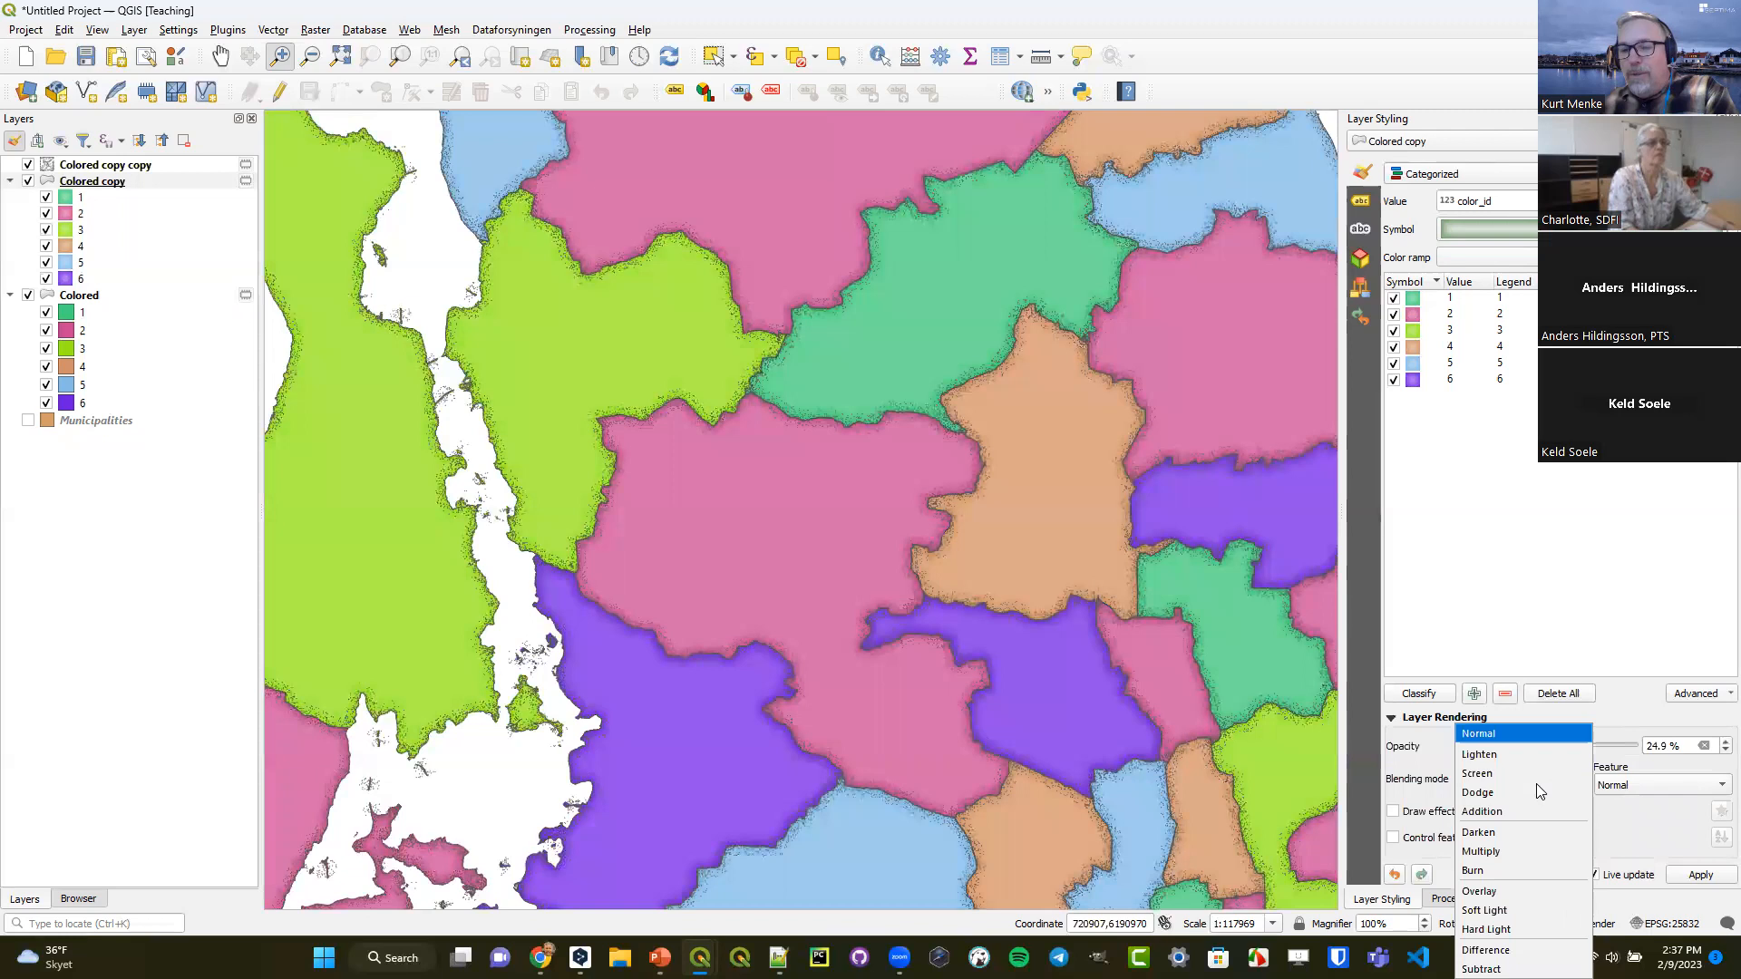
left_click(1511, 857)
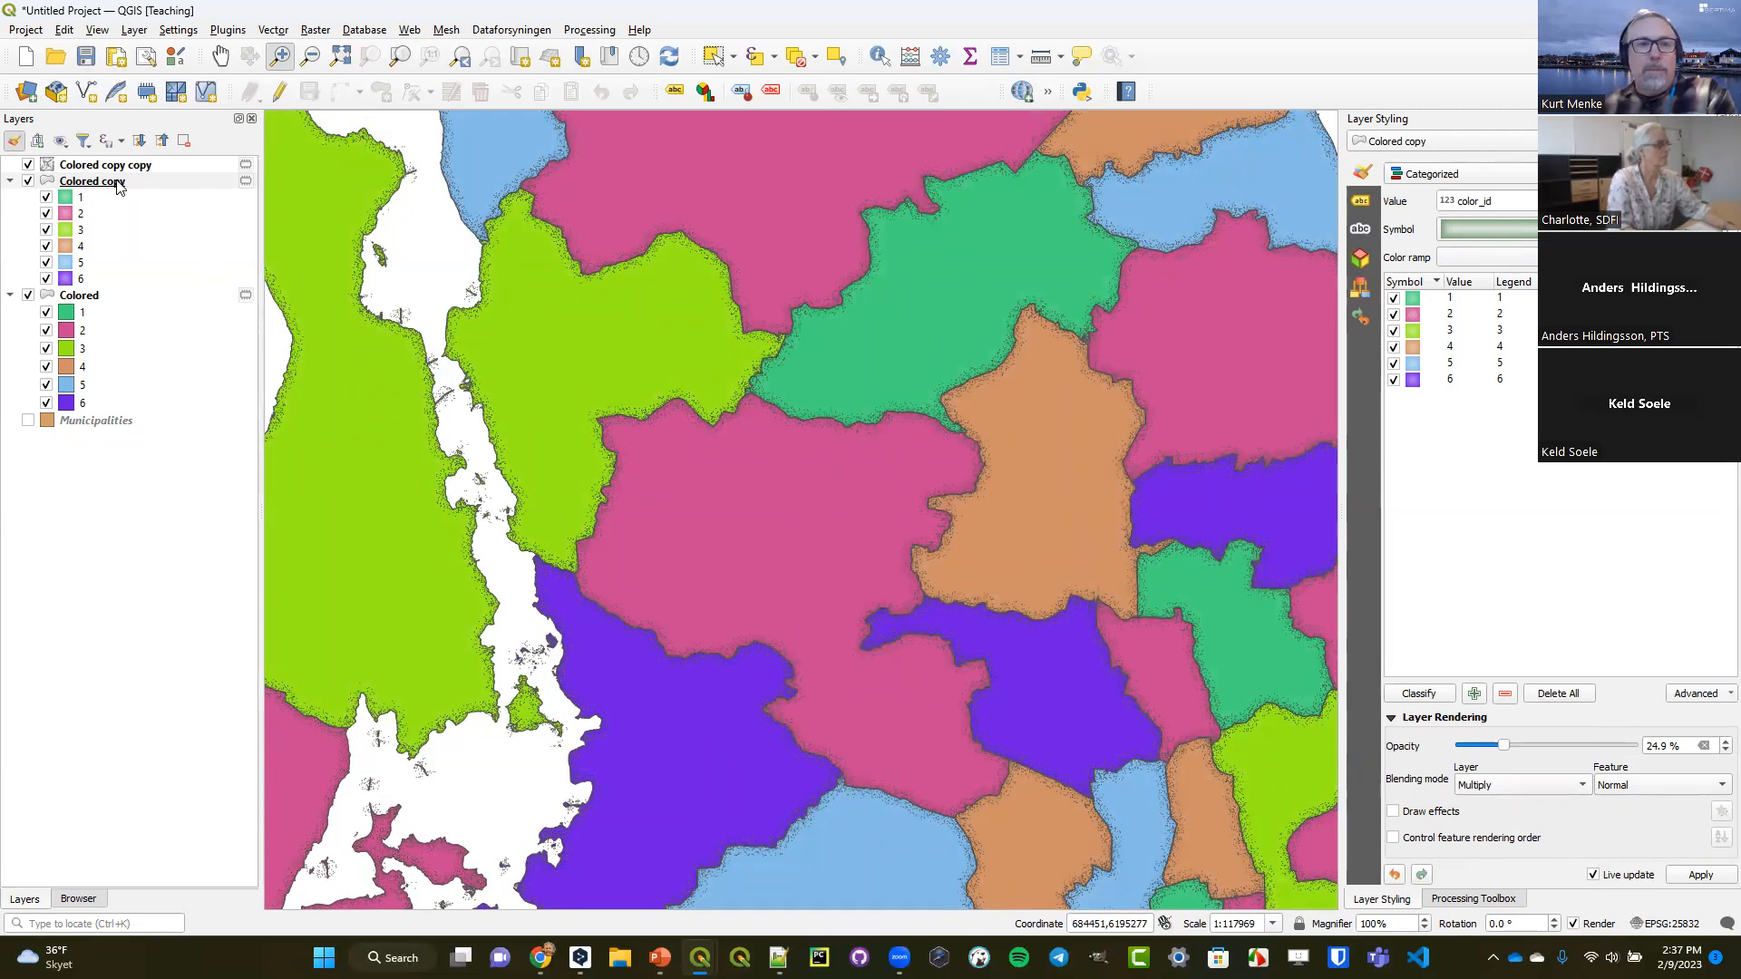
Set the Colored layer's blending mode to Multiply and its layer opacity to 80%.
left_click(78, 296)
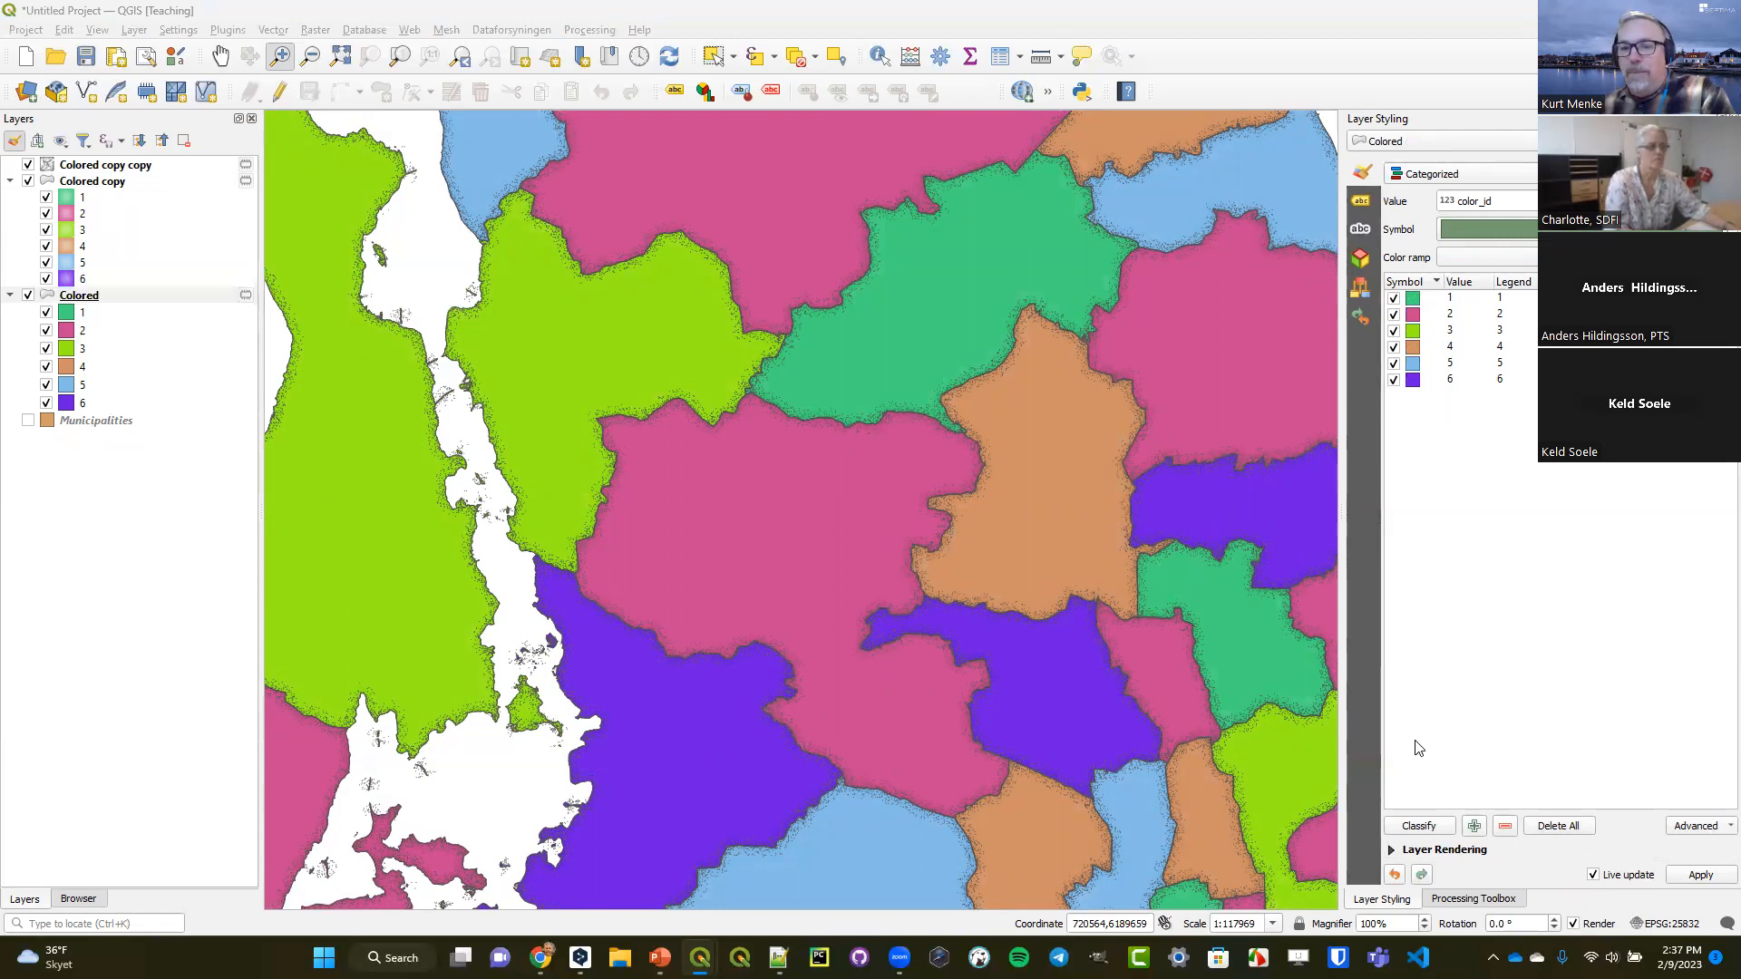
left_click(1394, 850)
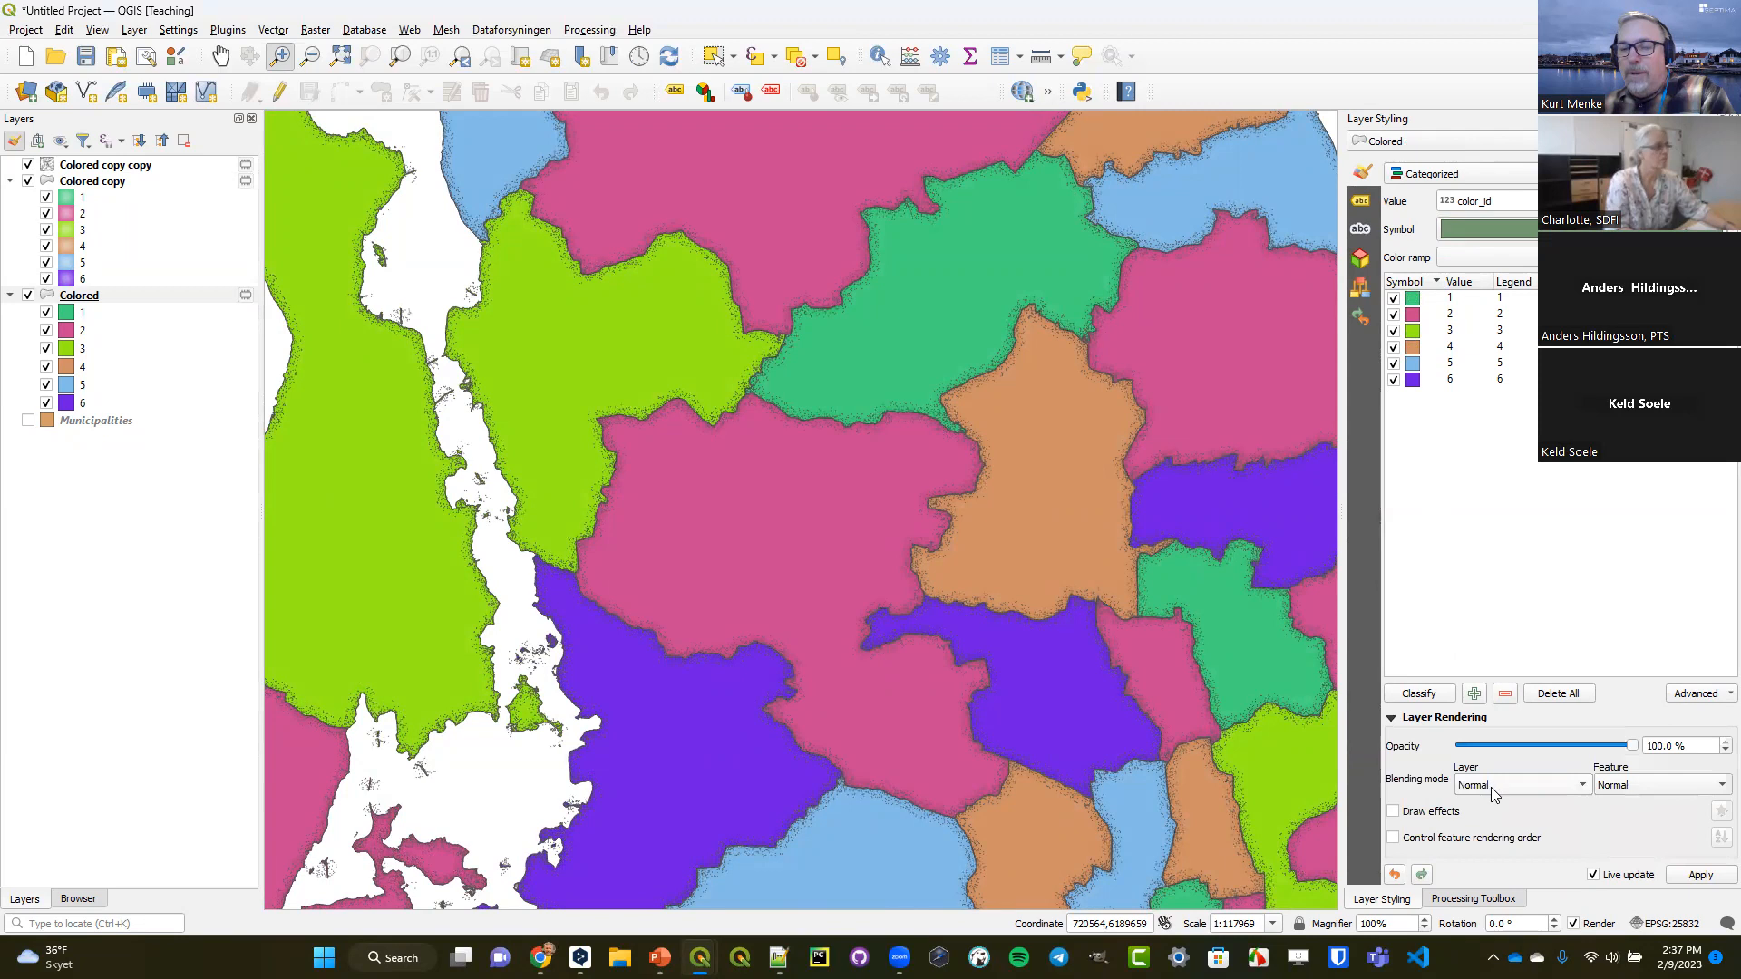
left_click(1490, 793)
left_click(1485, 854)
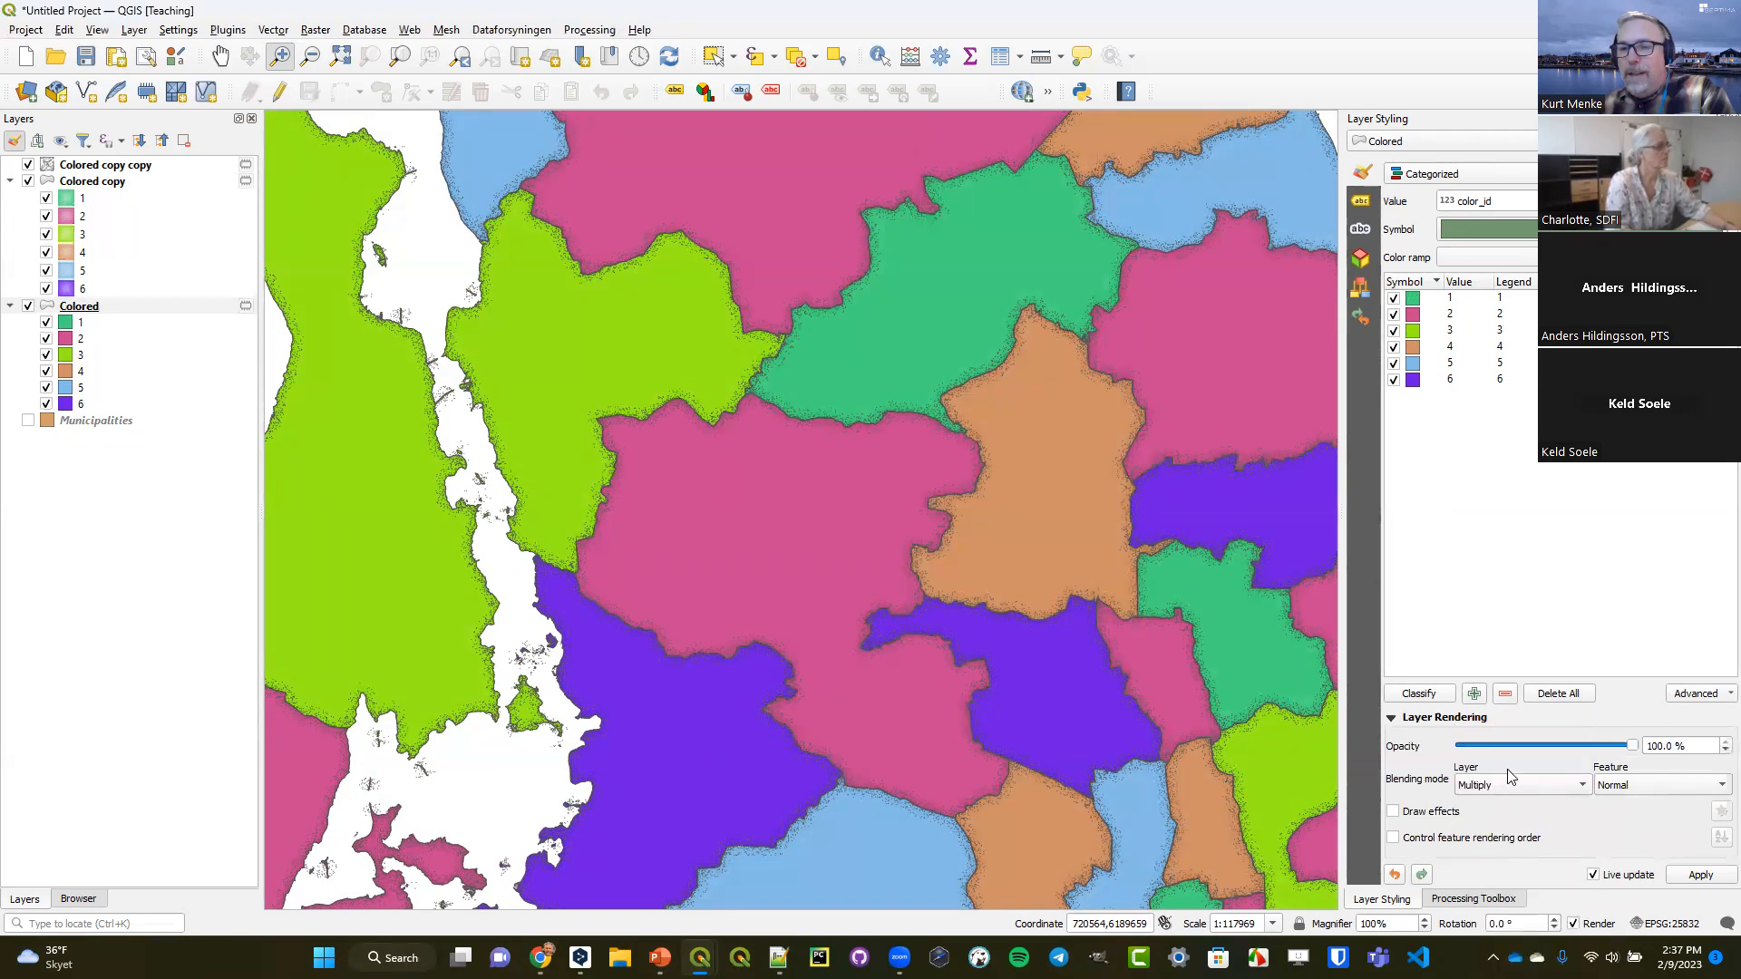
left_click(1514, 745)
left_click(1514, 745)
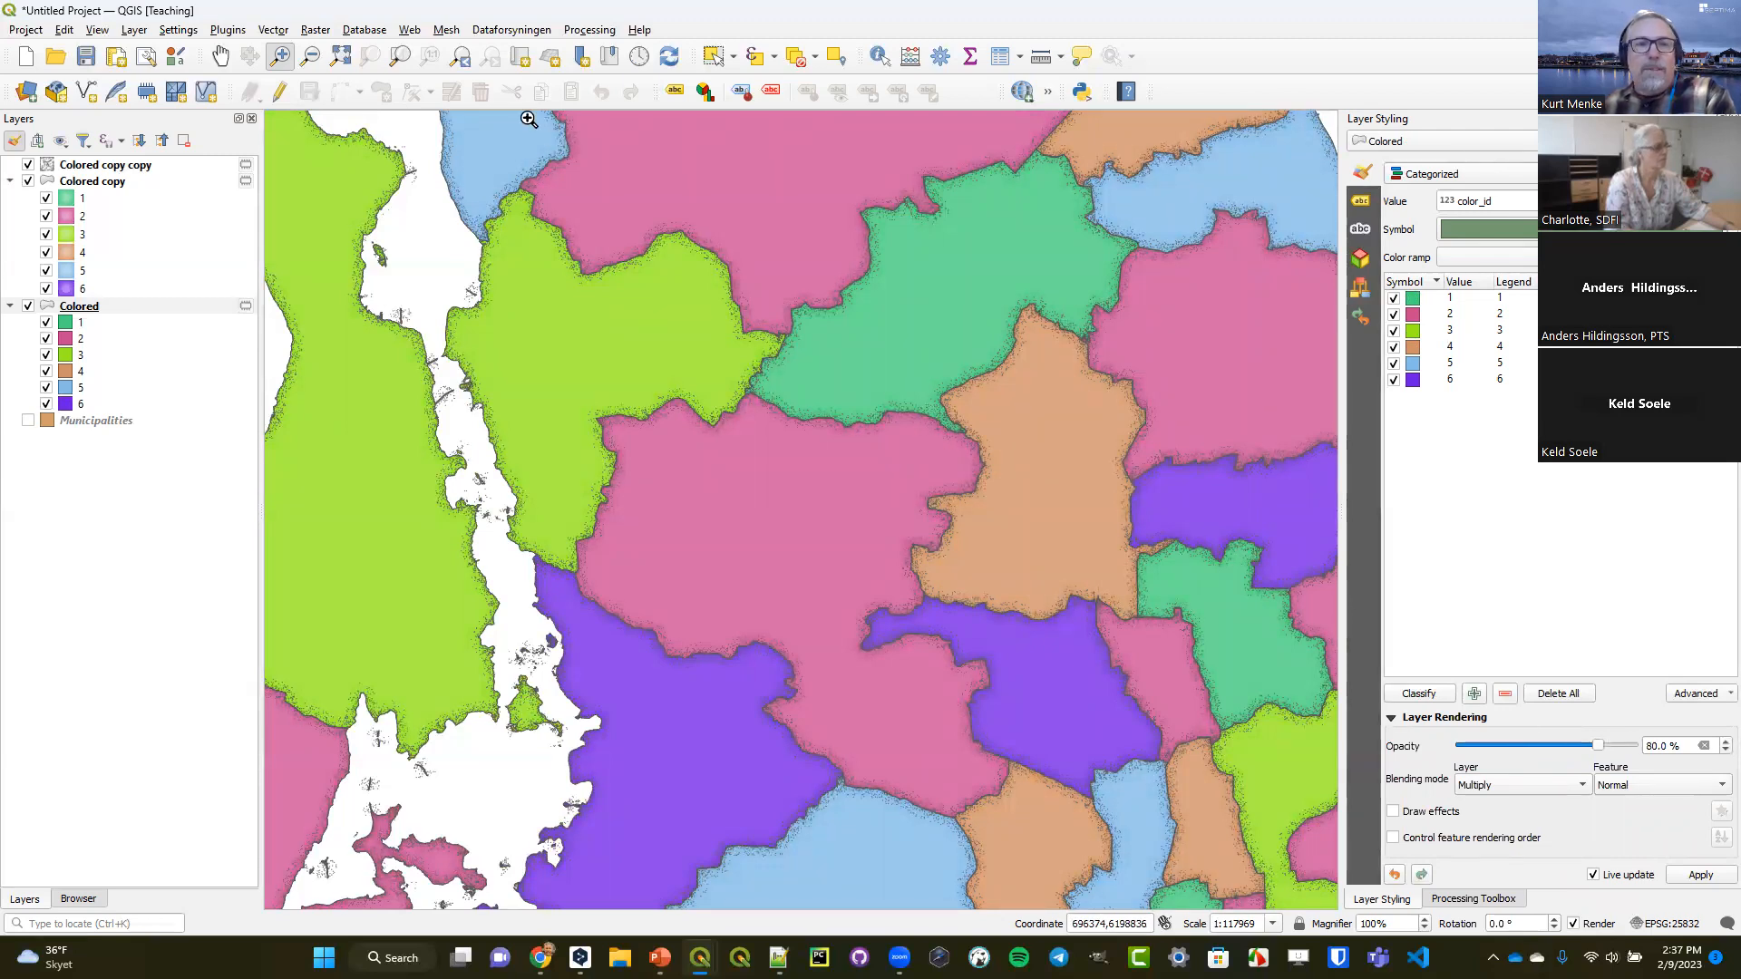
Add the Dataforsyningen background map Skærmkort - dæmpet and place it directly below the Colored layer.
left_click(510, 32)
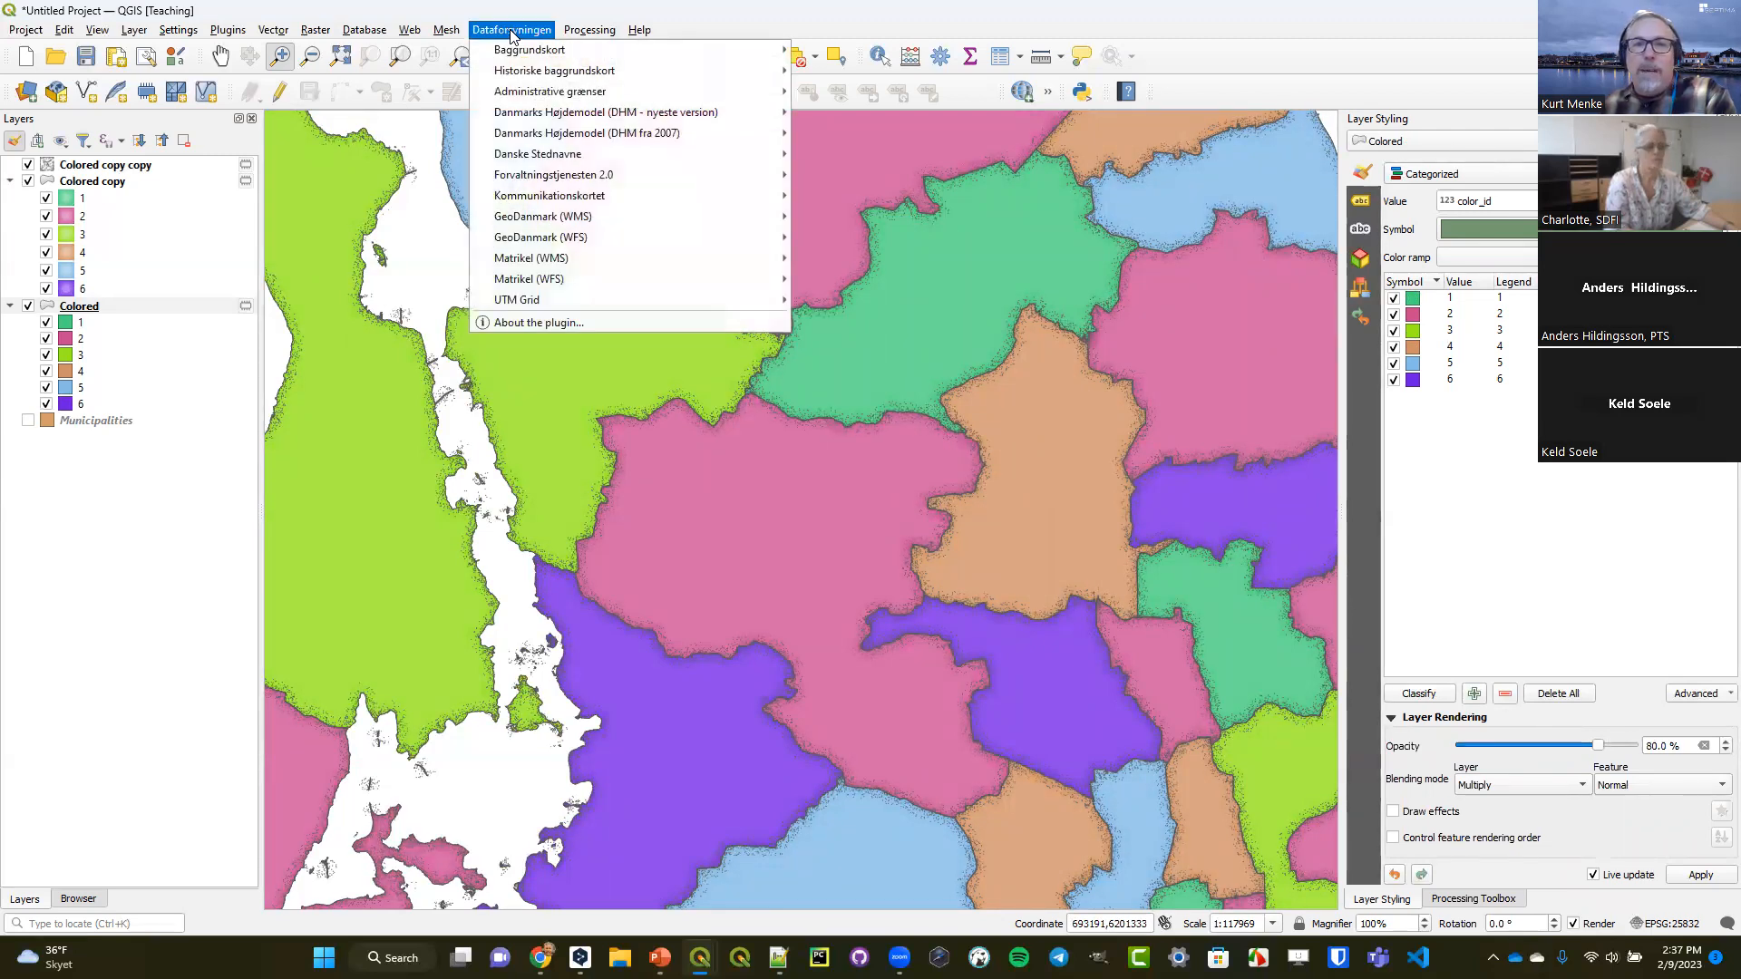
mouse_move(516, 50)
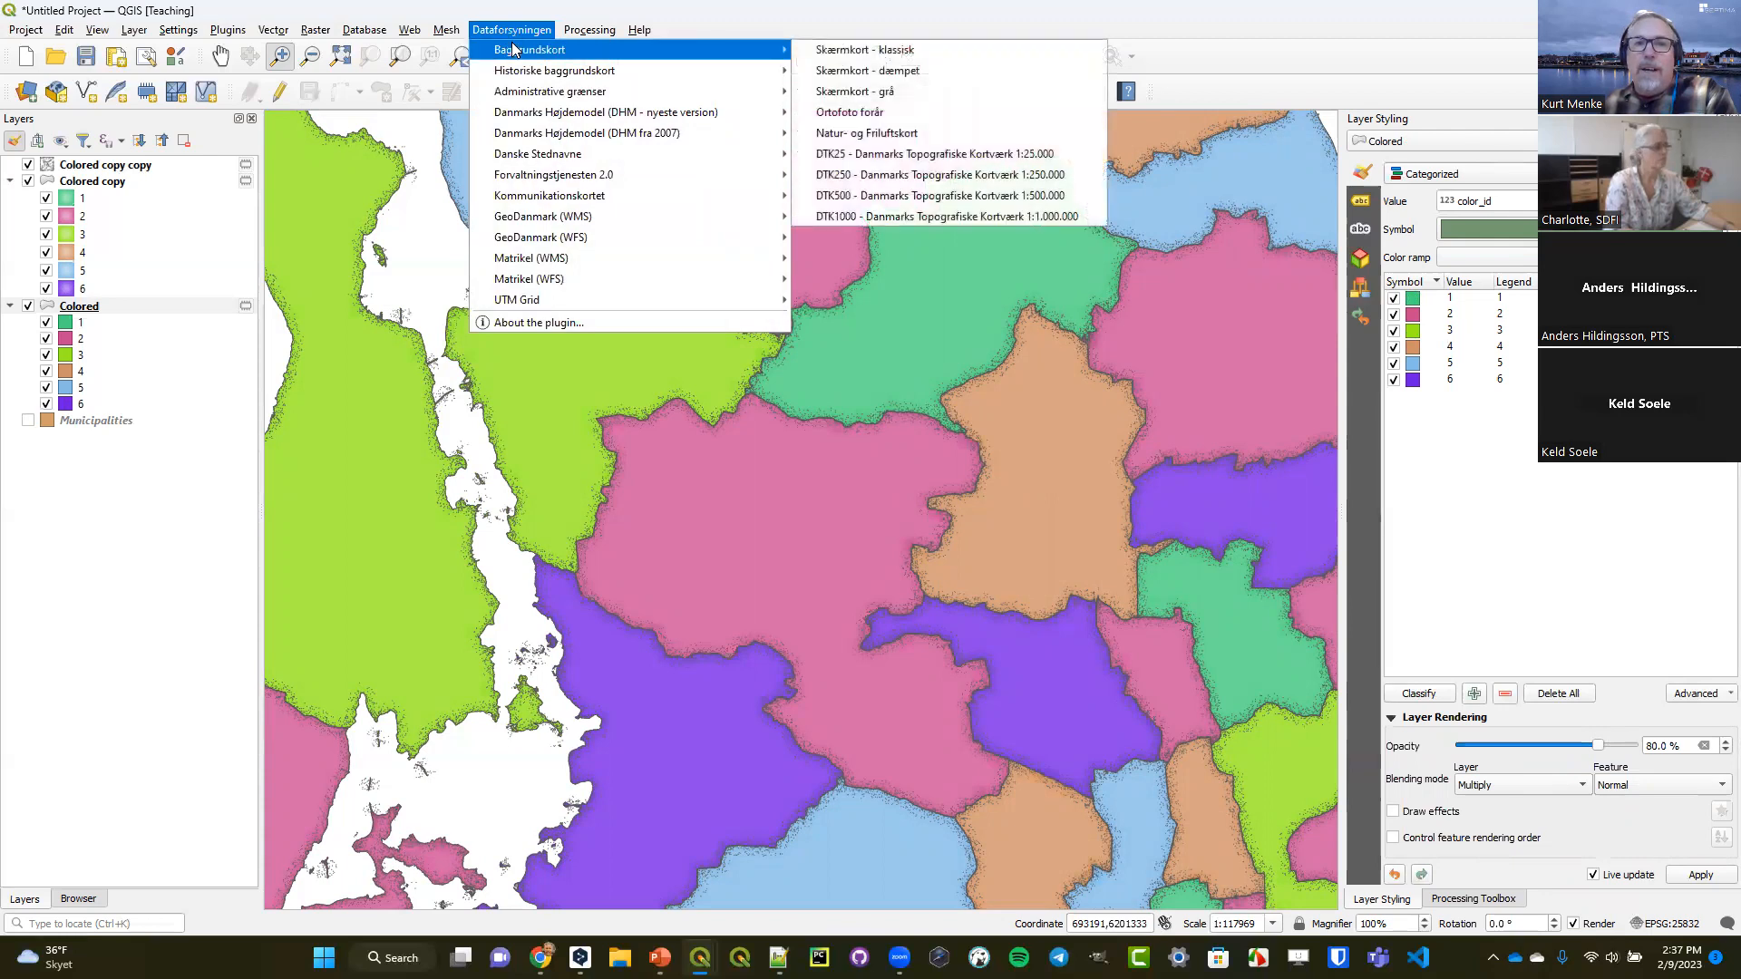
left_click(827, 76)
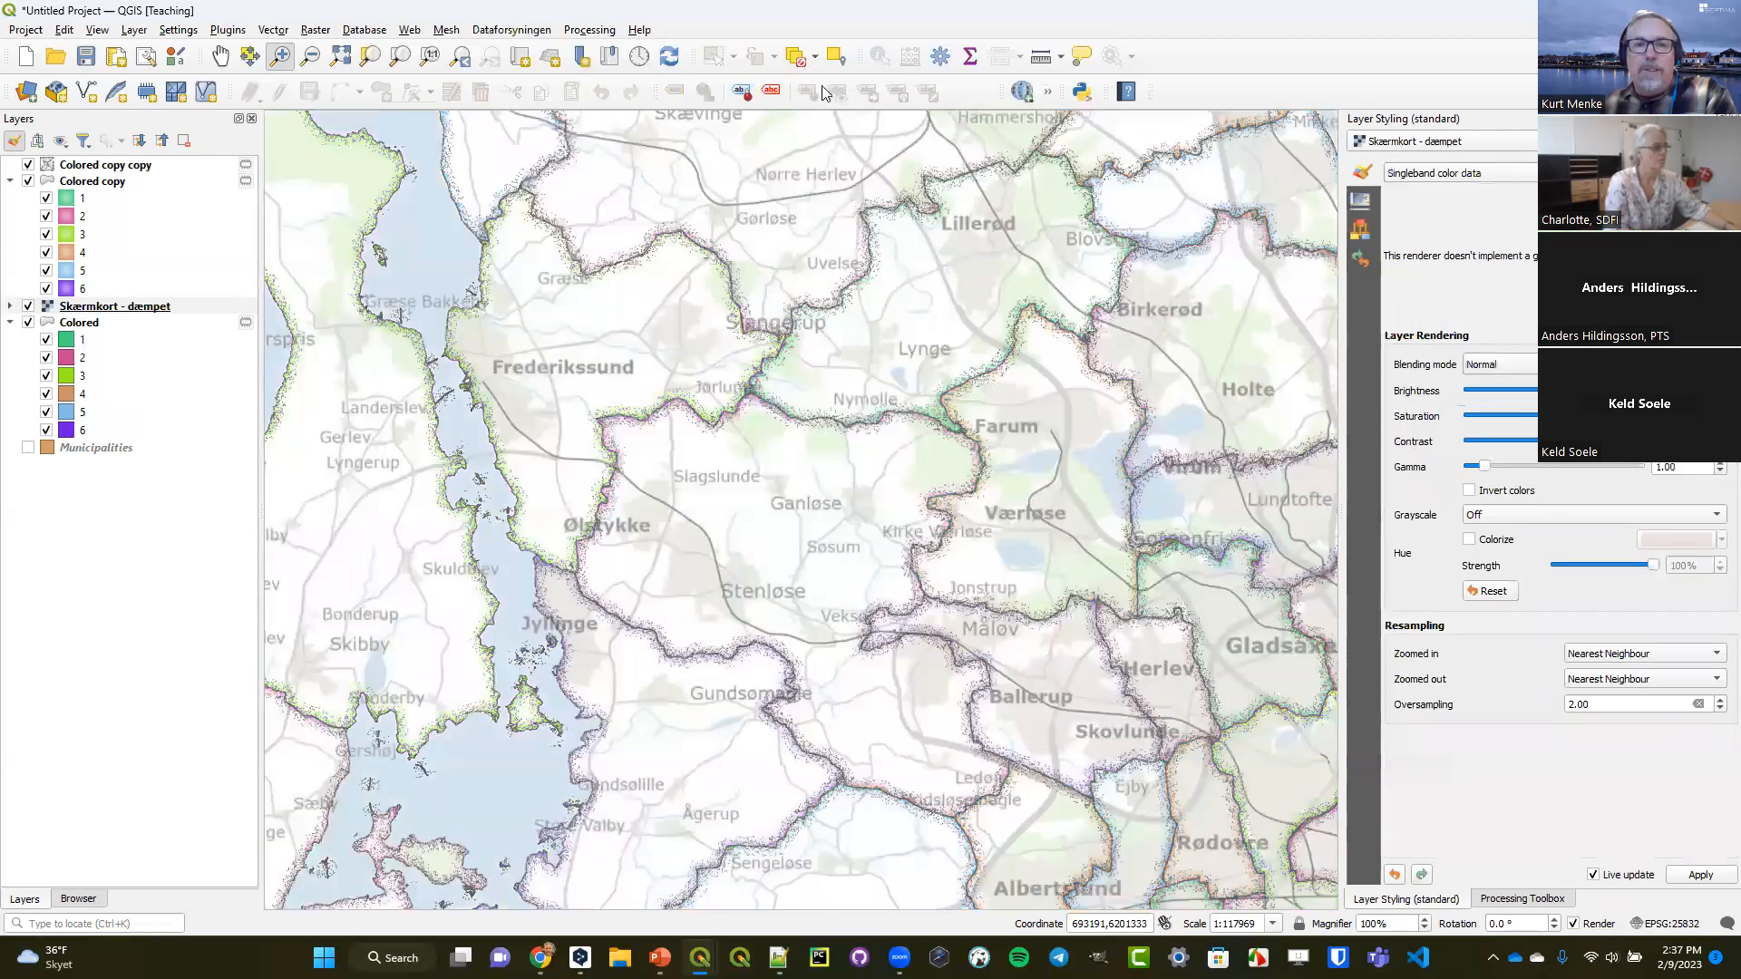
left_click_drag(115, 308, 131, 447)
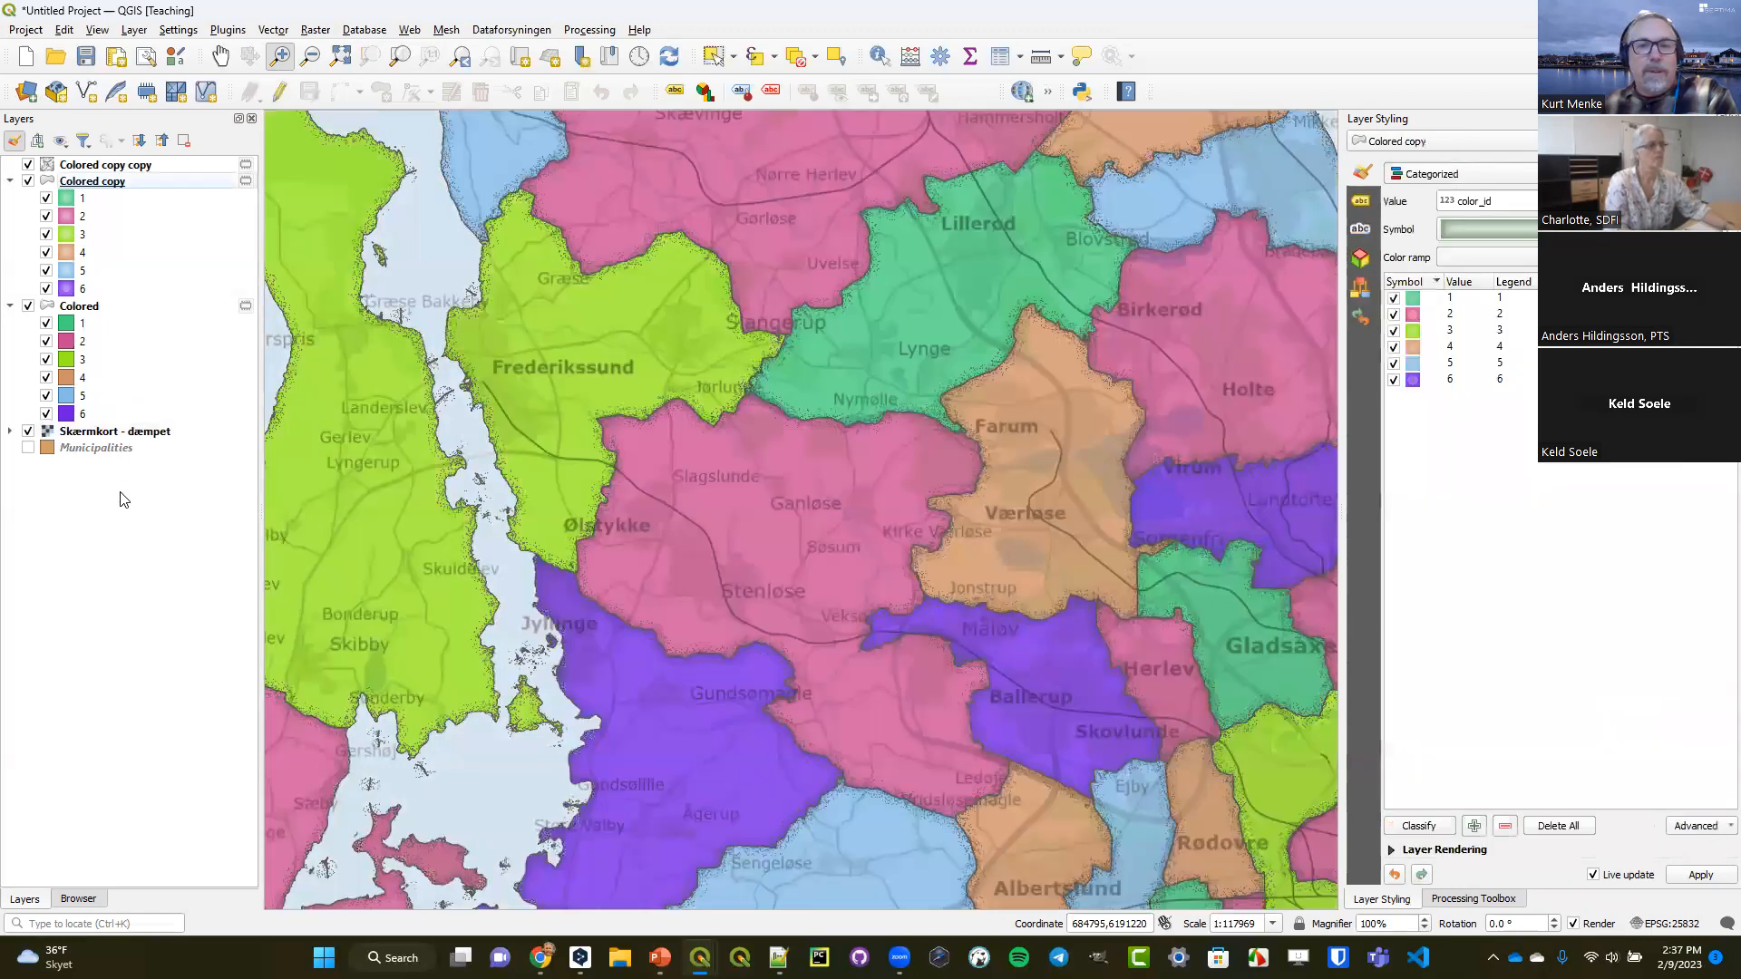
Add the OSM Standard basemap from QuickMapServices and hide the Skærmkort - dæmpet layer.
left_click(408, 30)
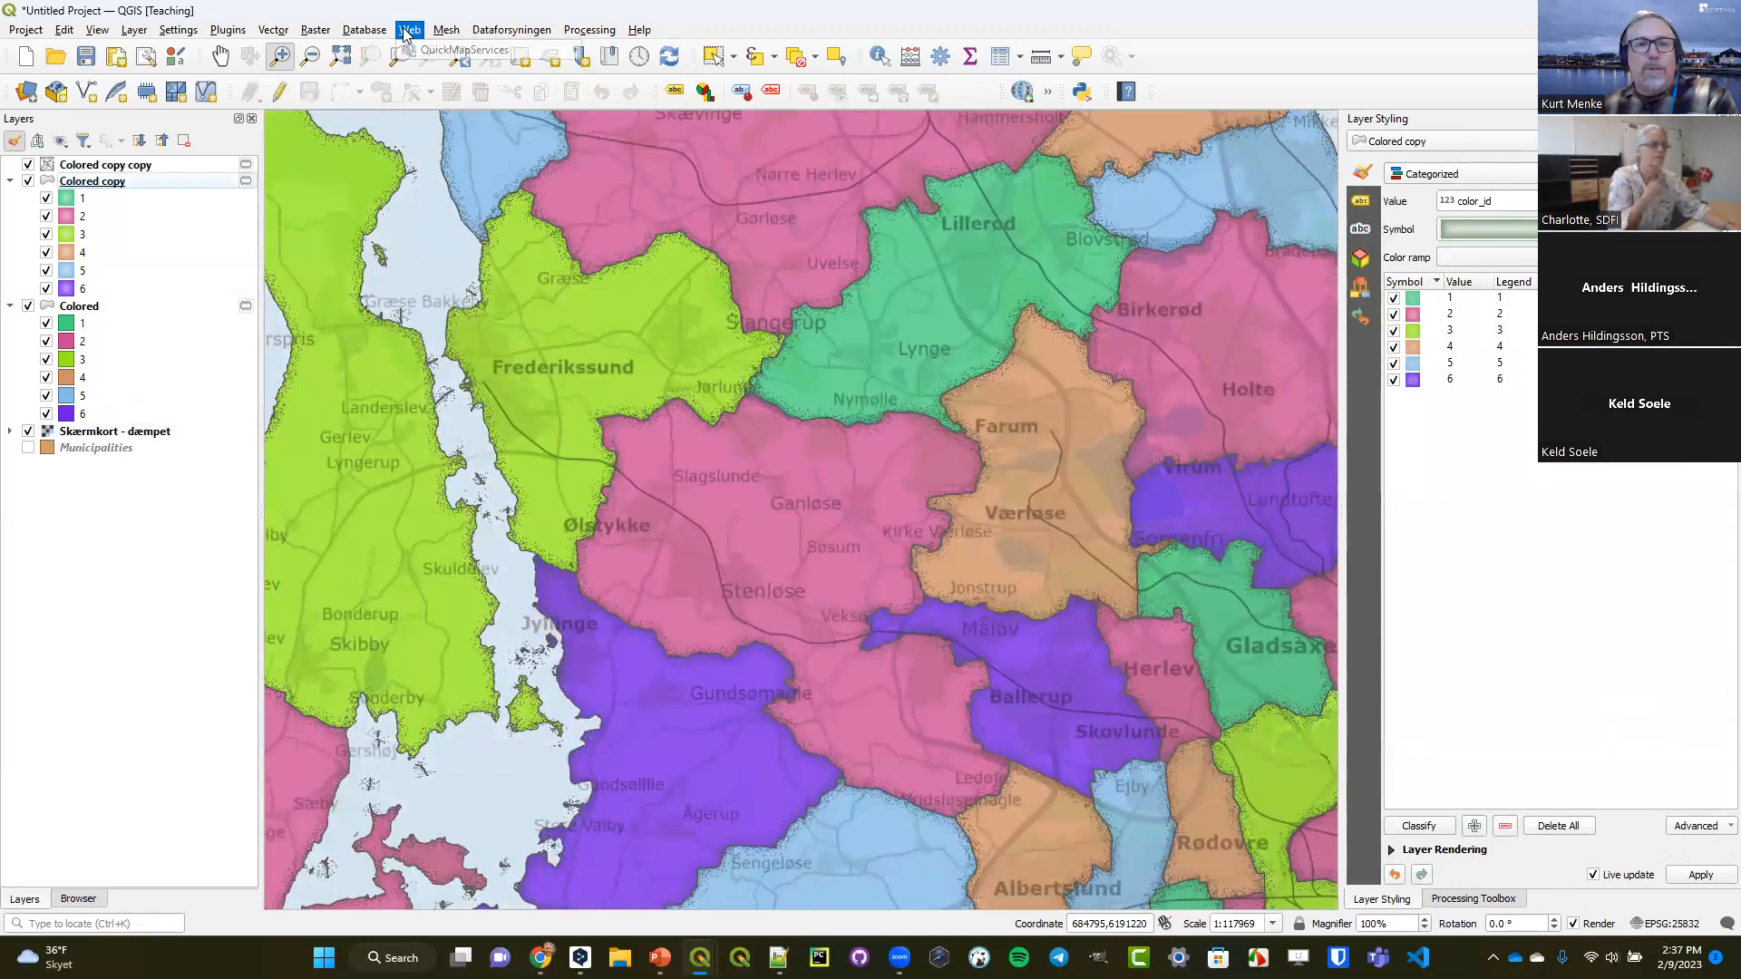
mouse_move(490, 50)
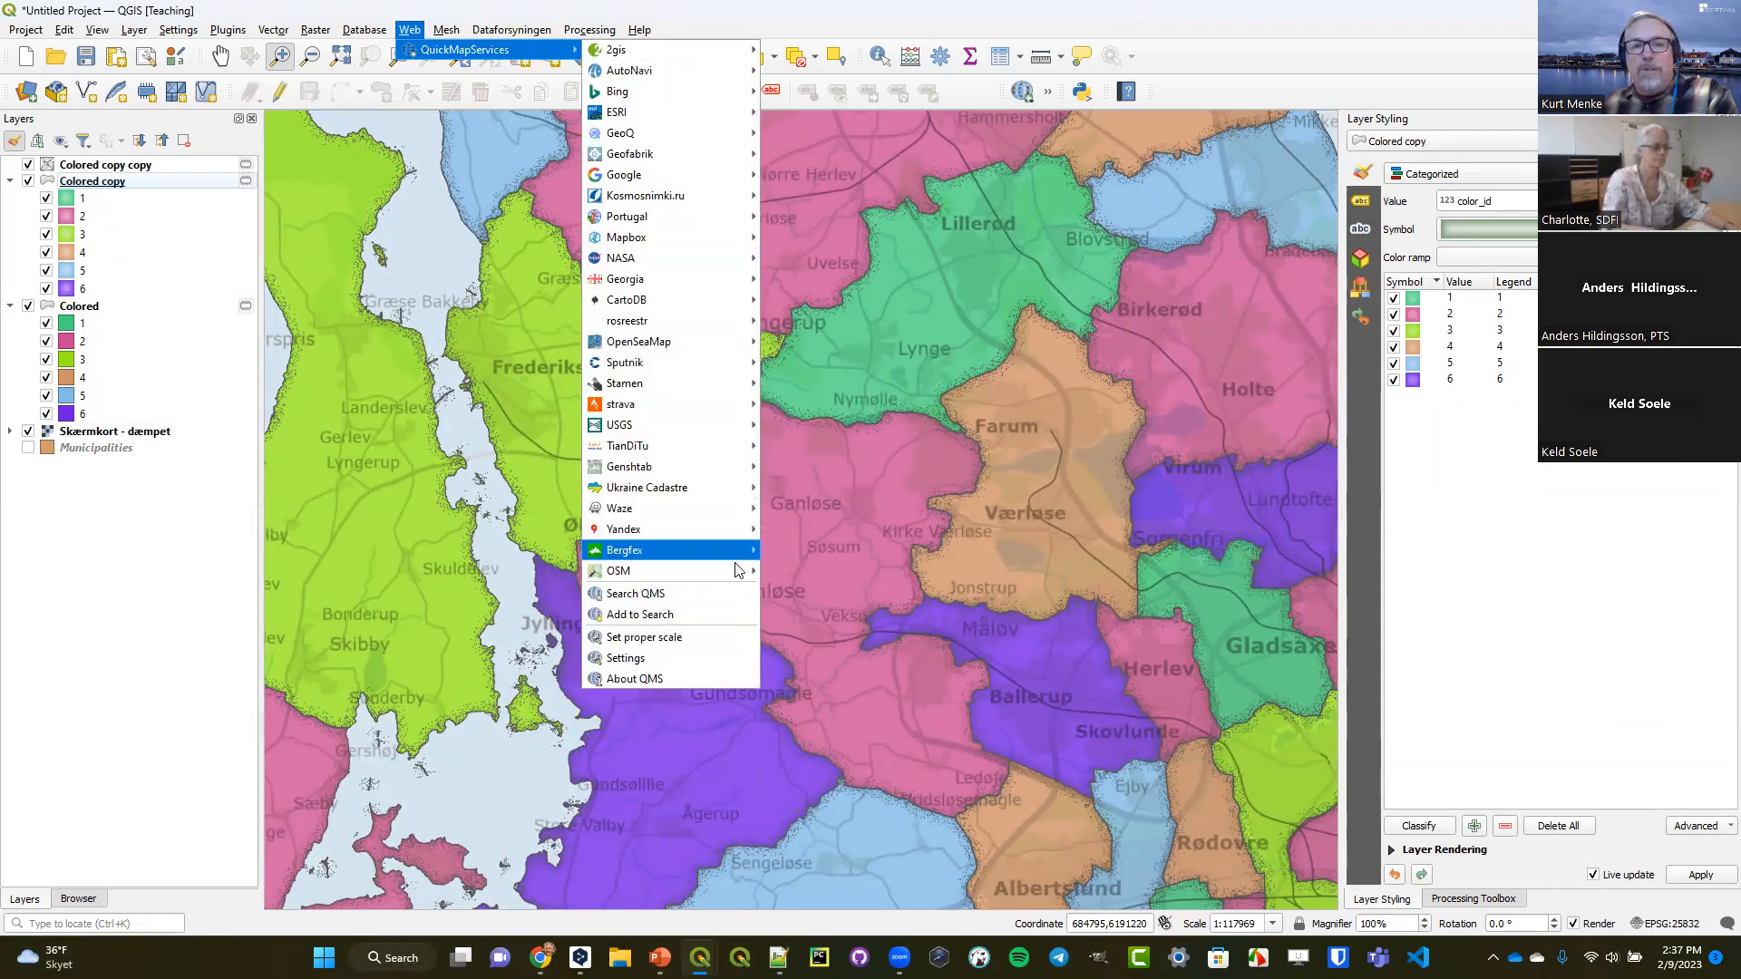
mouse_move(739, 572)
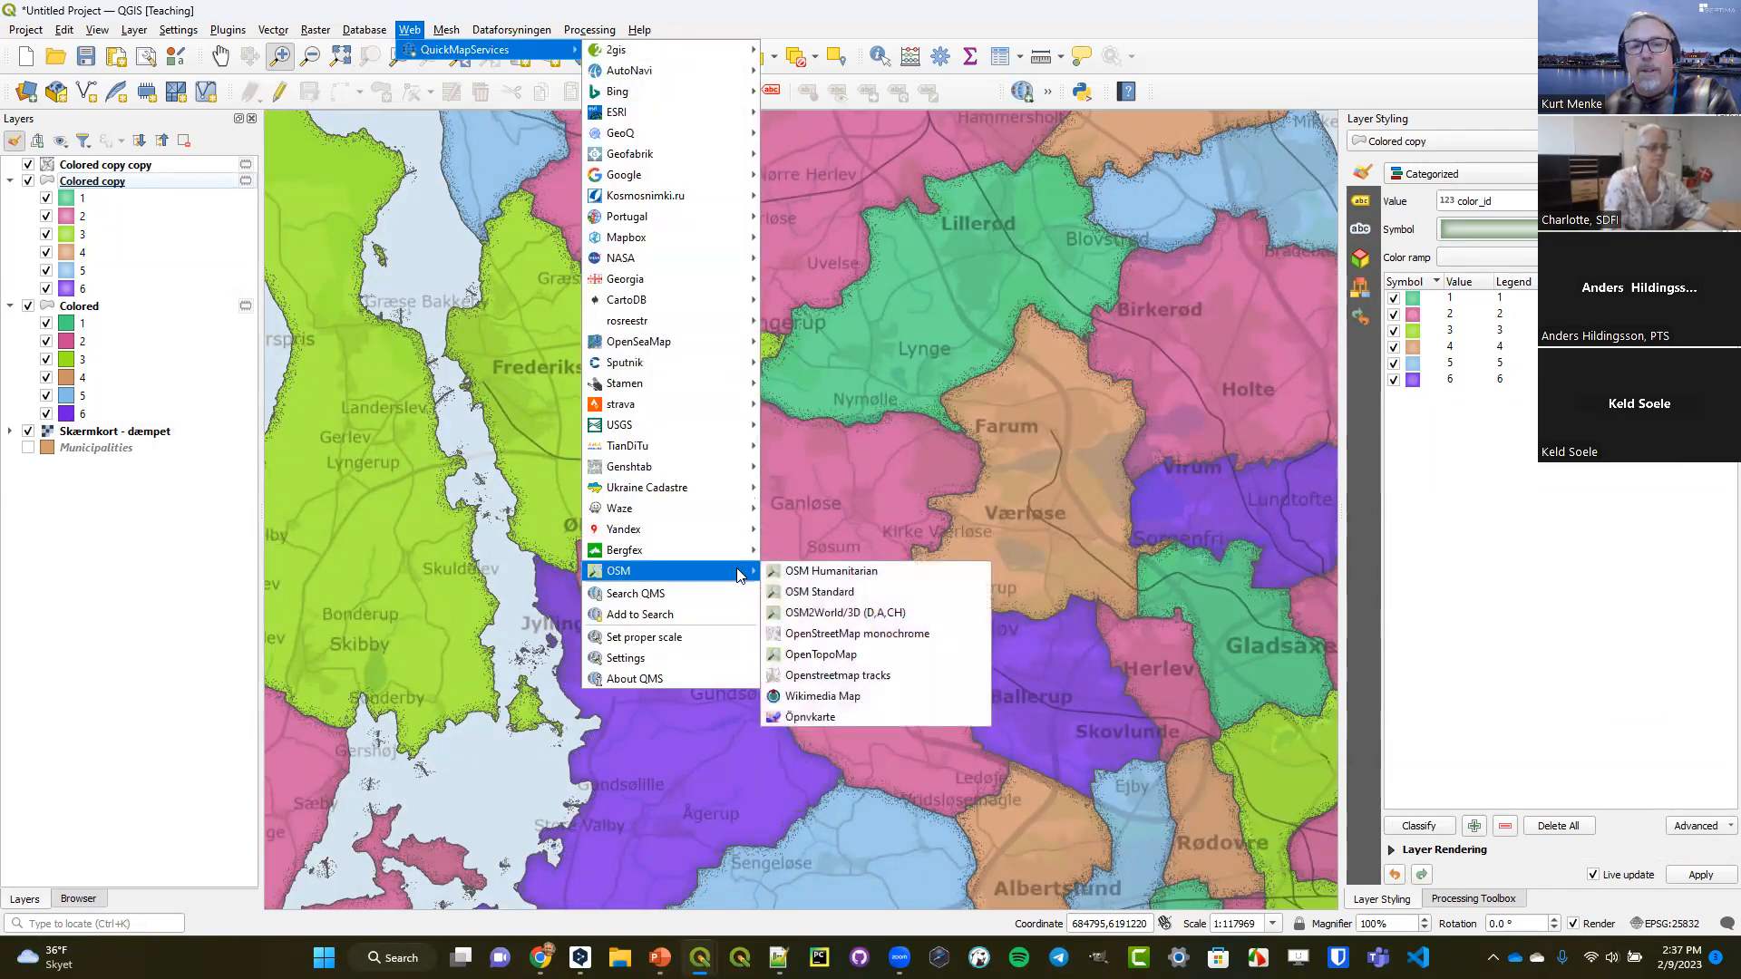
left_click(813, 595)
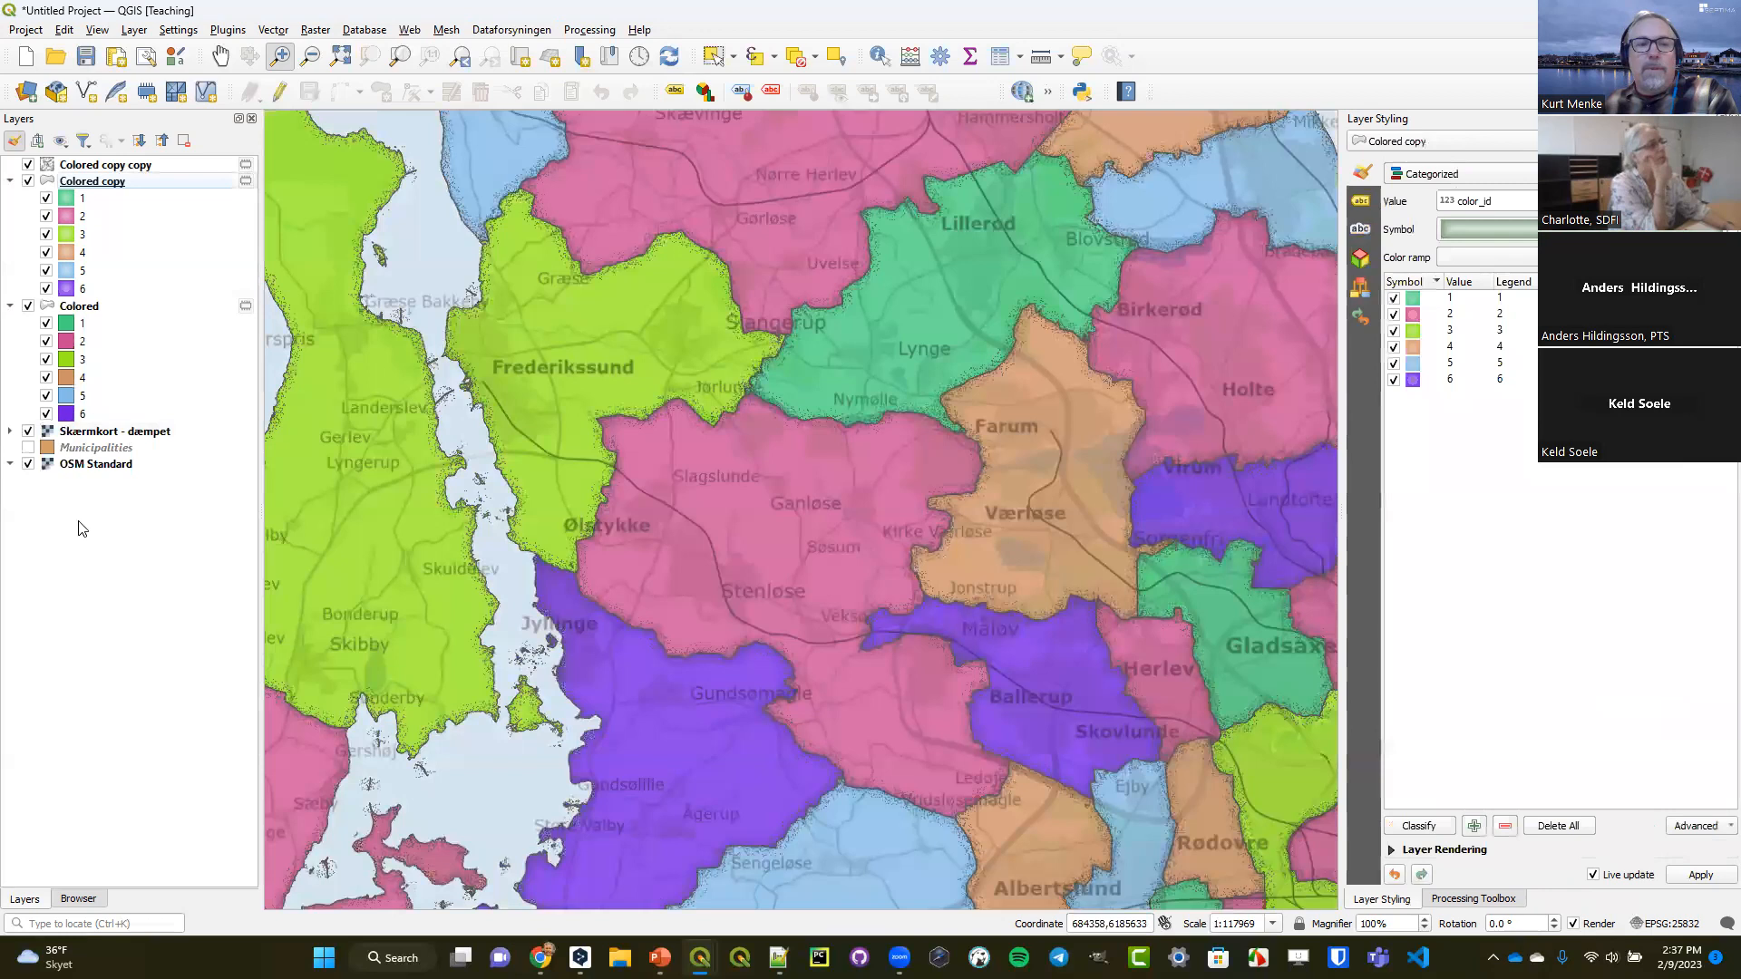
left_click(28, 431)
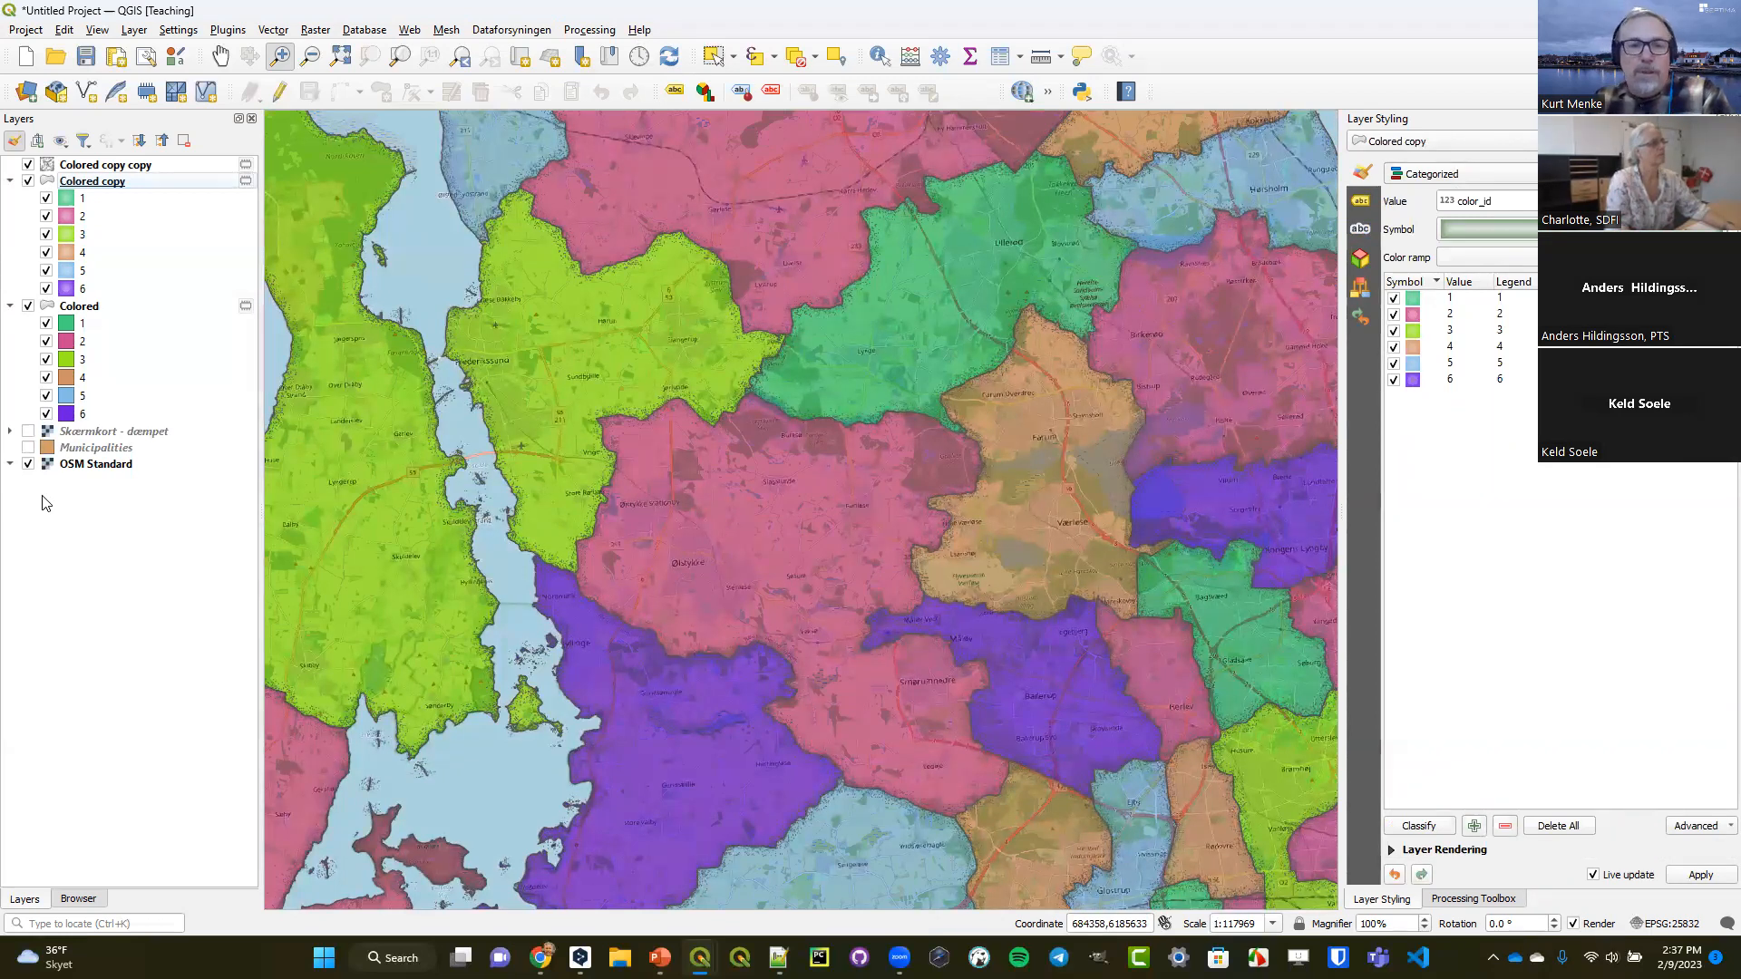
Set the layer blending mode of Colored copy copy to Hard Light.
left_click(227, 54)
left_click_drag(1119, 291, 777, 661)
left_click_drag(859, 253, 934, 791)
left_click_drag(838, 655, 1023, 512)
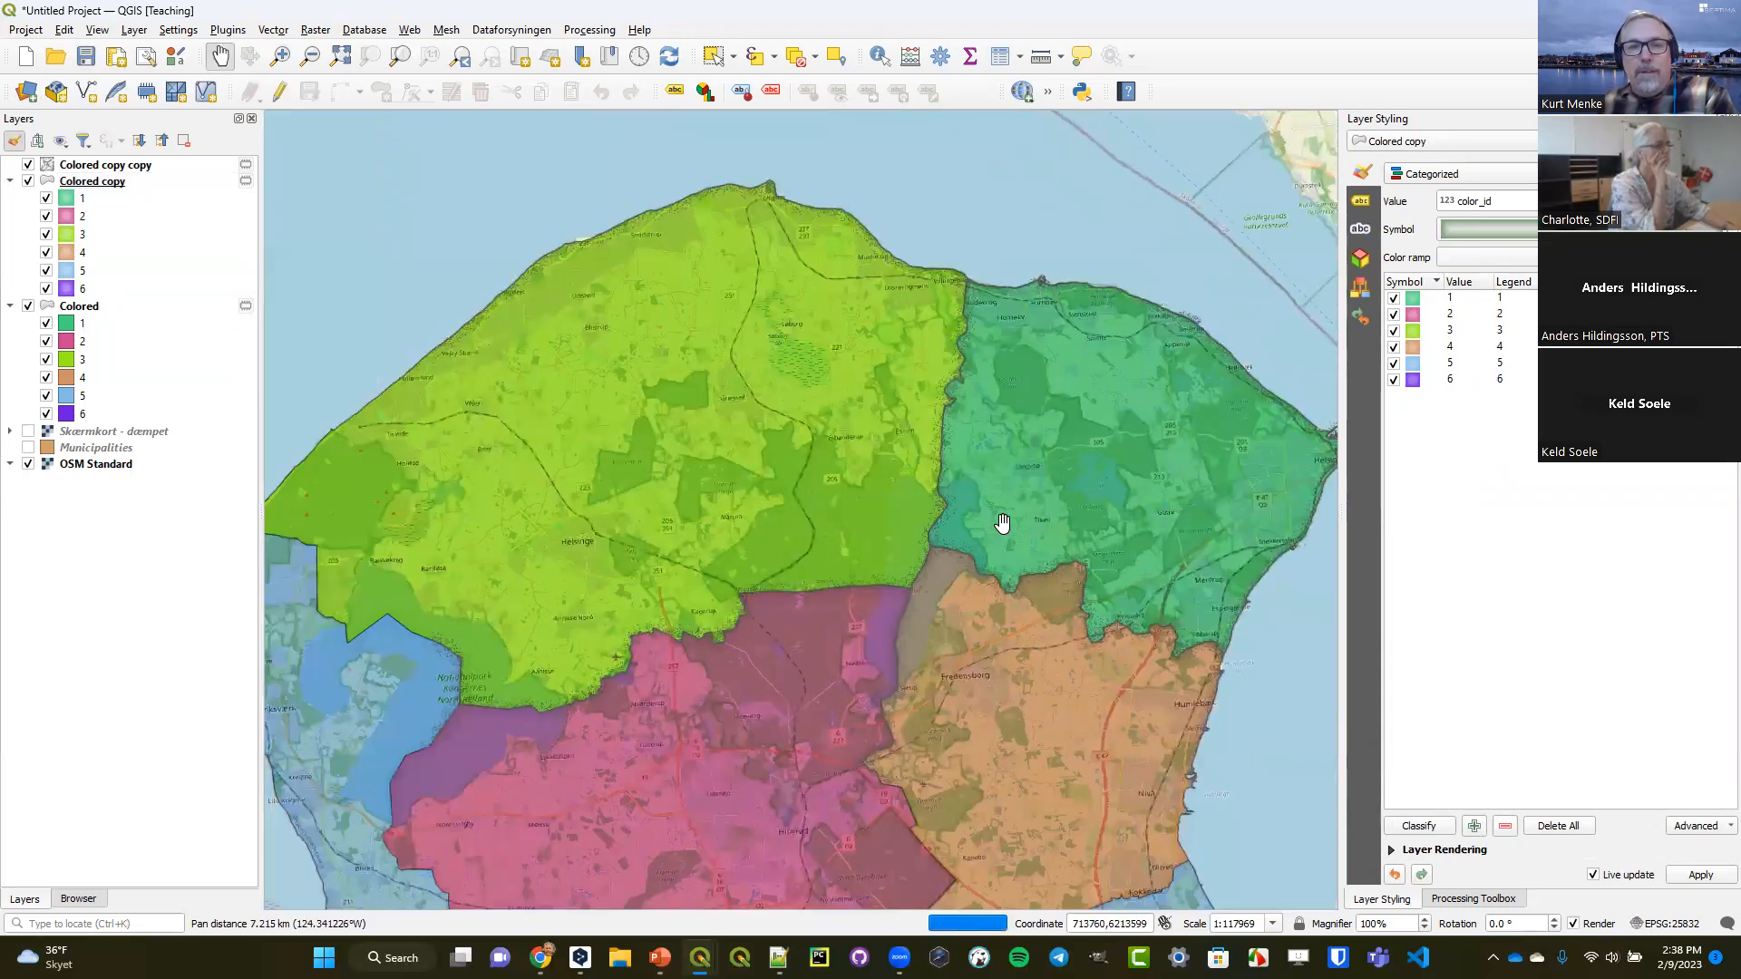
left_click(98, 169)
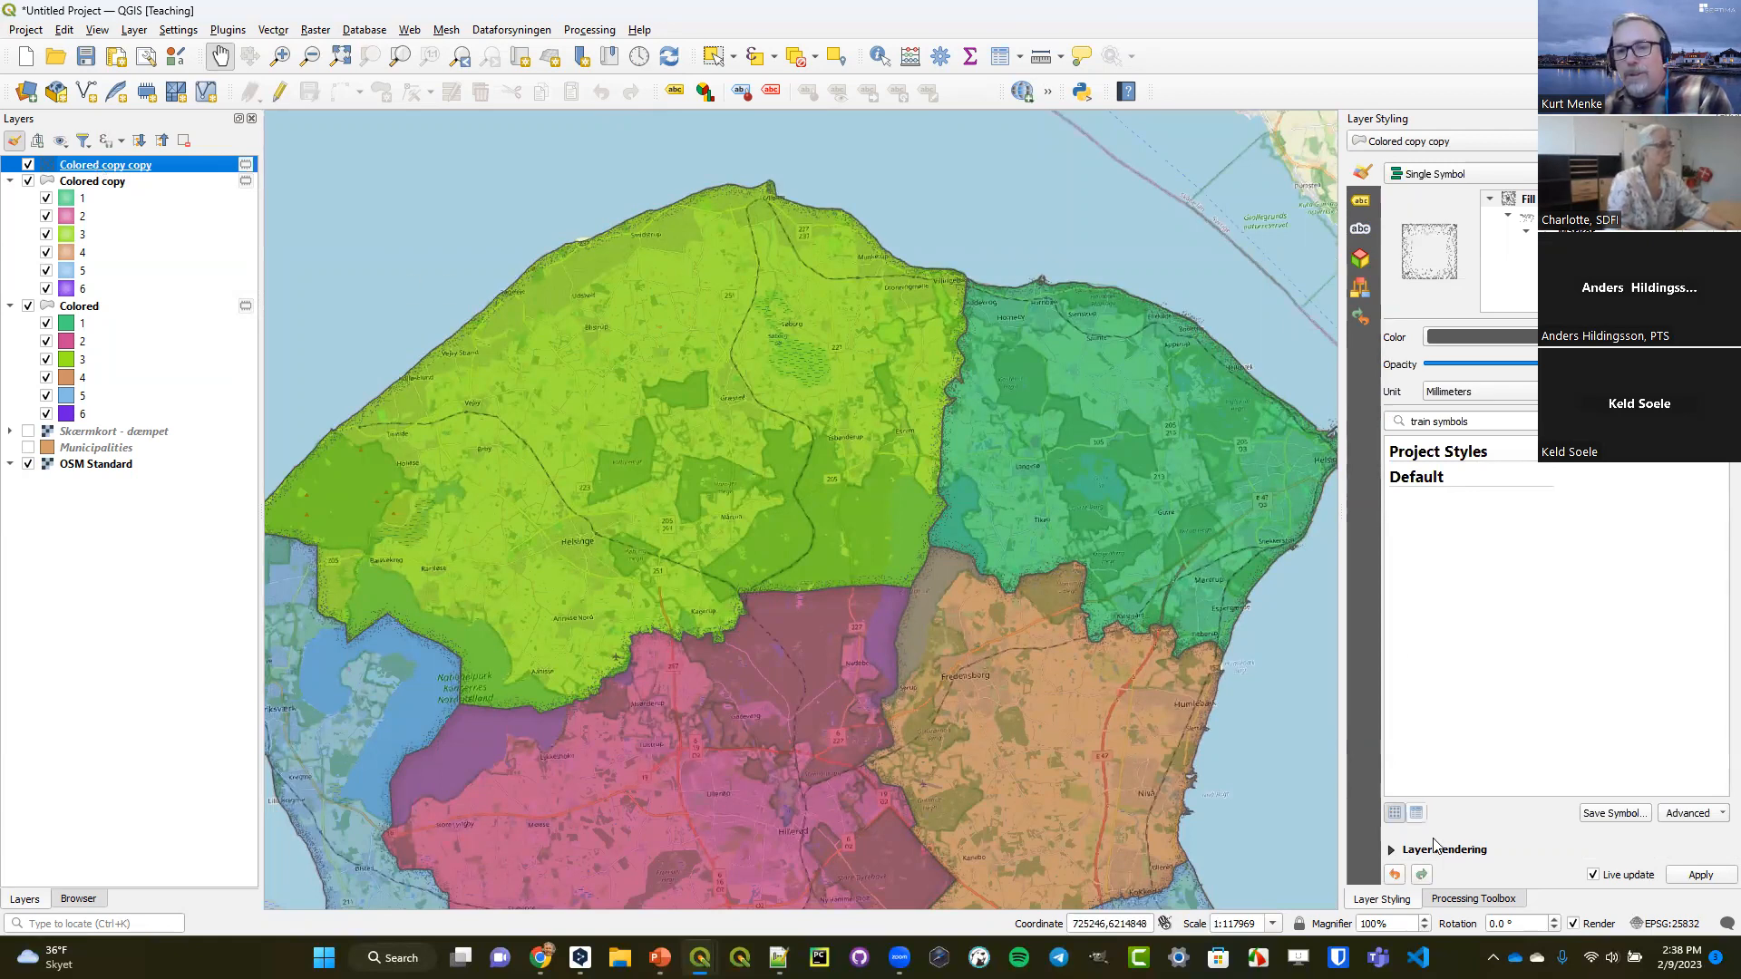
left_click(1391, 850)
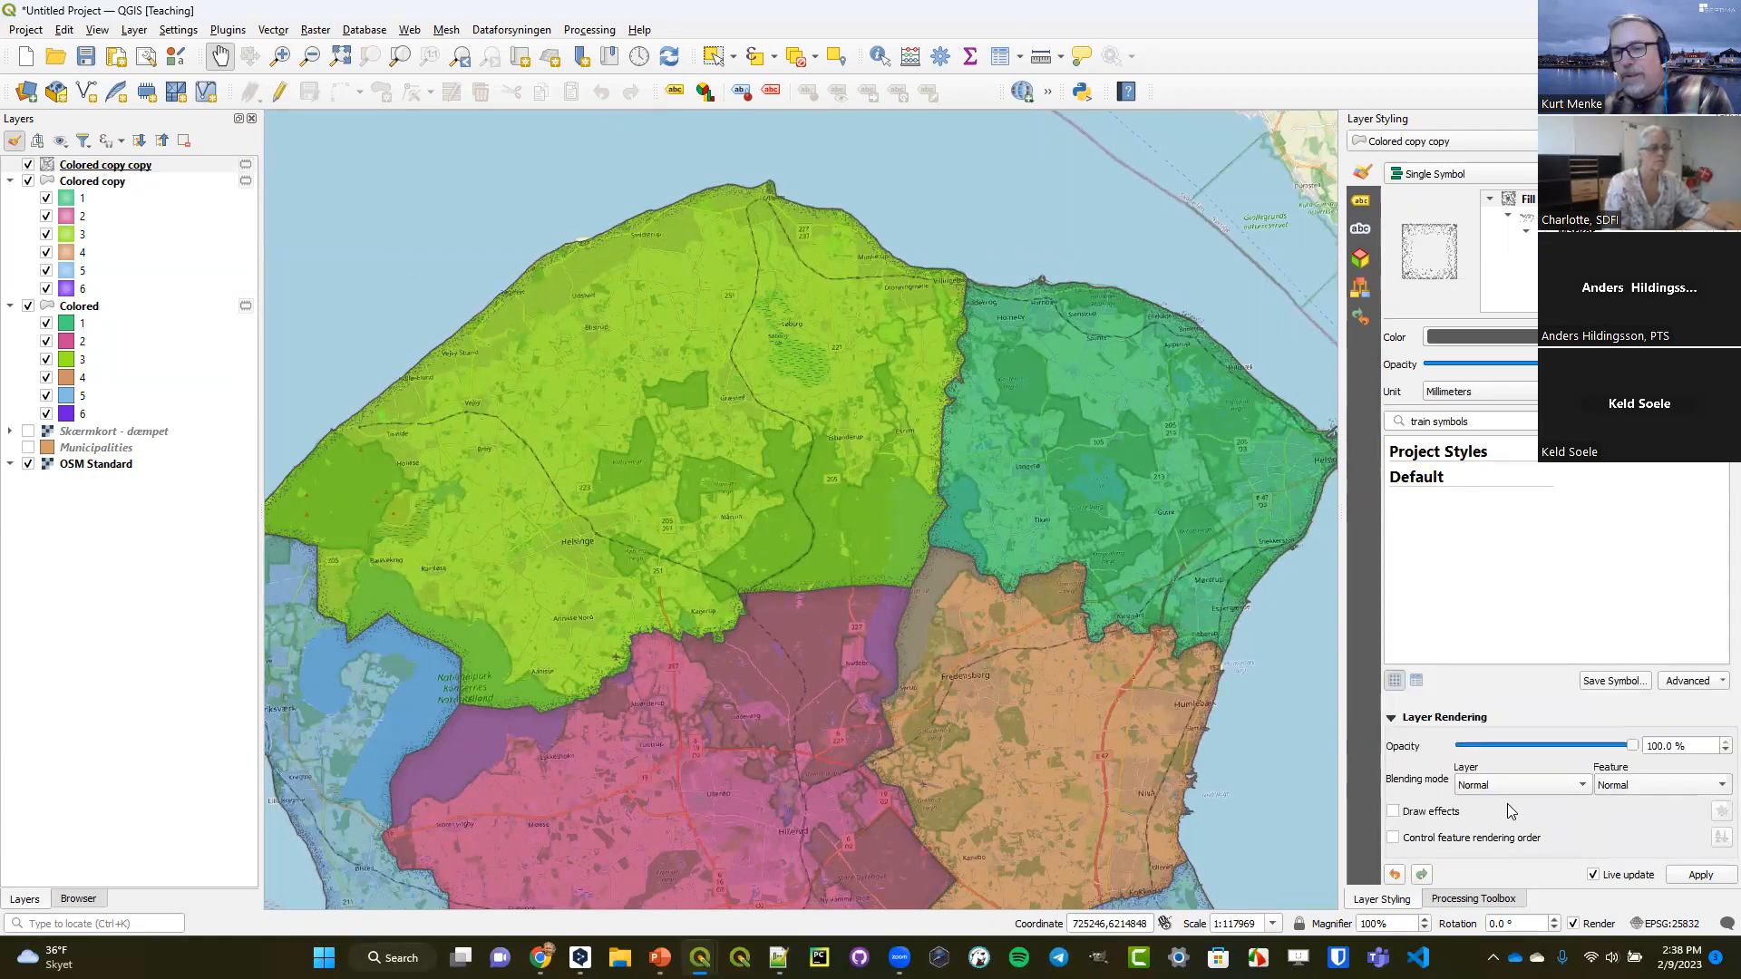
left_click(1513, 785)
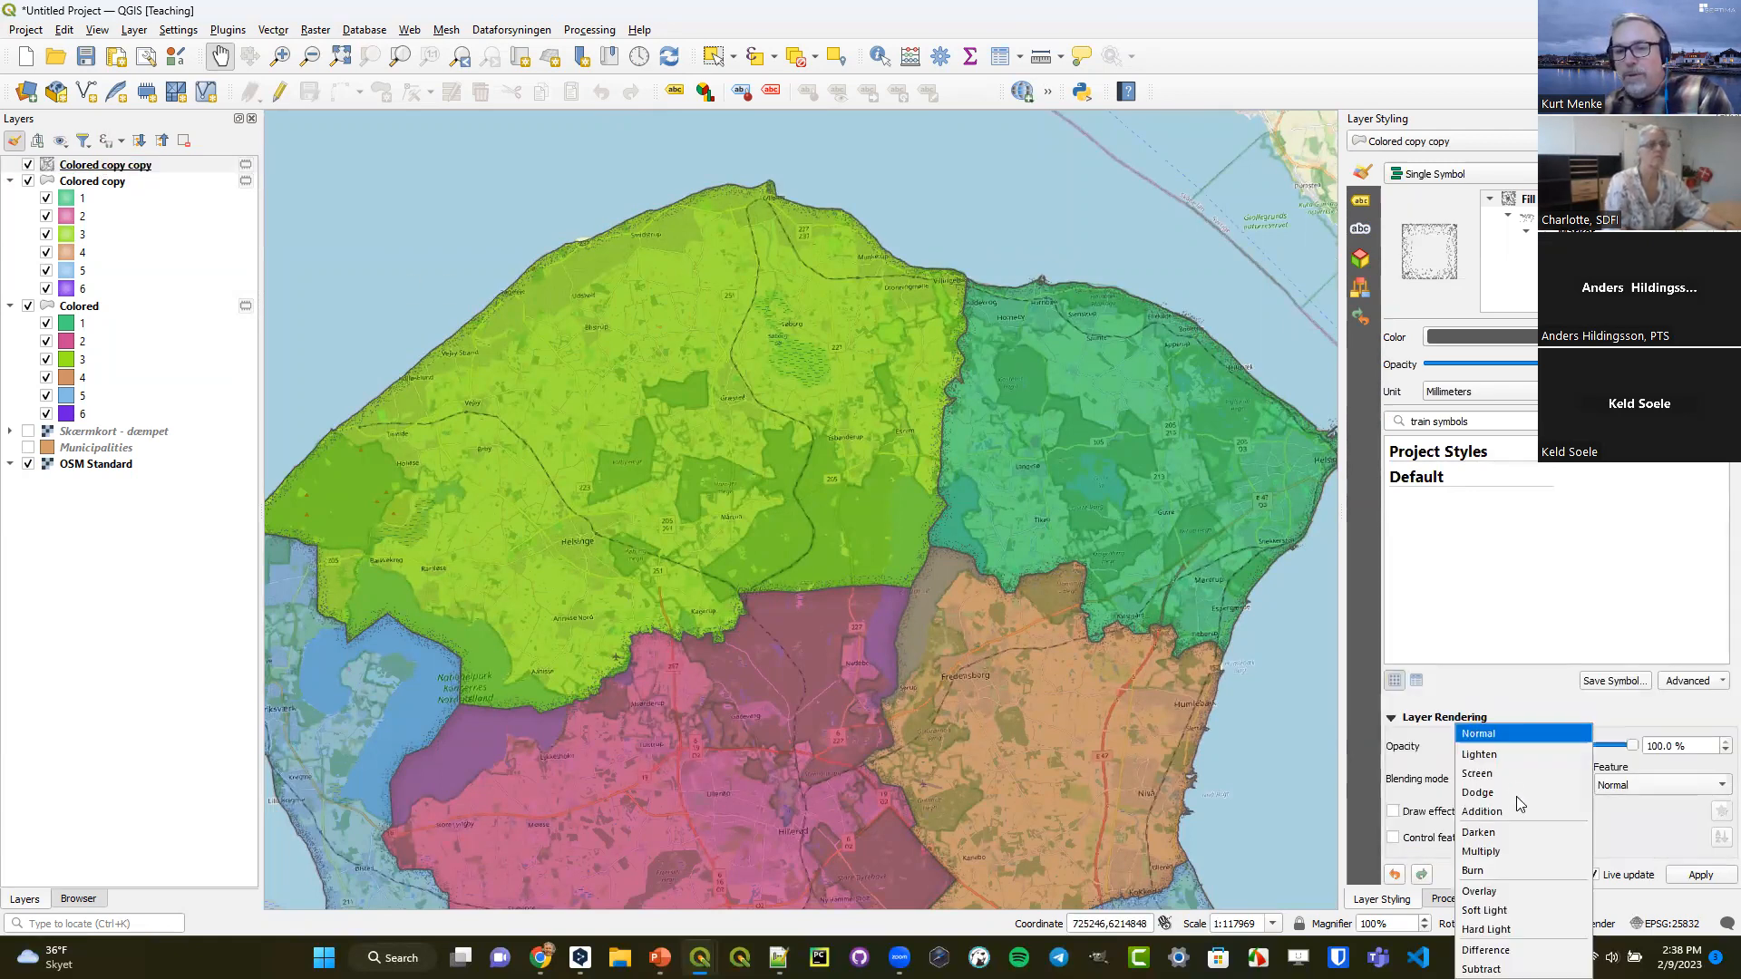
left_click(1525, 929)
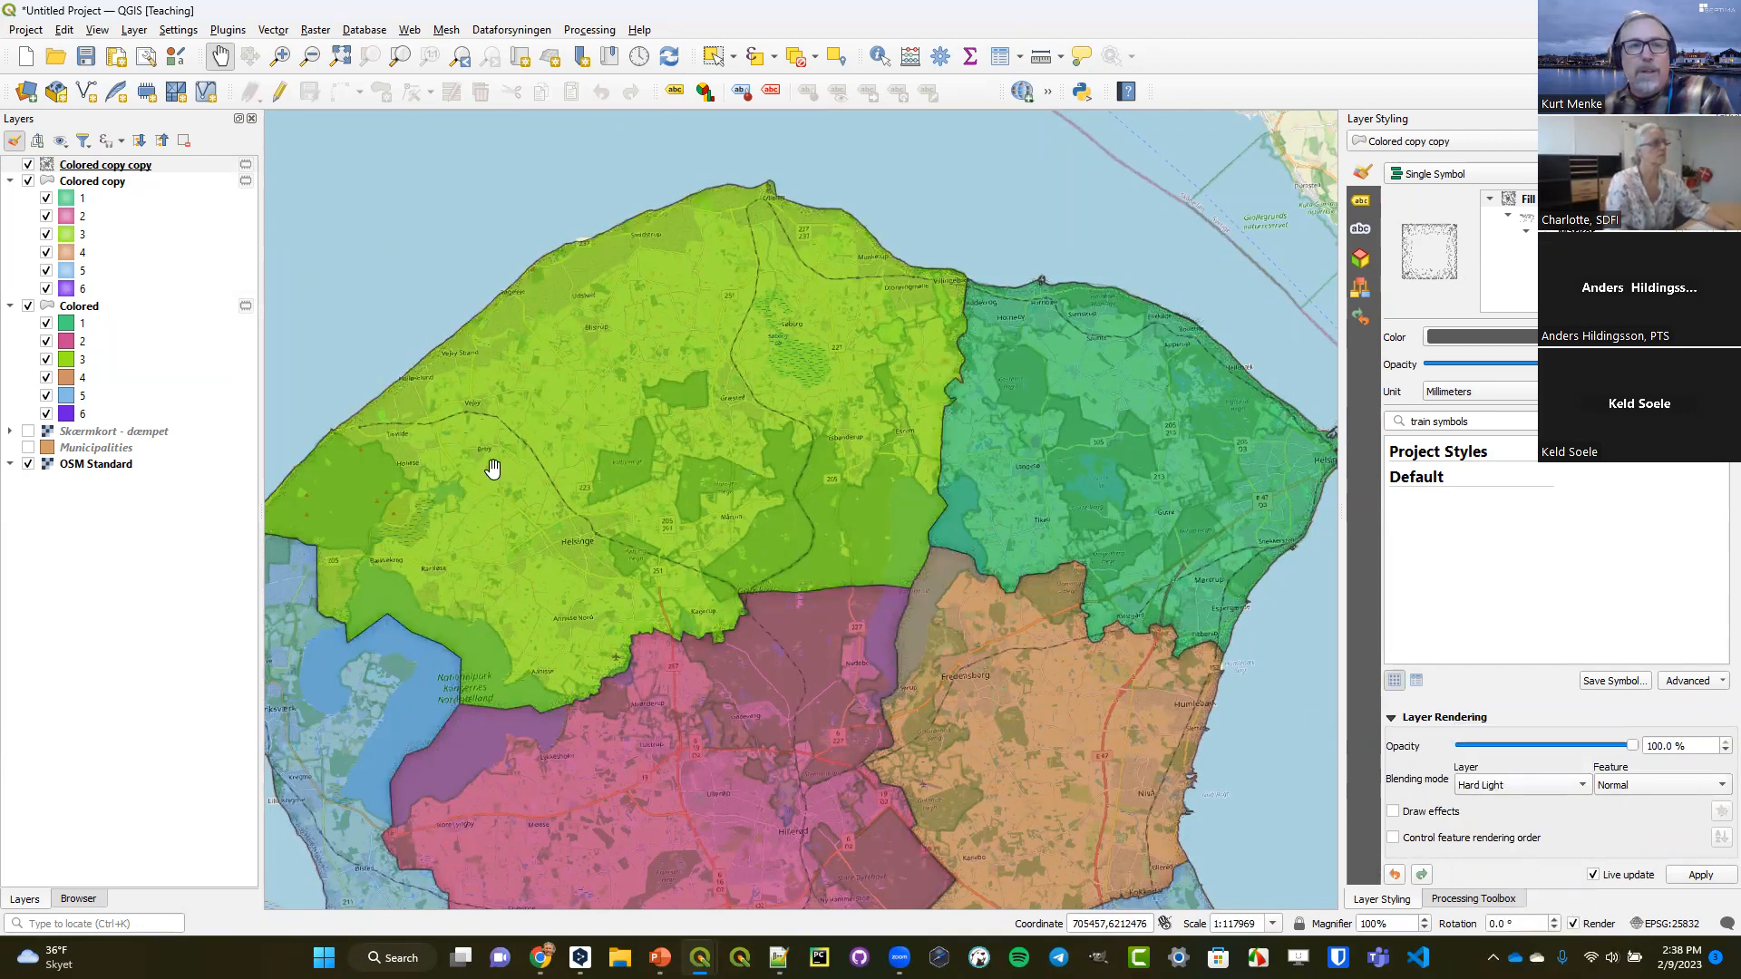
Reduce the Colored layer's opacity to 52.9%.
left_click(80, 305)
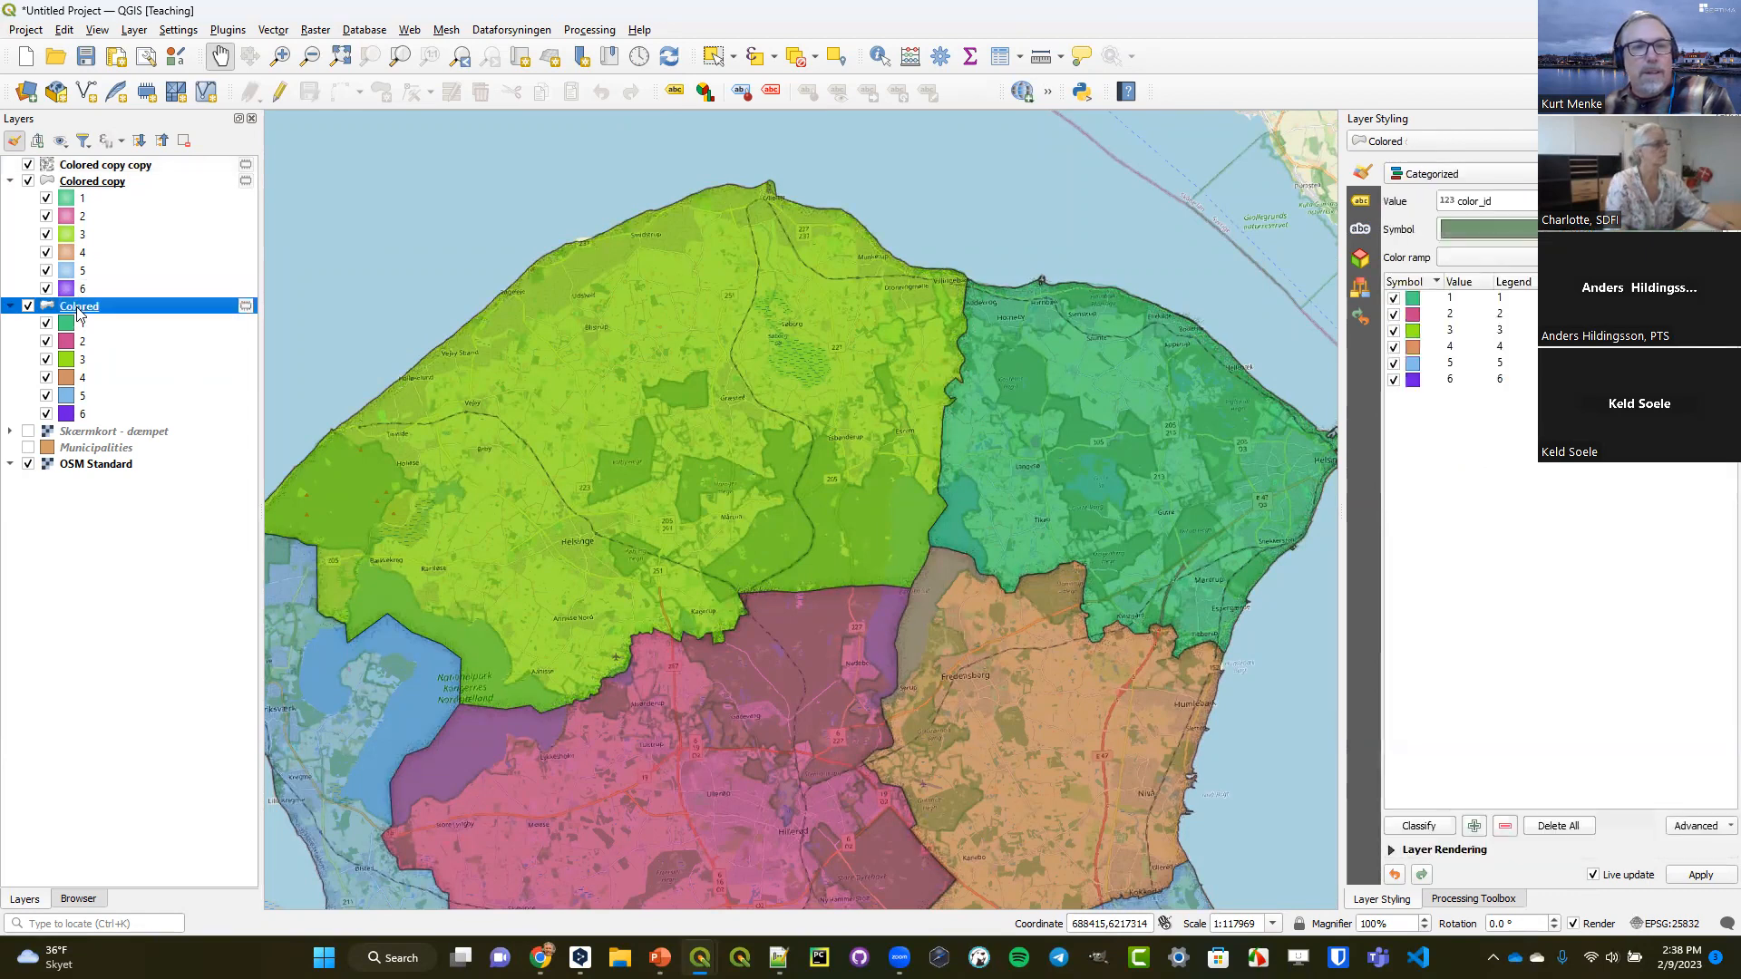
left_click(1394, 850)
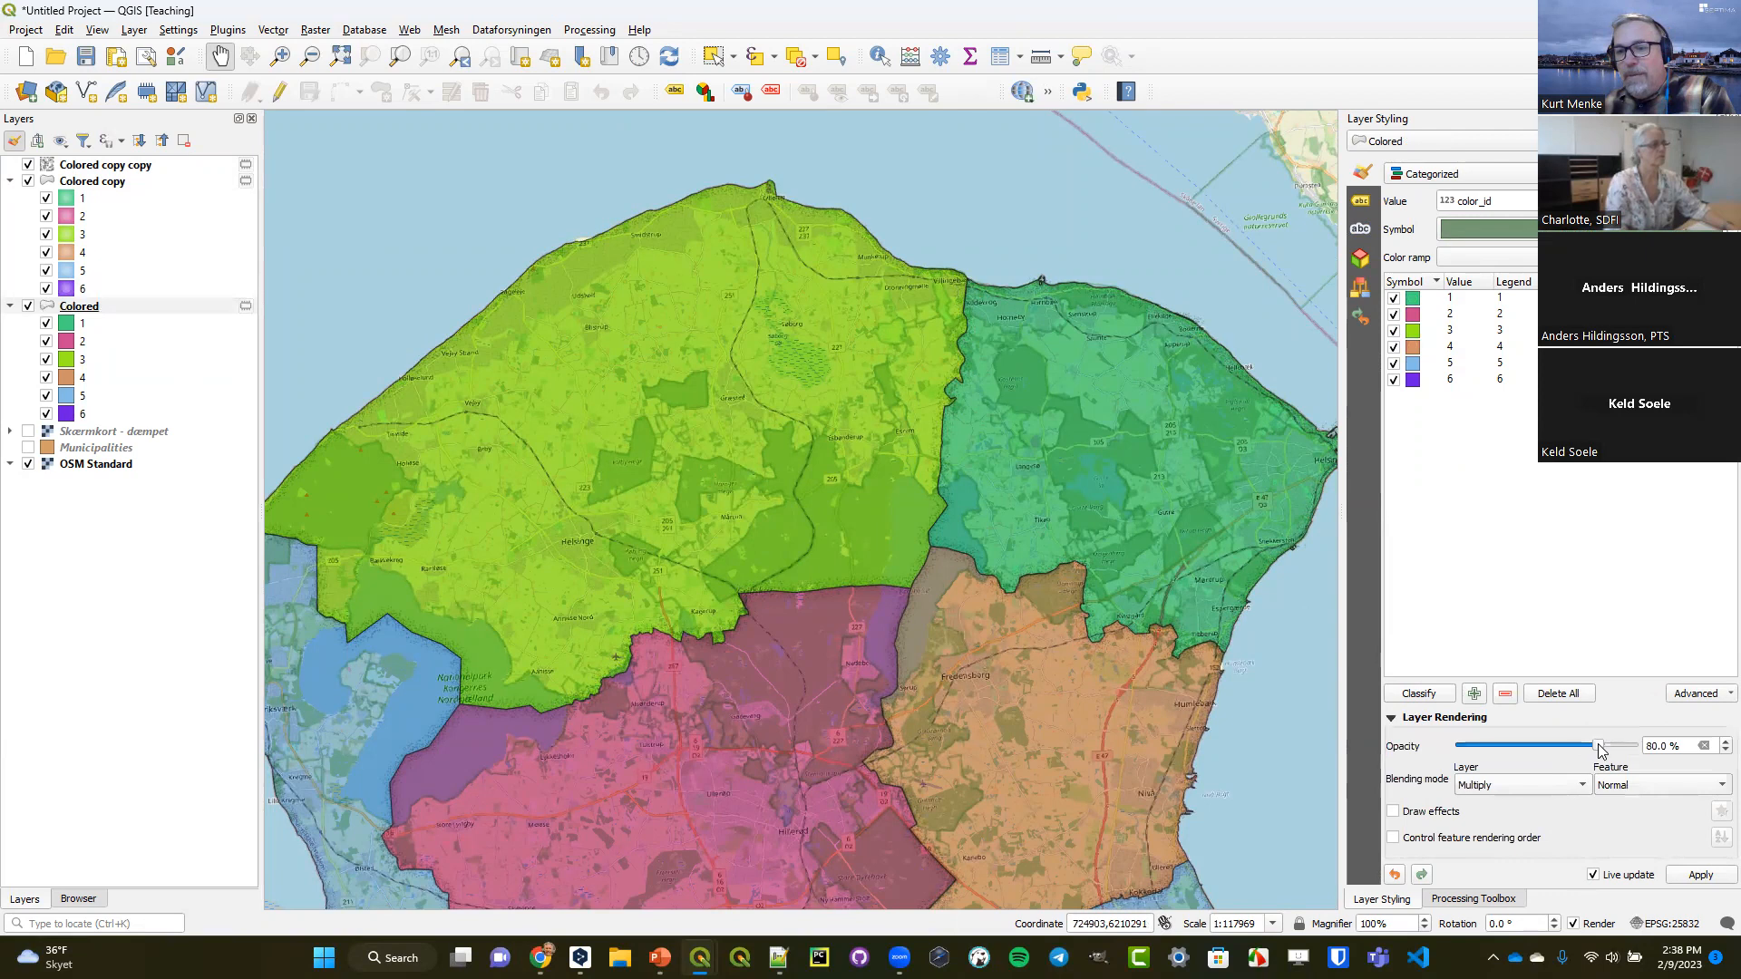
left_click_drag(1590, 743, 1552, 745)
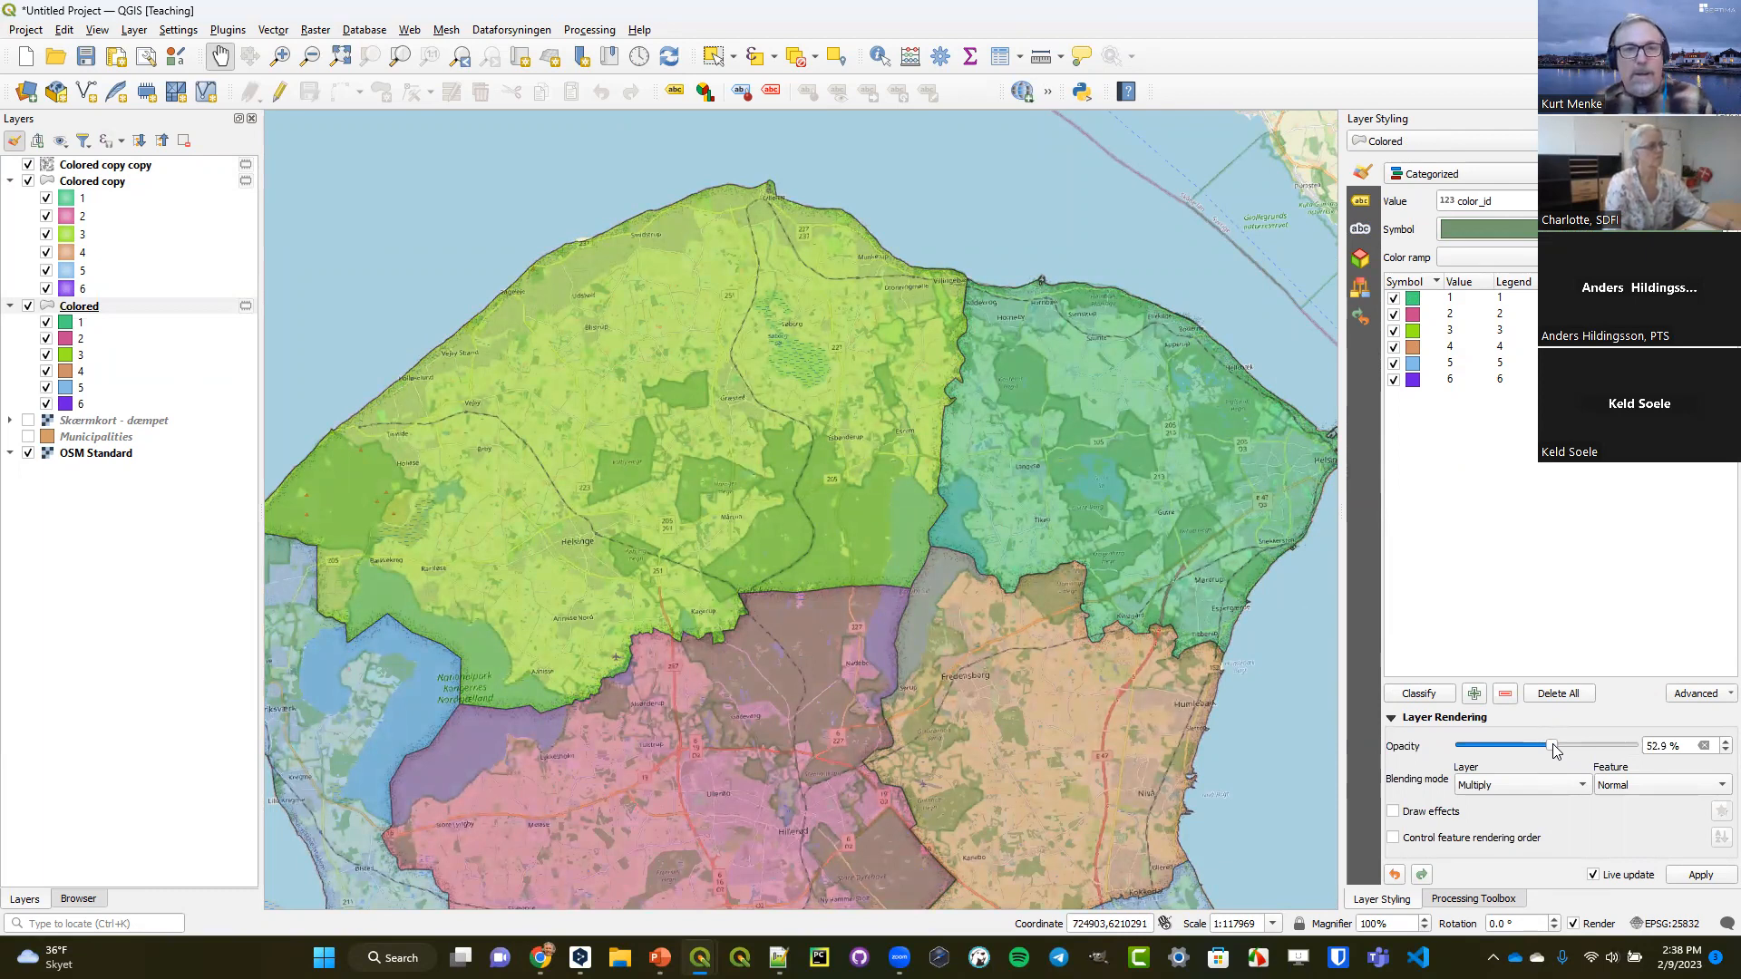
Raise the Colored copy layer's opacity to 75.1%.
left_click(109, 184)
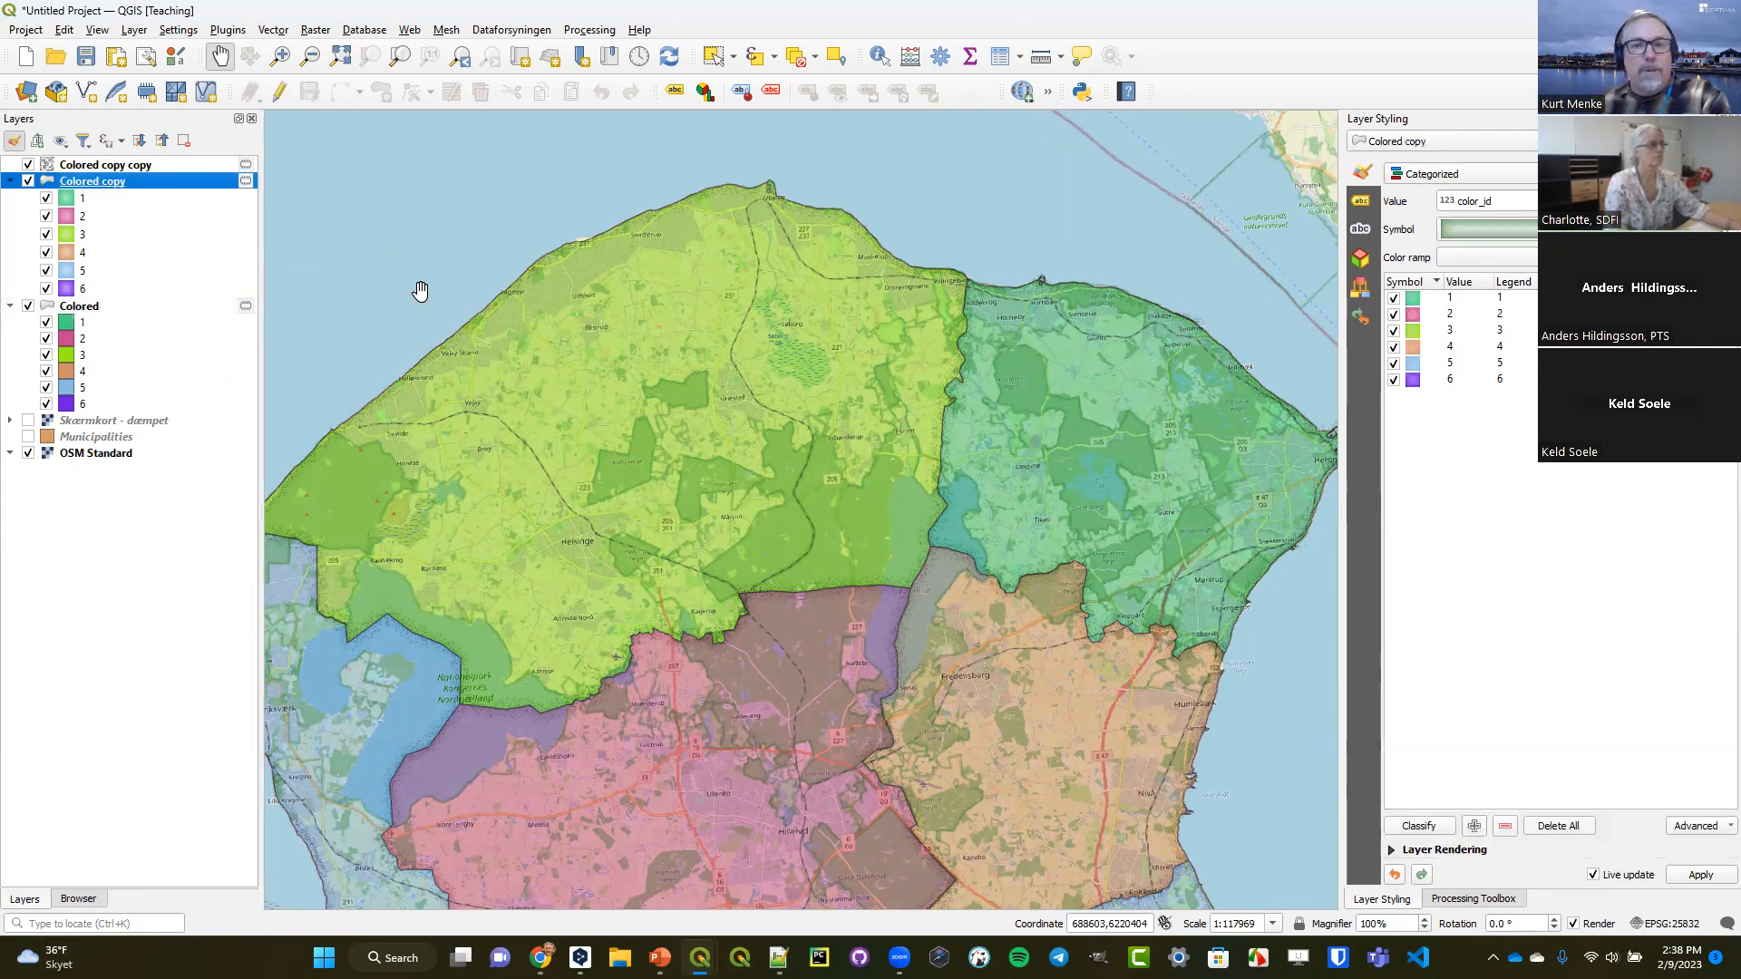
left_click(1391, 850)
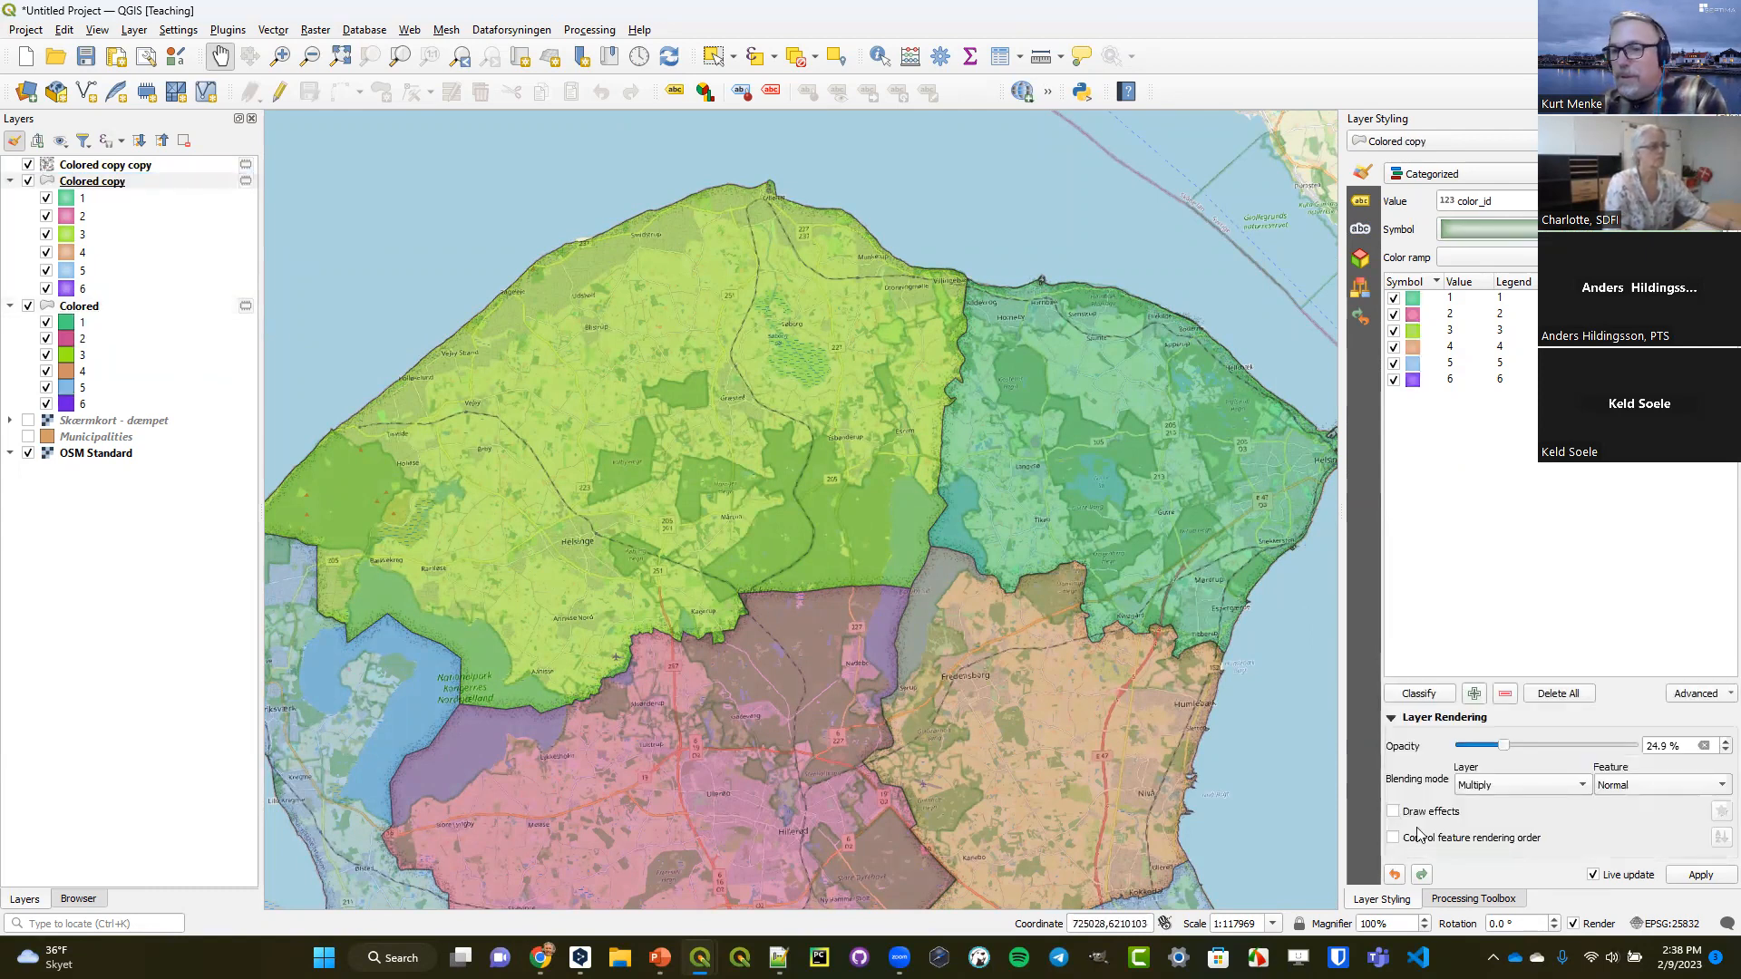
left_click_drag(1505, 747, 1543, 743)
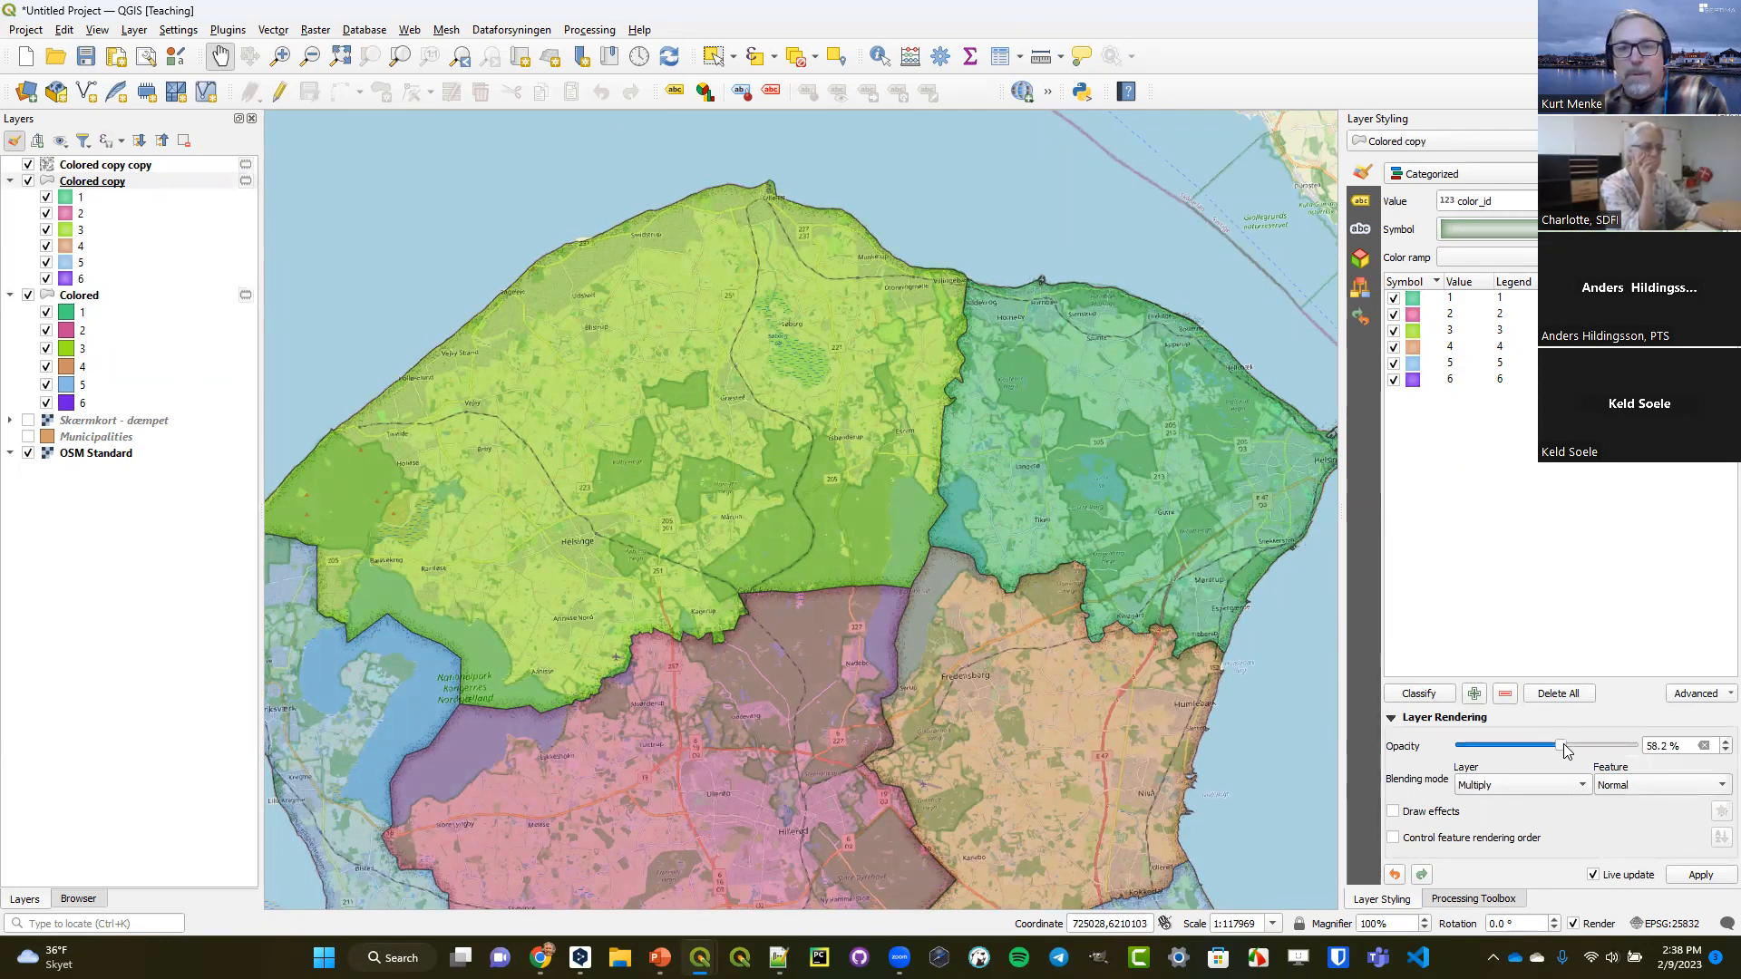
left_click_drag(1572, 742, 1596, 746)
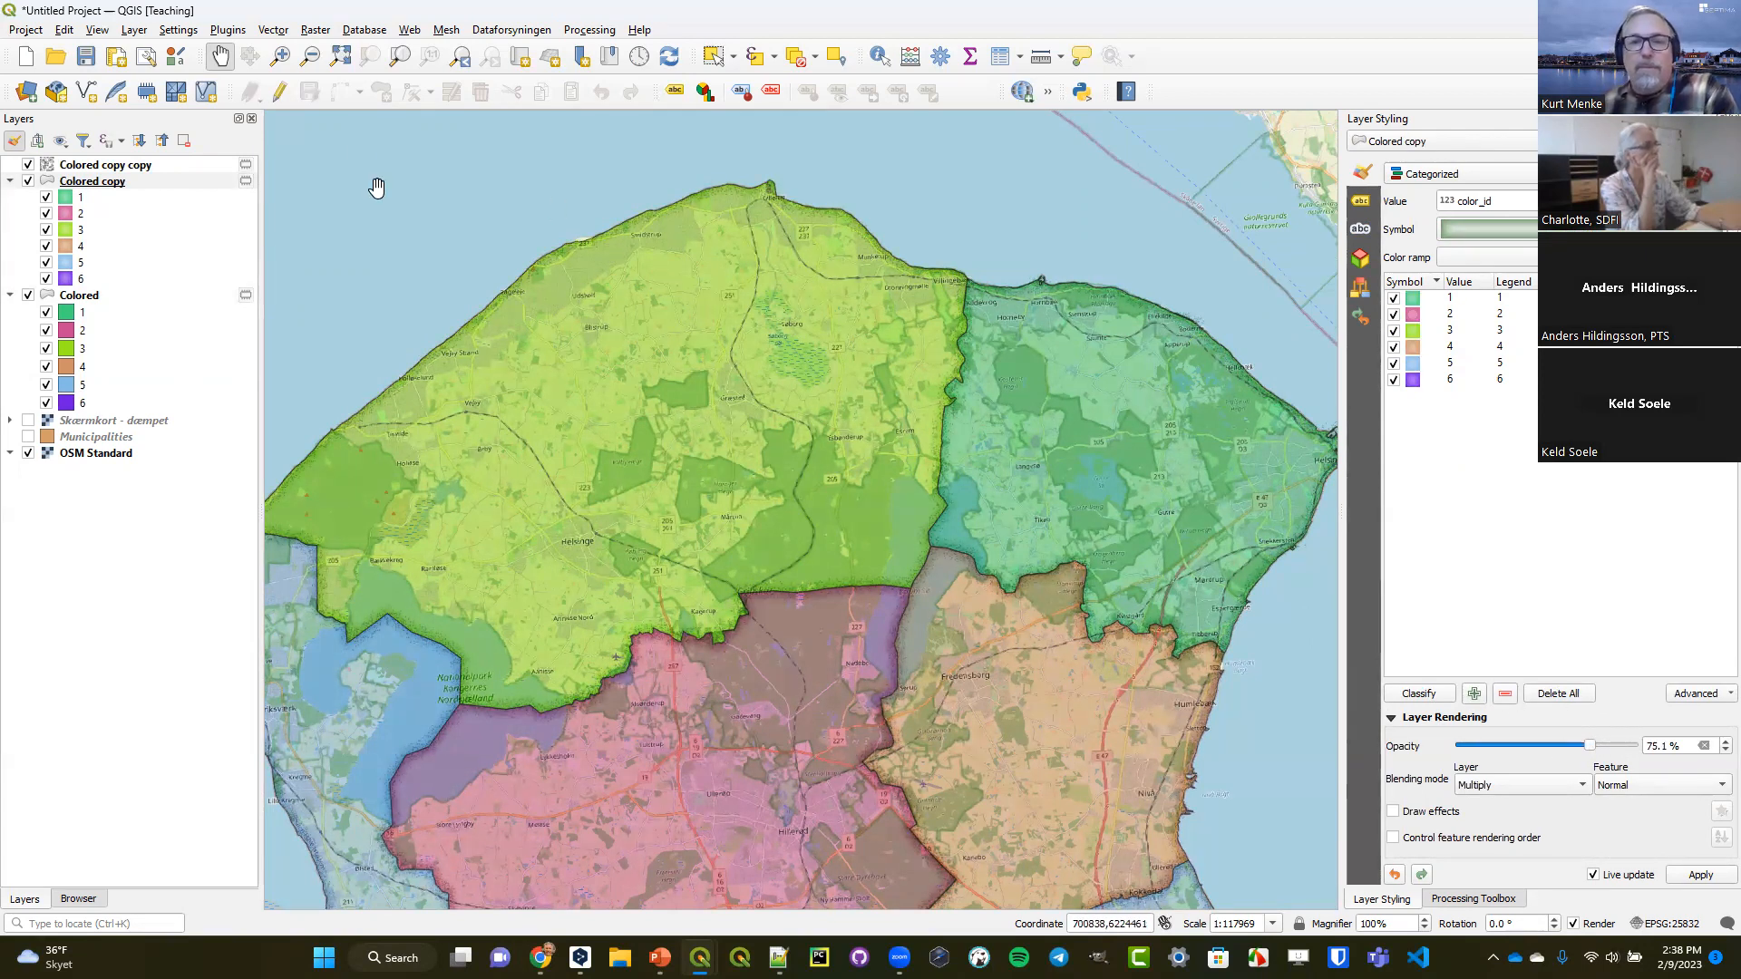
Go back through the previous map extents to view the blended municipalities across all of Denmark.
left_click(461, 57)
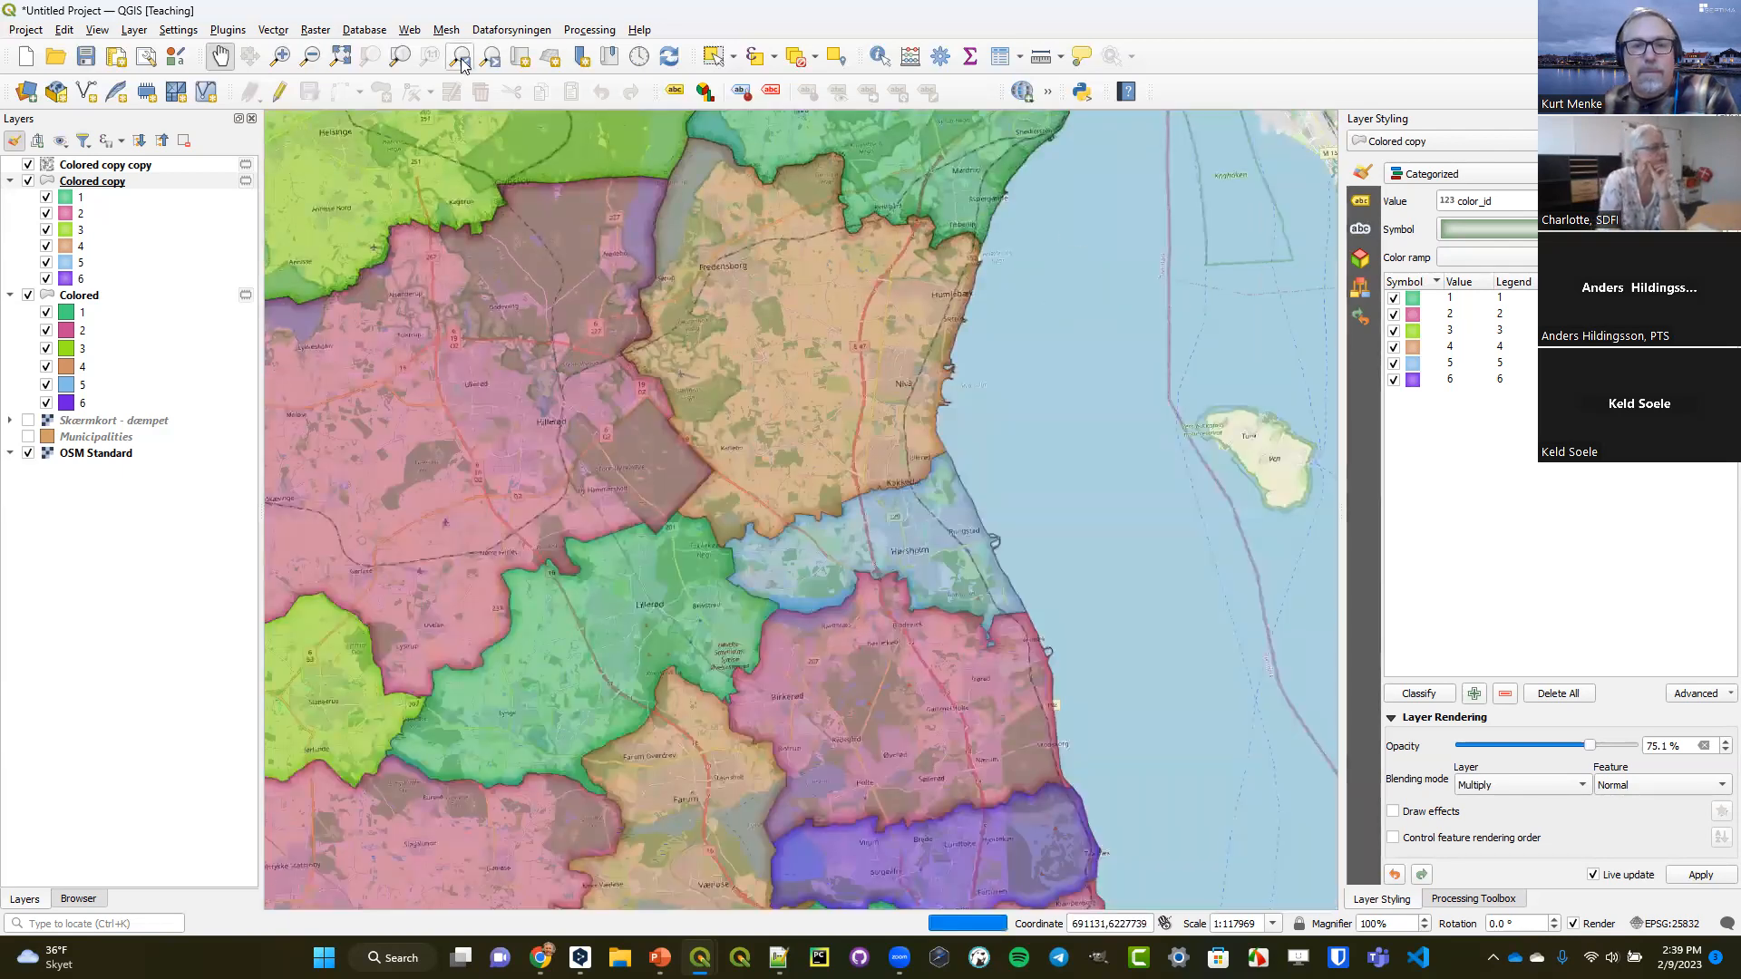
left_click(461, 60)
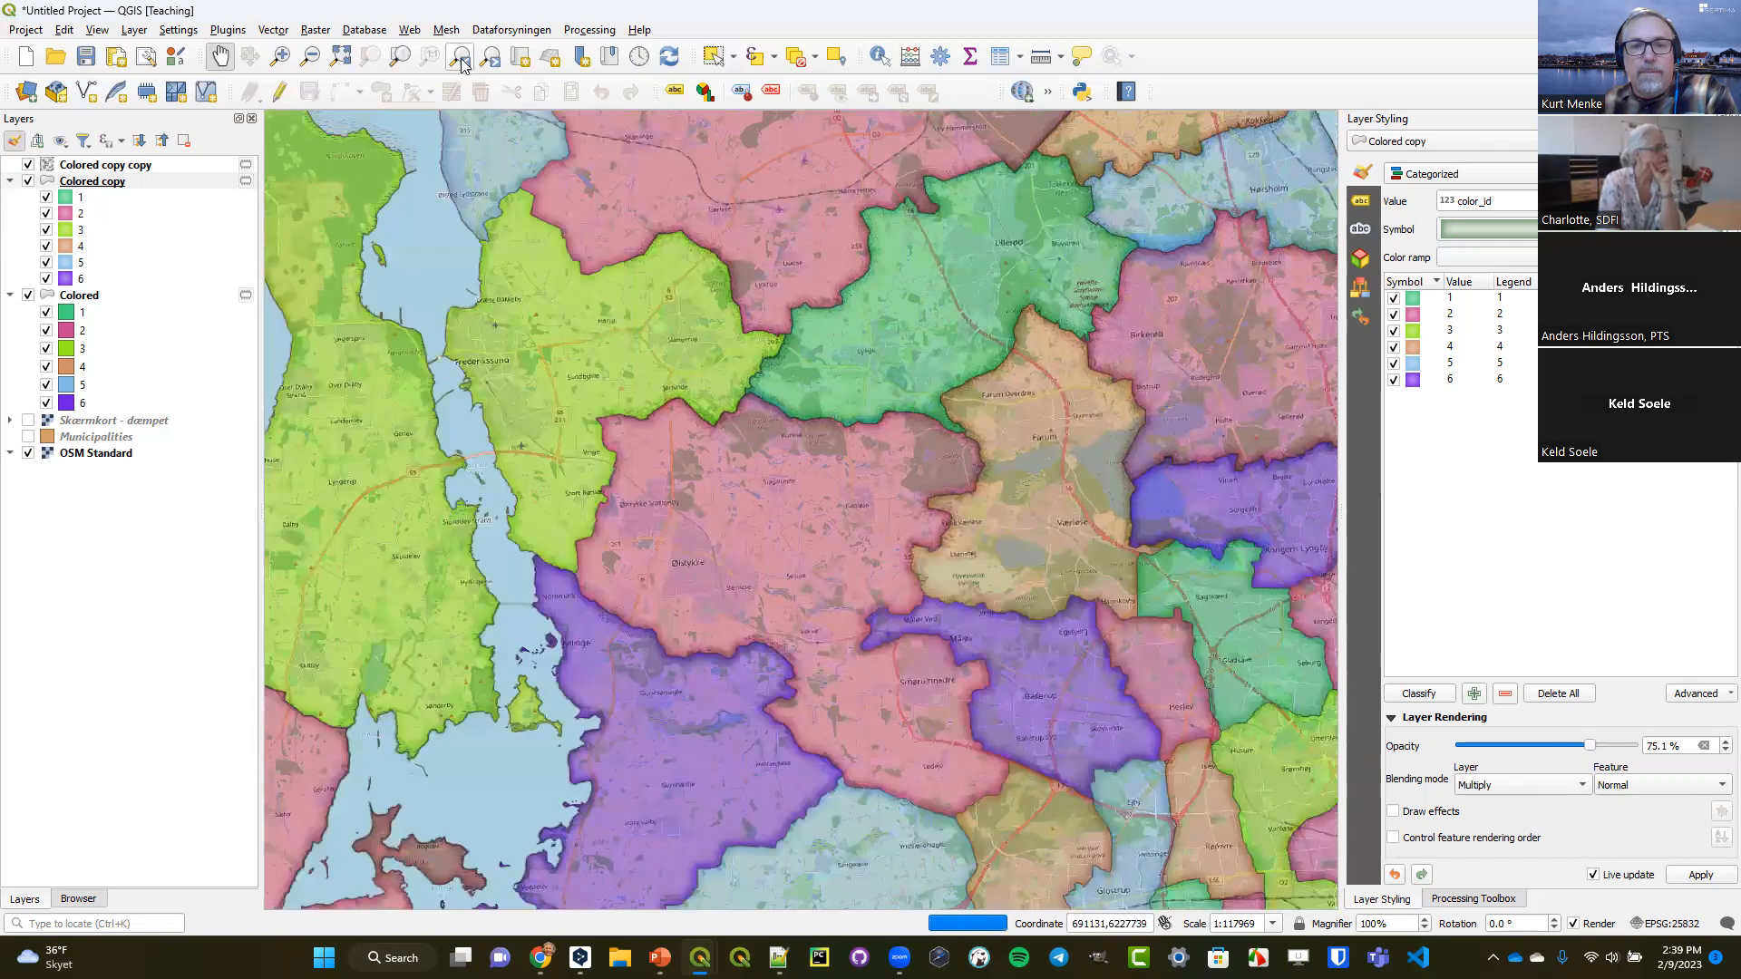
left_click(462, 62)
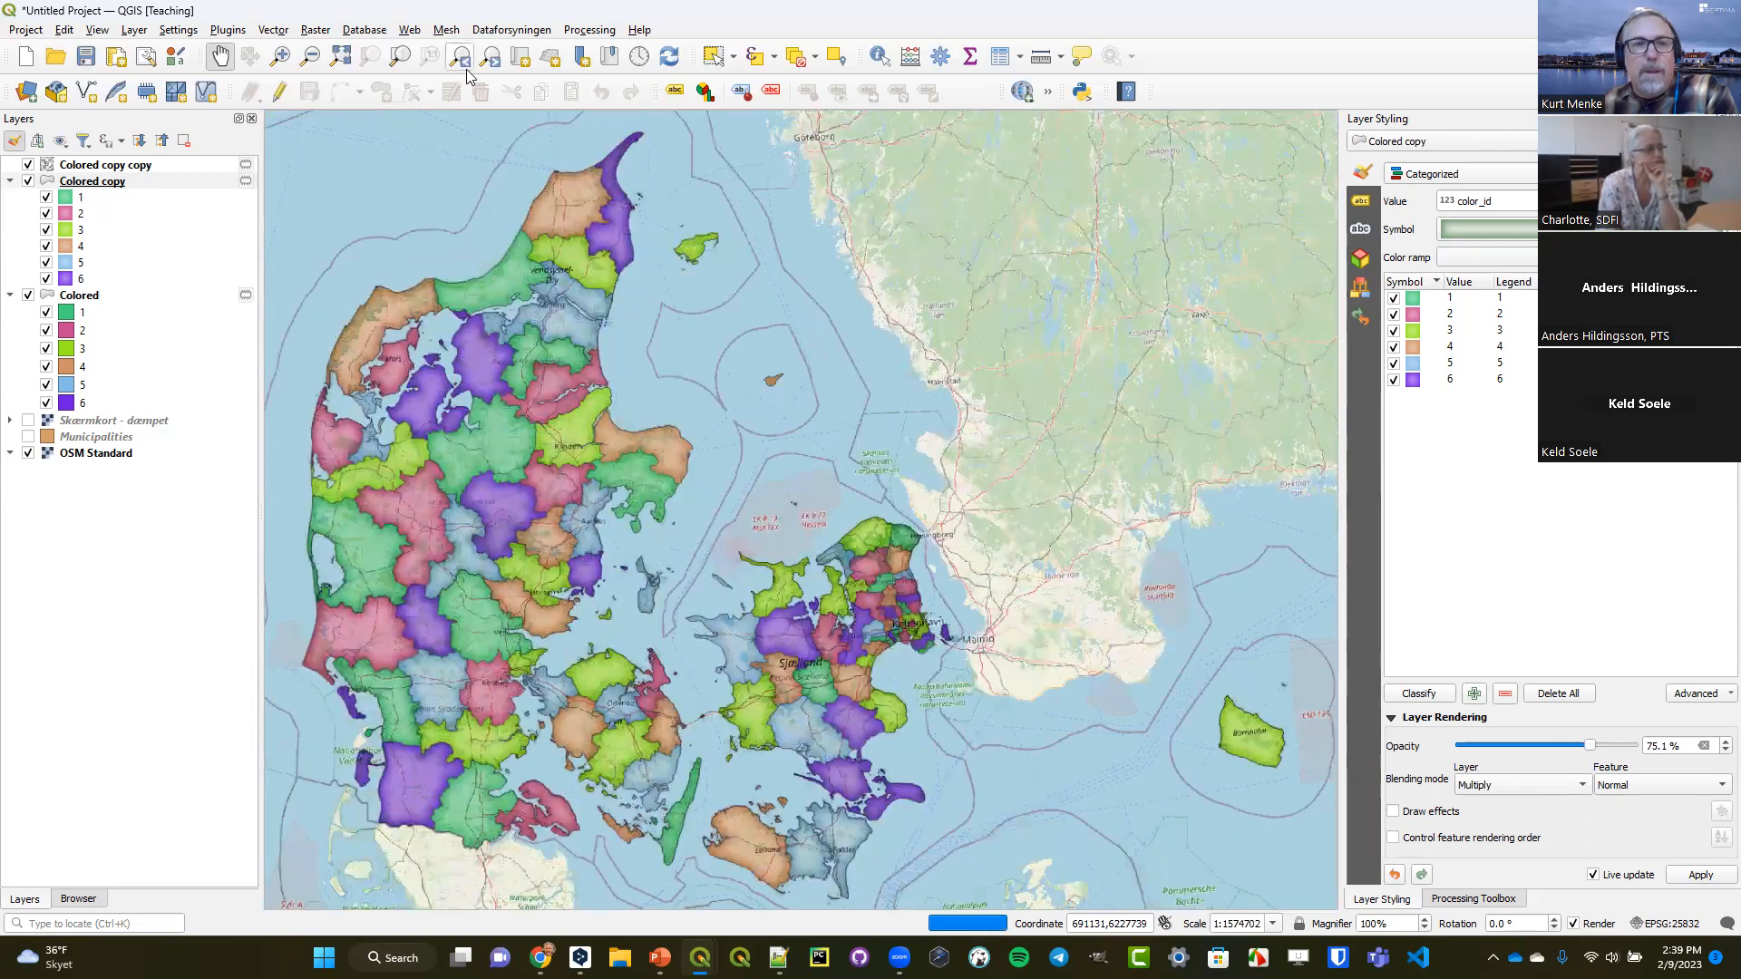
Set the layer blending mode of Colored copy copy to Normal.
left_click(280, 57)
left_click_drag(443, 359, 671, 565)
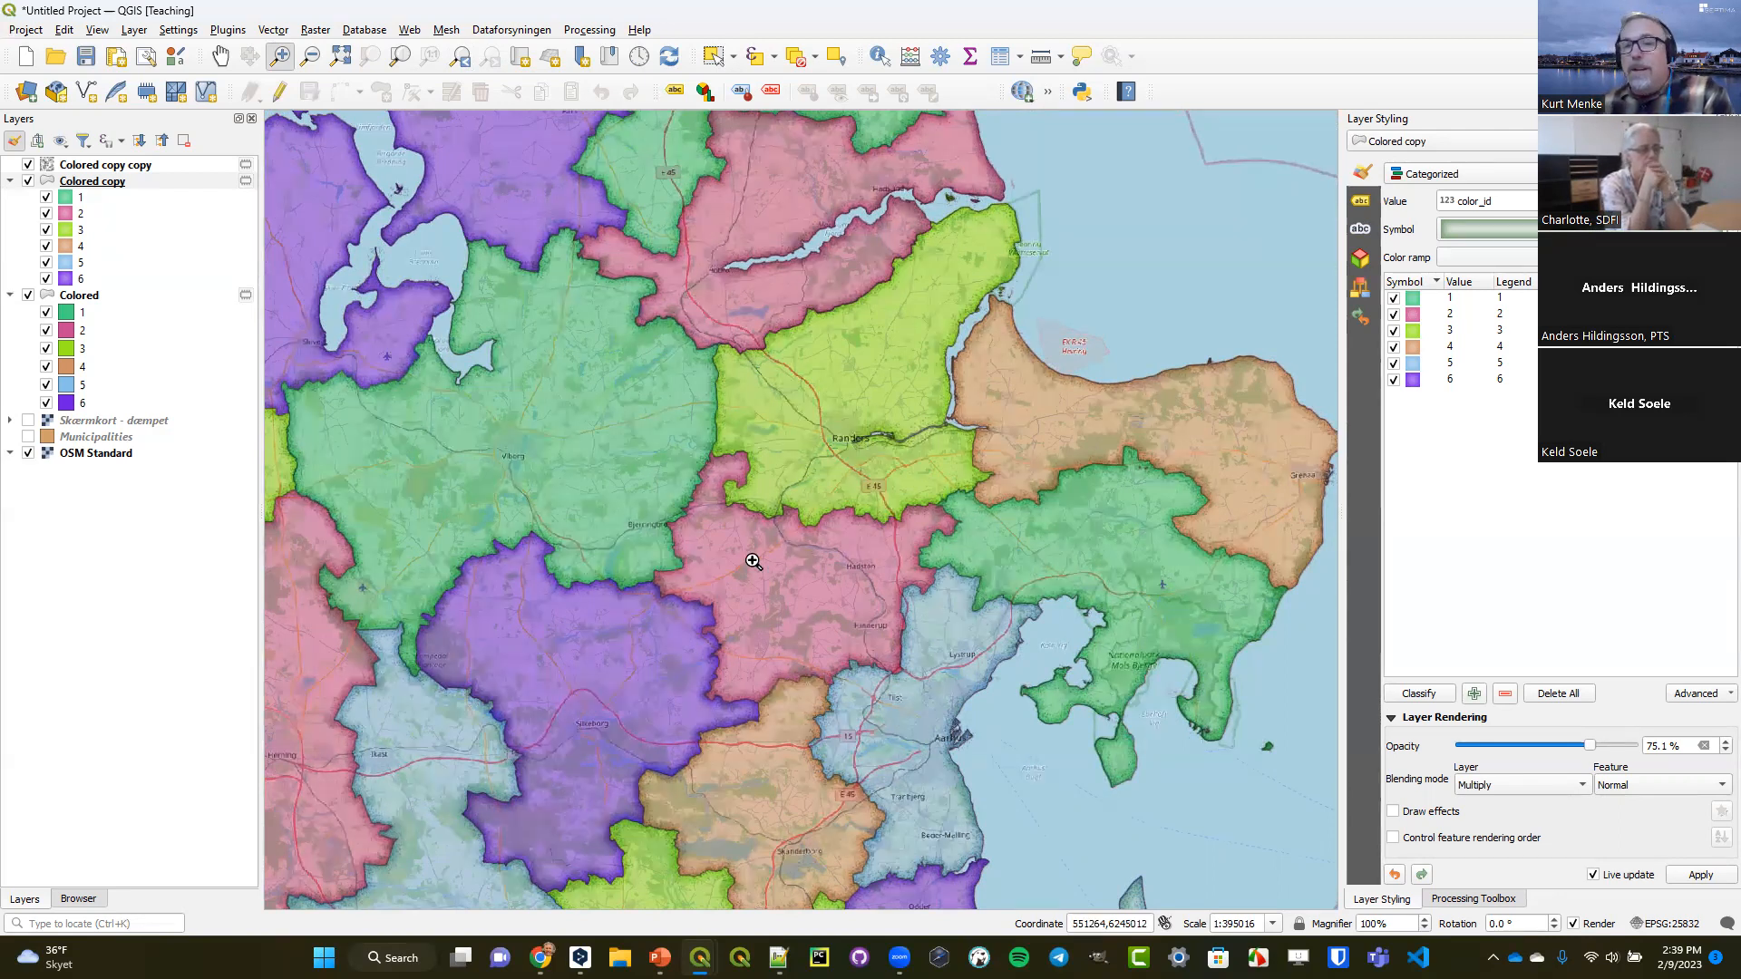
left_click(88, 168)
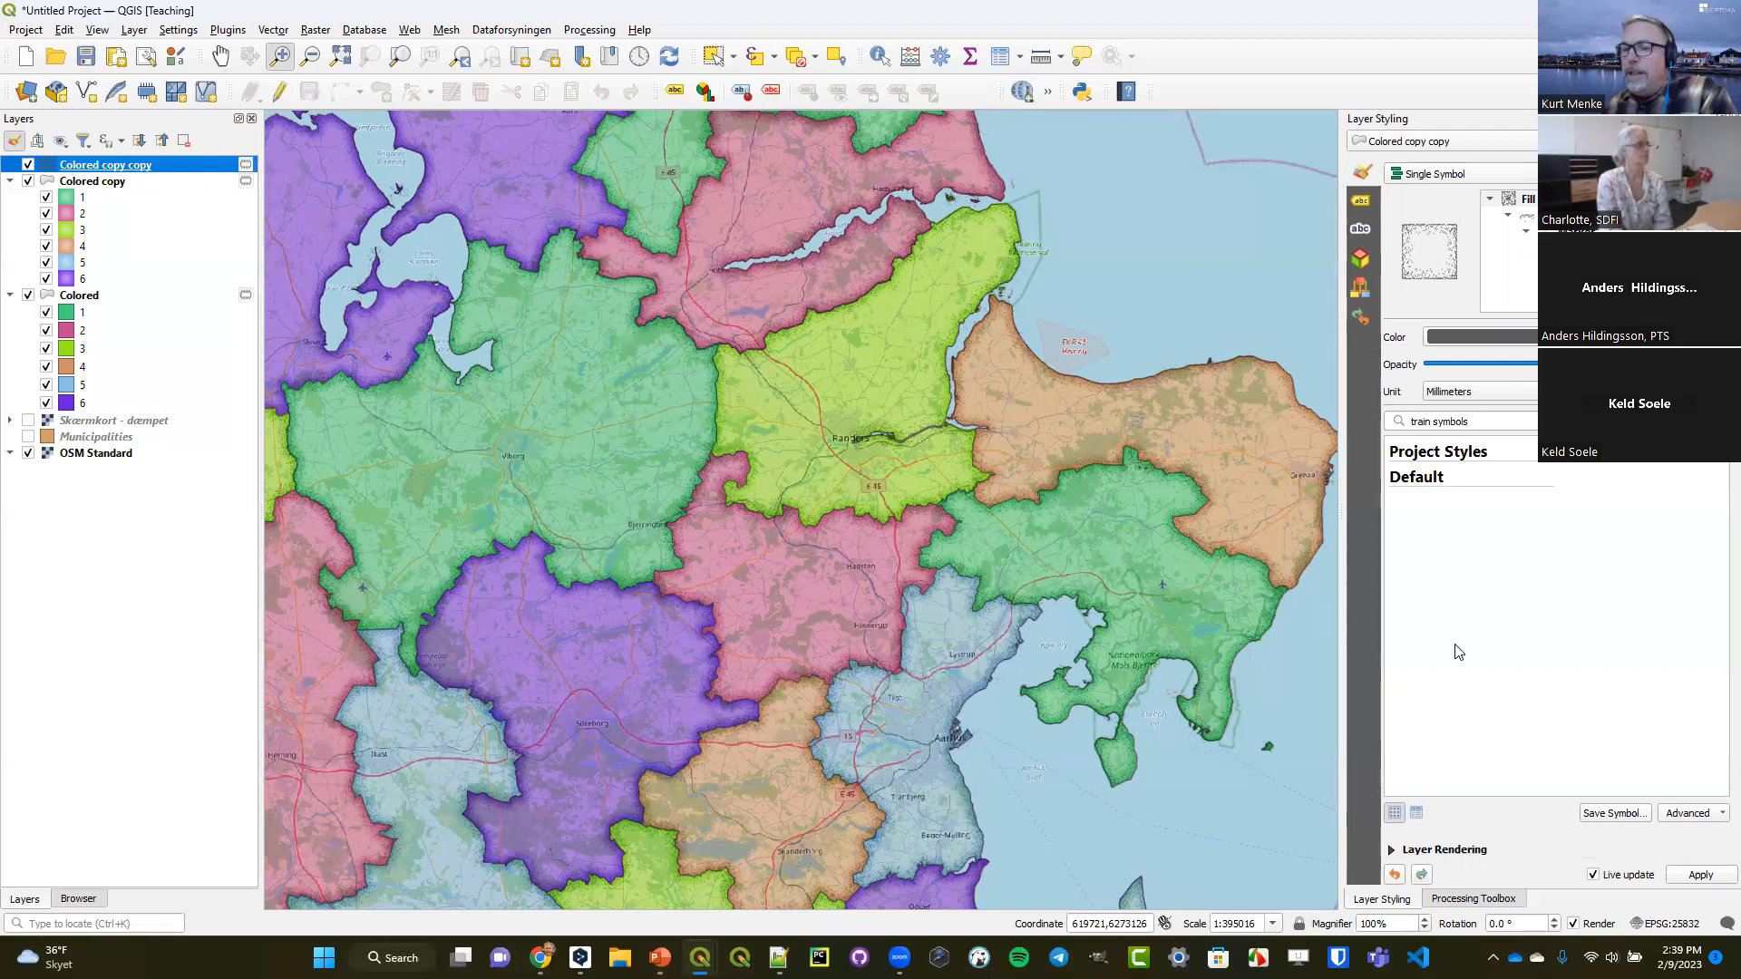
left_click(1392, 850)
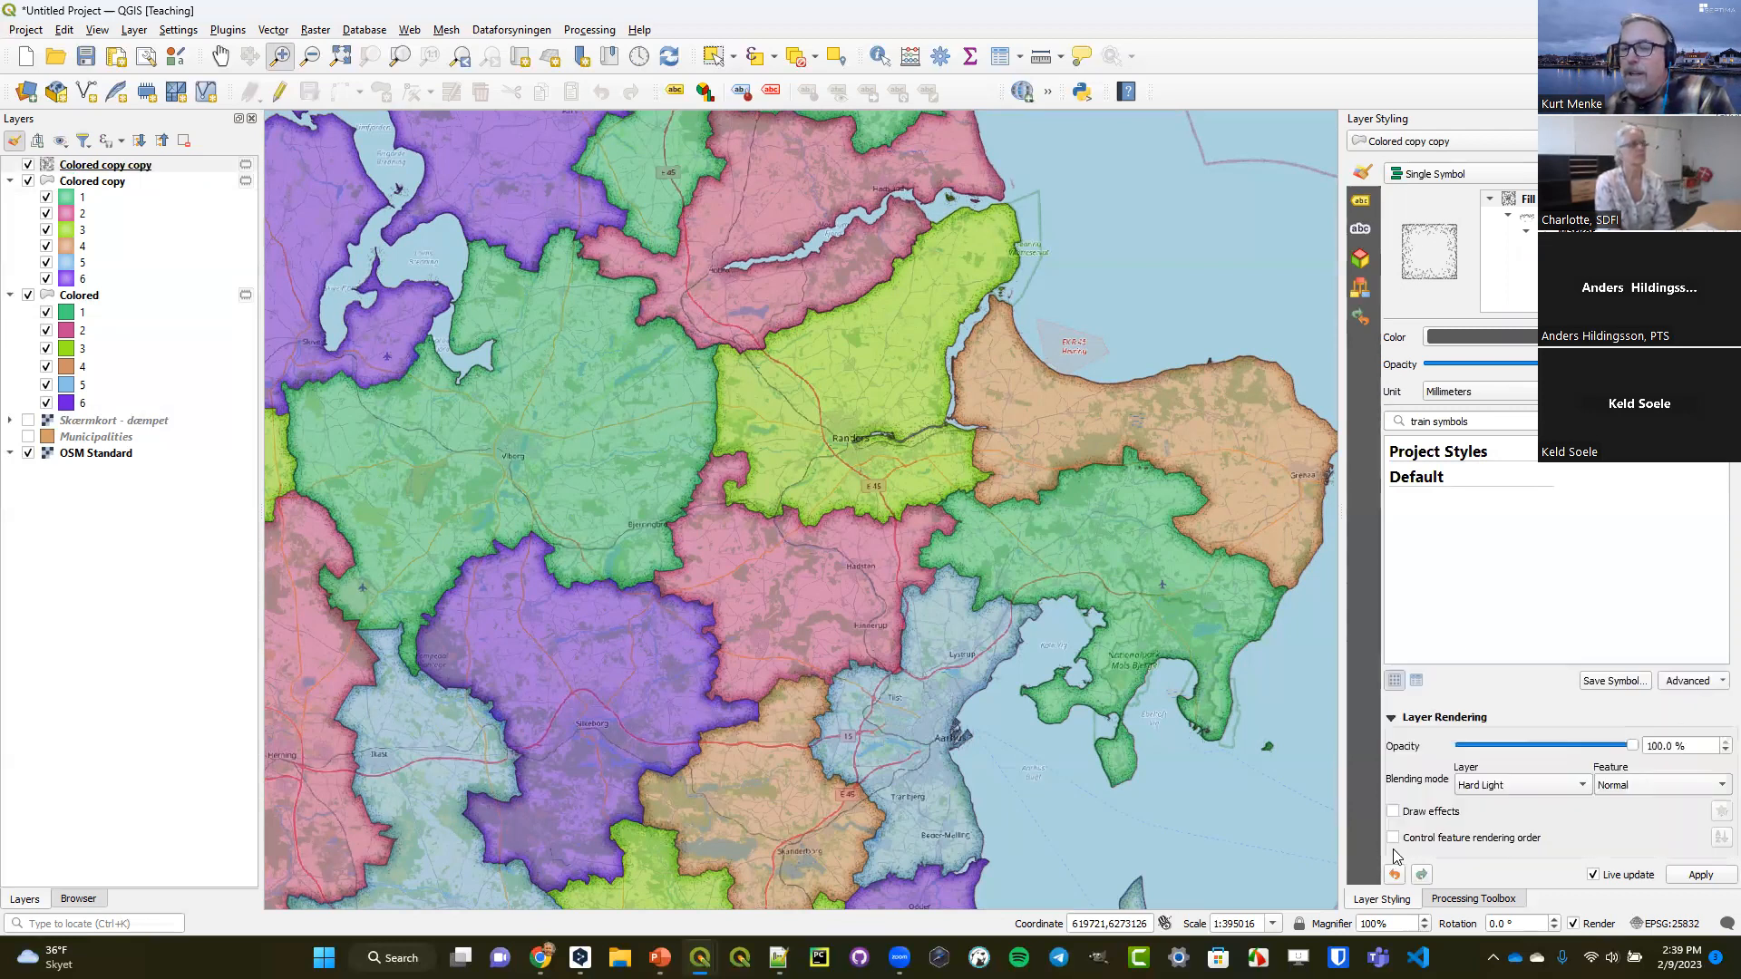
left_click(1541, 785)
left_click(1531, 592)
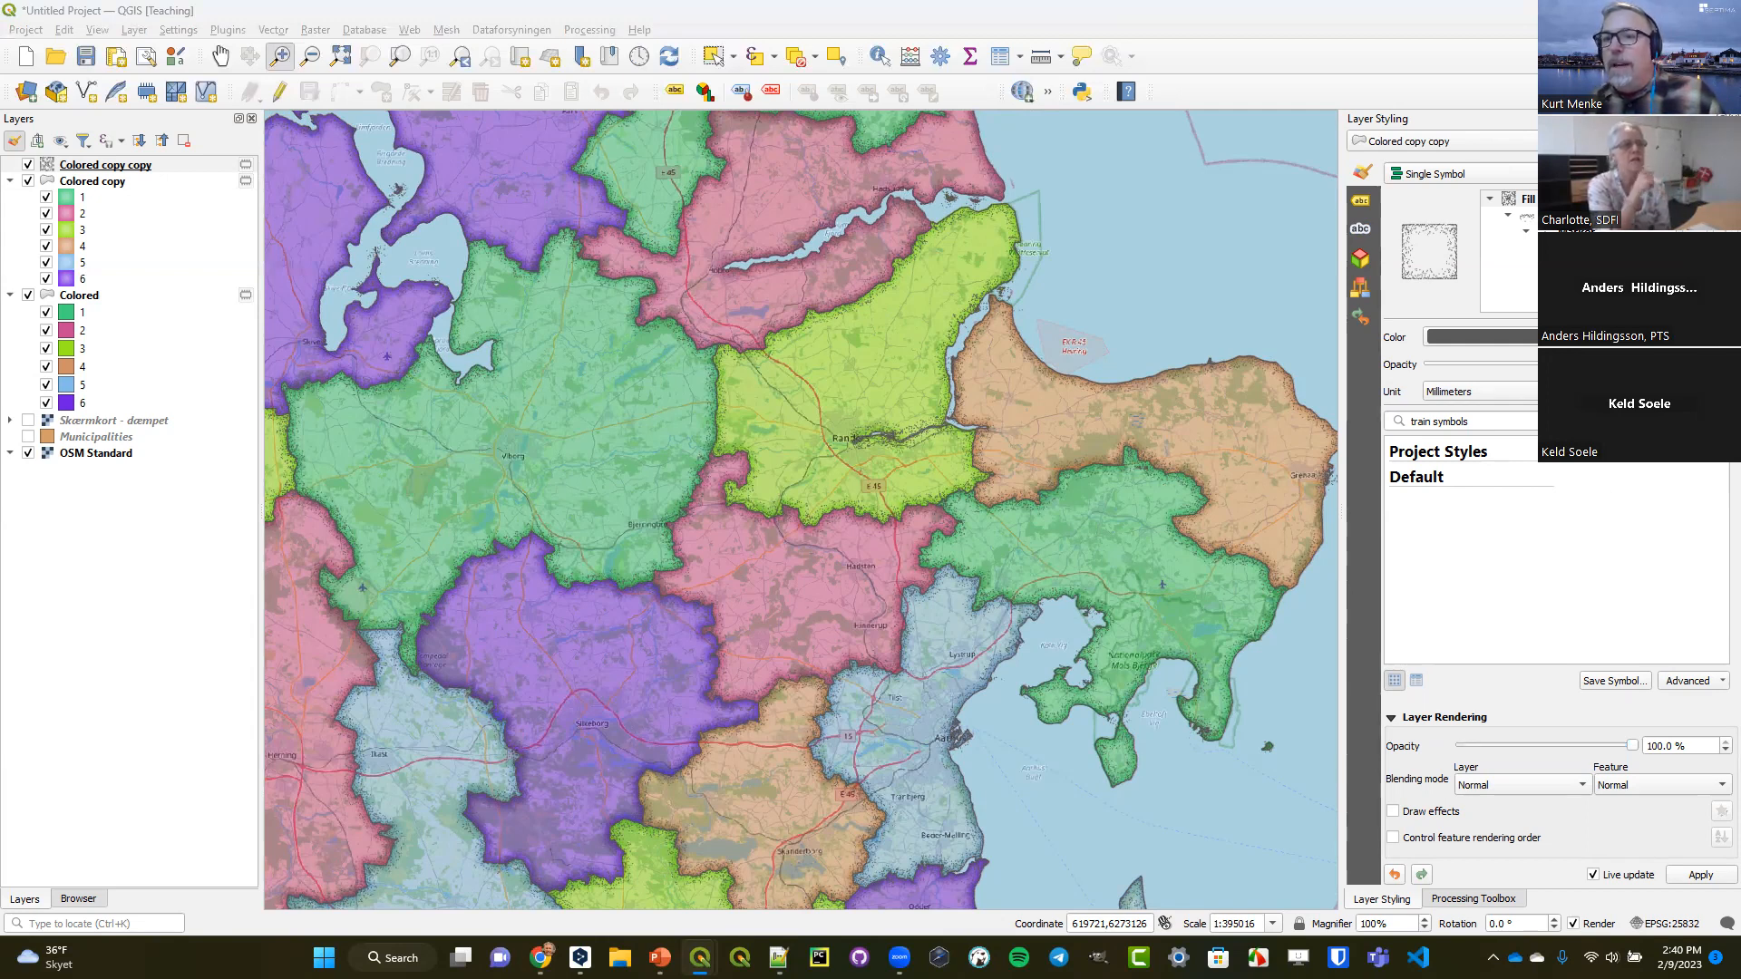
Inspect the simple marker settings of Colored copy copy, including the offset and the data-defined override options for rotation.
left_click(1576, 248)
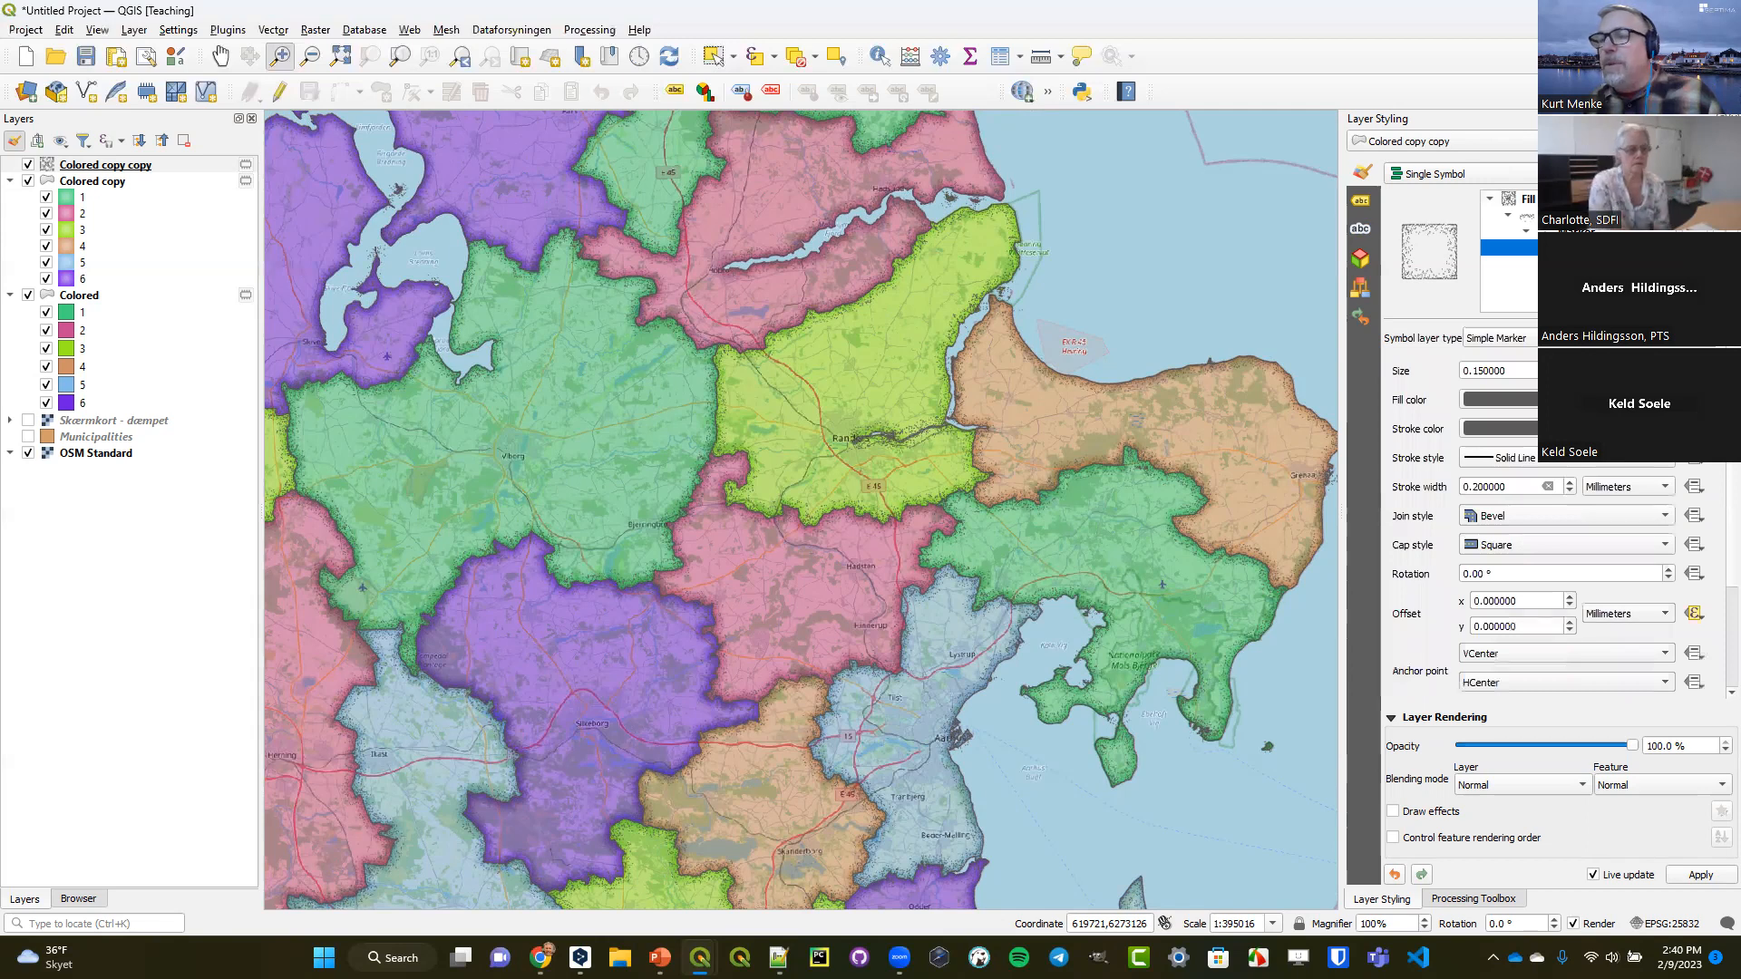
left_click(1421, 611)
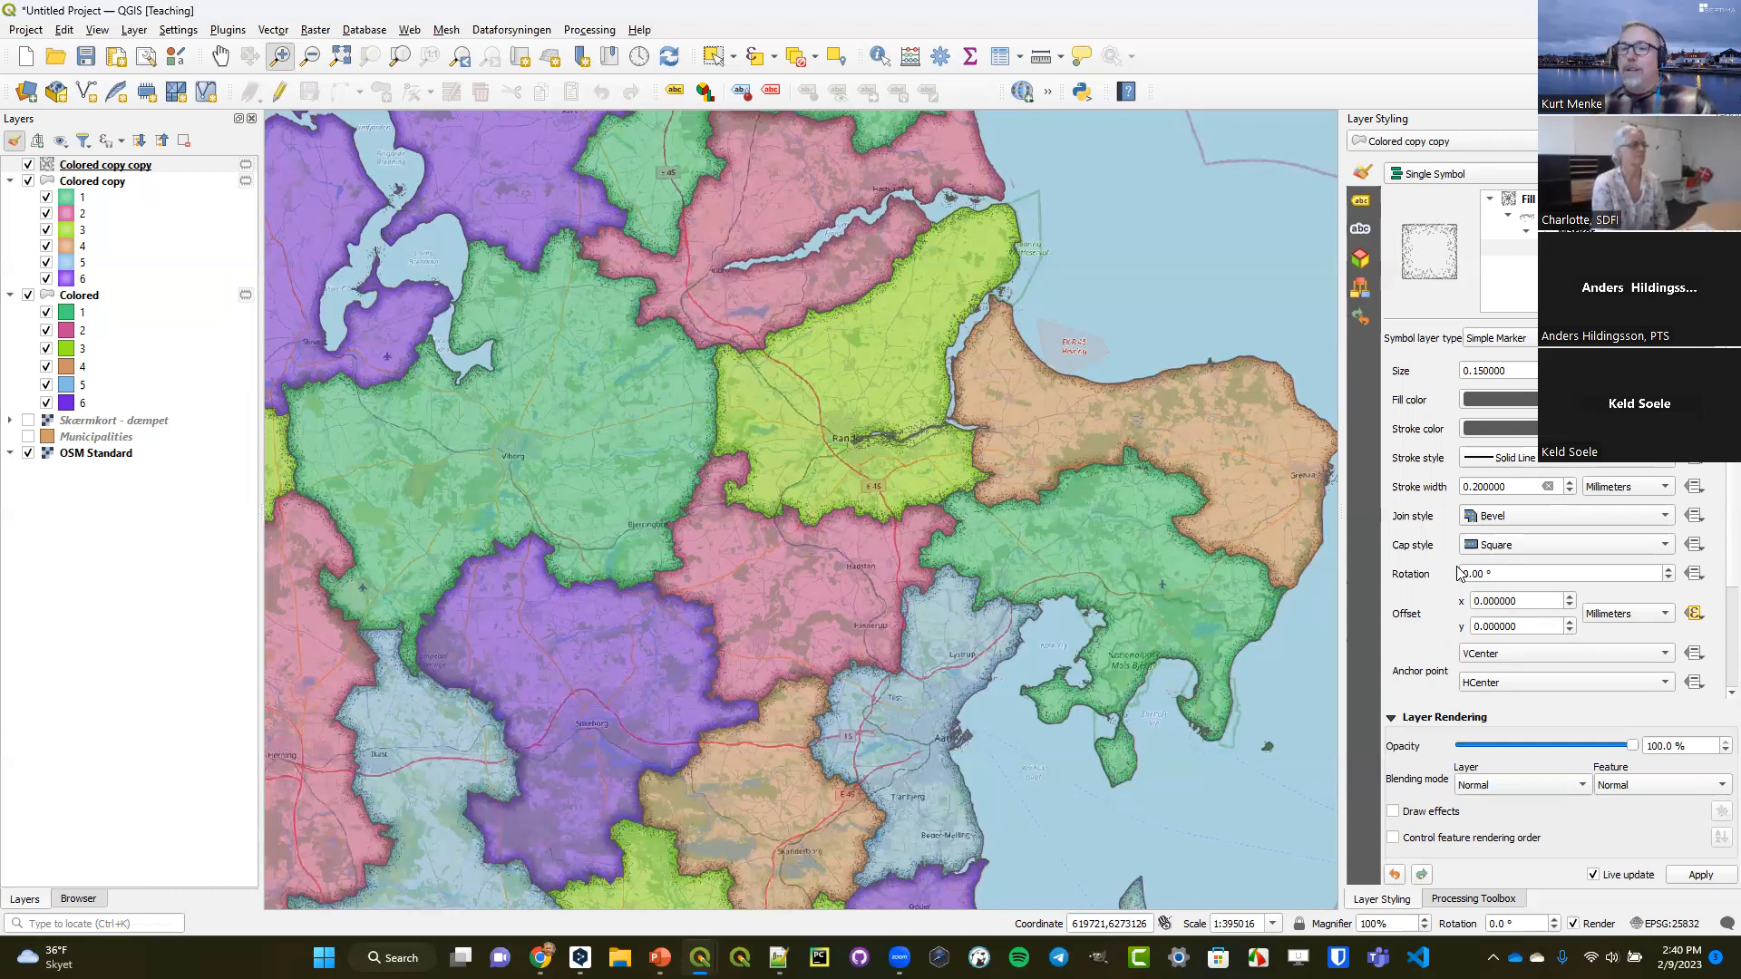
left_click(1697, 576)
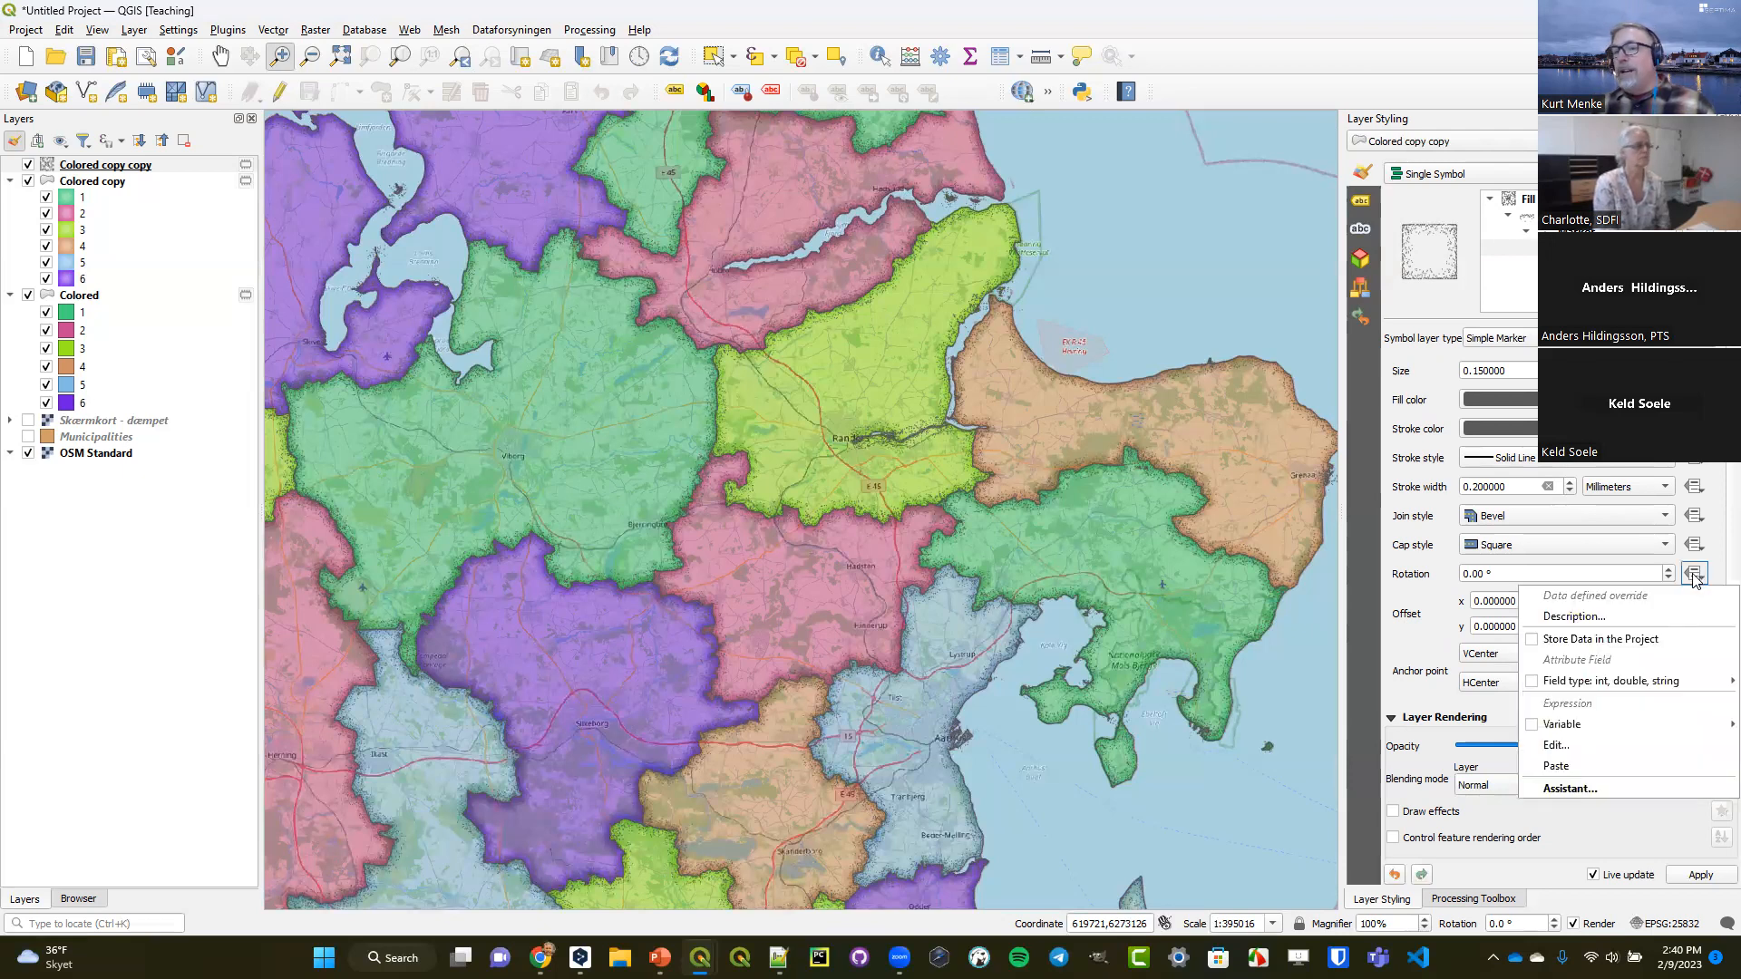
left_click(1436, 591)
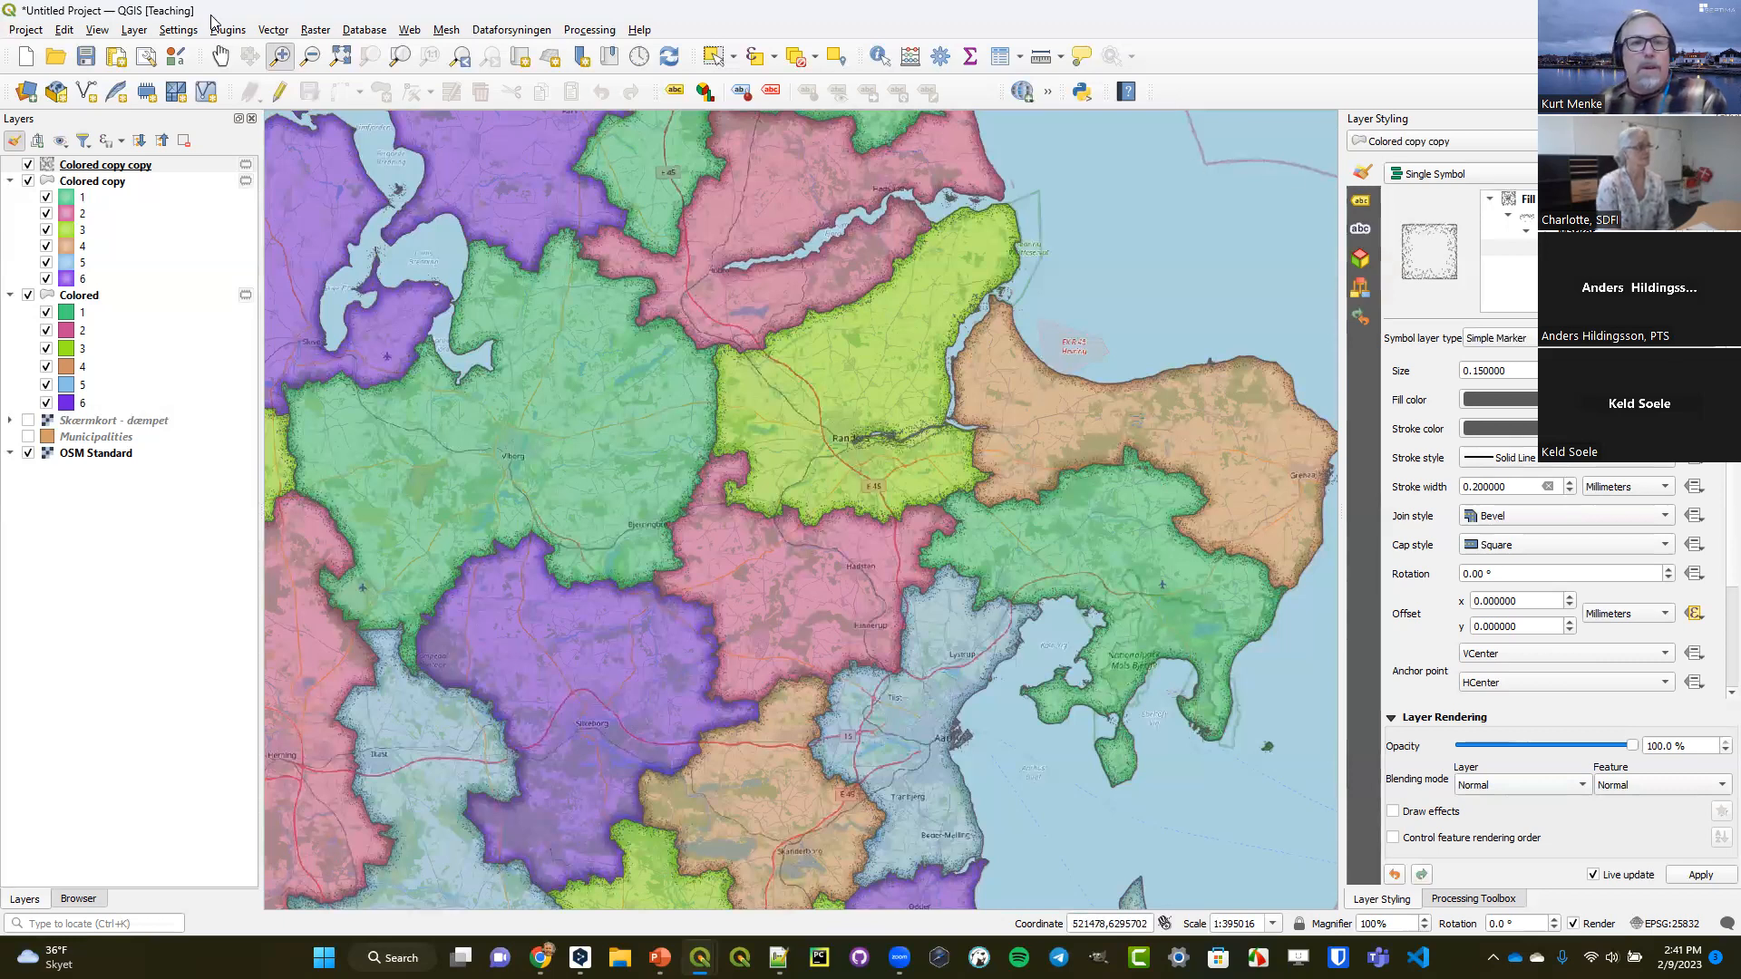
Start a new empty project, discarding the temporary scratch layers and unsaved changes of the current one.
left_click(26, 57)
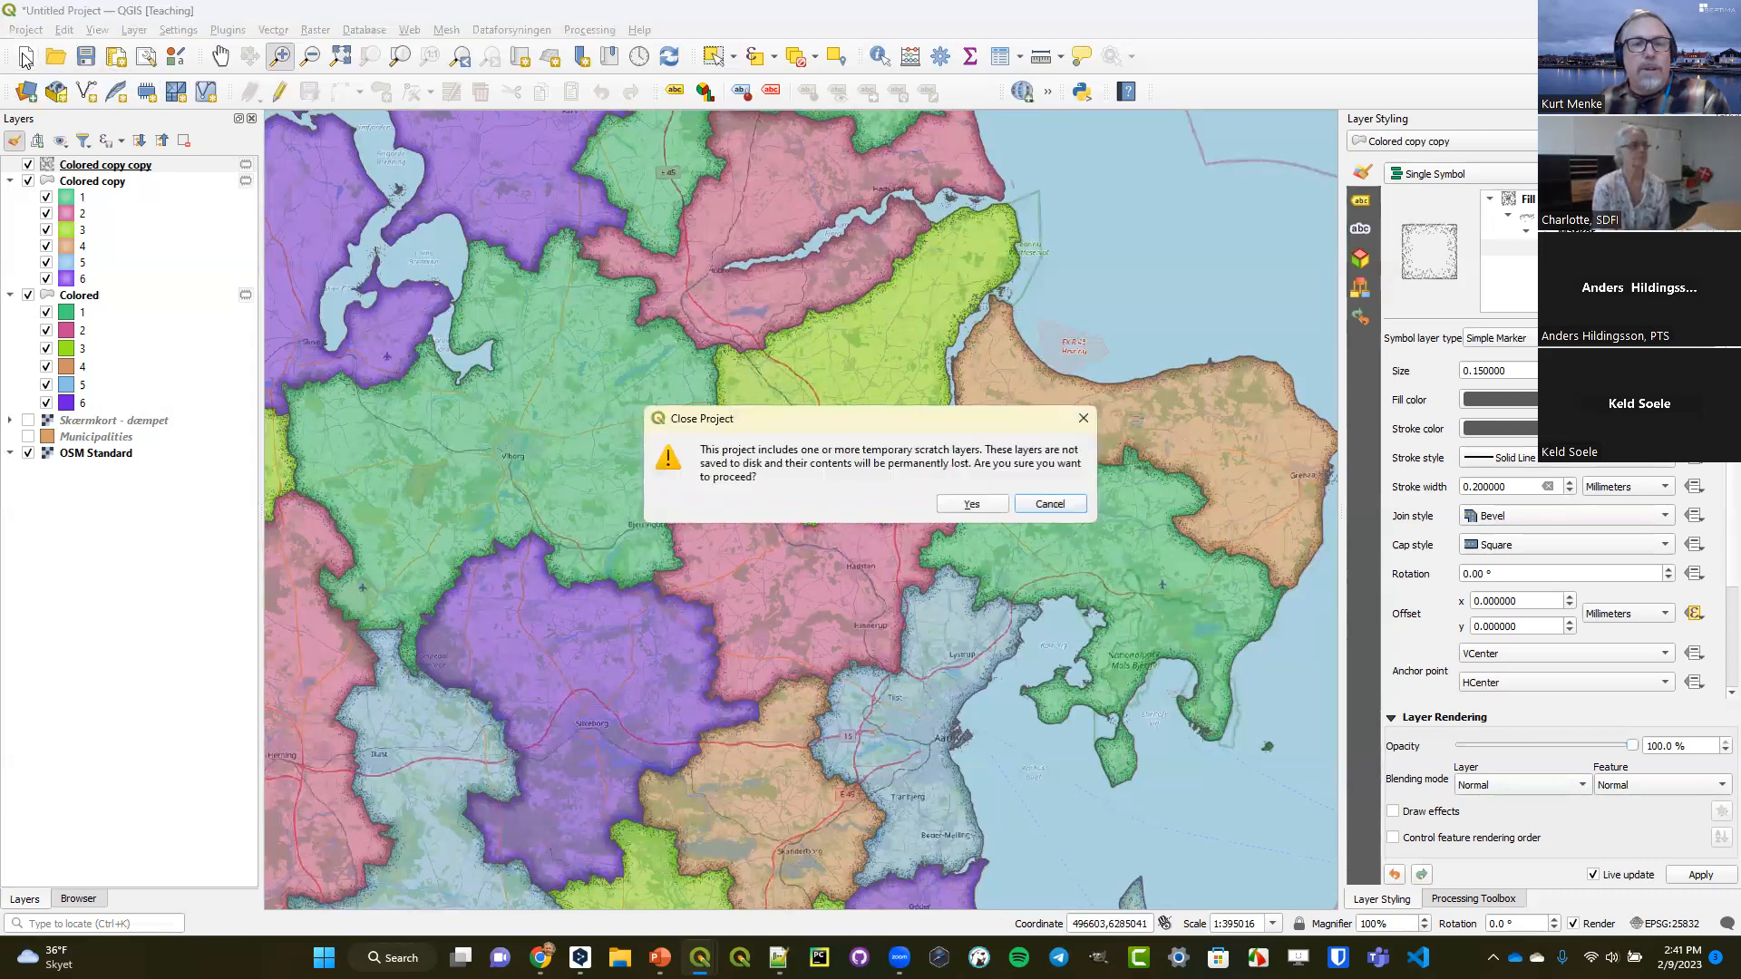
left_click(967, 504)
left_click(875, 495)
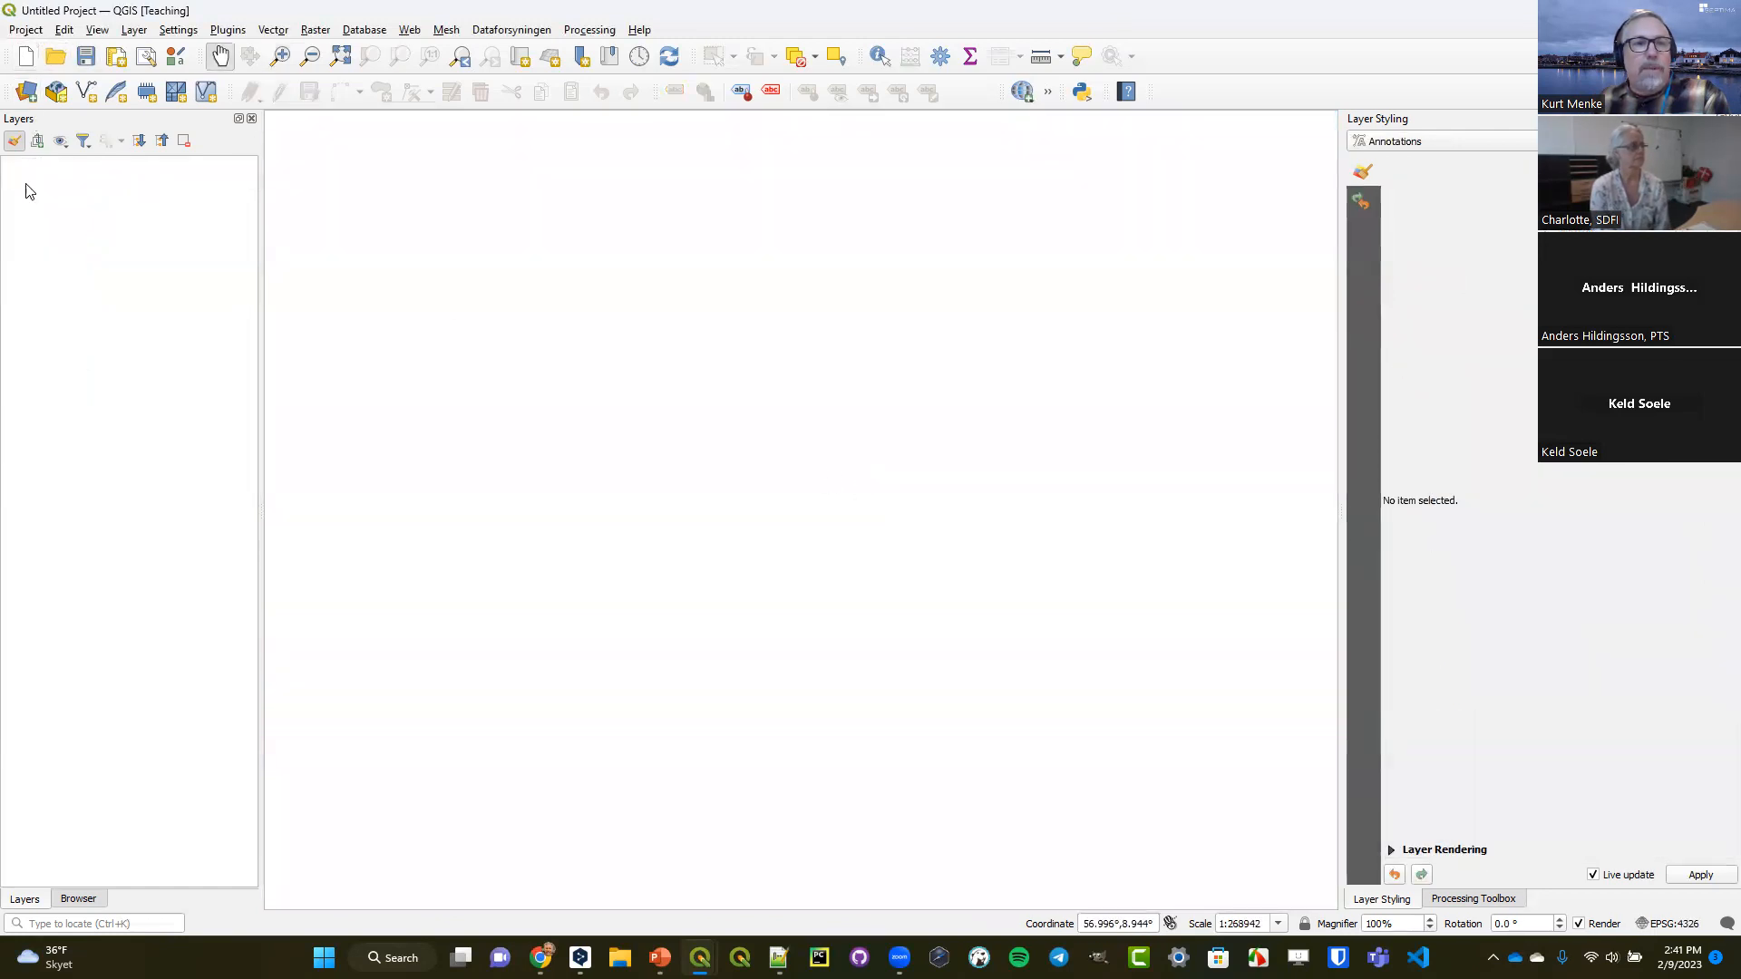
Add the Municipalties layer from Municipalties.gpkg in the GeometryGenerators folder to the project.
left_click(78, 898)
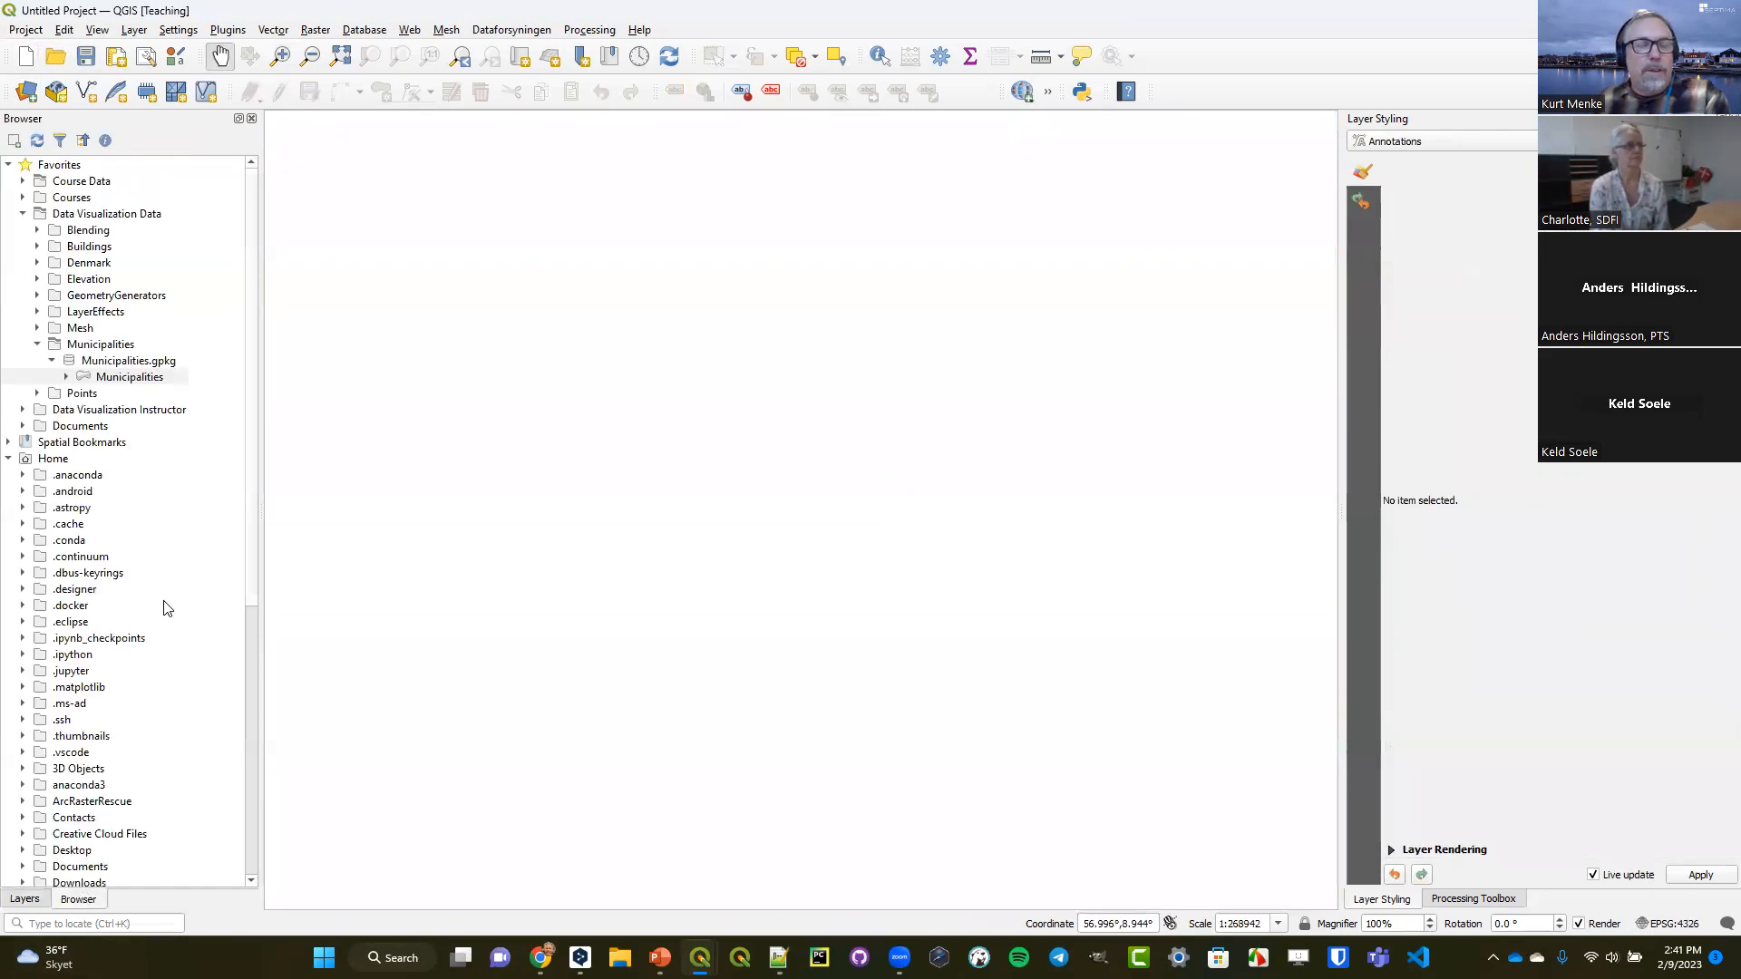
left_click(37, 295)
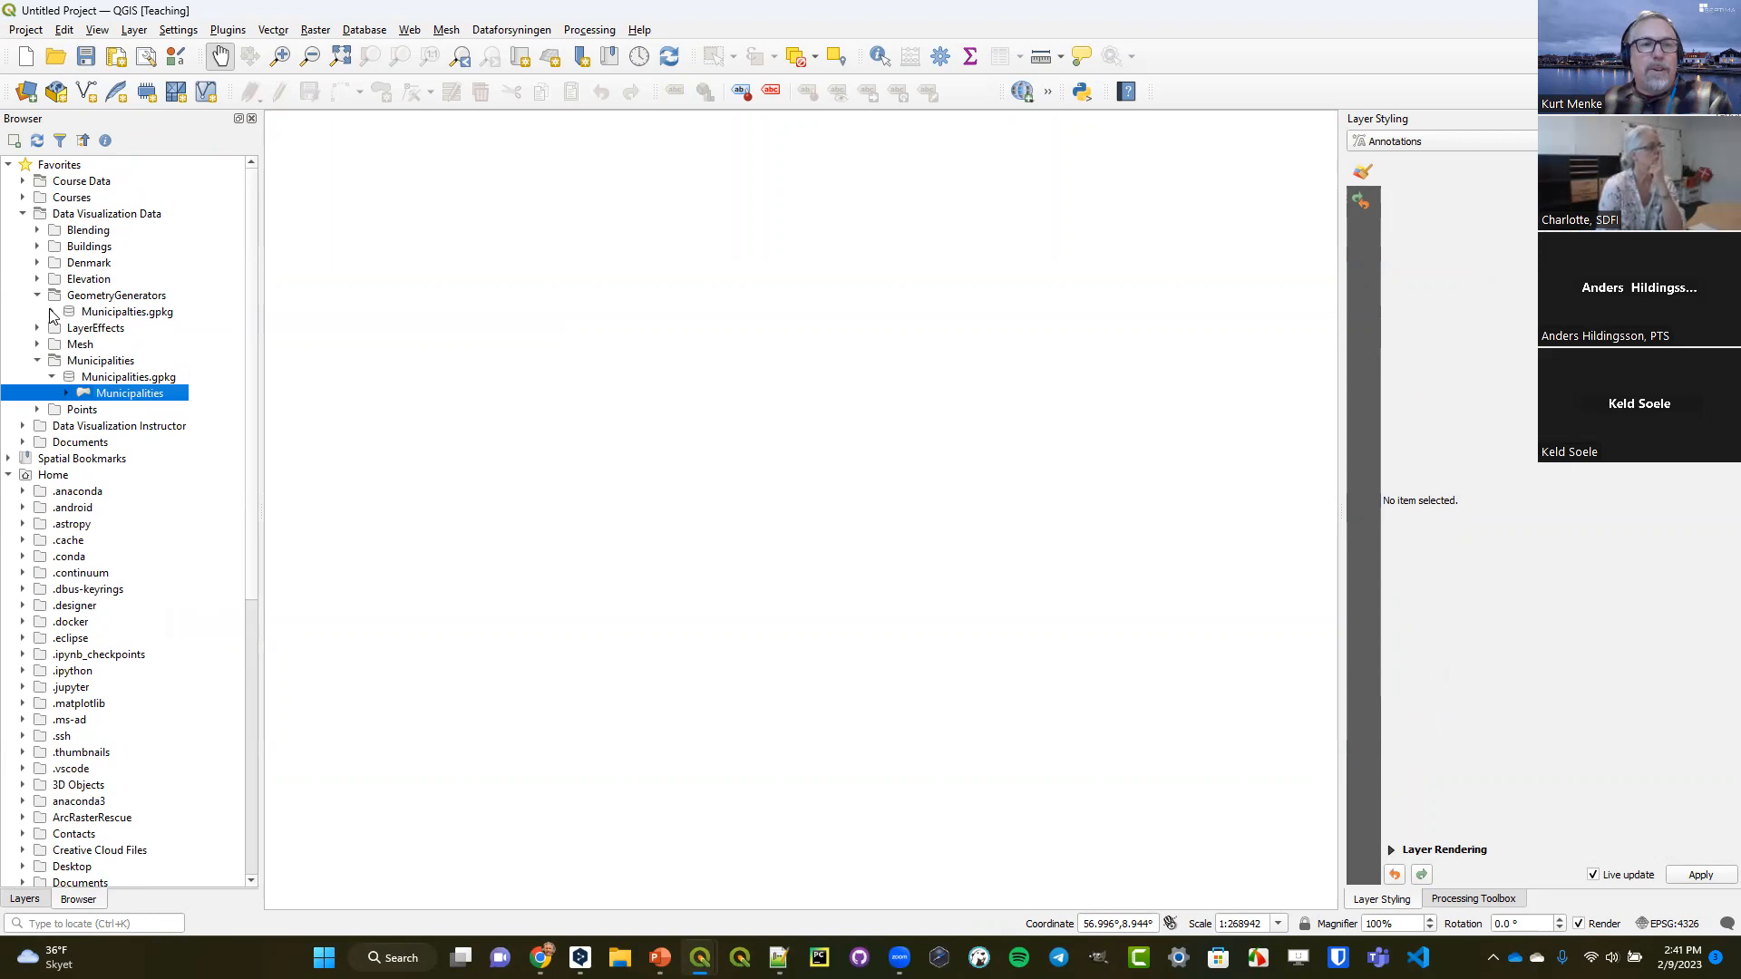
left_click(51, 311)
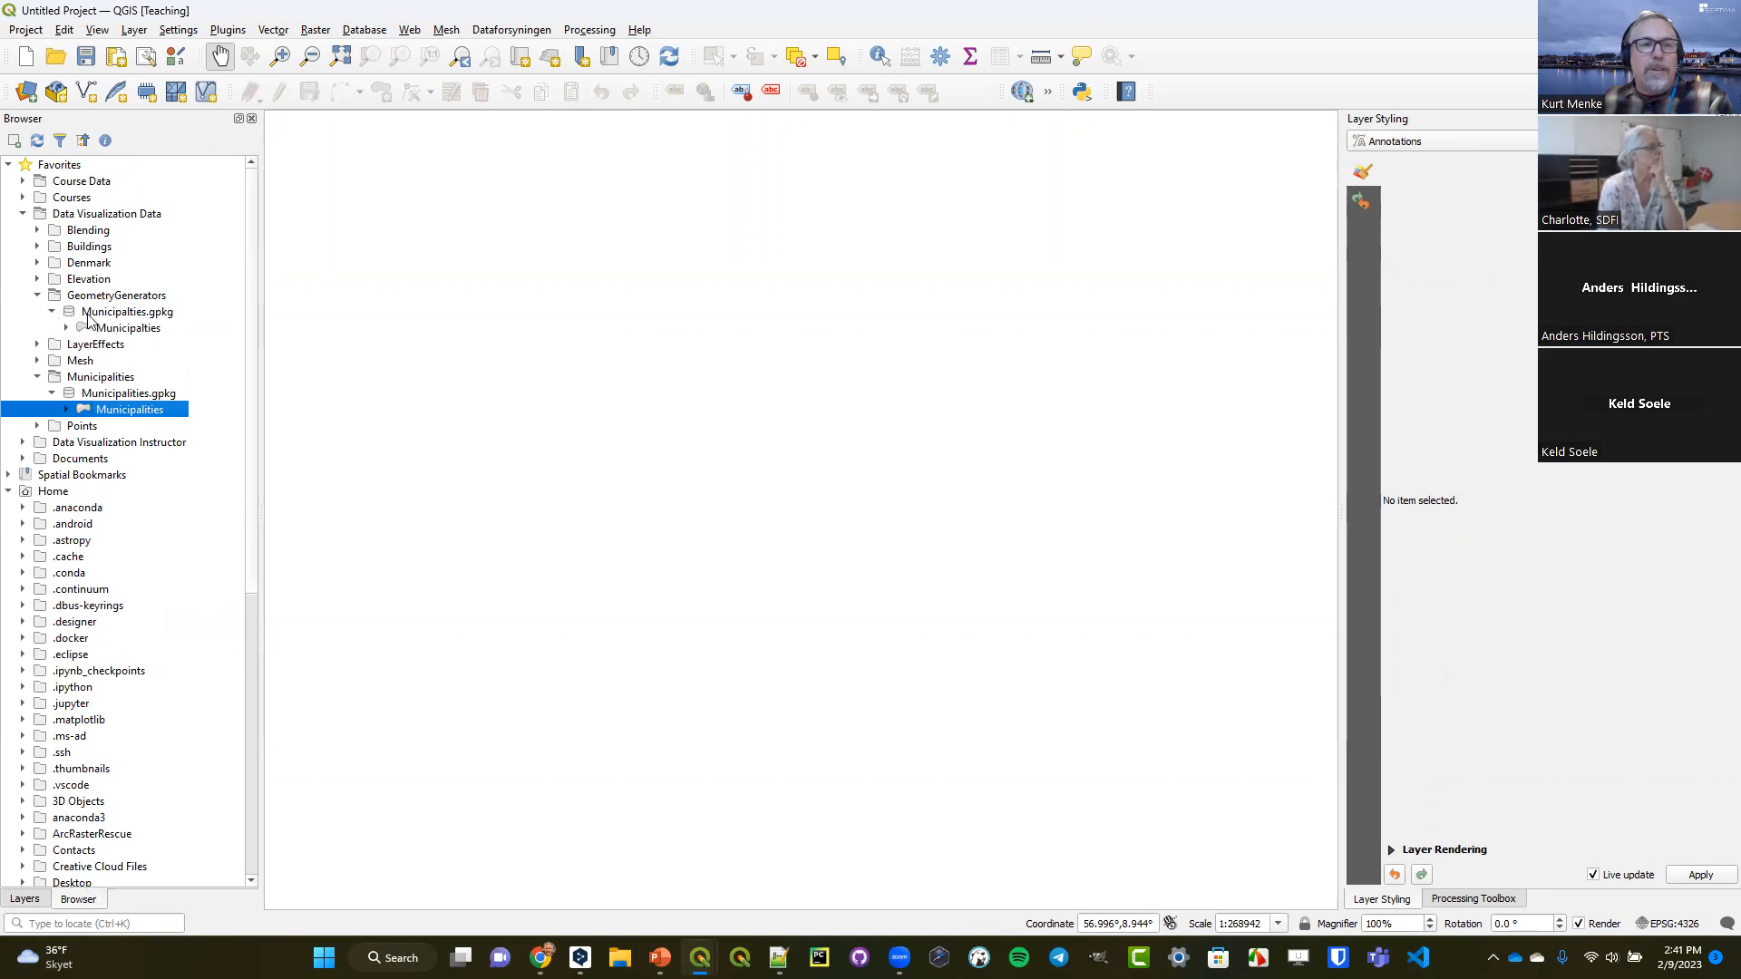
right_click(133, 327)
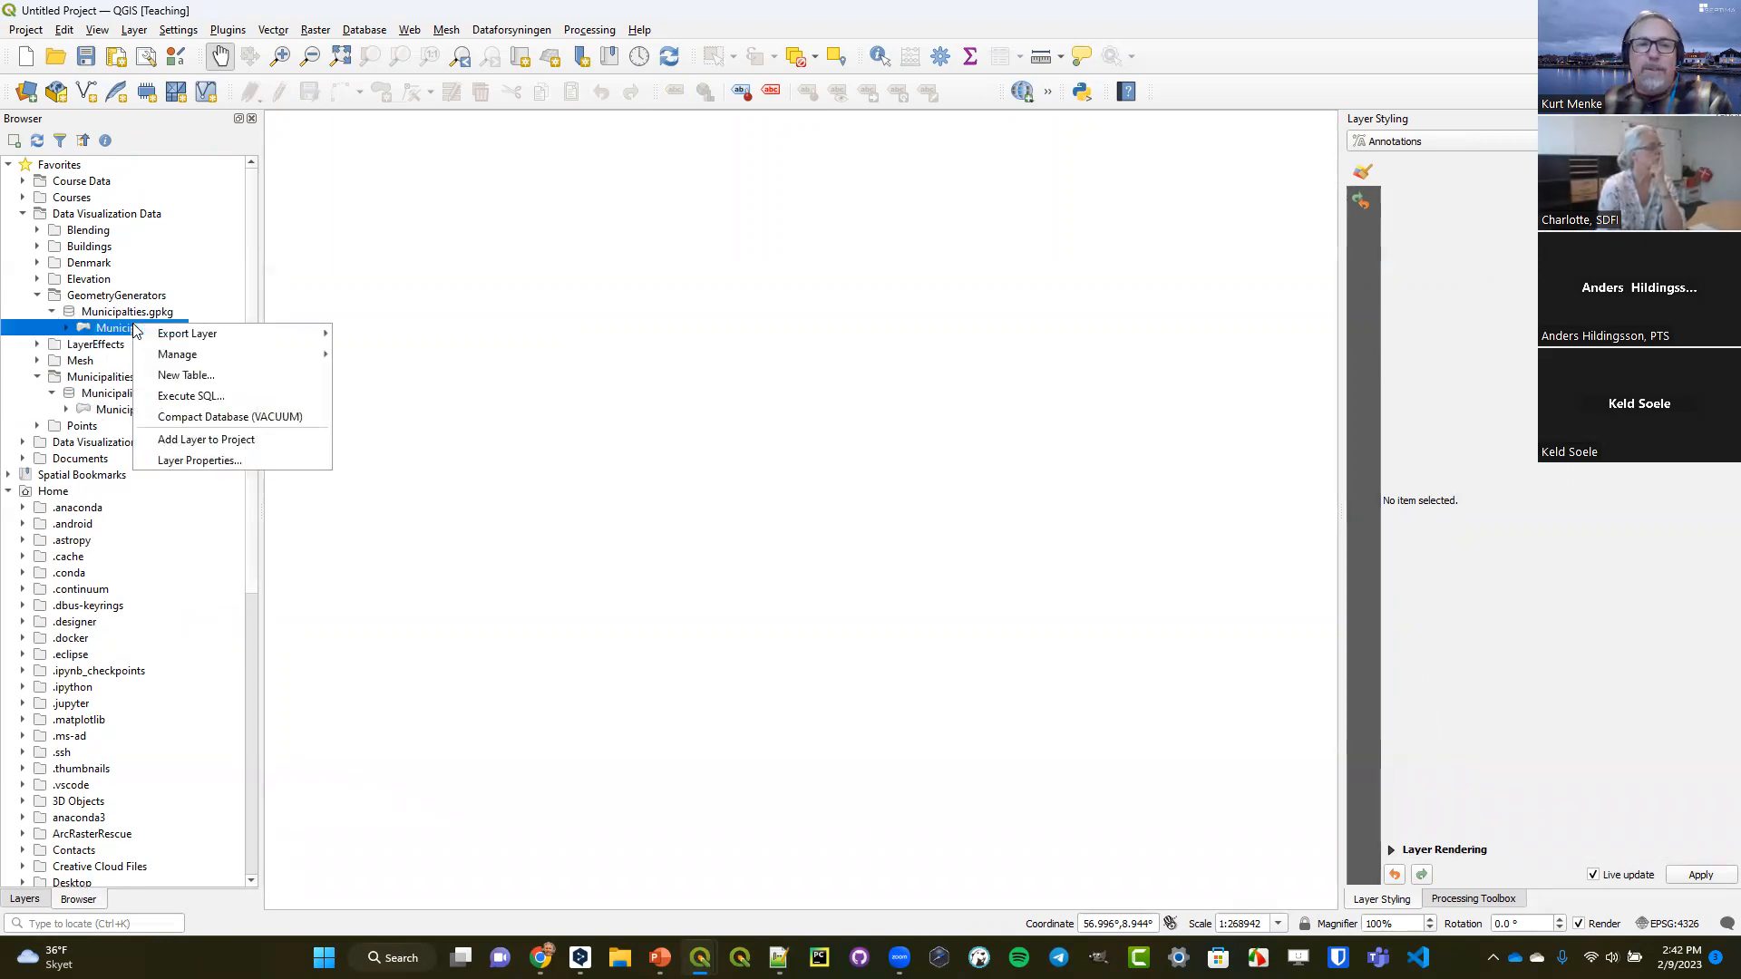
left_click(179, 440)
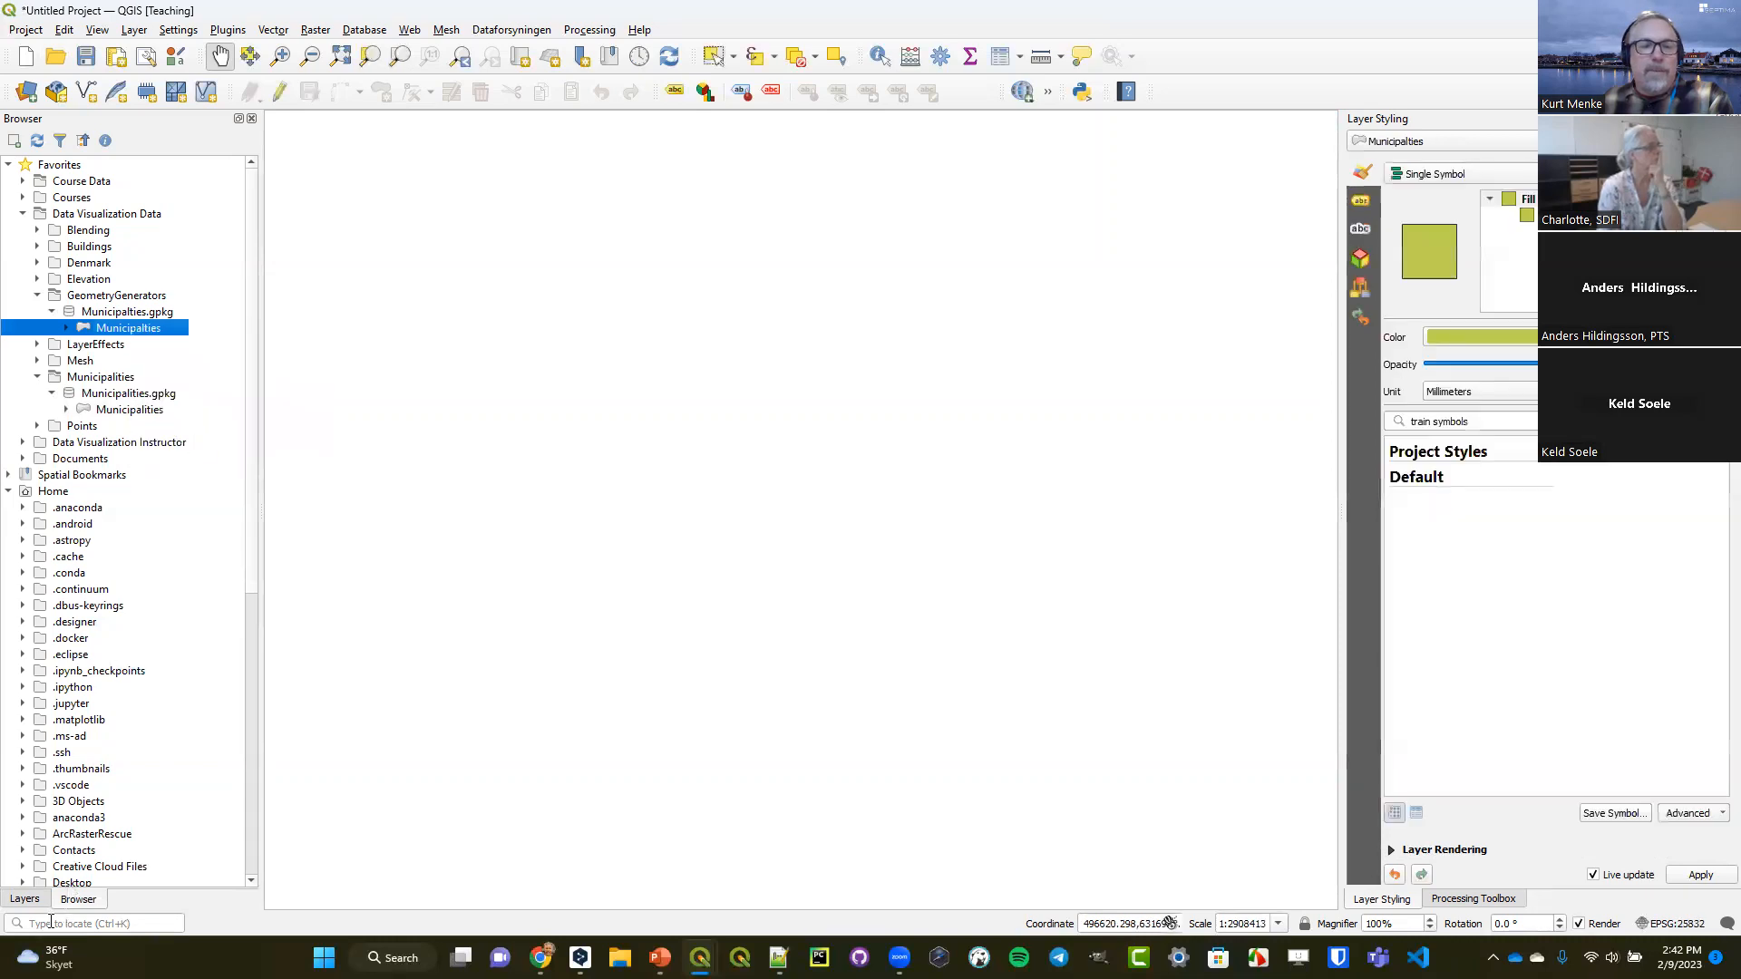
Check the feature count of the Municipalties layer and hide the count again.
left_click(24, 899)
right_click(88, 164)
left_click(148, 237)
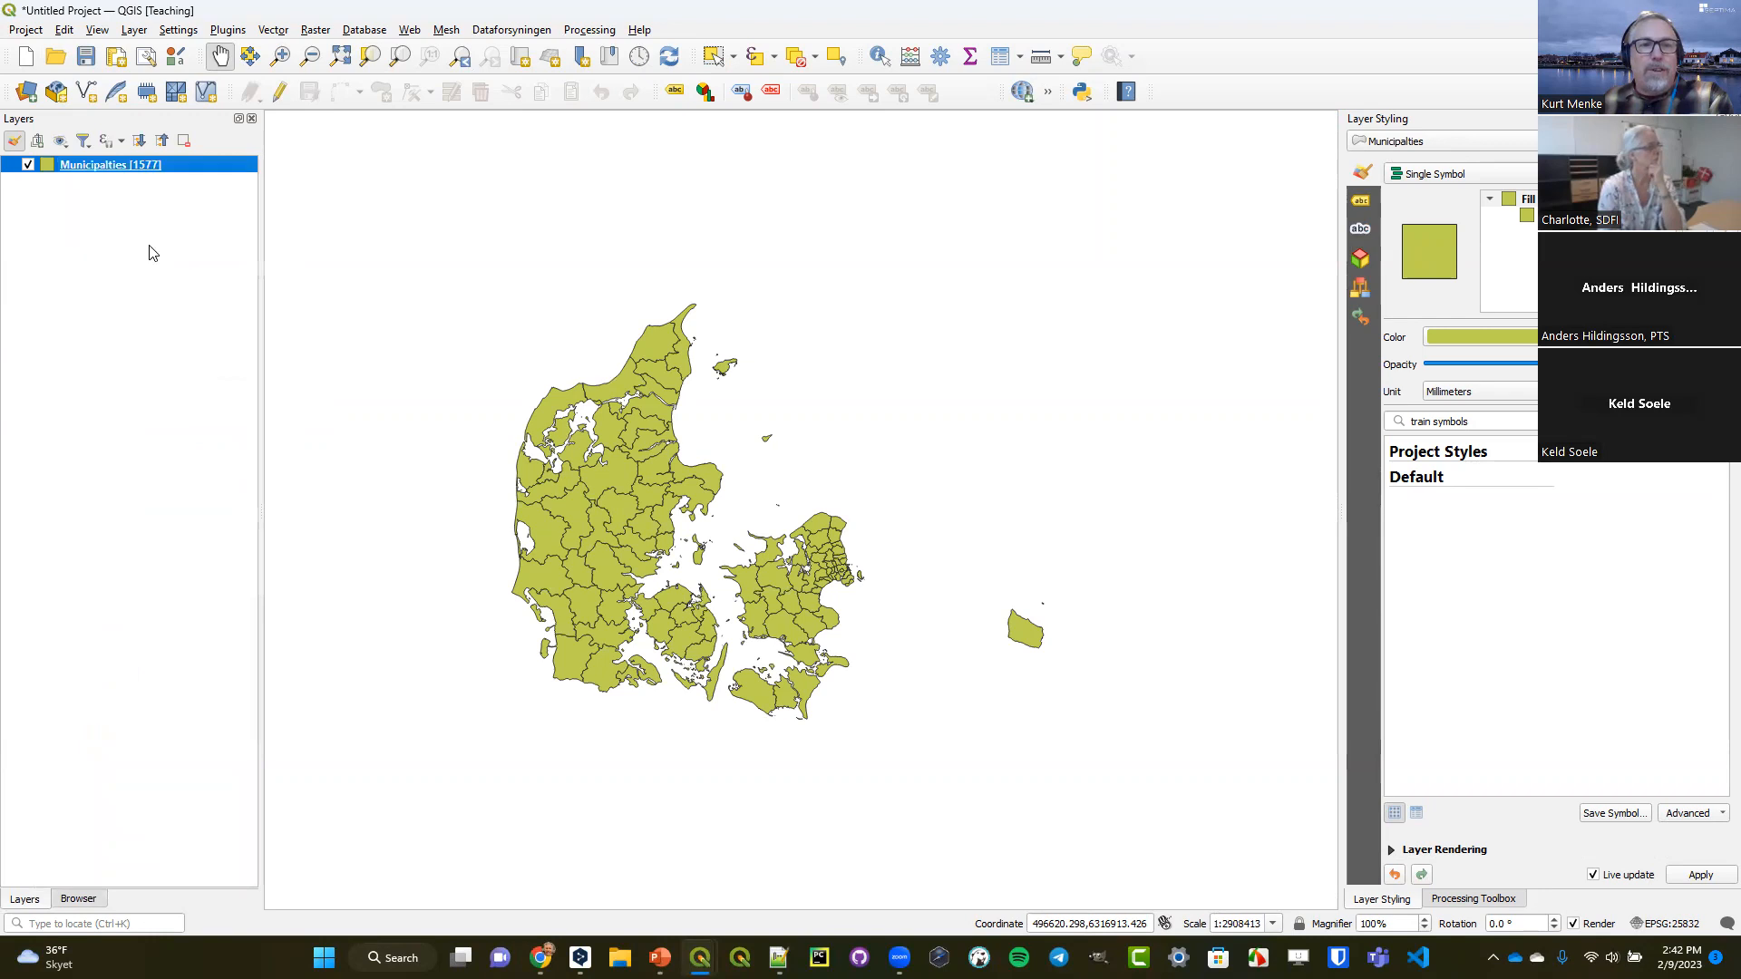
right_click(156, 171)
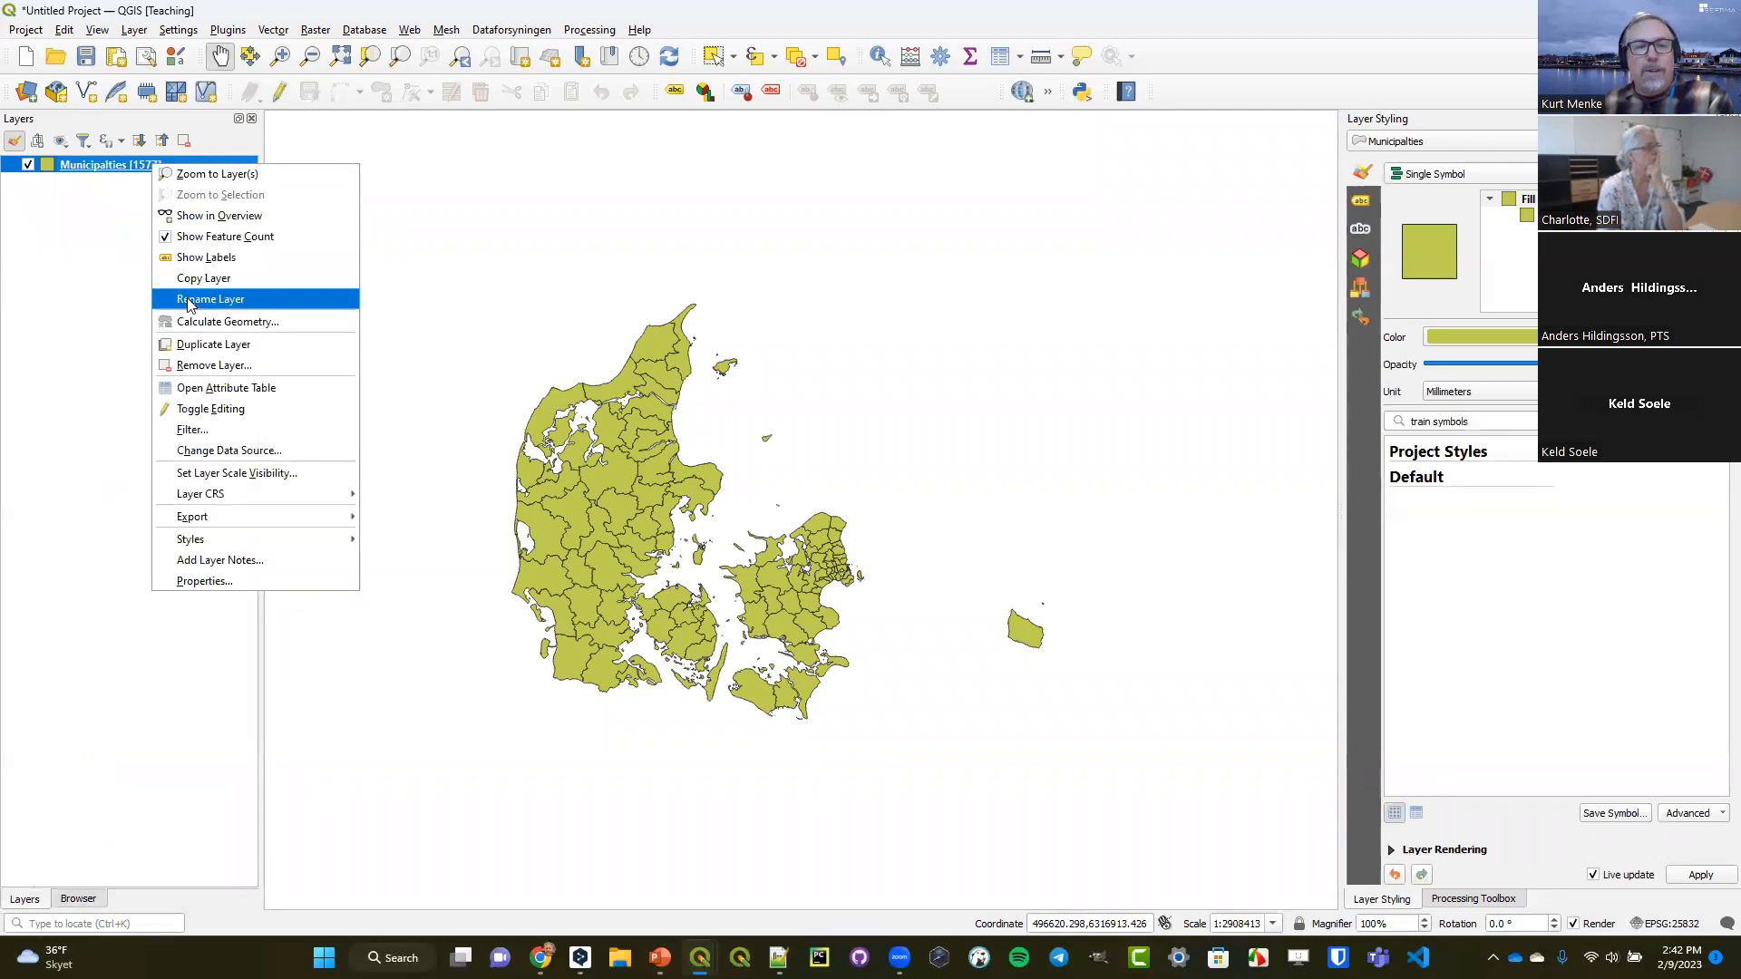
left_click(216, 238)
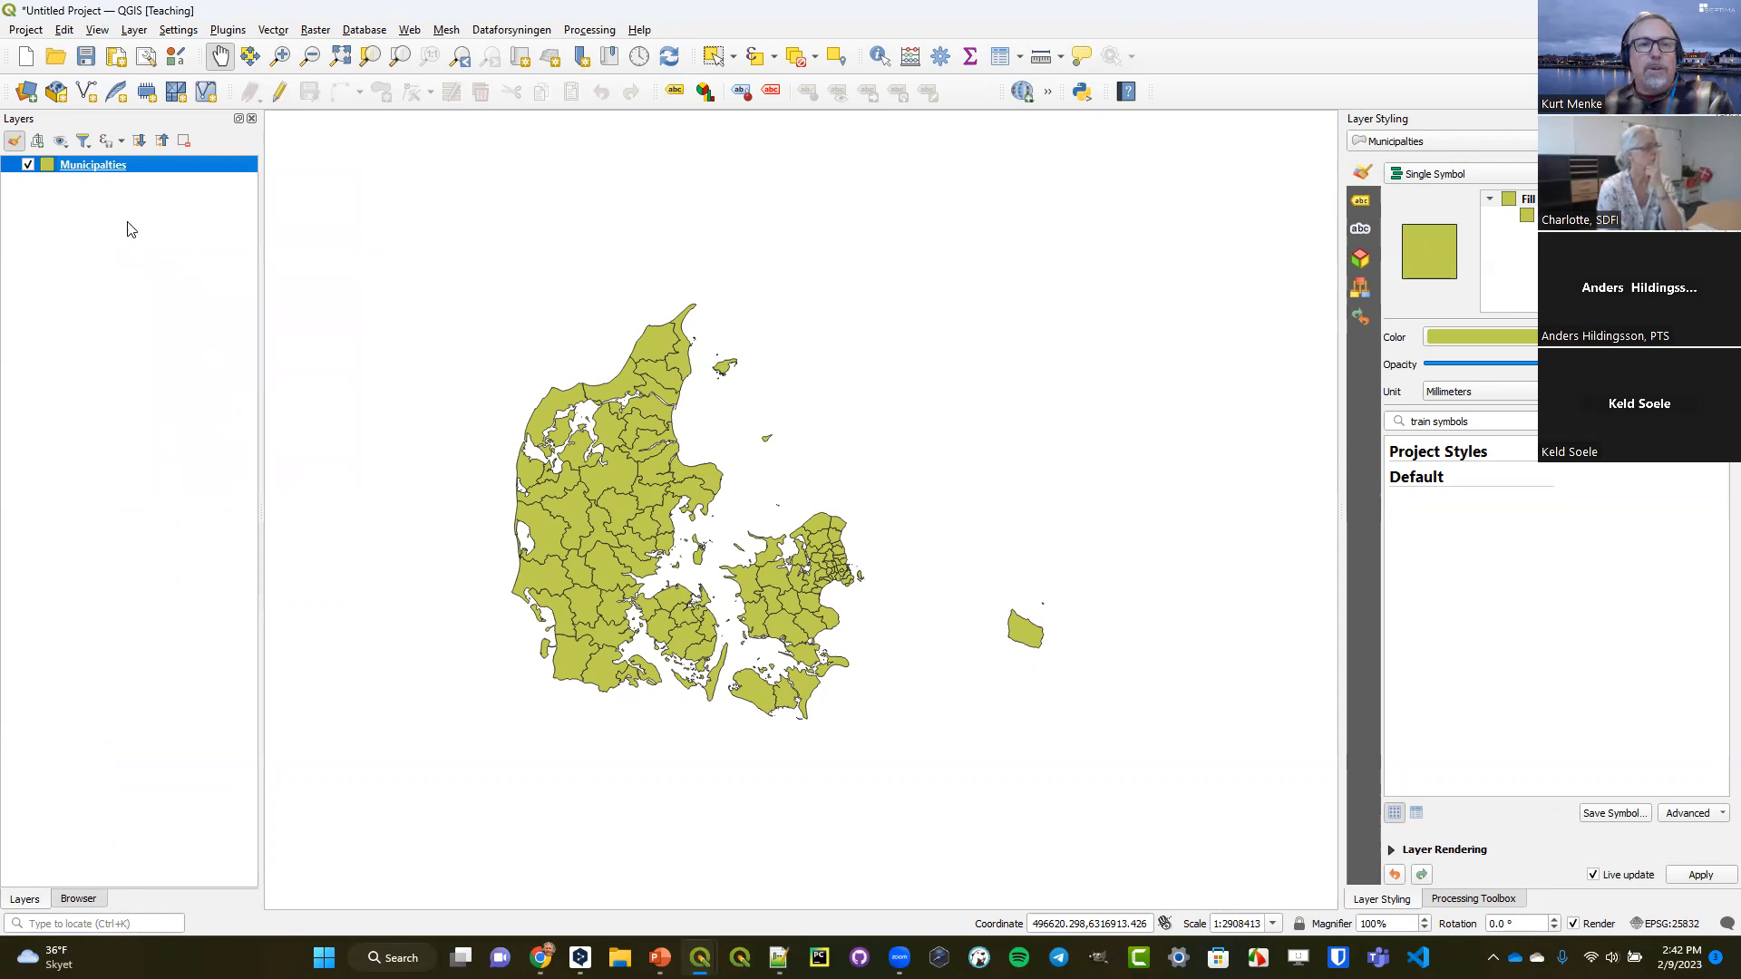
Duplicate the Municipalties layer, placing the copy above the original and making it visible.
left_click(280, 56)
left_click_drag(477, 301, 1091, 731)
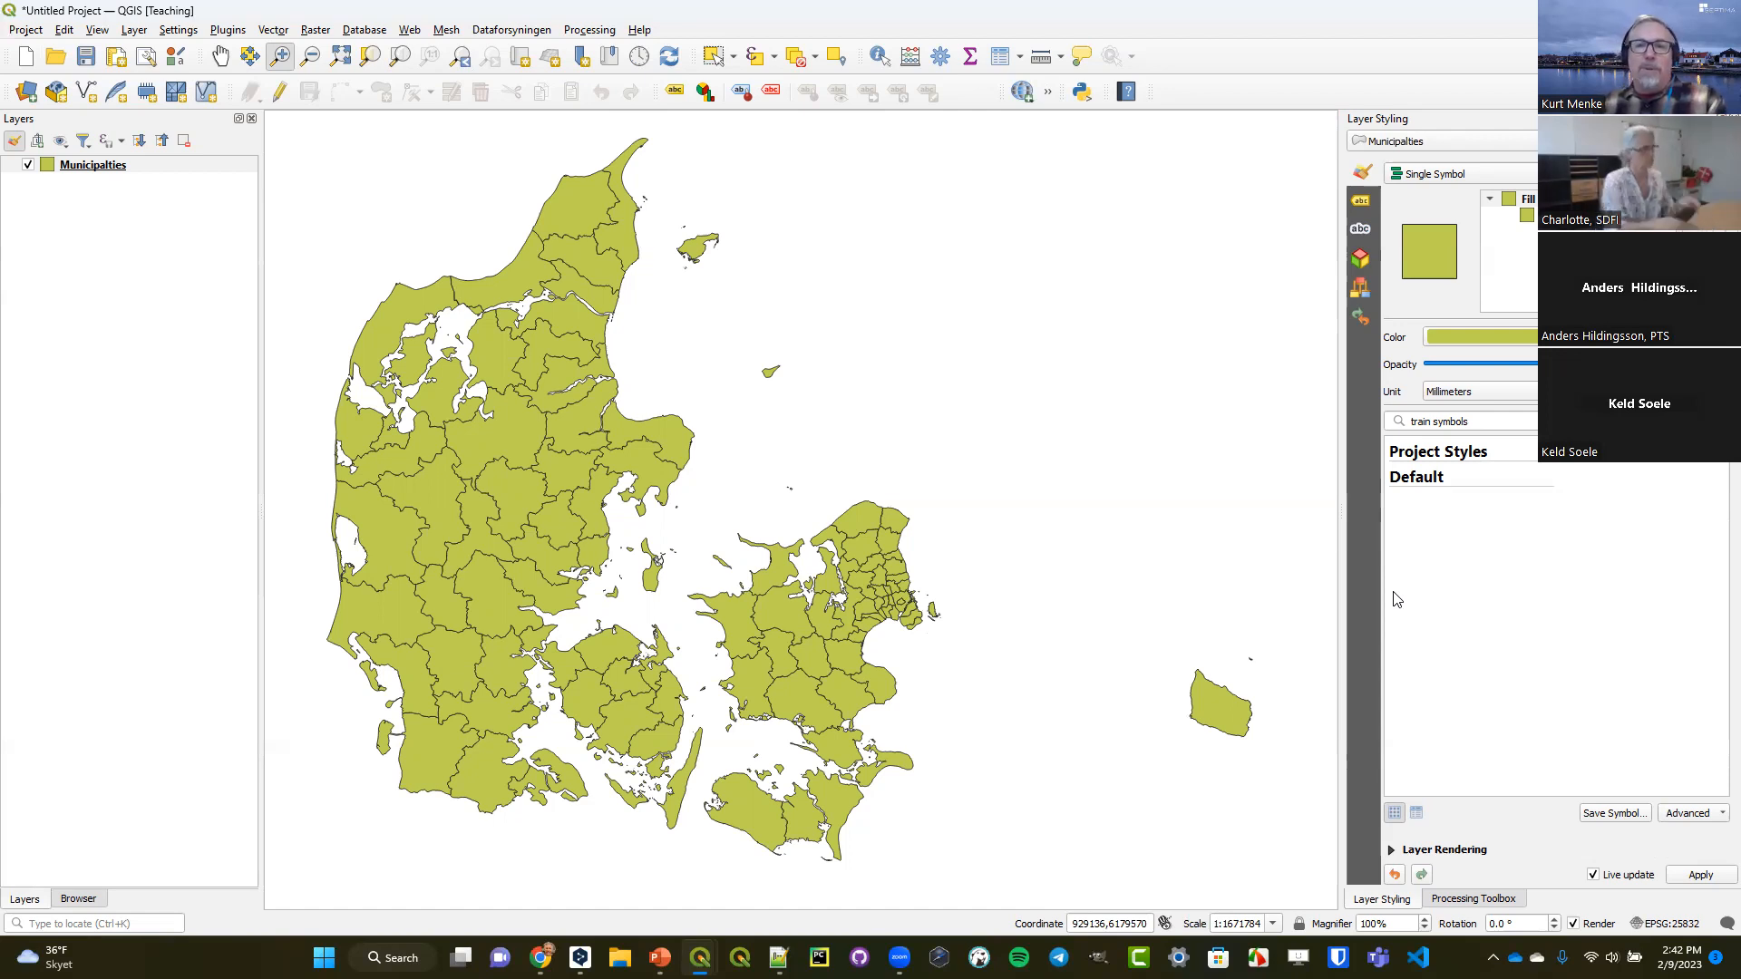
right_click(97, 165)
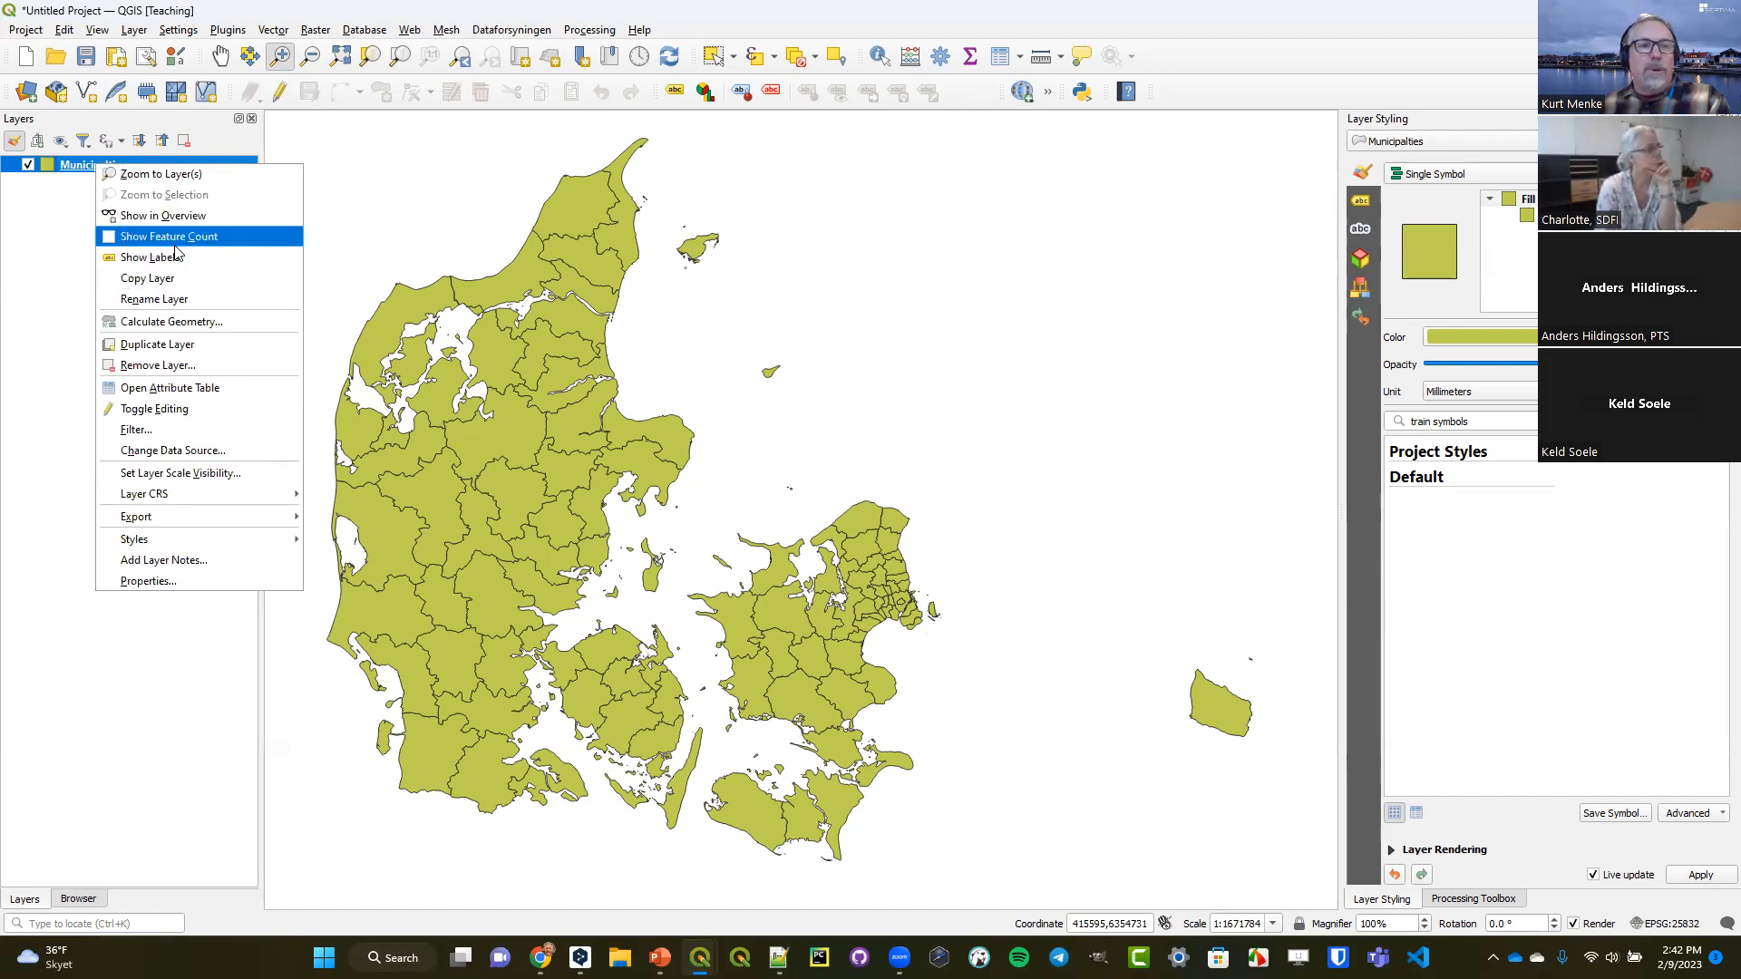
left_click(166, 345)
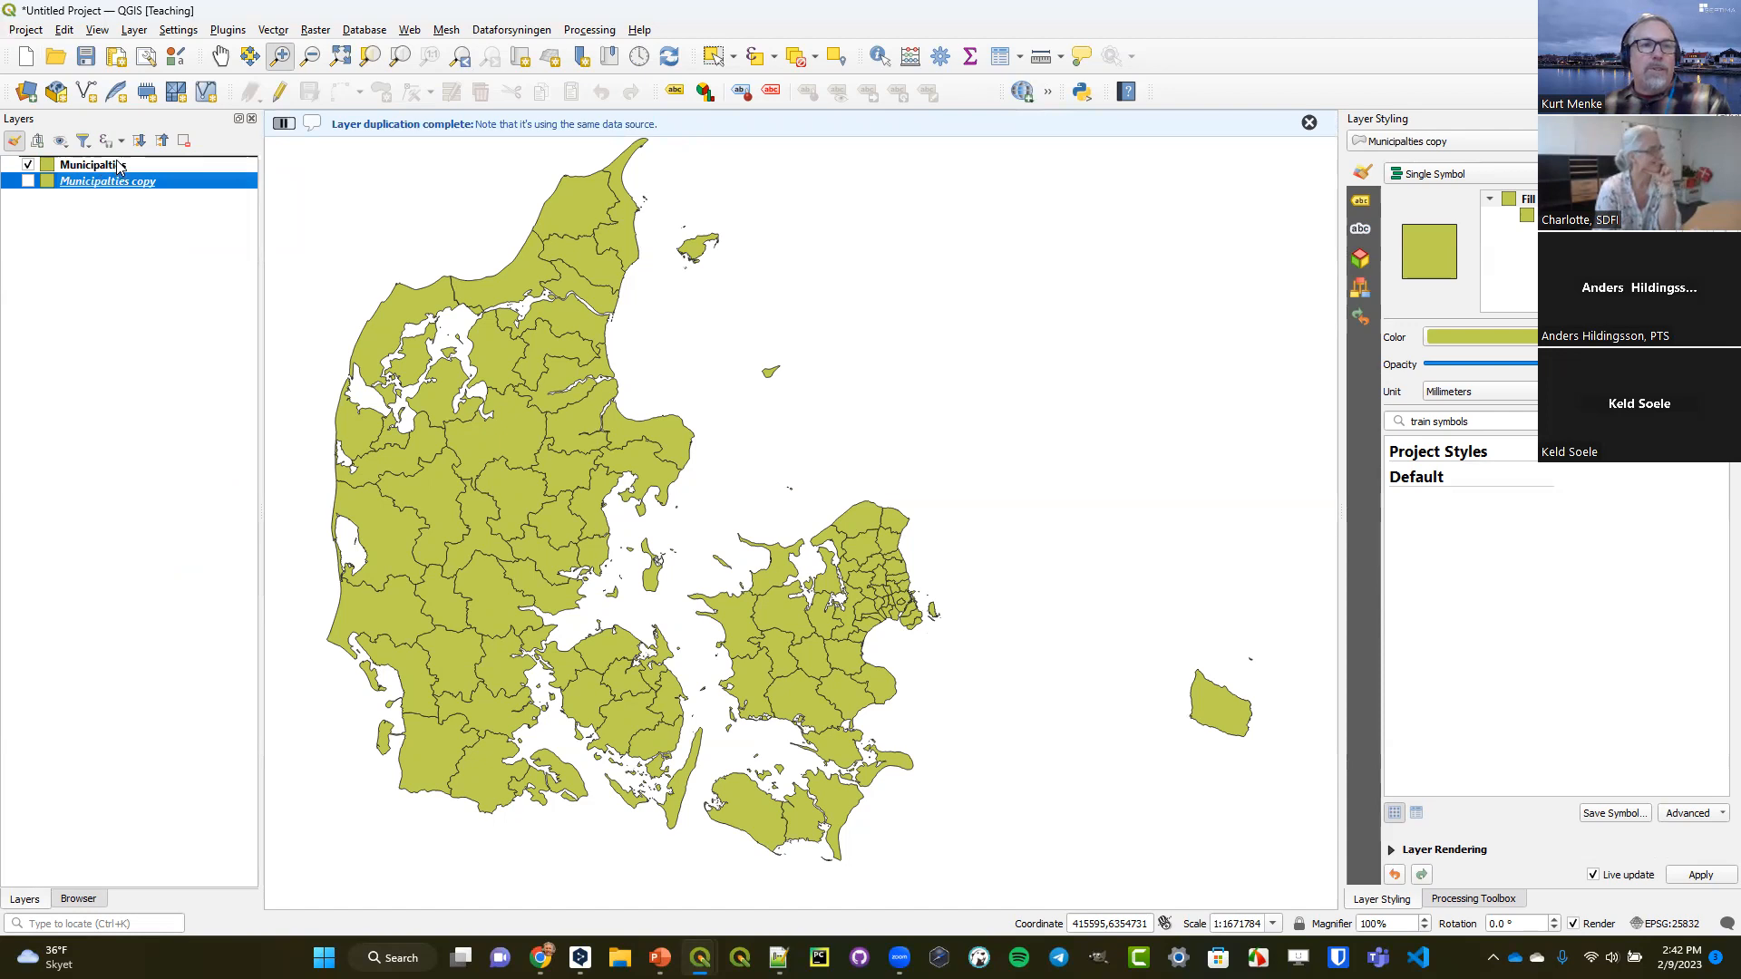
left_click_drag(118, 165, 104, 188)
left_click(28, 165)
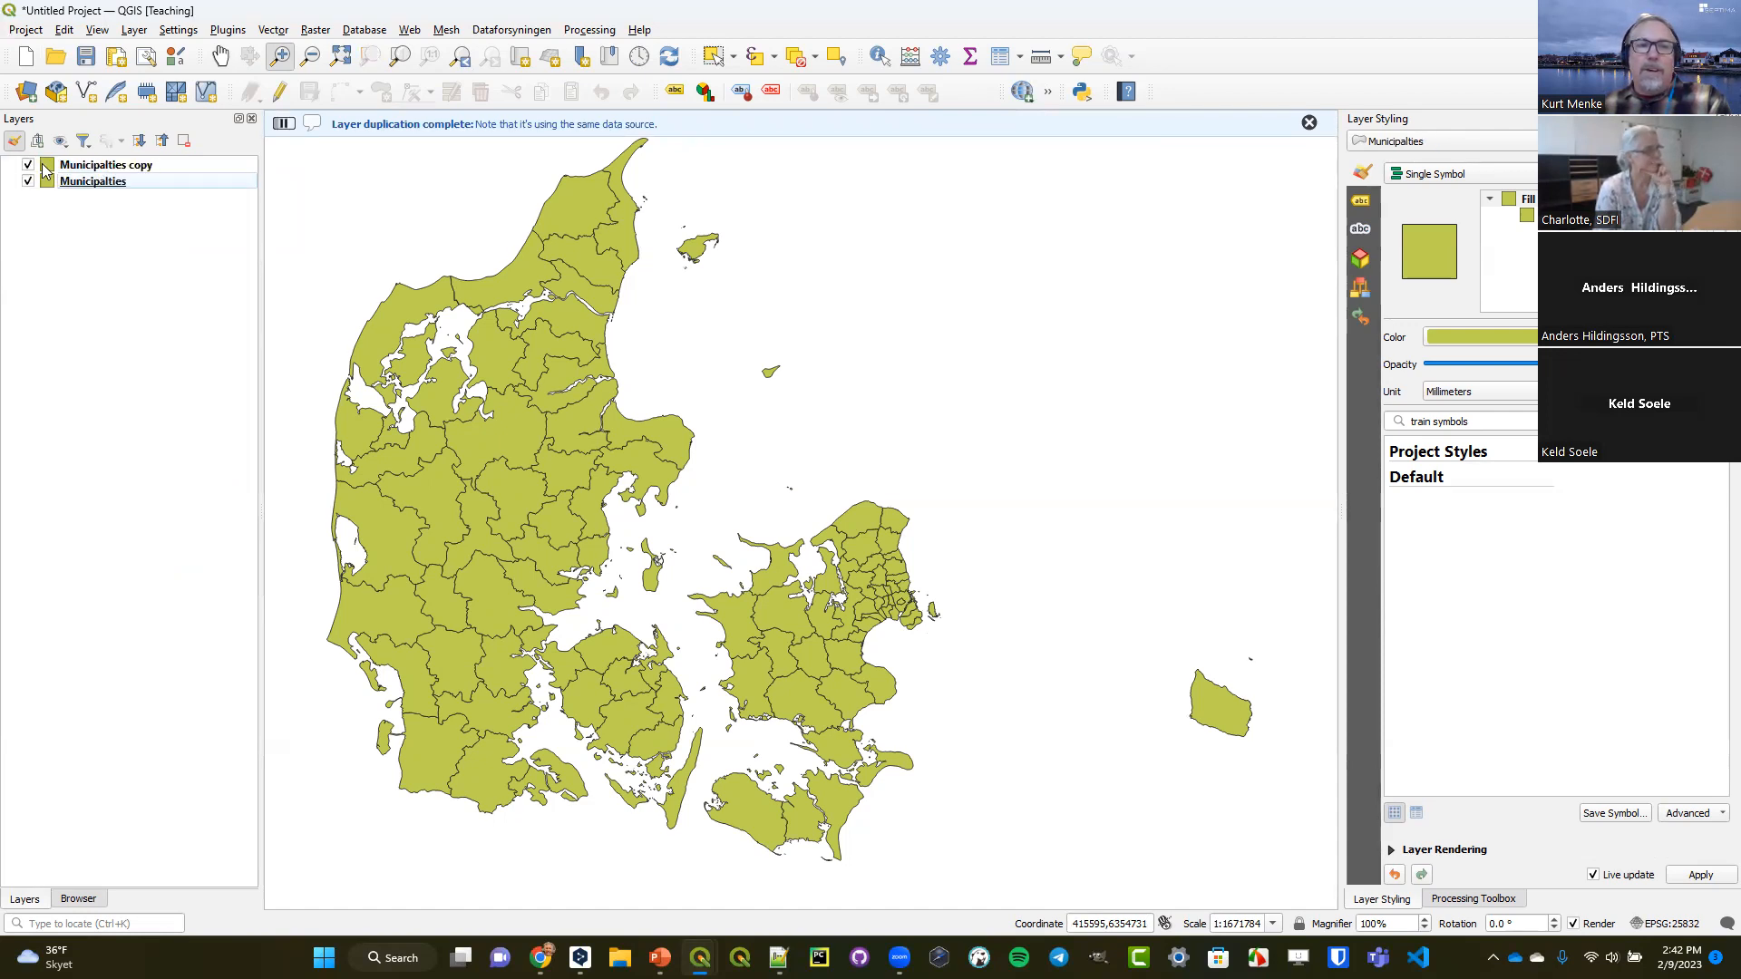
Rename the Municipalties copy layer to Centroid.
left_click(78, 165)
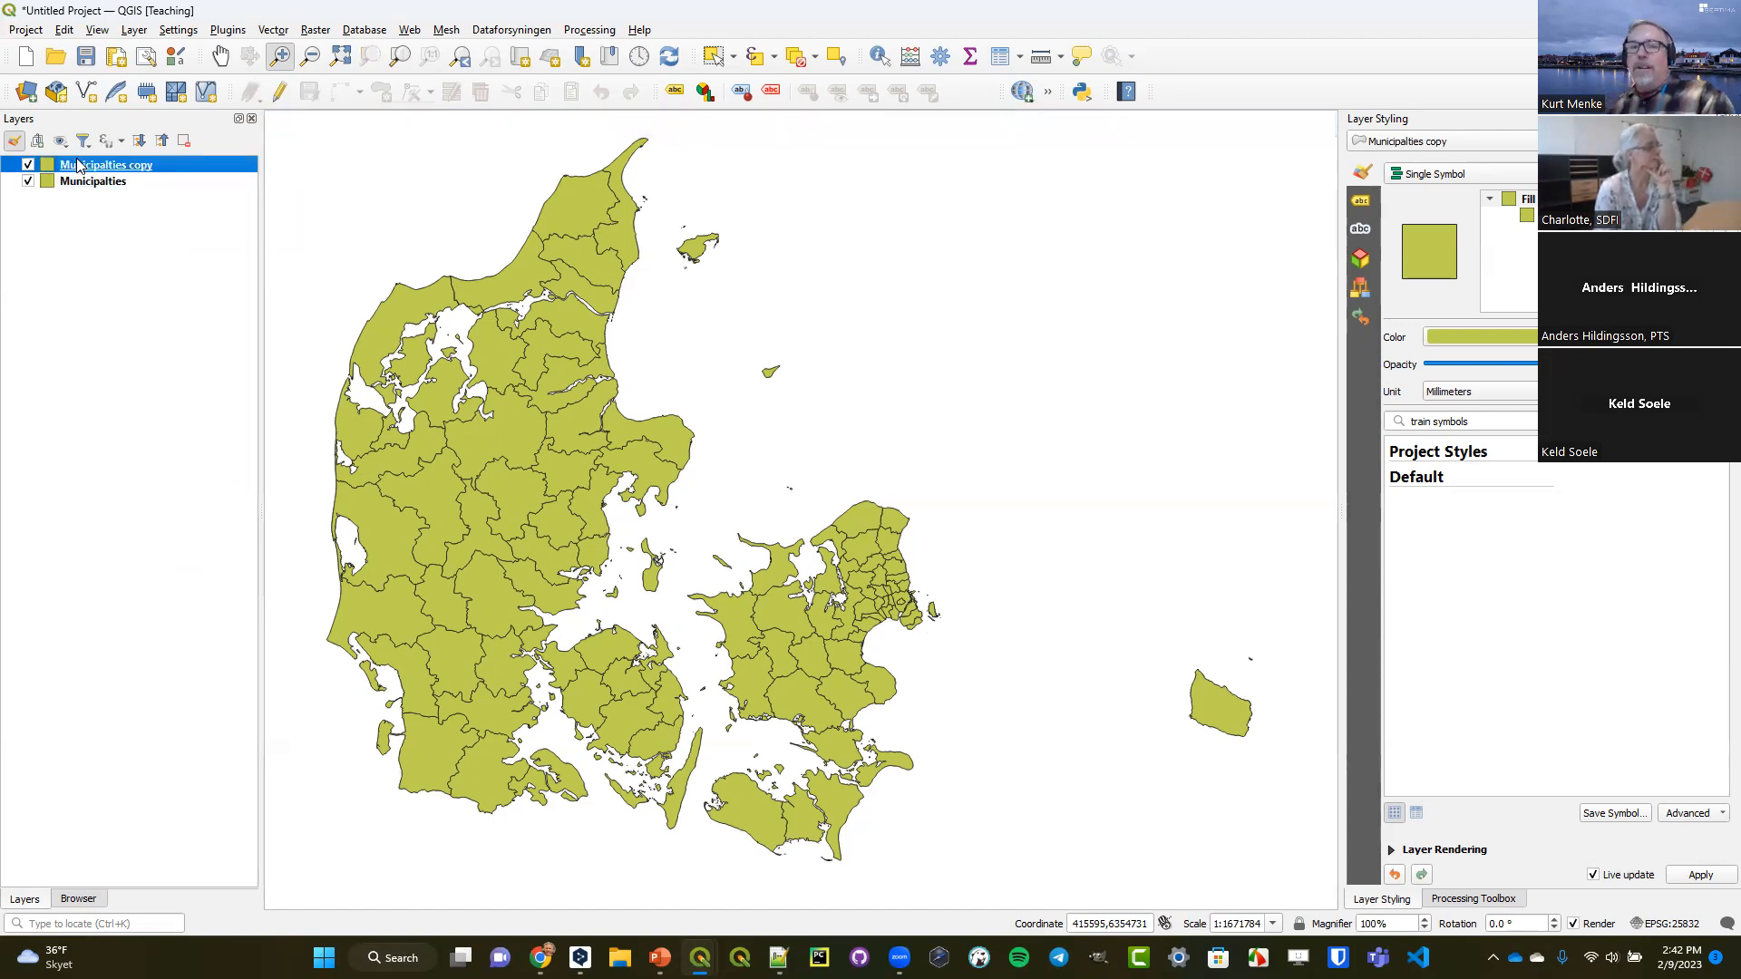
right_click(78, 165)
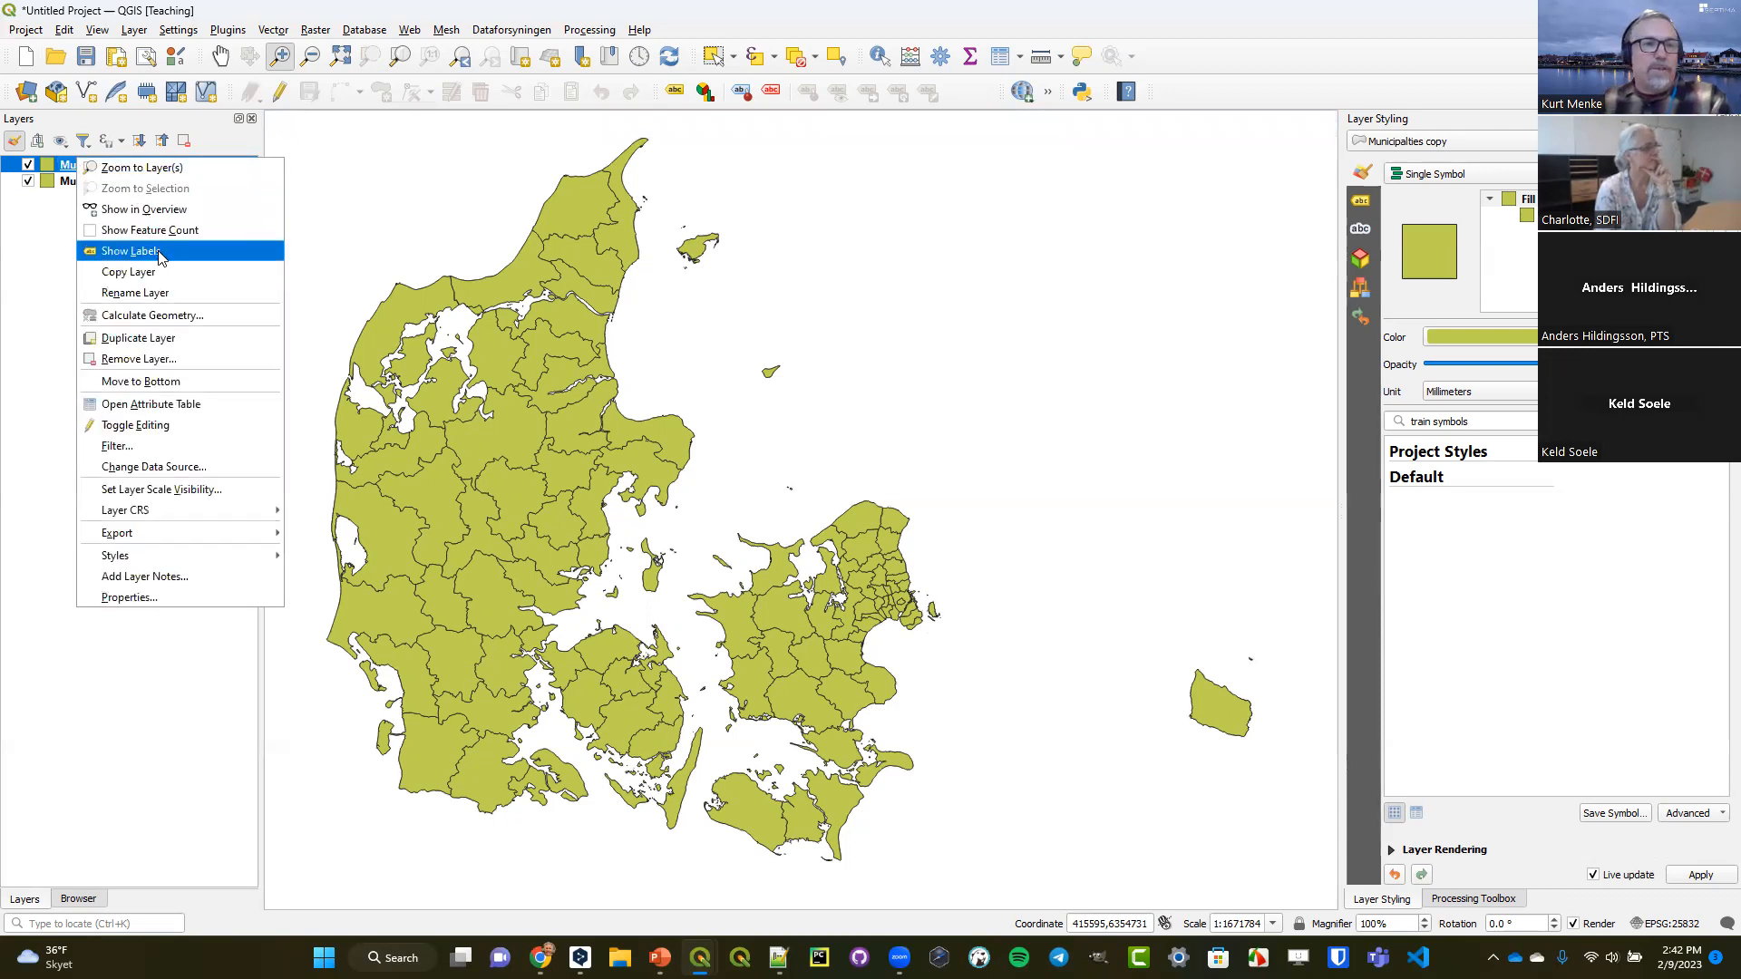
left_click(163, 287)
type("C")
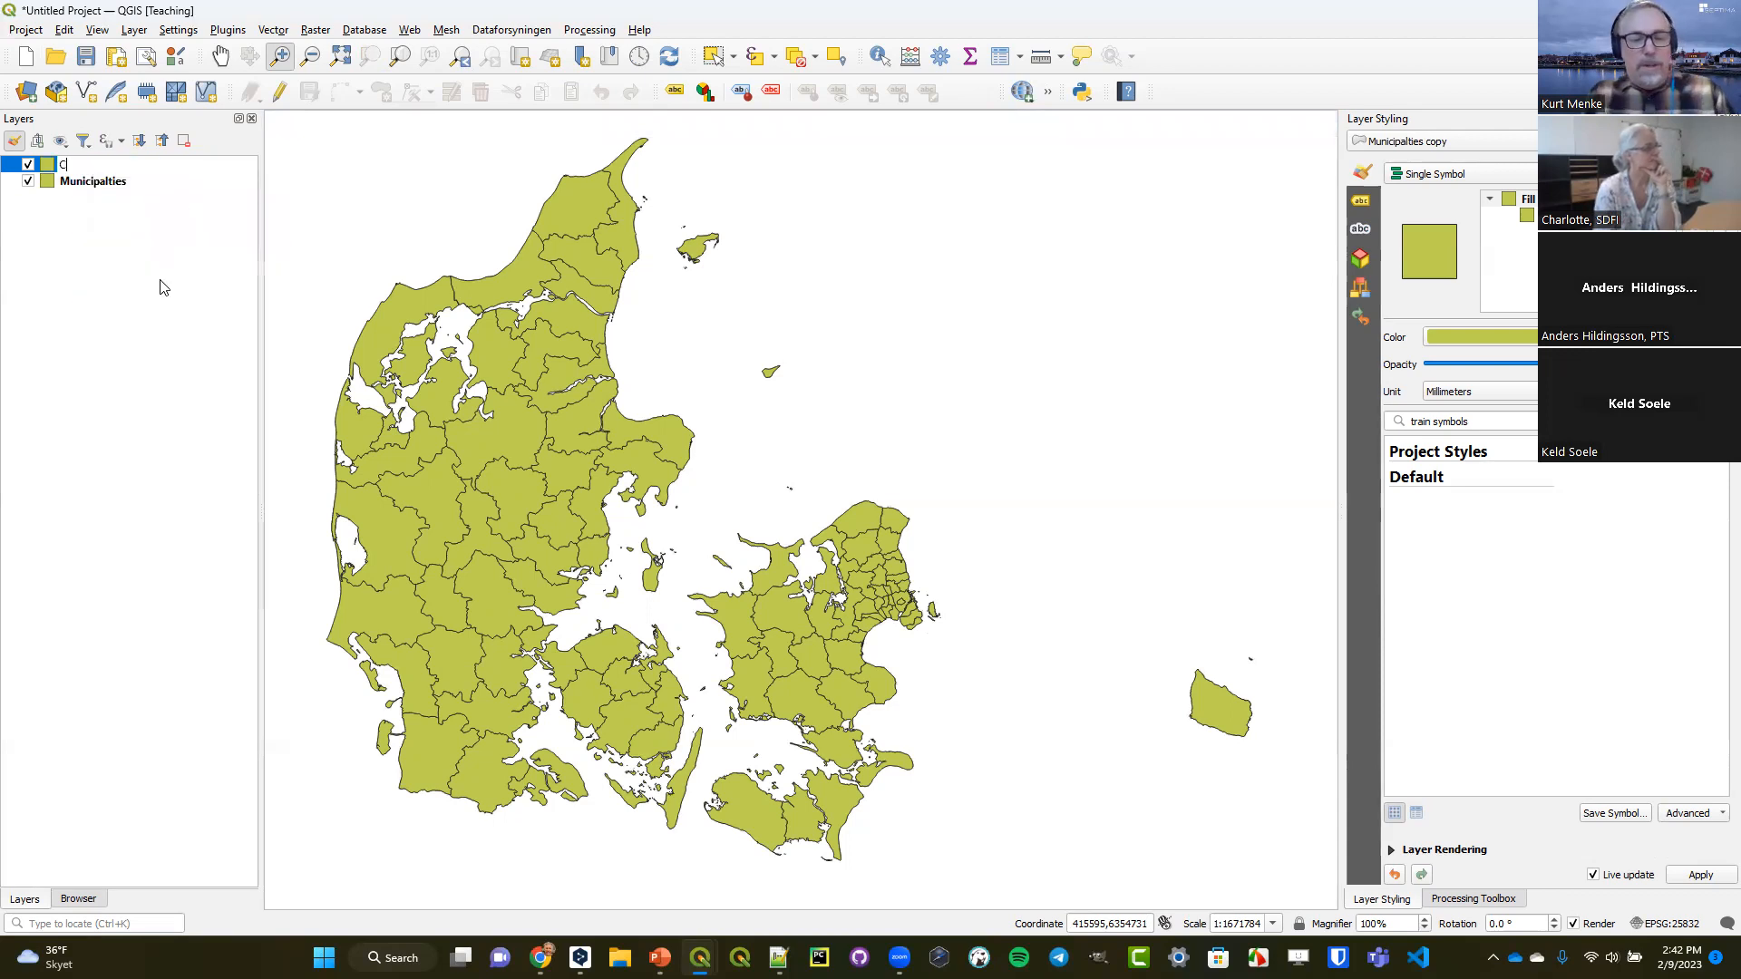
type("entroid")
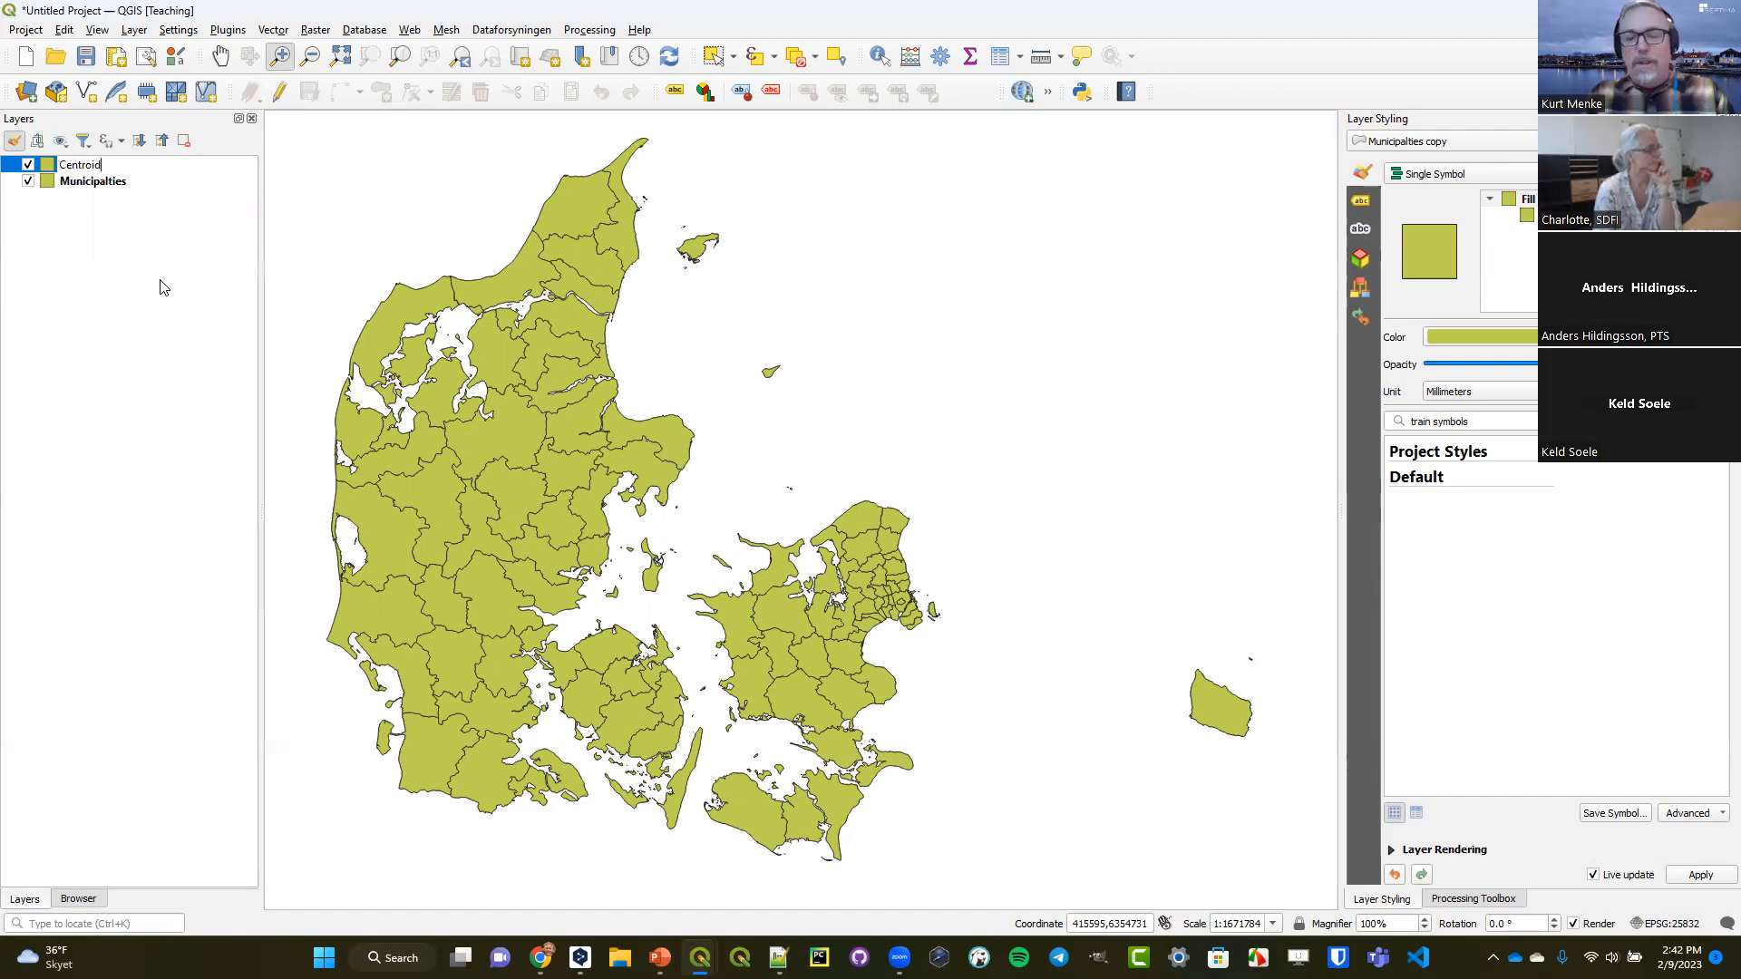
key("Return")
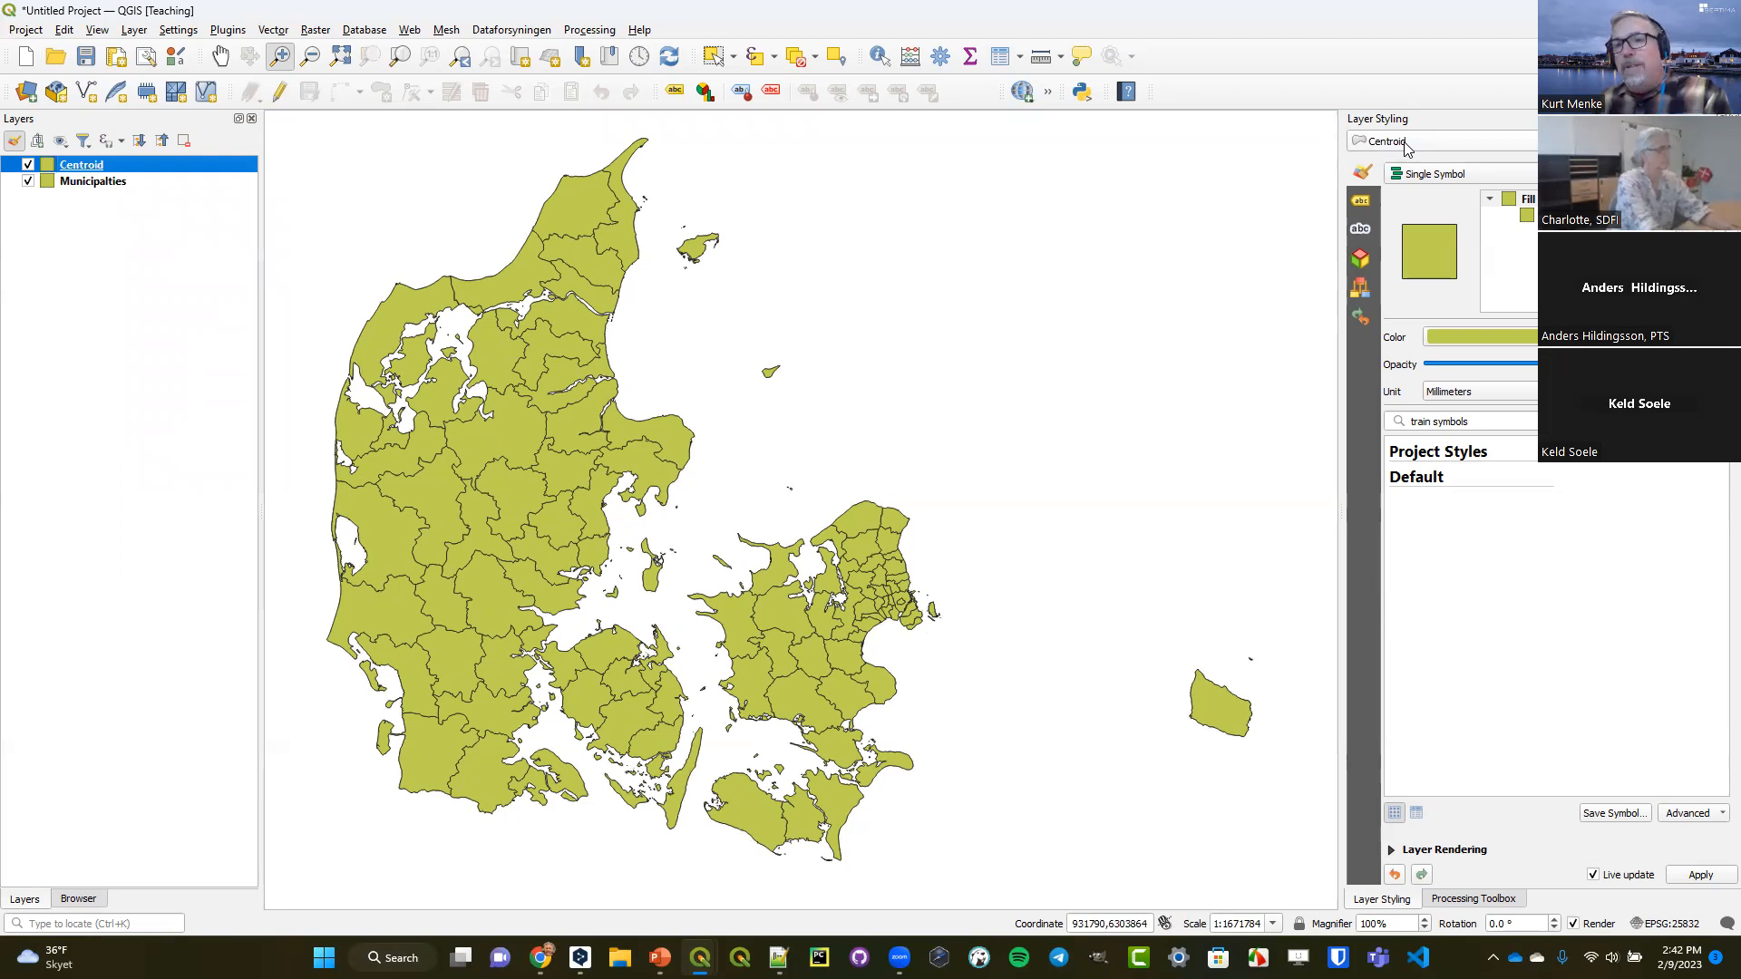
Change the Centroid layer's simple fill to a Geometry Generator symbol layer with the Point / MultiPoint geometry type.
left_click(1558, 215)
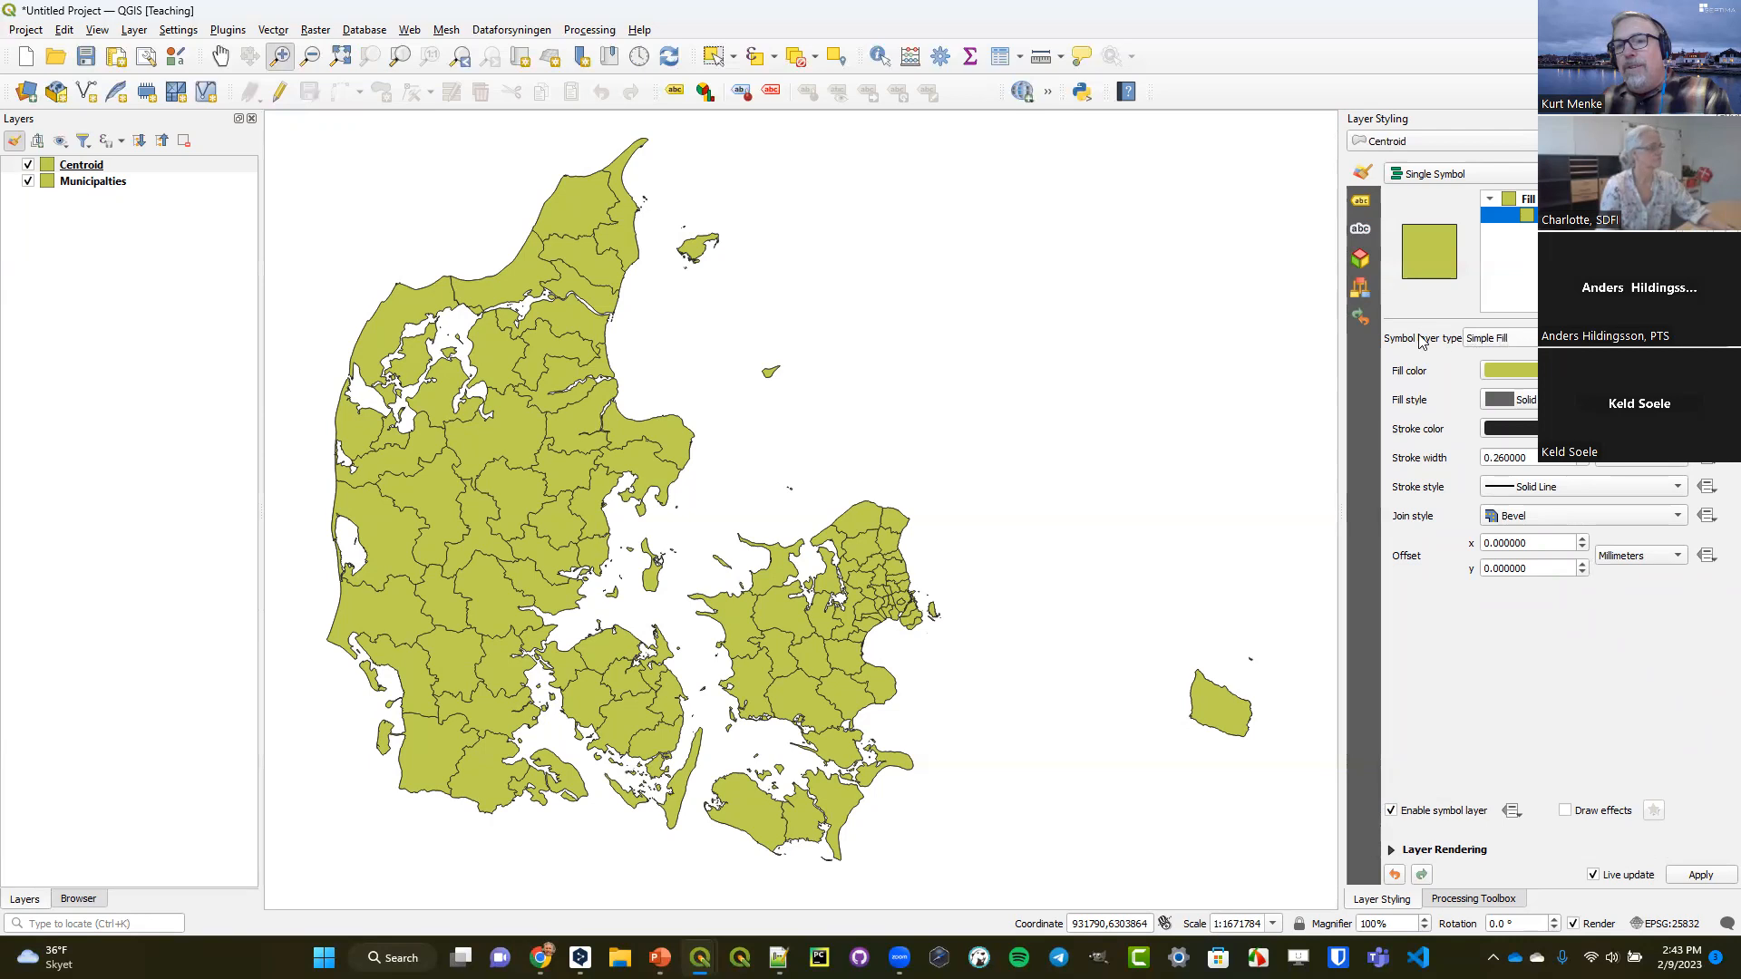
left_click(1526, 343)
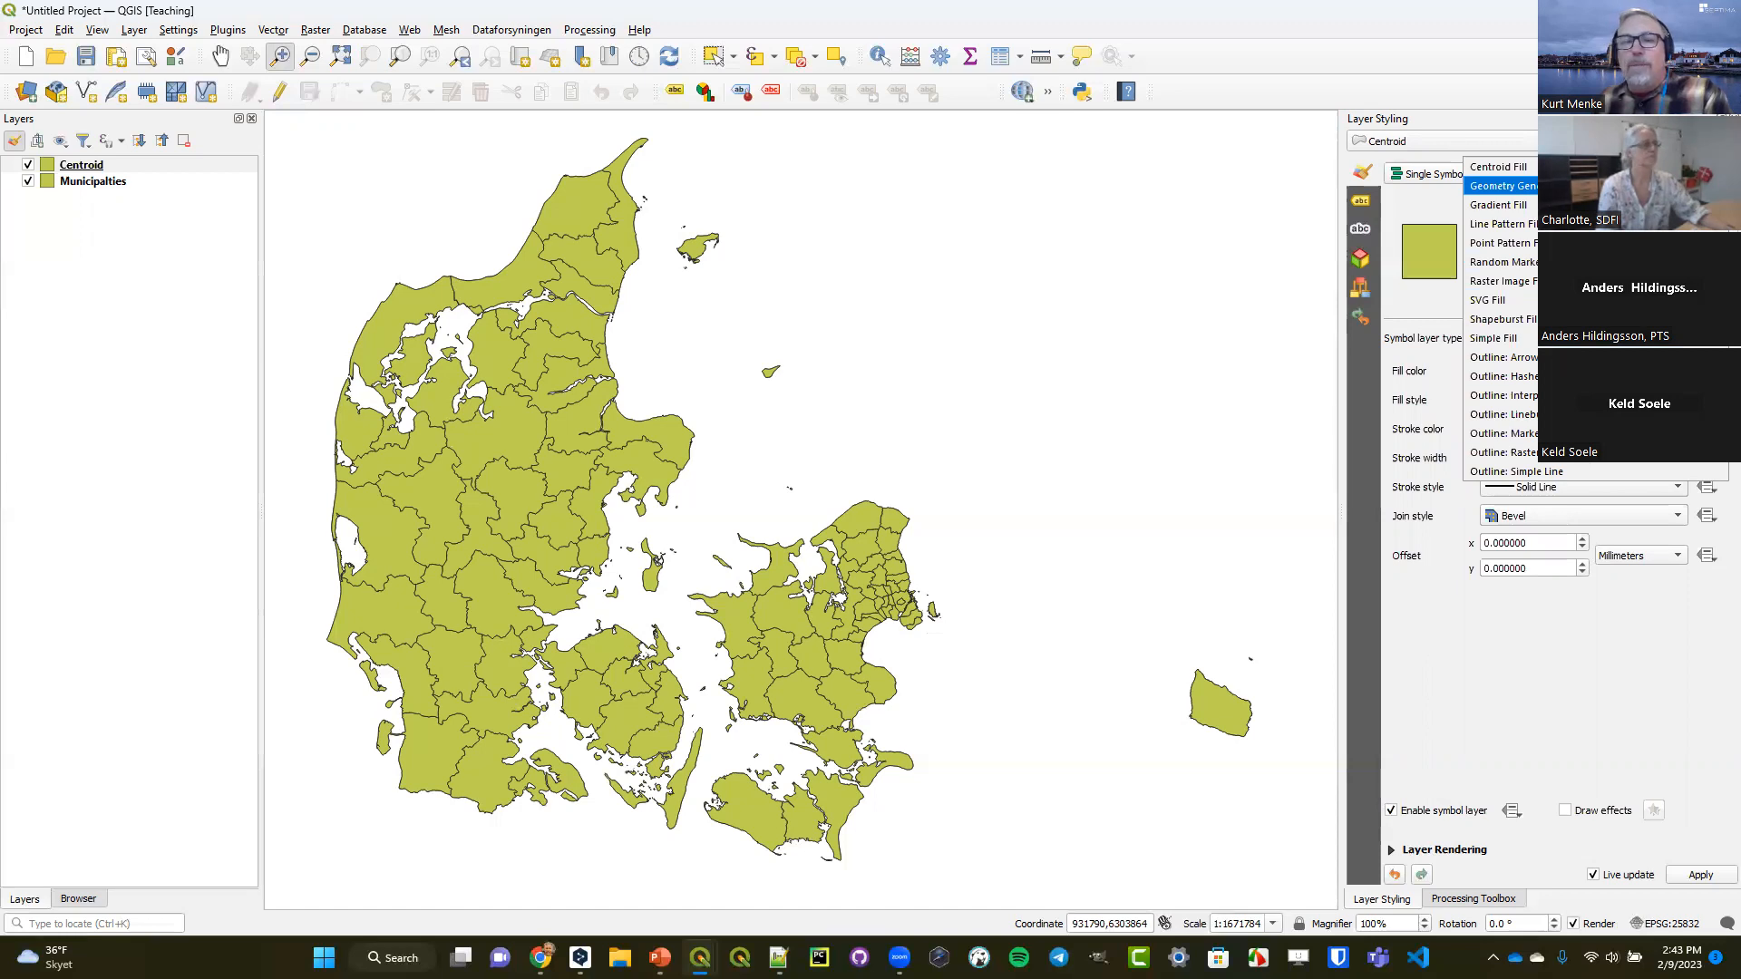
key("Return")
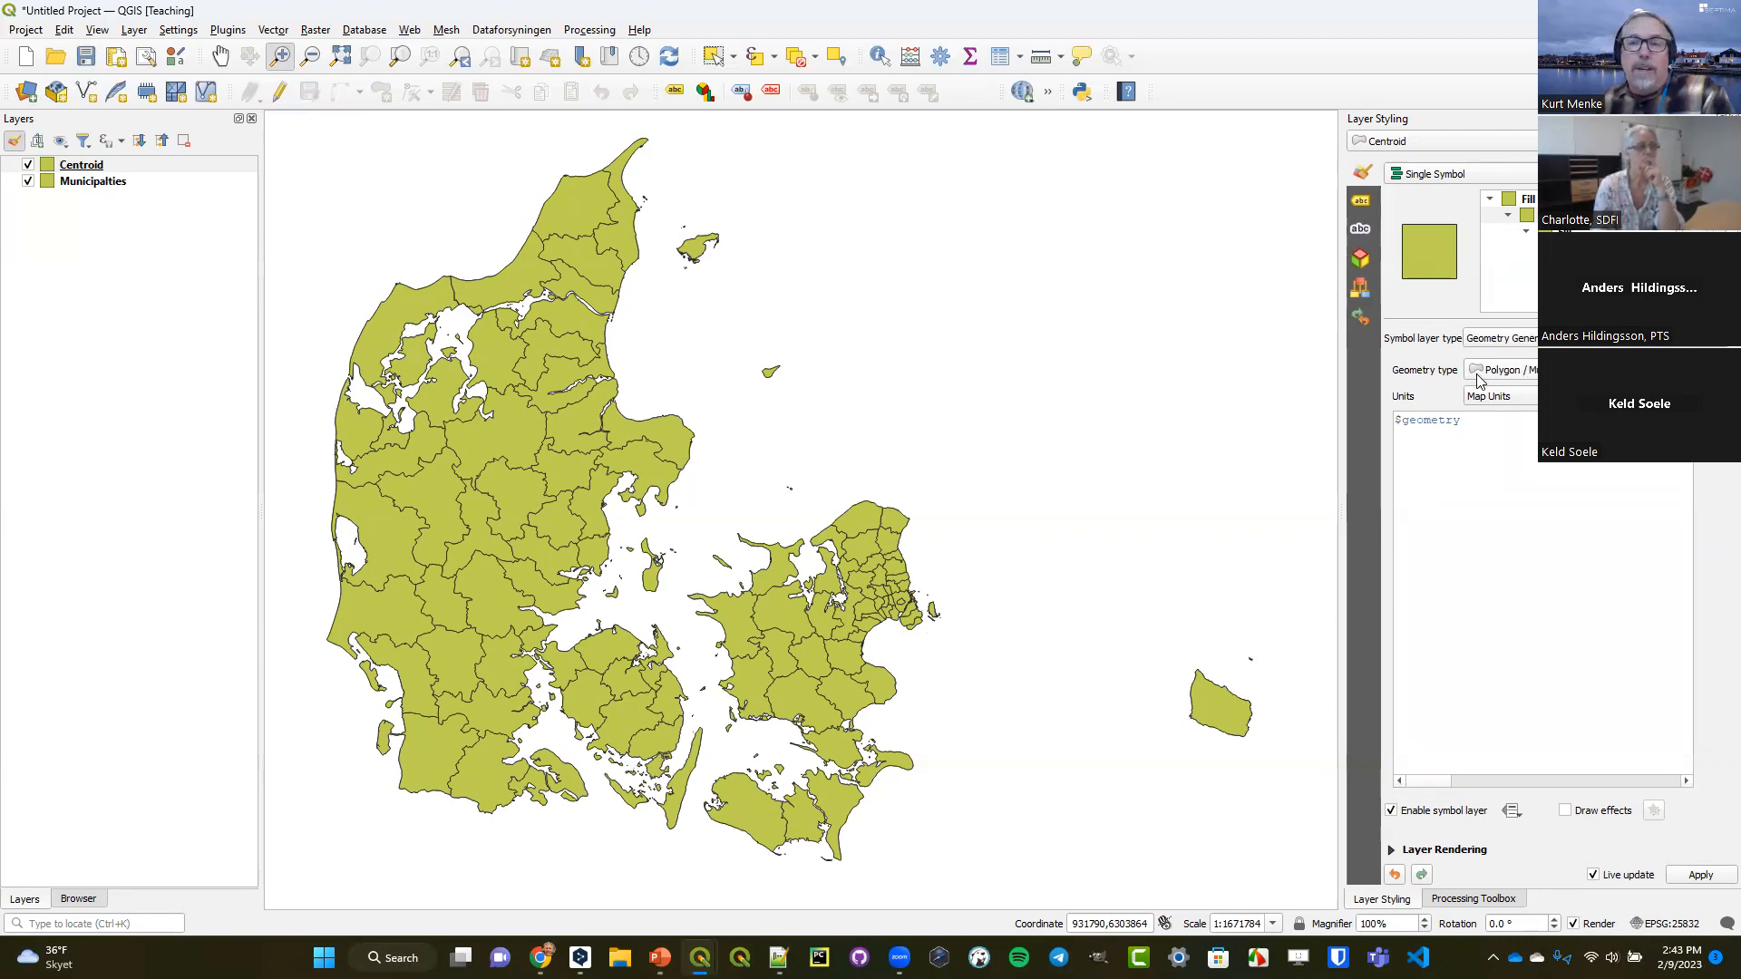
left_click(1521, 376)
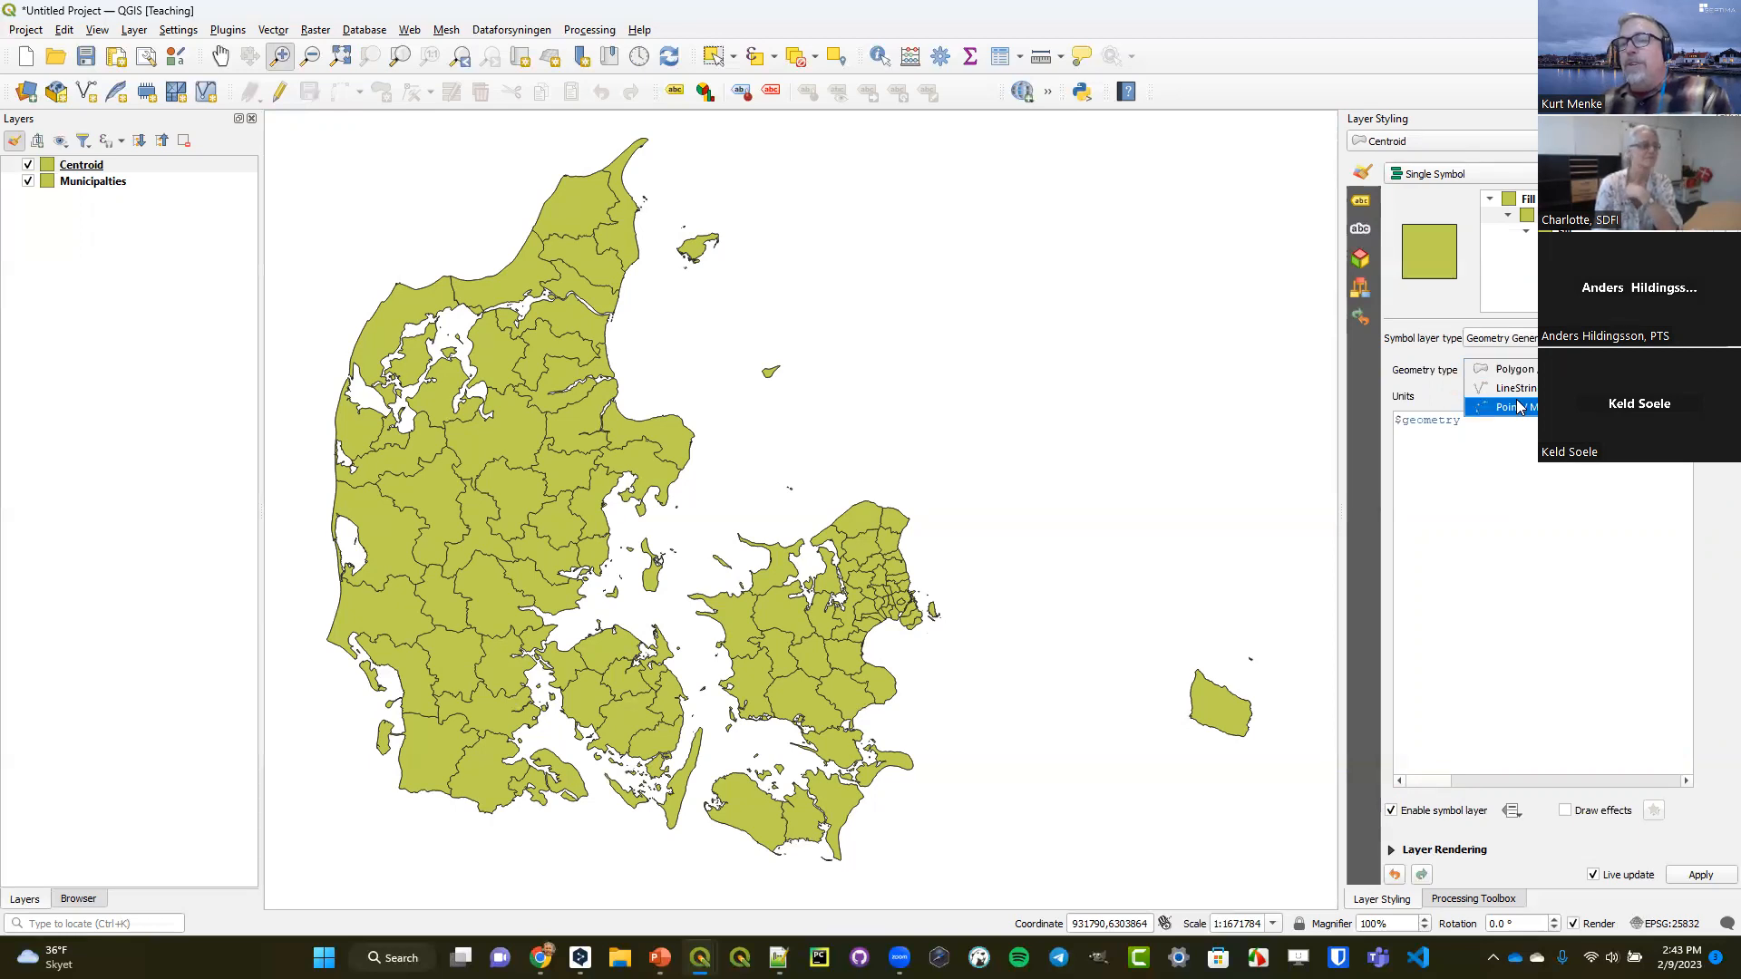
left_click(1519, 407)
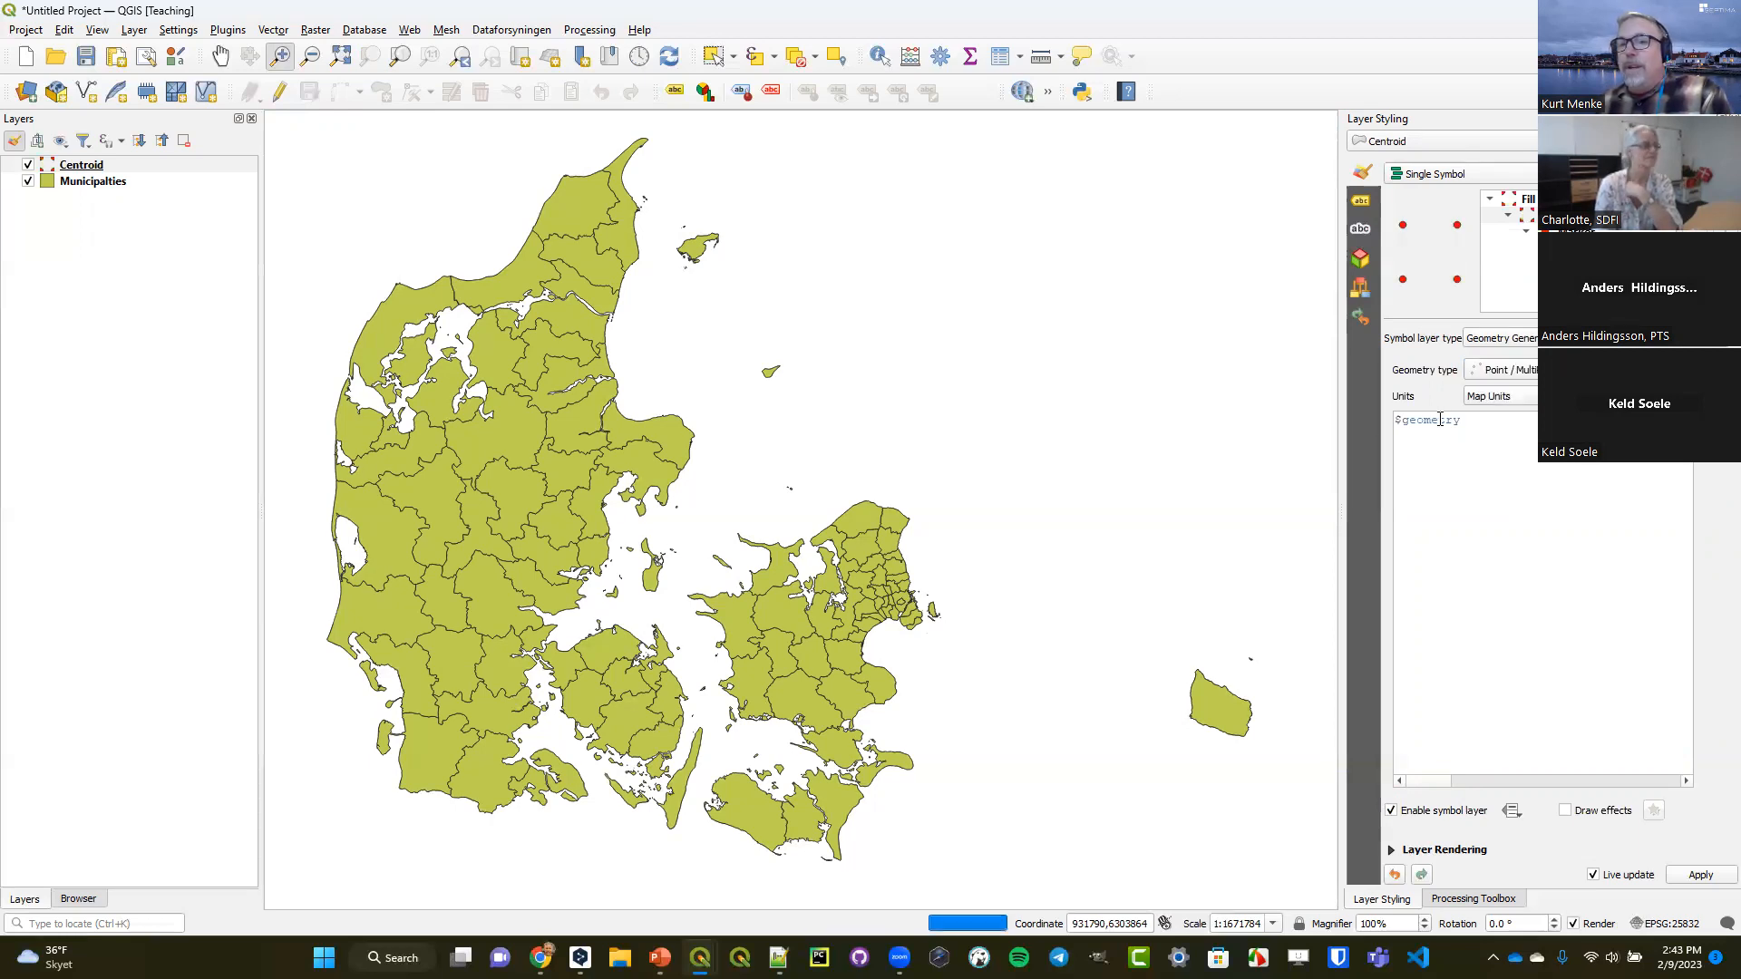
Set the Centroid layer's geometry generator expression to centroid($geometry).
left_click(1396, 424)
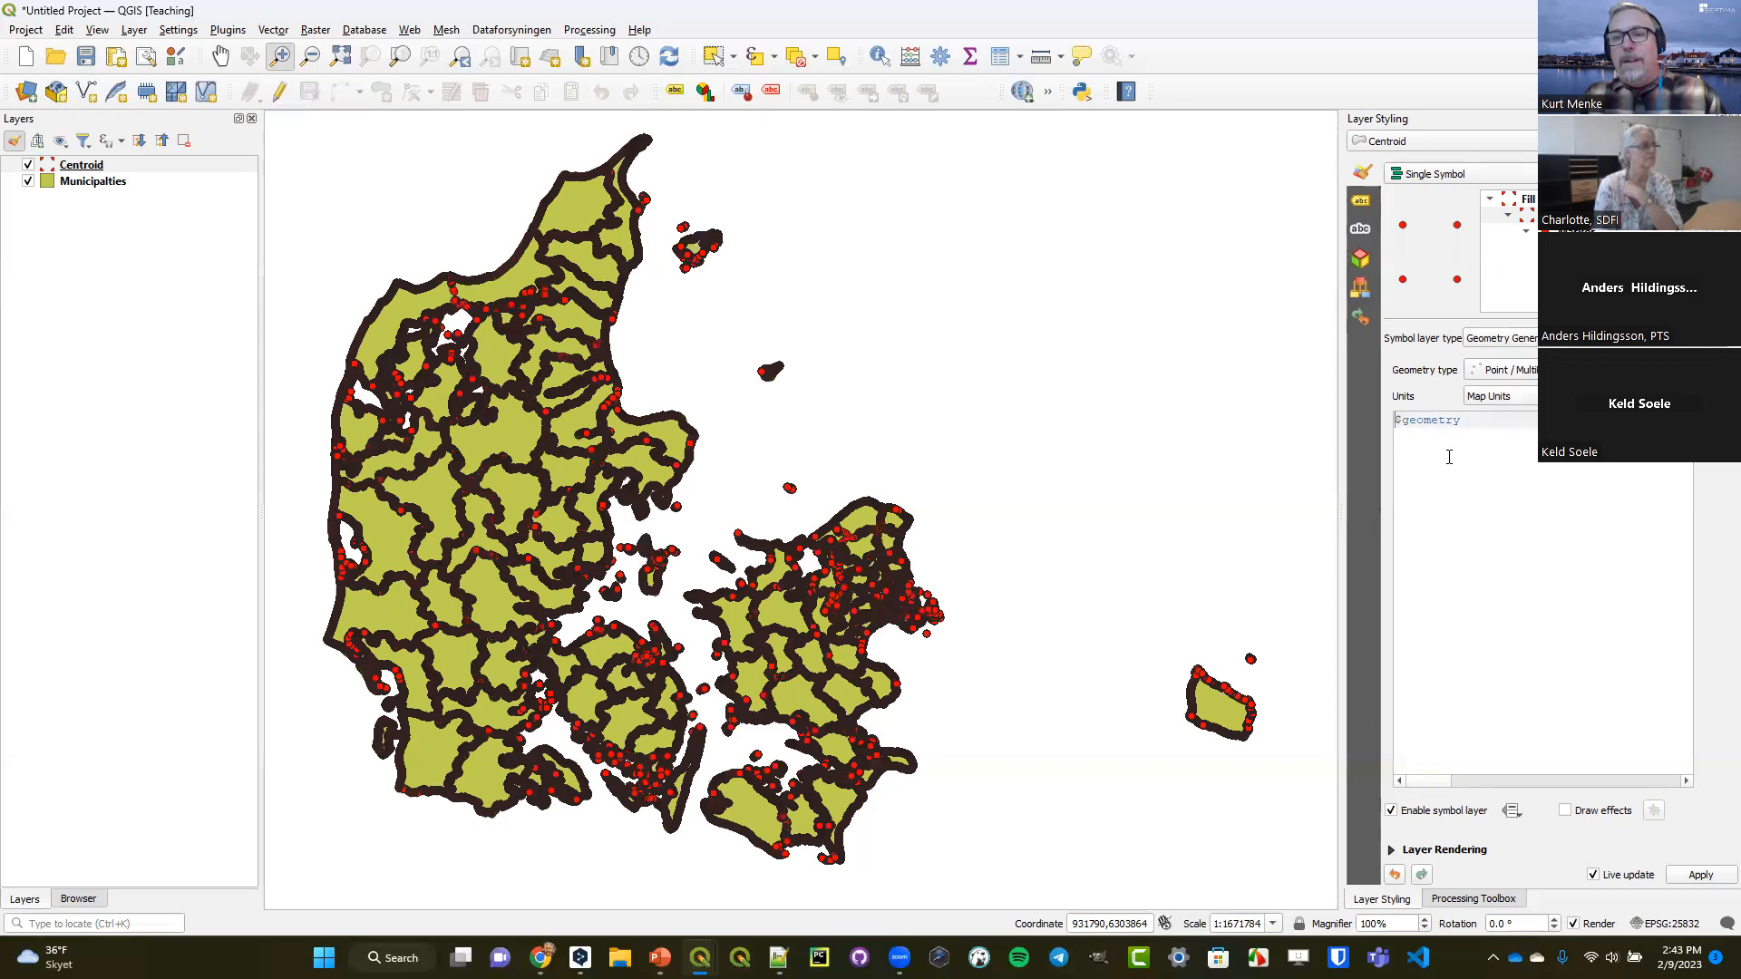
left_click_drag(1477, 420, 1368, 424)
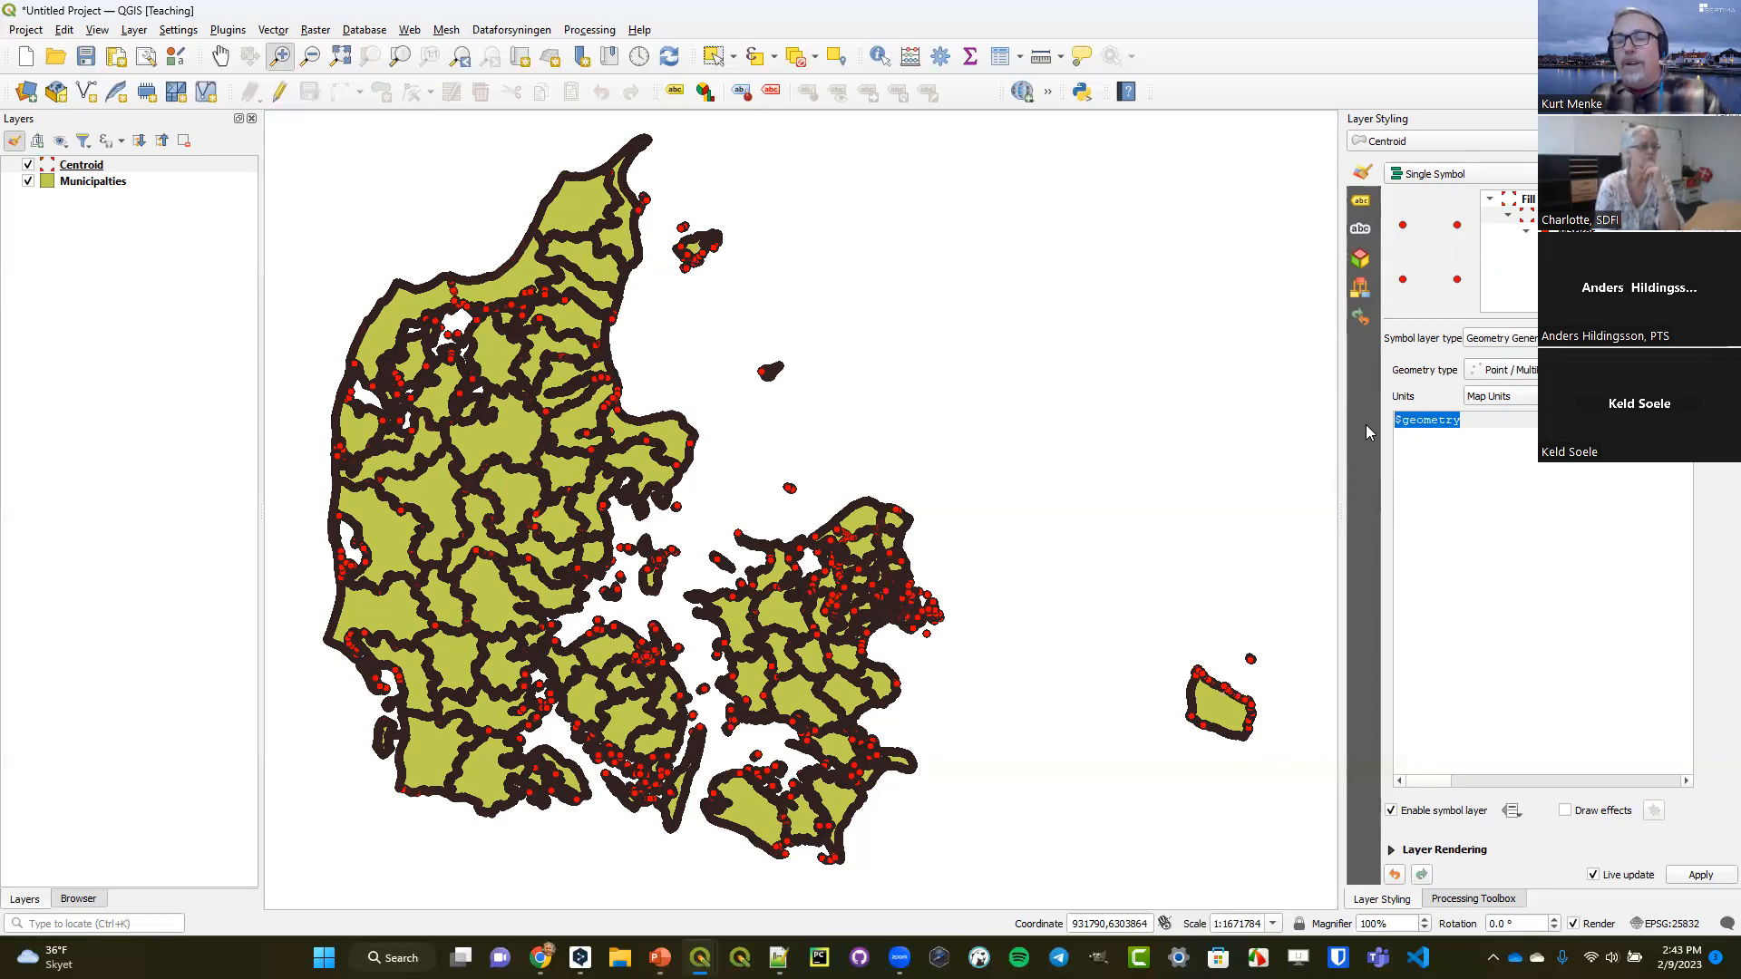
key("BackSpace")
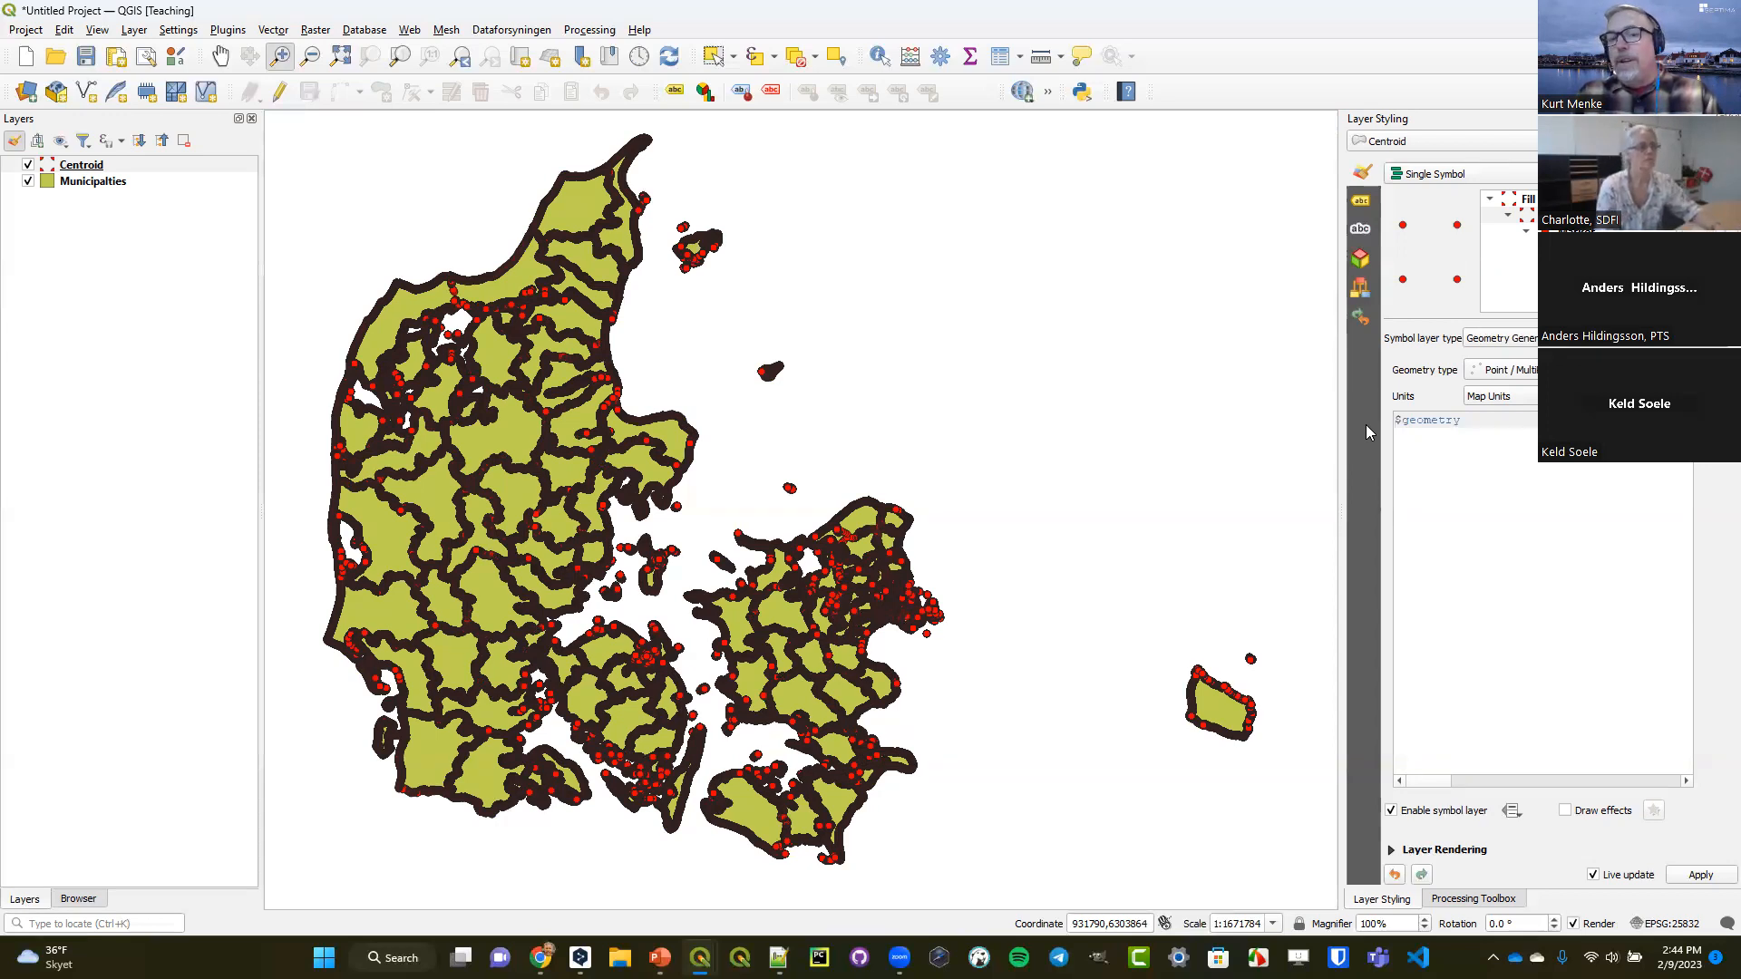
type("centroid(")
key("Right")
key("Right")
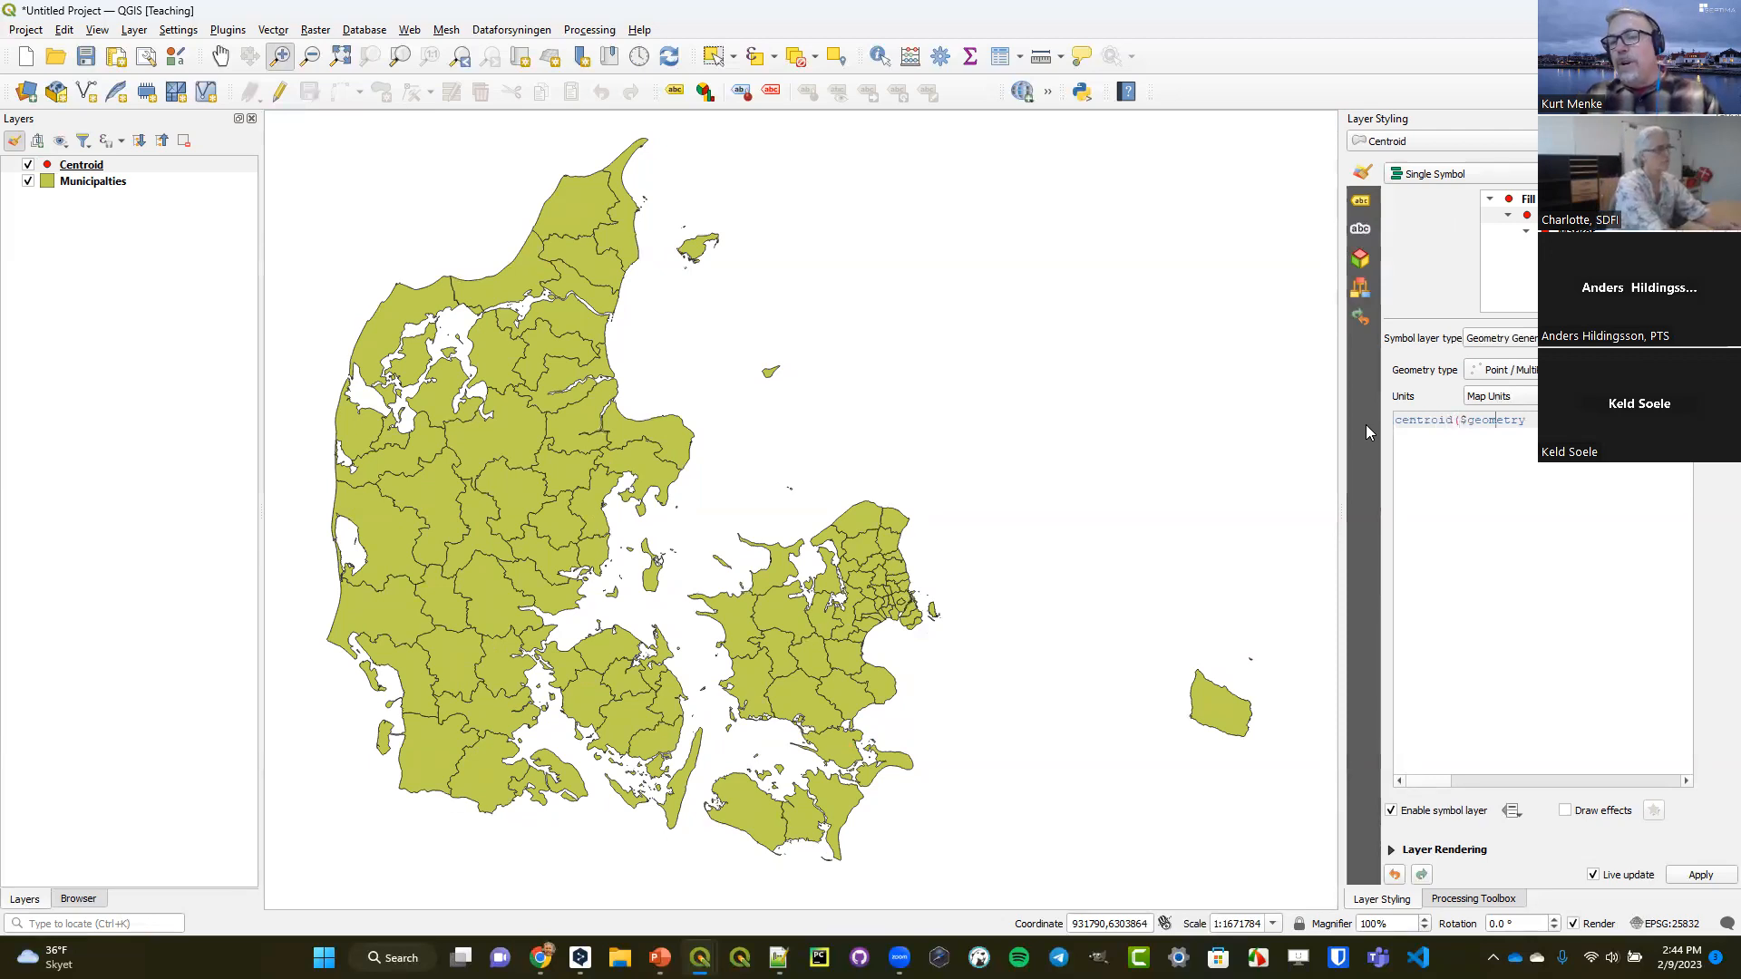
type(")")
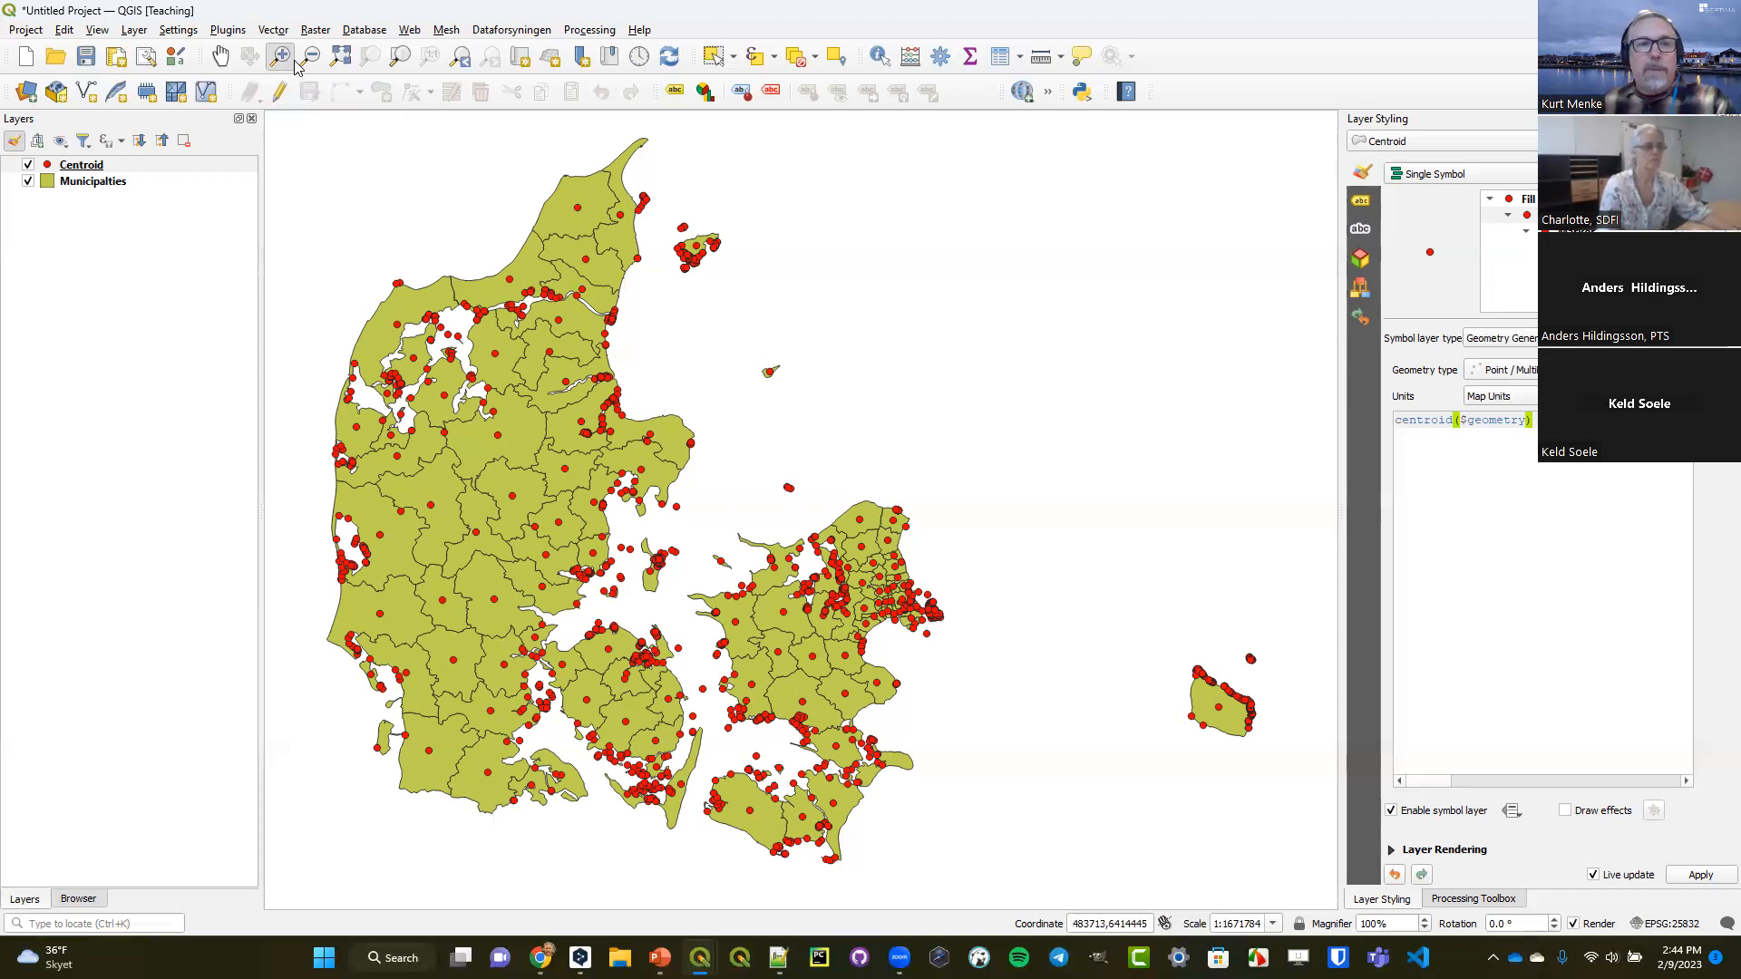
Duplicate the Centroid layer, place the copy above the original and make it visible.
left_click_drag(435, 663, 659, 861)
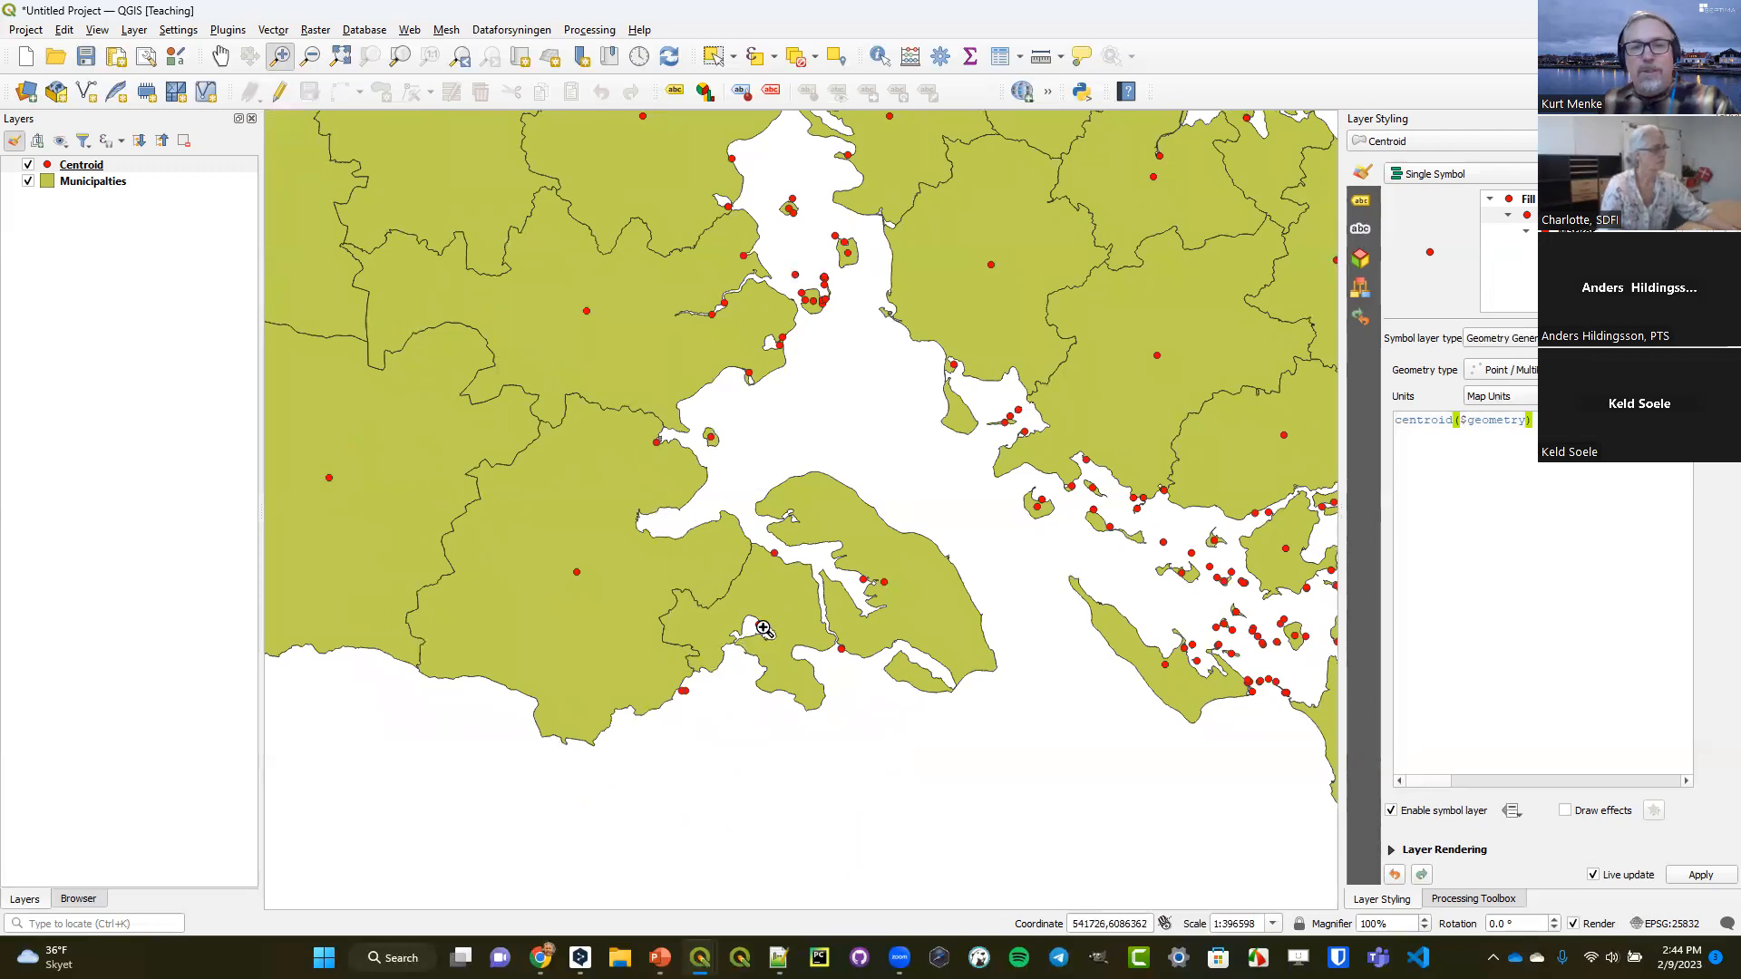
left_click_drag(615, 487, 1007, 778)
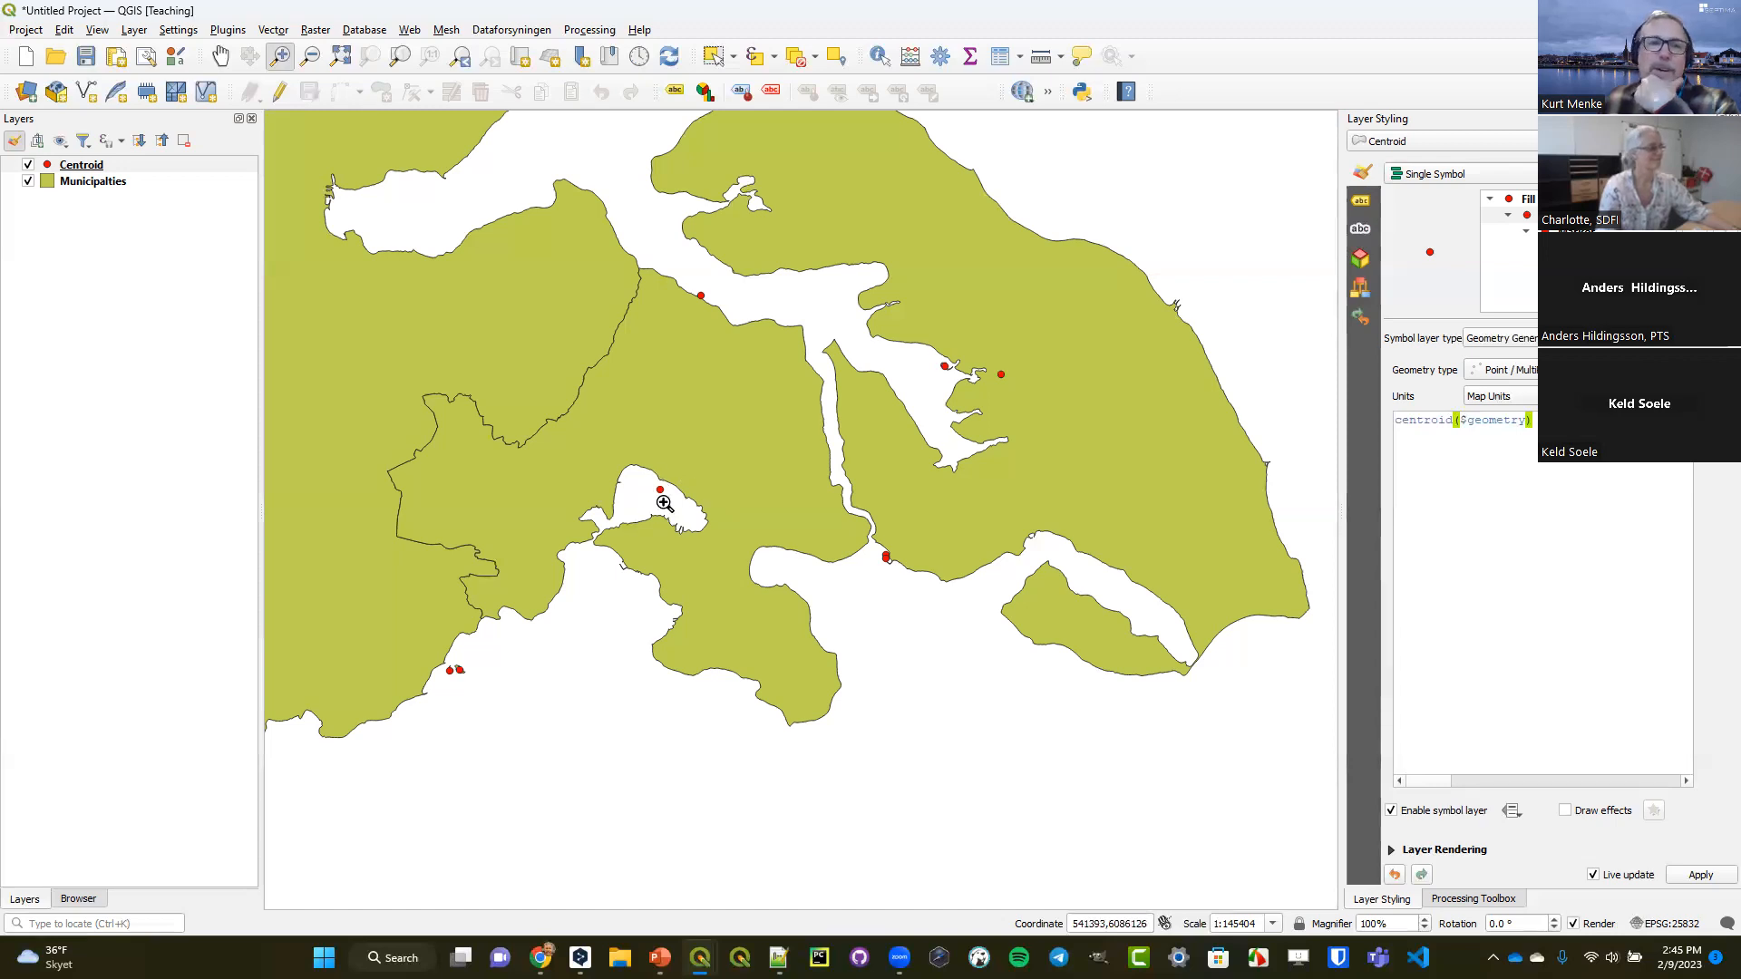
right_click(83, 167)
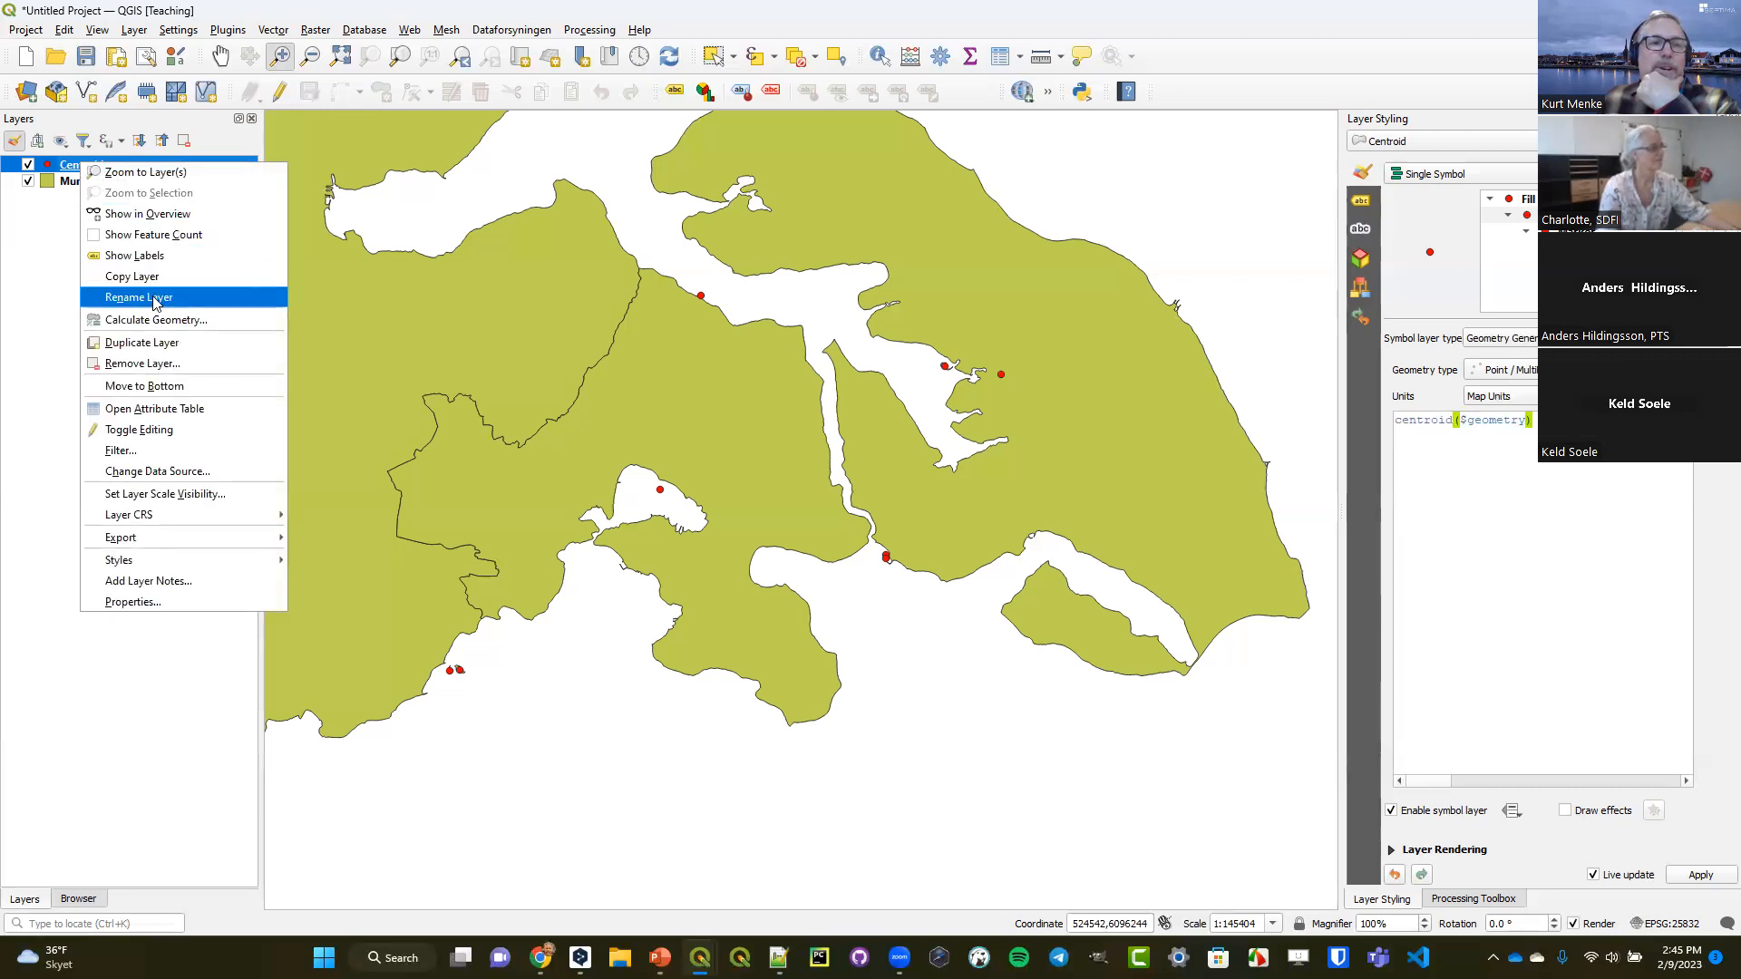
left_click(152, 344)
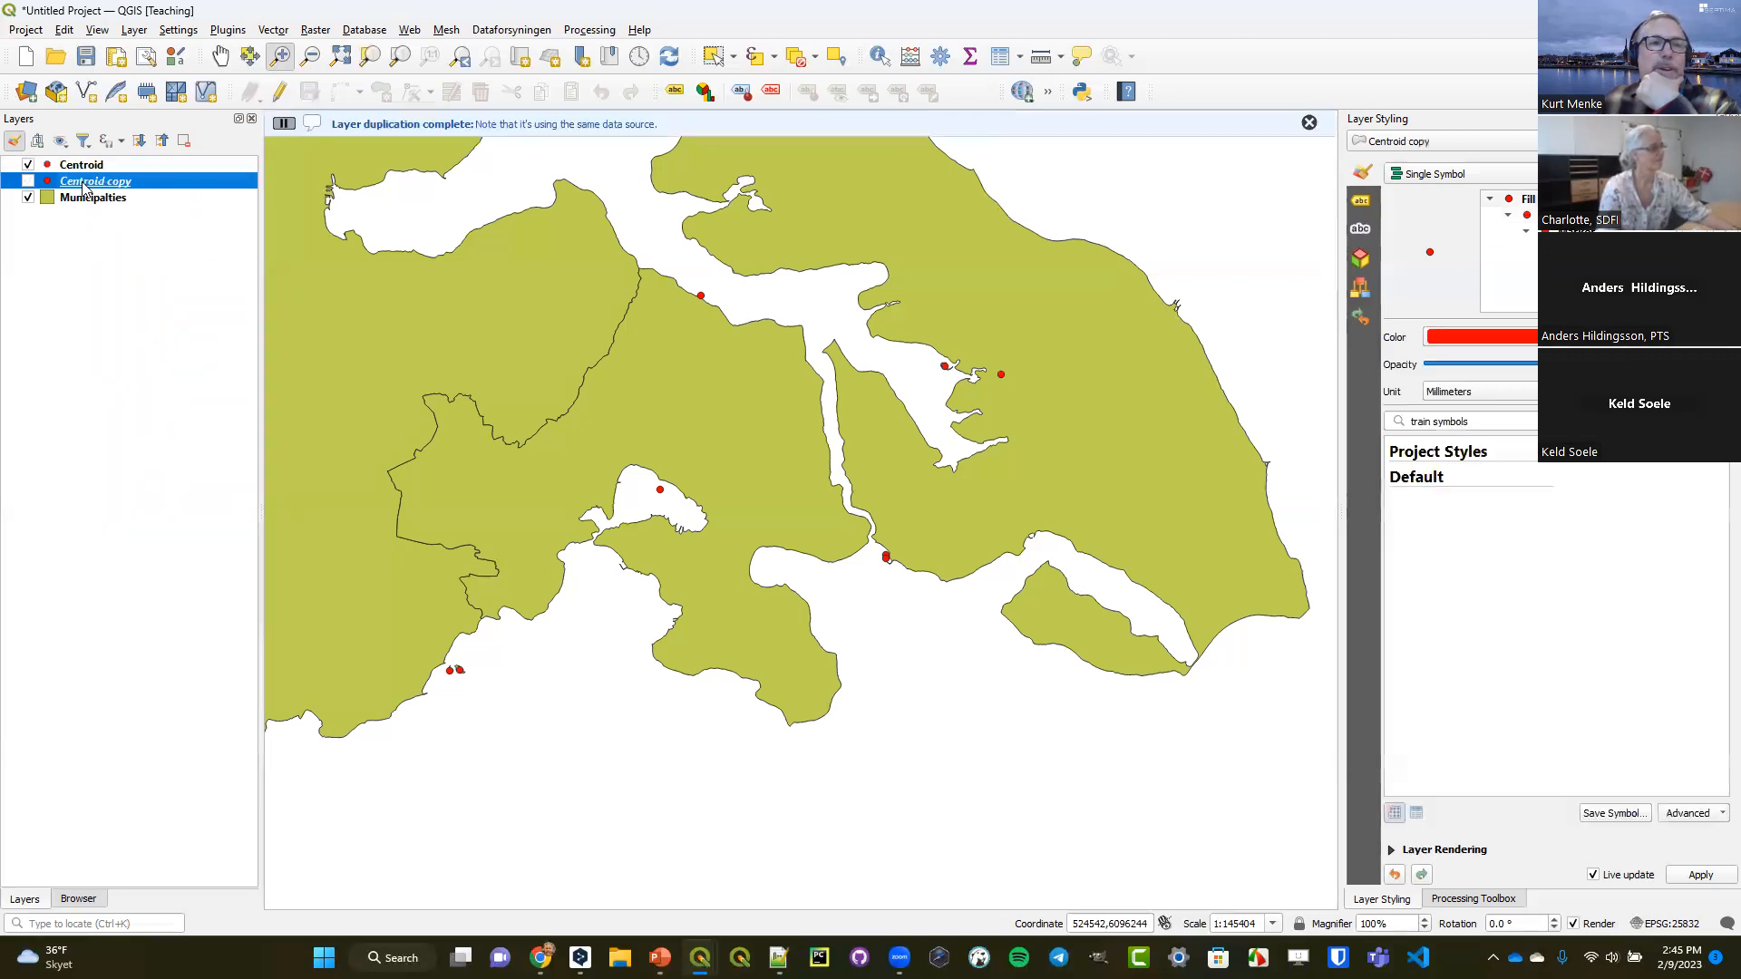
left_click_drag(102, 162, 92, 163)
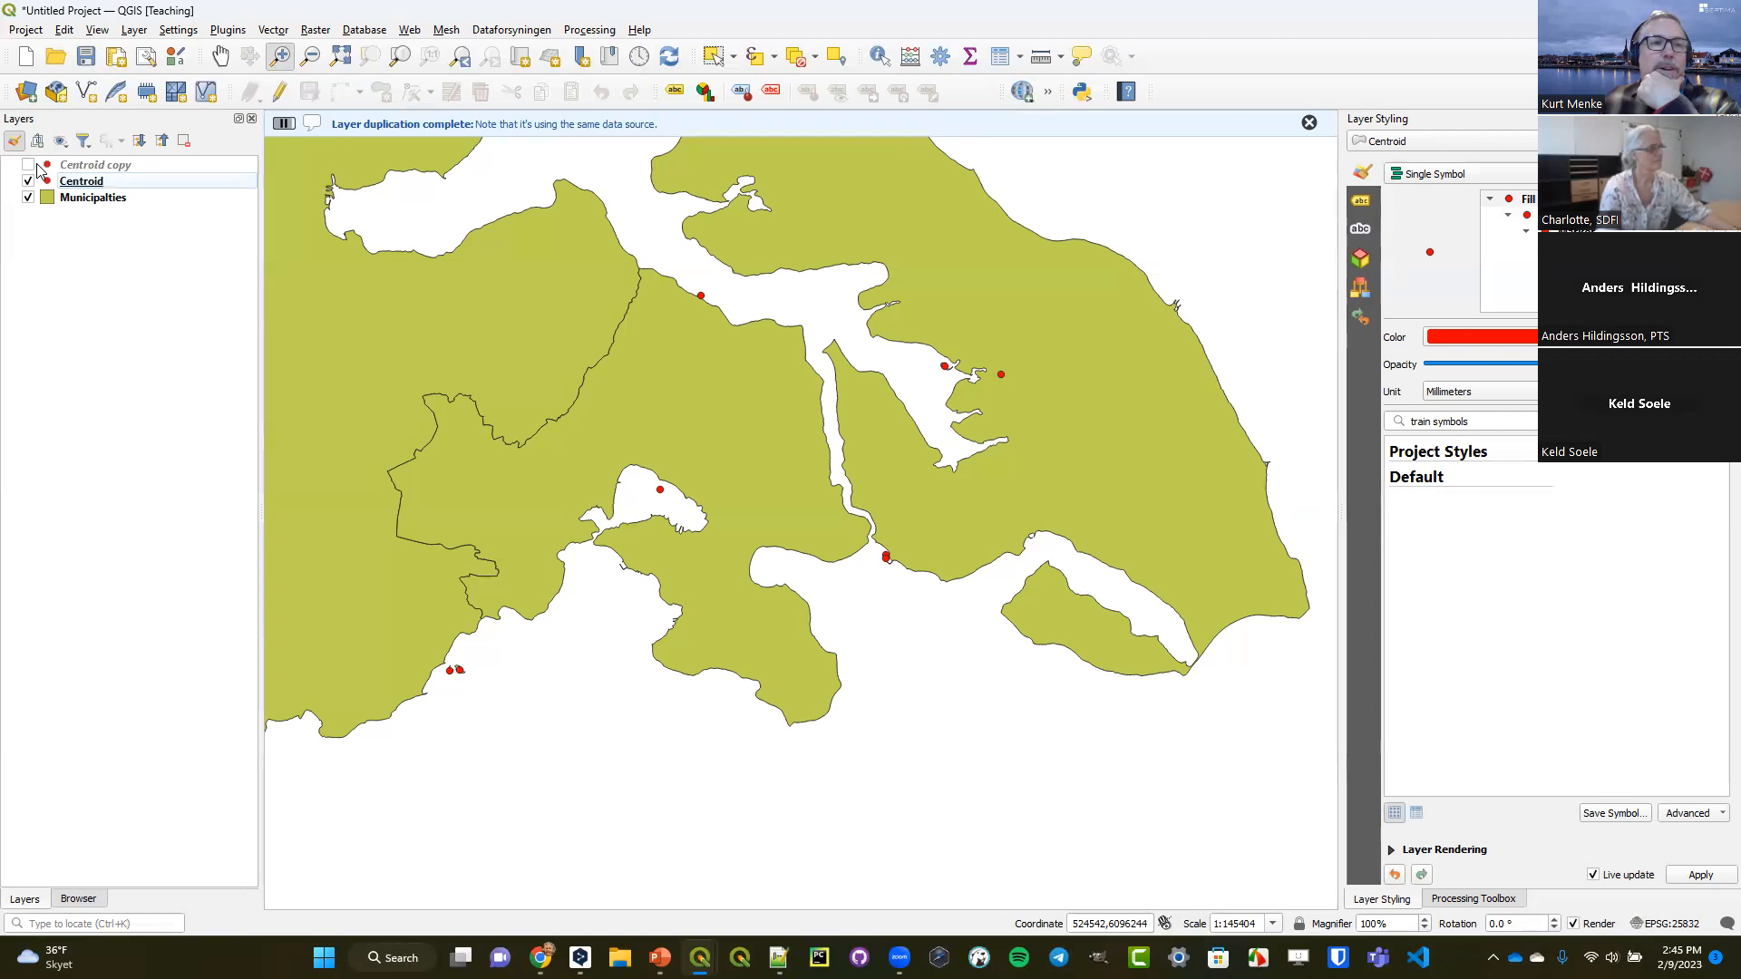
left_click(28, 165)
left_click(79, 166)
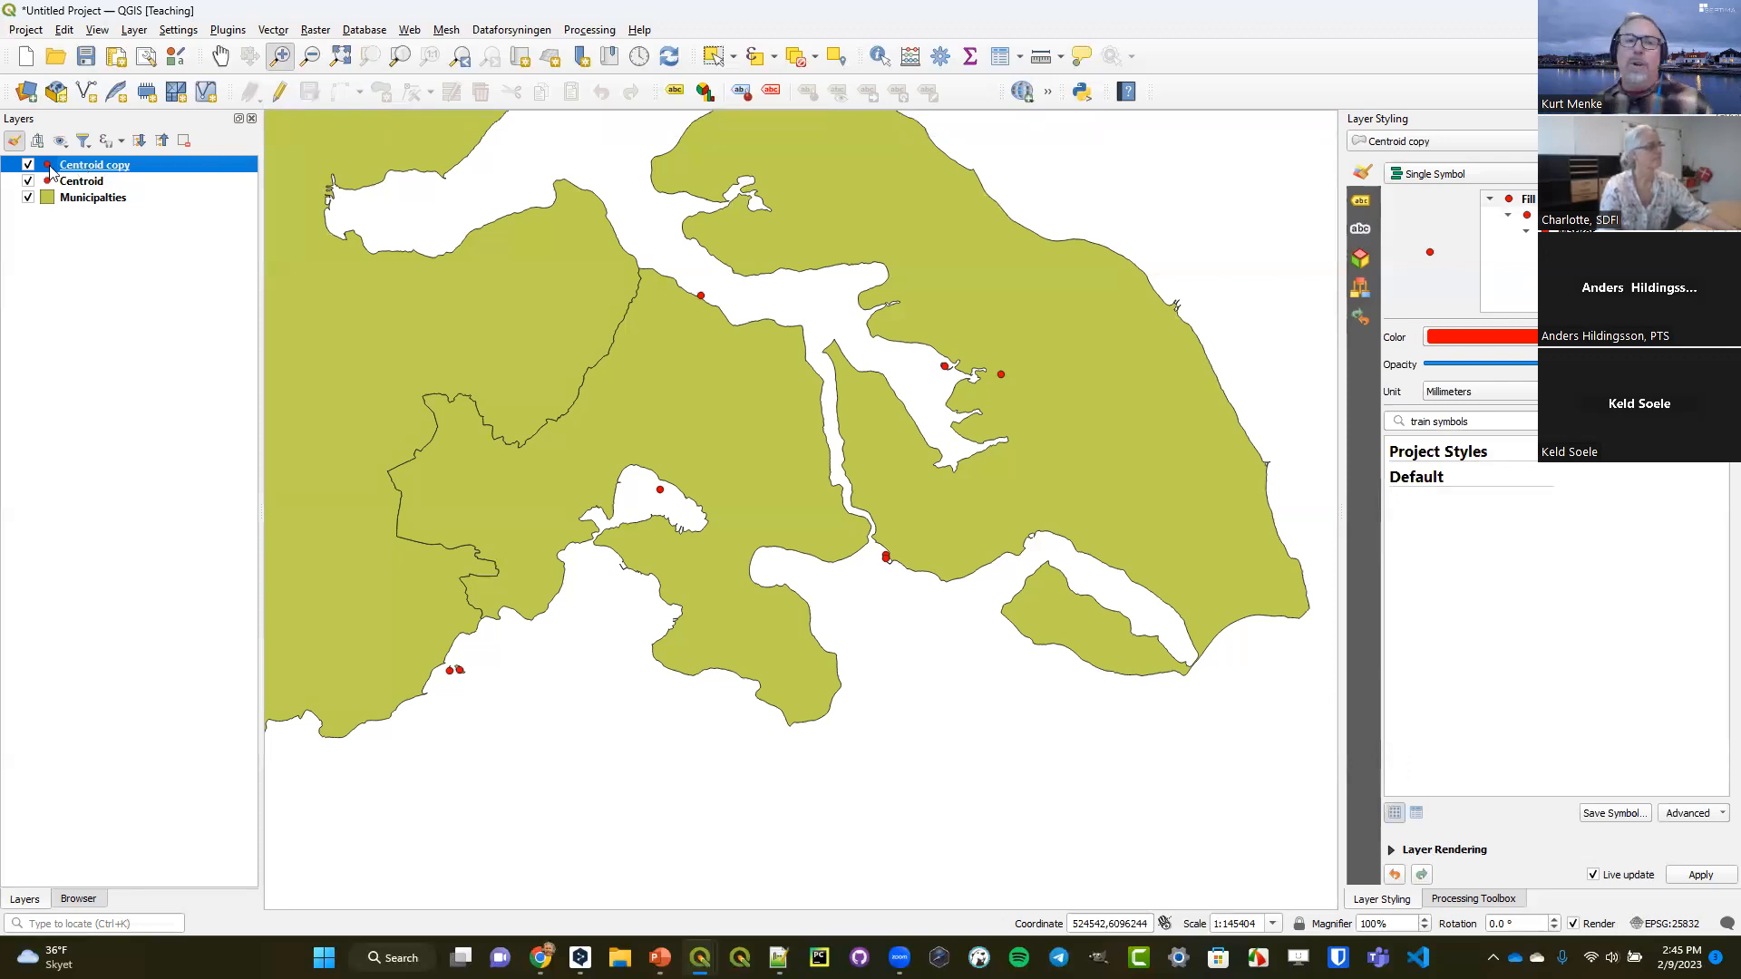
Rename the Centroid copy layer to Pole of Inaccessibility.
right_click(103, 167)
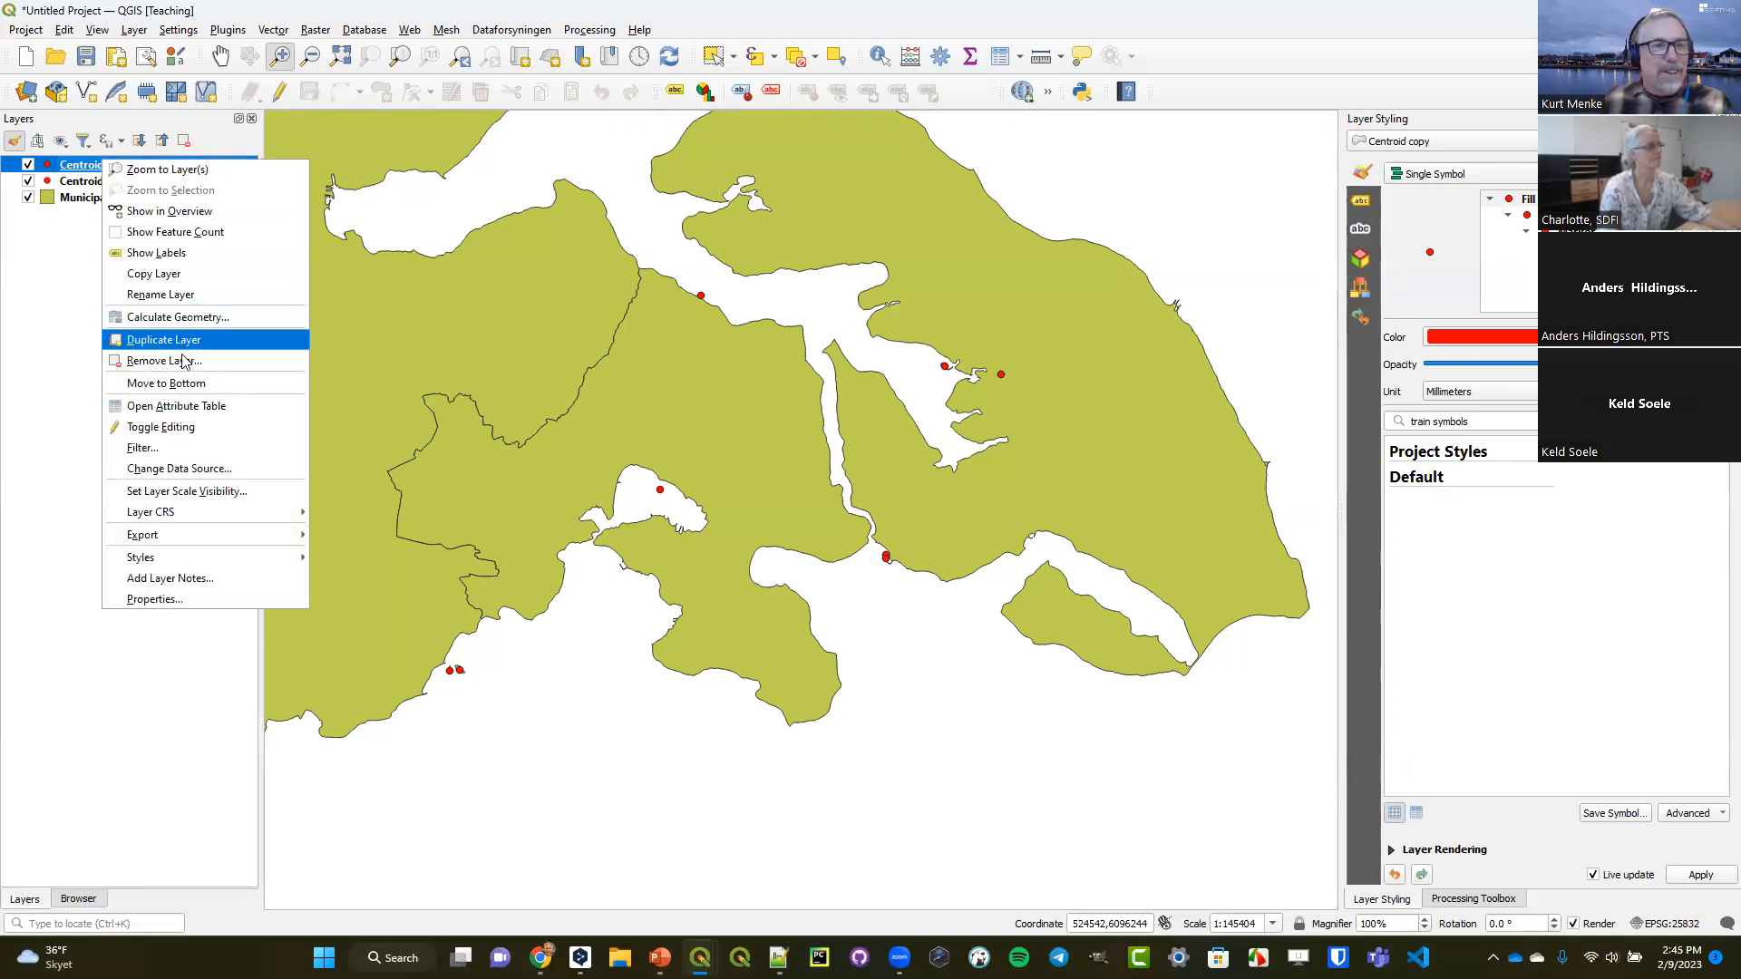
left_click(177, 294)
type("P")
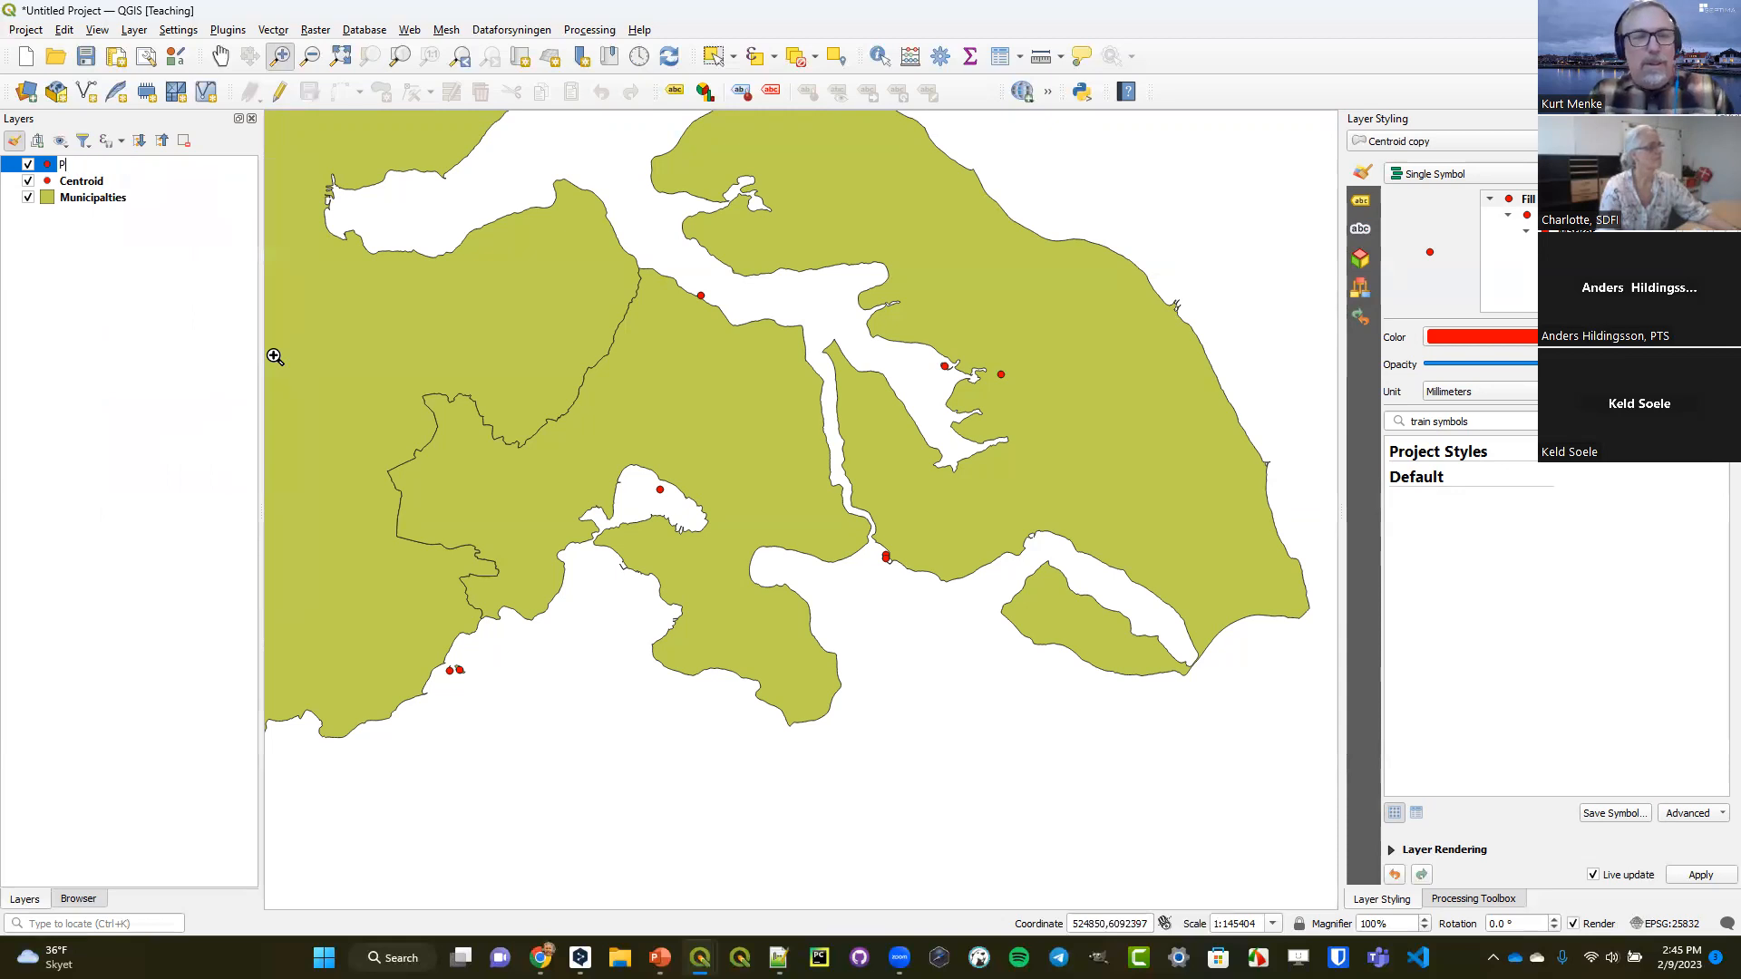
type("ole of In")
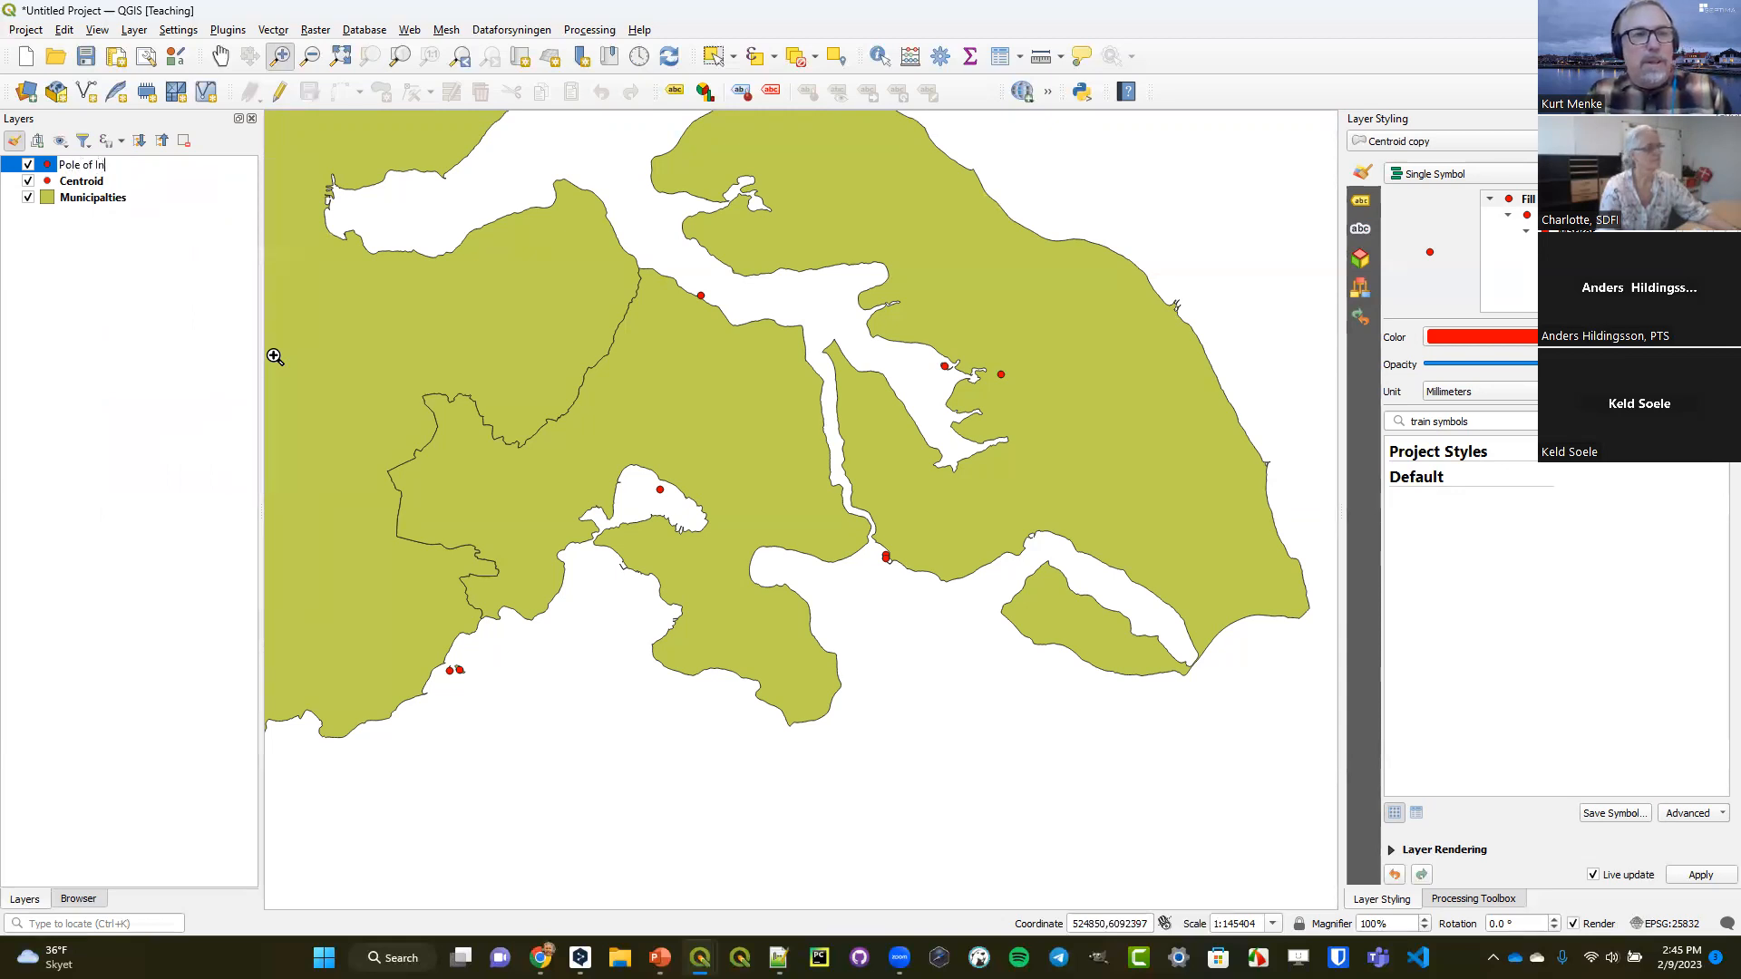
type("accessibility")
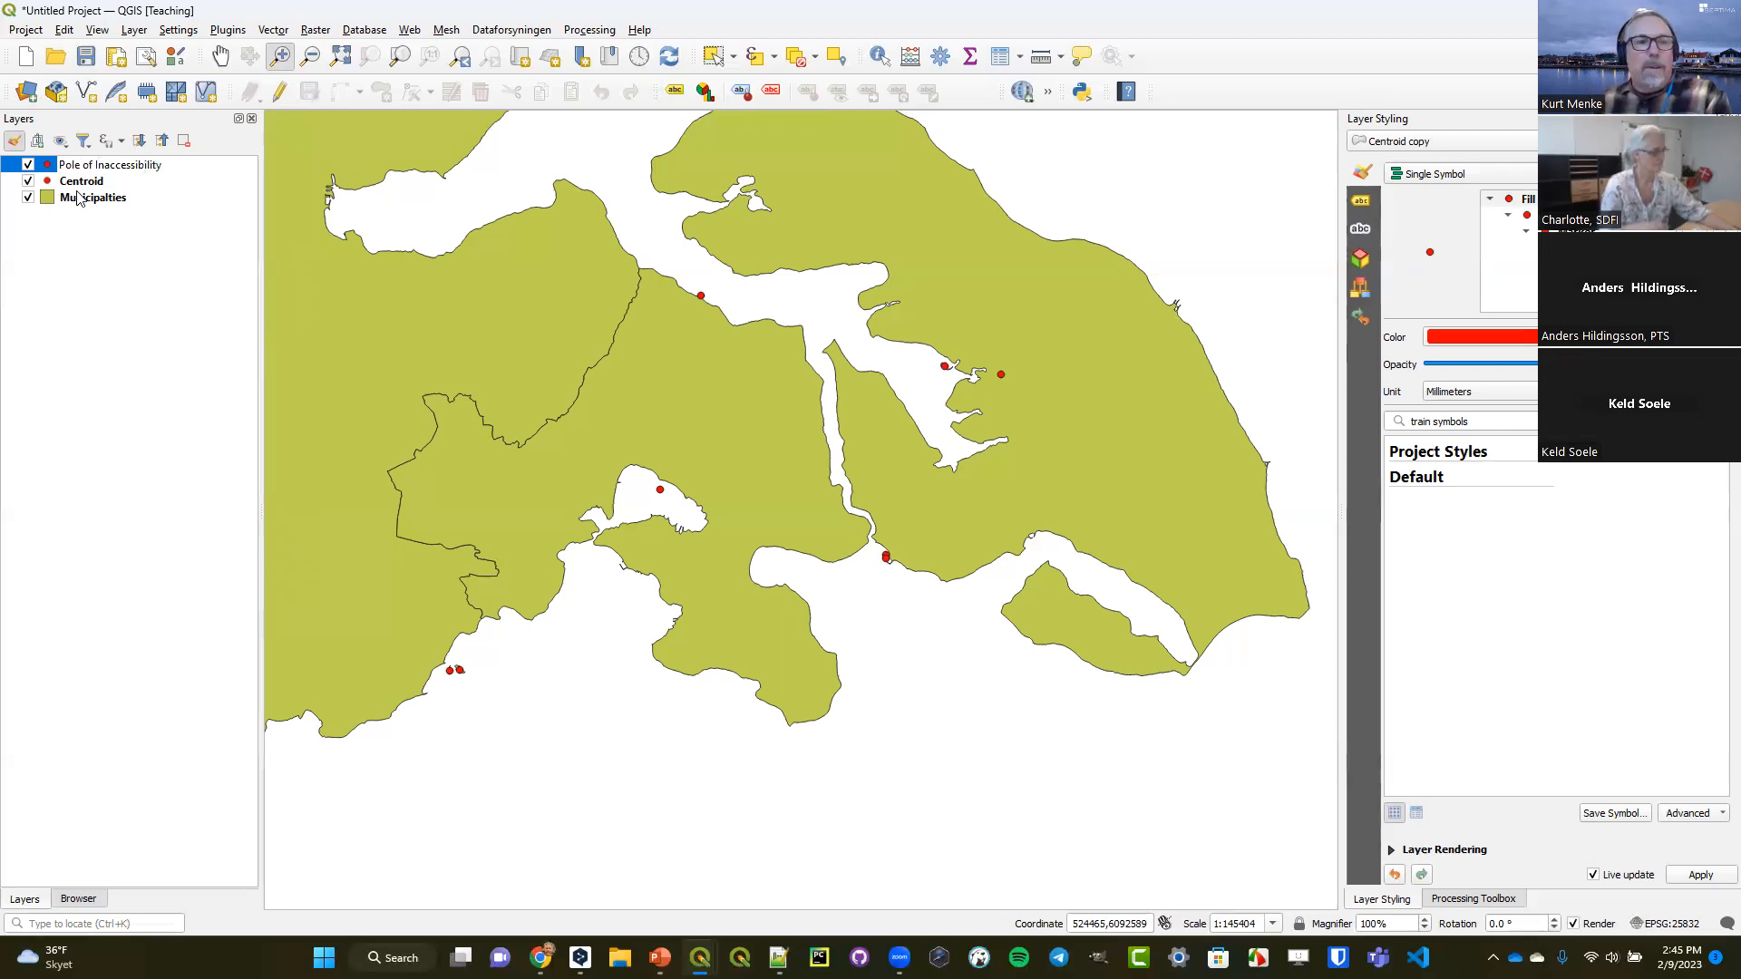
key("Return")
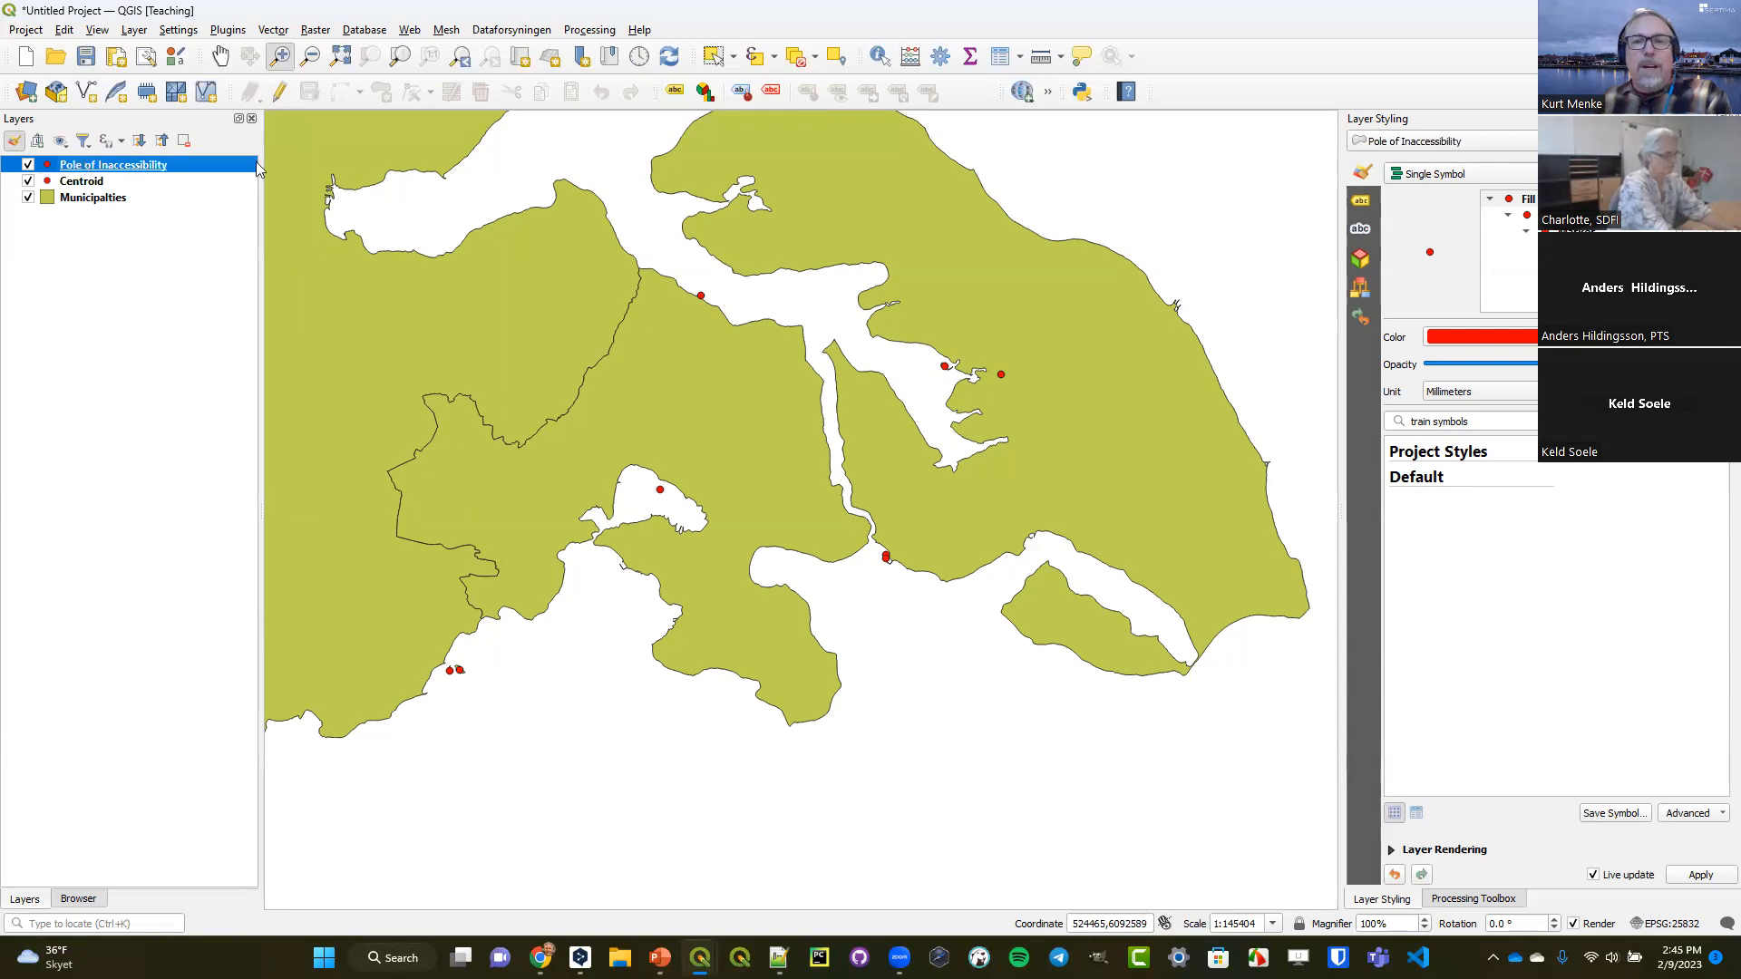
Change the fill color of the Pole of Inaccessibility layer's simple marker to a light magenta.
left_click(1582, 247)
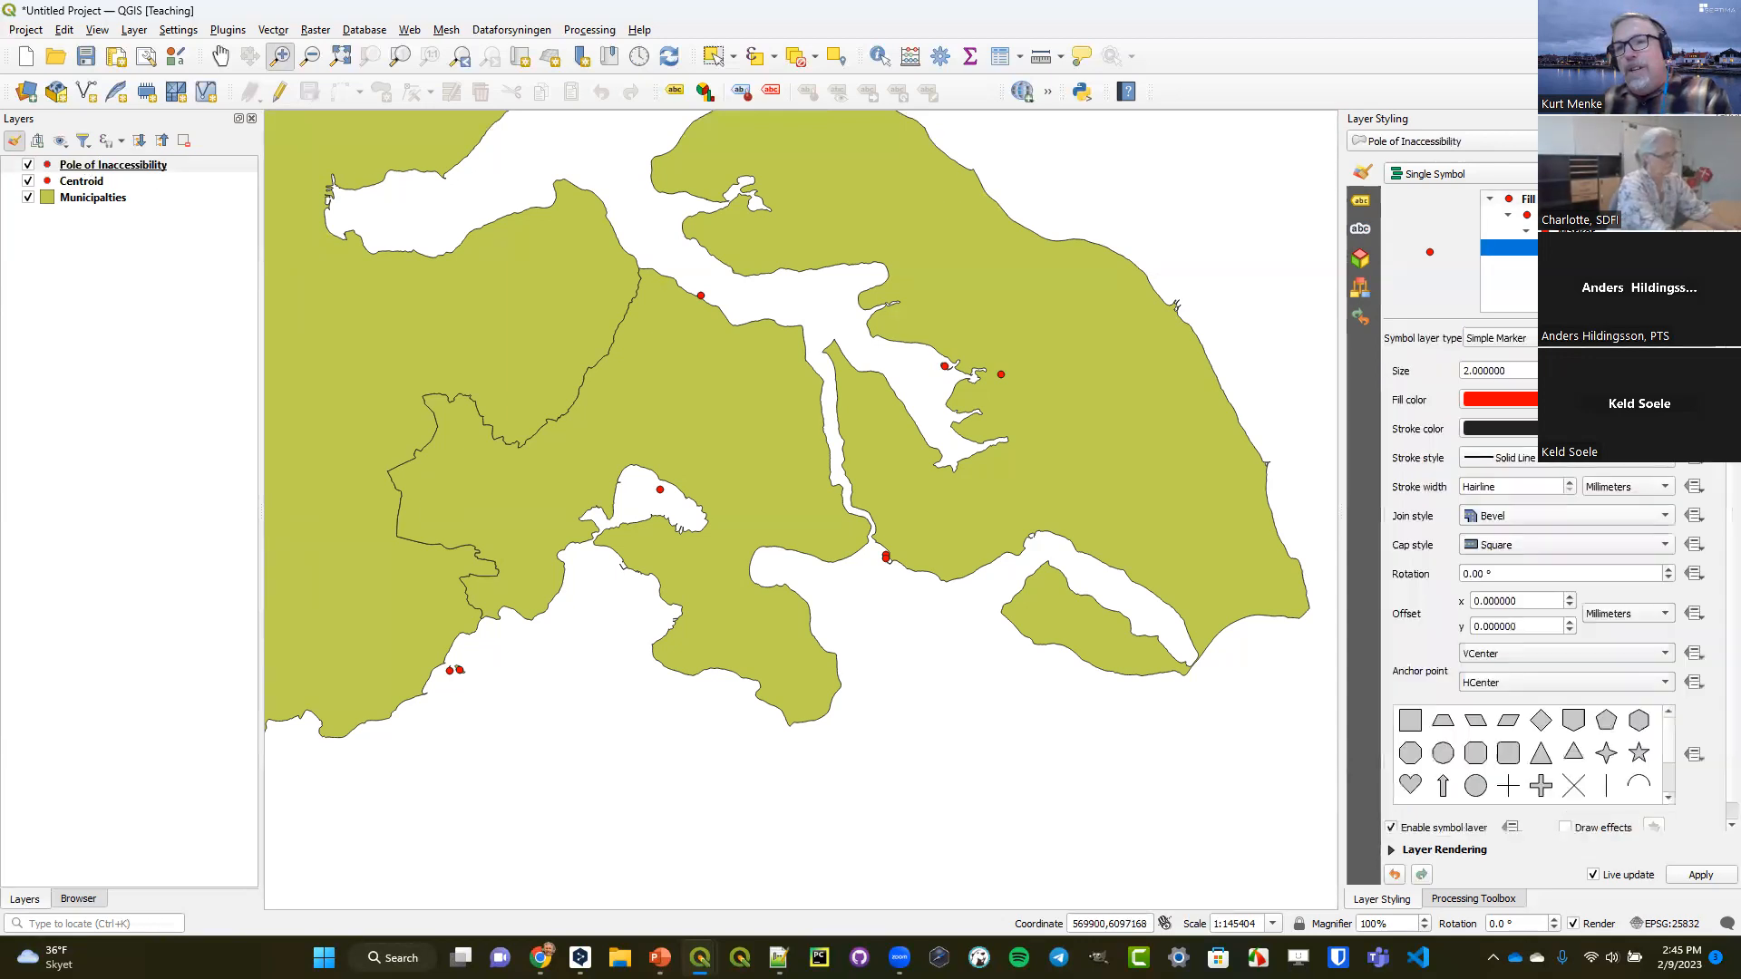
left_click(1665, 400)
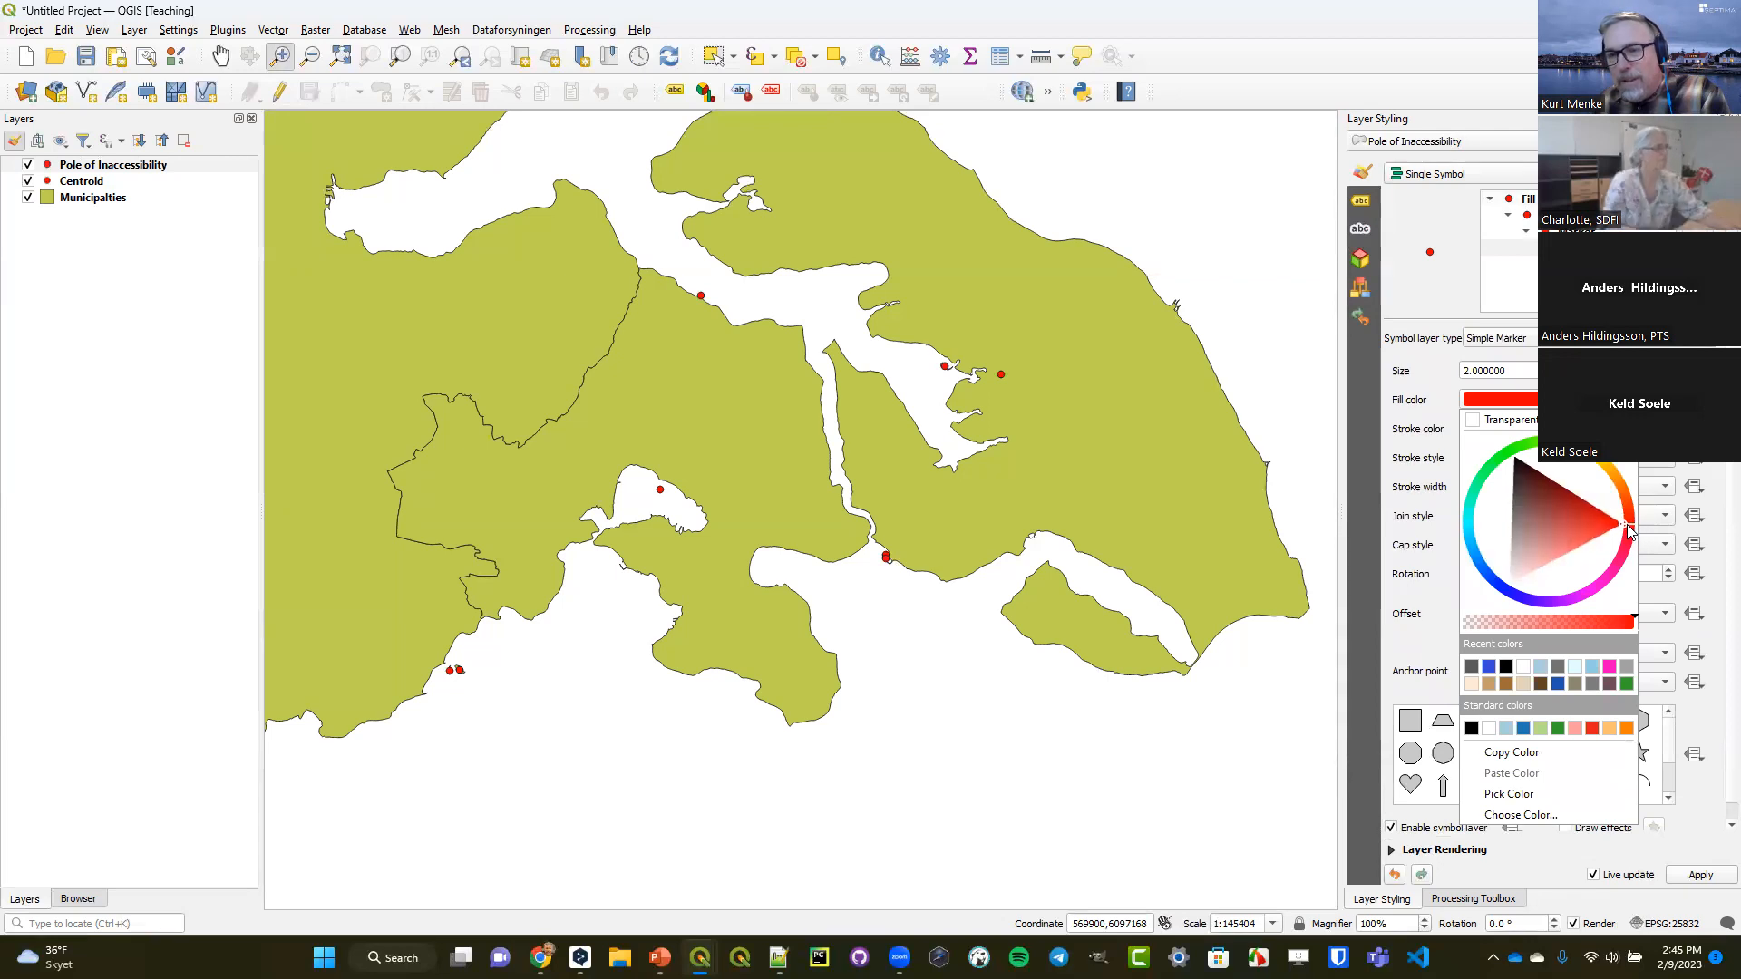
mouse_move(1628, 524)
left_mouse_down()
mouse_move(1600, 589)
mouse_move(1535, 577)
left_mouse_up()
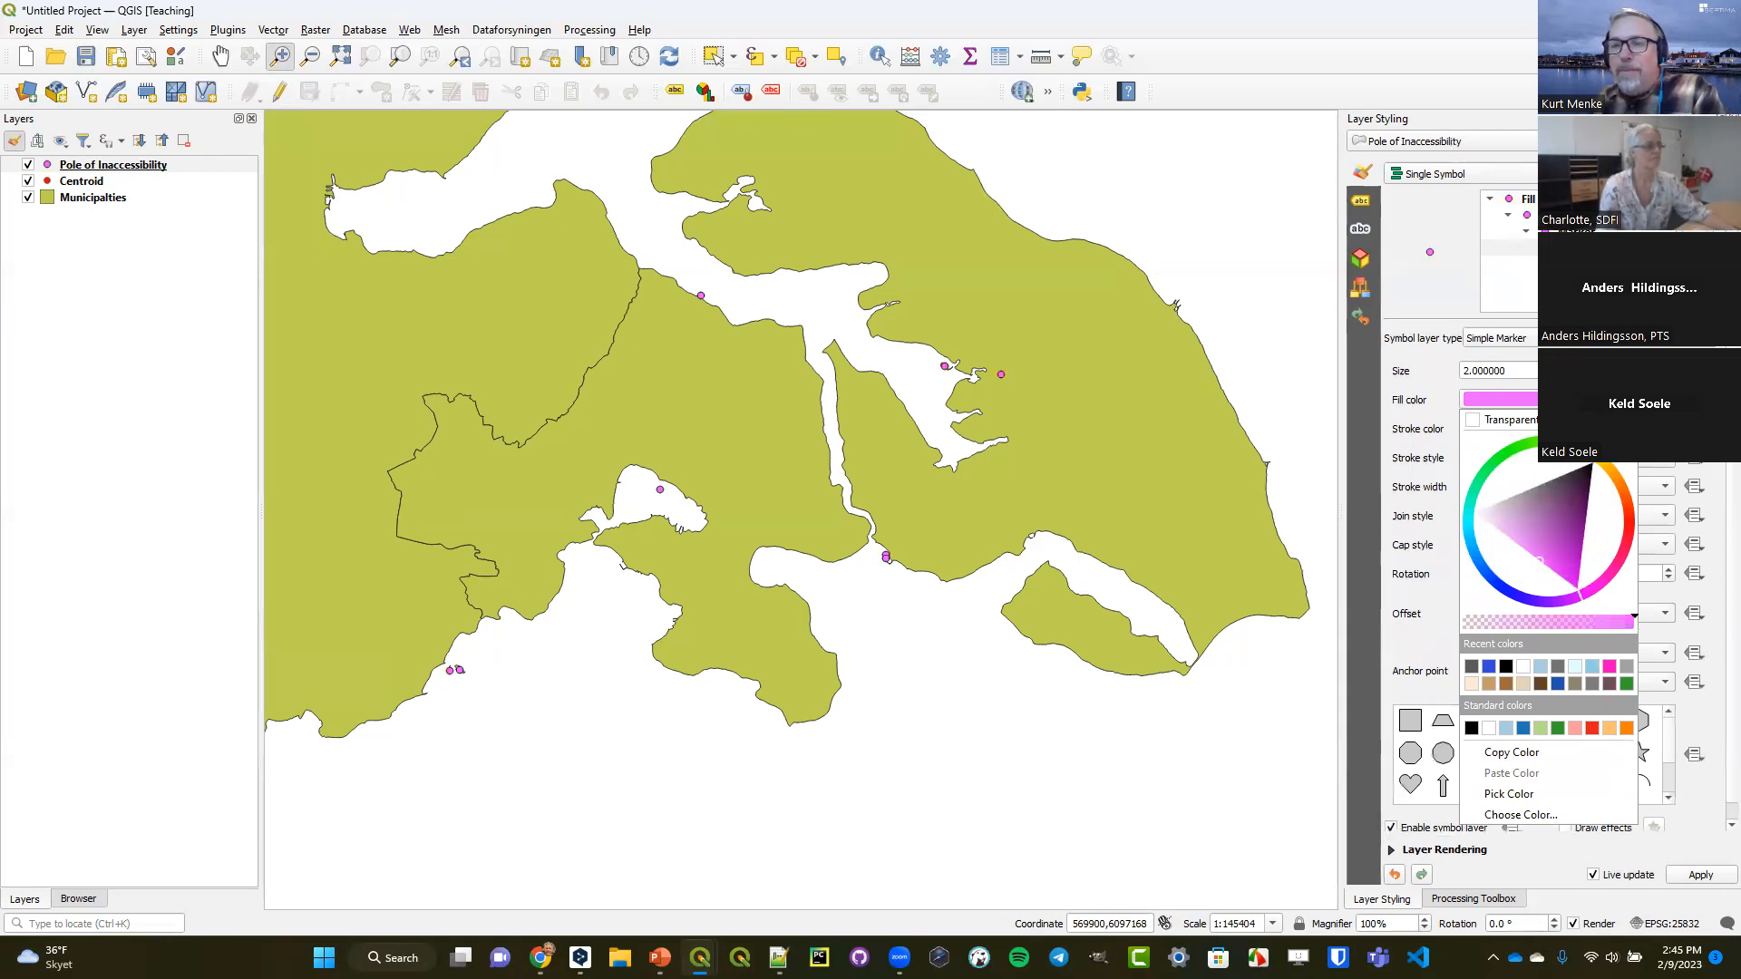
Open the Pole of Inaccessibility geometry generator's expression for editing, expand the Geometry function group and enlarge the dialog.
left_click(1556, 215)
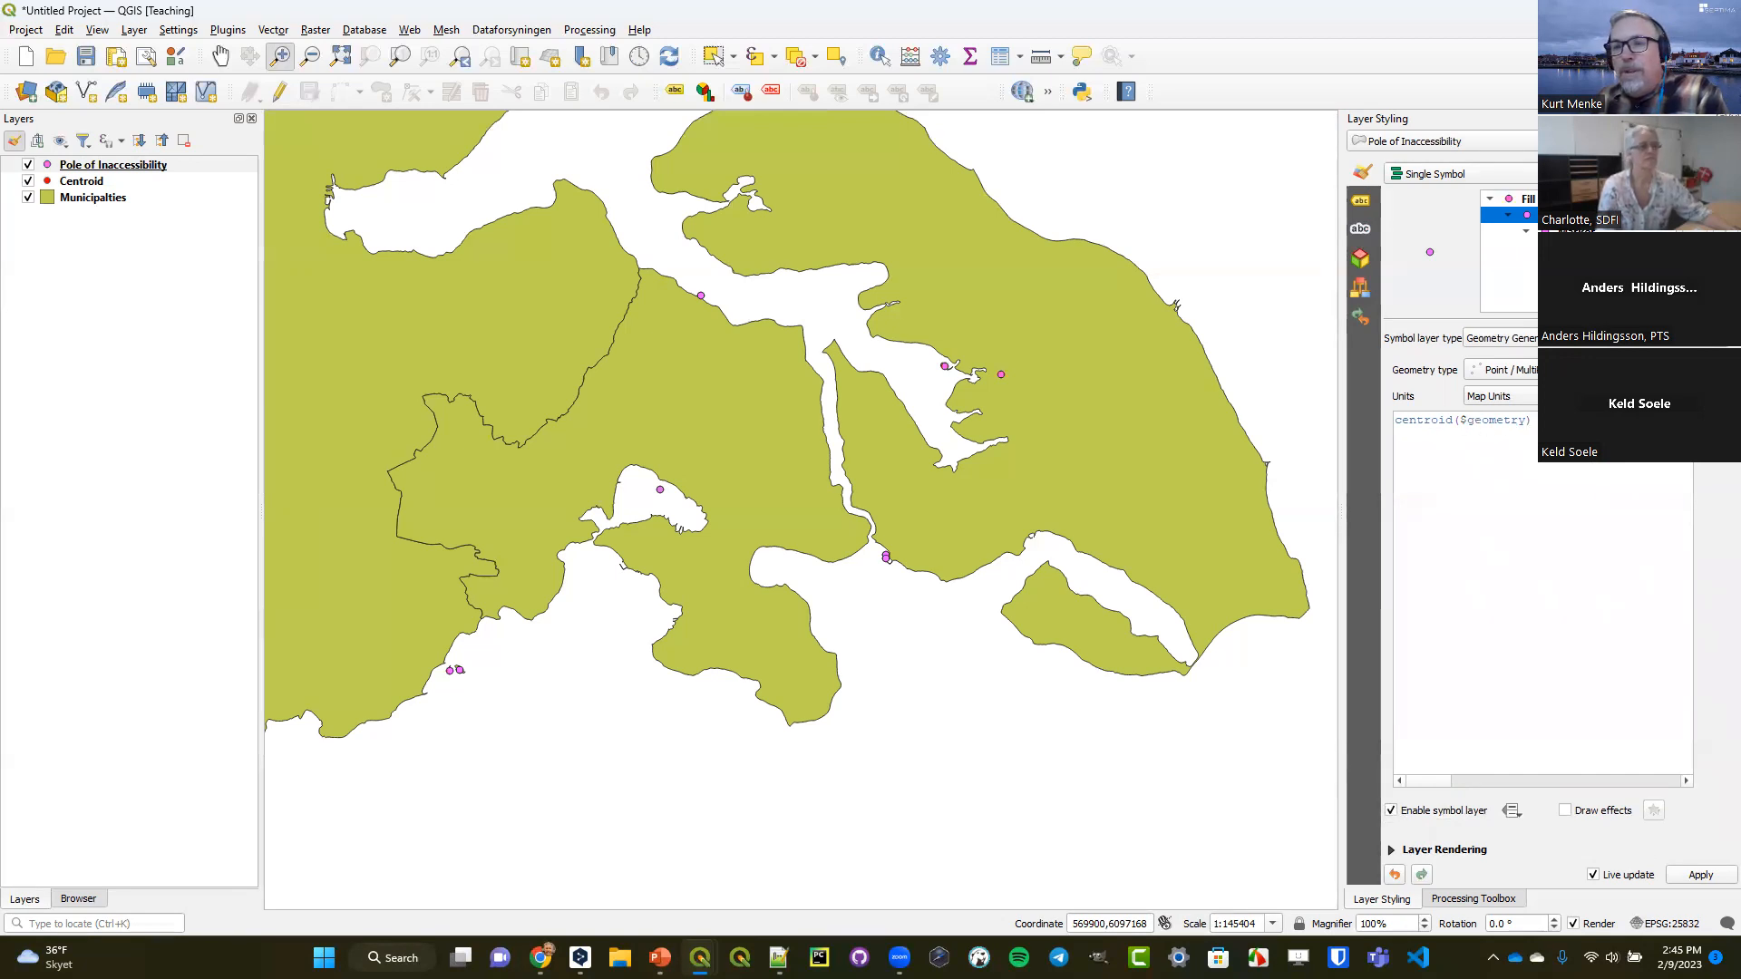
left_click(1713, 420)
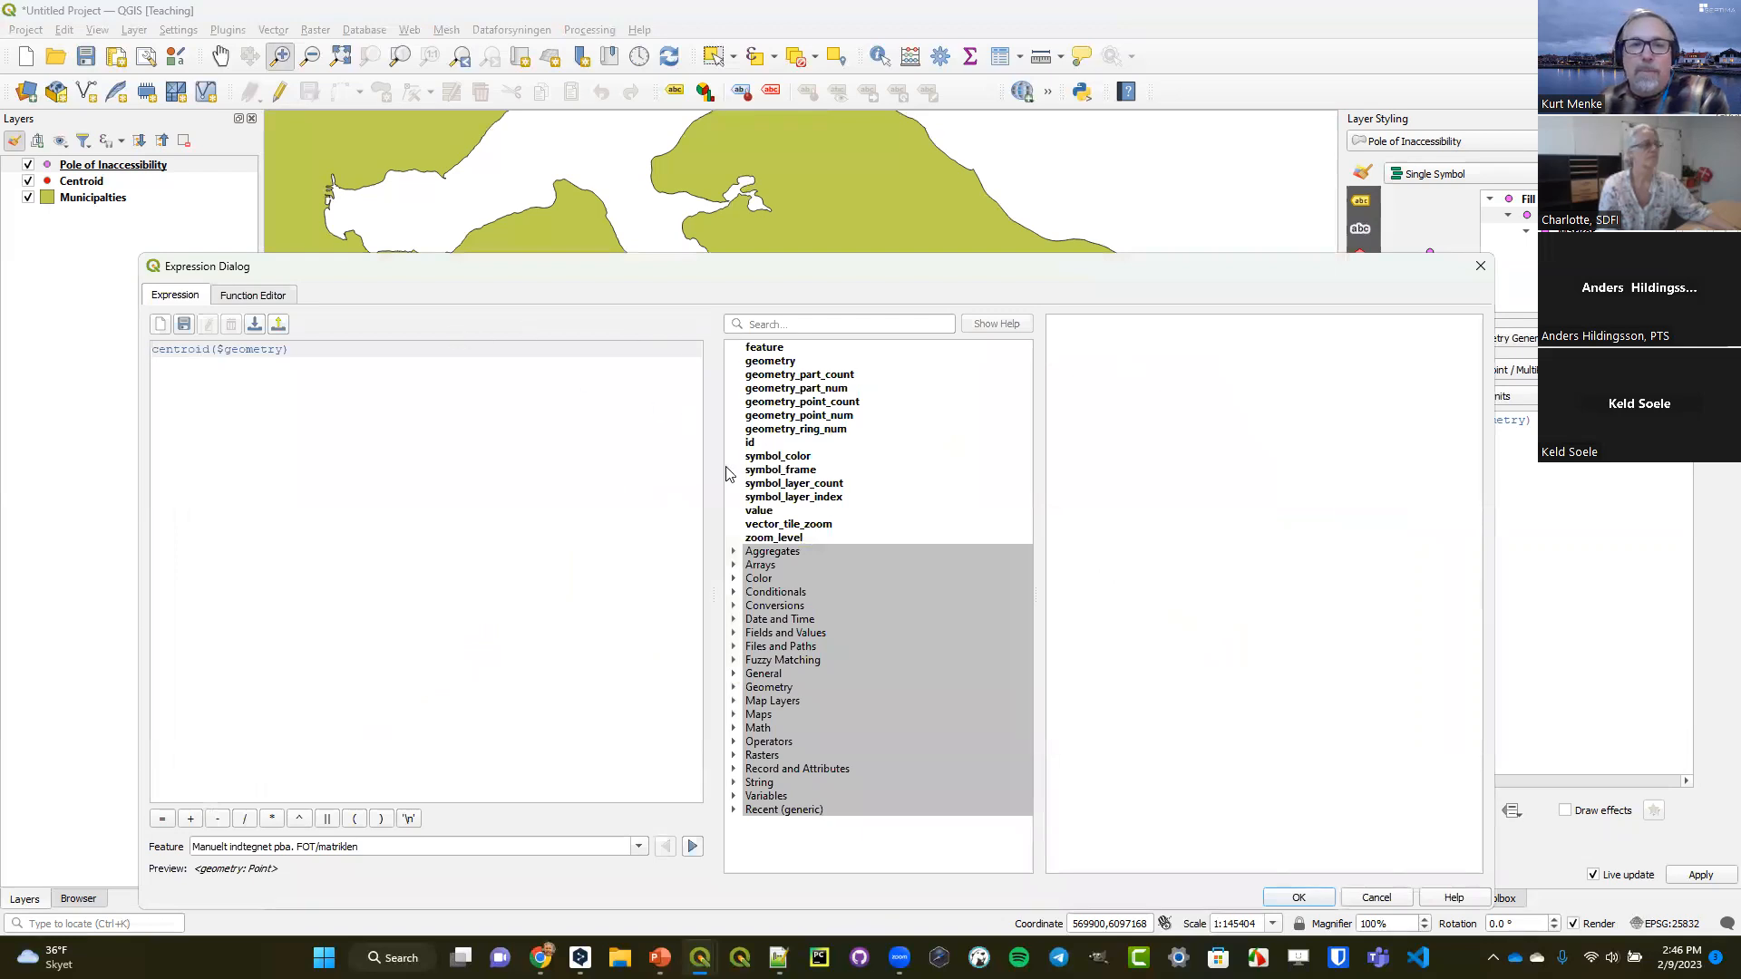
left_click(735, 694)
scroll(888, 421, "down", 7)
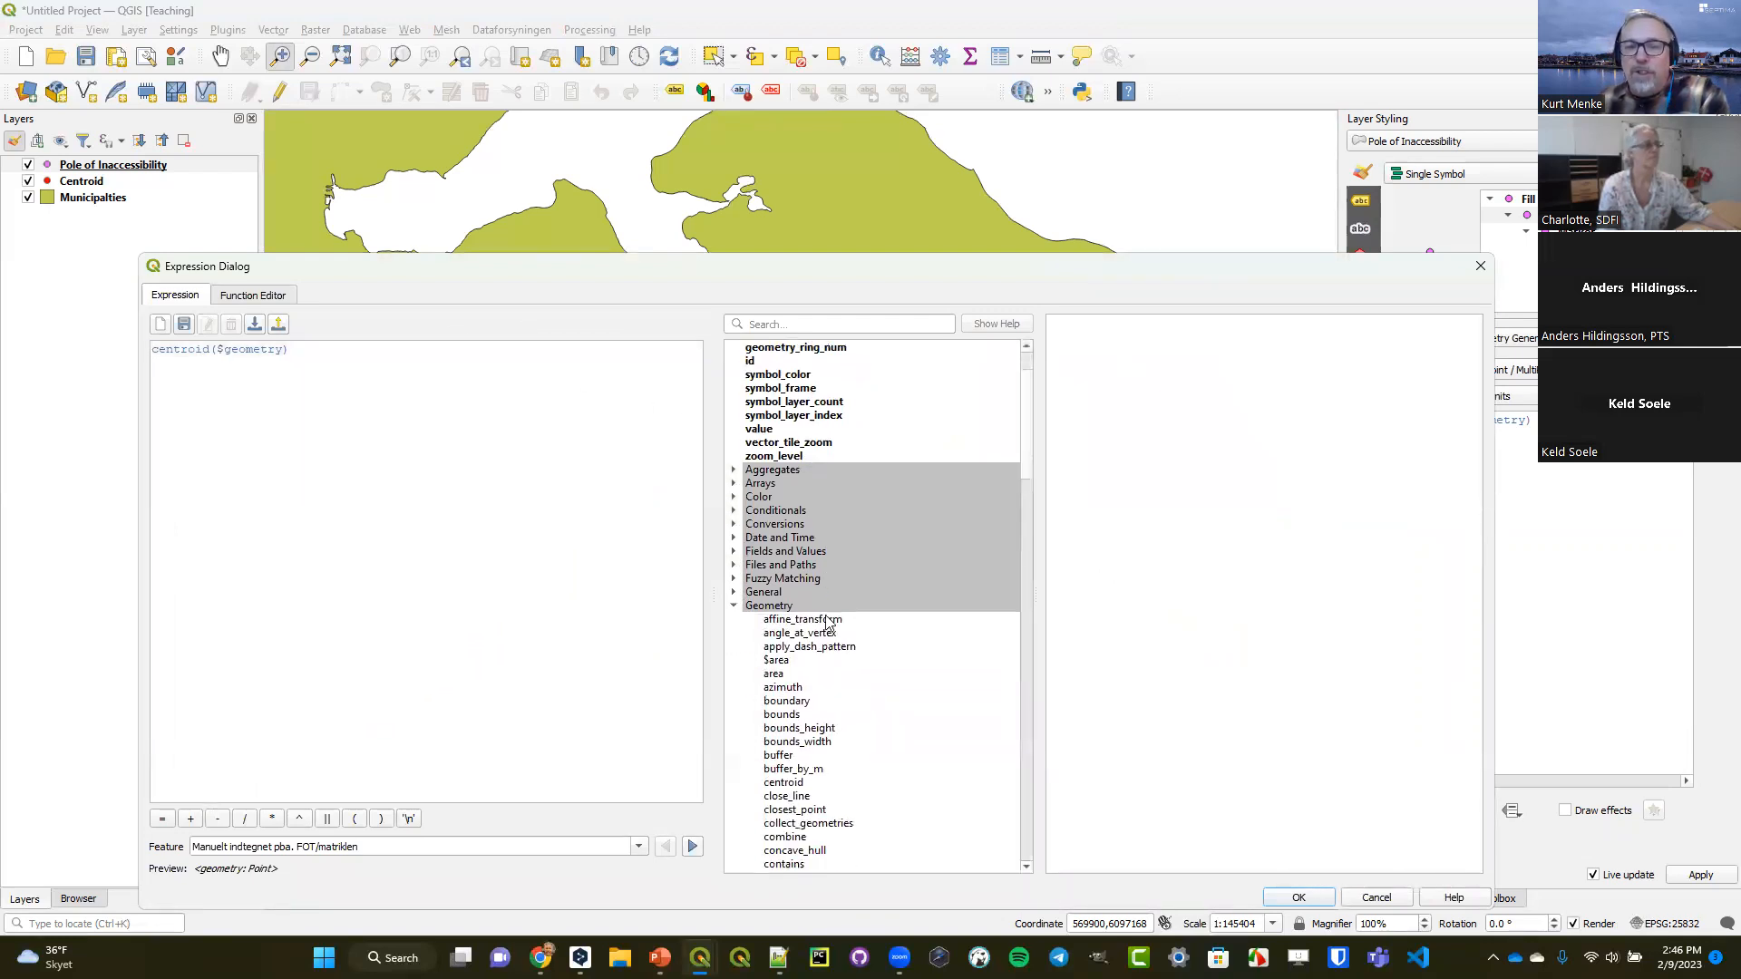
double_click(858, 255)
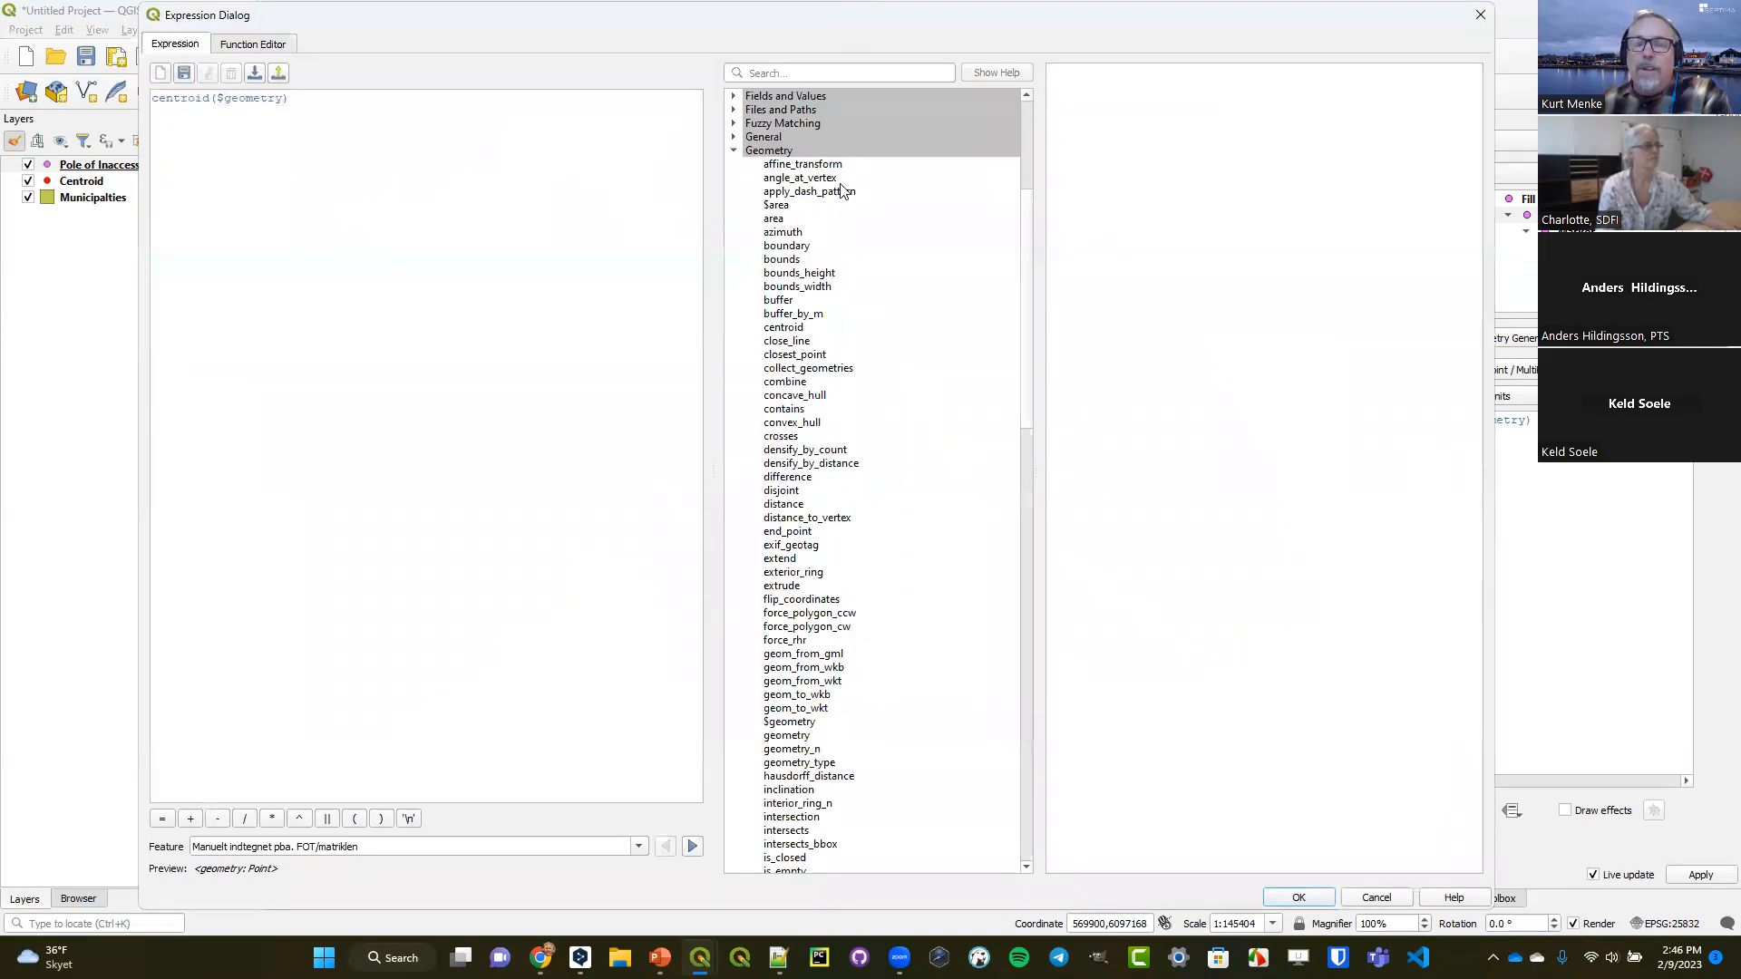
Look through the Geometry functions and read the help for centroid and pole_of_inaccessibility.
scroll(841, 190, "down", 6)
scroll(842, 190, "down", 20)
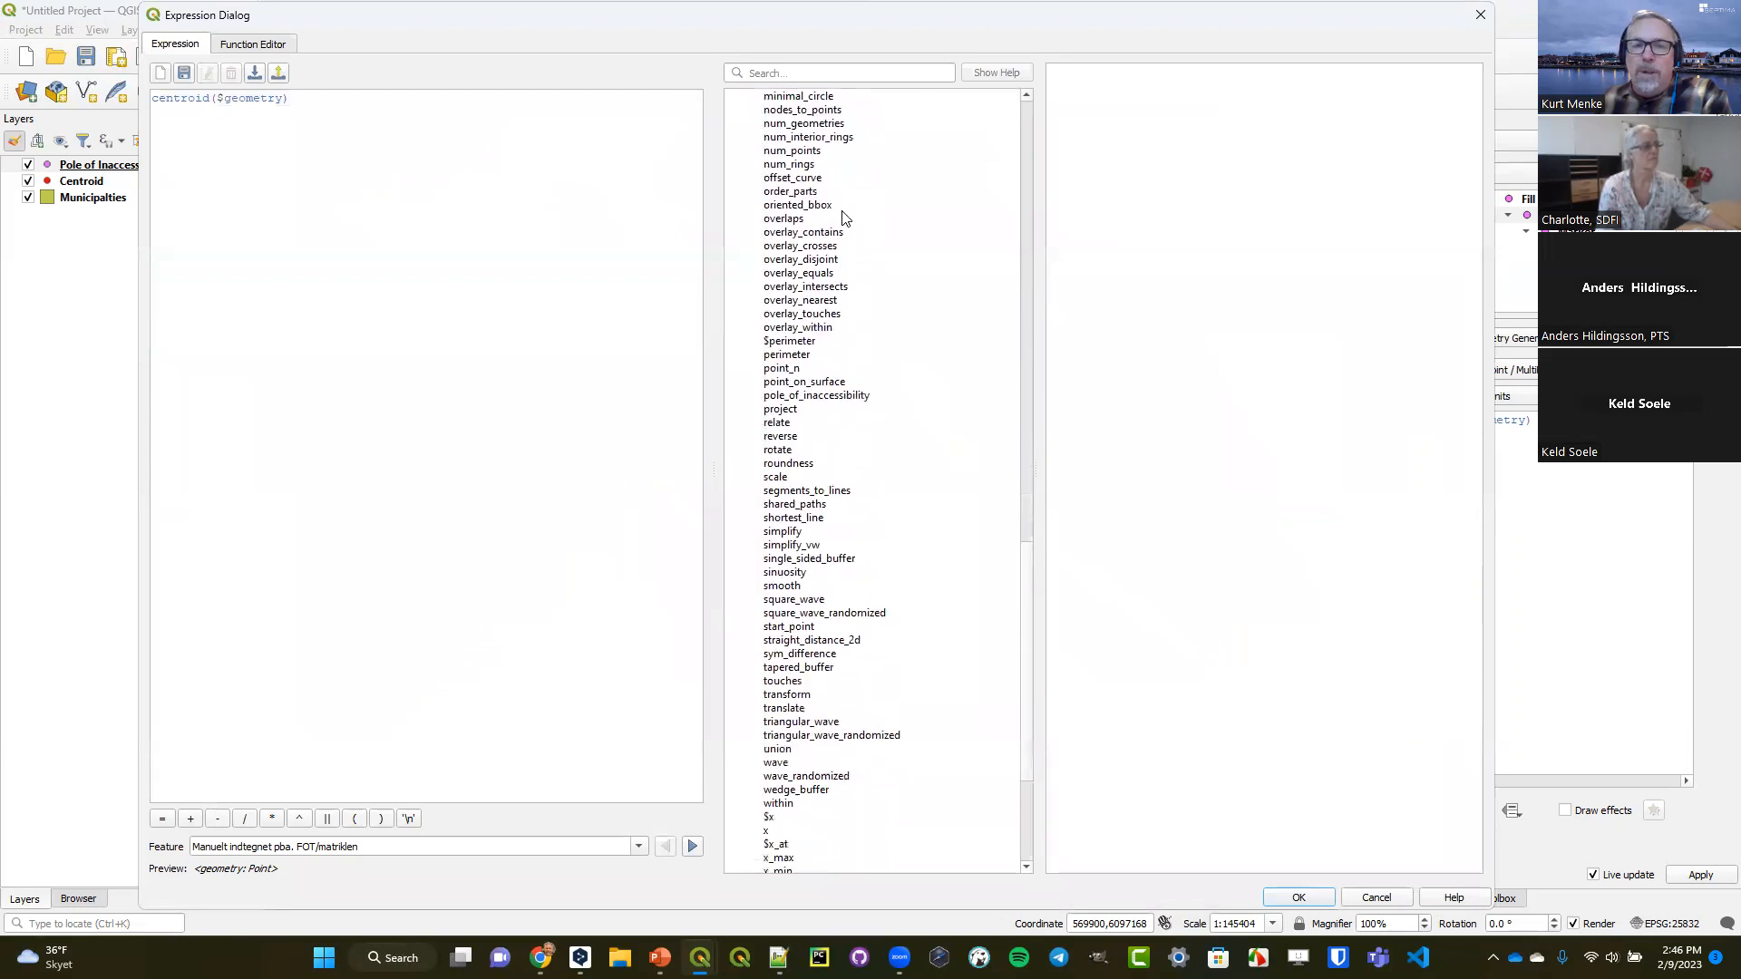
scroll(849, 326, "up", 20)
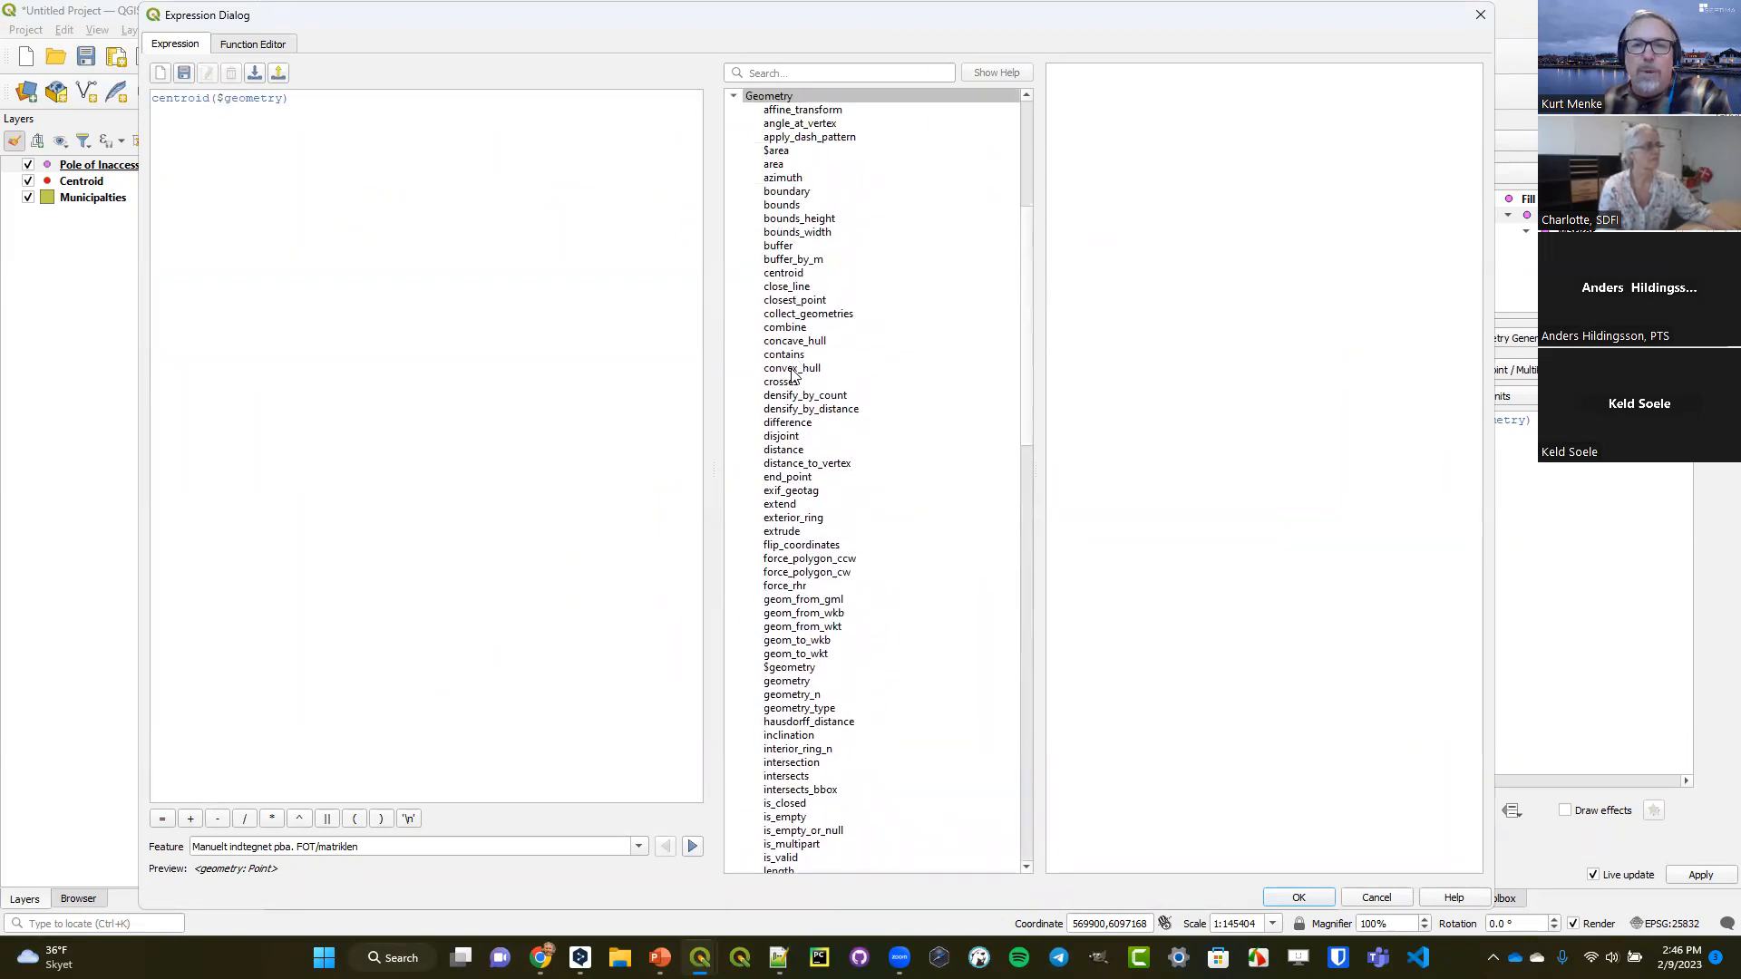
left_click(787, 275)
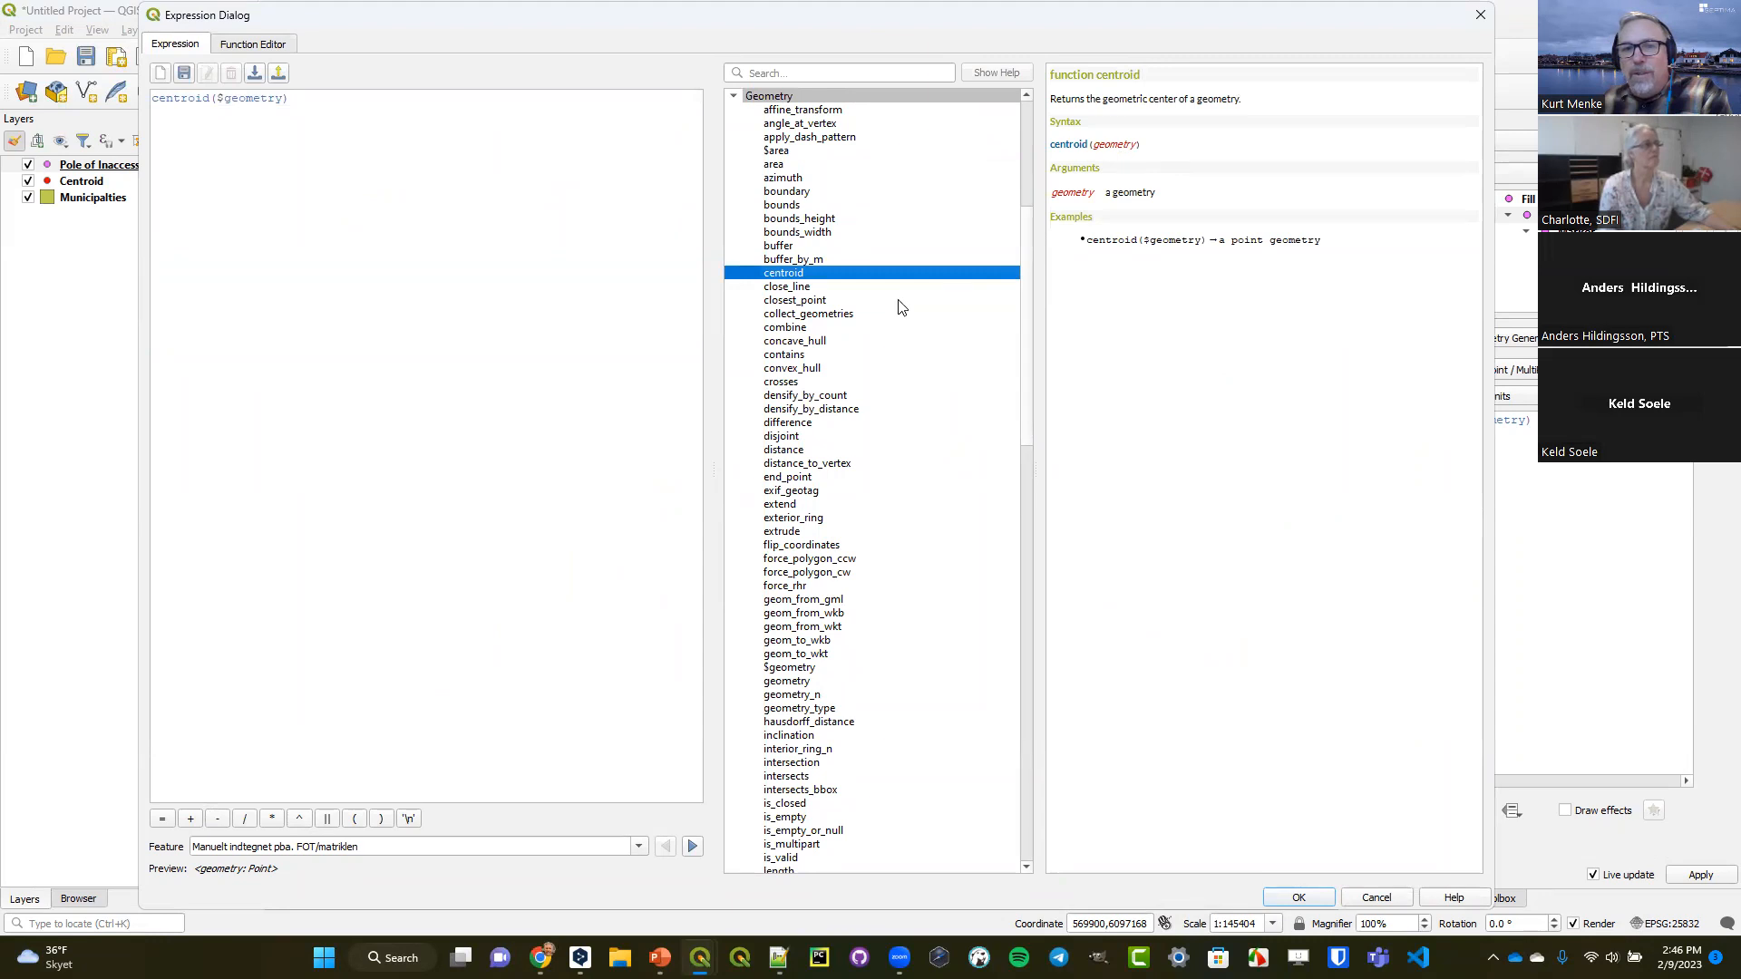
scroll(873, 324, "down", 18)
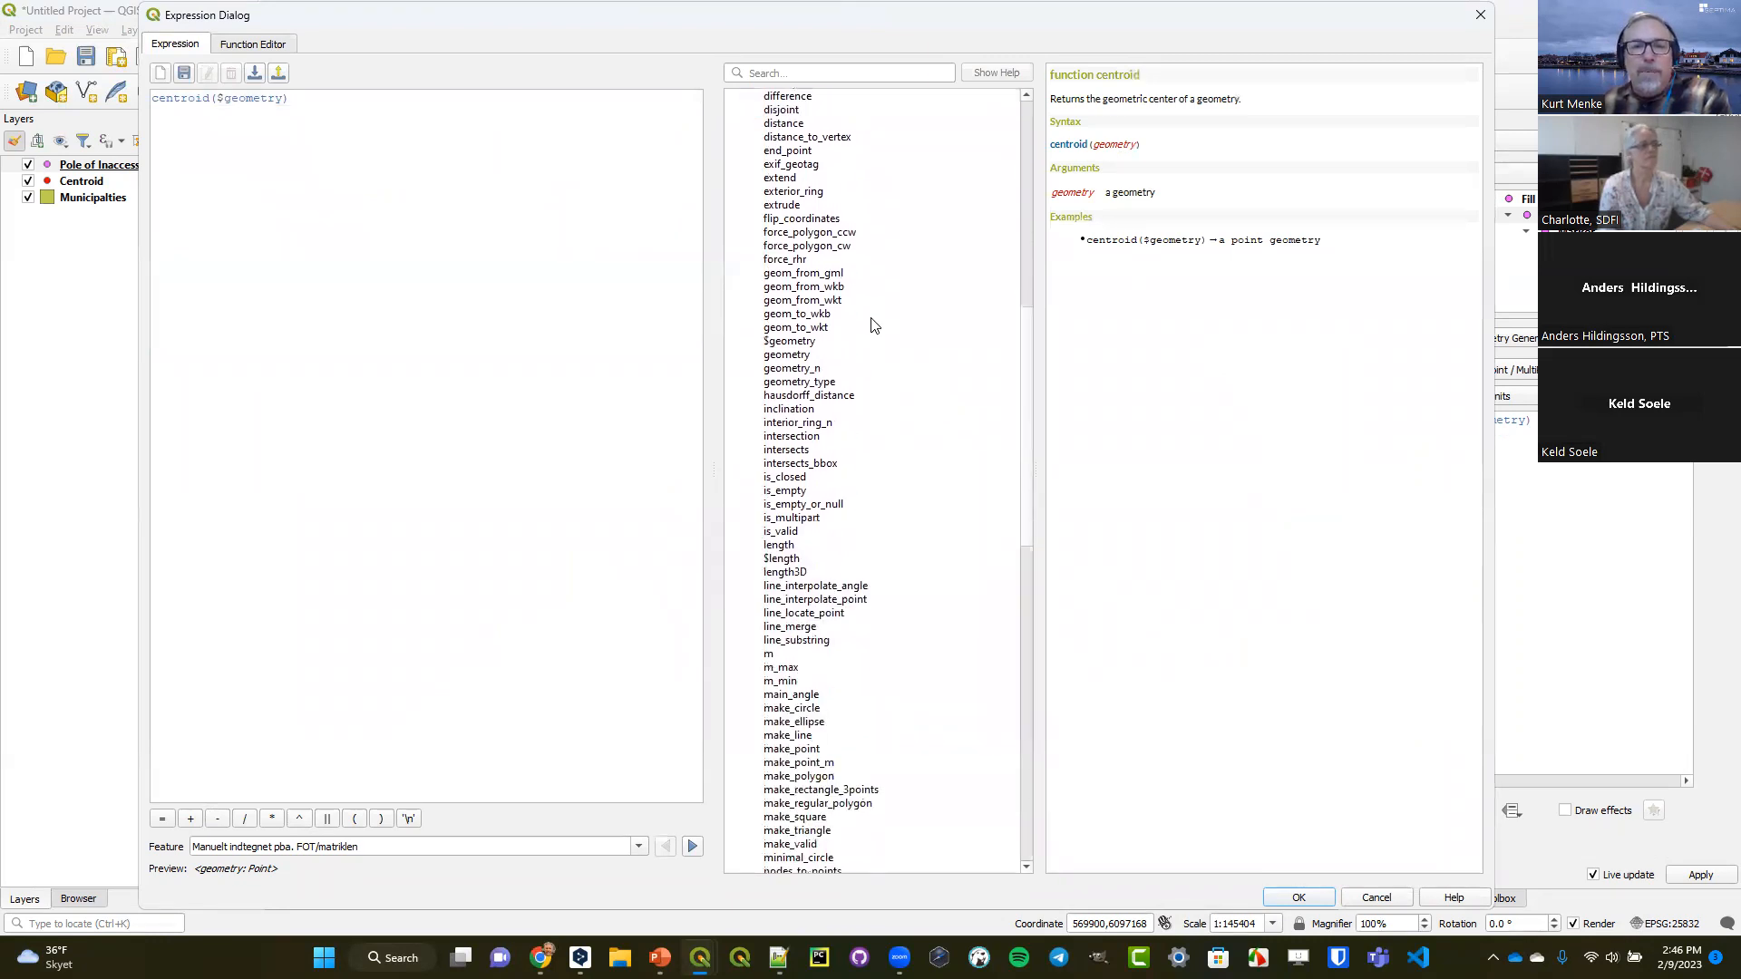
scroll(873, 325, "down", 2)
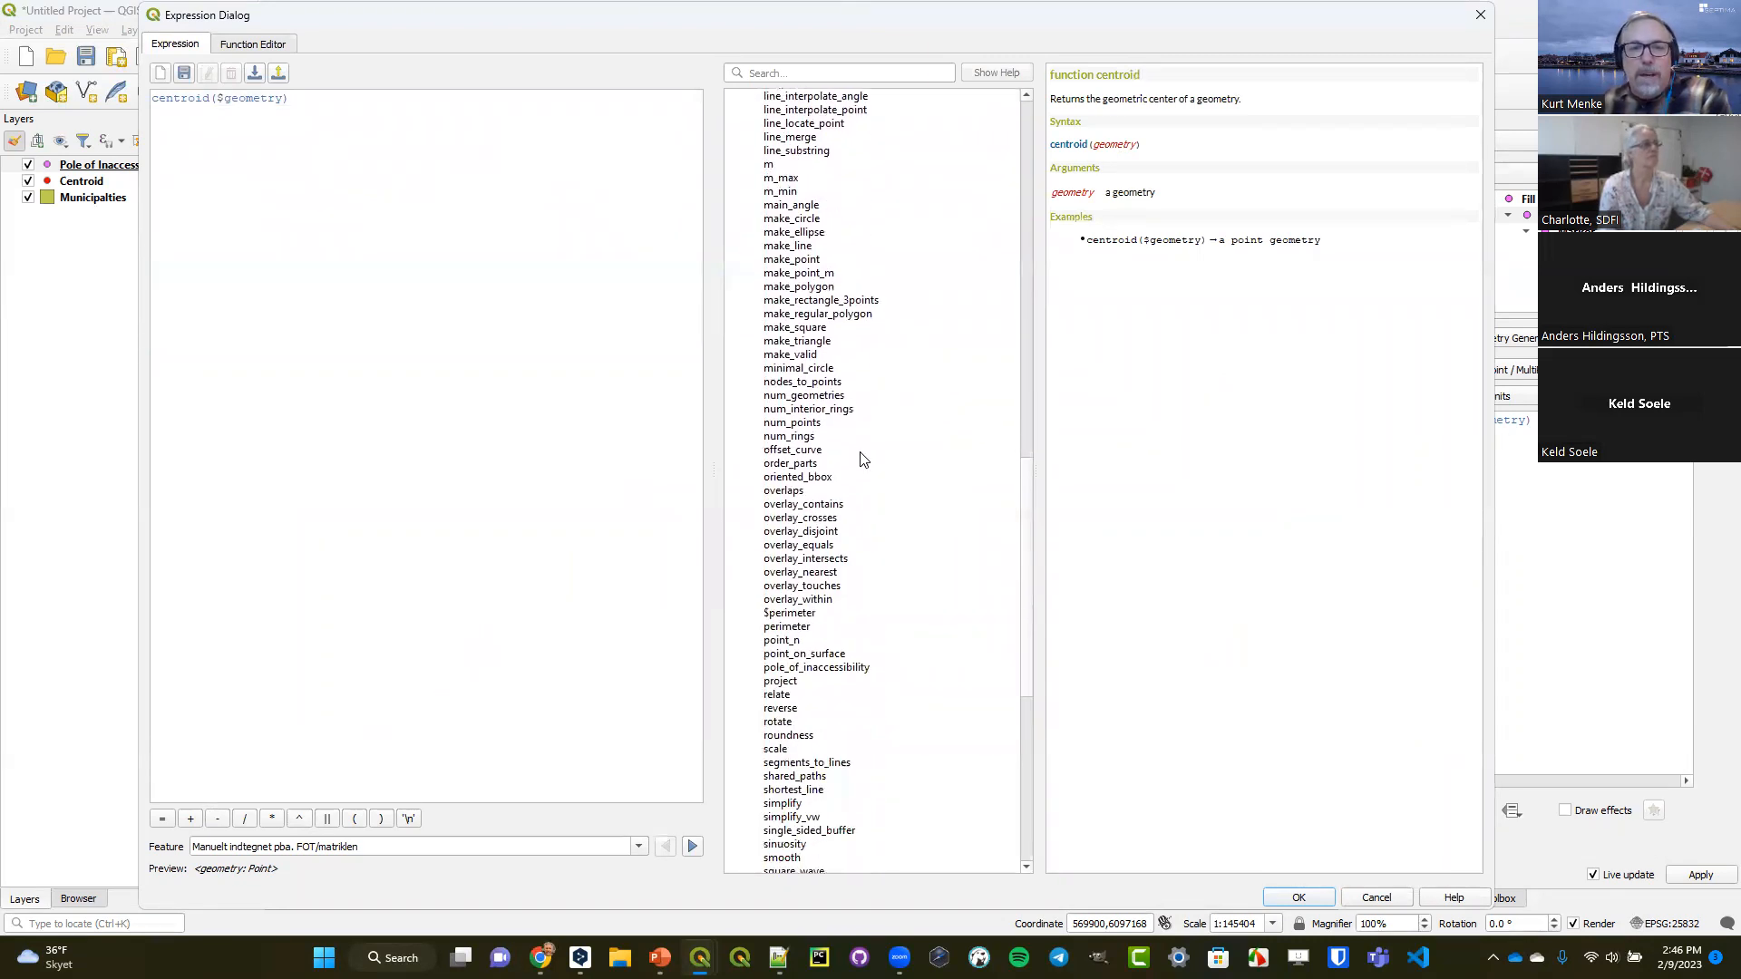
left_click(826, 669)
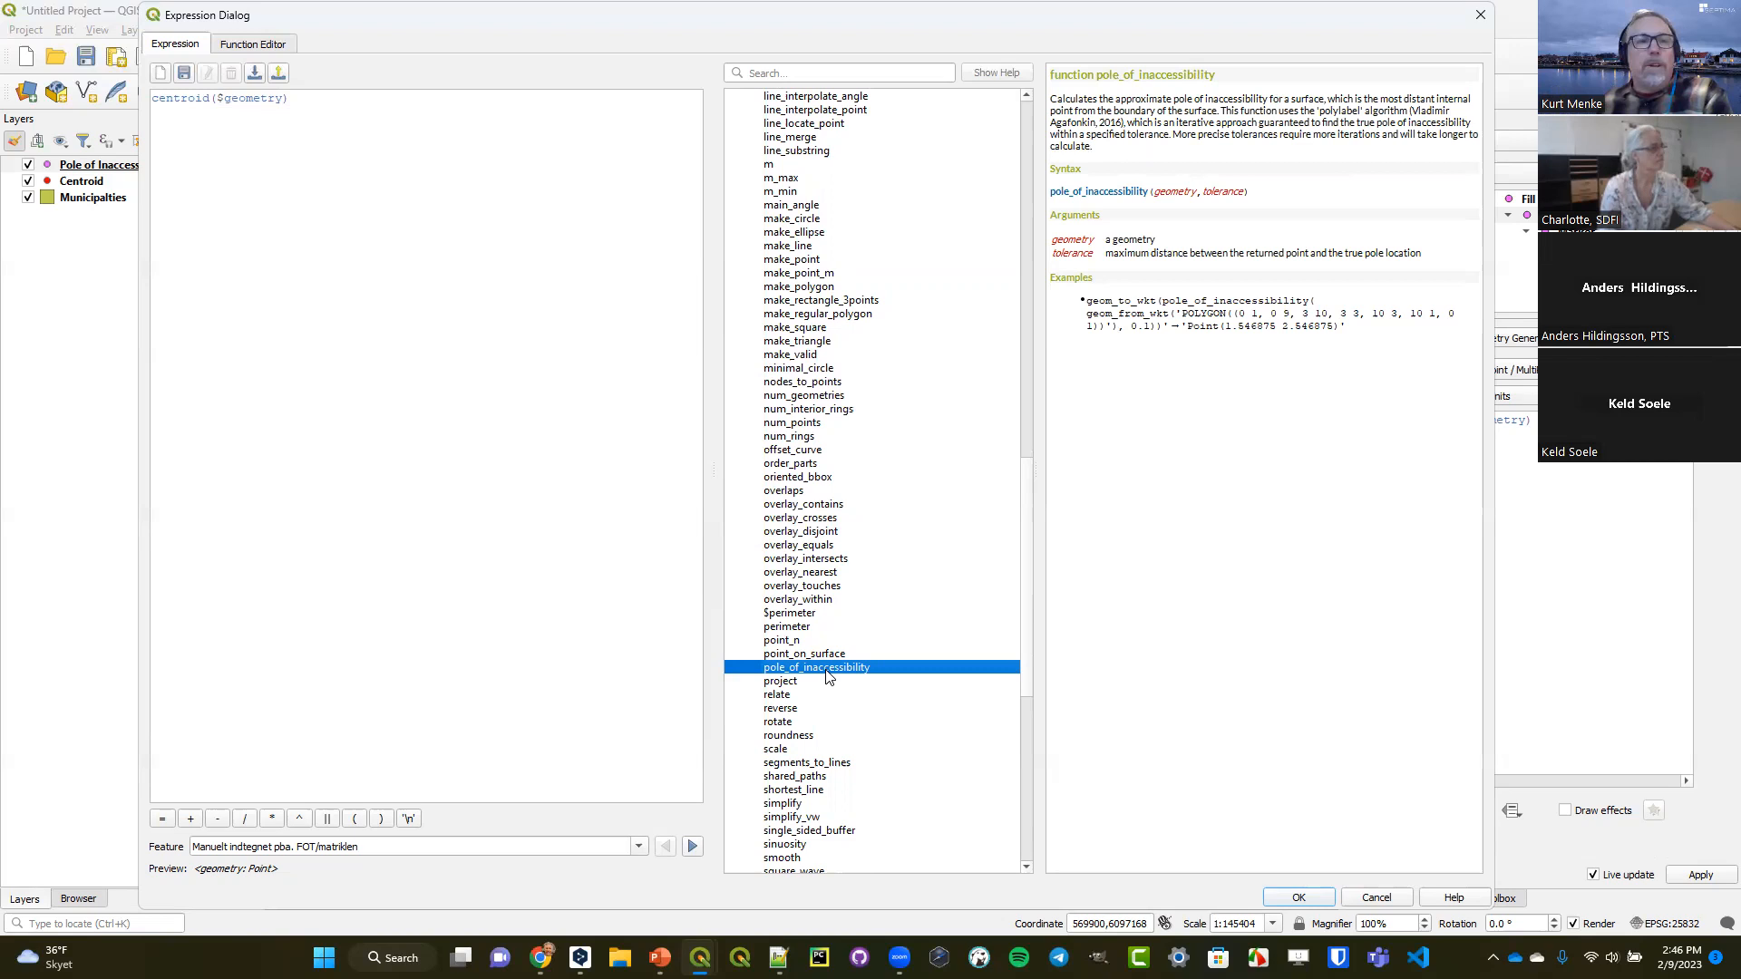
Change the Pole of Inaccessibility layer's geometry generator expression to pole_of_inaccessibility($geometry,1) and apply it.
double_click(215, 96)
type("pol")
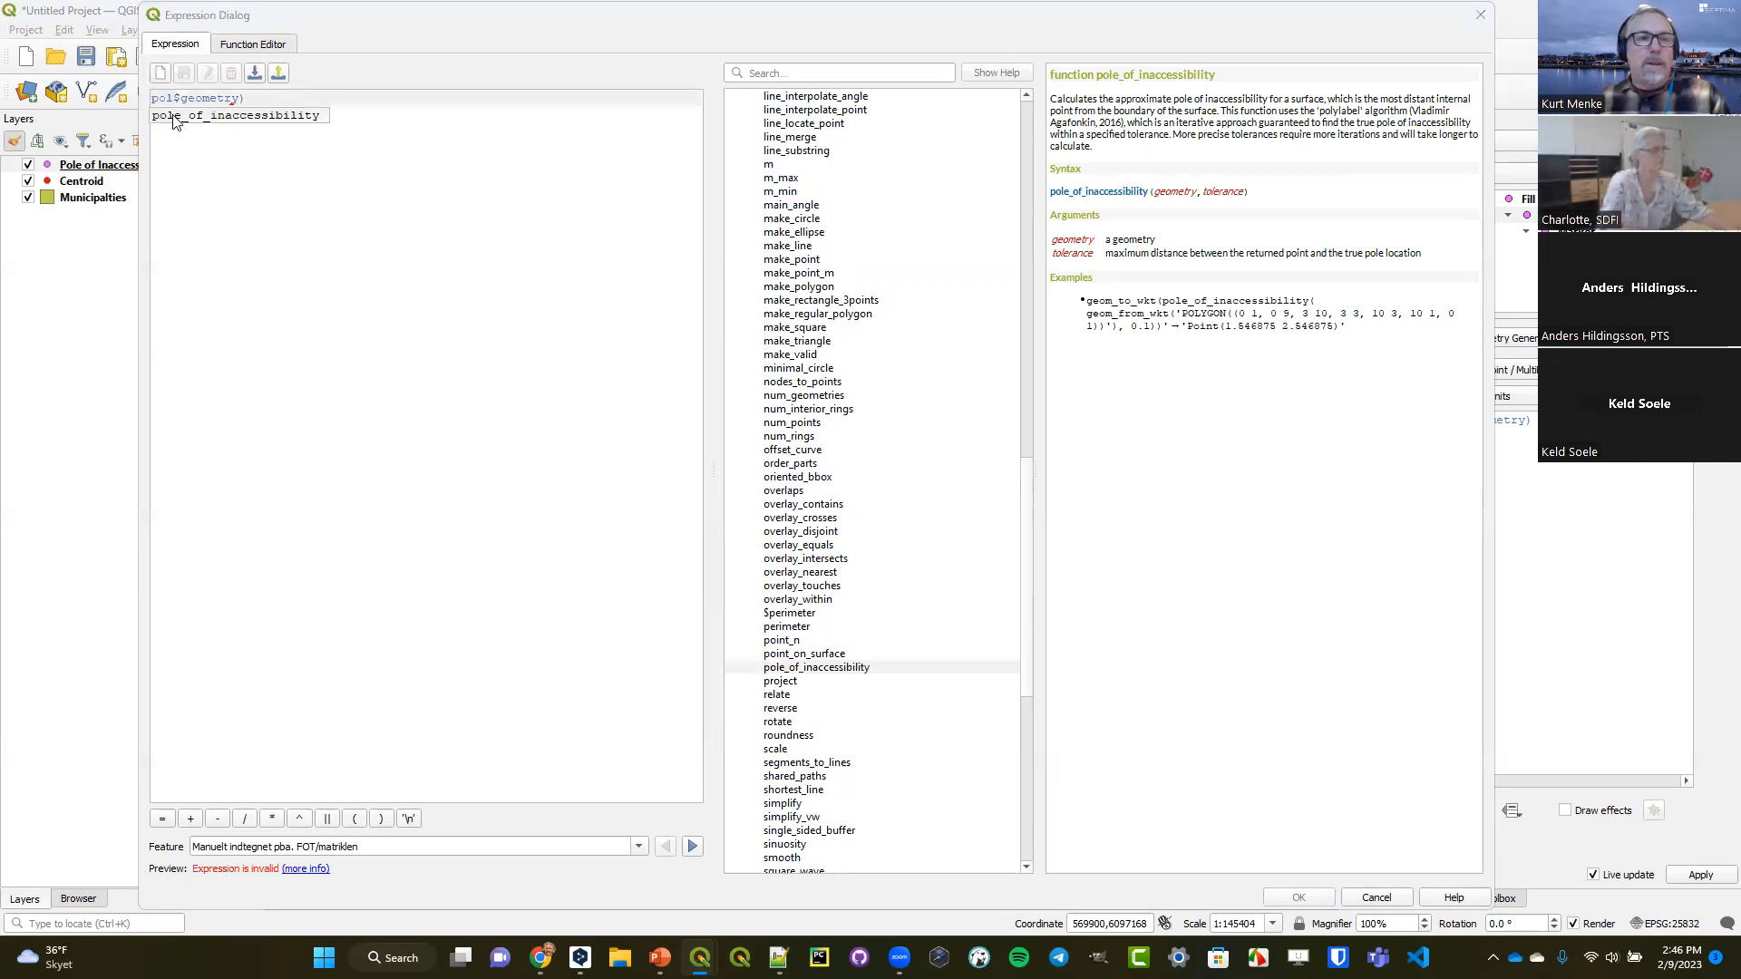
left_click(206, 113)
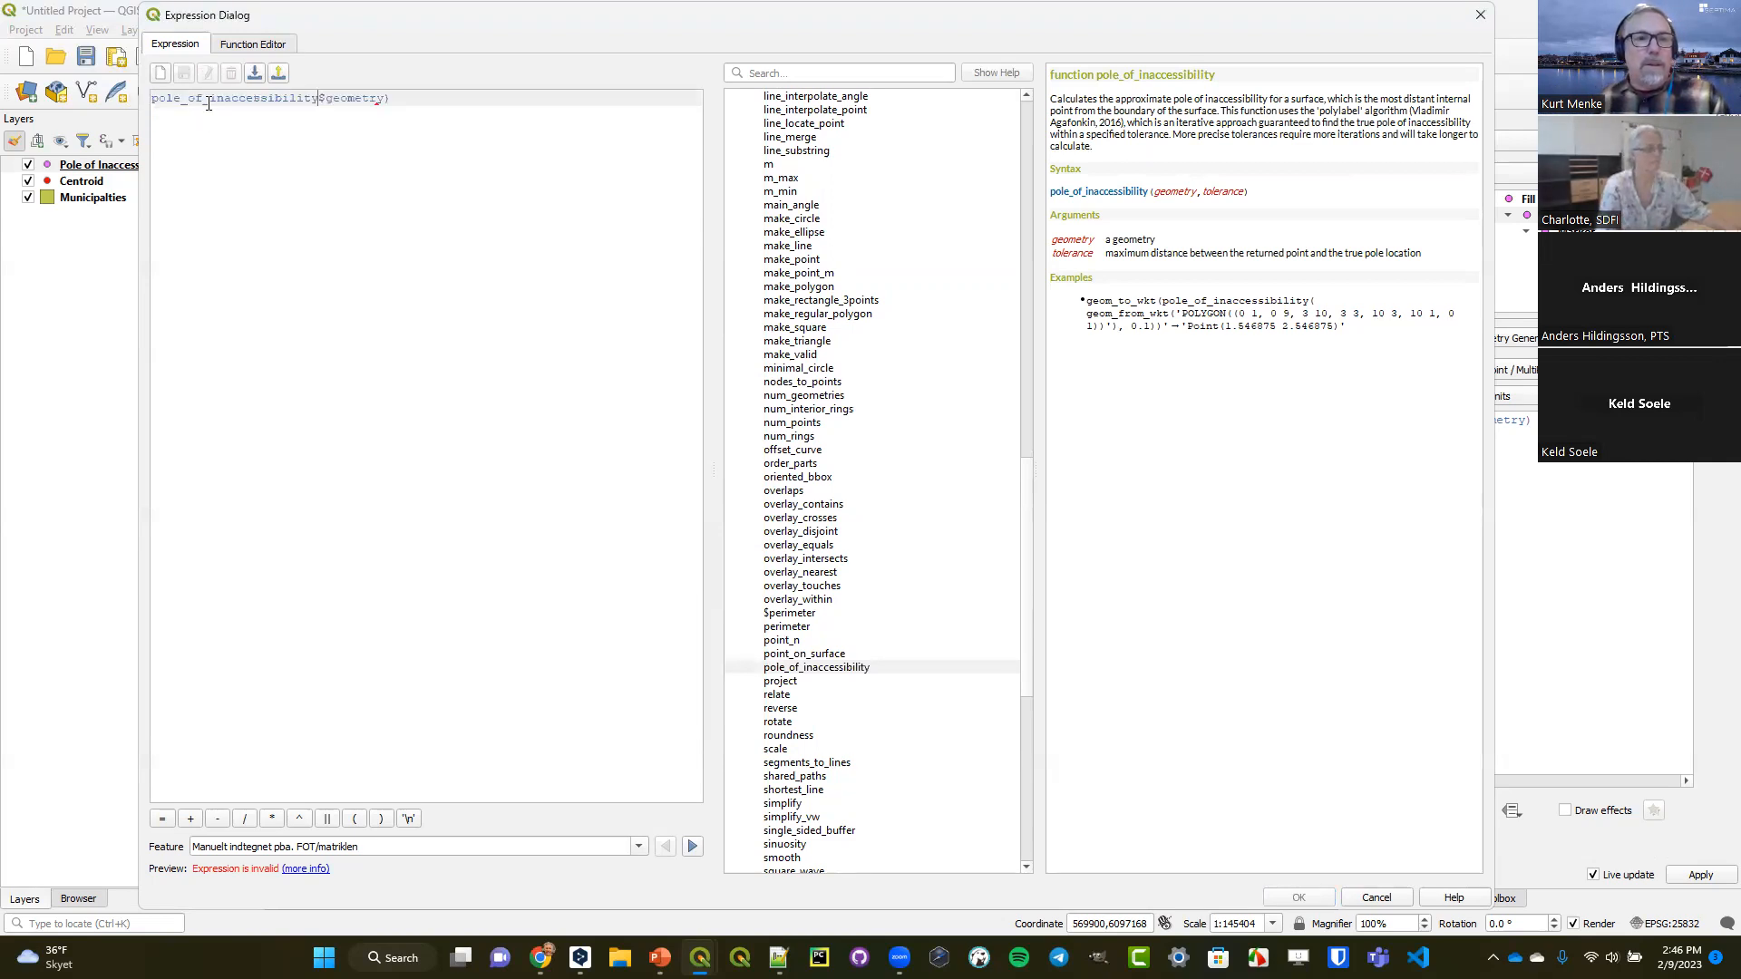
type("(")
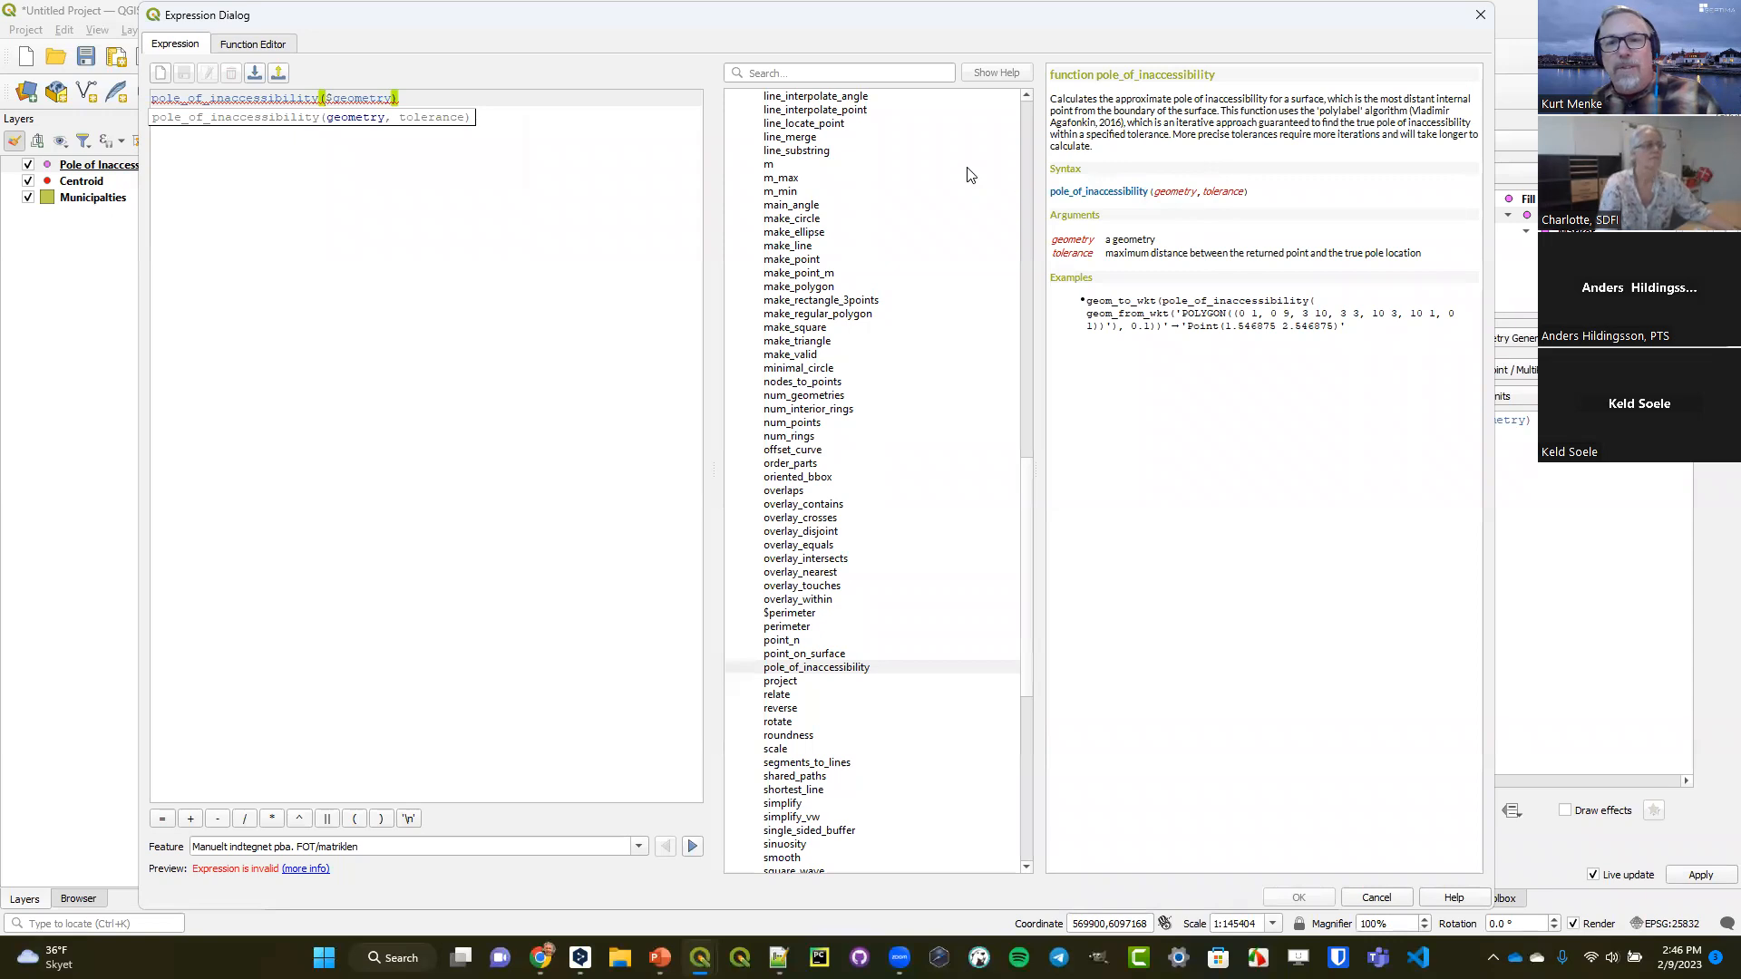
type("$geometry)")
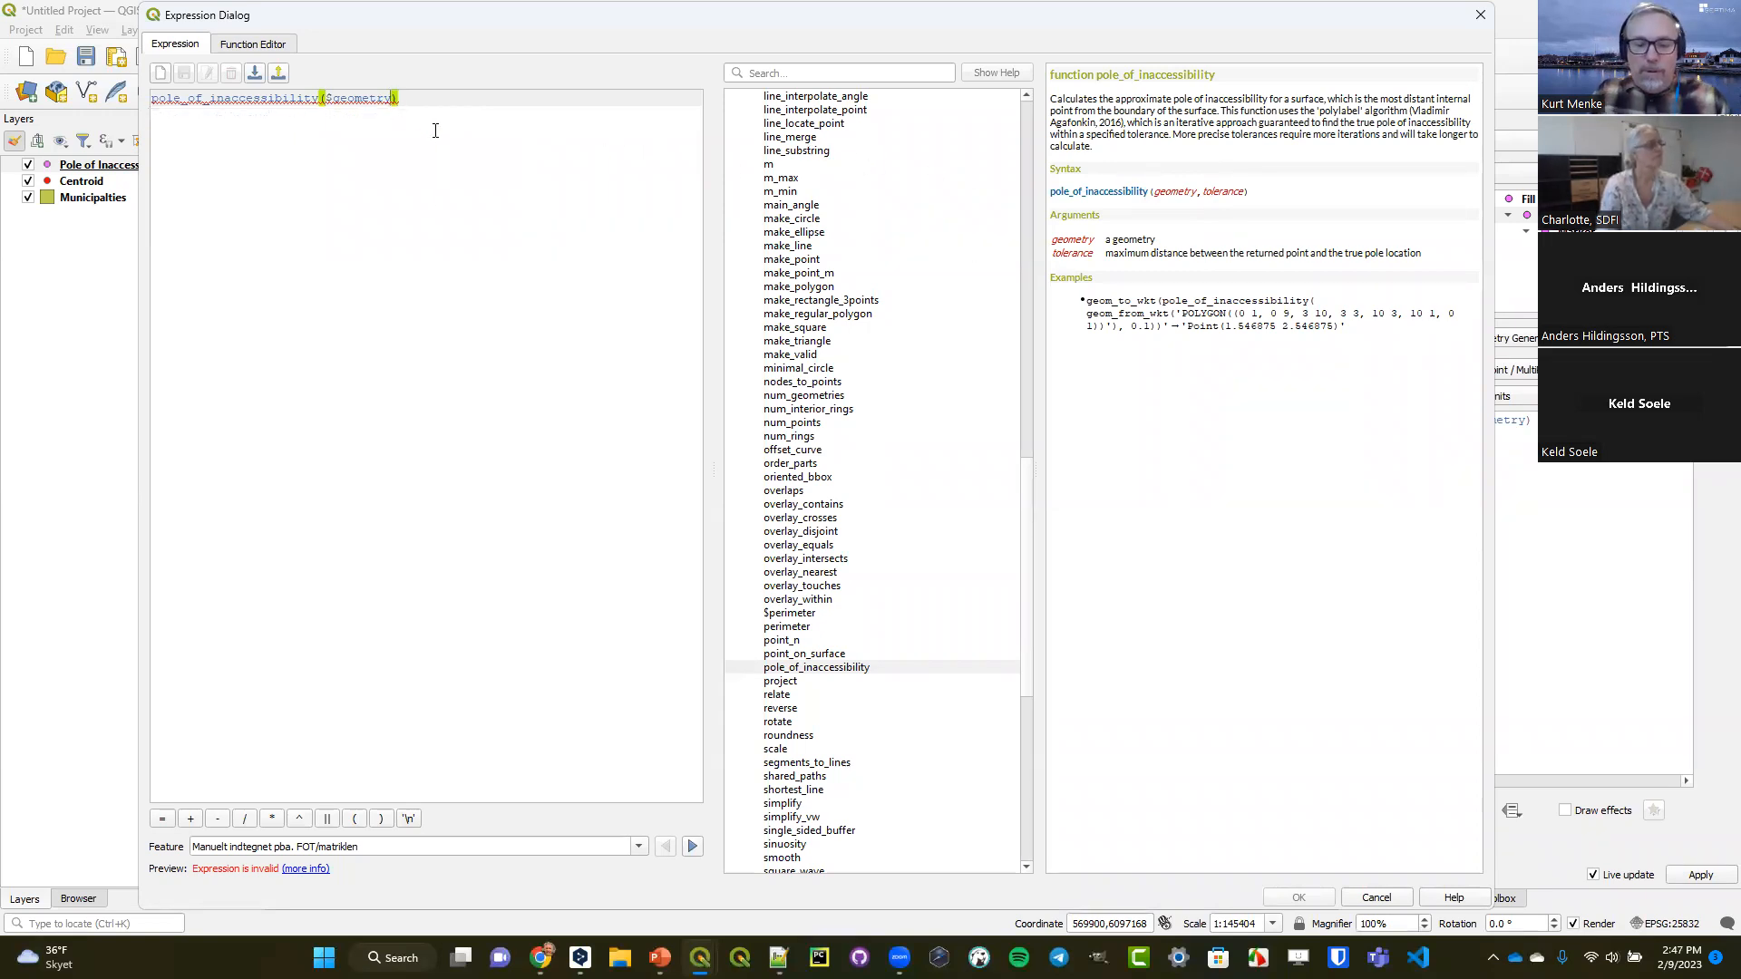
type(",1")
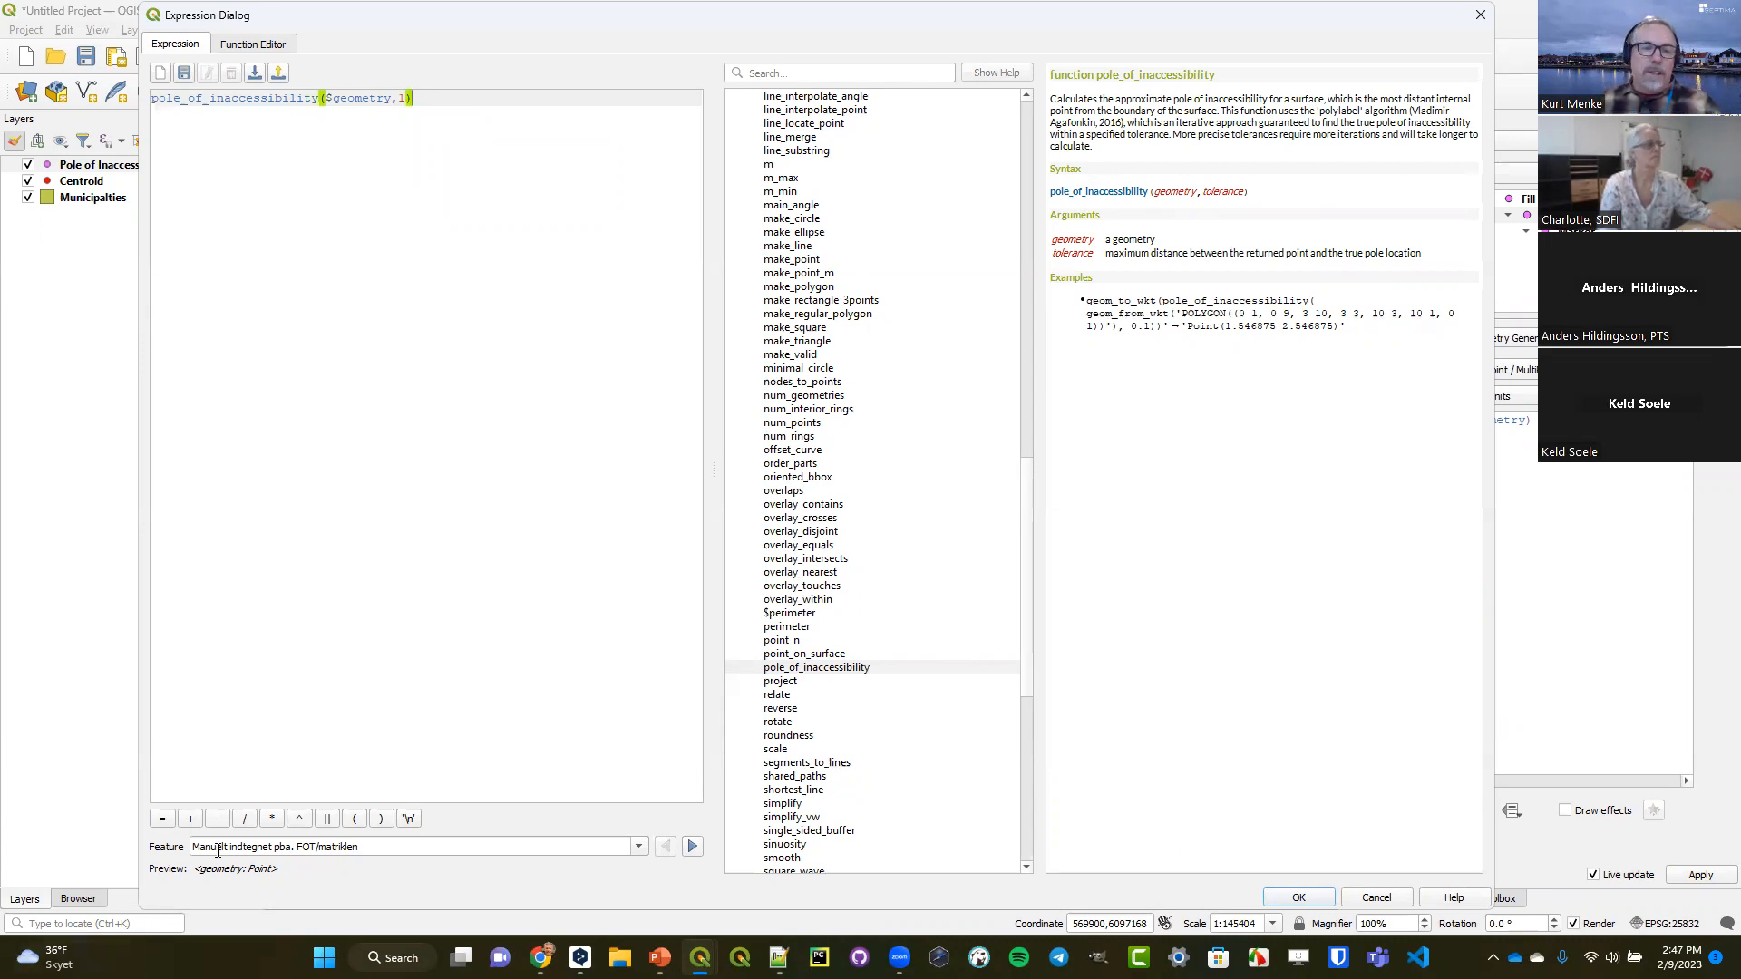
left_click_drag(200, 873, 278, 880)
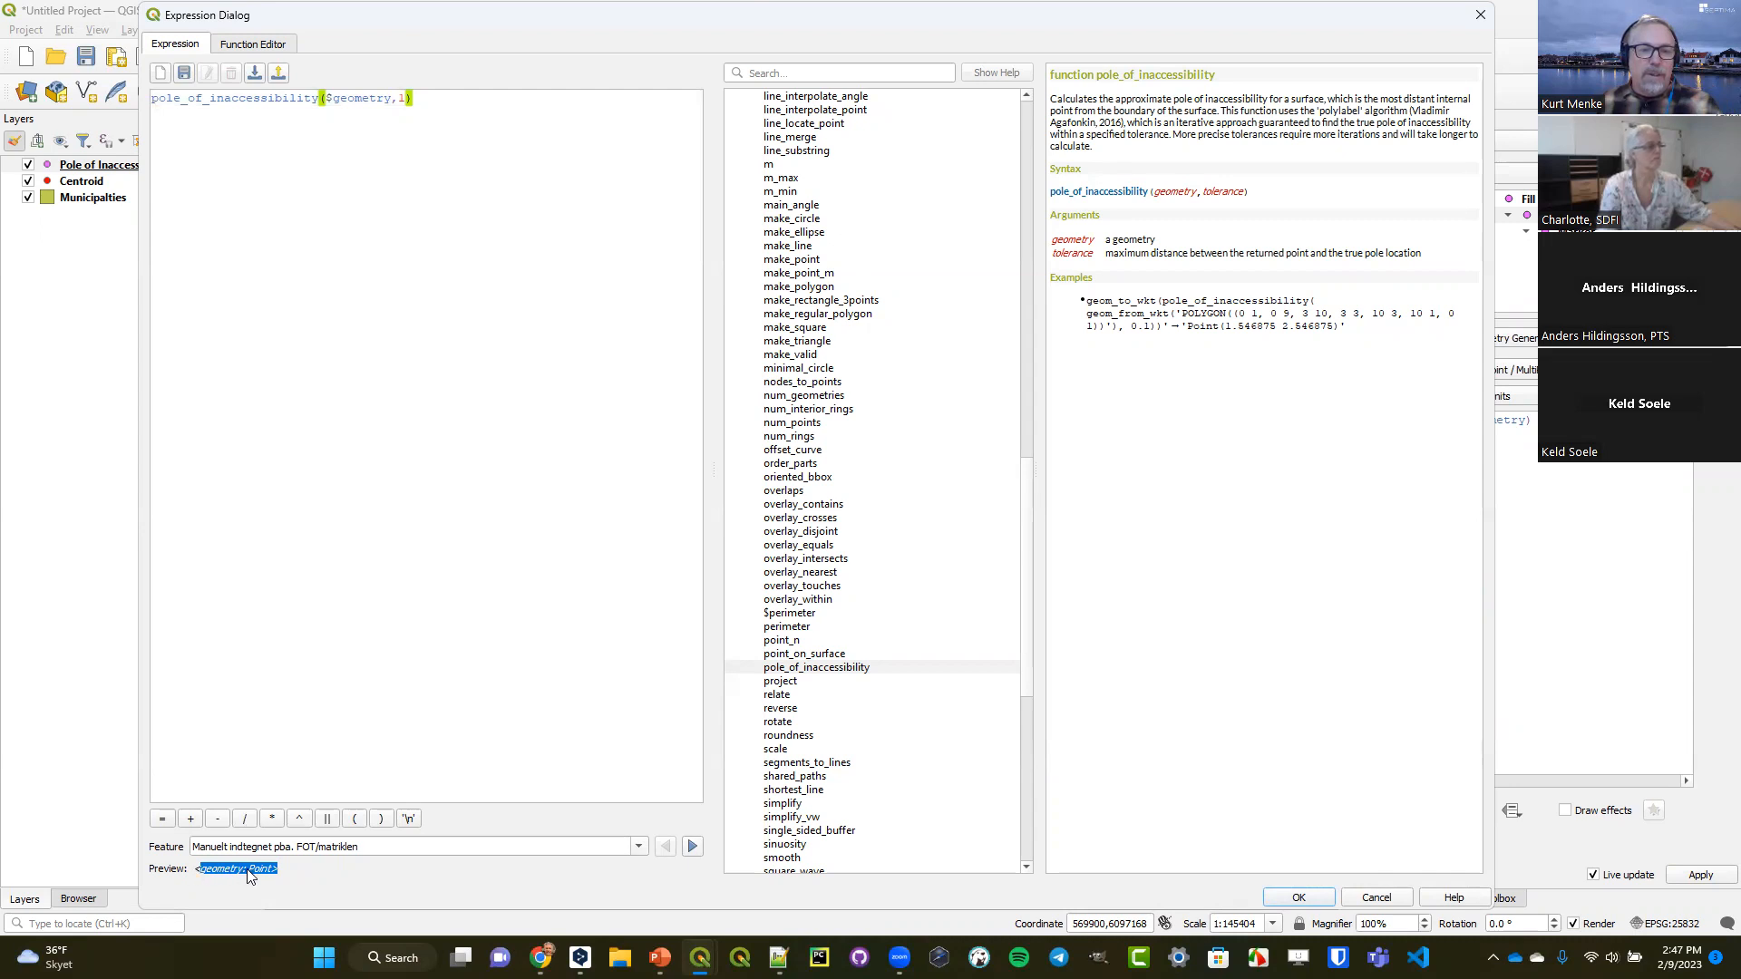
left_click(1303, 895)
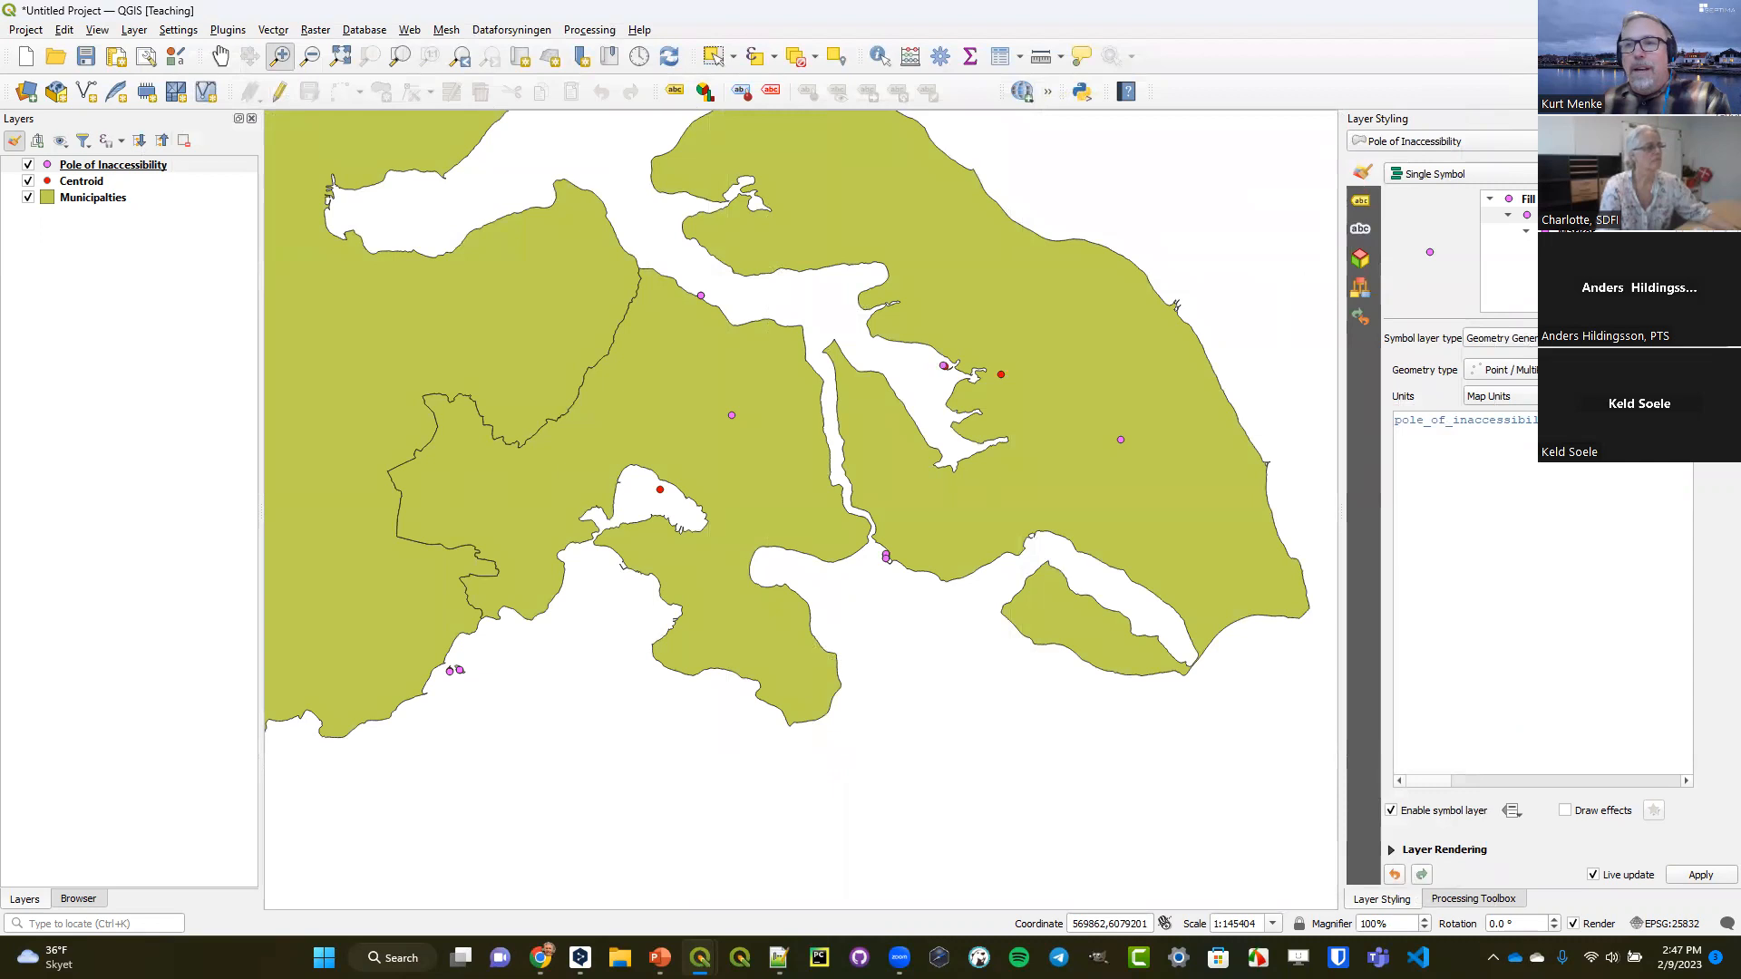
Increase the size of the Pole of Inaccessibility layer's simple marker to 4.8.
left_click(1510, 246)
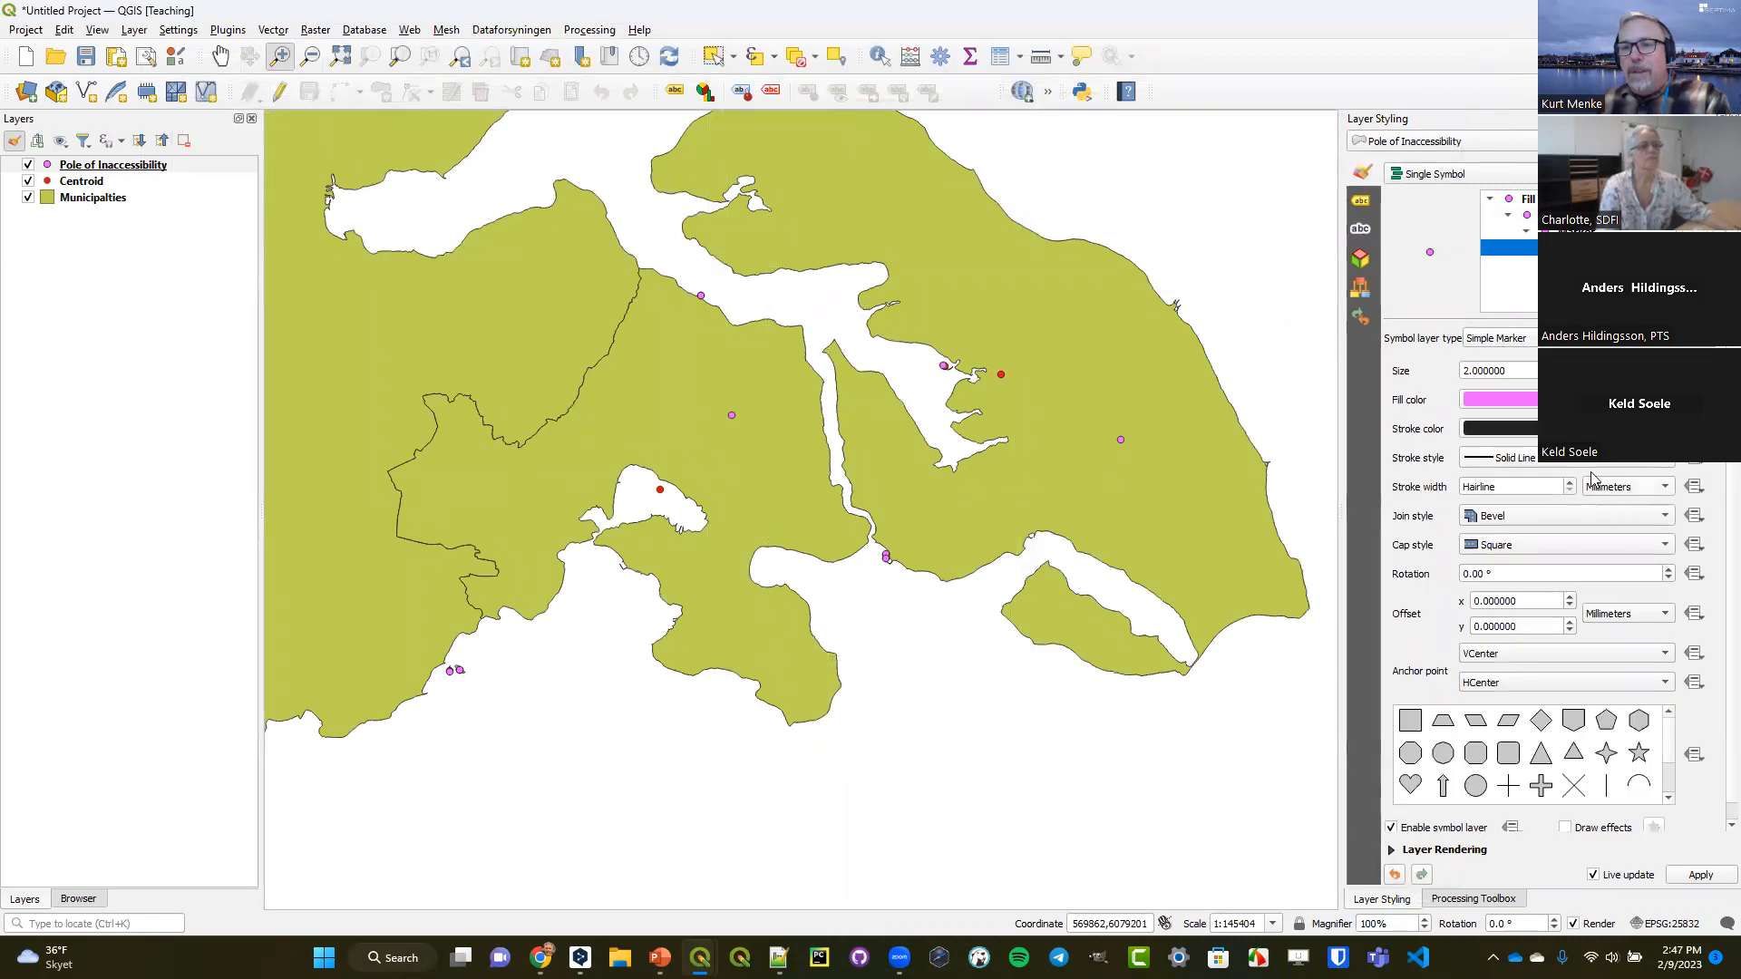
scroll(1498, 371, "up", 7)
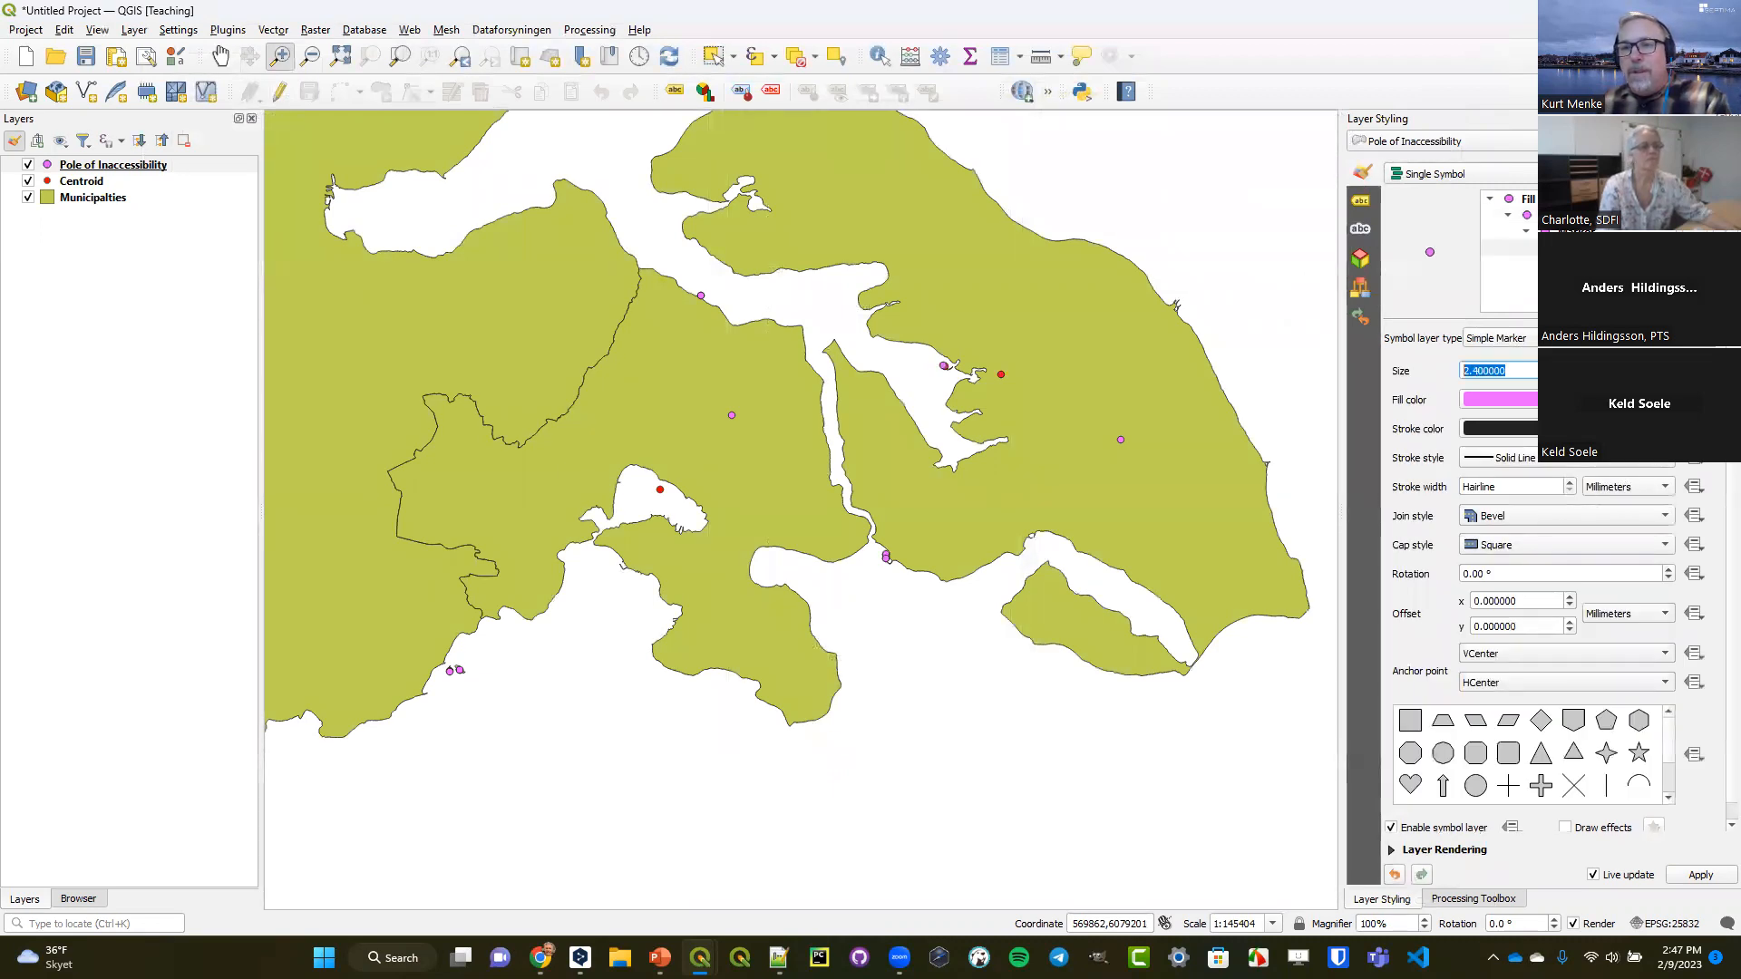
scroll(1498, 370, "up", 3)
scroll(1498, 370, "up", 1)
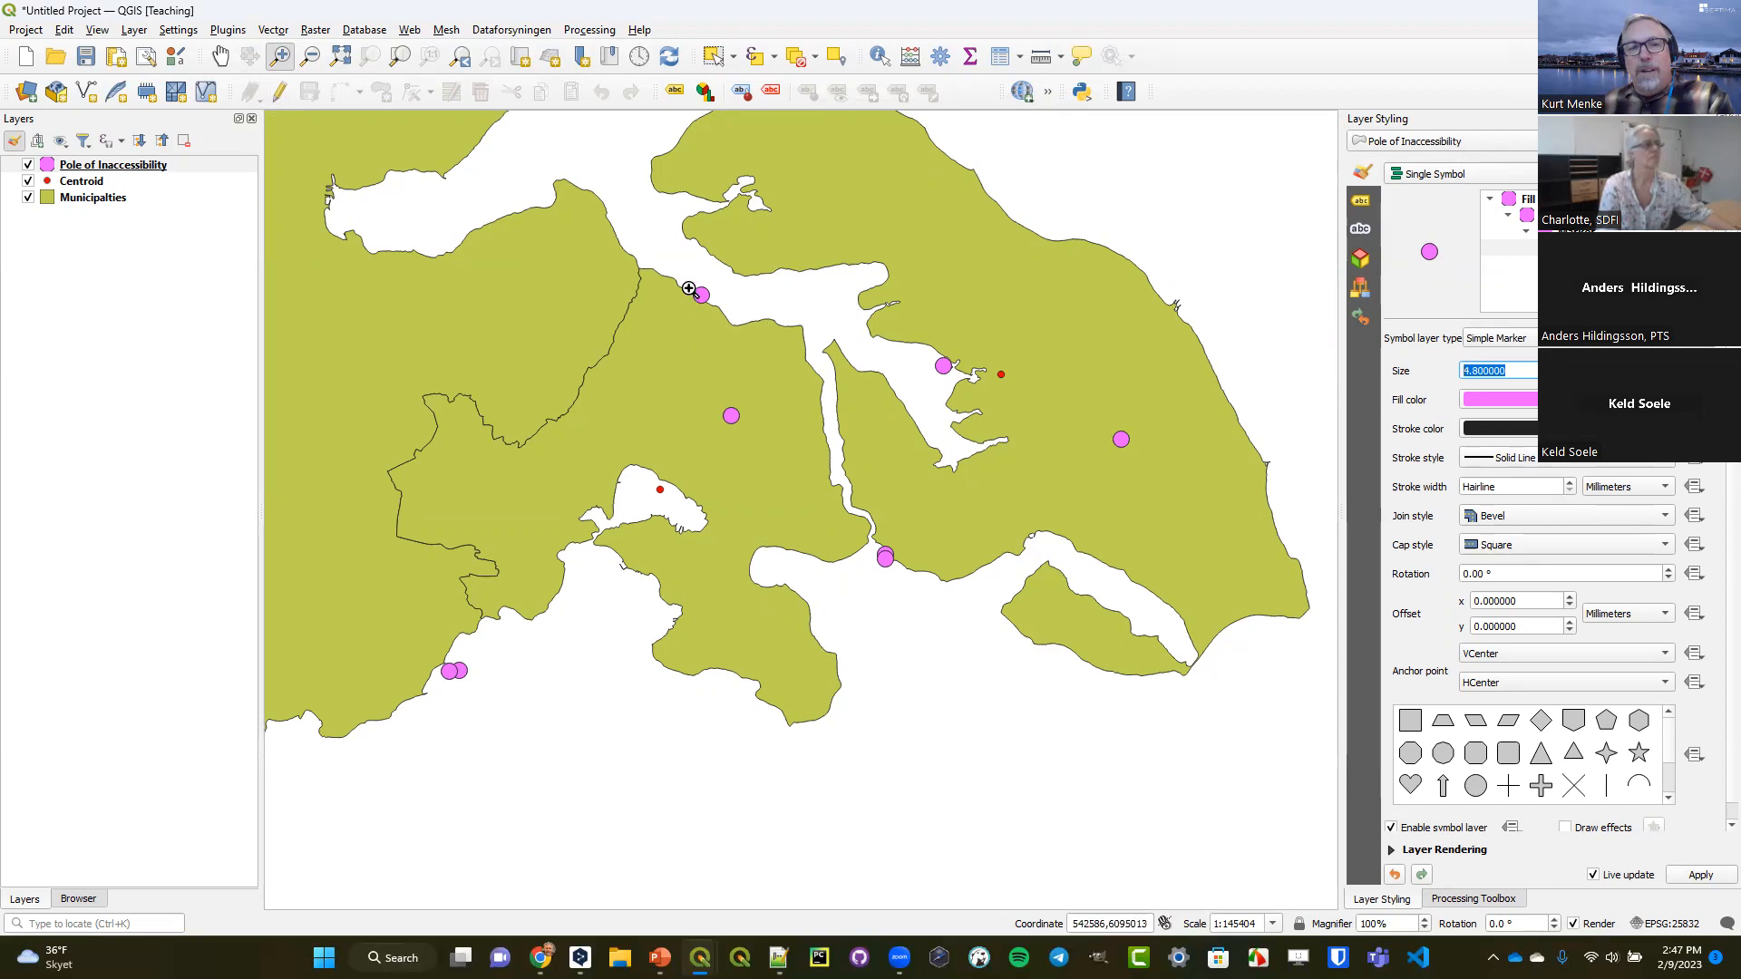
Compare the pole of inaccessibility with the centroid on the tiny Y-shaped island, and return to the view of all Denmark.
left_click_drag(694, 283, 717, 307)
left_click_drag(711, 444, 803, 551)
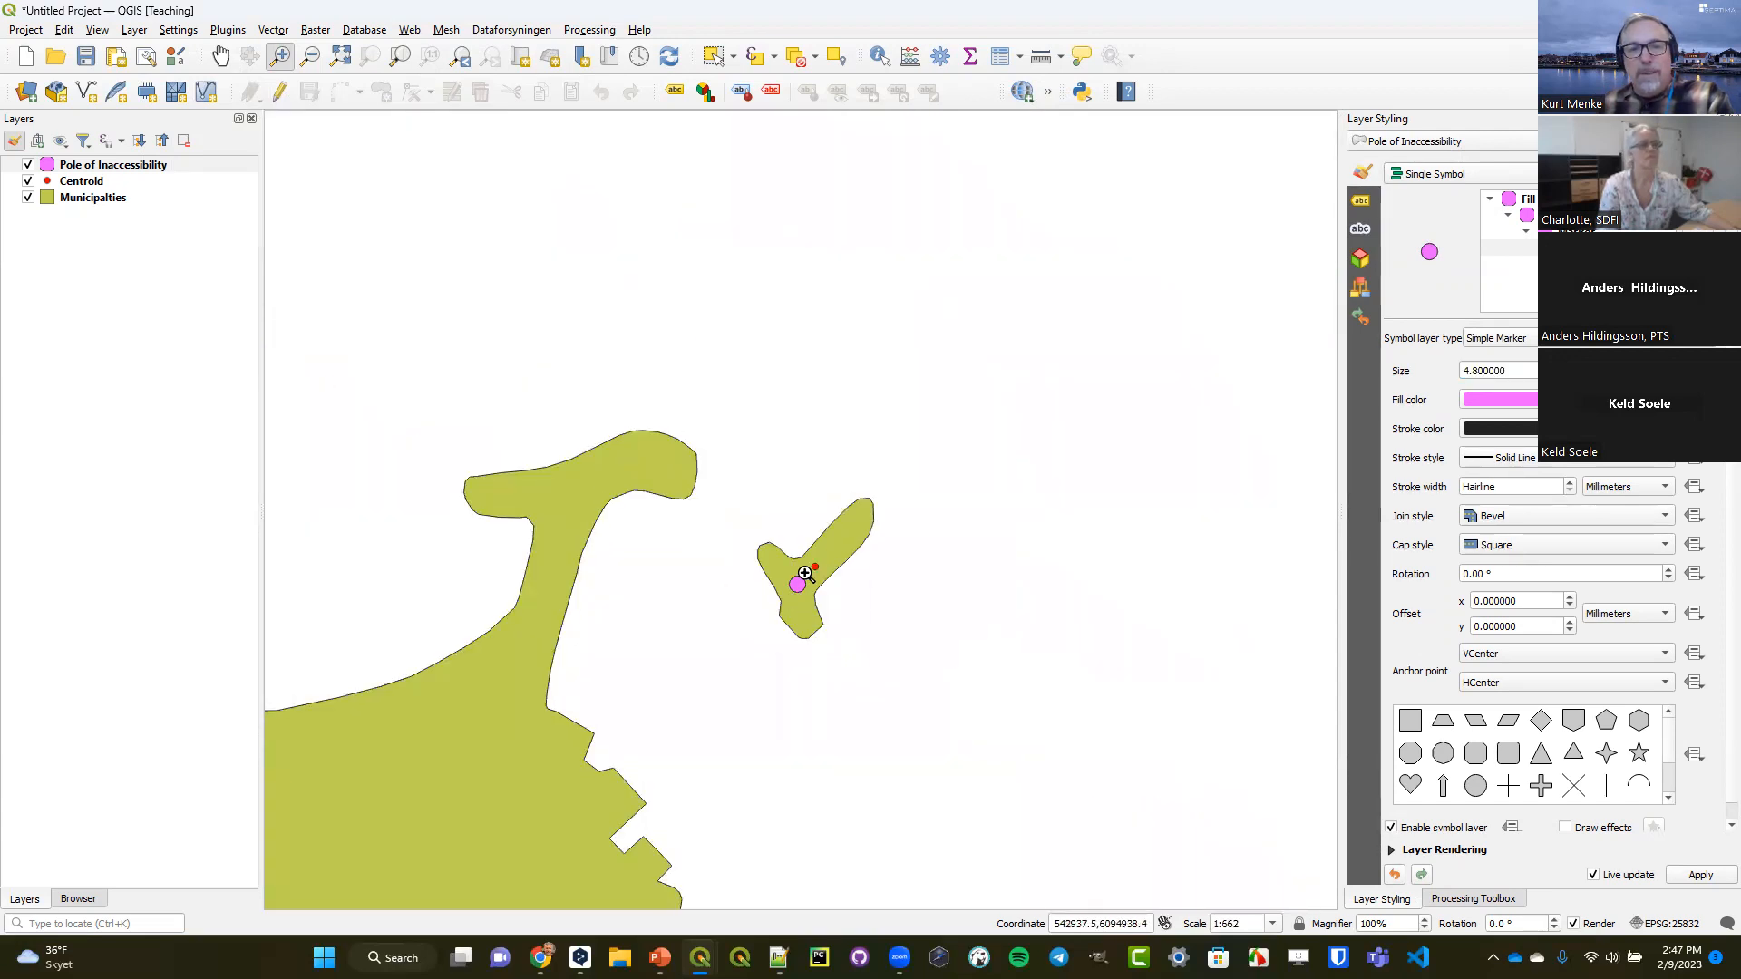
left_click_drag(726, 481, 908, 674)
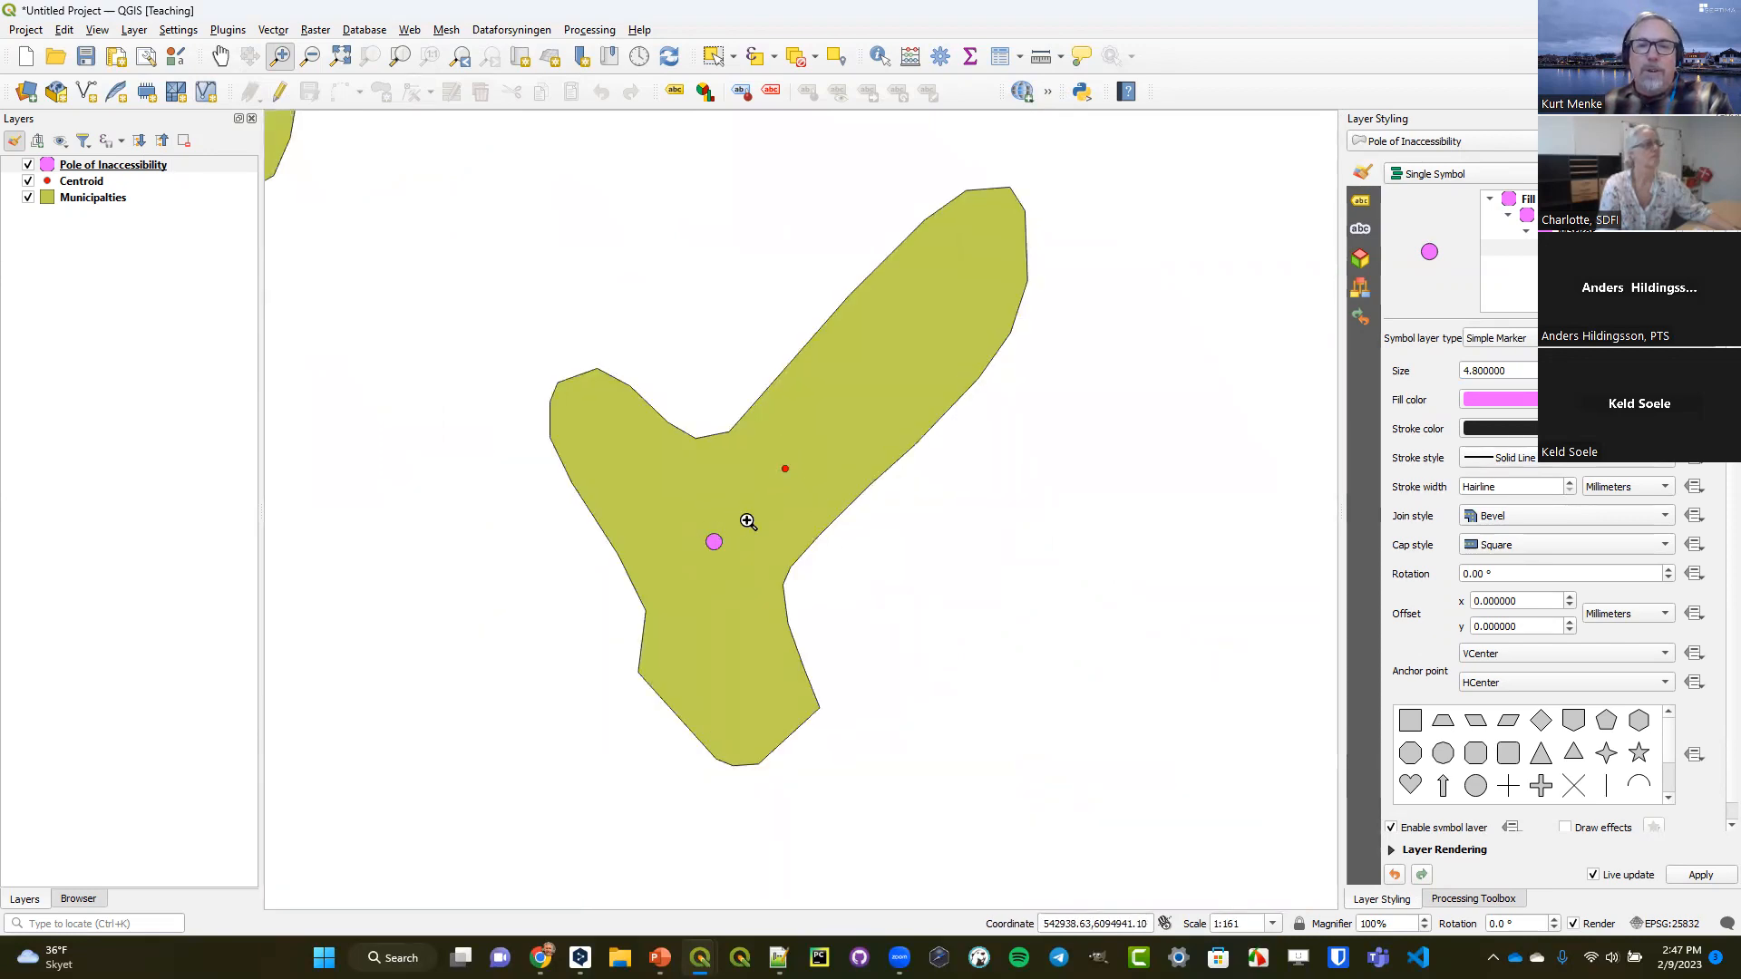
left_click(461, 58)
left_click(462, 59)
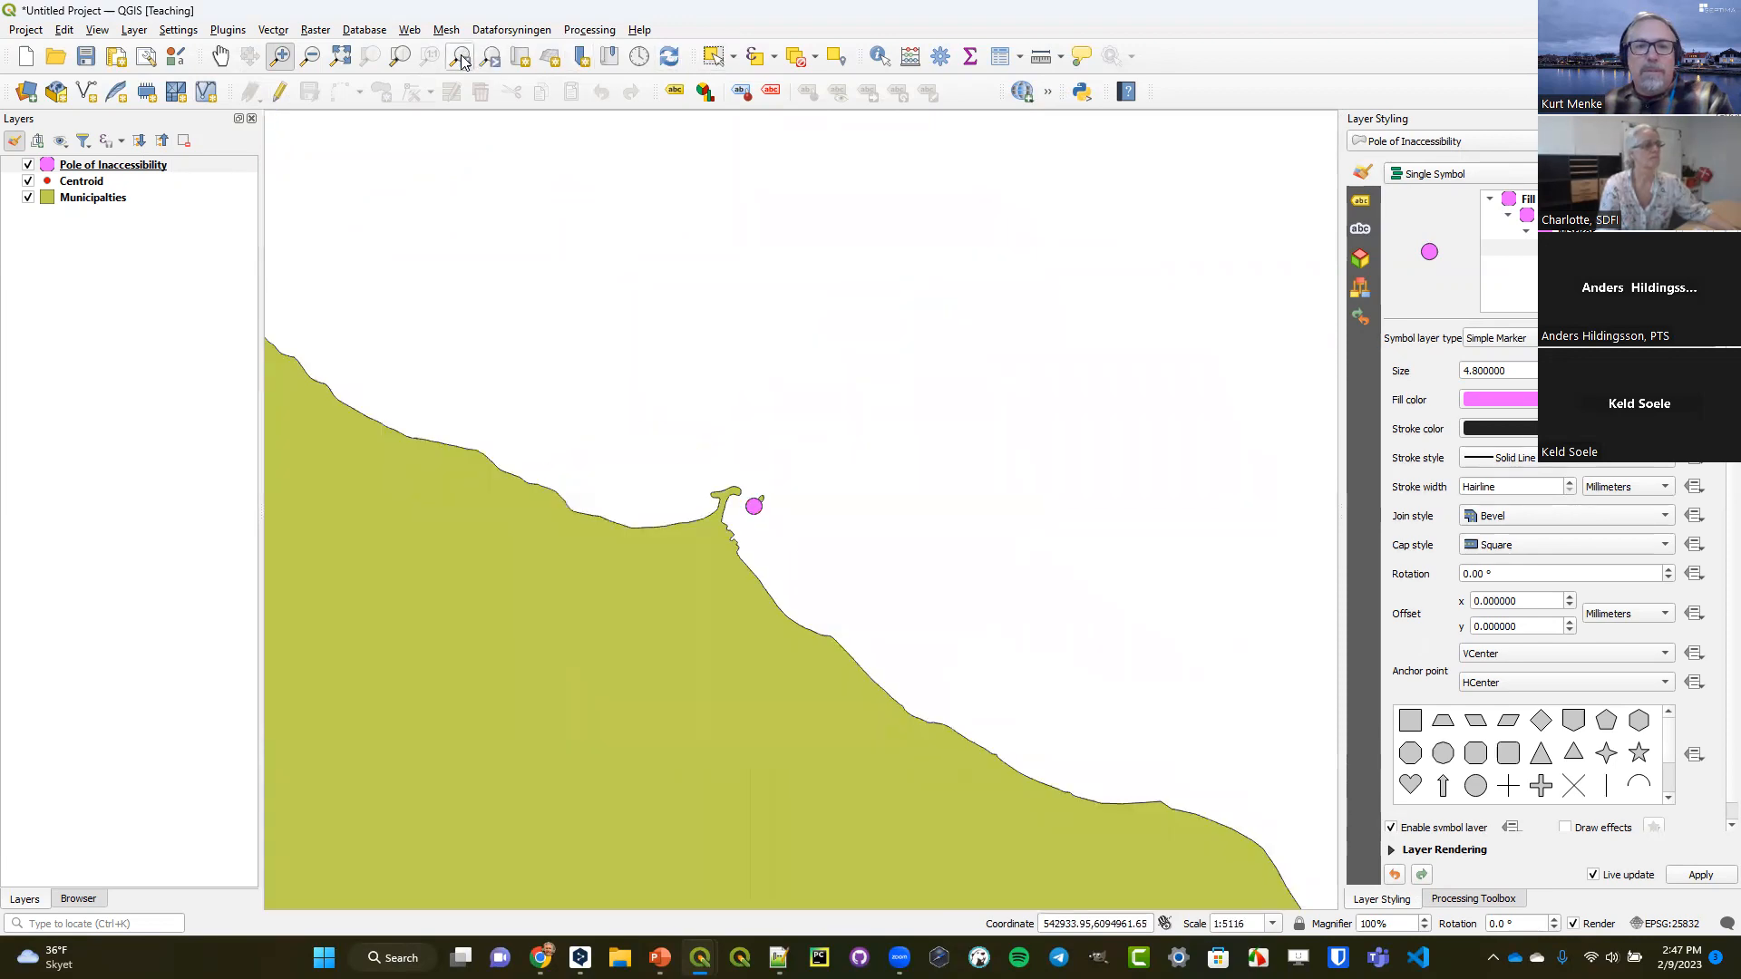
left_click(462, 59)
left_click(462, 59)
left_click(461, 59)
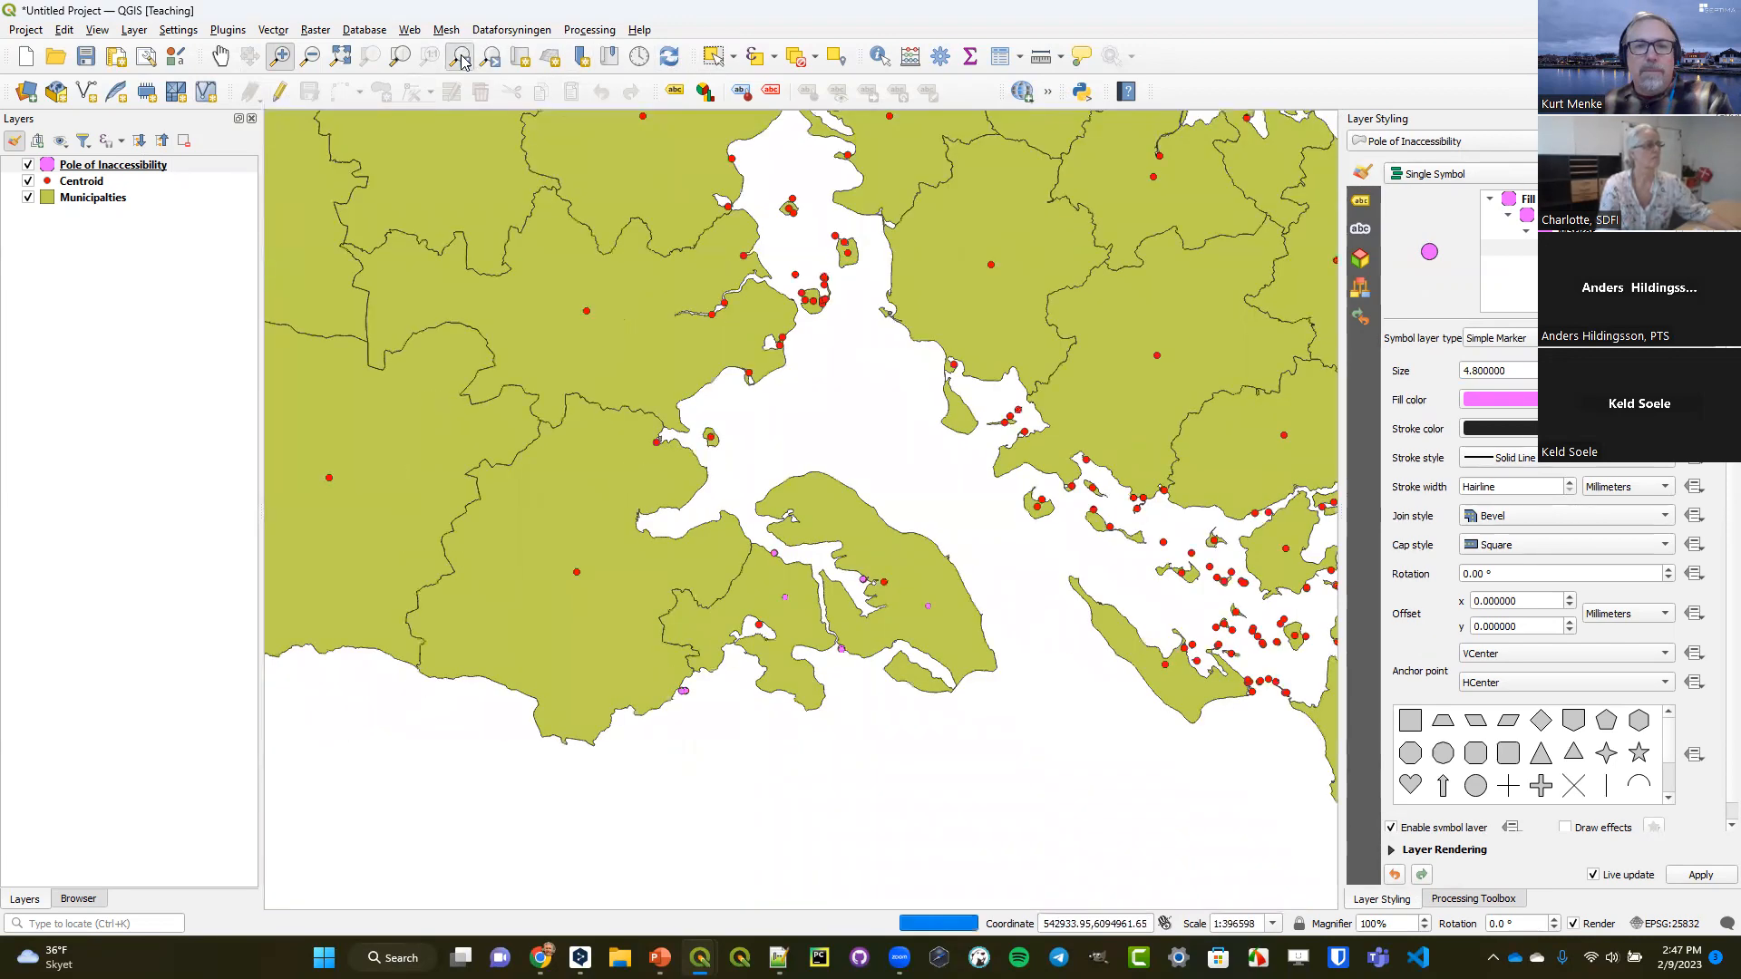
left_click(462, 59)
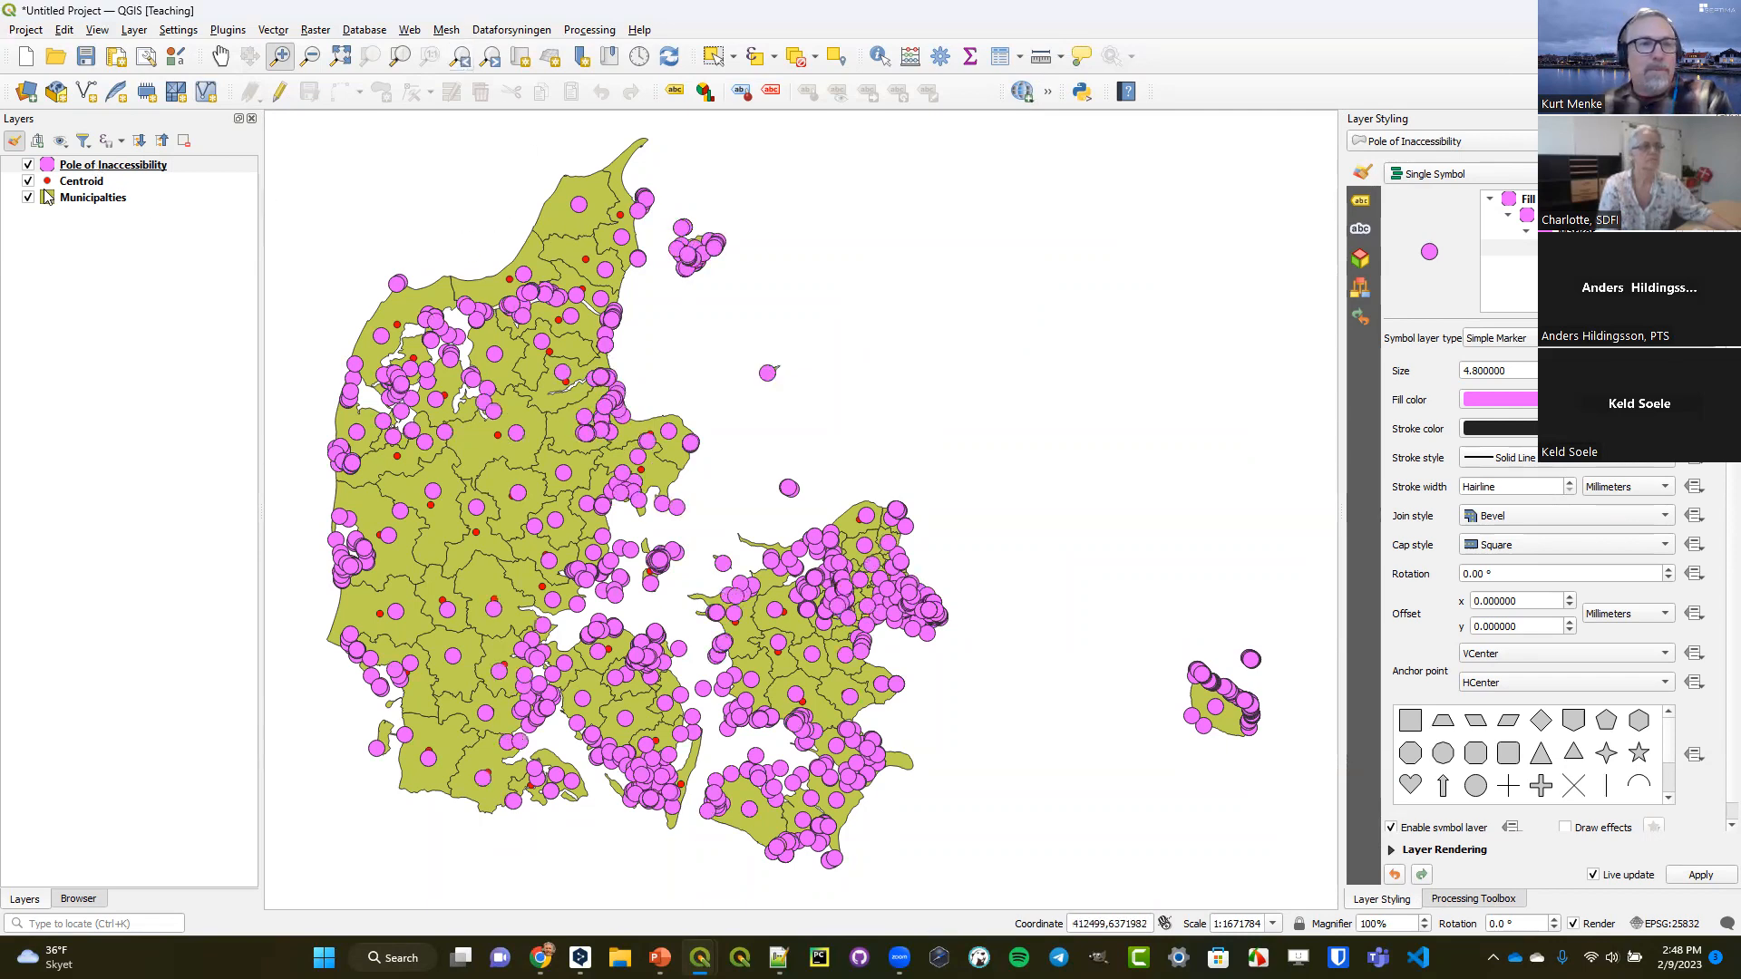
Duplicate the Municipalties layer, hide the Pole of Inaccessibility and Centroid layers, and show the new copy.
left_click(29, 165)
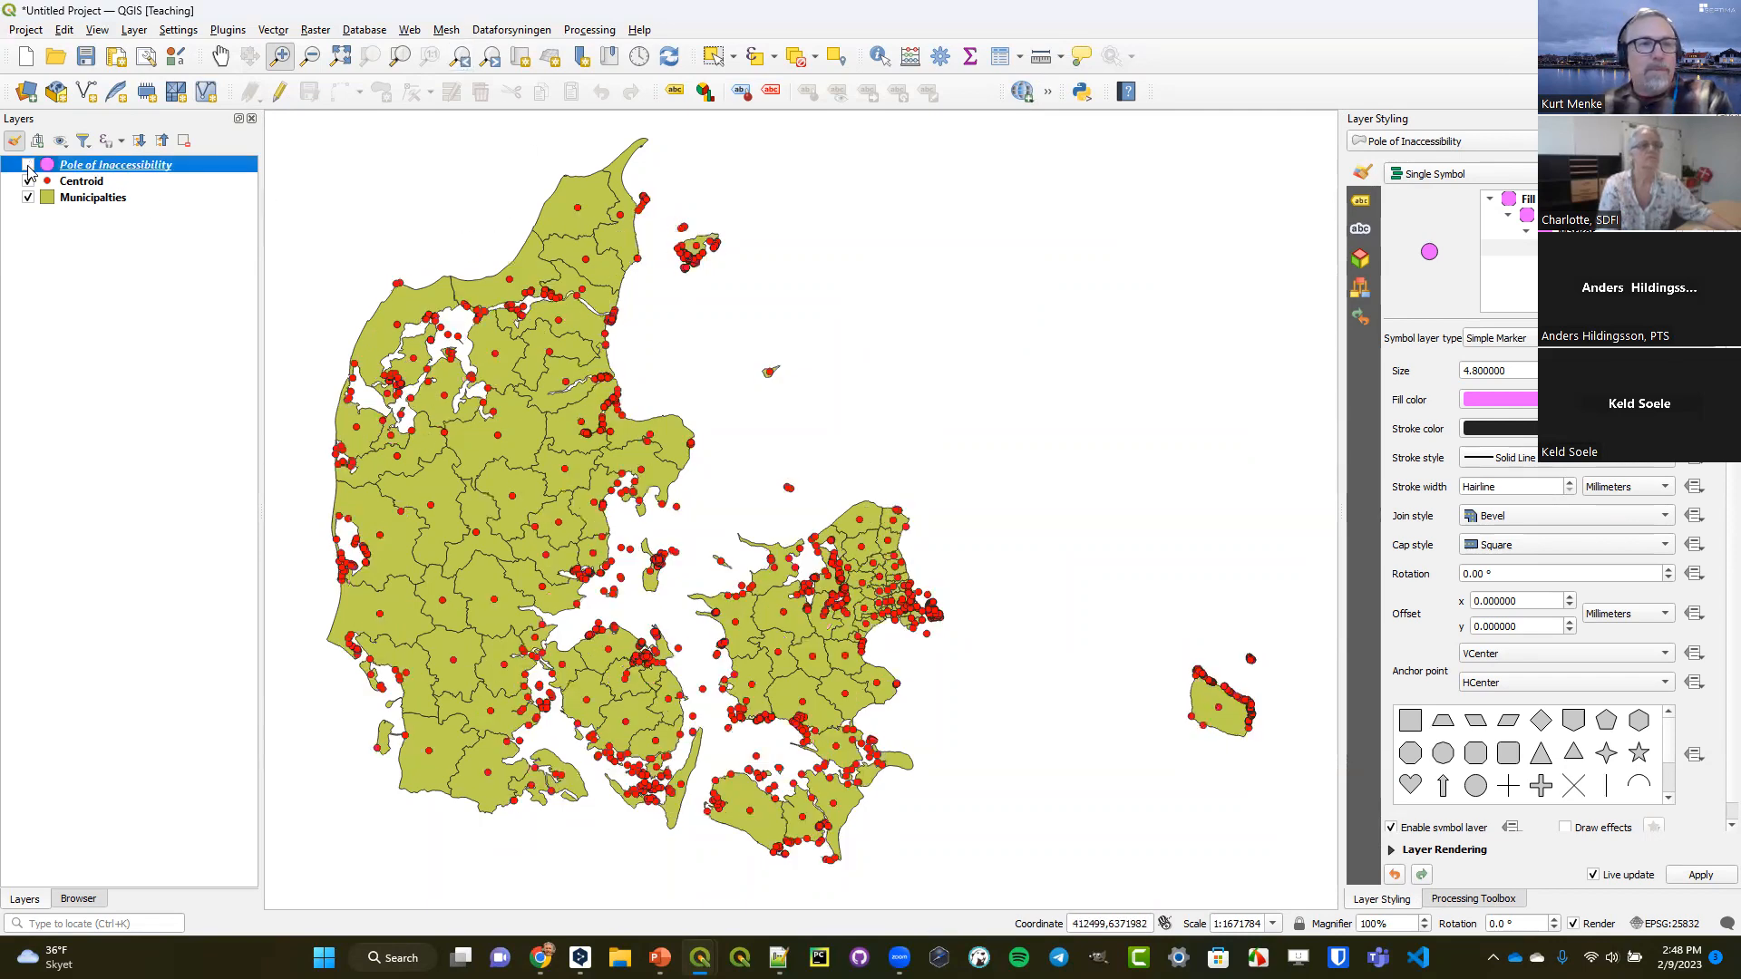
right_click(83, 206)
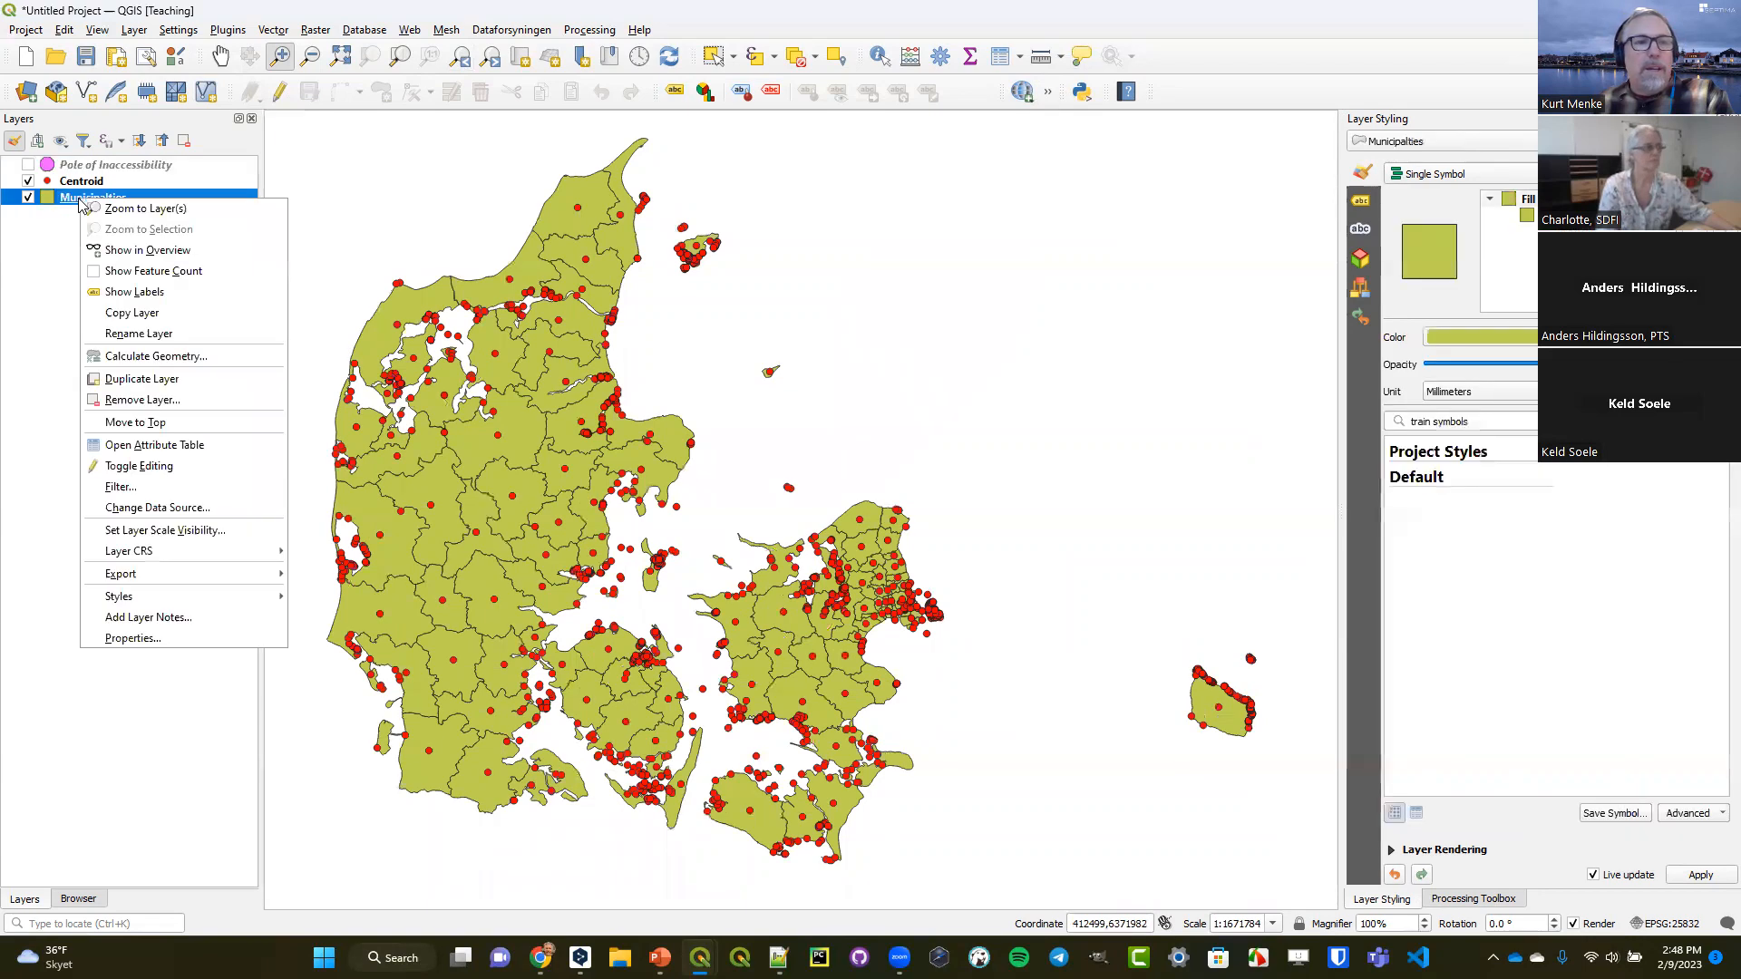
left_click(163, 388)
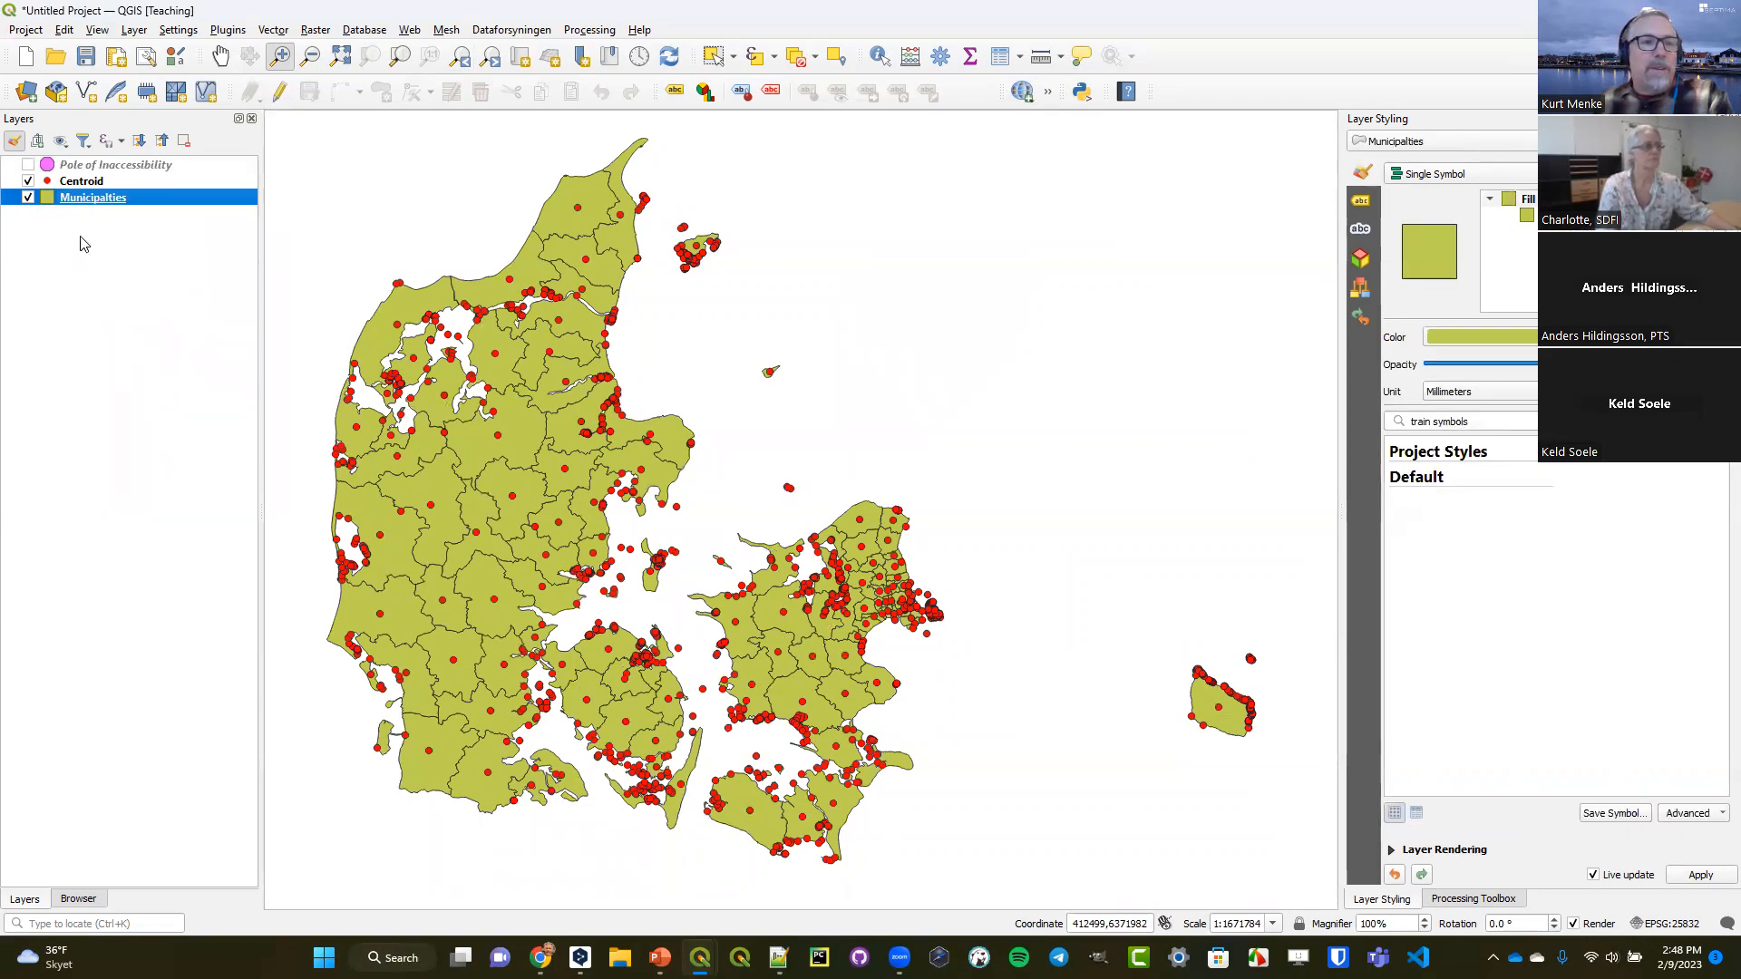
left_click_drag(86, 210, 45, 202)
left_click(28, 181)
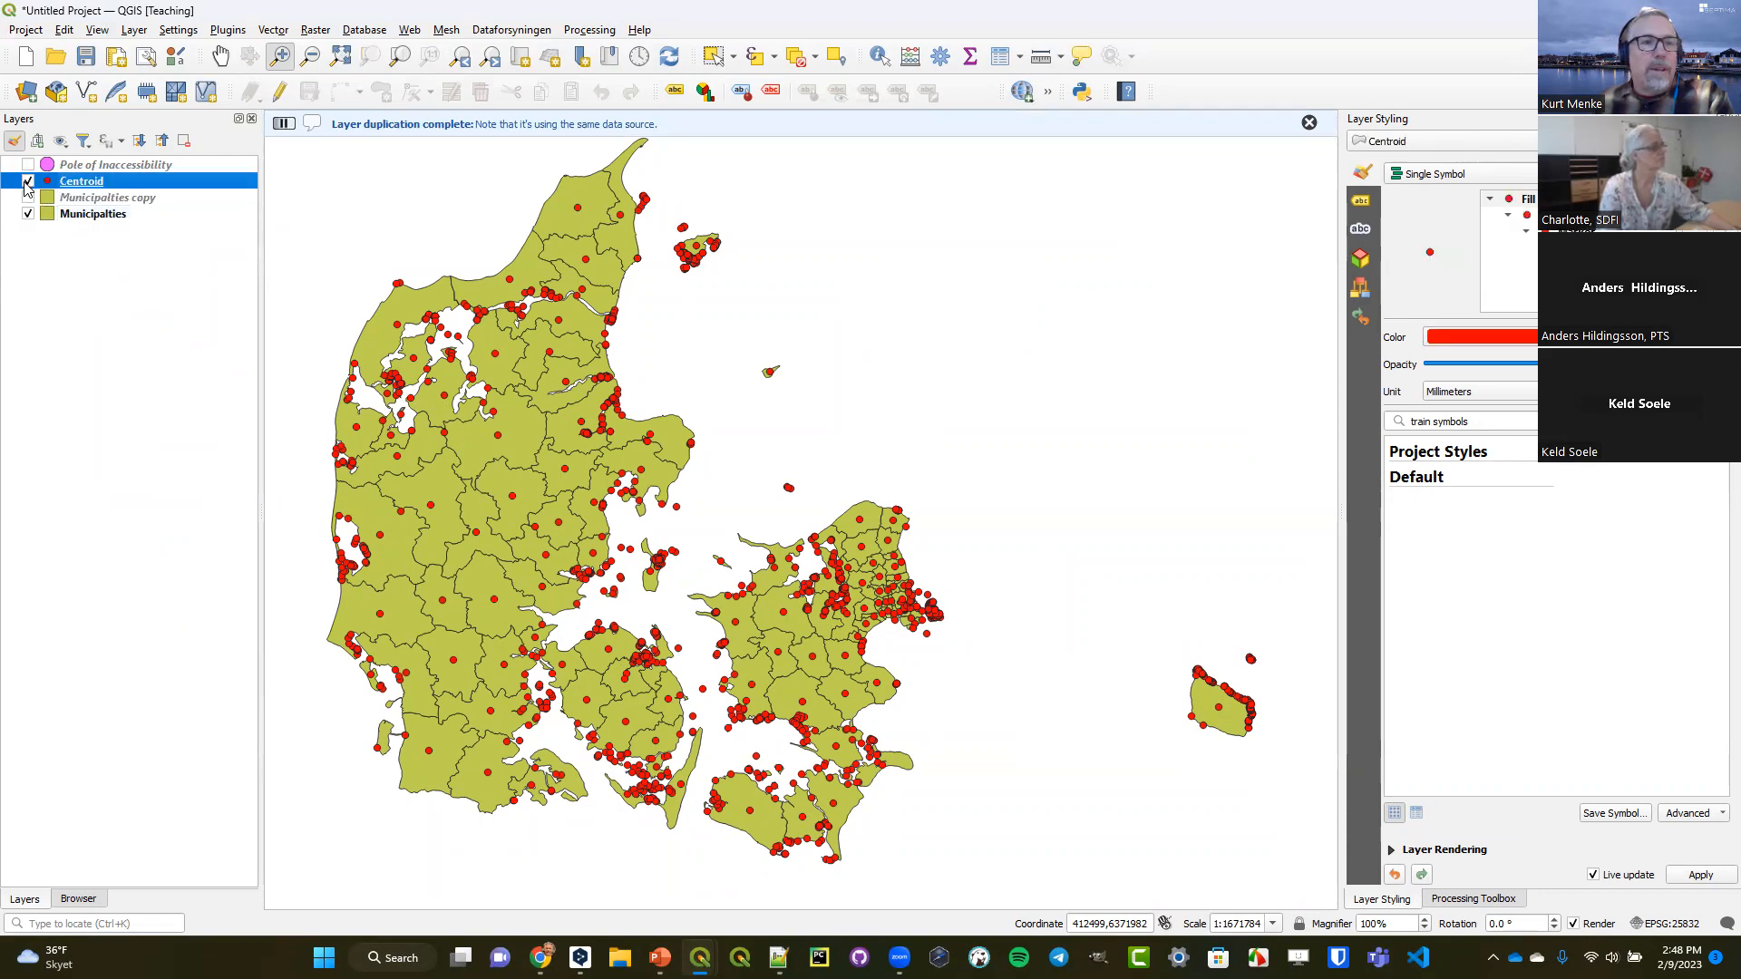
left_click(28, 197)
Rename the Municipalties copy layer to Buffer.
right_click(125, 204)
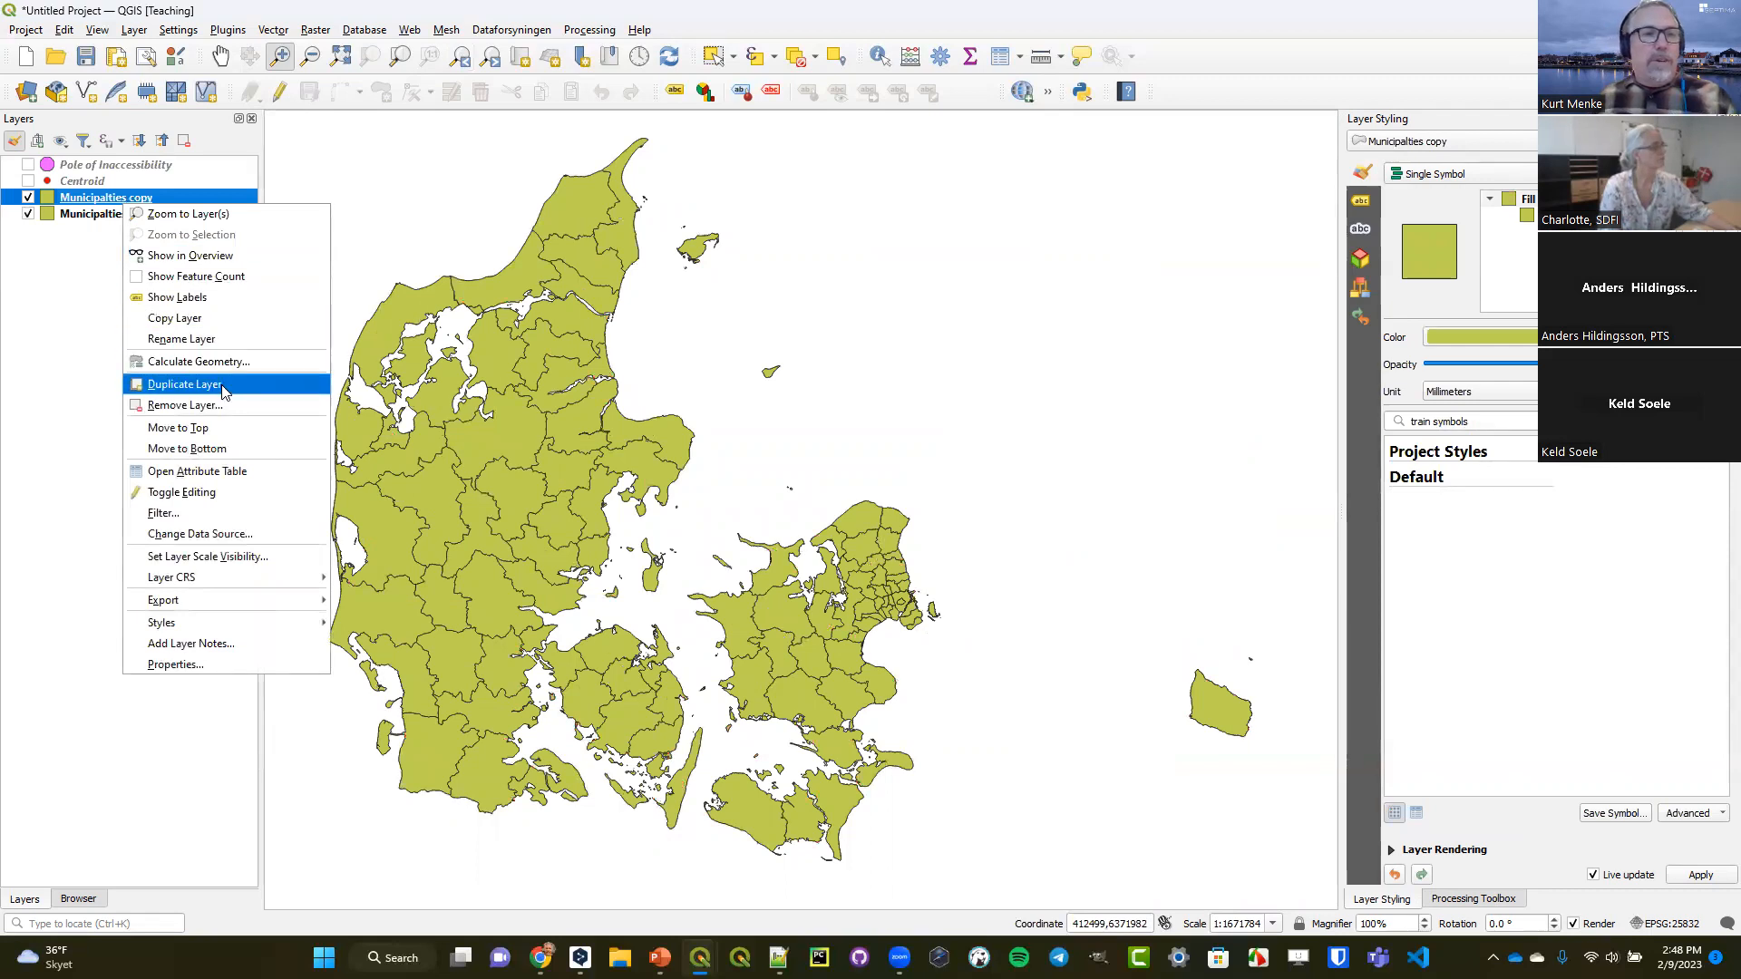
left_click(223, 338)
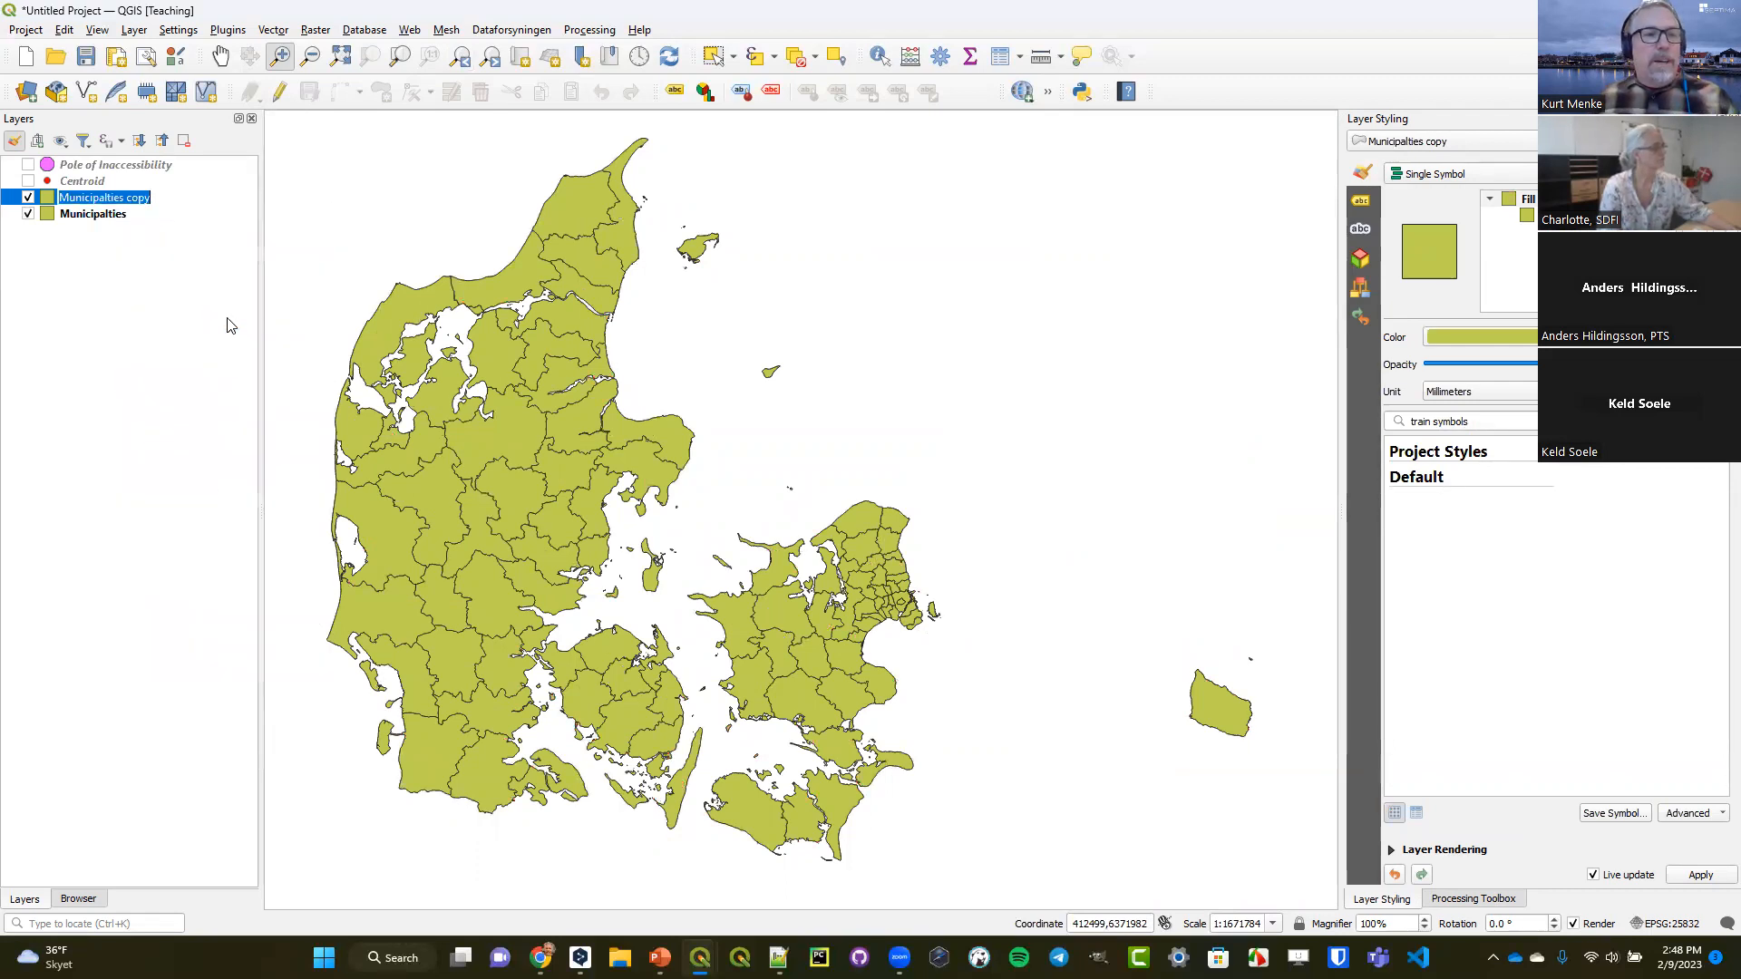
type("Buffer")
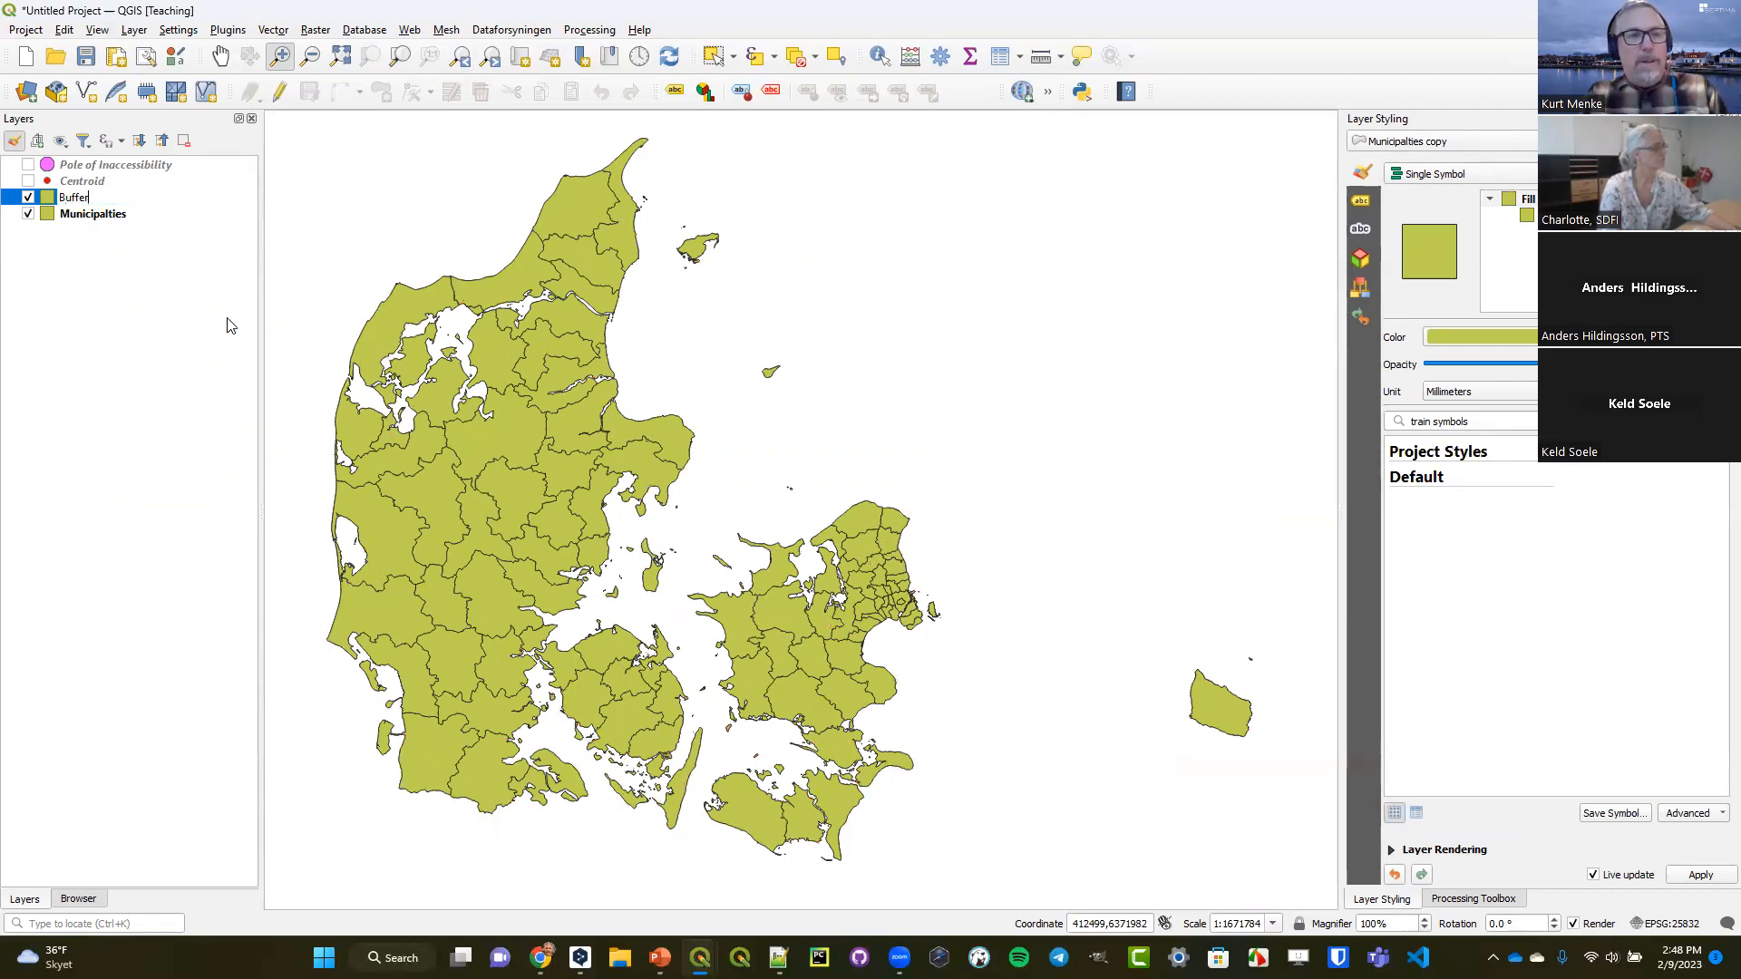
key("Return")
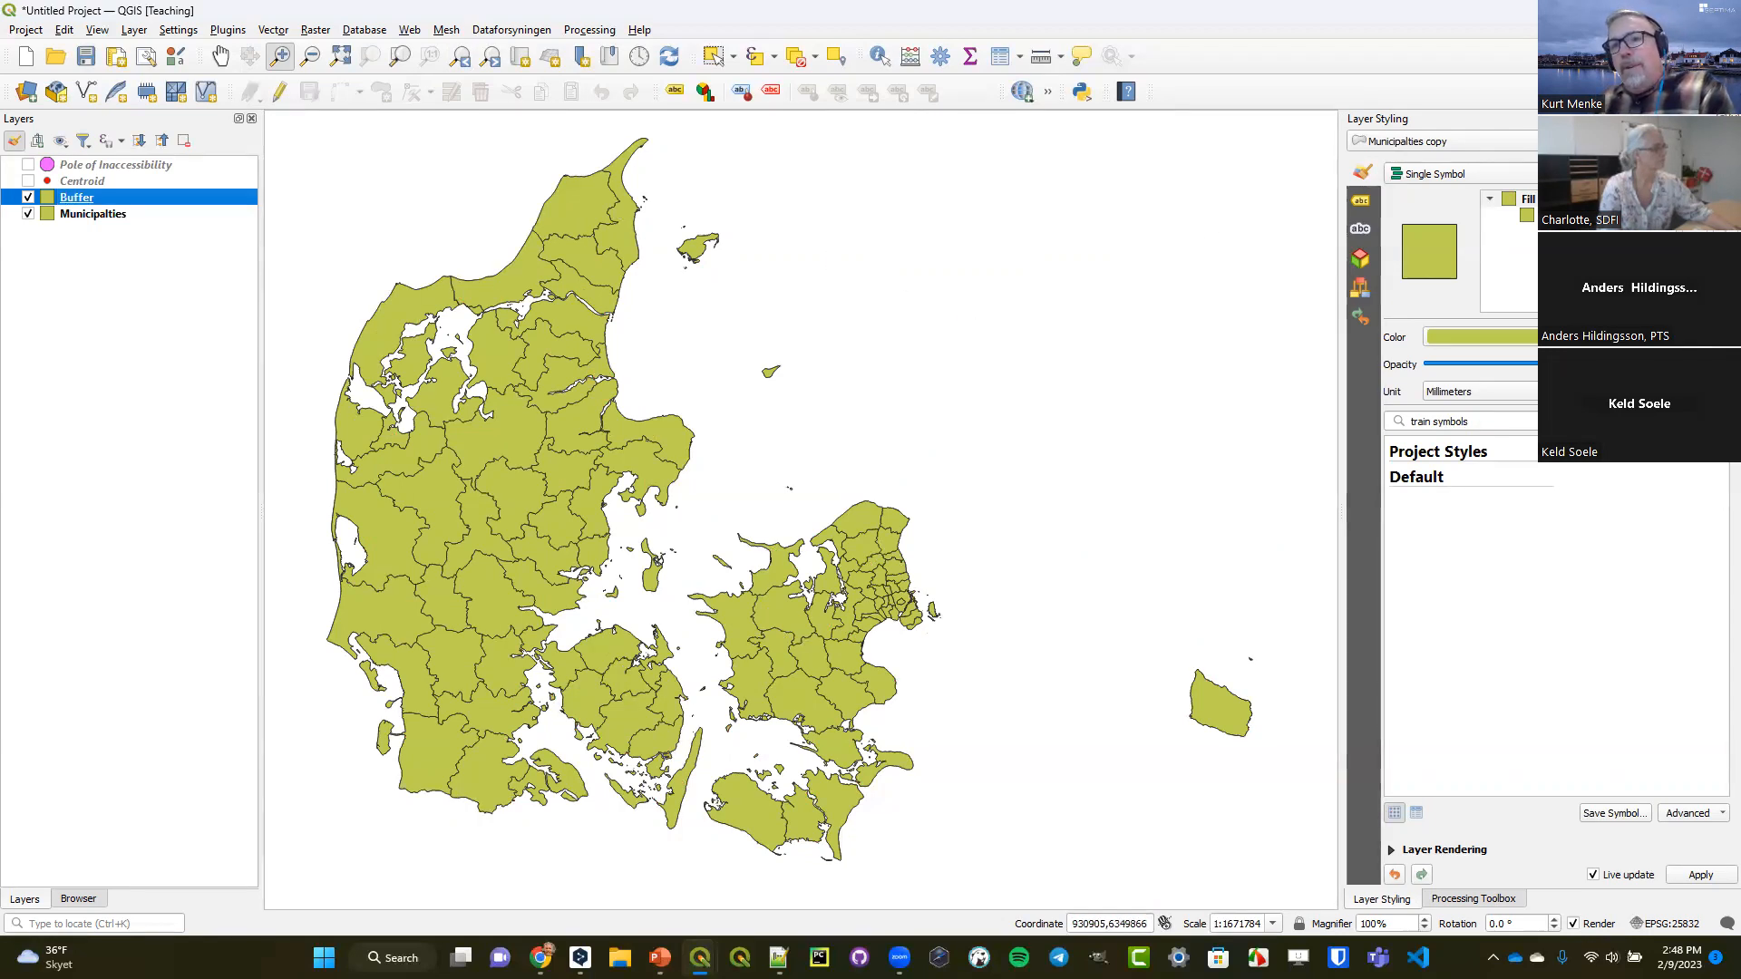
Change the symbol layer type of the Buffer layer's simple fill to Geometry Generator.
left_click(1552, 215)
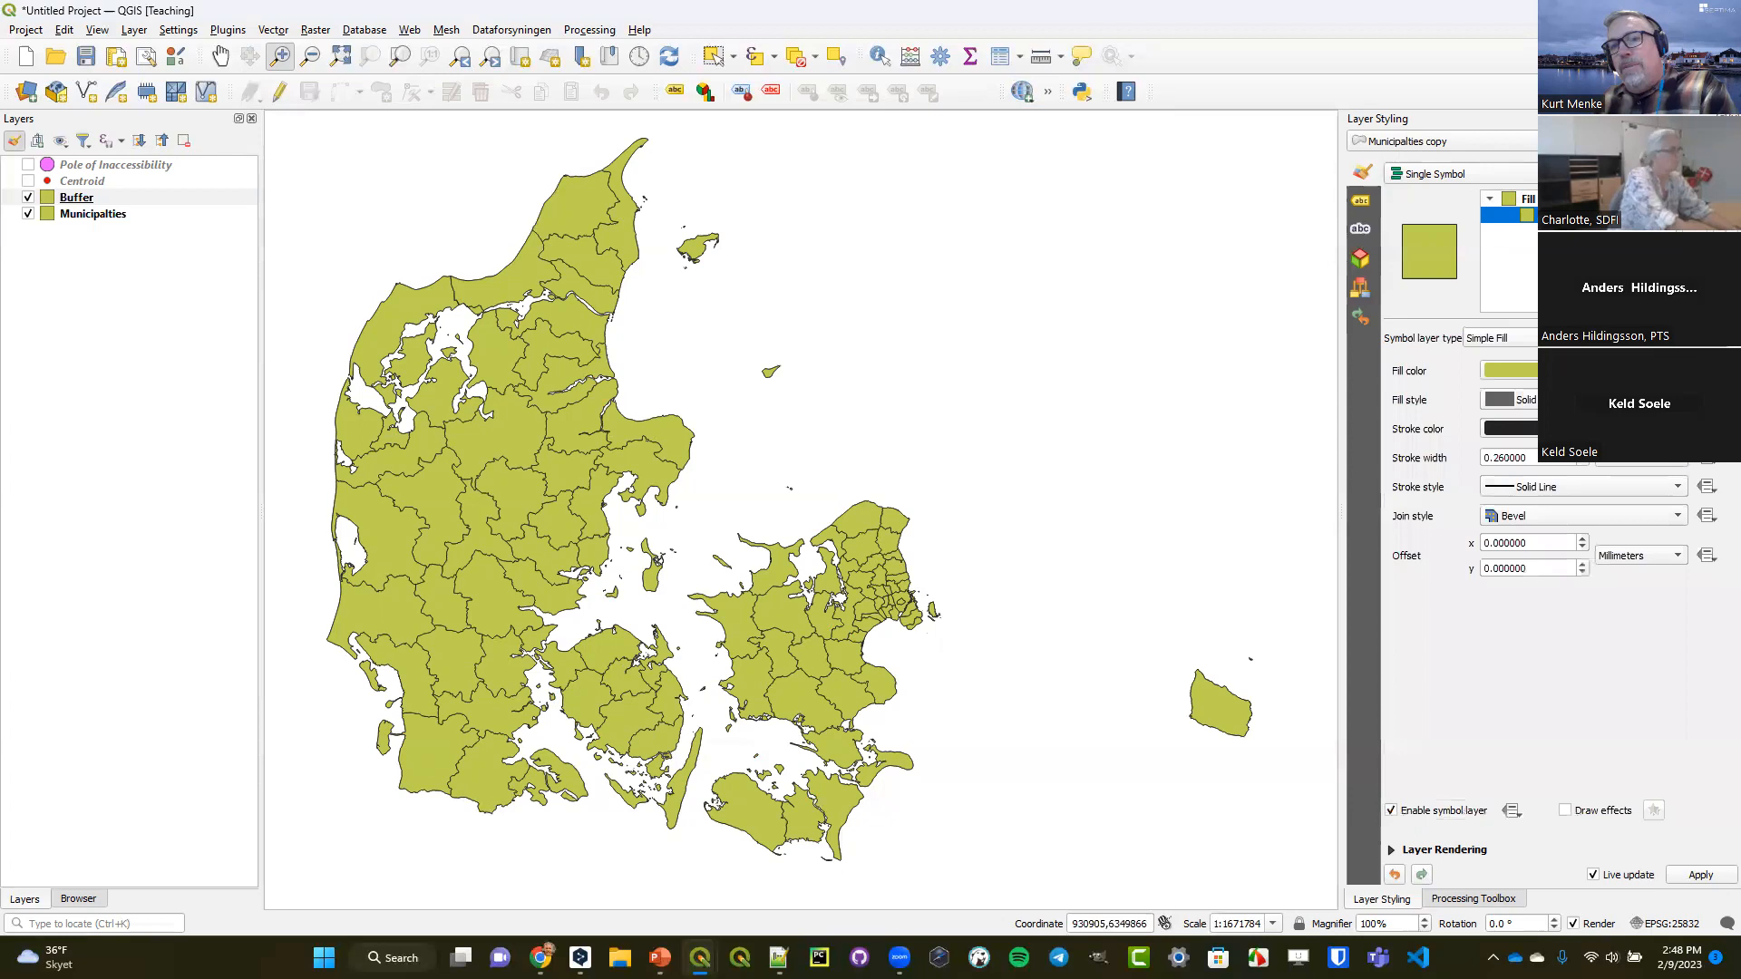
left_click(1501, 337)
left_click(1496, 199)
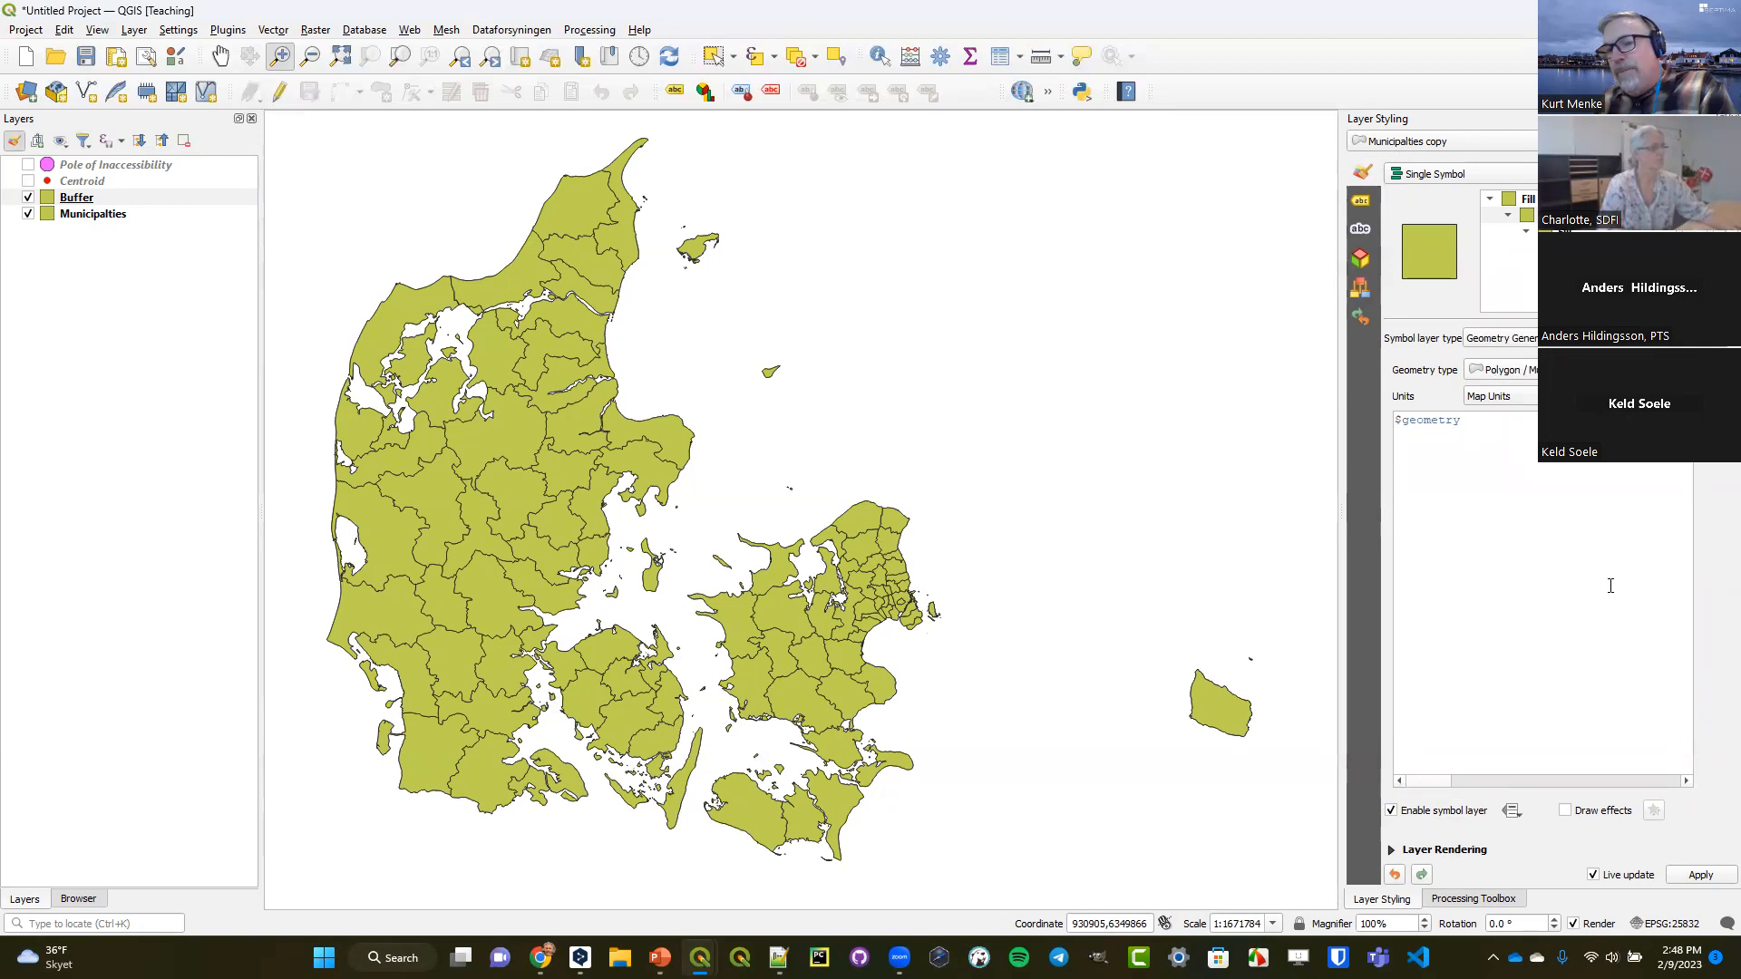
Look up the buffer function in the Buffer layer's geometry generator expression builder and insert it before $geometry.
left_click(1710, 421)
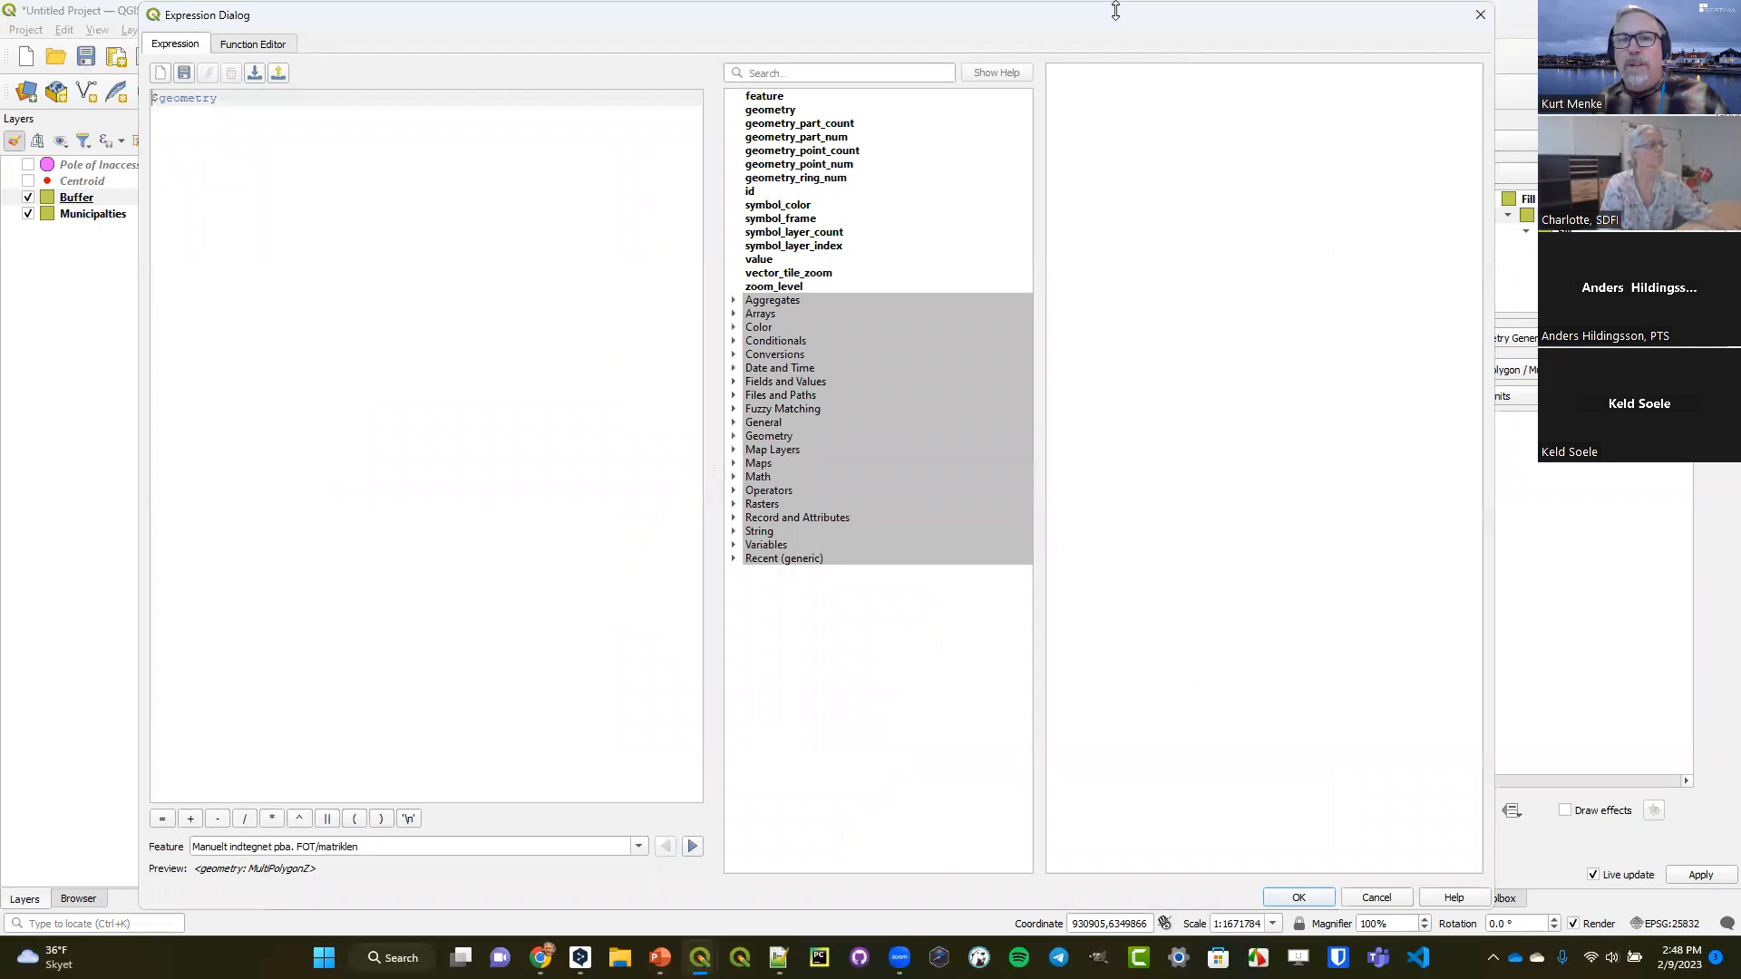
left_click(787, 77)
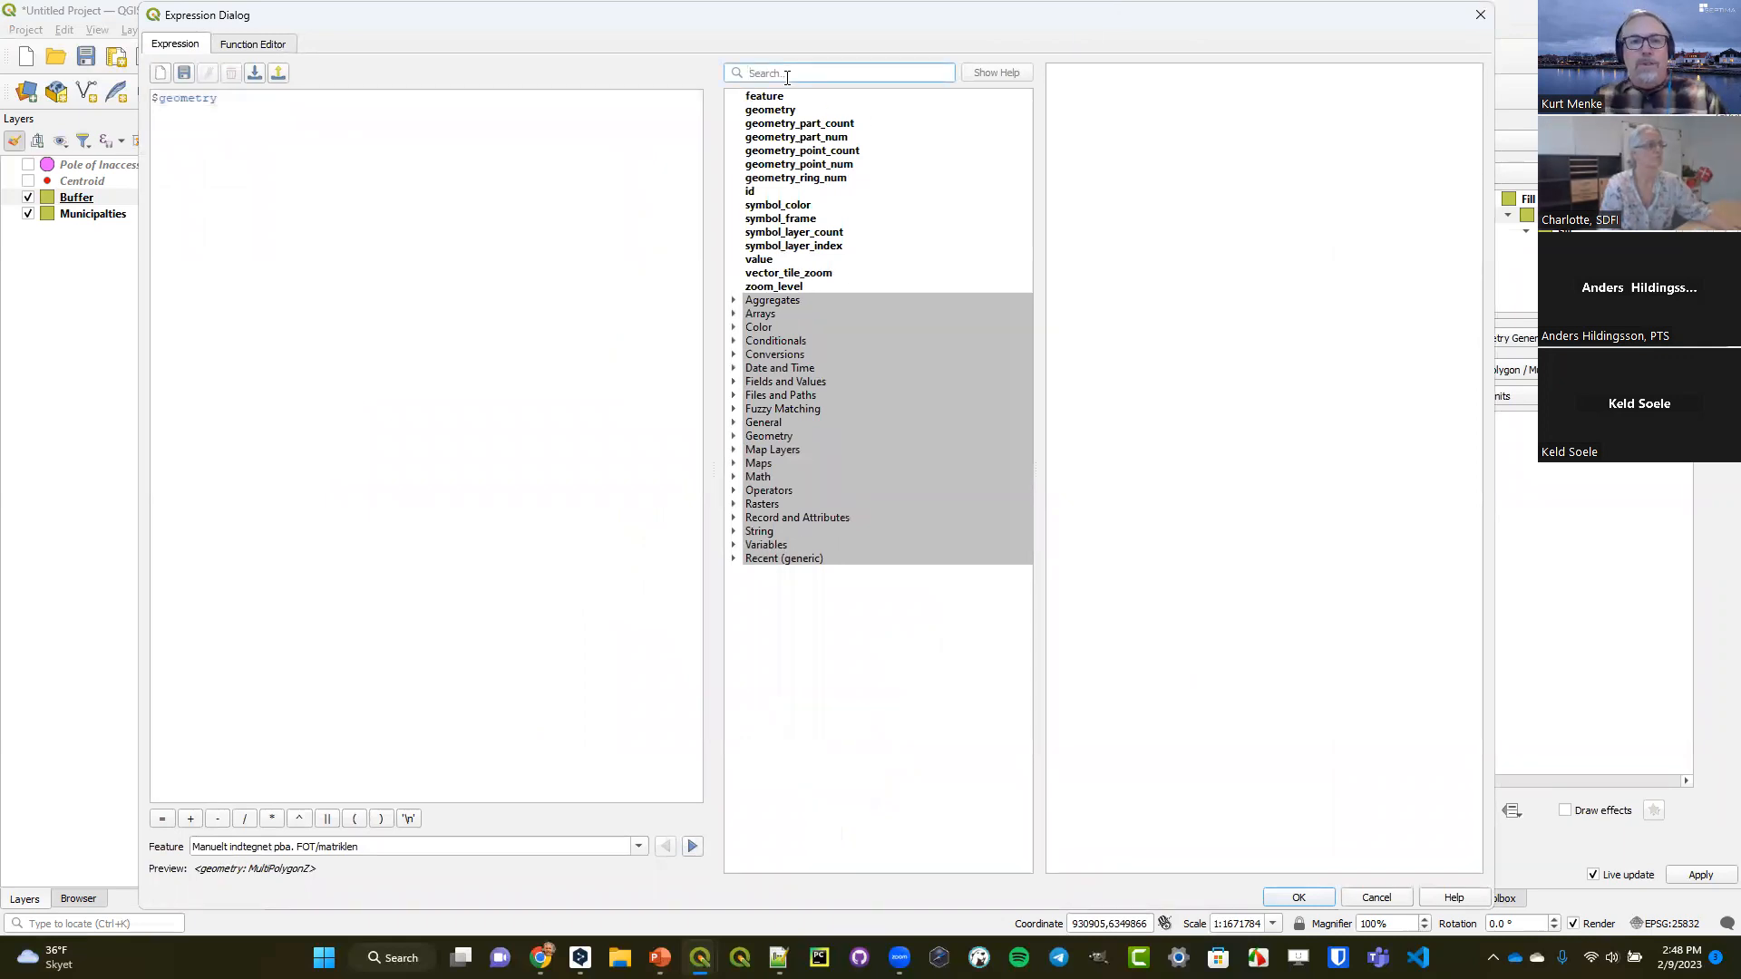
type("buffer")
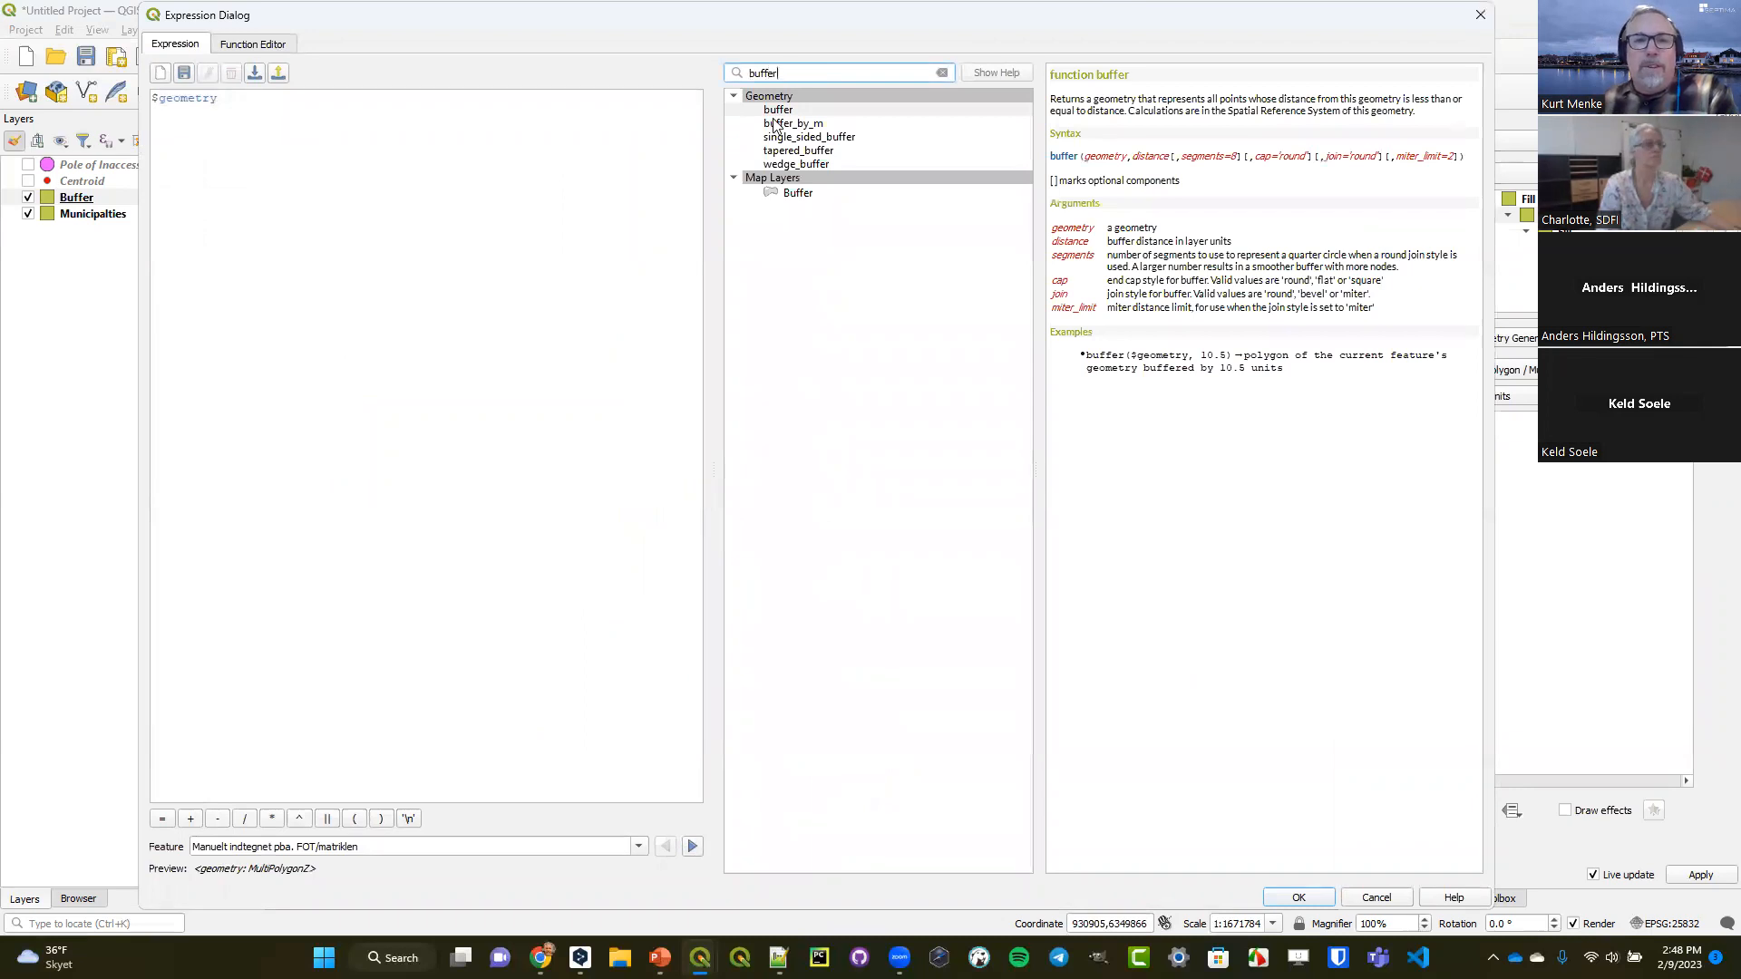
left_click(778, 111)
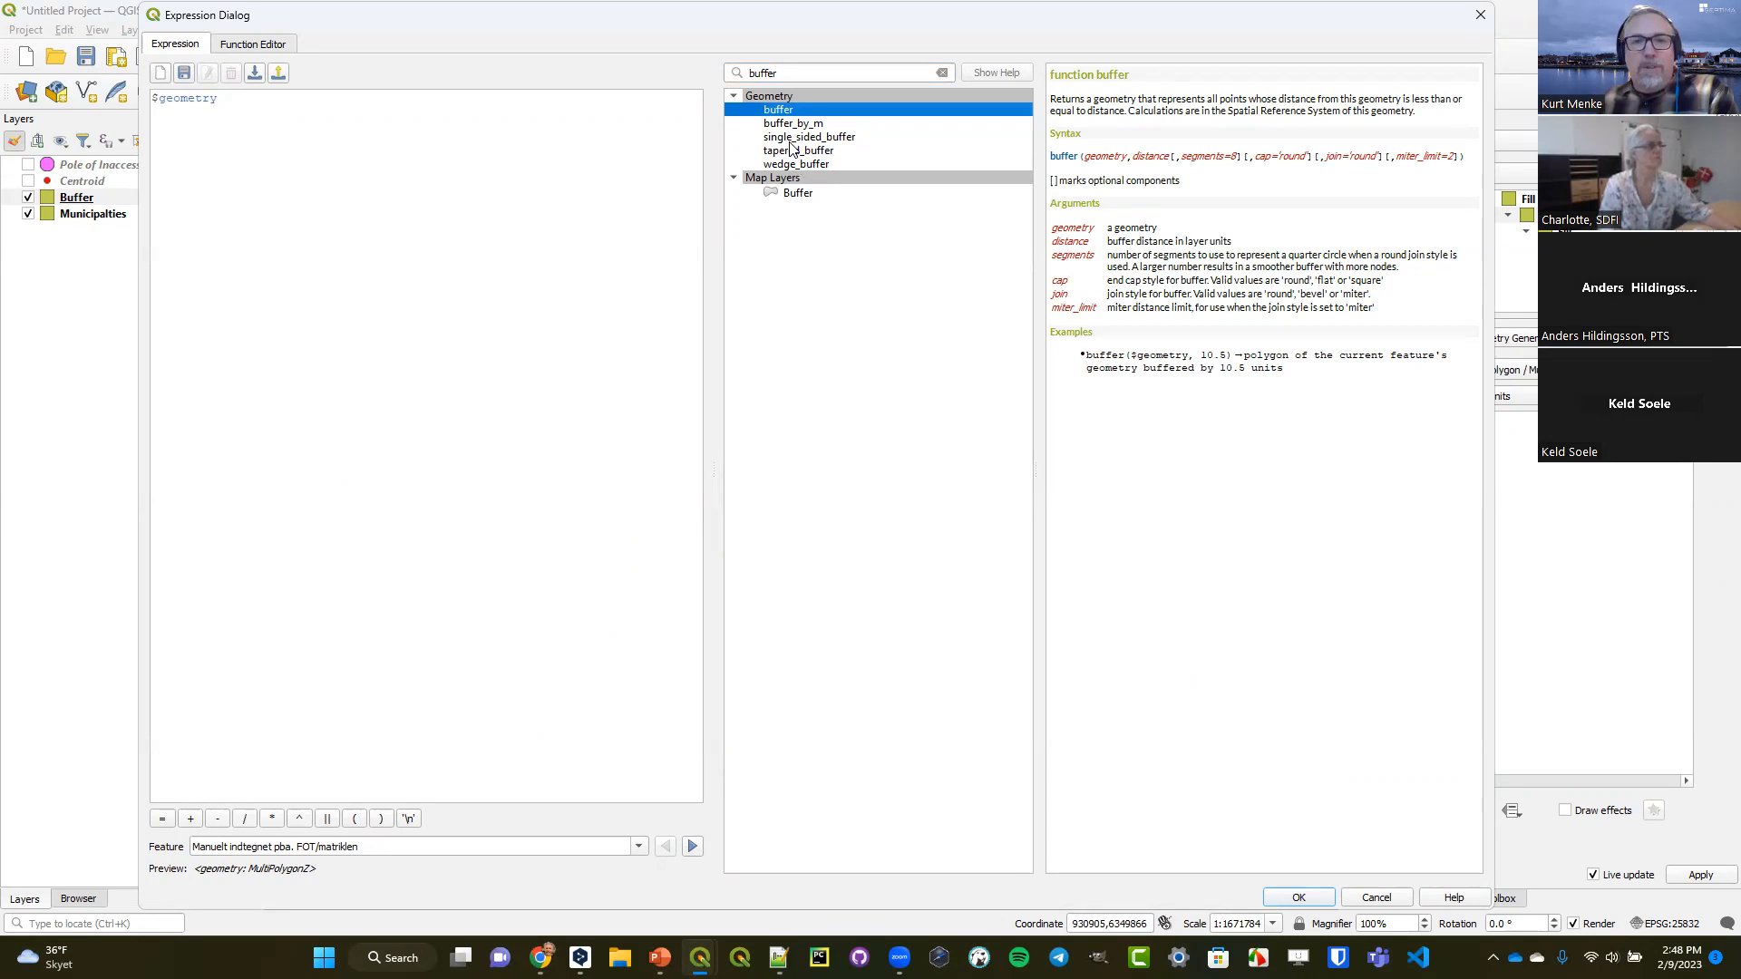
left_click(155, 102)
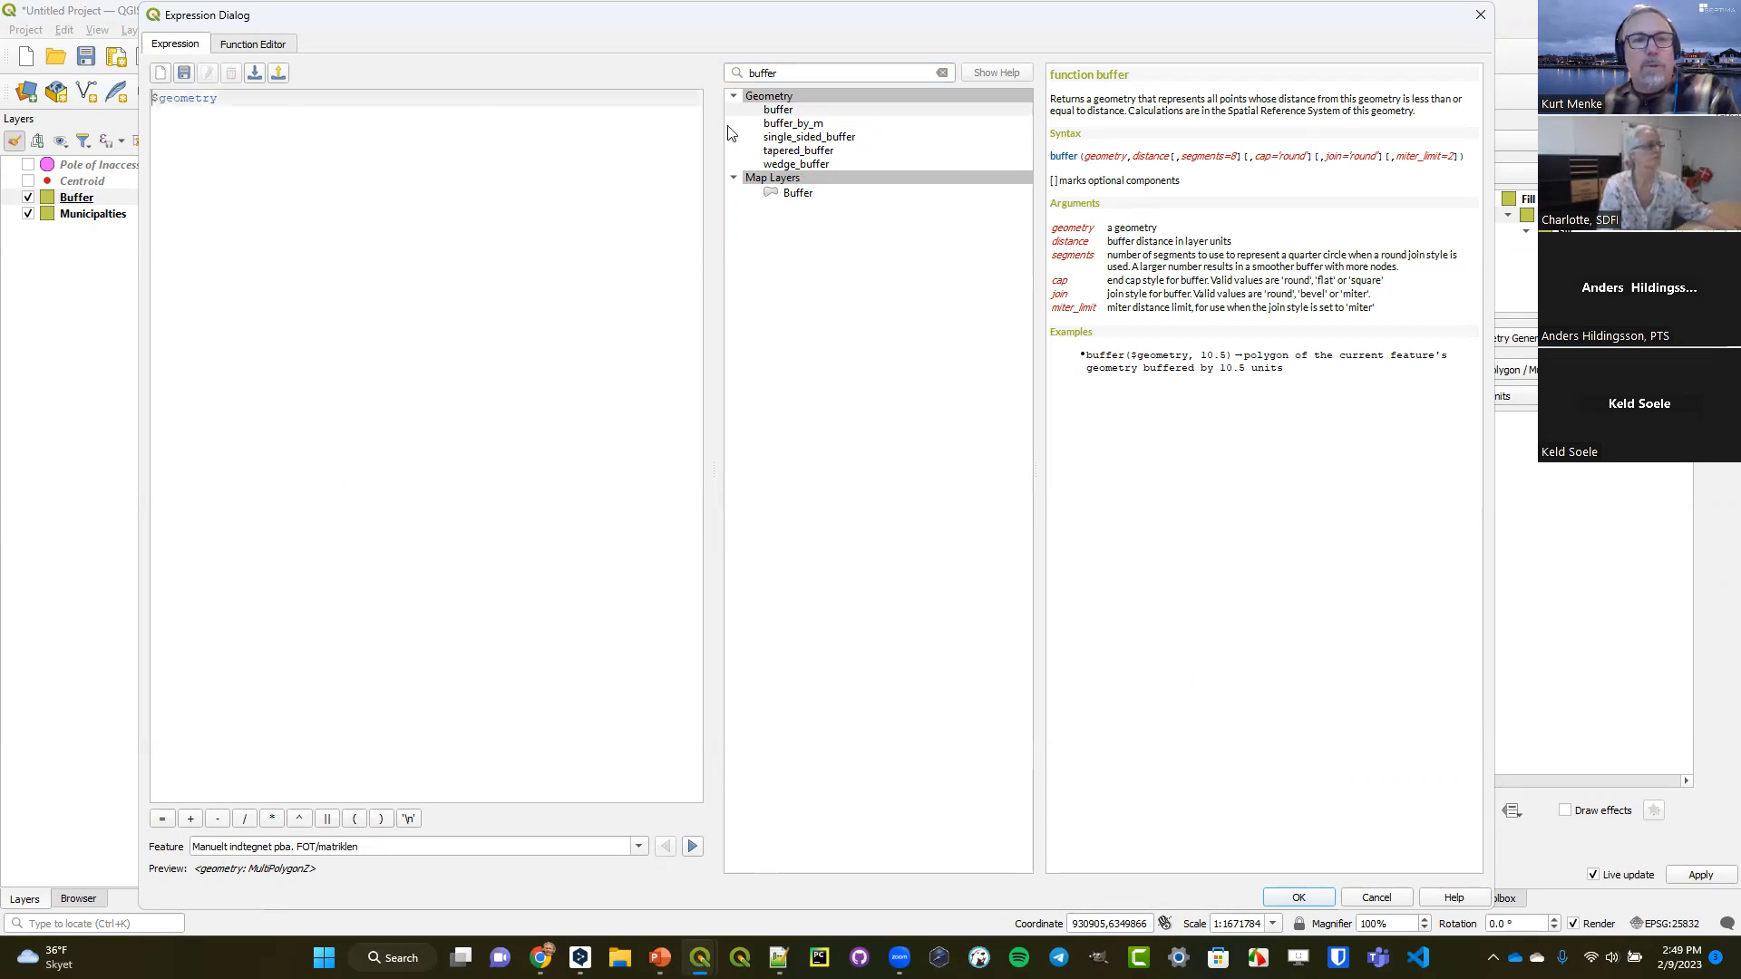
left_click(772, 112)
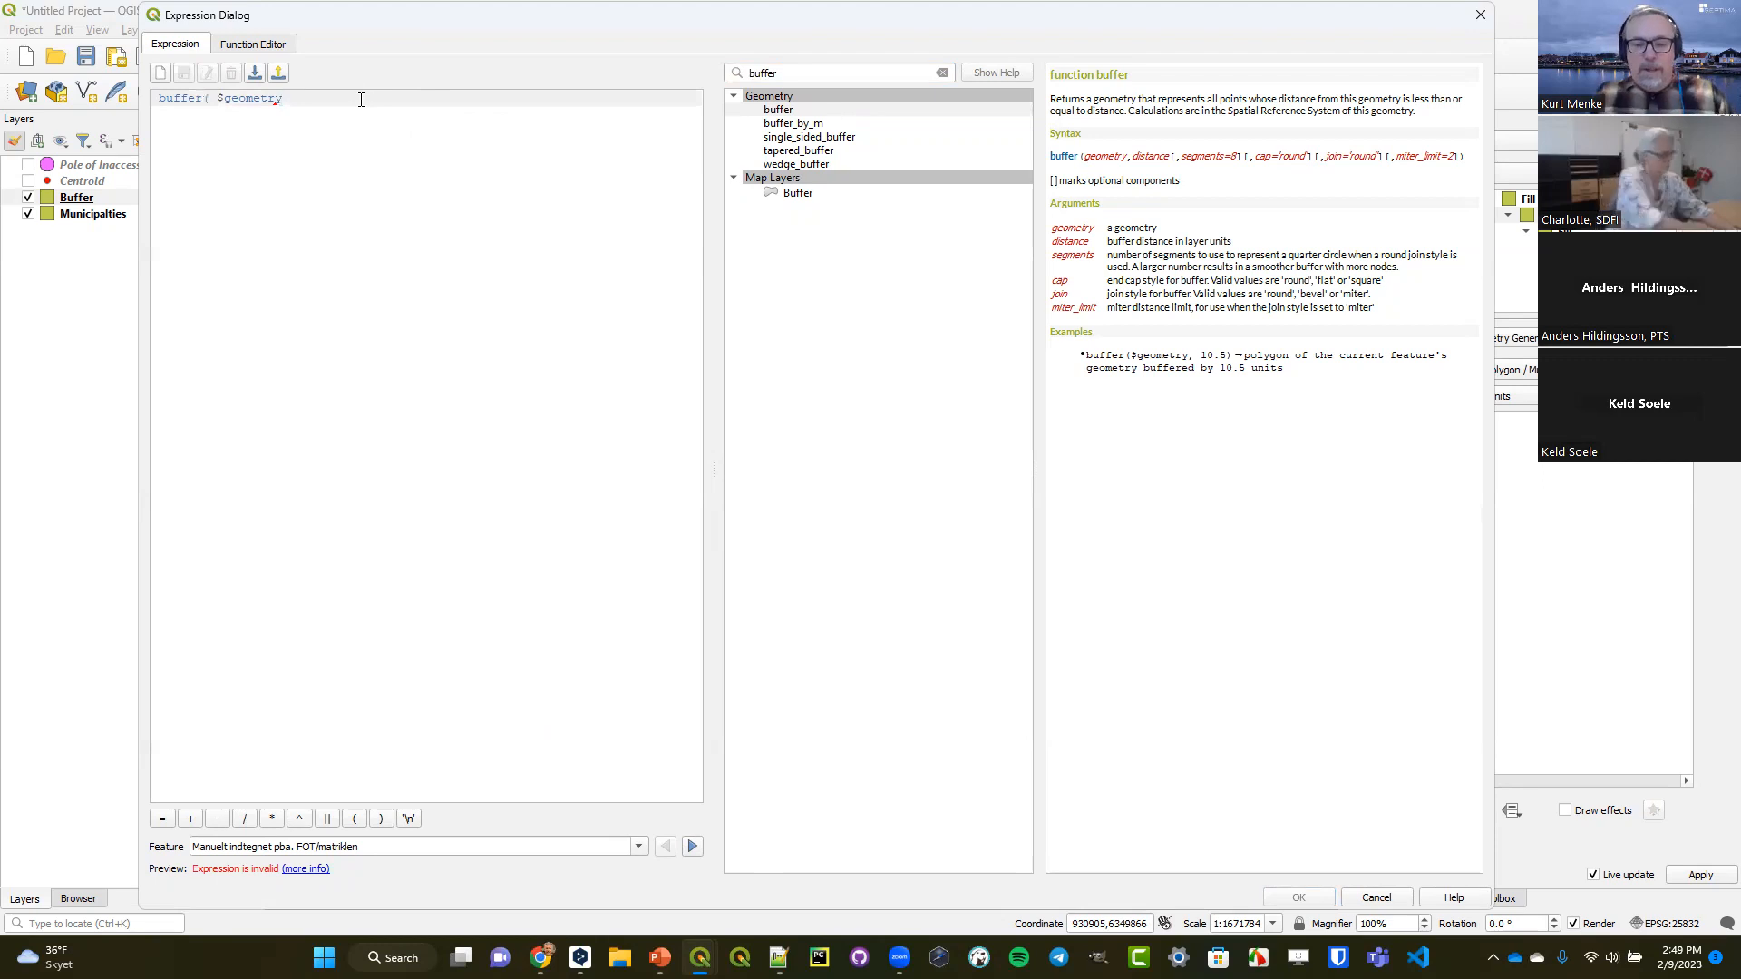
Complete the expression as buffer( $geometry, -2000) and accept it.
type(",")
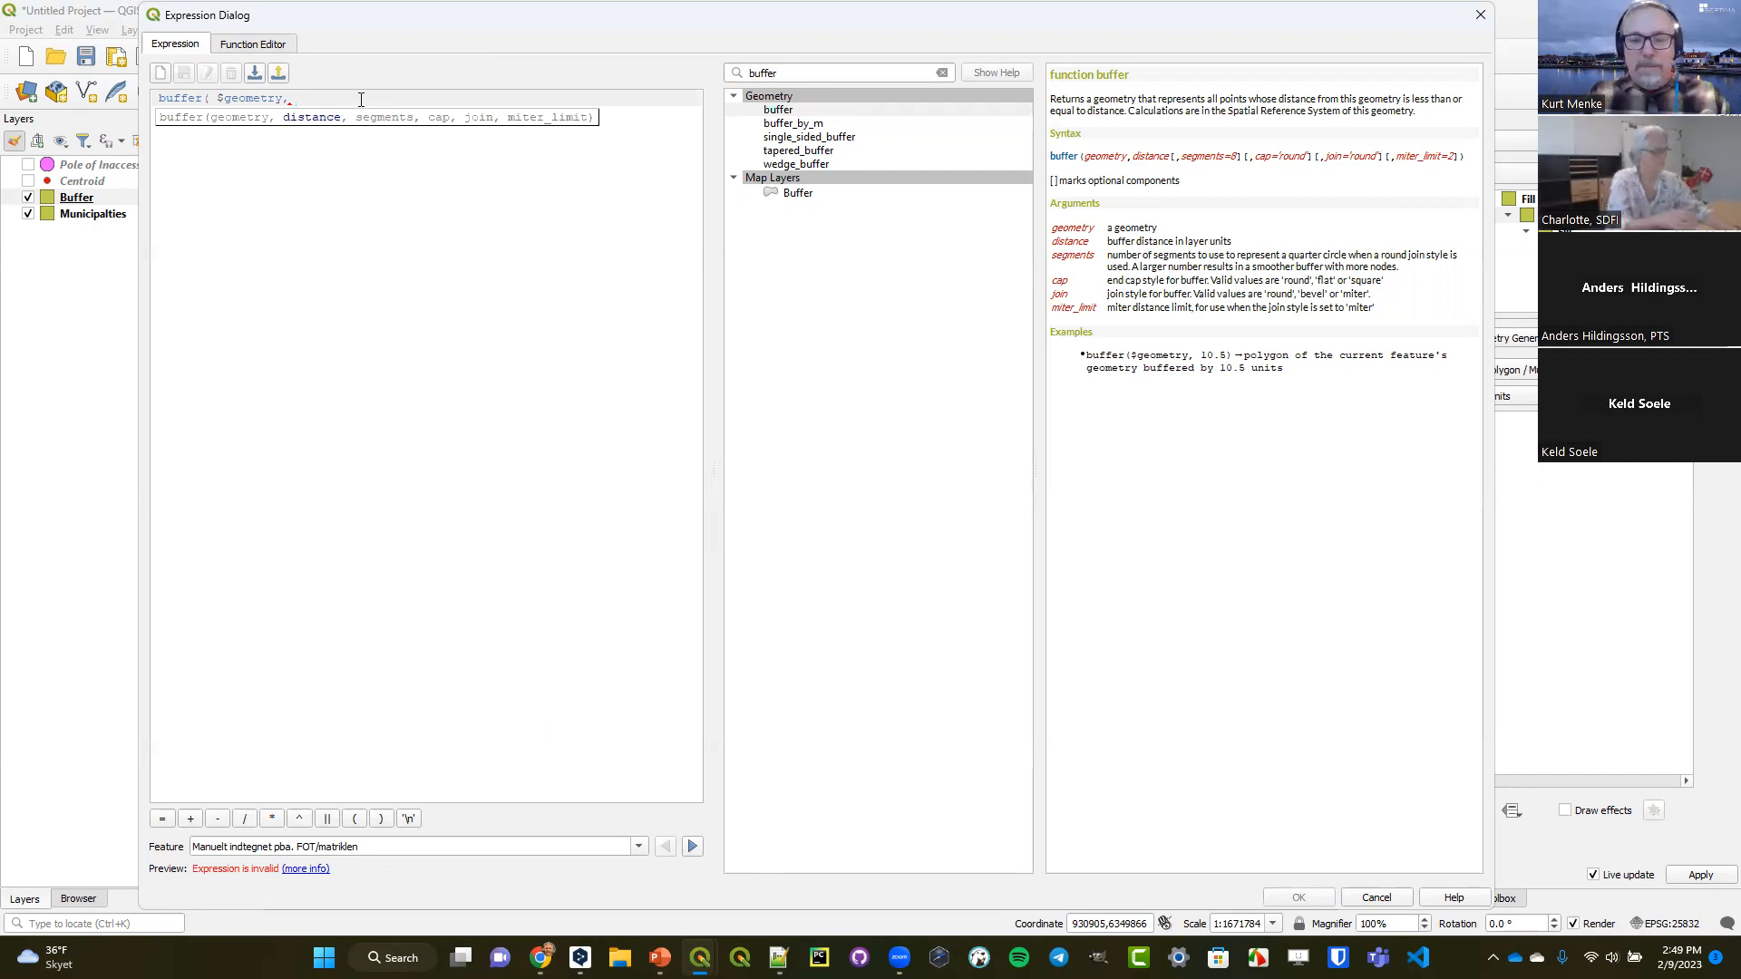
type("-2")
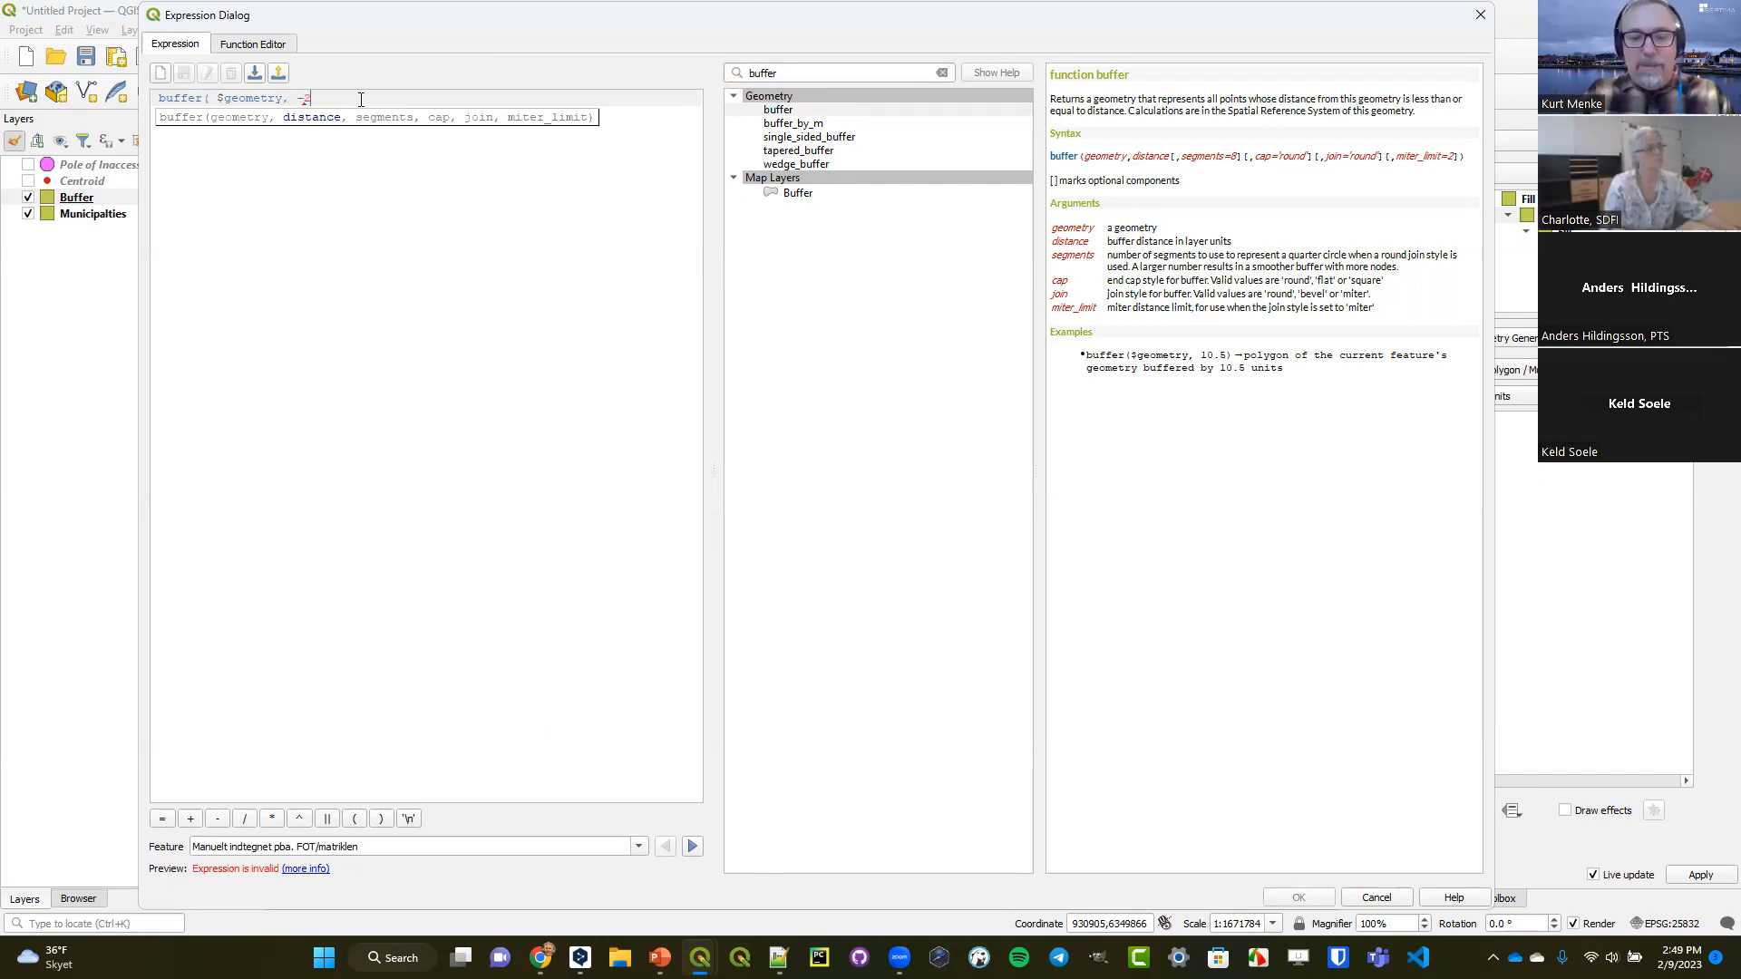
type("000")
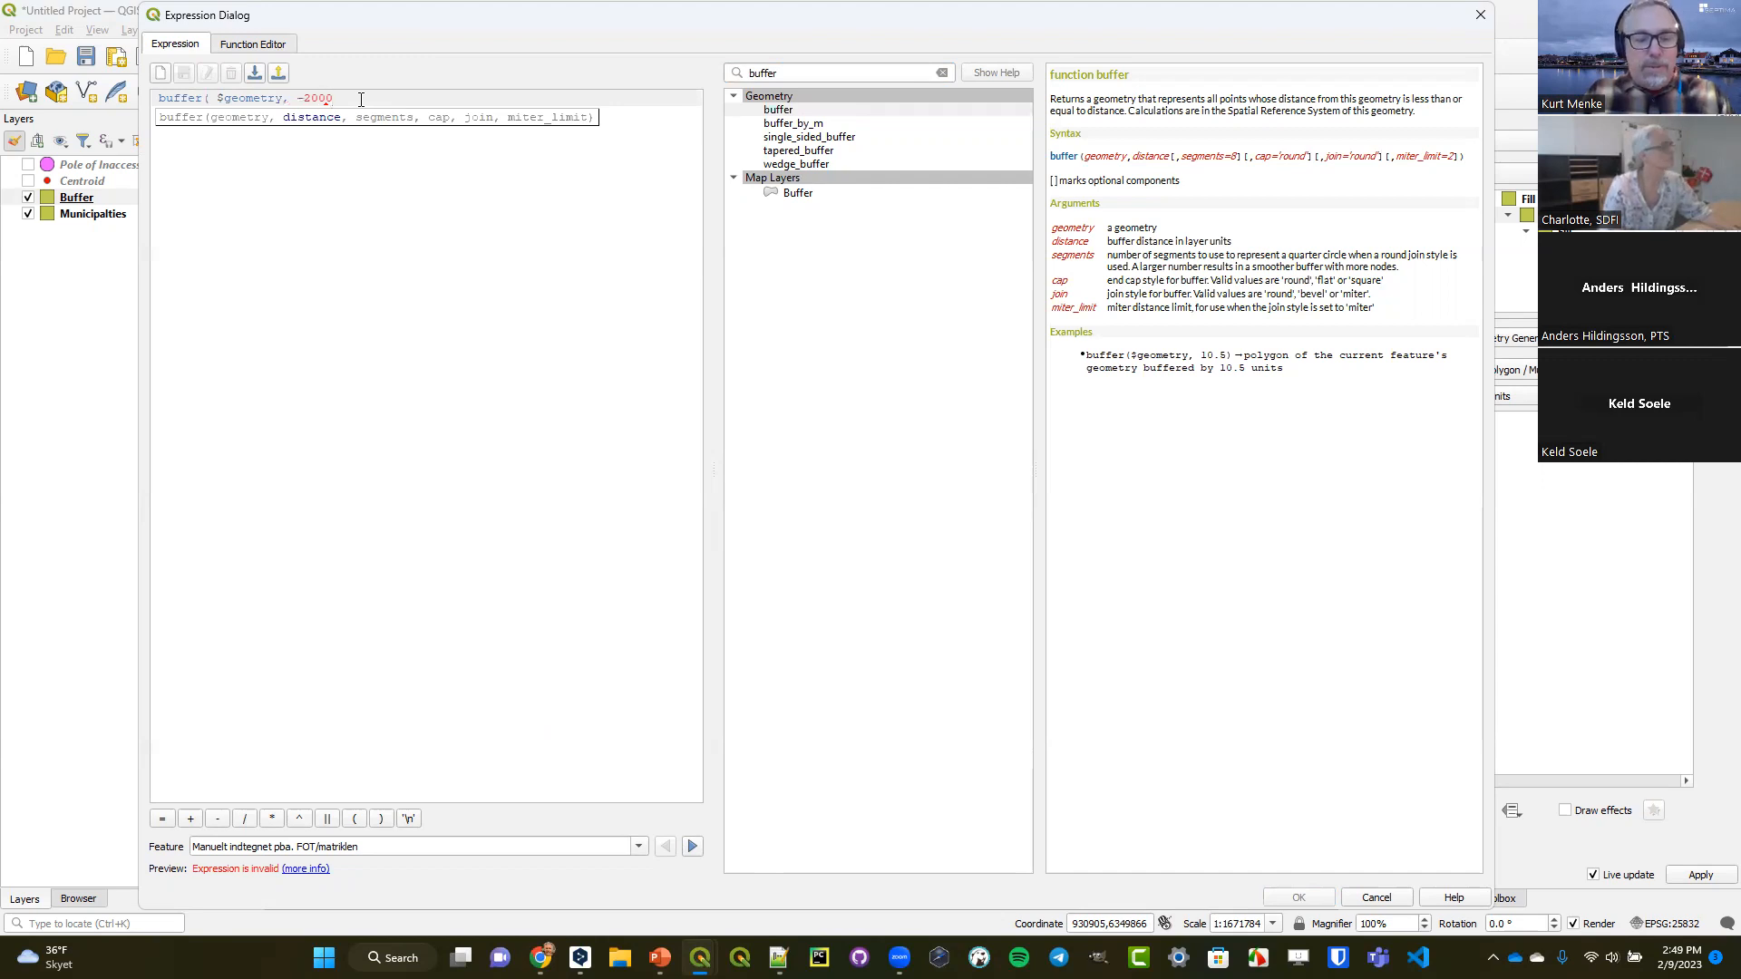
type(")")
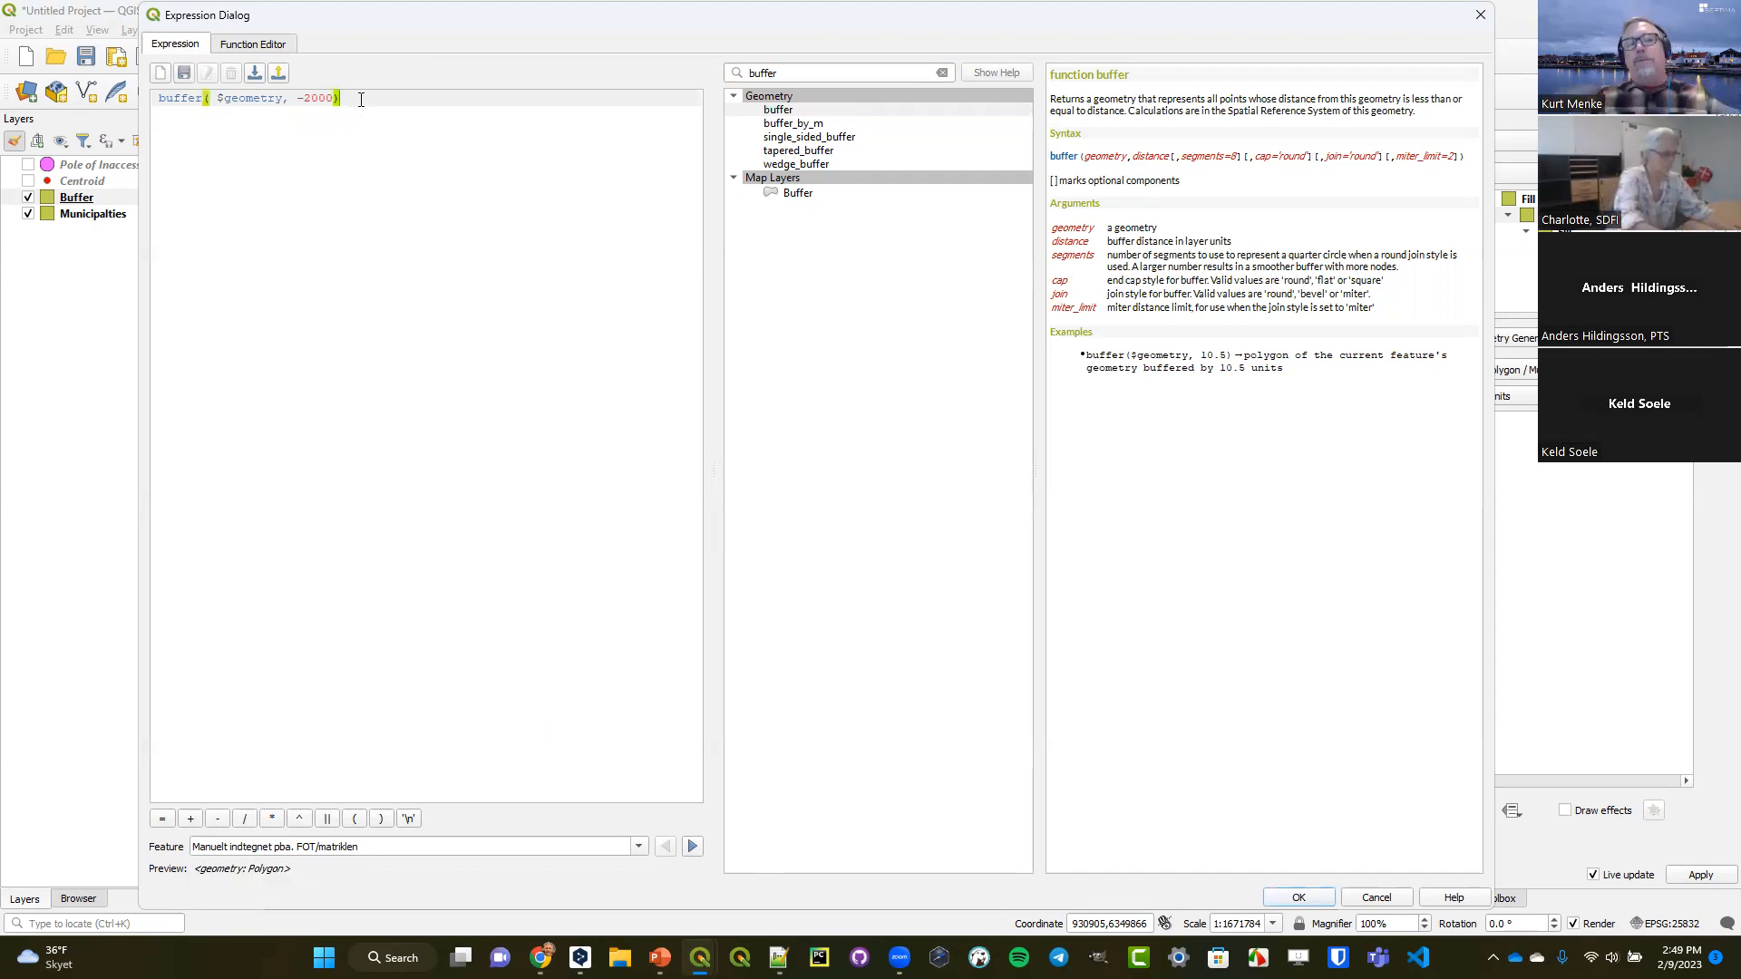
left_click(1292, 896)
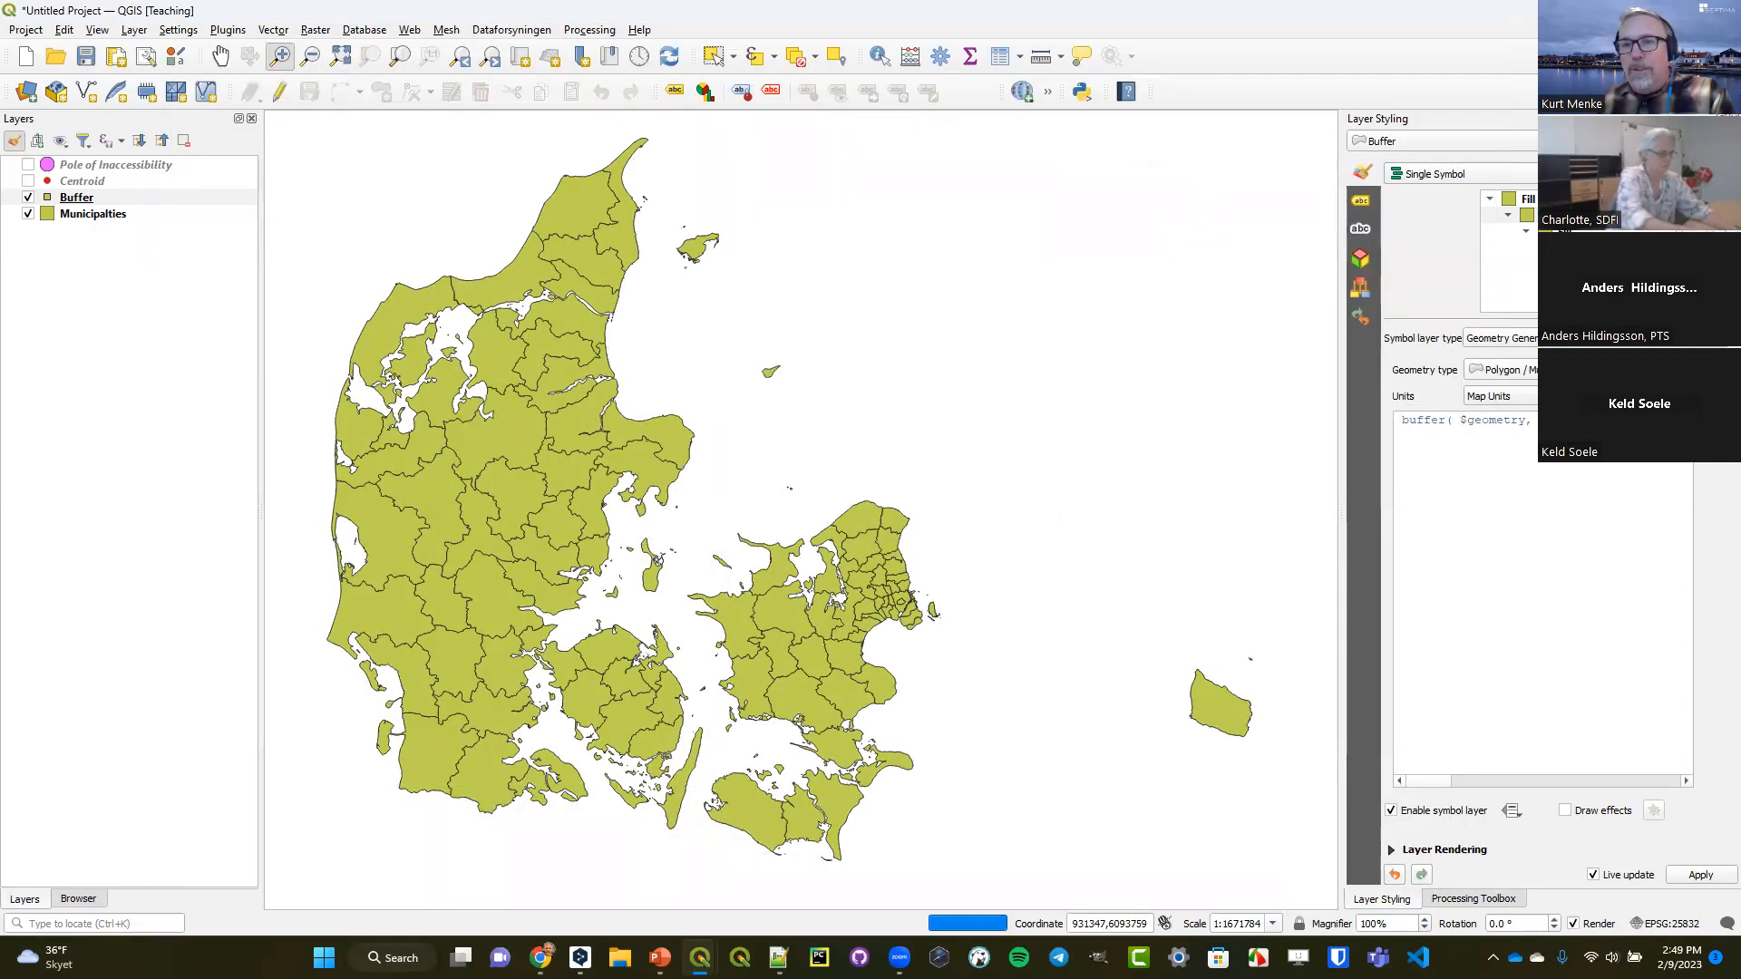
Change the fill color of the Buffer layer's simple fill to a bright blue.
left_click(1583, 247)
left_click(1582, 370)
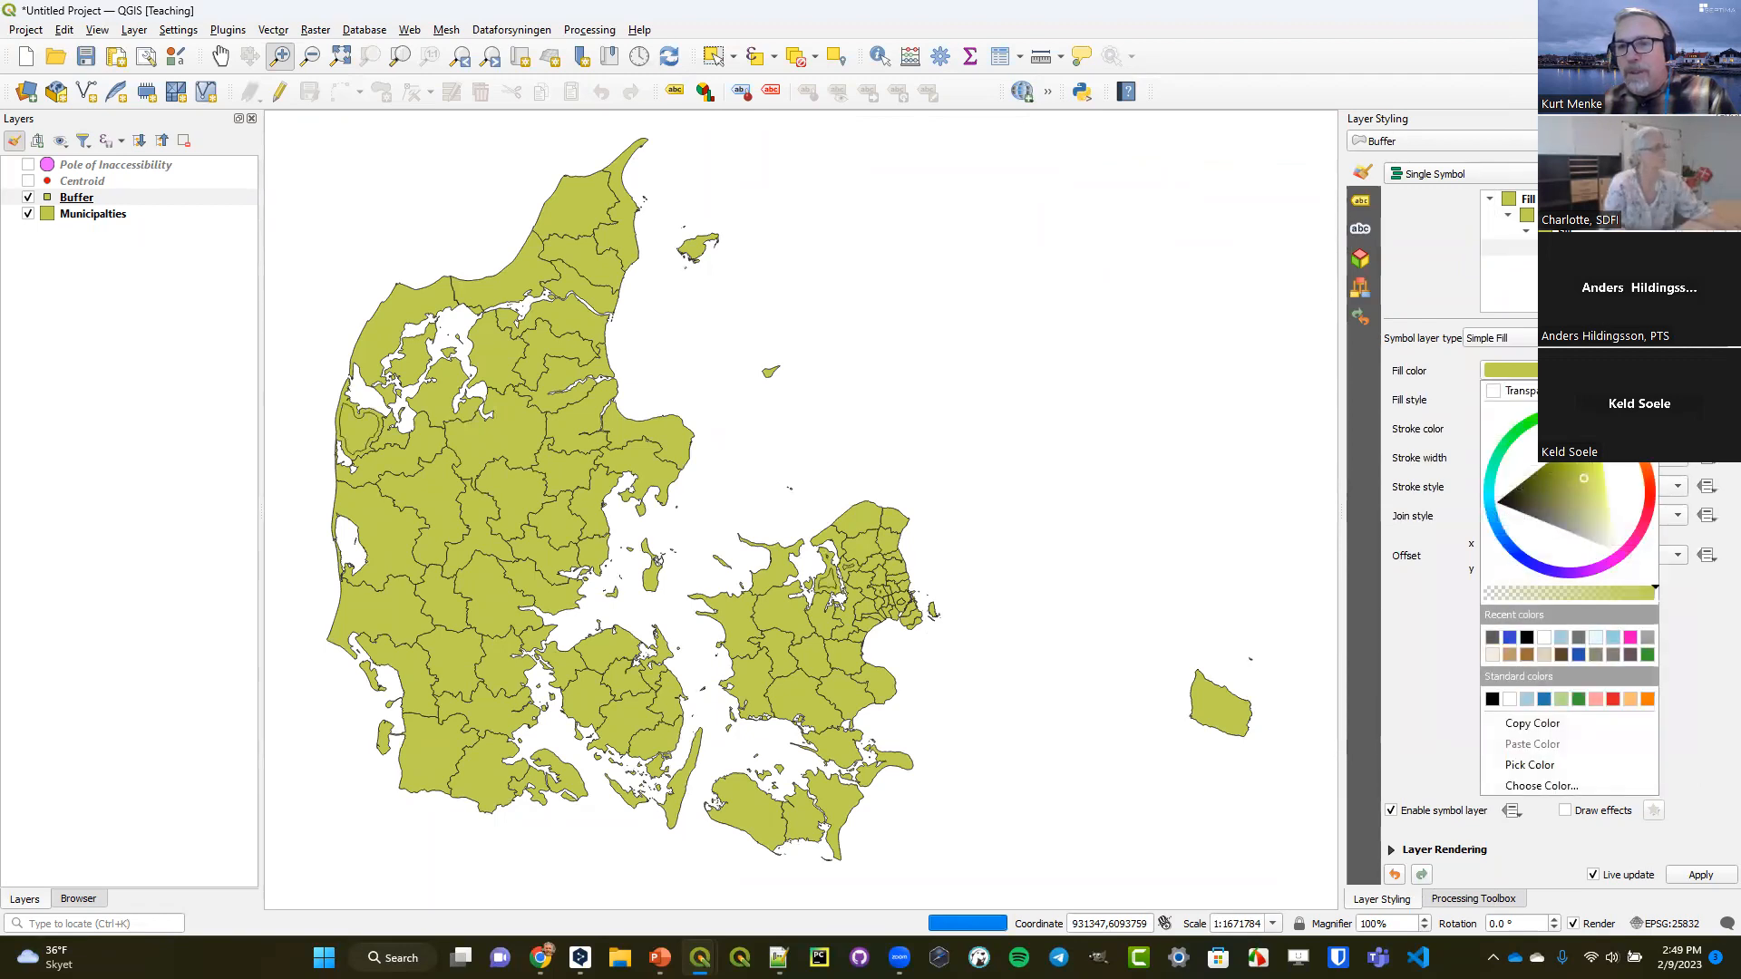
mouse_move(1605, 431)
left_mouse_down()
mouse_move(1541, 571)
mouse_move(1496, 528)
mouse_move(1525, 509)
left_mouse_up()
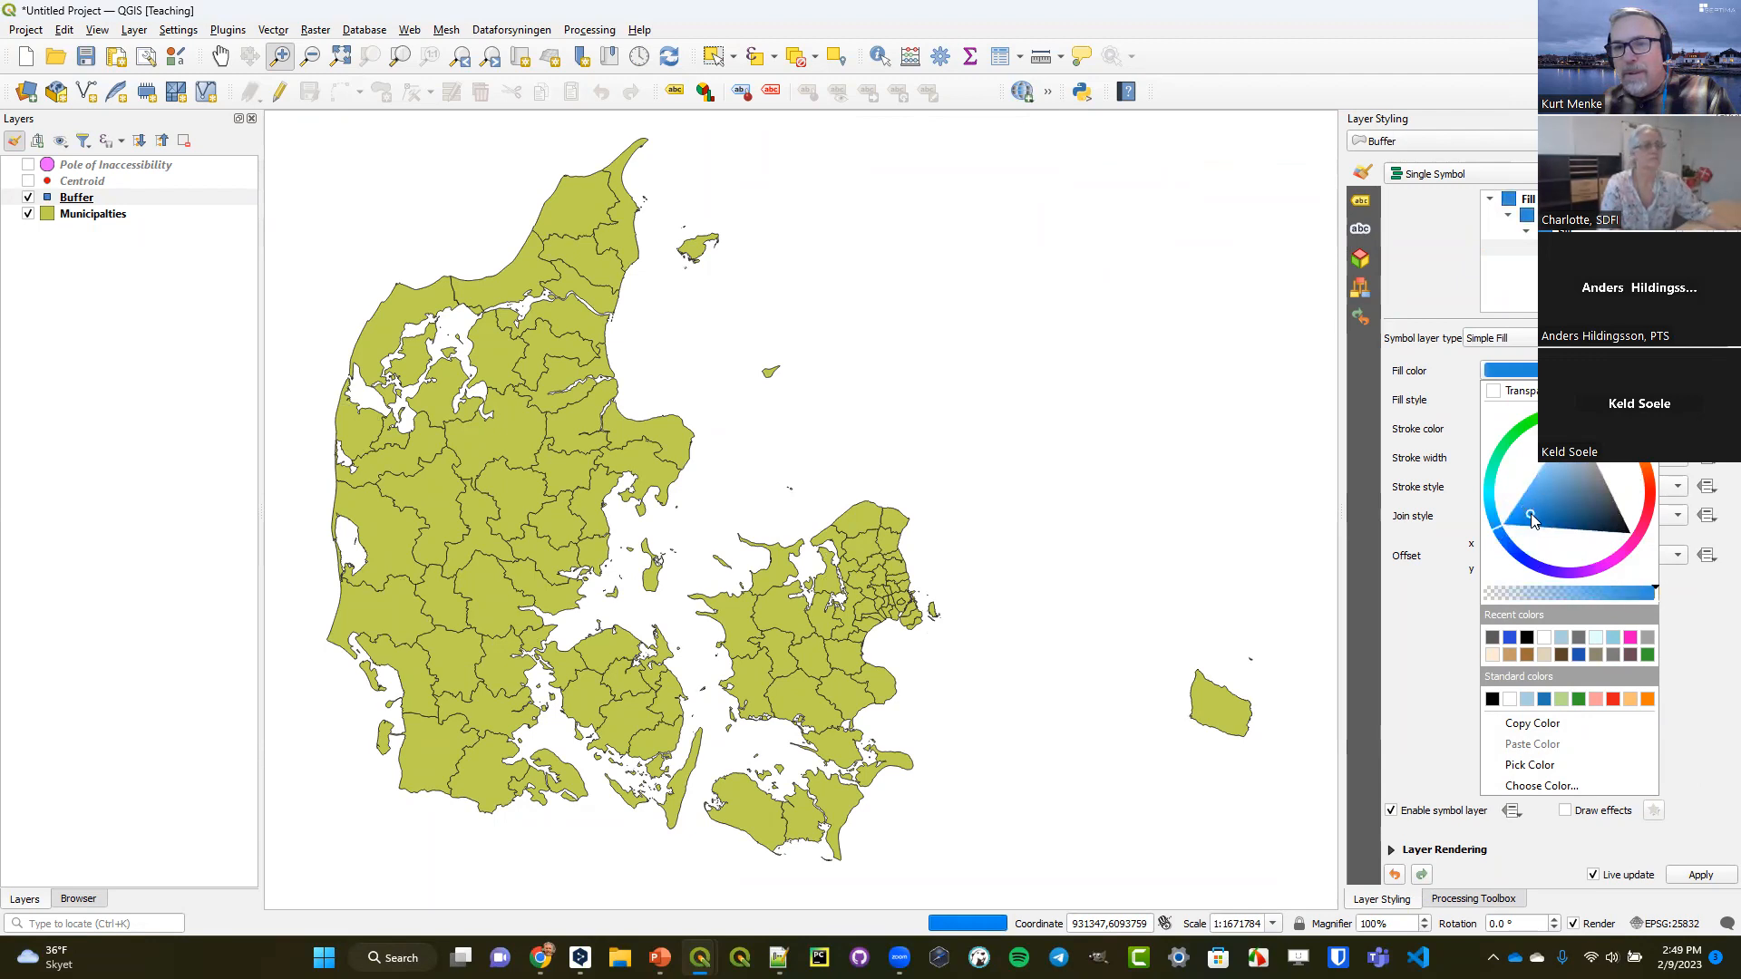
left_click(1439, 237)
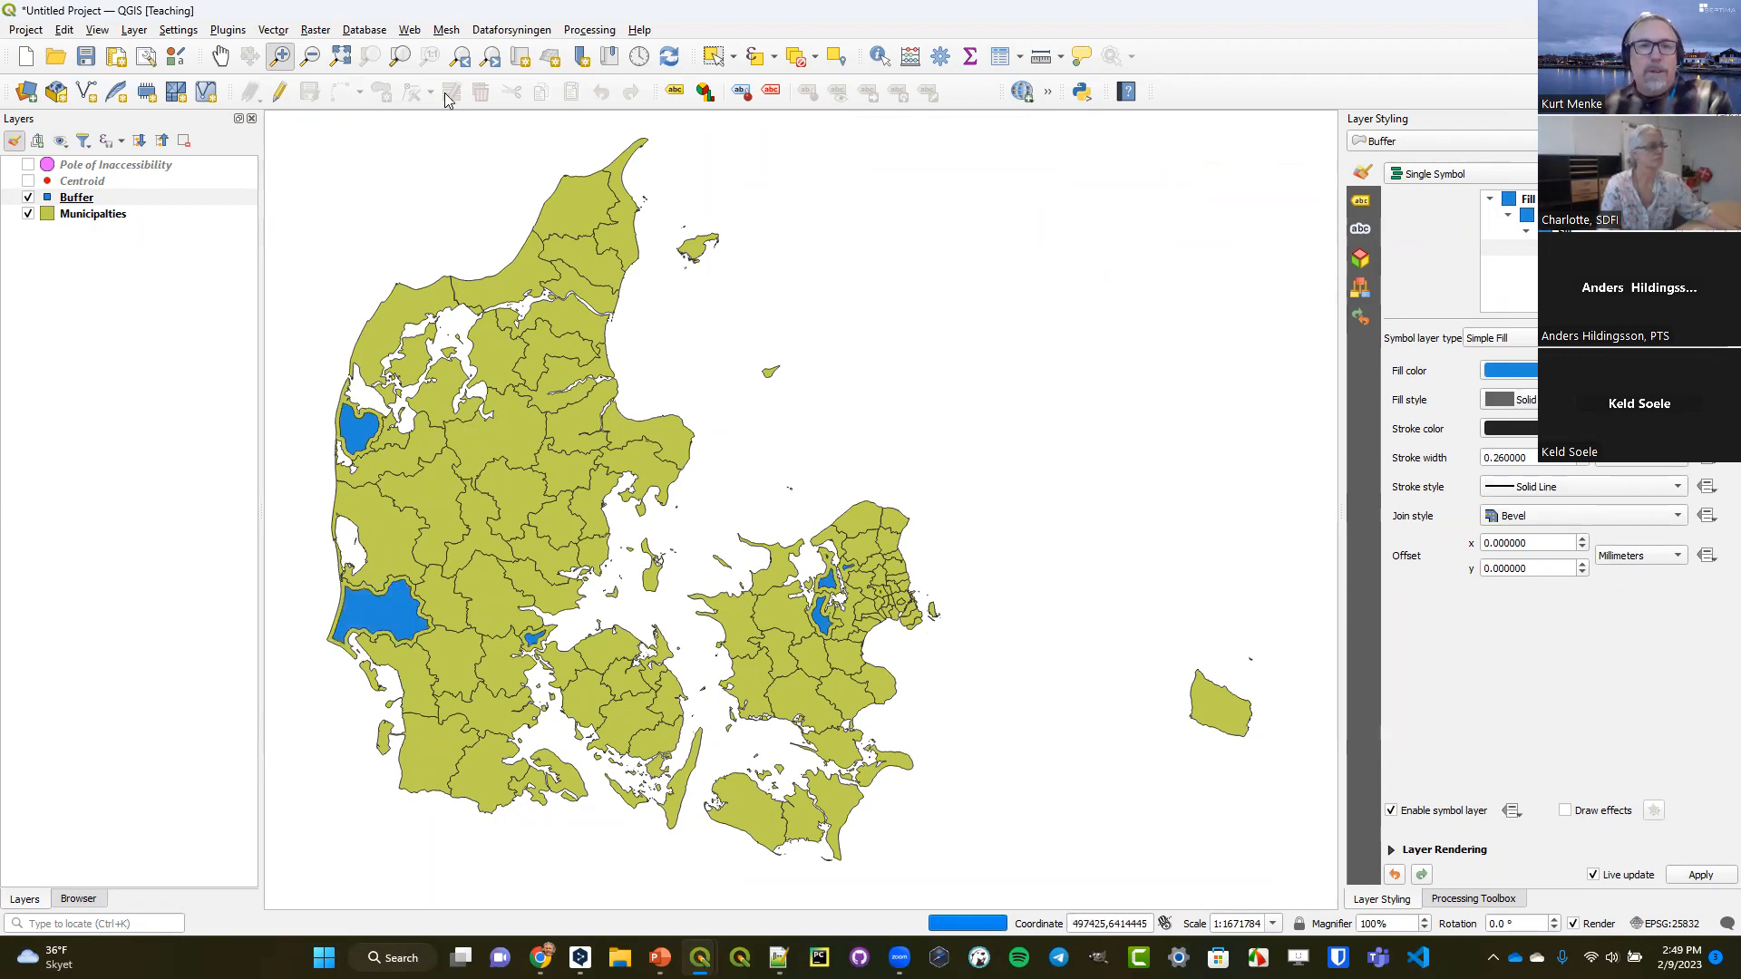
Change the buffer distance in the Buffer layer's geometry generator expression to -1000.
left_click_drag(810, 564, 879, 646)
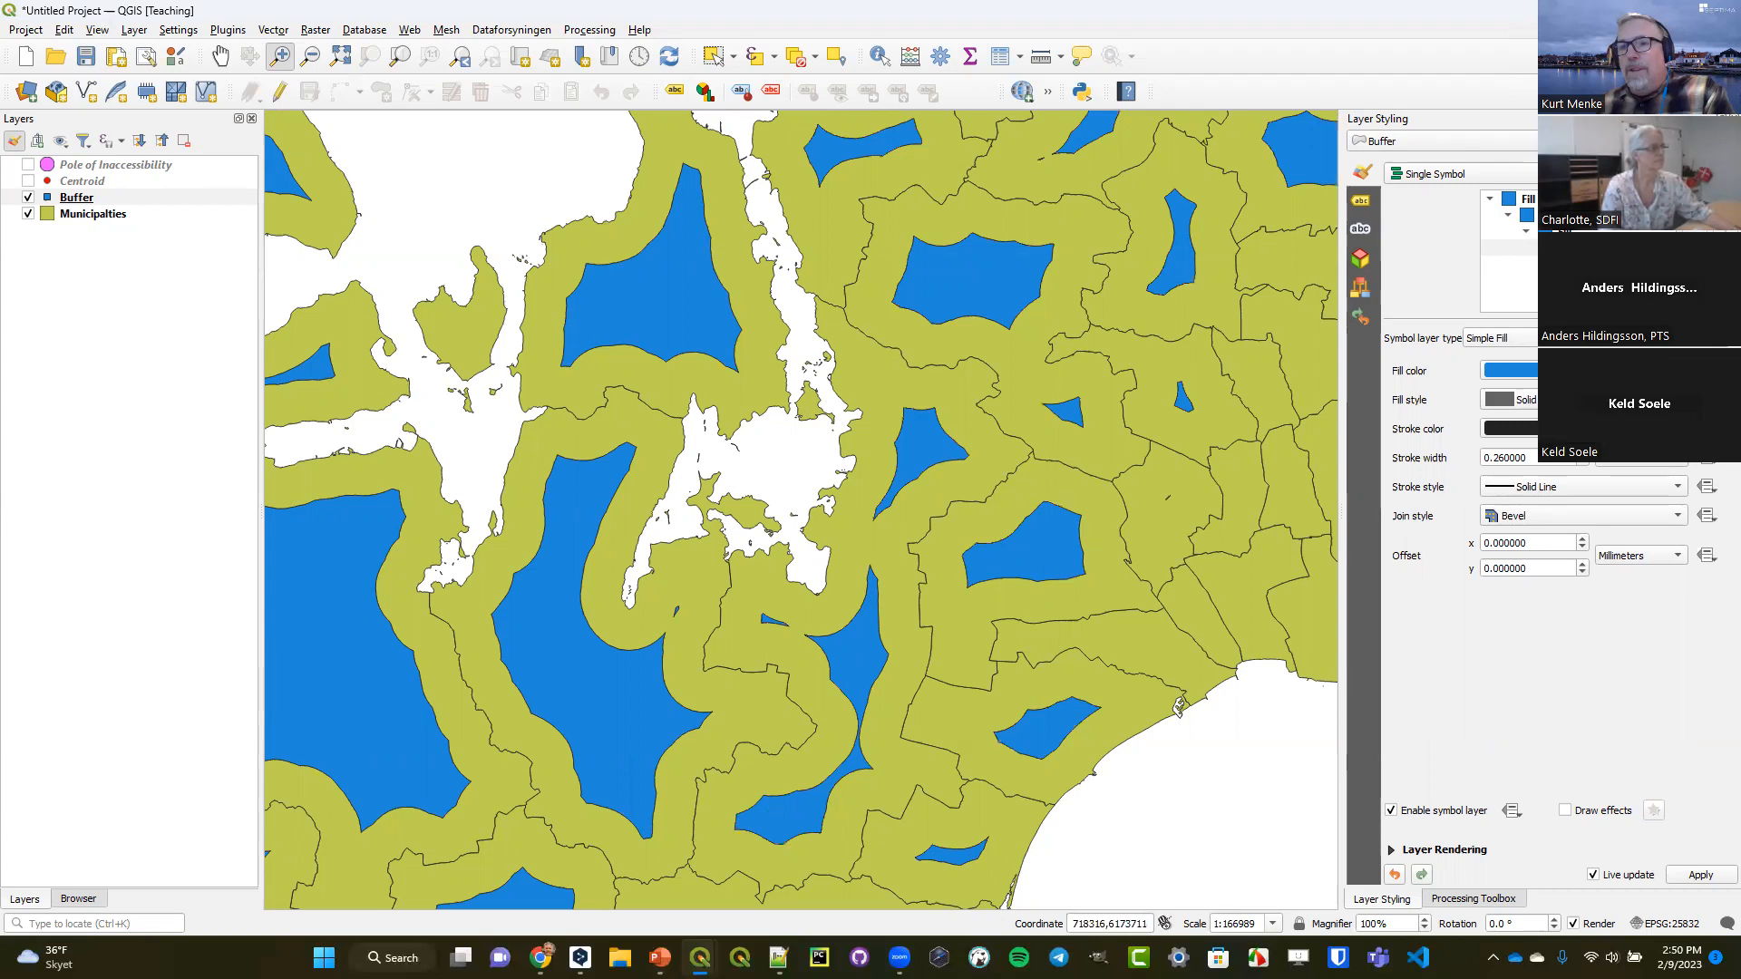
left_click(1519, 215)
left_click(1478, 420)
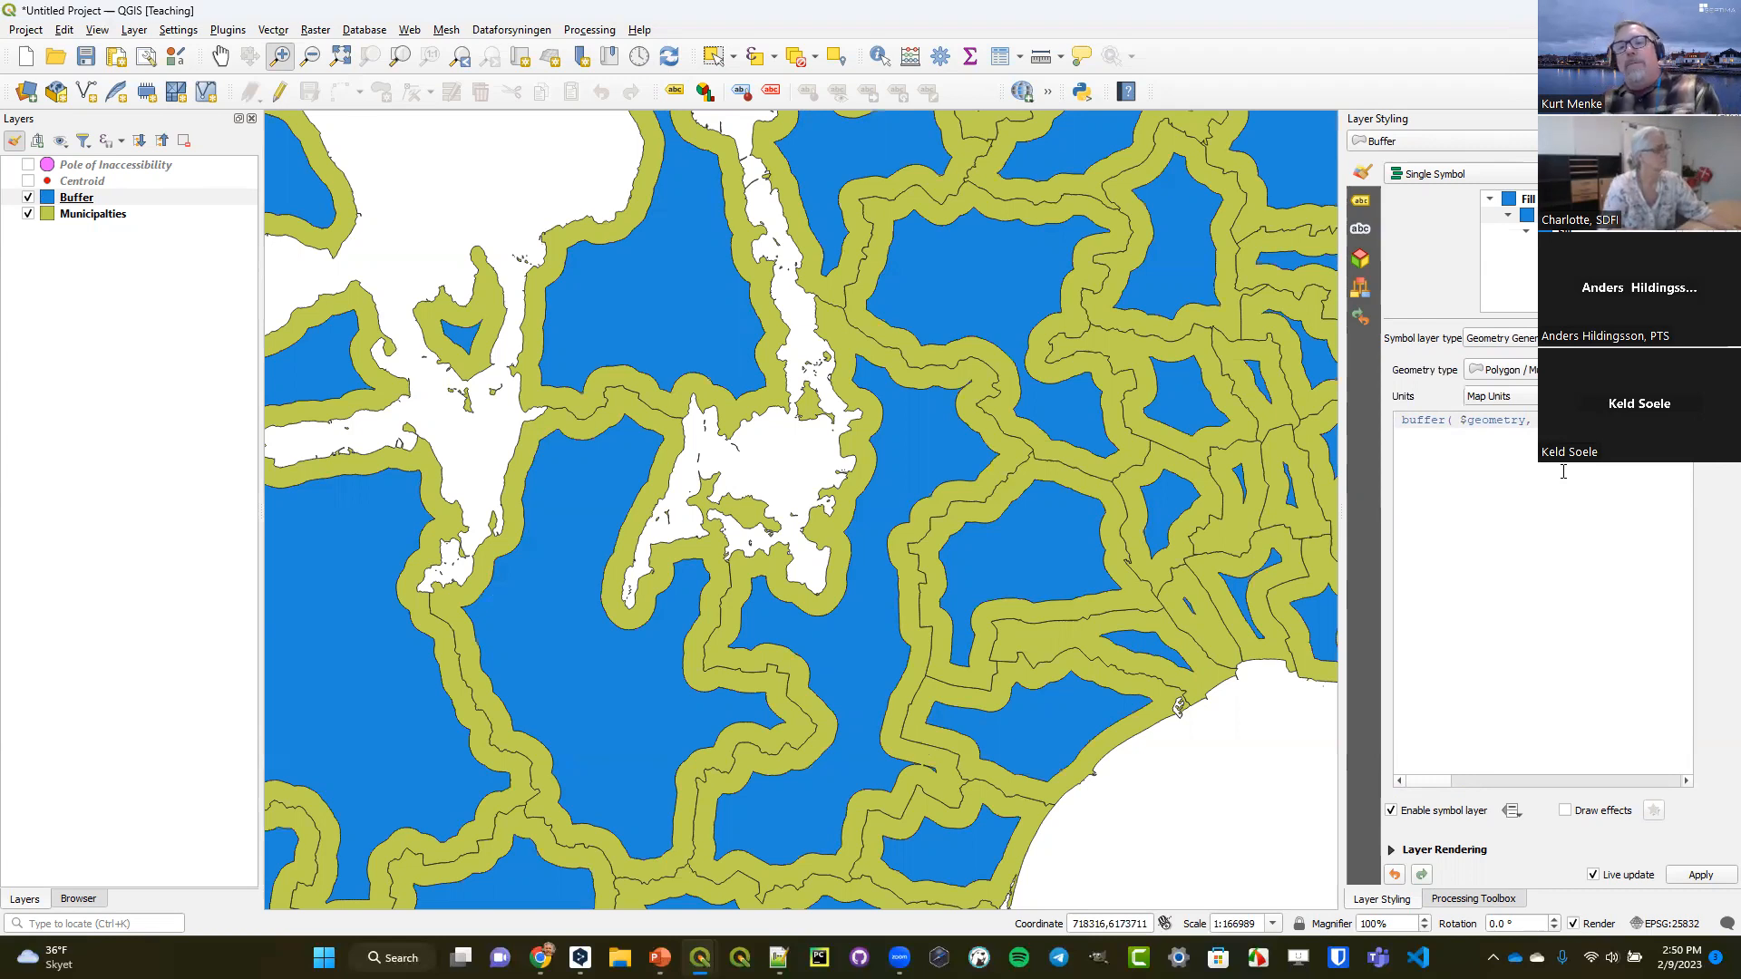
Search the expression functions for buffer, read the help for wedge_buffer, and leave the expression builder.
left_click(1710, 422)
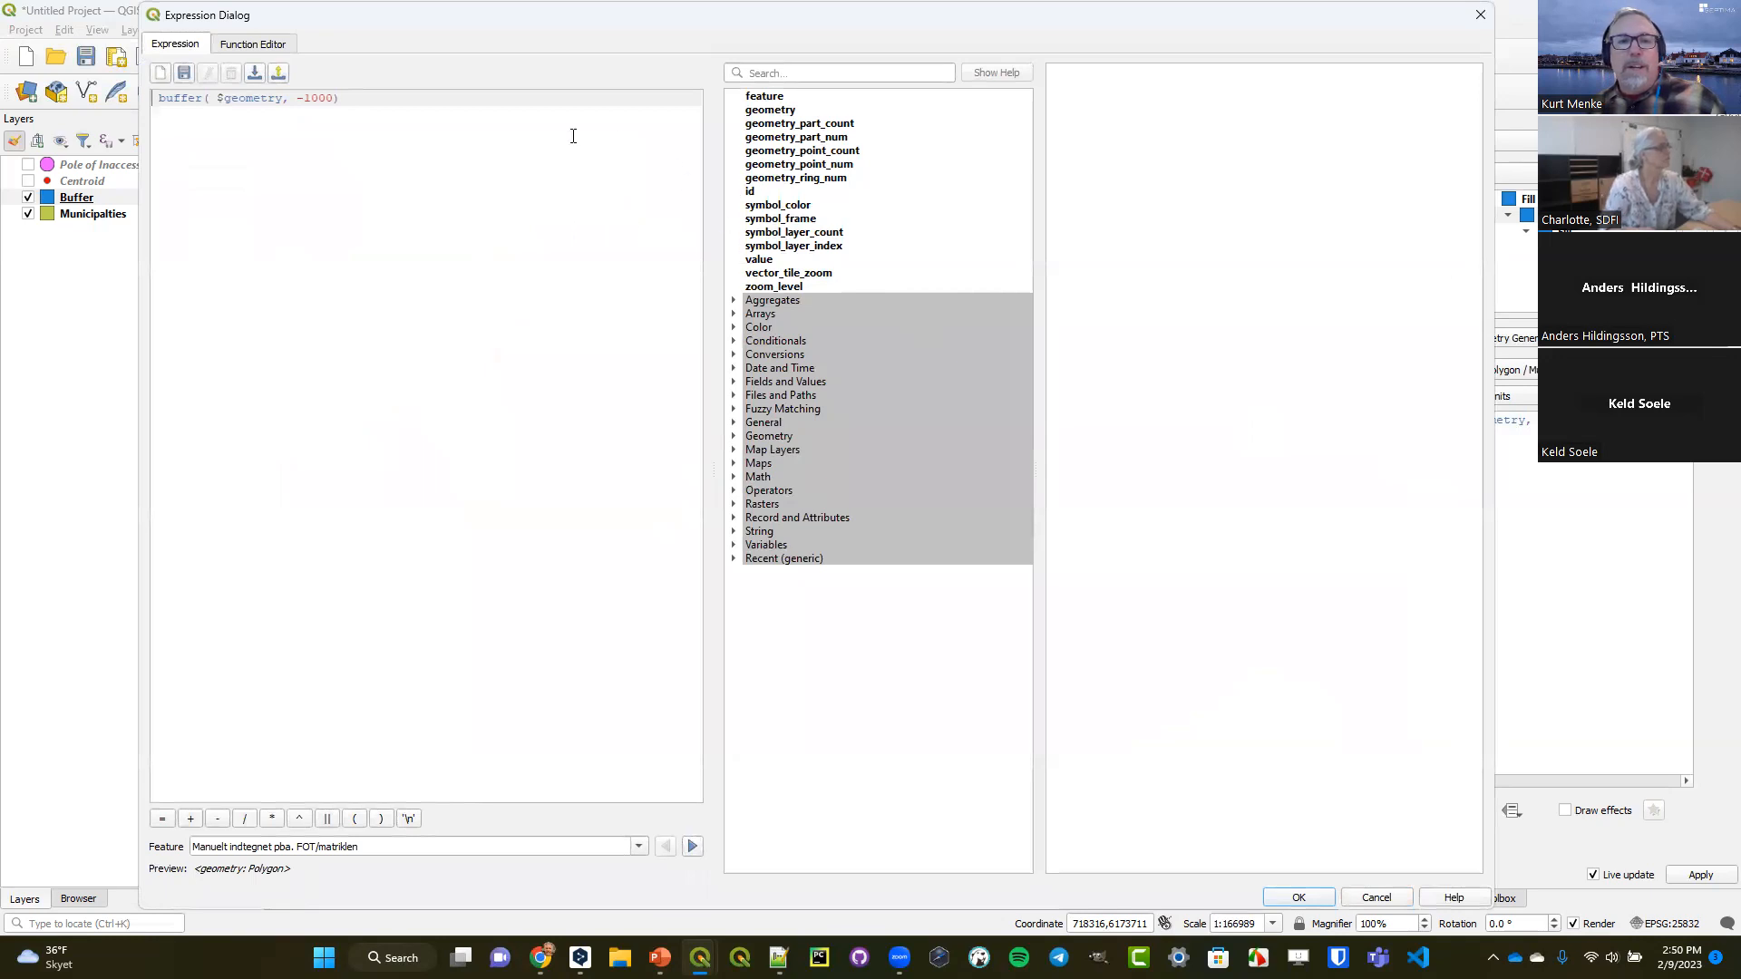
left_click(845, 75)
type("b")
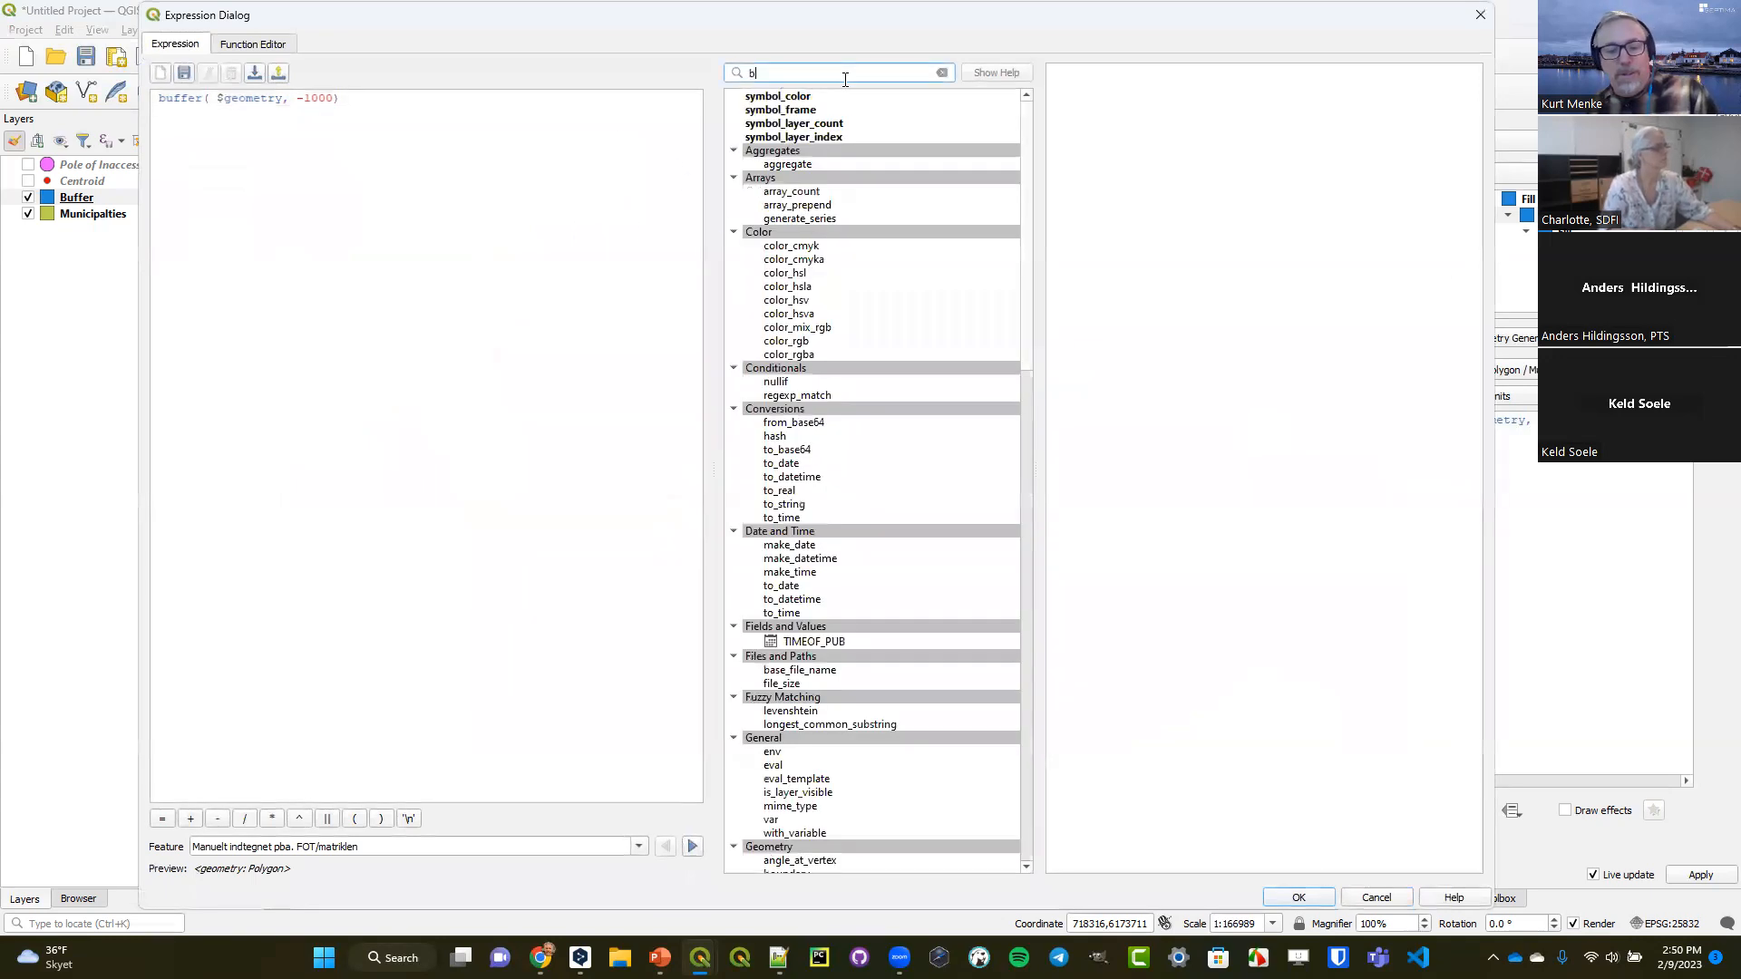
type("uffer")
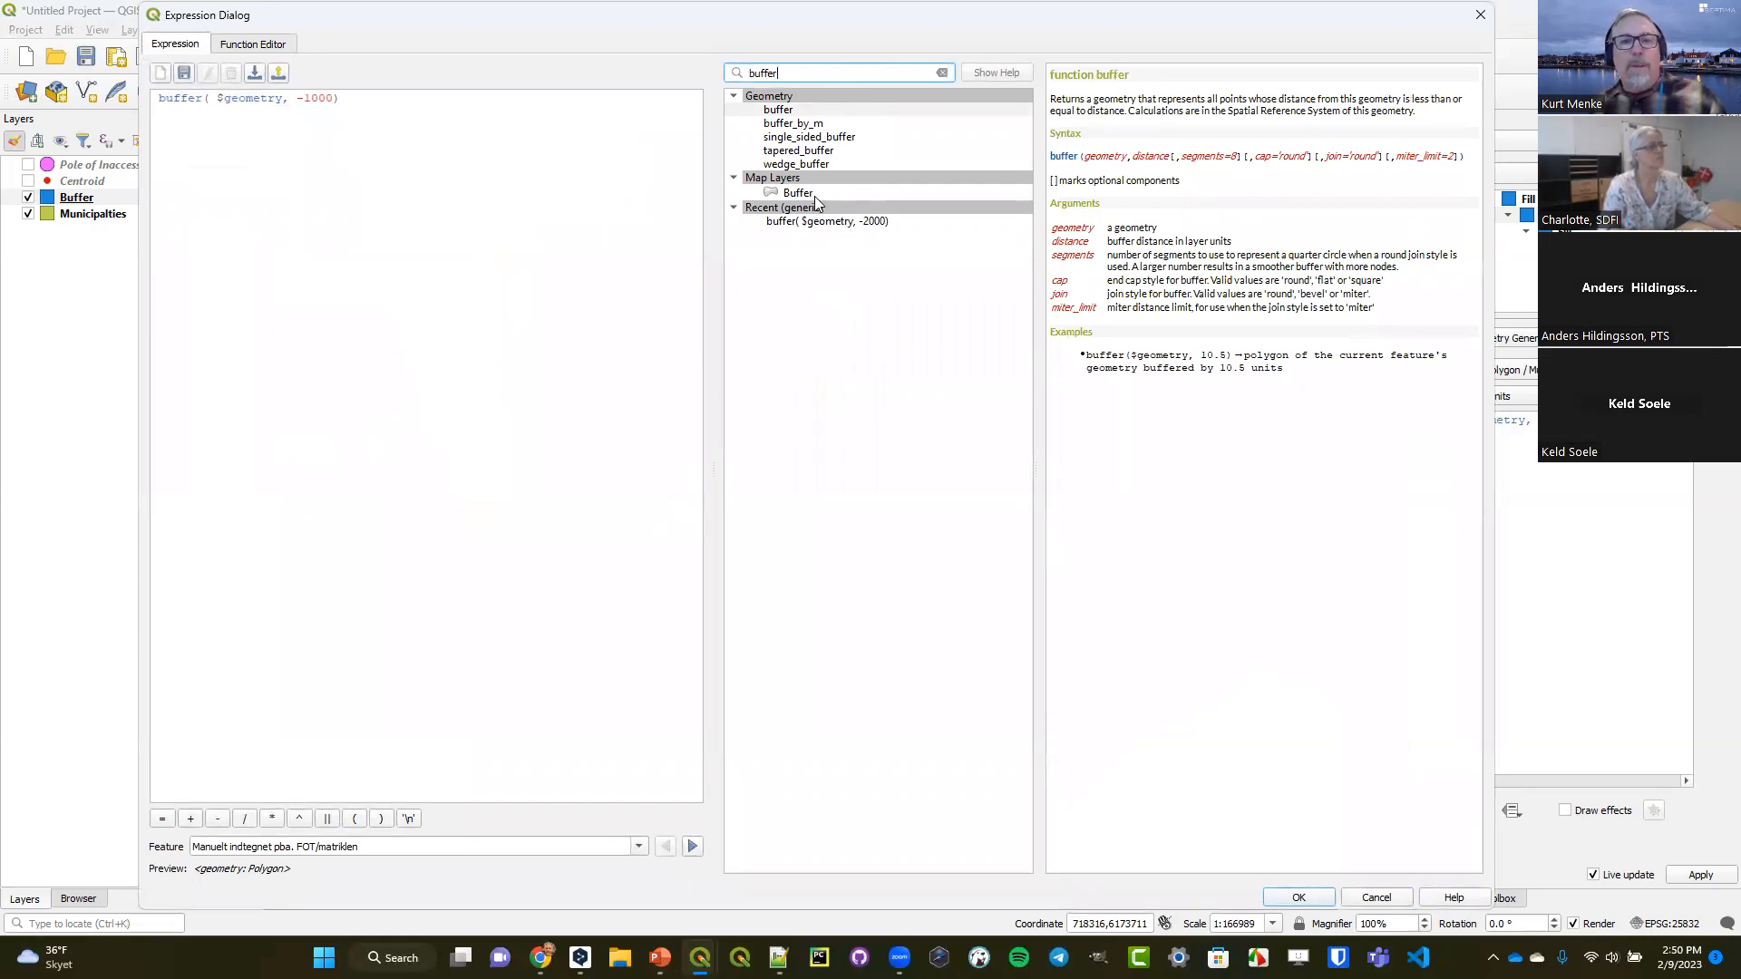
left_click(810, 166)
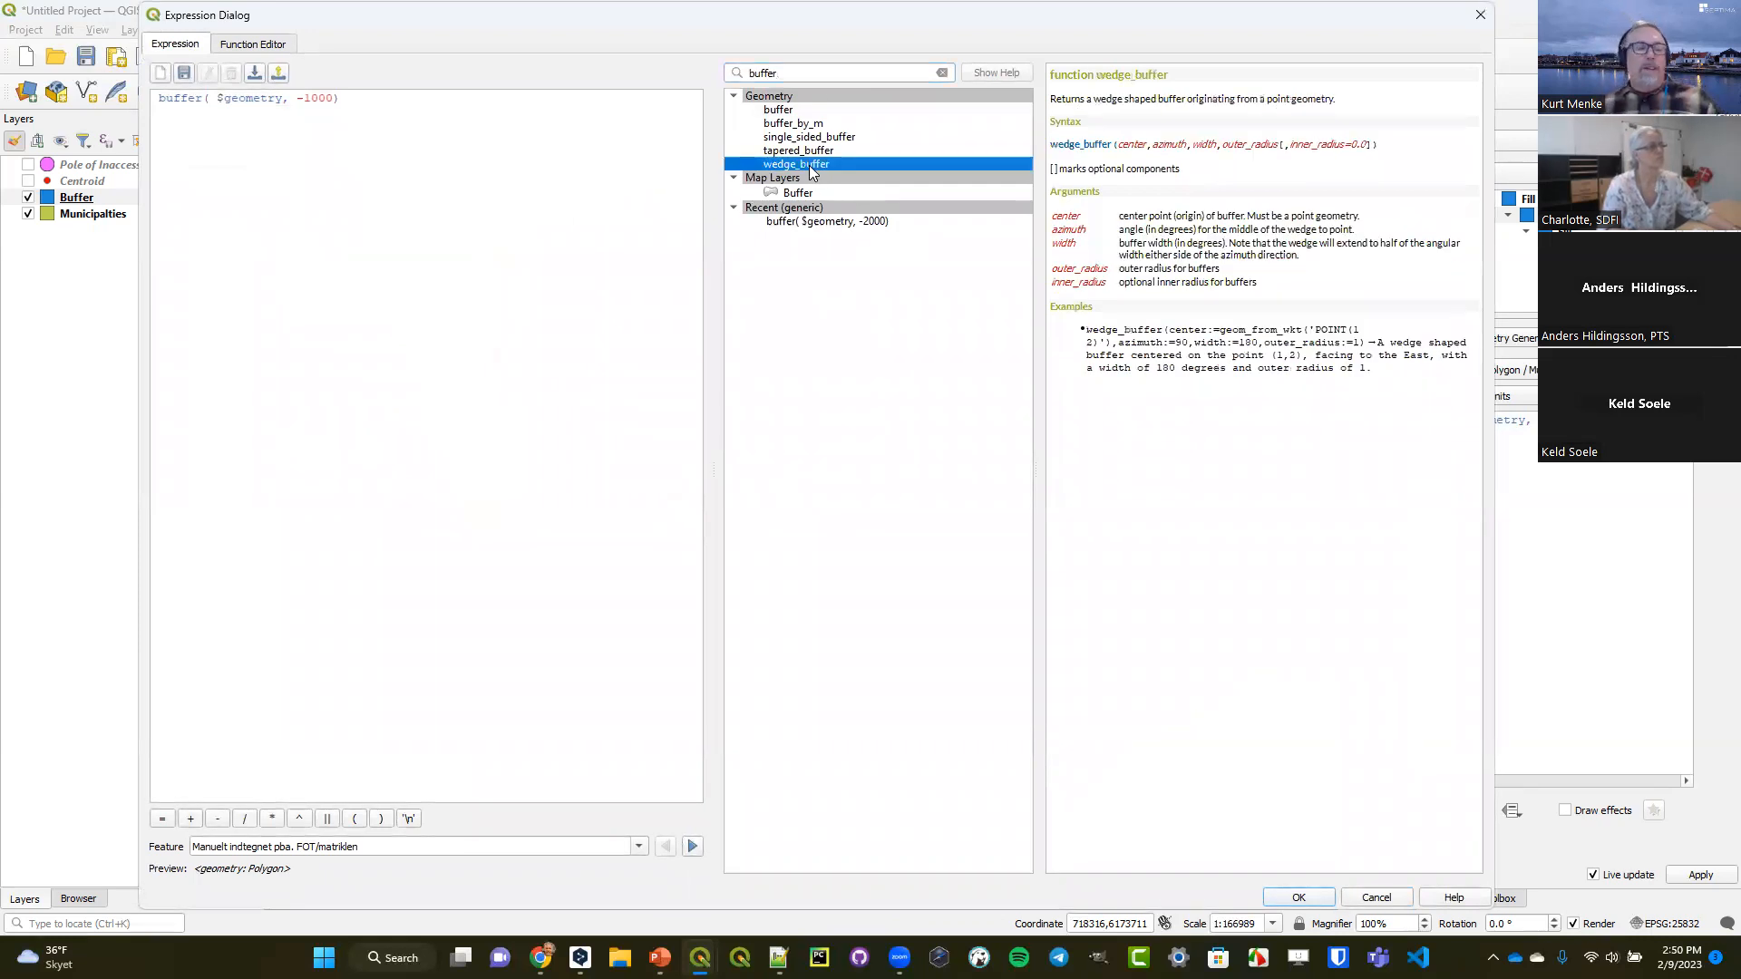
left_click(1479, 13)
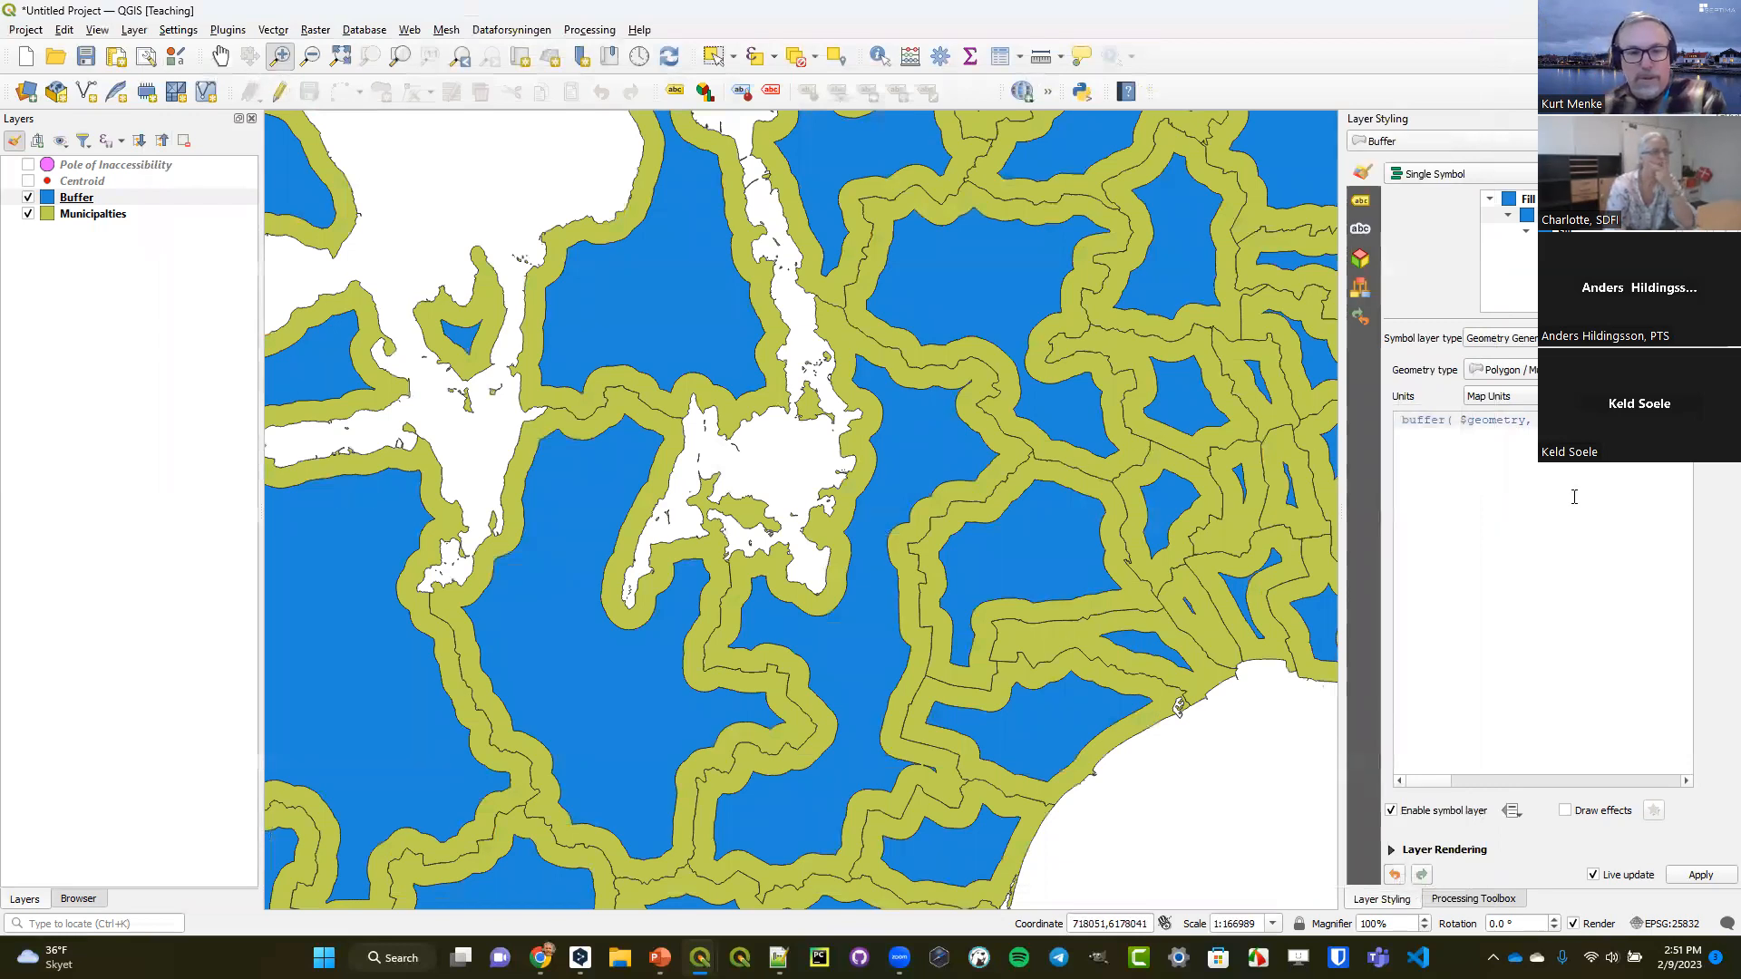
Switch to the DataVisualizationwithQGIS_supporting_materials presentation in PowerPoint and go to slide 41, Geometry Generator Example.
mouse_move(660, 958)
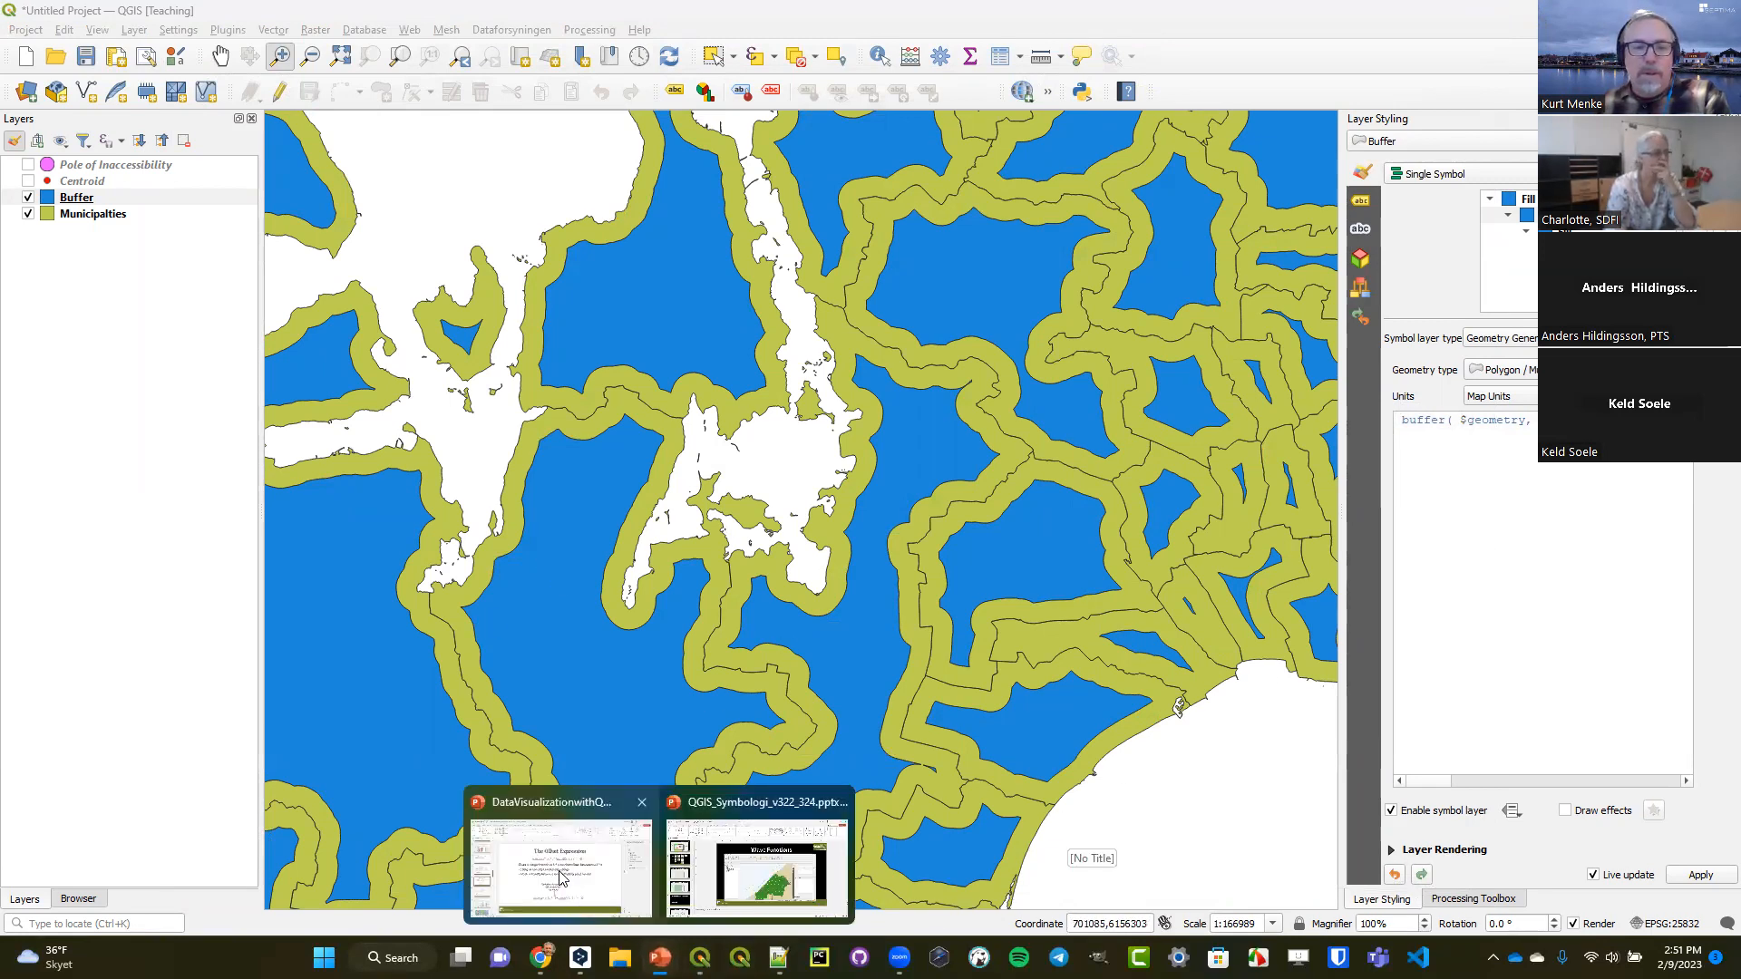
left_click(555, 866)
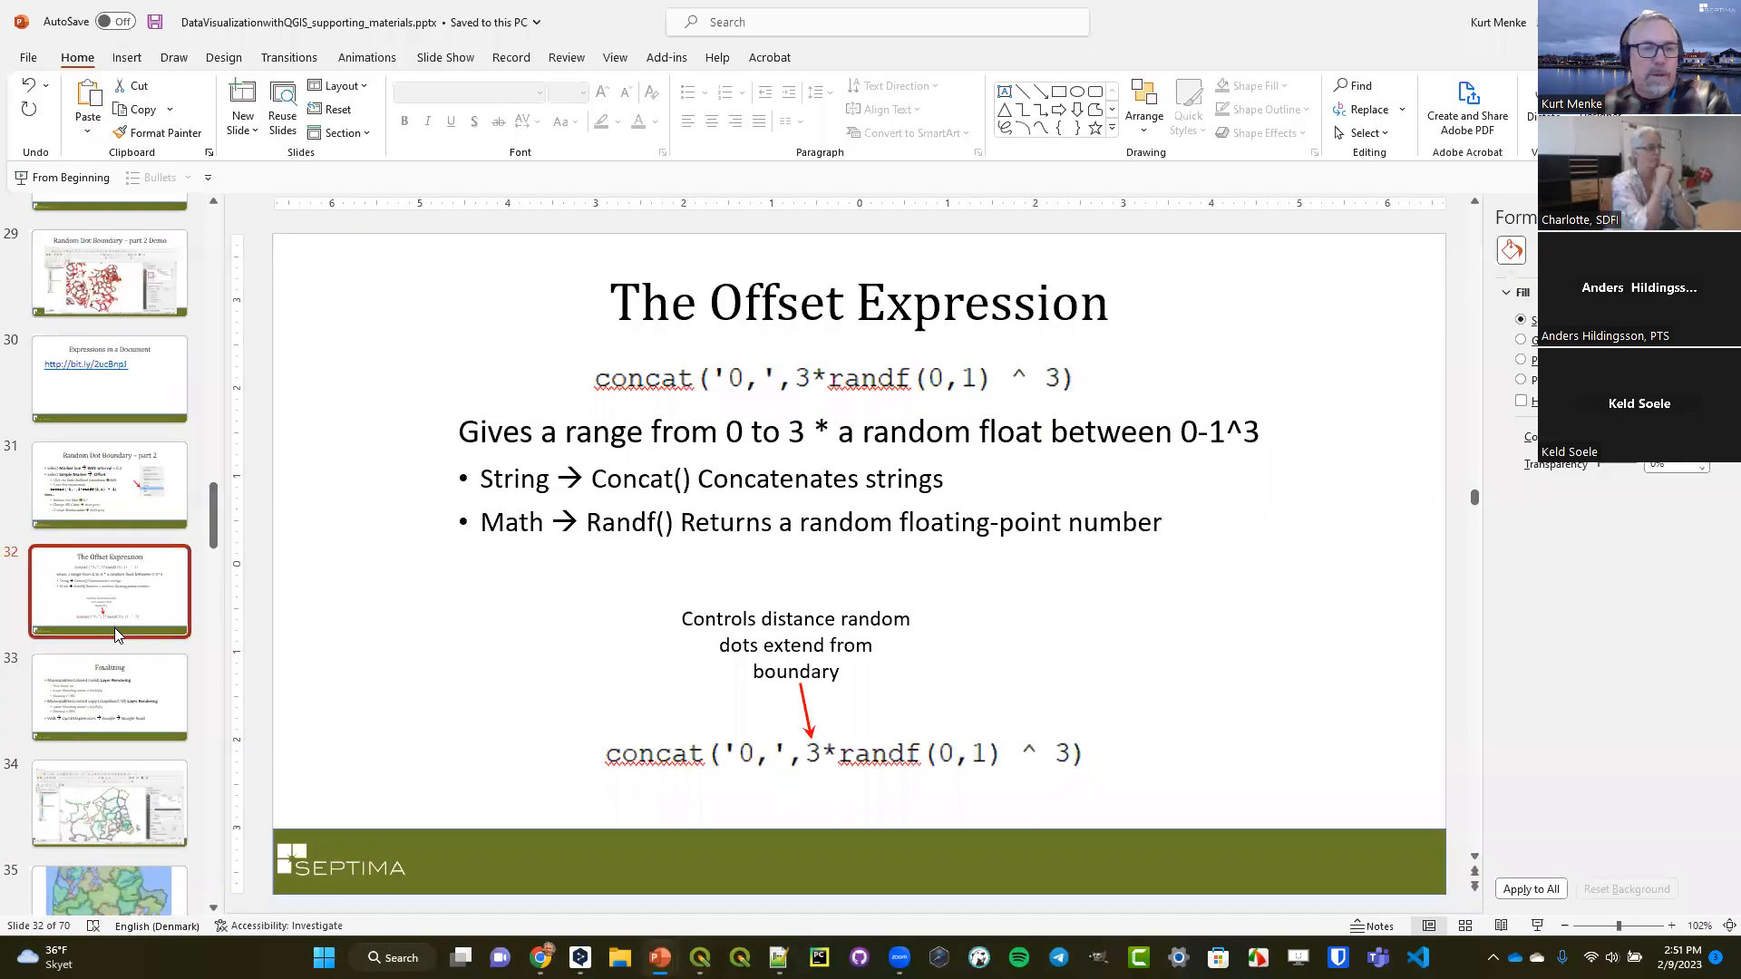
scroll(114, 627, "down", 6)
scroll(109, 635, "down", 1)
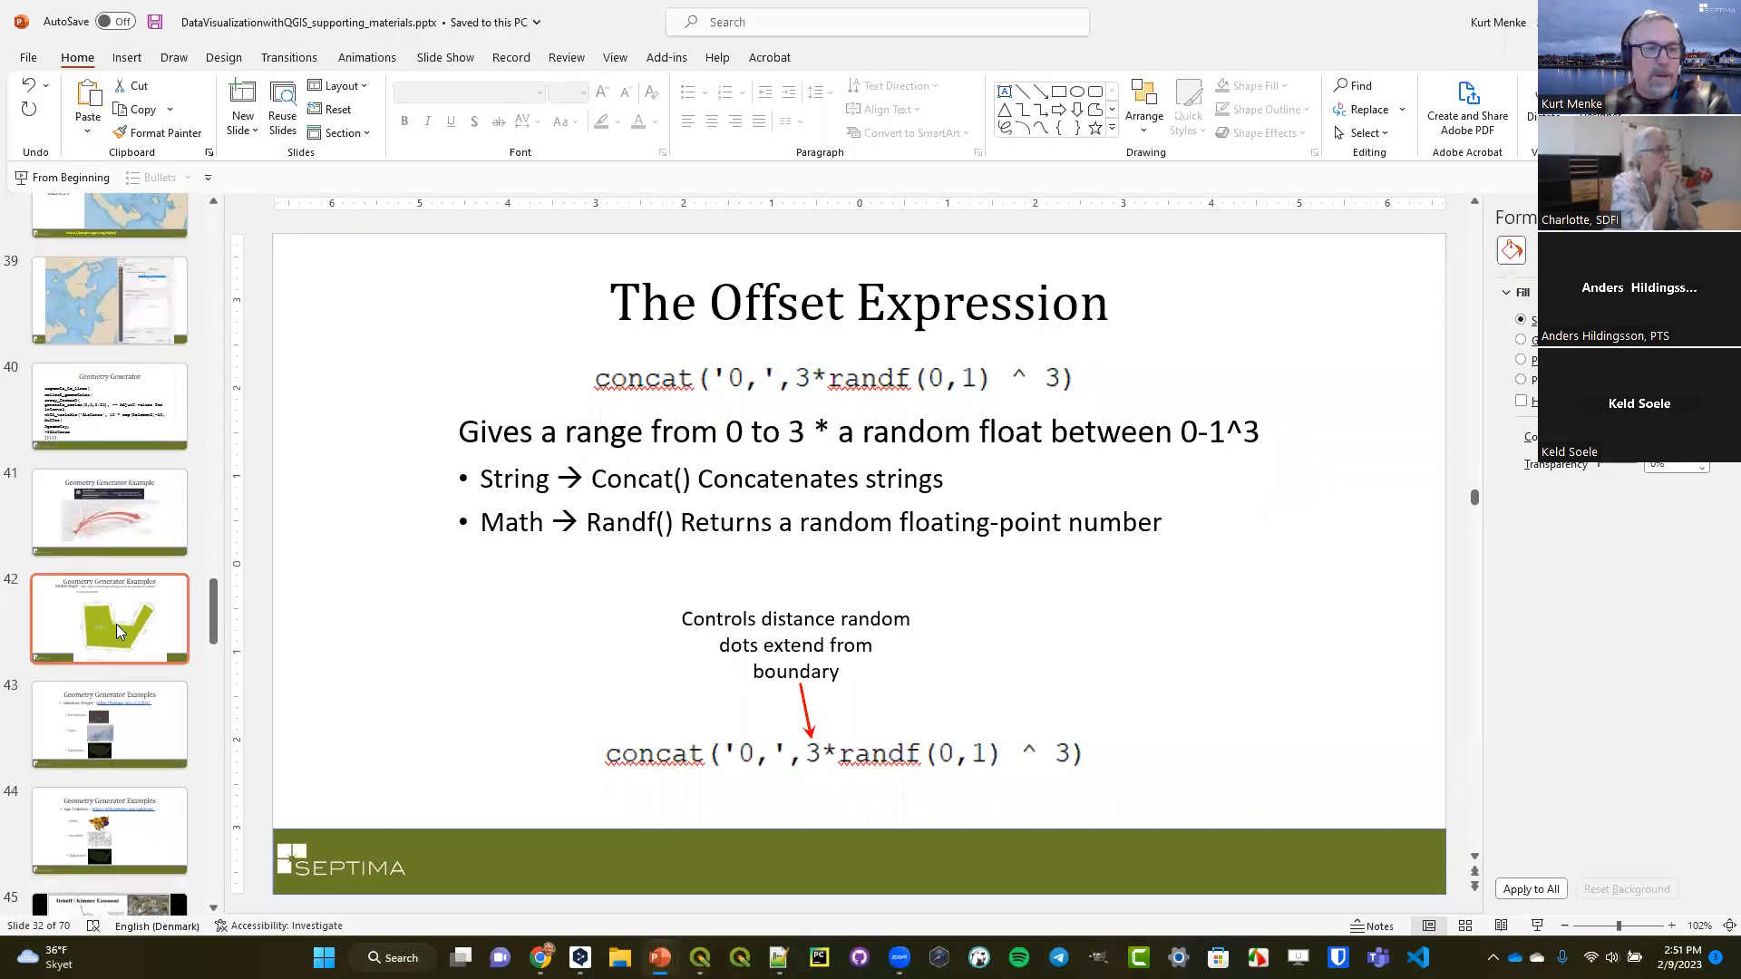
left_click(99, 499)
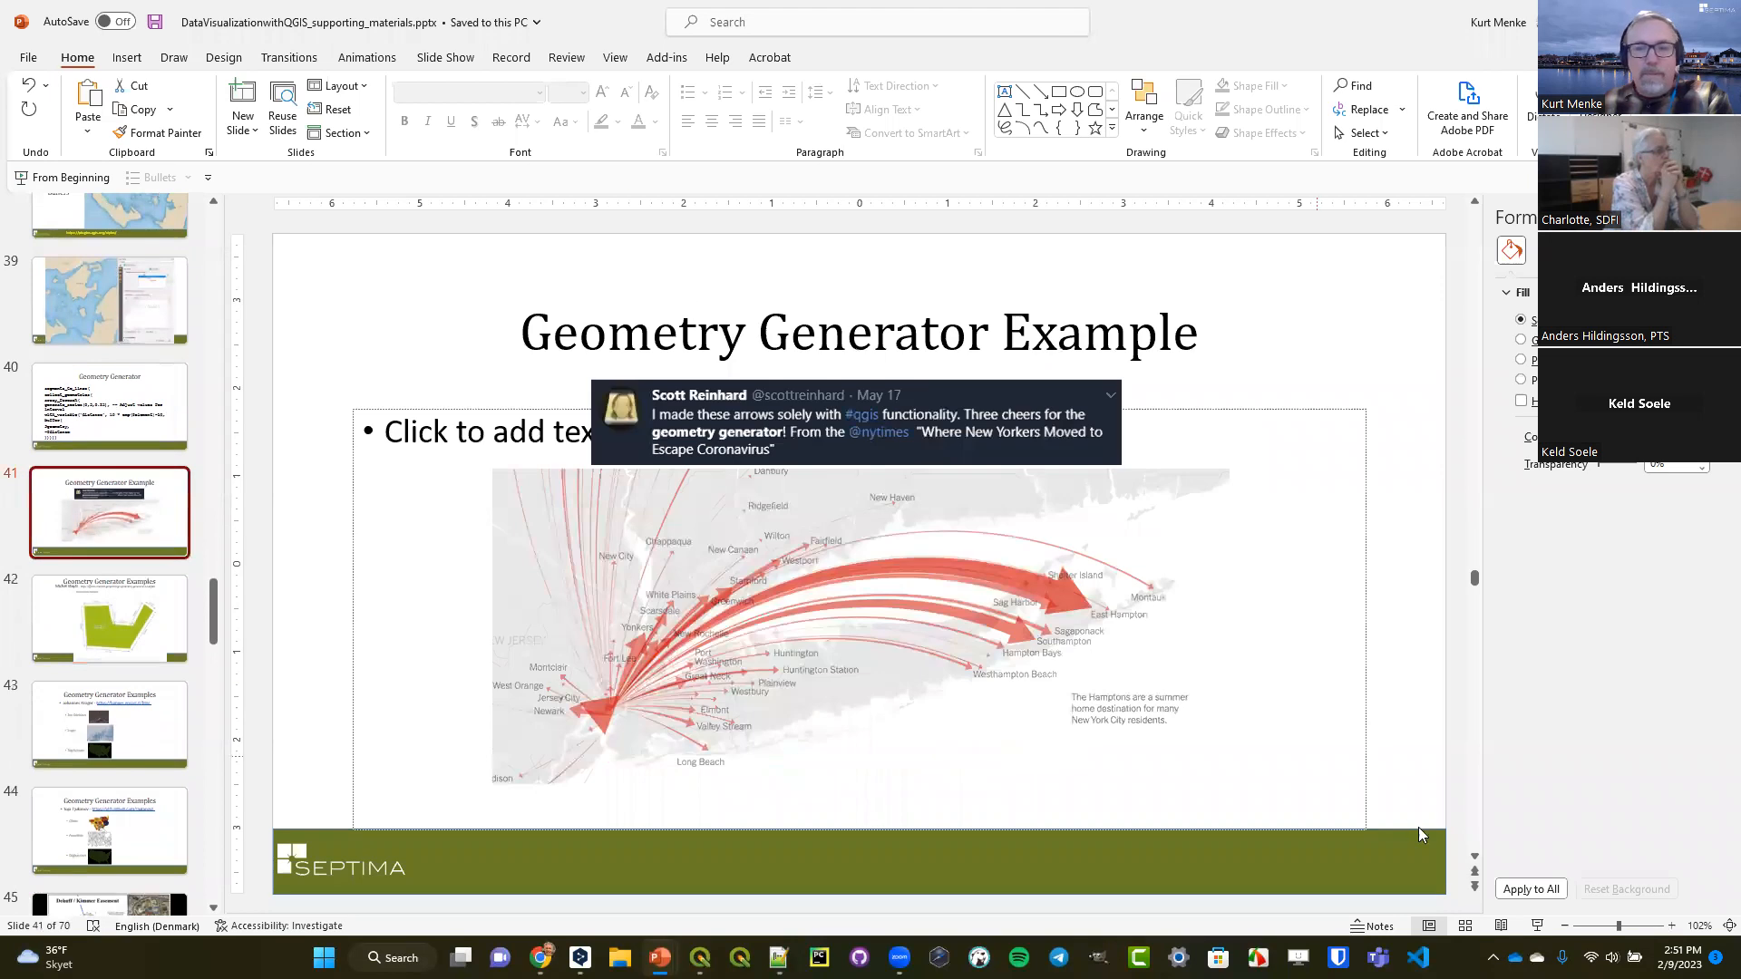
Start the slide show from slide 41 and swap the presenter view with the slide show.
left_click(1537, 926)
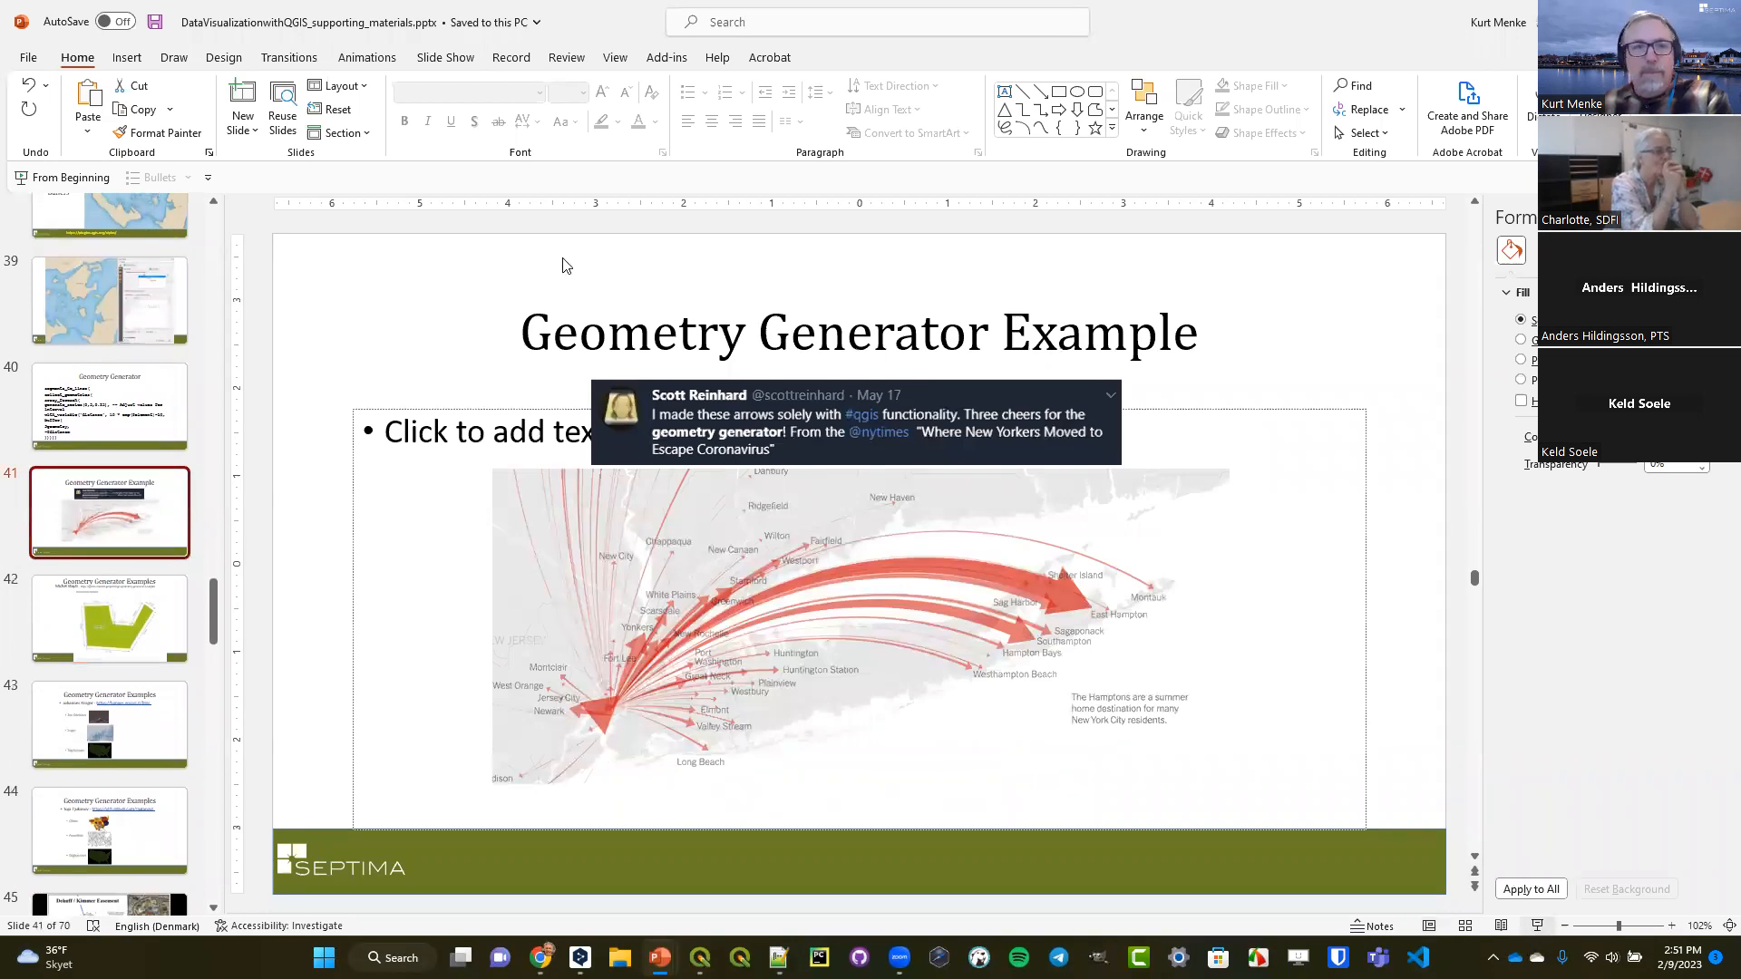
left_click(257, 31)
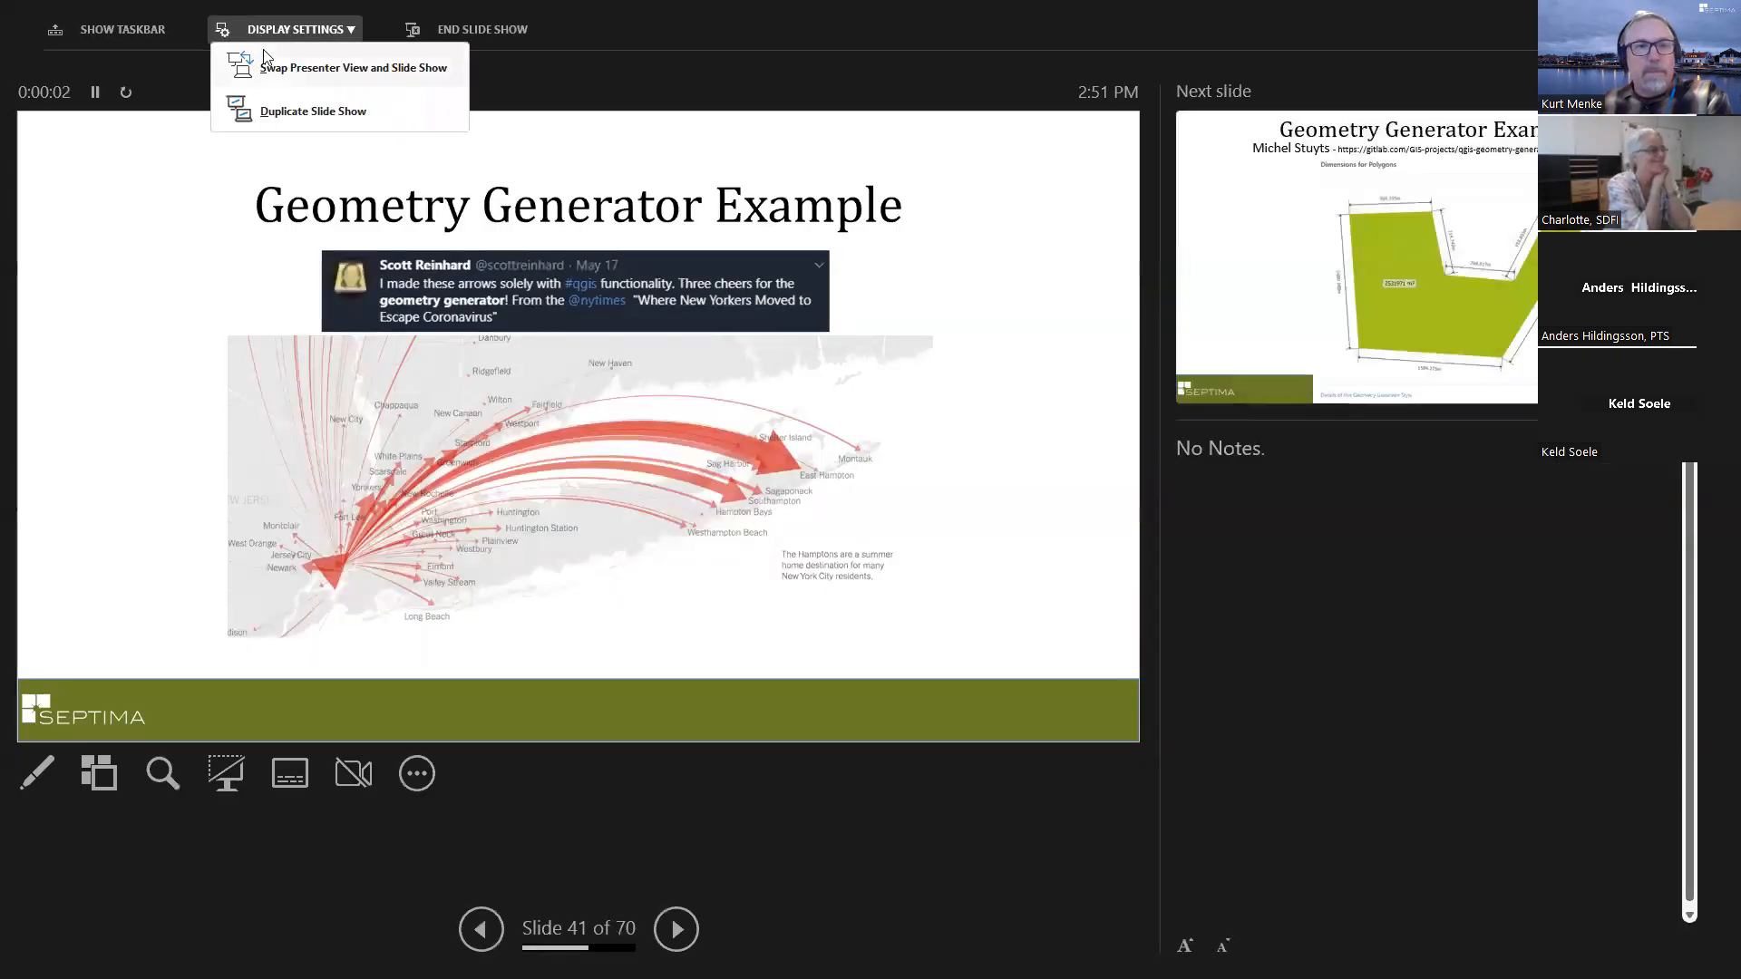
left_click(266, 67)
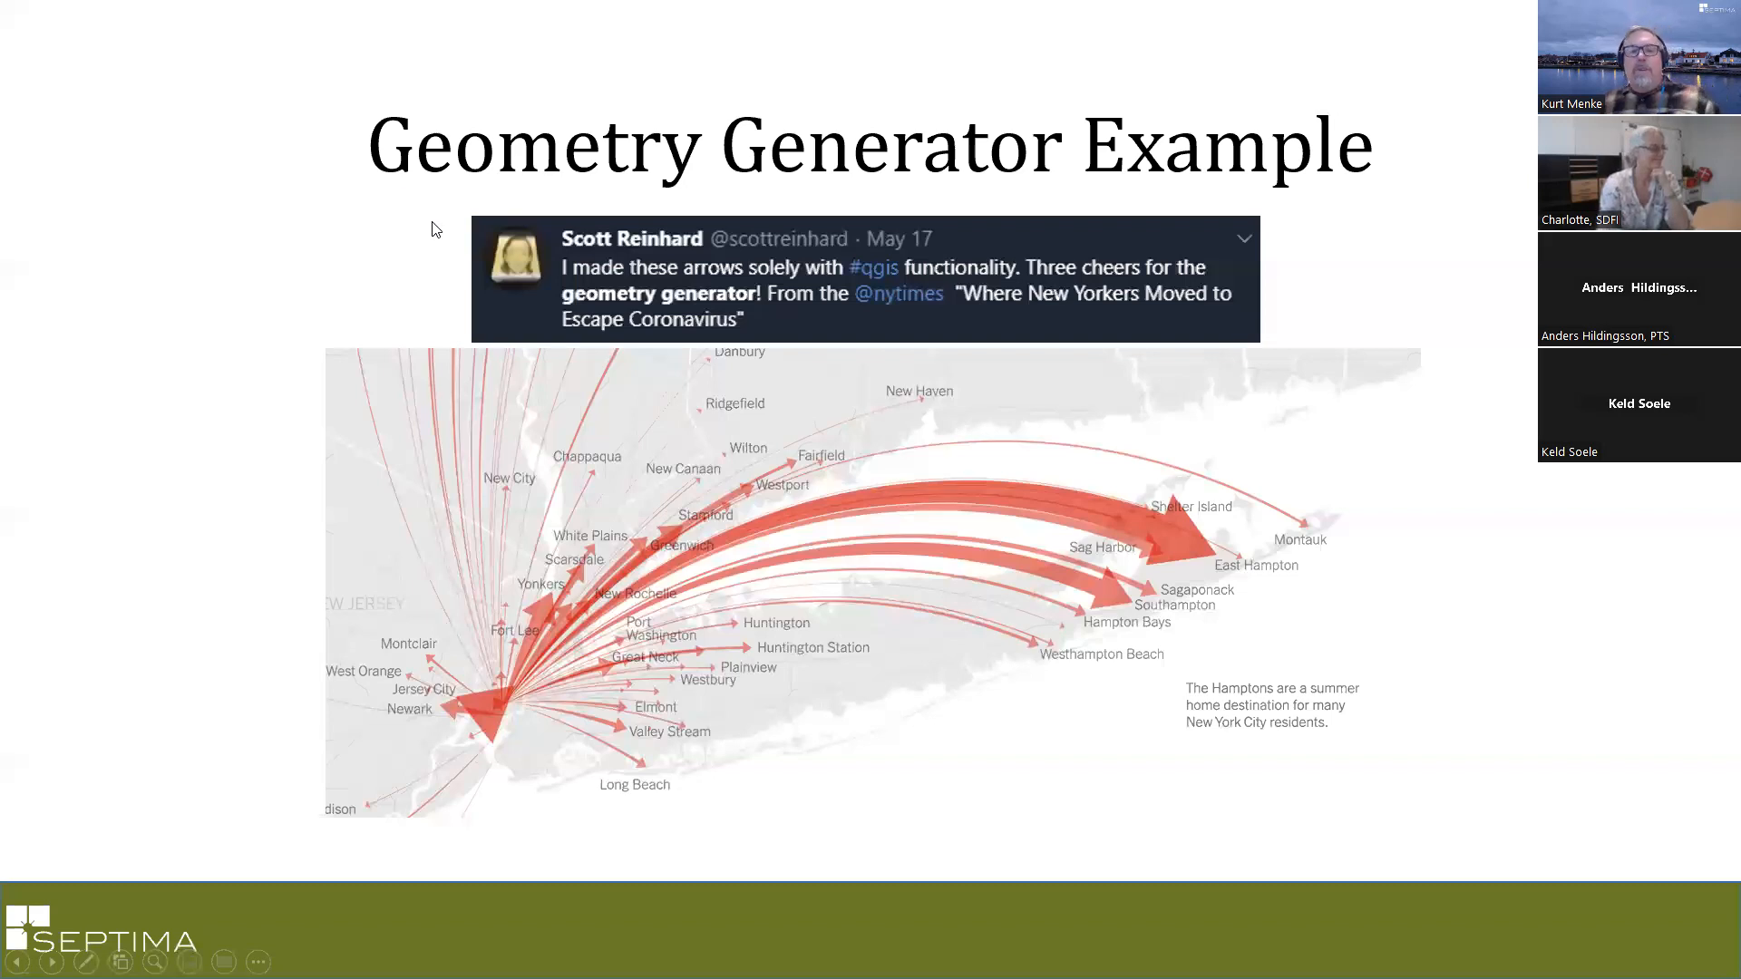
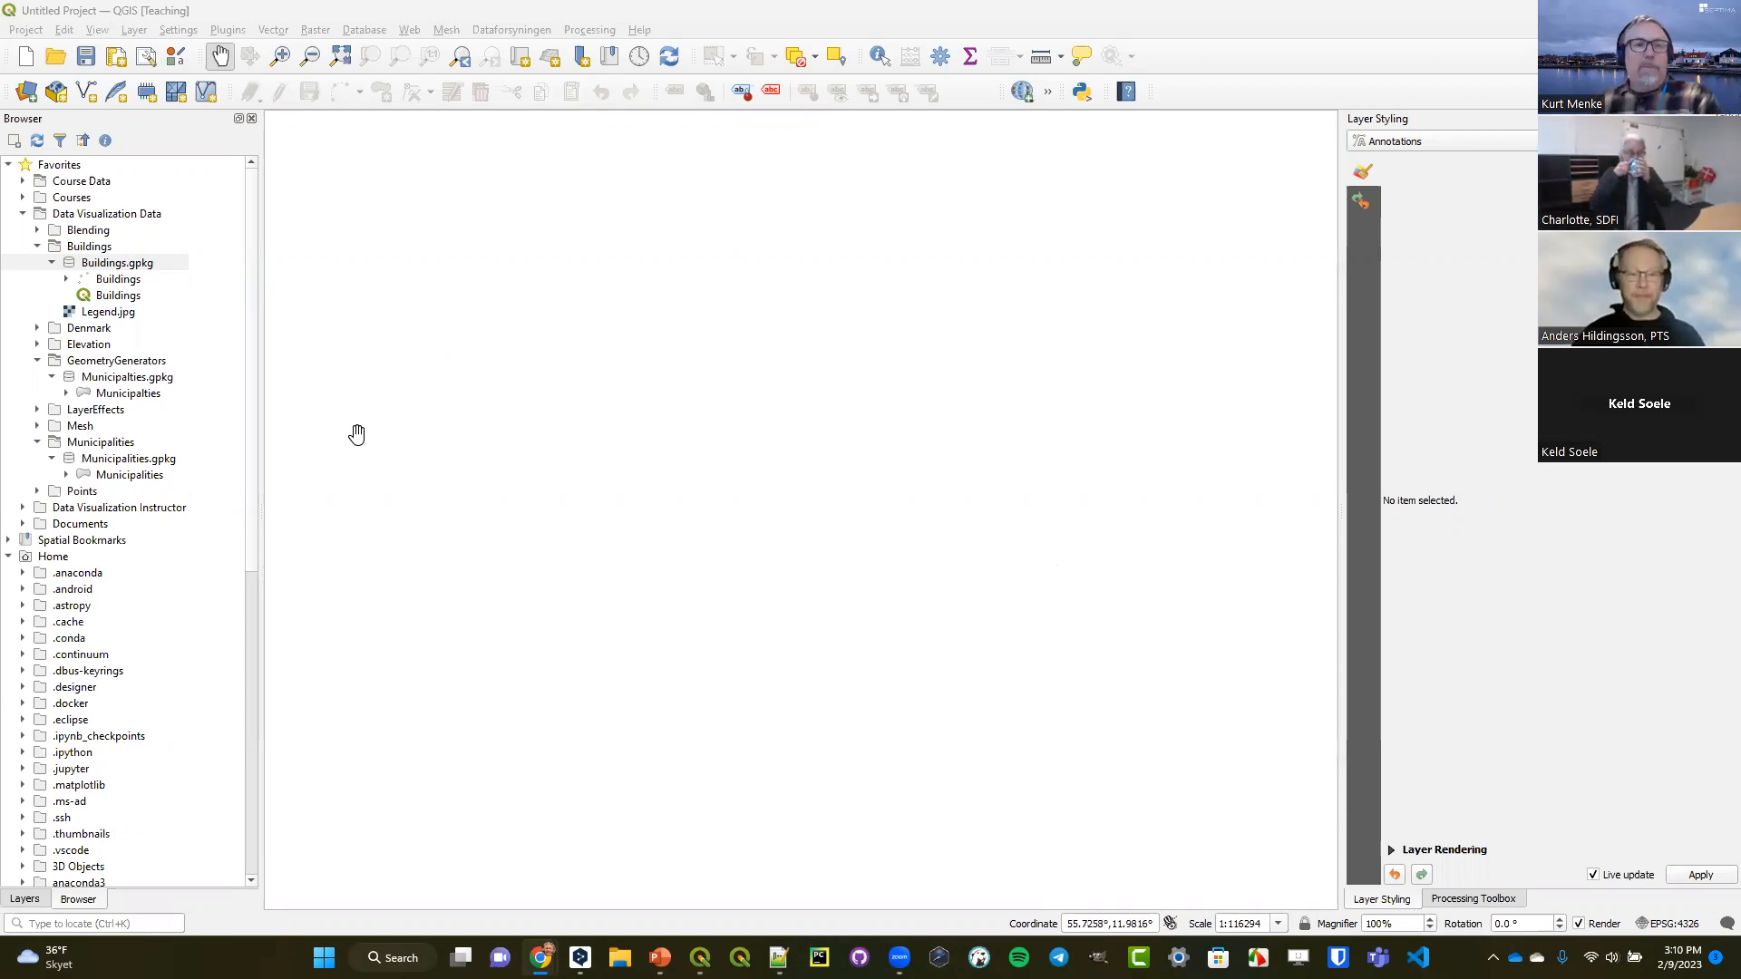
Load the Buildings project stored in Buildings.gpkg onto the map canvas and show its layer list.
left_click(124, 300)
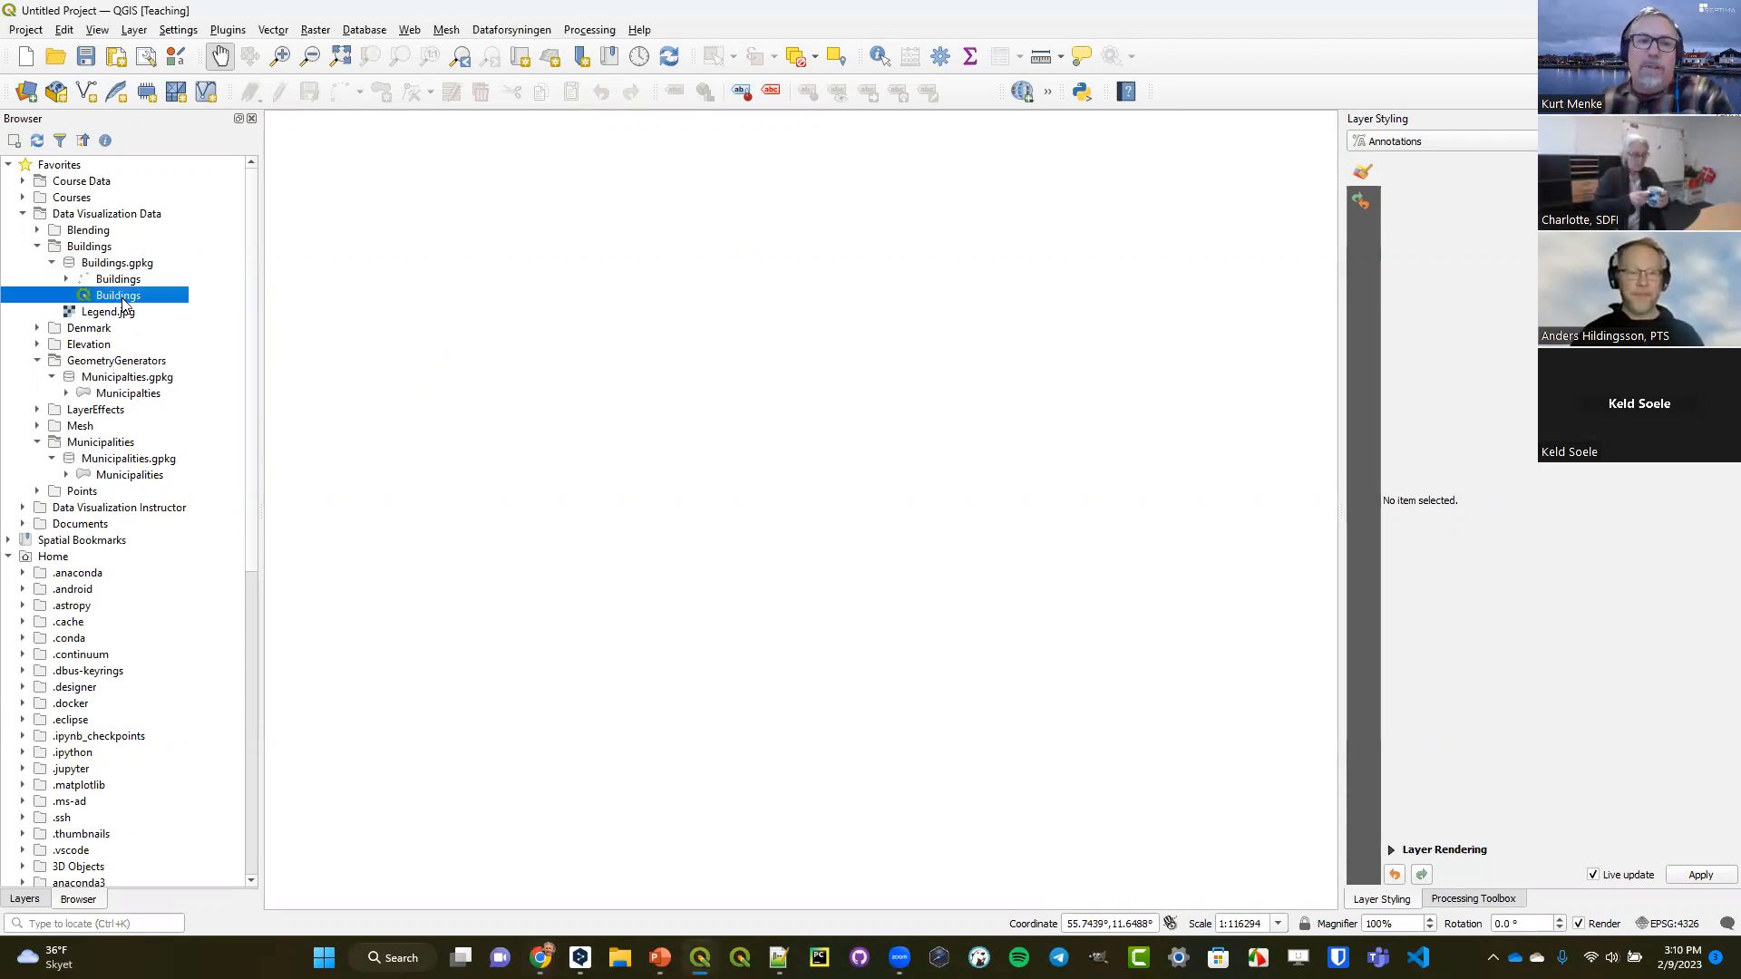
left_click_drag(124, 300, 622, 292)
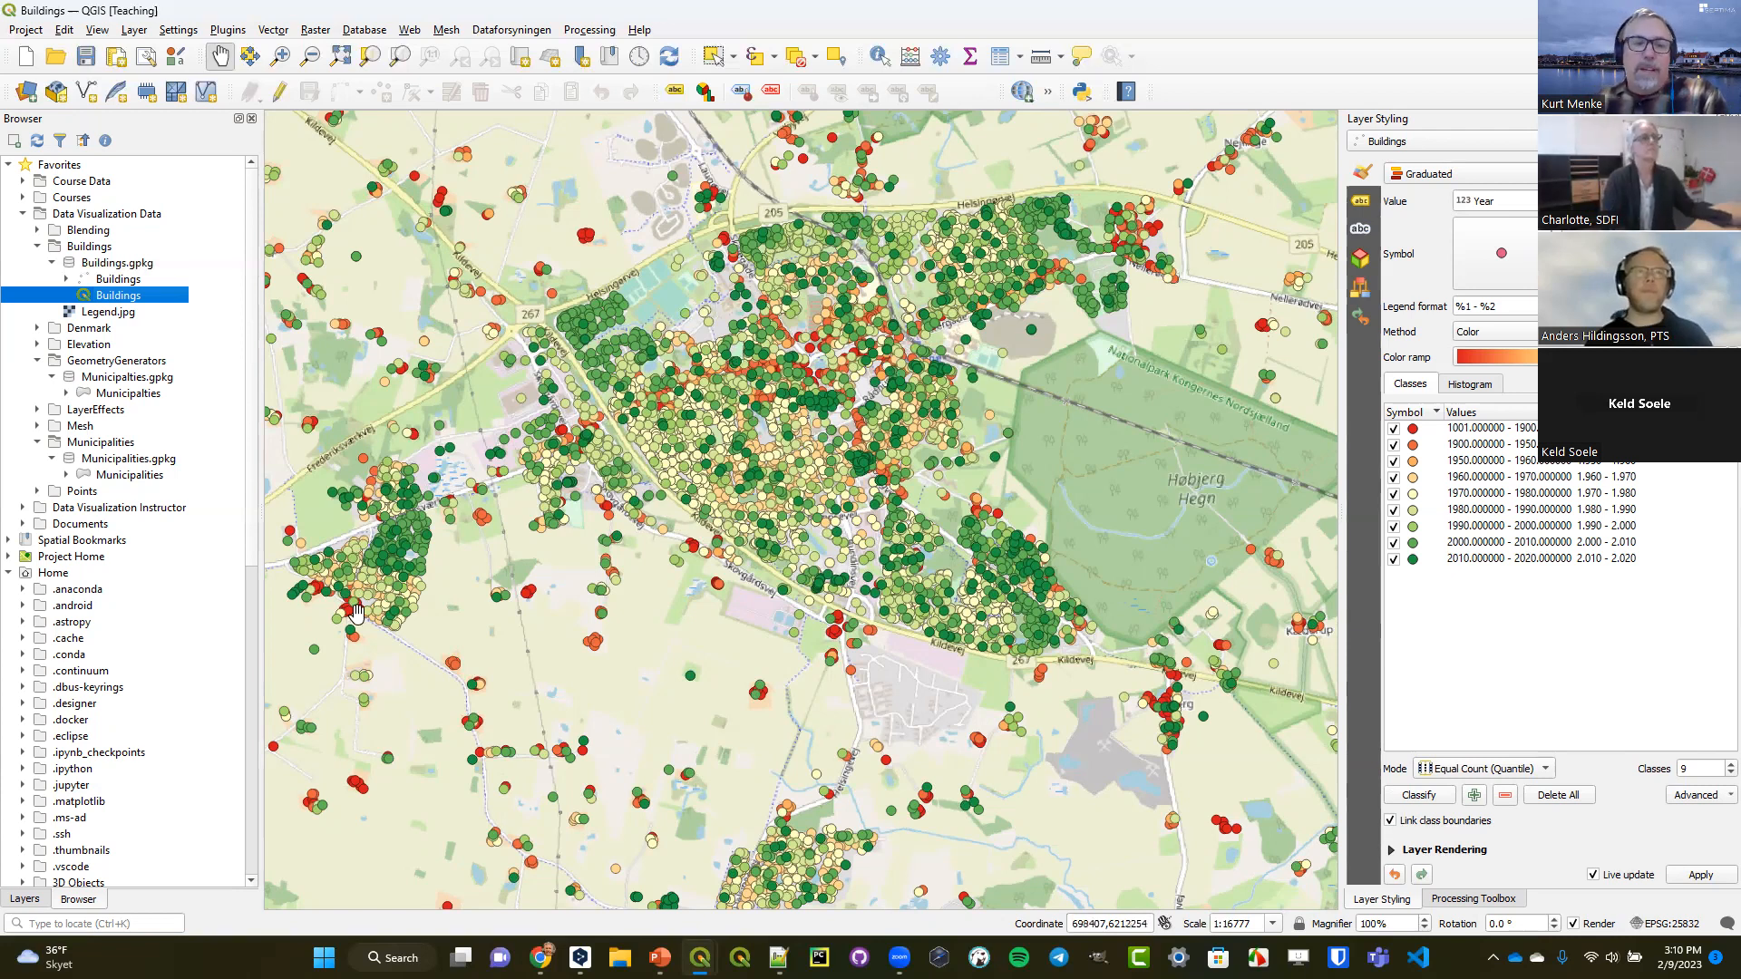
left_click(25, 900)
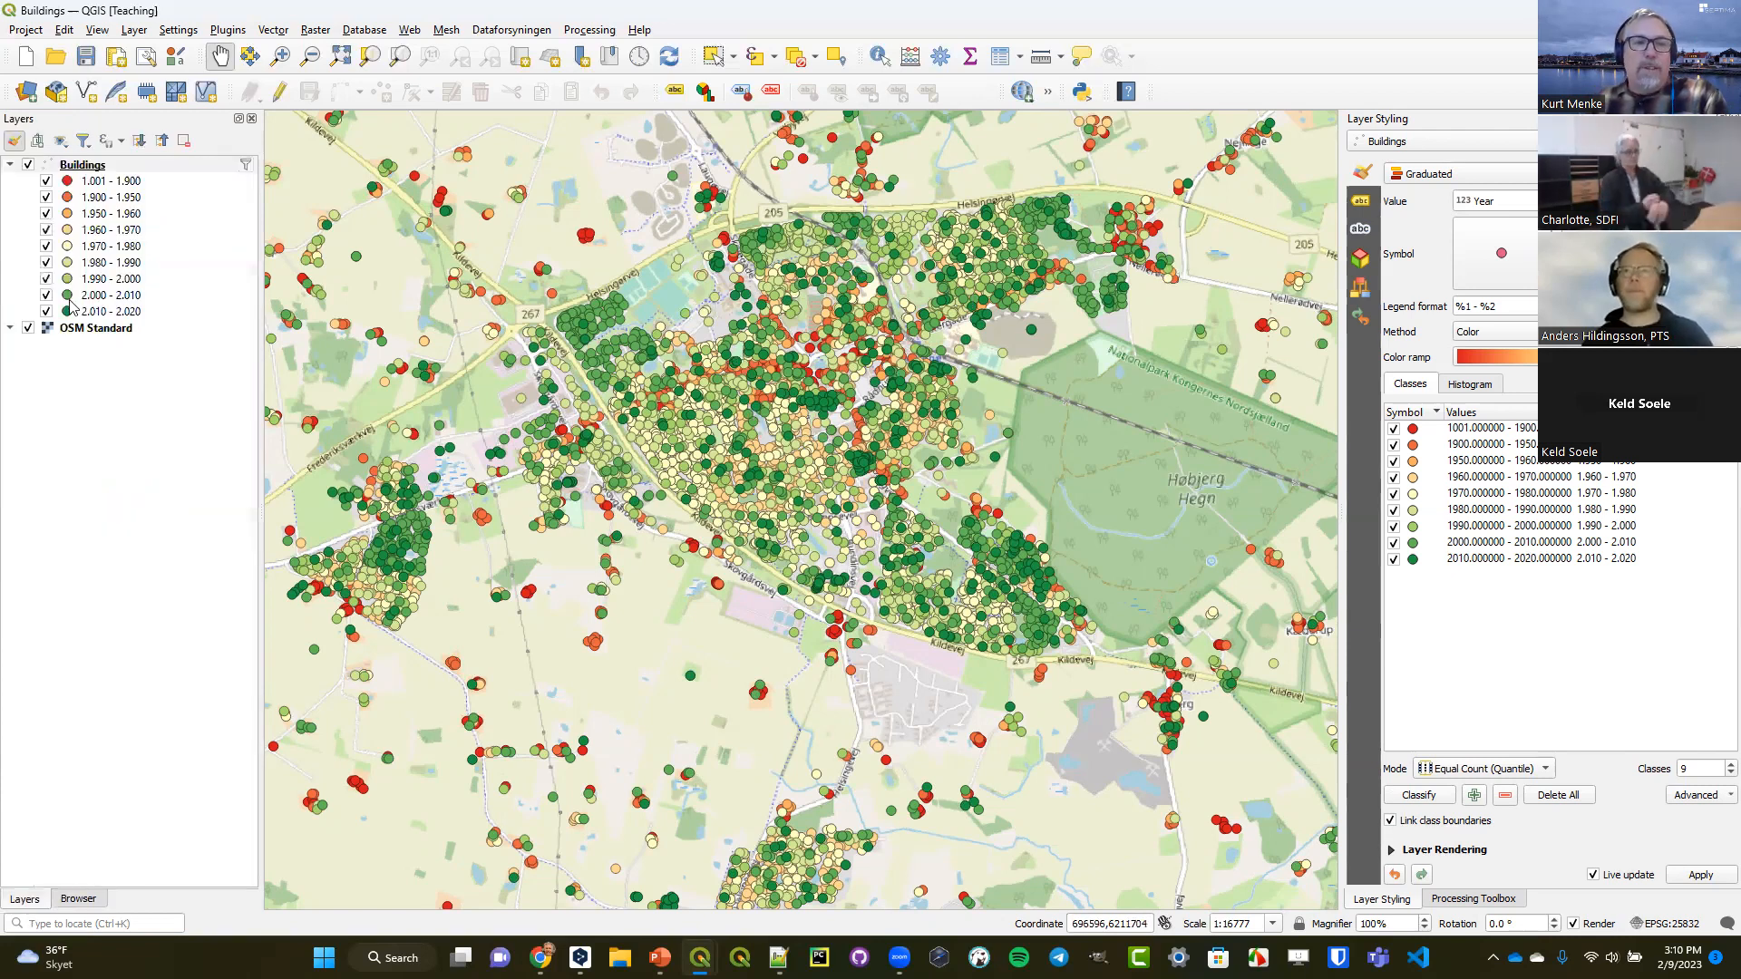
Review the styling of the Buildings and OSM Standard layers, including the symbol levels of the graduated Buildings classes.
left_click(79, 164)
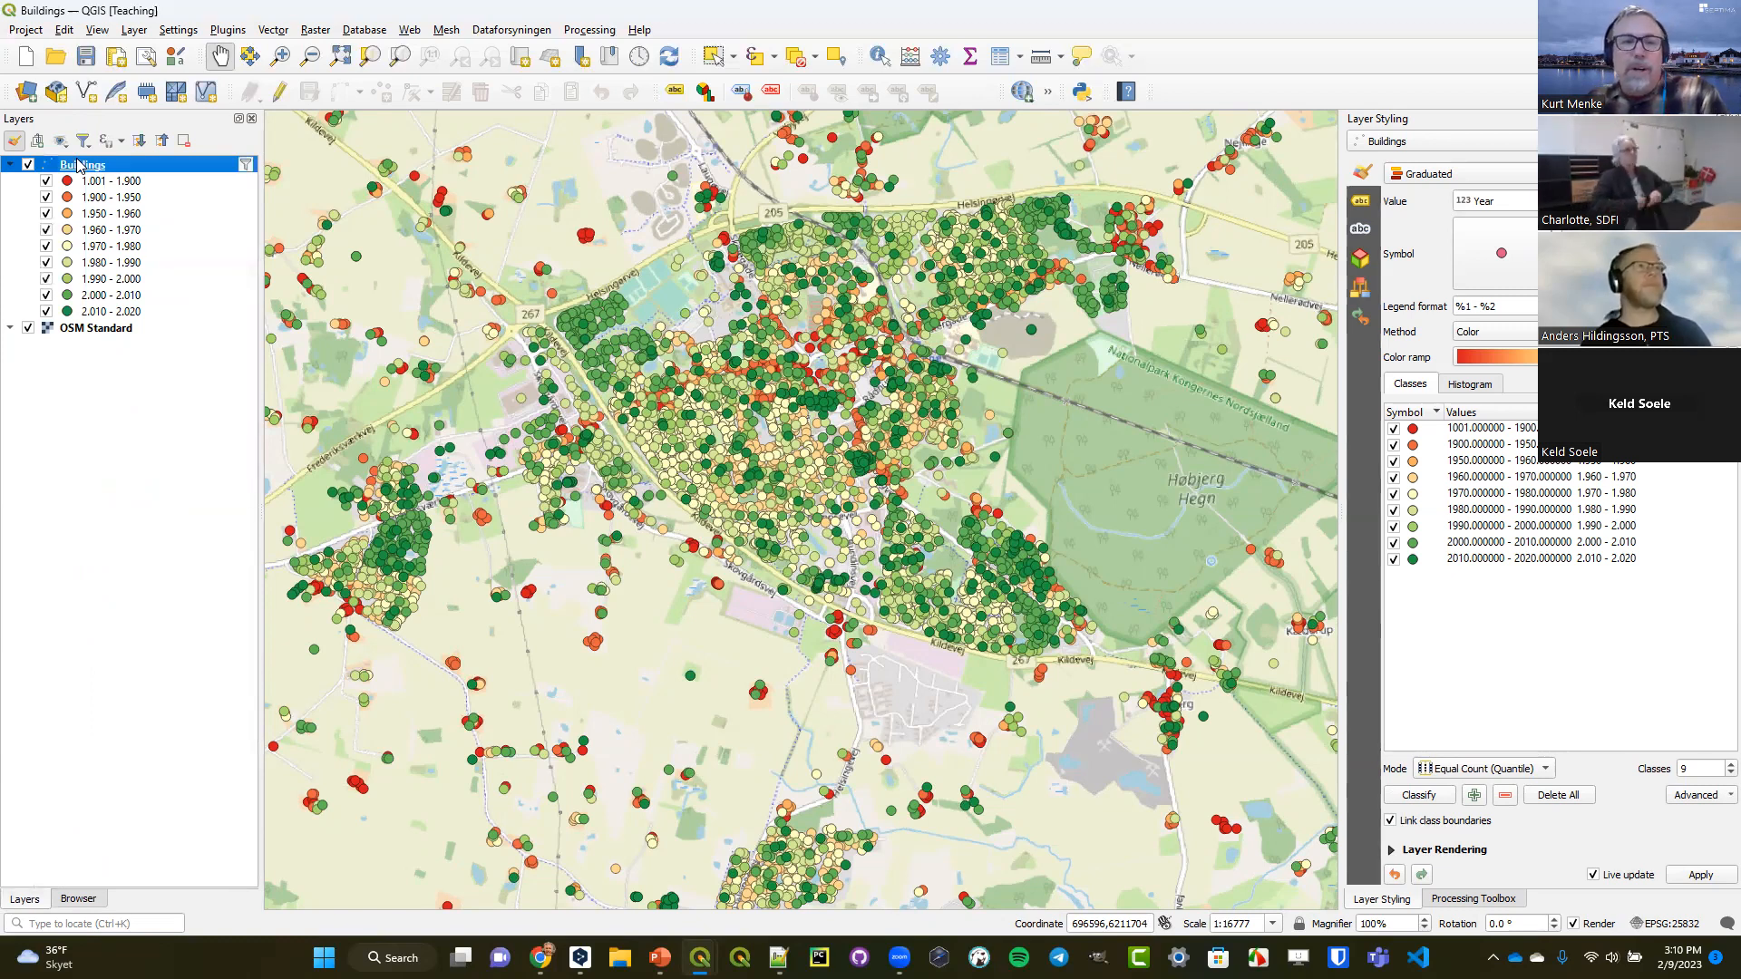
left_click(110, 328)
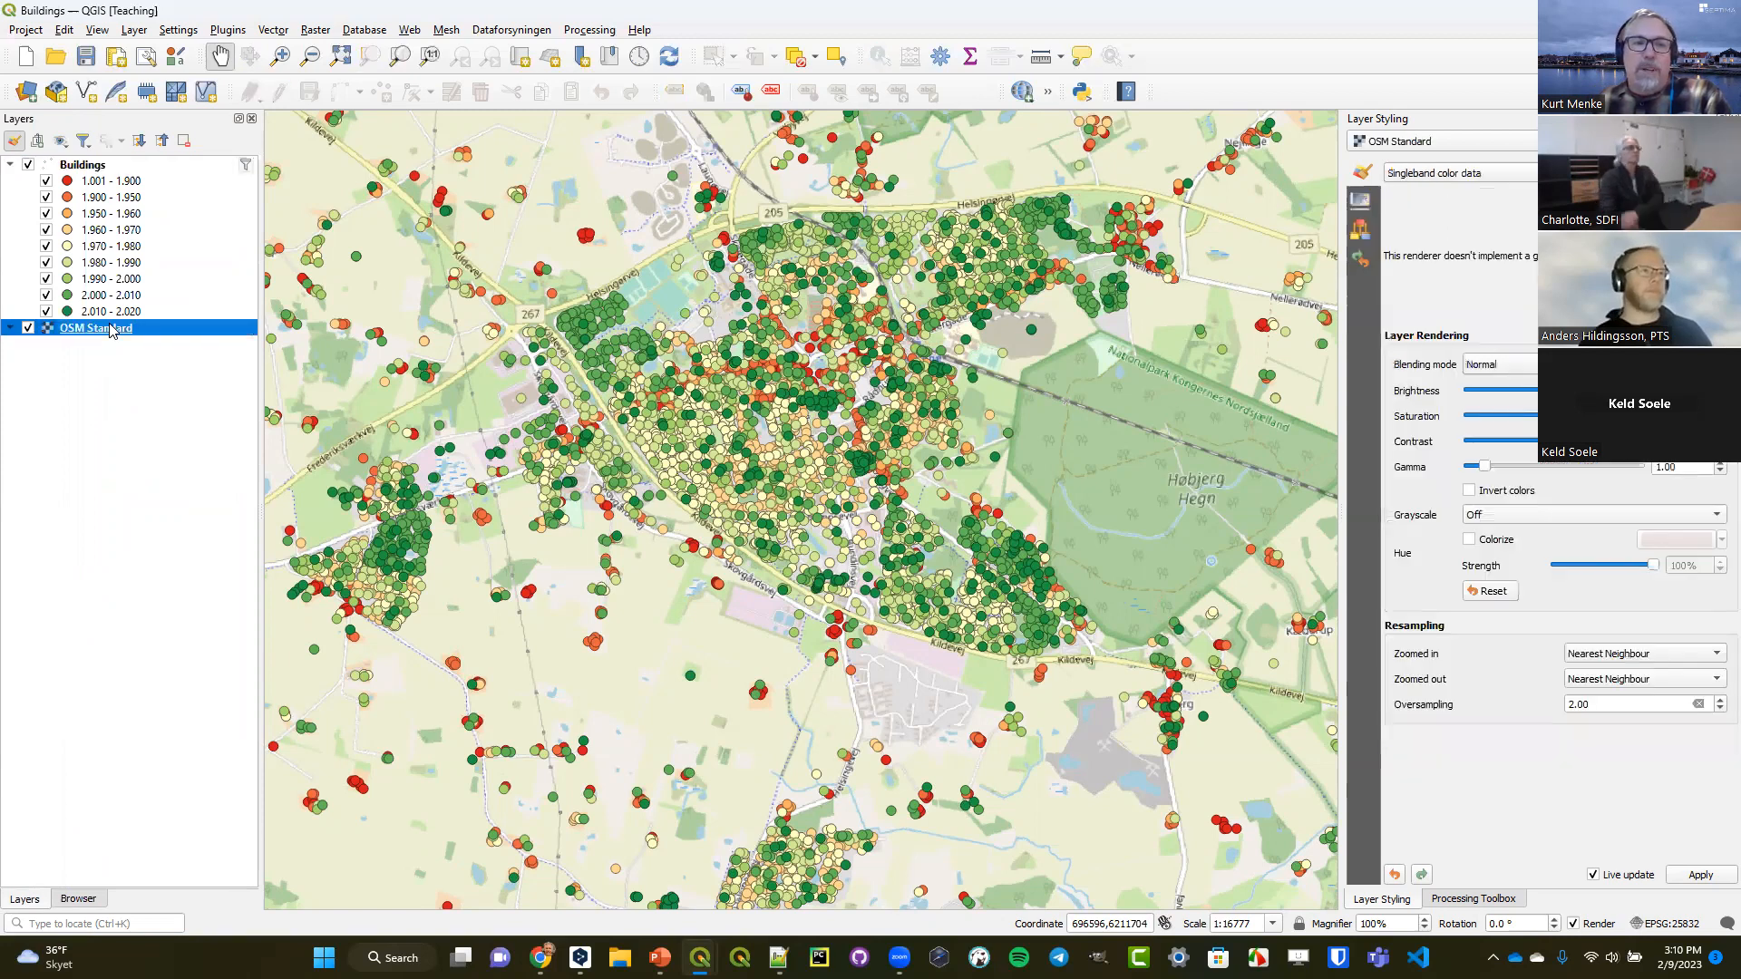
left_click(102, 169)
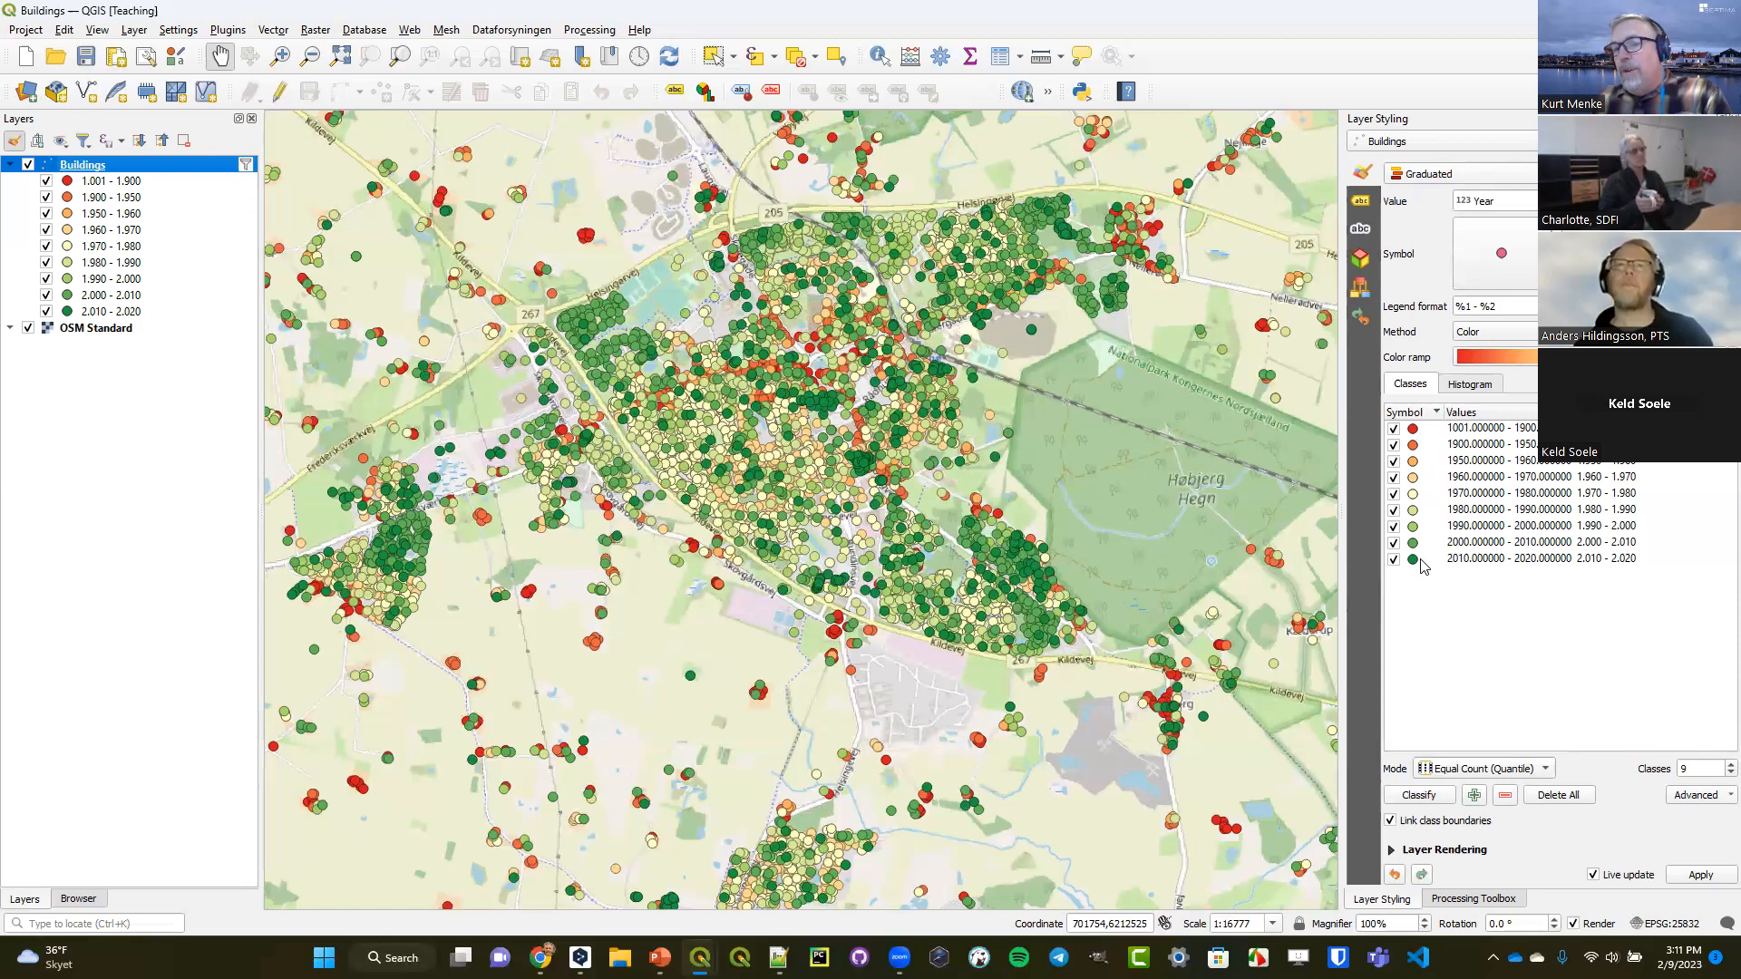
left_click(1714, 796)
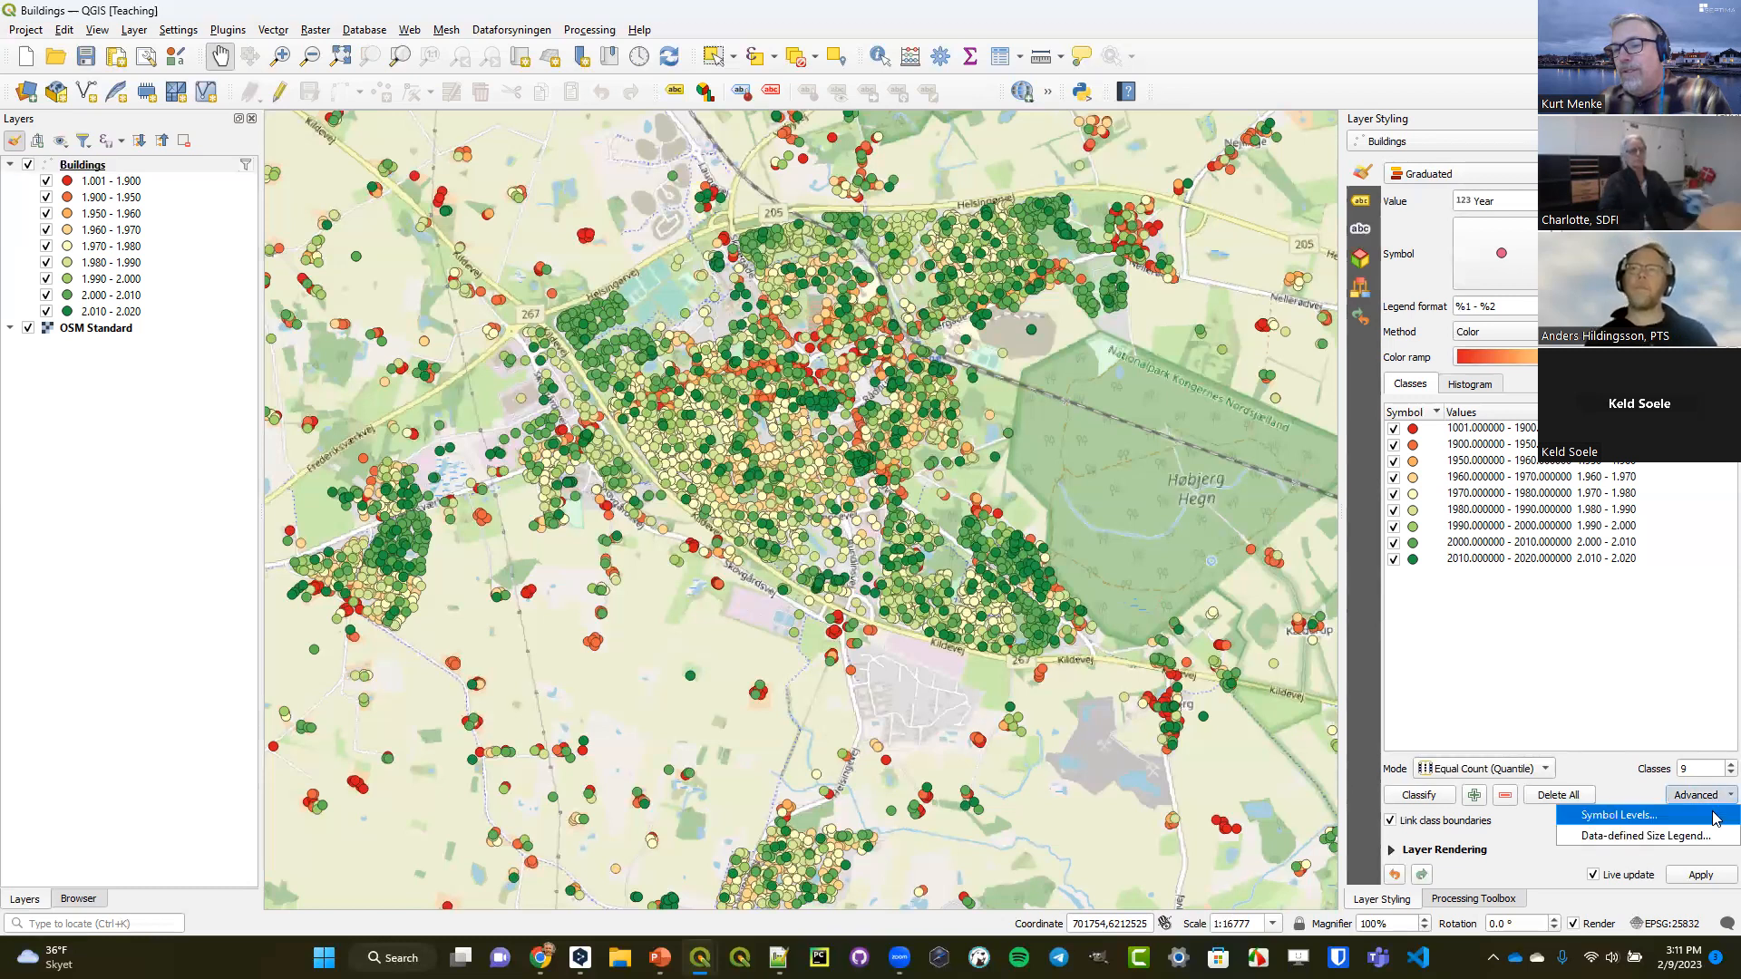
left_click(1623, 815)
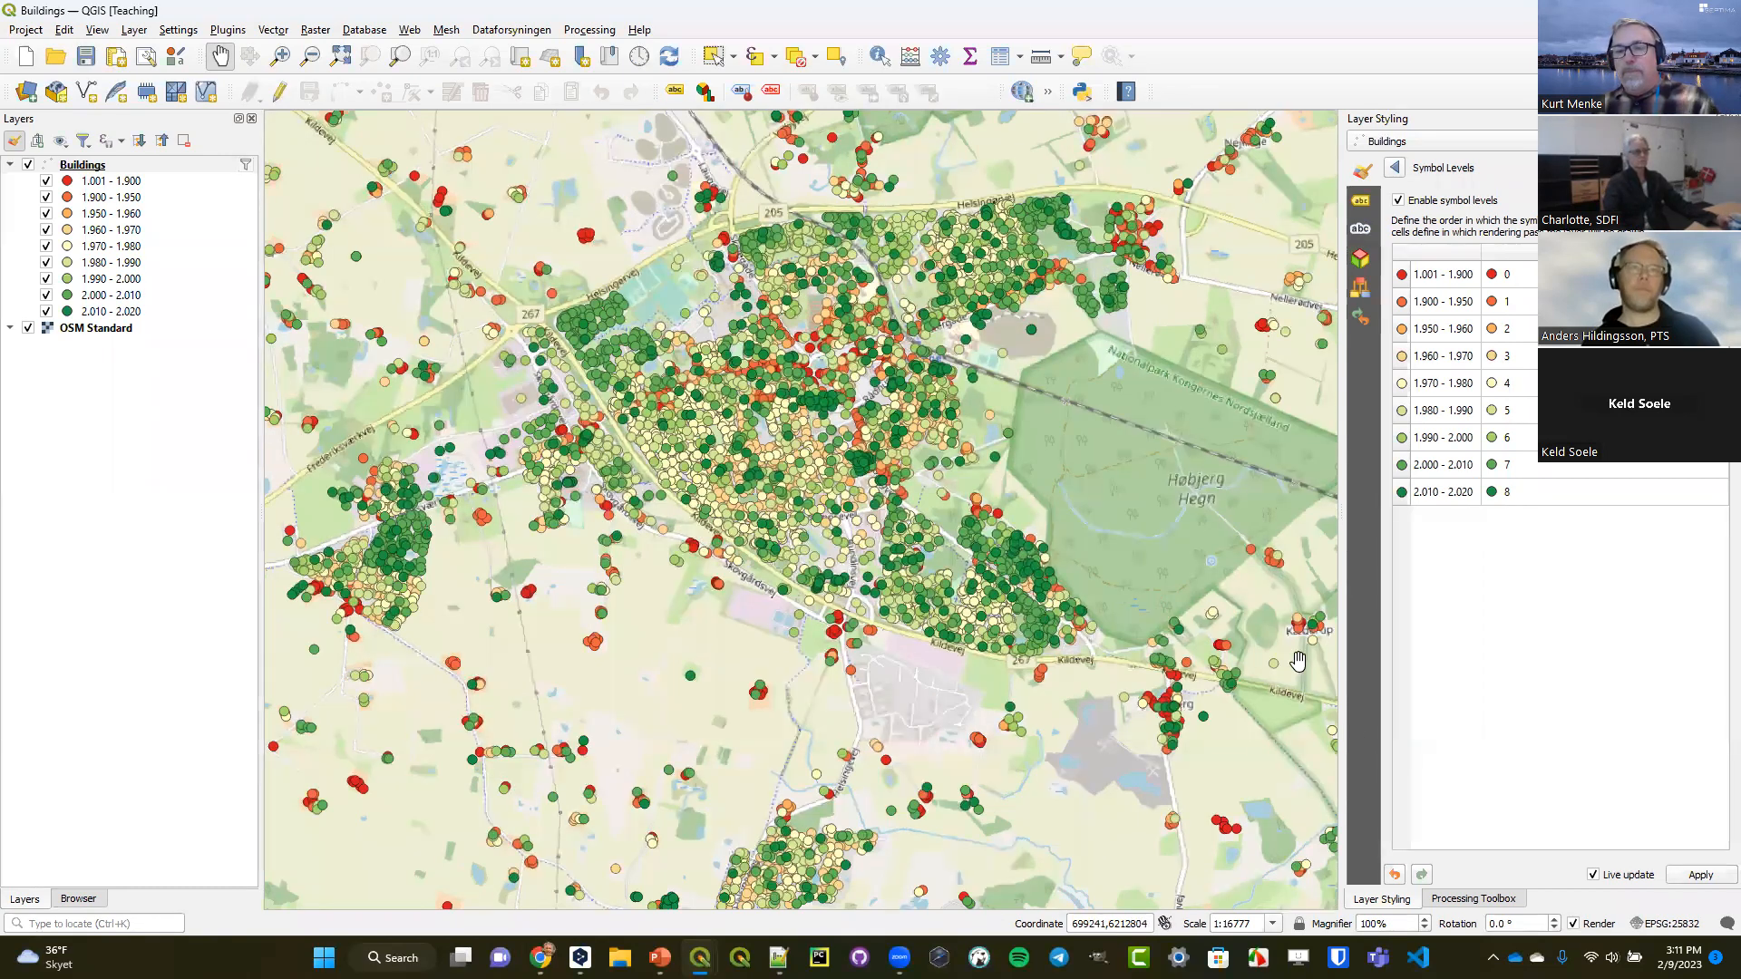
left_click(1395, 167)
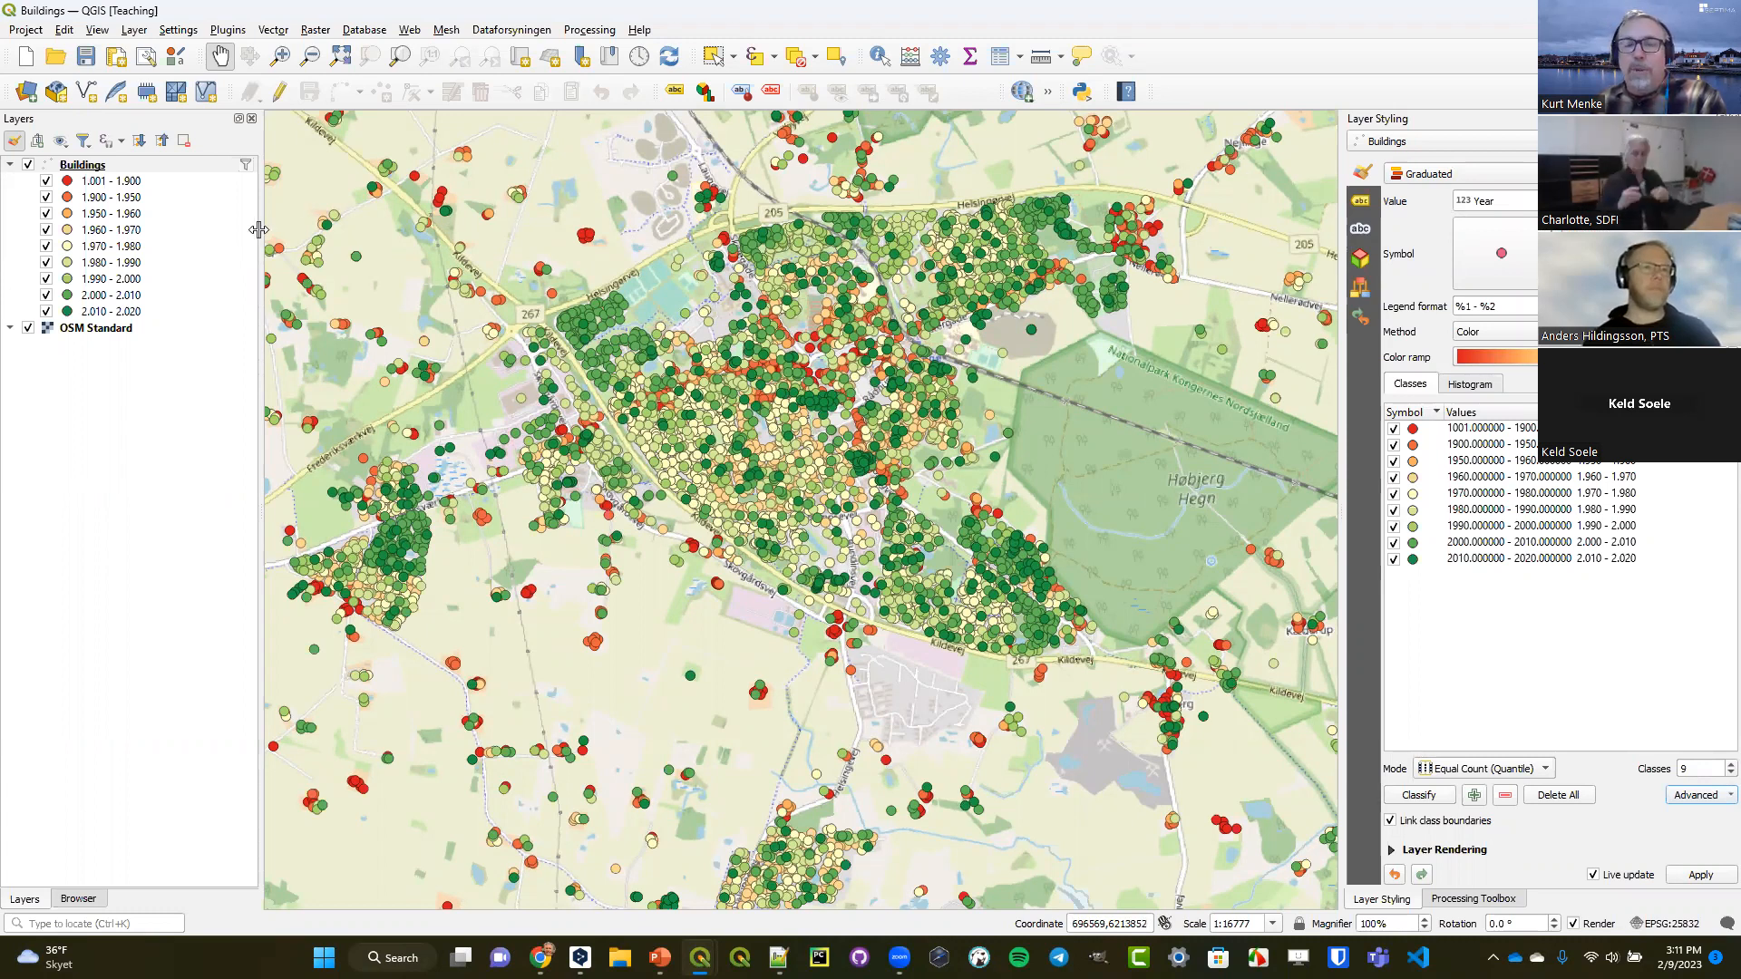
Examine the Buildings attribute table across to its Date, use and Year columns, and close it.
right_click(93, 169)
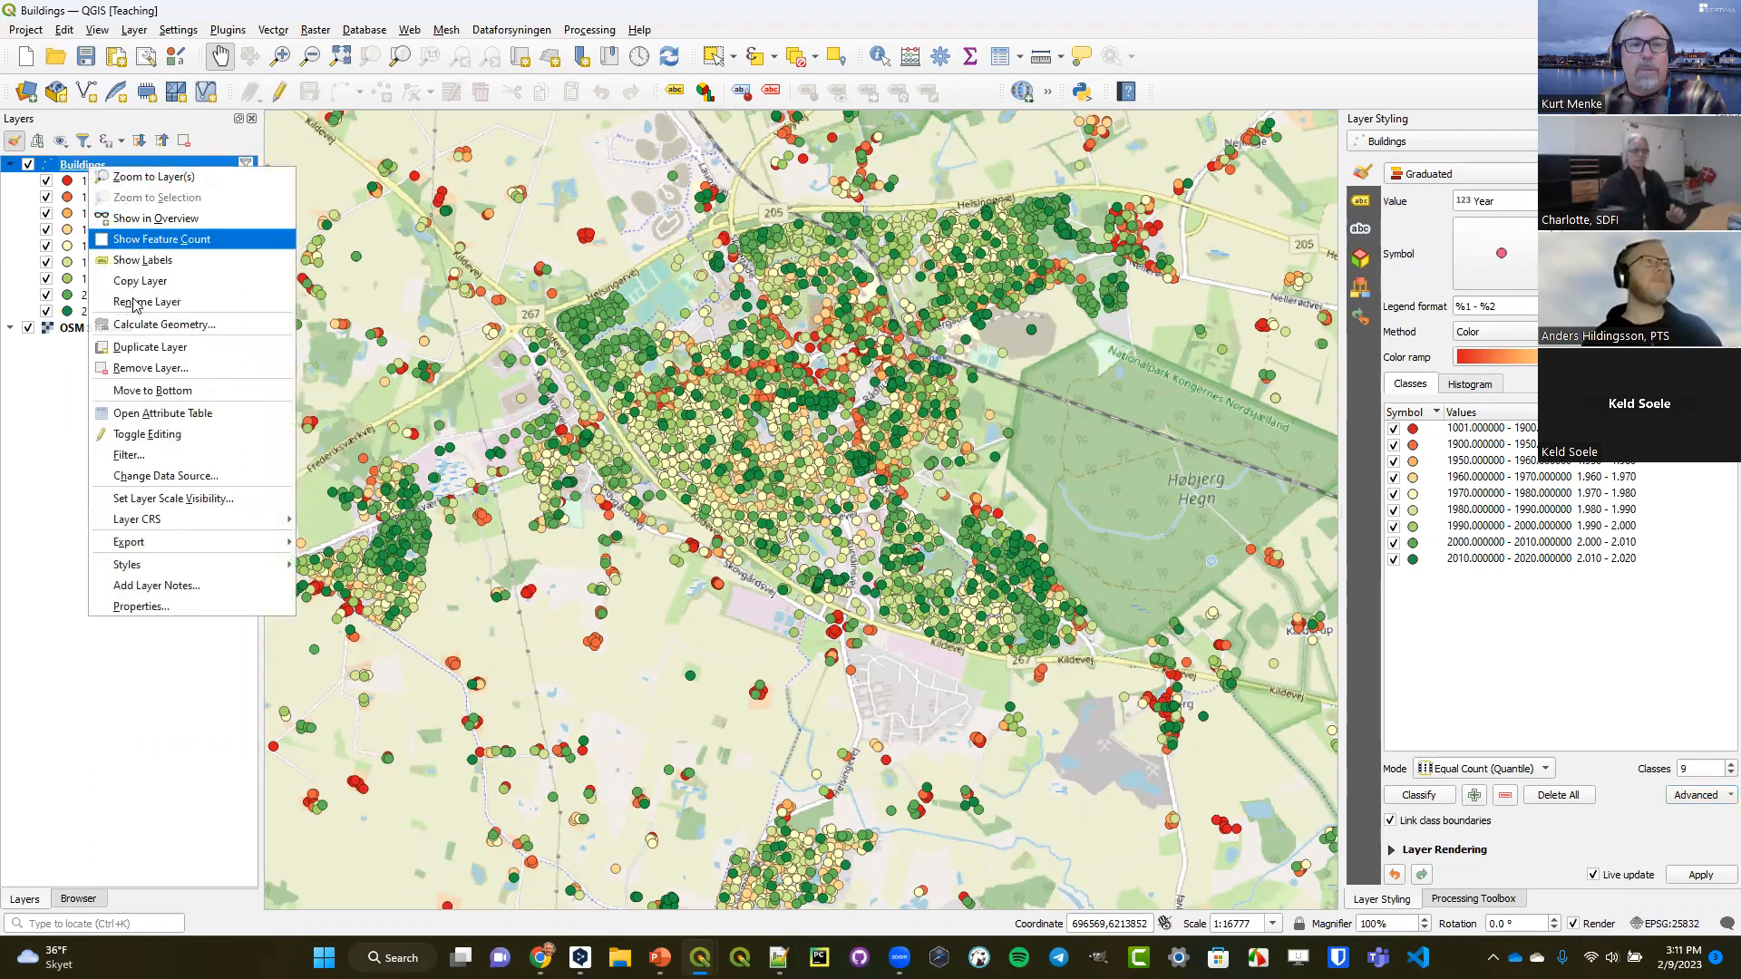
left_click(152, 413)
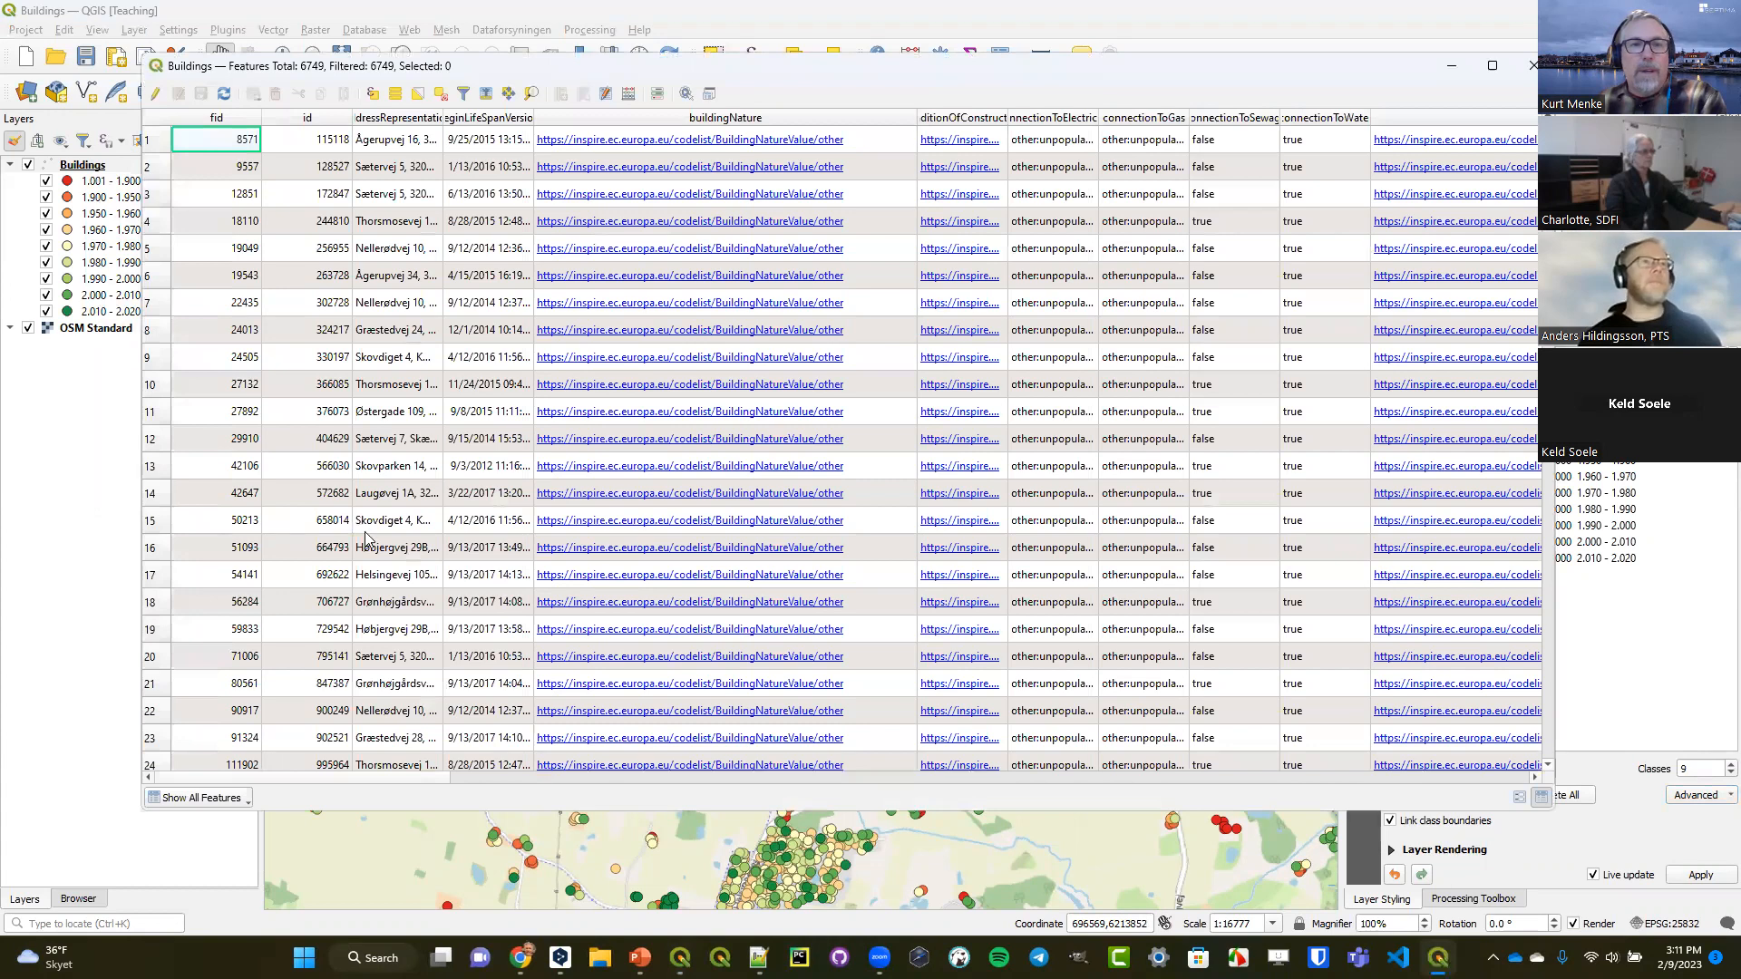
left_click_drag(245, 780, 1043, 830)
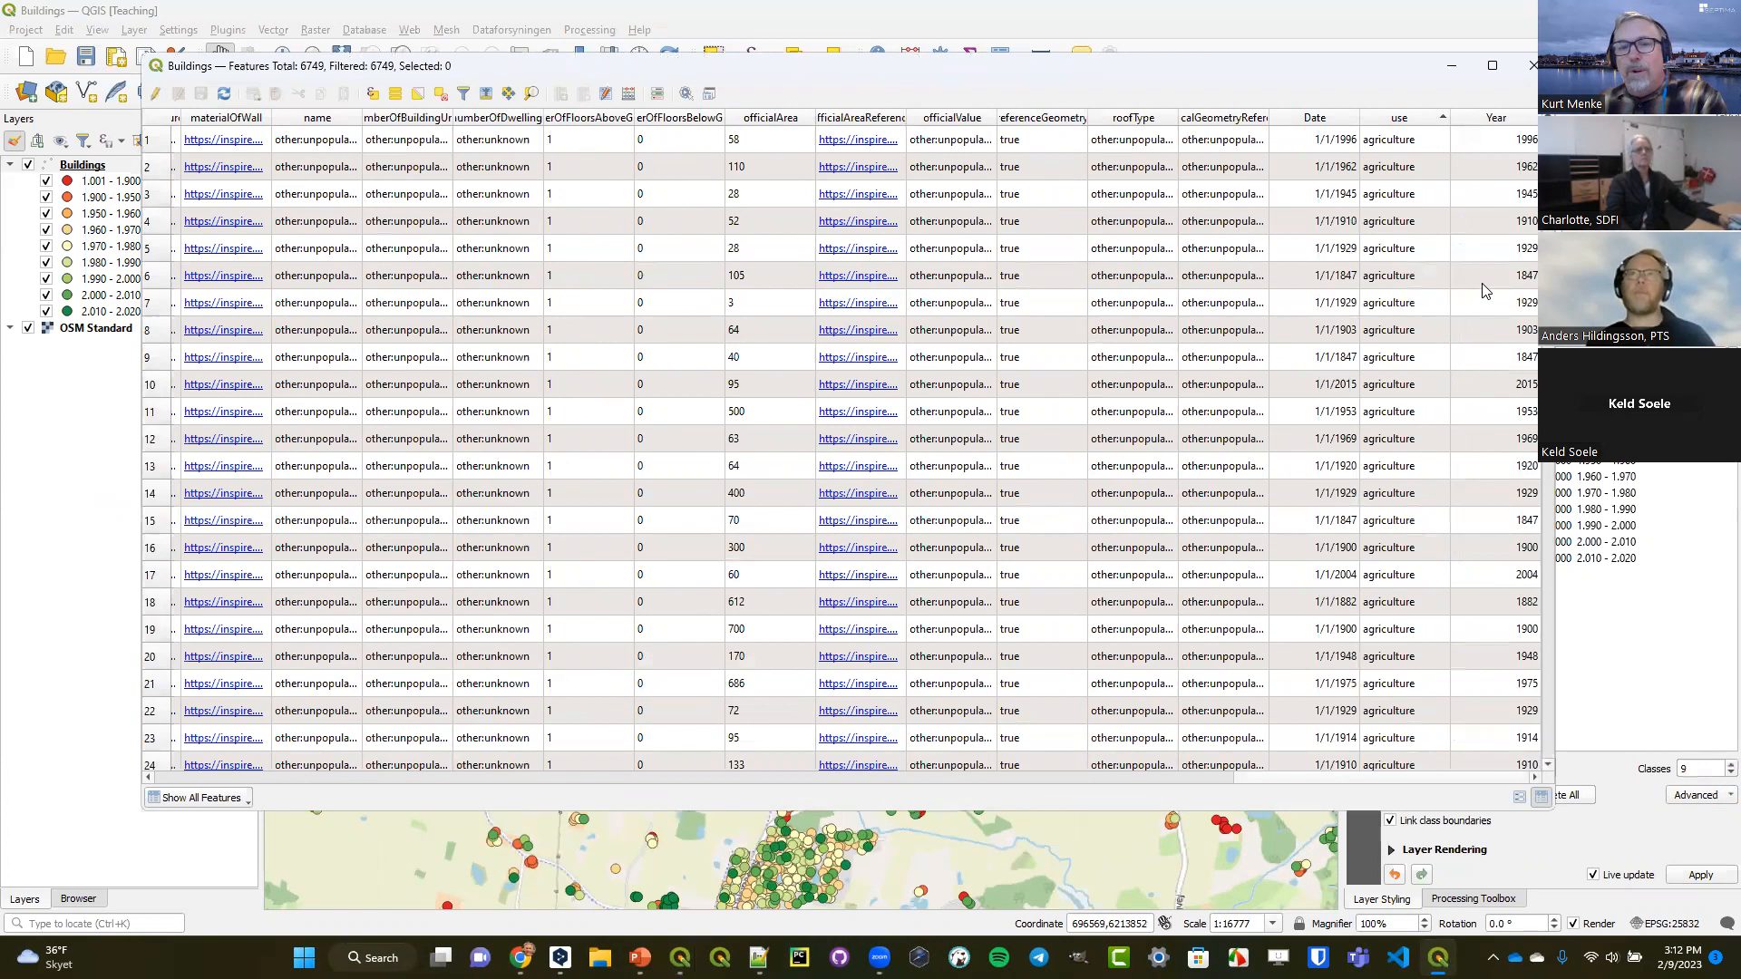
left_click(1529, 70)
Open the Buildings layer properties and enable Dynamic Temporal Control for the layer.
left_click(137, 168)
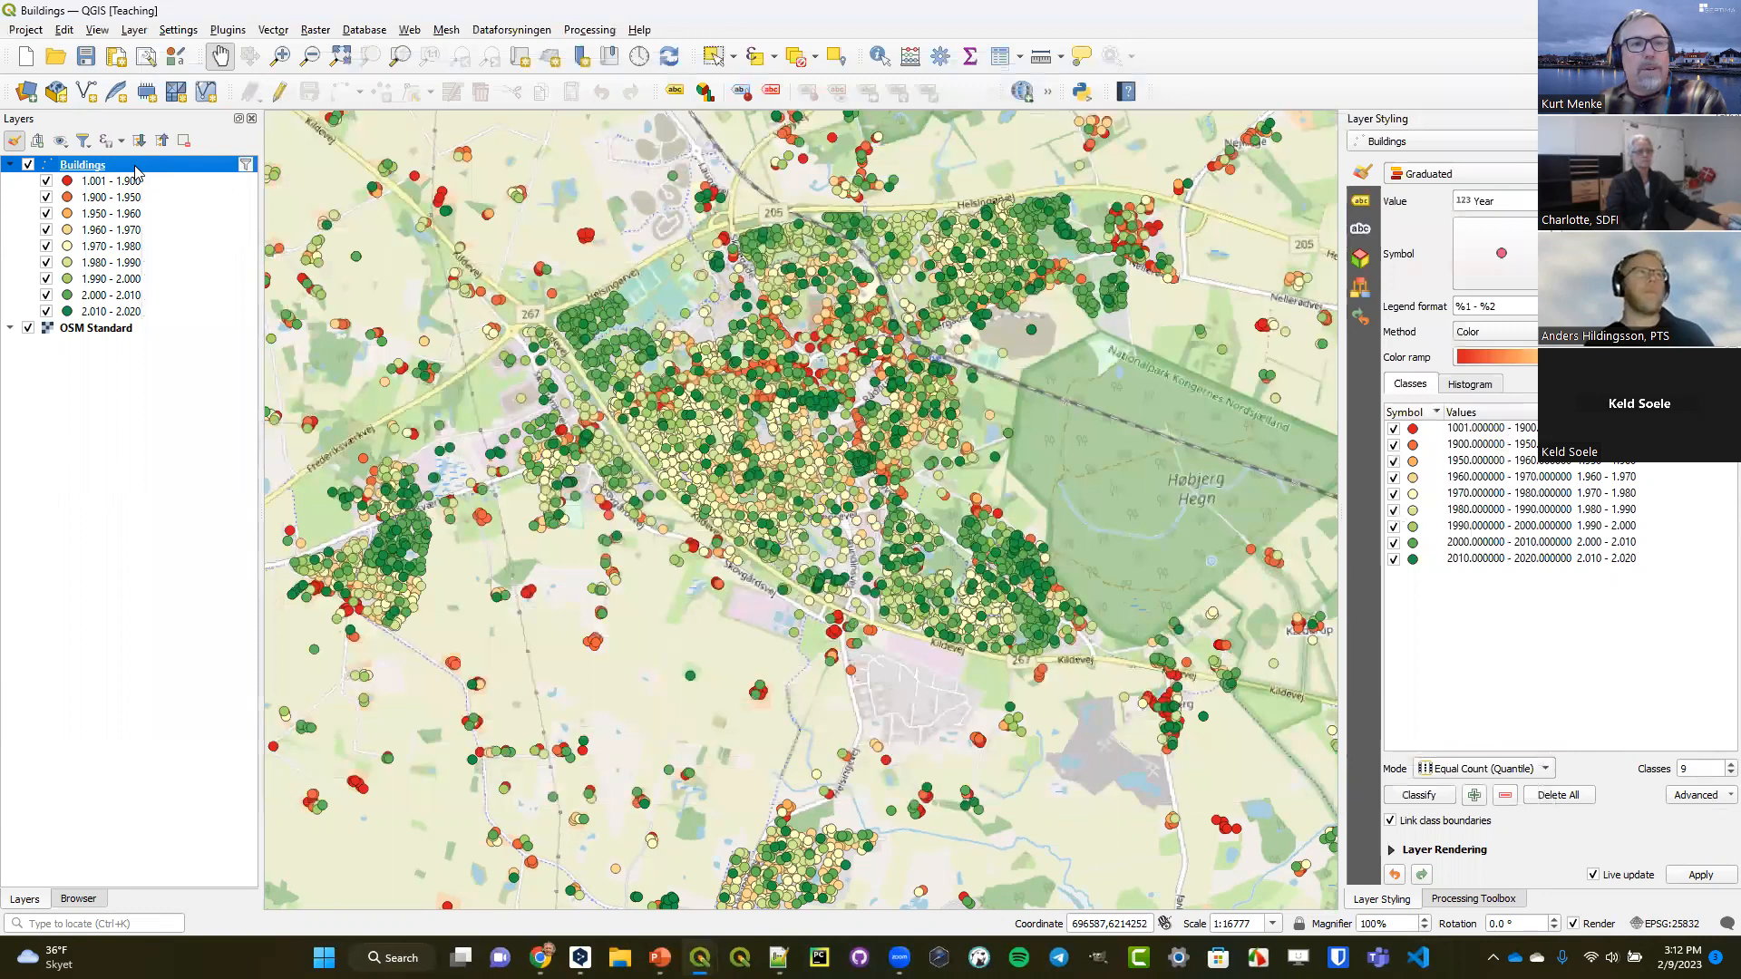
double_click(137, 172)
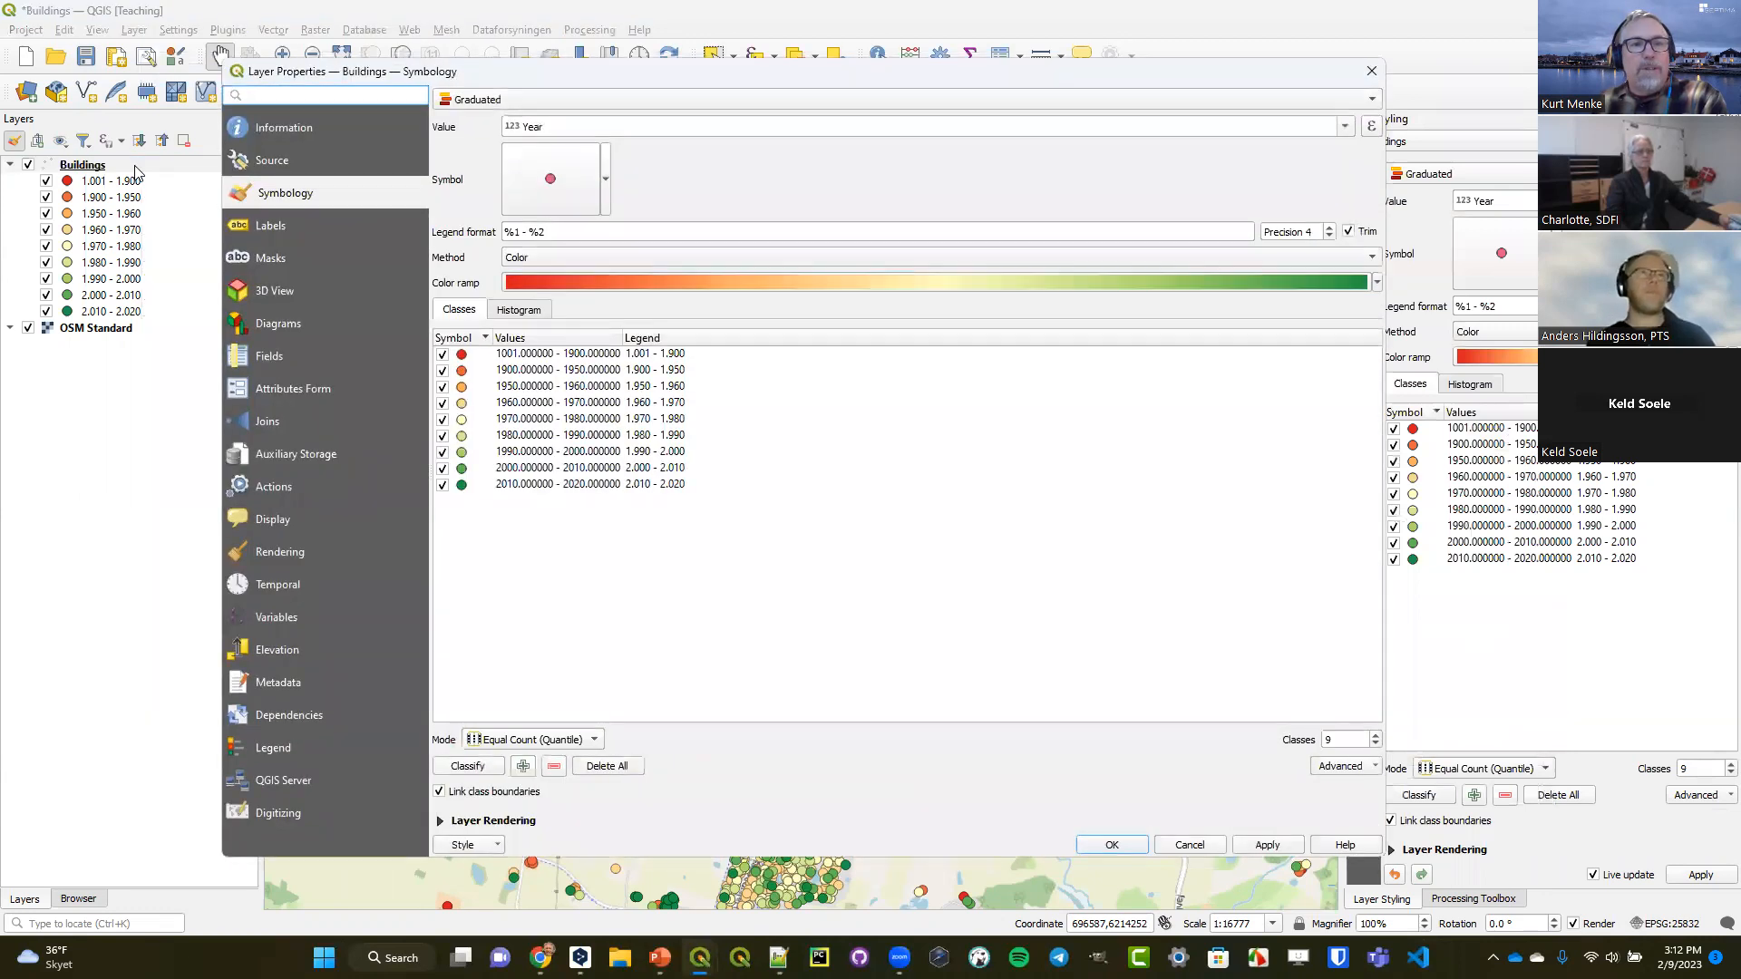
left_click_drag(325, 73, 406, 20)
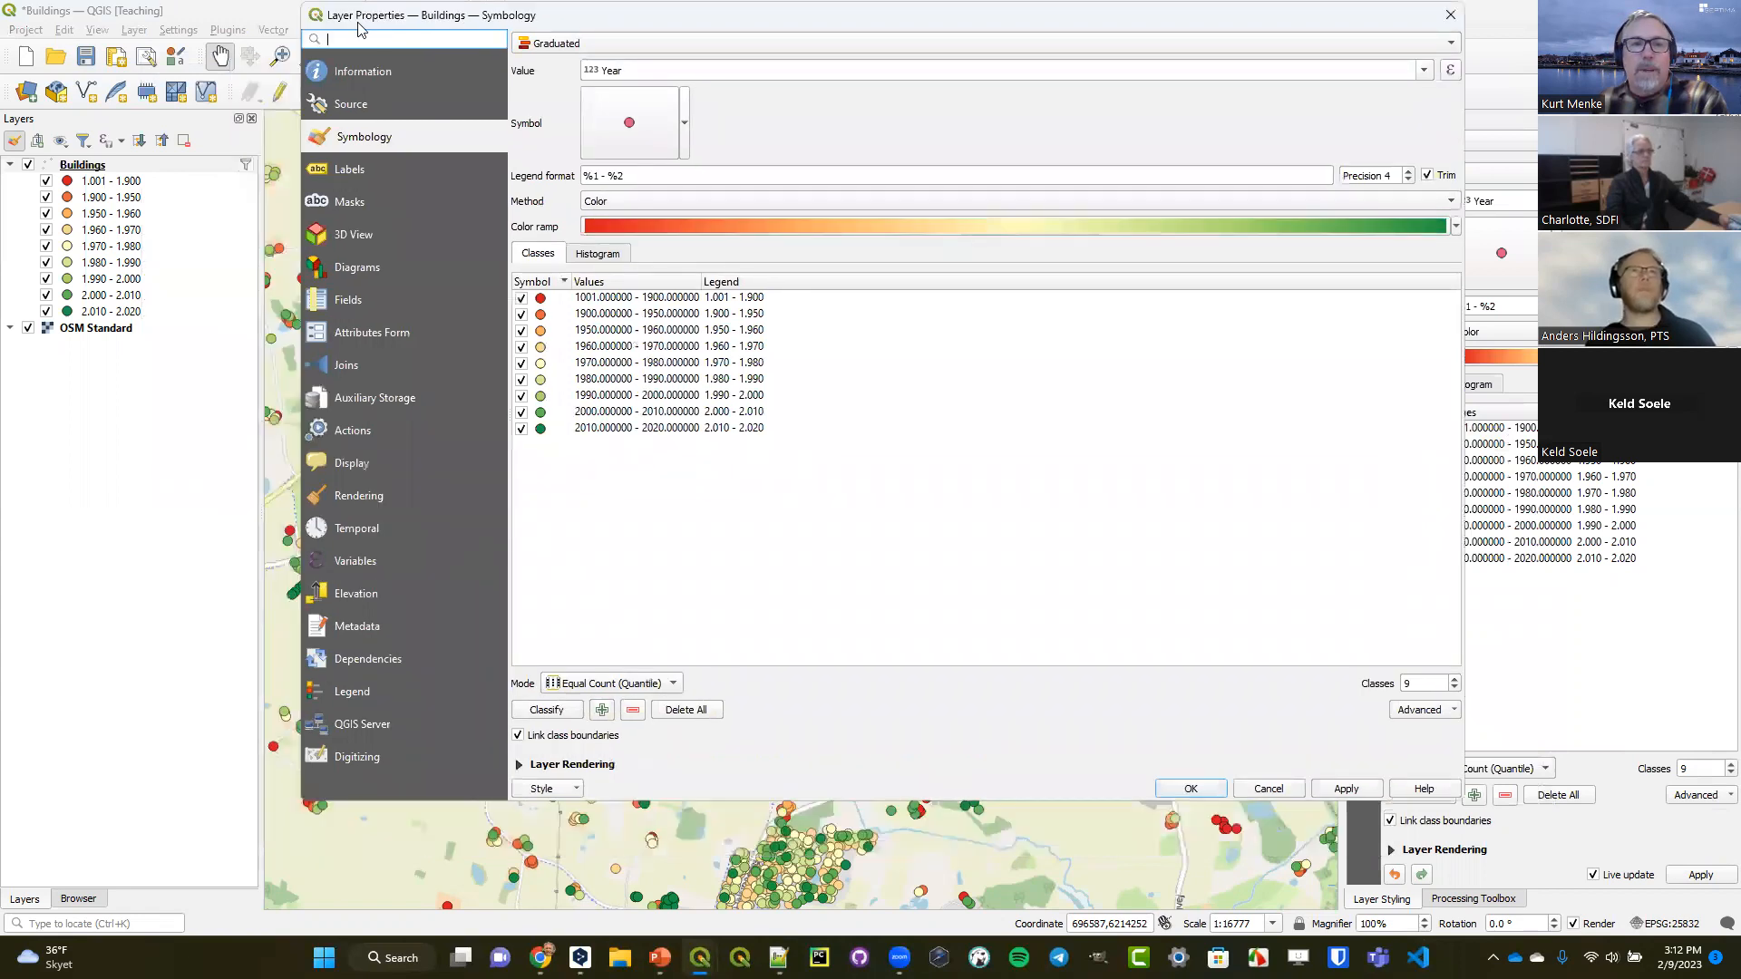
left_click(372, 533)
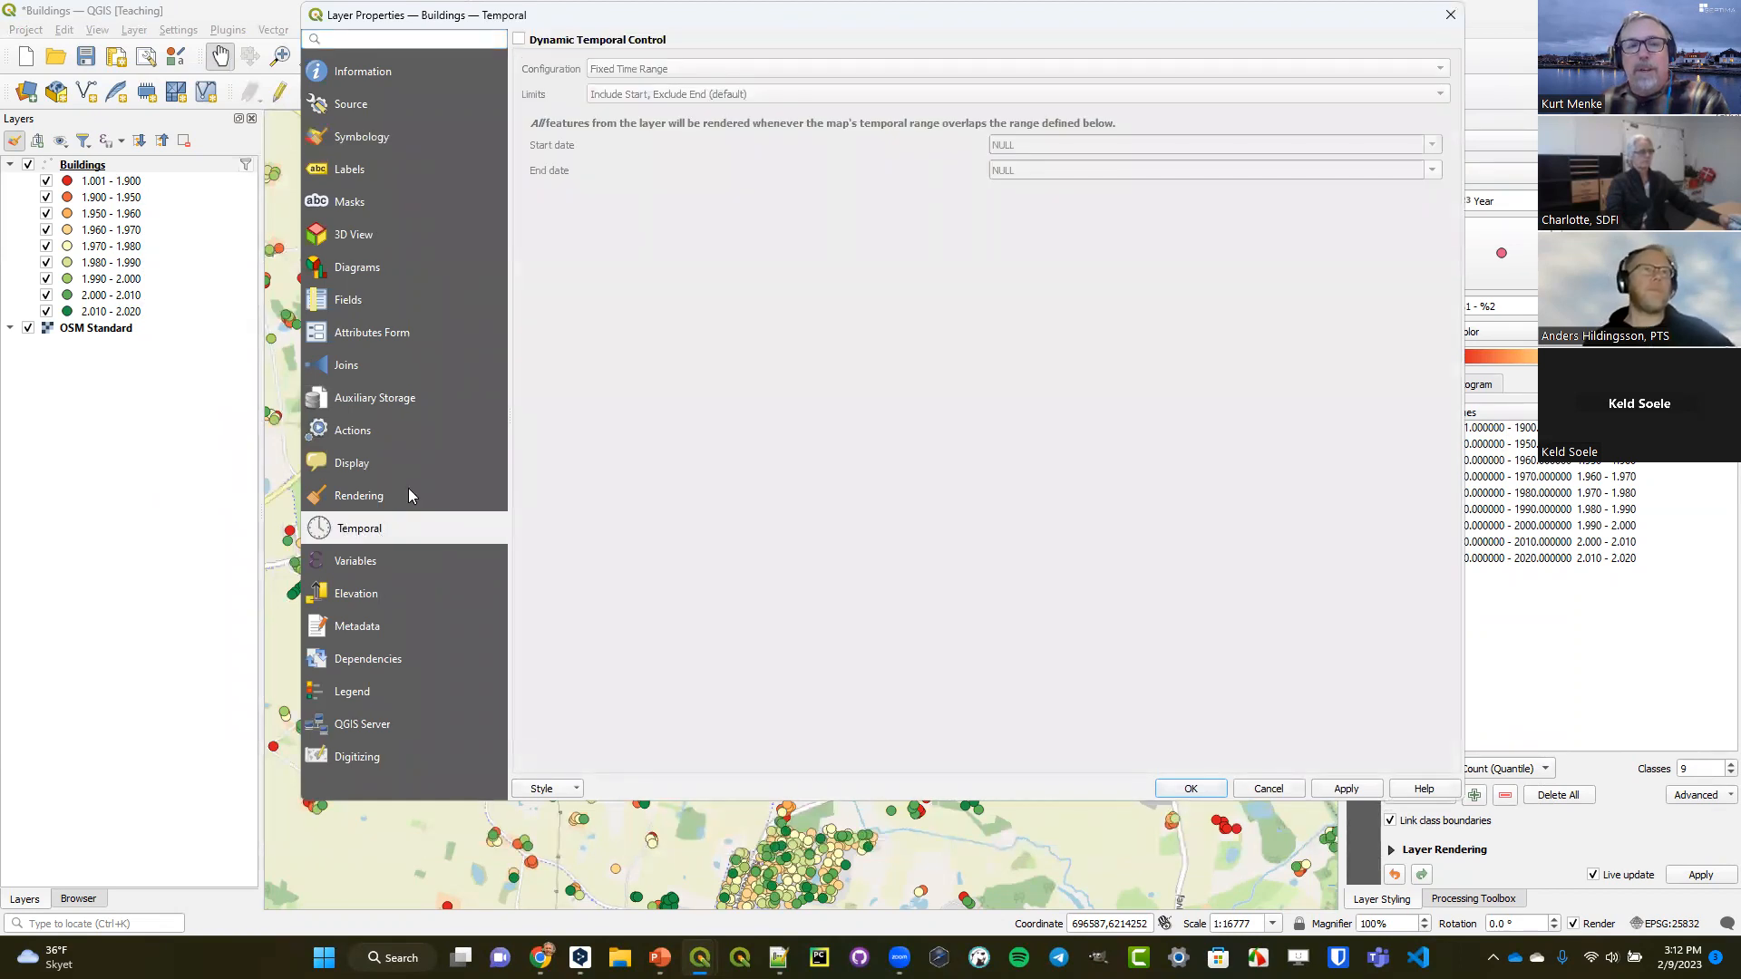
left_click(549, 42)
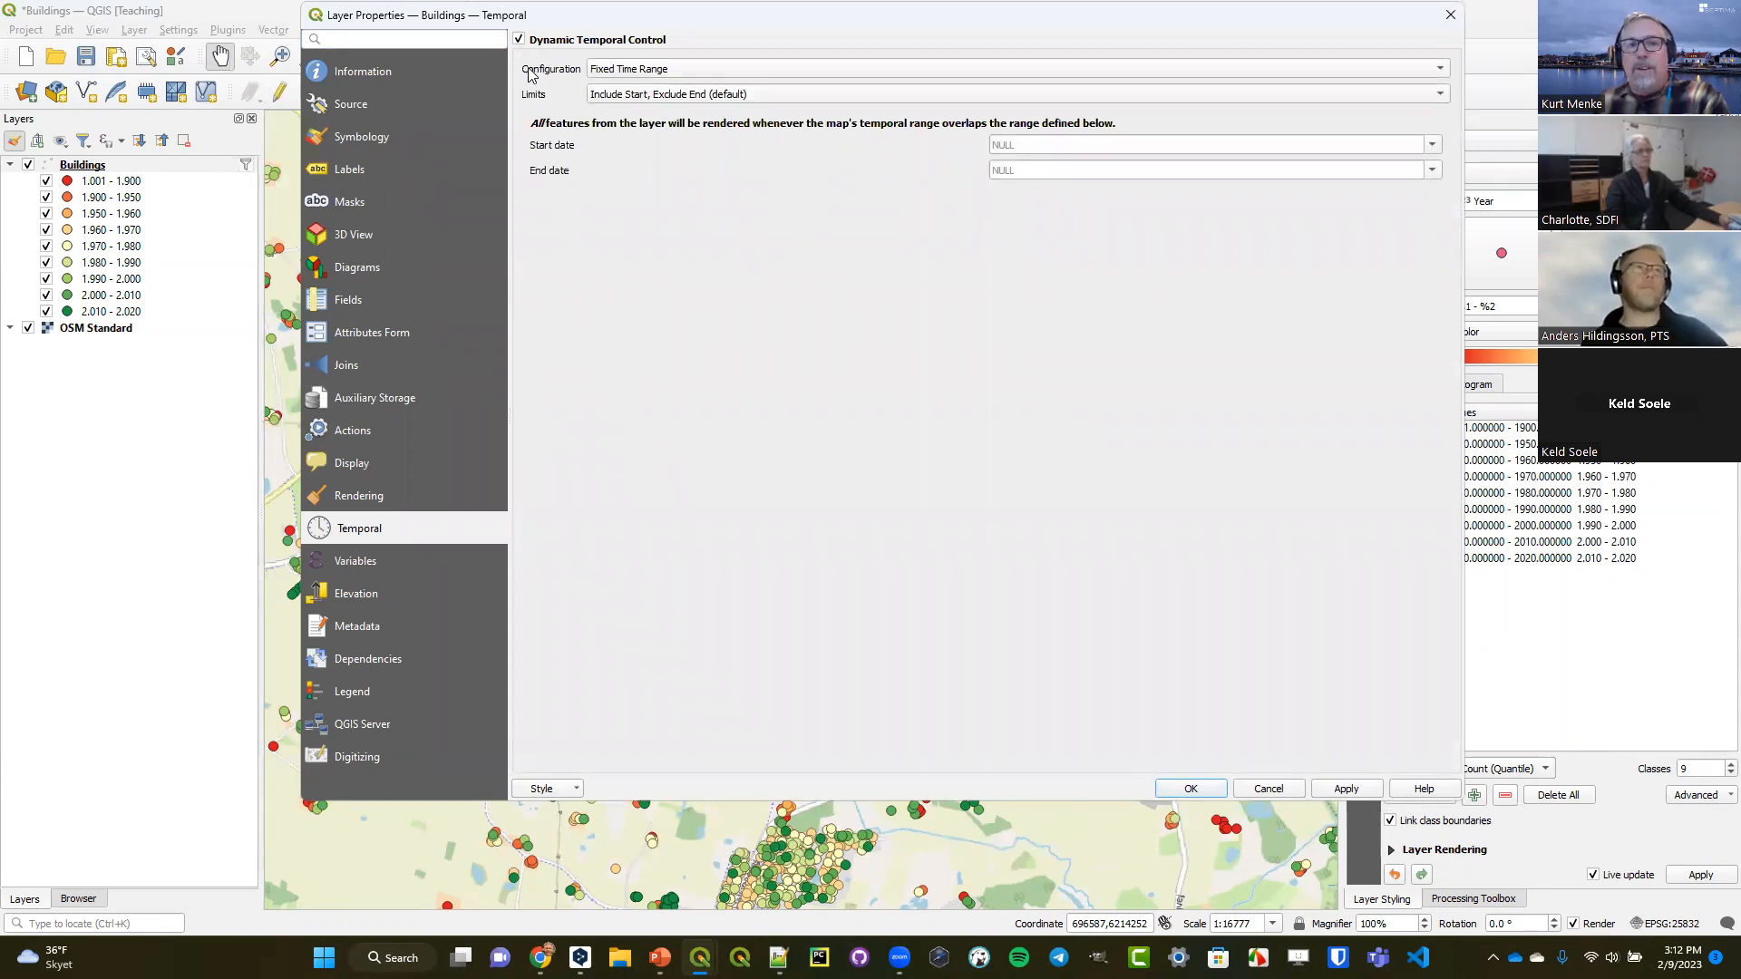
Examine the Fixed Time Range configuration and the date picker for its start date.
left_click(661, 69)
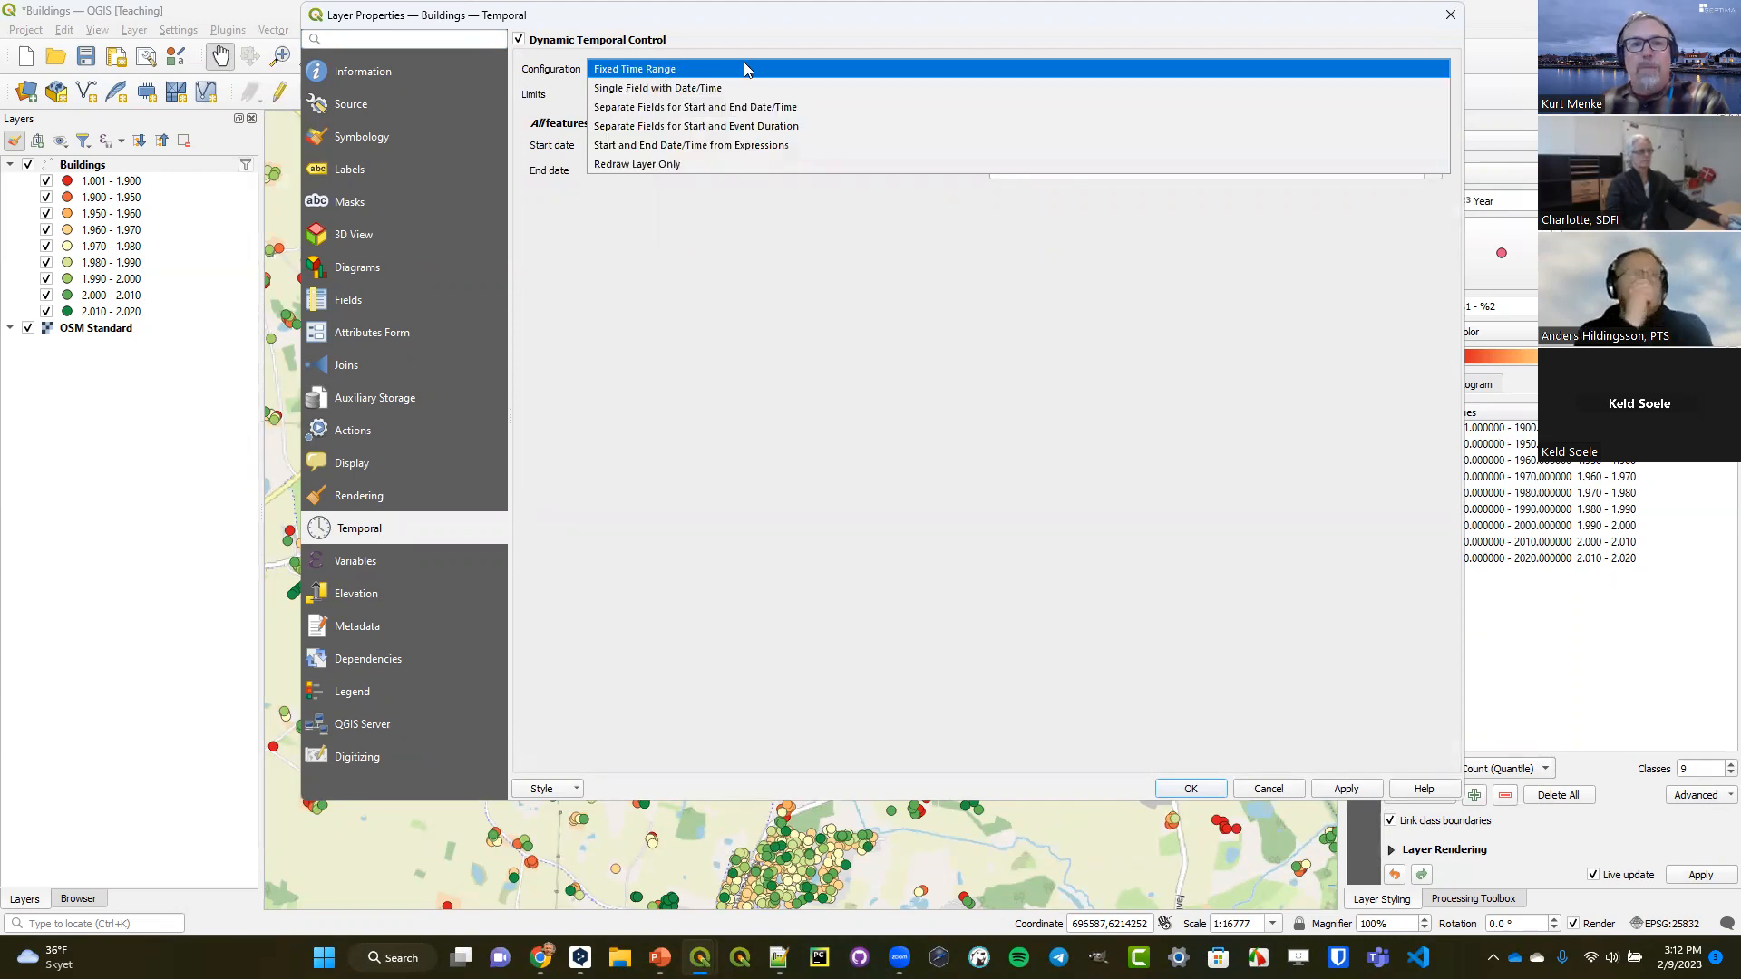
left_click(703, 64)
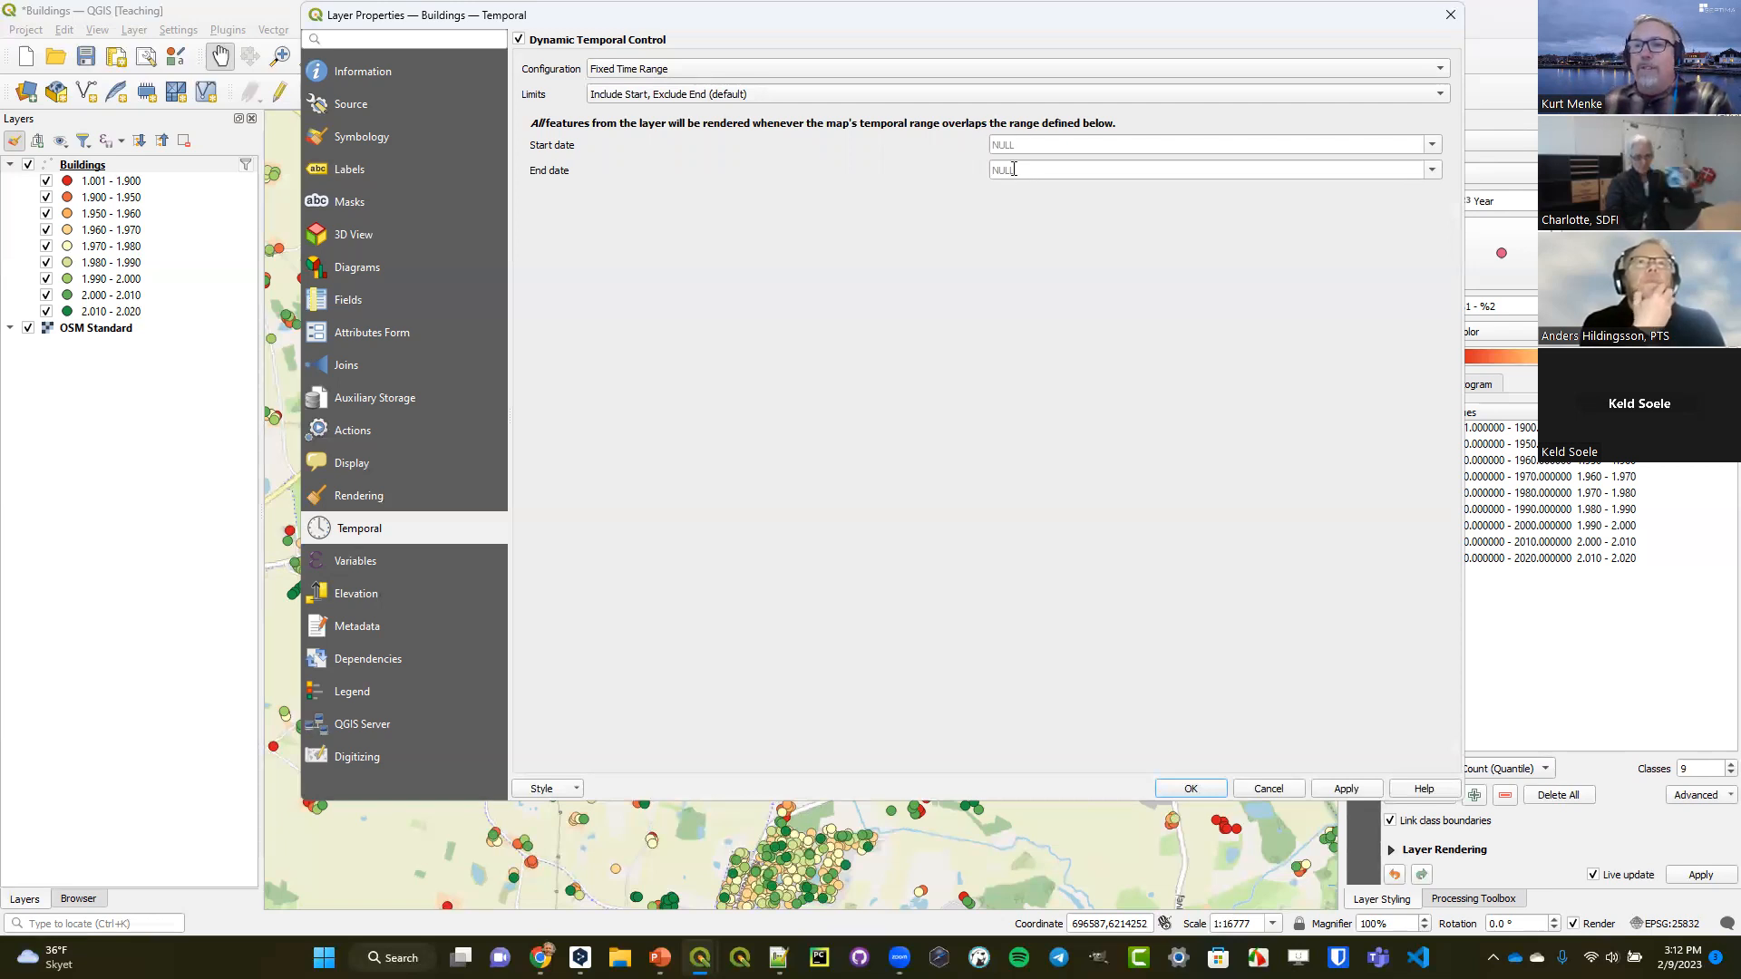
left_click(1431, 144)
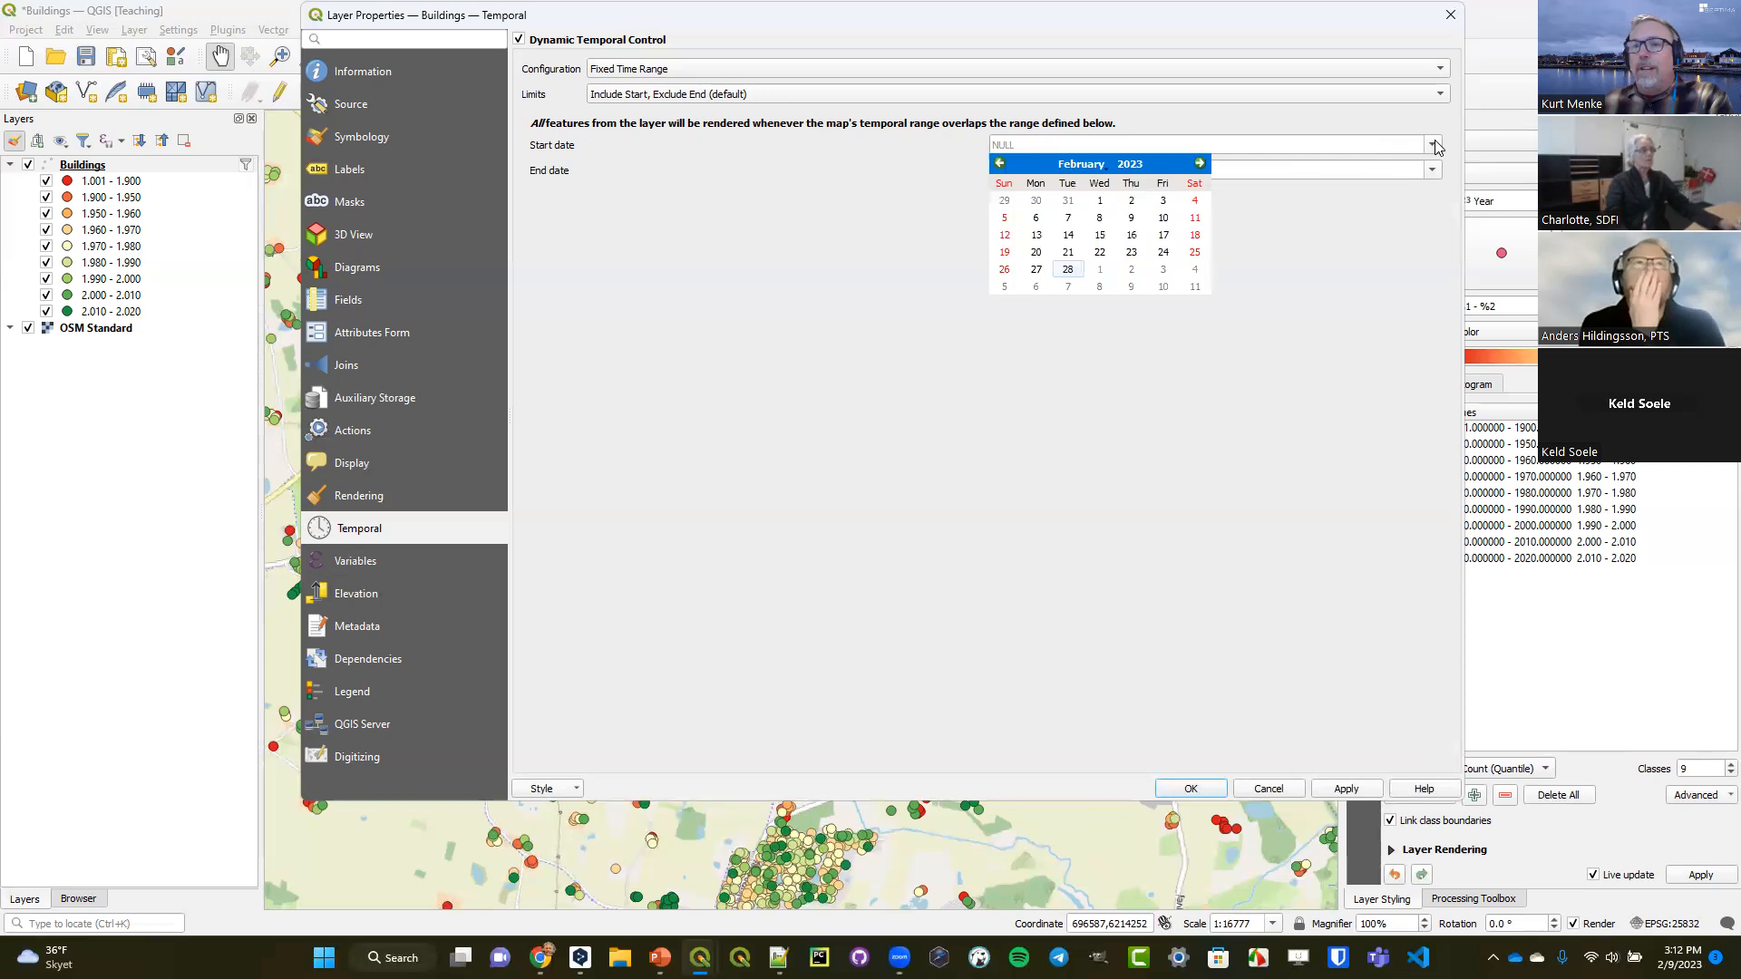
left_click(1384, 281)
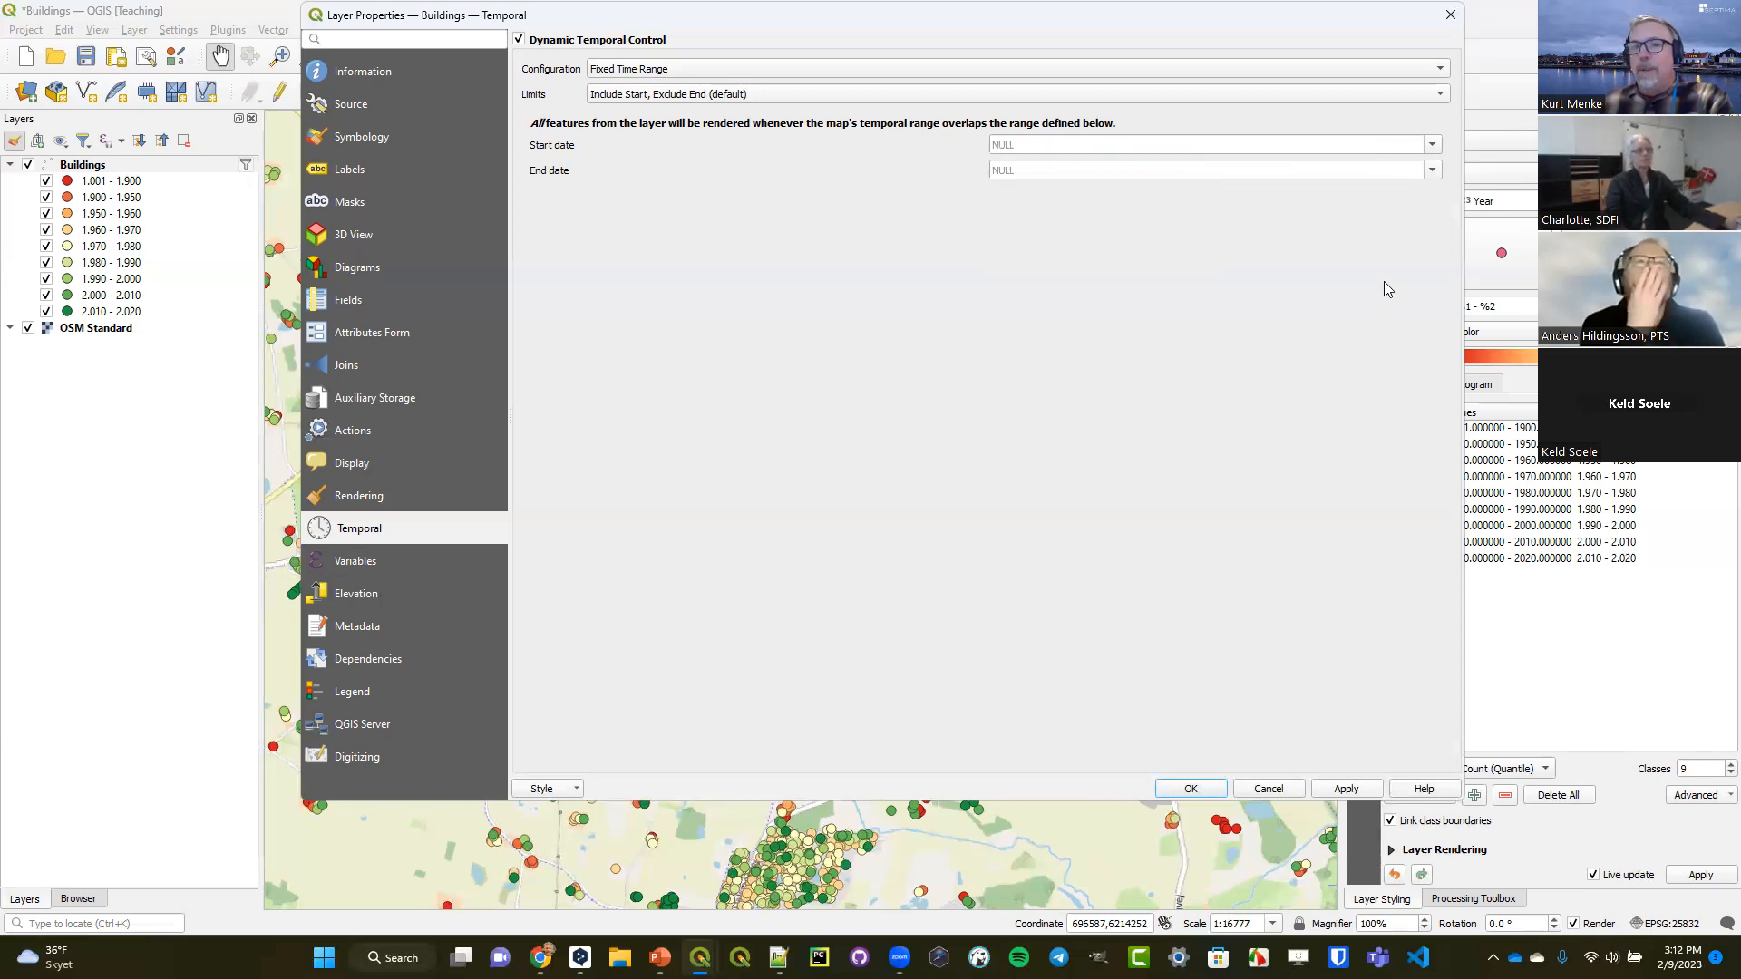
Configure the layer's temporal control as Single Field with Date/Time using the Date field, and accept the properties.
left_click(791, 80)
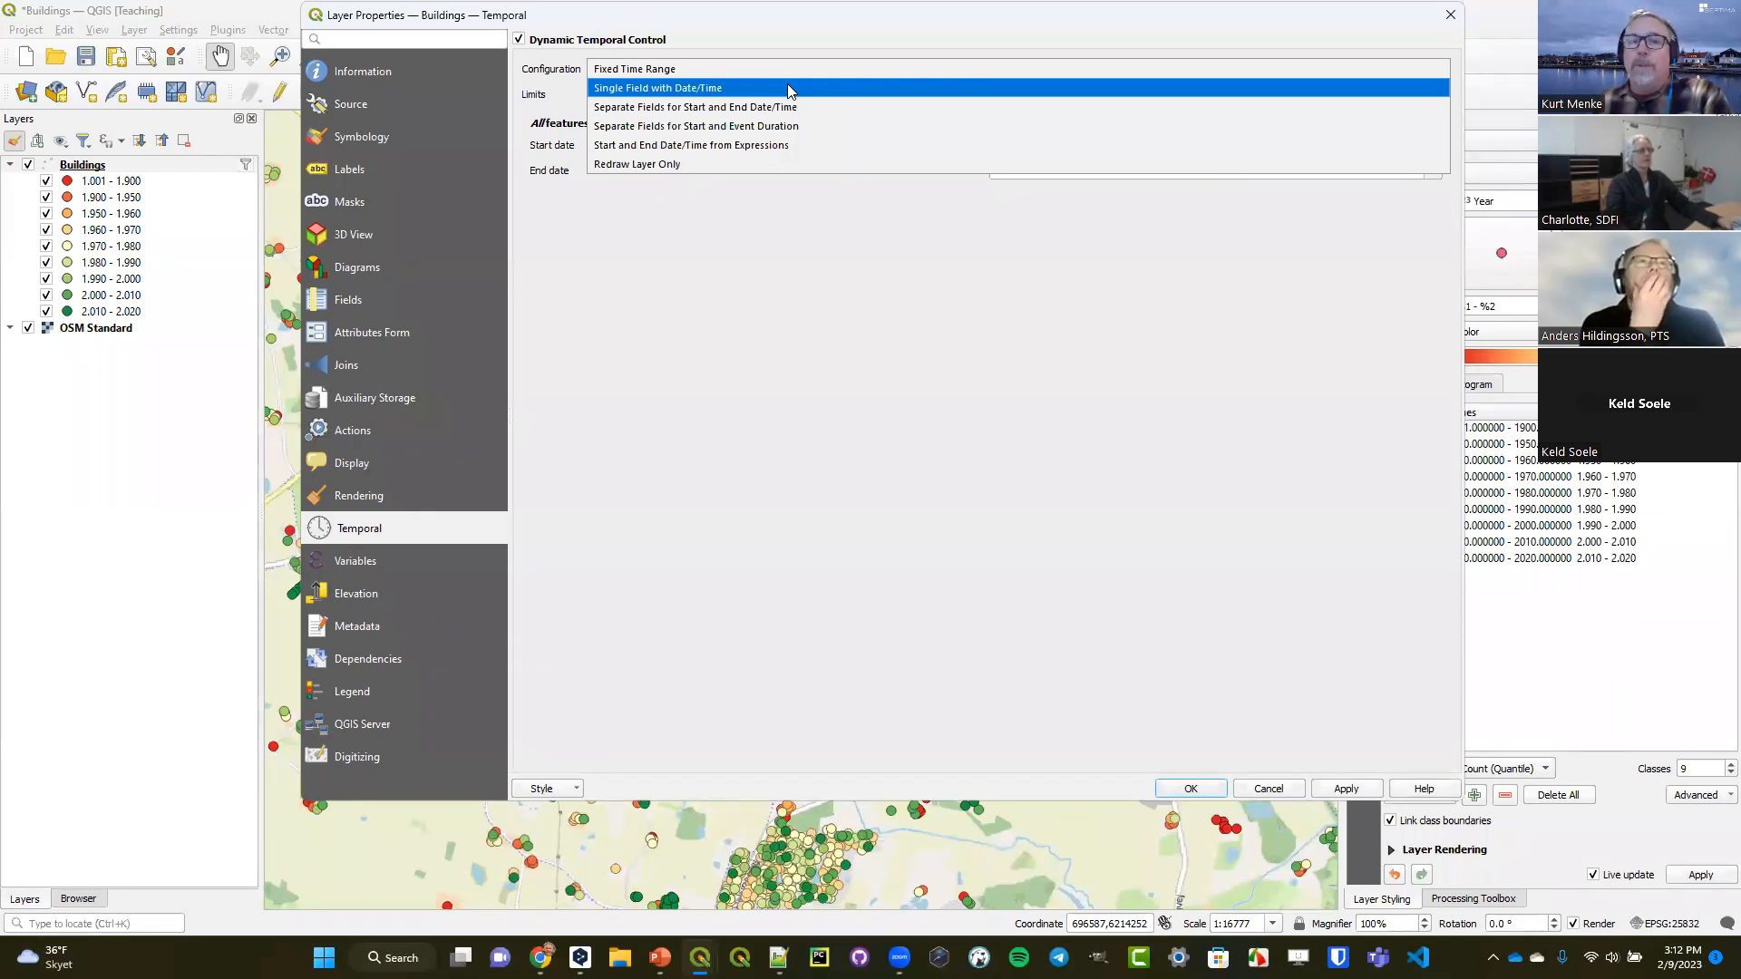
left_click(787, 87)
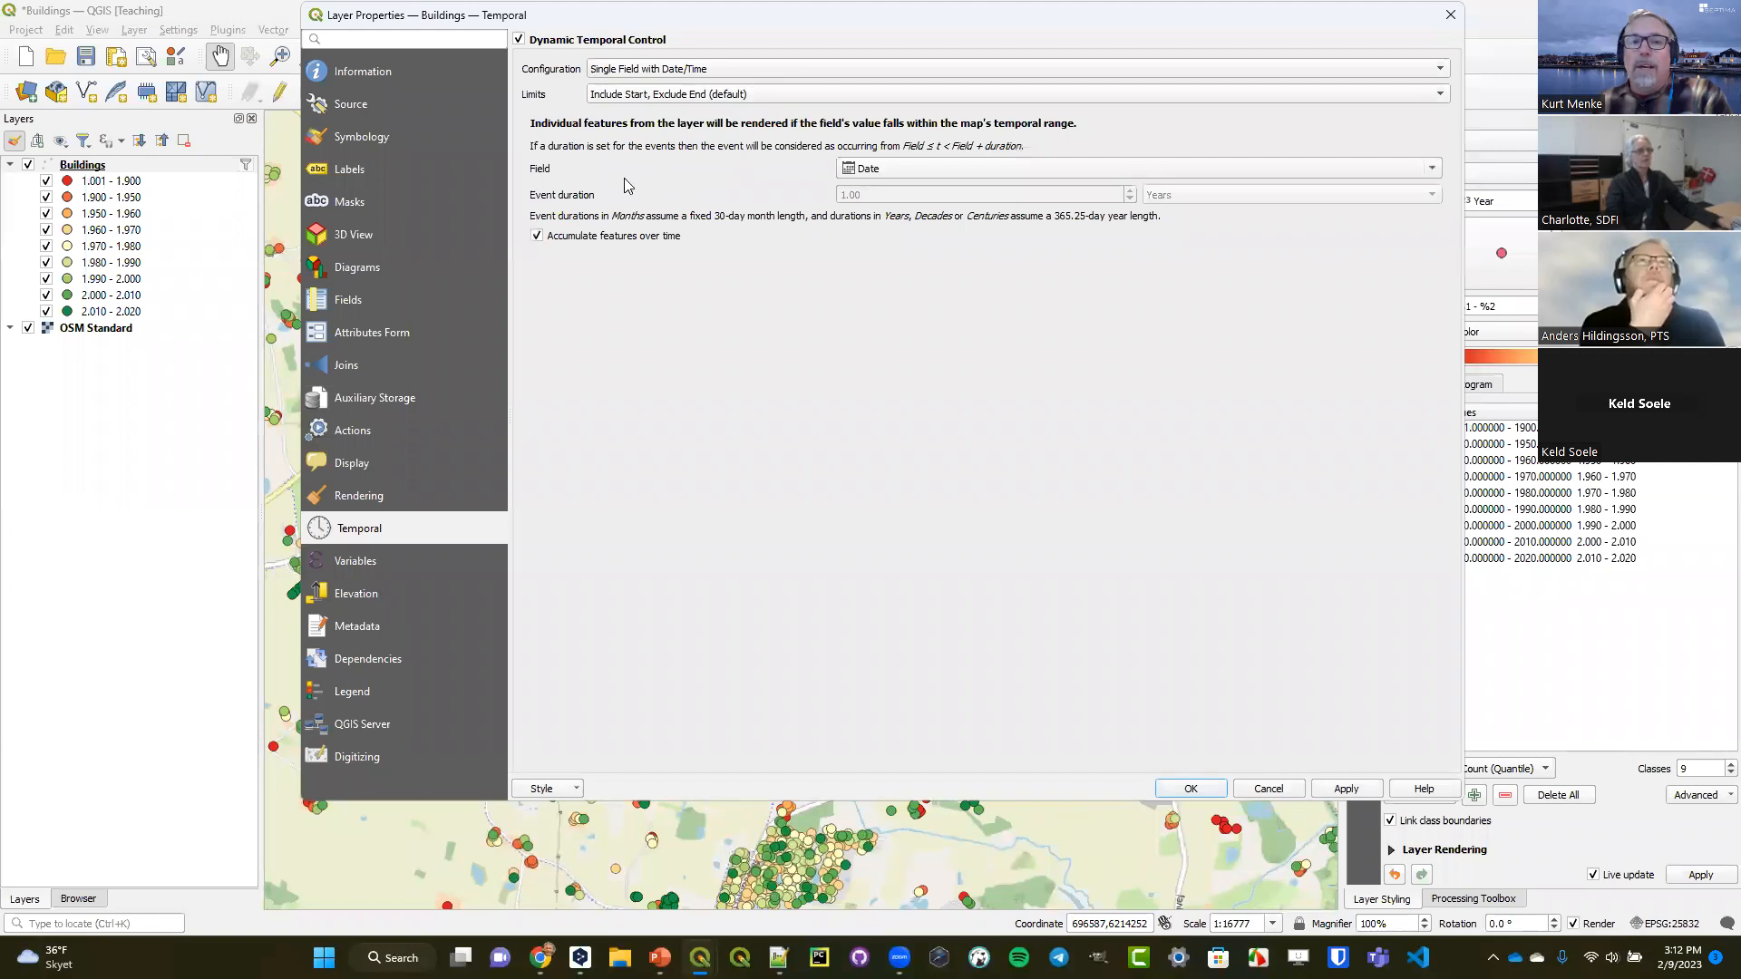
left_click(880, 174)
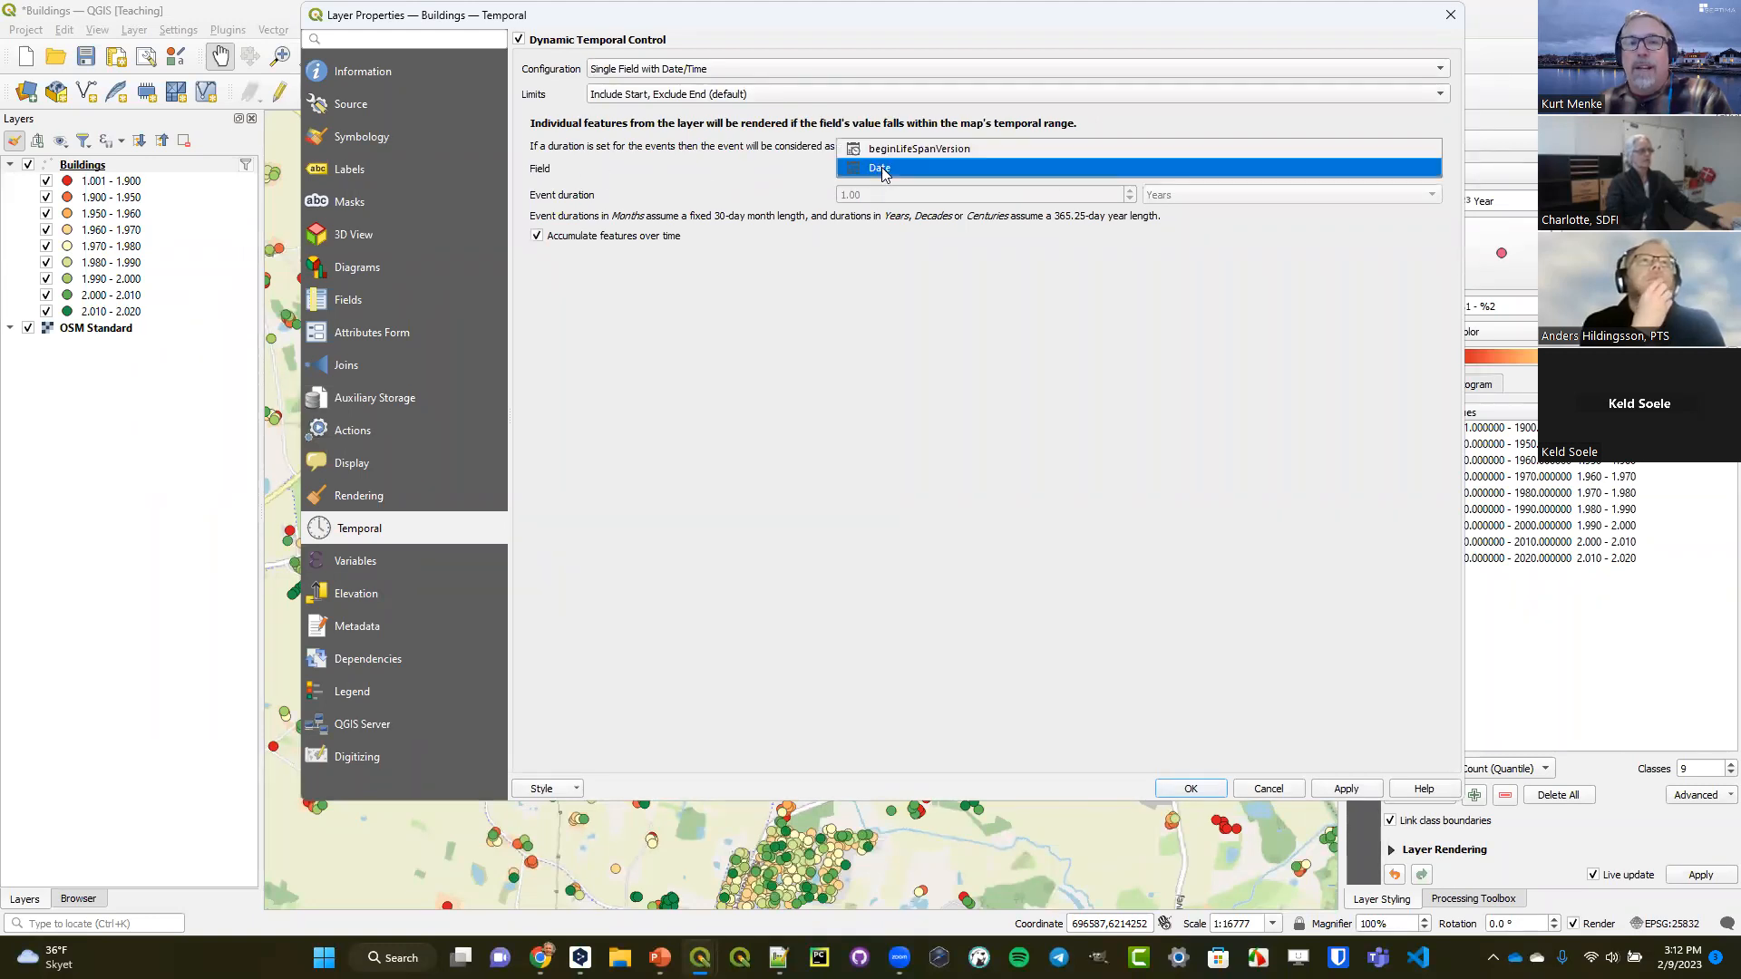
left_click(881, 171)
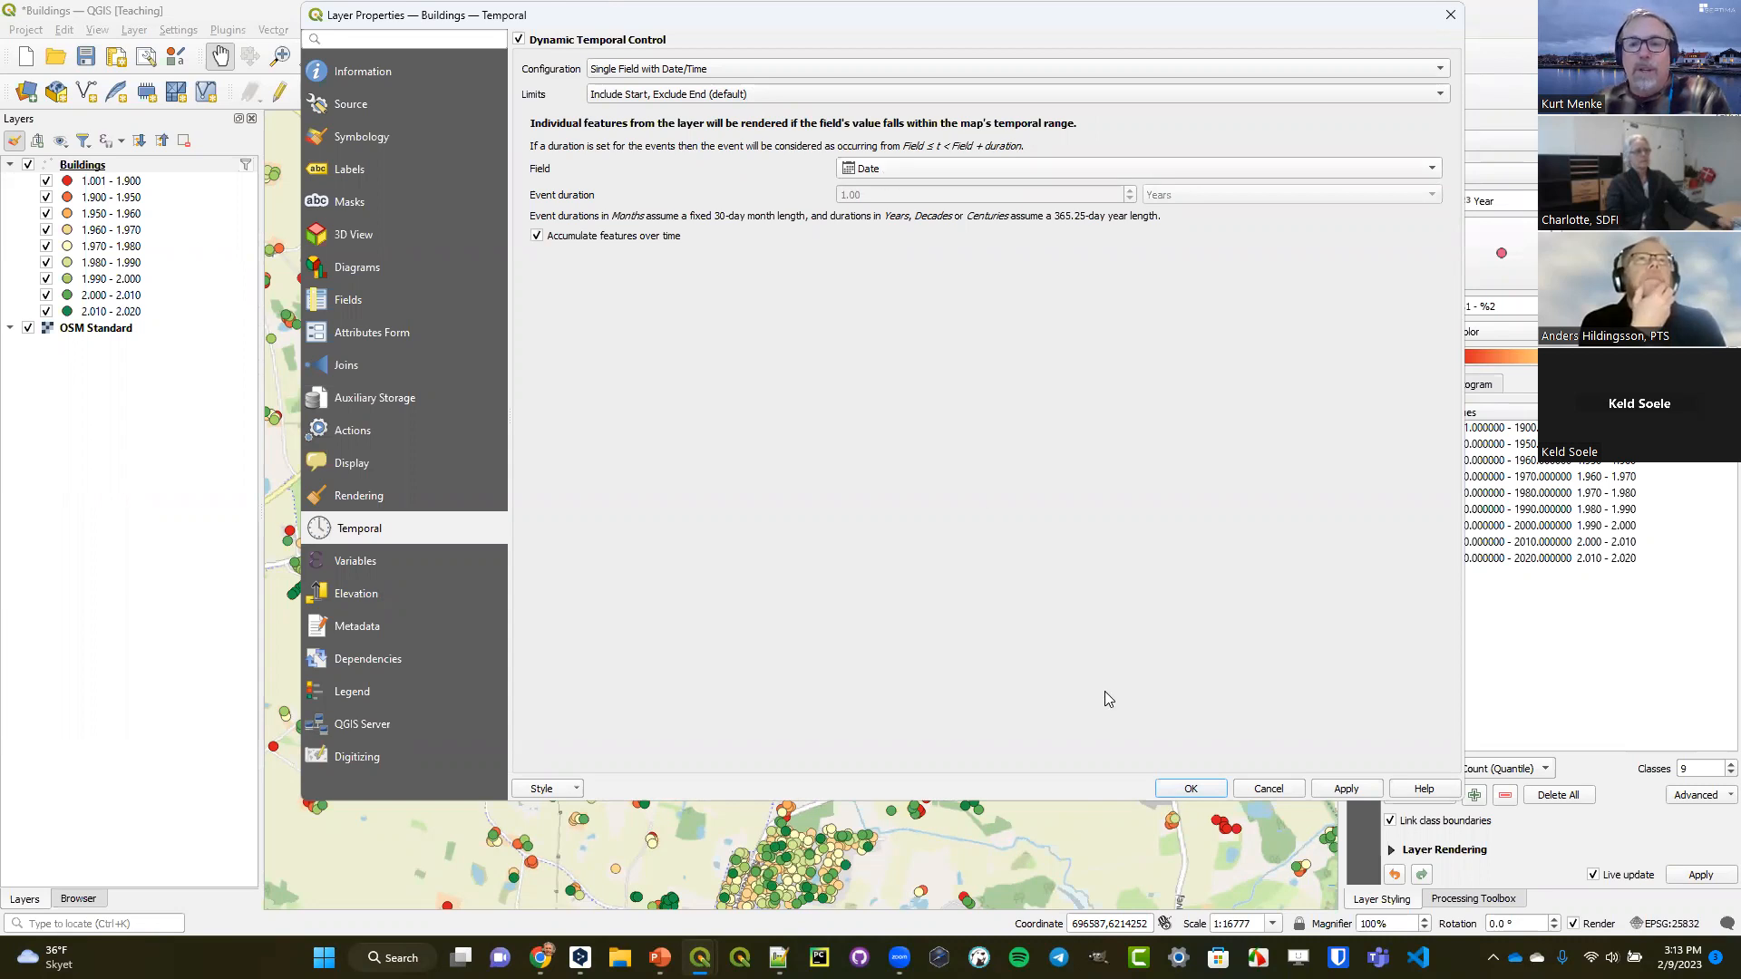
left_click(1184, 790)
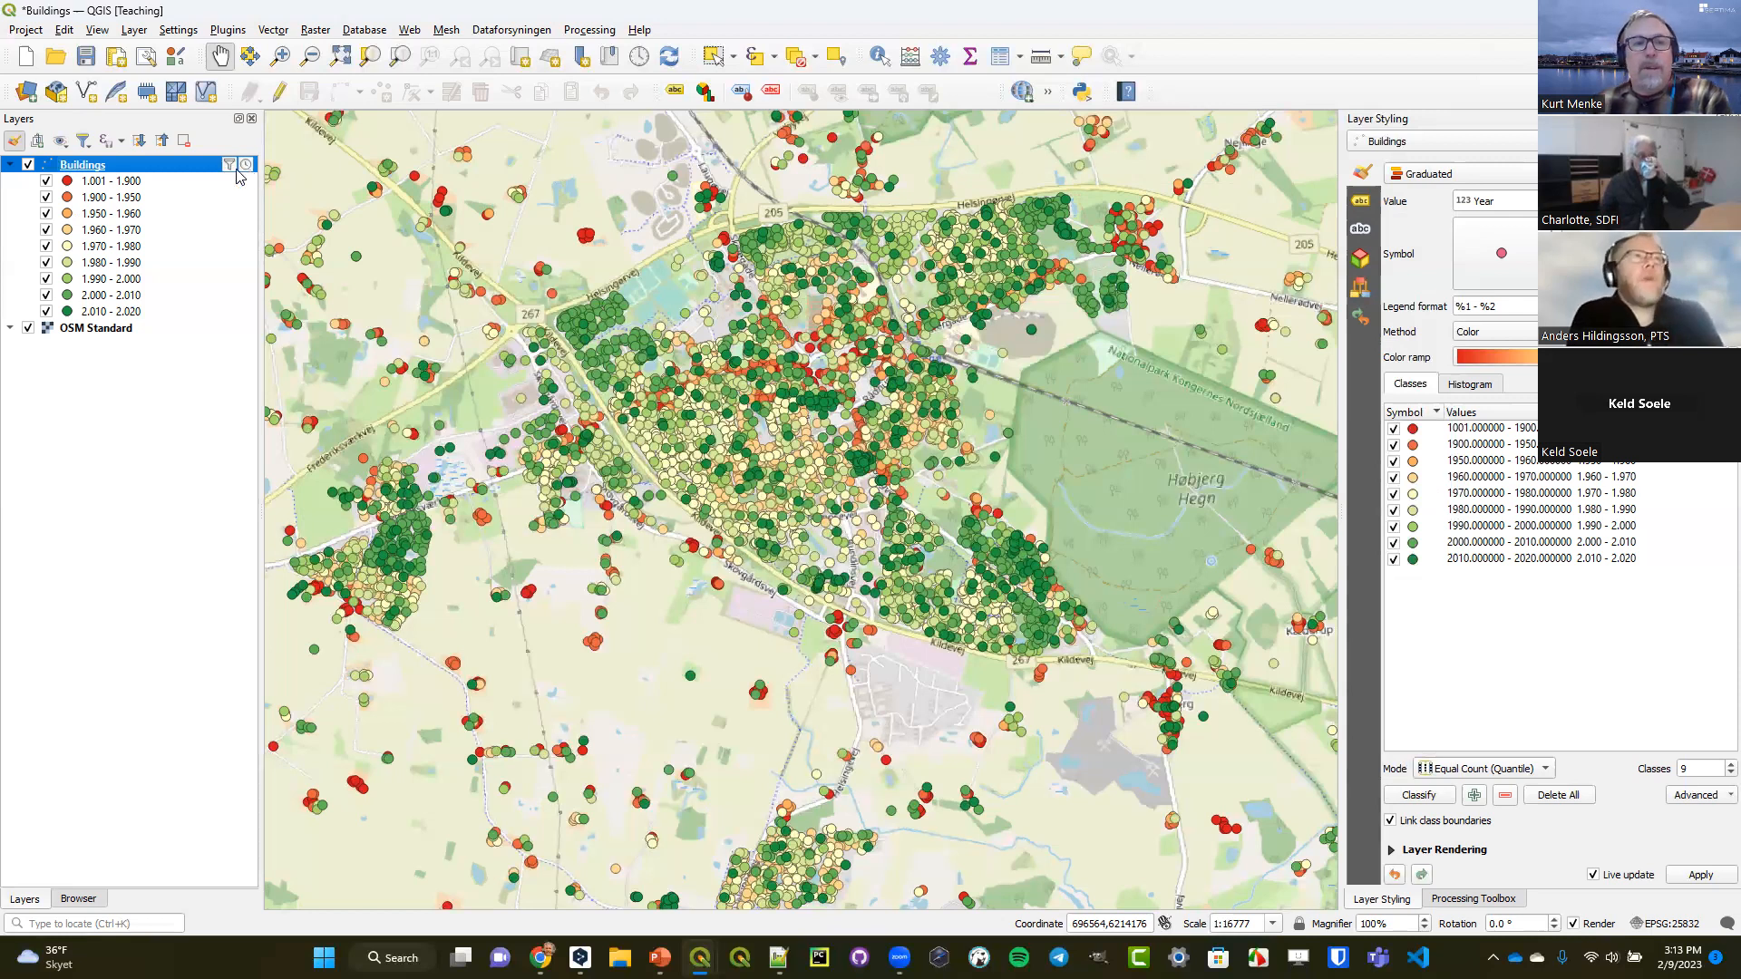
Show the Temporal Controller, switch it to fixed range temporal navigation and inspect the start and end of the range.
mouse_move(232, 168)
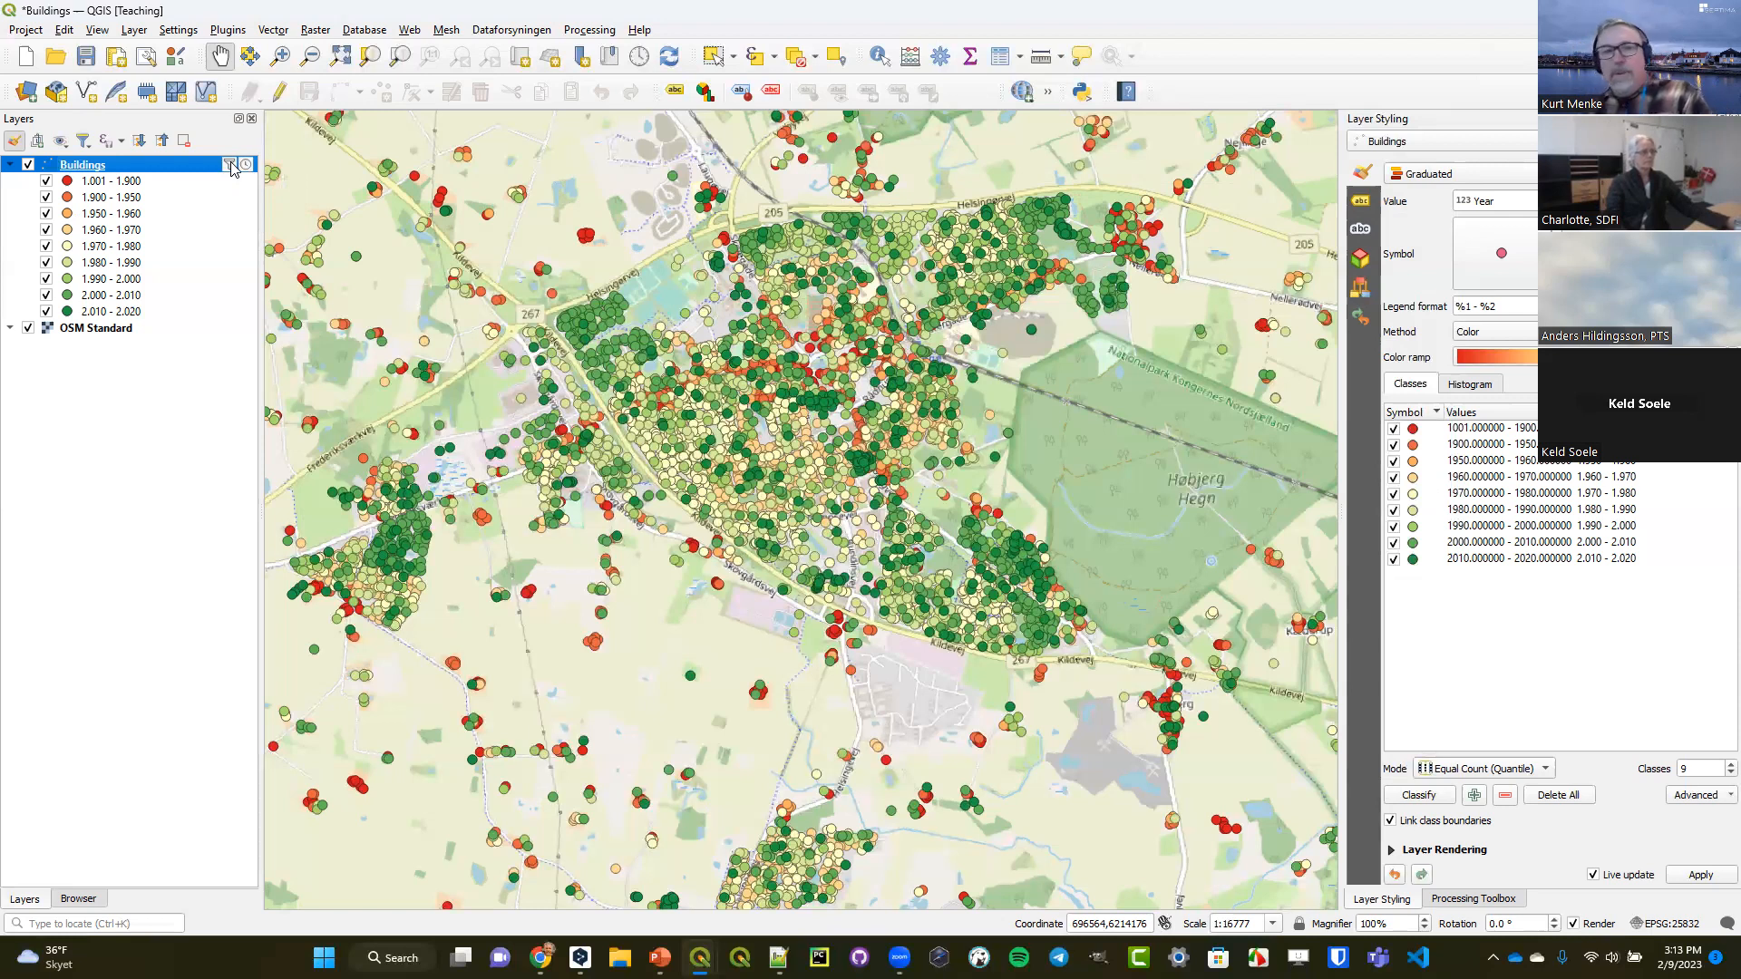
left_click(639, 58)
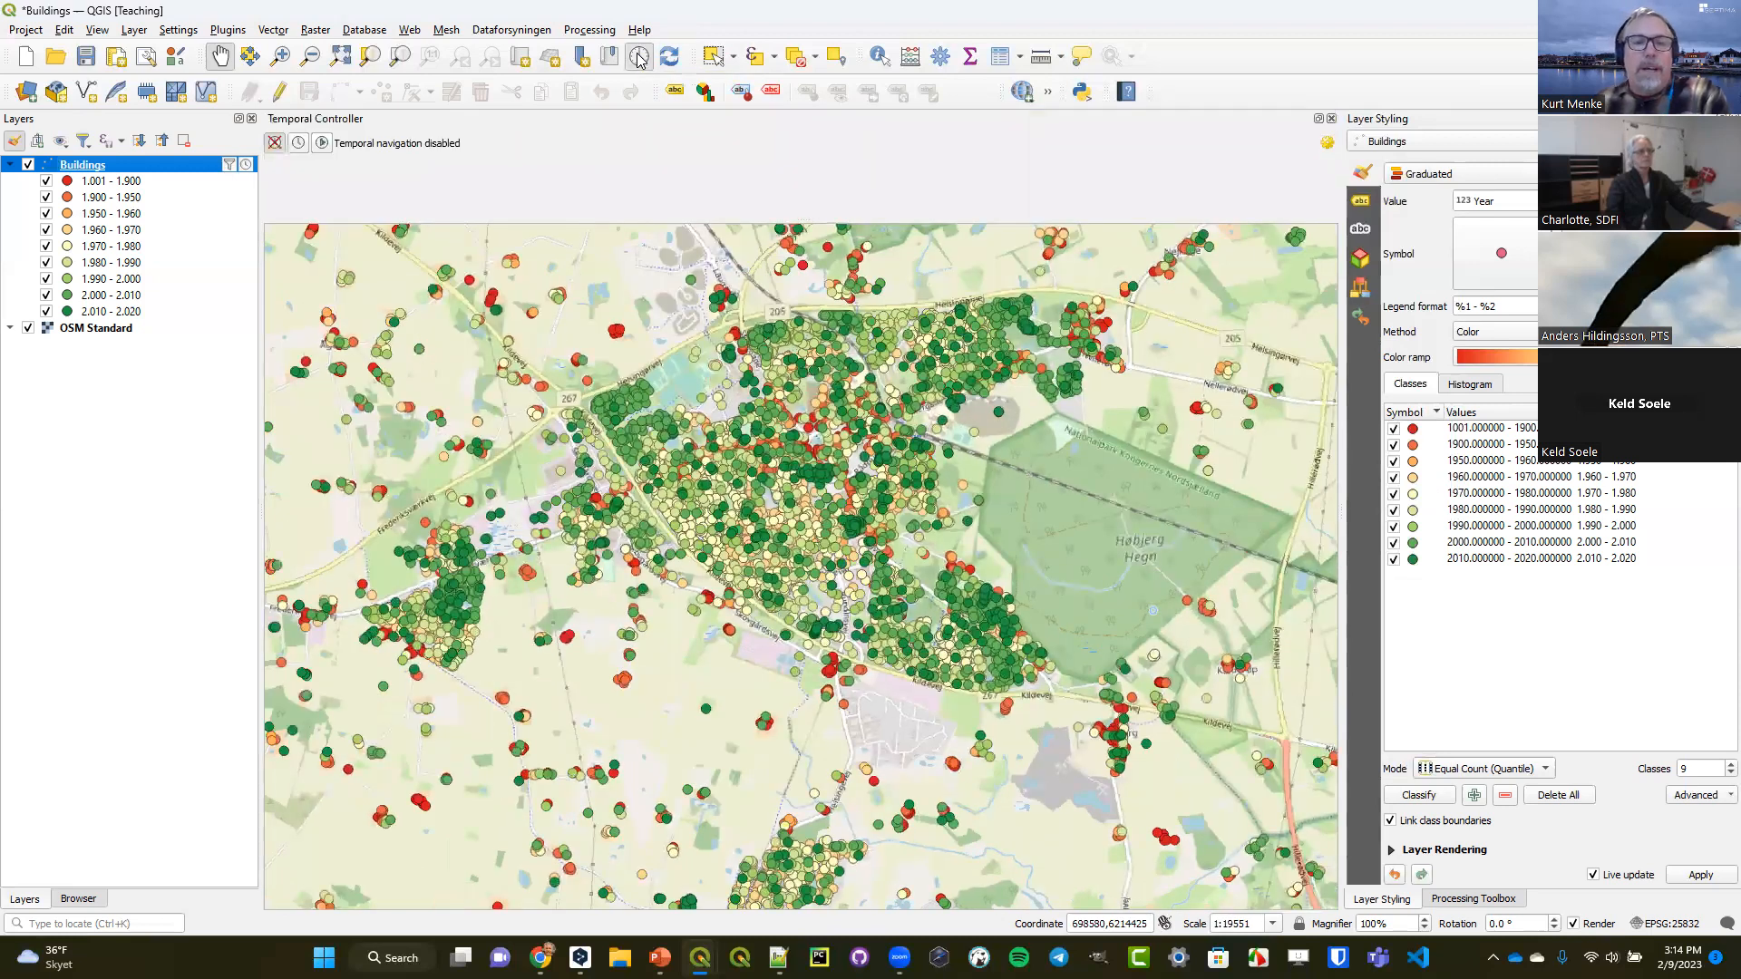
left_click(297, 145)
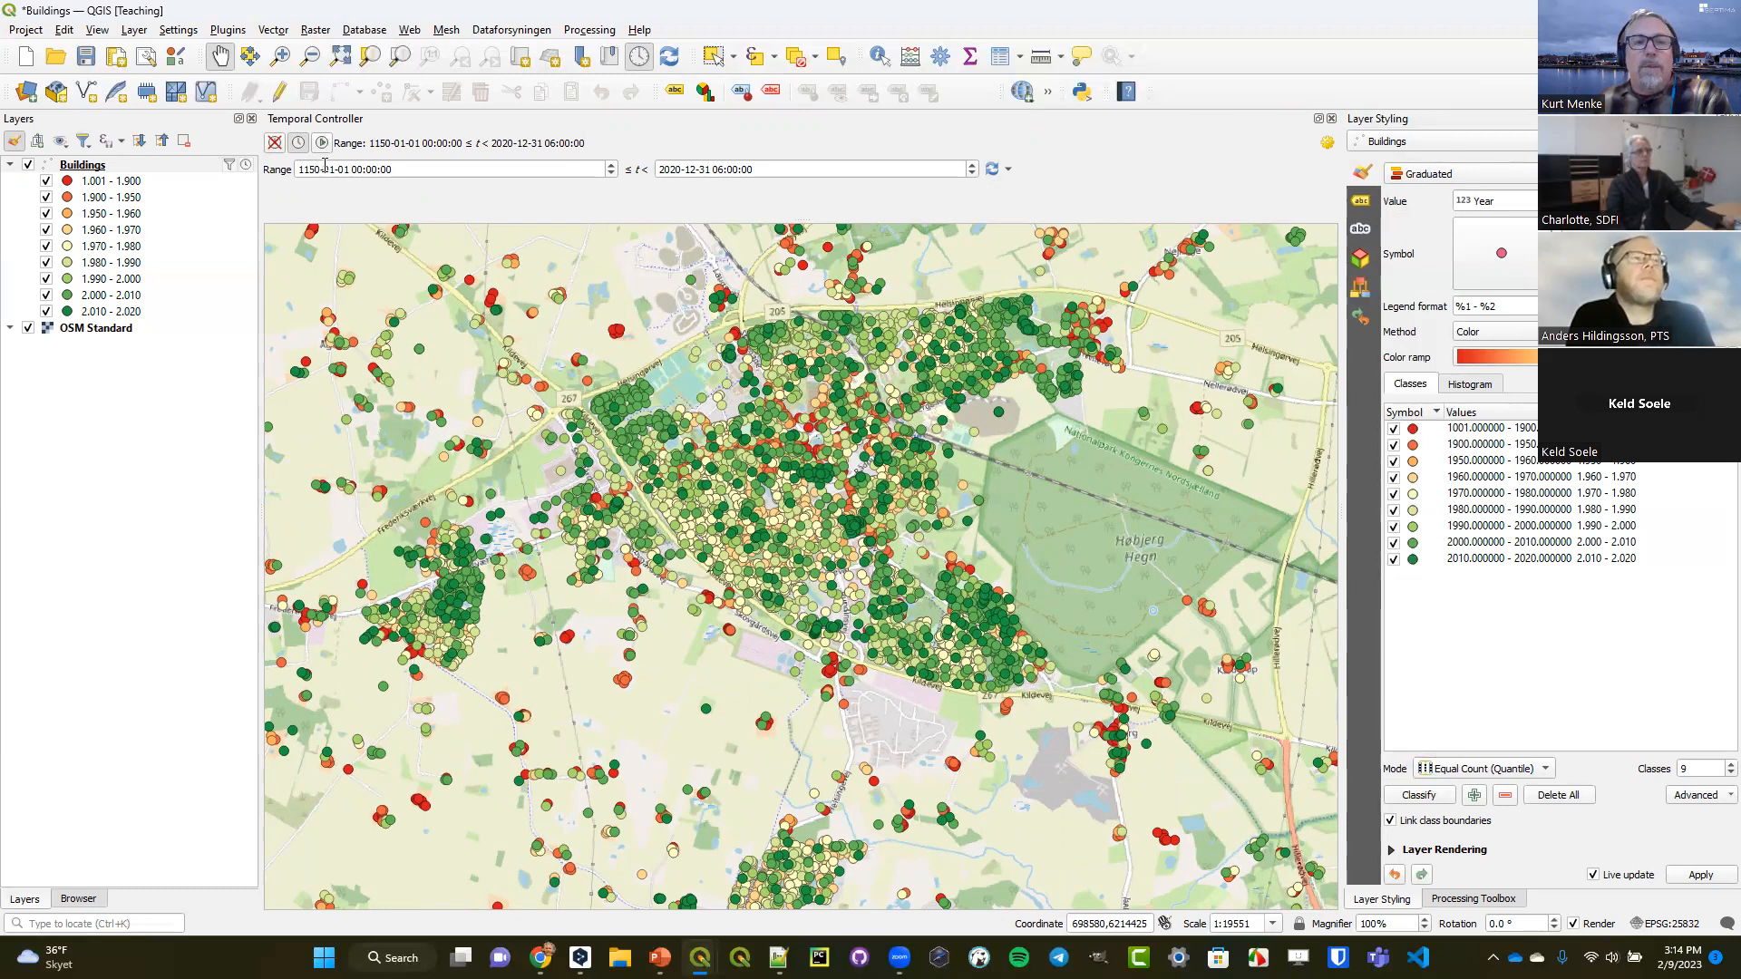
left_click_drag(321, 170, 299, 169)
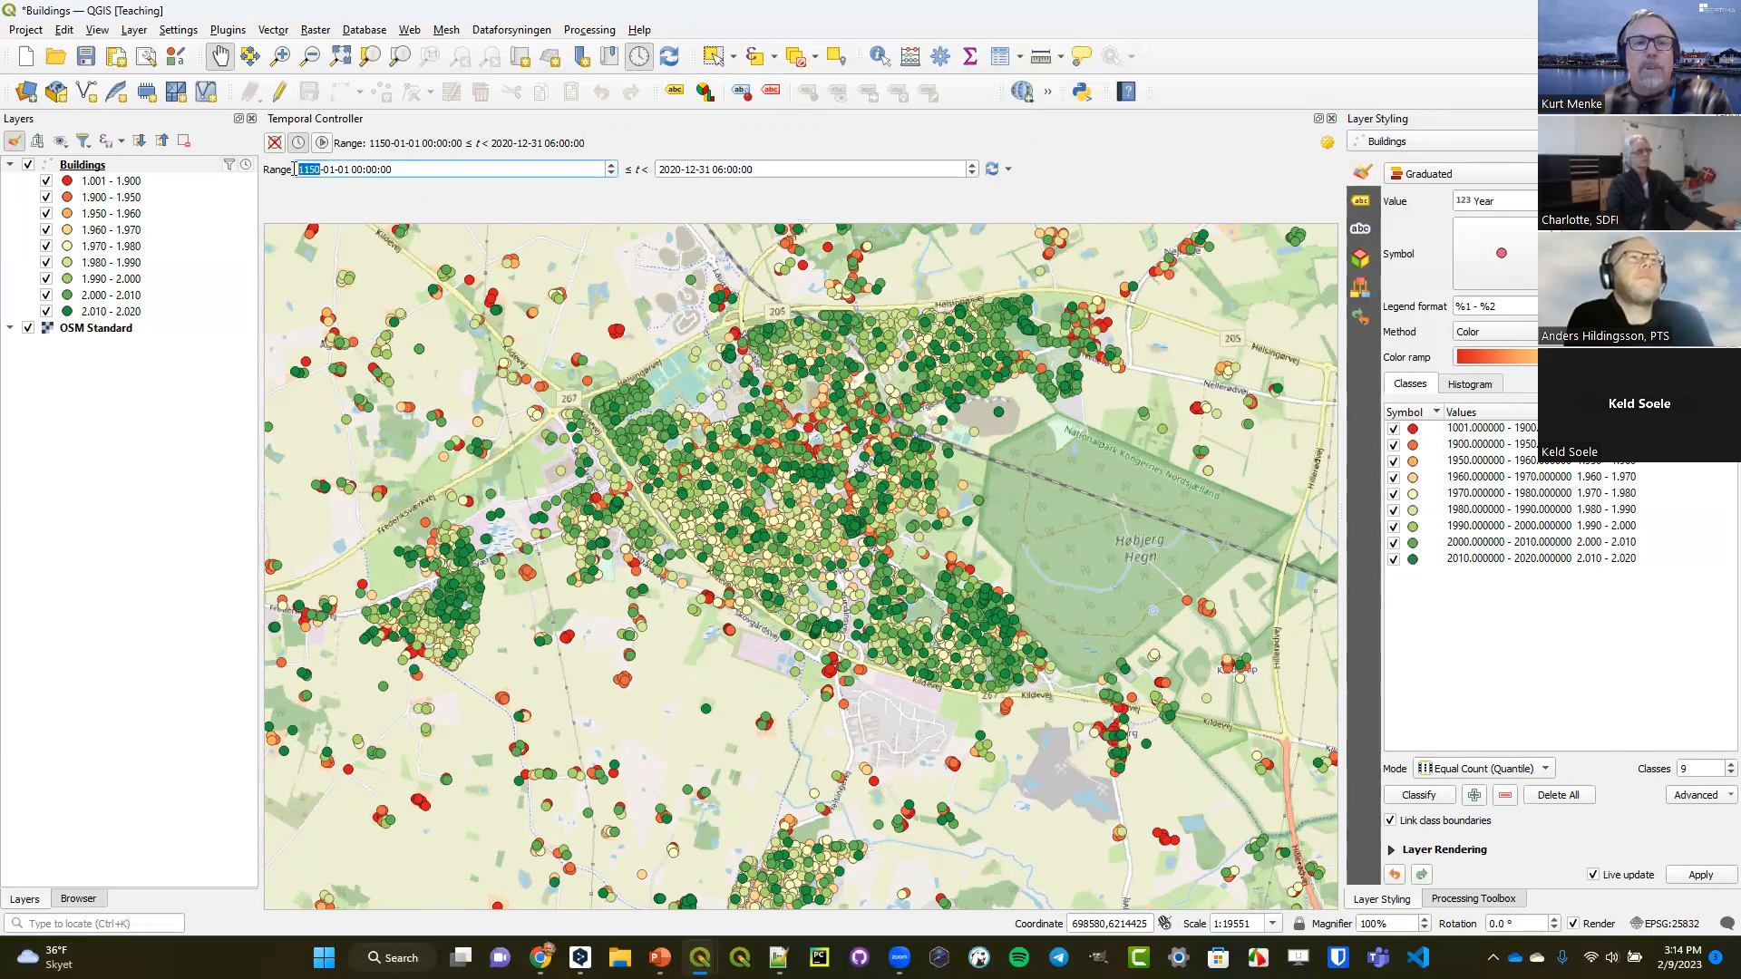
left_click(682, 170)
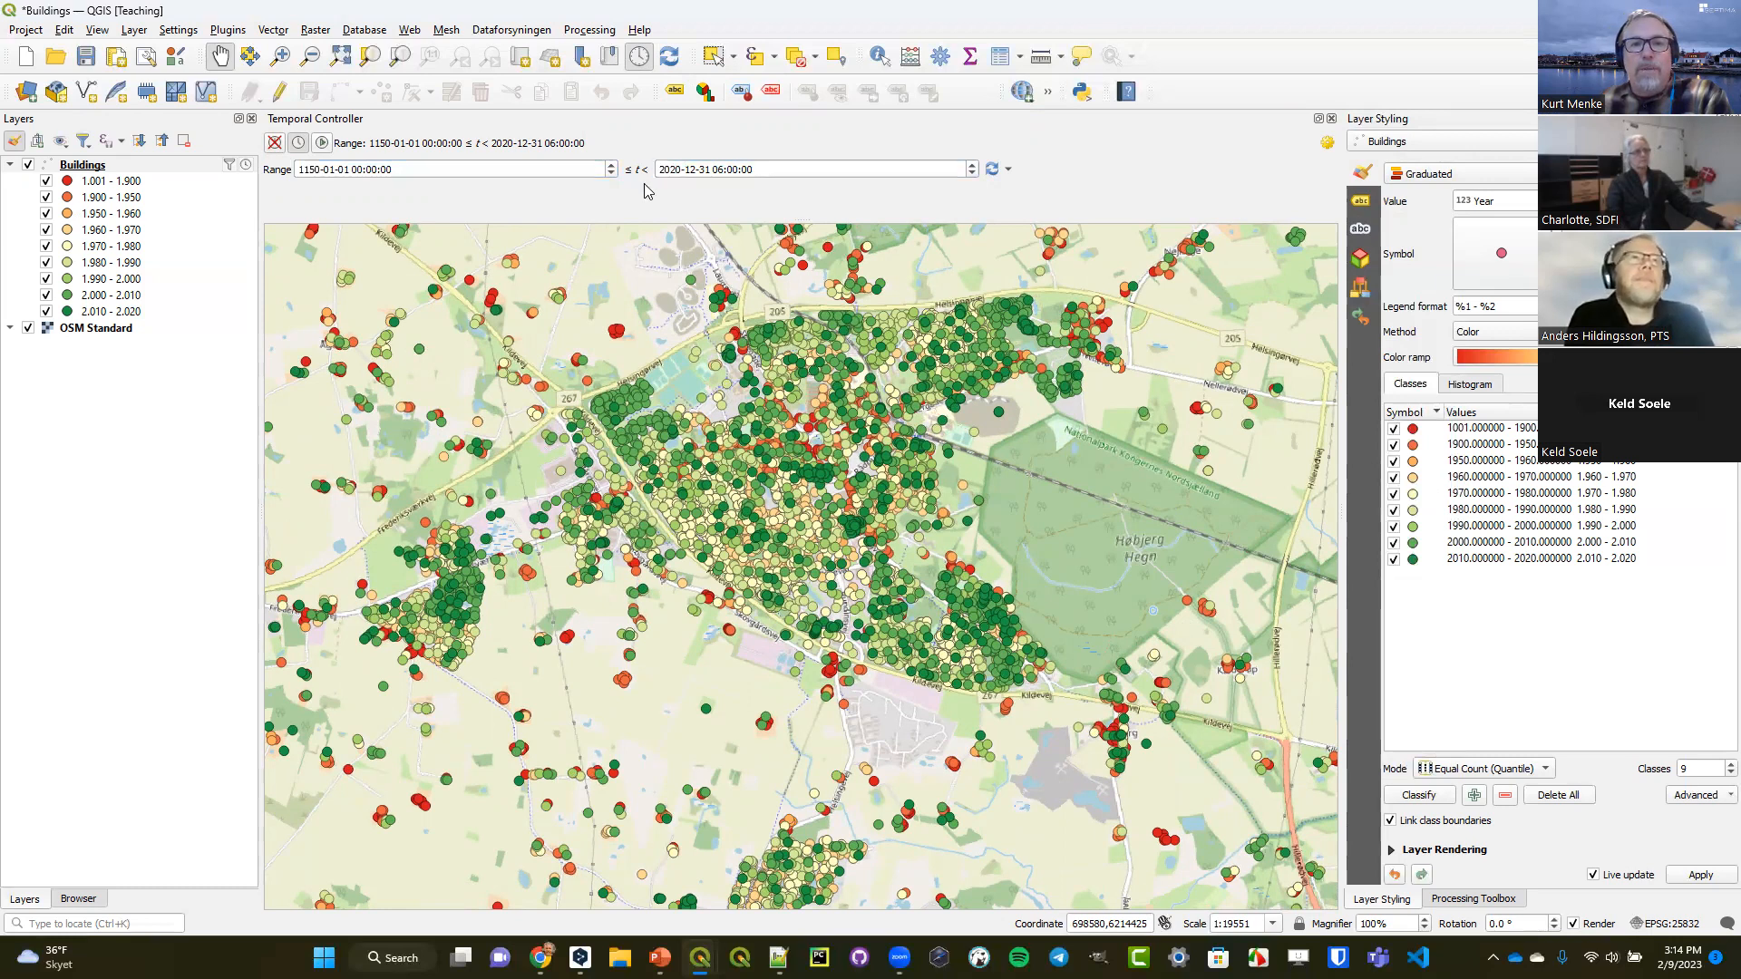
left_click(323, 144)
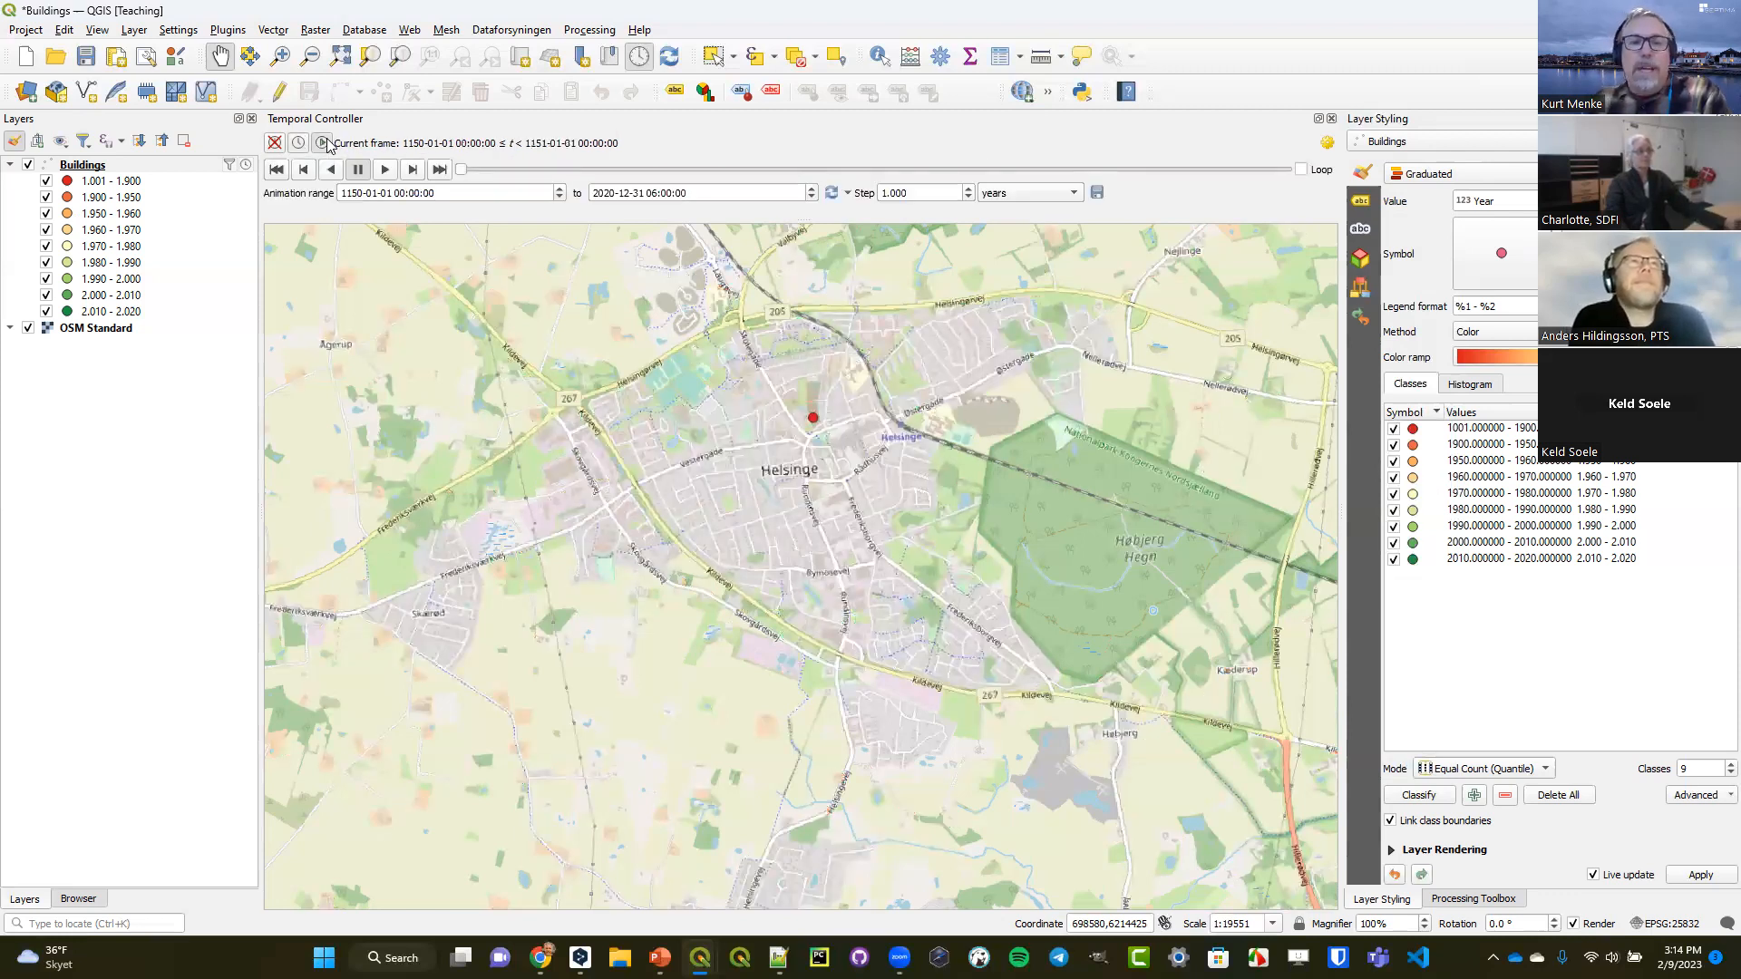
left_click(348, 192)
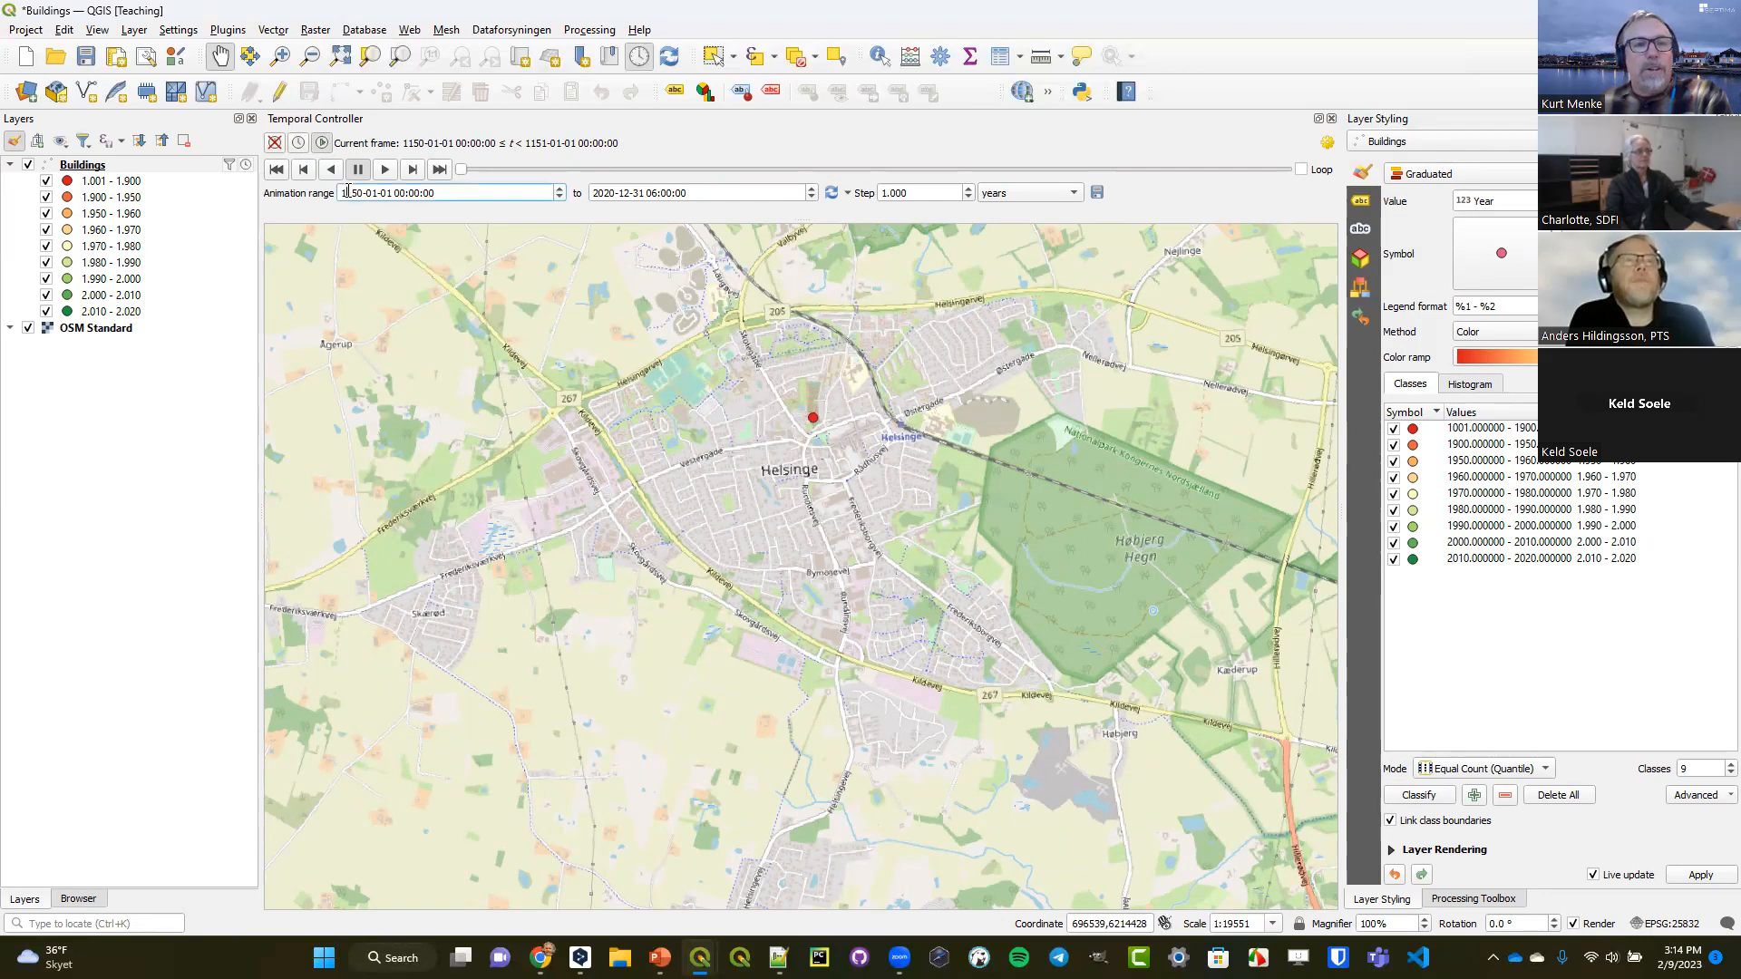
type("8")
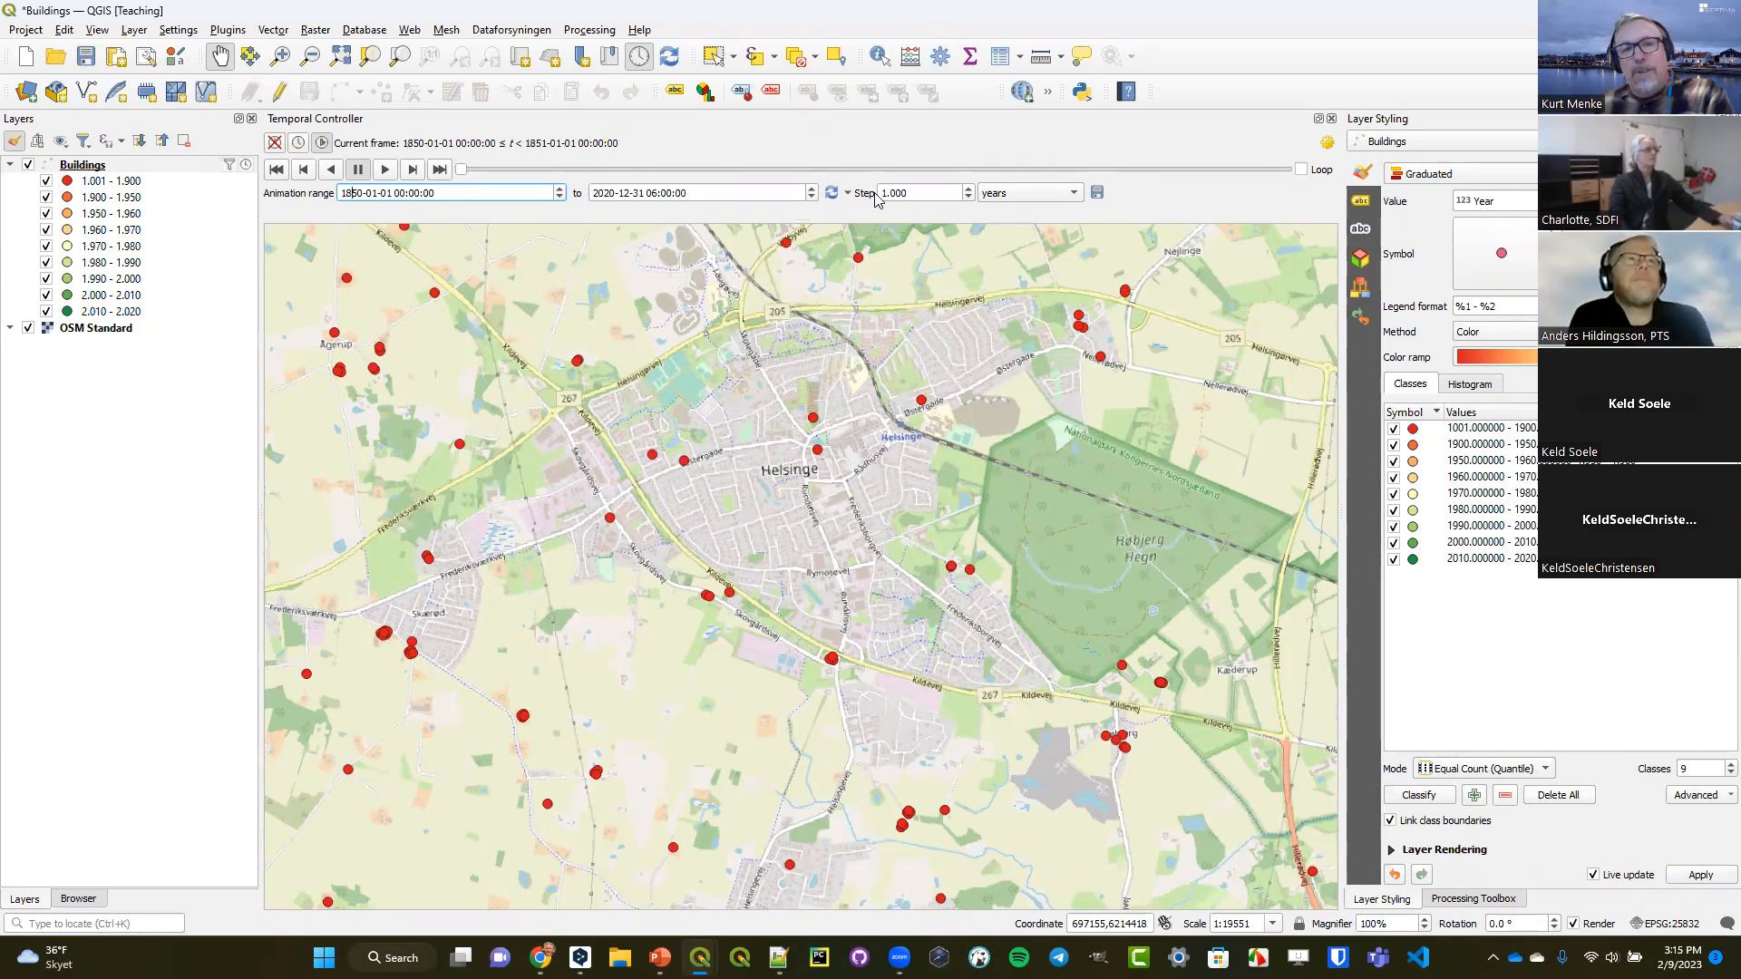
Try an animation step of 10 years, restore the step to 1 and keep years as its unit.
left_click_drag(925, 193, 865, 188)
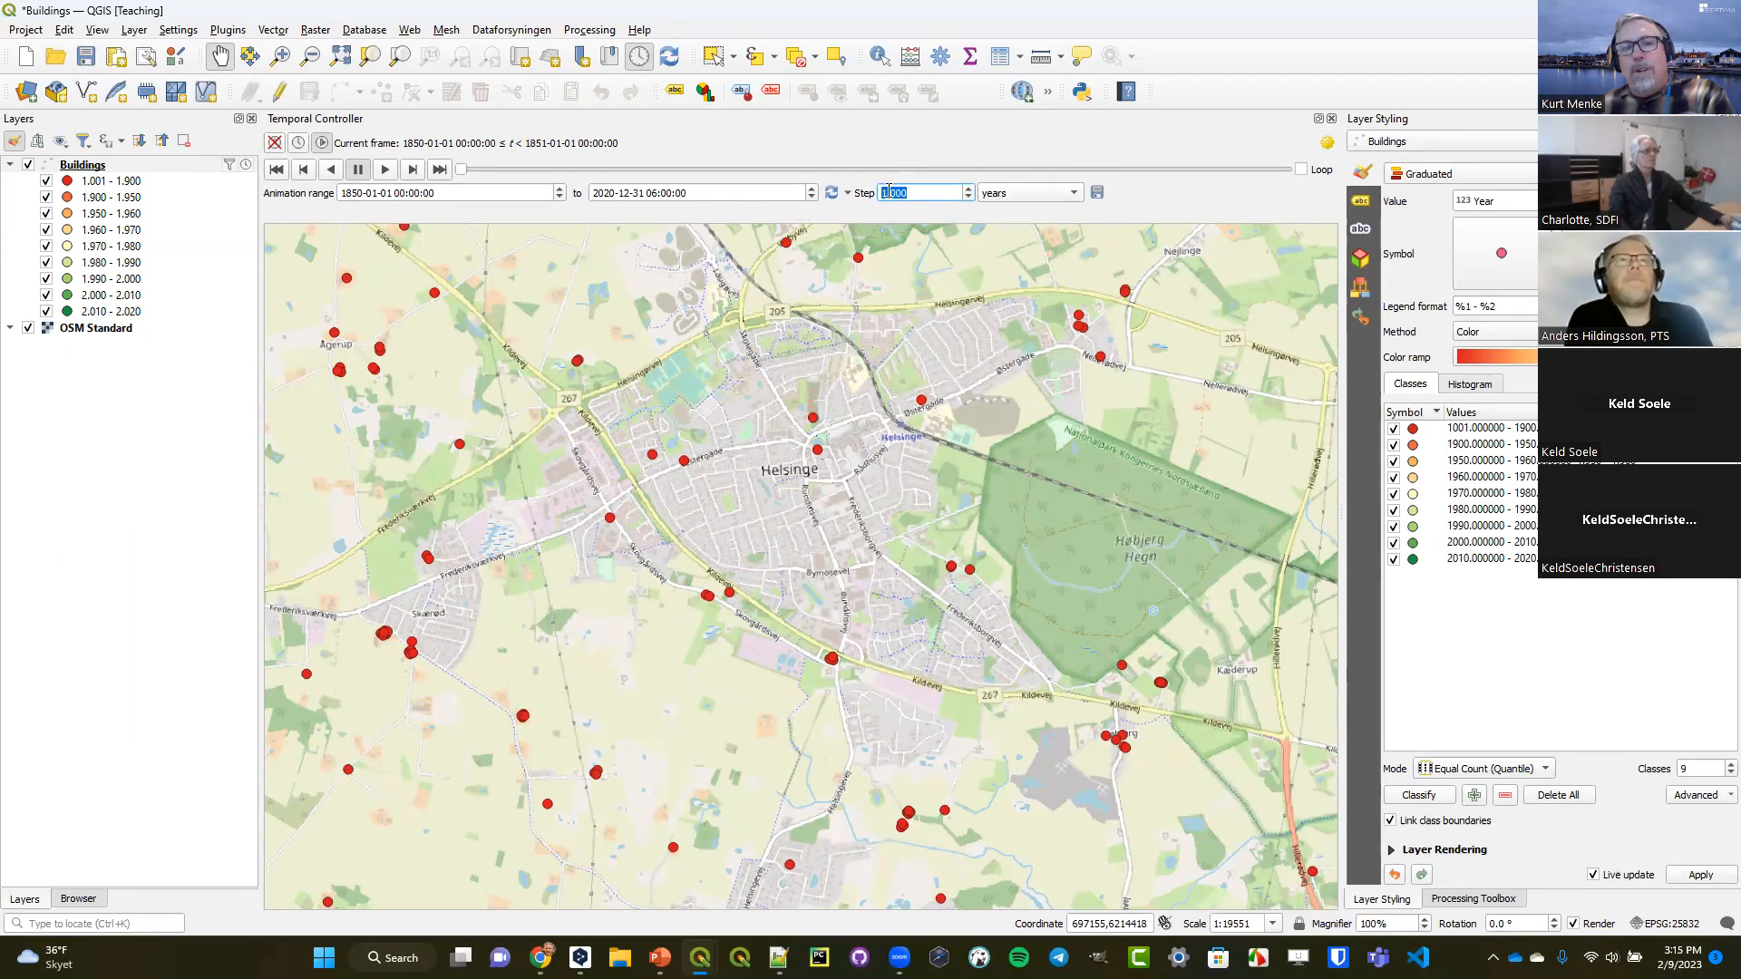
type("10")
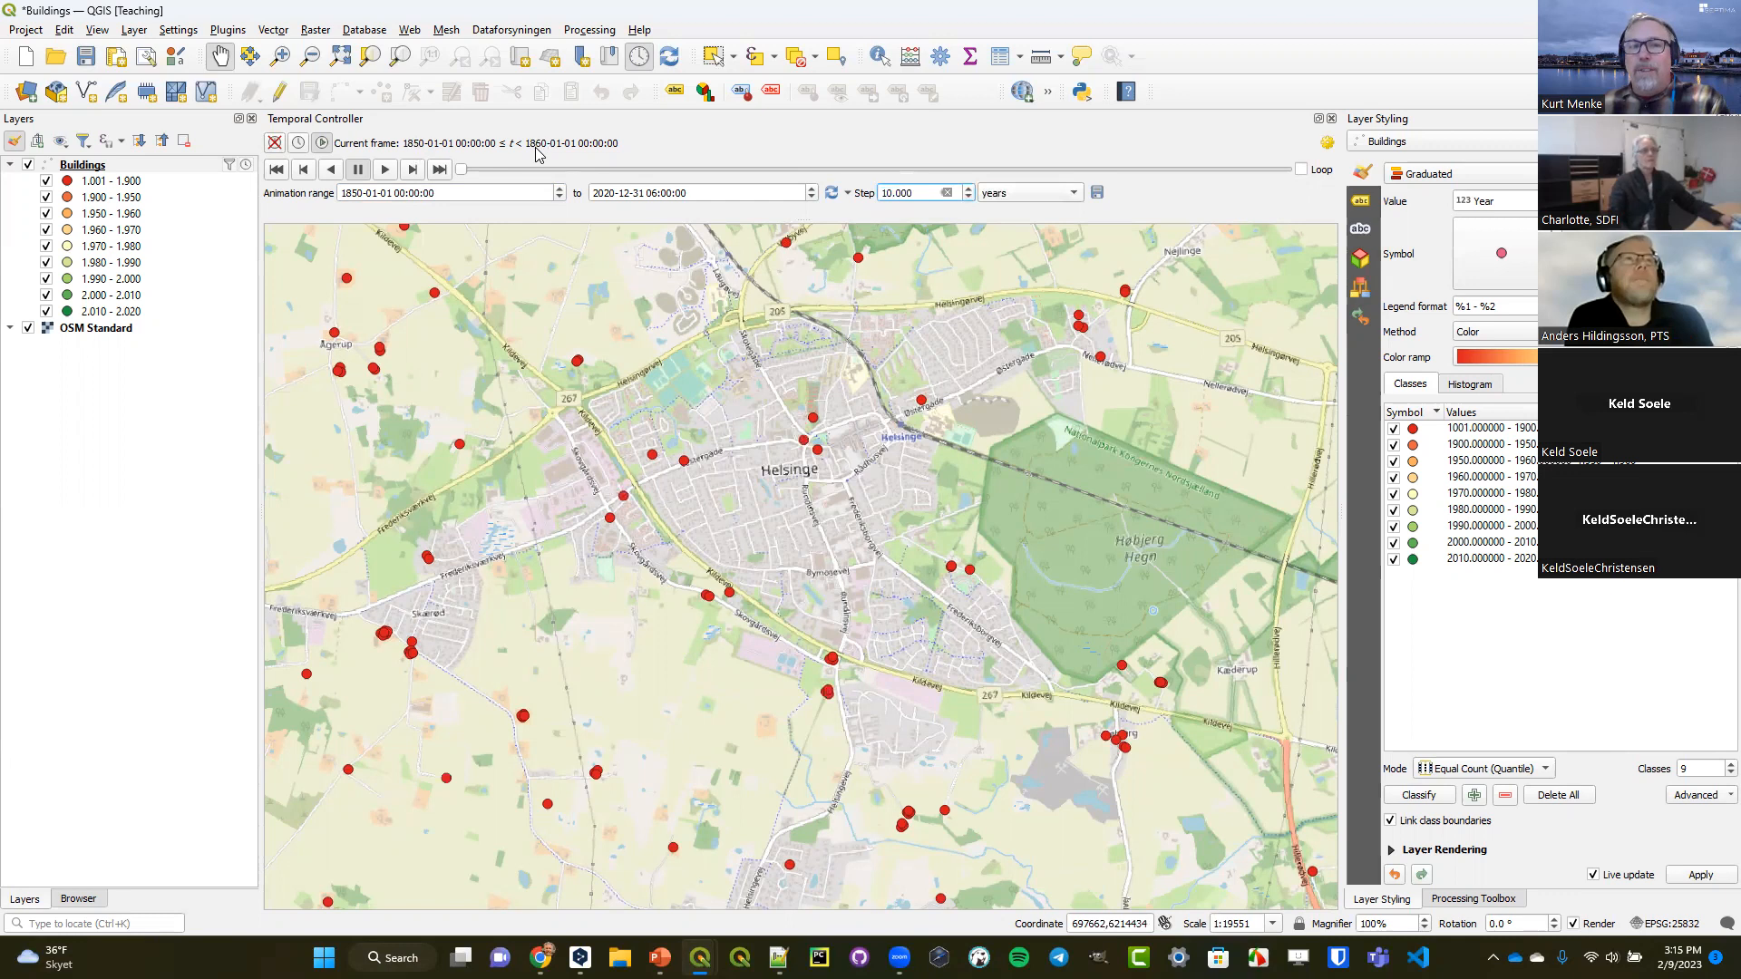
key("BackSpace")
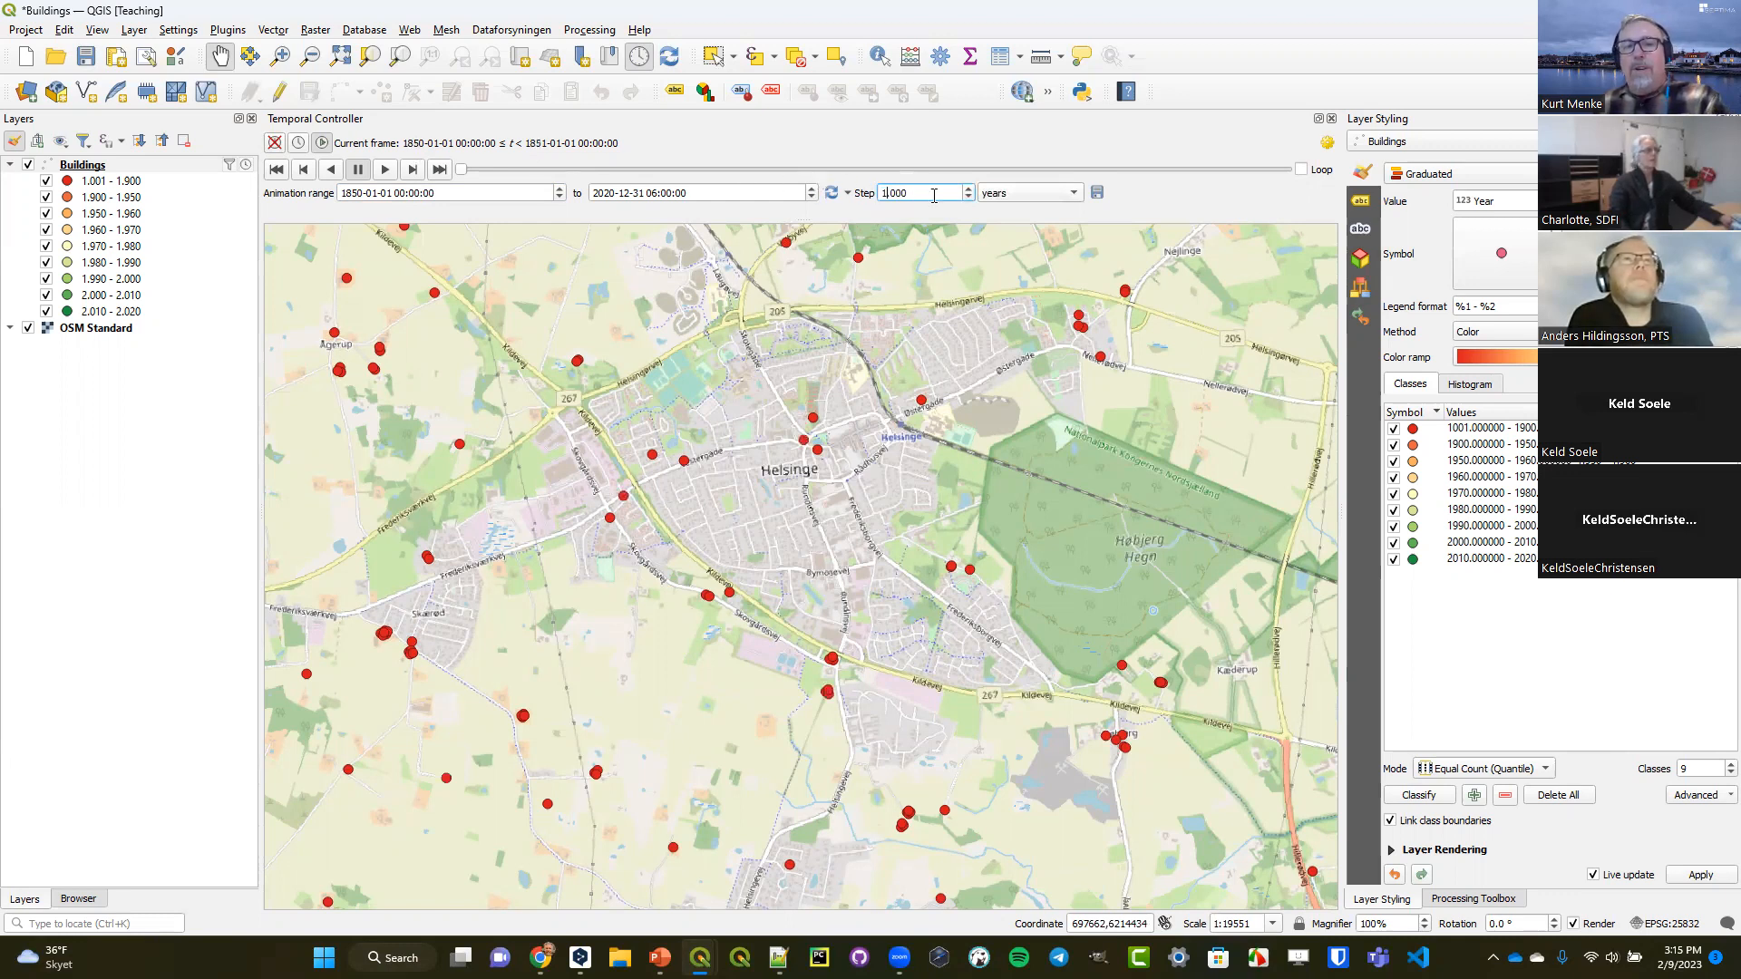
left_click(1020, 199)
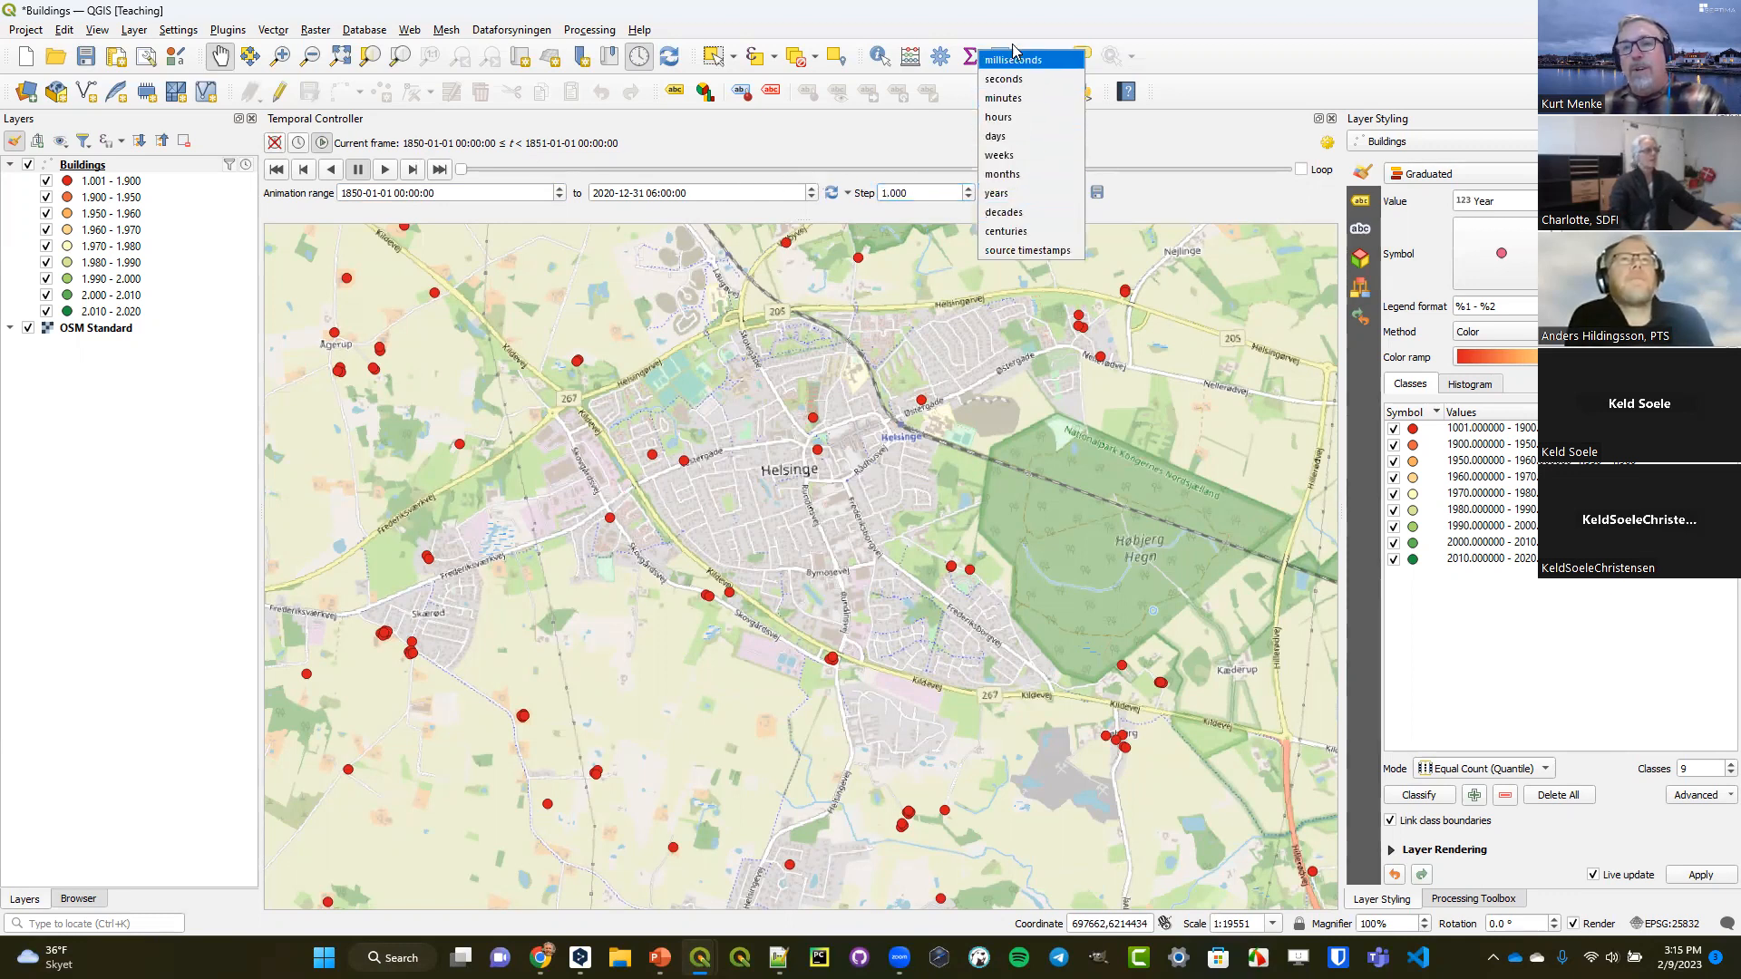
left_click(1024, 193)
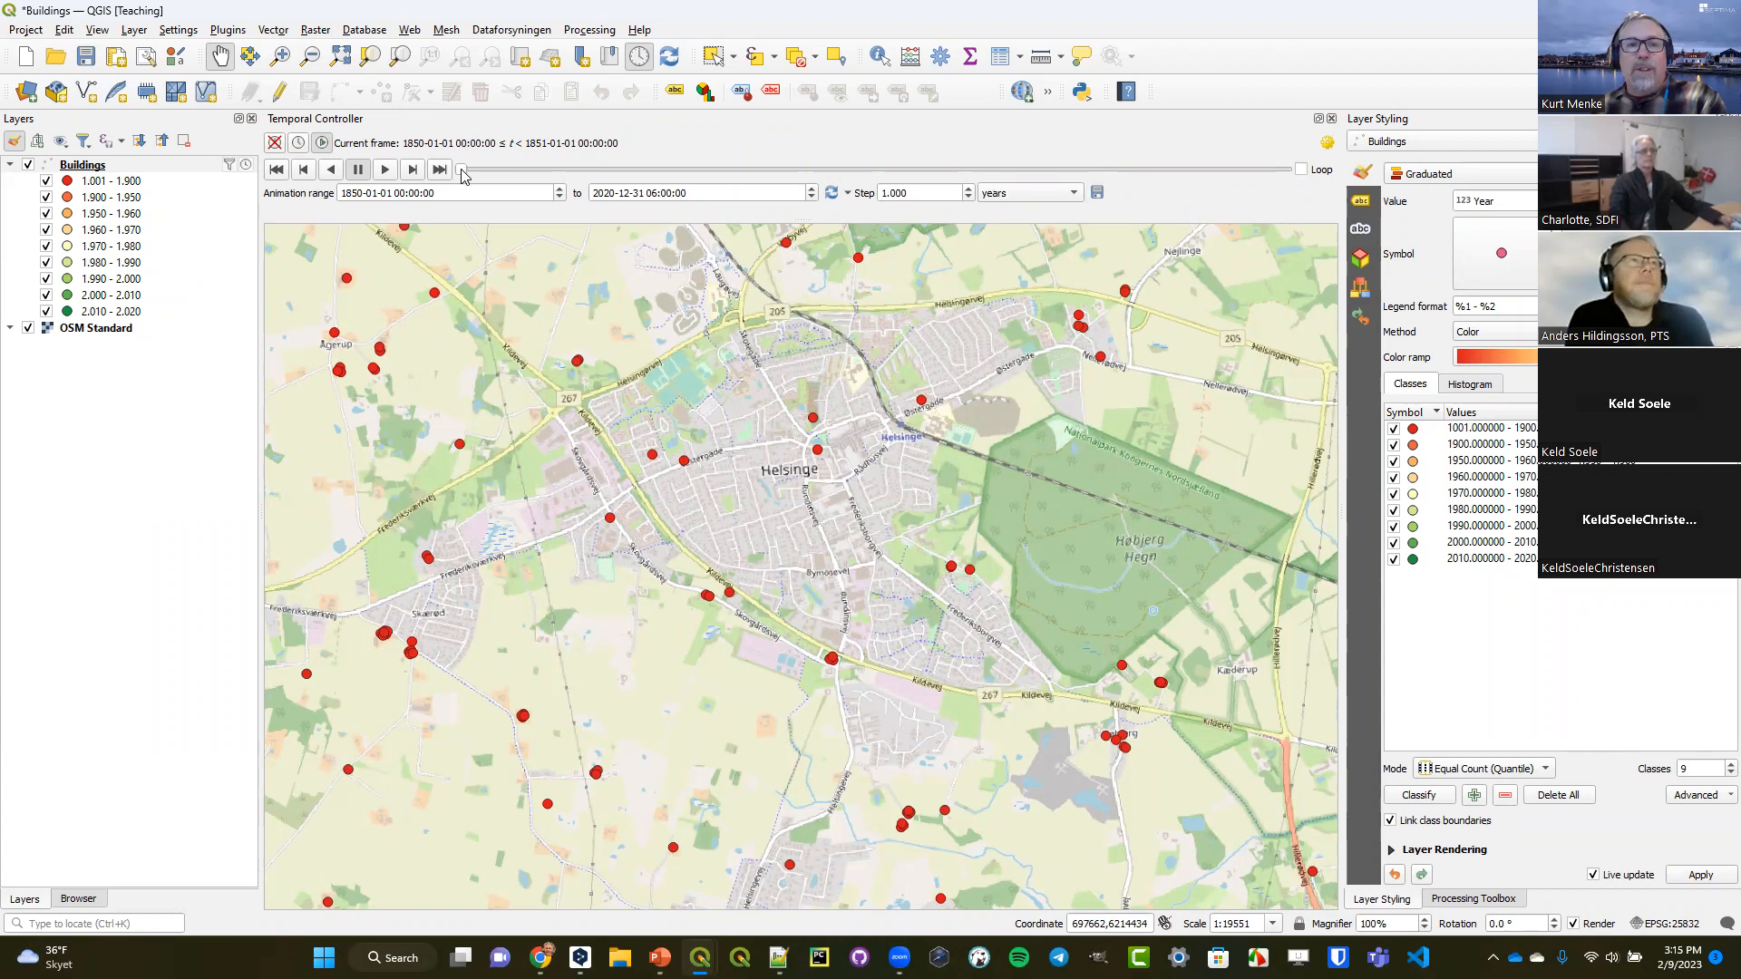
Play the buildings animation forward from 1850 and pause it after some years have elapsed.
left_click_drag(463, 175, 414, 186)
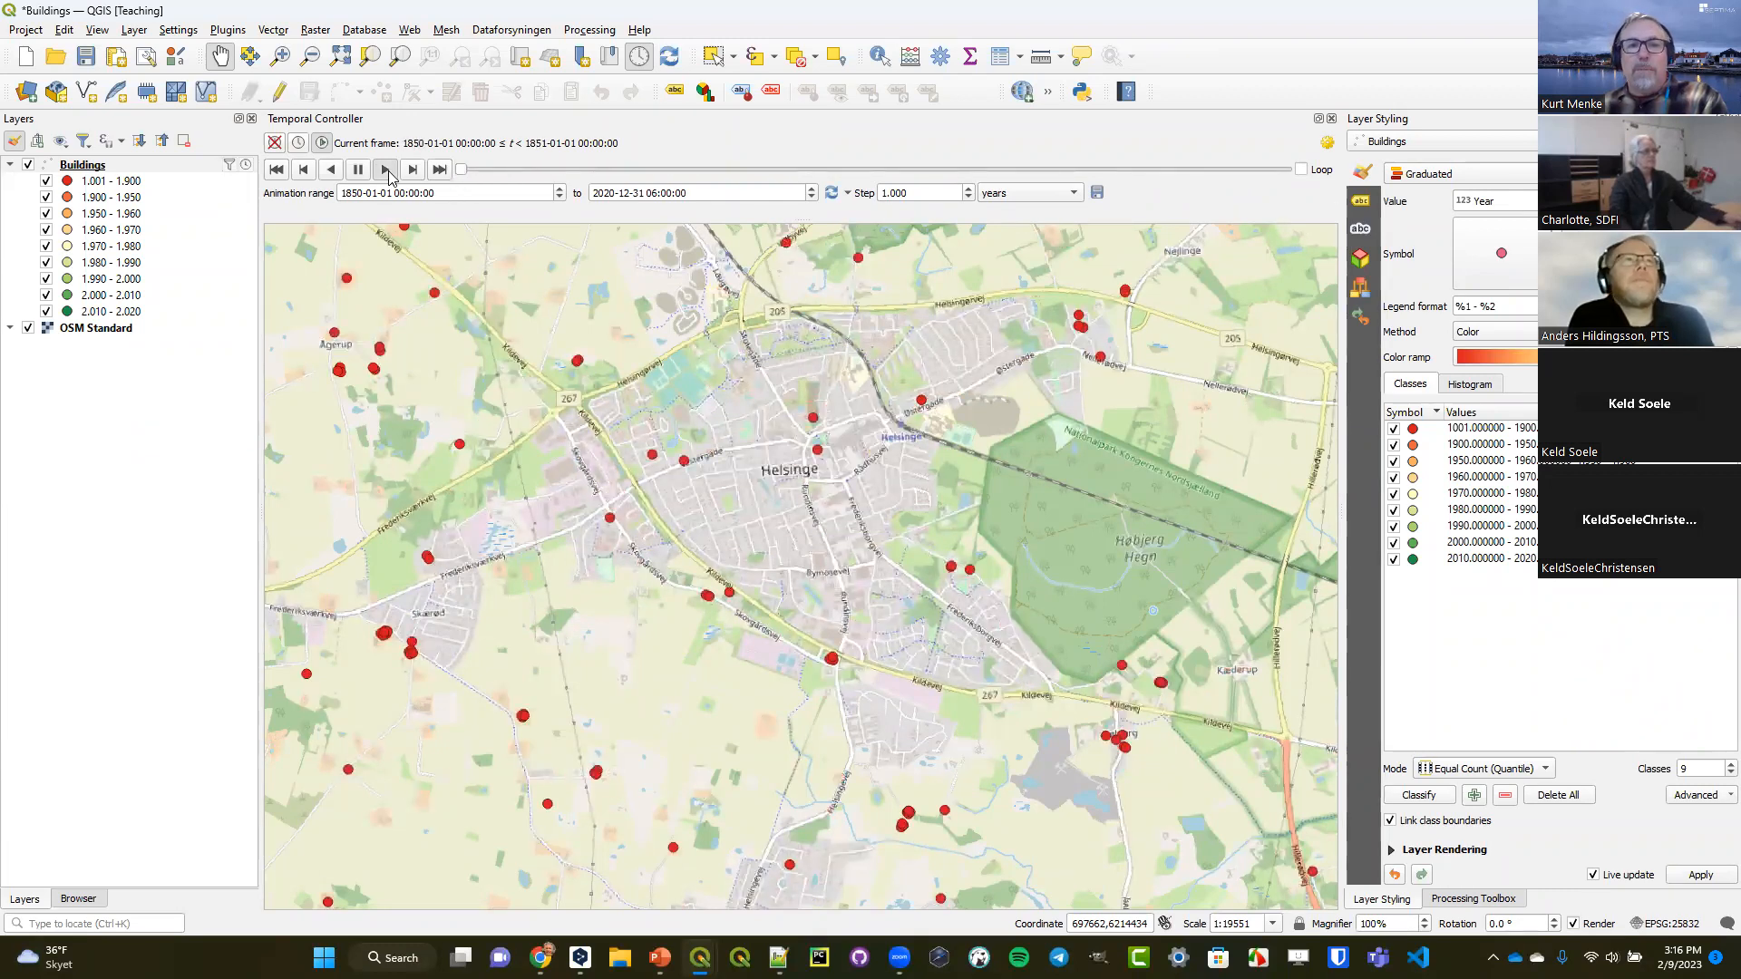
left_click(387, 170)
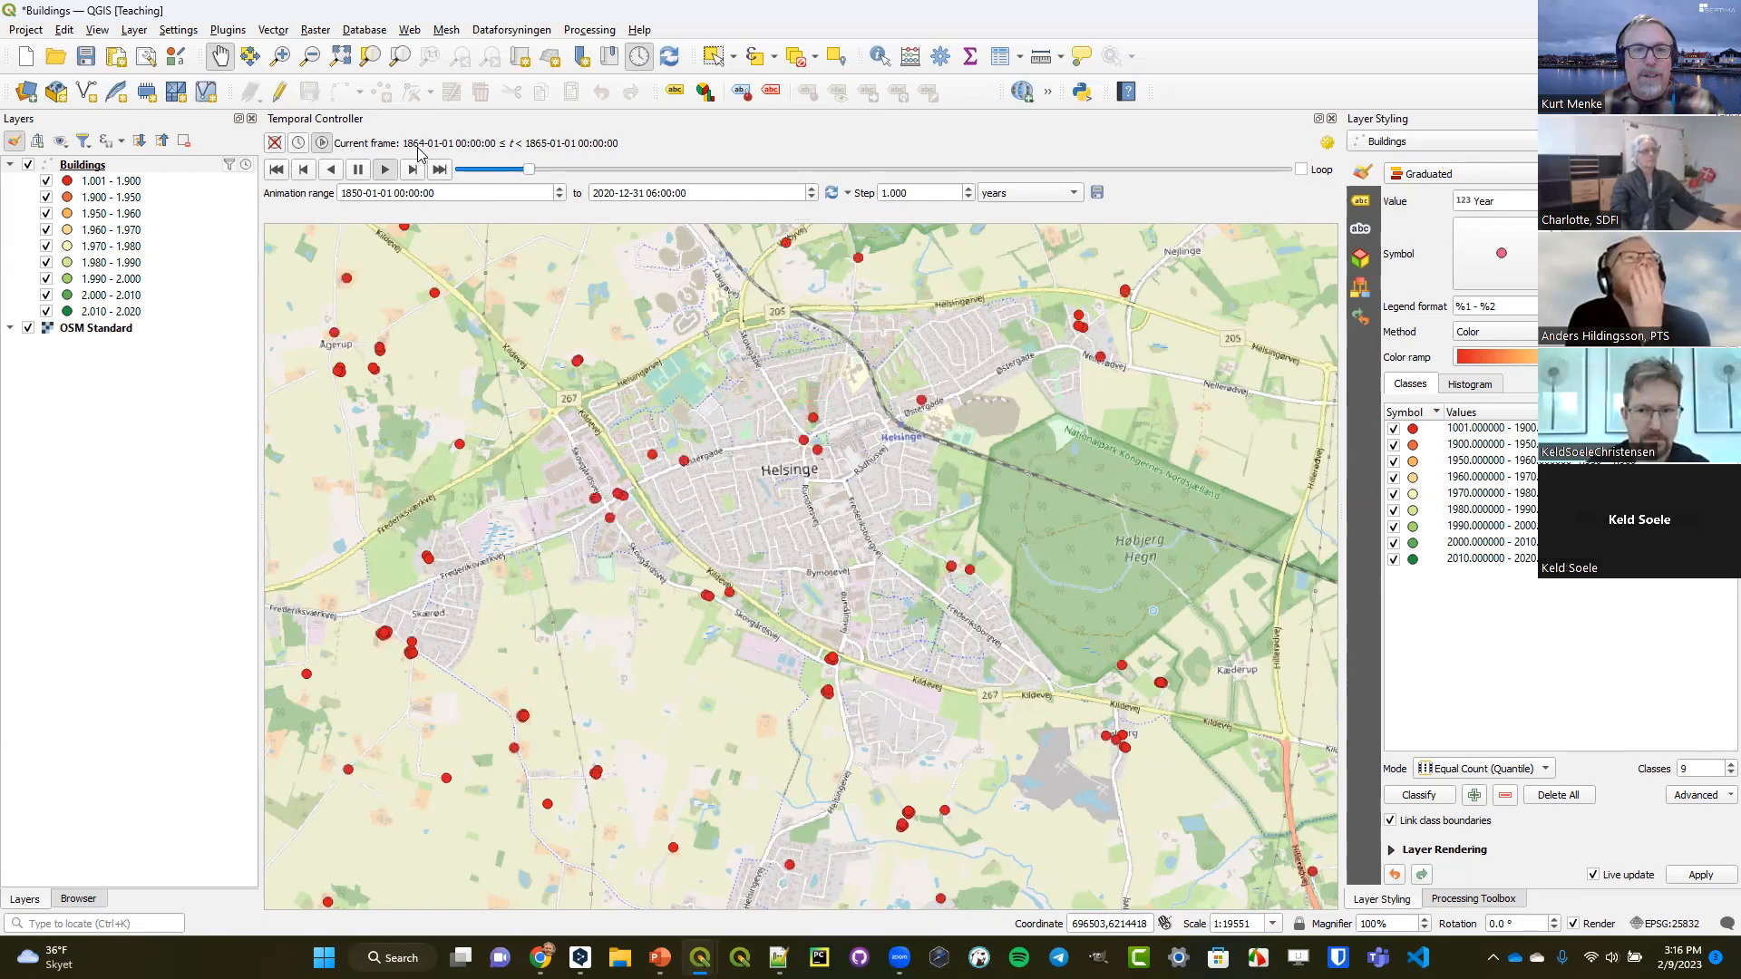
left_click(438, 167)
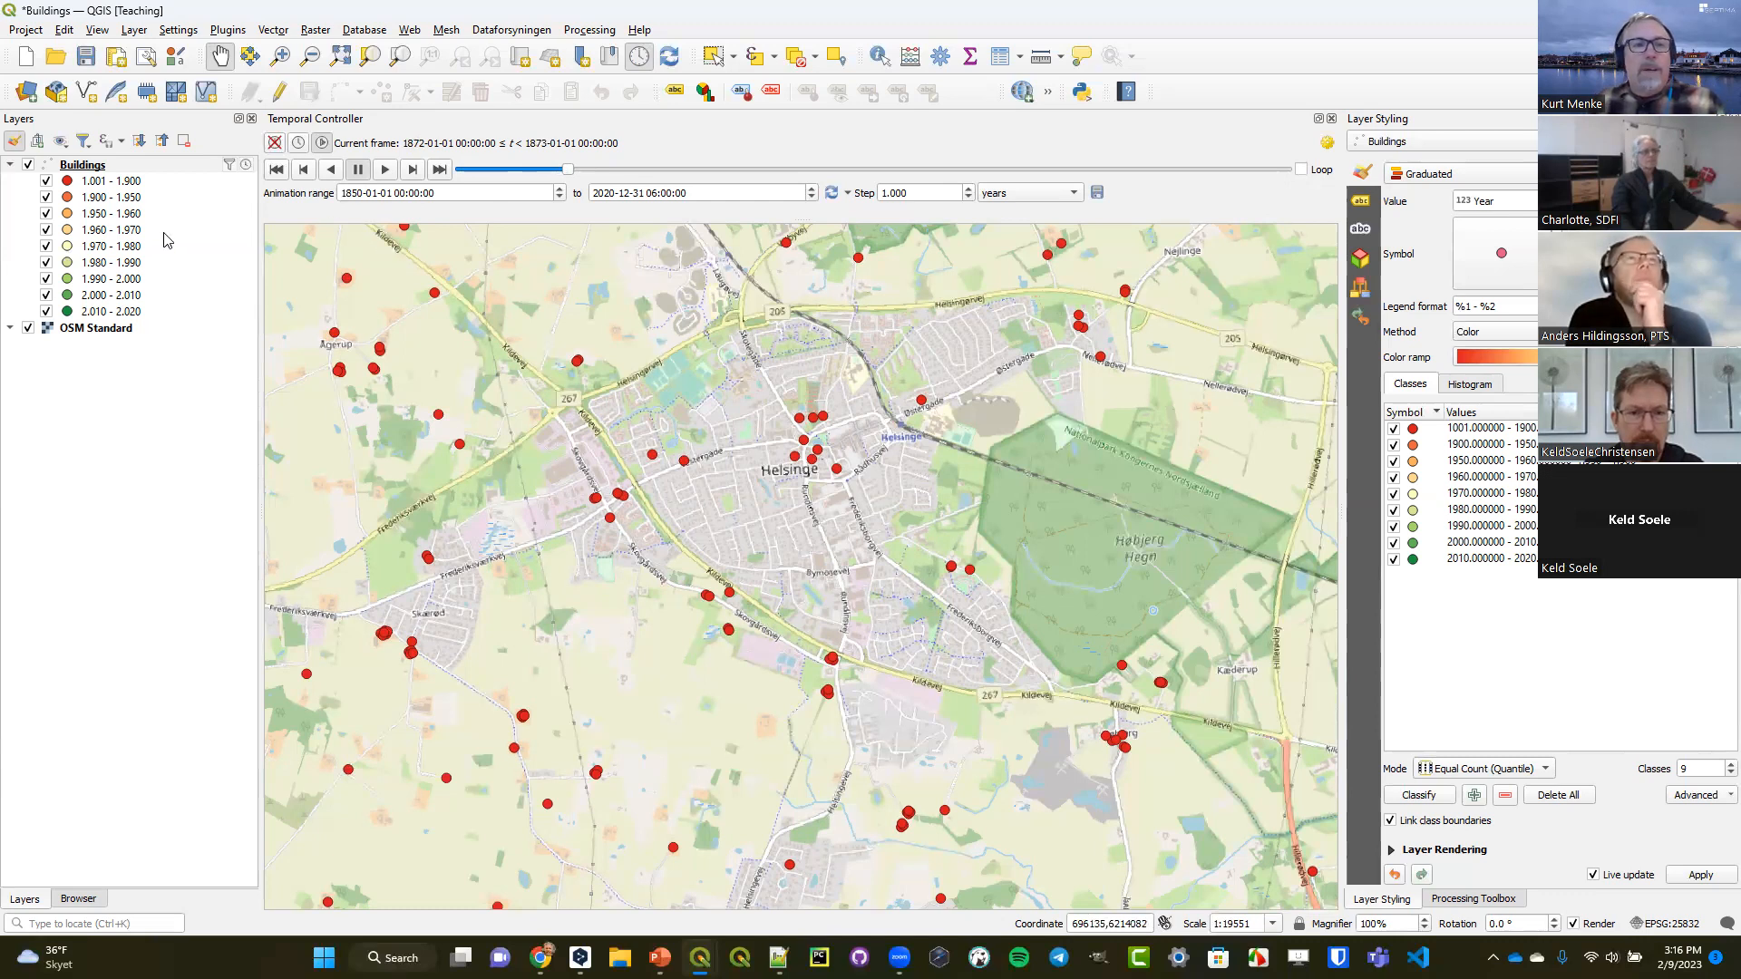
Create a temporary scratch point layer named Time in the project CRS EPSG:25832 - ETRS89 / UTM zone 32N.
left_click(101, 166)
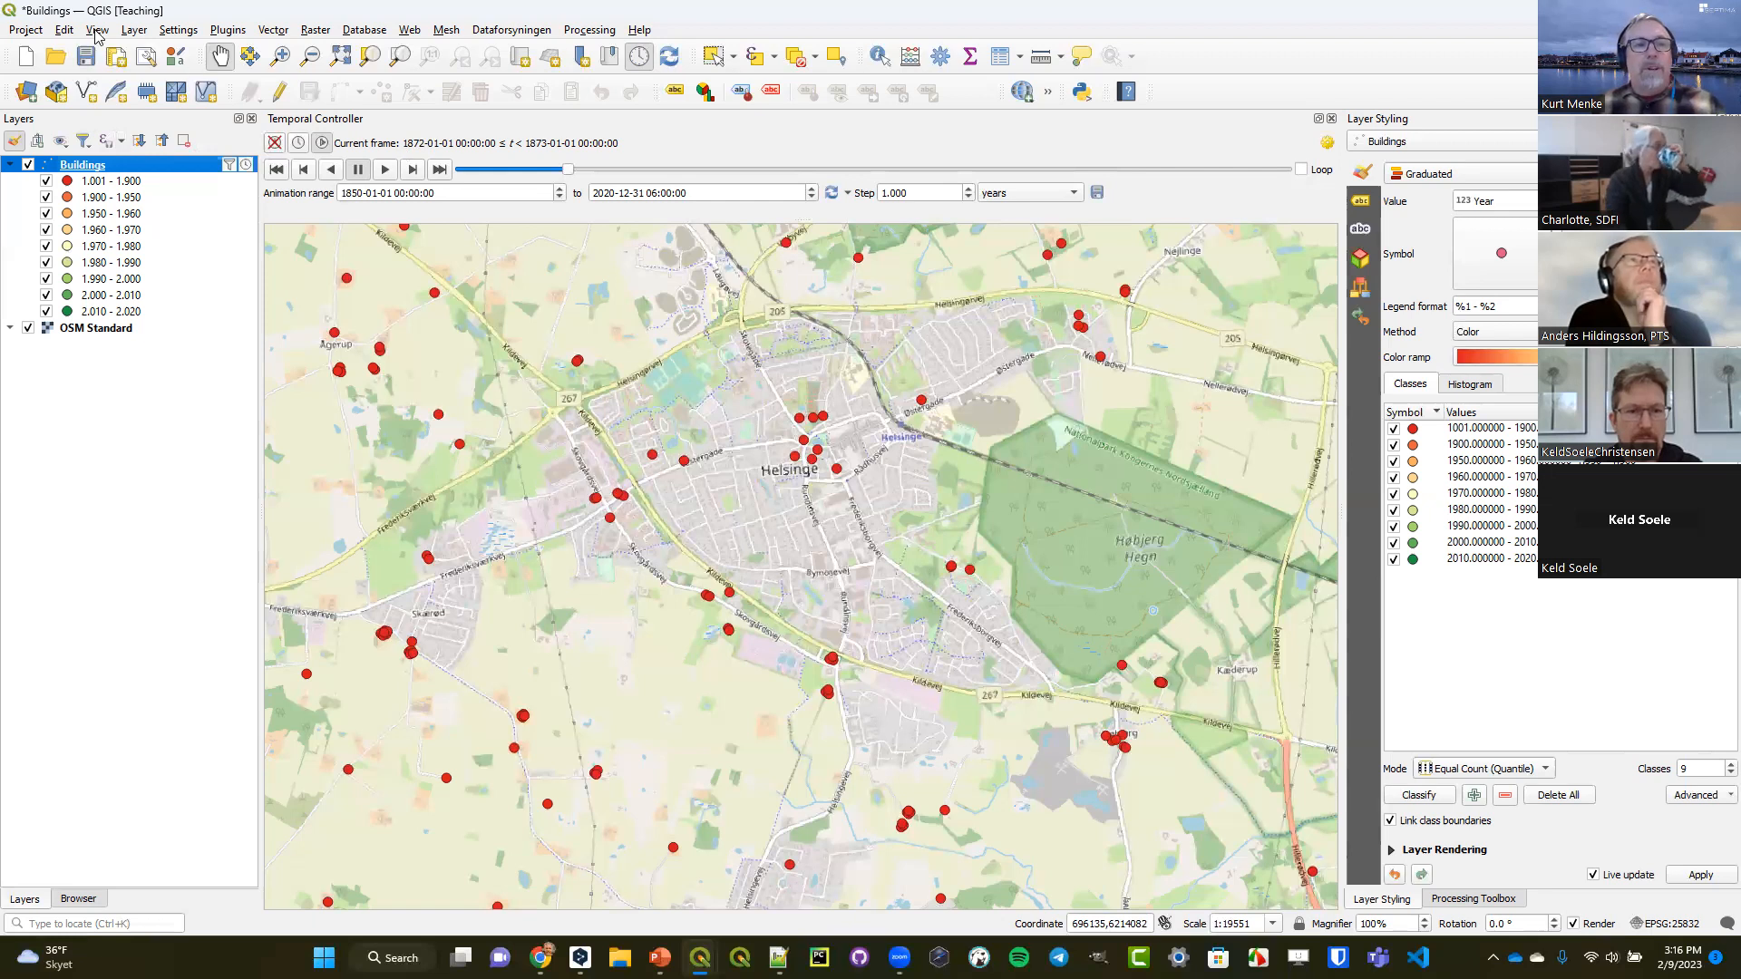
left_click(134, 30)
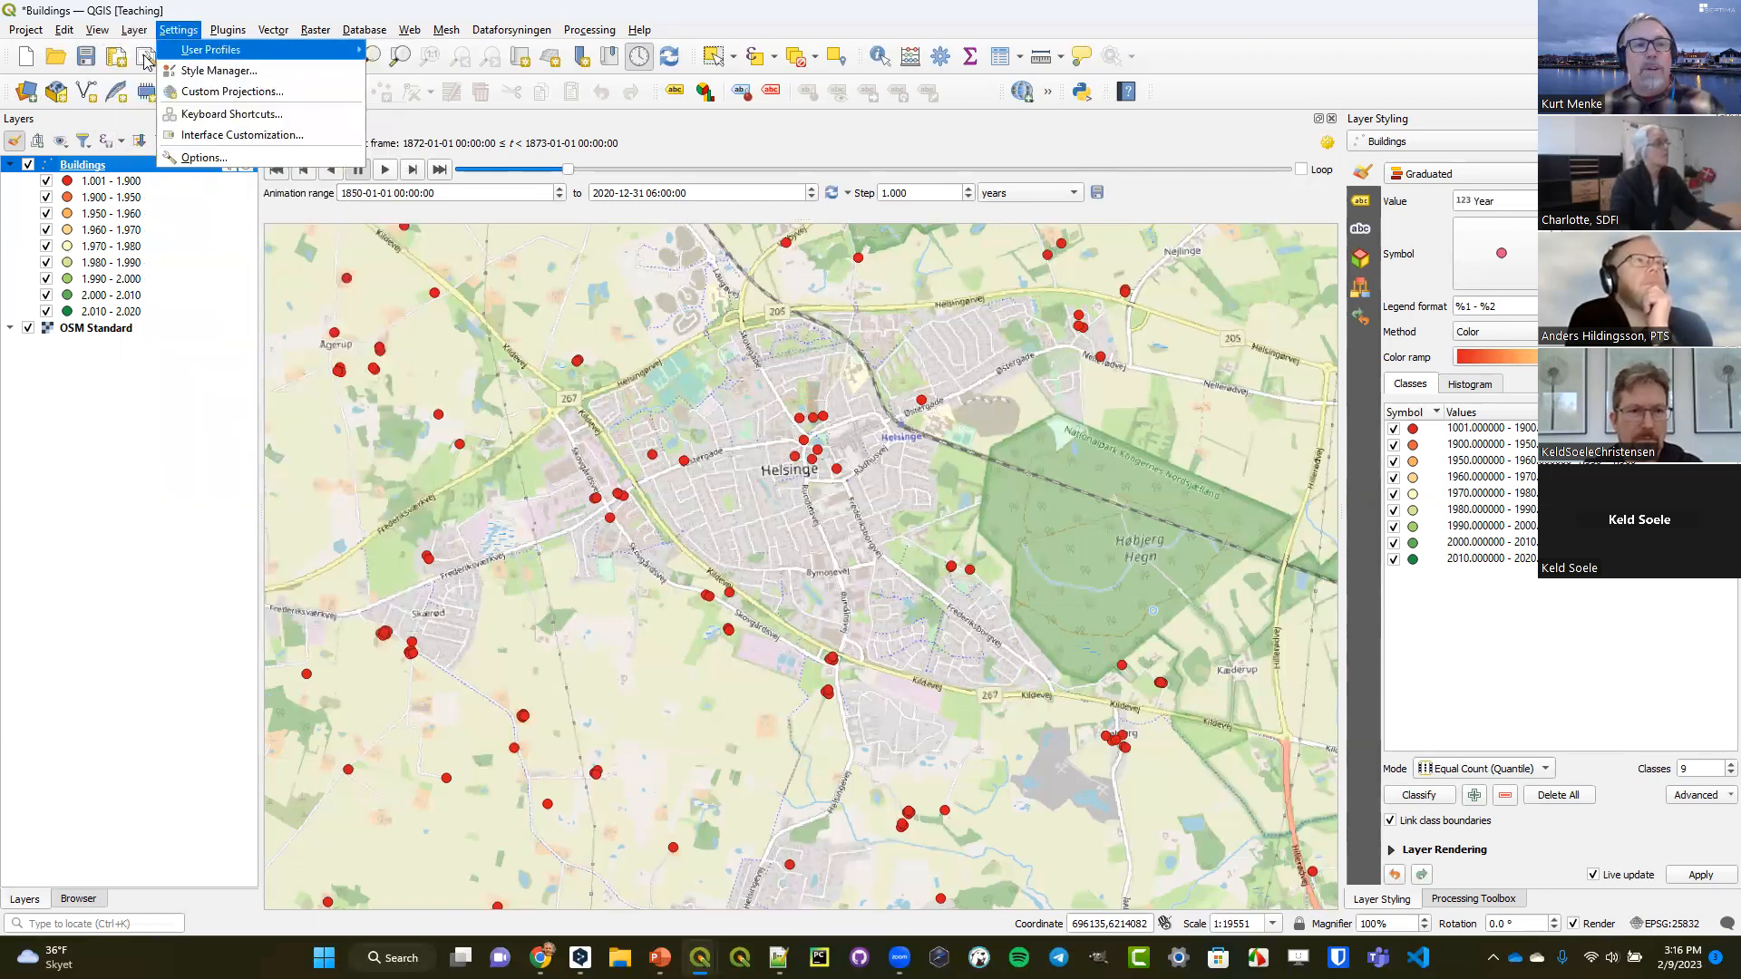
mouse_move(154, 77)
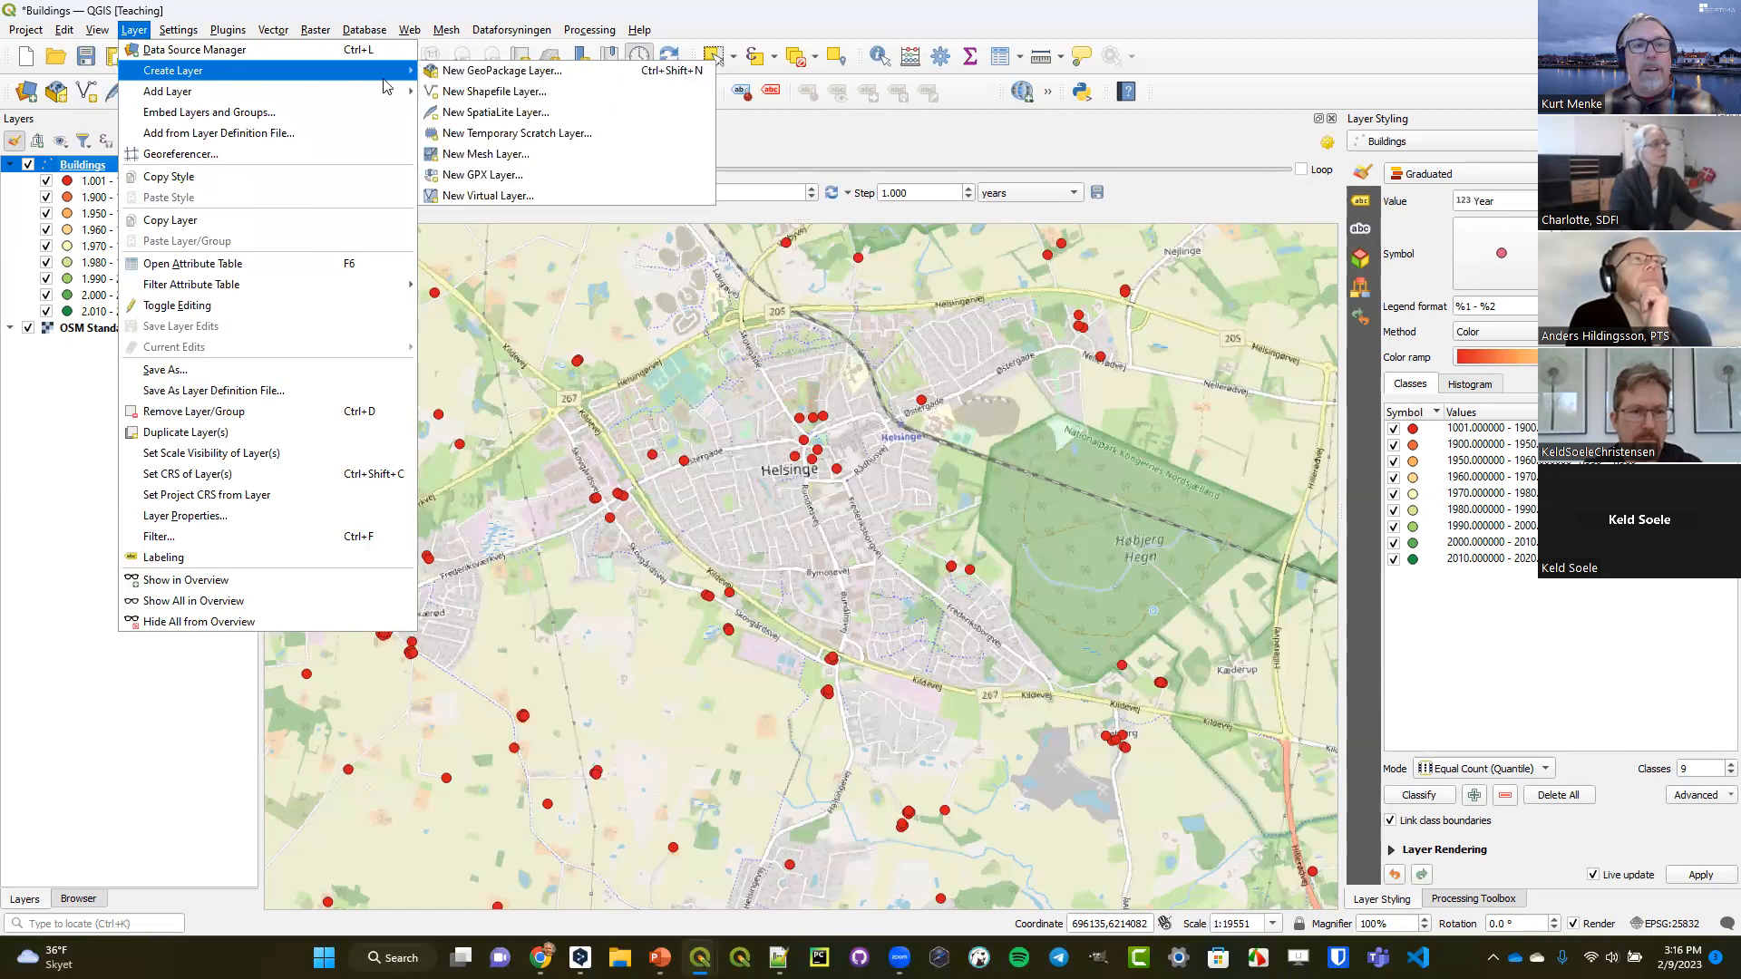
left_click(495, 136)
type("Time")
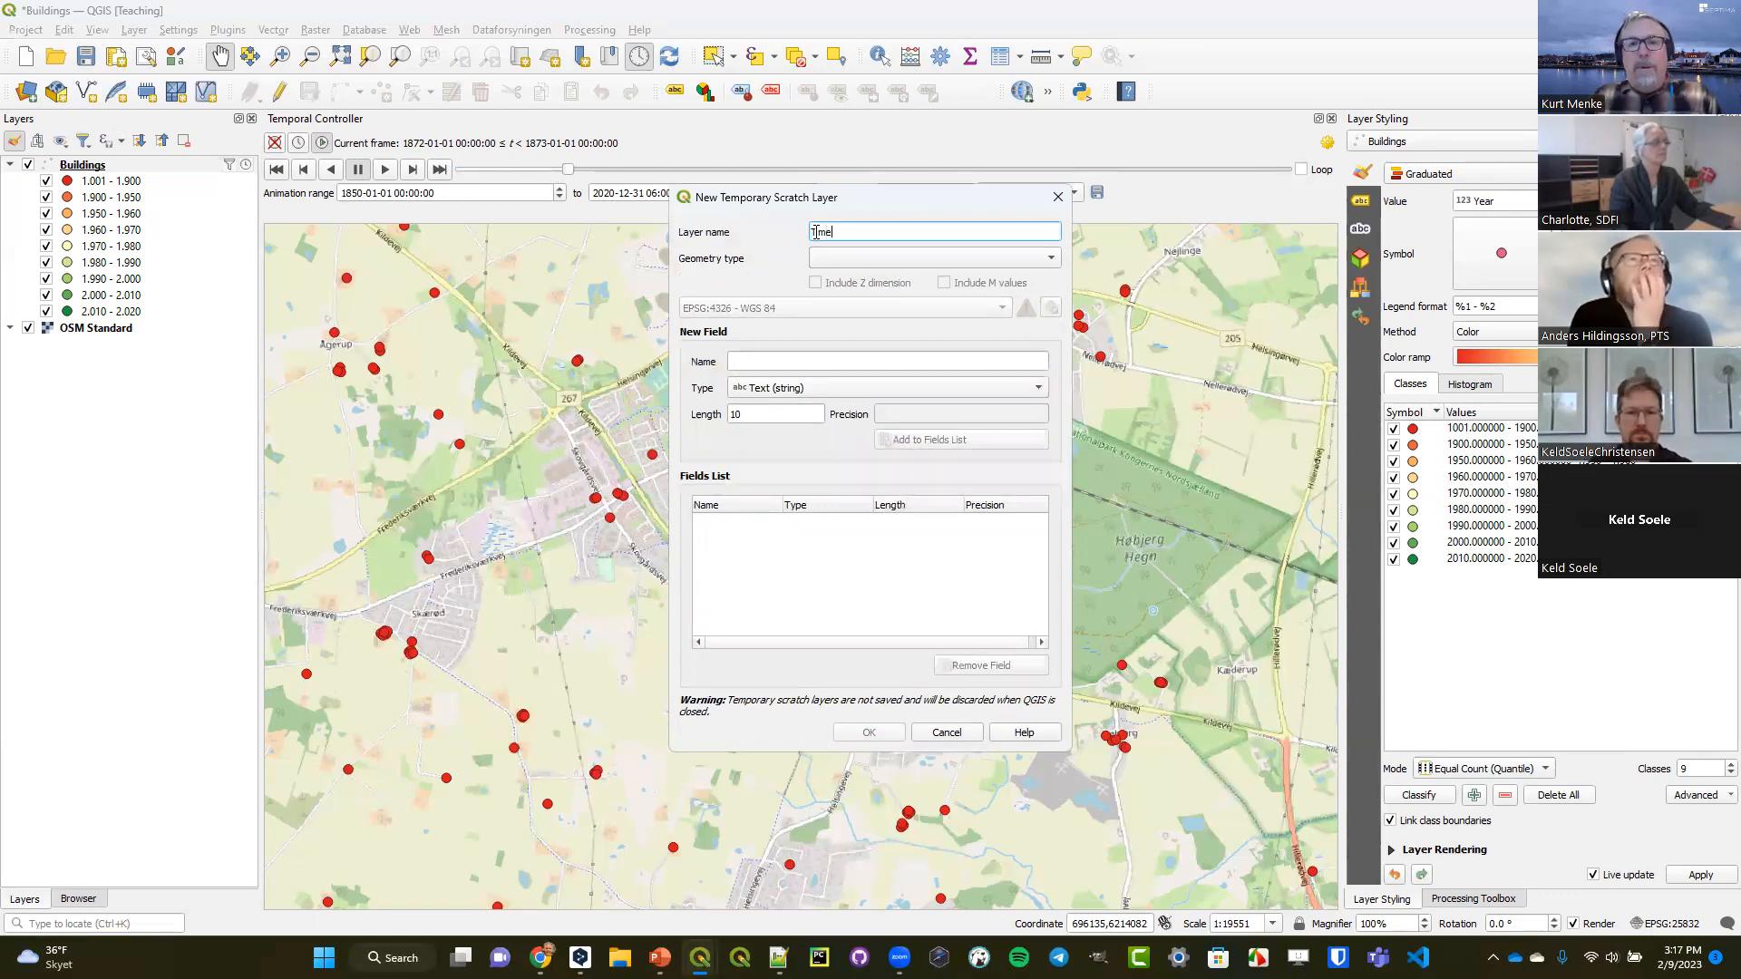
left_click(868, 262)
left_click(864, 278)
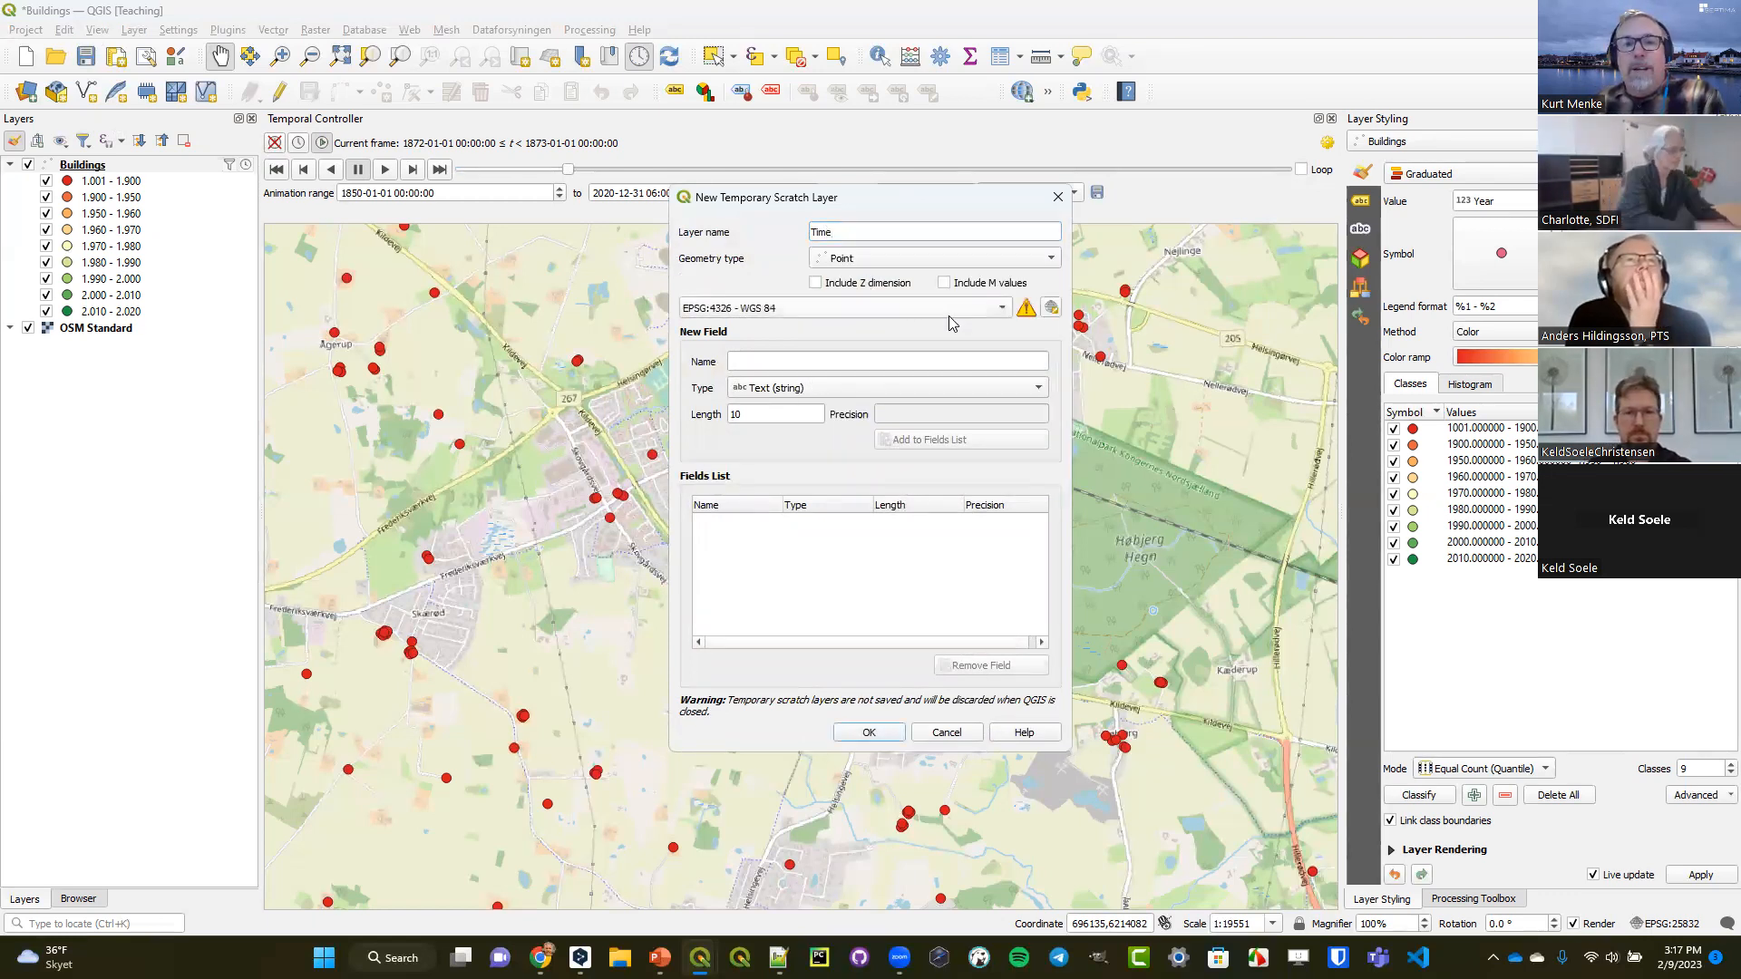
left_click(939, 312)
left_click(935, 326)
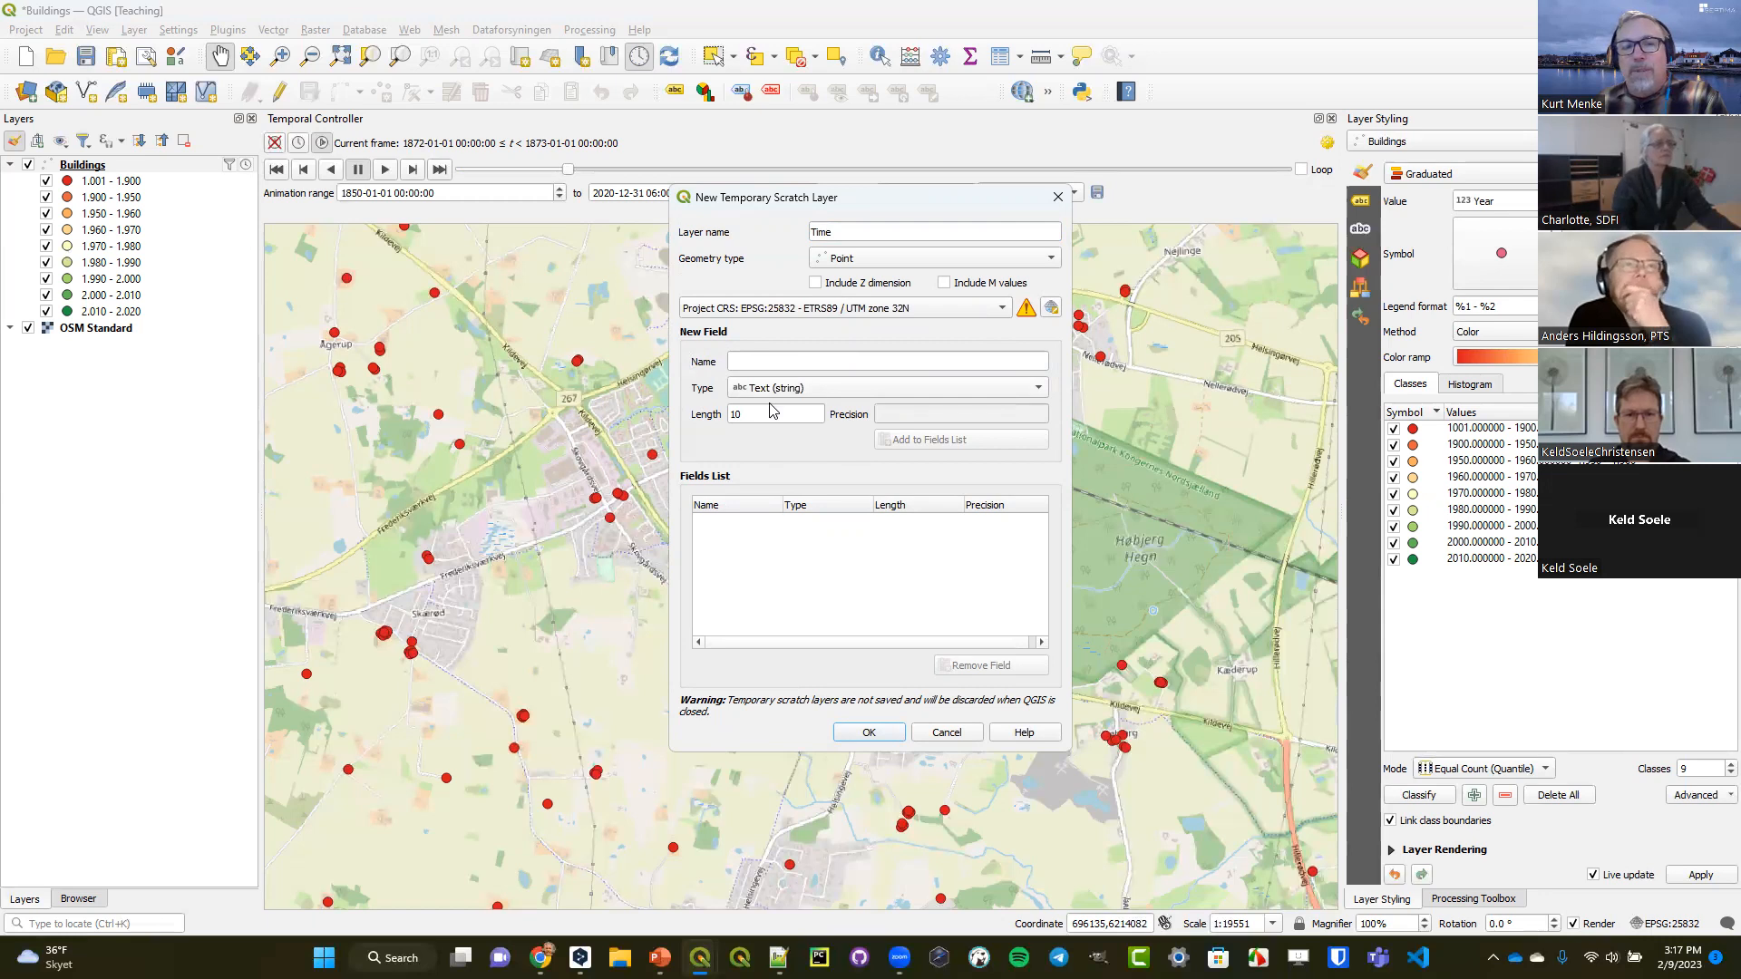
left_click(871, 735)
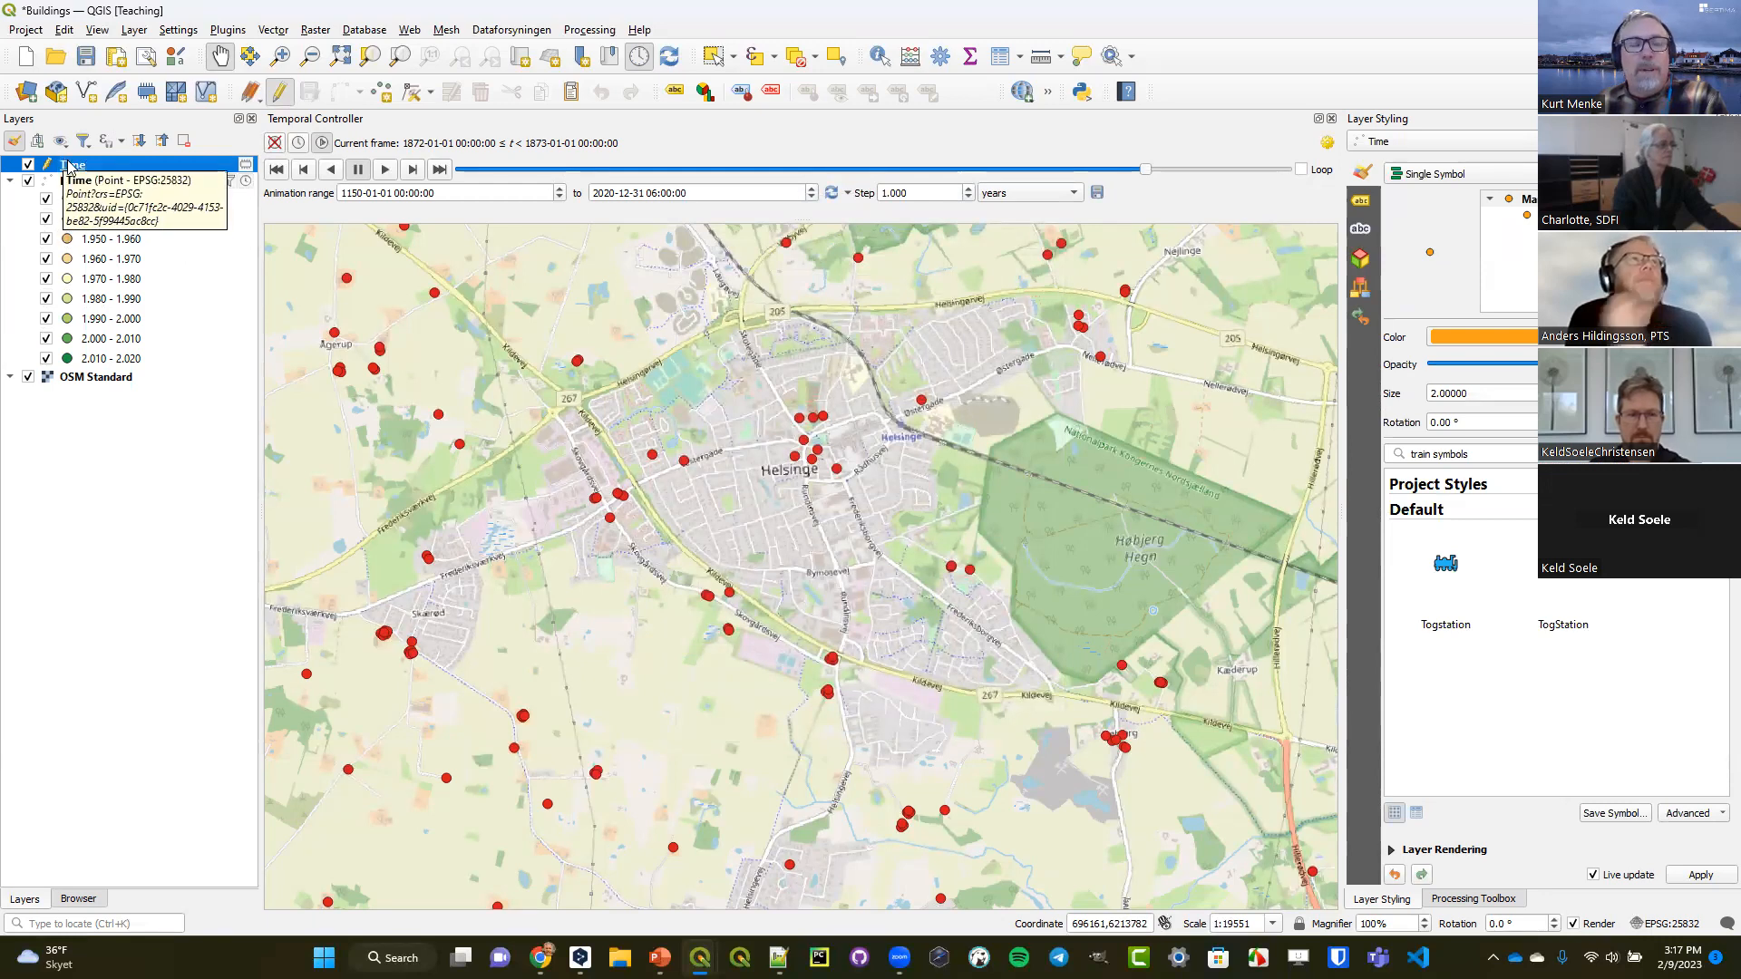
Add a single point to the Time layer northeast of Helsinge, then stop editing and save the edits.
left_click(374, 93)
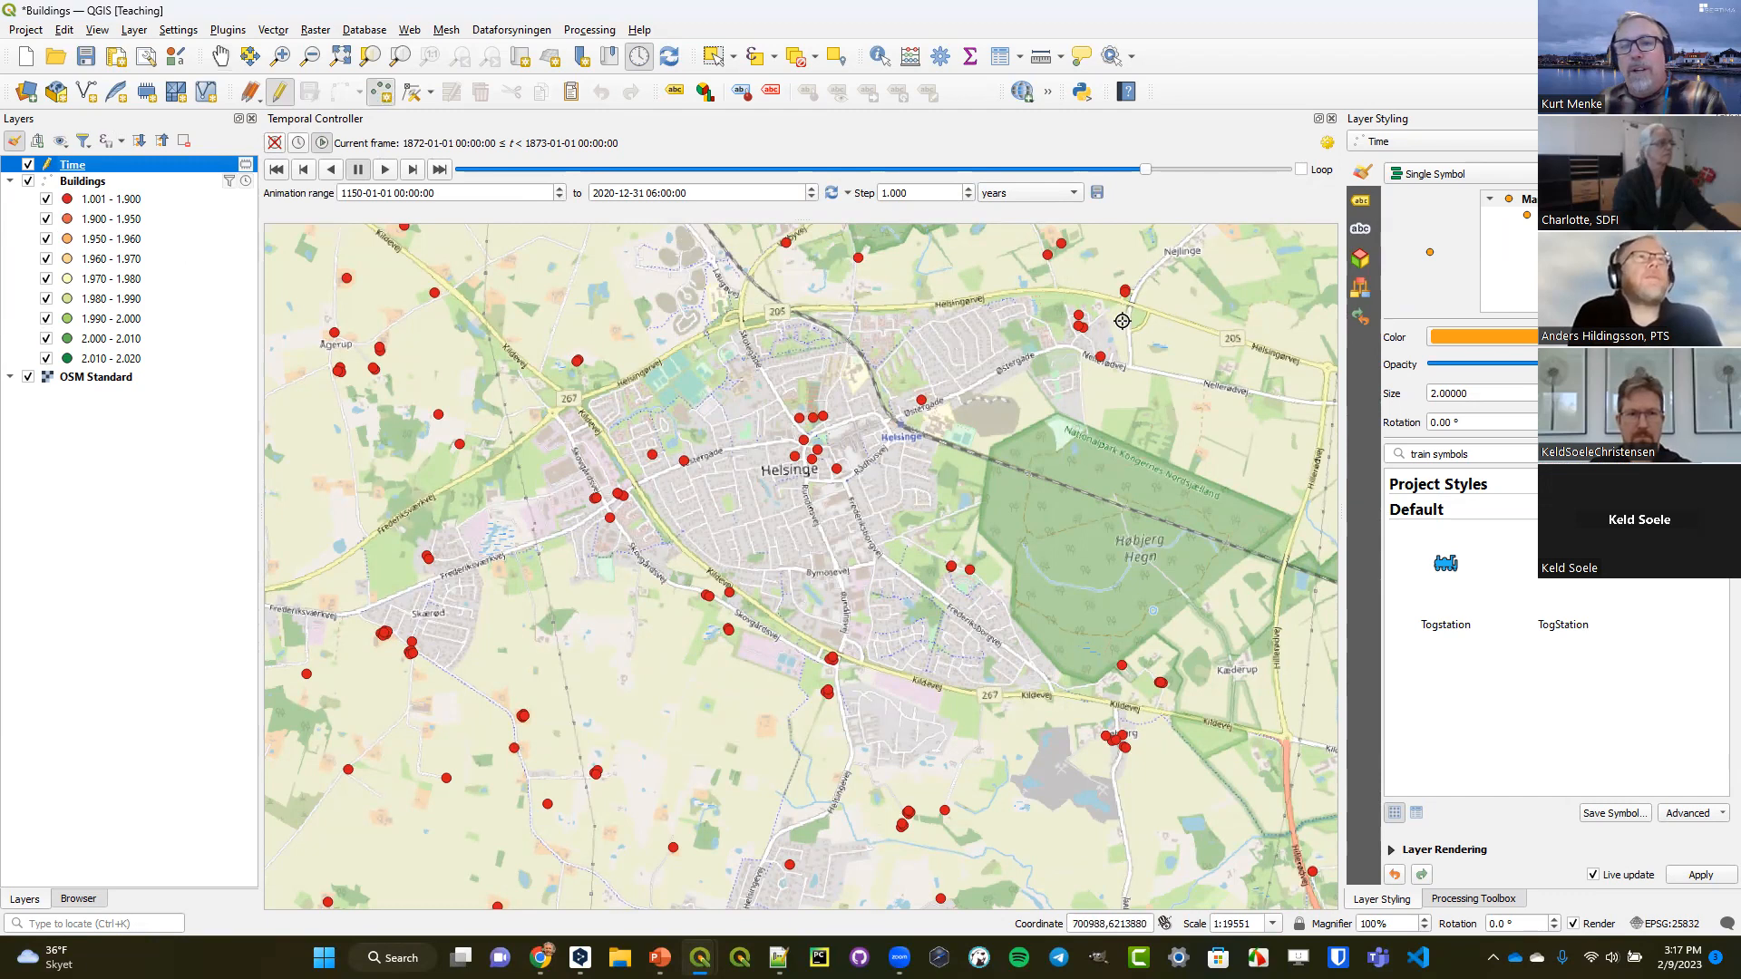
left_click(1157, 328)
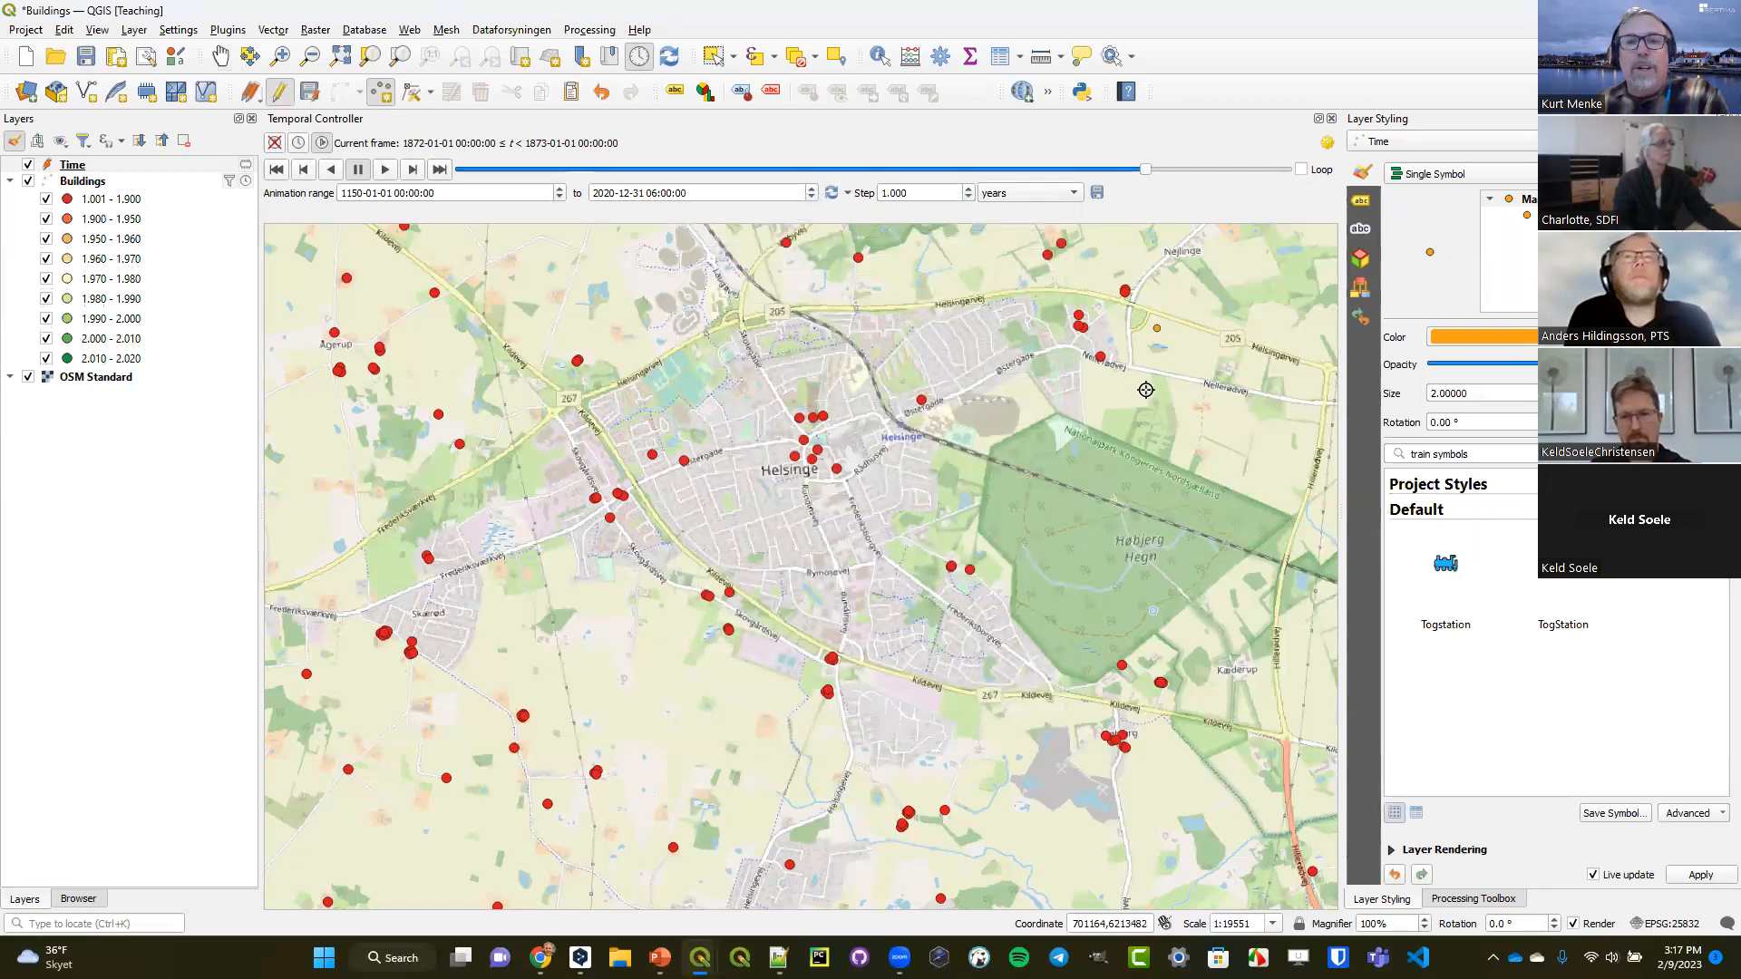
left_click(275, 94)
left_click(816, 481)
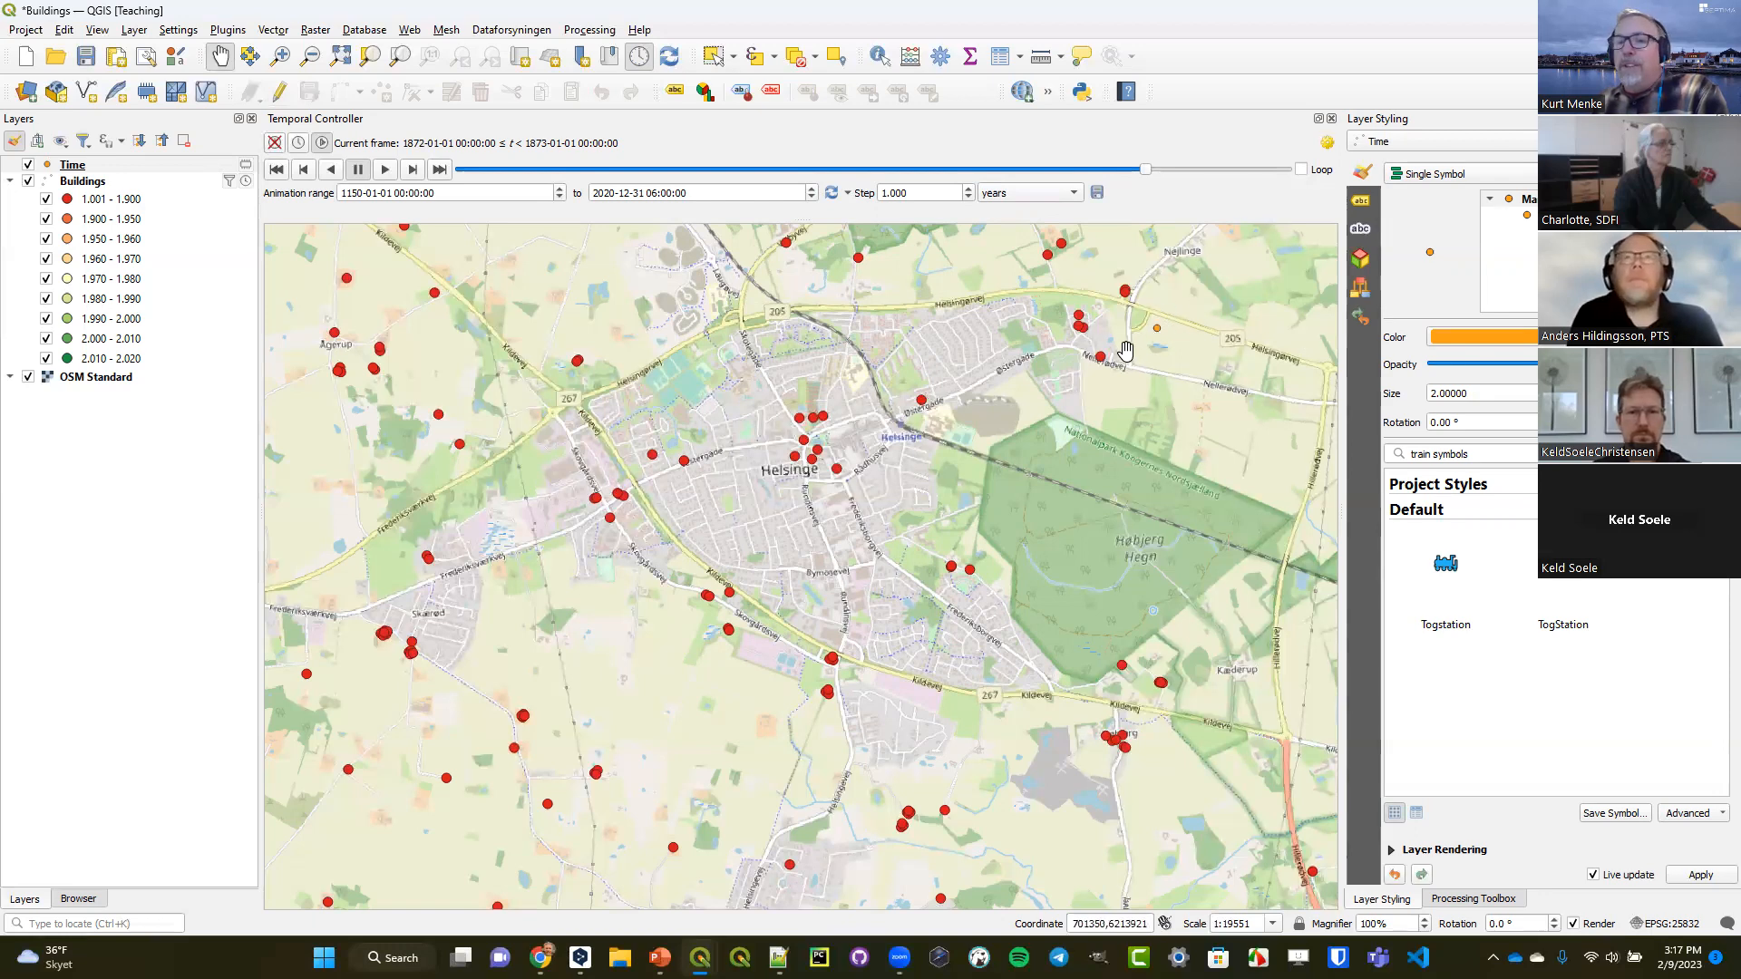
Style the Time layer with No Symbols and set its labeling to Single Labels.
left_click(1469, 180)
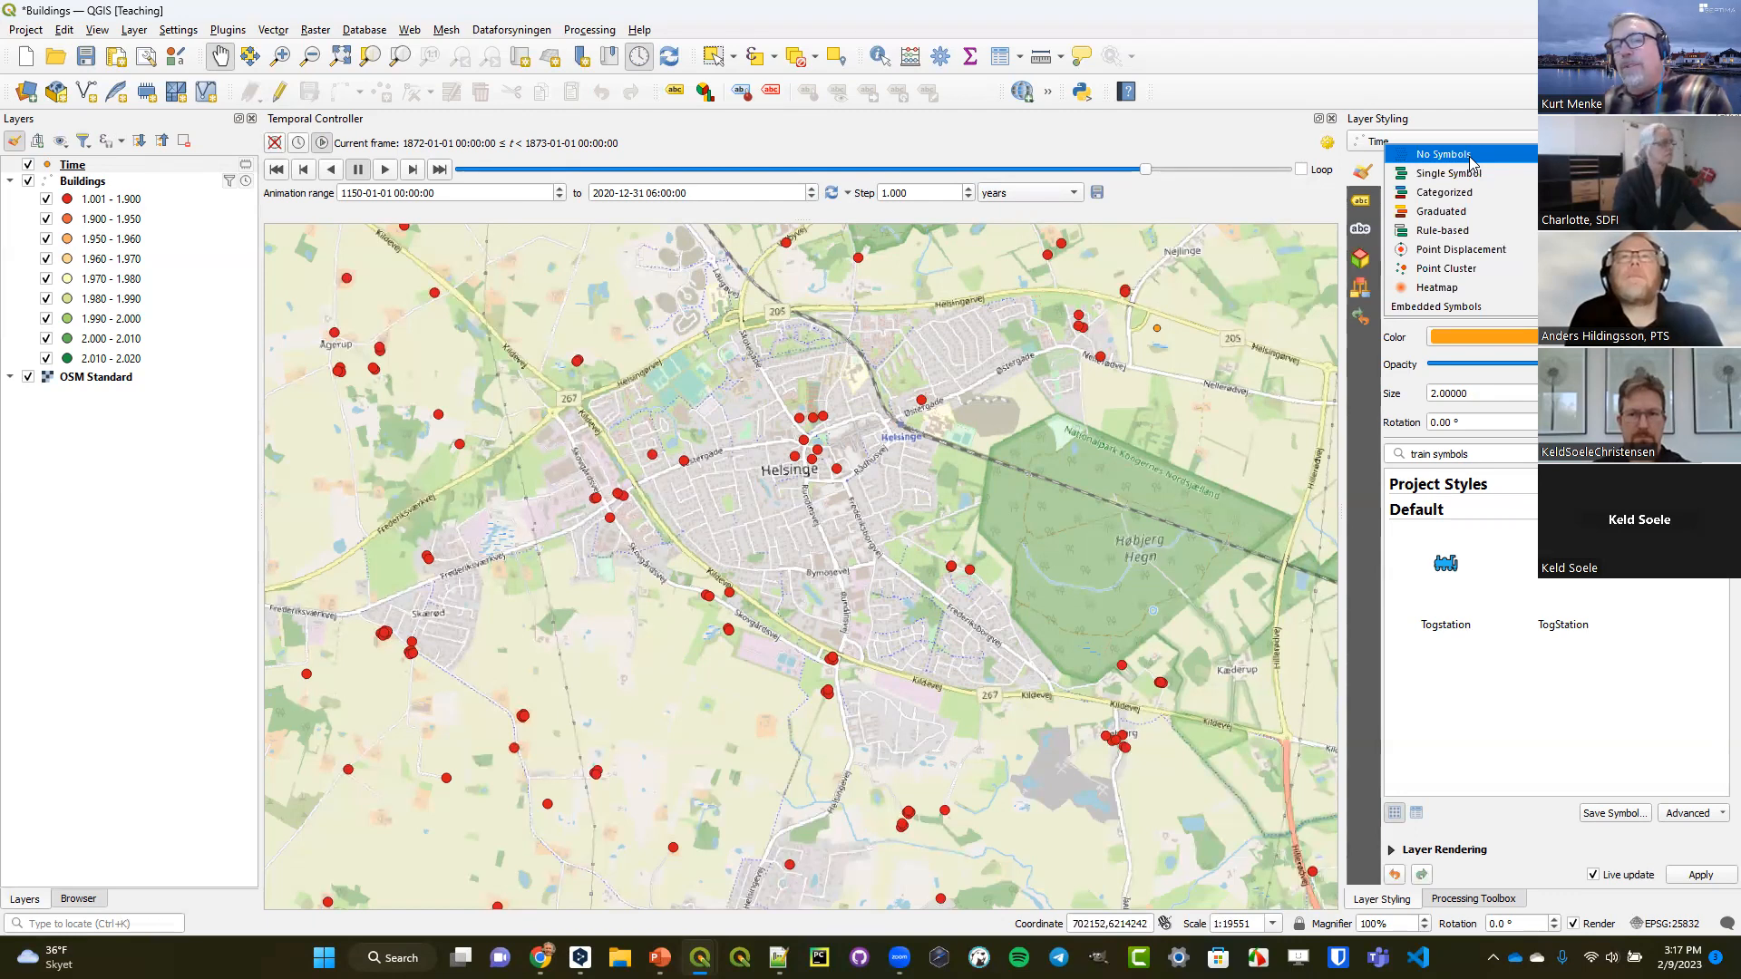
left_click(1471, 156)
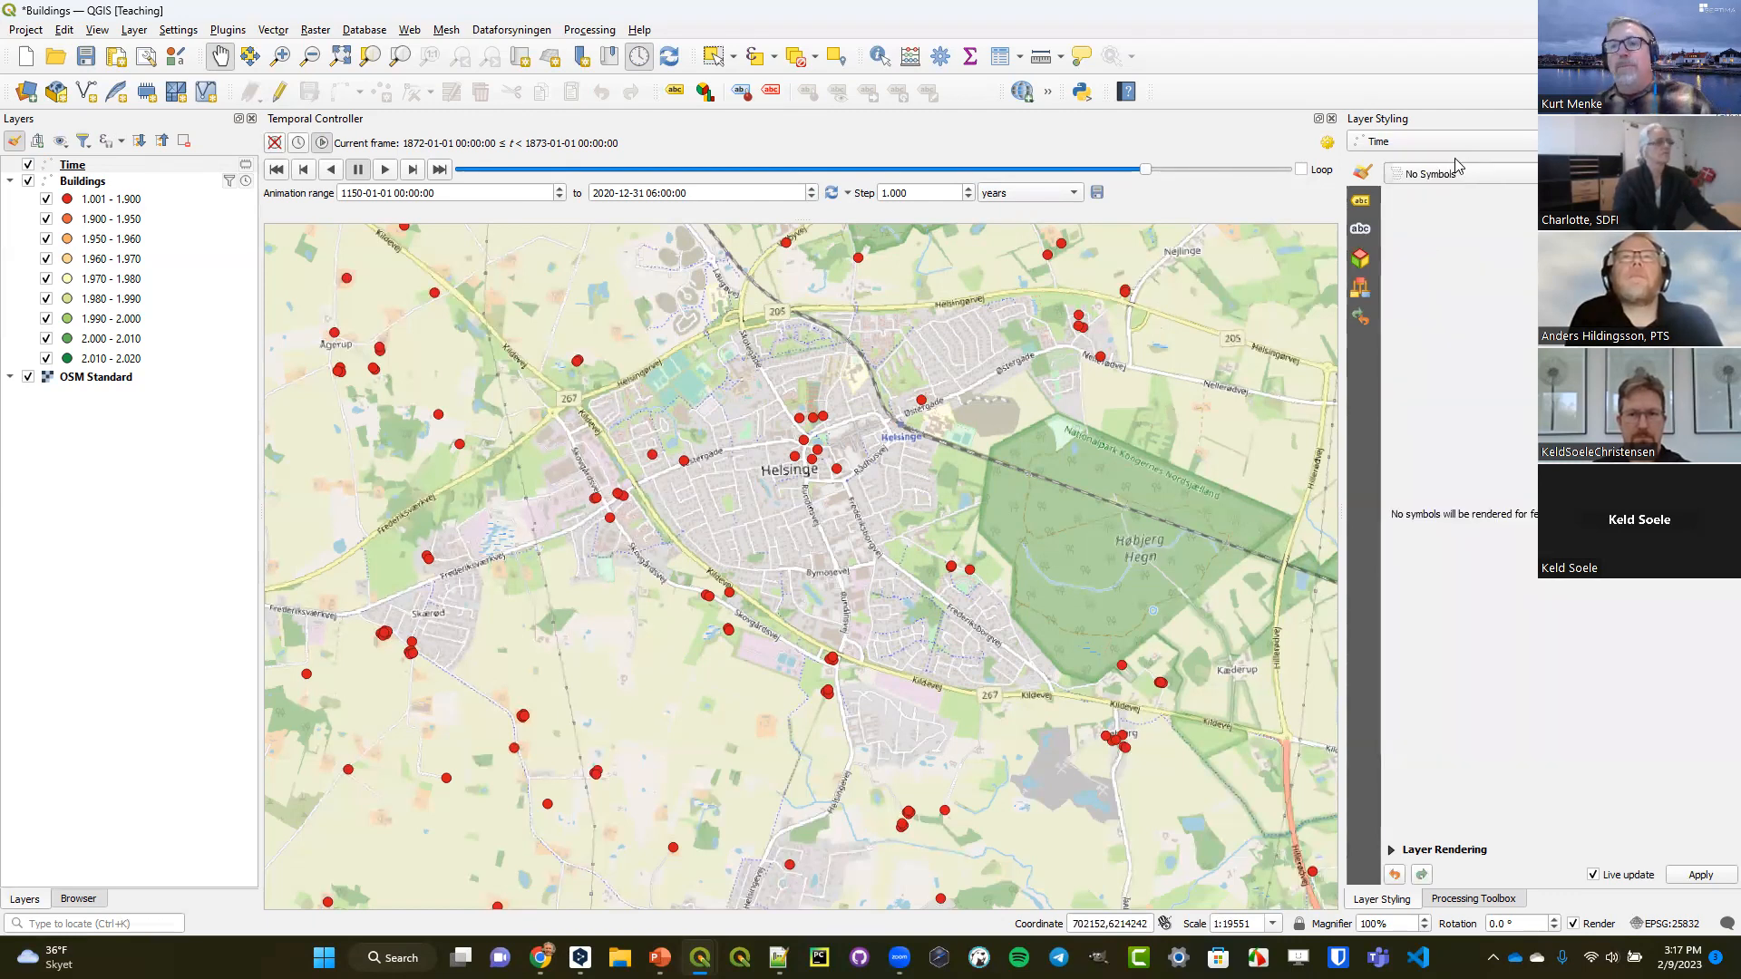
left_click(1364, 202)
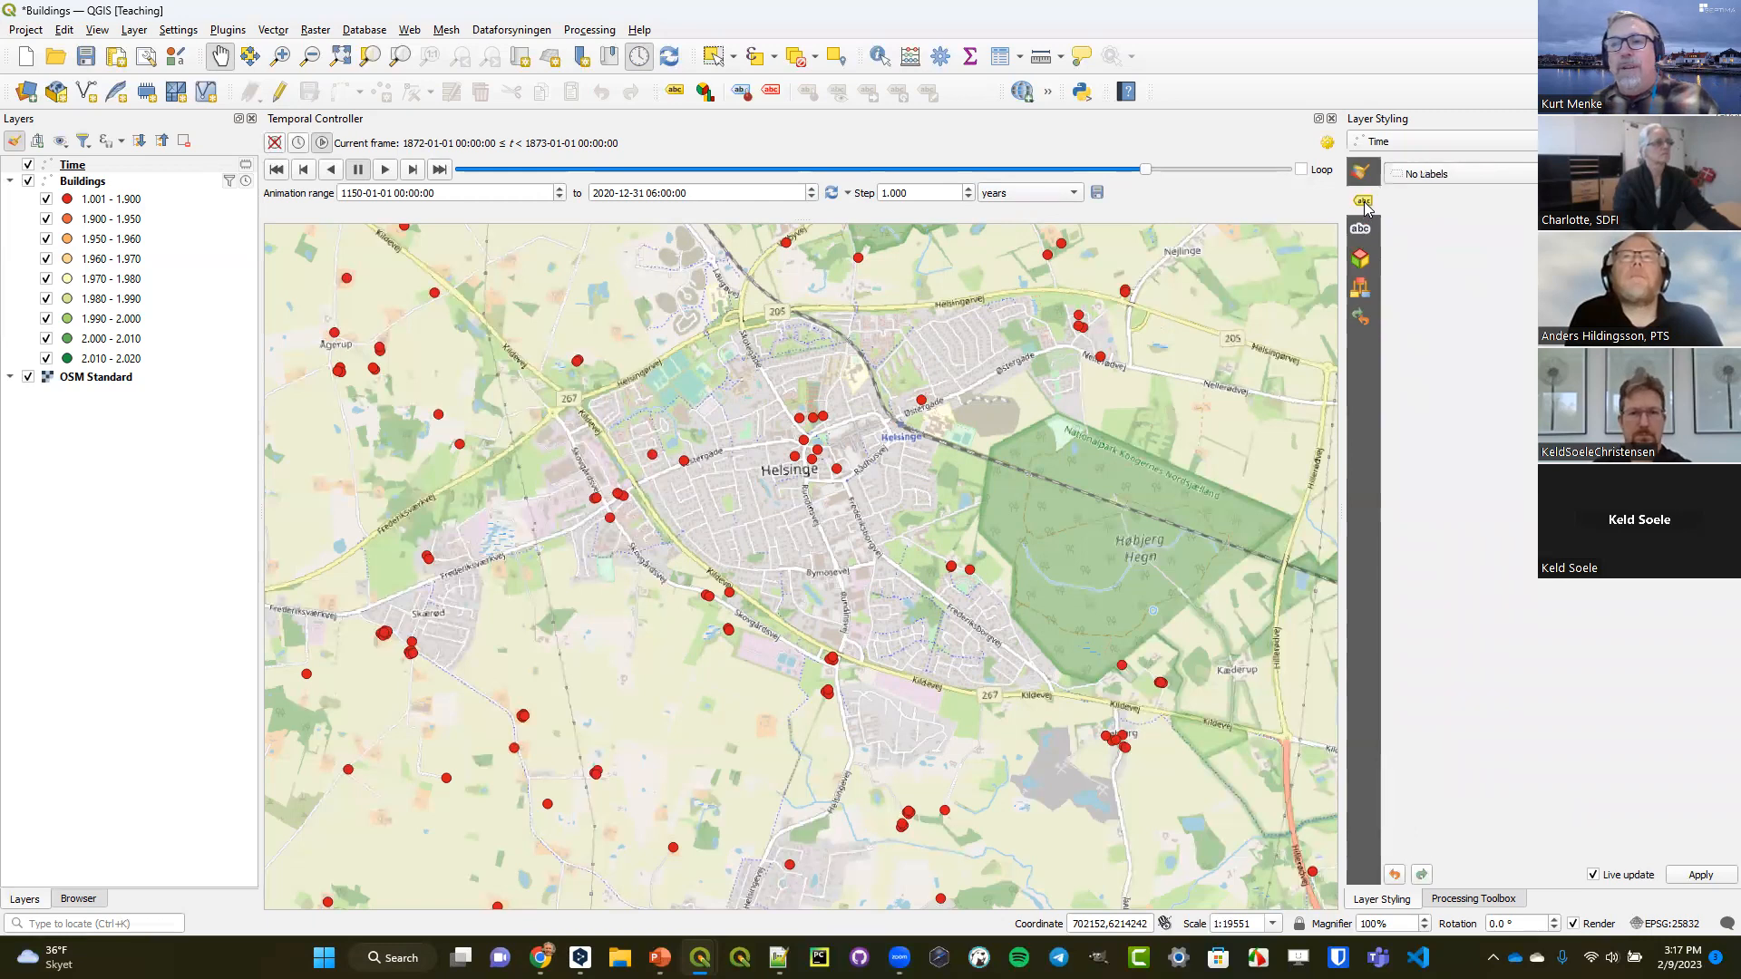
left_click(1451, 173)
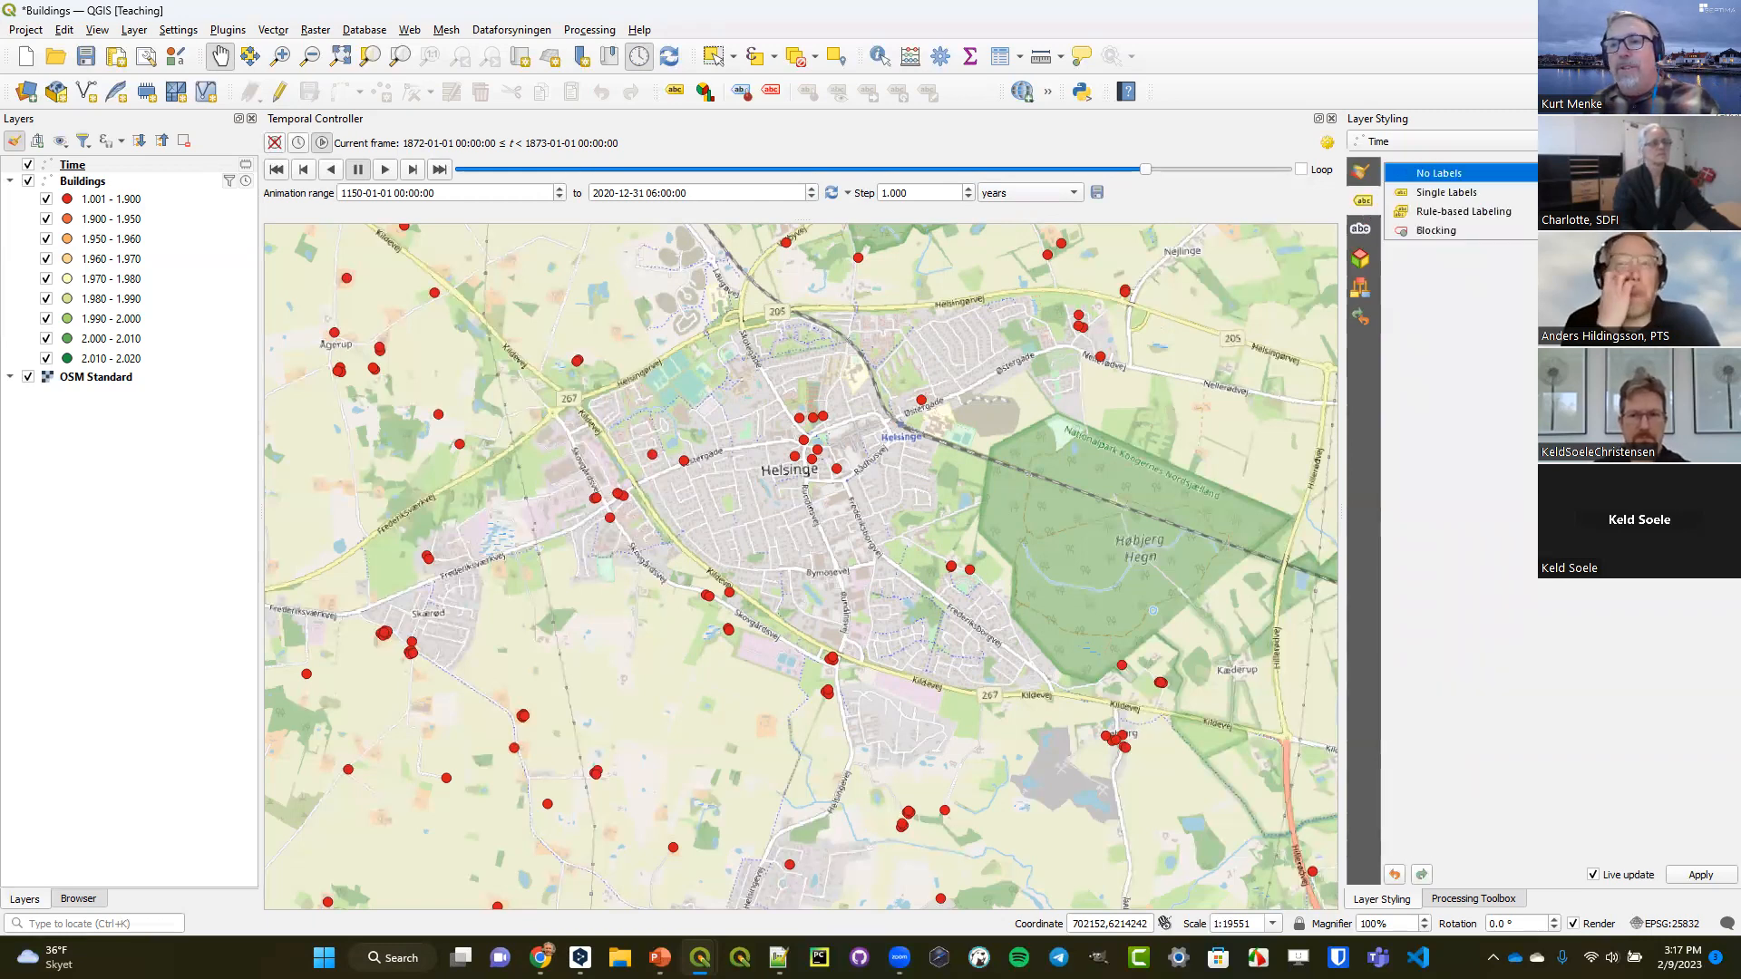
left_click(1447, 193)
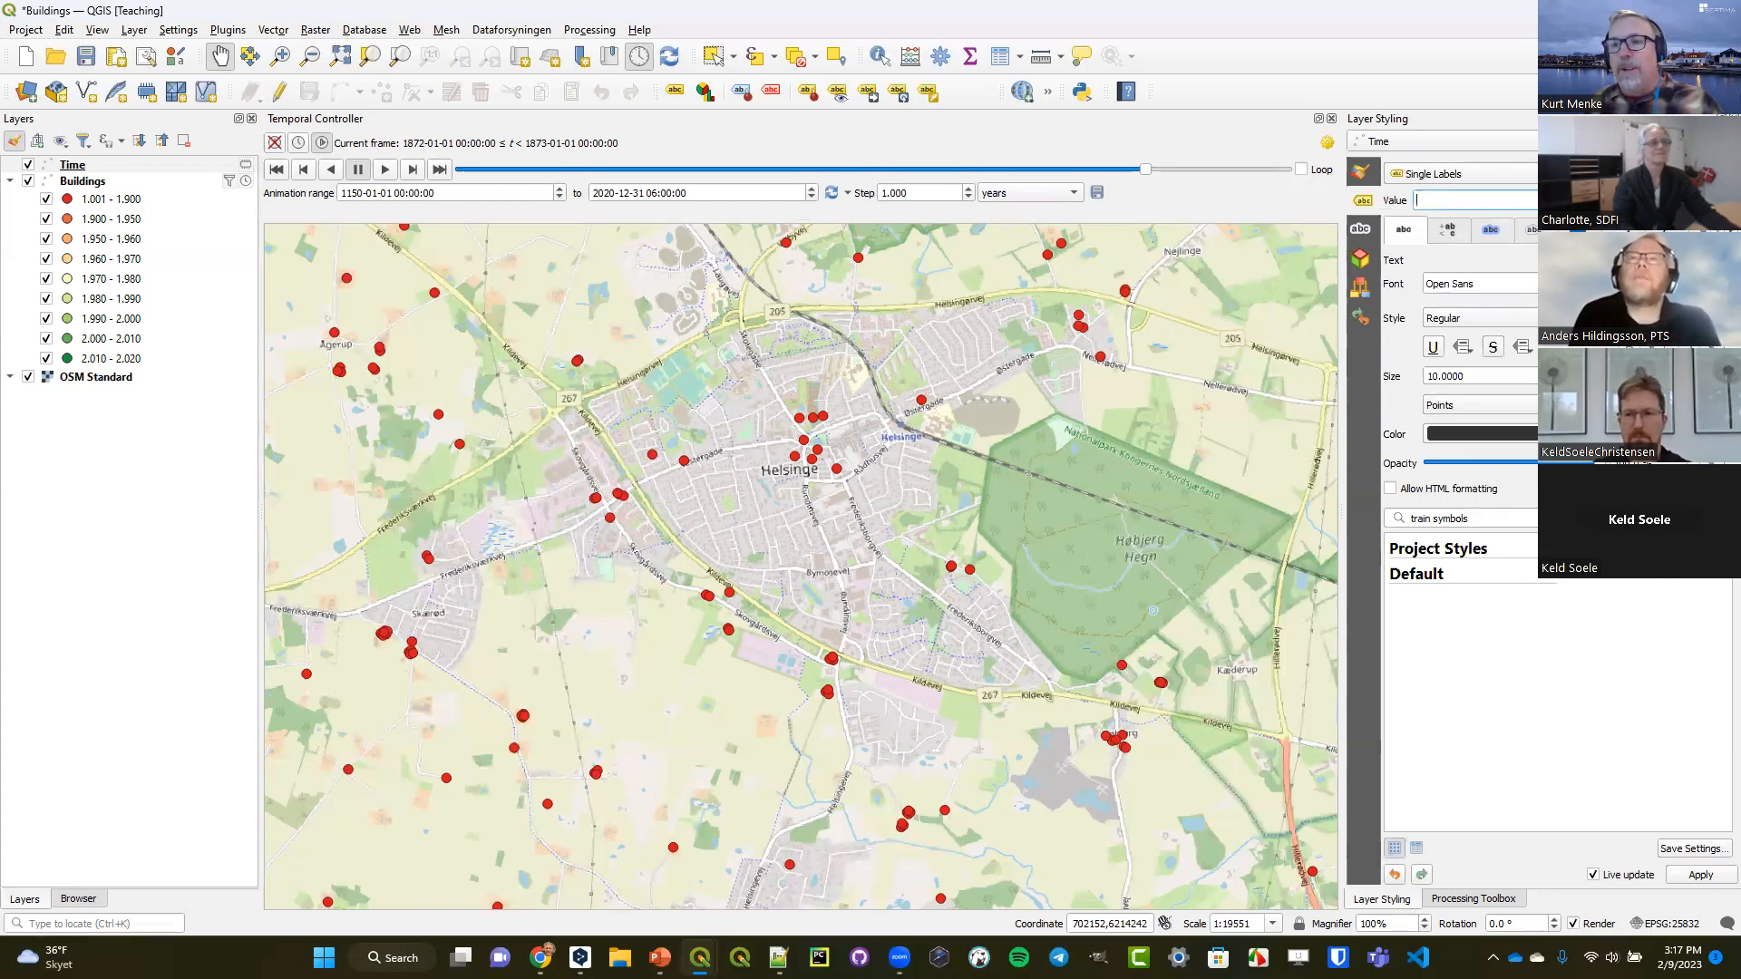
left_click(1721, 200)
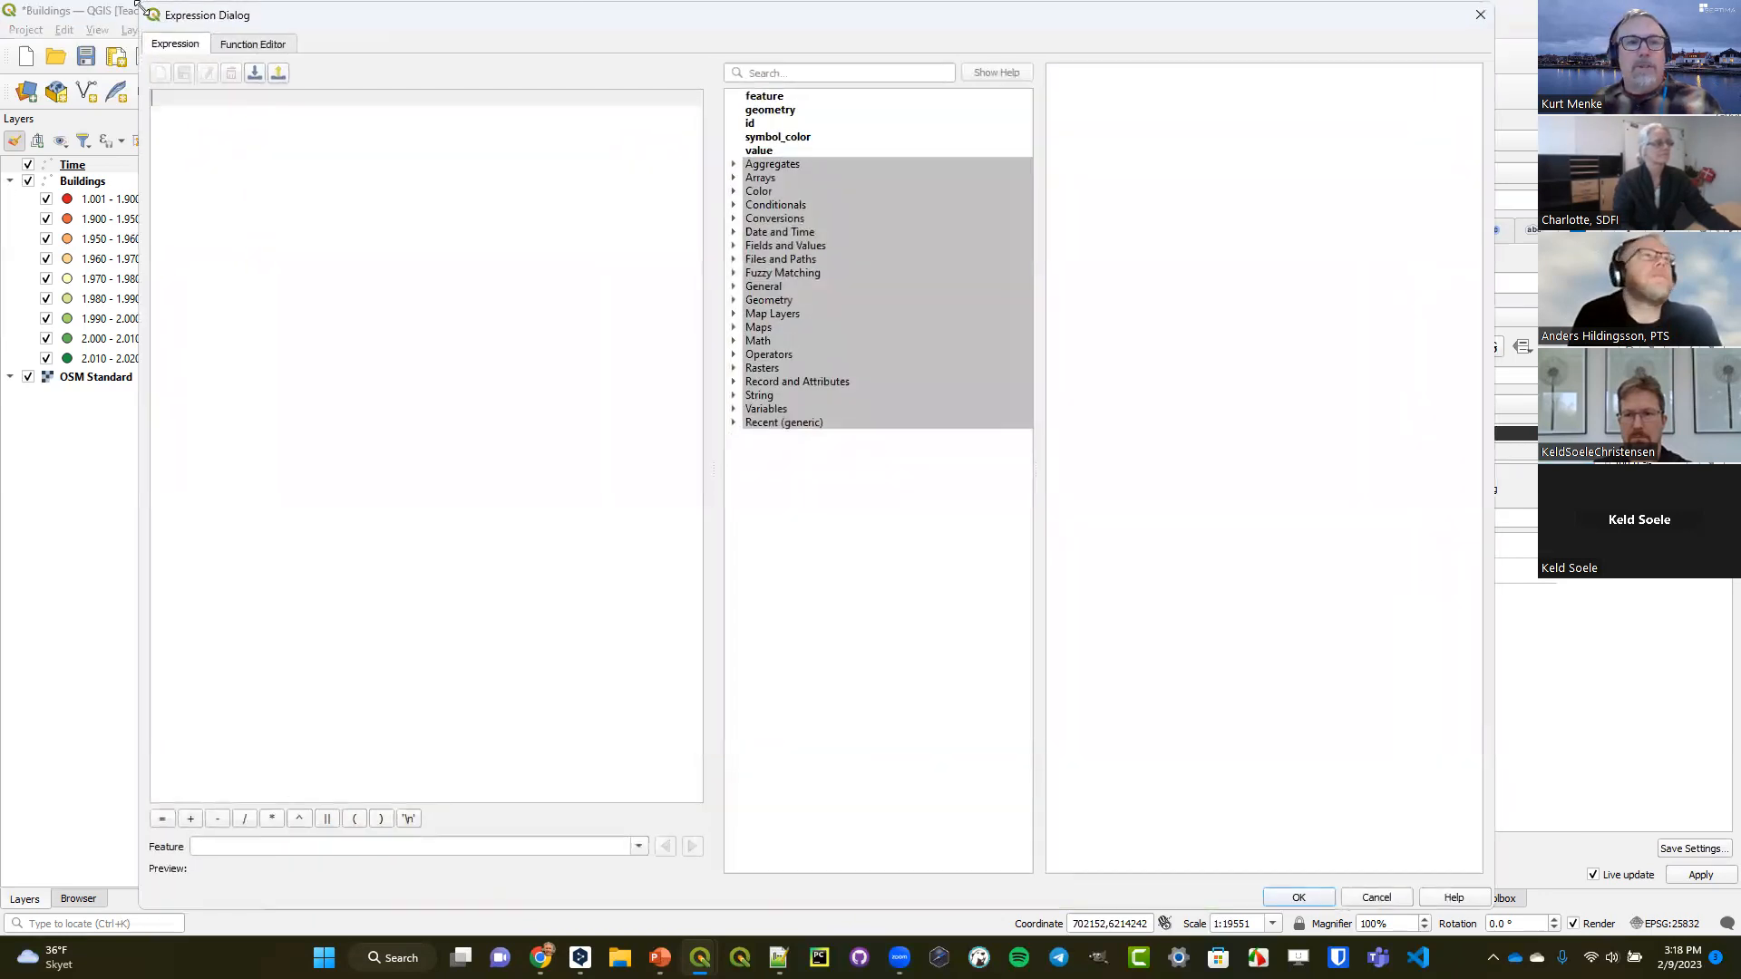
left_click_drag(136, 4, 549, 237)
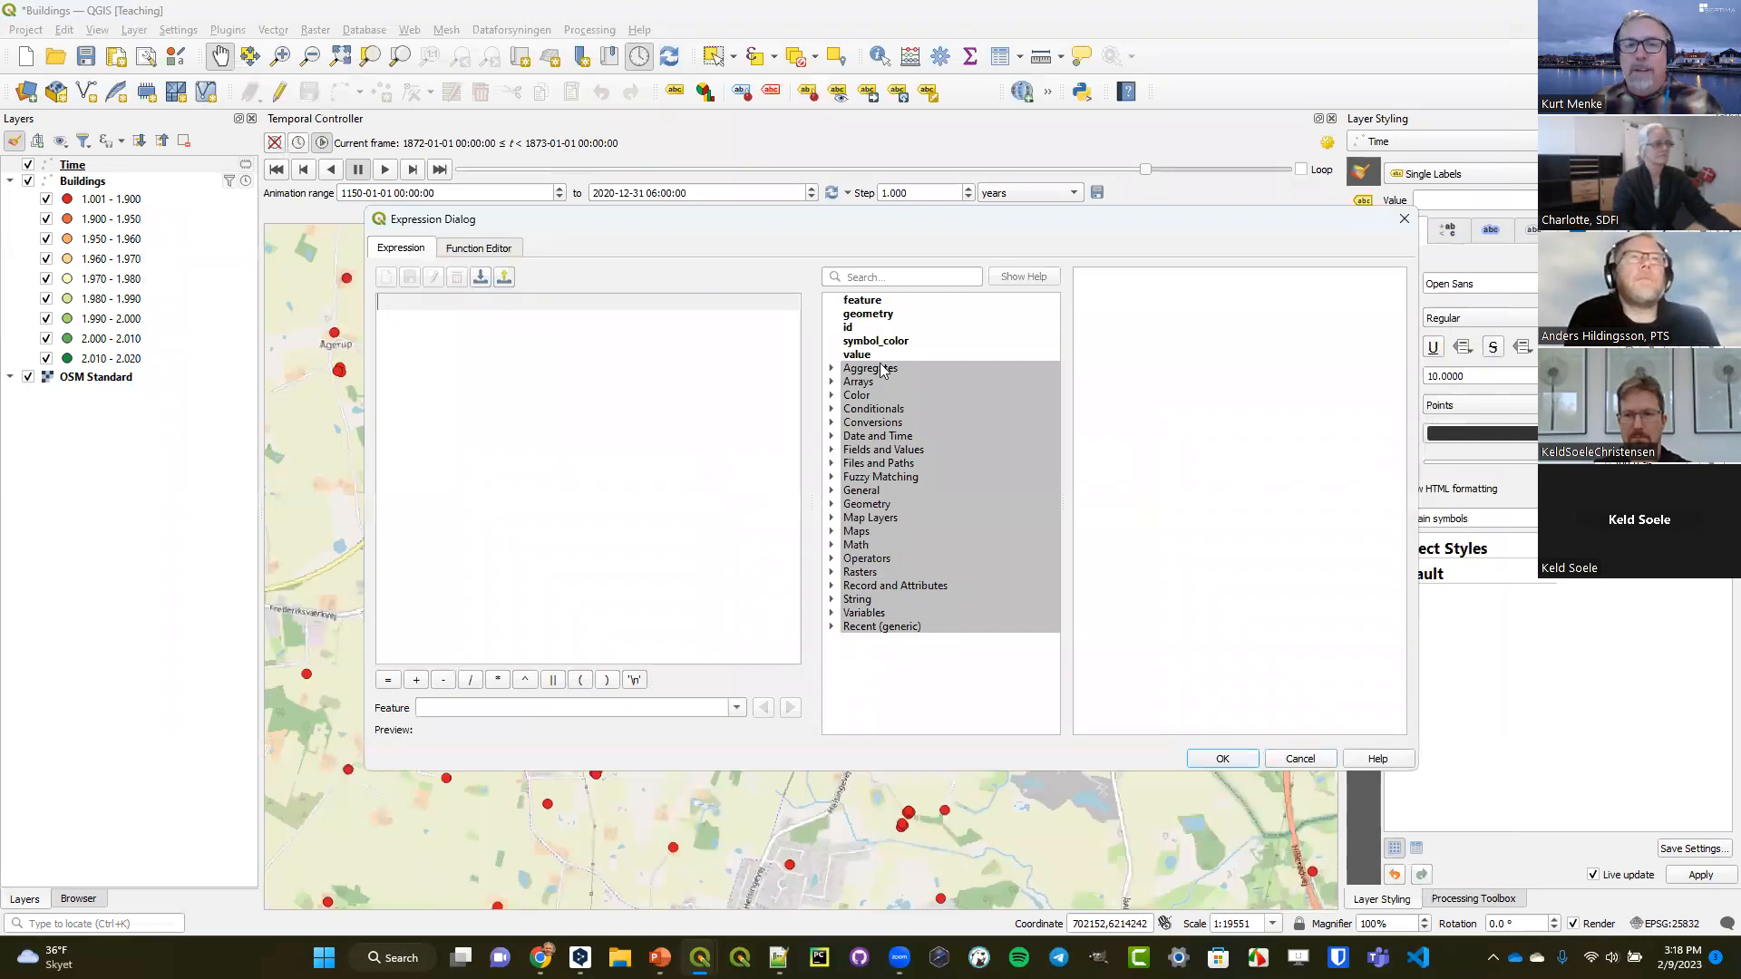
left_click(896, 277)
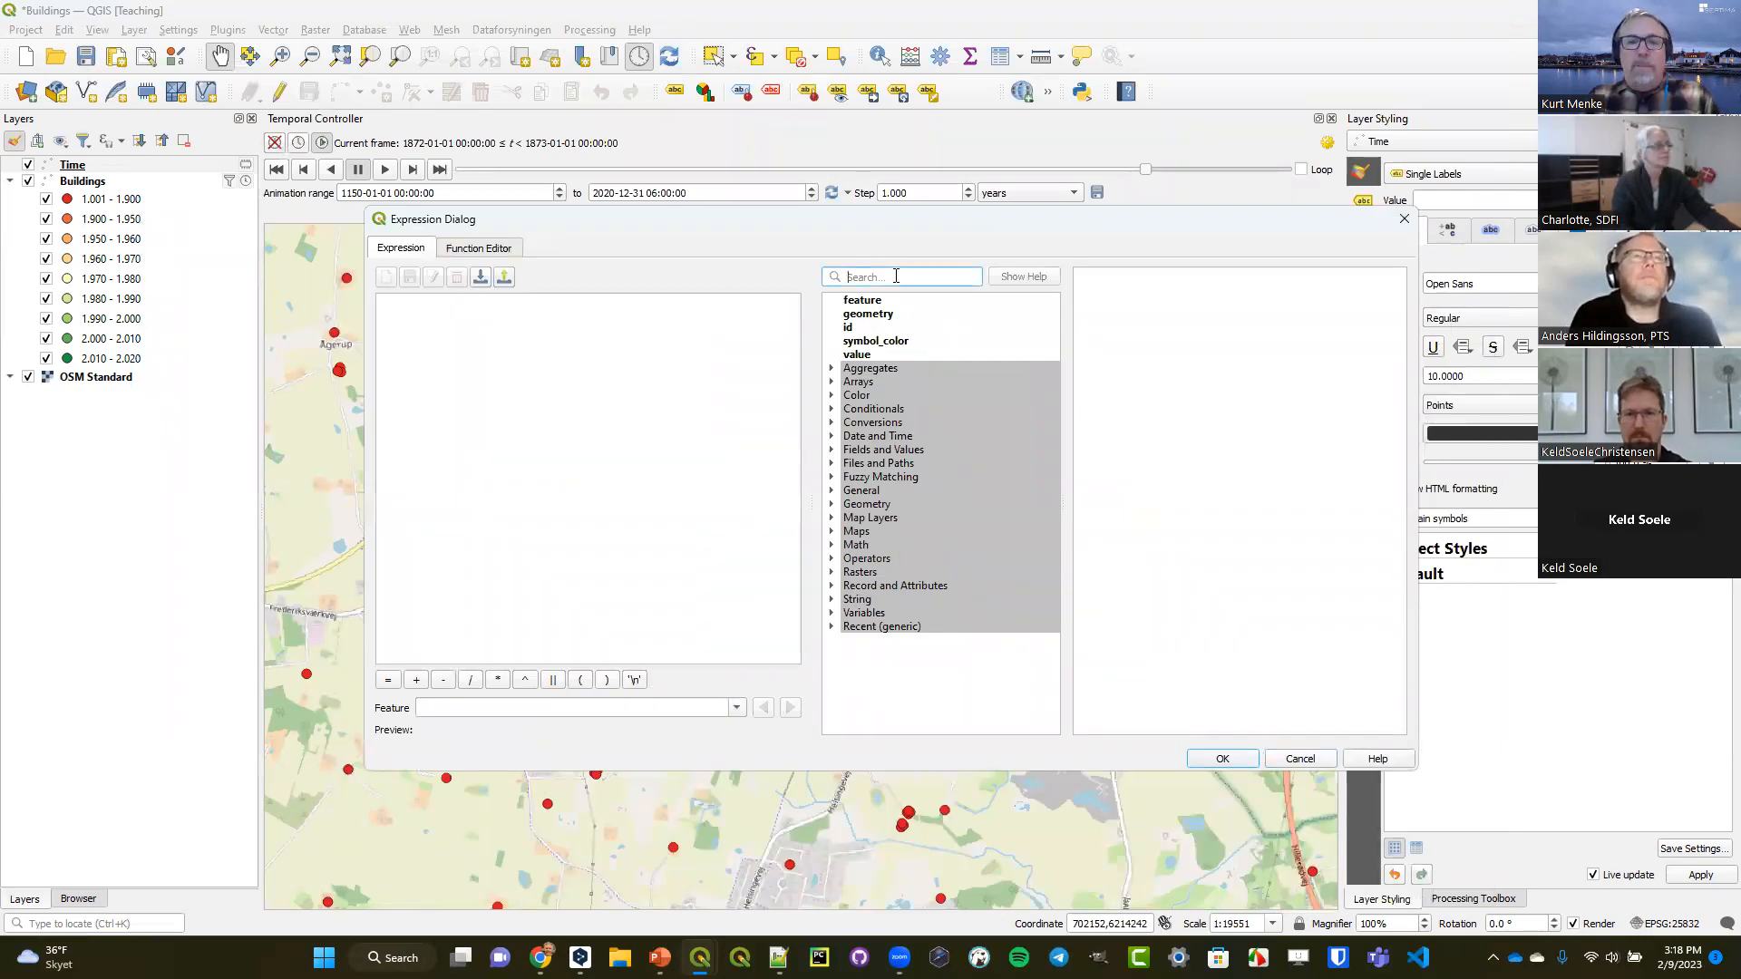
type("time")
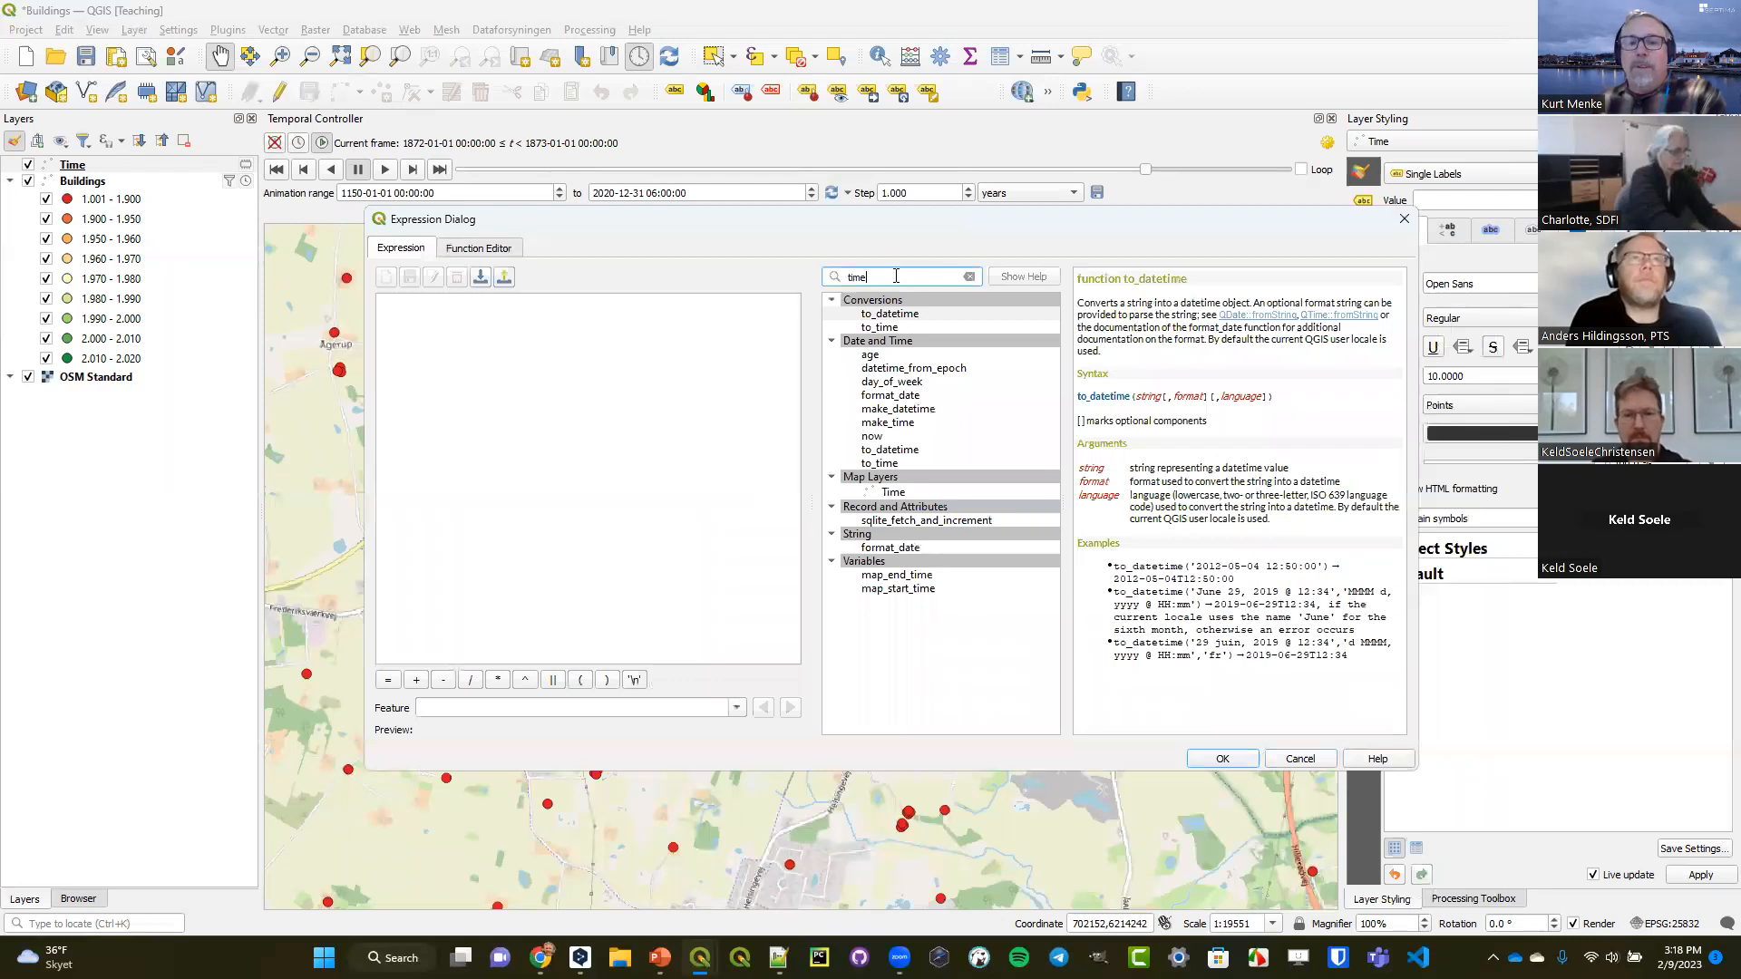
left_click(879, 590)
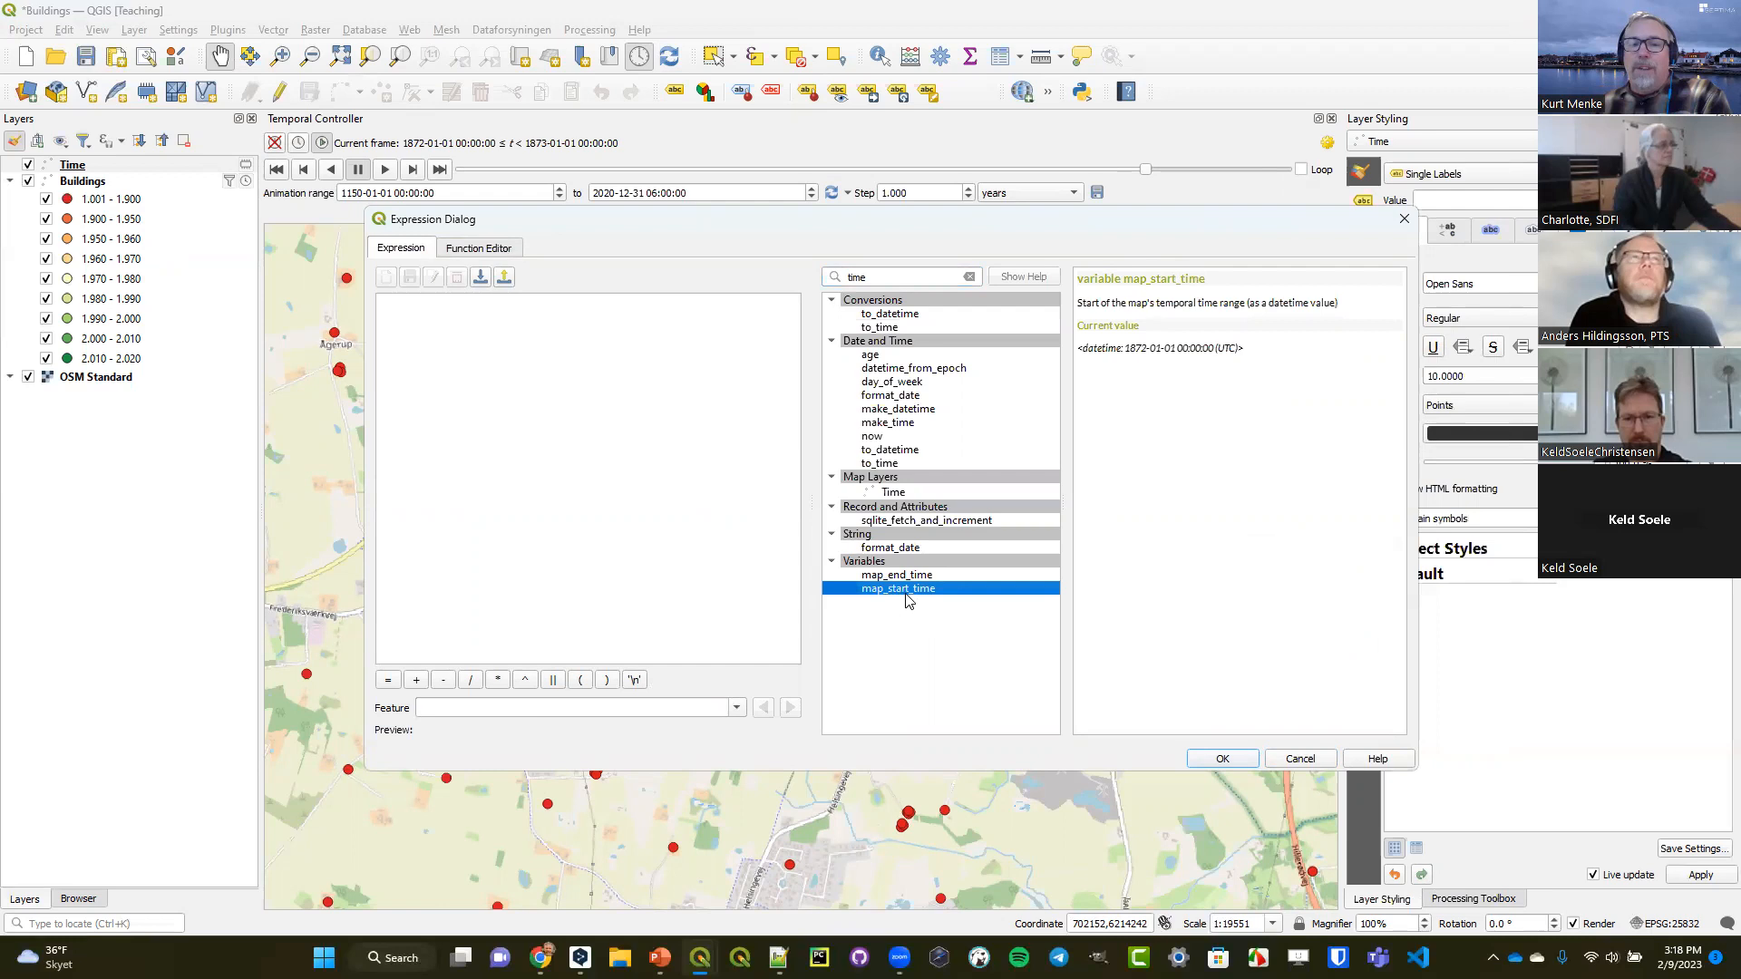
double_click(897, 589)
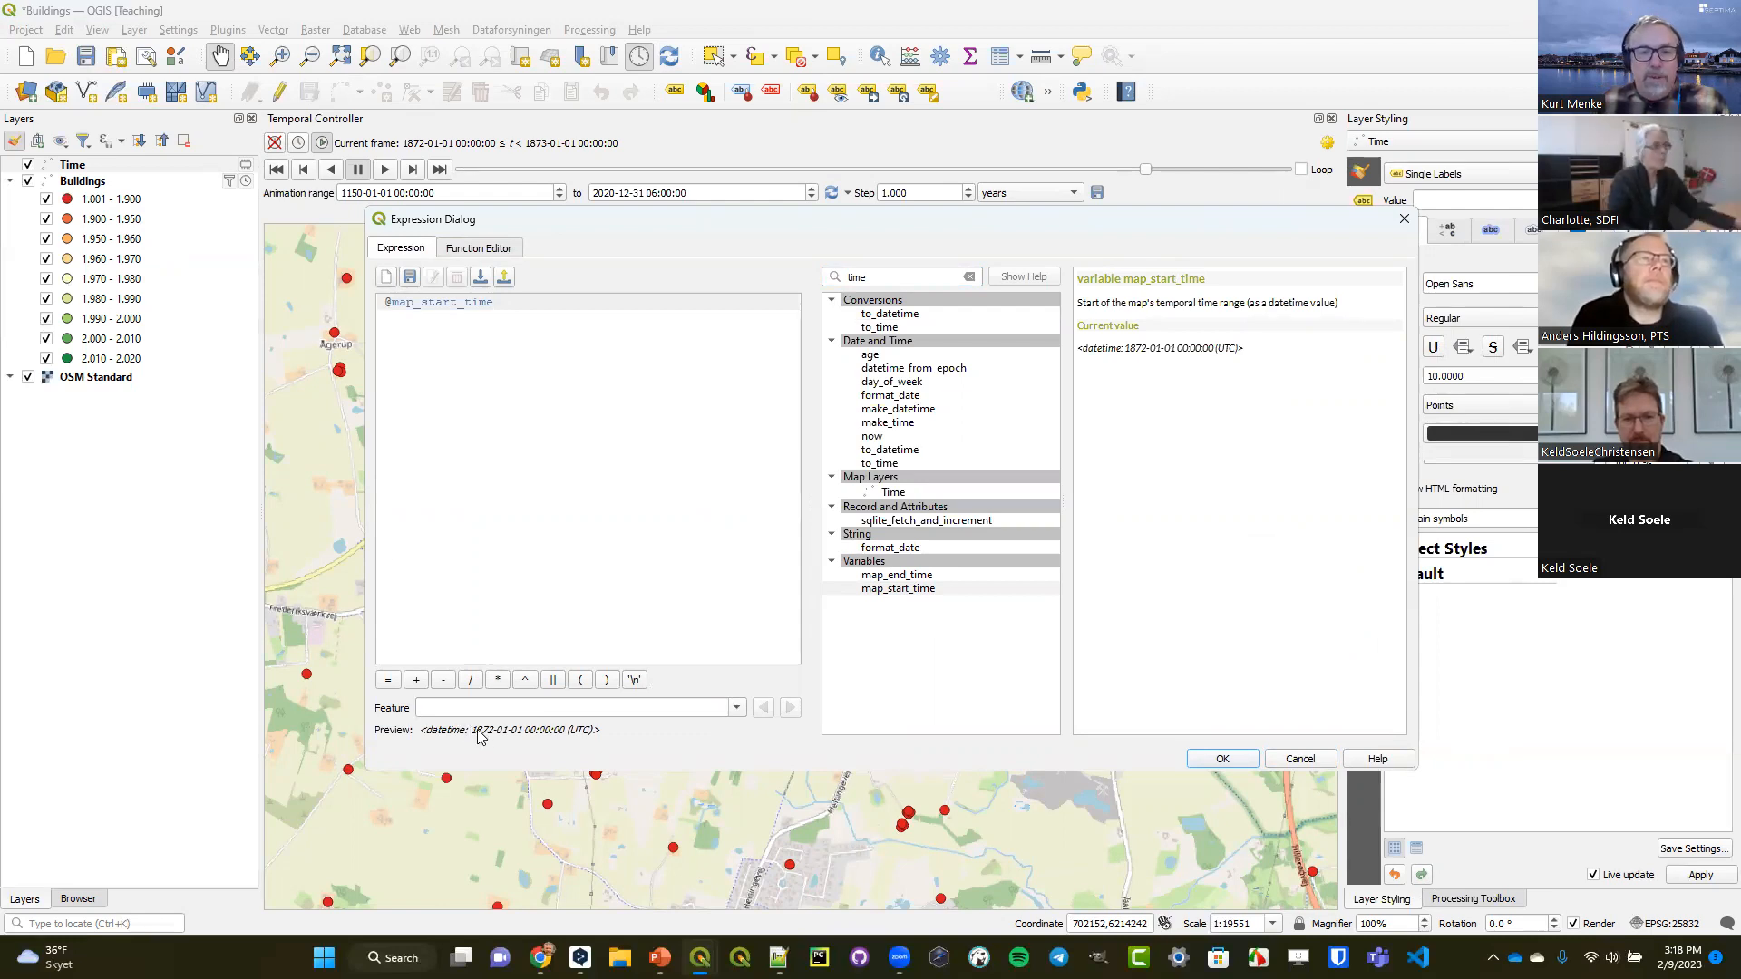
left_click_drag(472, 737, 607, 741)
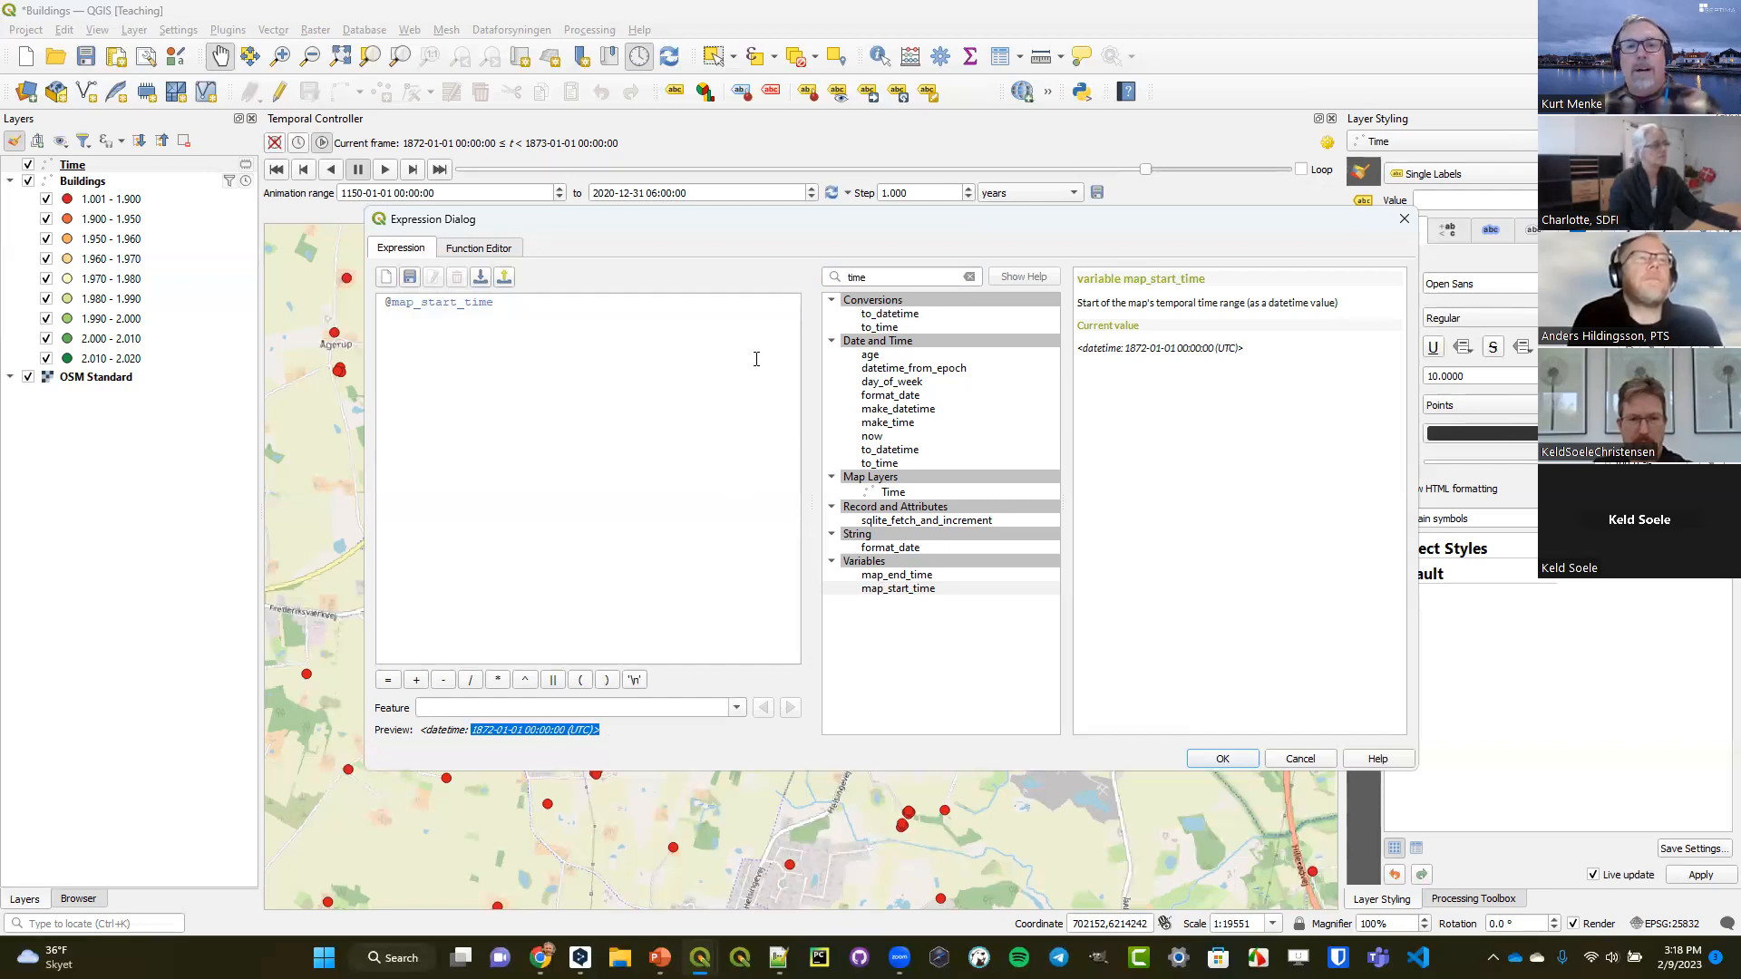
left_click(970, 277)
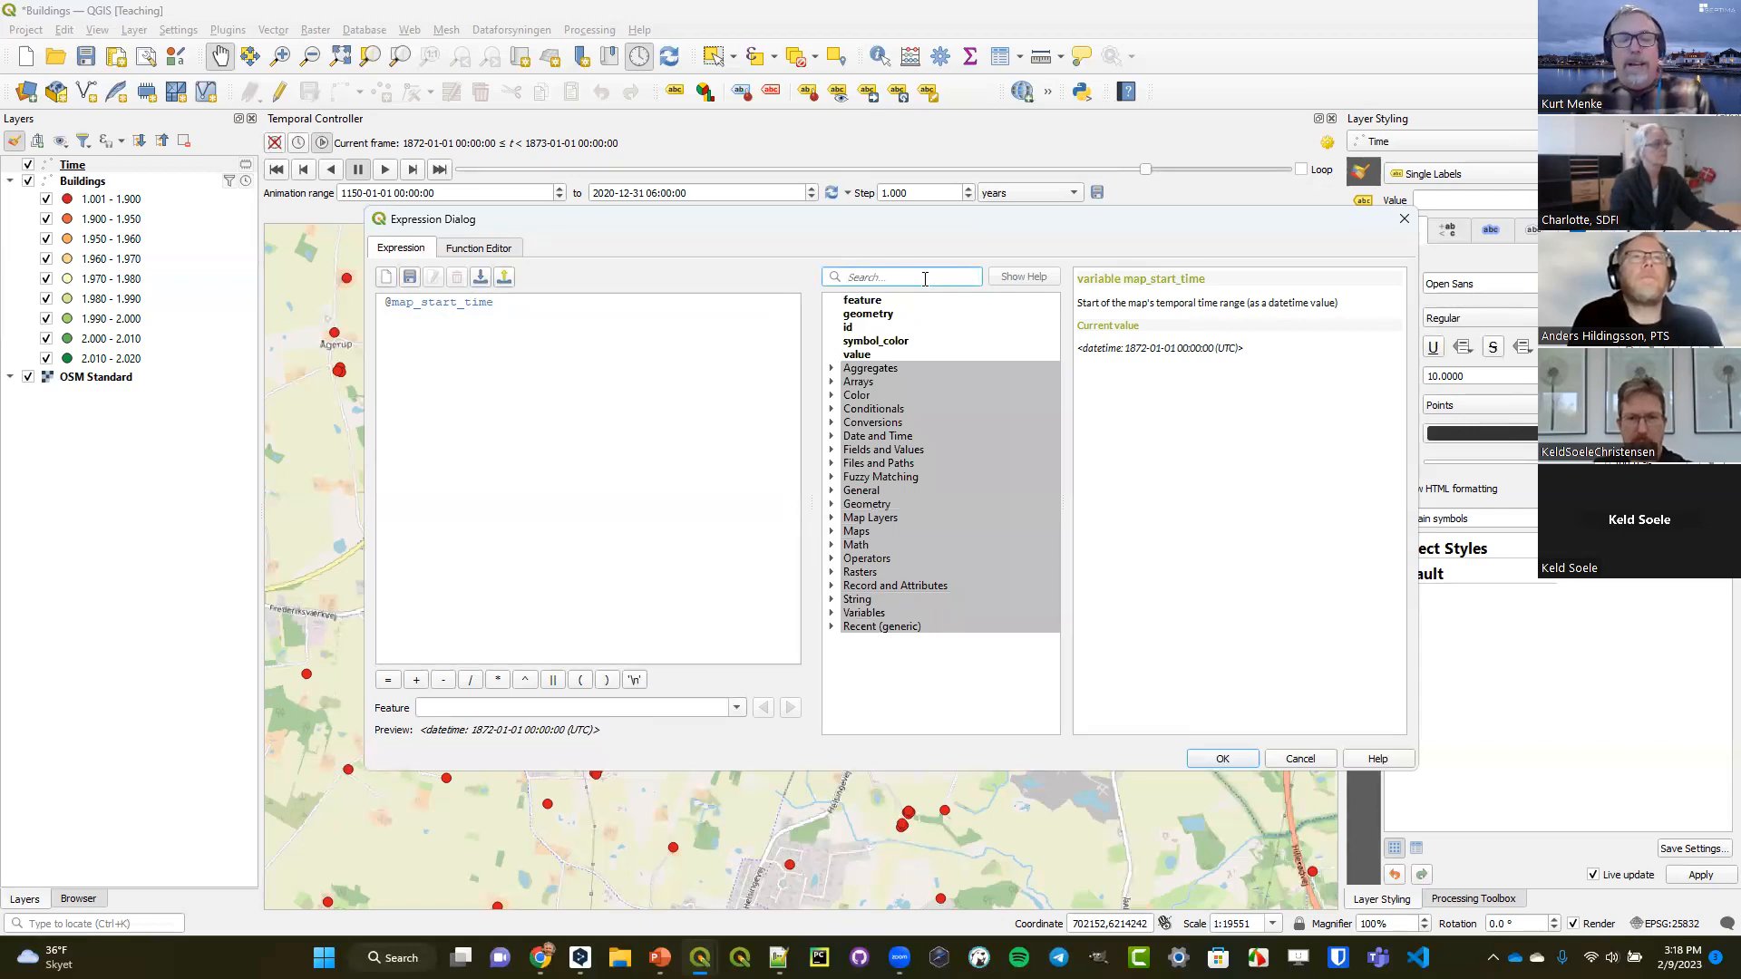
type("form")
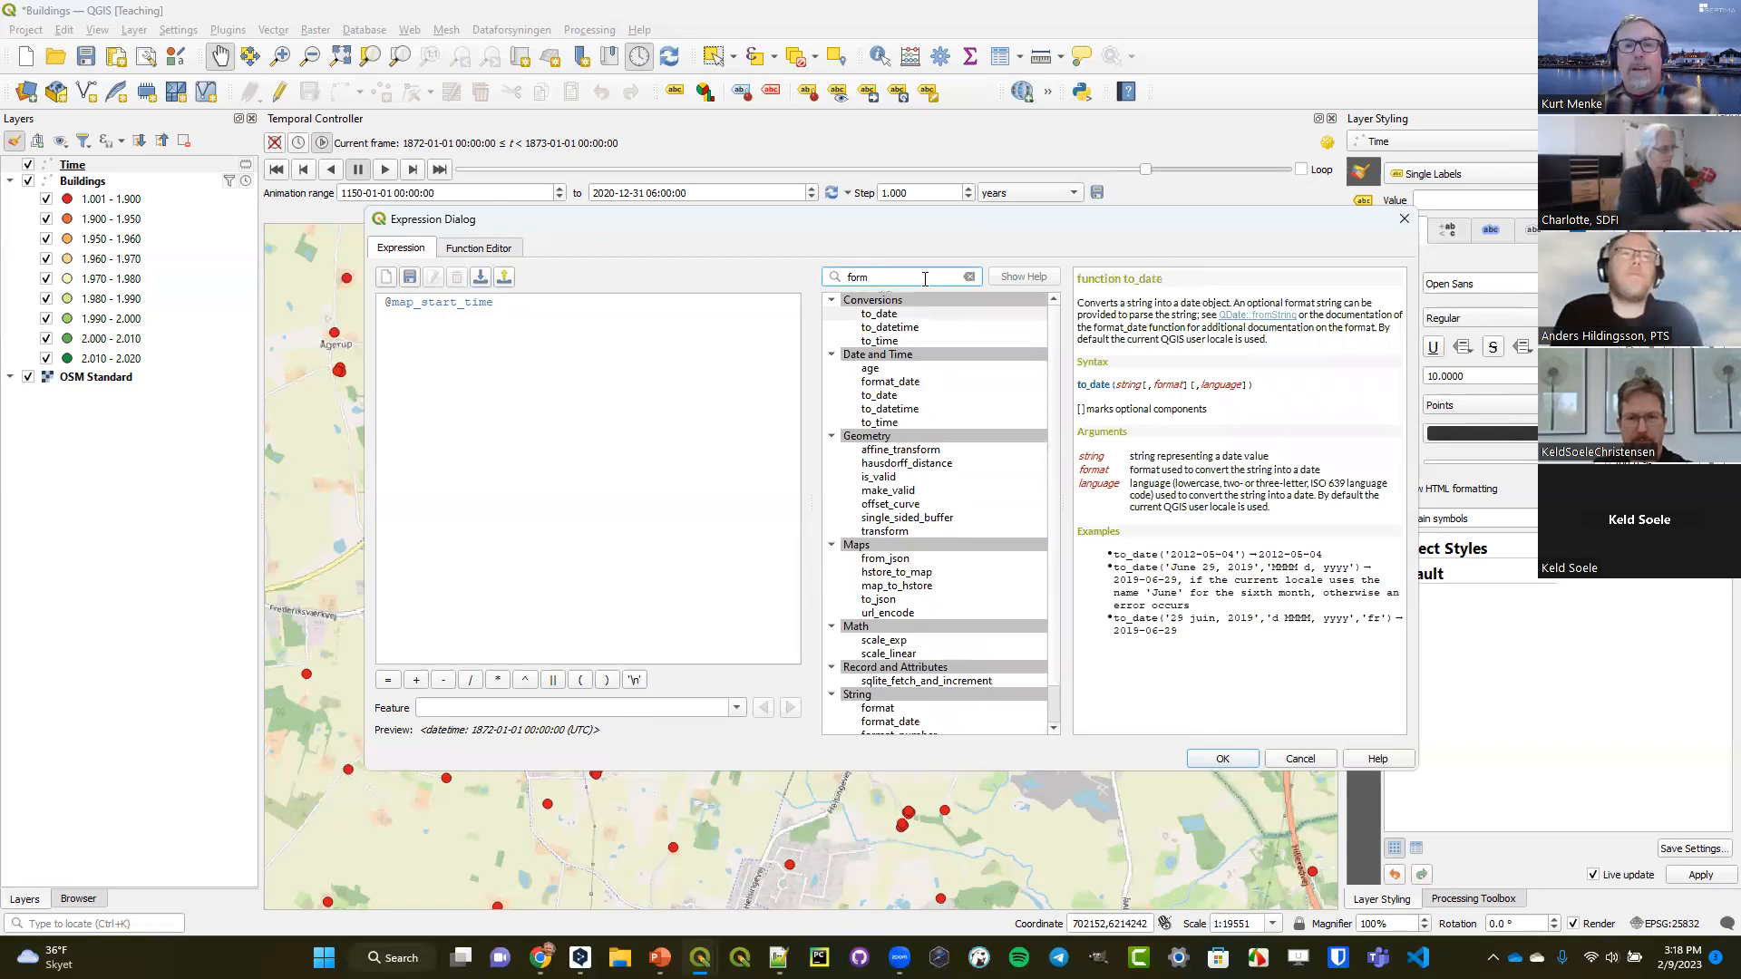
left_click(915, 389)
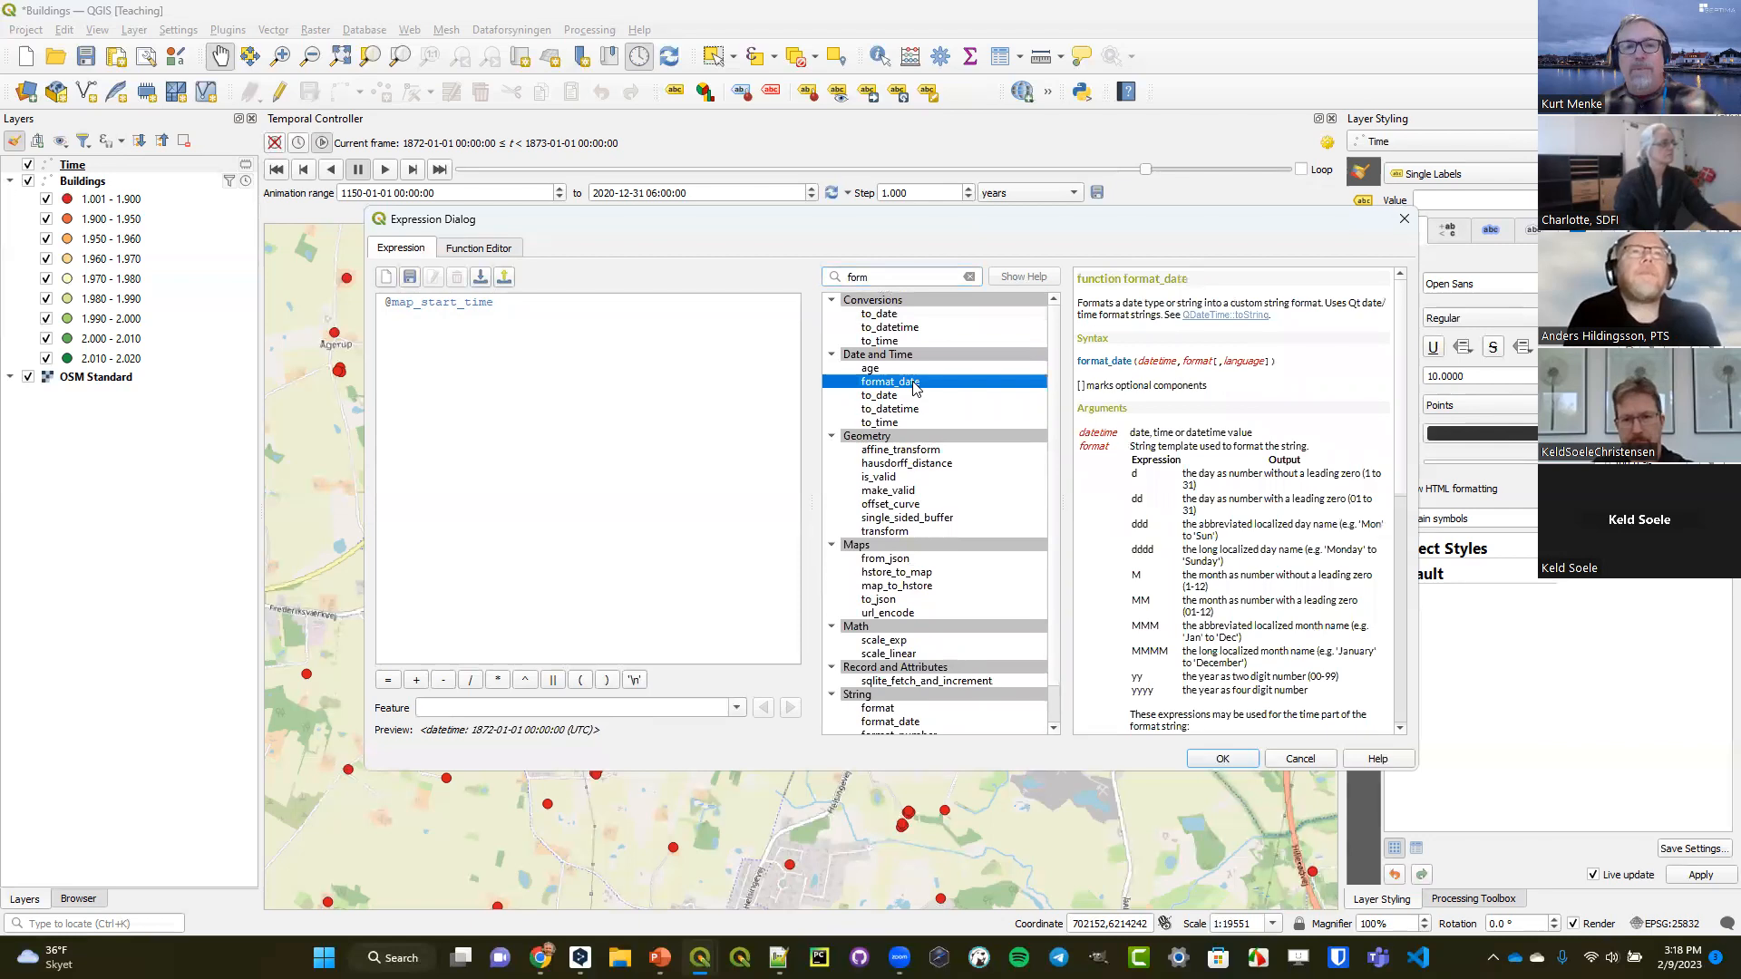
left_click(385, 305)
double_click(852, 384)
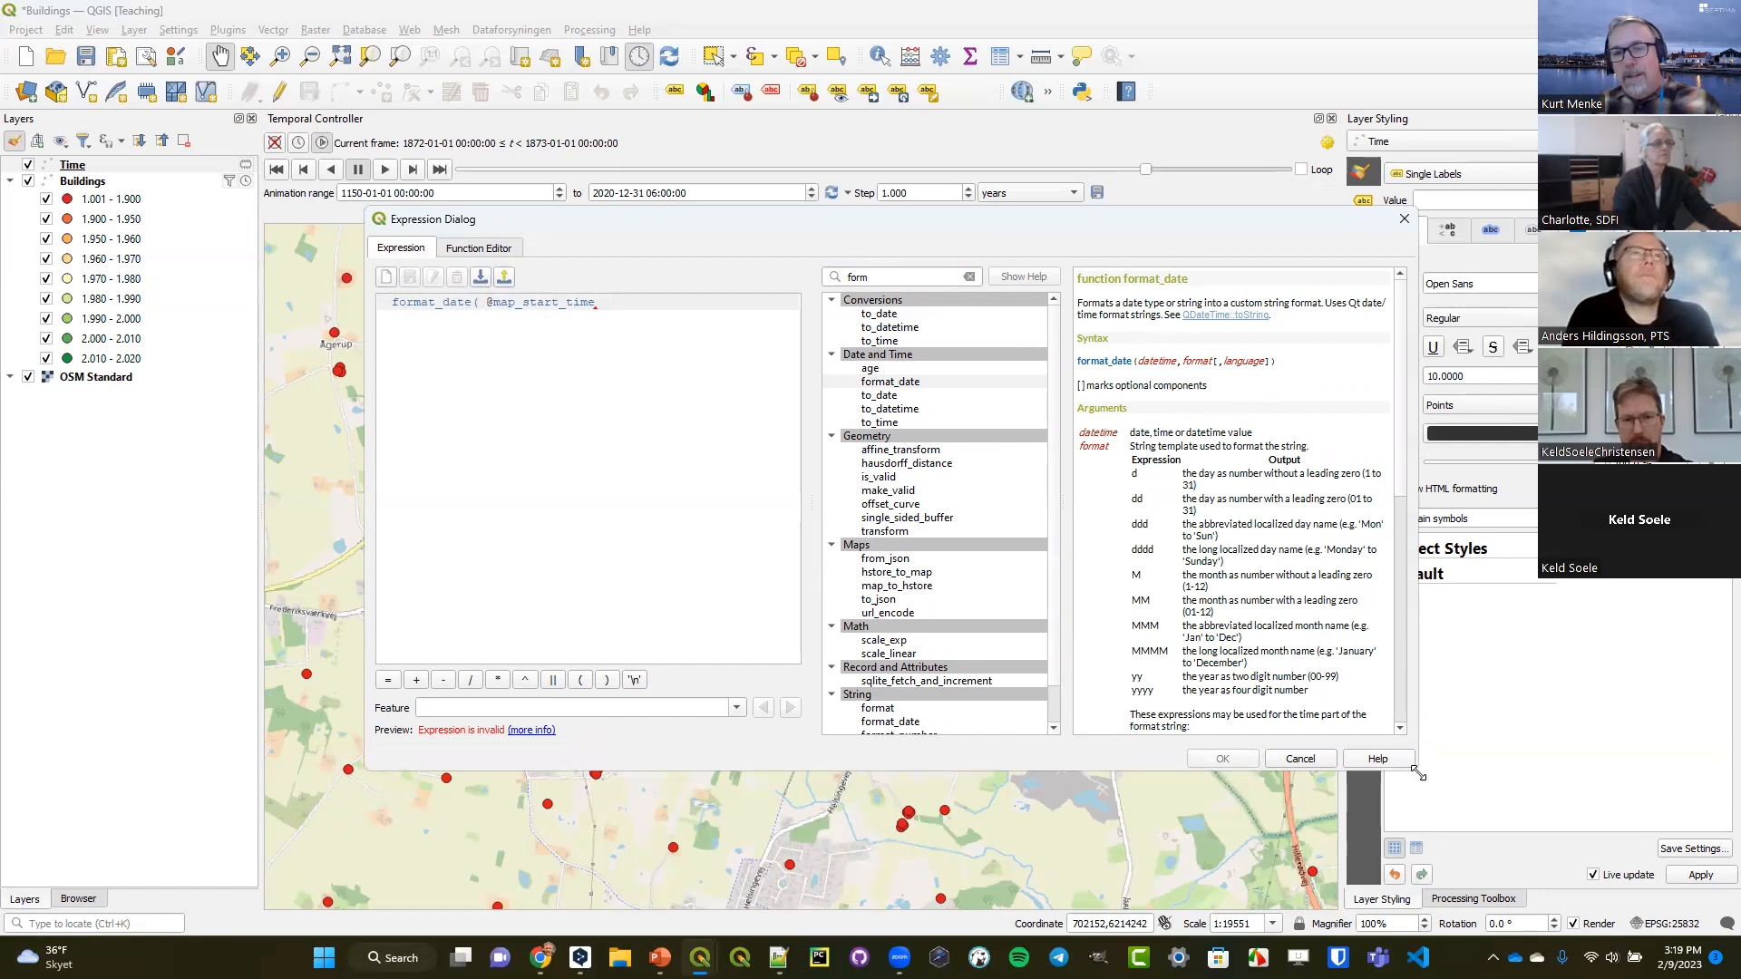
left_click_drag(1416, 773, 1627, 844)
left_click_drag(899, 494, 793, 494)
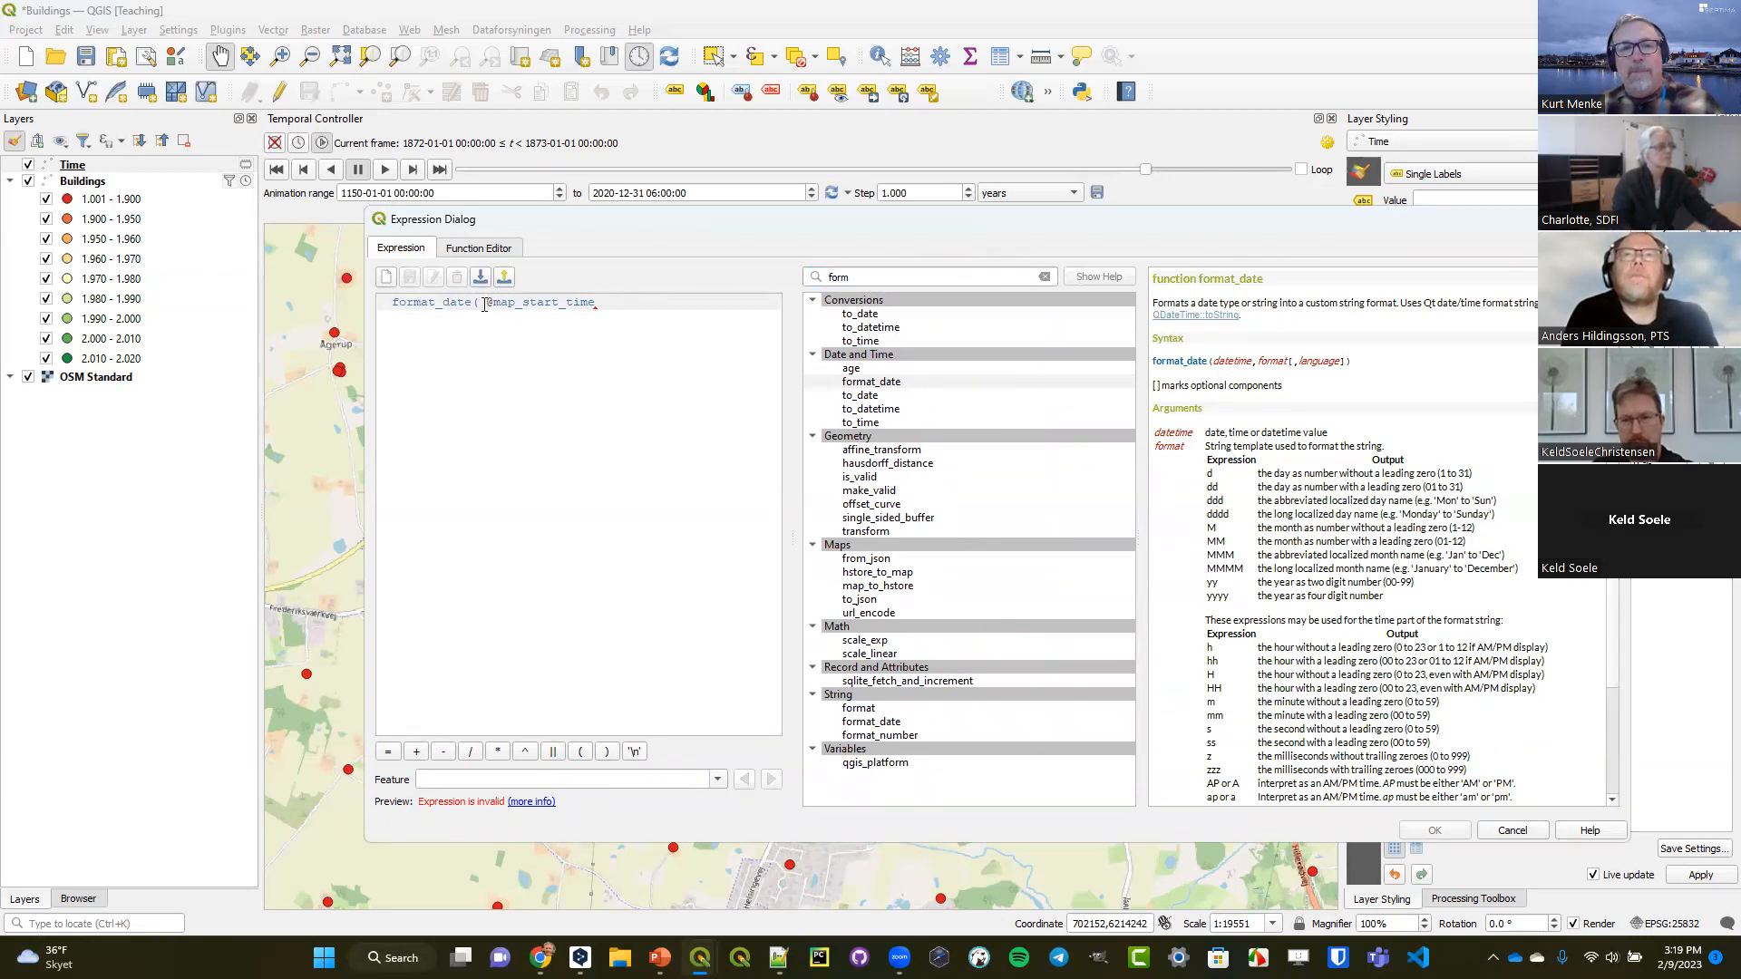
left_click_drag(485, 304, 596, 305)
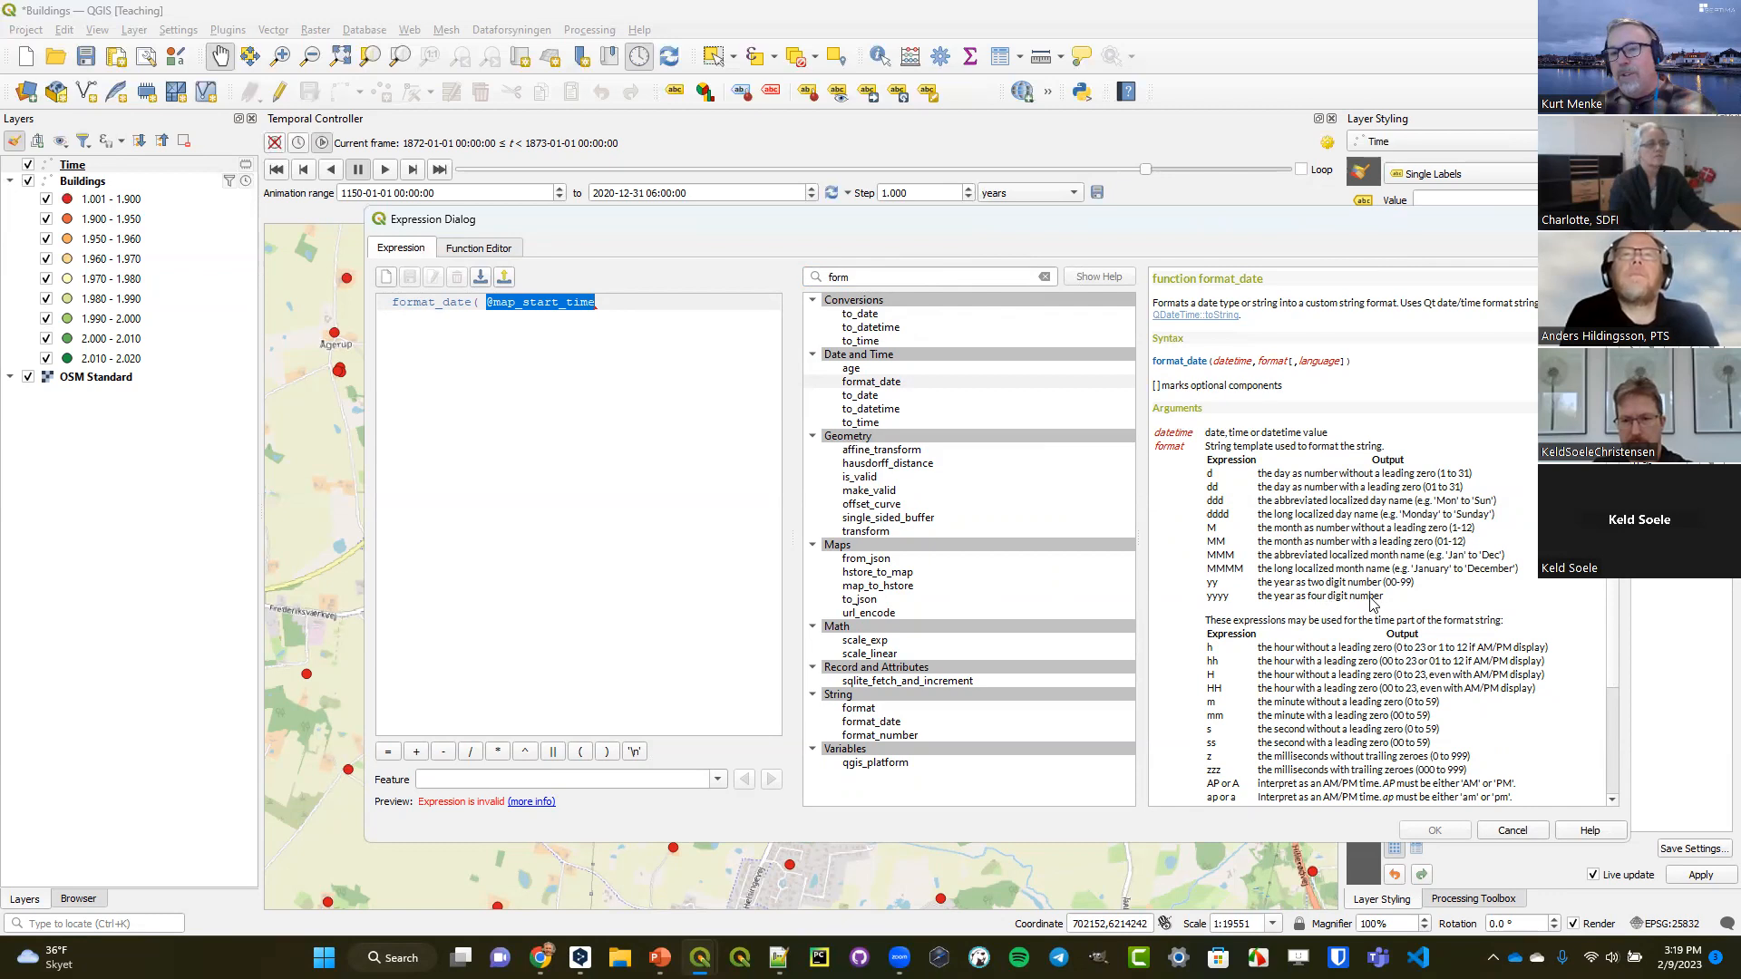
left_click(631, 303)
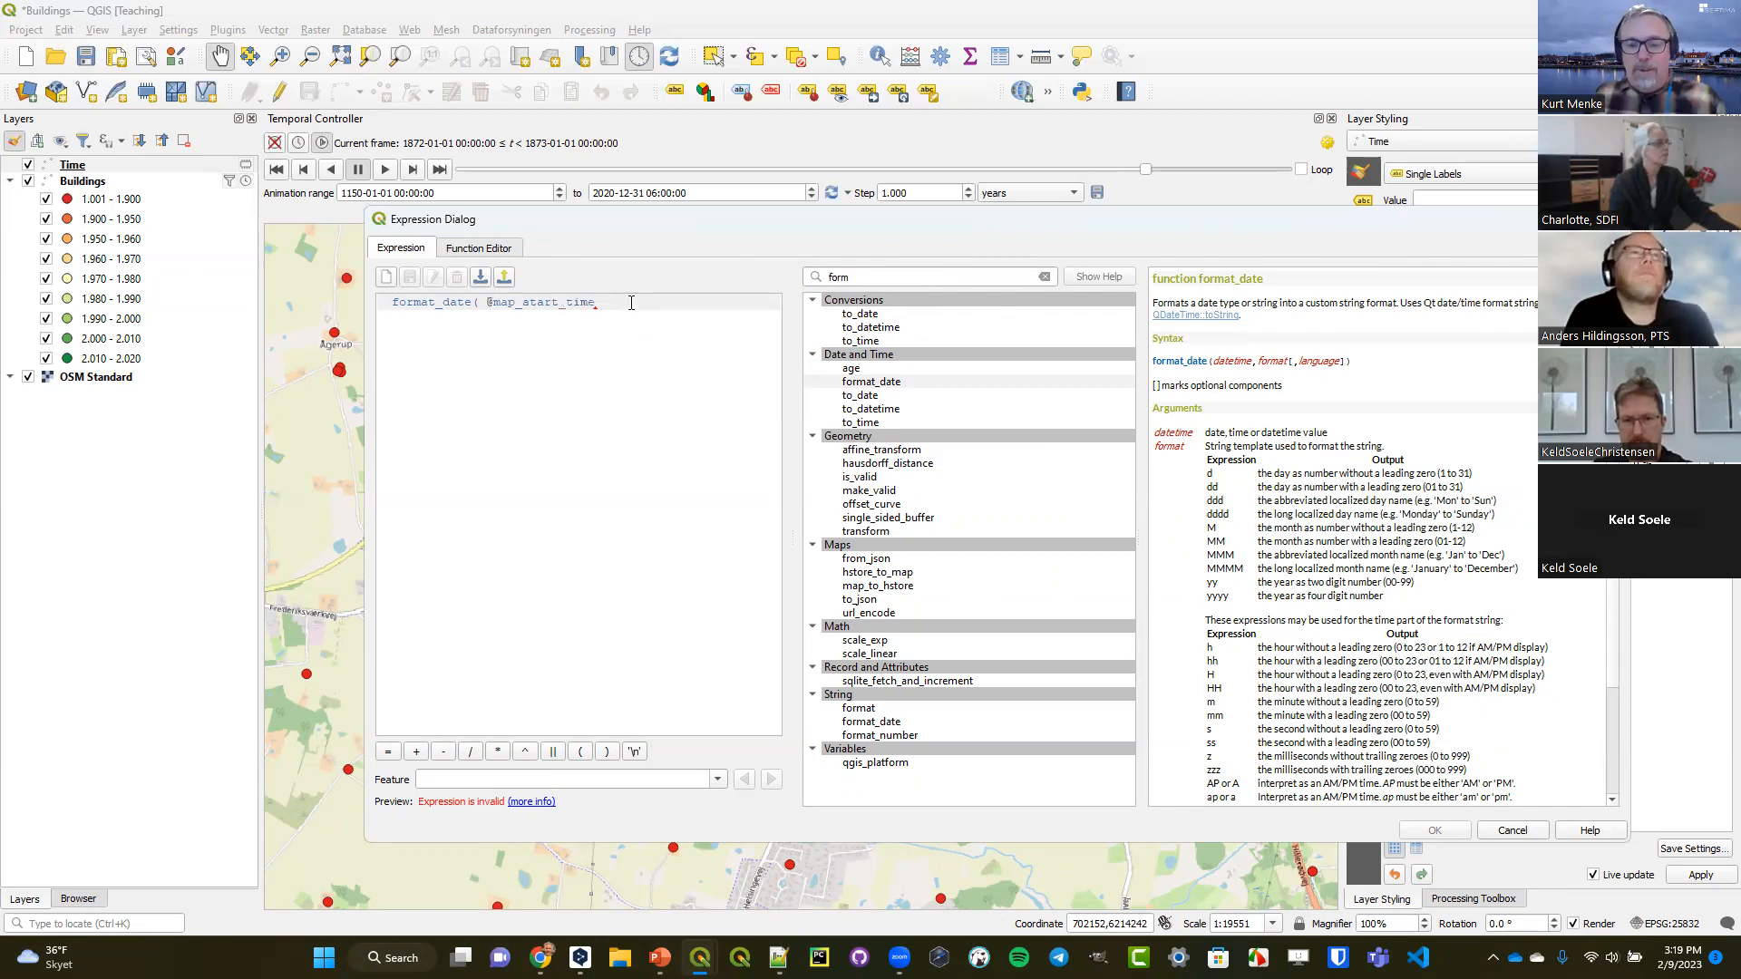
type(",")
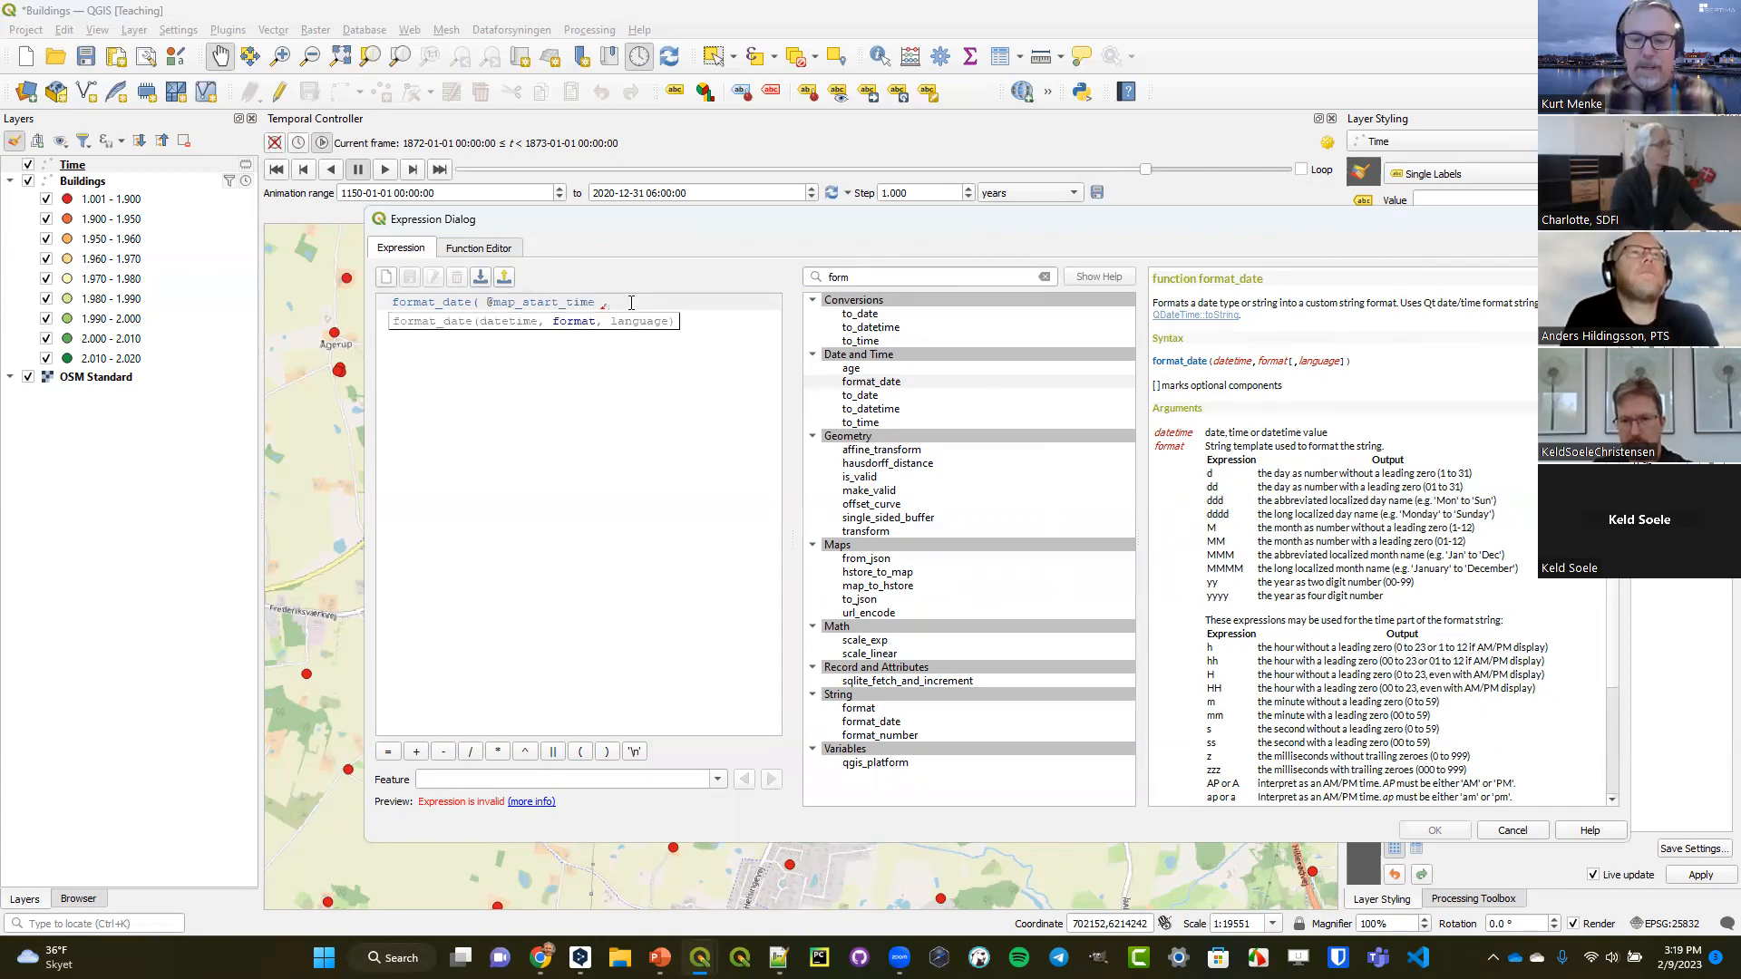
type("'yyyy")
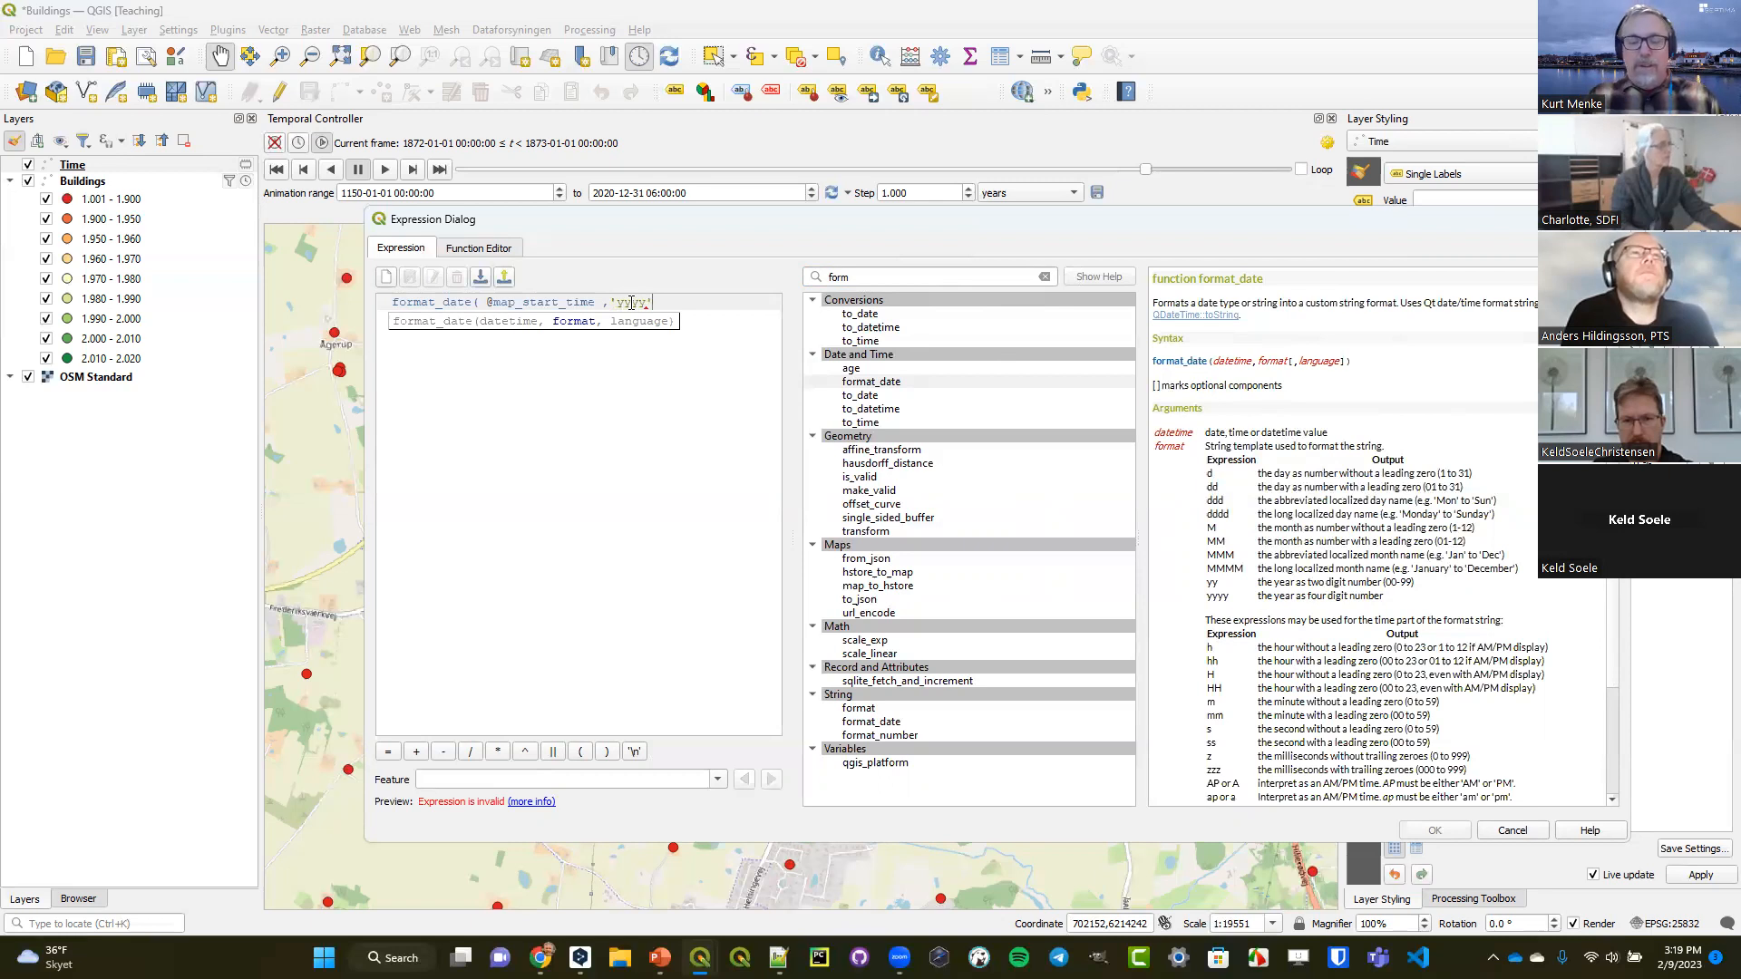
type("')")
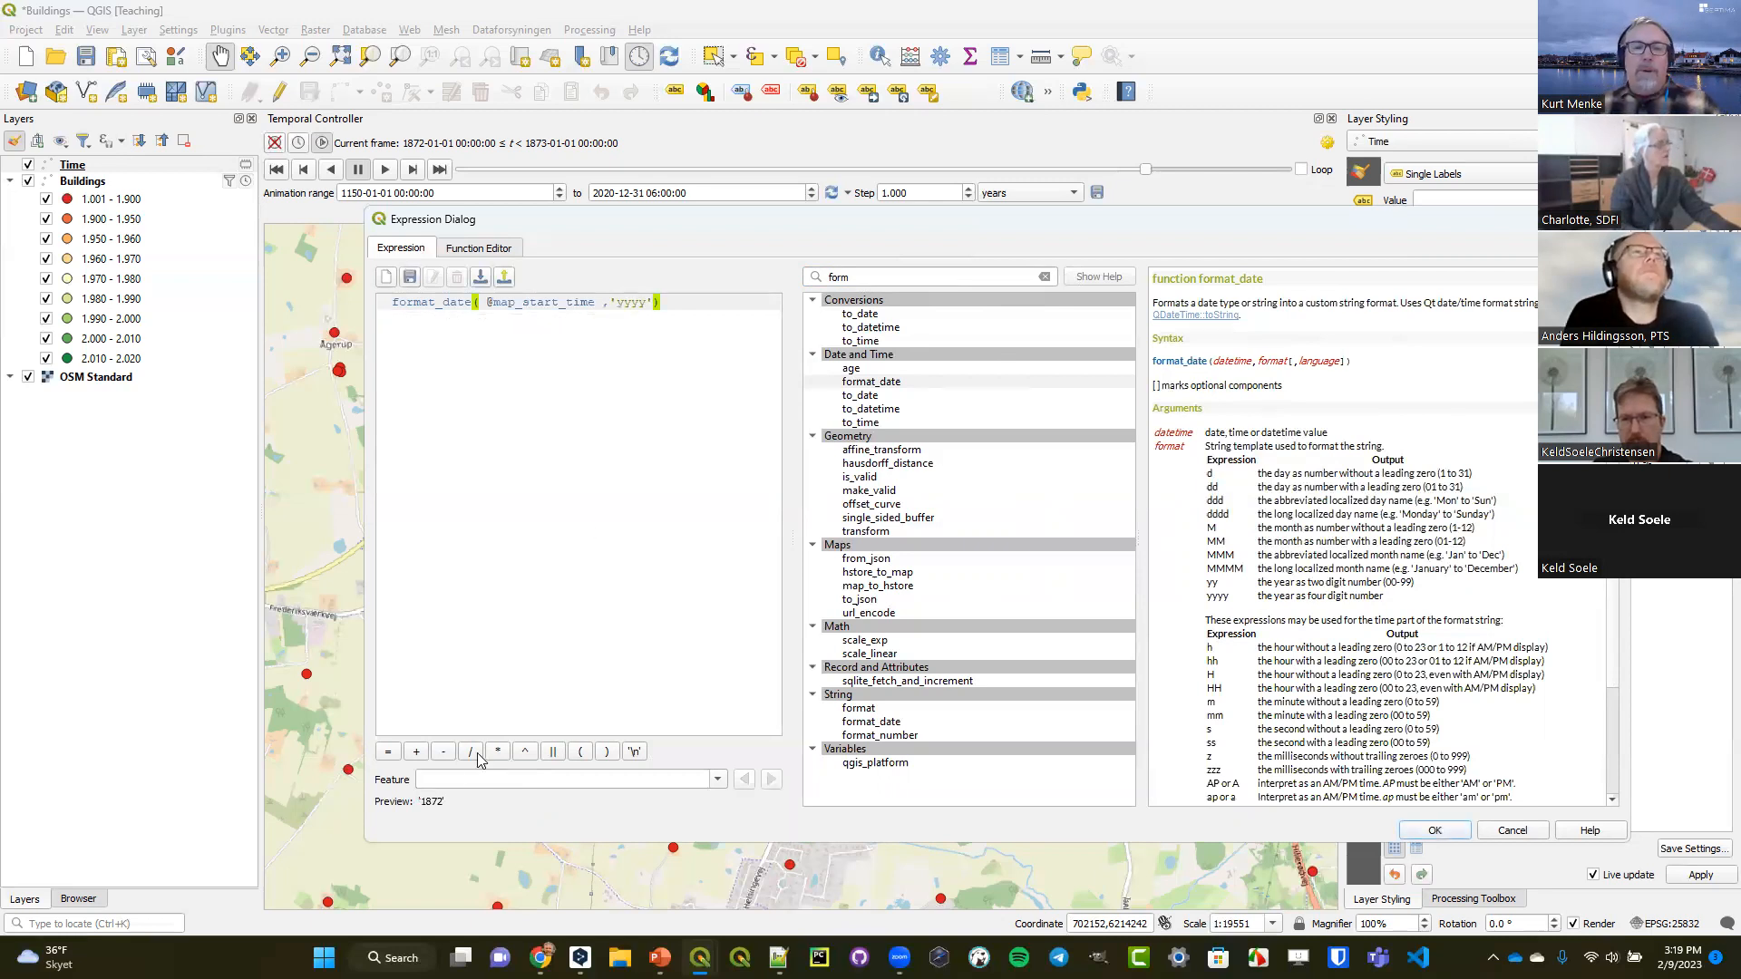
left_click_drag(442, 800, 431, 807)
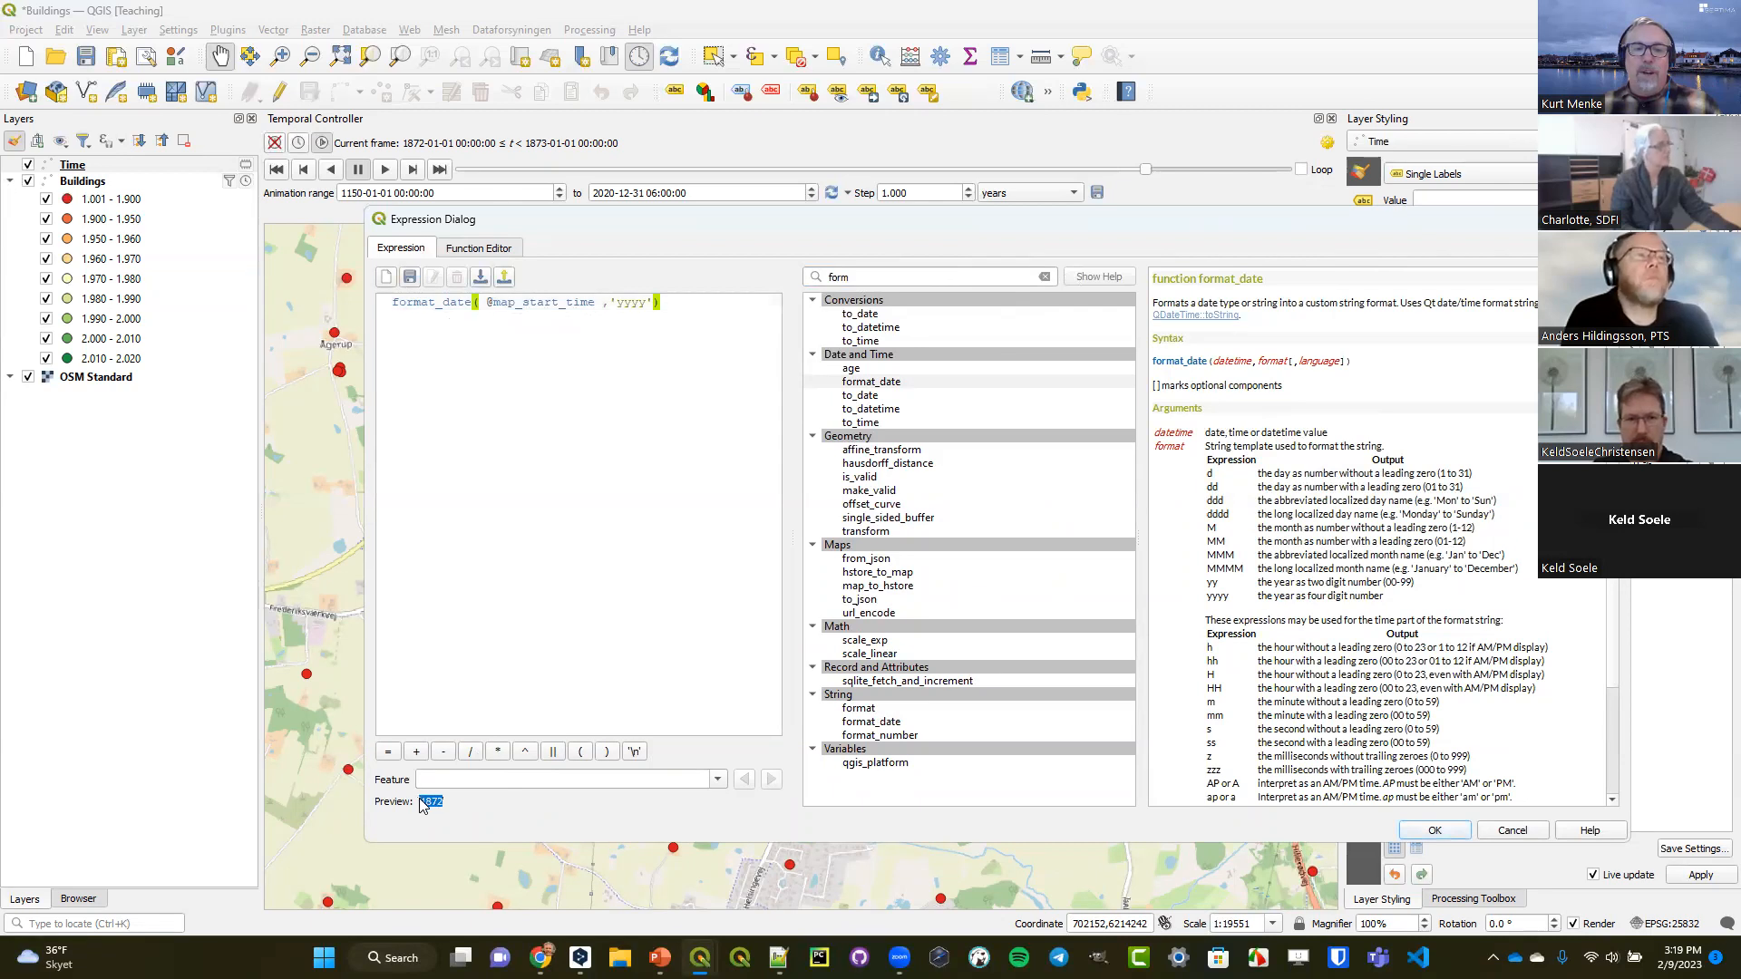
left_click(1433, 832)
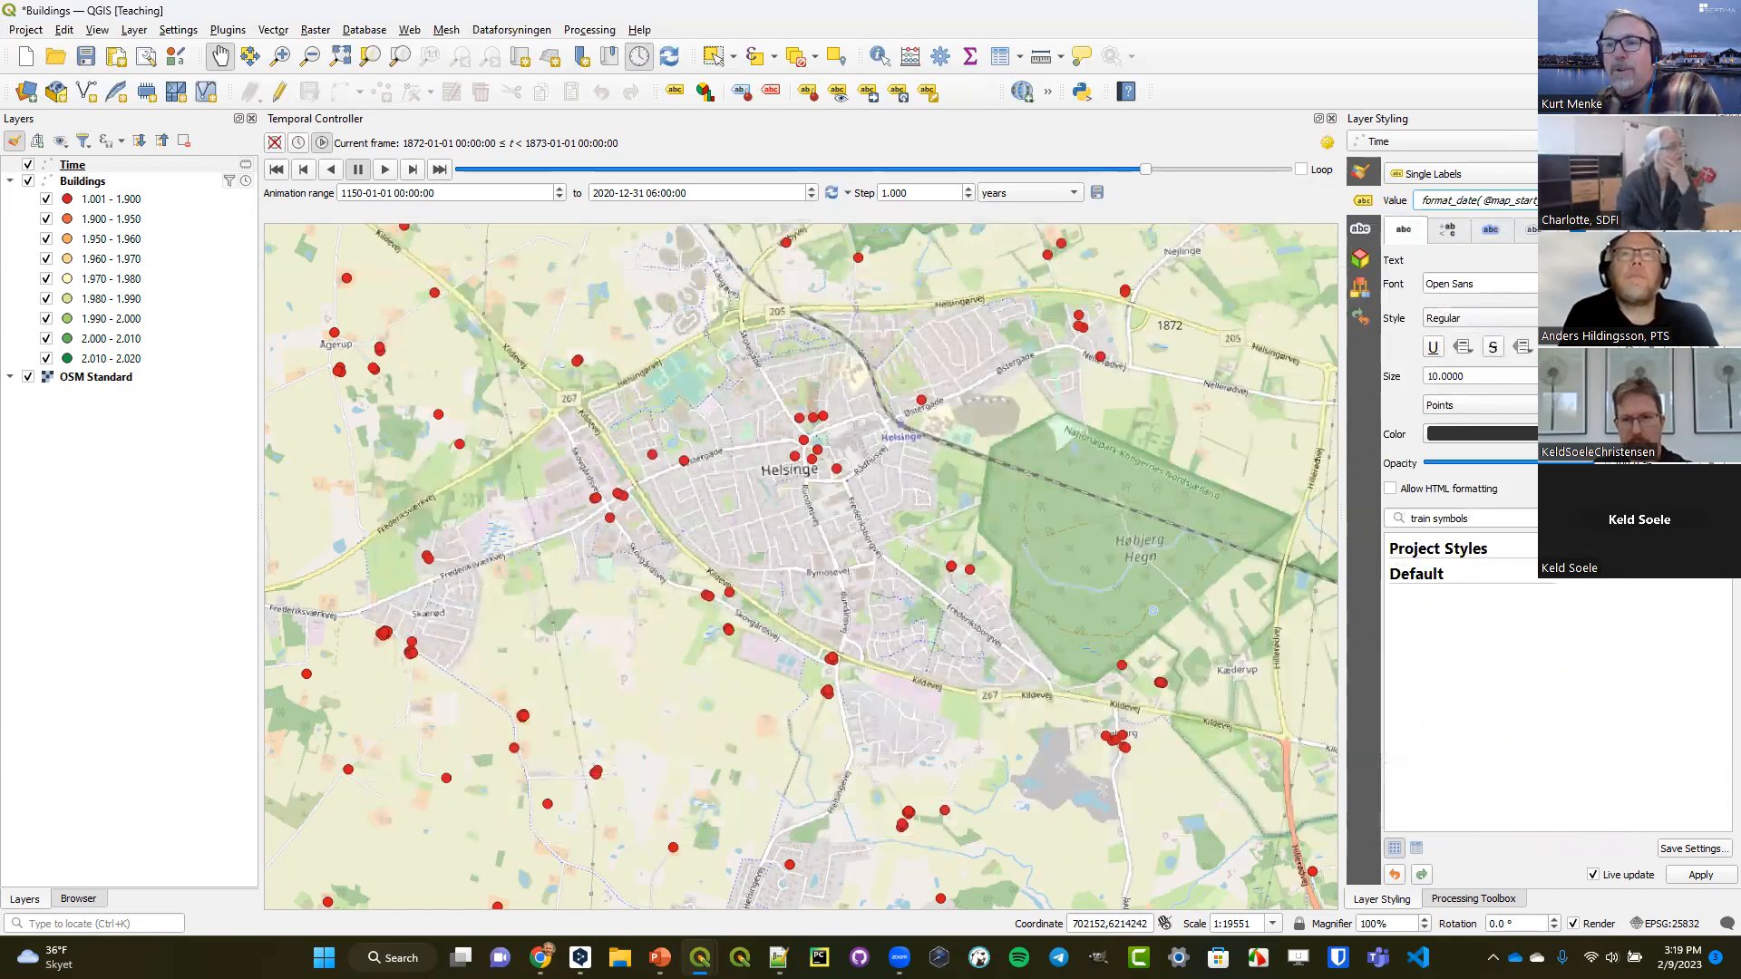
Format the Time layer's year label as Bold with a size of 42 points.
left_click(1694, 372)
left_click(1694, 372)
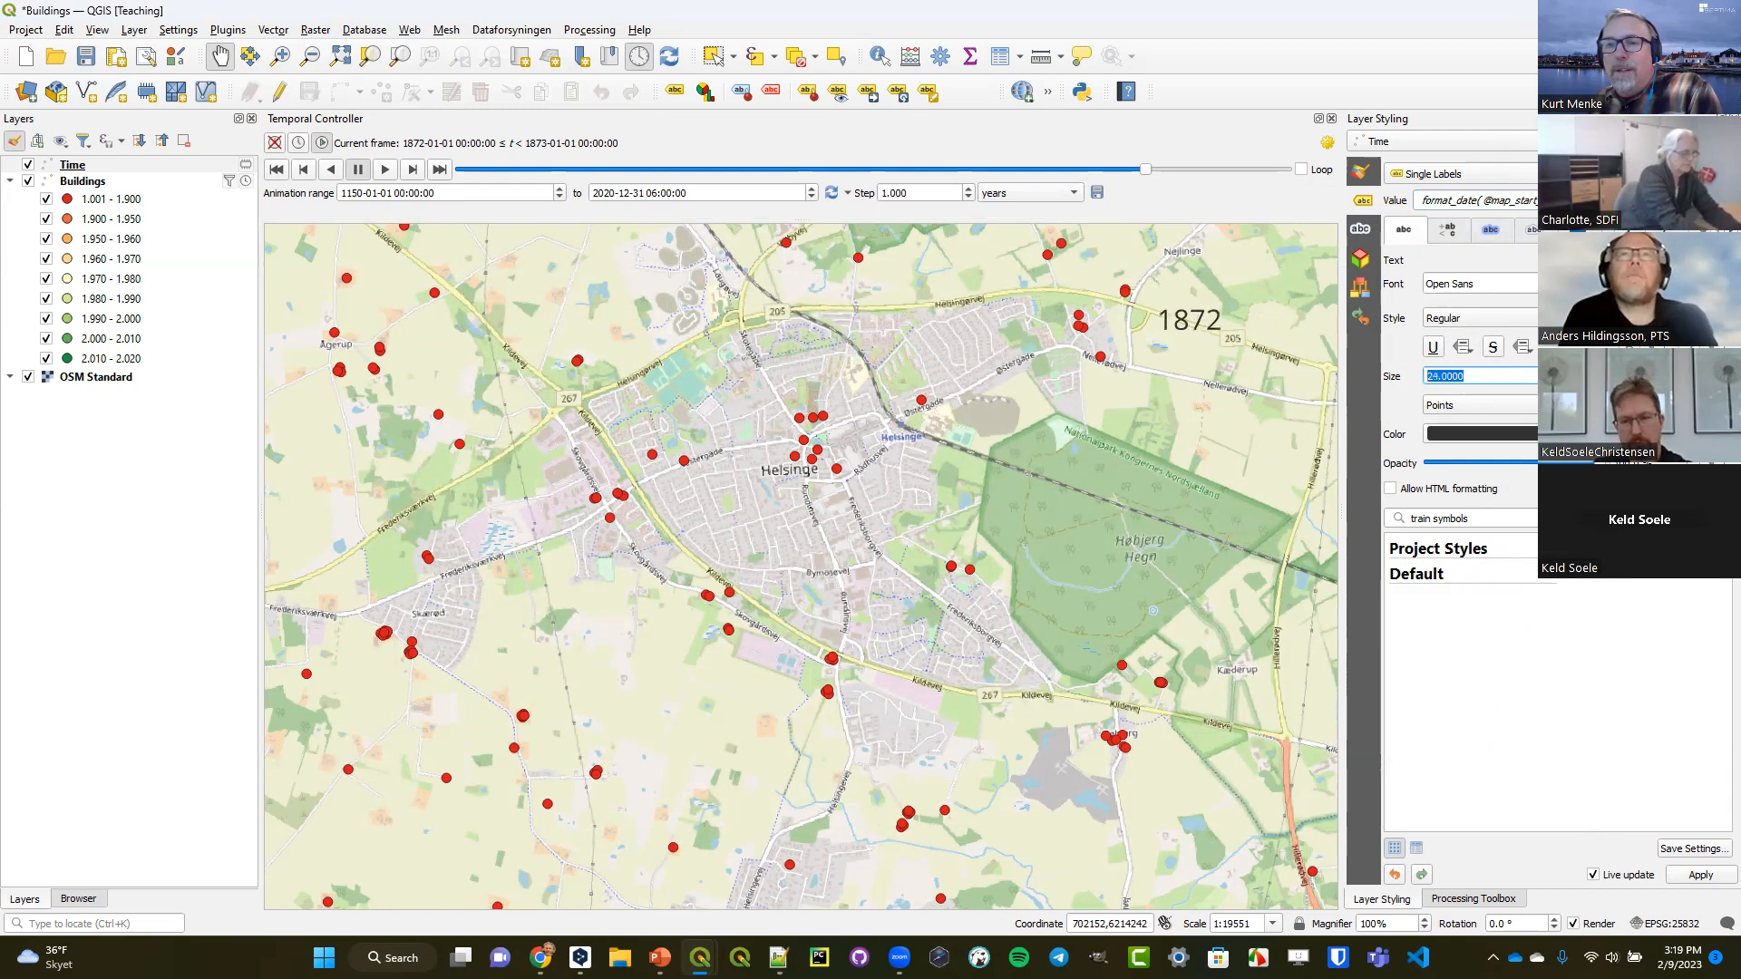
left_click(1688, 318)
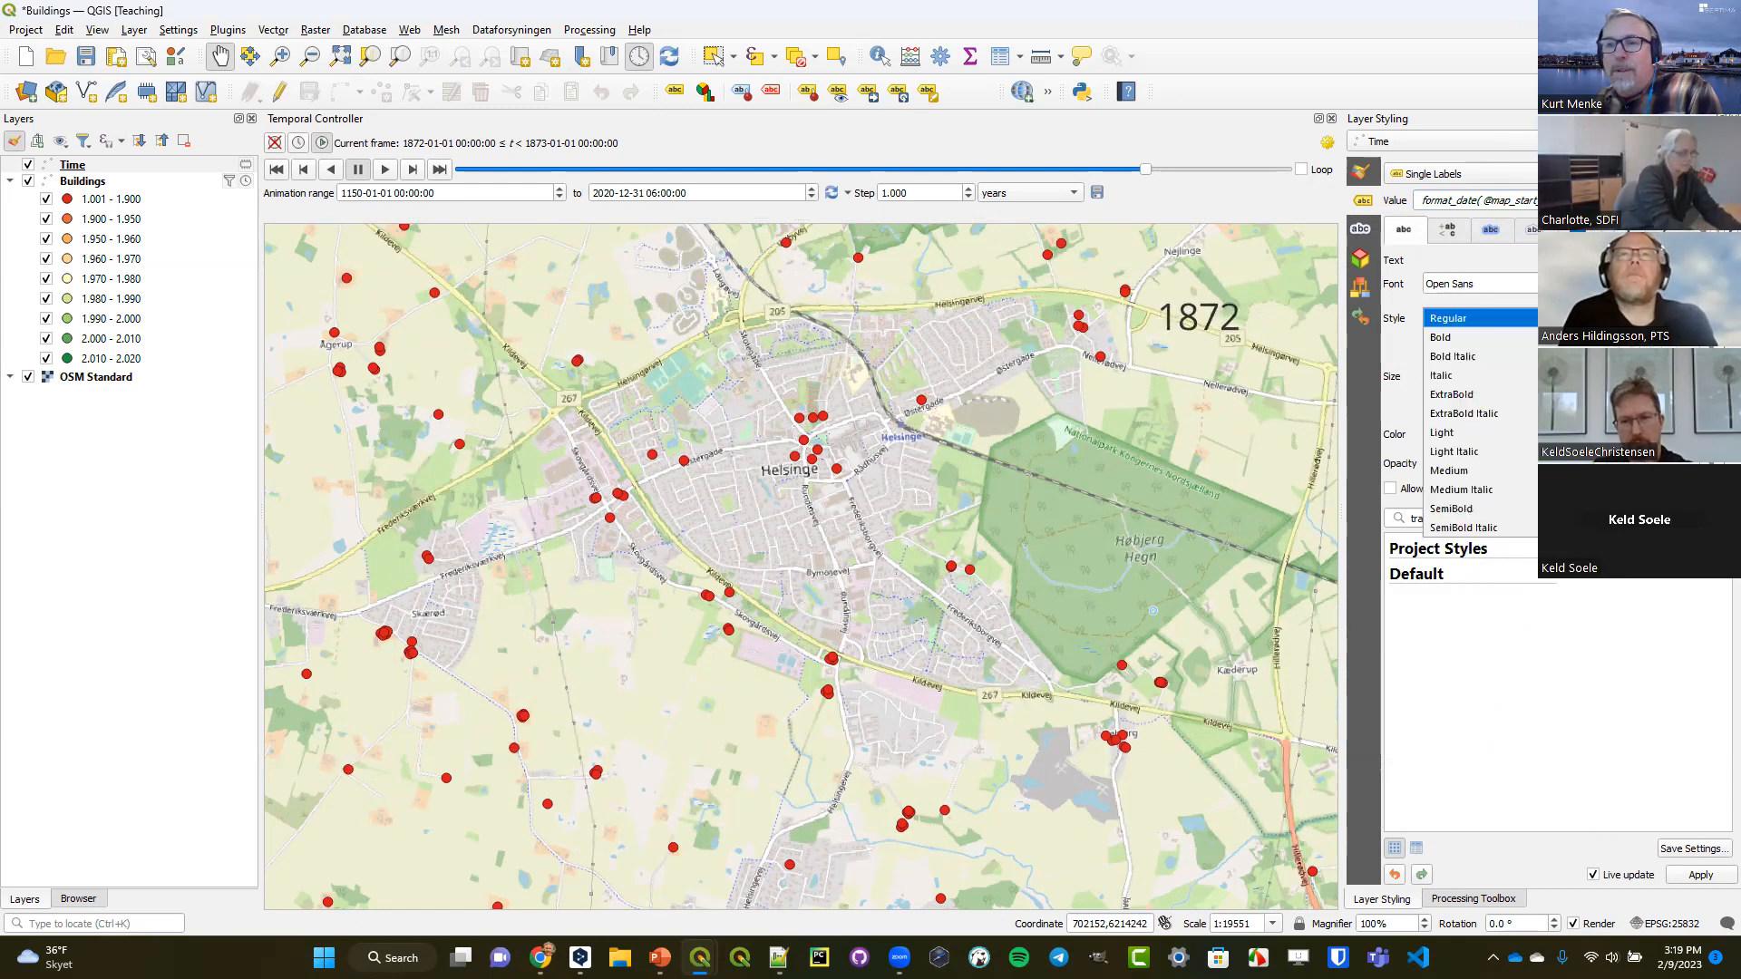
left_click(1632, 337)
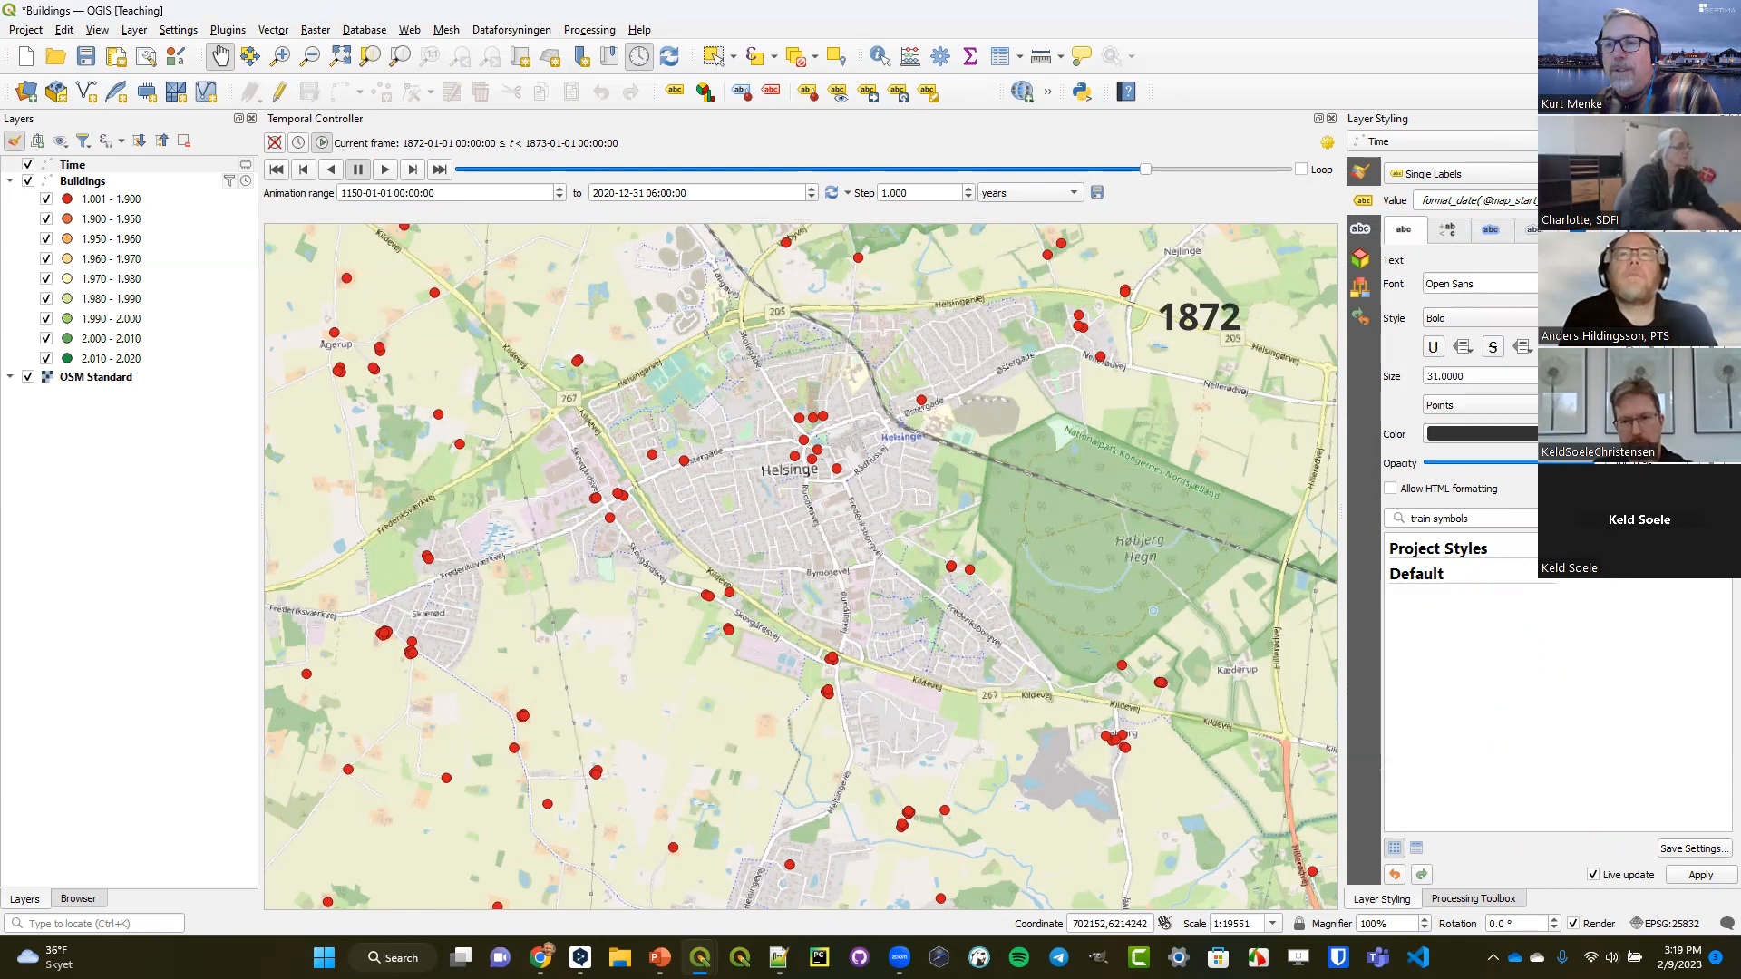
left_click(1694, 372)
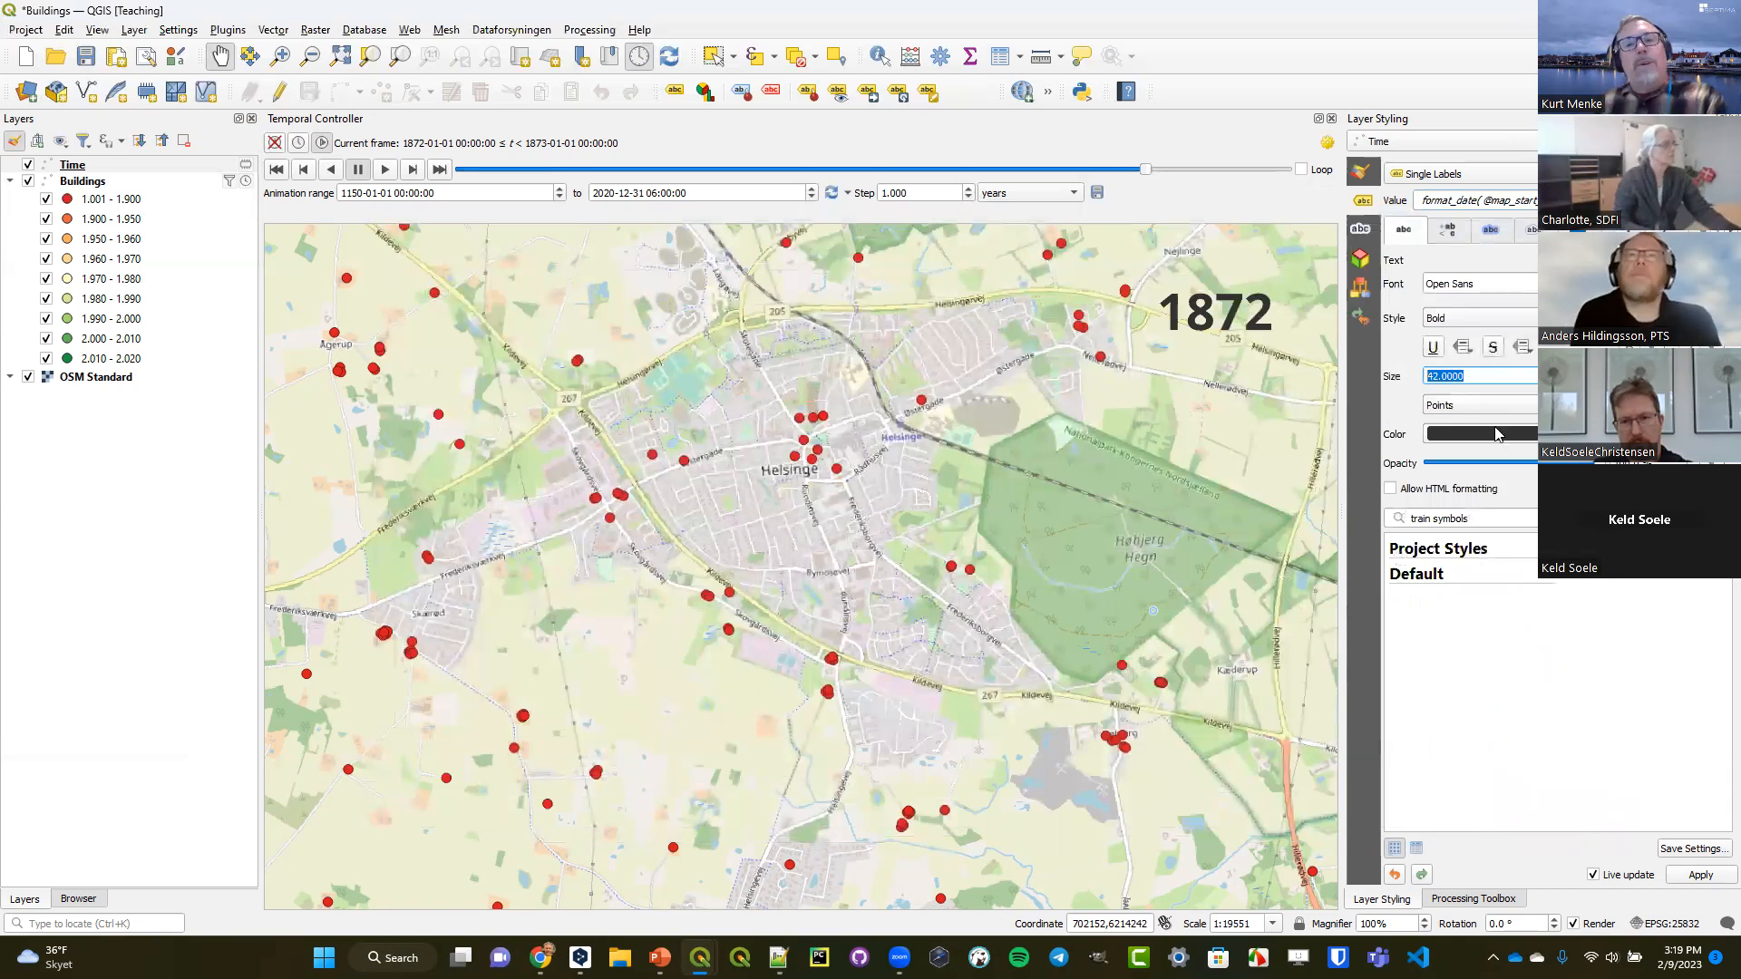
Enable Dynamic Temporal Control in the Time layer's properties with the configuration Redraw Layer Only.
left_click(71, 166)
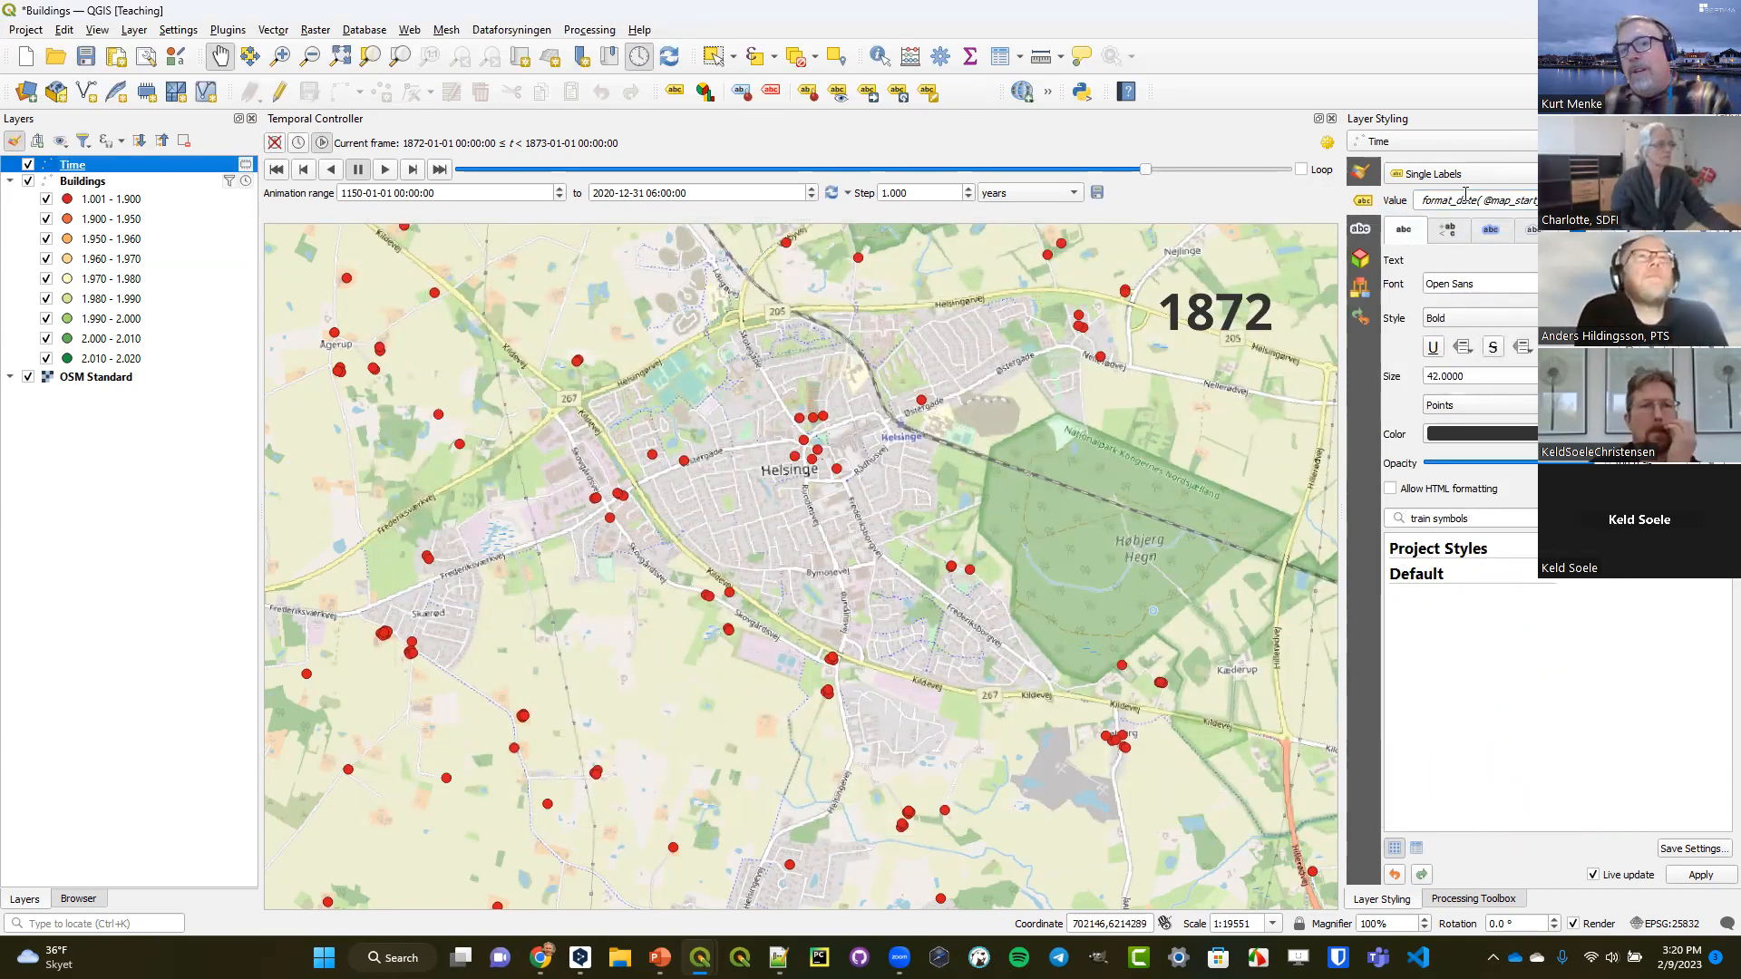
left_click_drag(1482, 200, 1564, 200)
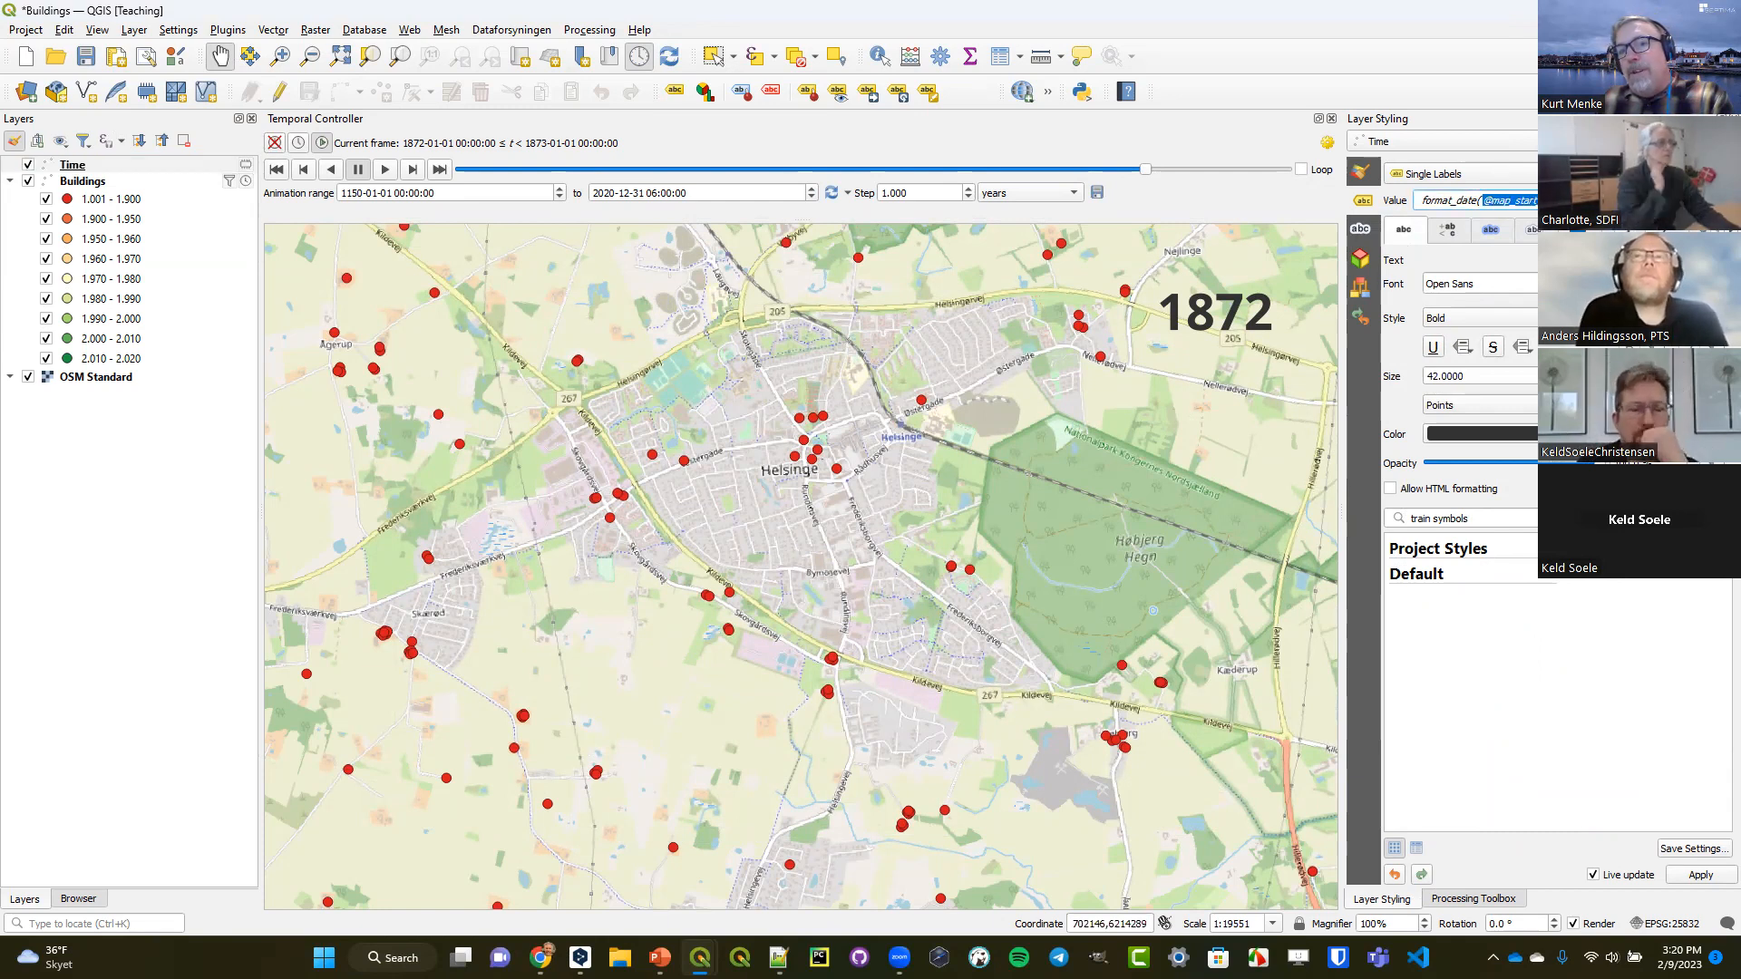
left_click(66, 167)
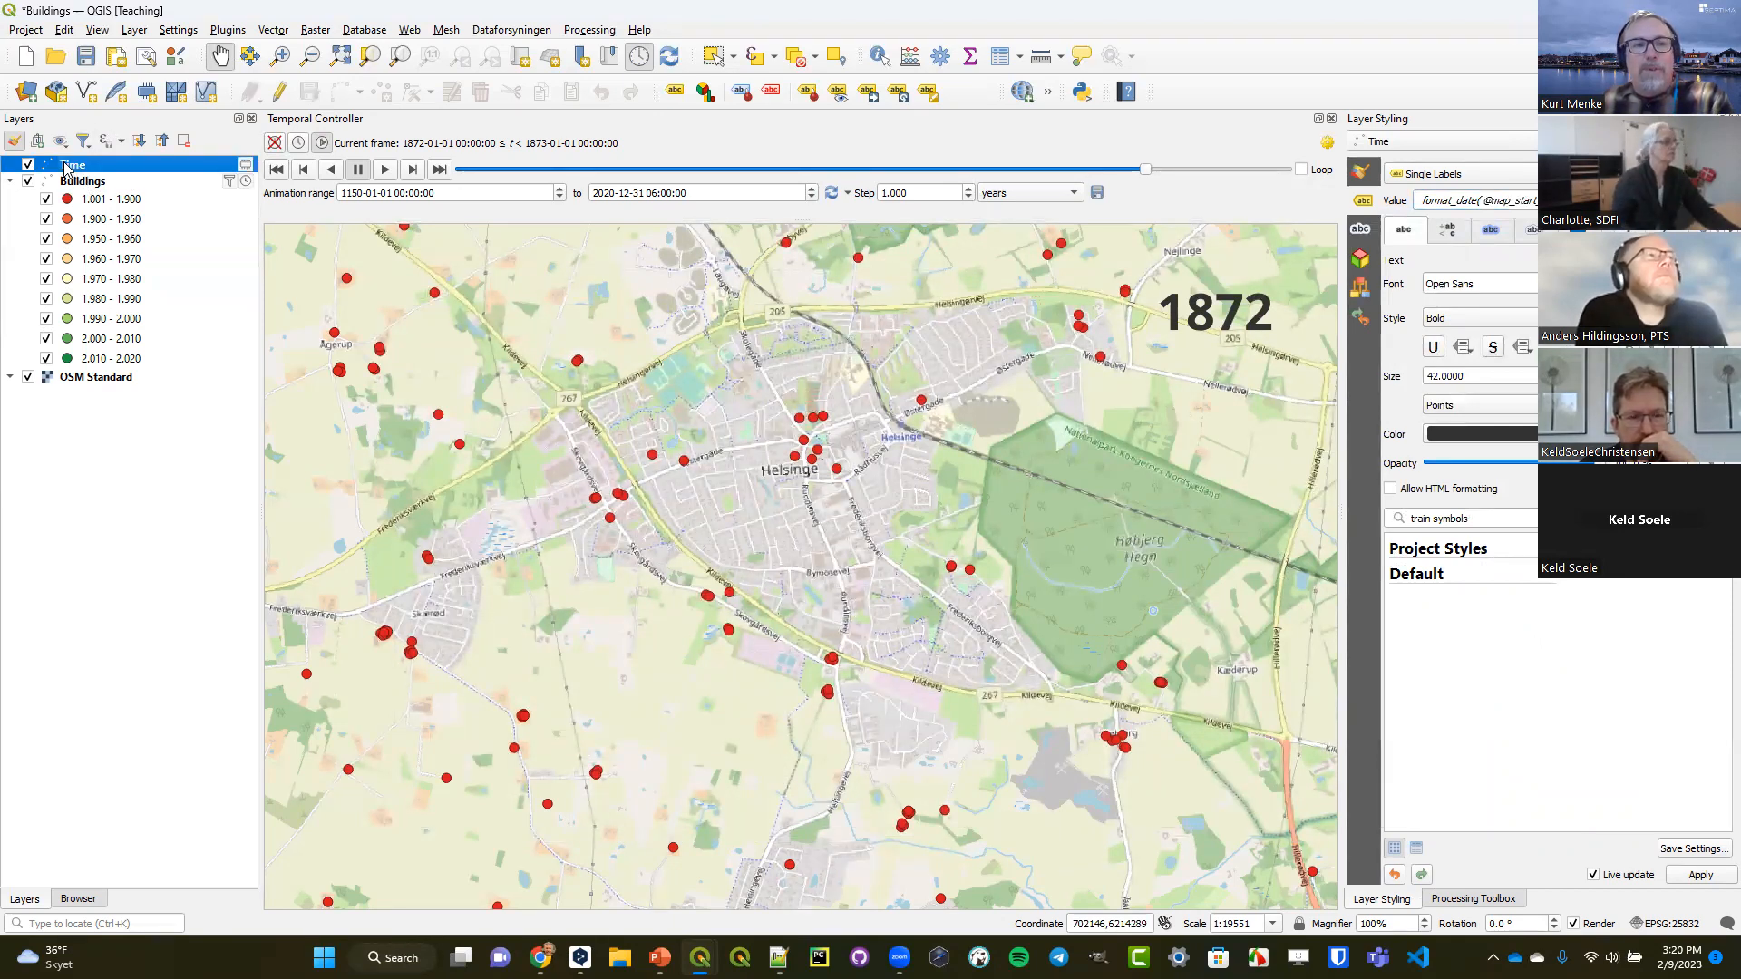
double_click(66, 167)
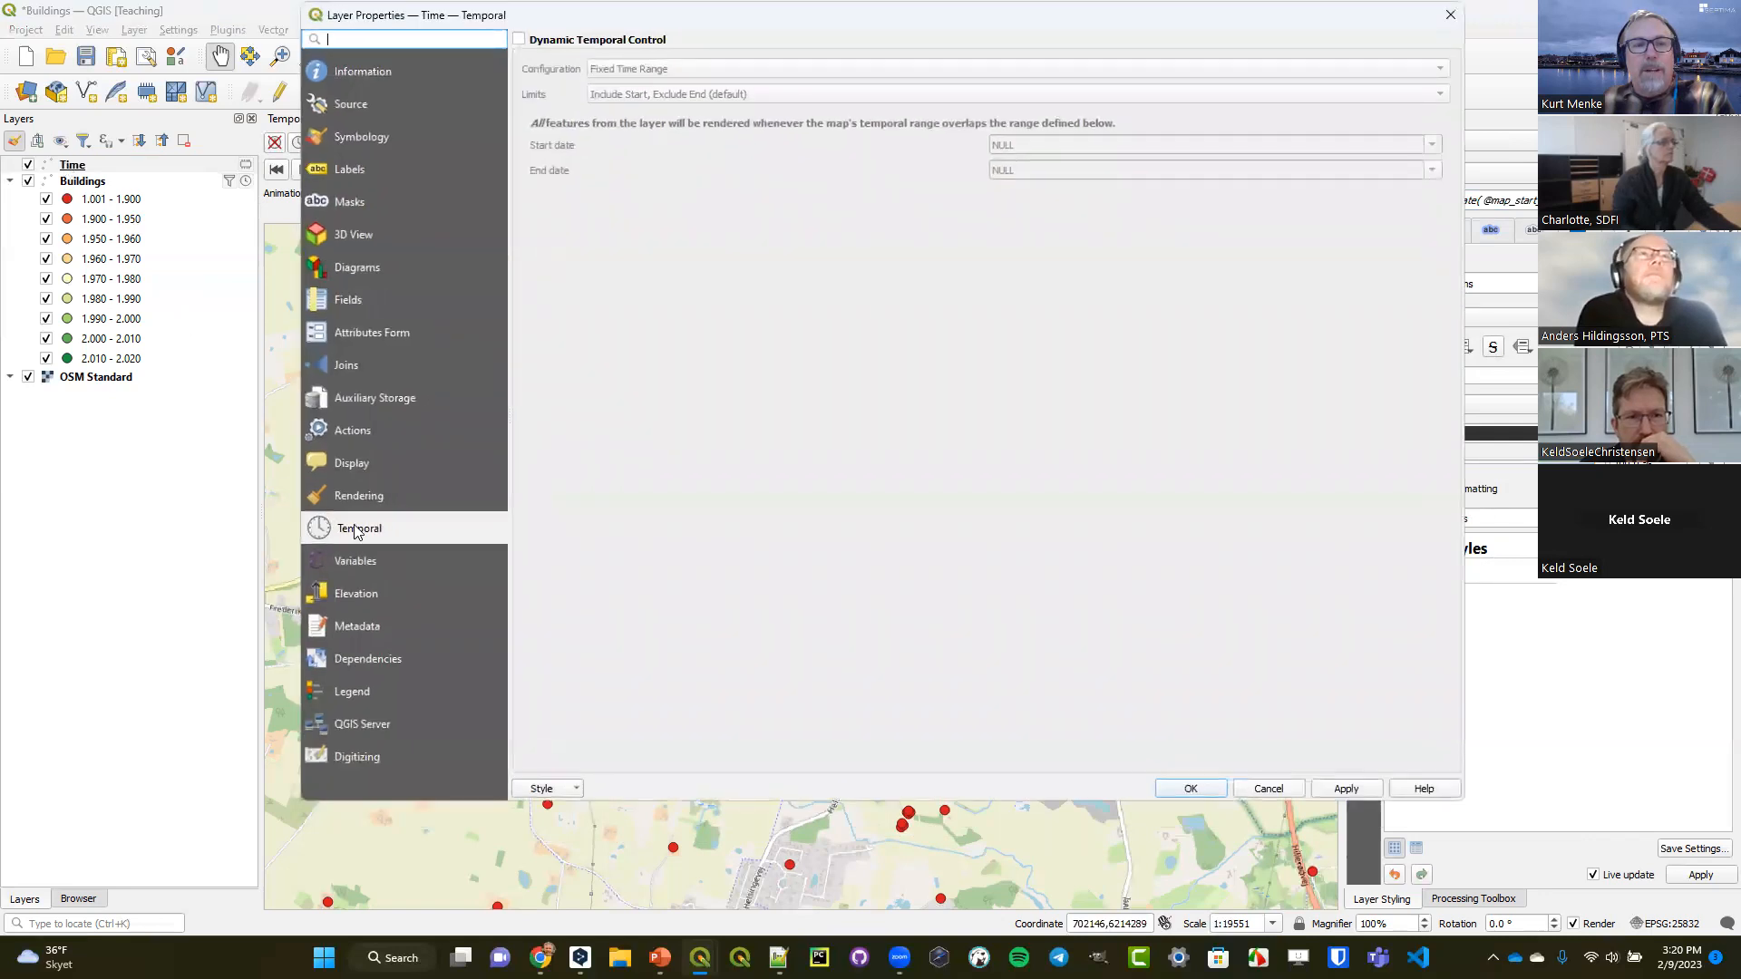
left_click(533, 47)
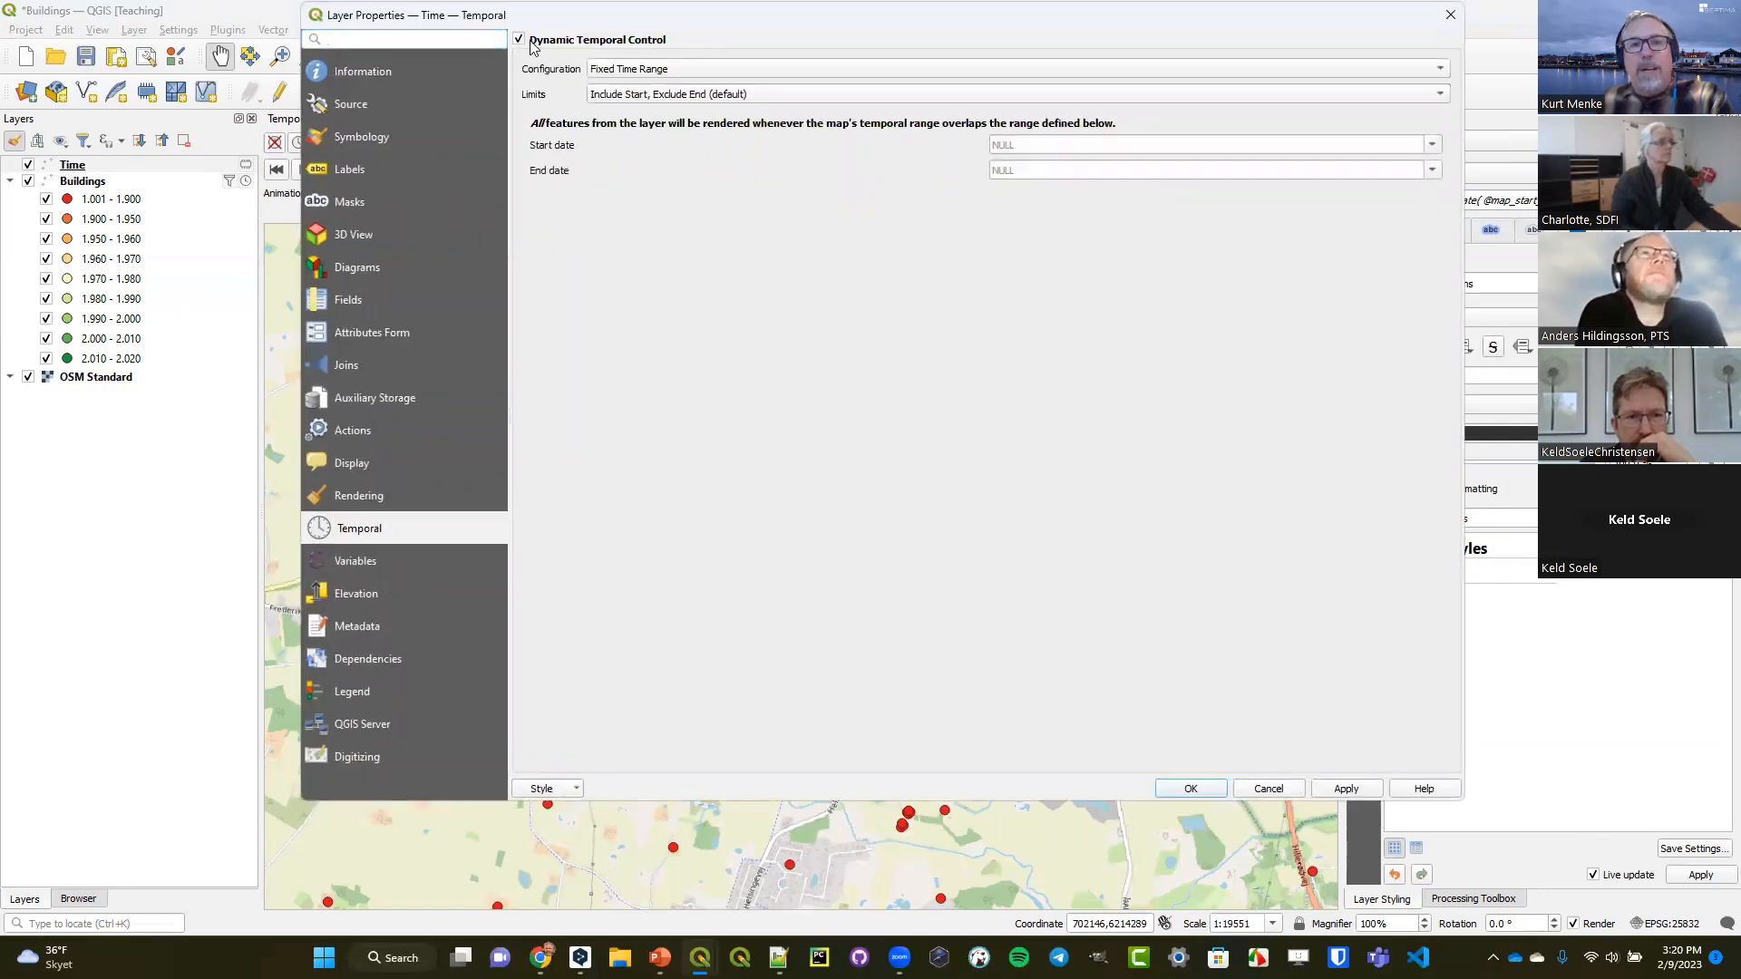
left_click(833, 70)
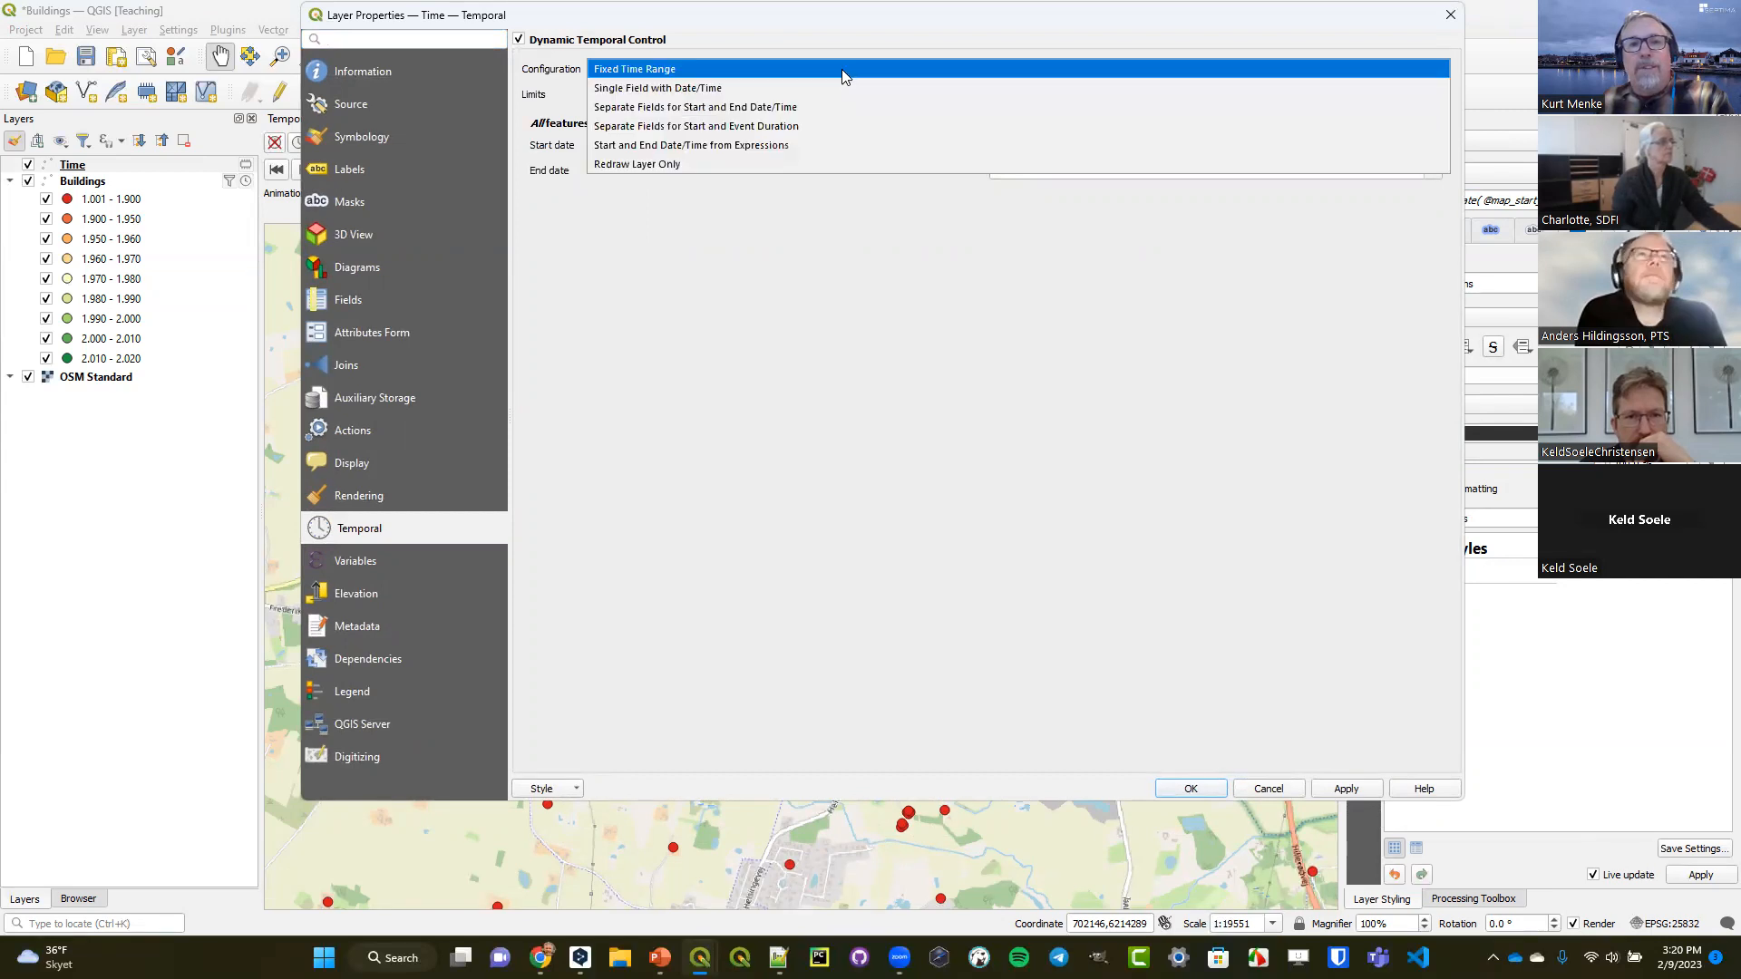
left_click(682, 163)
left_click(1190, 787)
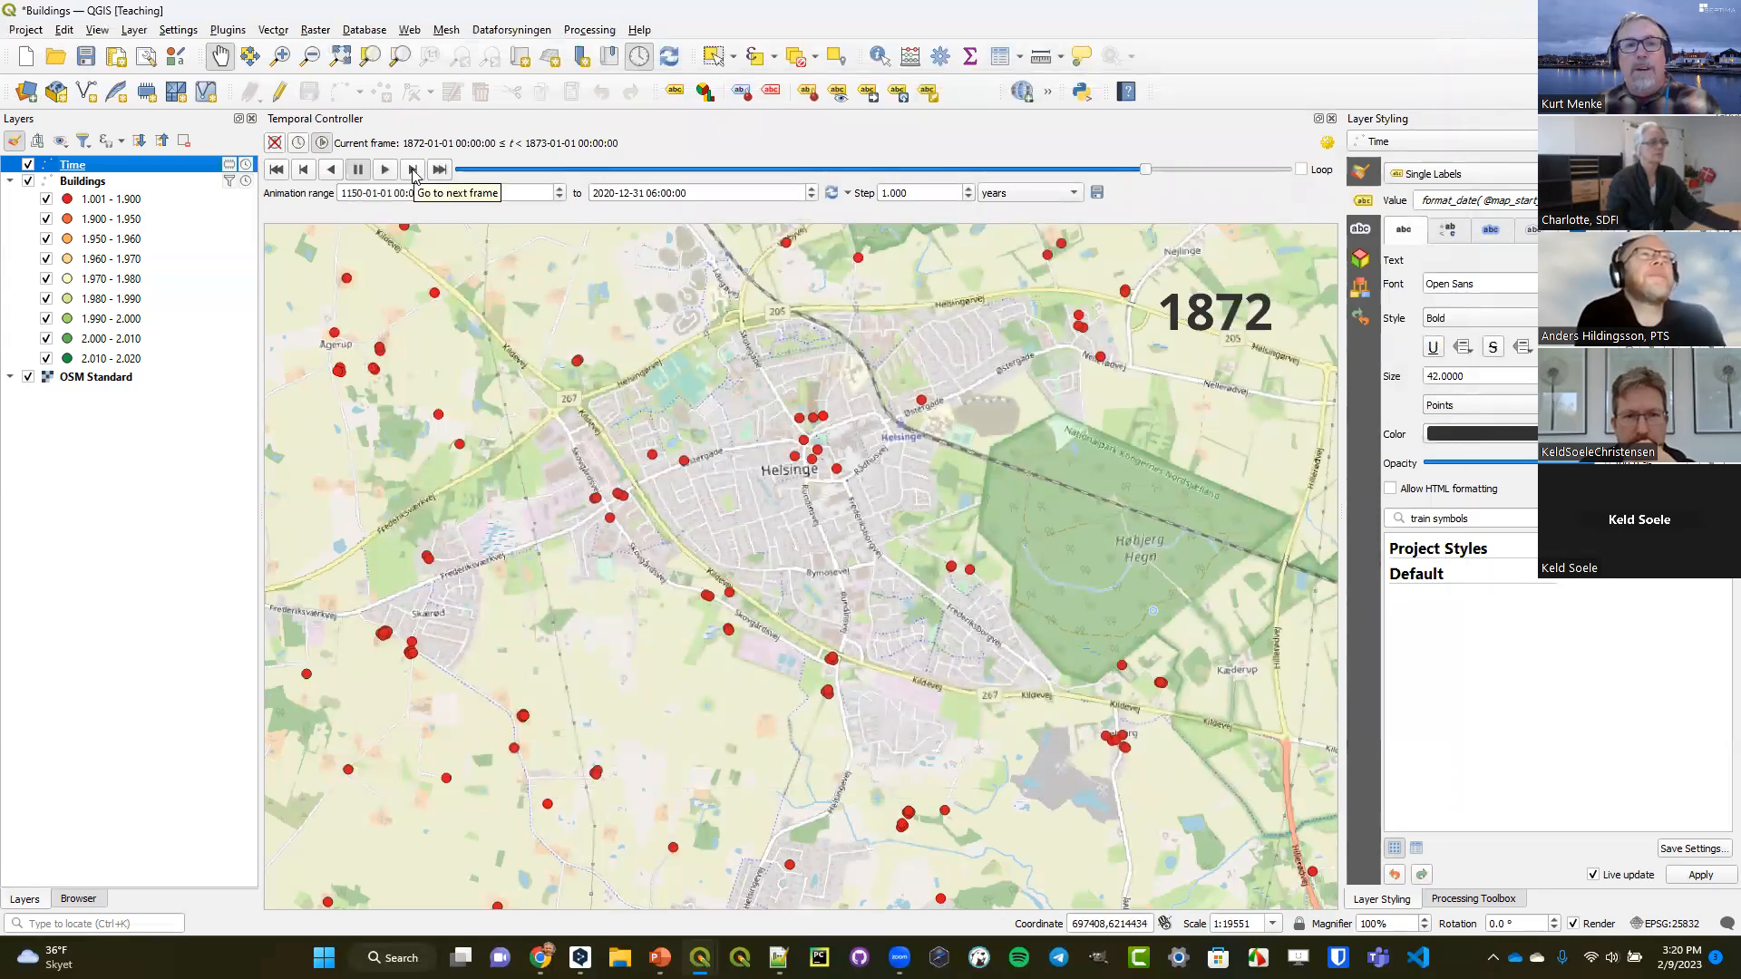
Advance the animation frame by frame to 1894 to check that the year label follows the current frame.
left_click(414, 169)
left_click(414, 171)
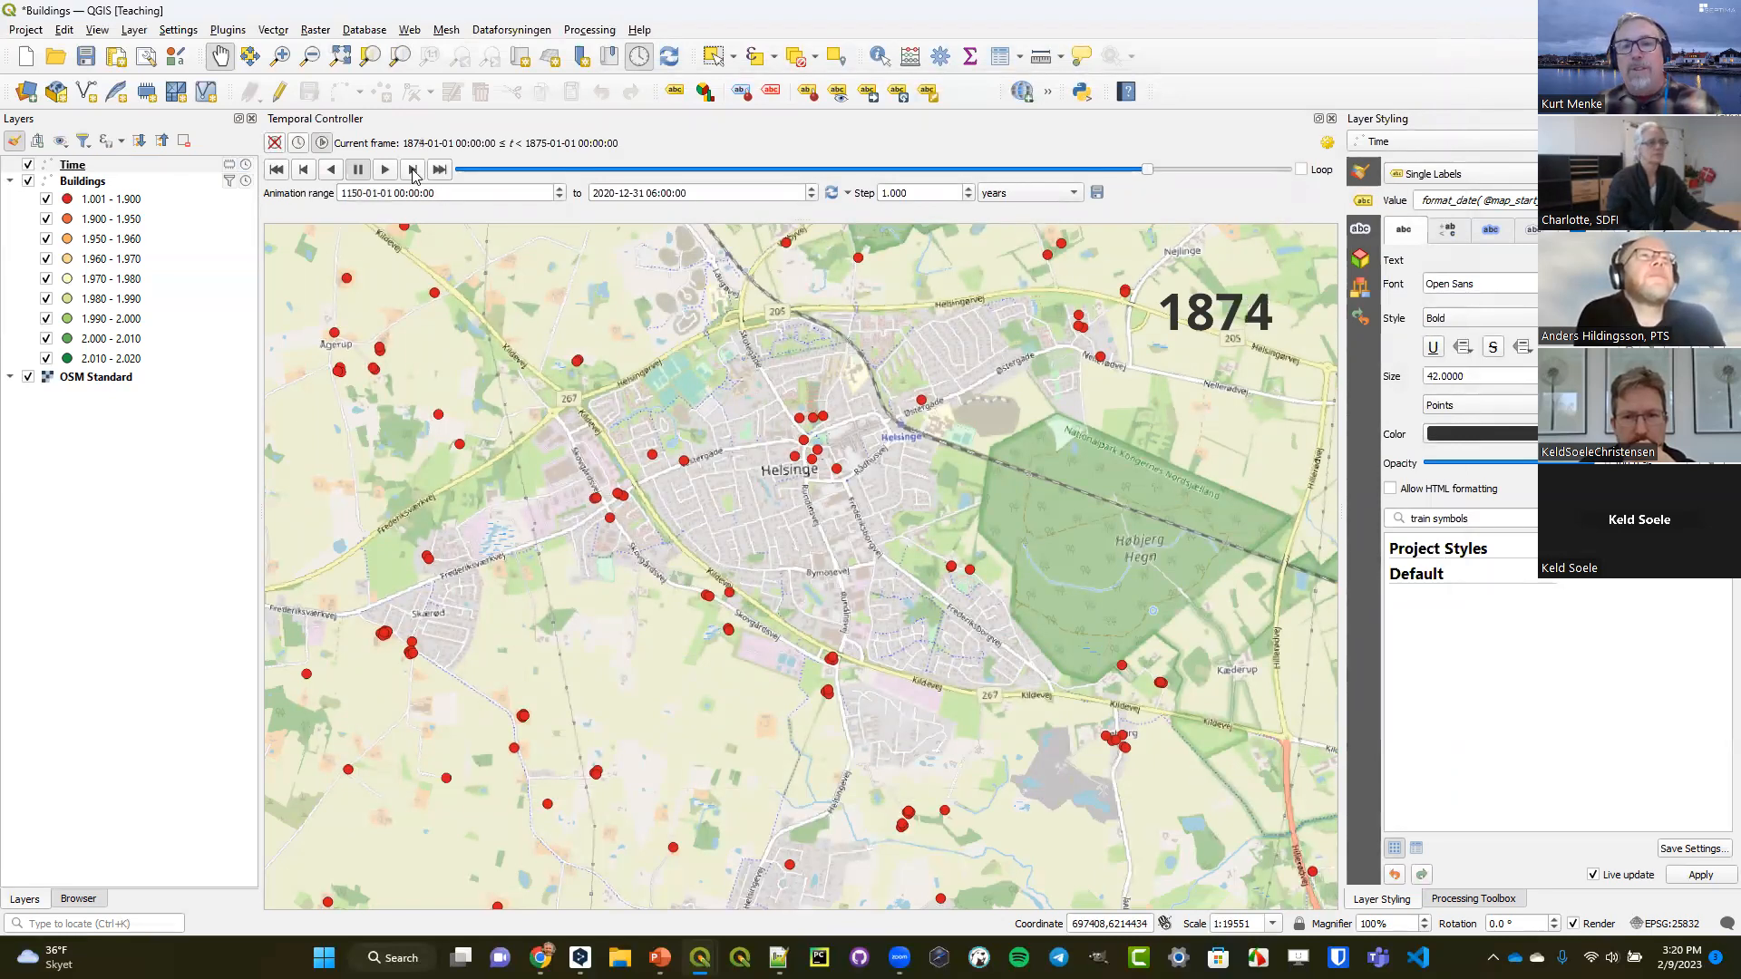
left_click(414, 171)
left_click(414, 171)
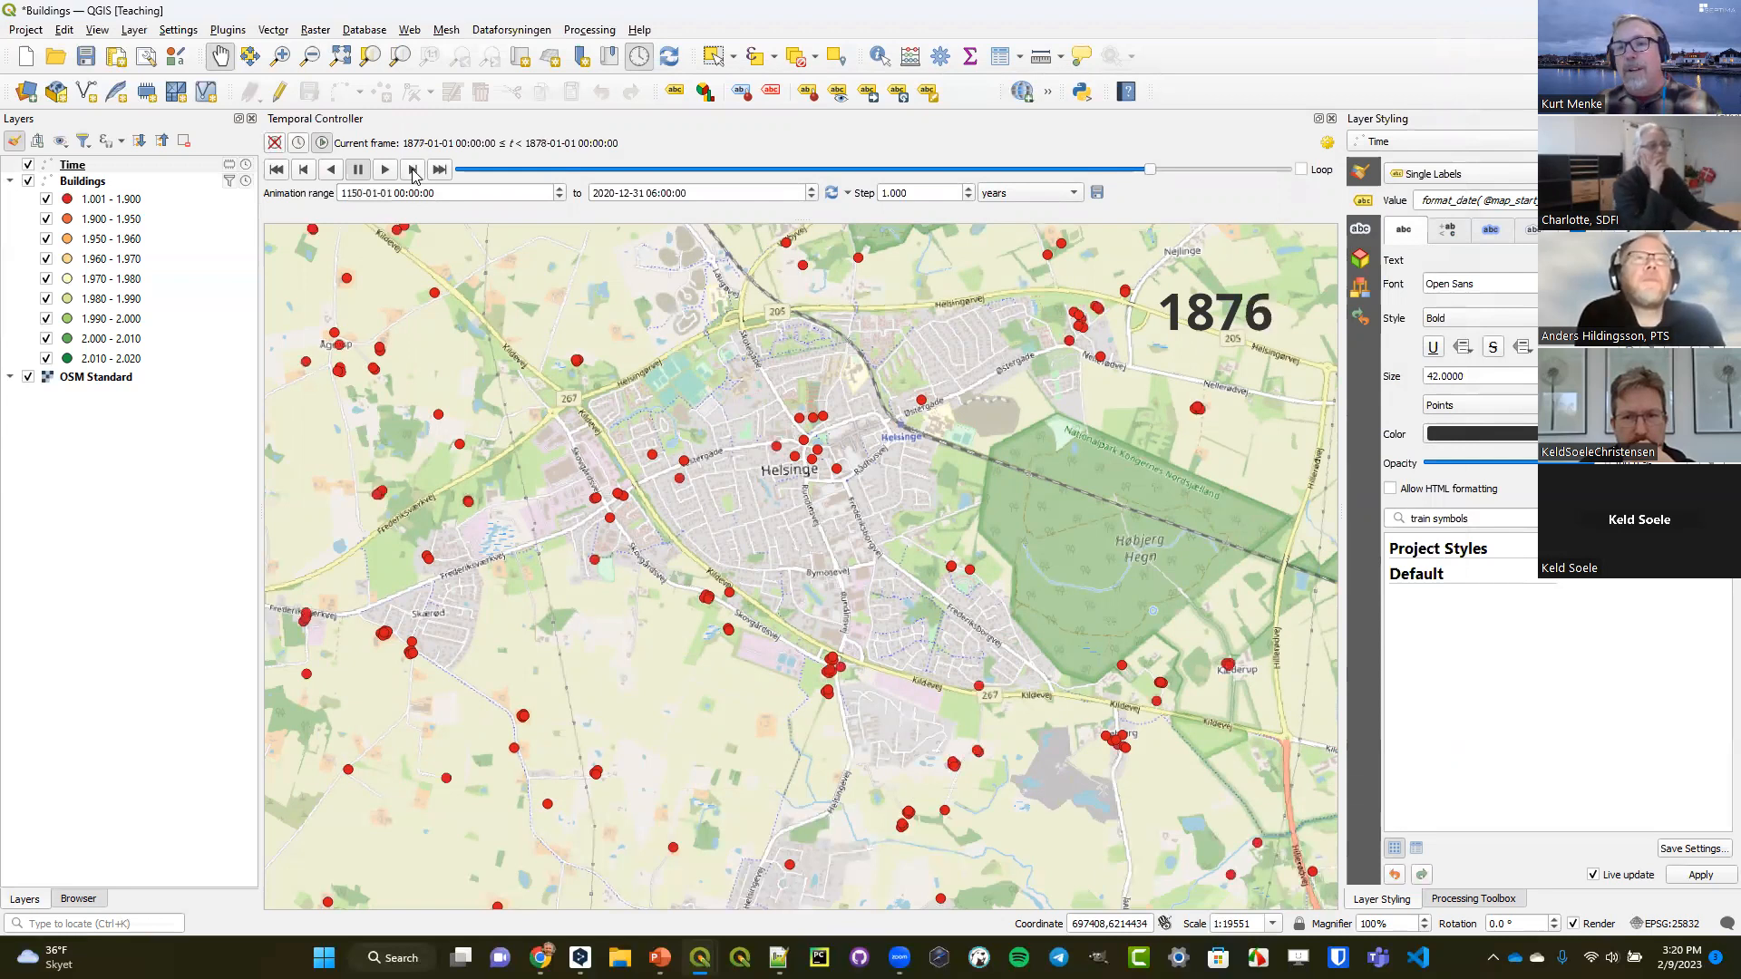
left_click(414, 171)
left_click(415, 171)
left_click(414, 171)
left_click(414, 171)
left_click(414, 171)
left_click(414, 171)
left_click(414, 171)
left_click(414, 170)
left_click(414, 171)
left_click(415, 171)
left_click(415, 171)
left_click(415, 170)
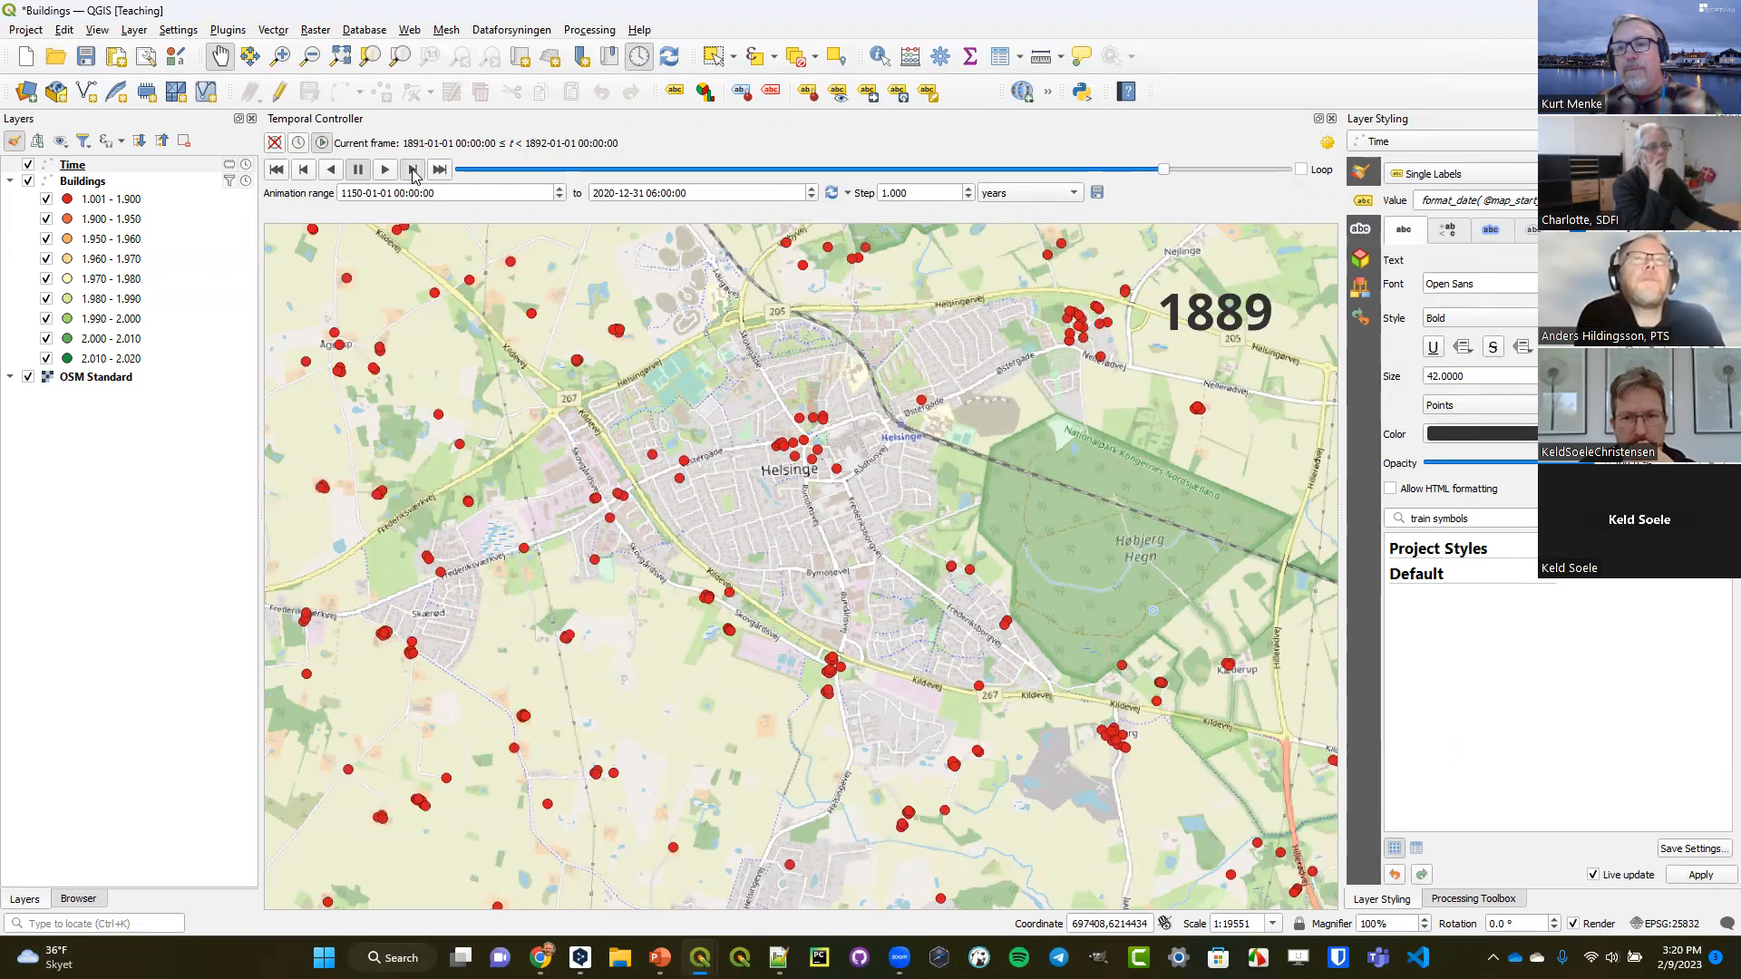
left_click(415, 170)
left_click(414, 170)
left_click(415, 170)
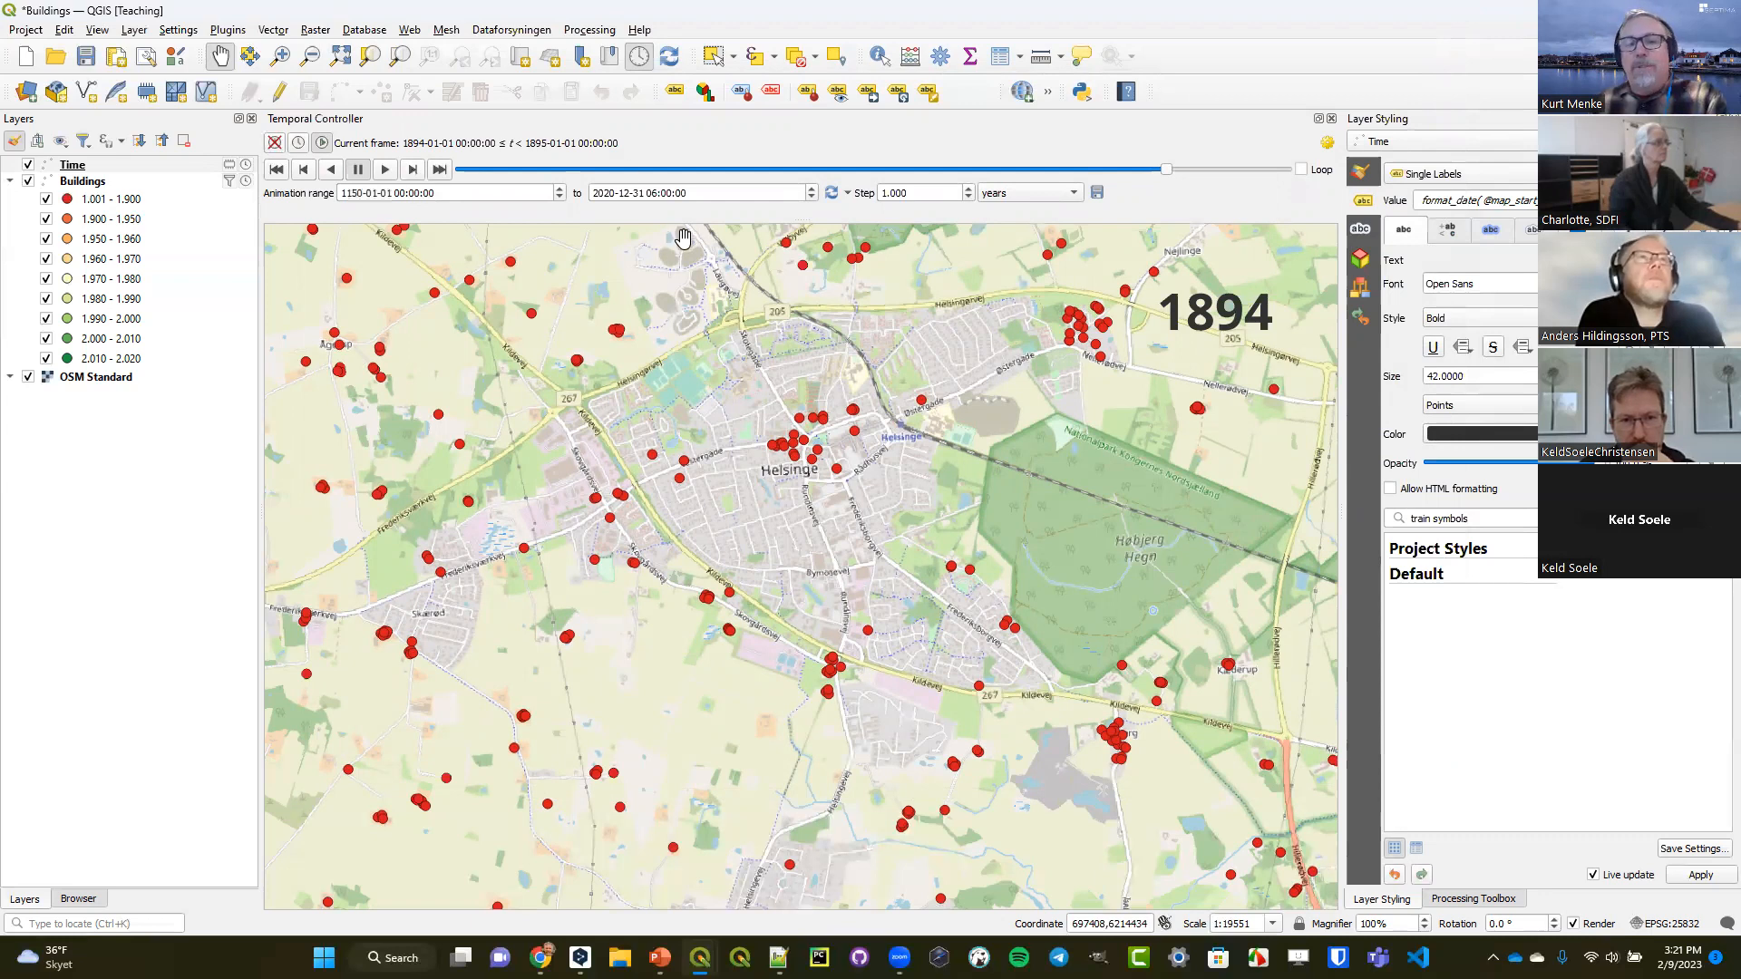
Enable the Title Label decoration for the map with the text "Helsinge Buildings Through Time".
left_click(102, 31)
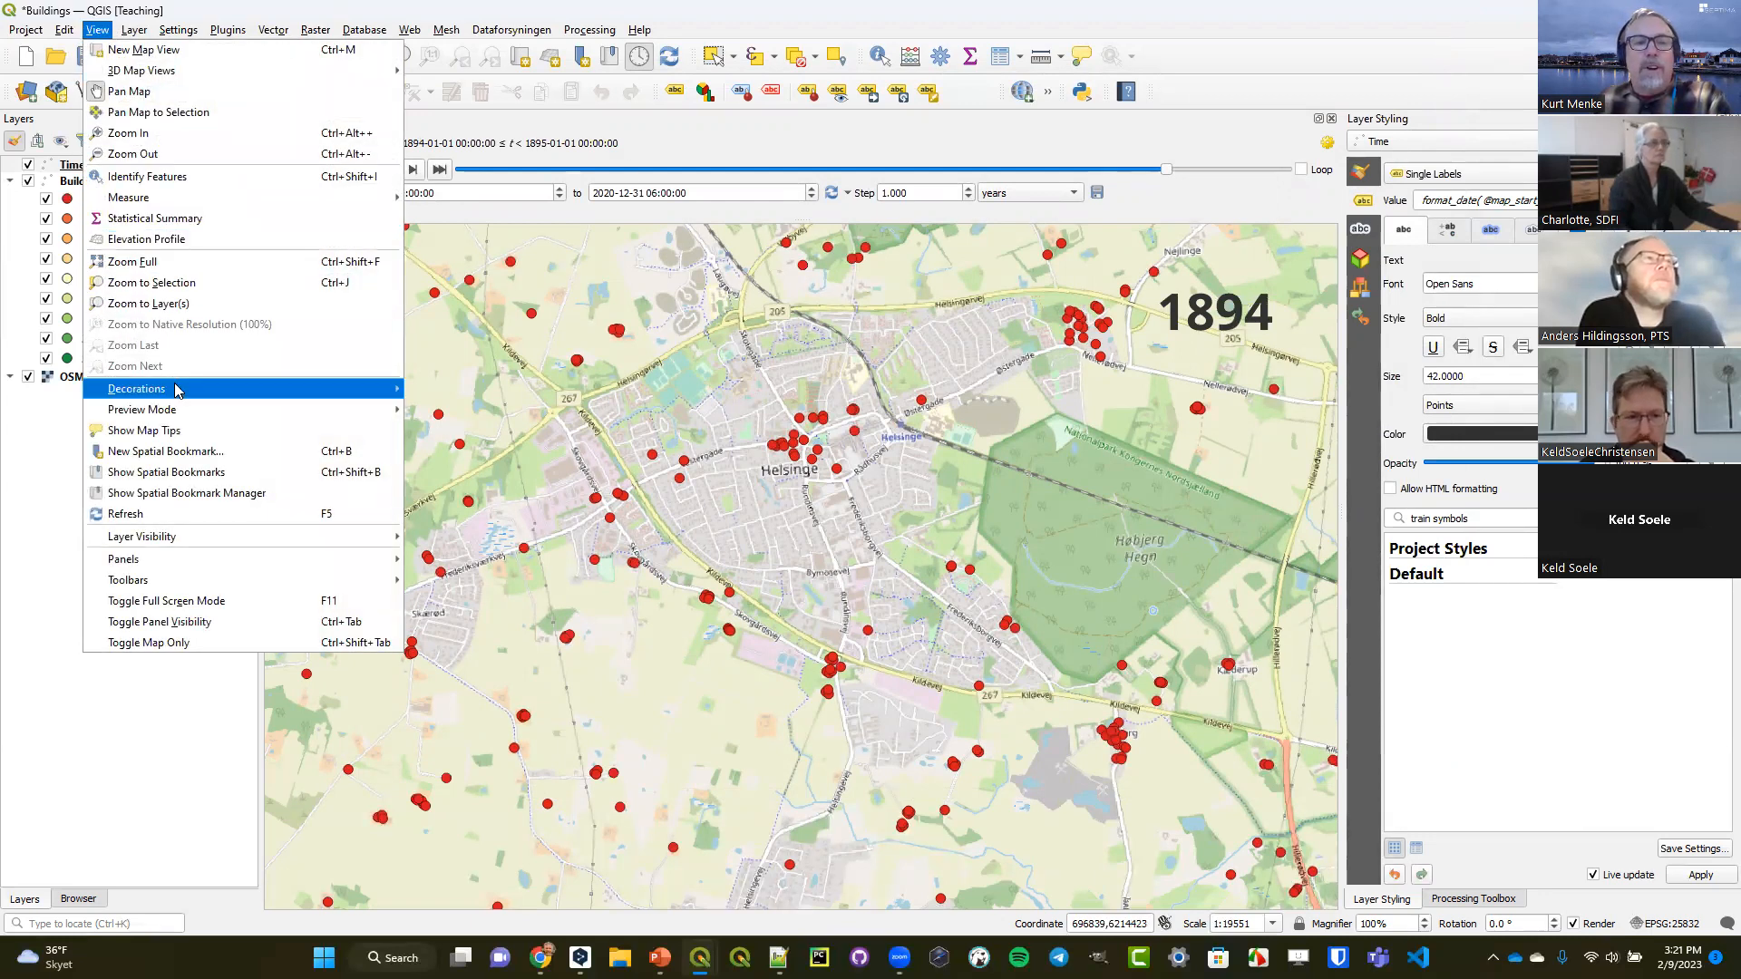
mouse_move(177, 389)
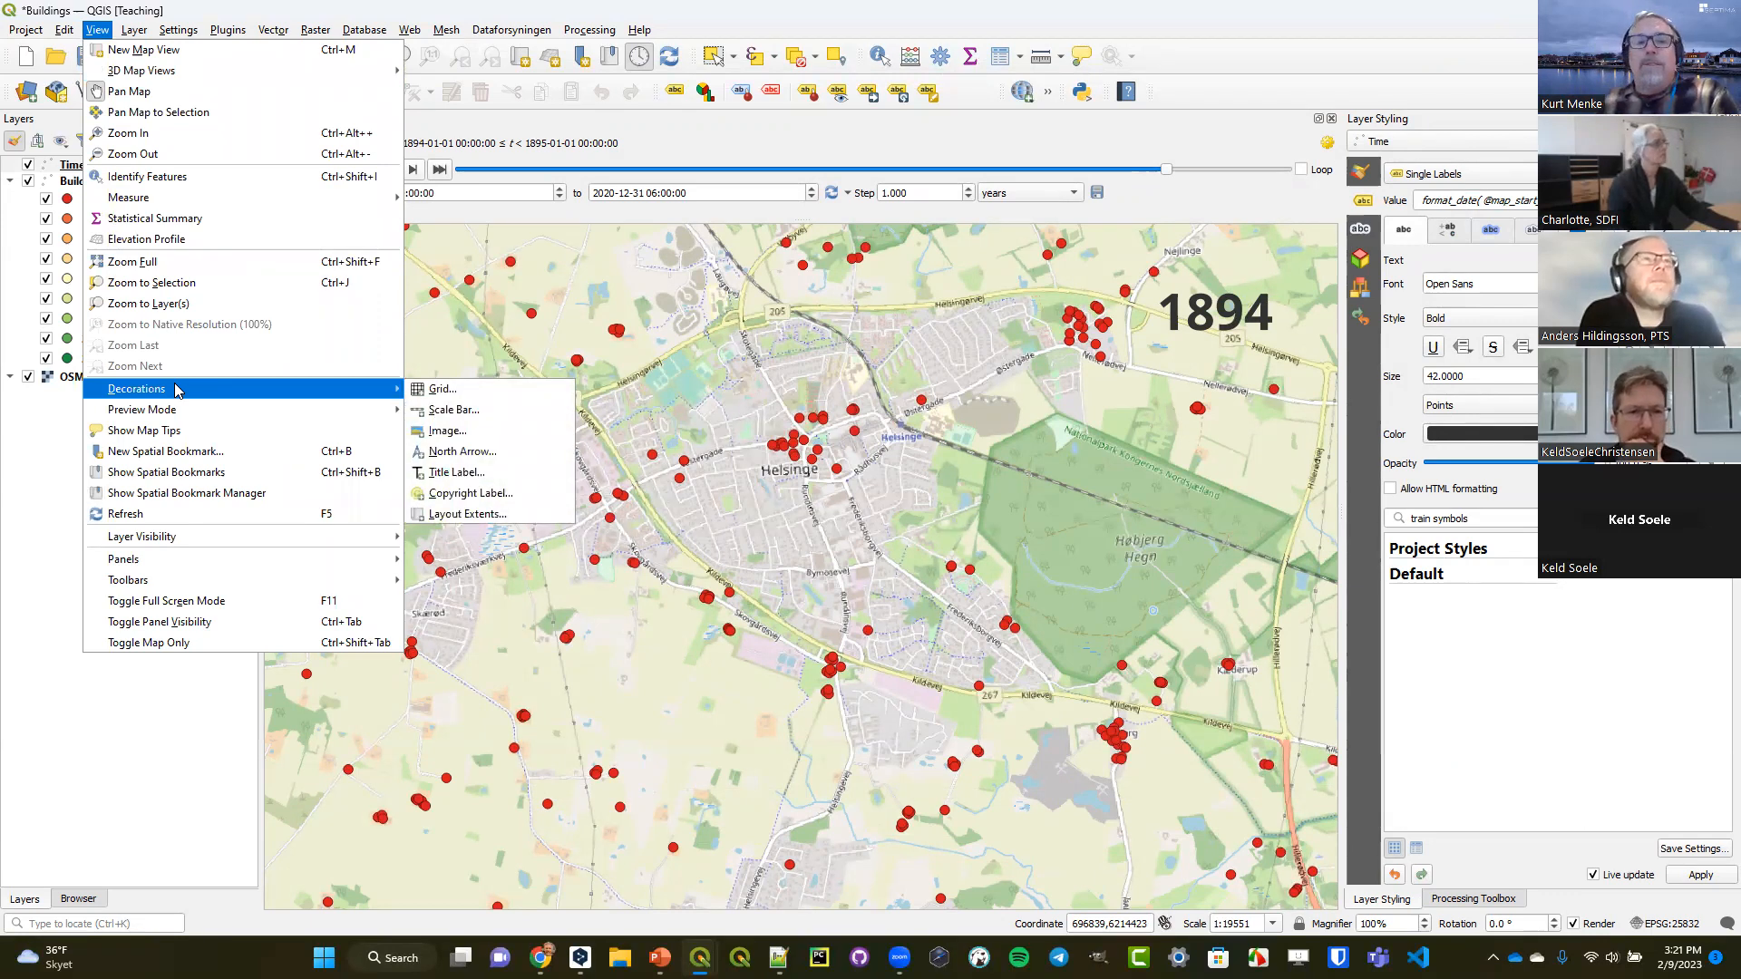
left_click(444, 475)
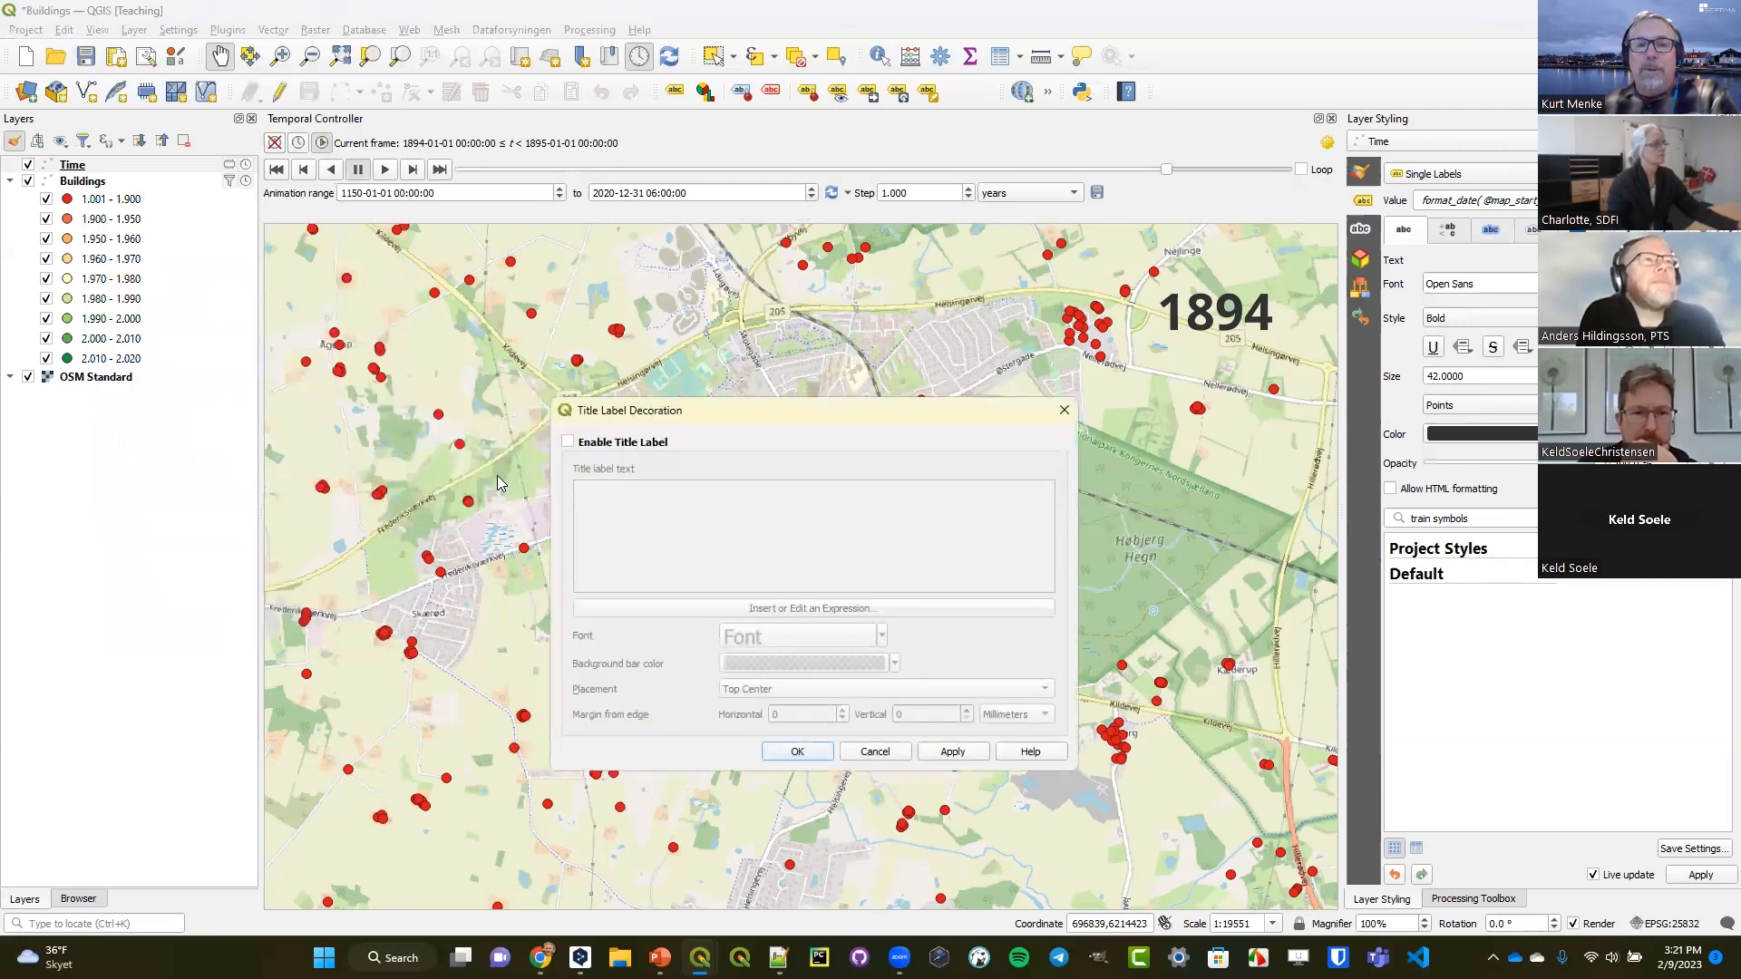
left_click(569, 442)
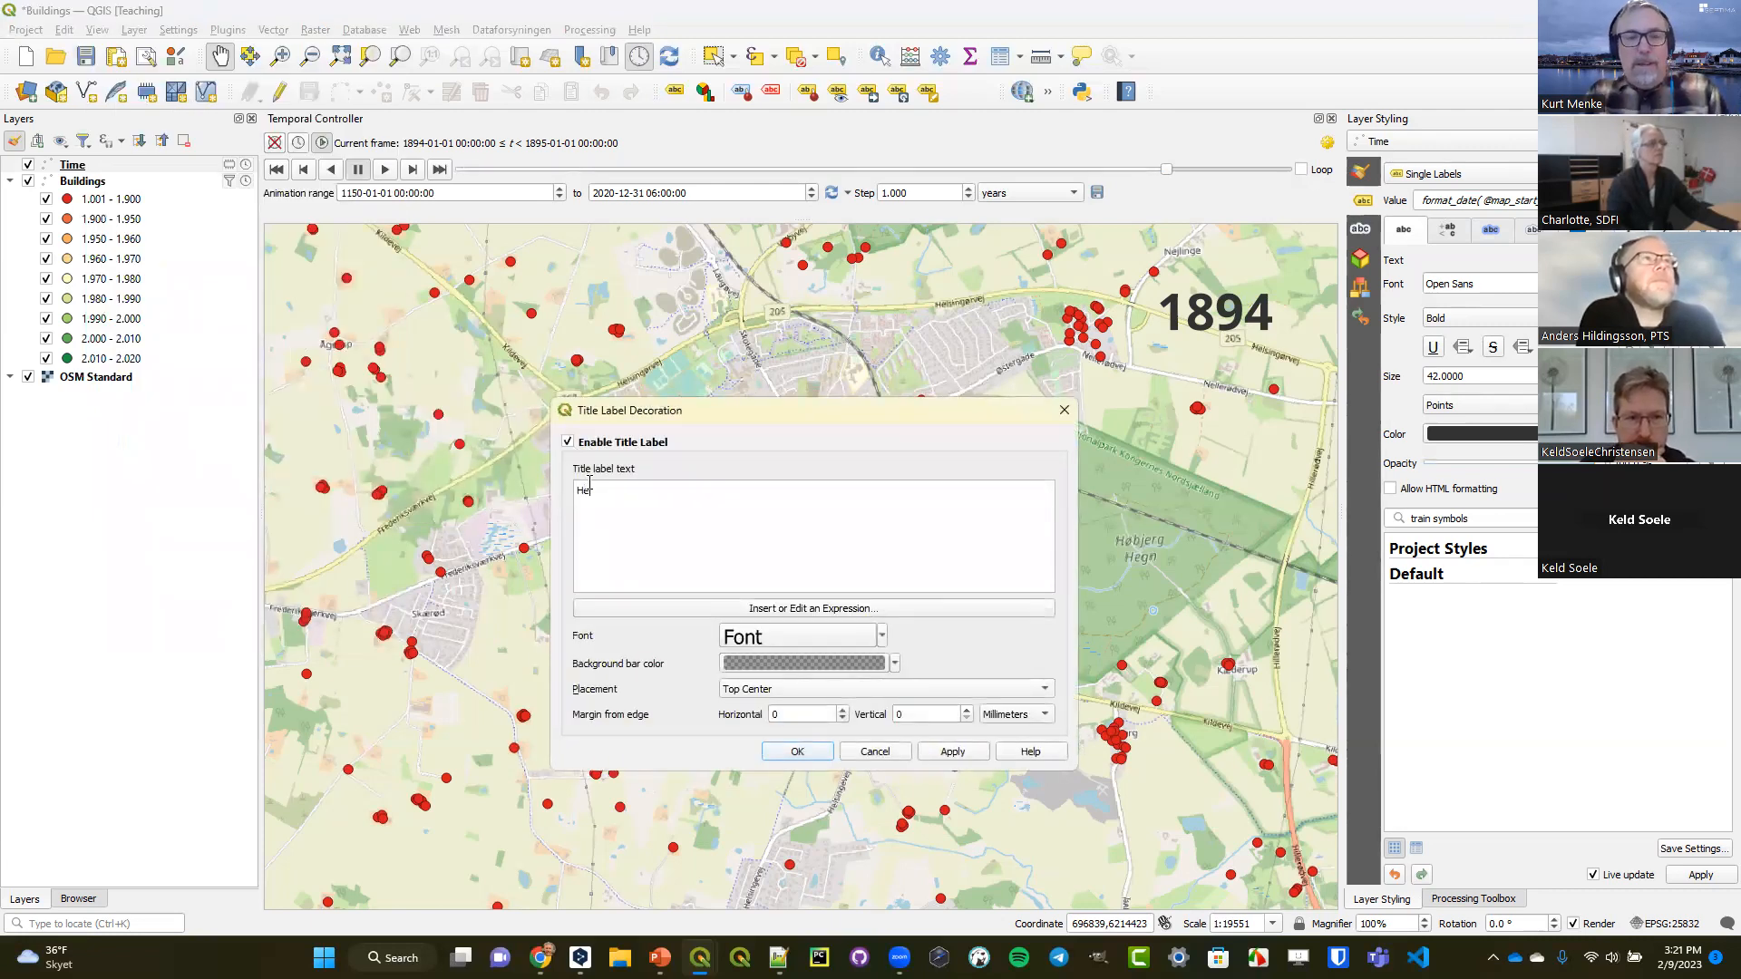
type("inge Buildings Through Time")
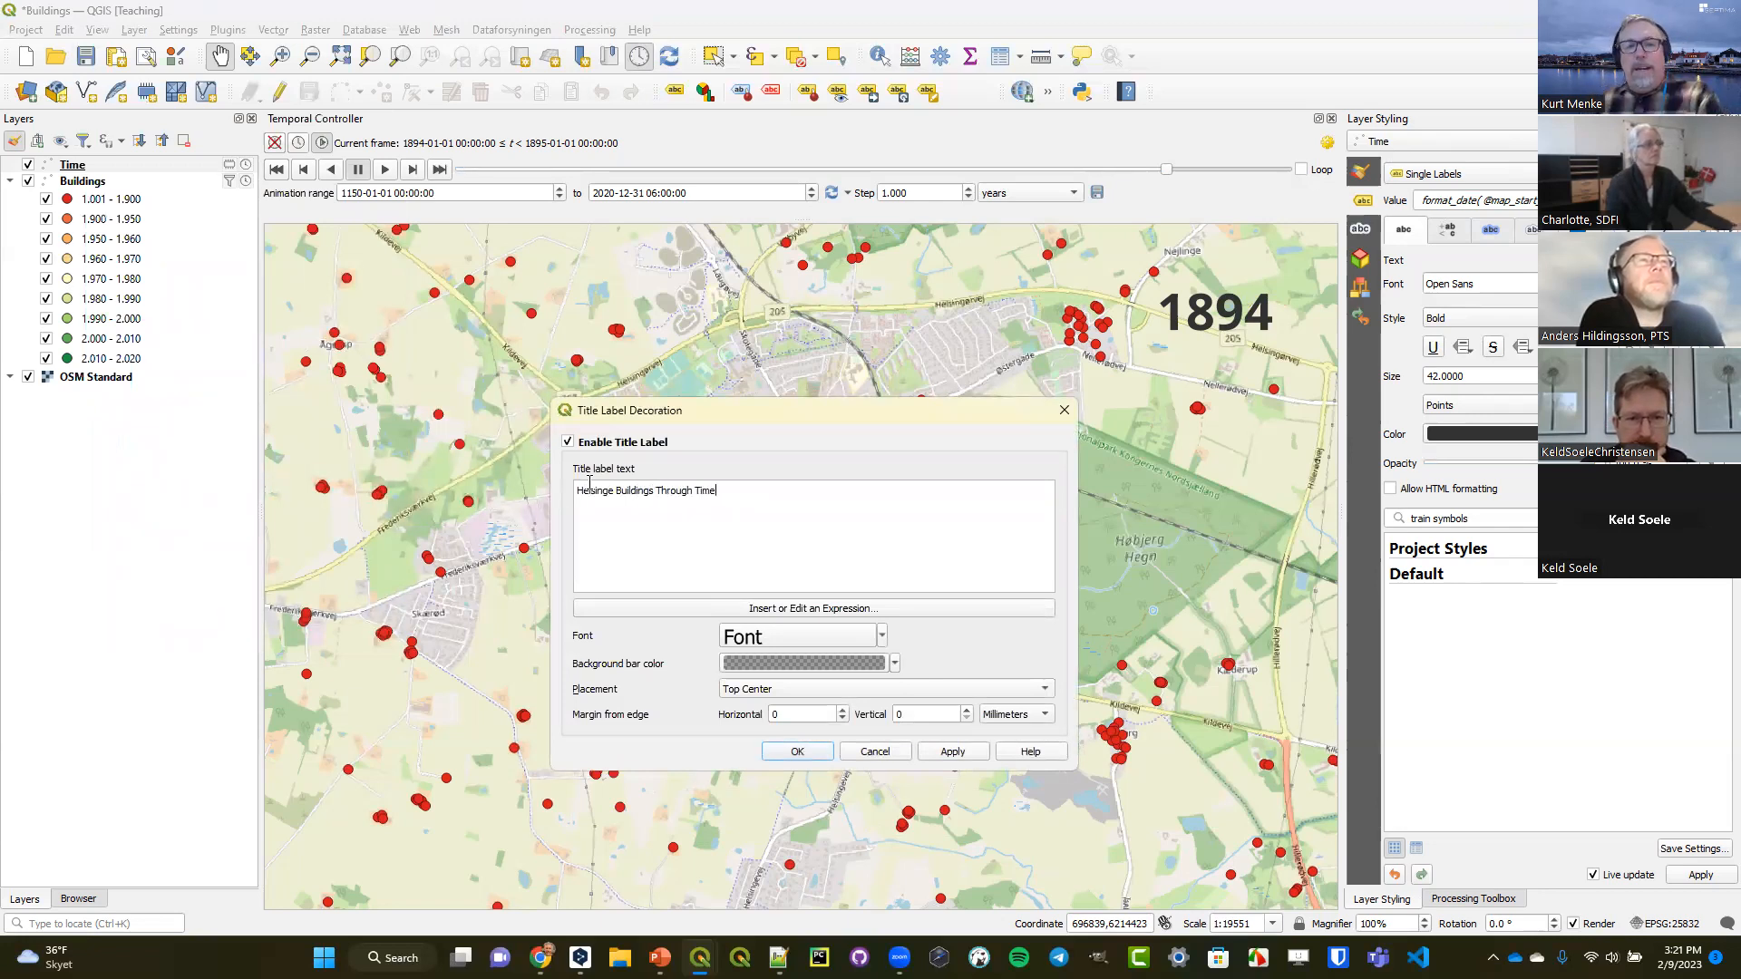
Set the title label's font size to 30 points.
left_click(786, 639)
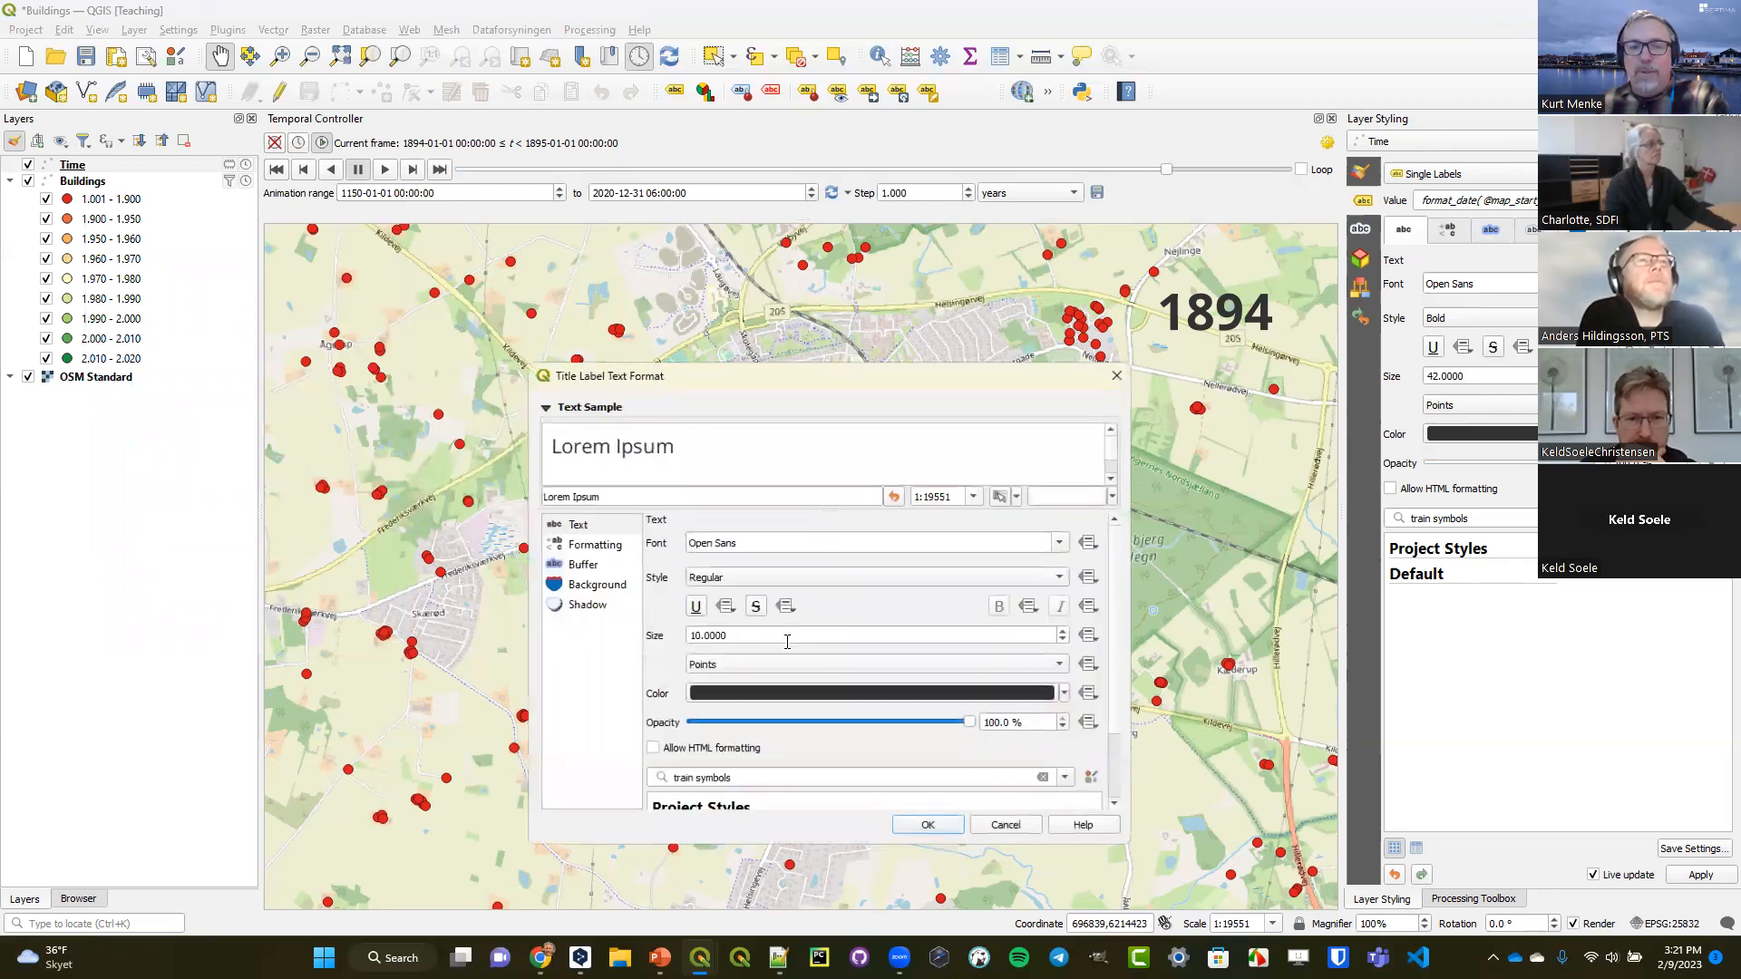
left_click_drag(695, 634, 680, 635)
type("3")
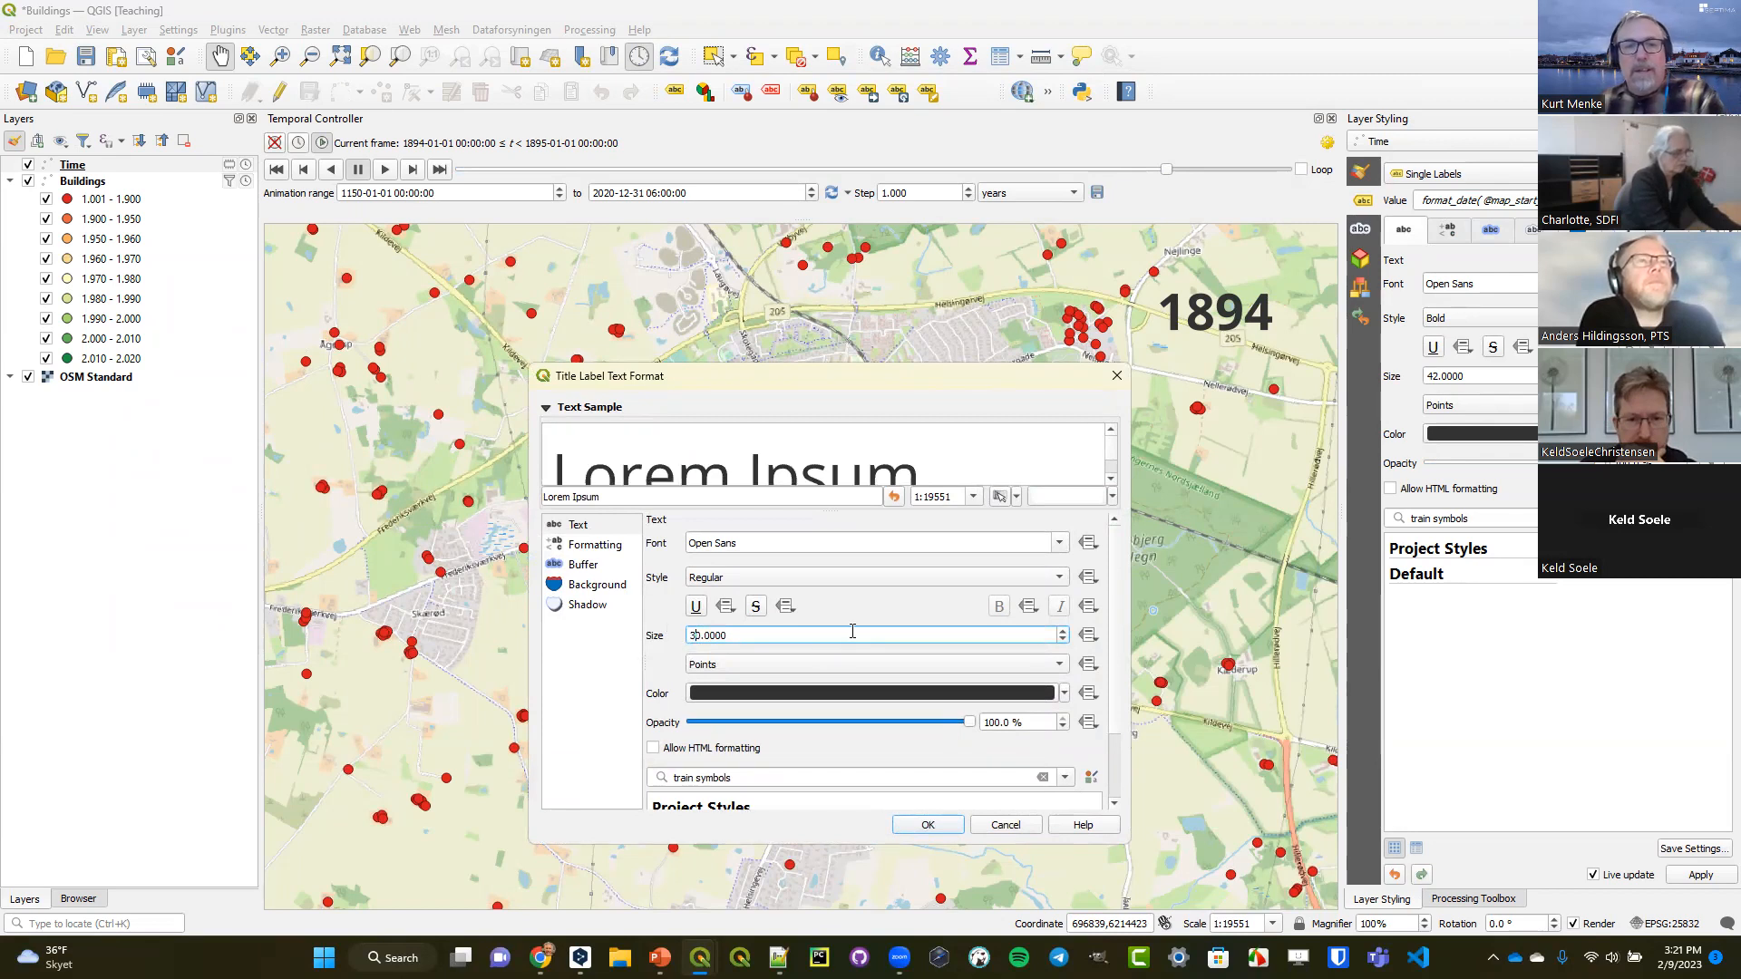
left_click(923, 826)
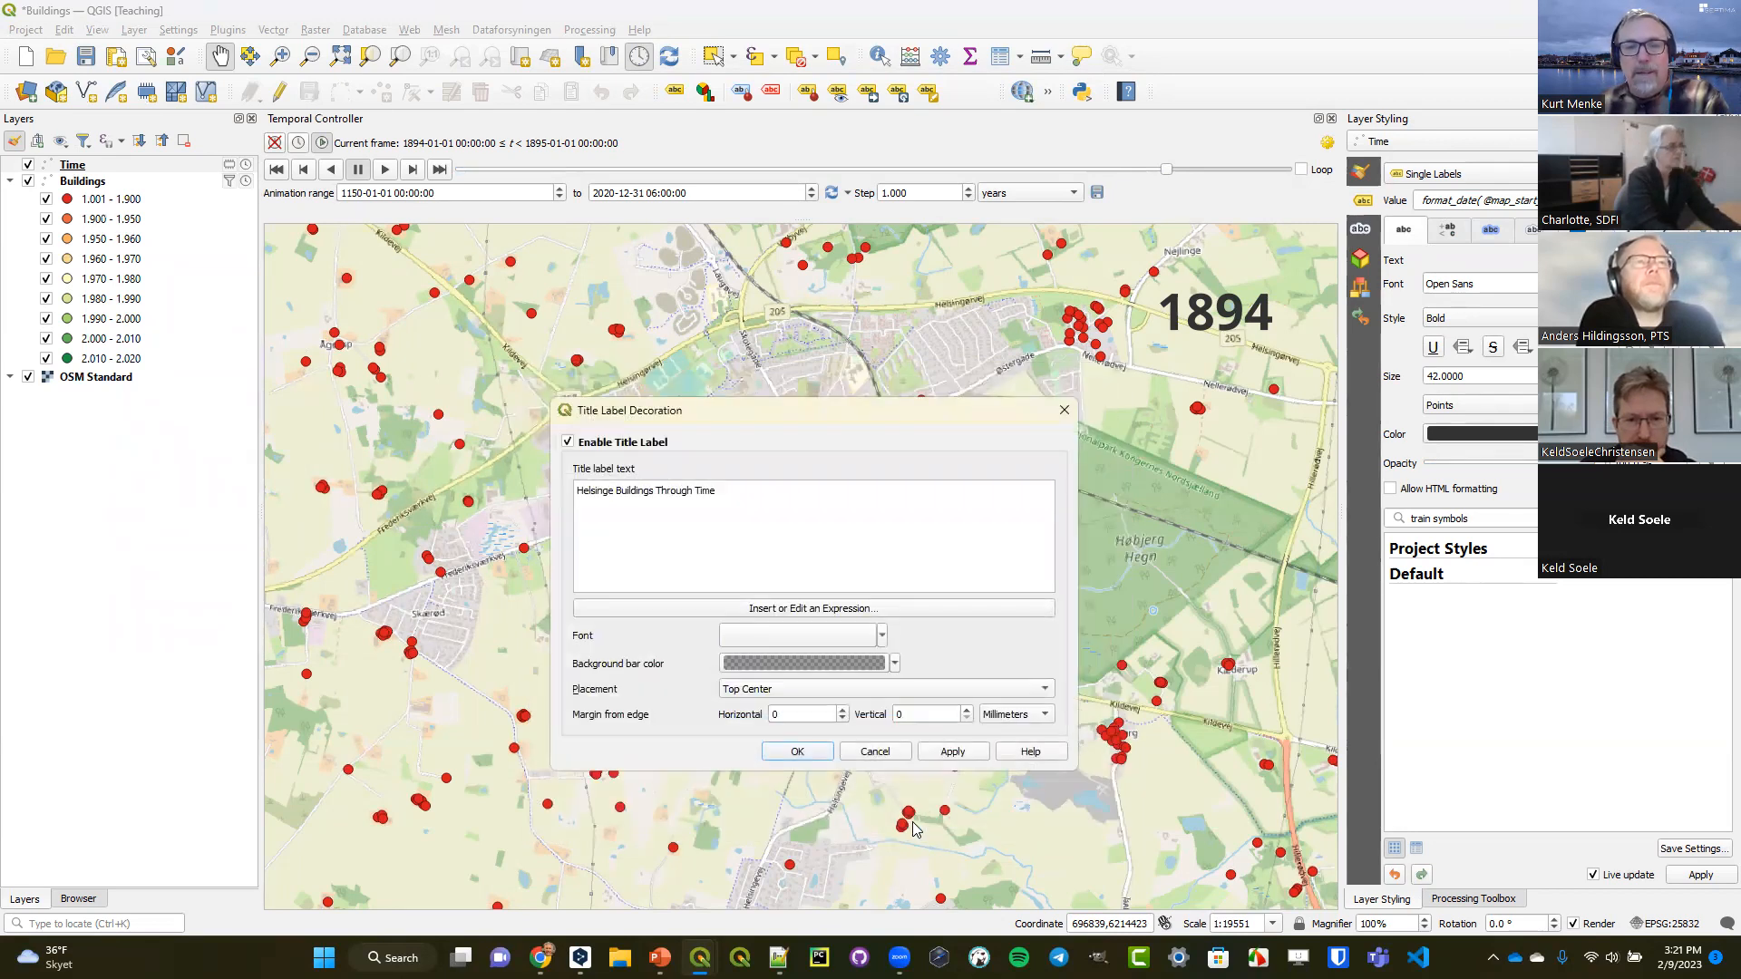
Apply the title label decoration and change its text colour to white.
left_click(796, 753)
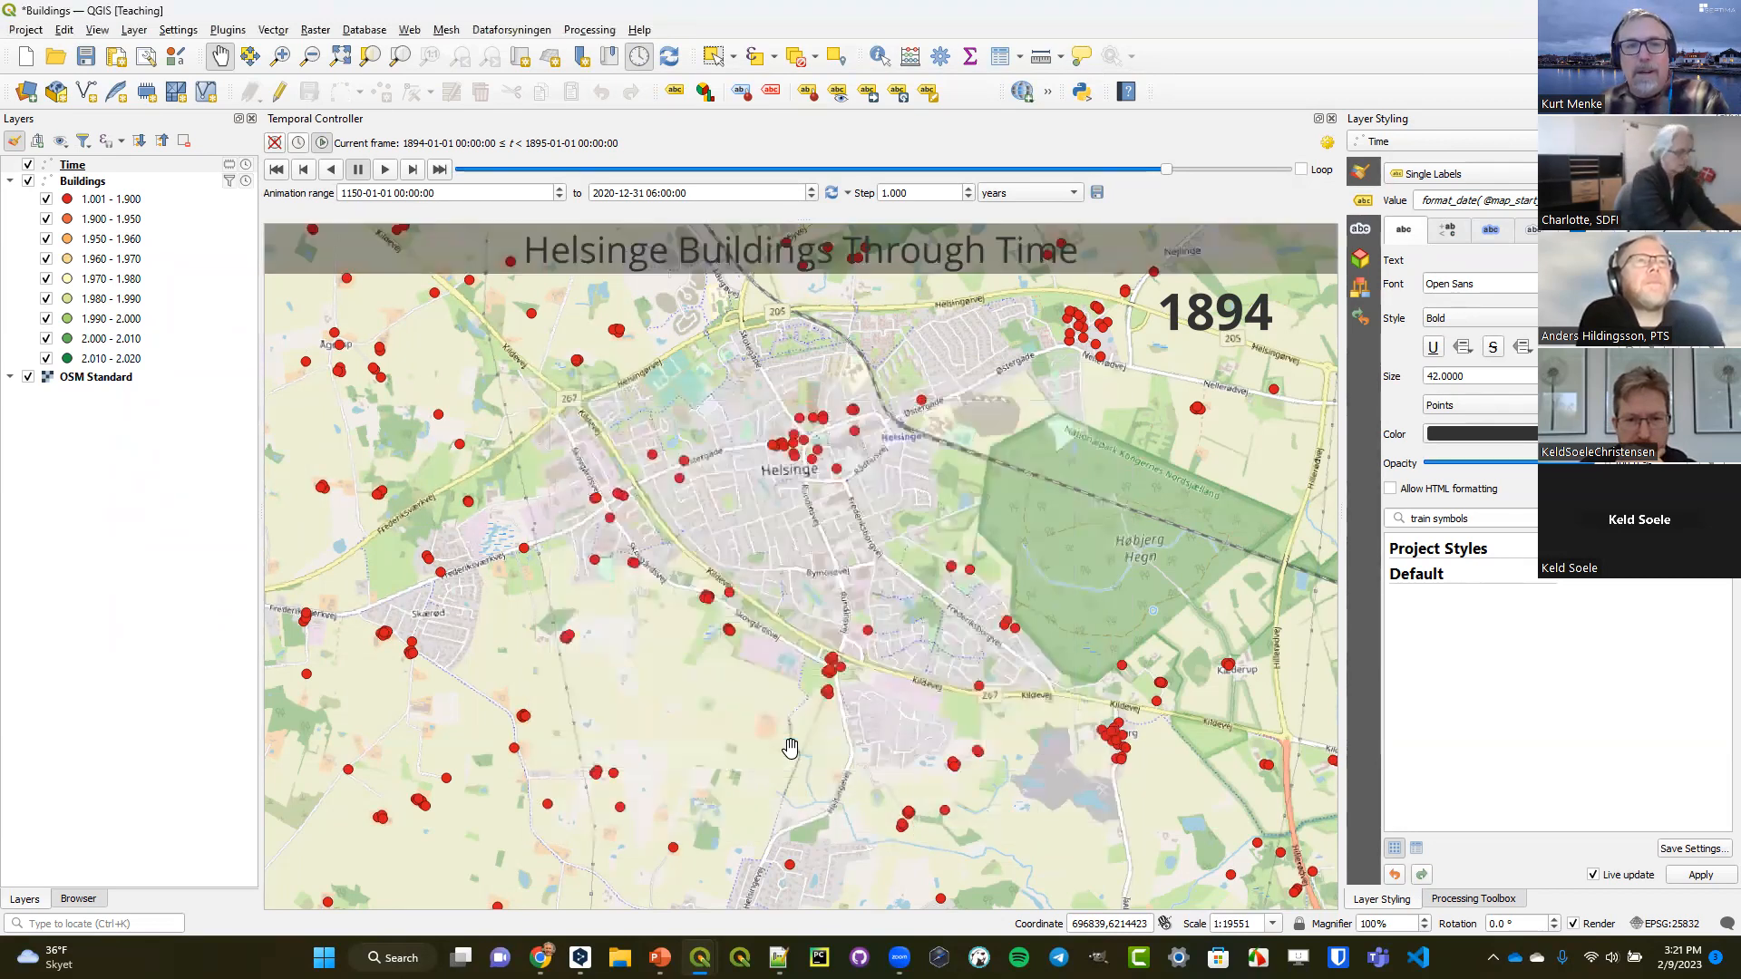
left_click(98, 29)
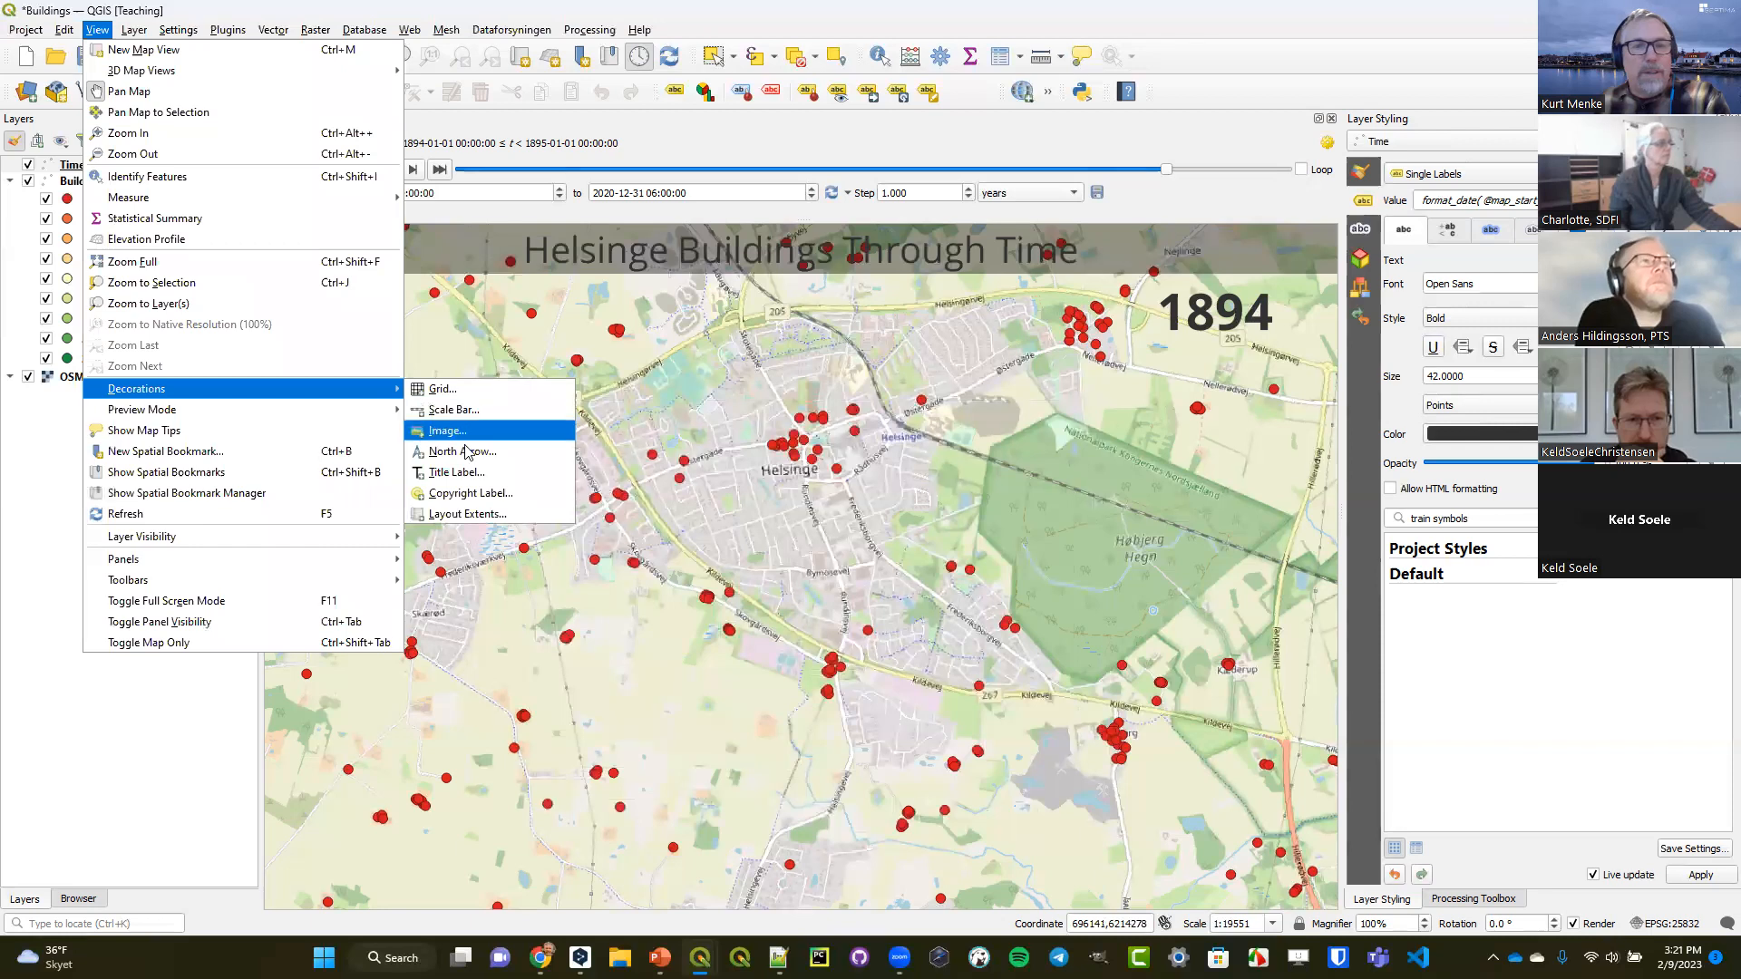
left_click(594, 486)
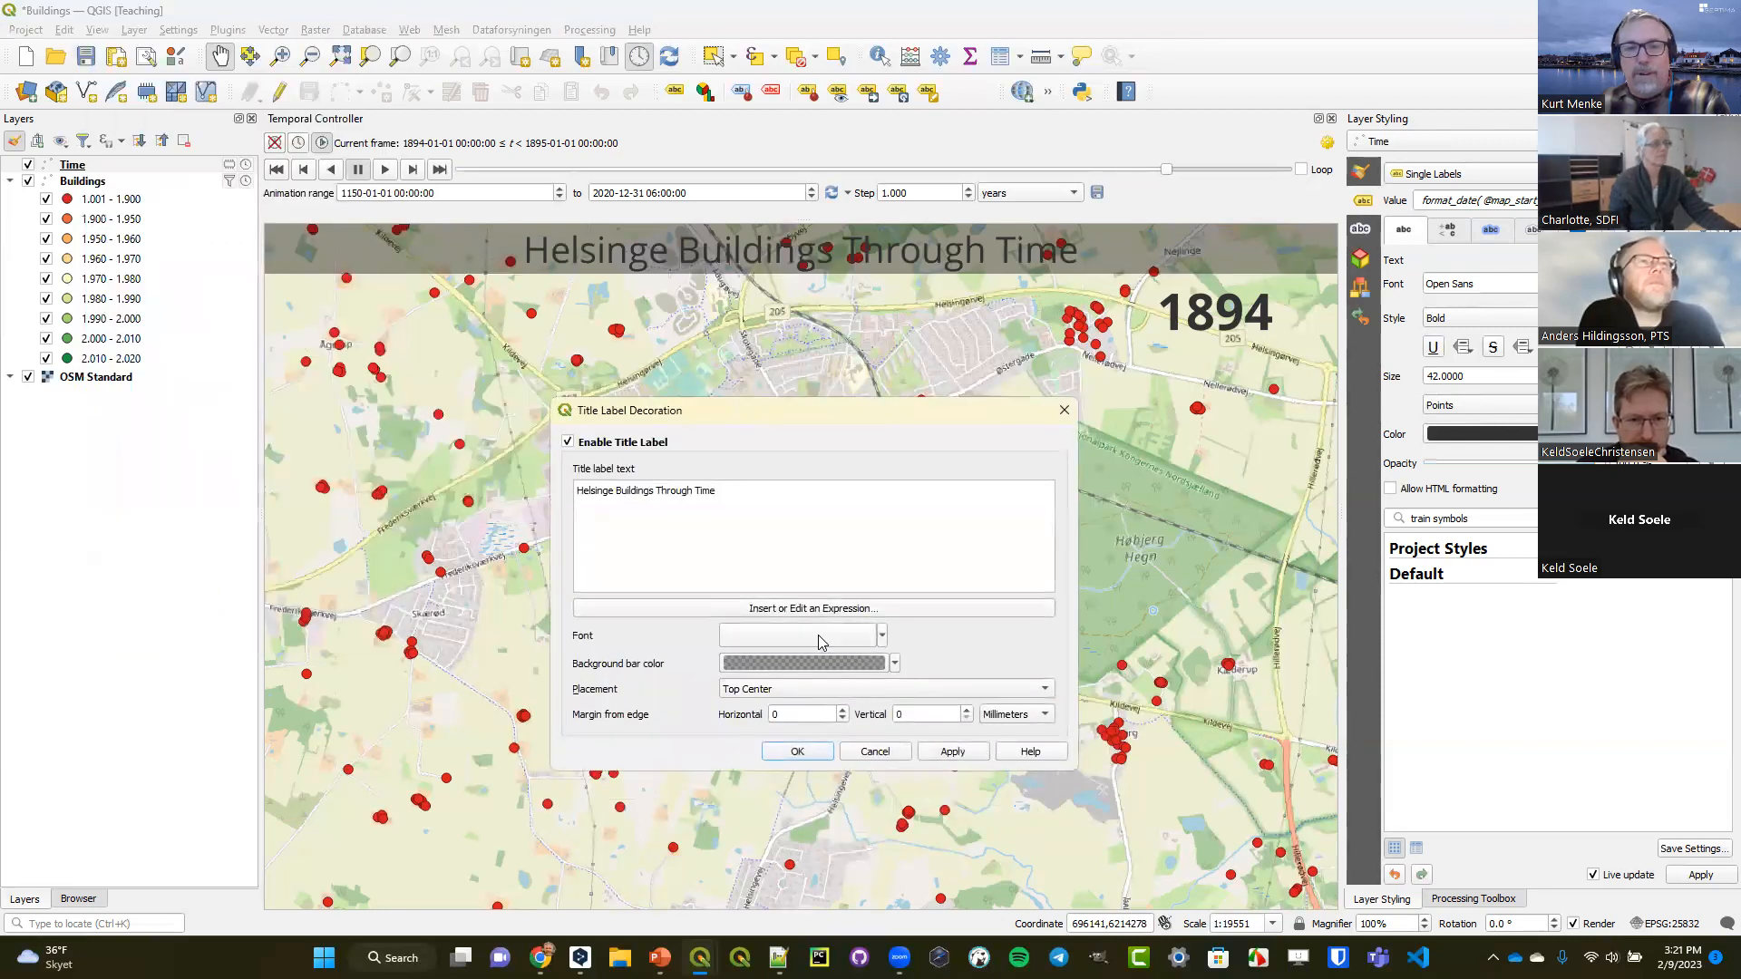
left_click(829, 635)
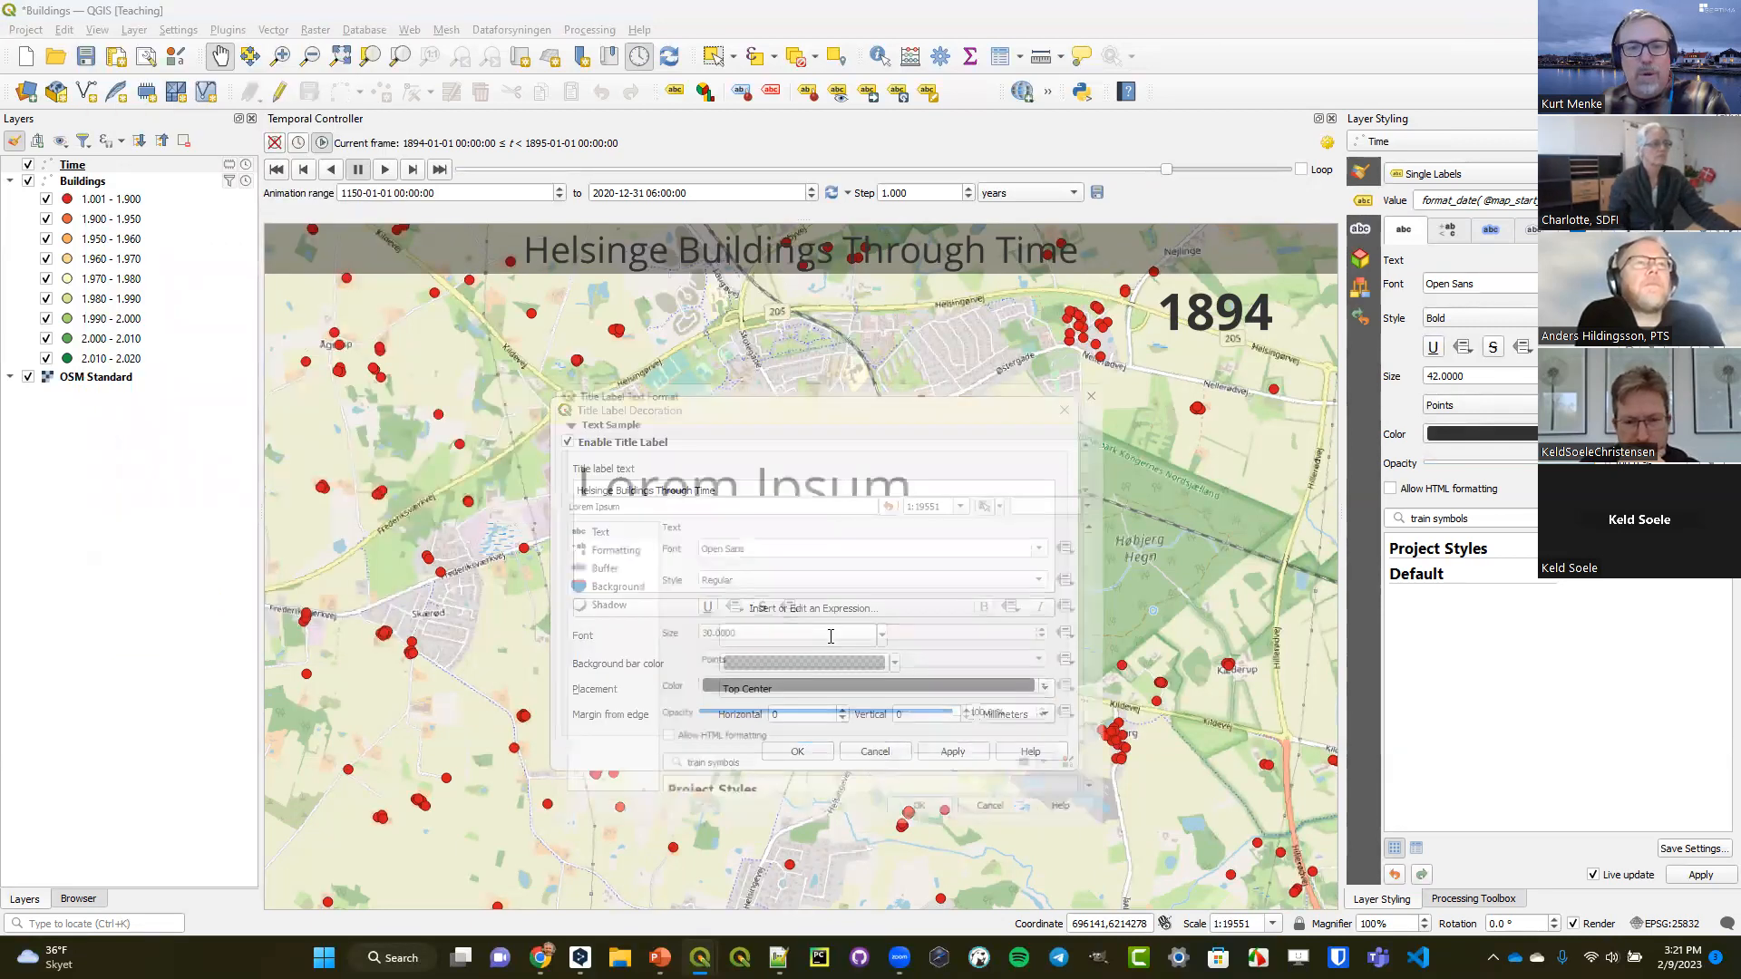
left_click(1065, 693)
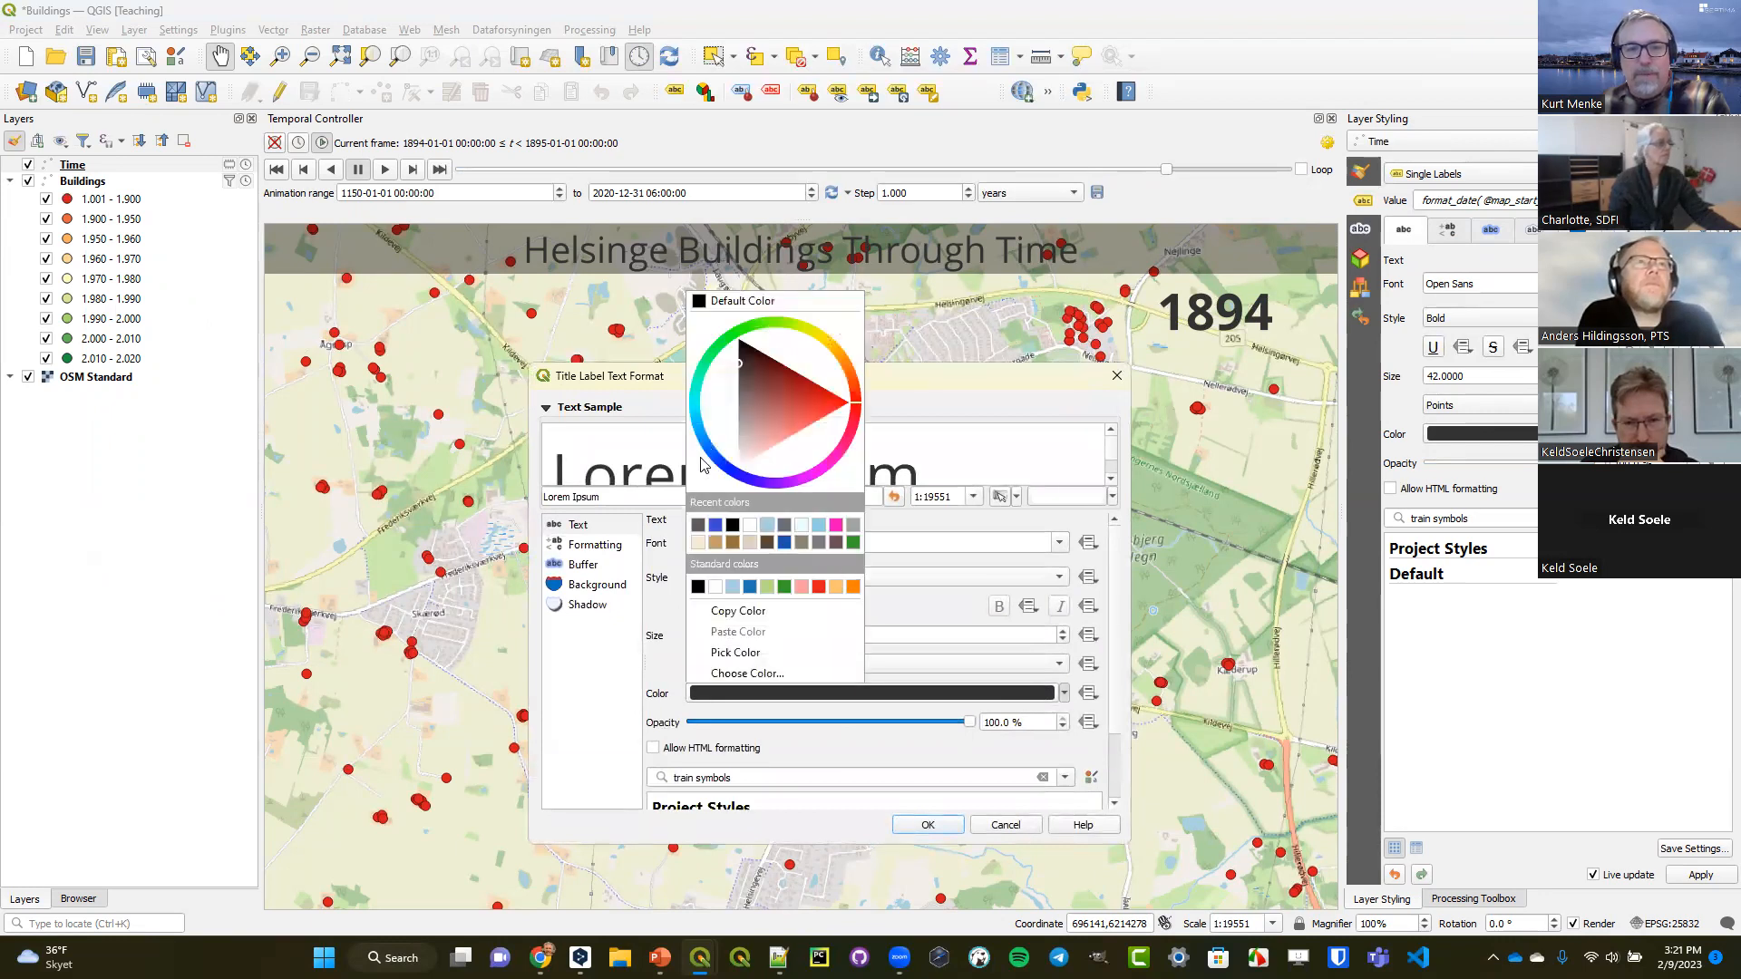
left_click(750, 525)
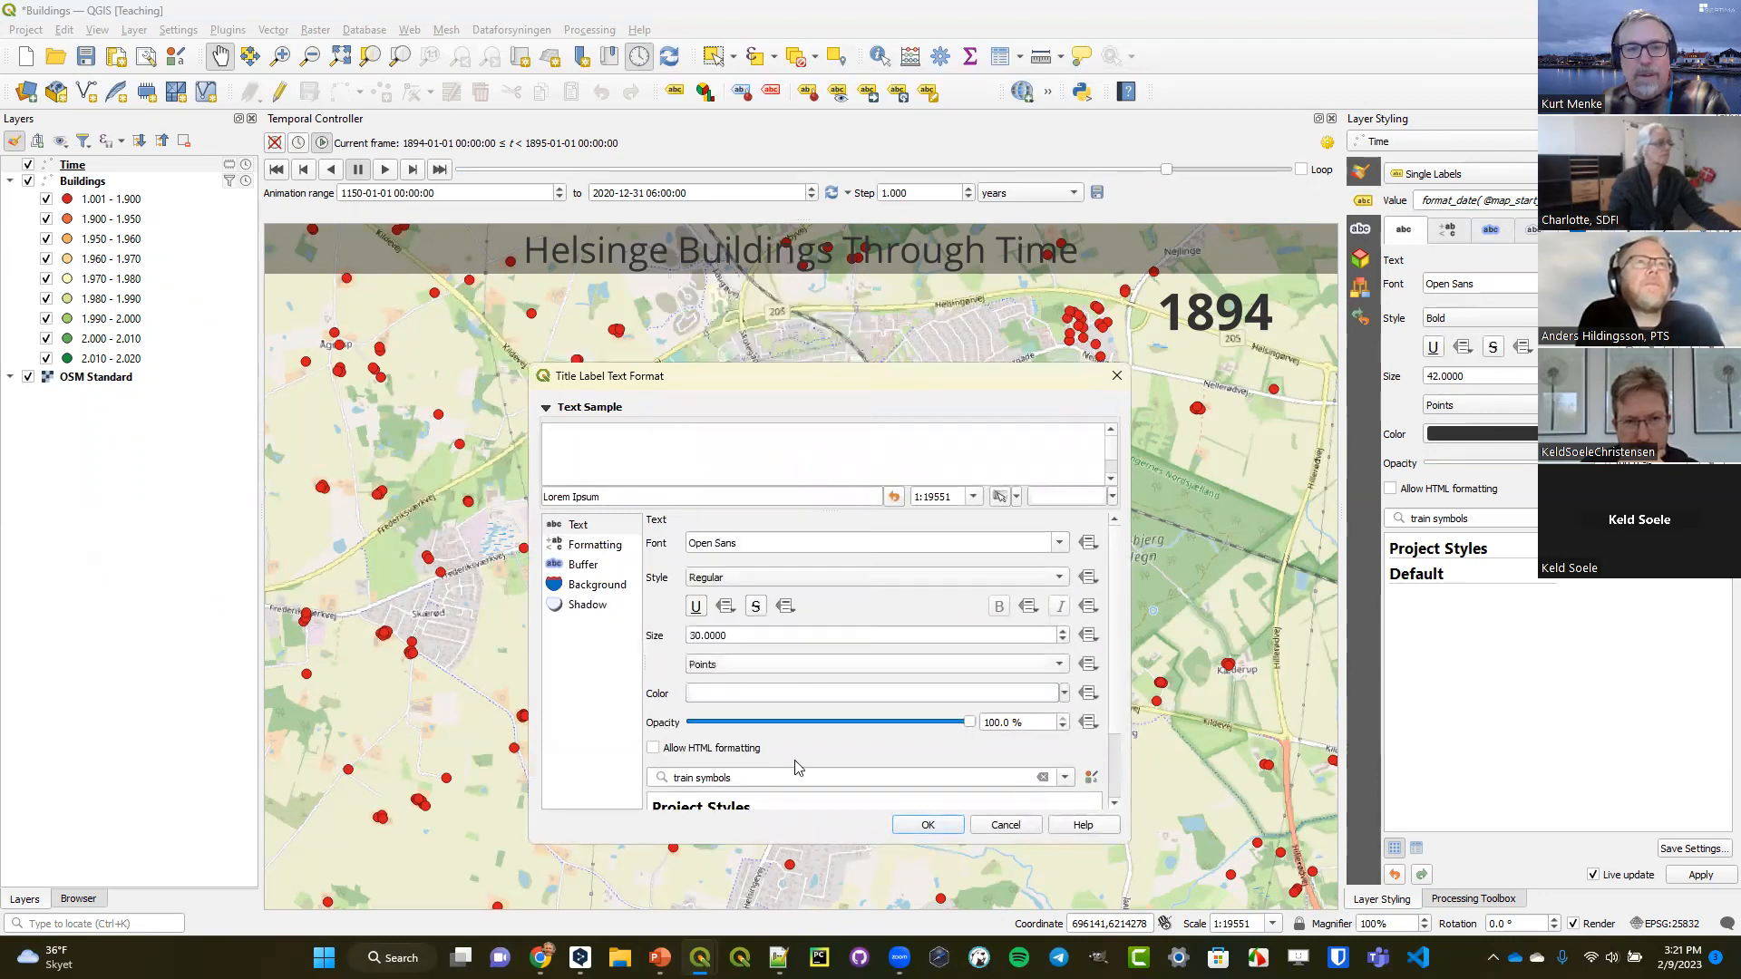
left_click(929, 828)
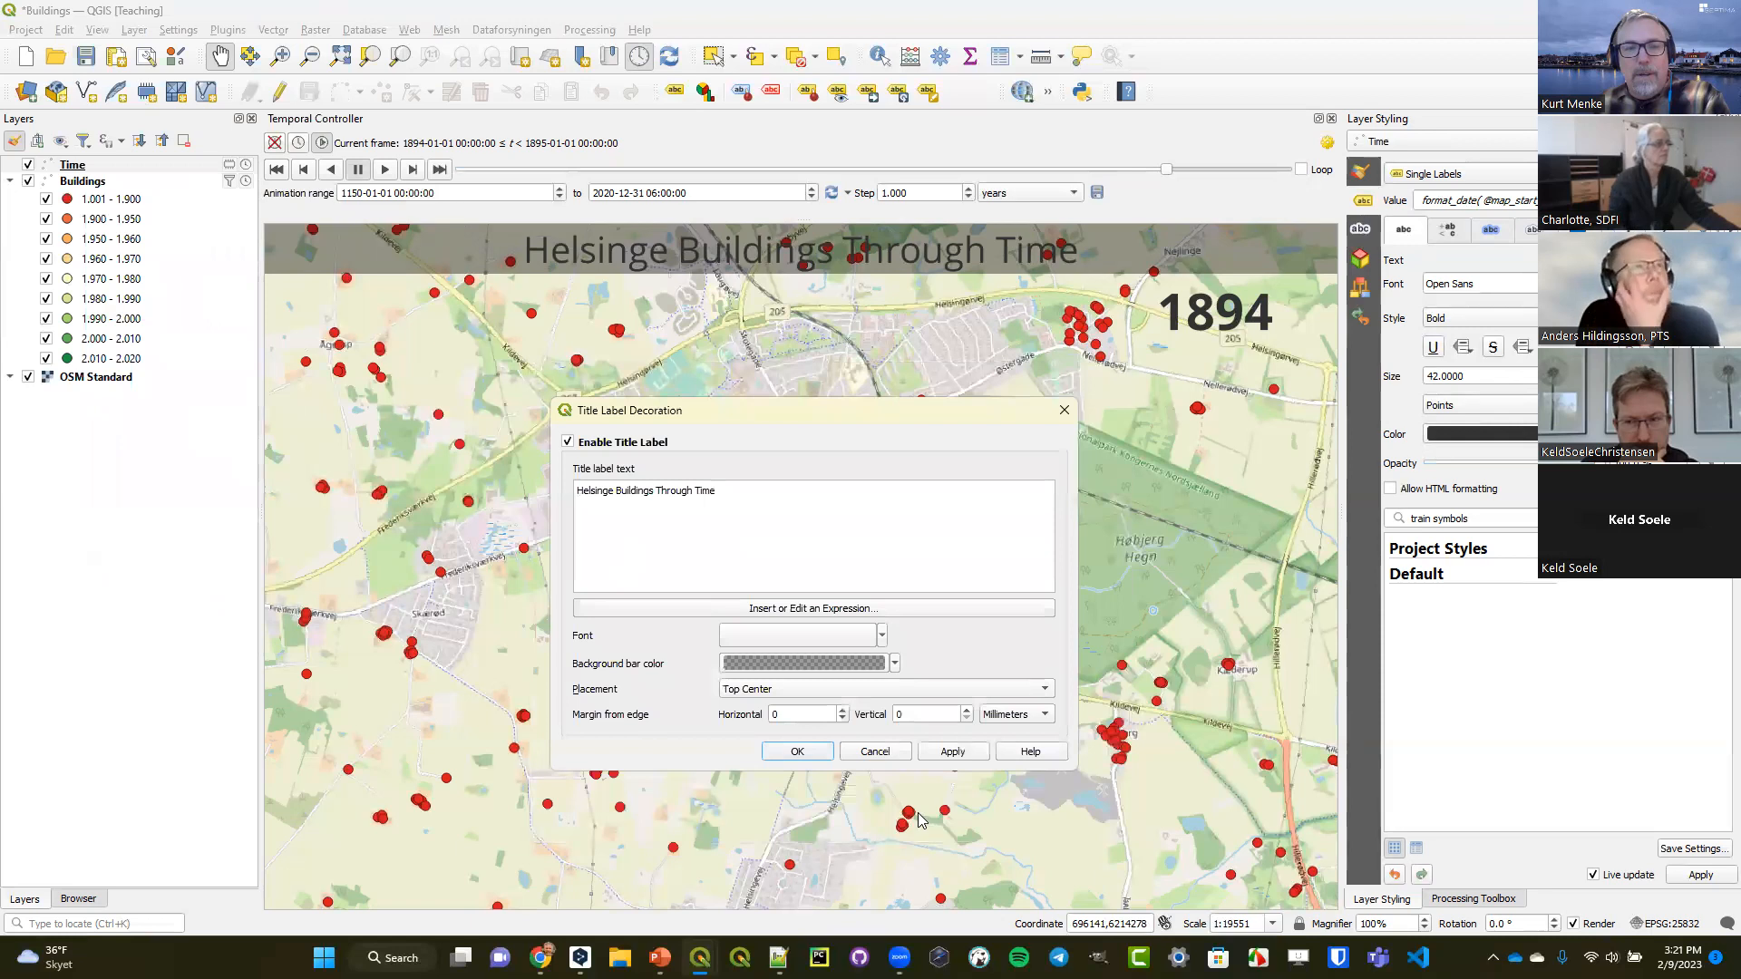
left_click(797, 752)
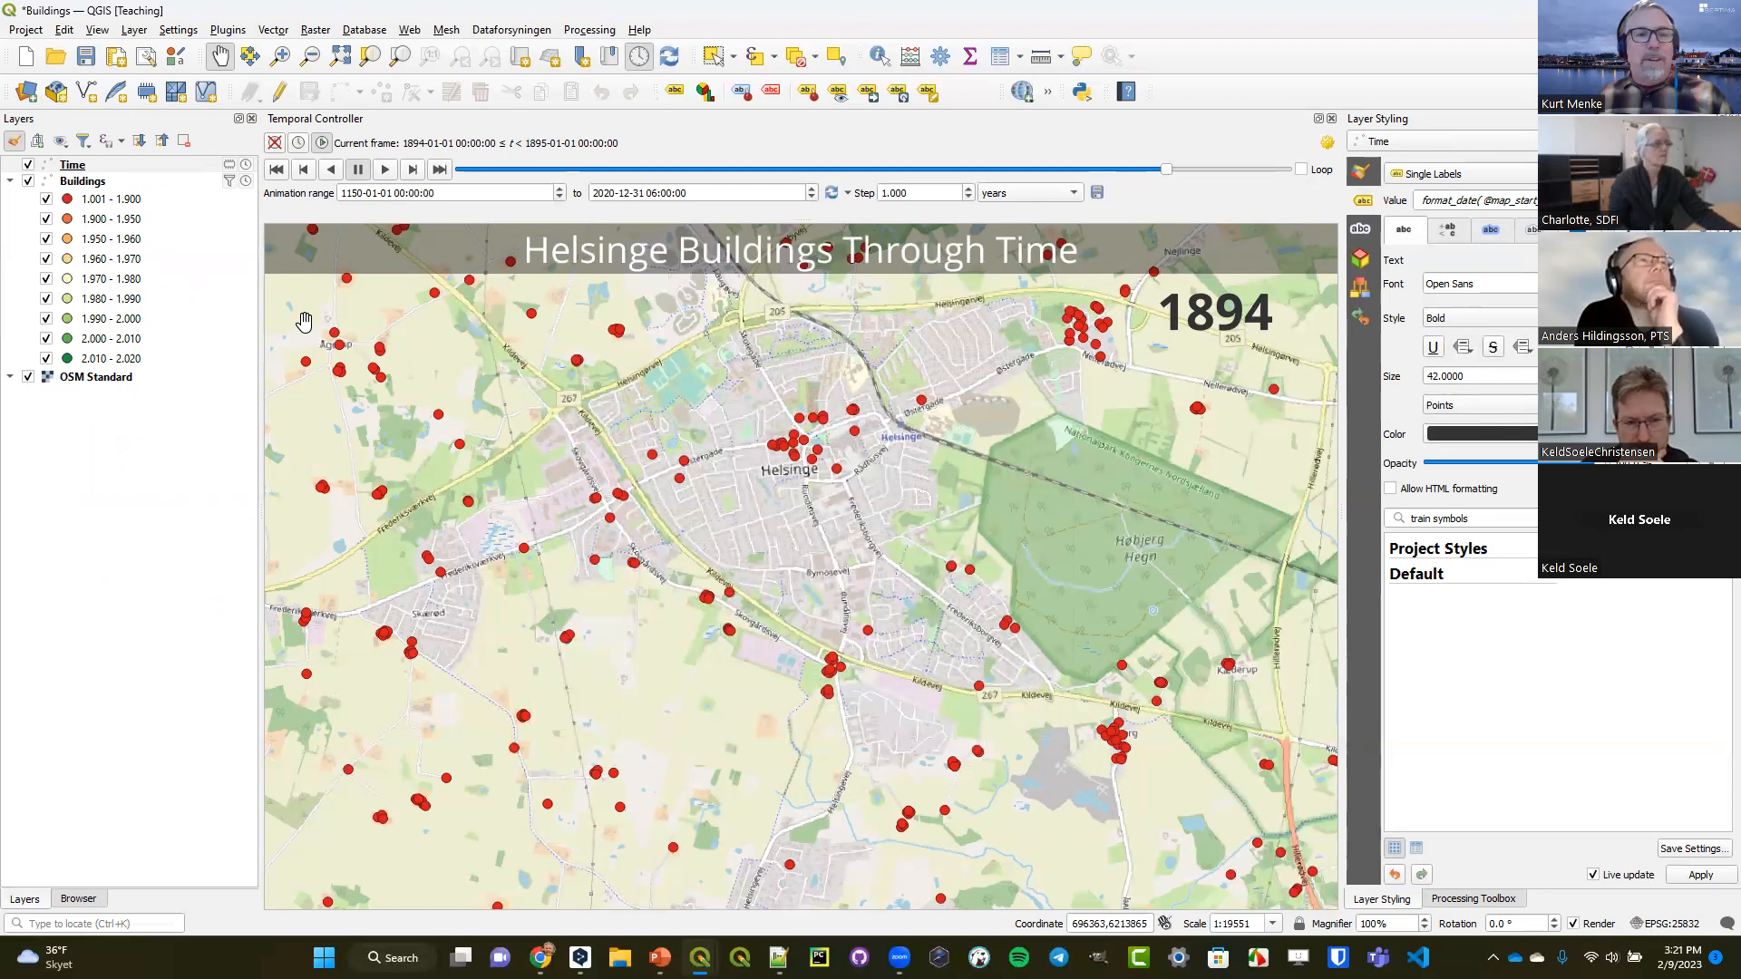
Enable the Image decoration for the map and use Legend.jpg from the Data\Buildings folder as its image.
left_click(97, 30)
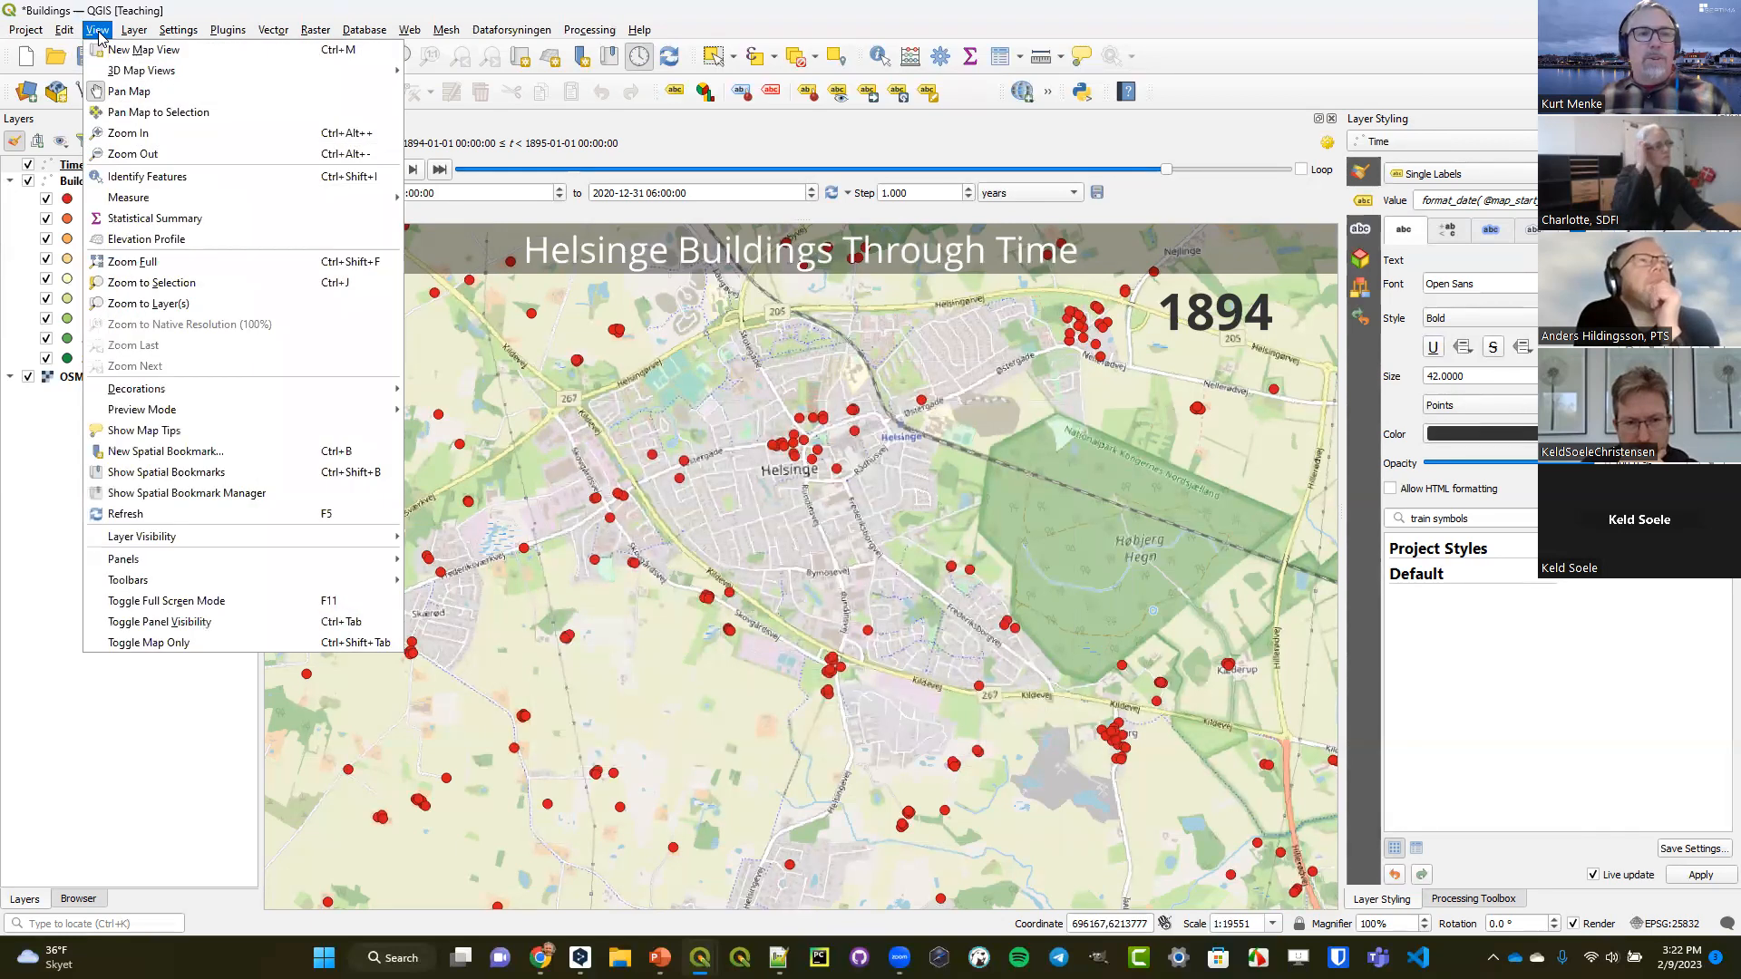
mouse_move(227, 390)
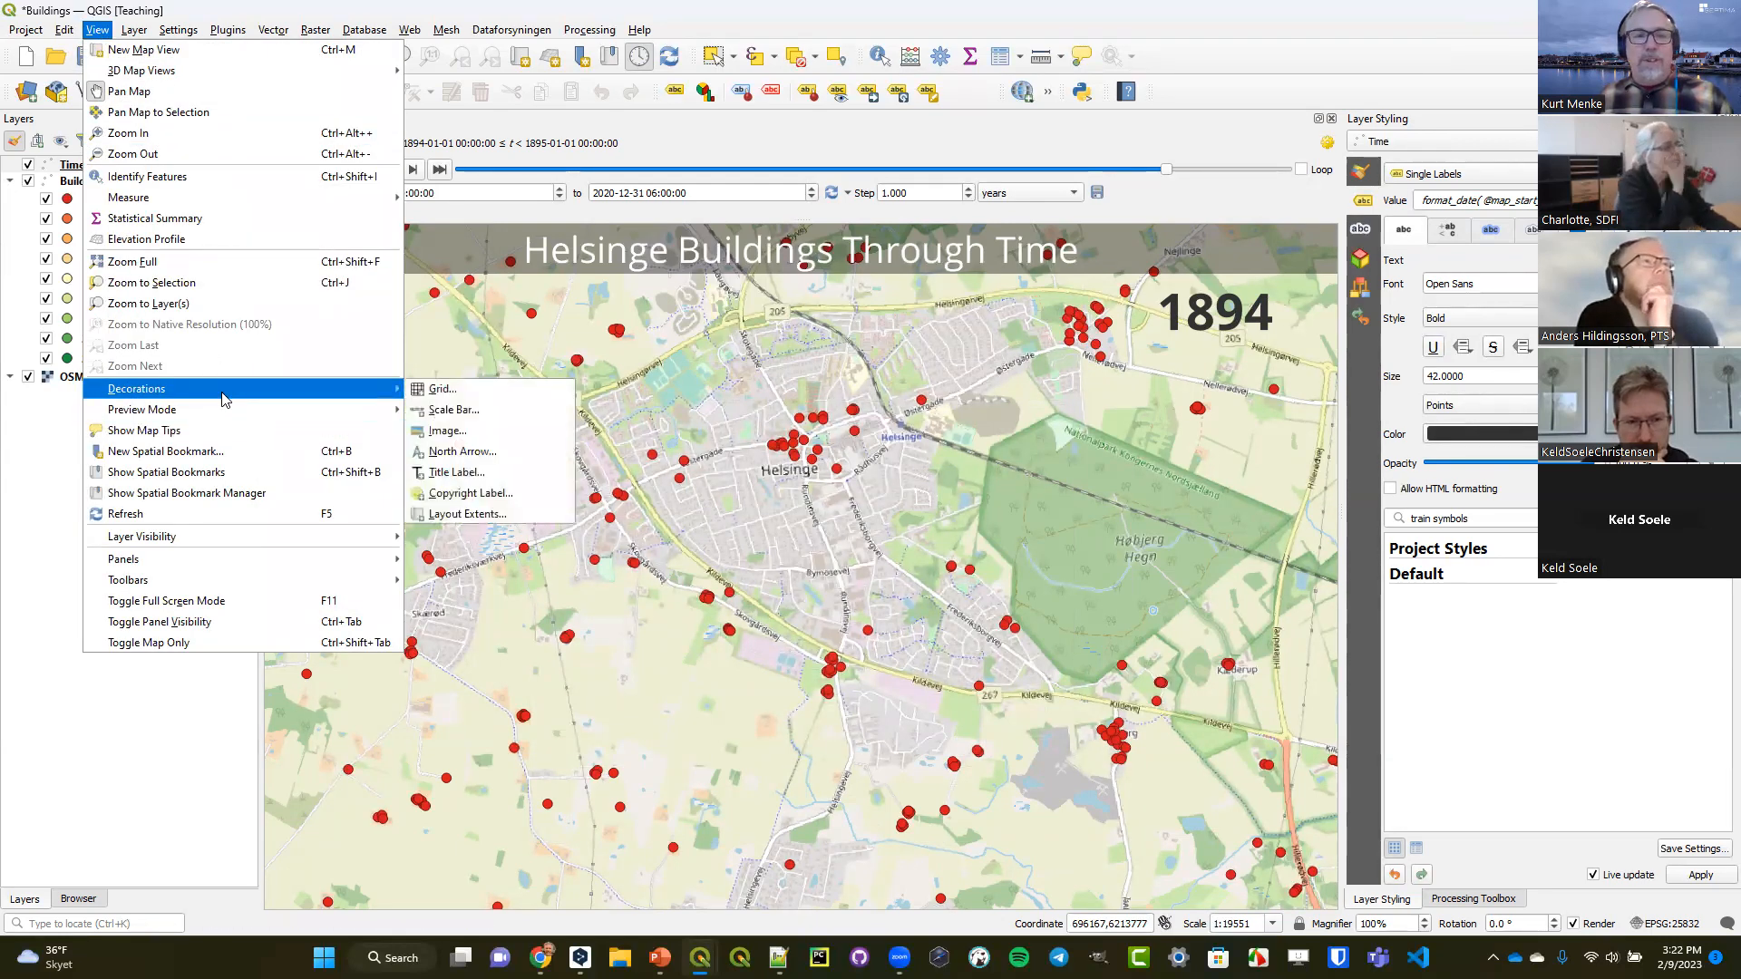
left_click(440, 431)
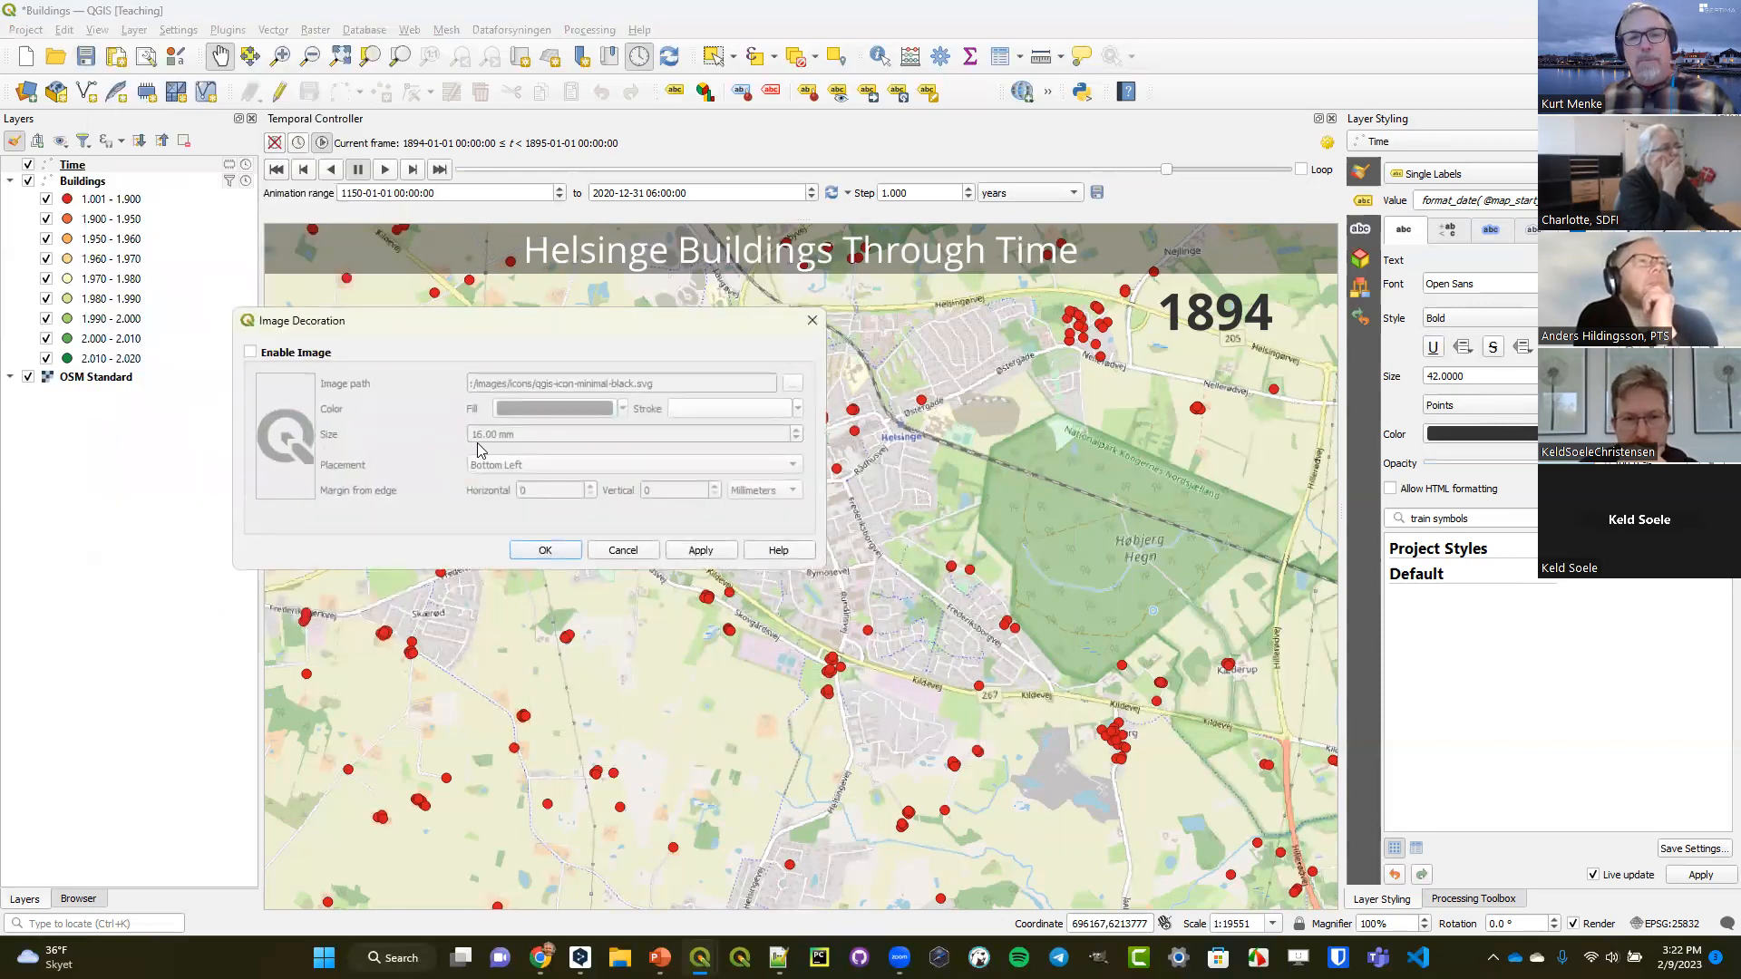
left_click(300, 354)
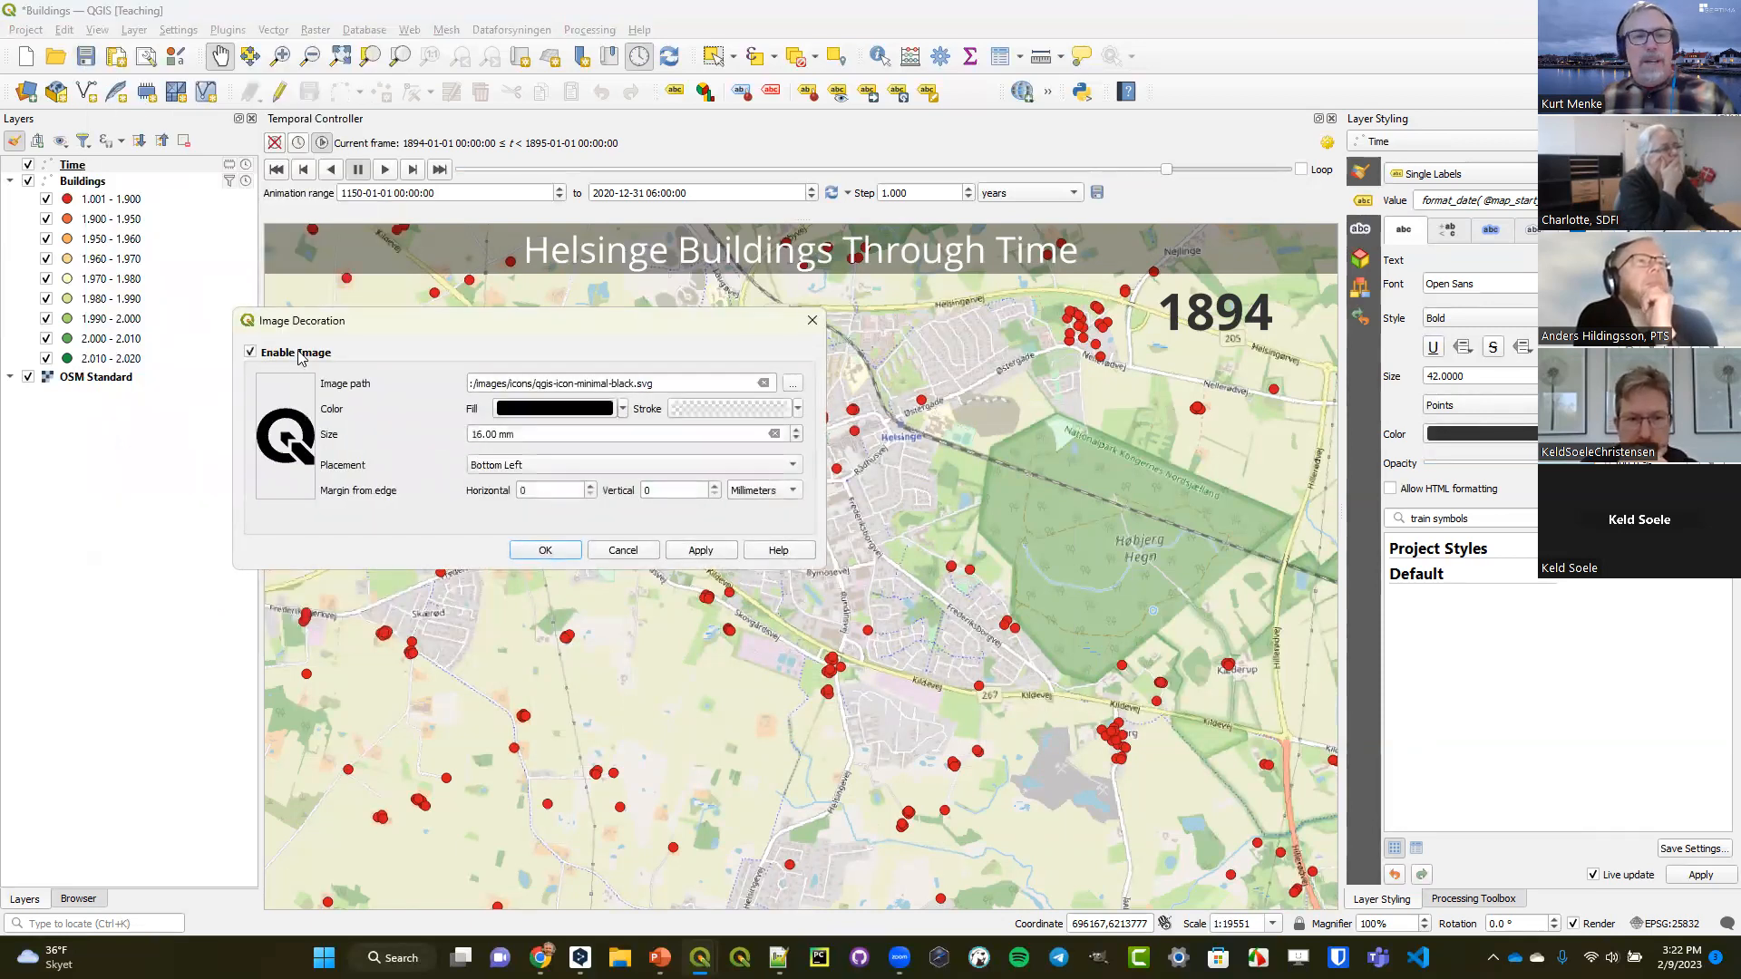
left_click(792, 389)
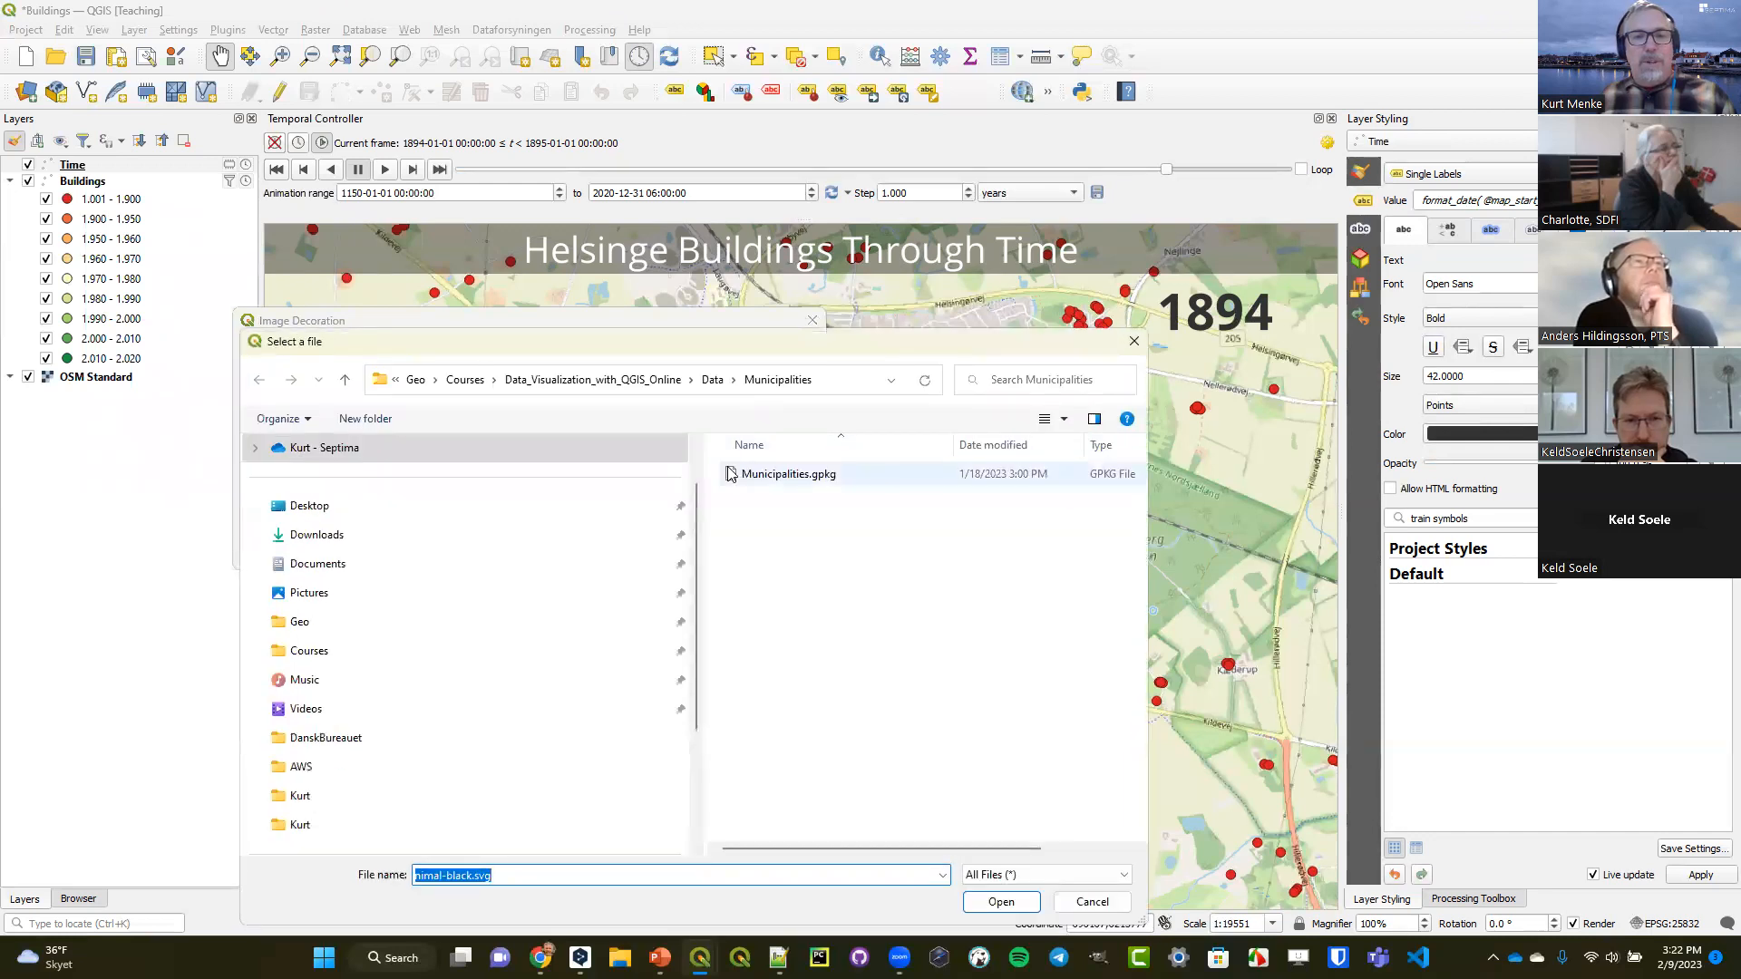
left_click(713, 380)
double_click(752, 503)
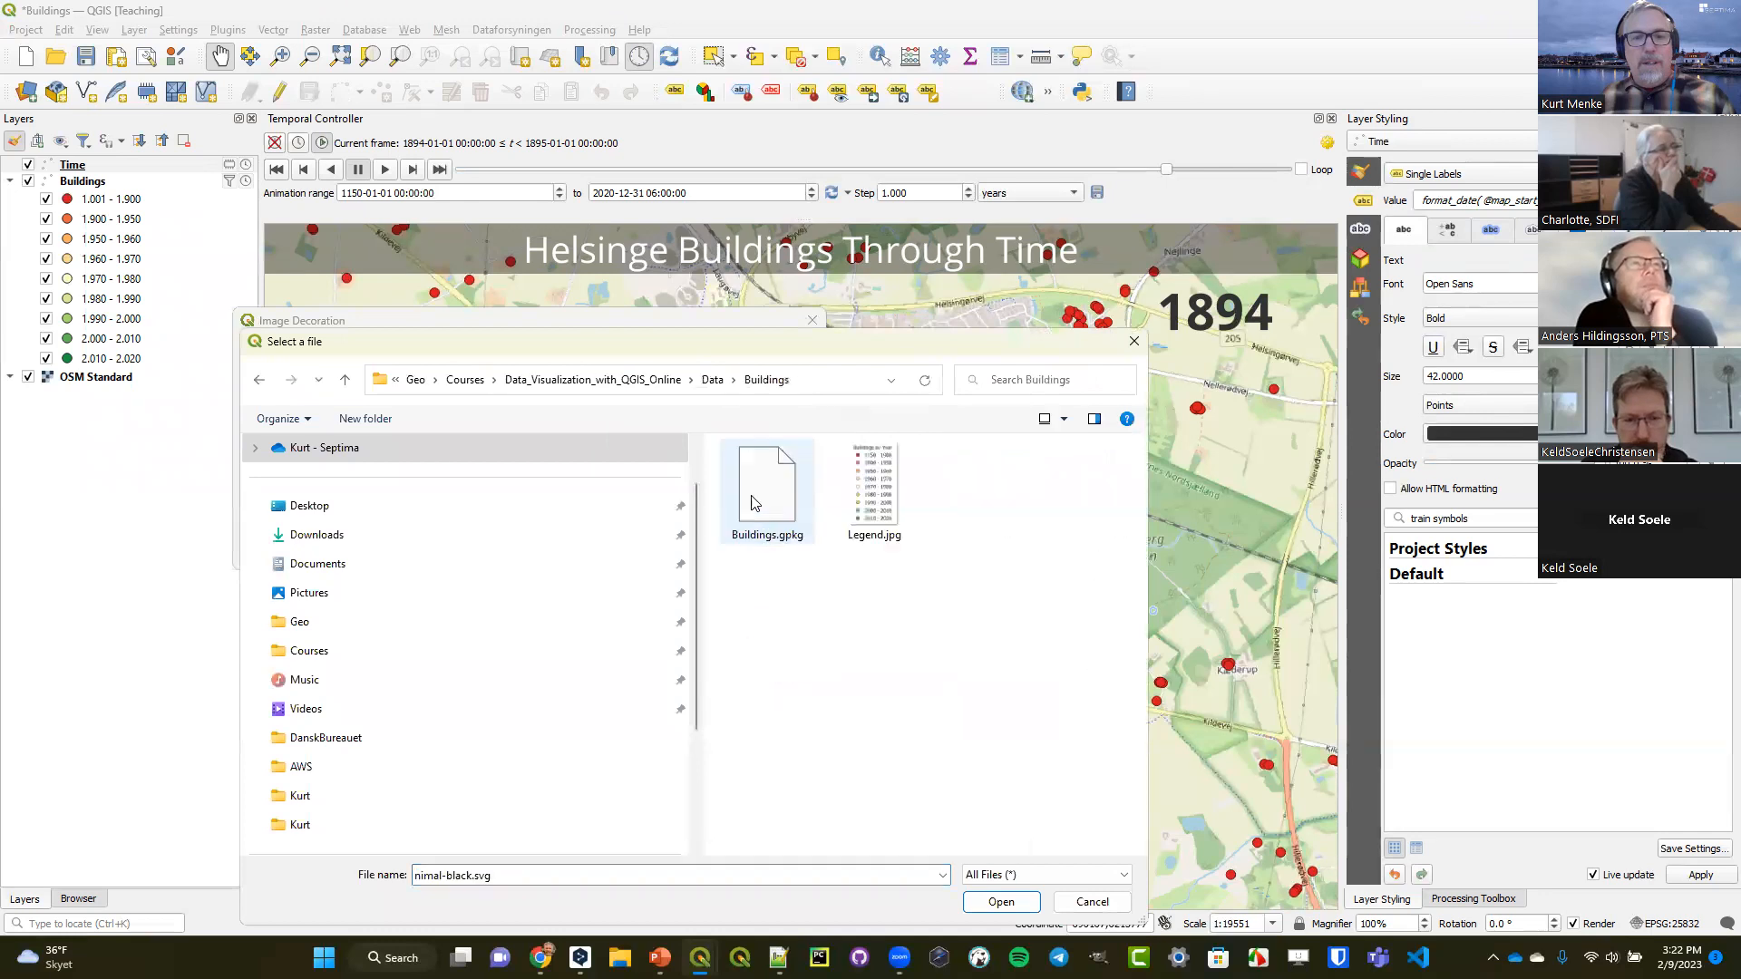
left_click(868, 492)
left_click(1000, 902)
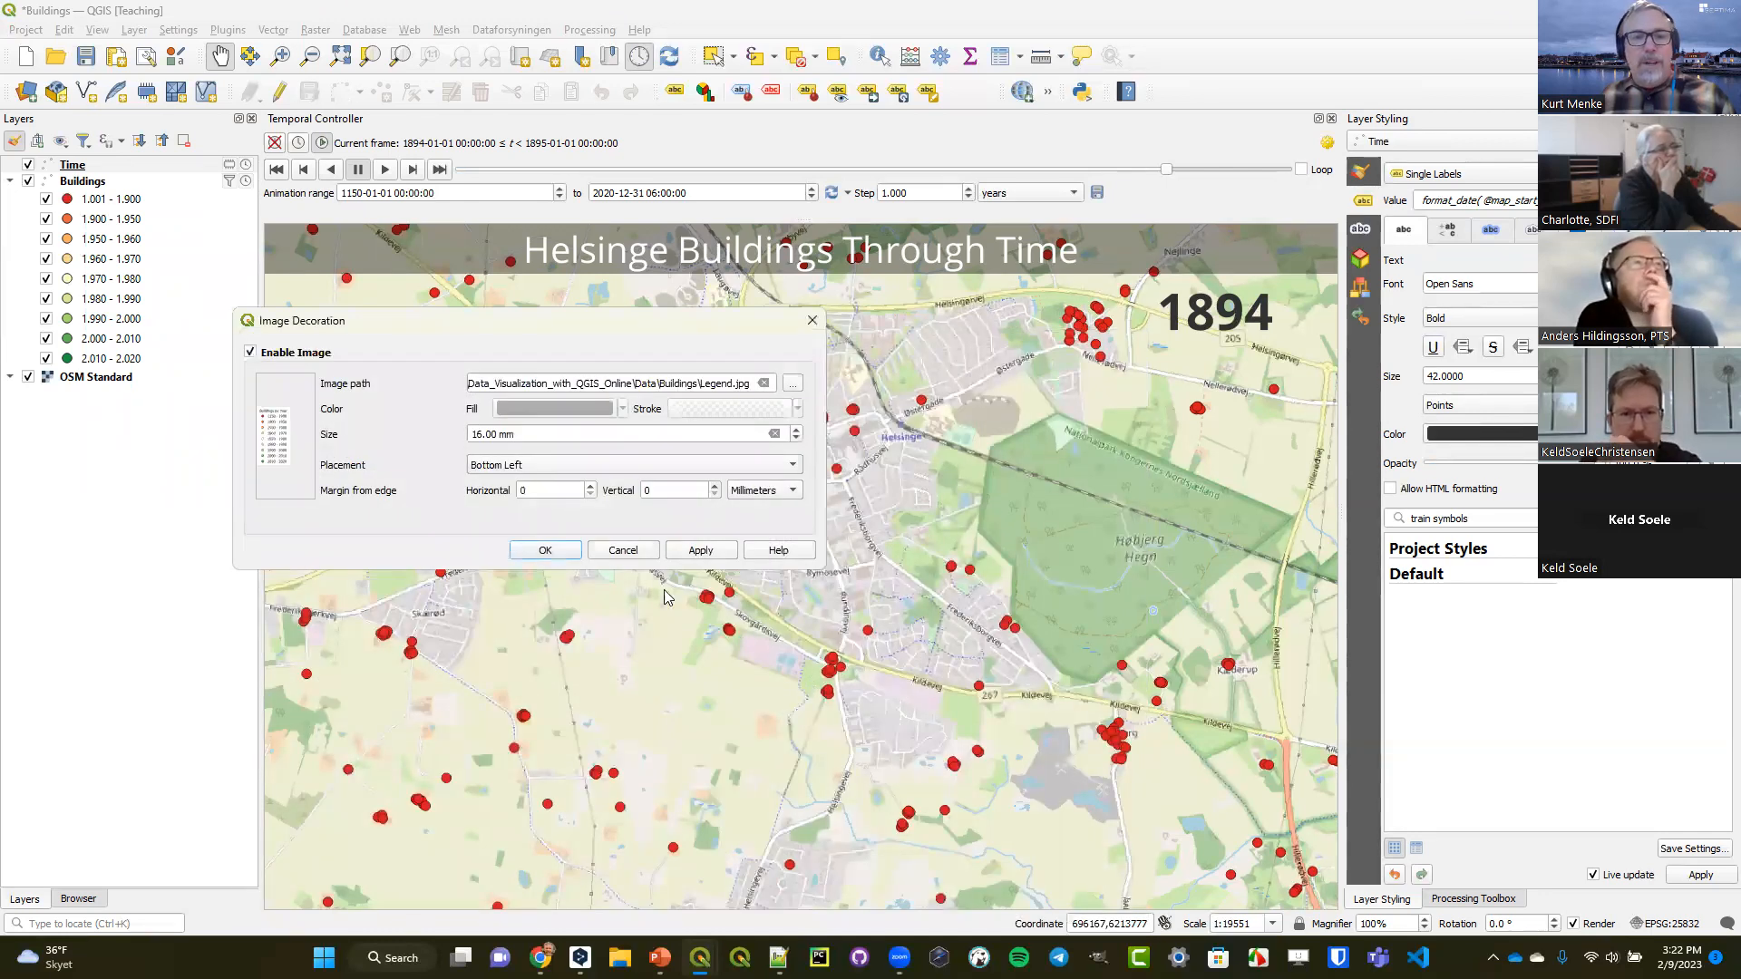
Place the legend image at Bottom Right and set its size to 46 mm.
double_click(536, 491)
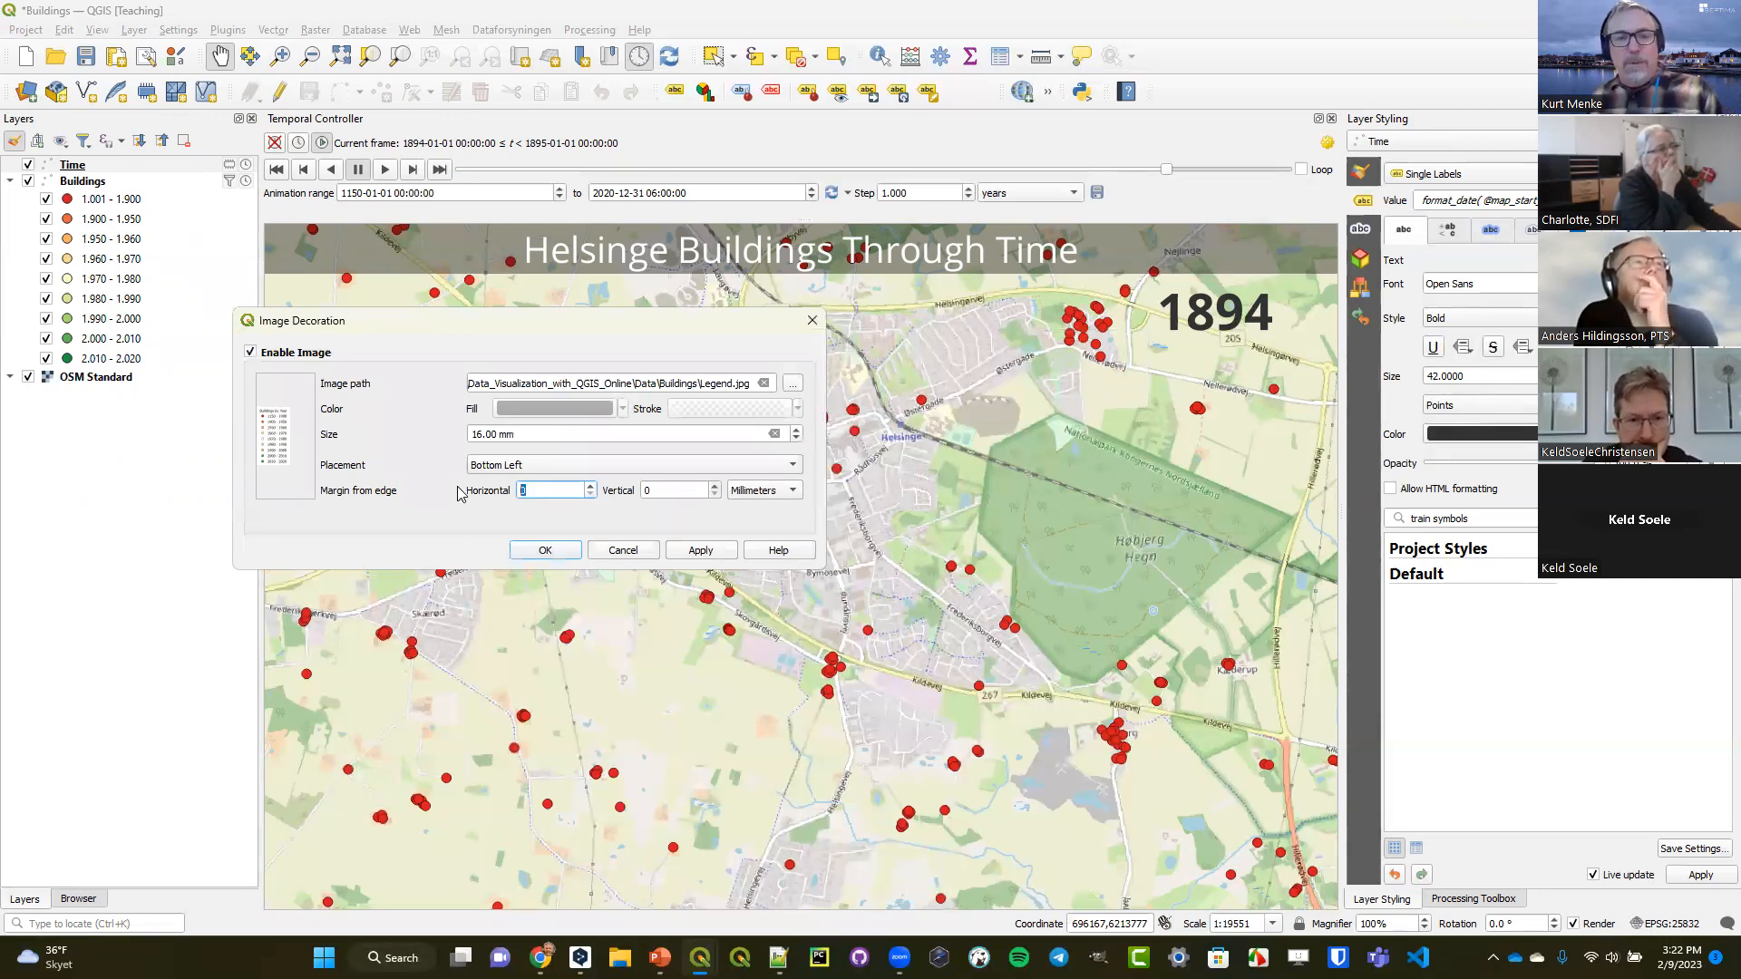
left_click(564, 466)
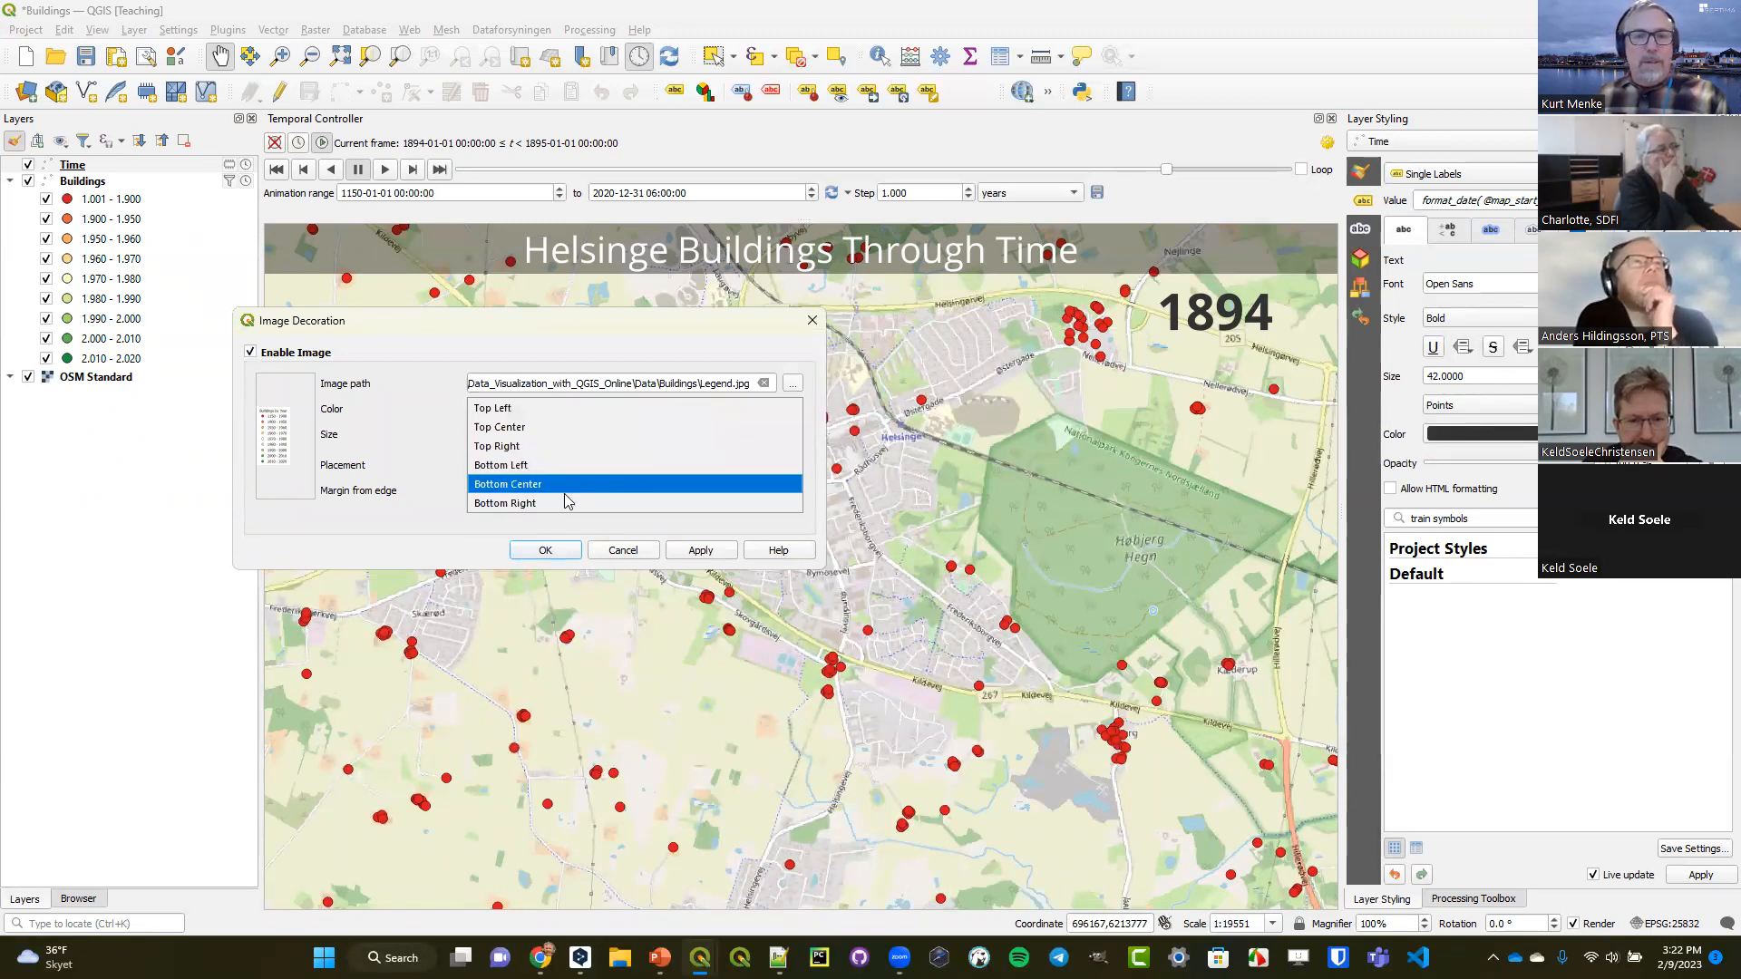
left_click(564, 503)
left_click_drag(537, 490, 510, 490)
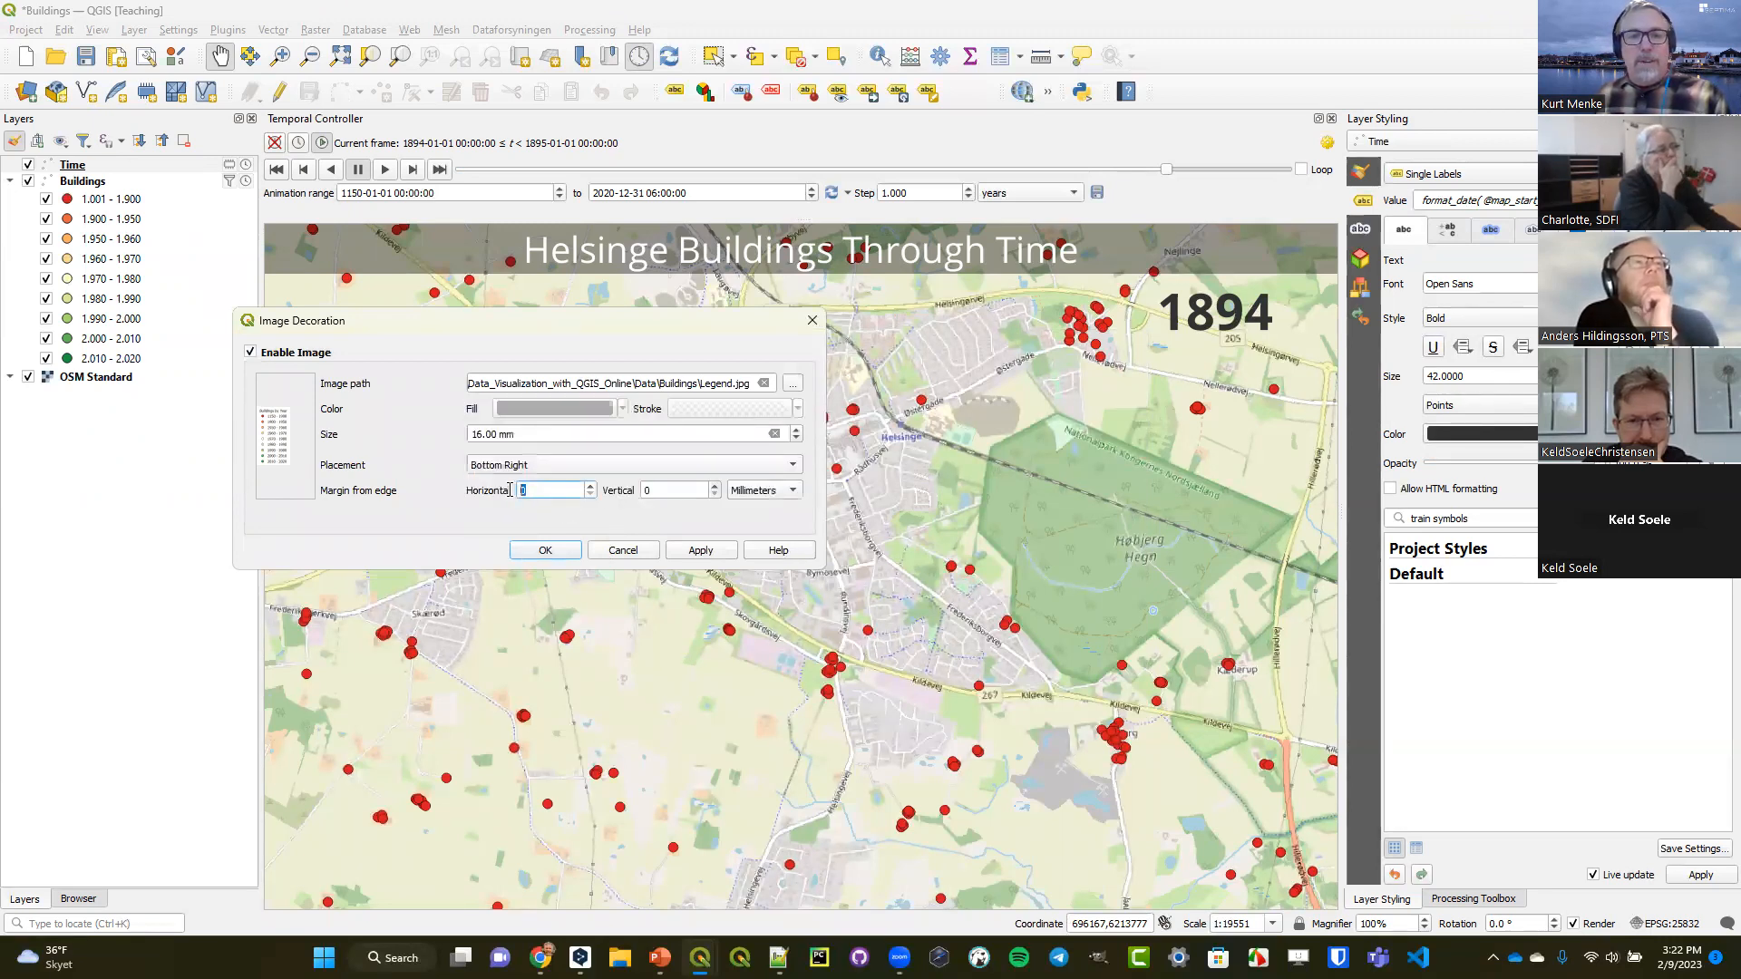
left_click(707, 552)
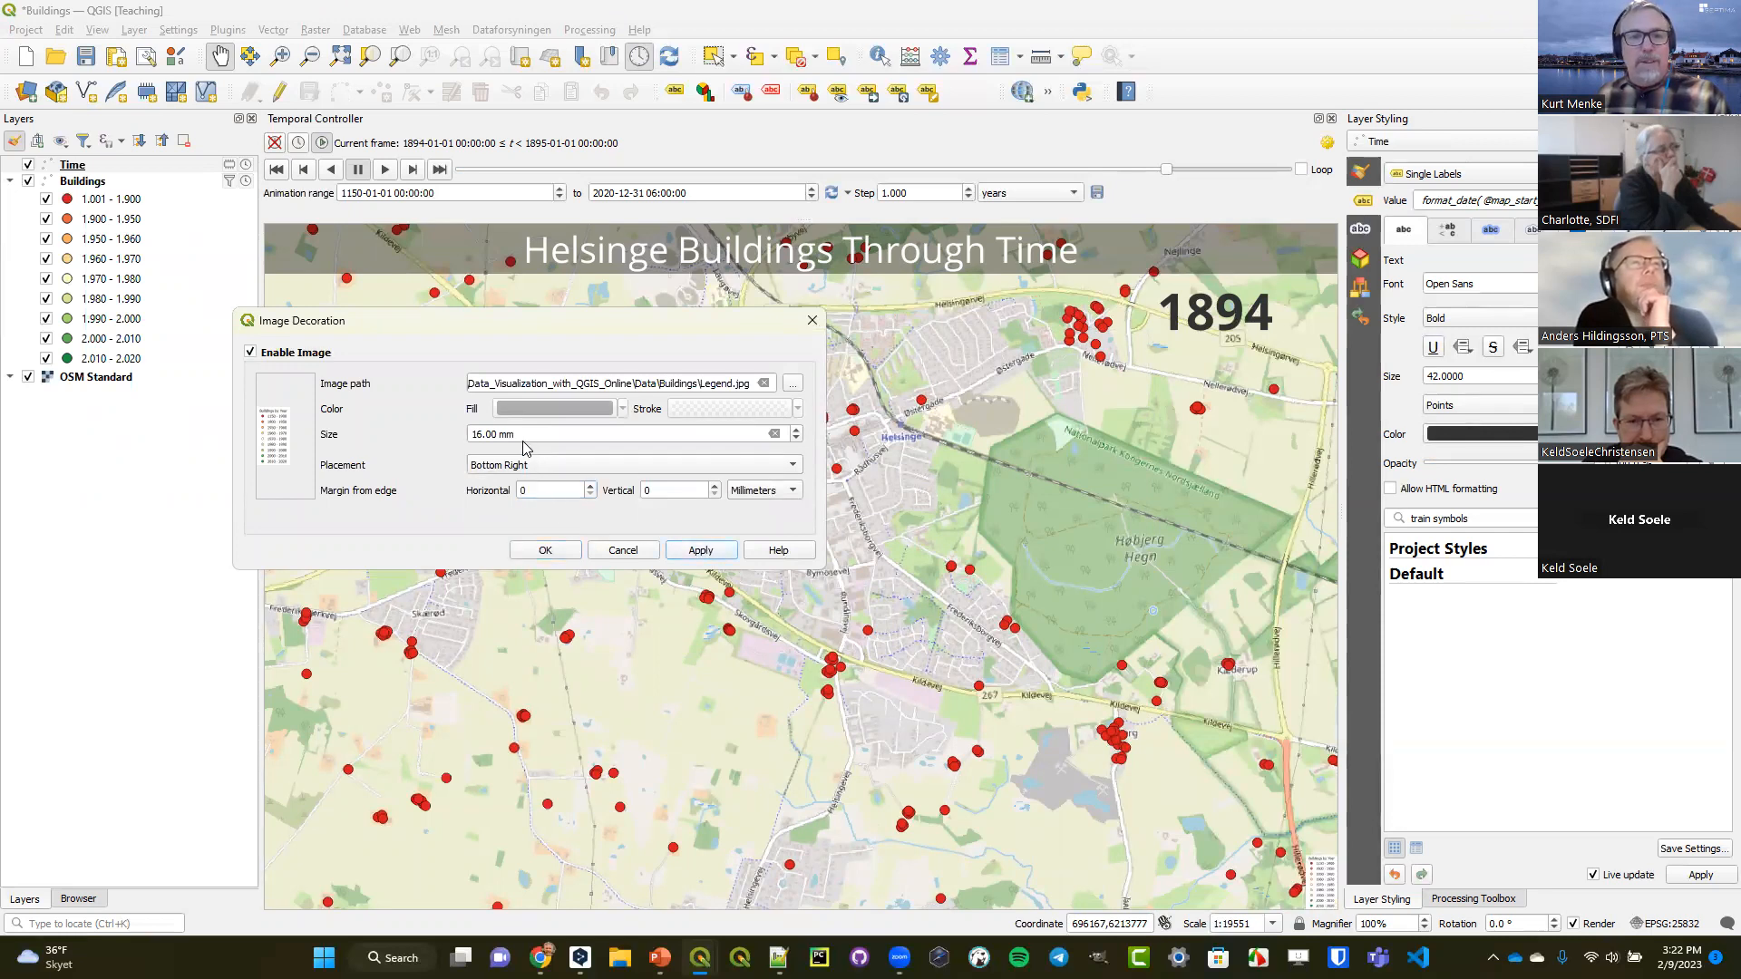
left_click_drag(483, 434, 453, 431)
type("4")
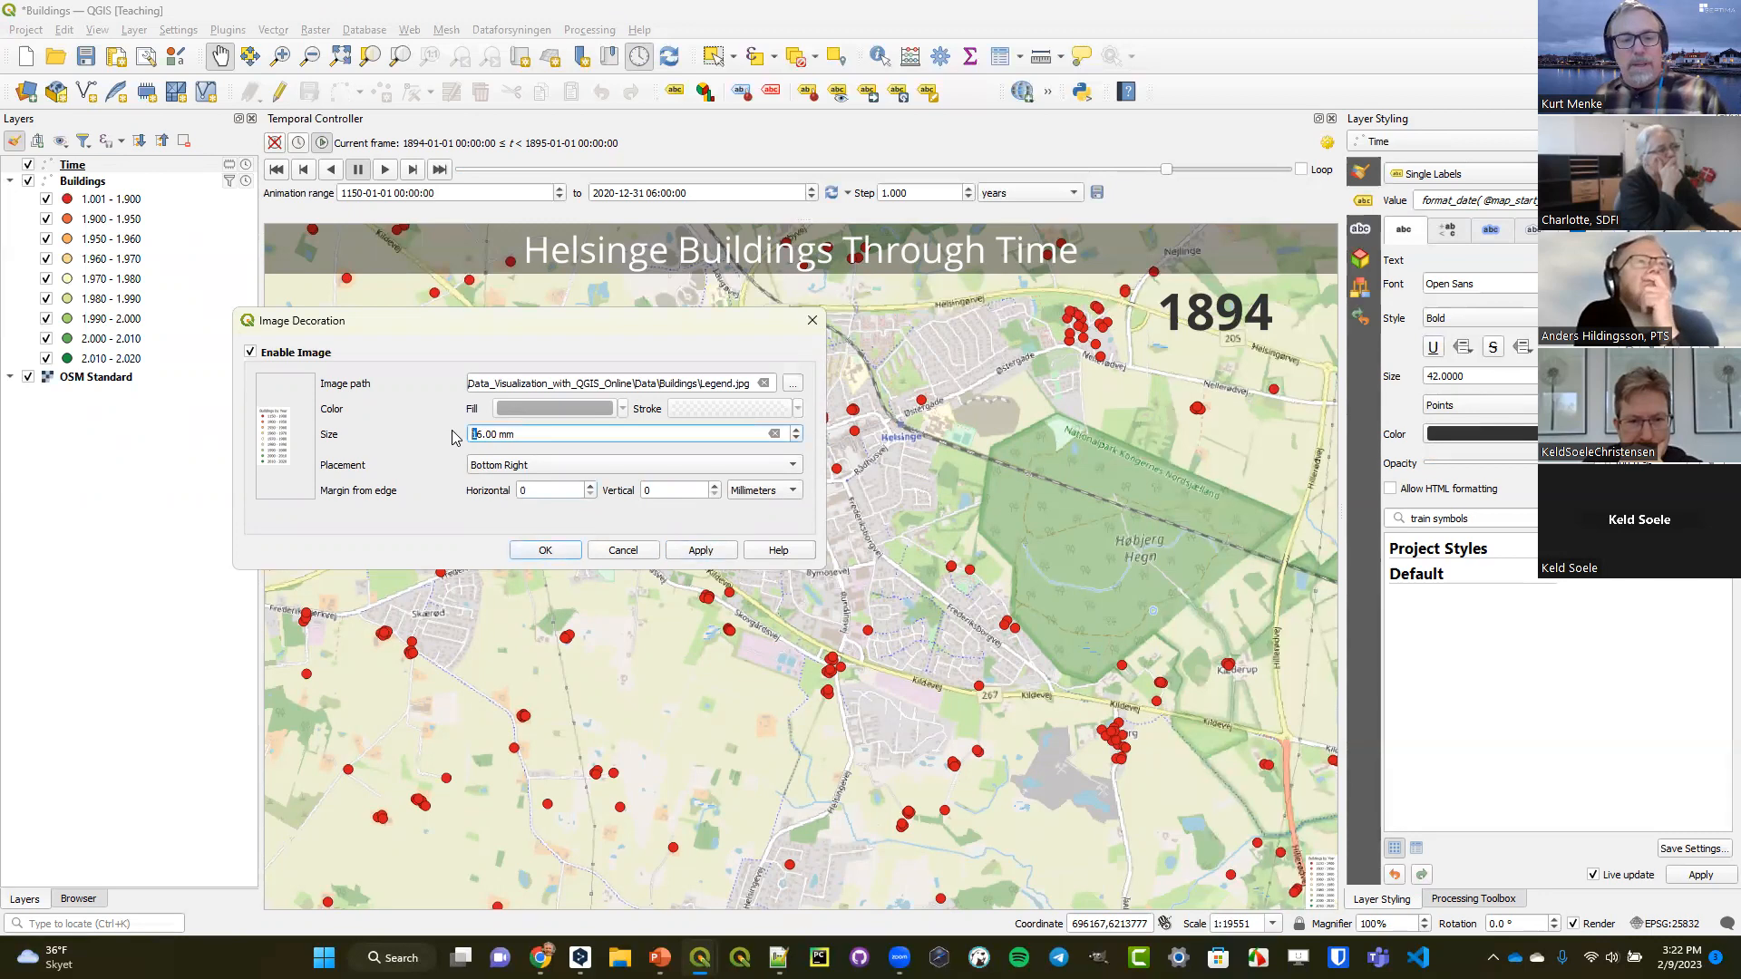
left_click(713, 553)
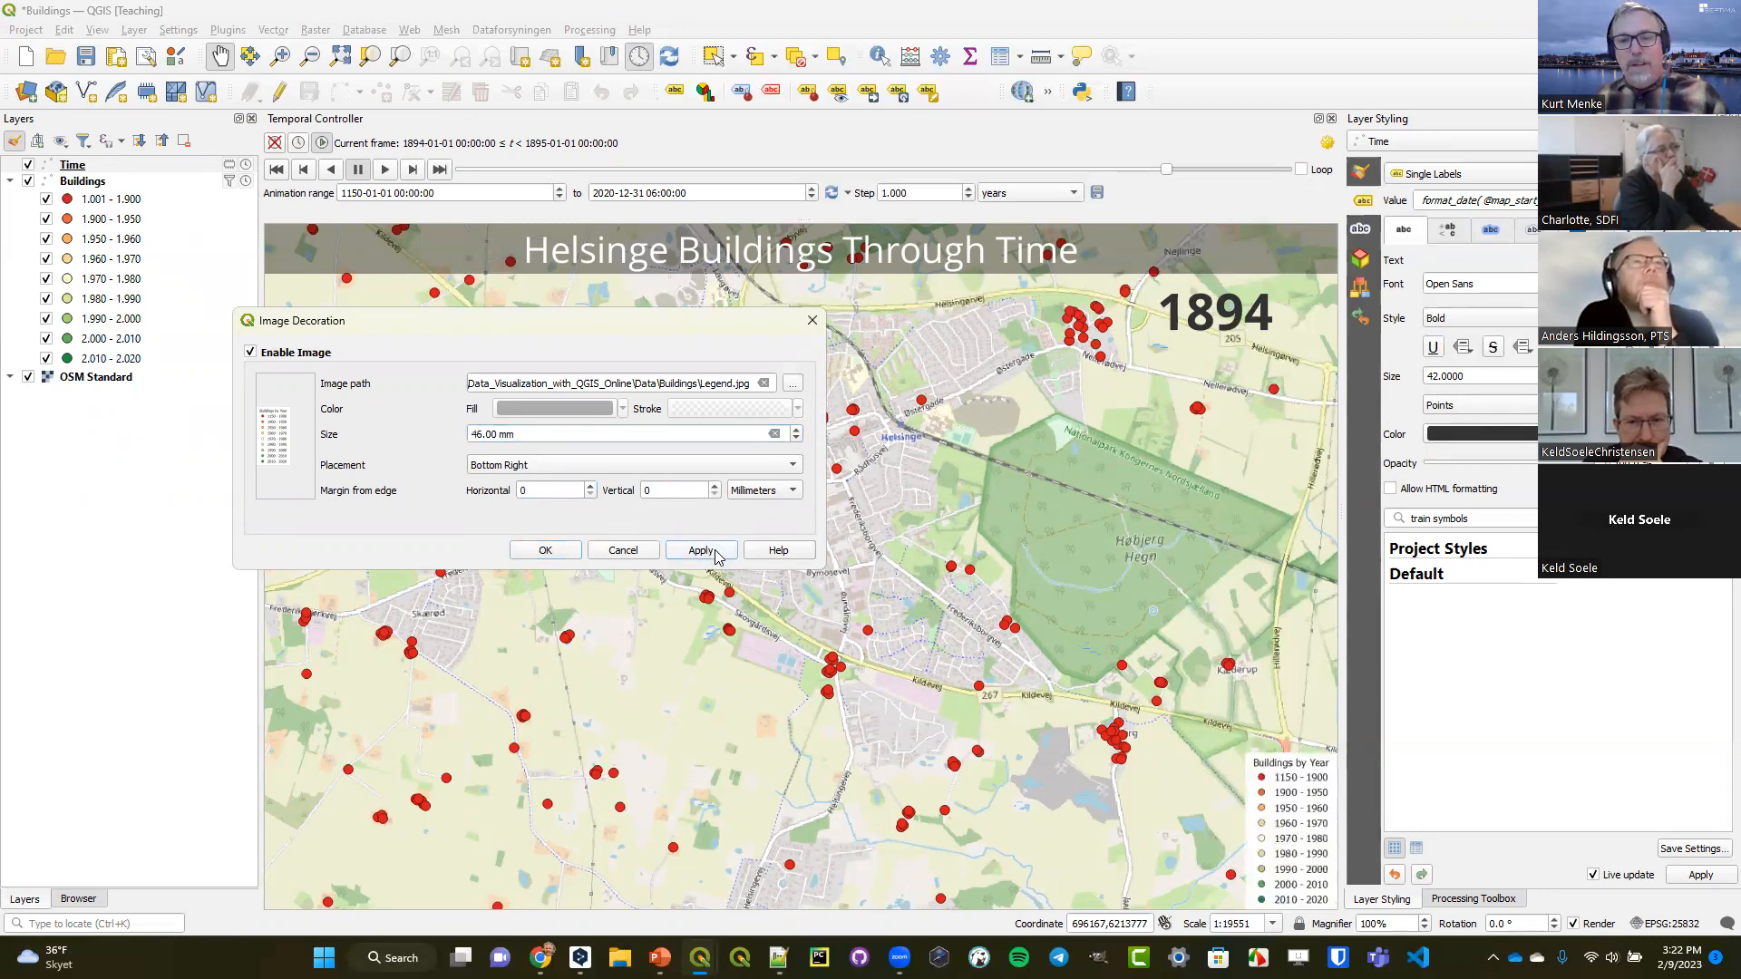
Set the legend image's margins from the edge to 20 mm horizontal and 100 mm vertical.
left_click_drag(535, 495, 479, 488)
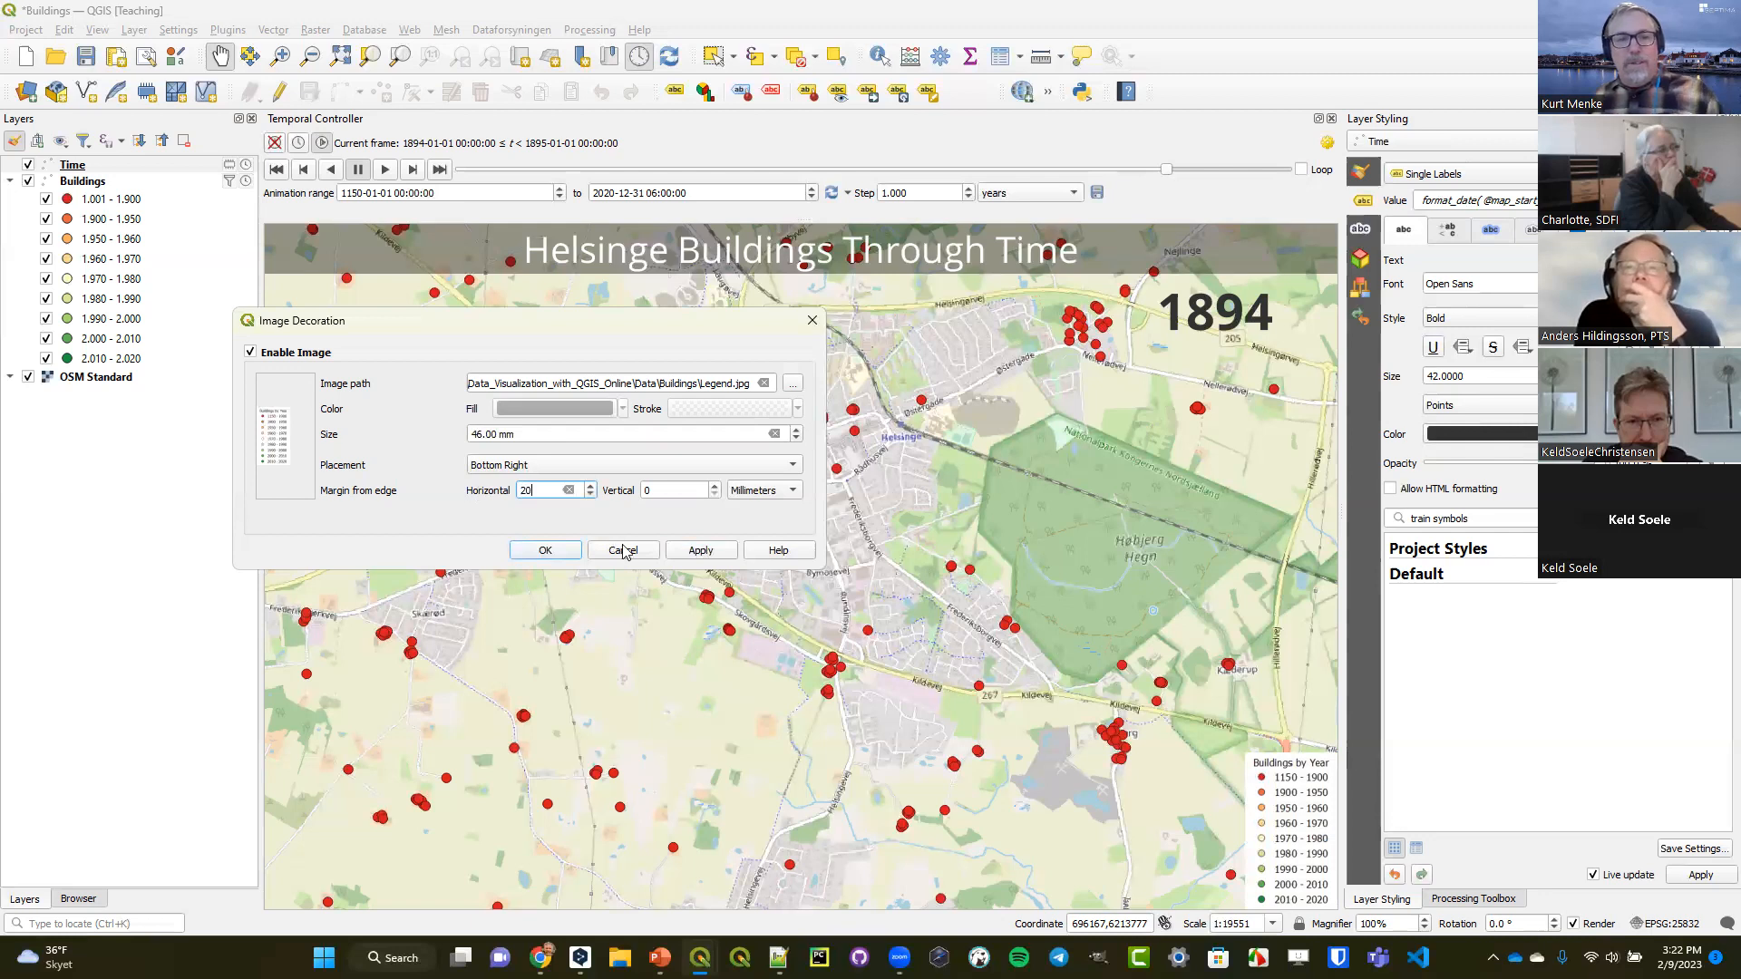
left_click(697, 553)
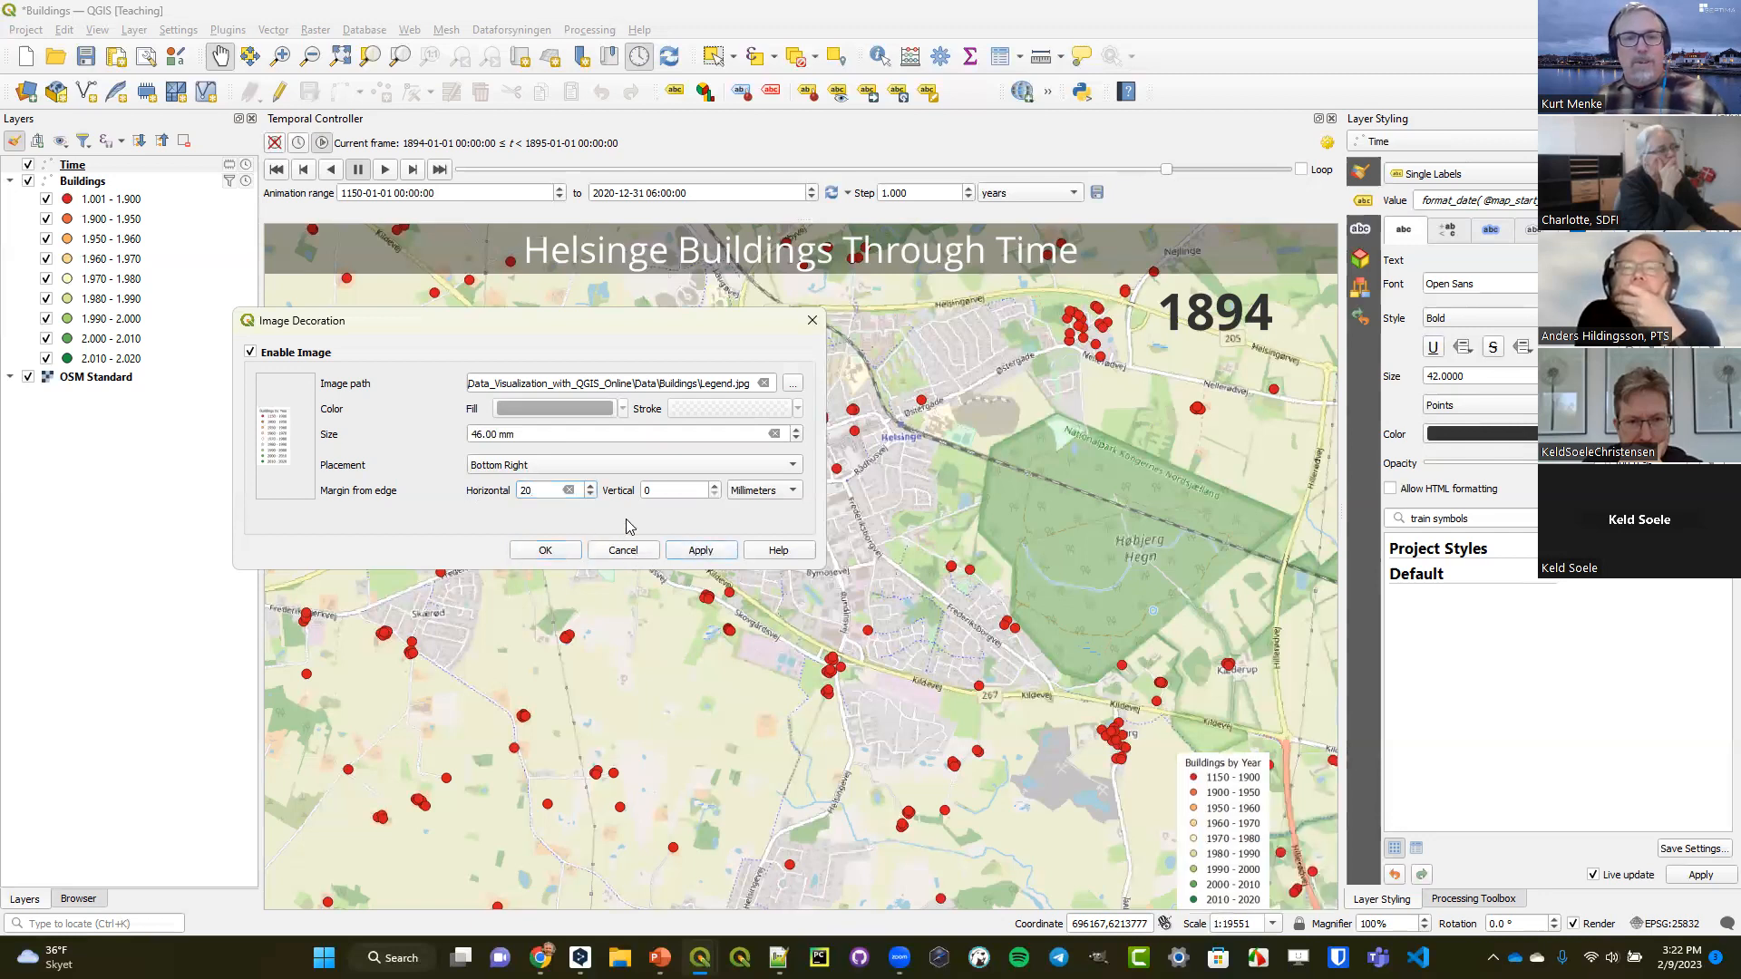
left_click_drag(662, 490, 580, 490)
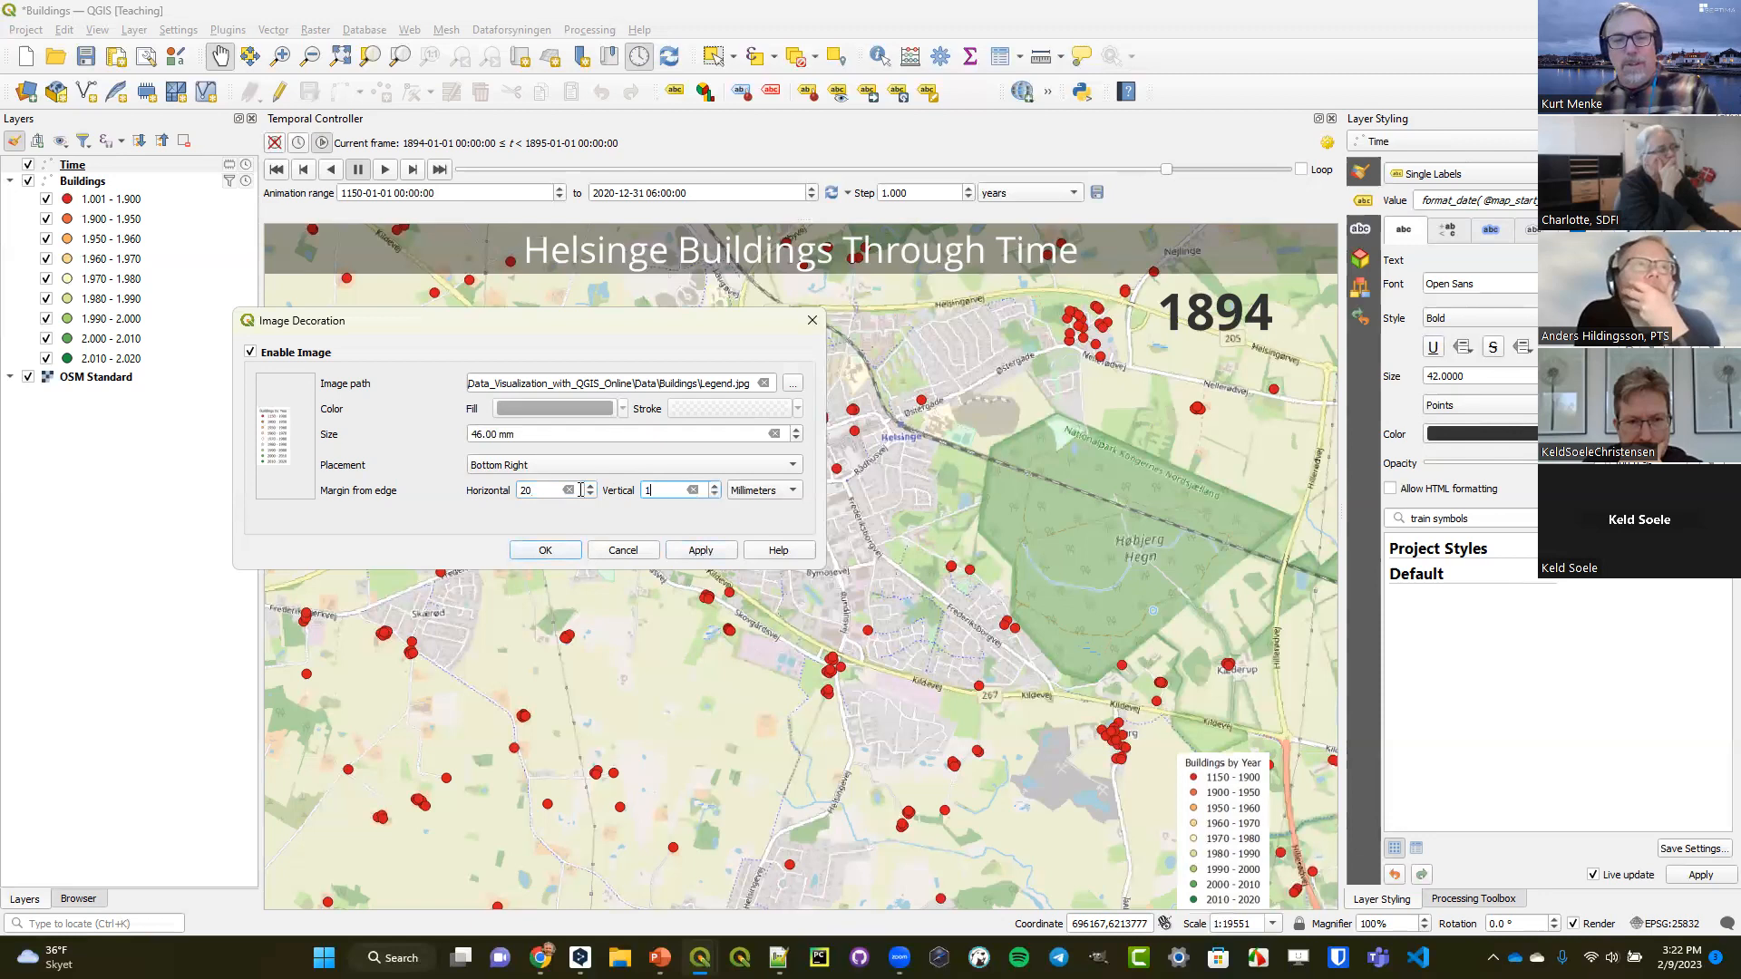
type("100")
left_click(699, 550)
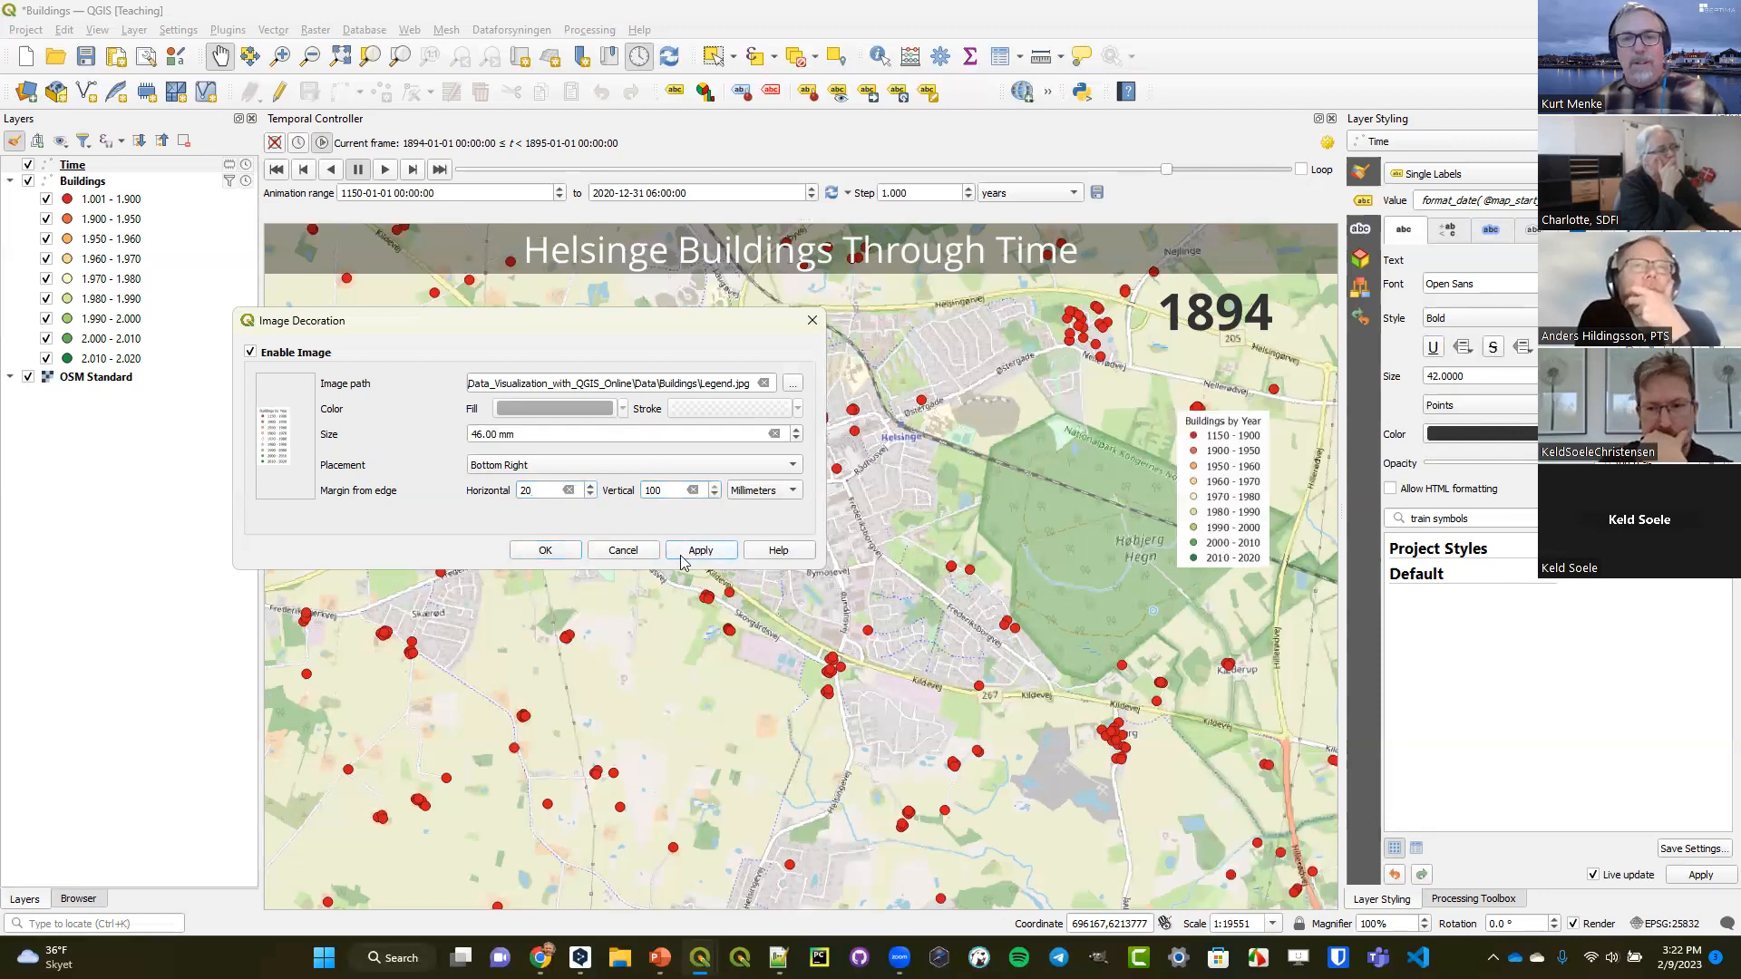
Set the legend image's vertical margin to 80 mm.
left_click_drag(658, 491, 627, 494)
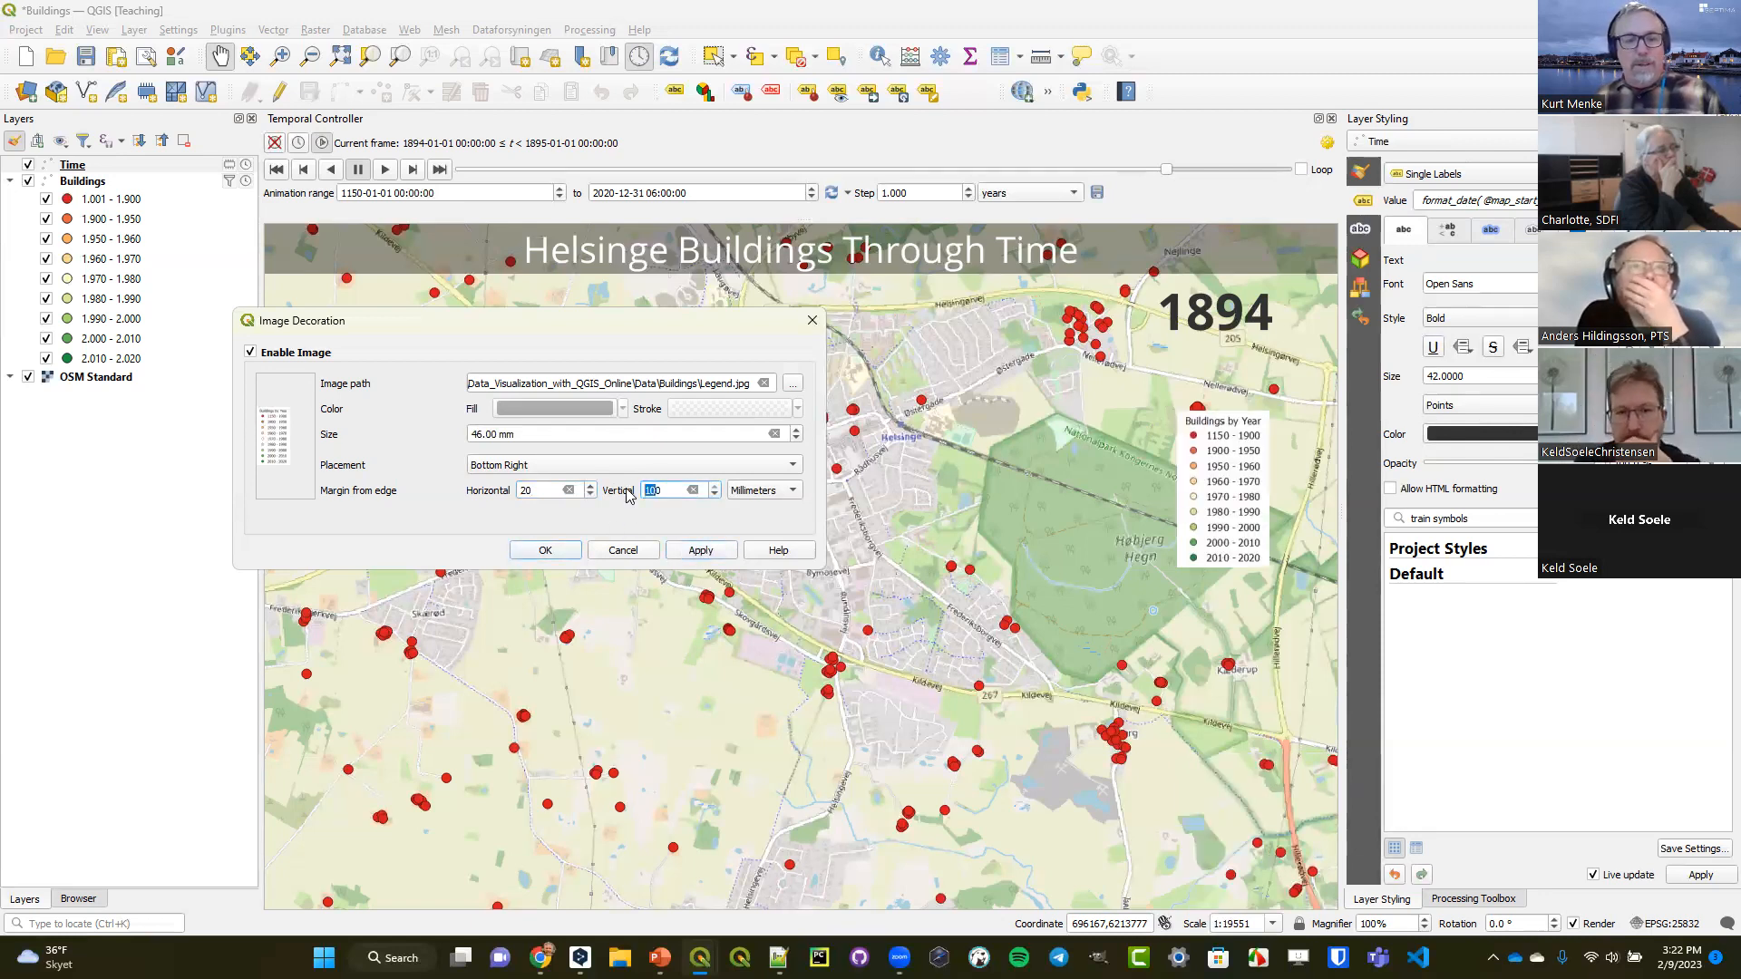
type("80")
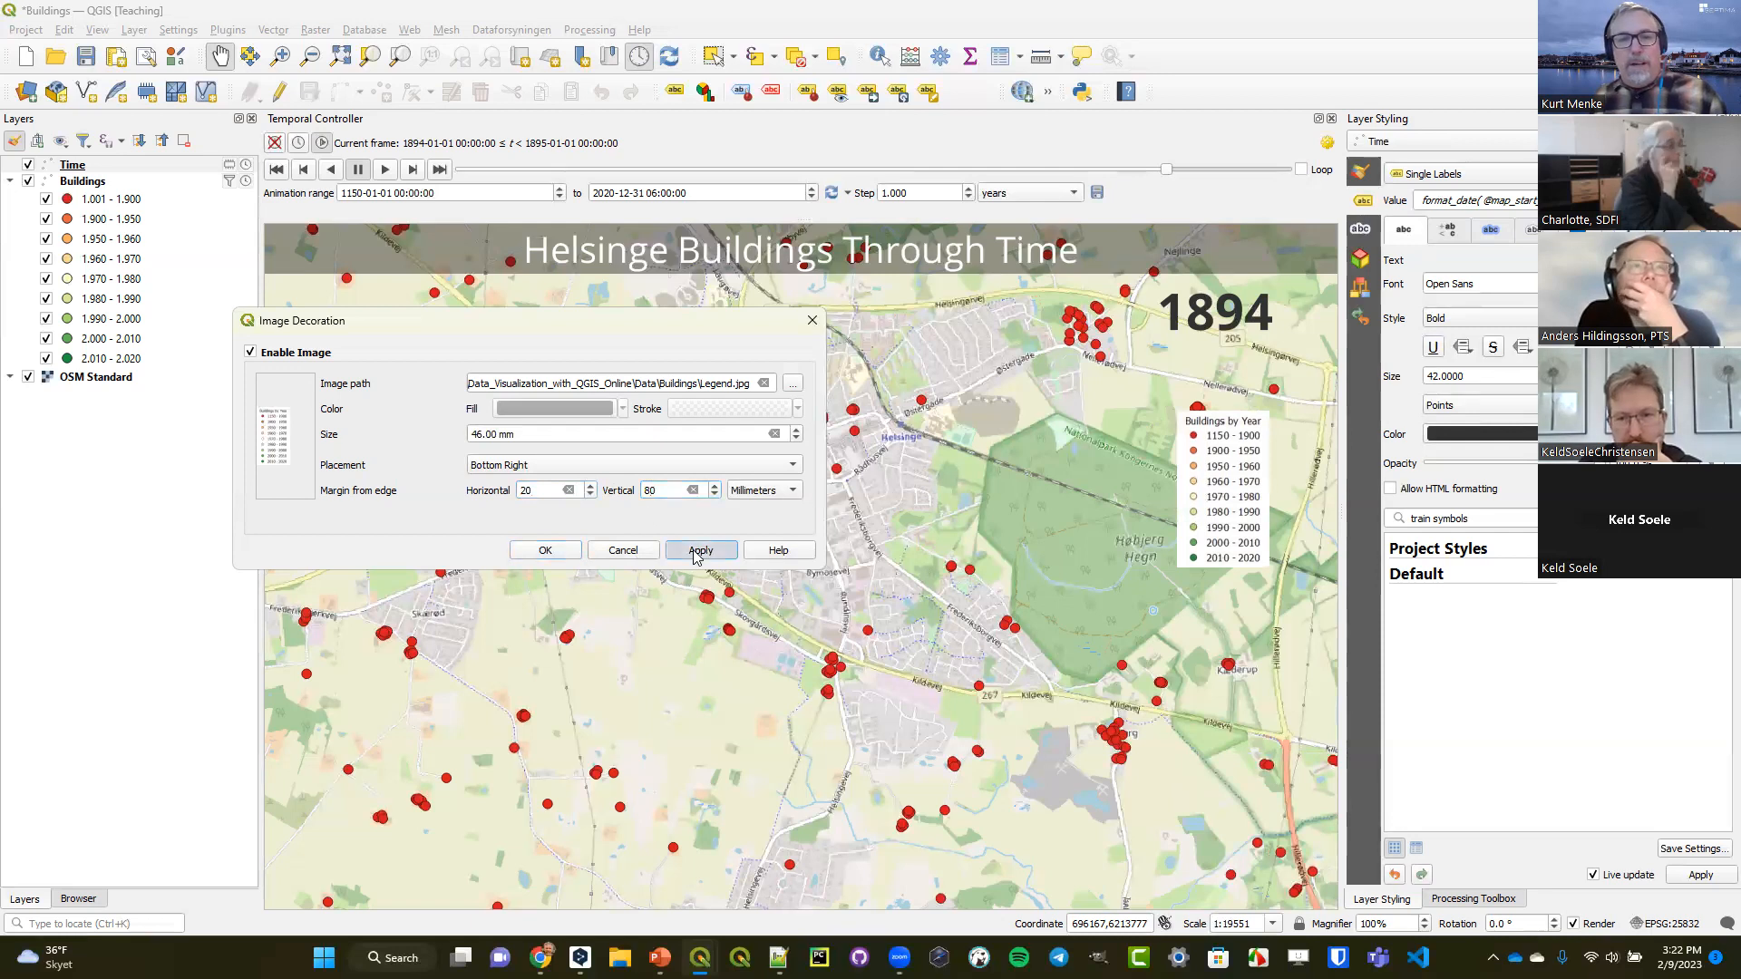
left_click(698, 551)
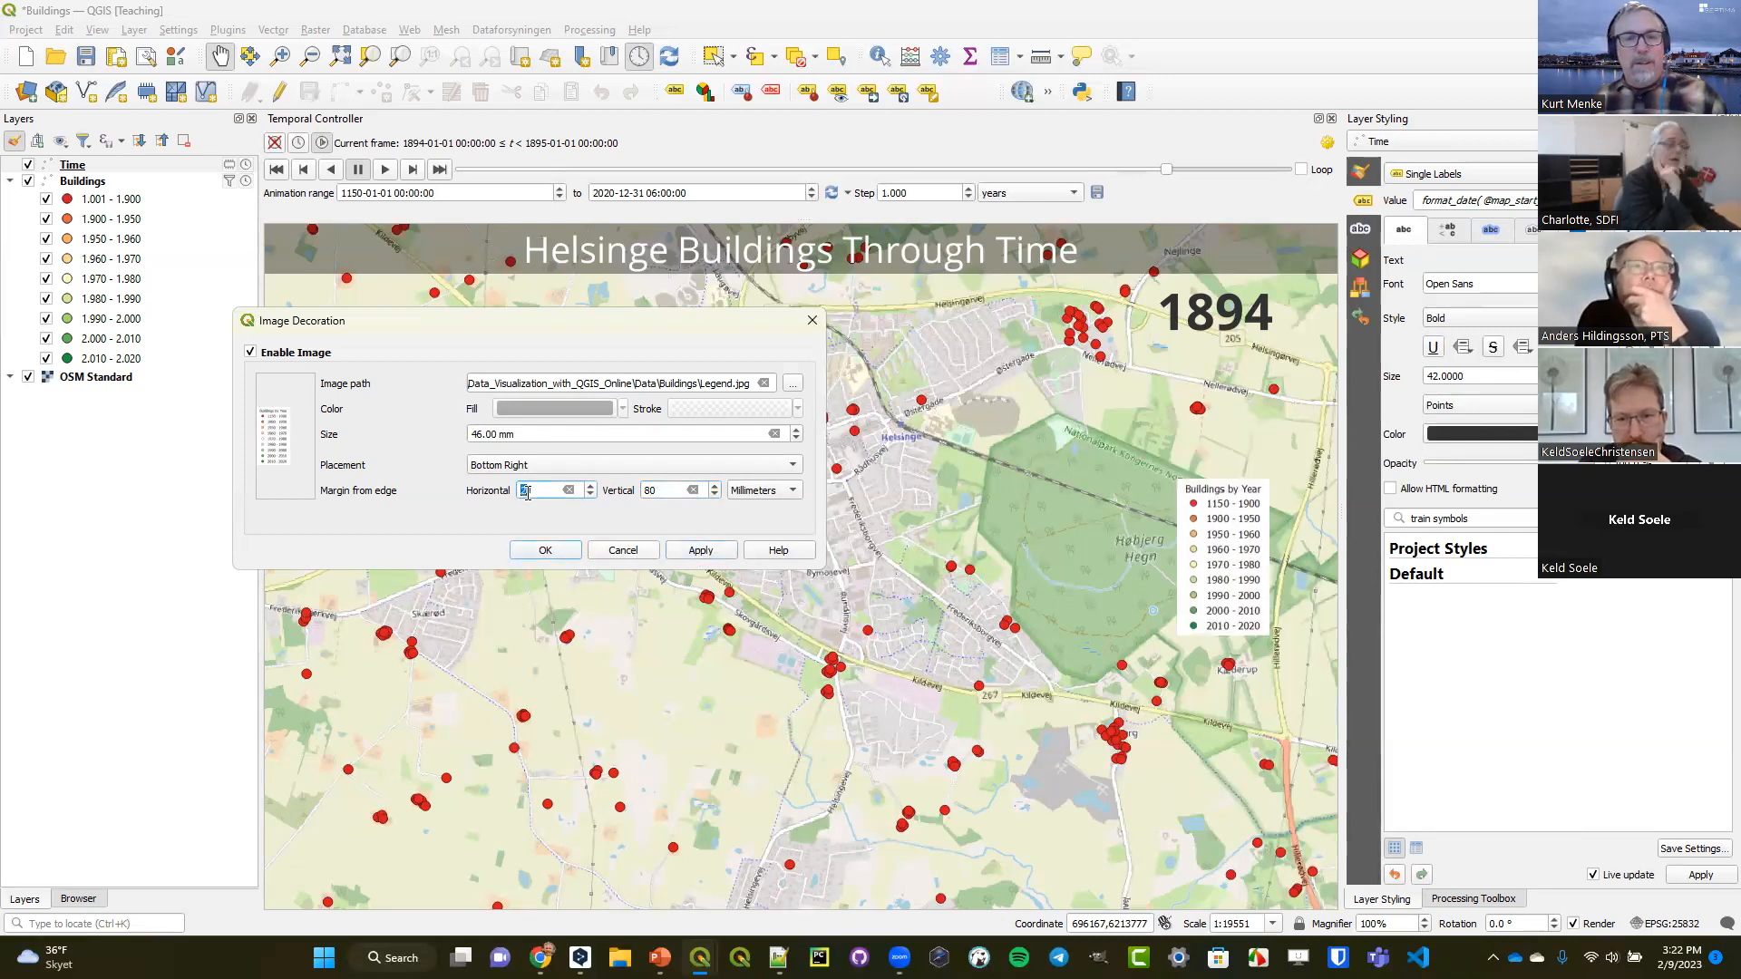
Increase the legend image's horizontal margin through 40 and 50 to 60 mm and accept the decoration settings.
type("4")
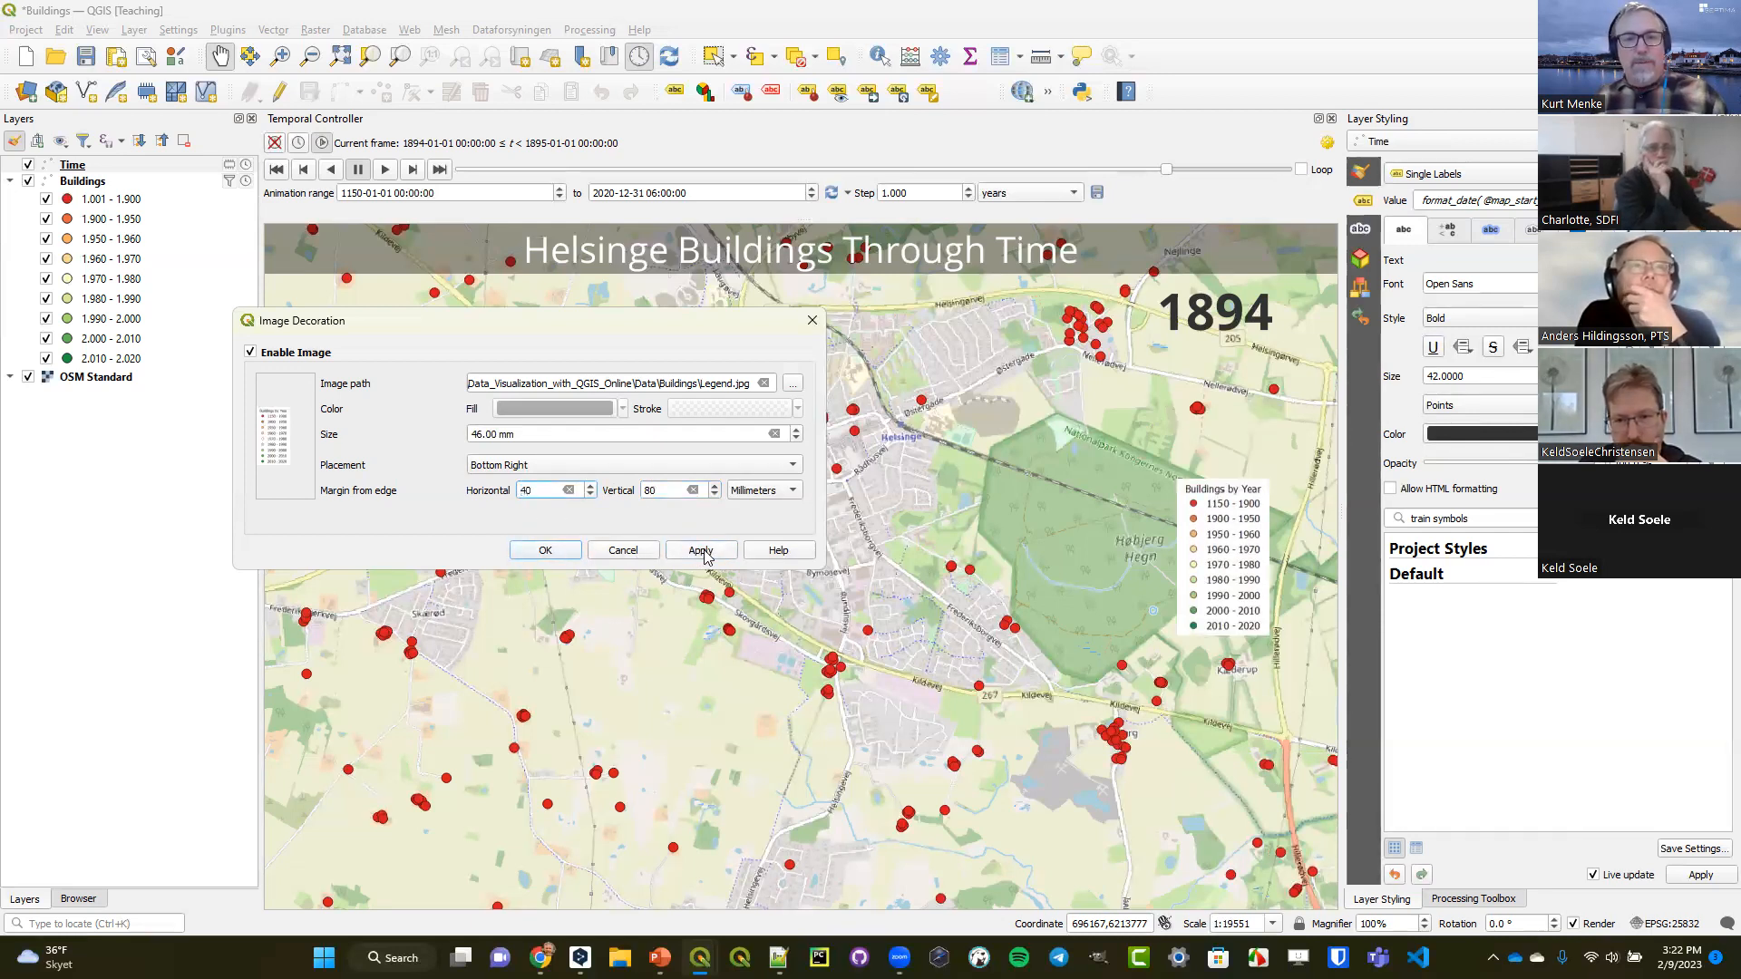
left_click(701, 550)
double_click(529, 491)
type("50")
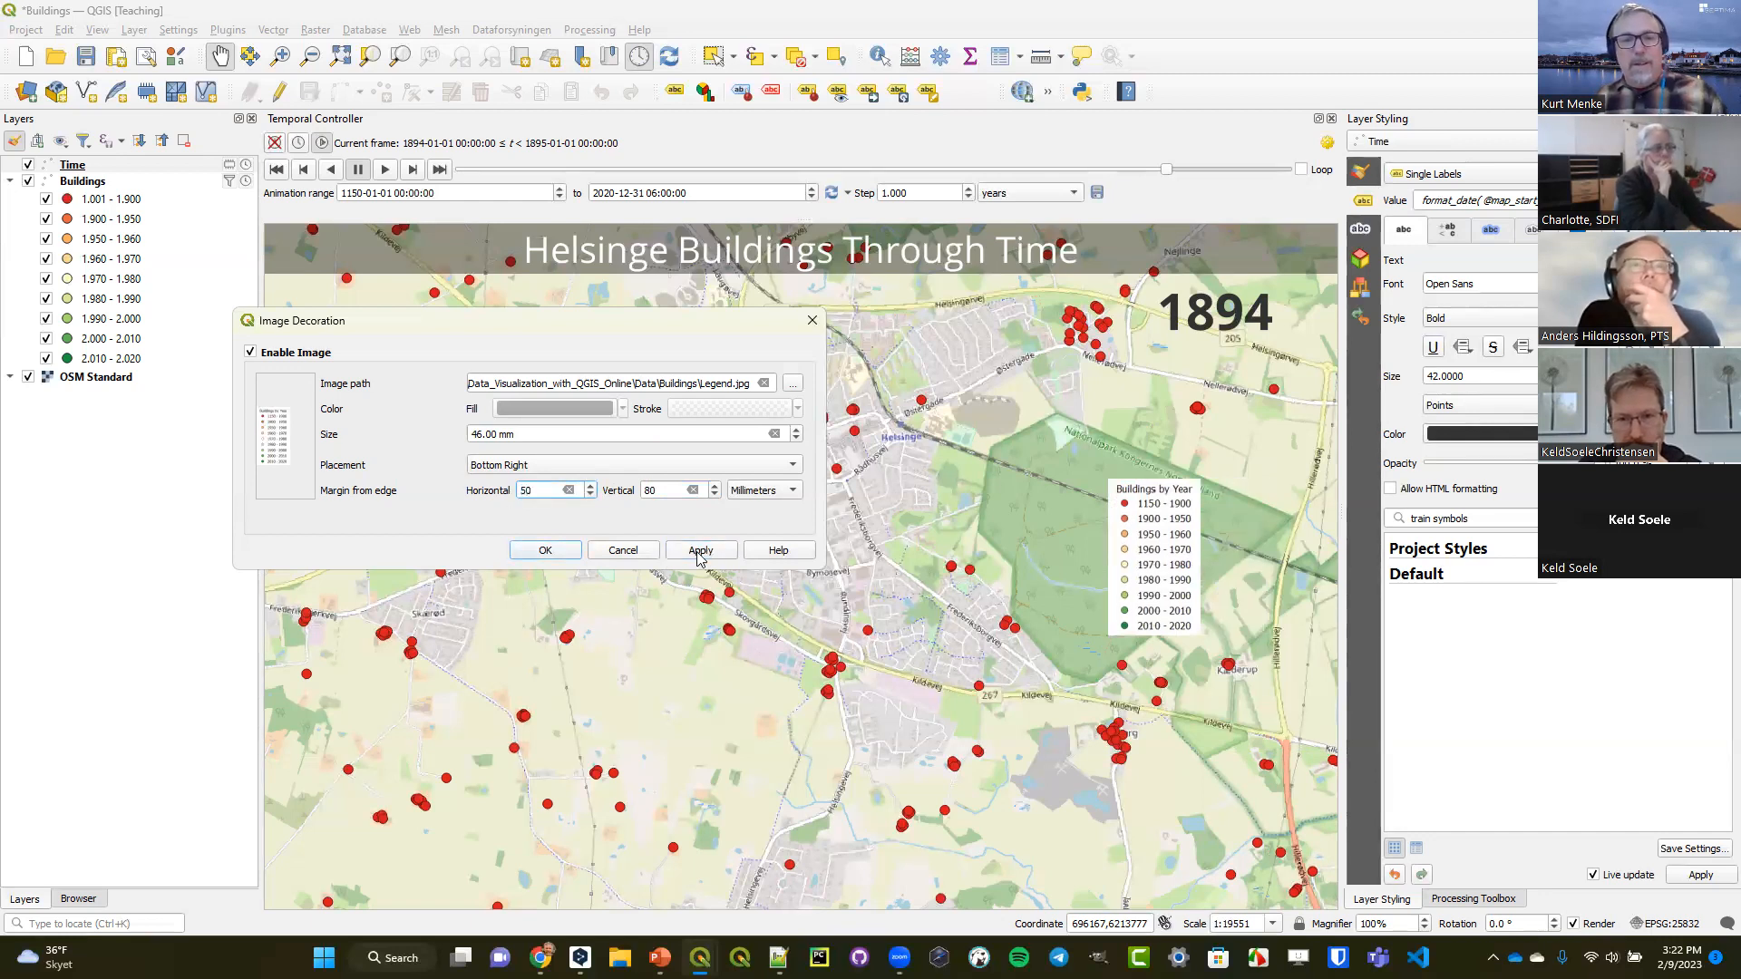
left_click(700, 551)
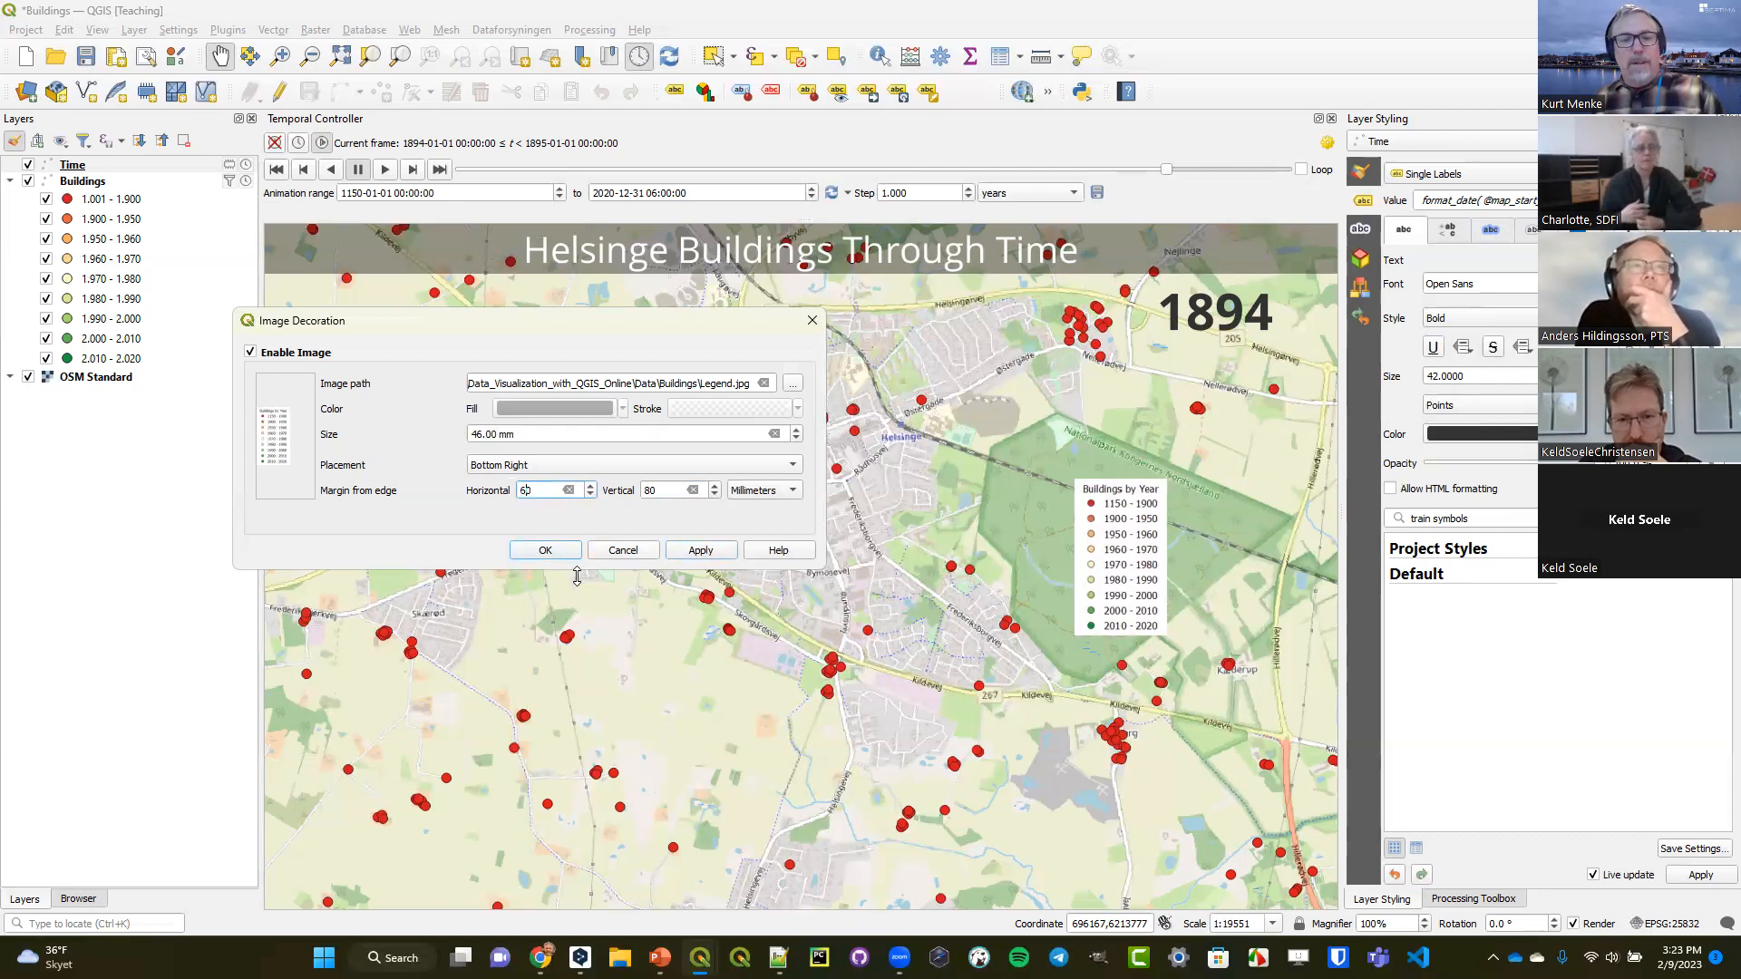
left_click(566, 551)
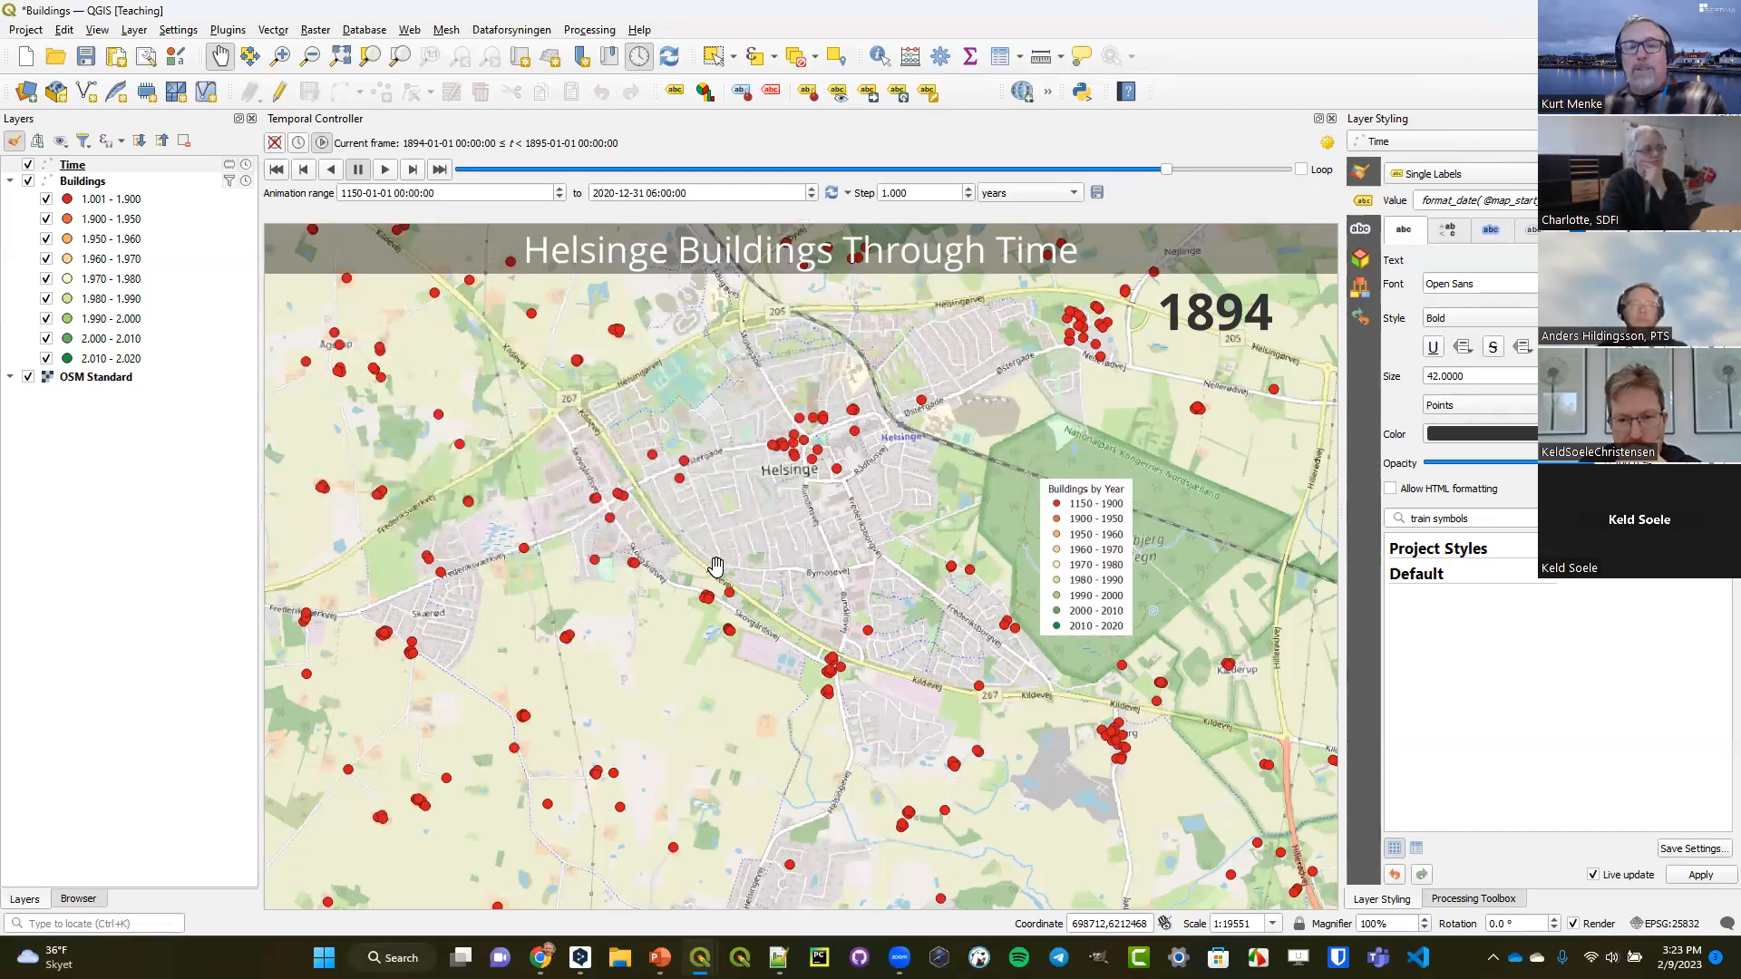
Review the animation export's file name template and temporal range, and close the export settings without saving.
left_click(1097, 194)
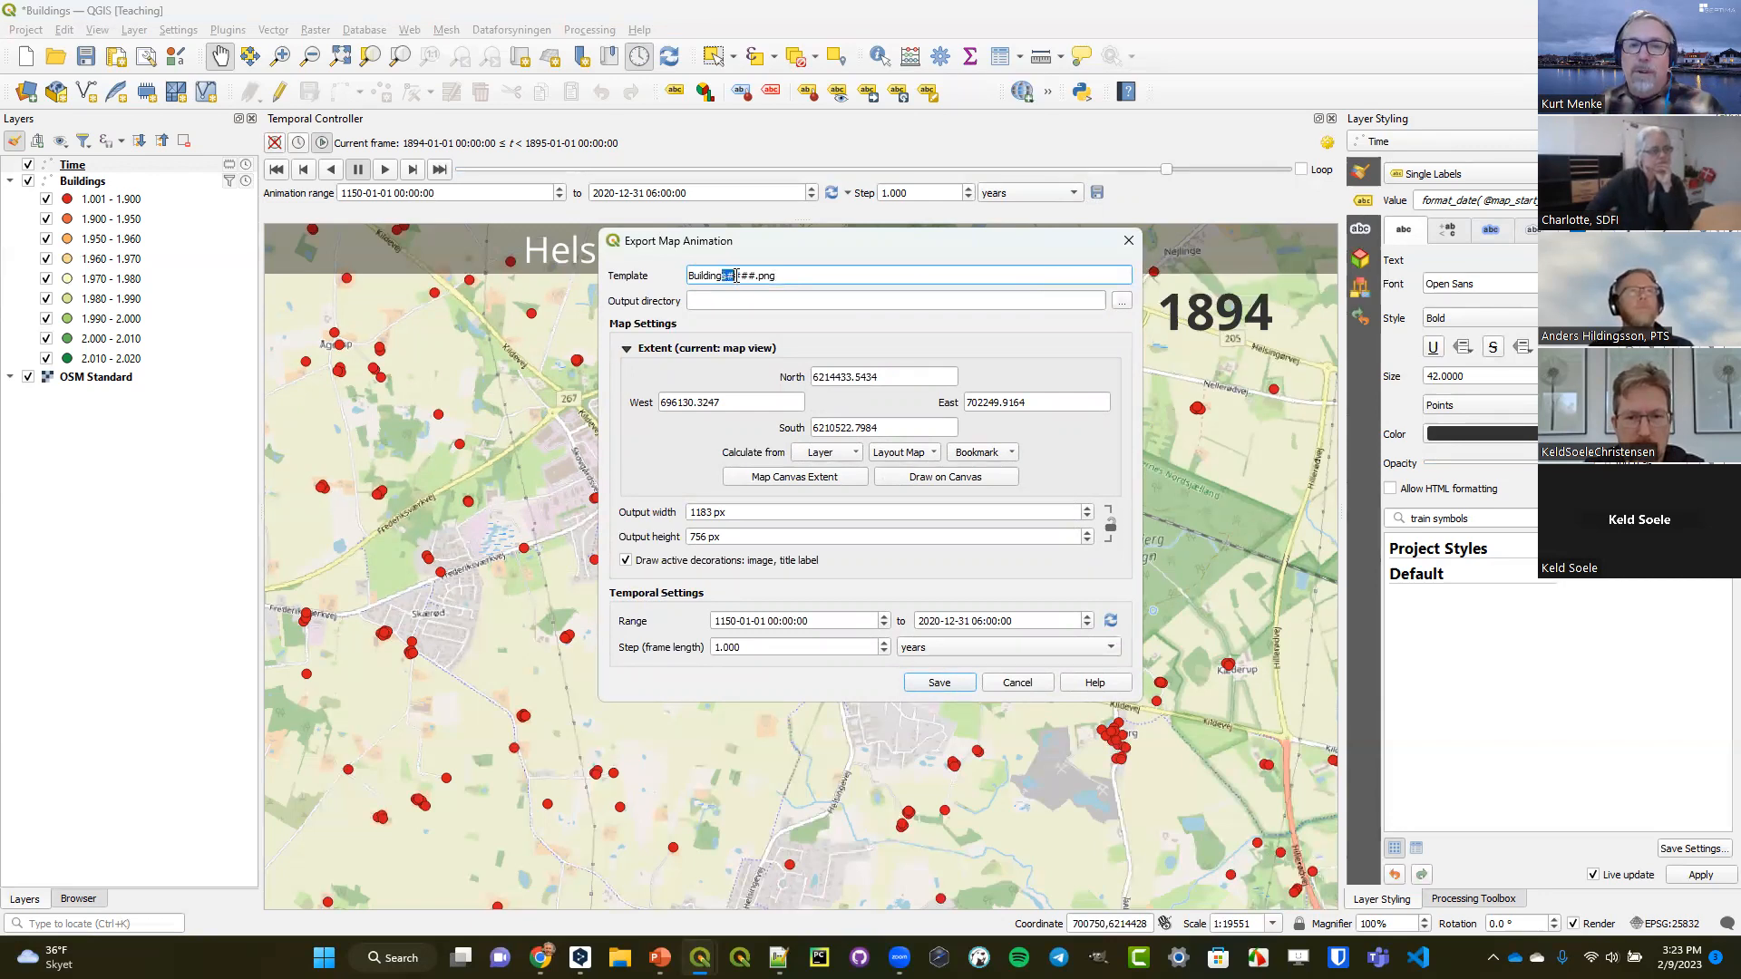
left_click_drag(749, 272, 758, 277)
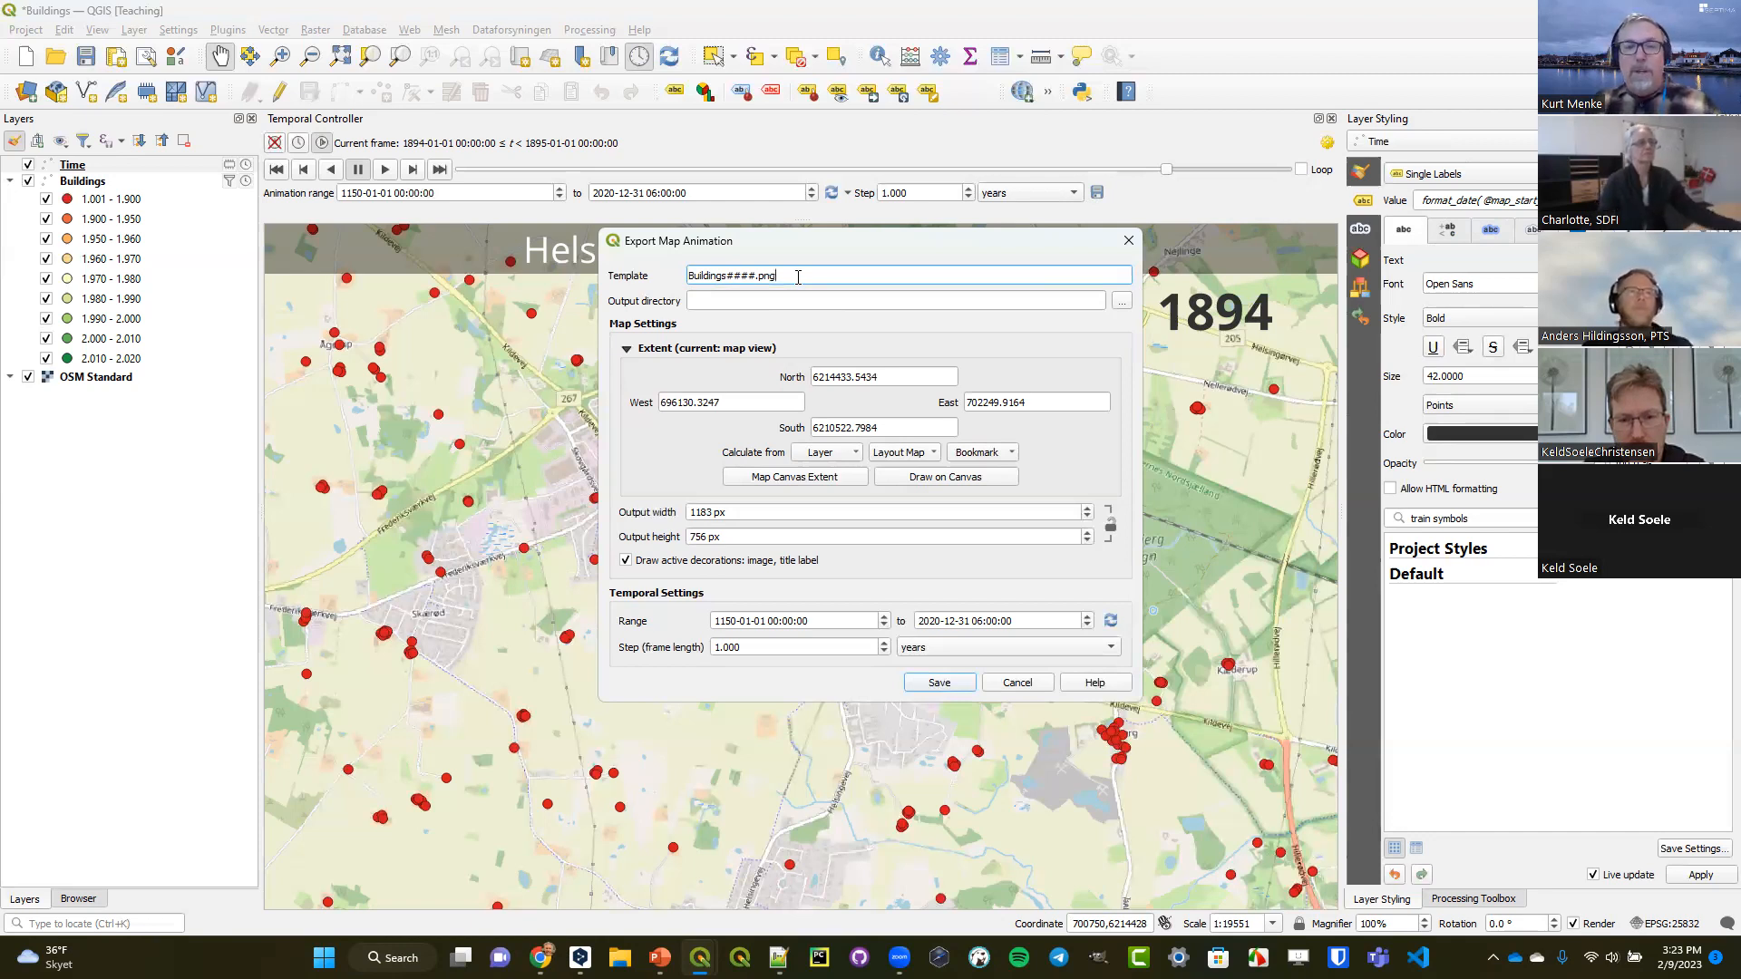
left_click(720, 626)
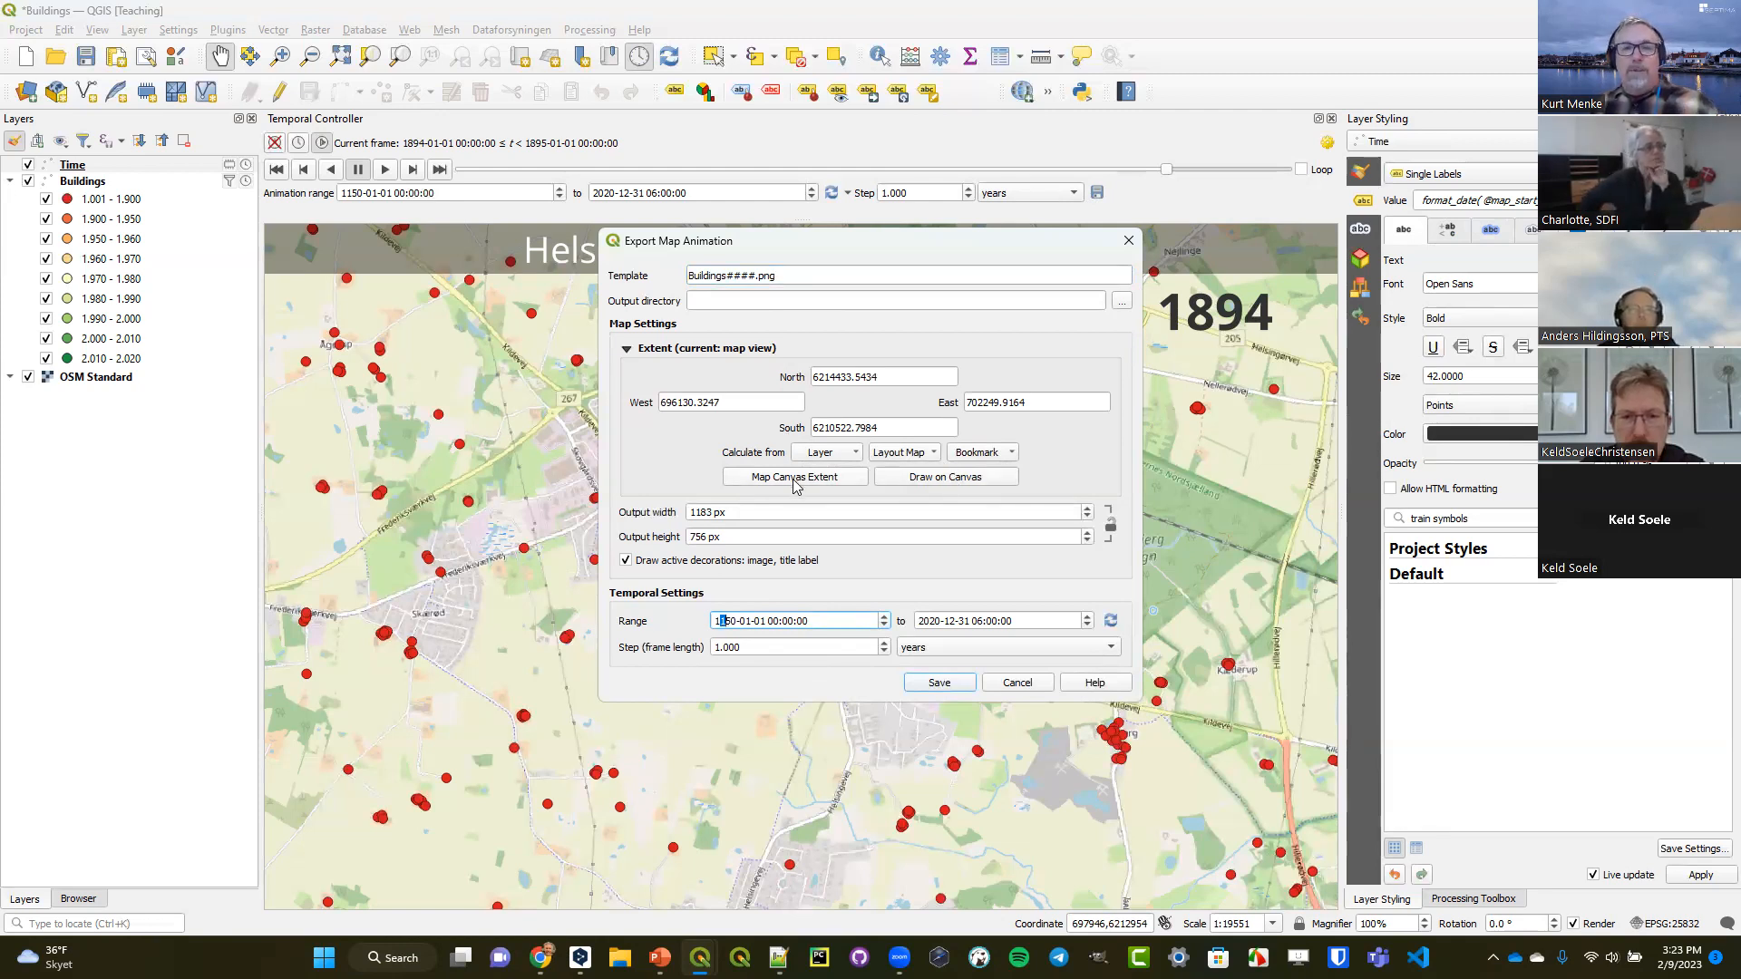
left_click(1017, 683)
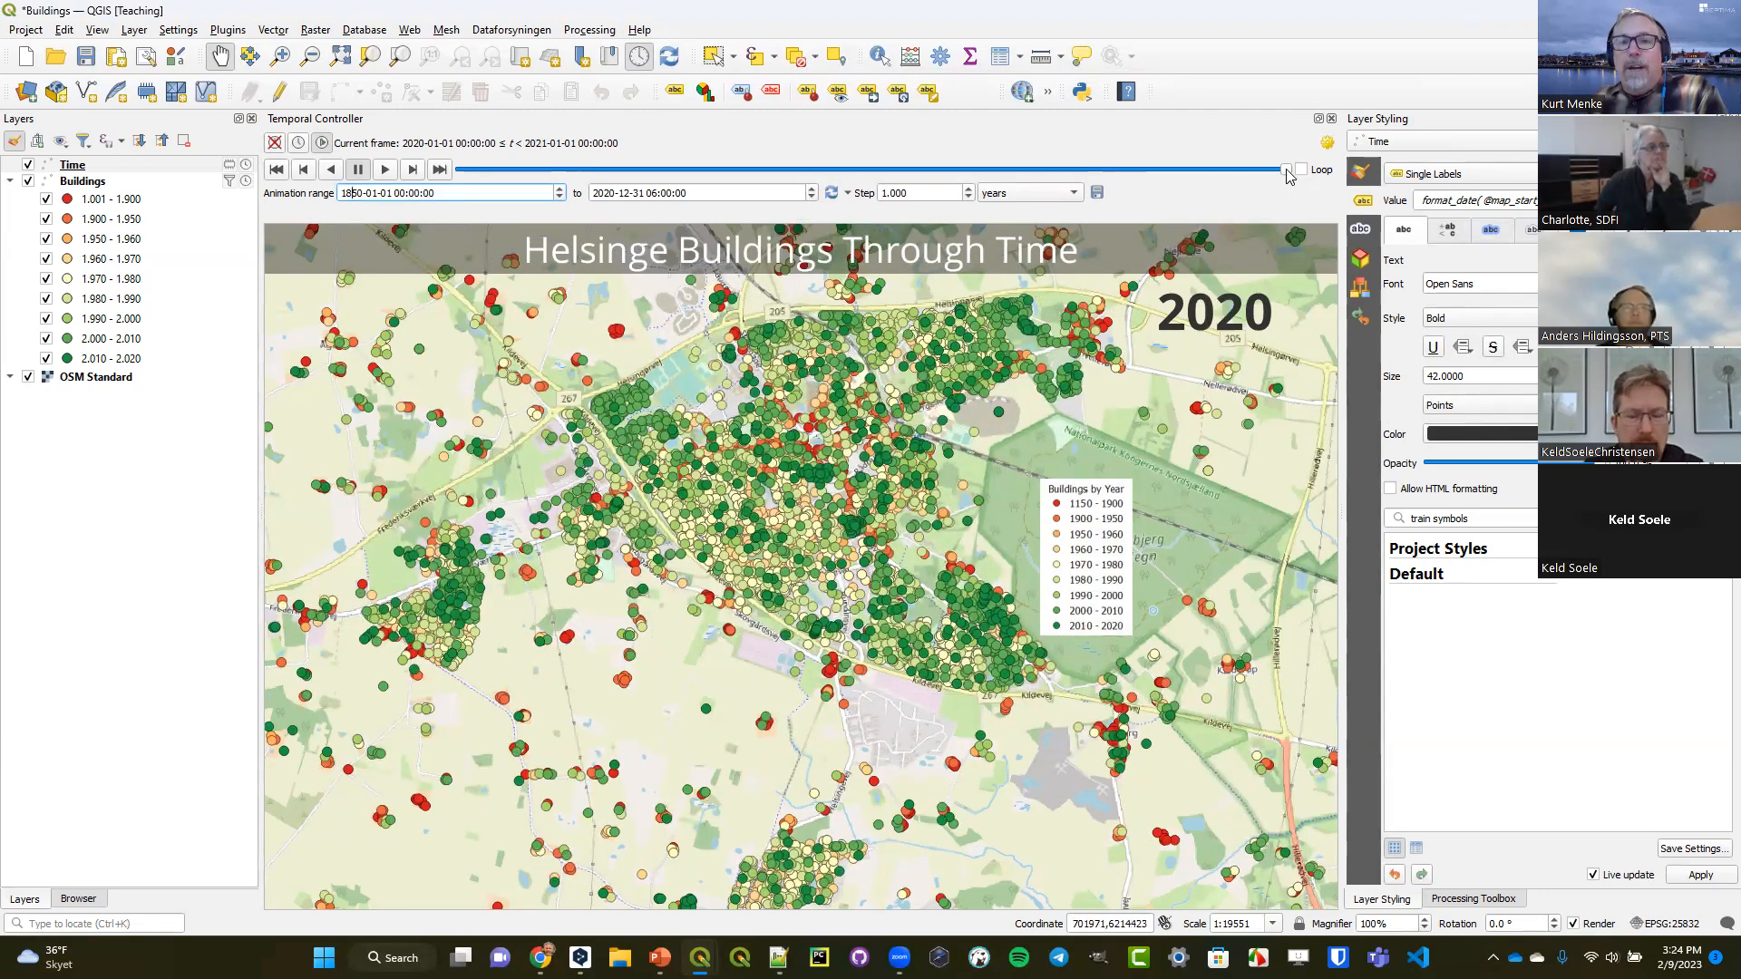
Set the animation range's start to 1850-01-01 and move the timeline to the 1916 frame.
left_click_drag(1283, 170, 784, 165)
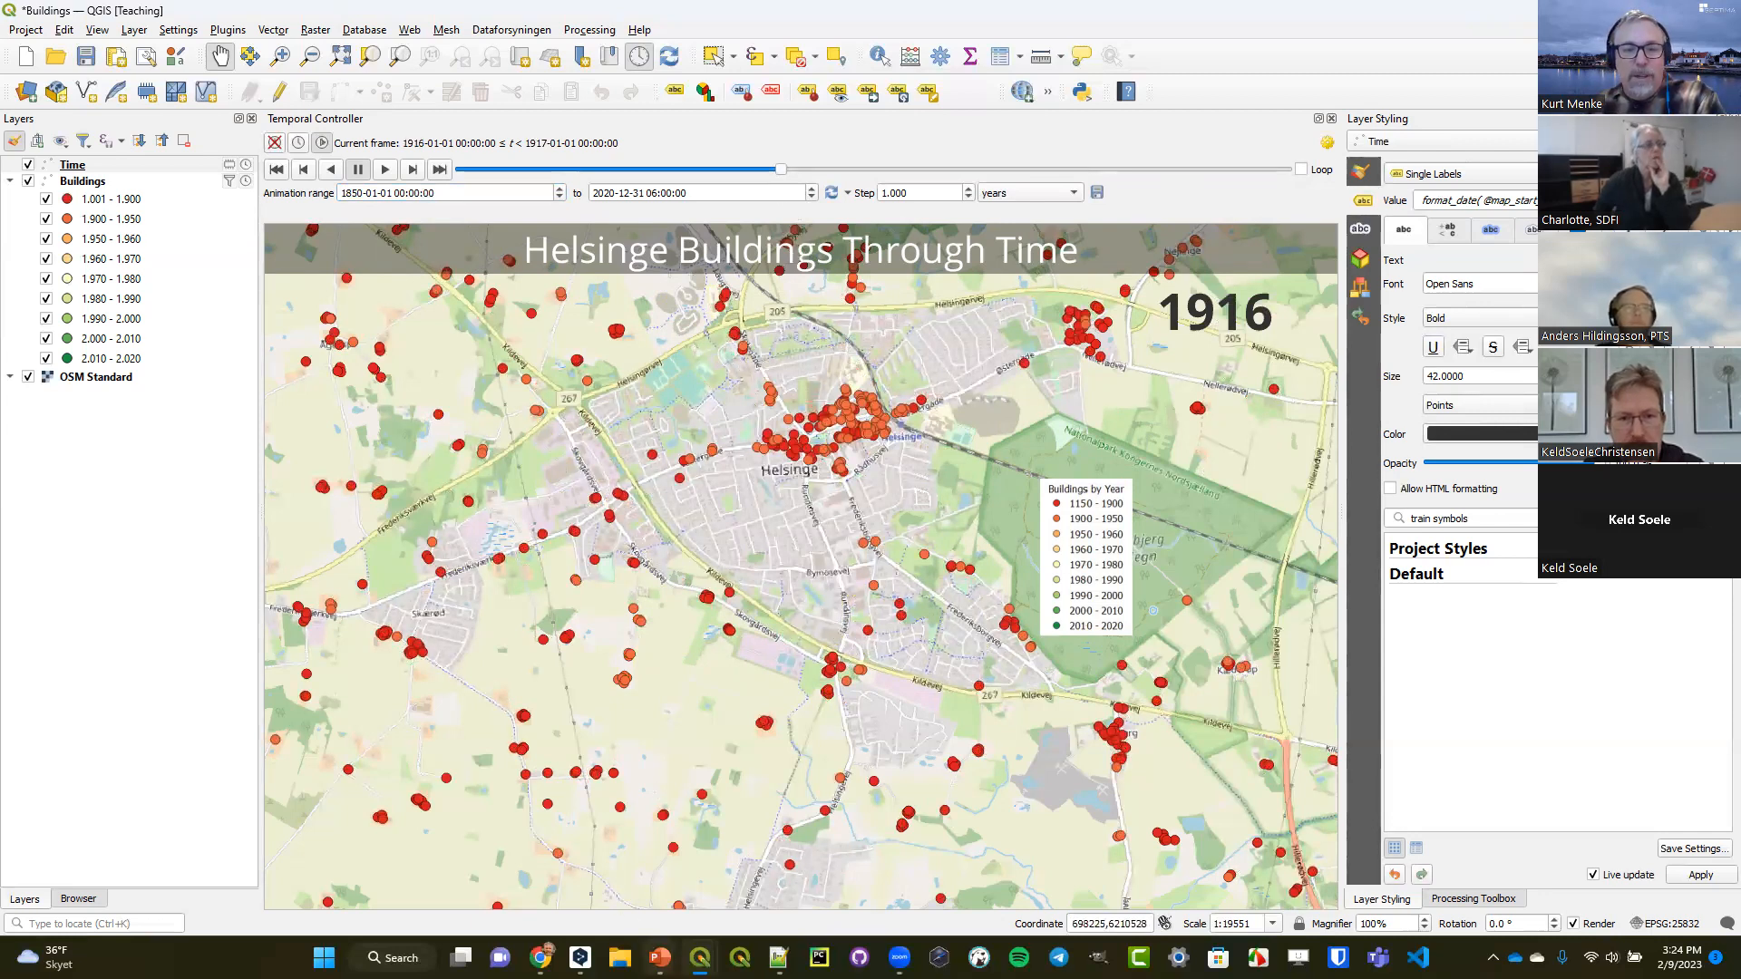
Switch to the DataVisualizationwithQGIS_supporting_materials presentation in PowerPoint and look back through its slides for the buildings animation.
mouse_move(659, 957)
left_click(560, 866)
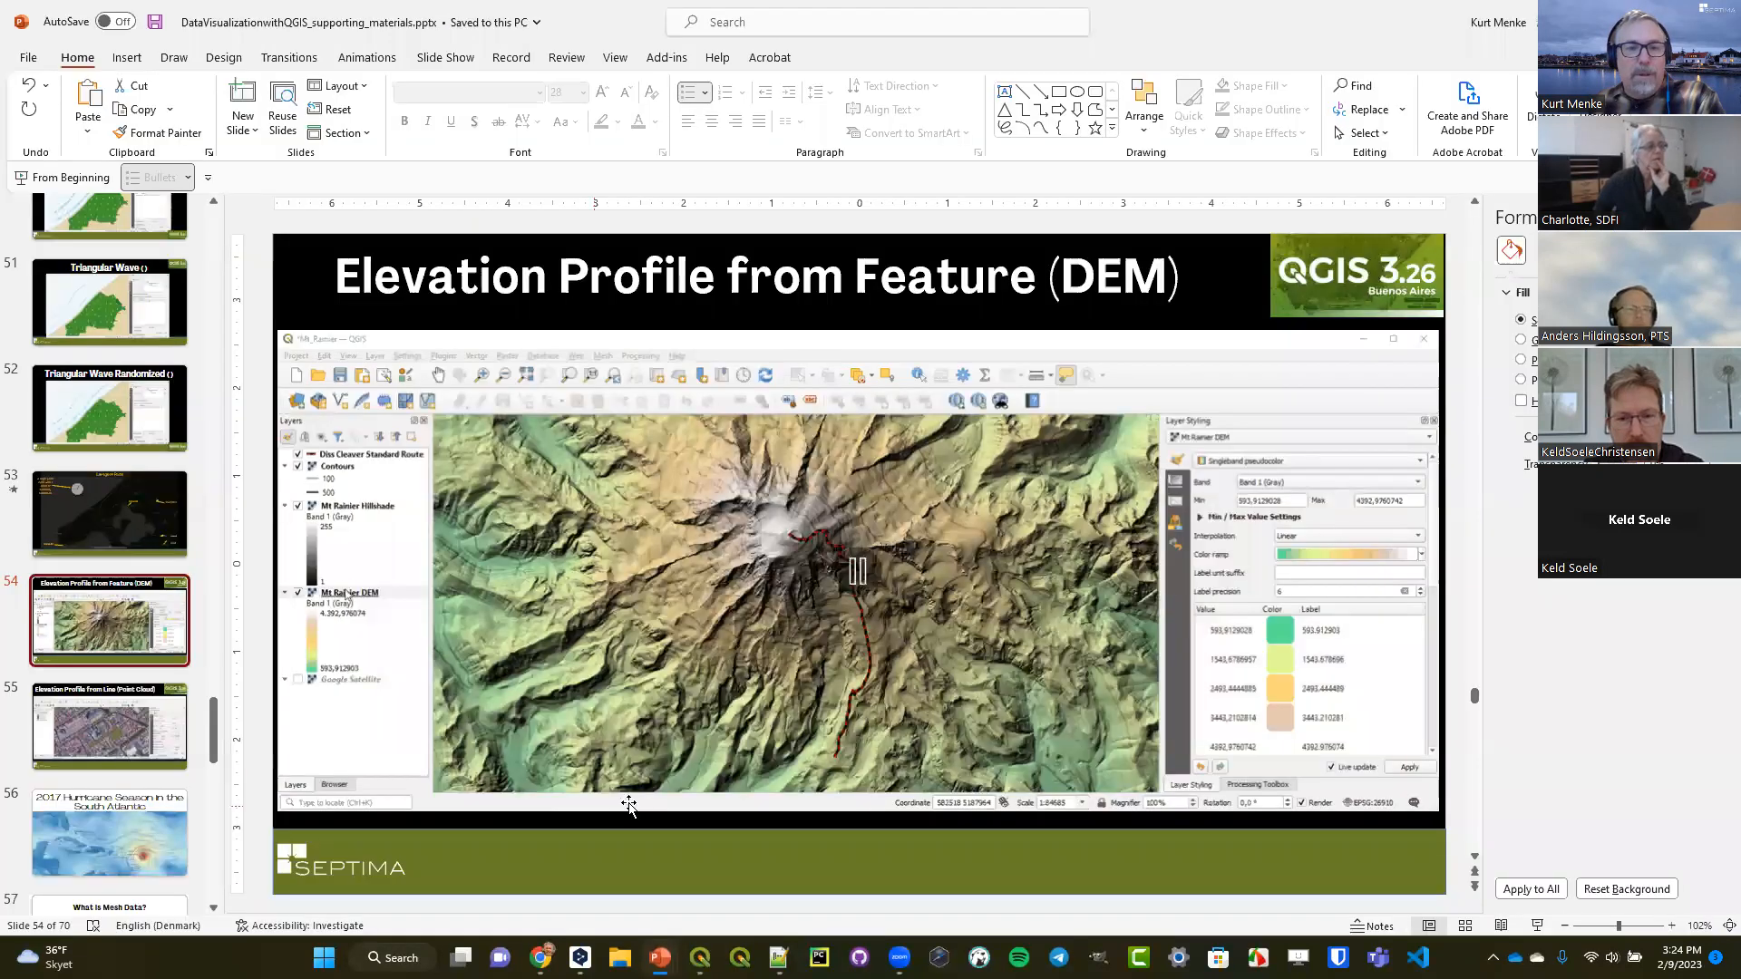
scroll(125, 544, "up", 5)
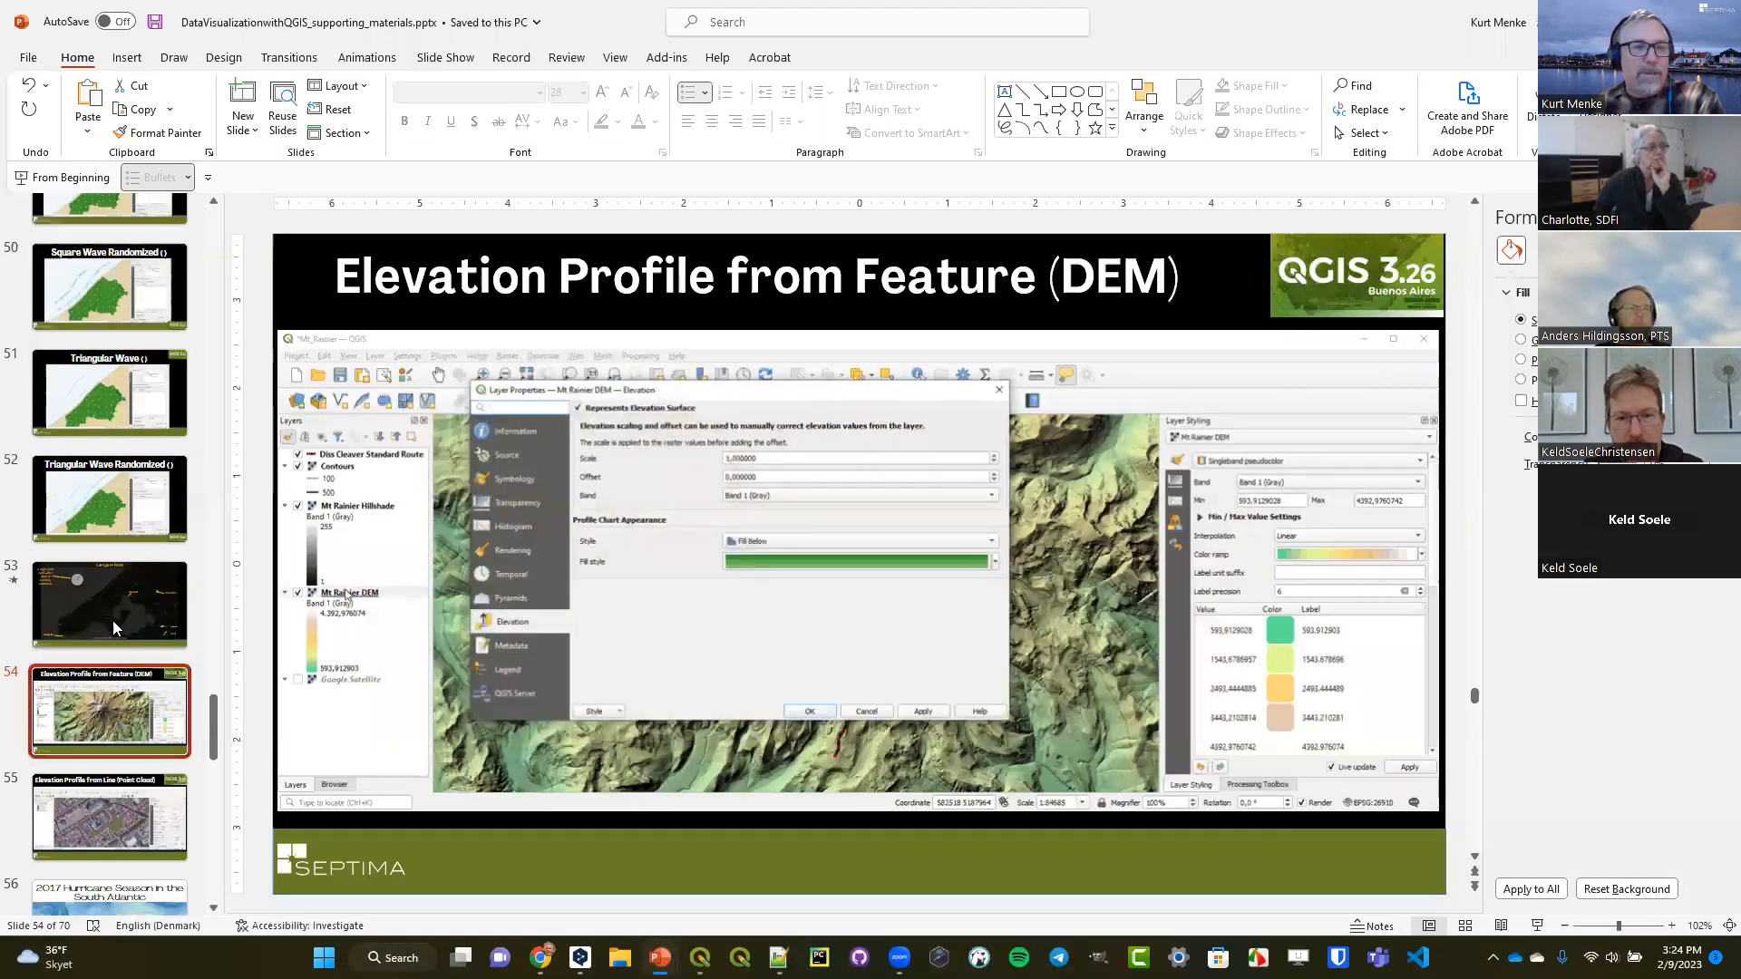
scroll(124, 544, "up", 3)
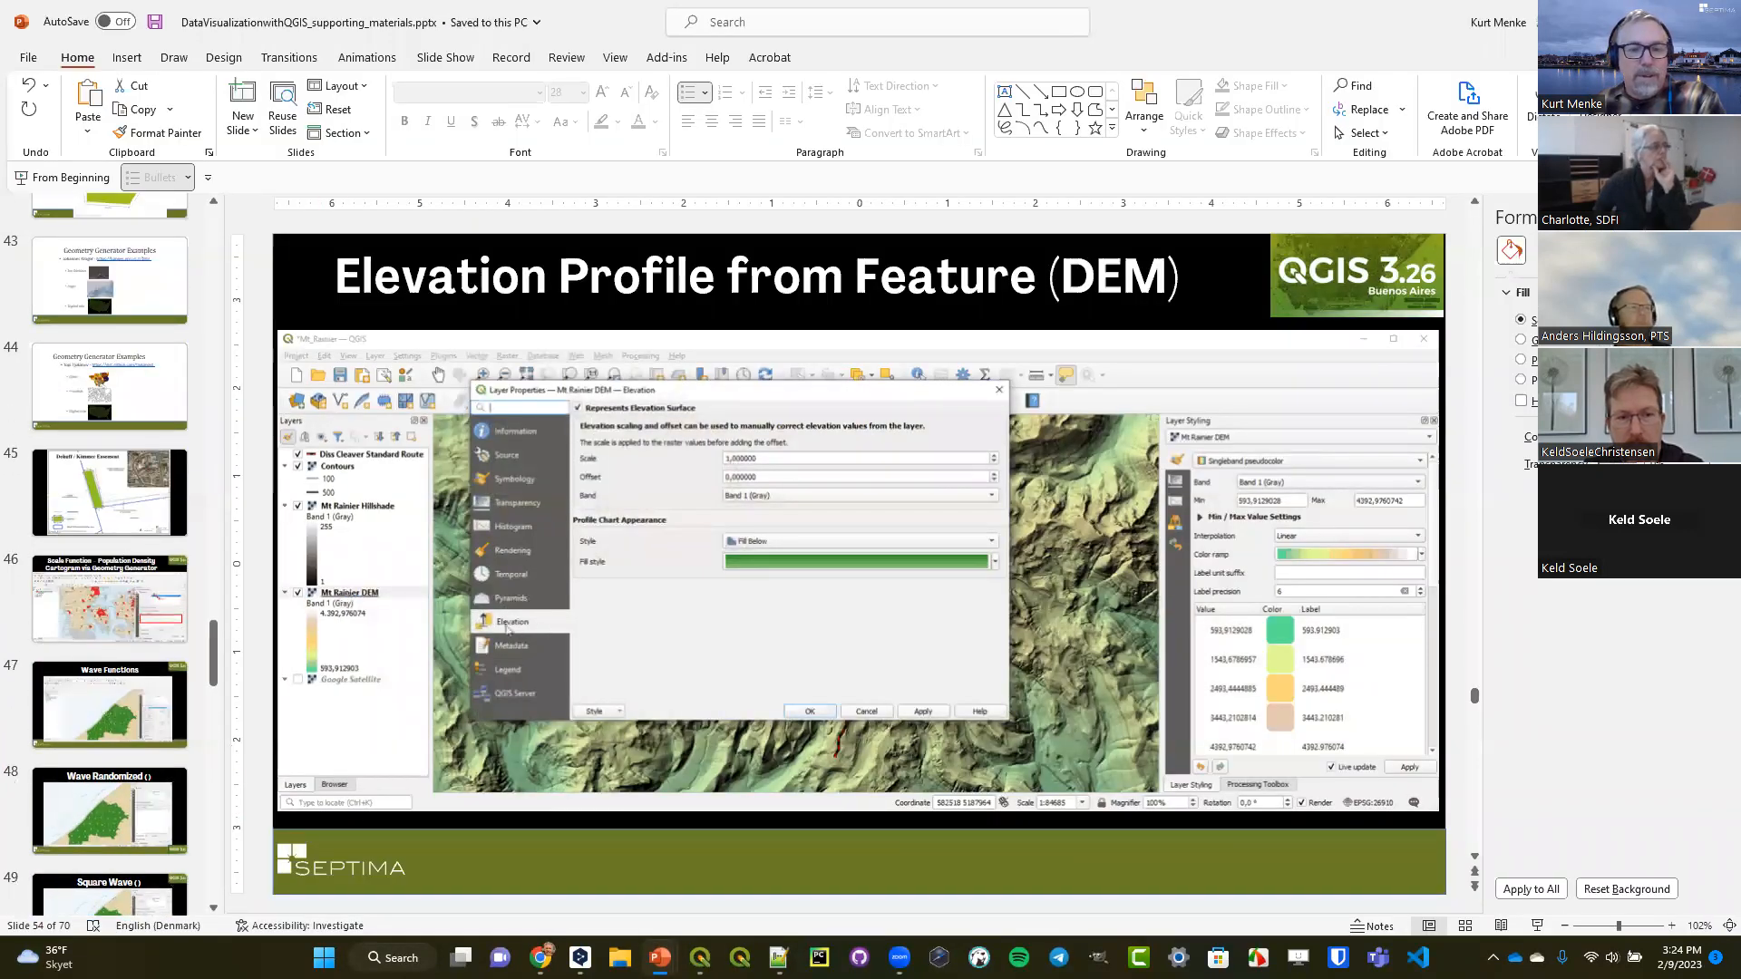
Open last week's recent presentation "Exploring the 4th Dimension Animating Temporal Geodata".
mouse_move(659, 958)
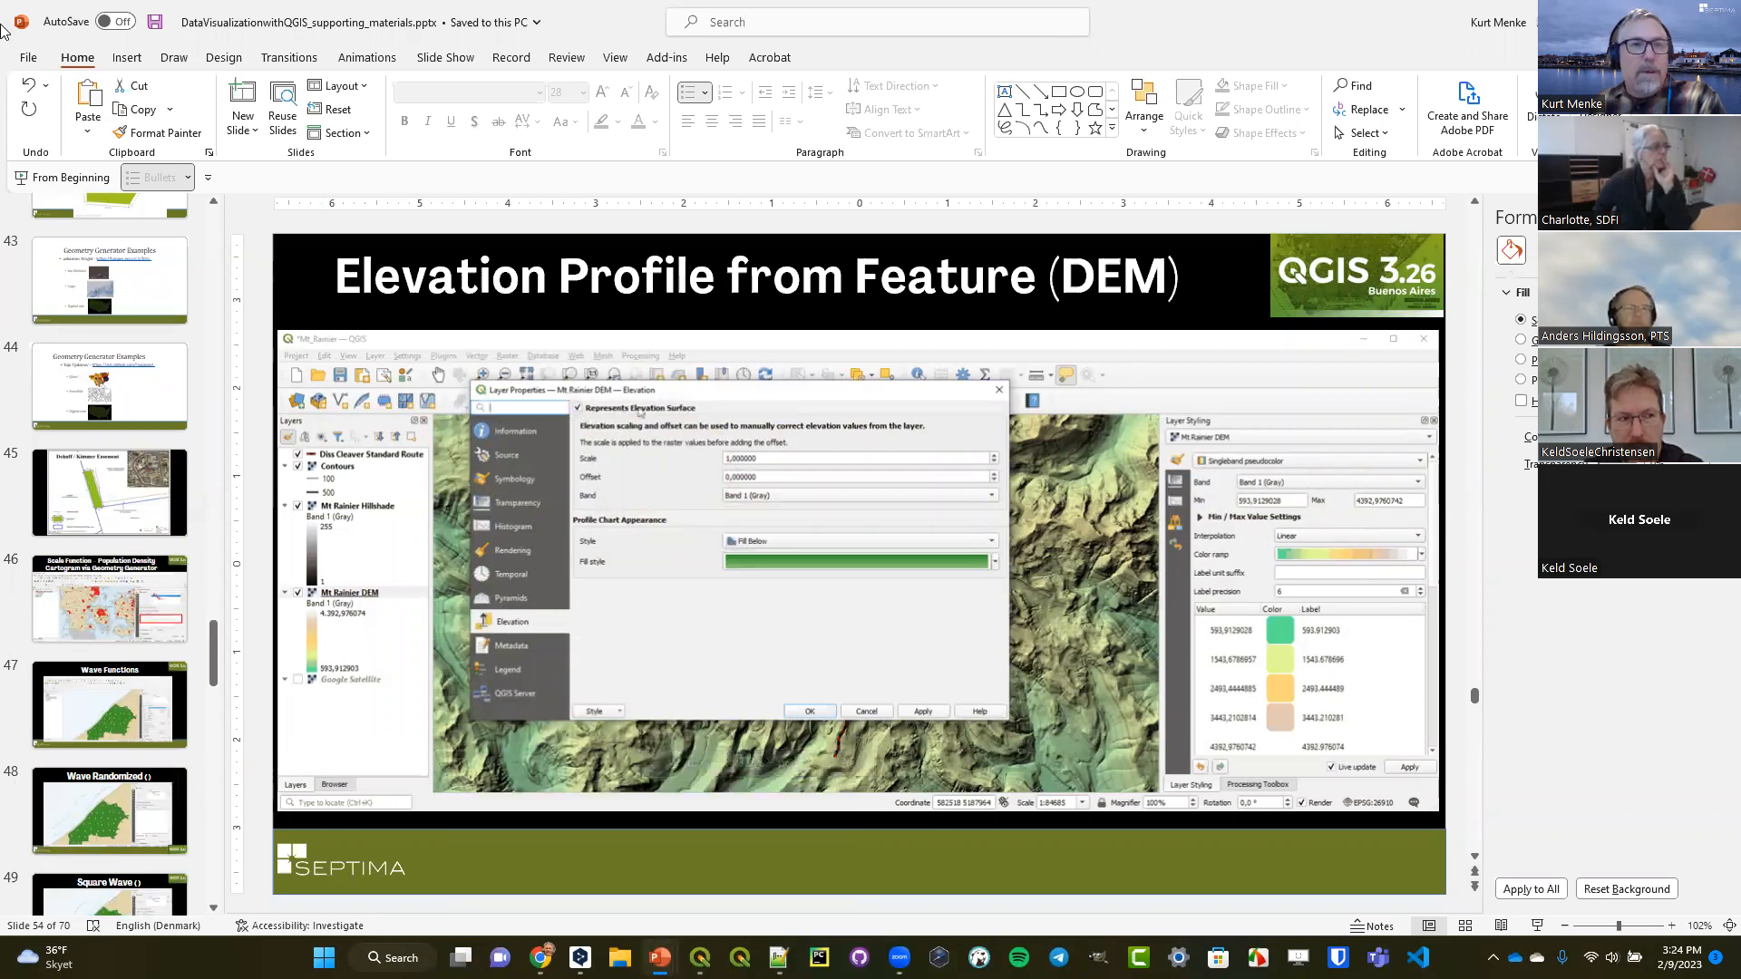
left_click(28, 60)
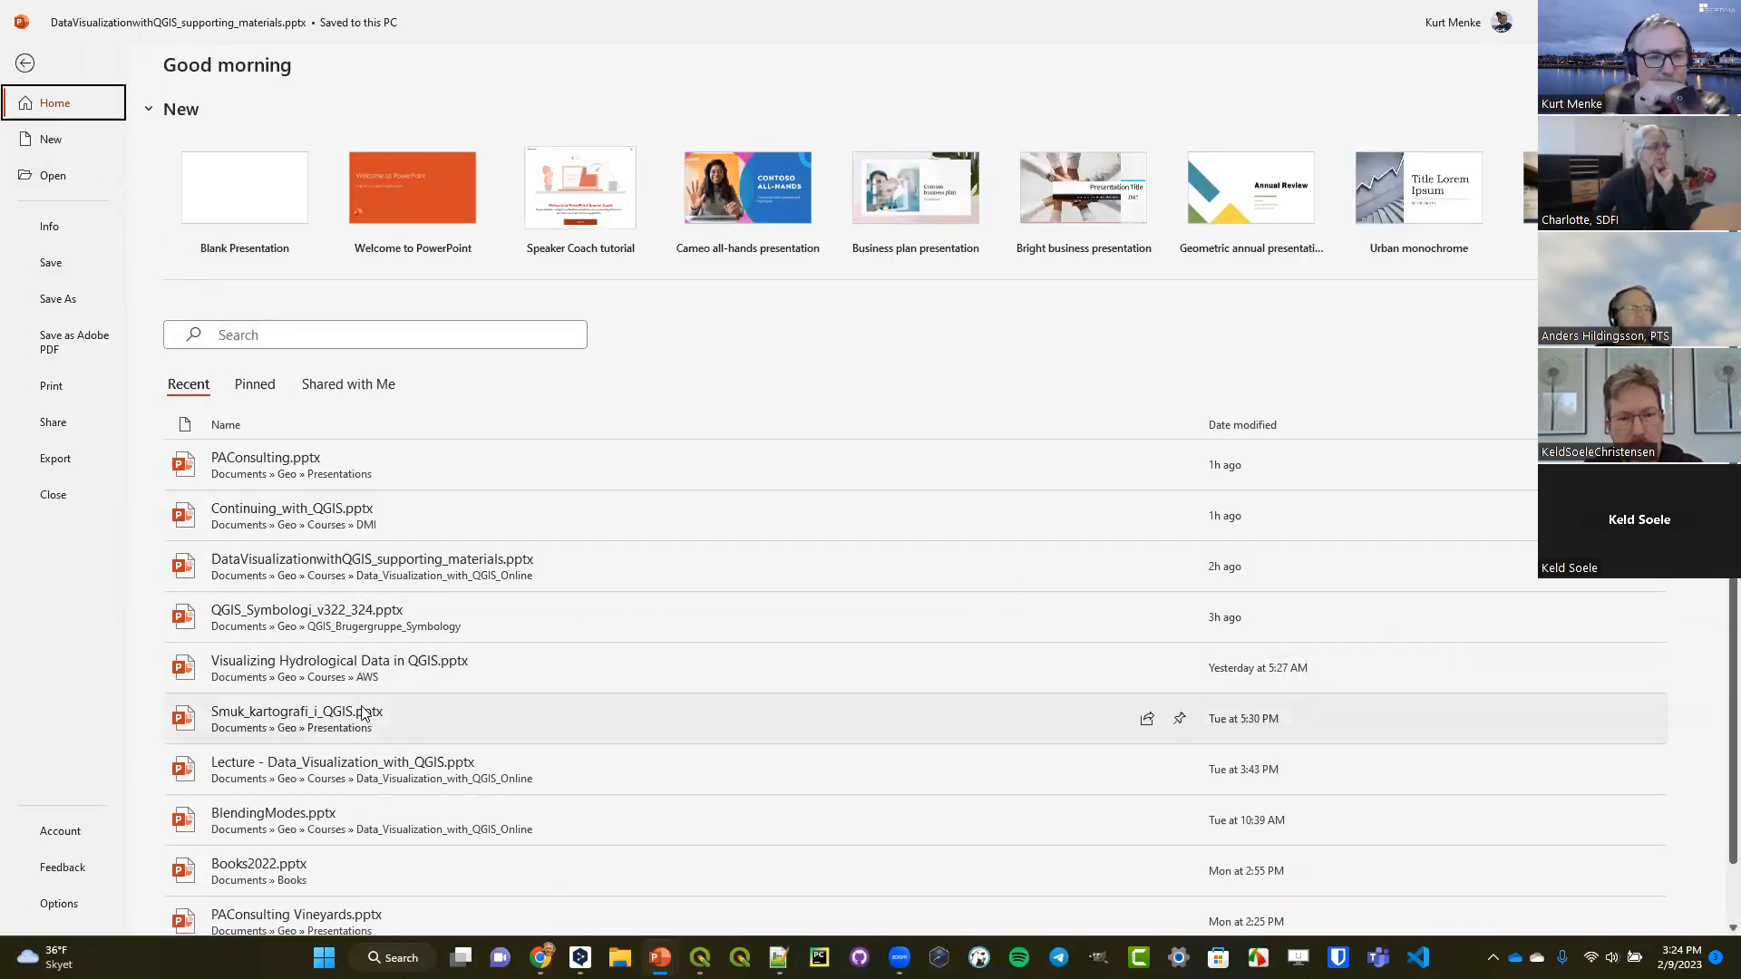
left_click(52, 176)
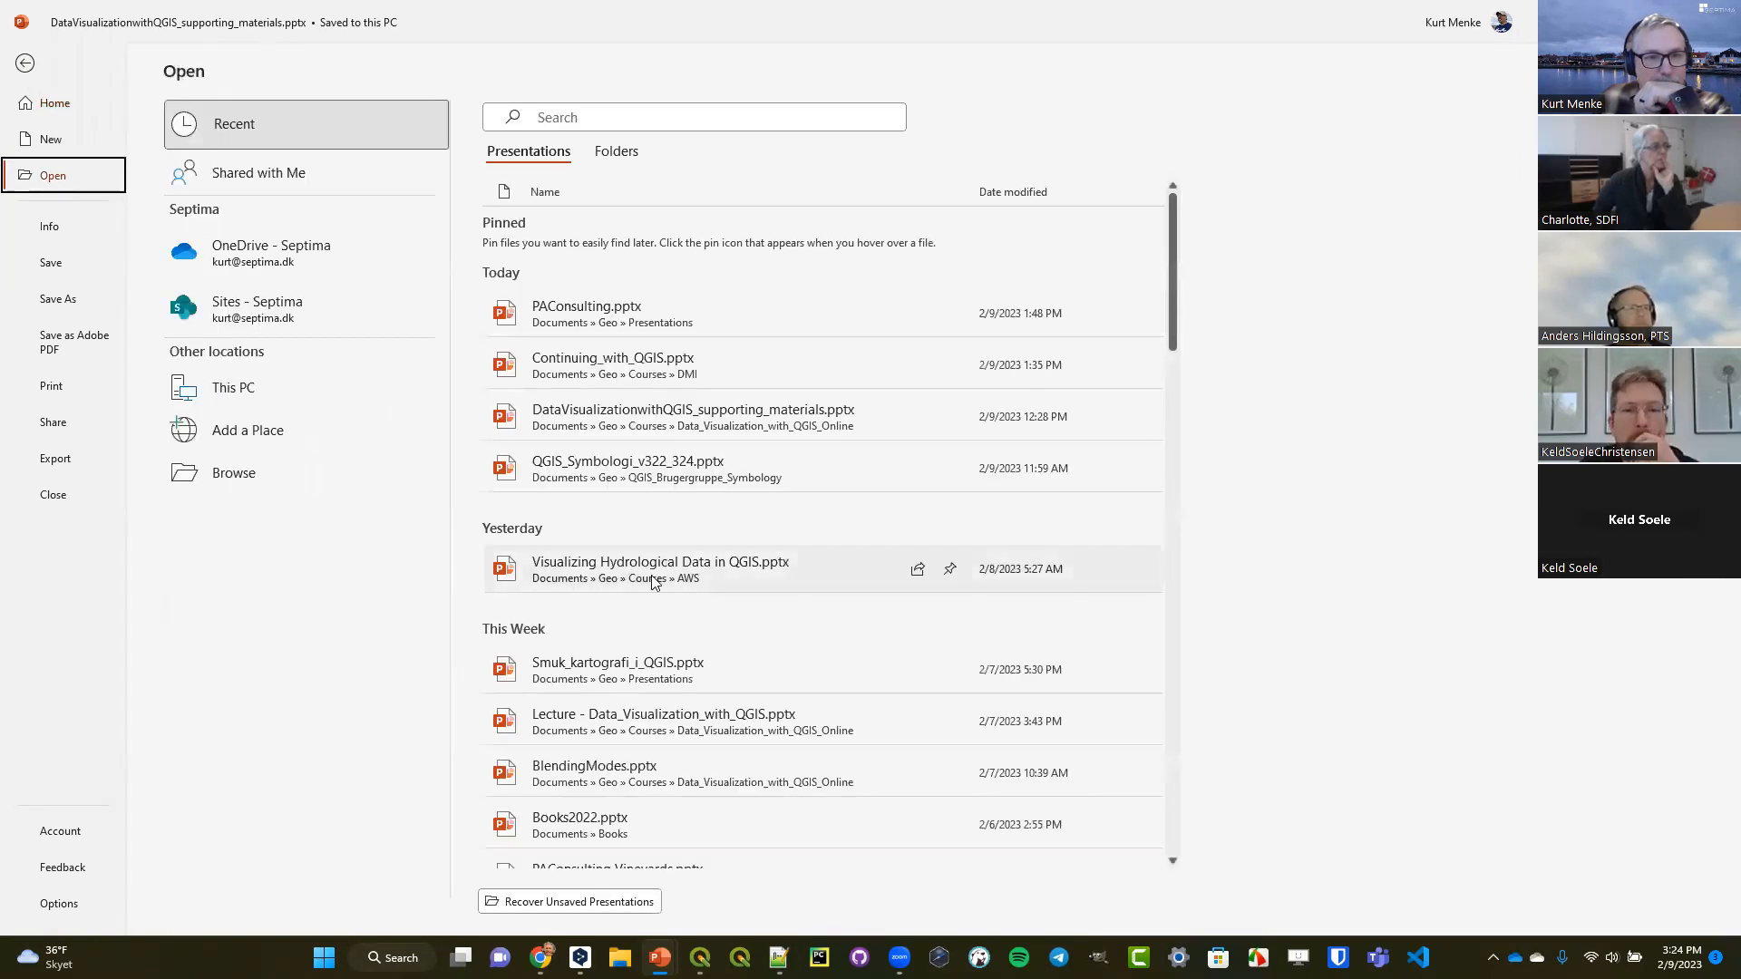
scroll(655, 582, "down", 1)
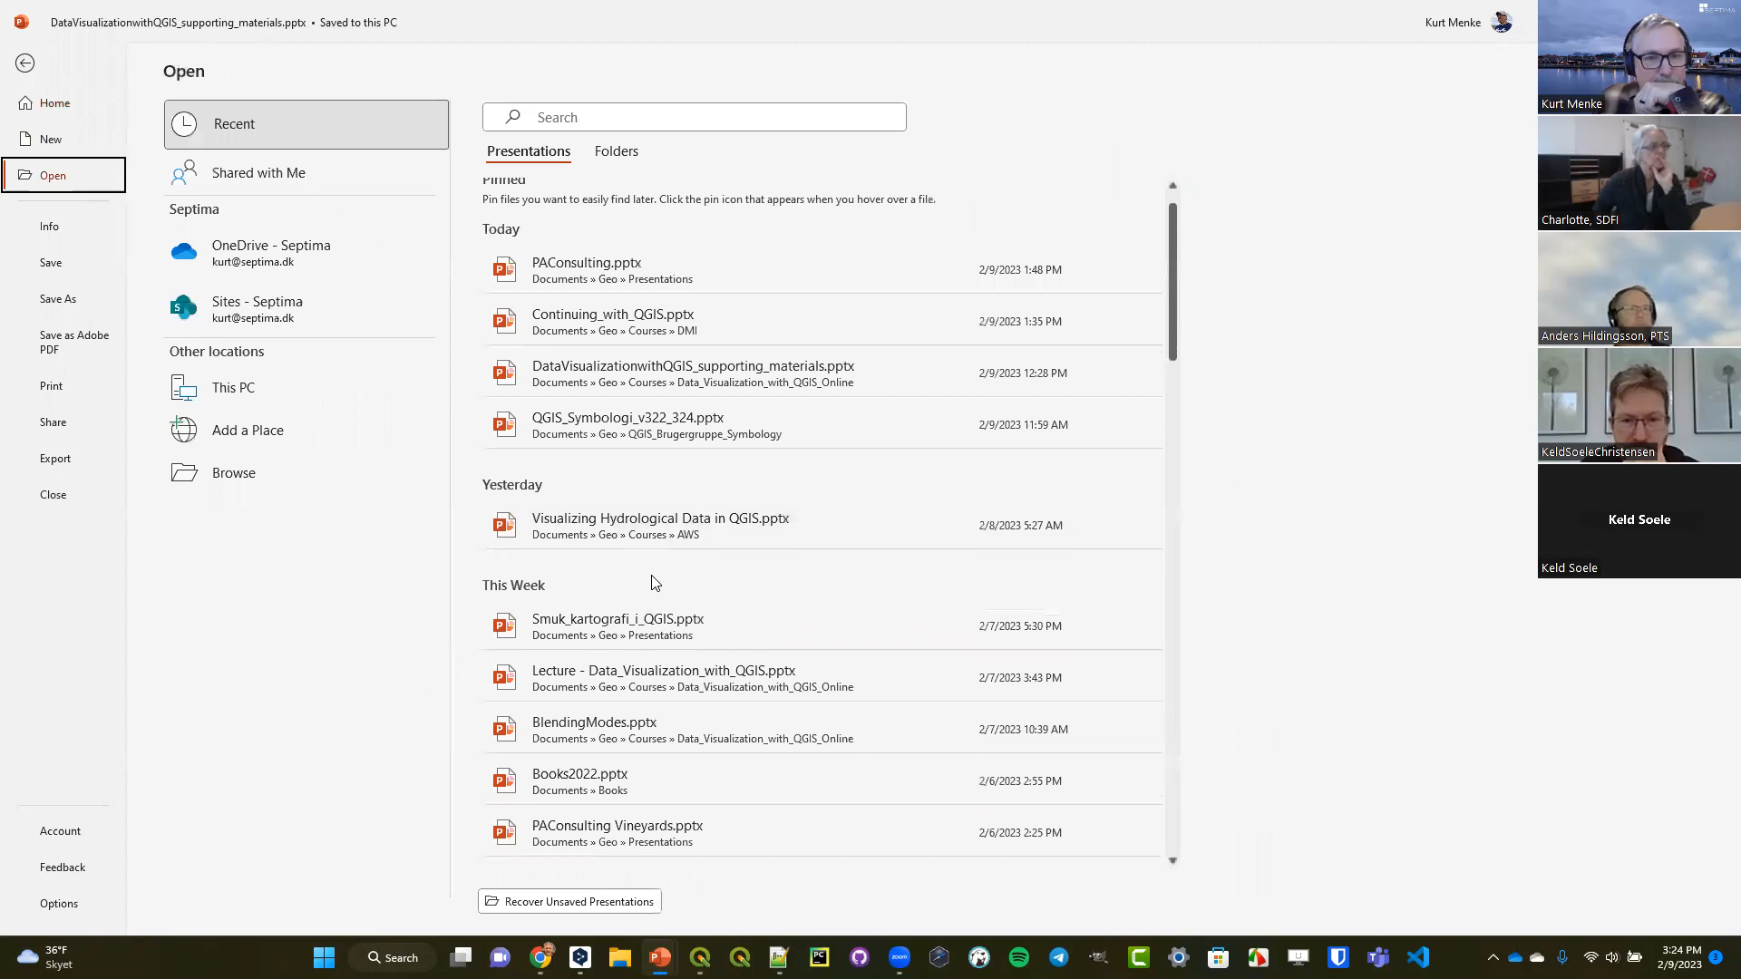
scroll(652, 575, "down", 7)
scroll(652, 581, "down", 6)
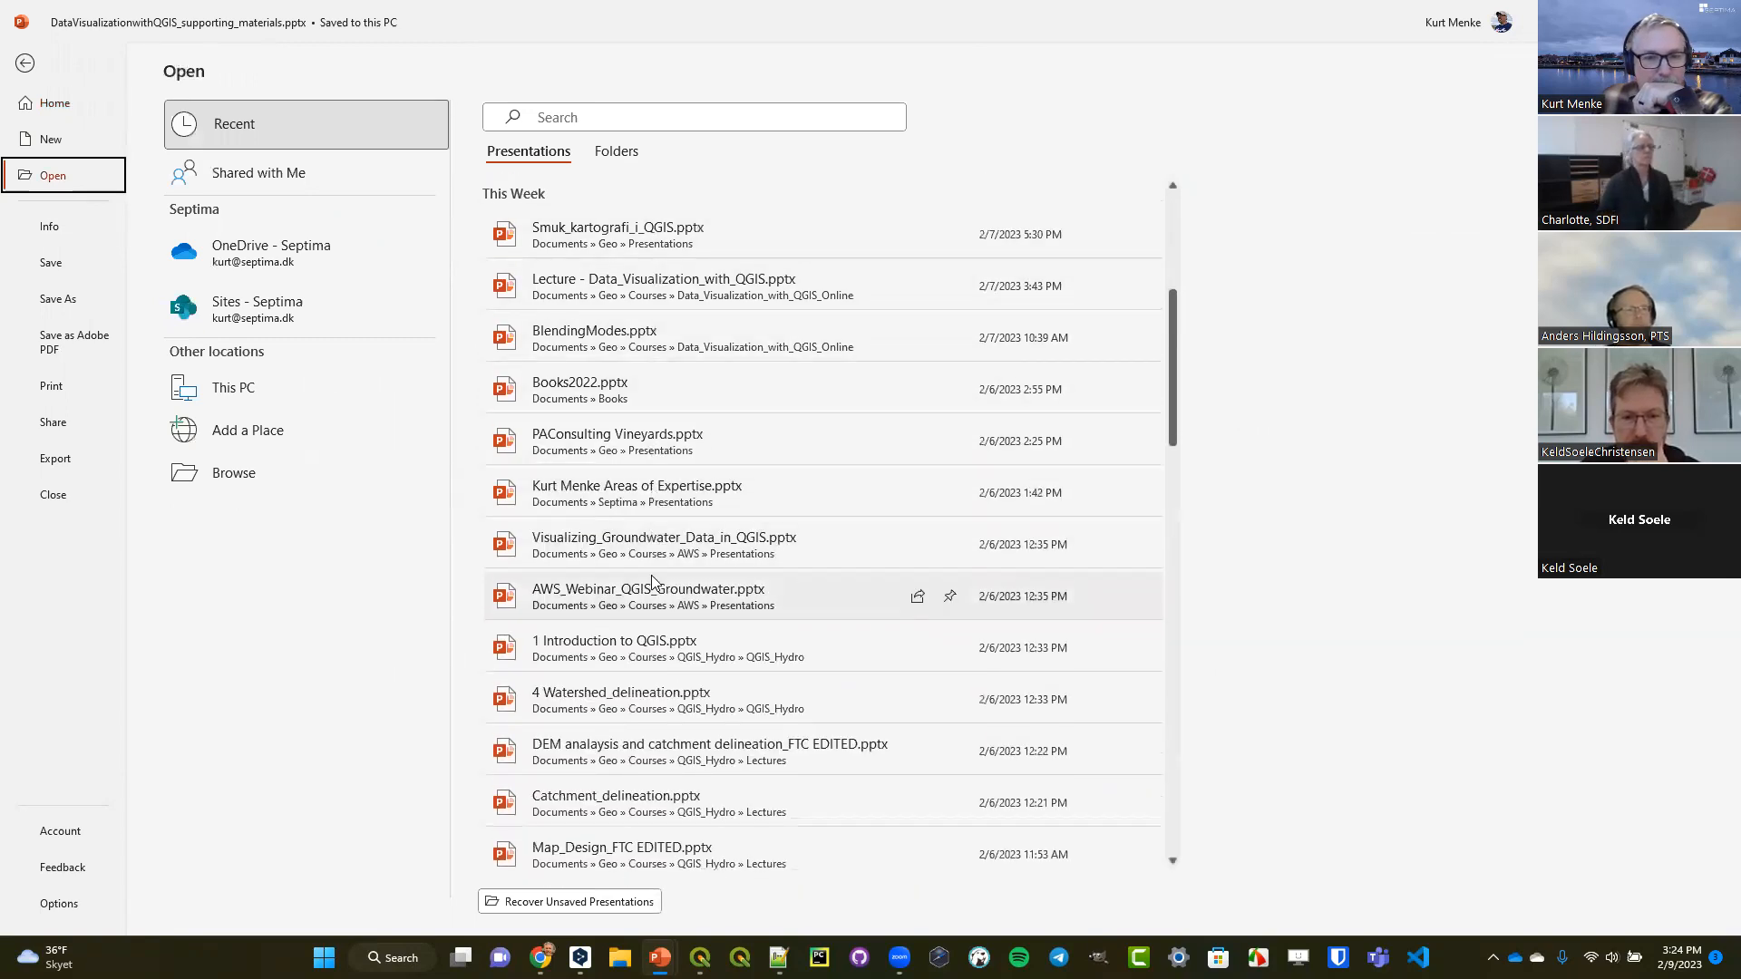
scroll(652, 582, "down", 4)
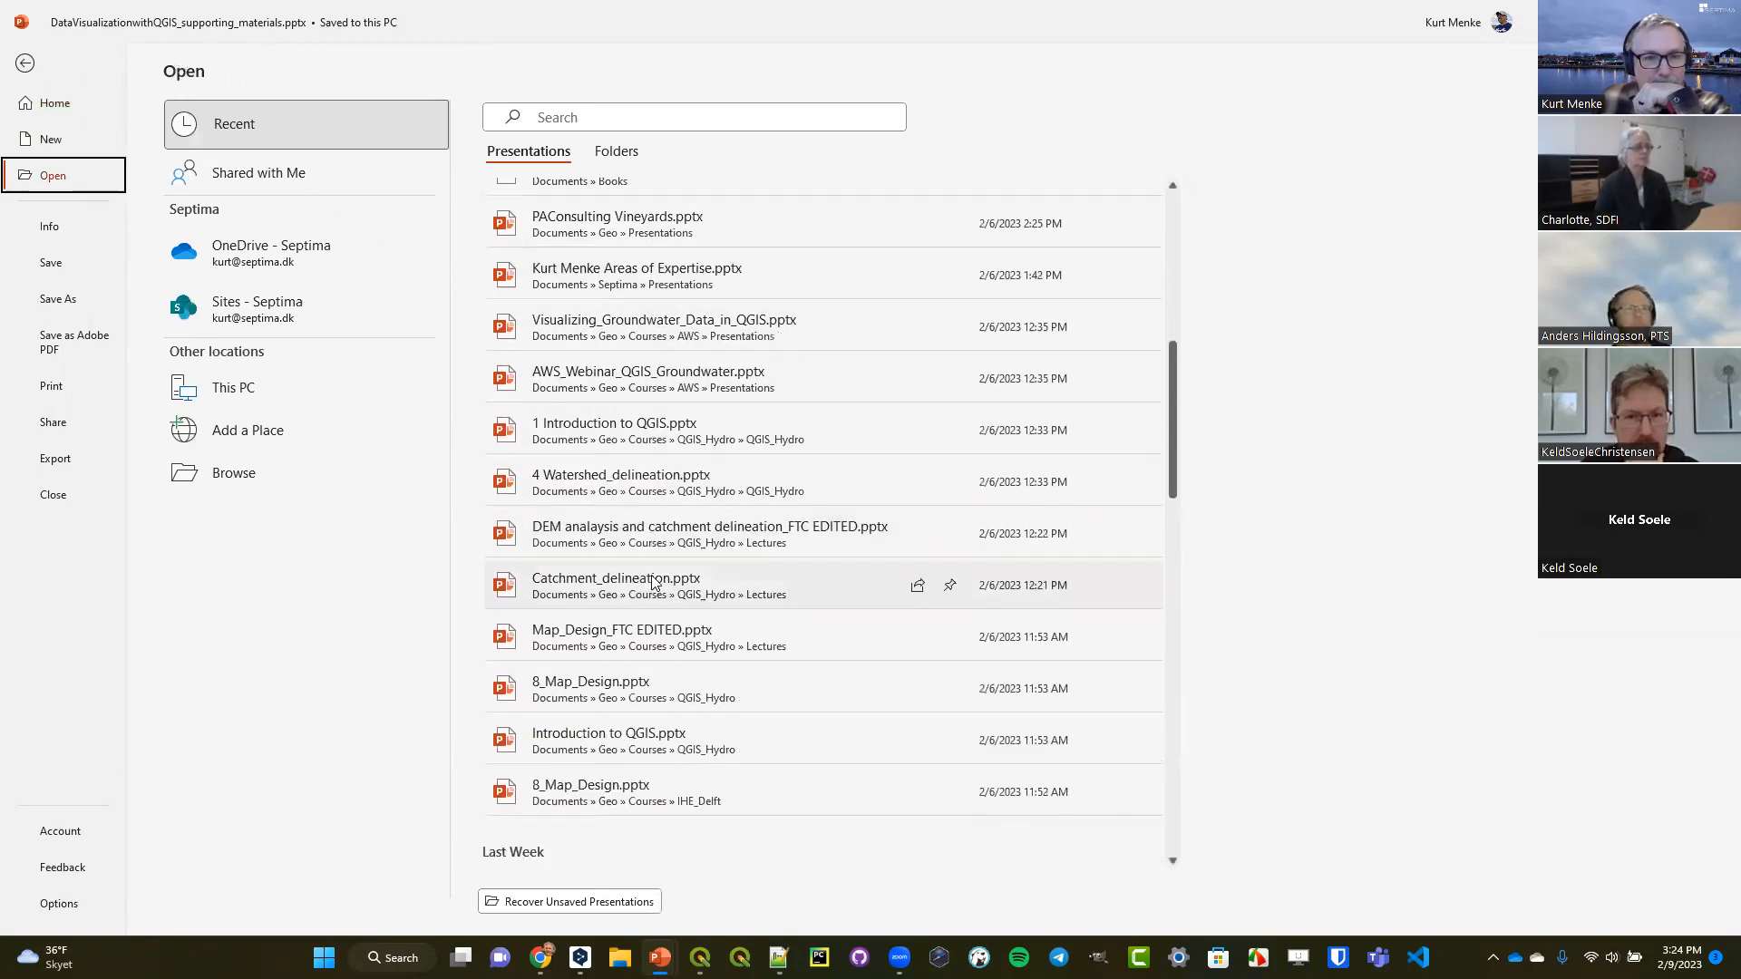
scroll(653, 581, "down", 3)
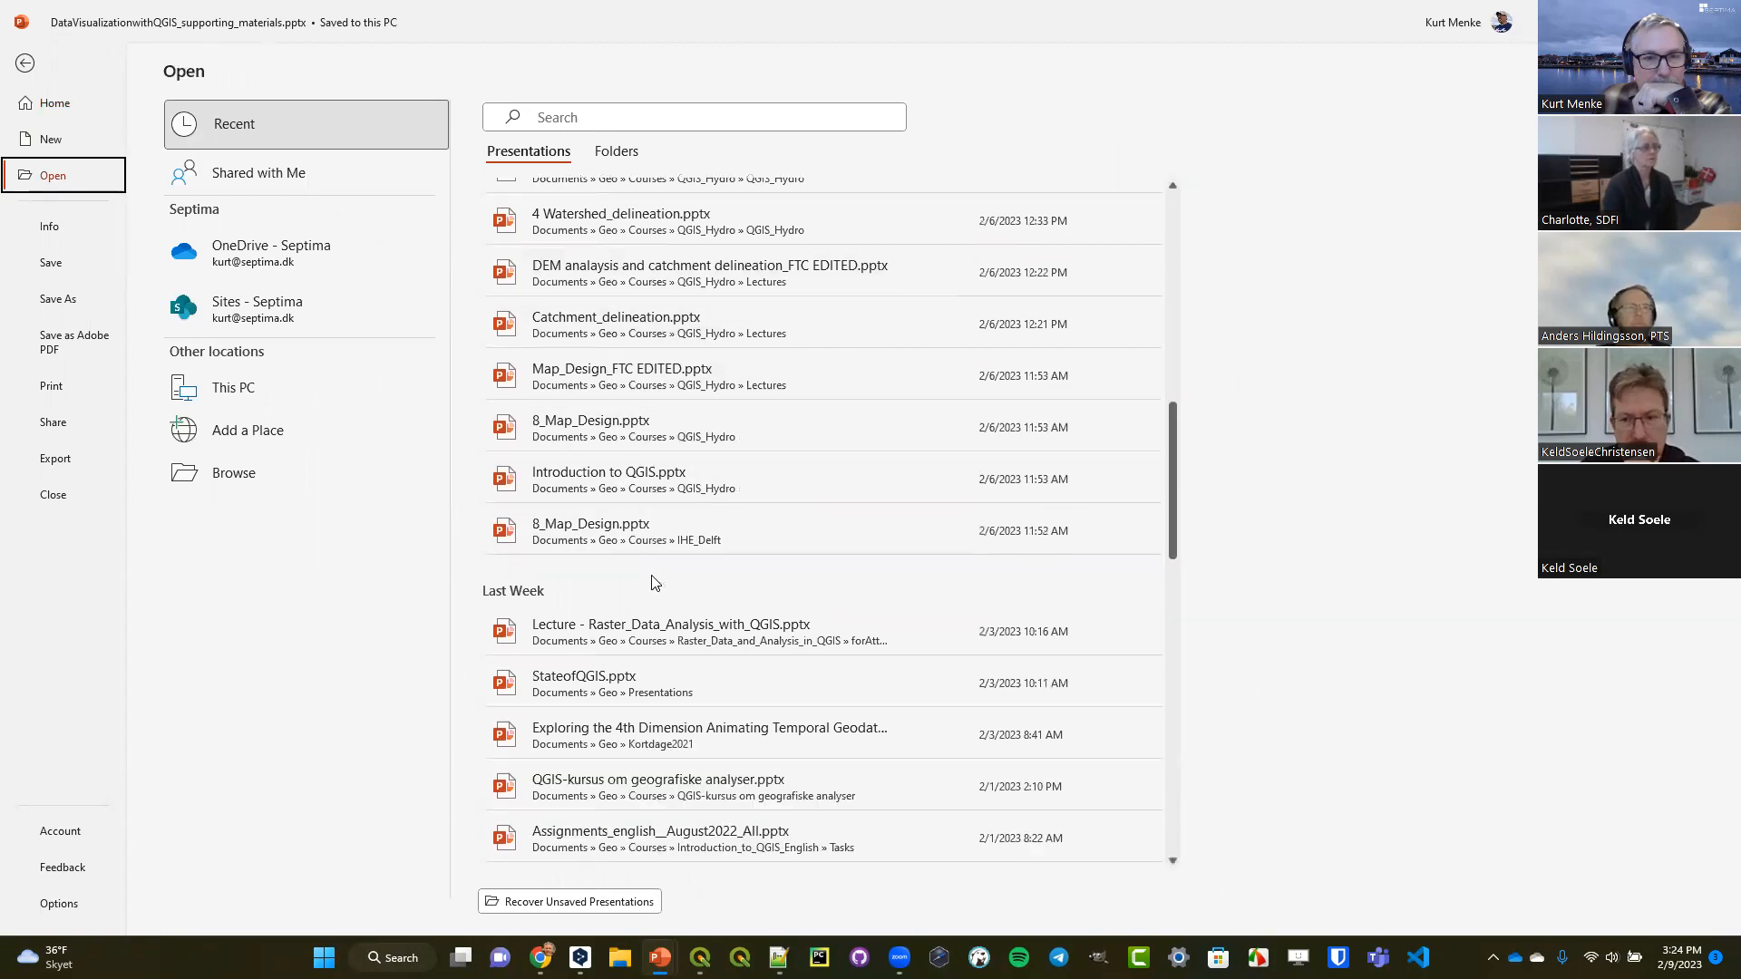
left_click(637, 729)
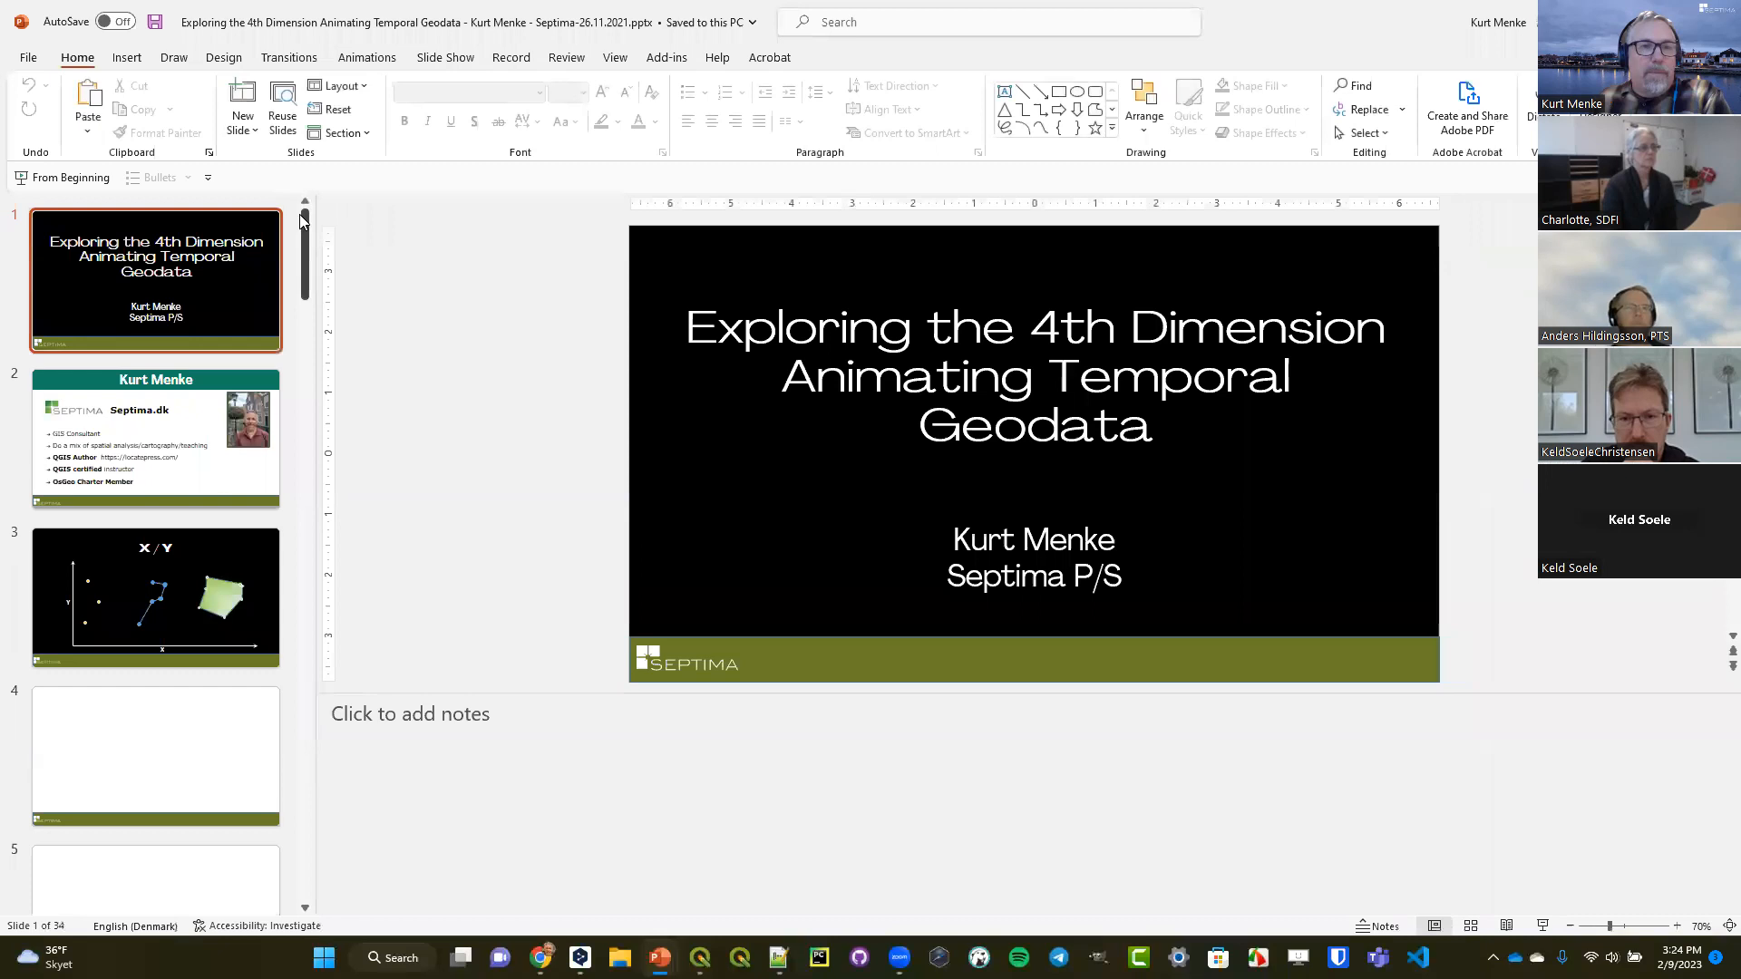
Select slide 13, the Helsinge buildings animation, and start the slide show from it.
left_click_drag(310, 229, 295, 443)
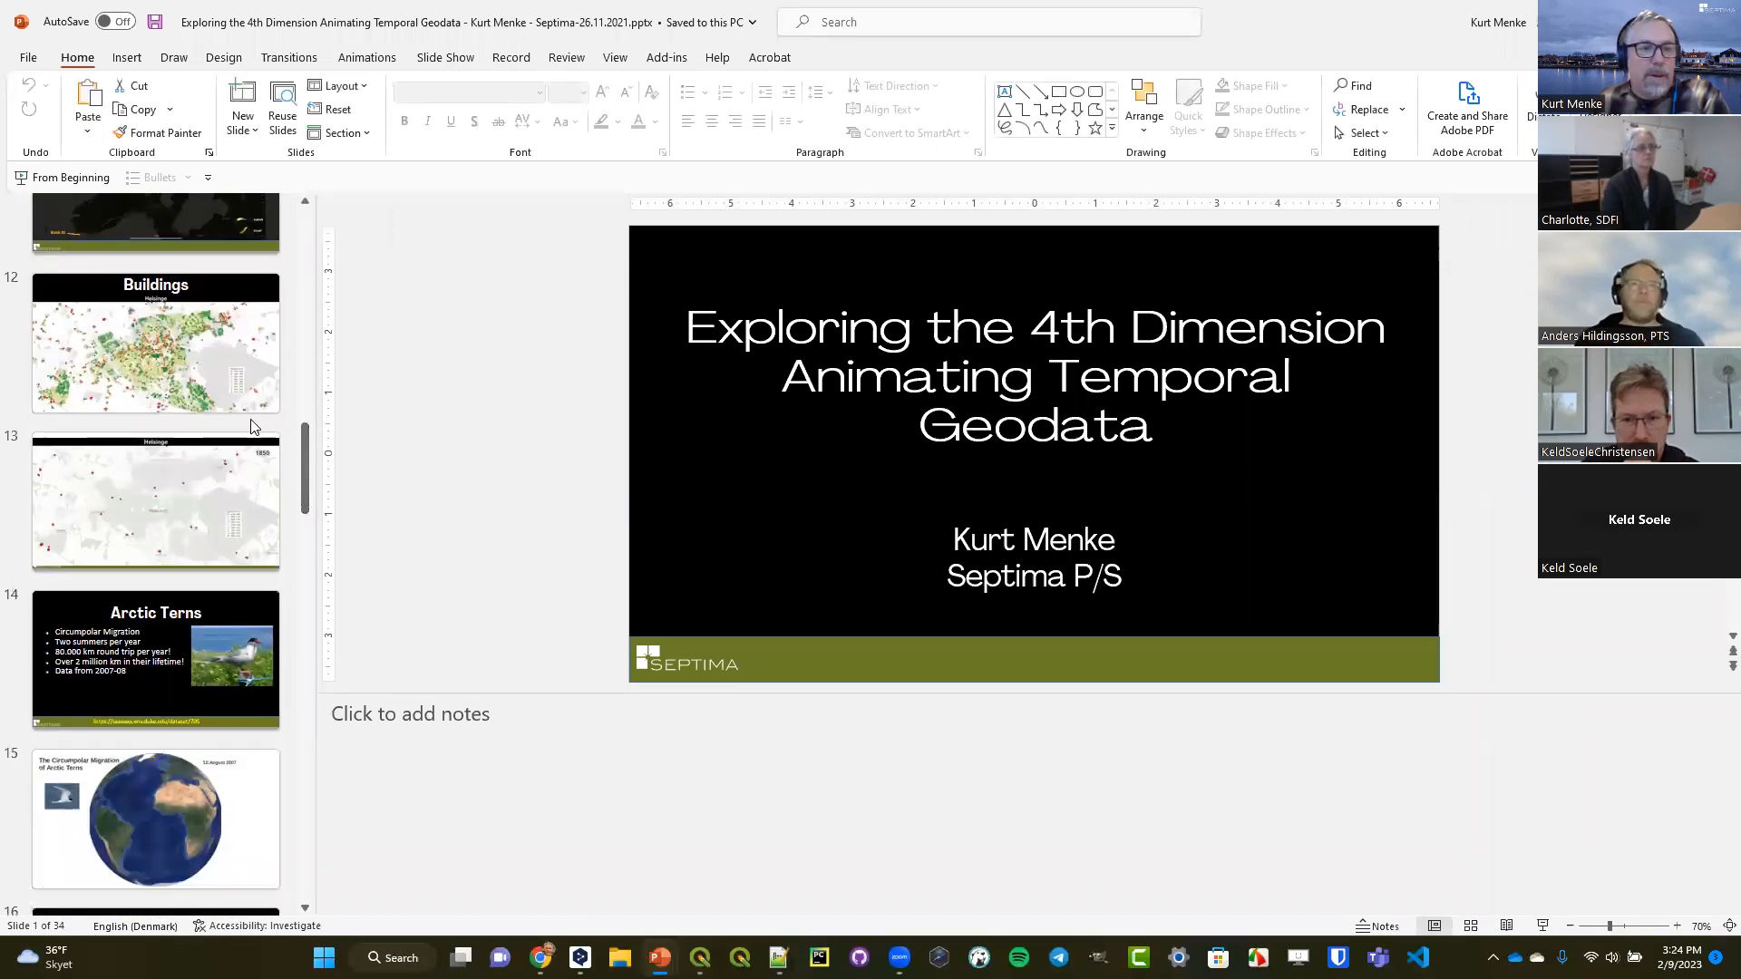
left_click(168, 523)
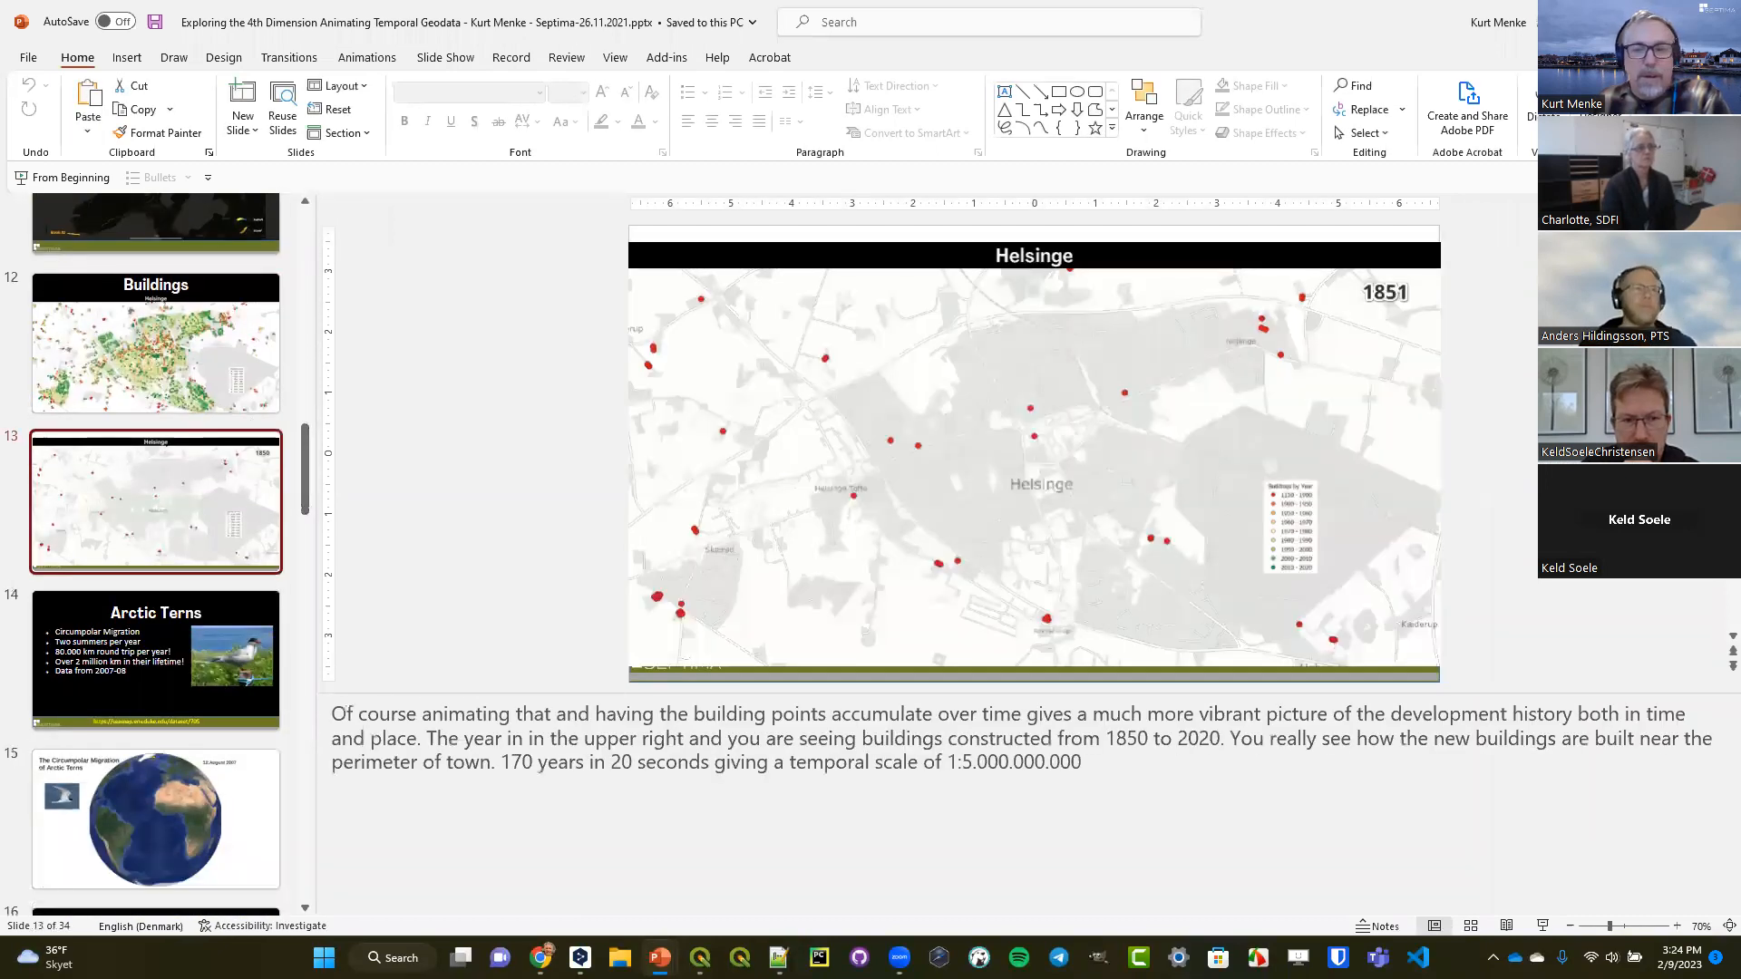
left_click(1543, 926)
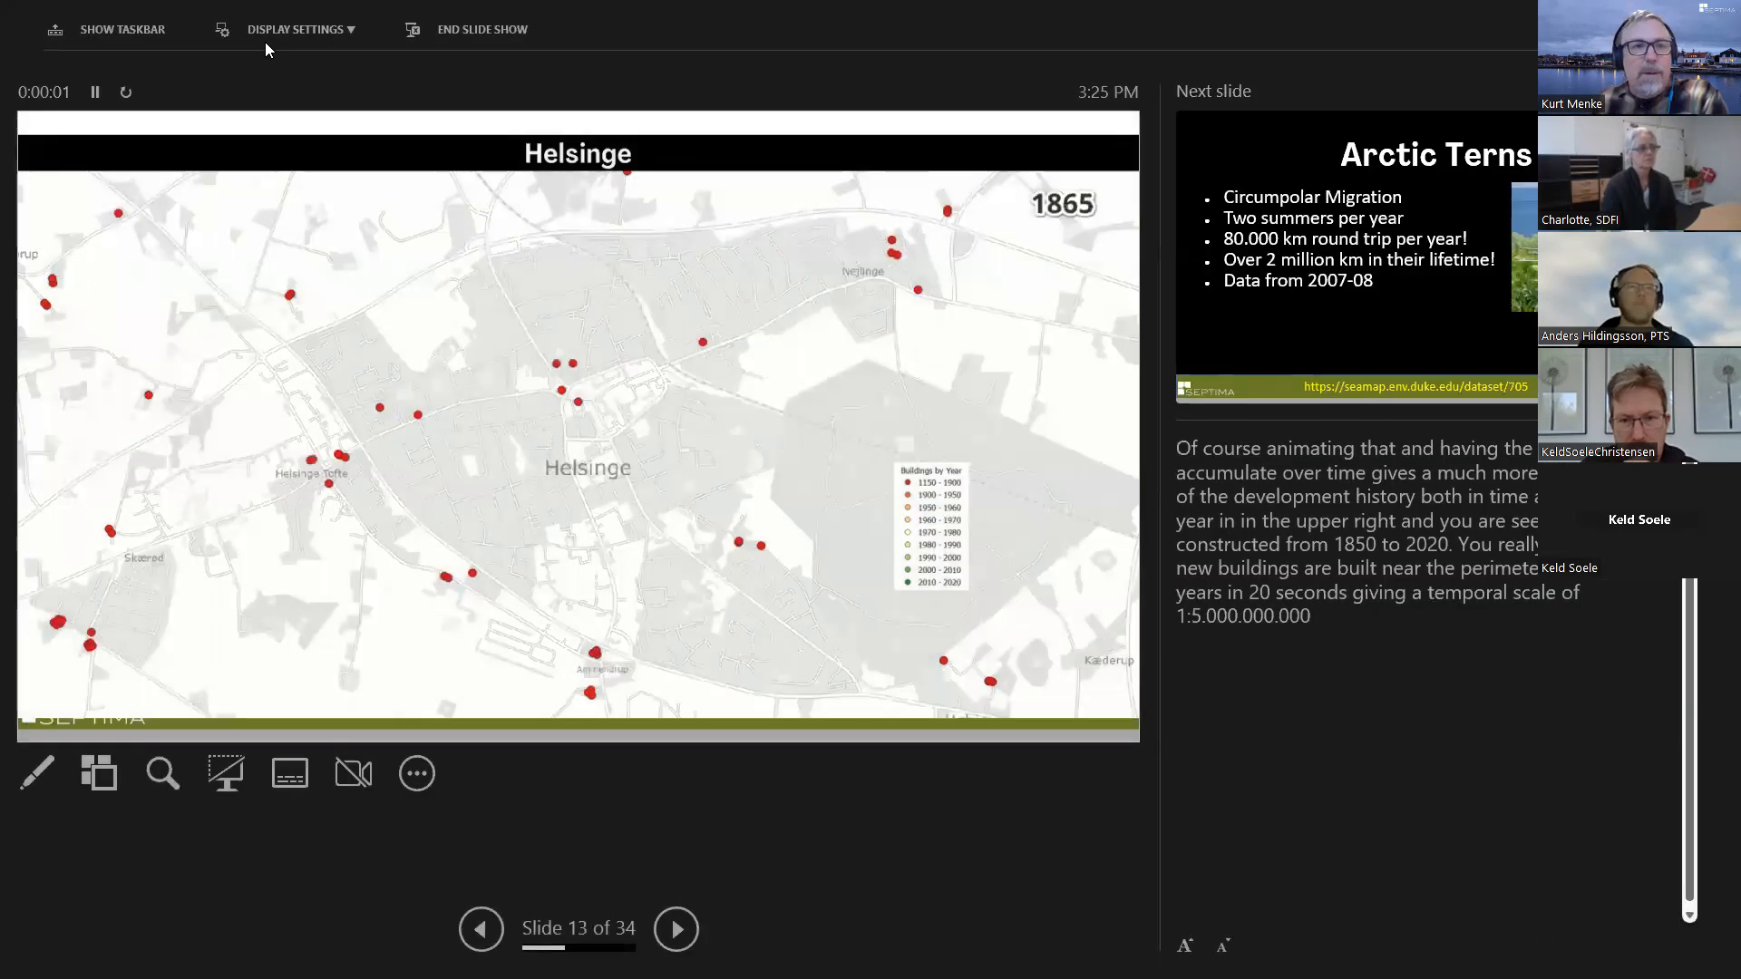
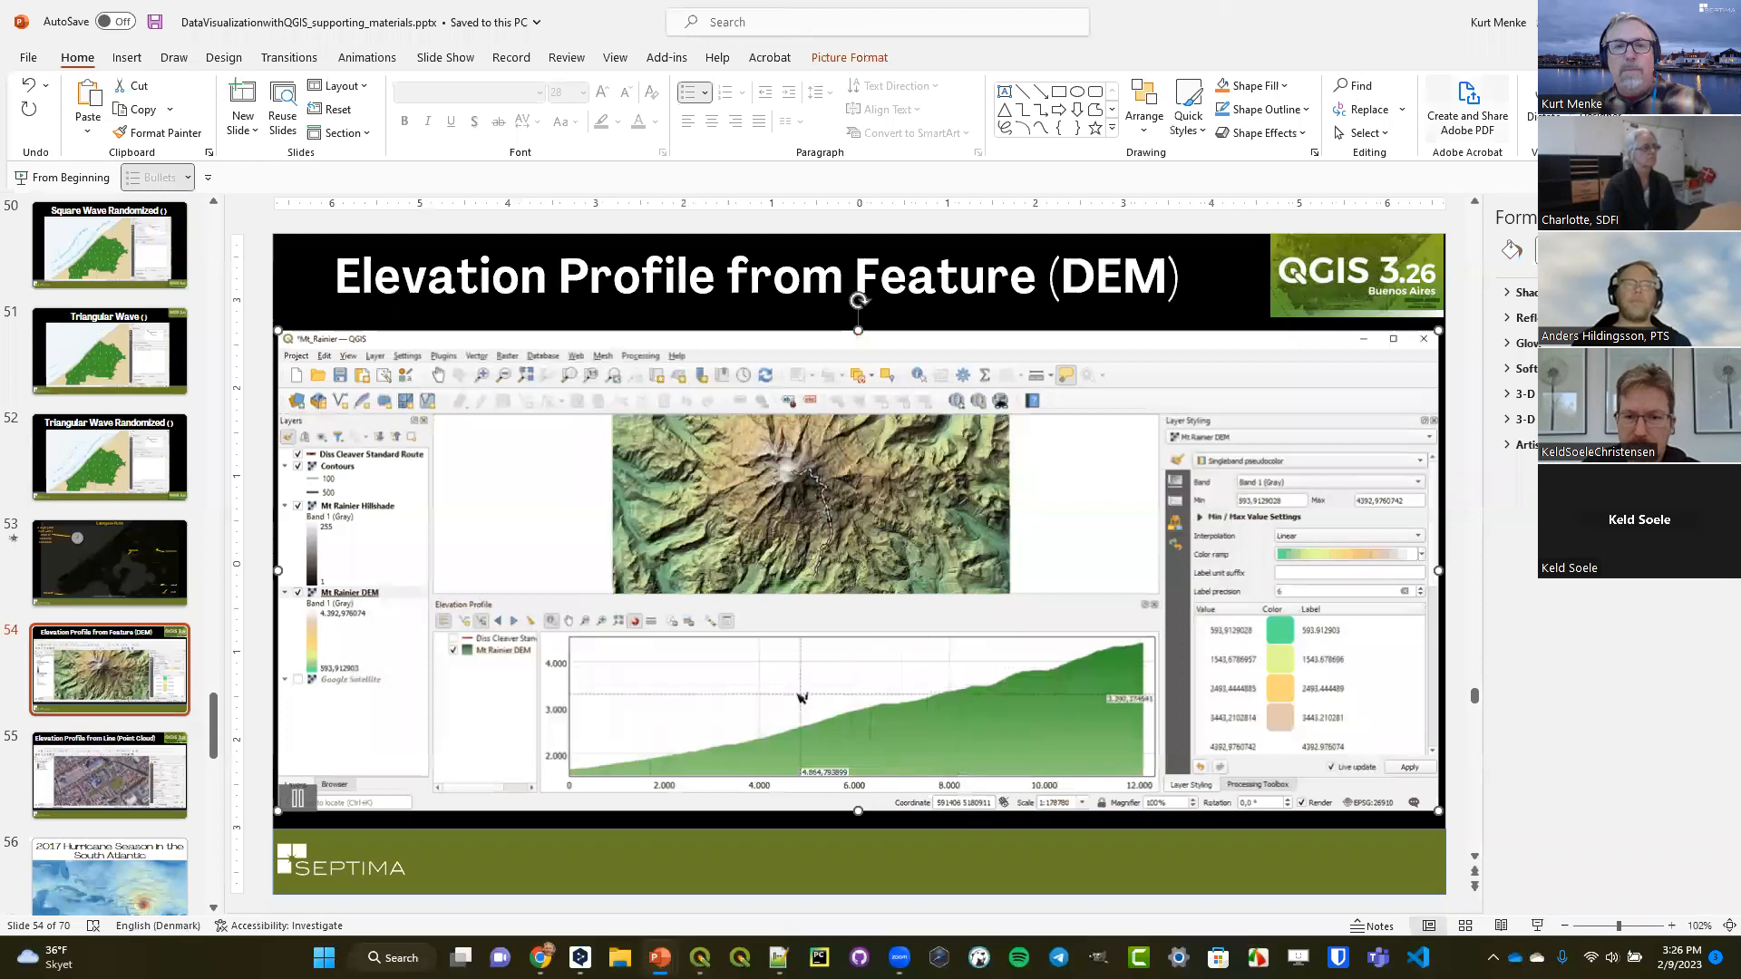
Switch back to QGIS and start a new empty project, discarding the unsaved Buildings changes and temporary layers.
key("alt+Tab")
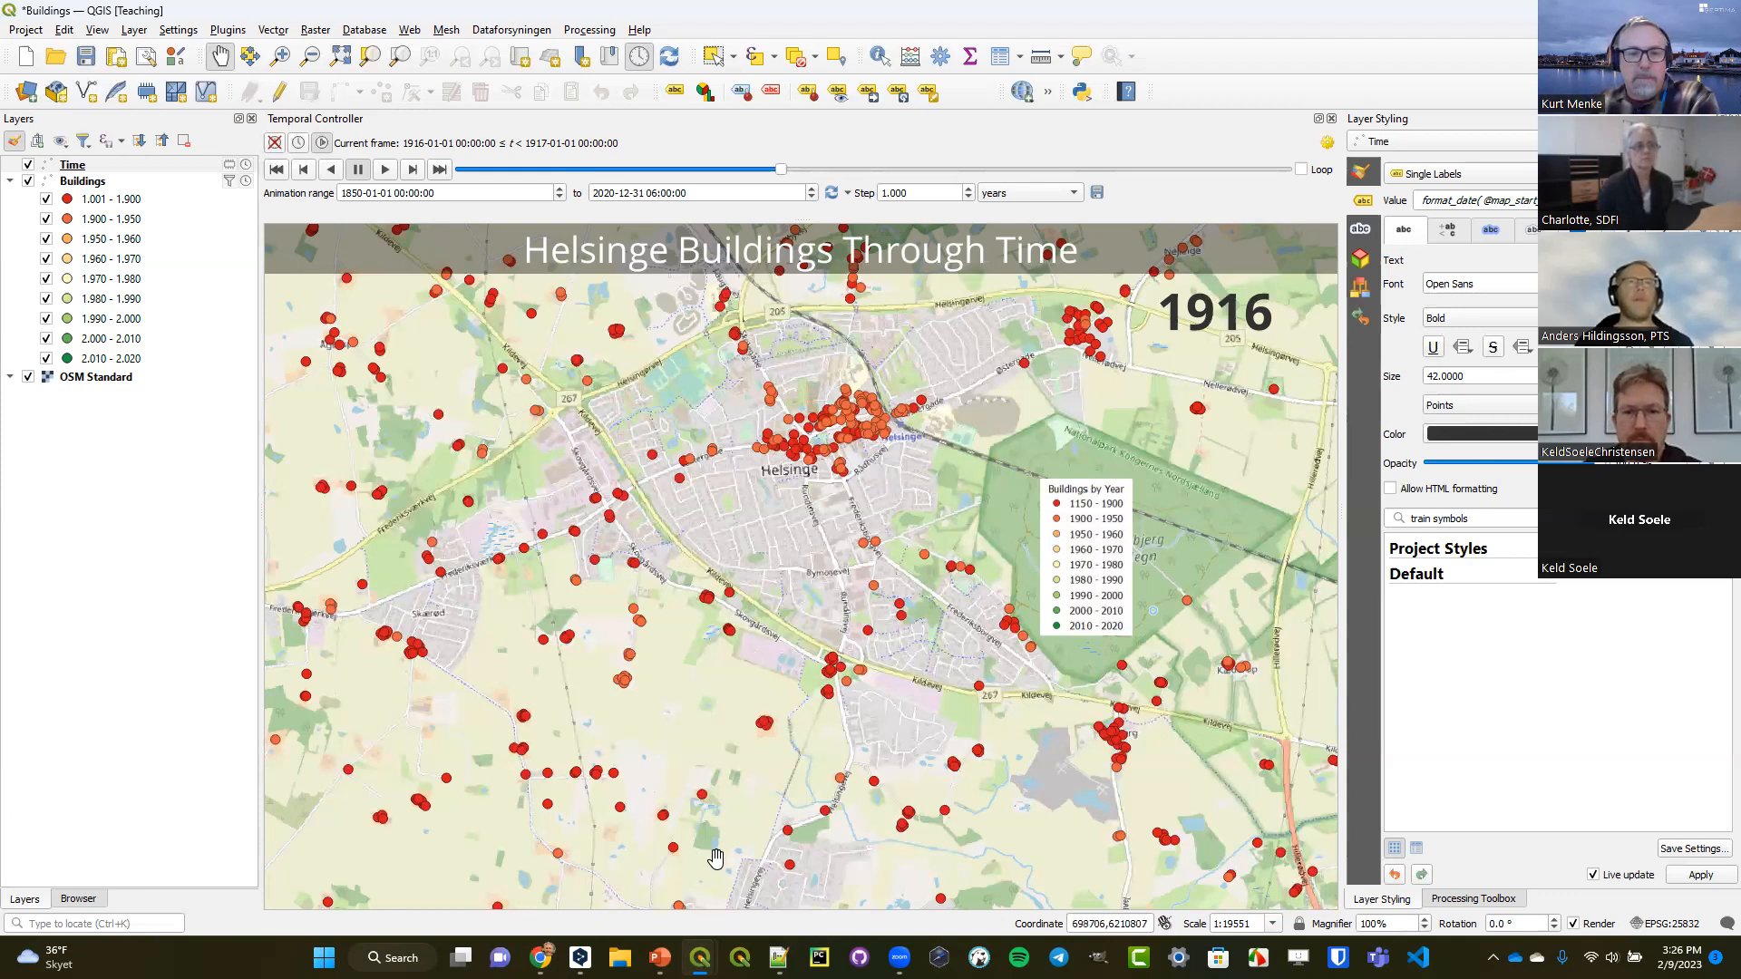
mouse_move(659, 958)
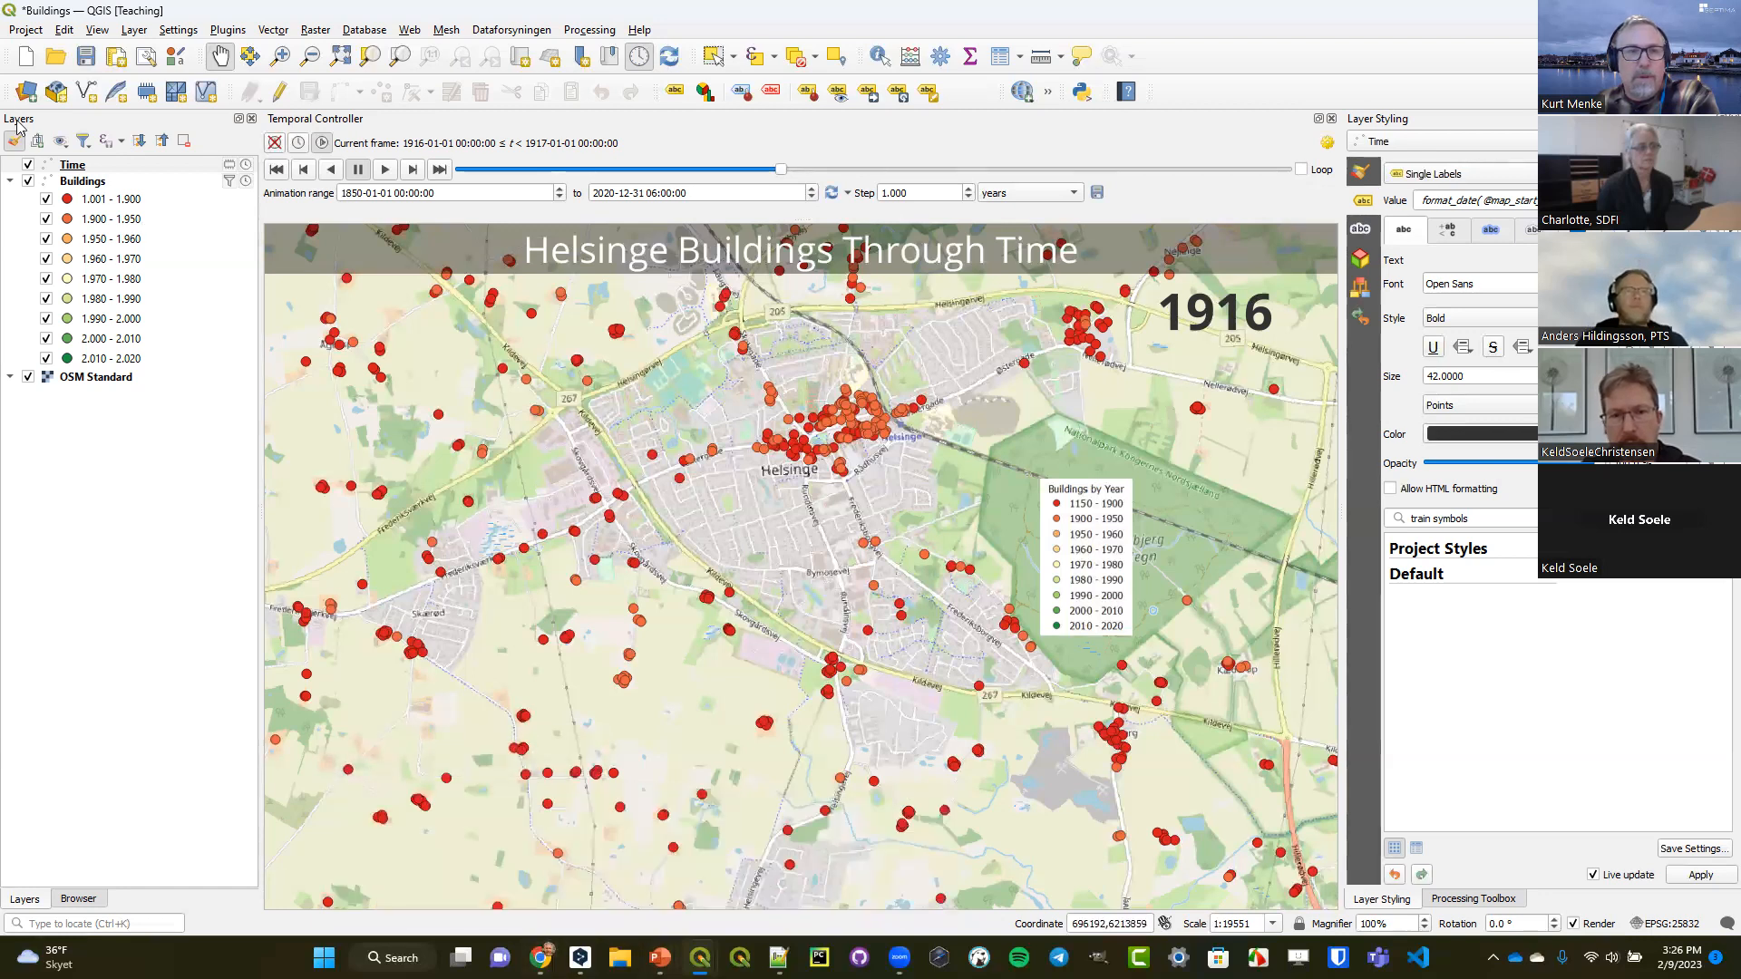
left_click(26, 56)
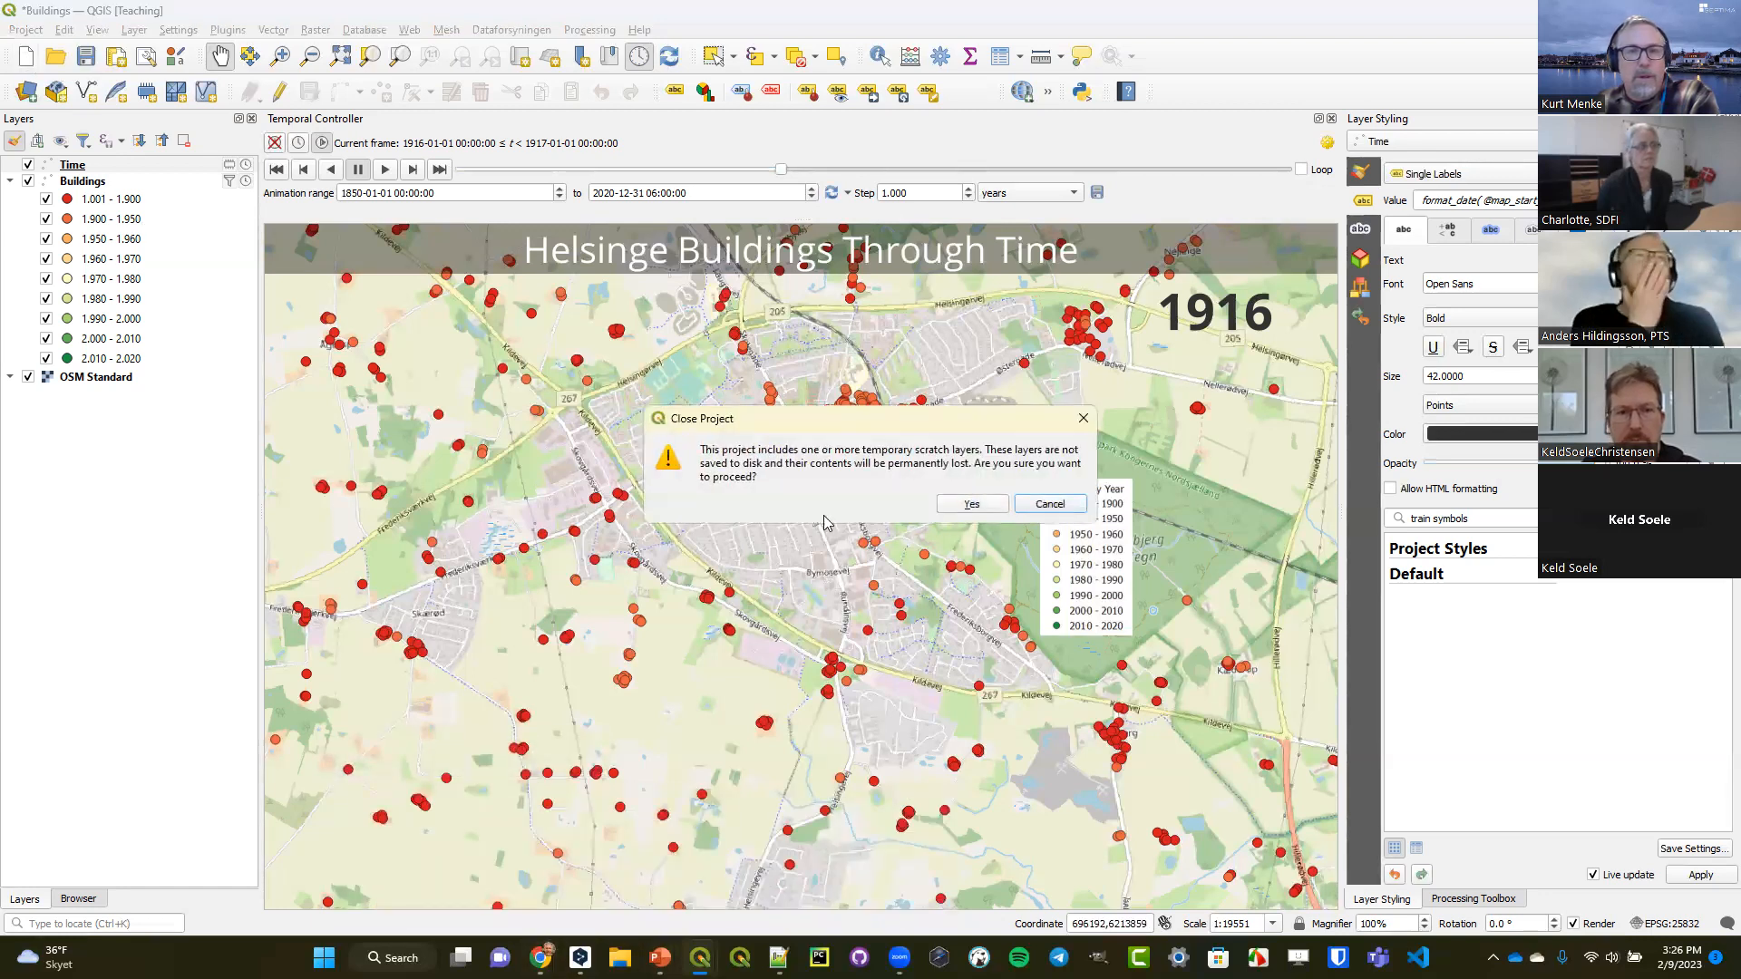
left_click(971, 504)
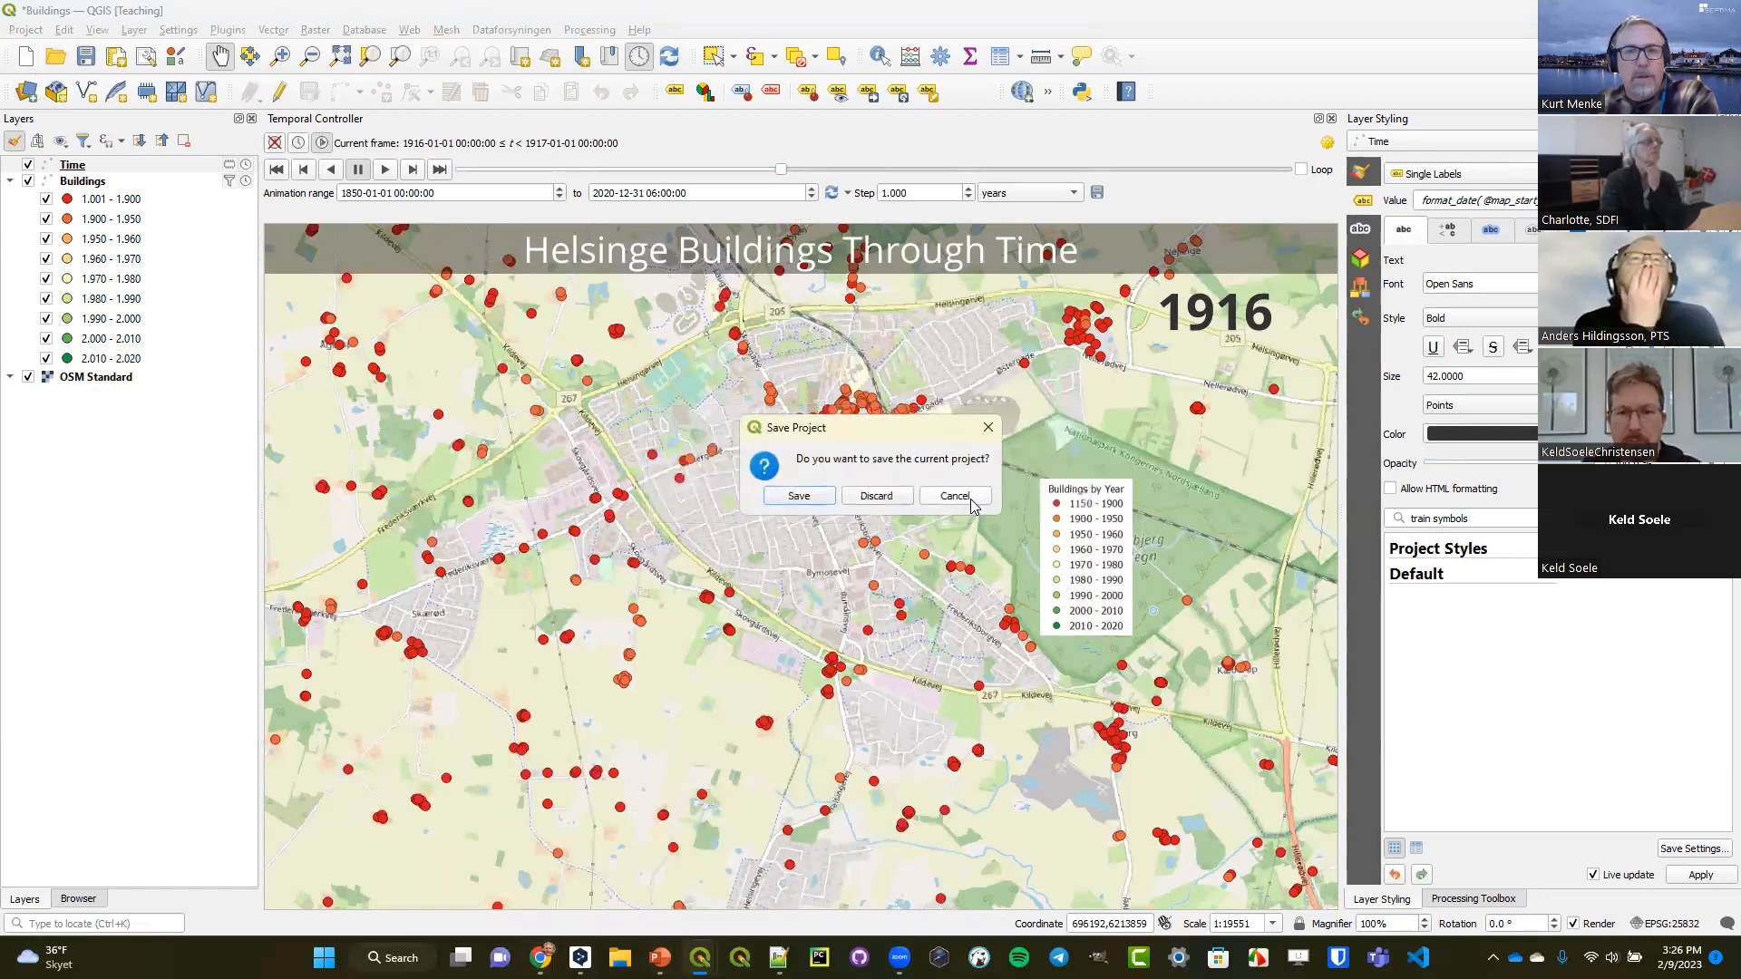
left_click(876, 496)
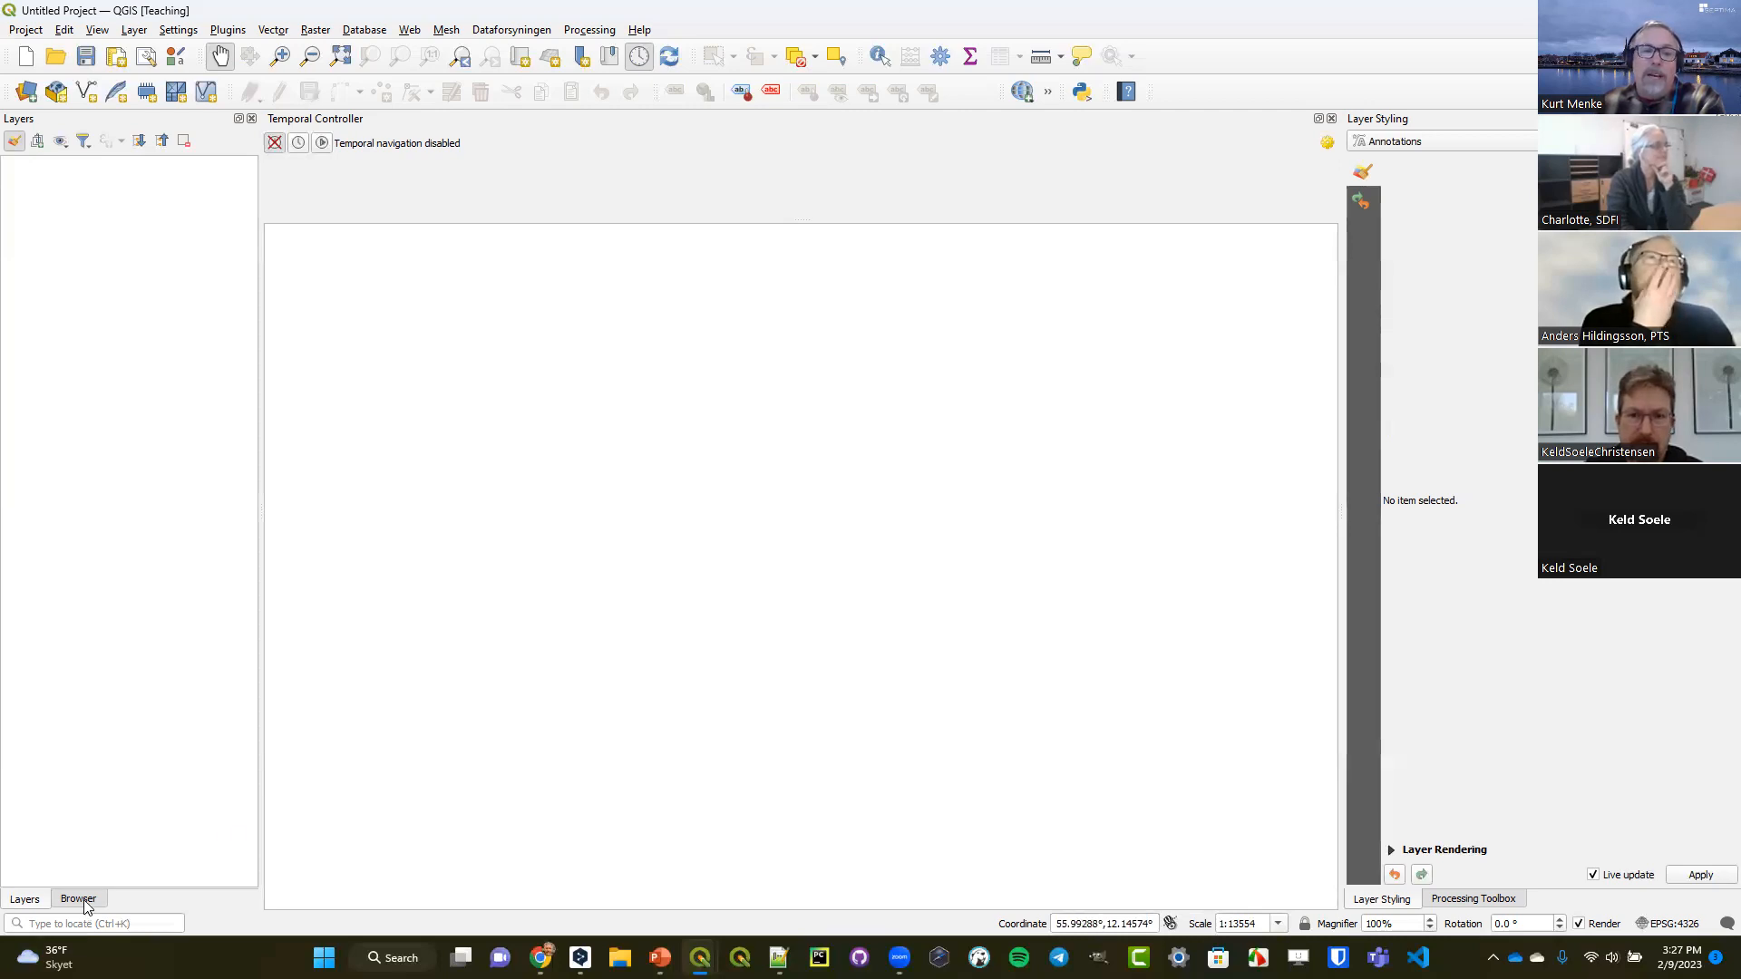
Open the recent project municipalitiesColored.
left_click(26, 29)
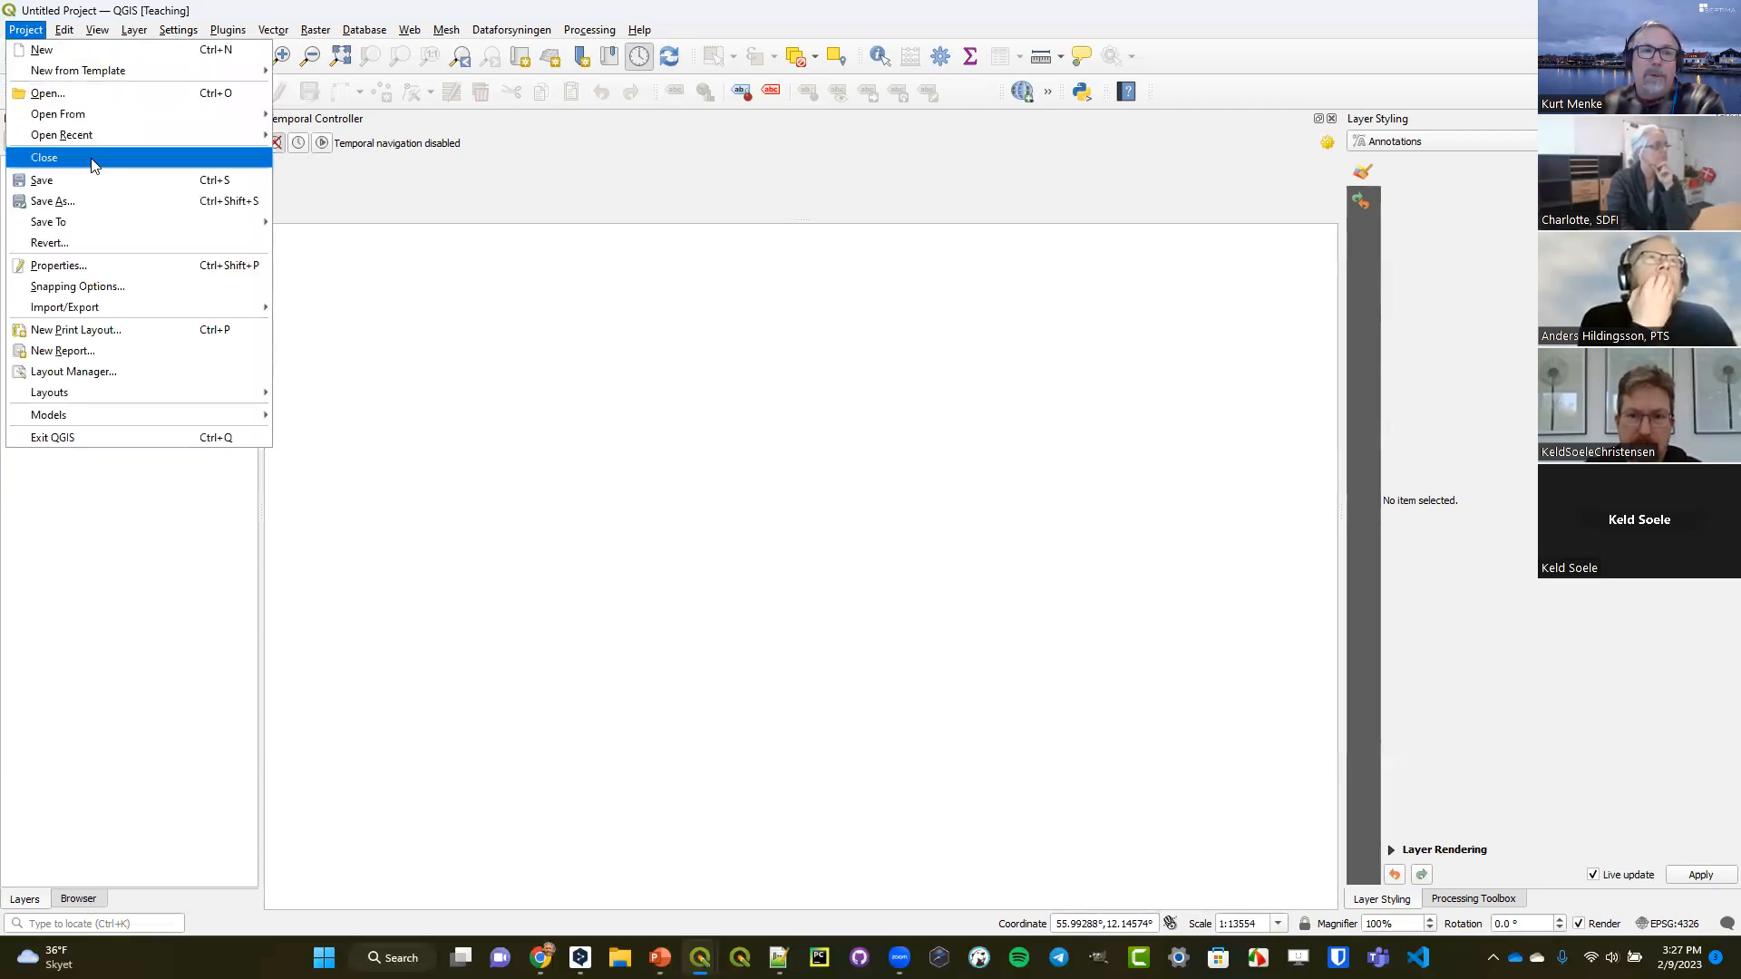
mouse_move(104, 140)
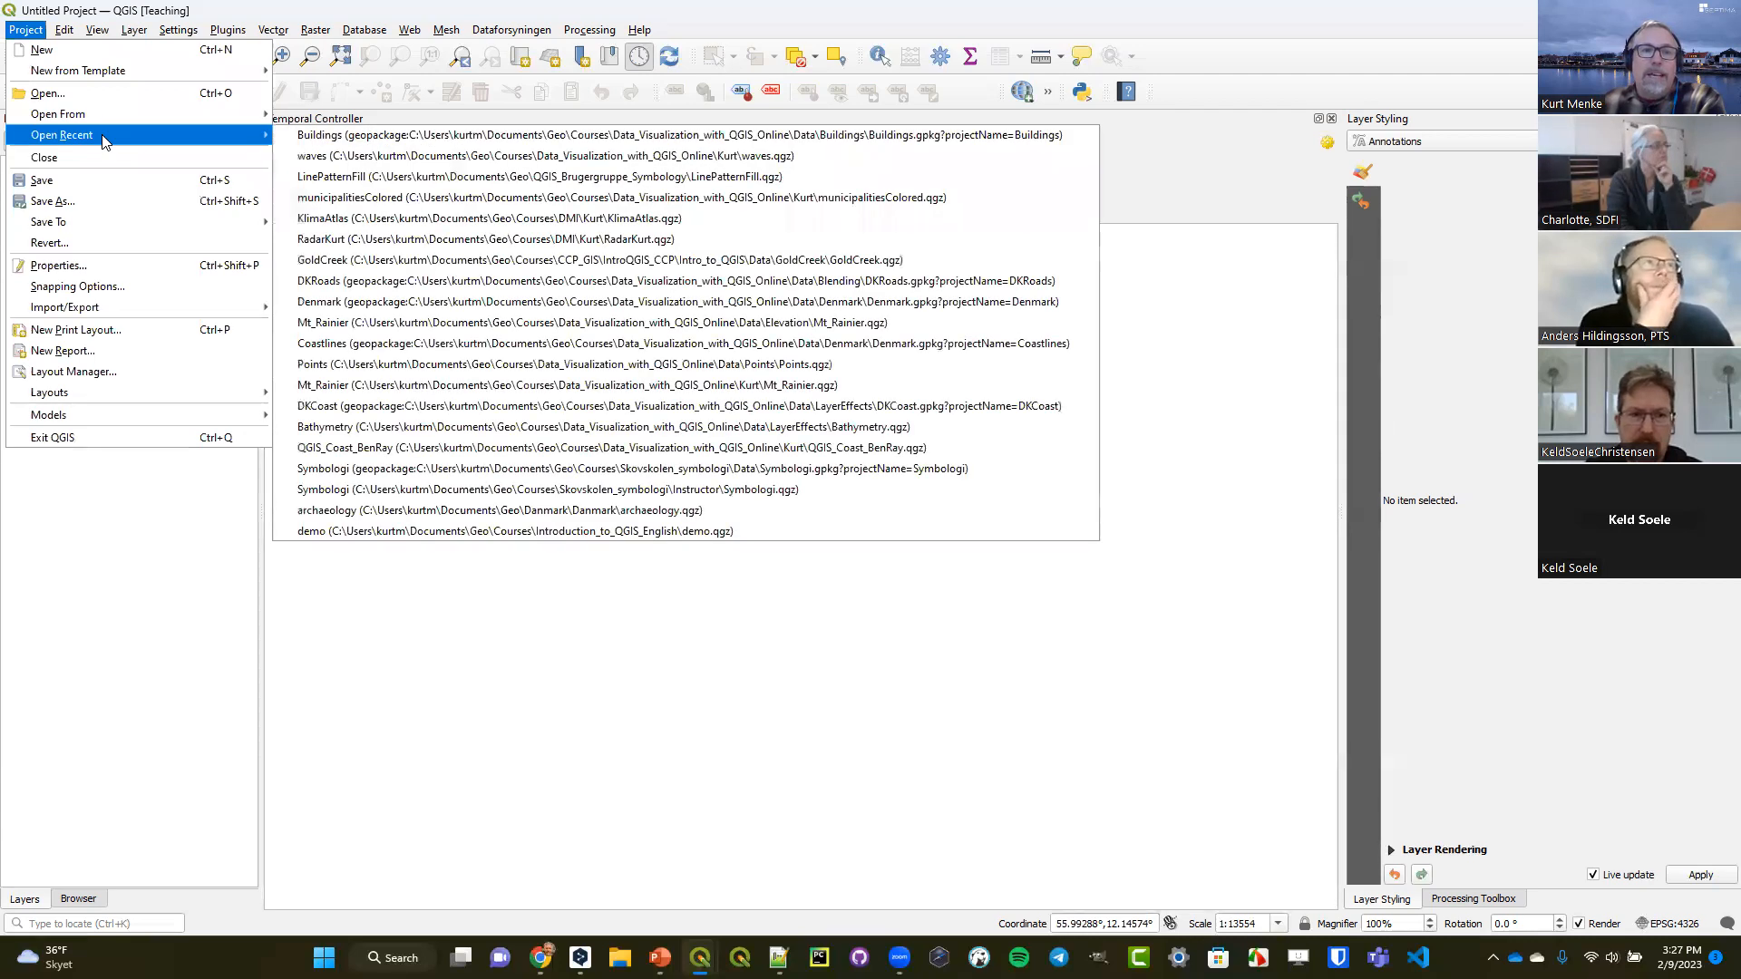
left_click(349, 197)
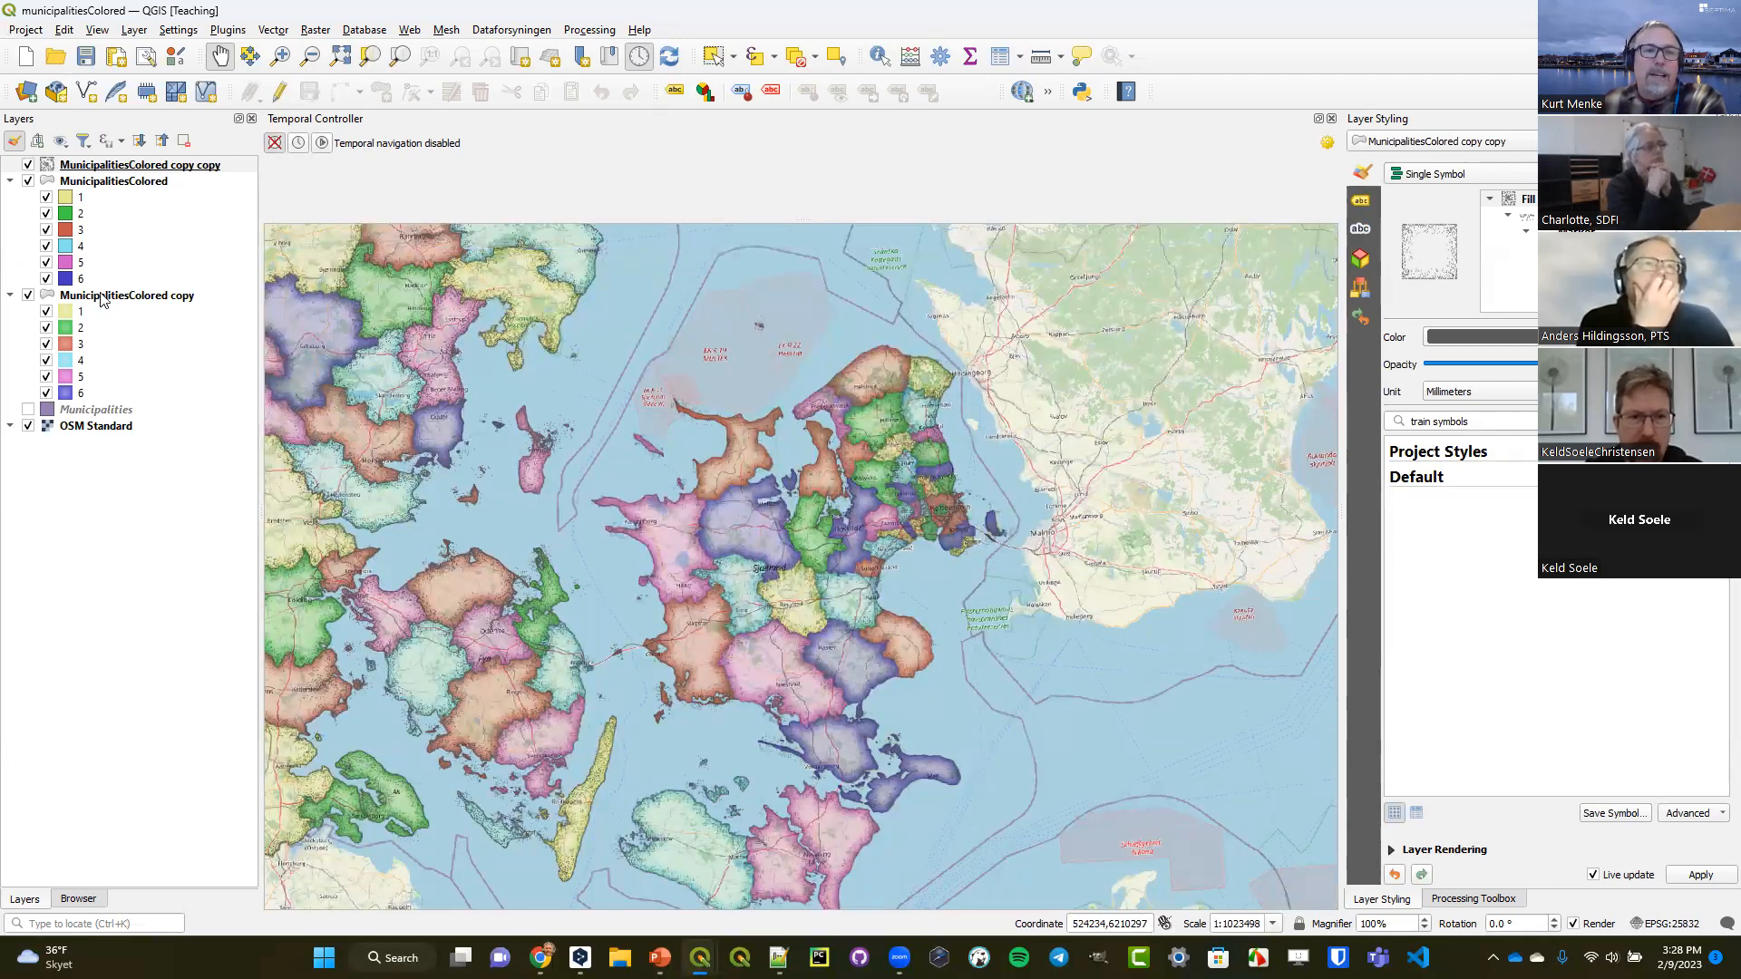
Try dynamic temporal control with a Fixed Time Range from 2023-02-08 to 2023-03-04 on the MunicipalitiesColored copy layer, without applying it.
double_click(102, 296)
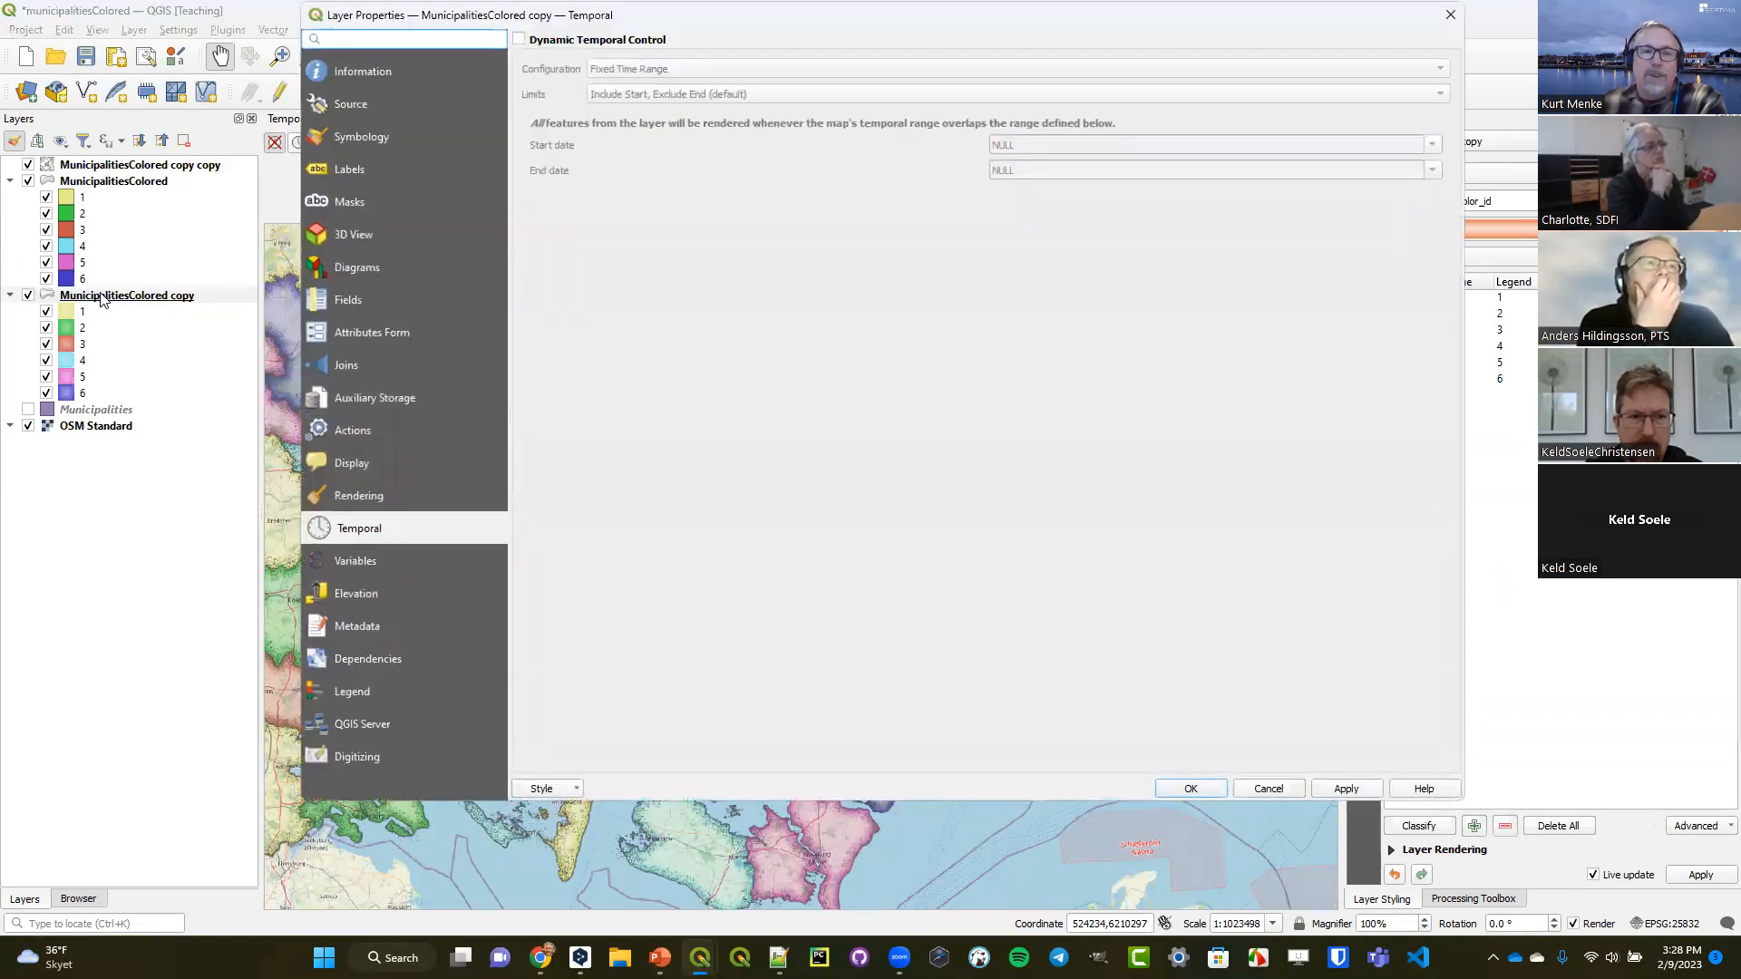
left_click(580, 42)
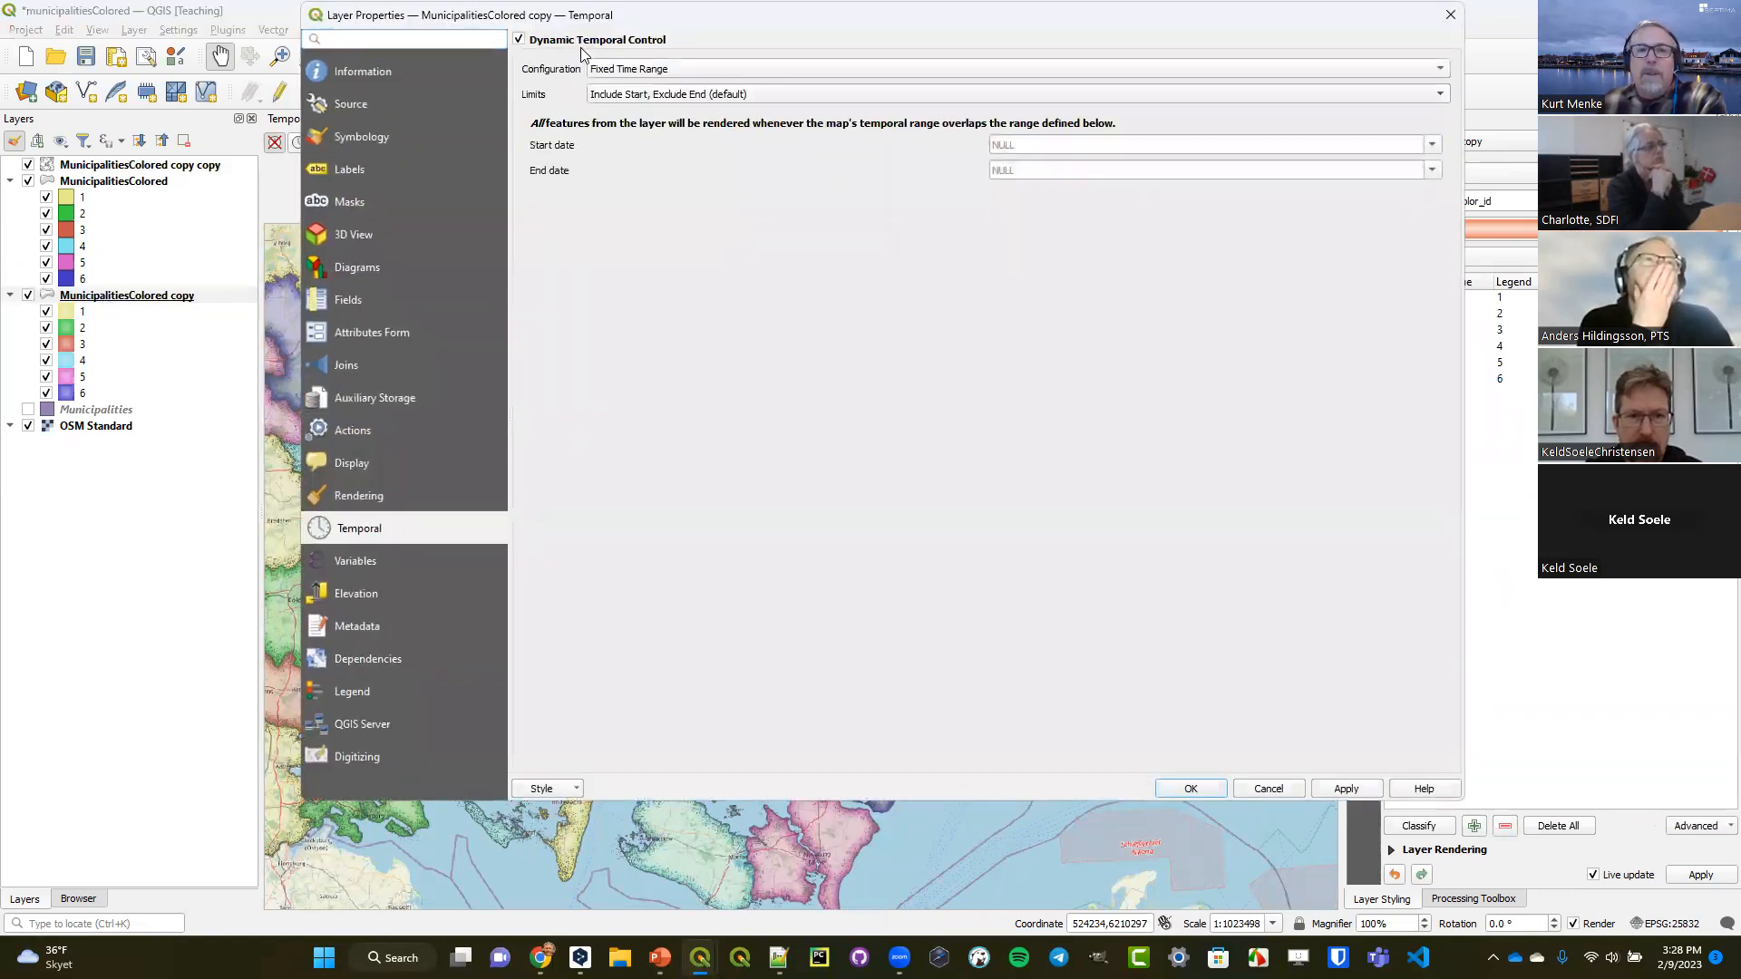
left_click(624, 69)
left_click(626, 69)
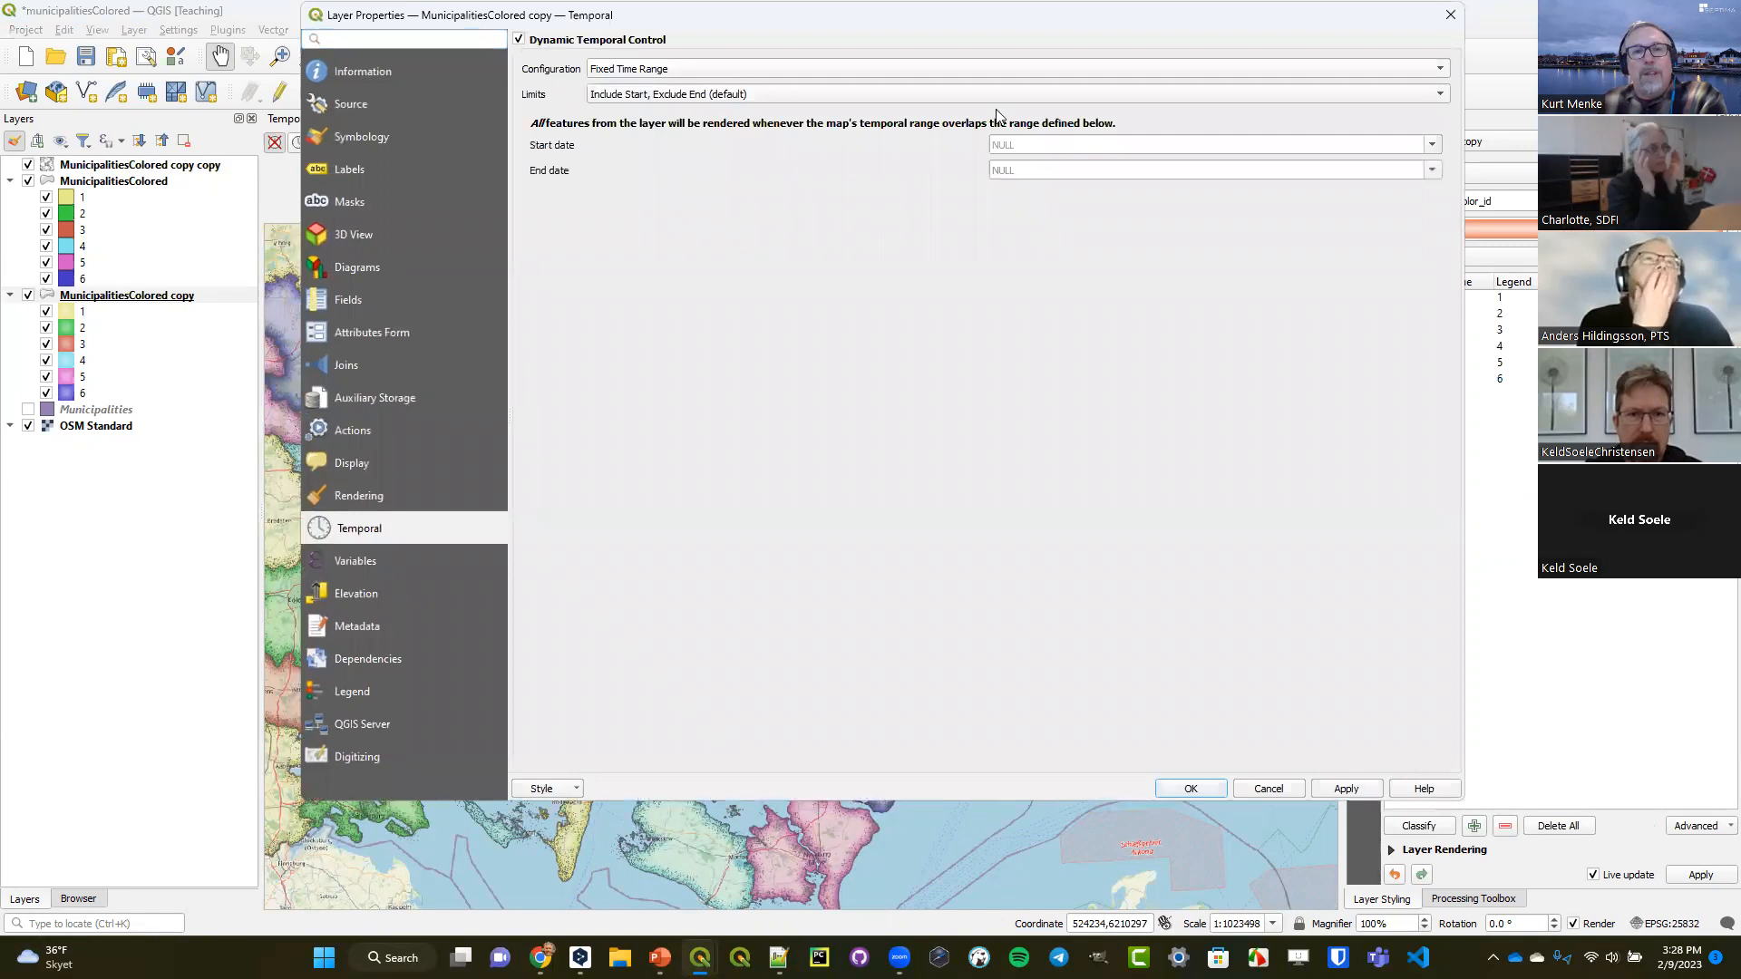
left_click(1432, 144)
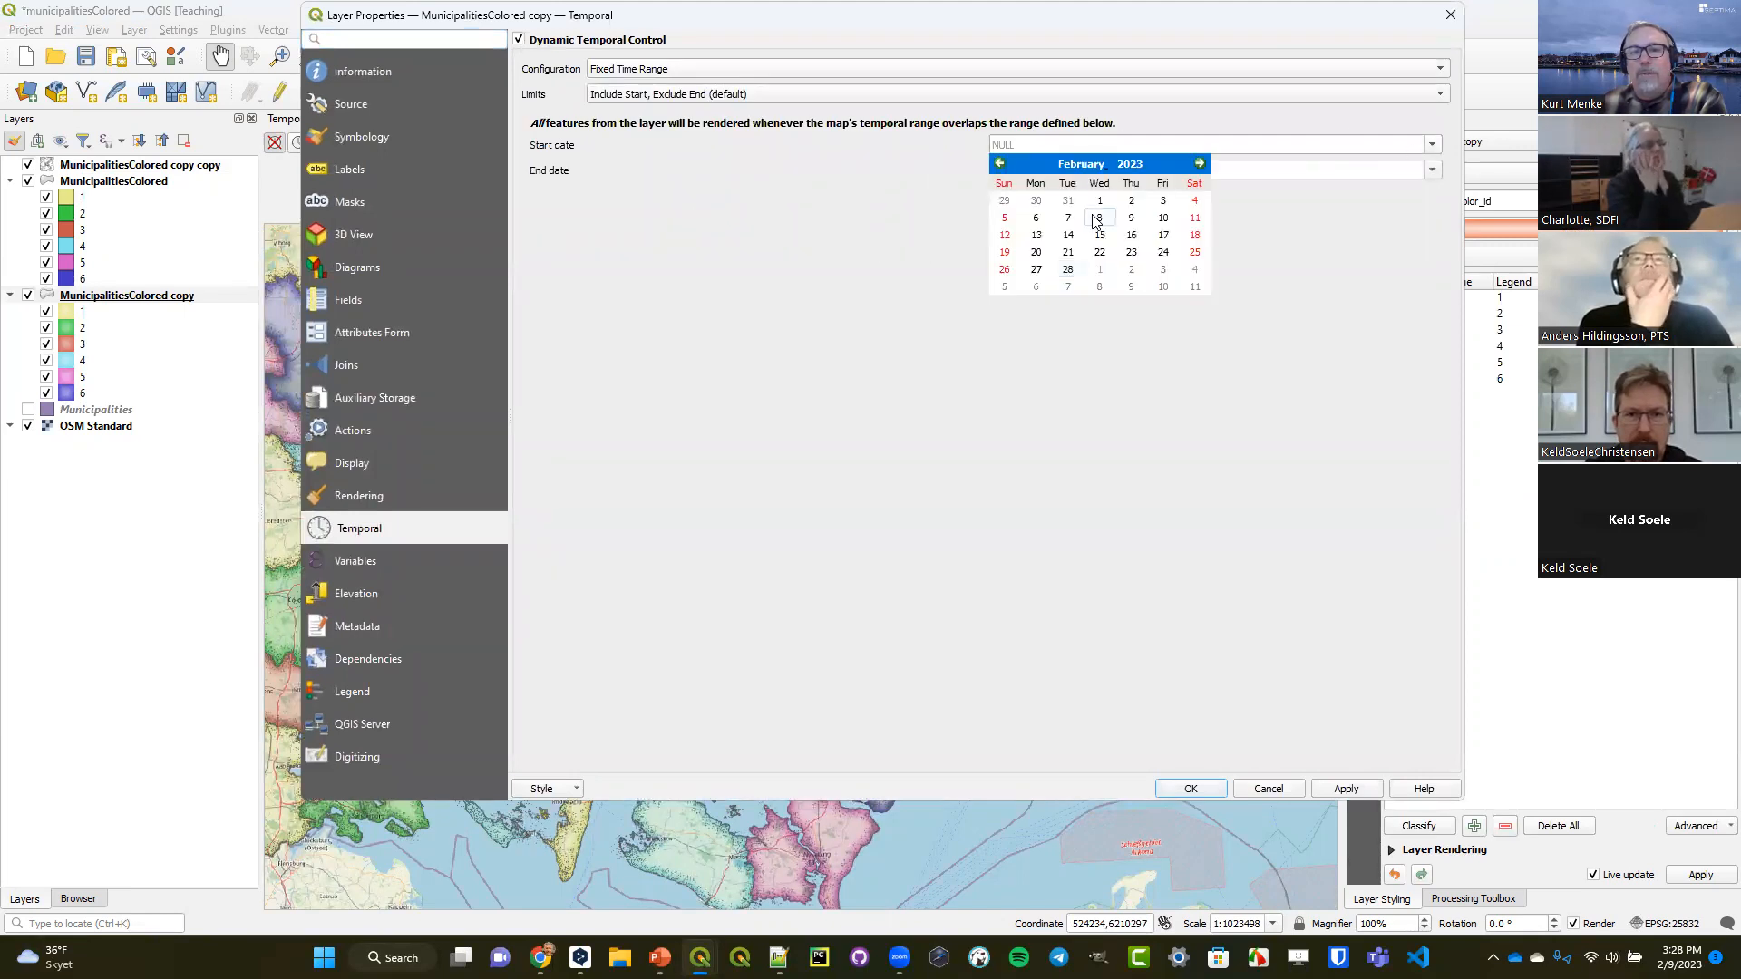
left_click(1096, 218)
left_click(1432, 170)
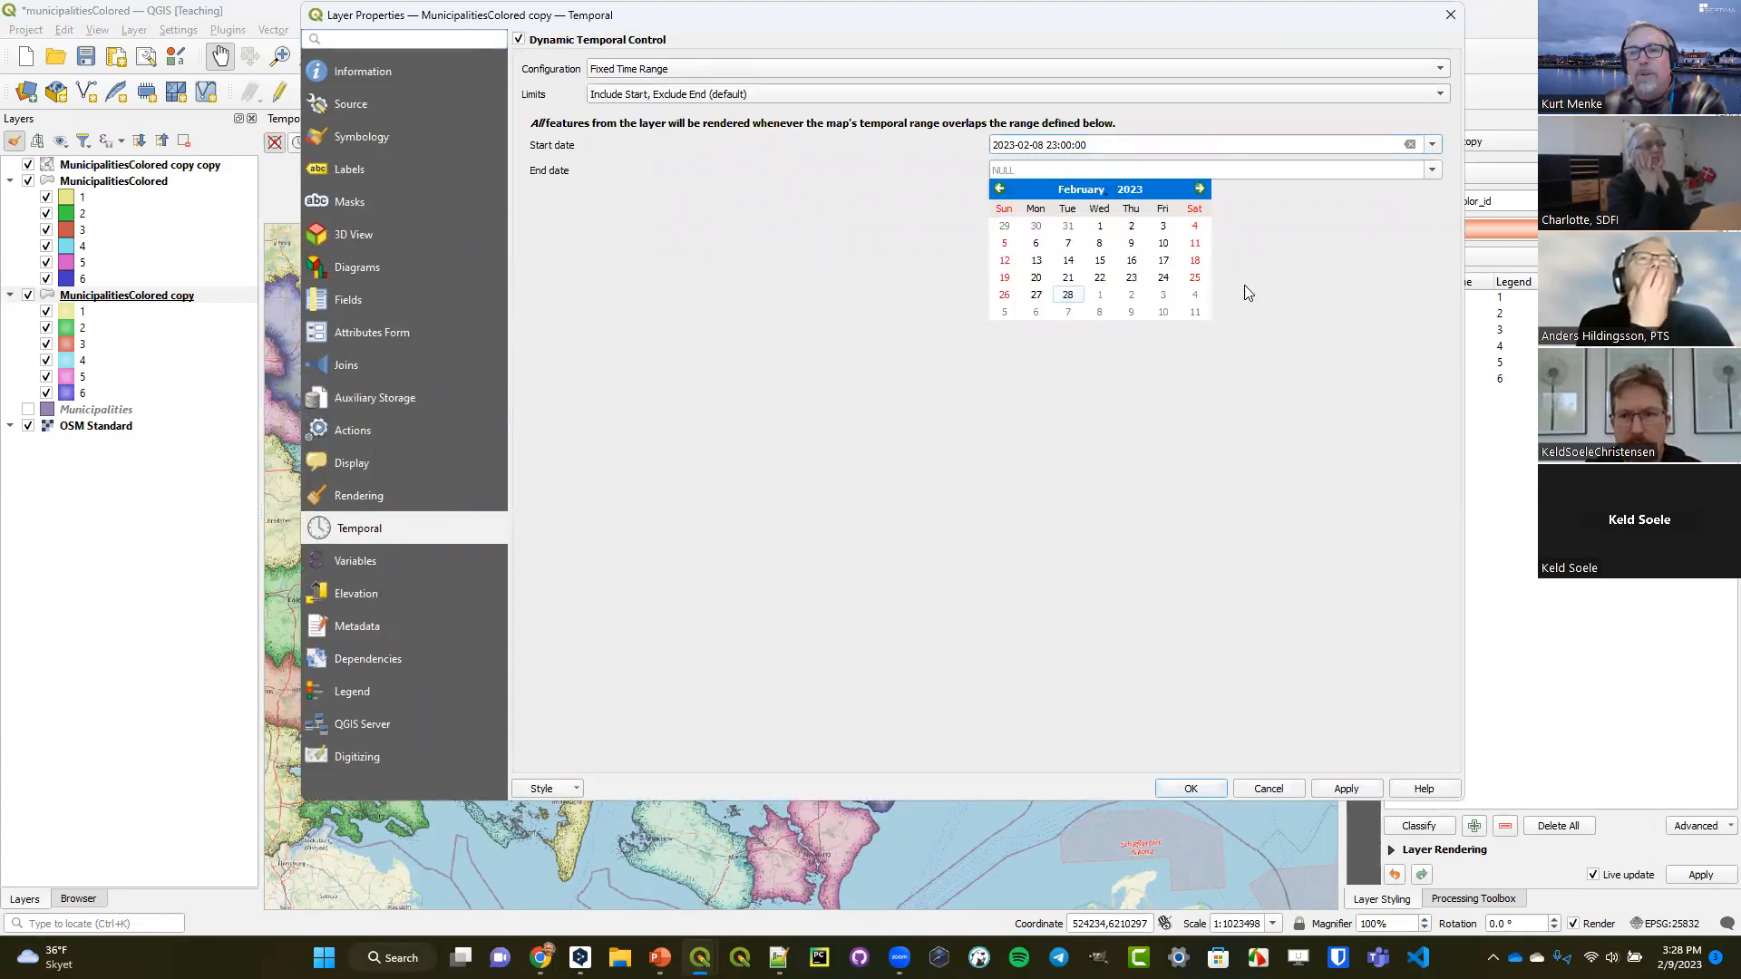
left_click(1193, 295)
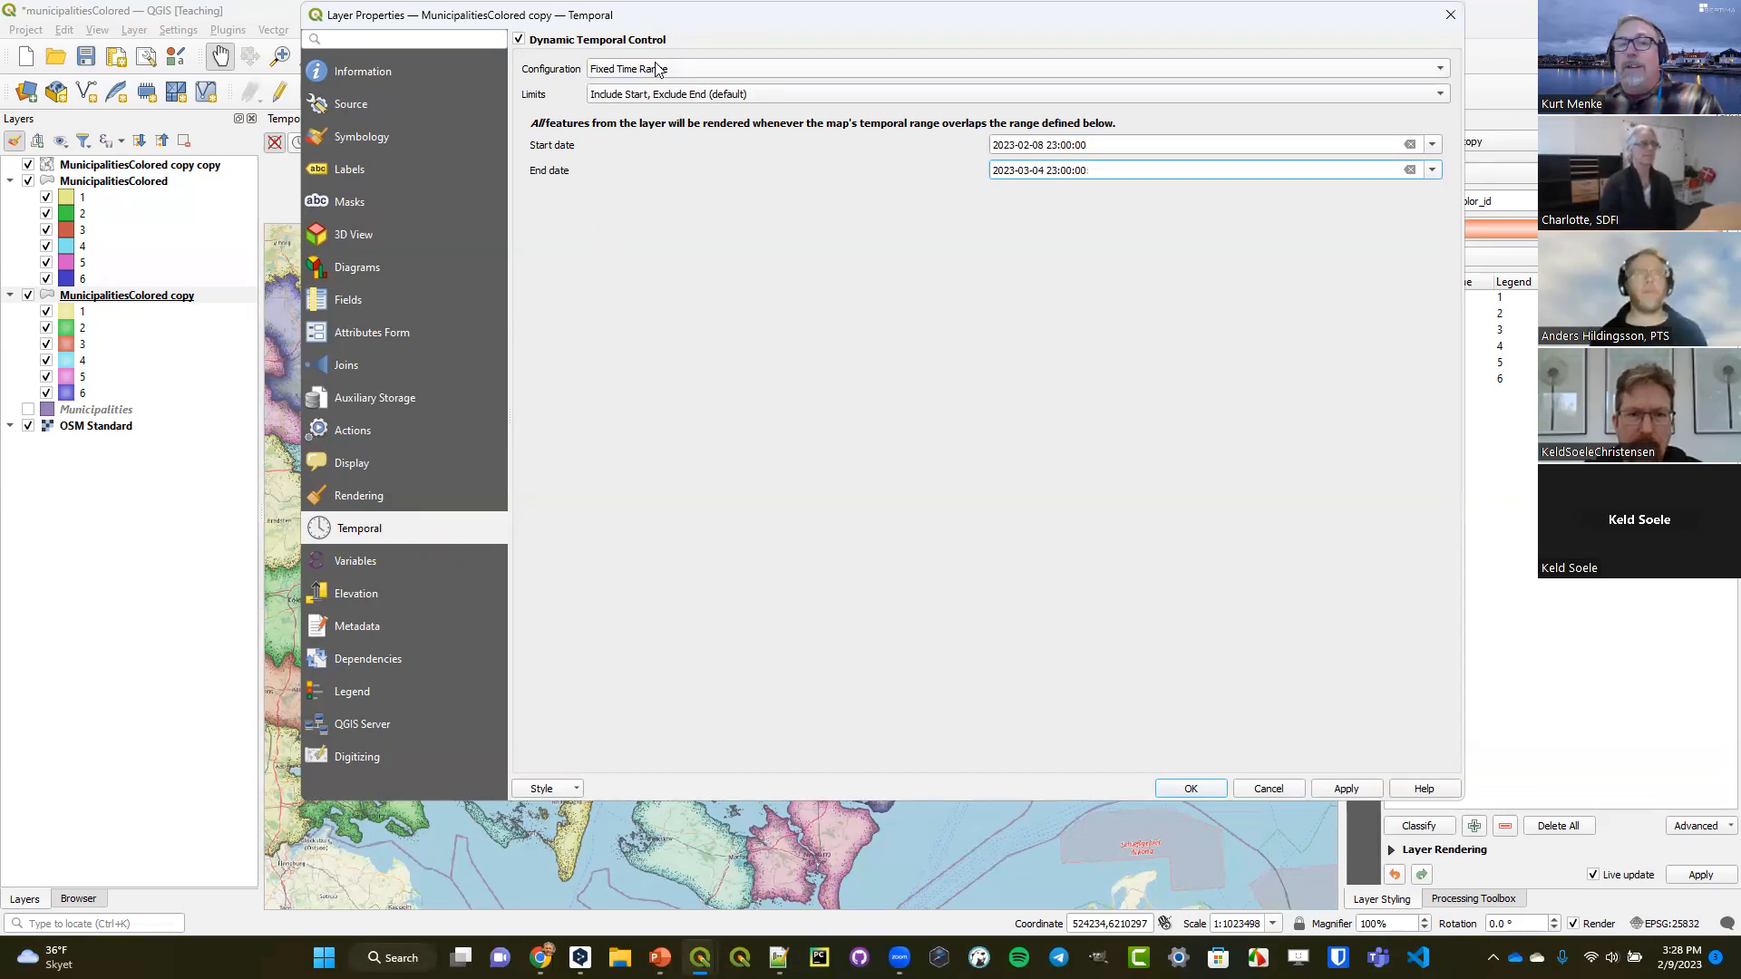
left_click(1447, 17)
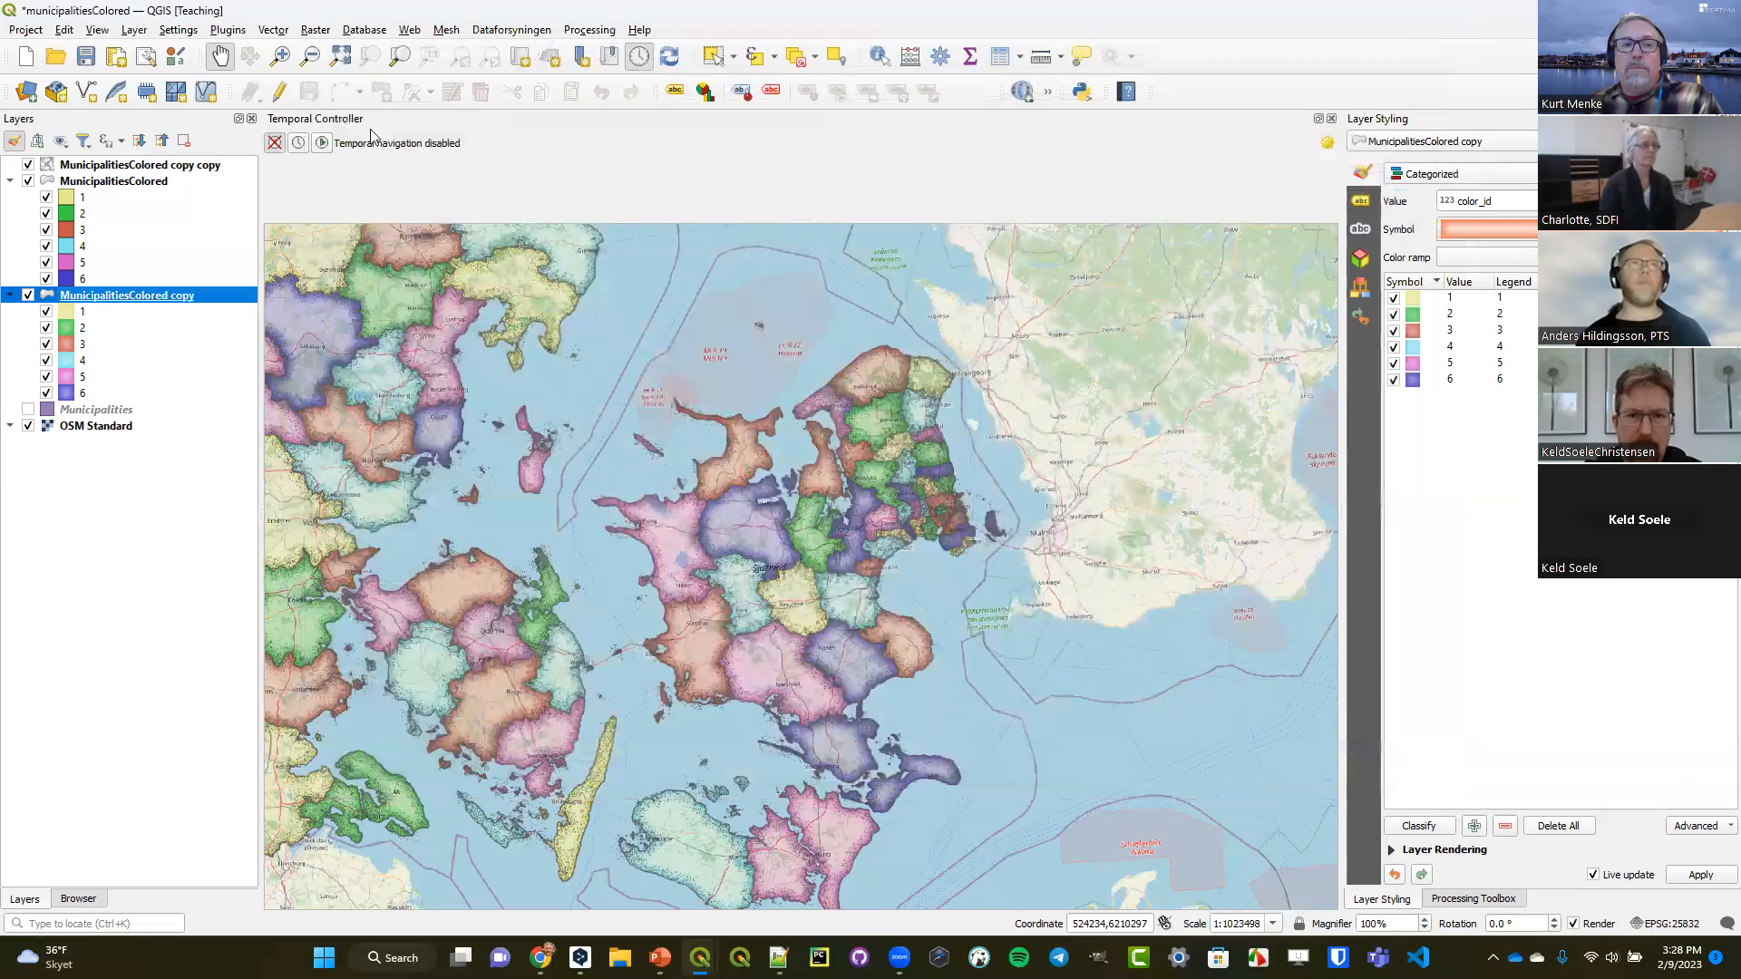
Discard the municipalitiesColored changes and open the Mt_Rainier_3d project from the Elevation folder of Data Visualization Data.
left_click(26, 58)
left_click(879, 492)
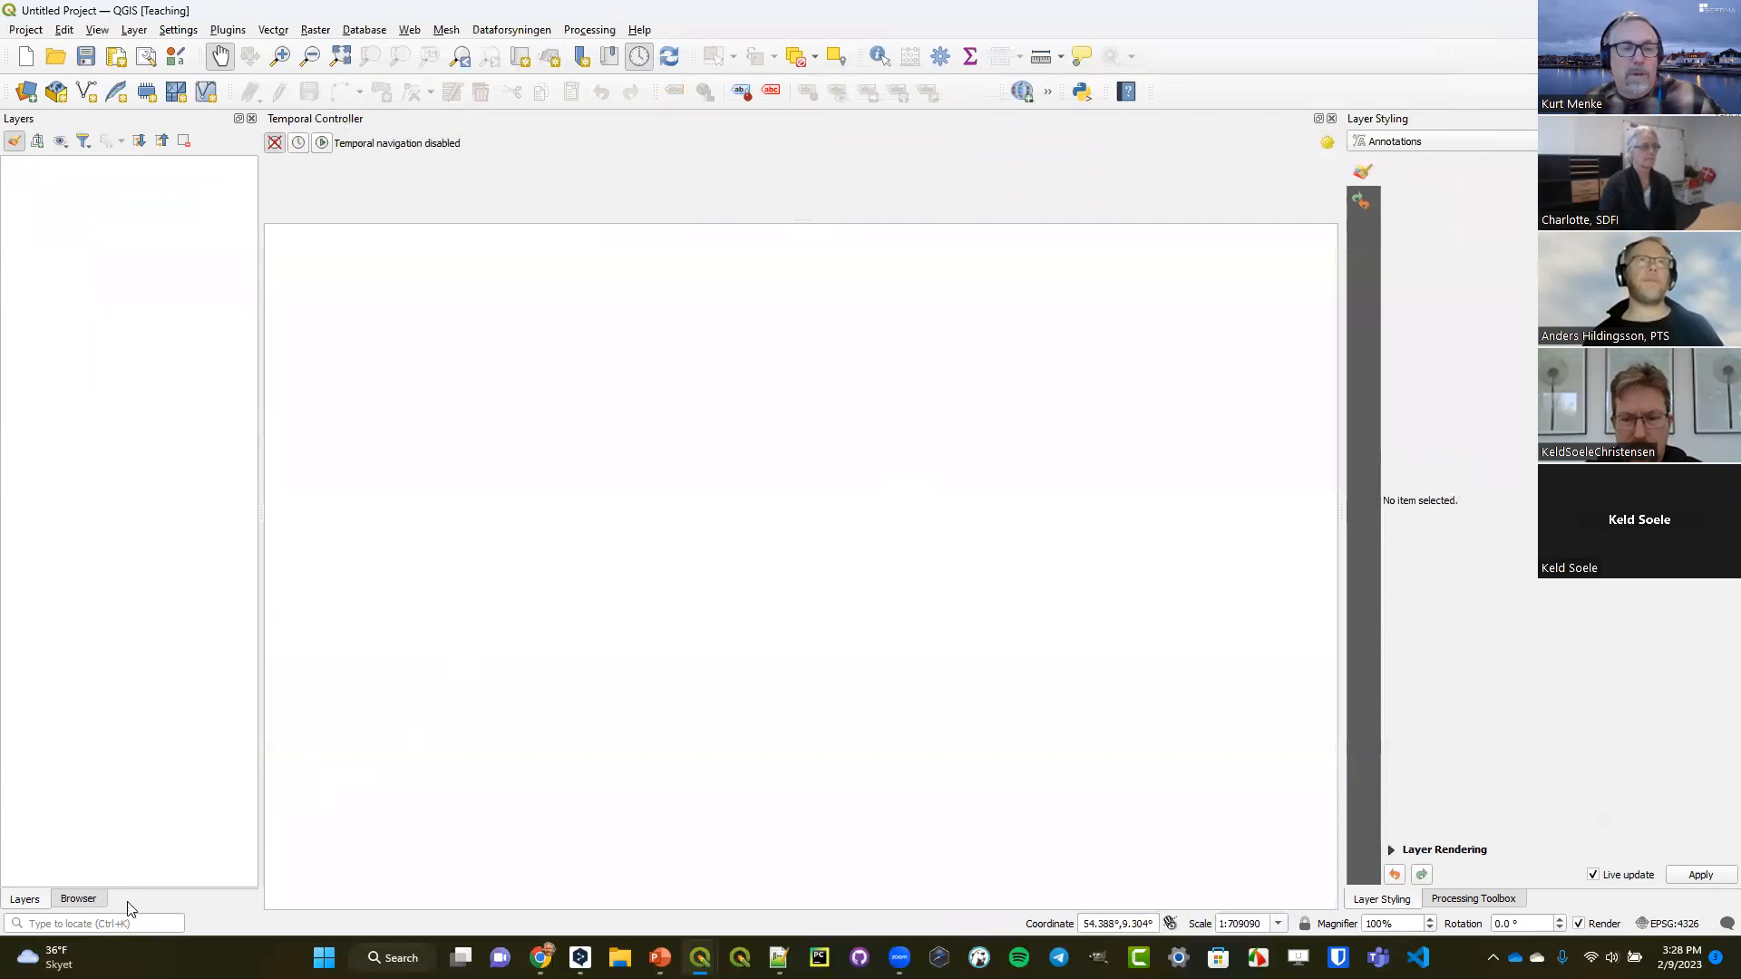
left_click(76, 897)
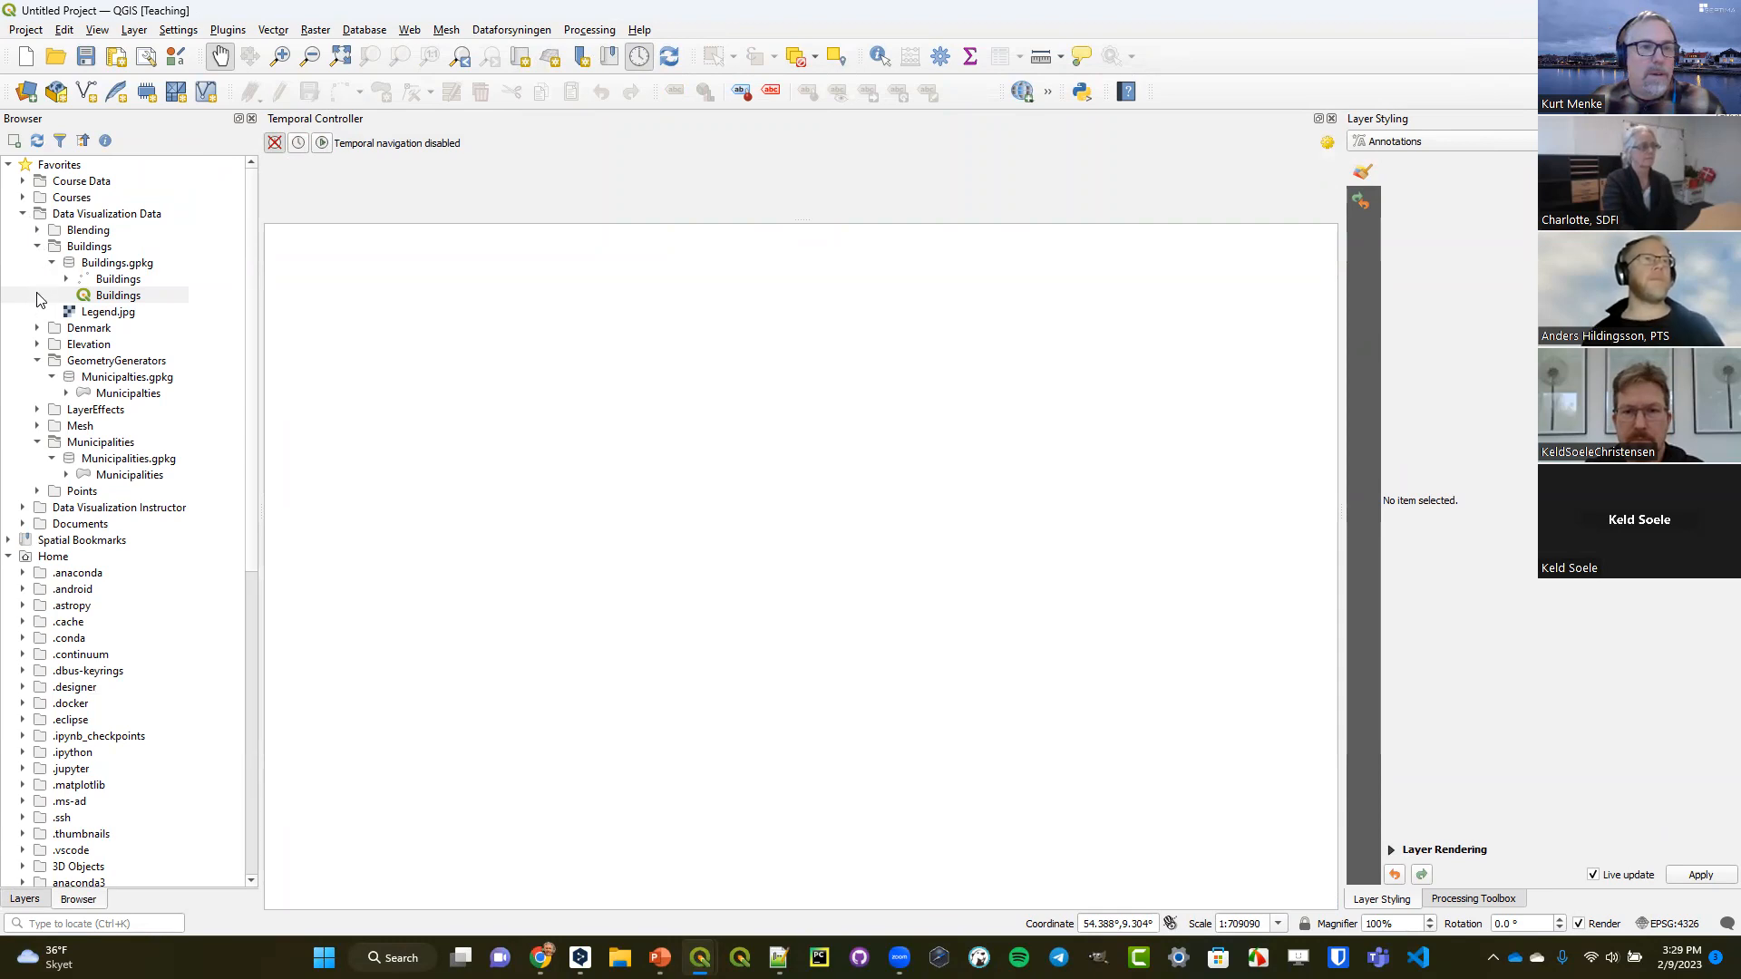
left_click(37, 344)
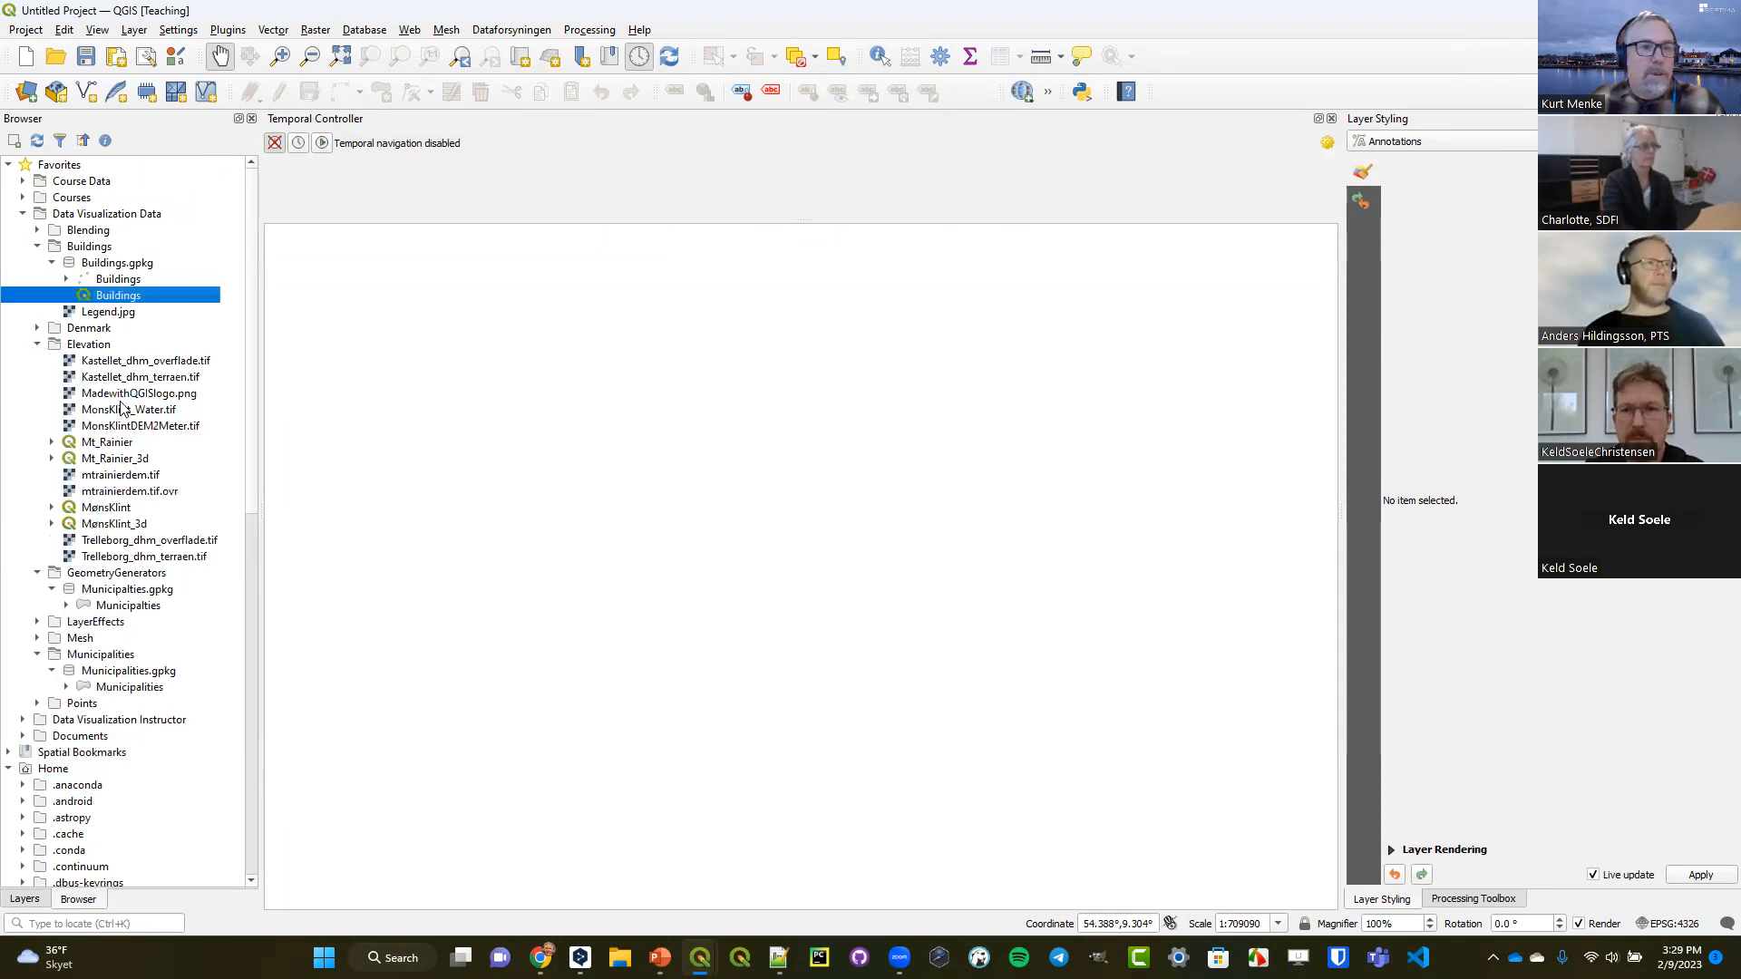
right_click(114, 461)
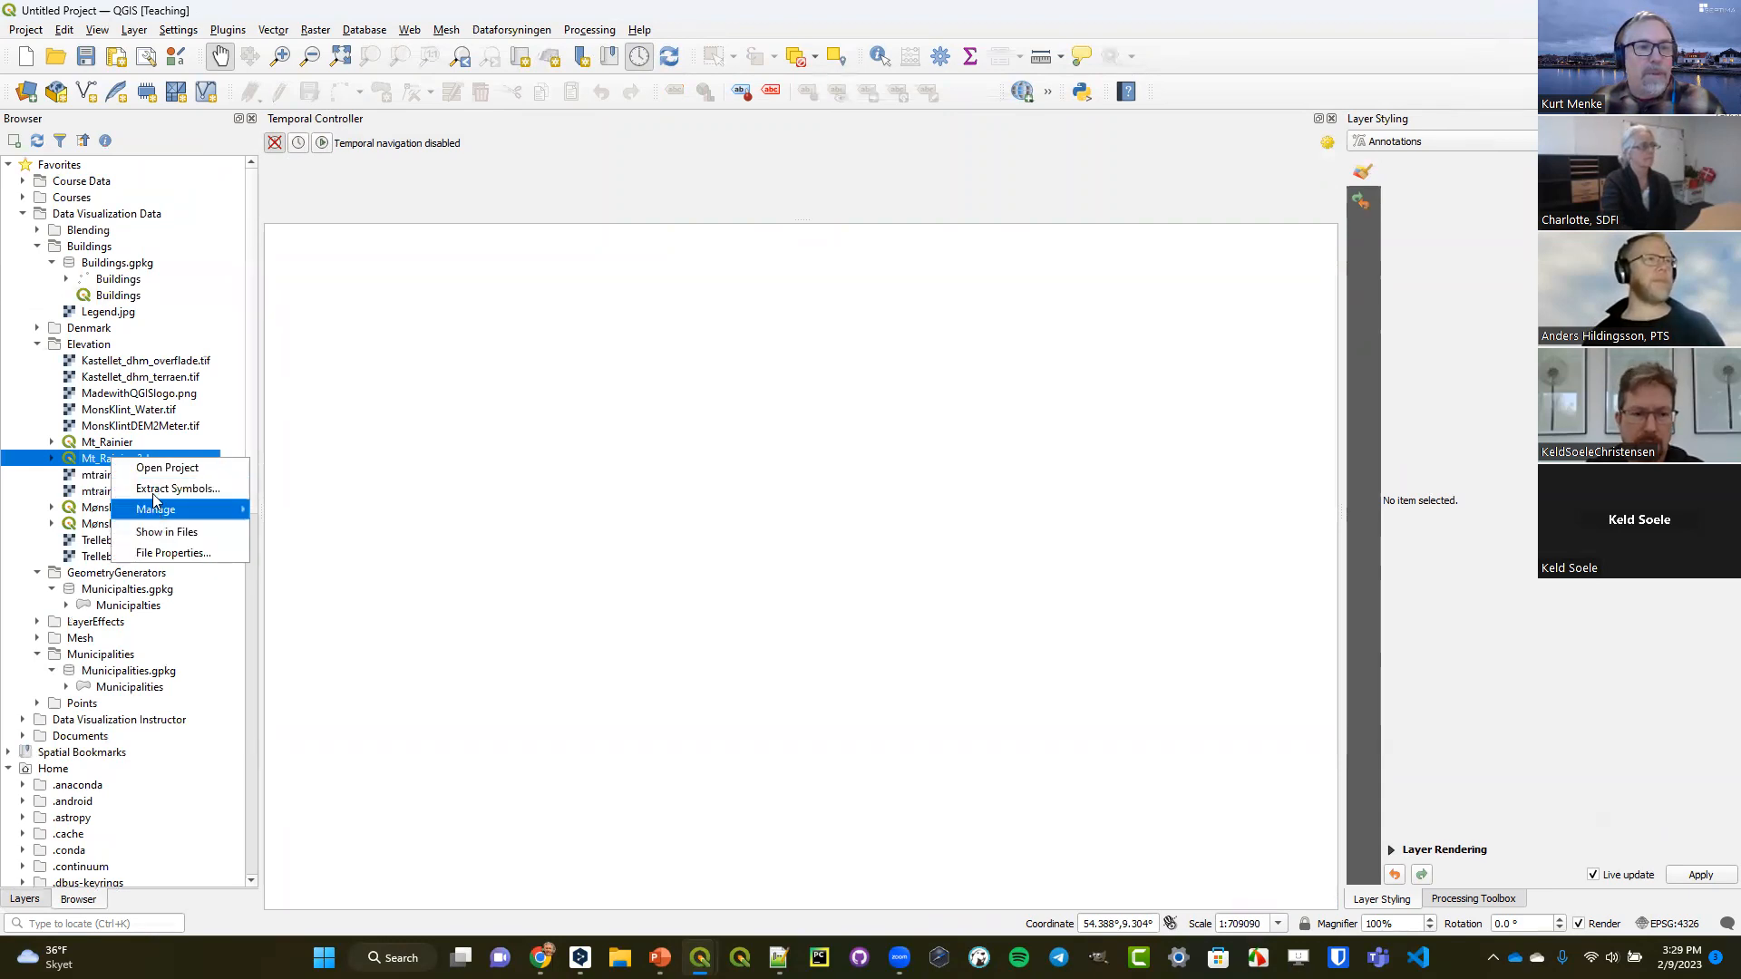
left_click(163, 469)
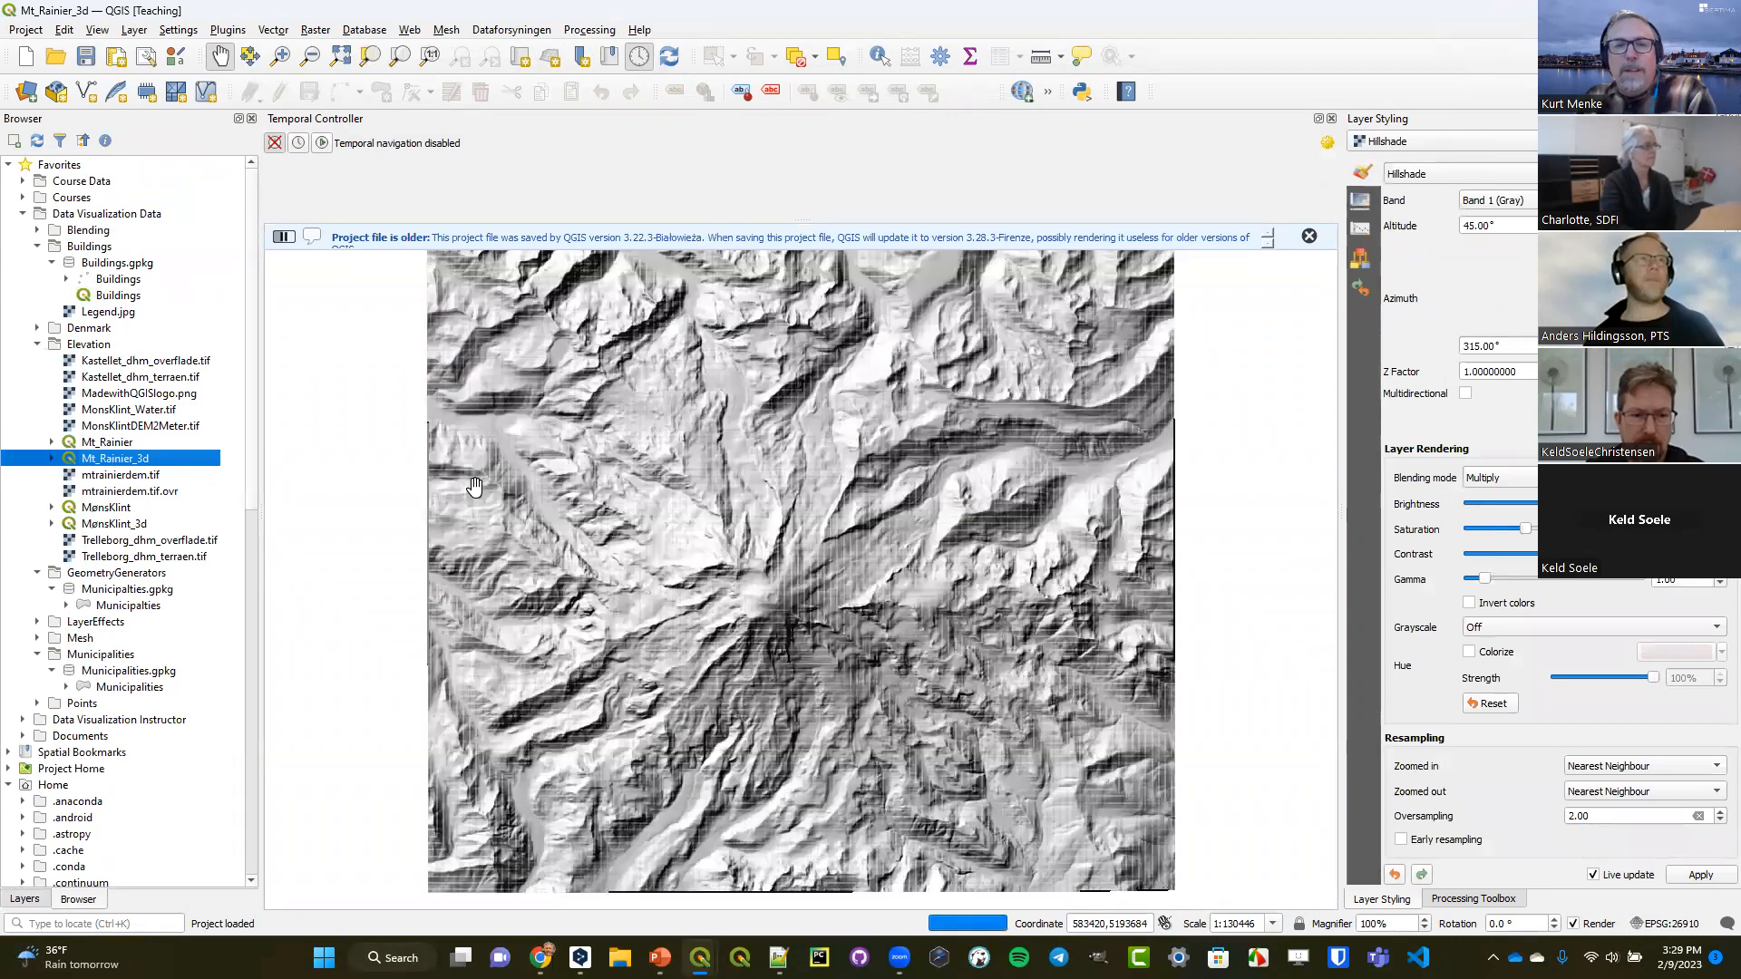
left_click(1309, 235)
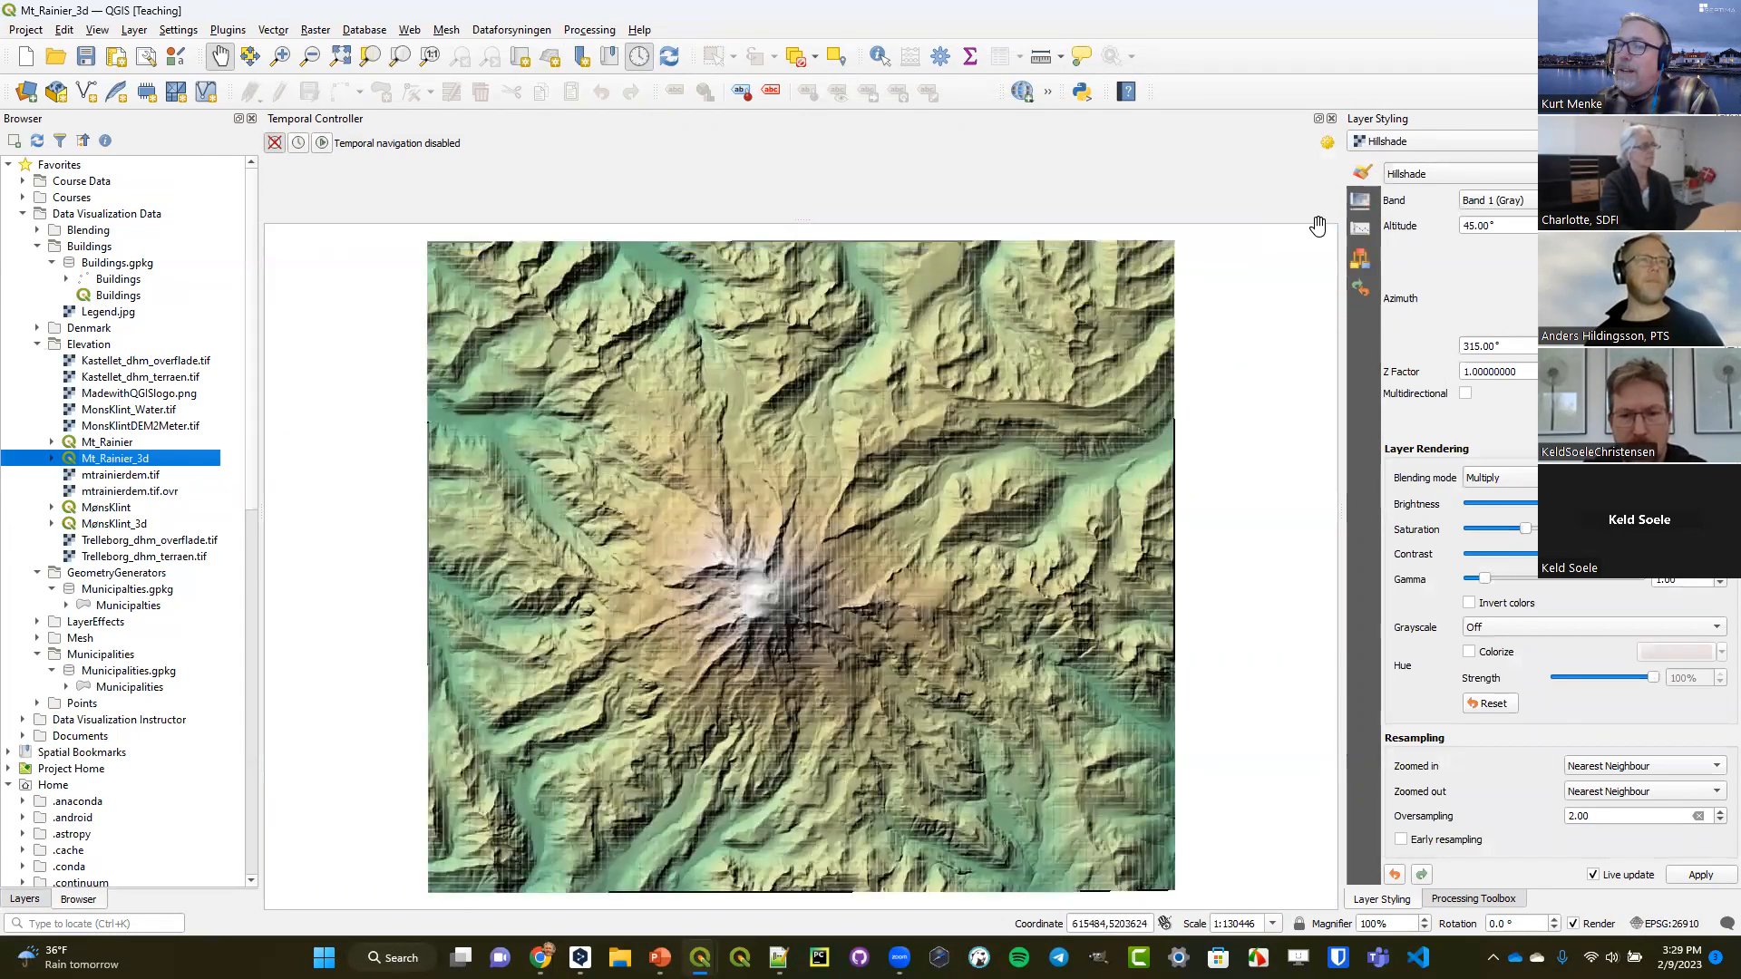
Set the Hillshade layer's zoomed-in and zoomed-out resampling to Bilinear.
left_click(1674, 765)
left_click(1672, 785)
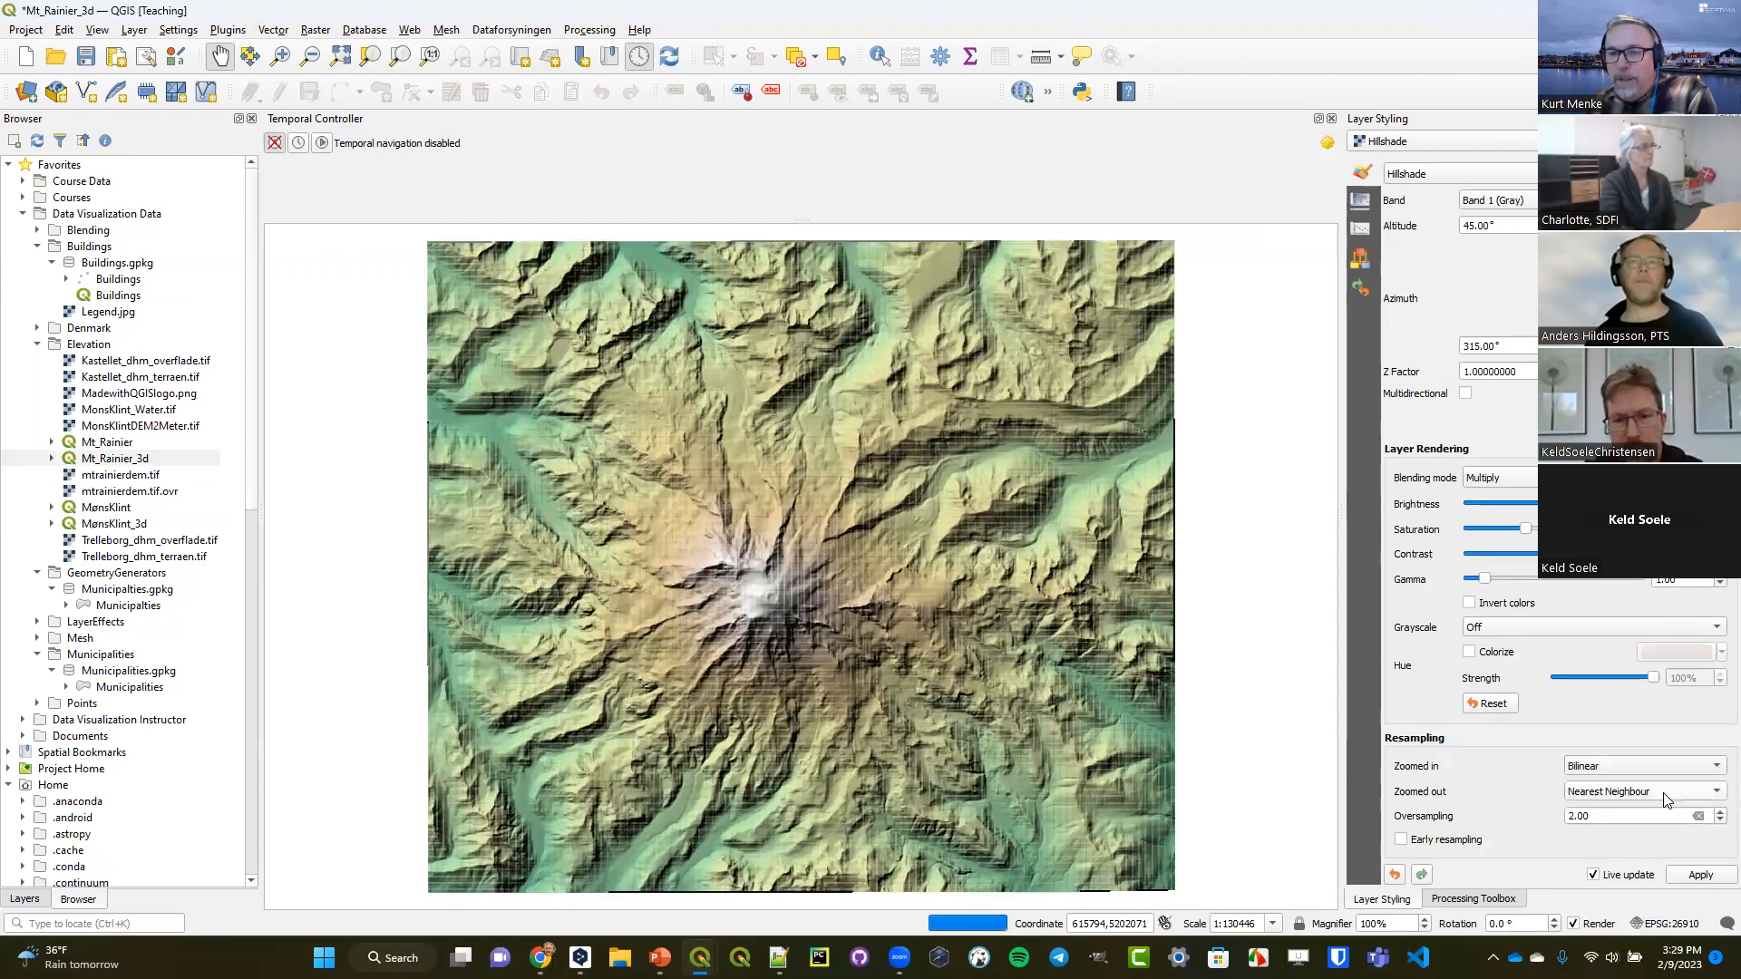
left_click(1653, 793)
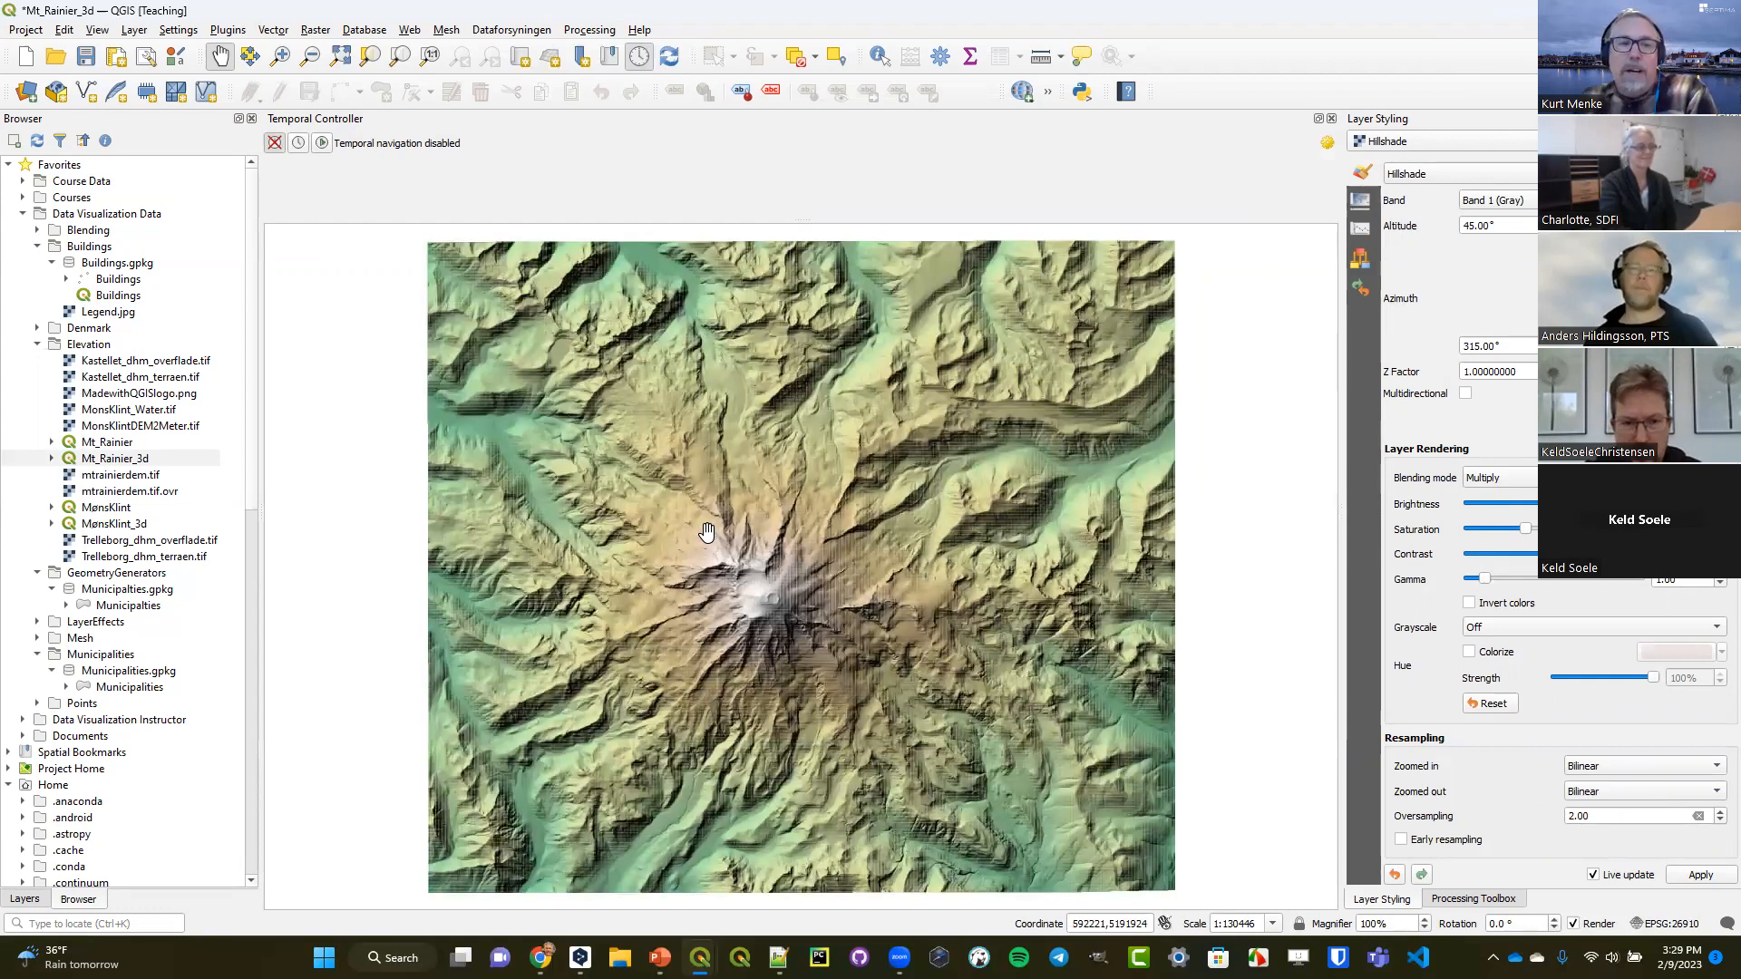
Show the project's layer list, close the Temporal Controller and create a new 3D map view of the terrain.
left_click(27, 900)
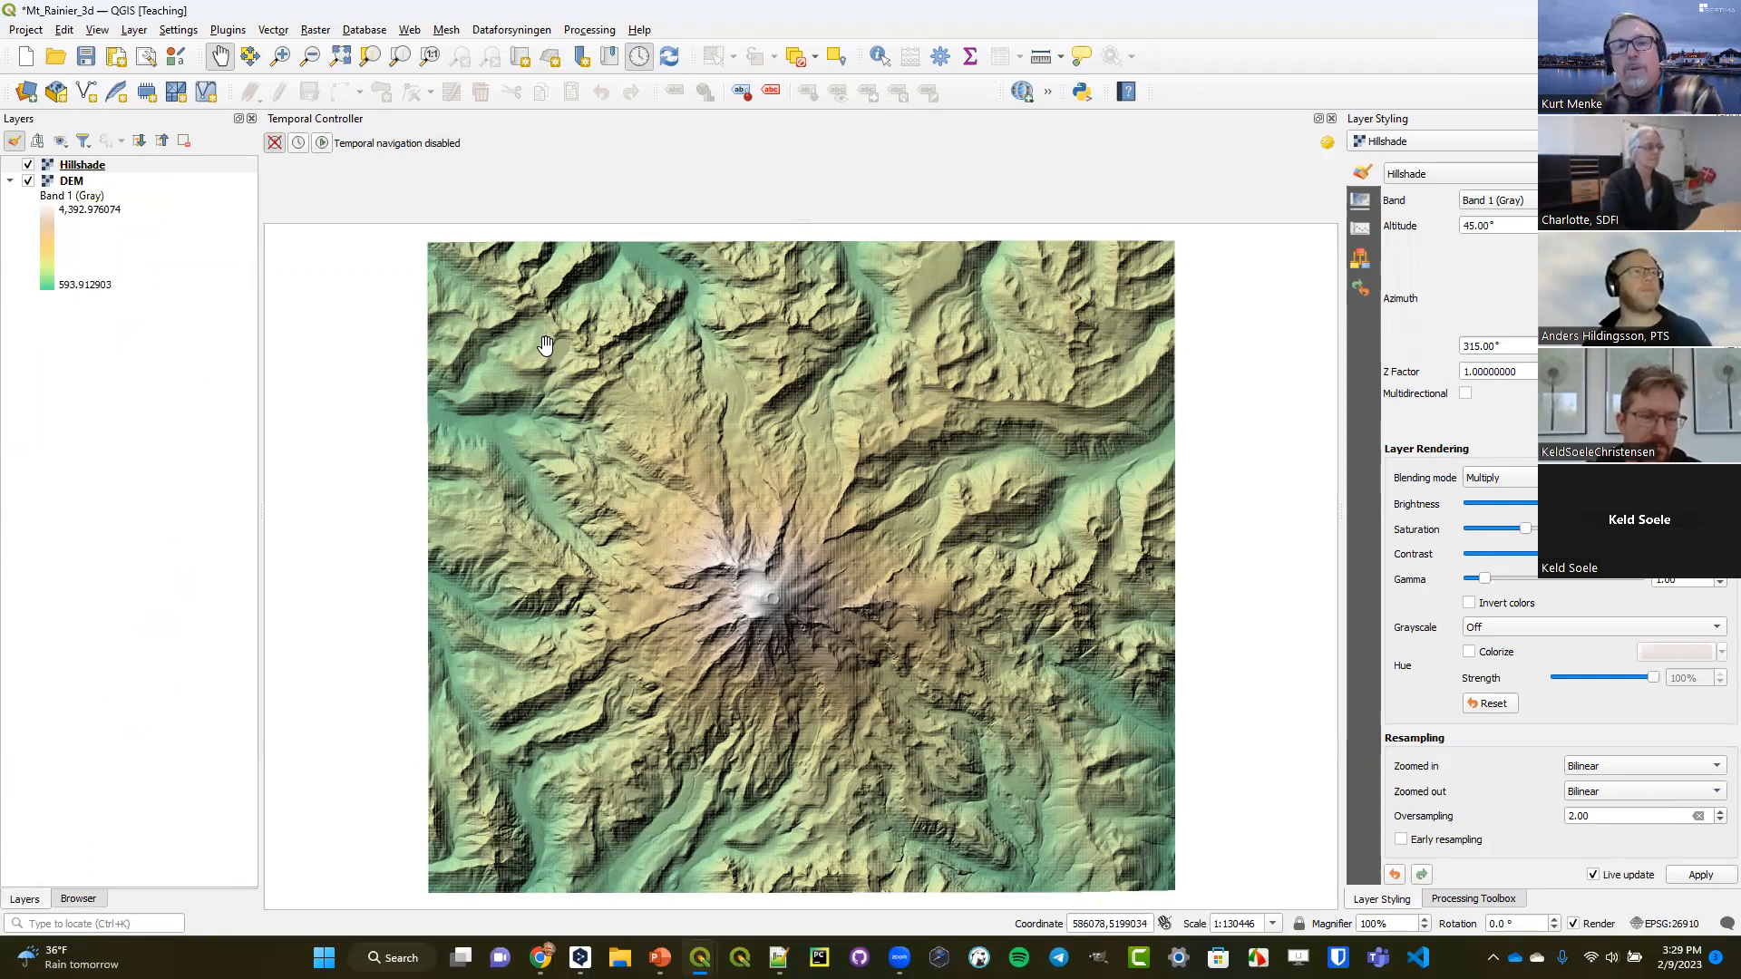
left_click(1331, 119)
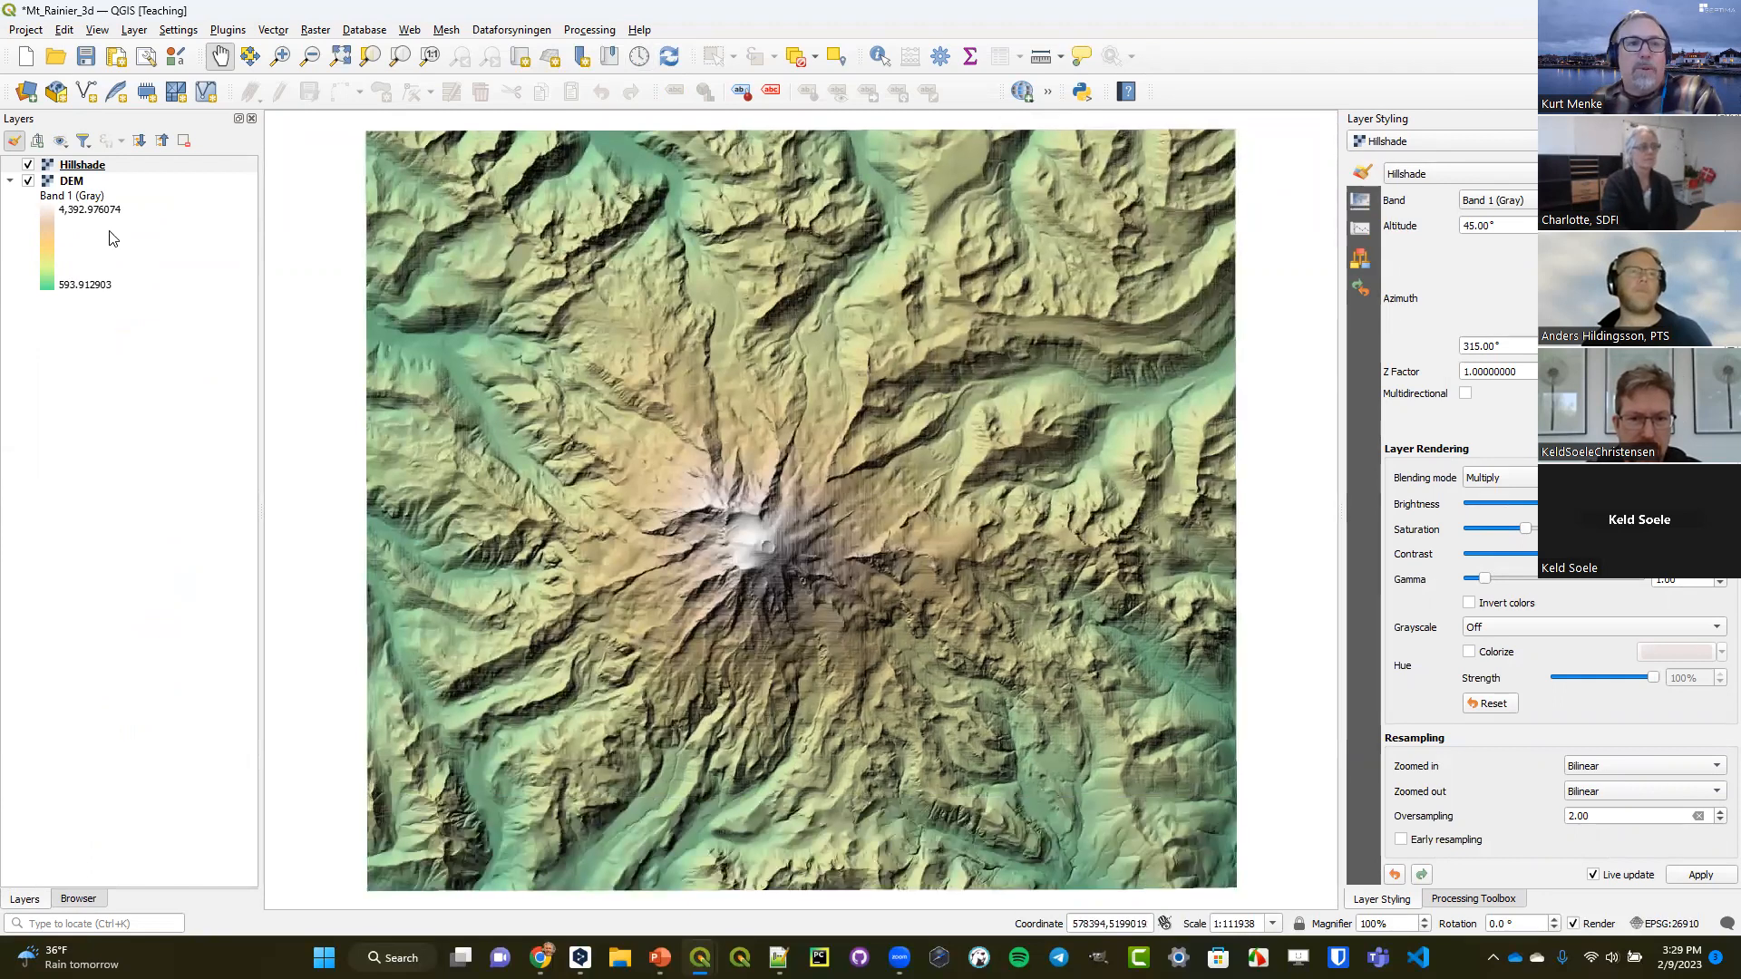
left_click(98, 29)
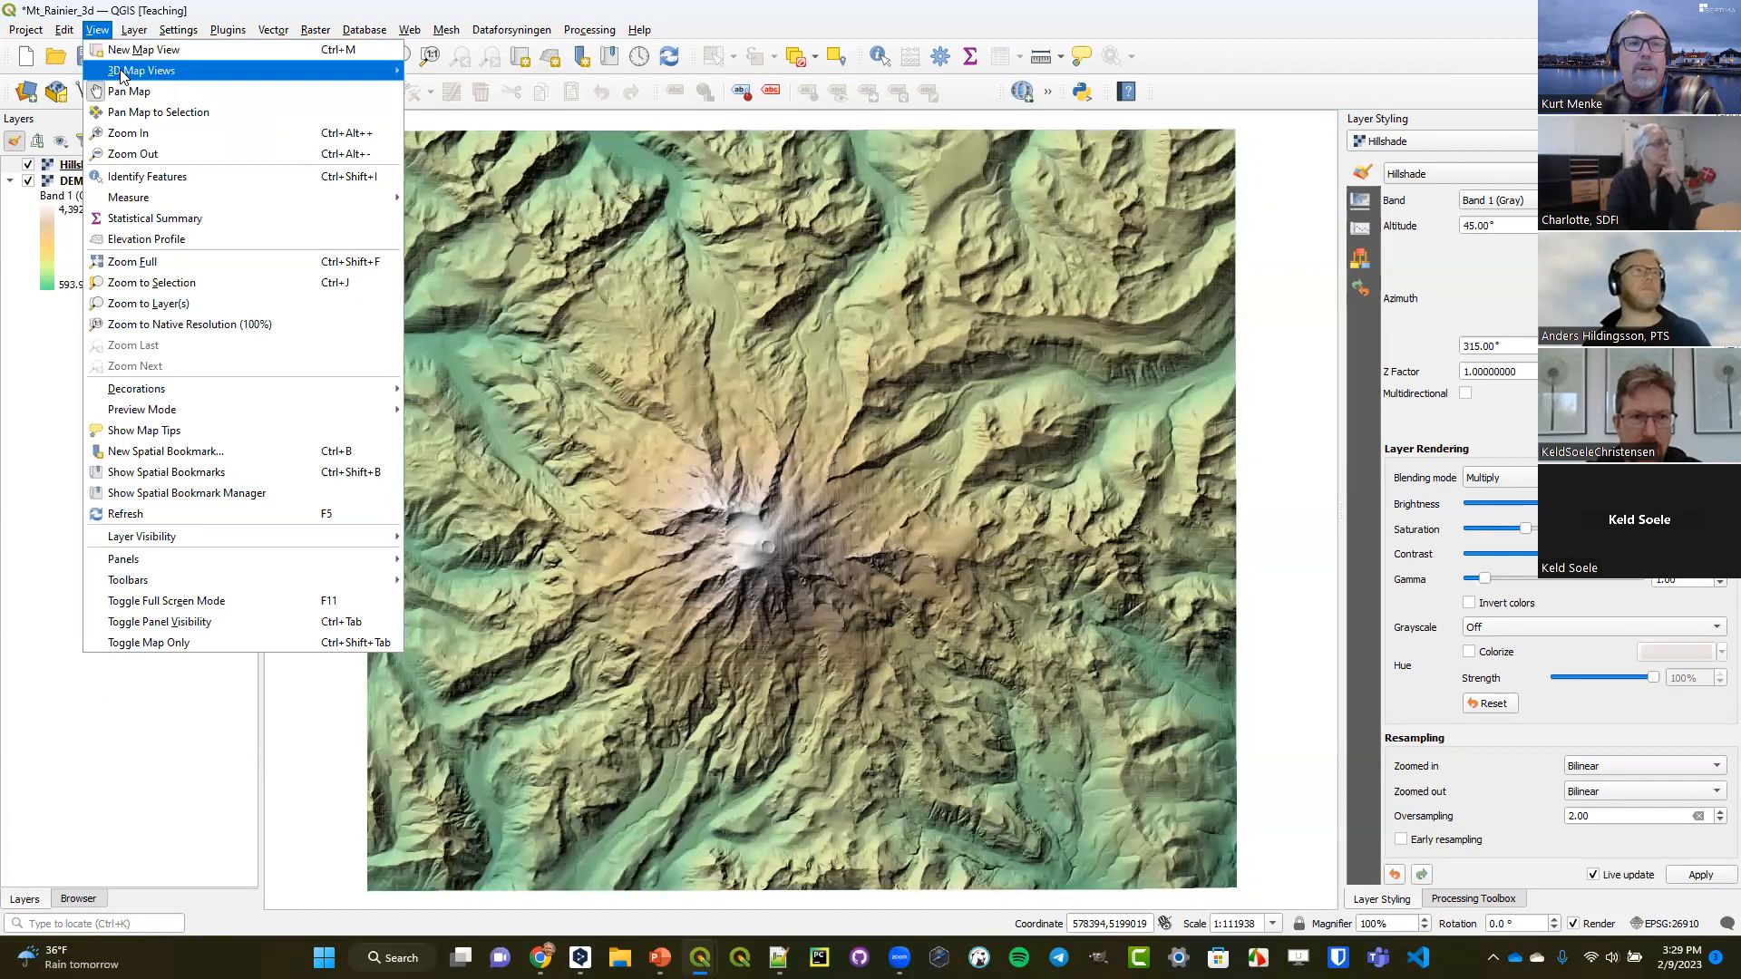
mouse_move(120, 75)
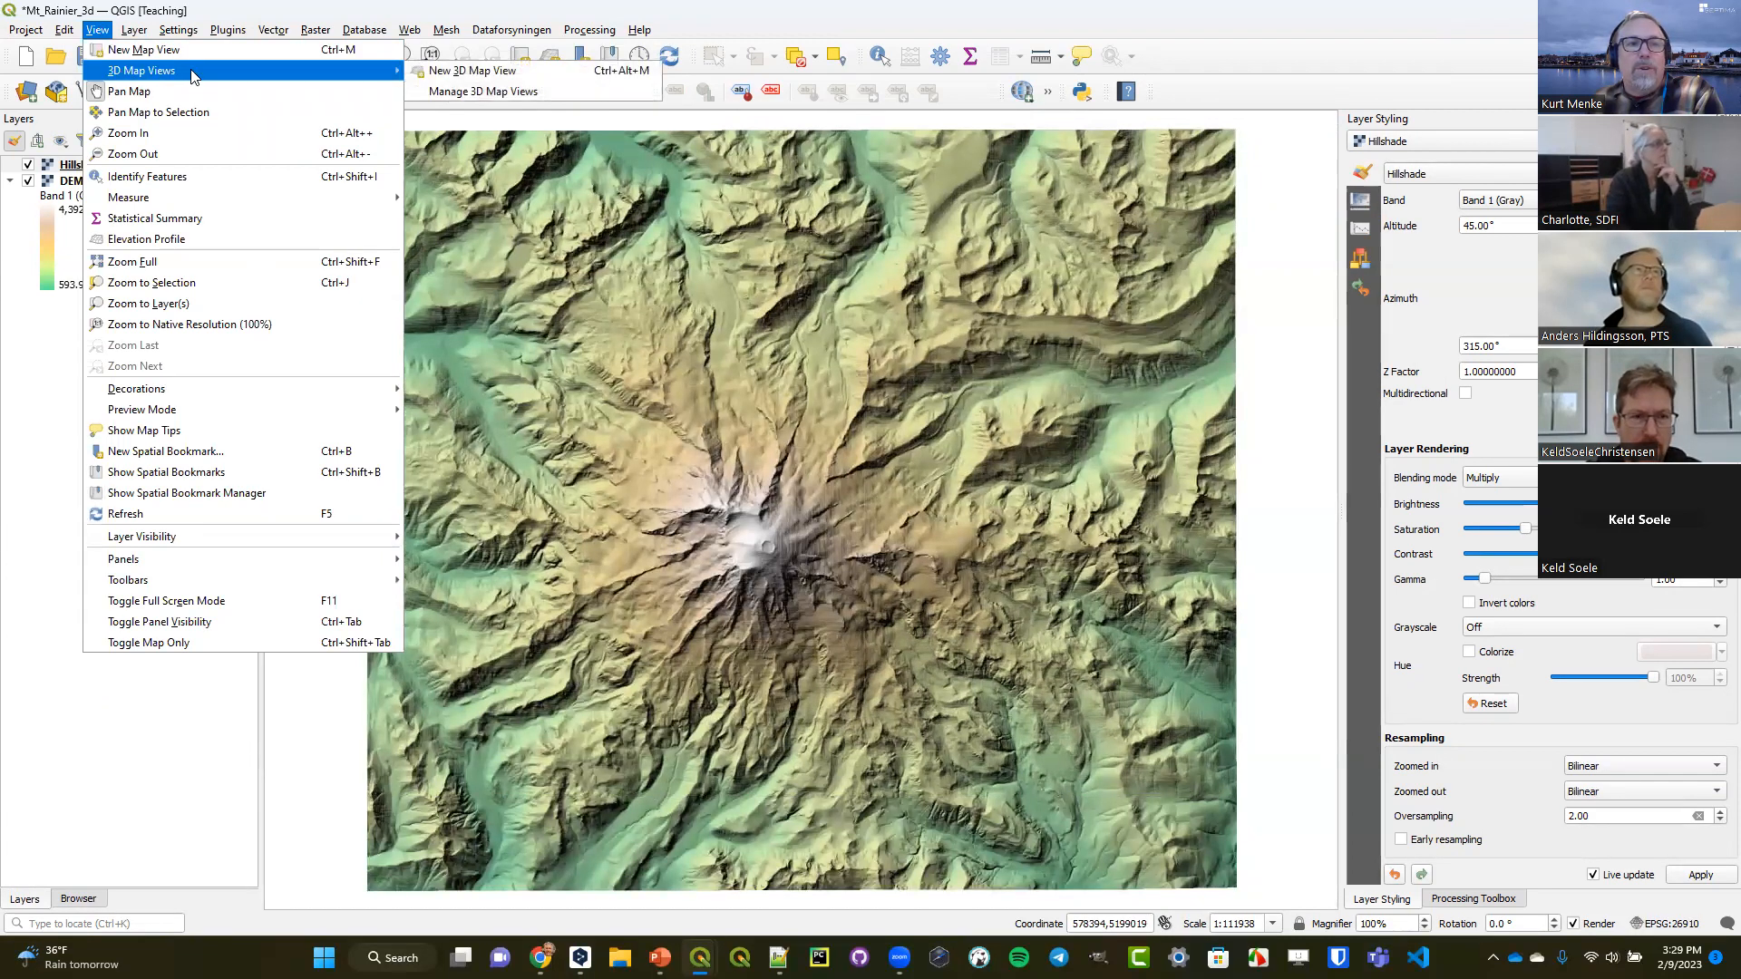
left_click(453, 75)
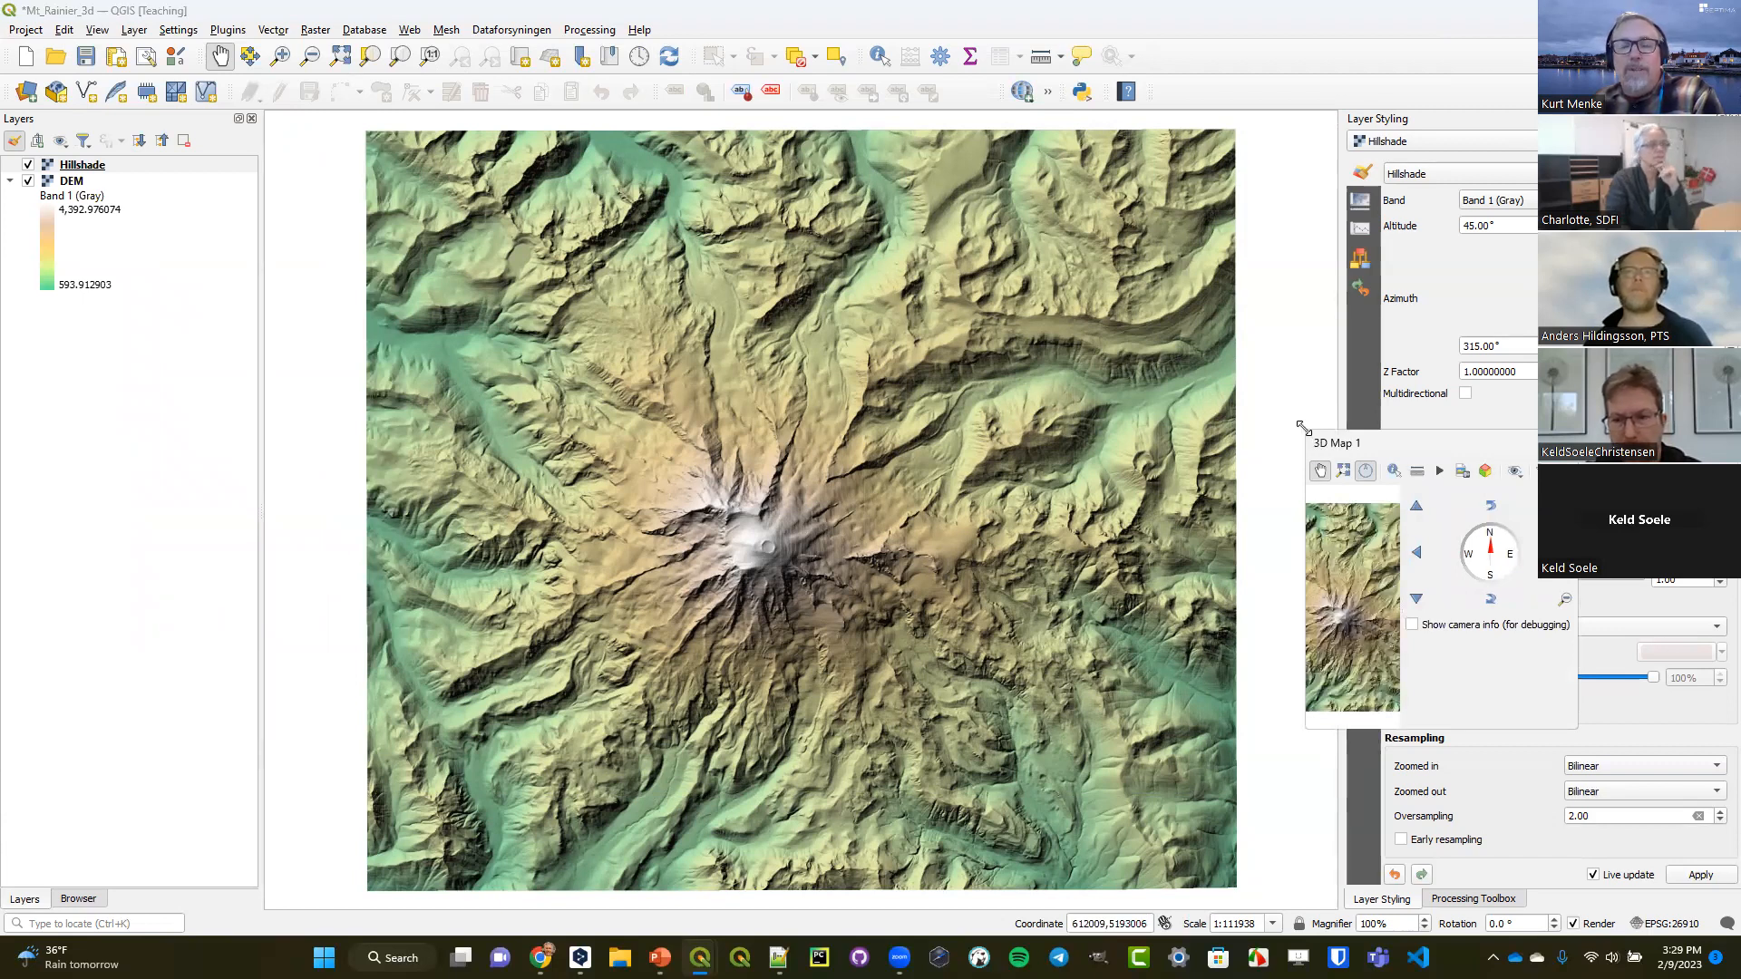
Undock the 3D map view into its own window, enlarge it and place it over the main map.
left_click_drag(1302, 426, 726, 248)
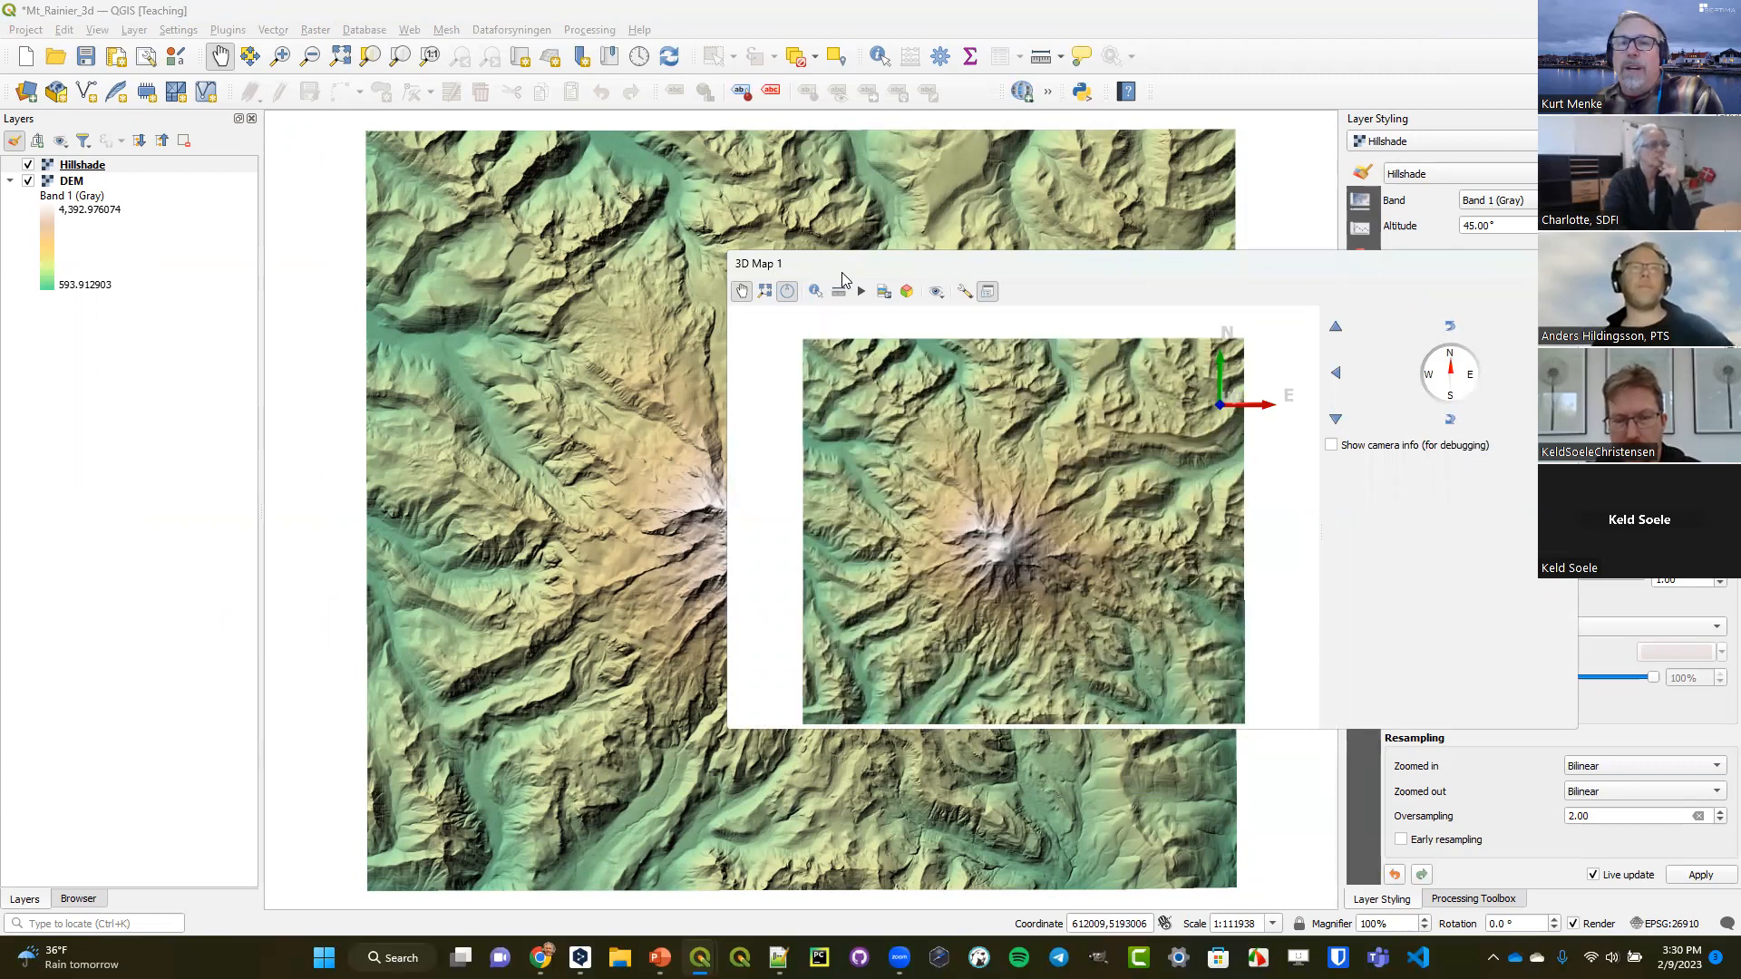
left_click_drag(843, 278, 512, 319)
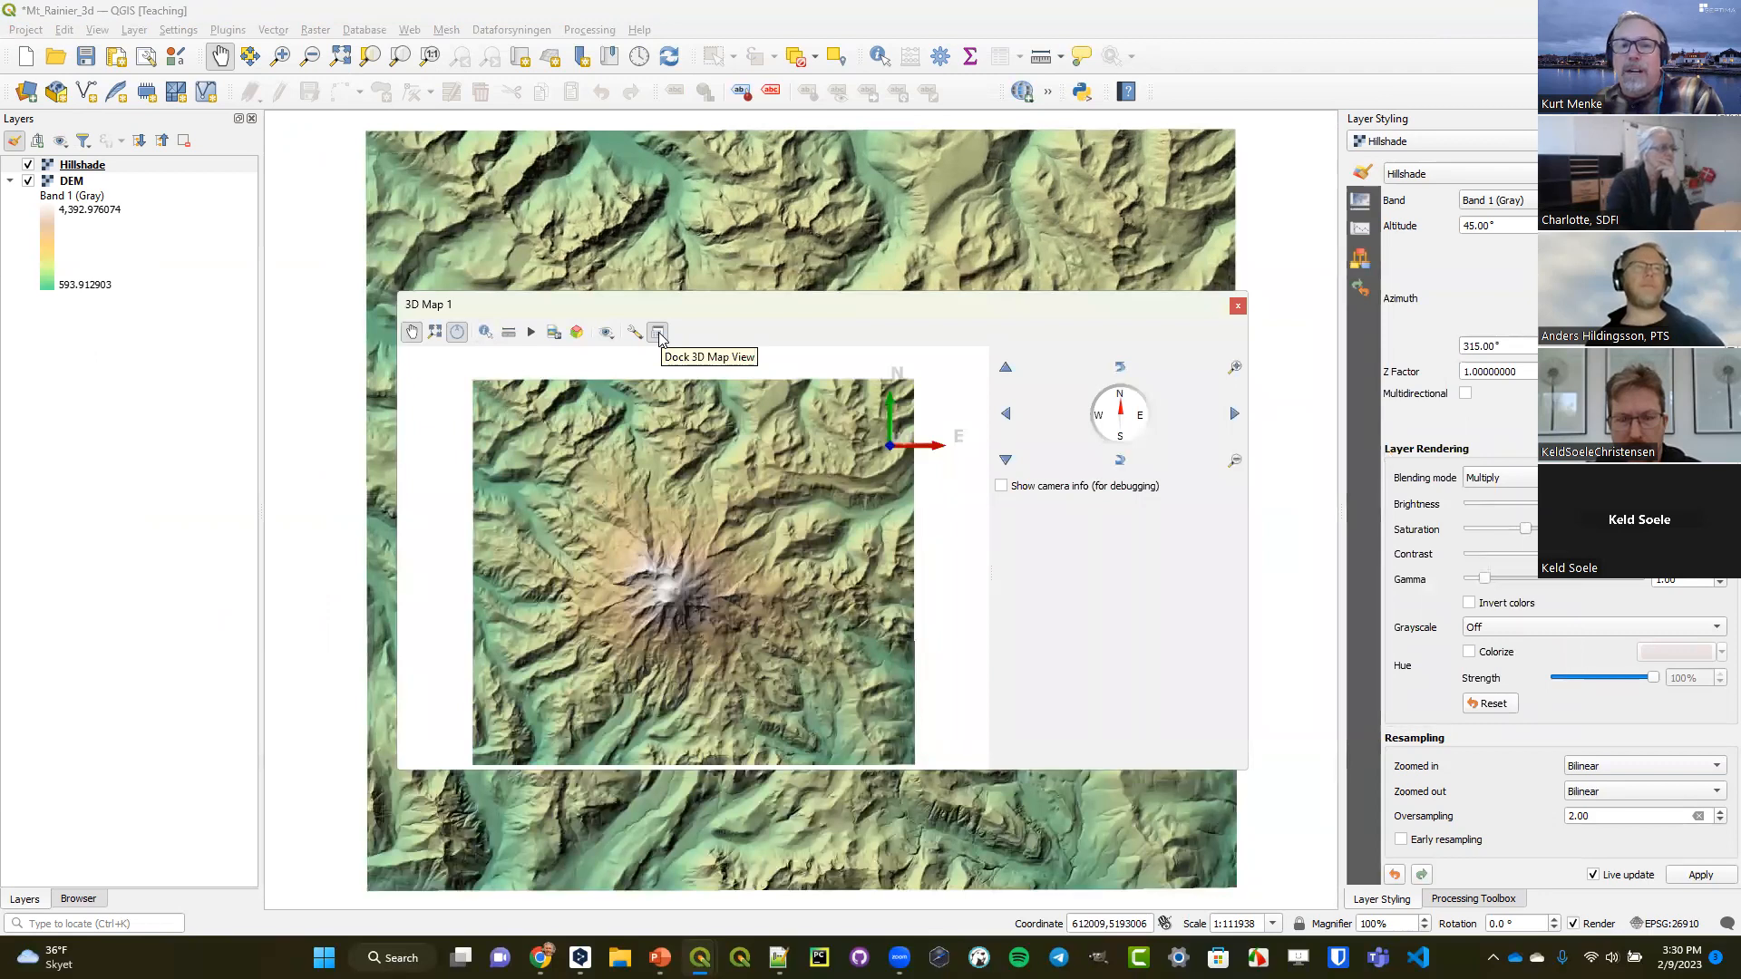
left_click(658, 333)
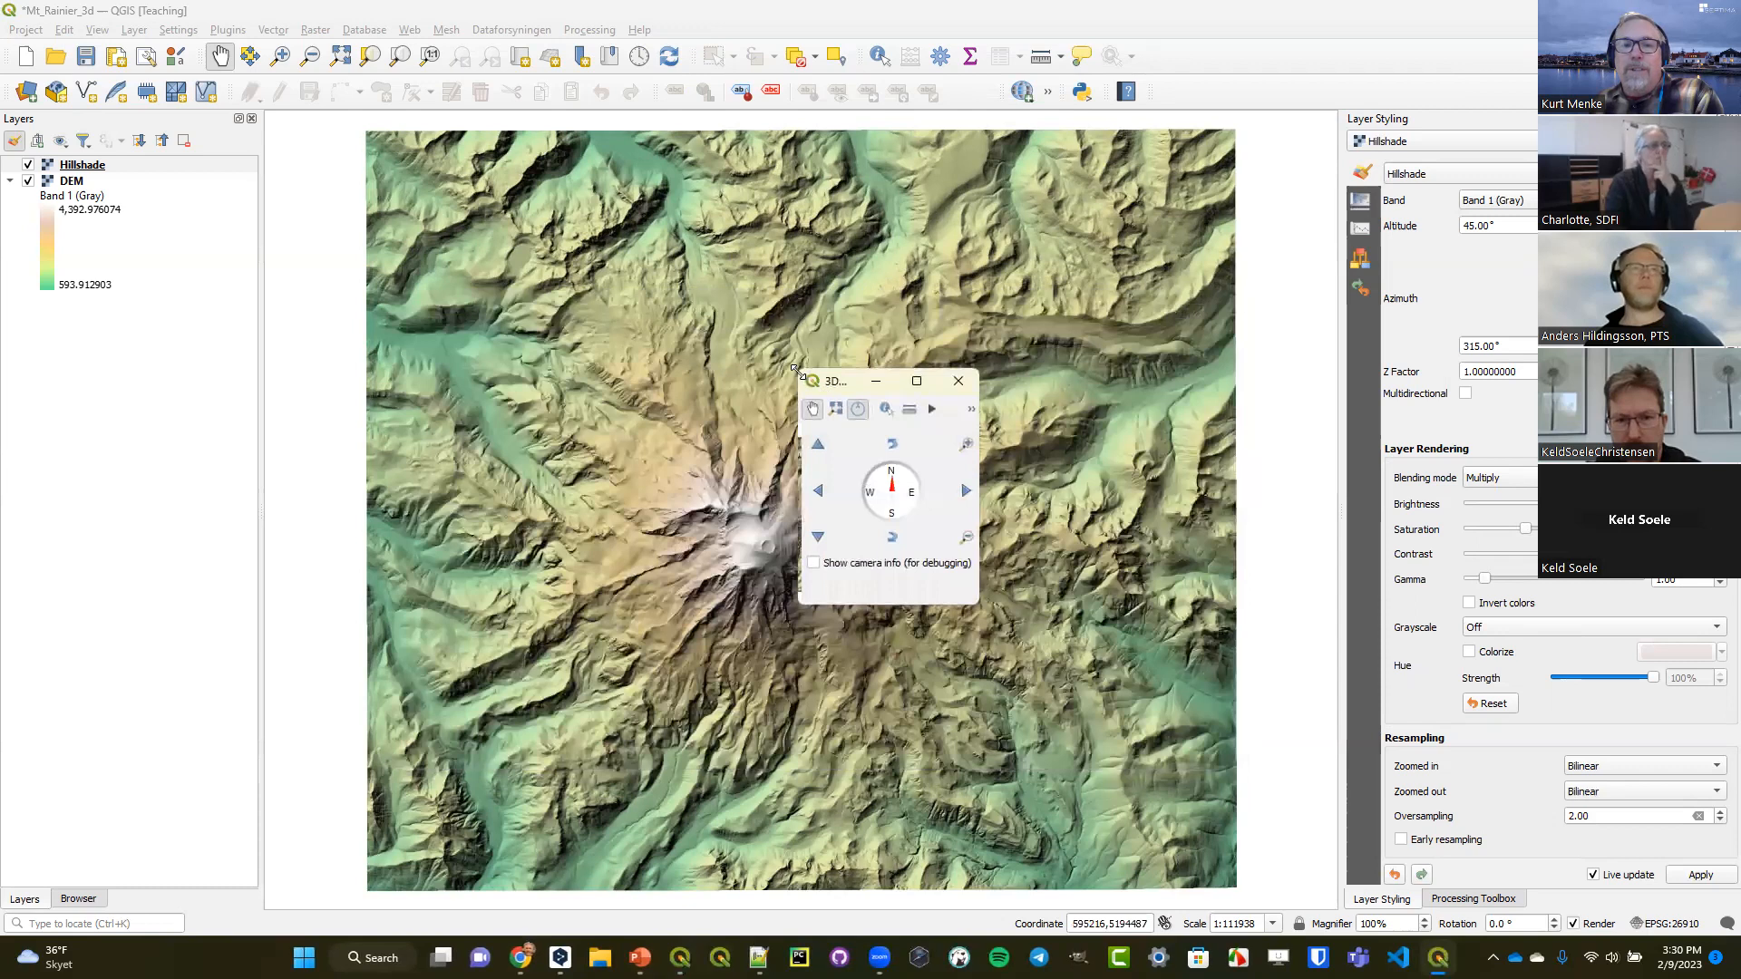
left_click_drag(796, 372, 107, 11)
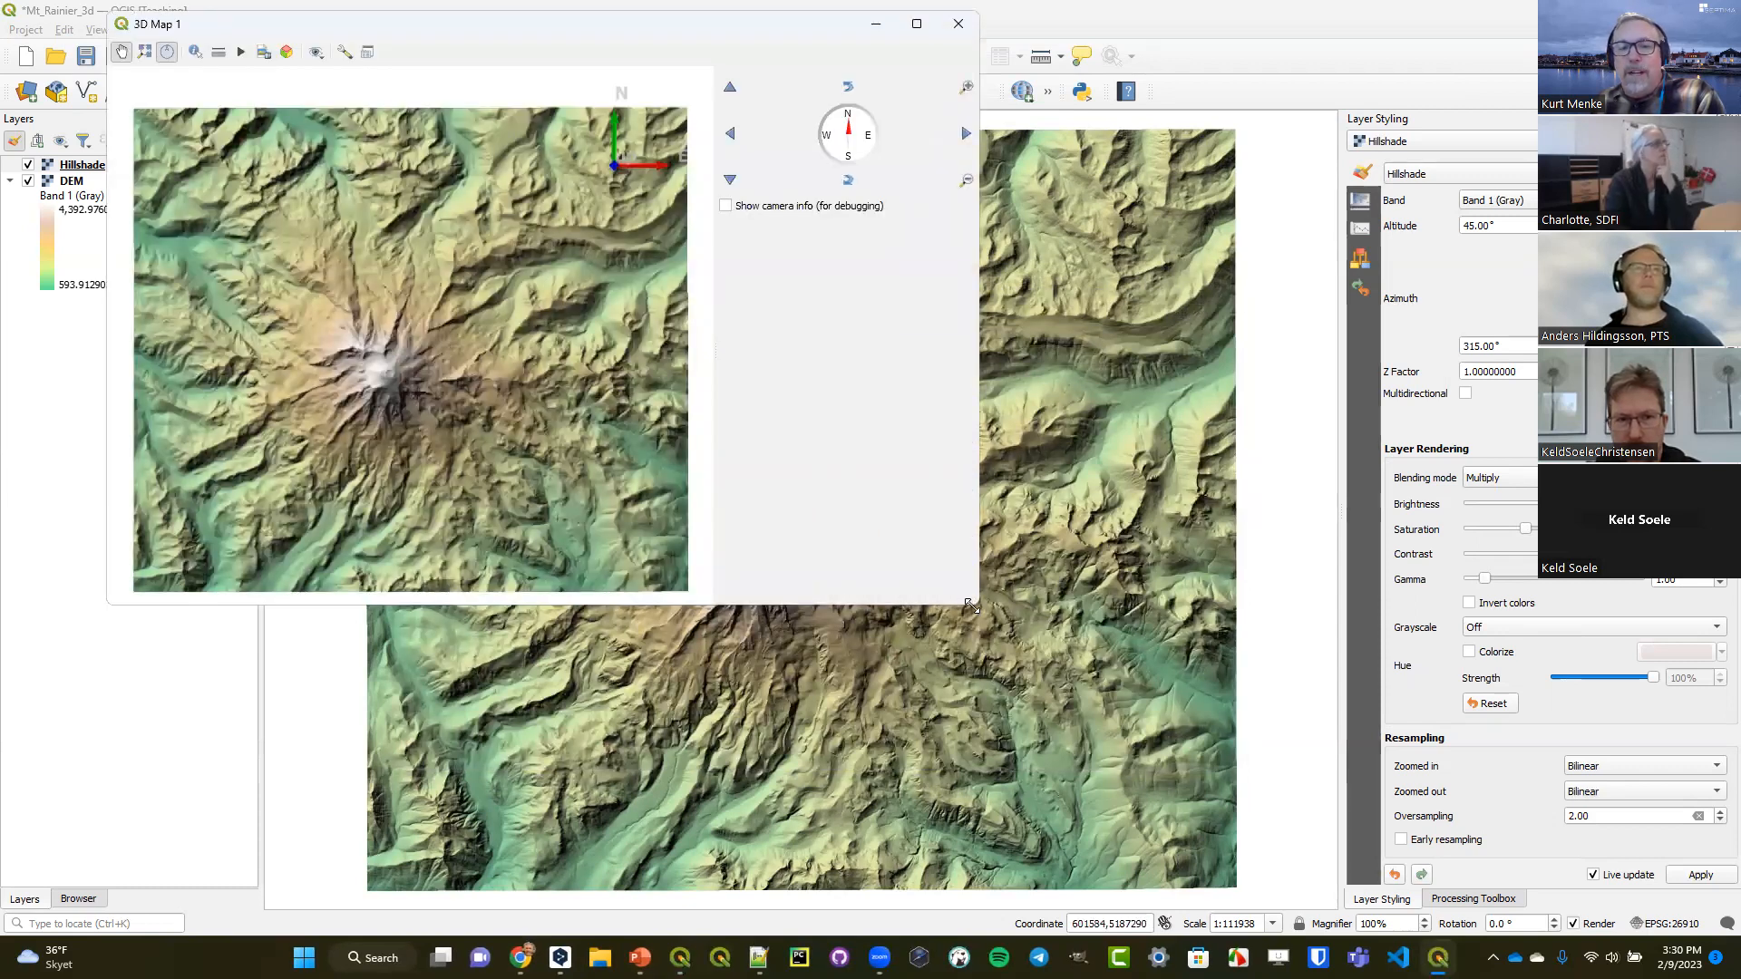
left_click_drag(970, 604, 1459, 836)
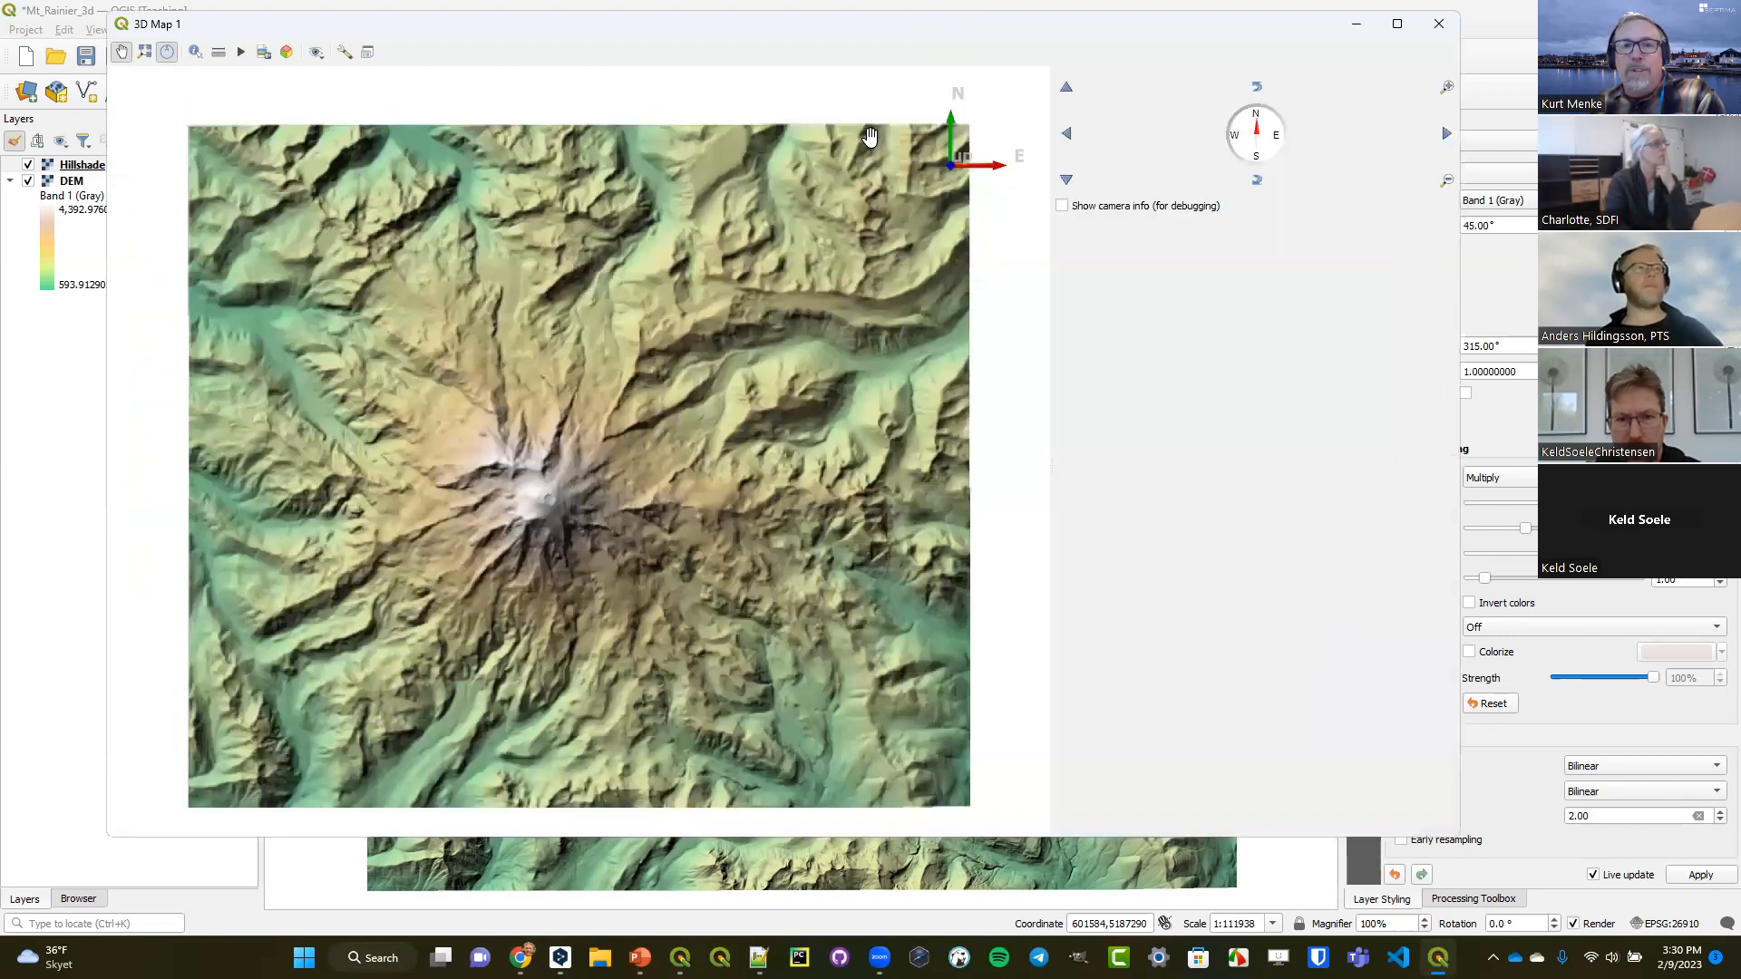
left_click_drag(814, 36, 977, 78)
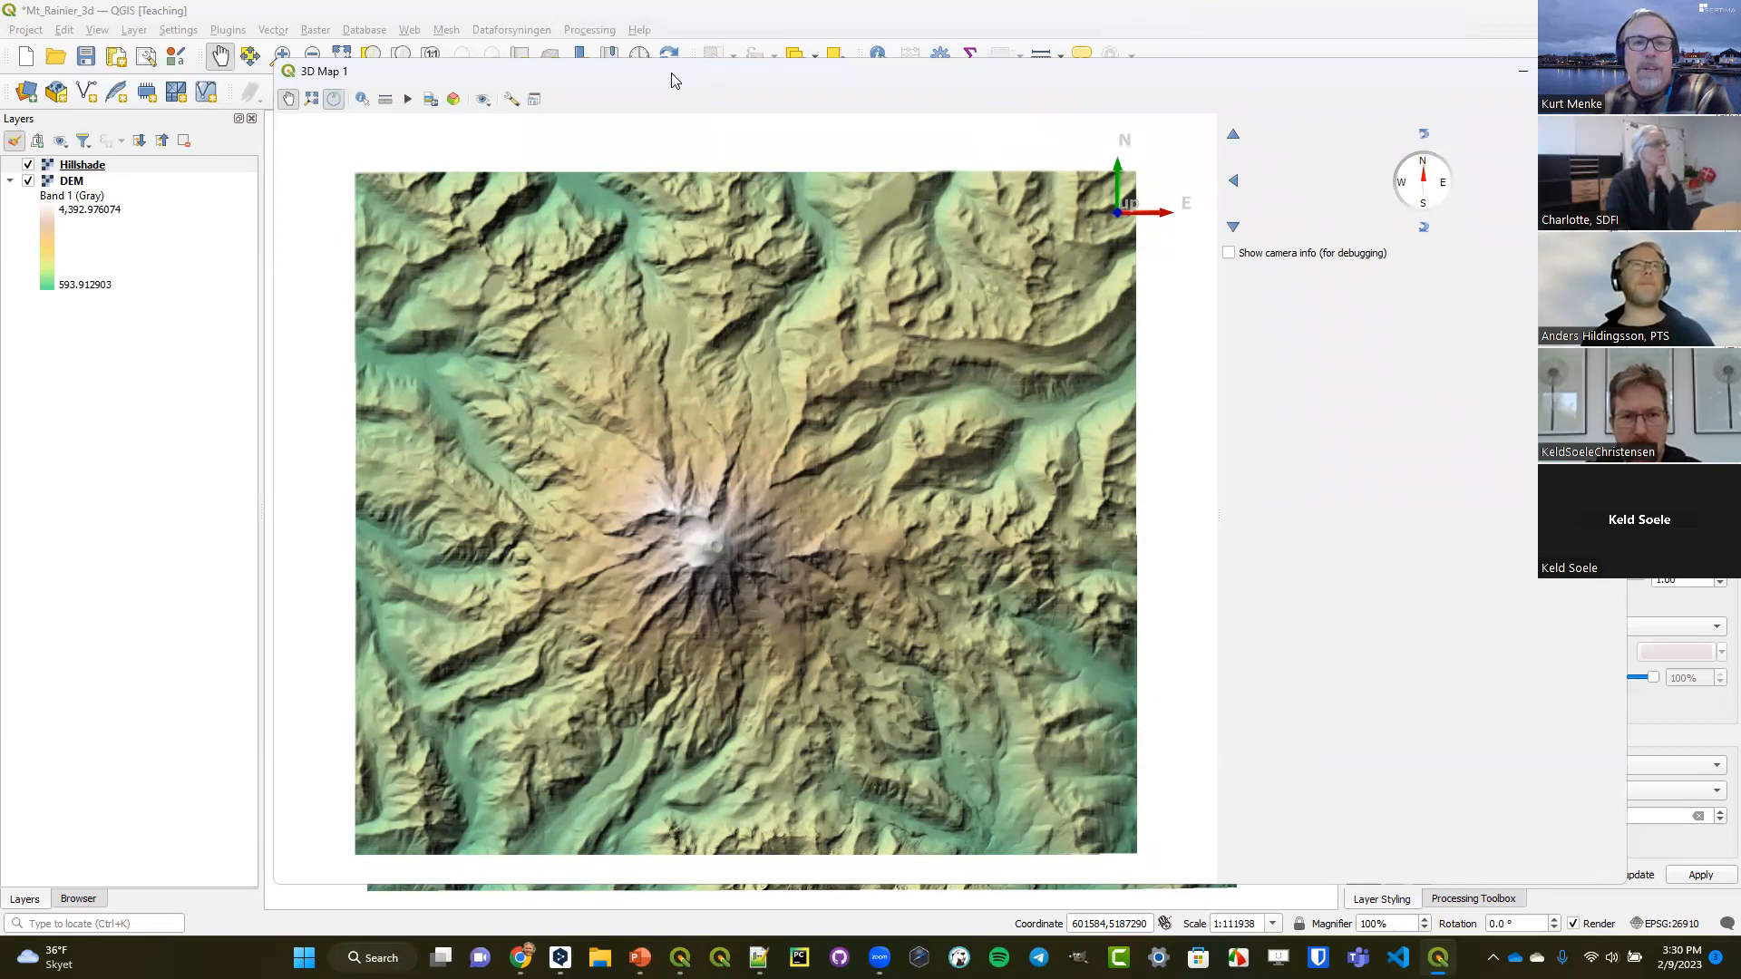
left_click_drag(674, 58, 641, 34)
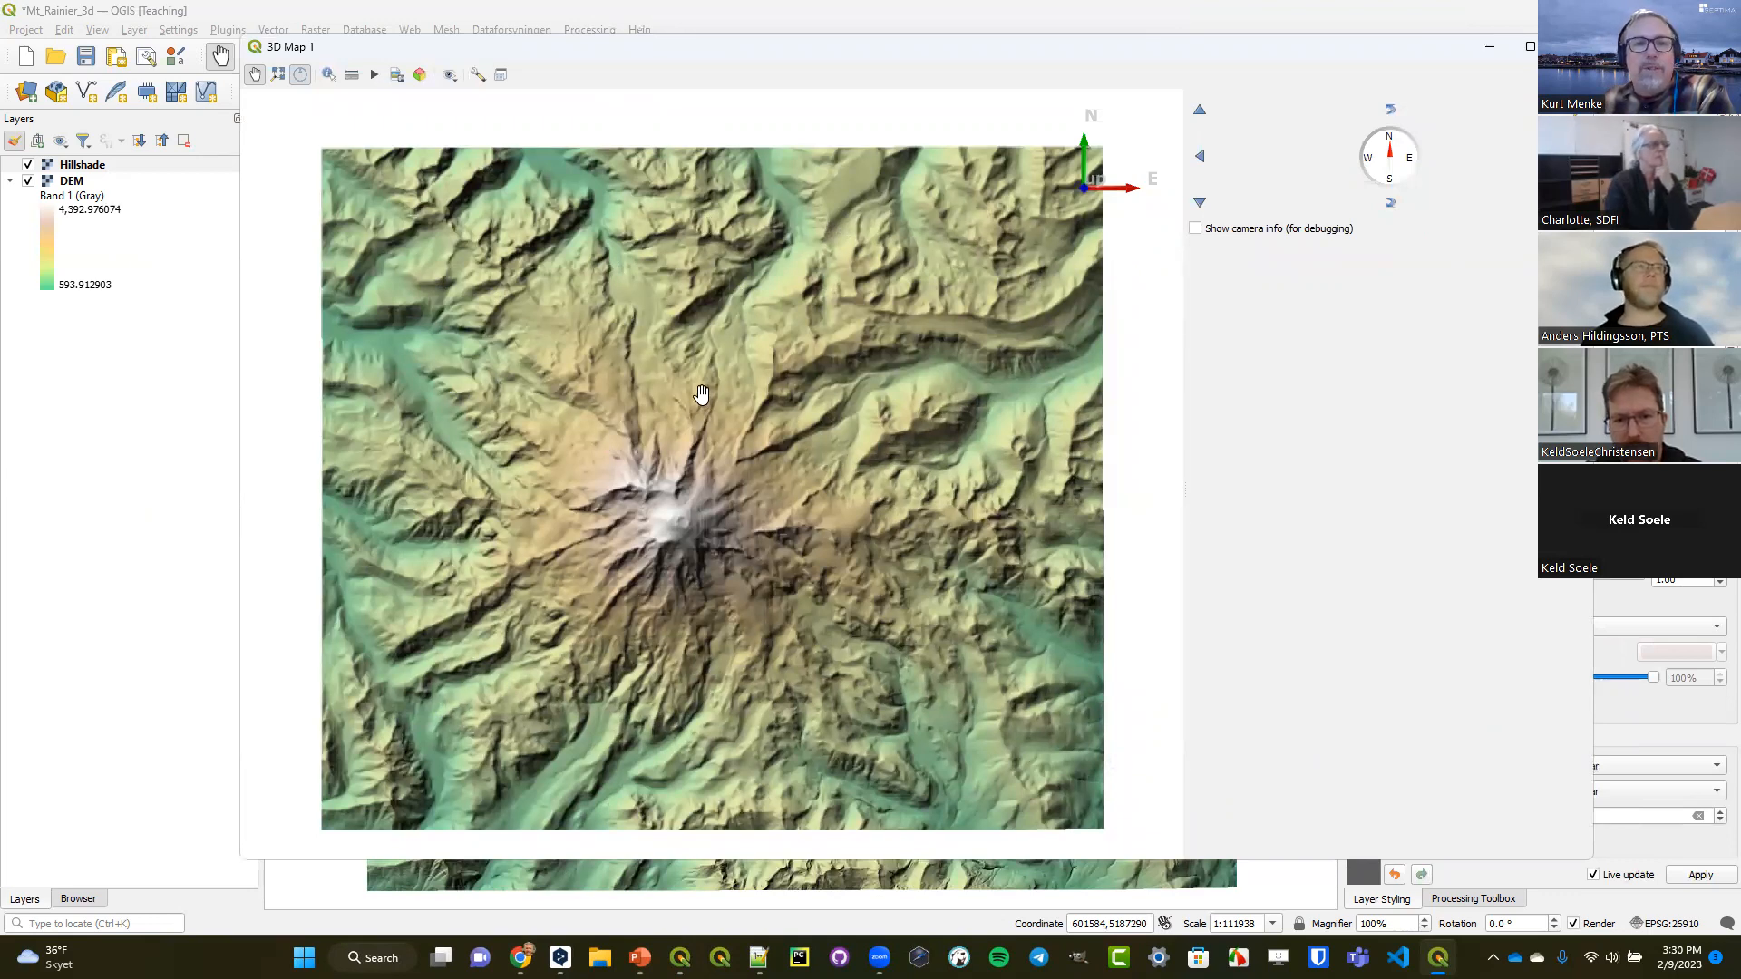
Set the 3D terrain type to DEM (Raster Layer) with the DEM layer as elevation and apply the configuration.
left_click(481, 79)
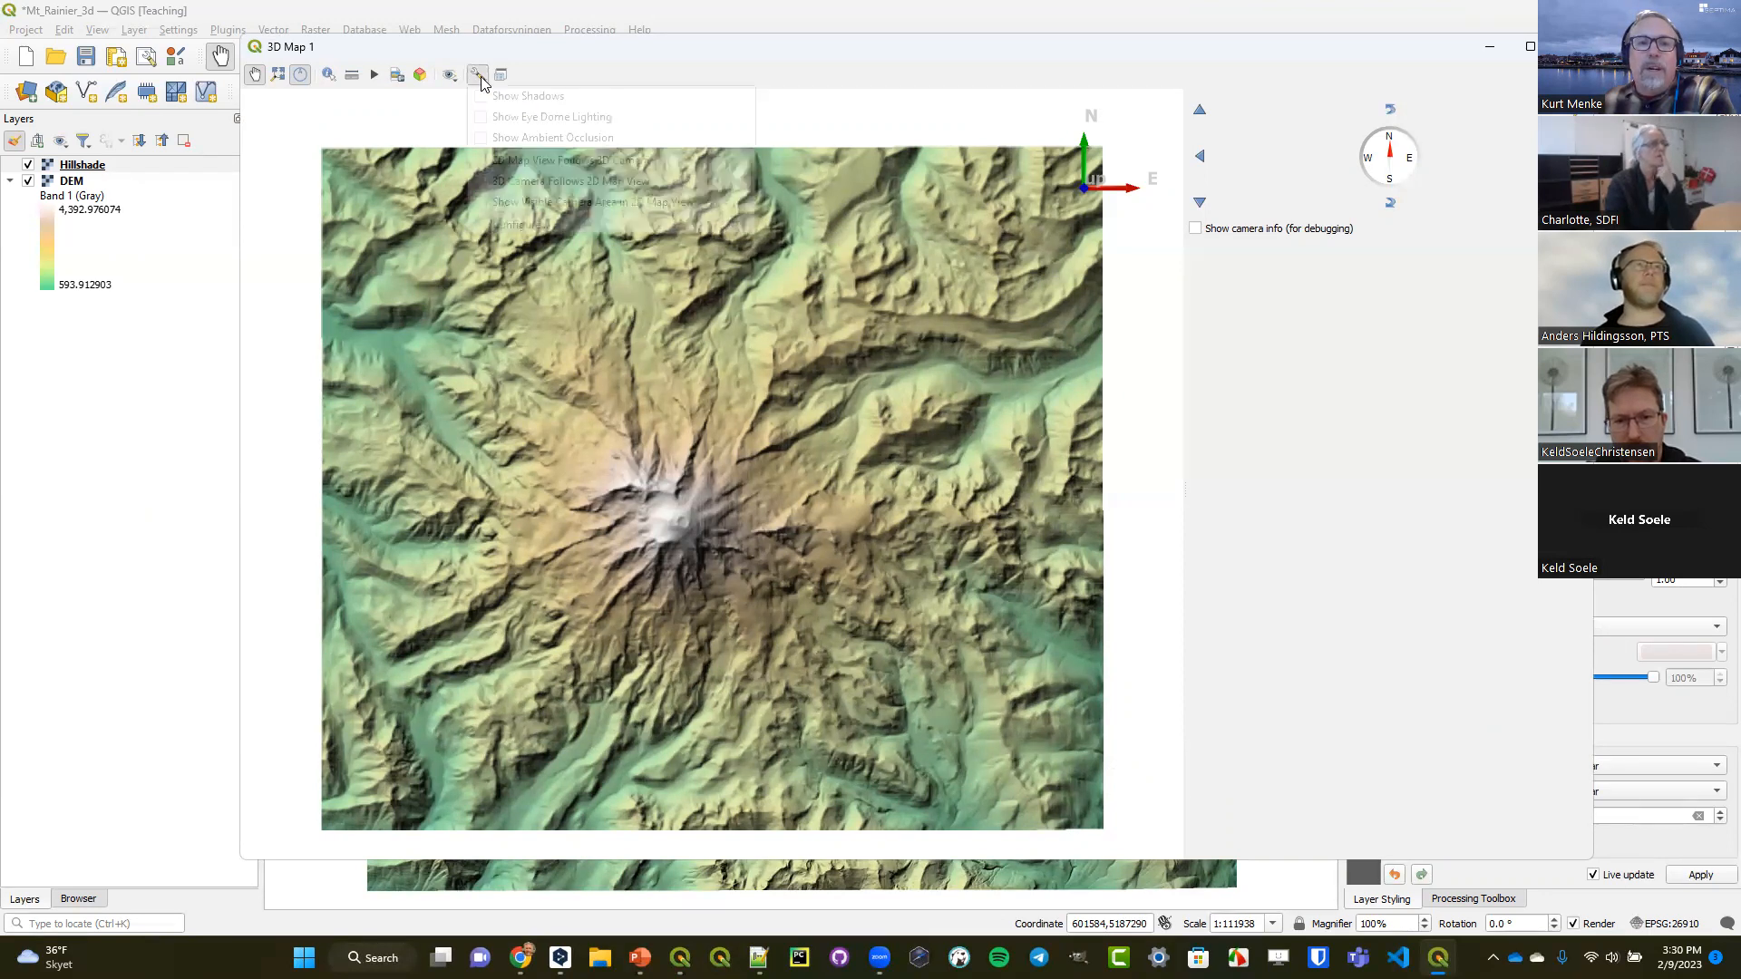
left_click(521, 225)
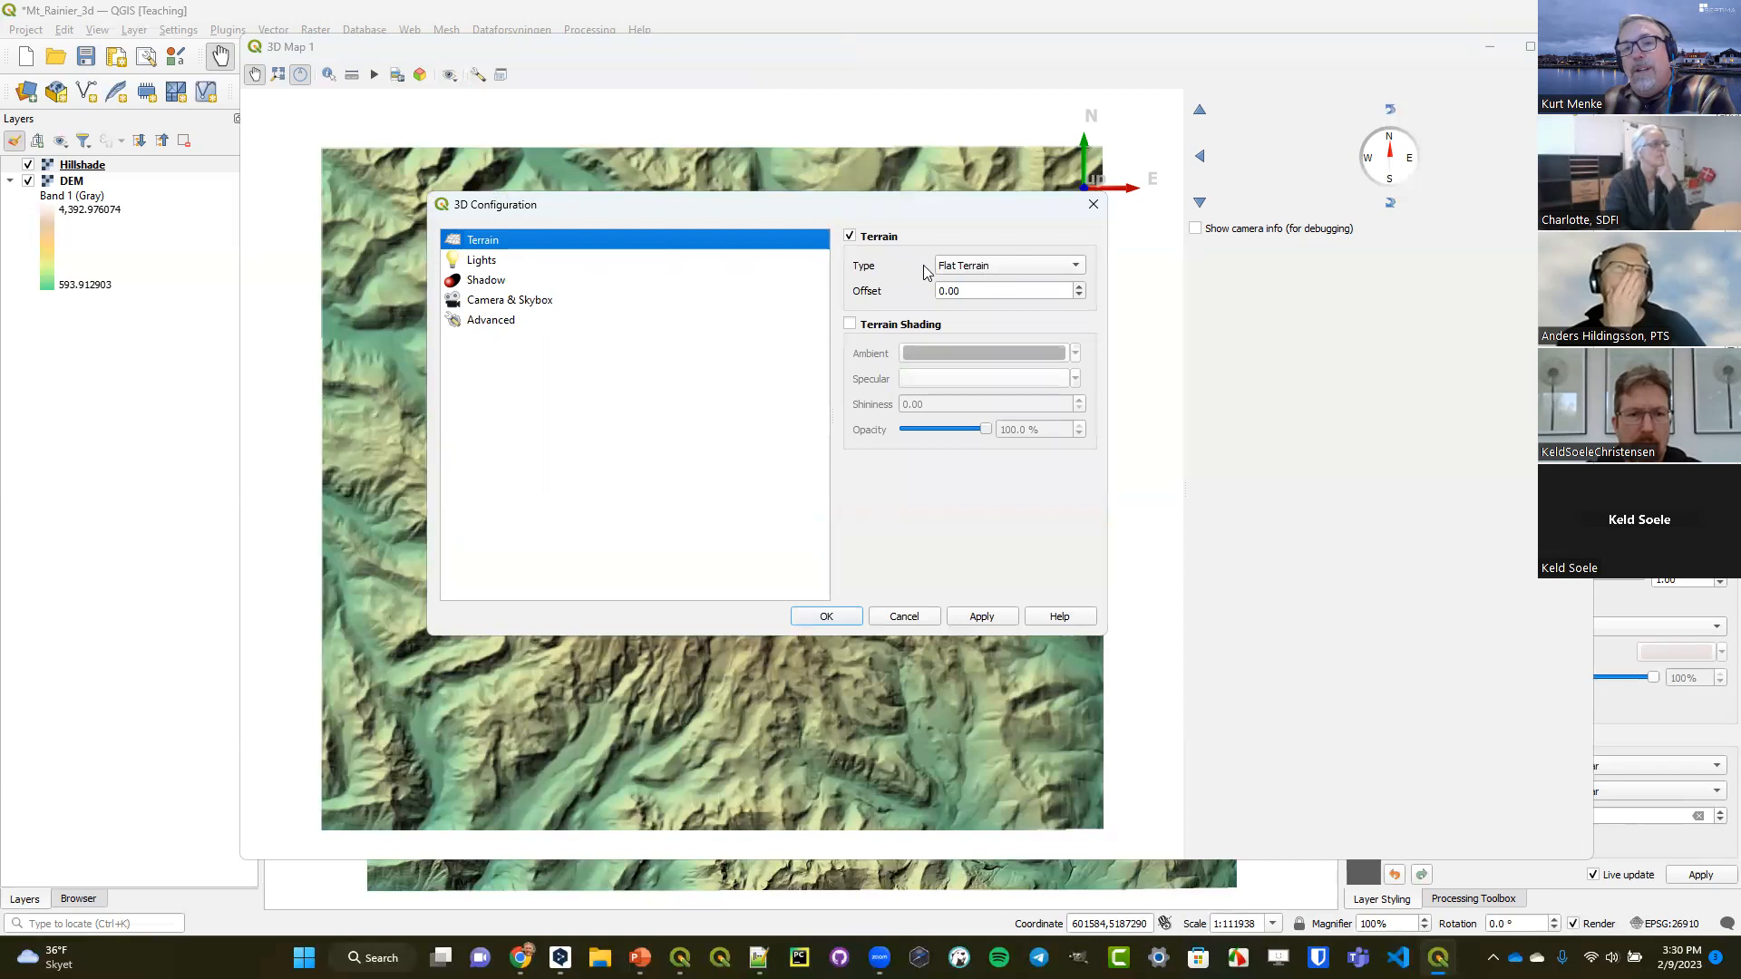
left_click(966, 265)
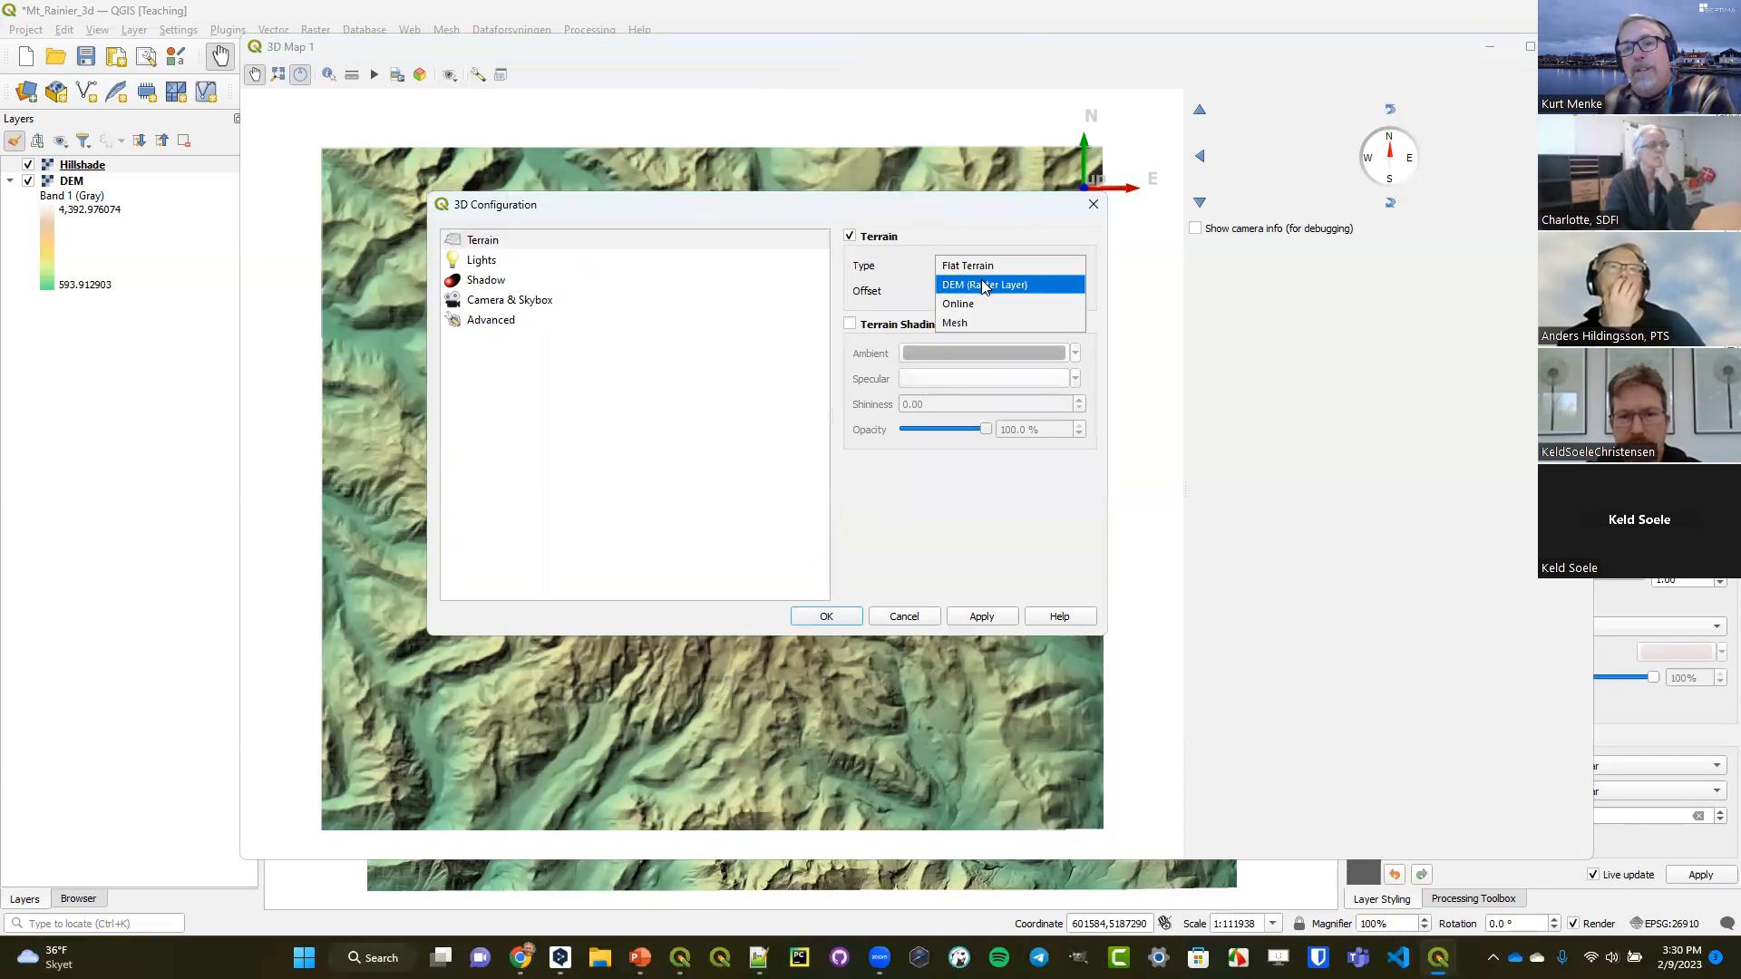
left_click(984, 287)
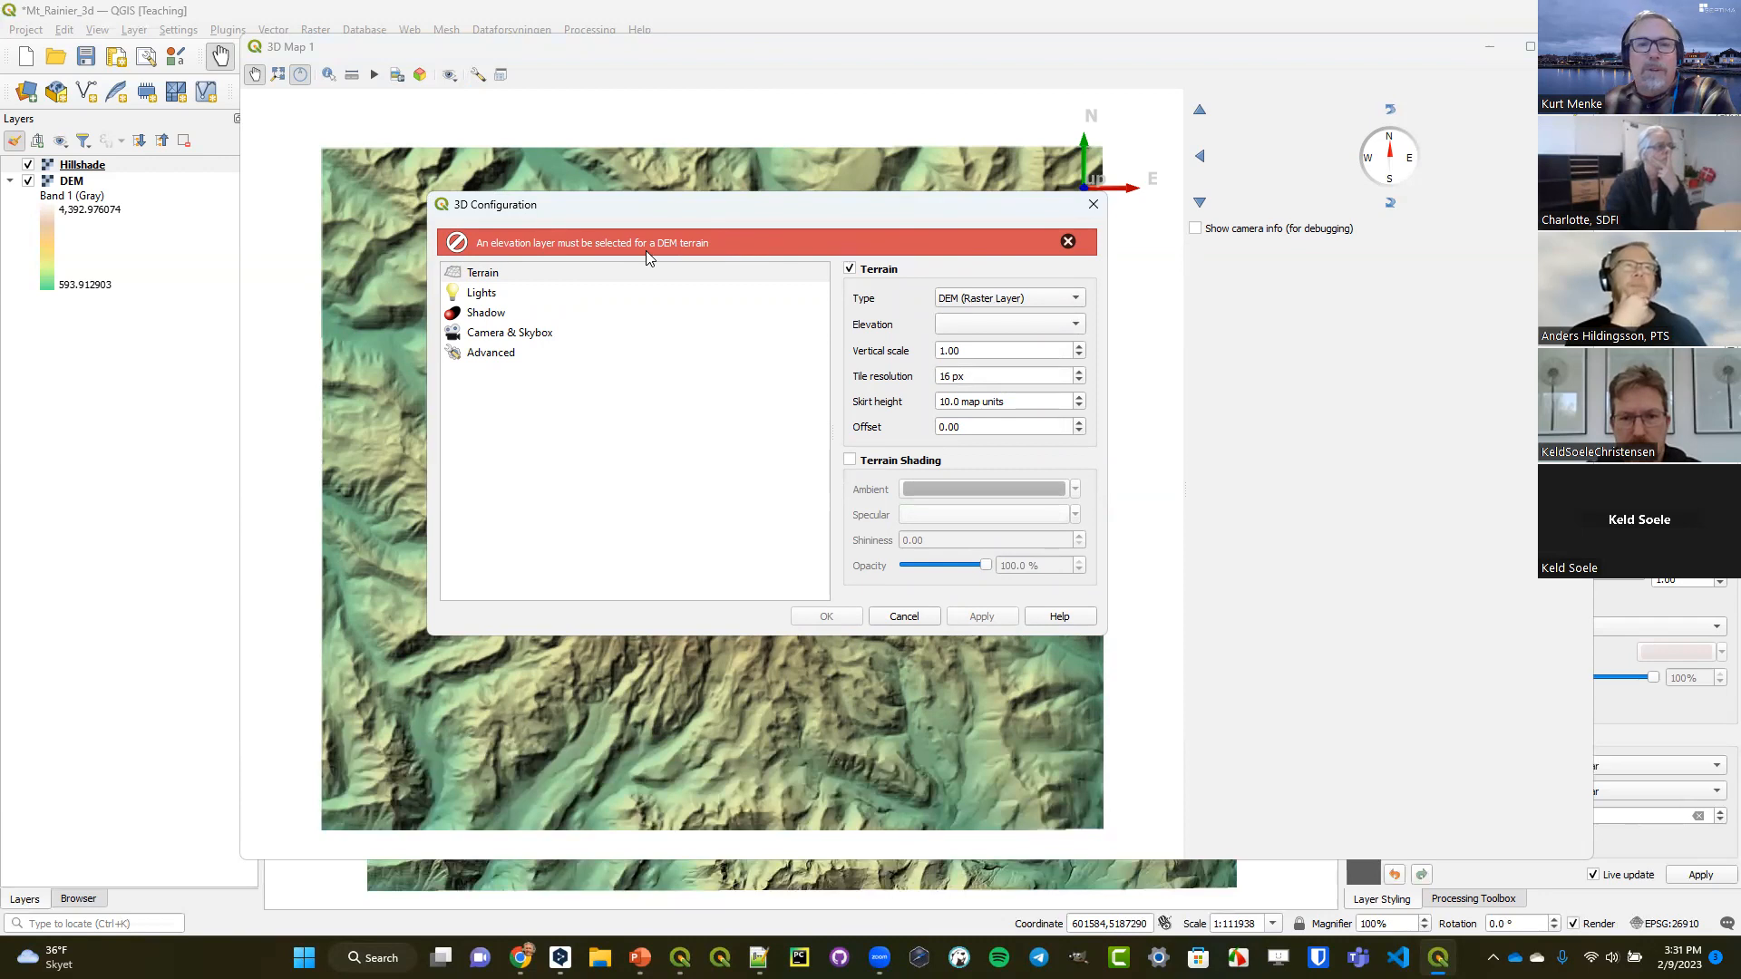
left_click(1007, 325)
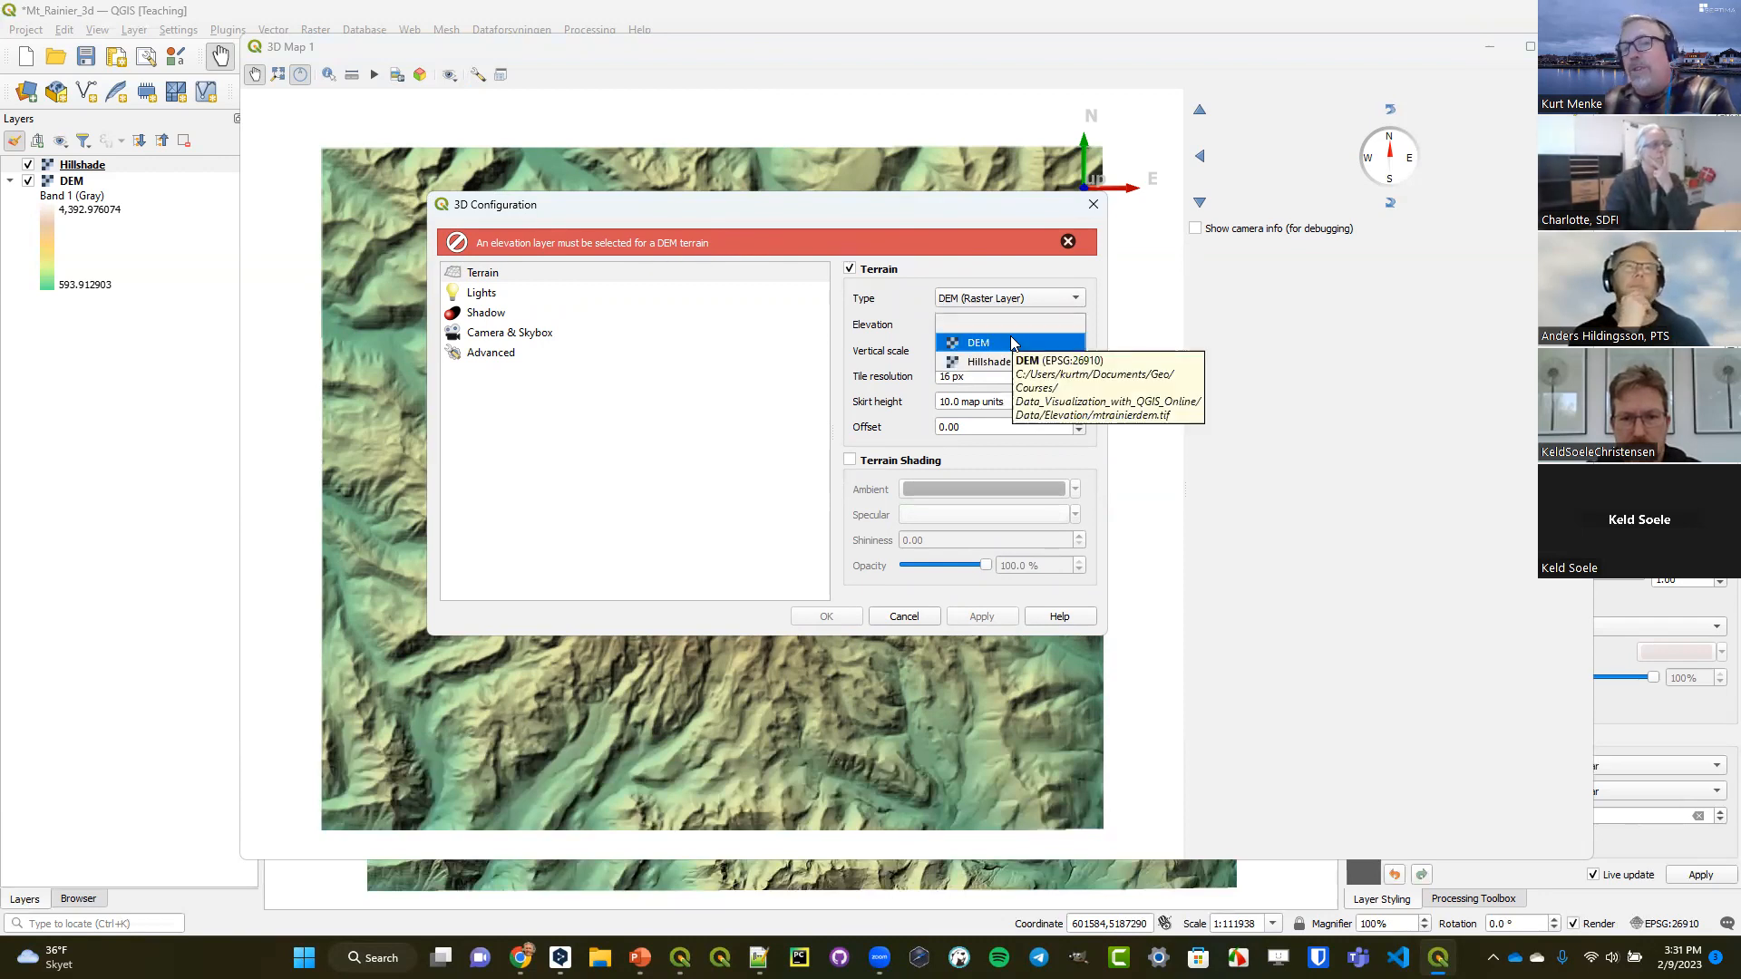
left_click(1003, 343)
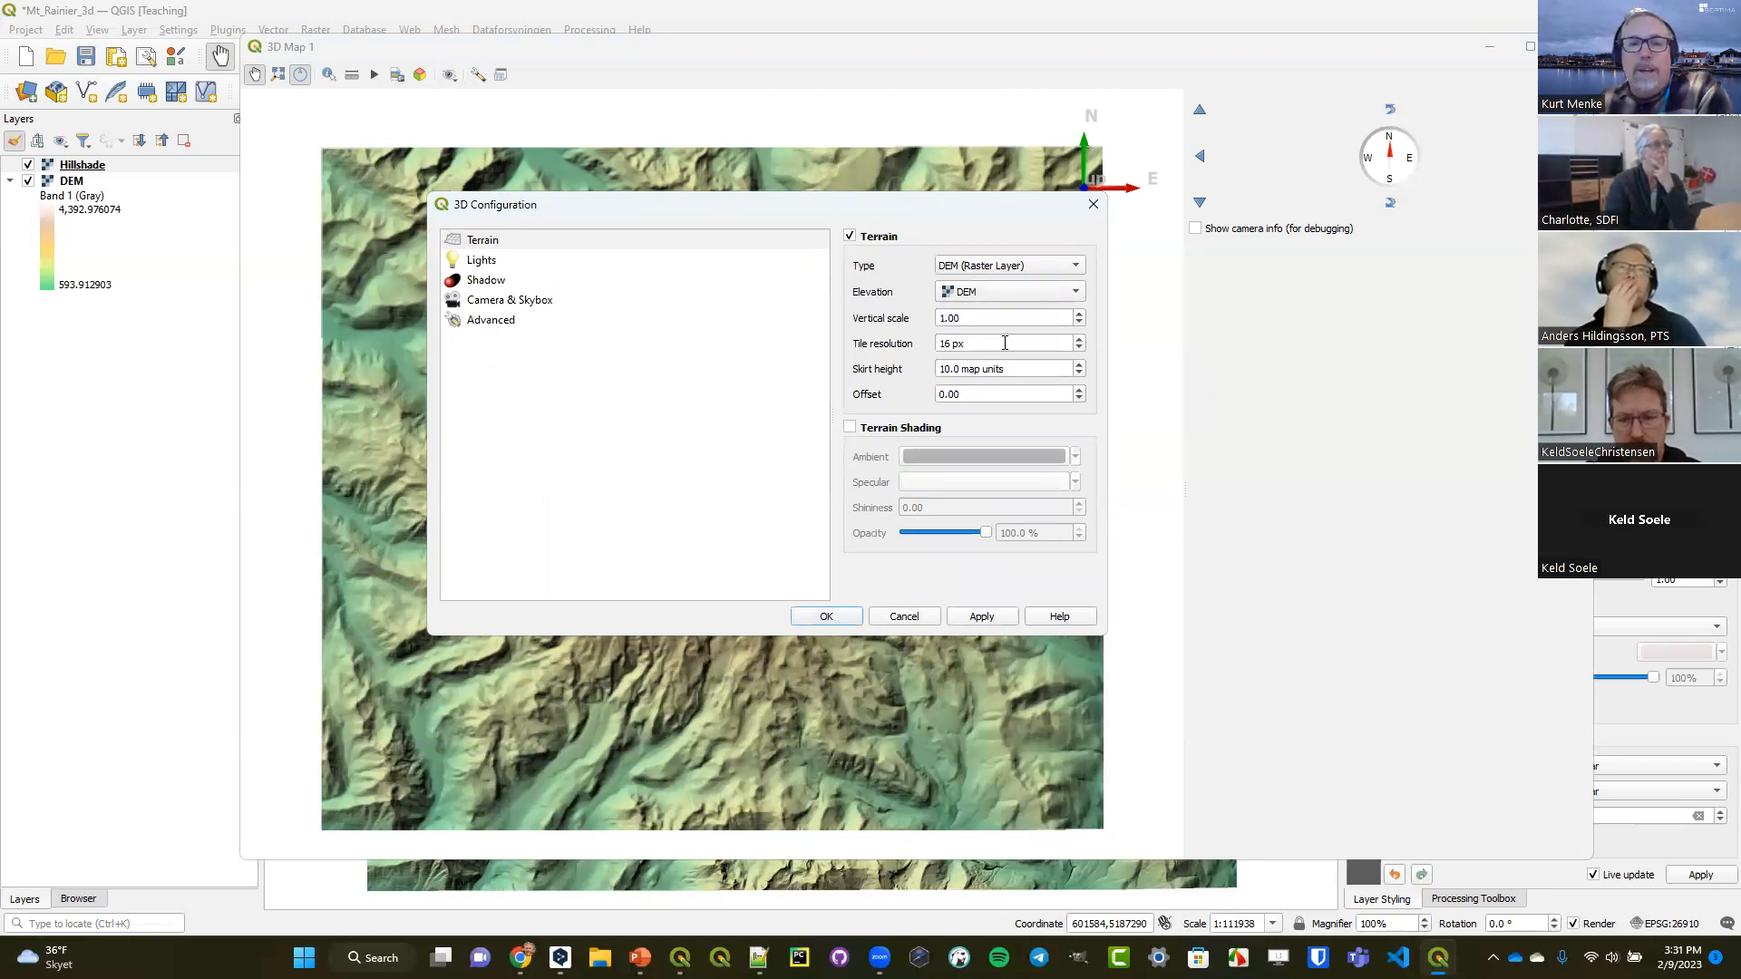
left_click(992, 618)
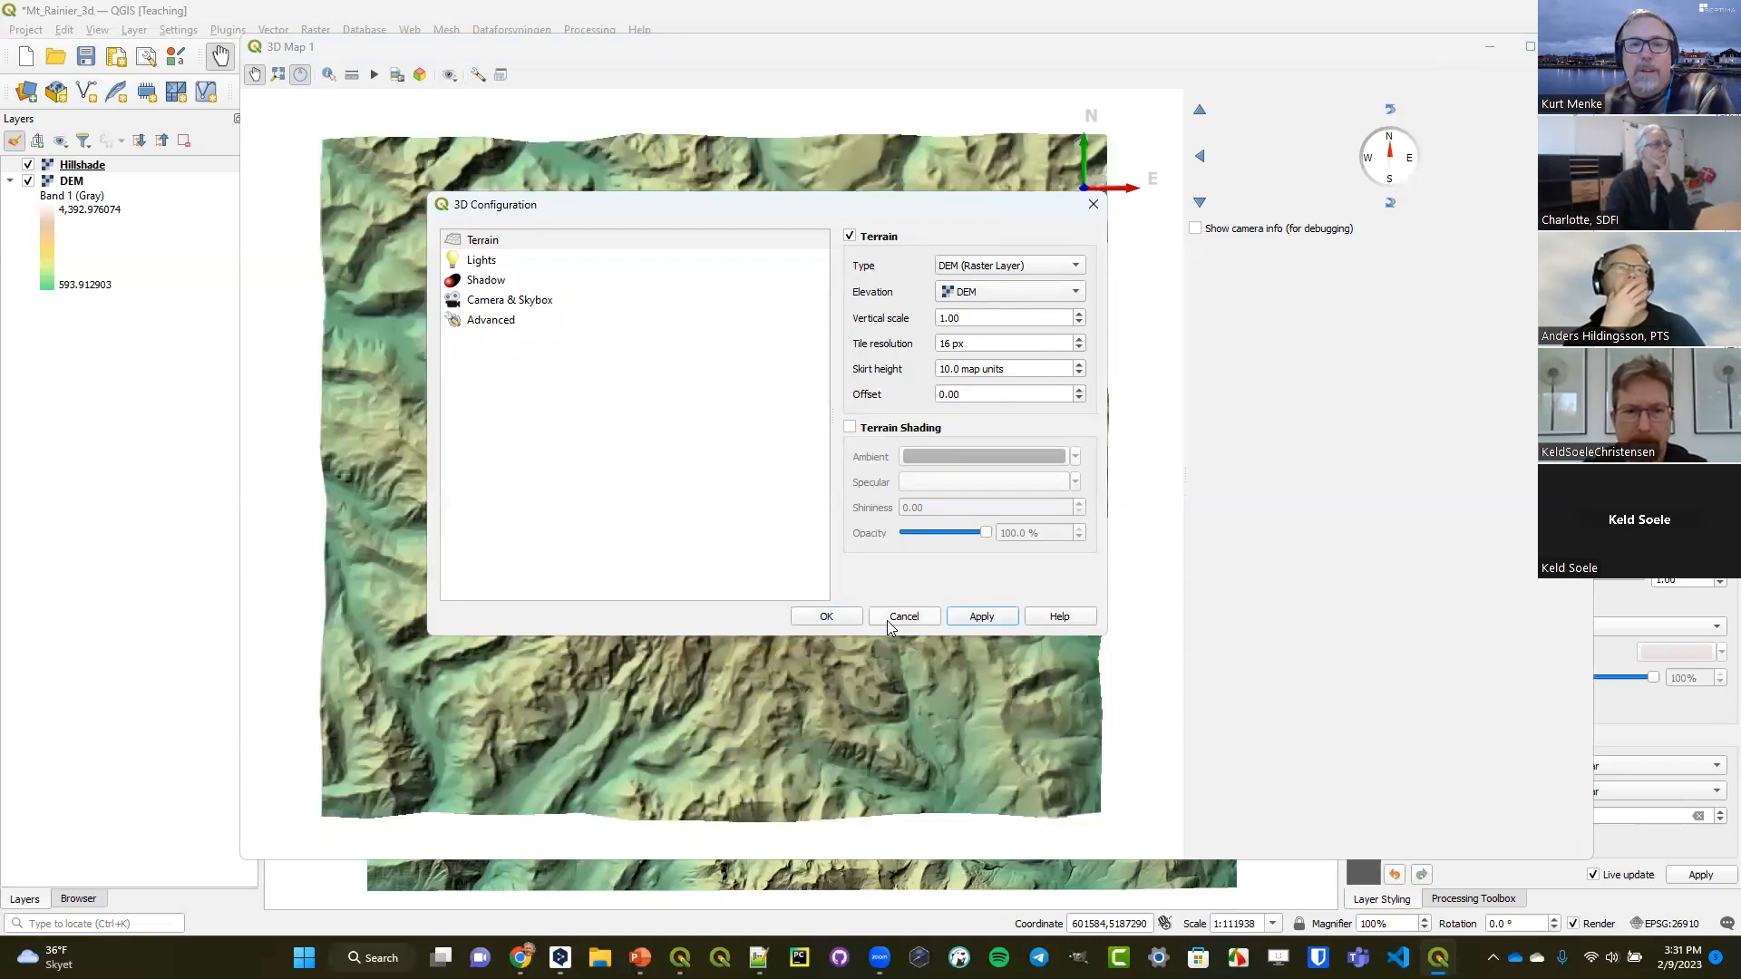
left_click(826, 616)
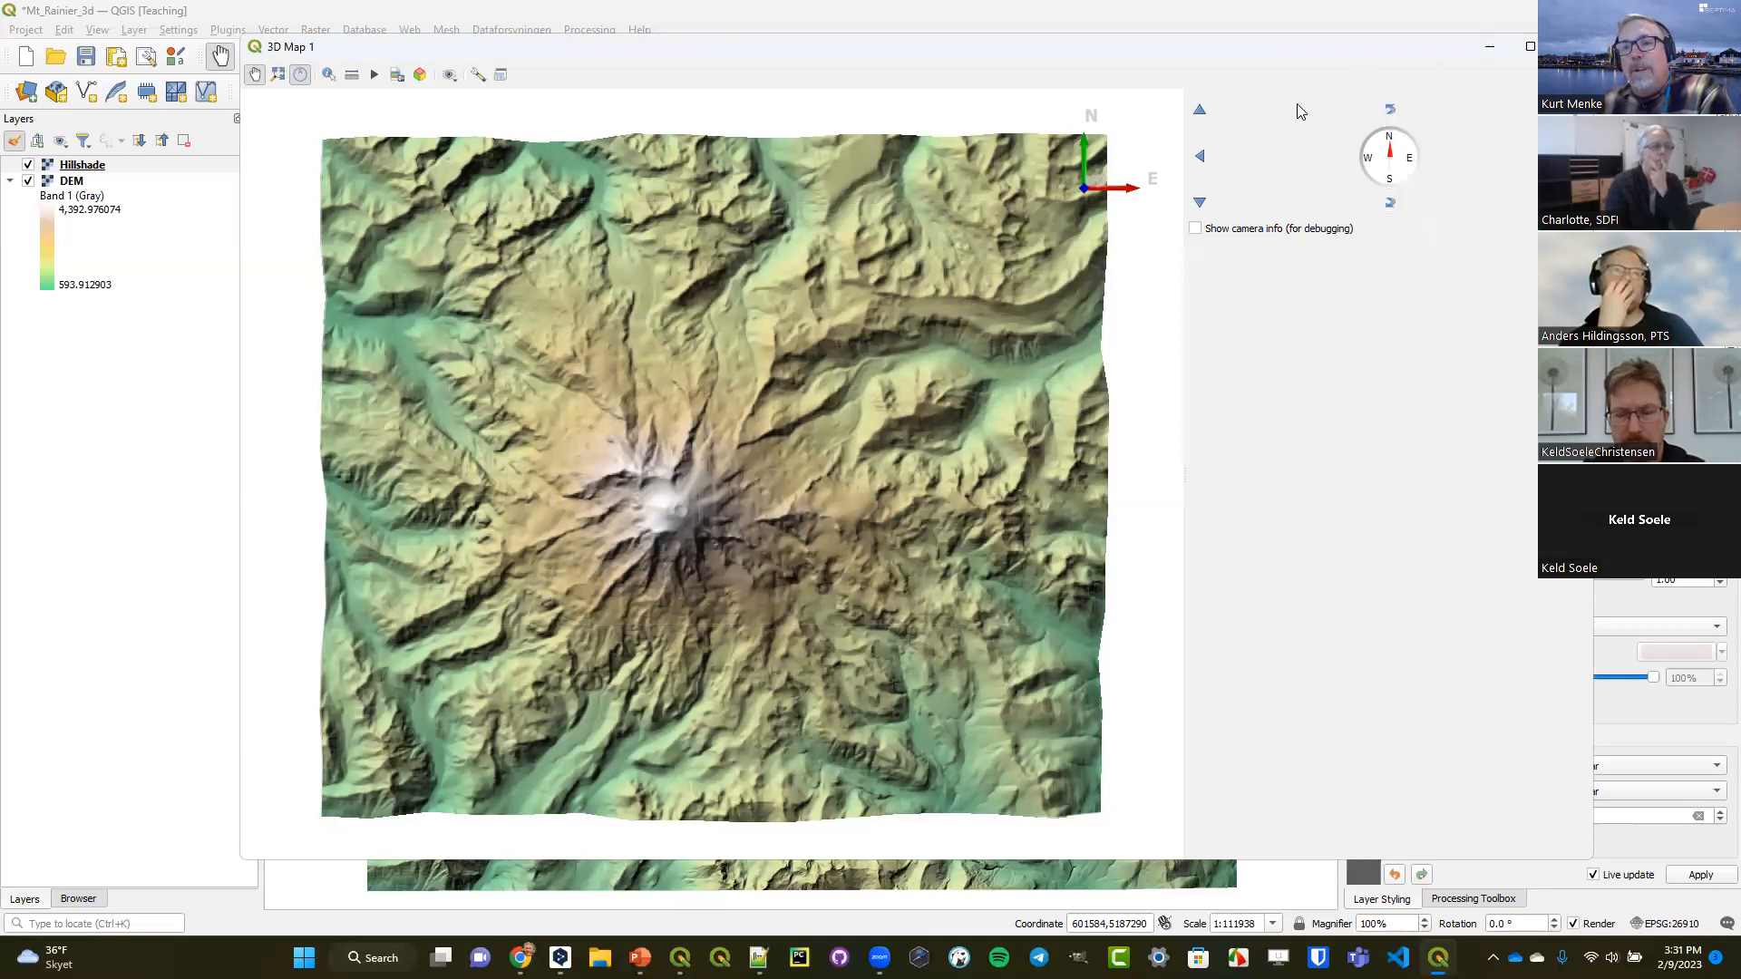
Set the skirt height of the 3D terrain to 100 map units.
left_click(1399, 143)
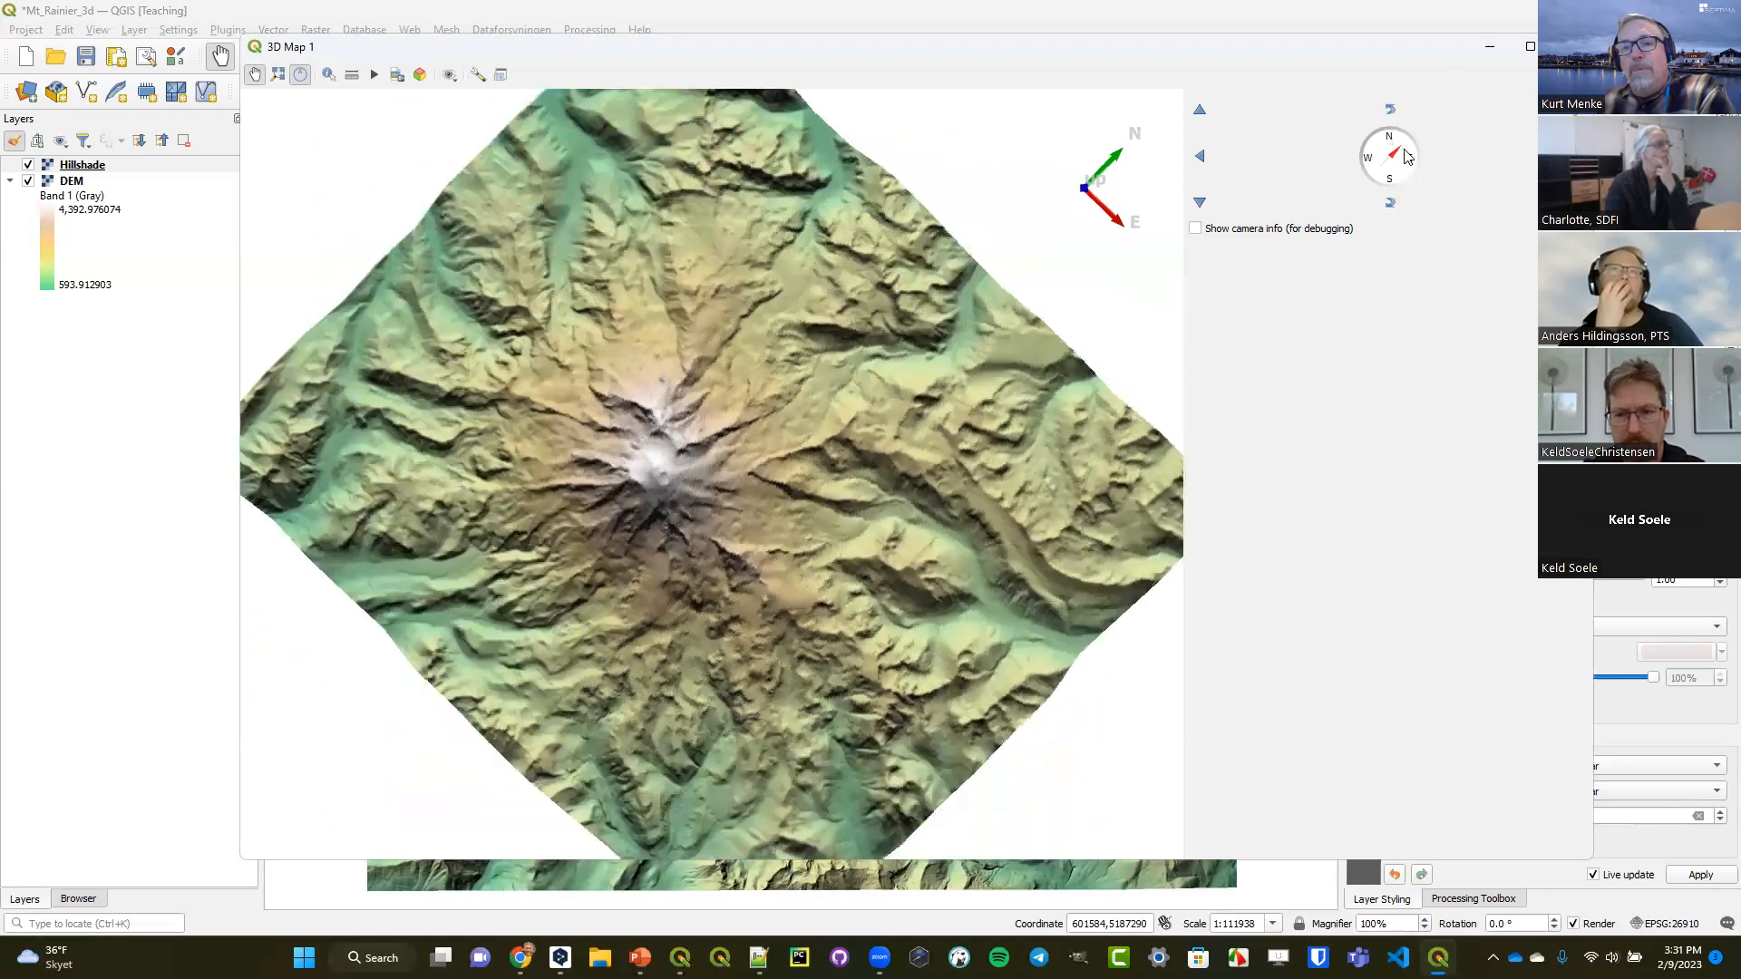
left_click(1394, 134)
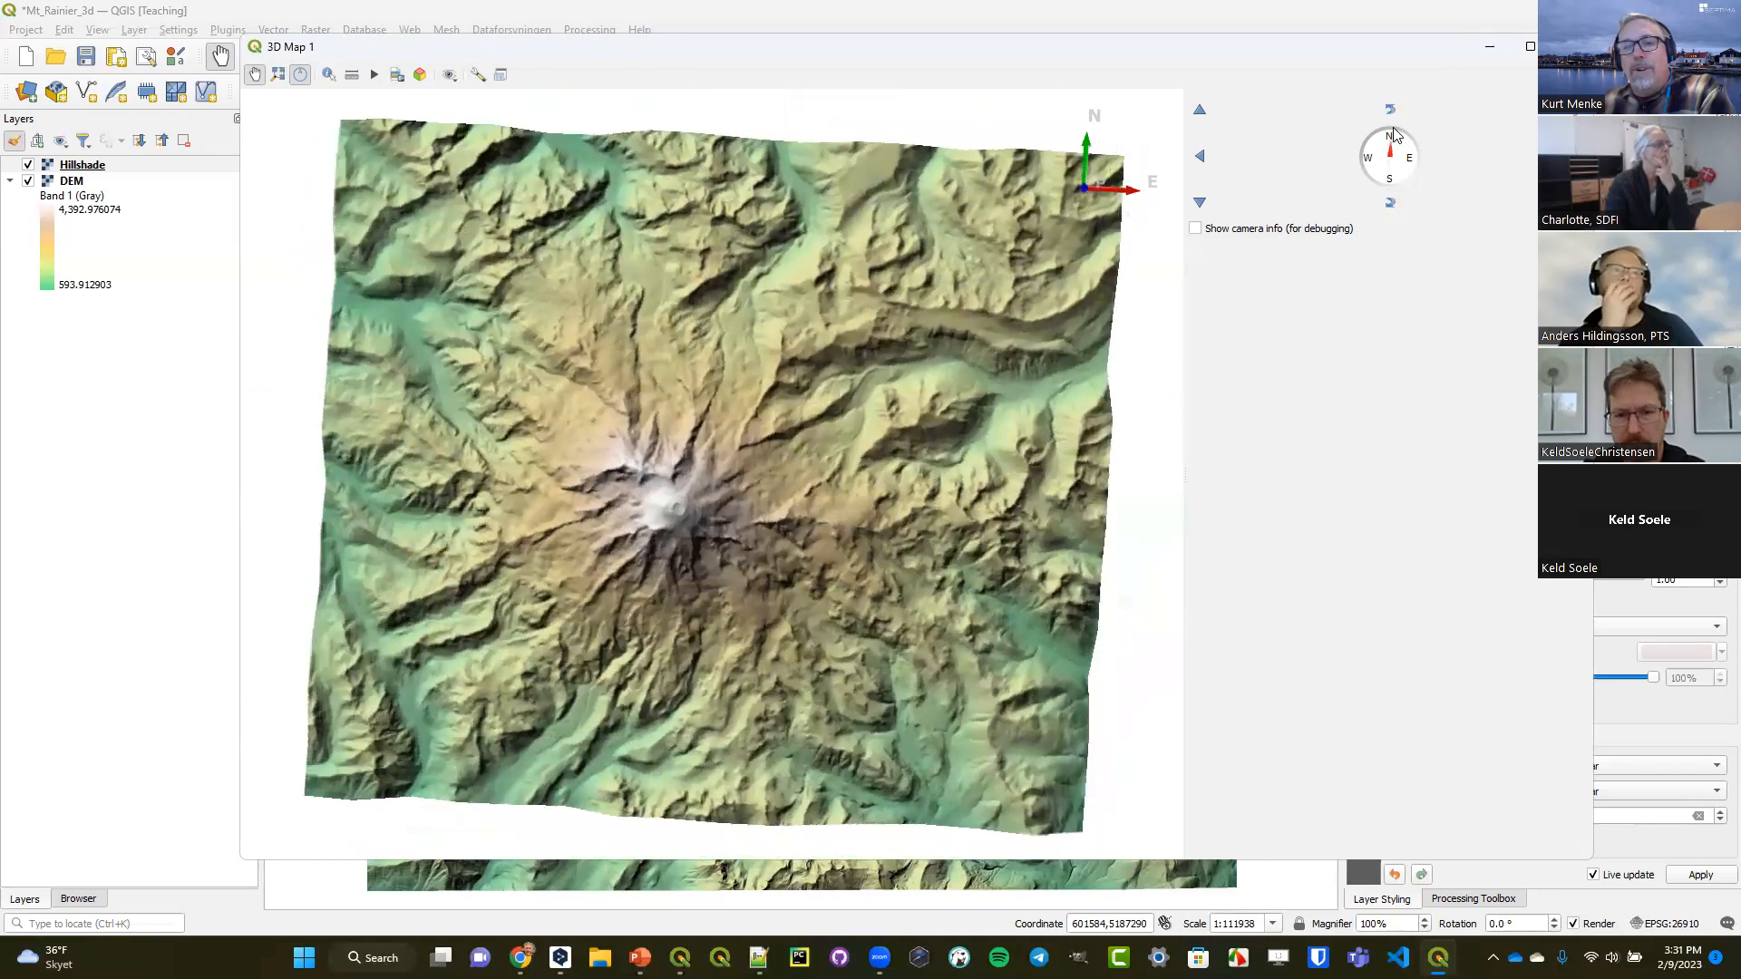
left_click(1392, 204)
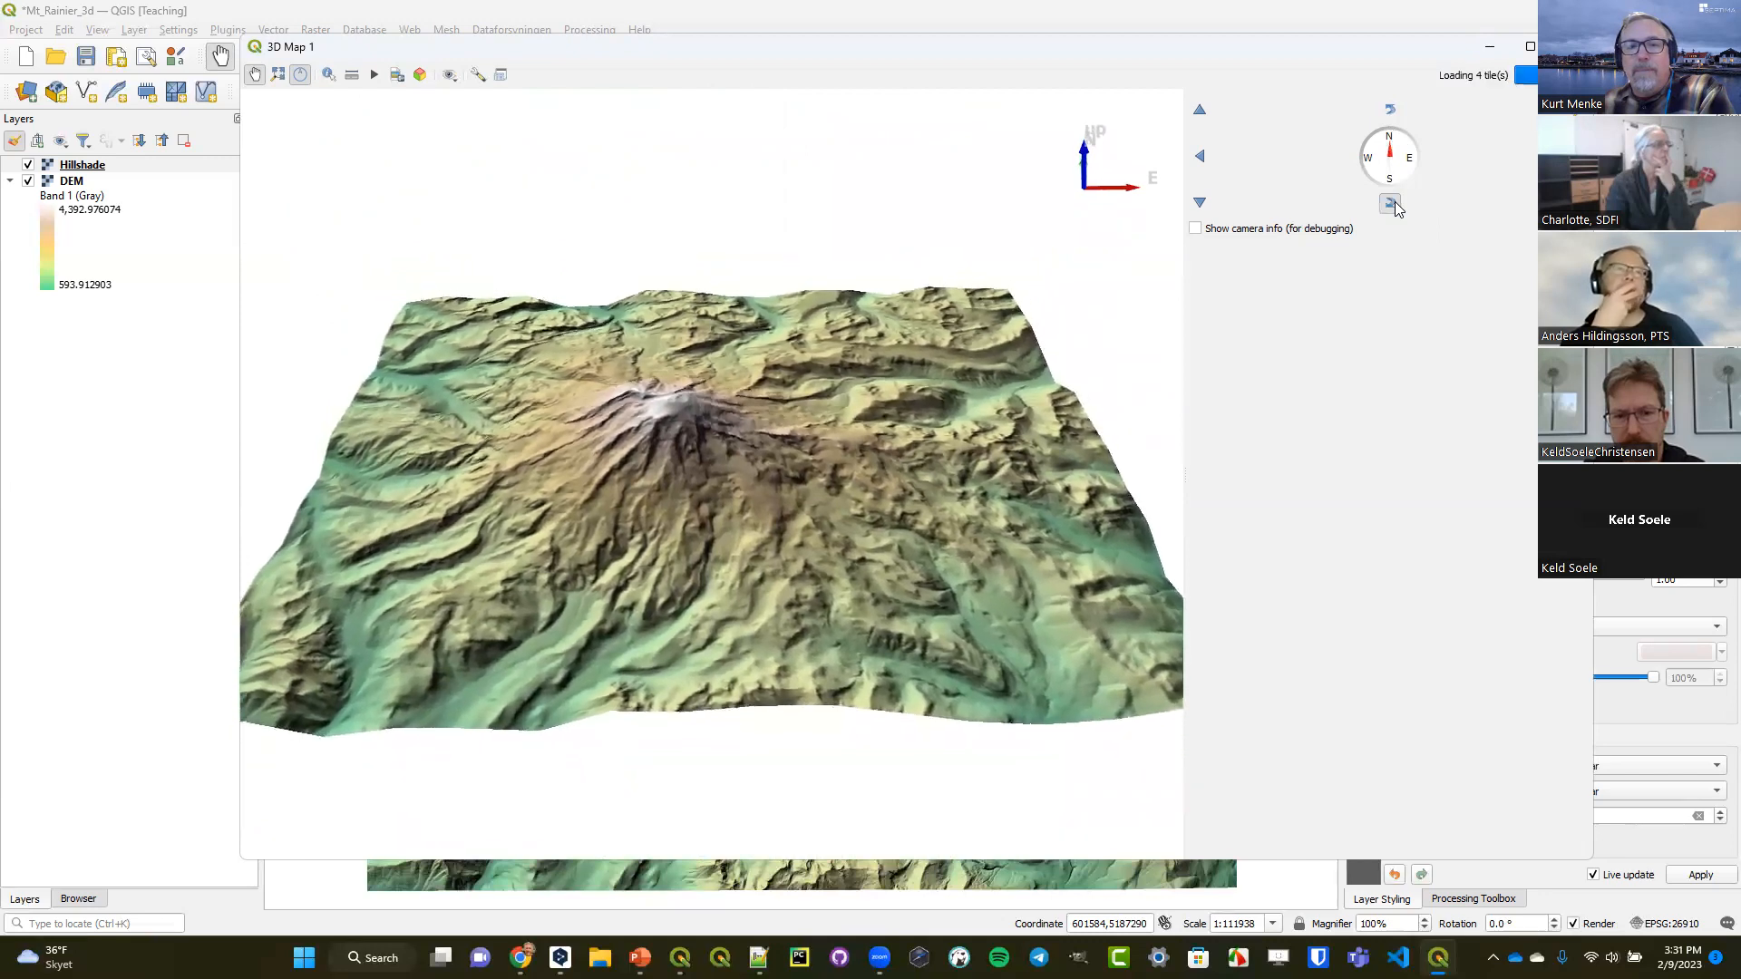
left_click_drag(1393, 150, 1440, 184)
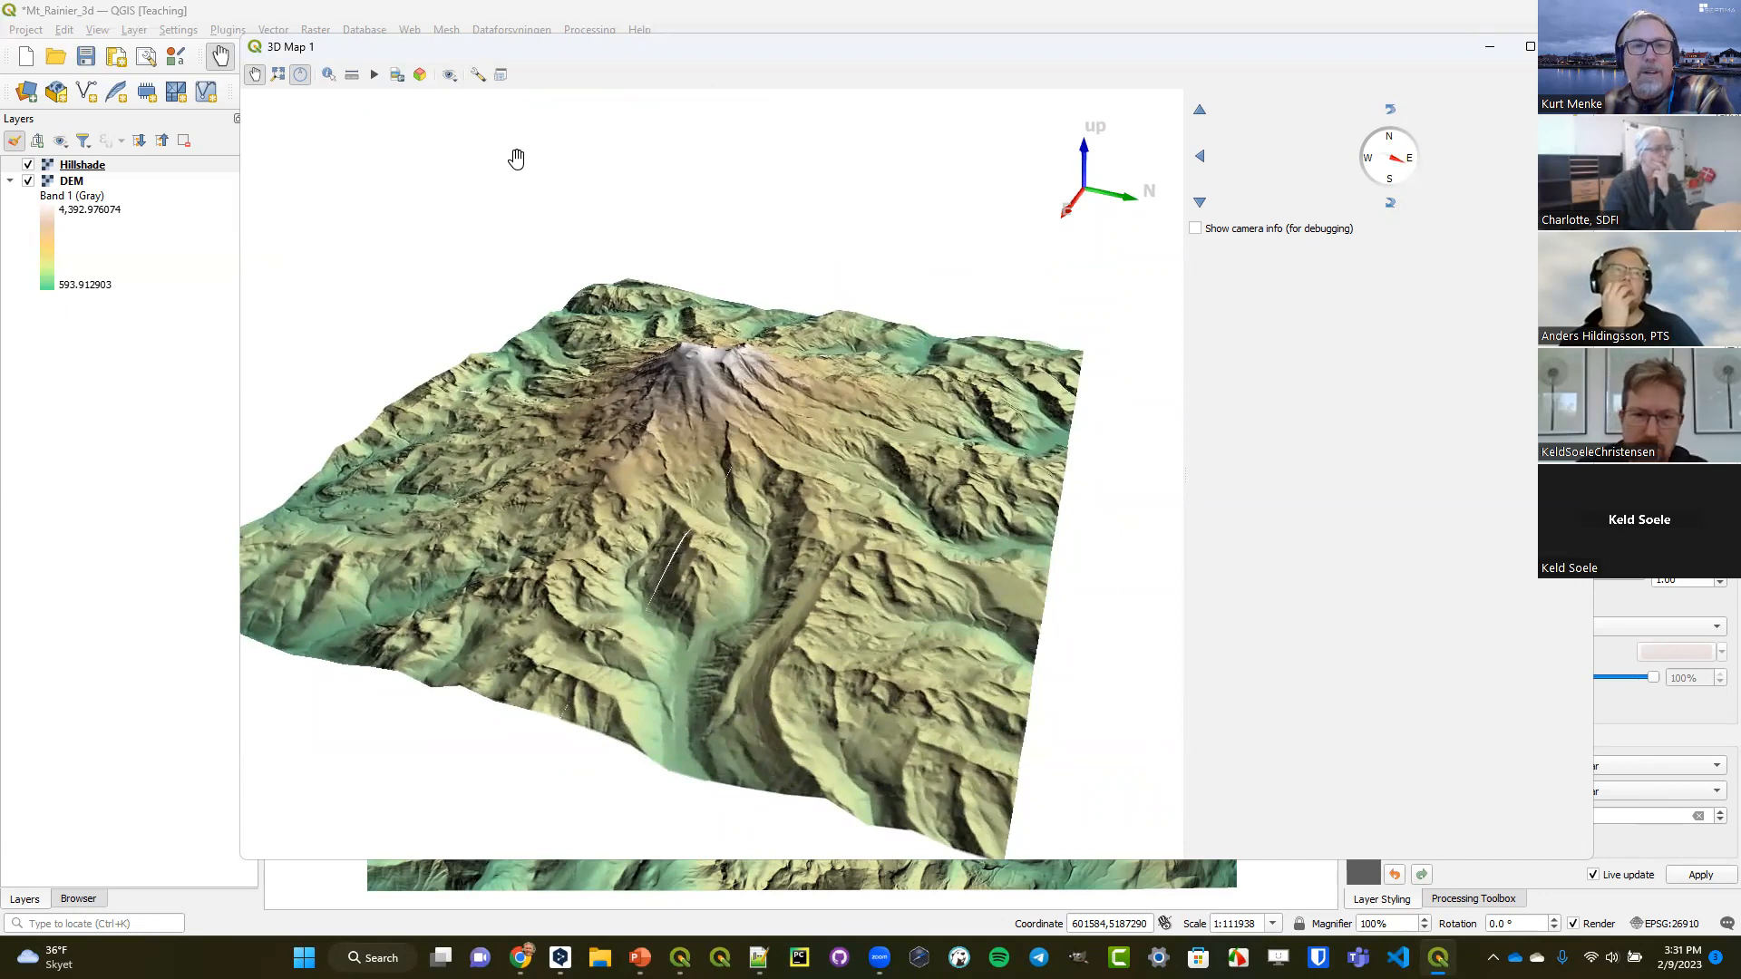
left_click(478, 75)
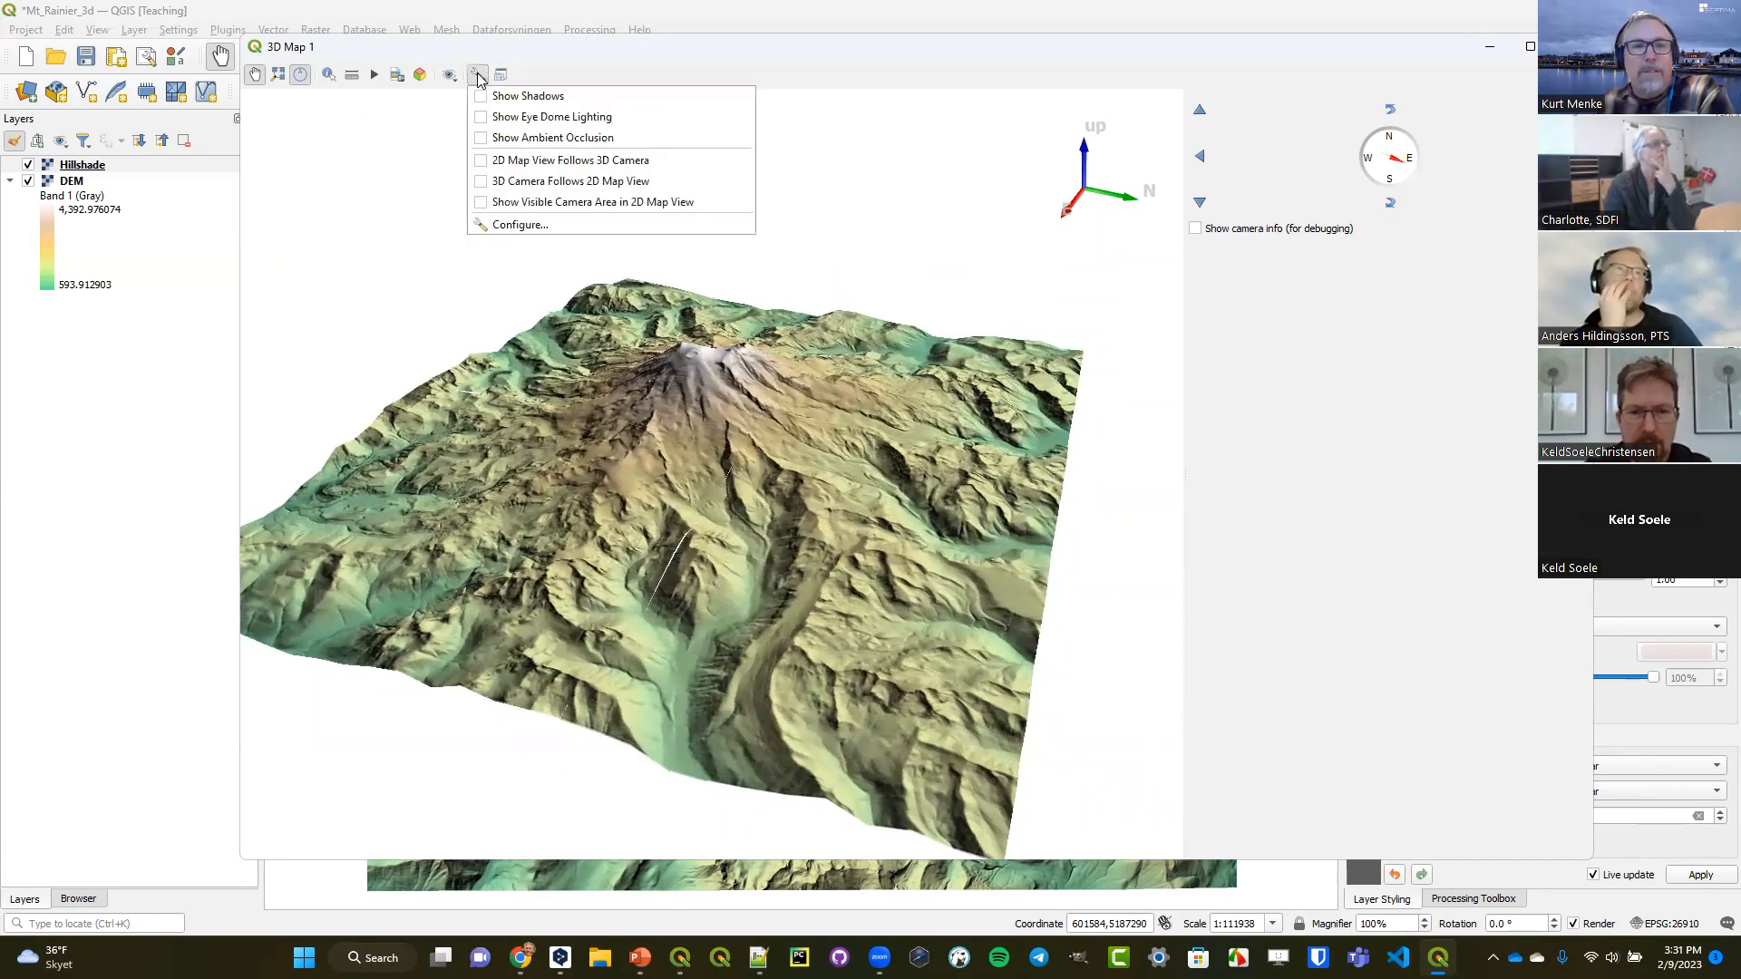
left_click(529, 224)
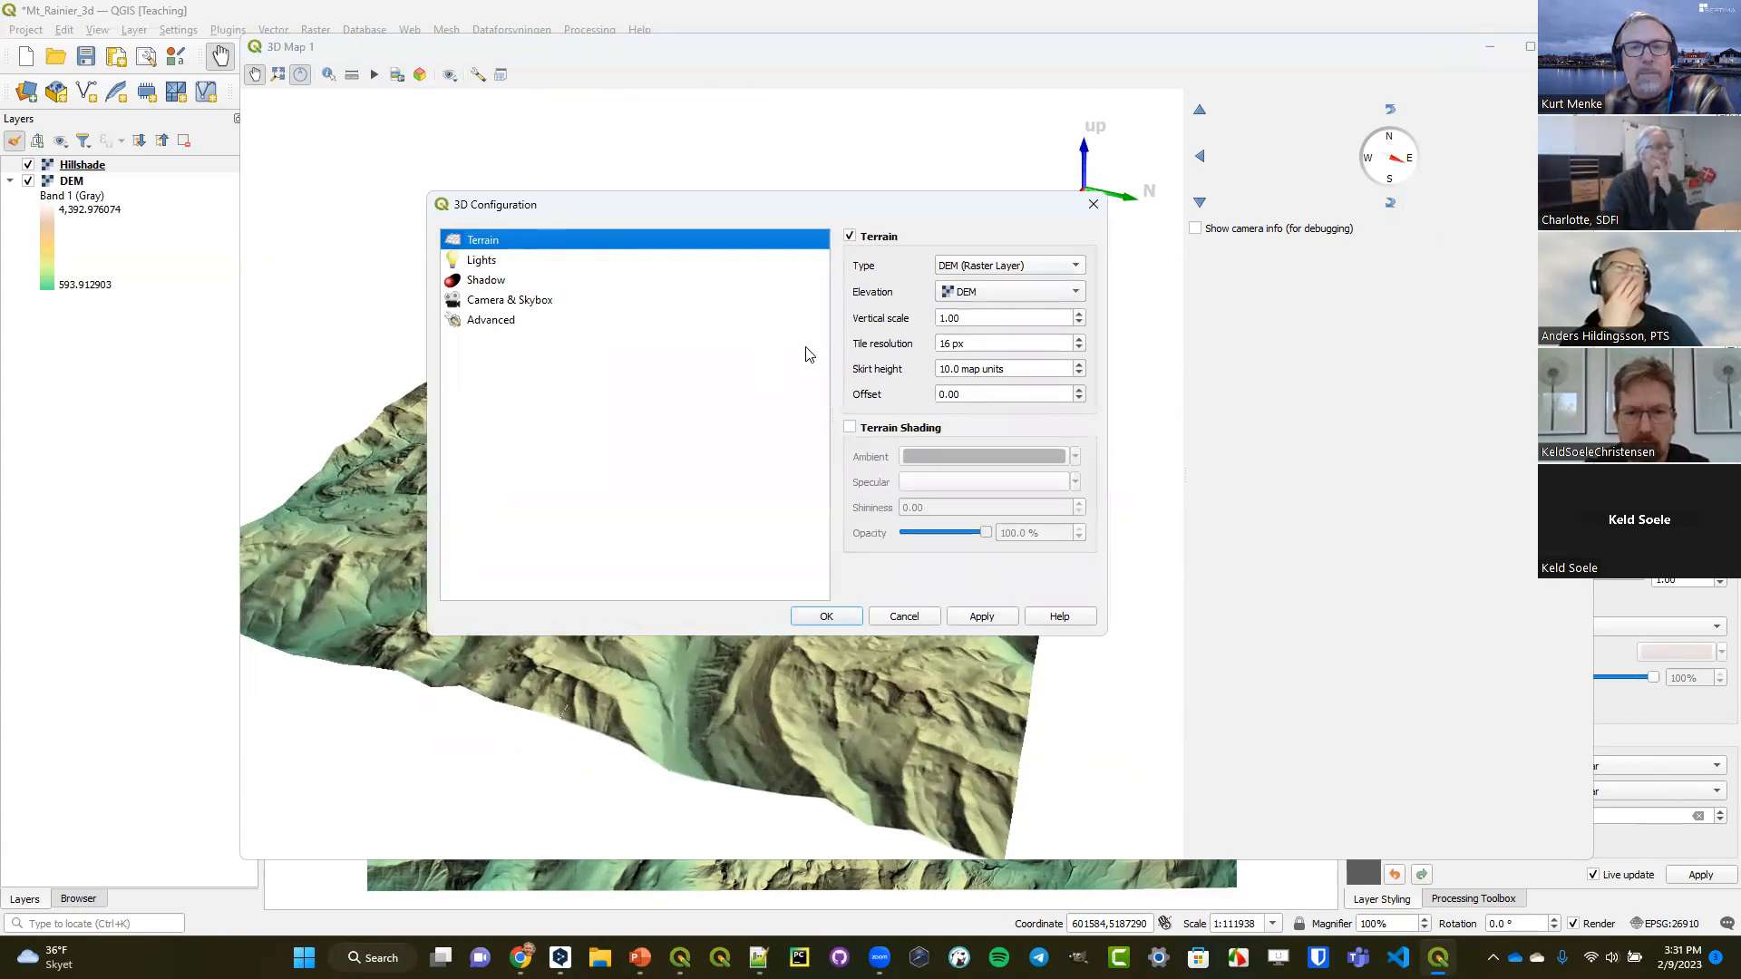
left_click(945, 369)
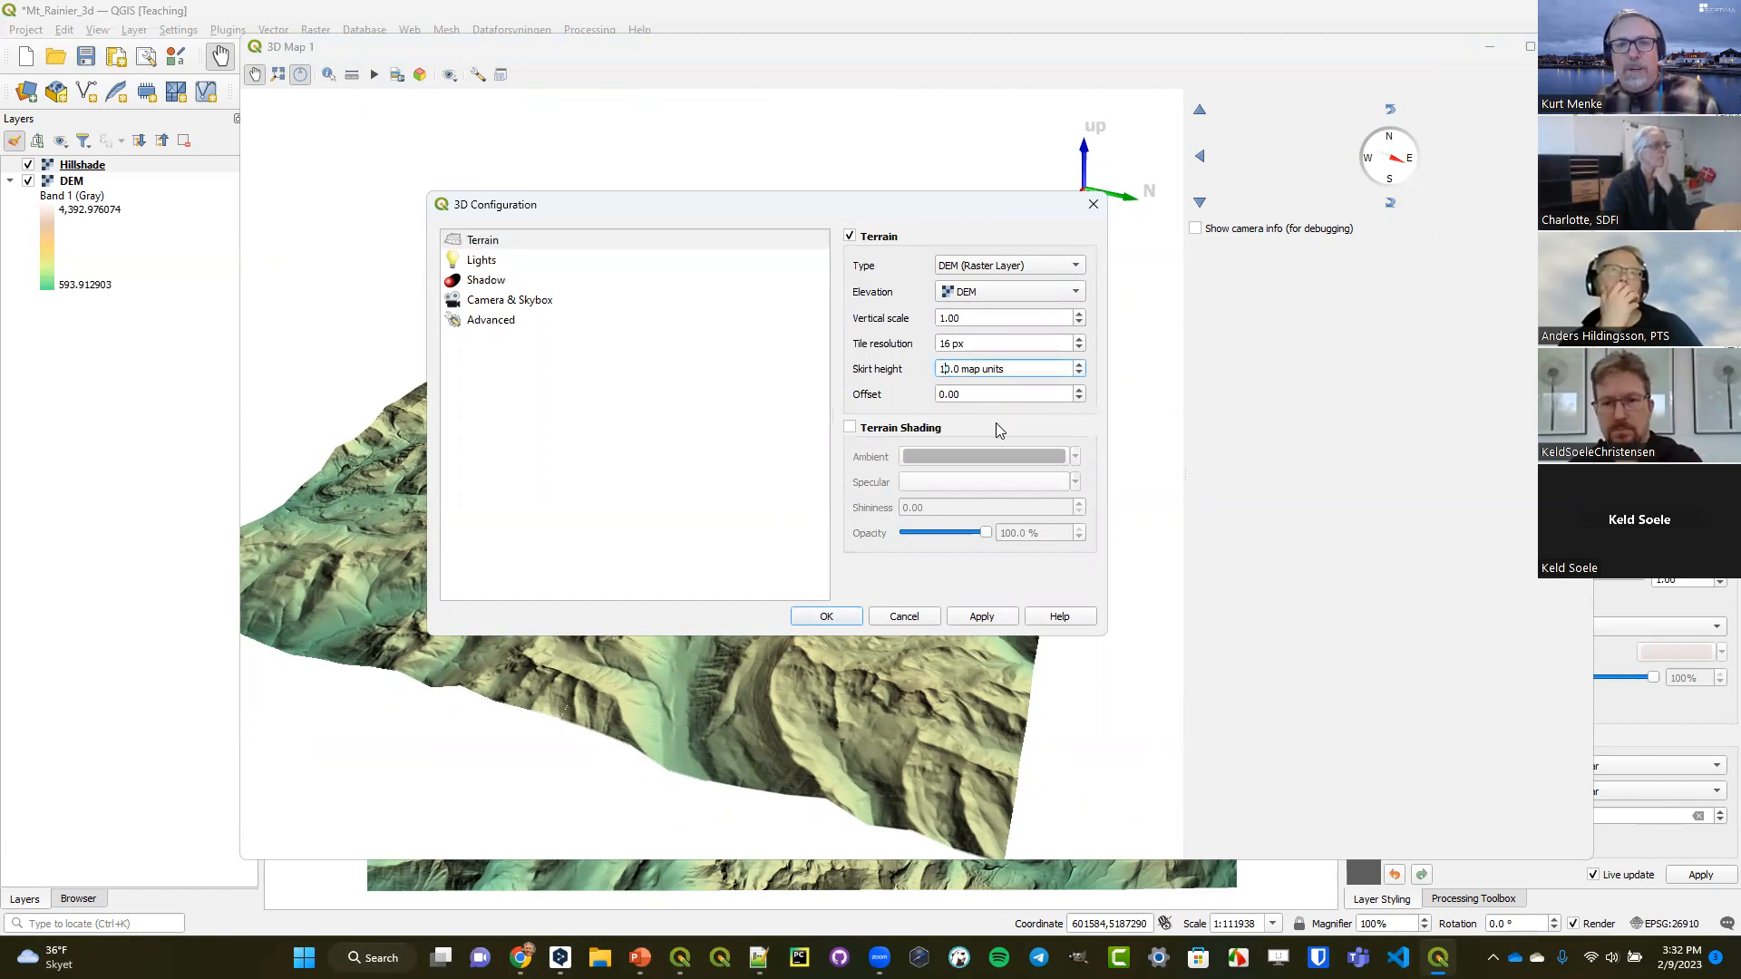
type("0")
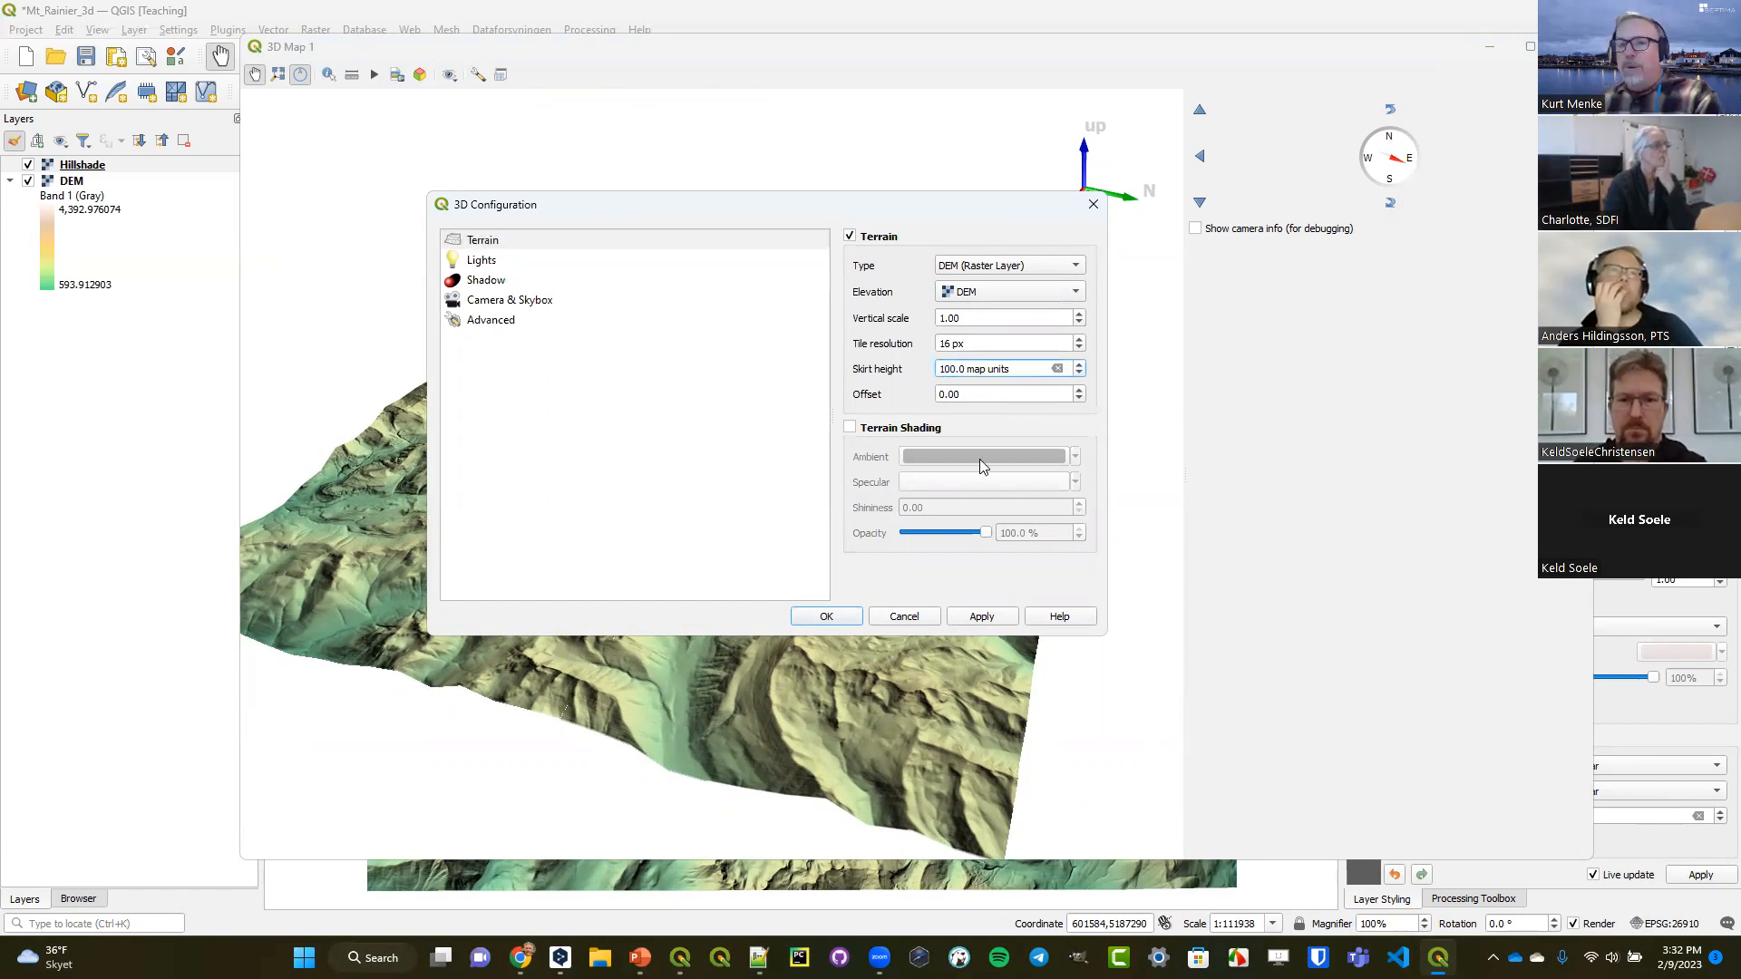
left_click(826, 617)
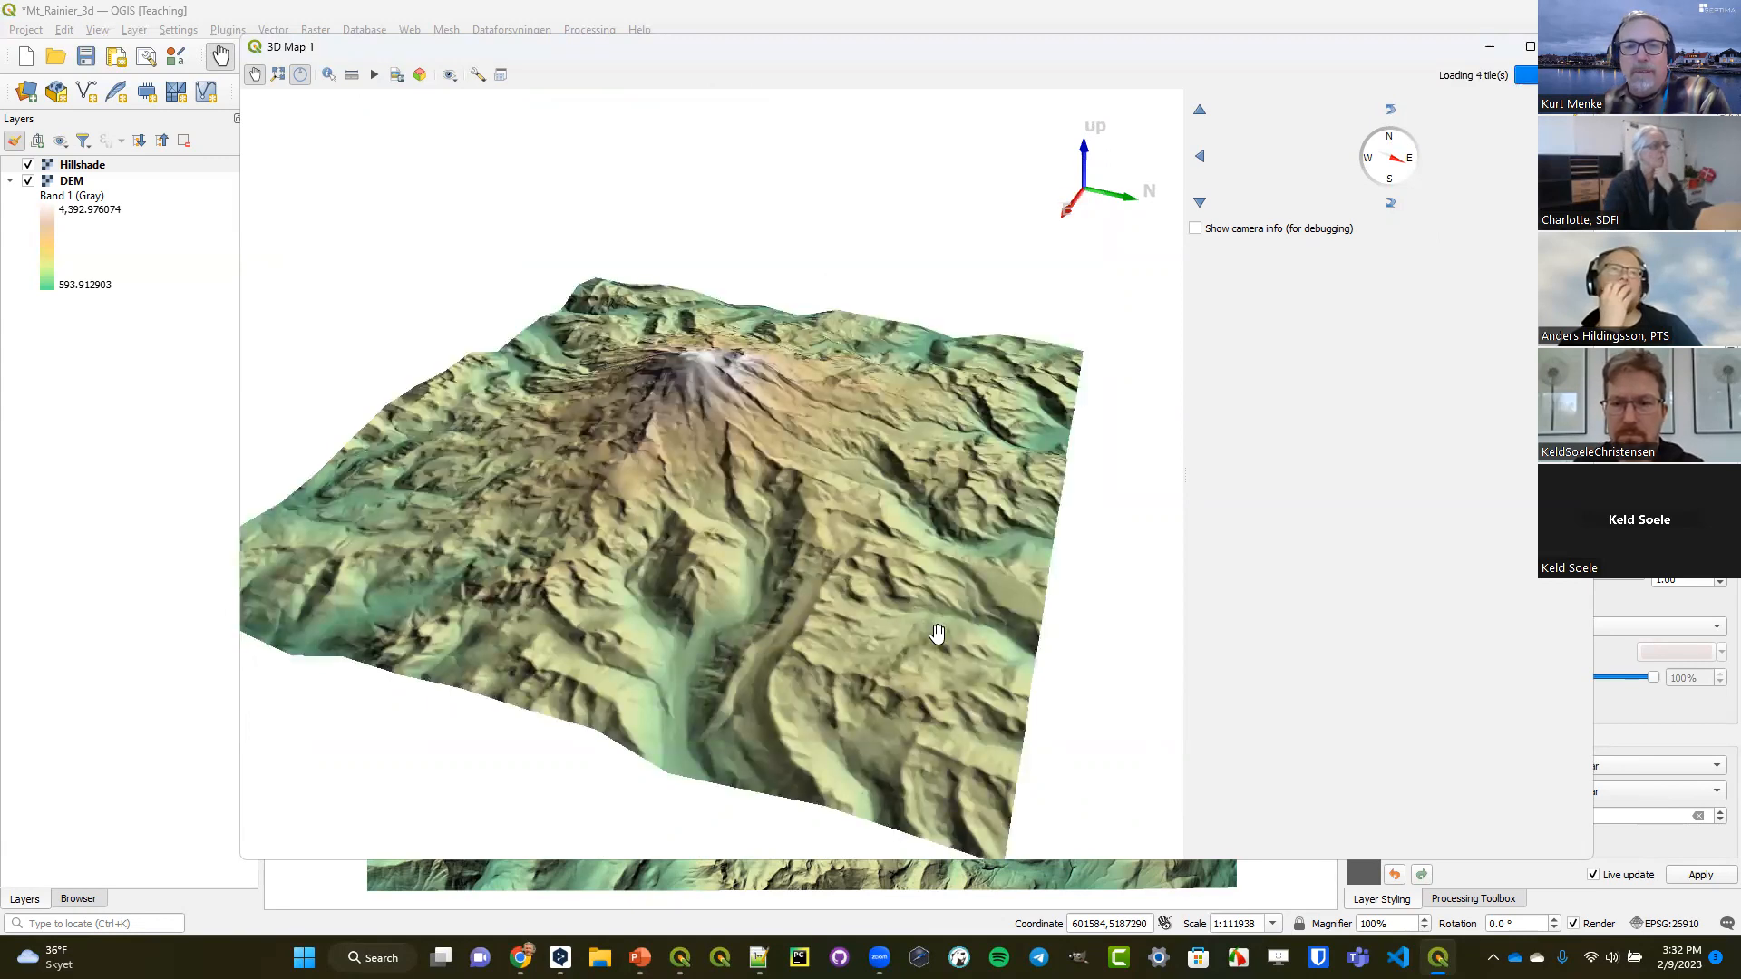
Show the 3D view's animation controls and remove the existing 0 s and 5 s keyframes.
mouse_move(1401, 169)
left_mouse_down()
mouse_move(1374, 168)
mouse_move(1402, 170)
left_mouse_up()
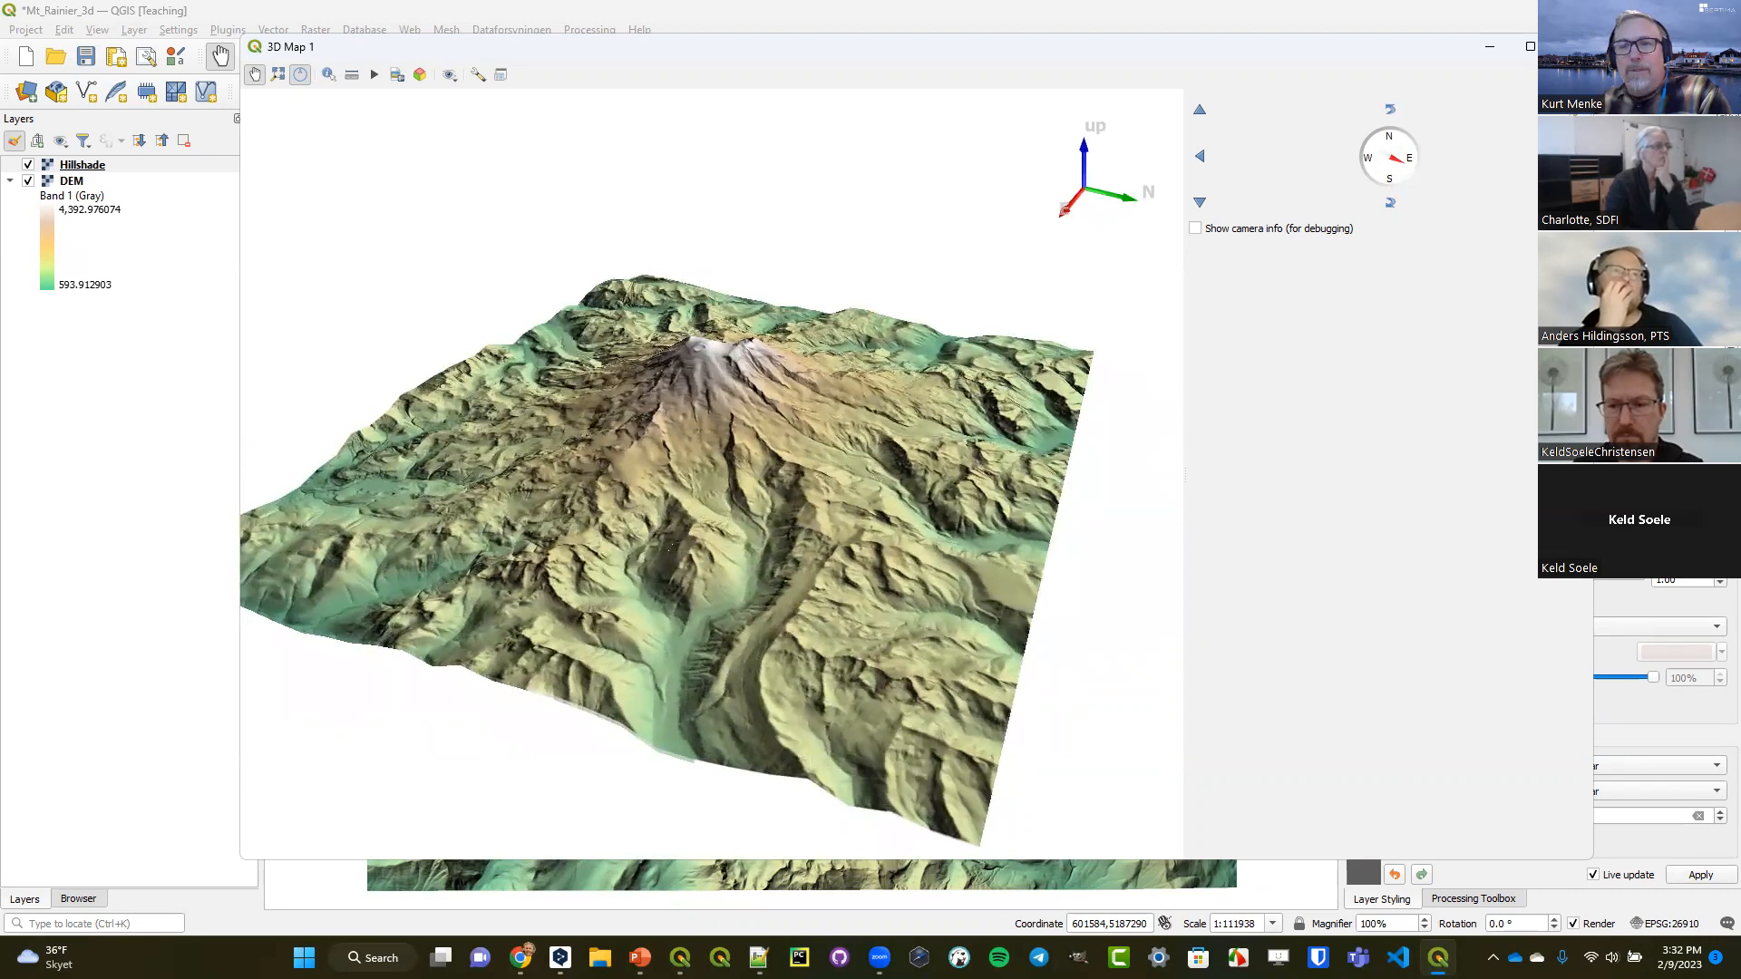
scroll(712, 475, "up", 3)
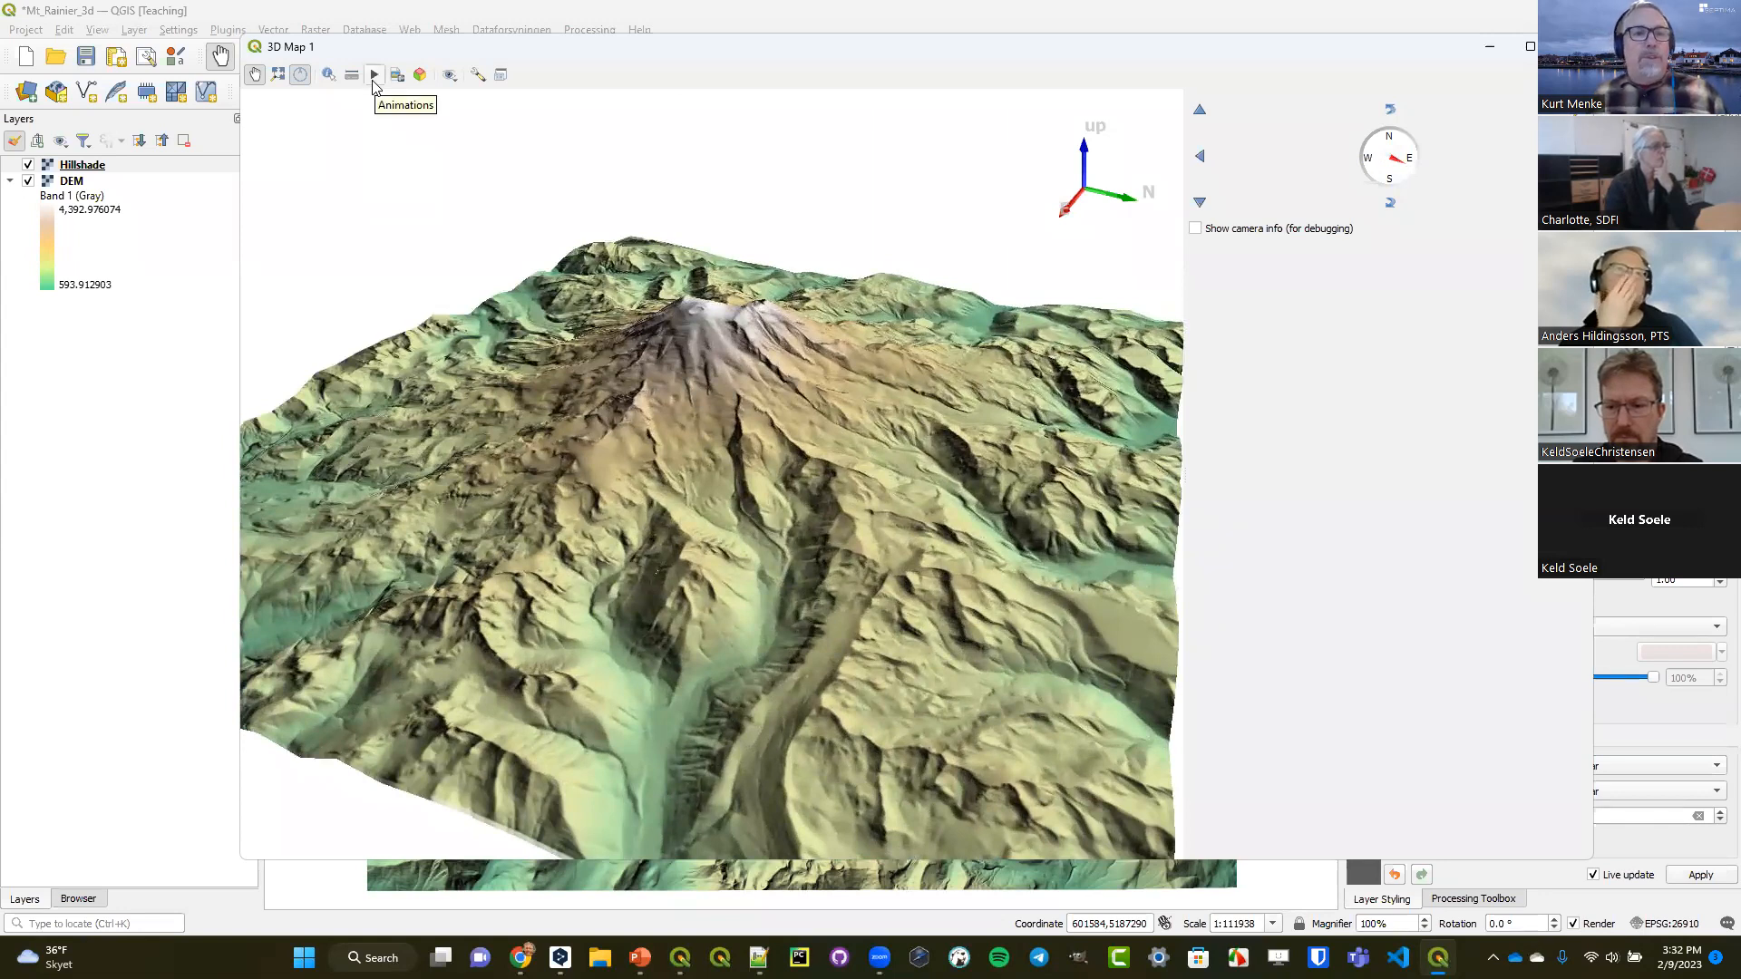
left_click(373, 76)
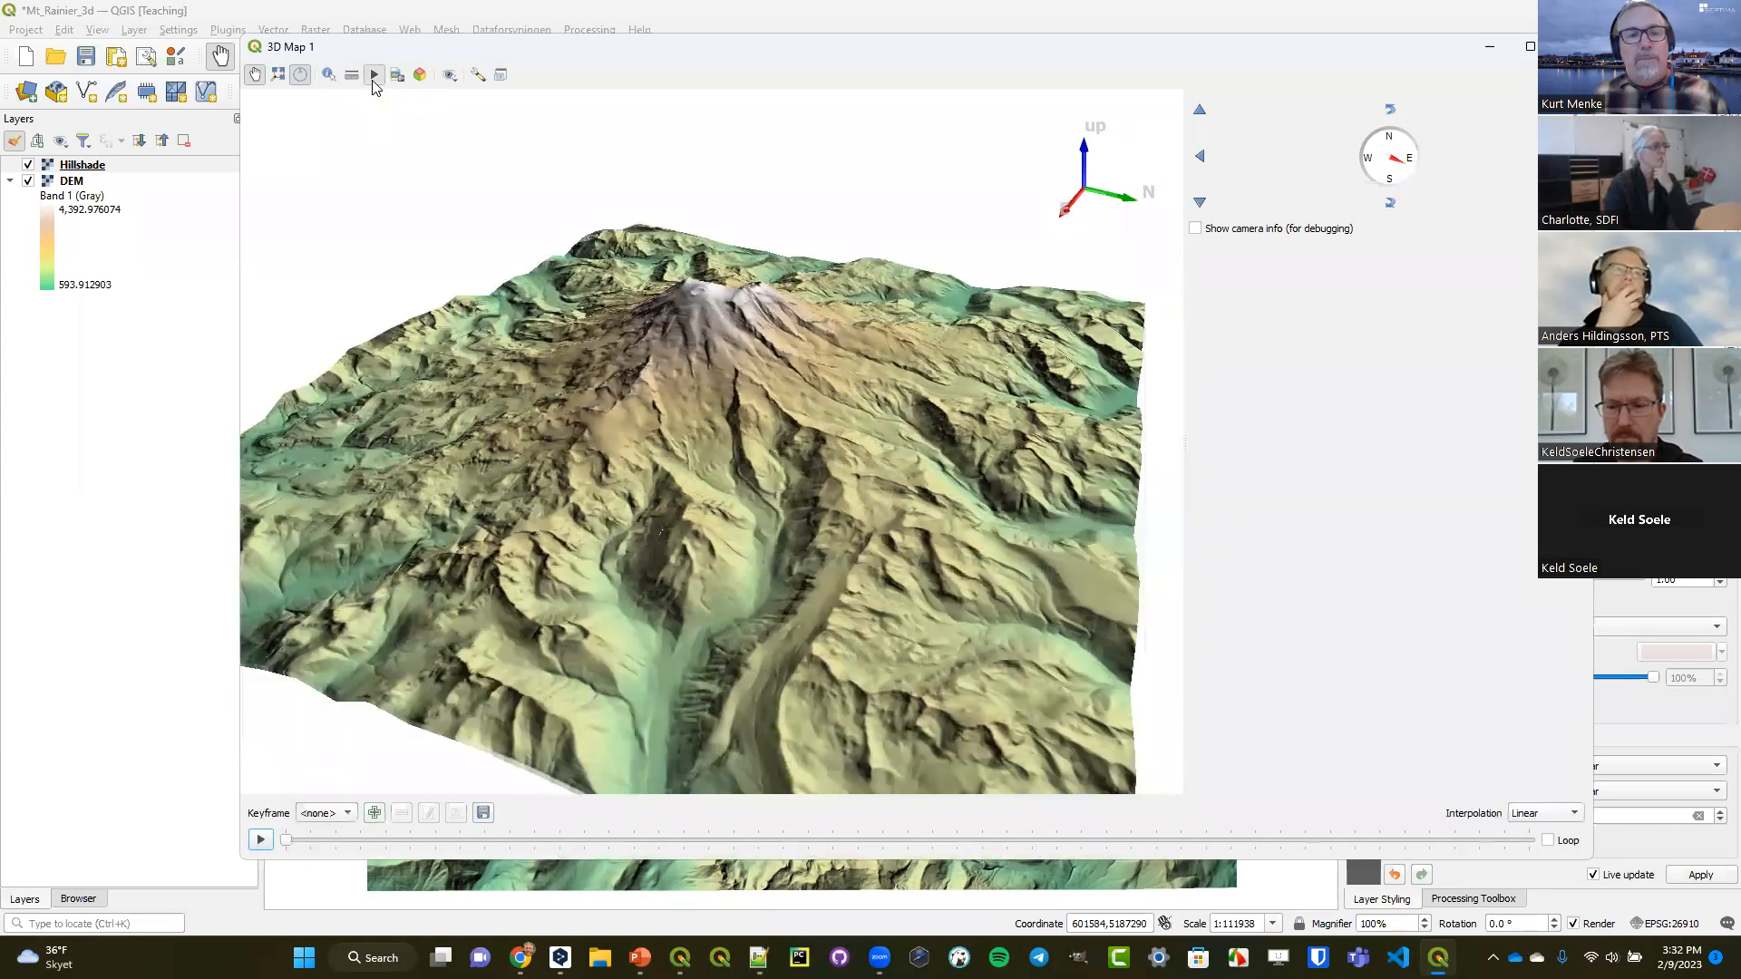
left_click(345, 814)
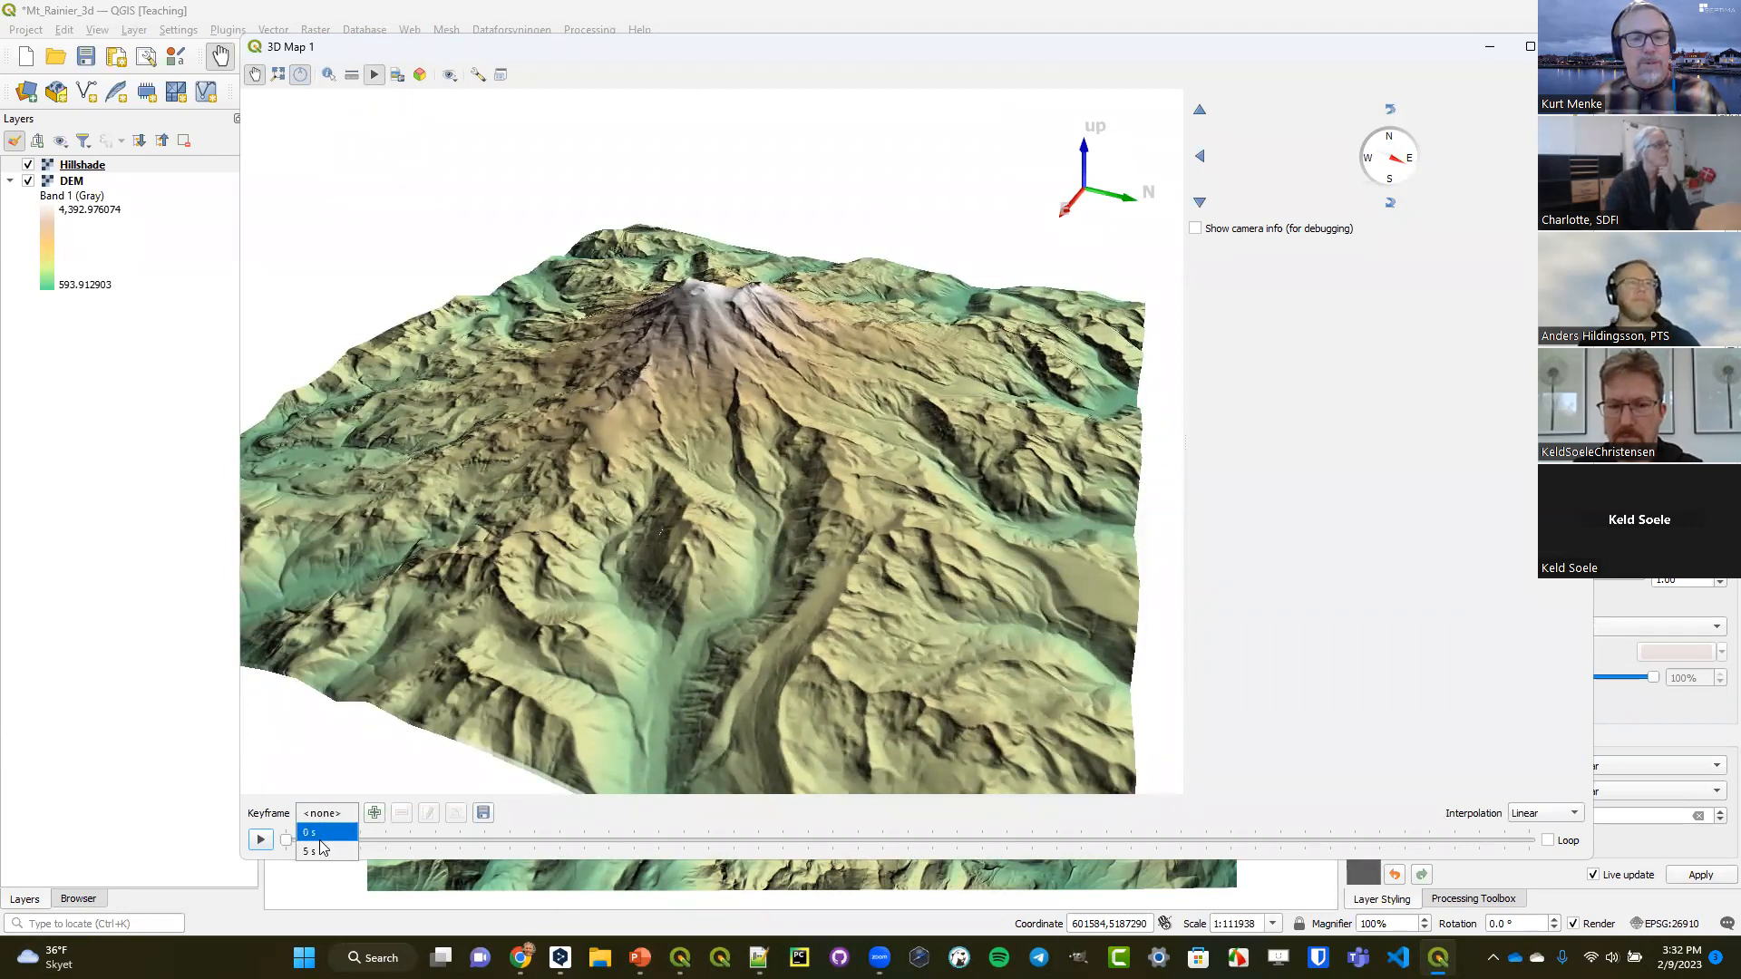
left_click(319, 836)
left_click(402, 813)
left_click(343, 818)
left_click(330, 835)
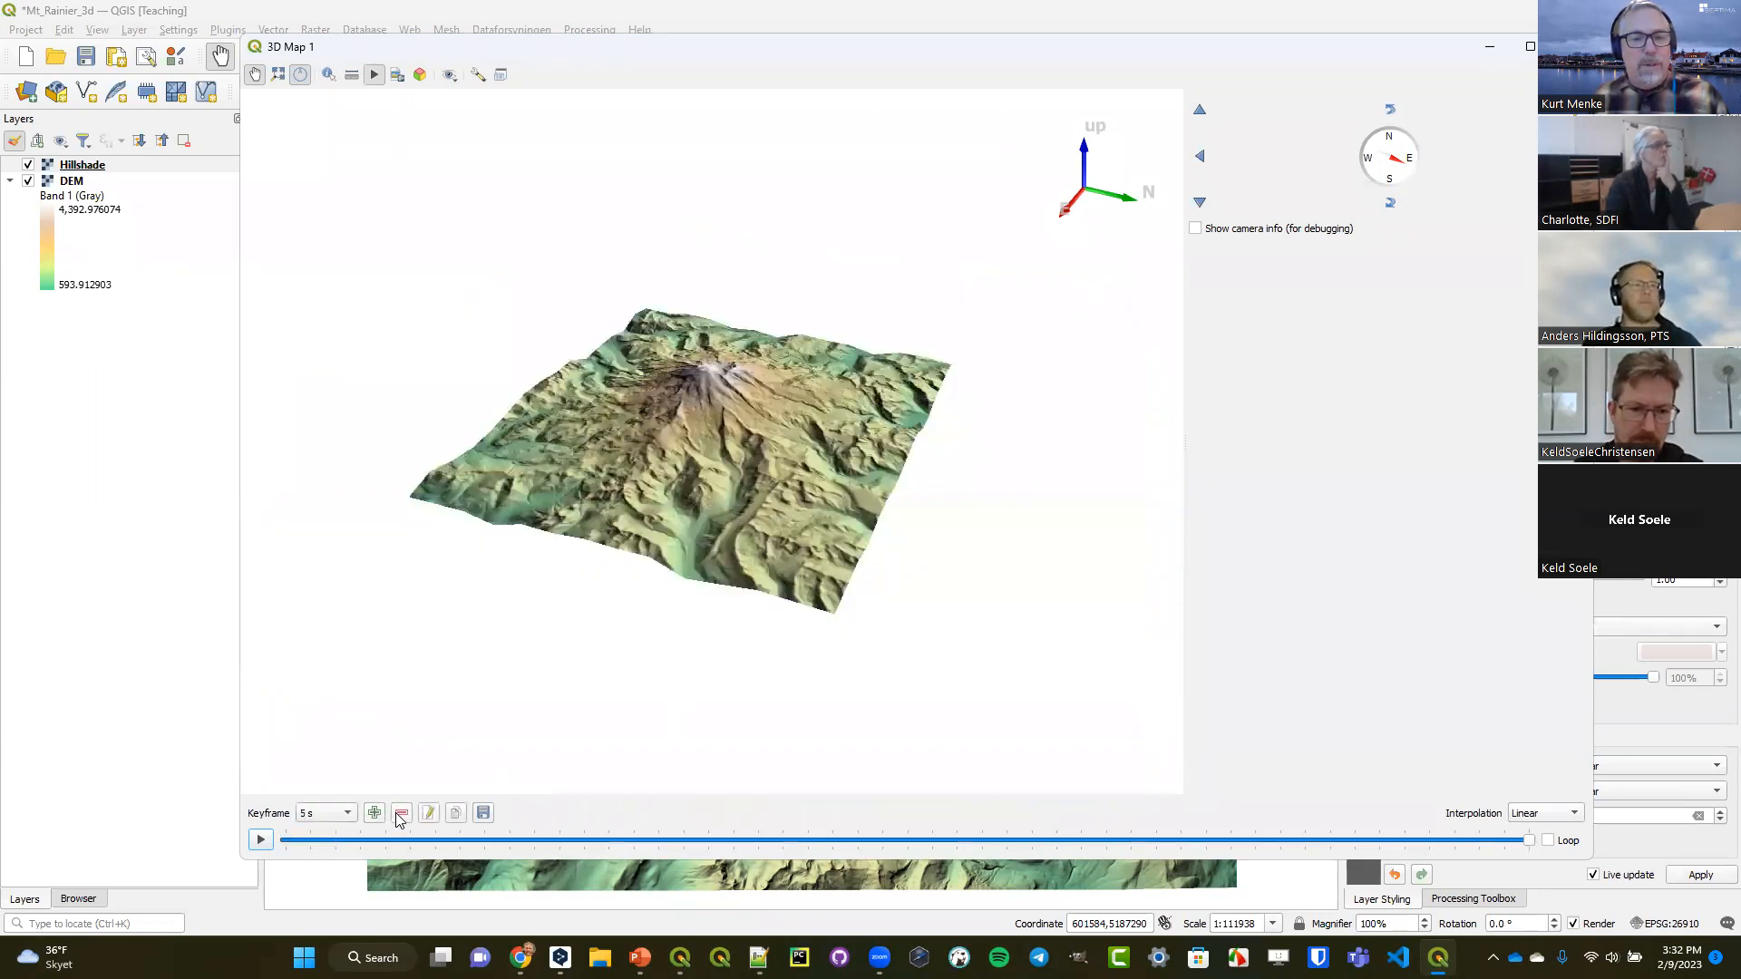
left_click(400, 815)
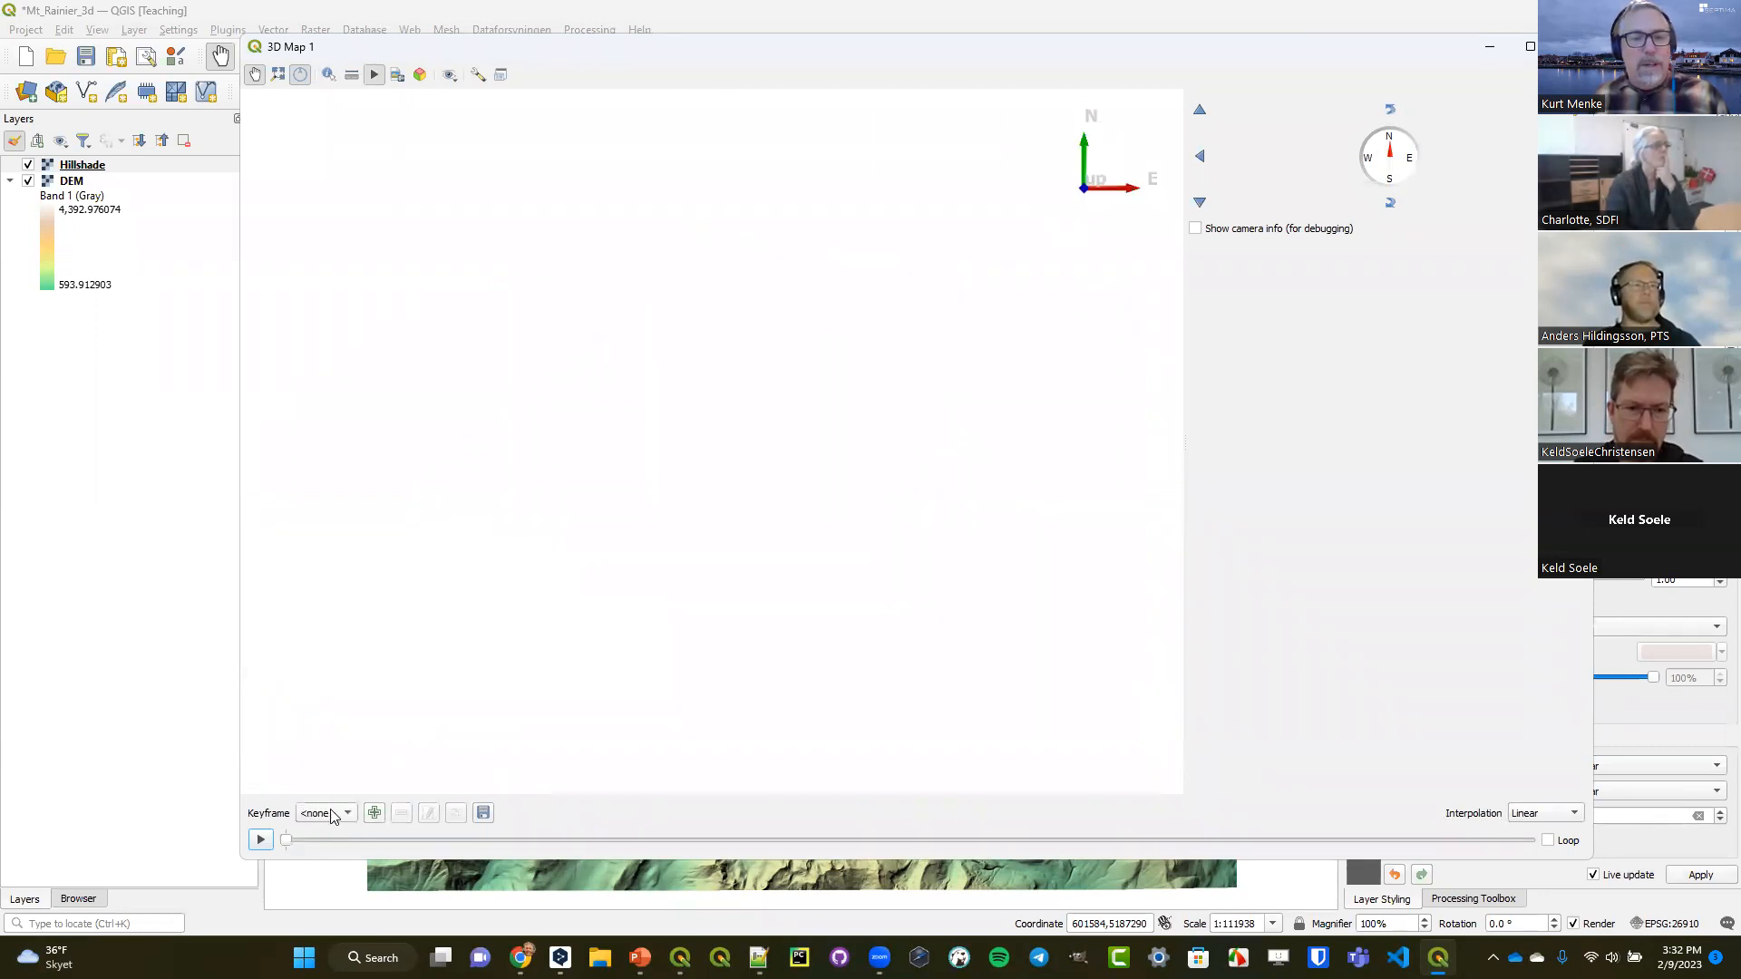
Add a keyframe at 0 s with the full terrain seen from above and one at 2 s with the view tilted from the south.
left_click(277, 75)
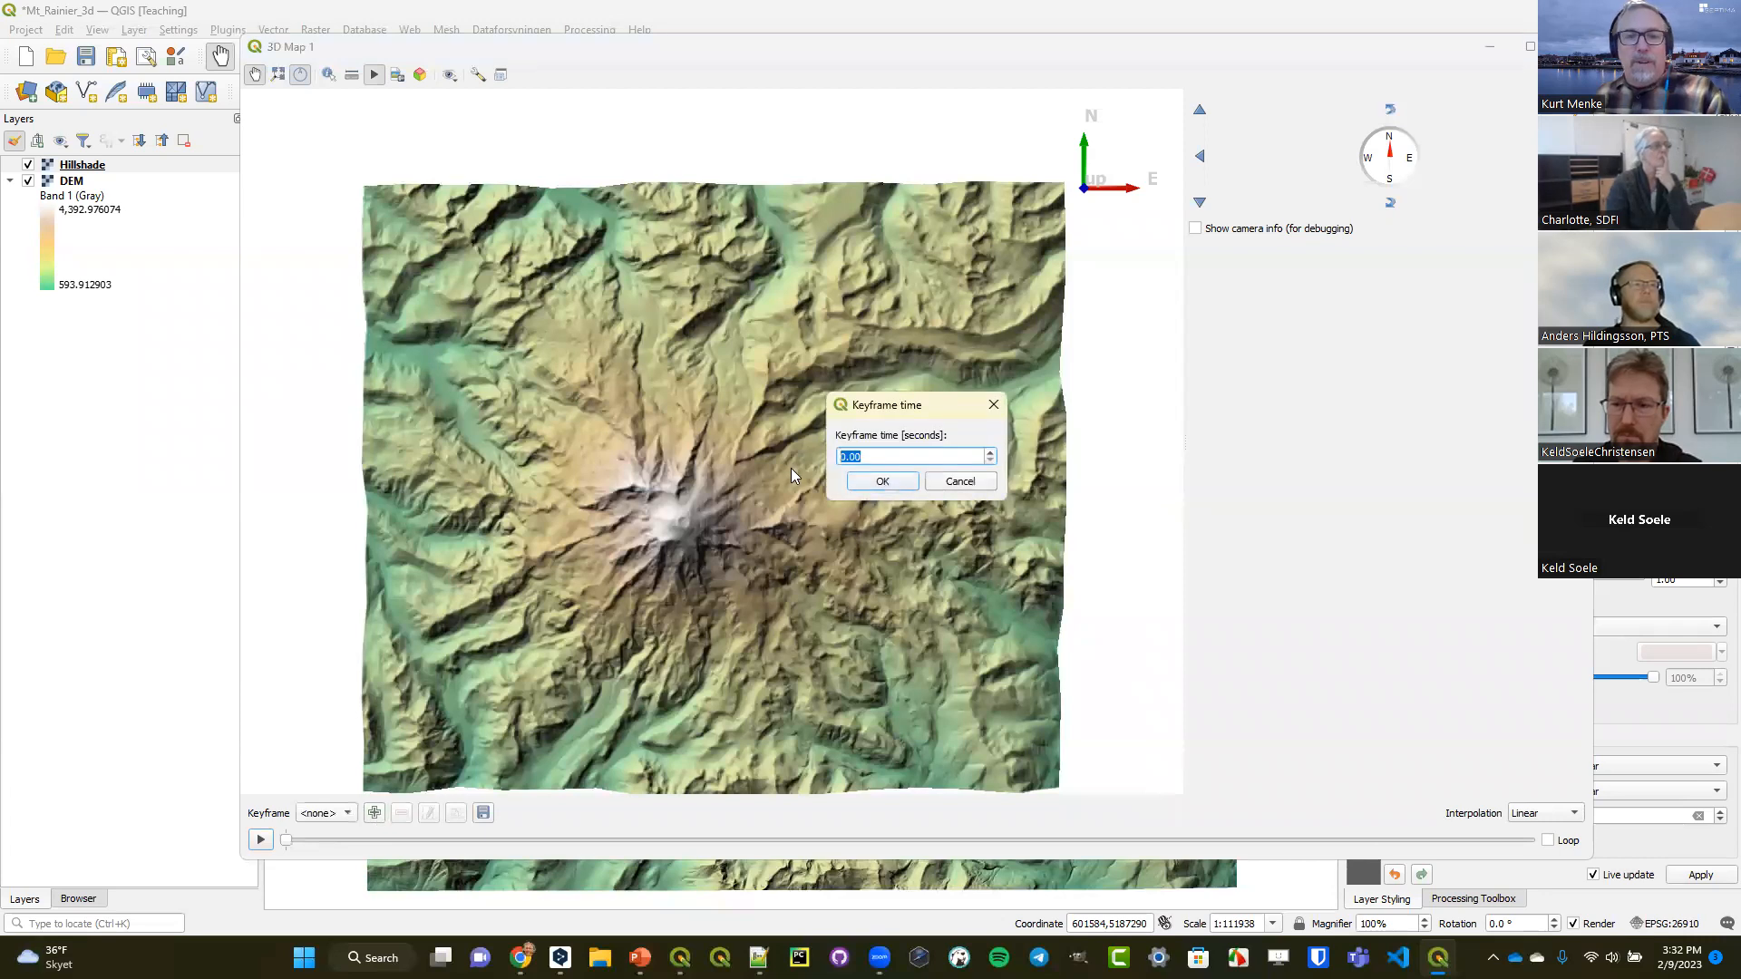
left_click(882, 482)
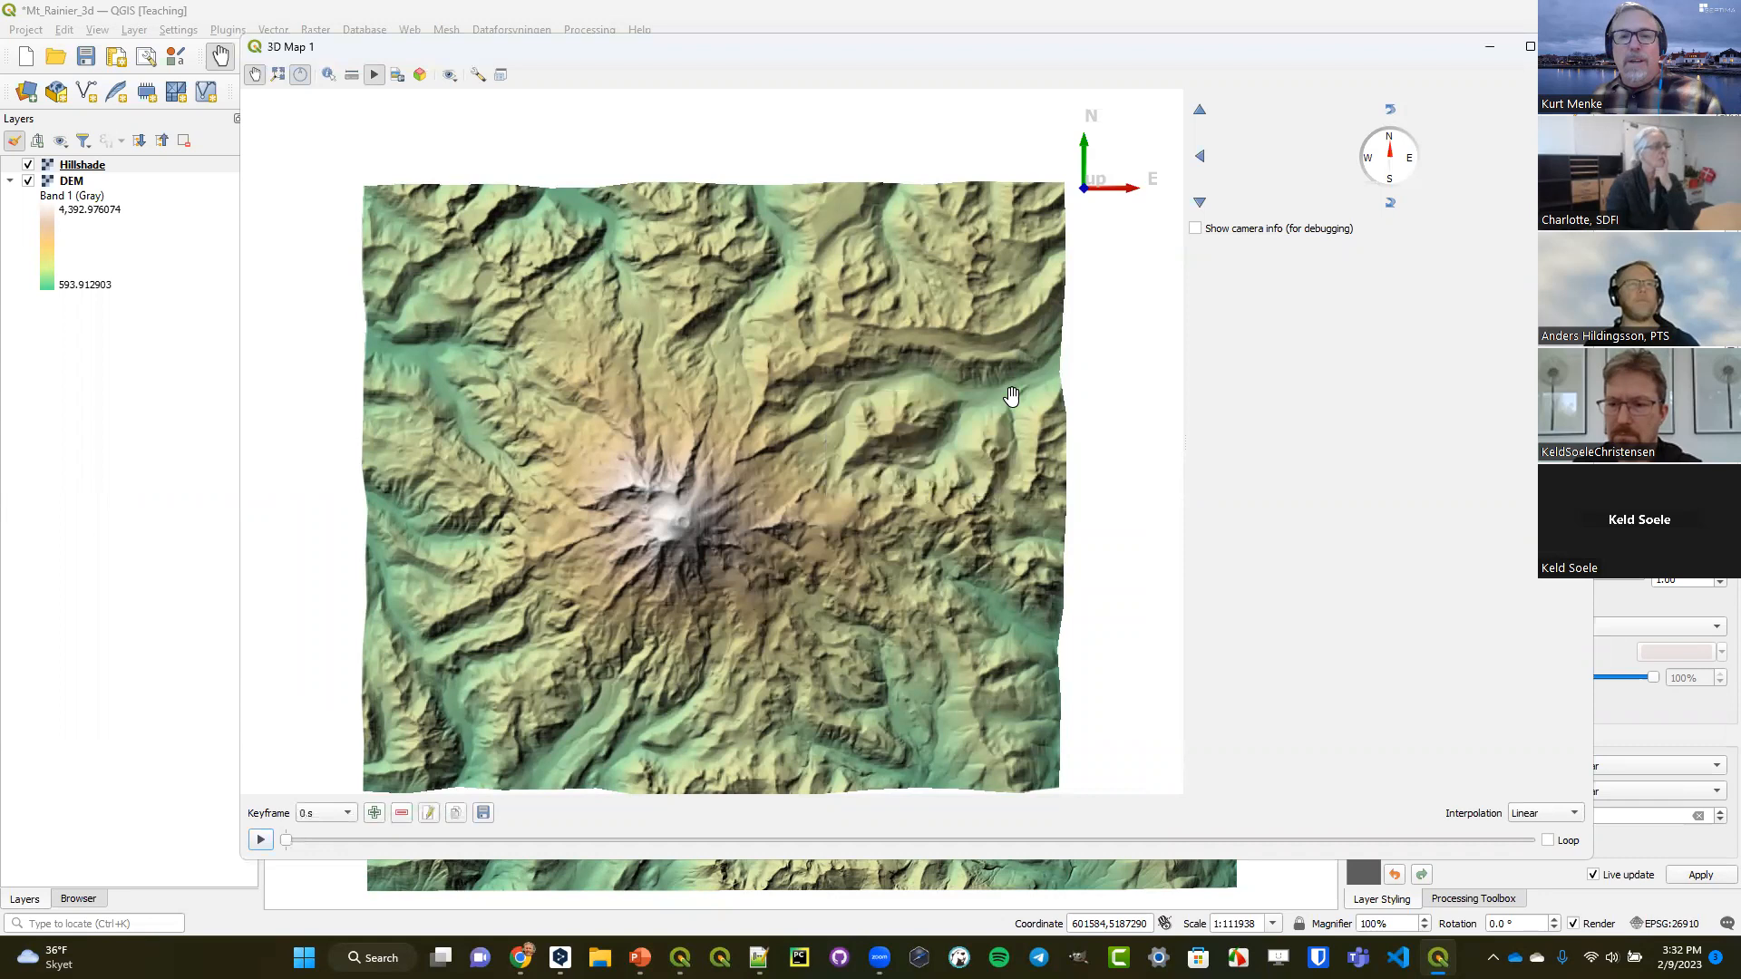
left_click(1390, 203)
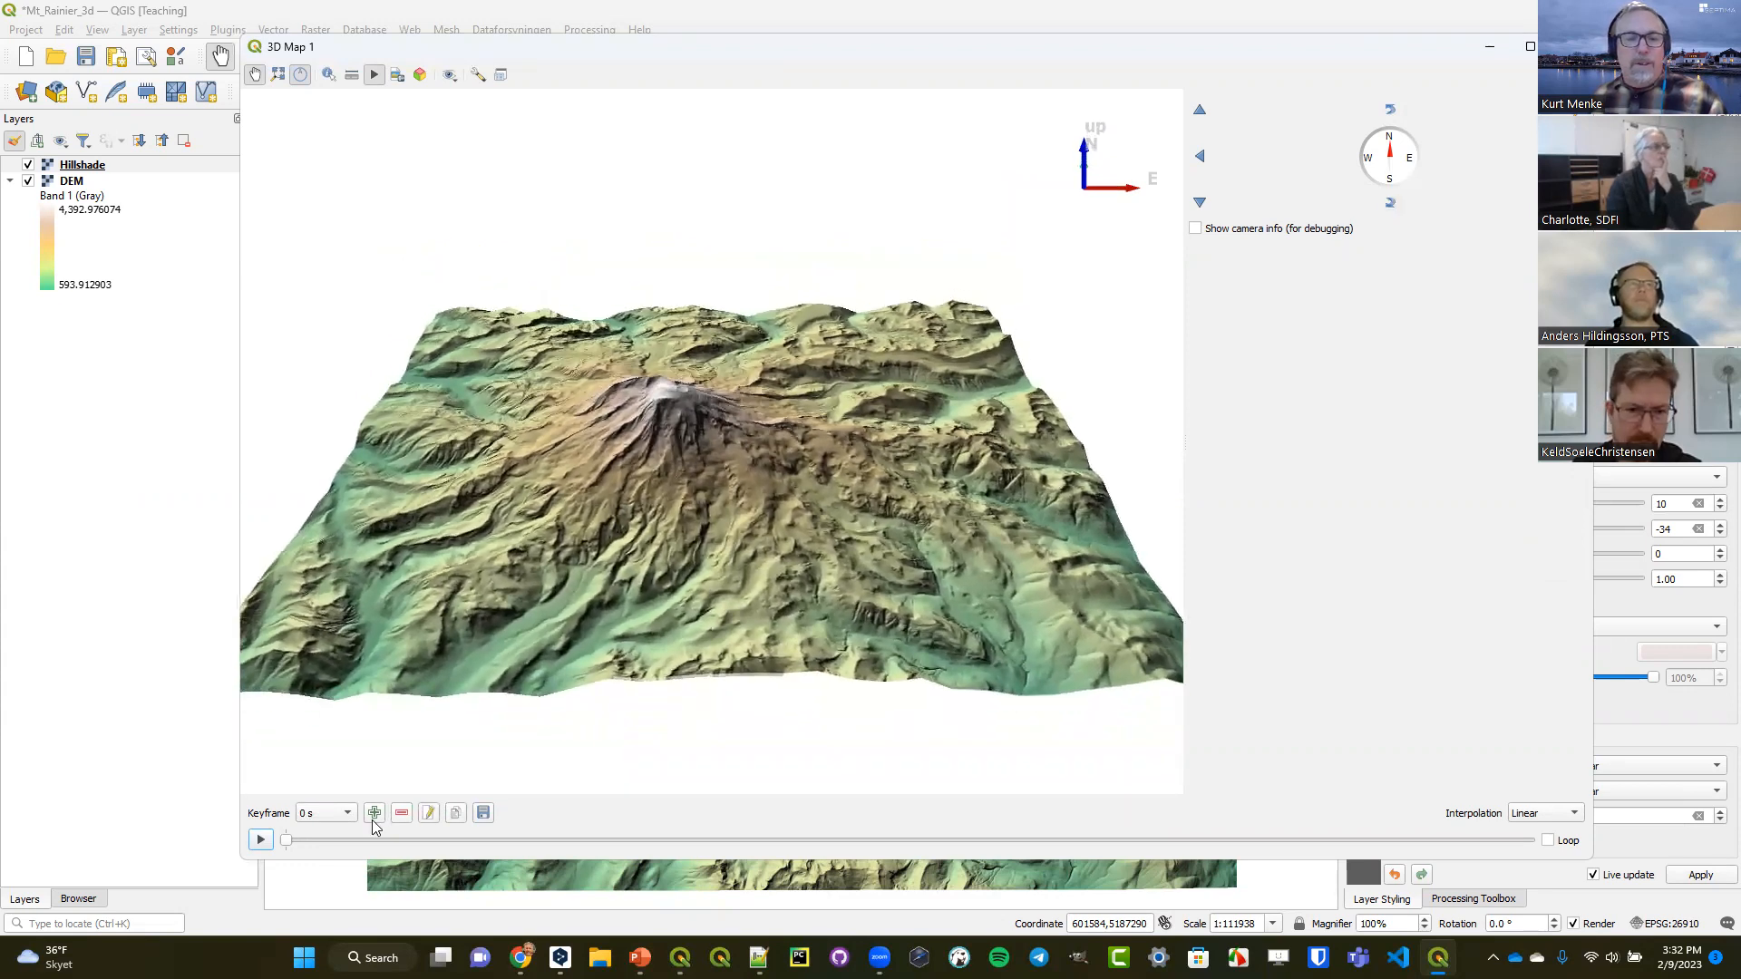
left_click(374, 813)
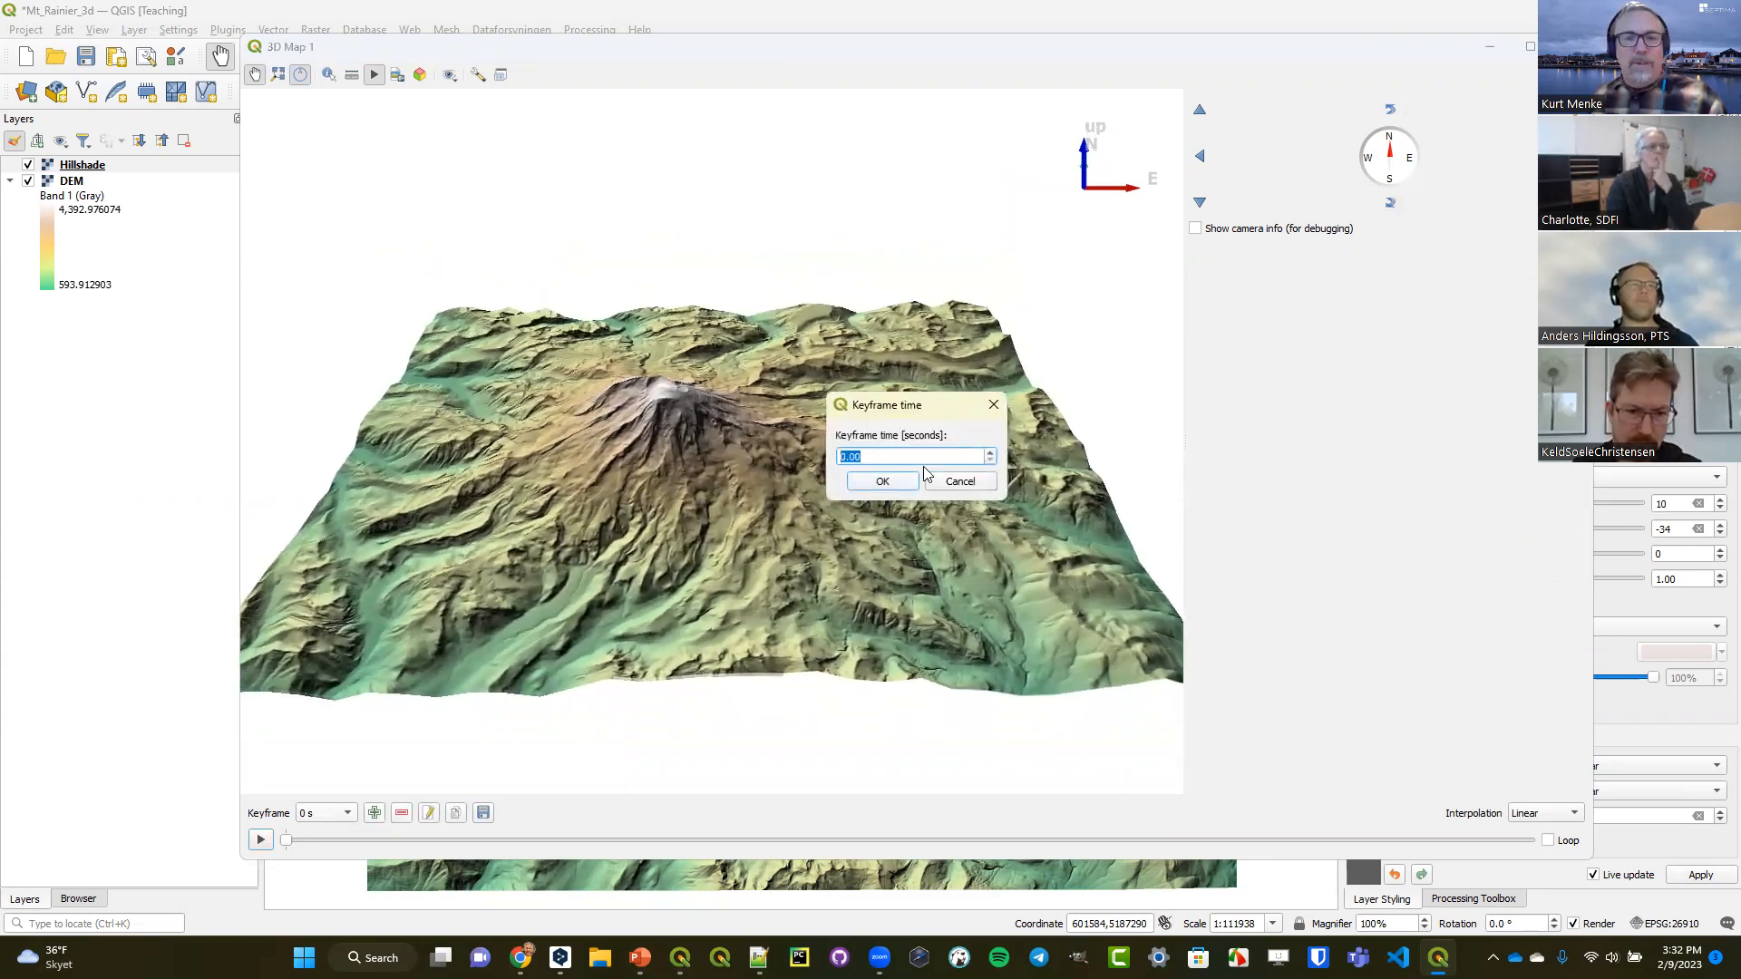
type("2")
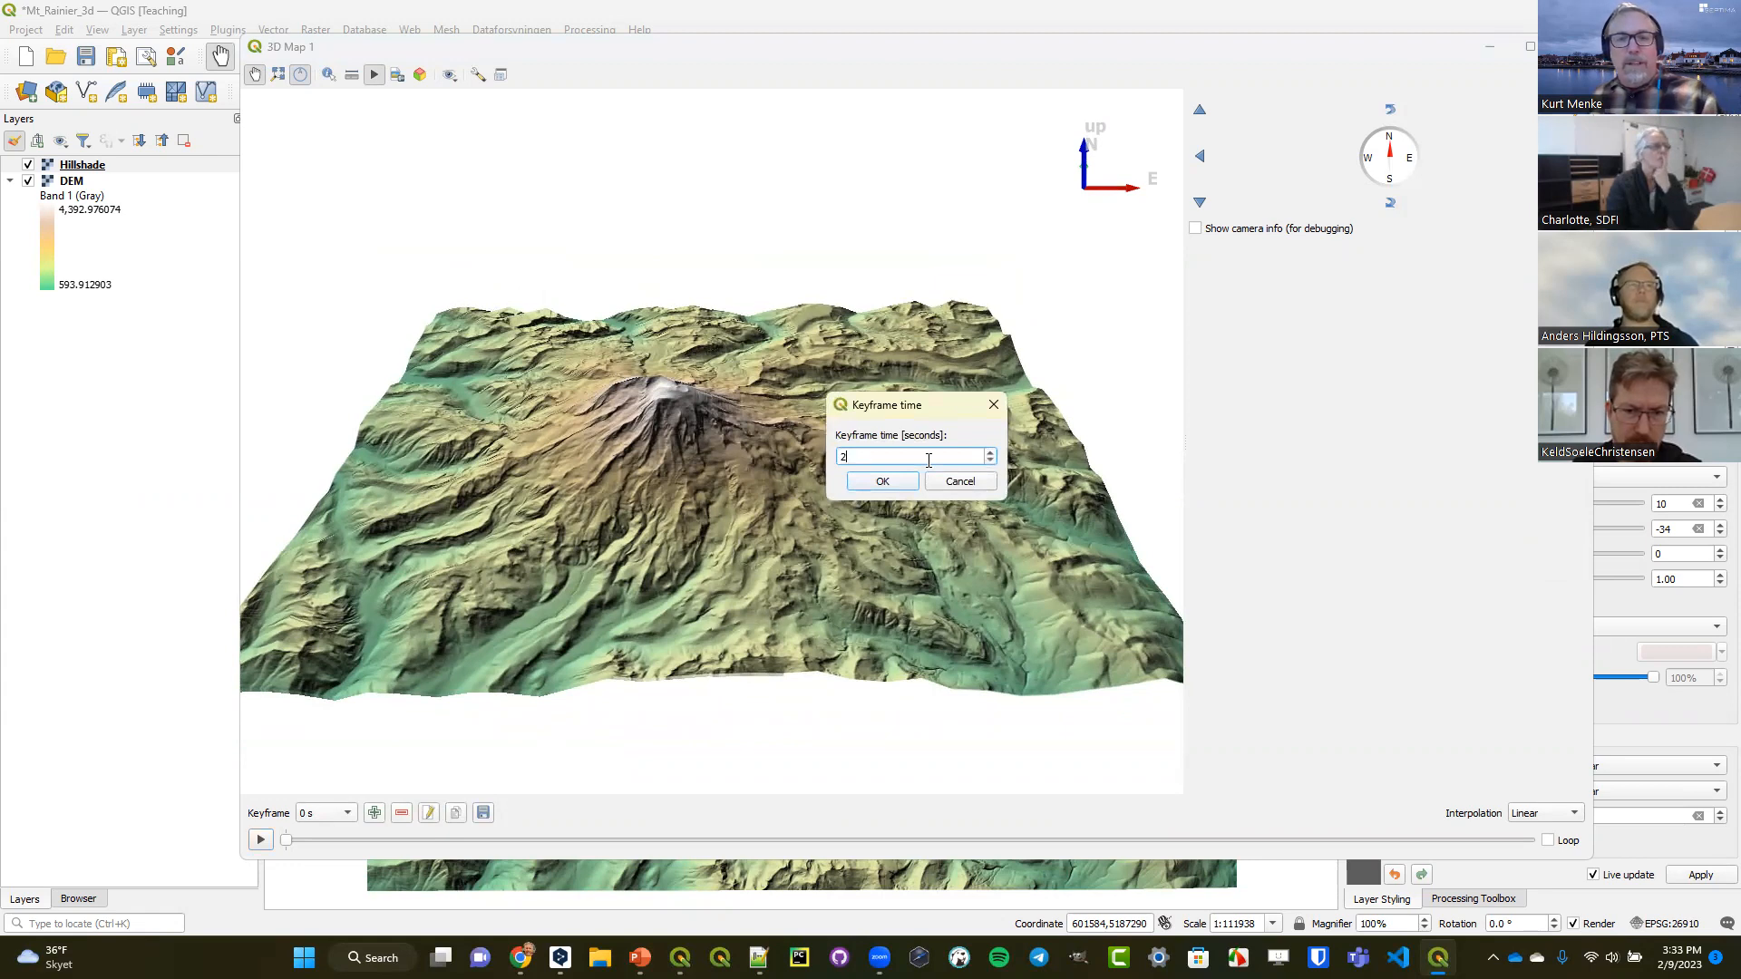
left_click(884, 481)
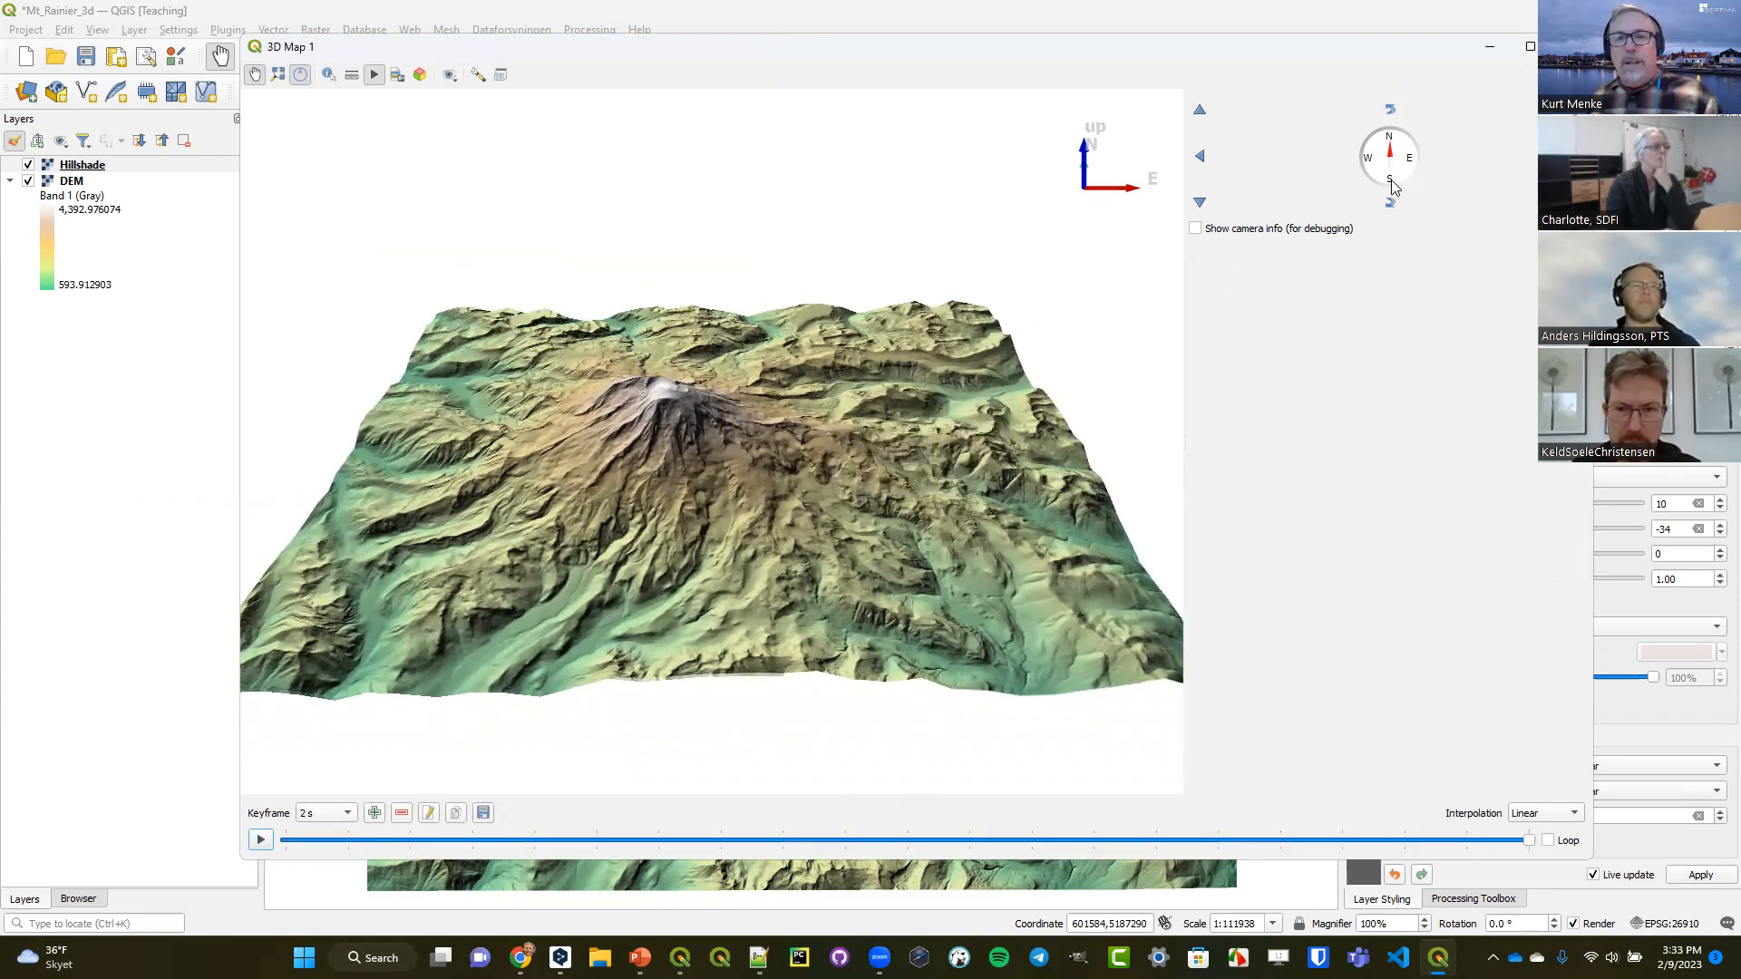
Add a keyframe at 3 s viewing the mountain from the southeast and another at 4 s viewing it from the east.
left_click(1397, 153)
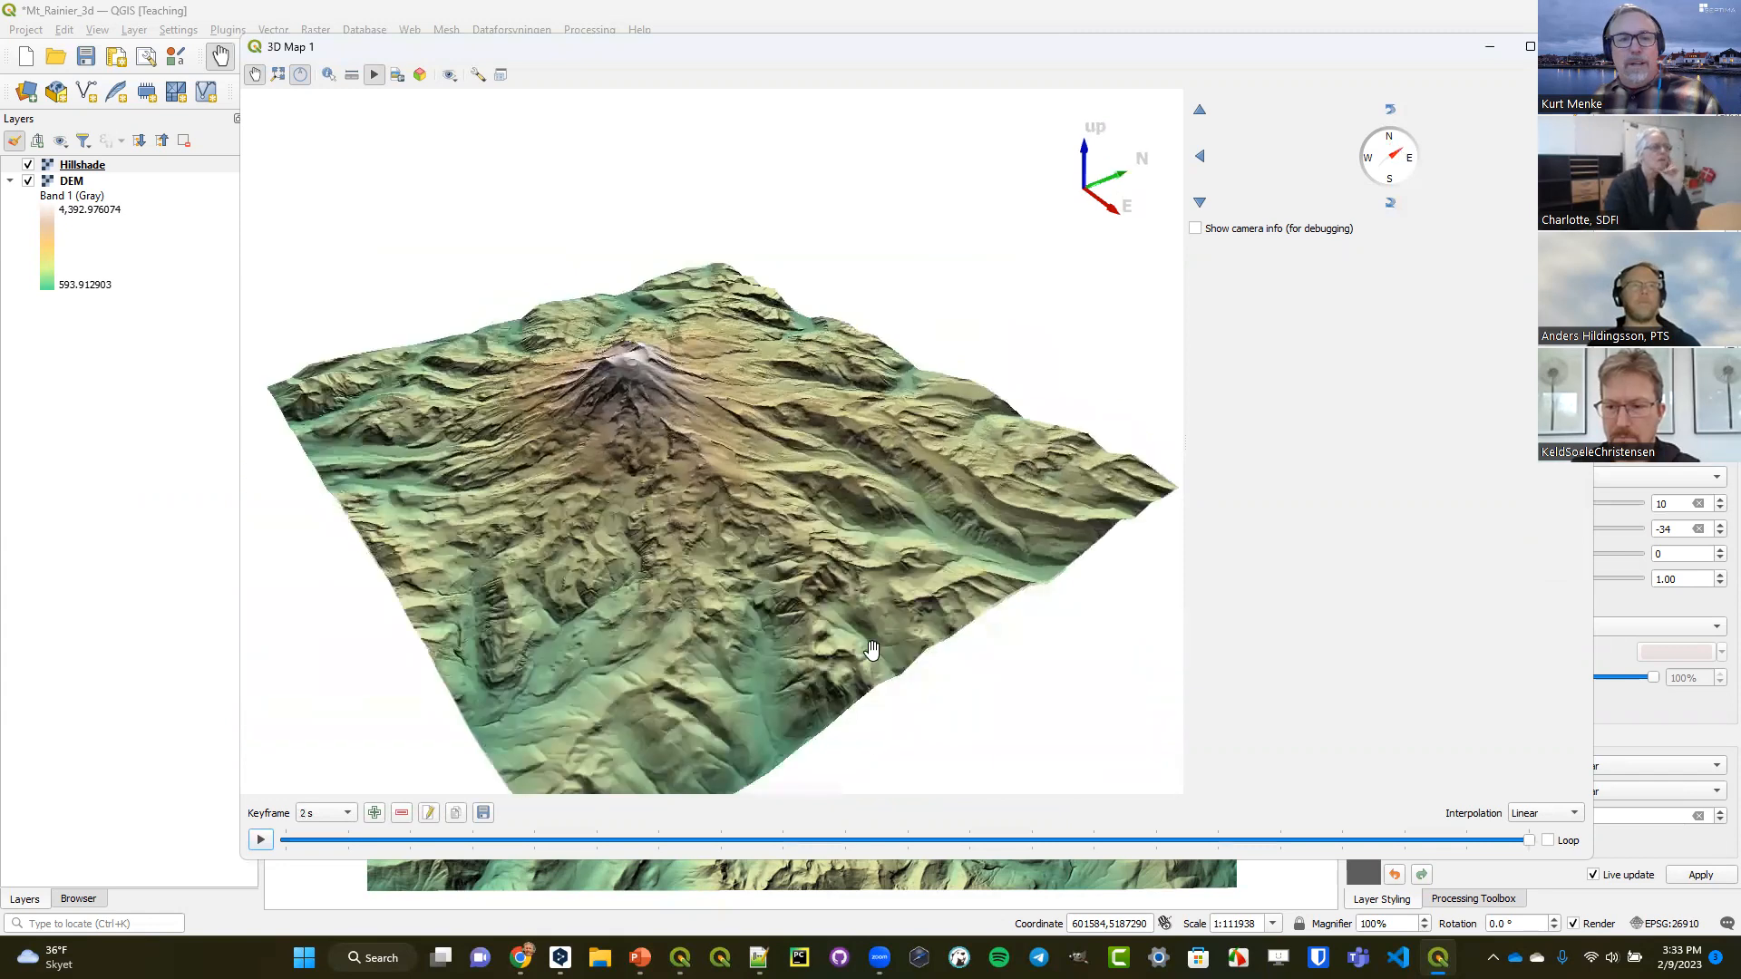
left_click(373, 813)
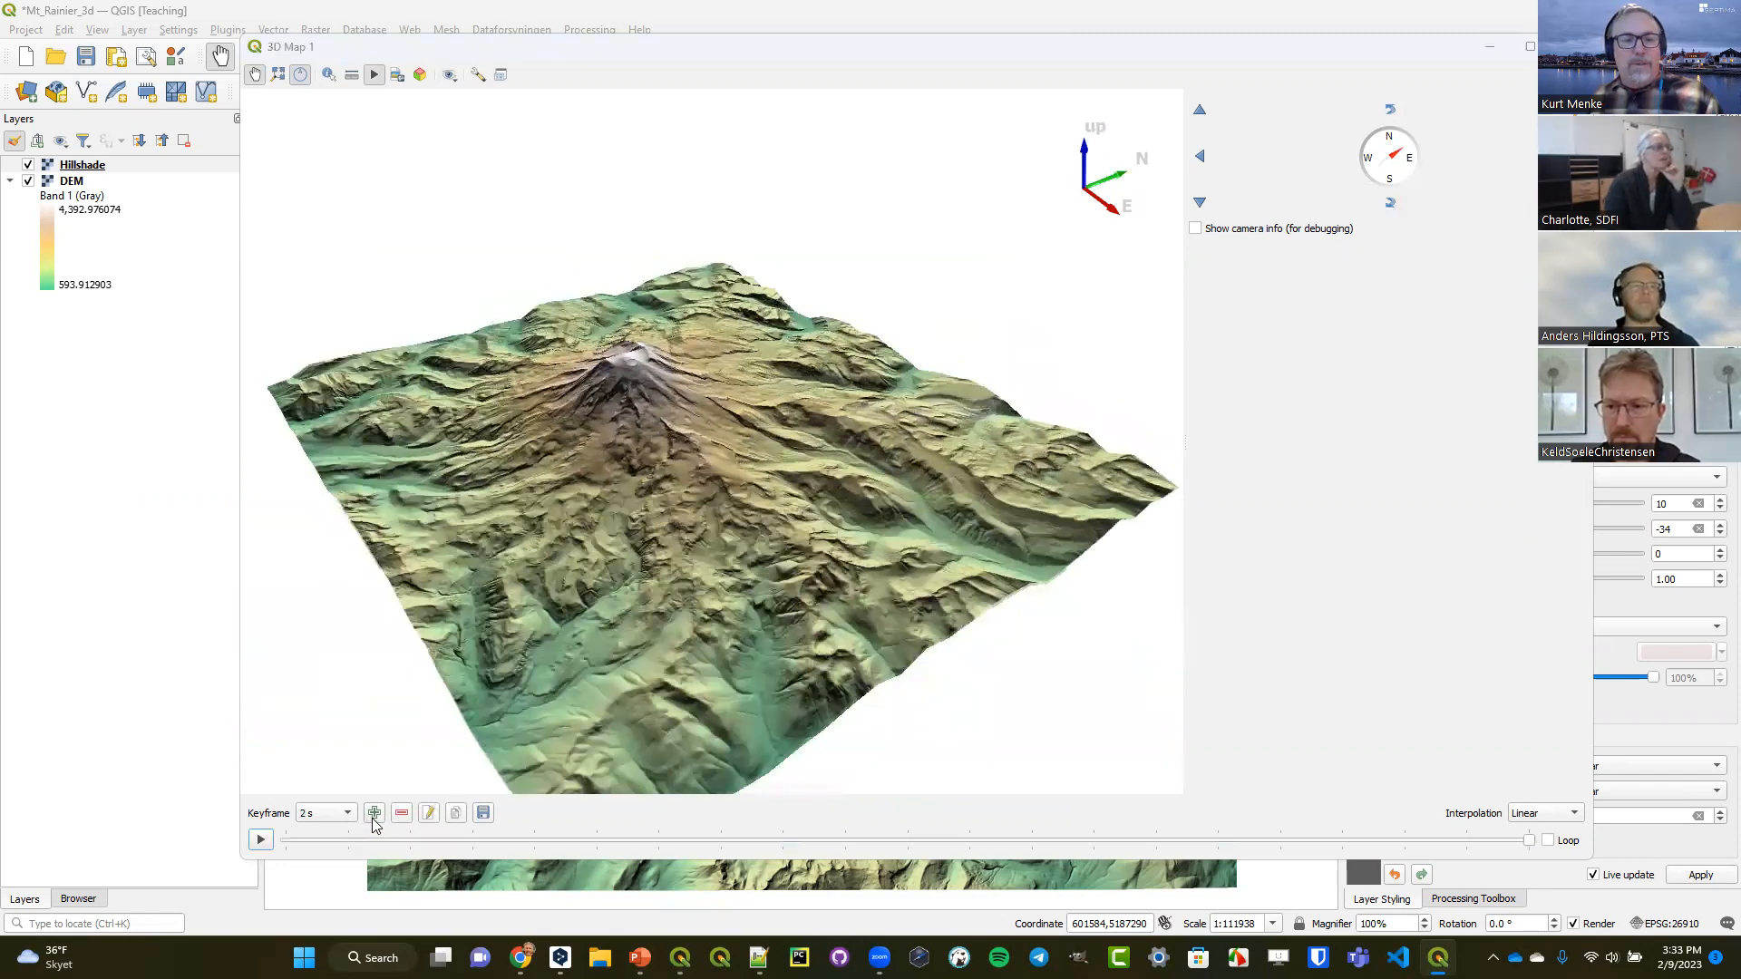
type("3")
left_click(882, 480)
left_click(1402, 164)
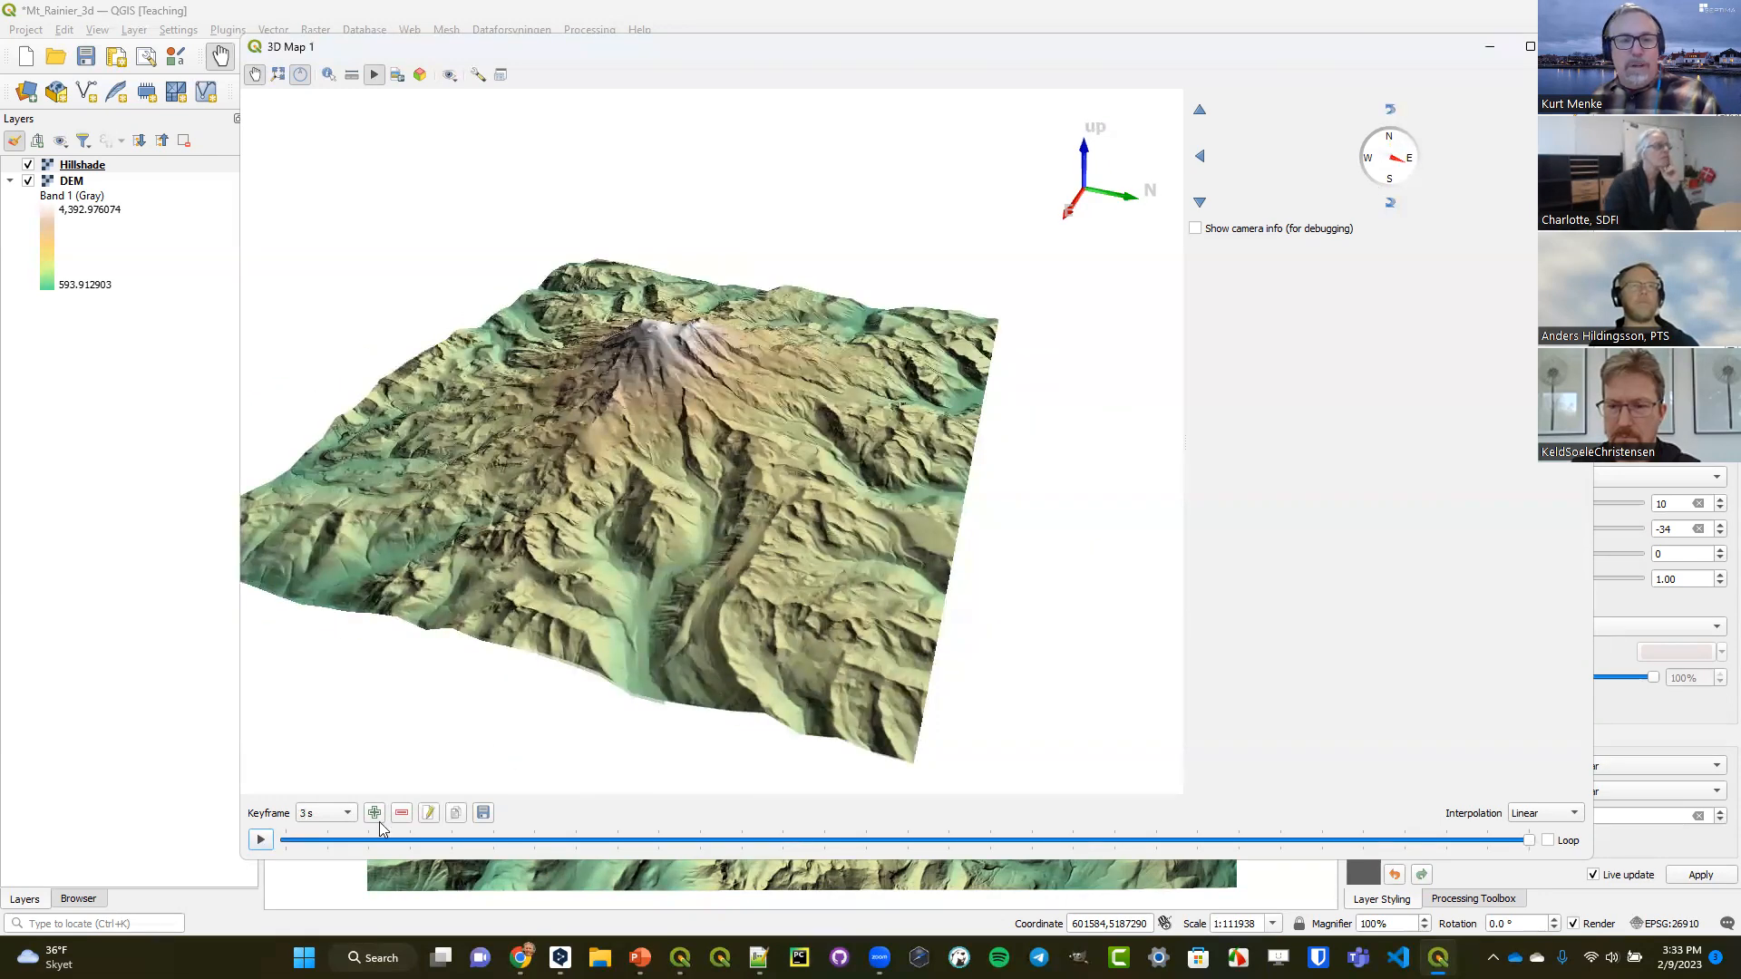
left_click(375, 813)
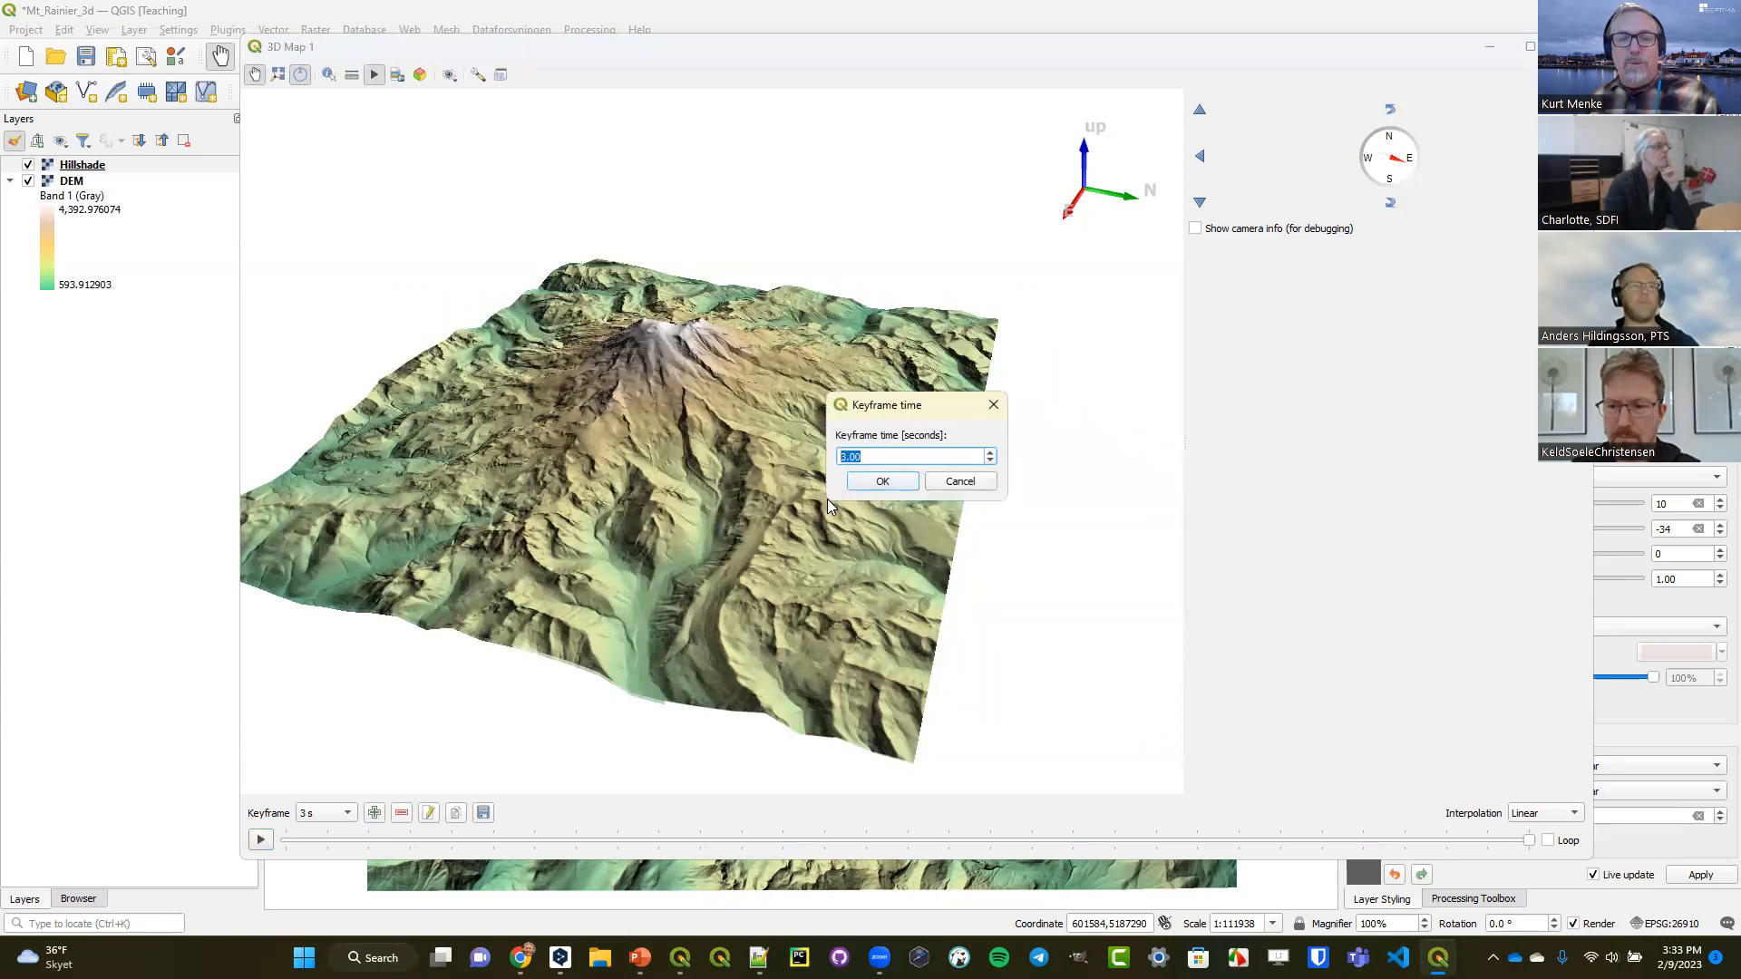
left_click(882, 481)
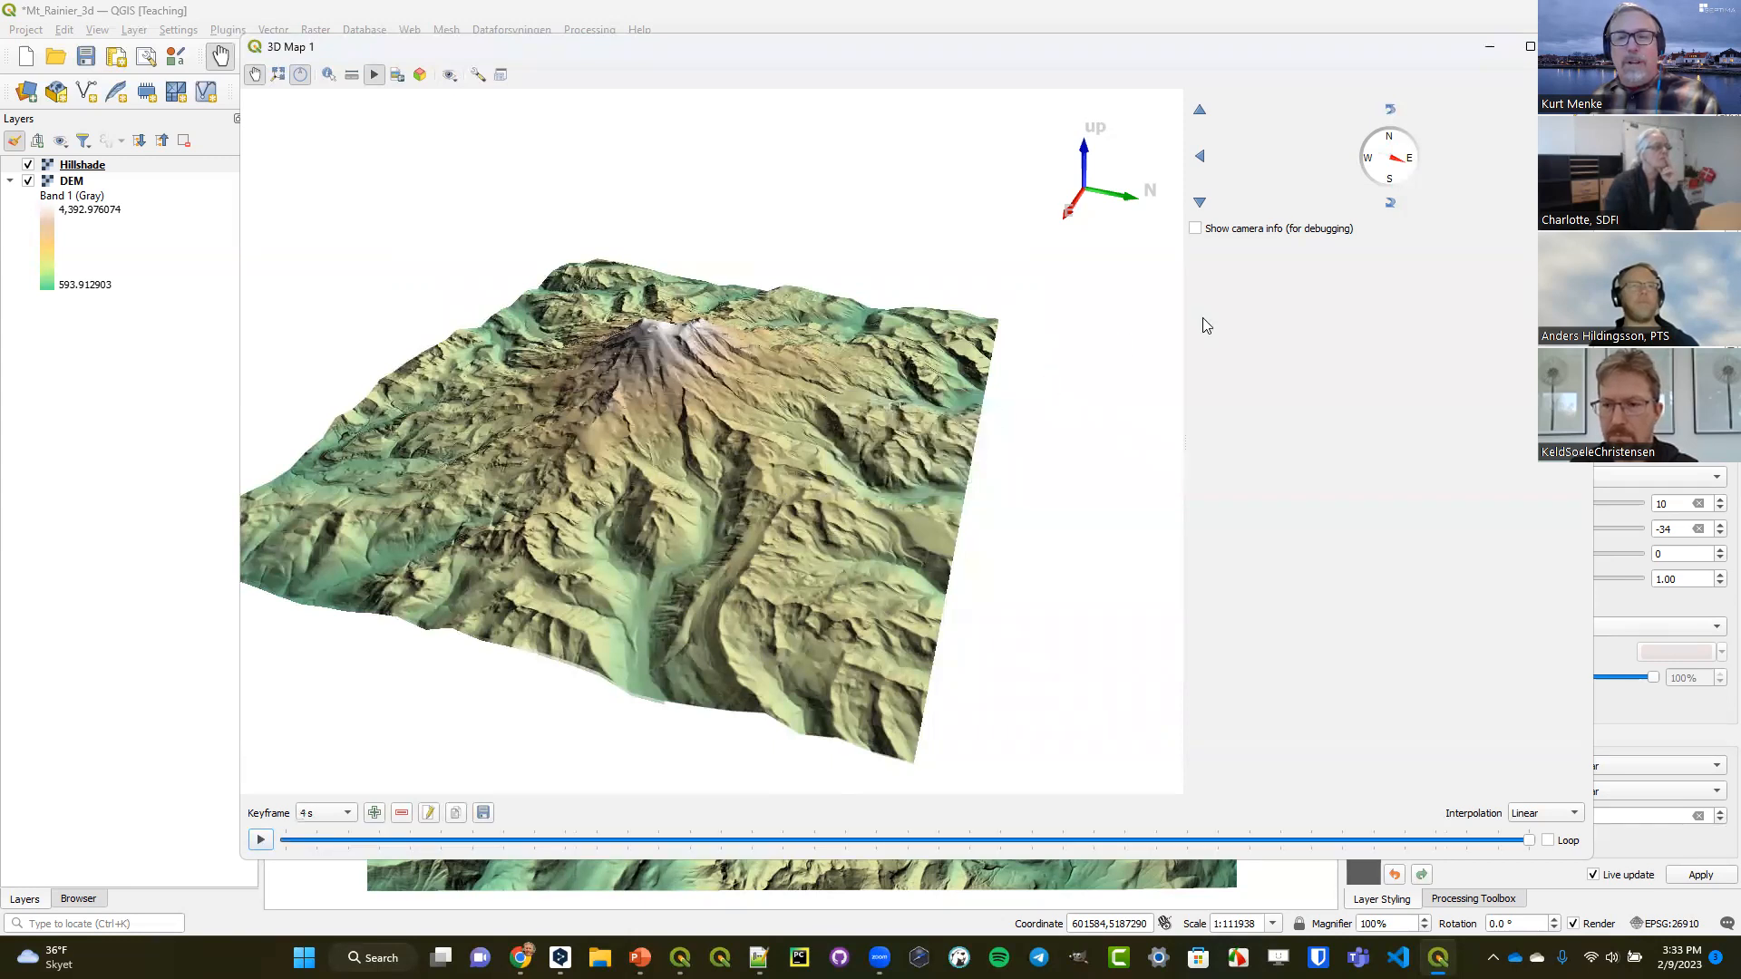
Add a keyframe at 5 s viewing the mountain from the north and another at 7 s zoomed in closer.
left_click_drag(1402, 164, 1391, 170)
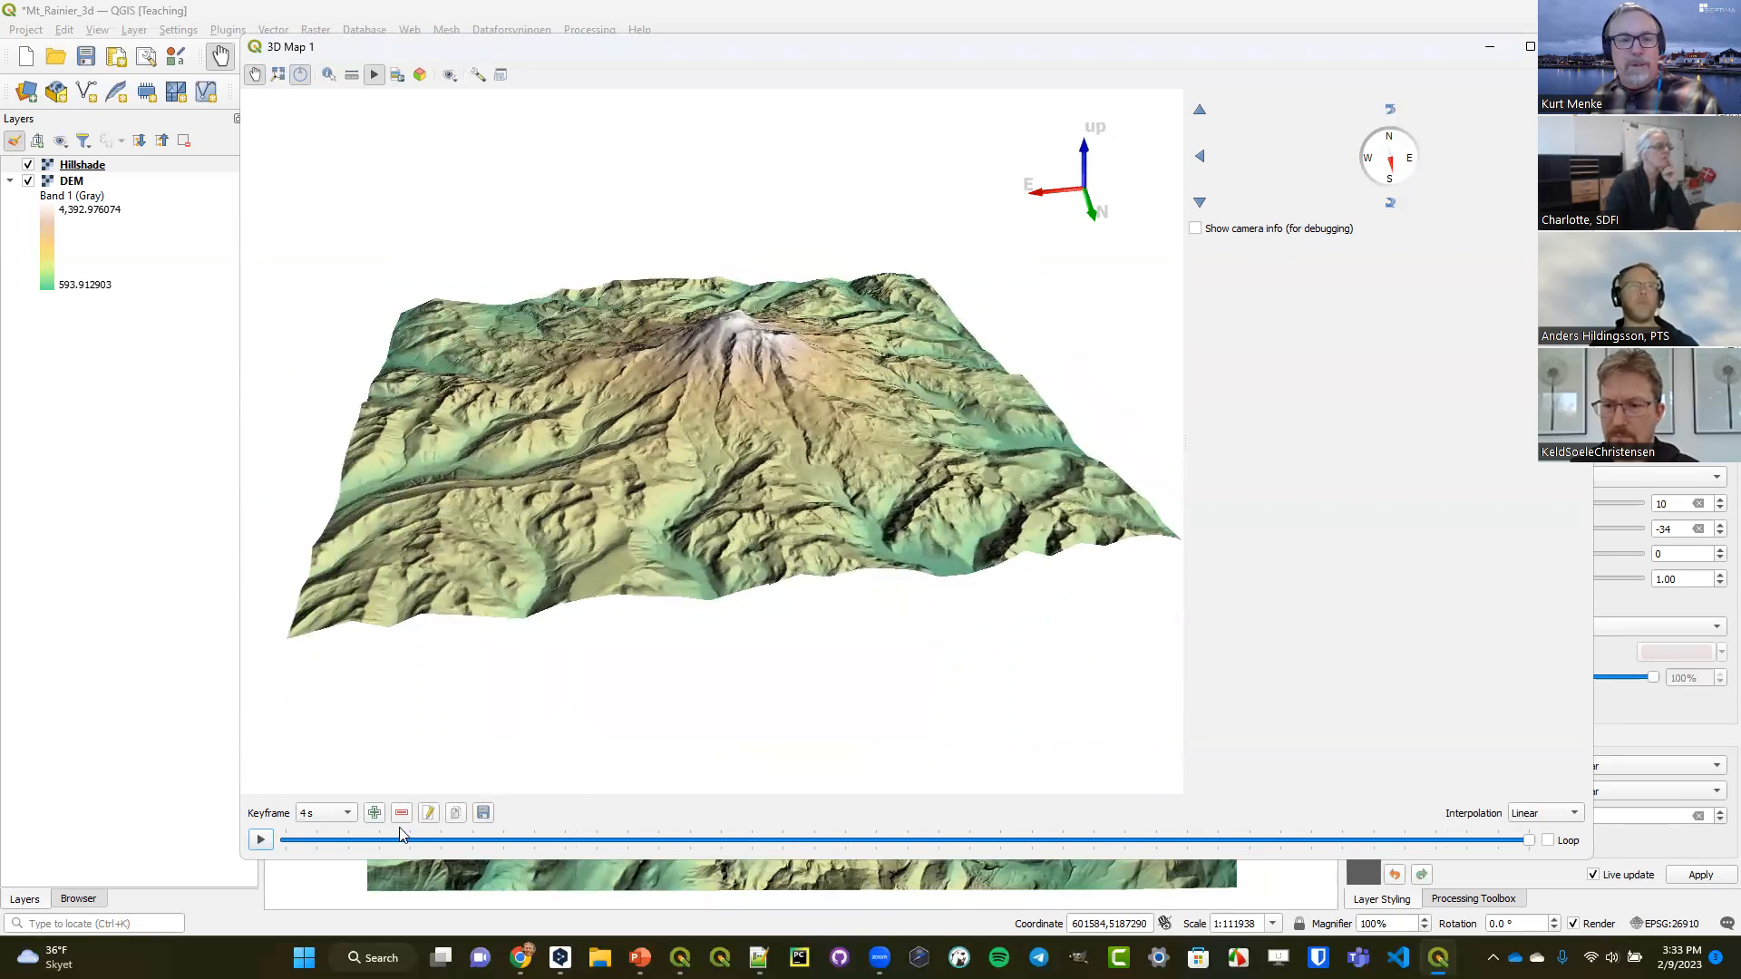
left_click(373, 813)
type("5")
left_click(883, 481)
scroll(689, 399, "up", 5)
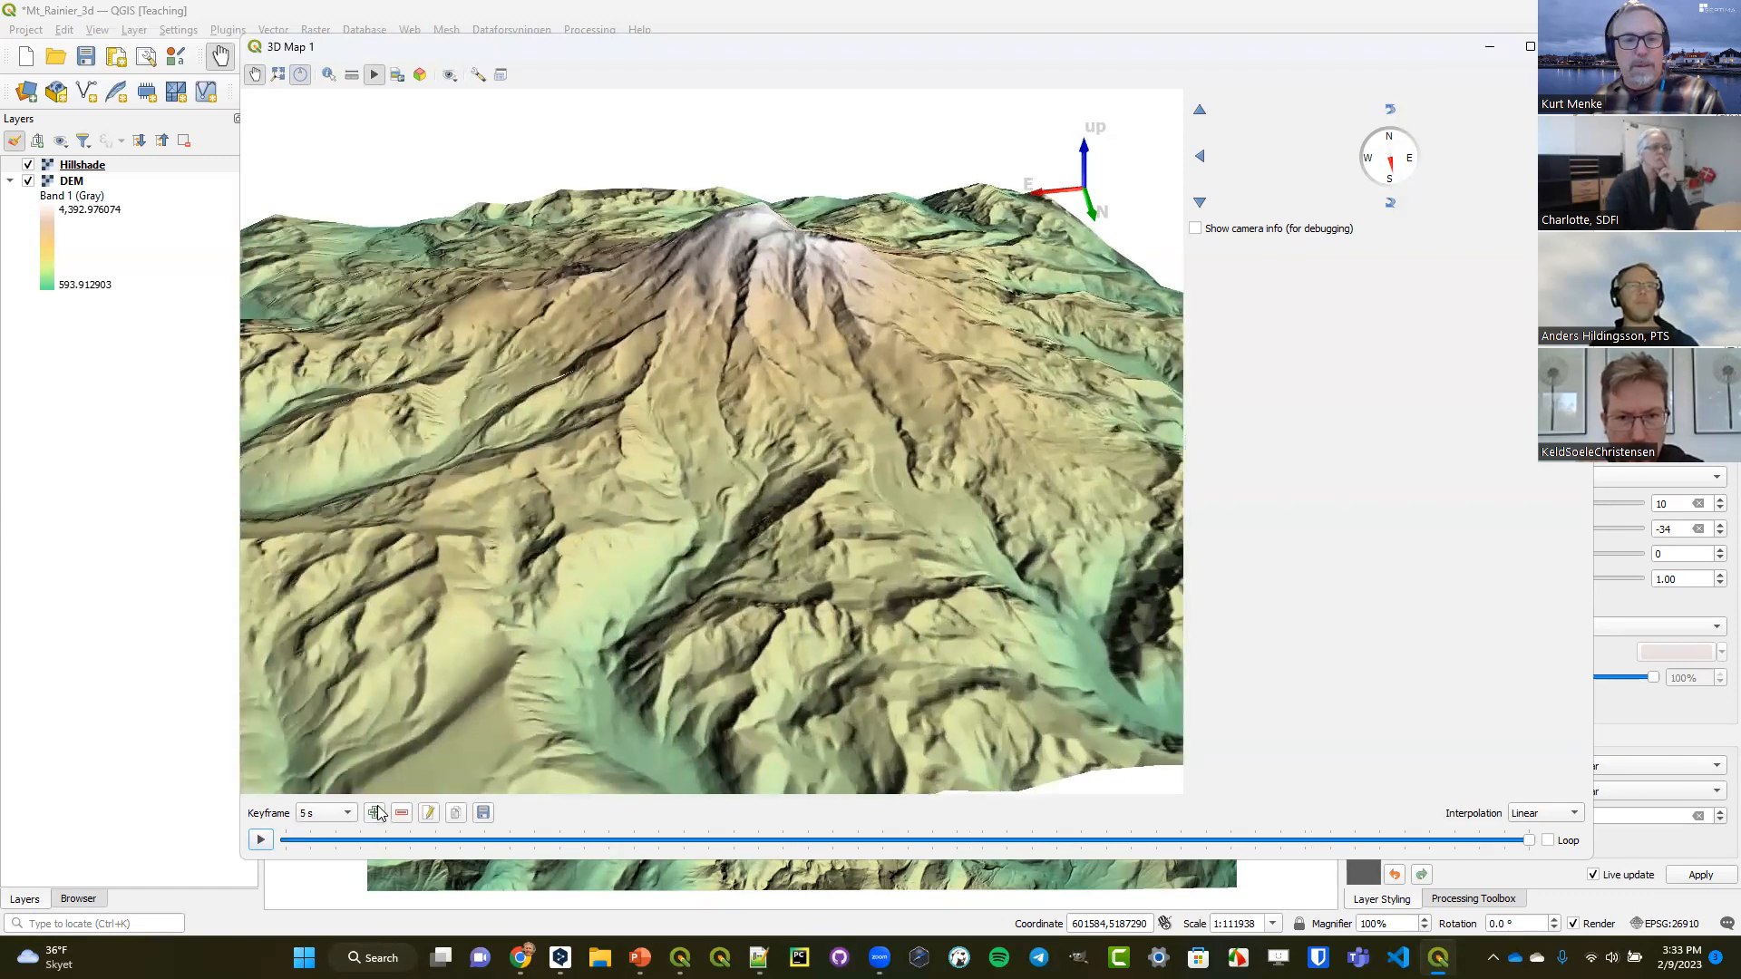
left_click(372, 814)
type("7.00")
left_click(880, 481)
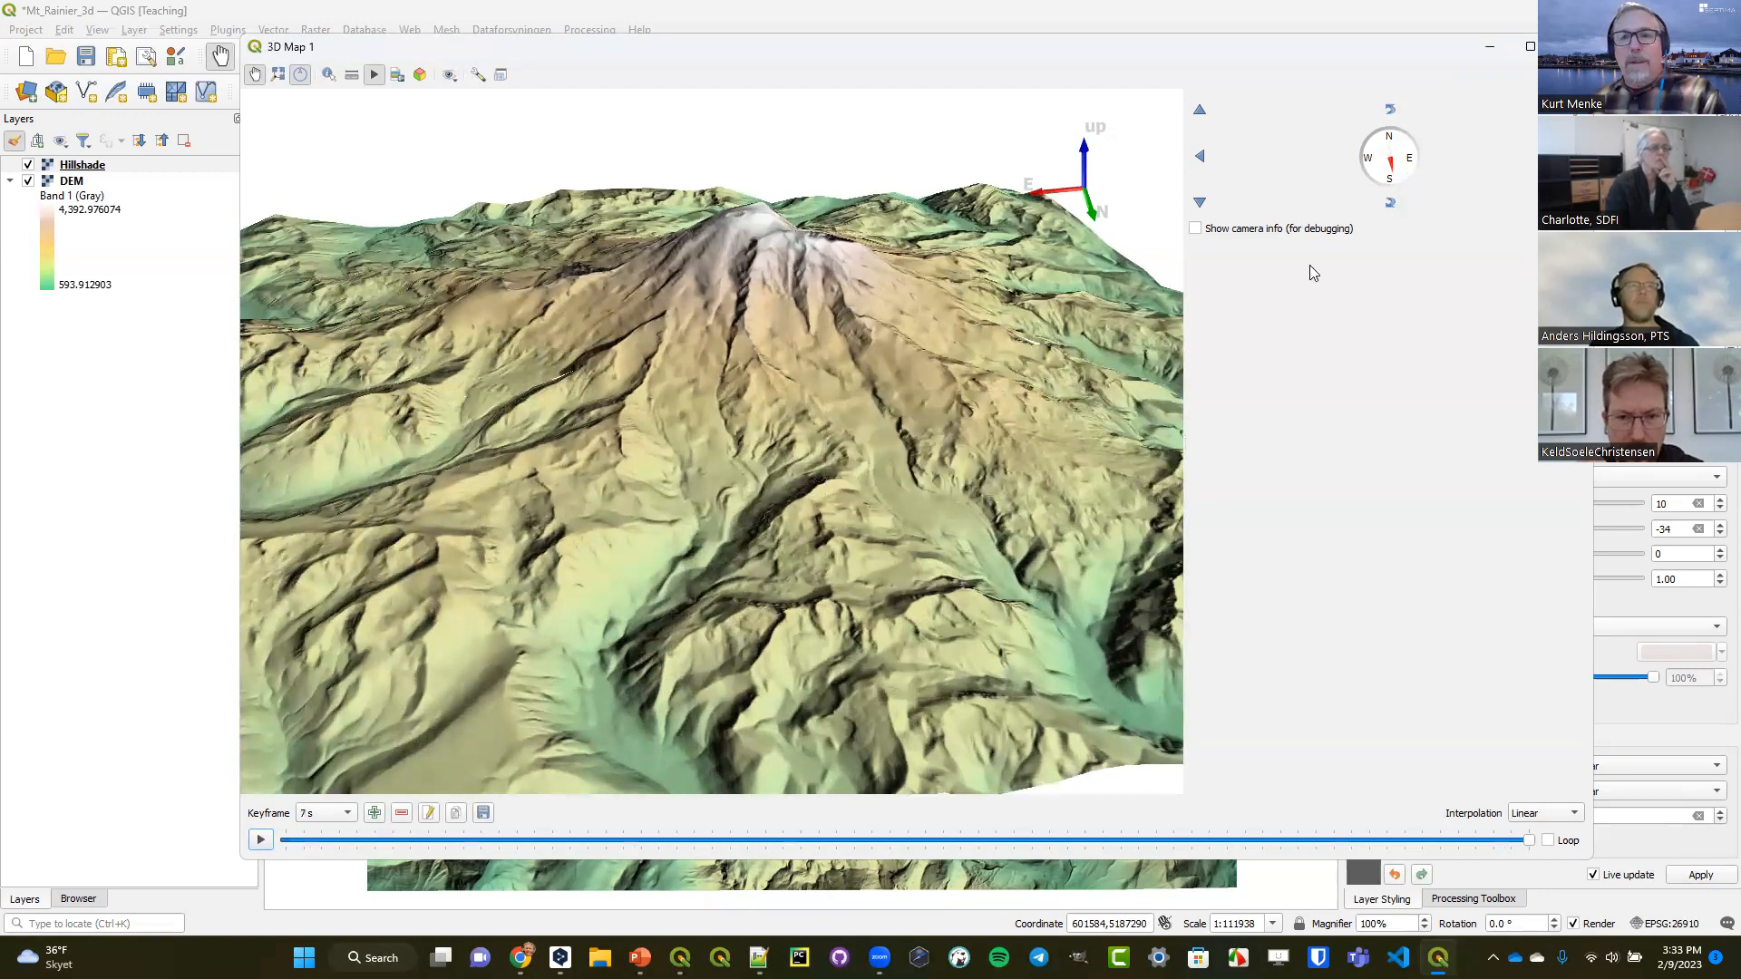
Add a keyframe at 8 s with the close-up view shifted and rotated slightly around the mountain, and play the animation.
left_click(1390, 207)
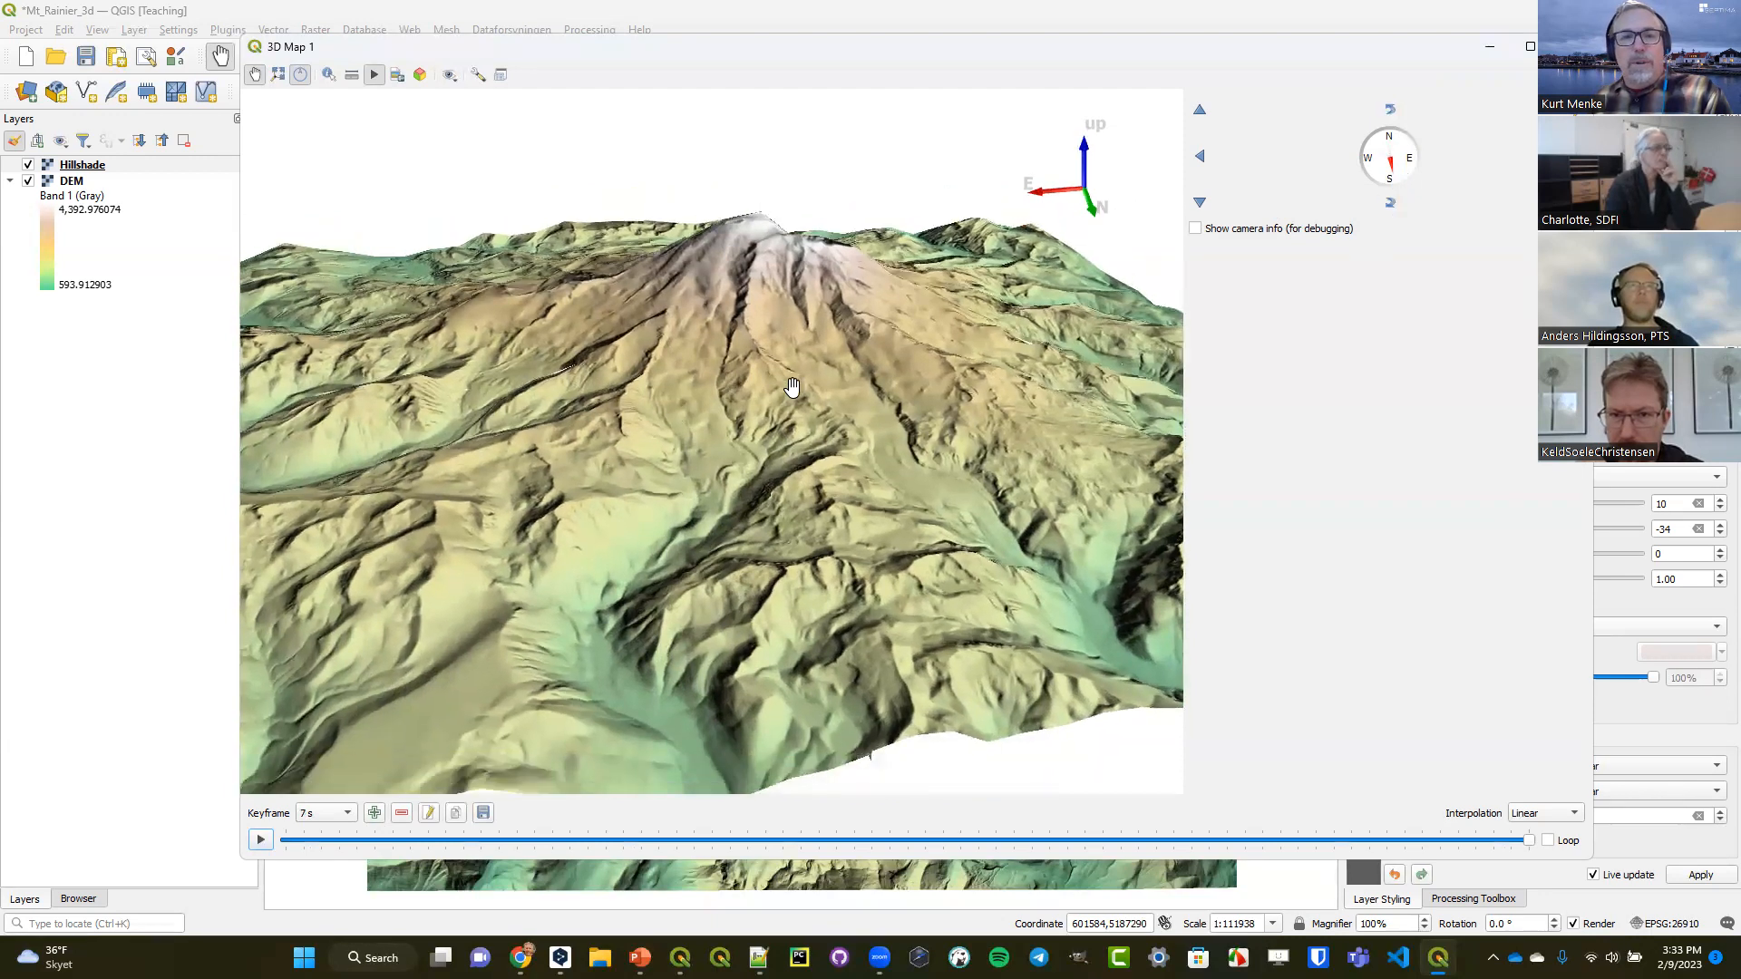
left_click_drag(601, 506, 1065, 473)
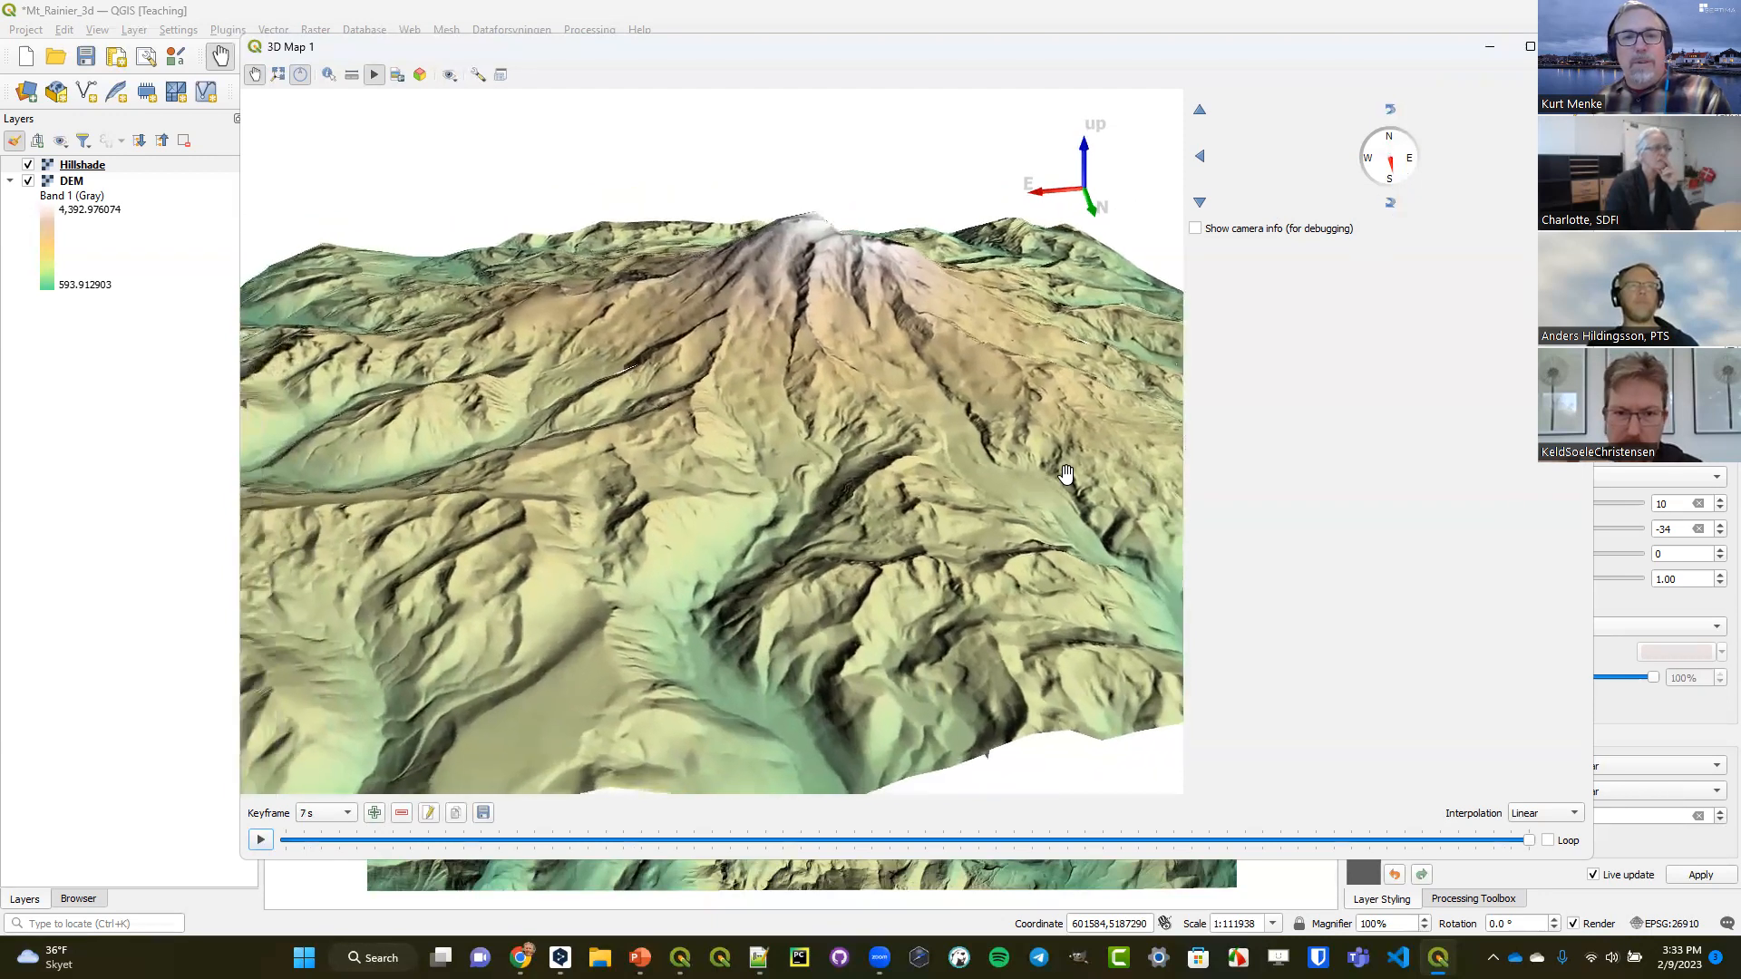
left_click_drag(487, 458, 694, 474)
left_click_drag(540, 488, 980, 526)
left_click_drag(508, 430, 998, 530)
left_click_drag(494, 374, 843, 553)
left_click_drag(622, 345, 1062, 304)
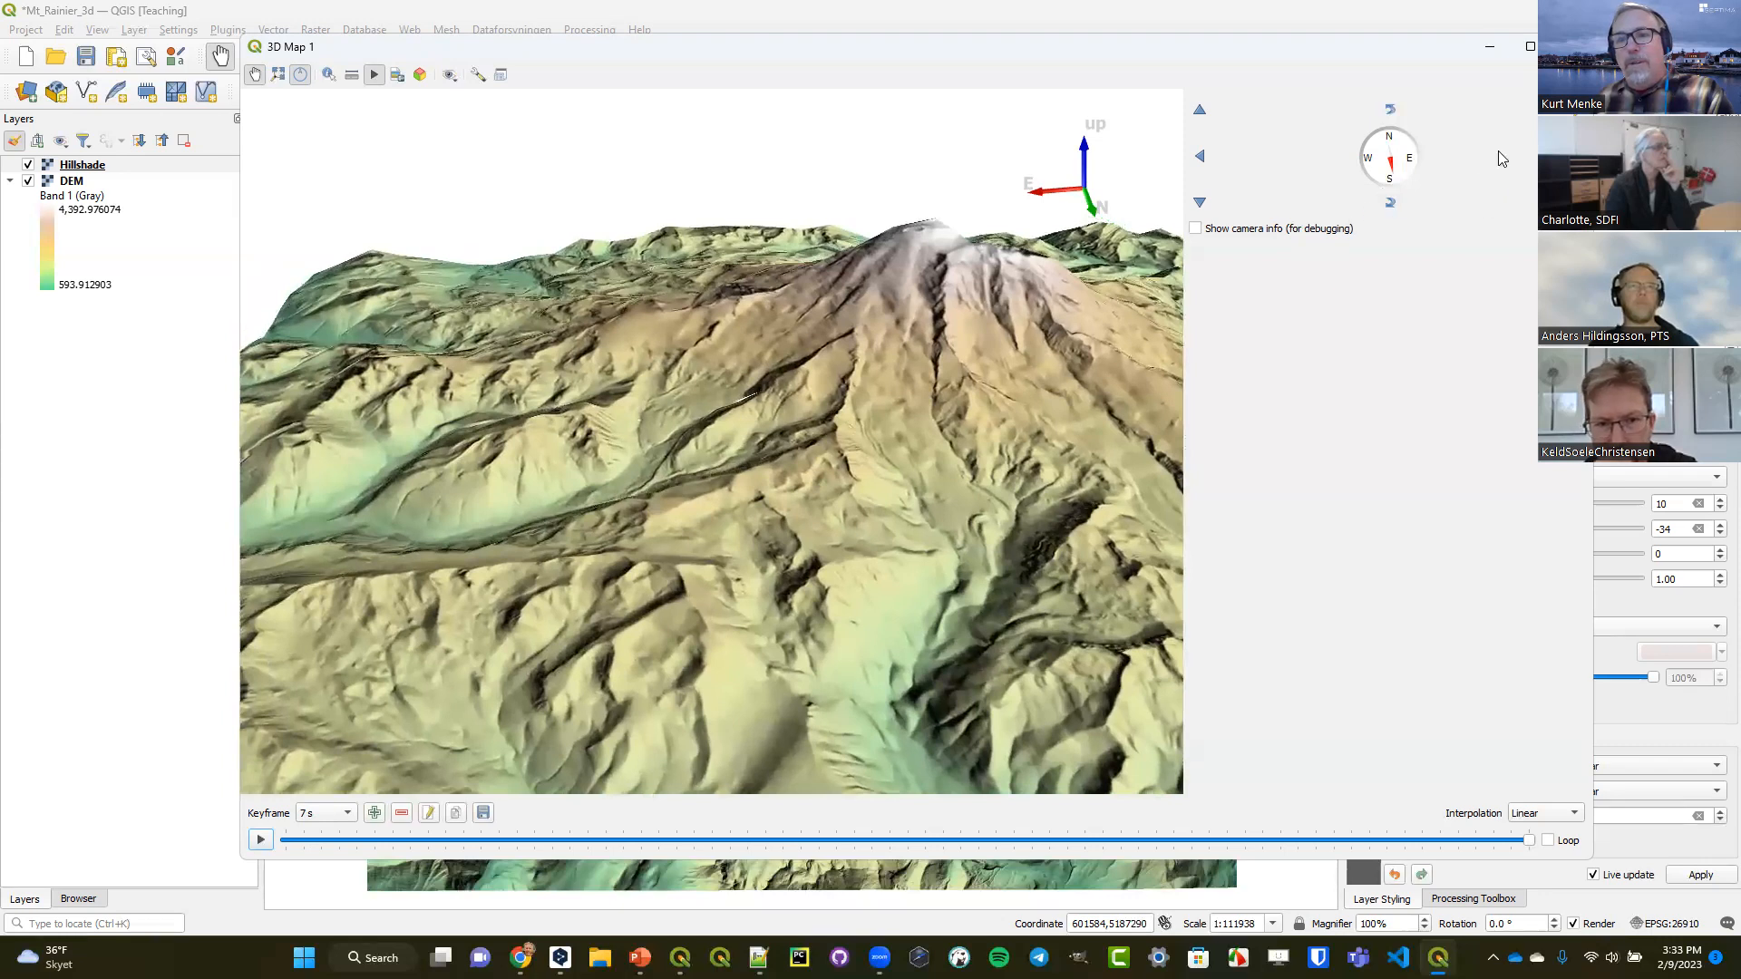
left_click(1392, 202)
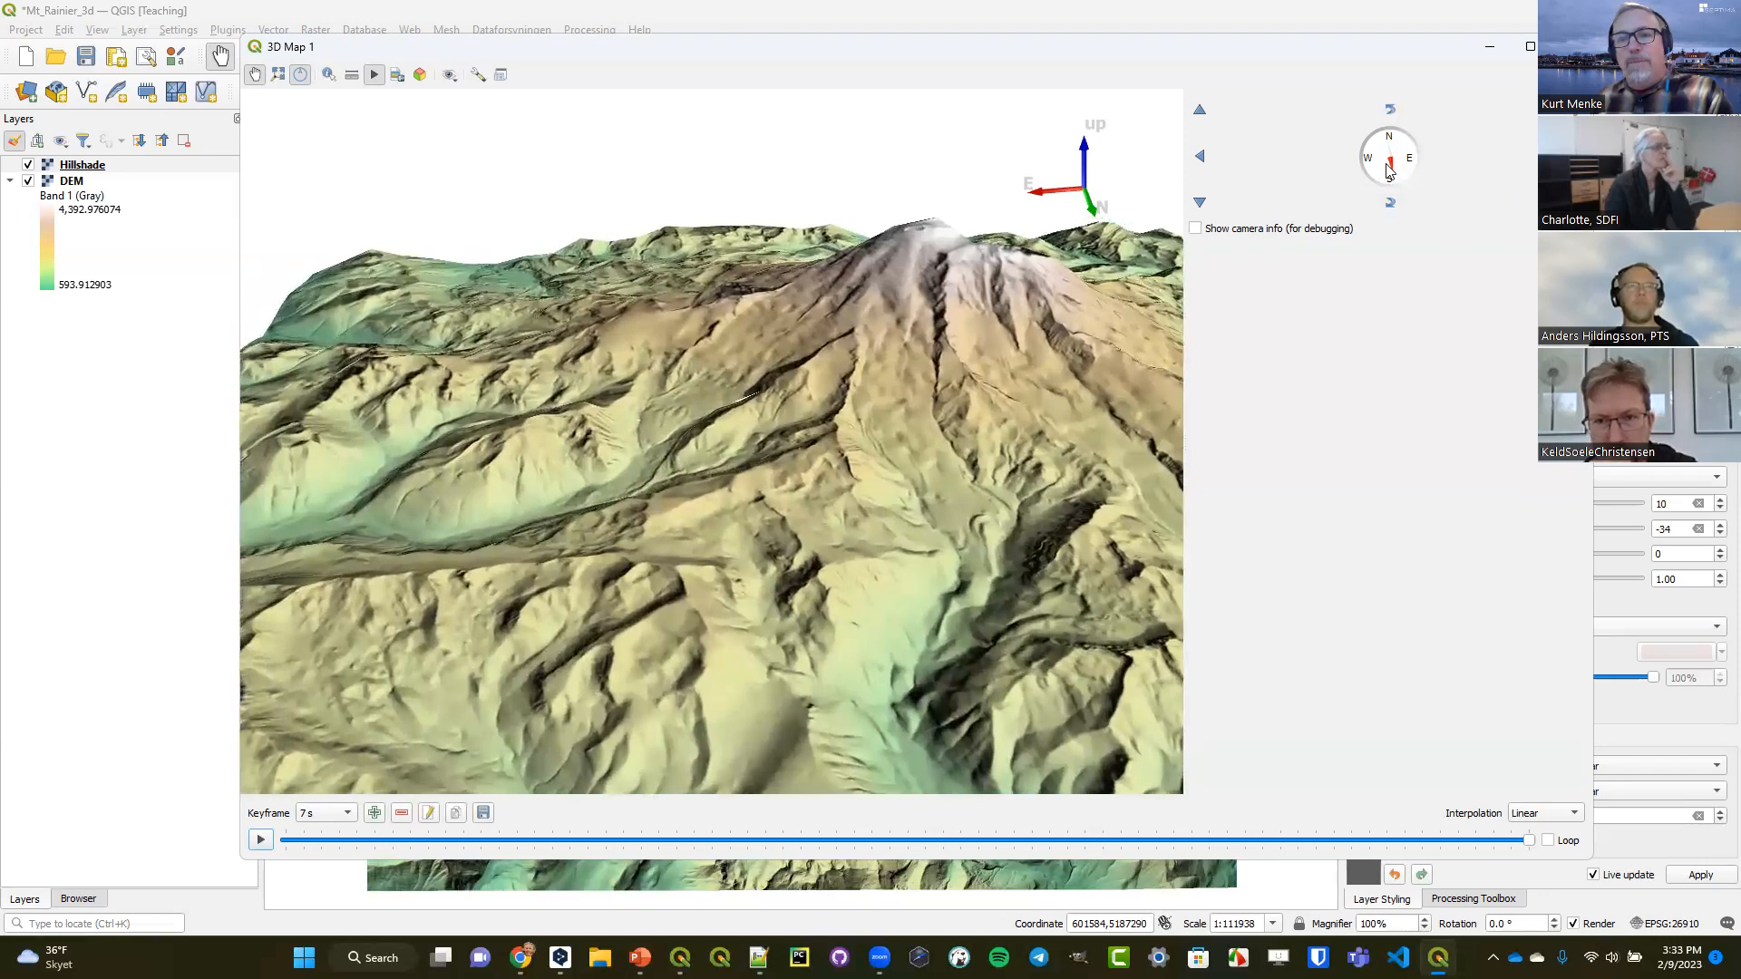
left_click_drag(1390, 167, 1393, 169)
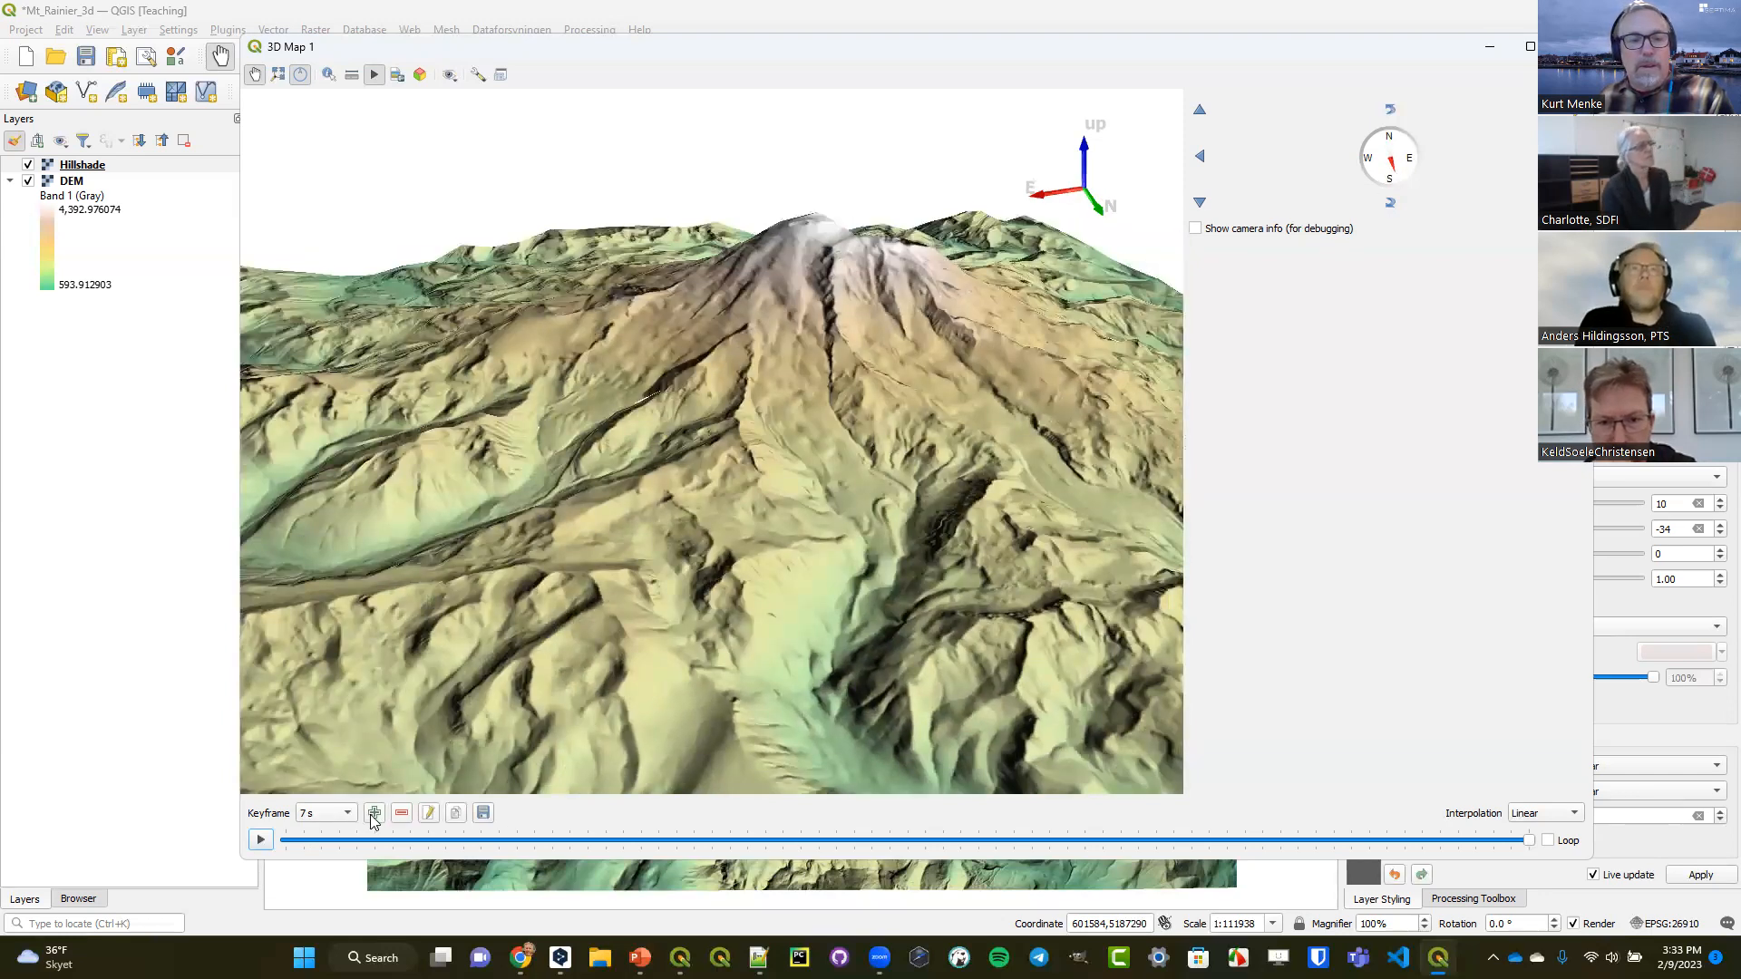
left_click(374, 813)
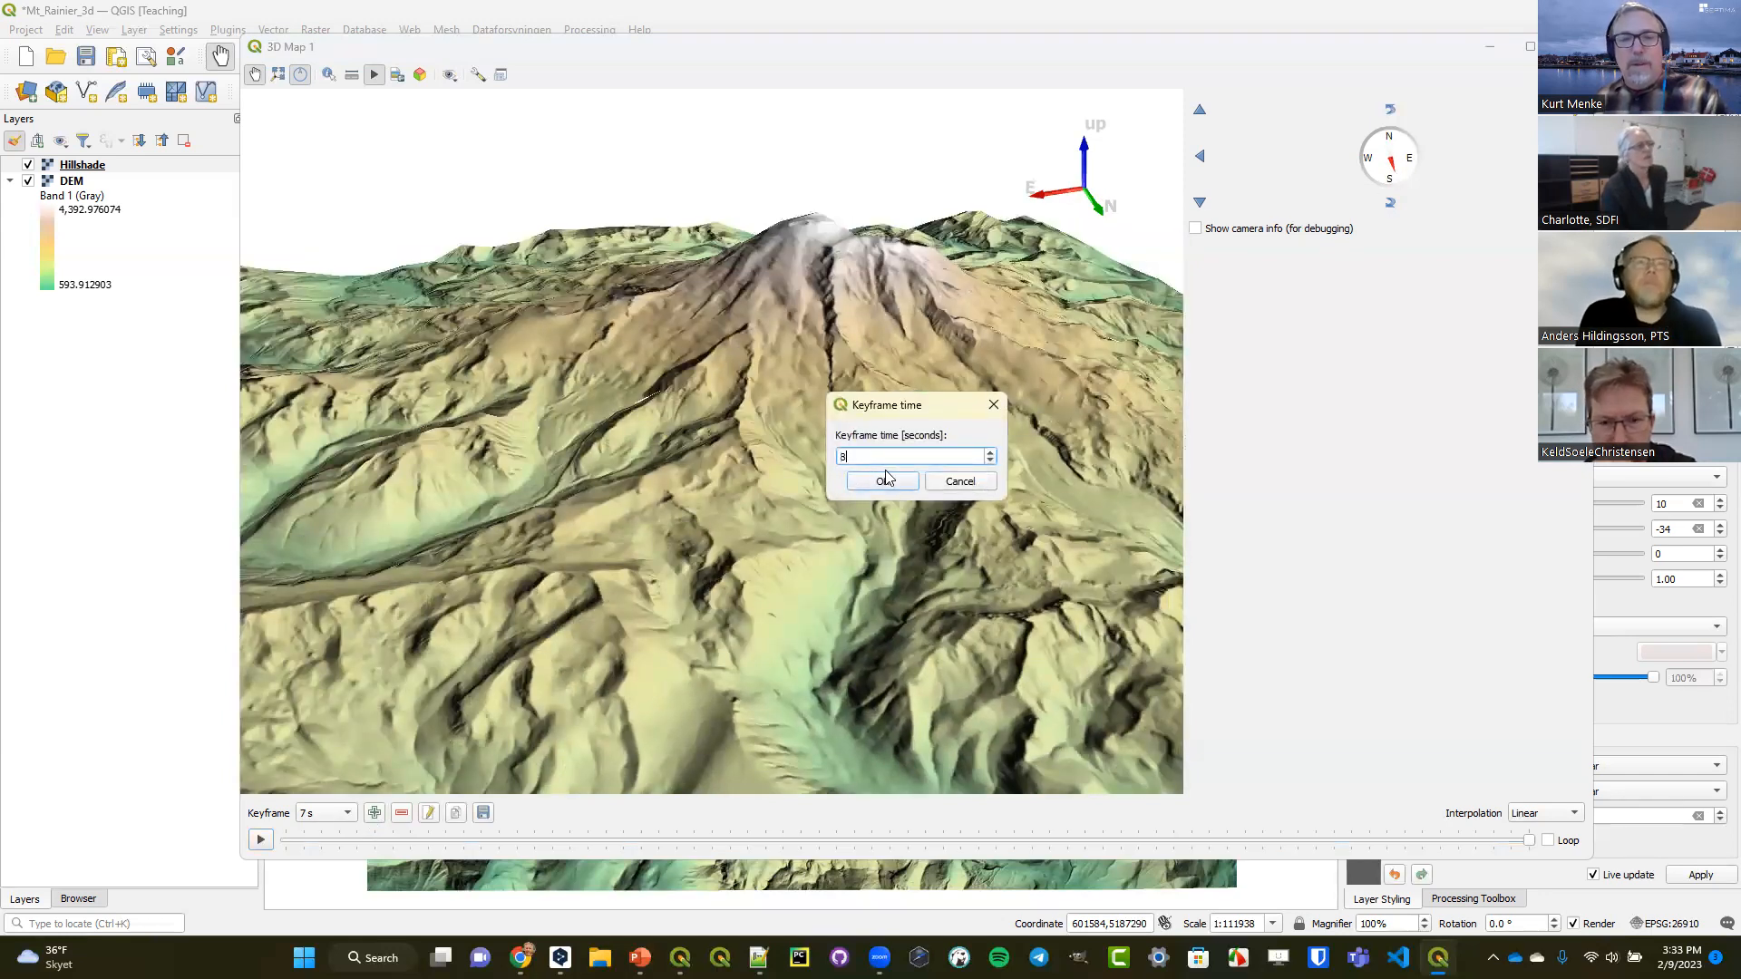
type("8")
left_click(866, 486)
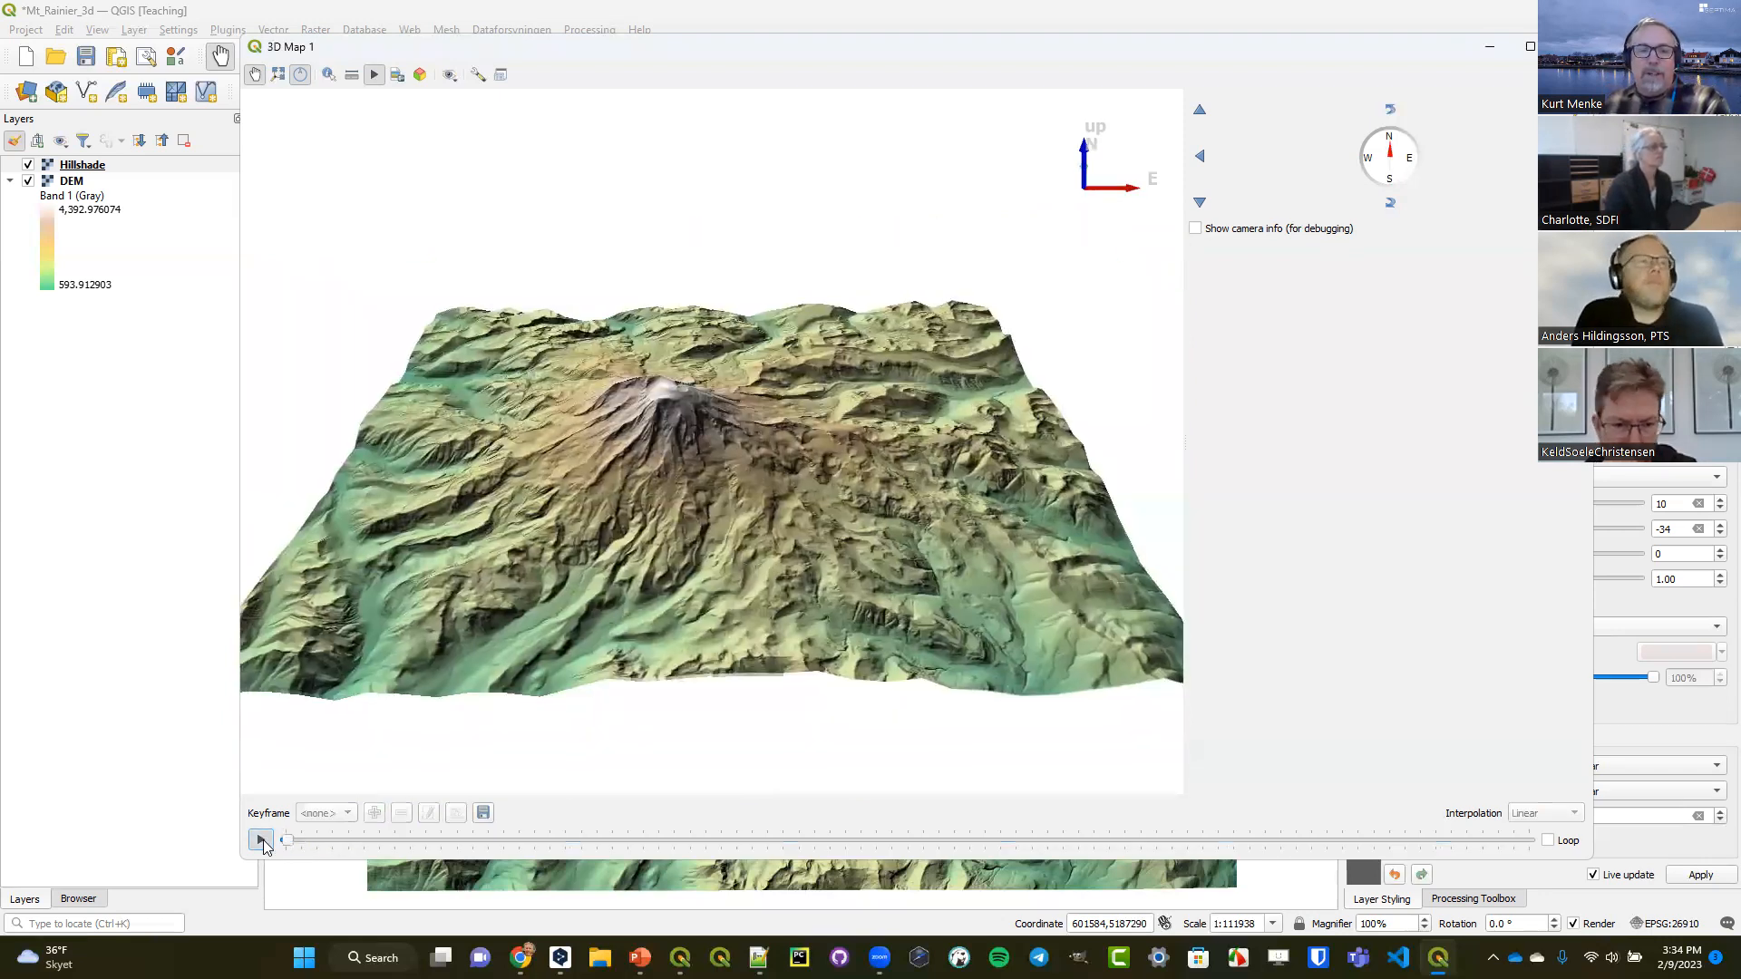
left_click(261, 840)
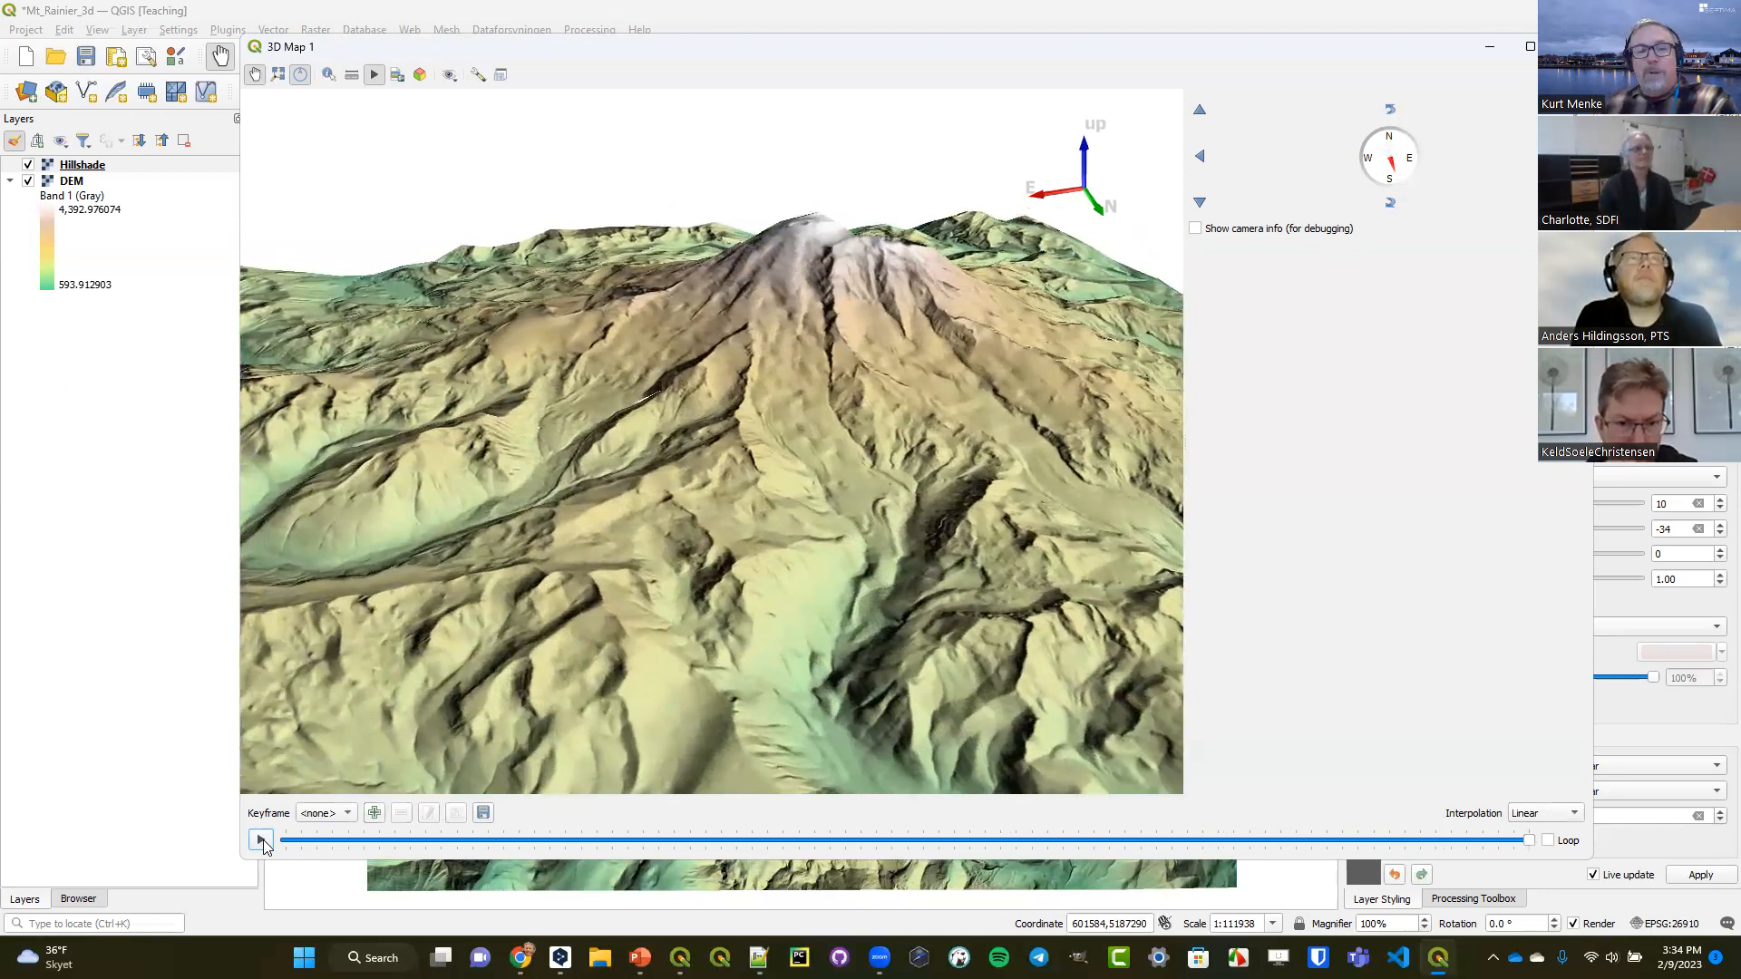
Review the settings for exporting animation frames and for exporting the 3D scene, without exporting either.
left_click(483, 813)
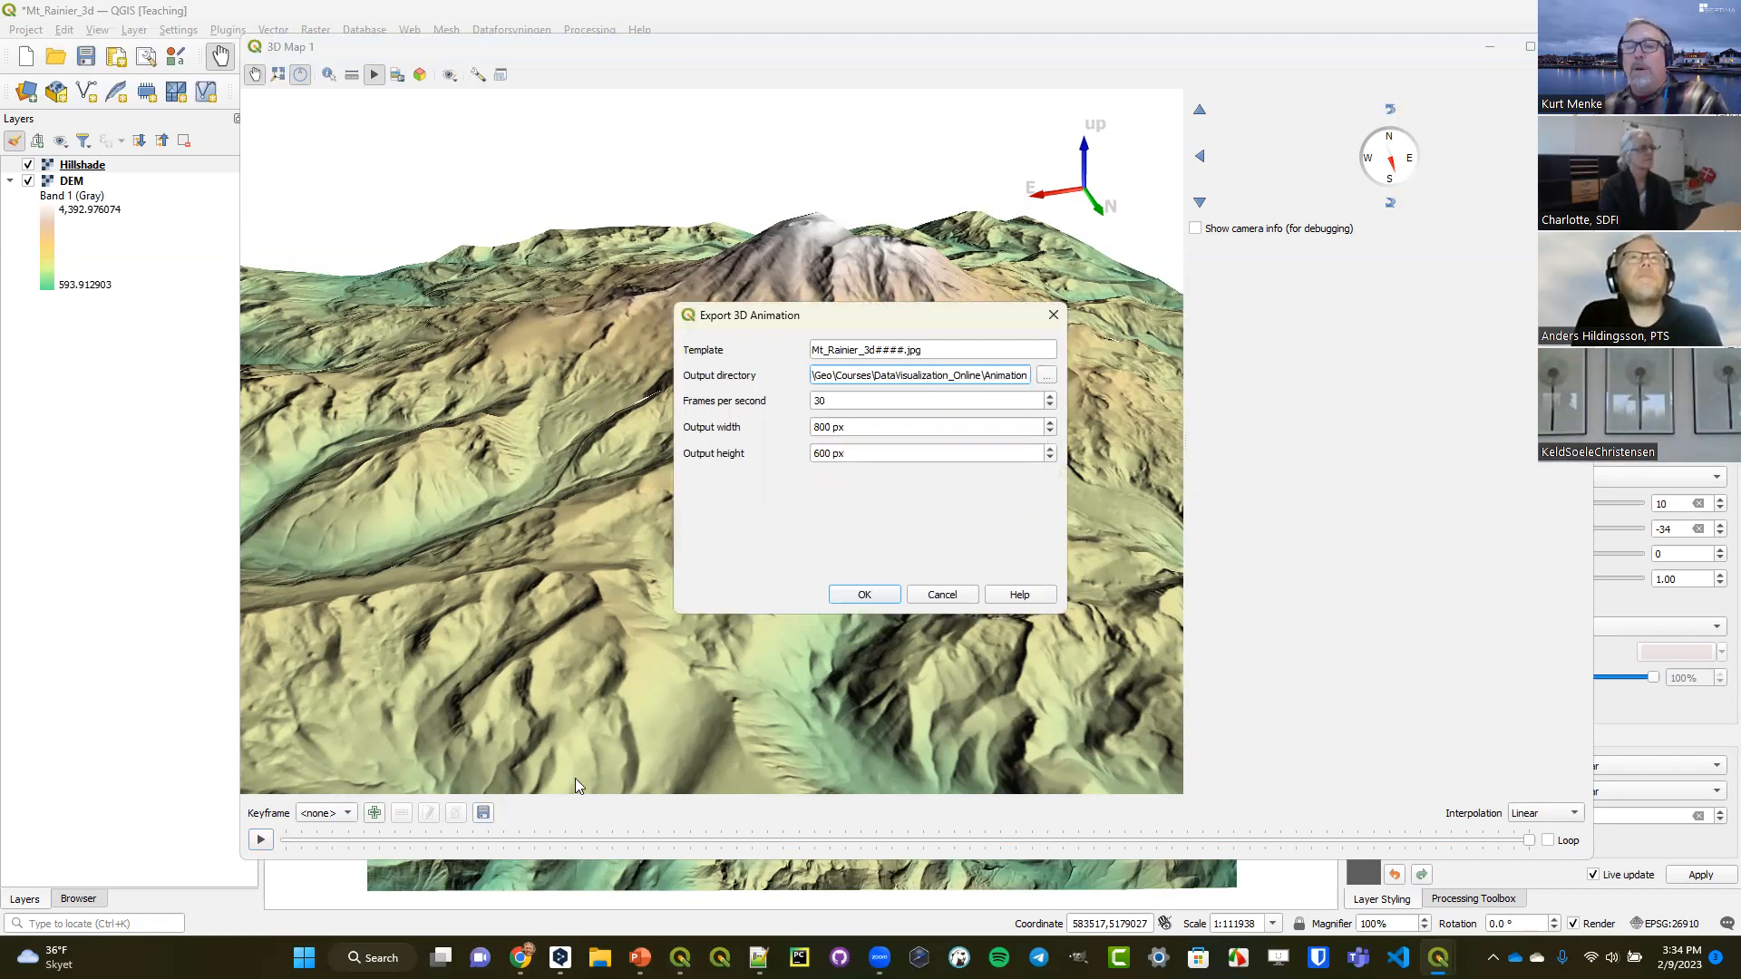
left_click(941, 595)
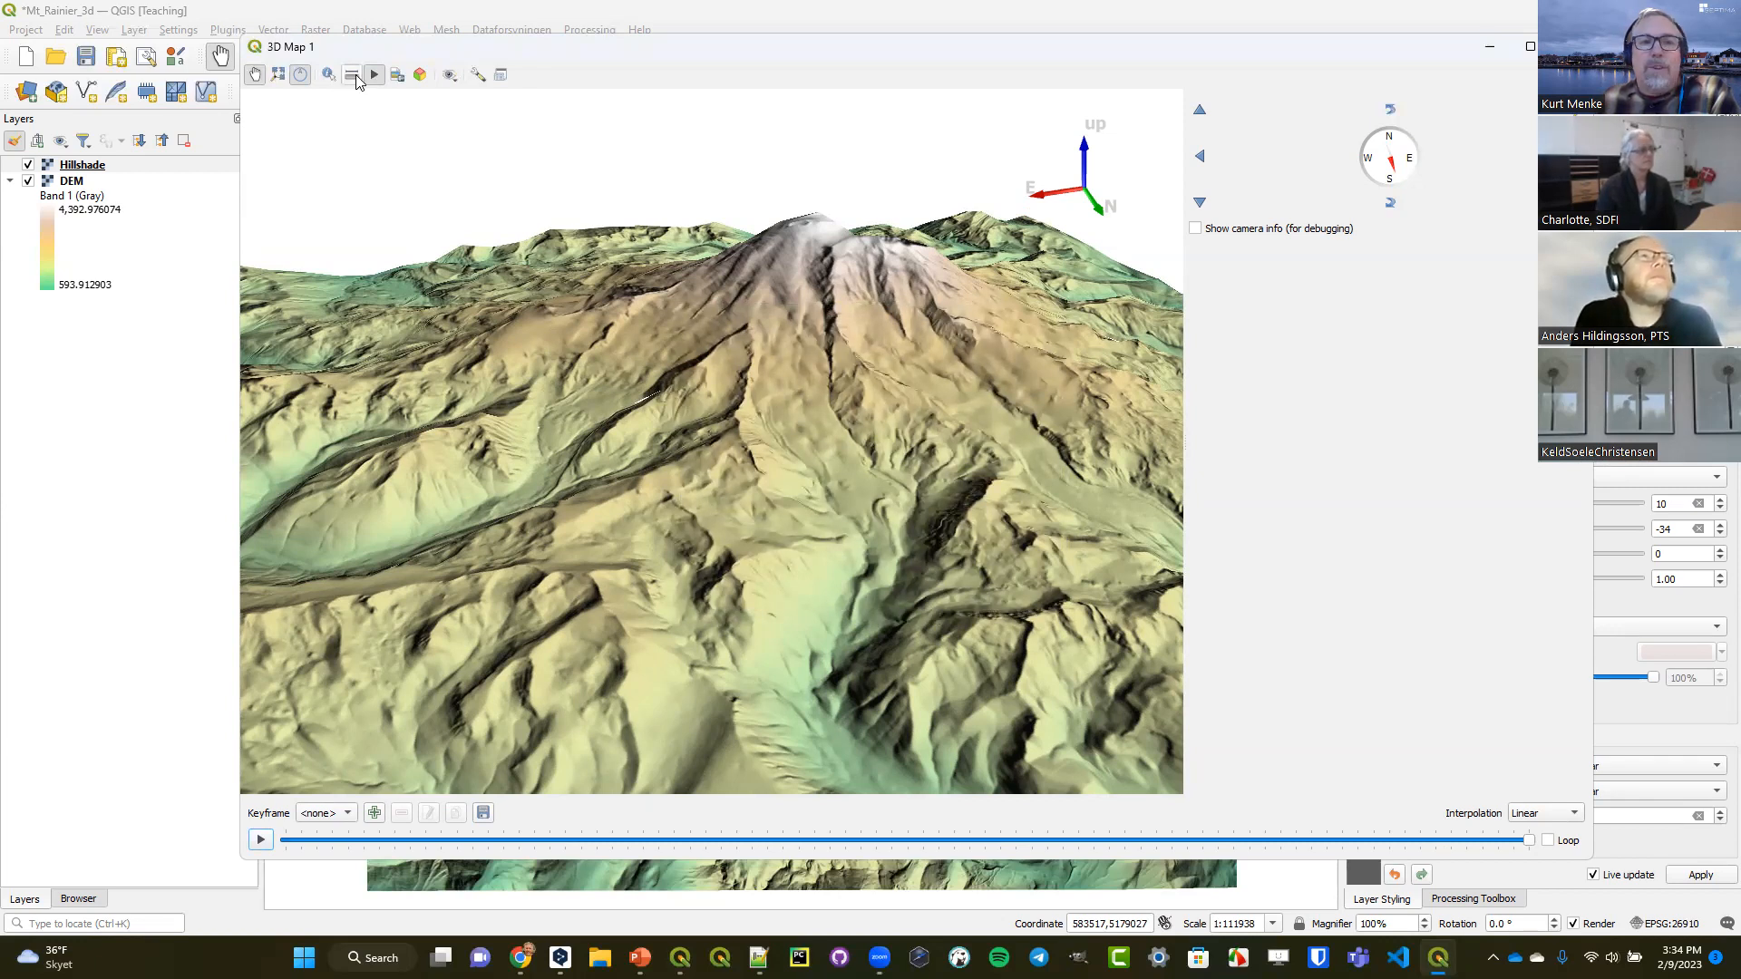
left_click(420, 76)
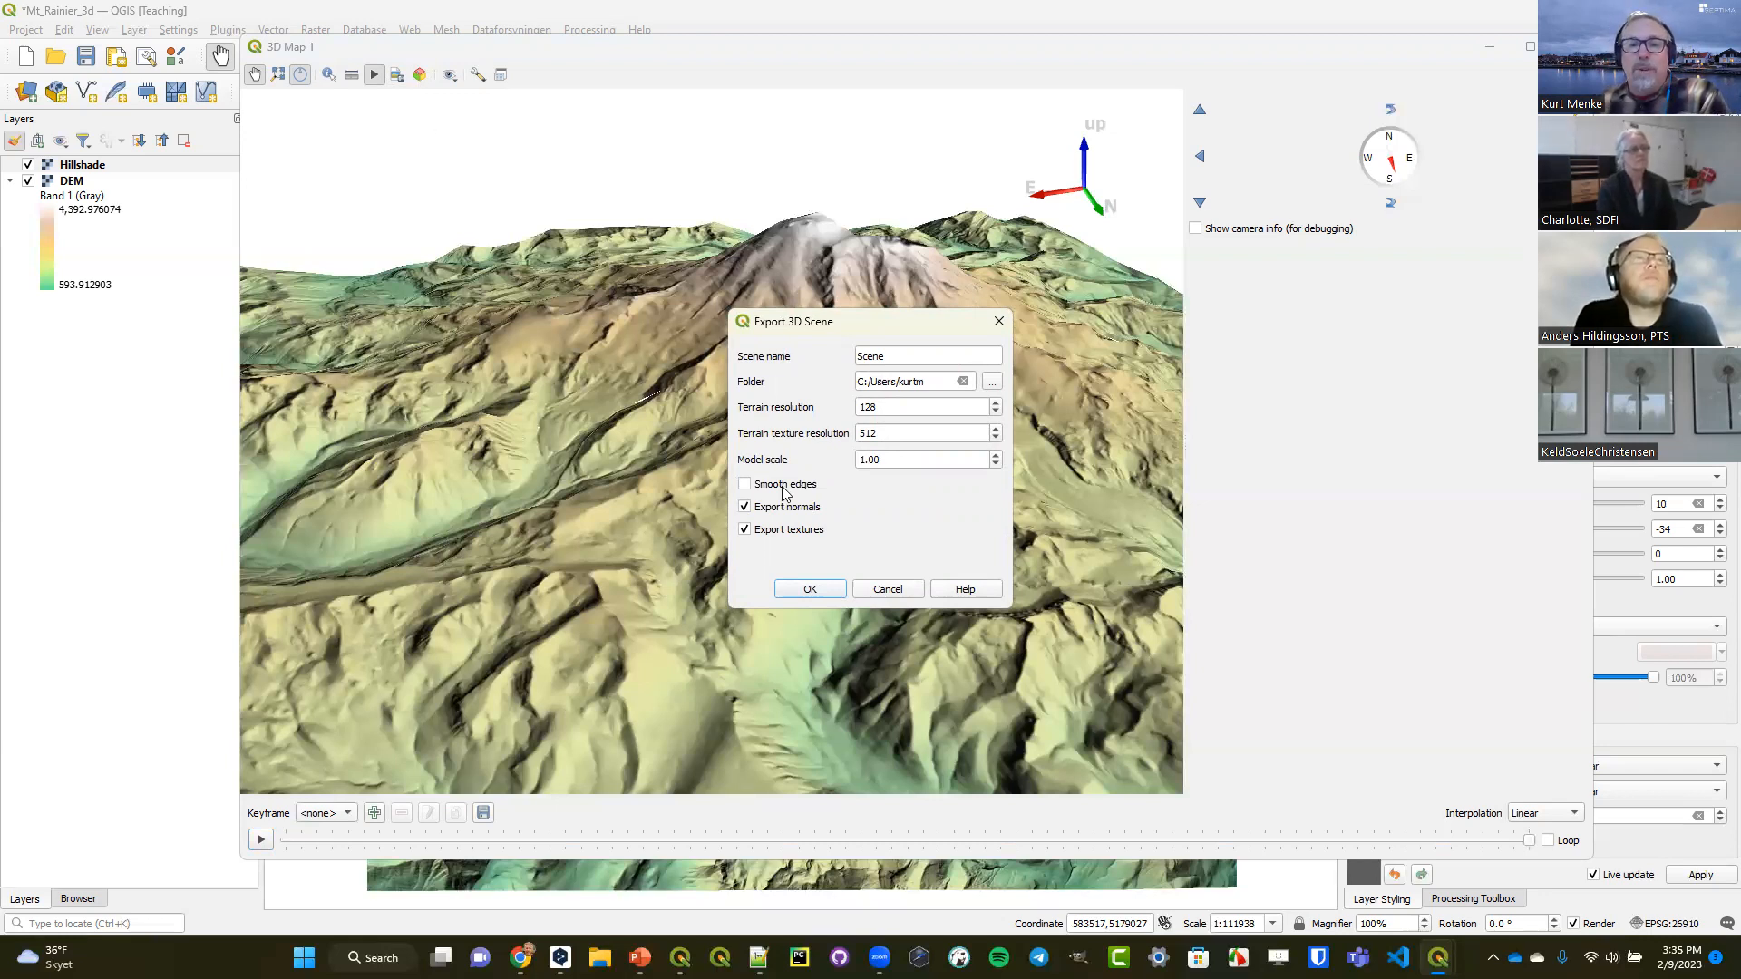
left_click(888, 589)
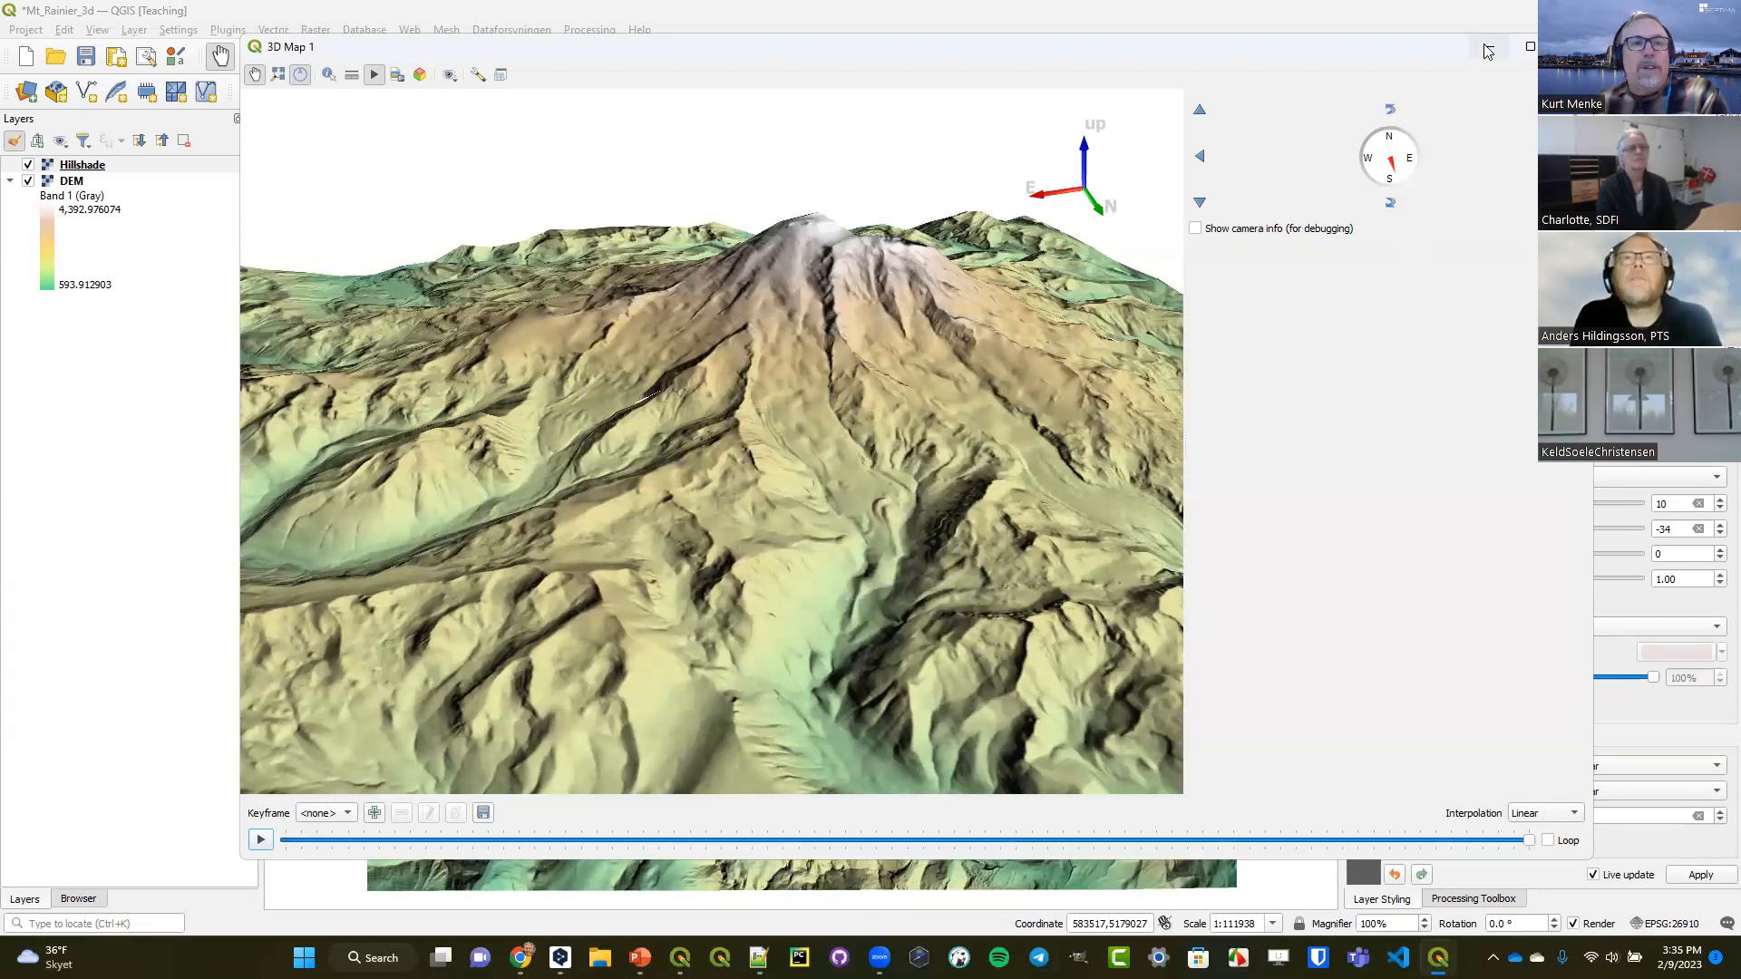
Rename the 3D Map 1 view to Rainier through the 3D map views manager.
left_click_drag(1205, 48, 1262, 115)
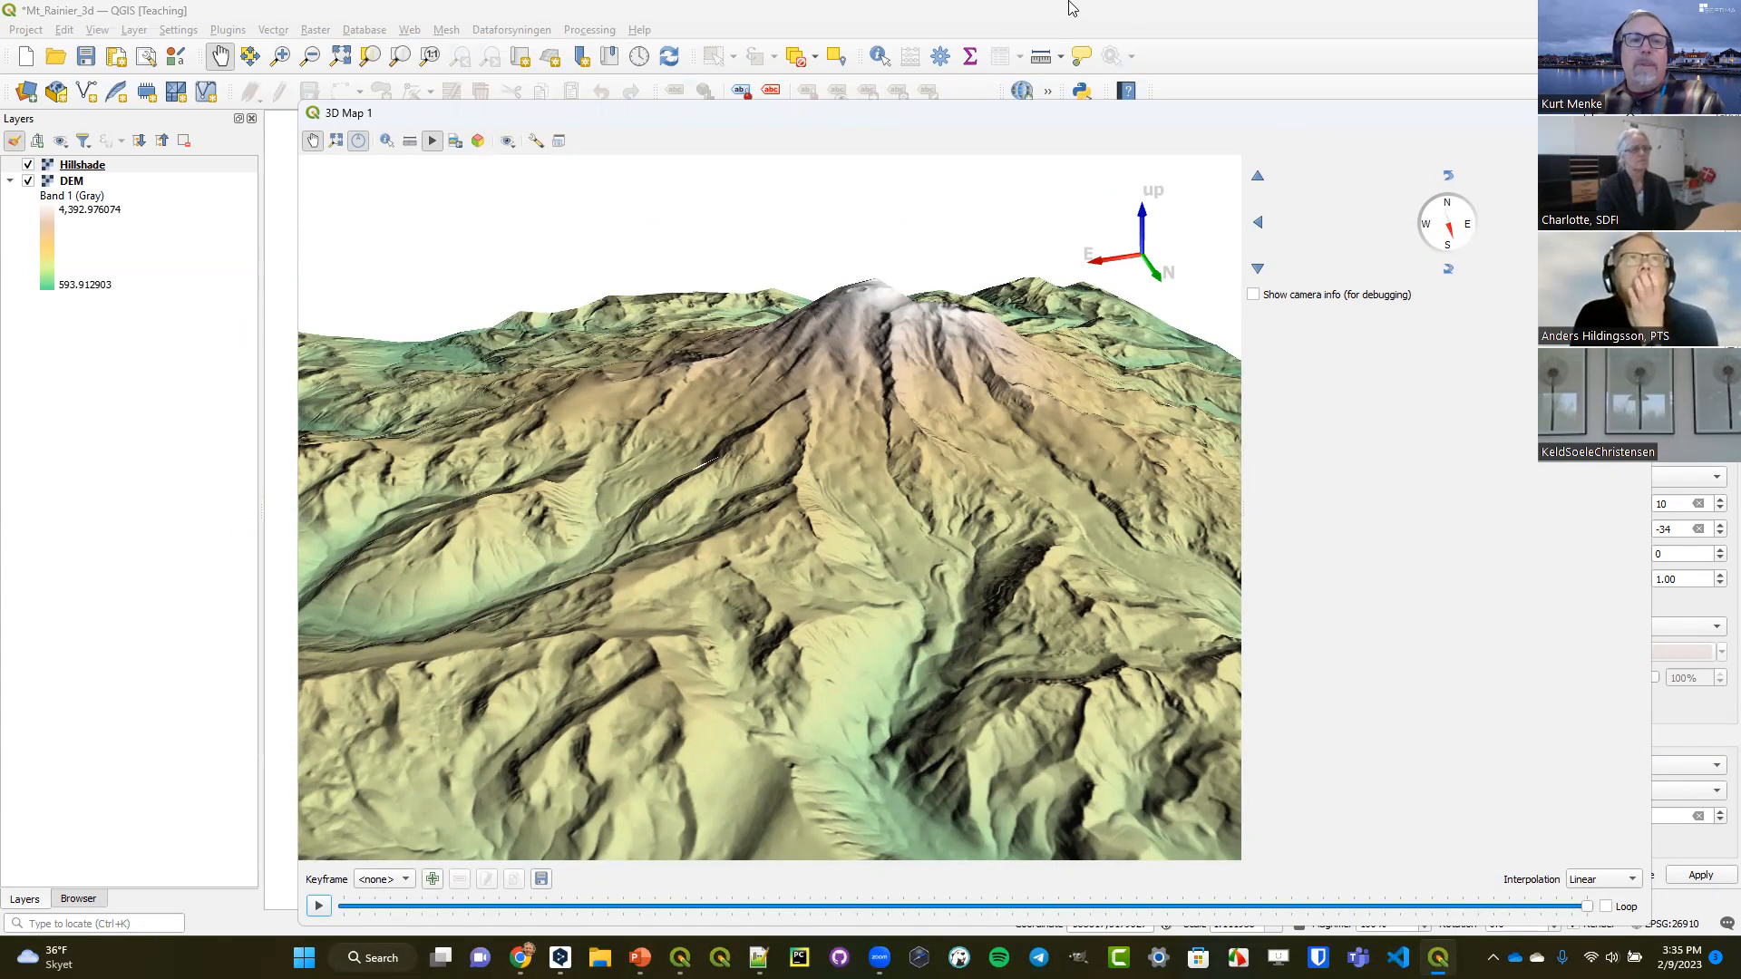
left_click(97, 30)
mouse_move(163, 70)
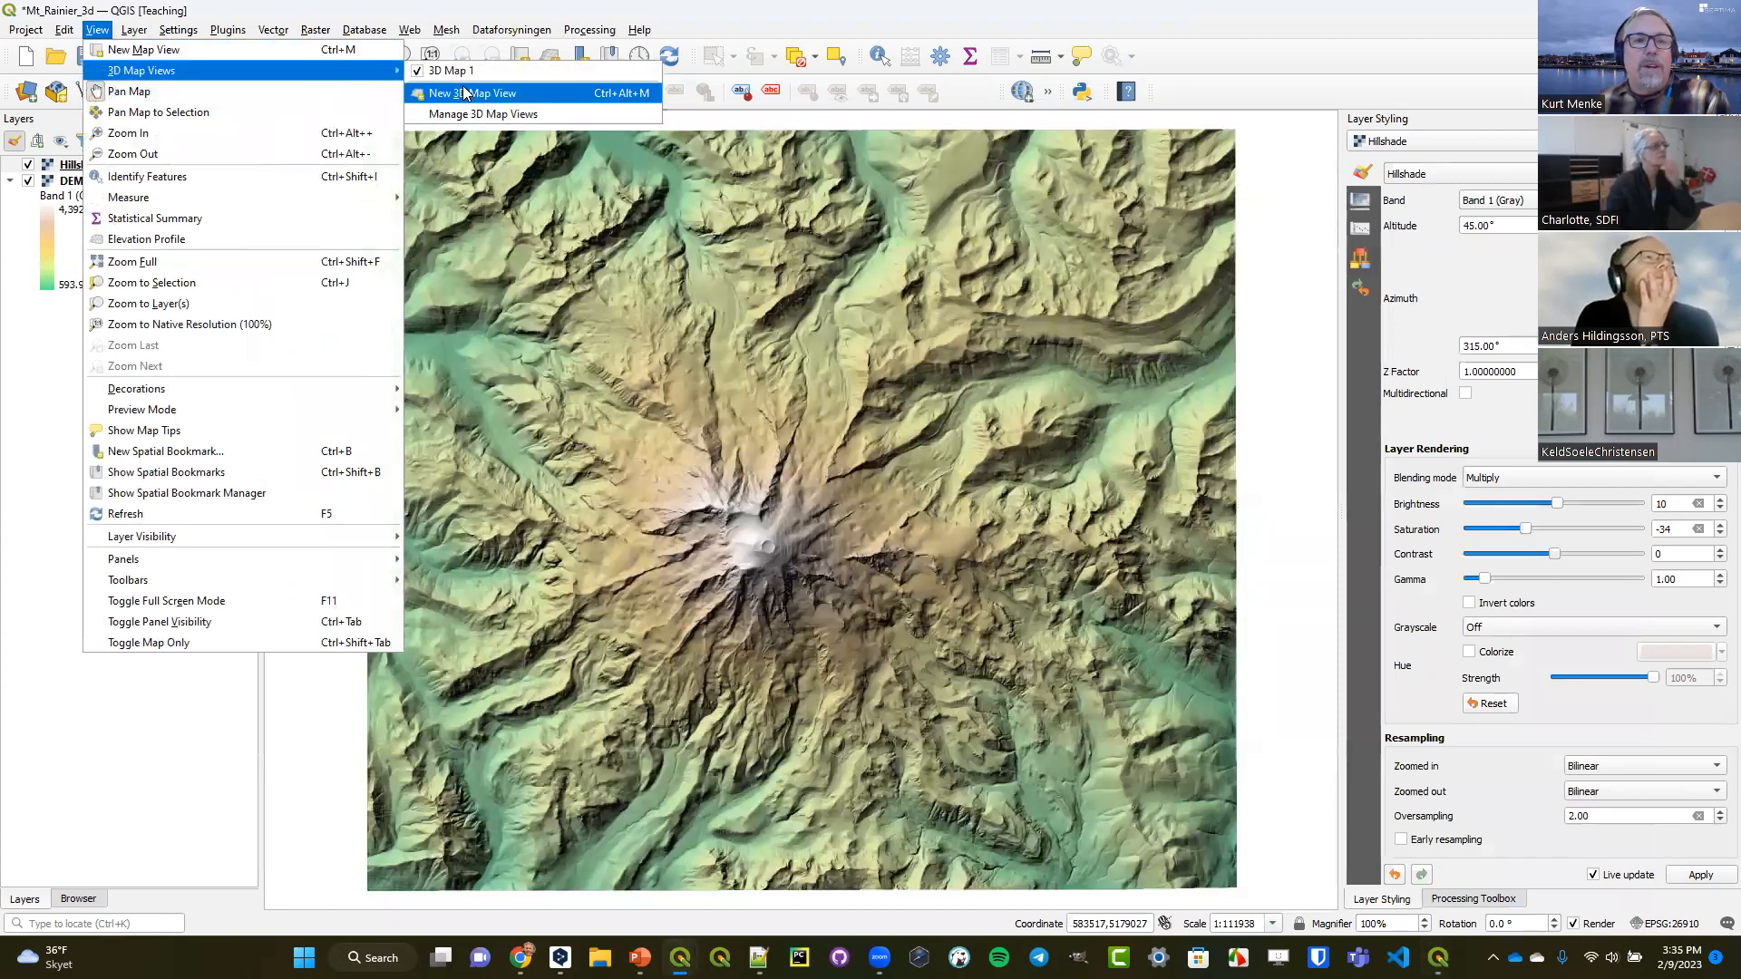
left_click(536, 115)
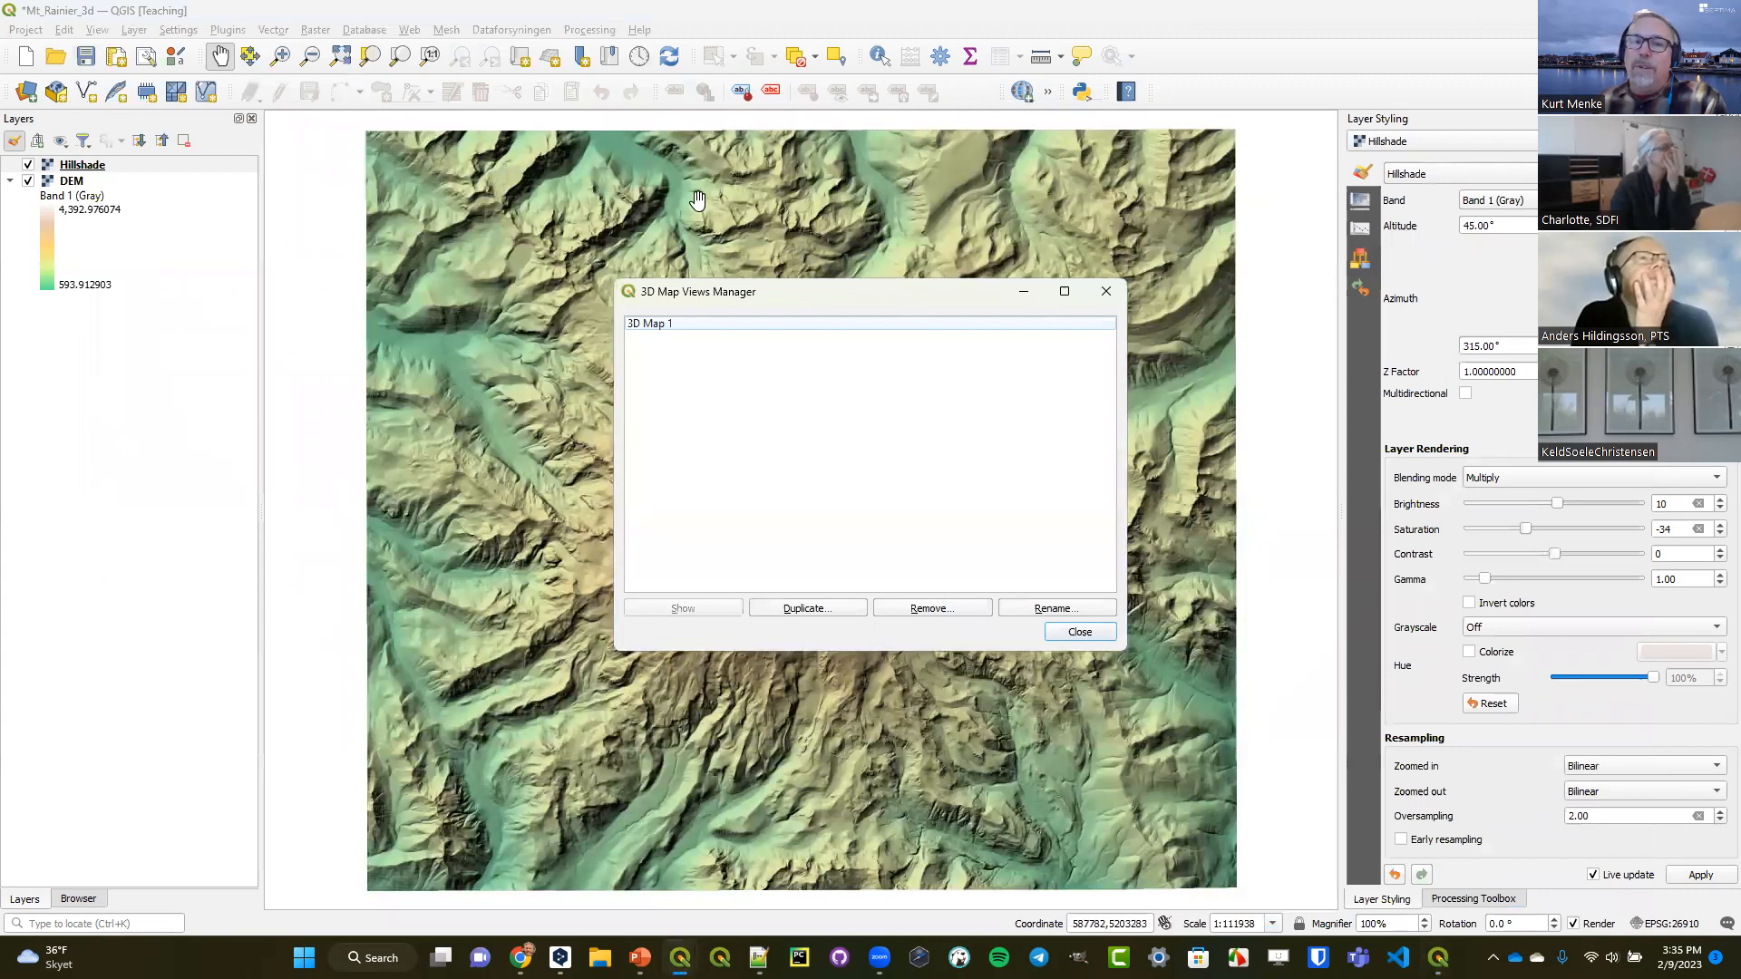
left_click(766, 324)
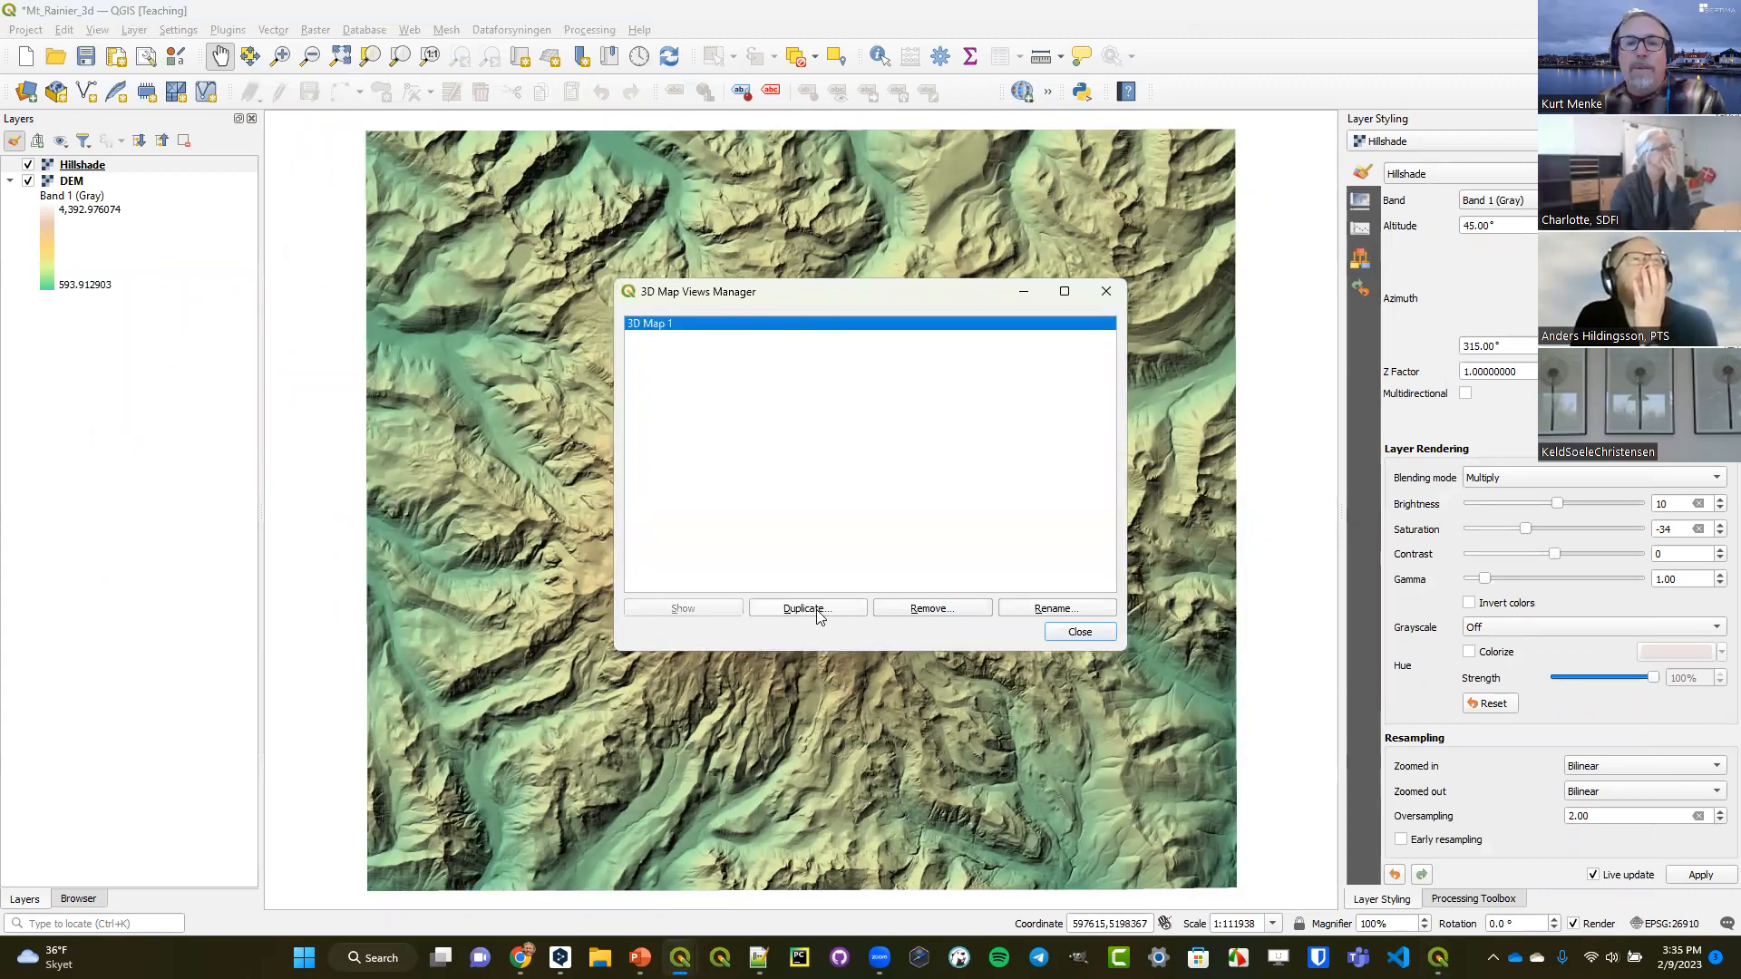
left_click(1025, 612)
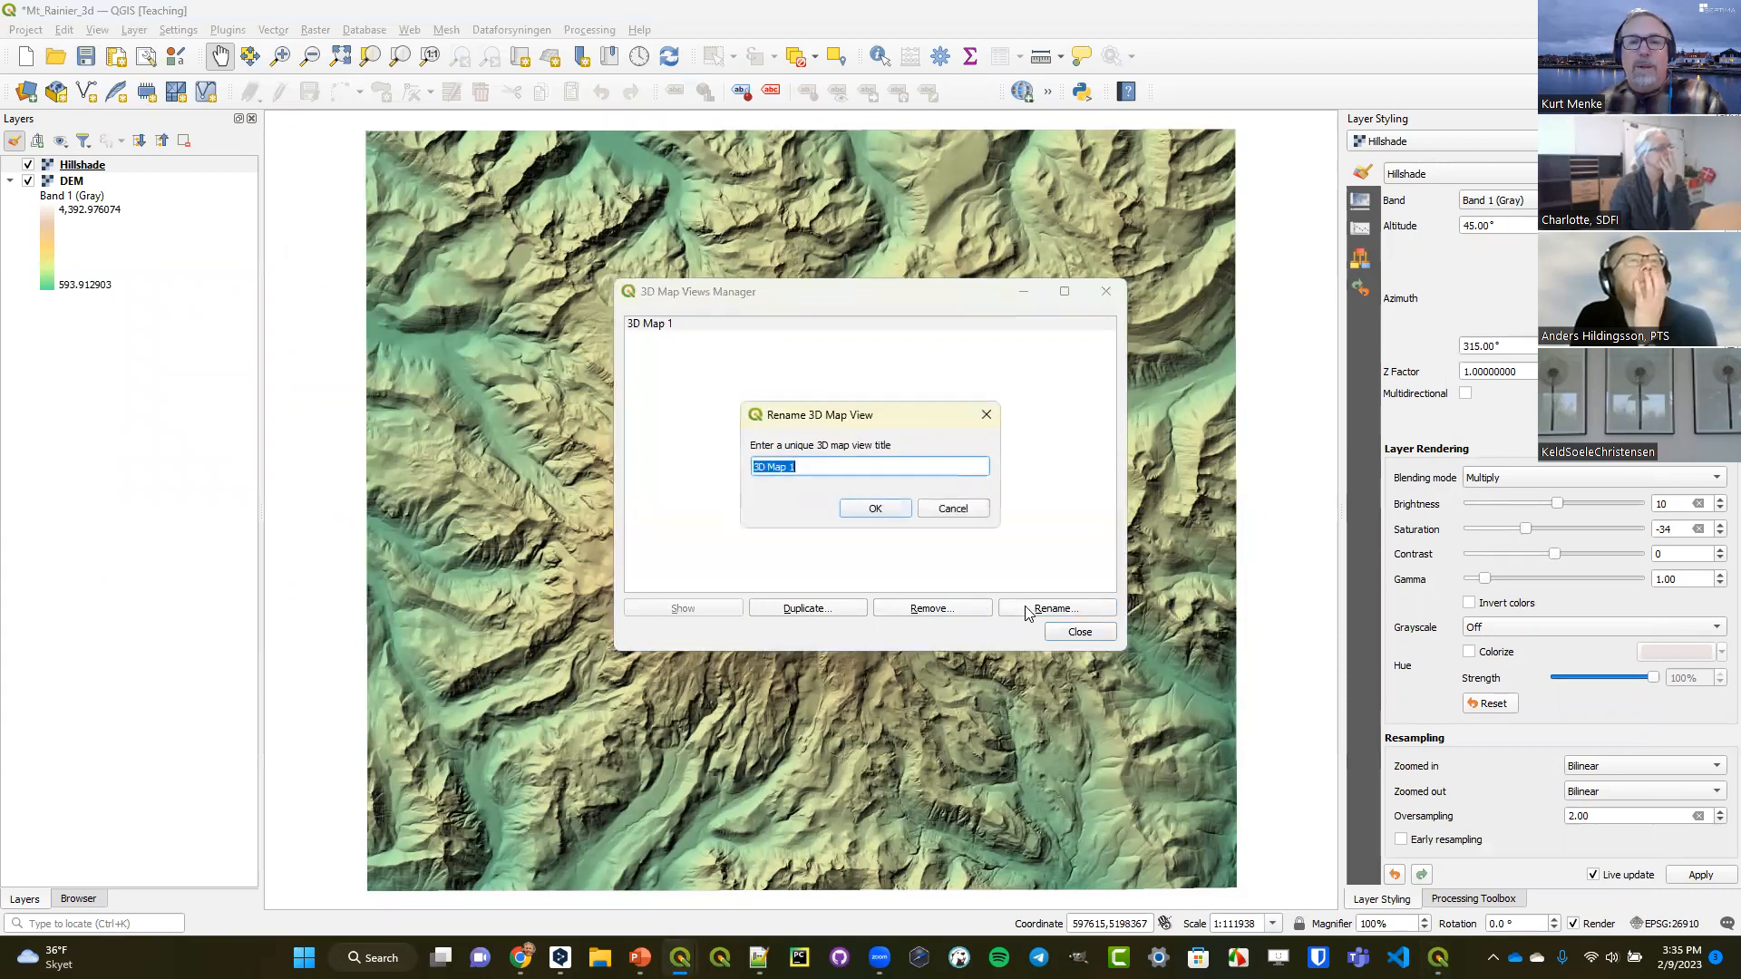
type("Rainier")
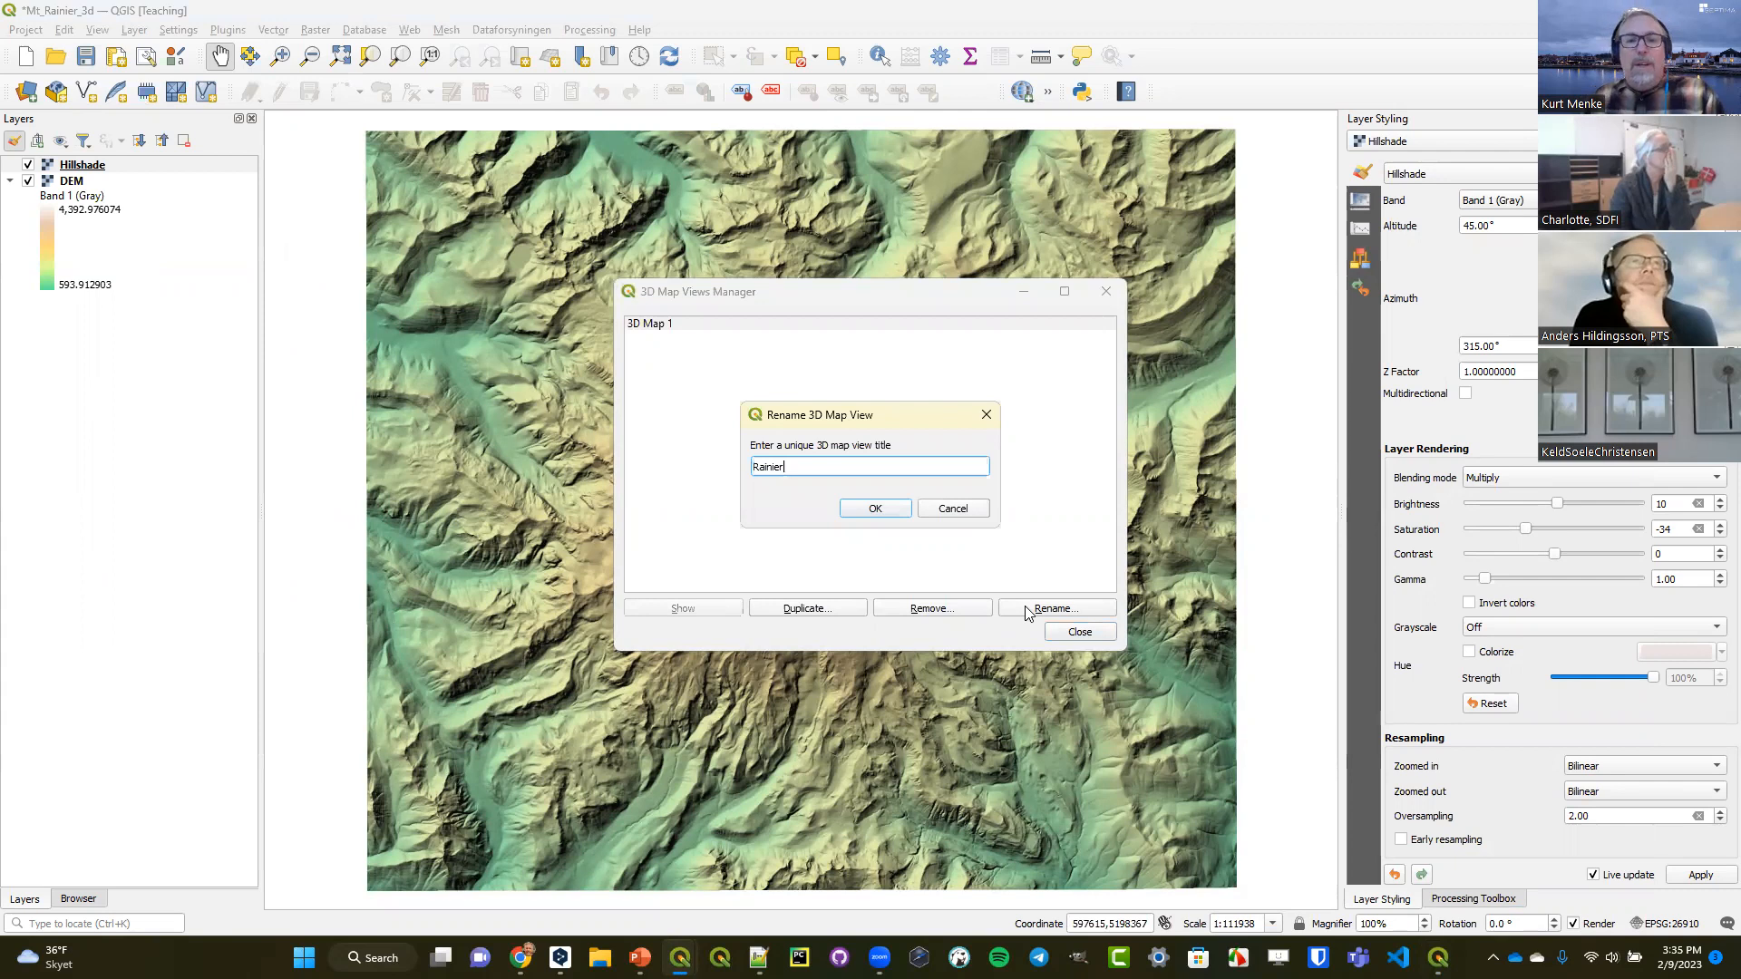
left_click(875, 508)
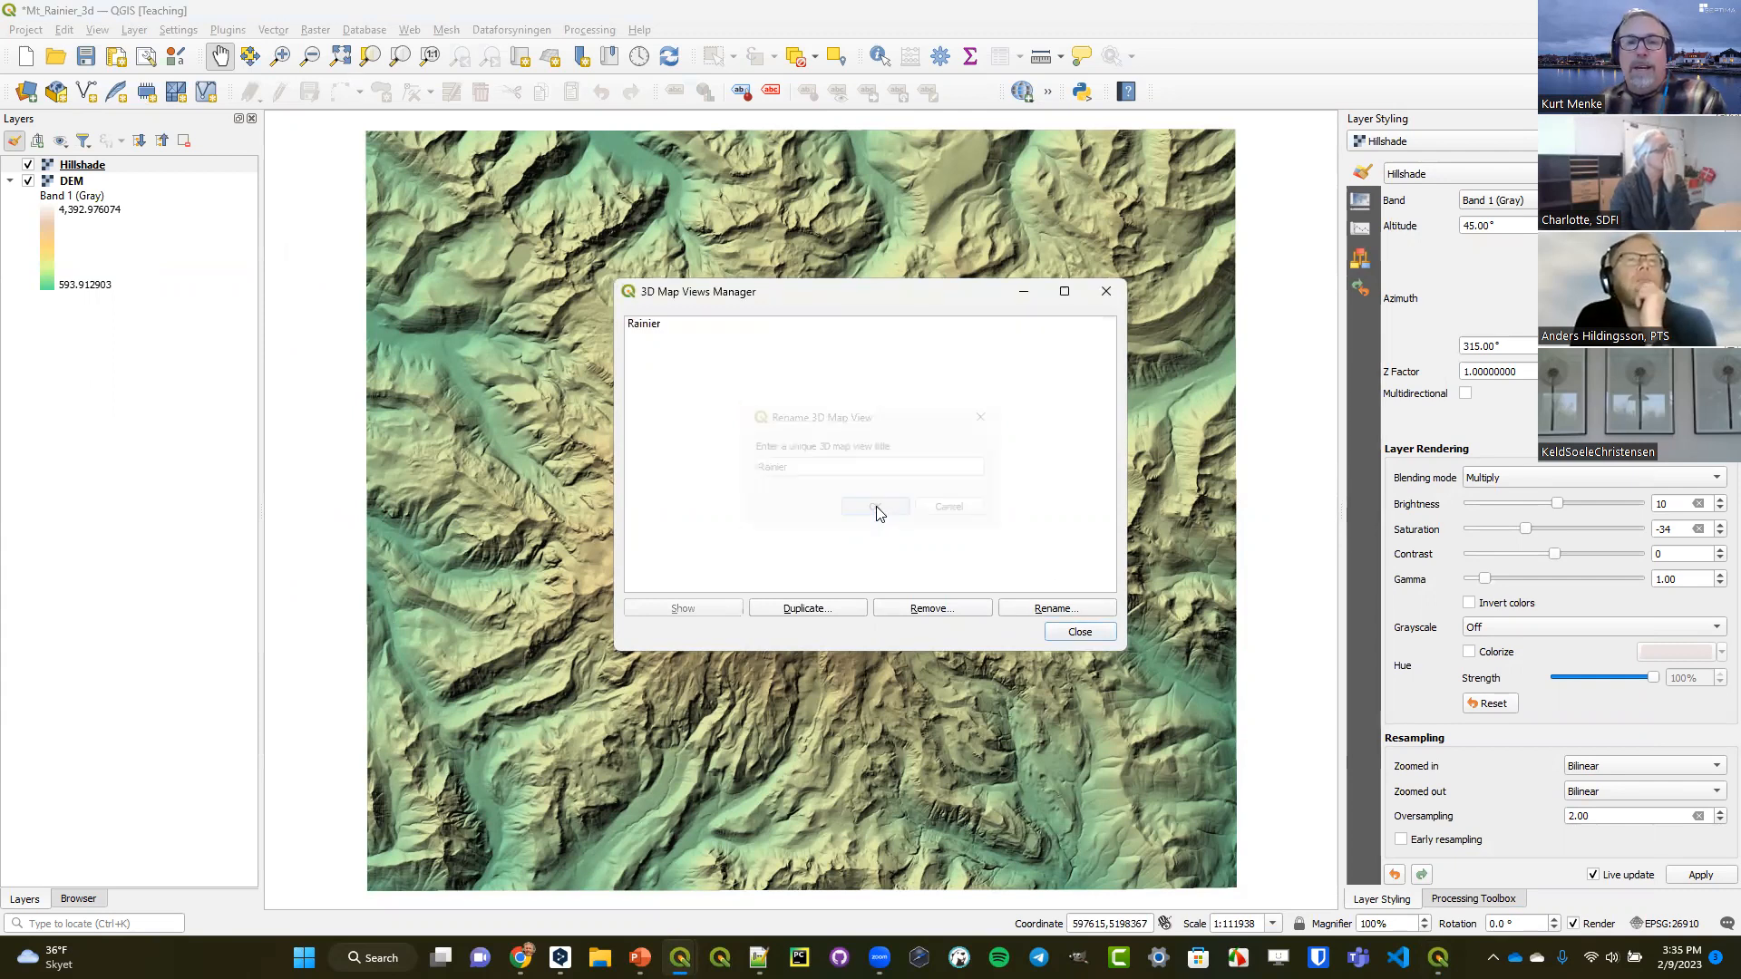
Duplicate the Rainier 3D map view as Rainier 2 and close the views manager.
left_click(810, 611)
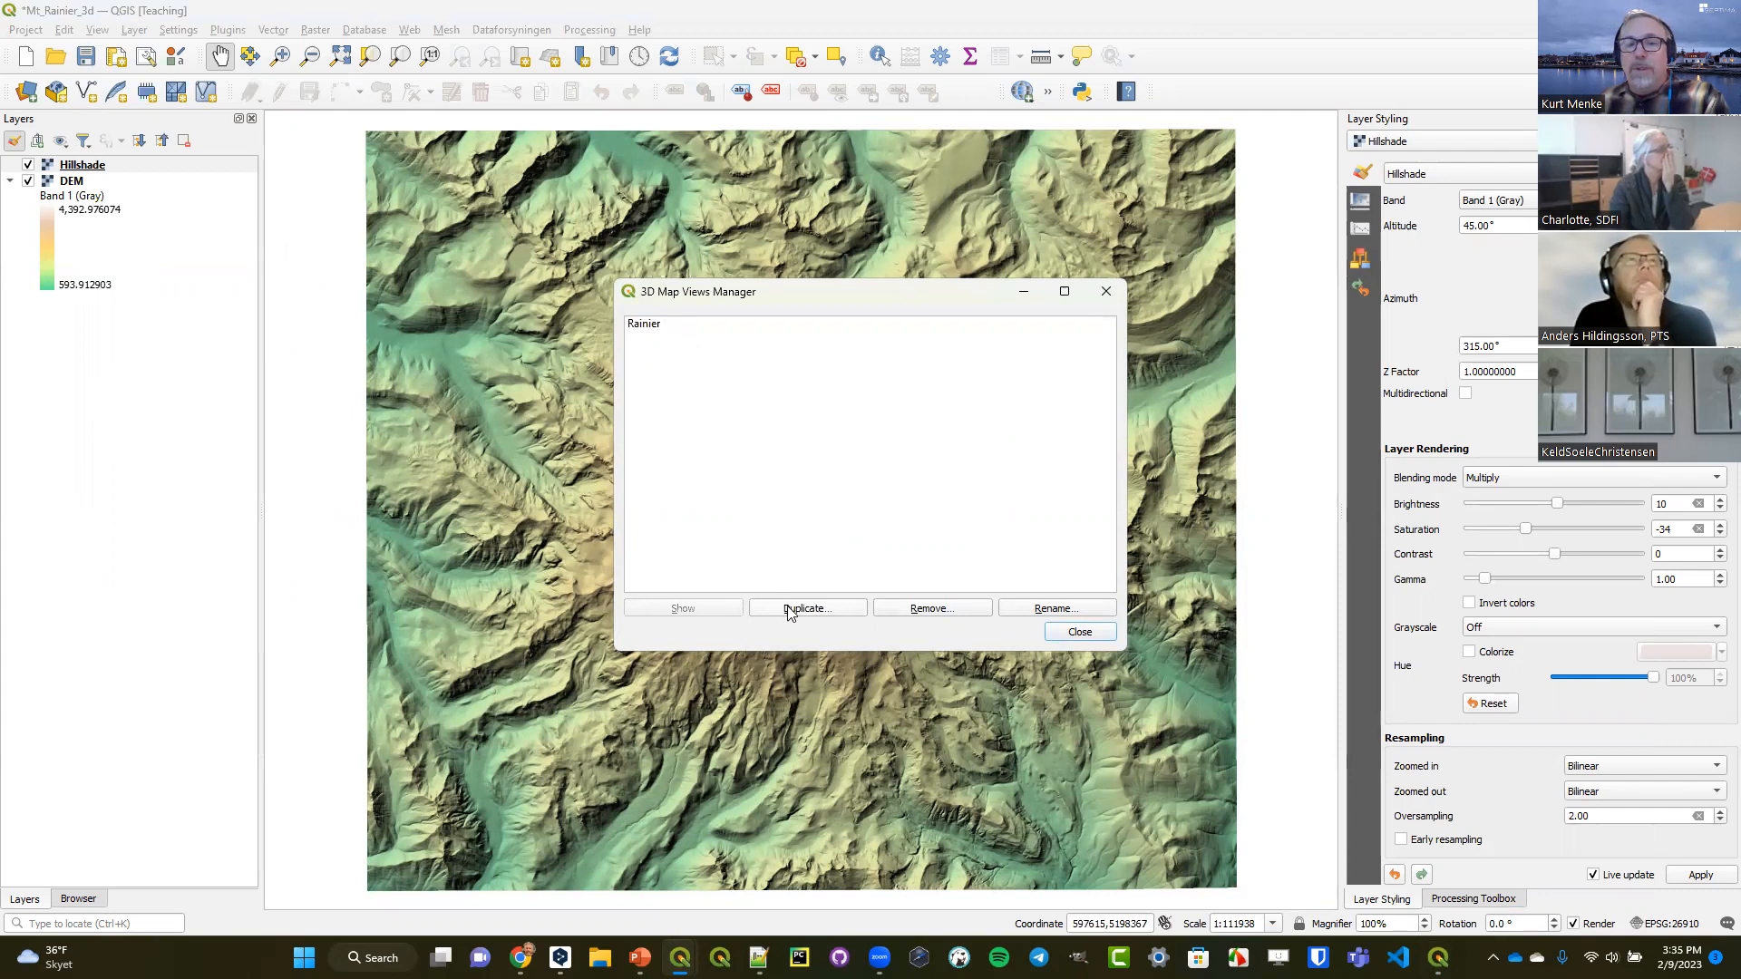
left_click(646, 326)
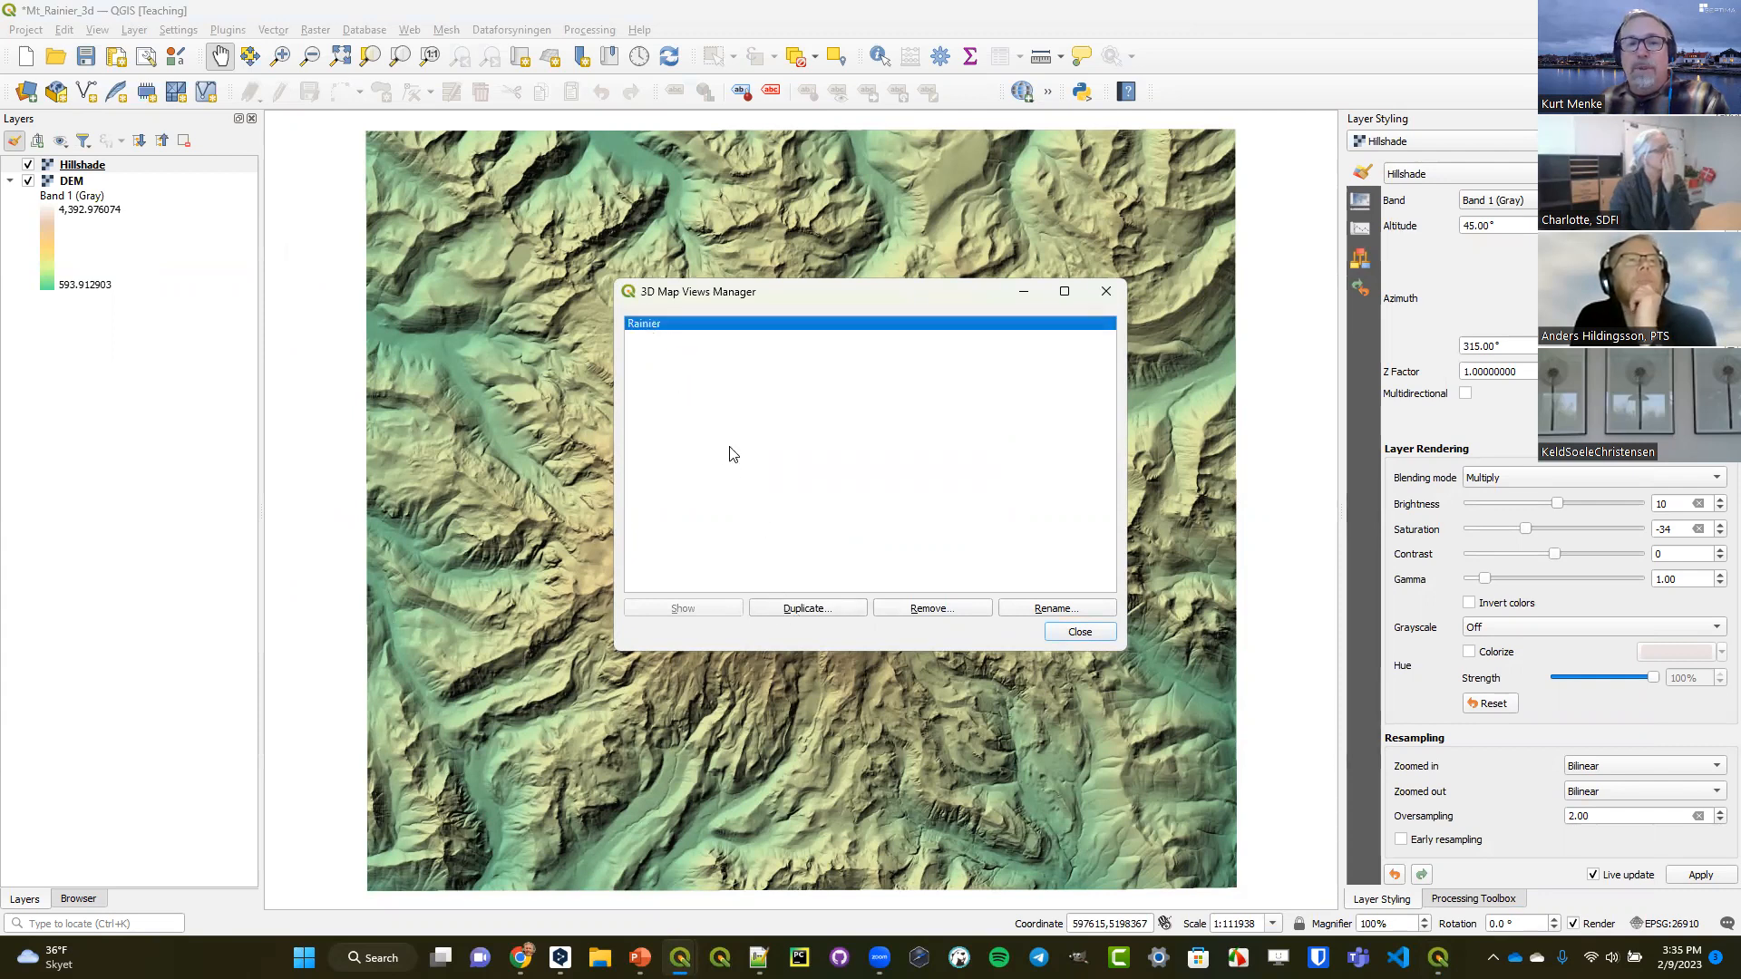
left_click(802, 608)
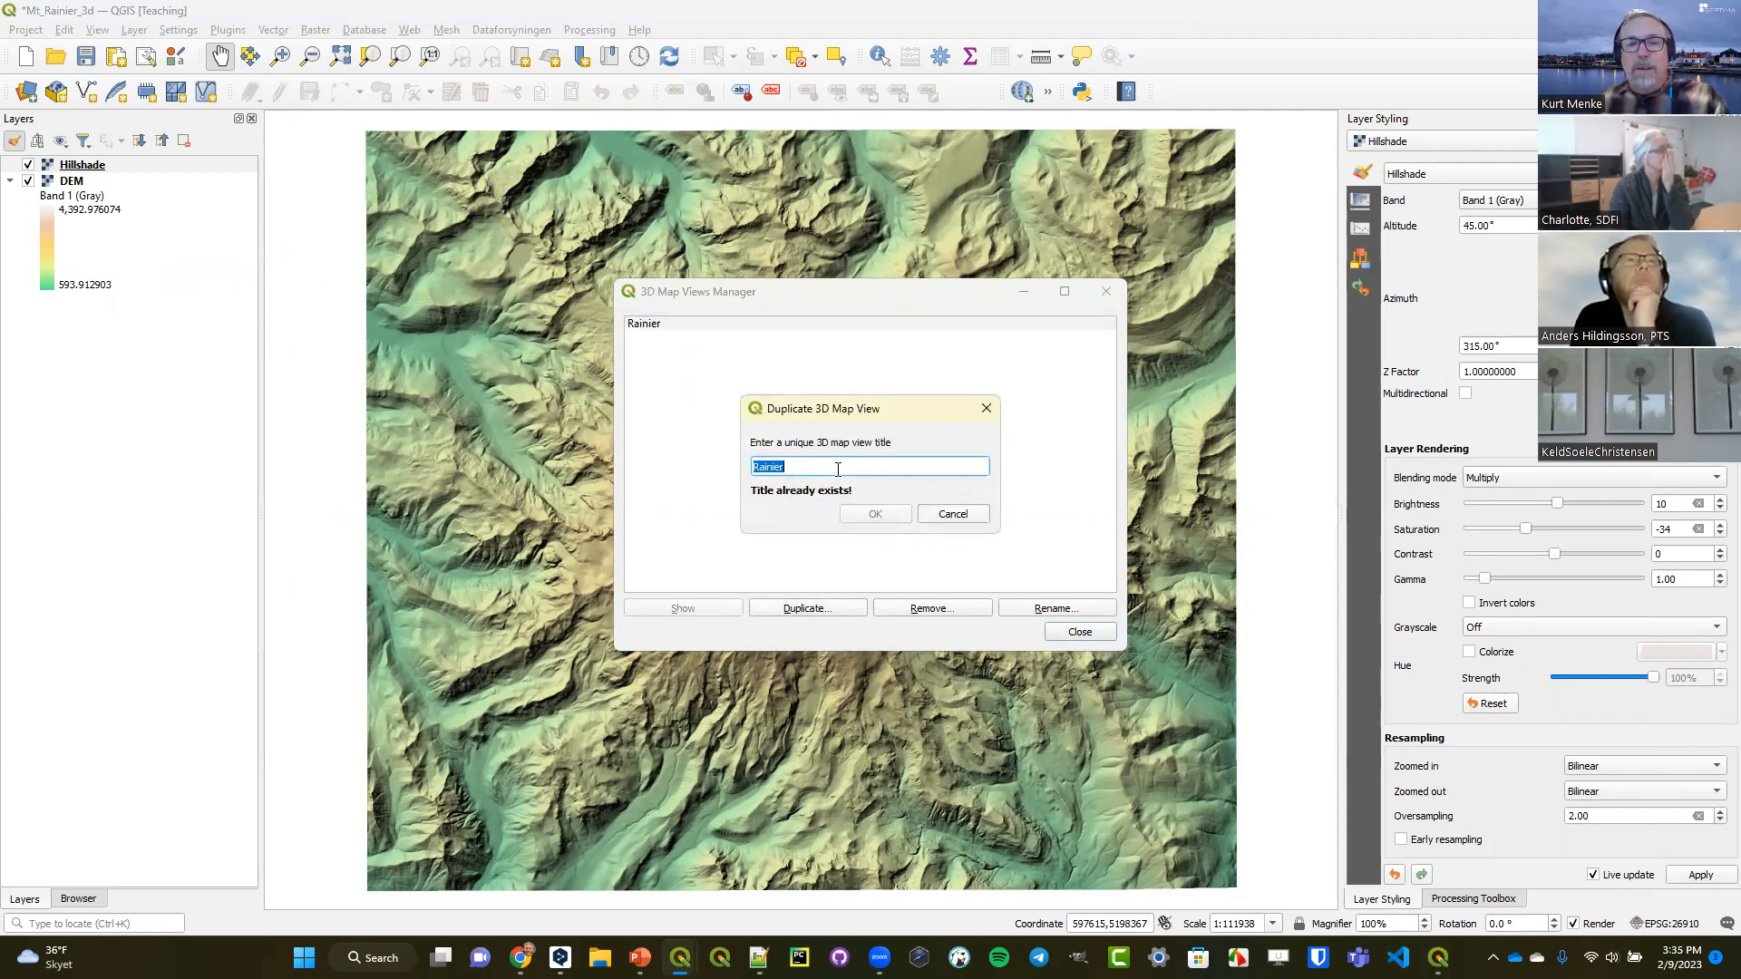
type("2")
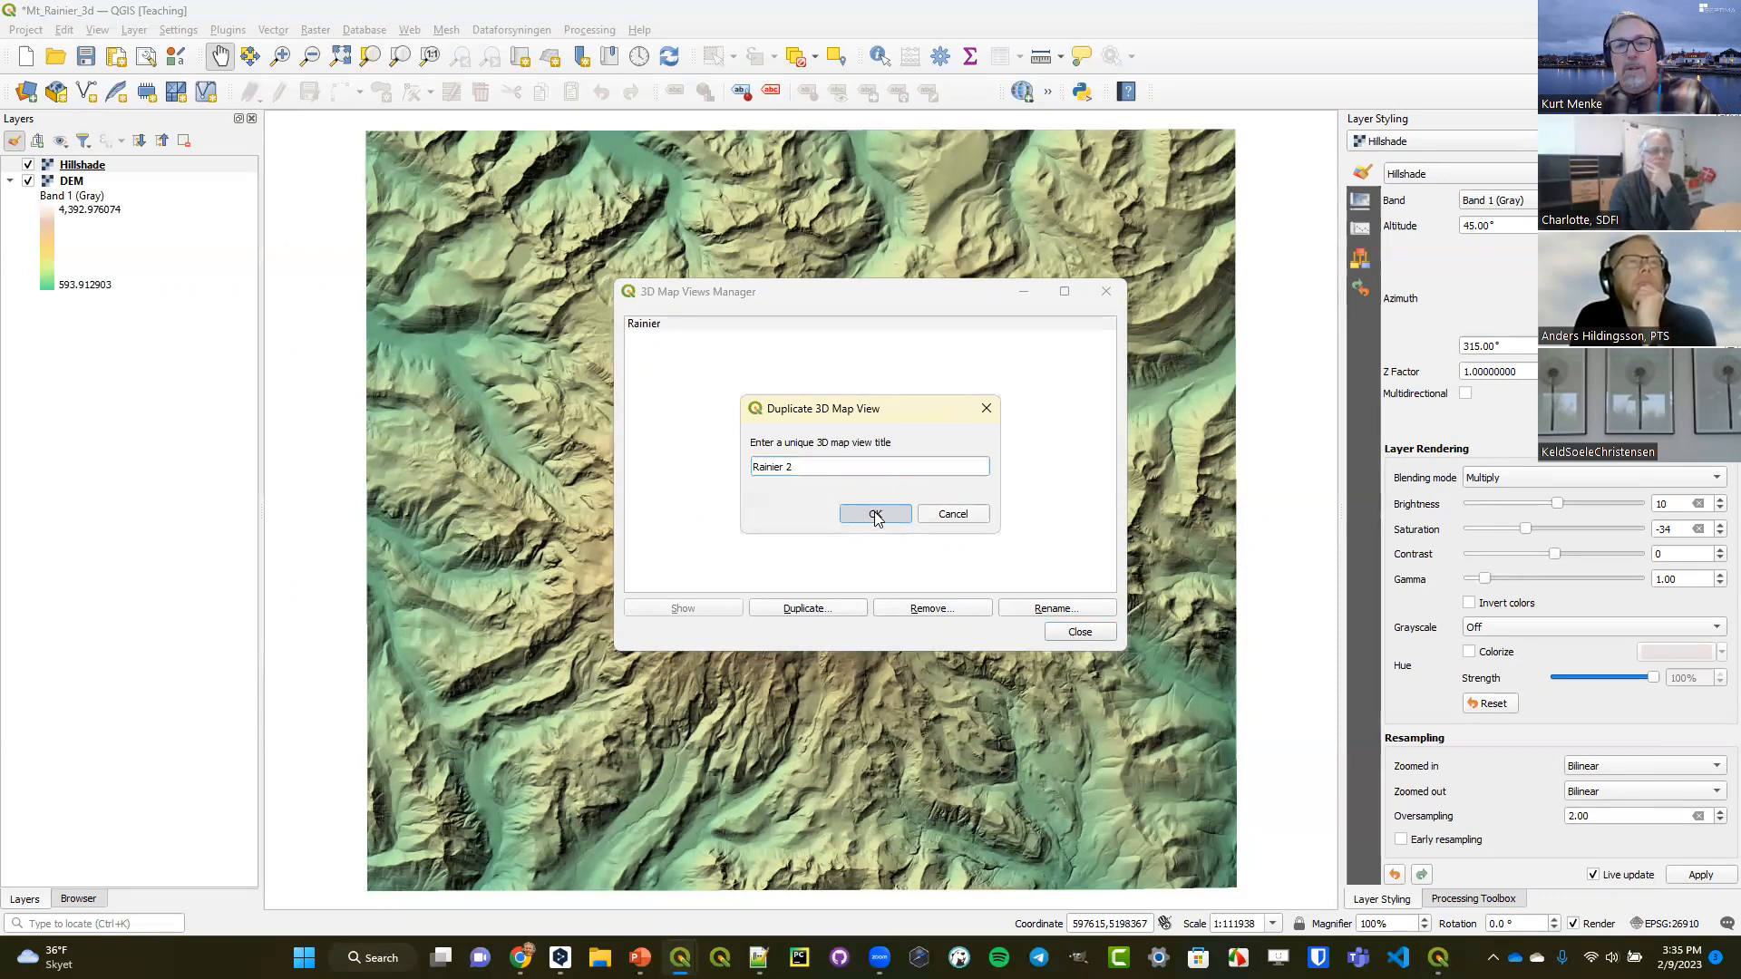
left_click(875, 515)
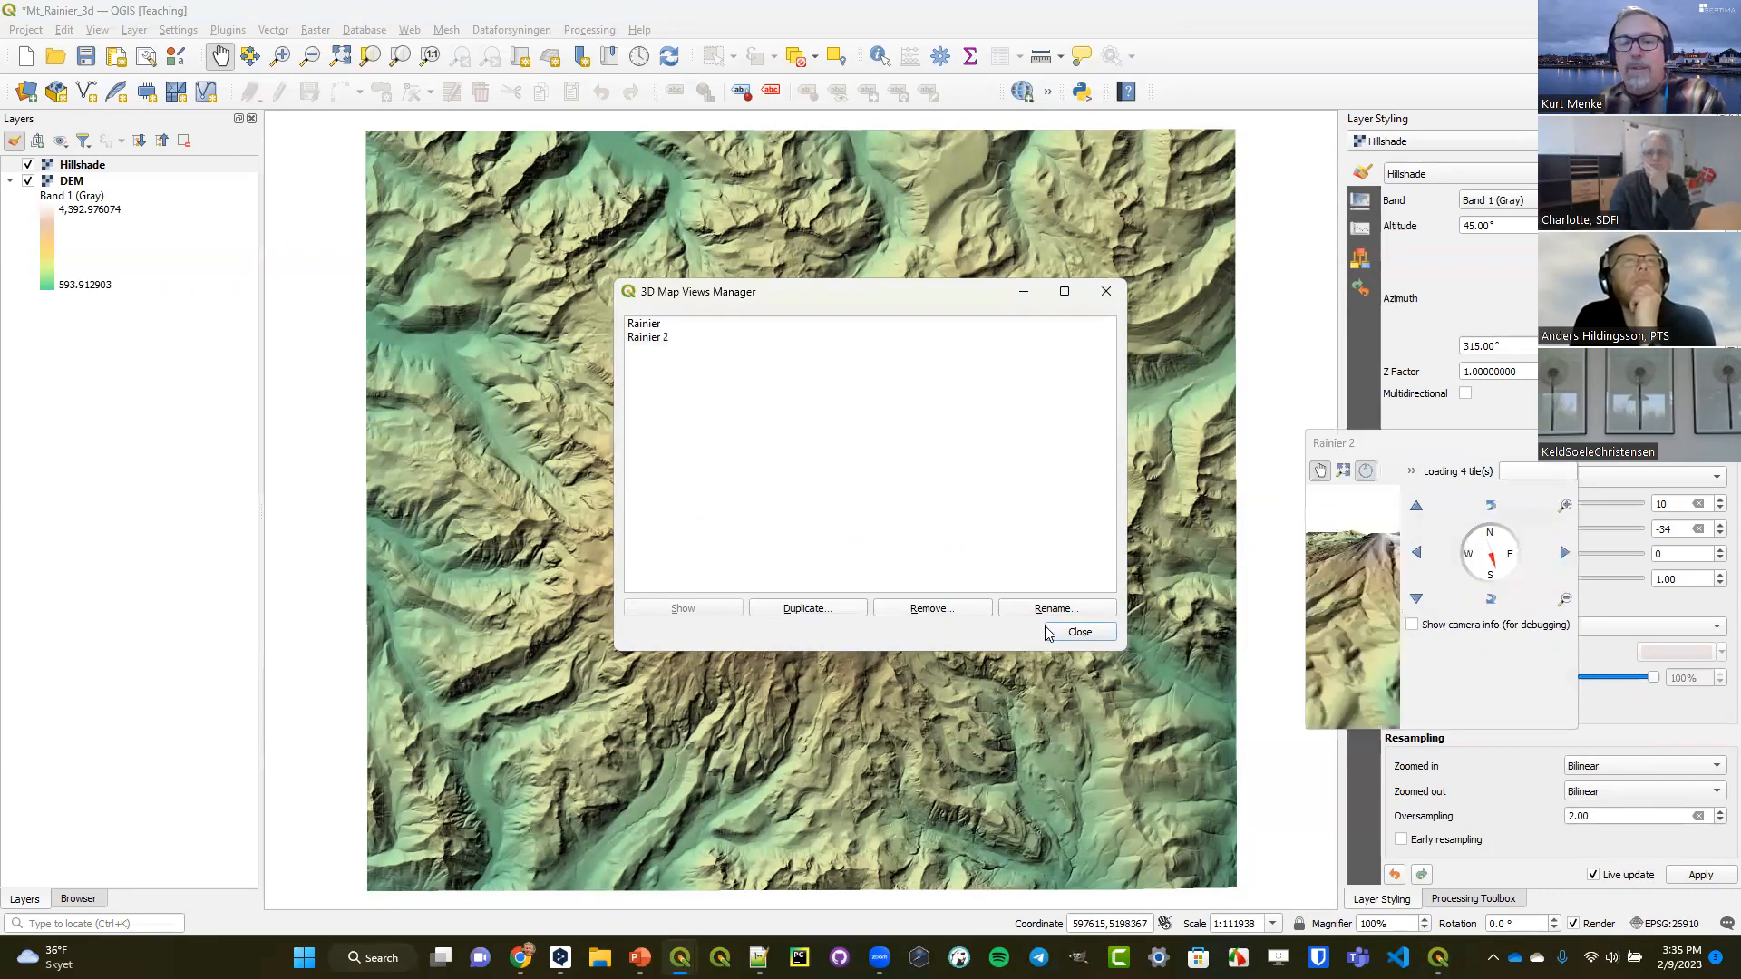
left_click(1077, 632)
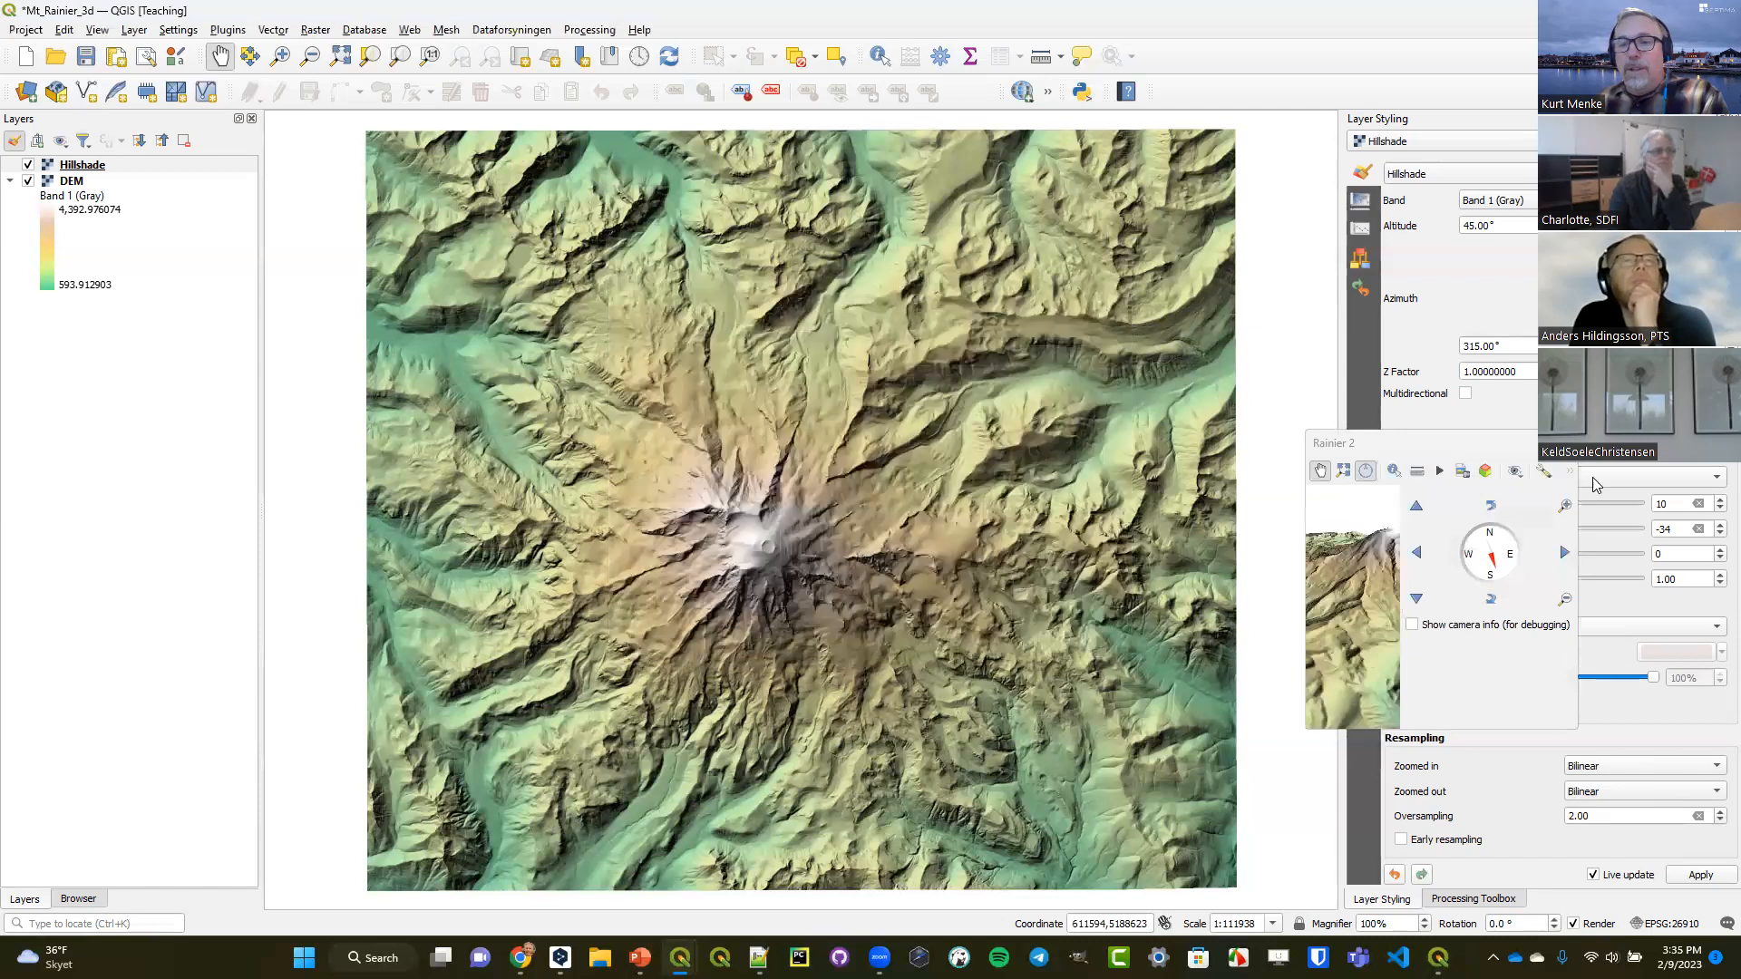
Show the Rainier 2 3D view from the views manager, enlarge its window to inspect it, and close both windows.
left_click(101, 32)
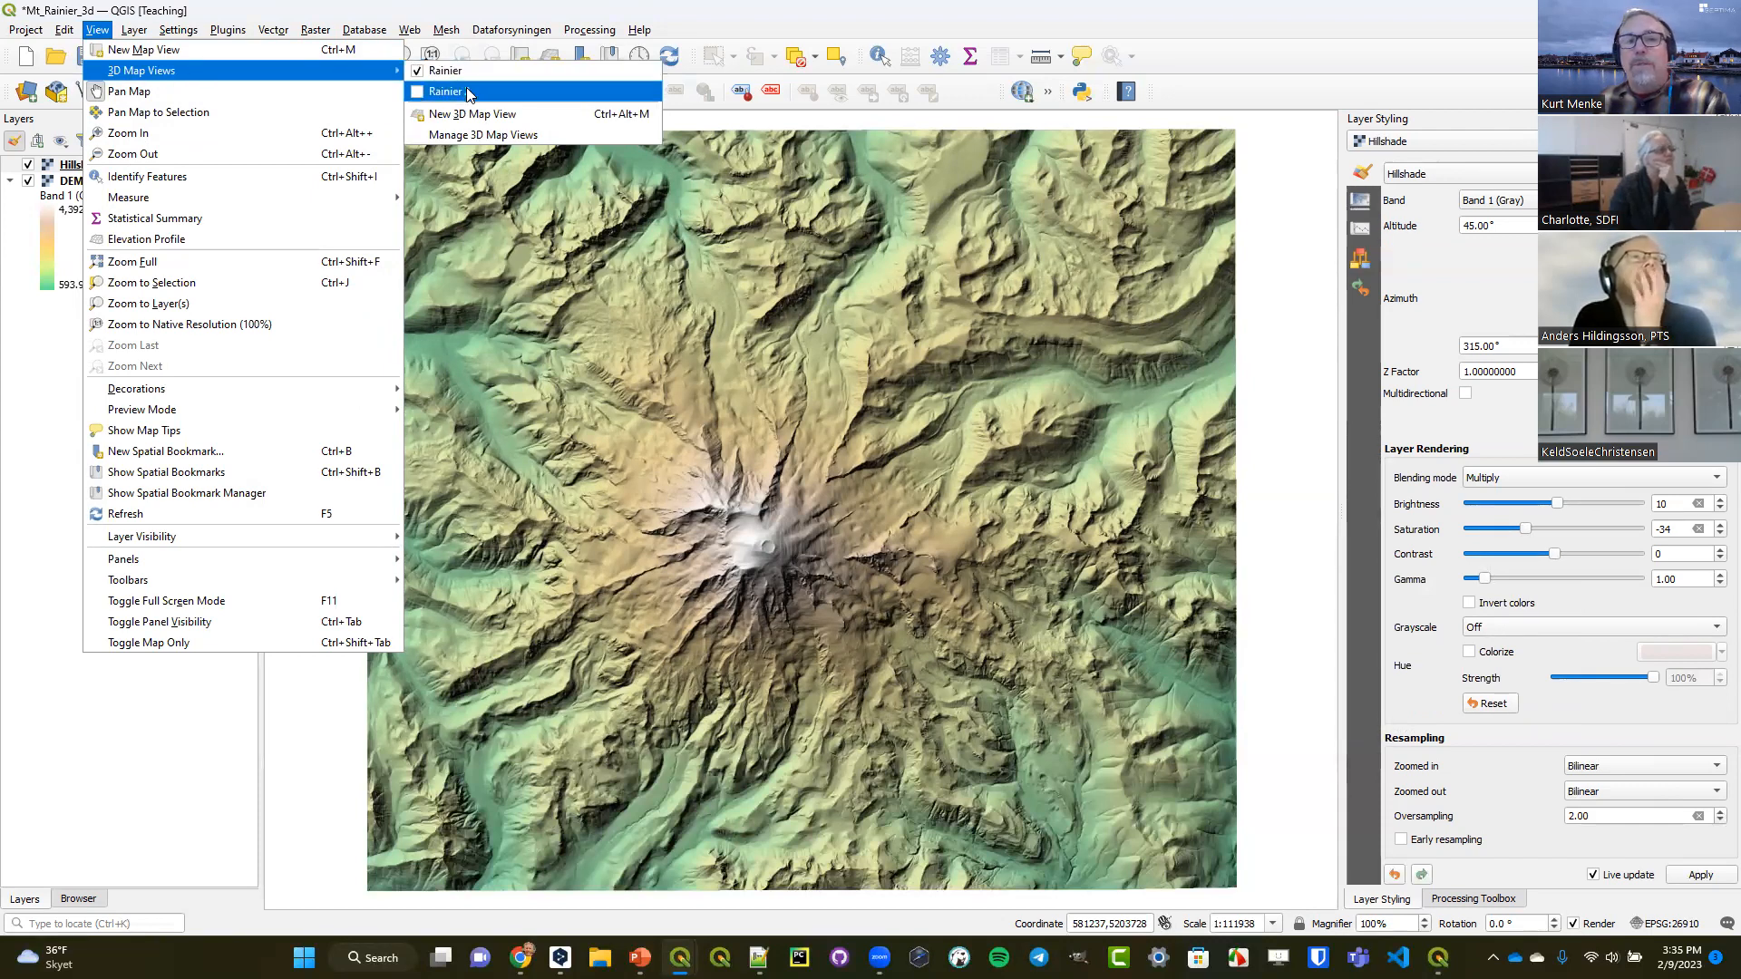
left_click(501, 138)
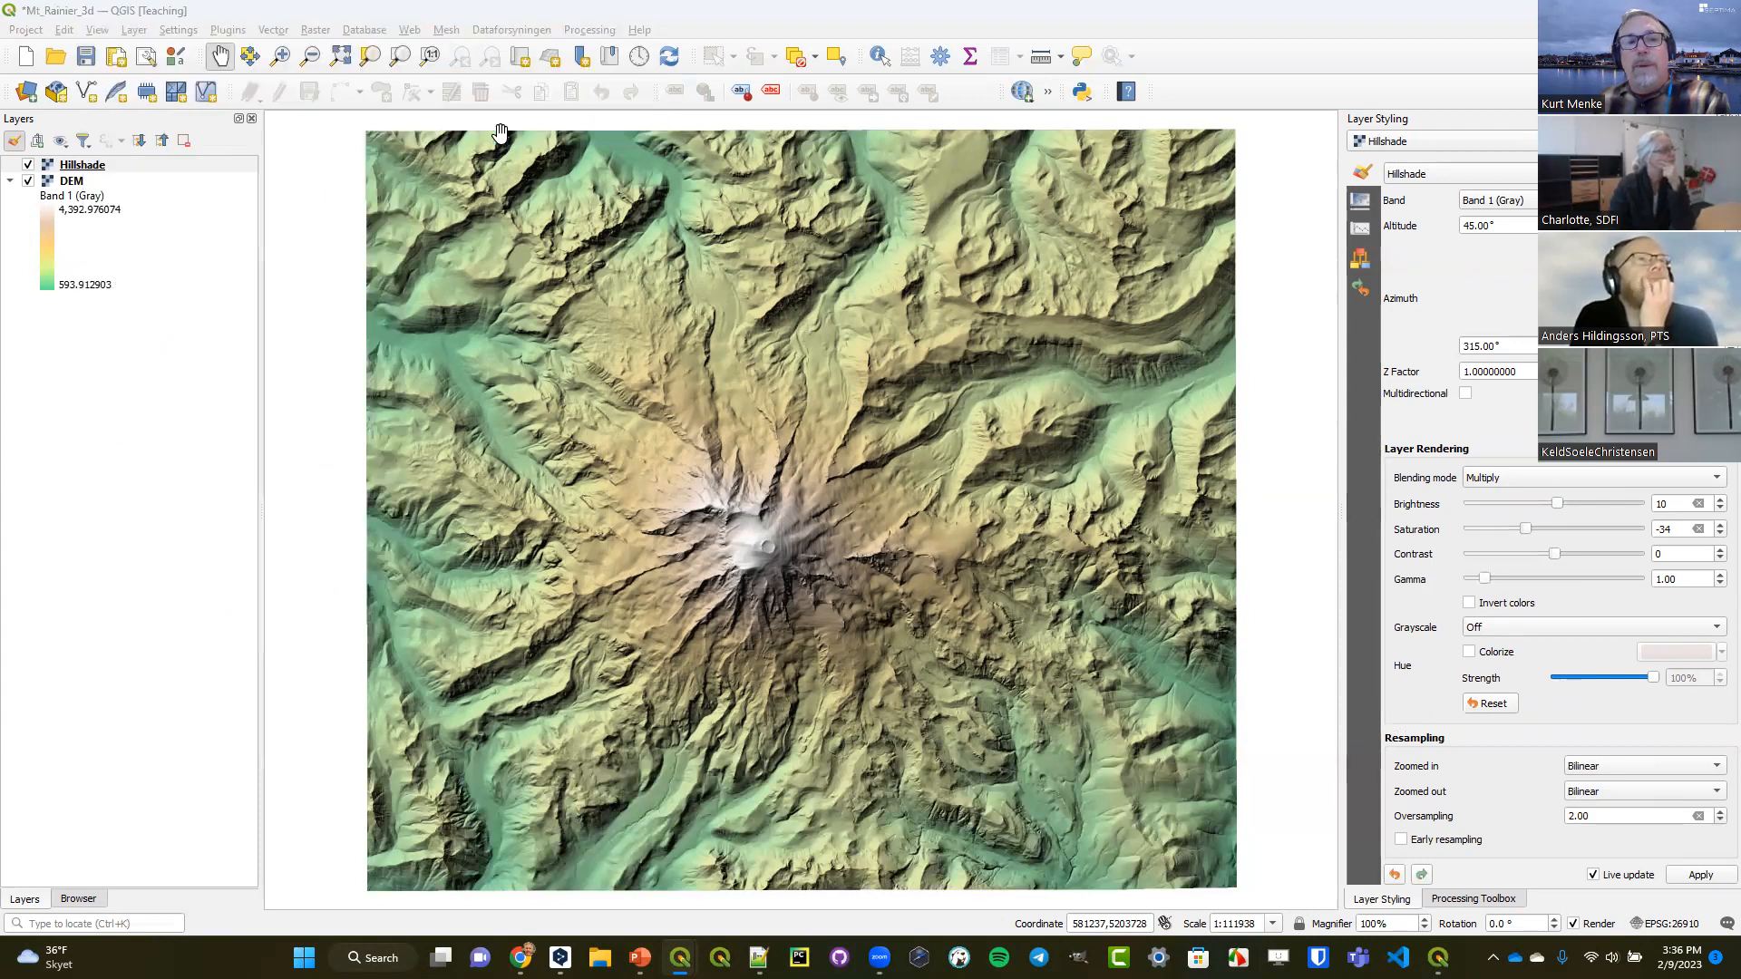
left_click(654, 324)
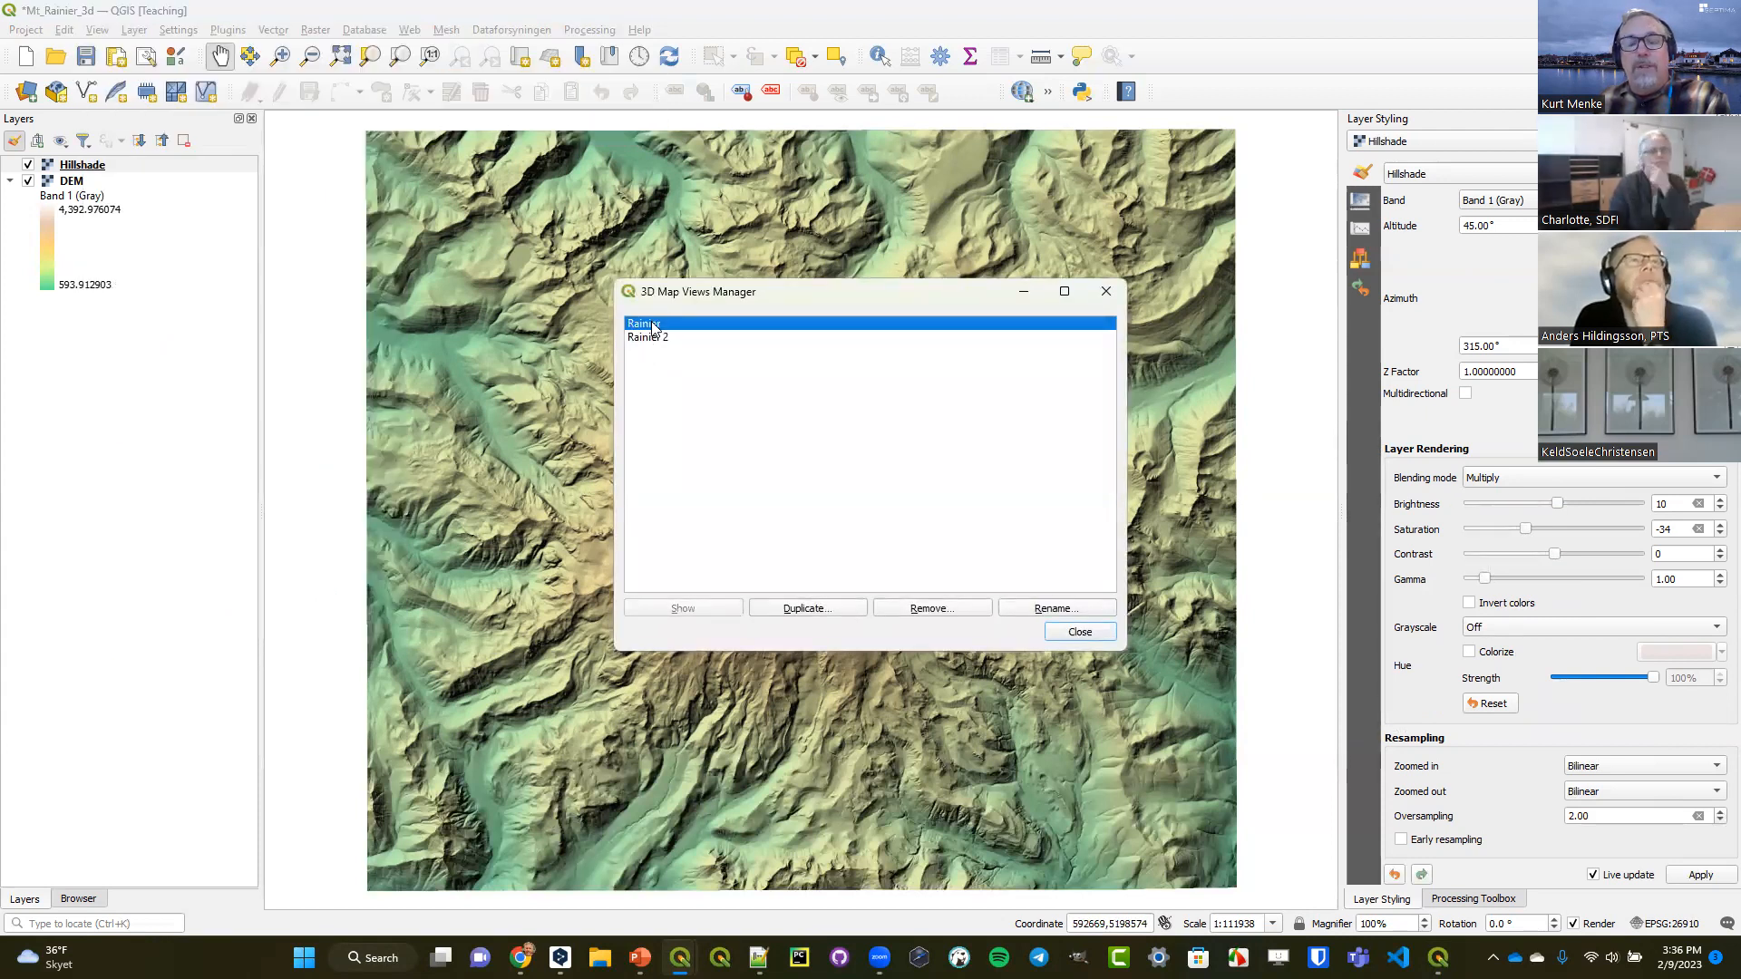
left_click(677, 340)
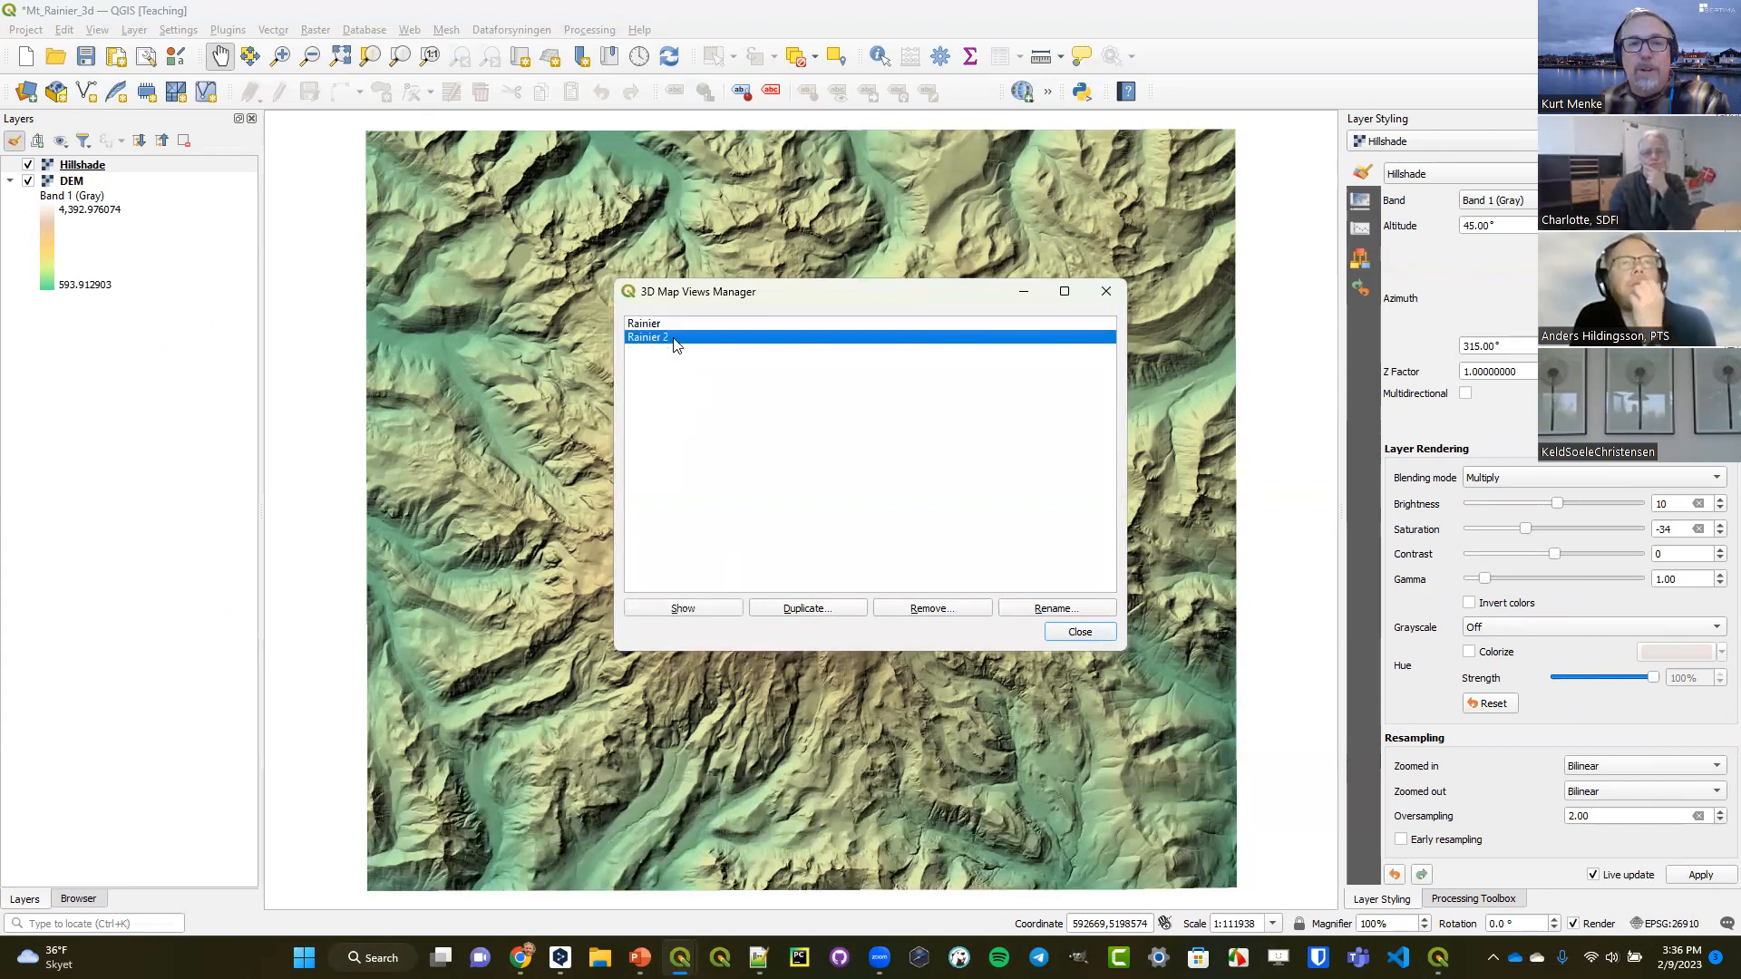
left_click(682, 608)
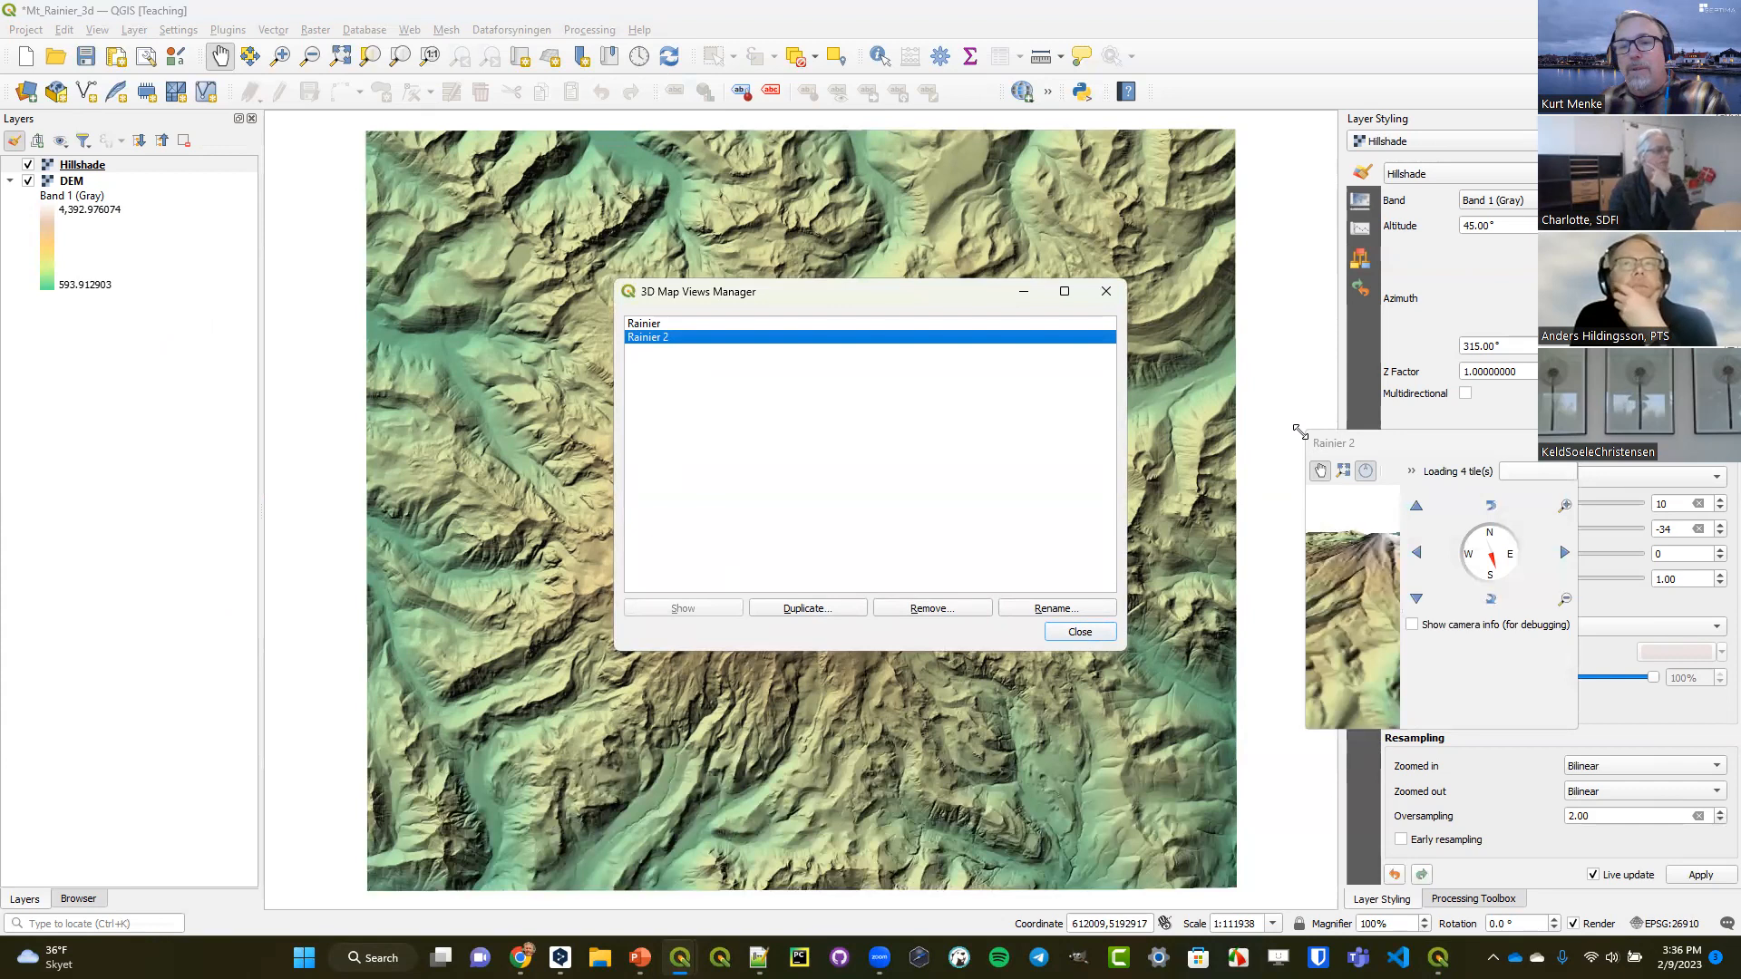
left_click_drag(1300, 432, 174, 116)
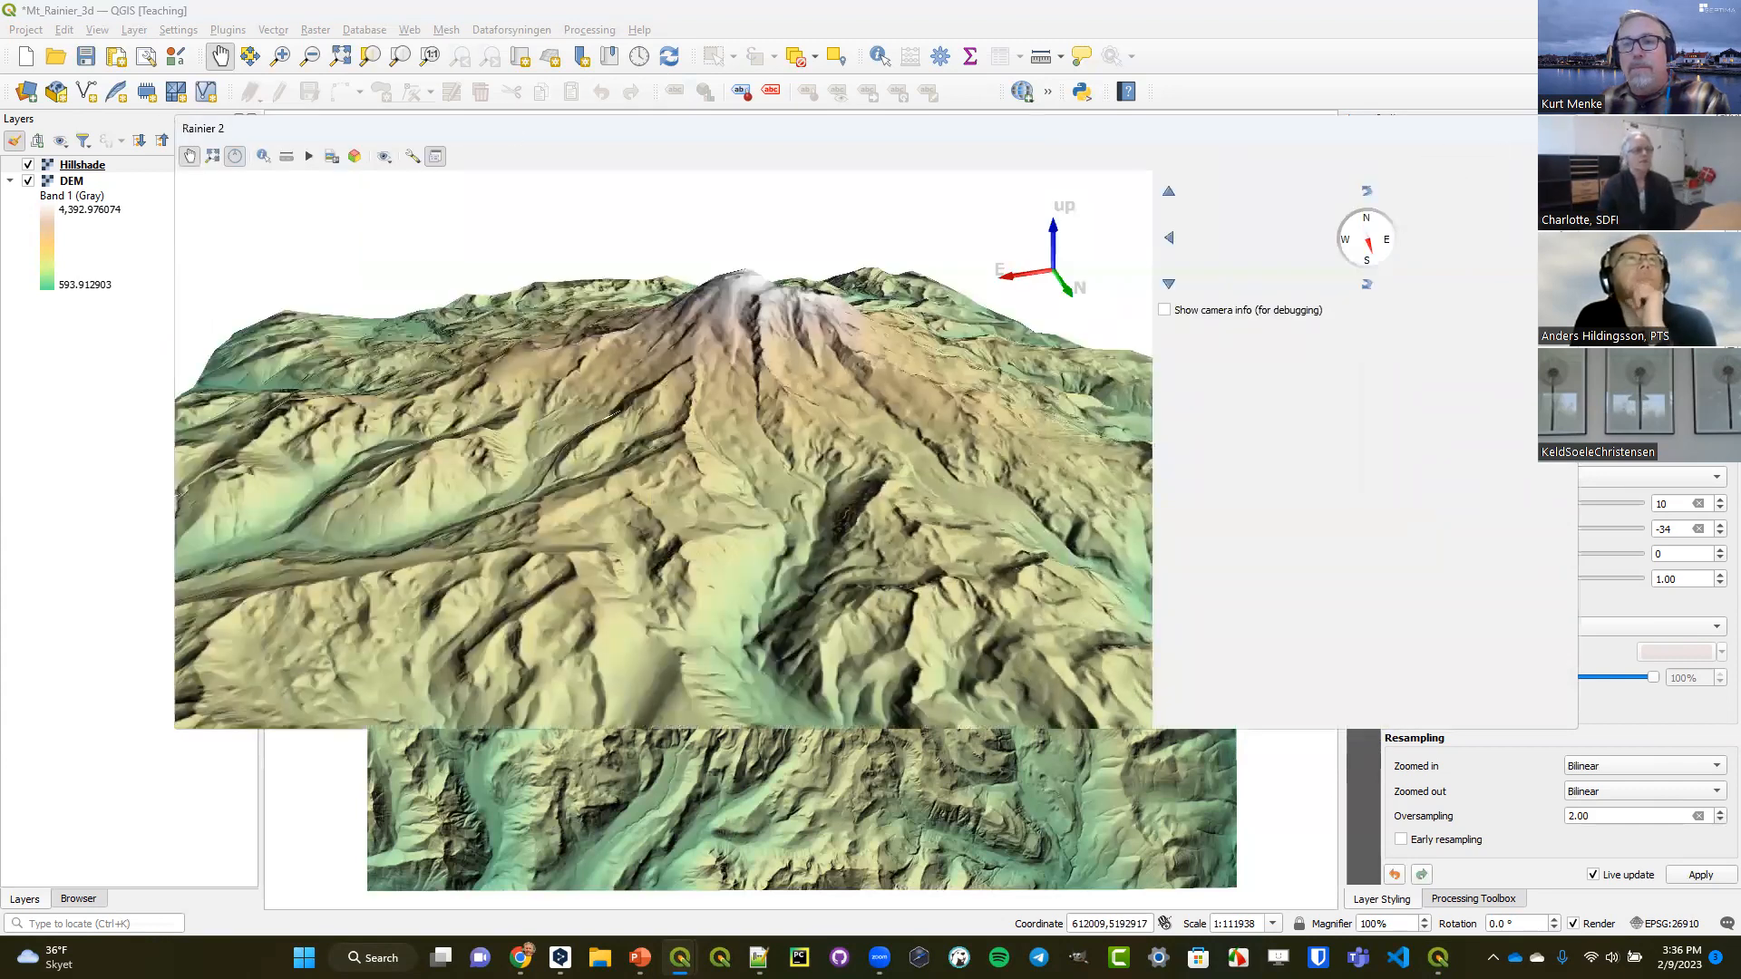
left_click(1564, 128)
left_click(1102, 292)
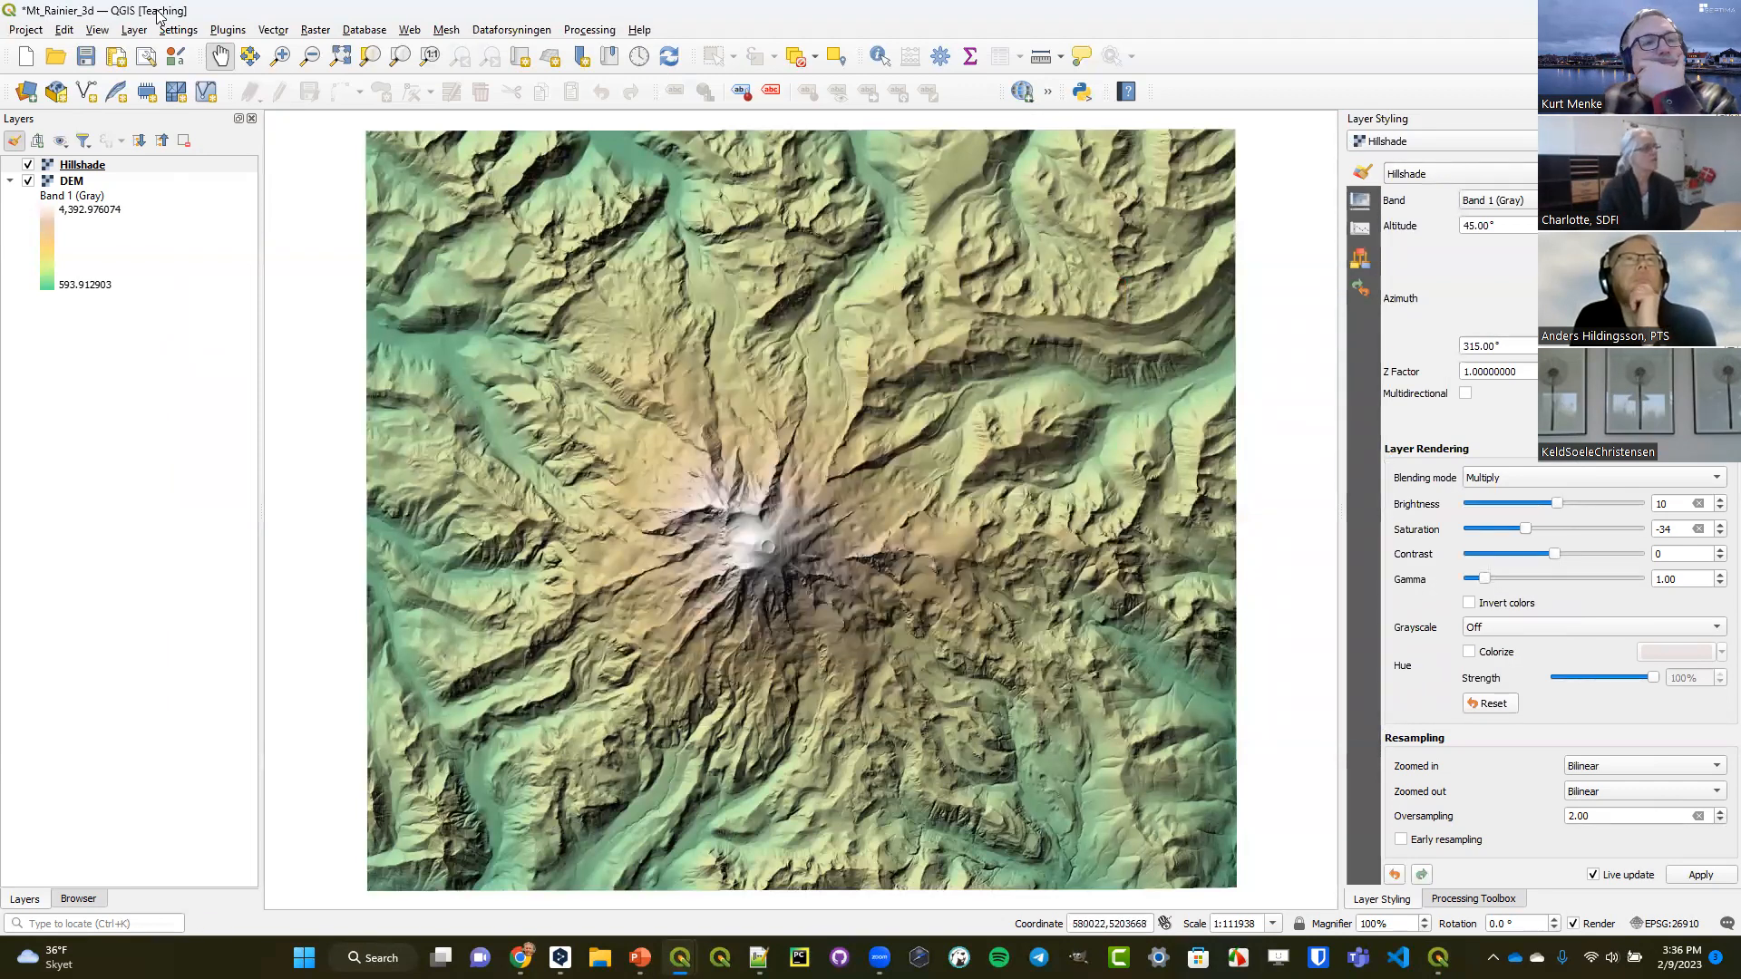
left_click(107, 32)
mouse_move(113, 68)
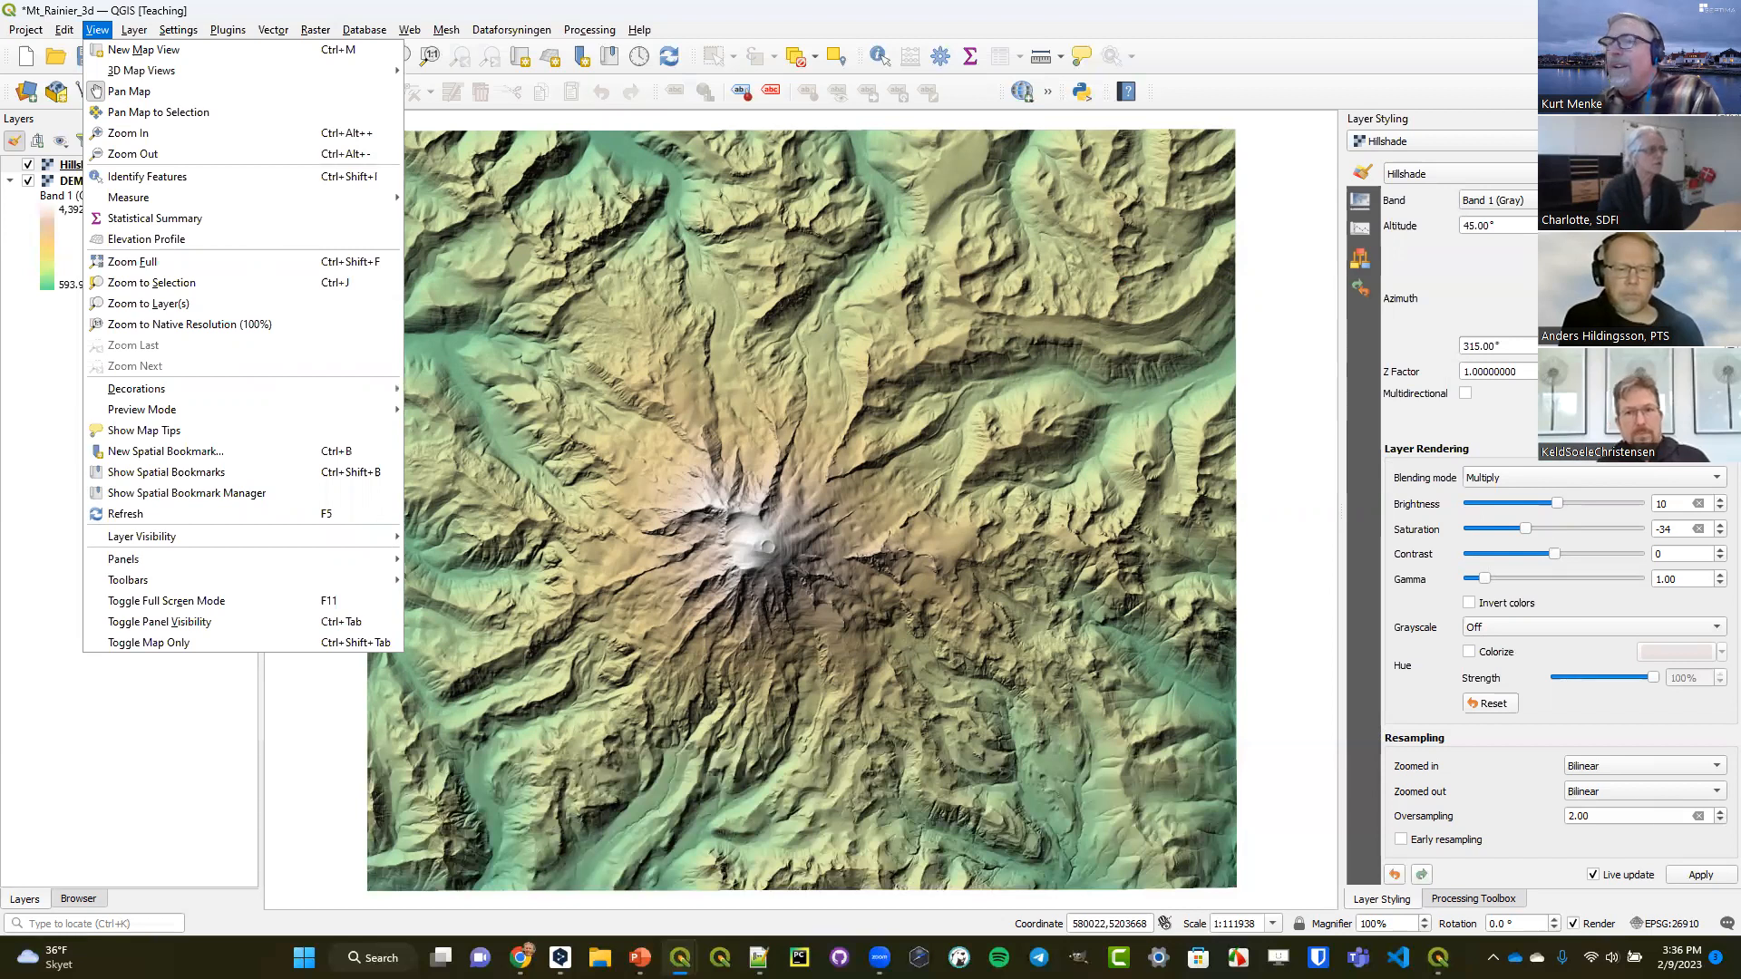
left_click(778, 7)
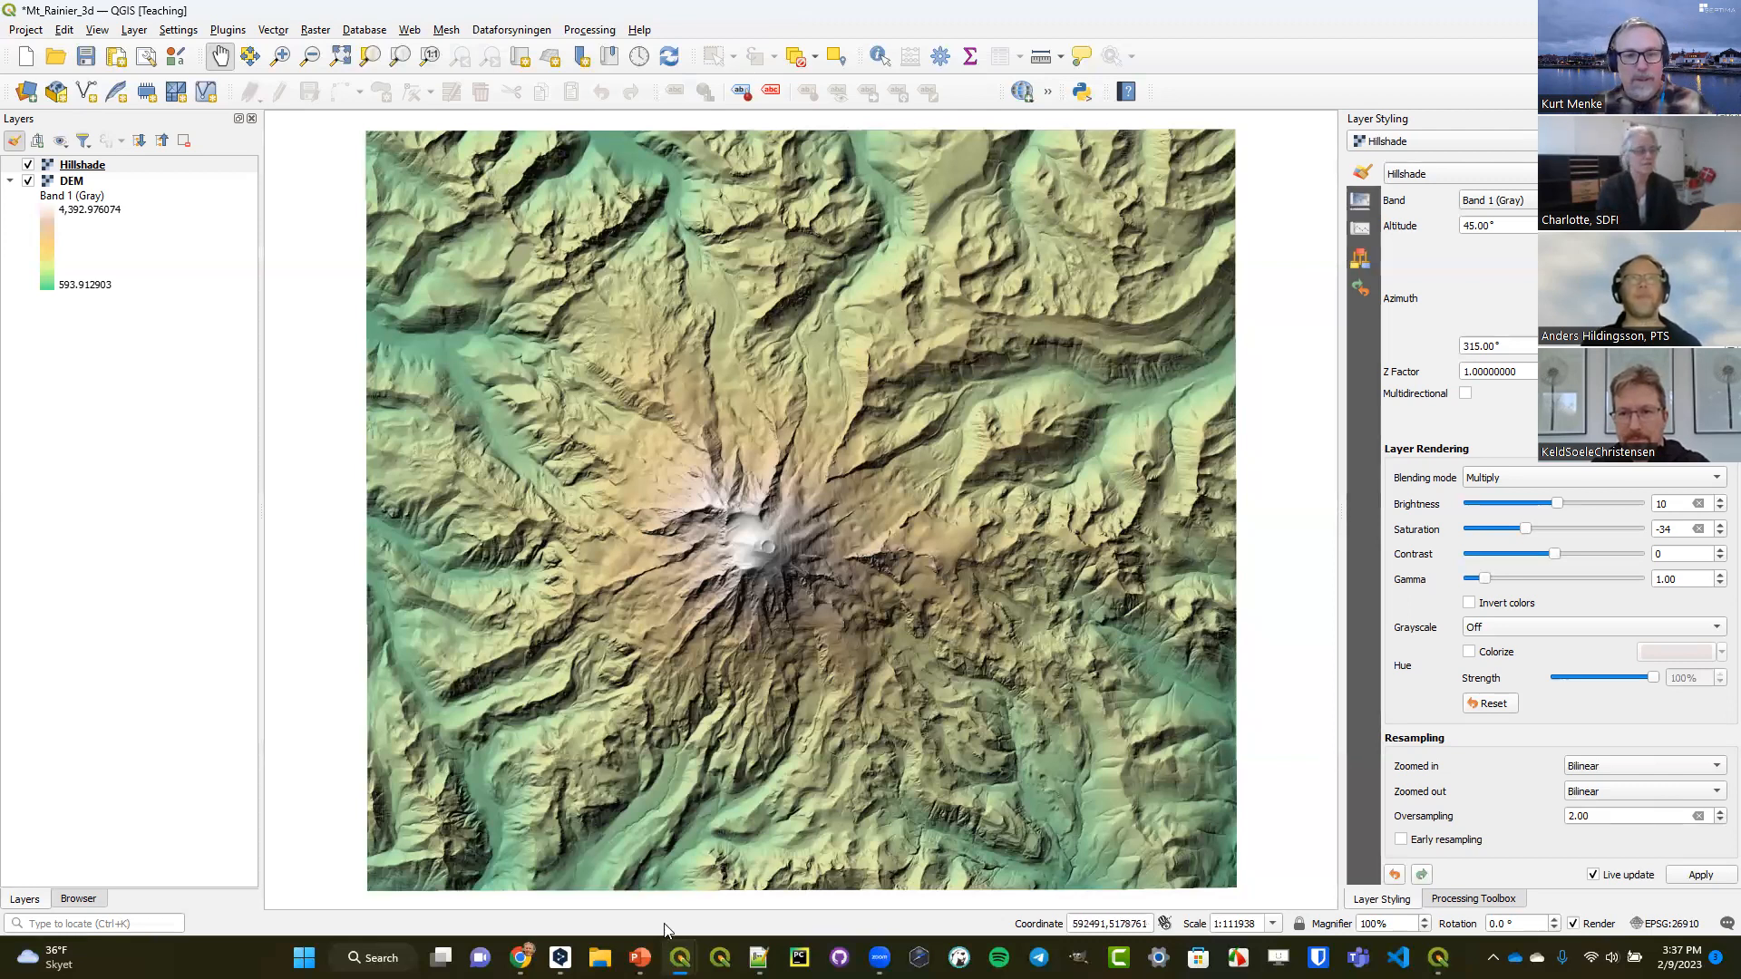
Switch to PowerPoint and present the Elevation Profile from Feature (DEM) slide full screen on the shared display.
mouse_move(640, 957)
left_click(474, 860)
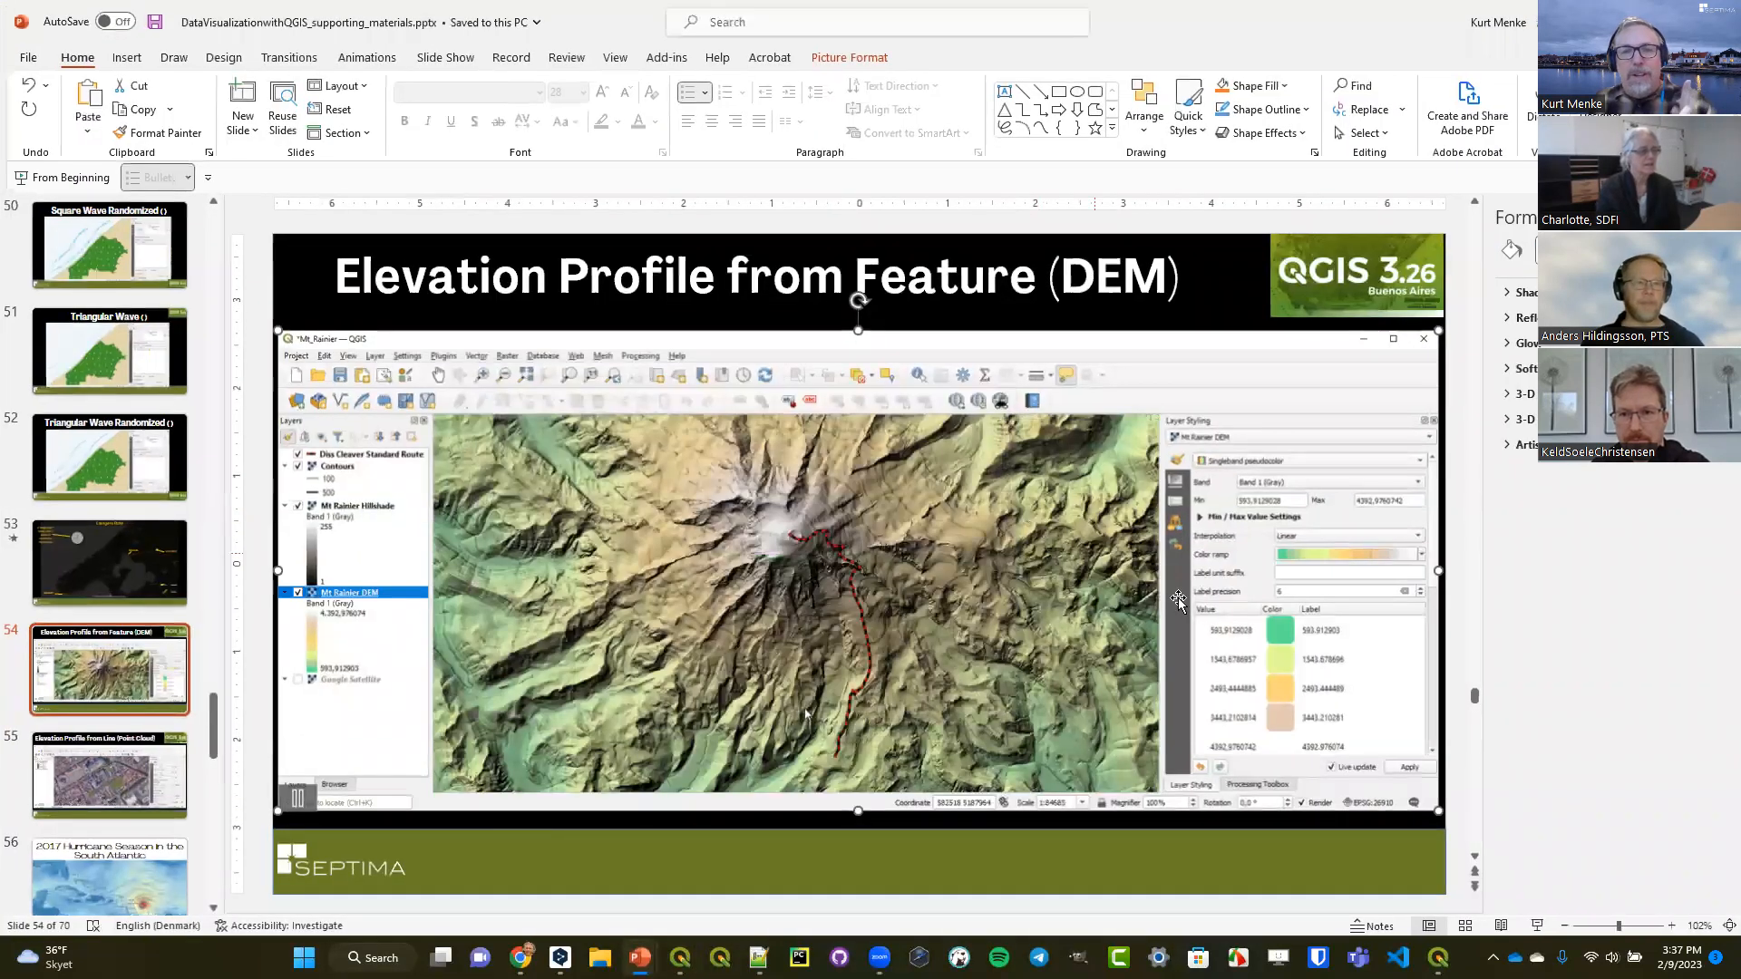
left_click(1536, 924)
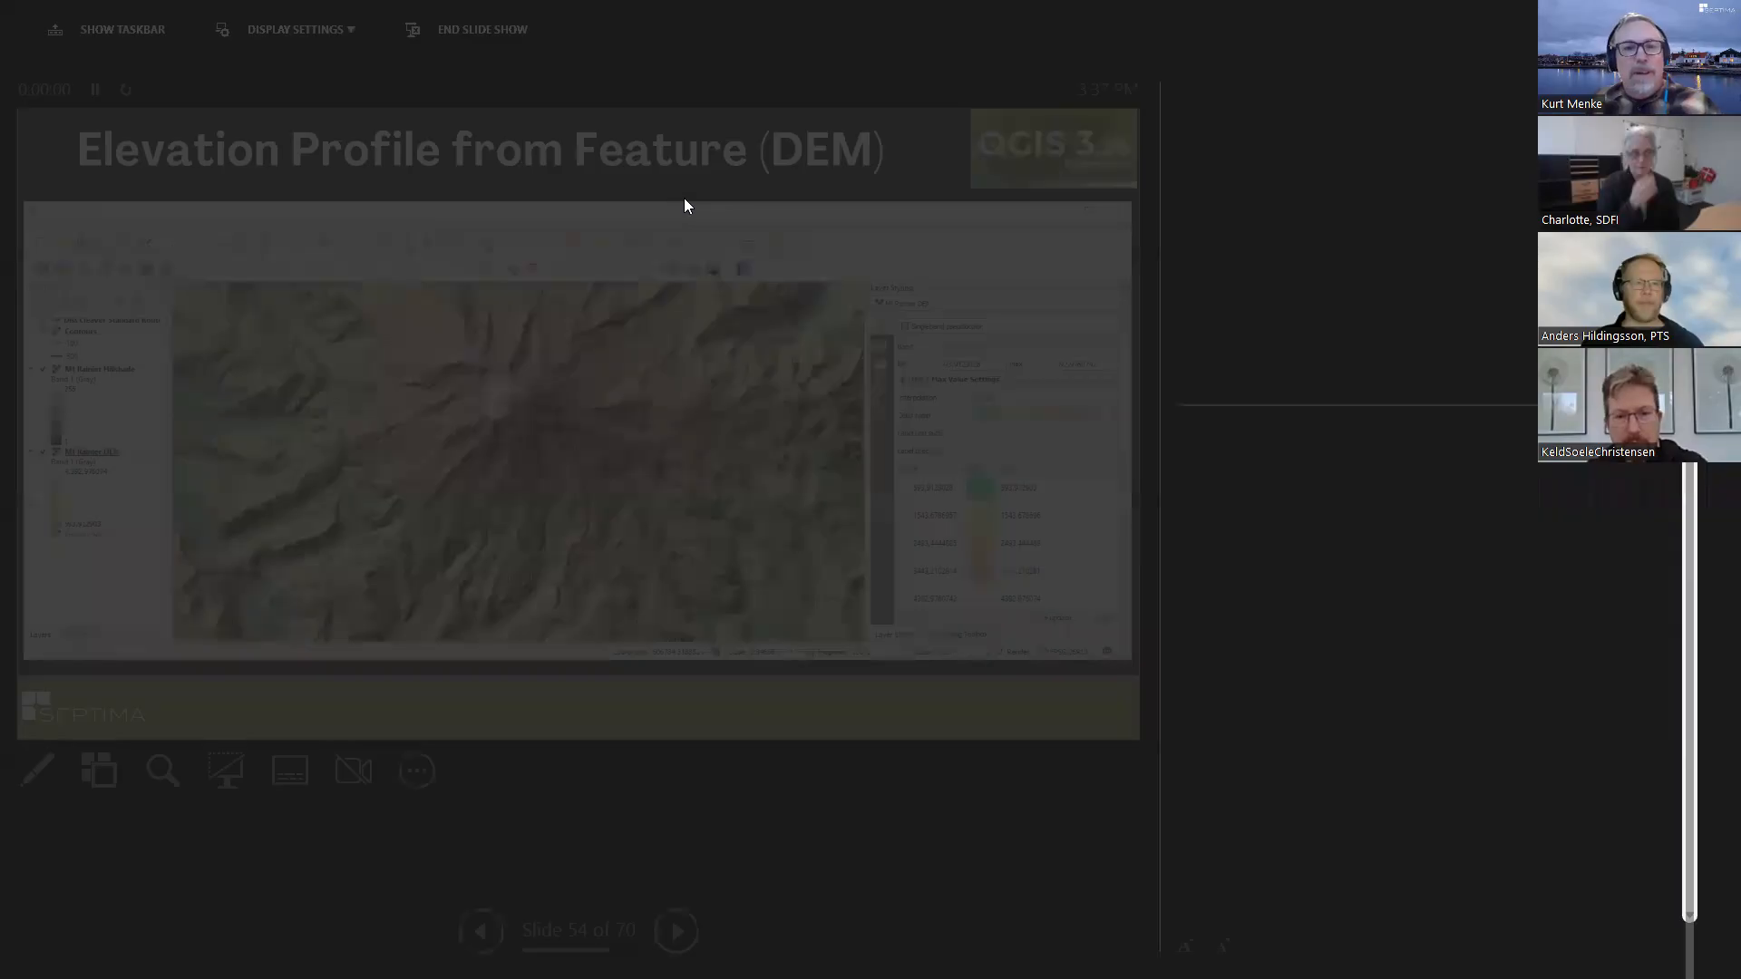
left_click(292, 29)
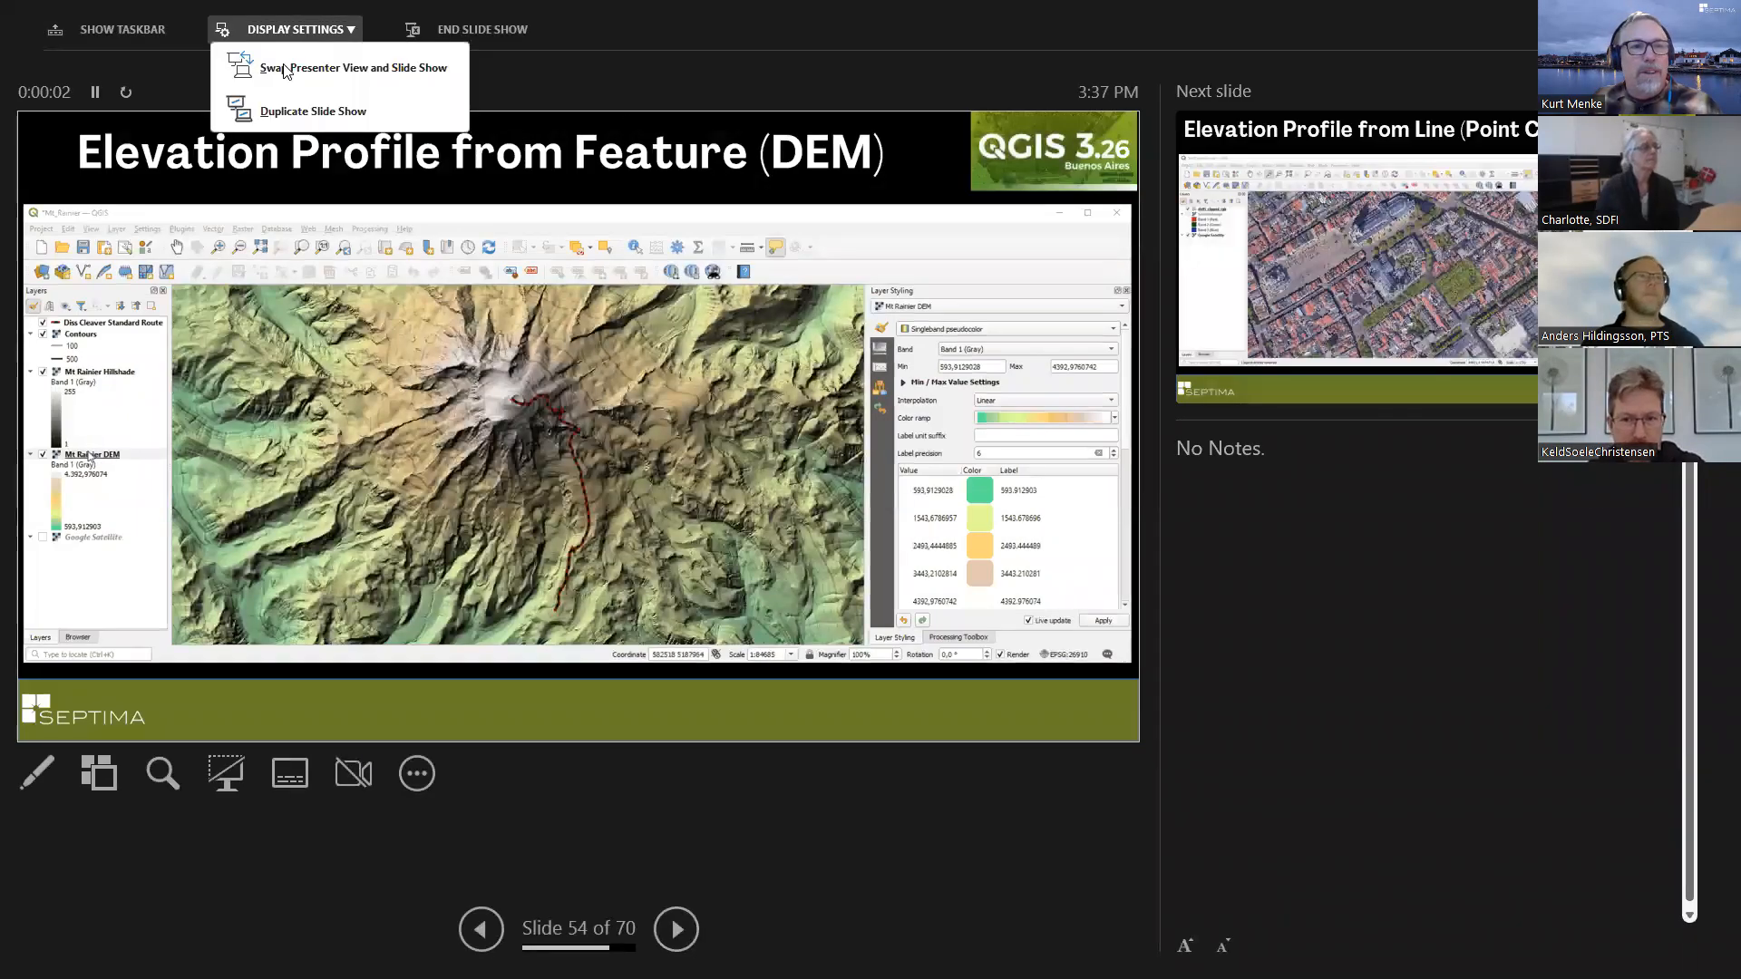
left_click(302, 85)
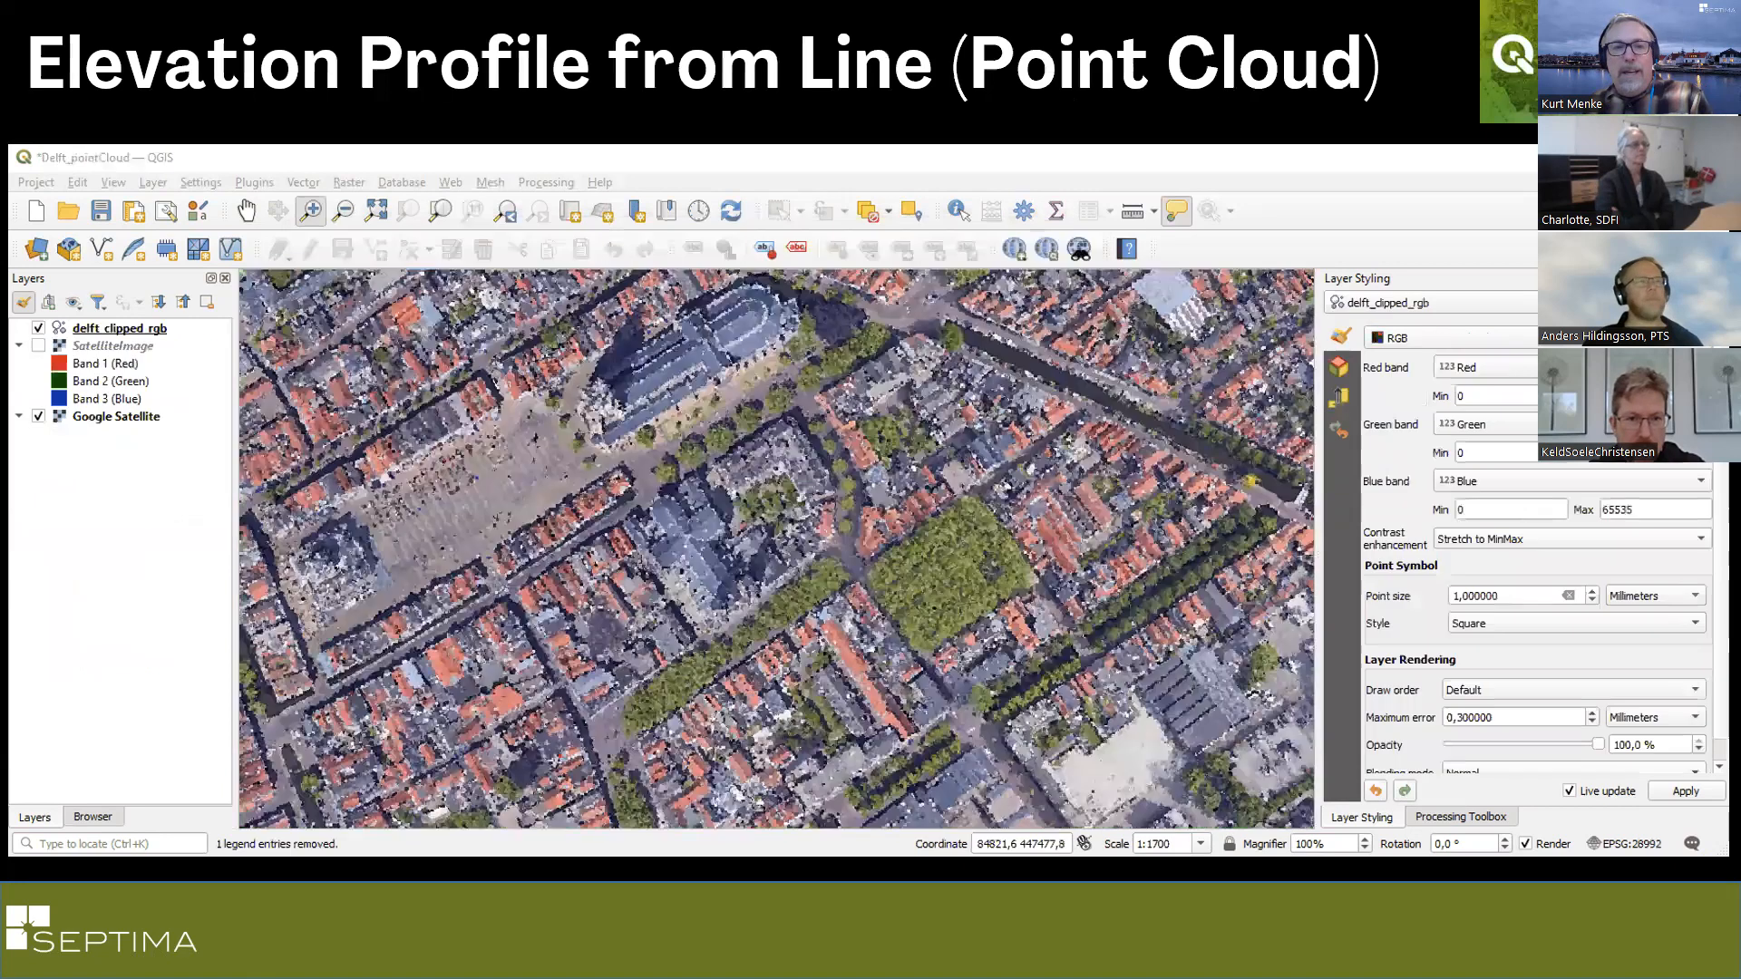
Open an elevation profile for the delft_clipped_rgb point cloud and capture a profile line about 155 m long across the tree-filled square.
left_click(238, 159)
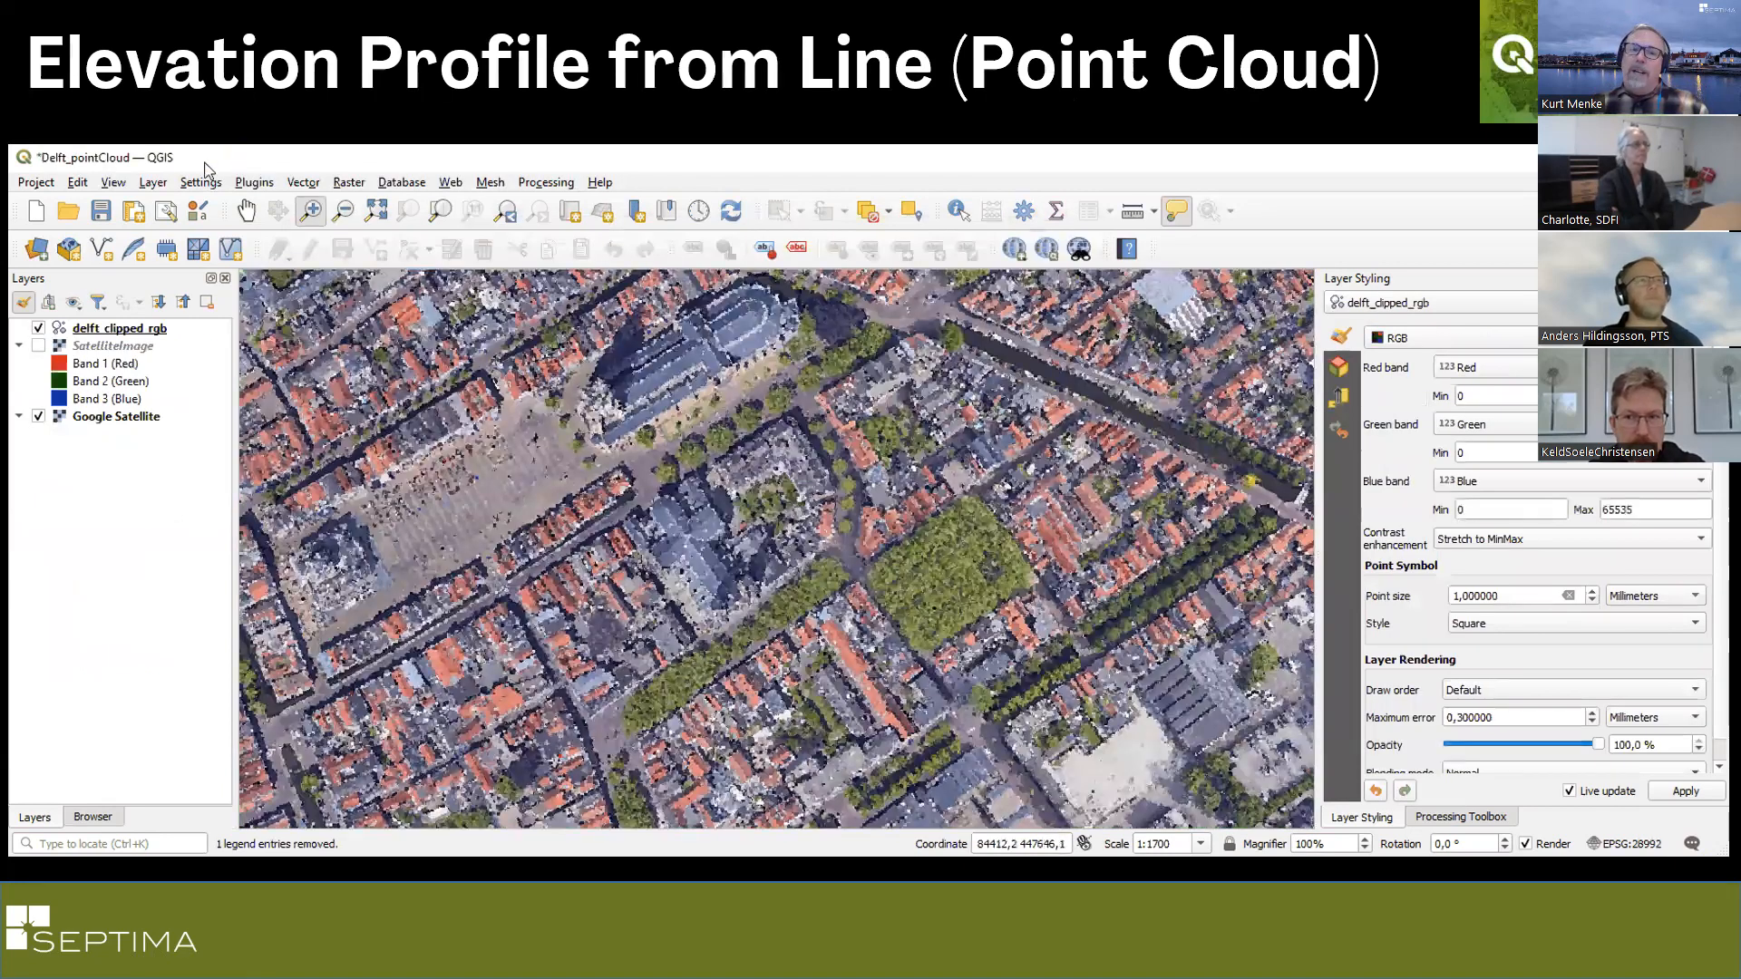
left_click(109, 187)
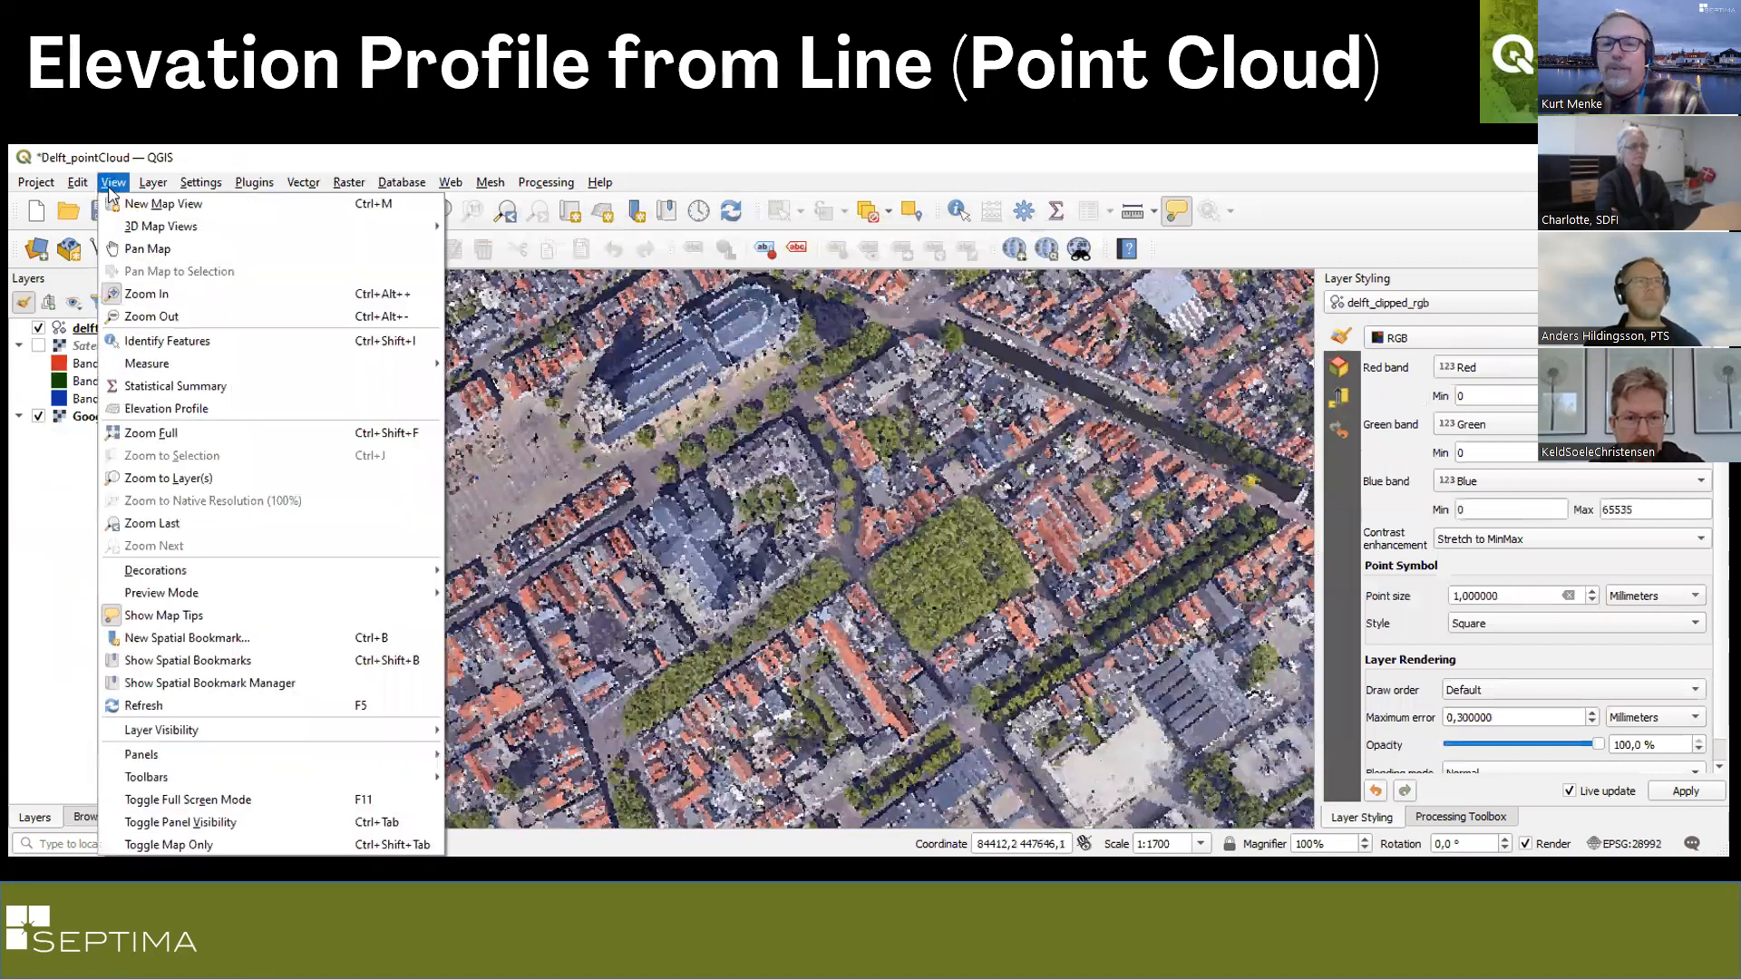
left_click(285, 410)
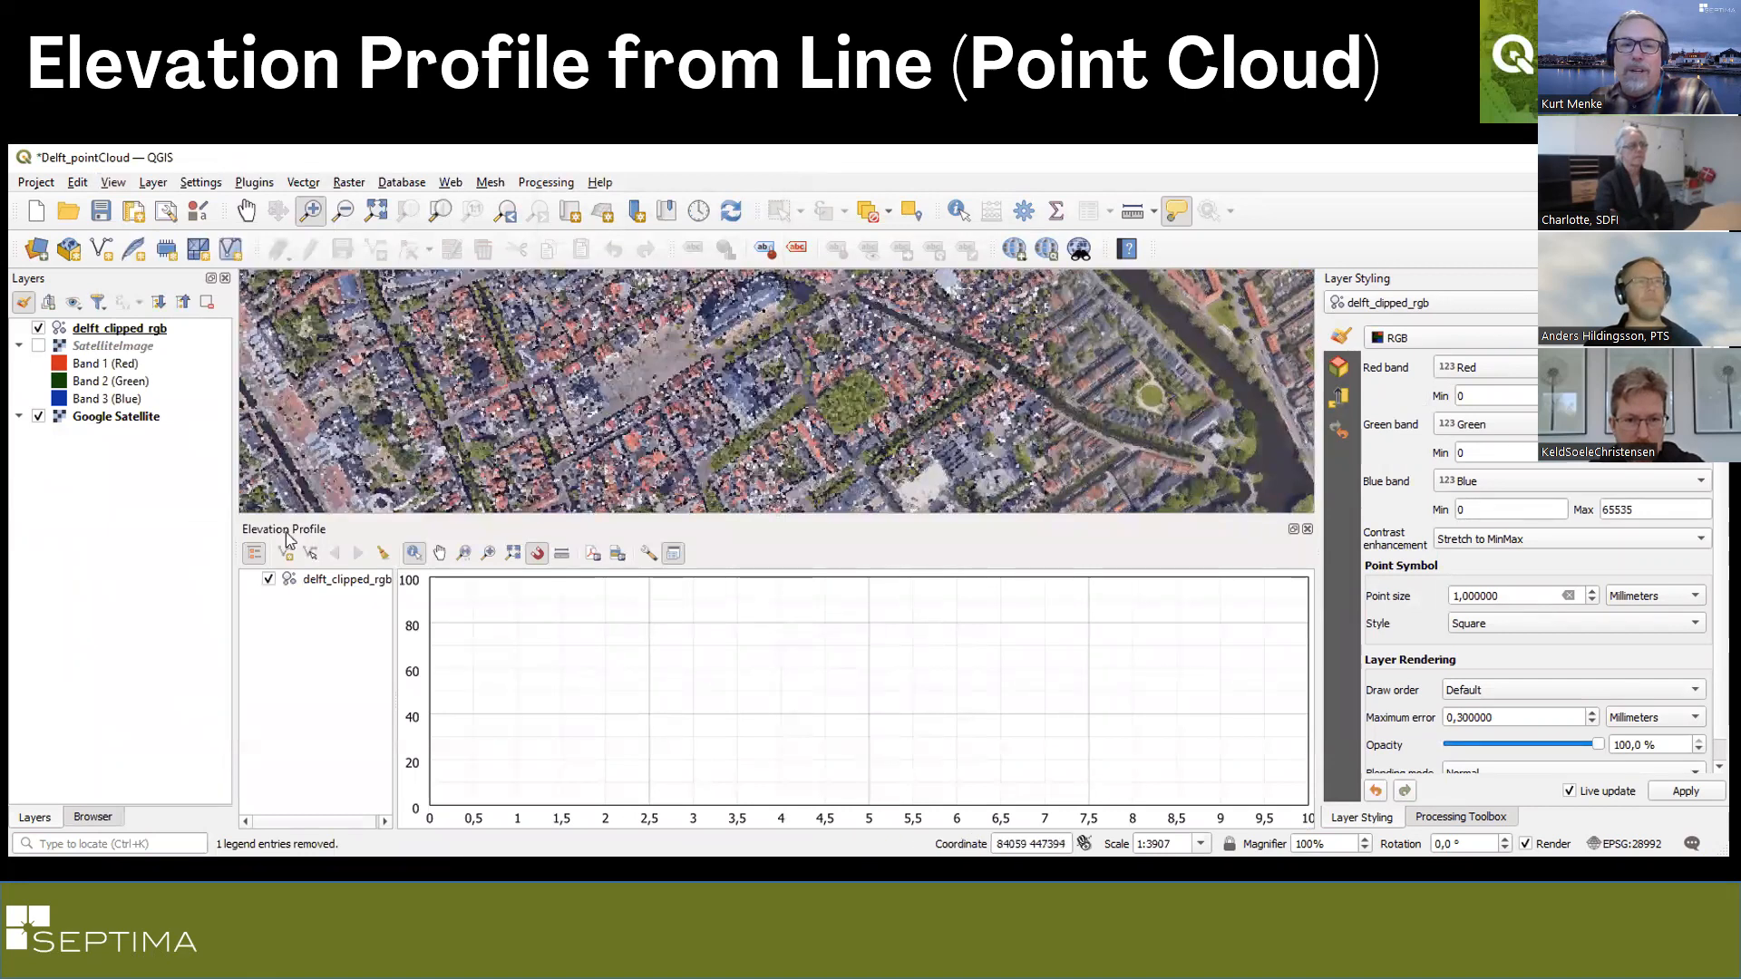
left_click(285, 554)
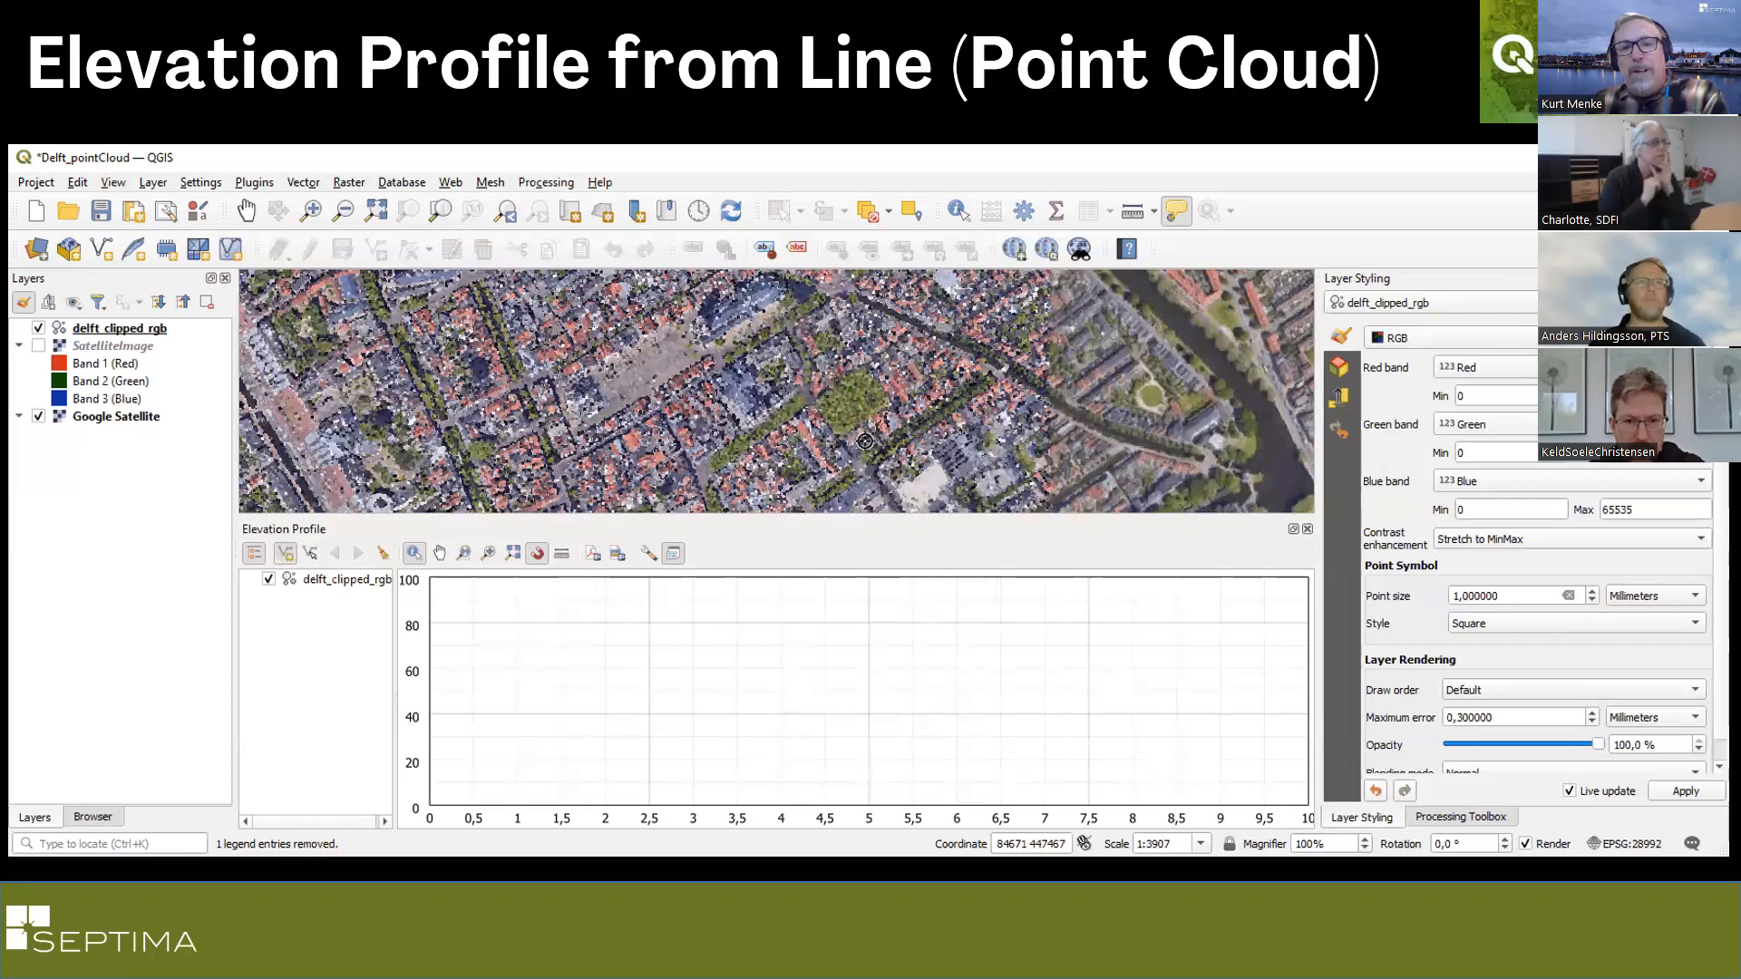
right_click(864, 442)
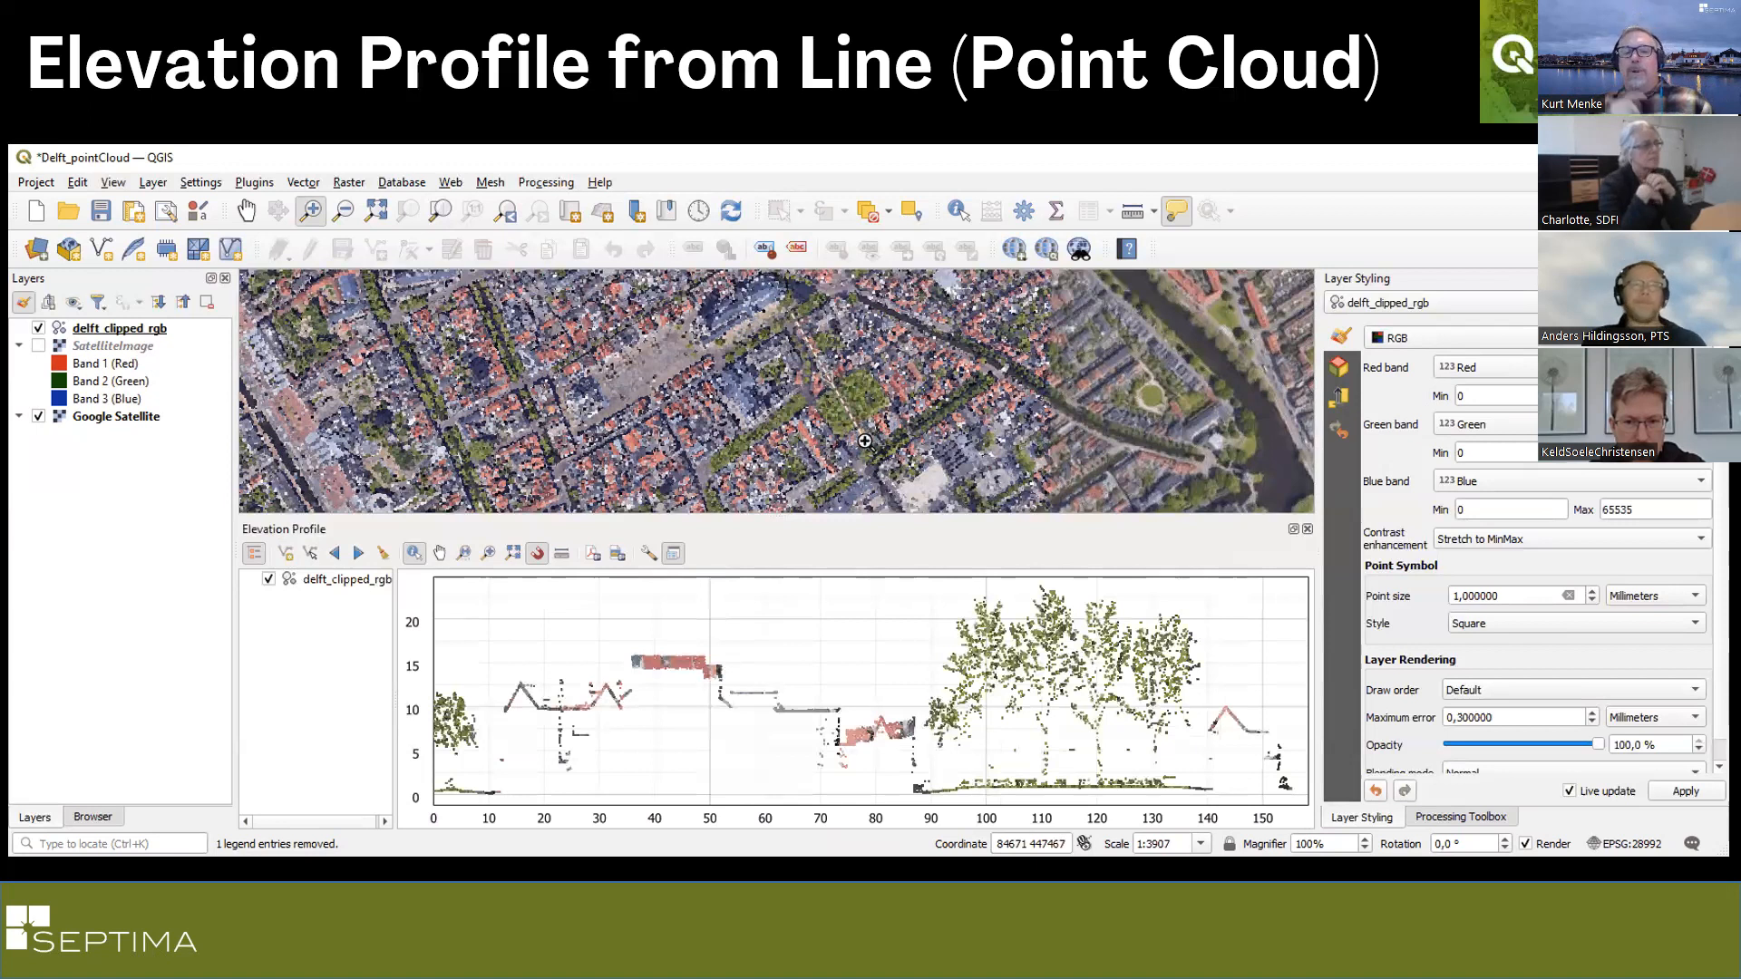
Set the elevation profile's tolerance to 25.
left_click(647, 555)
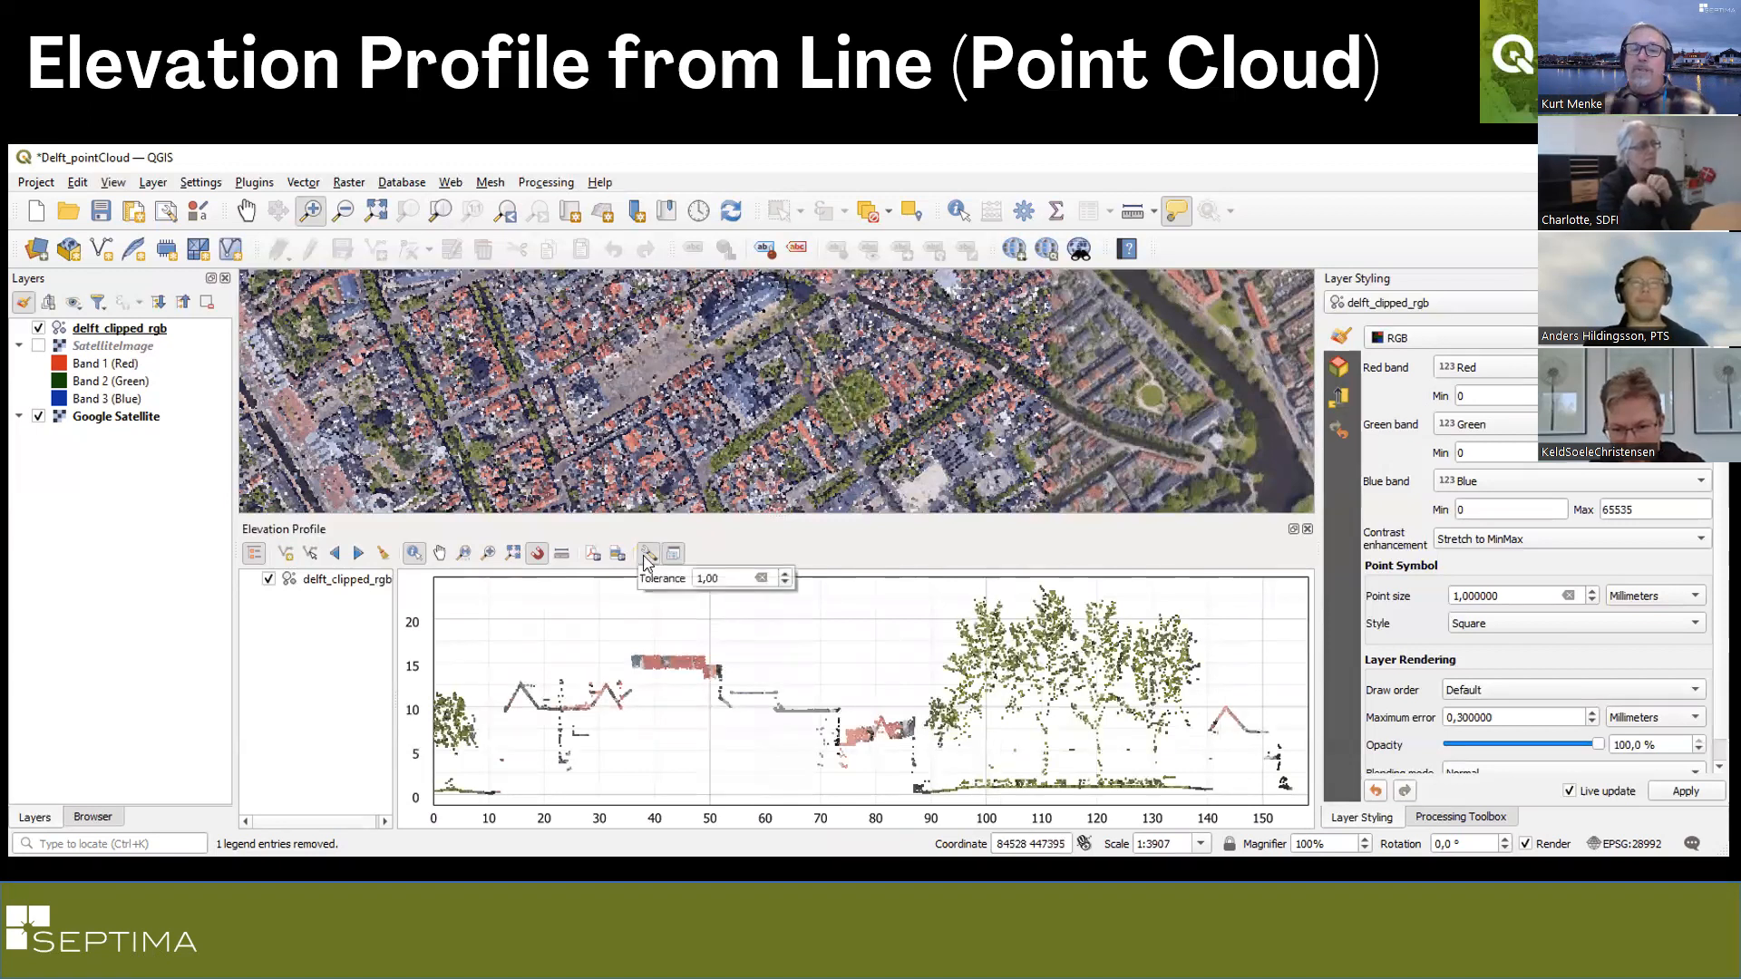
left_click(785, 574)
left_click(785, 574)
left_click(785, 574)
left_click(787, 576)
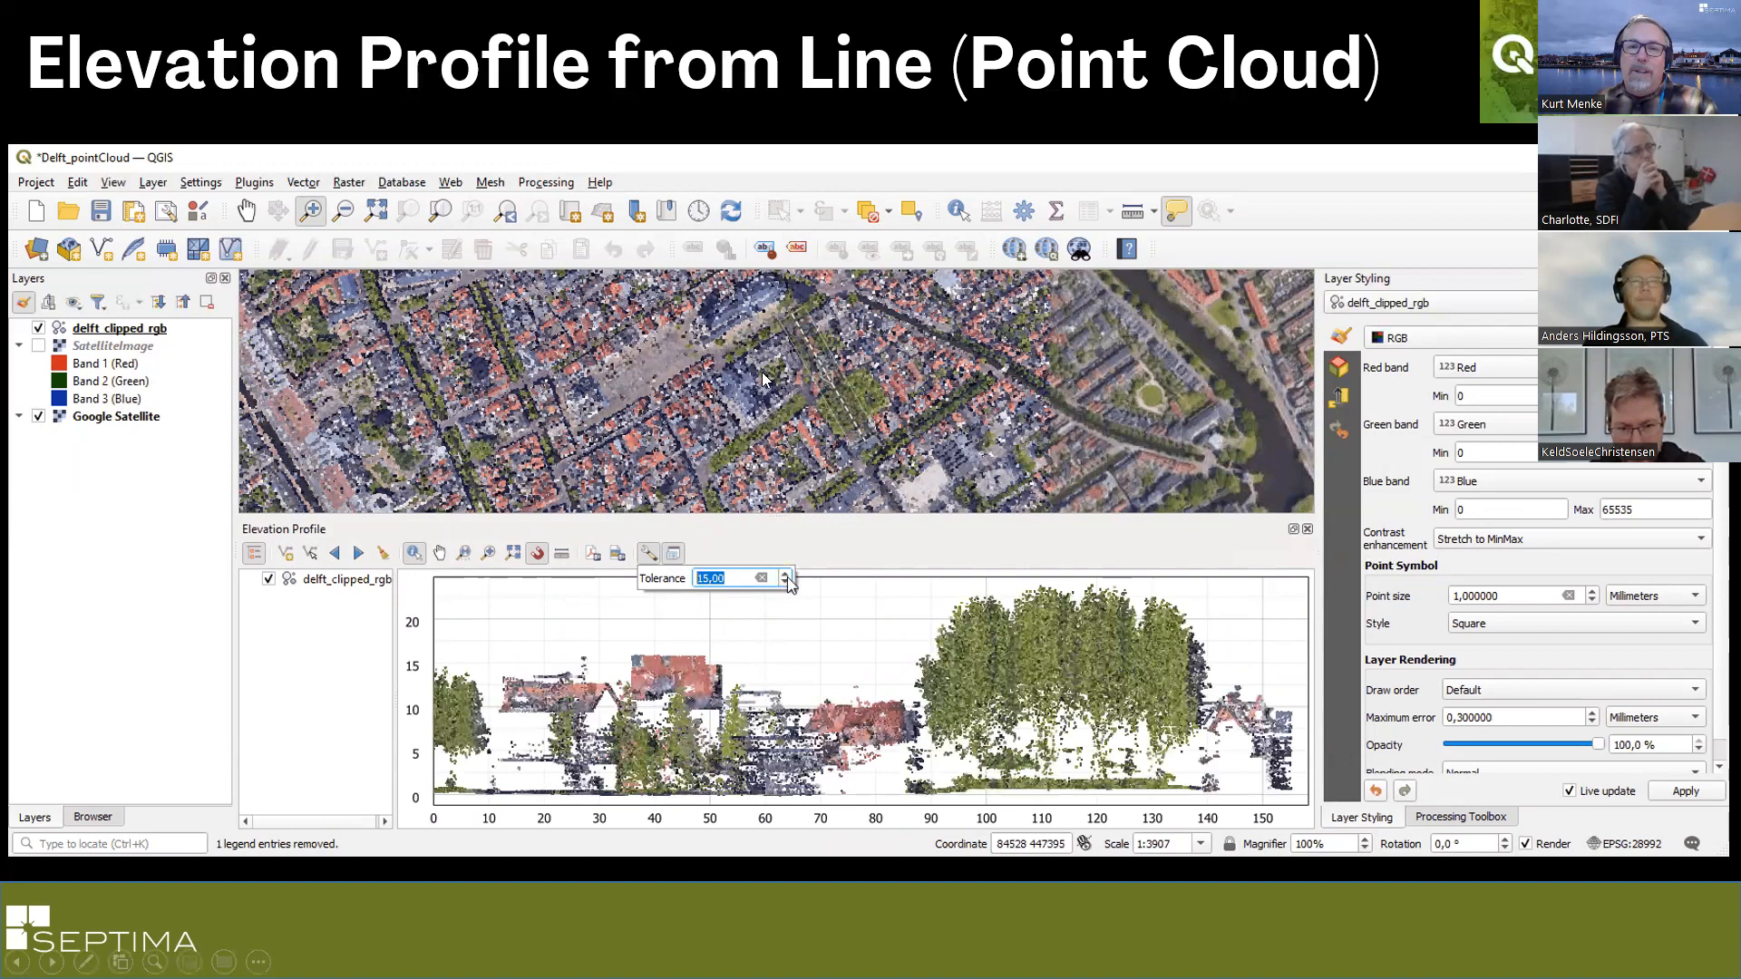
left_click(785, 574)
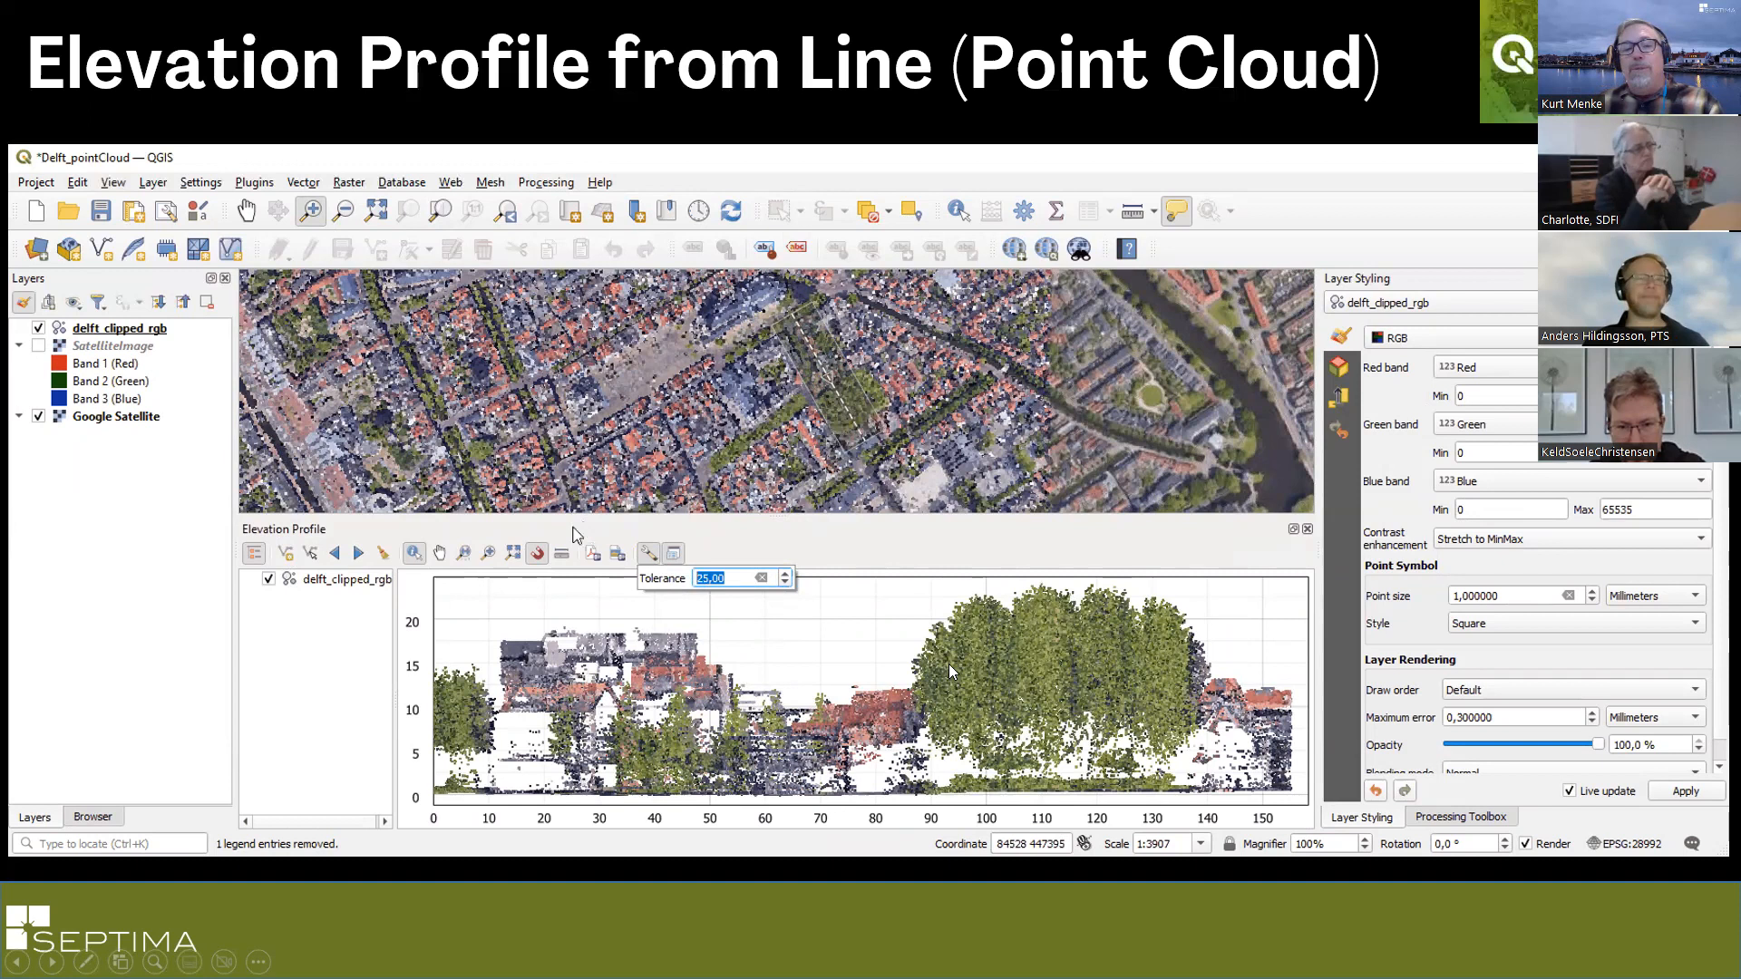
left_click(575, 533)
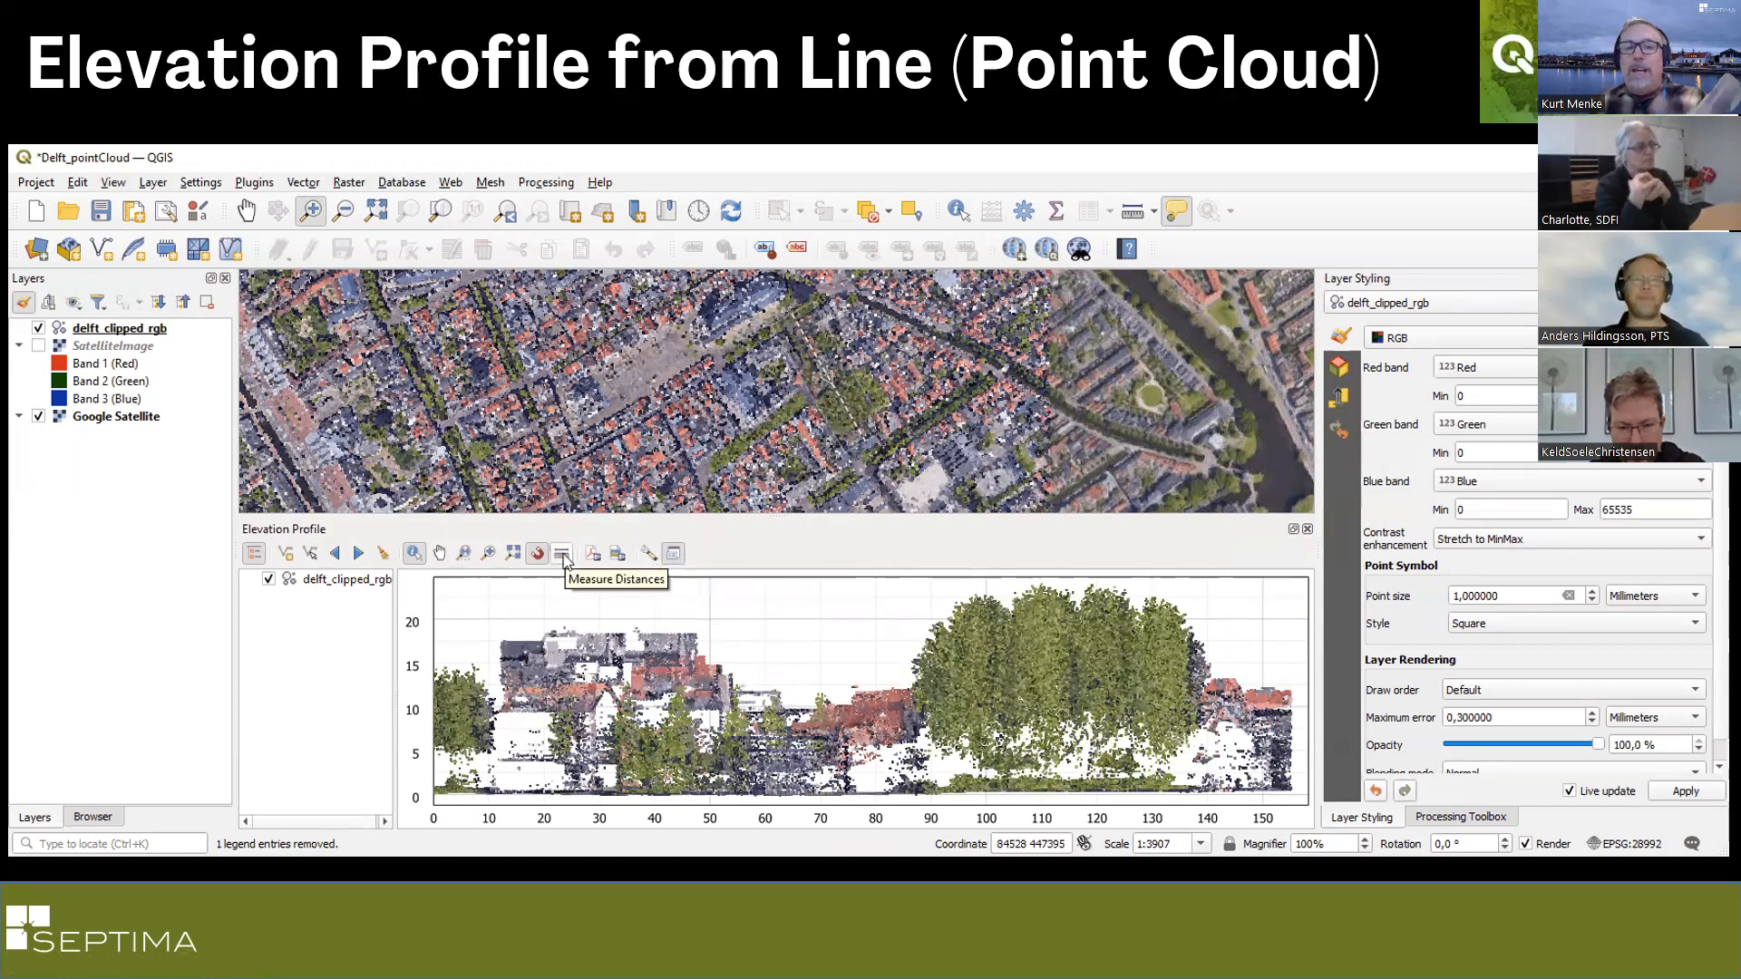
Measure the distance across the tree crowns and the trees' height down to the ground in the elevation profile.
left_click(537, 556)
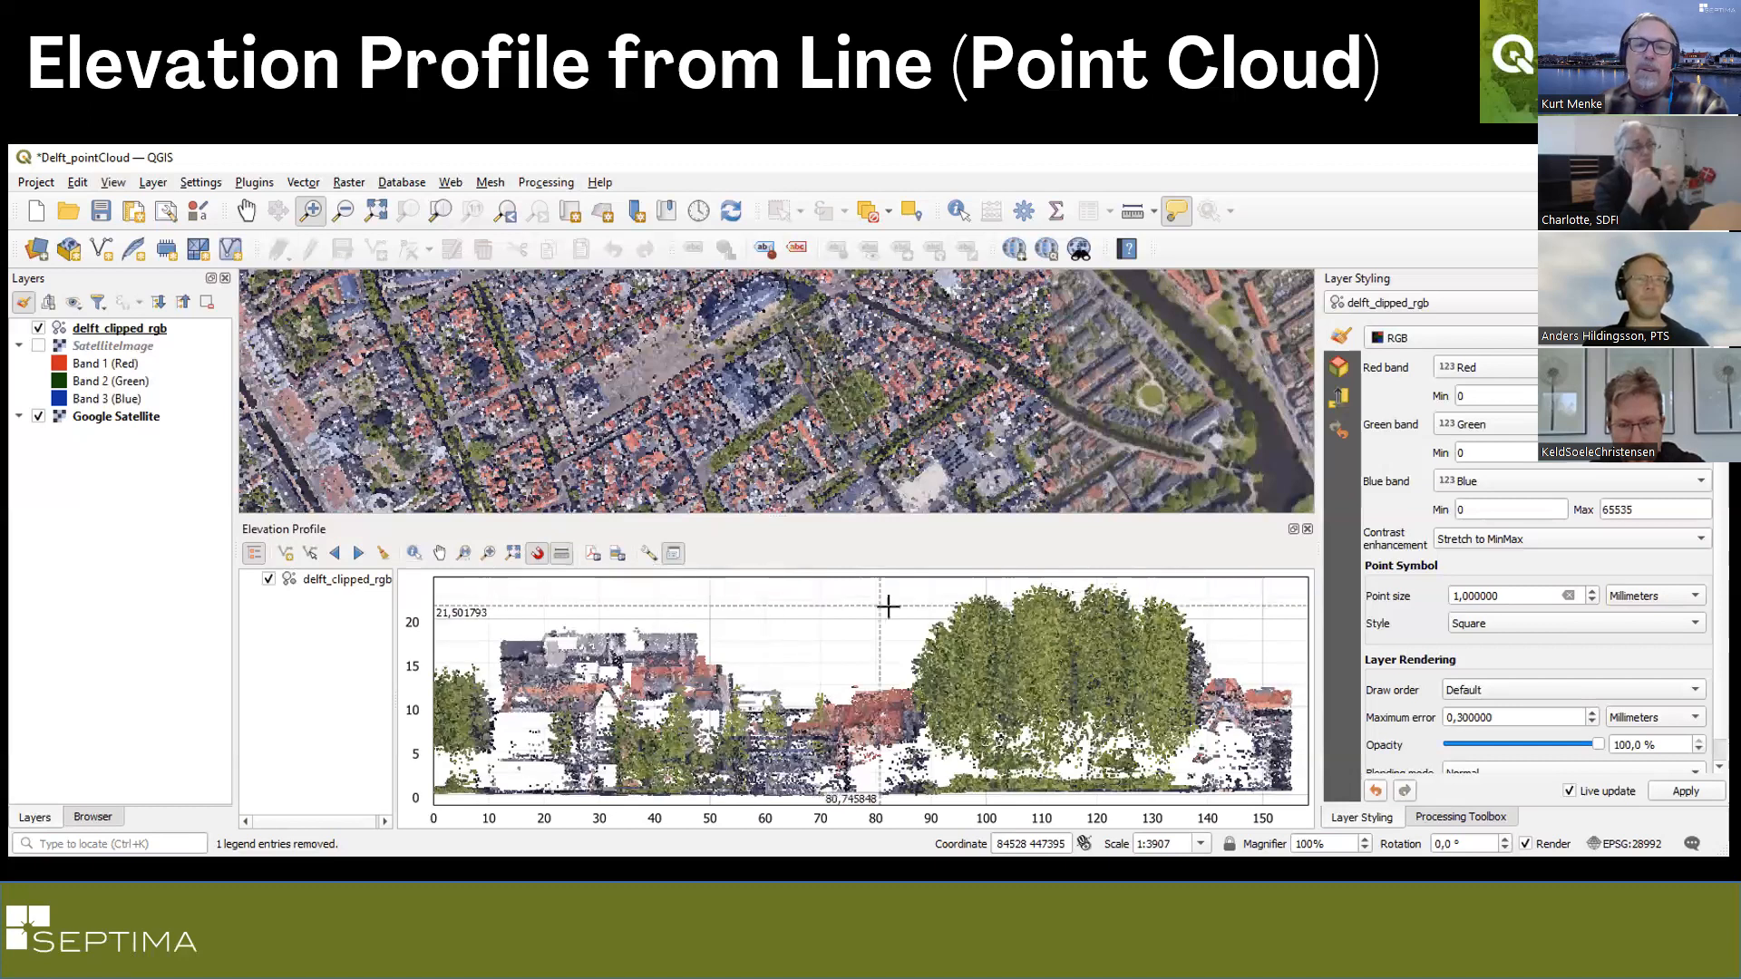
left_click(976, 590)
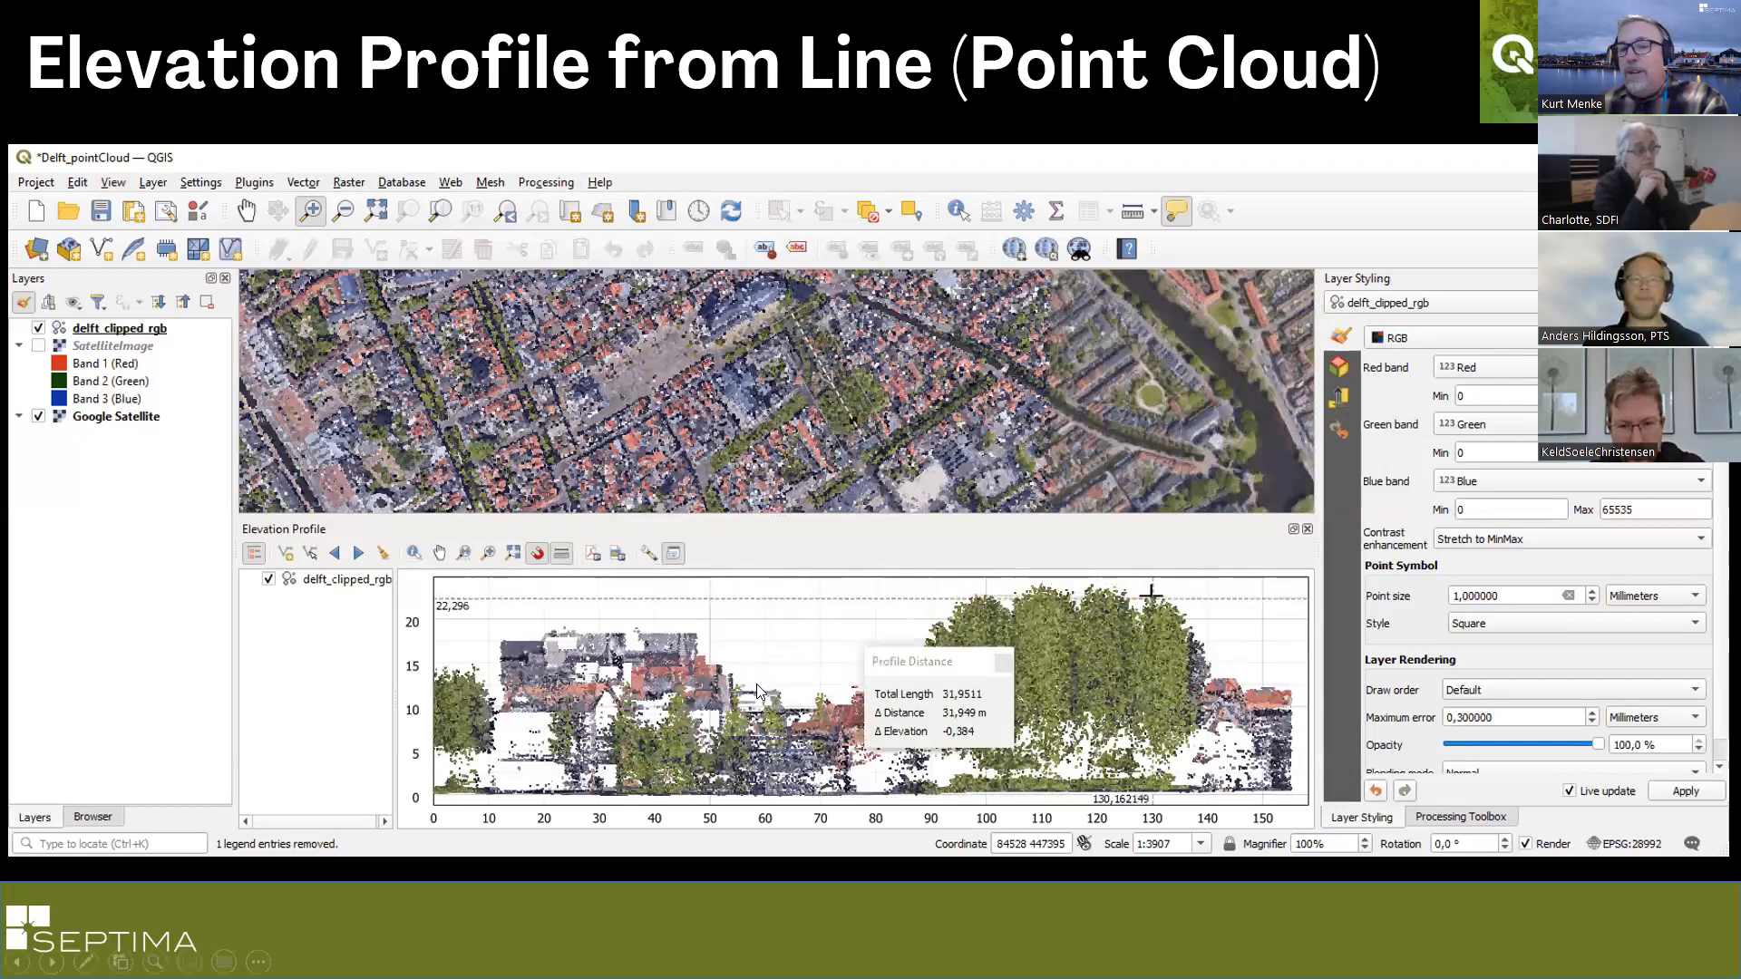
left_click(1004, 664)
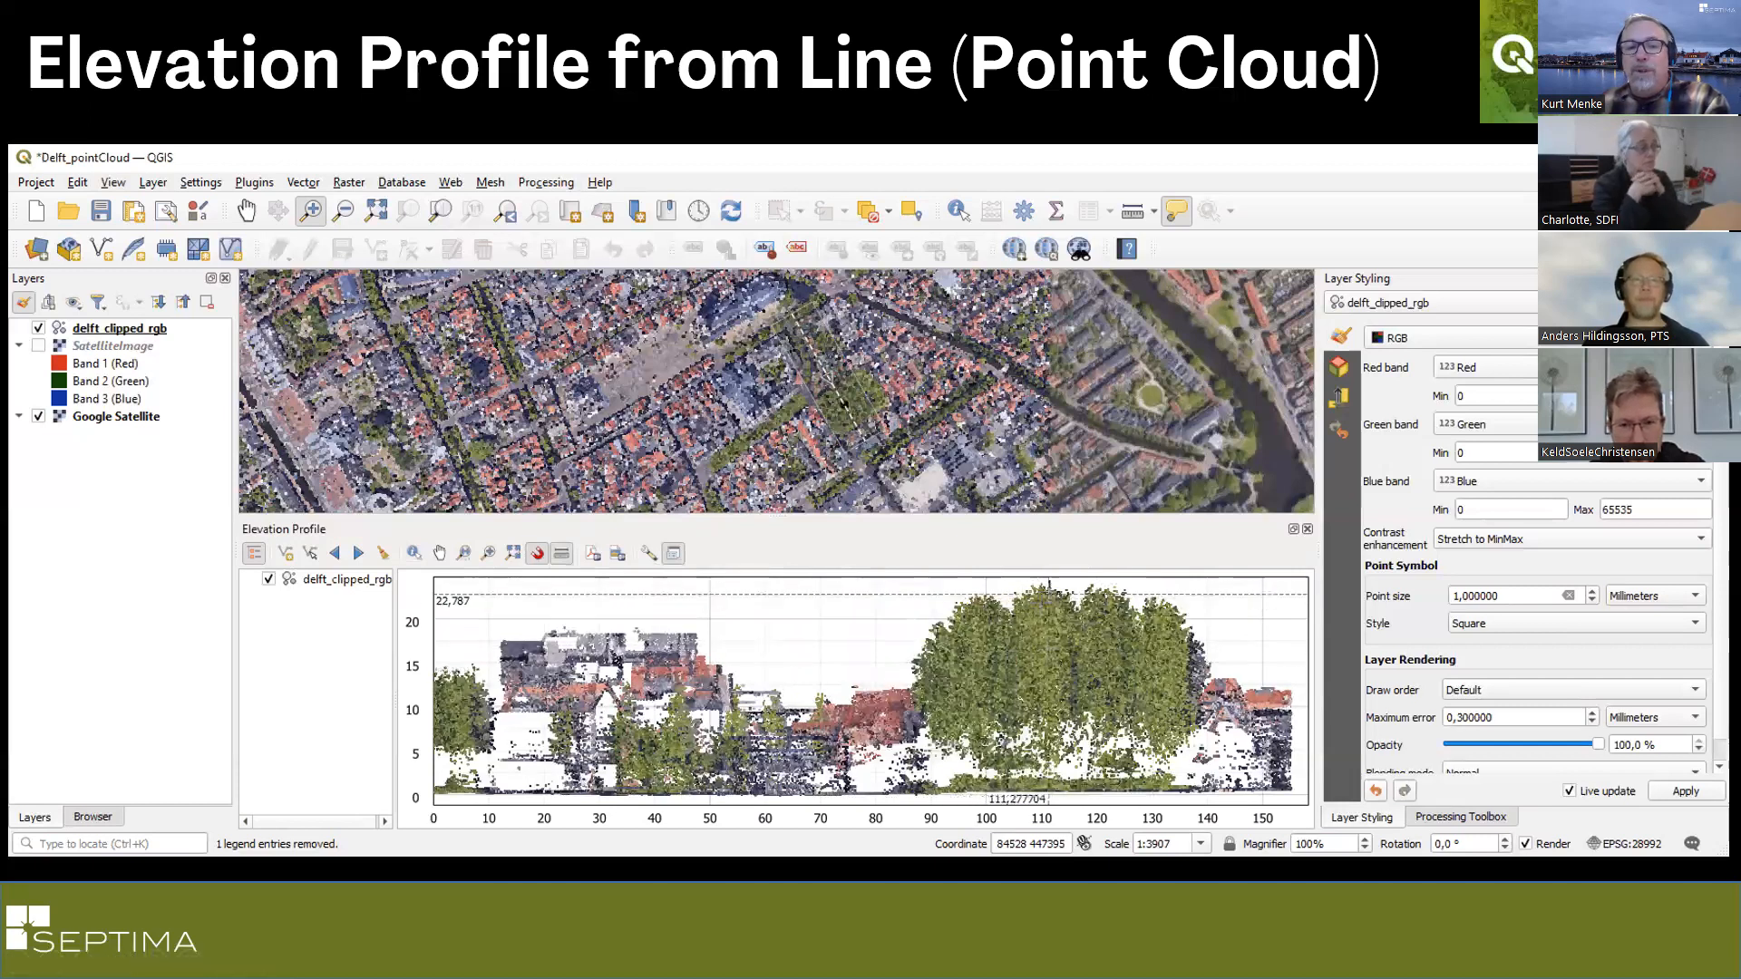
left_click_drag(1042, 583, 1050, 790)
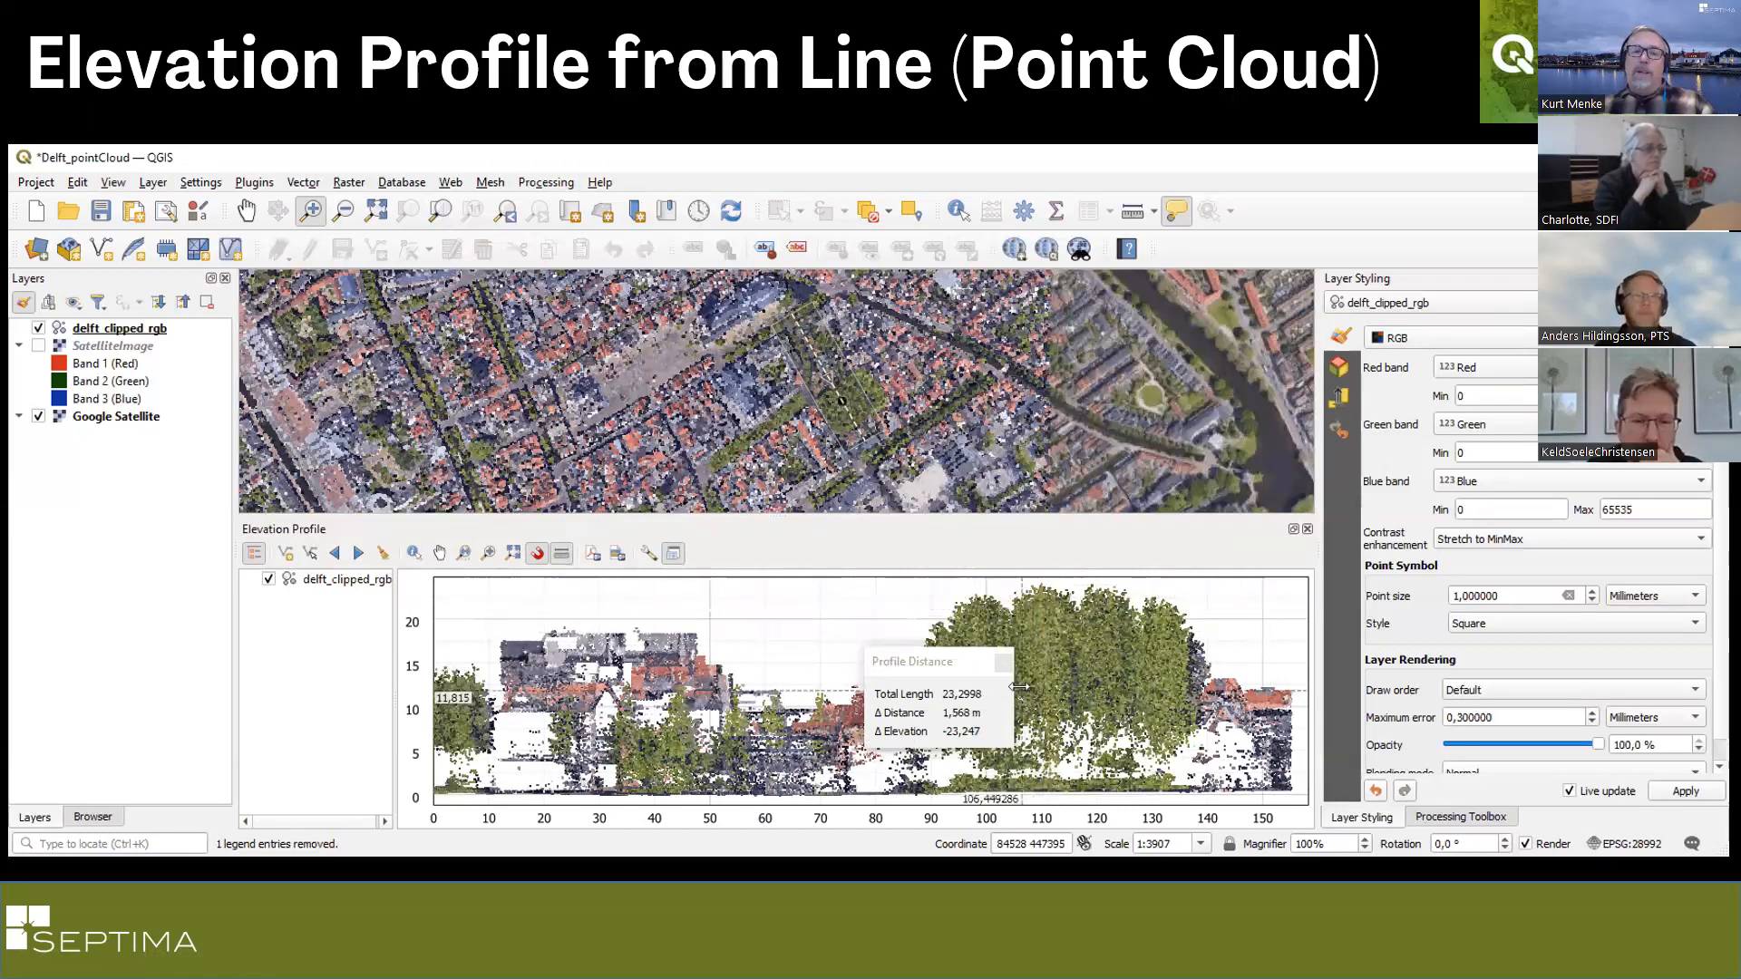
left_click(1005, 664)
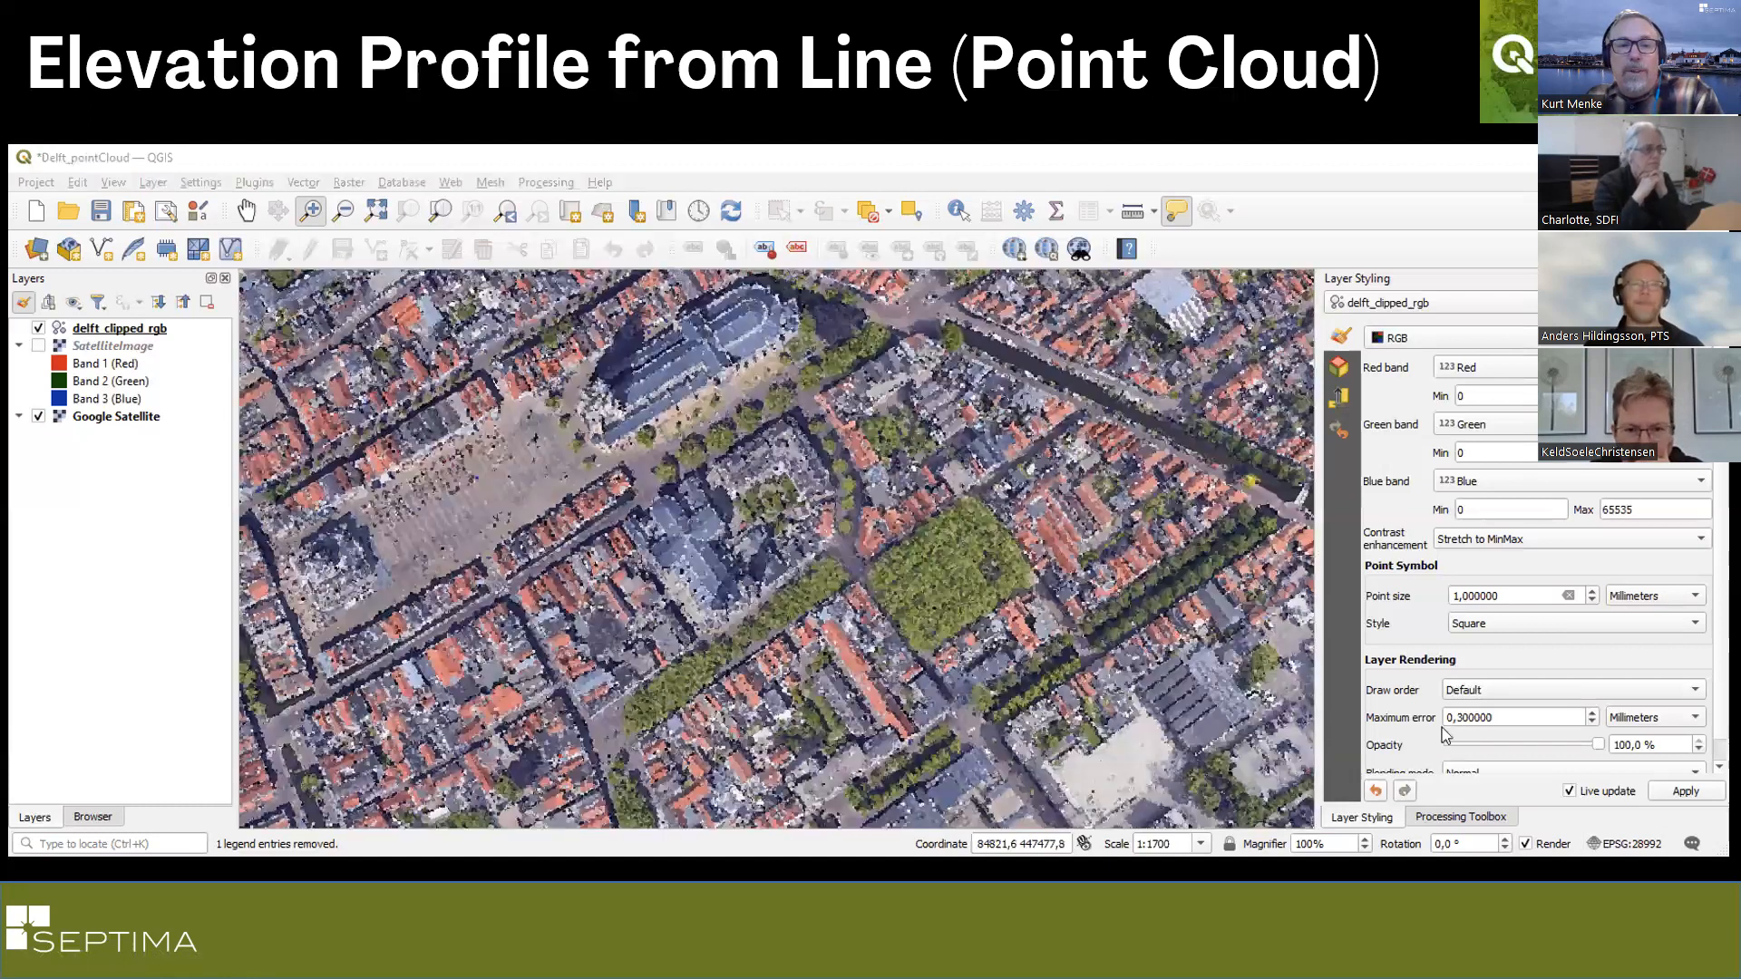
left_click(237, 159)
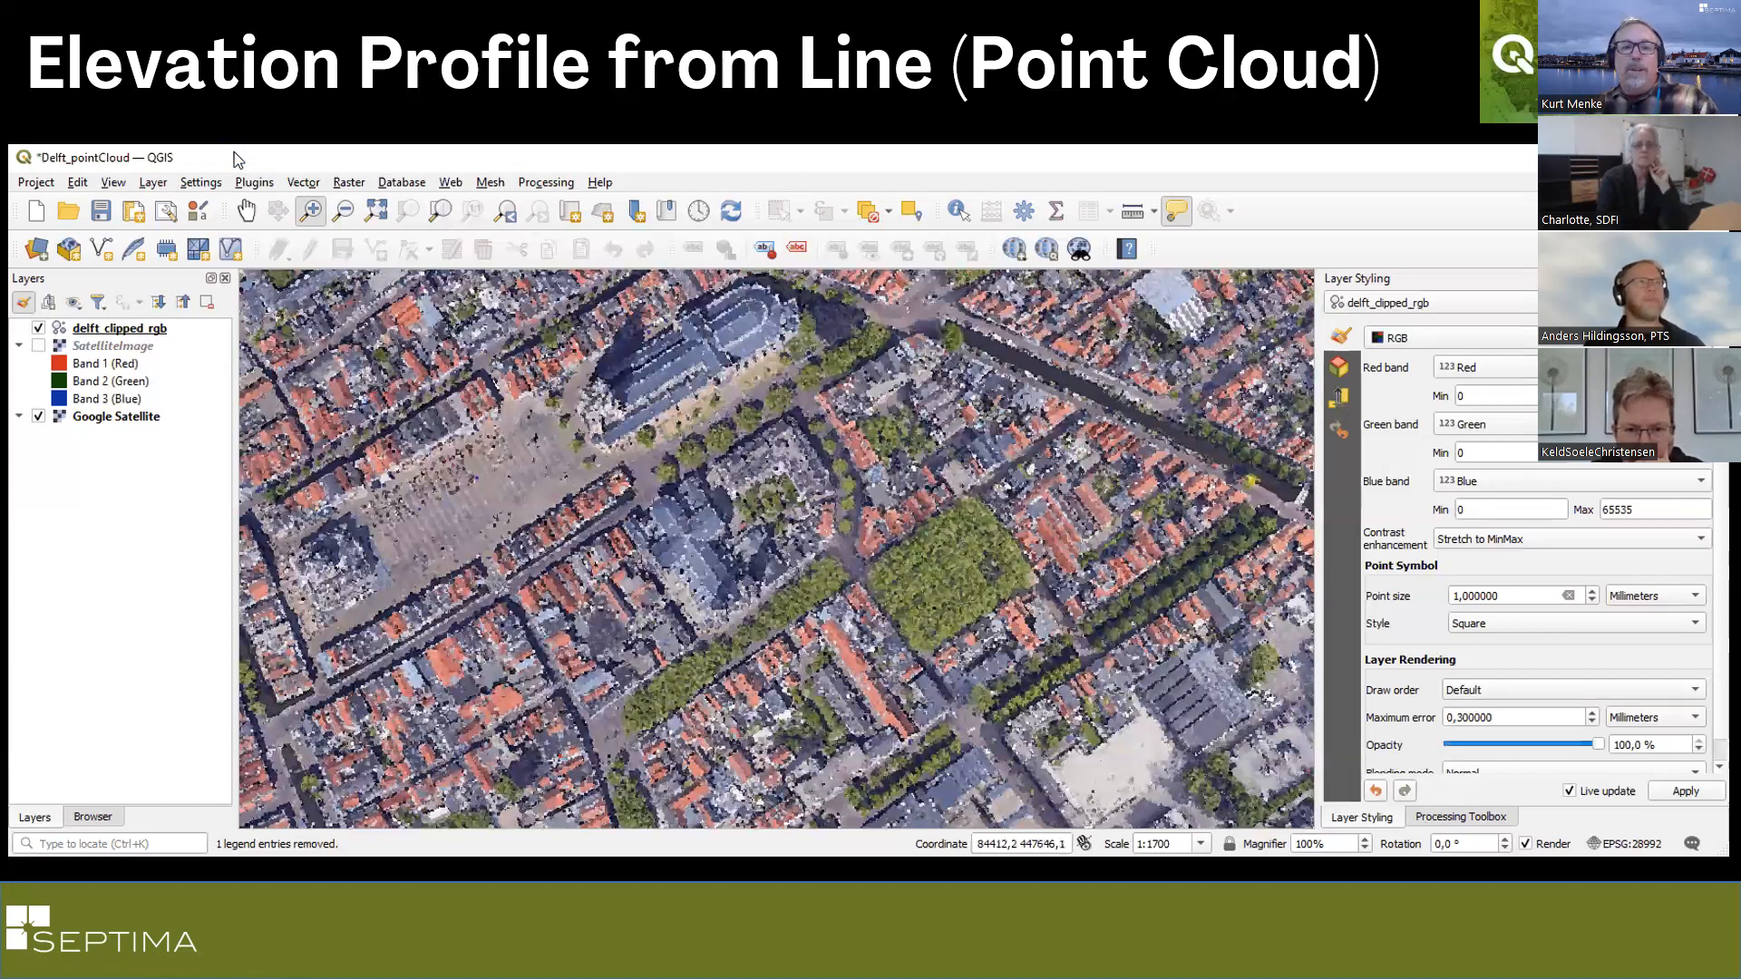
left_click(112, 184)
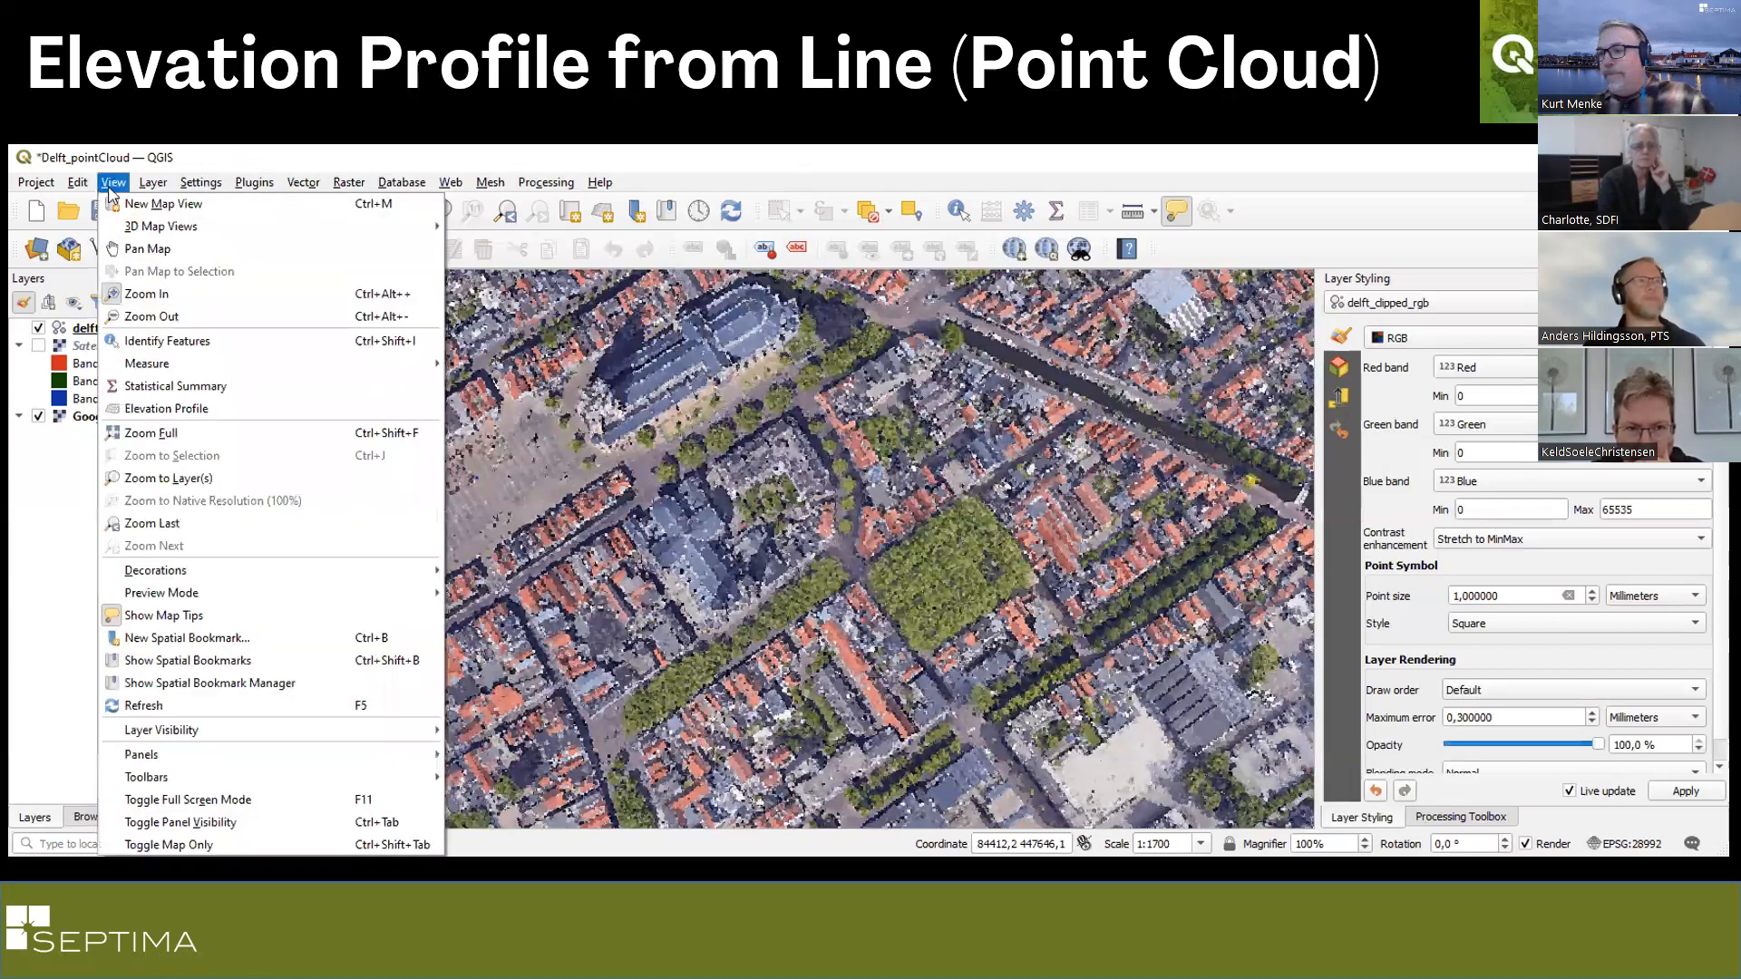
End the slide show, switch to QGIS, and start a new project, discarding the changes to Mt_Rainier_3d.
key("Escape")
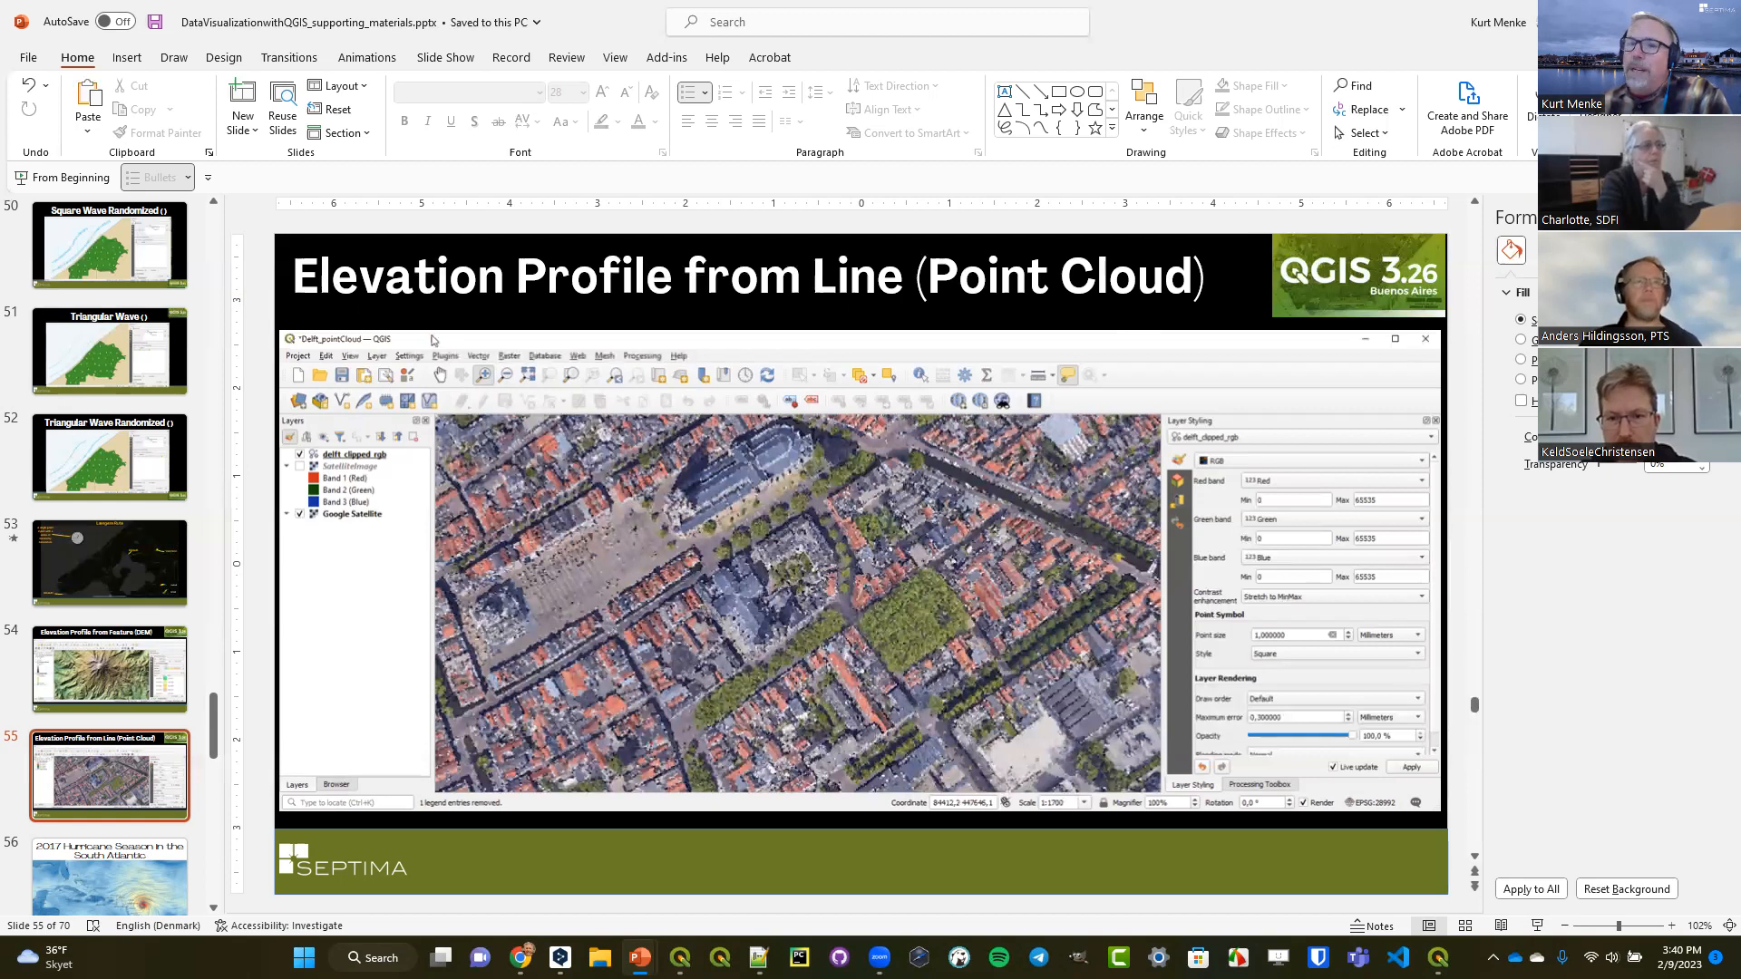
key("alt+Tab")
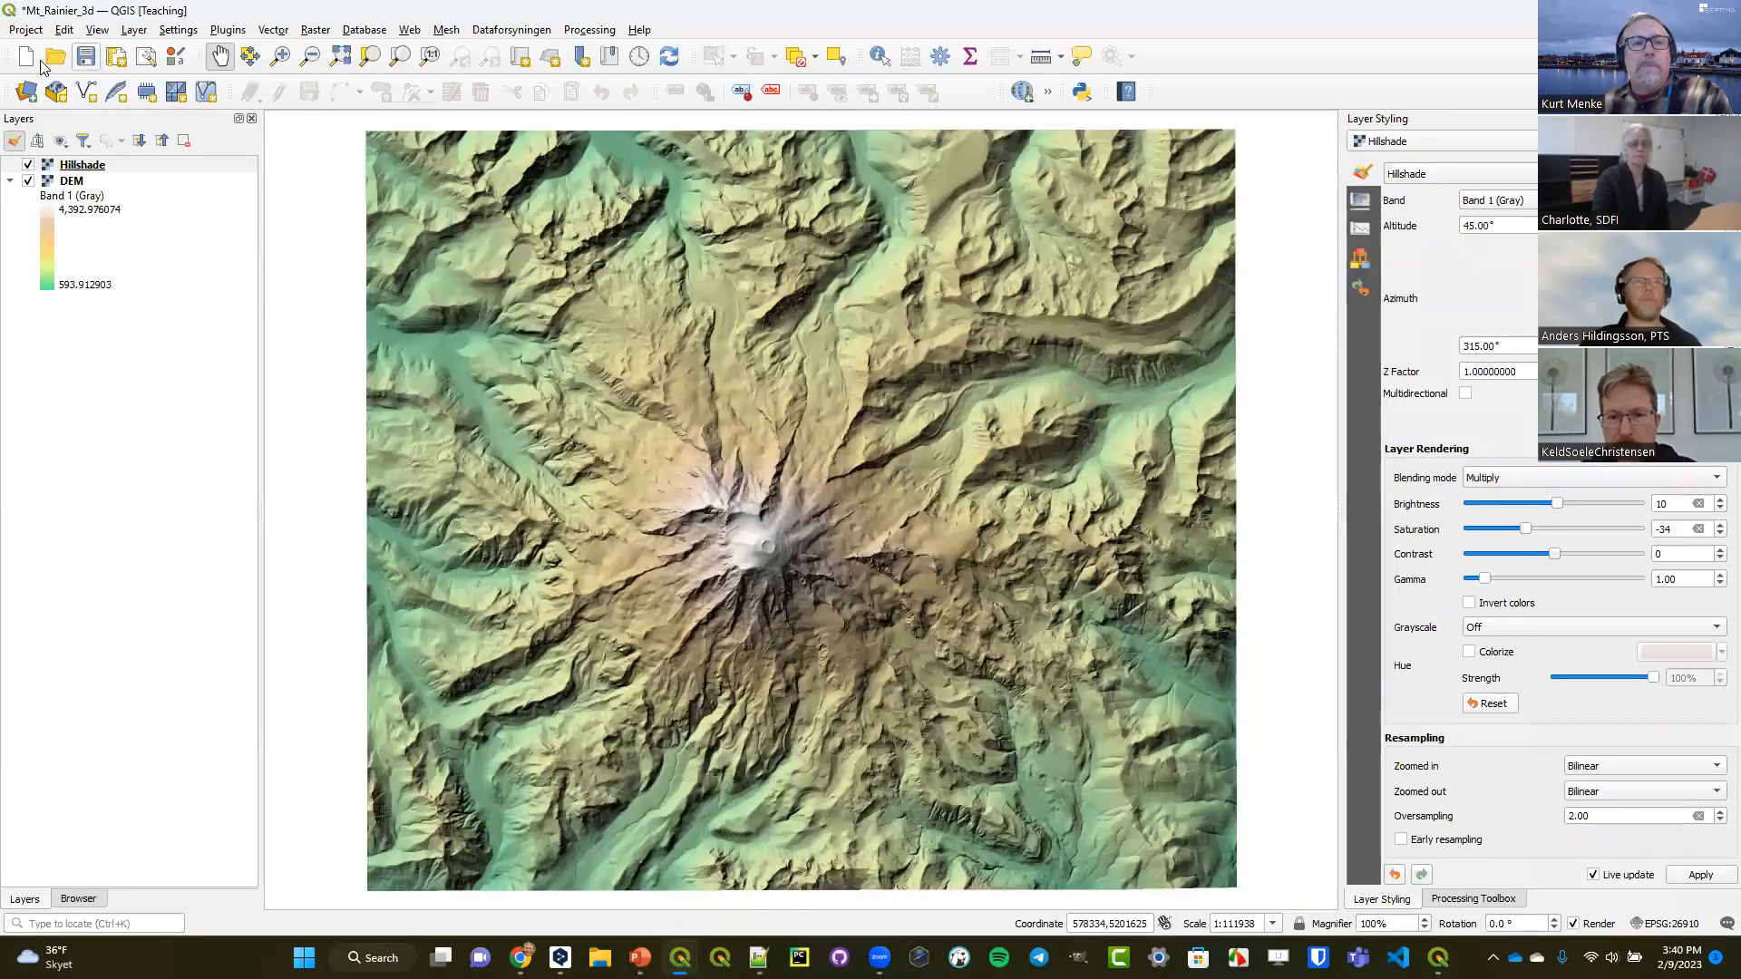
left_click(25, 57)
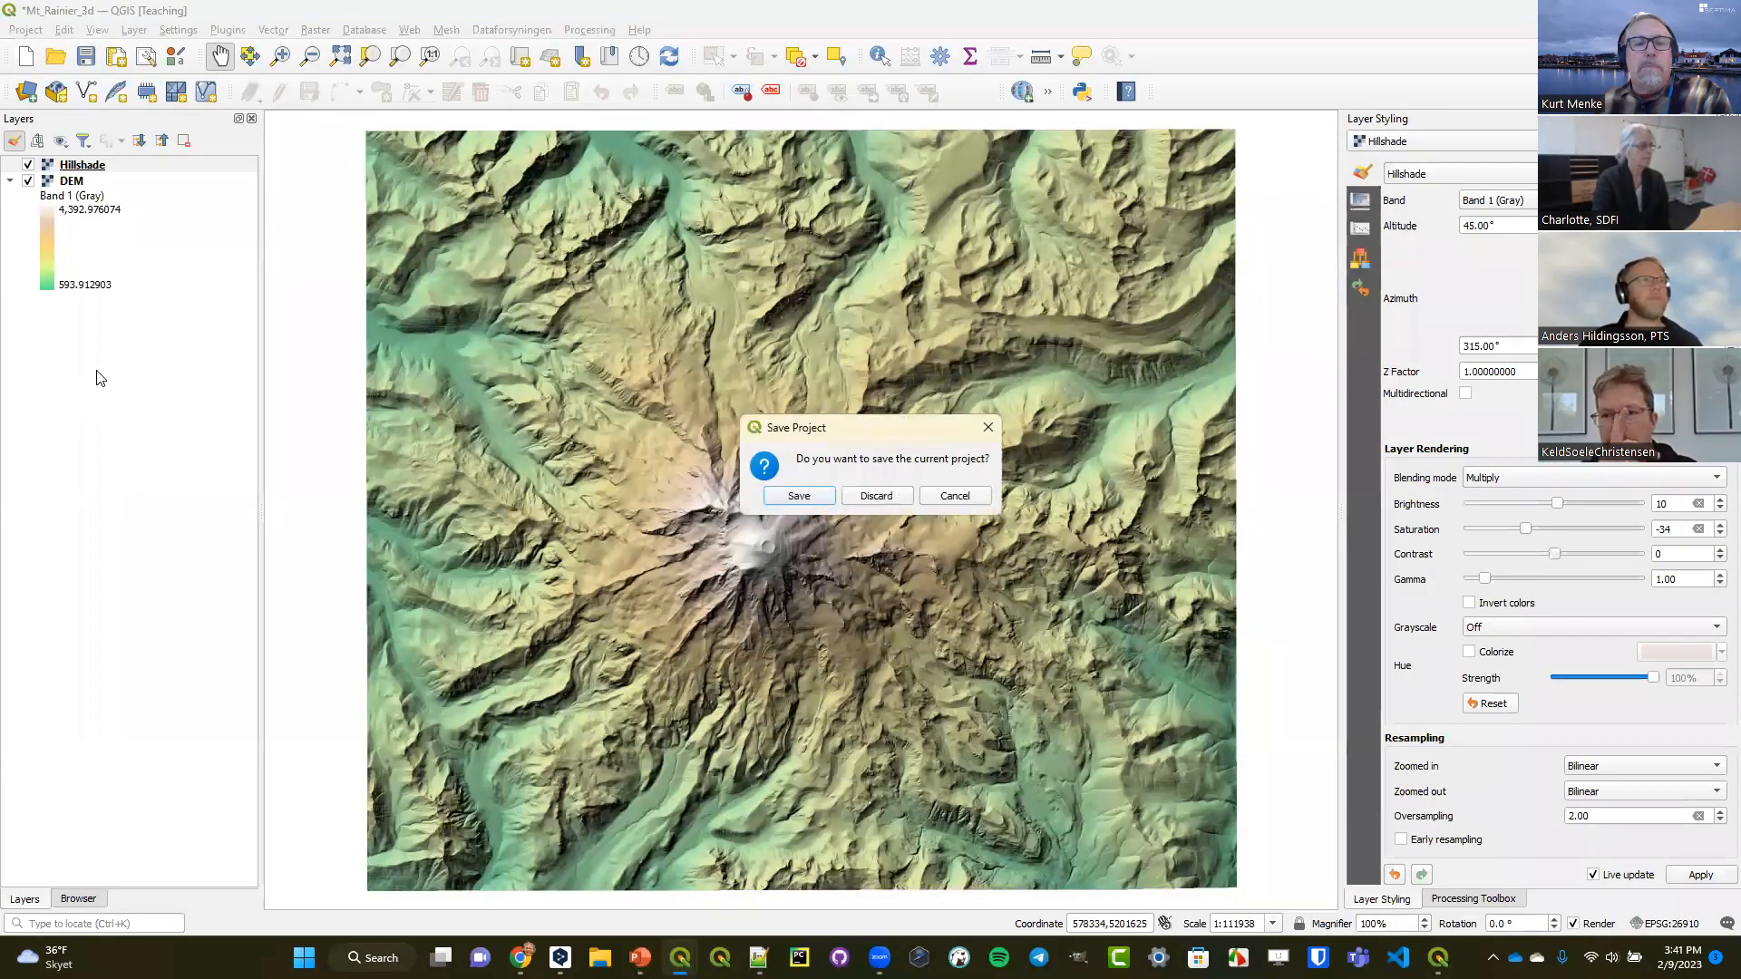
left_click(871, 498)
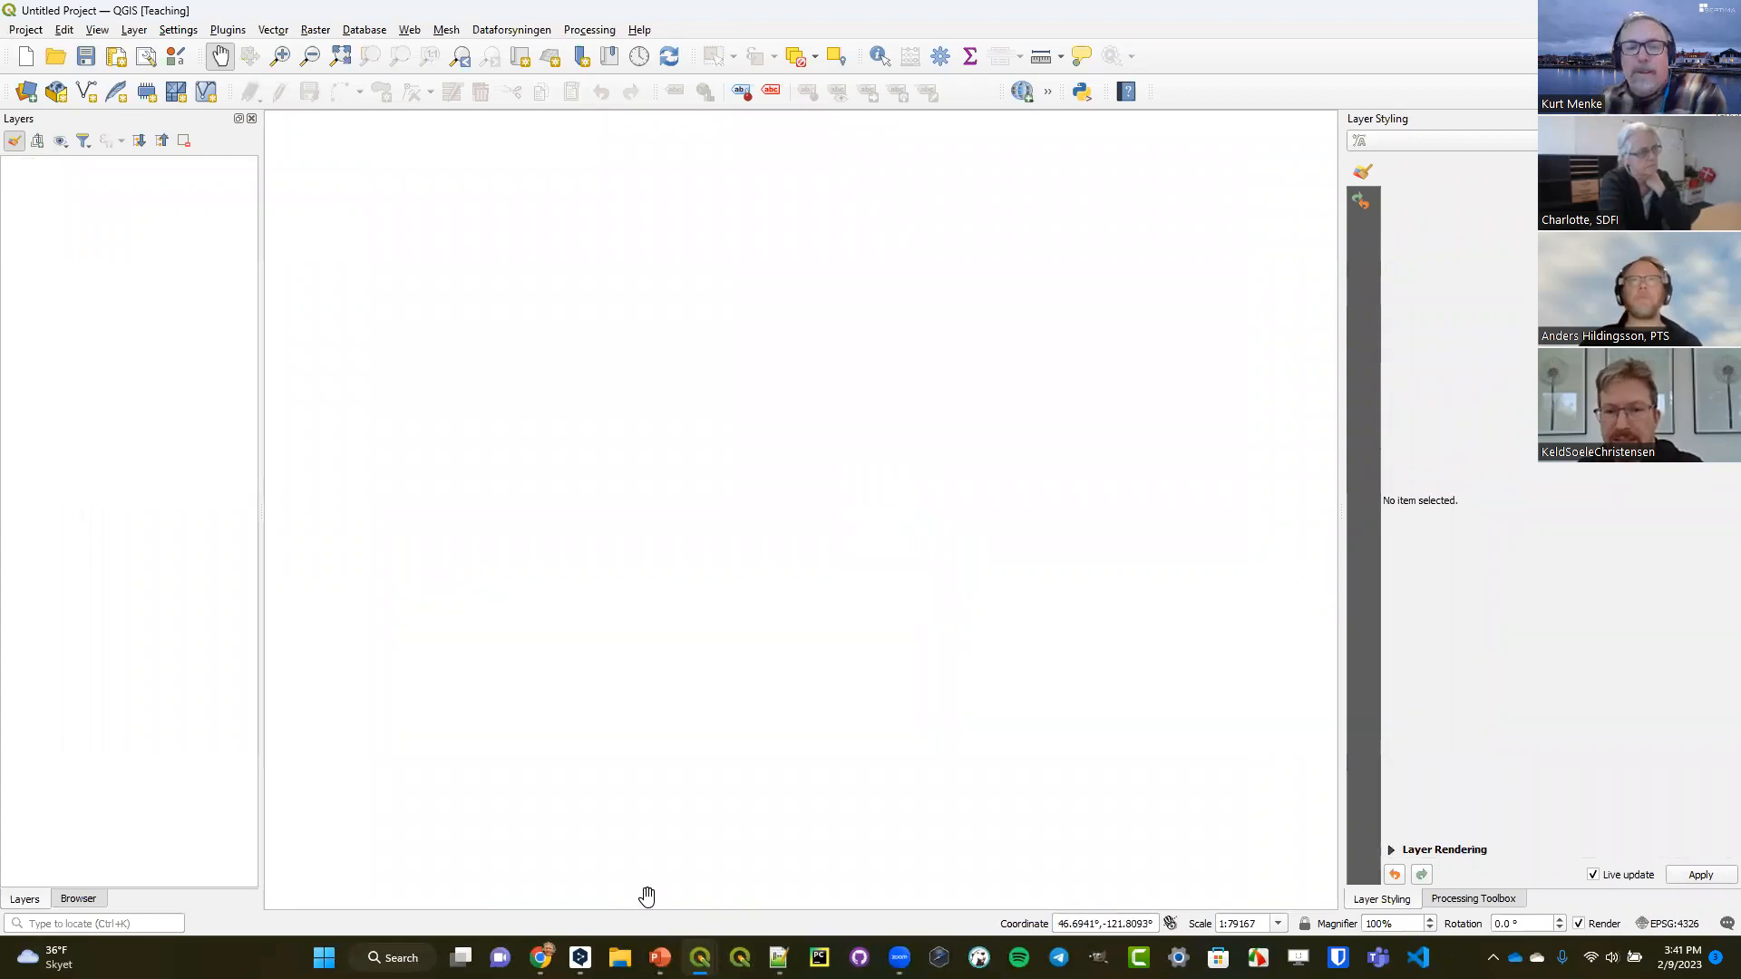
mouse_move(659, 958)
left_click(464, 869)
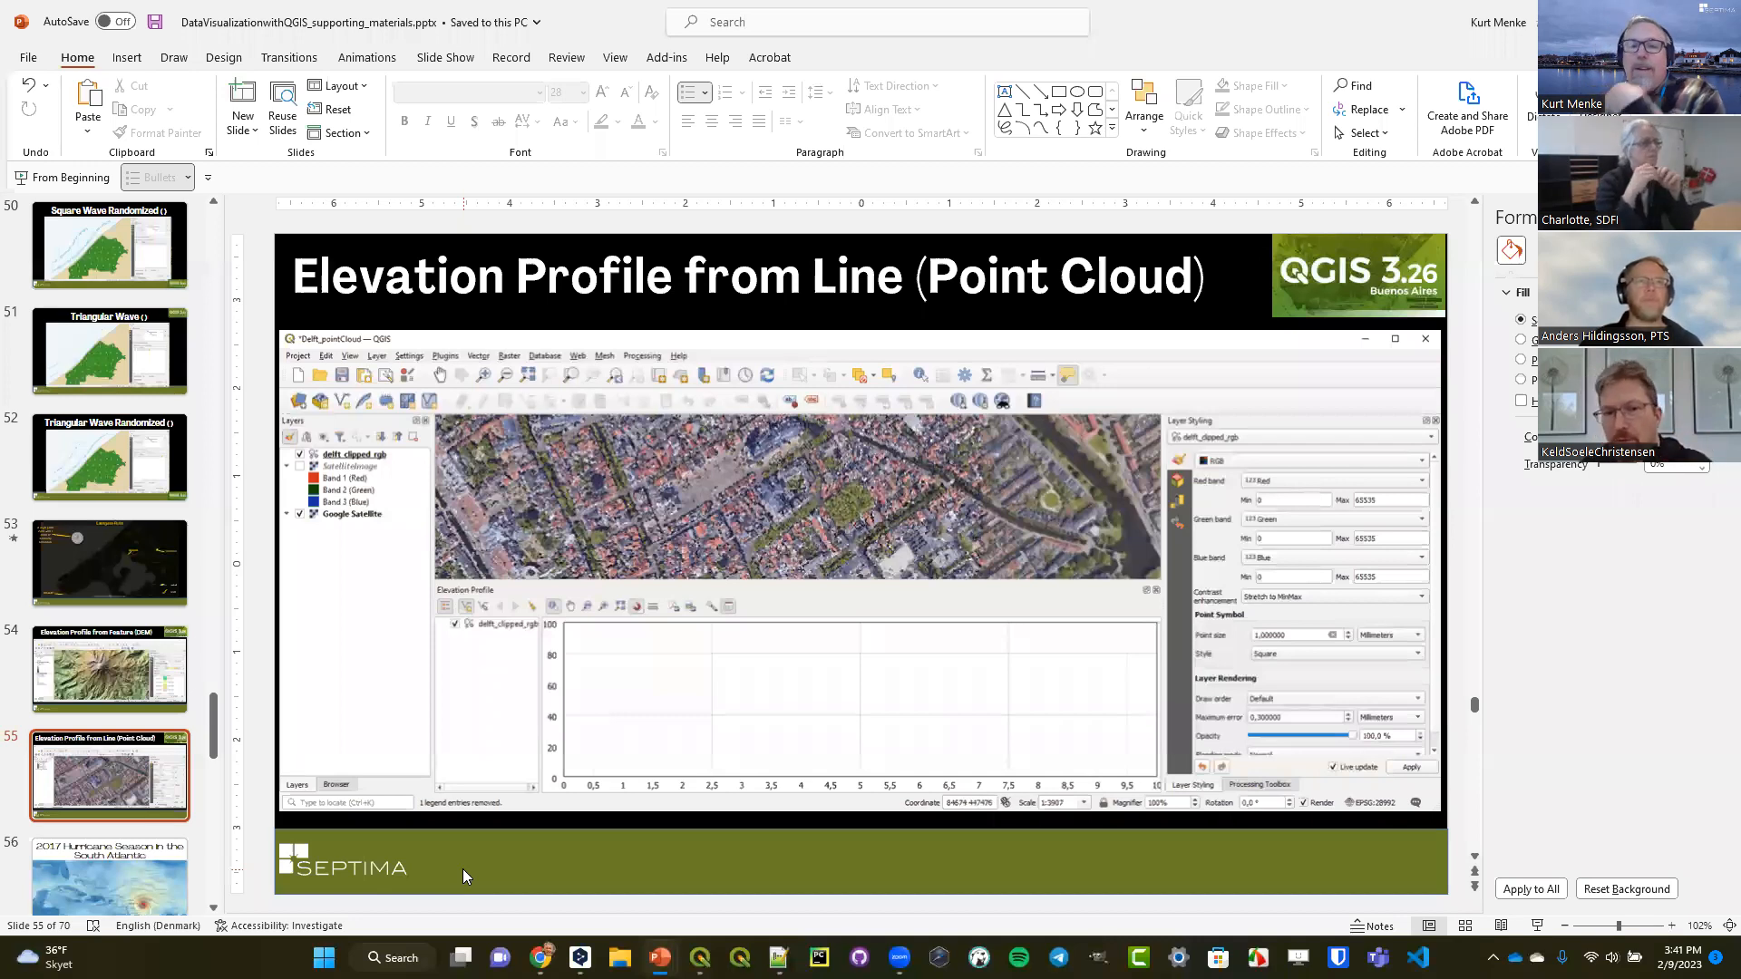
mouse_move(709, 710)
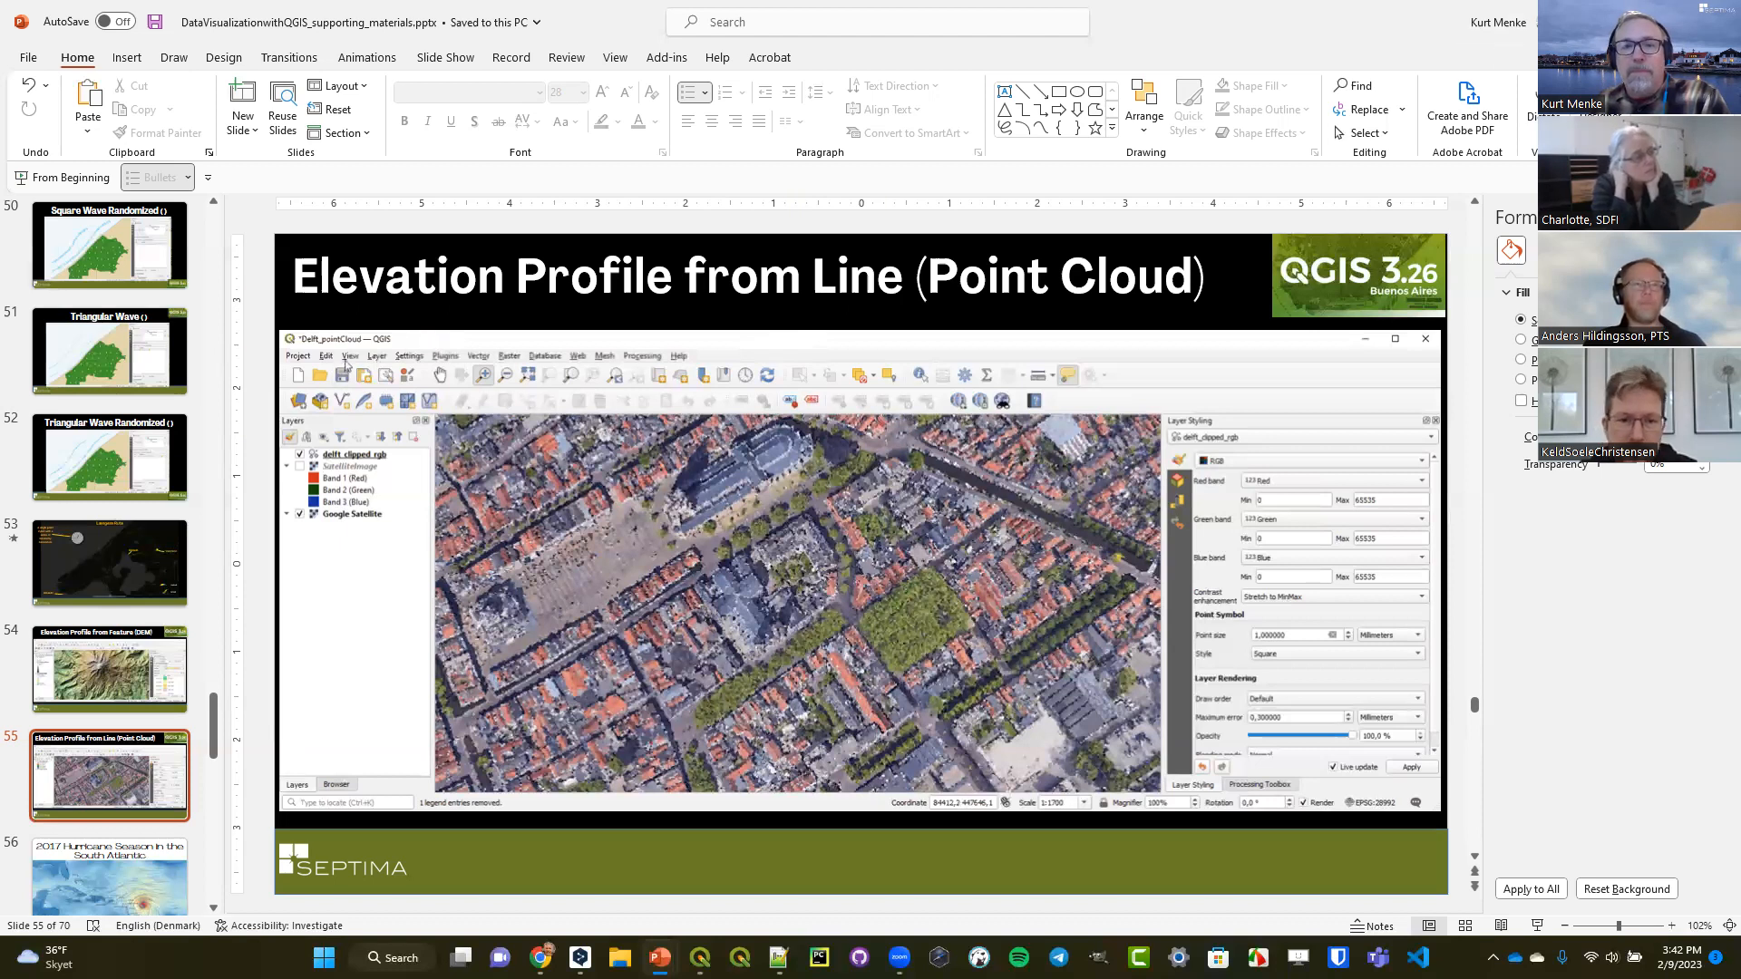
key("alt+Tab")
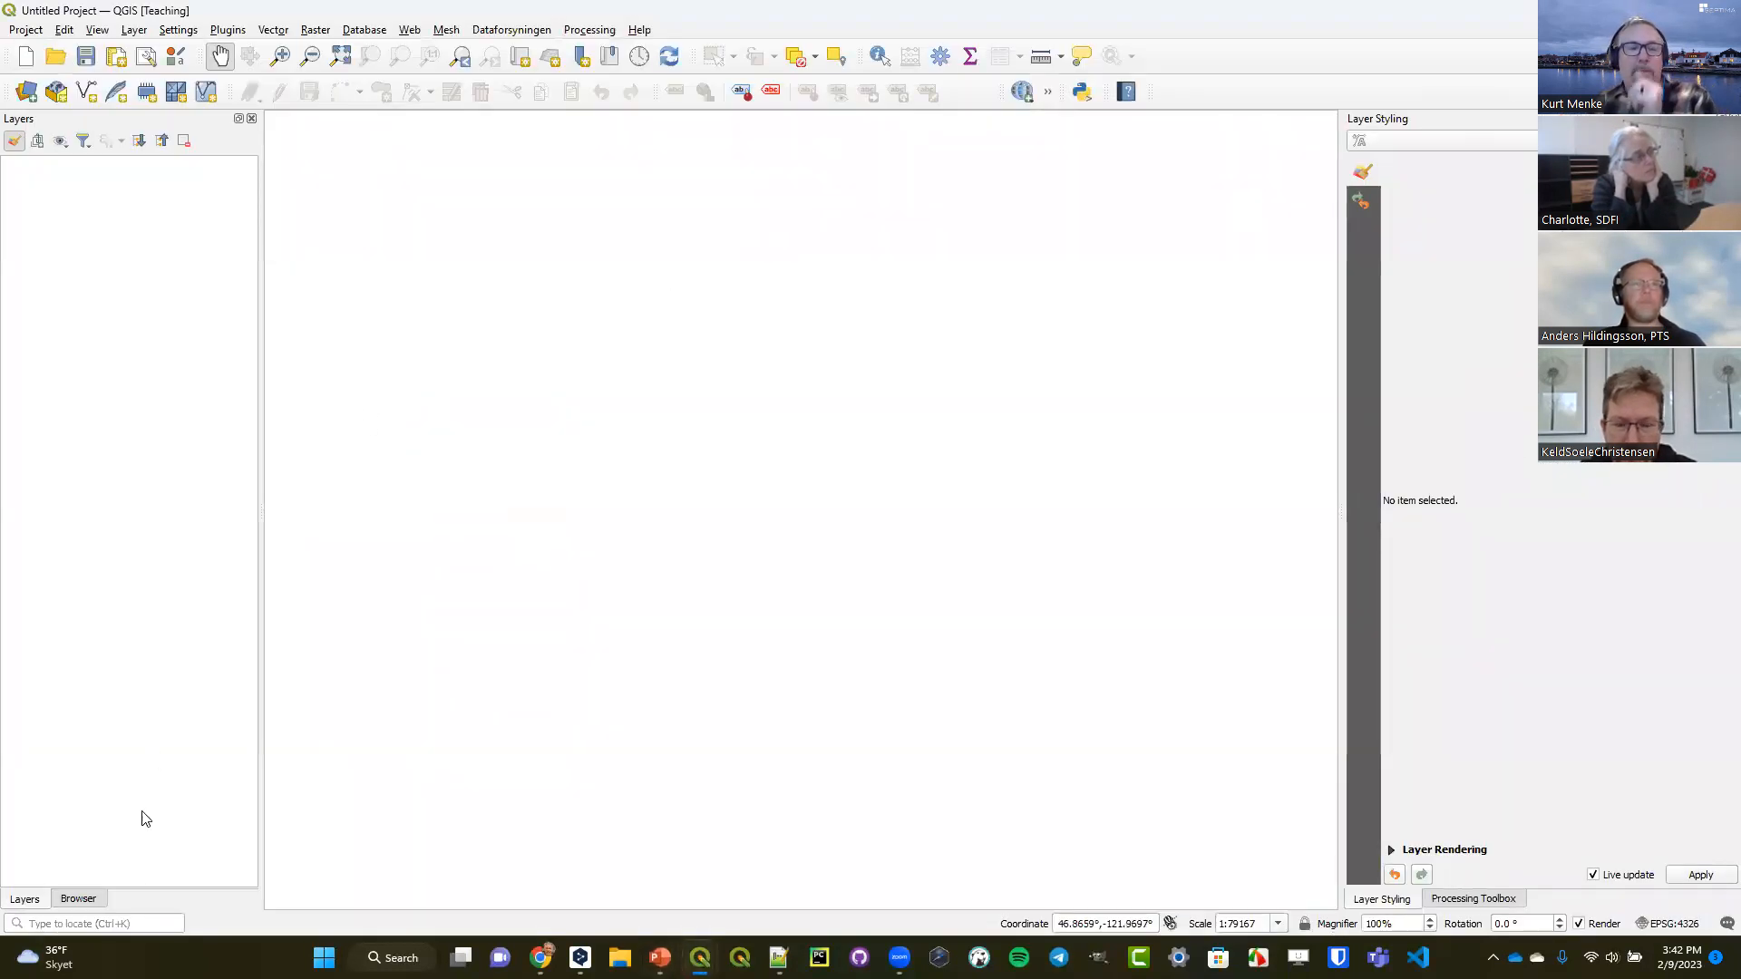
Show the data browser in the empty QGIS project.
left_click(81, 901)
mouse_move(540, 957)
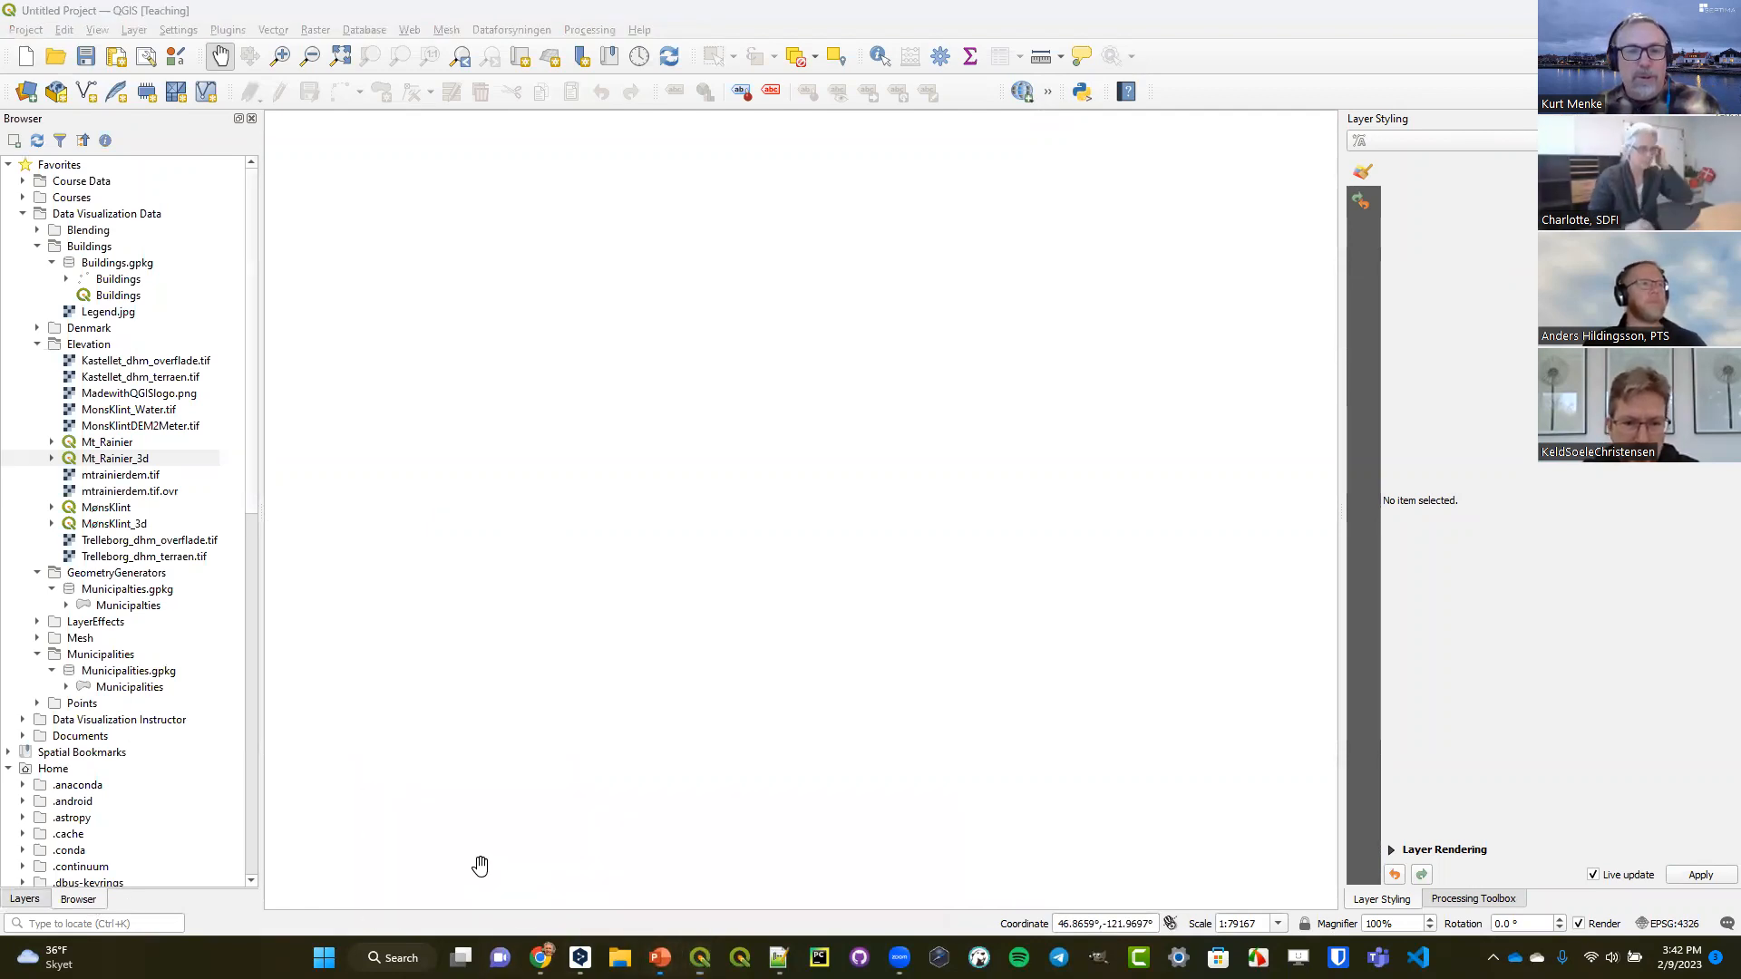
Switch to PowerPoint and present the What is Mesh Data? slide full screen as a duplicated slide show.
key("alt+Tab")
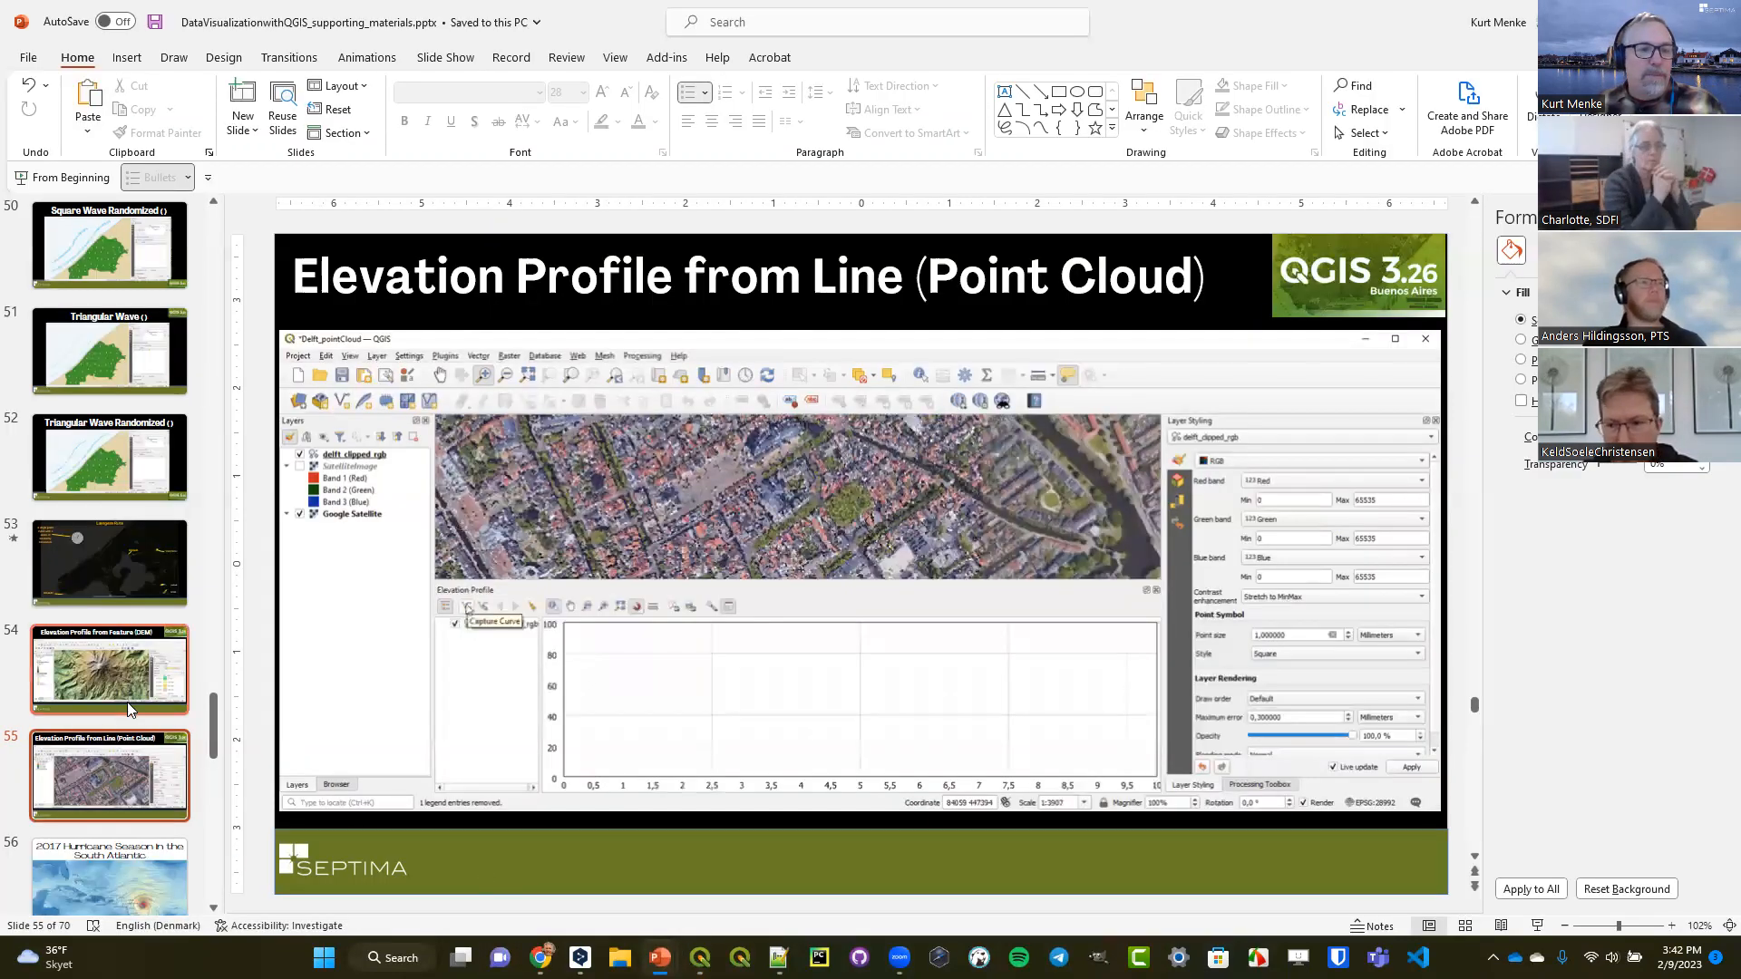
scroll(127, 702, "down", 3)
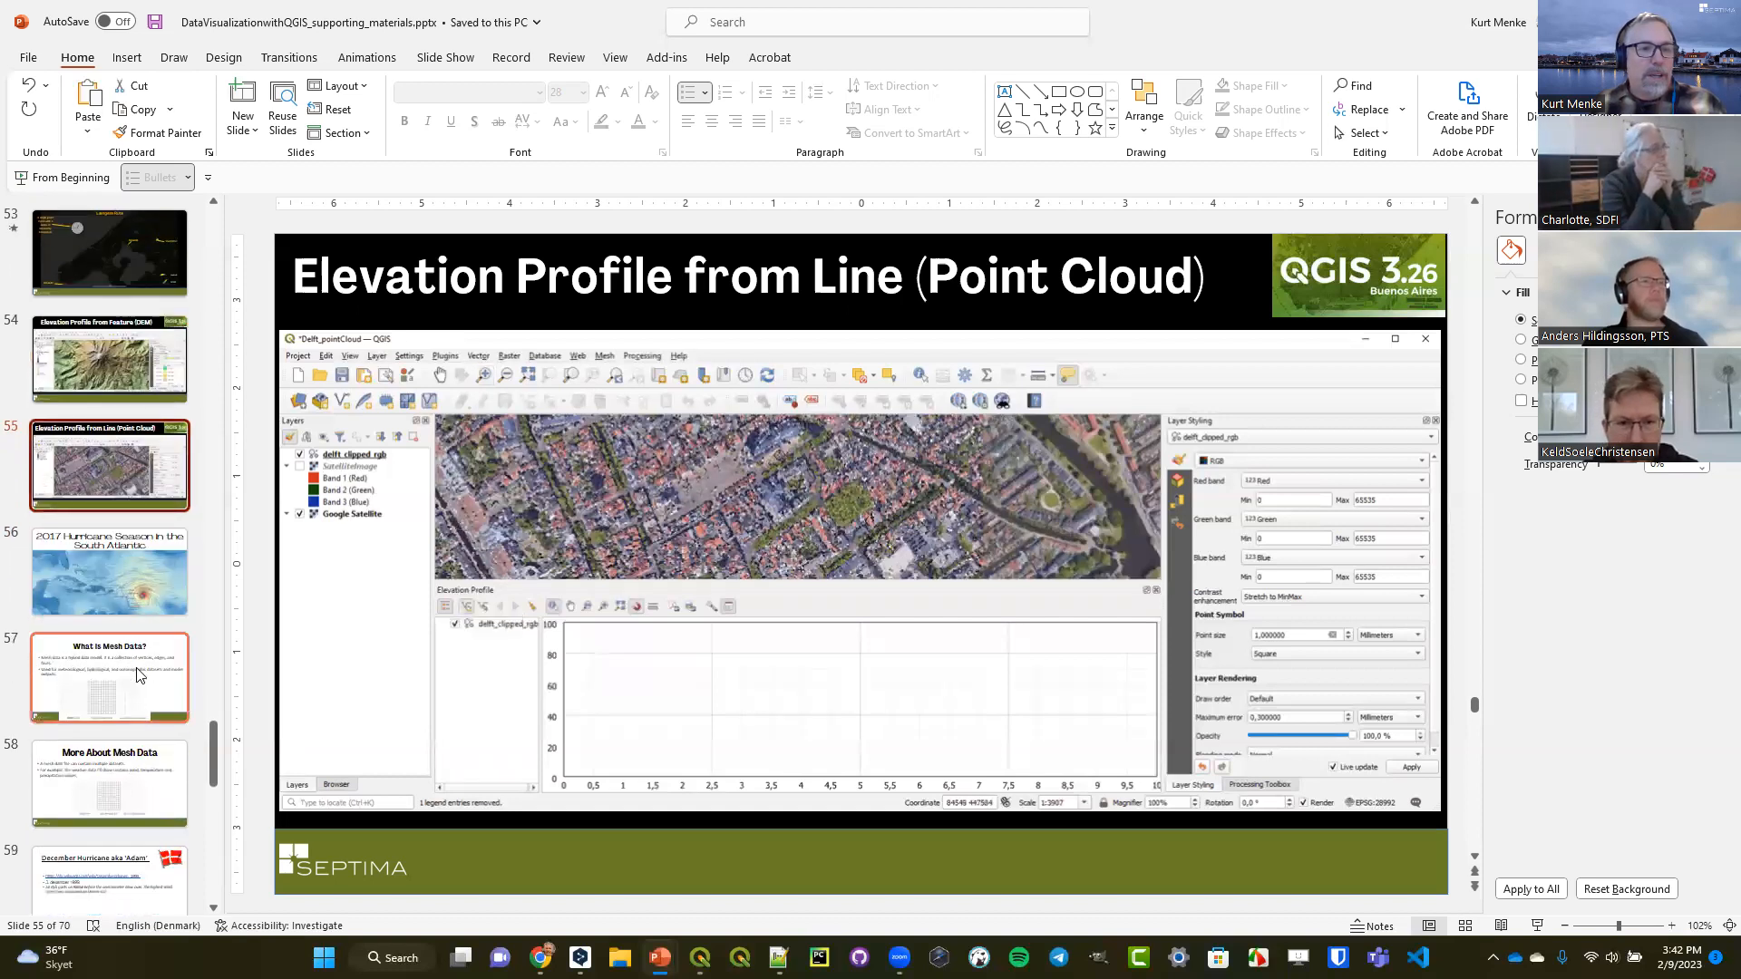
left_click(140, 675)
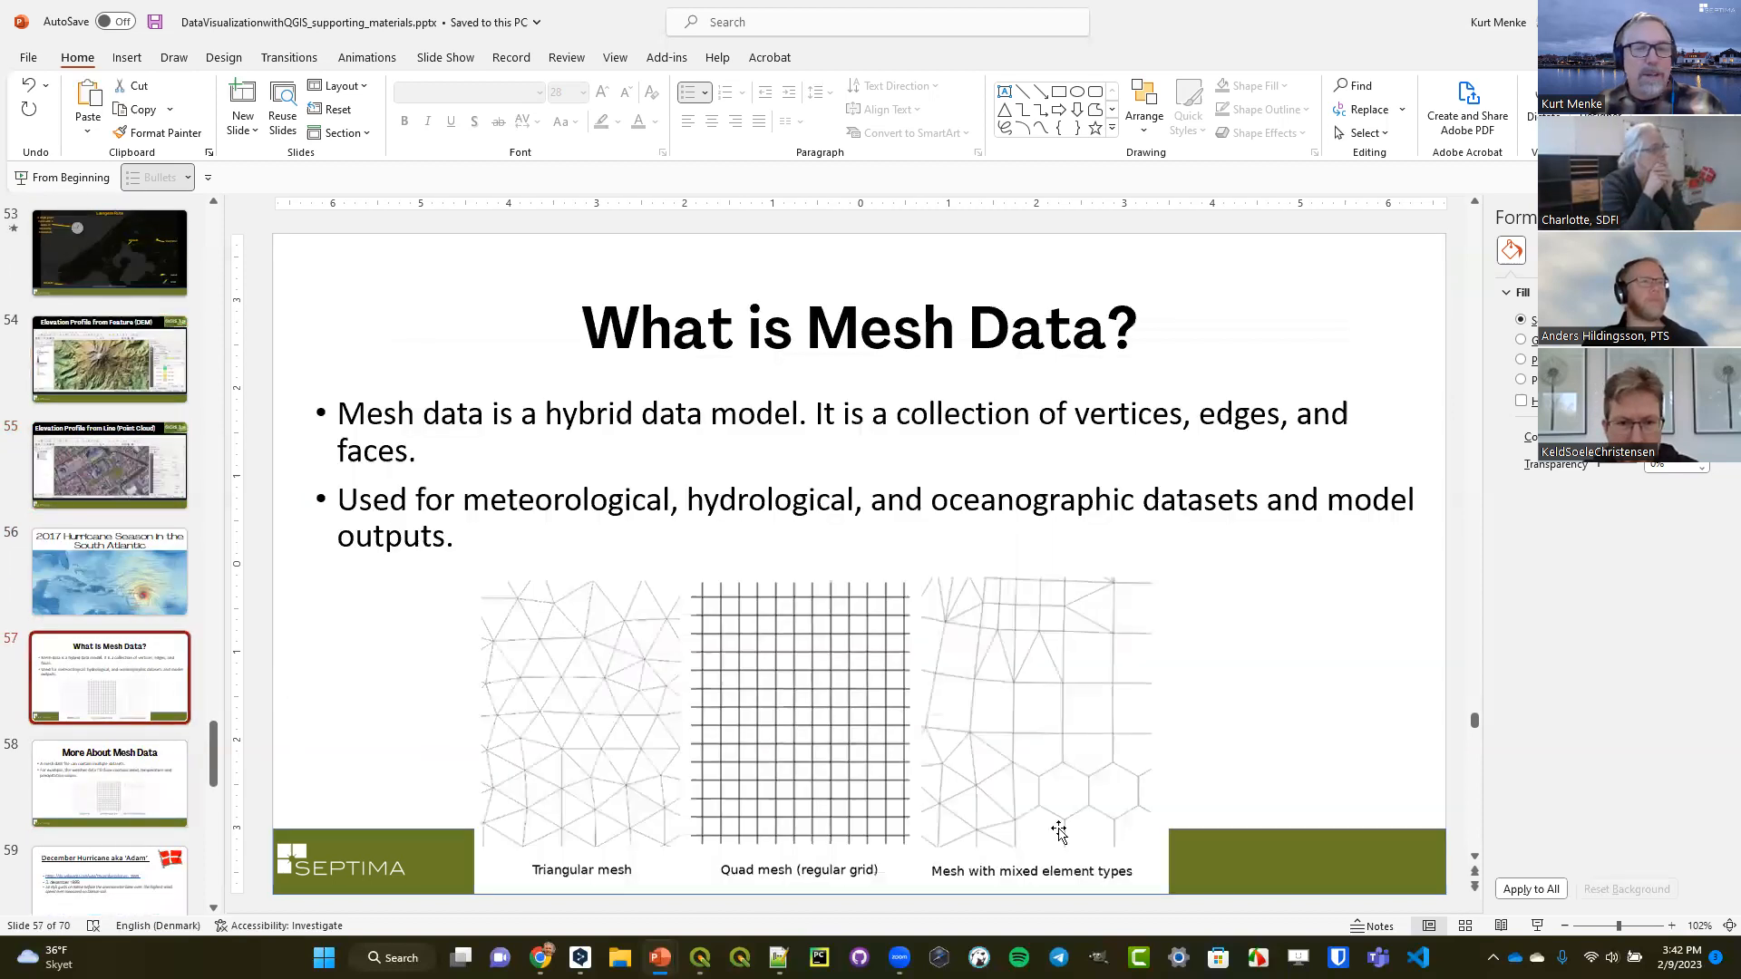
left_click(1538, 926)
left_click(260, 38)
left_click(327, 118)
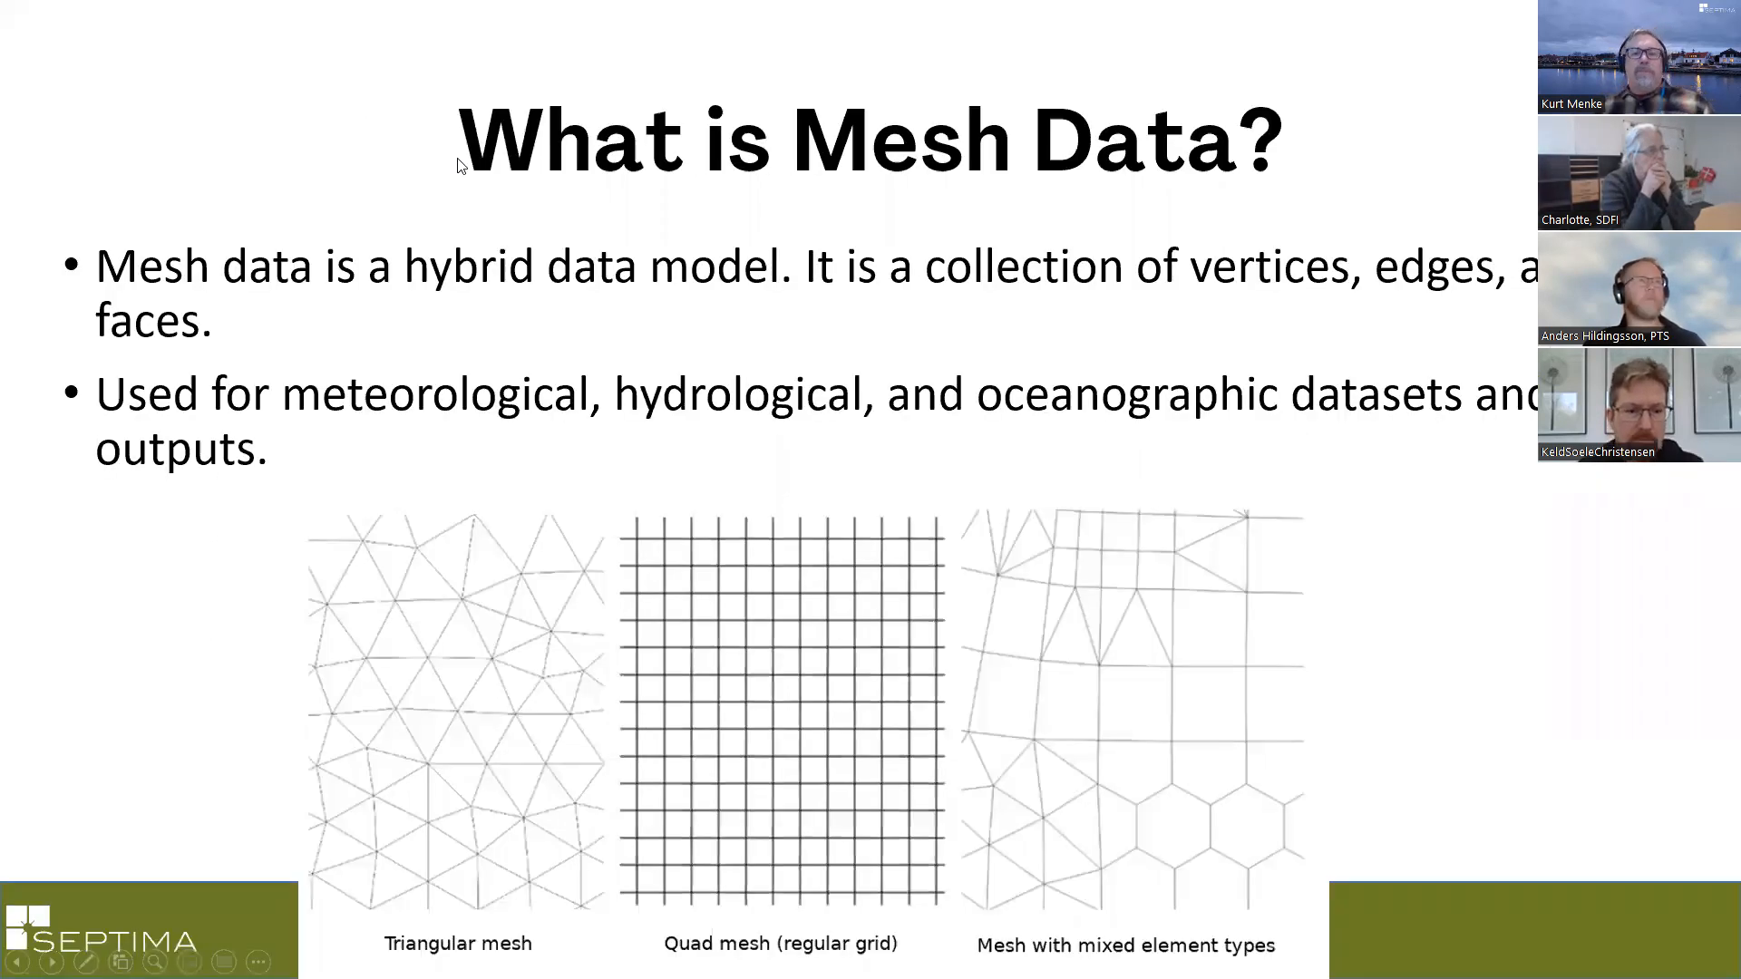
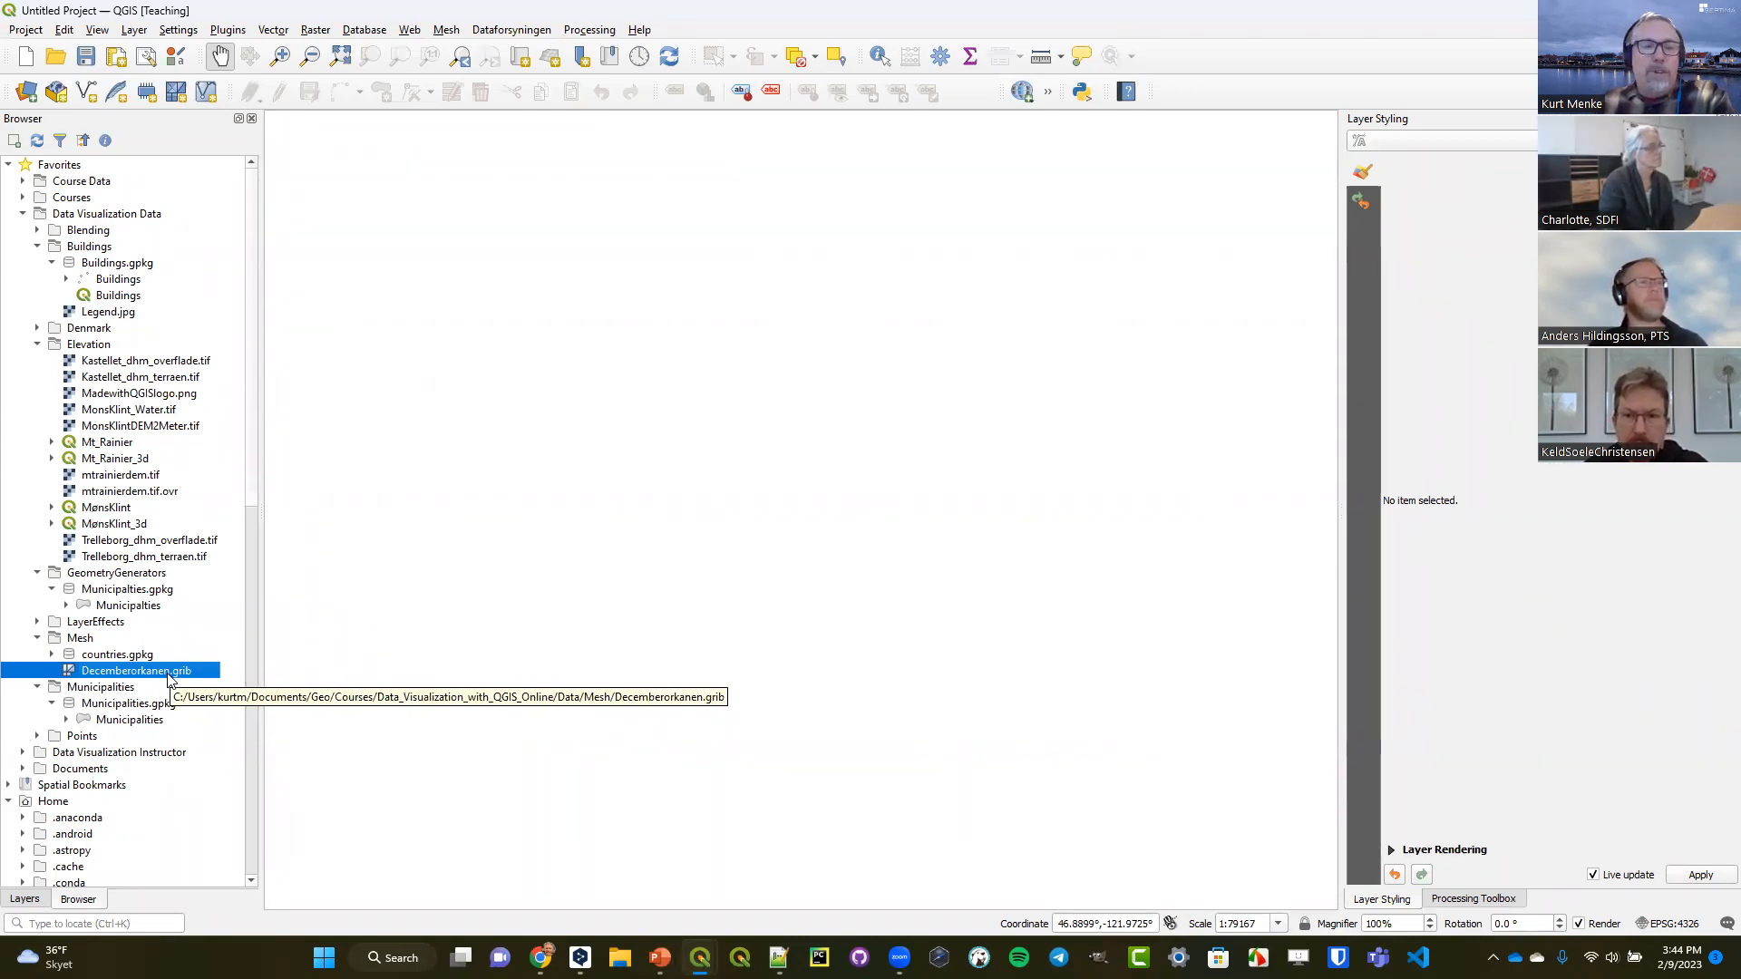
Add the Decemberorkanen.grib mesh from the Mesh folder to the empty map.
left_click(127, 721)
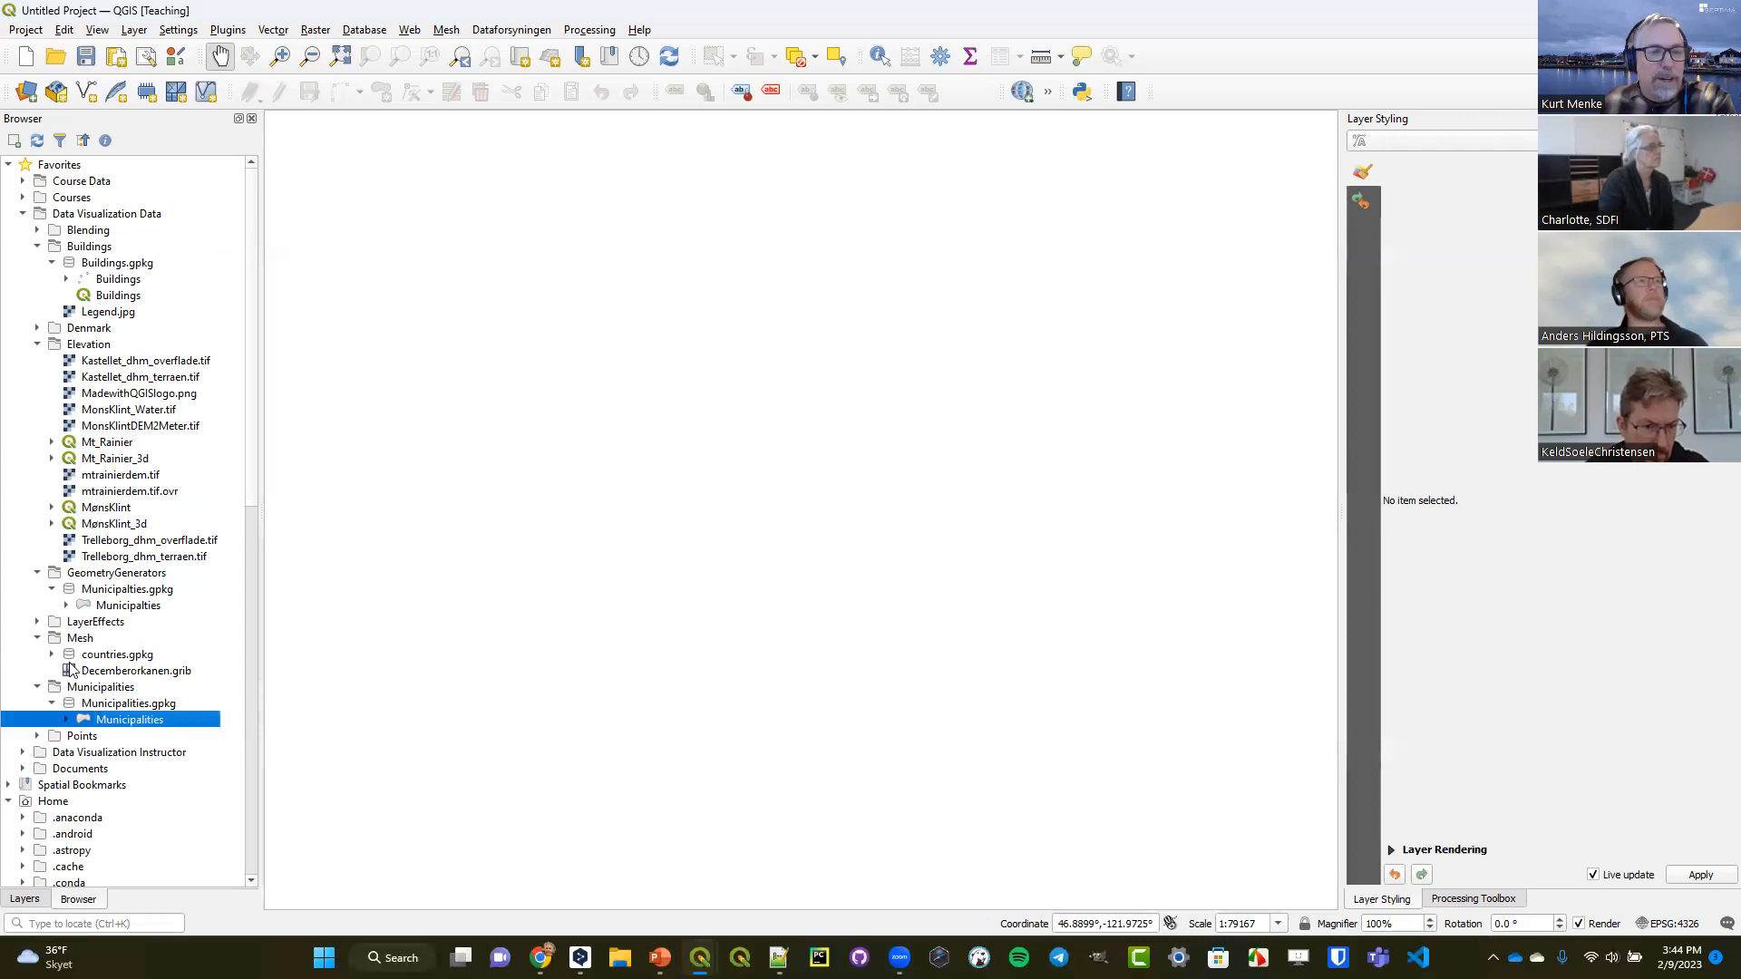
left_click(107, 675)
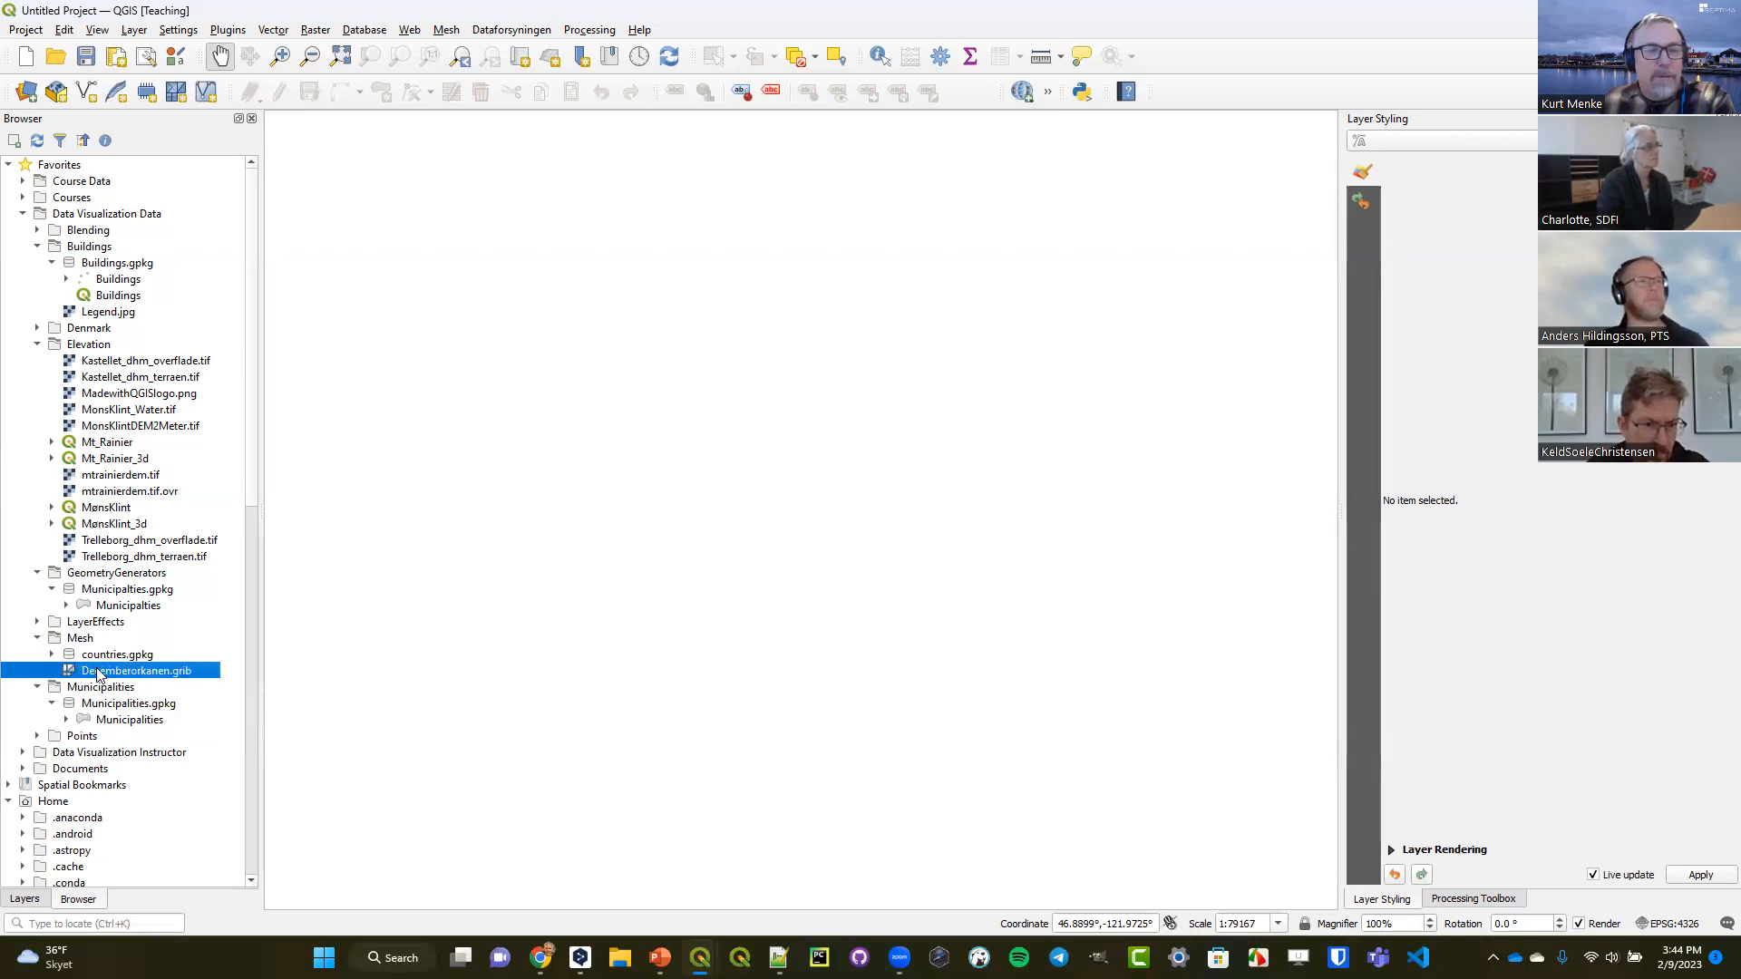
left_click_drag(108, 676, 623, 573)
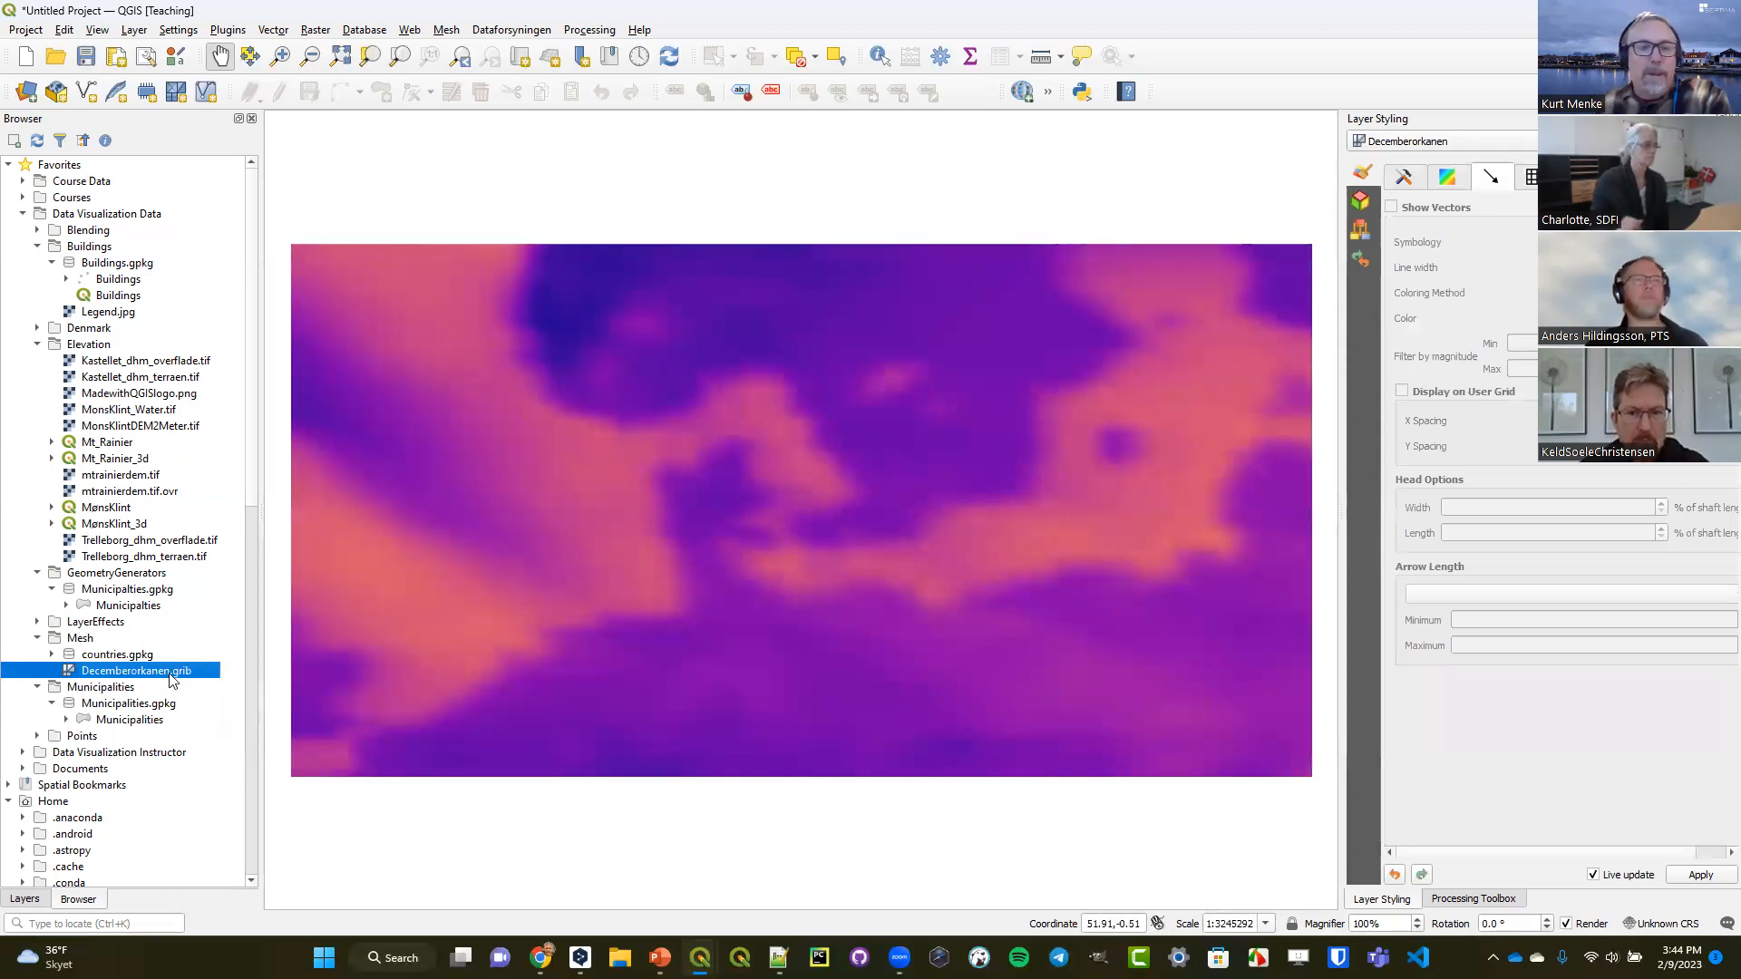
Add the Denmark and Countries layers from countries.gpkg to the map above the mesh.
left_click(50, 654)
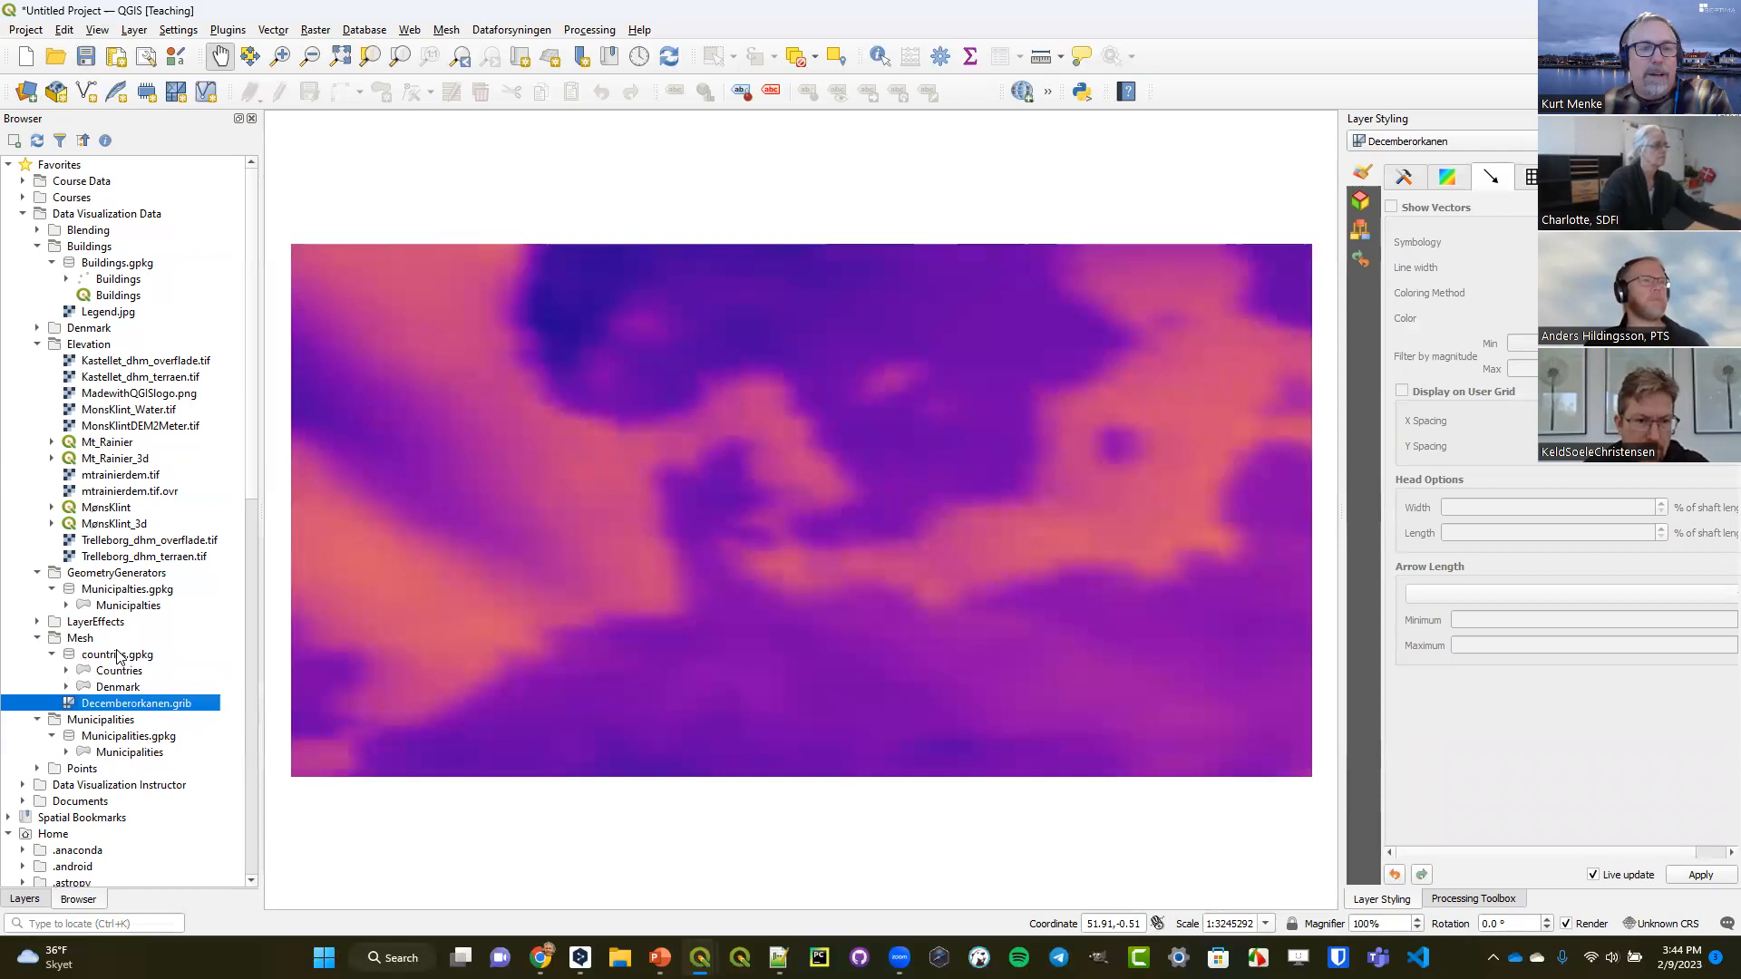
left_click_drag(113, 689, 583, 637)
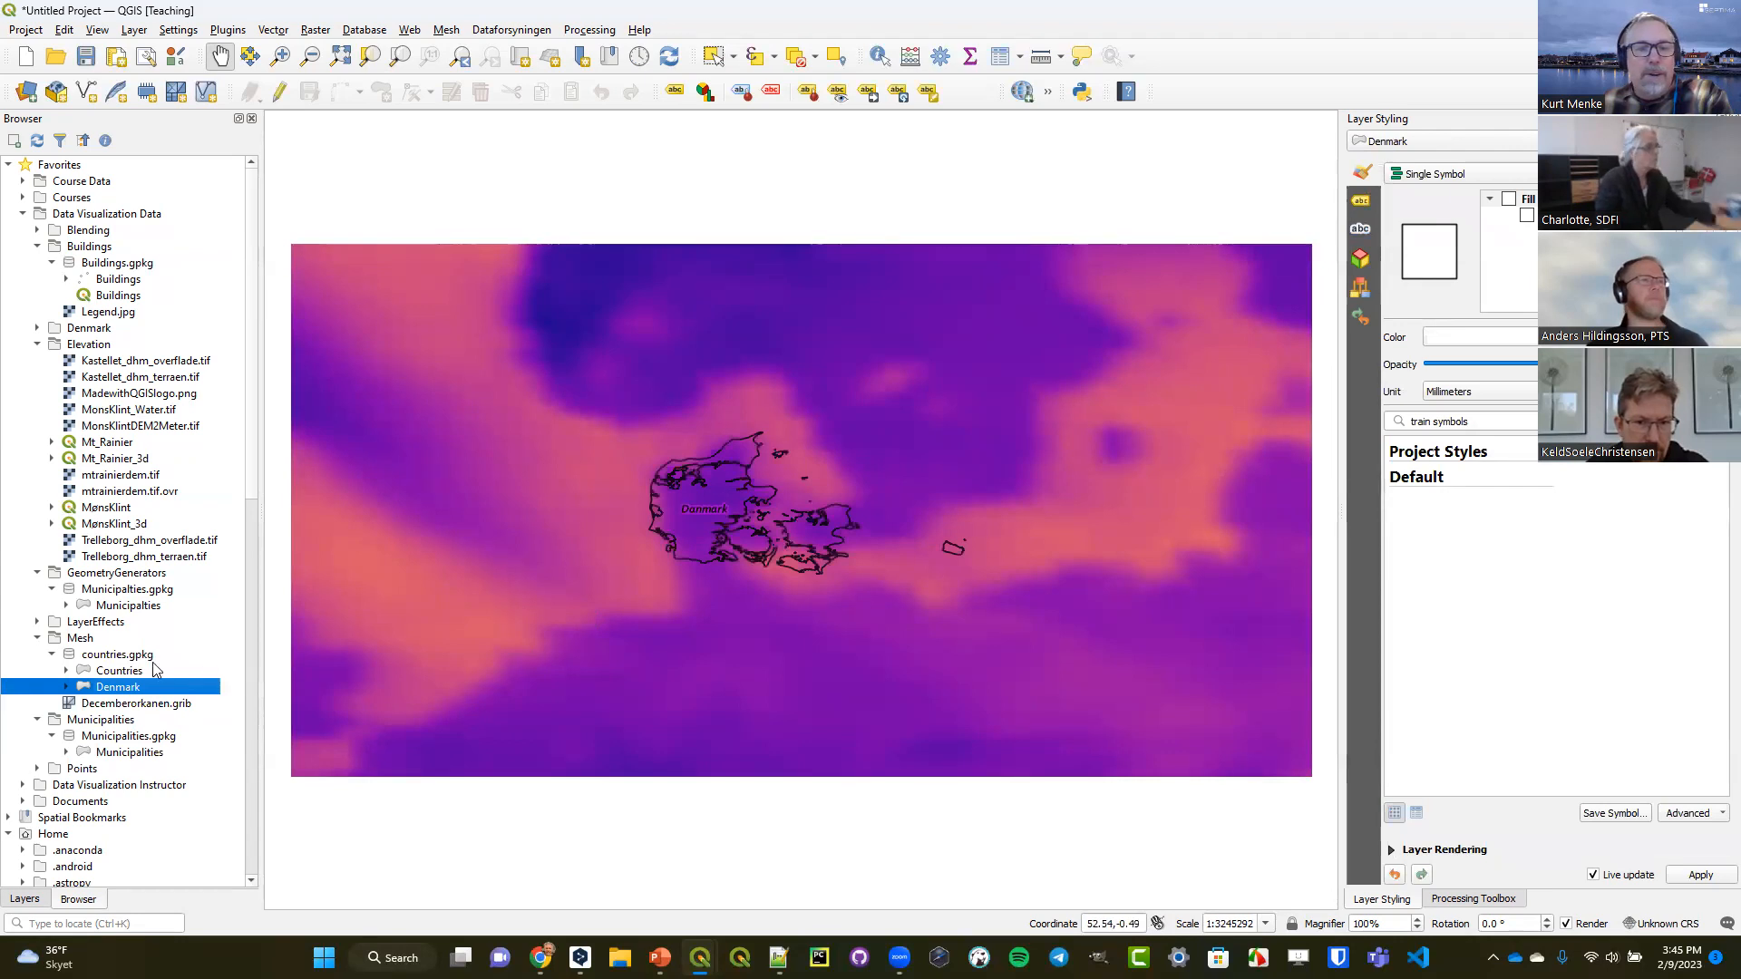
left_click_drag(118, 671, 629, 615)
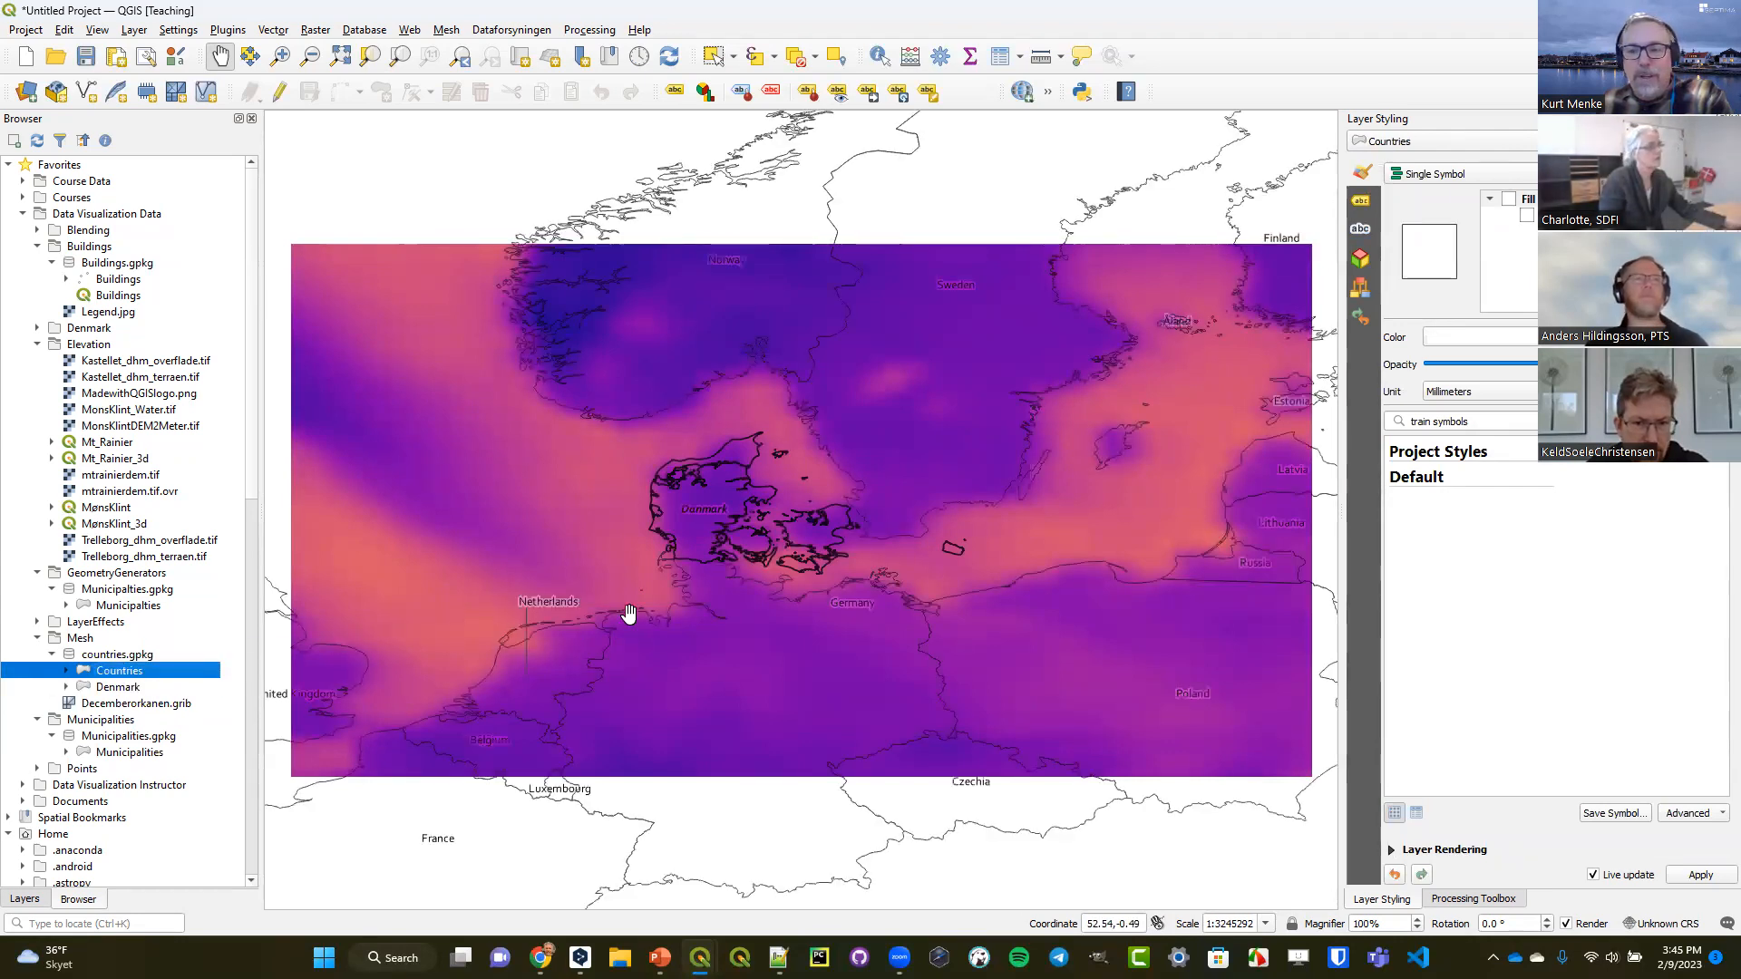
Set the project CRS from the Denmark layer and zoom the map in on Denmark.
left_click(25, 898)
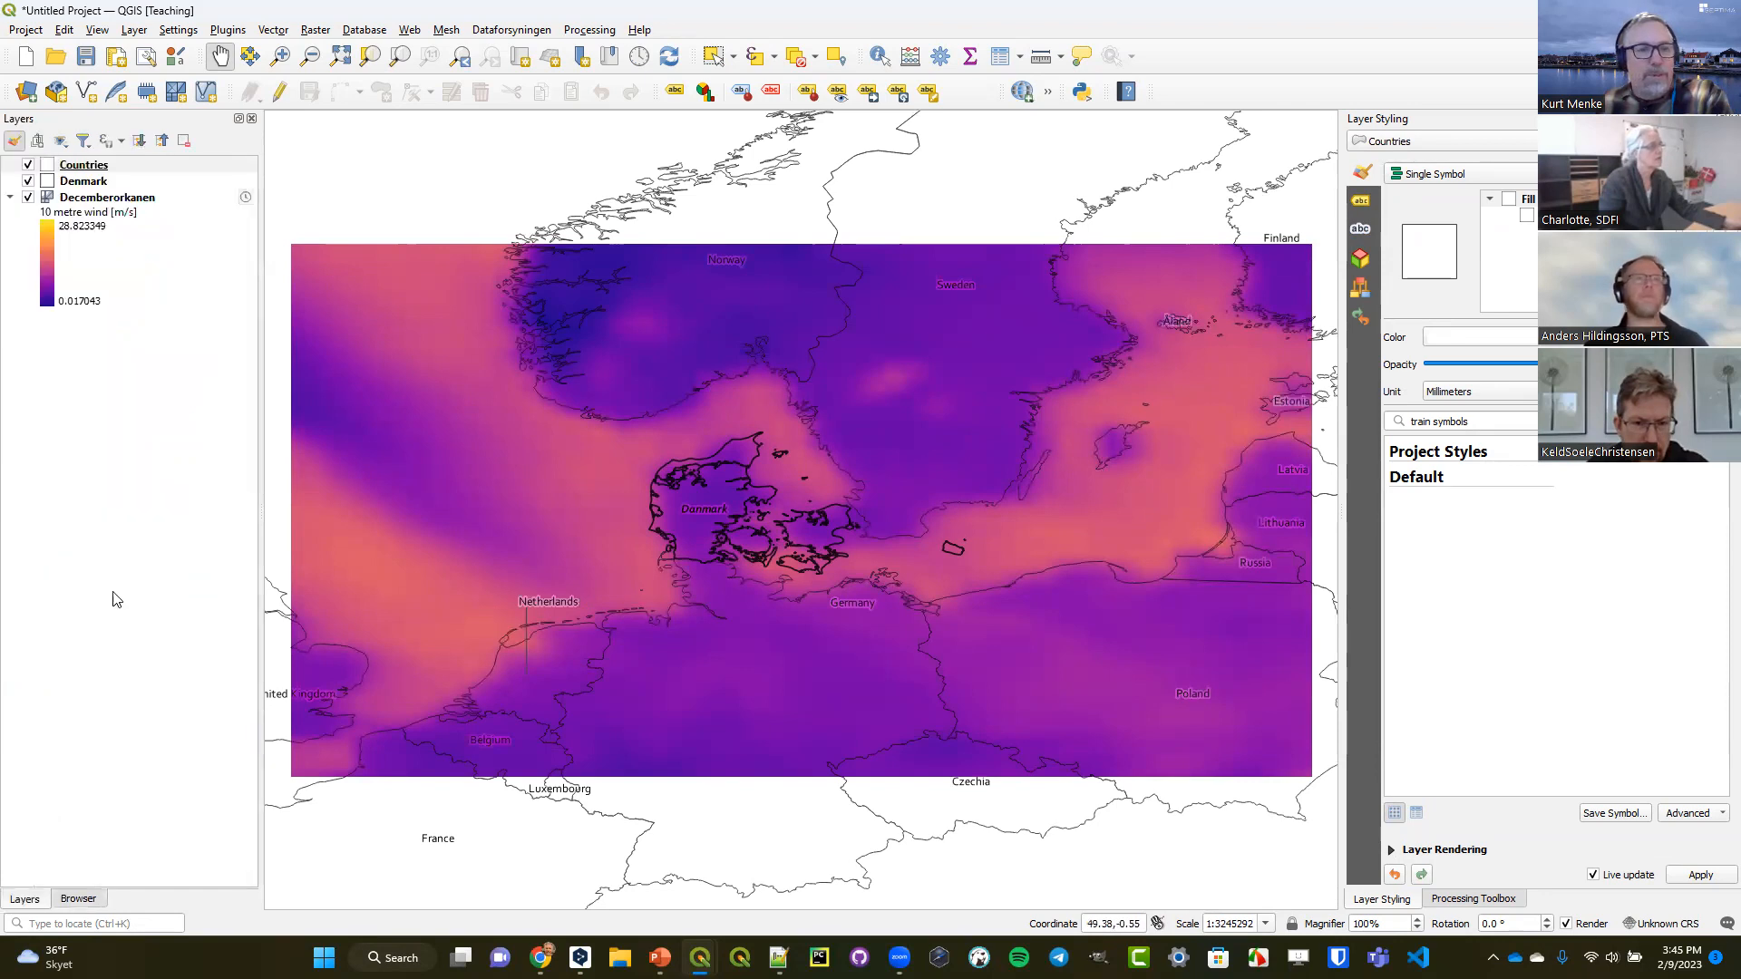
right_click(105, 183)
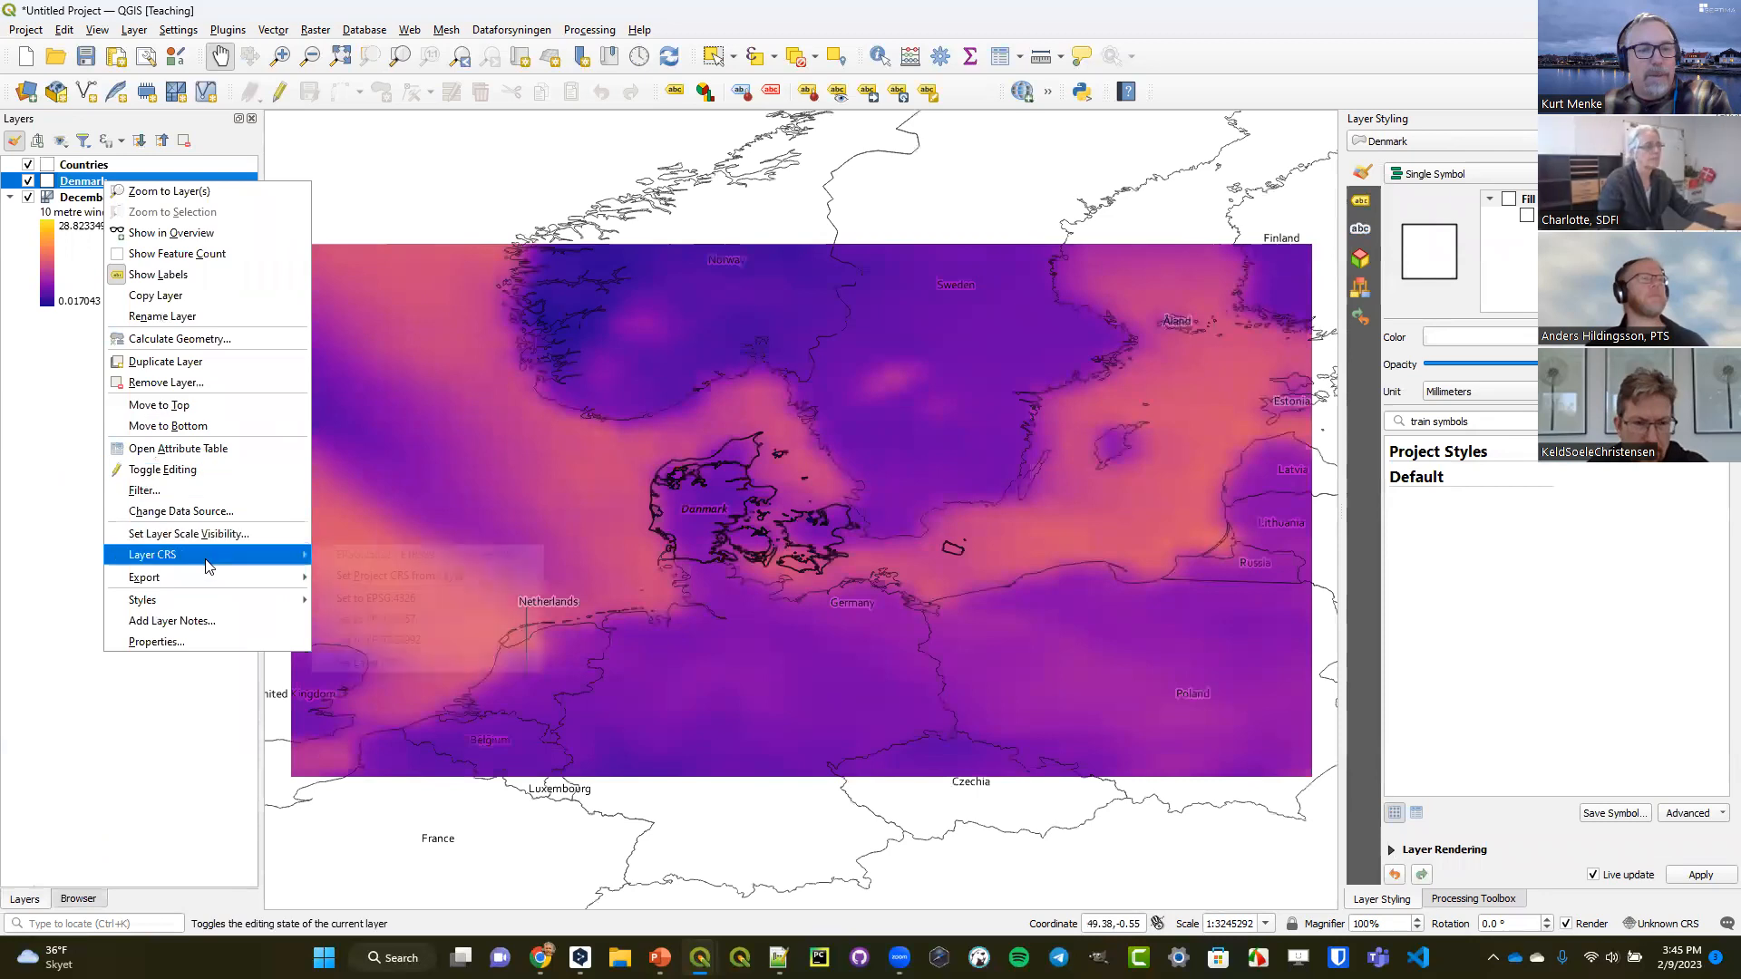
mouse_move(249, 555)
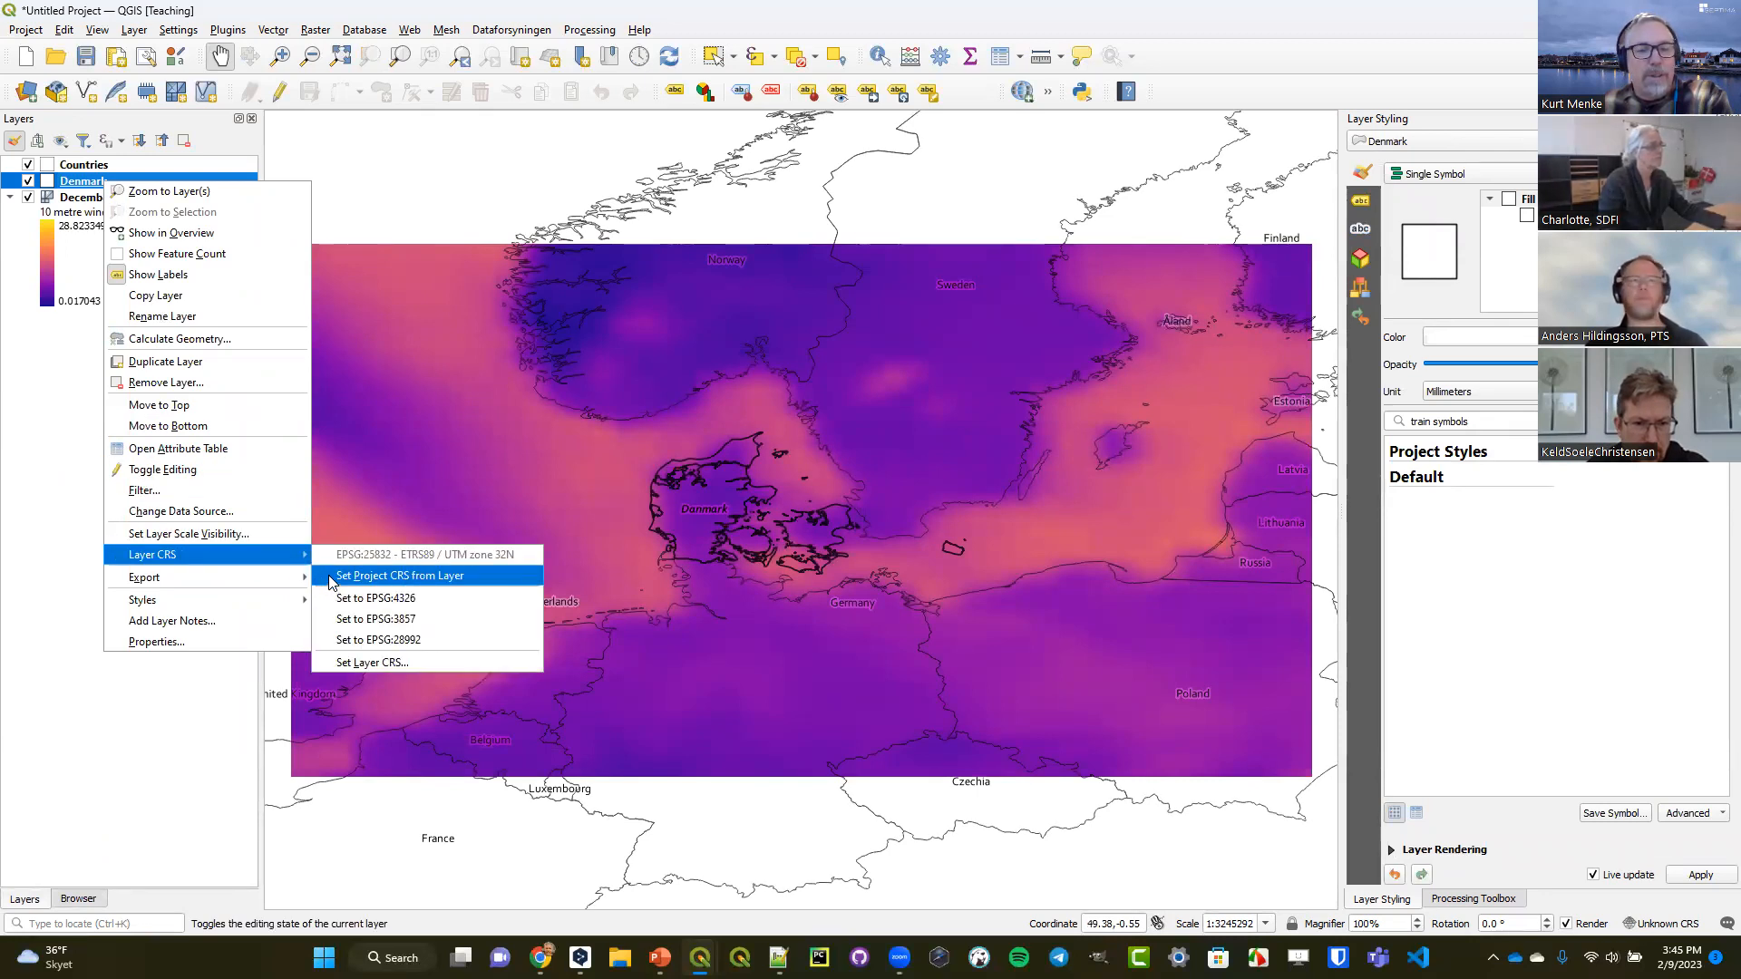
left_click(399, 576)
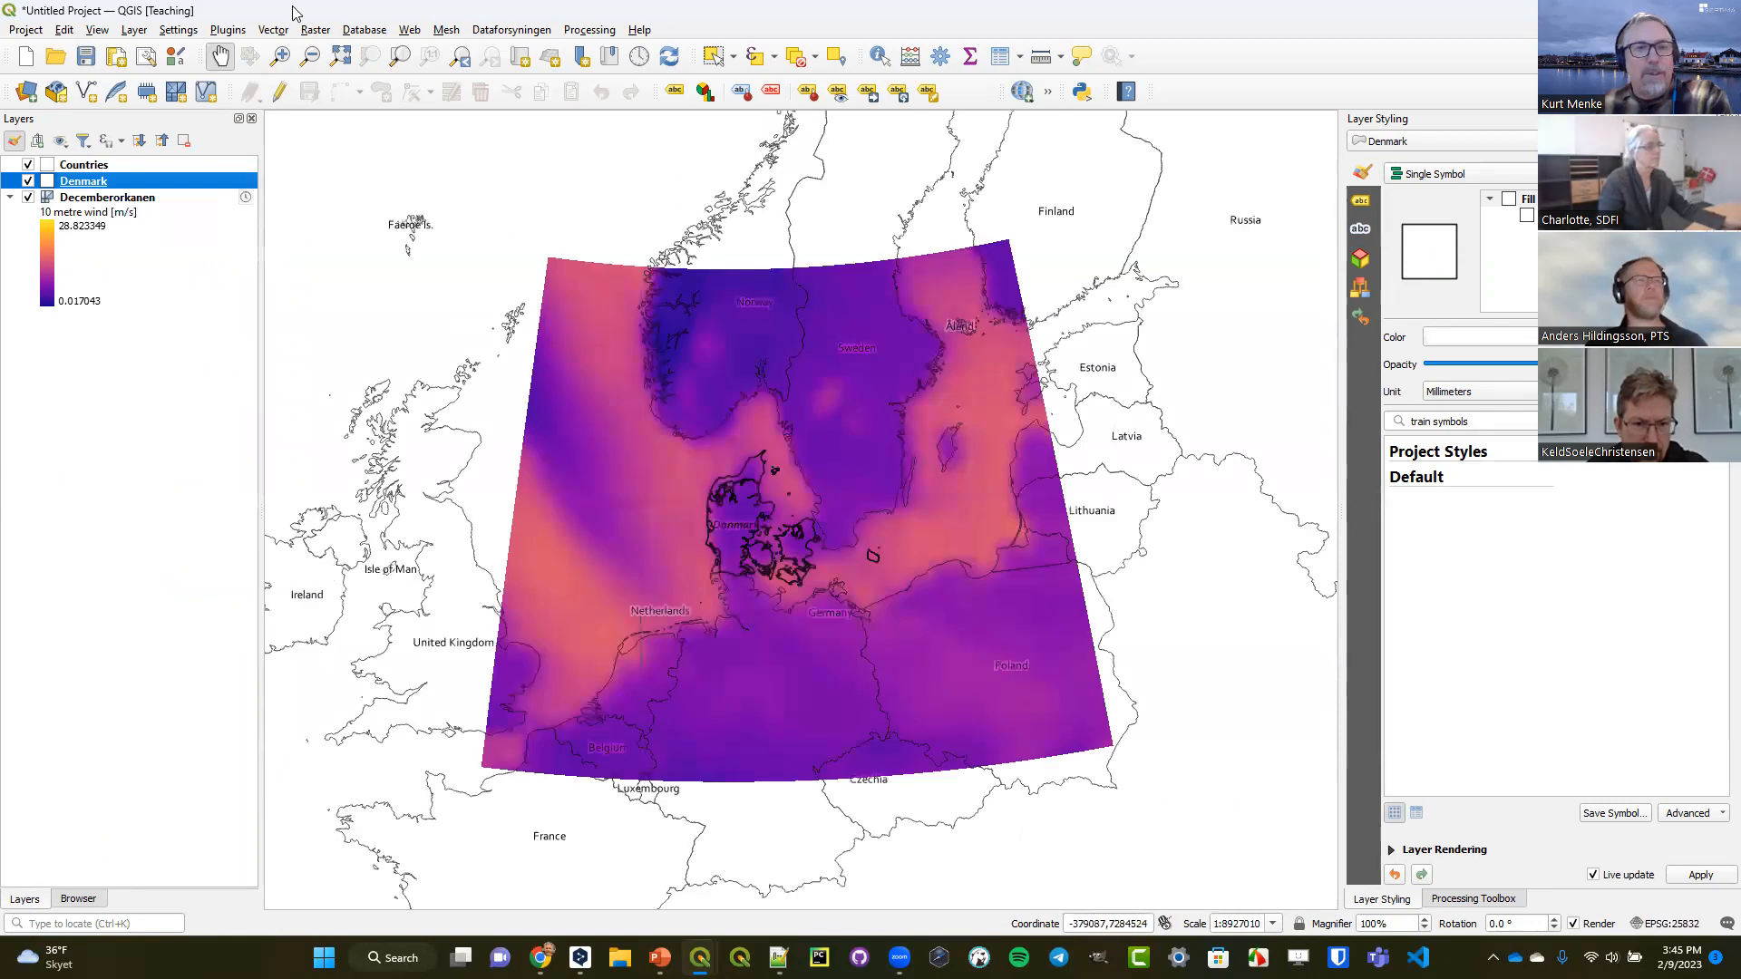
left_click(280, 57)
left_click_drag(612, 389, 896, 625)
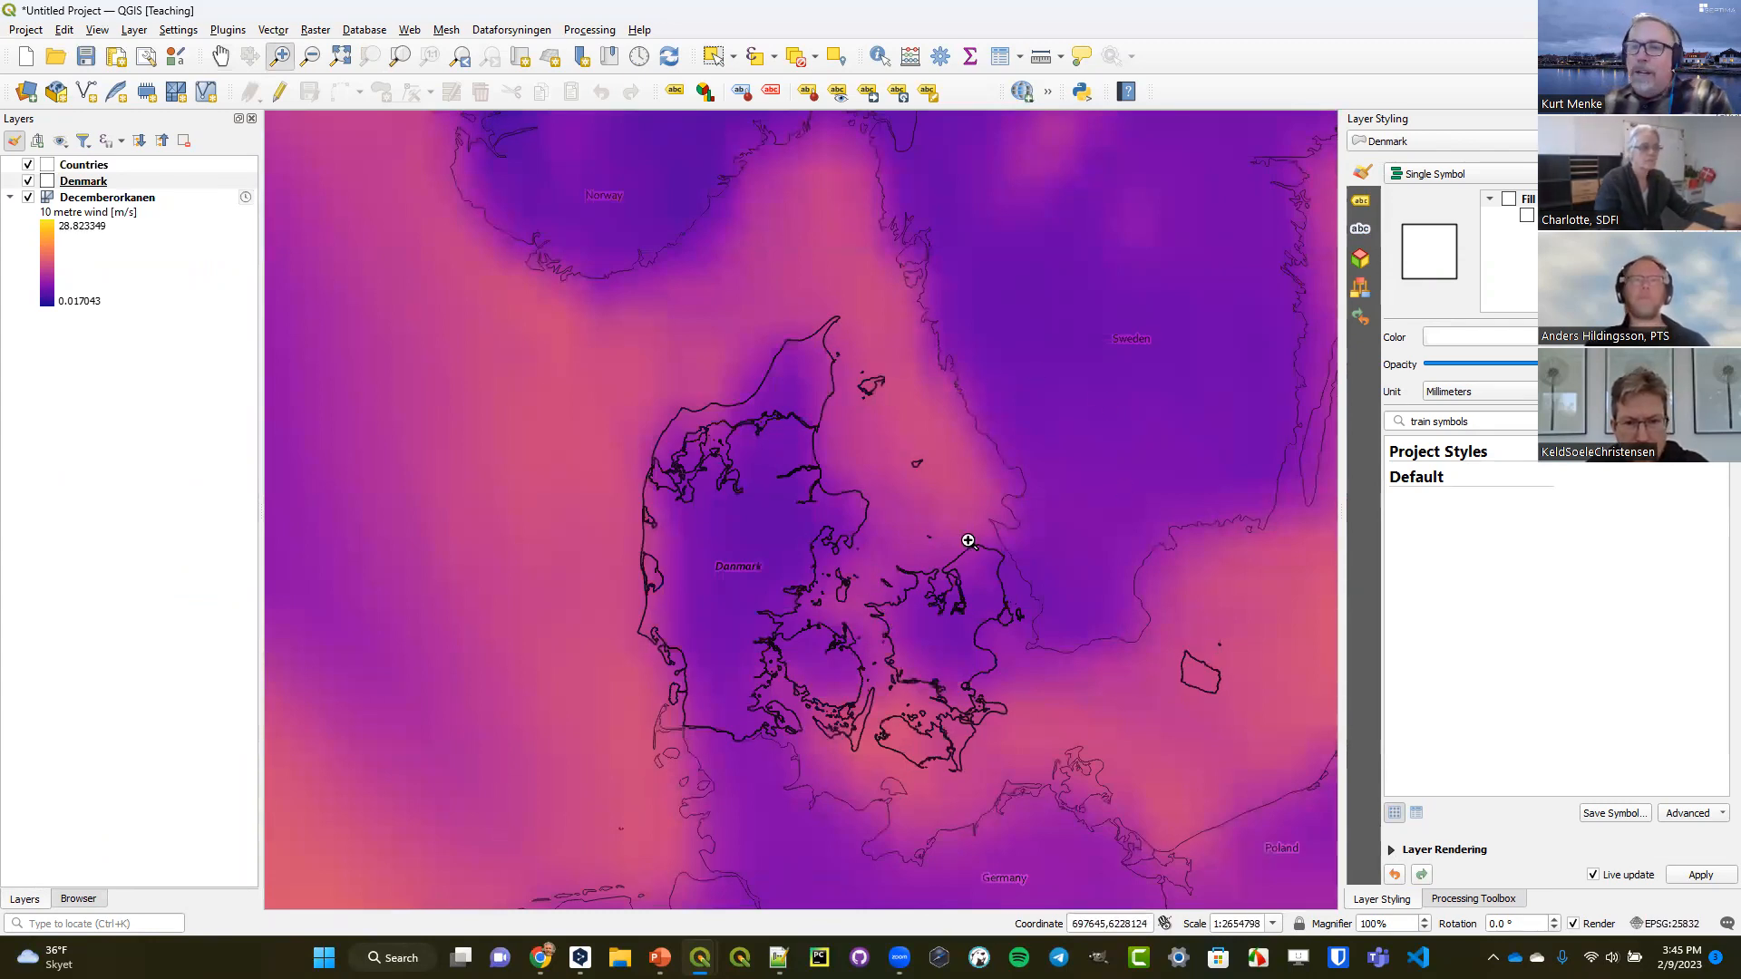
Examine the temporal settings of the Decemberorkanen mesh layer, including its reference, start and end times.
left_click(109, 199)
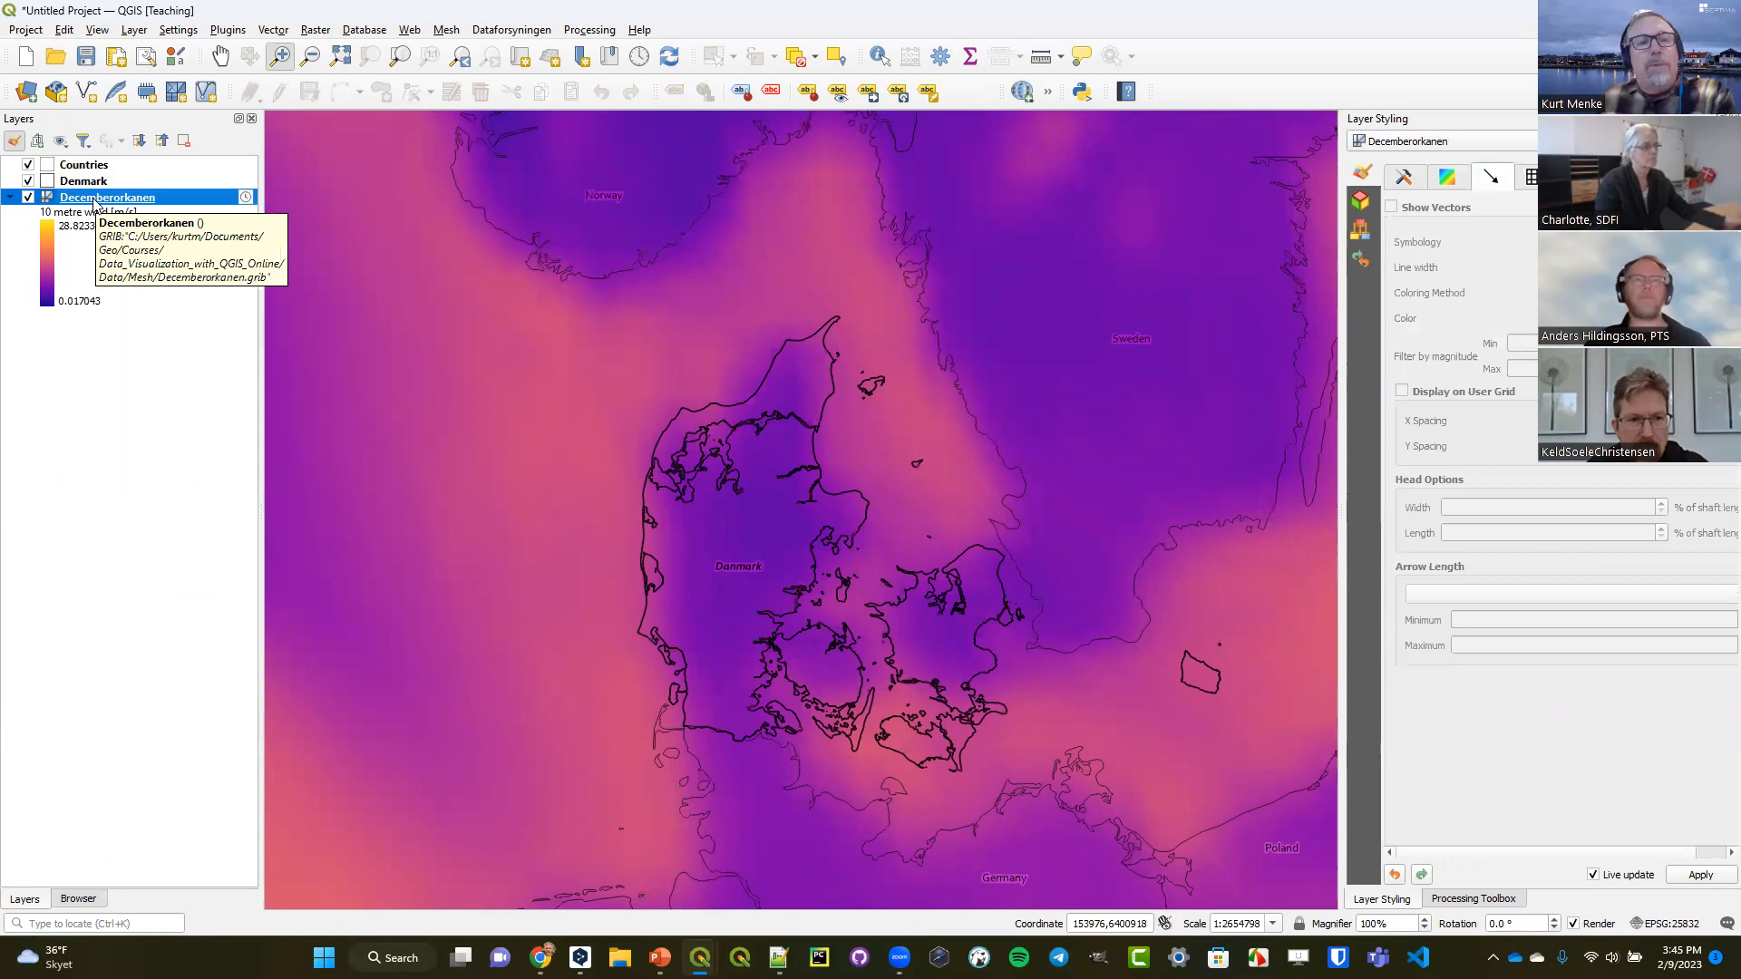
left_click(245, 199)
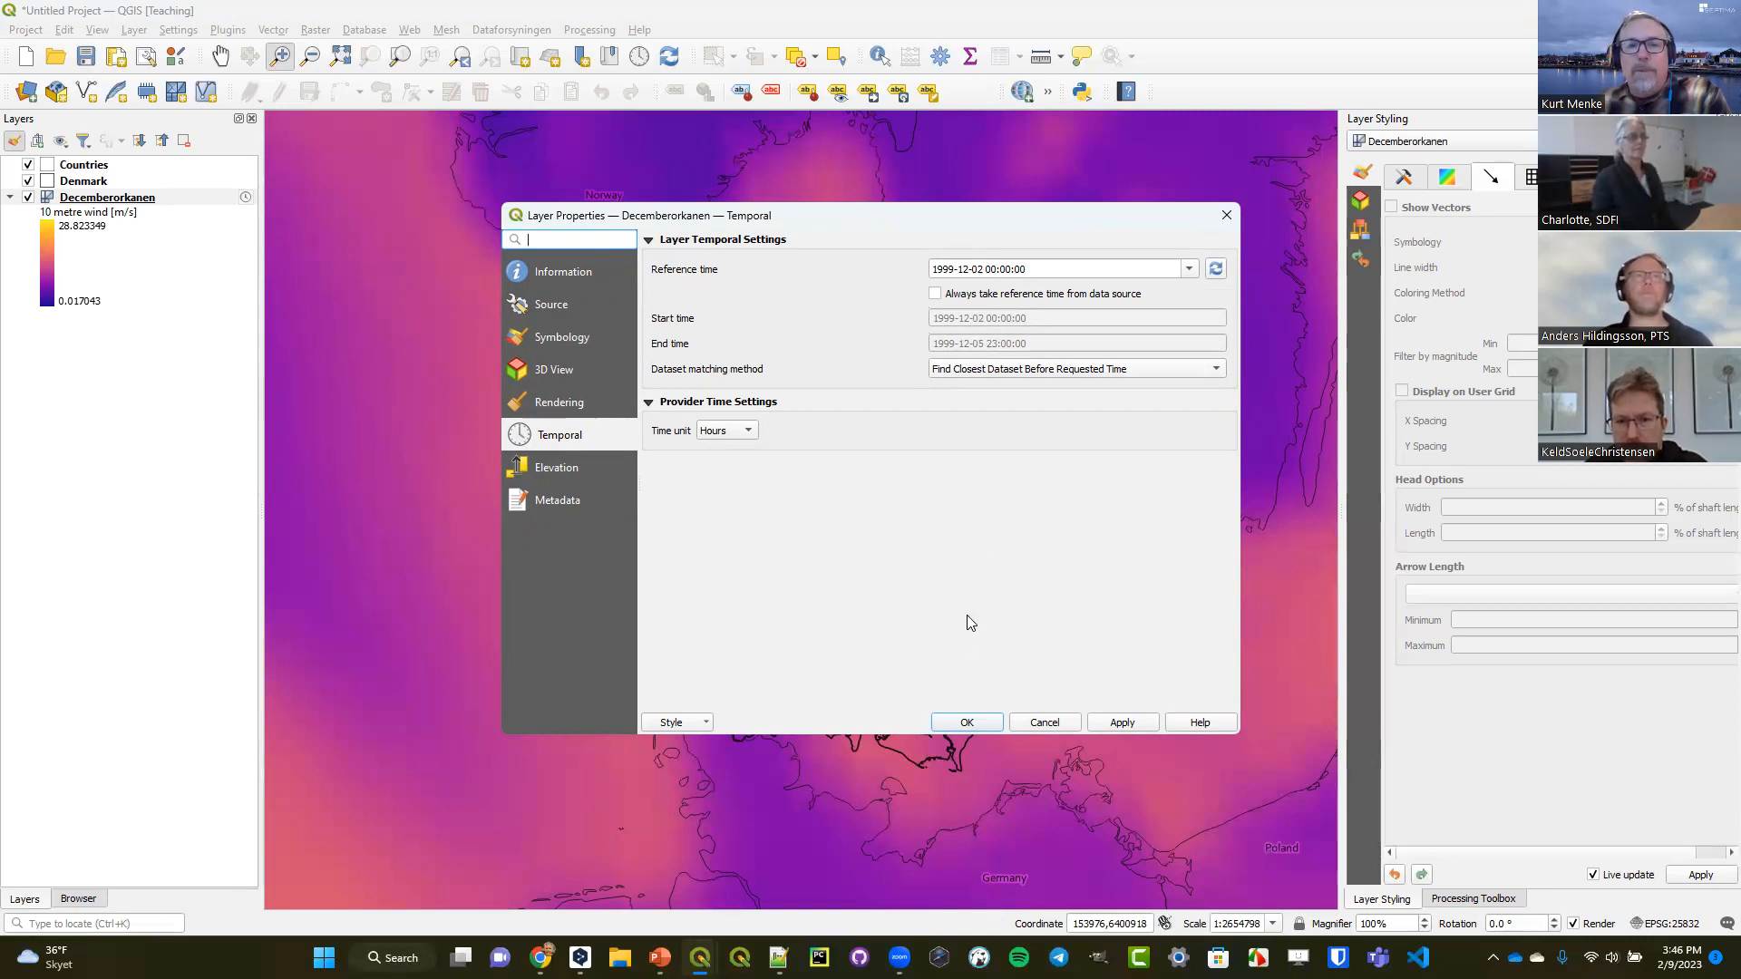
left_click(967, 721)
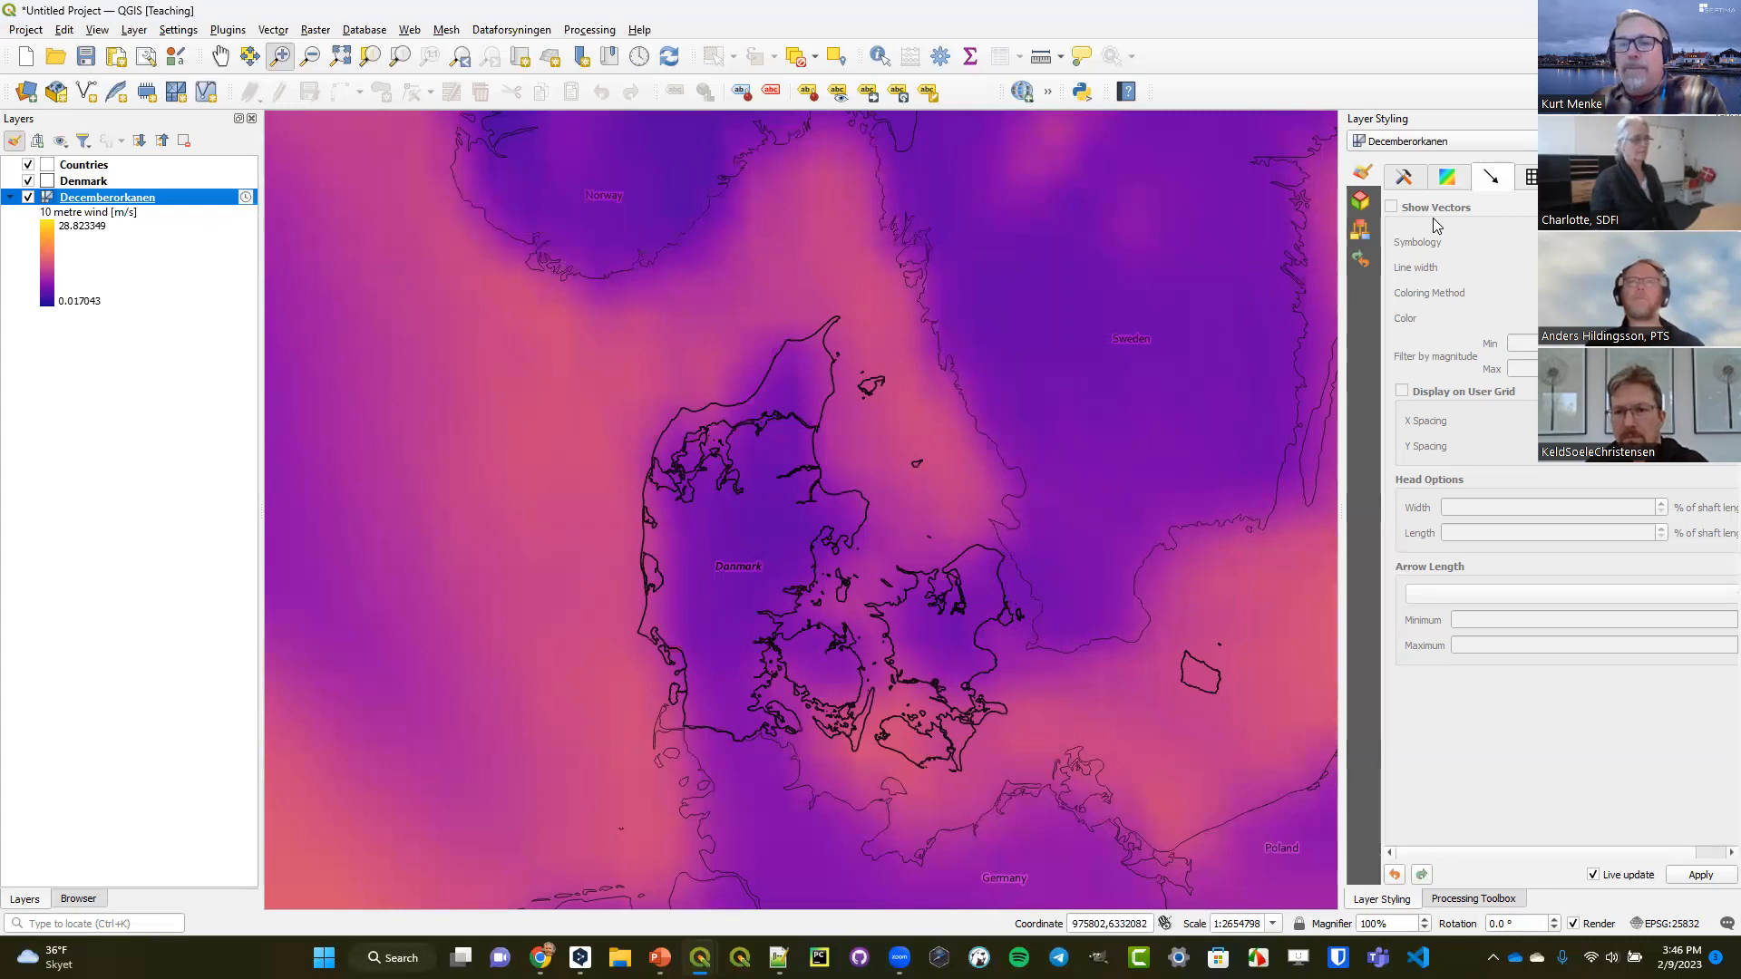
Show the mesh layer's dataset groups in a widened styling area and select the 10 metre wind group.
left_click(1405, 178)
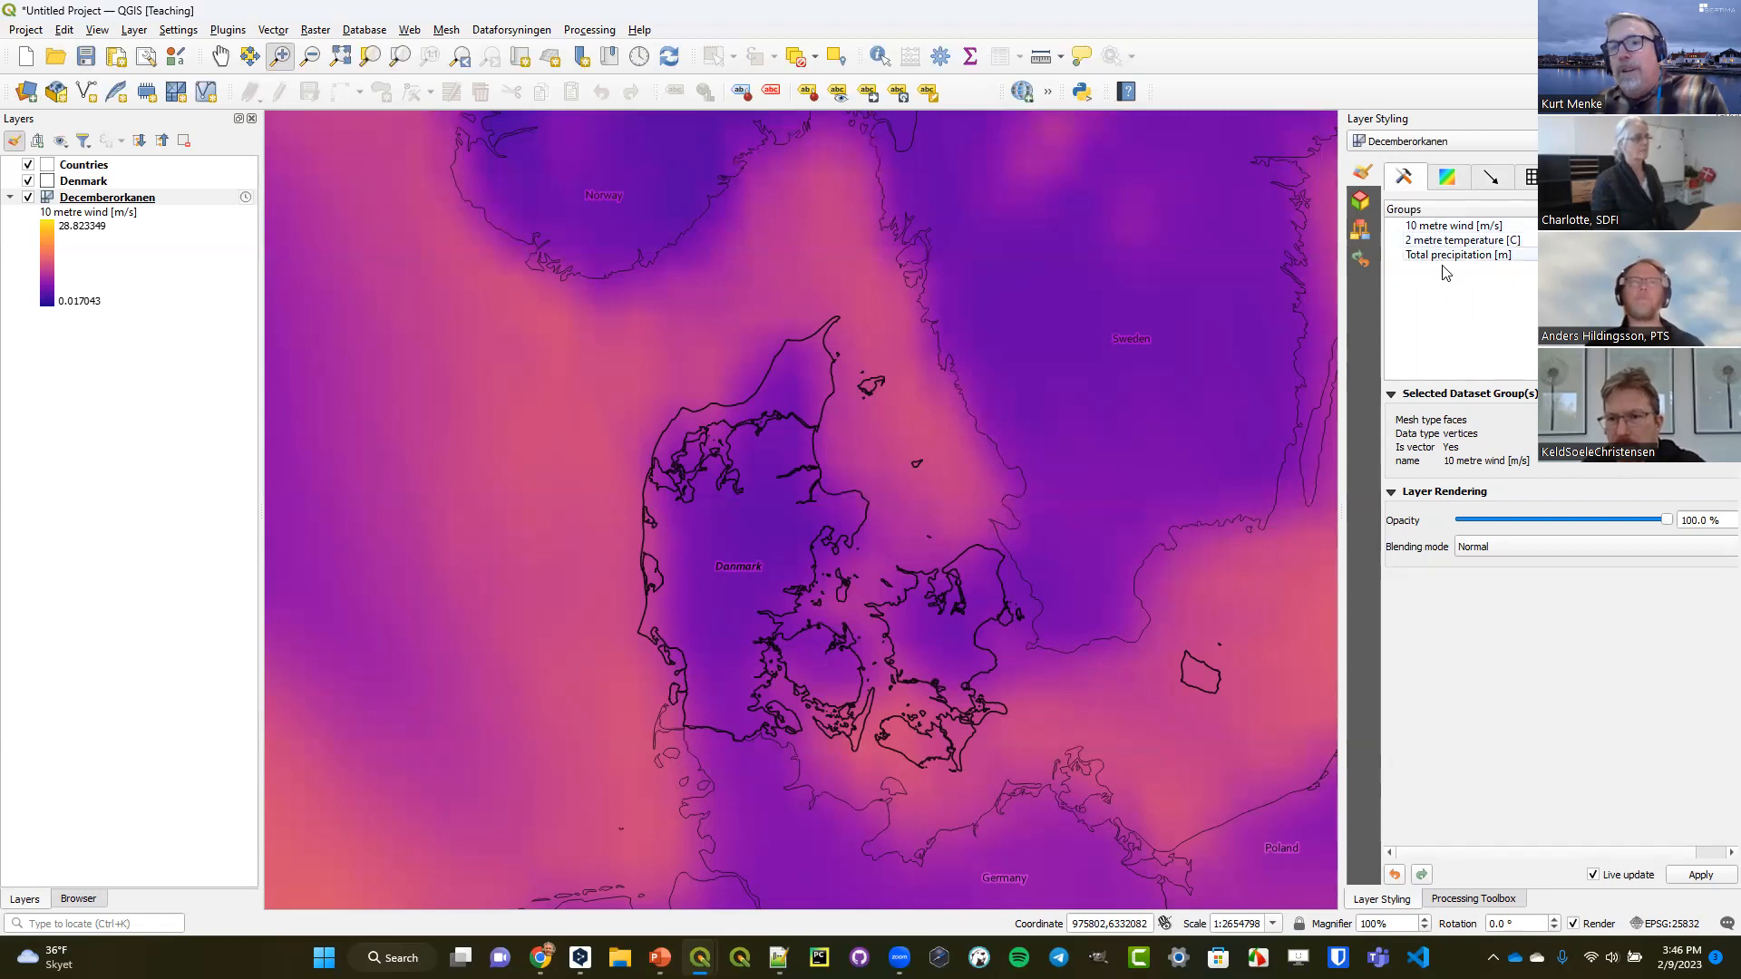
left_click_drag(1340, 303, 1292, 303)
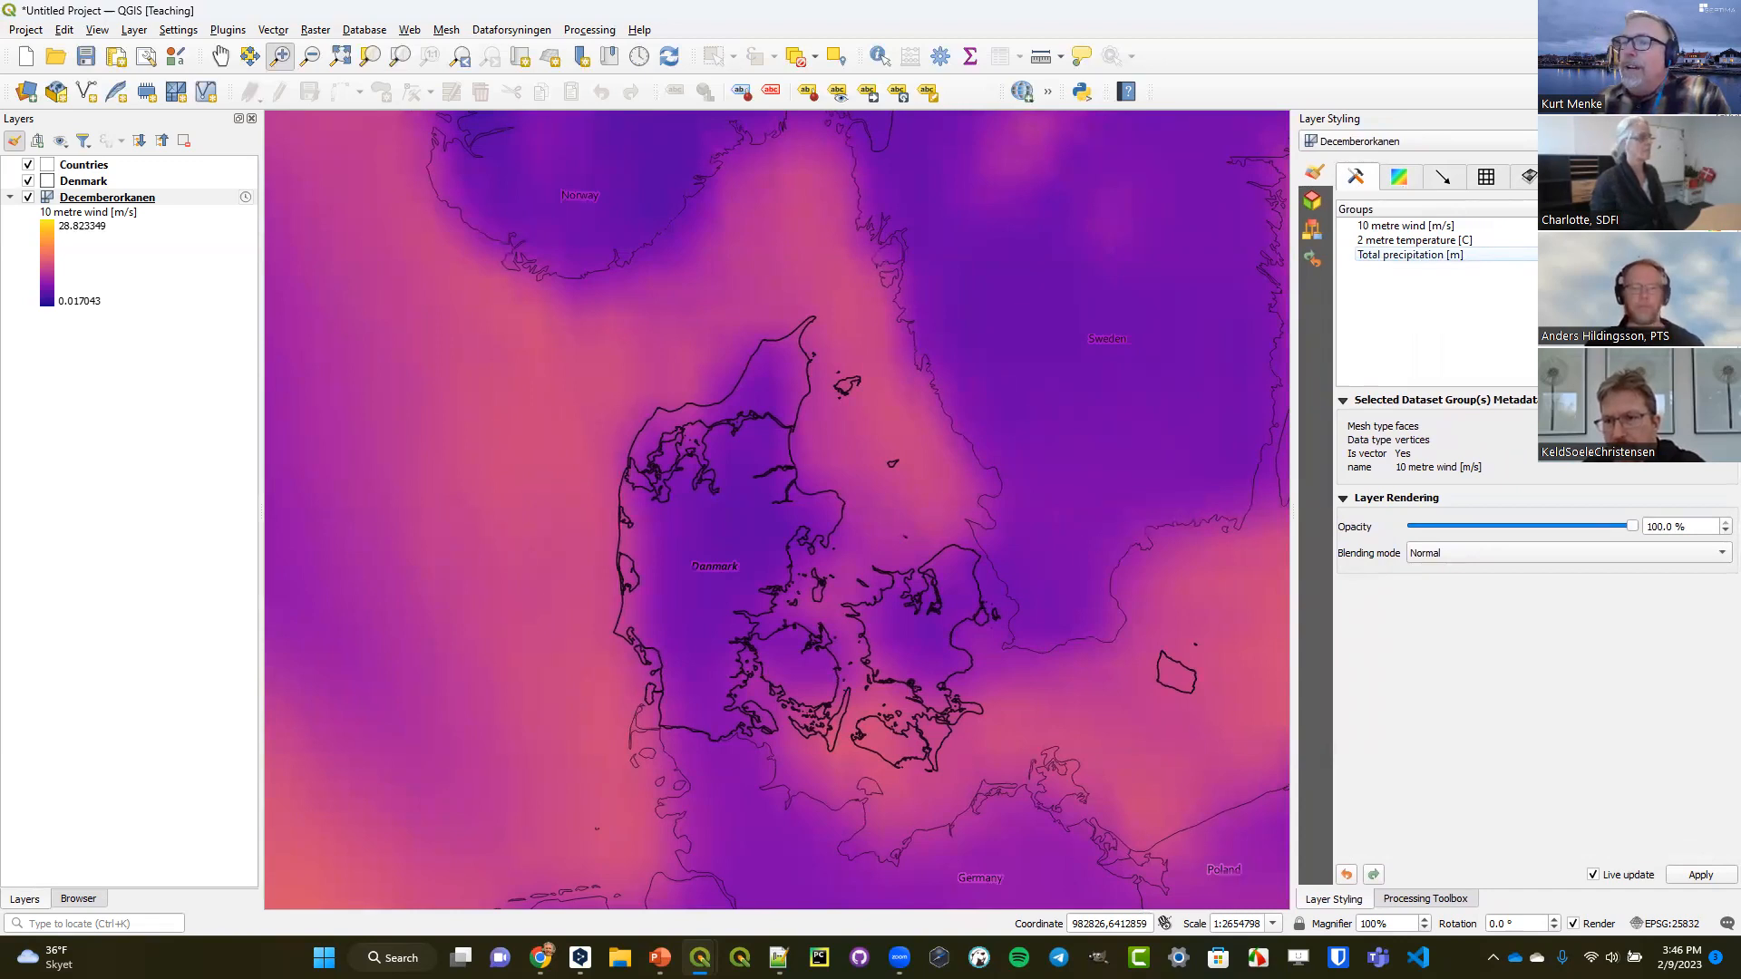
left_click(1440, 226)
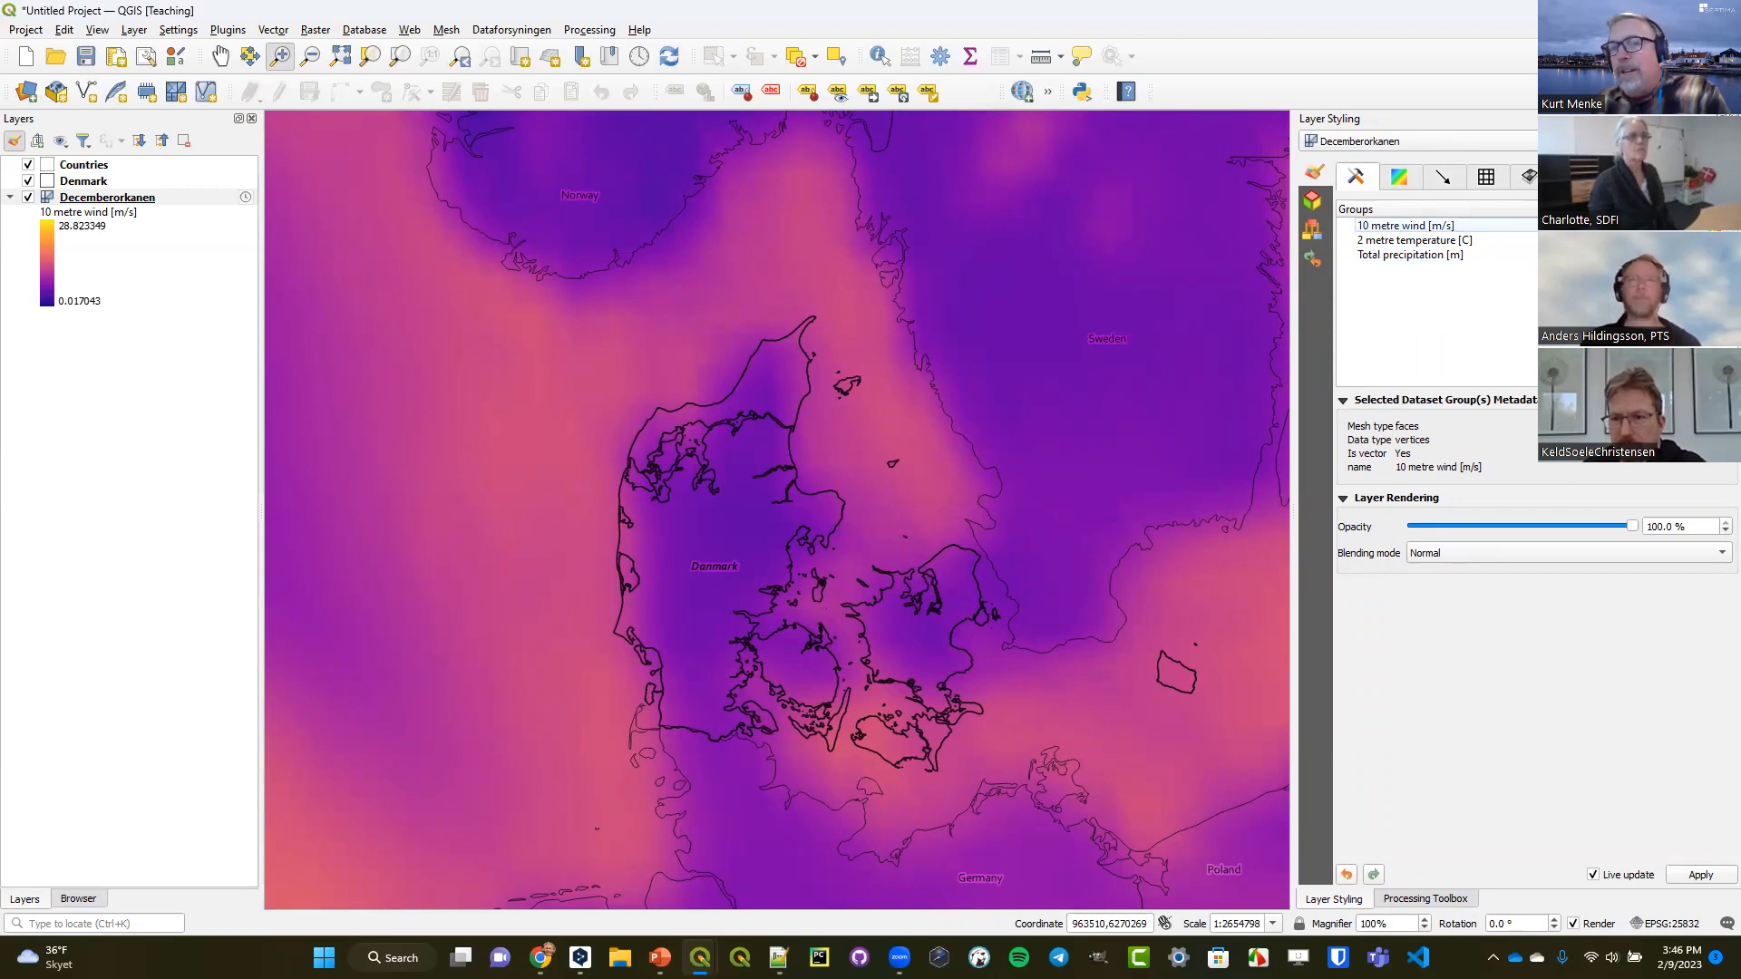
Style the 10 metre wind contours with an inverted RdYlBu color ramp and a maximum value of 20.
left_click(1399, 178)
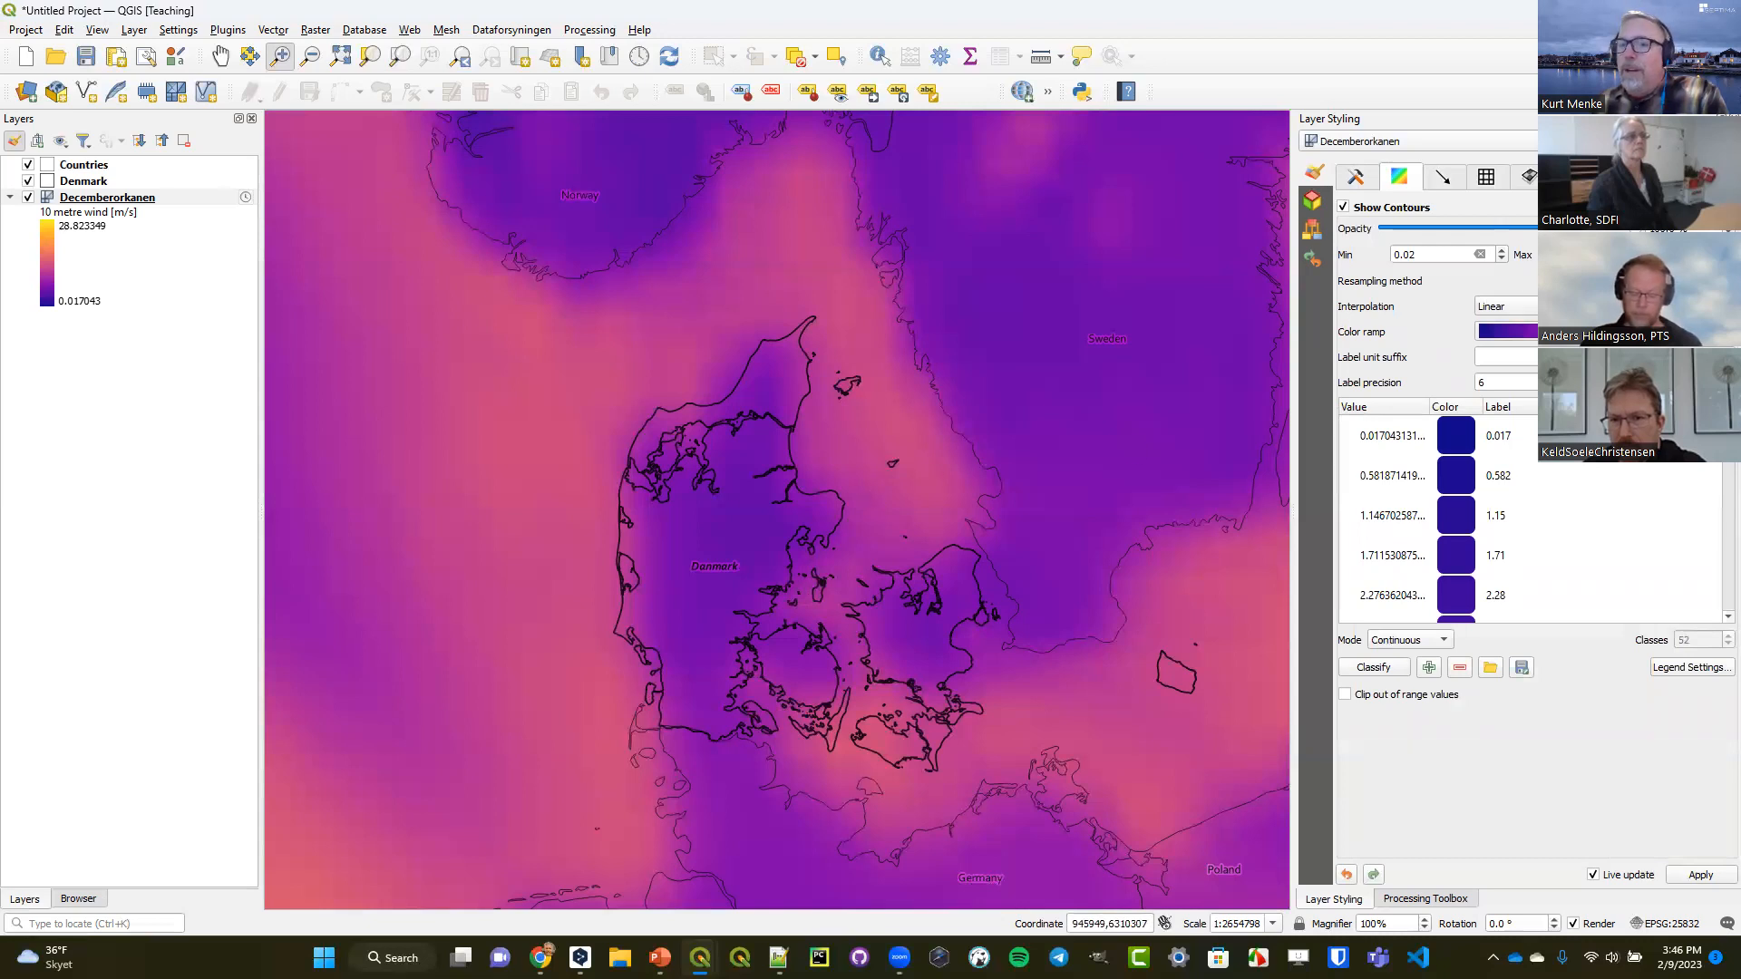
left_click(1507, 331)
mouse_move(1542, 693)
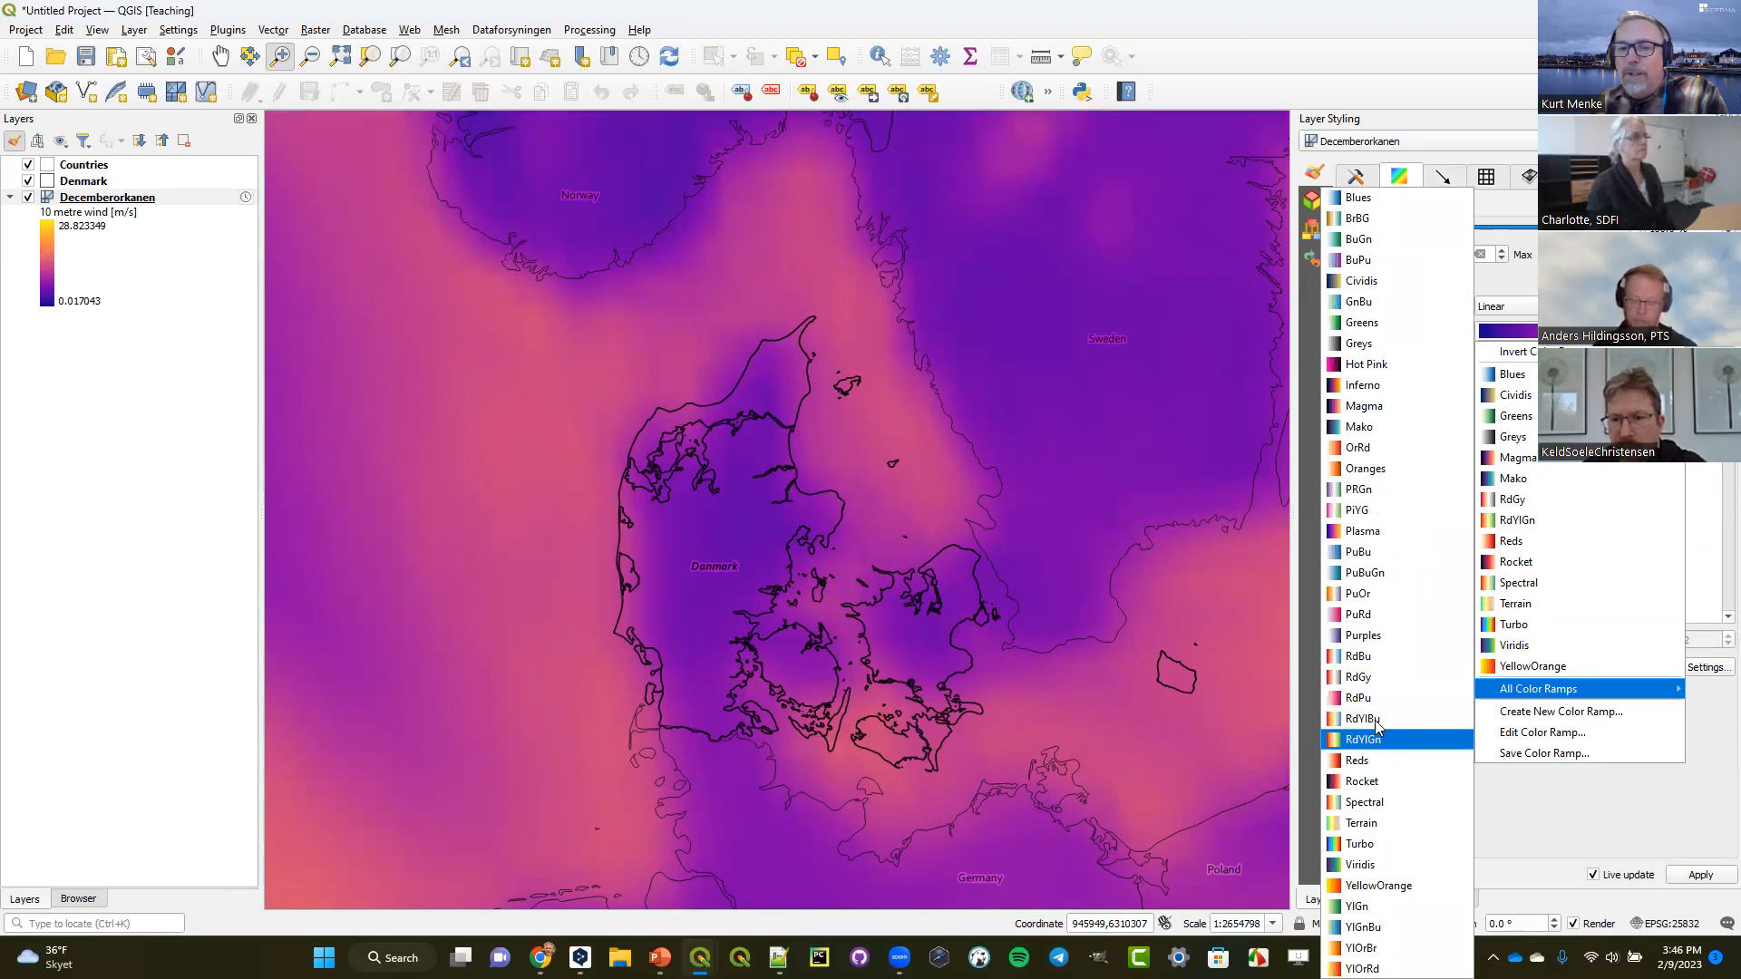
left_click(1373, 718)
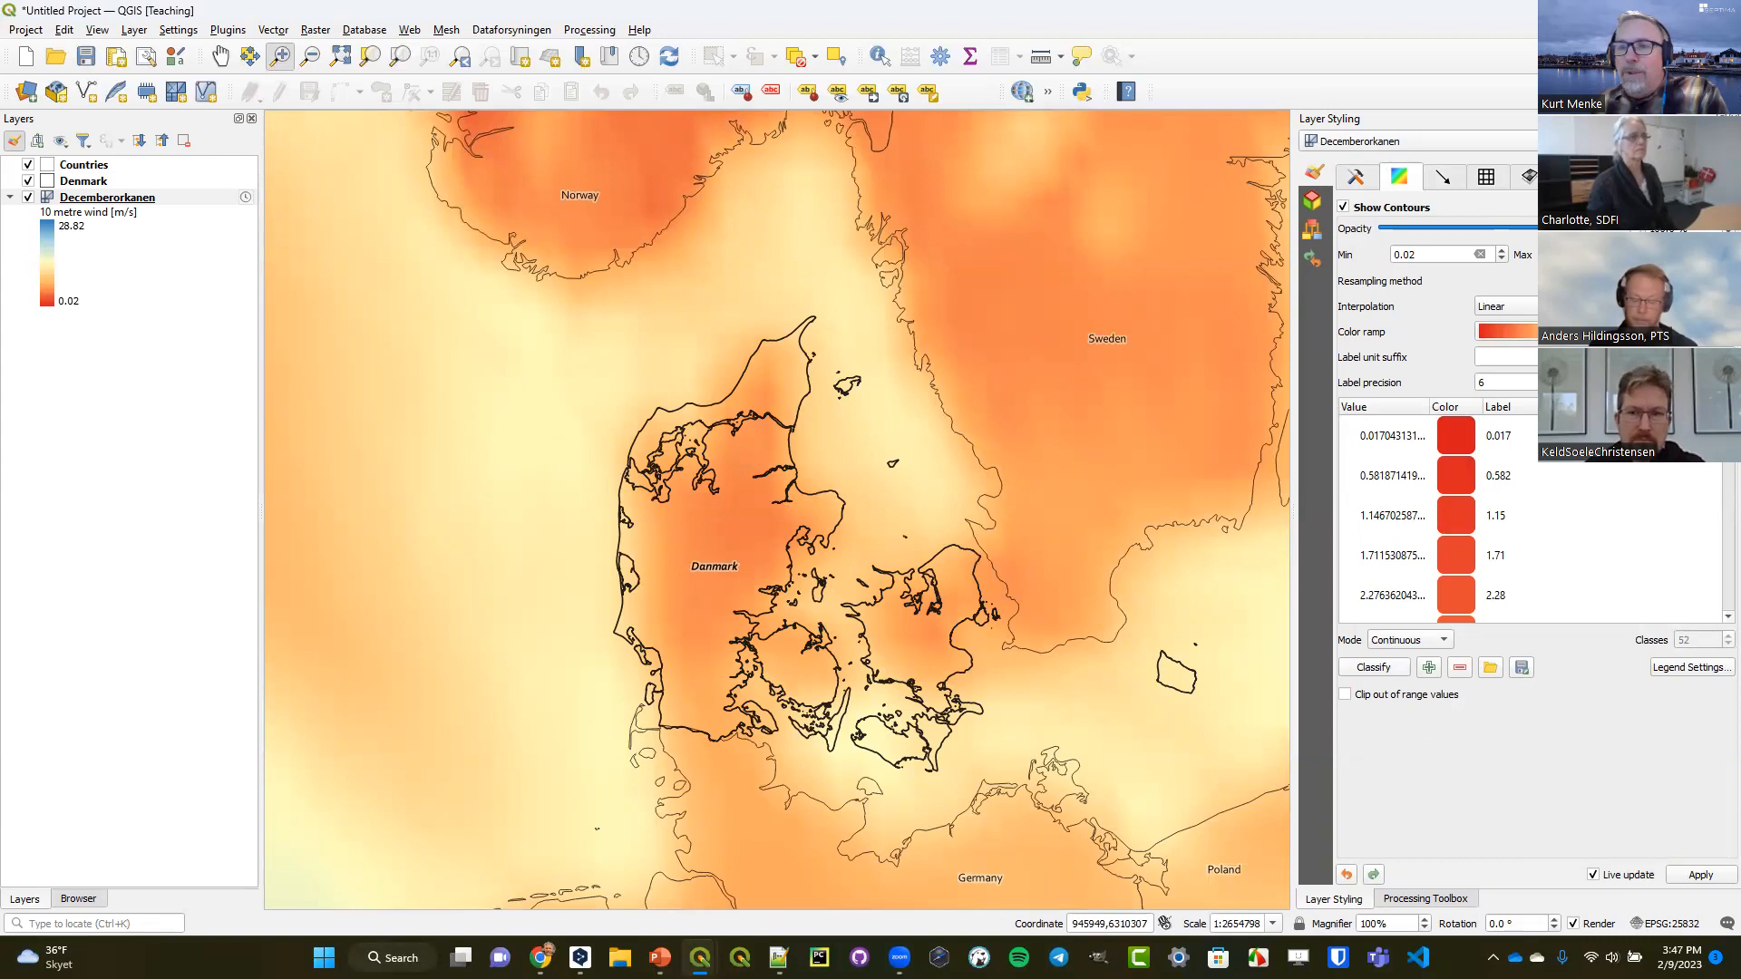
left_click(1727, 332)
left_click(1513, 351)
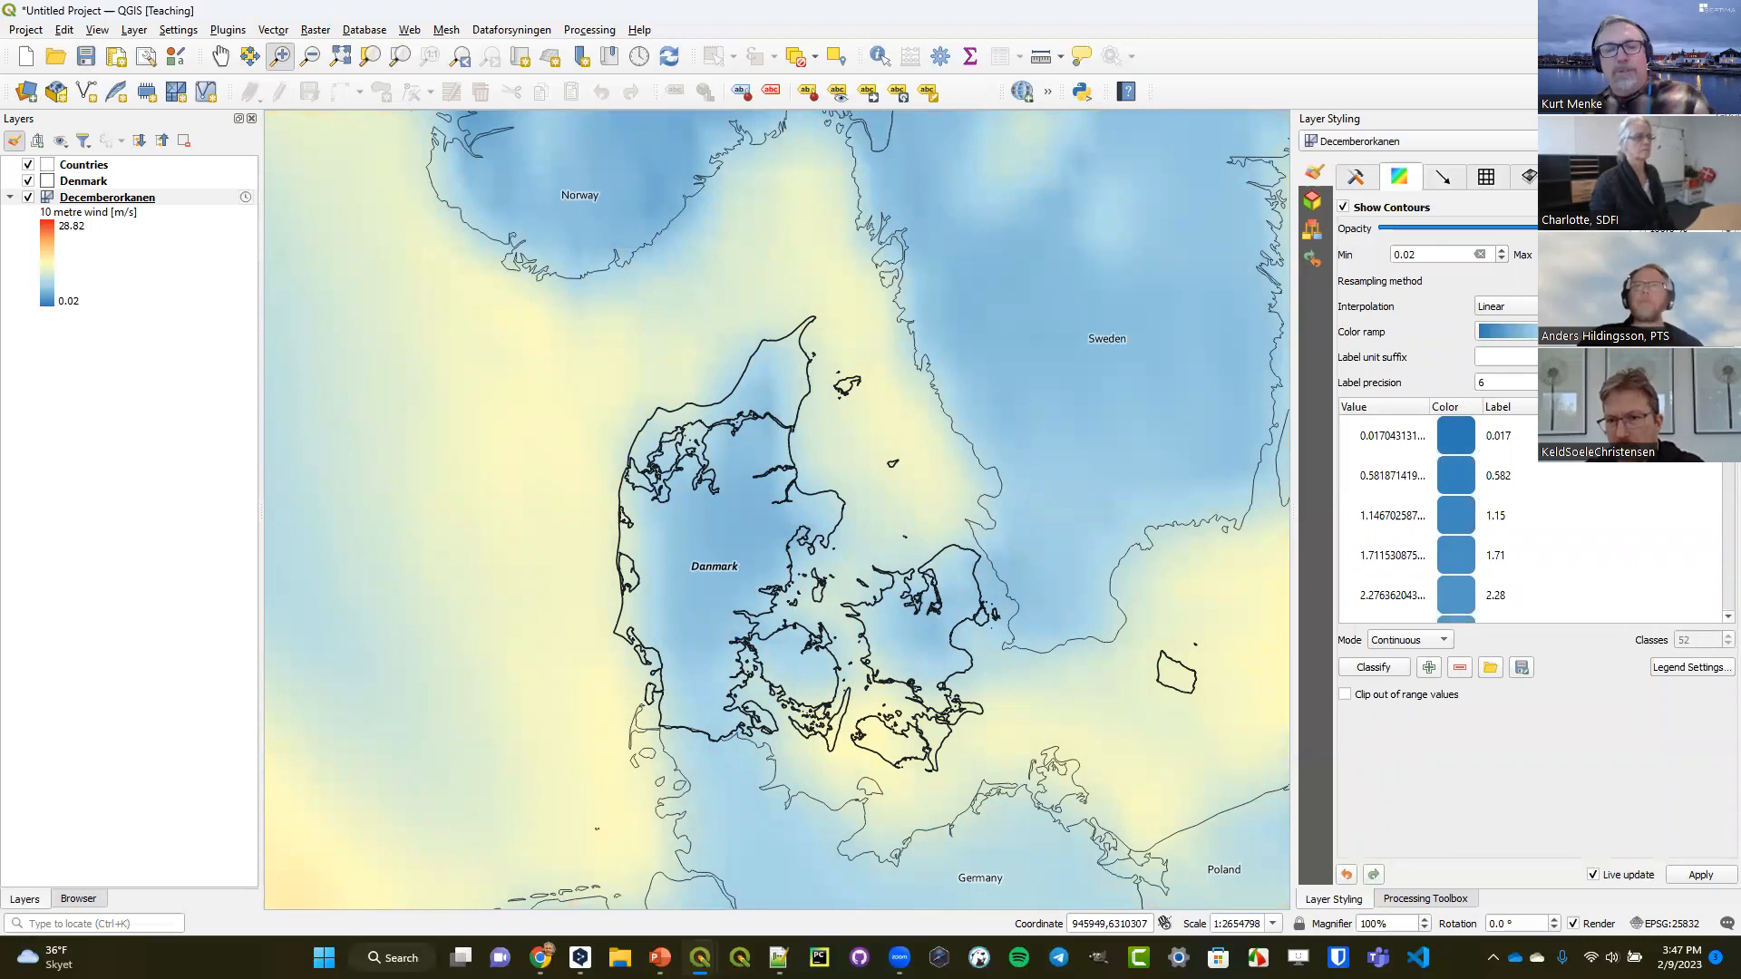
type("2")
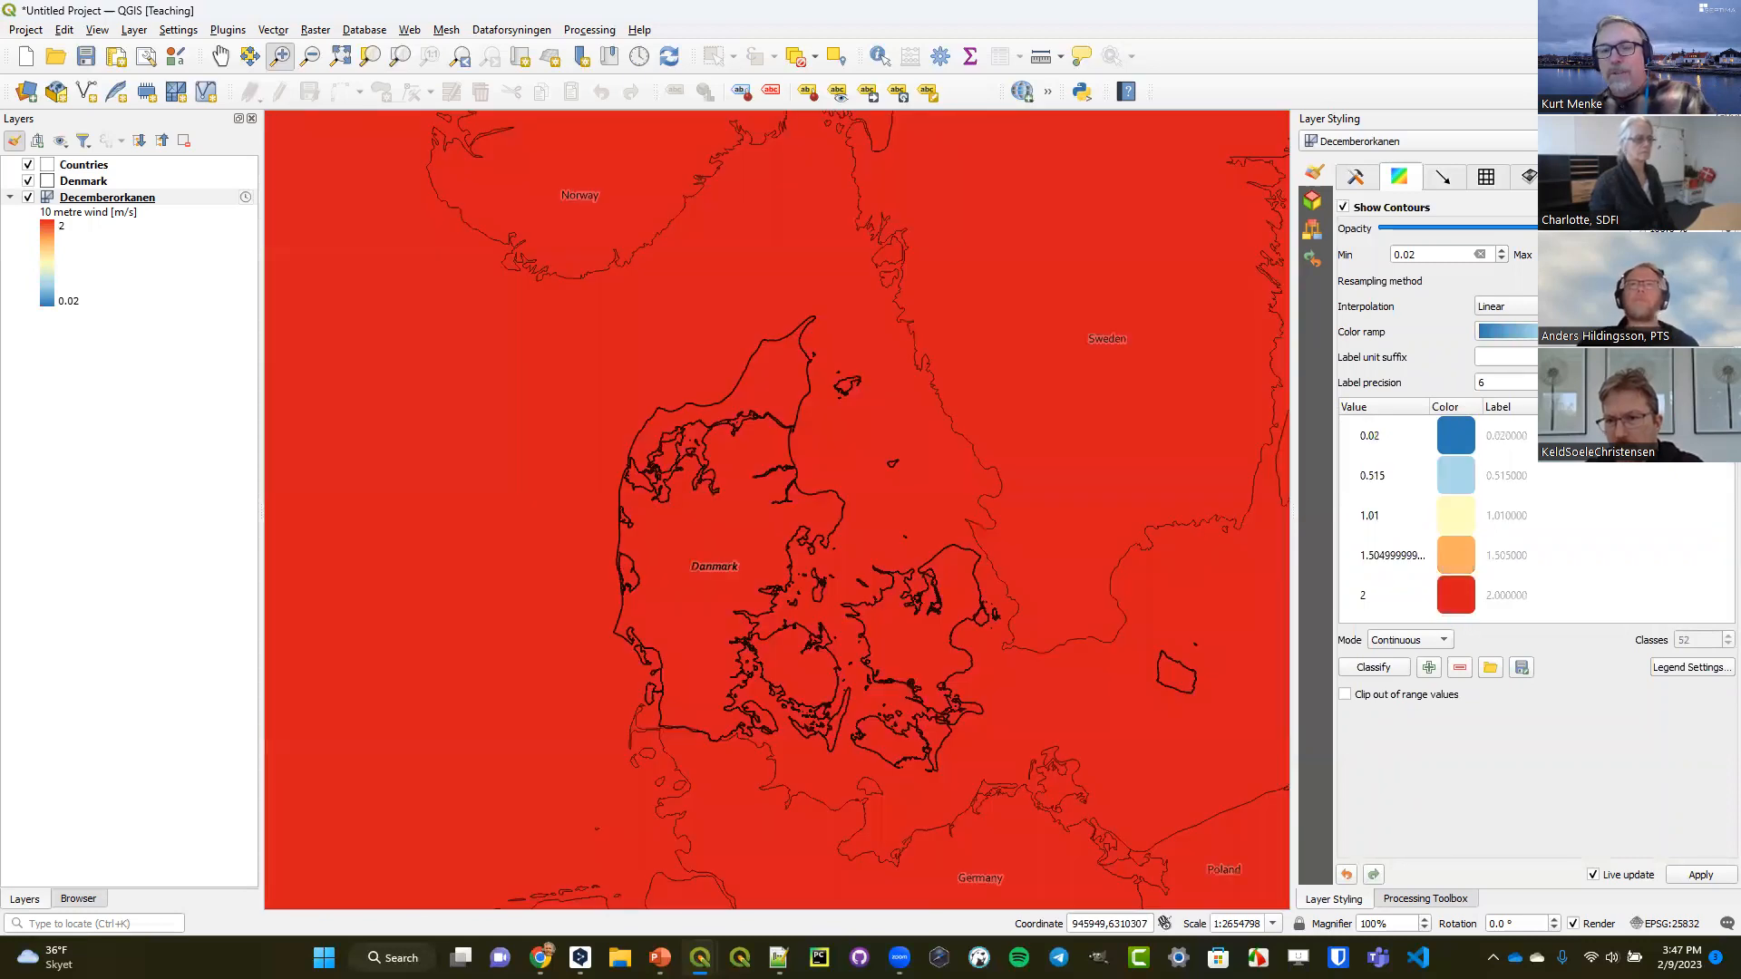
type("0")
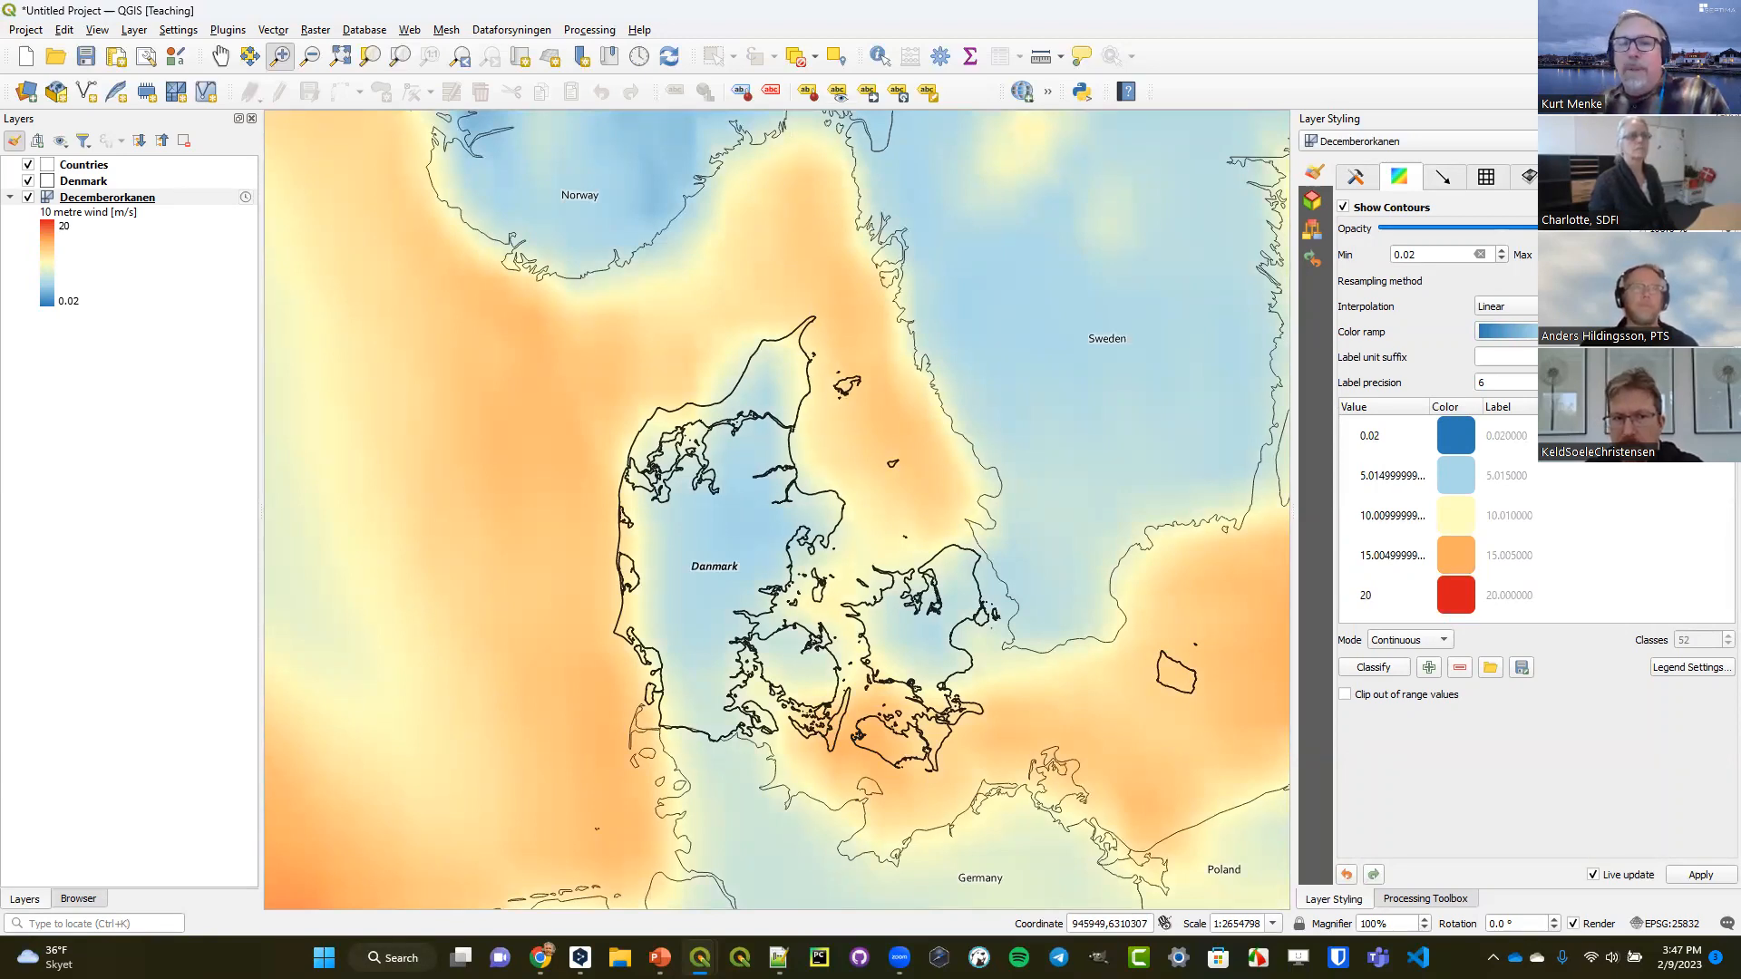
Enable vector display for the 10 metre wind dataset group and color the arrows the standard dark blue.
left_click(1355, 178)
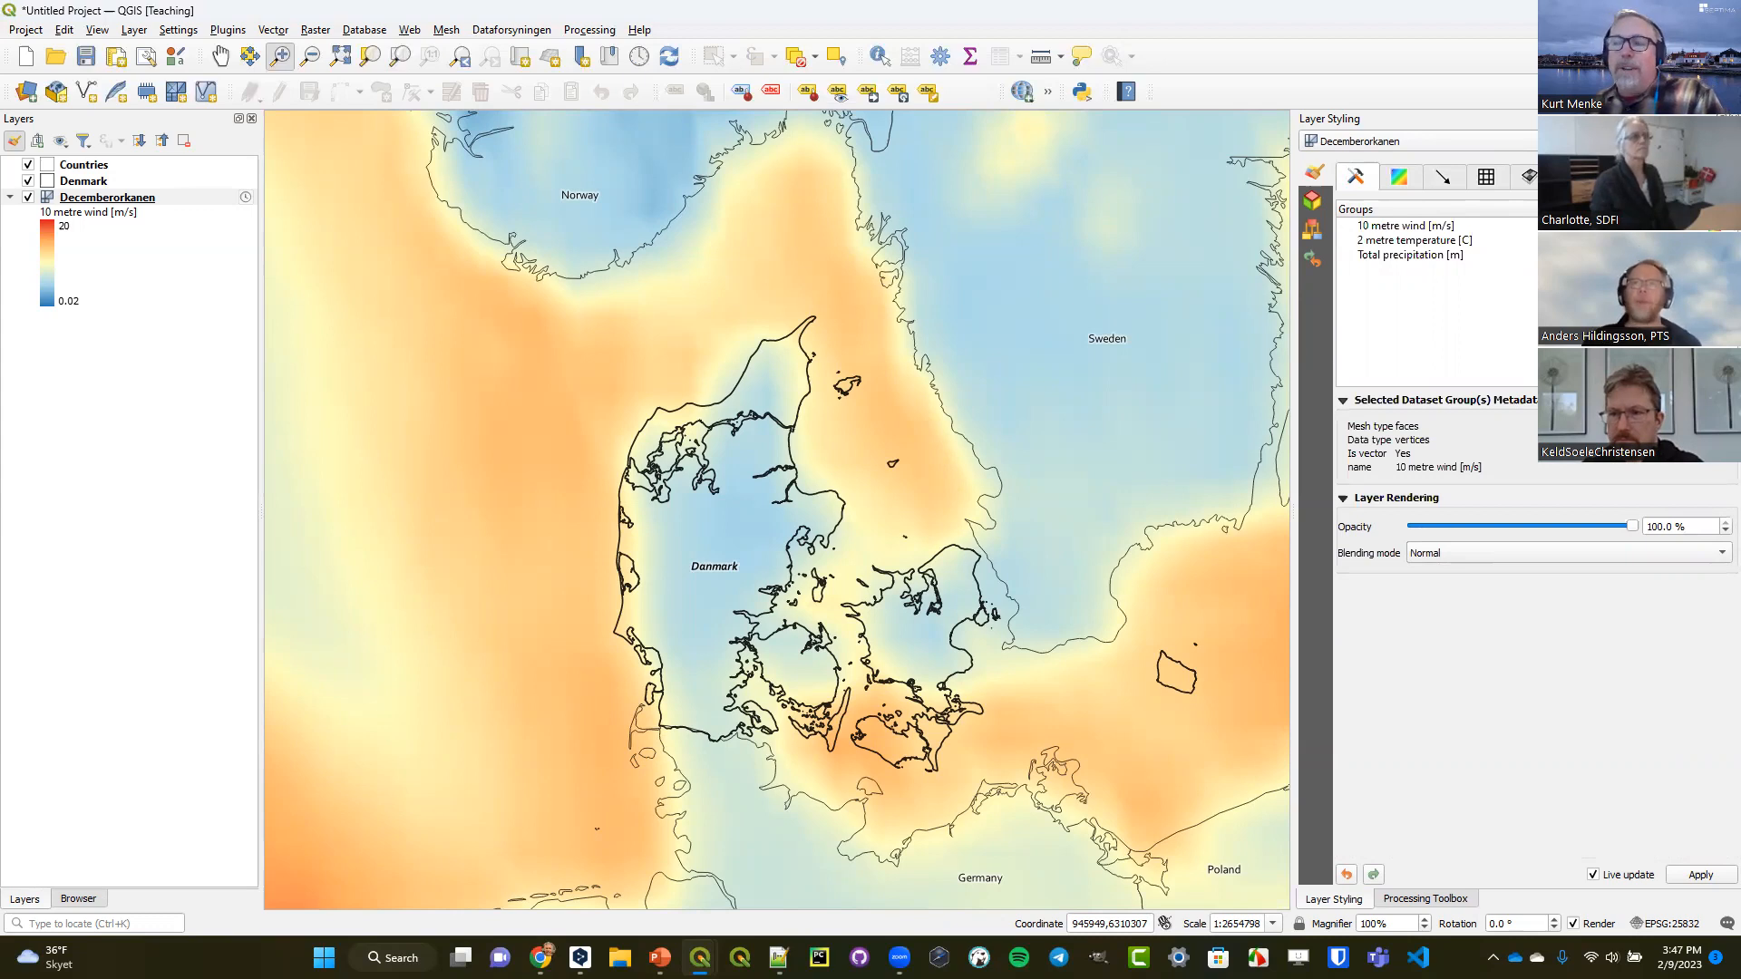
left_click(1726, 226)
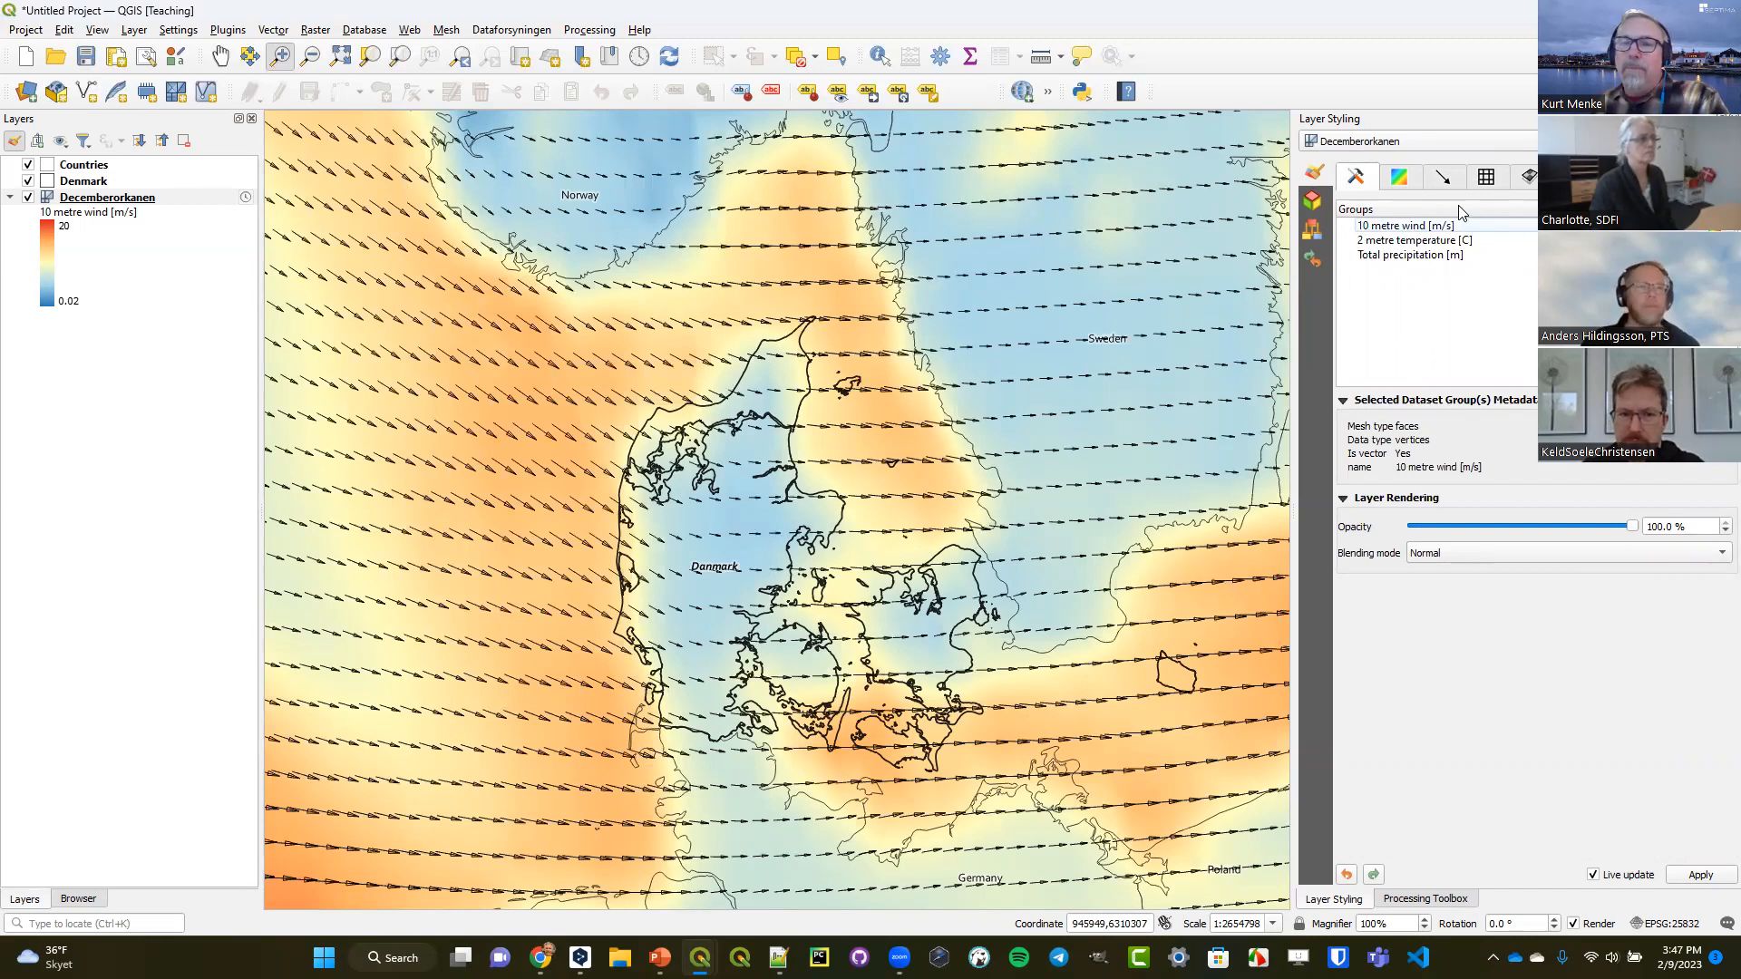
left_click(1444, 179)
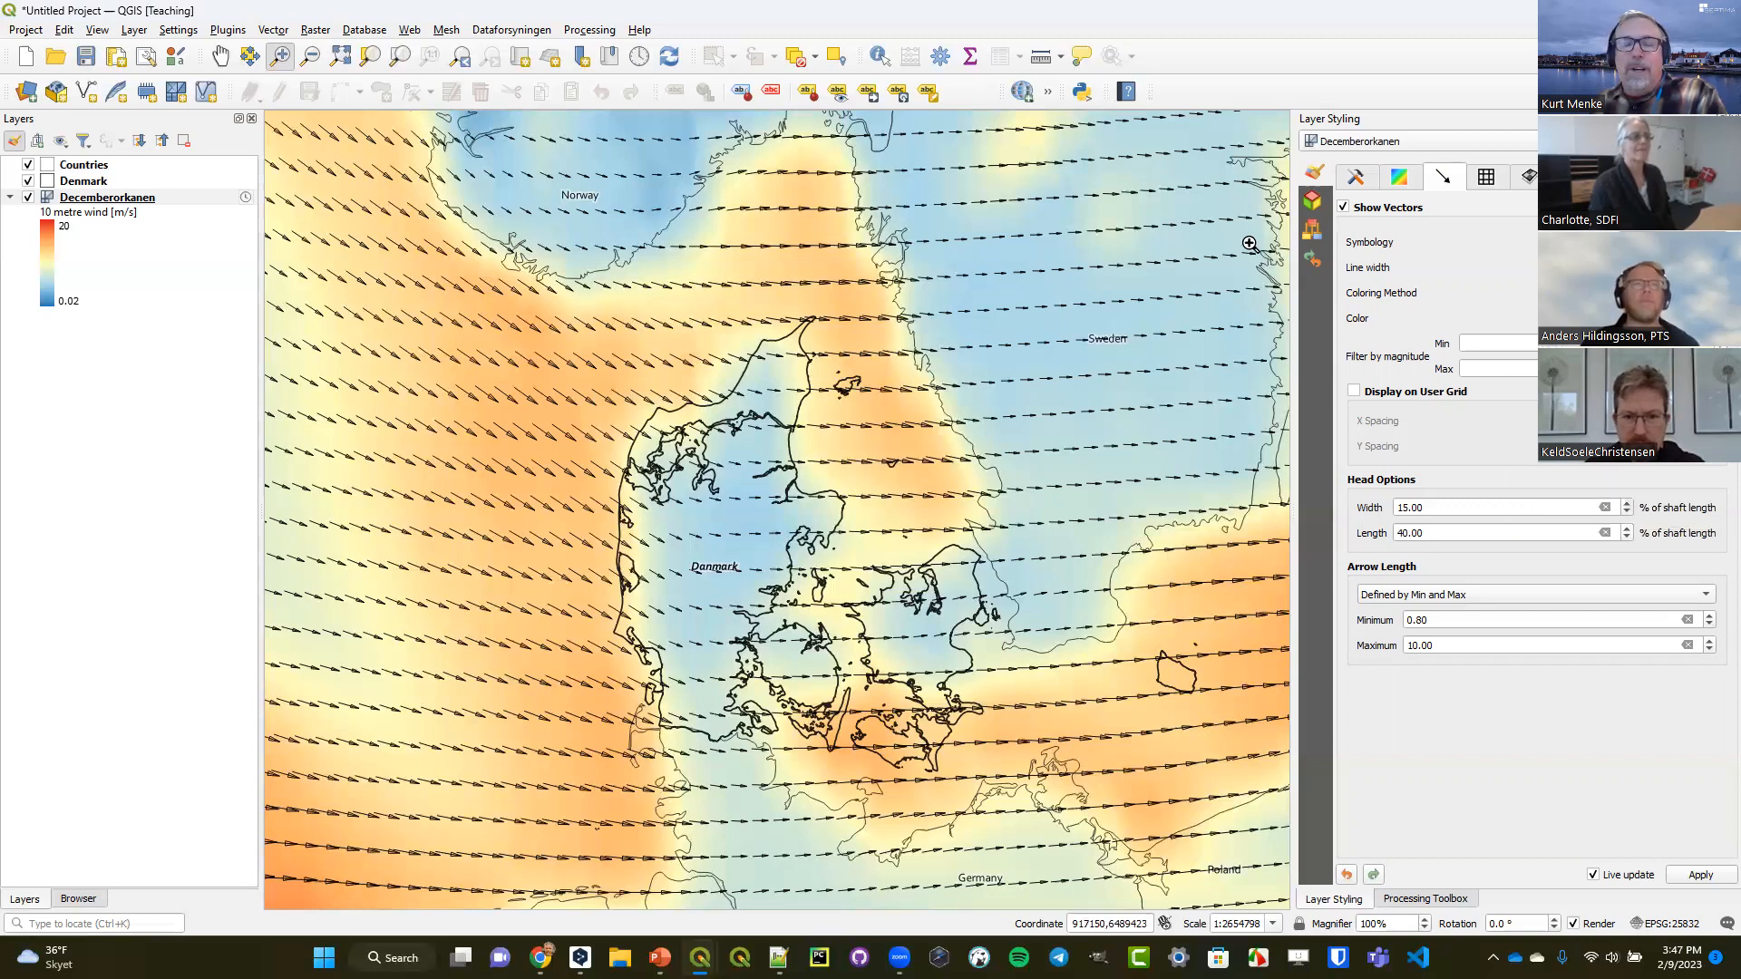
left_click(1716, 319)
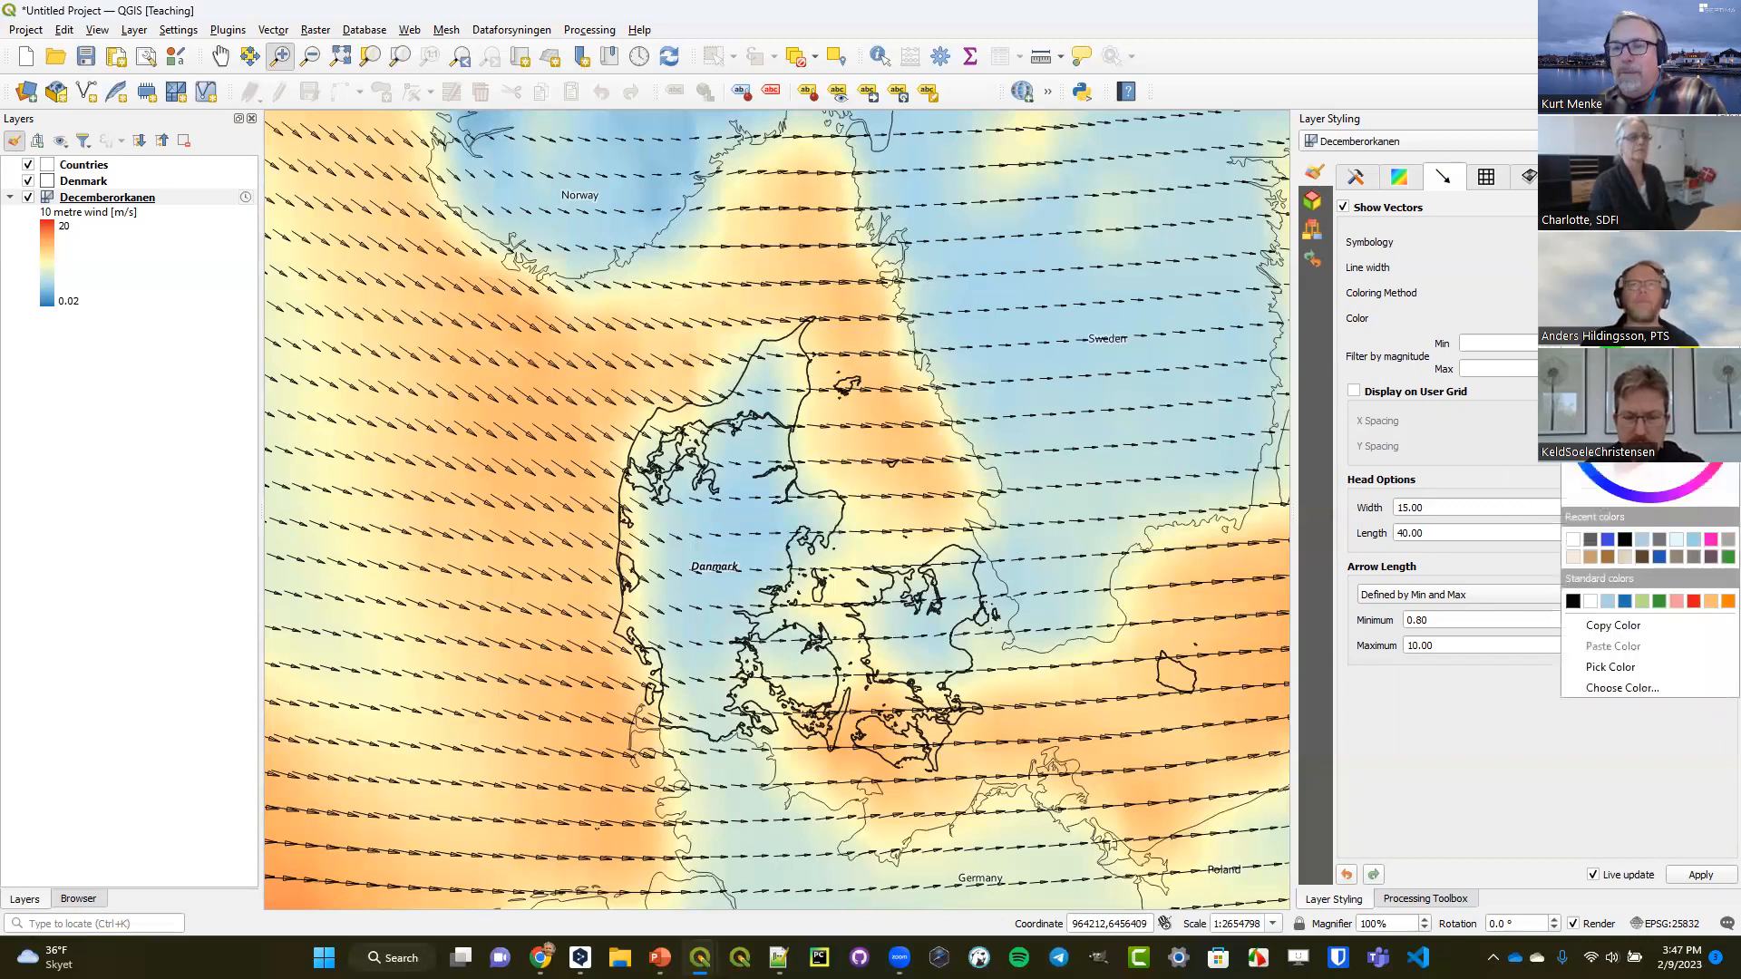
left_click(1625, 602)
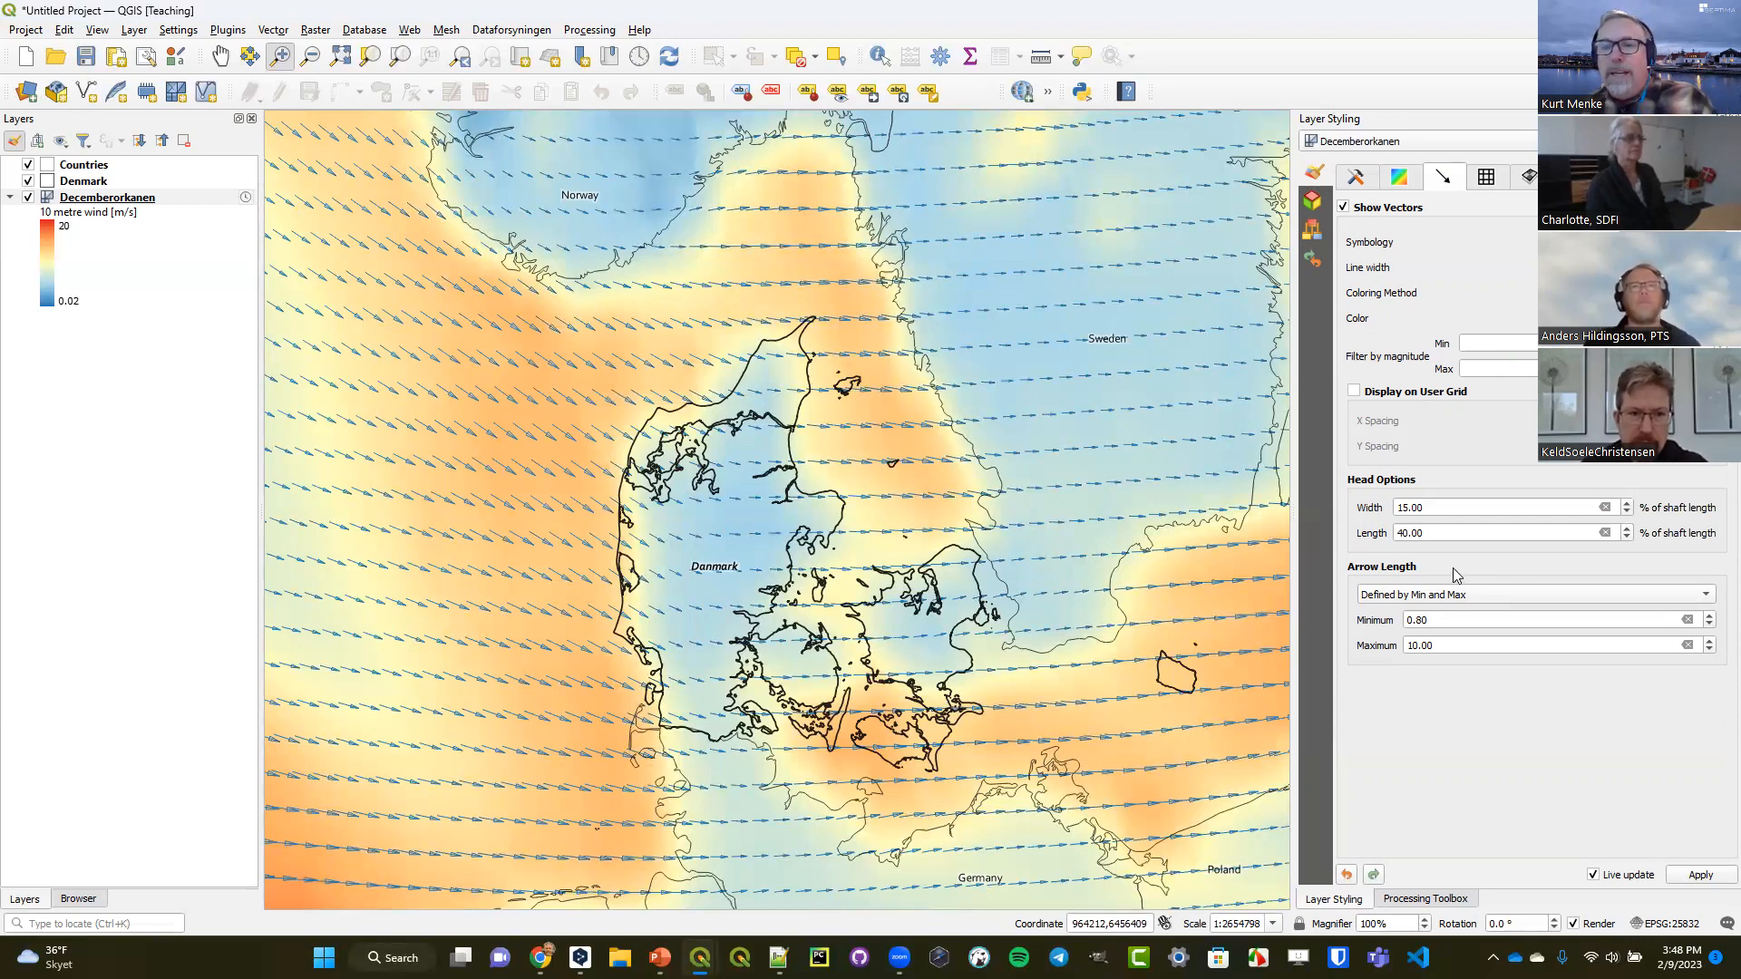
Display the wind vectors on a user grid with a spacing of 20 and scale arrow length to magnitude by a factor of 2.
left_click(1387, 393)
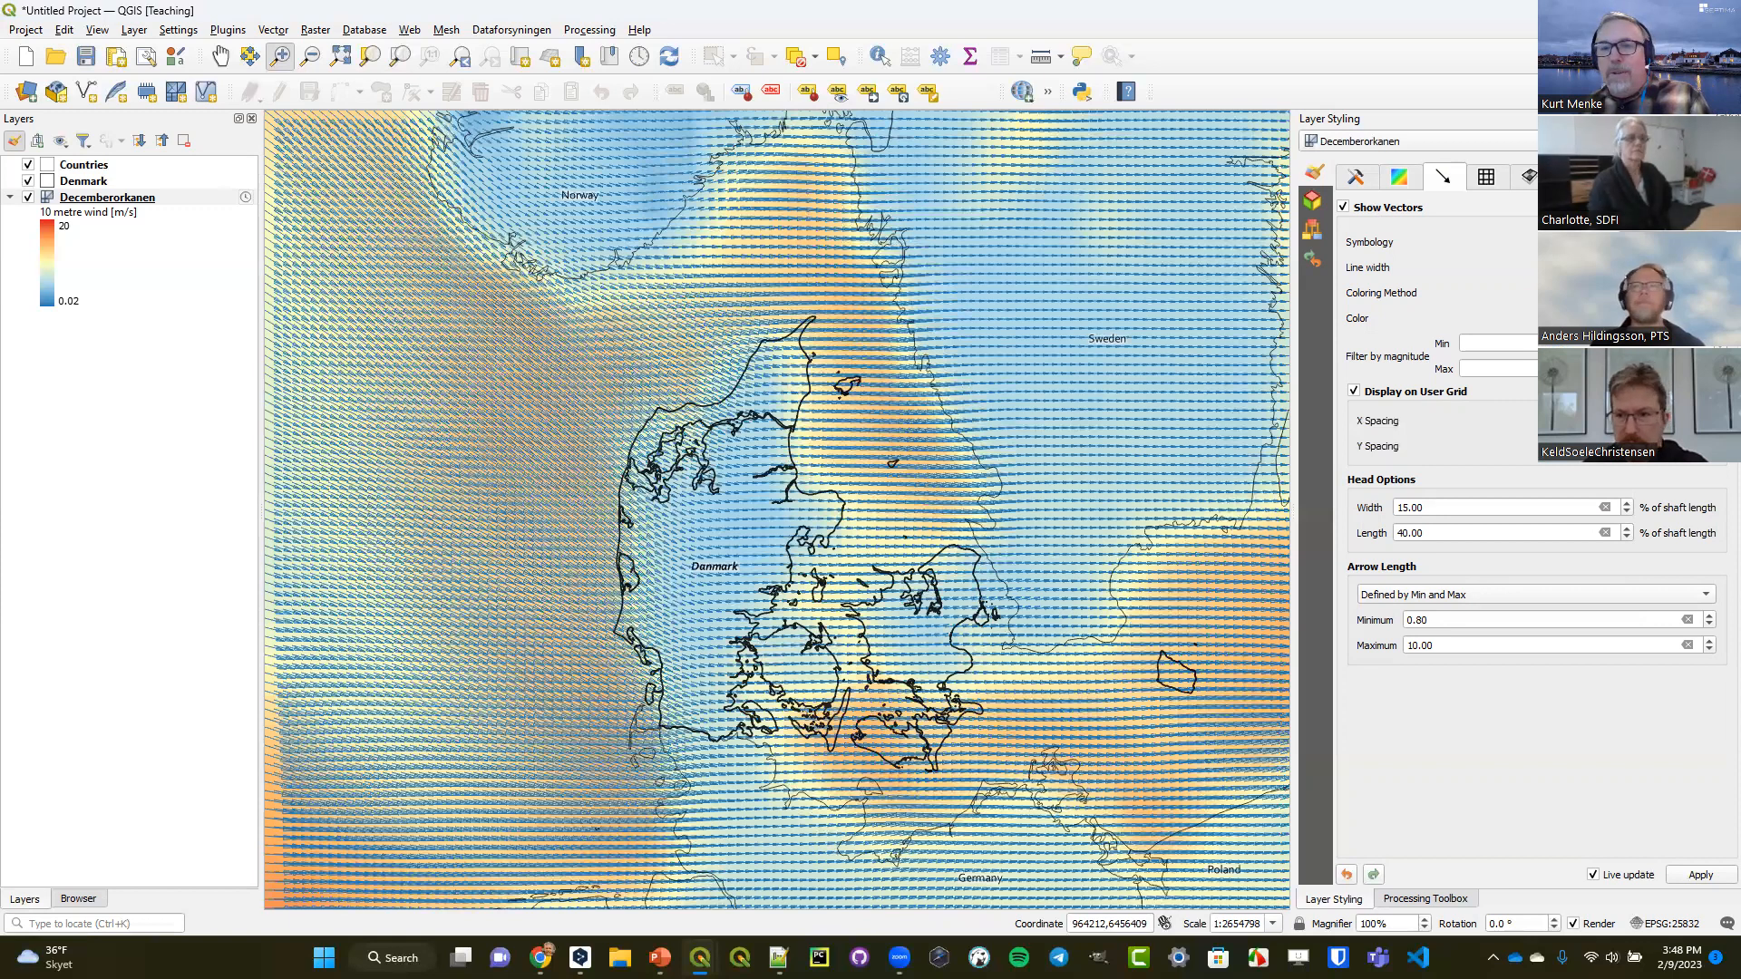
type("20")
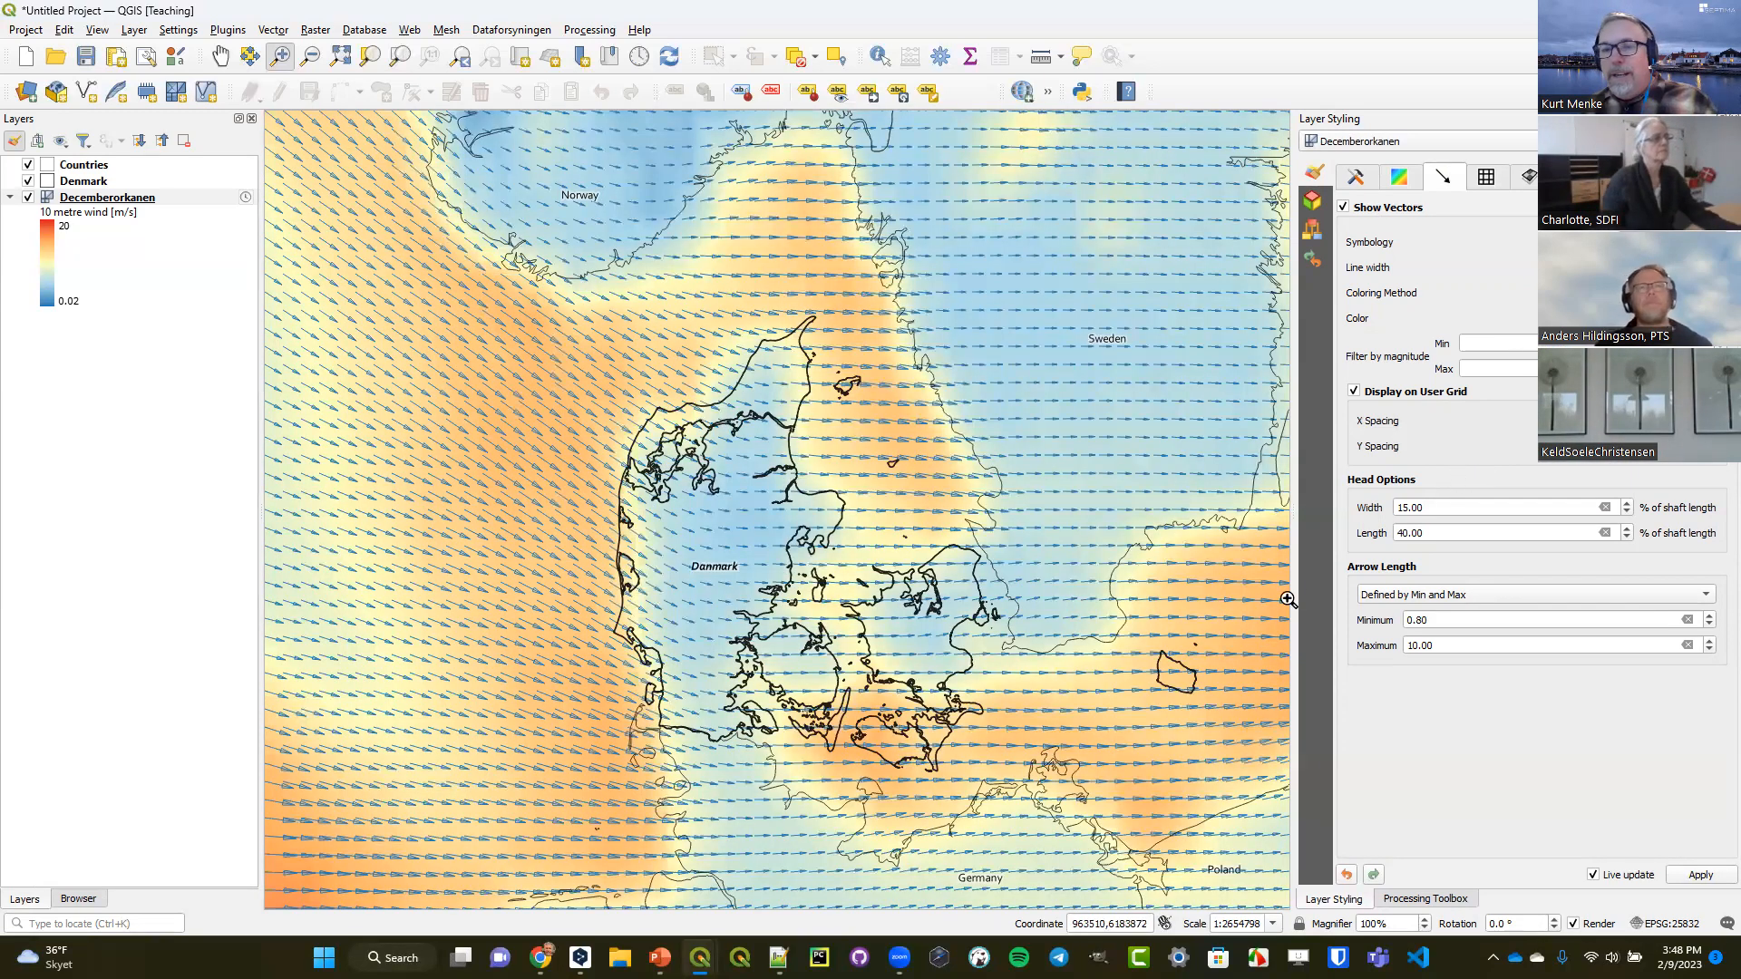
left_click(1430, 595)
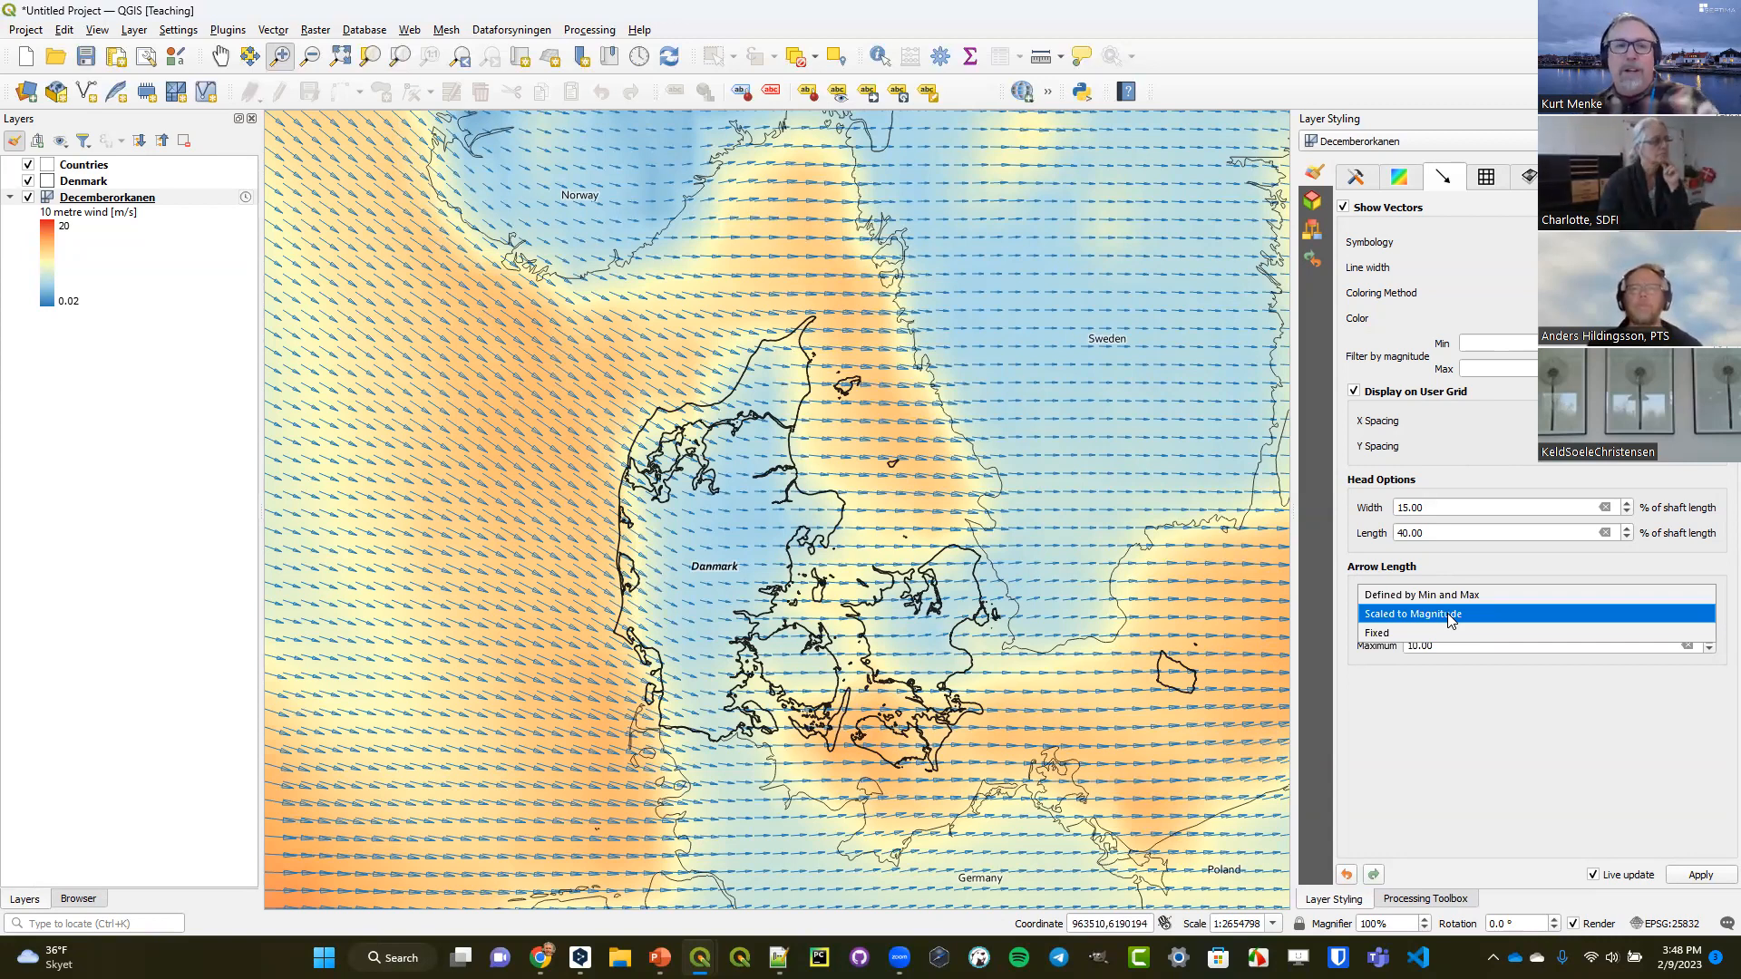
left_click(1447, 613)
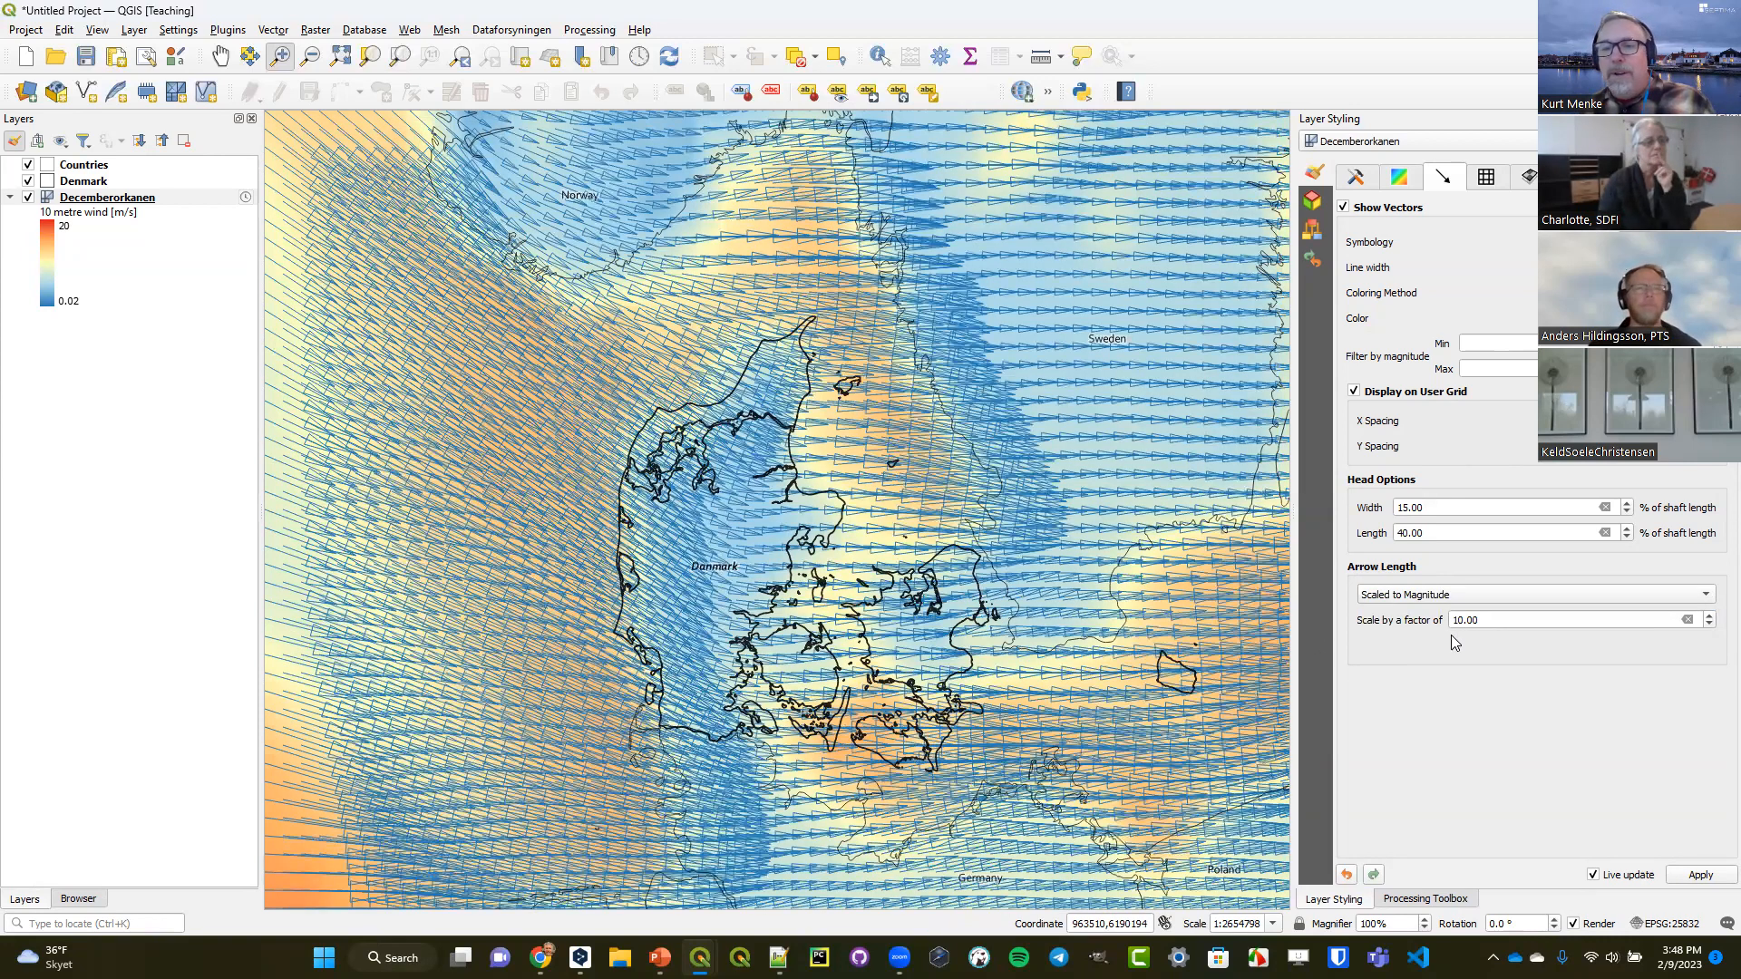
left_click(1461, 619)
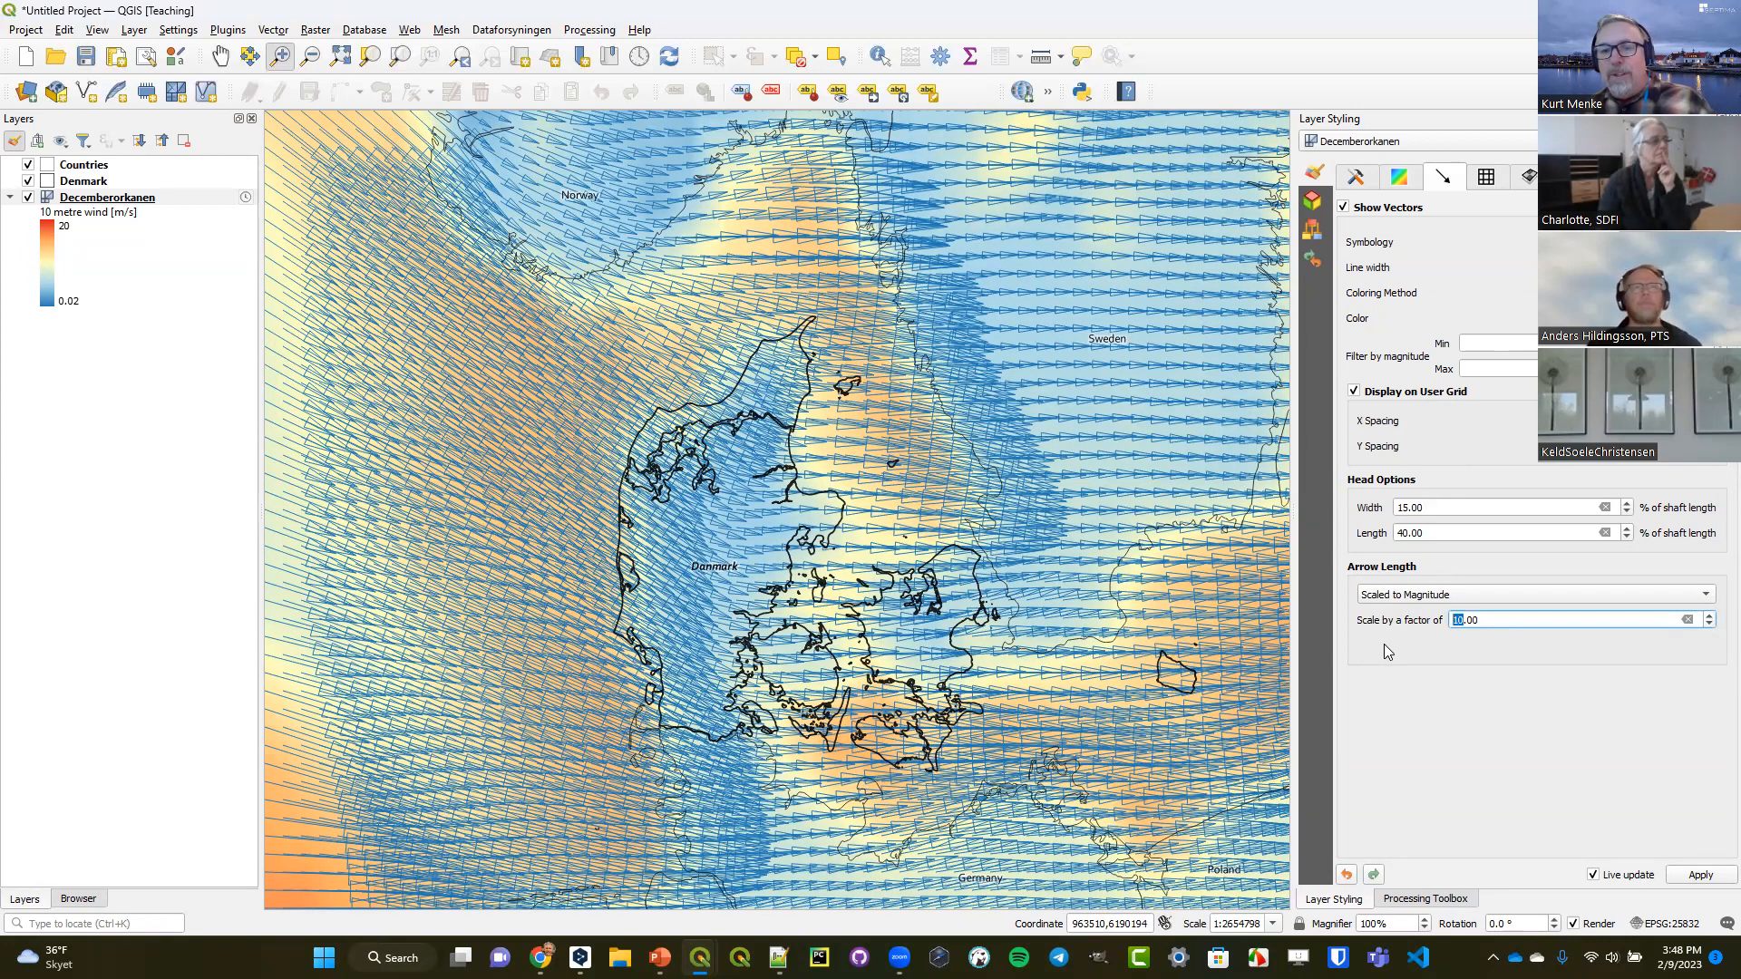
type("2")
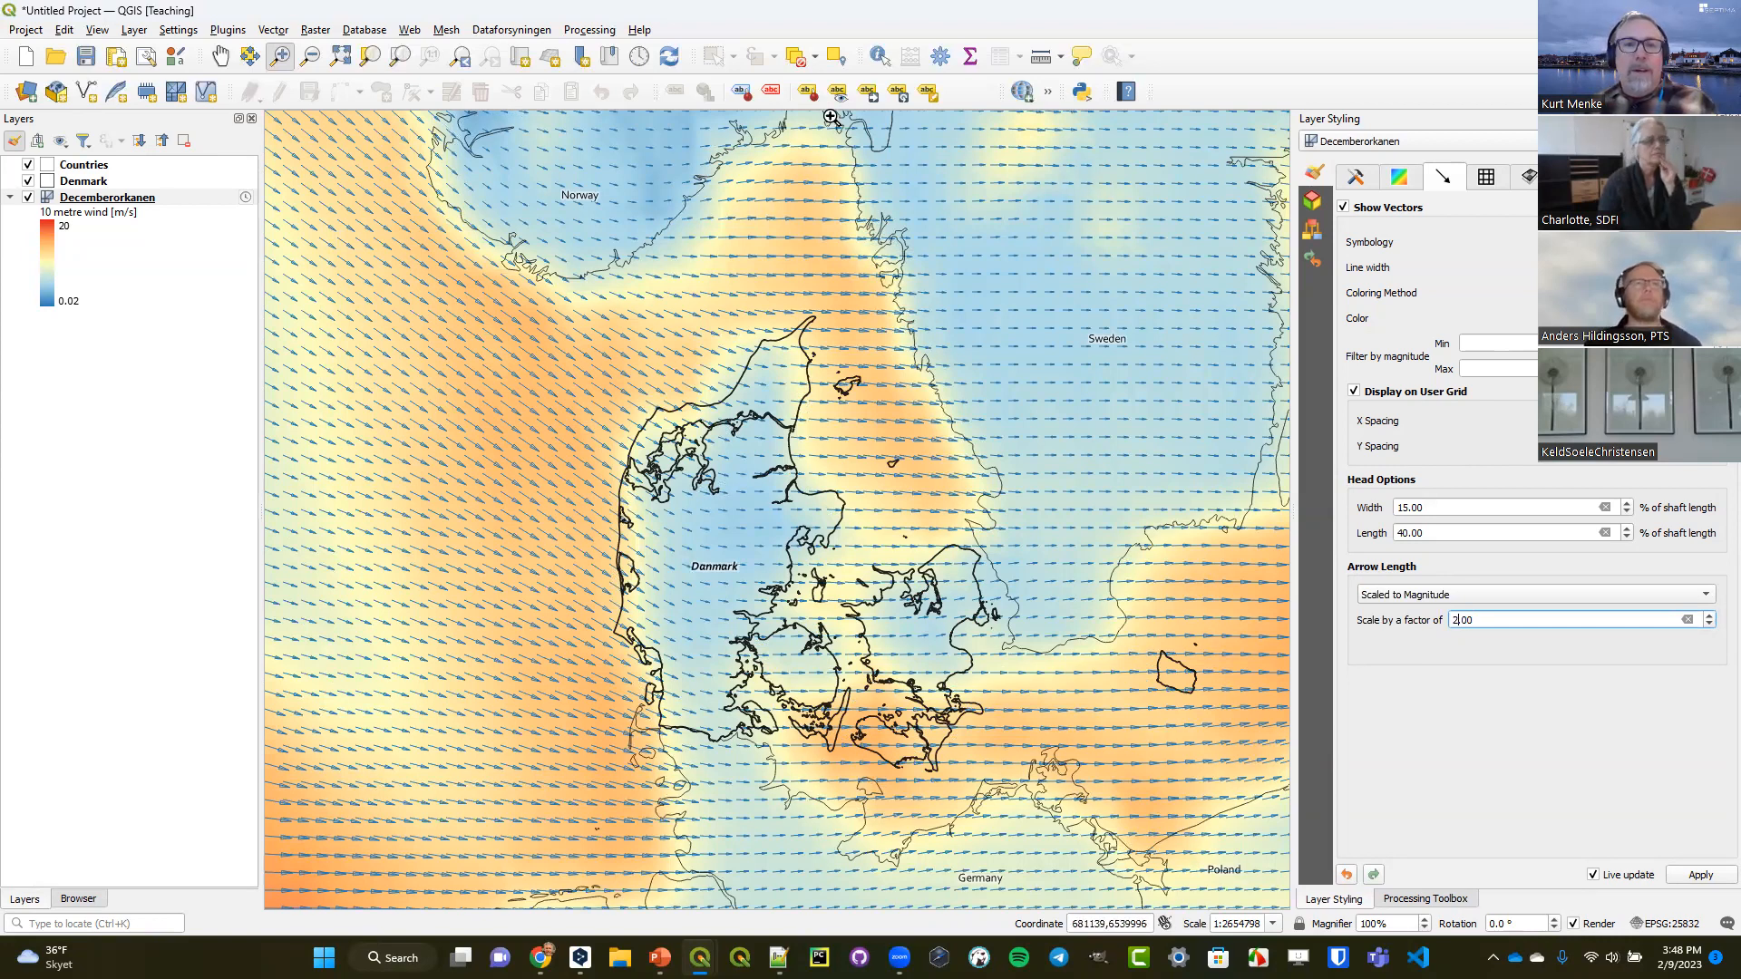
left_click(639, 56)
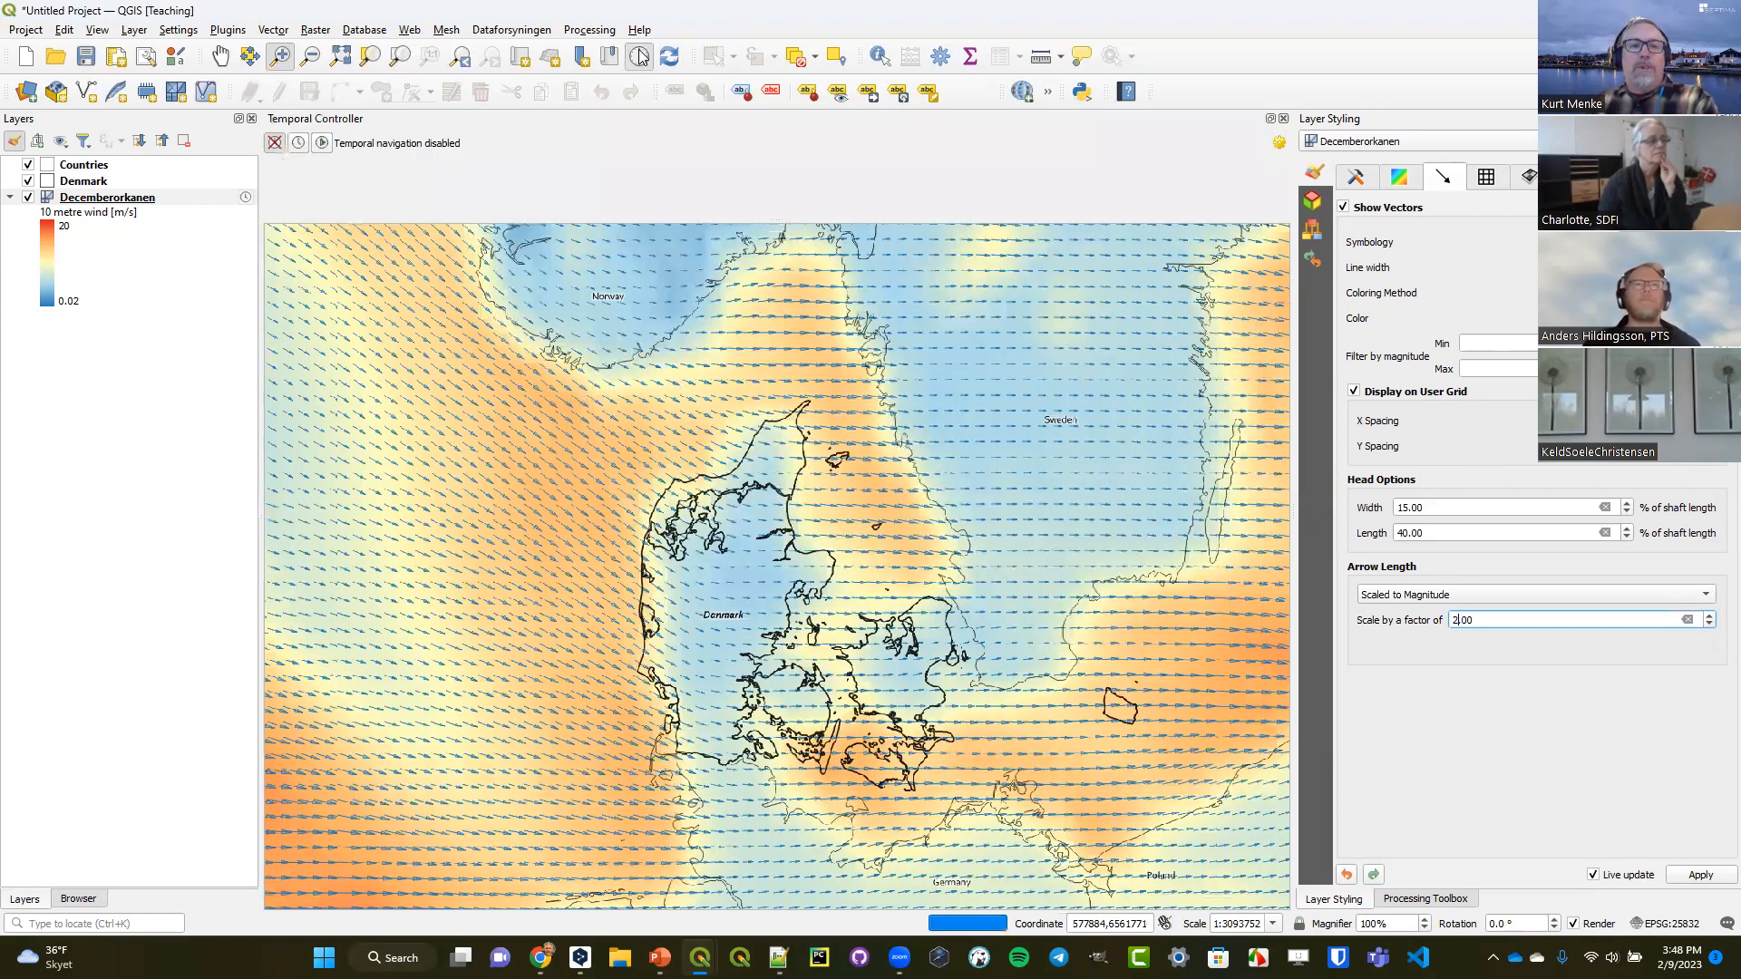
left_click(323, 143)
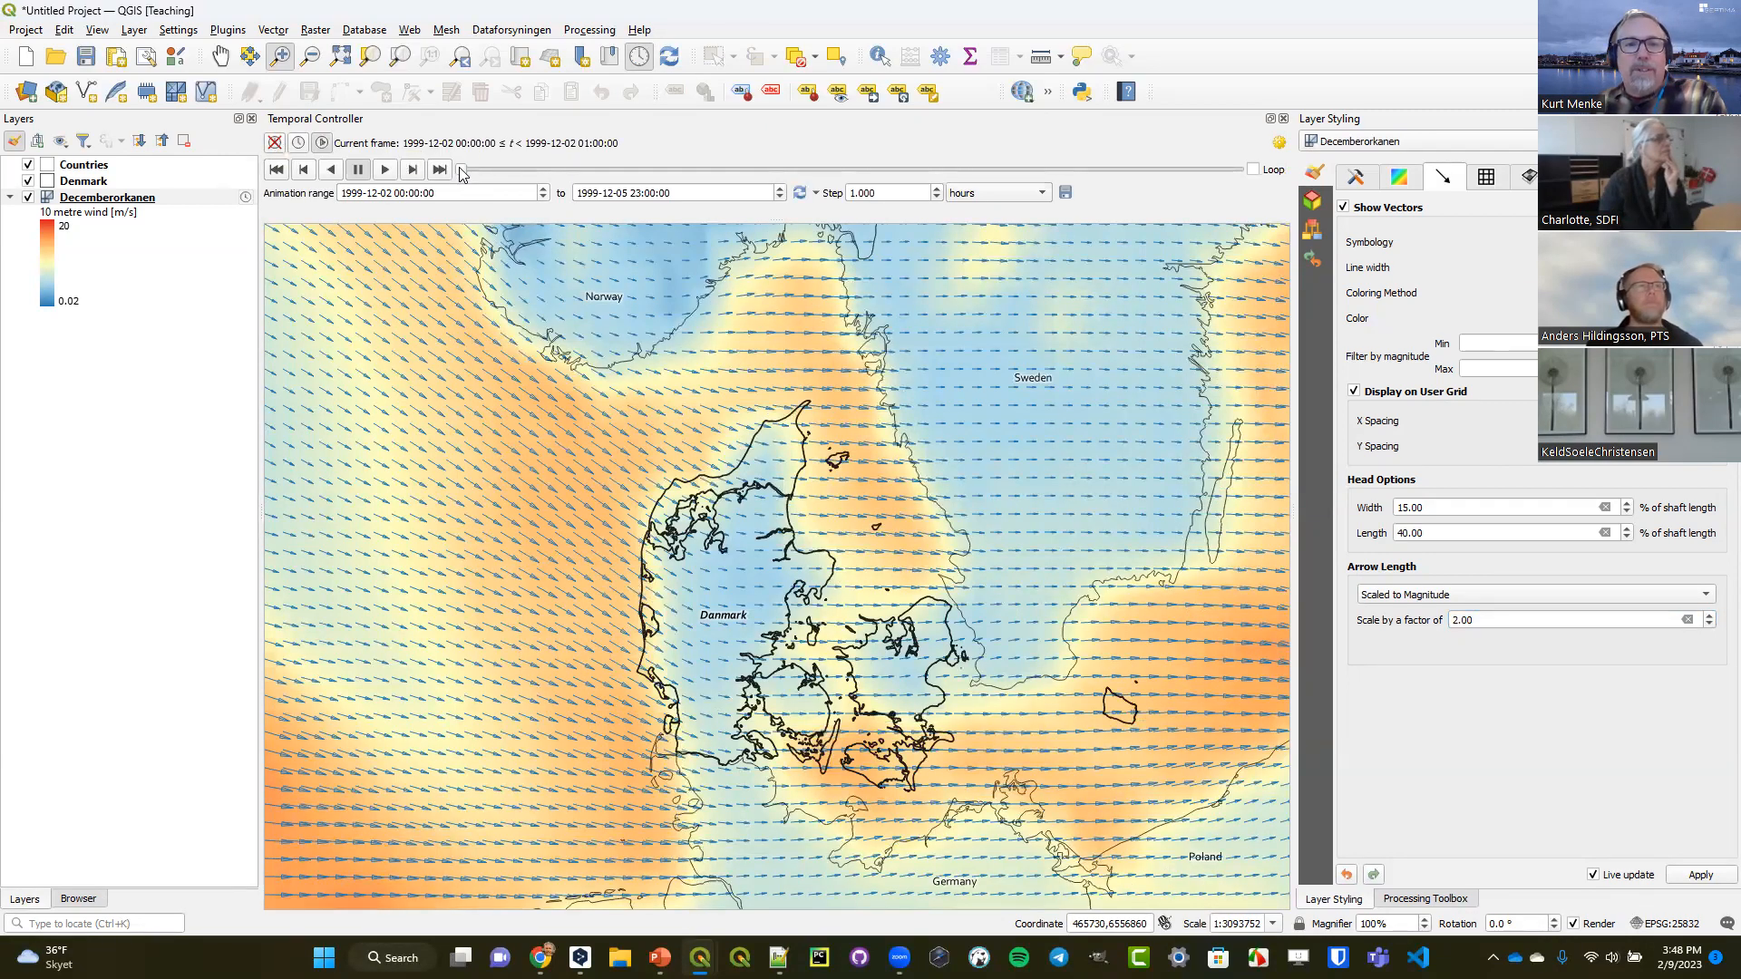
left_click_drag(462, 172, 787, 201)
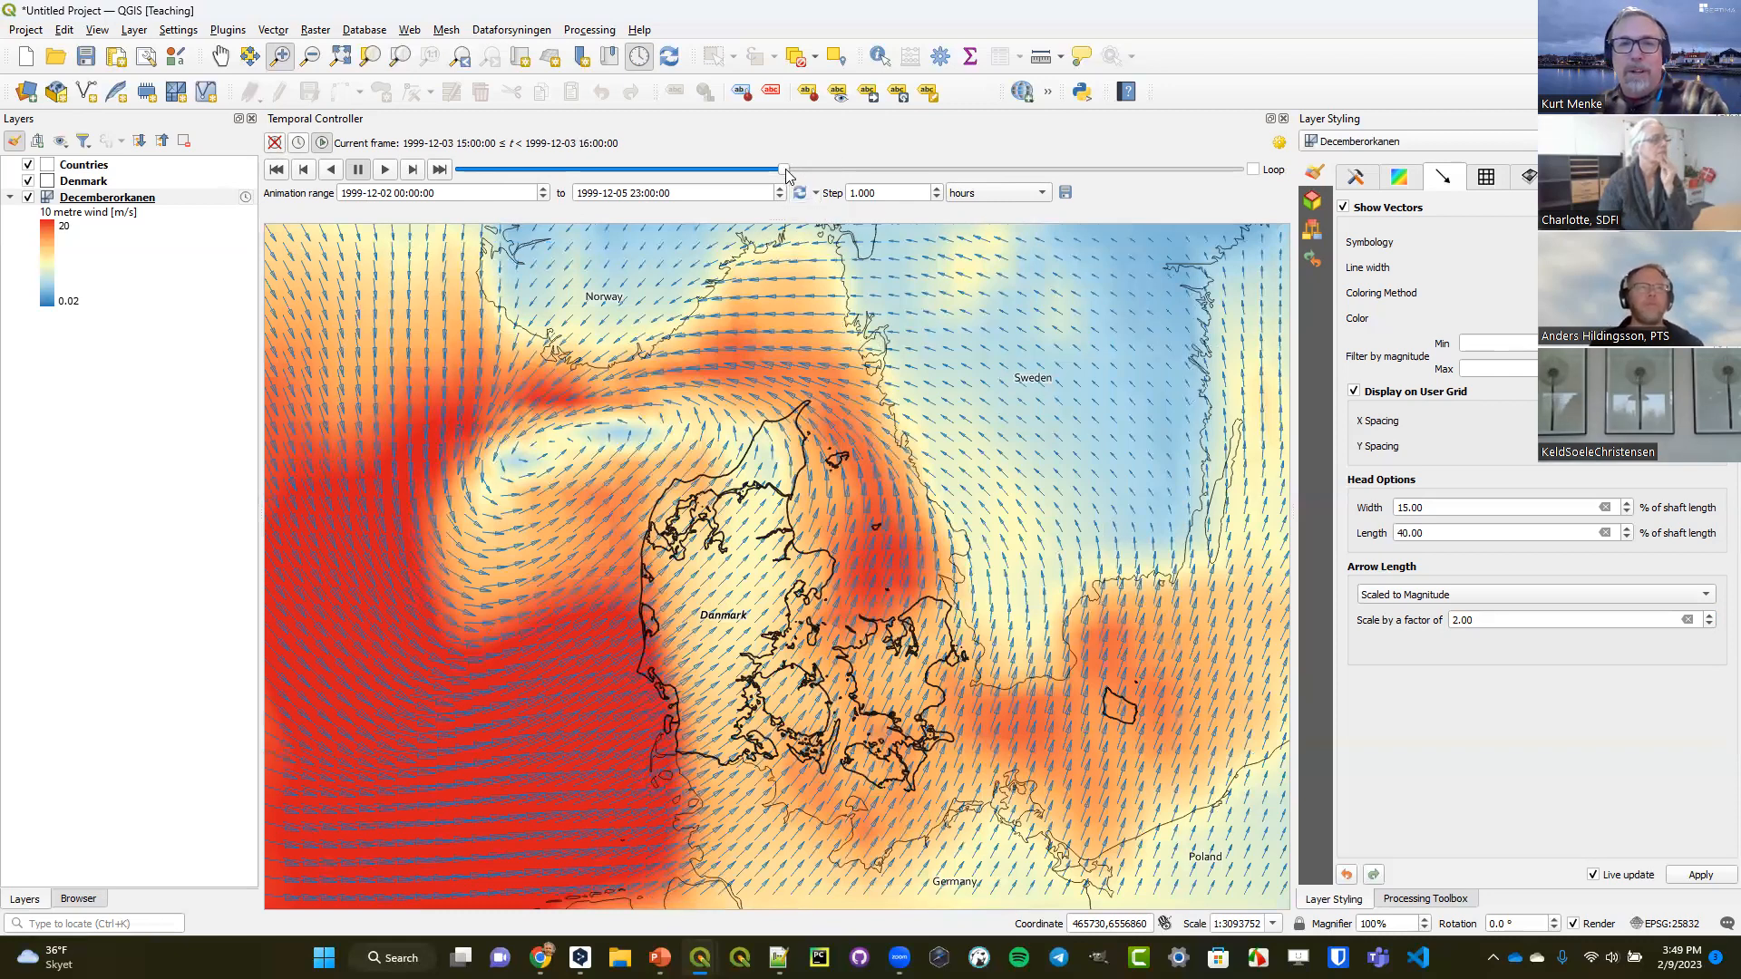
left_click_drag(787, 175, 912, 188)
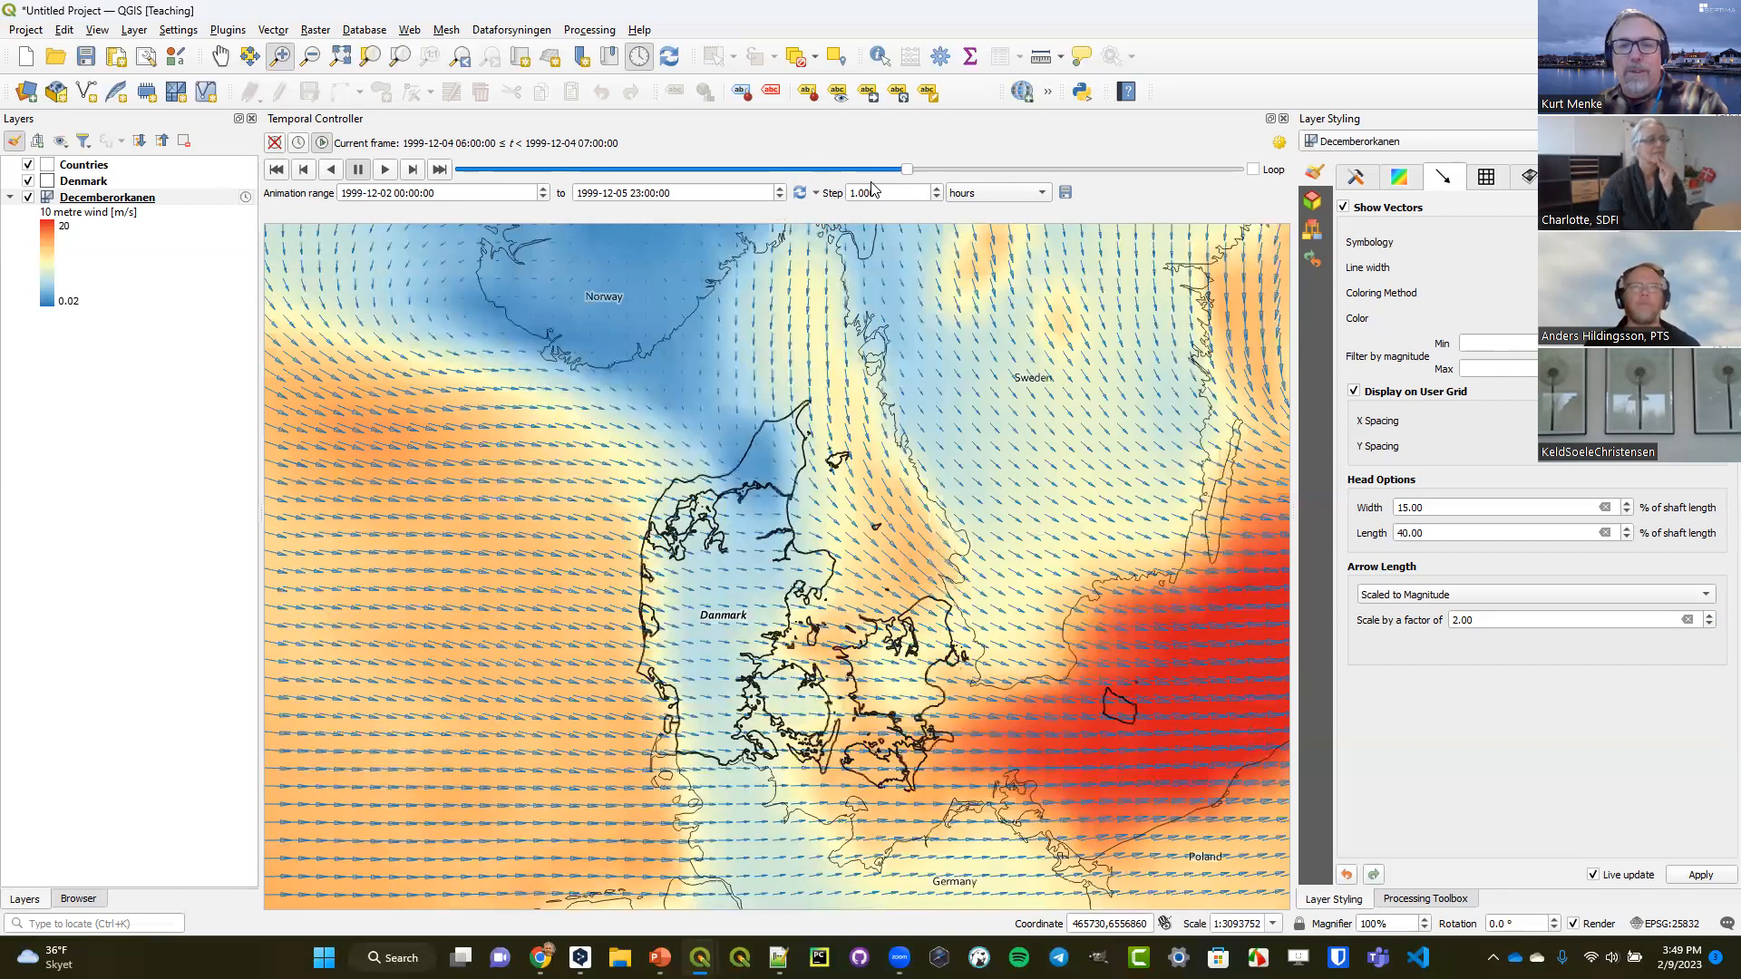
left_click_drag(911, 174, 803, 174)
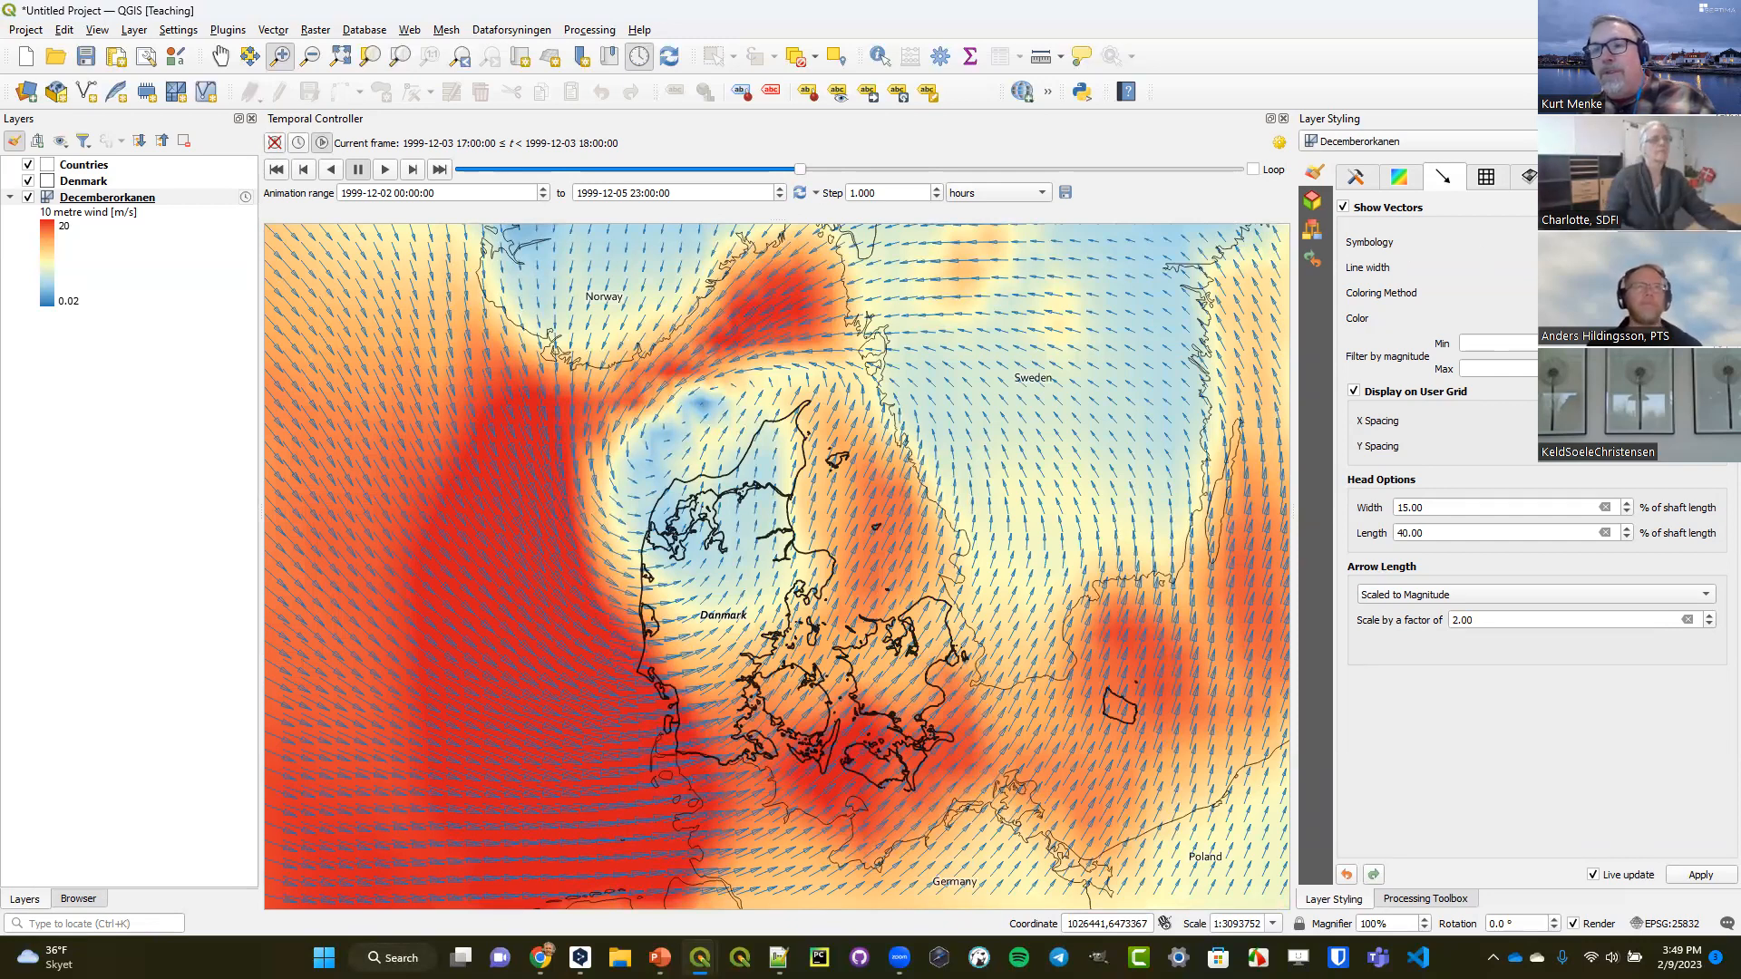
Display the 10 metre wind vectors as streamlines and compare them with the user grid off and on.
left_click(1623, 272)
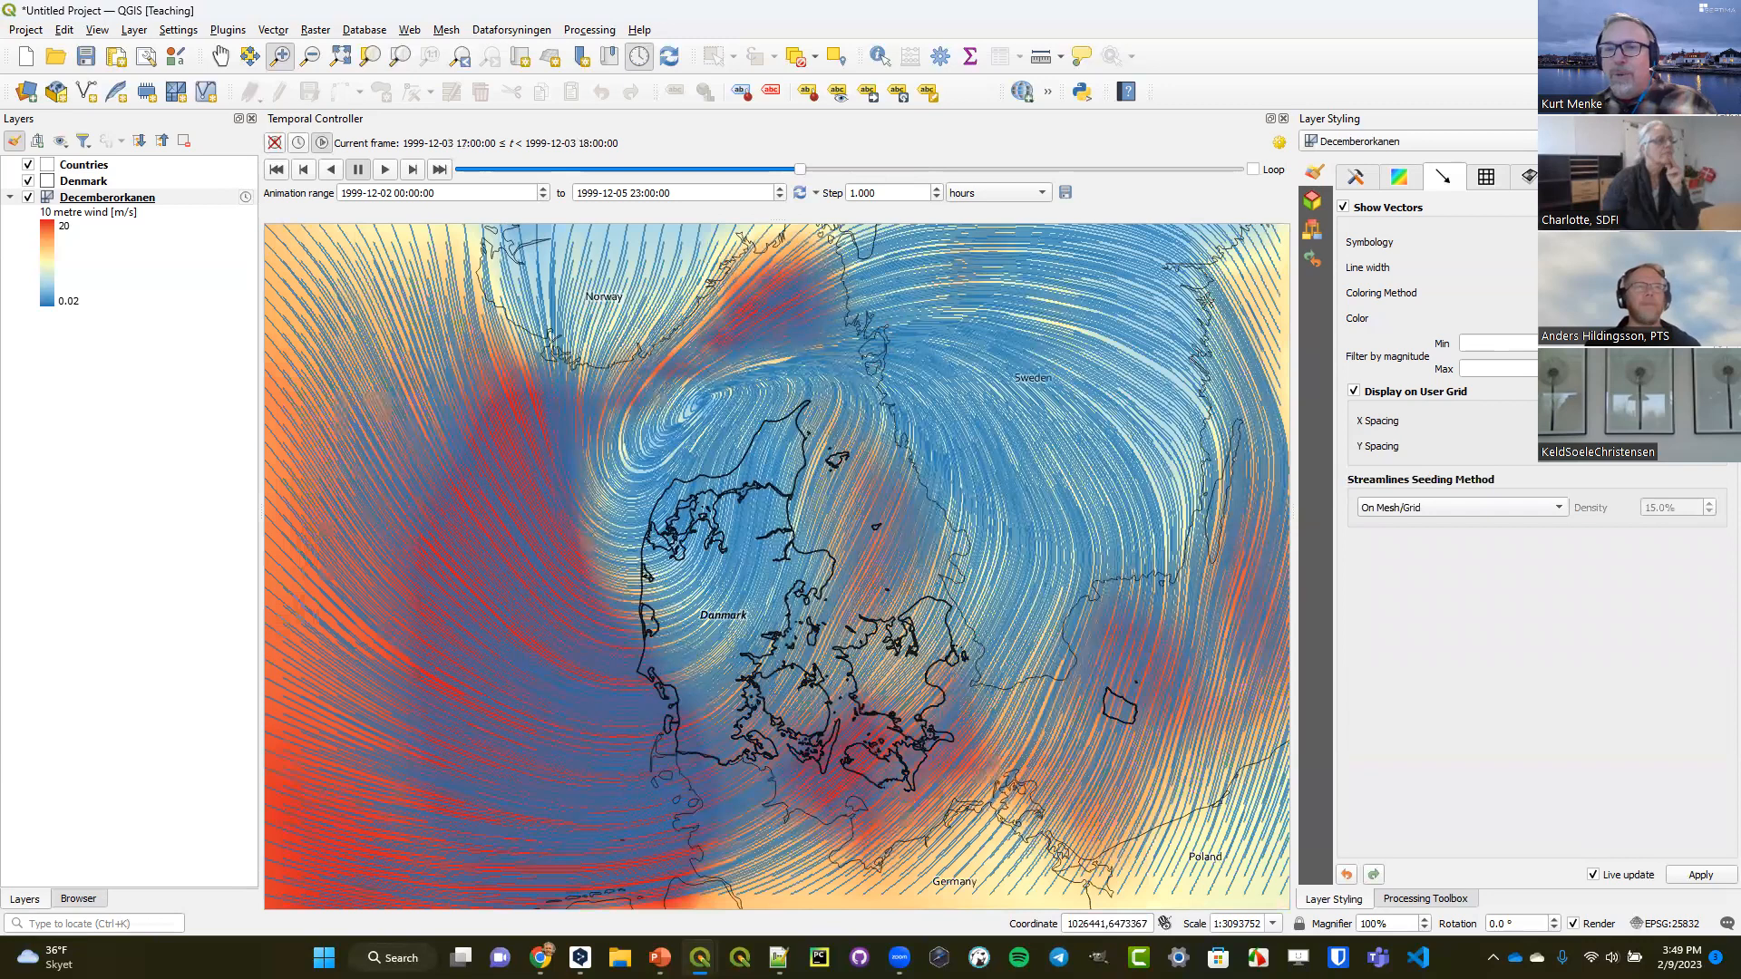
left_click(1397, 393)
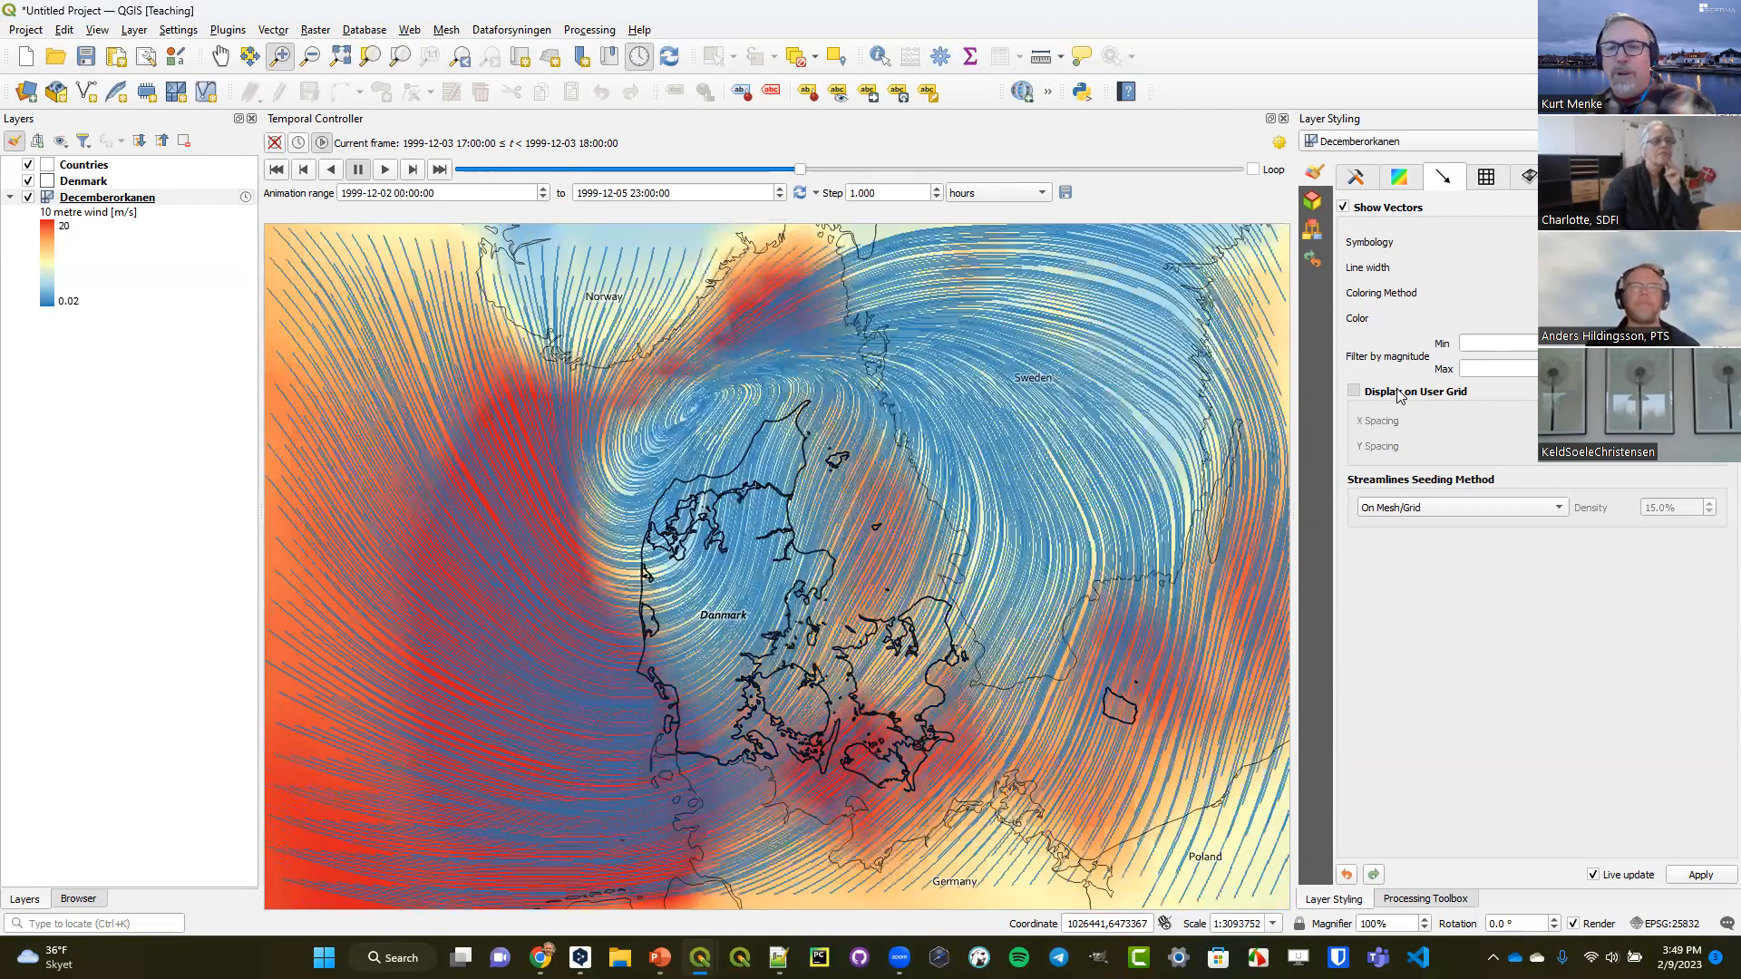
left_click(1397, 397)
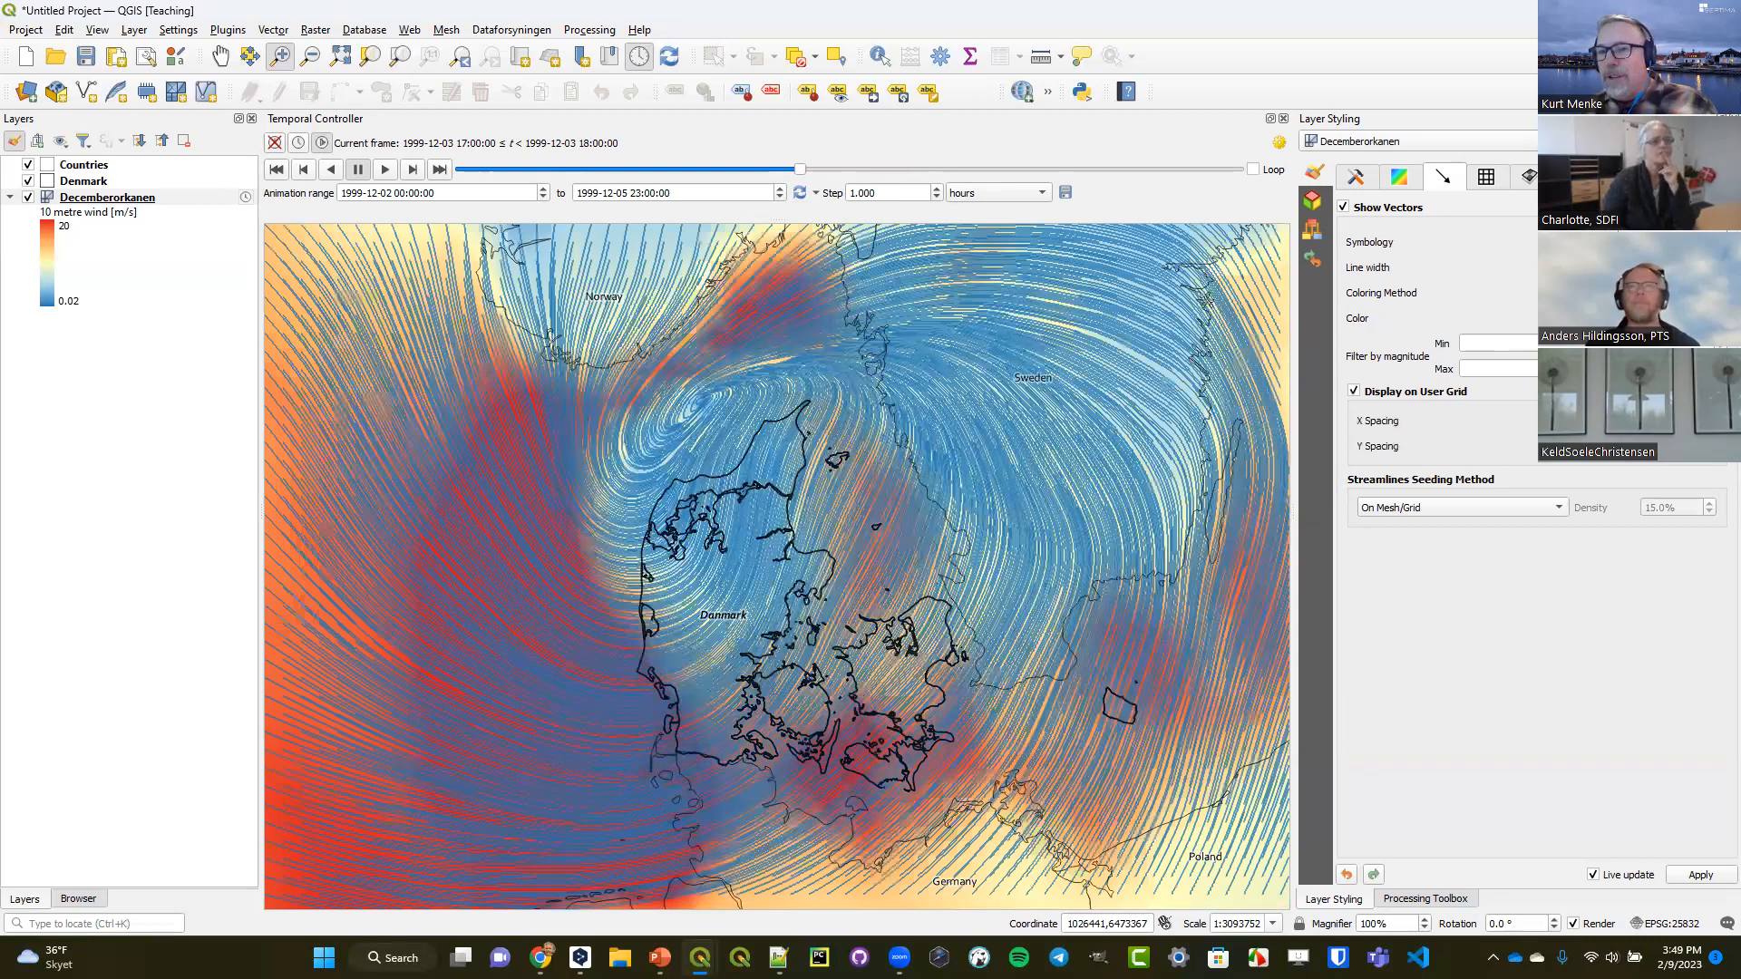
left_click(1623, 285)
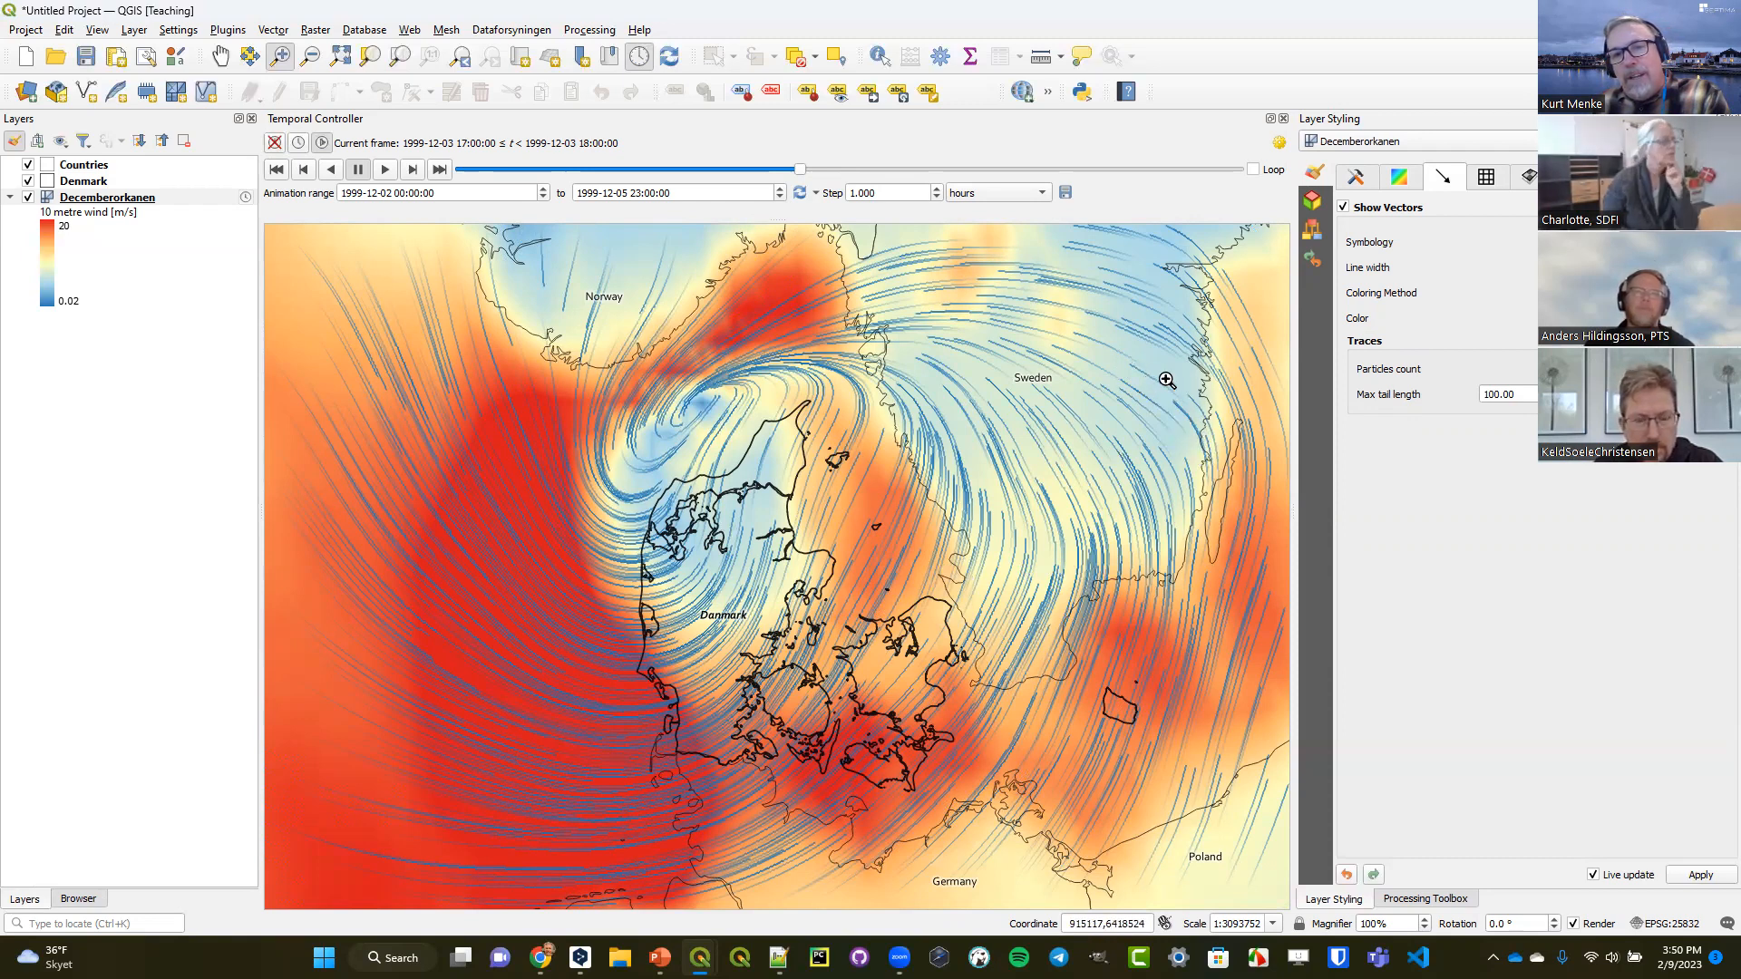
left_click_drag(799, 169, 755, 170)
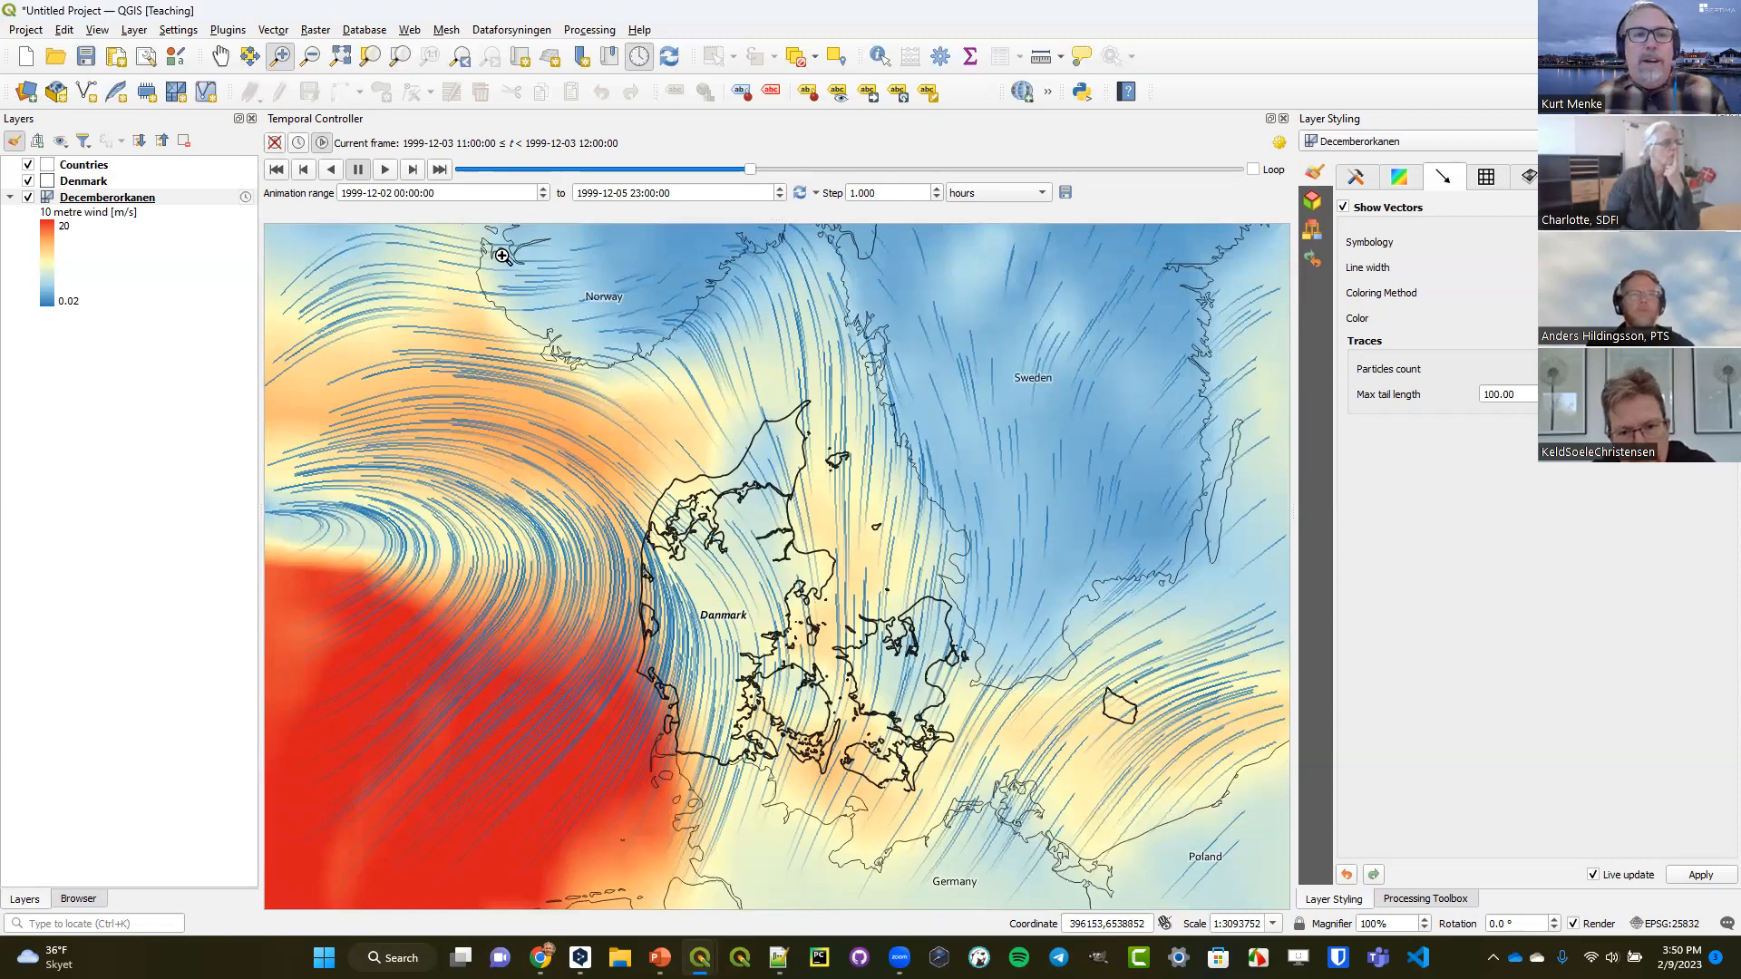
Duplicate the Decemberorkanen mesh layer, hide the original and make the copy visible.
right_click(146, 200)
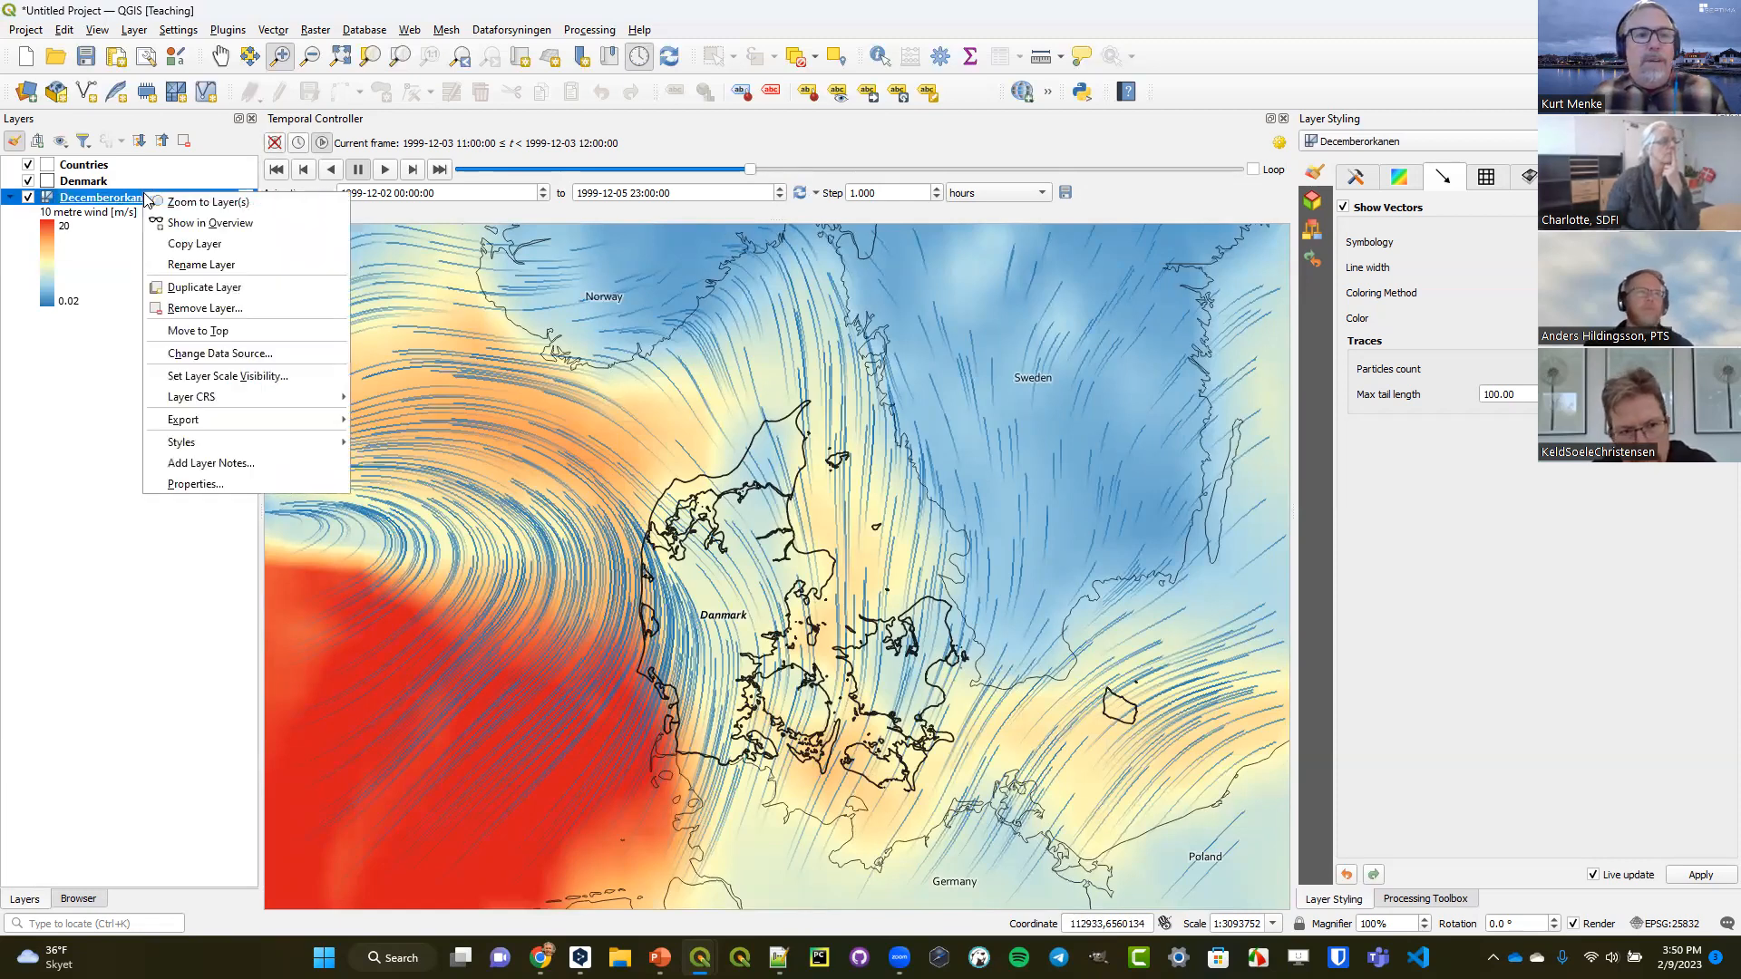
left_click(203, 287)
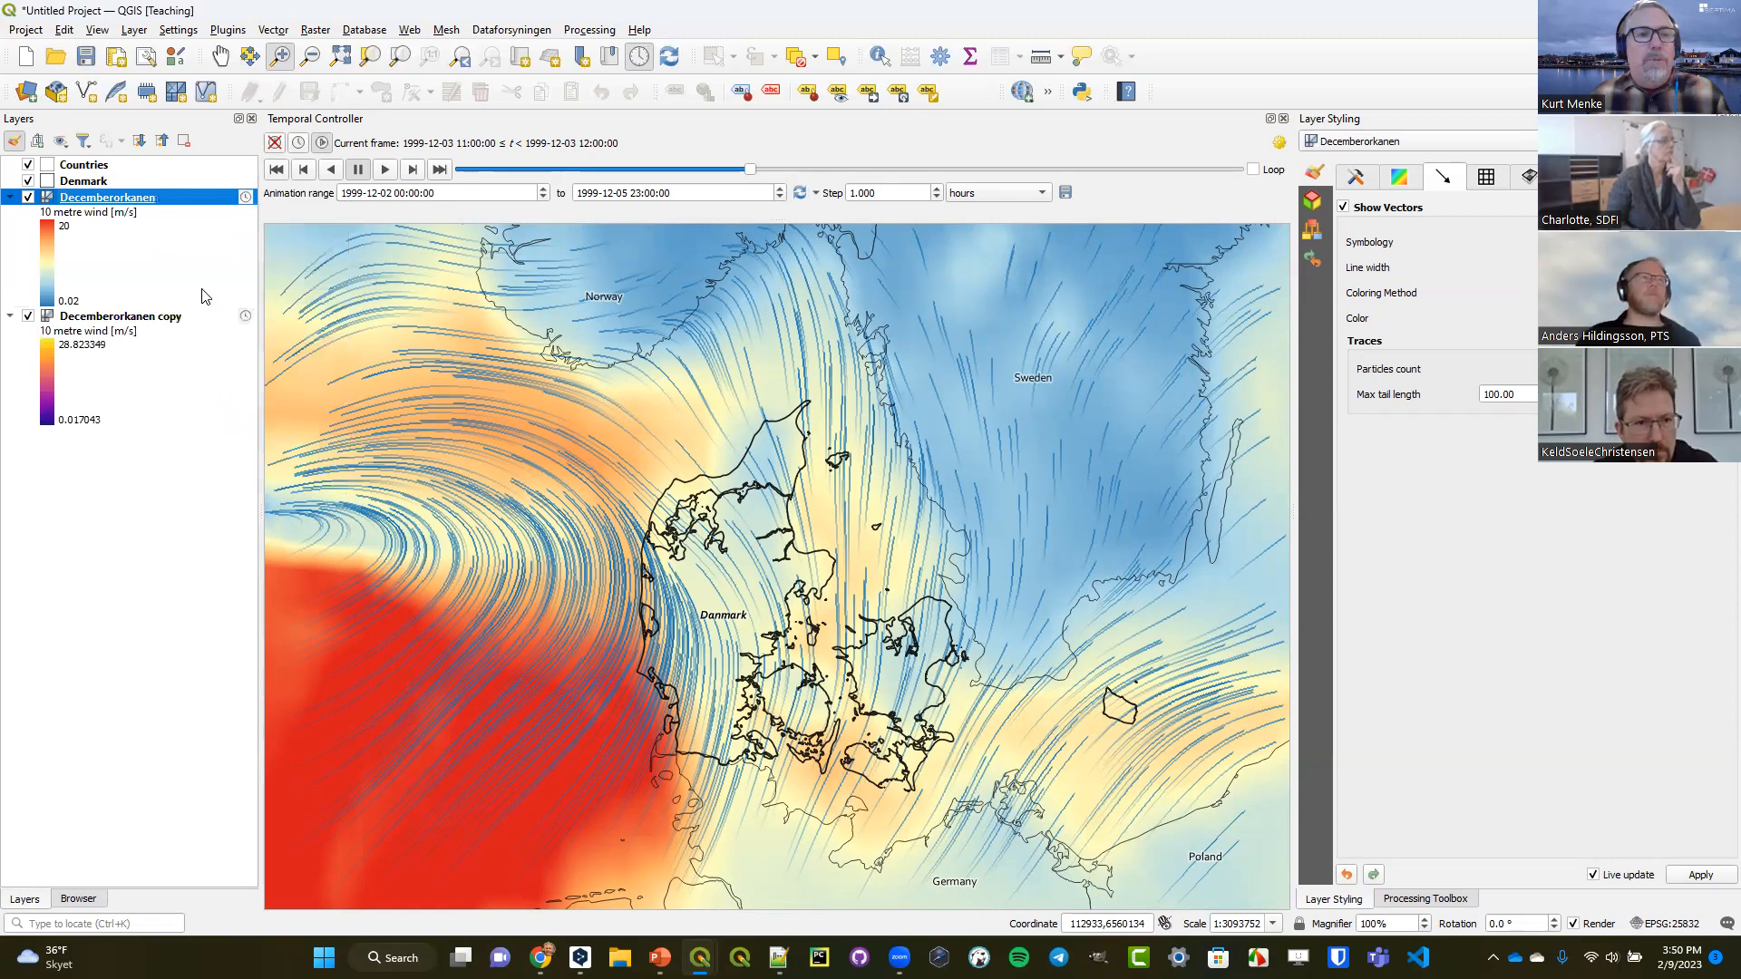
left_click(28, 196)
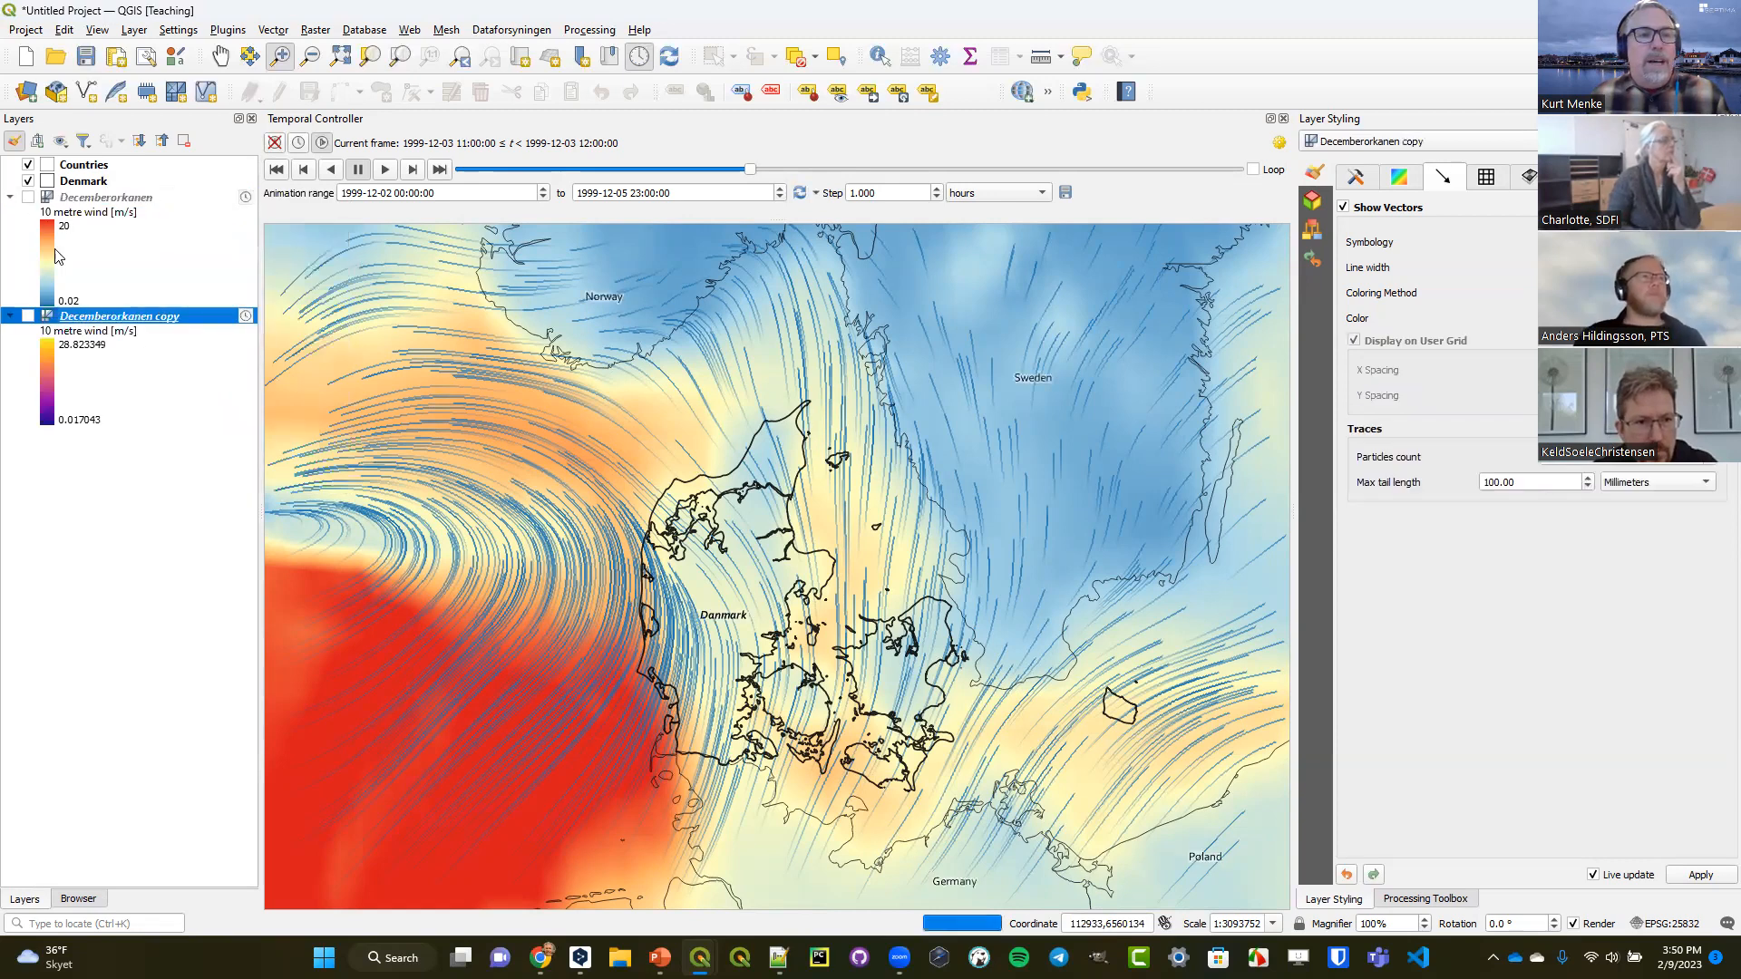
left_click(28, 316)
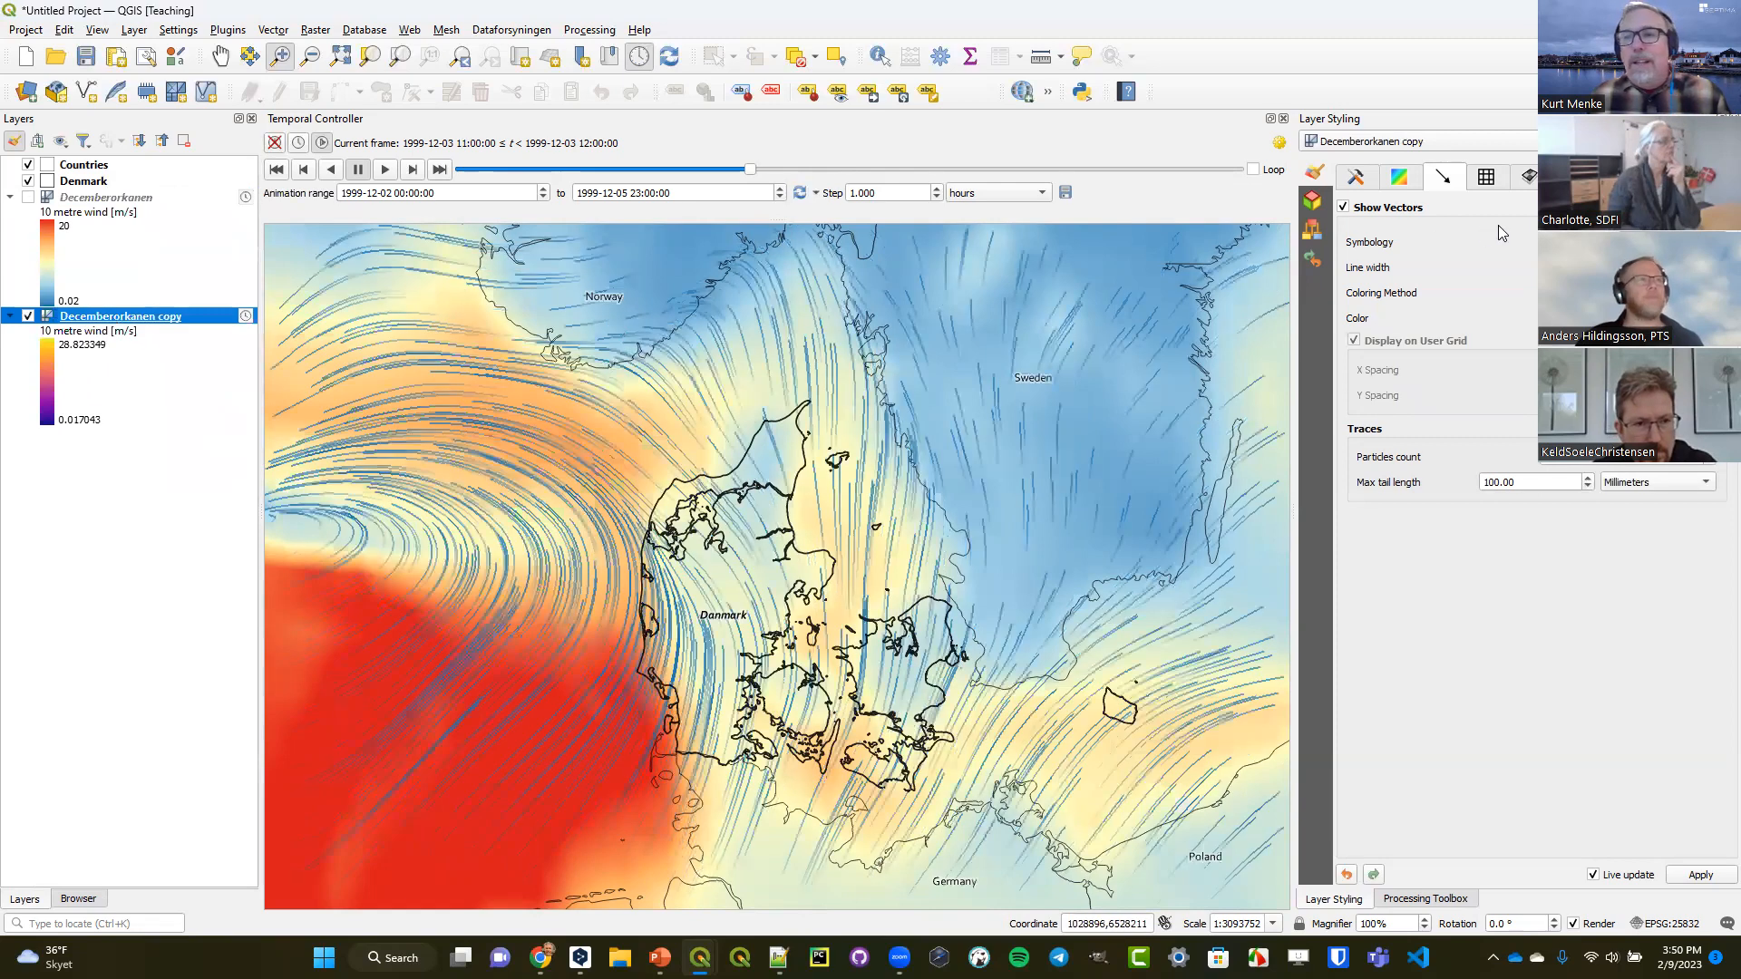
Disable the contours of the Decemberorkanen copy layer and color its wind traces white.
left_click(1400, 181)
left_click(1357, 178)
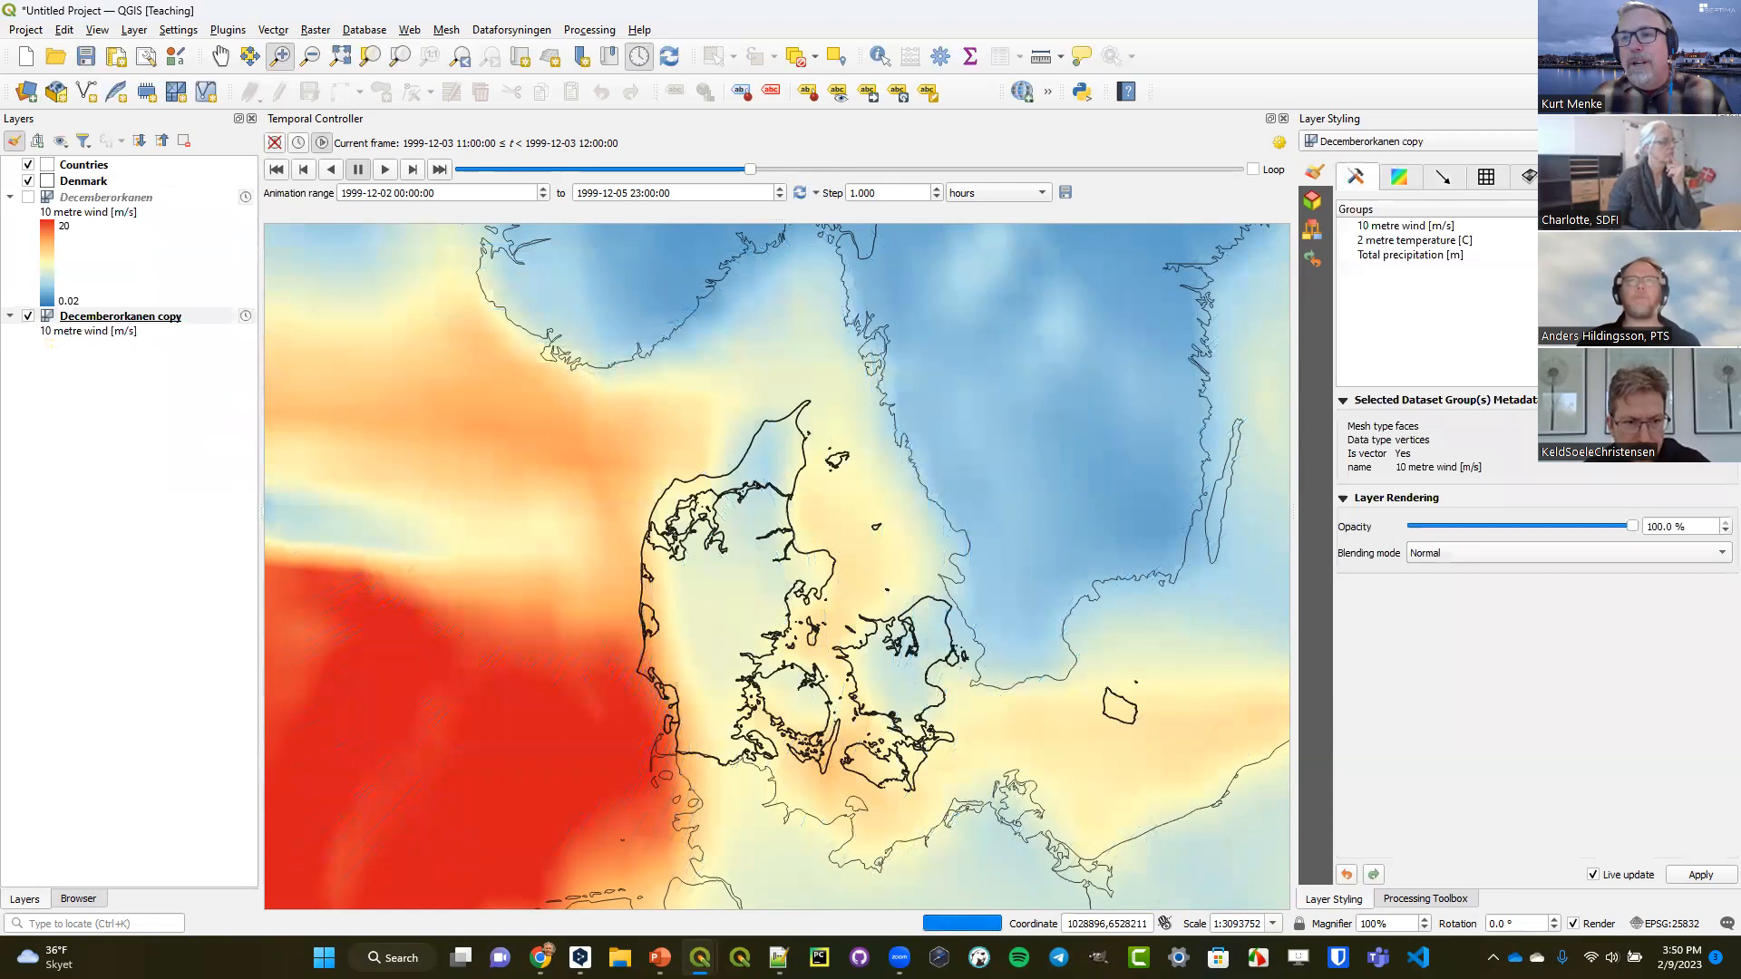
left_click(1443, 178)
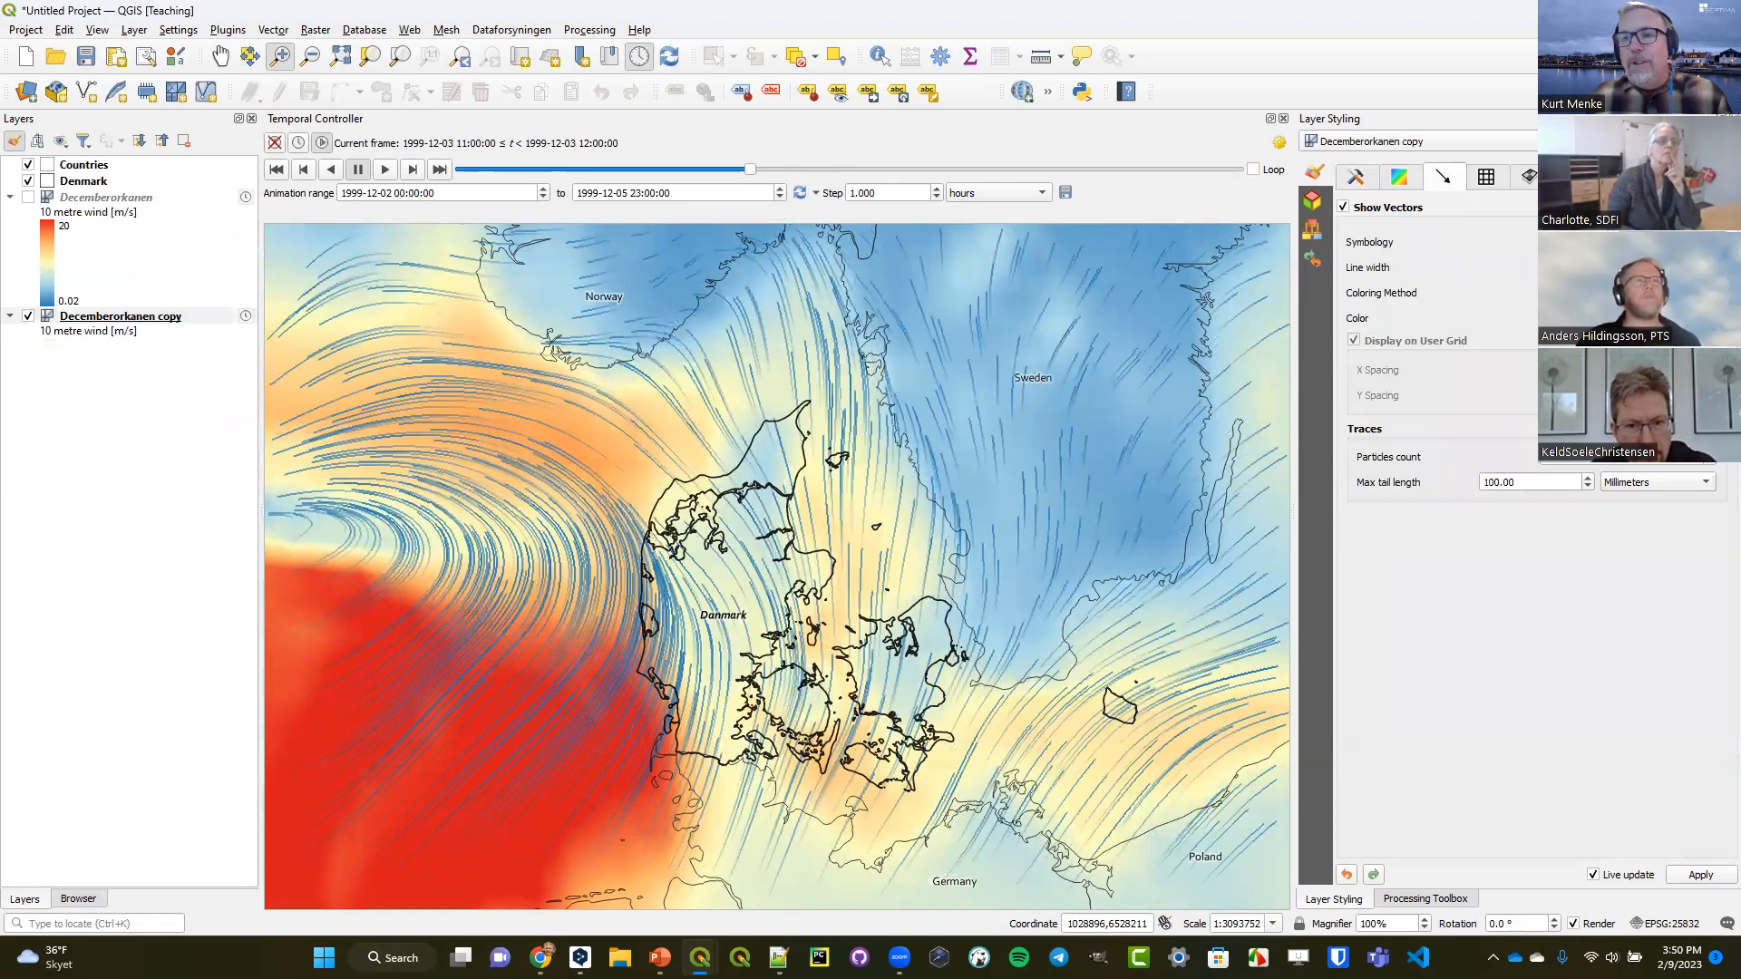
left_click(1712, 318)
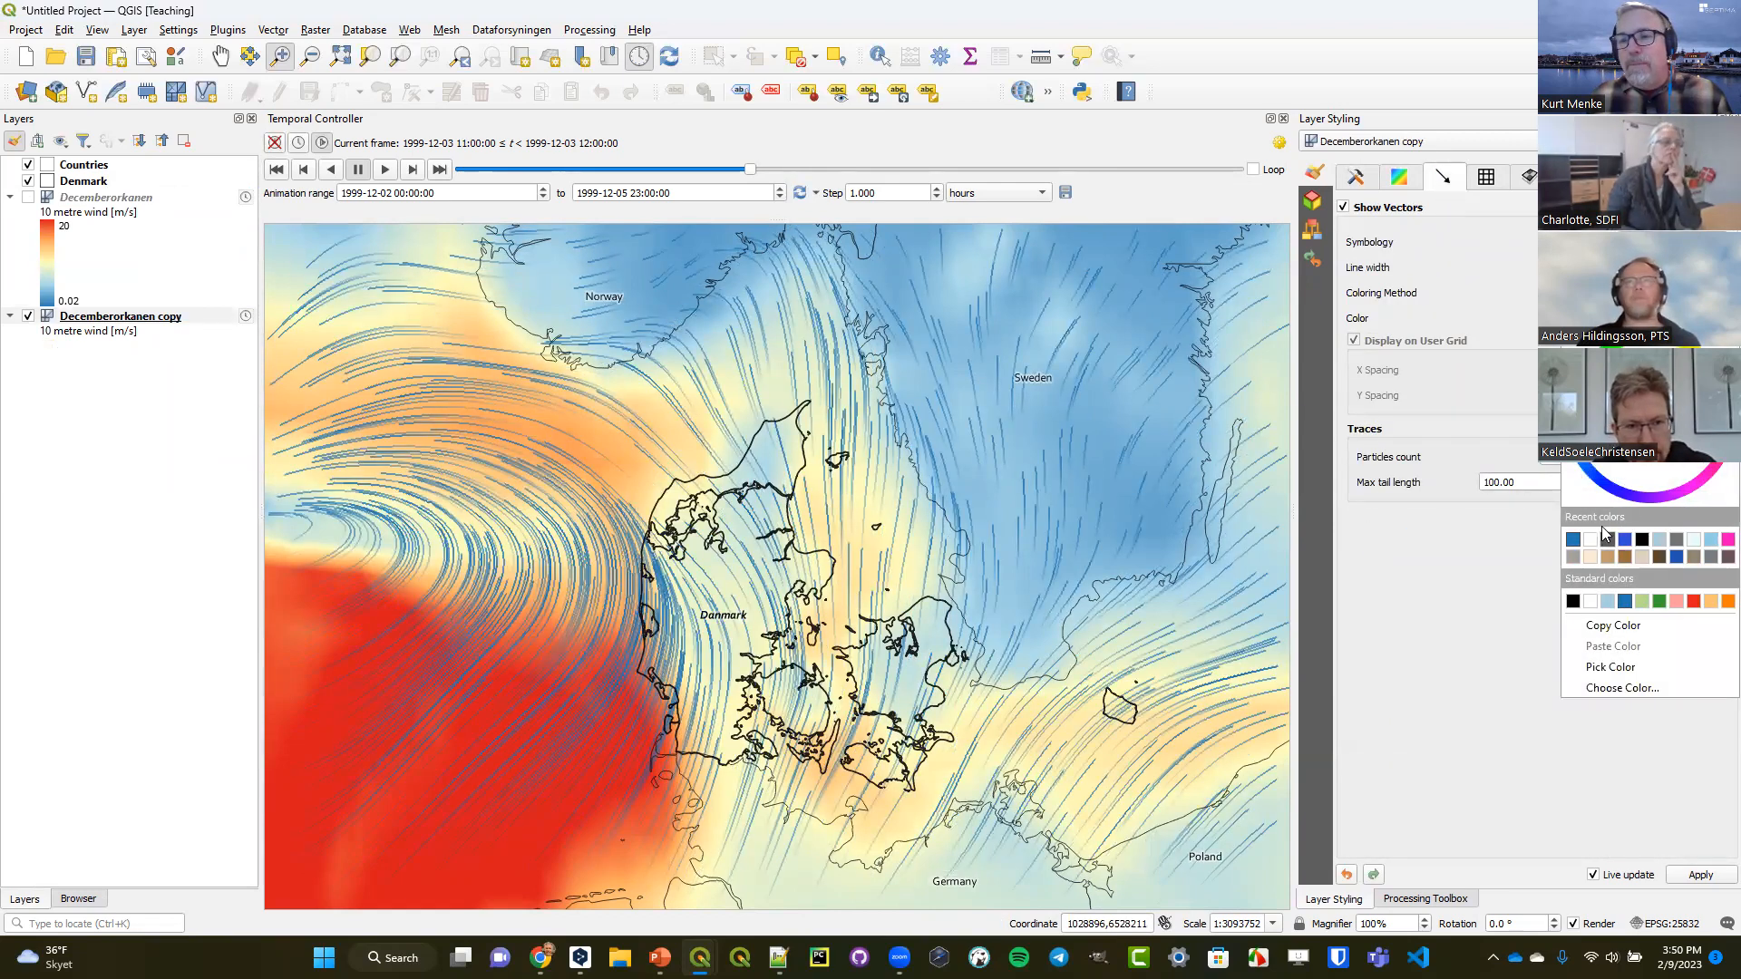
left_click(1592, 545)
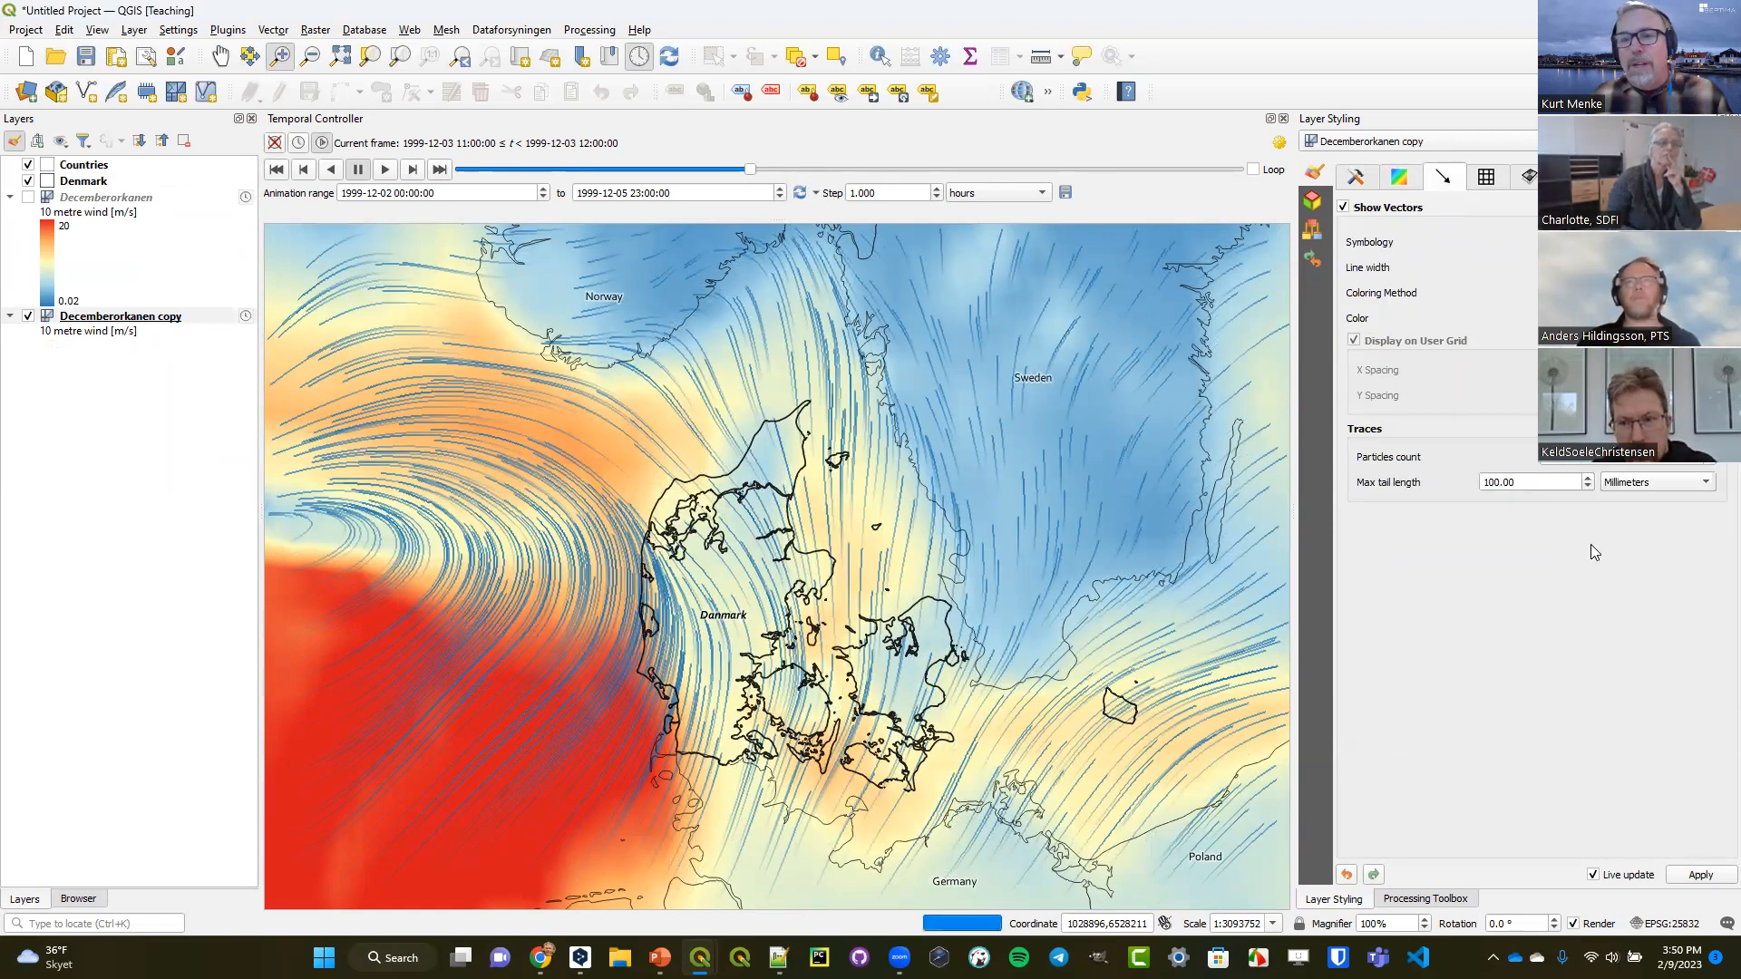
left_click(1356, 177)
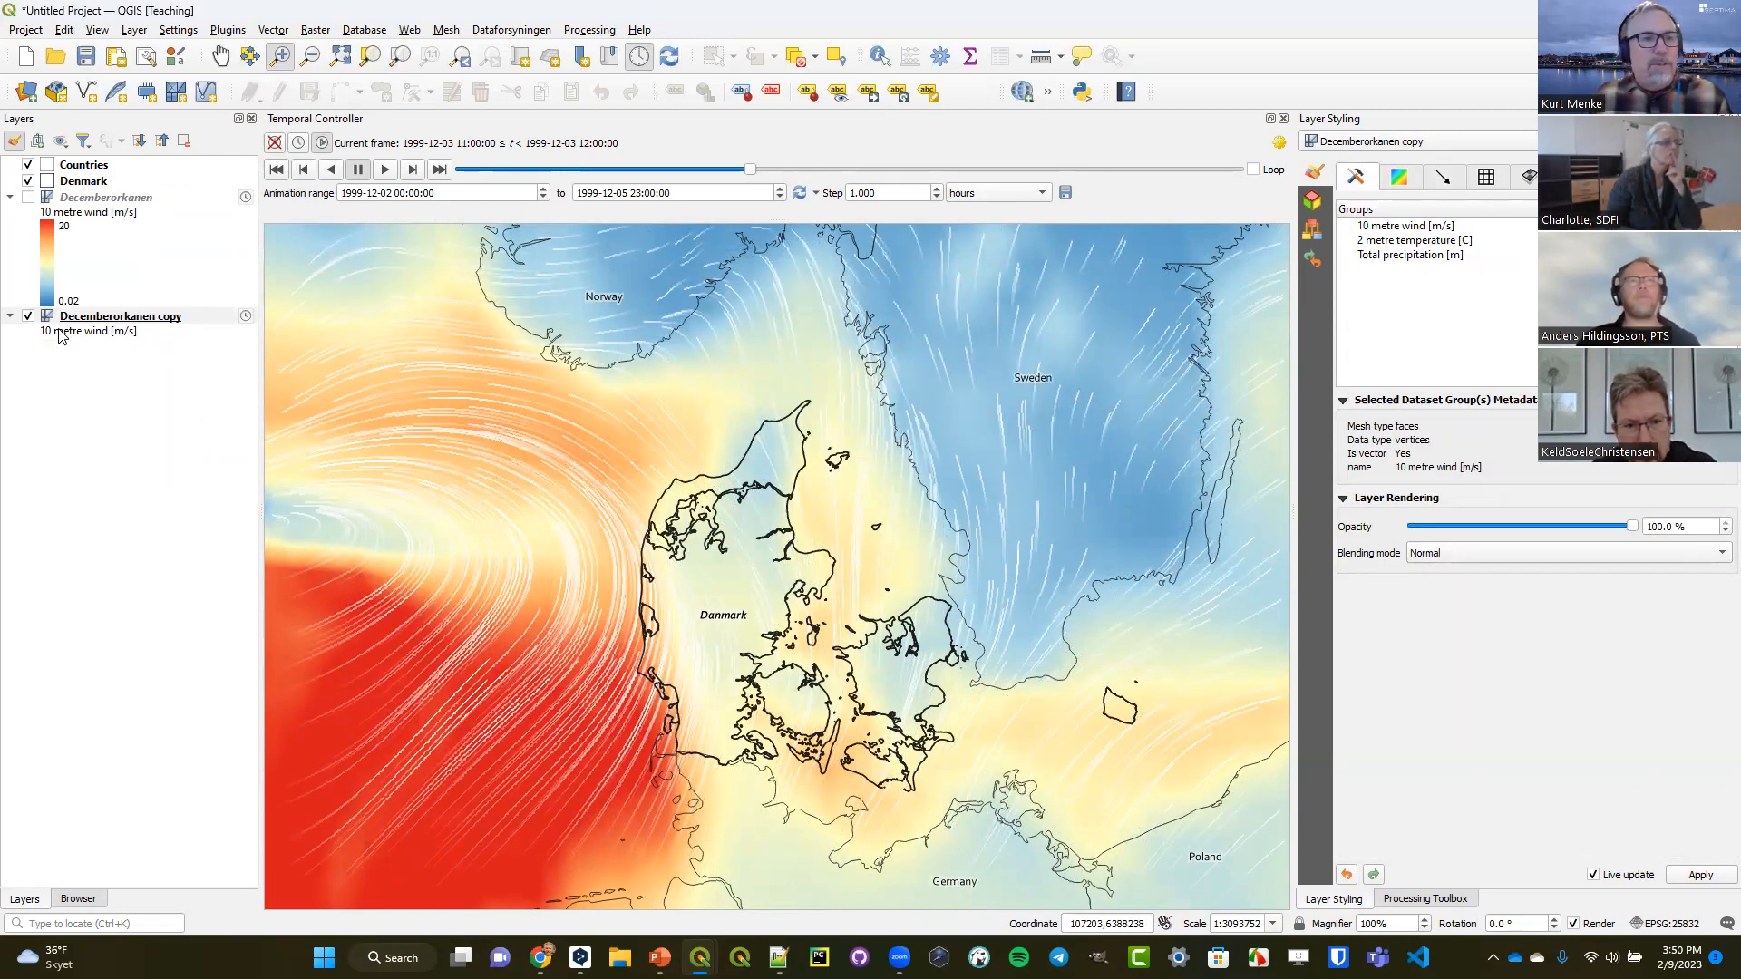
Collapse the copy layer's legend, toggle its visibility off and on, and check its contour settings.
left_click(11, 316)
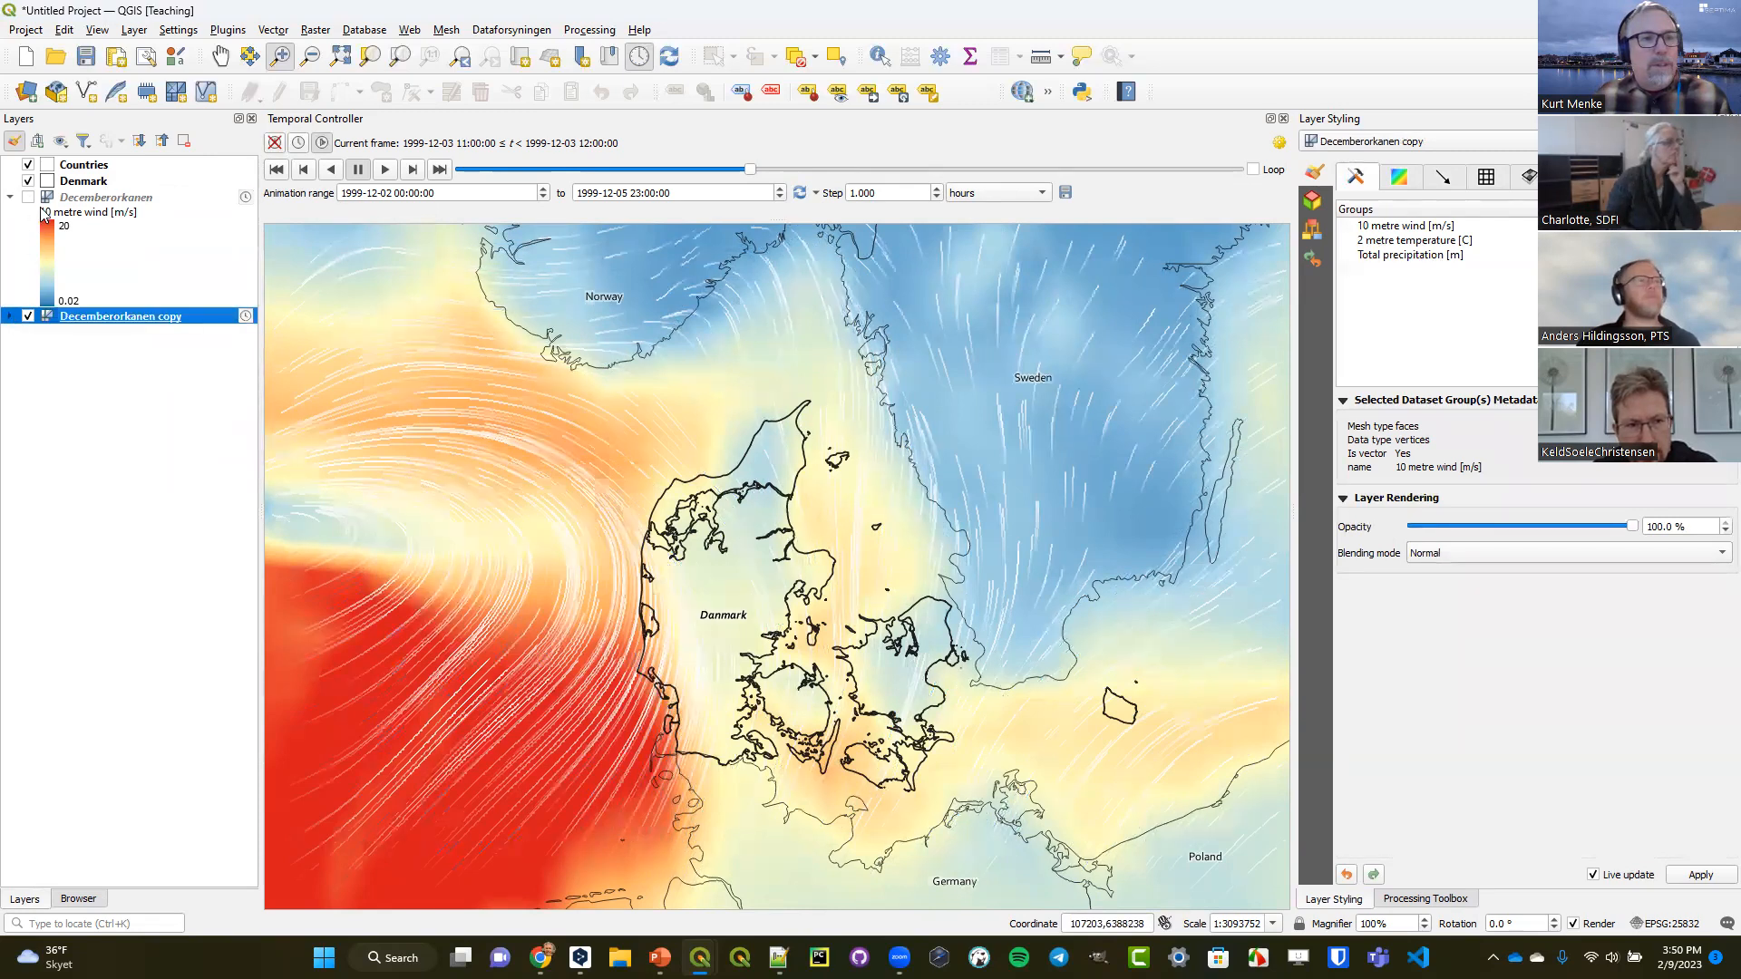
left_click(27, 316)
left_click(27, 316)
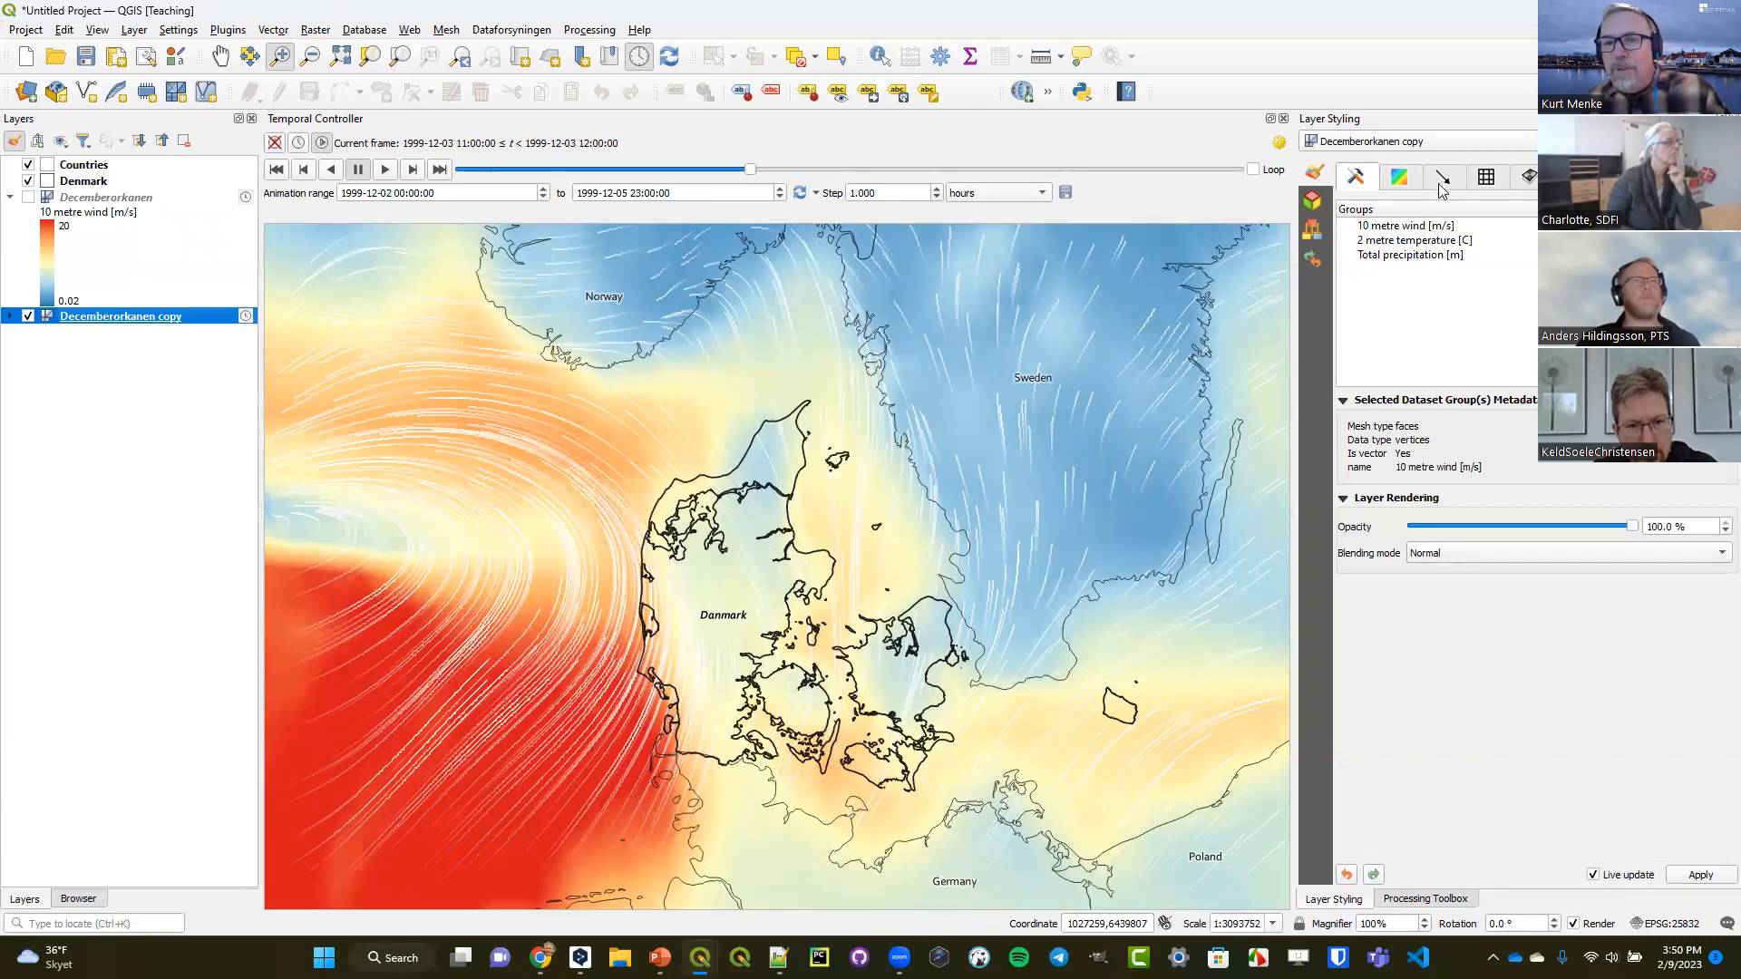
left_click(1400, 178)
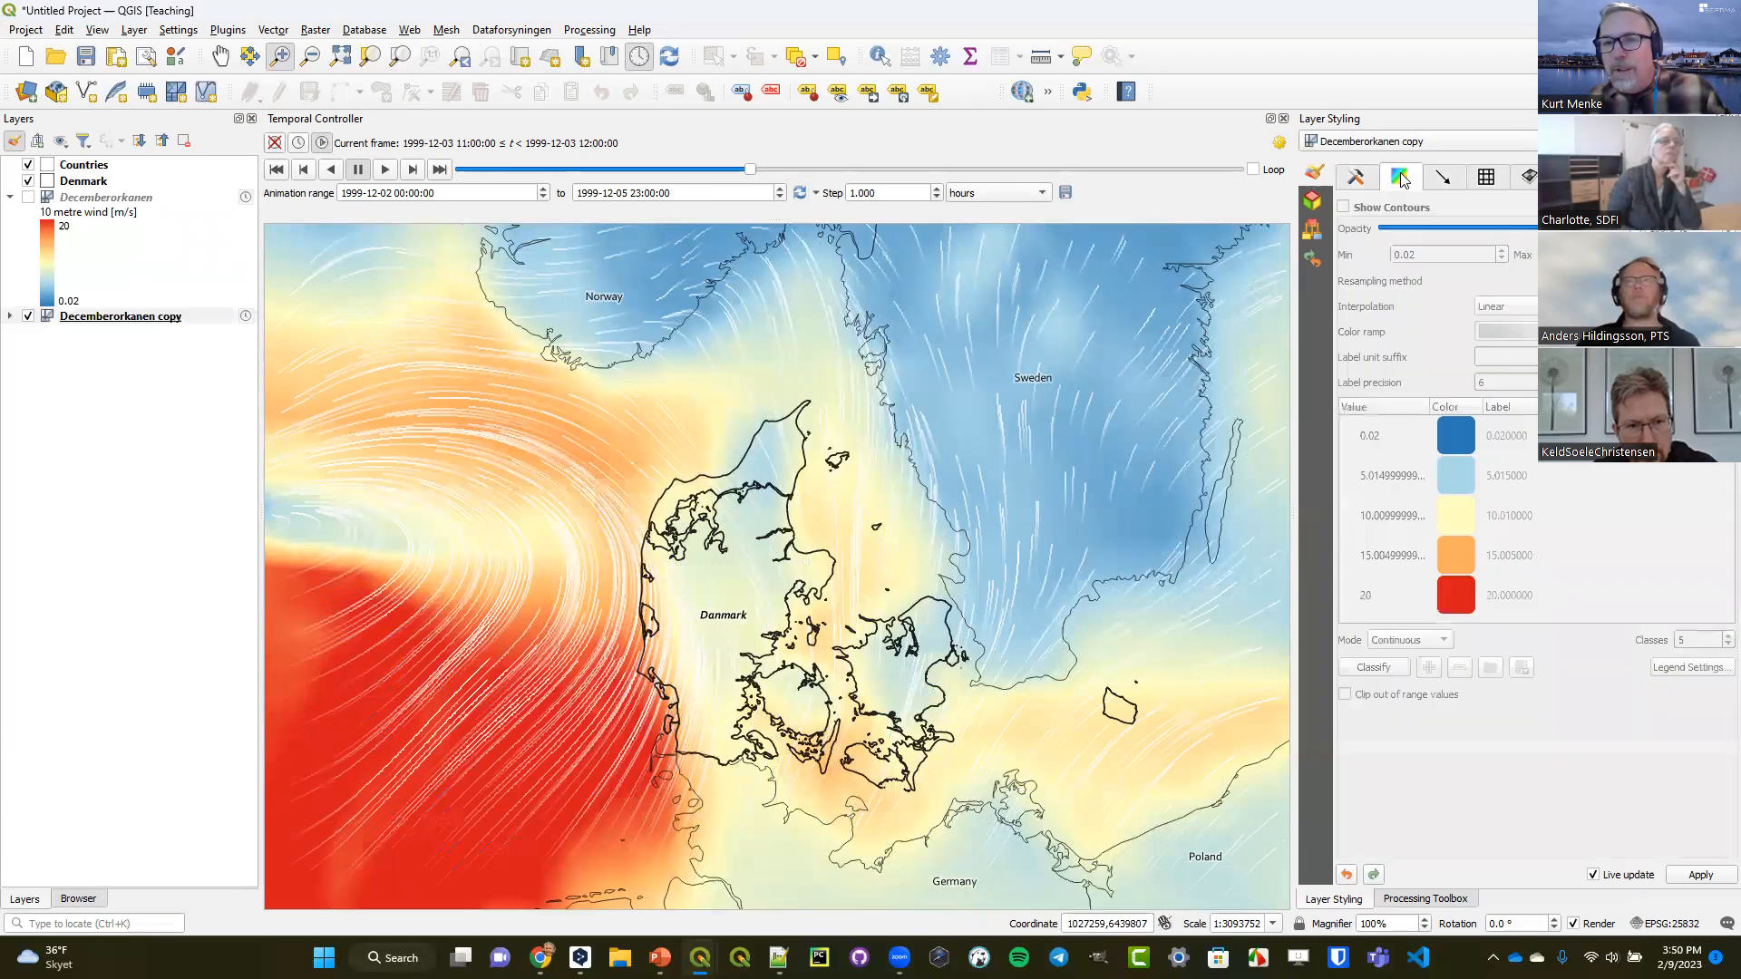
left_click(1360, 181)
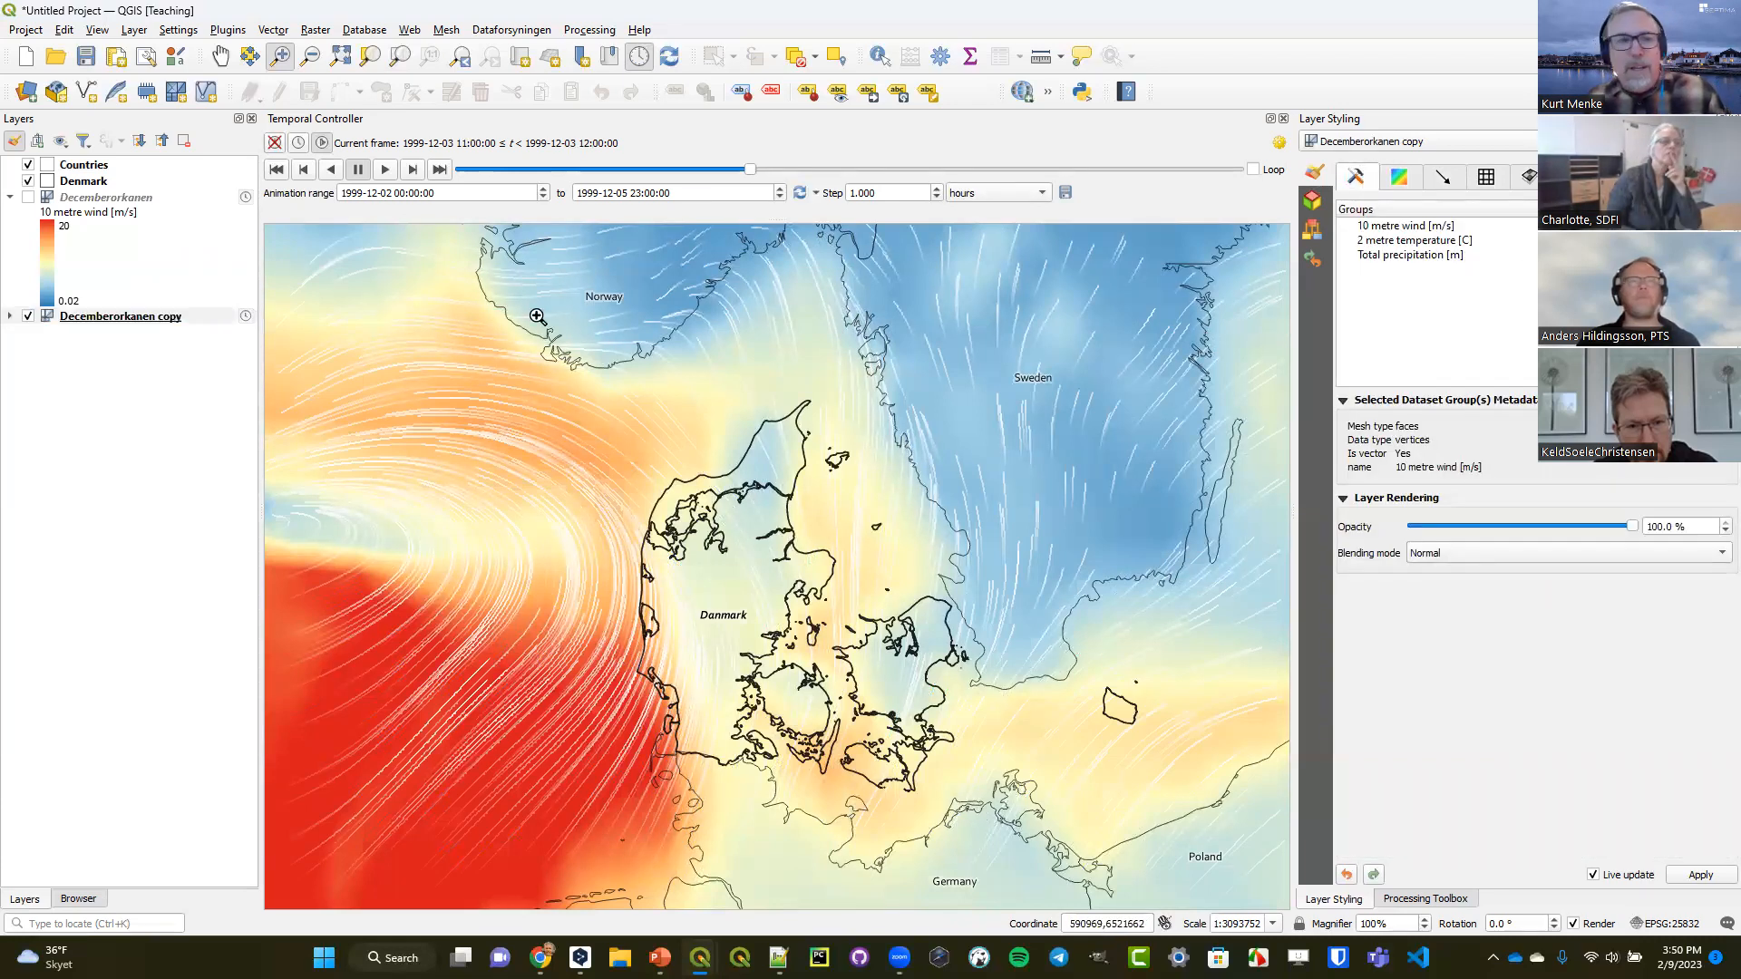
Add Decemberorkanen.grib from the Mesh folder to the map again and hide the Decemberorkanen copy layer.
left_click(78, 899)
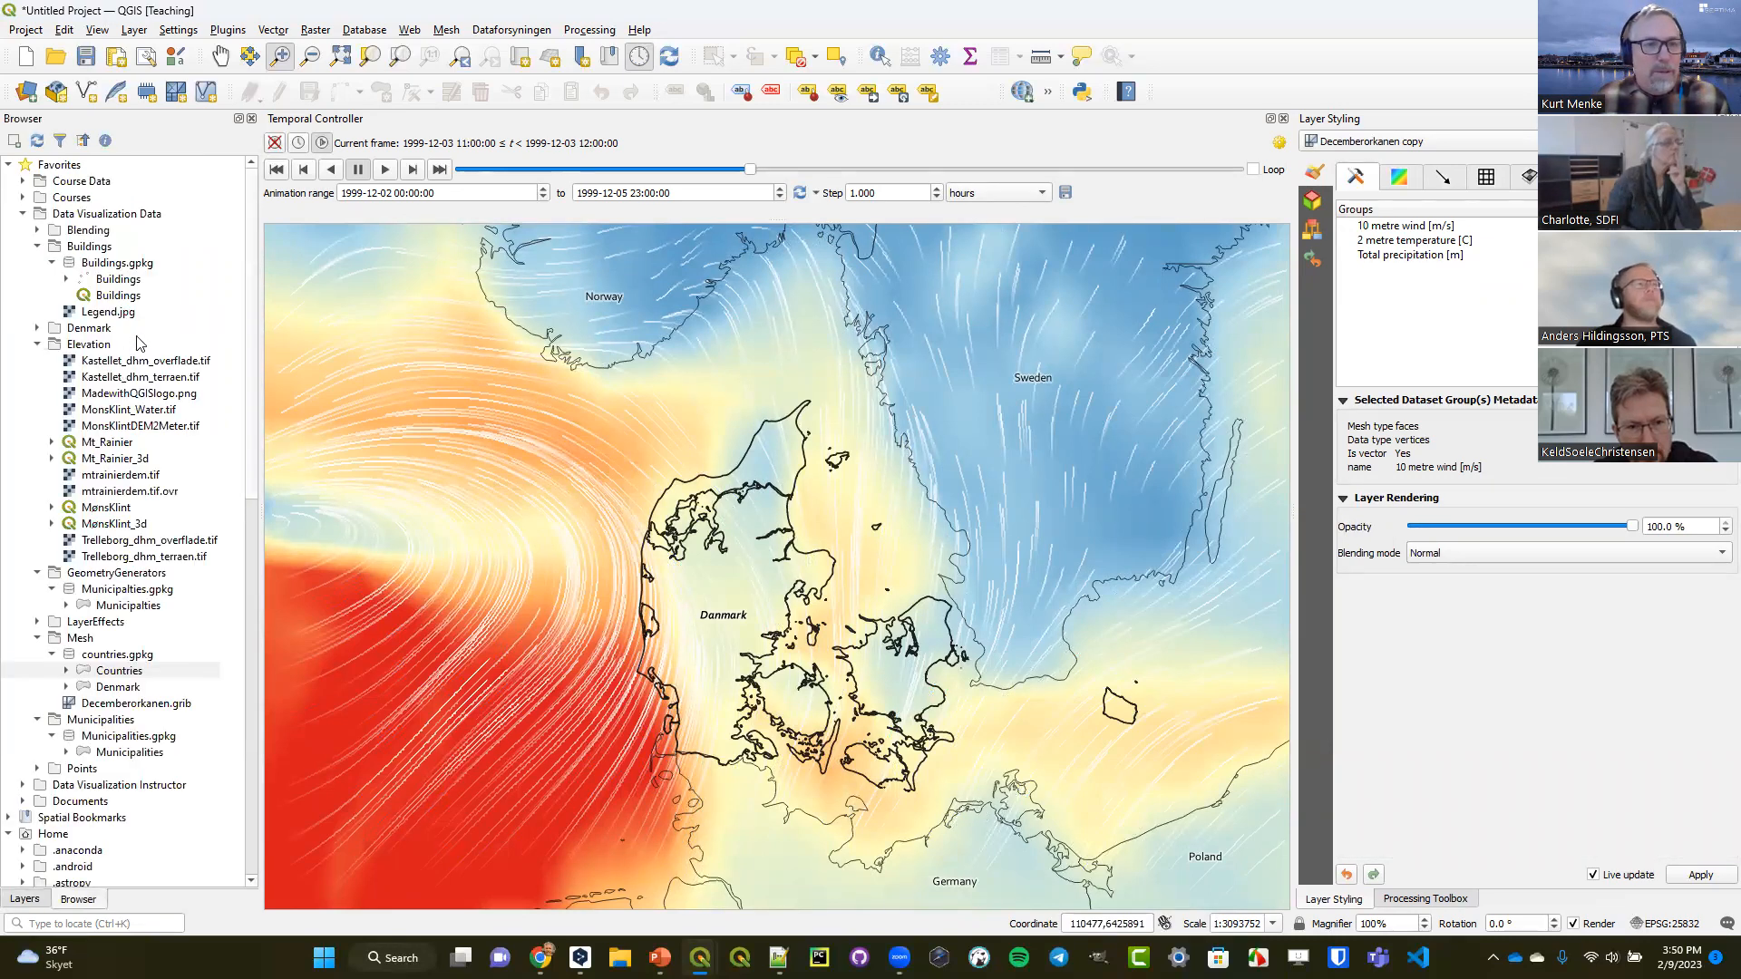
left_click(102, 705)
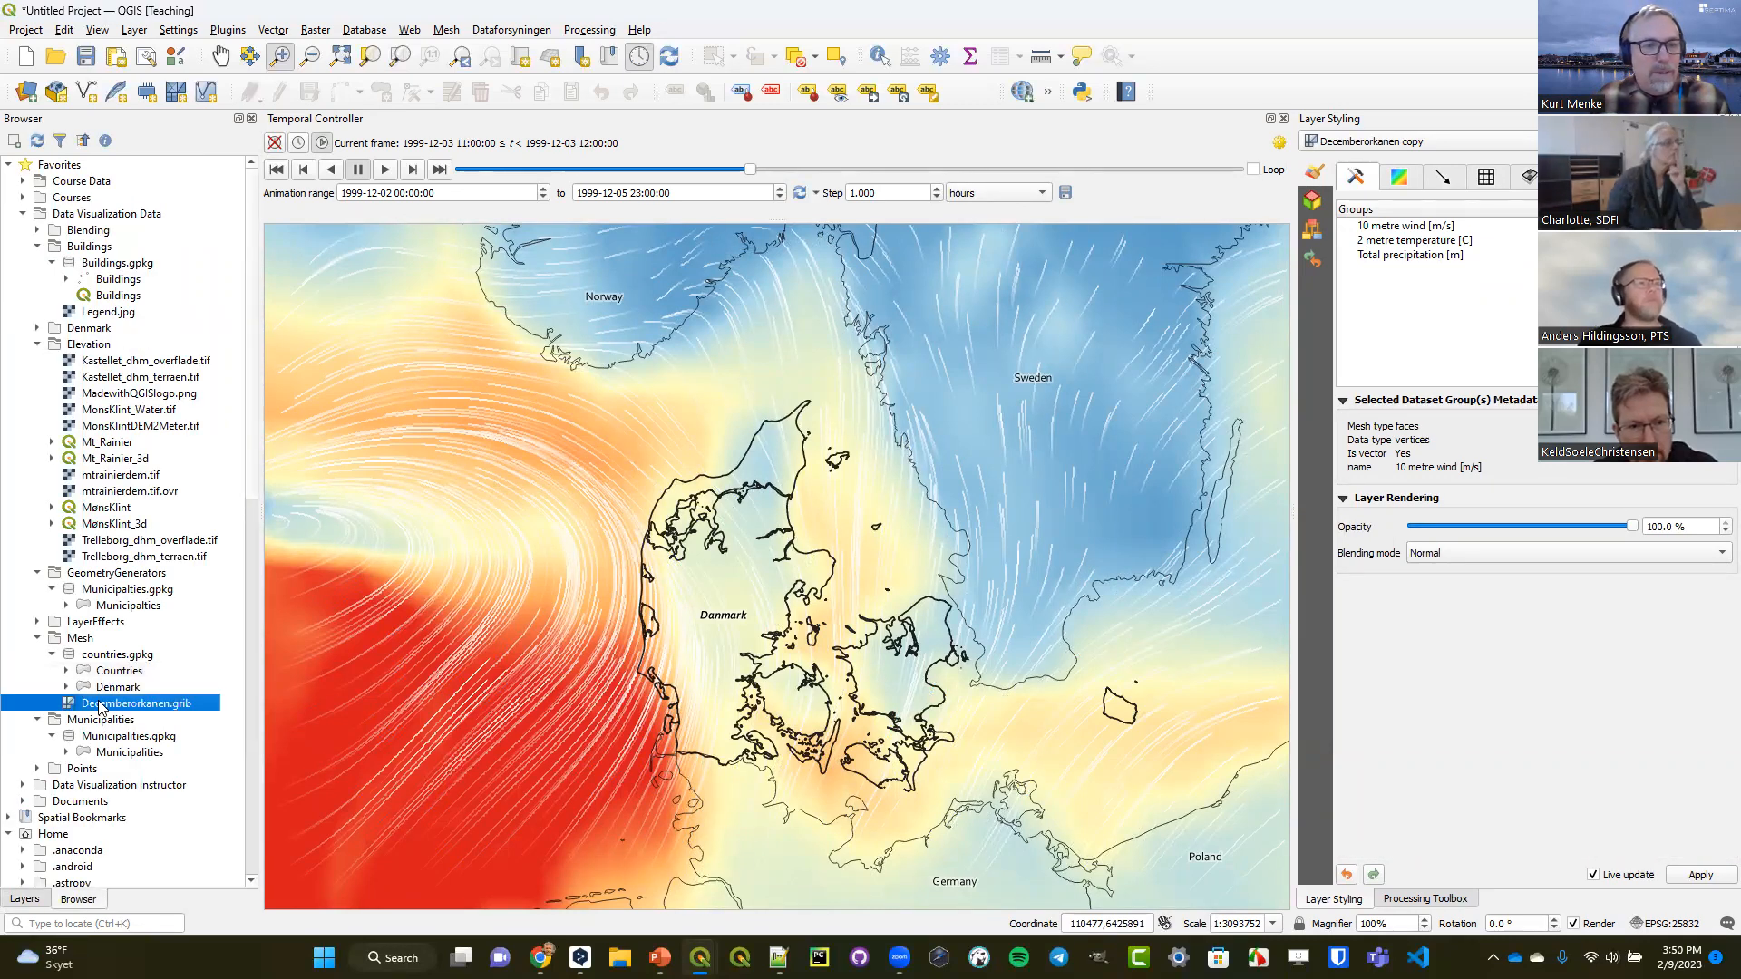
left_click_drag(83, 707, 526, 658)
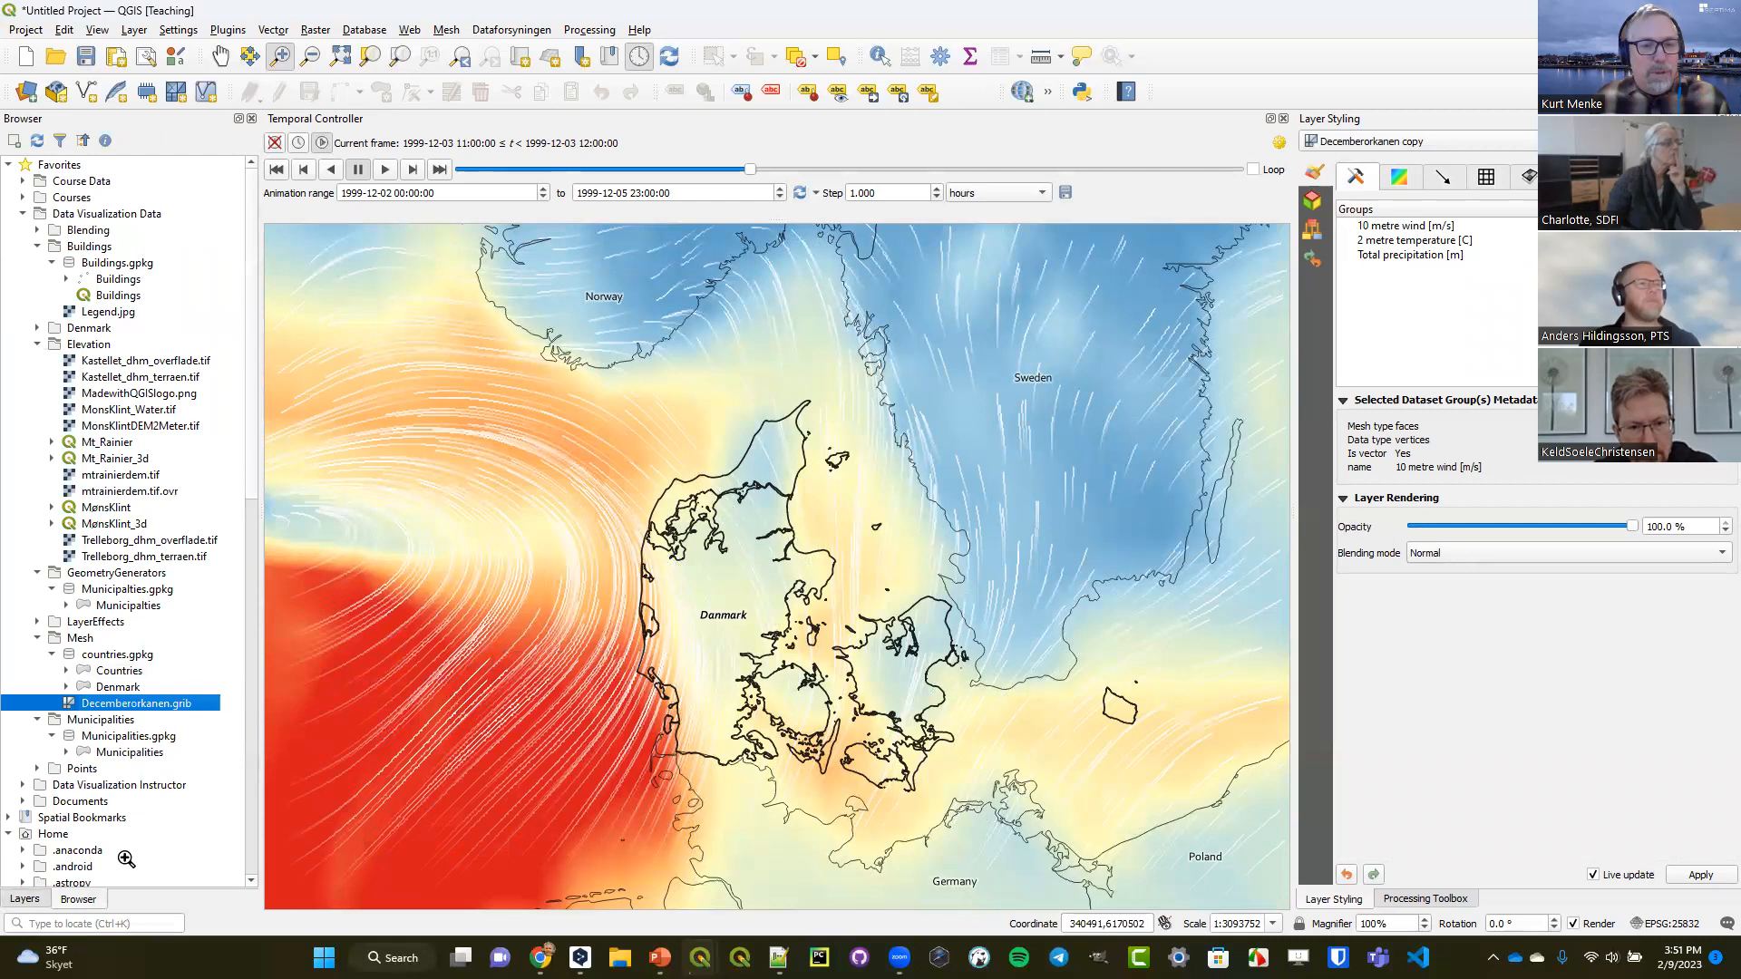
left_click(27, 899)
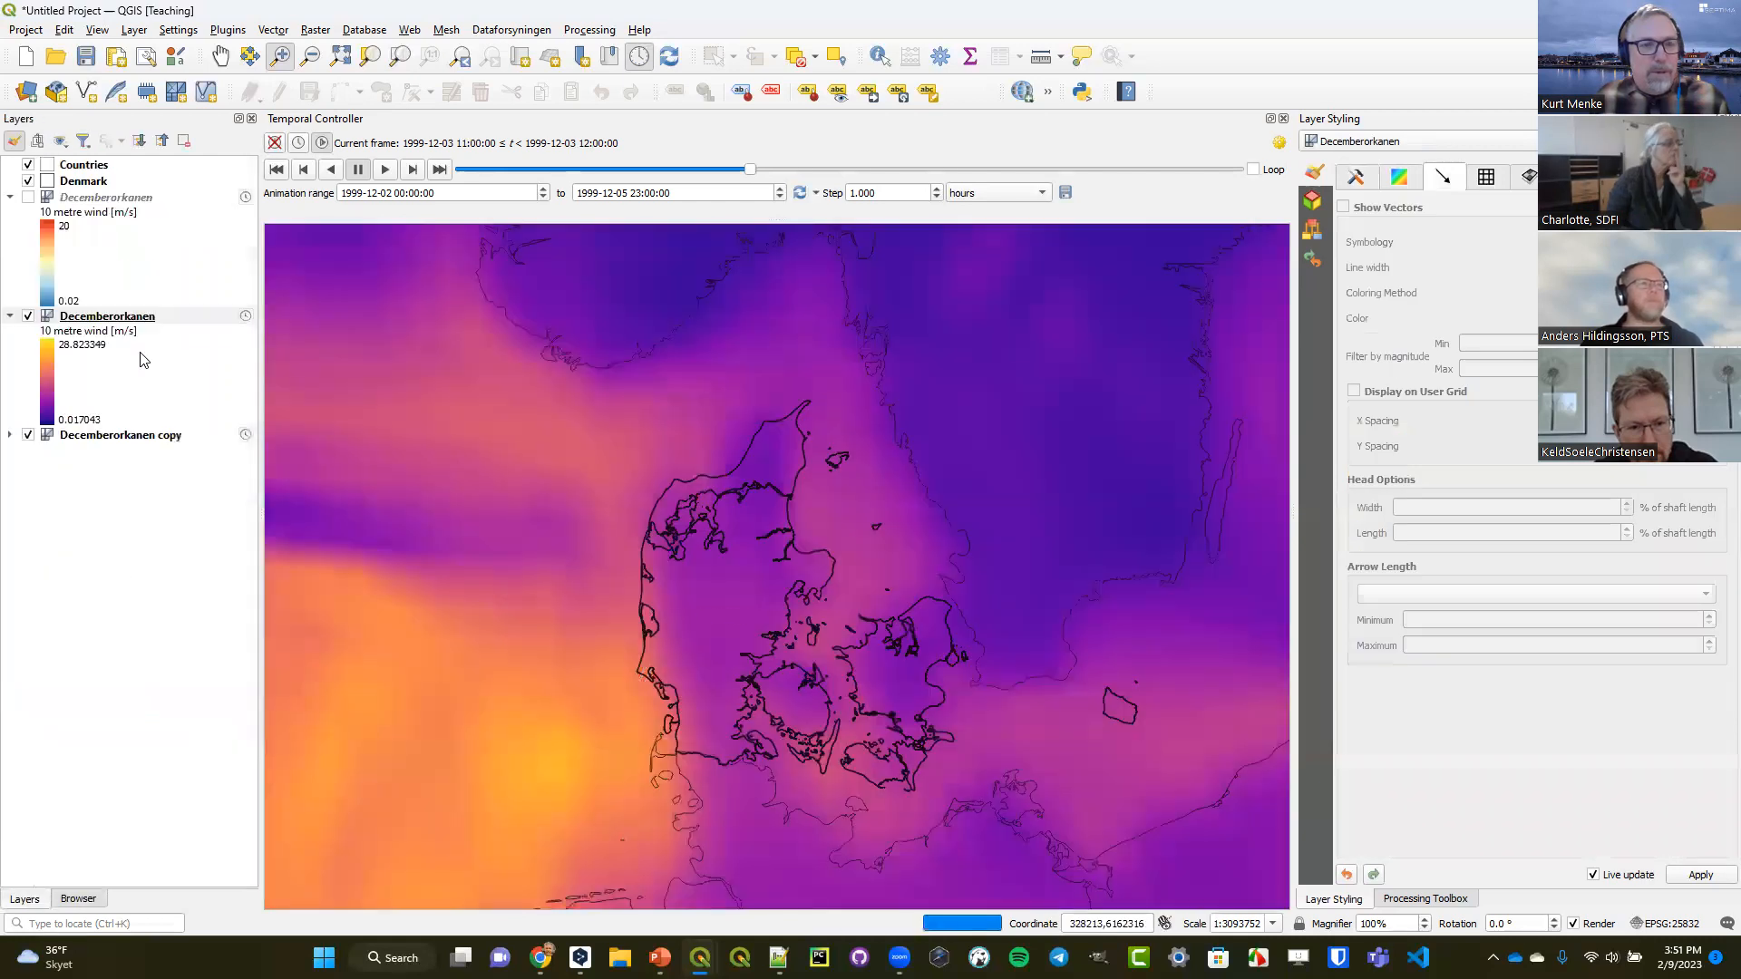
left_click(29, 436)
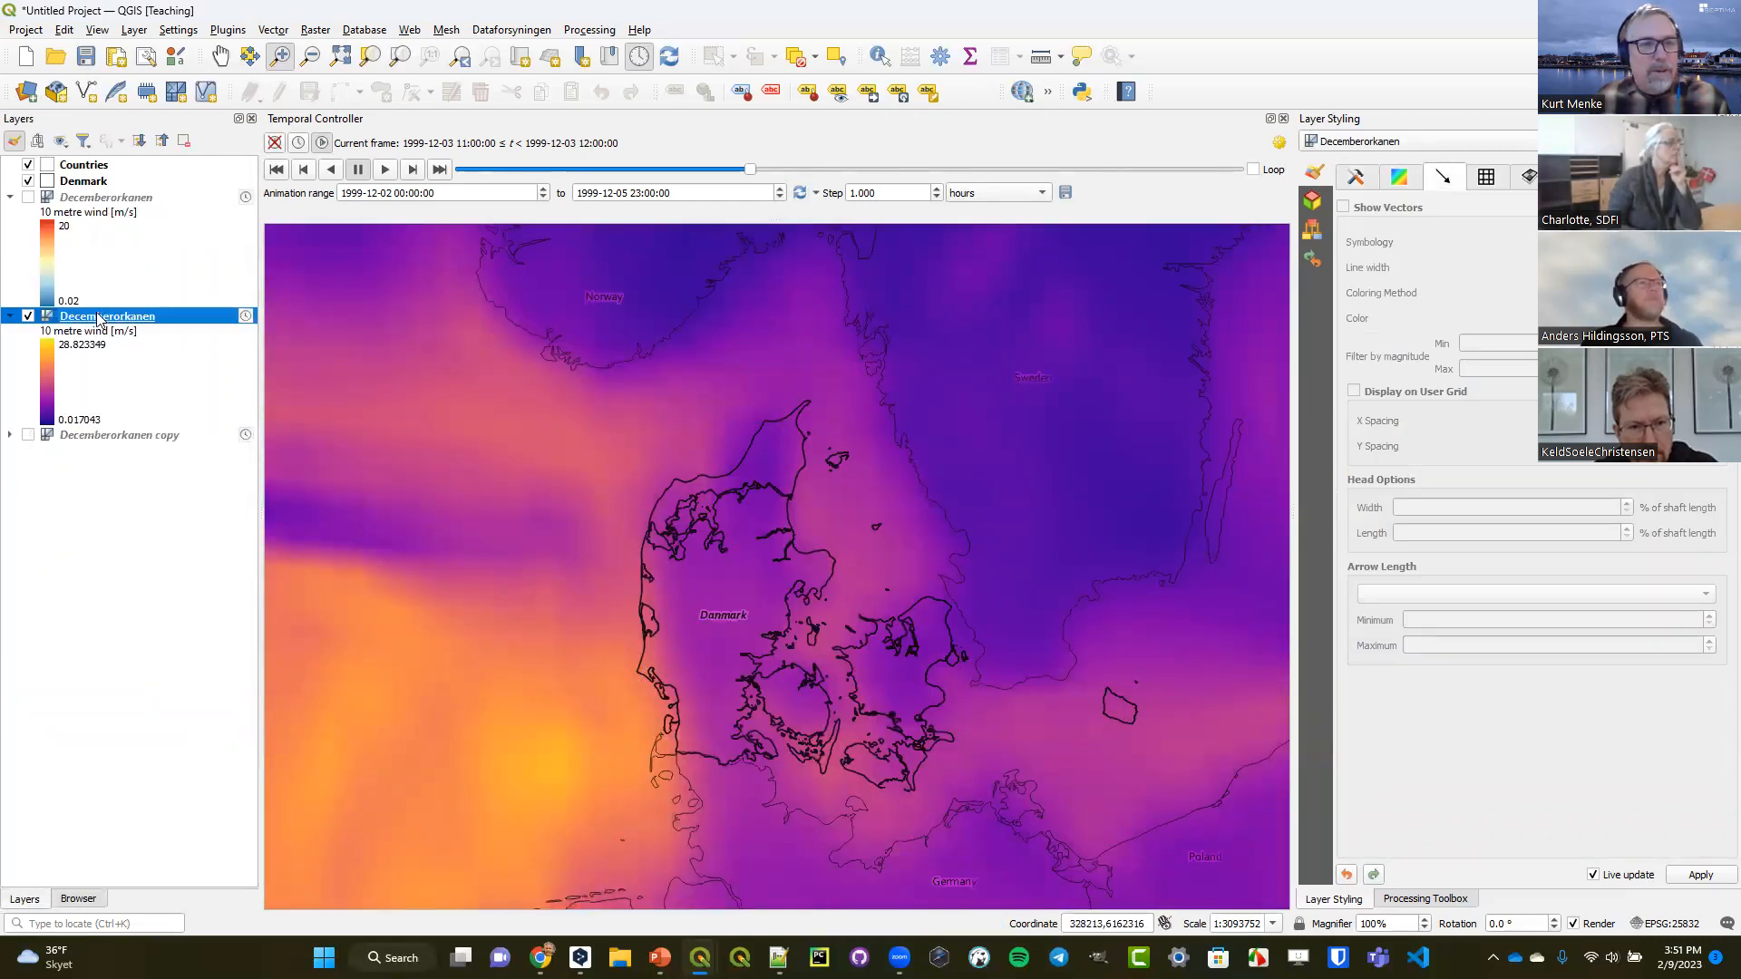
Deactivate contours and activate vectors for the 10 metre wind group of the newly added Decemberorkanen layer.
left_click(1399, 177)
left_click(1510, 331)
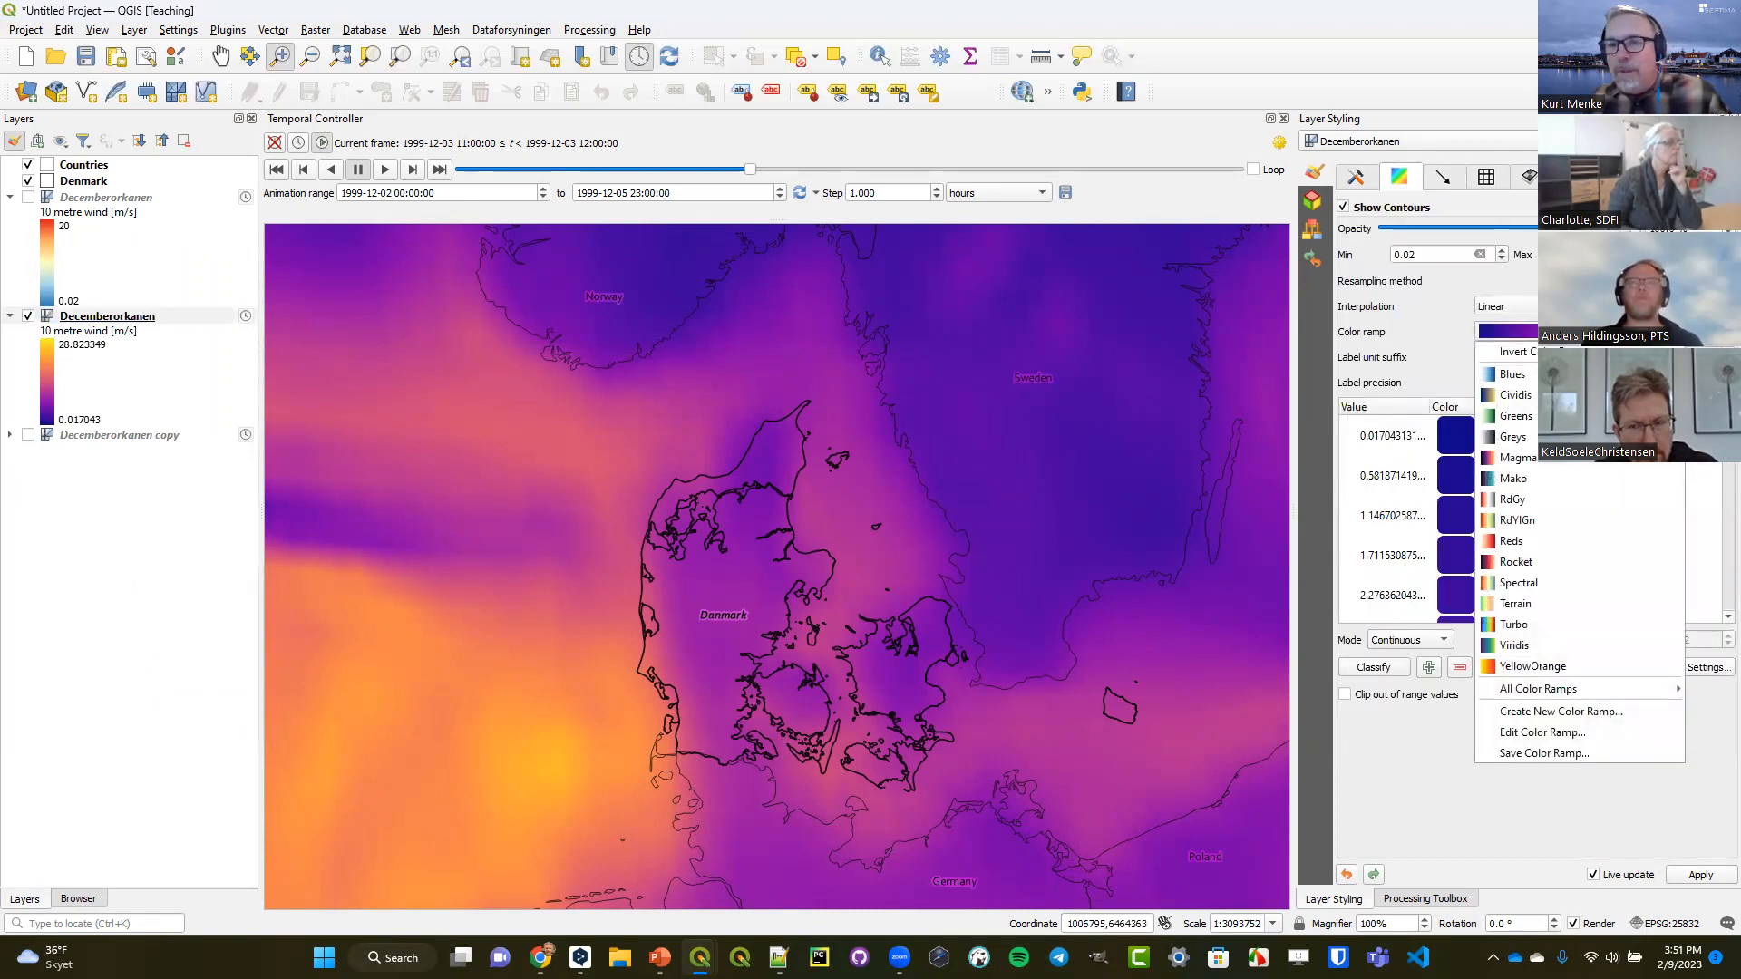
left_click(1356, 178)
left_click(1713, 226)
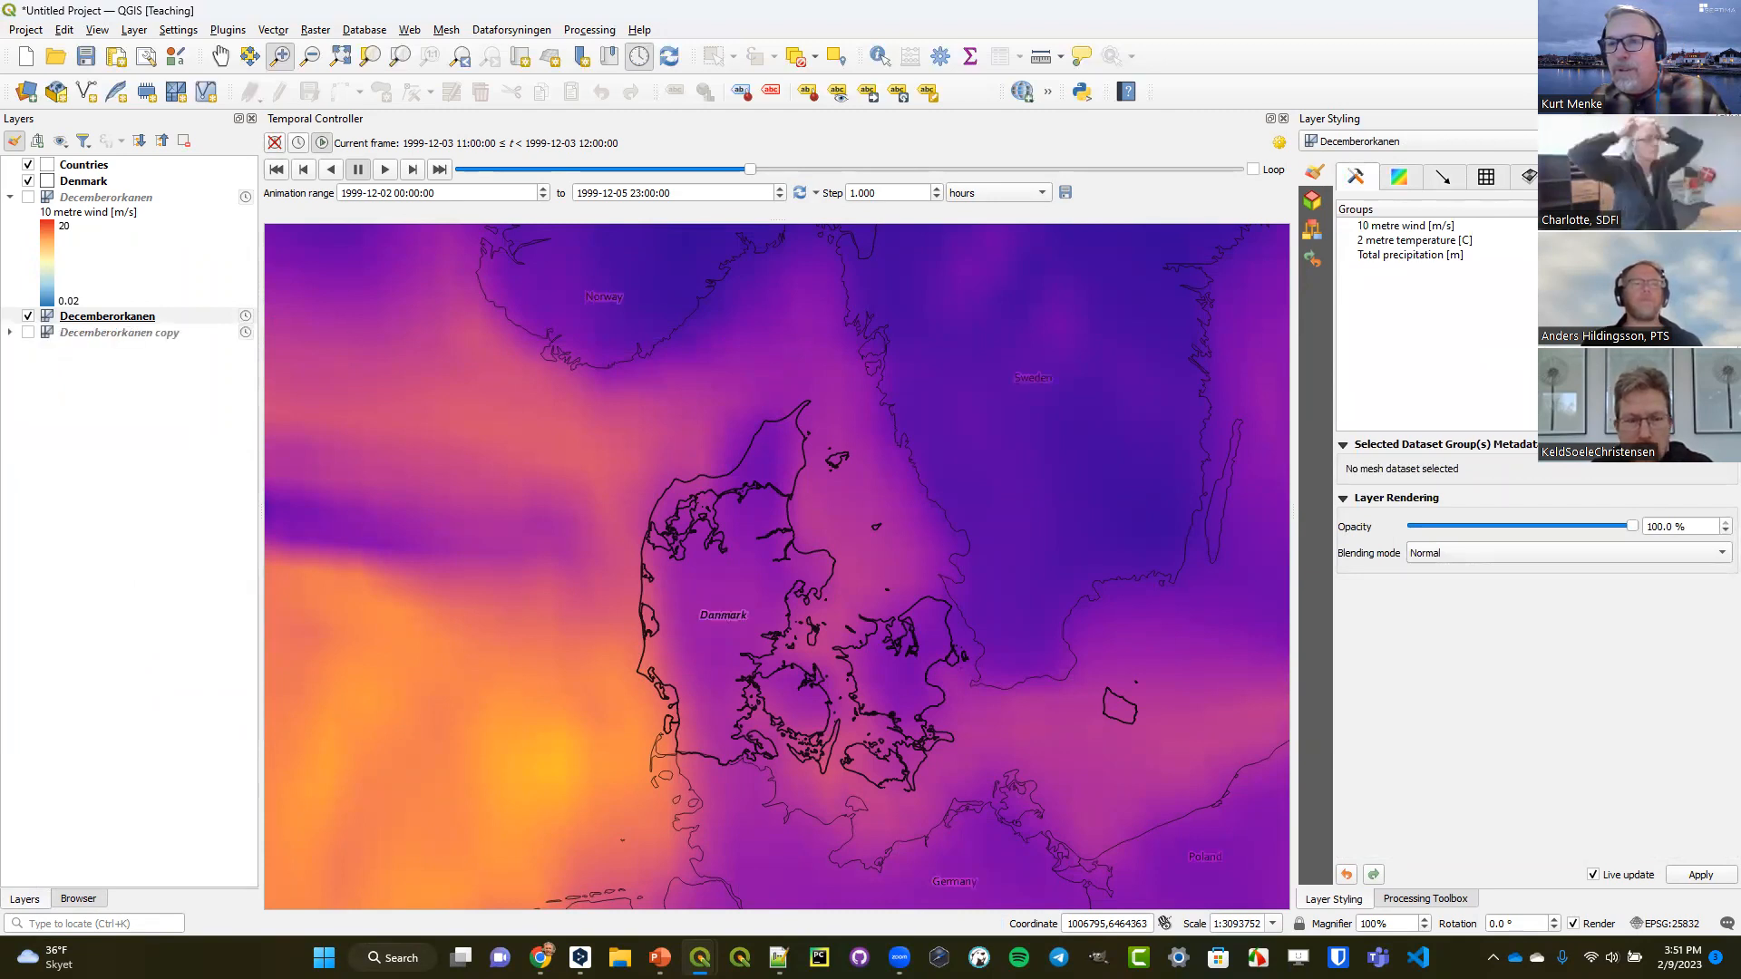
left_click(1726, 226)
left_click(1444, 177)
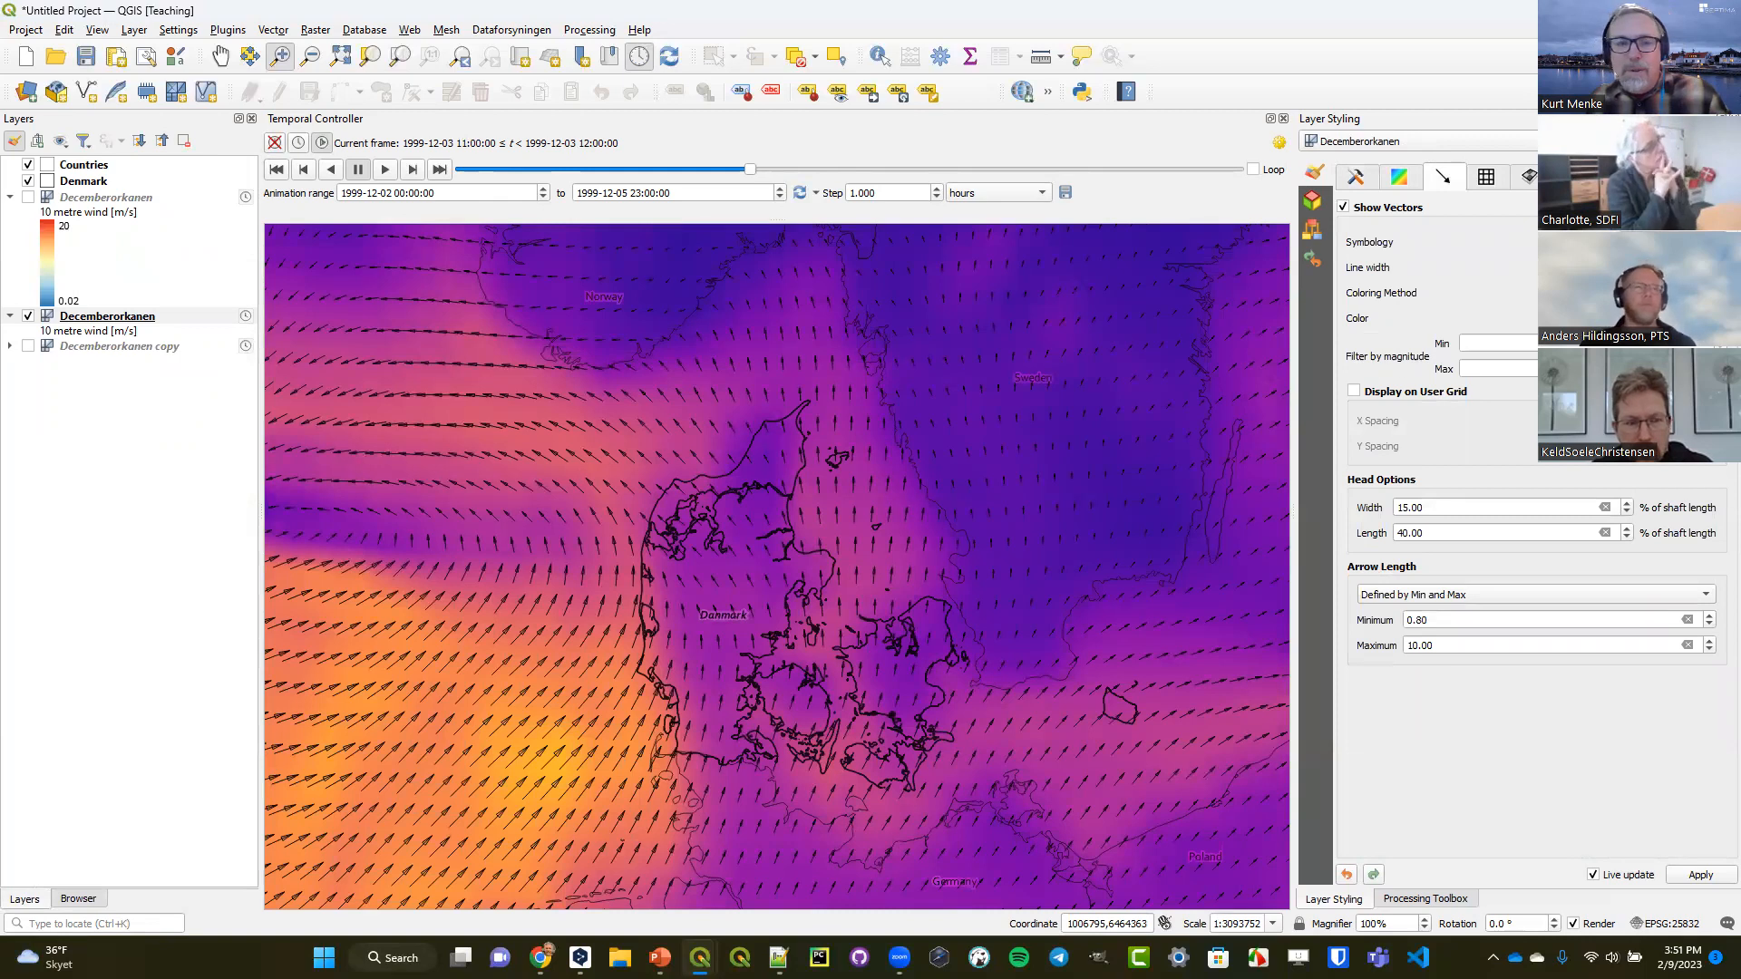
Reactivate the new Decemberorkanen layer's 10 metre wind contours and make them fully transparent.
left_click(1400, 177)
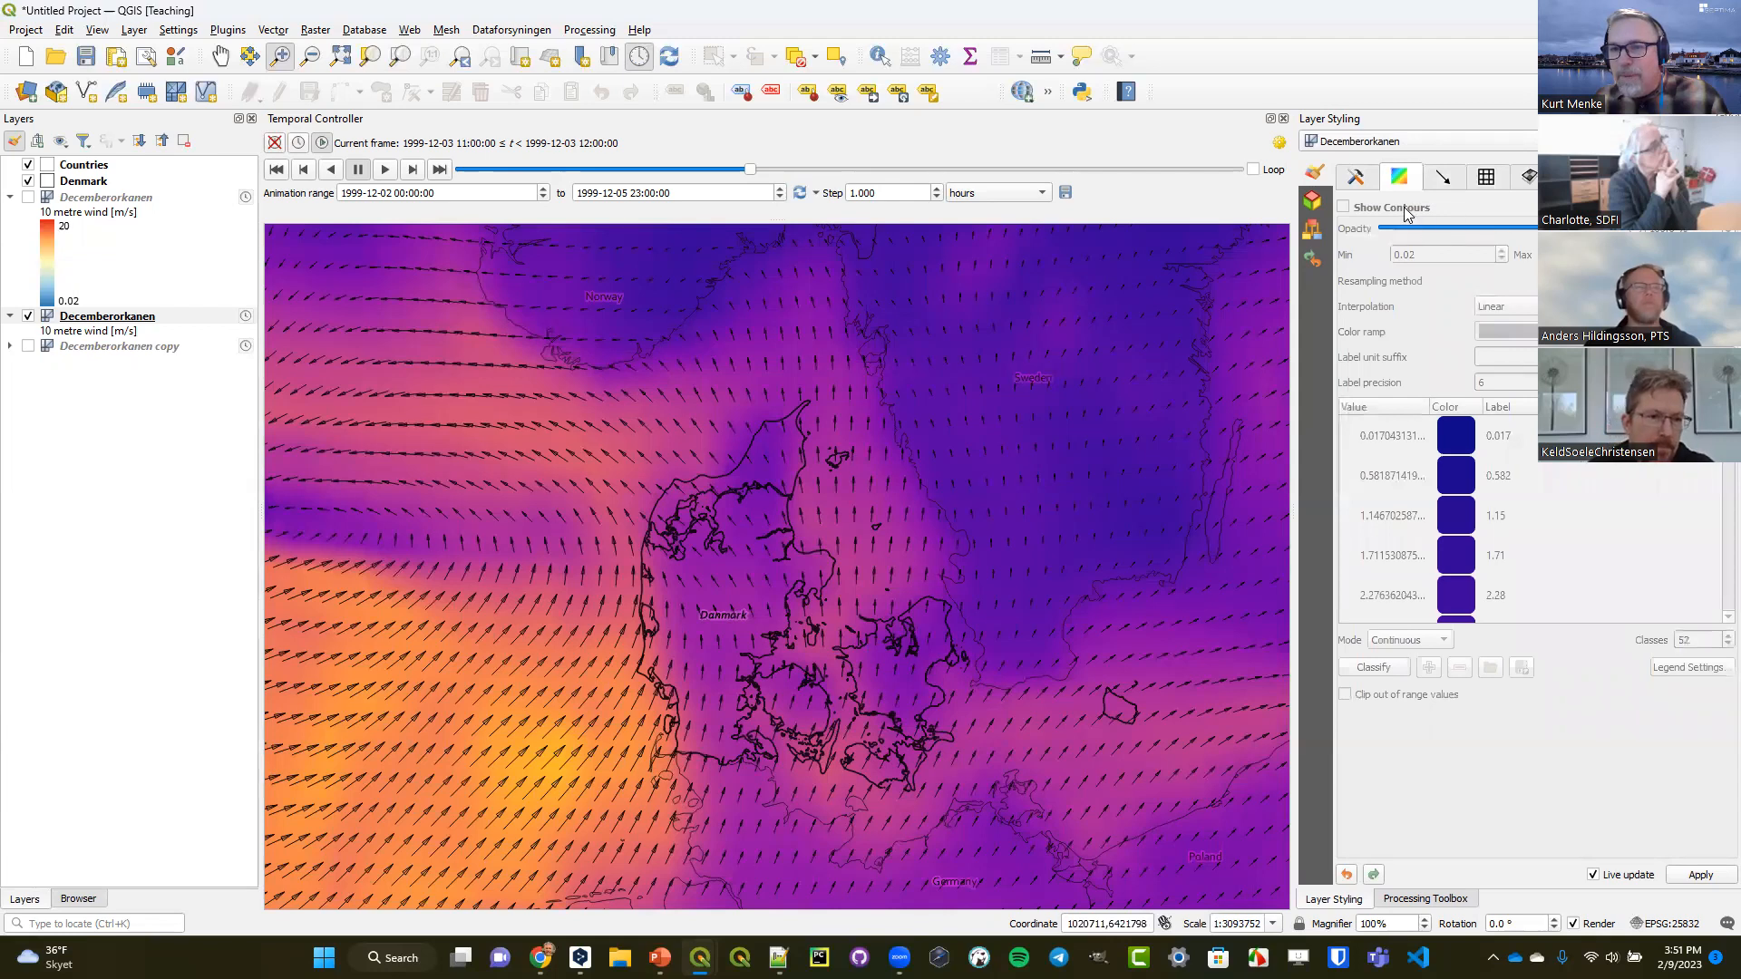
left_click(1356, 177)
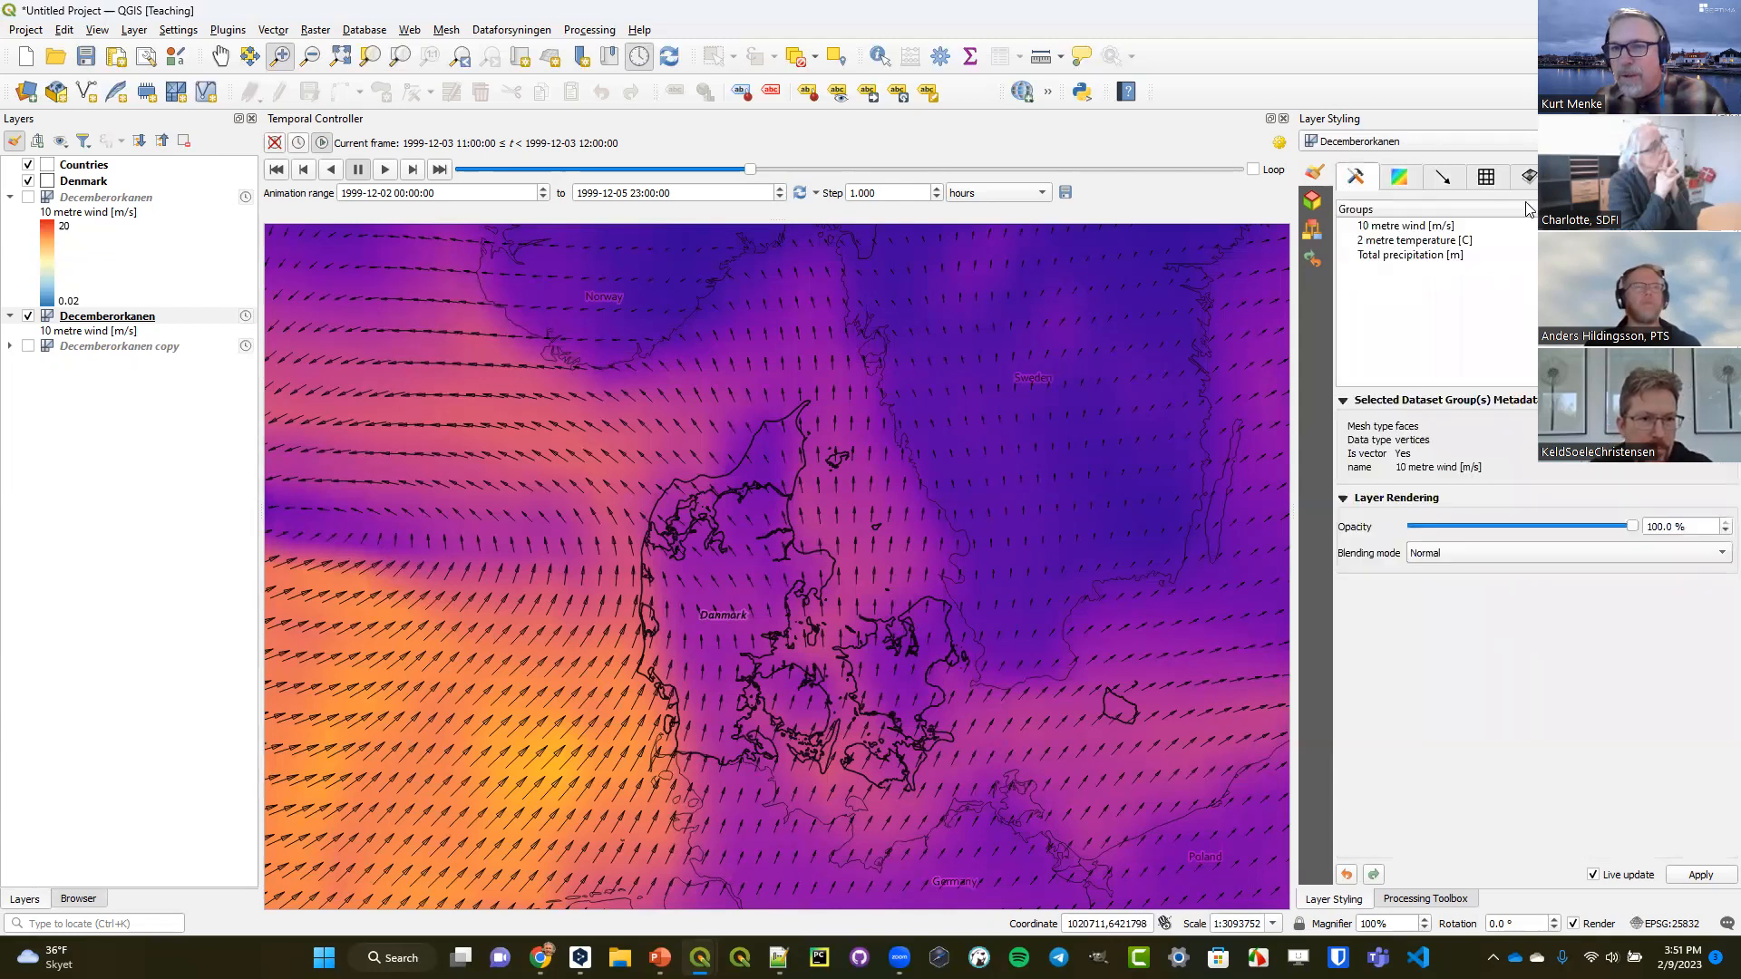
left_click(1400, 178)
left_click_drag(1542, 229, 1369, 240)
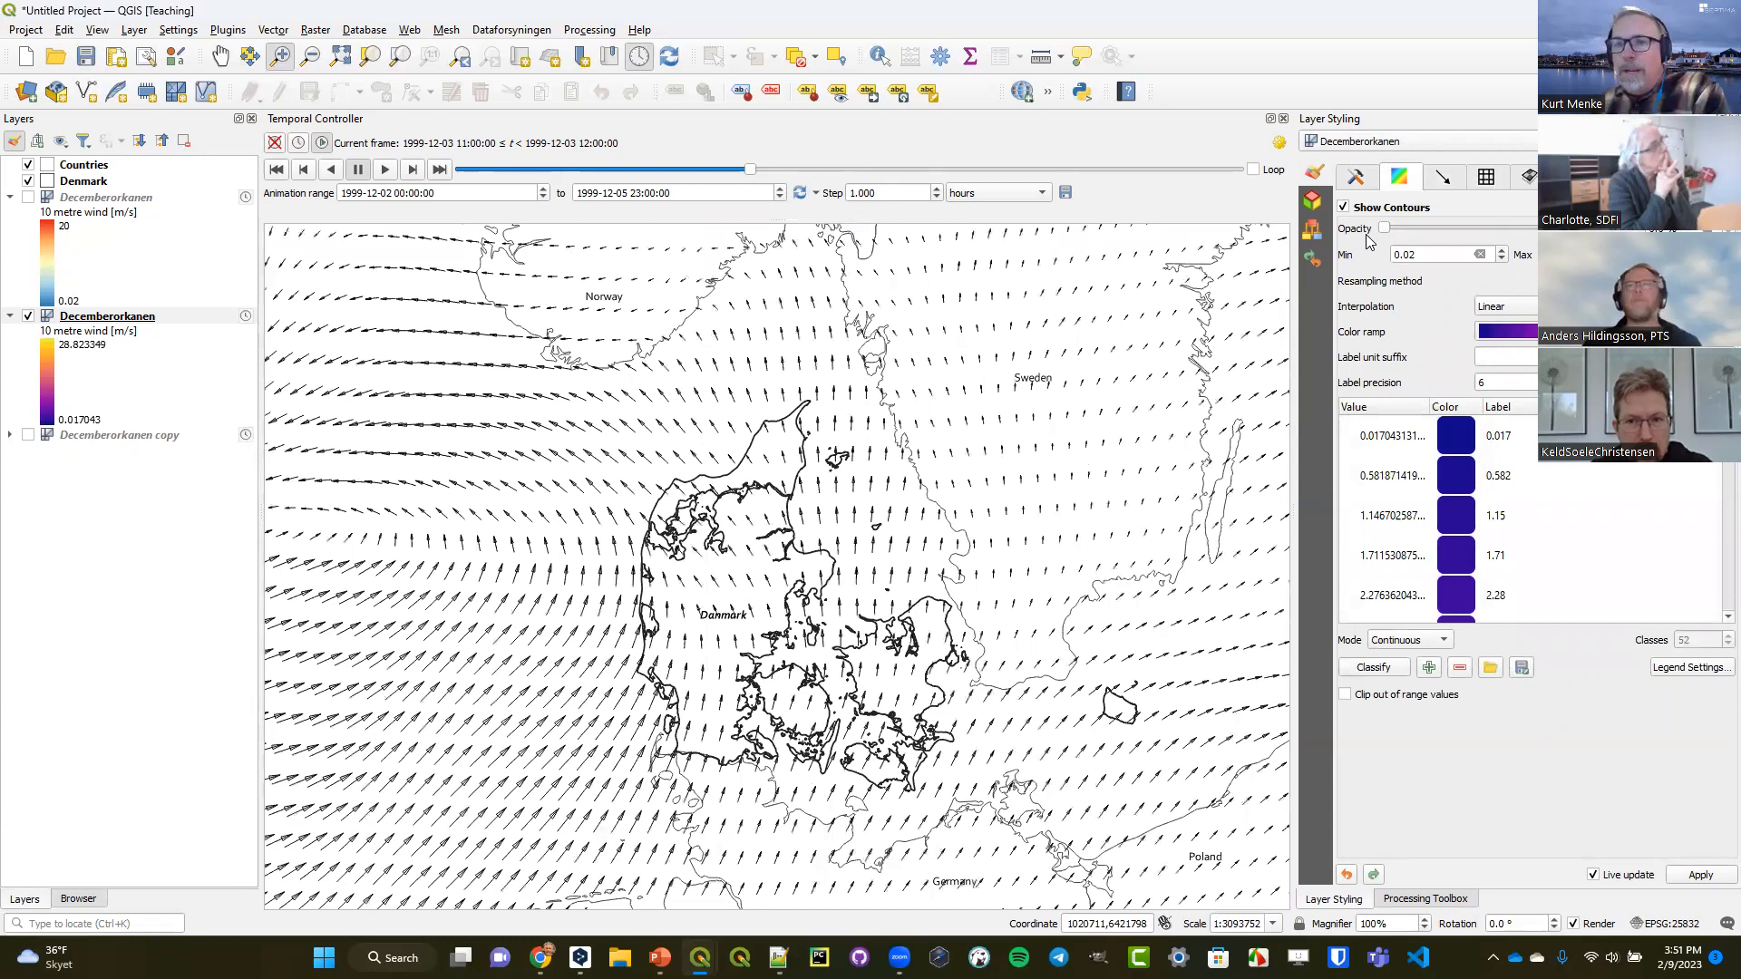
Add the Google Satellite basemap from QuickMapServices beneath the wind layers.
left_click(408, 32)
mouse_move(508, 50)
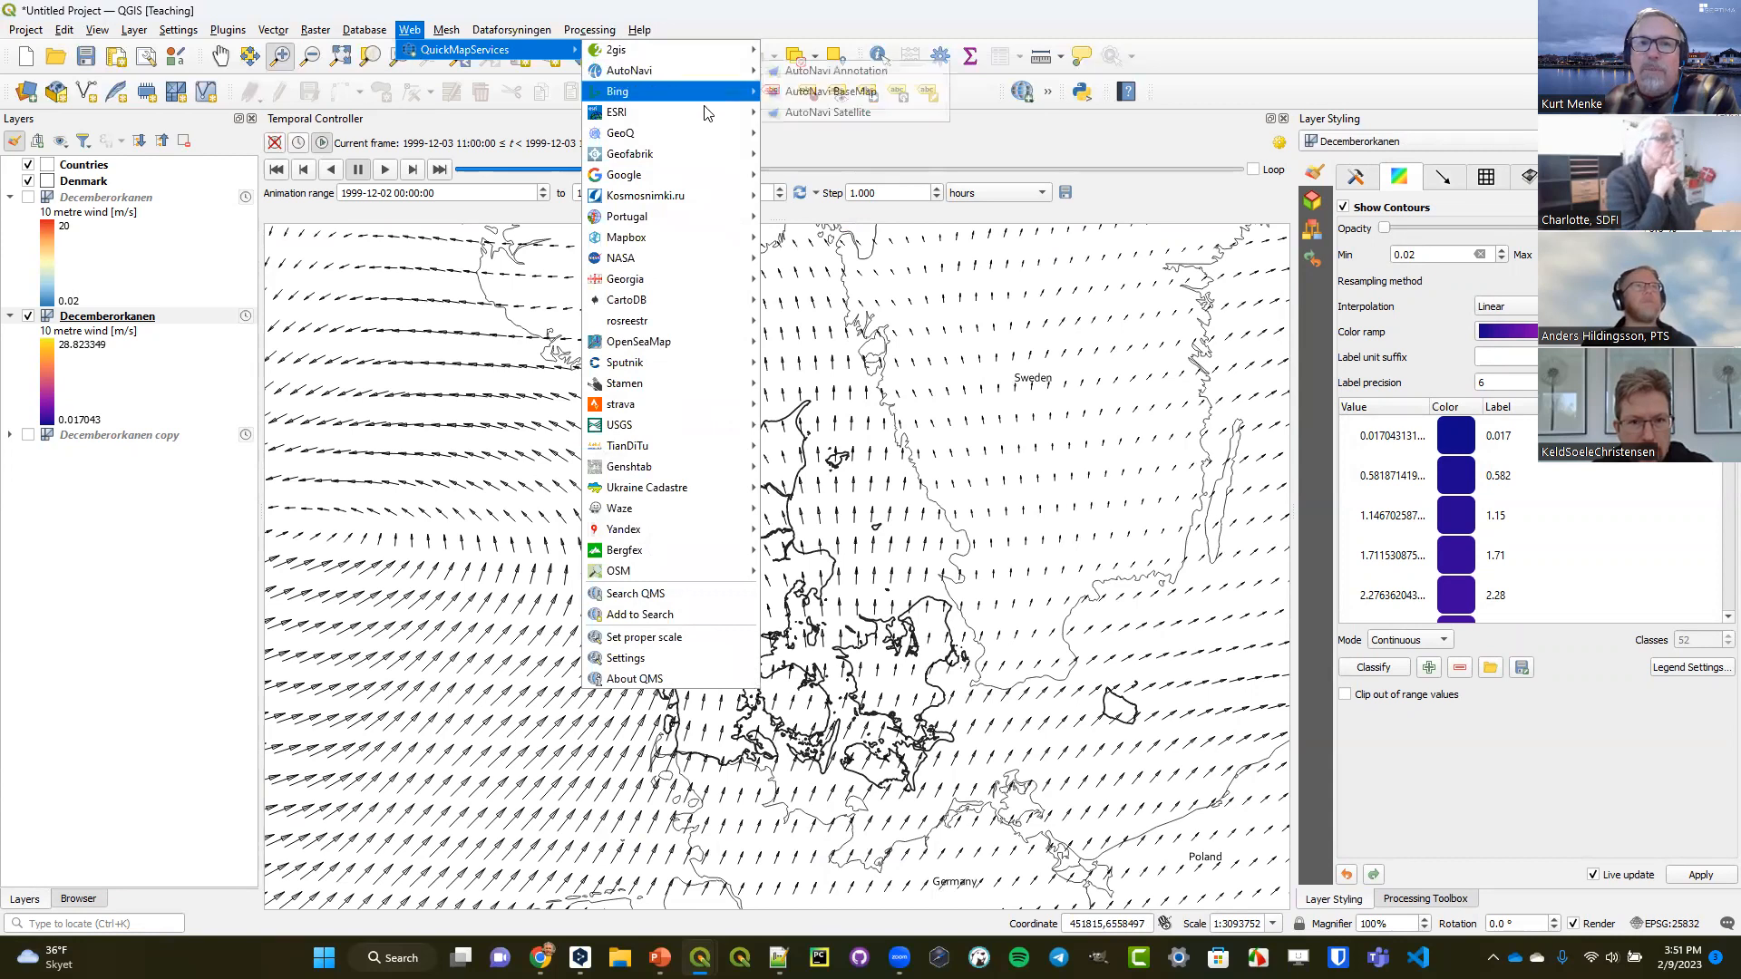
mouse_move(685, 169)
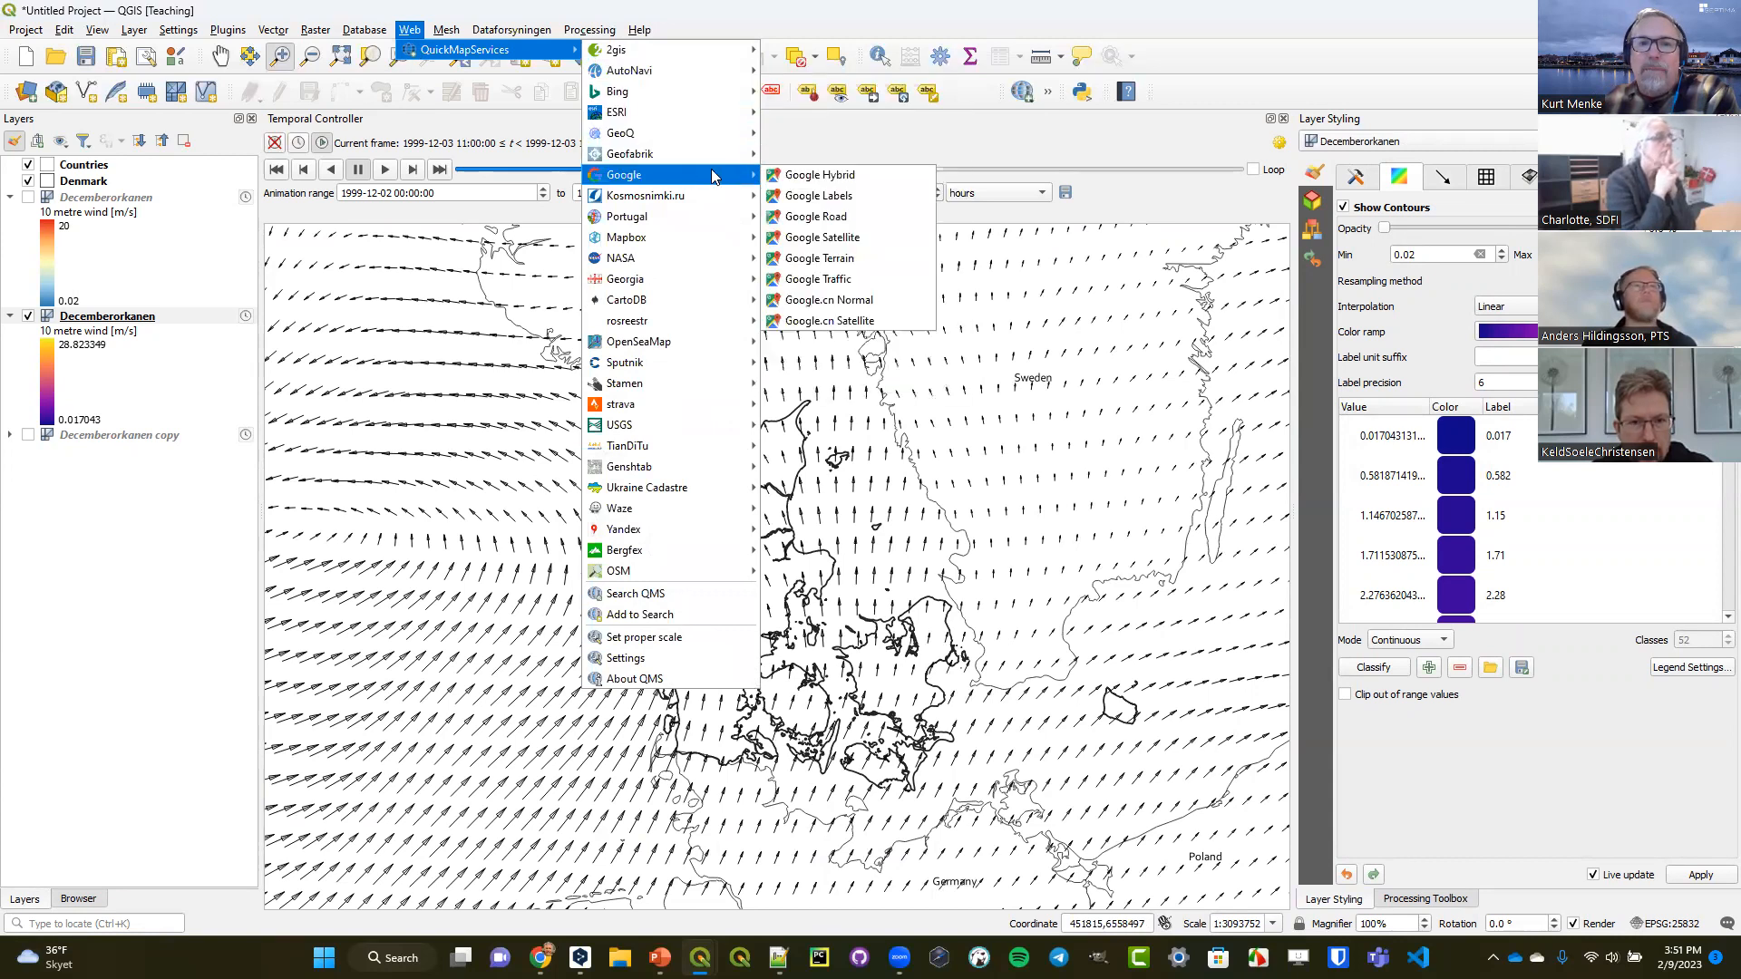
left_click(822, 239)
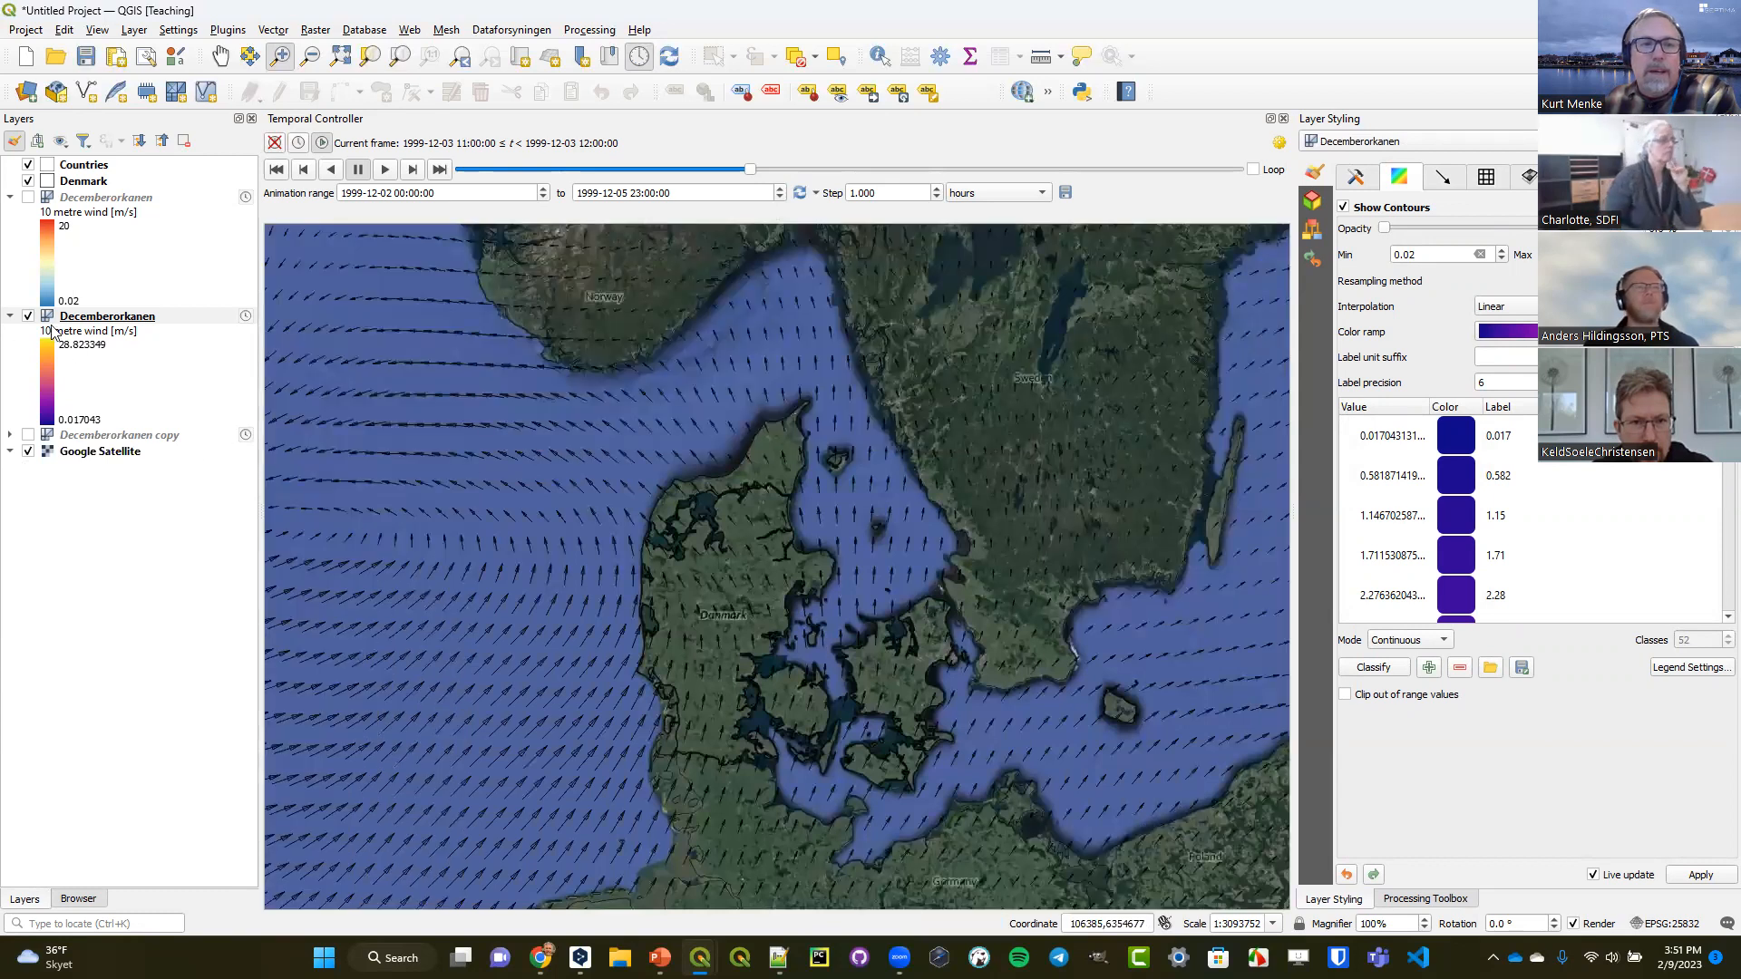
left_click(1446, 179)
left_click(1640, 242)
left_click(1632, 274)
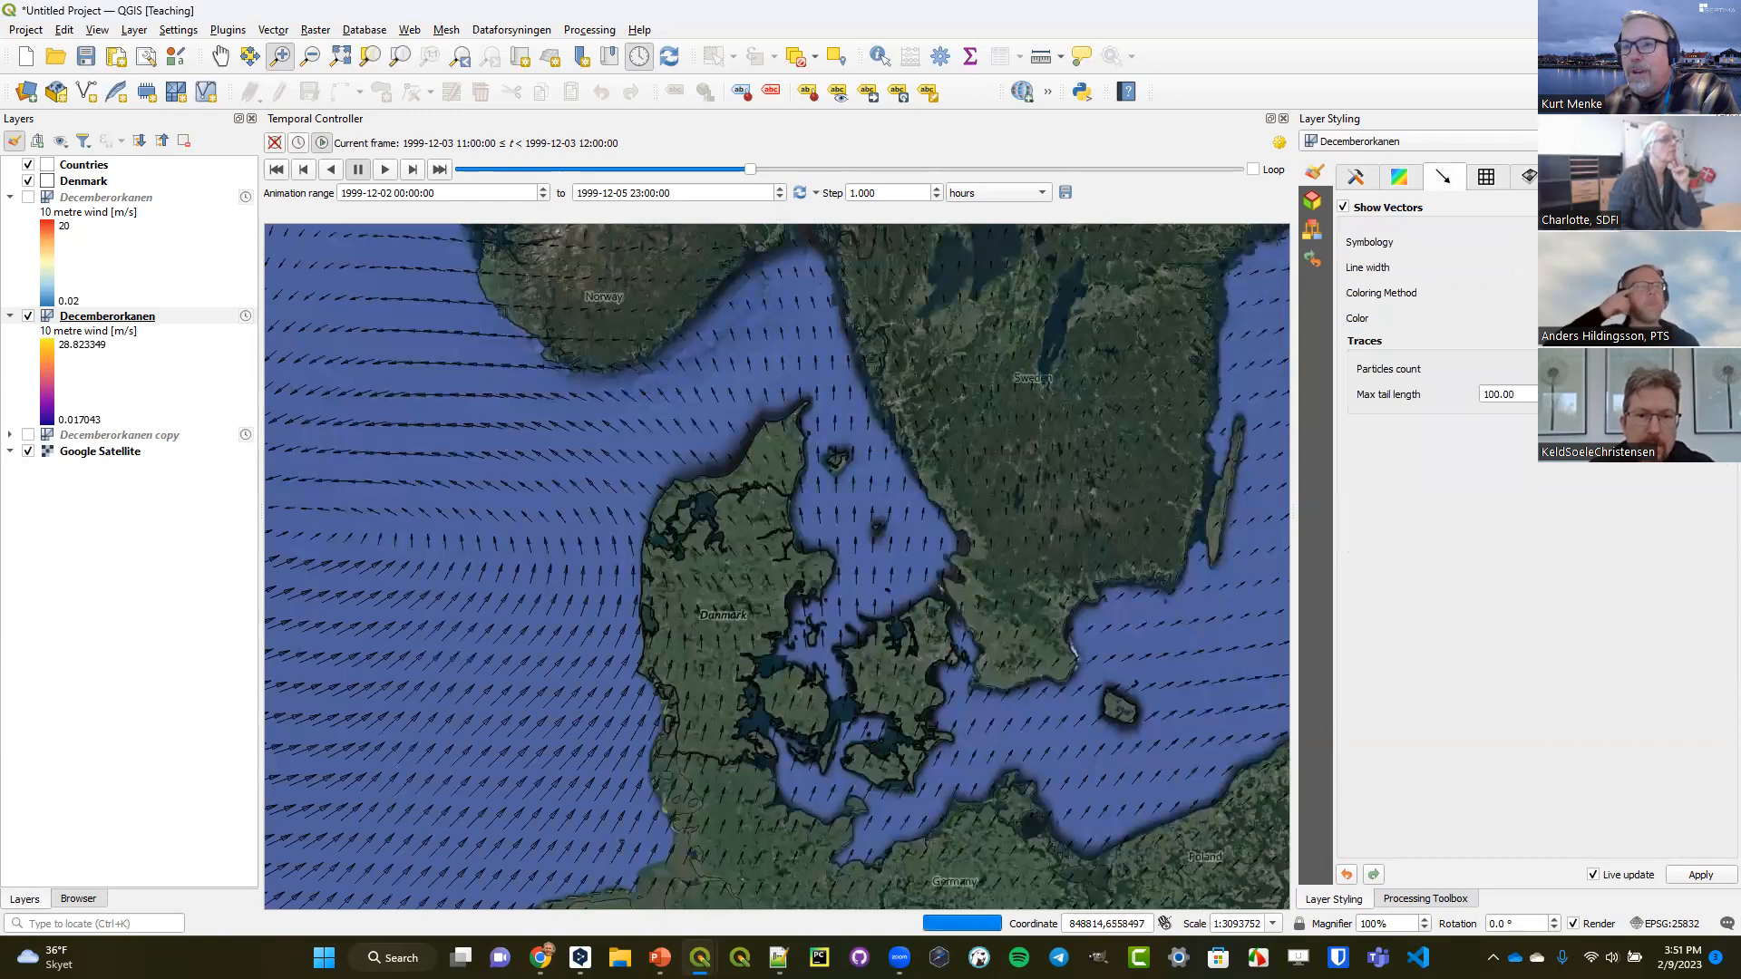
left_click(1718, 319)
left_click(1572, 538)
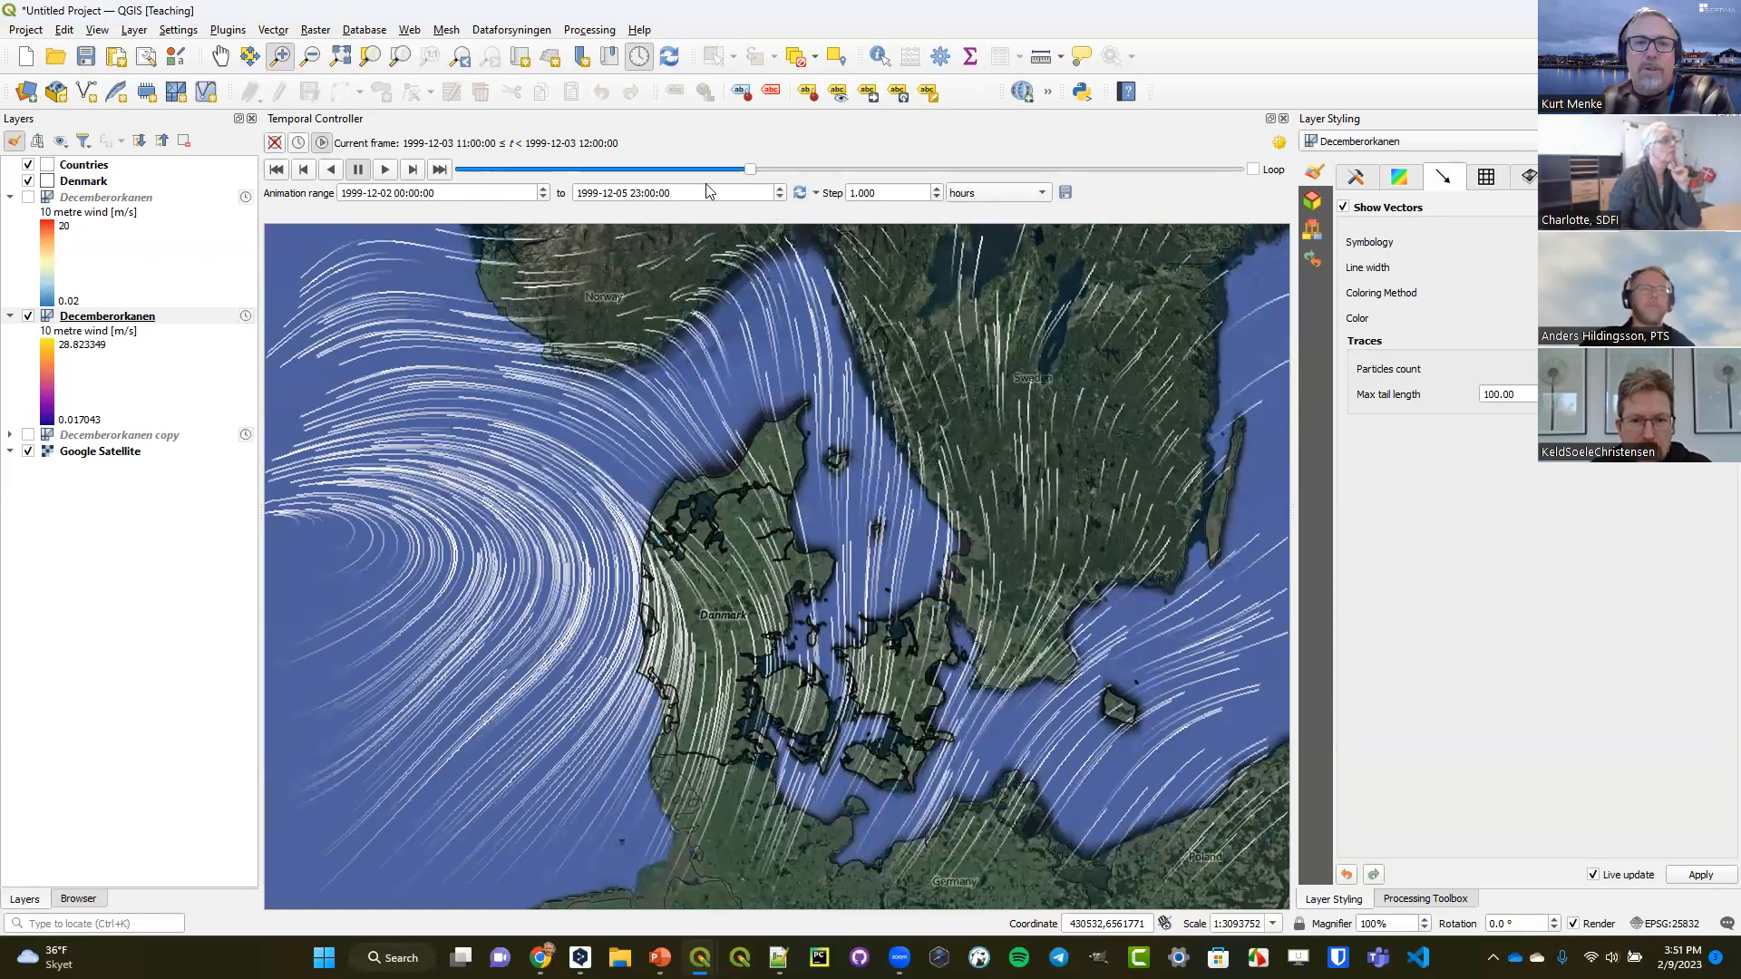
left_click_drag(749, 174, 828, 177)
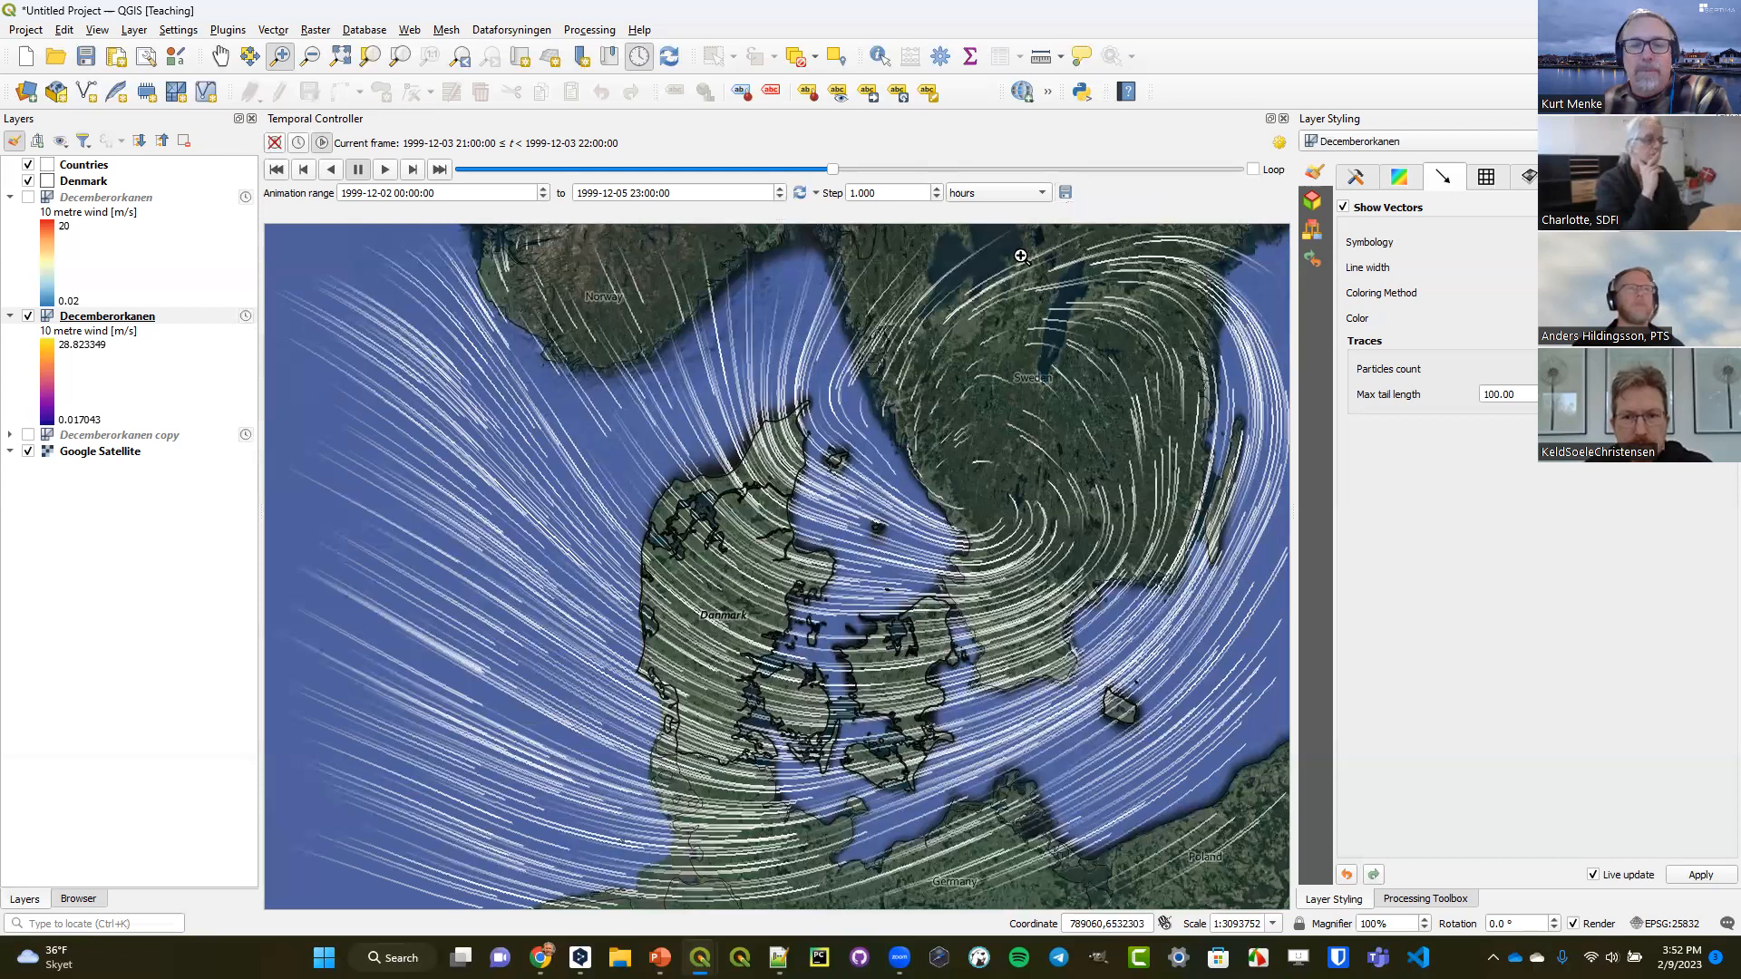
Switch to the DataVisualizationwithQGIS_supporting_materials presentation in PowerPoint and present slide 63 full screen instead of presenter view.
mouse_move(660, 957)
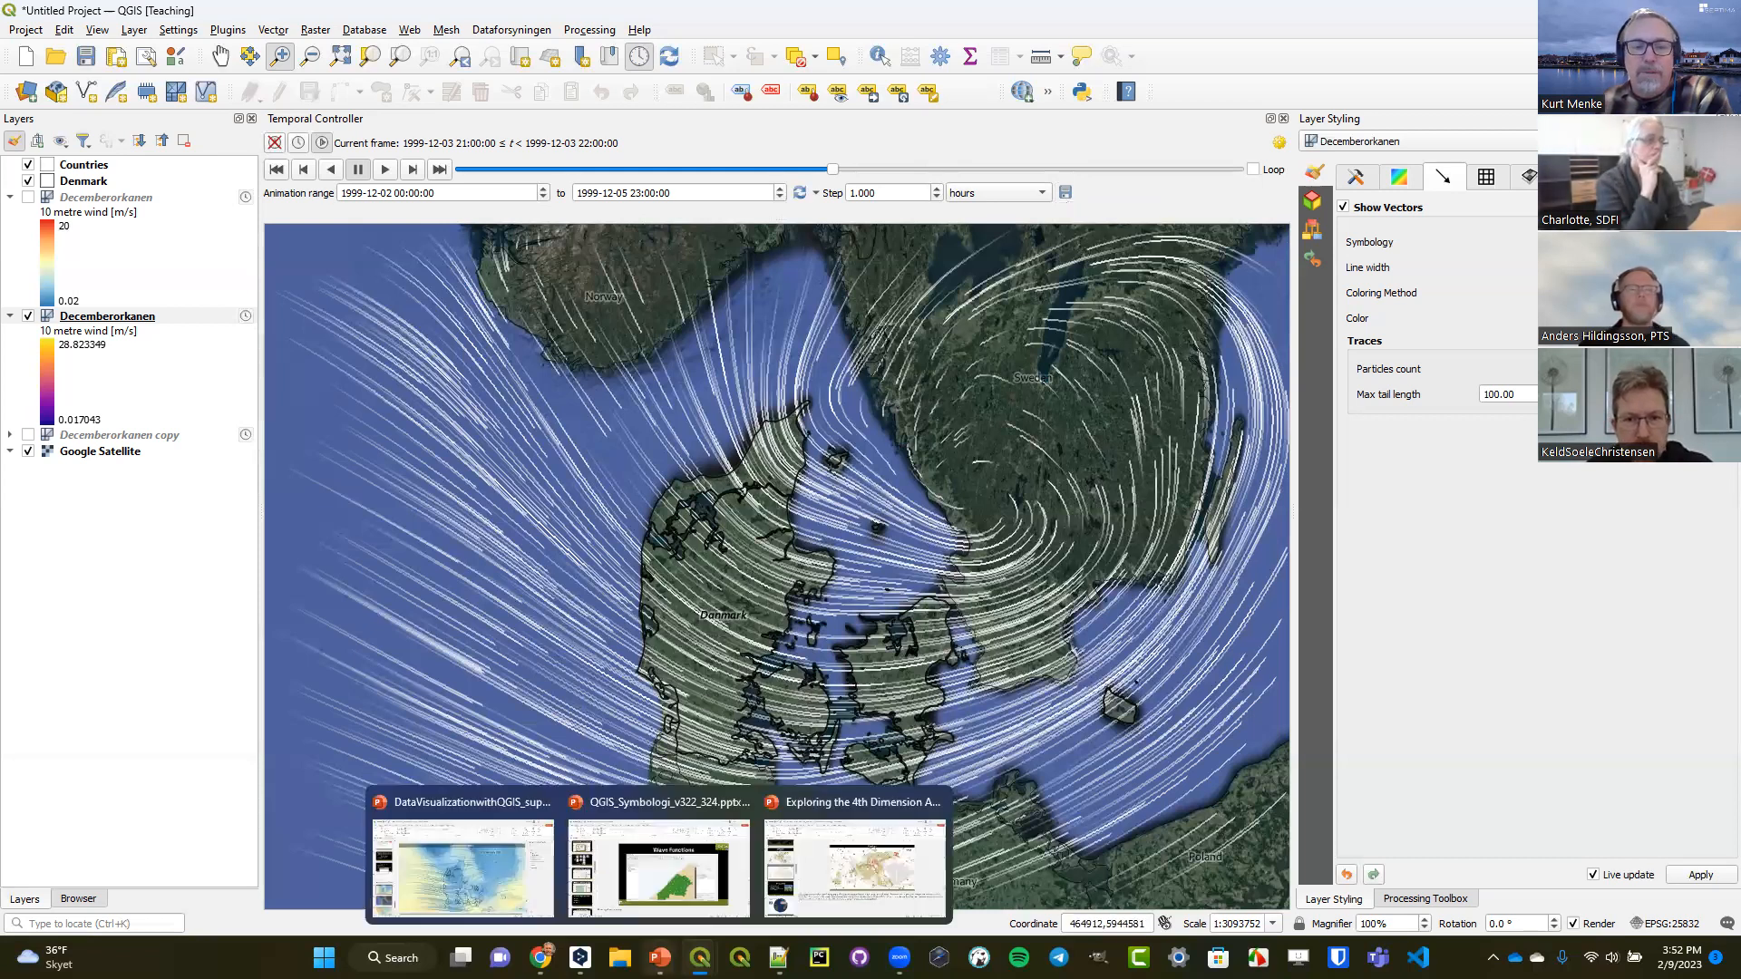
left_click(472, 866)
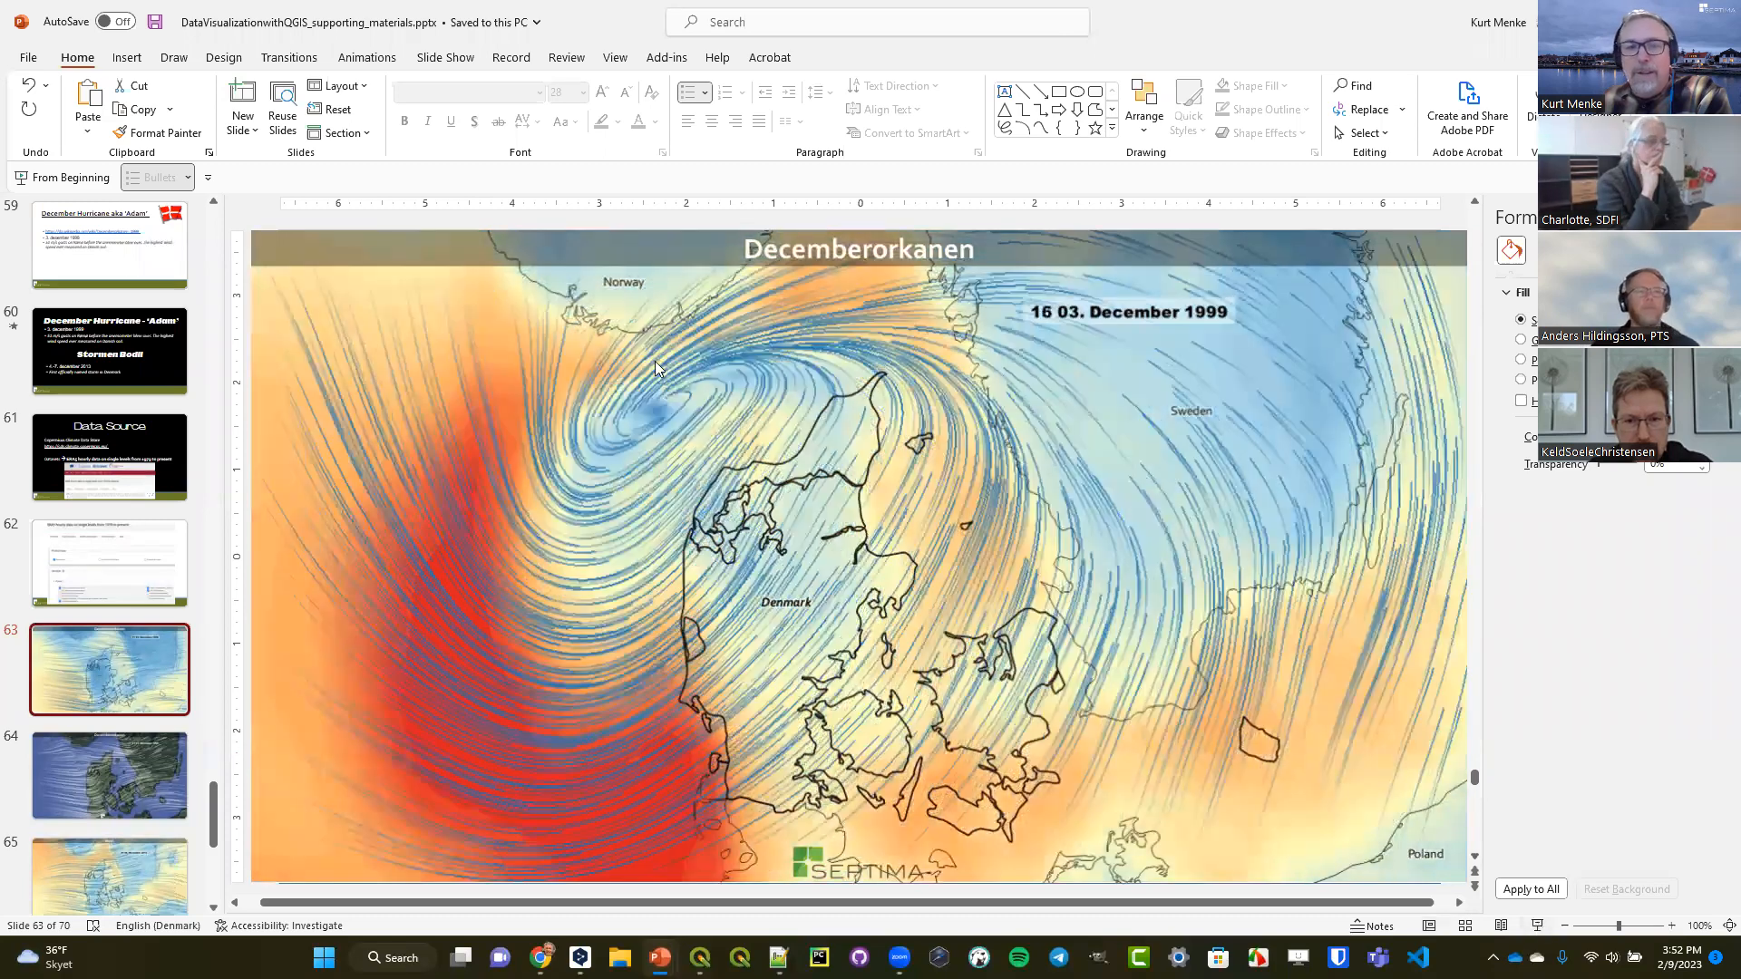
key("shift+F5")
left_click(227, 40)
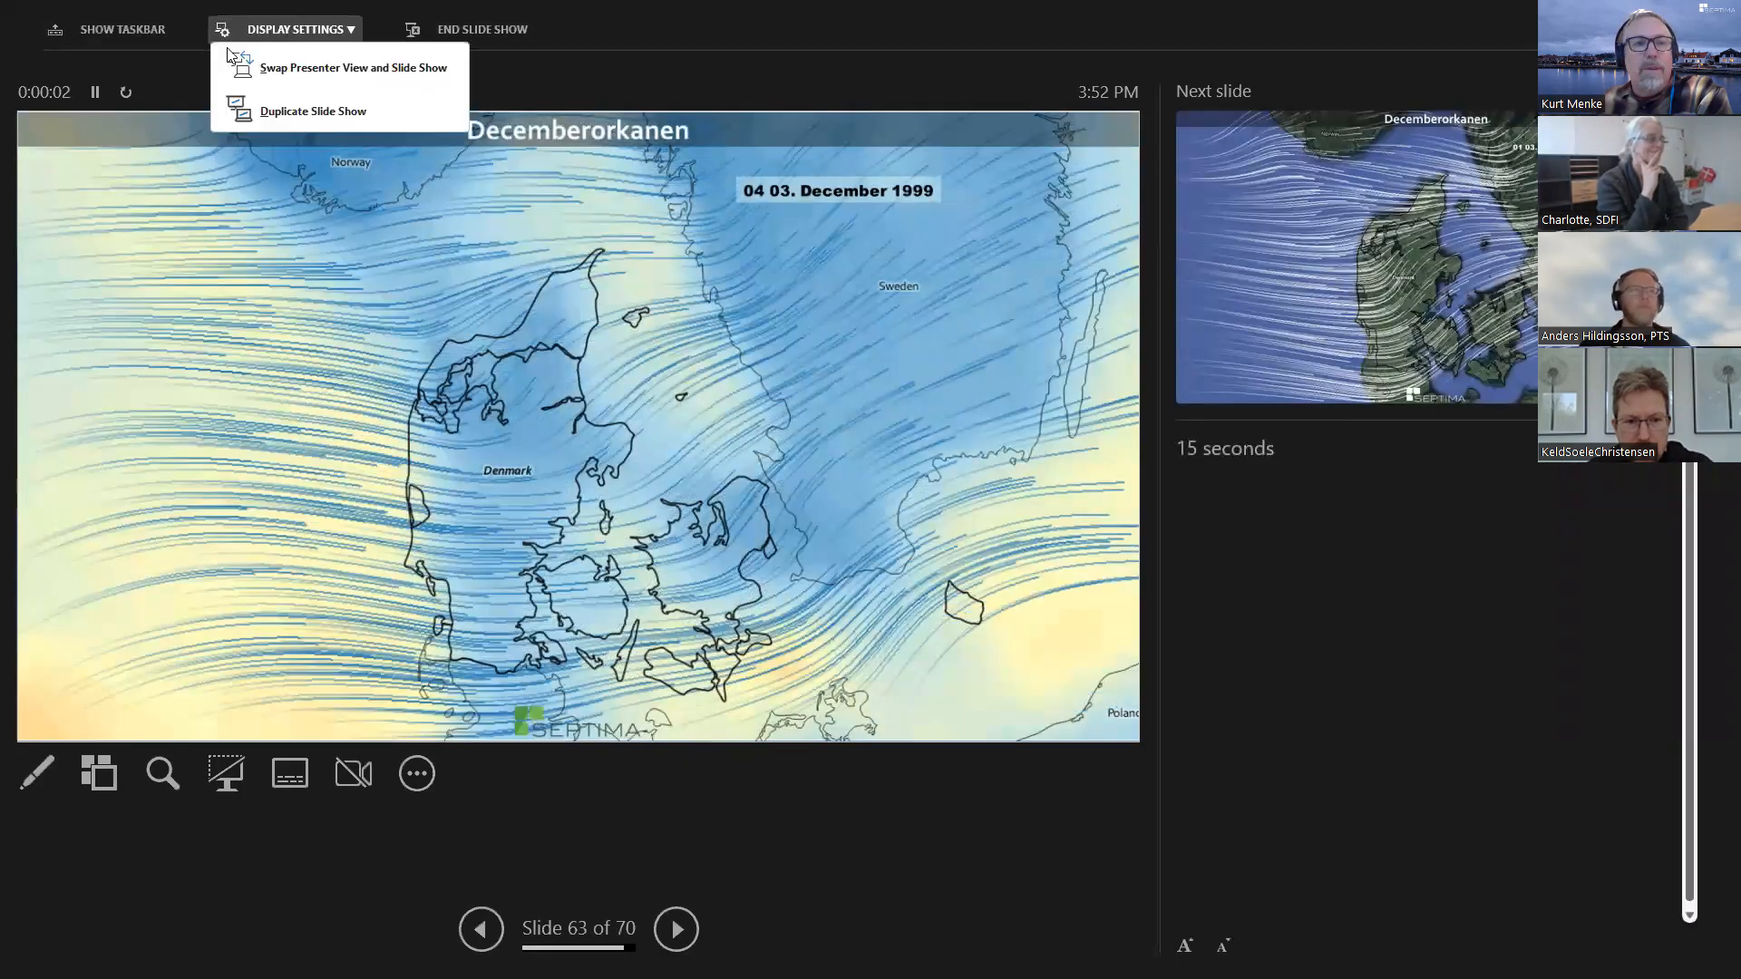
left_click(240, 65)
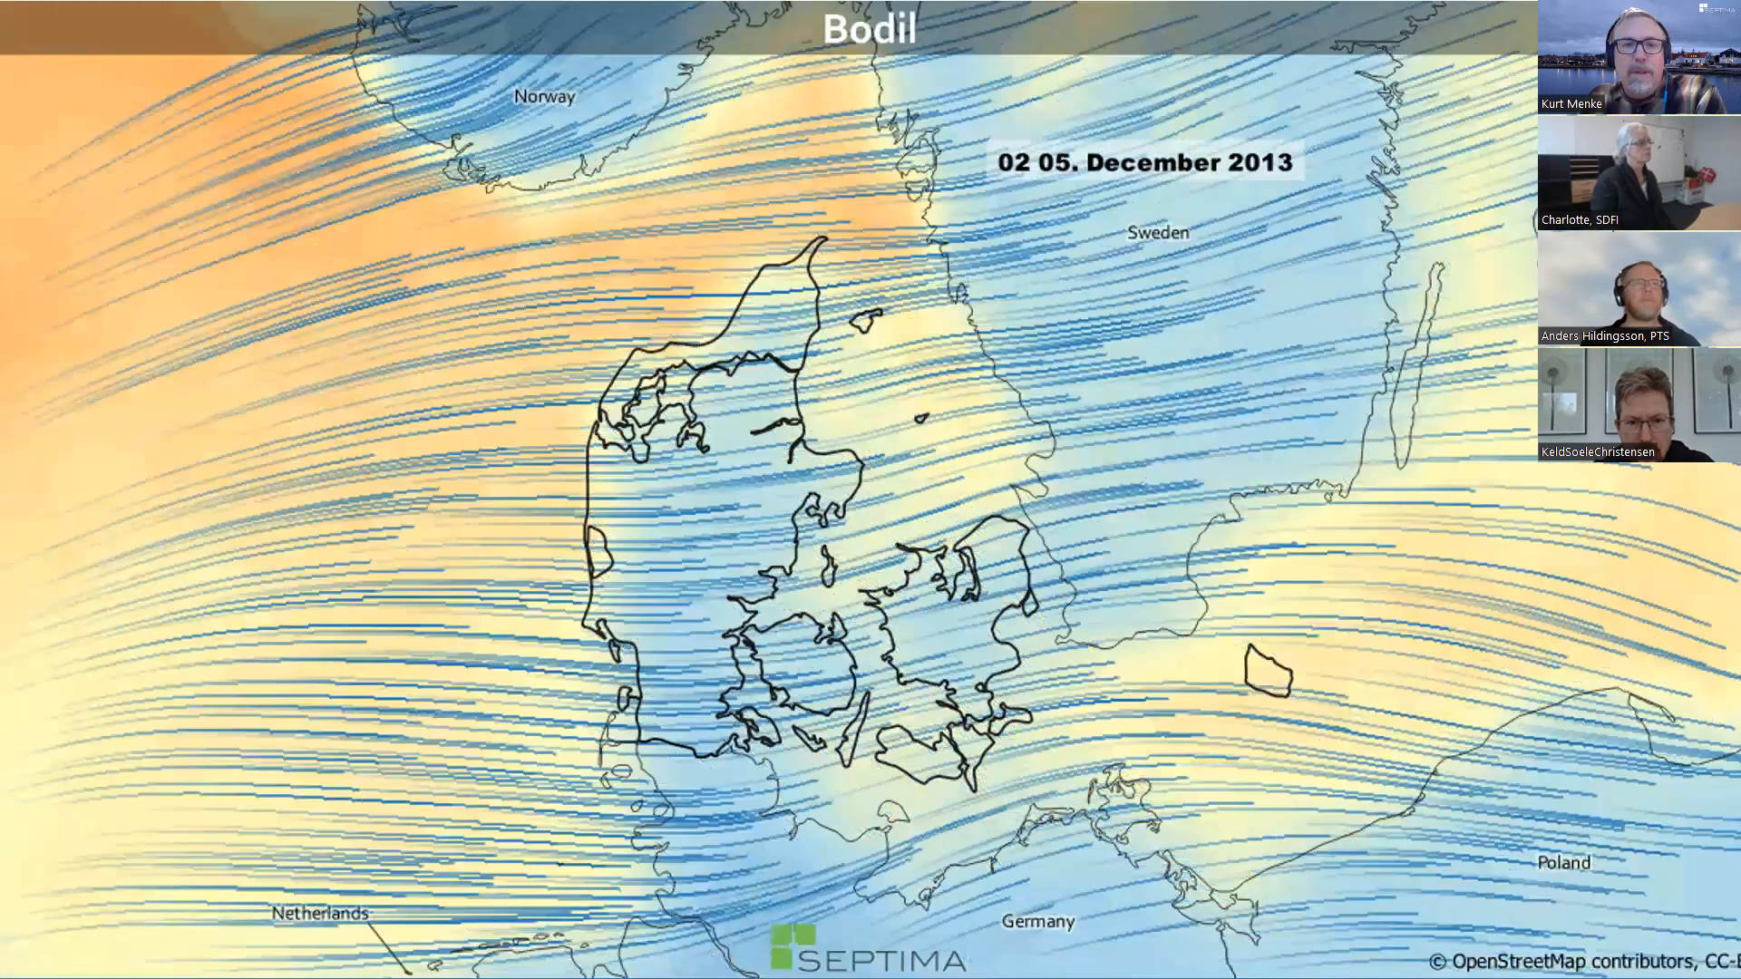
Advance past the Bodil storm animations to the 3D slide and end the slide show.
key("Right")
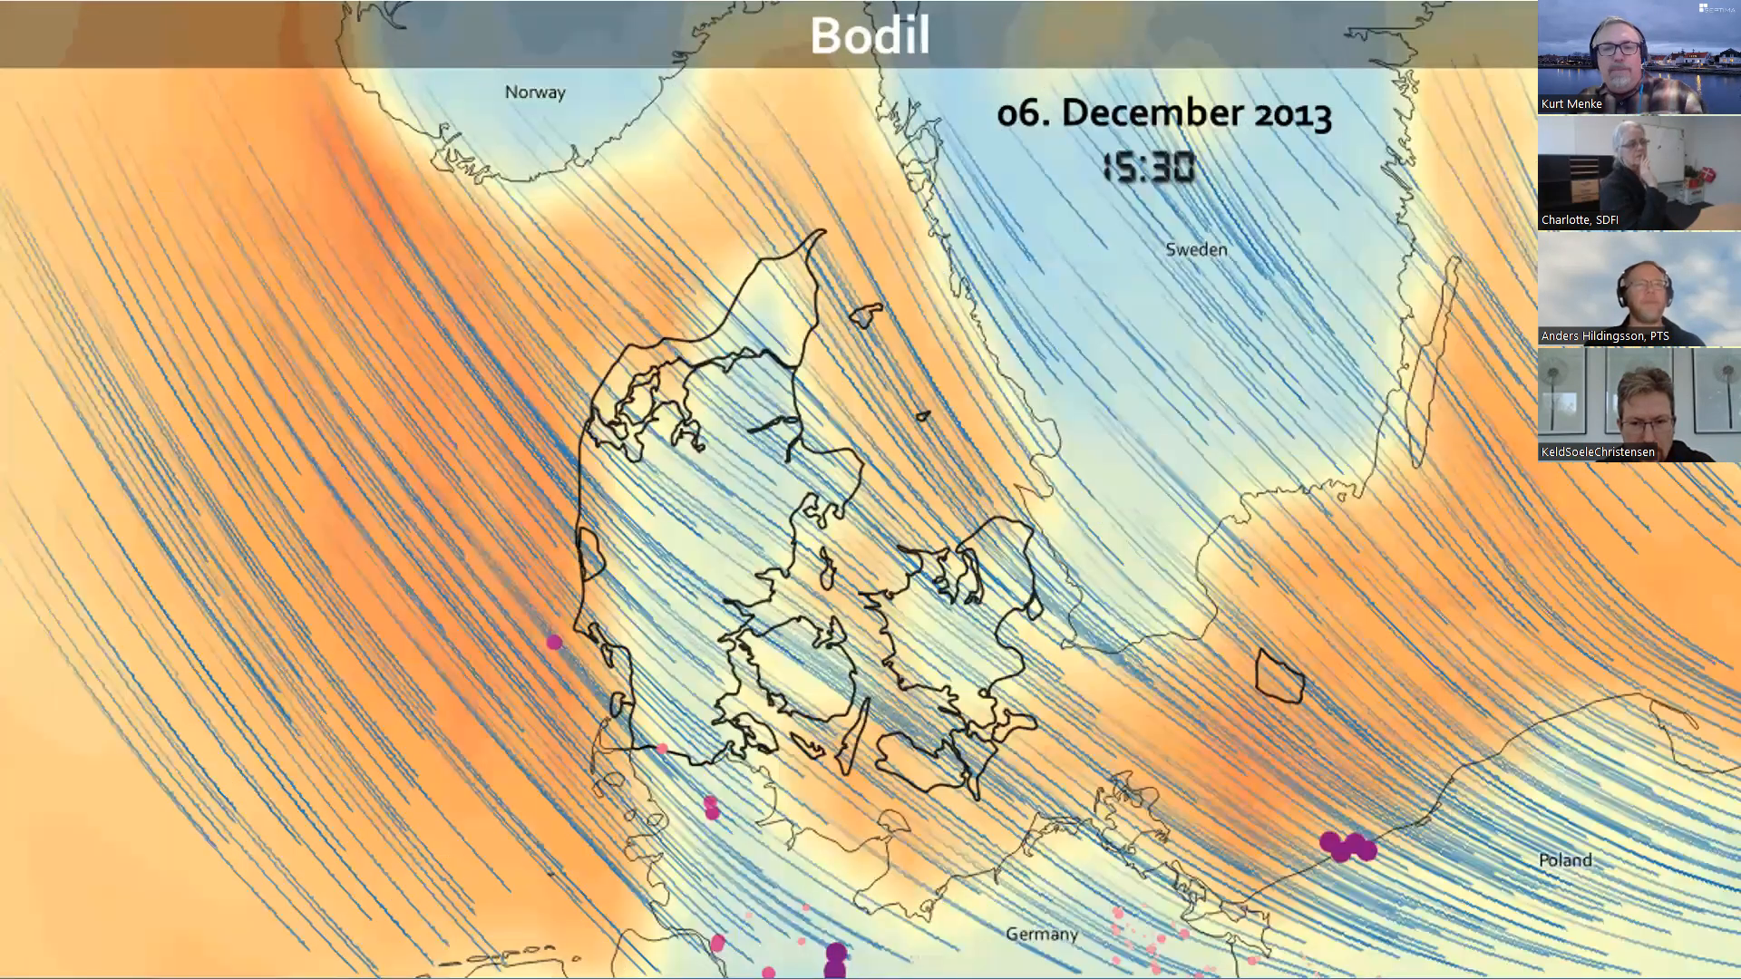
key("Right")
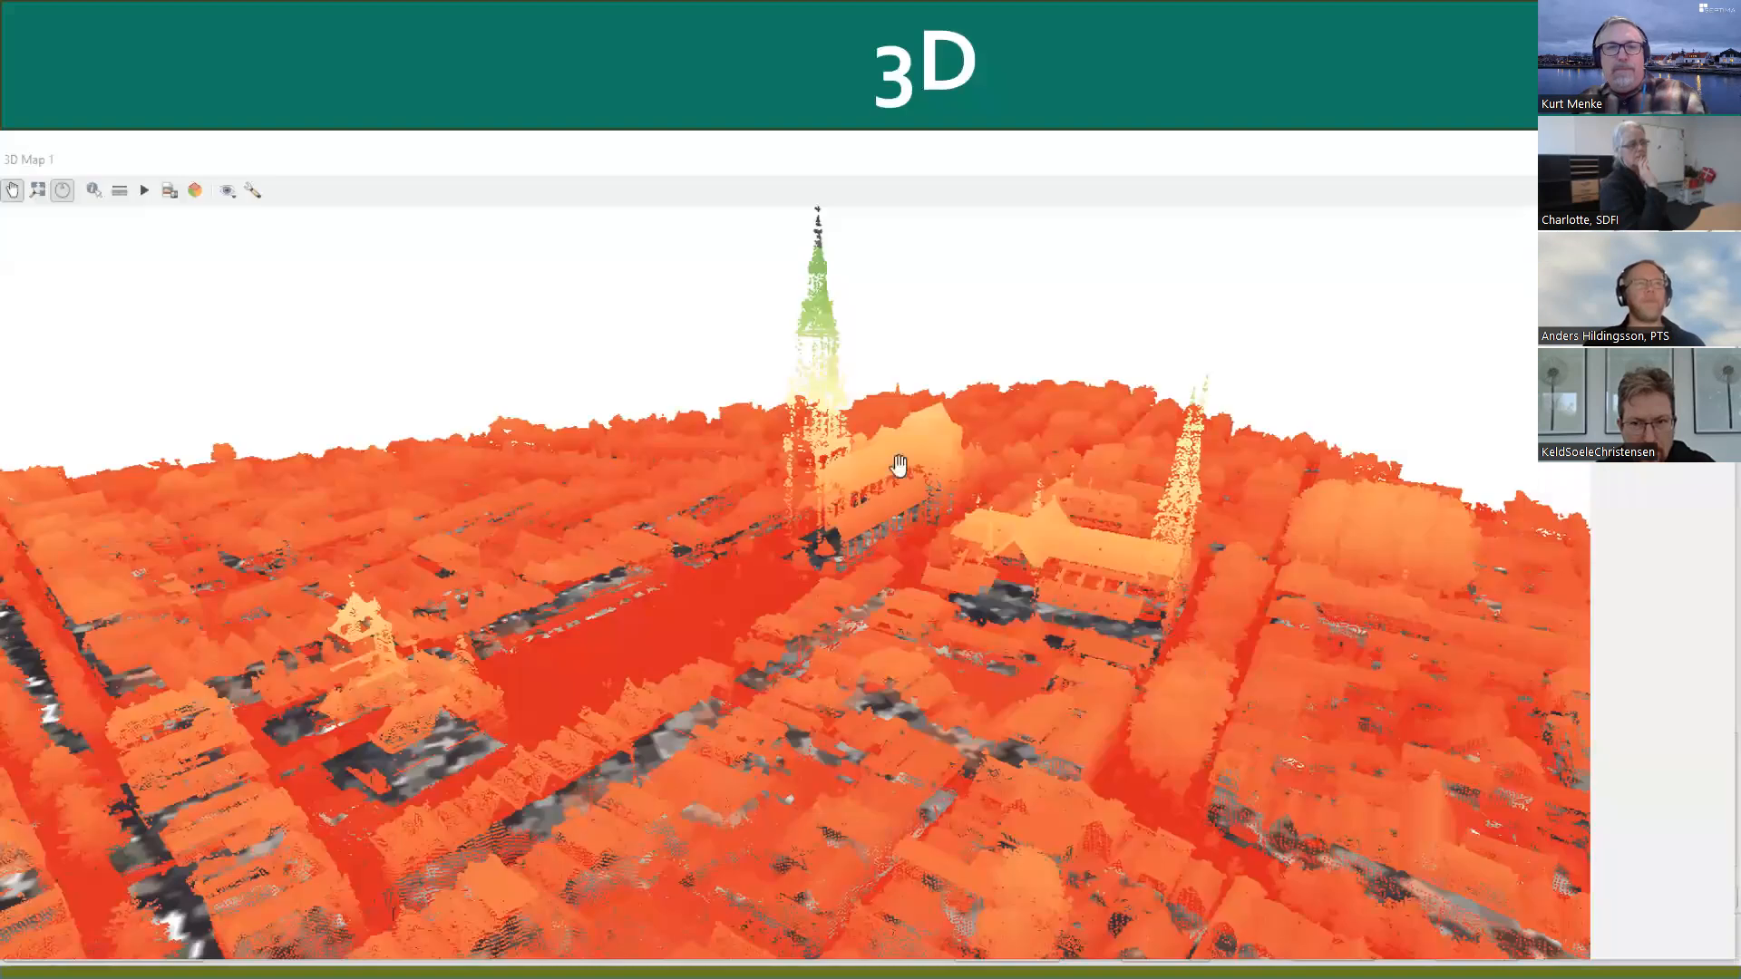
key("Escape")
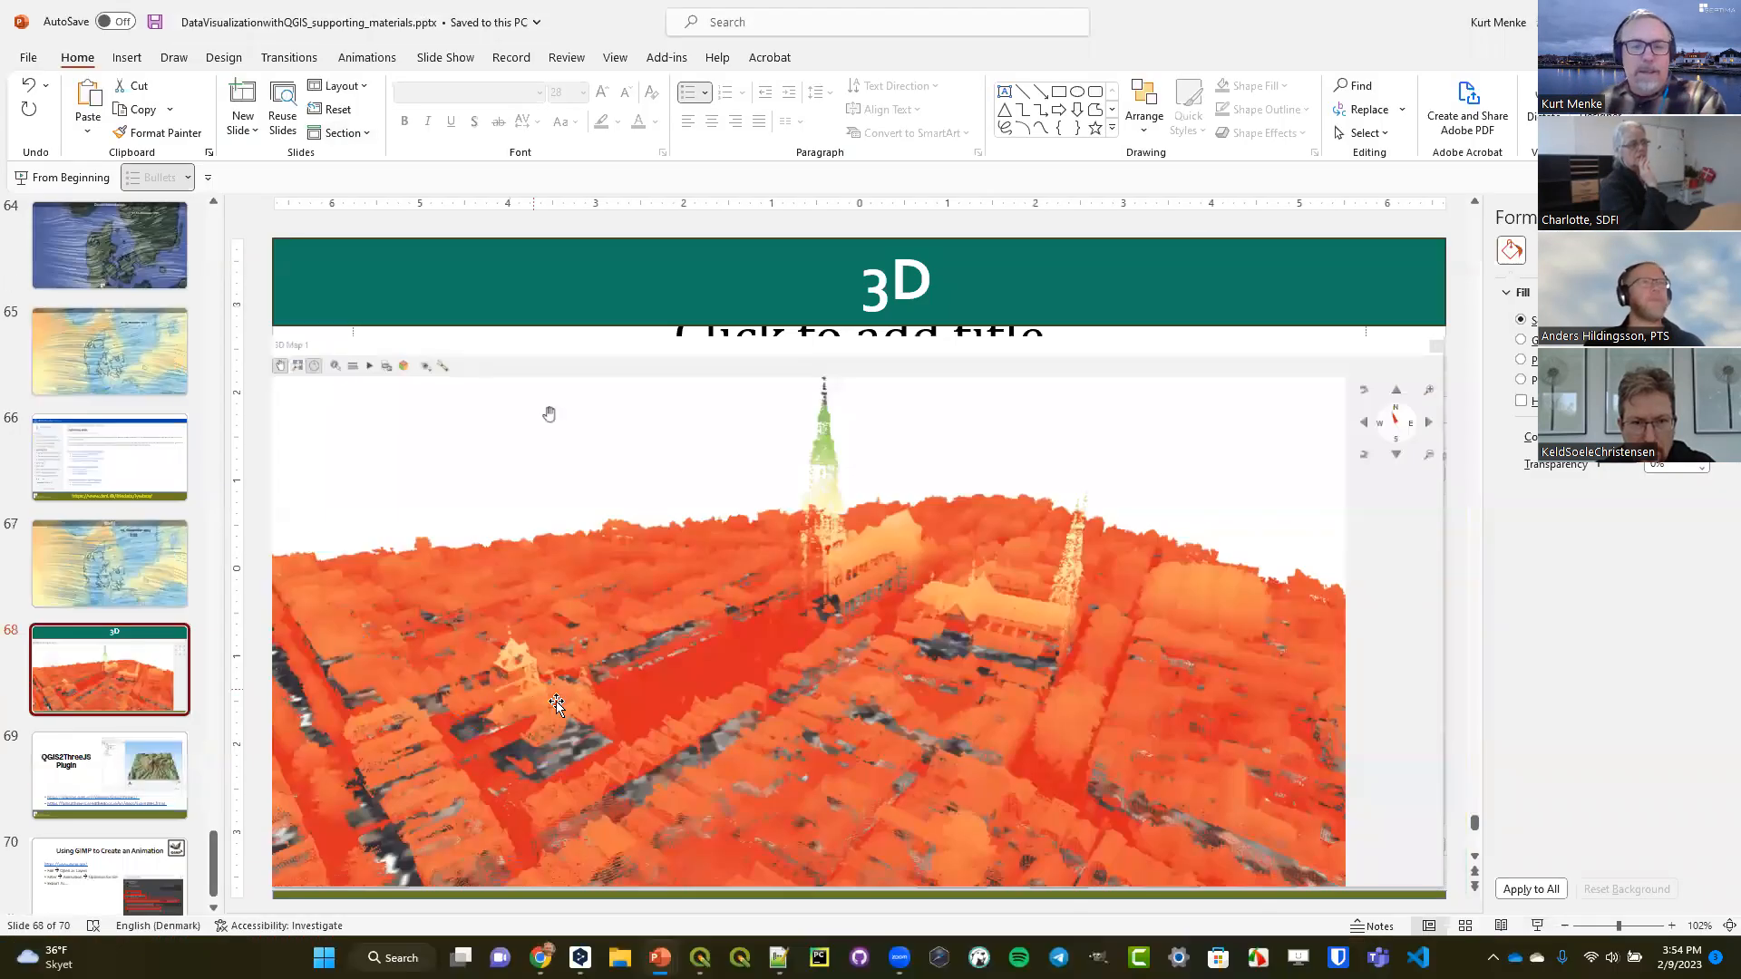
Switch back to QGIS and bring the Bodil project window onto this screen, maximized.
left_click(699, 959)
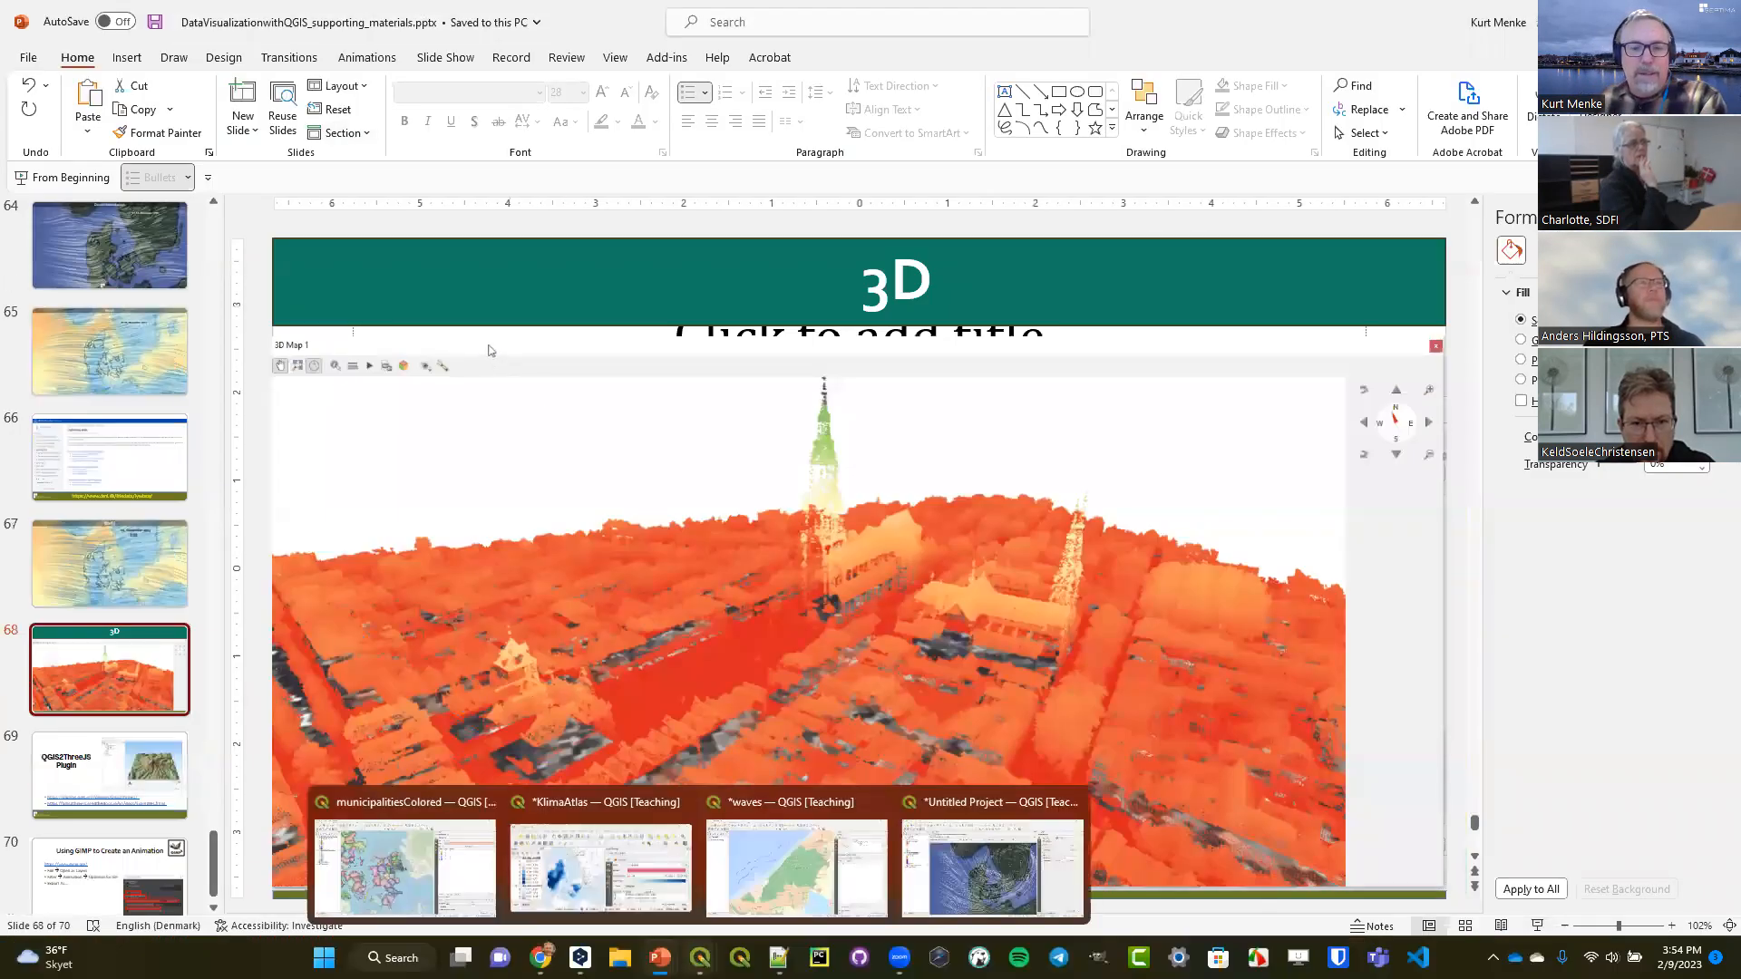
left_click(601, 873)
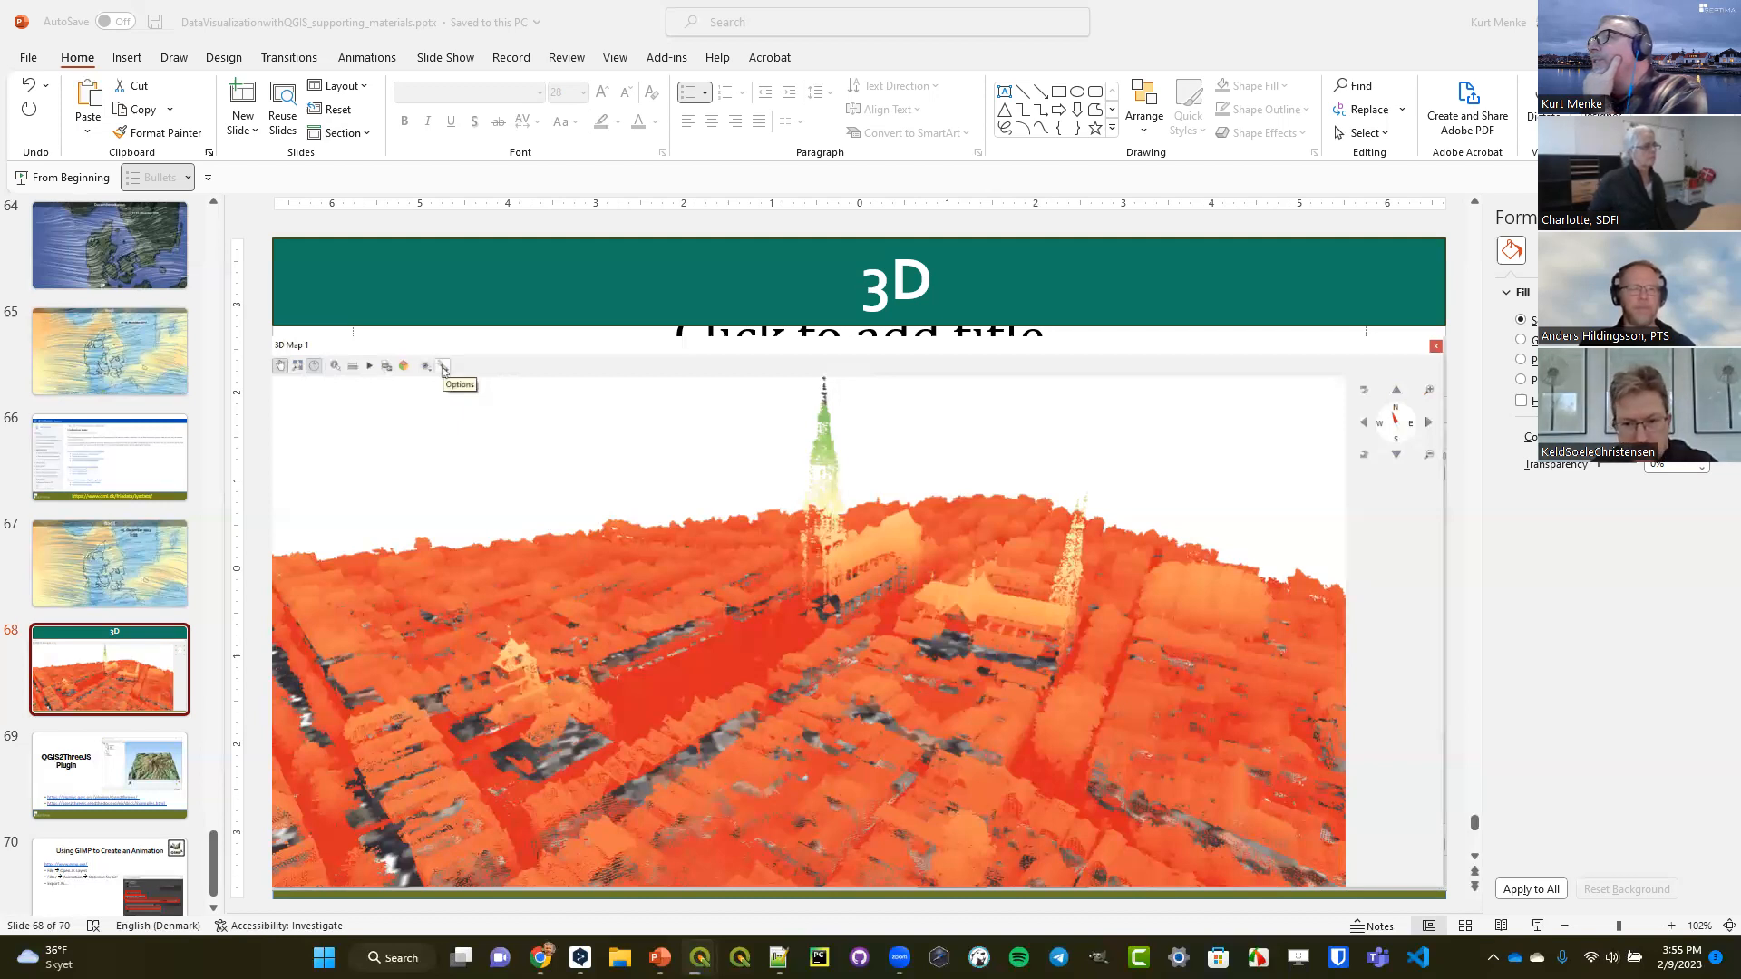
left_click_drag(1740, 243, 1487, 243)
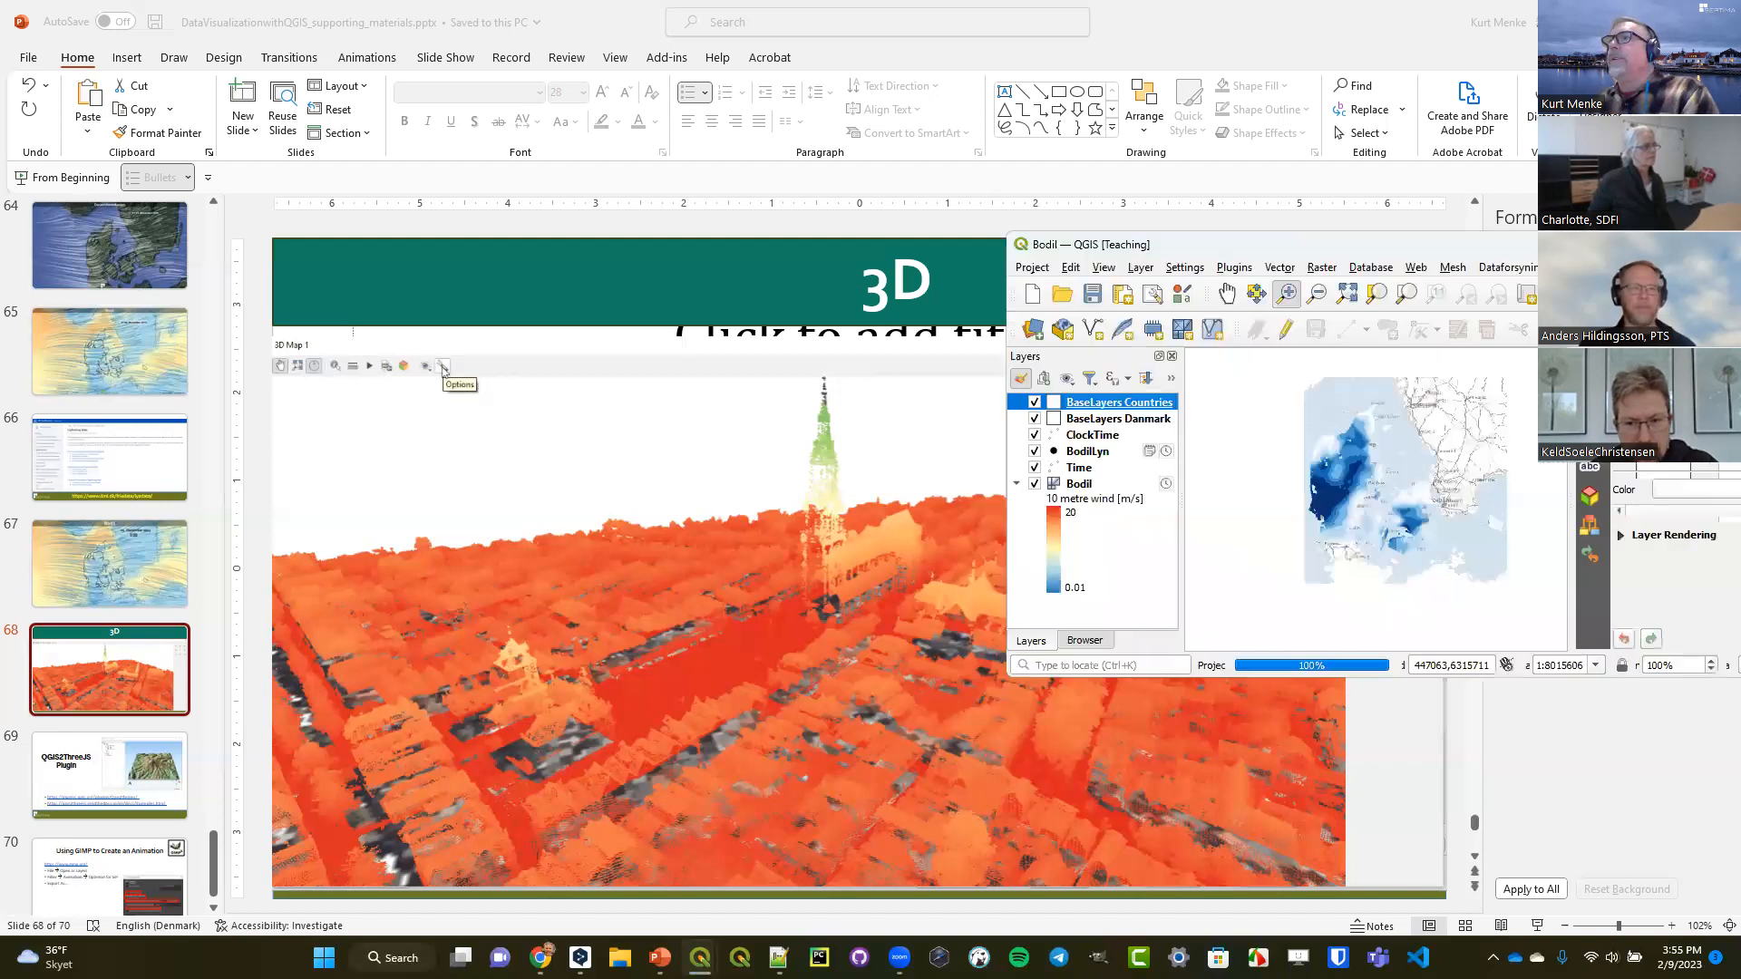
double_click(1351, 247)
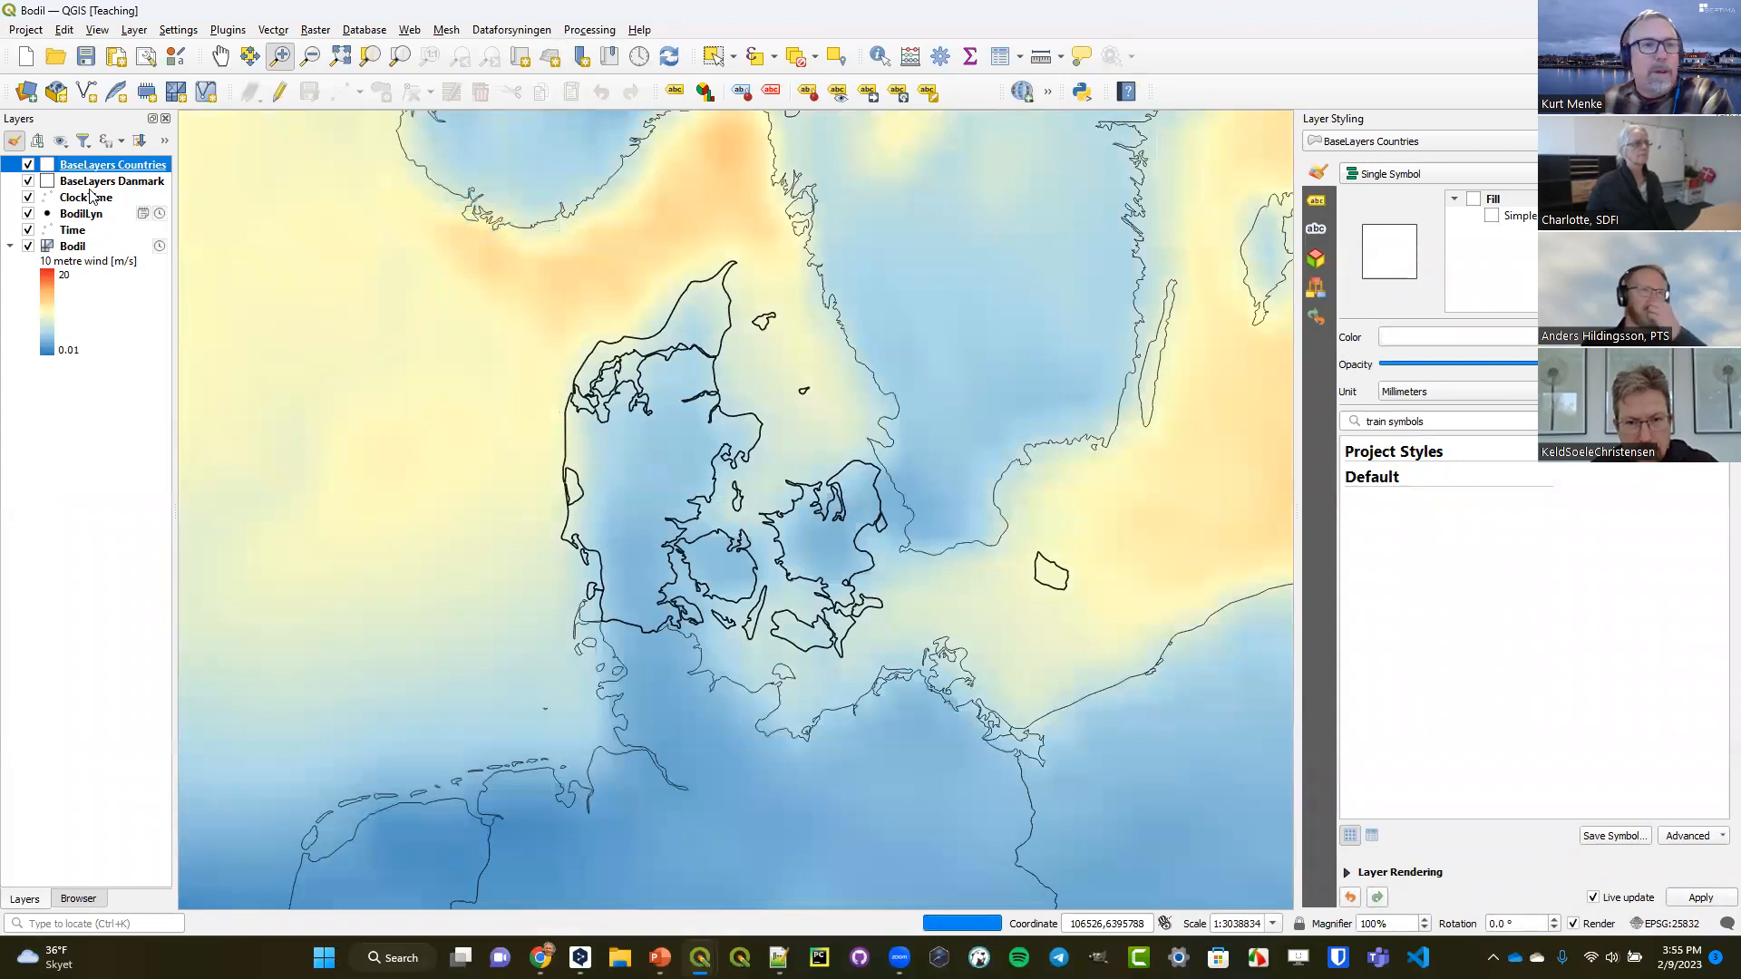
left_click(79, 215)
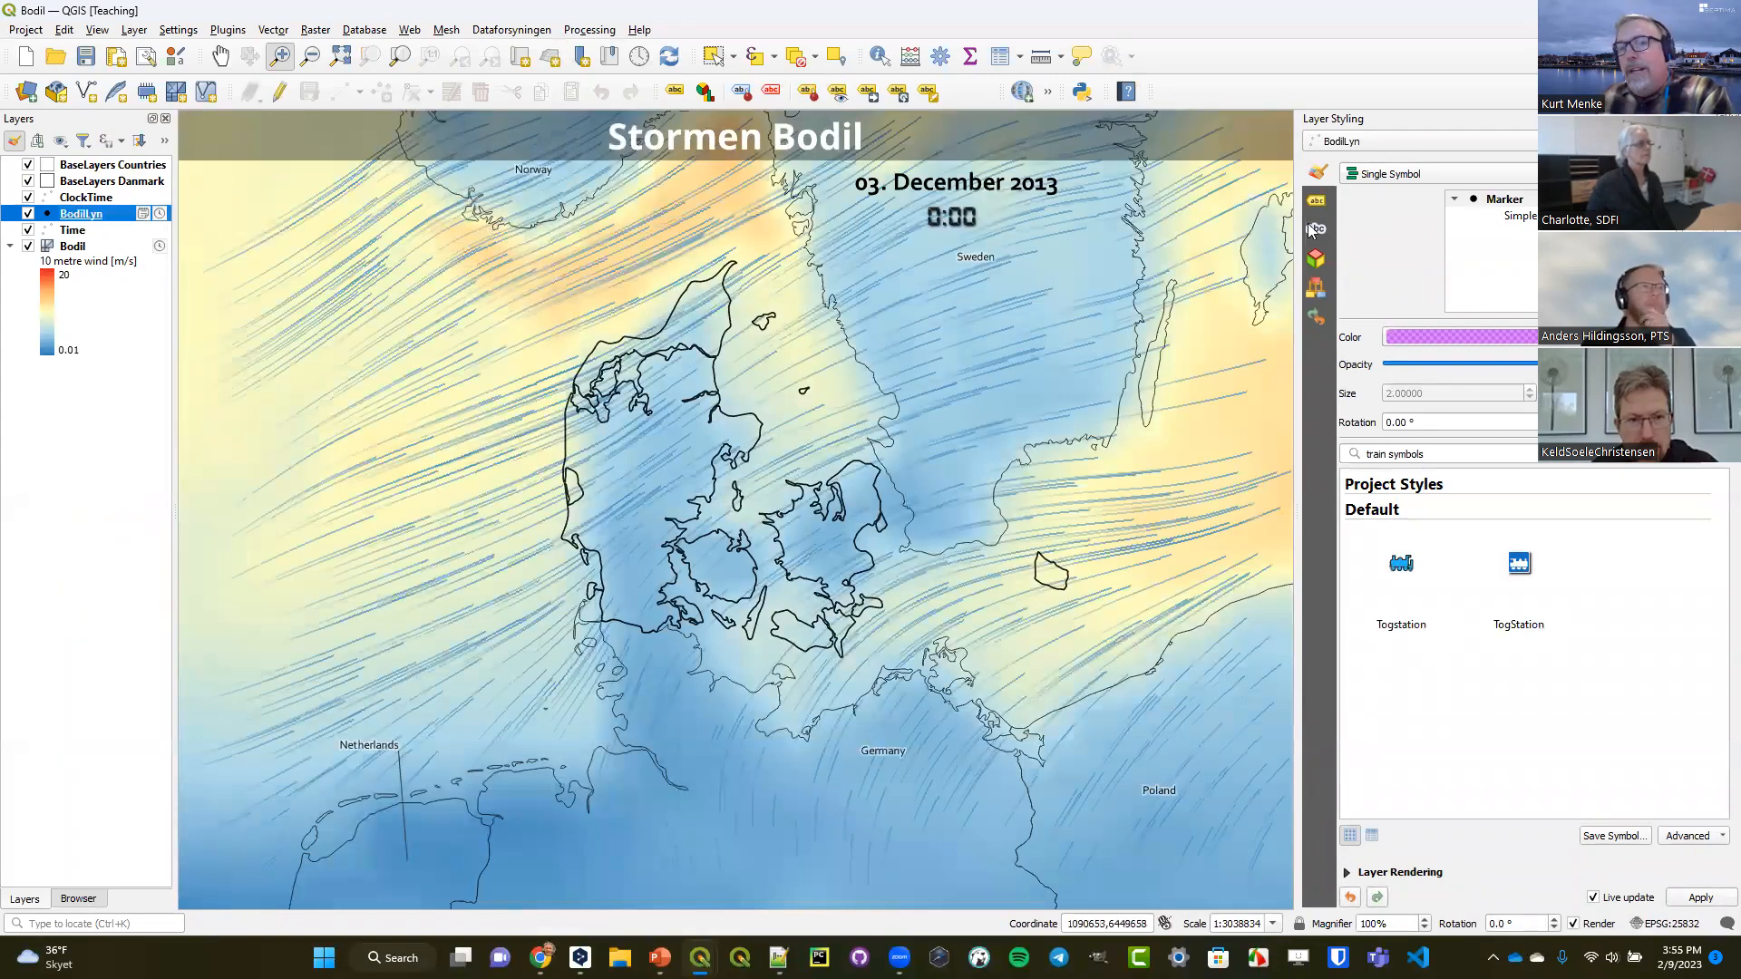
left_click(1507, 217)
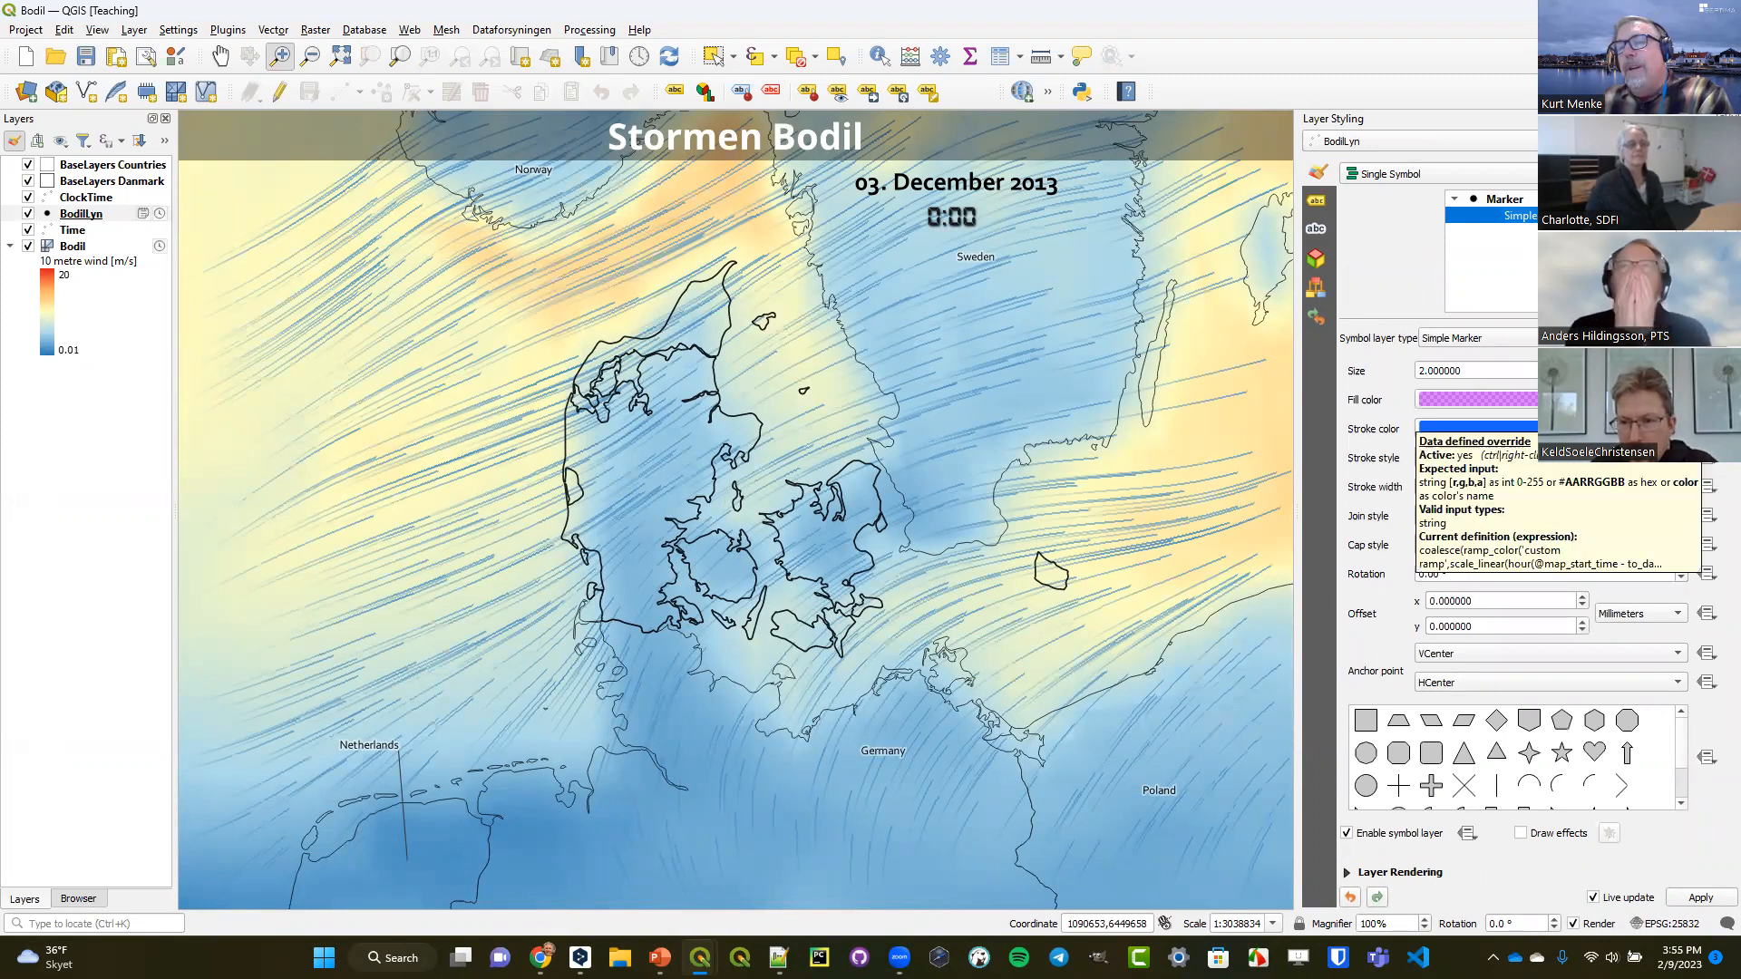
left_click(1708, 547)
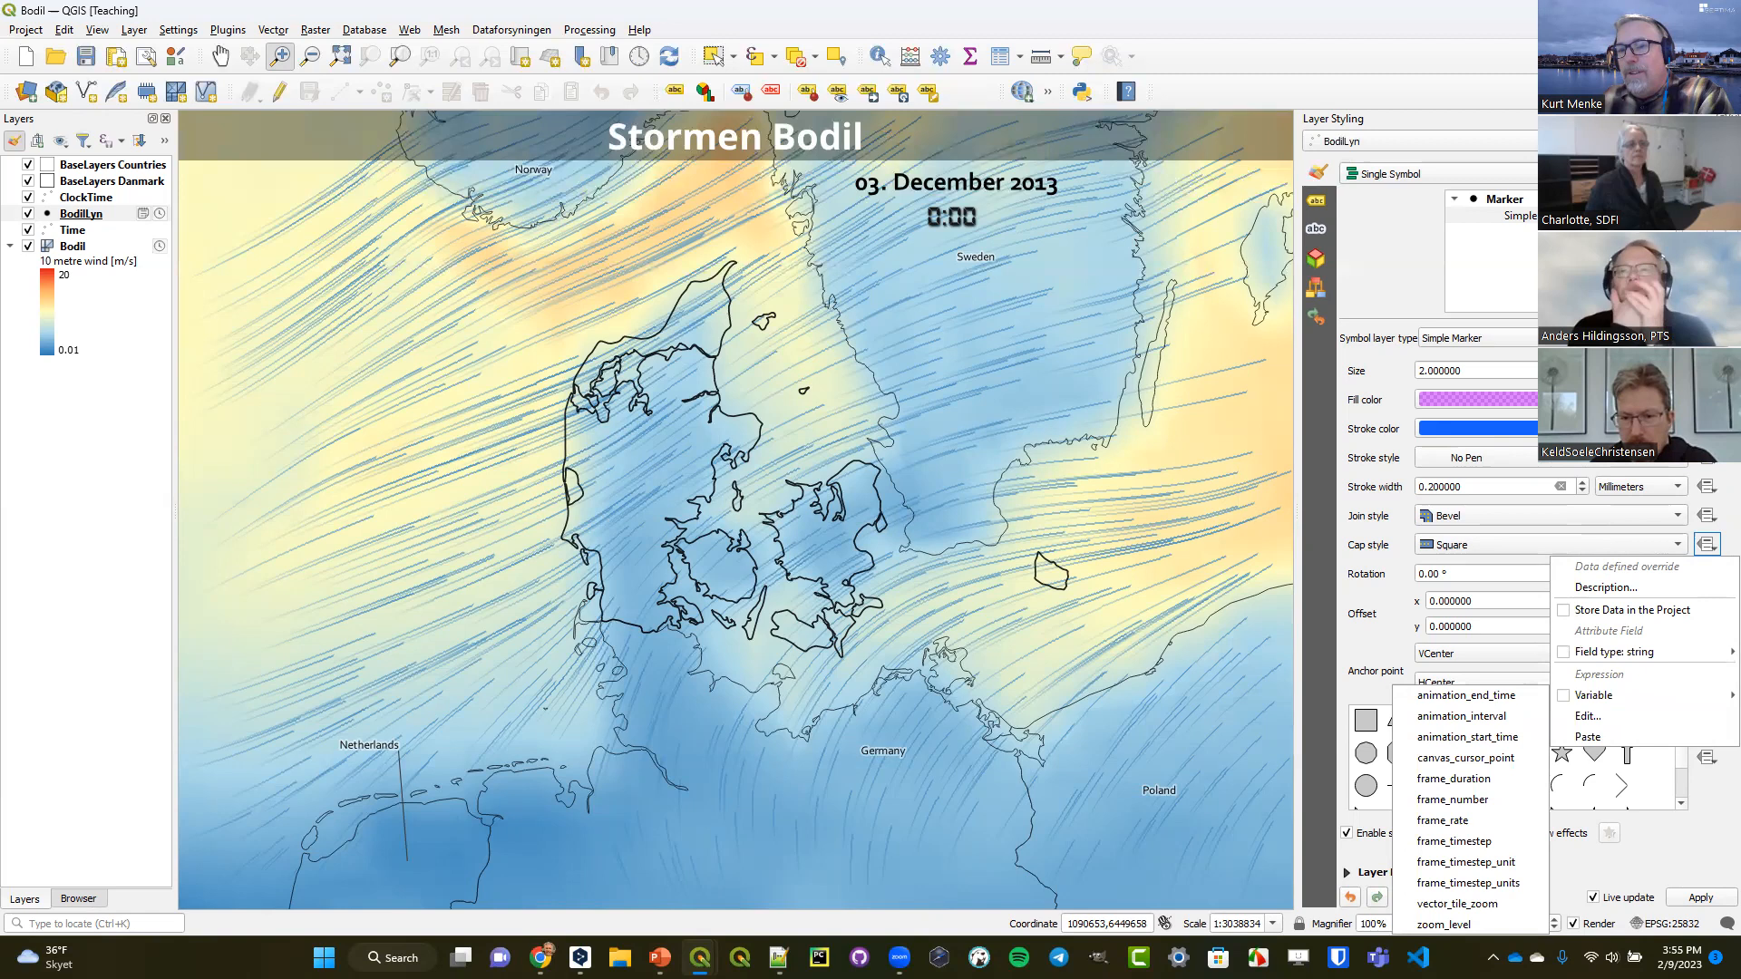
left_click(1707, 371)
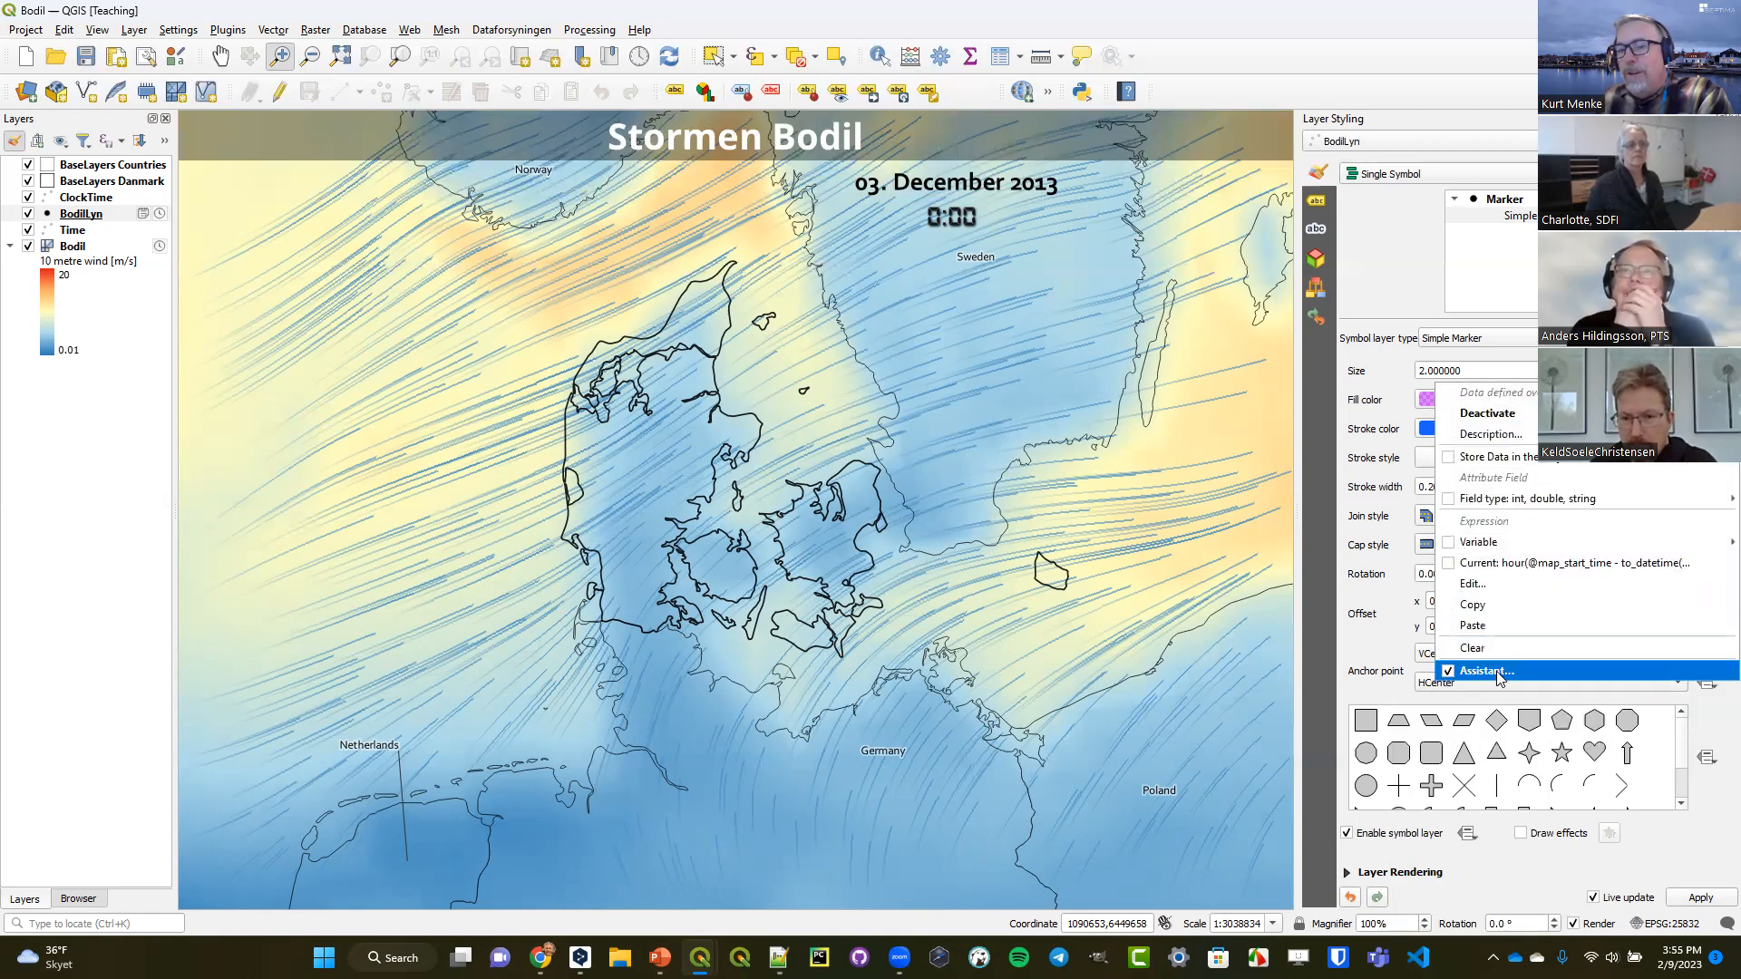
left_click(1498, 673)
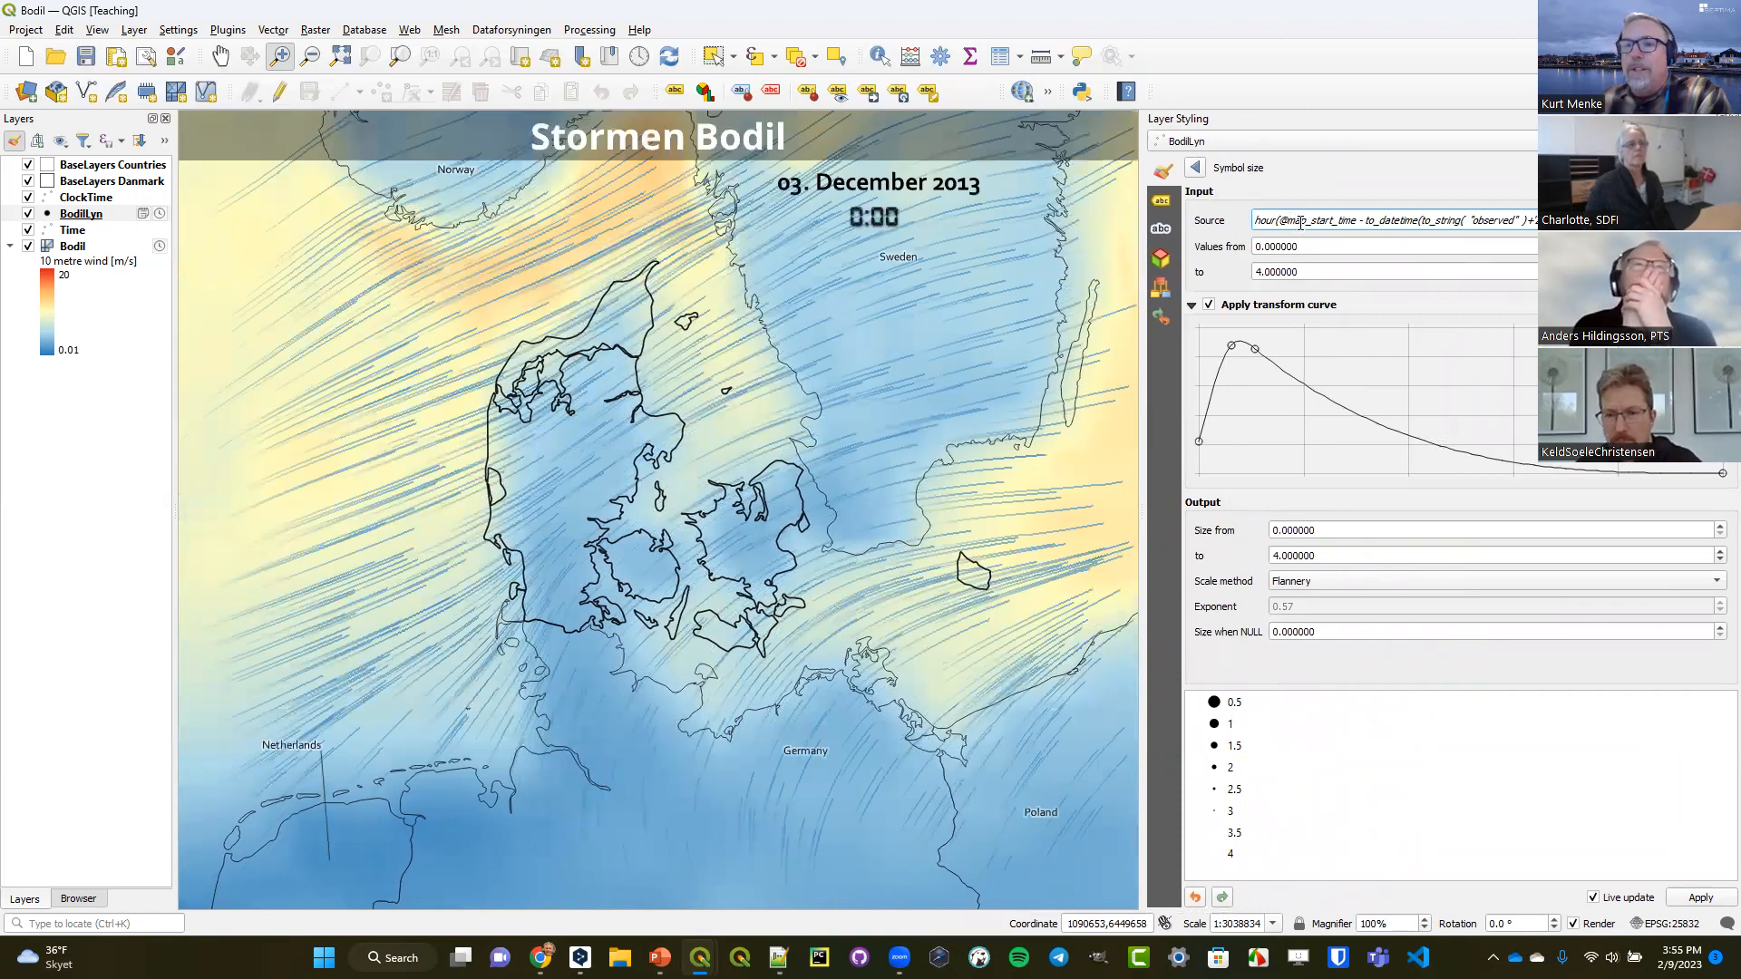
left_click_drag(1278, 220, 1356, 217)
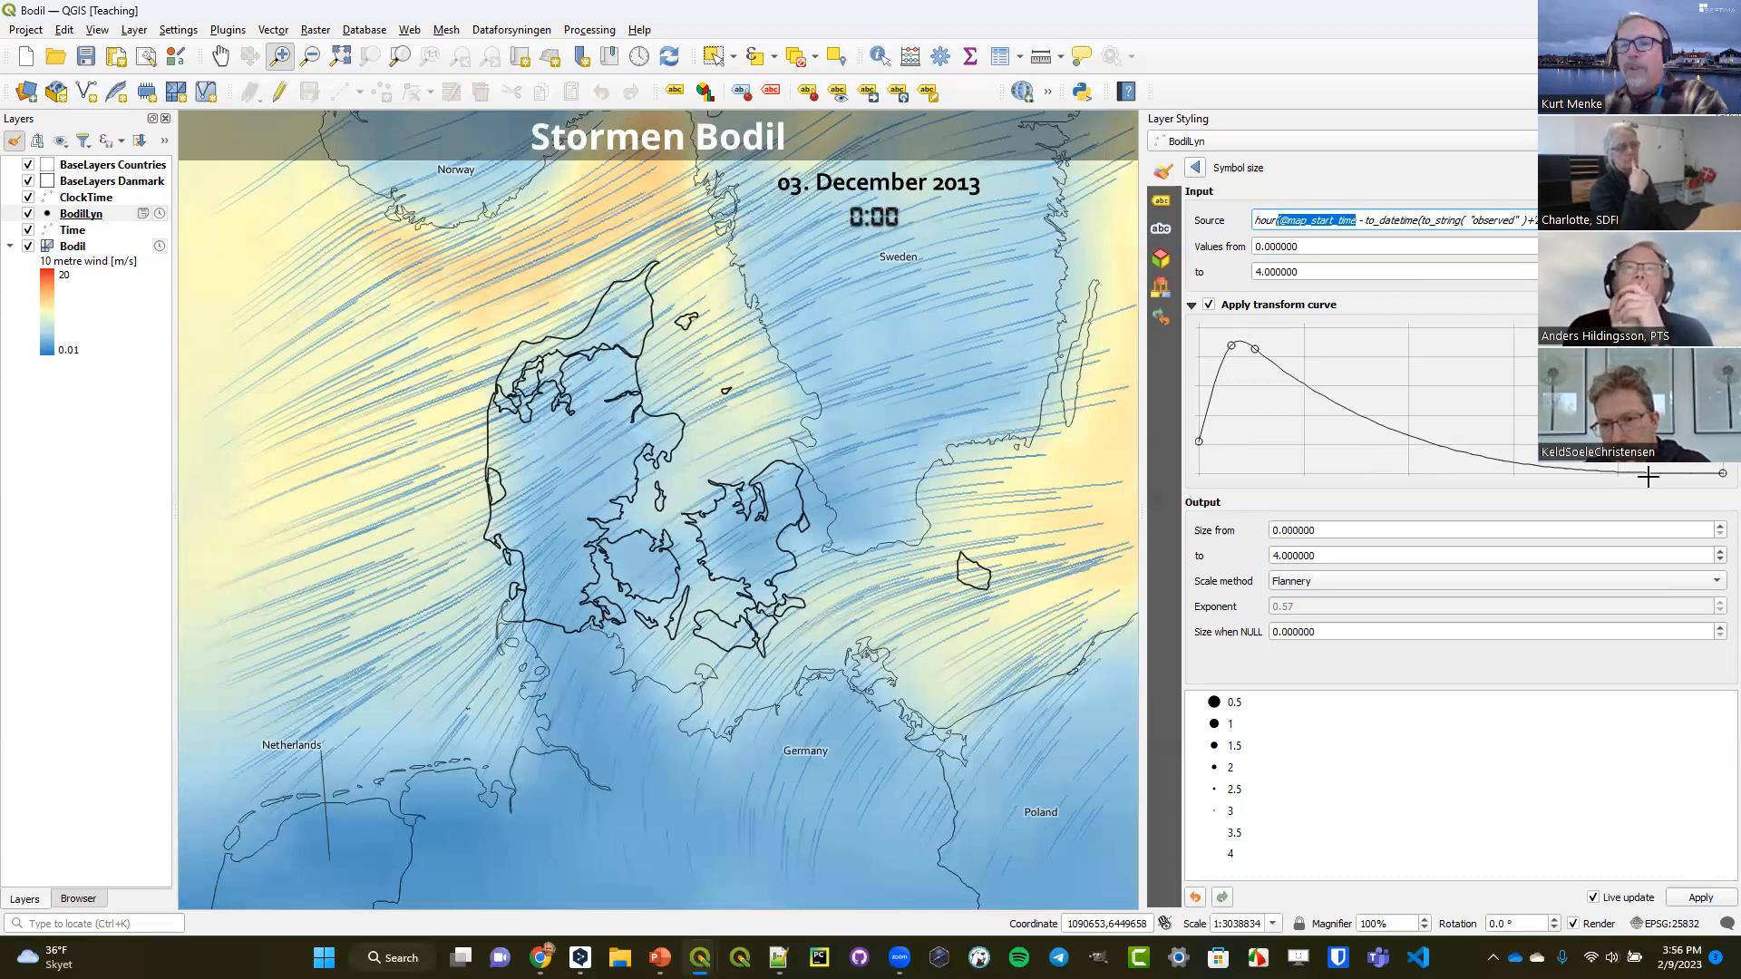
left_click(1196, 168)
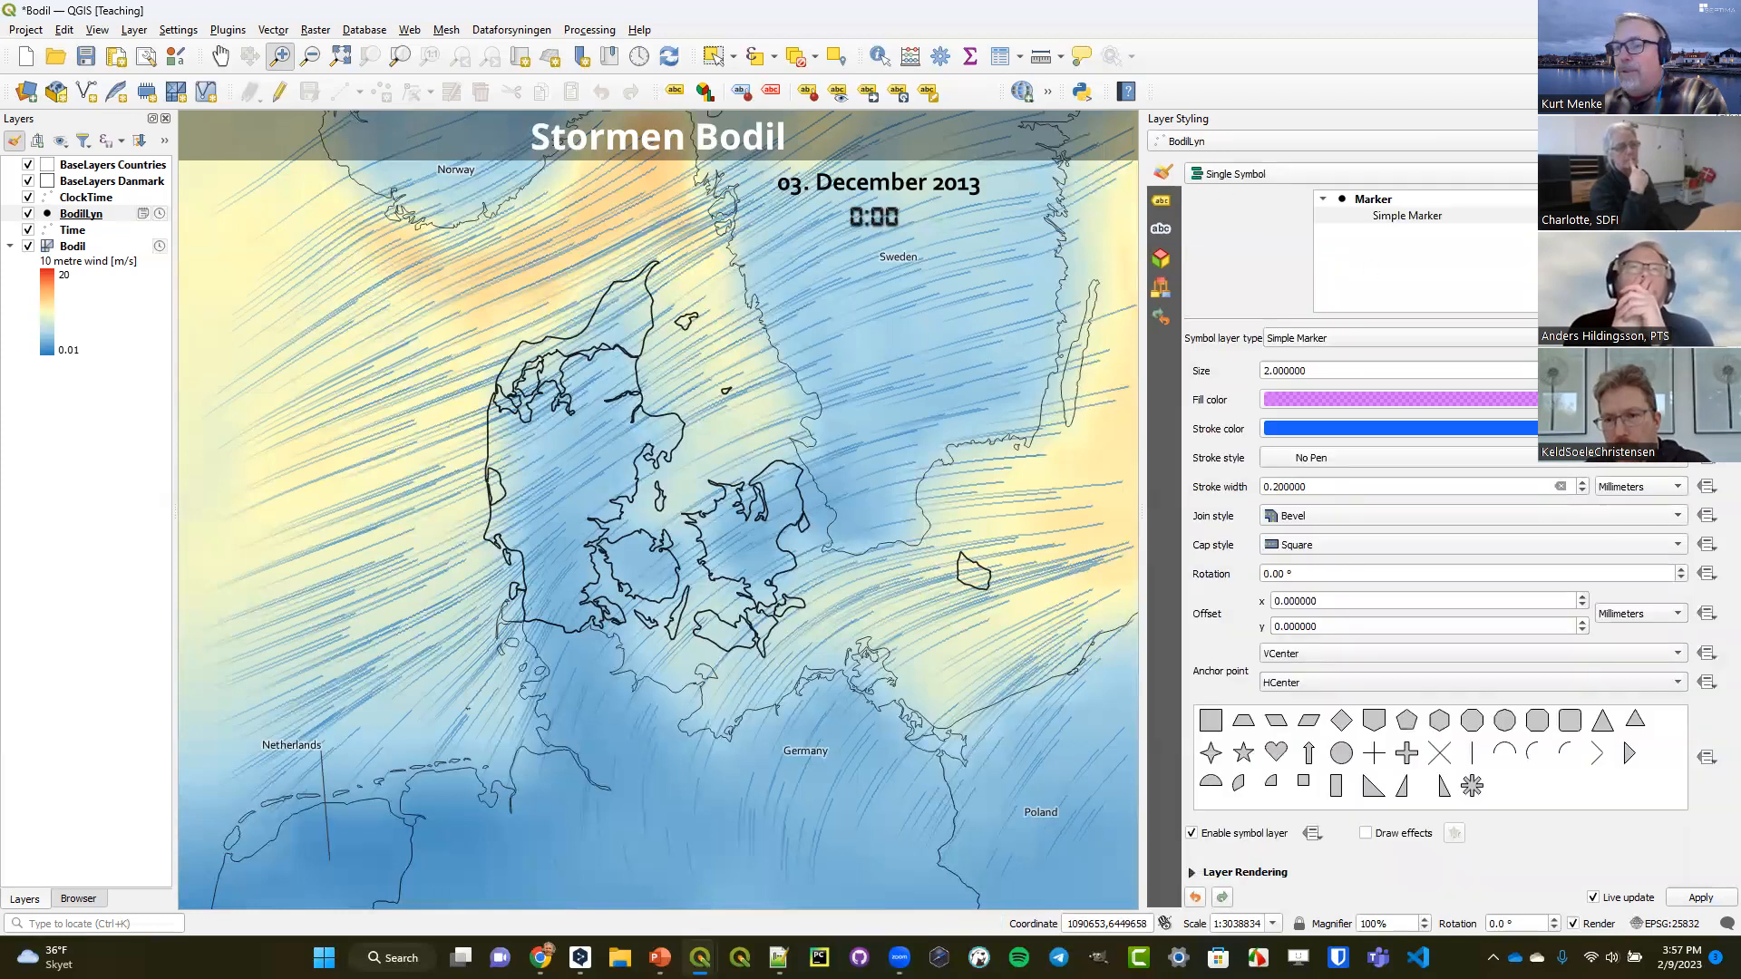
Examine the BodilLyn marker's data-defined fill color in the assistant, including its color ramp and transform curve.
left_click(1706, 400)
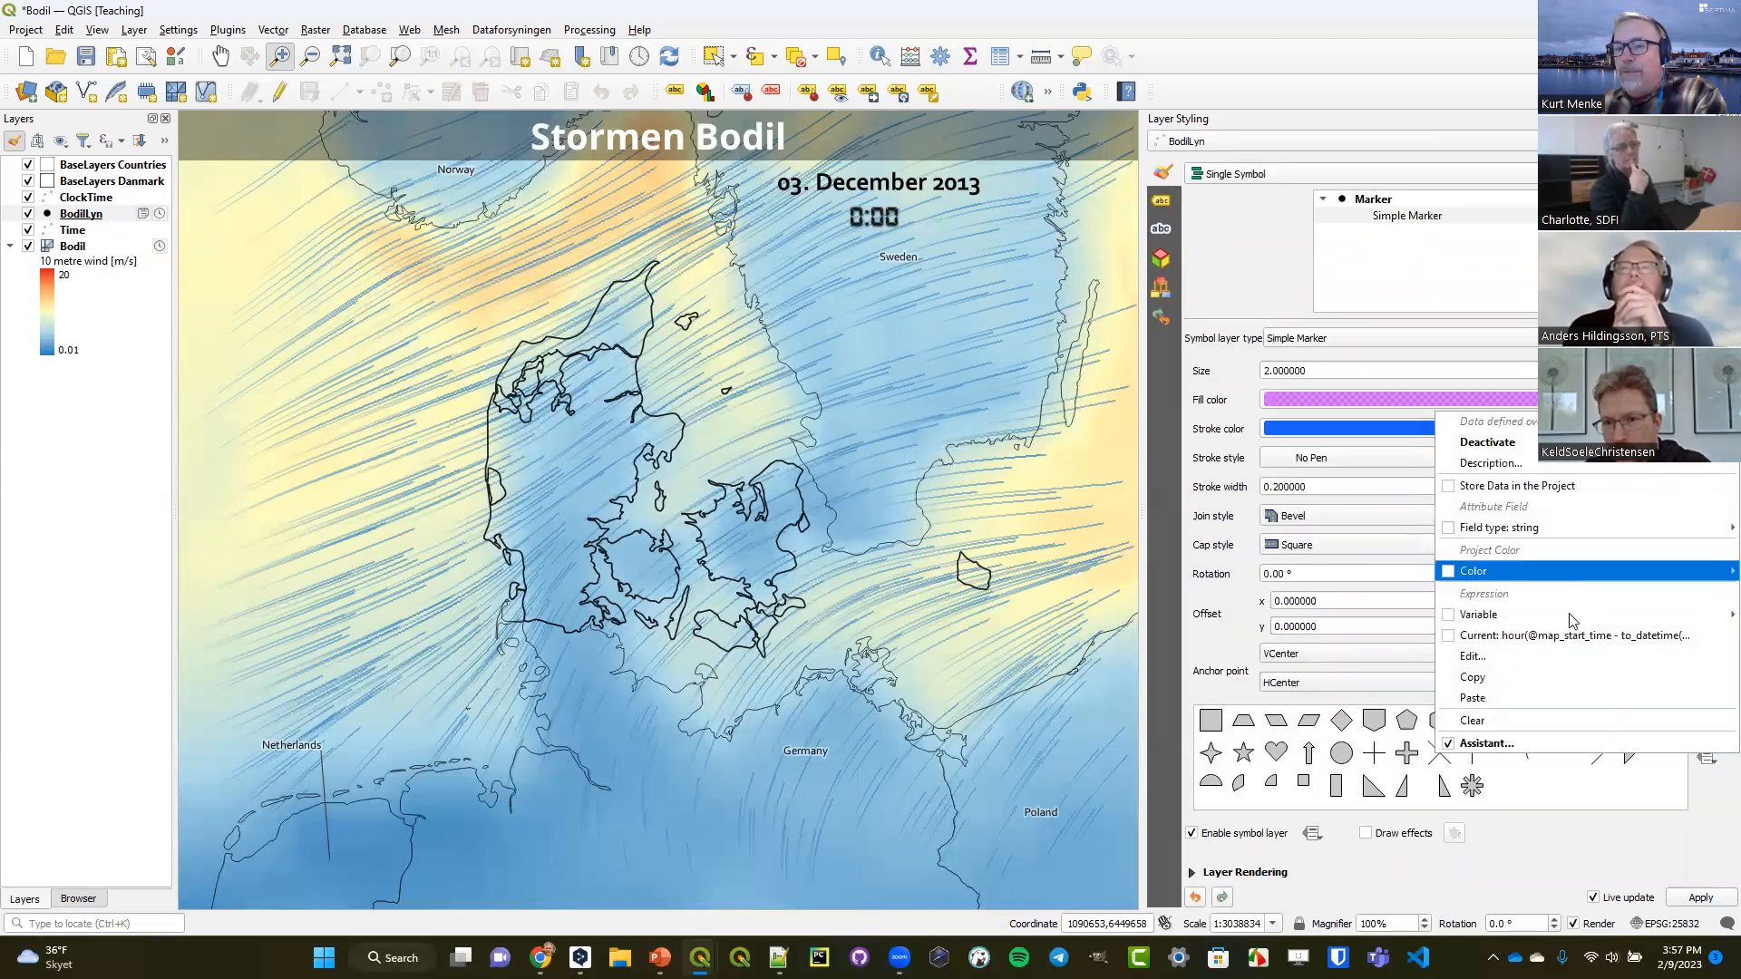
left_click(1521, 742)
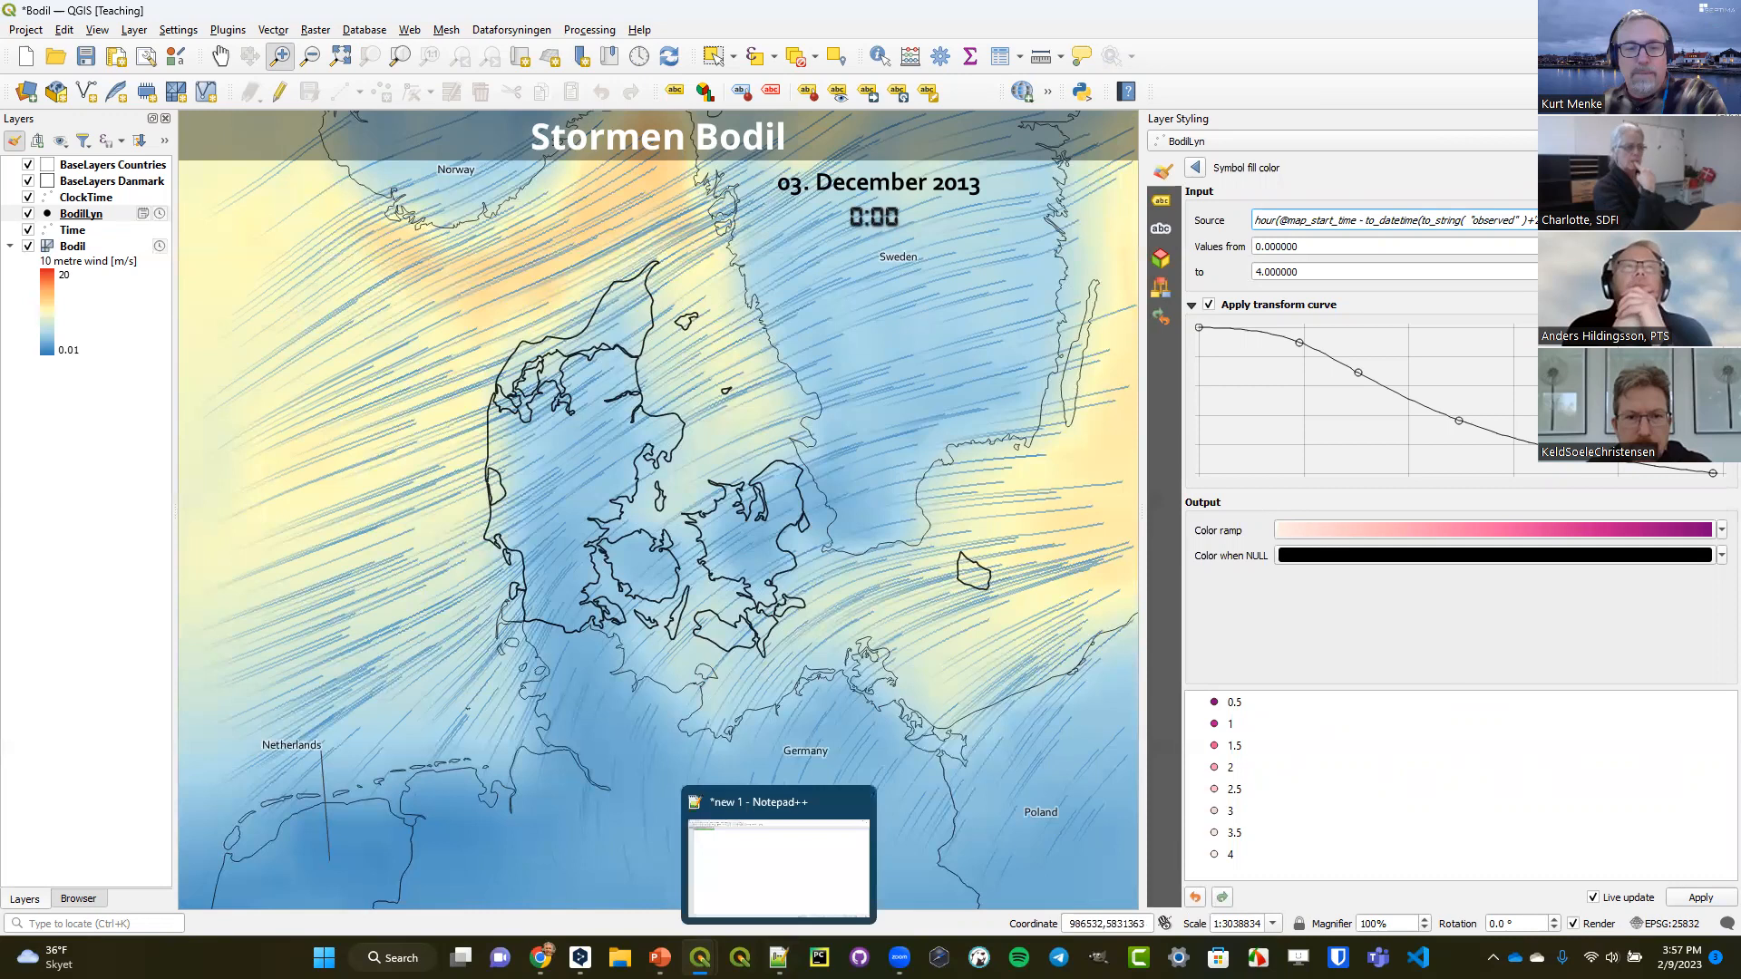
mouse_move(700, 958)
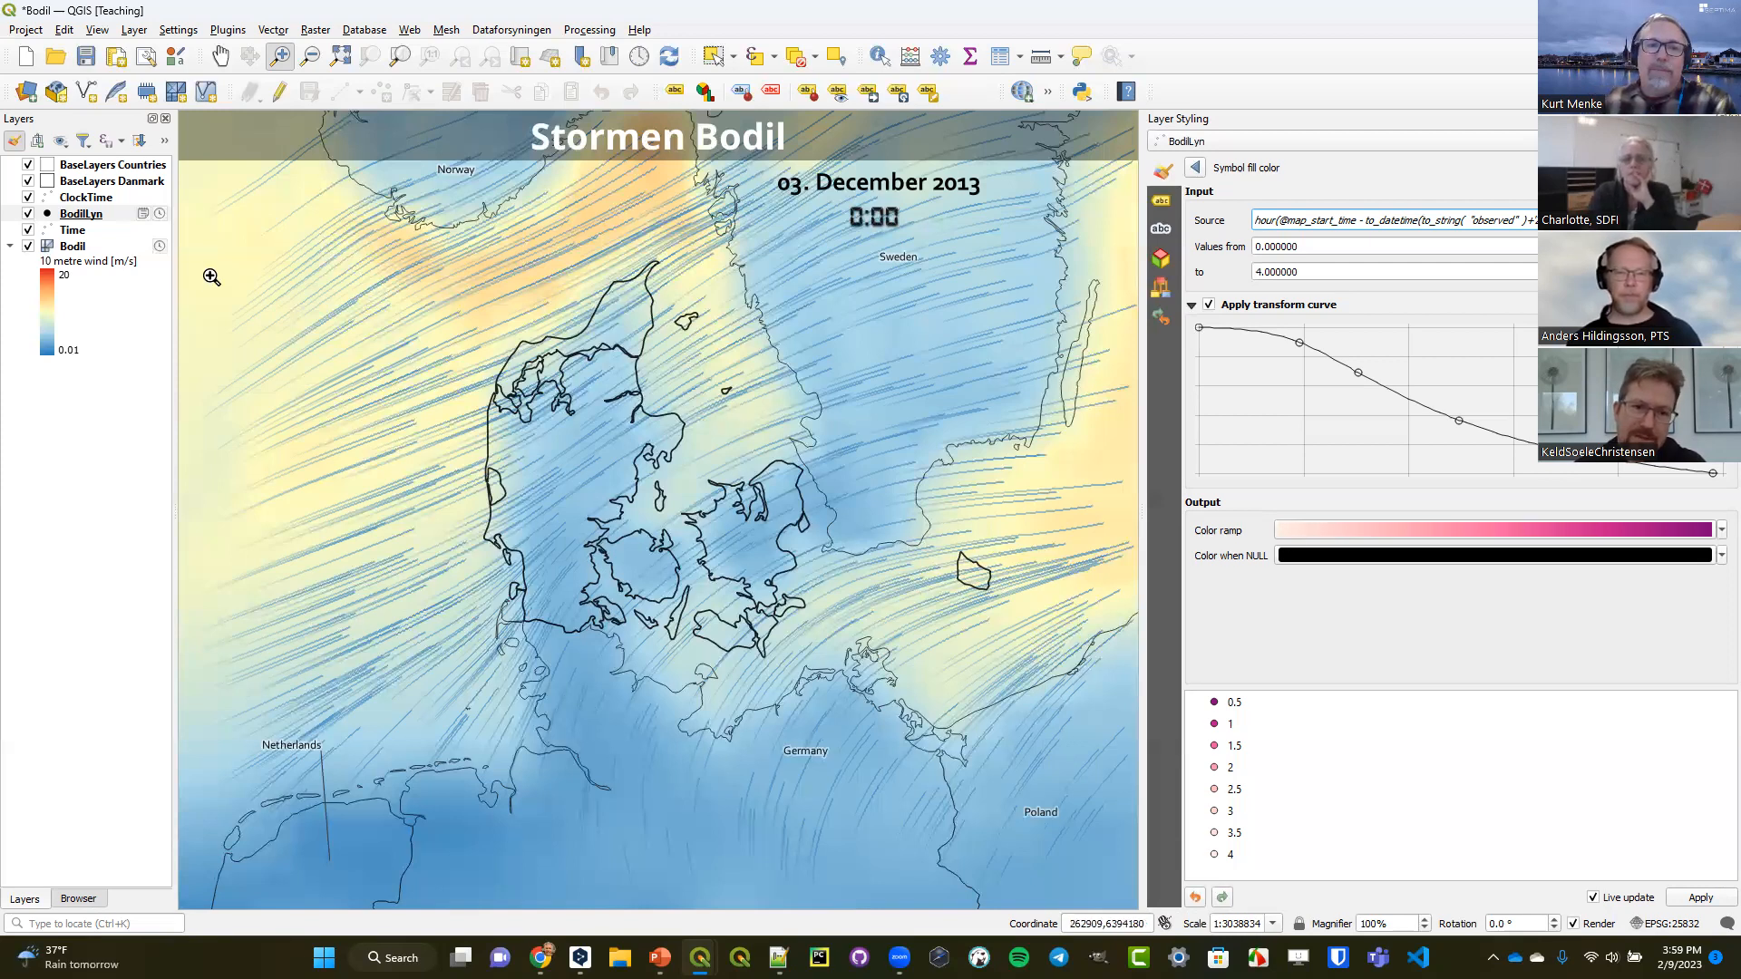
Review the Bodil mesh layer's trace settings, checking the maximum tail length and its unit options.
left_click(75, 247)
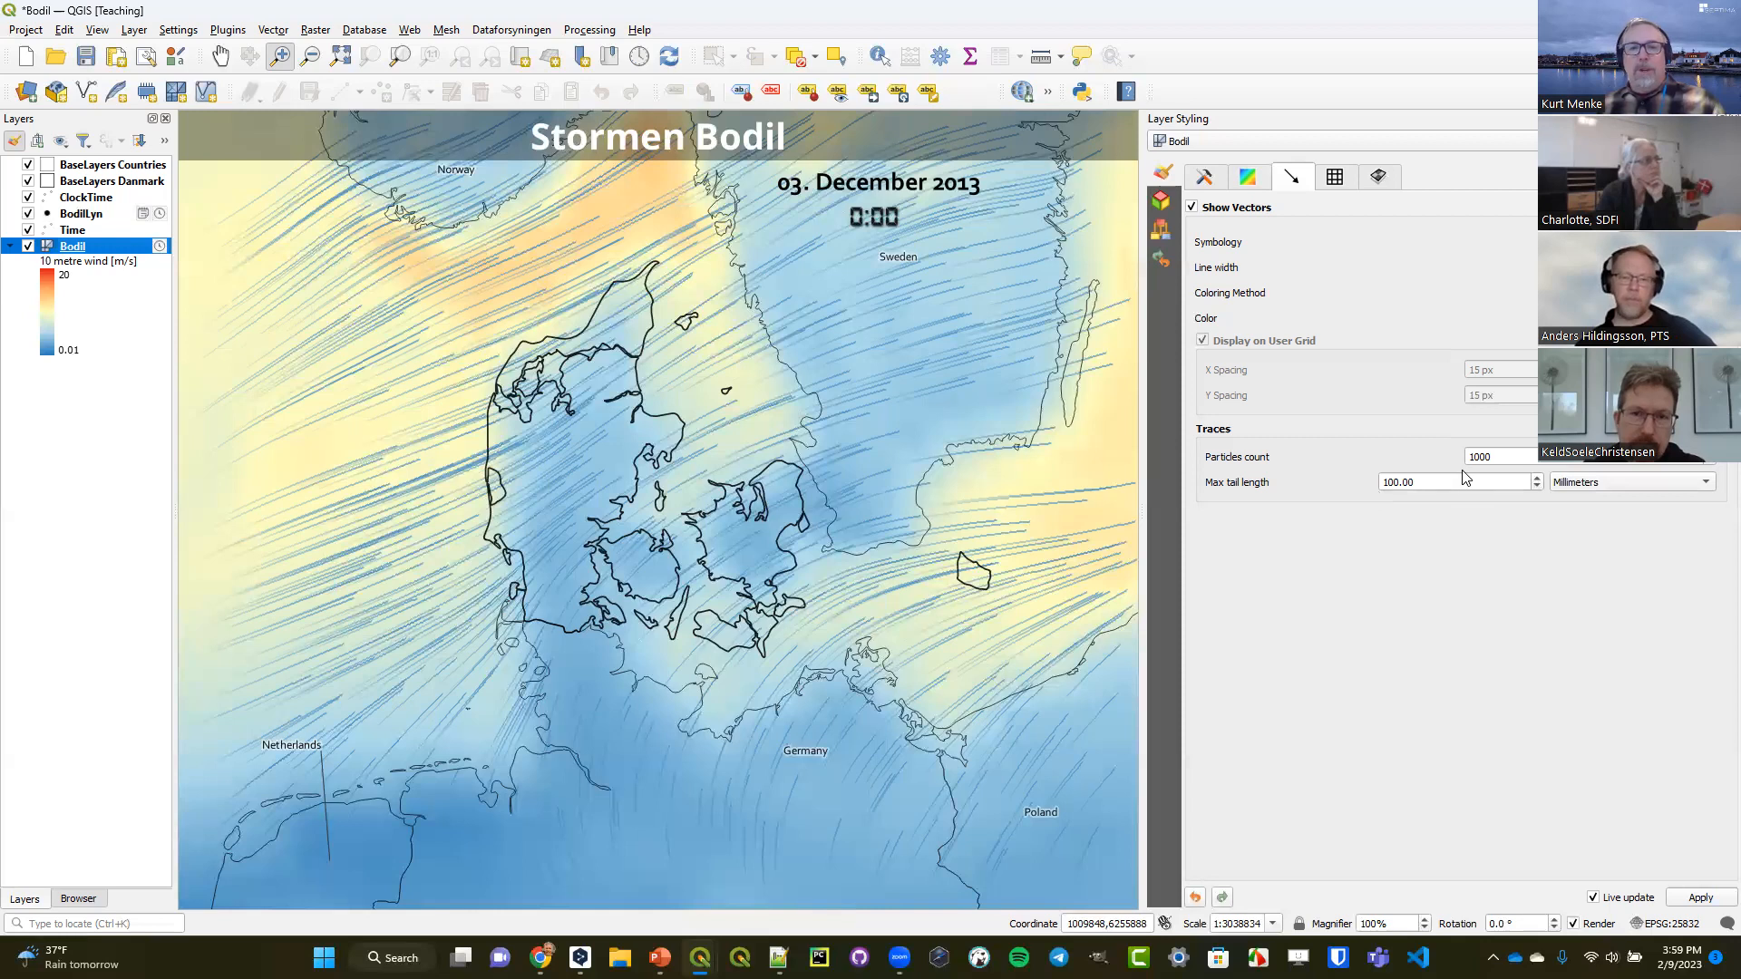
double_click(1392, 482)
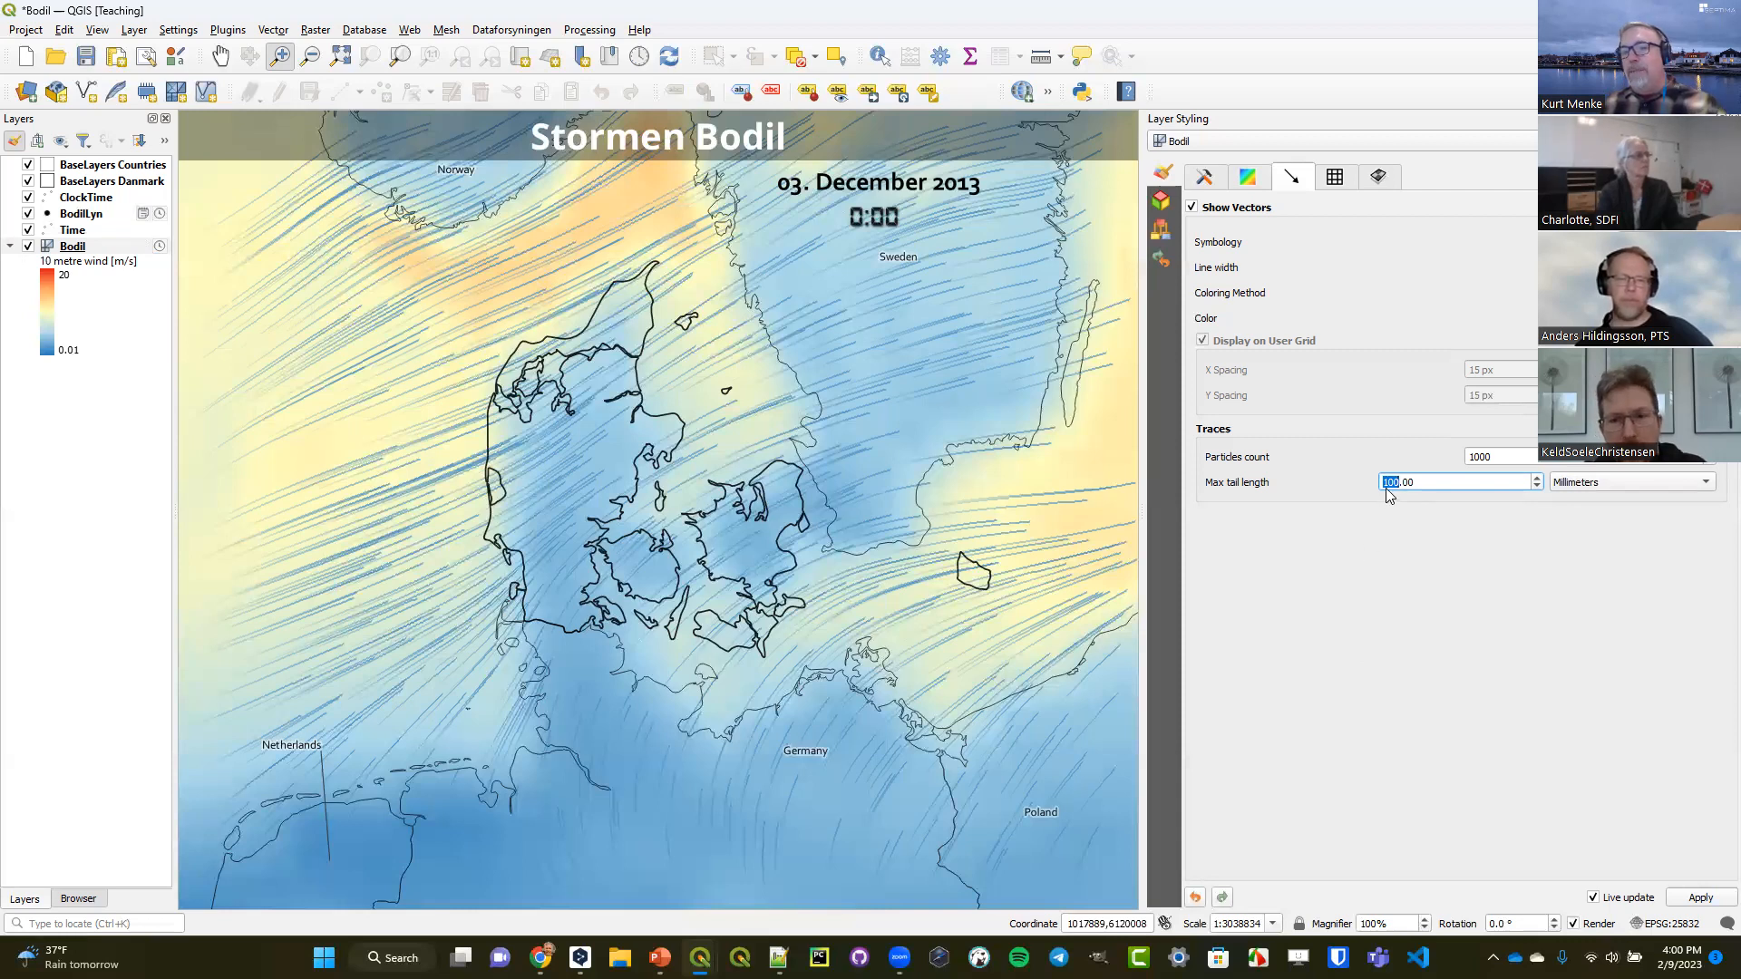
left_click(1632, 492)
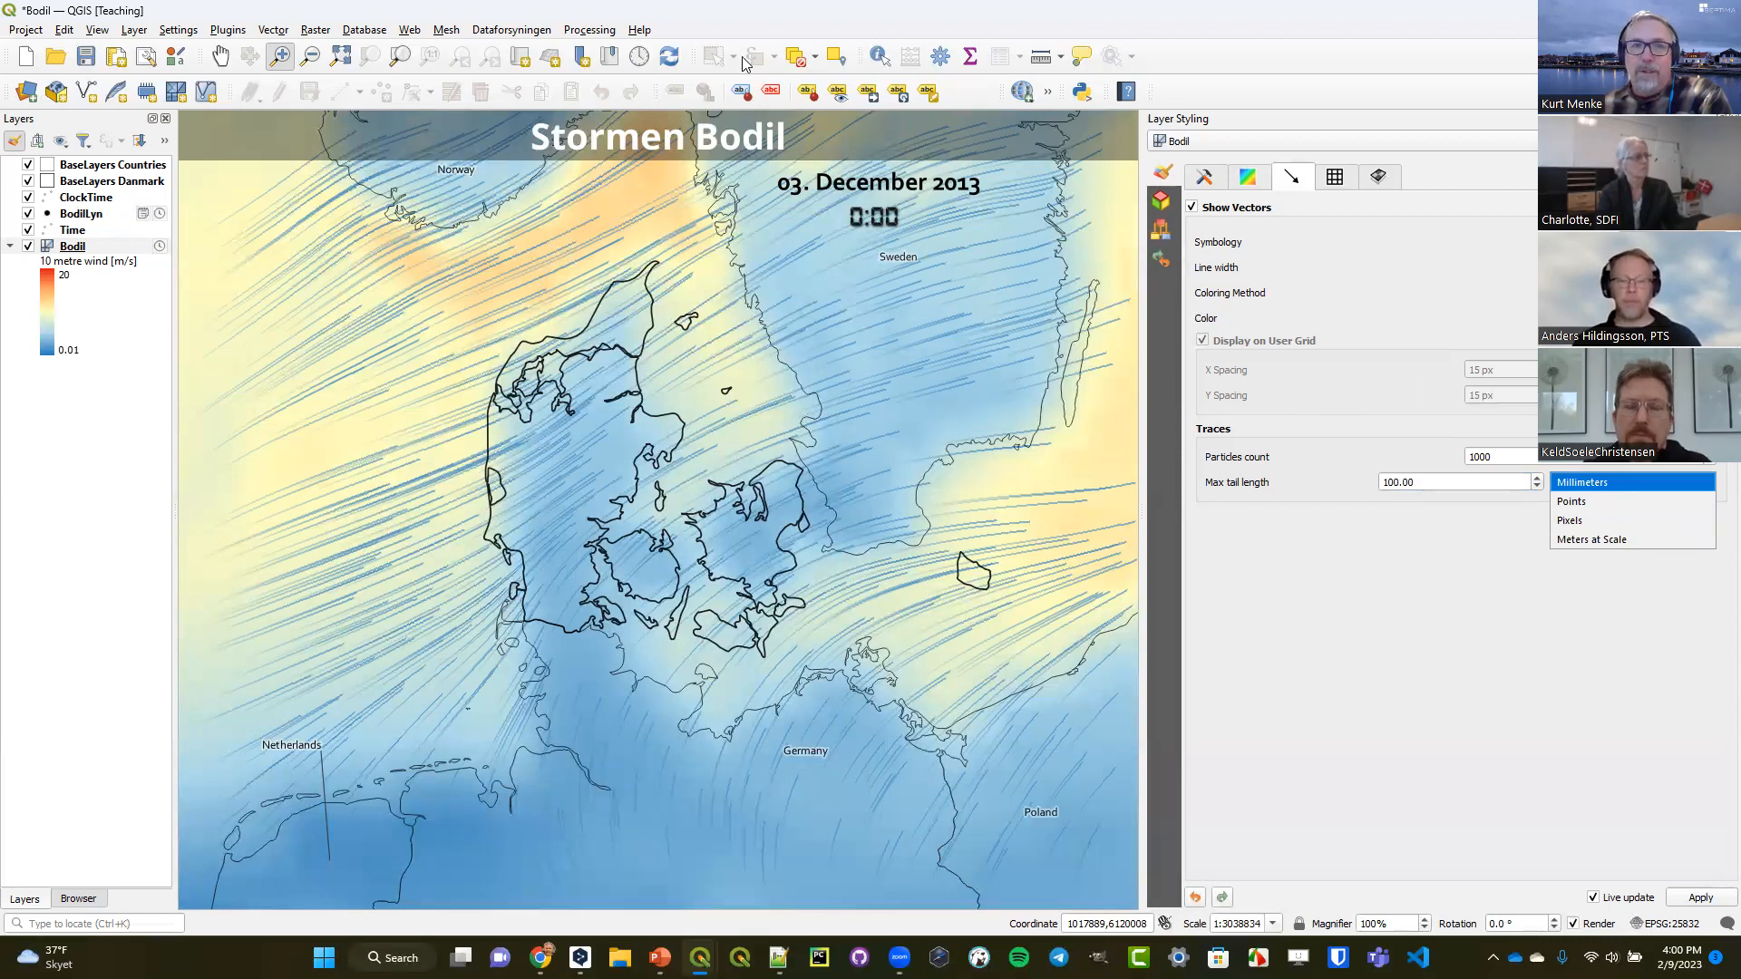
left_click(639, 57)
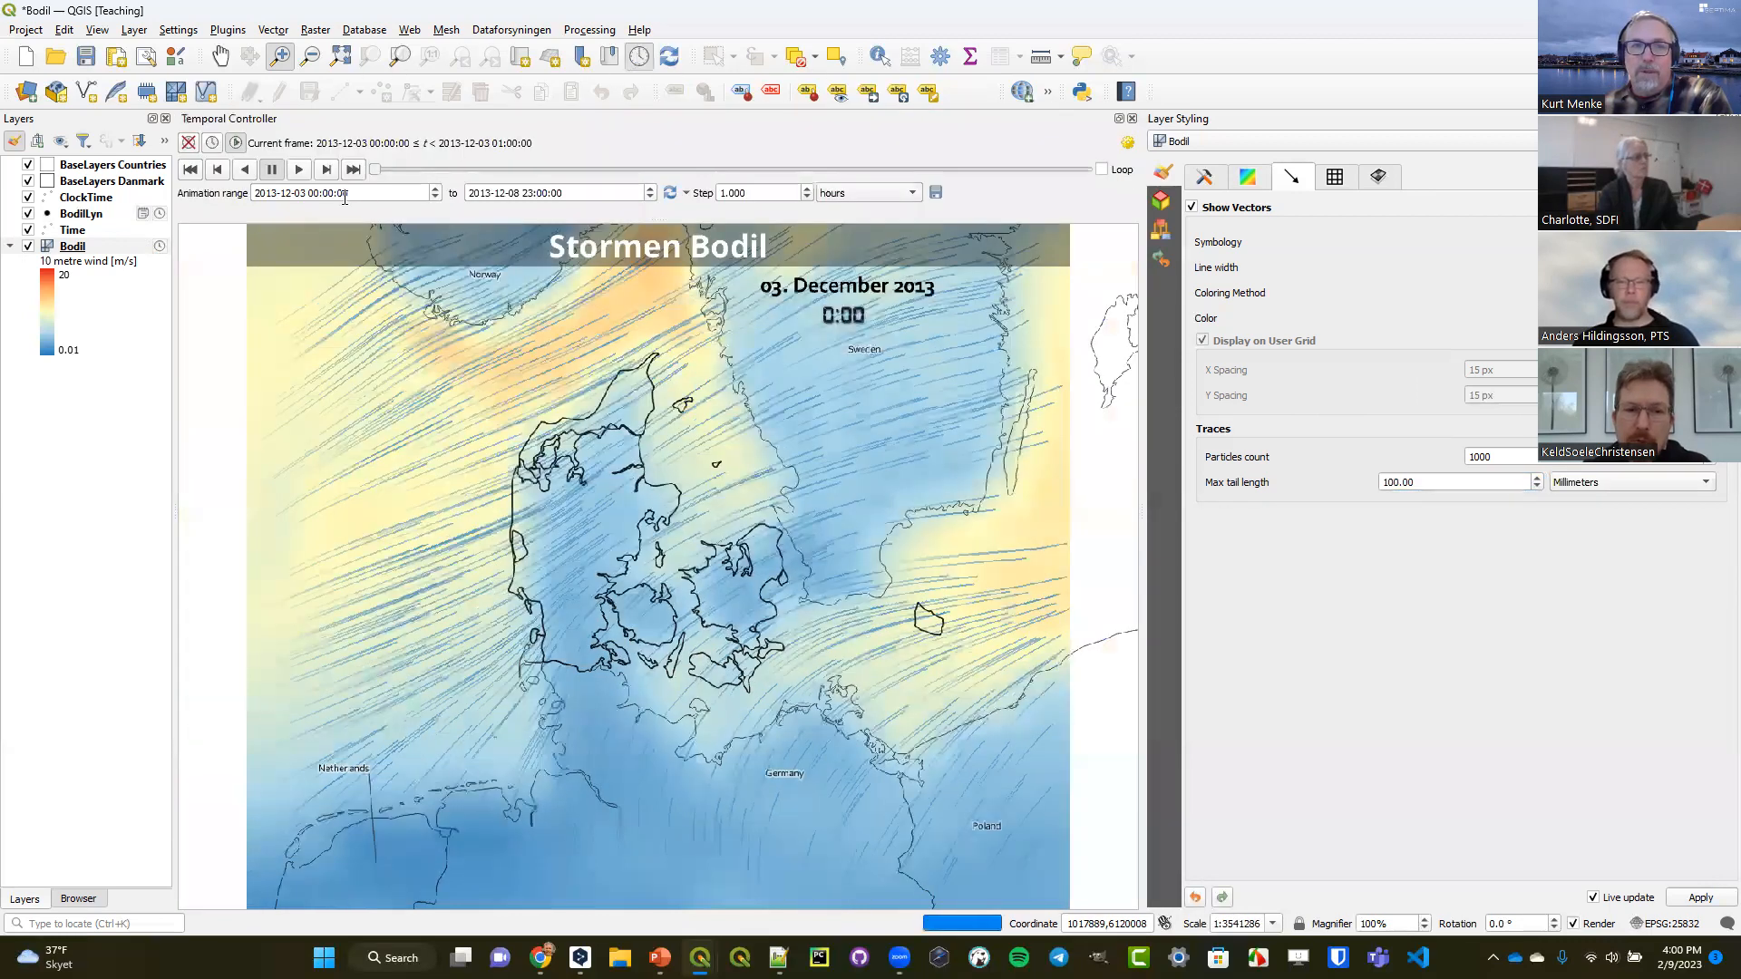
left_click_drag(374, 175, 615, 167)
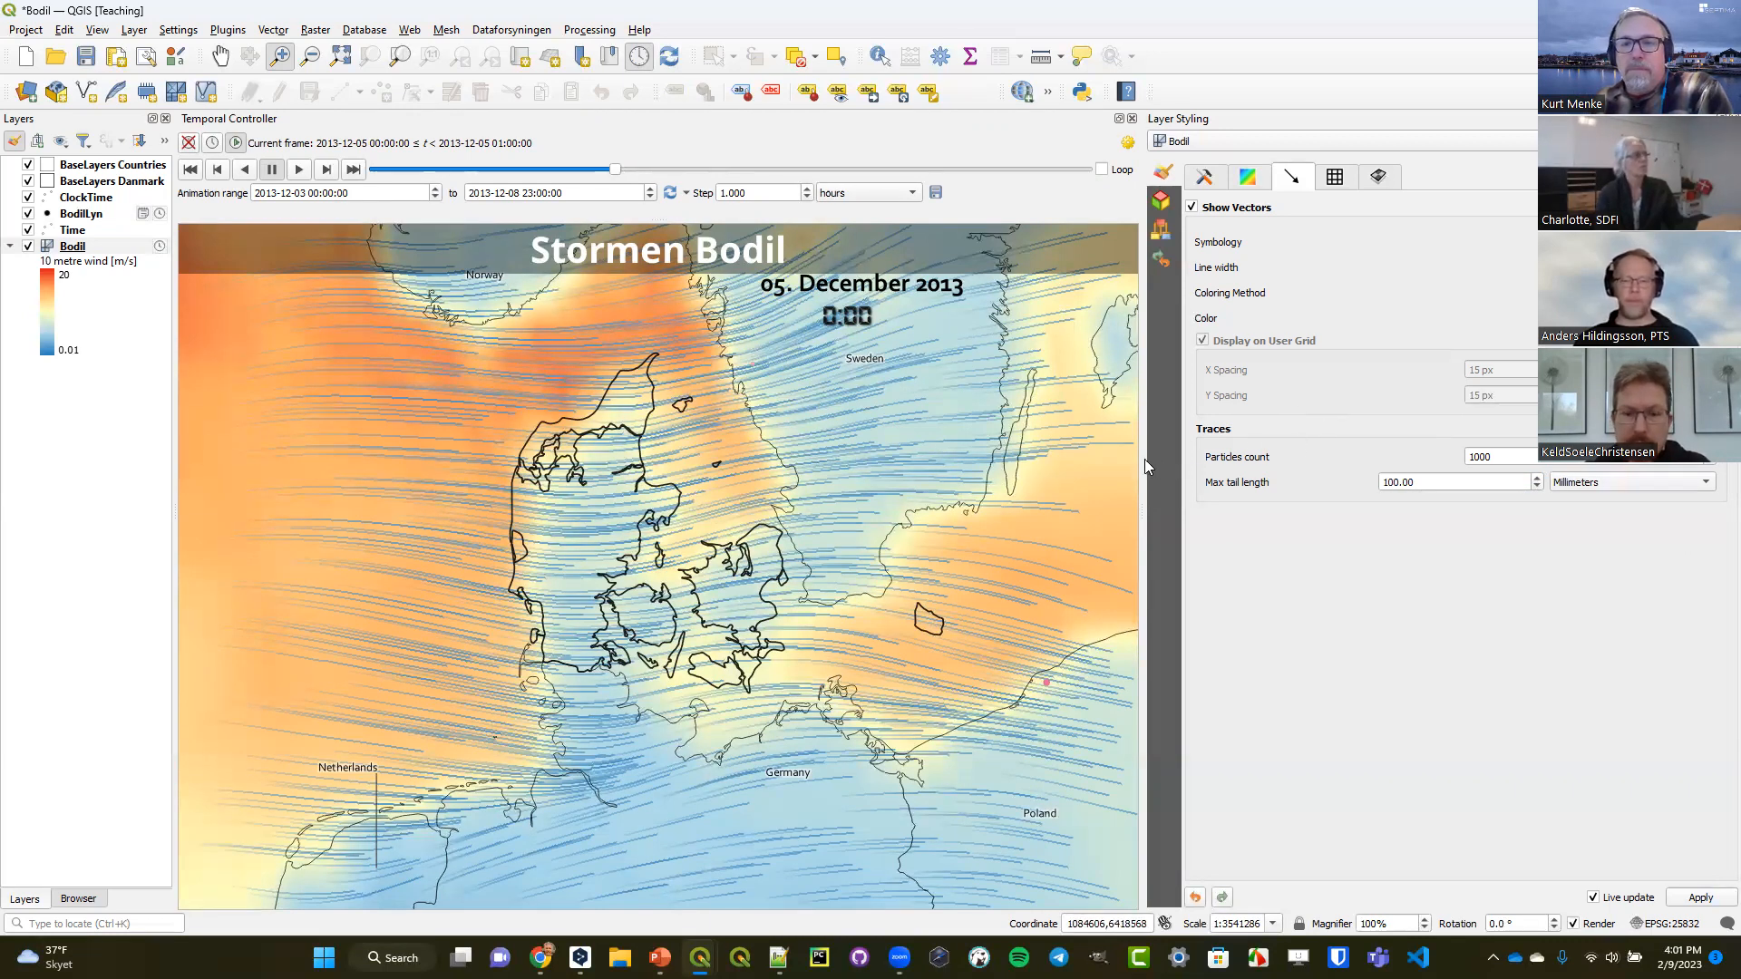
left_click_drag(1144, 458, 1220, 454)
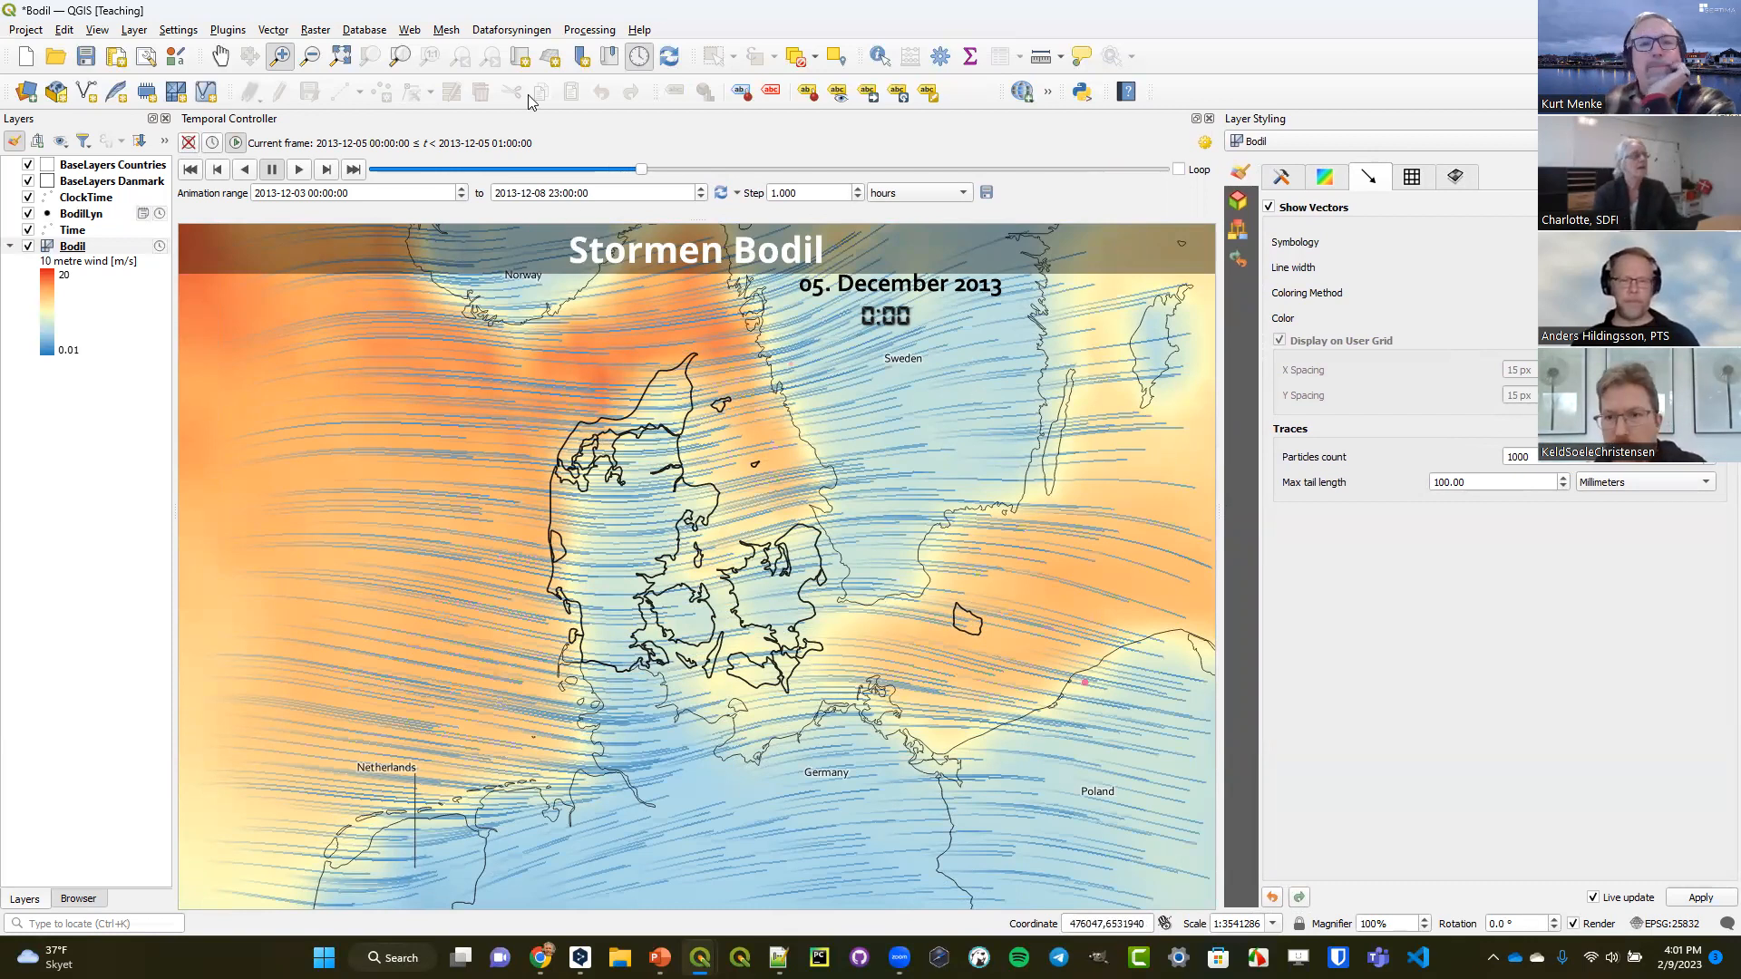
Open the plugin manager and list all available plugins.
left_click(408, 30)
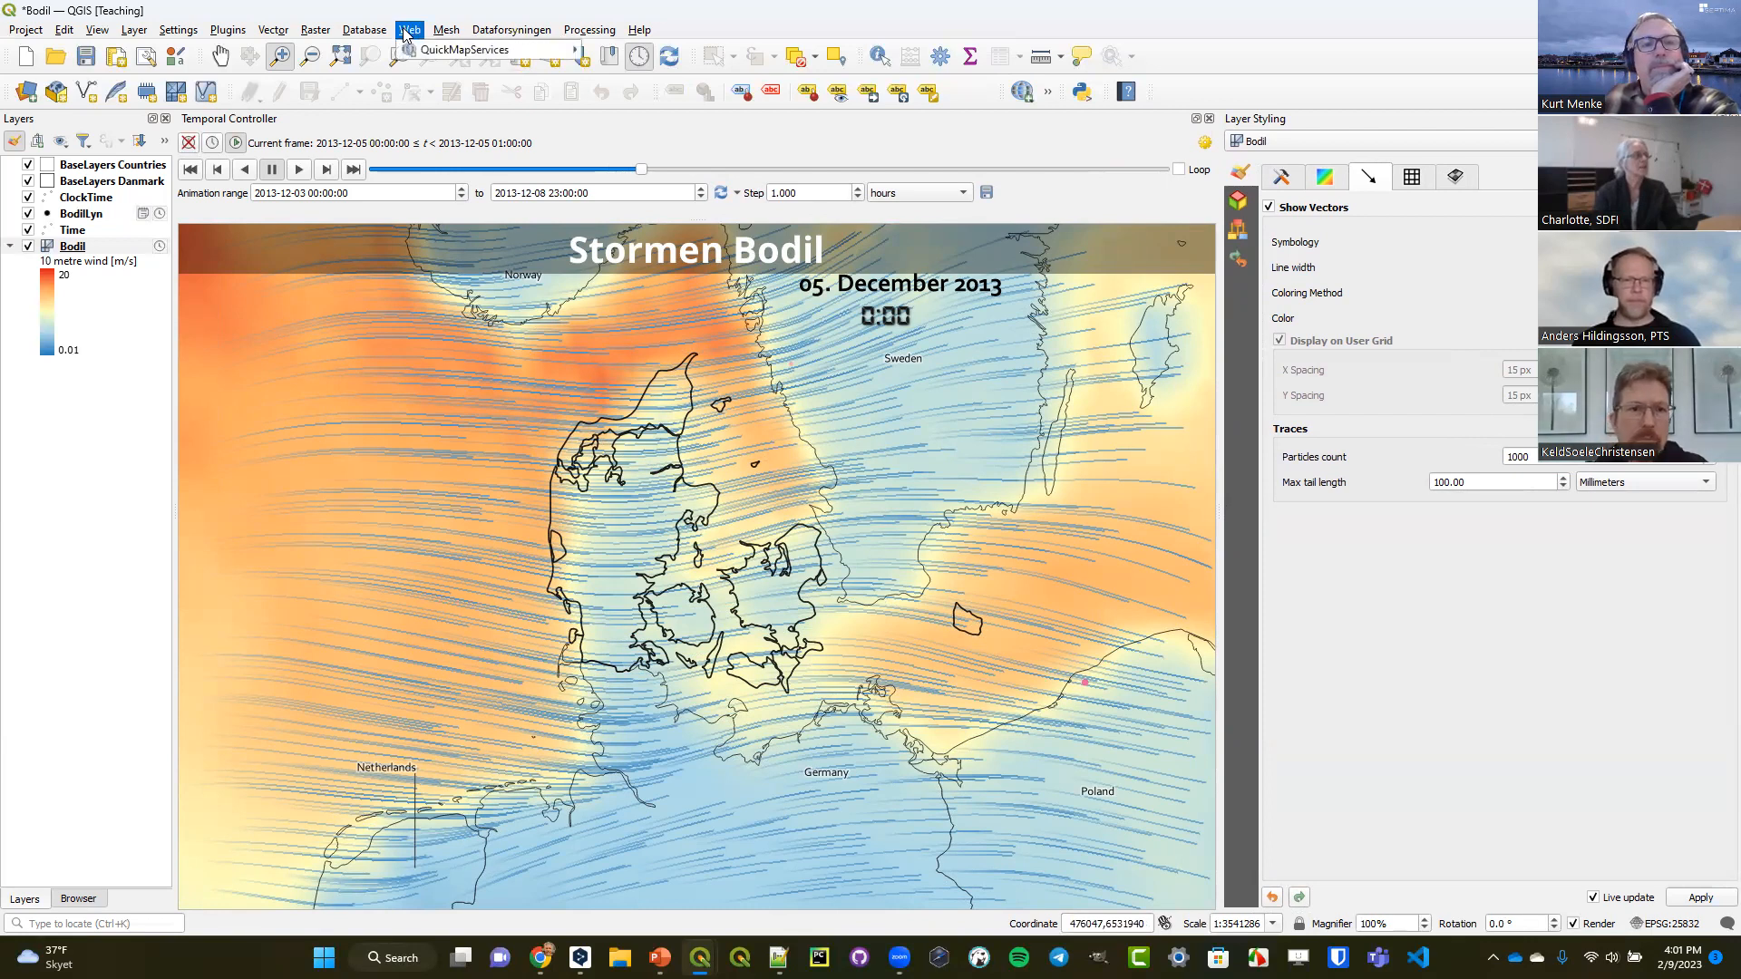
mouse_move(412, 56)
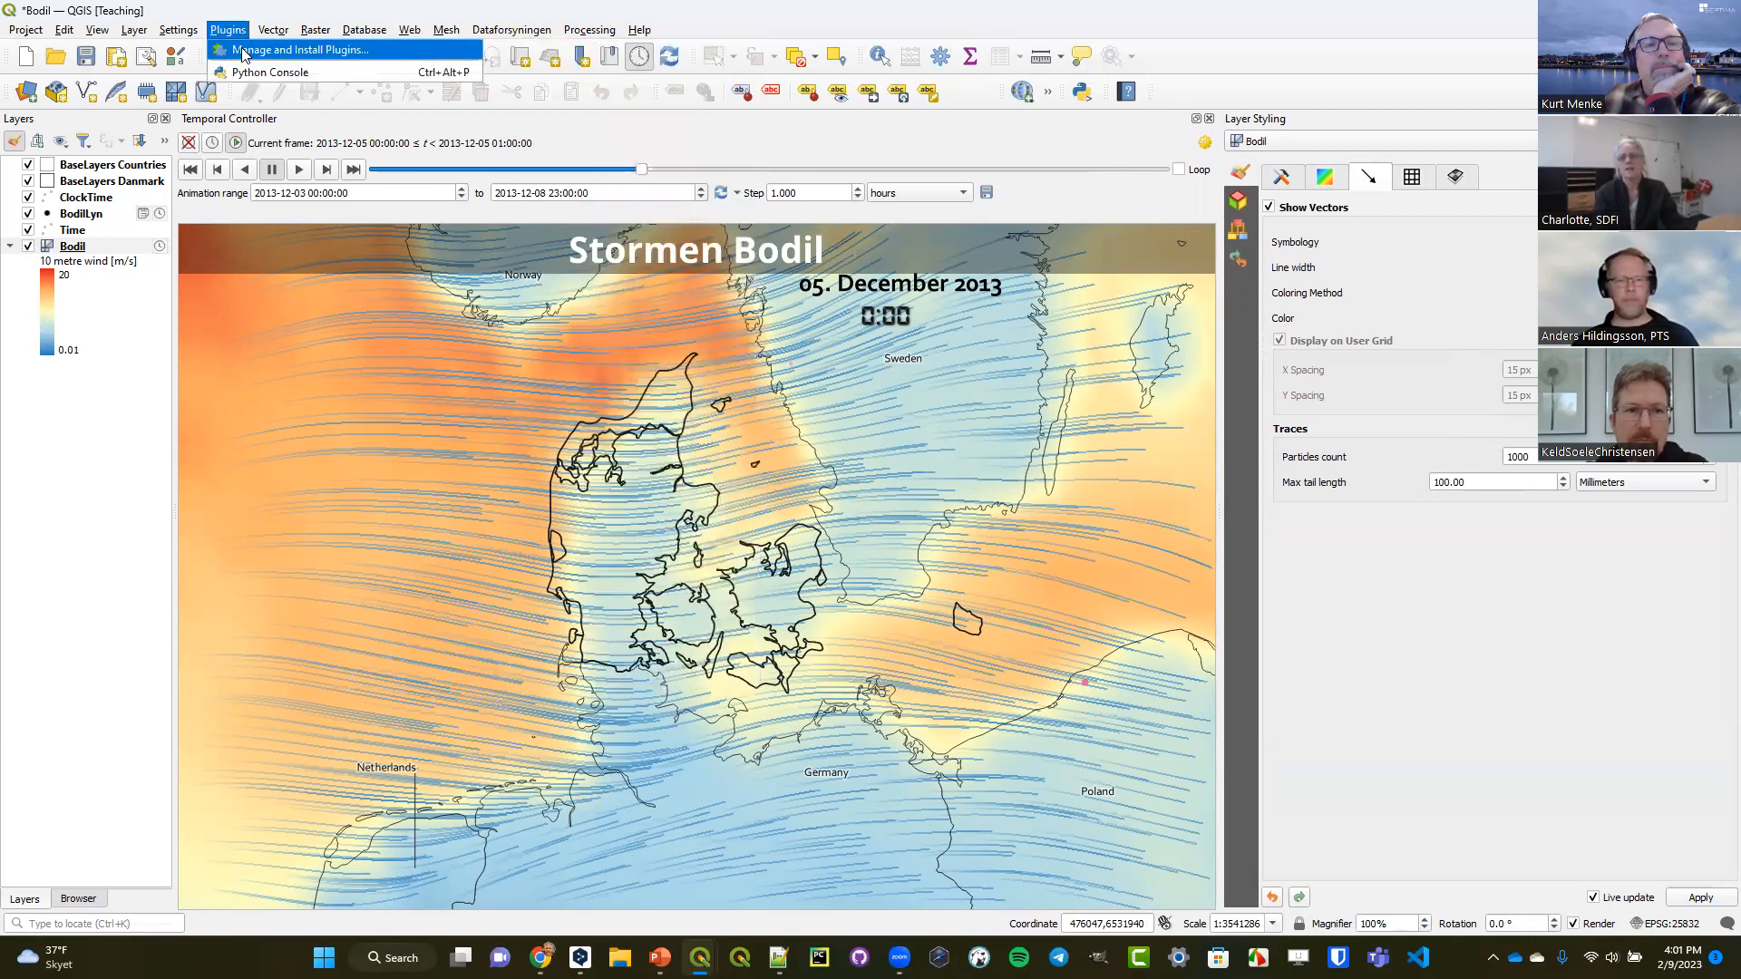
left_click(243, 51)
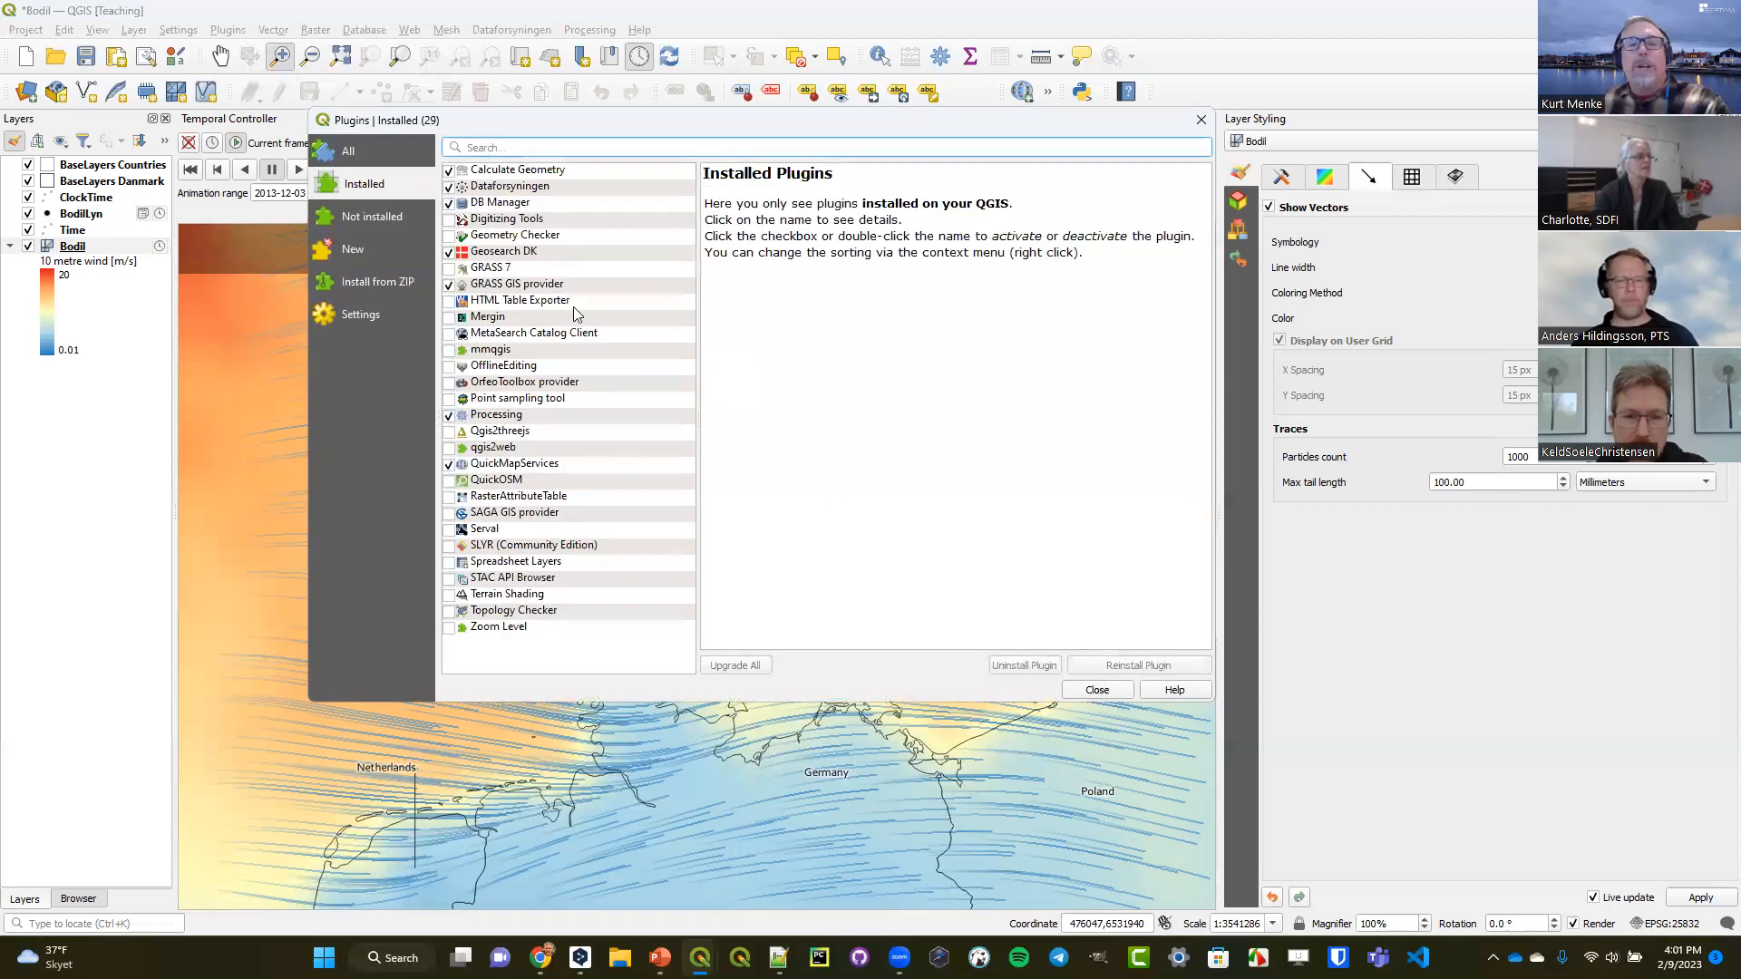
left_click(374, 152)
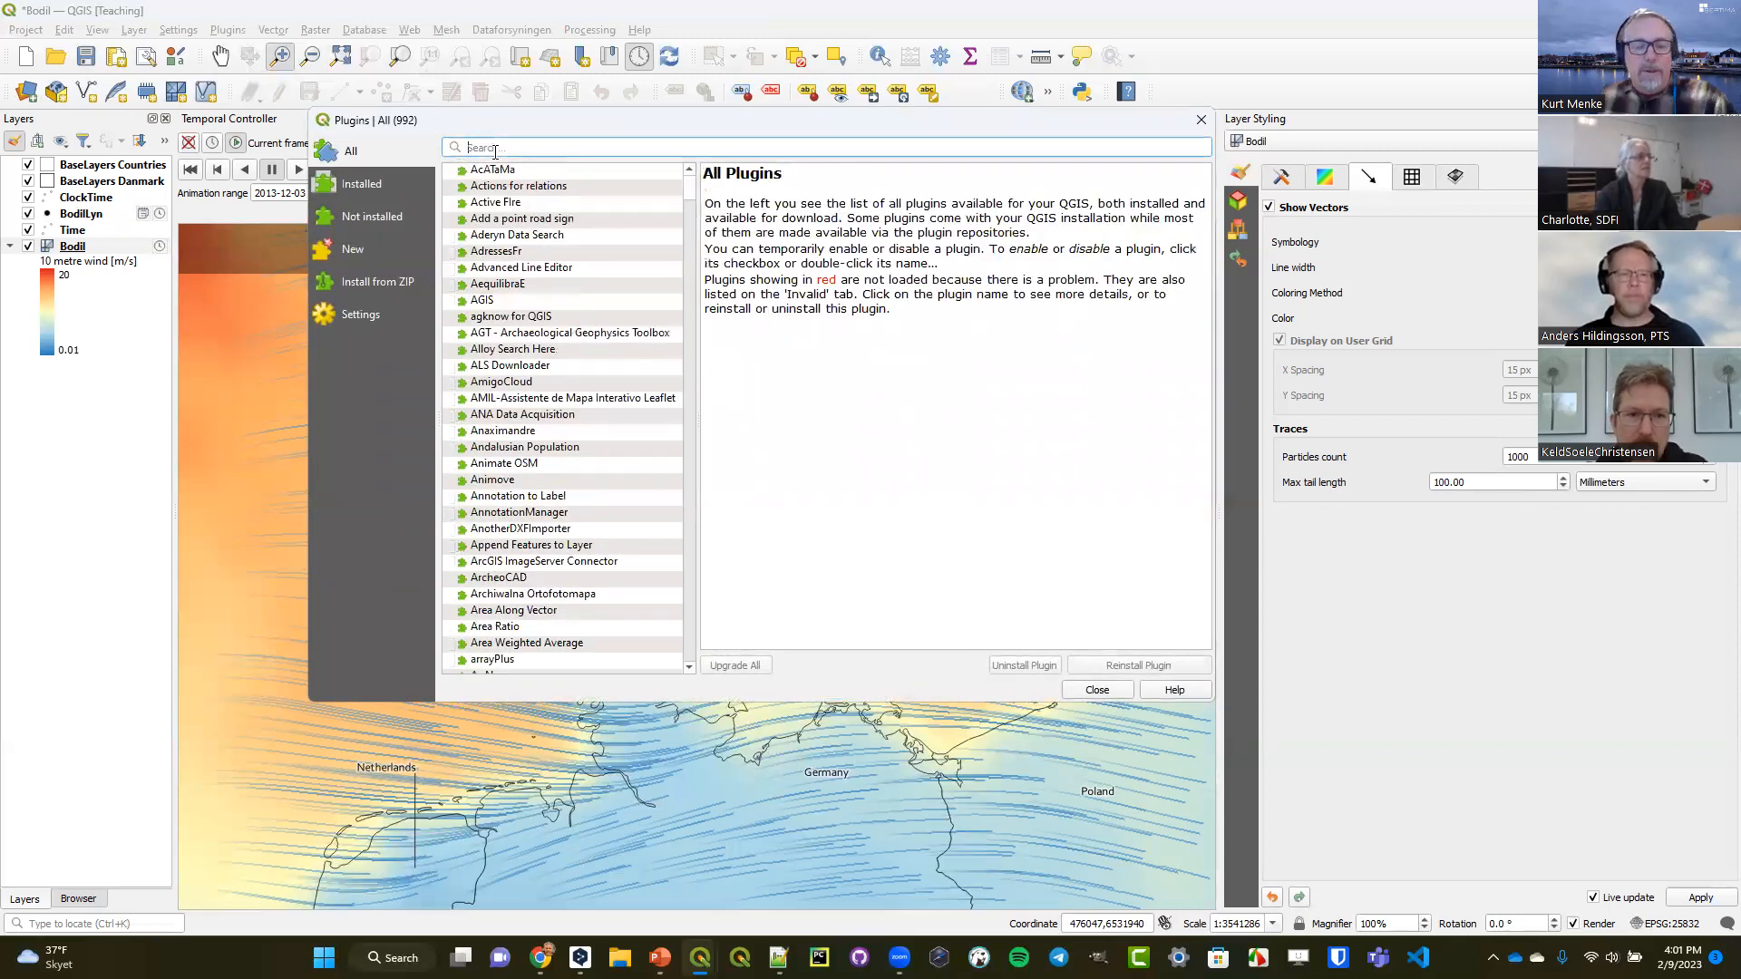
type("qUICKM")
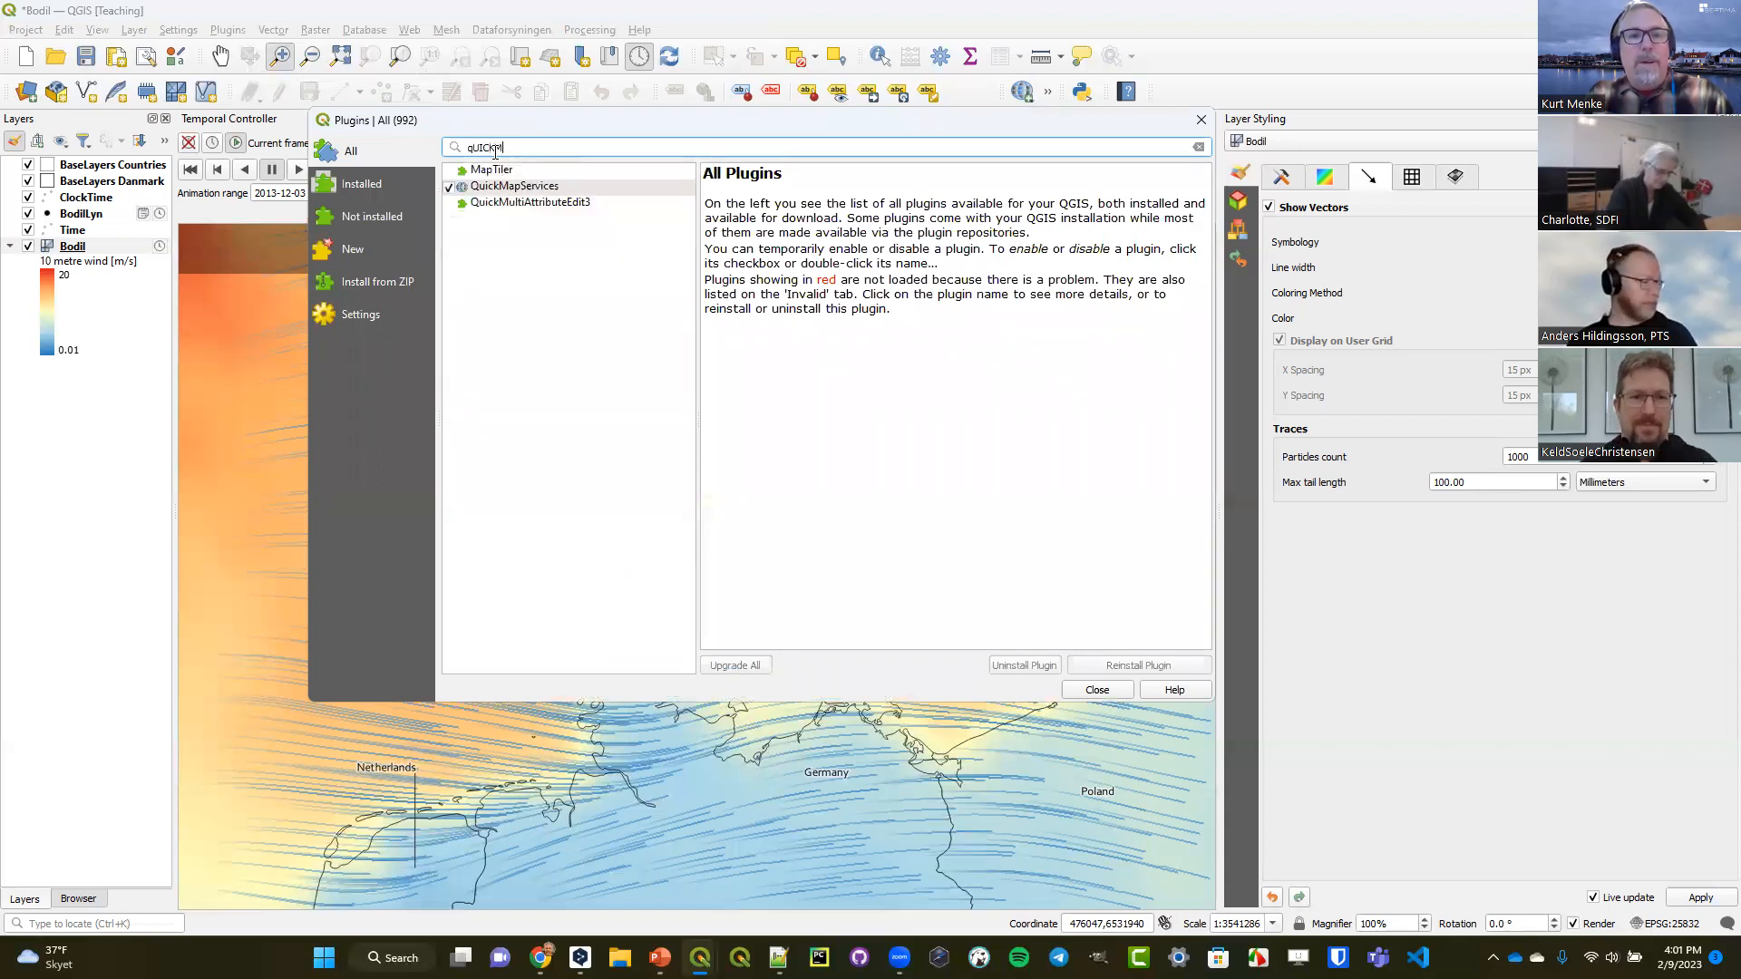
type("APDNNA")
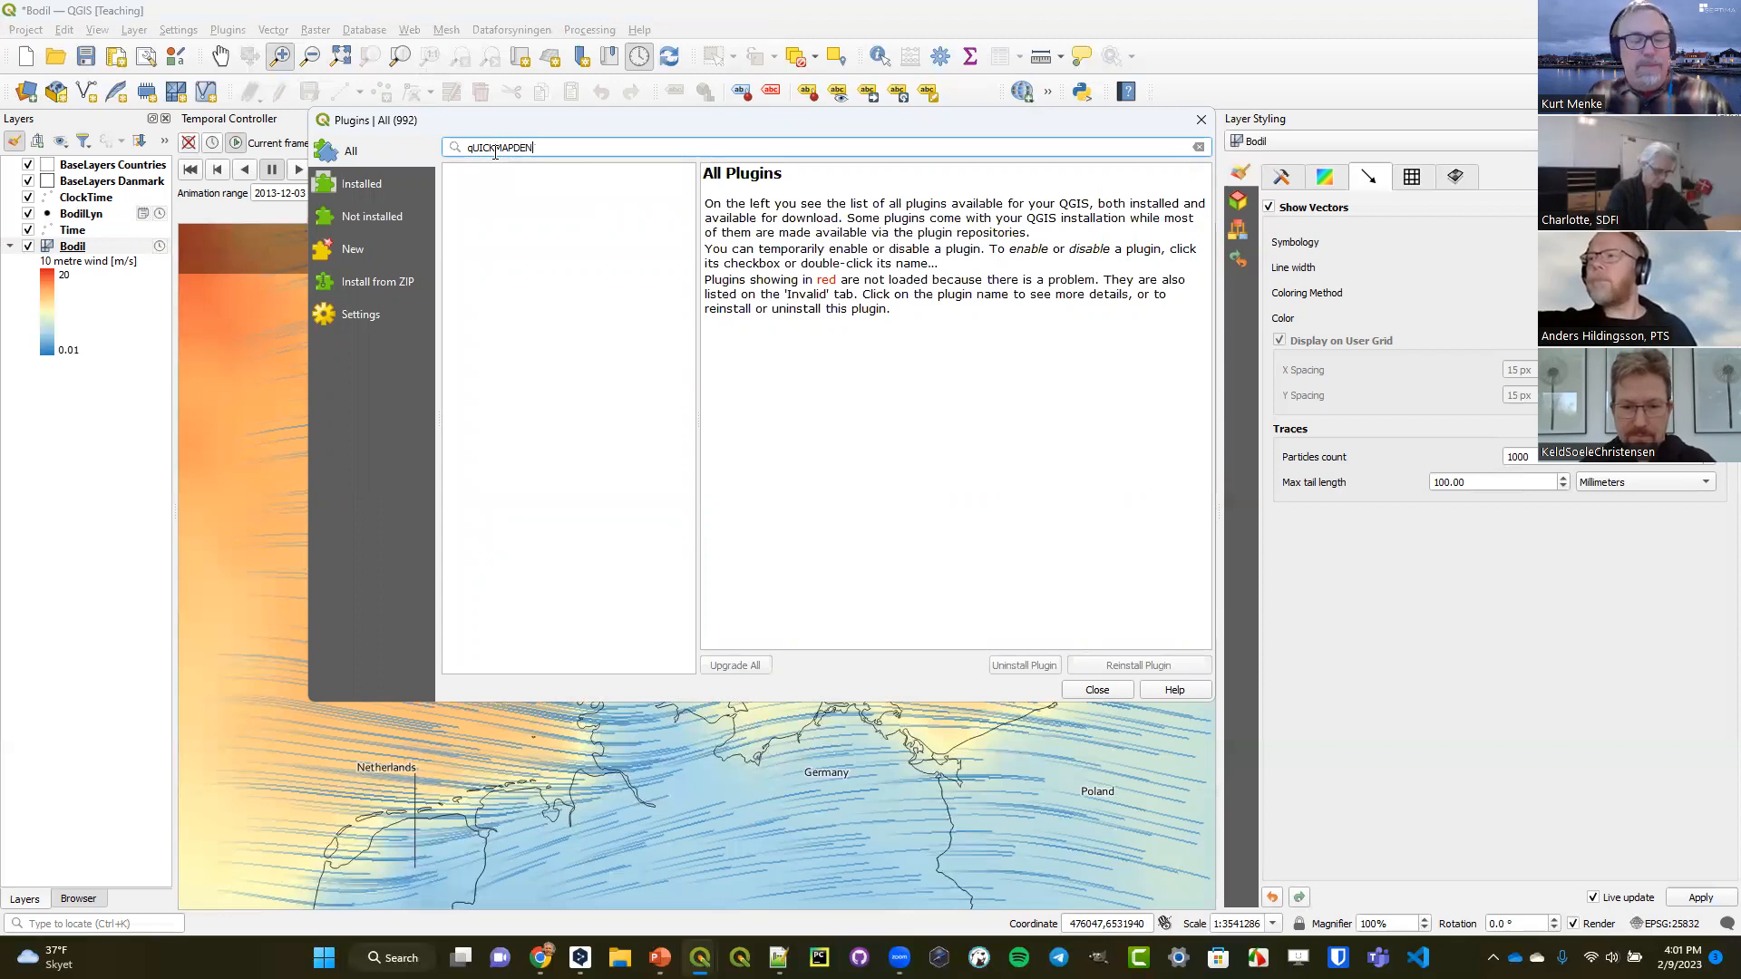
key("BackSpace")
key("BackSpace")
key("BackSpace")
key("BackSpace")
key("BackSpace")
key("BackSpace")
key("BackSpace")
key("BackSpace")
key("BackSpace")
key("BackSpace")
key("BackSpace")
Search the plugins for "quickmap", review the QuickMapServices details in an enlarged window, and close the plugin manager.
type("q")
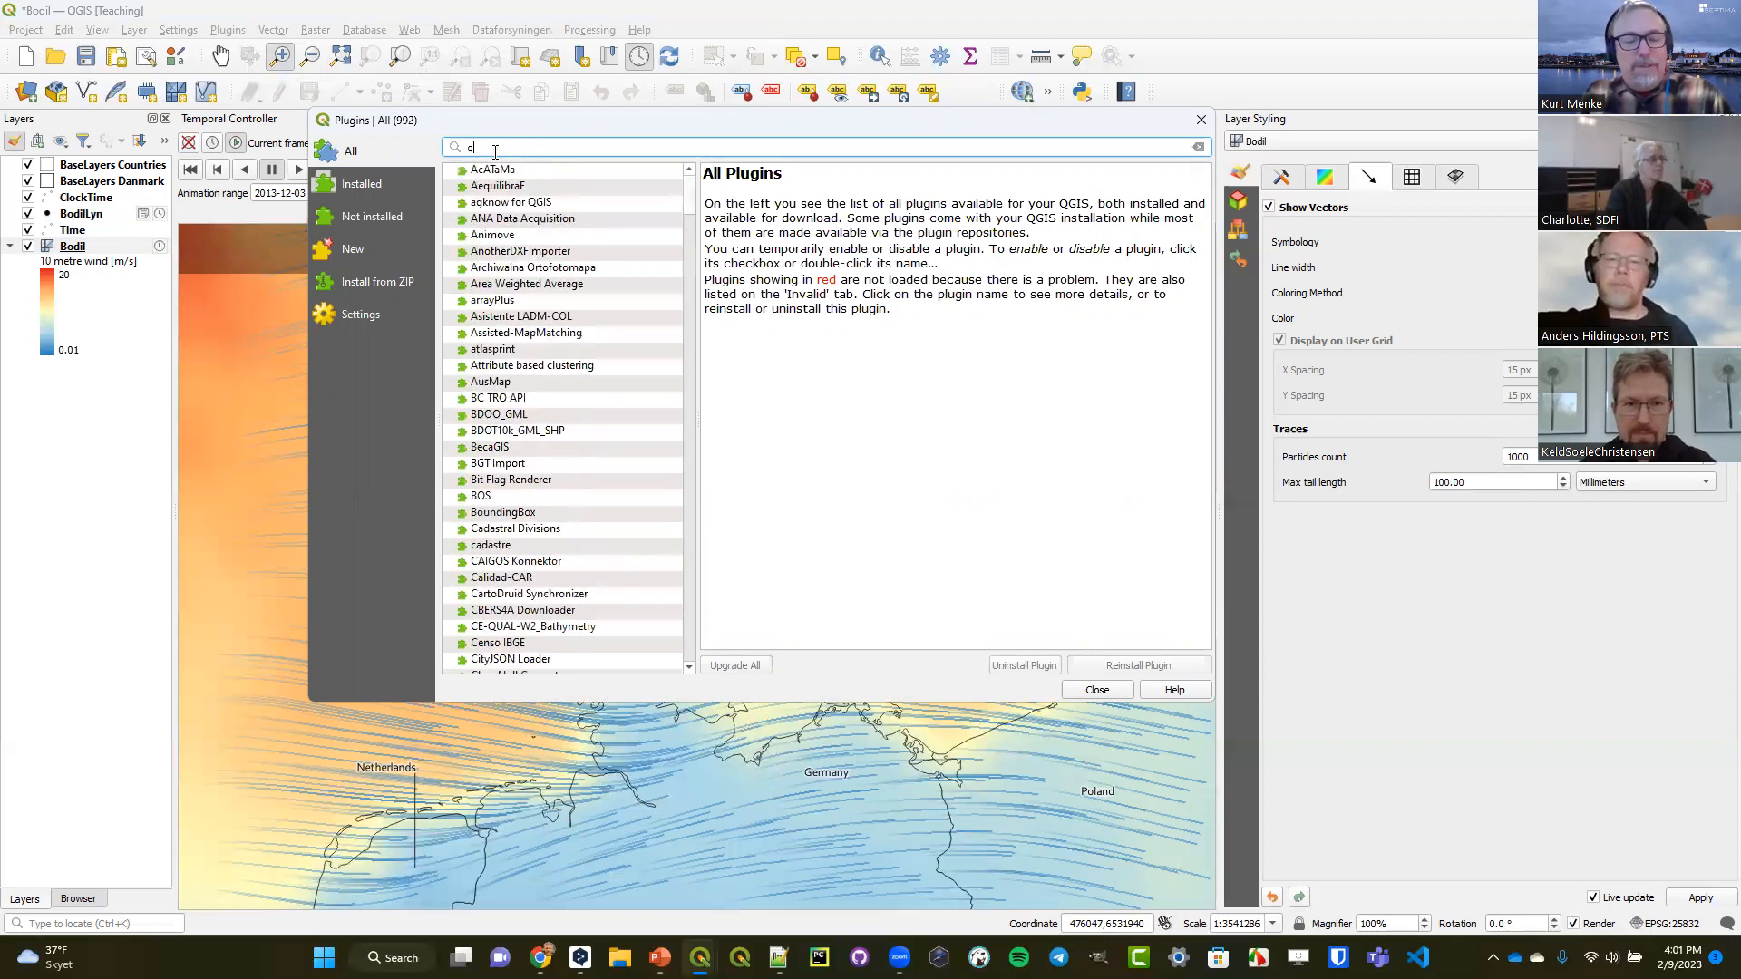
type("uickmap")
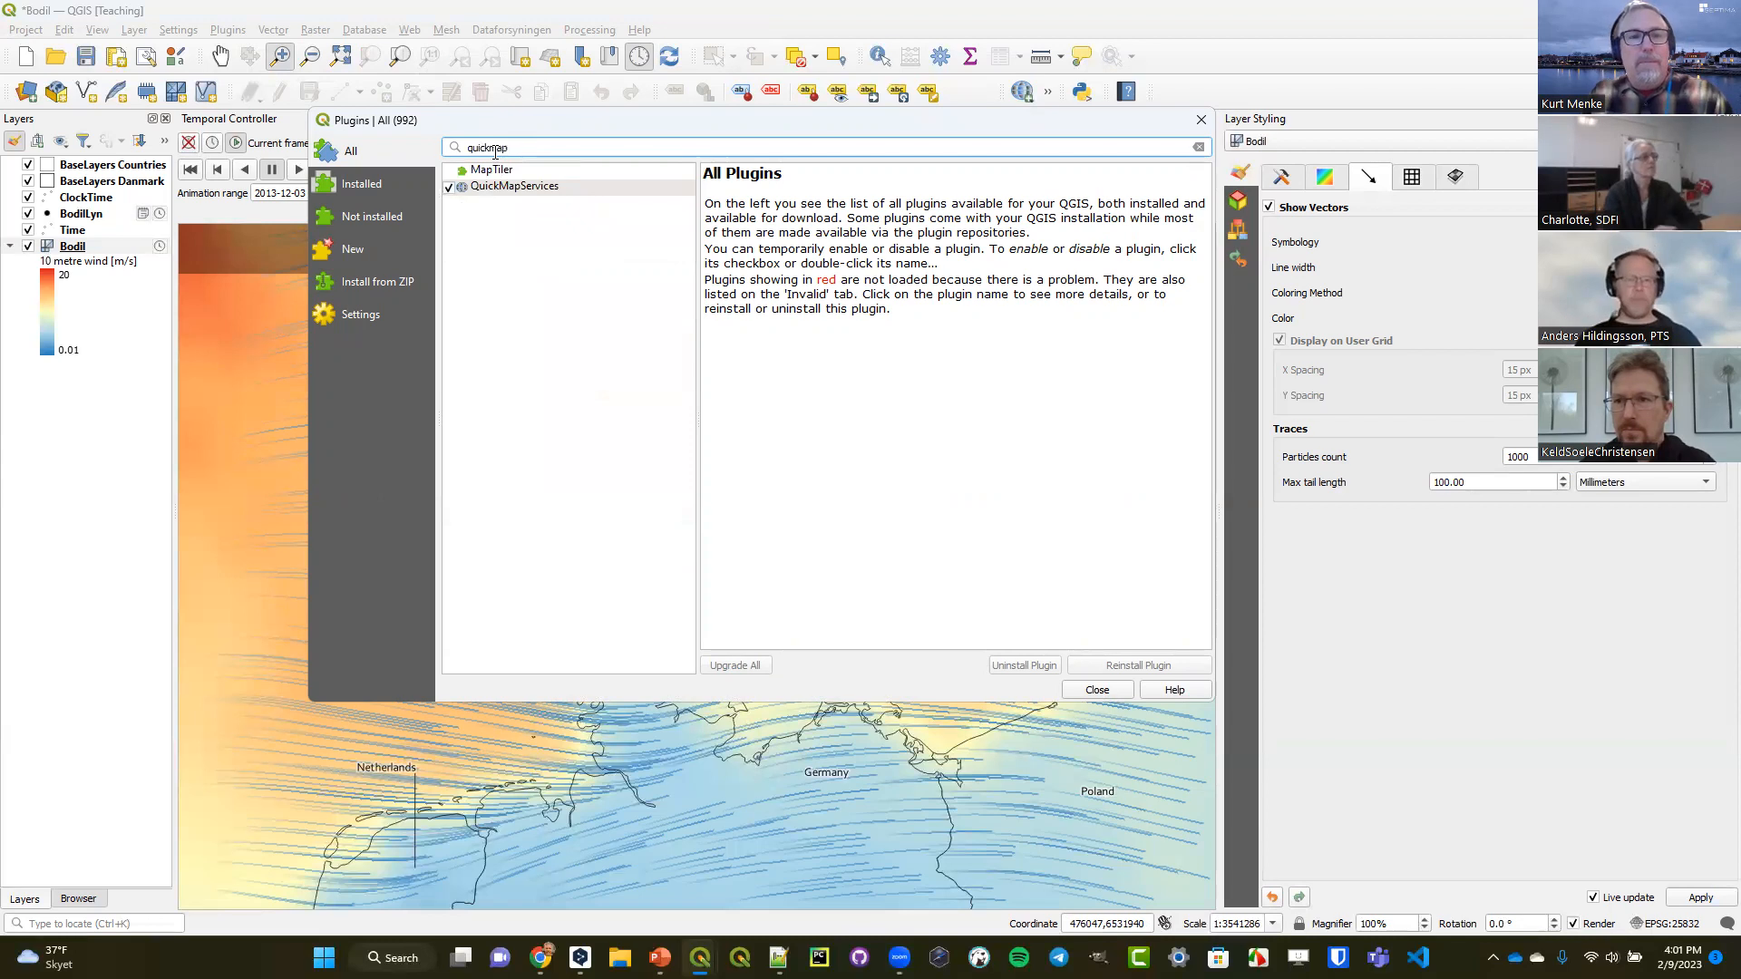
left_click(479, 187)
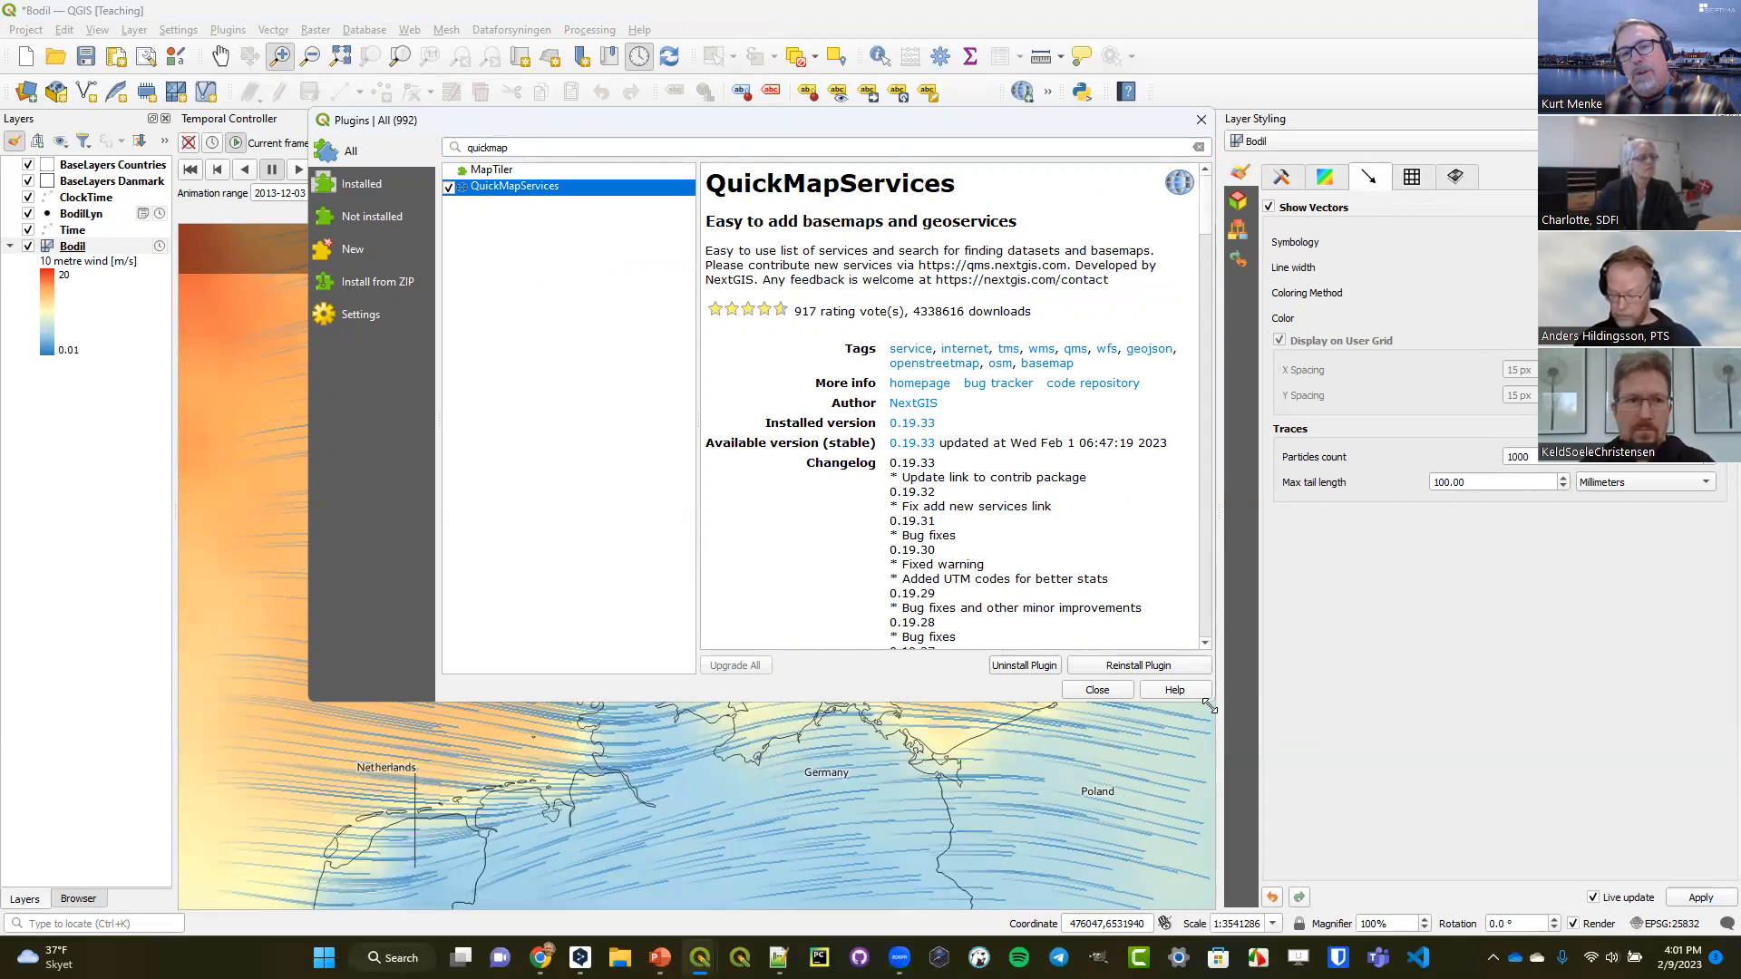
left_click_drag(1209, 706, 1502, 893)
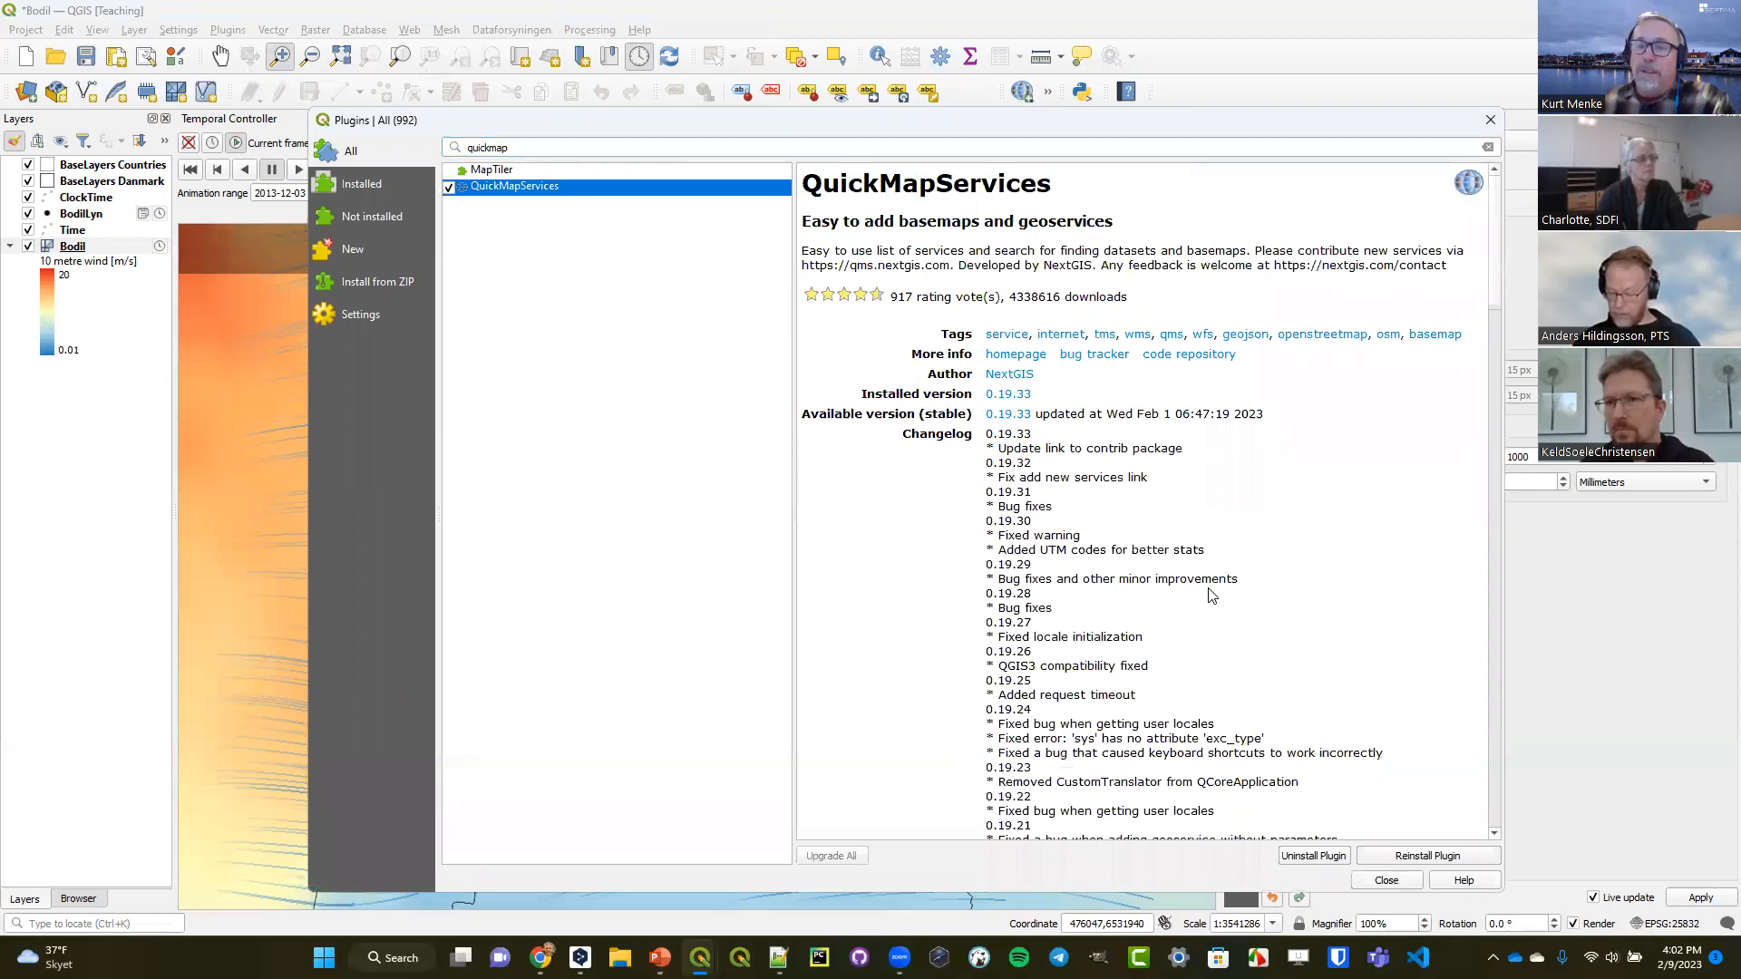
left_click(1387, 880)
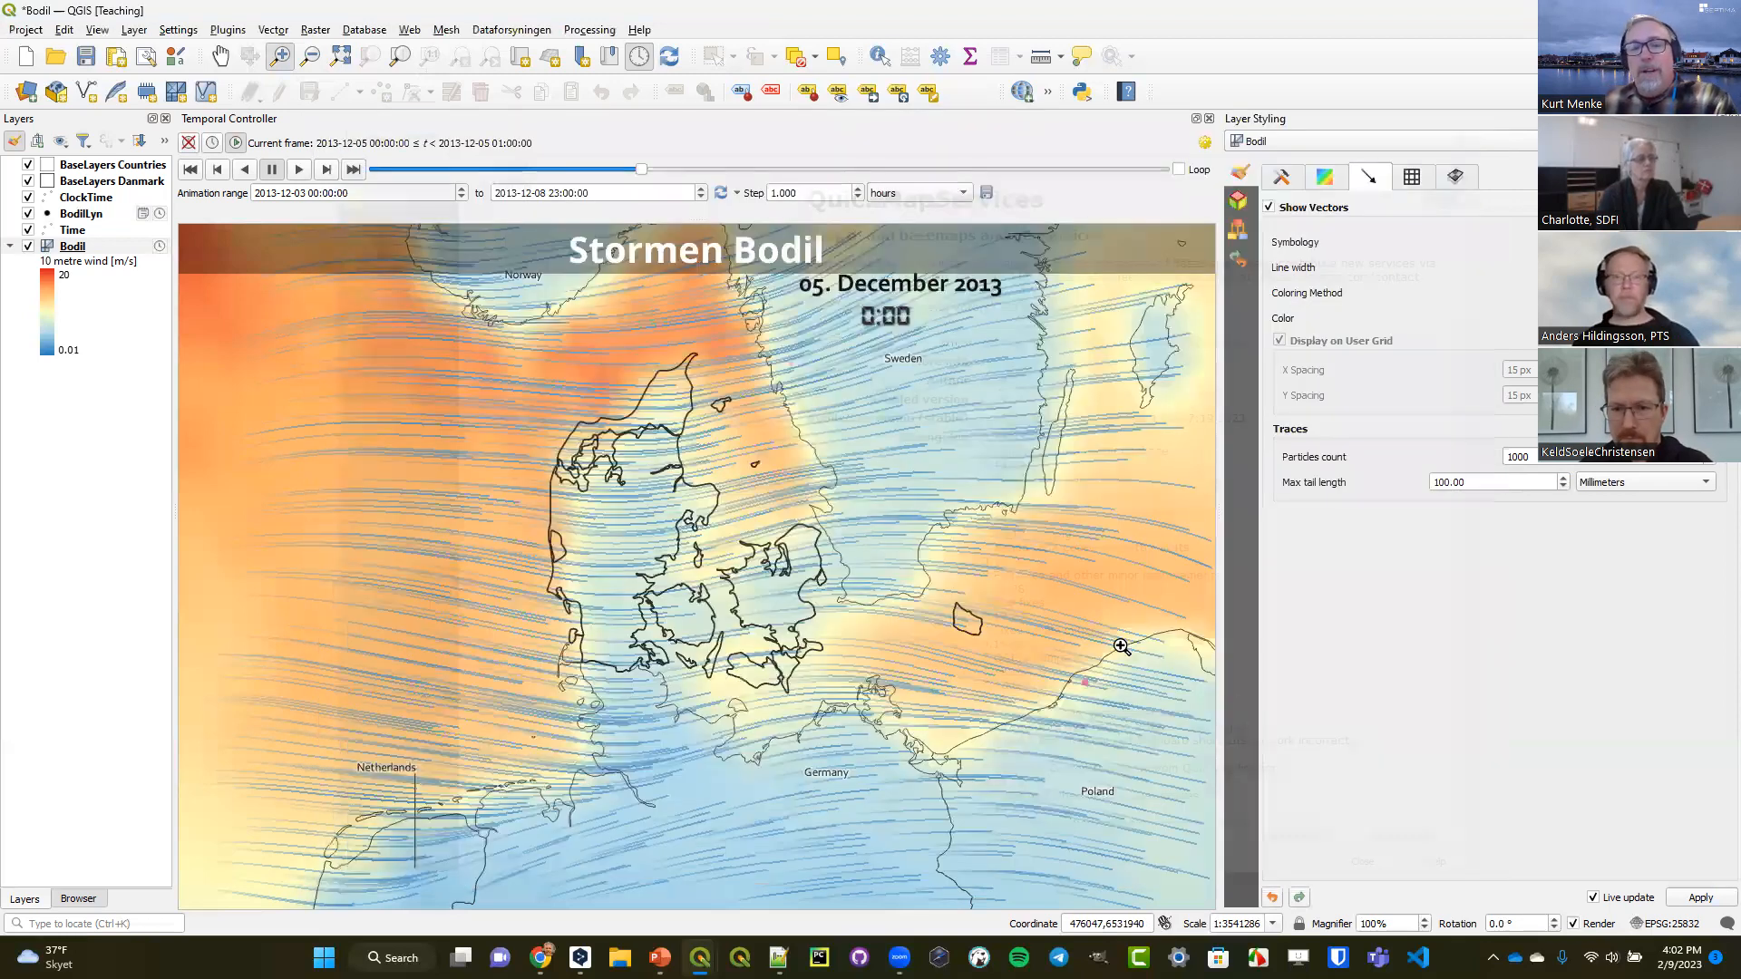
Get the contributed pack of extra services in the QuickMapServices settings and save the settings.
left_click(405, 30)
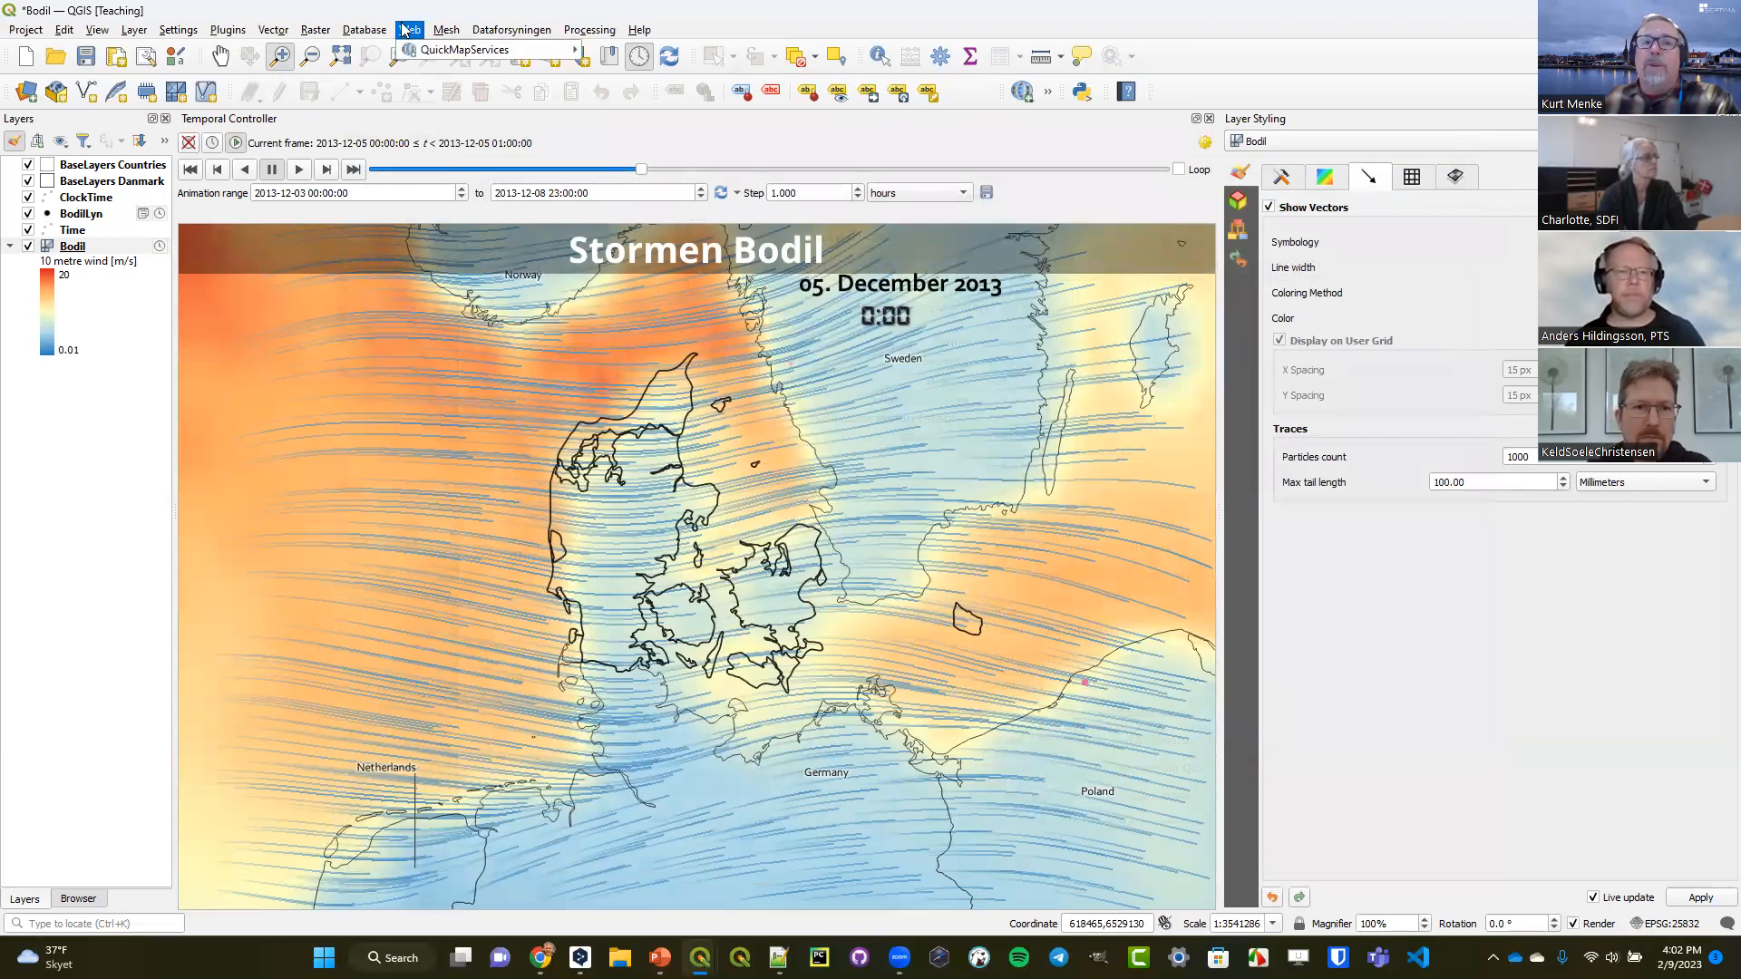
mouse_move(410, 50)
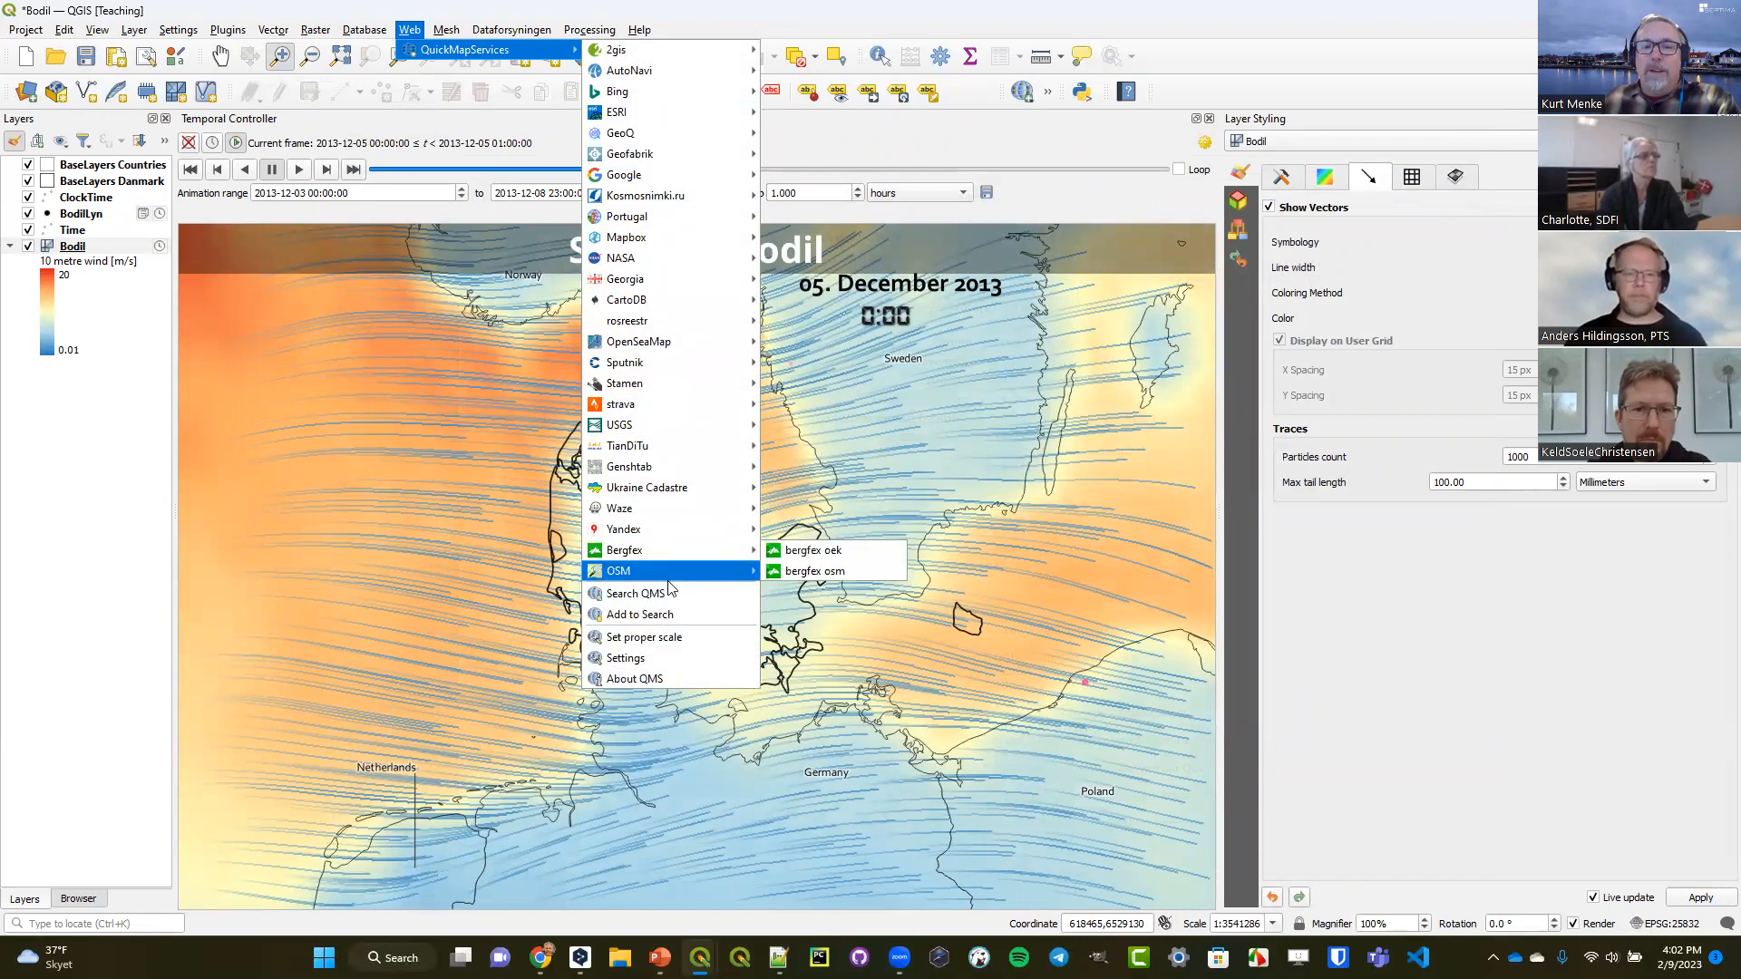
left_click(647, 658)
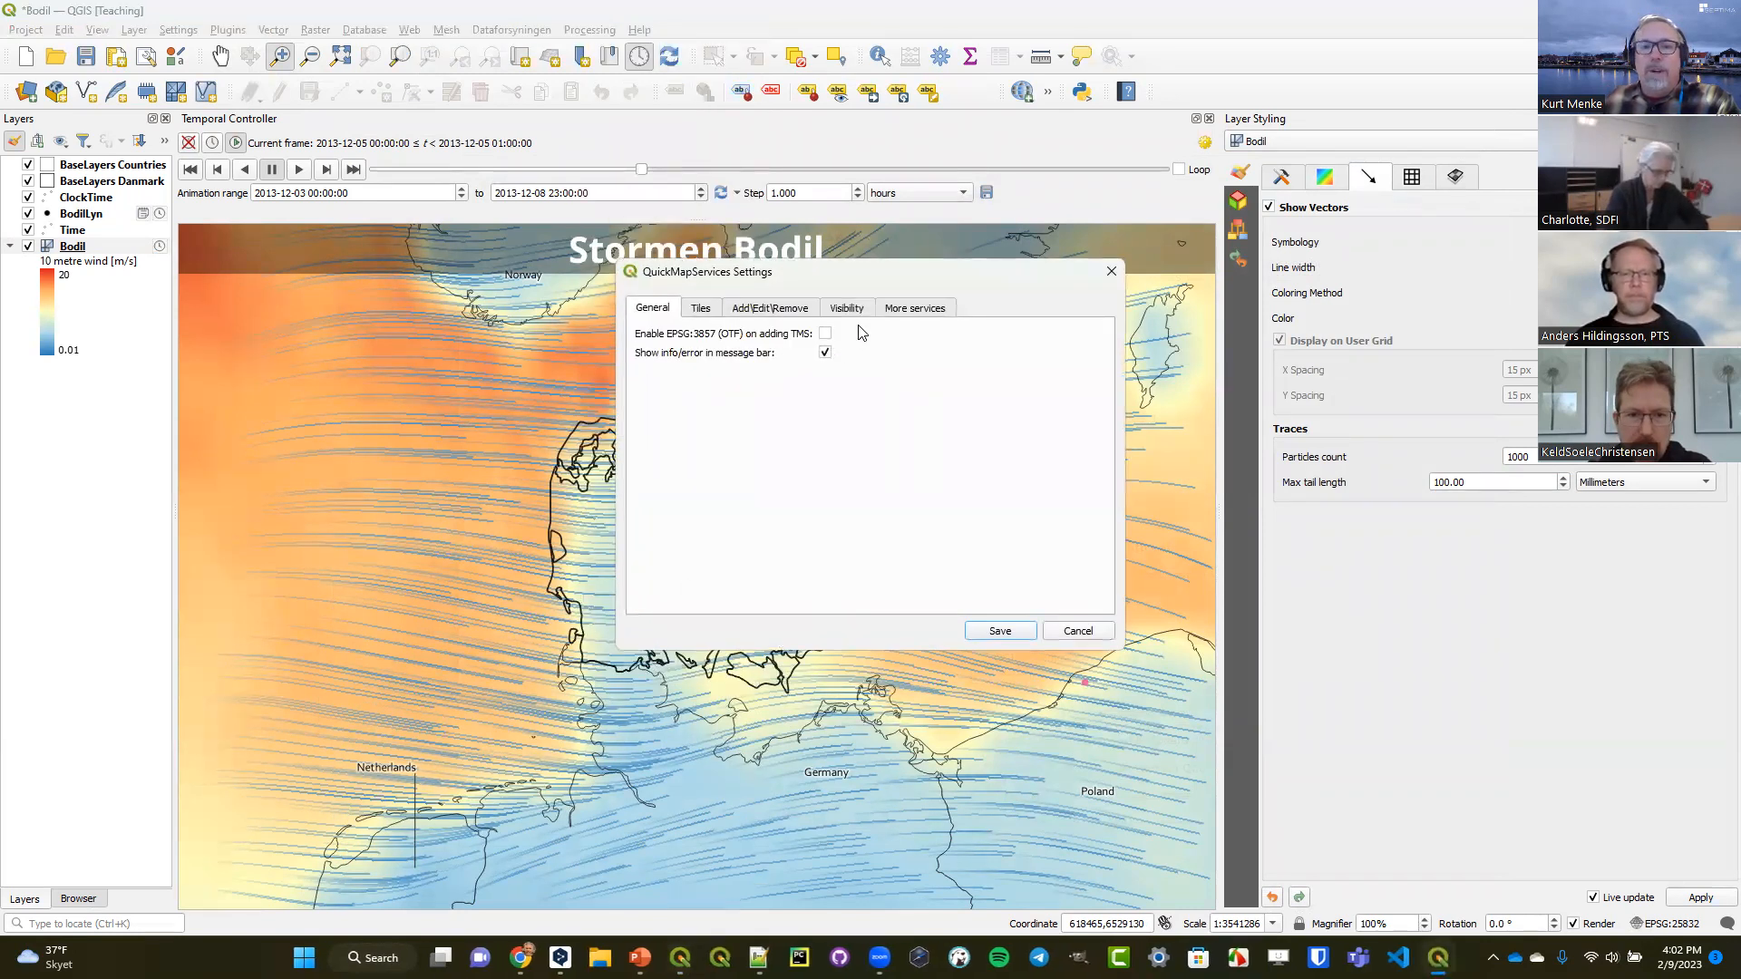
left_click(906, 309)
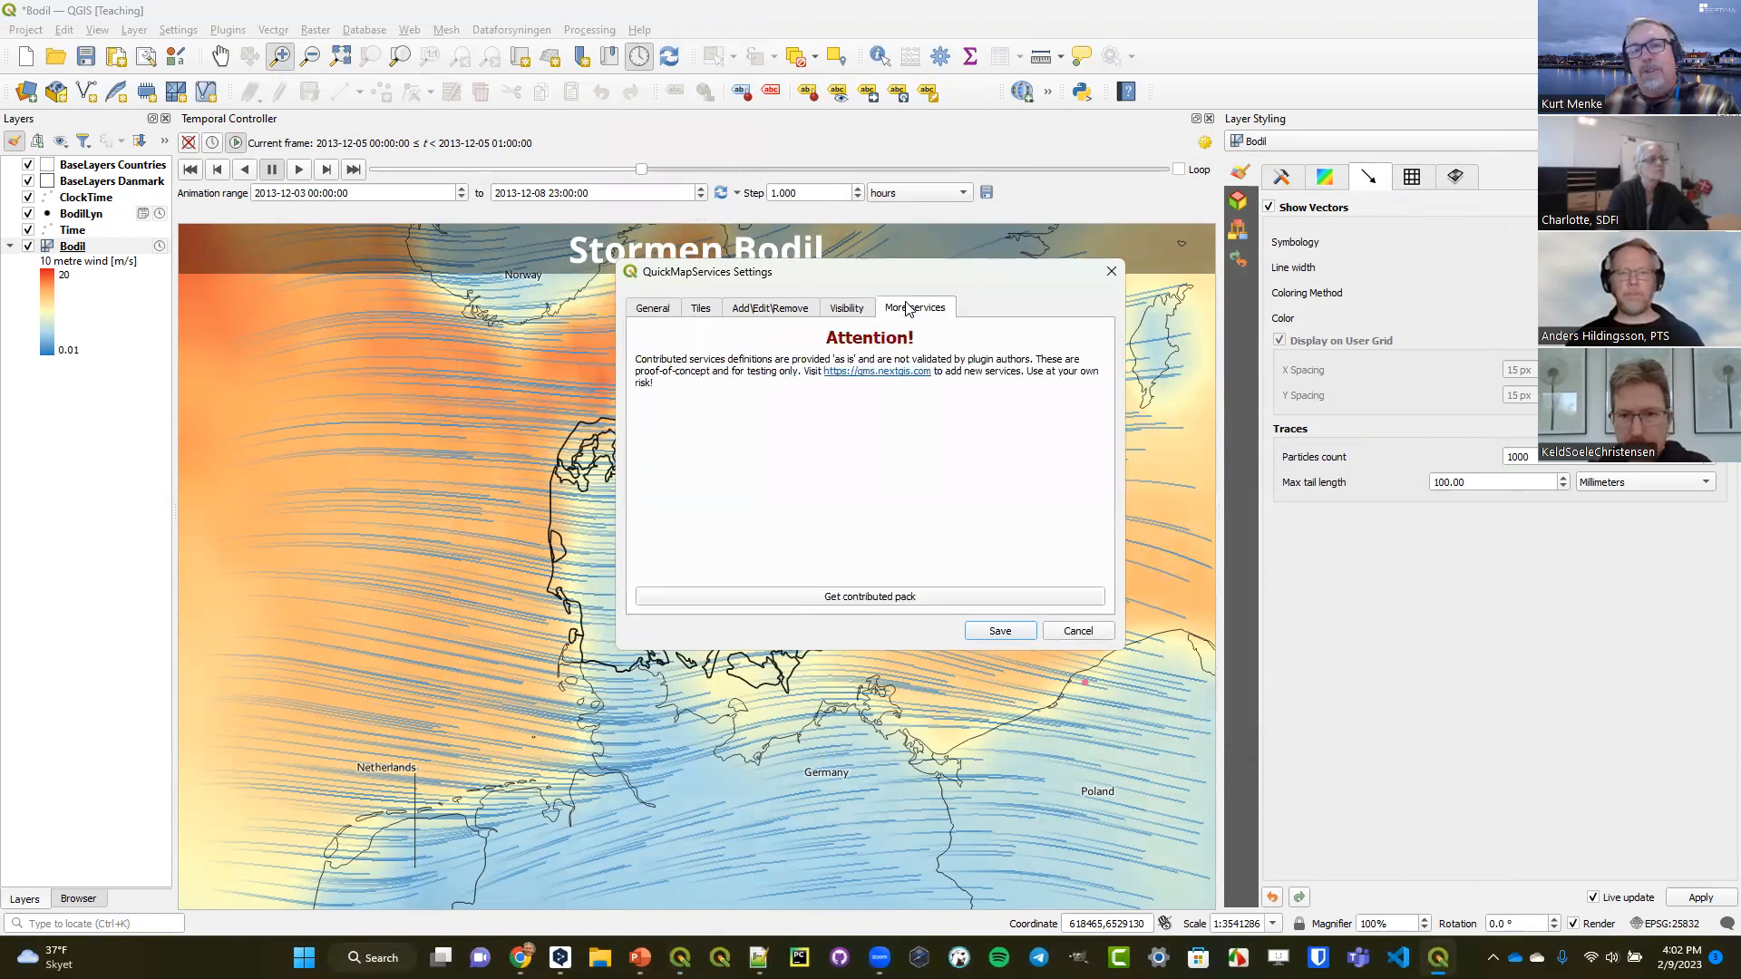
left_click(865, 596)
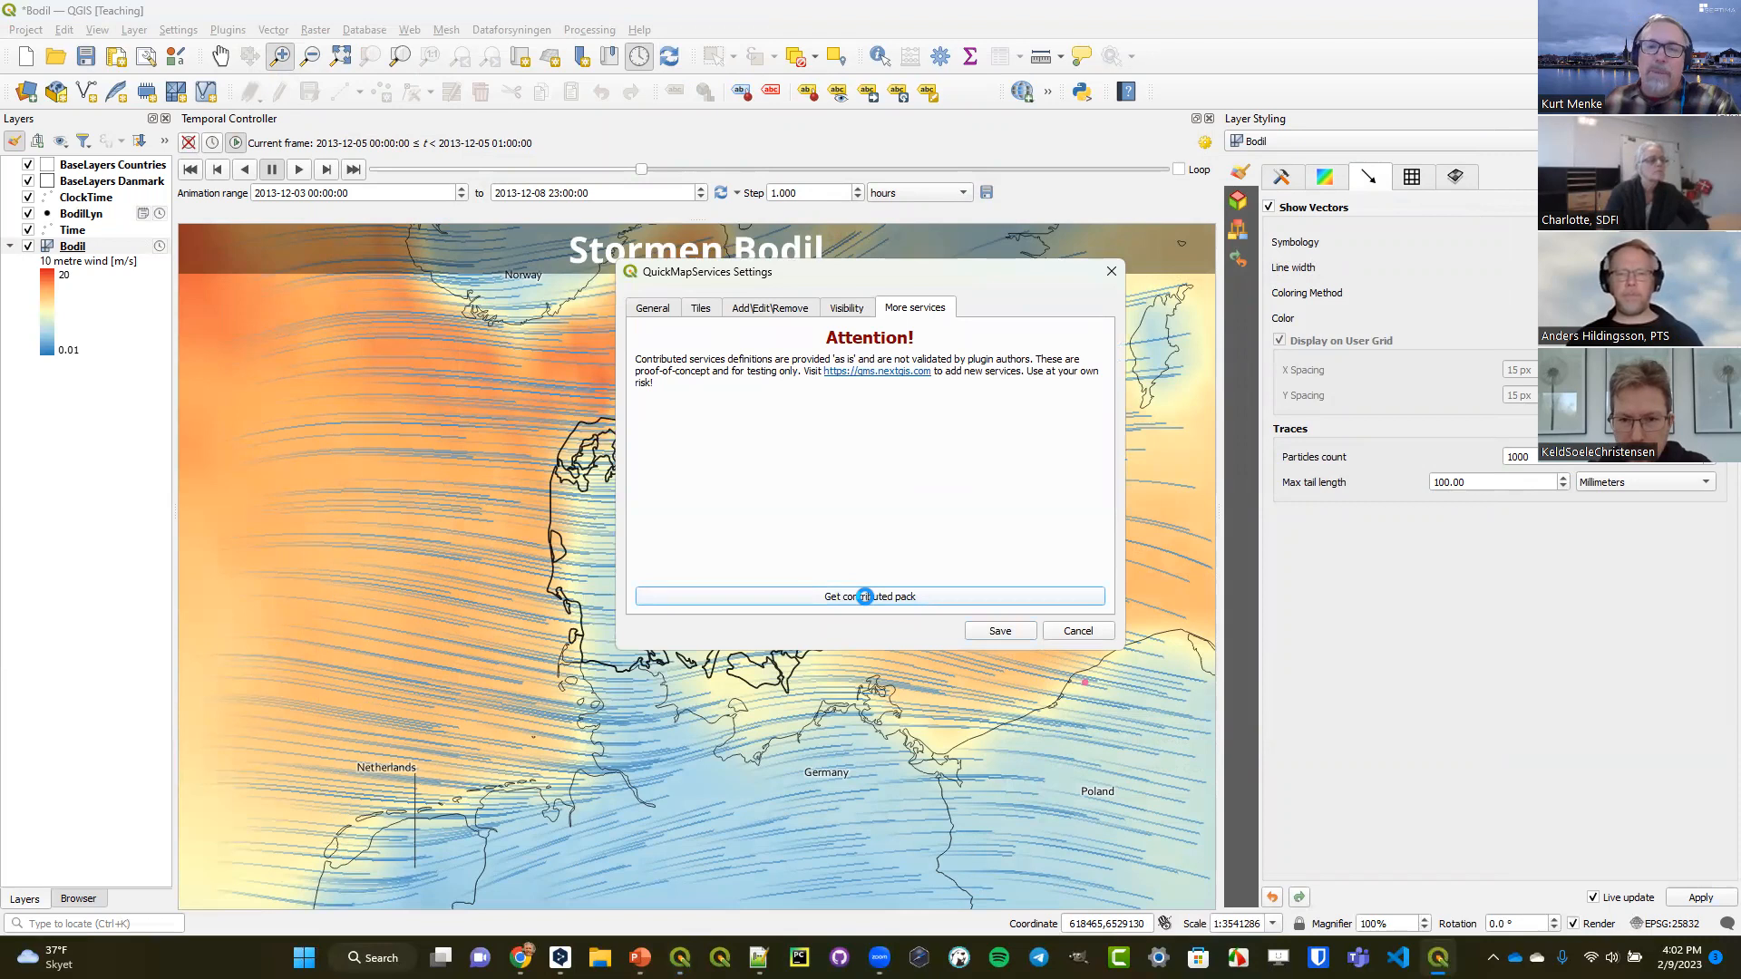
left_click(962, 487)
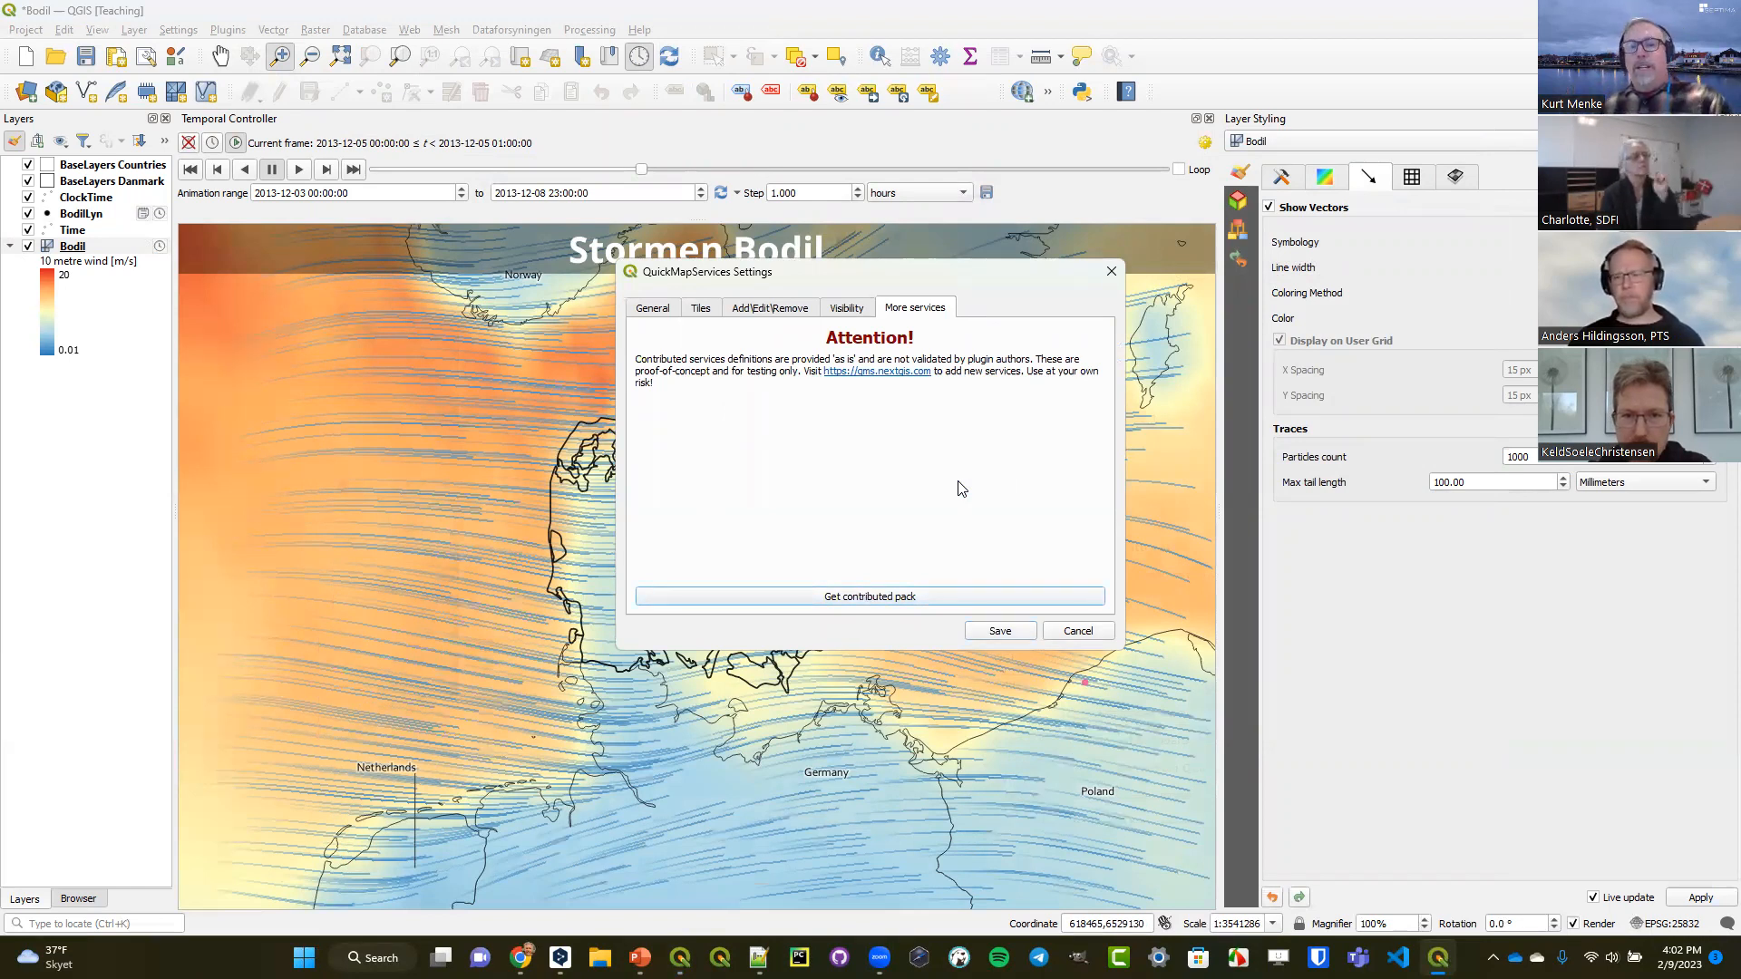
left_click(1005, 633)
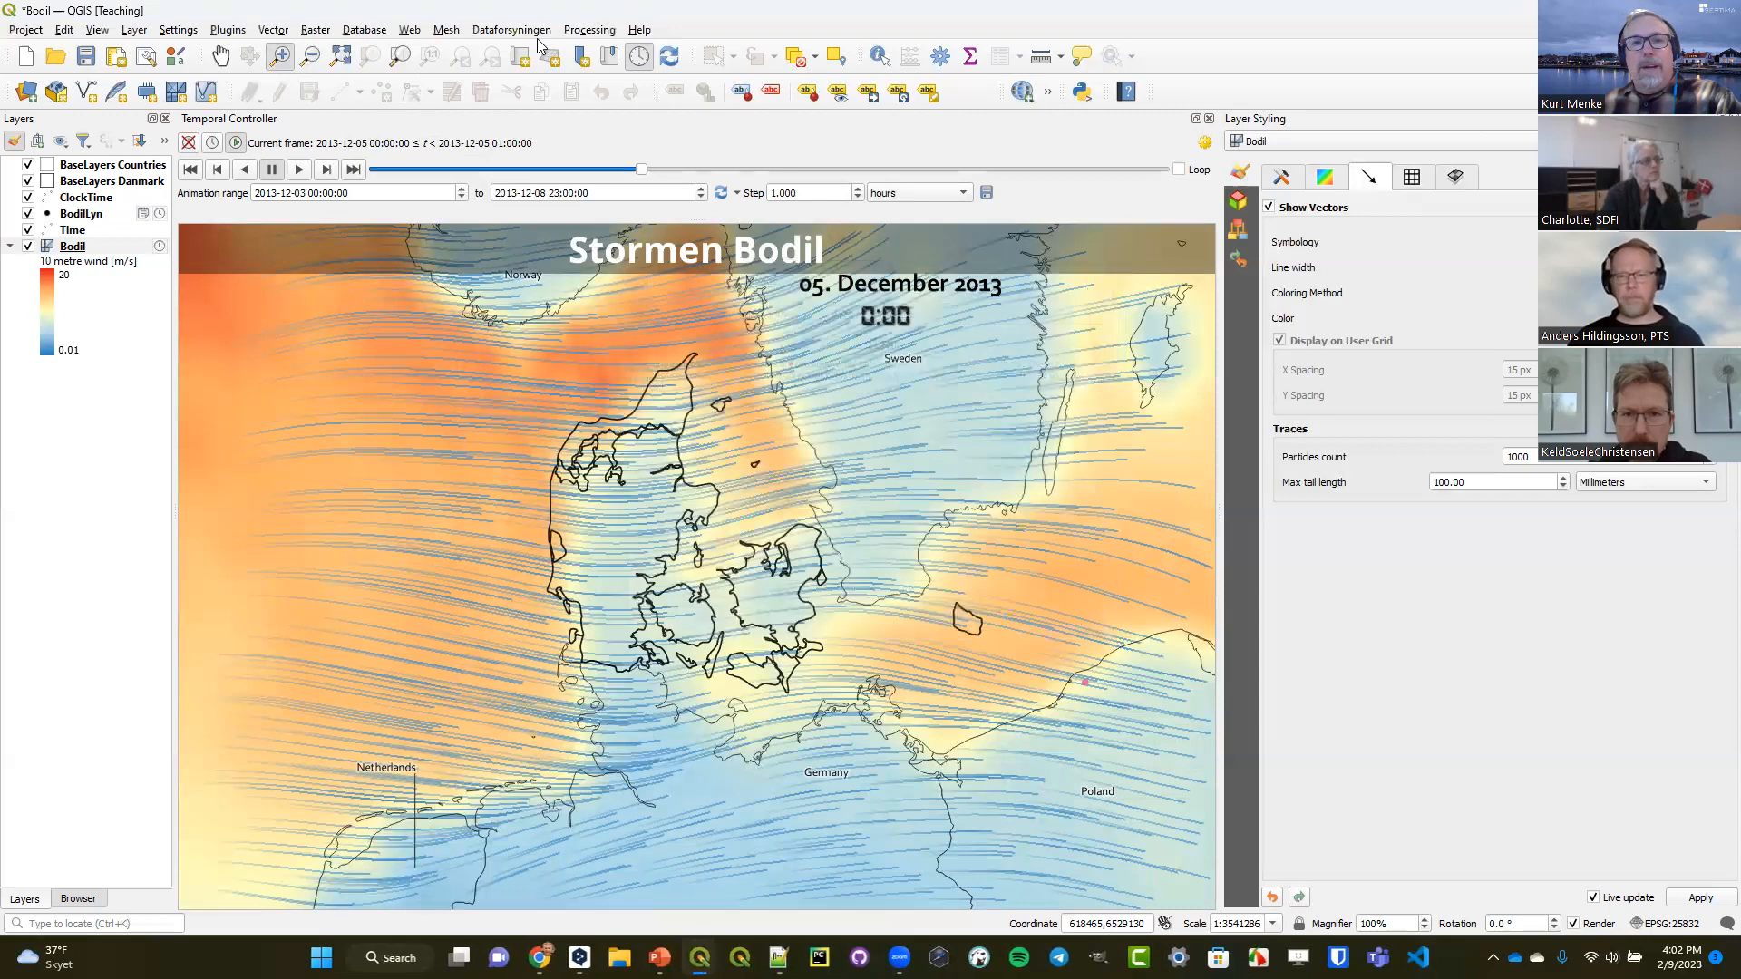
Browse the QuickMapServices basemap providers, including the Google, ESRI and Yandex offerings, without adding a basemap.
left_click(410, 30)
mouse_move(471, 49)
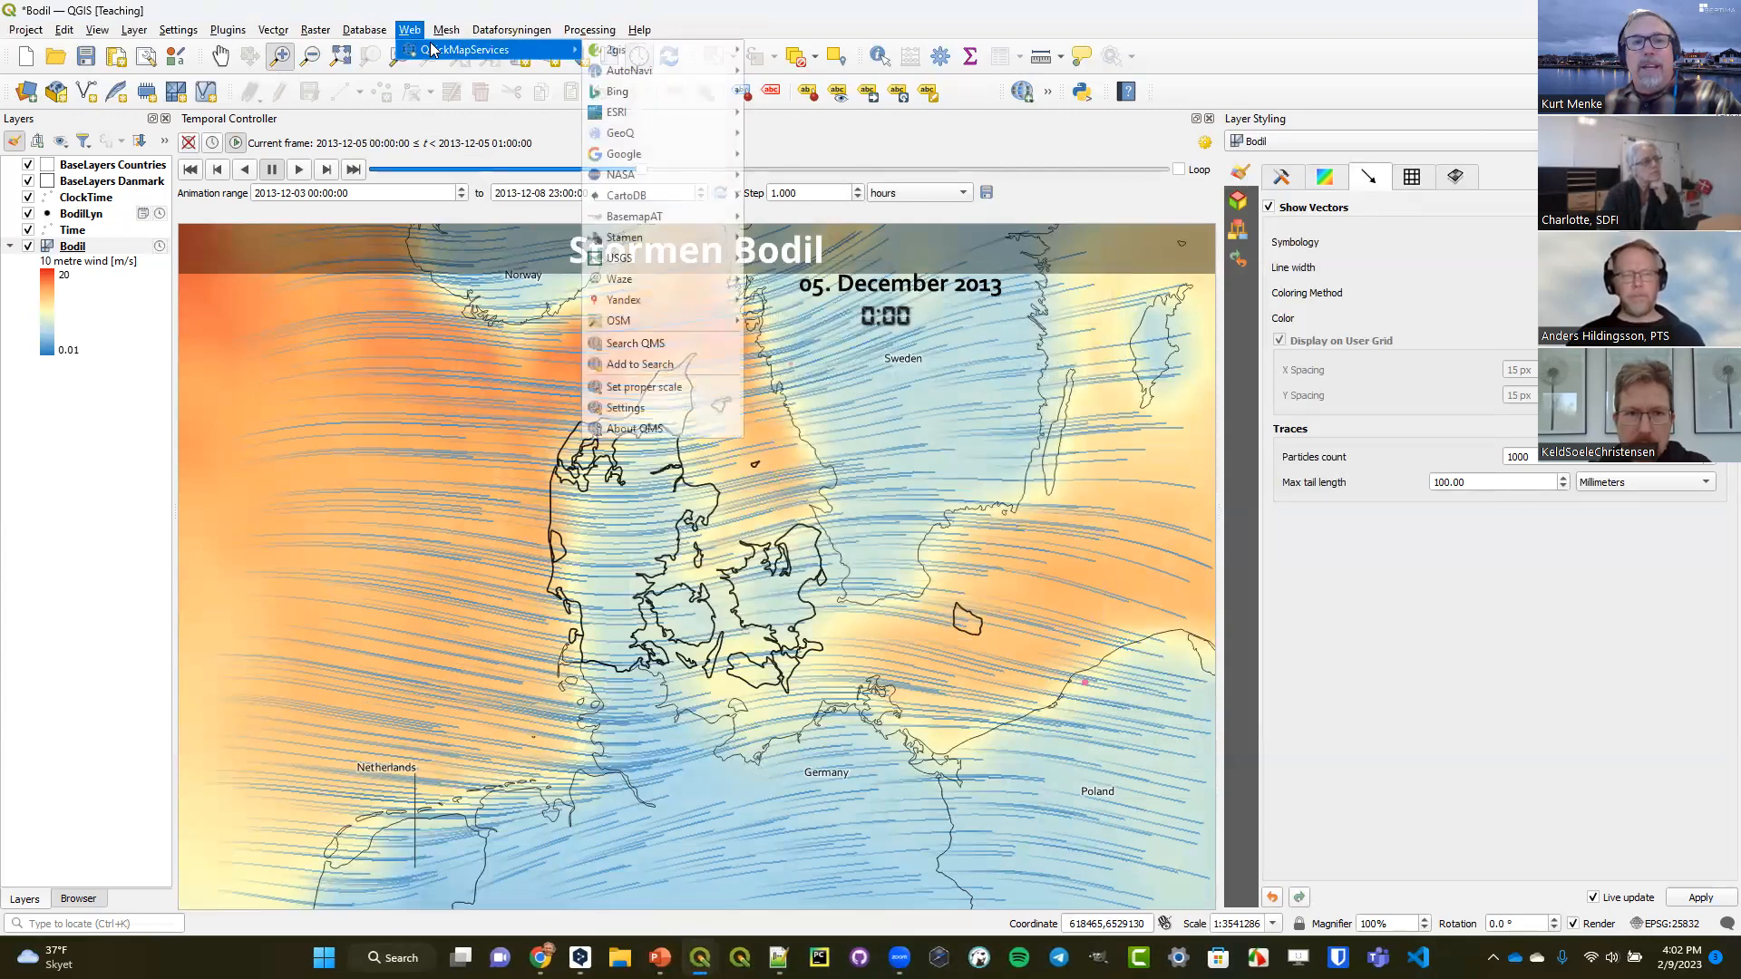
mouse_move(651, 154)
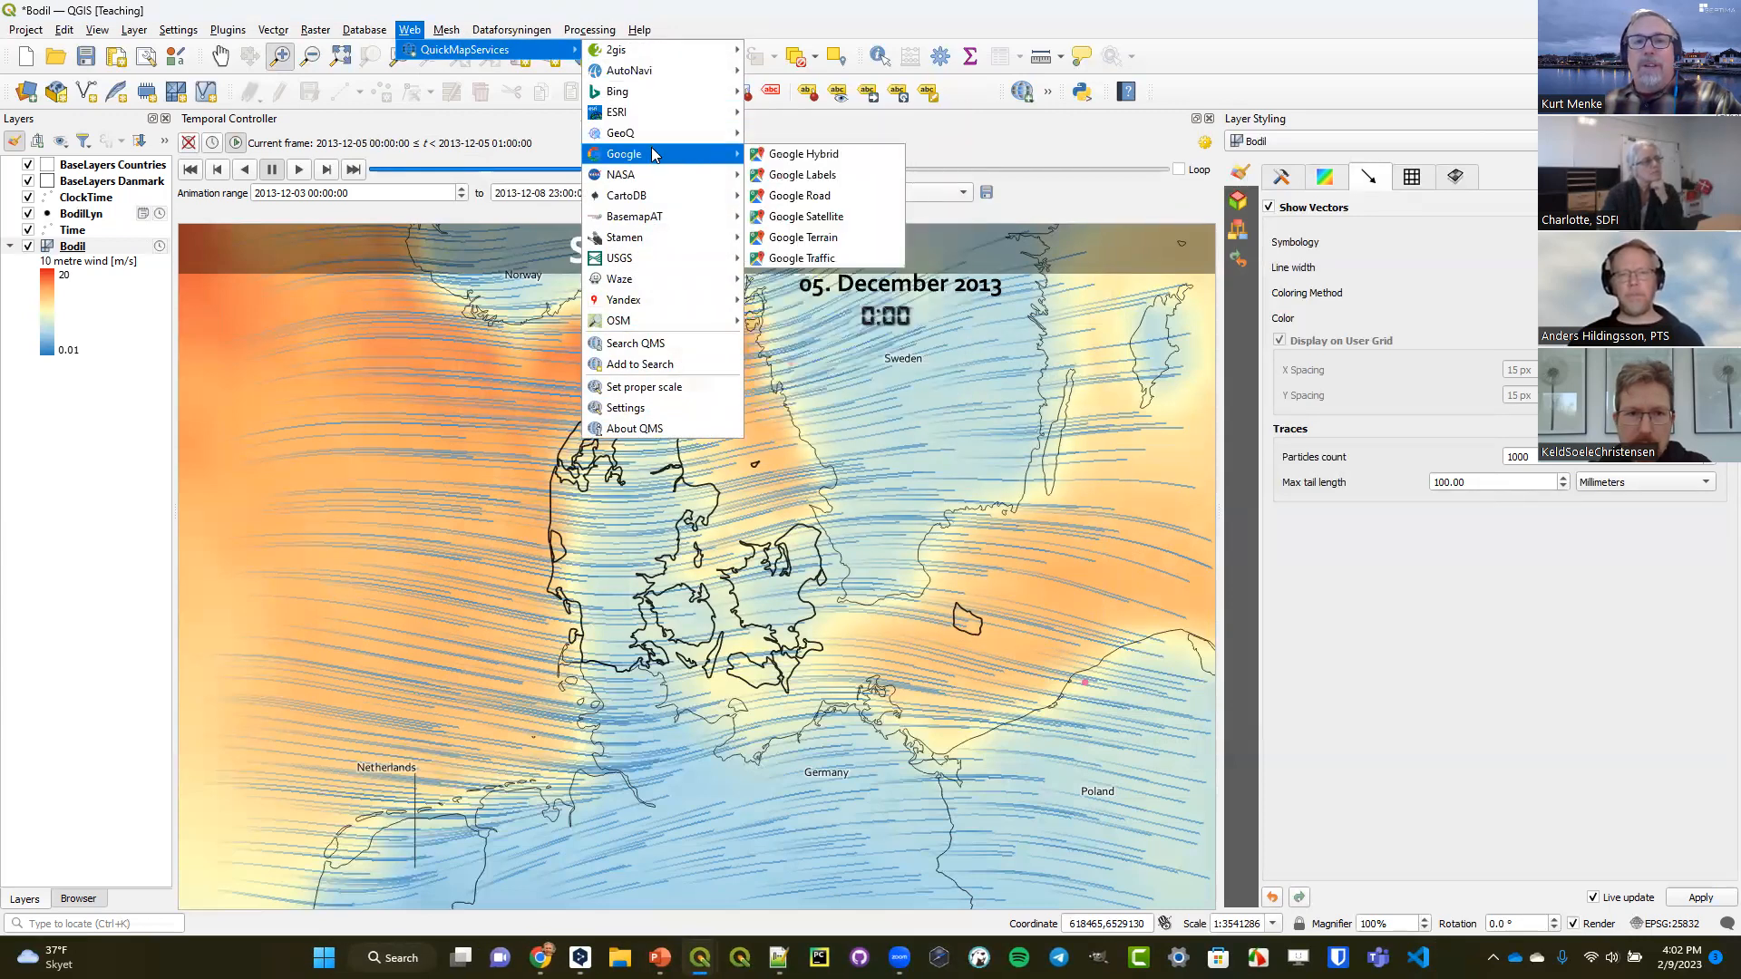
mouse_move(647, 111)
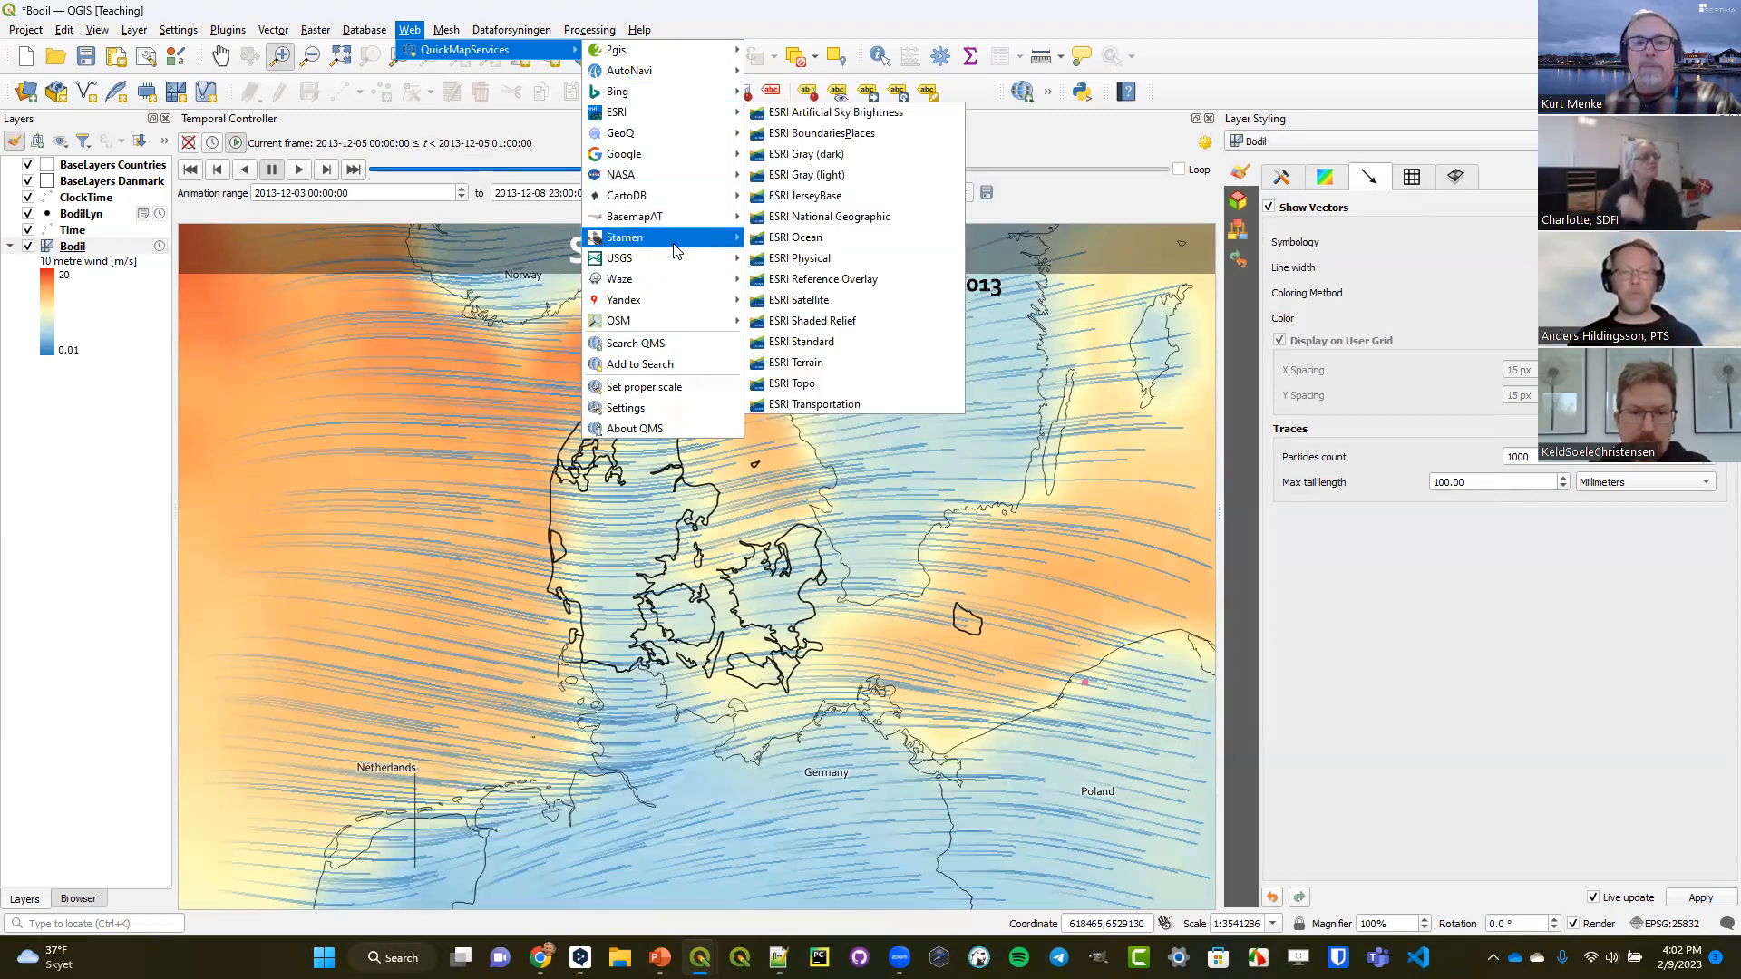
mouse_move(657, 312)
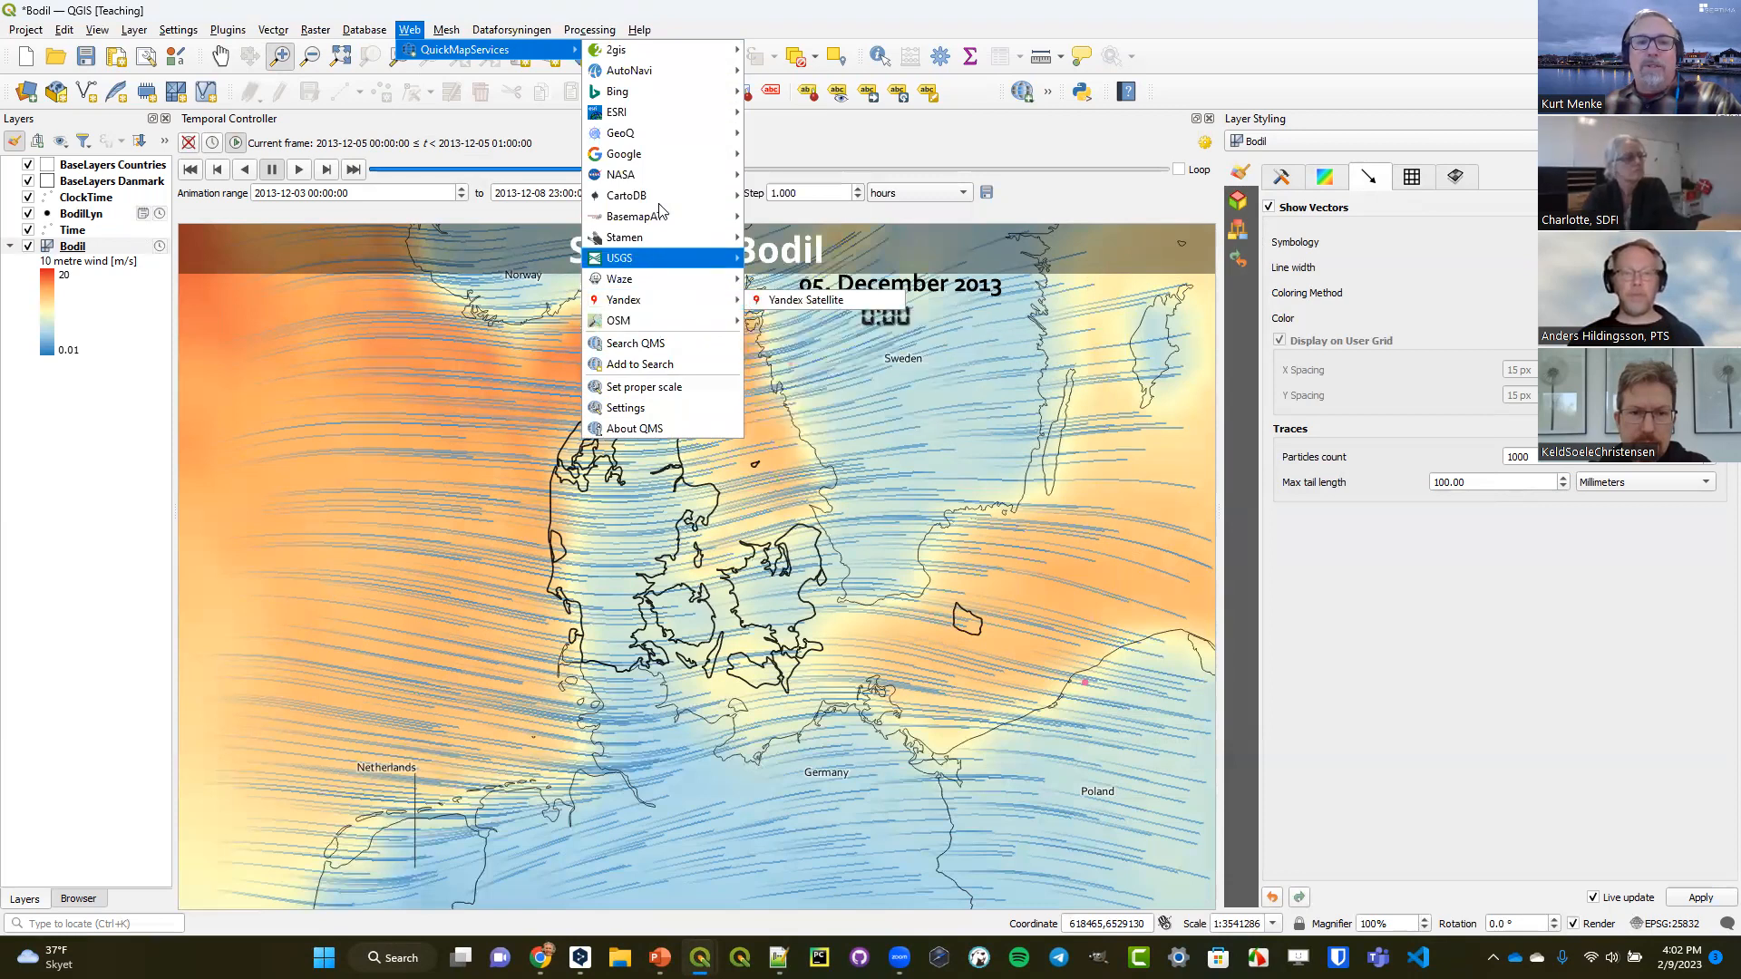
left_click(808, 8)
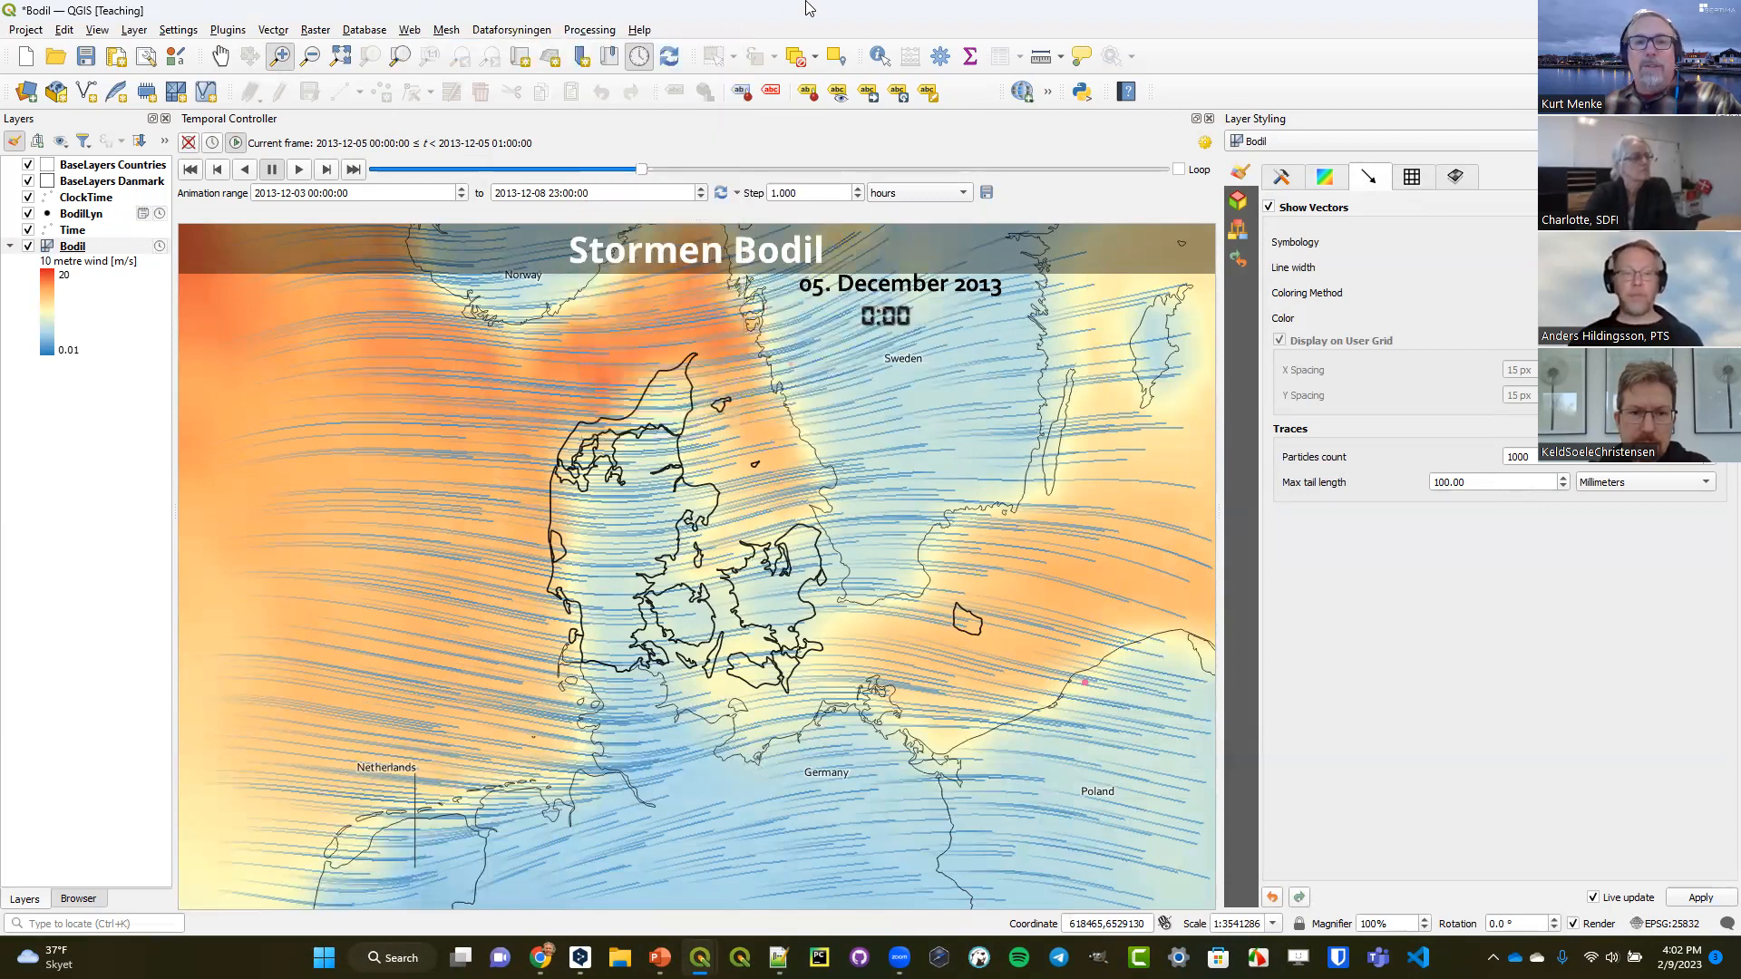